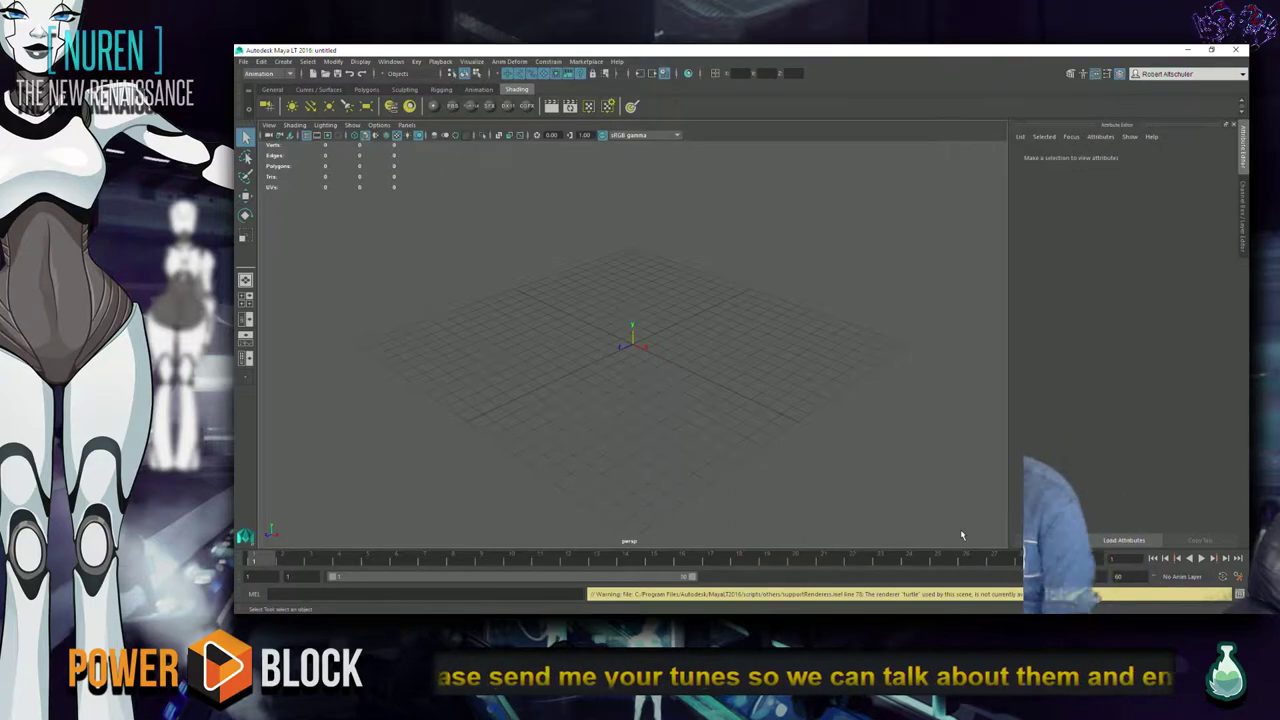
# Switch to Chrome and close the SecureSafe passwords tab.
pyautogui.hotkey('alt', 'Tab')
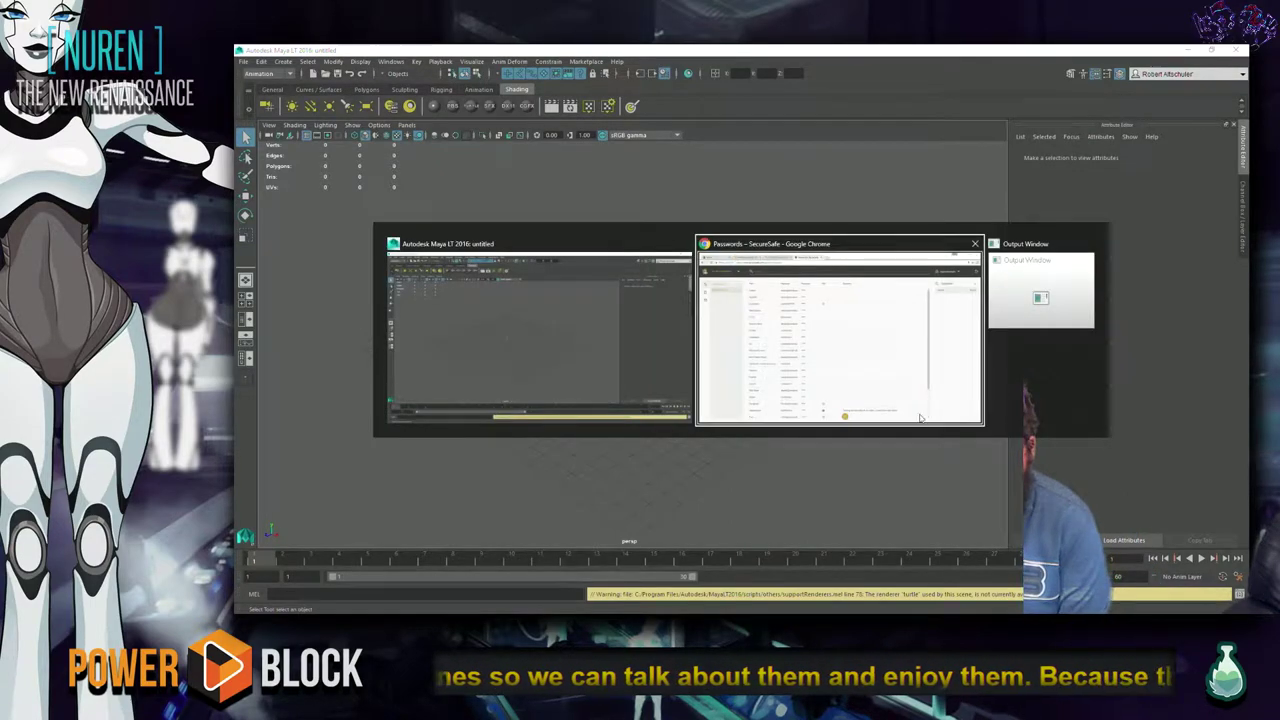
pyautogui.click(920, 418)
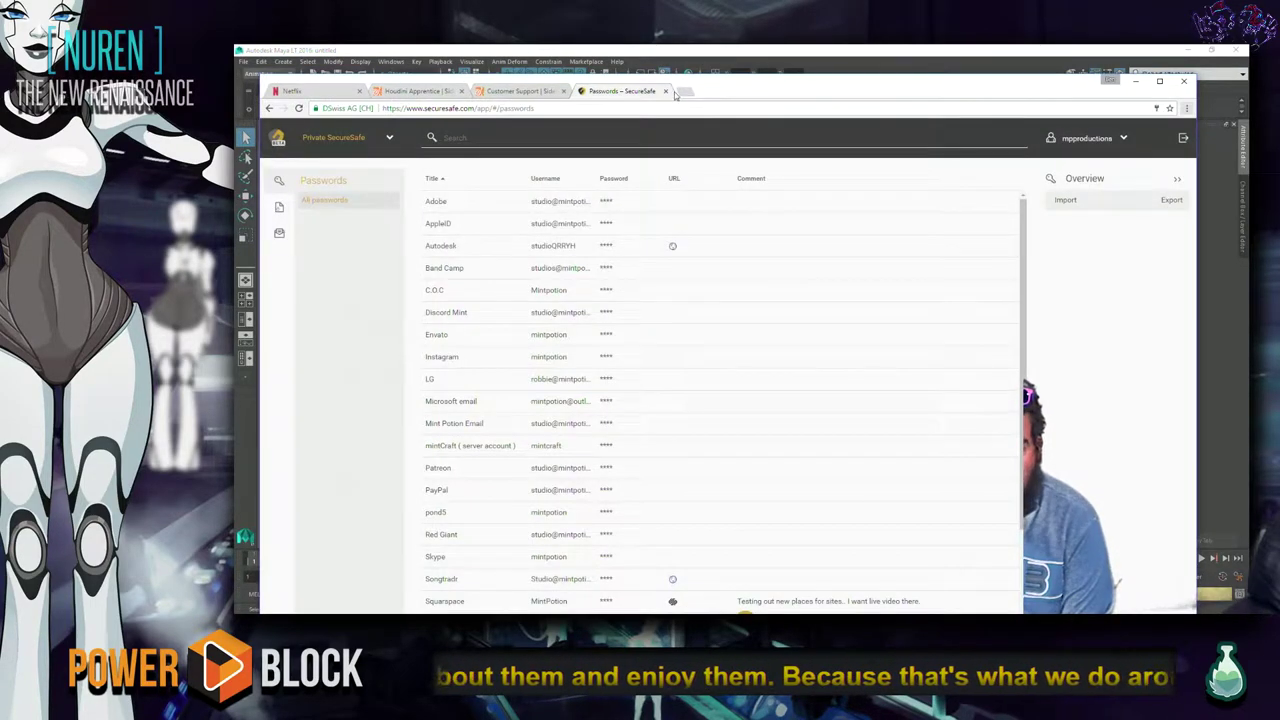
pyautogui.click(665, 91)
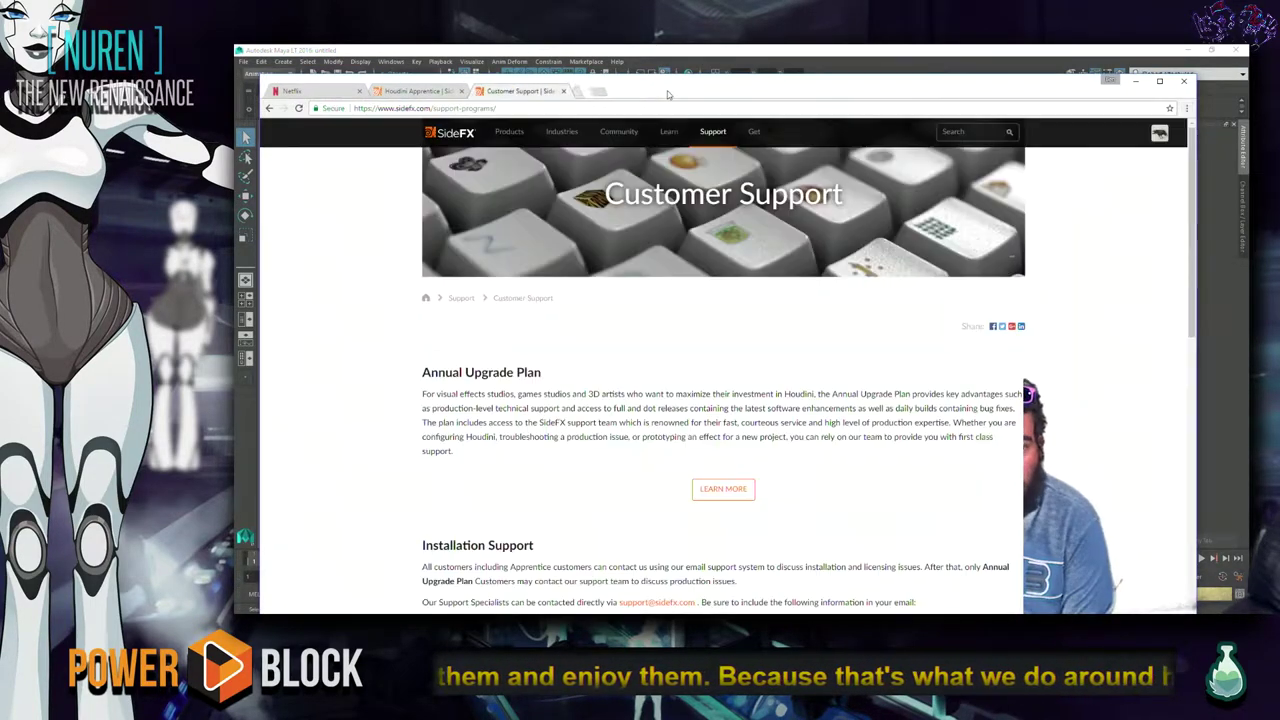
# Go to the streamer's twitch.tv channel page using the 'tw' address autocompletion.
pyautogui.click(577, 107)
pyautogui.write('mint')
pyautogui.press('BackSpace')
pyautogui.press('BackSpace')
pyautogui.press('BackSpace')
pyautogui.press('BackSpace')
pyautogui.press('BackSpace')
pyautogui.write('tw')
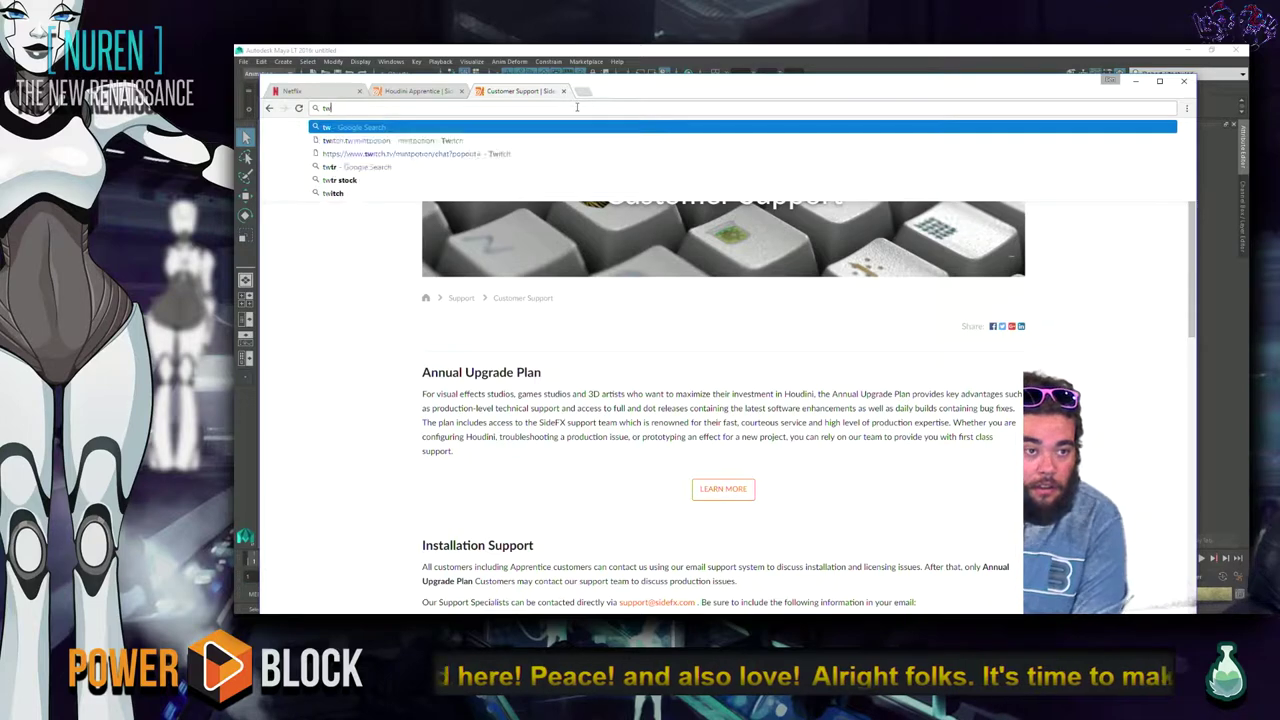
pyautogui.press('BackSpace')
pyautogui.press('BackSpace')
pyautogui.write('tw')
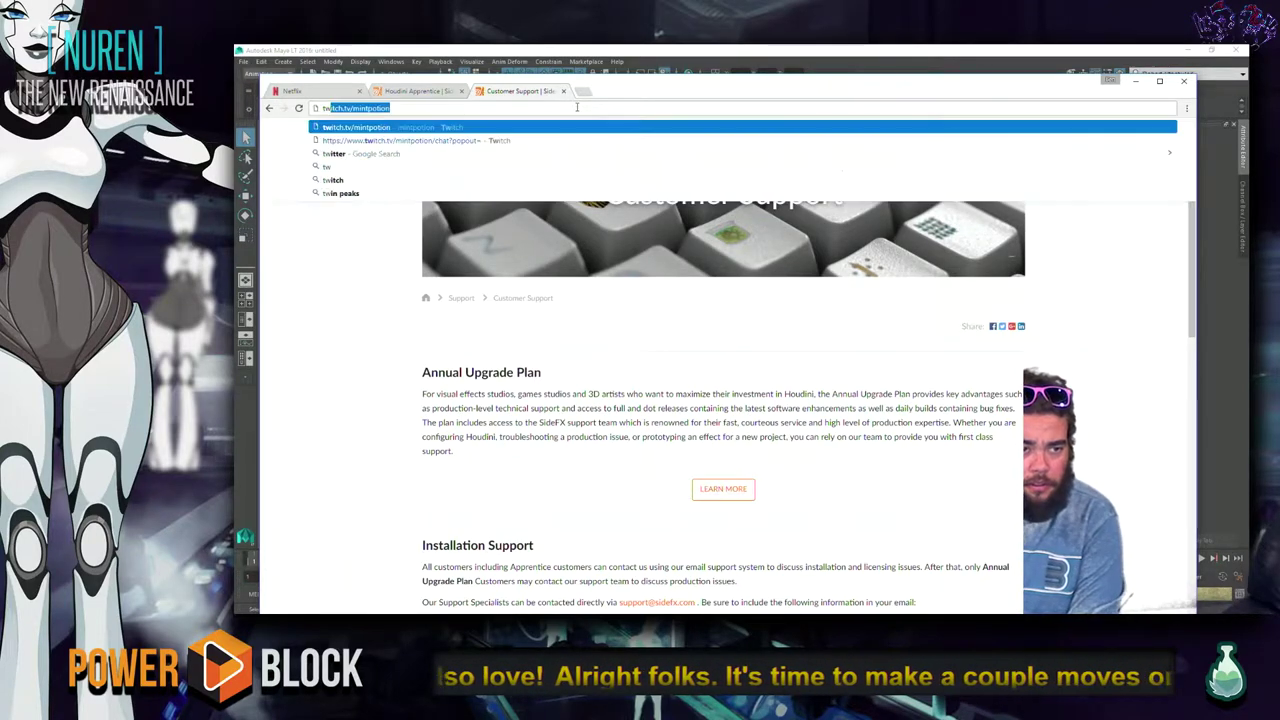
pyautogui.press('Return')
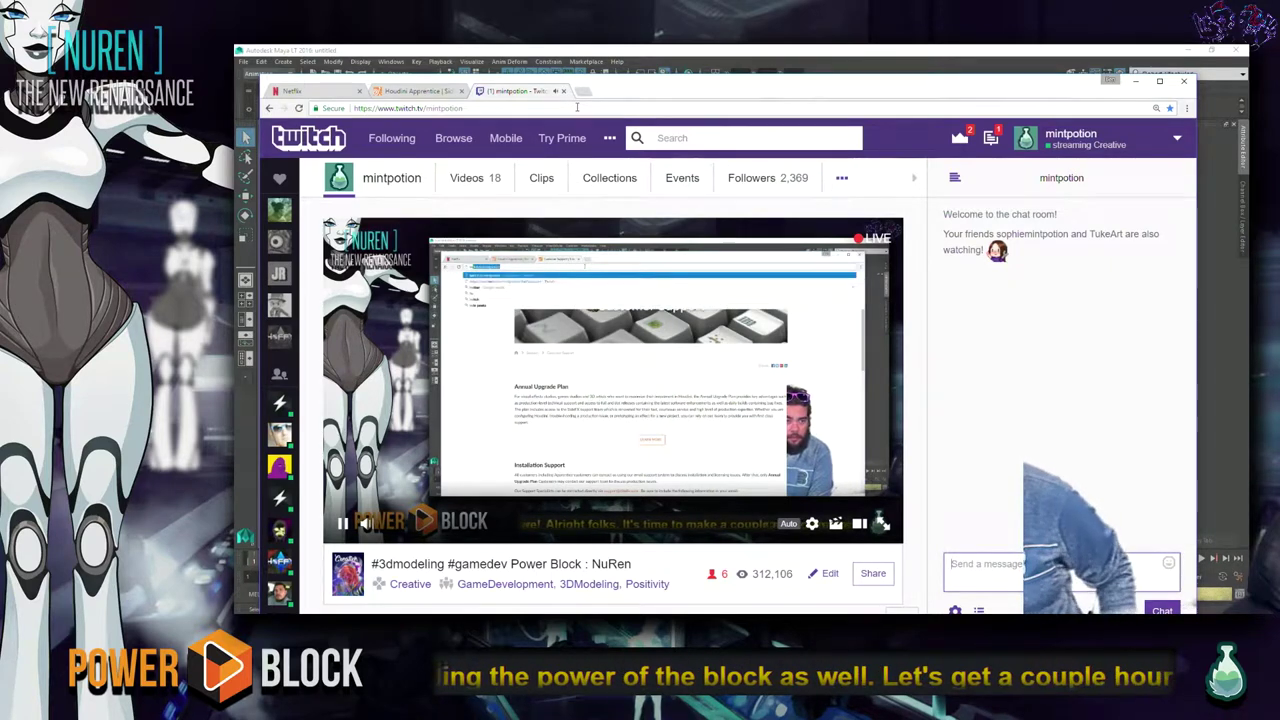
# Mute the Twitch stream audio, focus the chat box, then bring Maya back to the front.
pyautogui.click(370, 527)
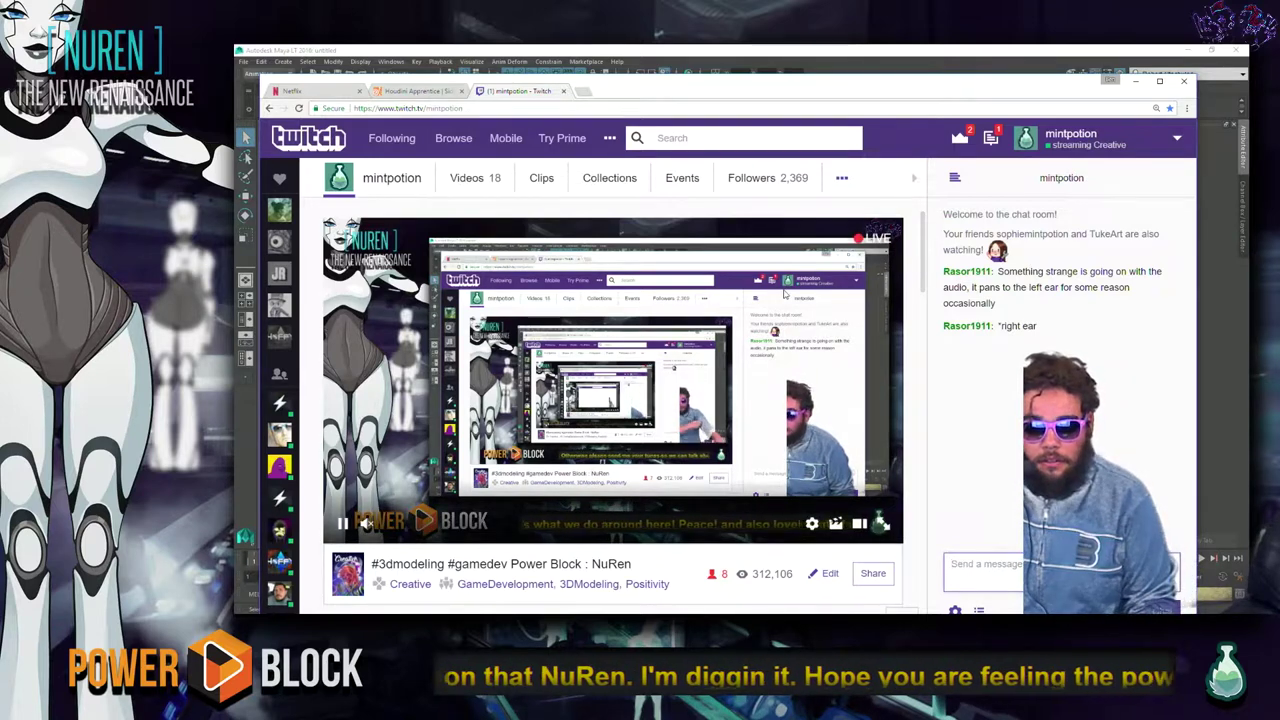
pyautogui.click(980, 564)
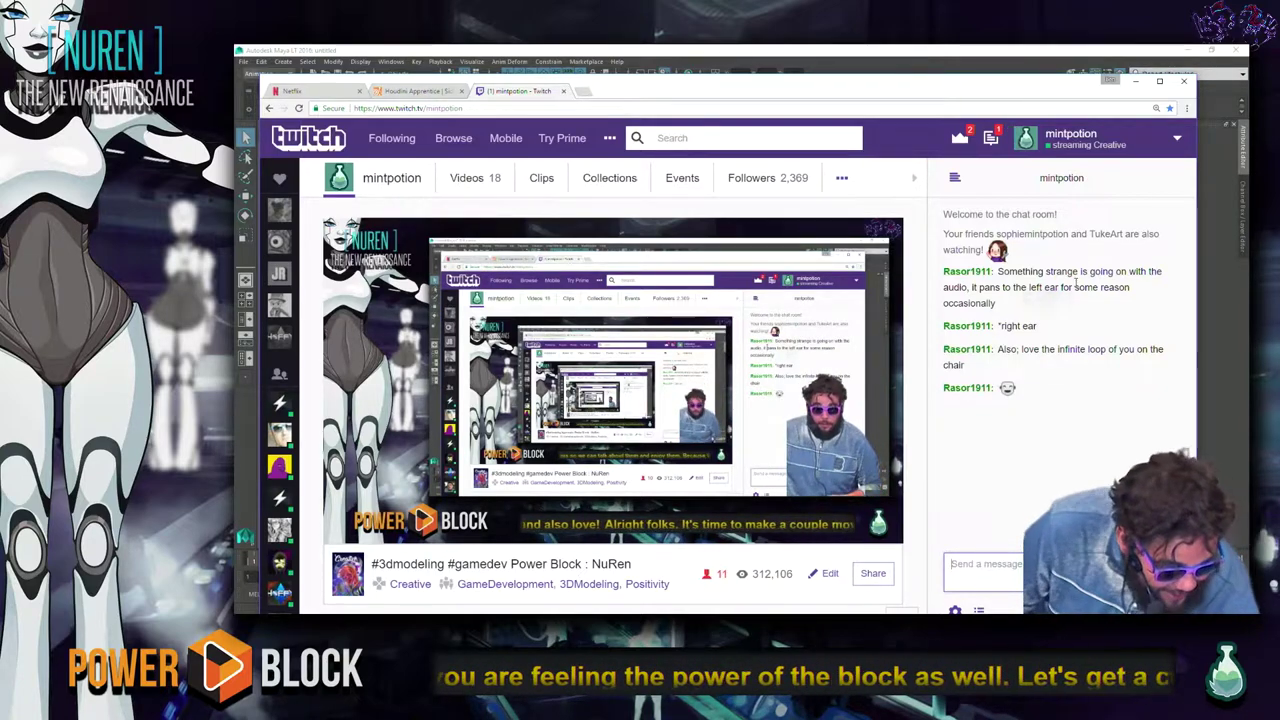
pyautogui.click(991, 55)
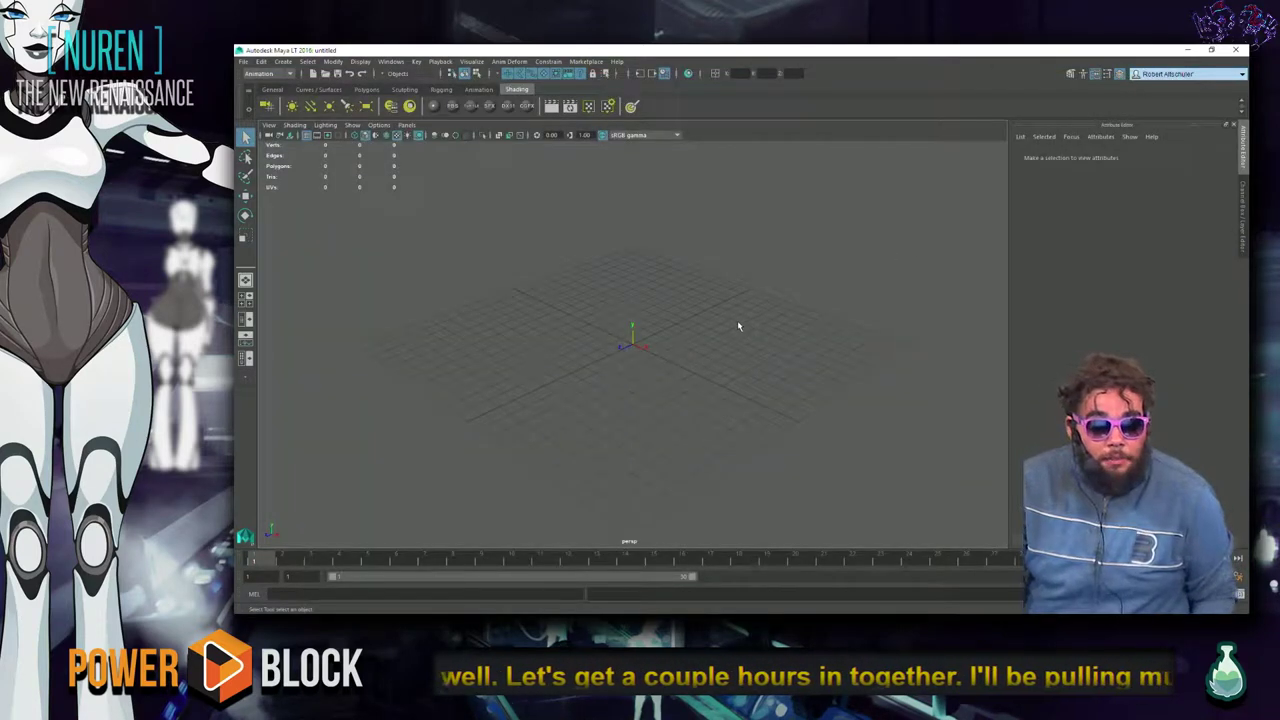
# Open canyon_blockout.mb from the project's assets > Cyn_View folder.
pyautogui.hotkey('ctrl', 'o')
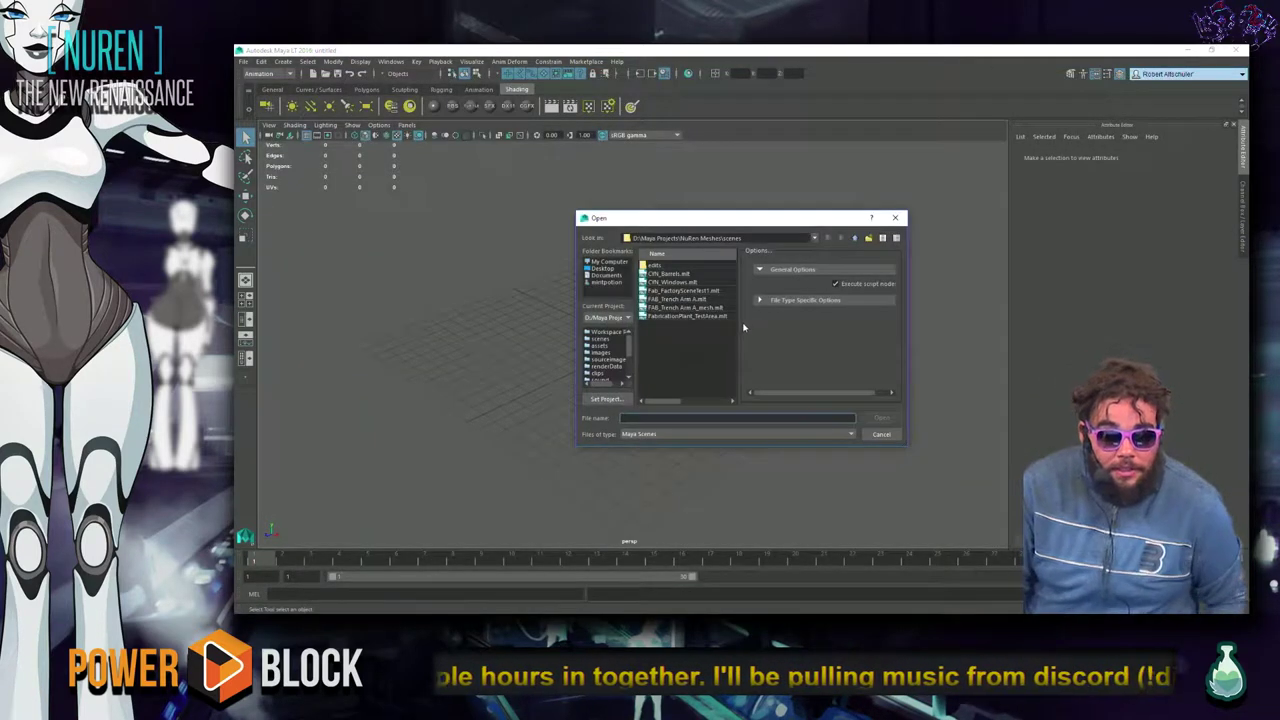
pyautogui.click(728, 348)
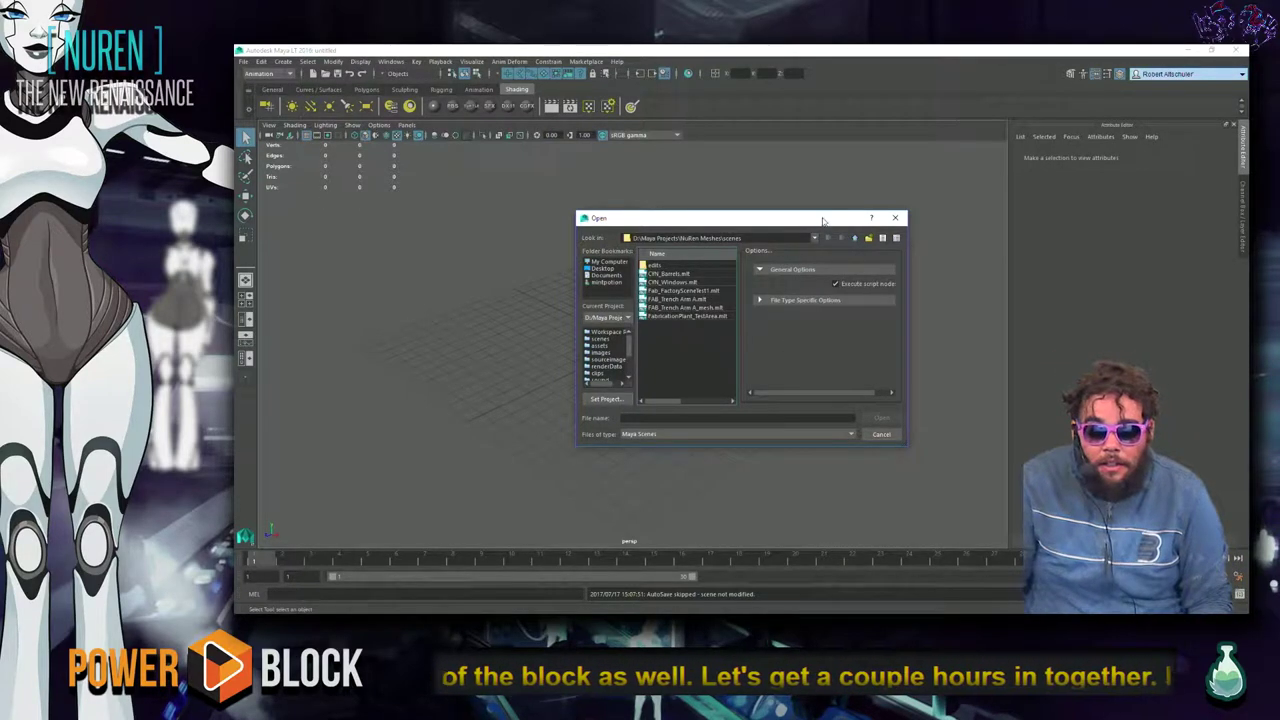
pyautogui.moveTo(823, 219); pyautogui.dragTo(826, 216)
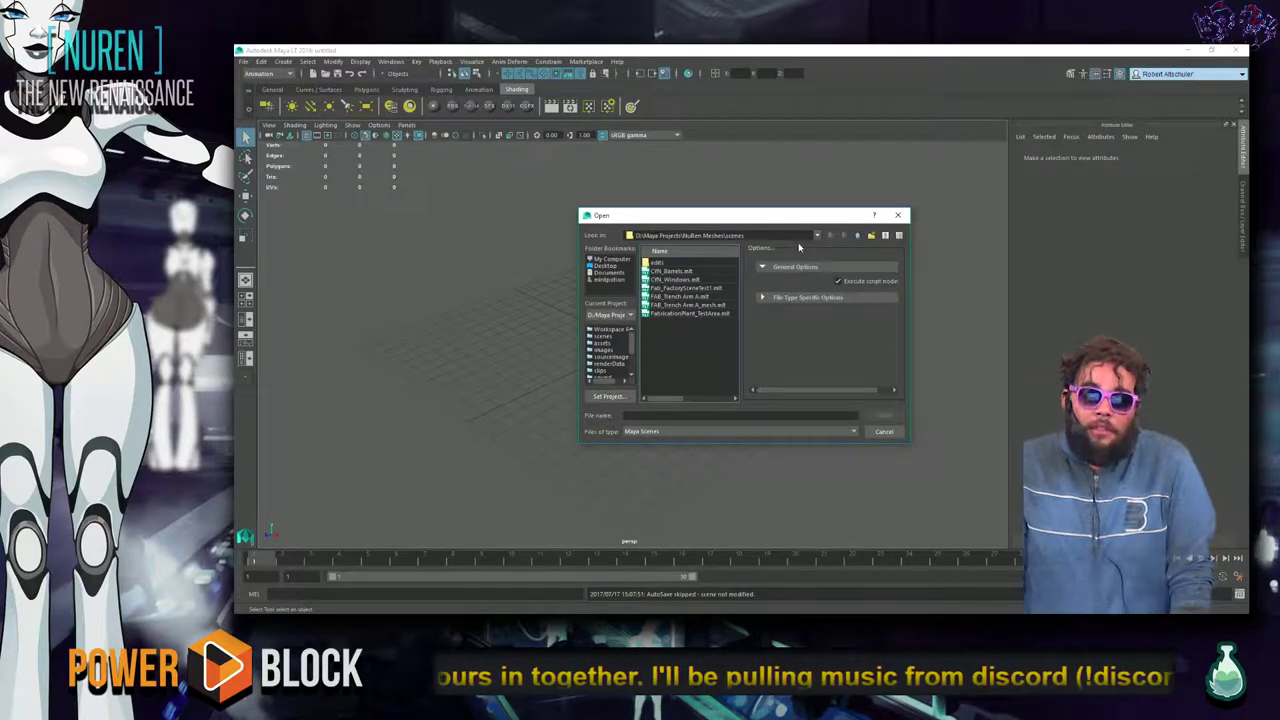
pyautogui.click(603, 343)
pyautogui.doubleClick(663, 263)
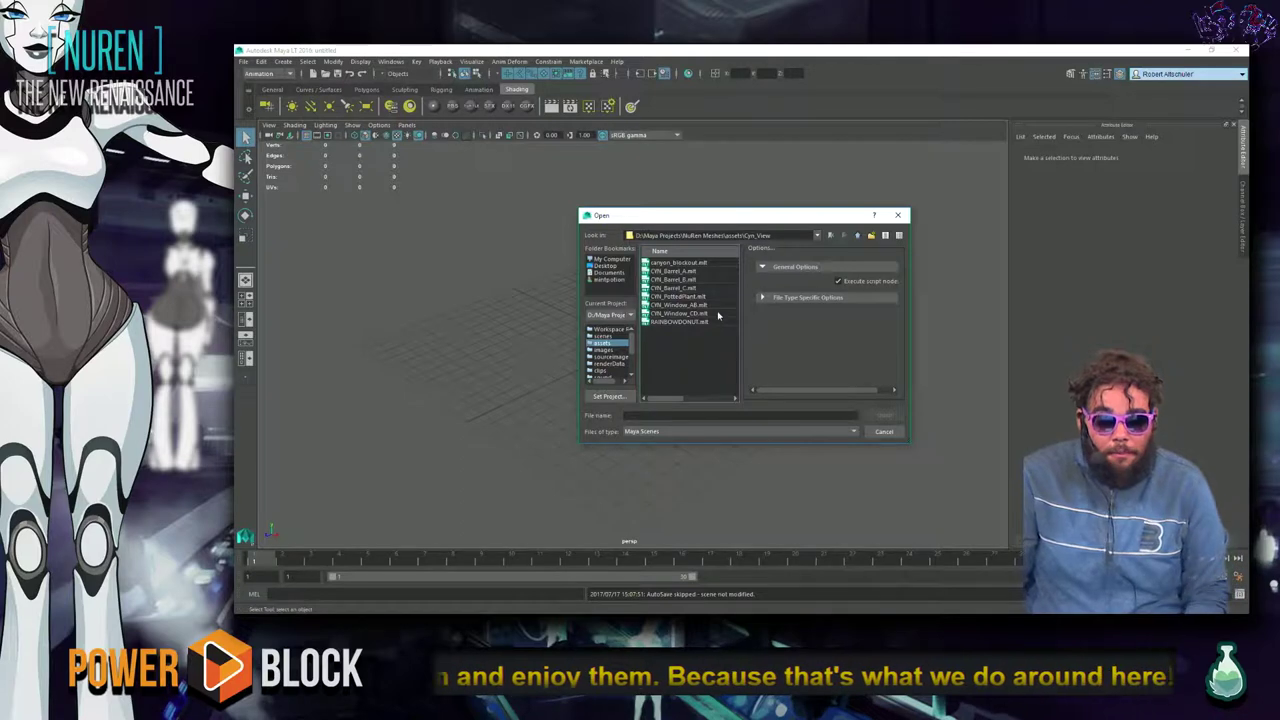
pyautogui.click(711, 263)
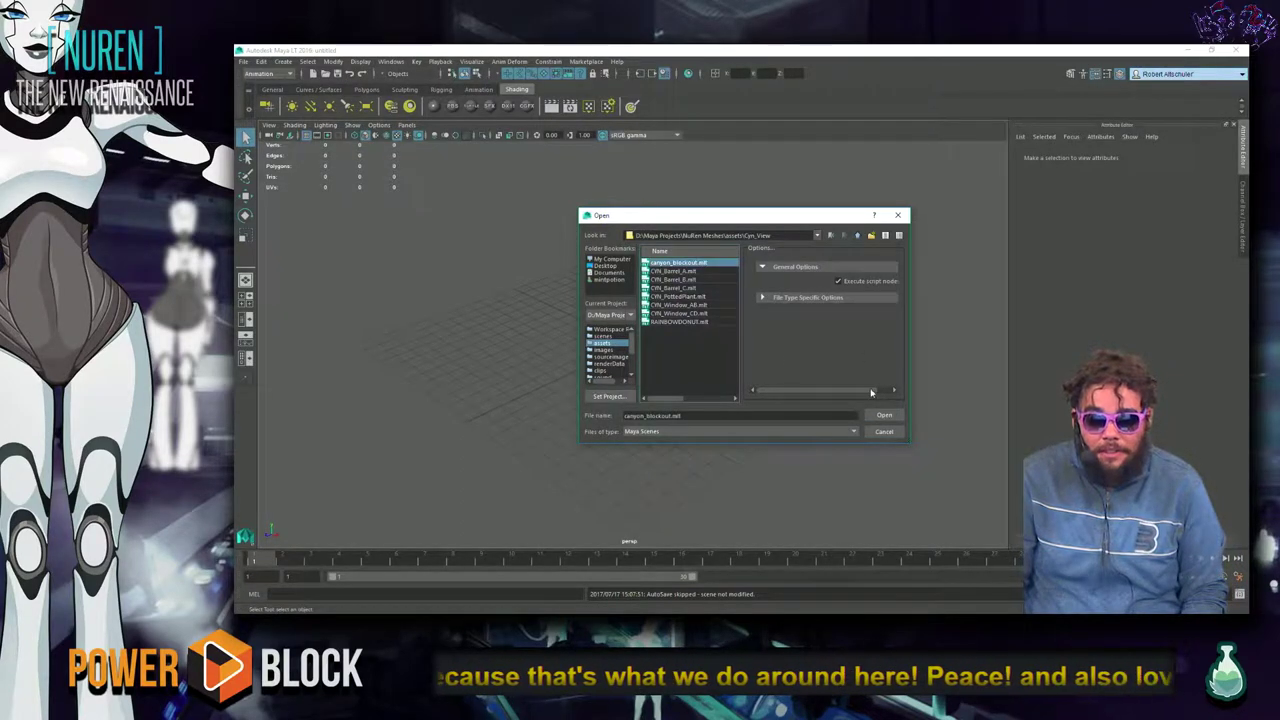
pyautogui.click(884, 414)
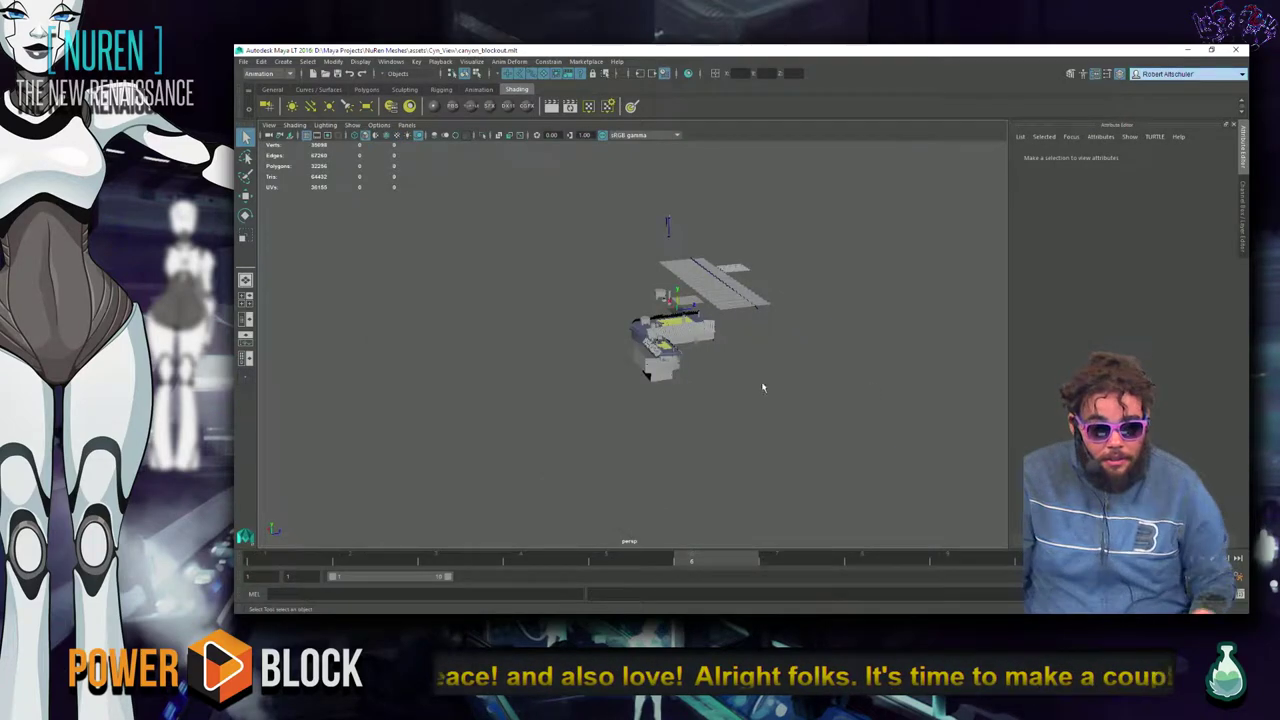
# Frame the Corrugator strip and orbit around the canyon buildings, then deselect it.
pyautogui.click(693, 346)
pyautogui.press('f')
pyautogui.keyDown('alt'); pyautogui.moveTo(680, 408); pyautogui.dragTo(786, 377); pyautogui.keyUp('alt')
pyautogui.scroll(-5, 759, 398)
pyautogui.click(552, 429)
# Glance at the Twitch stream, return to Maya and reselect the corrugated strip.
pyautogui.hotkey('alt', 'Tab')
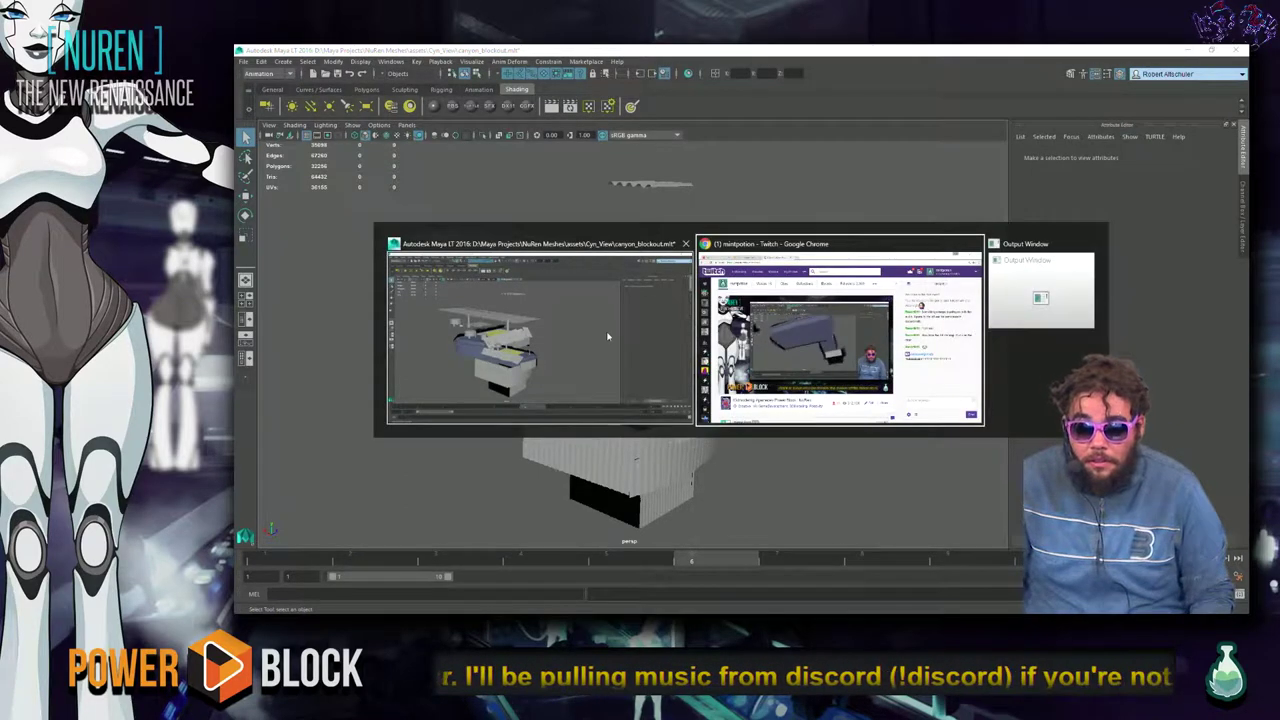
pyautogui.click(606, 330)
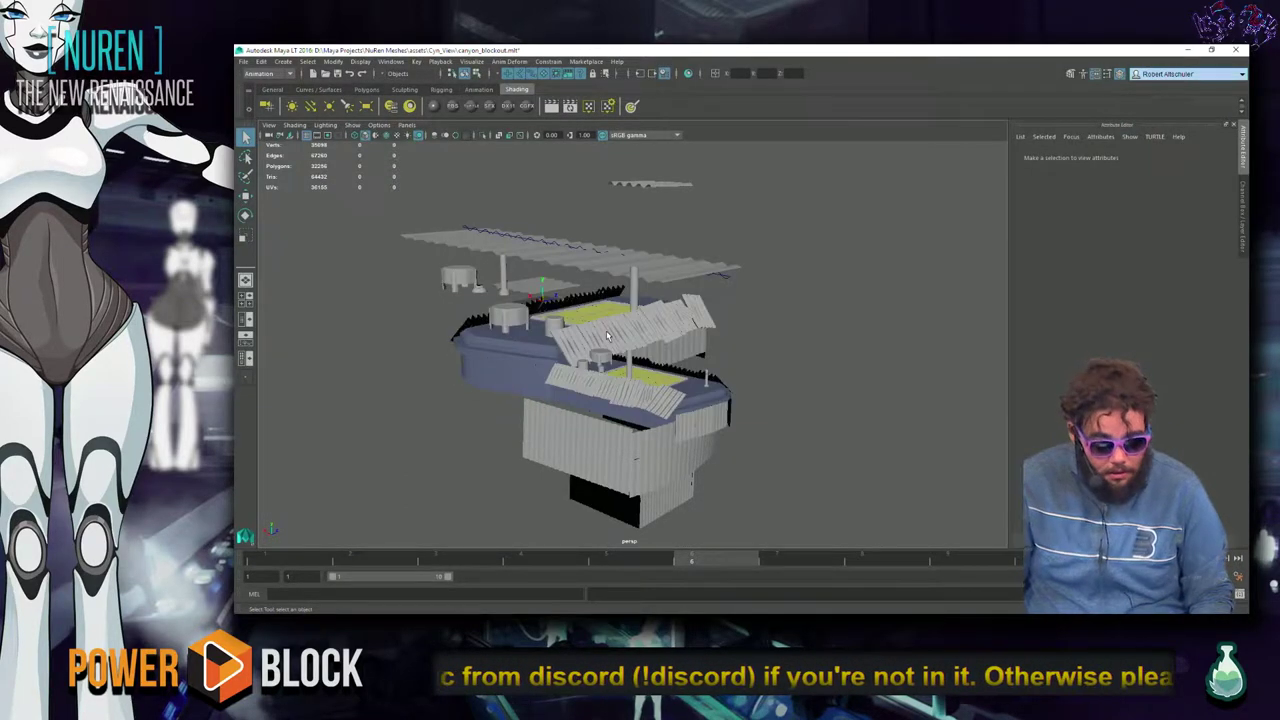
pyautogui.hotkey('alt', 'Tab')
pyautogui.click(620, 334)
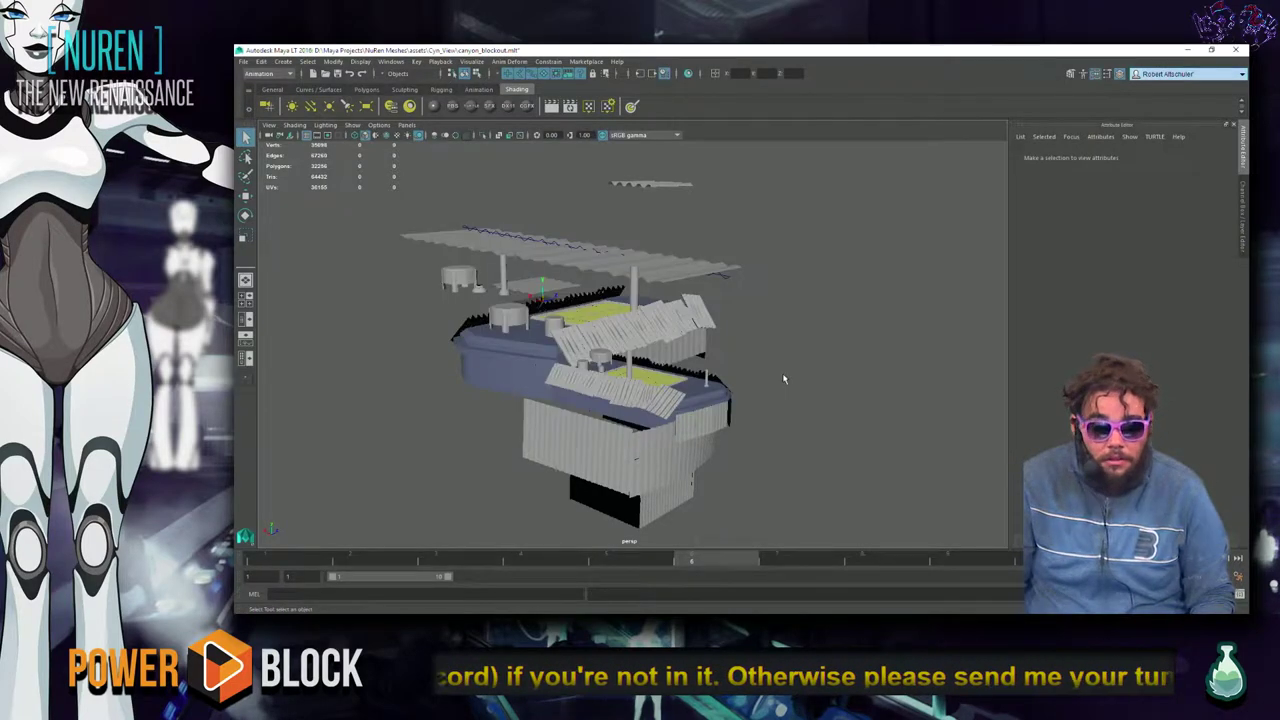
pyautogui.hotkey('alt', 'Tab')
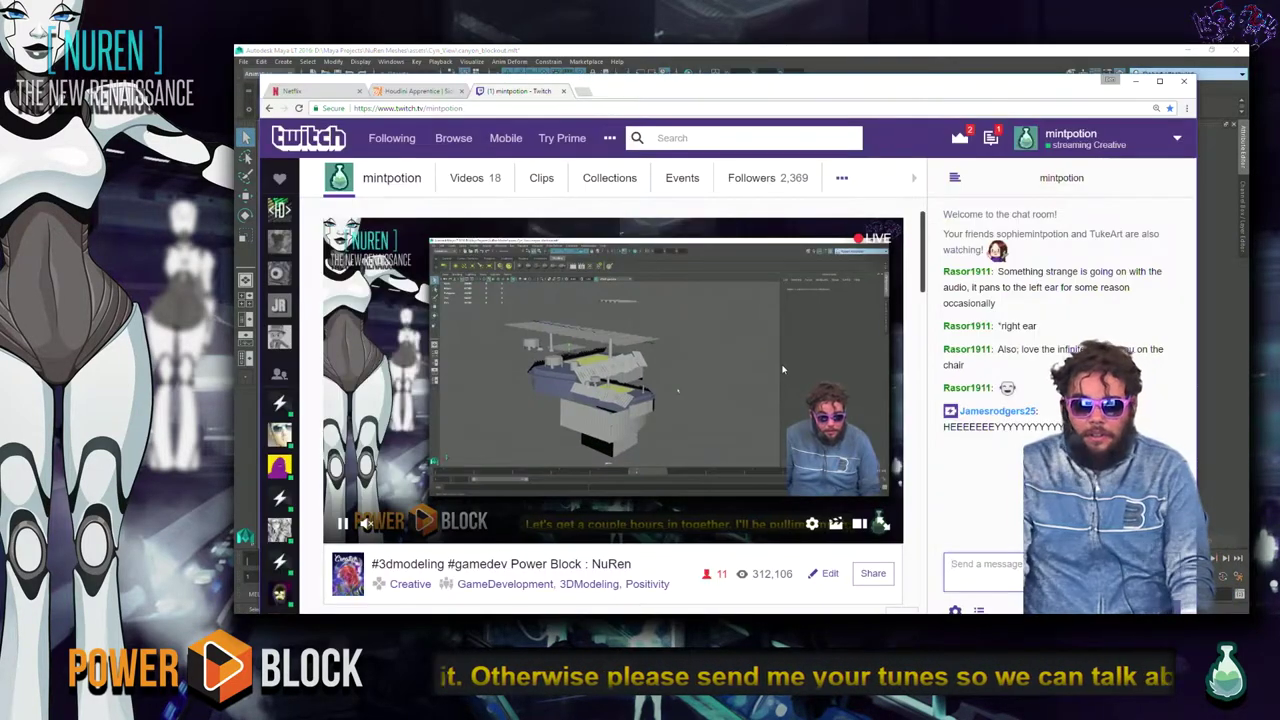
pyautogui.hotkey('alt', 'Tab')
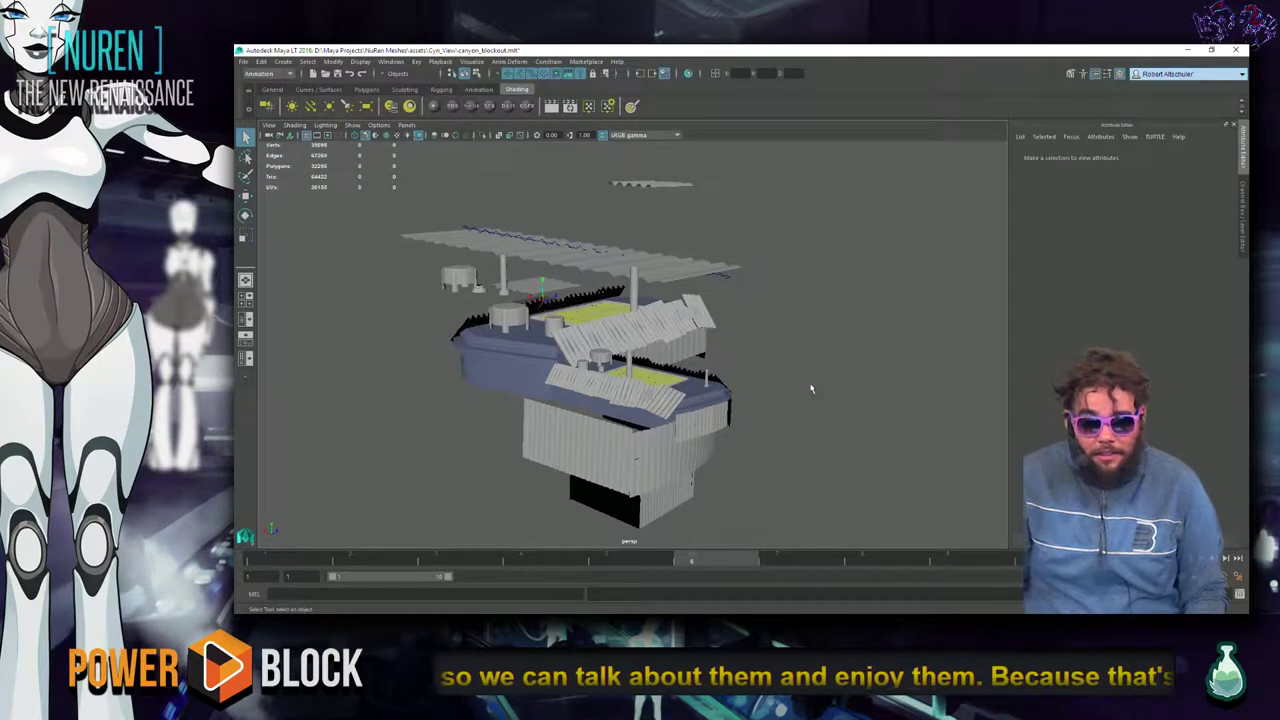
pyautogui.keyDown('alt'); pyautogui.moveTo(809, 357); pyautogui.dragTo(689, 443); pyautogui.keyUp('alt')
pyautogui.click(845, 334)
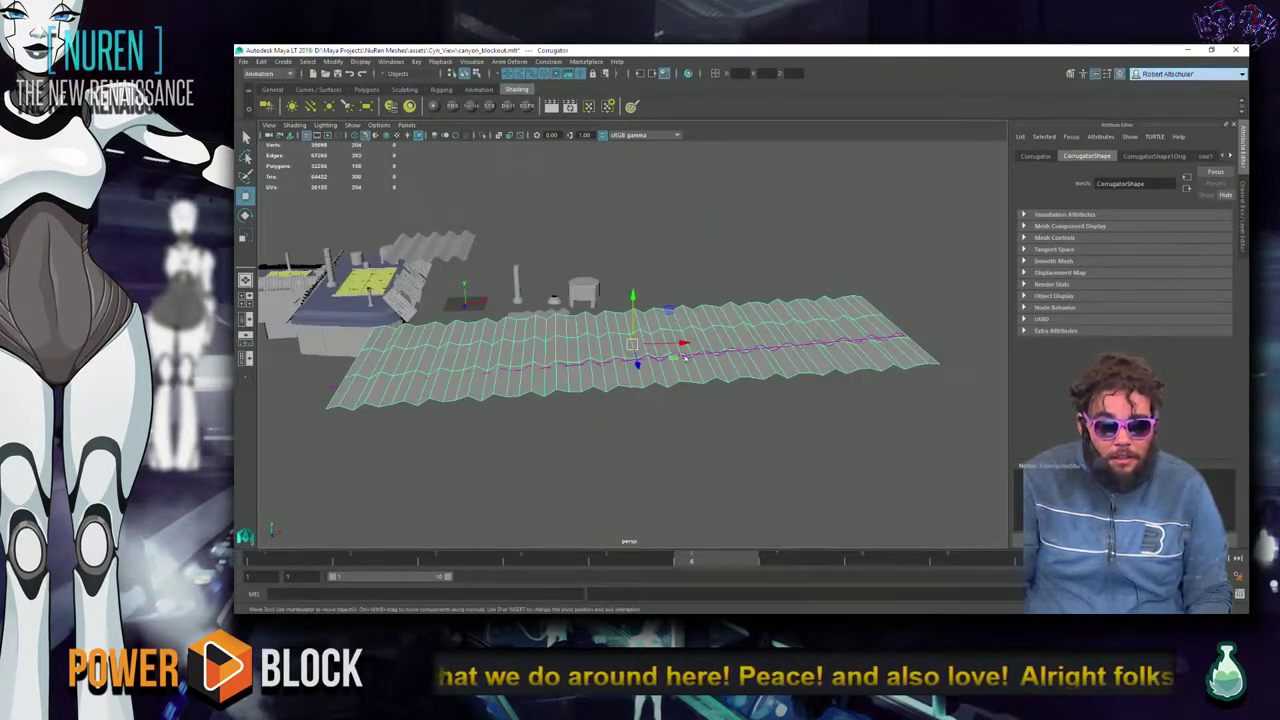
# Slide the Corrugator strip left along X in front of the stadium, then deselect it.
pyautogui.keyDown('alt'); pyautogui.moveTo(638, 355); pyautogui.dragTo(789, 436); pyautogui.keyUp('alt')
pyautogui.press('w')
pyautogui.moveTo(830, 329); pyautogui.dragTo(633, 468)
pyautogui.click(838, 431)
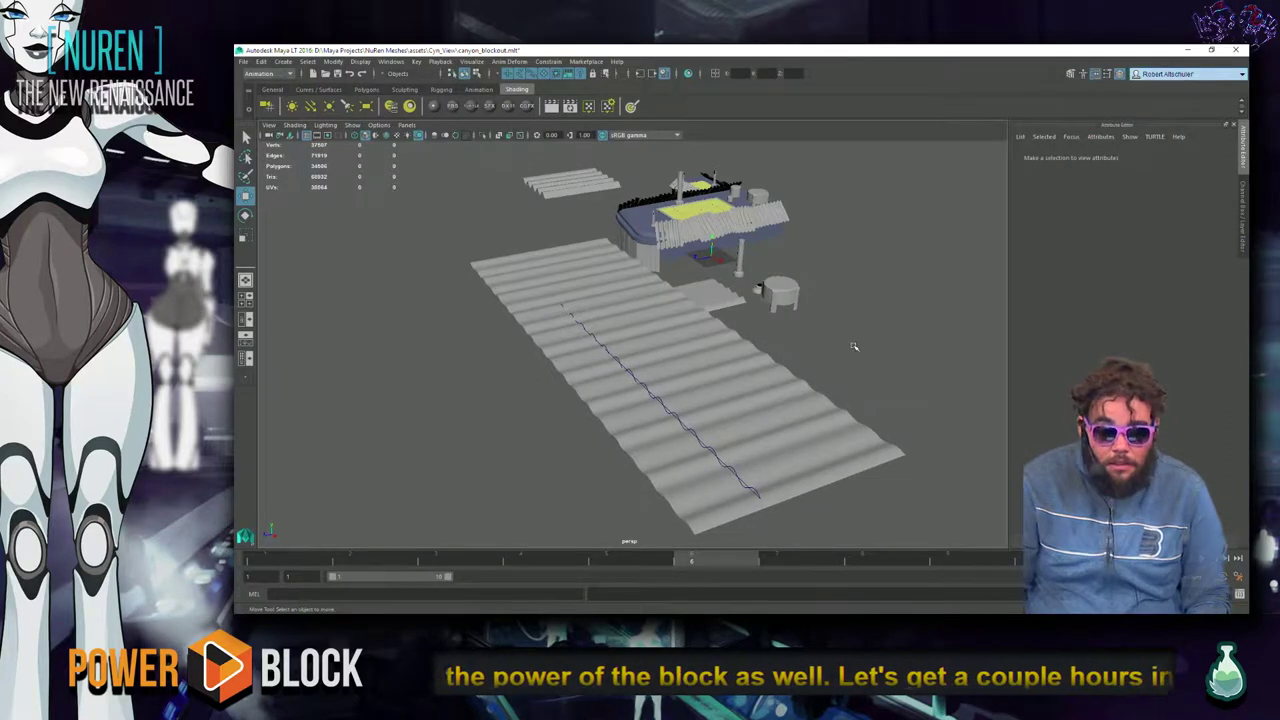
pyautogui.keyDown('alt'); pyautogui.moveTo(437, 394); pyautogui.dragTo(672, 380); pyautogui.keyUp('alt')
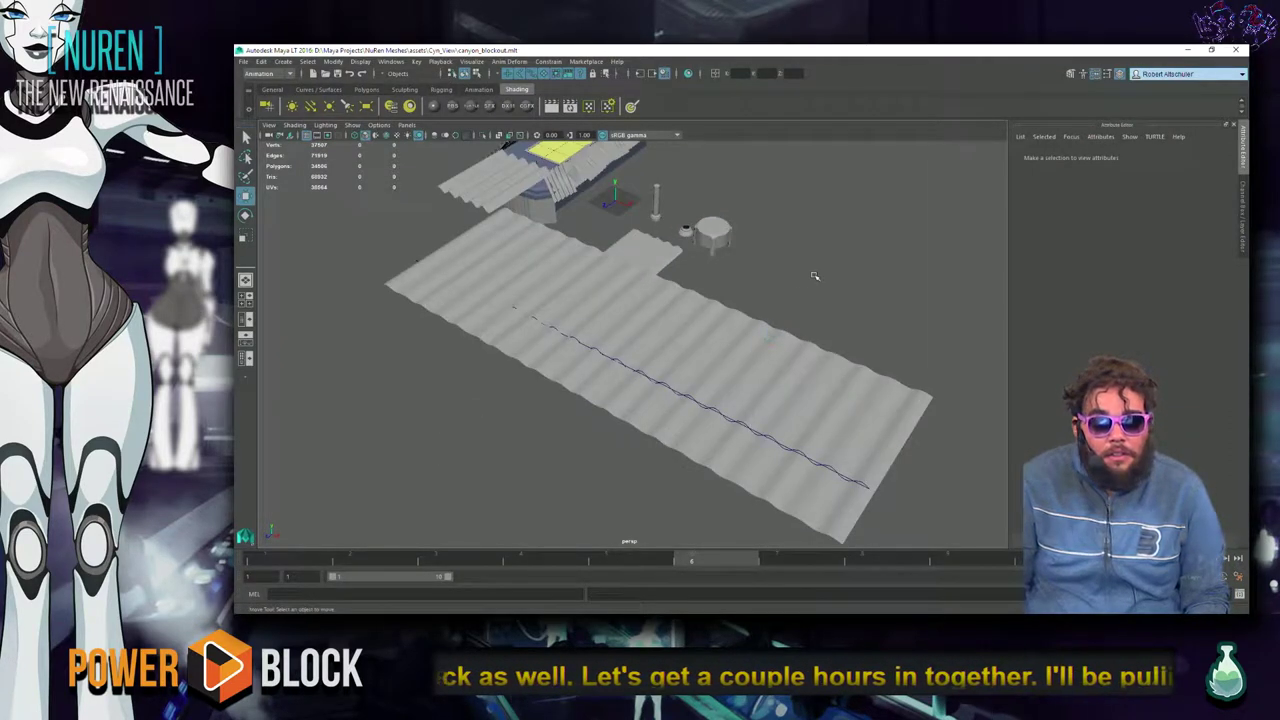
pyautogui.press('super')
# Launch Epic Games Launcher and continue past its update-required notice.
pyautogui.write('s')
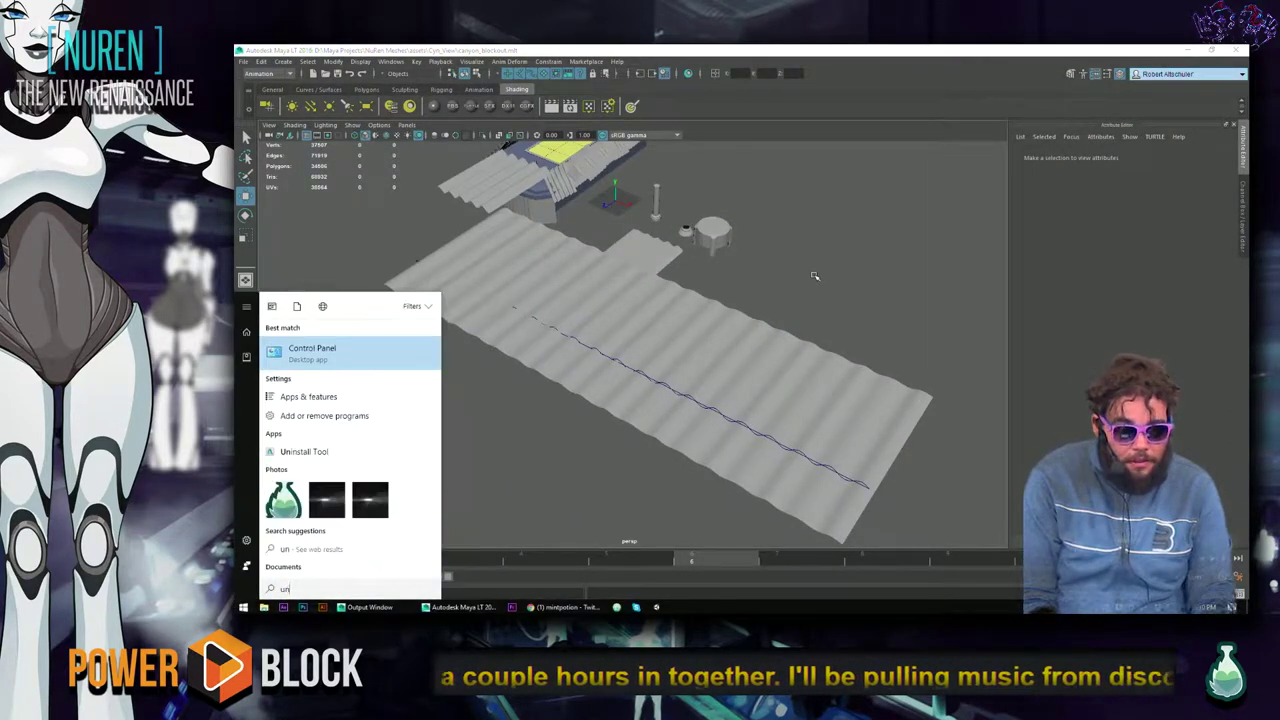
pyautogui.press('BackSpace')
pyautogui.write('split')
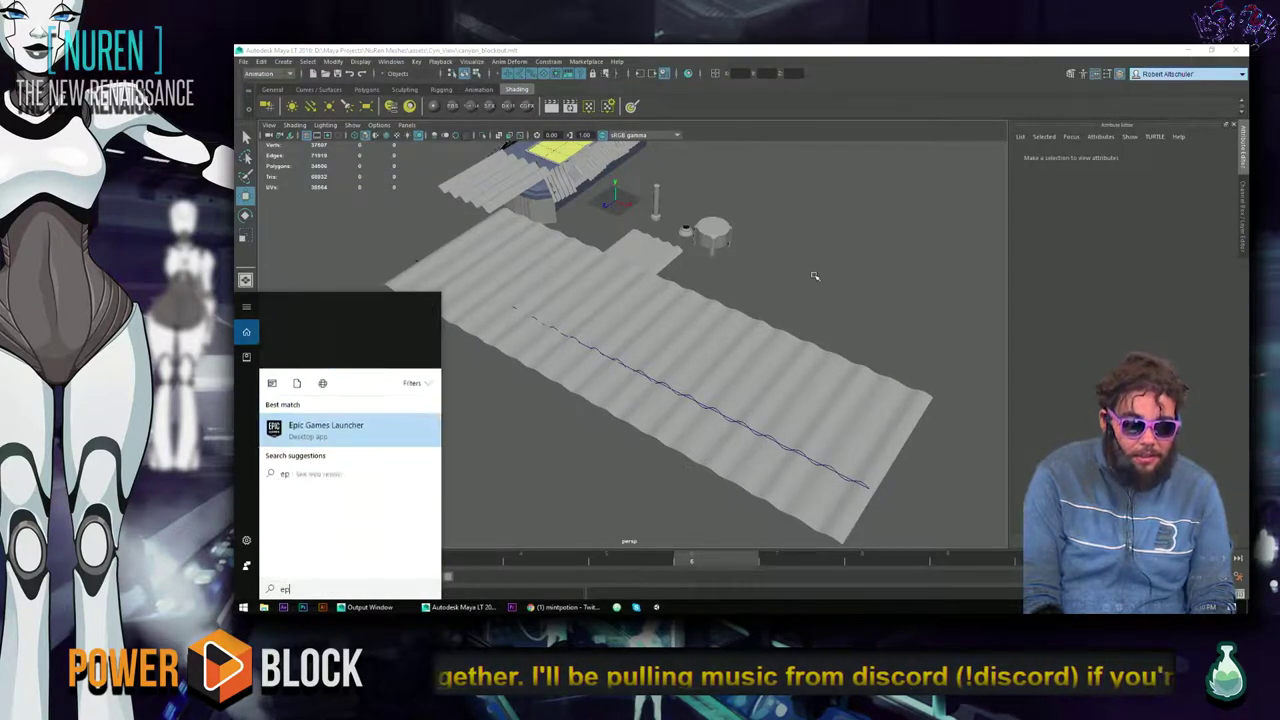
pyautogui.press('Escape')
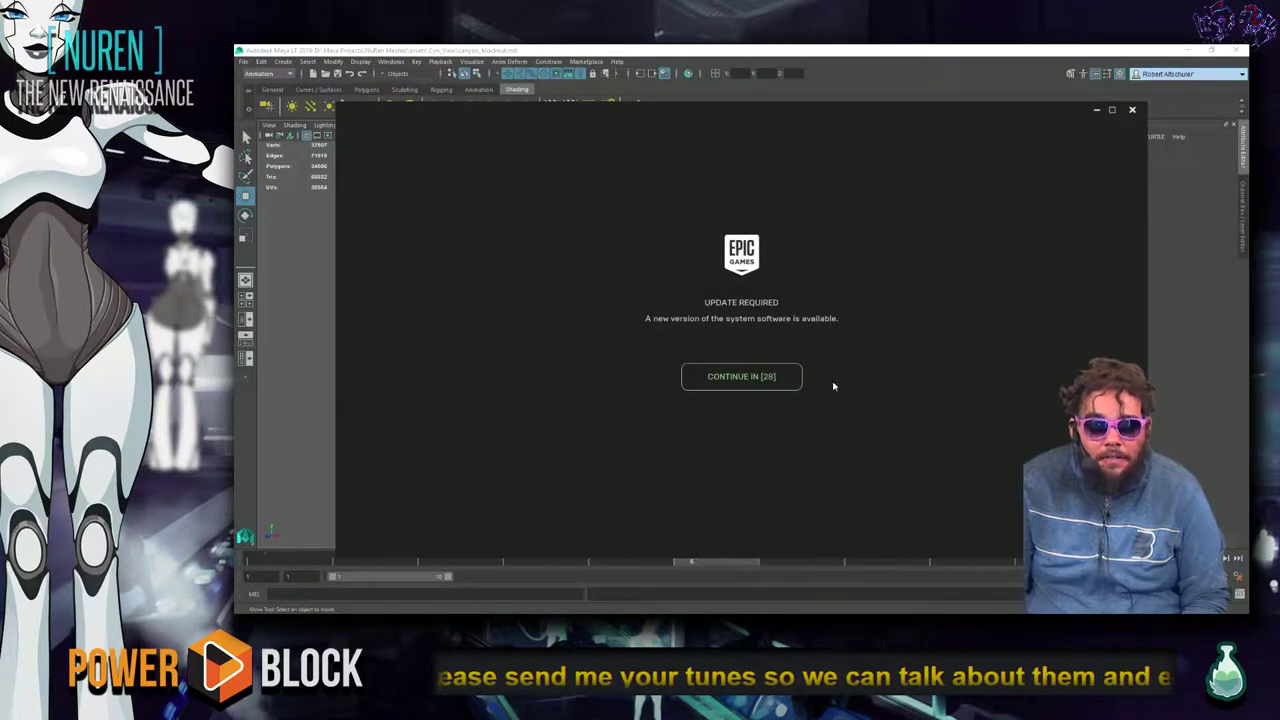
pyautogui.click(776, 384)
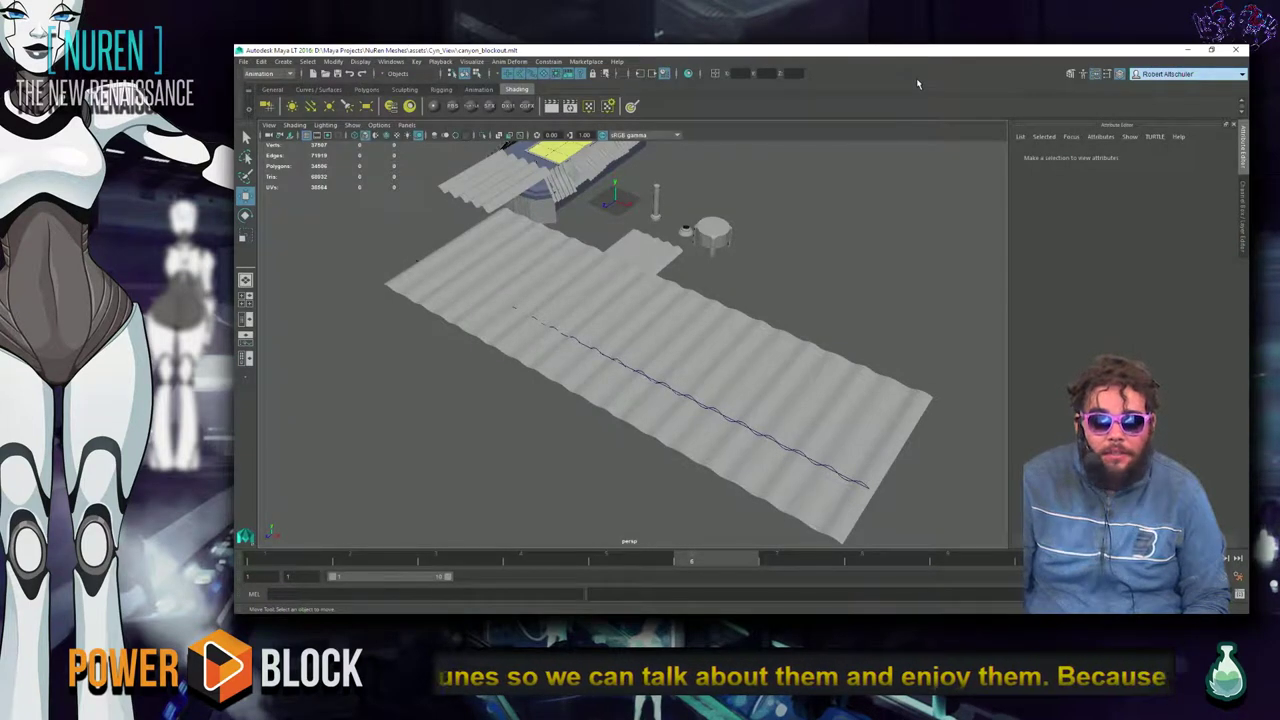
# Select and frame the round disc object, viewing it from an oblique angle.
pyautogui.scroll(3, 894, 262)
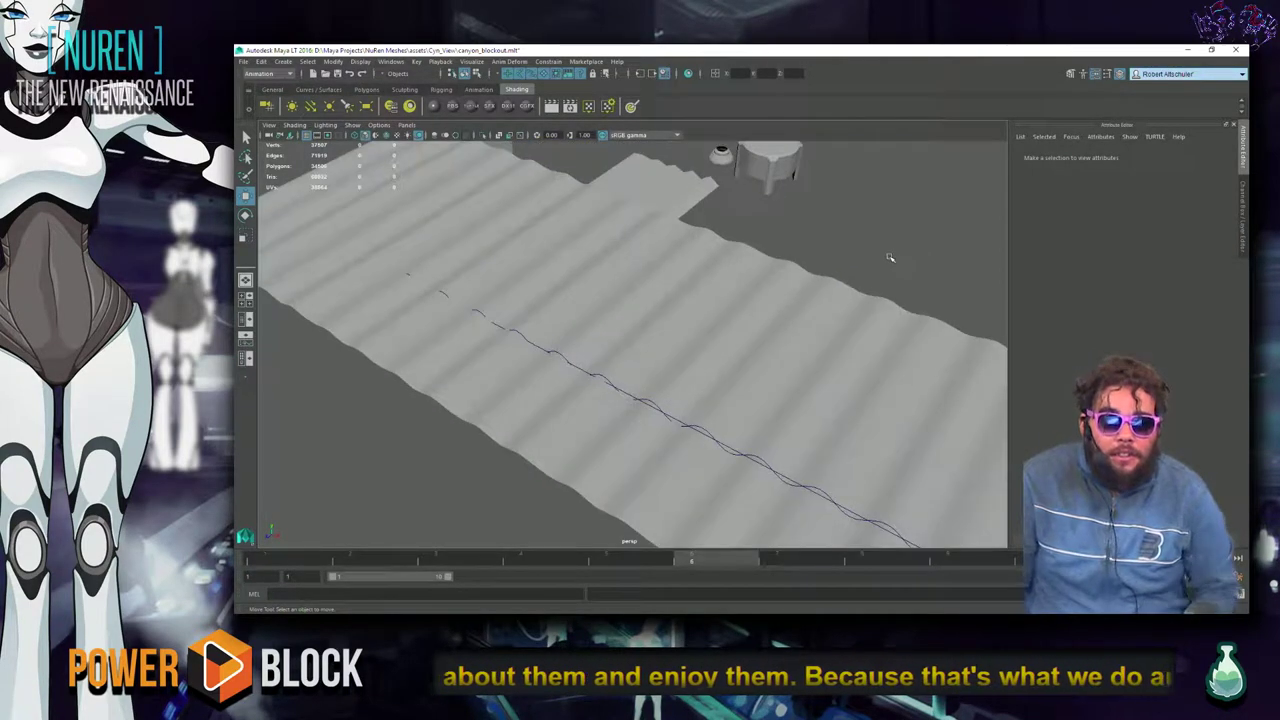
pyautogui.keyDown('alt'); pyautogui.moveTo(868, 342); pyautogui.dragTo(697, 322); pyautogui.keyUp('alt')
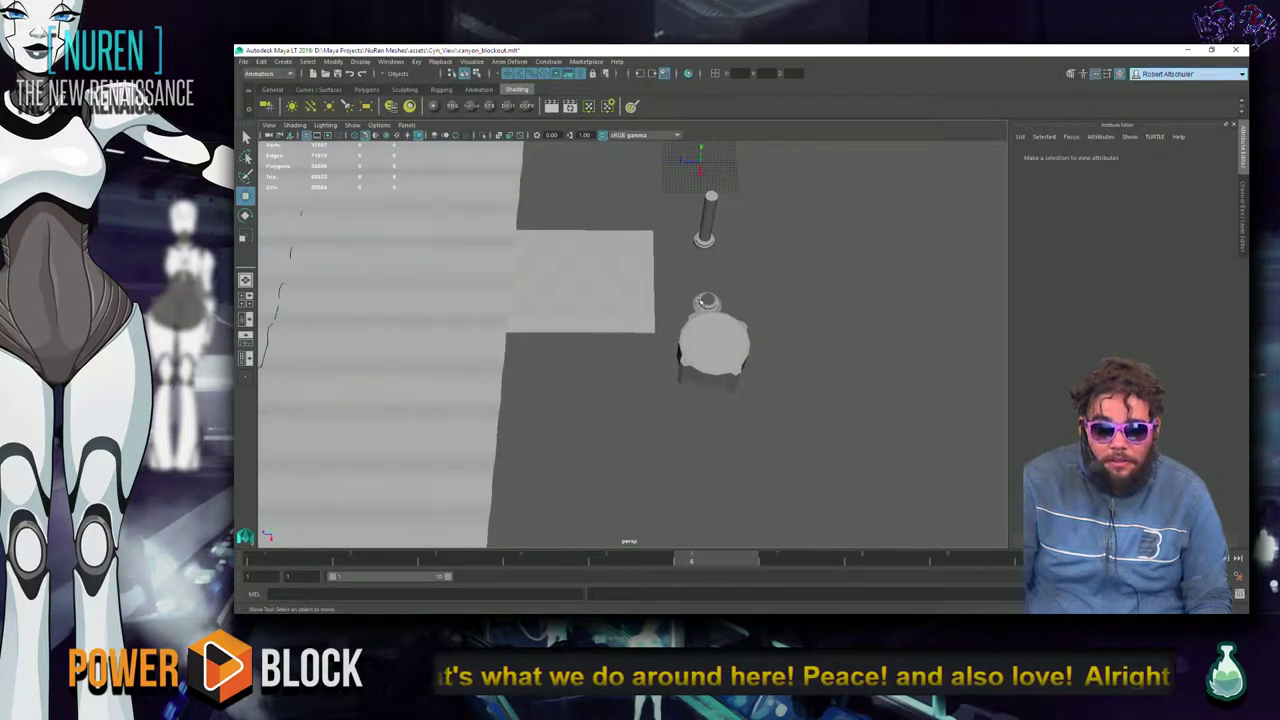
pyautogui.click(700, 316)
pyautogui.press('f')
pyautogui.keyDown('alt'); pyautogui.moveTo(777, 338); pyautogui.dragTo(718, 322); pyautogui.keyUp('alt')
pyautogui.scroll(-6, 718, 322)
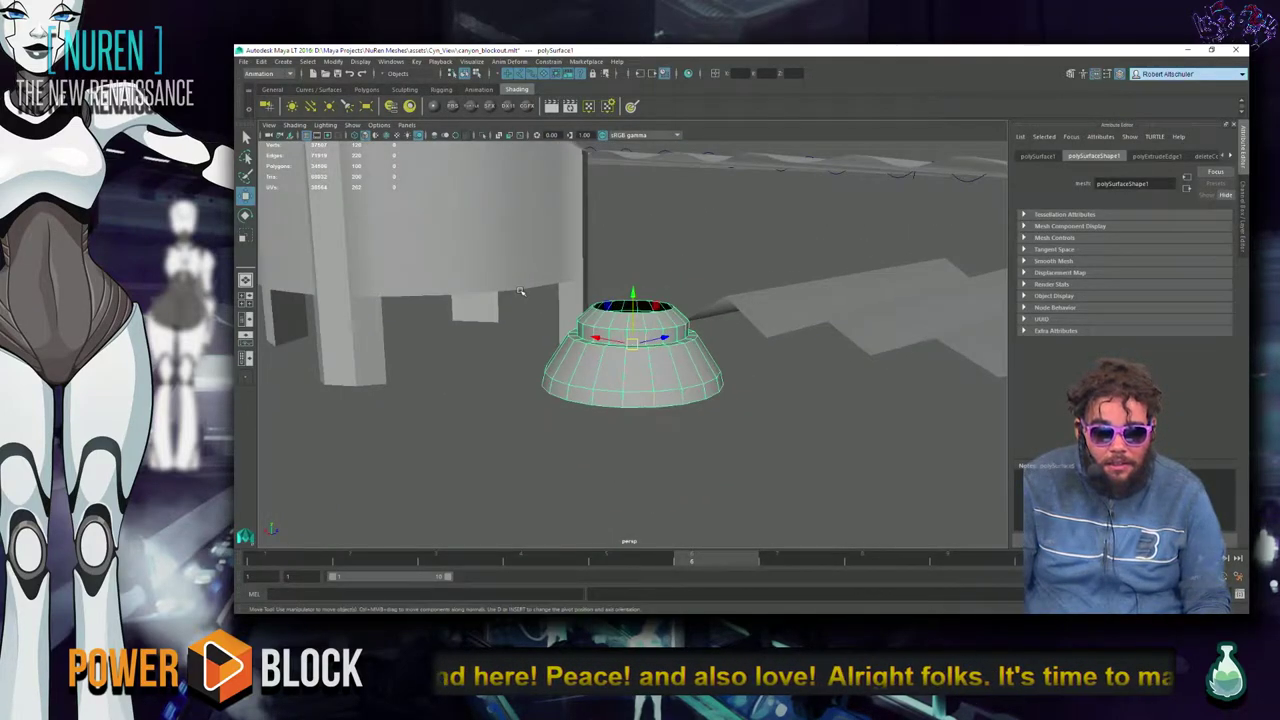
# Frame the legged cylinder and toggle its smooth preview on and off.
pyautogui.click(522, 294)
pyautogui.press('f')
pyautogui.keyDown('alt'); pyautogui.moveTo(535, 293); pyautogui.dragTo(707, 364); pyautogui.keyUp('alt')
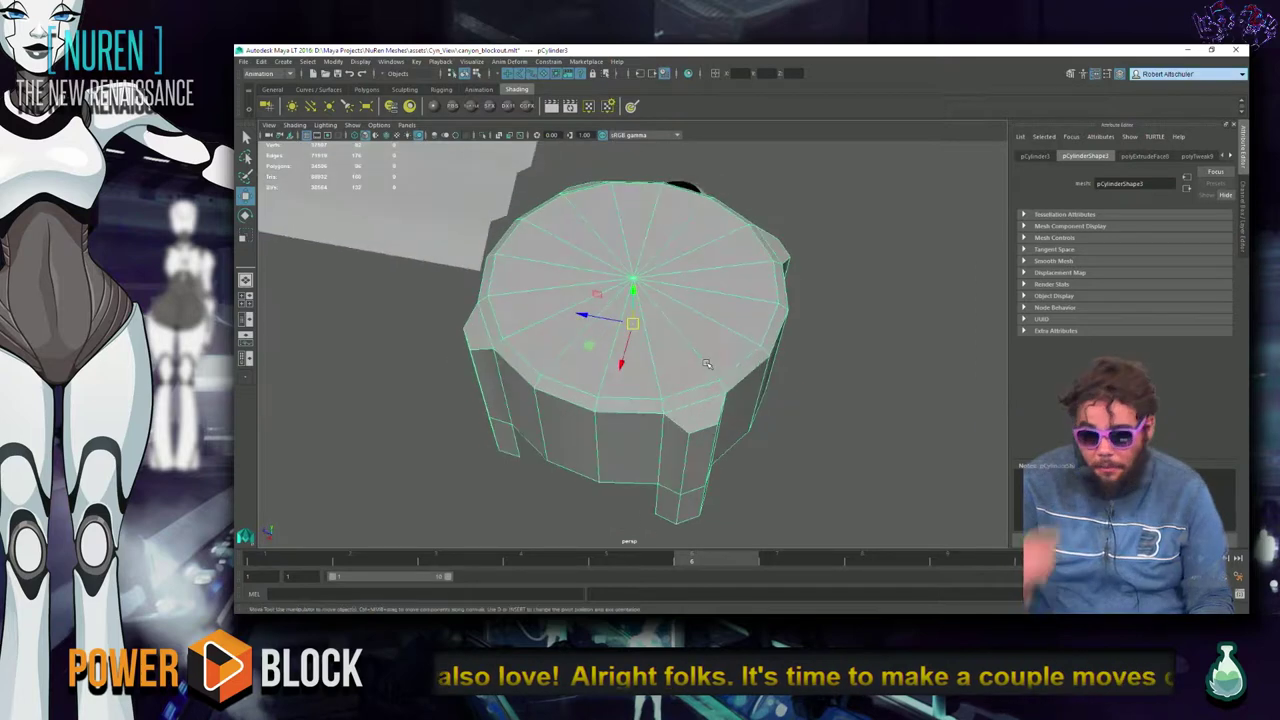
pyautogui.press('3')
pyautogui.press('1')
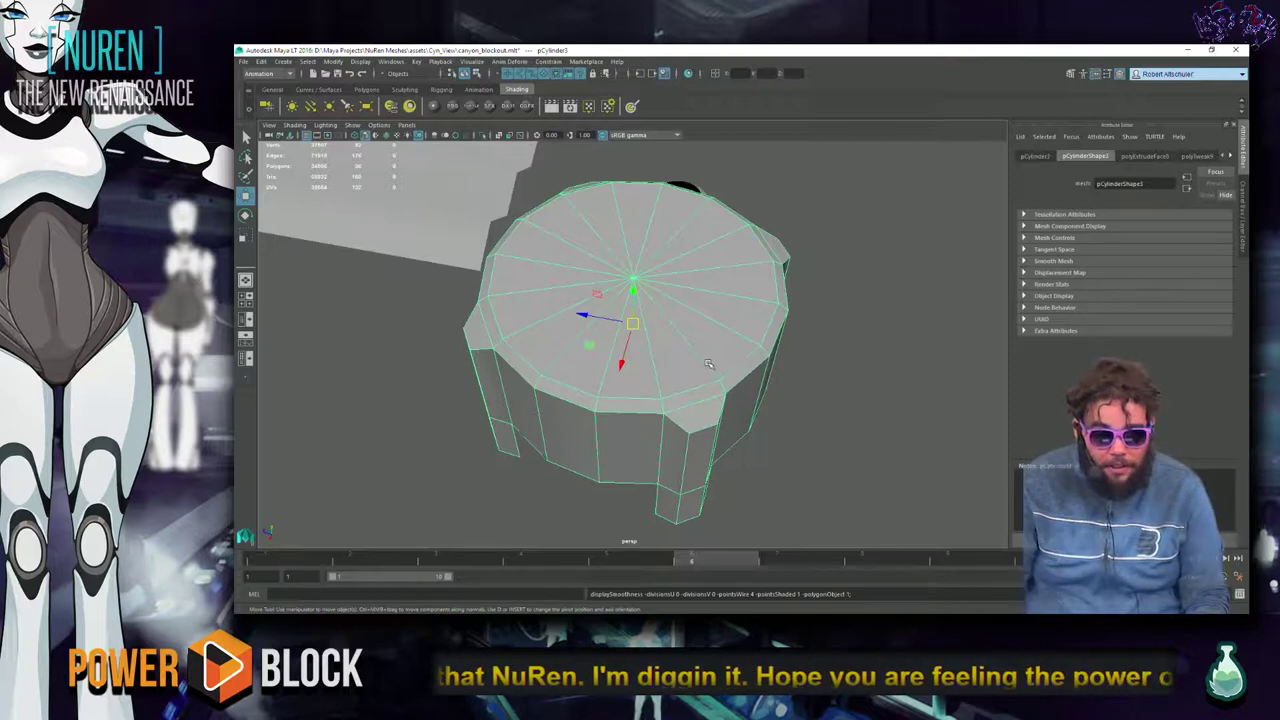
pyautogui.click(903, 377)
pyautogui.keyDown('alt'); pyautogui.moveTo(903, 377); pyautogui.dragTo(843, 410); pyautogui.keyUp('alt')
pyautogui.keyDown('alt'); pyautogui.moveTo(843, 410); pyautogui.dragTo(620, 423, button='right'); pyautogui.keyUp('alt')
pyautogui.keyDown('alt'); pyautogui.moveTo(620, 423); pyautogui.dragTo(829, 363); pyautogui.keyUp('alt')
# Switch to the Polygons shelf and orbit out to view the whole blockout.
pyautogui.click(651, 416)
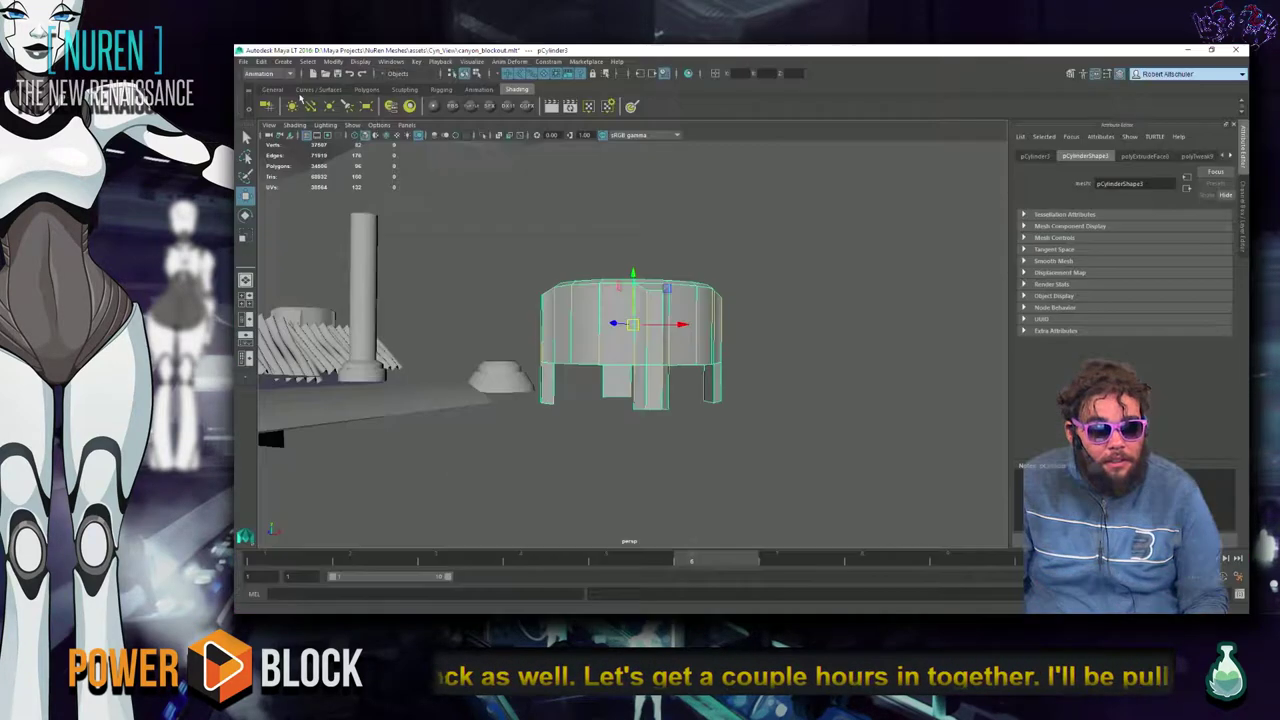
pyautogui.click(318, 89)
pyautogui.click(367, 89)
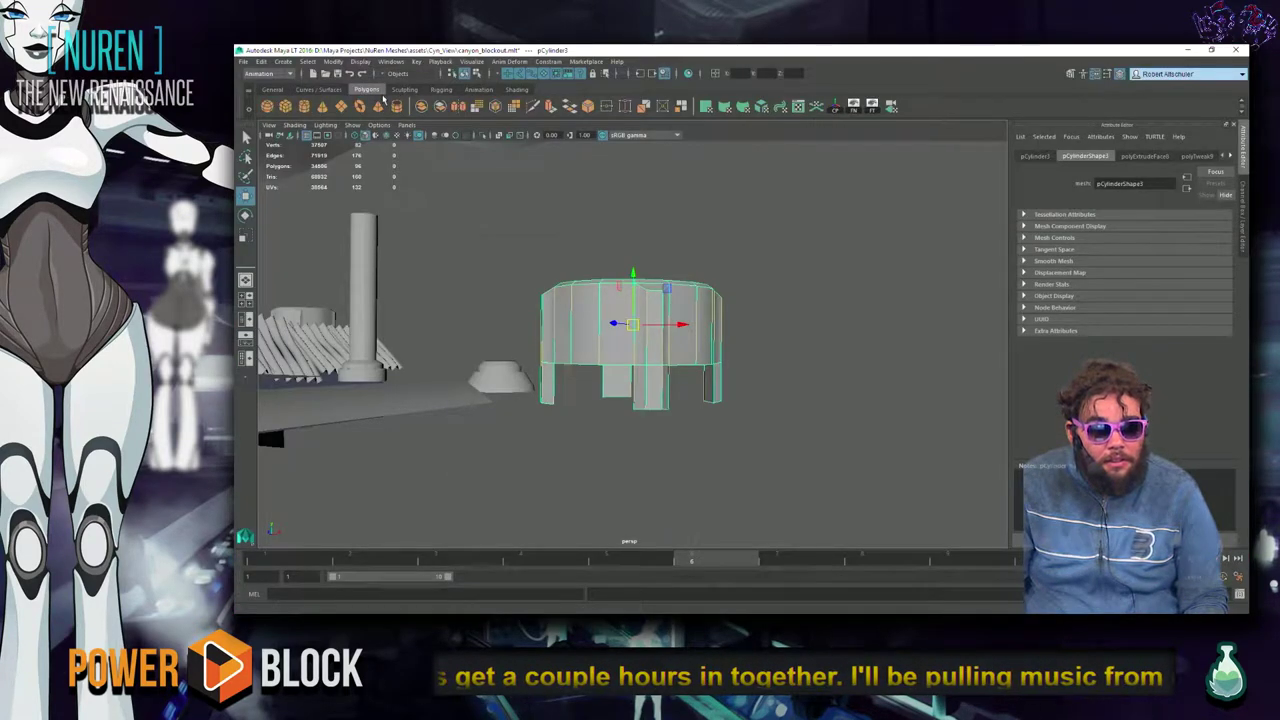
pyautogui.click(790, 282)
pyautogui.keyDown('alt'); pyautogui.moveTo(790, 282); pyautogui.dragTo(520, 304); pyautogui.keyUp('alt')
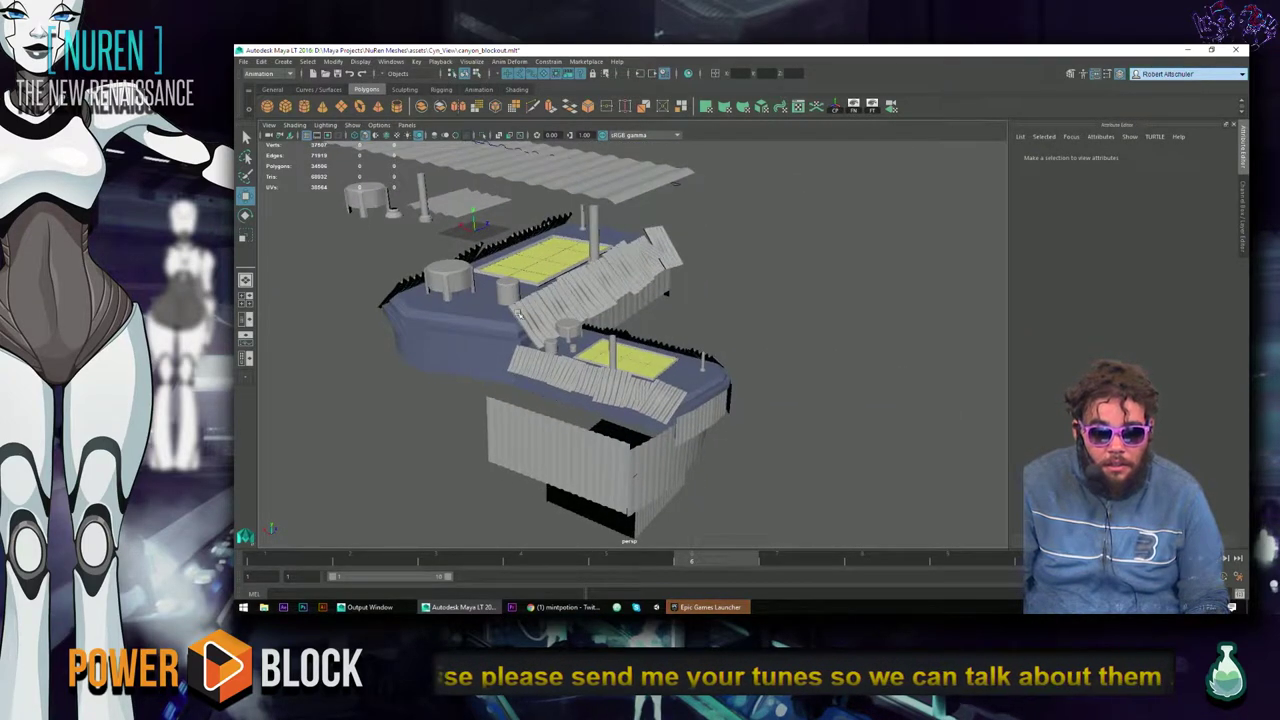
# Nudge the lower stair platform slightly right and down.
pyautogui.click(576, 333)
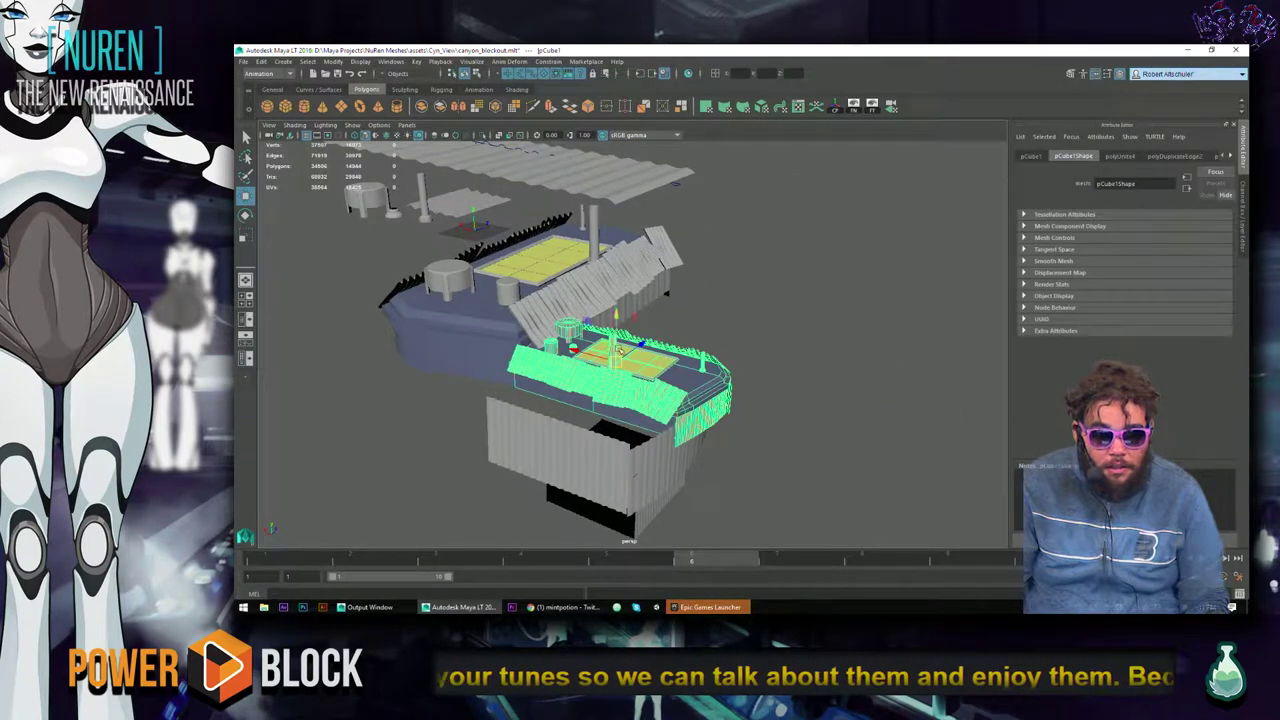
pyautogui.moveTo(584, 352); pyautogui.dragTo(598, 360)
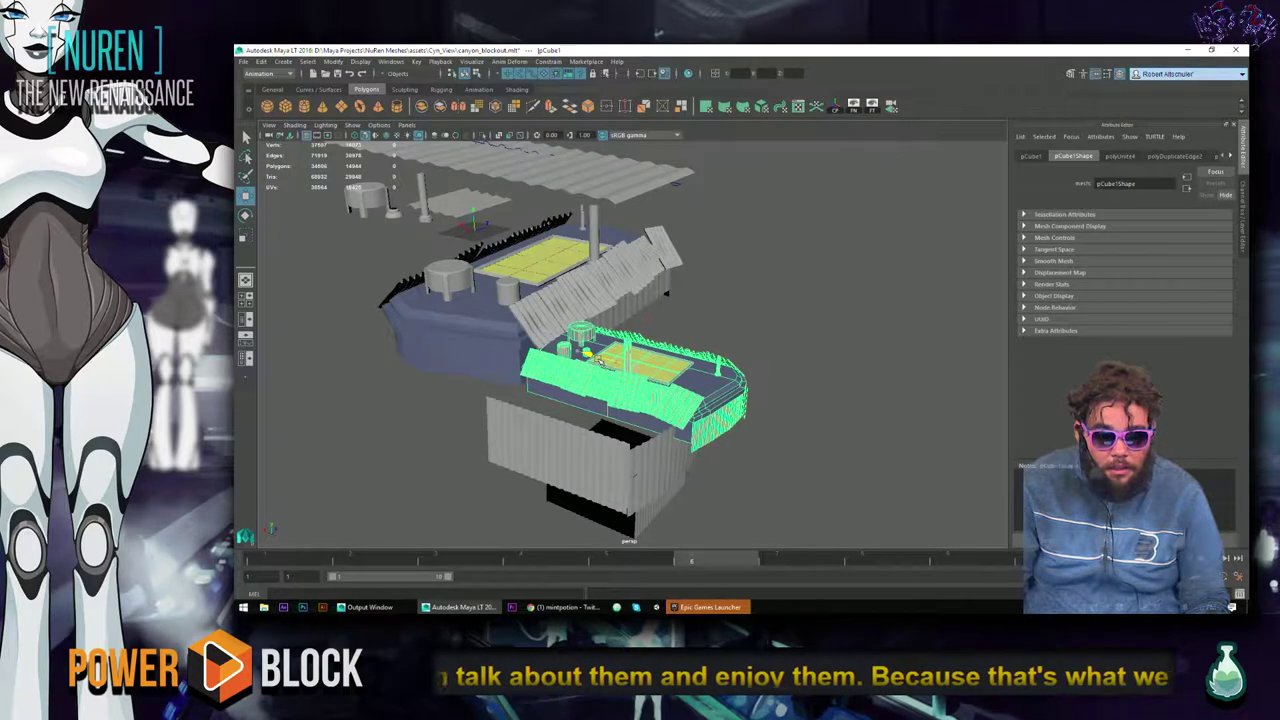
pyautogui.click(720, 330)
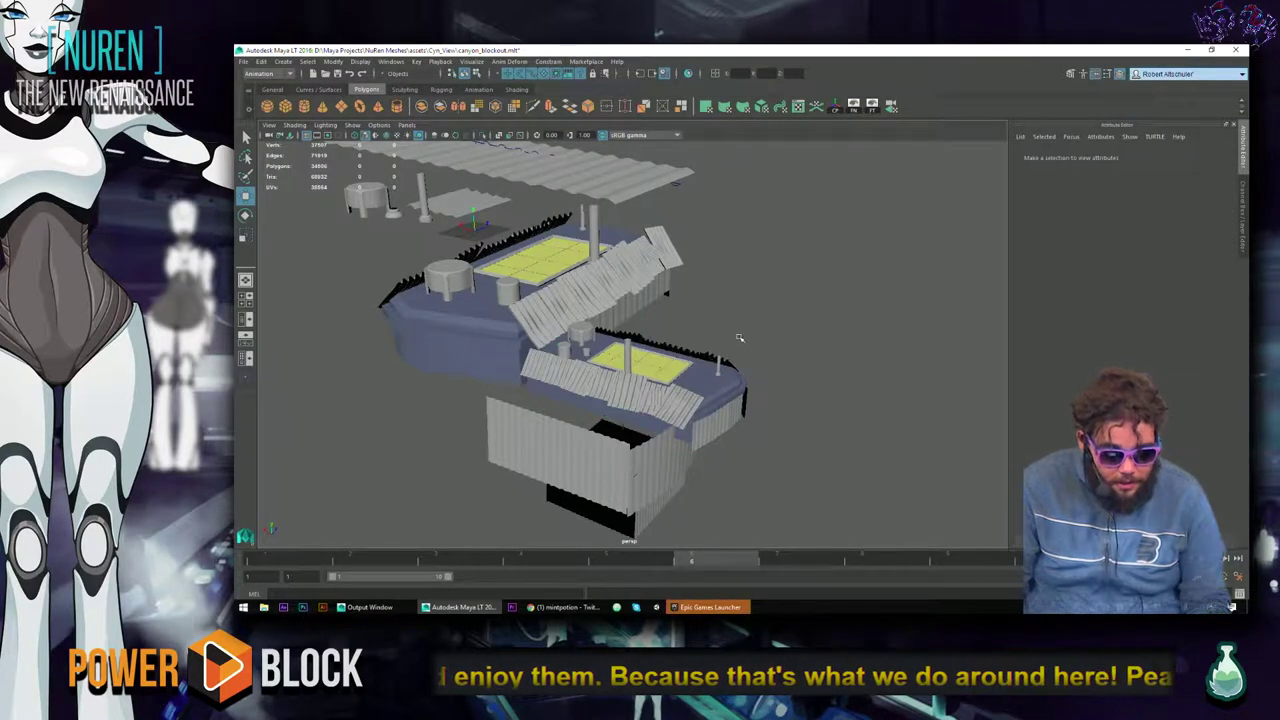
# Accept the Epic Games Launcher update and bring up Maya's Open Scene dialog.
pyautogui.click(710, 607)
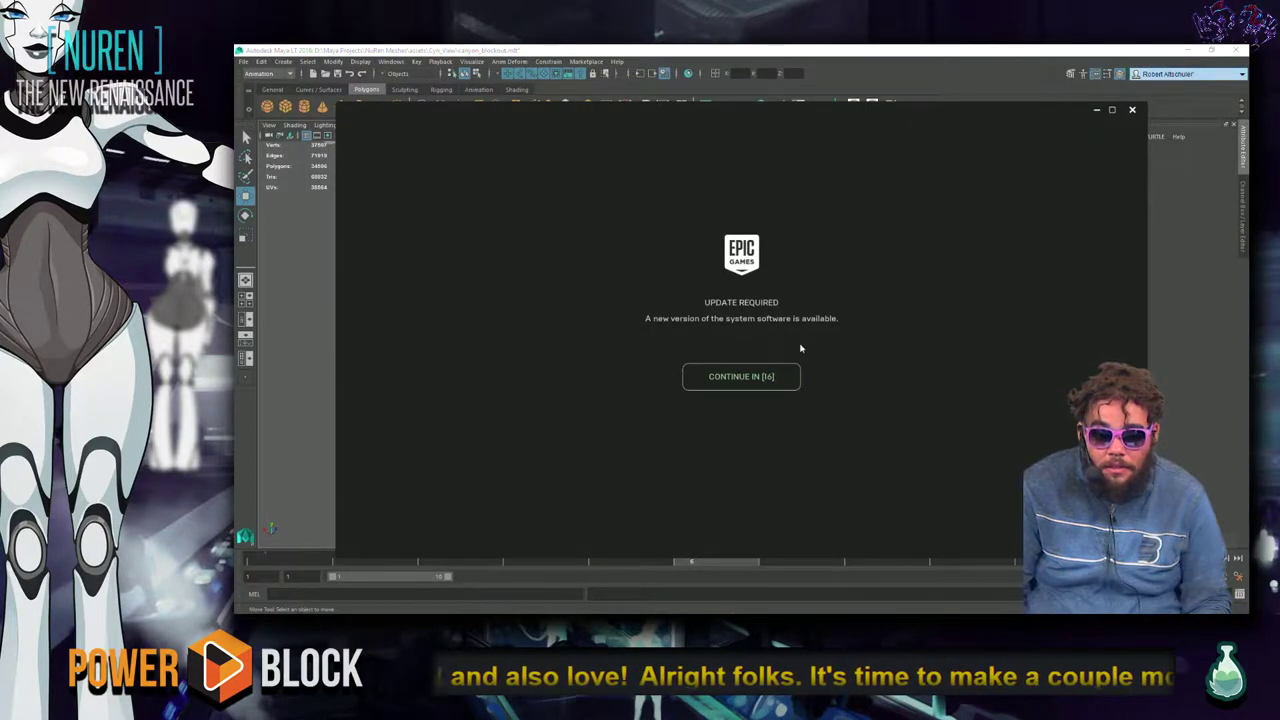
pyautogui.click(756, 375)
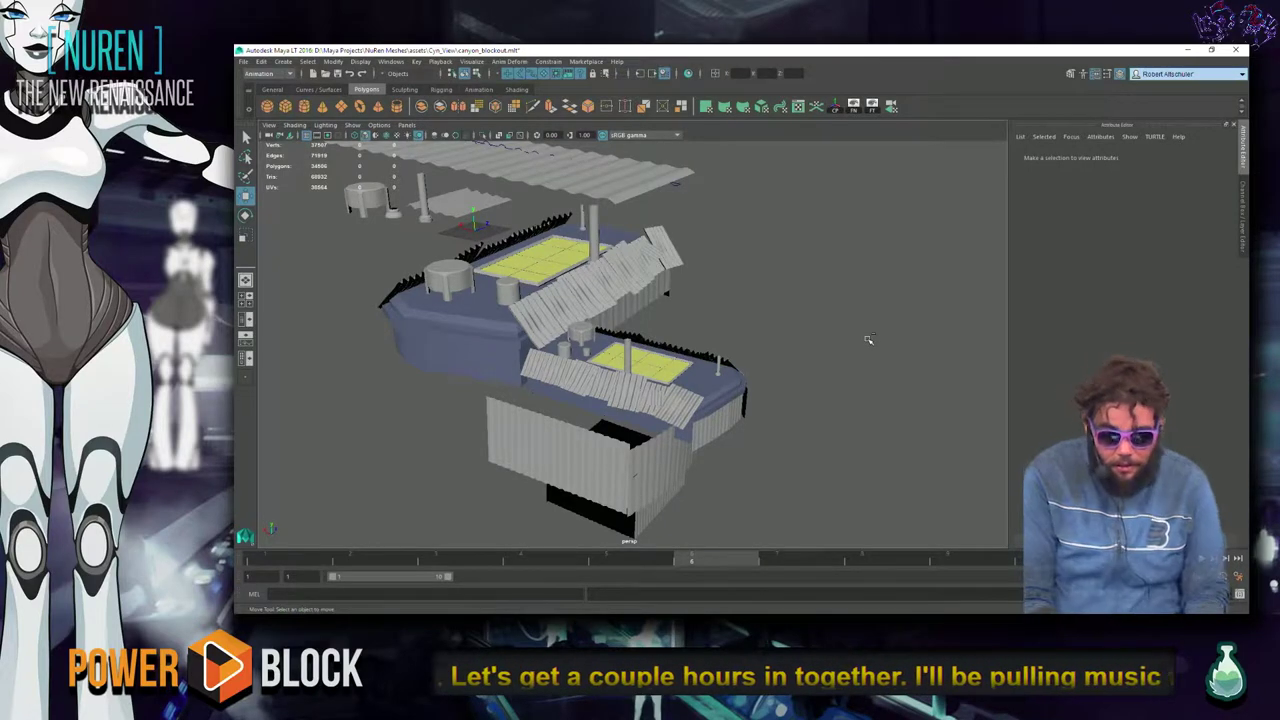
pyautogui.hotkey('ctrl', 'o')
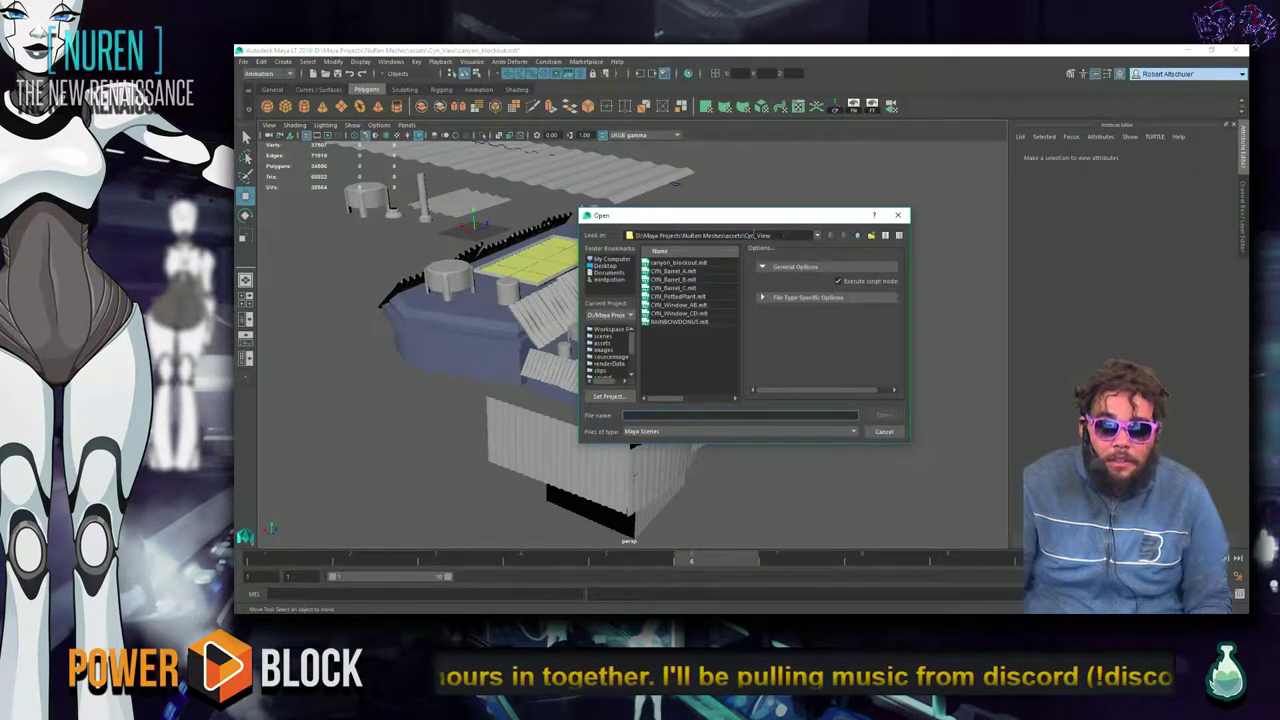
# Browse to NuRen Meshes > scenes and open the Fab_FactoryScene test file.
pyautogui.click(818, 235)
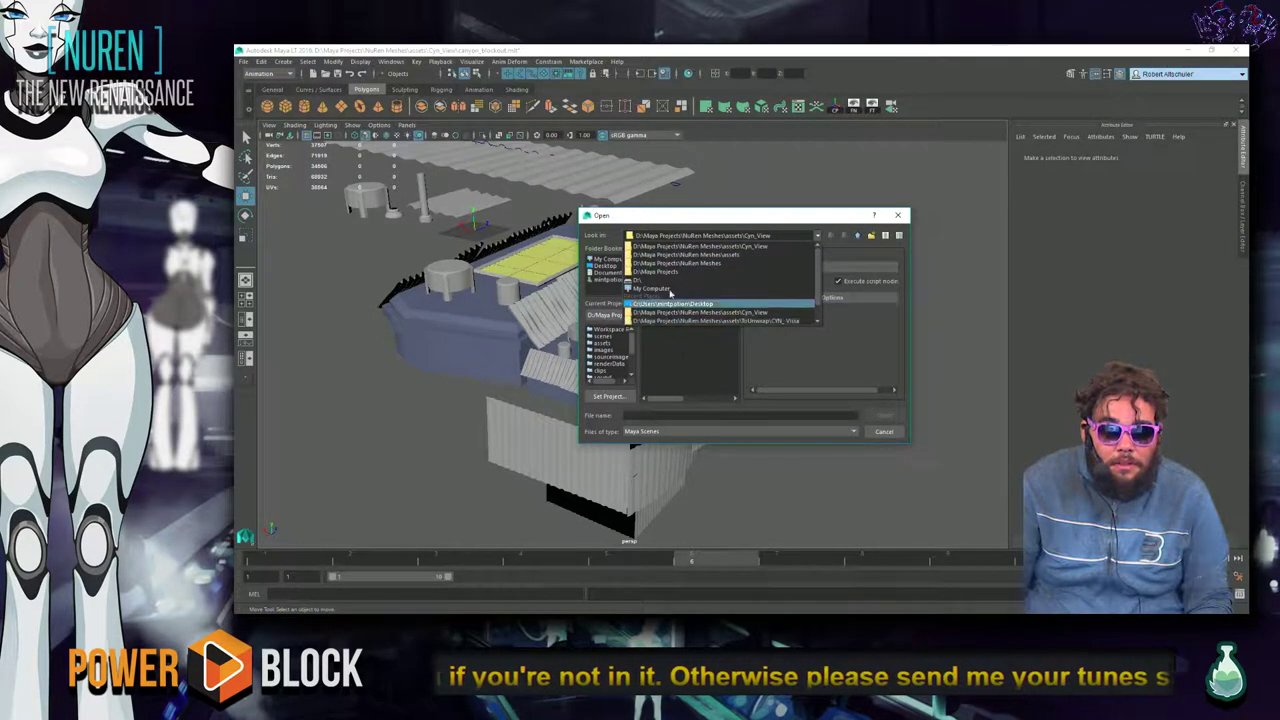
pyautogui.click(683, 263)
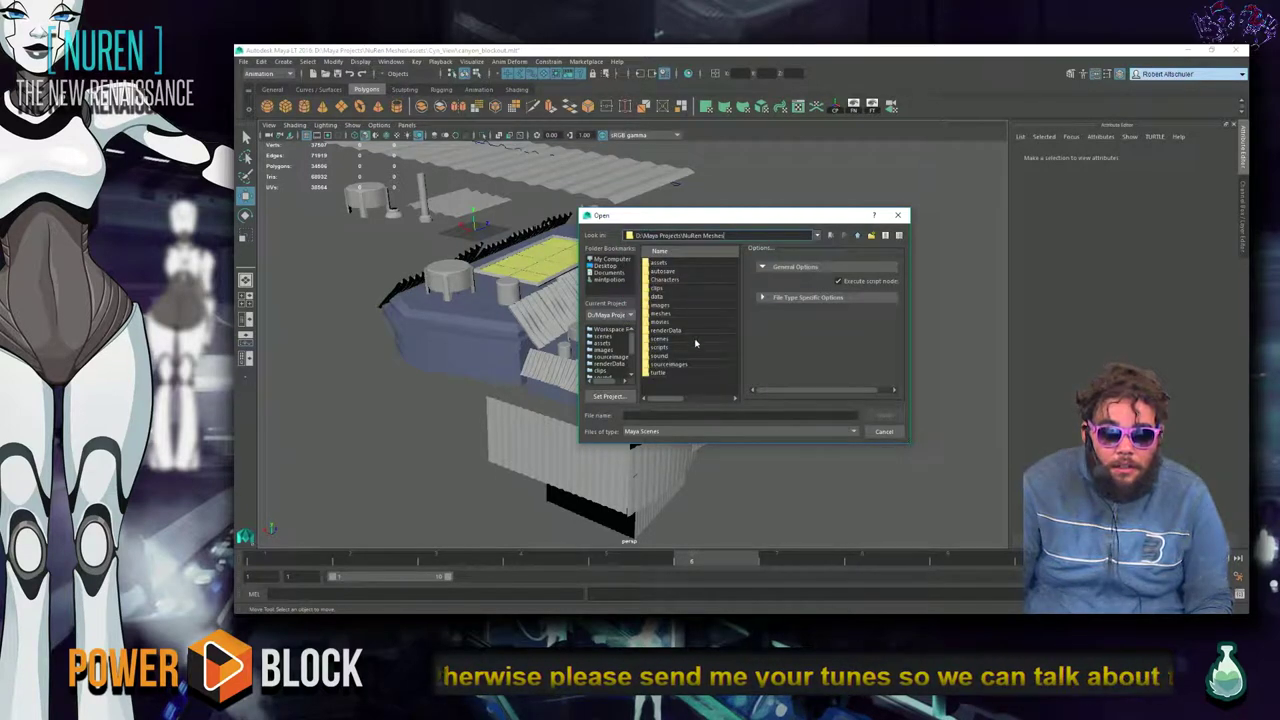
pyautogui.doubleClick(677, 339)
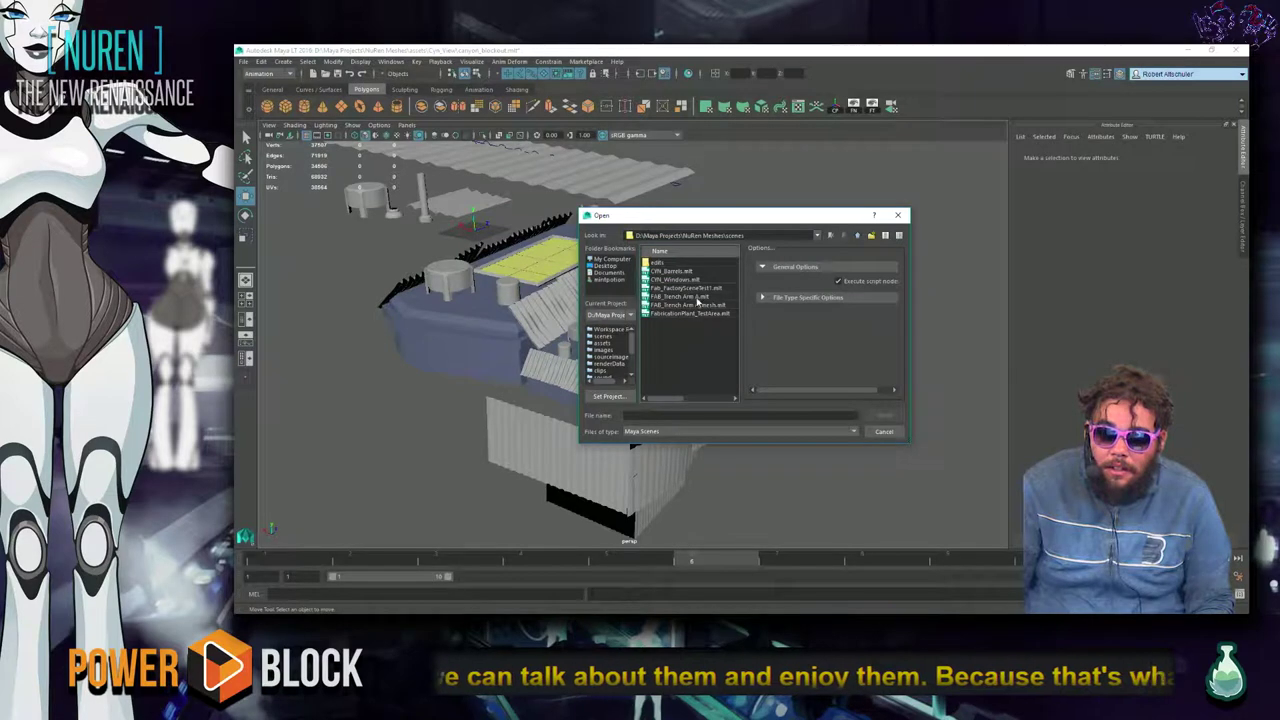
pyautogui.doubleClick(700, 288)
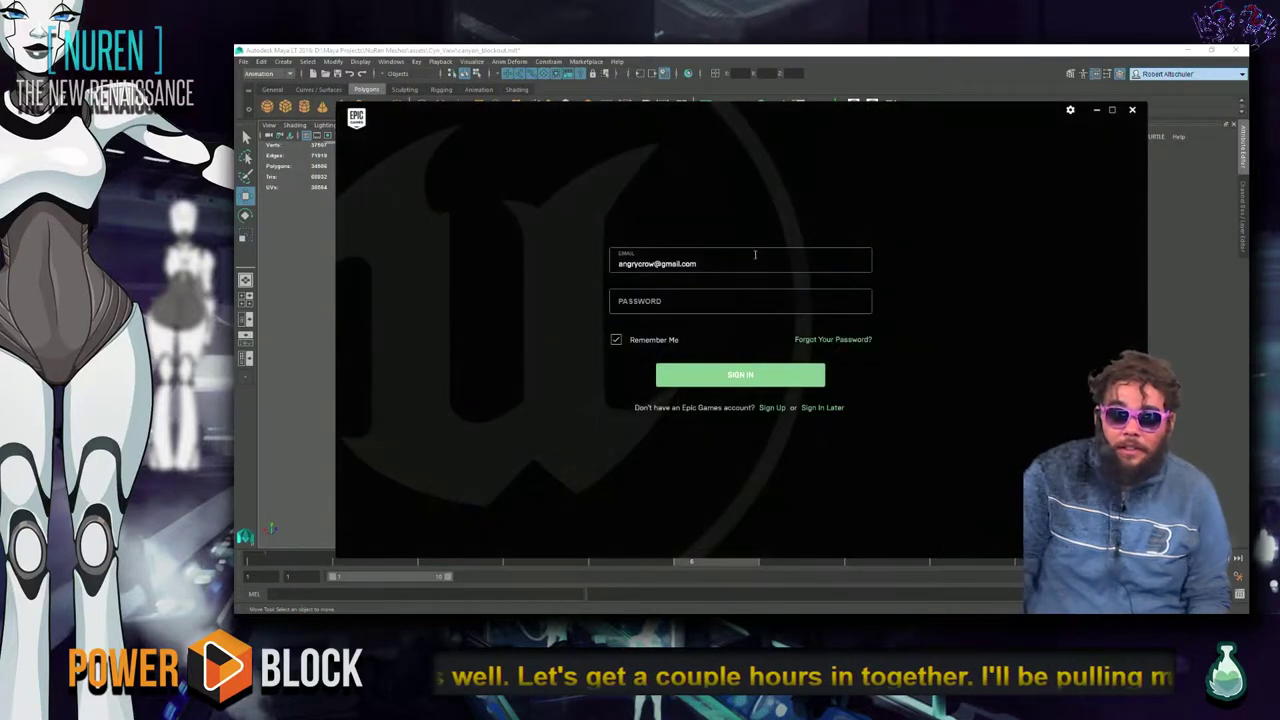
# Enter the account password and submit sign-in twice, dismissing each failure message.
pyautogui.click(714, 301)
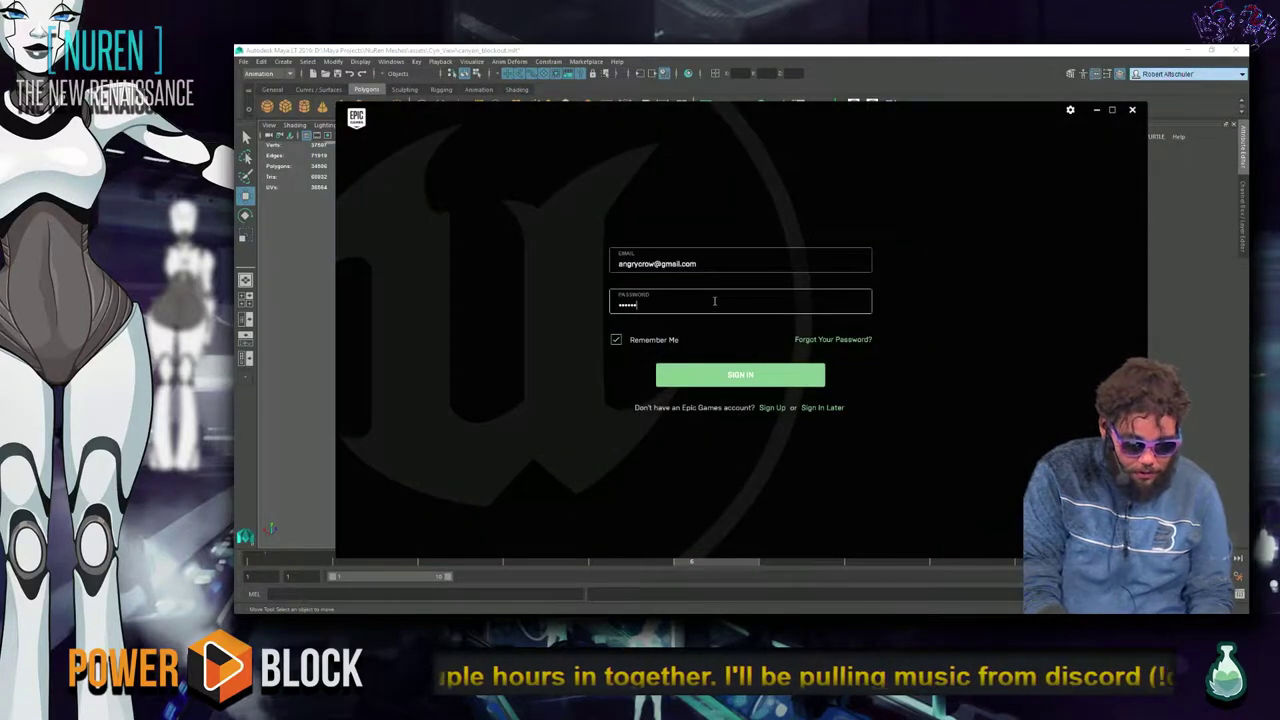
pyautogui.press('Return')
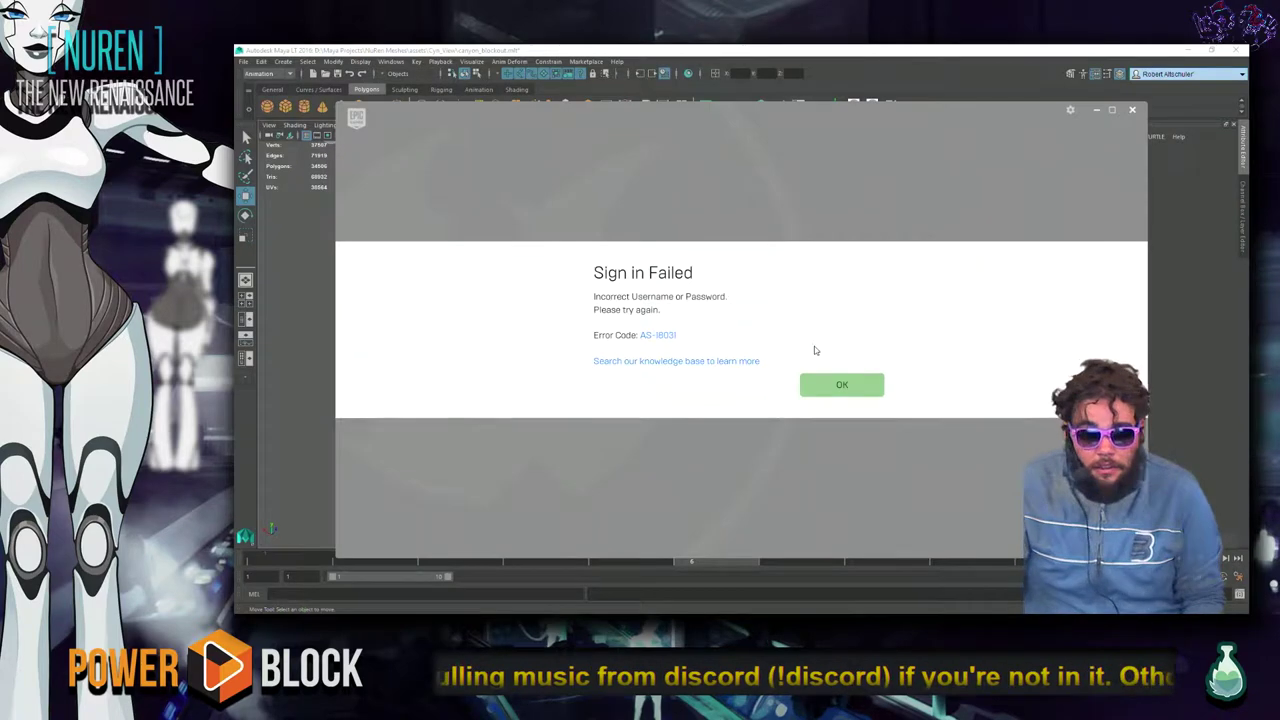
pyautogui.click(852, 392)
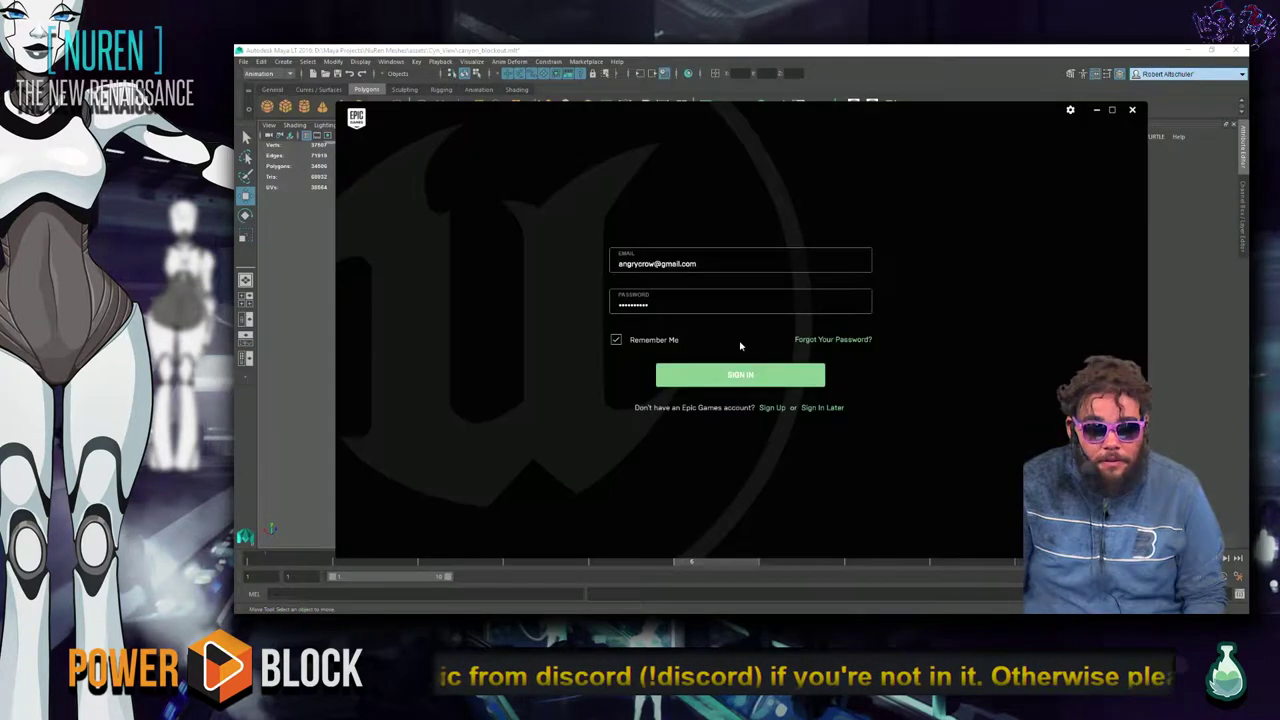
pyautogui.doubleClick(717, 305)
pyautogui.write('a')
pyautogui.press('Return')
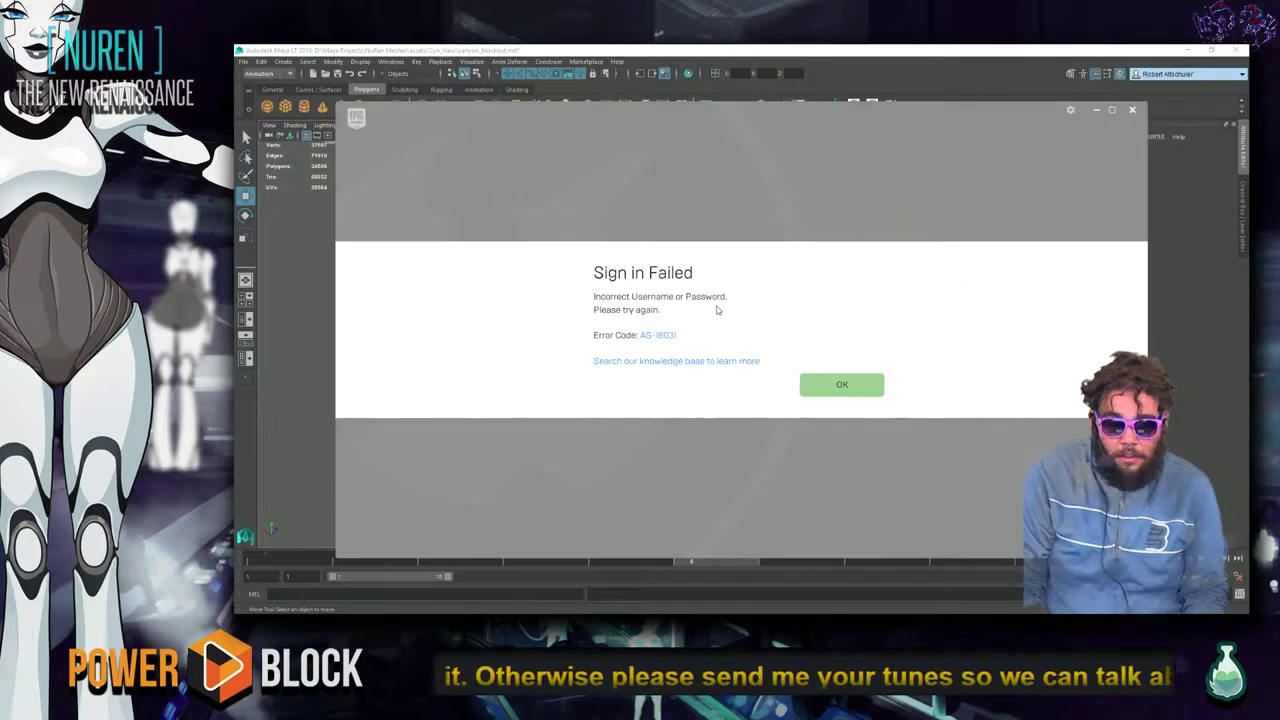
pyautogui.press('Return')
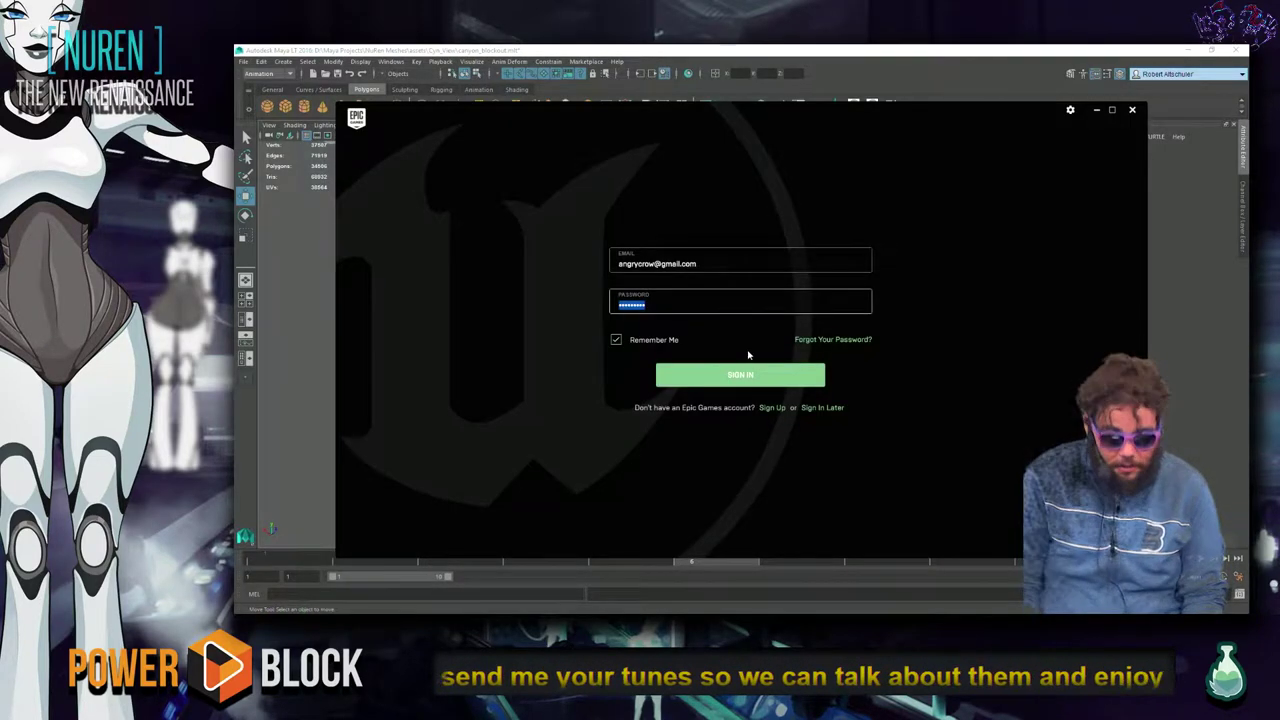
# Retype the password and retry sign-in, then open the Reset Your Password page.
pyautogui.write('a')
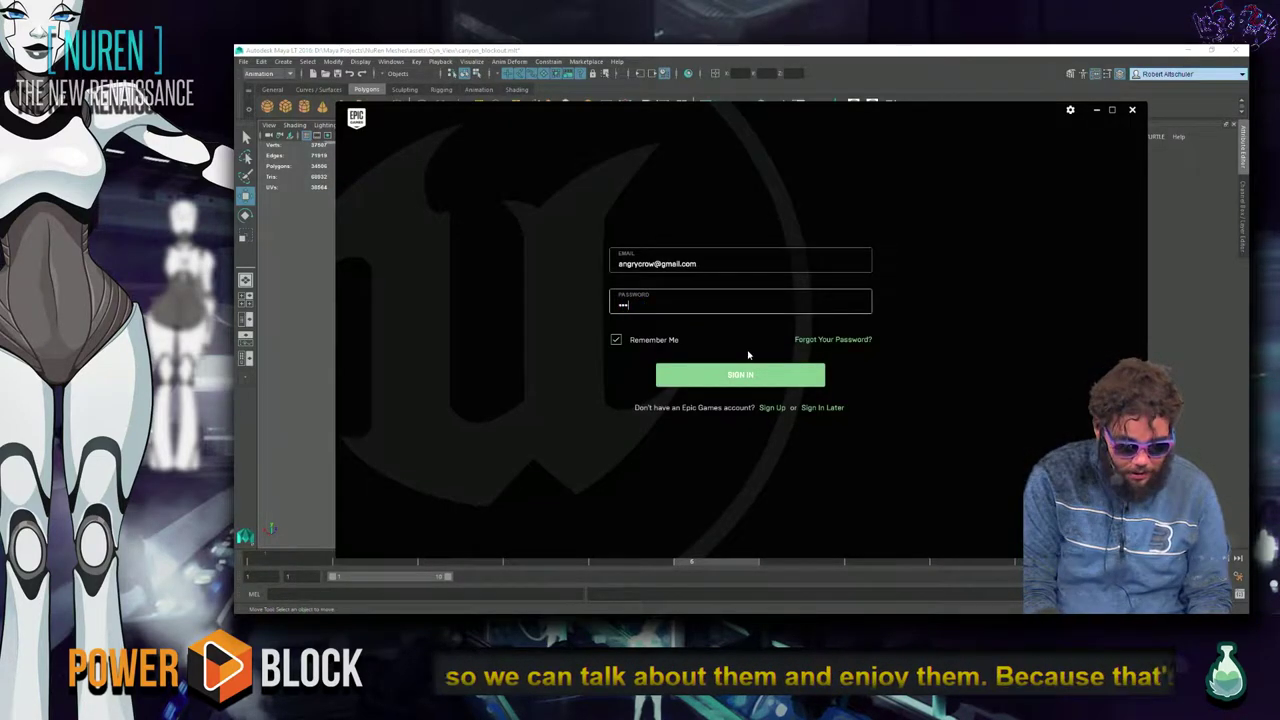
pyautogui.hotkey('ctrl', 'a')
pyautogui.press('BackSpace')
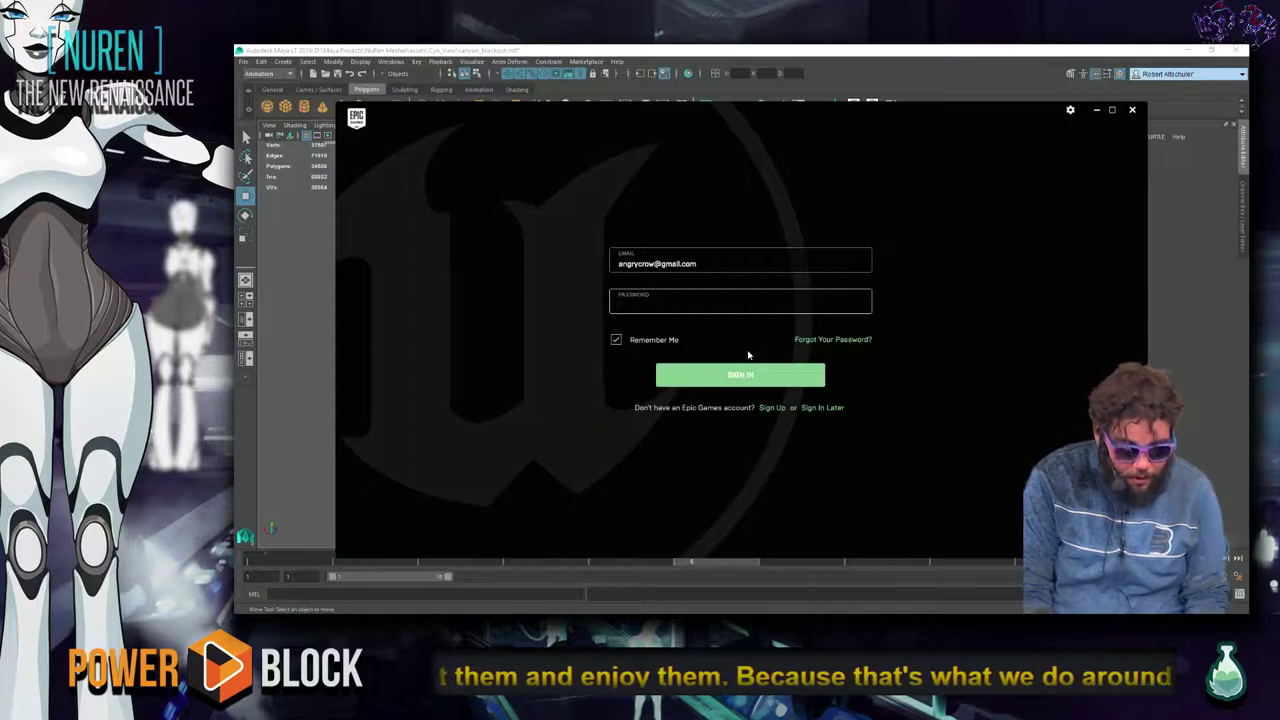
pyautogui.write('aaaa')
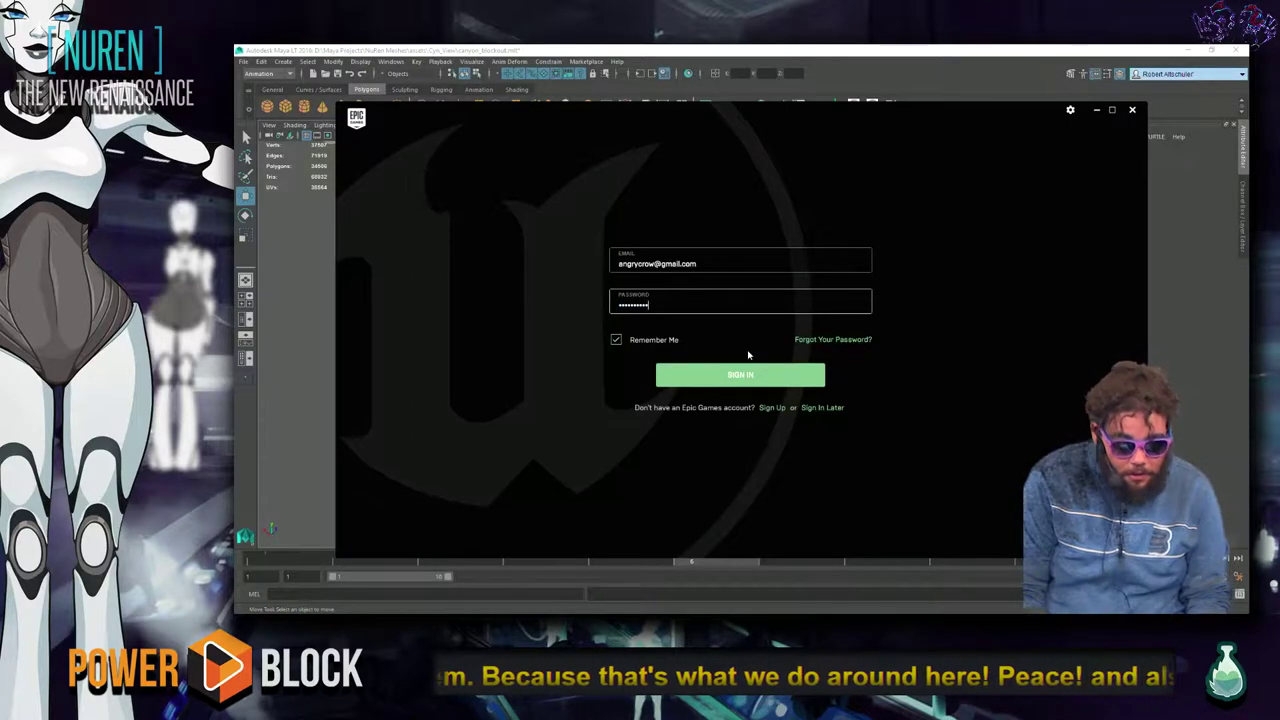
pyautogui.hotkey('ctrl', 'a')
pyautogui.press('BackSpace')
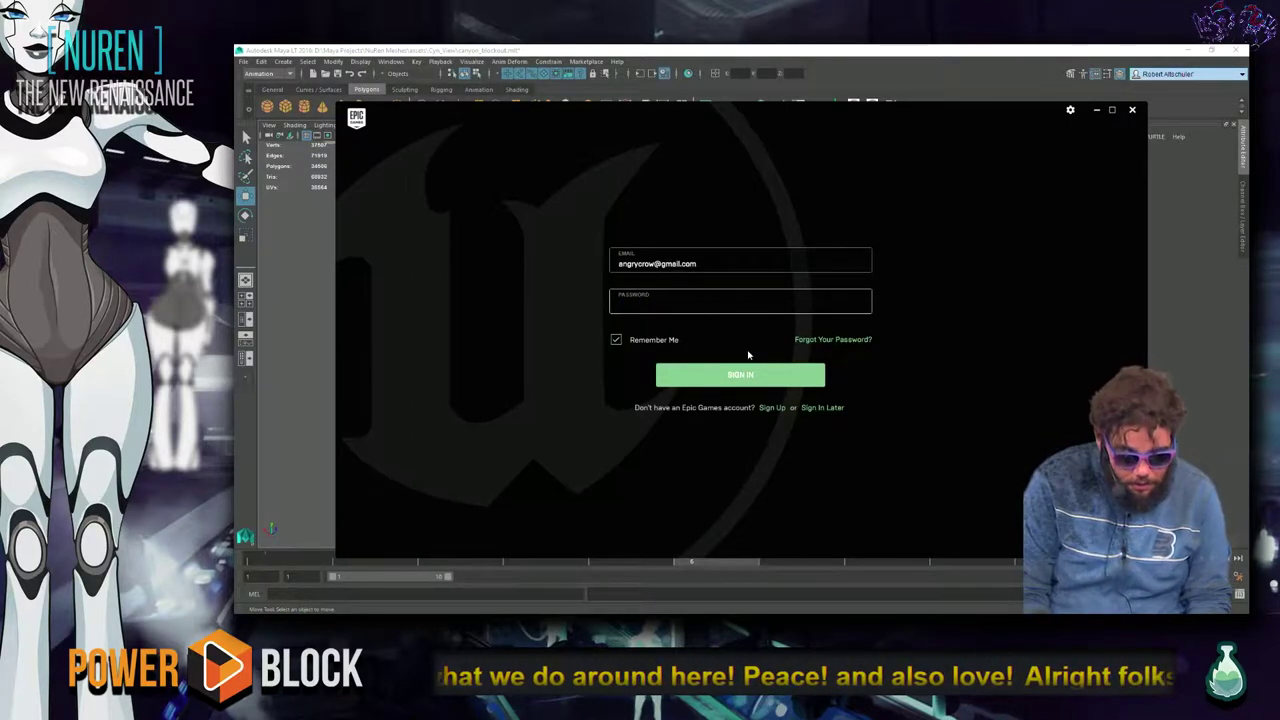
pyautogui.press('Return')
pyautogui.press('Return')
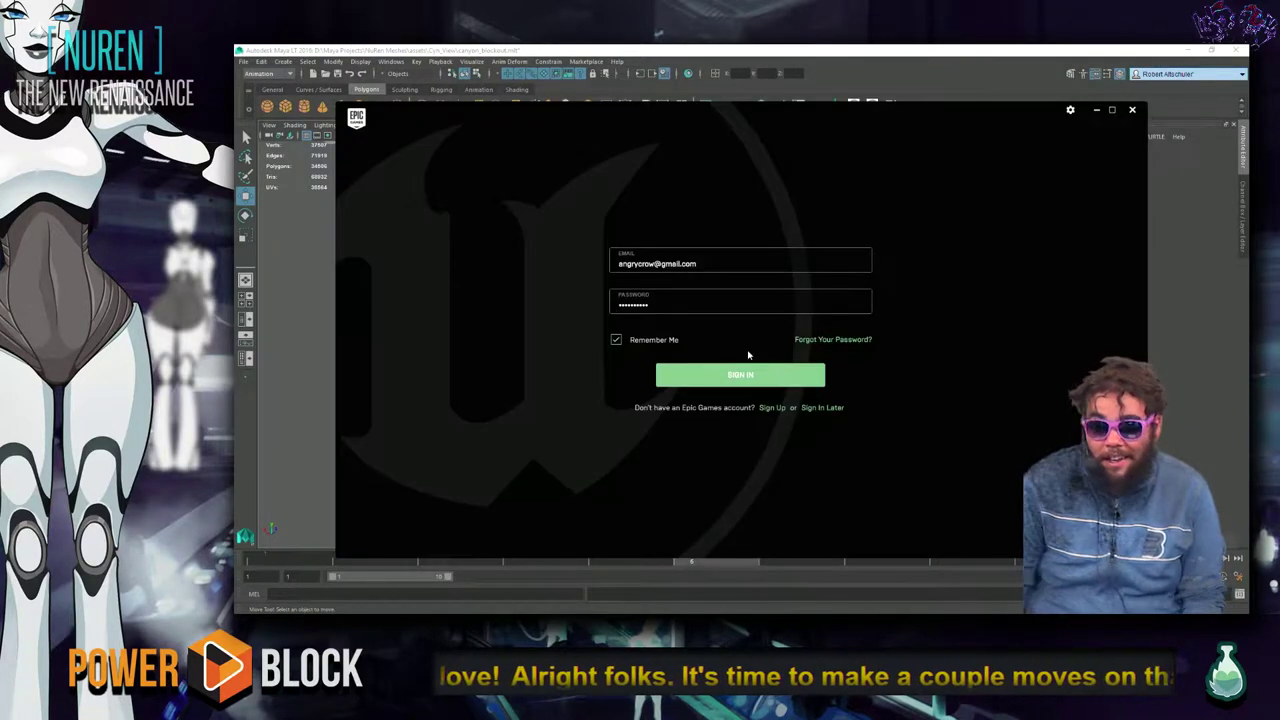
pyautogui.doubleClick(720, 302)
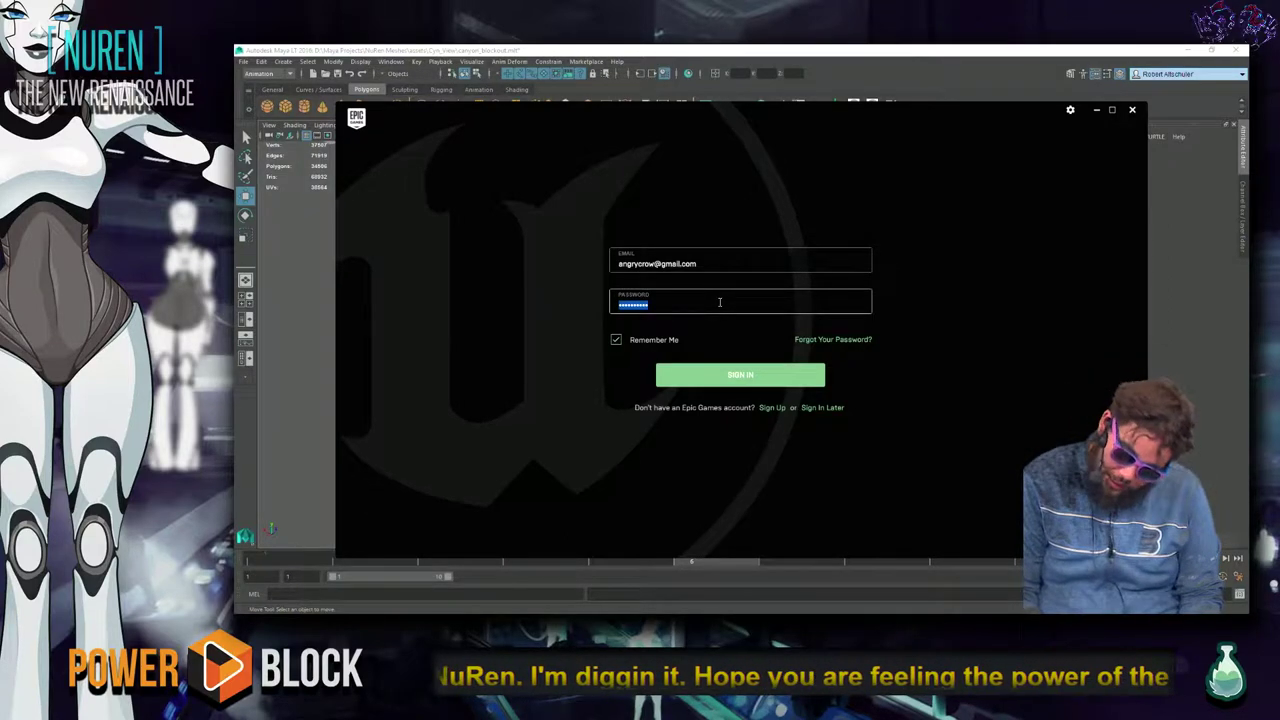
pyautogui.click(830, 340)
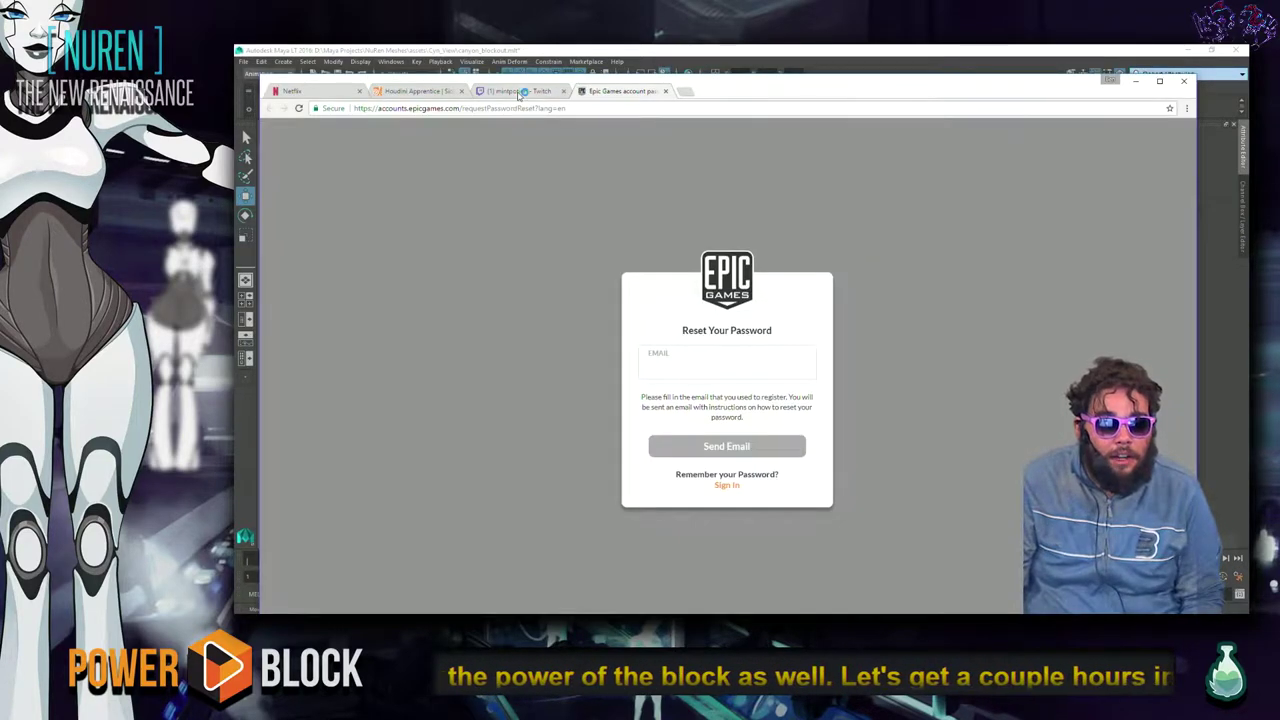
# Request an Epic Games password-reset e-mail for the account's e-mail address.
pyautogui.click(717, 360)
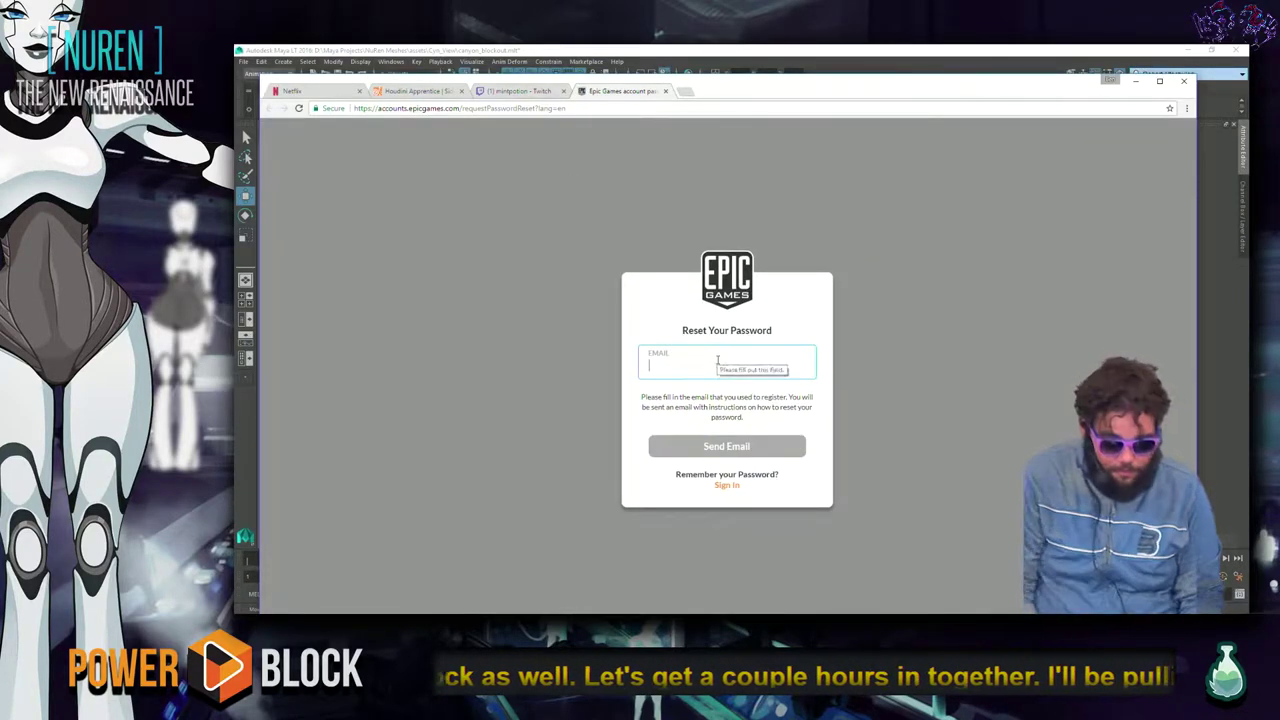
pyautogui.click(680, 382)
pyautogui.click(765, 446)
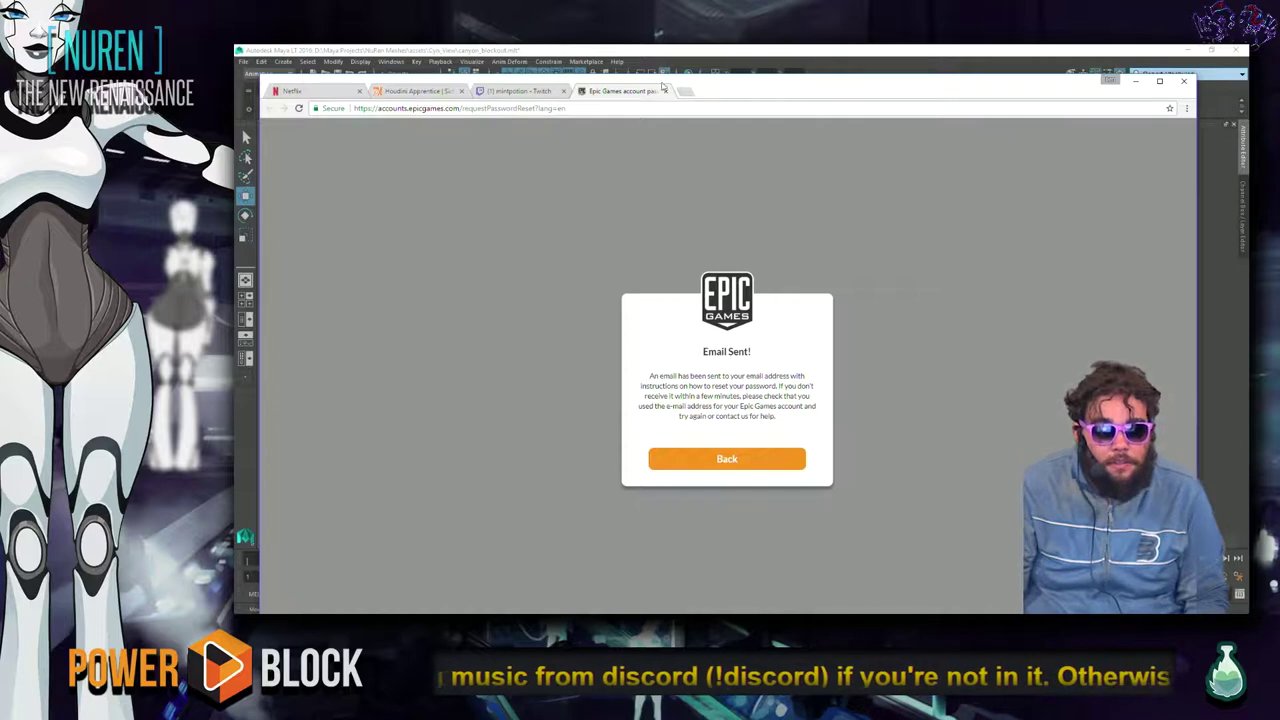
# Go to the Inbox by Google site by entering 'inbox' in the address bar.
pyautogui.click(678, 108)
pyautogui.write('inbox')
pyautogui.press('Return')
# Sign into the mail account with its saved password.
pyautogui.click(729, 295)
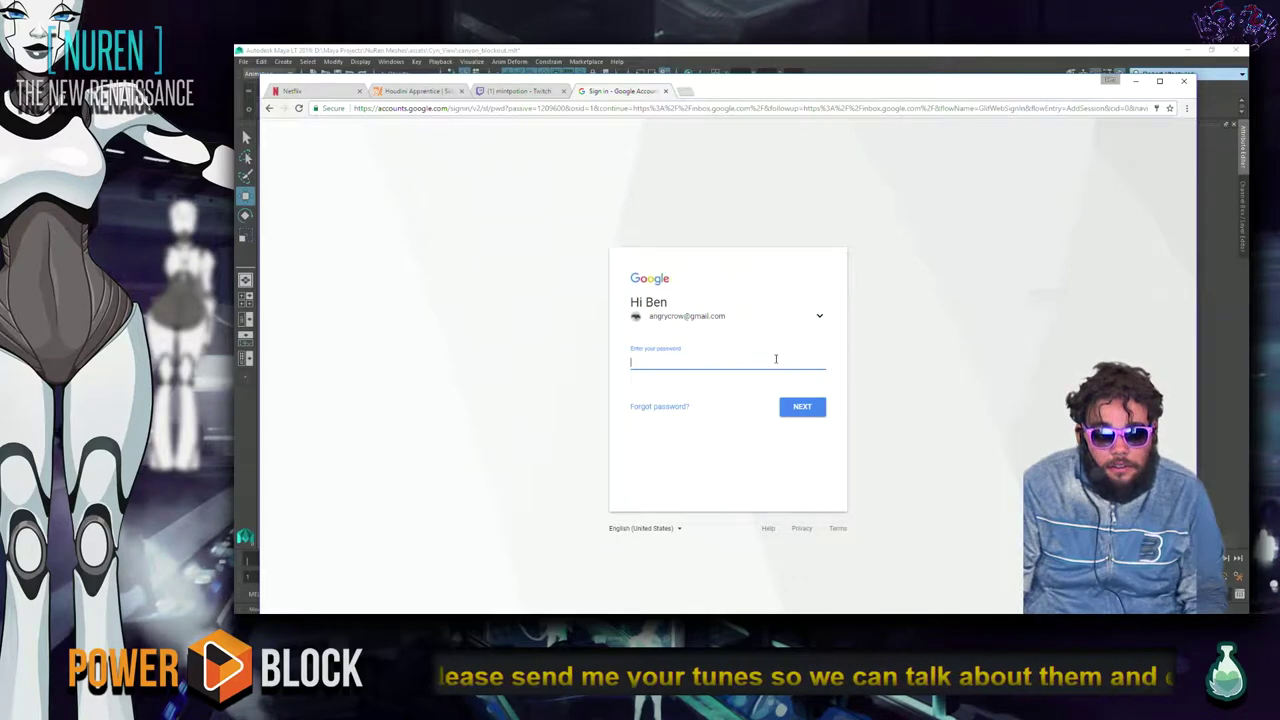
pyautogui.click(772, 364)
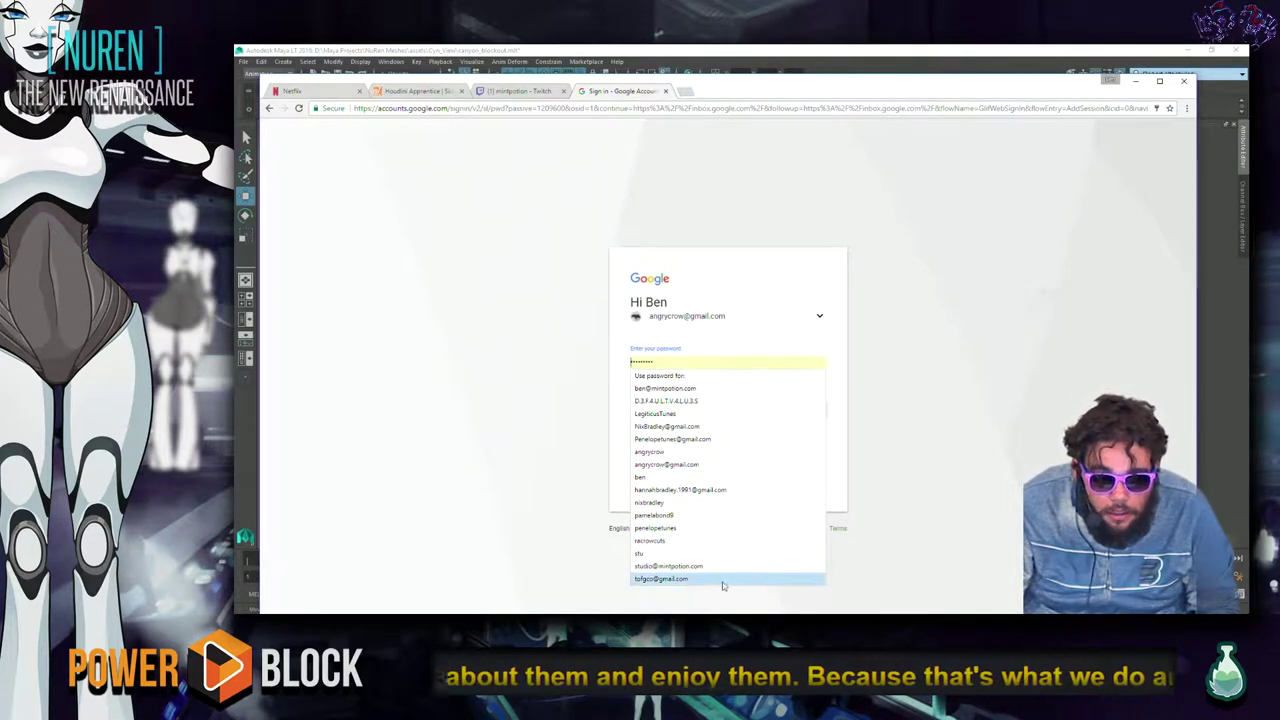
pyautogui.click(720, 464)
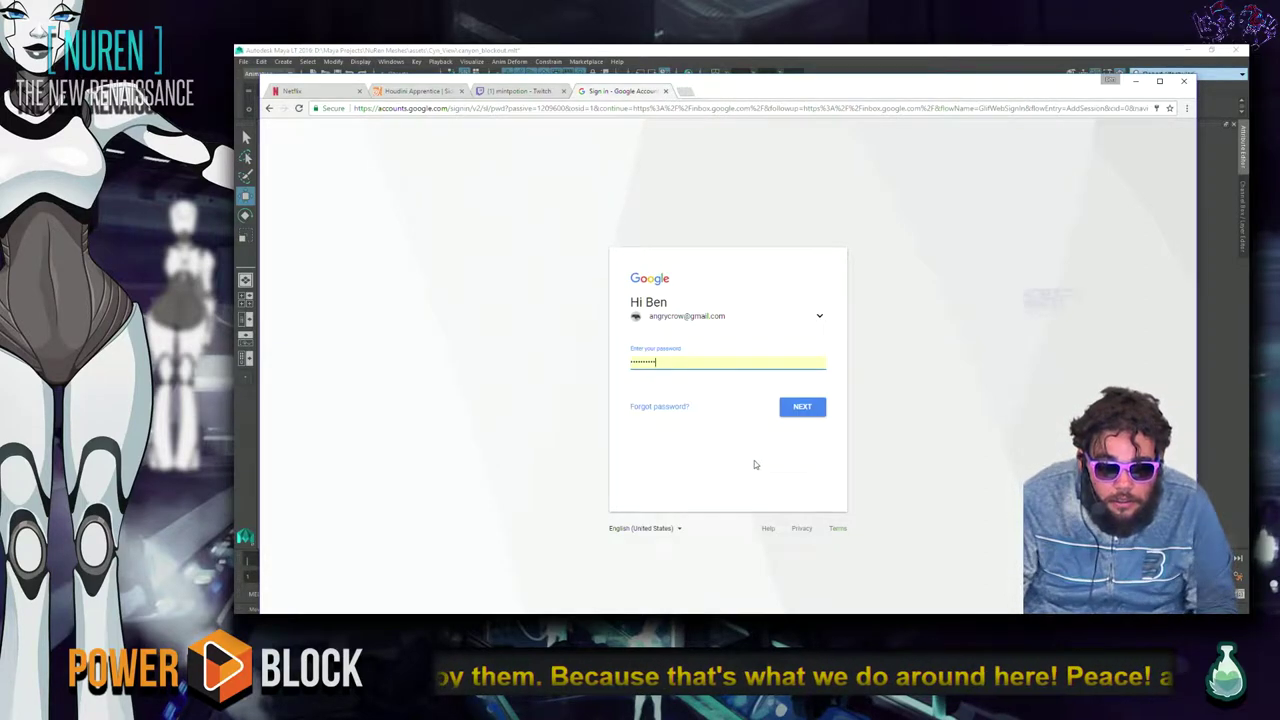
pyautogui.click(802, 408)
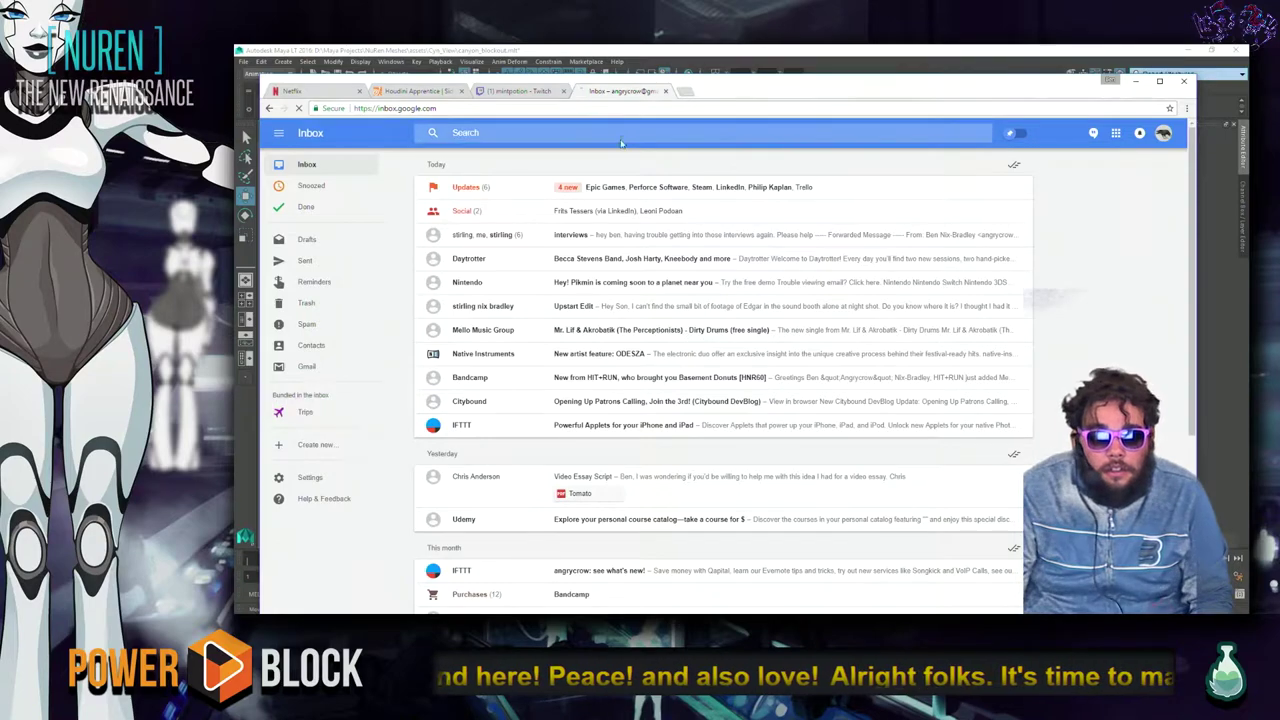
# Open the Epic Games password reset e-mail from the Updates bundle and follow its reset link.
pyautogui.click(725, 192)
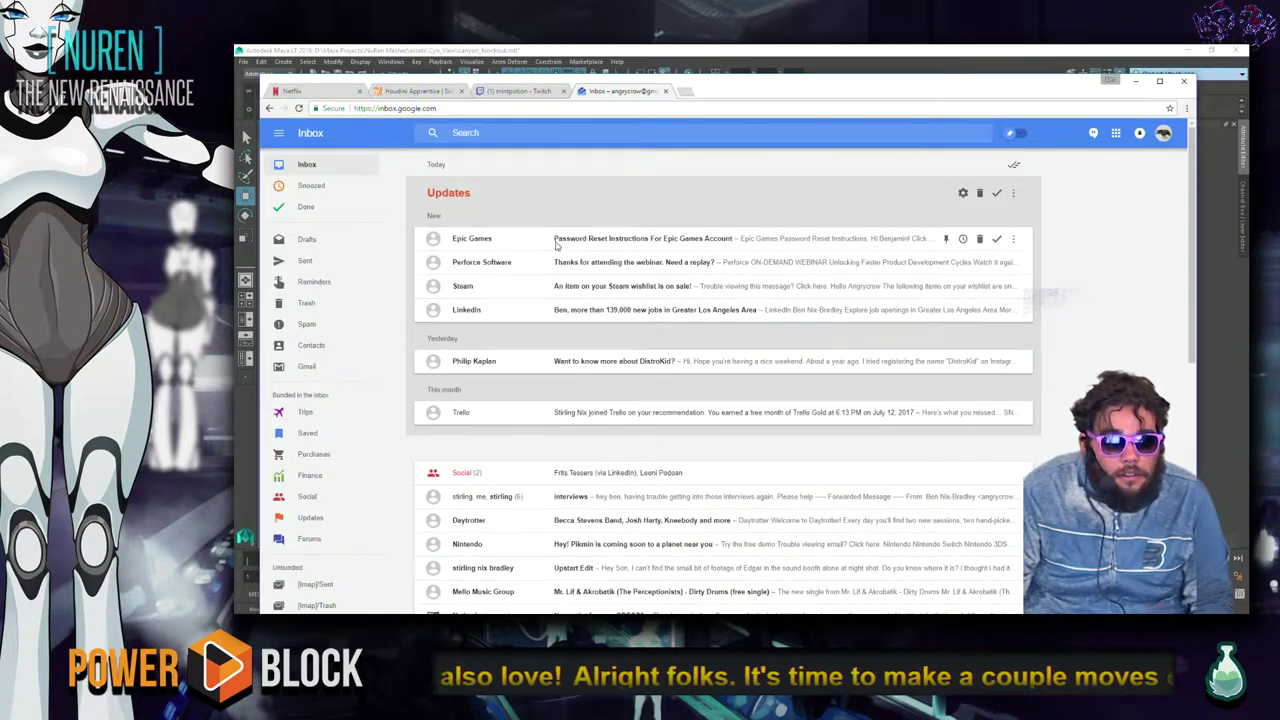
pyautogui.click(557, 248)
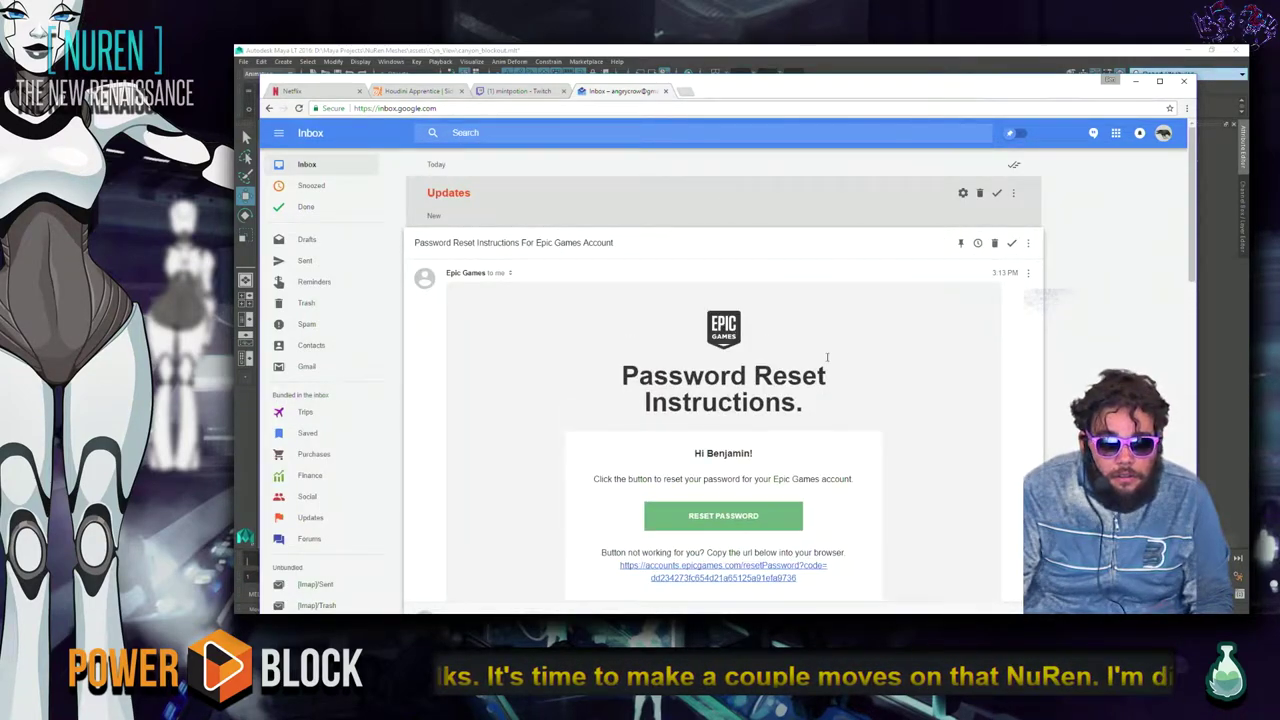
pyautogui.scroll(-2, 826, 365)
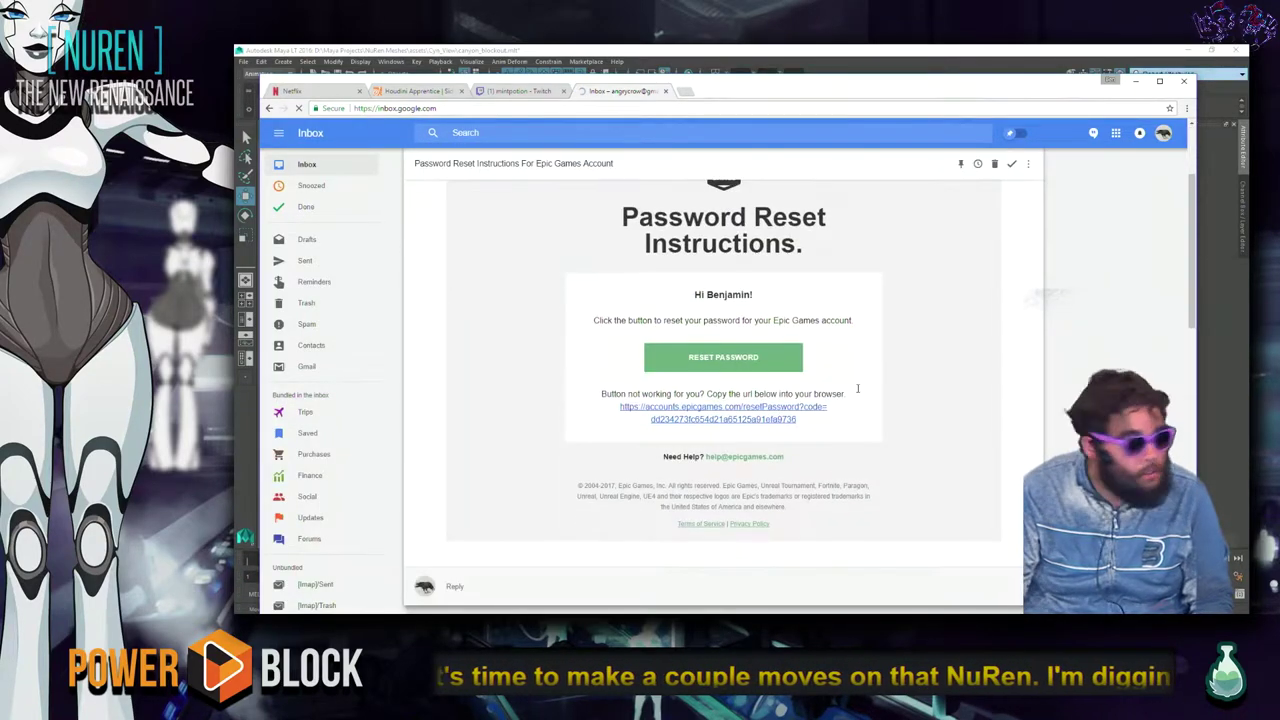
pyautogui.click(759, 364)
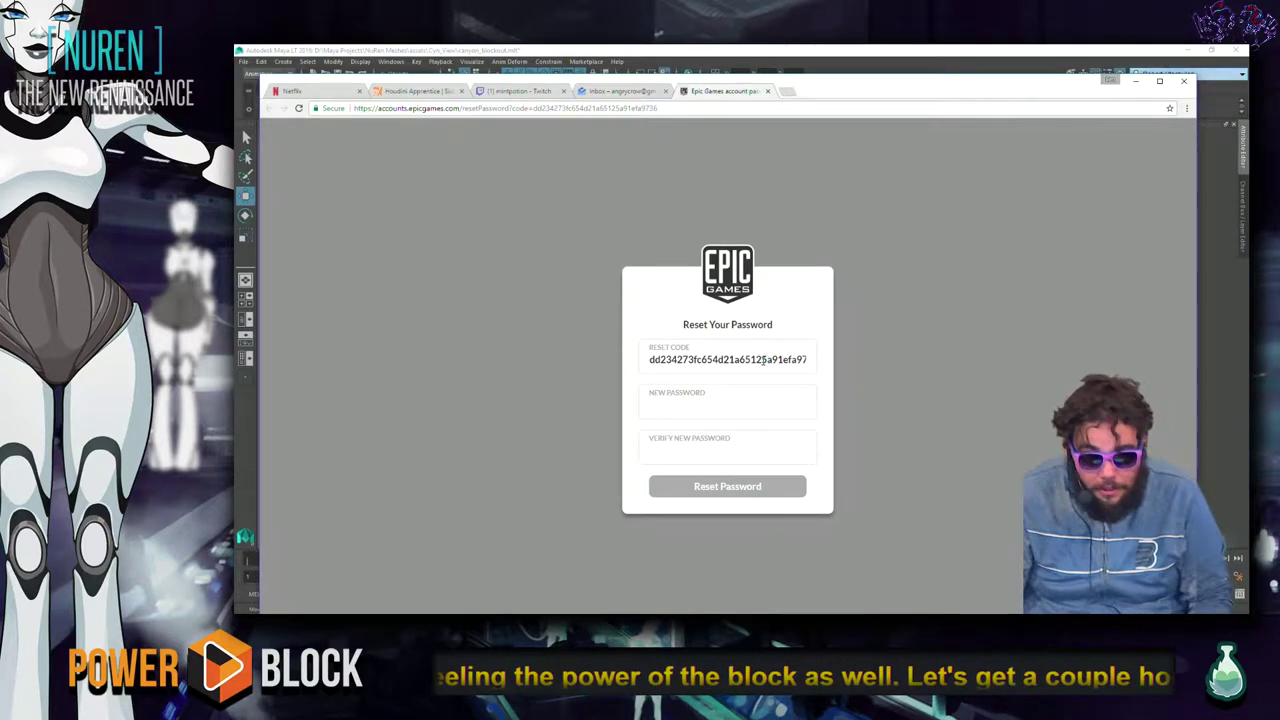
# Try out a new password in the New Password and Verify New Password fields.
pyautogui.click(747, 407)
pyautogui.write('a')
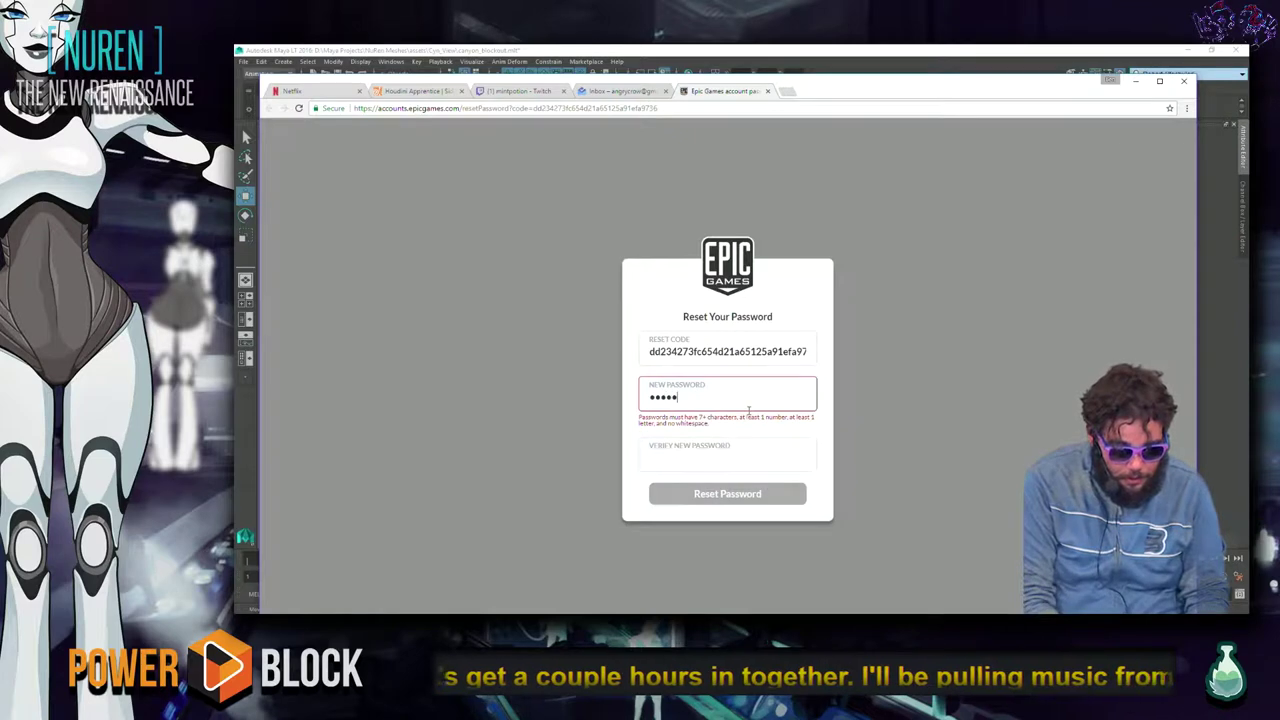
pyautogui.write('aa')
pyautogui.press('Tab')
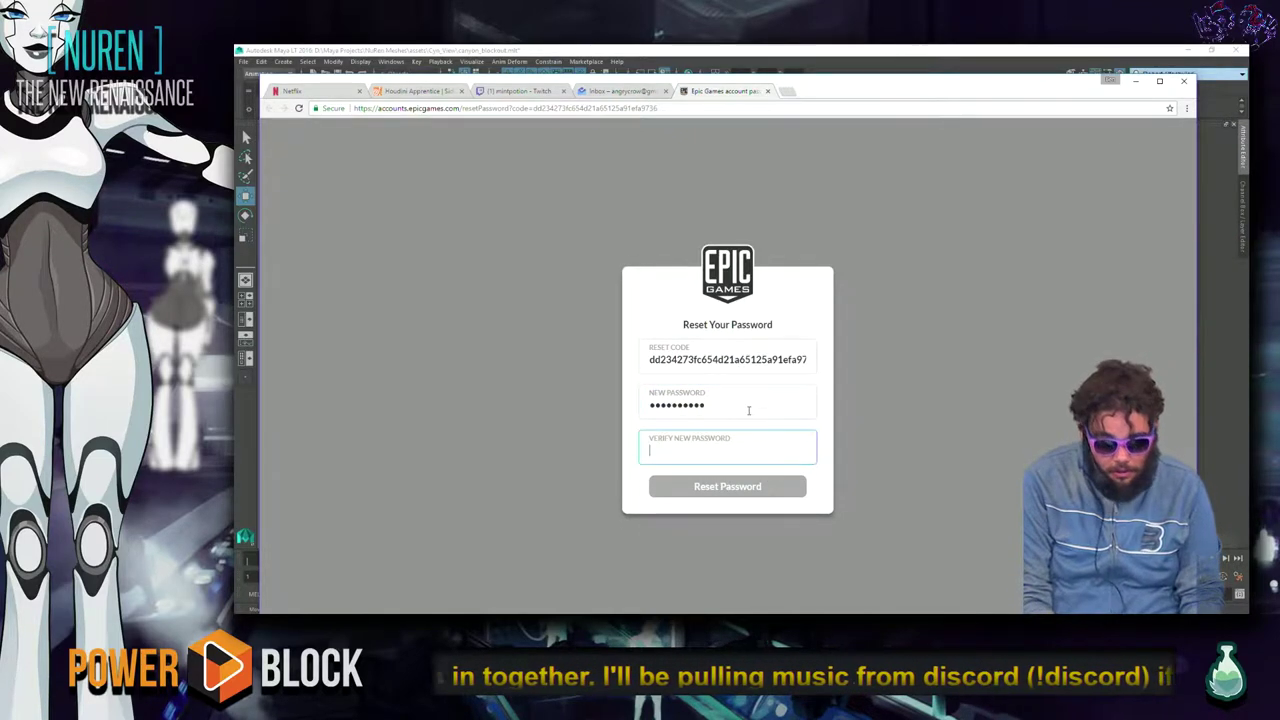
pyautogui.write('aaa')
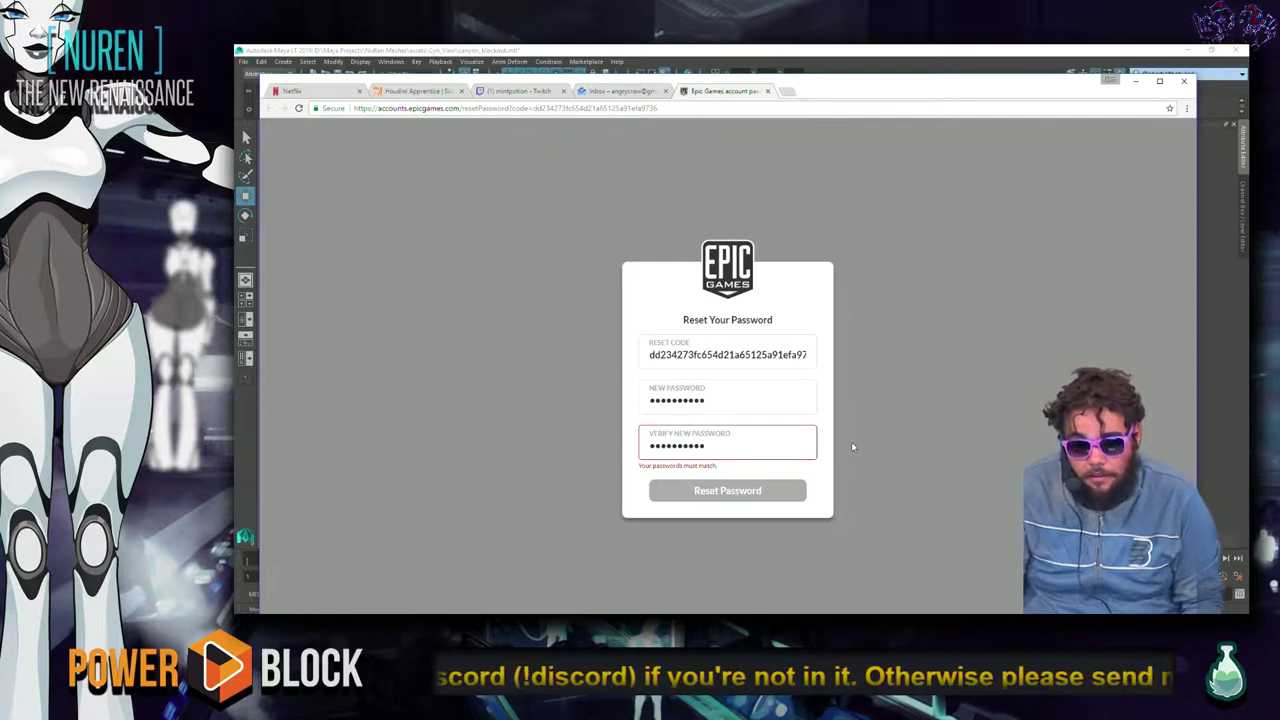
pyautogui.click(749, 399)
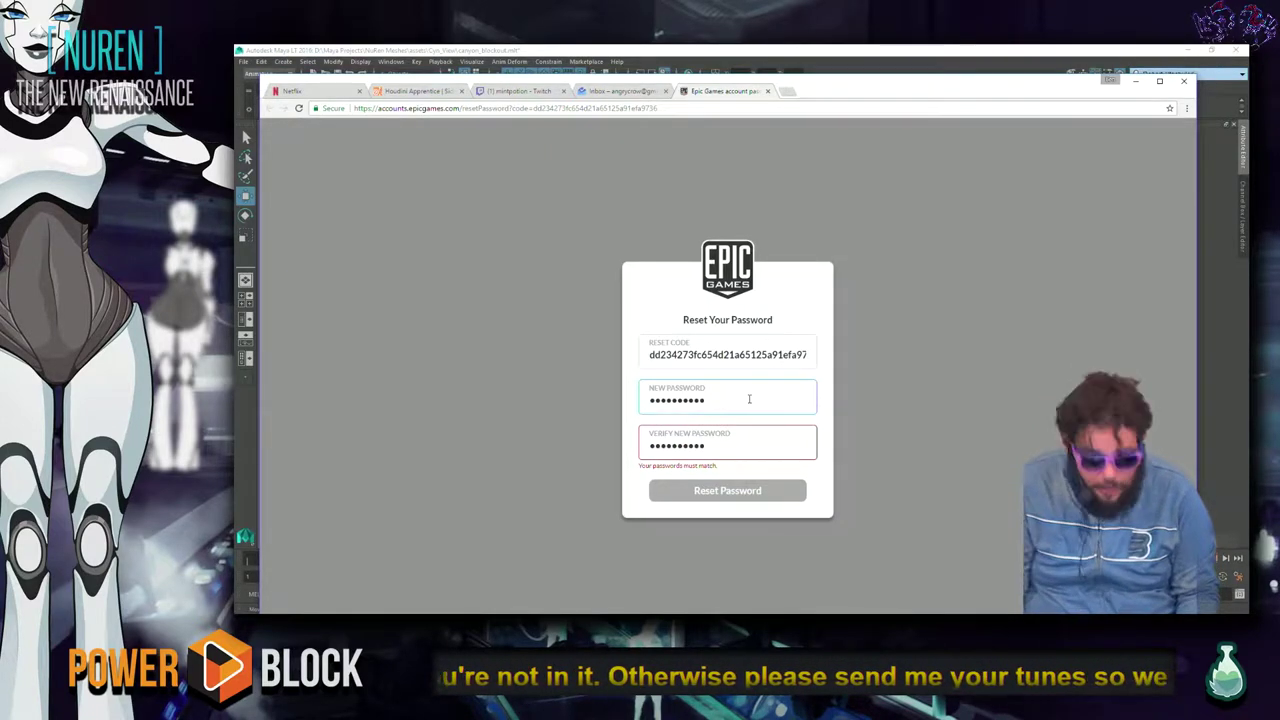
pyautogui.hotkey('ctrl', 'a')
pyautogui.write('aaaaaaaaaa')
pyautogui.press('Tab')
pyautogui.hotkey('ctrl', 'a')
pyautogui.write('aaaaa')
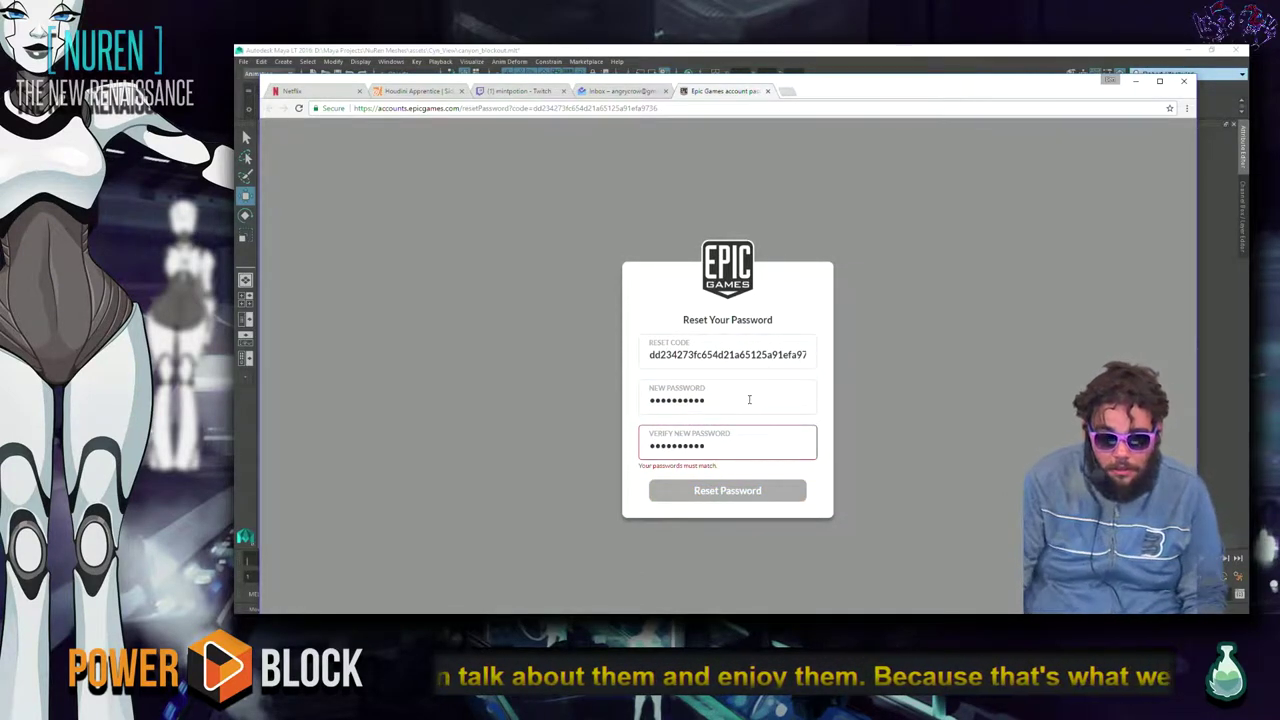
pyautogui.hotkey('ctrl', 'a')
pyautogui.write('aaaa')
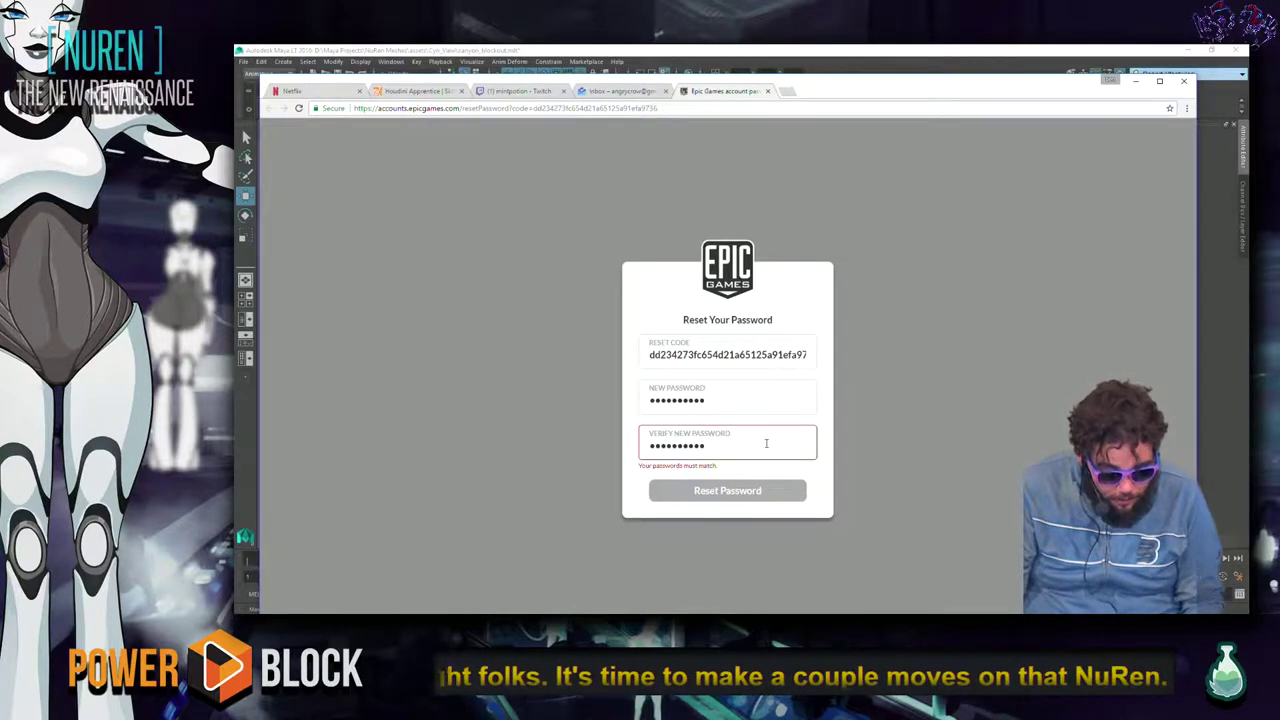
# Enter the final matching new password in both fields, submit the reset, and save it in Chrome.
pyautogui.click(737, 398)
pyautogui.hotkey('ctrl', 'a')
pyautogui.write('a*********')
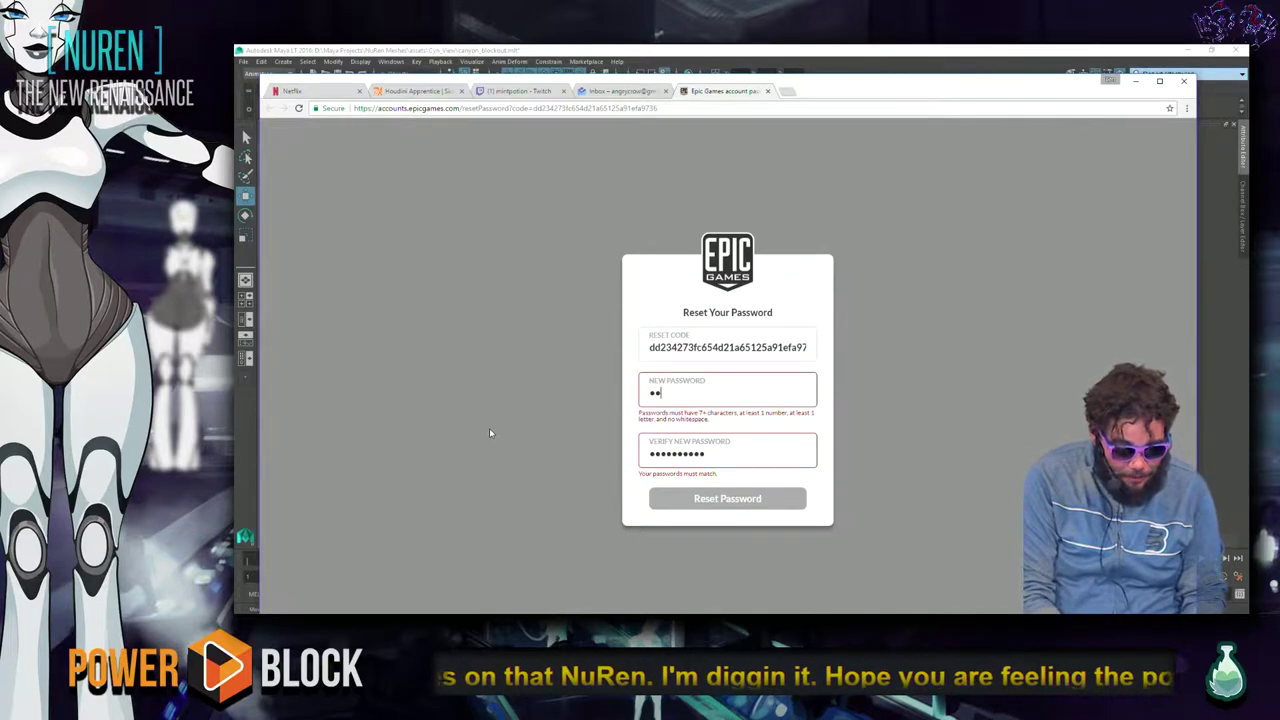
pyautogui.press('Tab')
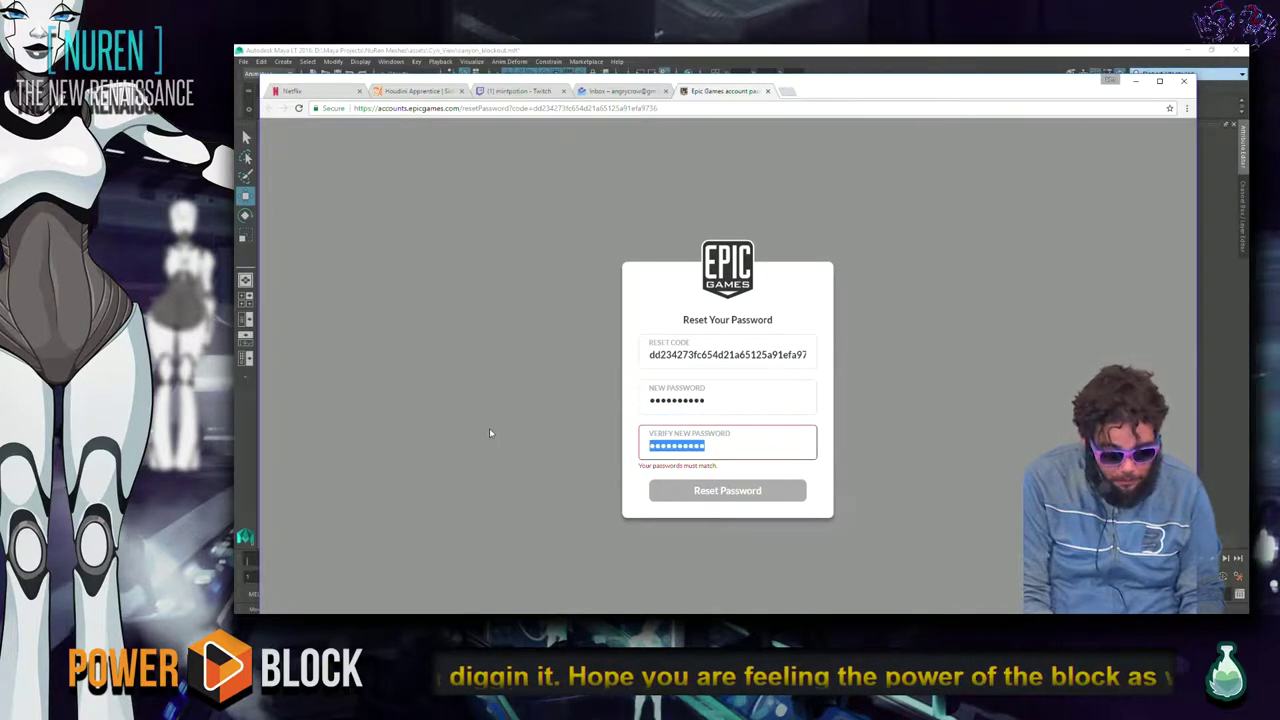
pyautogui.write('**********')
pyautogui.press('Return')
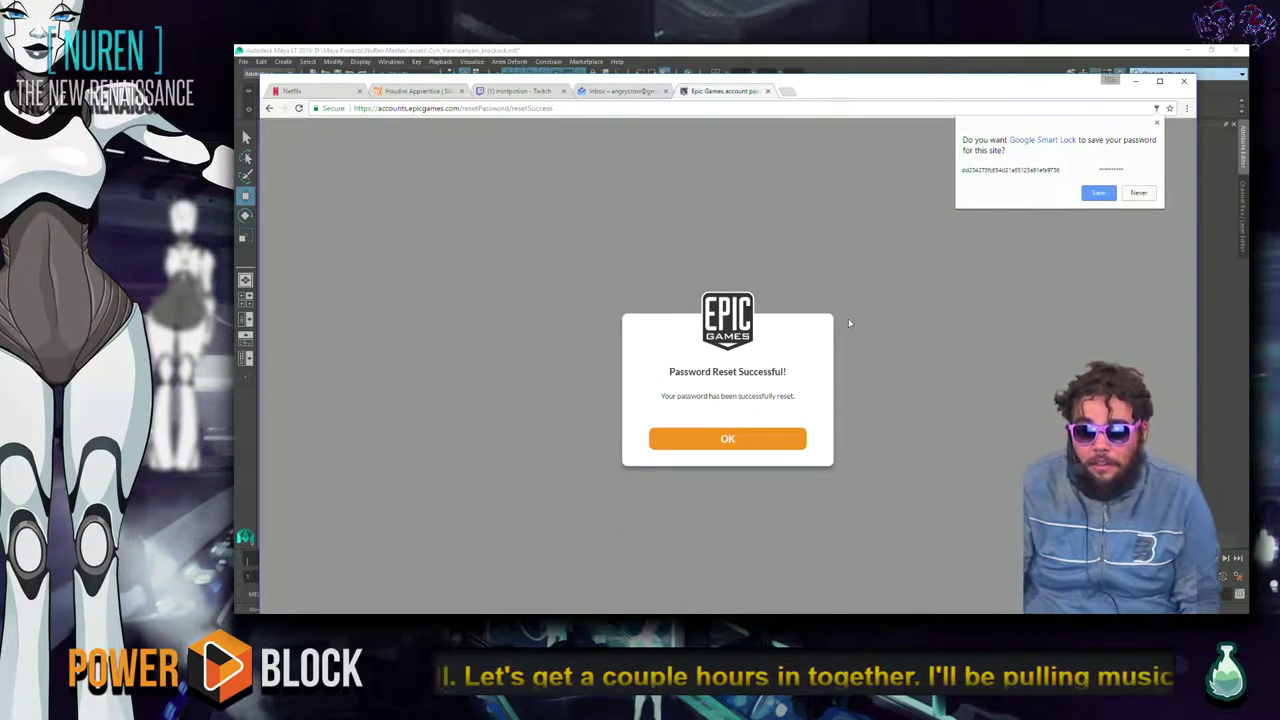
pyautogui.click(1096, 193)
pyautogui.hotkey('alt', 'Tab')
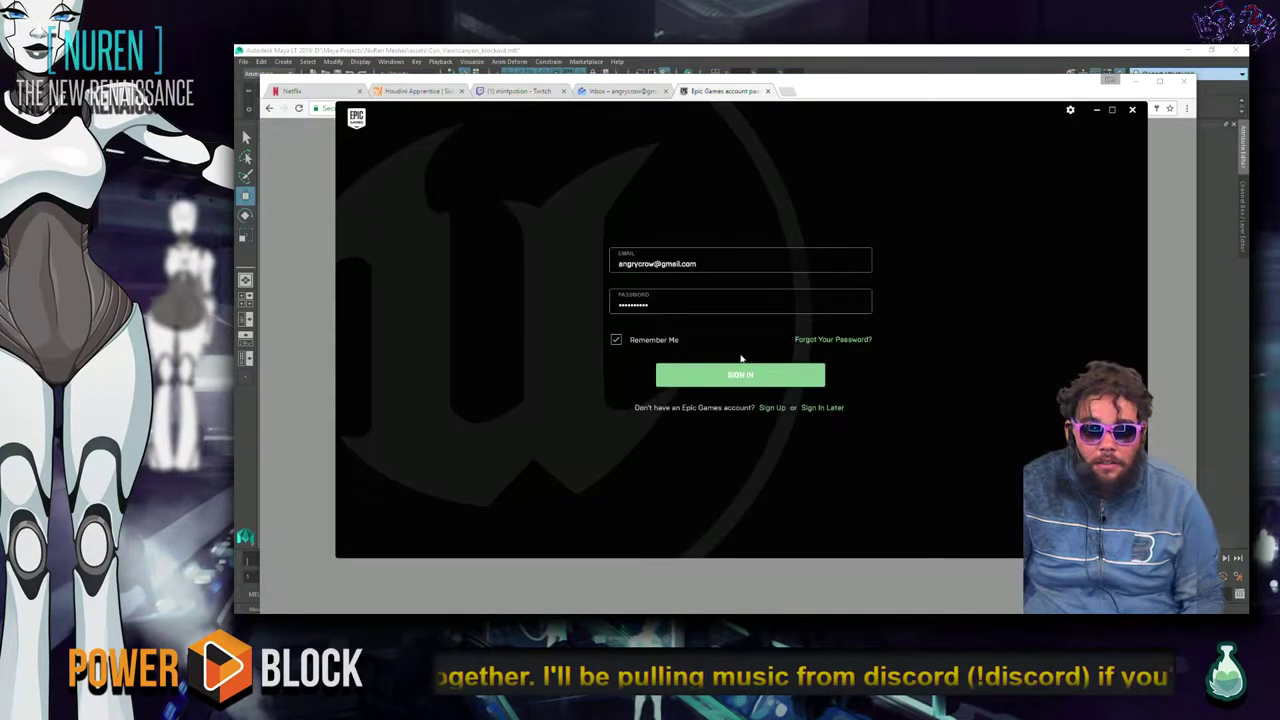
# Sign into the Epic Games Launcher with the new password.
pyautogui.doubleClick(717, 311)
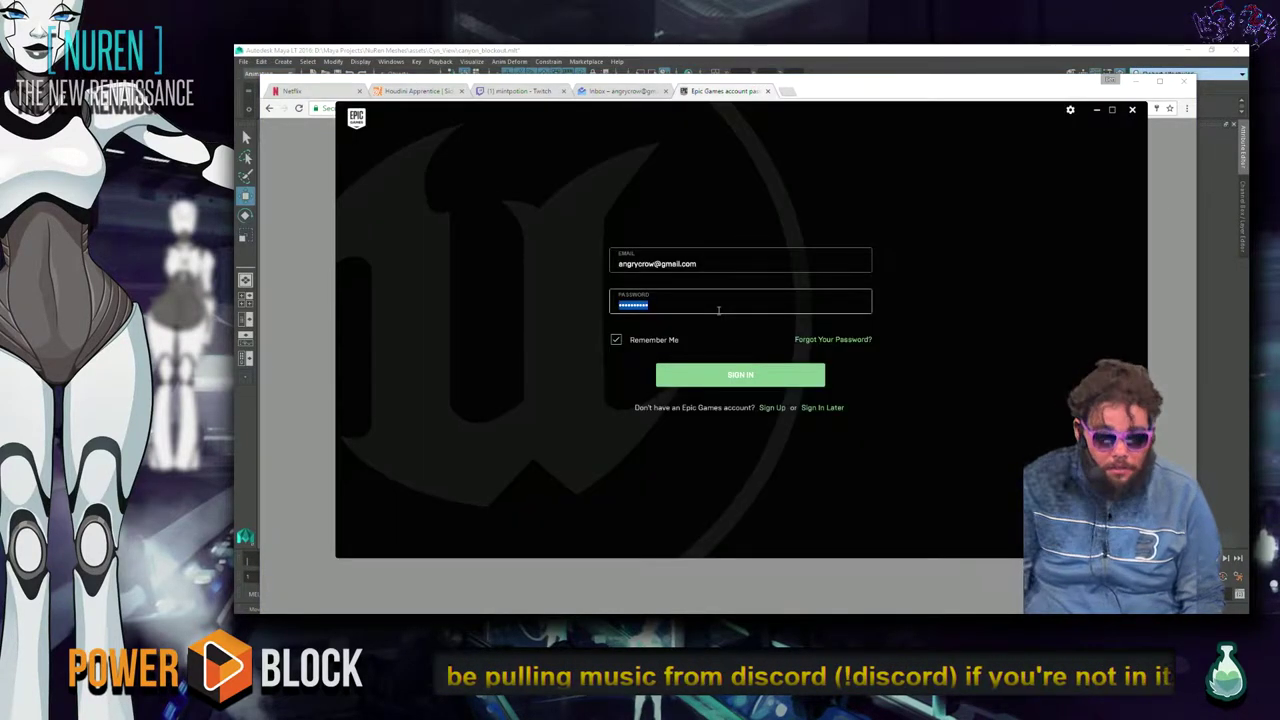
pyautogui.write('a')
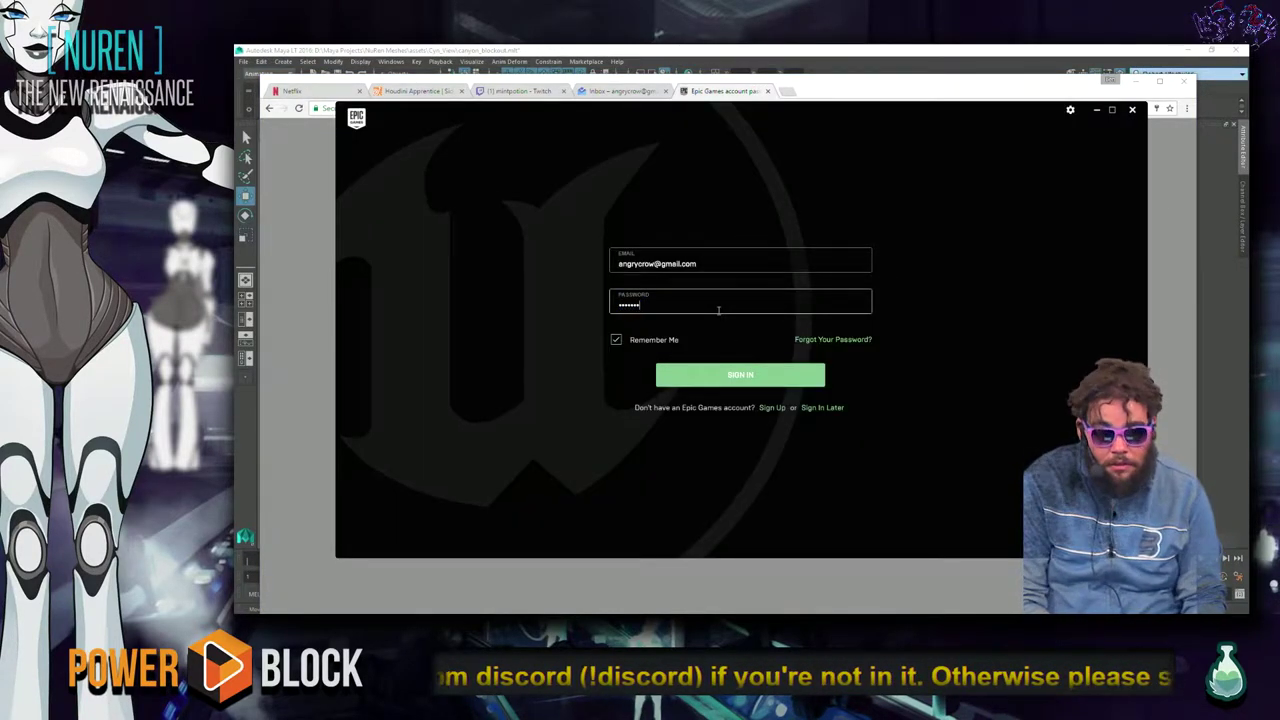
pyautogui.press('Return')
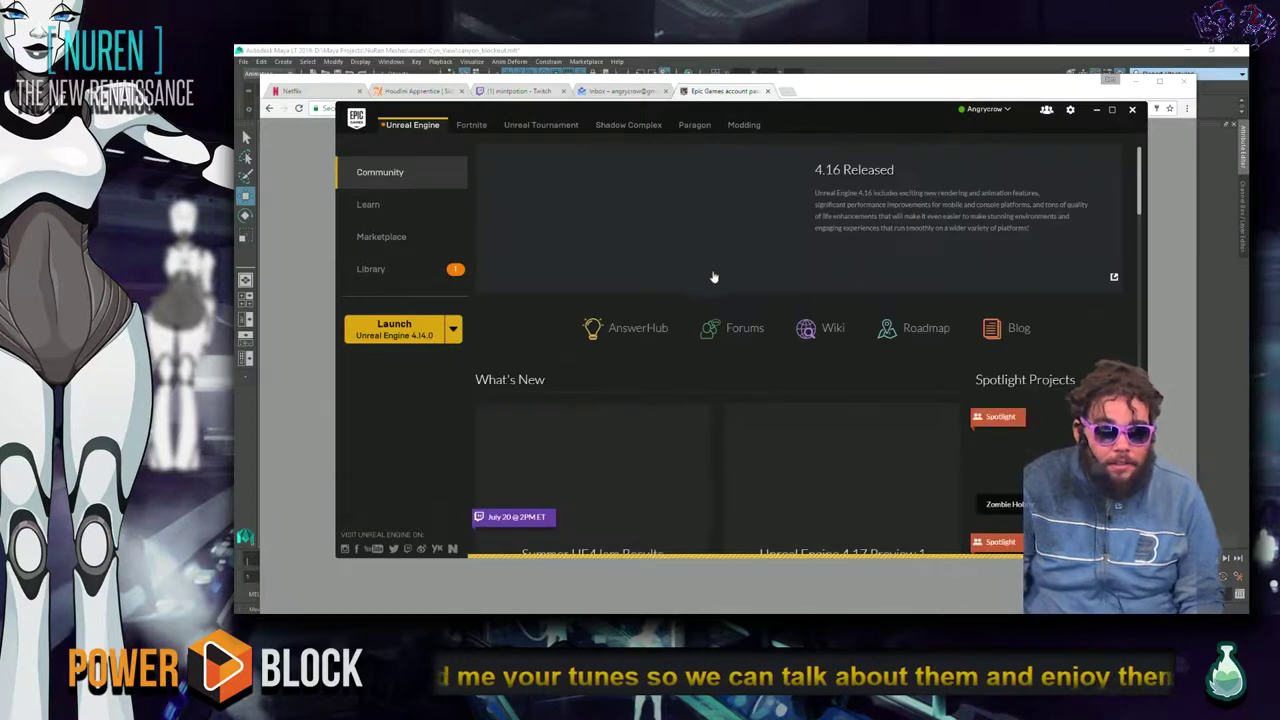
# Launch the NurenArtTests project from the Library, then close the launcher.
pyautogui.click(957, 92)
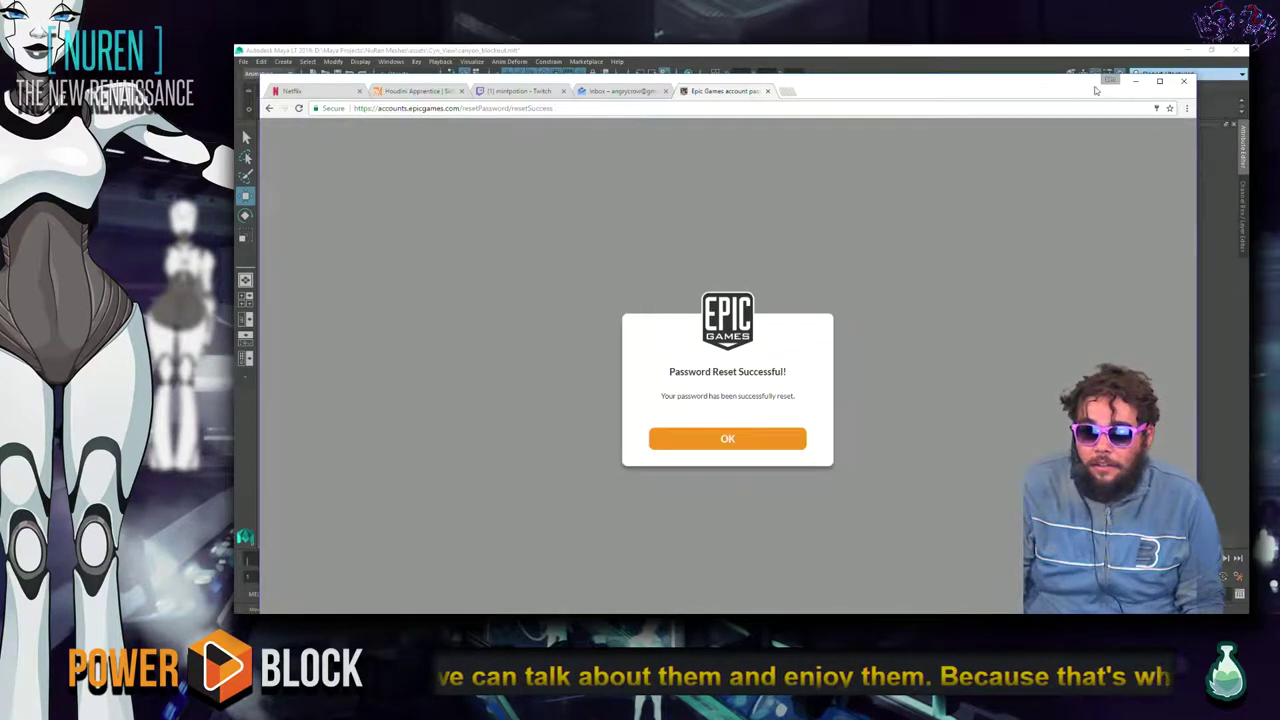
pyautogui.click(1136, 83)
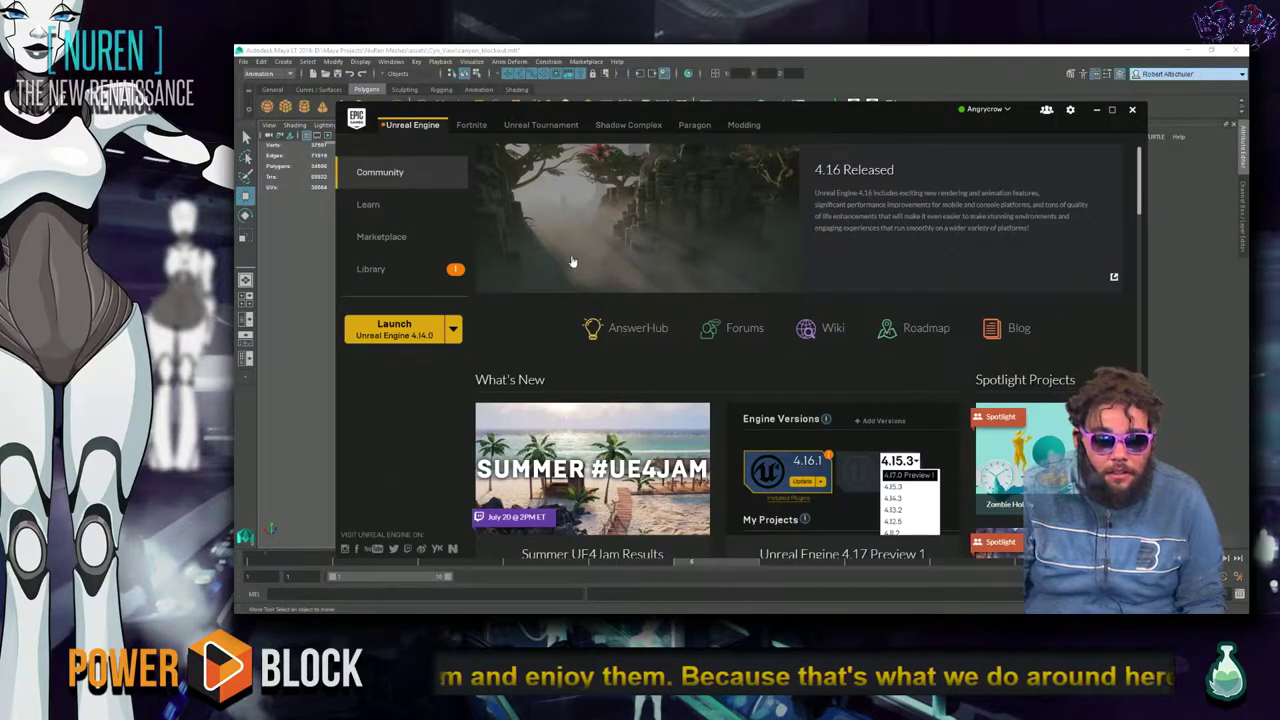
pyautogui.click(375, 268)
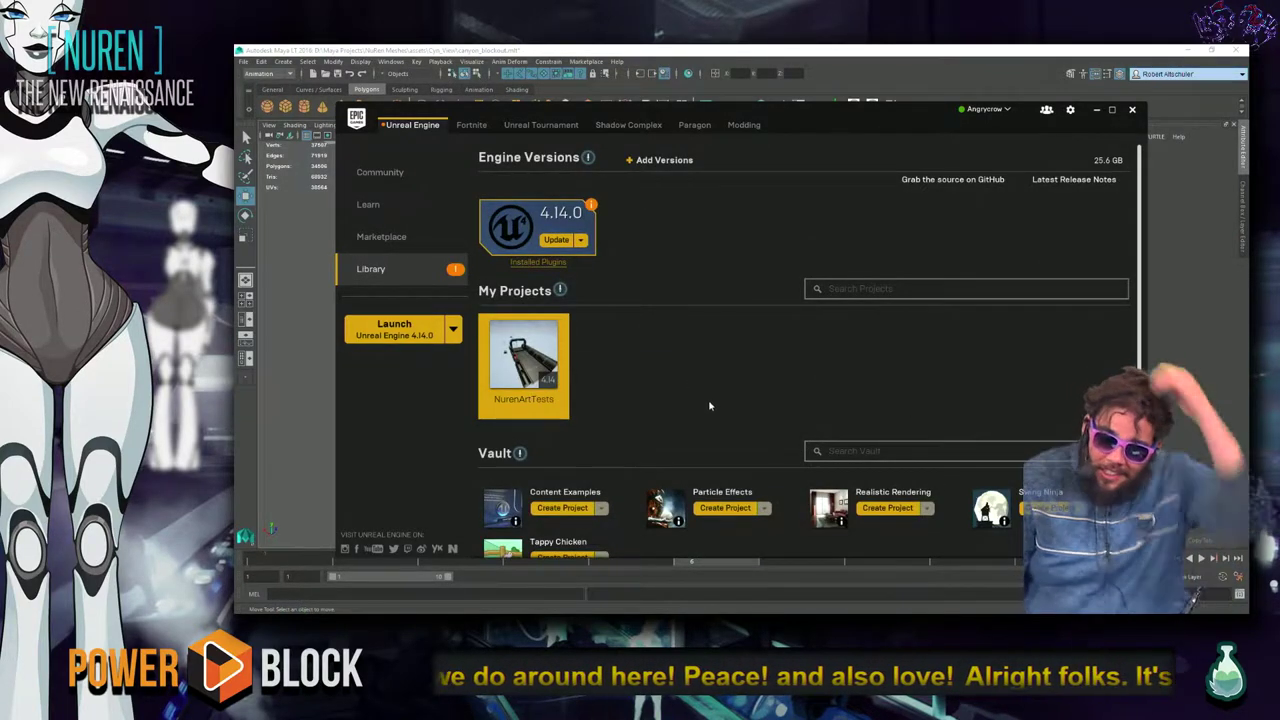
pyautogui.doubleClick(541, 355)
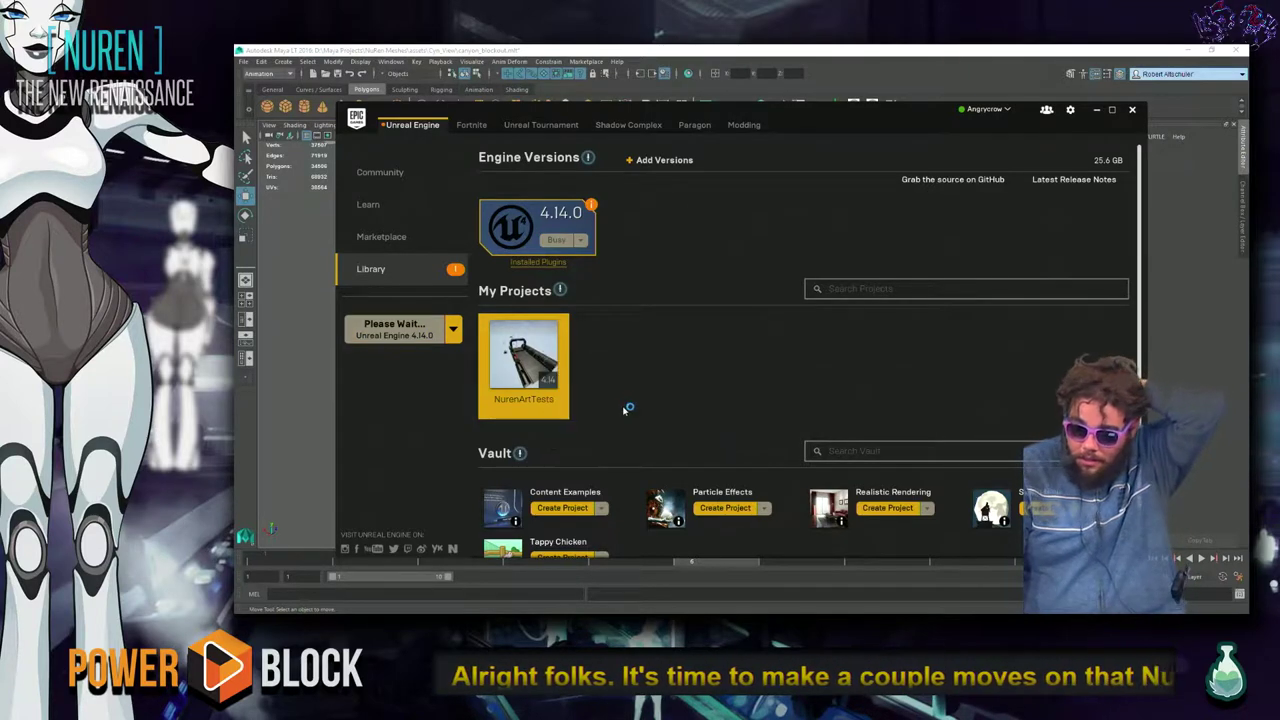
pyautogui.click(1116, 115)
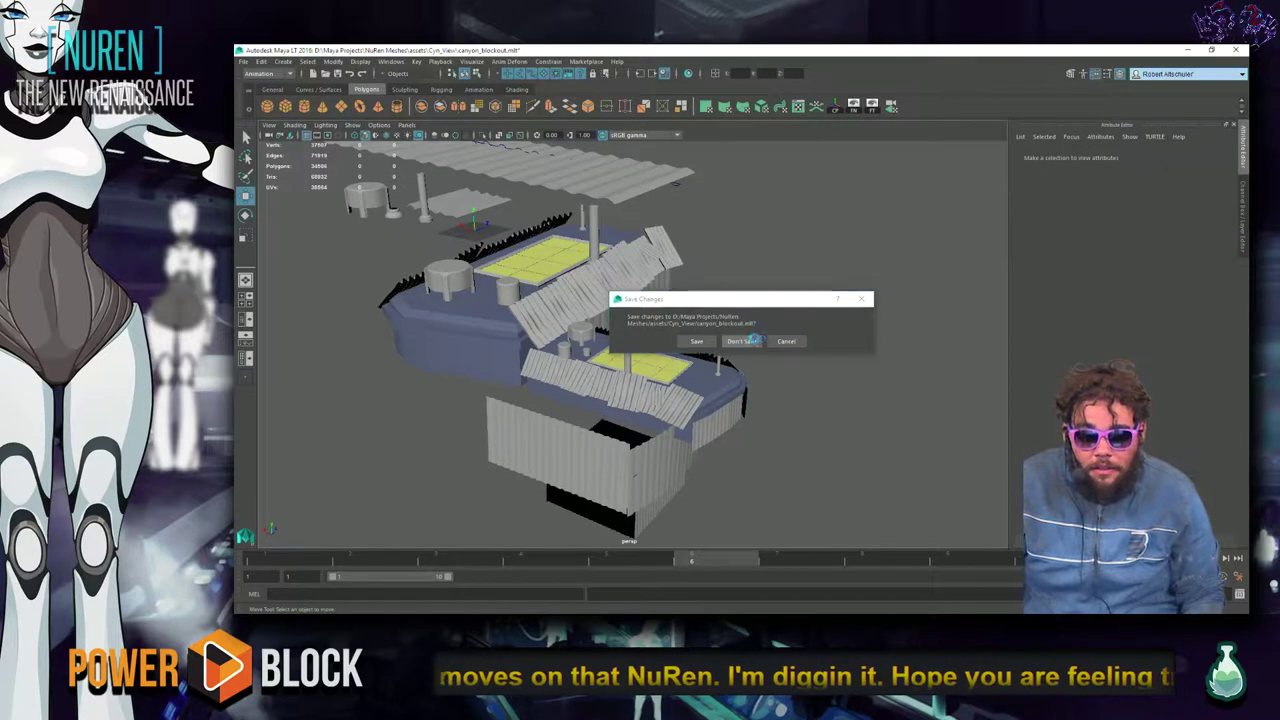
# Discard the canyon blockout changes, orbit the factory scene, show the Channel Box, and bring up Open Scene.
pyautogui.click(758, 342)
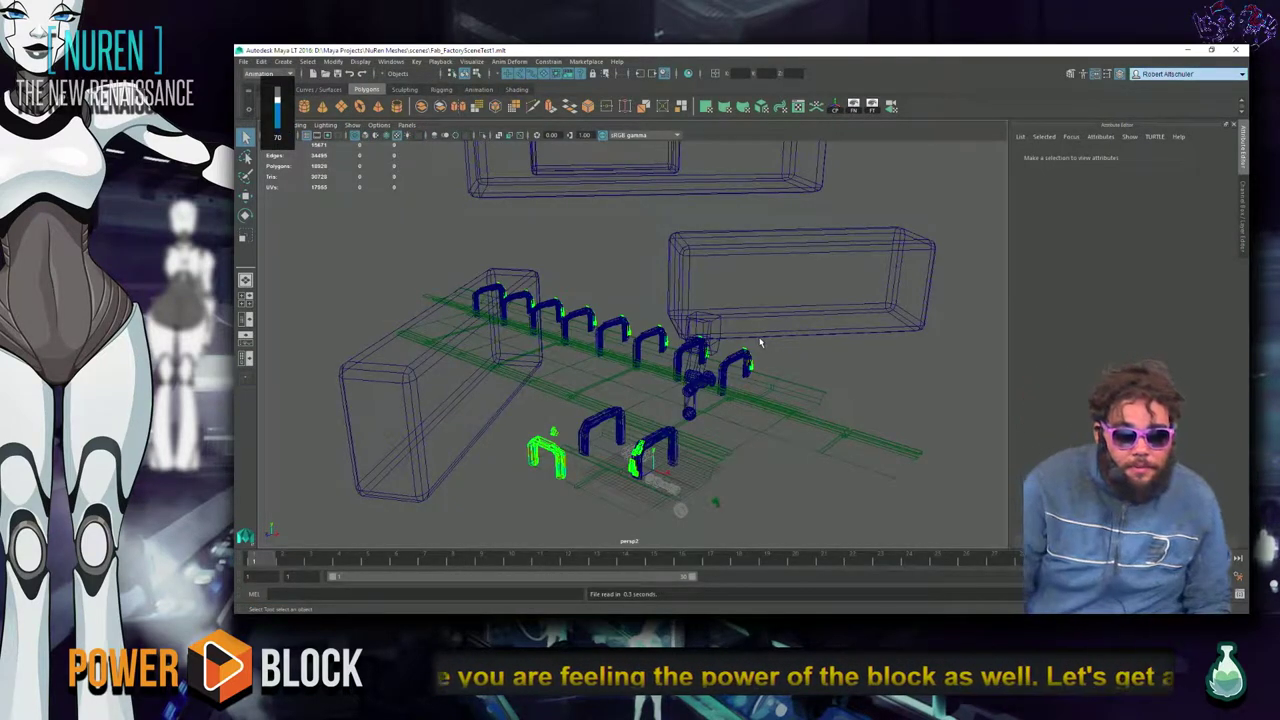
pyautogui.click(905, 300)
pyautogui.click(942, 434)
pyautogui.keyDown('alt'); pyautogui.moveTo(942, 434); pyautogui.dragTo(784, 460); pyautogui.keyUp('alt')
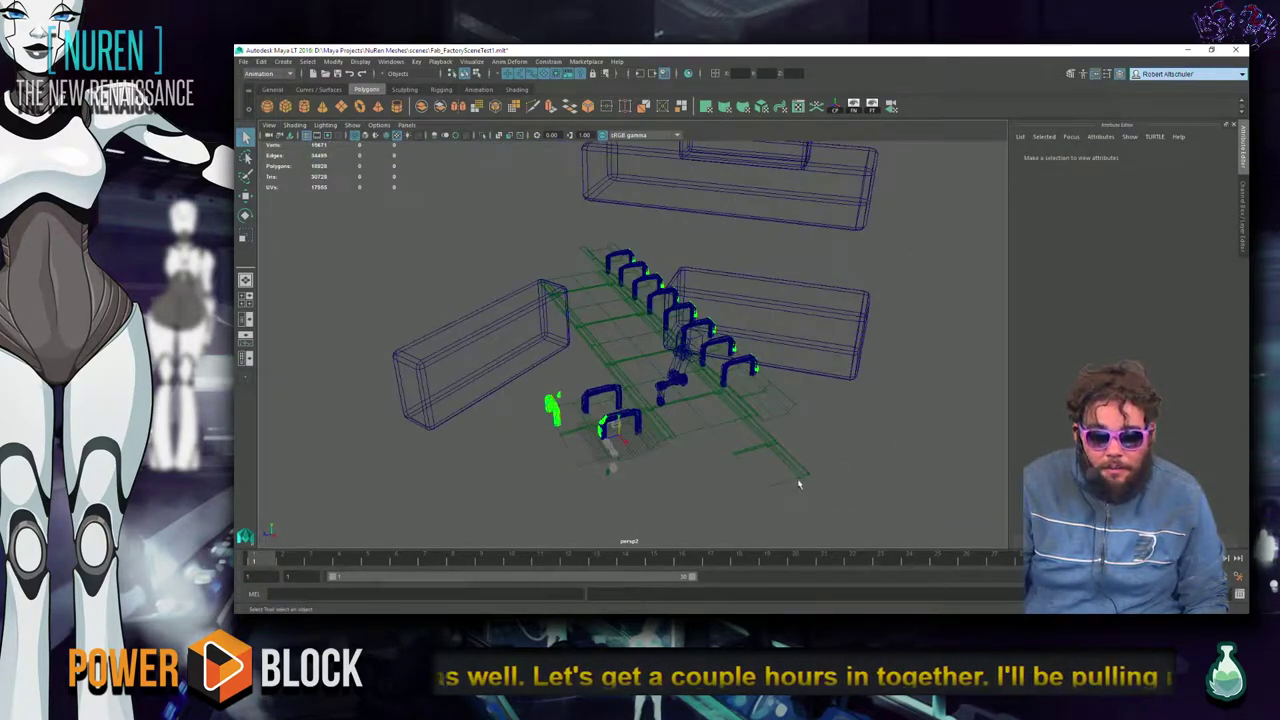
pyautogui.hotkey('ctrl', 'a')
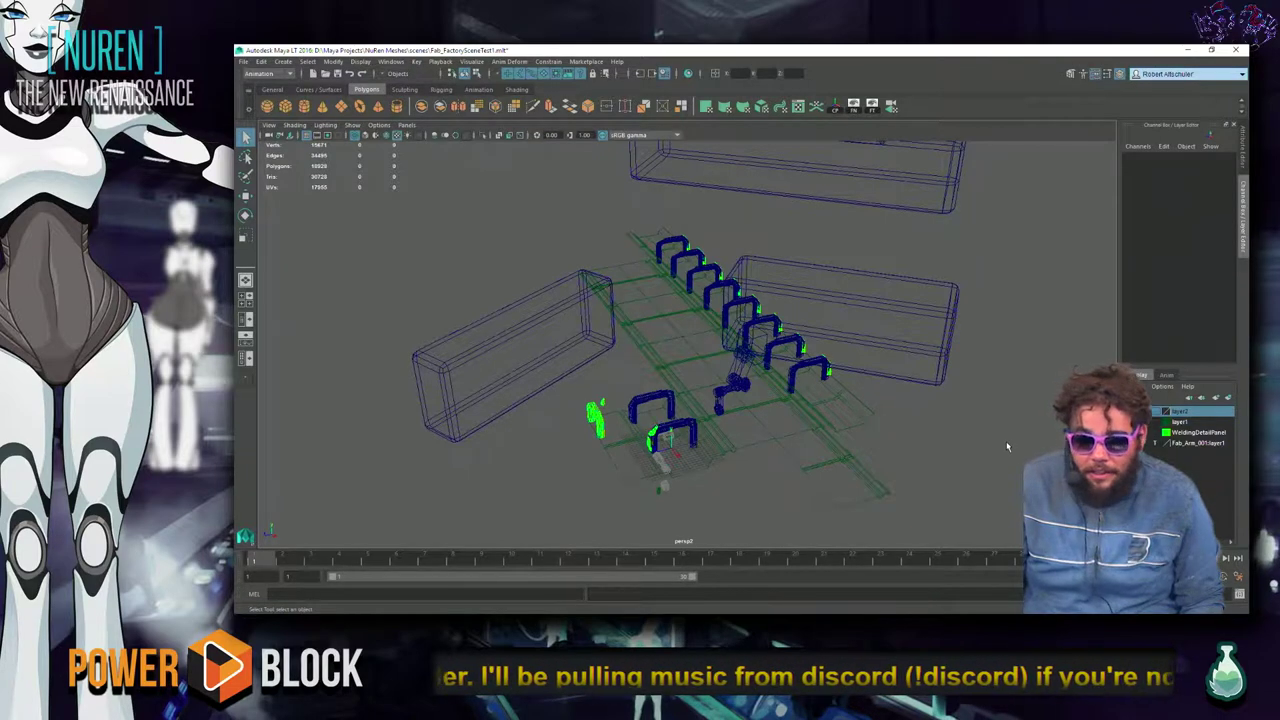
pyautogui.hotkey('ctrl', 'o')
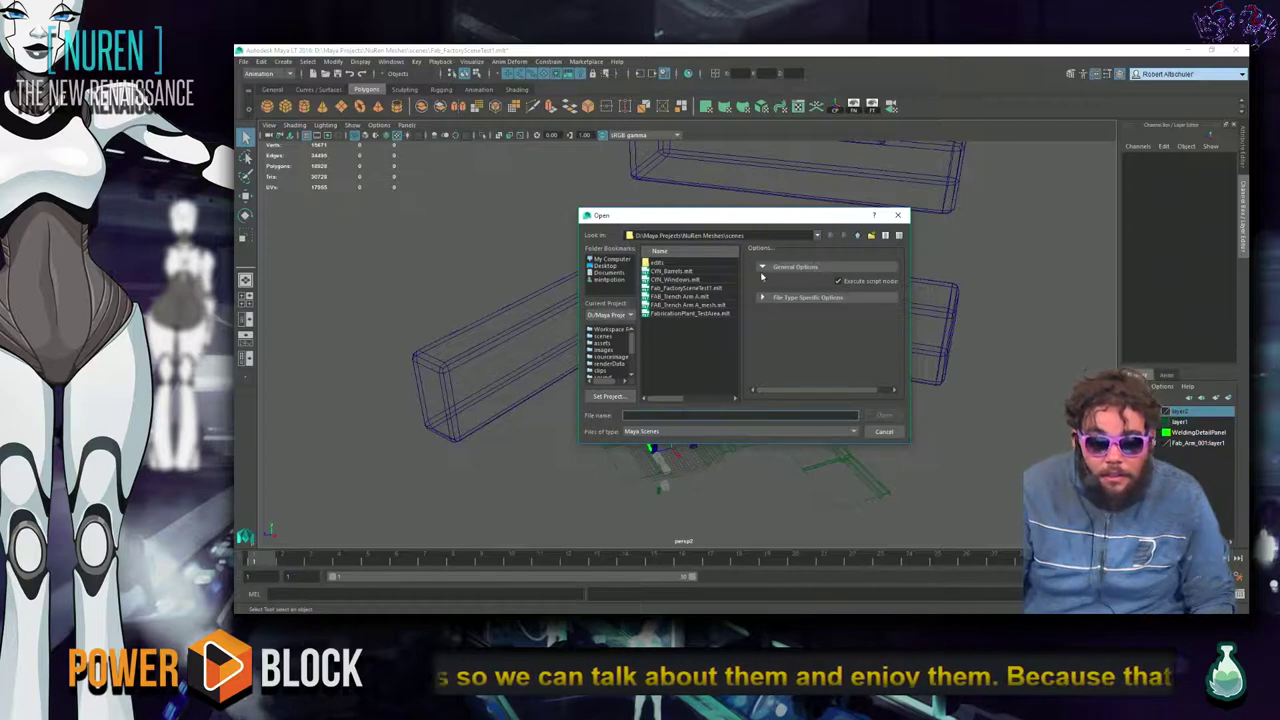
# Browse the CFX_Barrels, meshes, assets and FAB_Plant folders before returning to scenes.
pyautogui.doubleClick(680, 271)
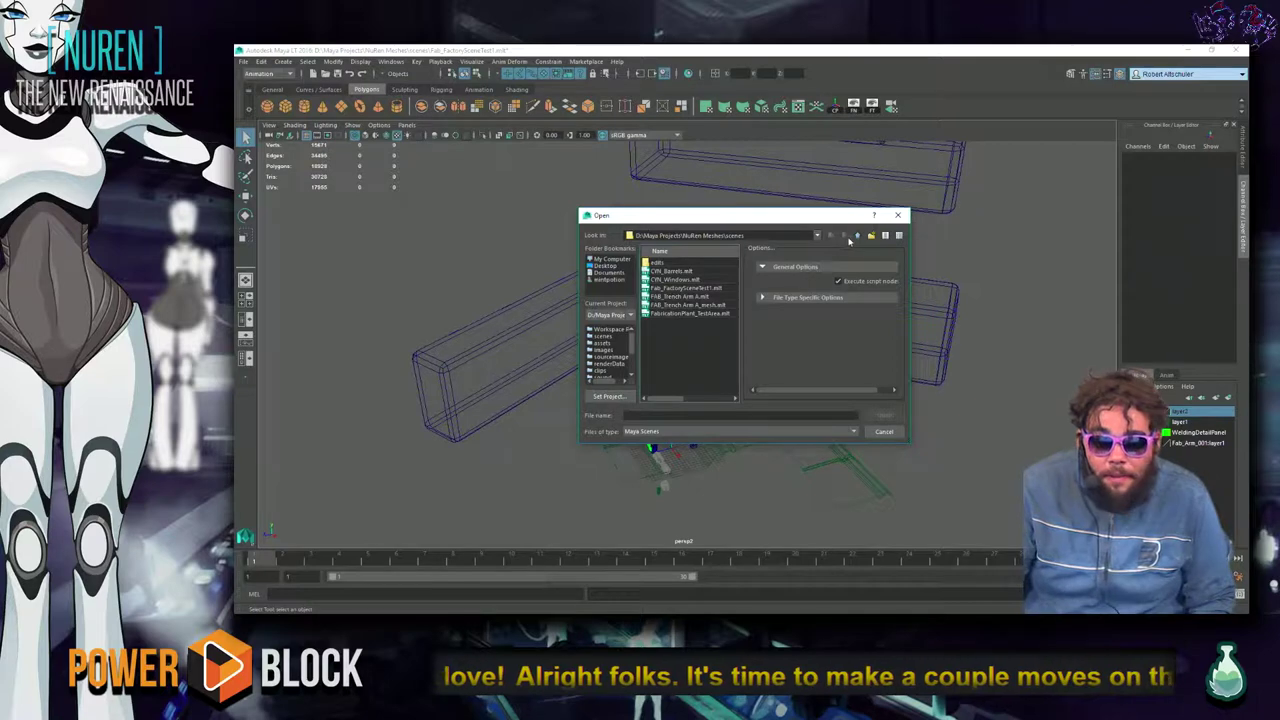
pyautogui.click(856, 237)
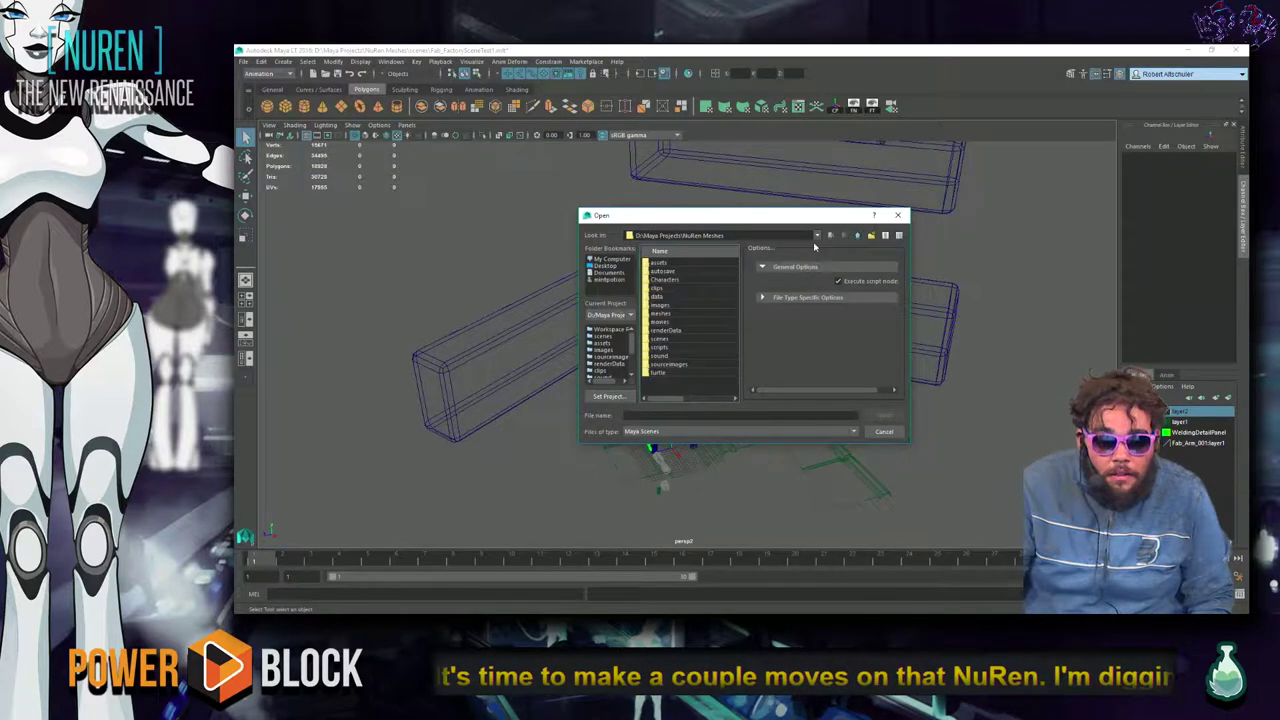
pyautogui.doubleClick(680, 313)
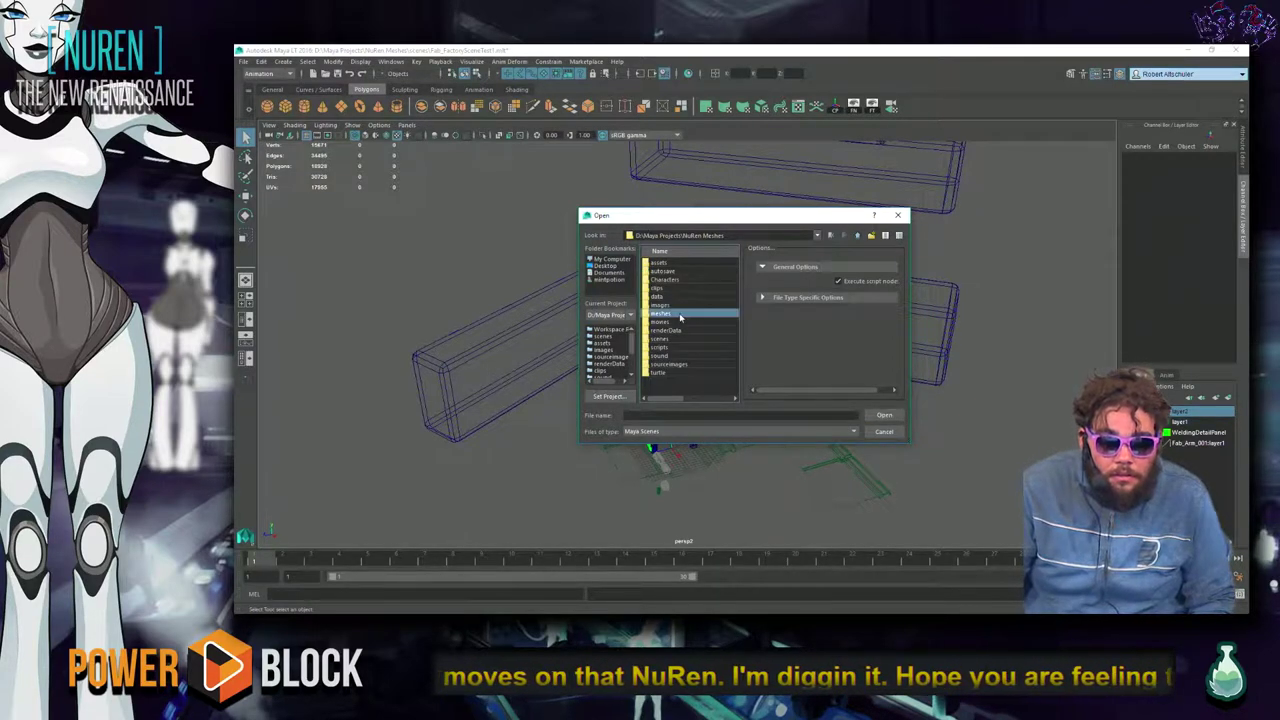
pyautogui.click(856, 237)
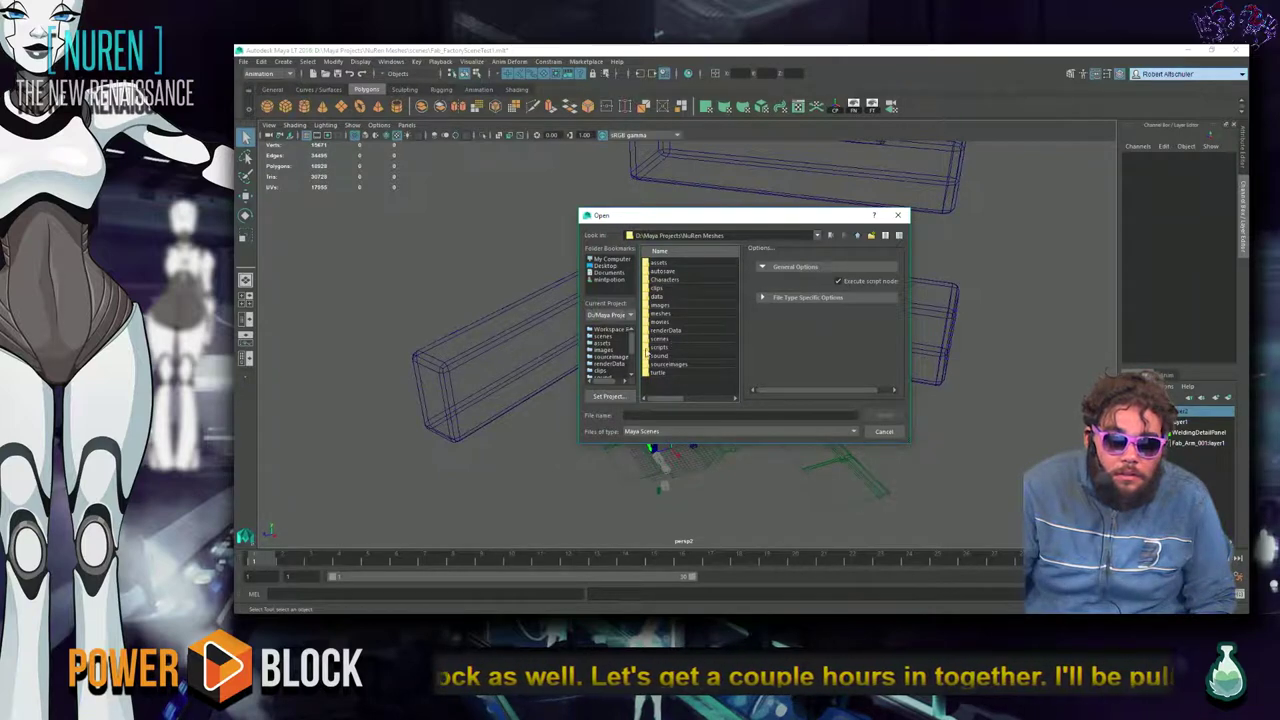
pyautogui.click(603, 343)
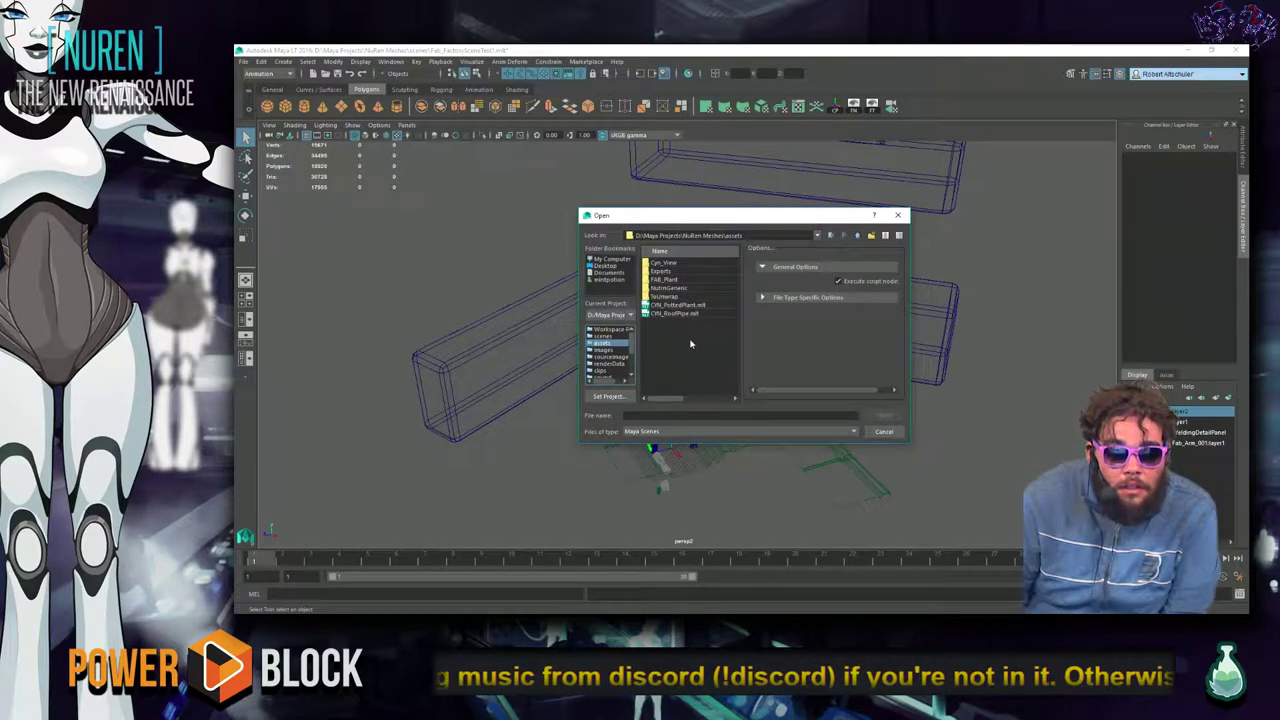
pyautogui.doubleClick(688, 281)
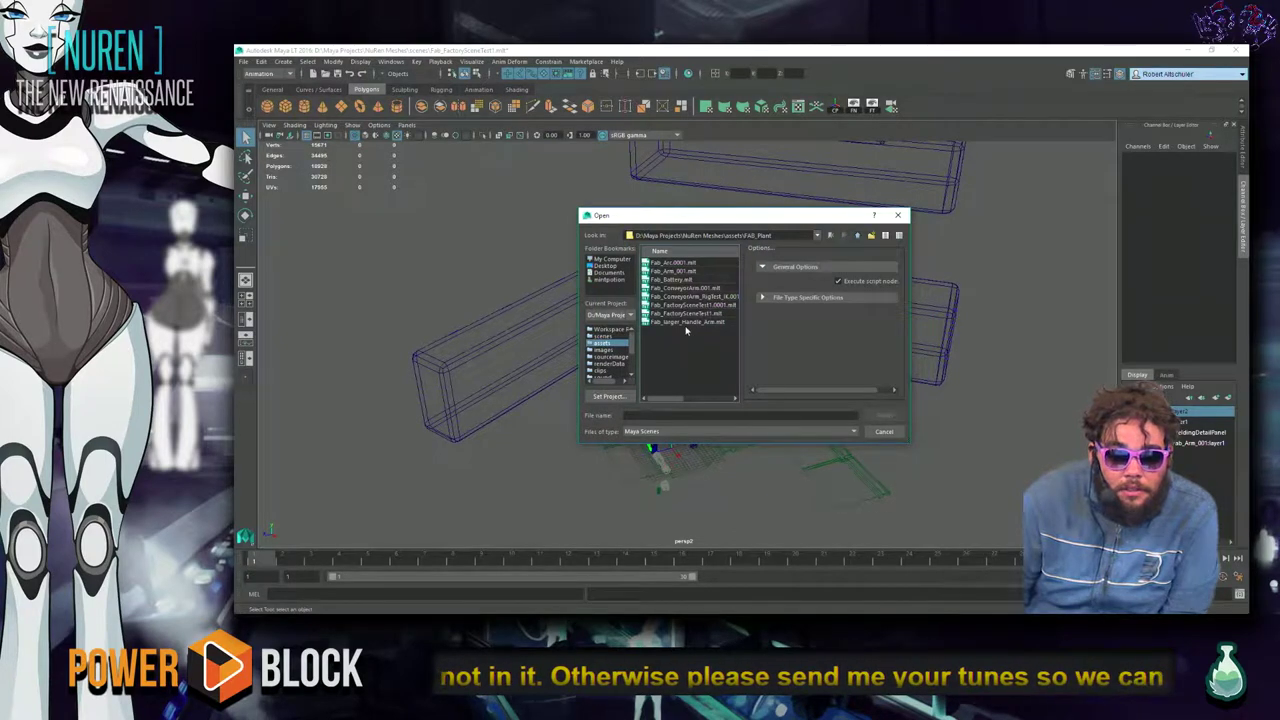
pyautogui.click(623, 337)
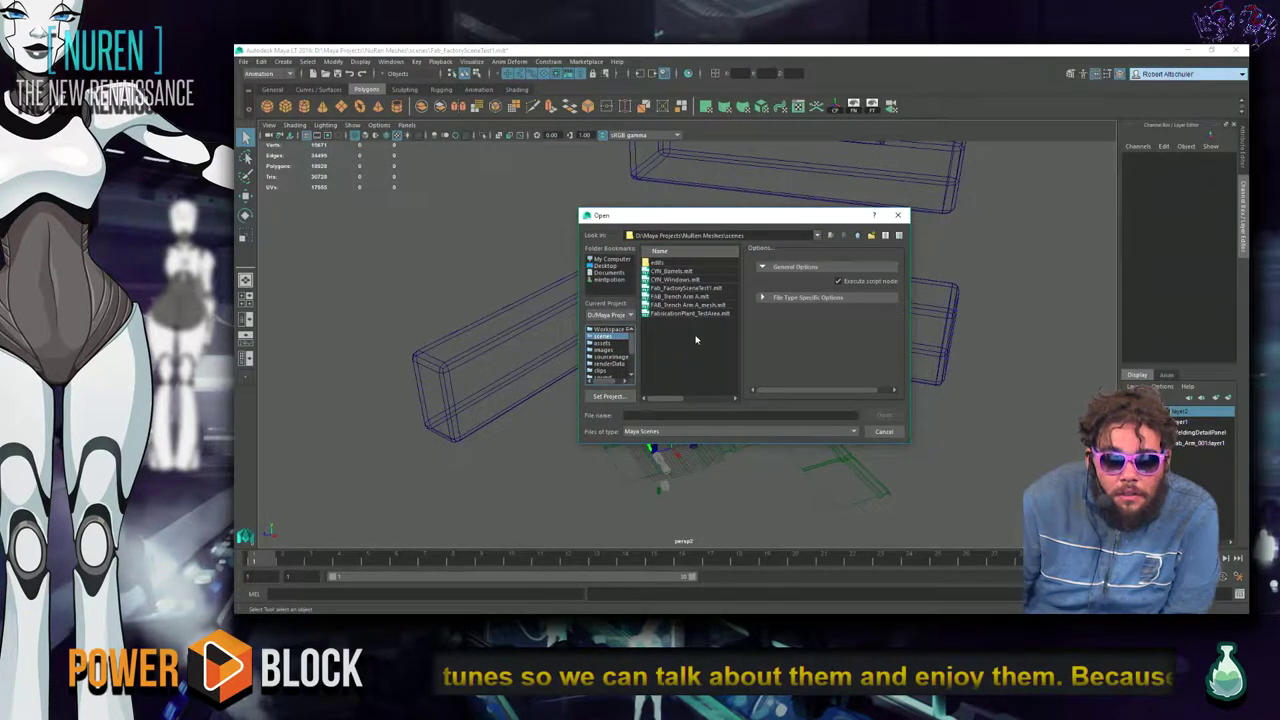
# Open FabricationPlant_TestArea.mb without saving the current scene.
pyautogui.click(718, 314)
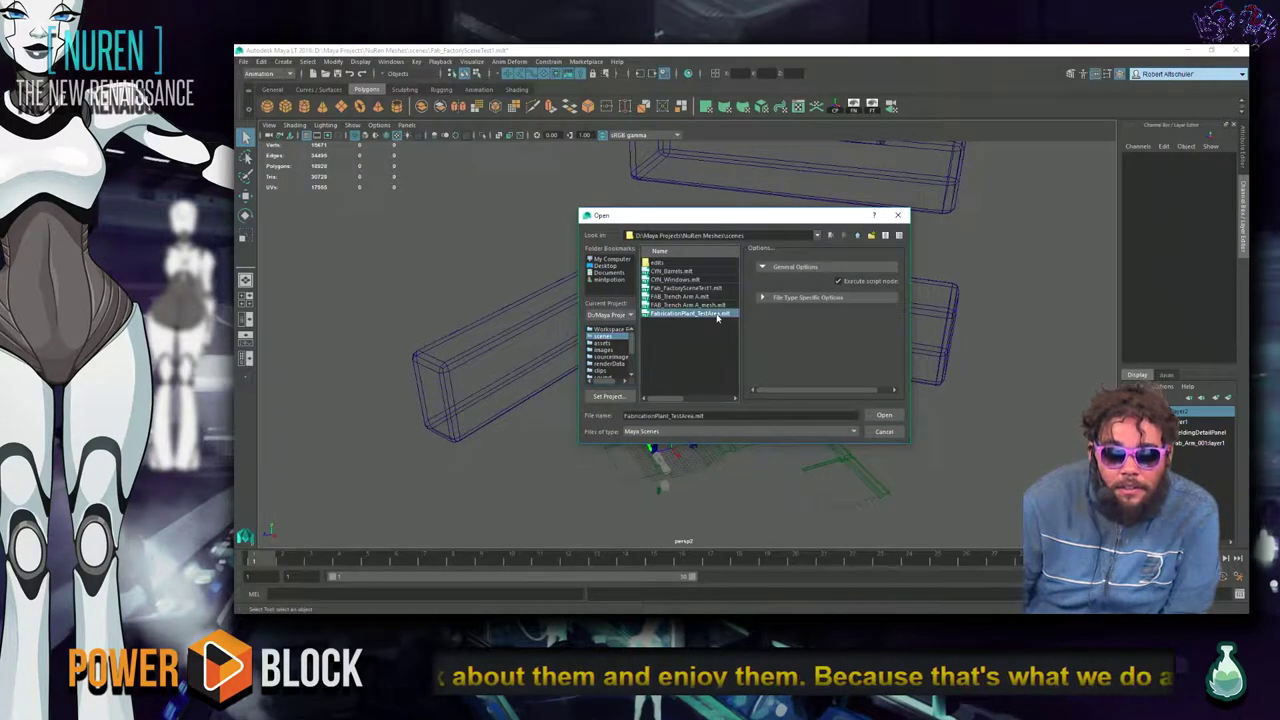
pyautogui.click(879, 415)
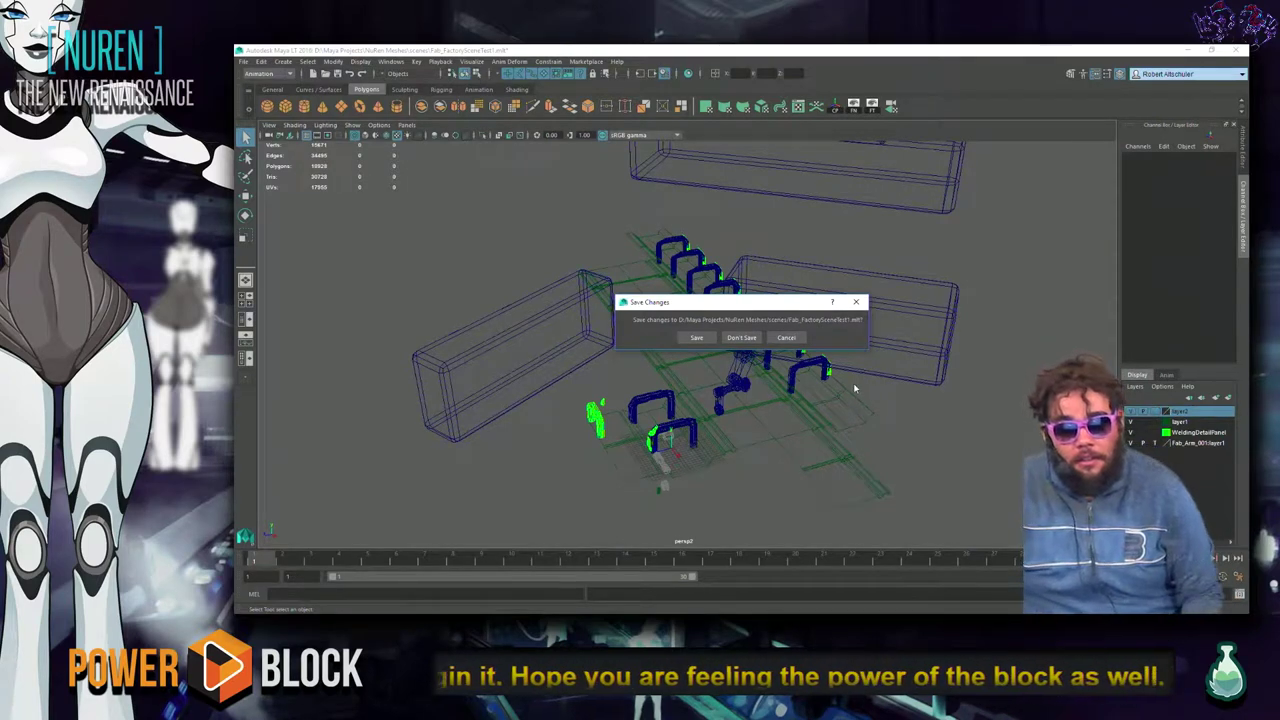
pyautogui.click(741, 337)
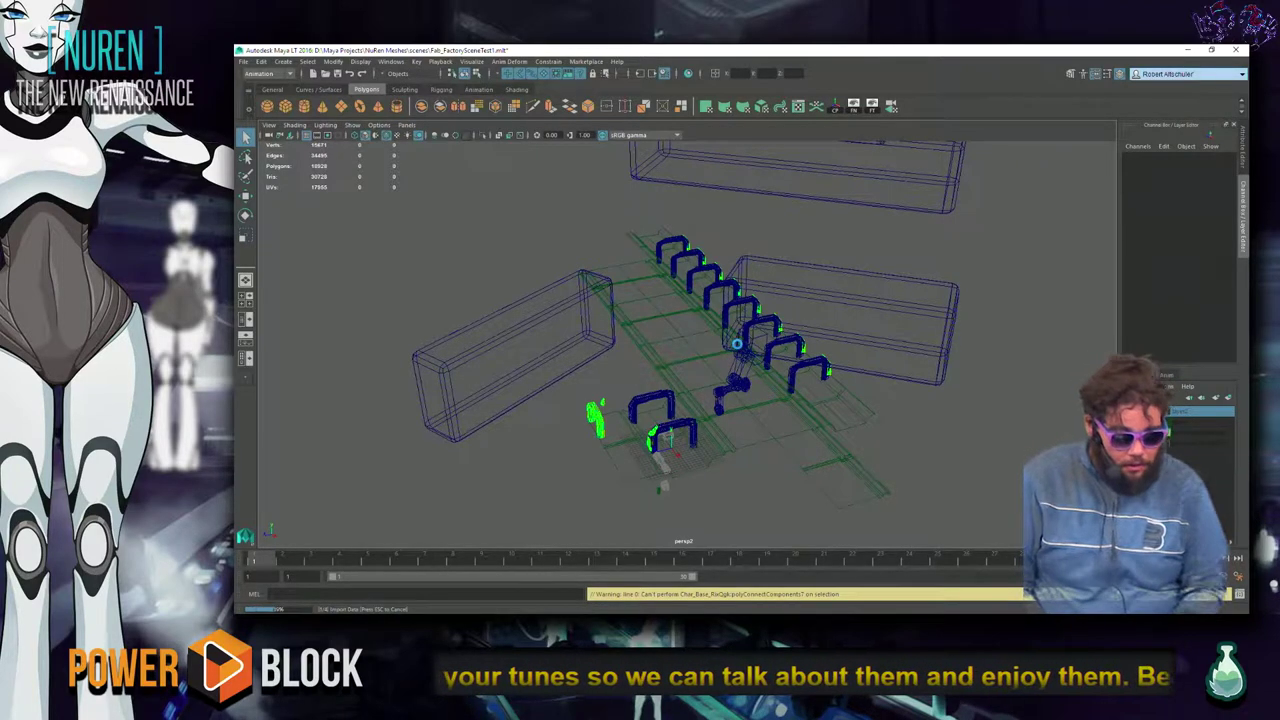
# Switch to the Unreal Editor and pull the view back over the whole track.
pyautogui.hotkey('alt', 'Tab')
pyautogui.click(737, 347)
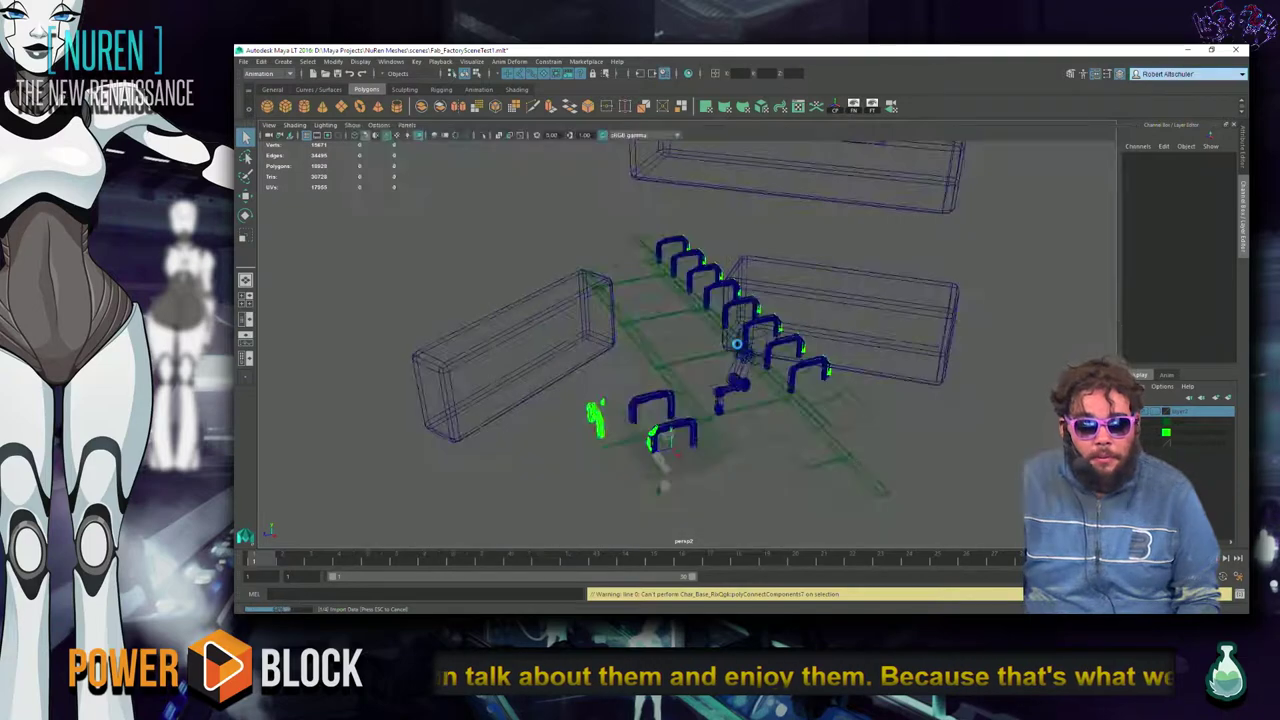
pyautogui.moveTo(796, 371); pyautogui.dragTo(886, 246, button='right')
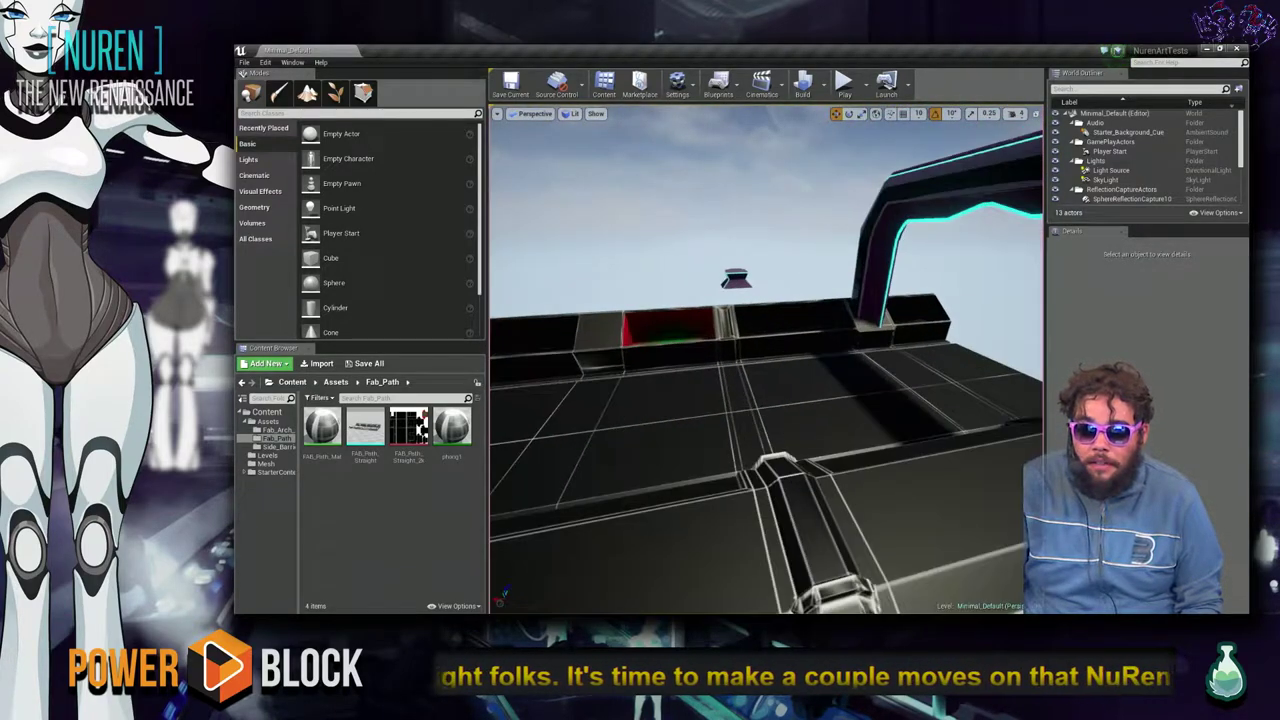
# Adjust the camera speed and fly the viewport along the track toward the arch.
pyautogui.click(1018, 113)
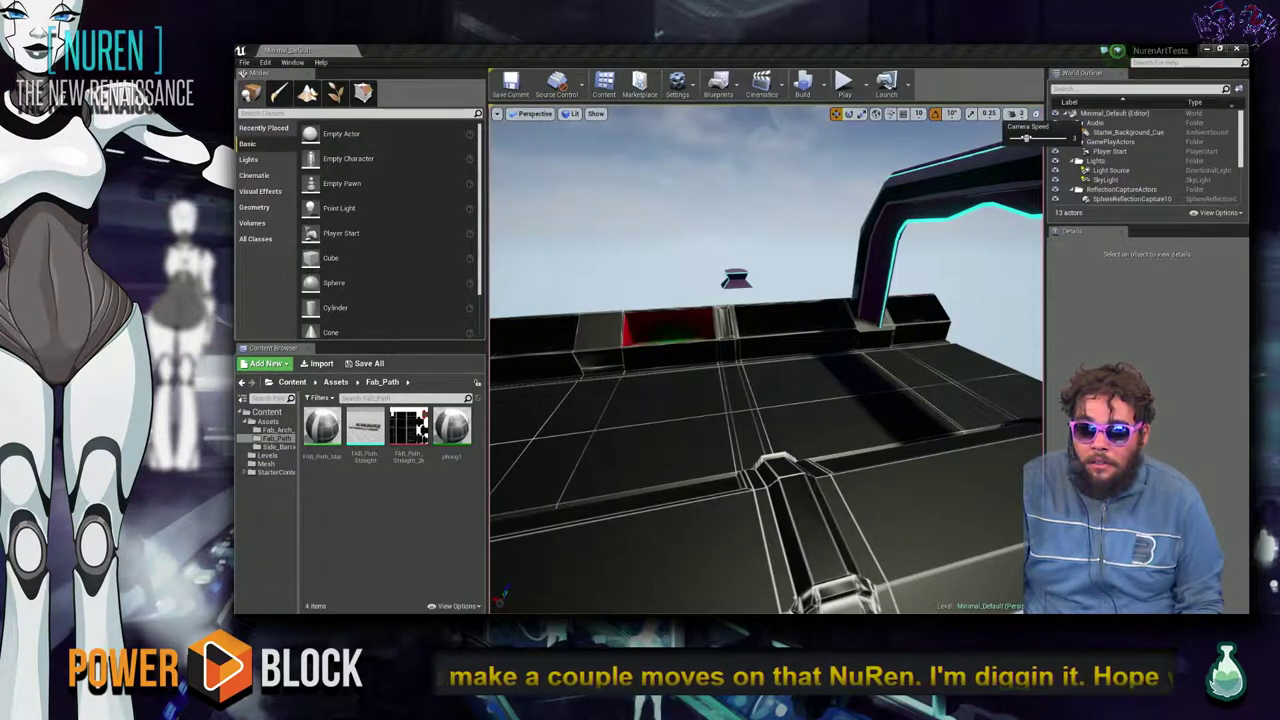
pyautogui.moveTo(492, 140)
pyautogui.mouseDown(button='right')
pyautogui.moveTo(560, 150)
pyautogui.moveTo(520, 130)
pyautogui.moveTo(484, 140)
pyautogui.mouseUp(button='right')
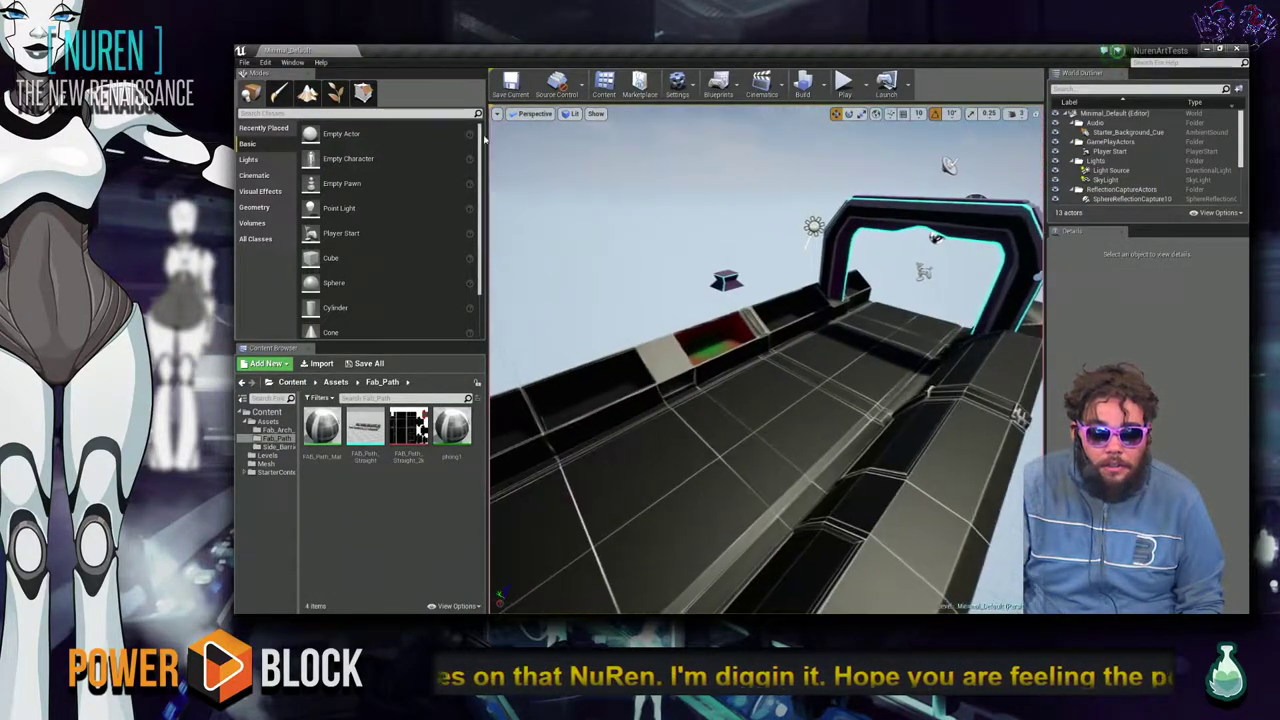
pyautogui.moveTo(484, 131); pyautogui.dragTo(368, 131)
pyautogui.moveTo(600, 300); pyautogui.dragTo(636, 308, button='right')
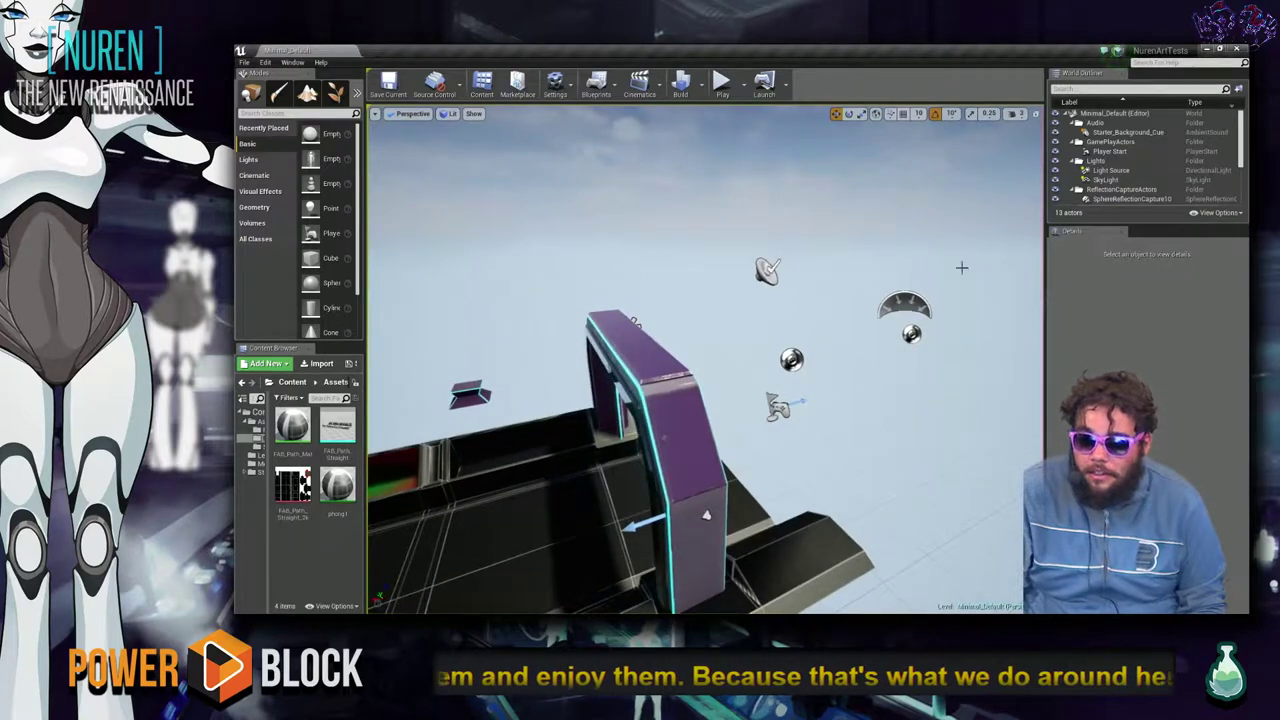
pyautogui.scroll(-3, 1086, 178)
pyautogui.scroll(3, 1086, 176)
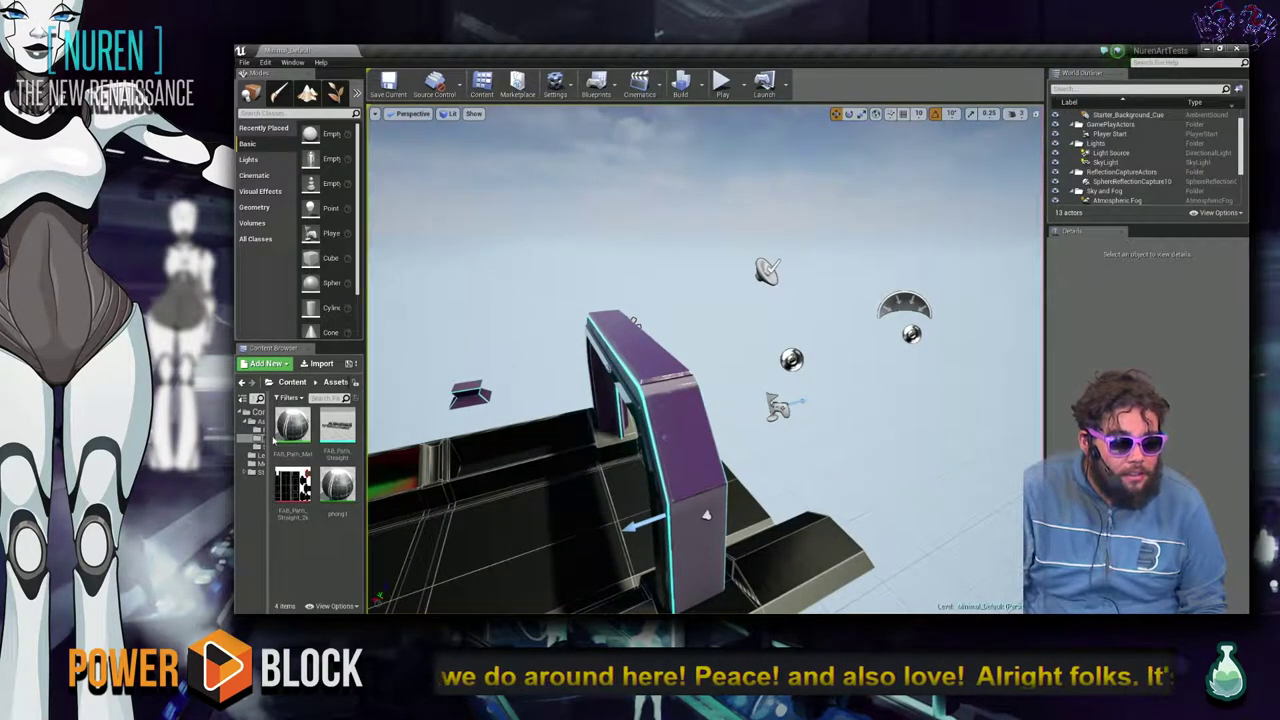
# Widen the Content Browser panels and show the Levels folder's FAB_Plant and GoToSLEEP_LevelScaleCheck.
pyautogui.moveTo(269, 440); pyautogui.dragTo(323, 442)
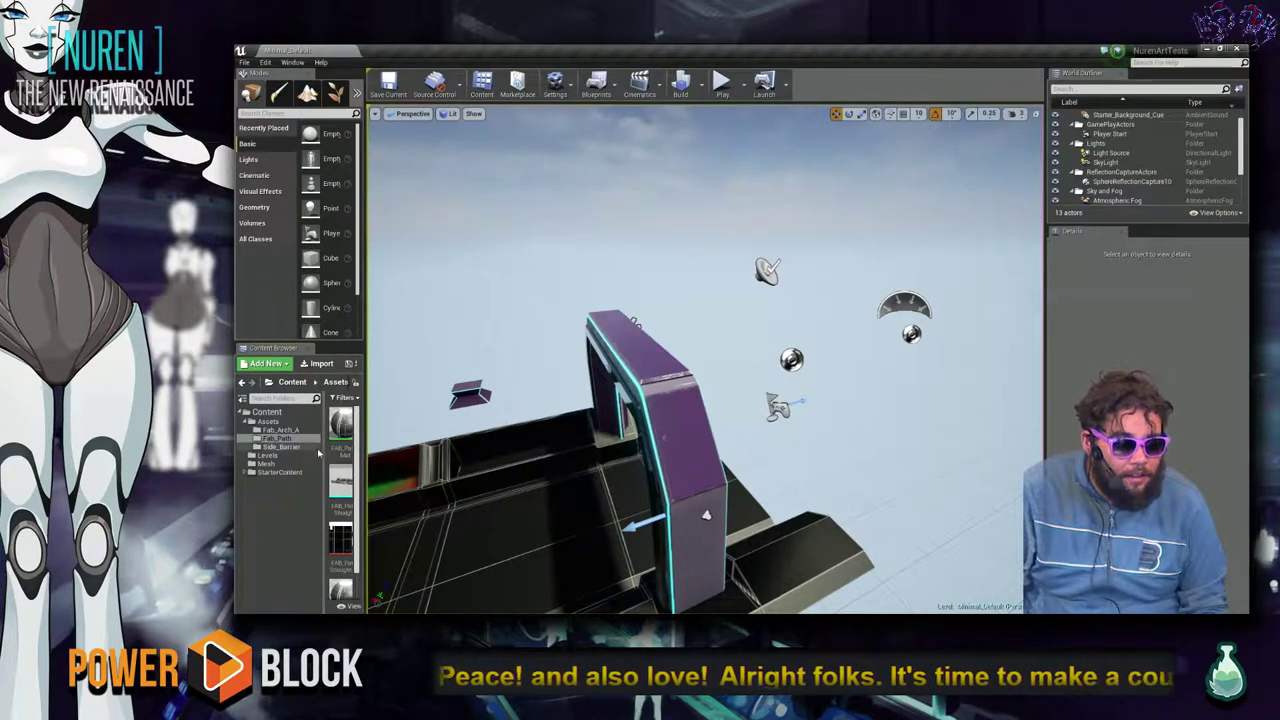
pyautogui.click(280, 457)
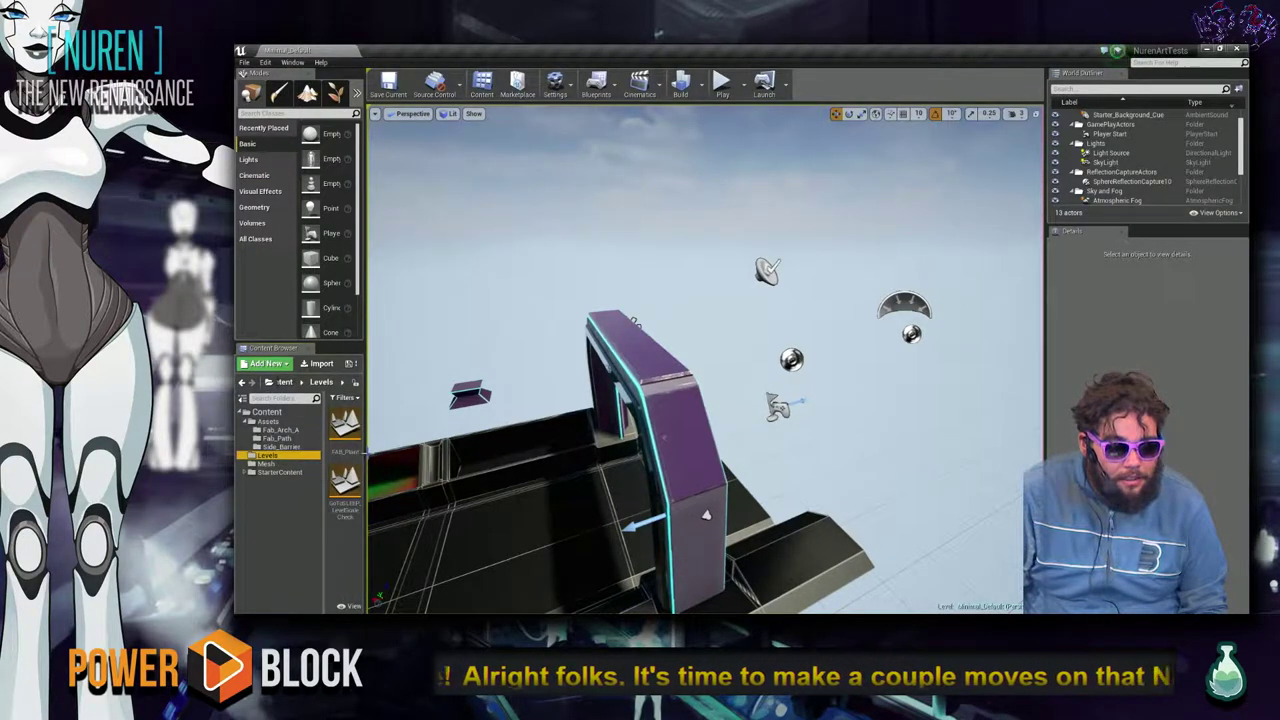
pyautogui.moveTo(367, 452); pyautogui.dragTo(452, 452)
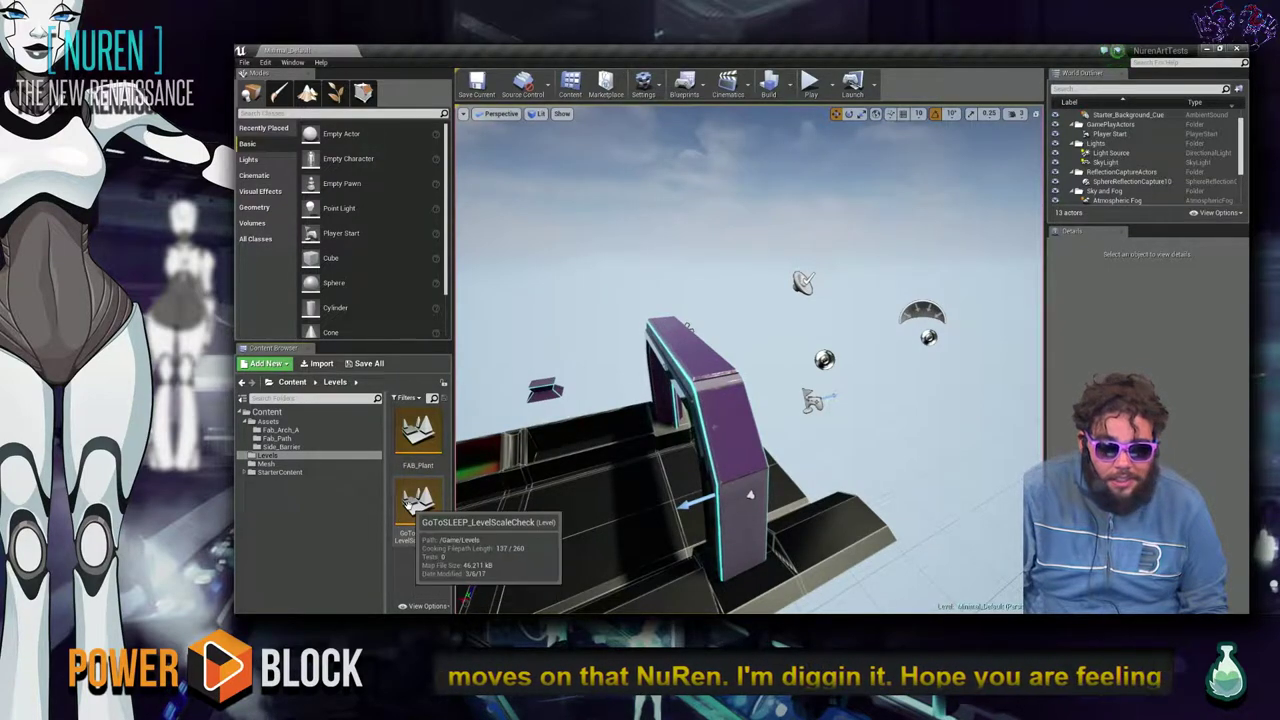
# Open GoToSLEEP_LevelScaleCheck, select the frozen_Room mesh, and fly around the room.
pyautogui.doubleClick(418, 508)
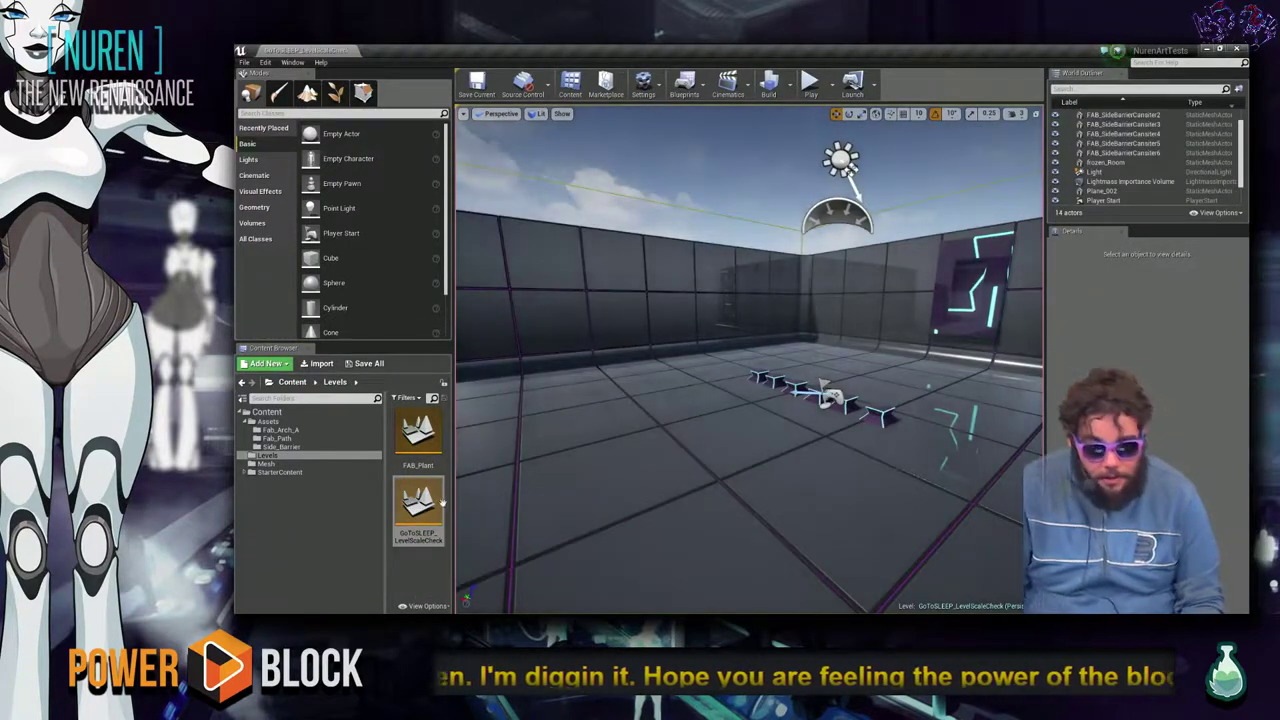
pyautogui.moveTo(844, 475)
pyautogui.mouseDown(button='right')
pyautogui.moveTo(902, 466)
pyautogui.moveTo(889, 438)
pyautogui.moveTo(865, 460)
pyautogui.moveTo(878, 482)
pyautogui.moveTo(830, 455)
pyautogui.mouseUp(button='right')
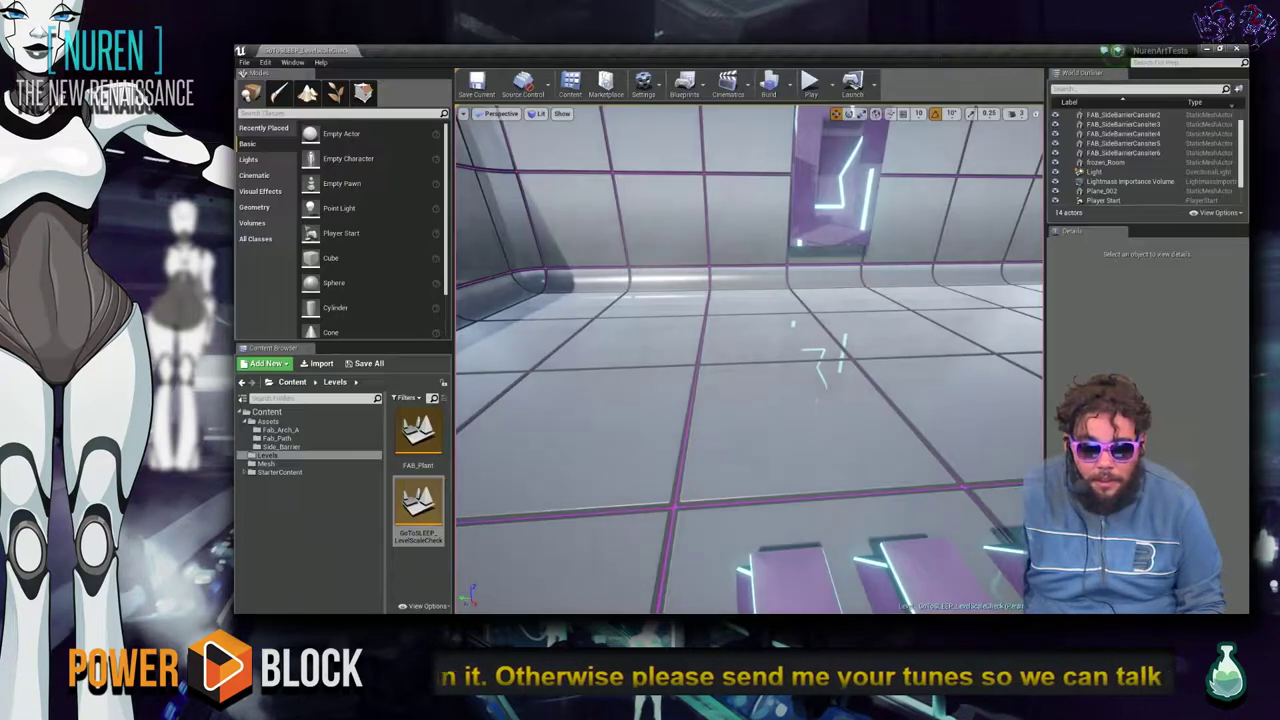
pyautogui.click(746, 462)
pyautogui.moveTo(746, 462); pyautogui.dragTo(837, 430, button='right')
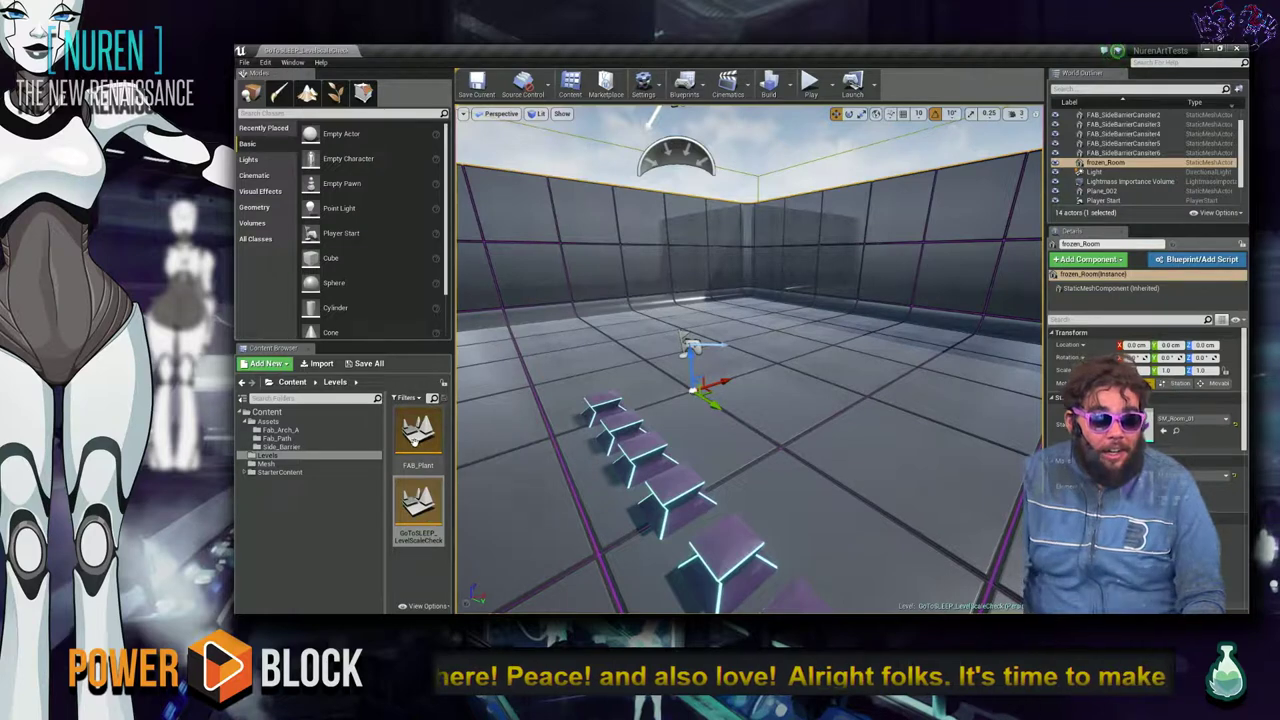
# Open the FAB_Plant level and zoom around the teal arch.
pyautogui.doubleClick(400, 432)
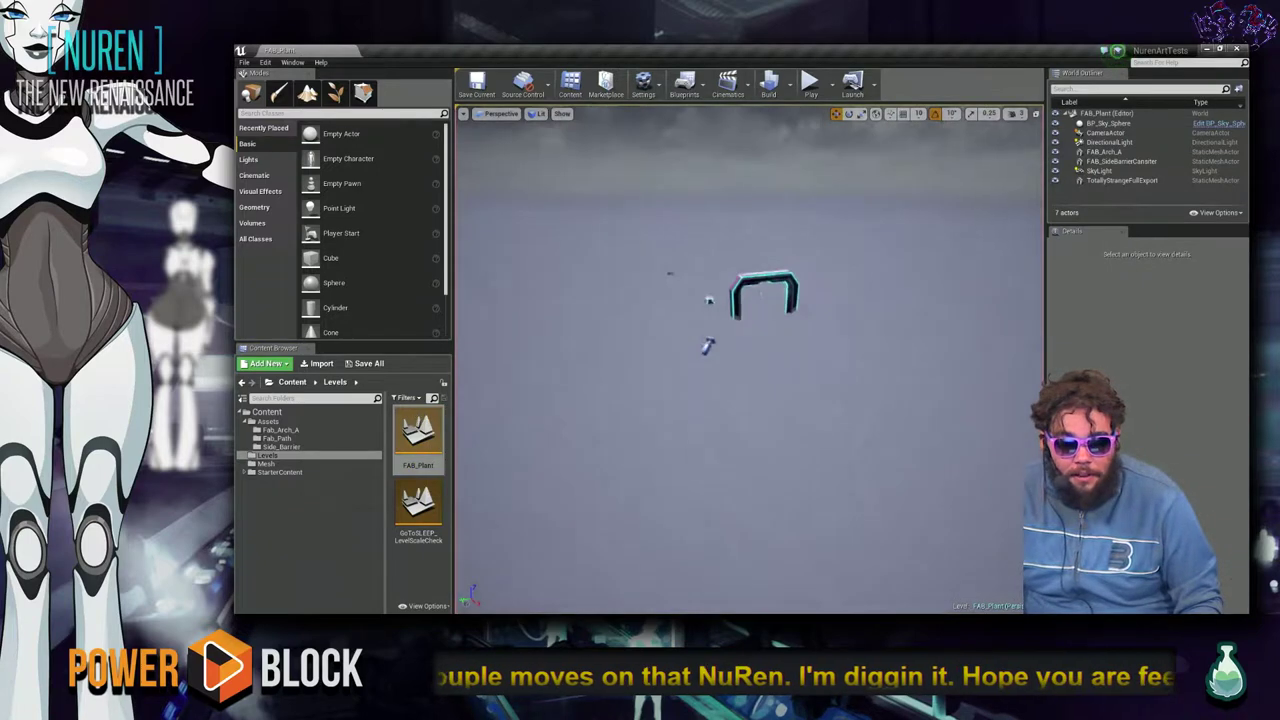
pyautogui.scroll(8, 750, 360)
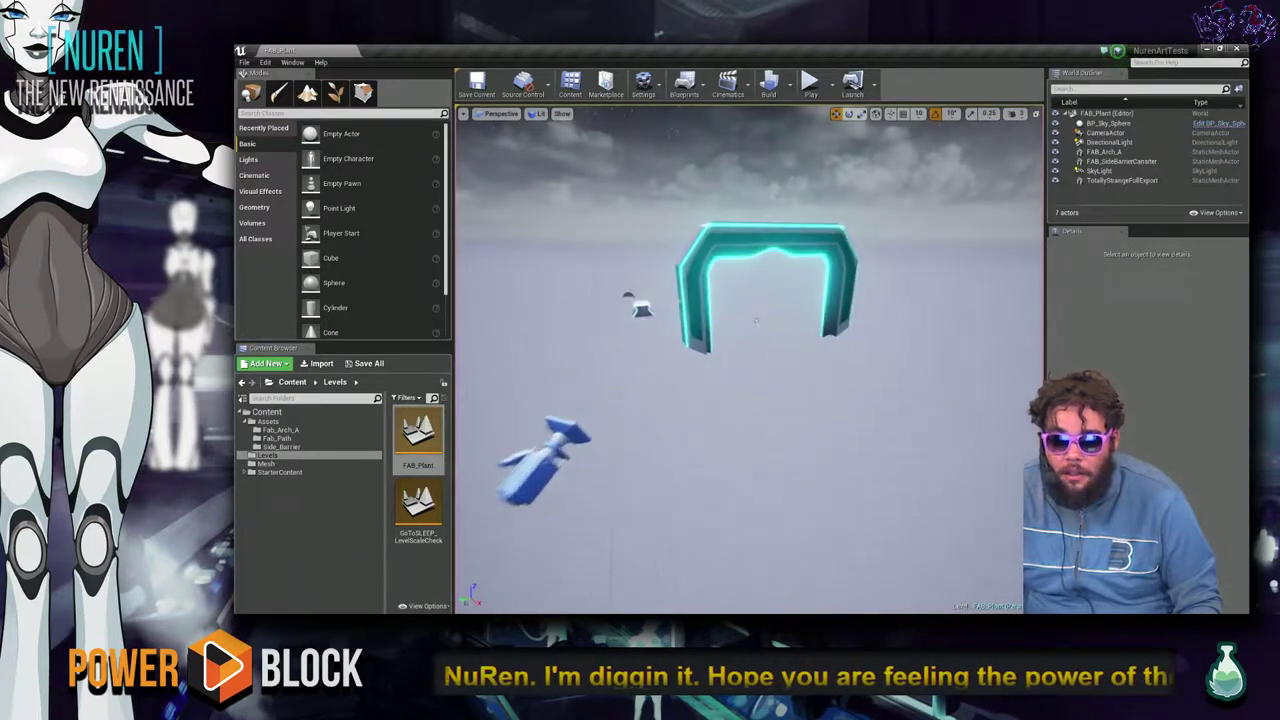
pyautogui.scroll(10, 755, 320)
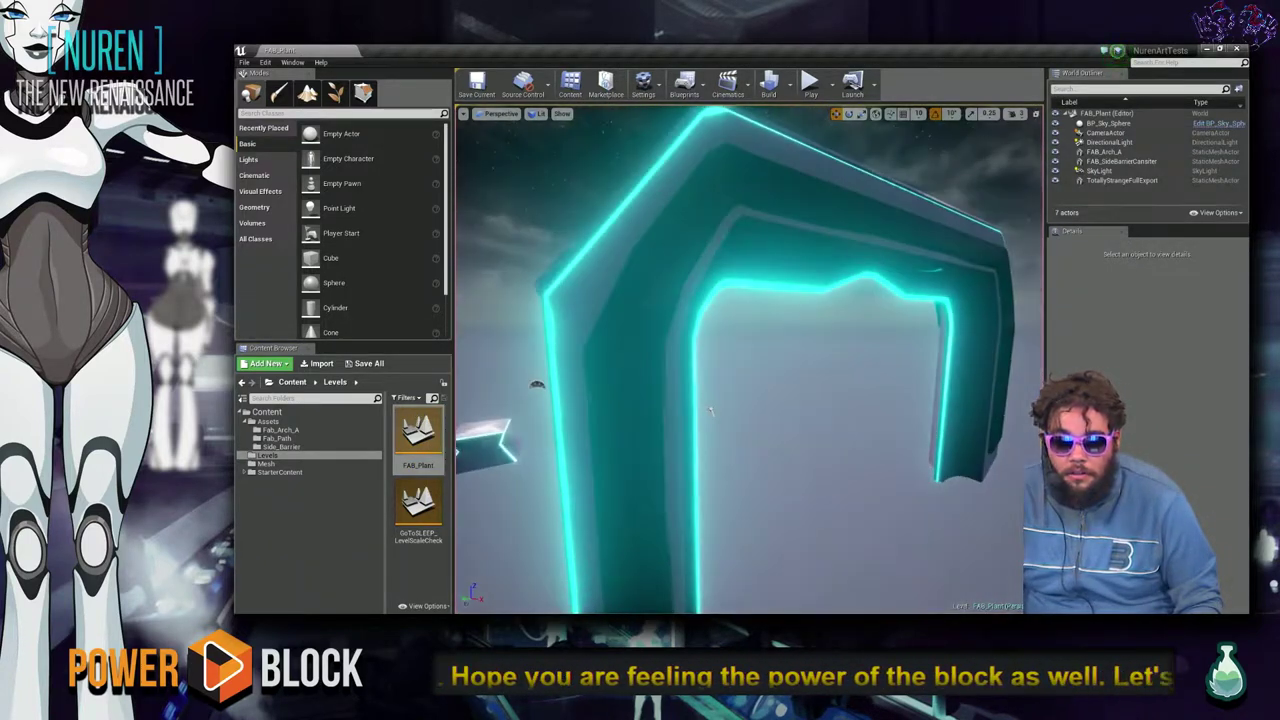
pyautogui.scroll(-15, 711, 408)
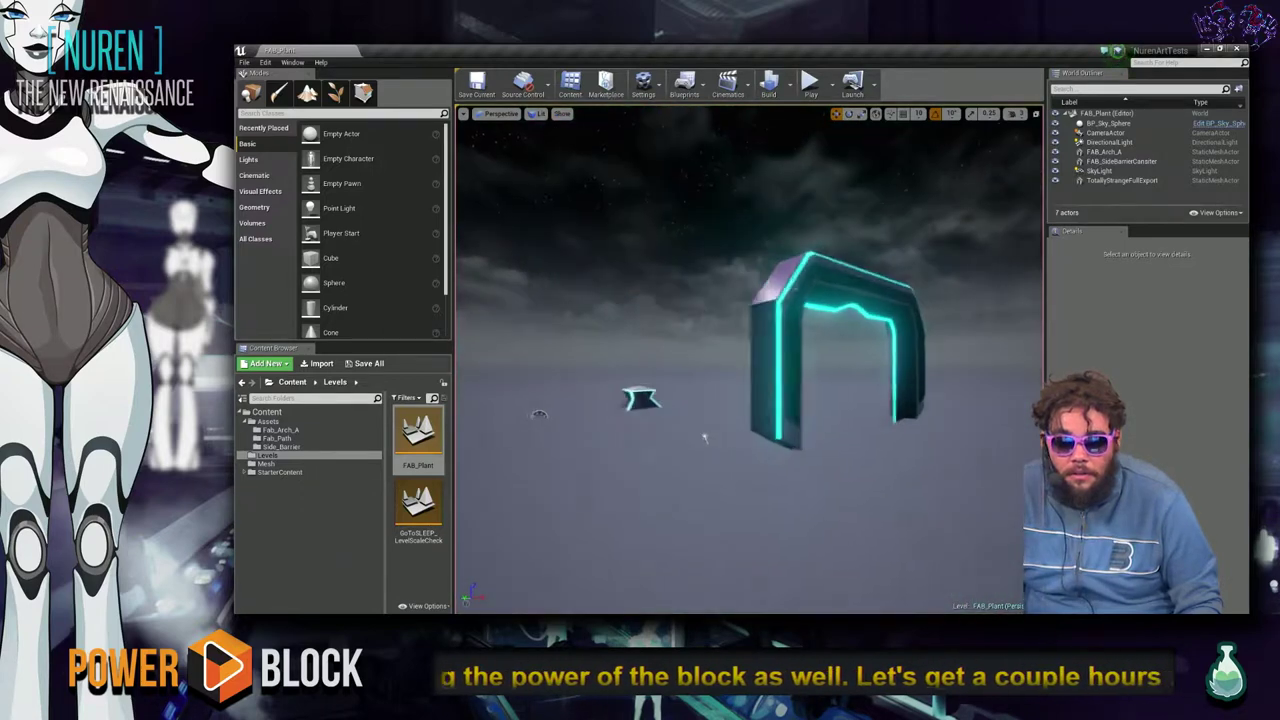
pyautogui.scroll(-5, 704, 438)
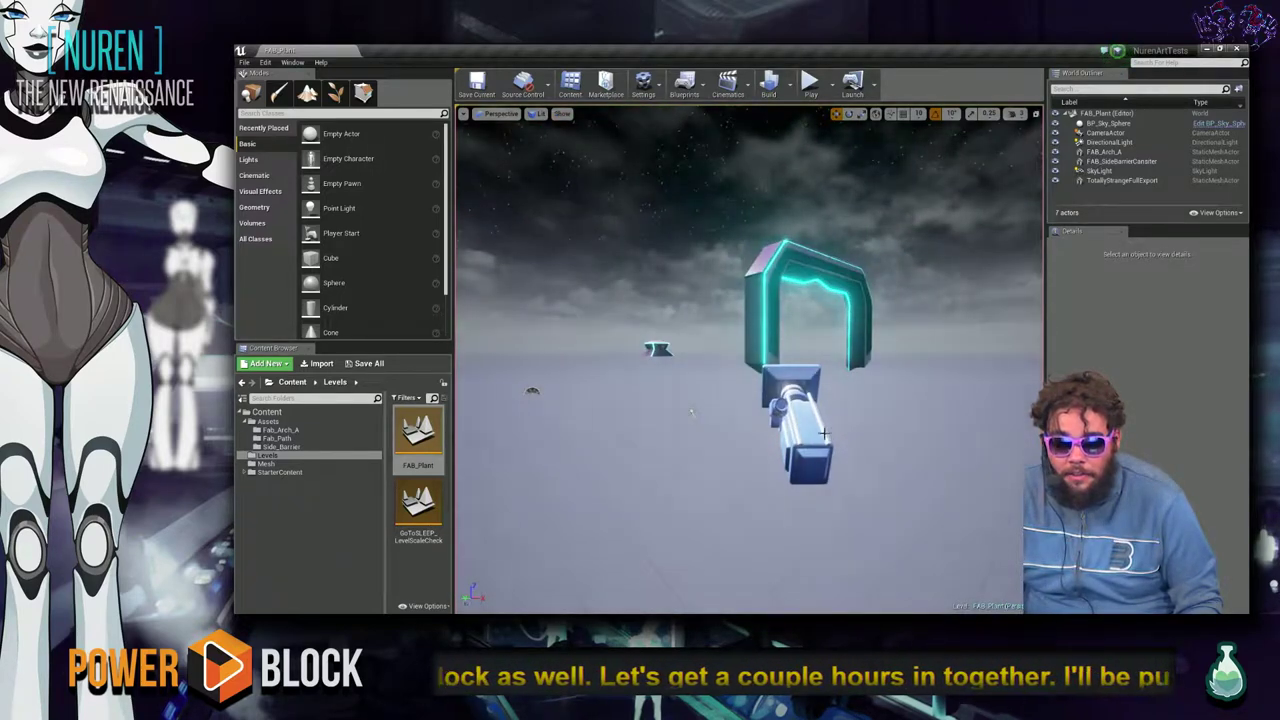
# Pilot the level's CameraActor to view the arch, then return to Maya.
pyautogui.click(822, 434)
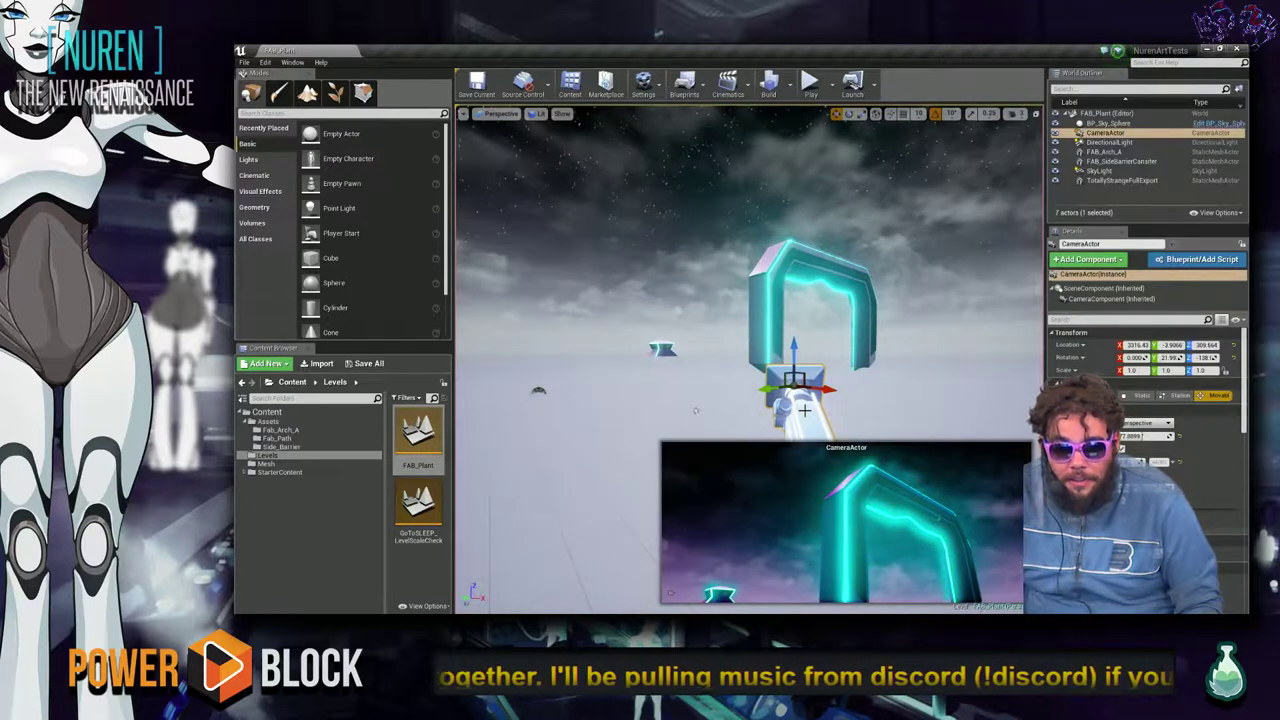
pyautogui.rightClick(805, 410)
pyautogui.click(906, 181)
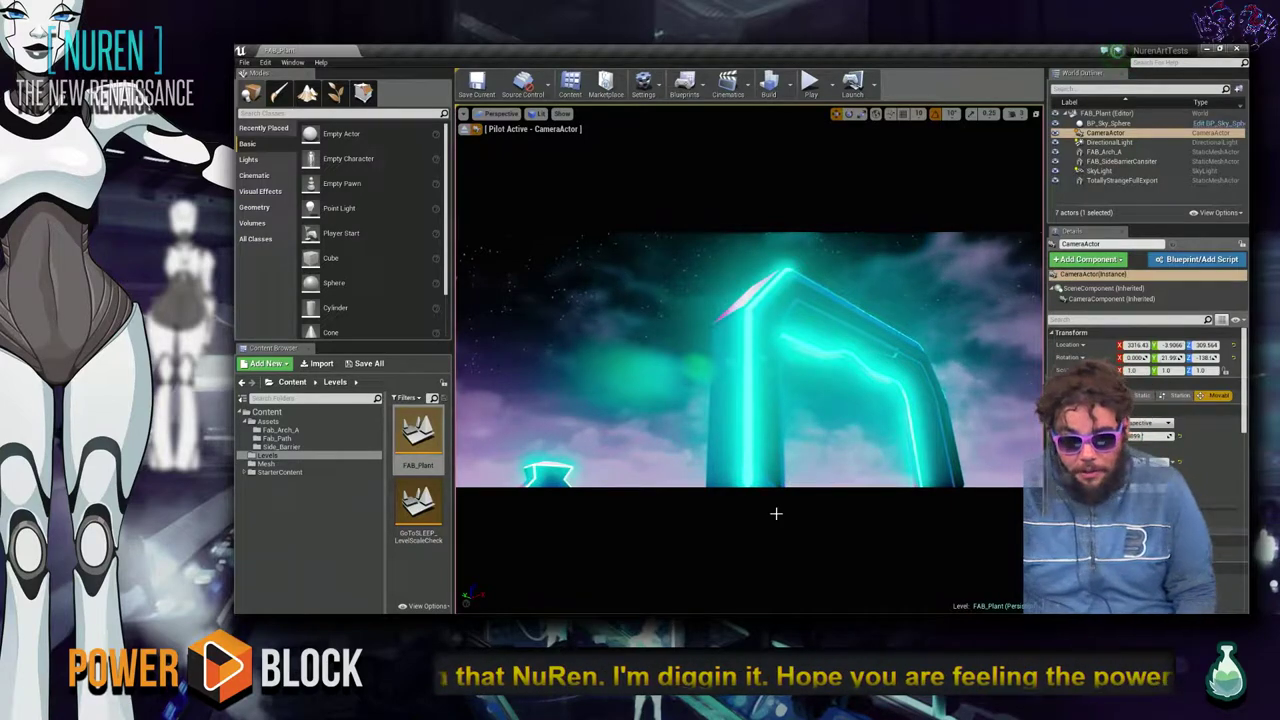
pyautogui.hotkey('alt', 'Tab')
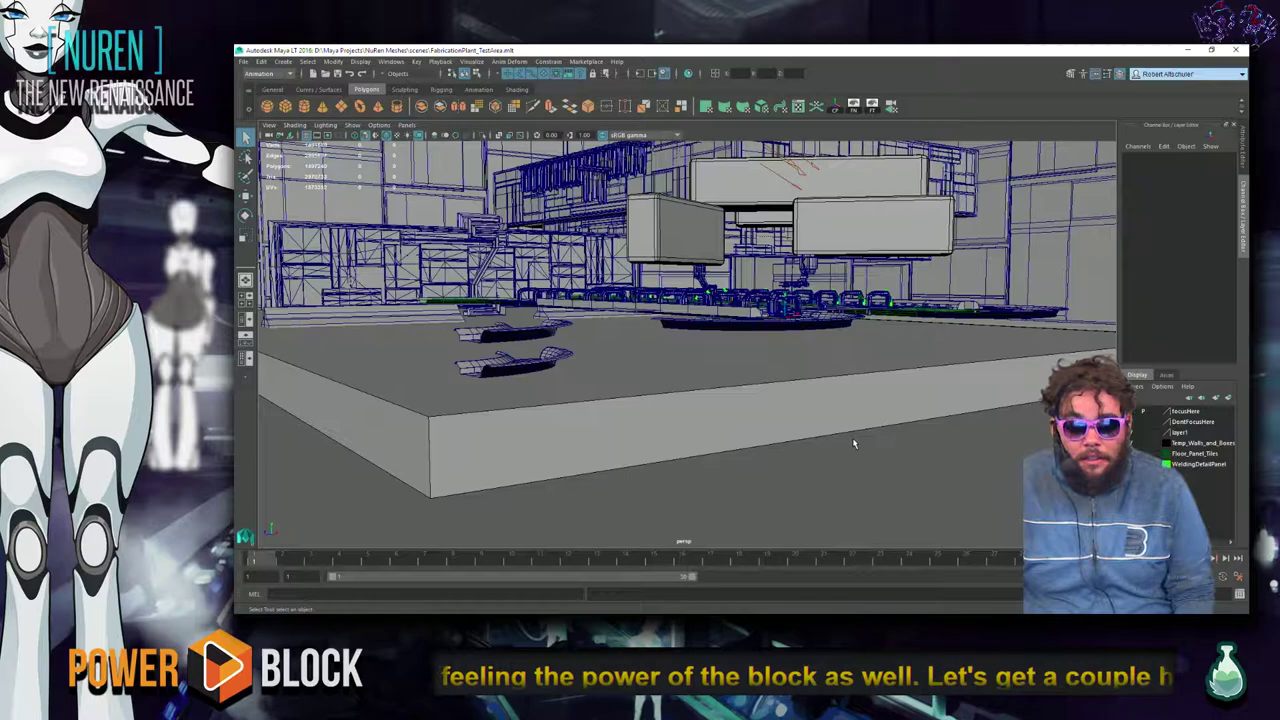
# Show all four viewports and orbit the perspective view over the factory floor slab and tracks.
pyautogui.press('space')
pyautogui.press('space')
pyautogui.press('space')
pyautogui.press('space')
pyautogui.keyDown('alt'); pyautogui.moveTo(848, 330); pyautogui.dragTo(656, 431); pyautogui.keyUp('alt')
pyautogui.keyDown('alt'); pyautogui.moveTo(733, 379); pyautogui.dragTo(722, 380); pyautogui.keyUp('alt')
pyautogui.keyDown('alt'); pyautogui.moveTo(806, 353); pyautogui.dragTo(689, 398); pyautogui.keyUp('alt')
pyautogui.keyDown('alt'); pyautogui.moveTo(470, 346); pyautogui.dragTo(538, 392); pyautogui.keyUp('alt')
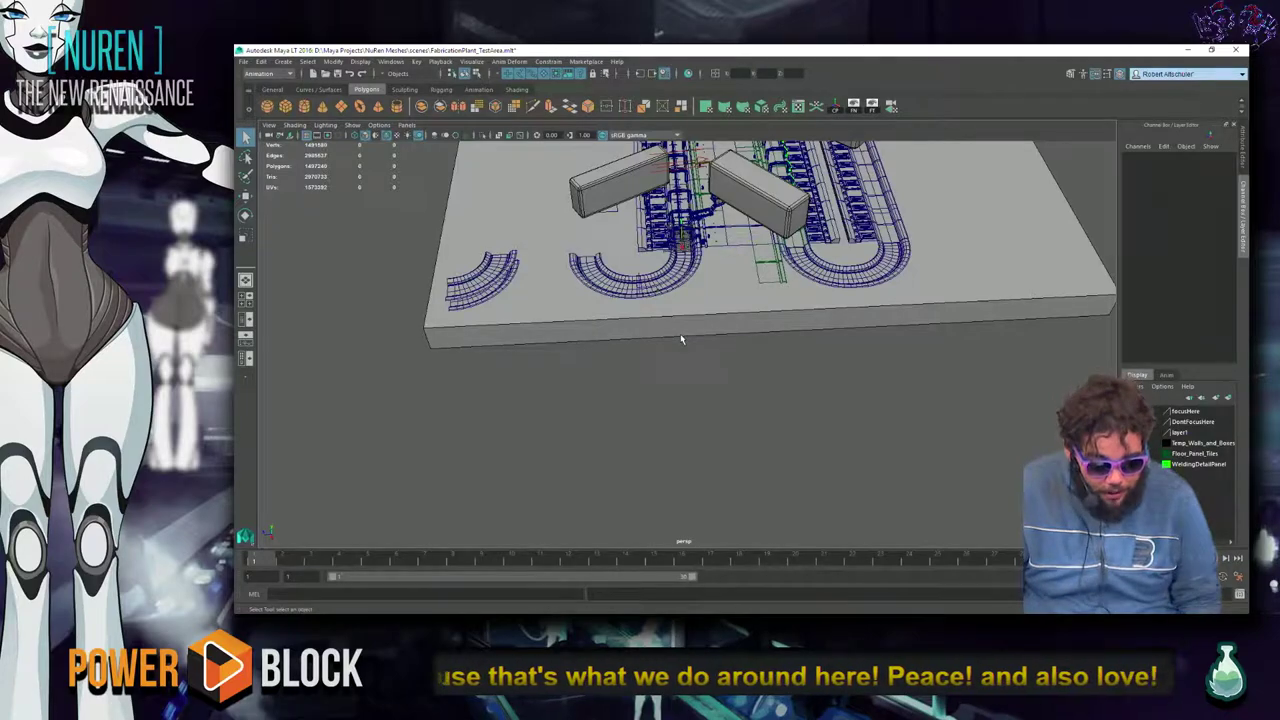
pyautogui.keyDown('alt'); pyautogui.moveTo(686, 351); pyautogui.dragTo(660, 300); pyautogui.keyUp('alt')
# Frame a wall panel up close, then check the character figure and another wall section.
pyautogui.click(808, 317)
pyautogui.press('f')
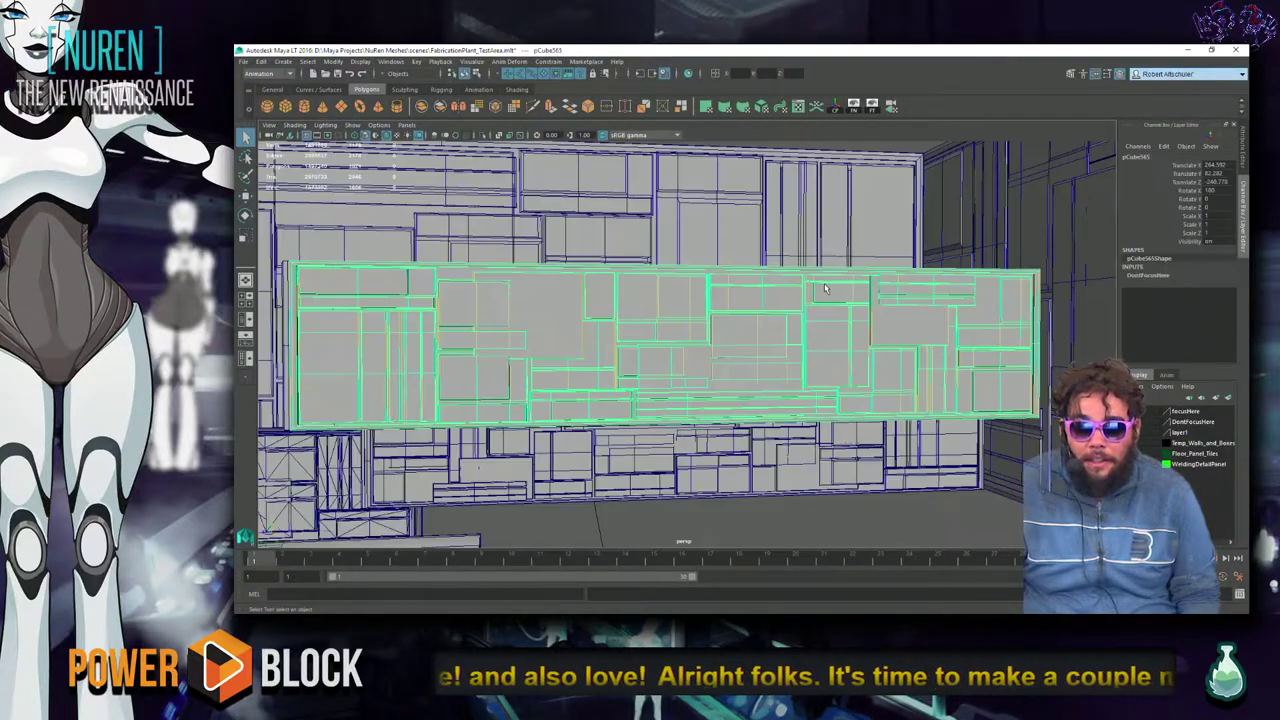
pyautogui.keyDown('alt'); pyautogui.moveTo(808, 317); pyautogui.dragTo(860, 350); pyautogui.keyUp('alt')
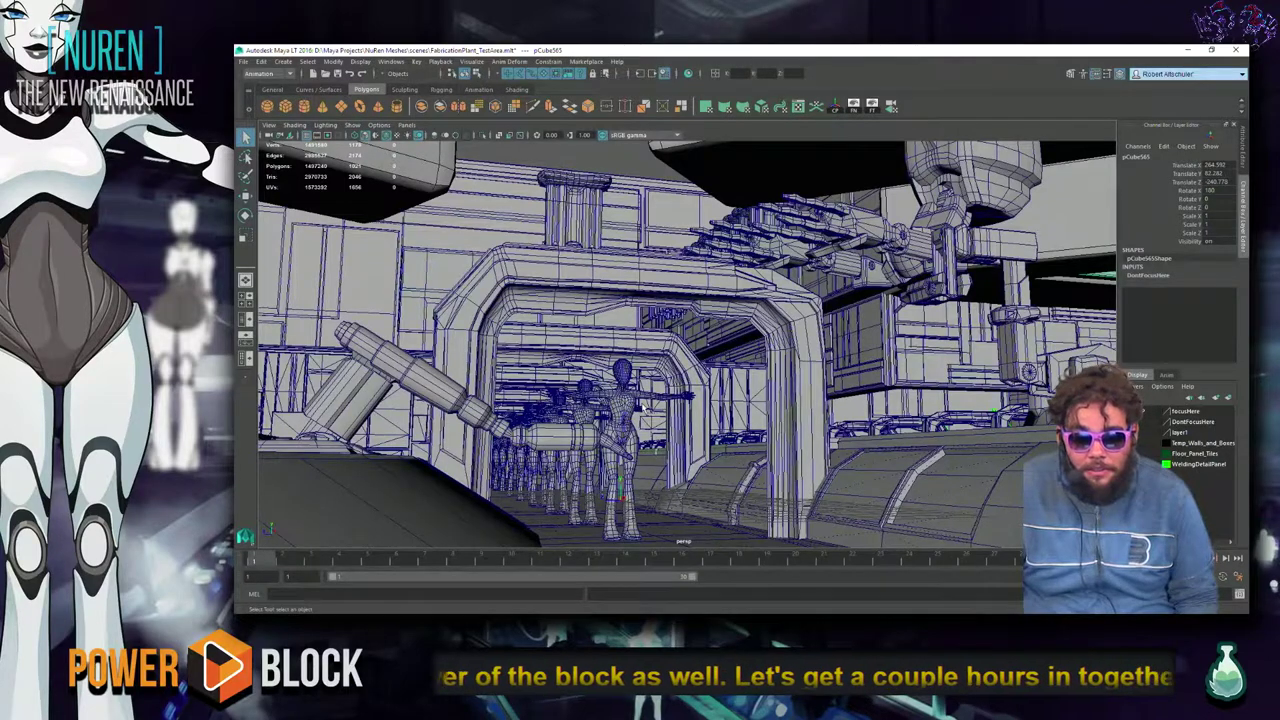
pyautogui.click(646, 410)
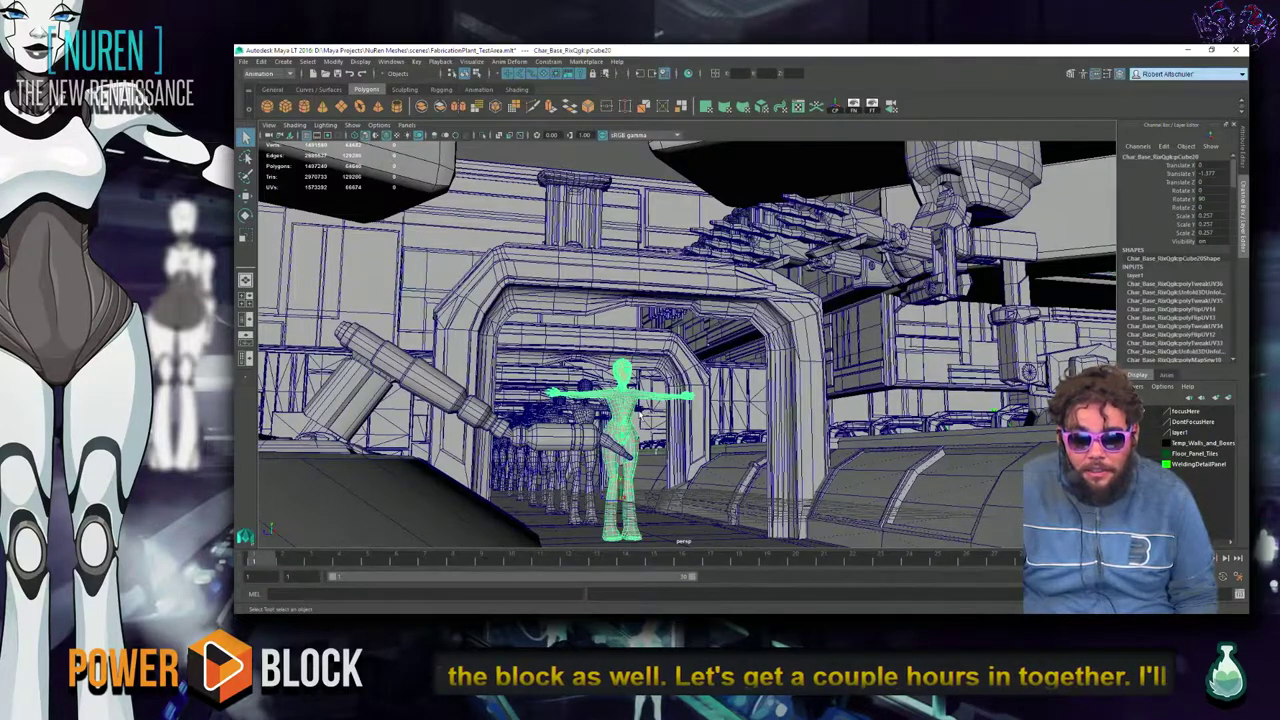
pyautogui.click(641, 161)
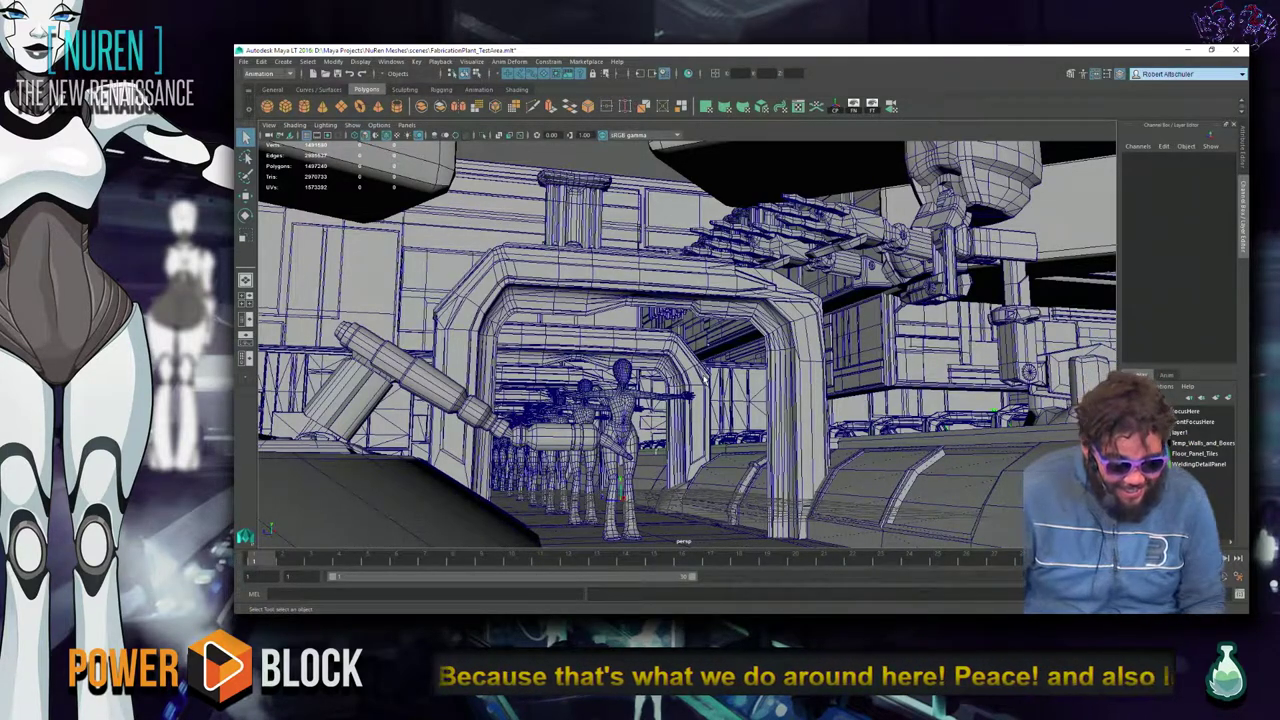
pyautogui.keyDown('alt'); pyautogui.moveTo(536, 198); pyautogui.dragTo(700, 320); pyautogui.keyUp('alt')
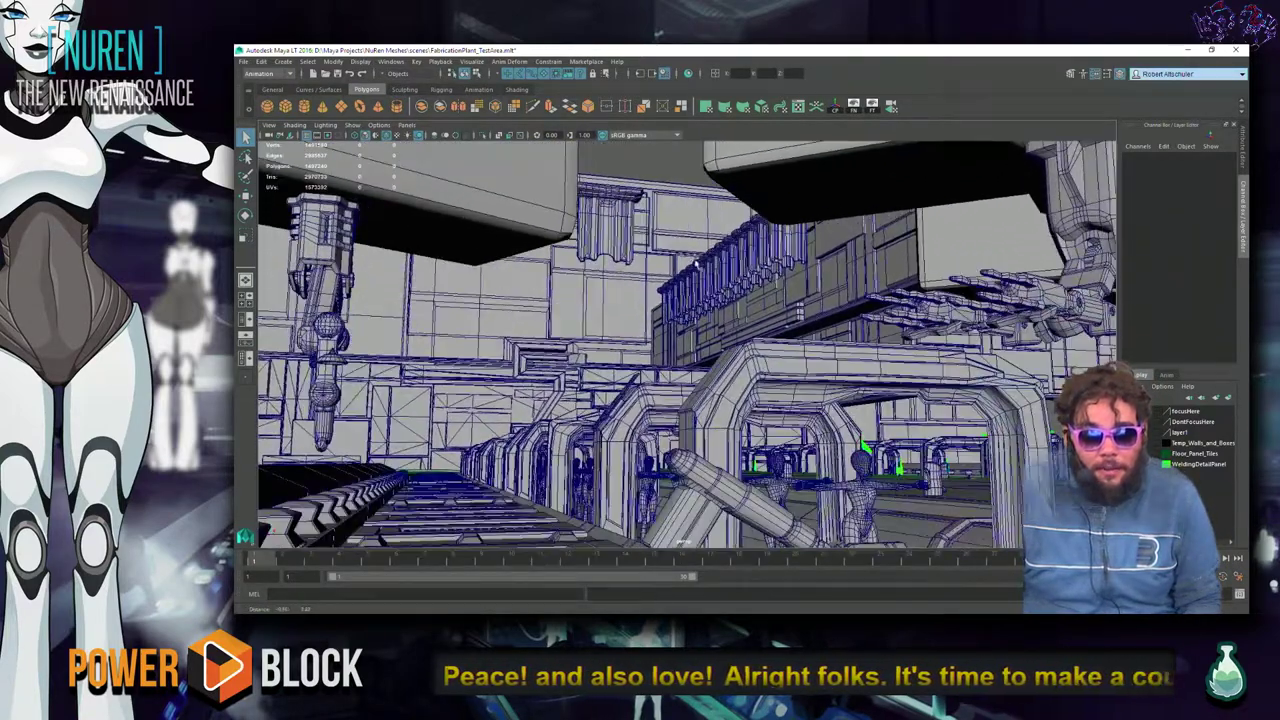
pyautogui.keyDown('alt'); pyautogui.moveTo(695, 262); pyautogui.dragTo(645, 366); pyautogui.keyUp('alt')
pyautogui.click(644, 421)
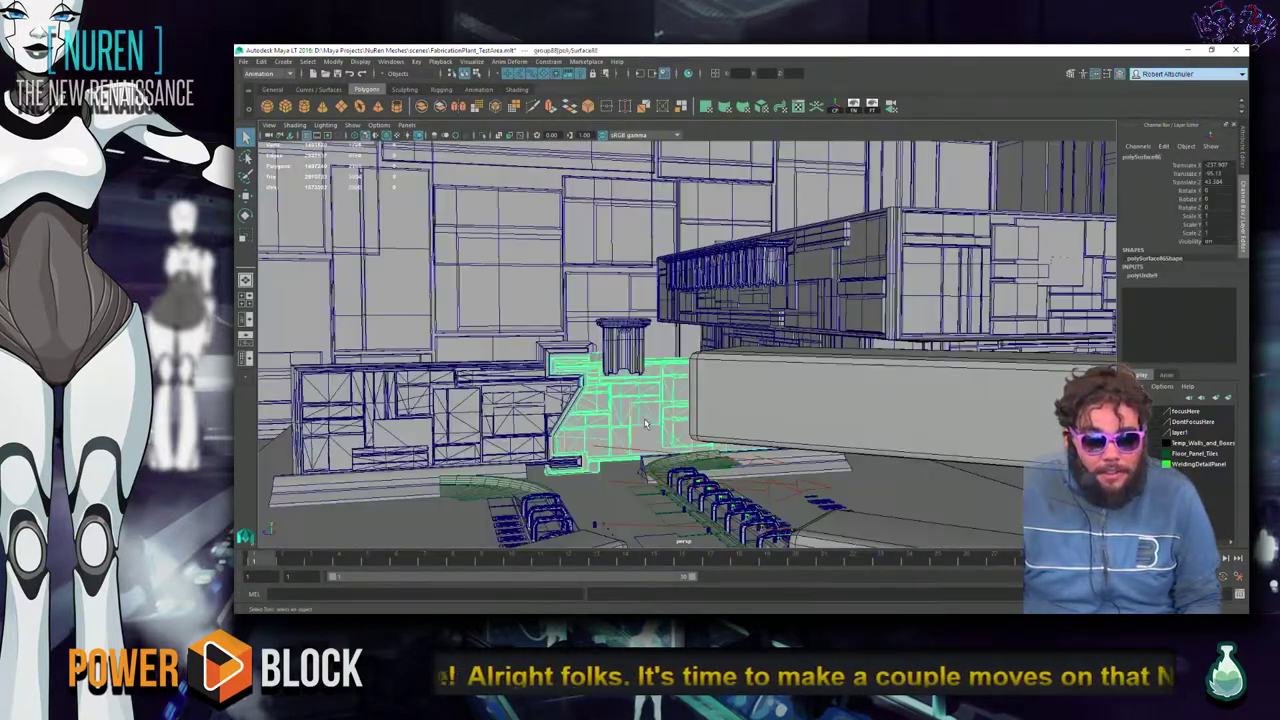
pyautogui.press('f')
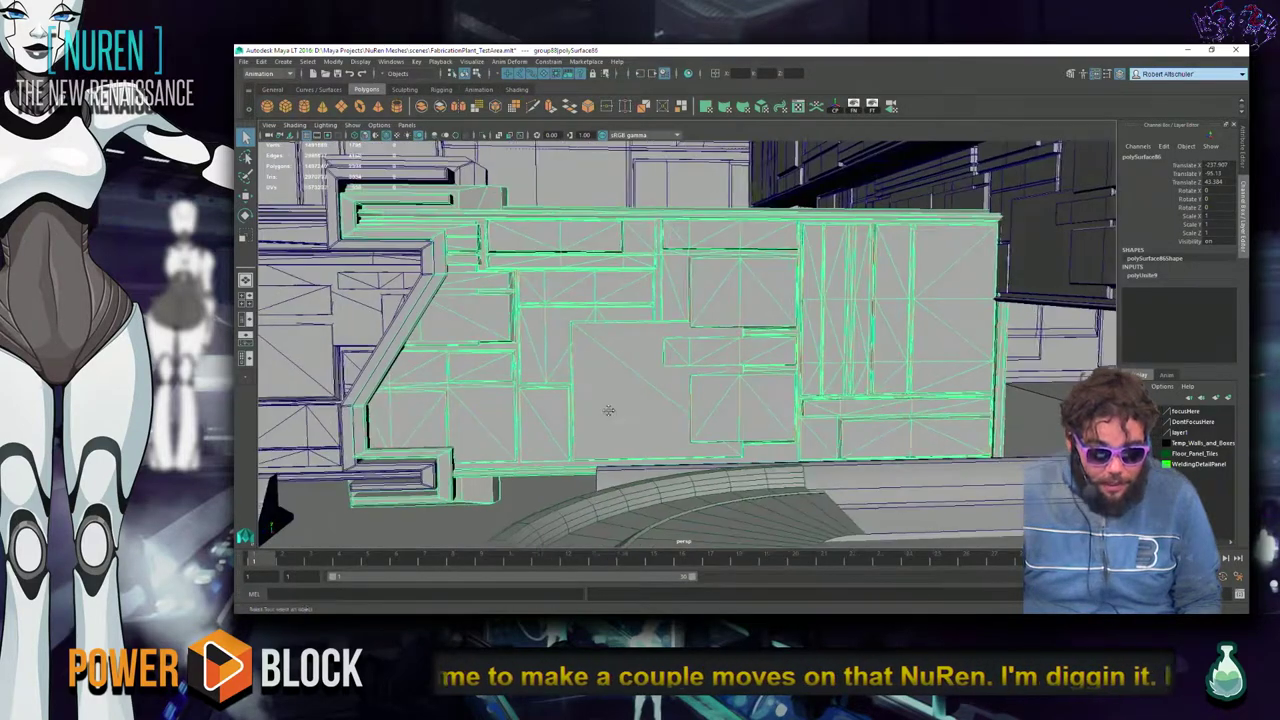
pyautogui.keyDown('alt'); pyautogui.moveTo(609, 414); pyautogui.dragTo(763, 407); pyautogui.keyUp('alt')
pyautogui.click(488, 379)
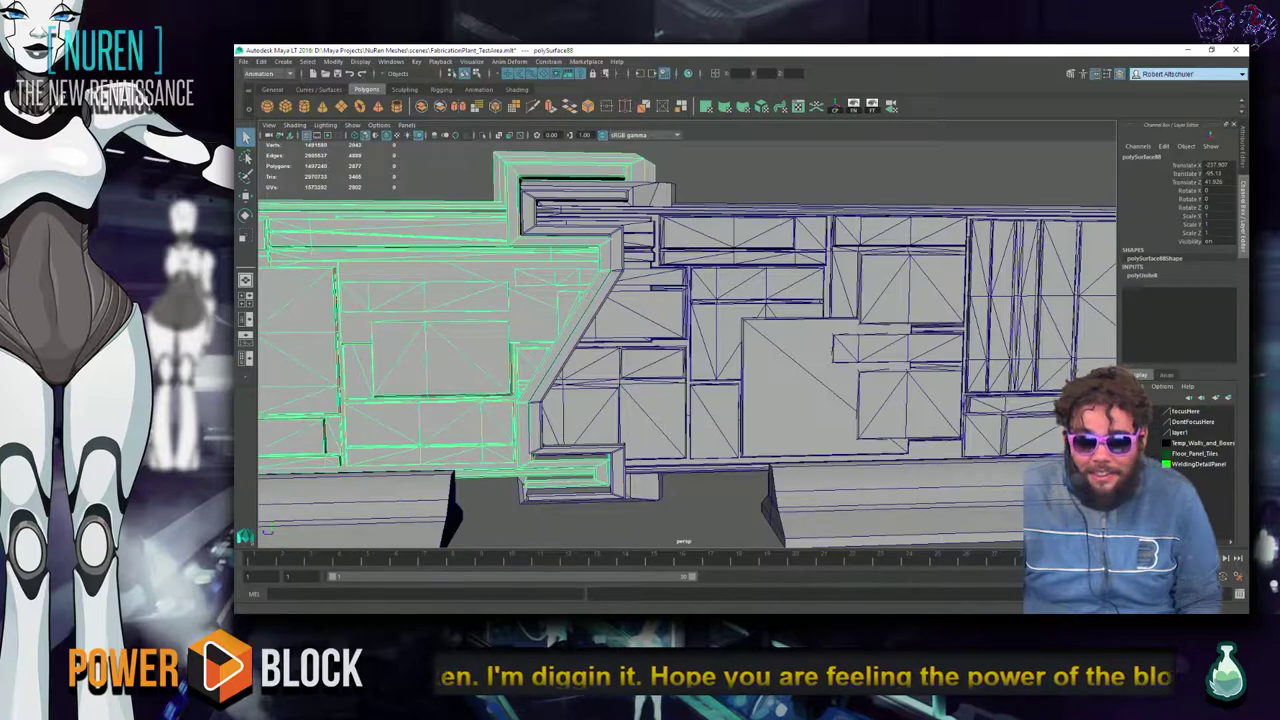
pyautogui.press('w')
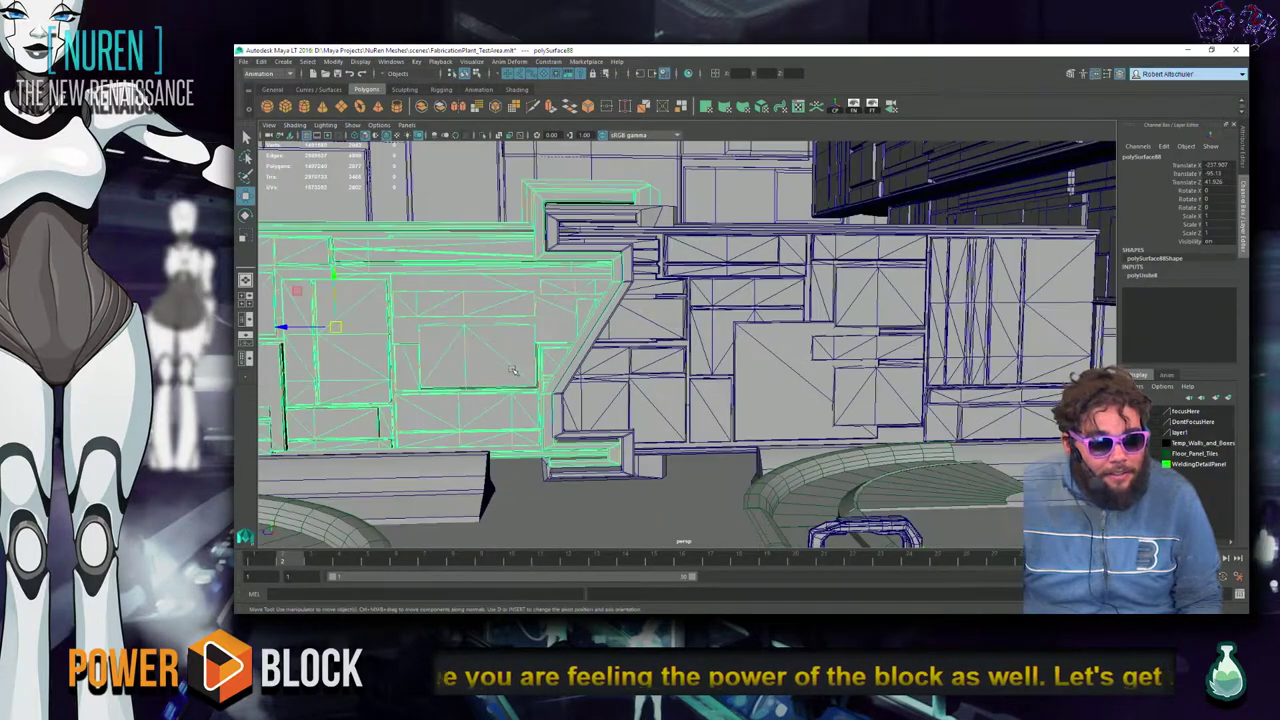
pyautogui.keyDown('alt'); pyautogui.moveTo(658, 376); pyautogui.dragTo(972, 397); pyautogui.keyUp('alt')
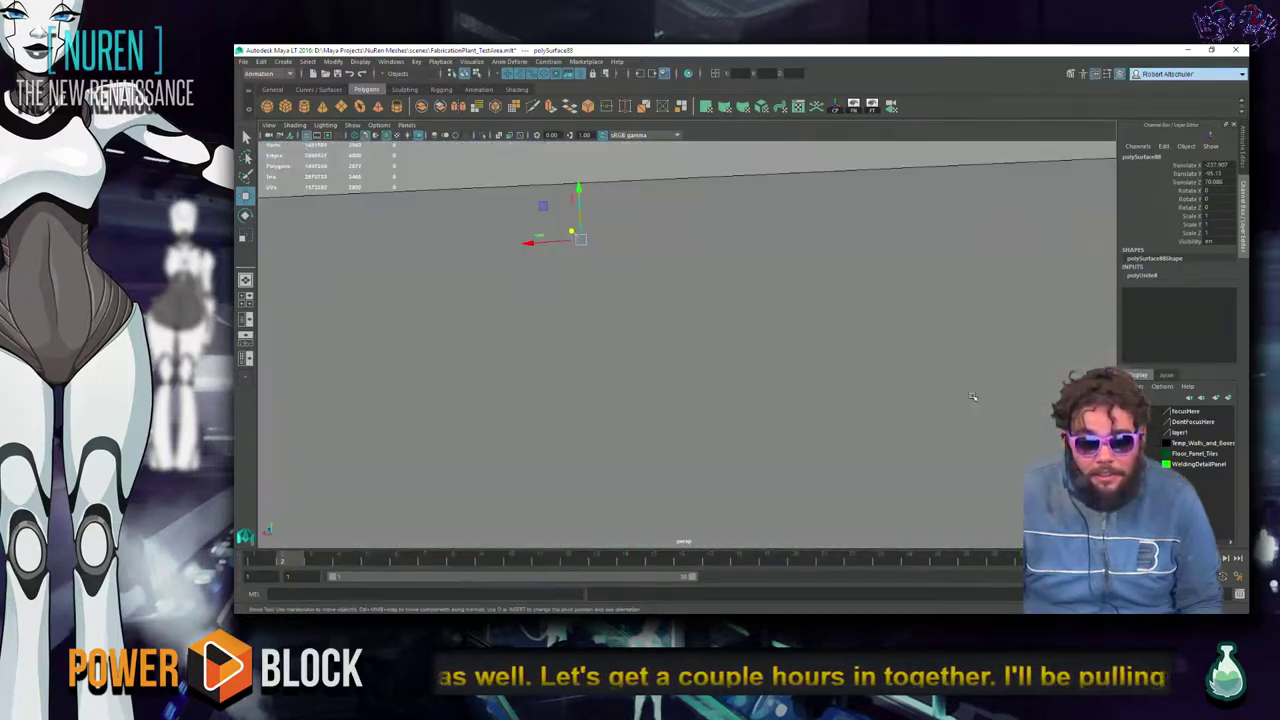
pyautogui.keyDown('alt'); pyautogui.moveTo(753, 372); pyautogui.dragTo(725, 413); pyautogui.keyUp('alt')
pyautogui.scroll(-4, 700, 400)
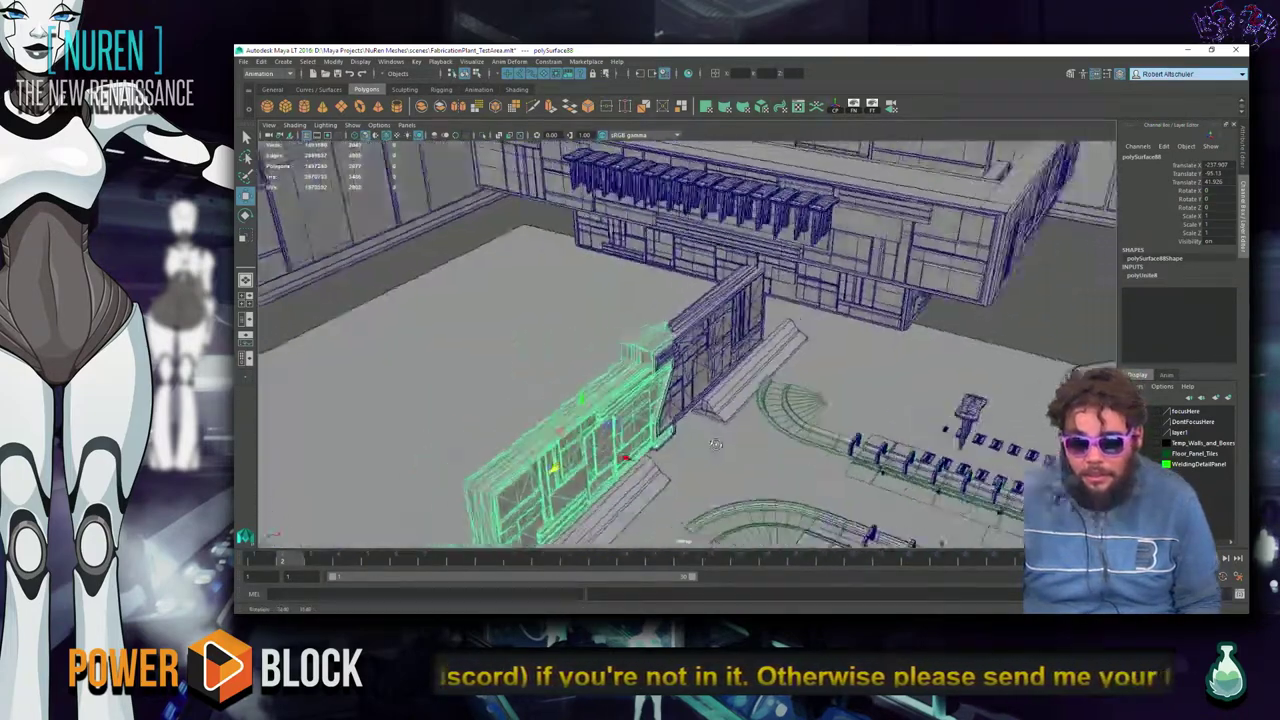
pyautogui.keyDown('alt'); pyautogui.moveTo(725, 414); pyautogui.dragTo(620, 378, button='middle'); pyautogui.keyUp('alt')
pyautogui.click(912, 271)
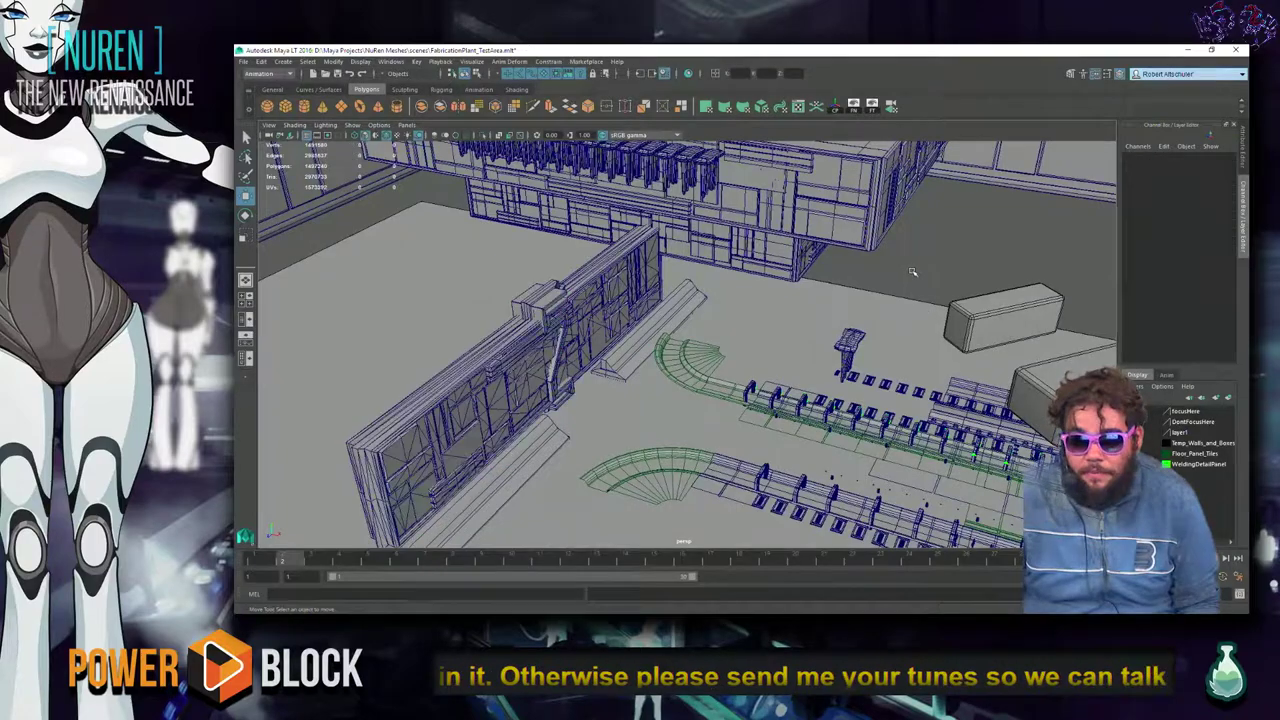
pyautogui.keyDown('alt'); pyautogui.moveTo(717, 422); pyautogui.dragTo(558, 425); pyautogui.keyUp('alt')
# Frame ramp pCube569, slide it left along the wall base, then isolate pCube570.
pyautogui.click(645, 362)
pyautogui.press('f')
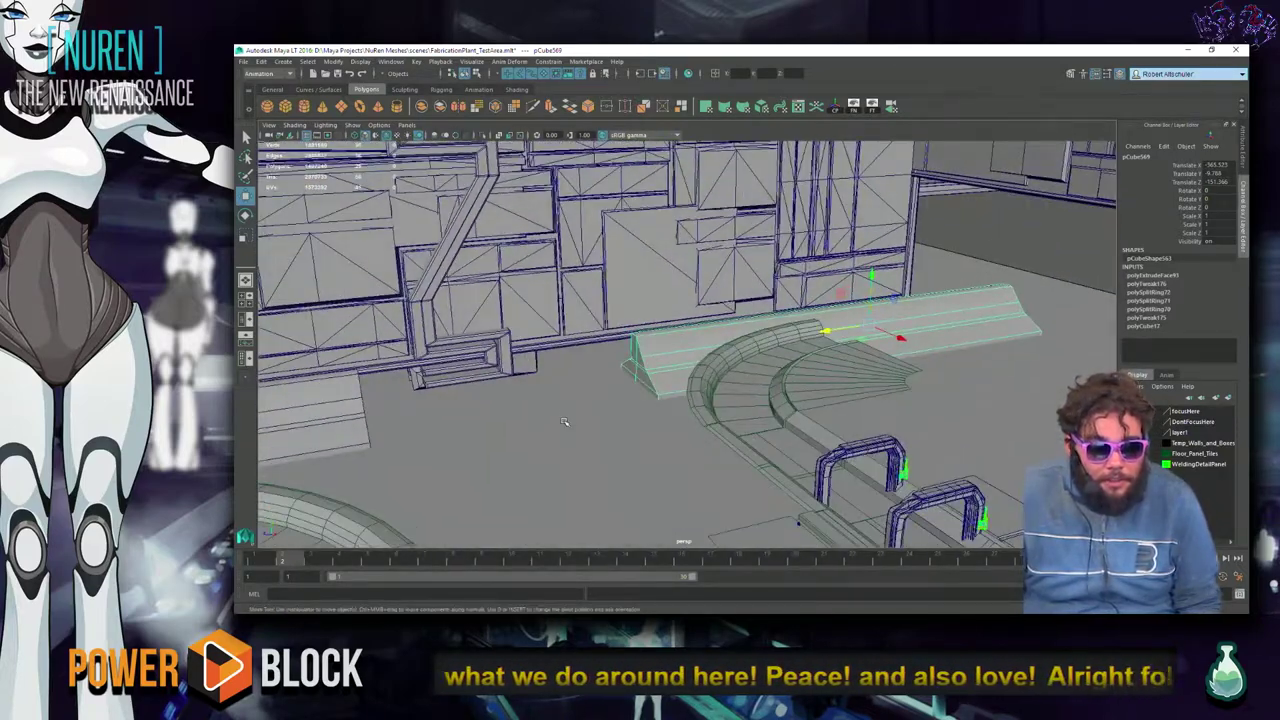
pyautogui.moveTo(827, 328); pyautogui.dragTo(738, 343)
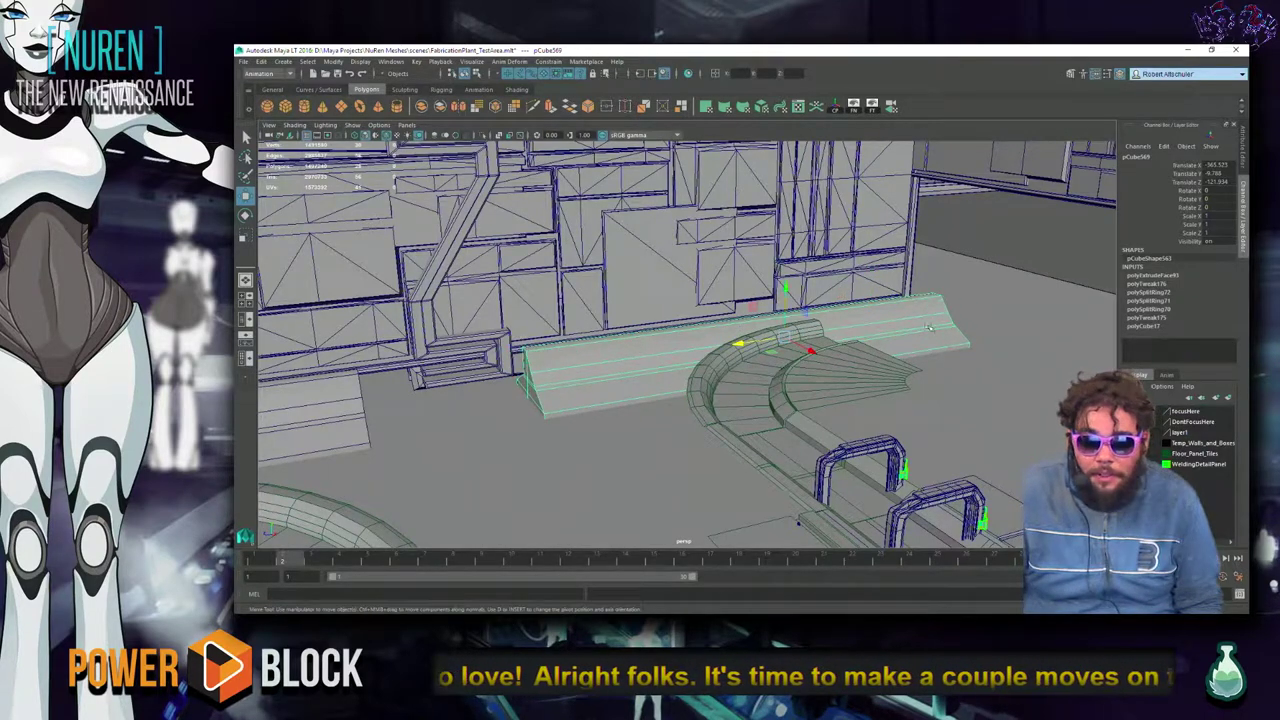
pyautogui.click(336, 405)
pyautogui.scroll(-4, 392, 404)
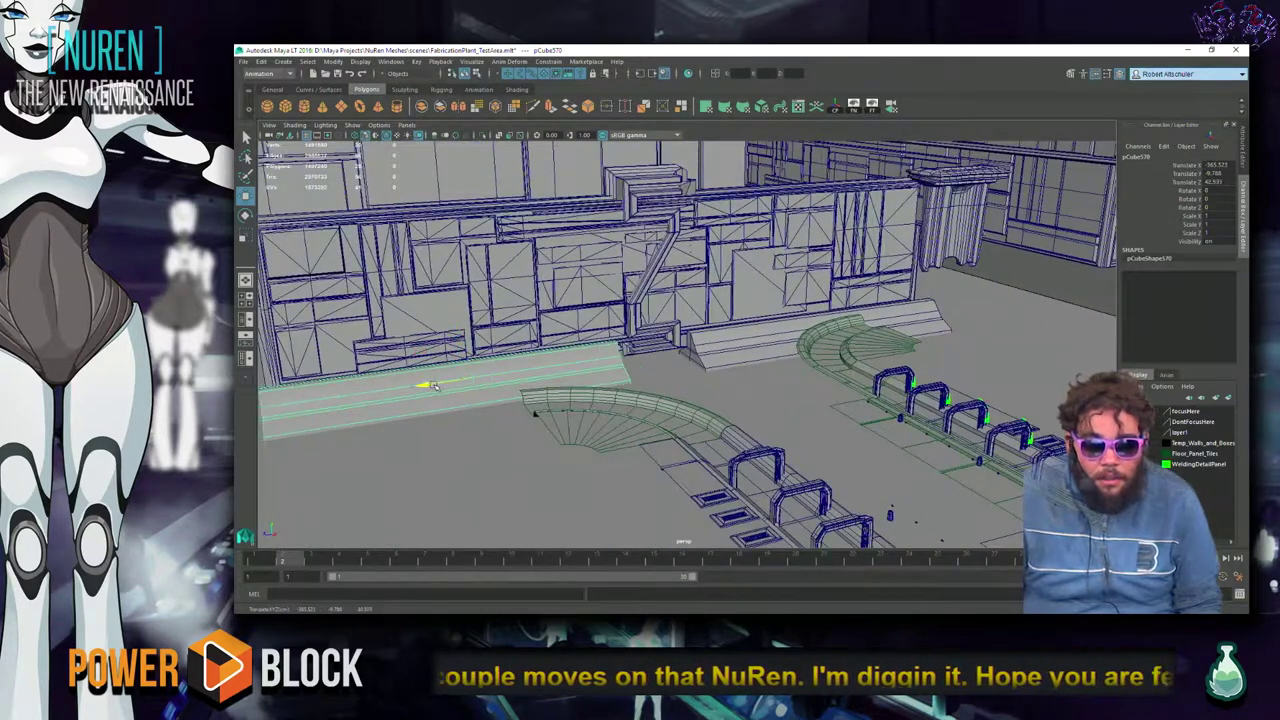
pyautogui.hotkey('ctrl', '1')
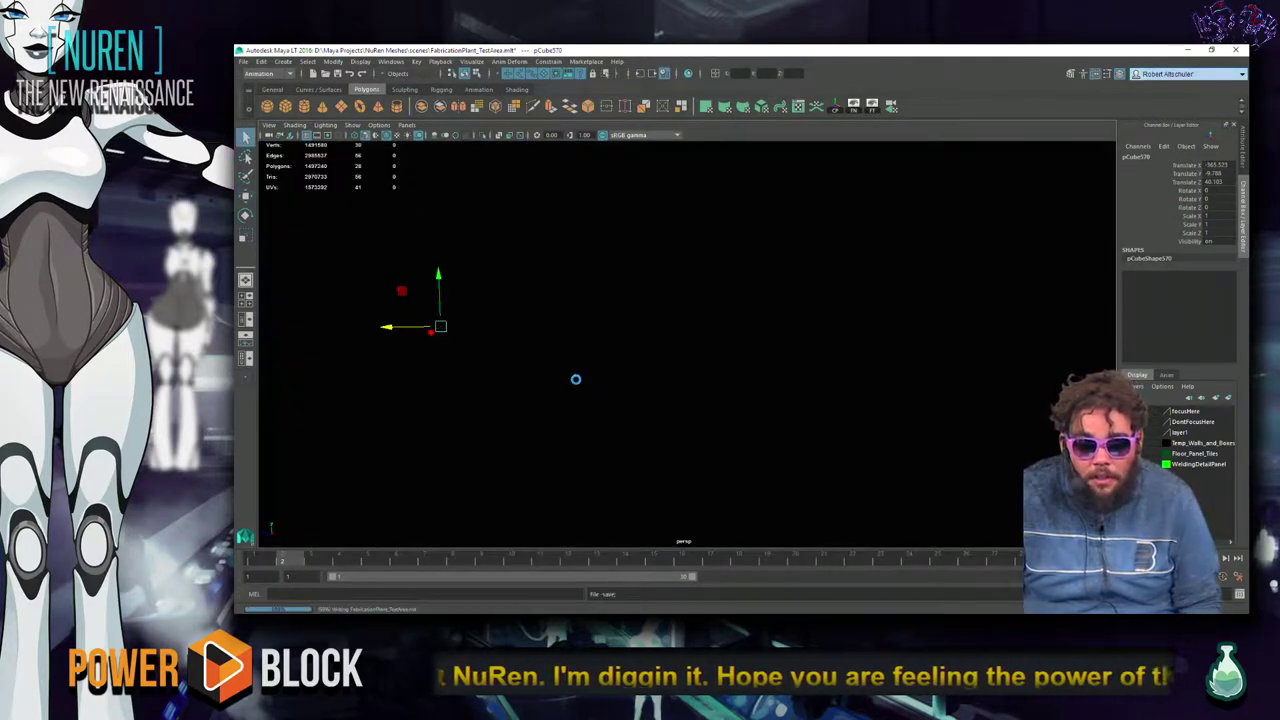
# Turn isolate select off, view the Epic password-reset page in Chrome, then minimise Chrome.
pyautogui.hotkey('ctrl', '1')
pyautogui.keyDown('alt'); pyautogui.moveTo(574, 377); pyautogui.dragTo(604, 399); pyautogui.keyUp('alt')
pyautogui.hotkey('alt', 'Tab')
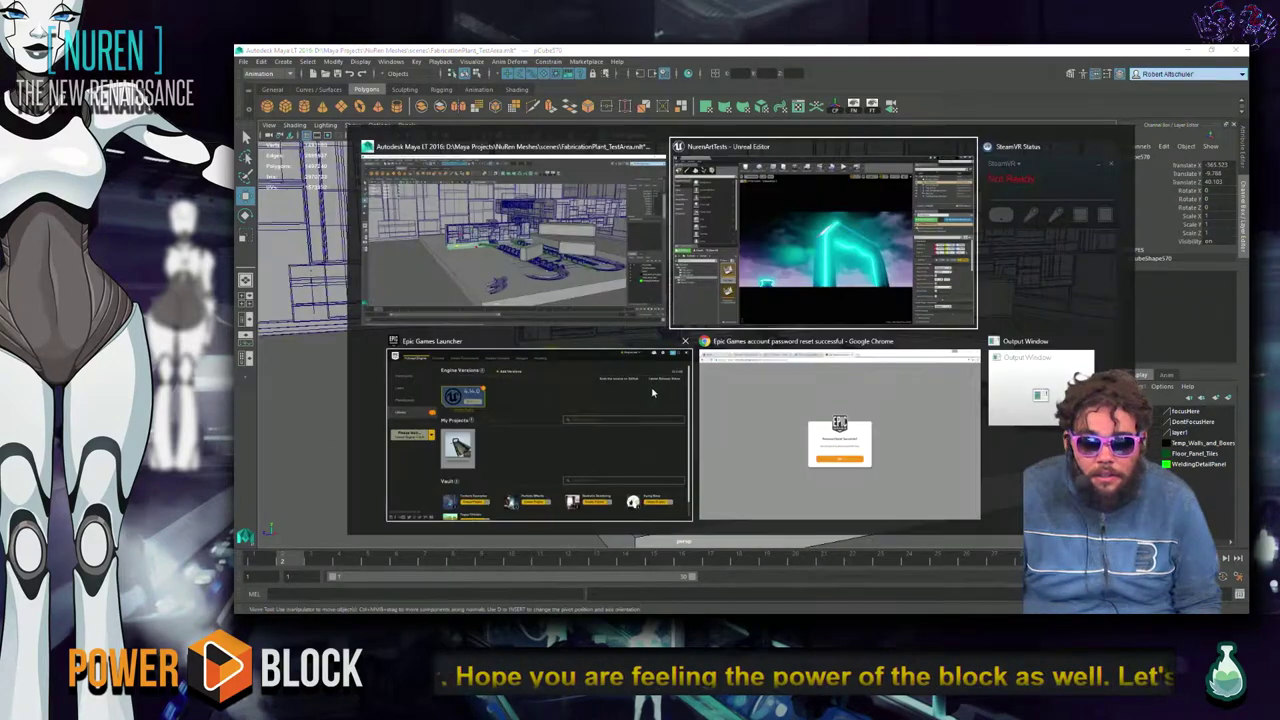
pyautogui.click(836, 378)
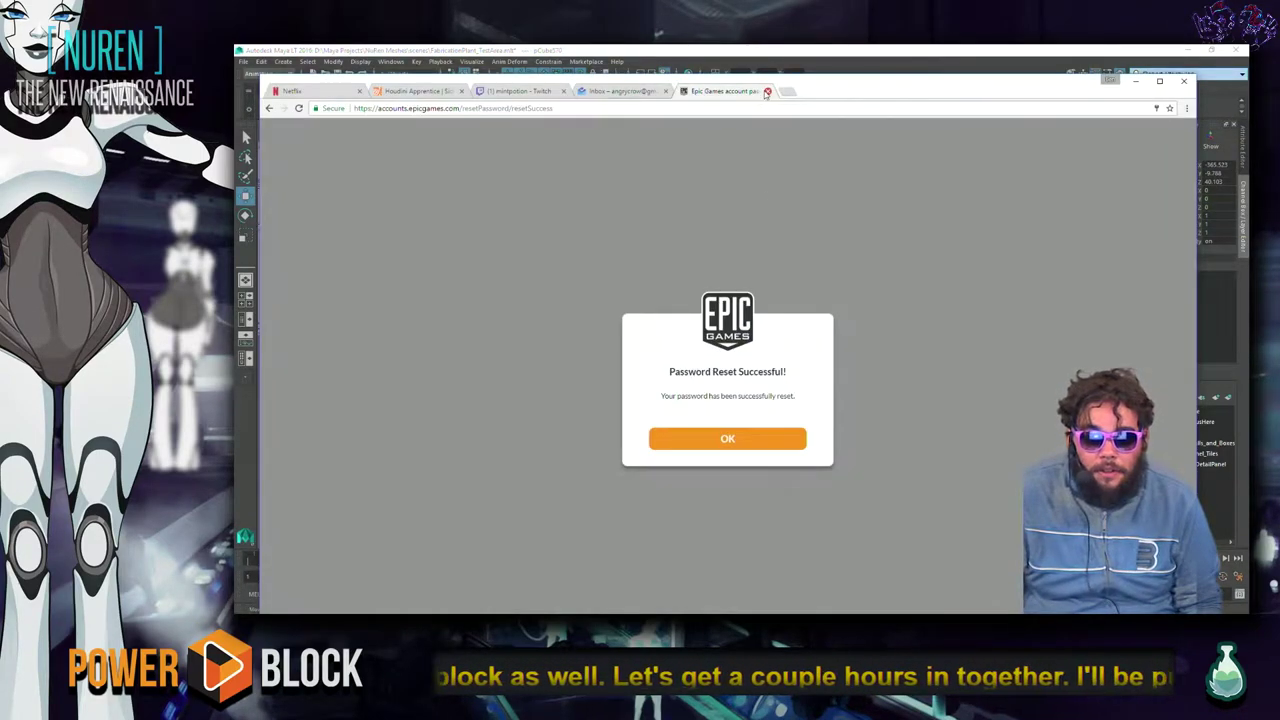
pyautogui.click(1137, 84)
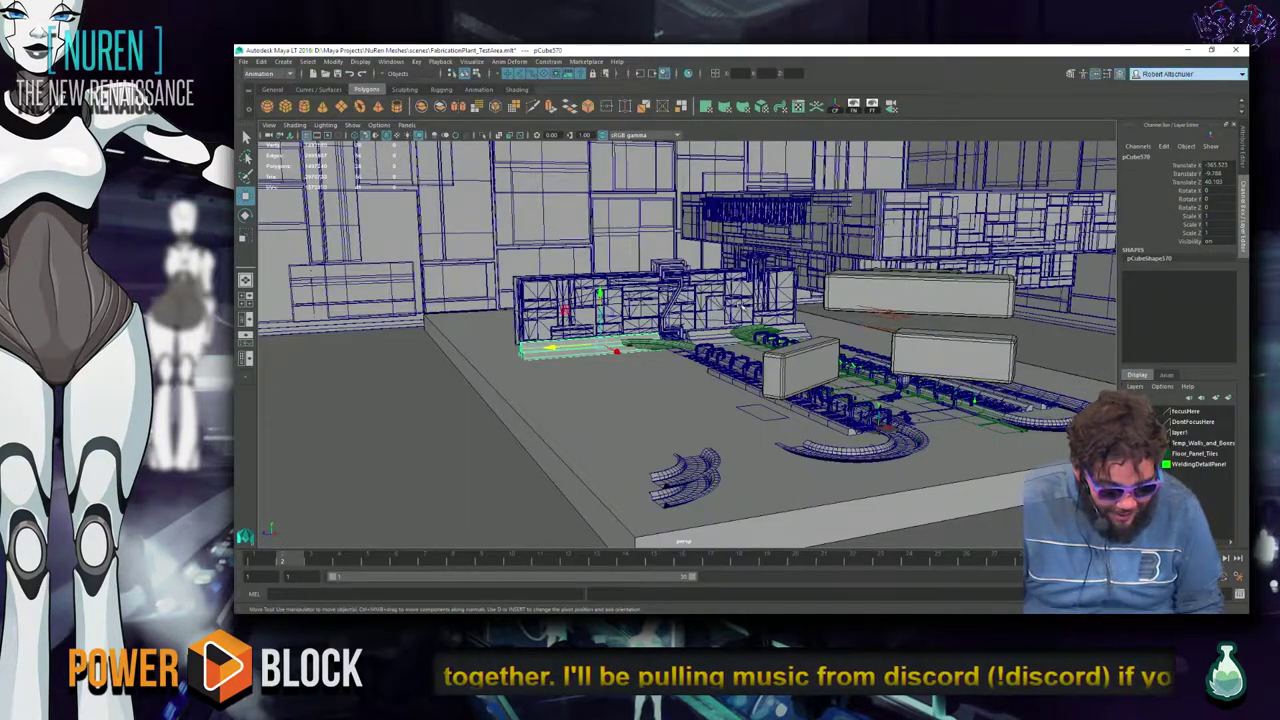
# Frame the ramp piece by the wall, orbit along the railing row, then switch to Unreal Engine.
pyautogui.scroll(2, 740, 312)
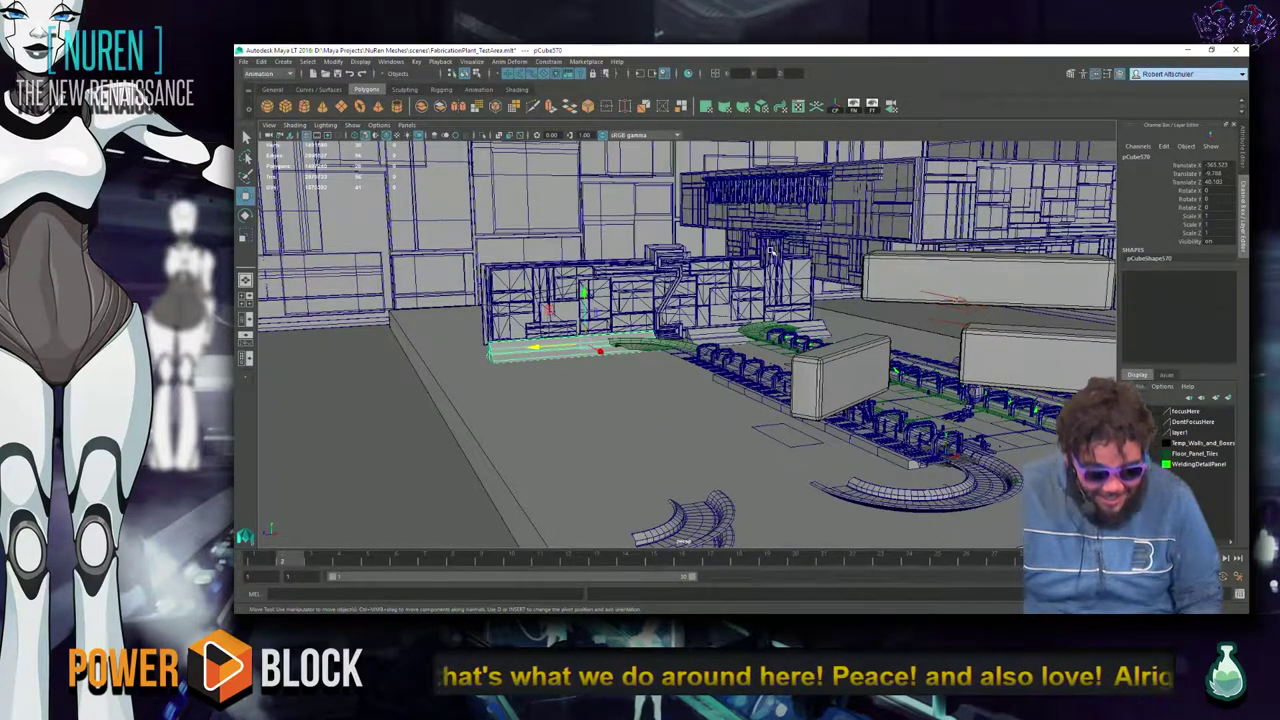
pyautogui.keyDown('alt'); pyautogui.moveTo(722, 292); pyautogui.dragTo(520, 384); pyautogui.keyUp('alt')
pyautogui.click(366, 395)
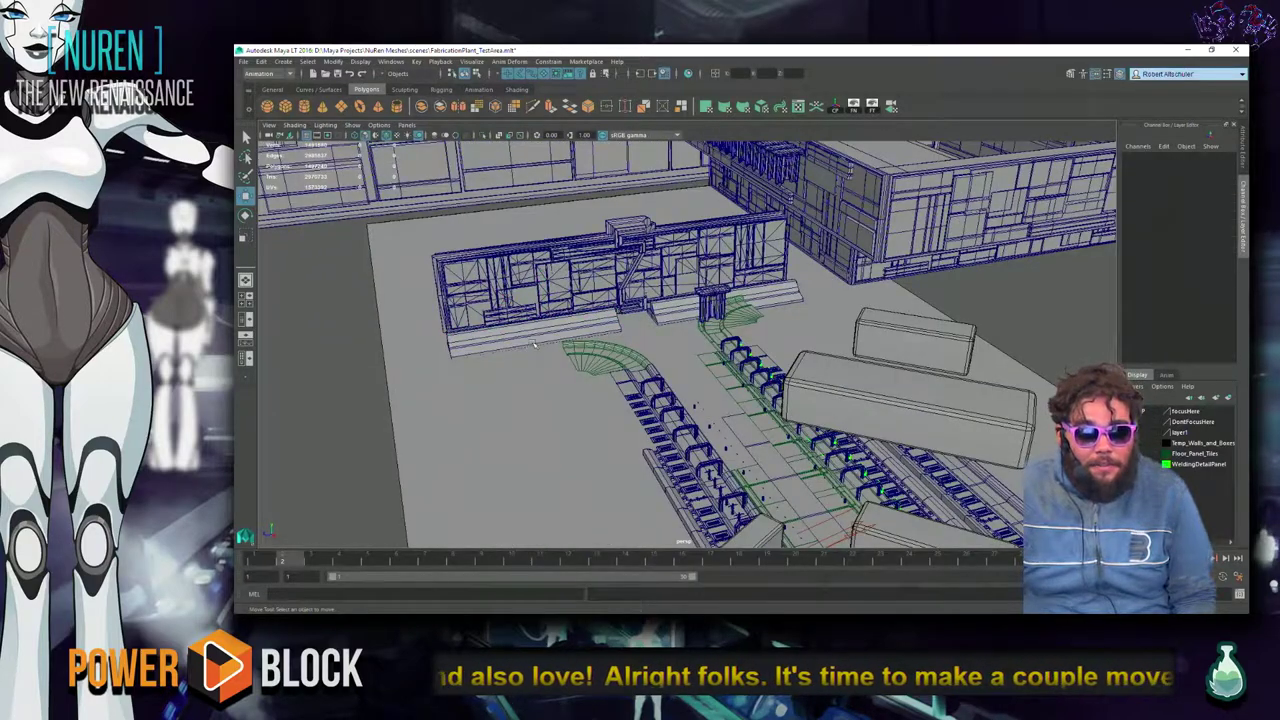
pyautogui.click(530, 348)
pyautogui.click(681, 316)
pyautogui.press('f')
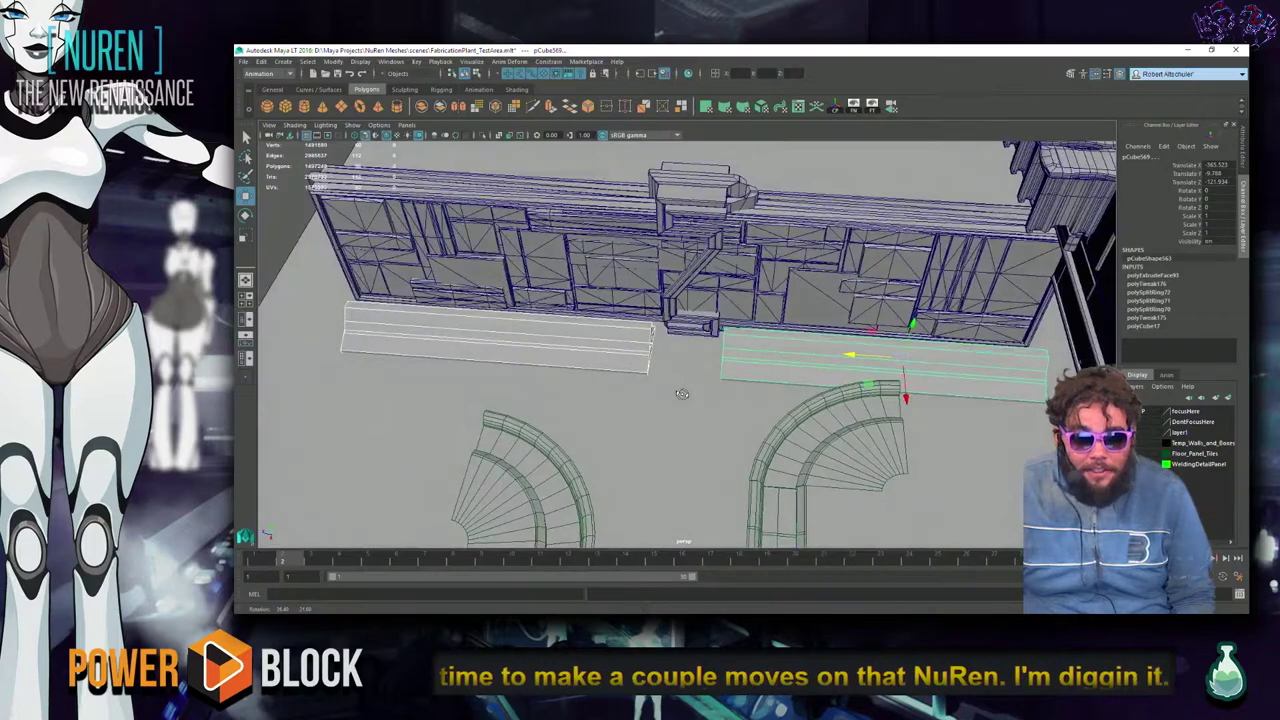
pyautogui.keyDown('alt'); pyautogui.moveTo(681, 393); pyautogui.dragTo(770, 339); pyautogui.keyUp('alt')
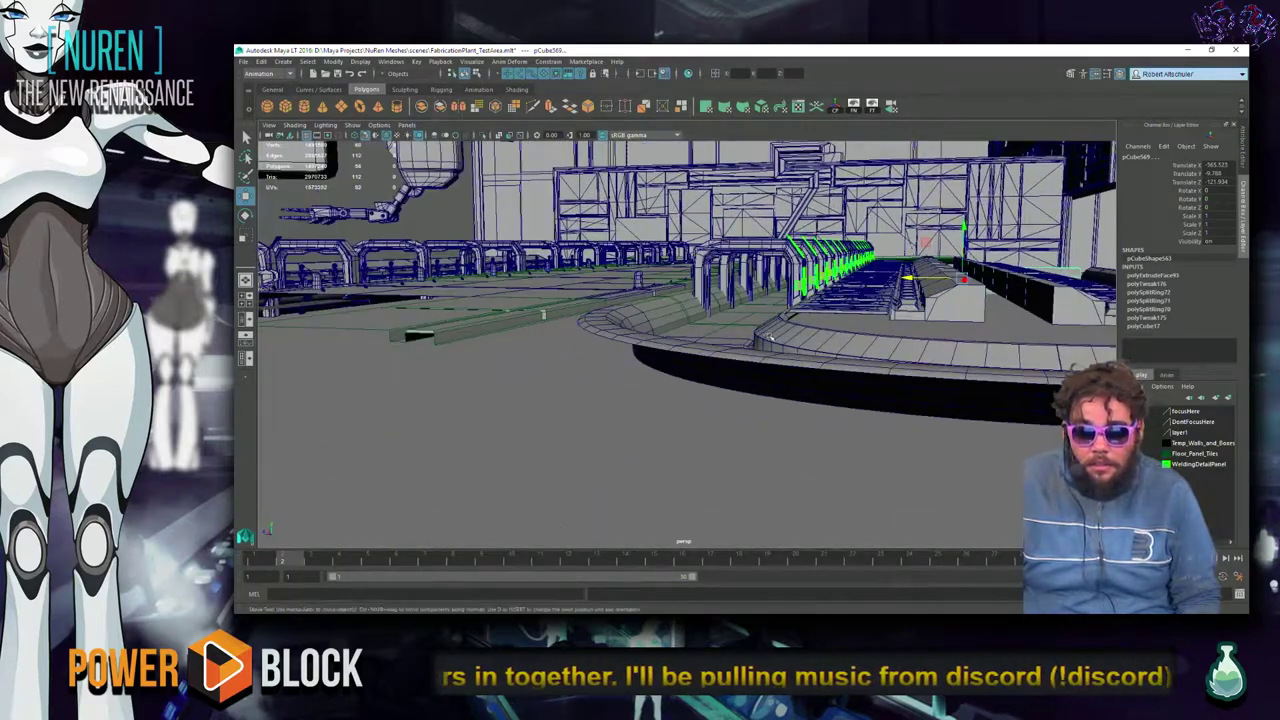
pyautogui.keyDown('alt'); pyautogui.moveTo(562, 312); pyautogui.dragTo(767, 322); pyautogui.keyUp('alt')
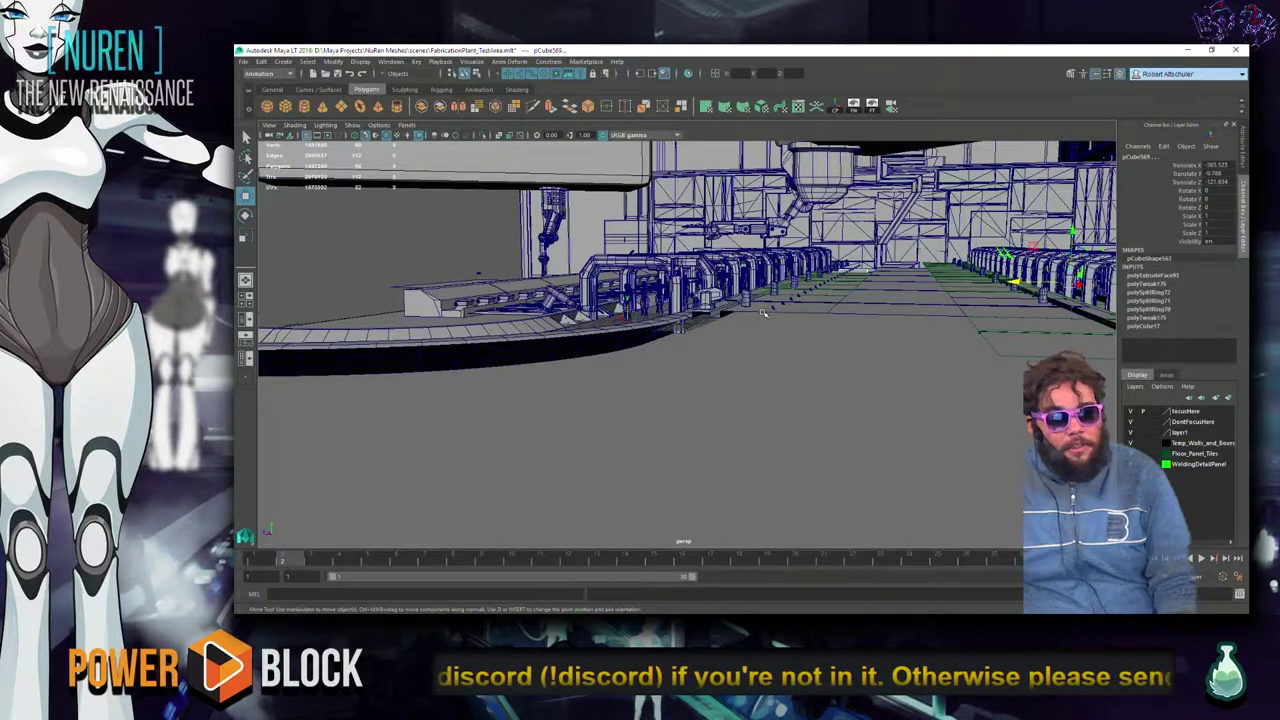
pyautogui.hotkey('alt', 'Tab')
pyautogui.hotkey('alt', 'Tab')
pyautogui.hotkey('alt', 'Tab')
pyautogui.hotkey('alt', 'Tab')
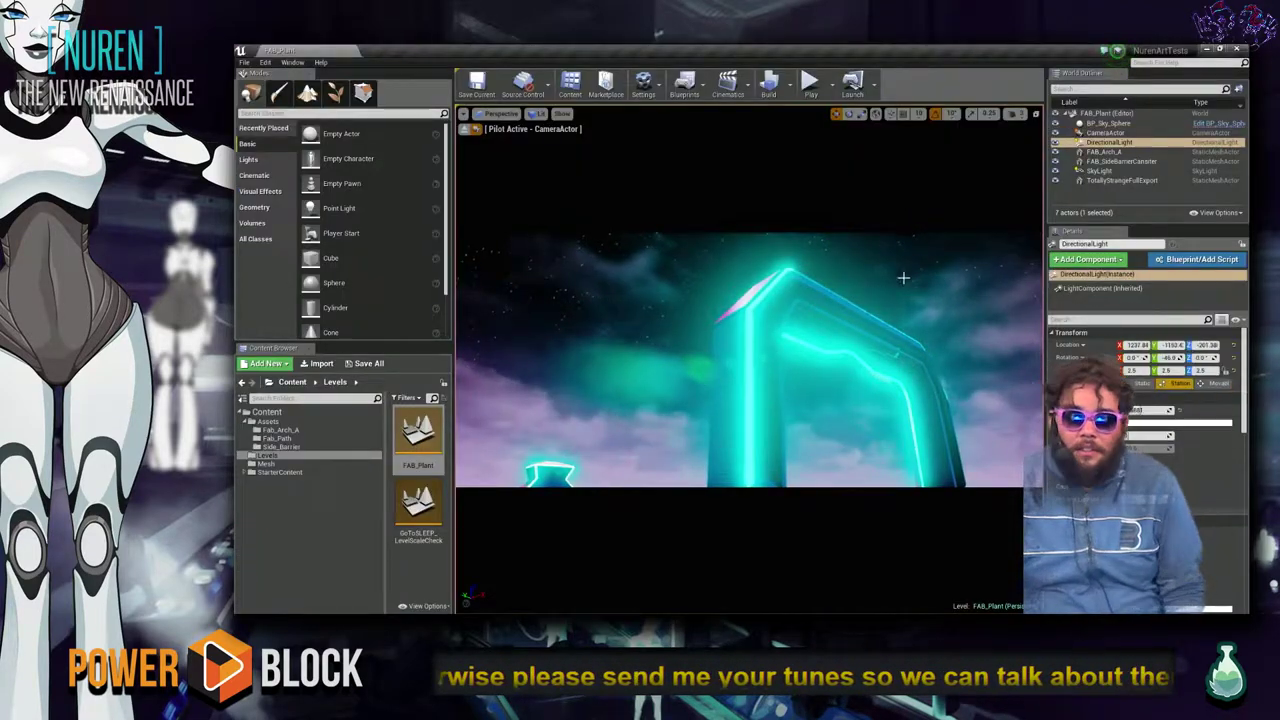
# Select the sky sphere, open the console and submit the HiRes command.
pyautogui.moveTo(903, 277); pyautogui.dragTo(903, 277, button='right')
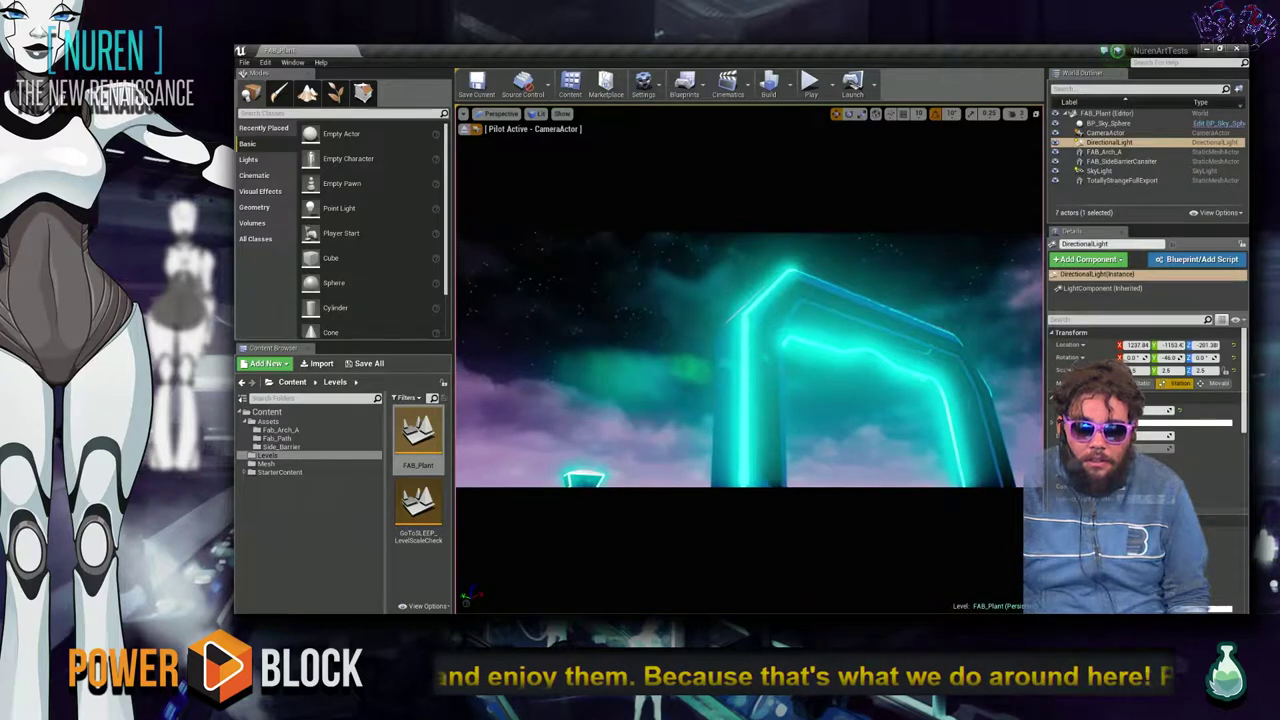
pyautogui.click(915, 288)
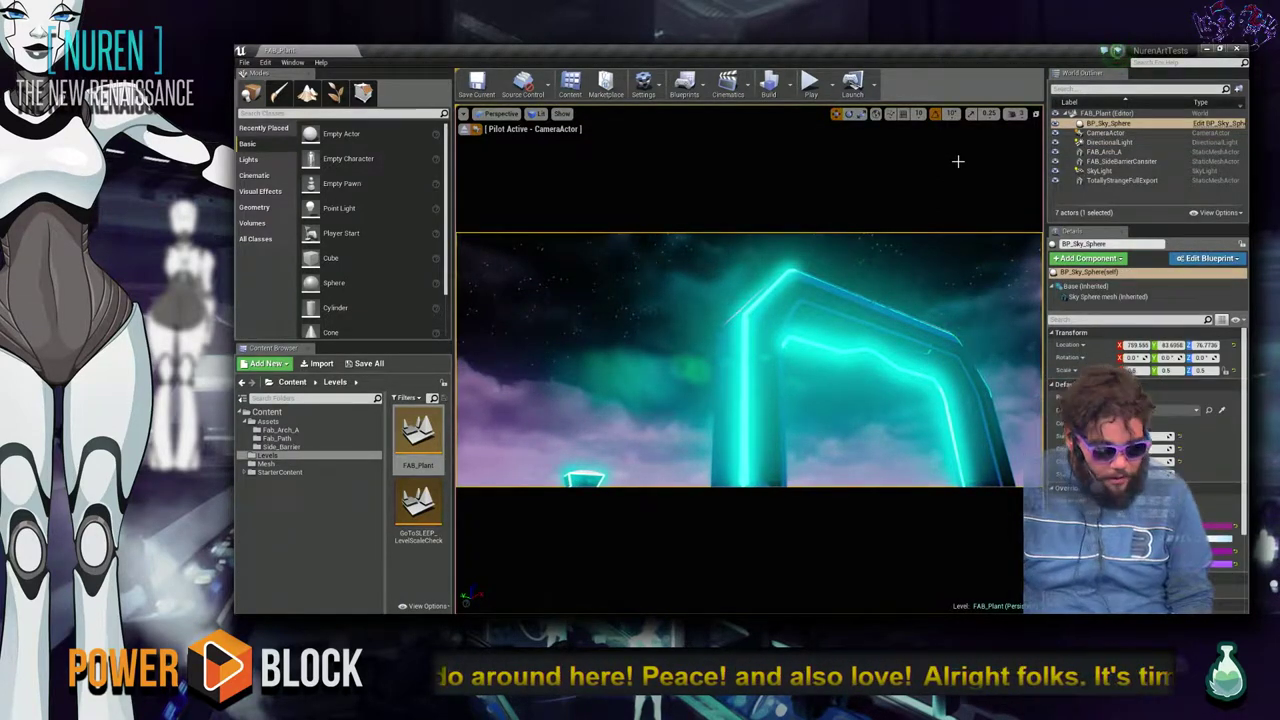
pyautogui.press('`')
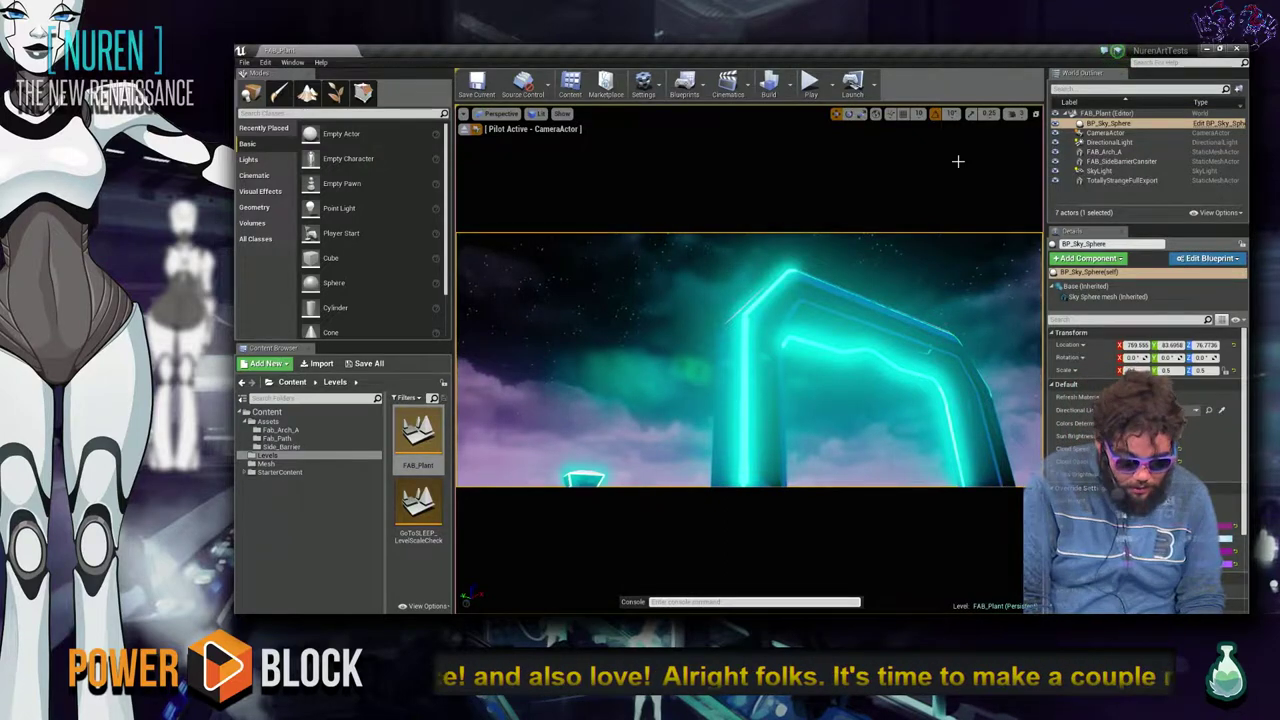
pyautogui.write('hi')
pyautogui.press('BackSpace')
pyautogui.press('BackSpace')
pyautogui.write('screen')
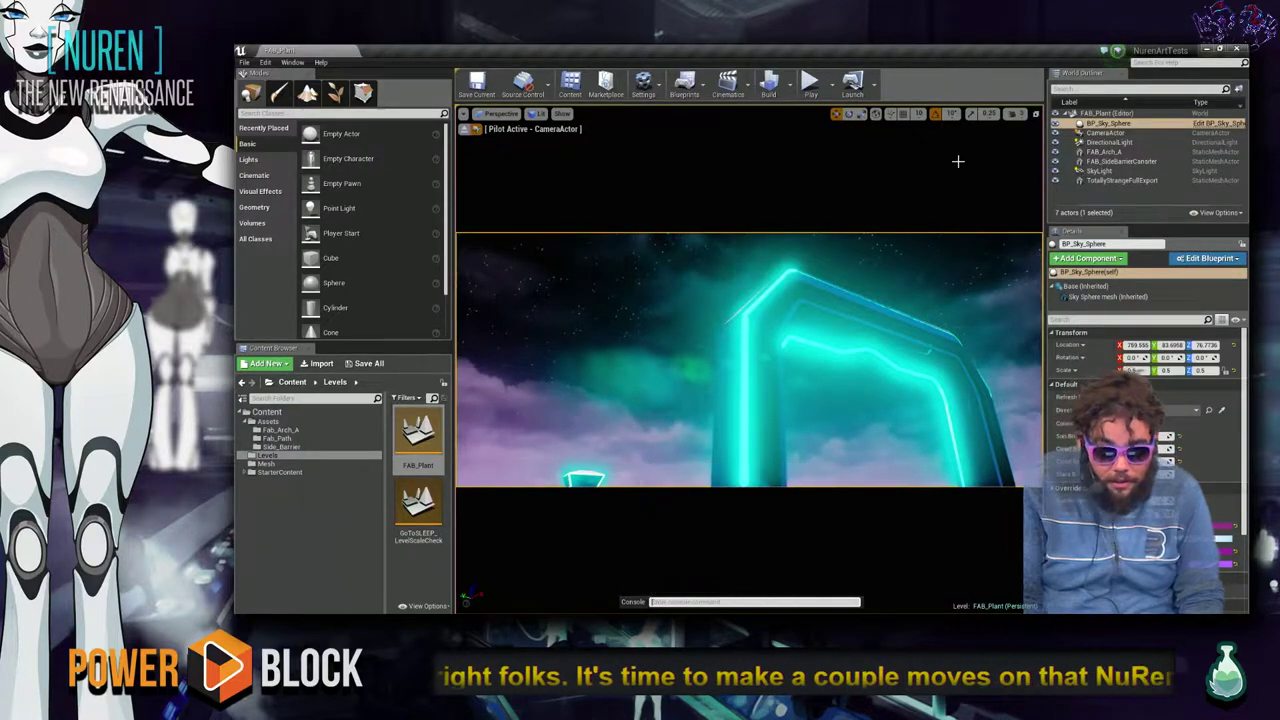
pyautogui.press('BackSpace')
pyautogui.press('BackSpace')
pyautogui.press('BackSpace')
pyautogui.press('BackSpace')
pyautogui.press('BackSpace')
pyautogui.press('BackSpace')
pyautogui.write('HiRes')
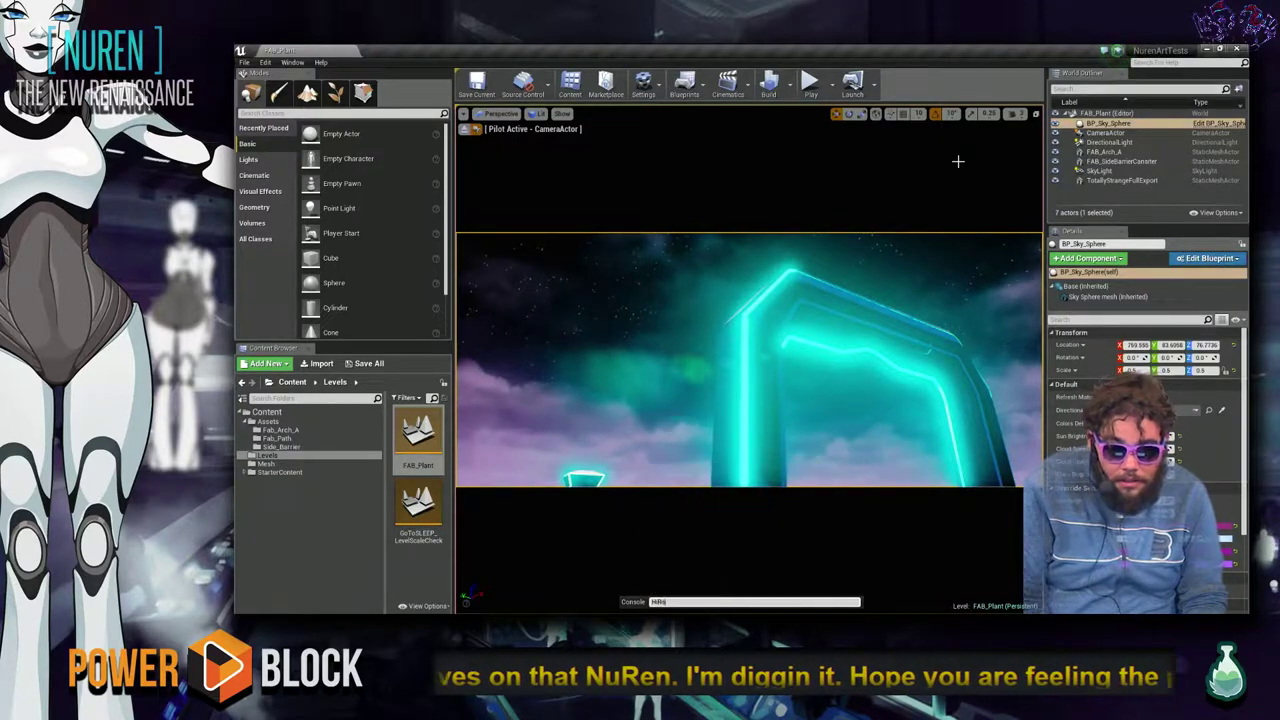
pyautogui.press('Return')
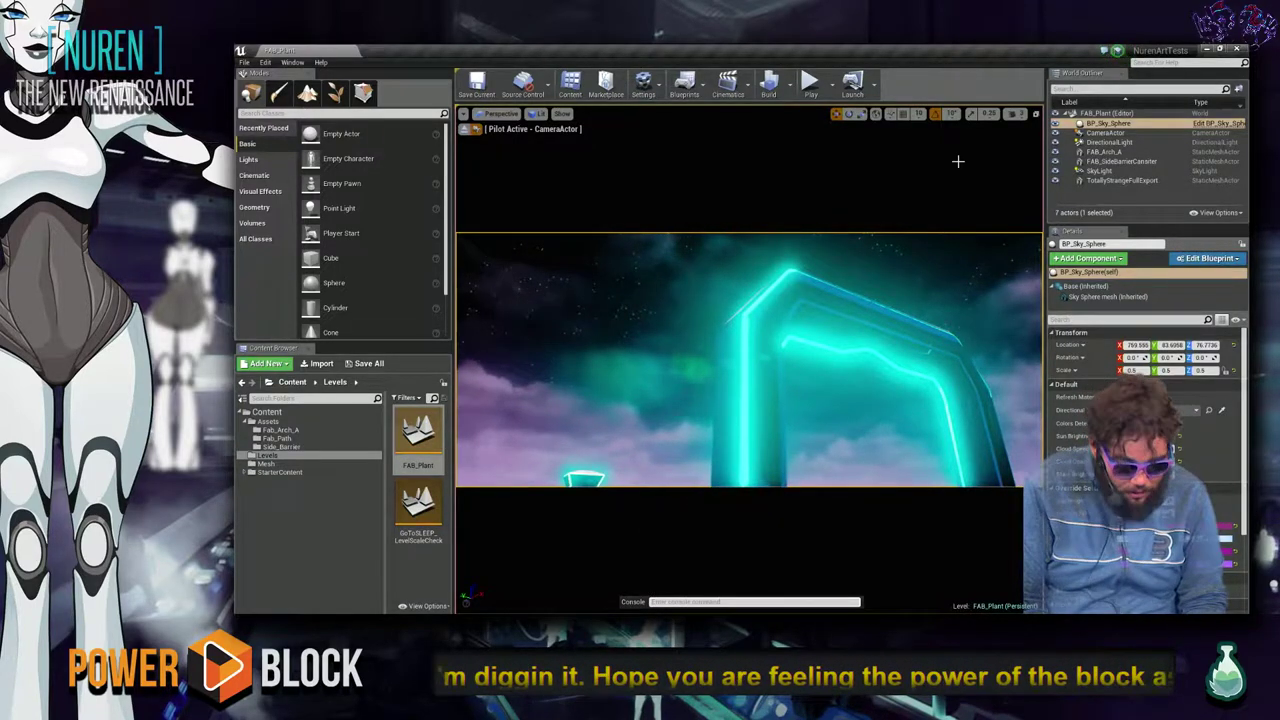
# Enter HighResShot in the console, then bring the browser to the front.
pyautogui.write('Sc')
pyautogui.press('BackSpace')
pyautogui.press('BackSpace')
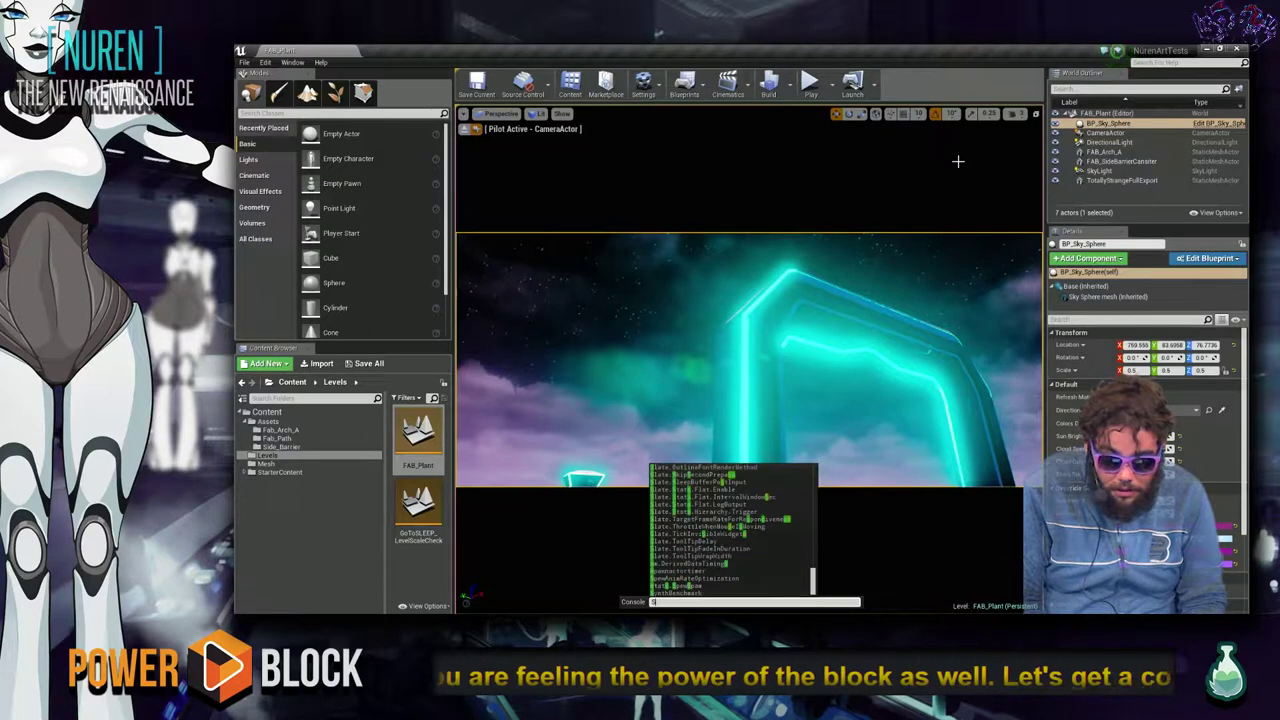
pyautogui.write('Hi')
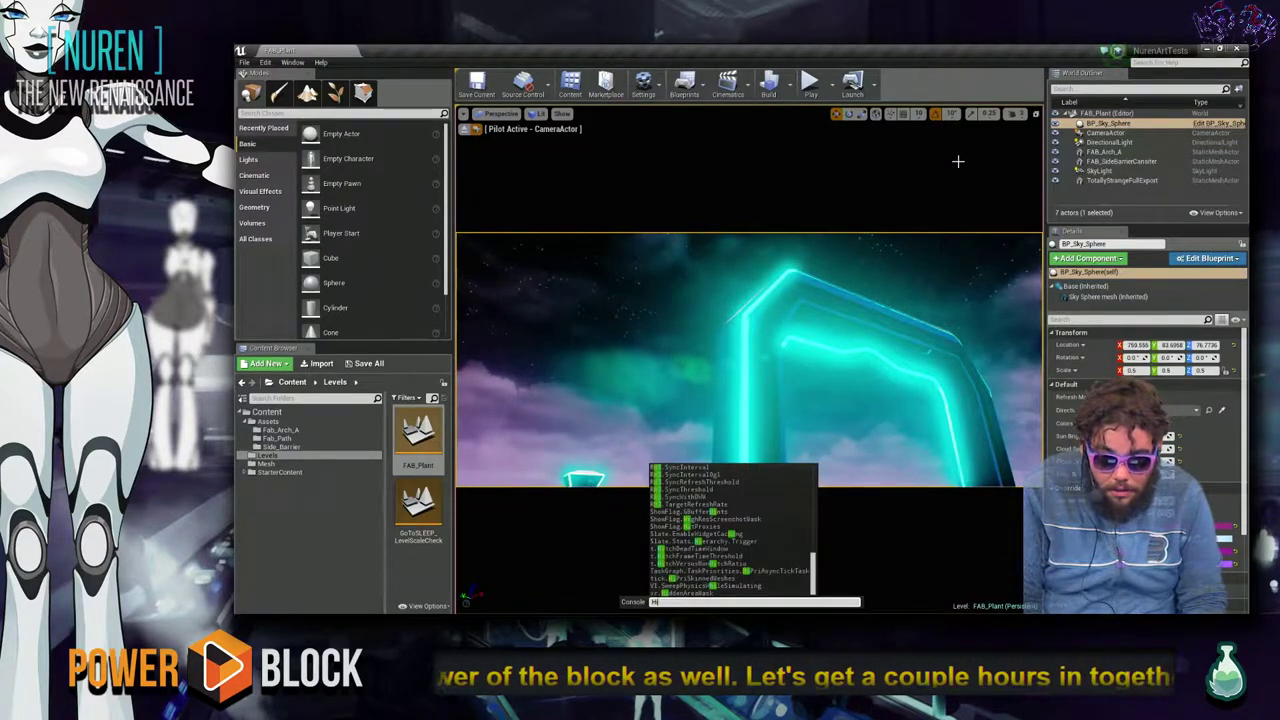
pyautogui.write('gh')
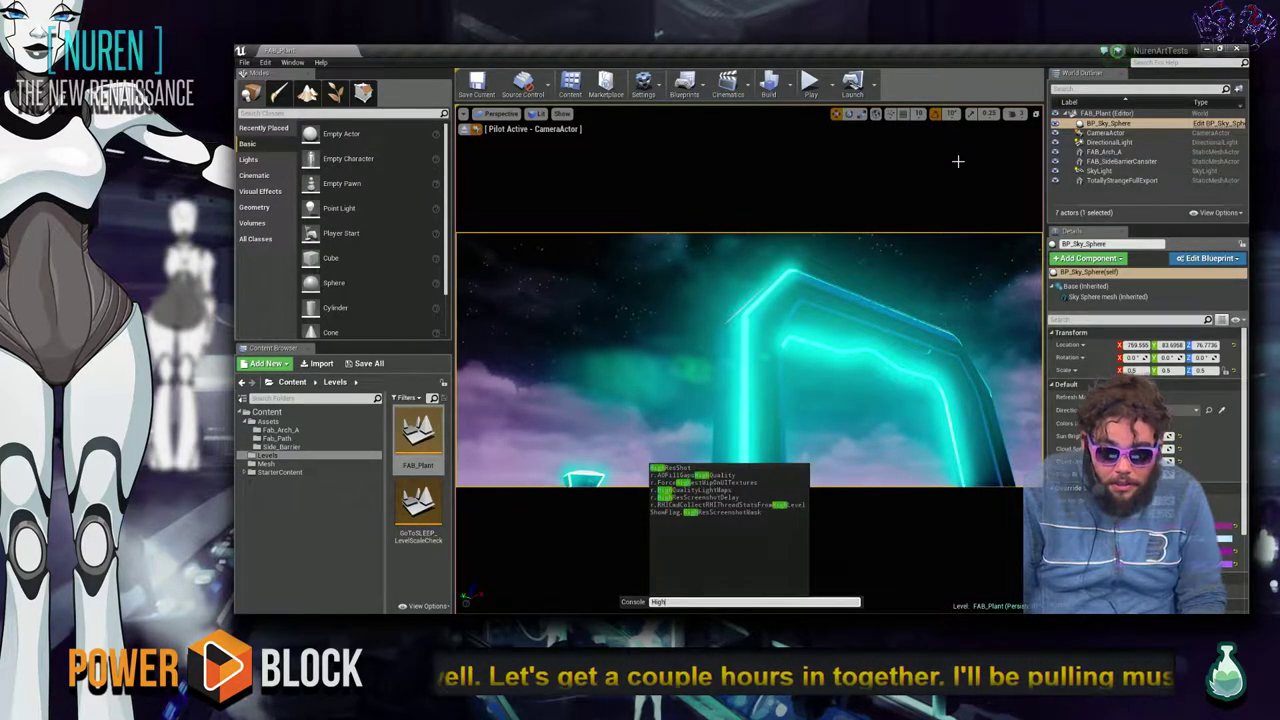
pyautogui.write('ResShot')
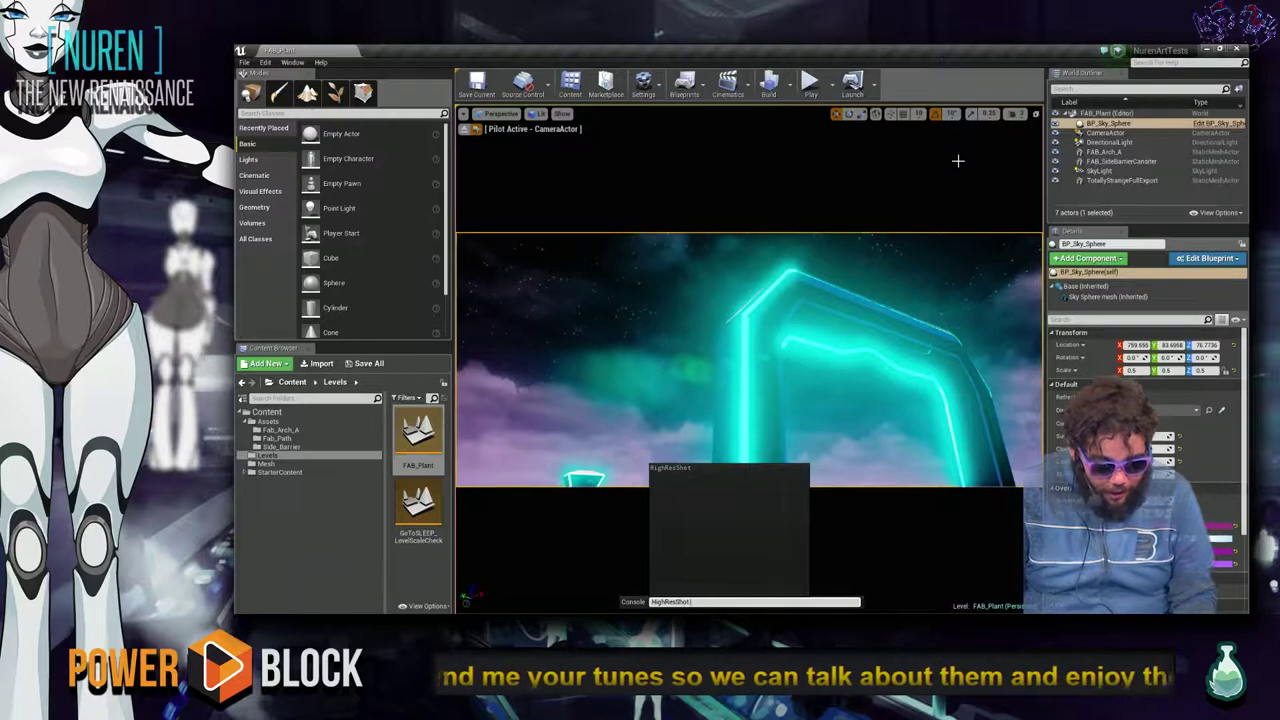
pyautogui.hotkey('alt', 'Tab')
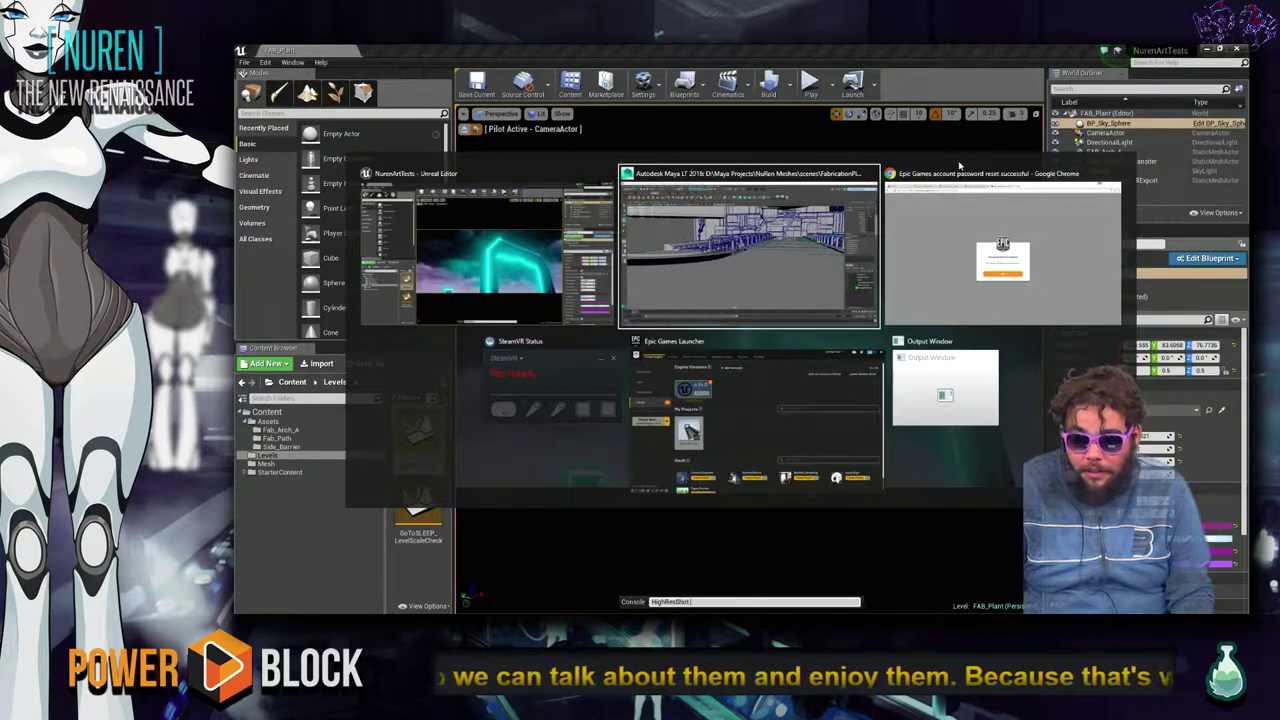
pyautogui.hotkey('alt', 'Tab')
pyautogui.click(804, 107)
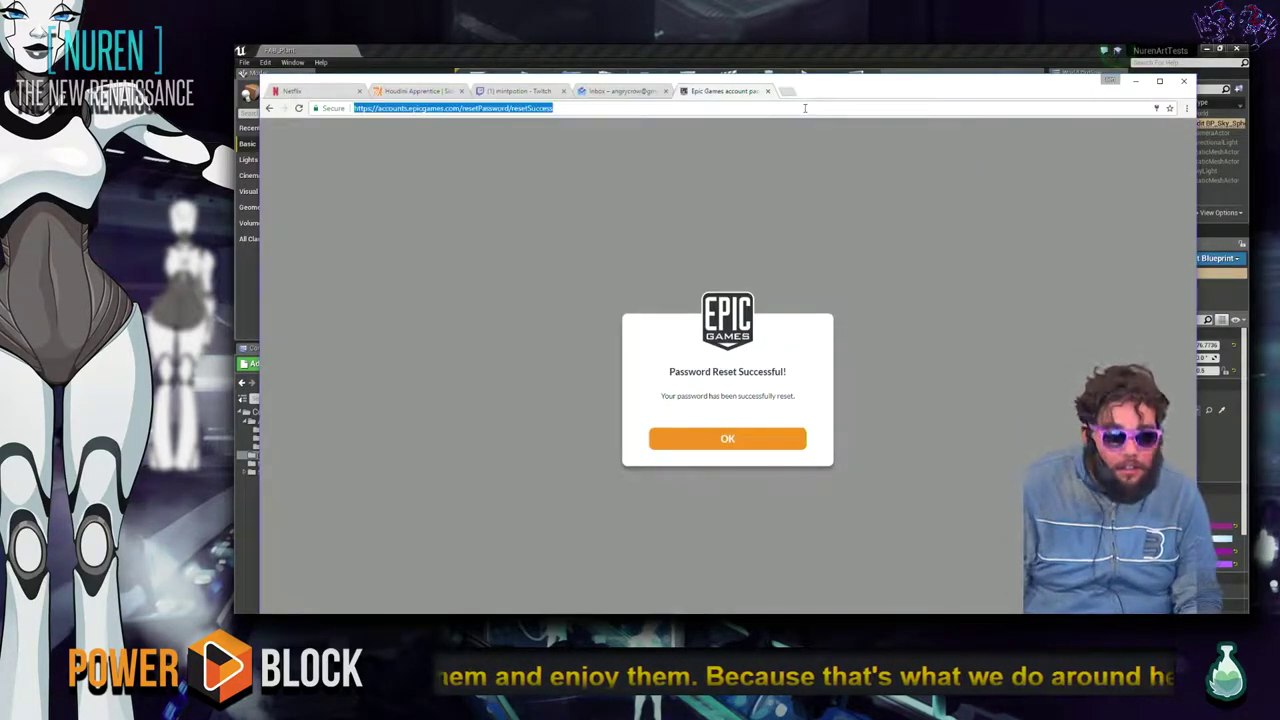
pyautogui.write('d')
pyautogui.press('Return')
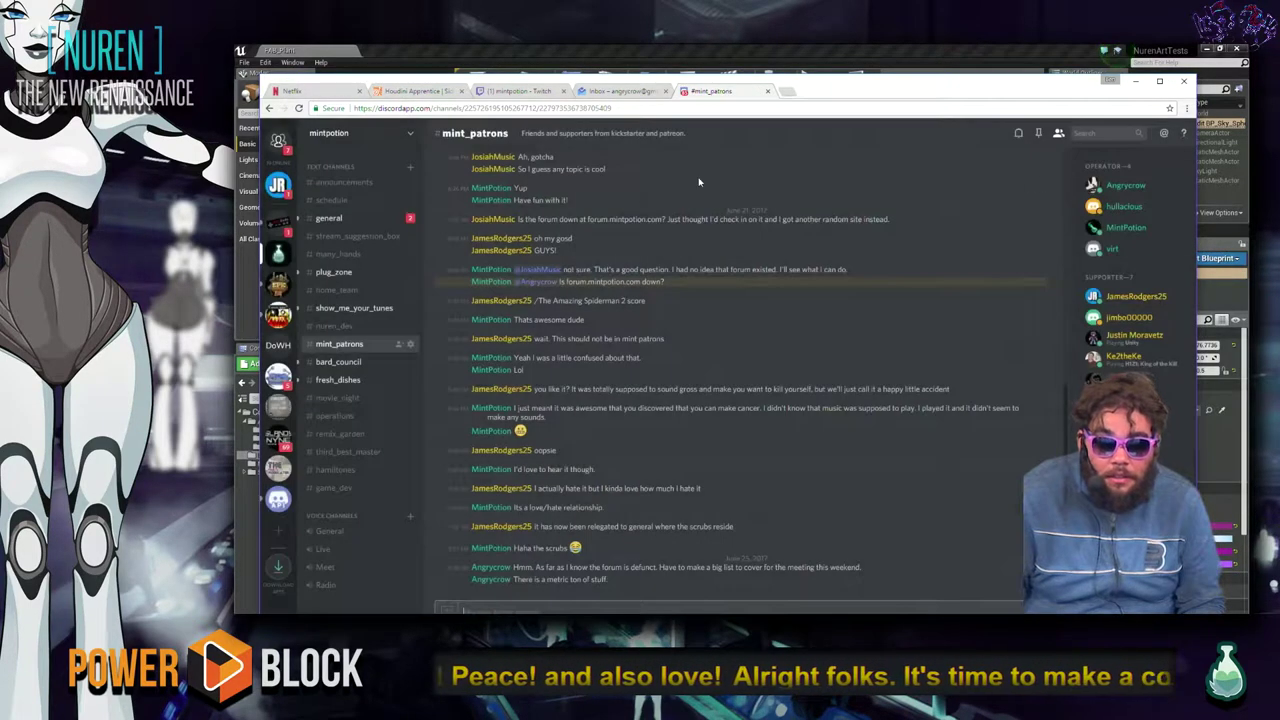
pyautogui.click(279, 187)
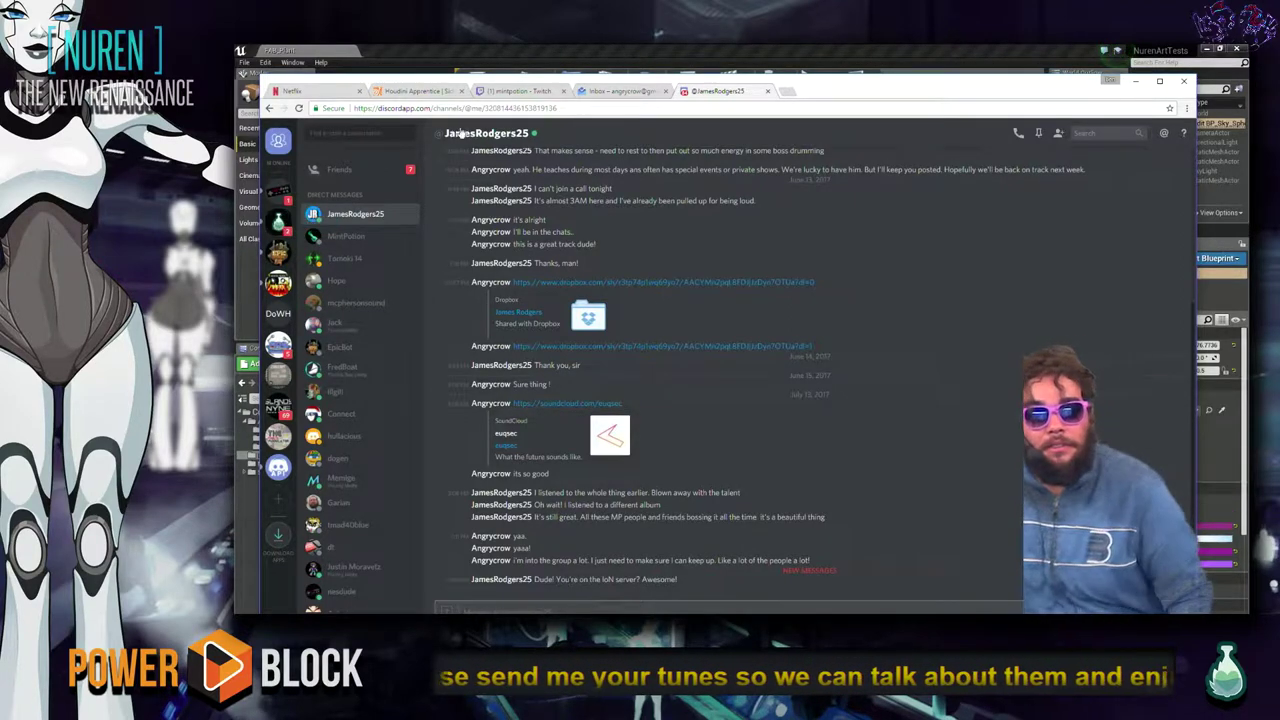
pyautogui.click(838, 50)
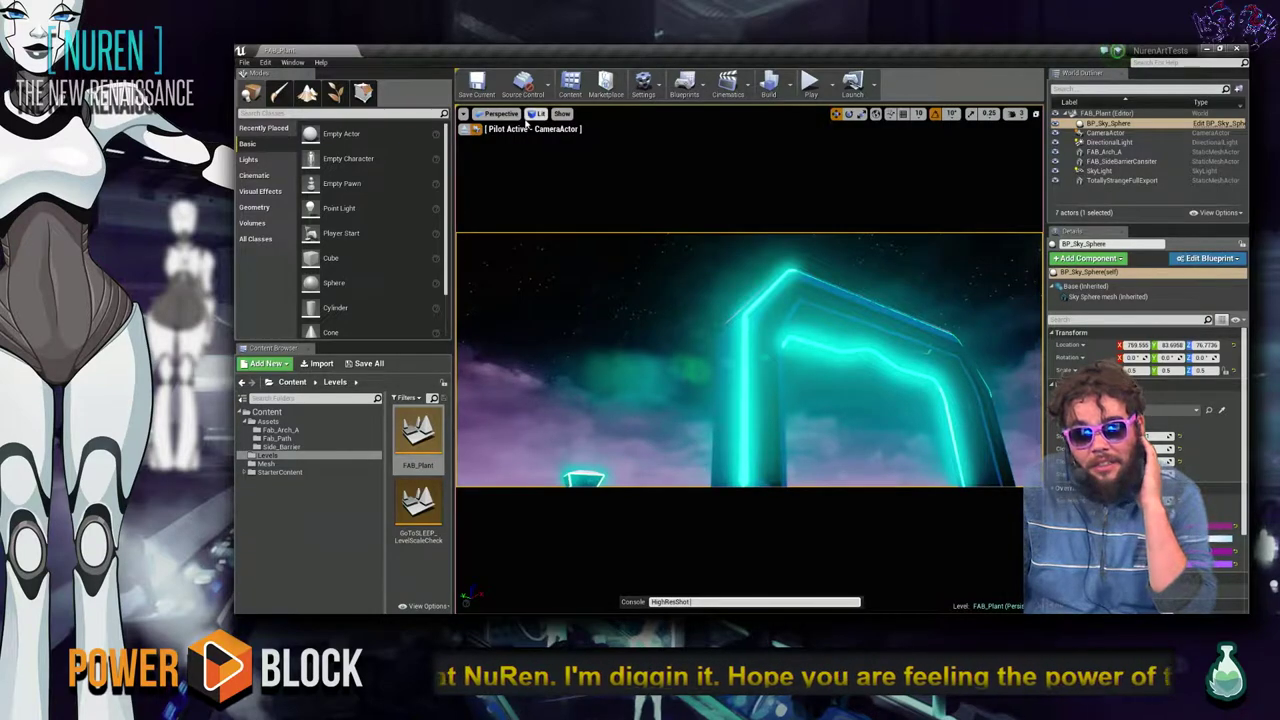
# Stop piloting the camera and fly back to view the whole glowing arch.
pyautogui.click(476, 129)
pyautogui.moveTo(539, 260); pyautogui.dragTo(608, 273, button='right')
pyautogui.moveTo(960, 313); pyautogui.dragTo(920, 317, button='right')
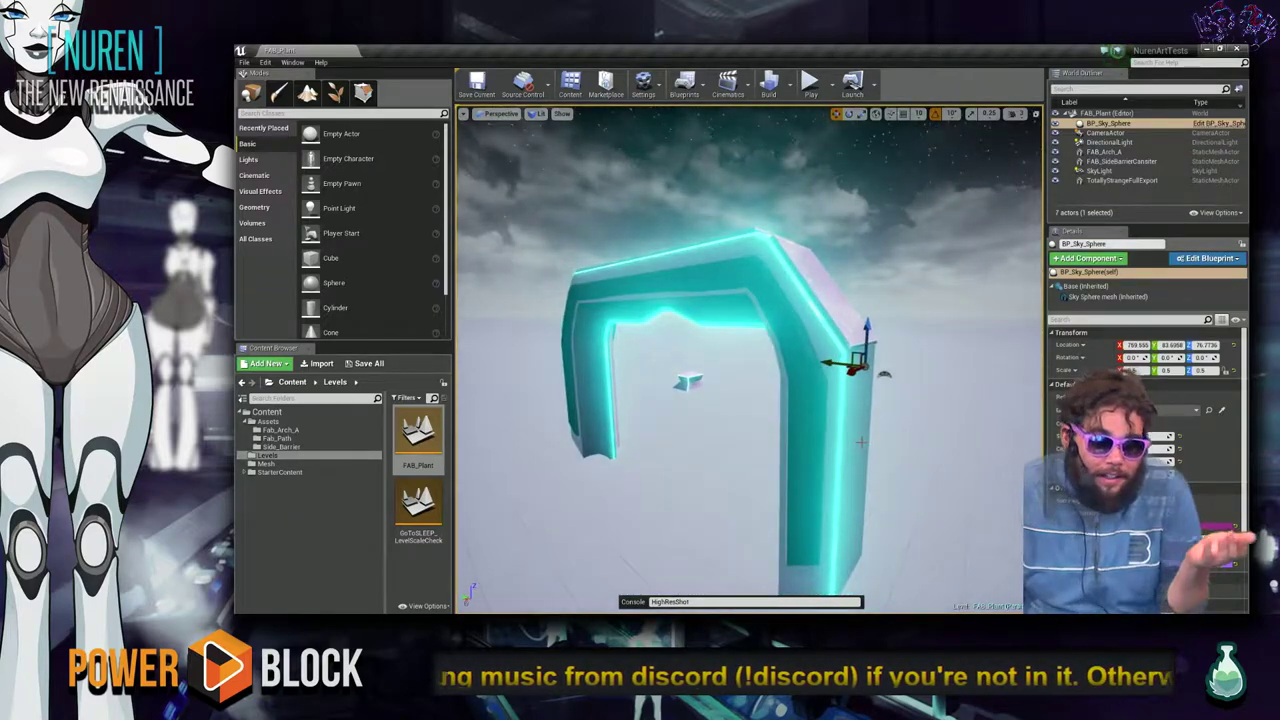
pyautogui.moveTo(767, 450); pyautogui.dragTo(888, 288, button='right')
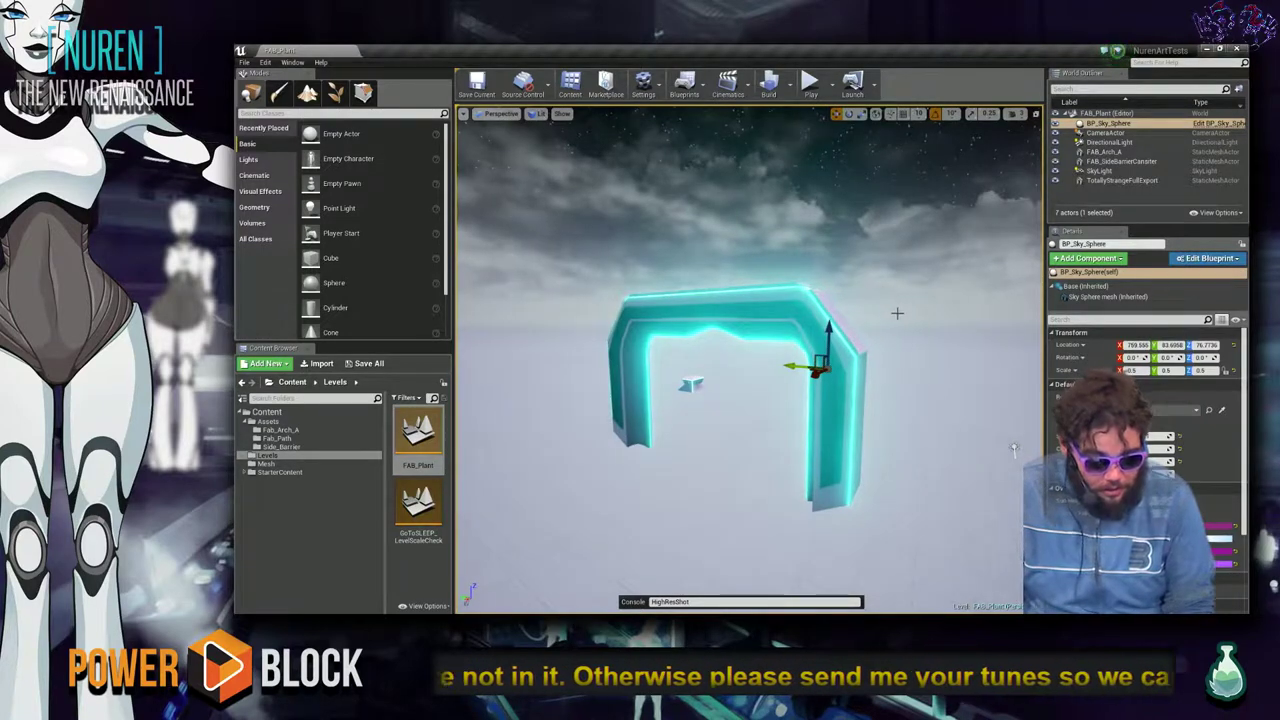
# Close the Unreal Engine documentation page that F1 opened and hide the browser.
pyautogui.press('F1')
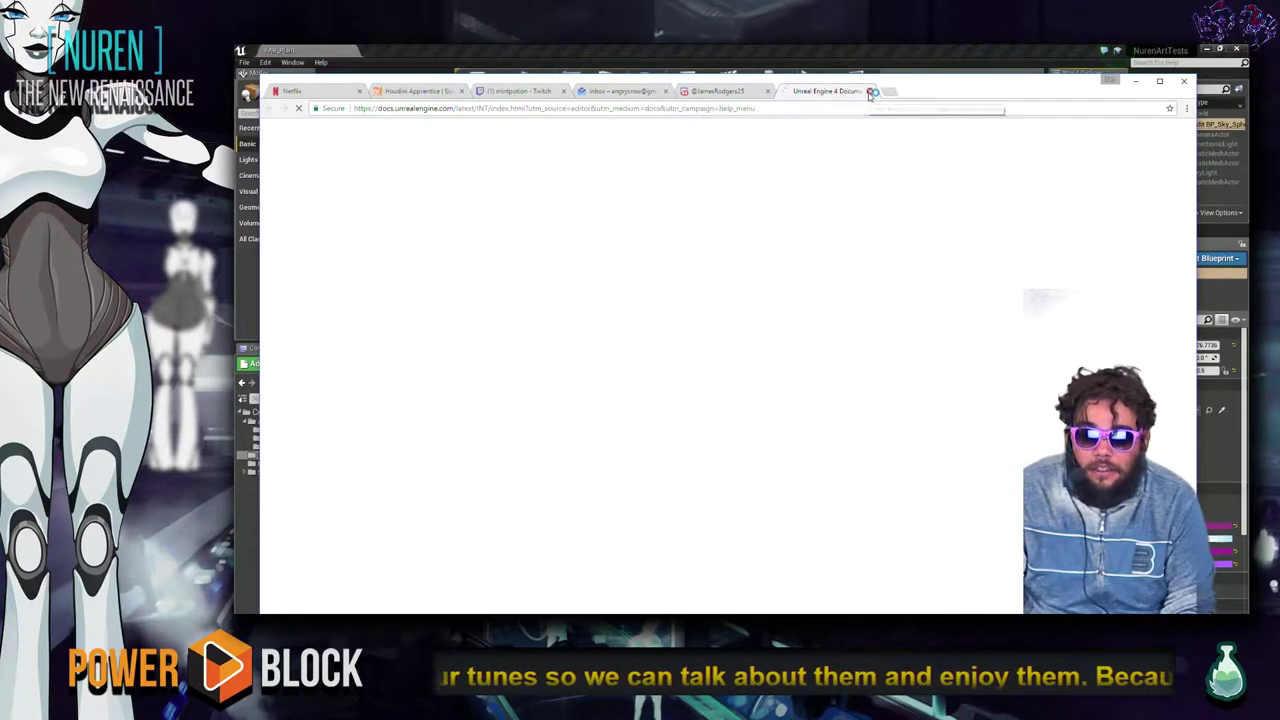
pyautogui.click(868, 92)
pyautogui.click(1135, 80)
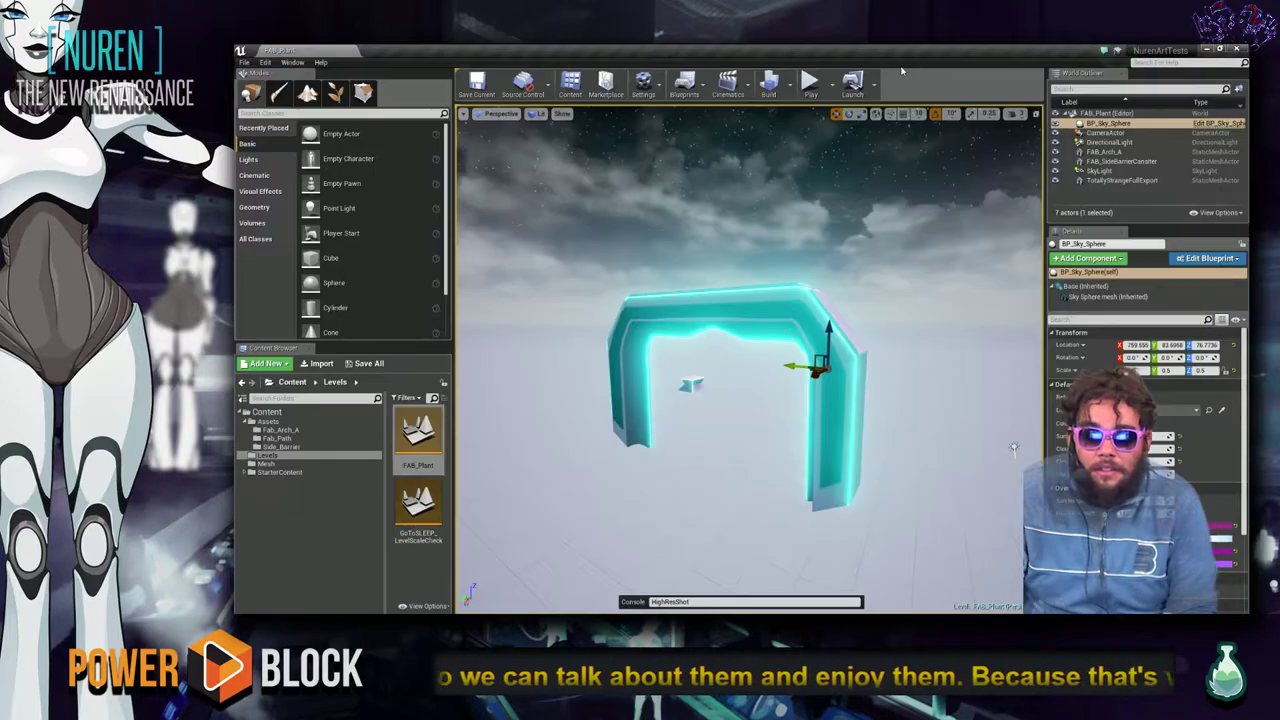
# Render the viewport in Wireframe, orbit the arch, and open the GoToSLEEP_LevelScaleCheck level.
pyautogui.click(536, 114)
pyautogui.click(558, 160)
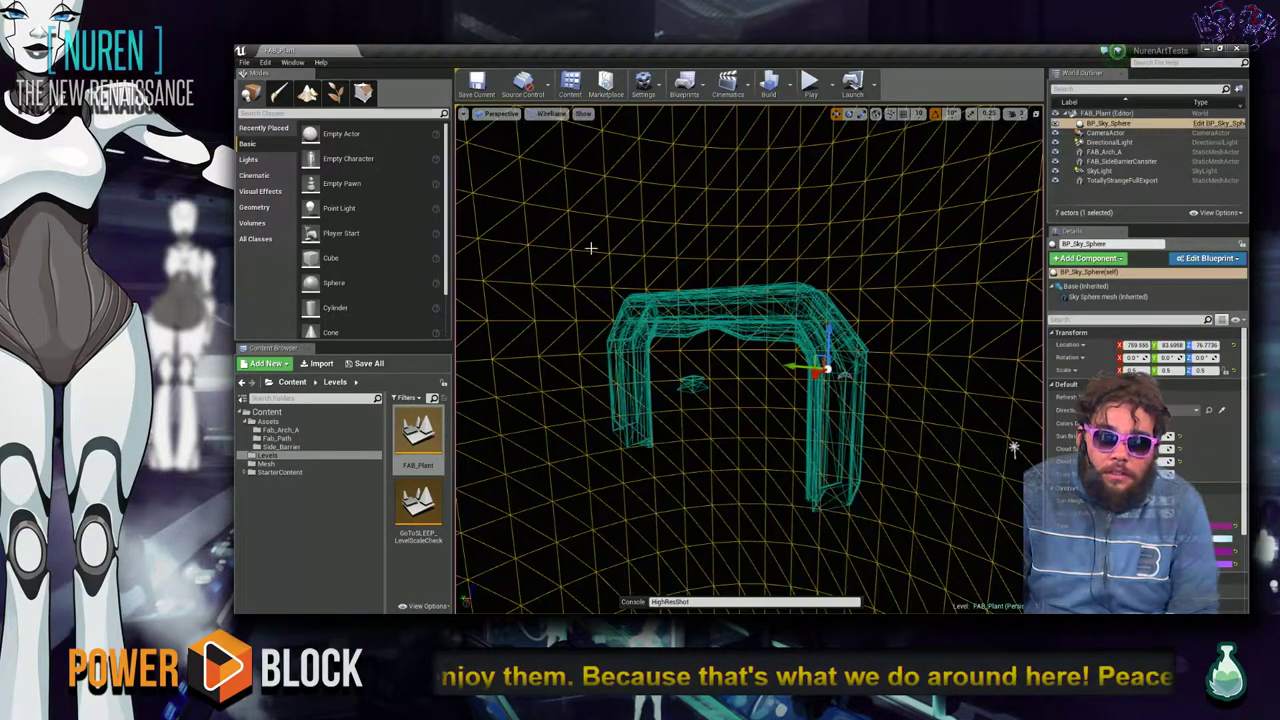
pyautogui.moveTo(747, 433)
pyautogui.mouseDown(button='right')
pyautogui.moveTo(747, 520)
pyautogui.moveTo(747, 440)
pyautogui.moveTo(760, 430)
pyautogui.moveTo(740, 420)
pyautogui.mouseUp(button='right')
pyautogui.moveTo(825, 312)
pyautogui.mouseDown(button='right')
pyautogui.moveTo(810, 330)
pyautogui.moveTo(840, 315)
pyautogui.moveTo(825, 312)
pyautogui.mouseUp(button='right')
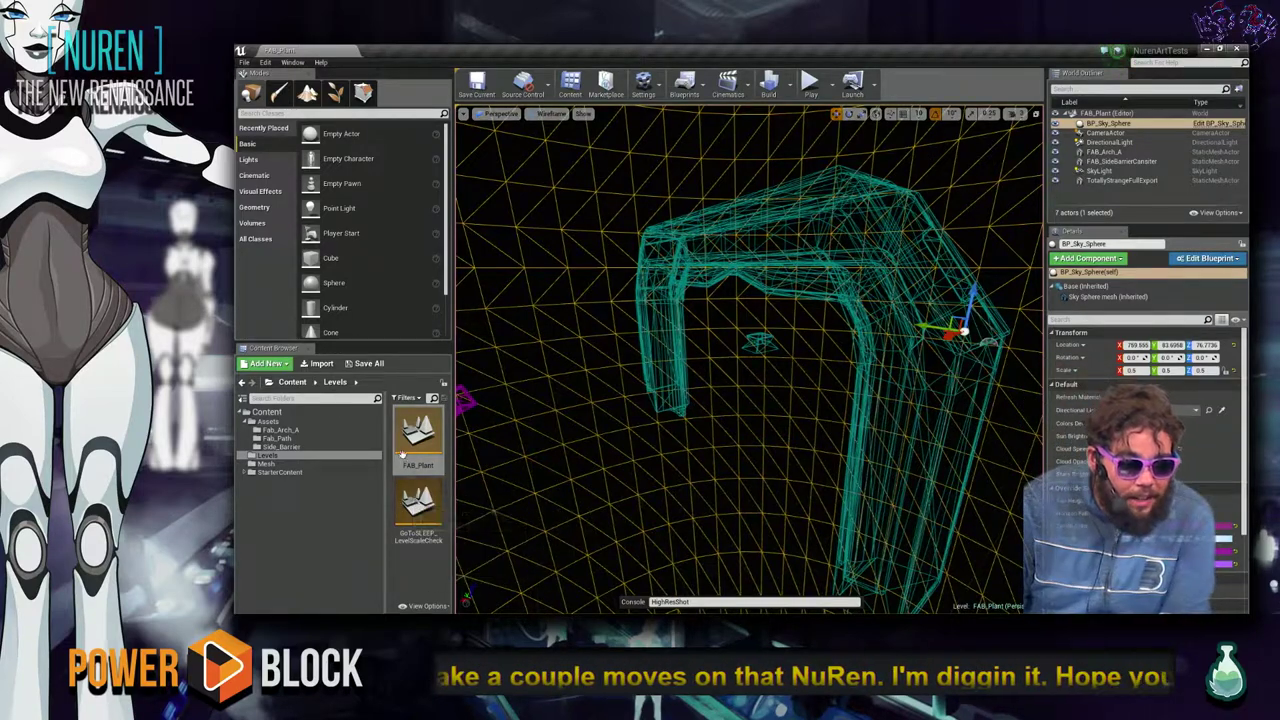
pyautogui.doubleClick(436, 515)
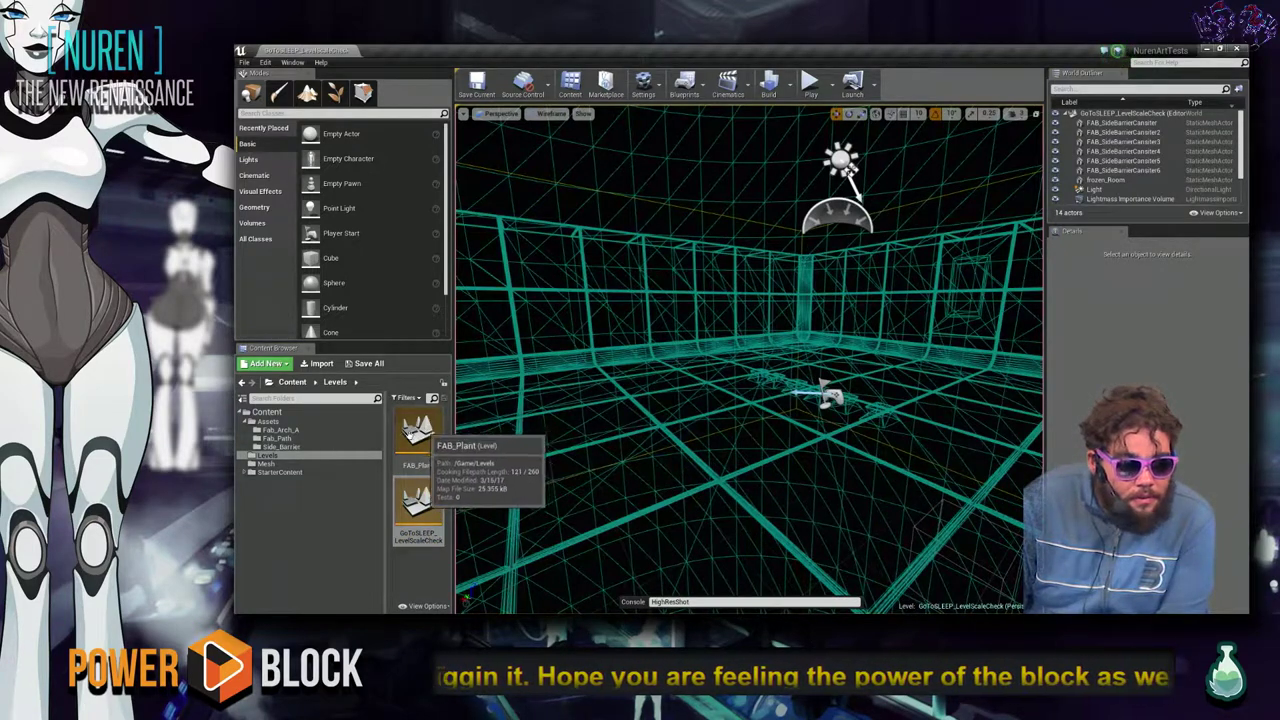
# Browse the Side_Barrier, Fab_Path and Fab_Arch_A folders and inspect the FAB_Path_Straight mesh.
pyautogui.click(313, 447)
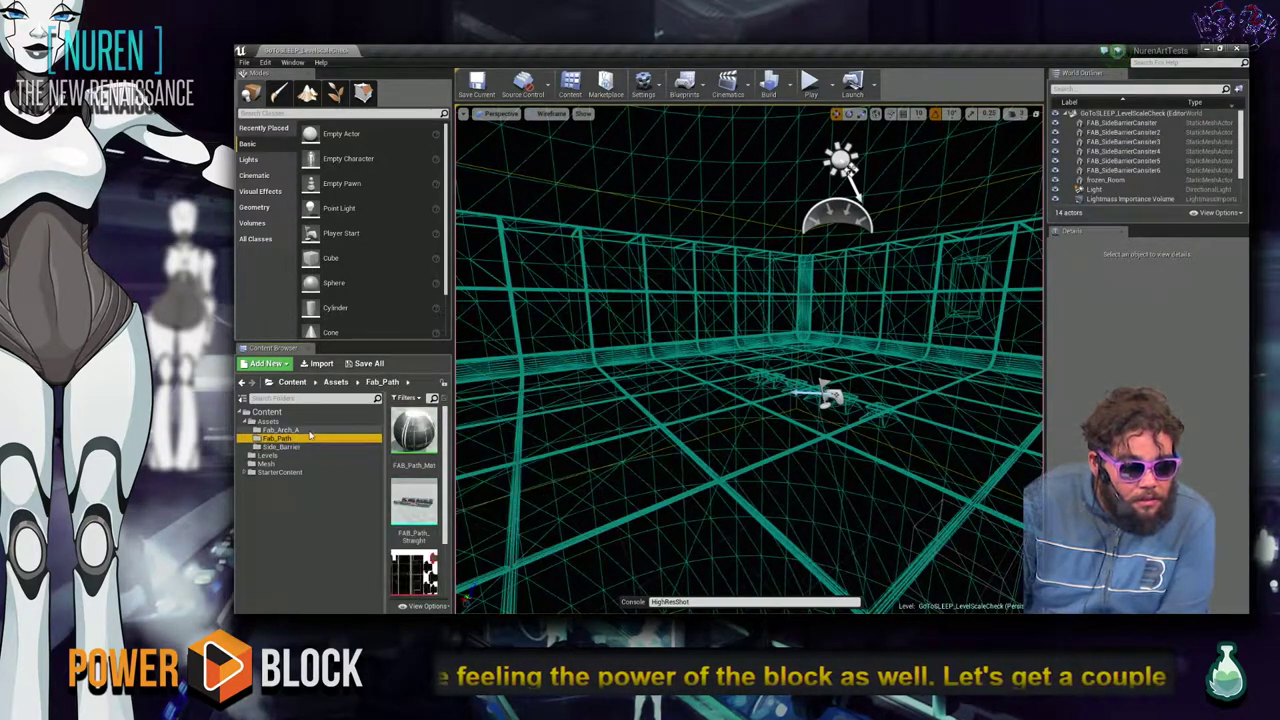
pyautogui.click(305, 437)
pyautogui.click(300, 430)
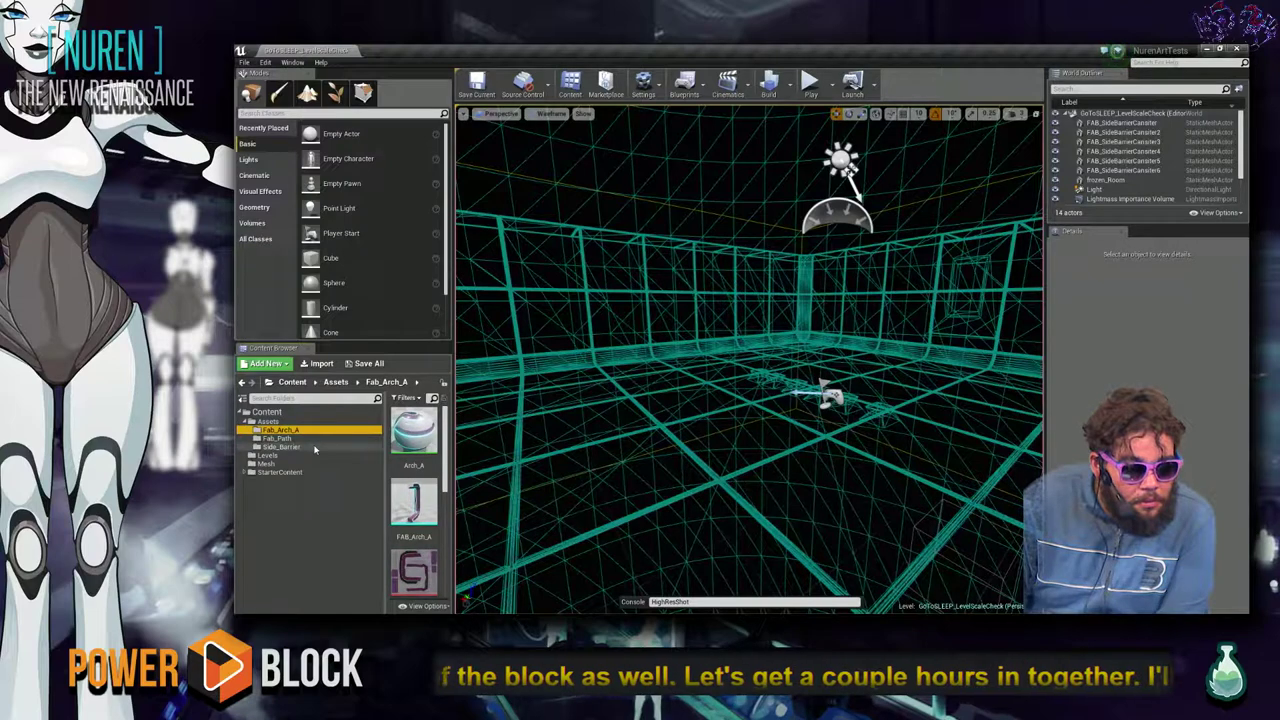
pyautogui.scroll(-5, 412, 505)
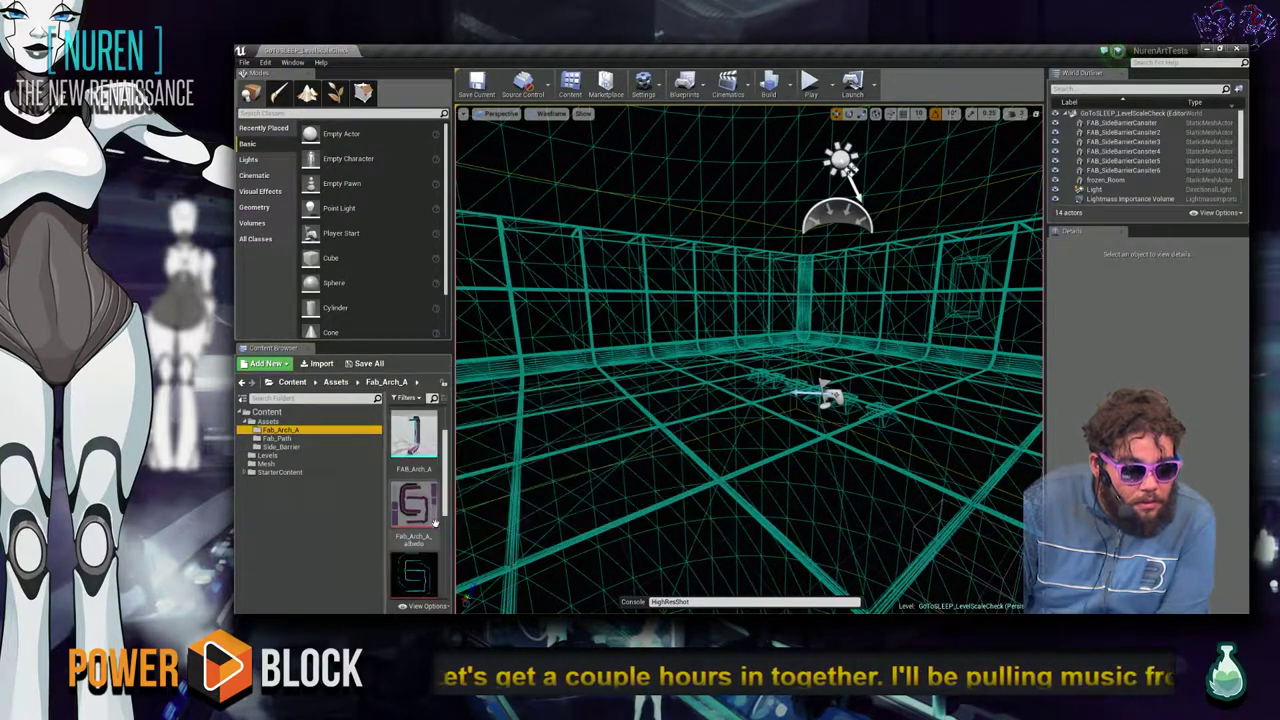
pyautogui.click(316, 439)
pyautogui.doubleClick(412, 426)
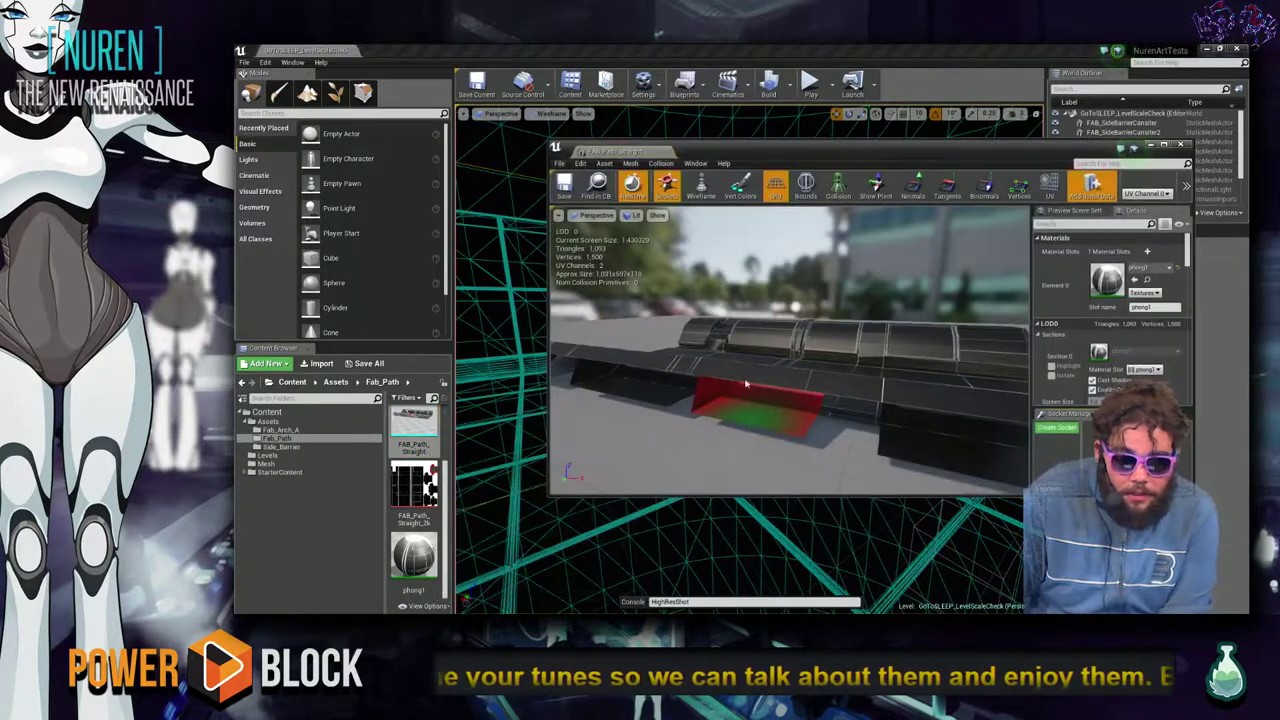
pyautogui.moveTo(875, 388)
pyautogui.mouseDown()
pyautogui.moveTo(985, 393)
pyautogui.moveTo(878, 396)
pyautogui.mouseUp()
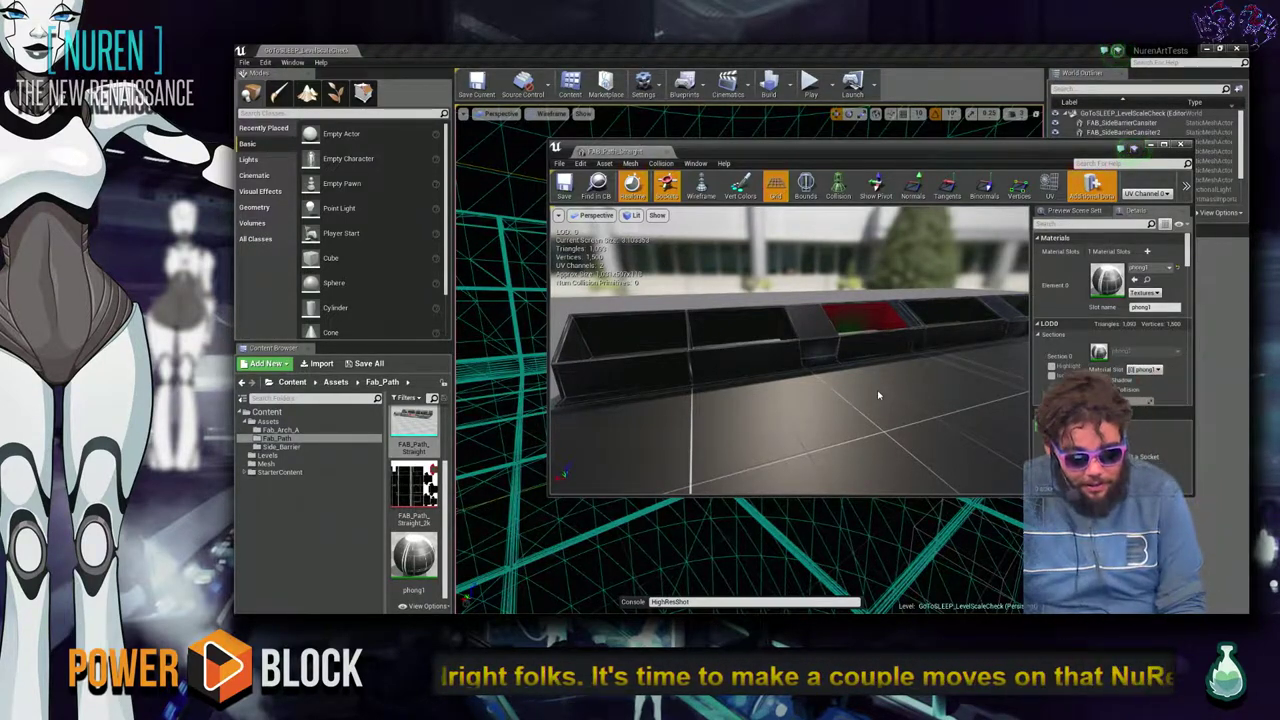
pyautogui.moveTo(877, 395)
pyautogui.mouseDown()
pyautogui.moveTo(795, 407)
pyautogui.moveTo(875, 397)
pyautogui.mouseUp()
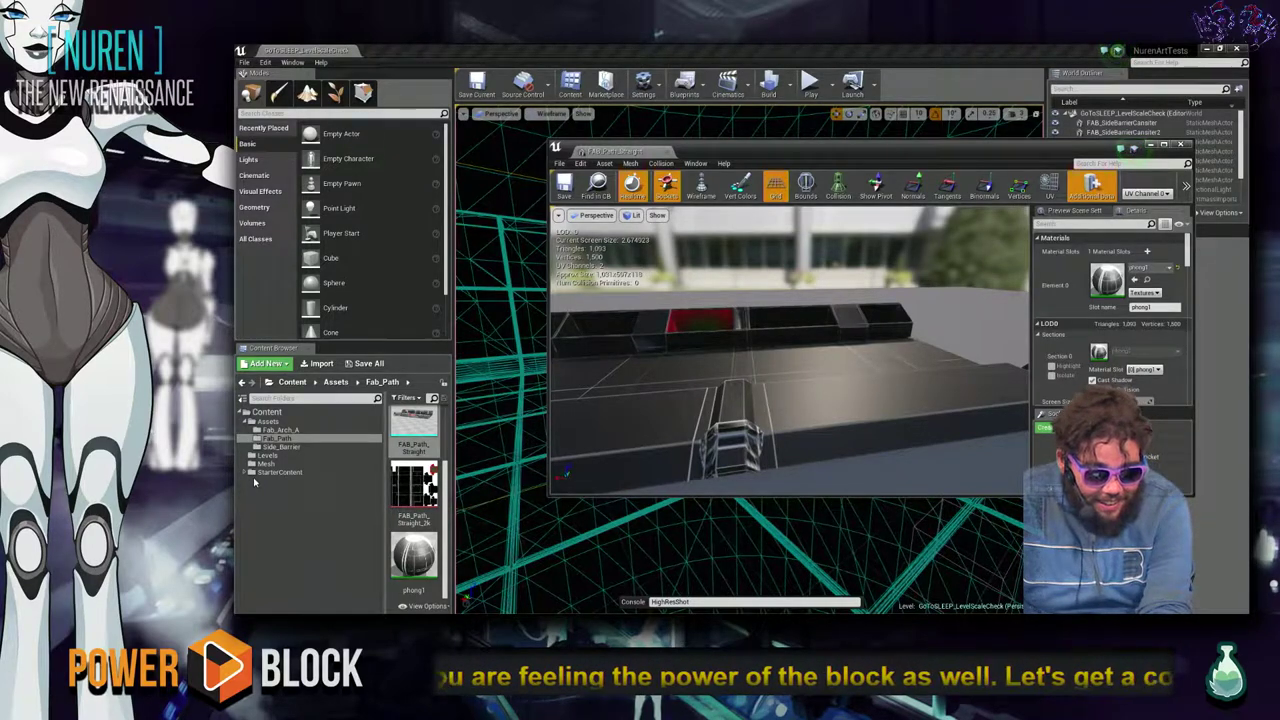
# Switch to the Chrome window showing Discord.
pyautogui.hotkey('alt', 'Tab')
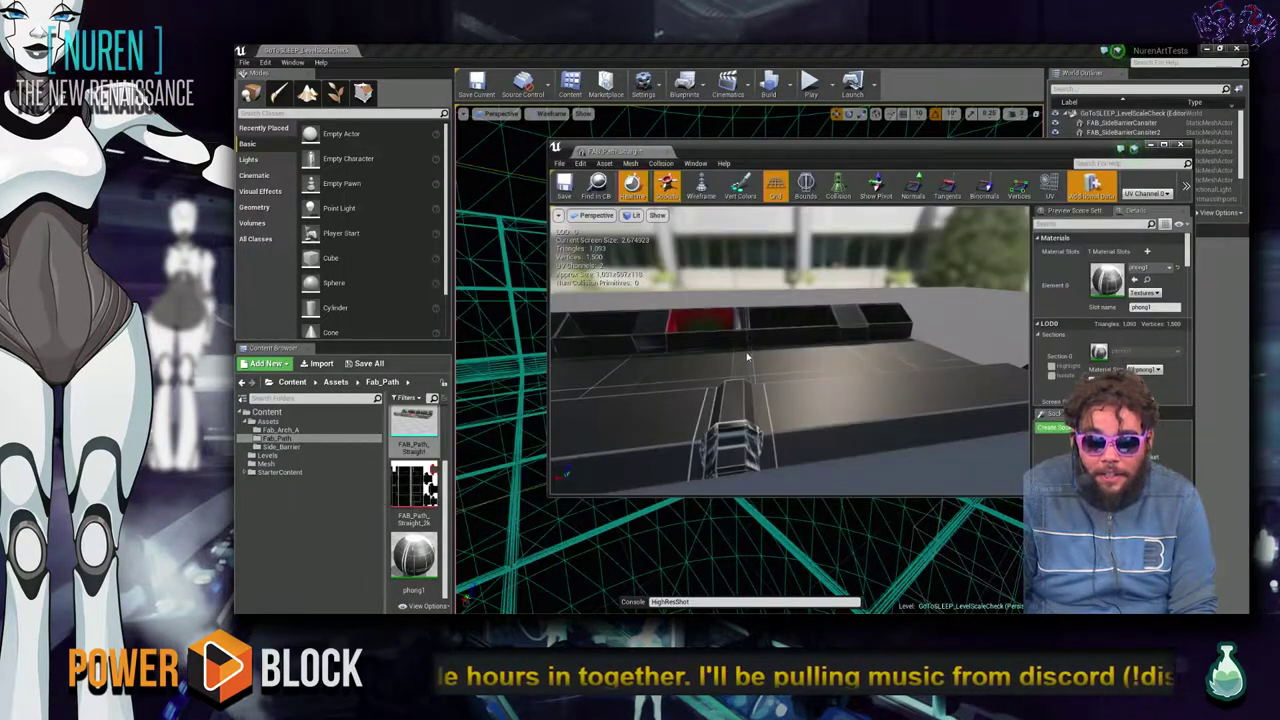
pyautogui.hotkey('alt', 'Tab')
pyautogui.click(1065, 246)
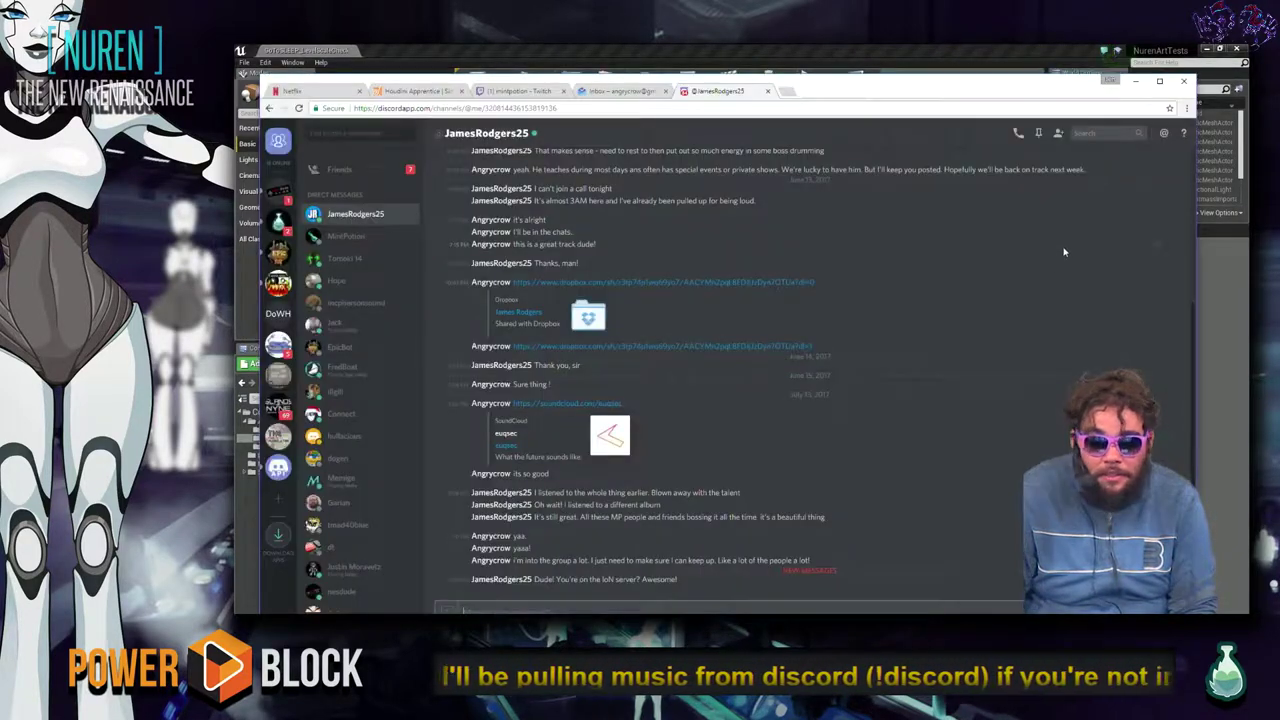
# Read the Islands of Nyne public channel and the Epic Tavern general channel in Discord.
pyautogui.click(281, 409)
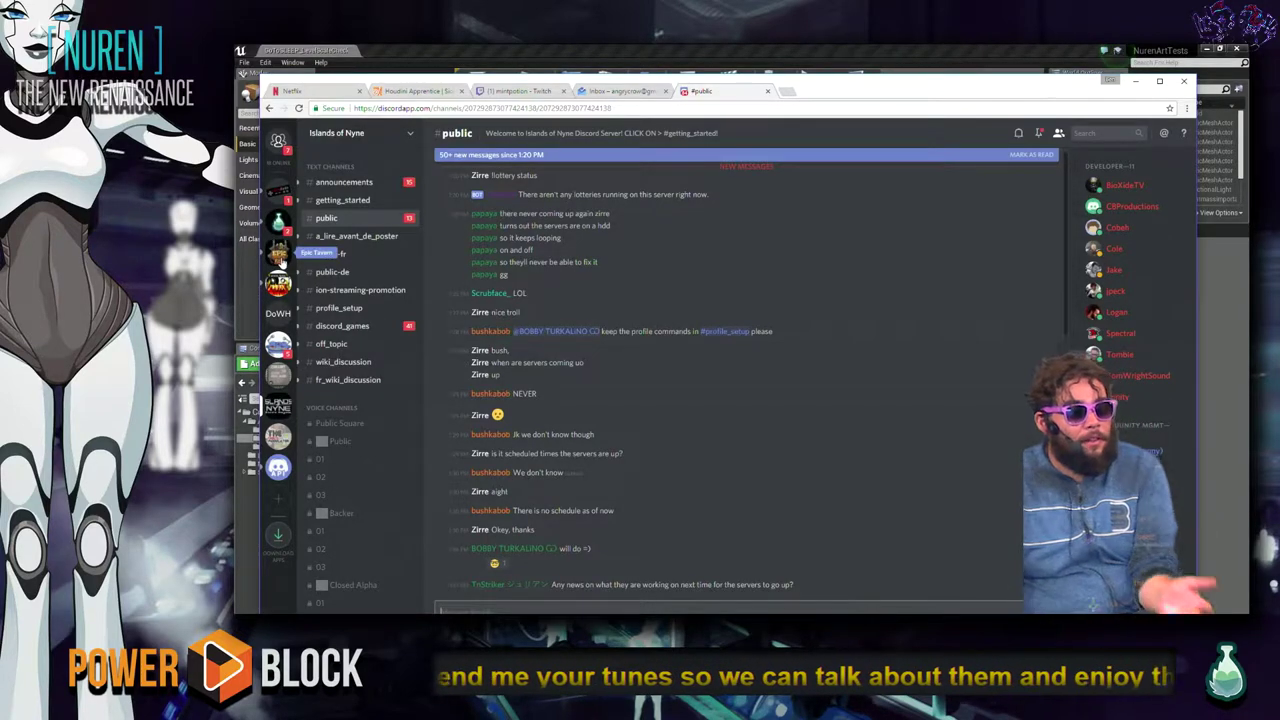
pyautogui.click(279, 256)
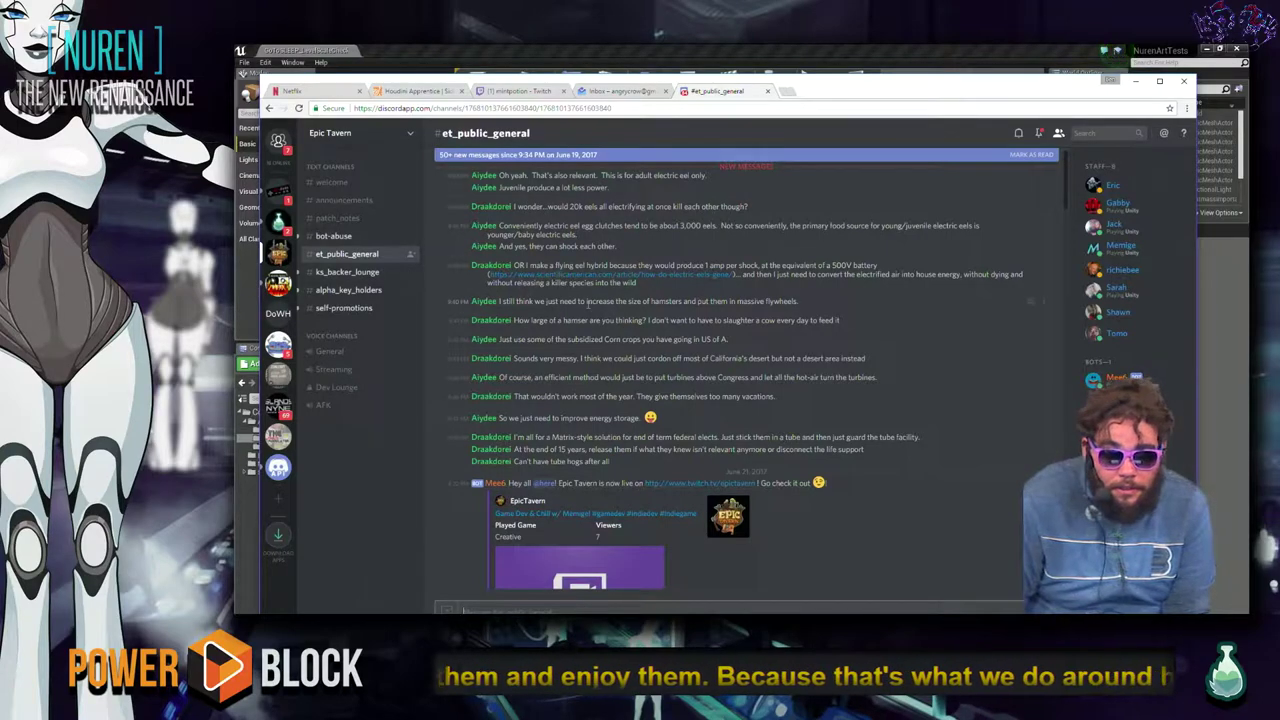
pyautogui.scroll(-5, 589, 369)
pyautogui.scroll(-15, 764, 406)
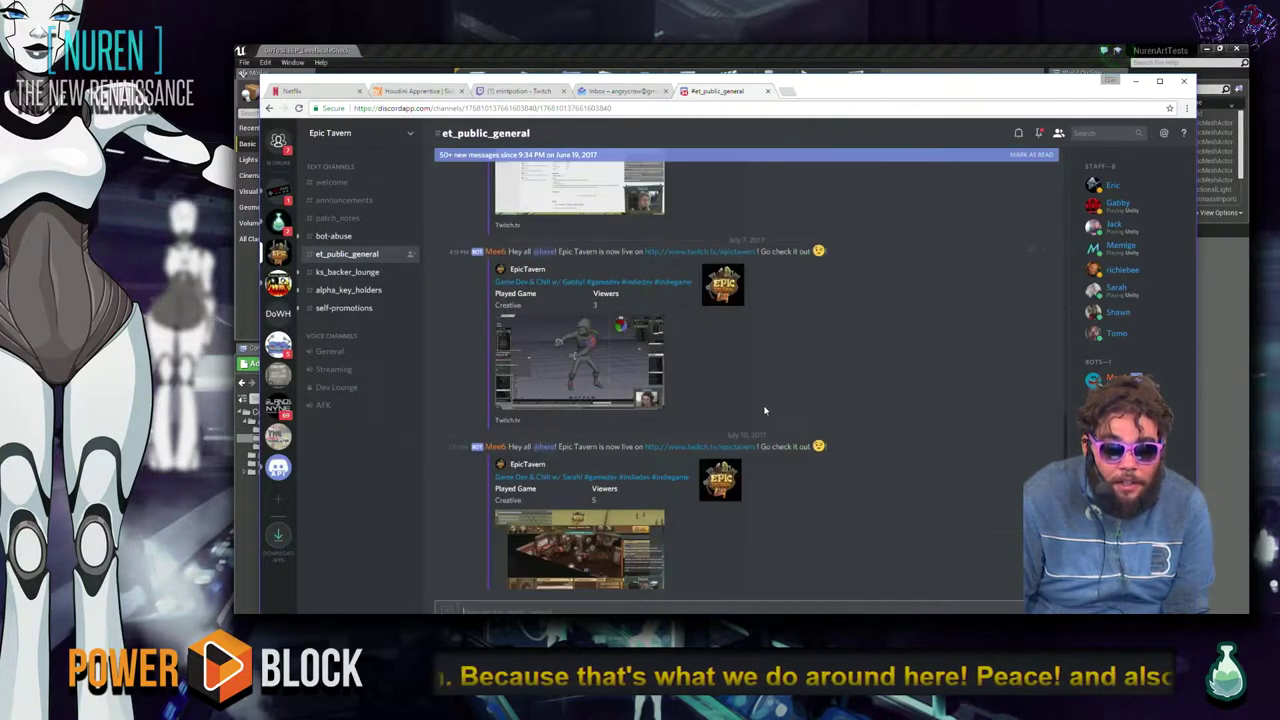
pyautogui.scroll(-6, 764, 406)
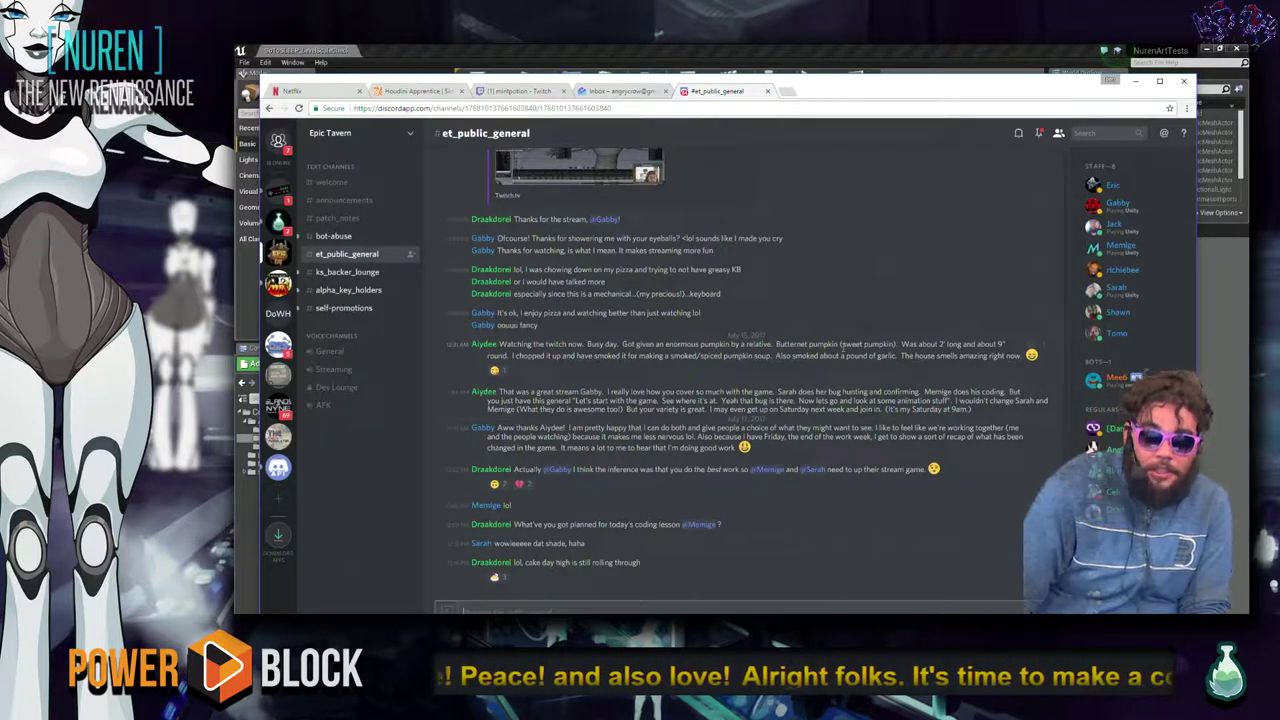
# Close the Epic Games password-reset email in the inbox and minimise Chrome.
pyautogui.click(607, 91)
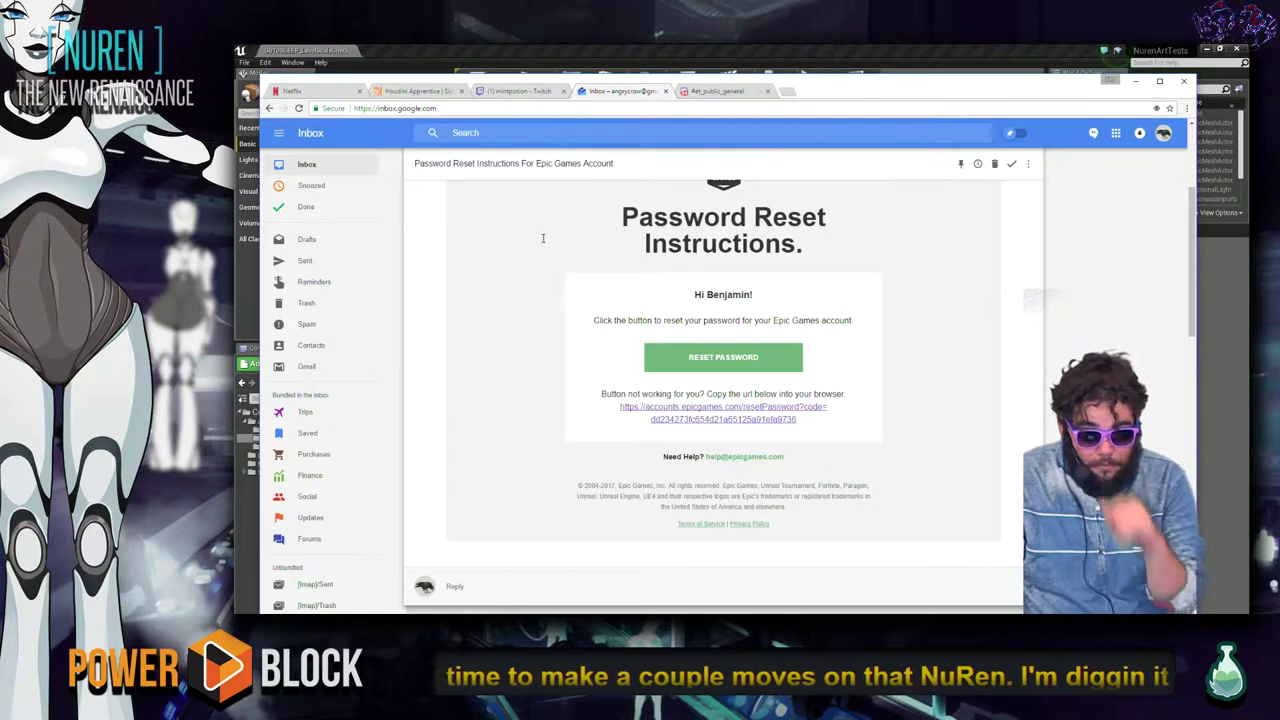
pyautogui.click(995, 165)
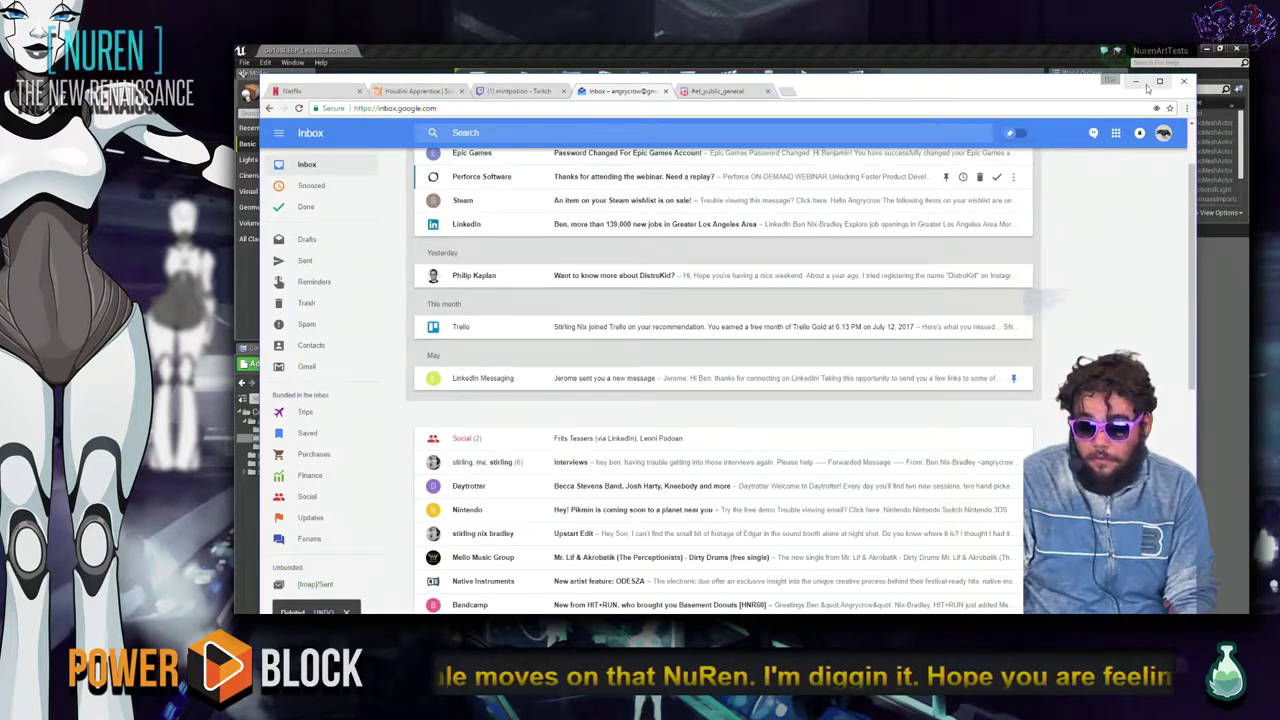
pyautogui.click(1136, 81)
# Close the Static Mesh Editor showing FAB_Path_Straight.
pyautogui.moveTo(950, 152); pyautogui.dragTo(826, 125)
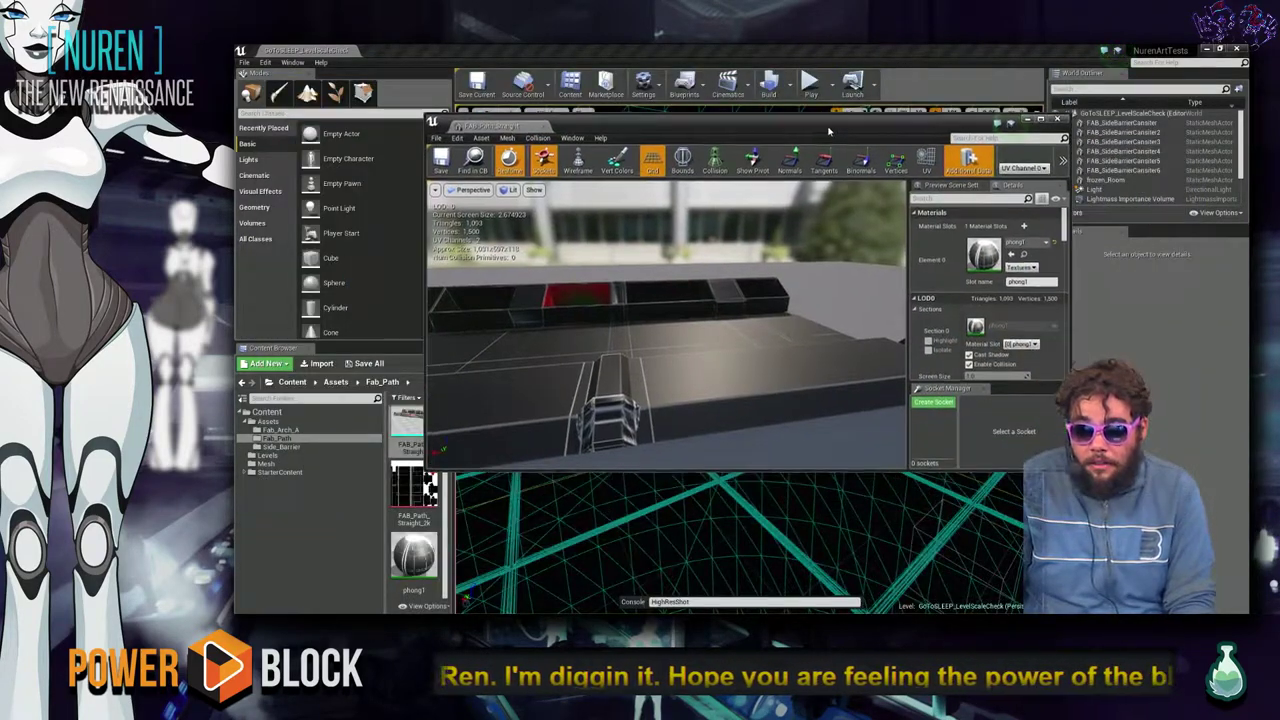
pyautogui.moveTo(770, 332); pyautogui.dragTo(718, 316)
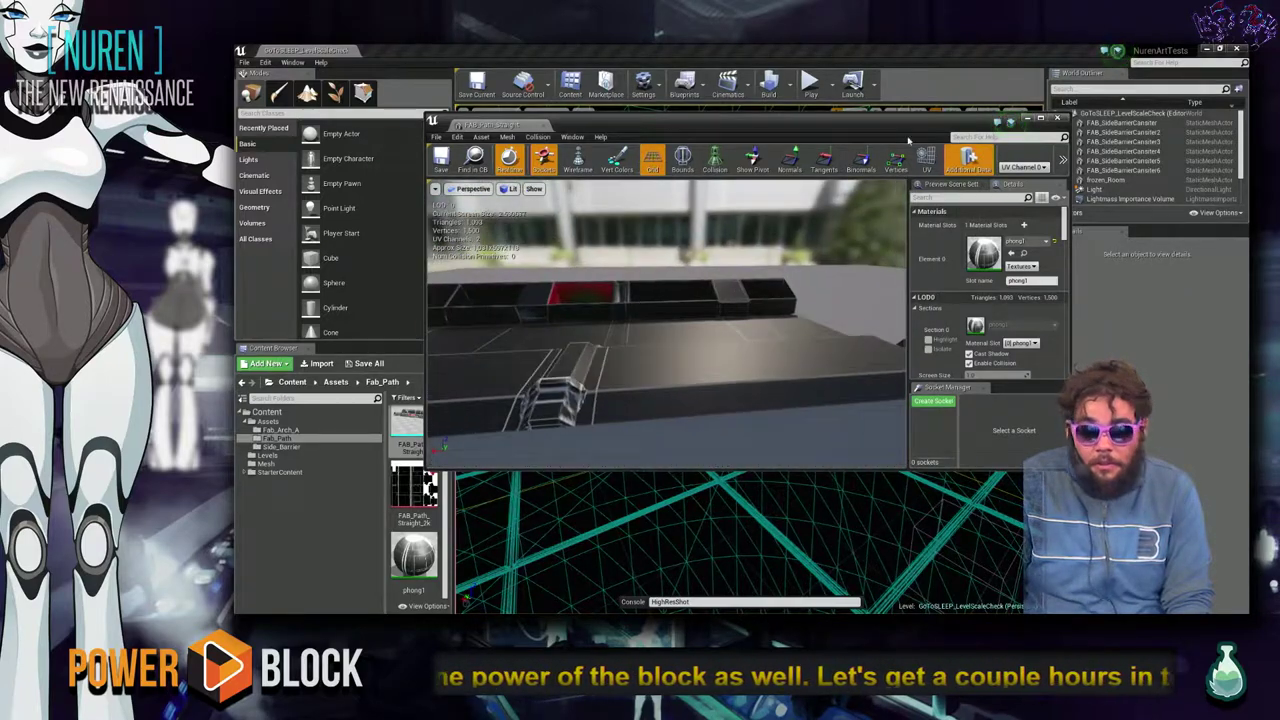
pyautogui.click(1058, 118)
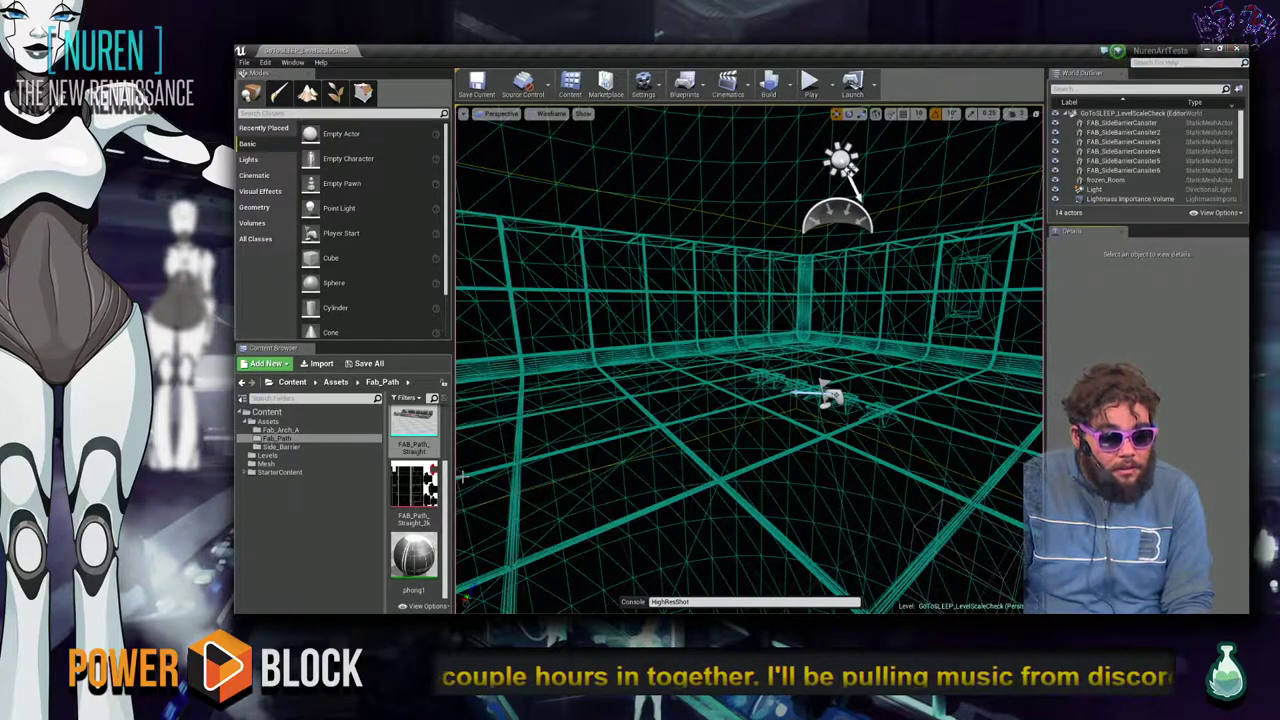
# From the Levels folder, open FAB_Plant then GoToSLEEP_LevelScaleCheck and orbit over the room.
pyautogui.click(292, 464)
pyautogui.click(290, 456)
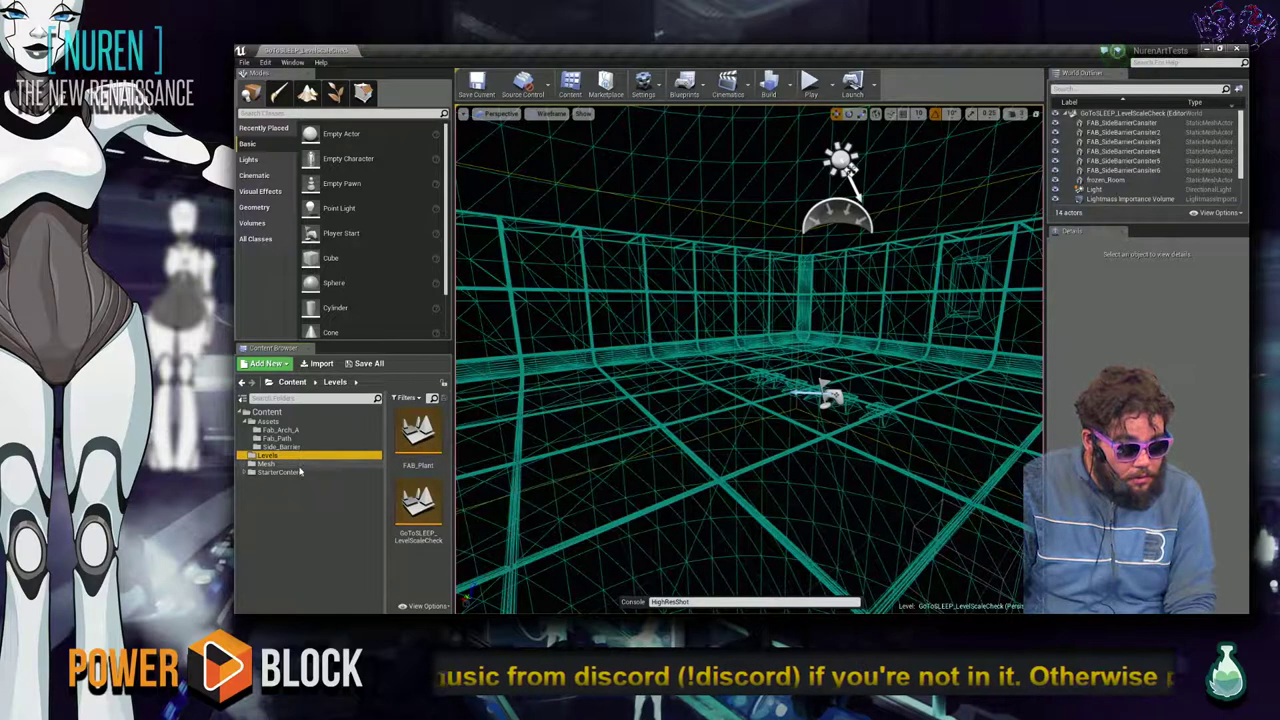
pyautogui.moveTo(385, 490); pyautogui.dragTo(320, 440)
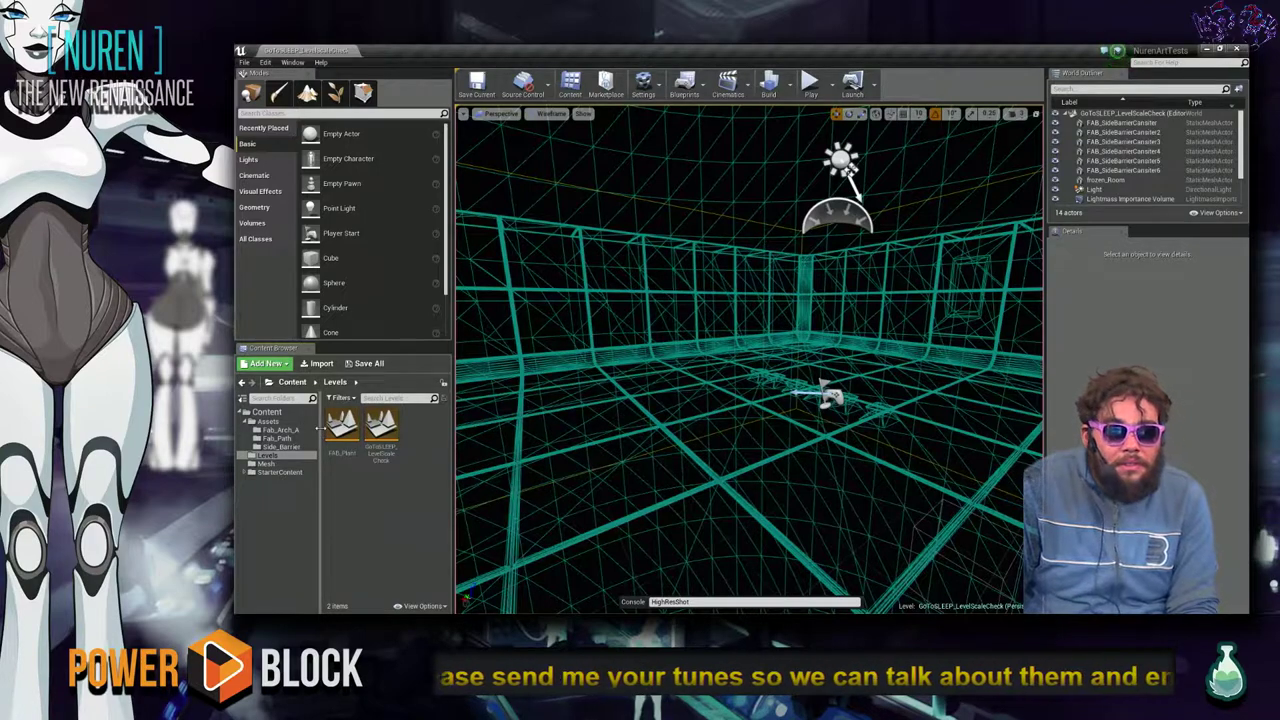
pyautogui.doubleClick(342, 428)
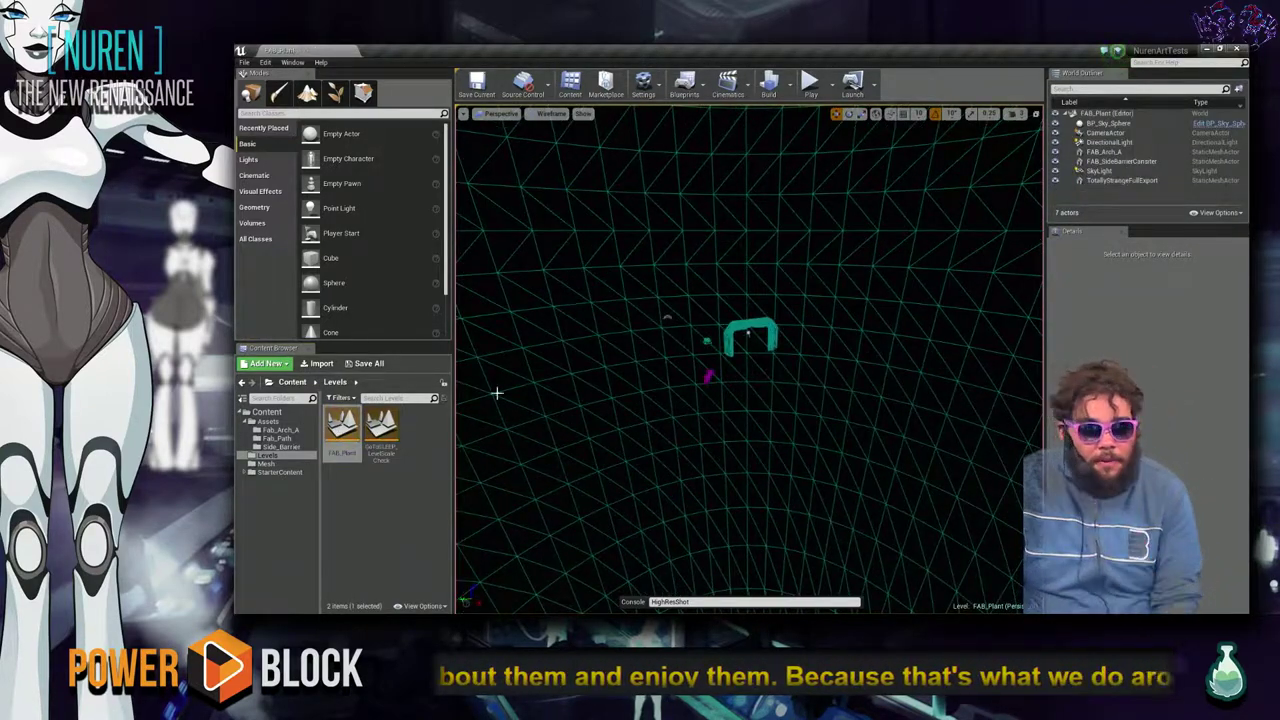
pyautogui.doubleClick(381, 428)
pyautogui.moveTo(750, 360); pyautogui.dragTo(780, 305, button='right')
pyautogui.moveTo(691, 262); pyautogui.dragTo(691, 262, button='right')
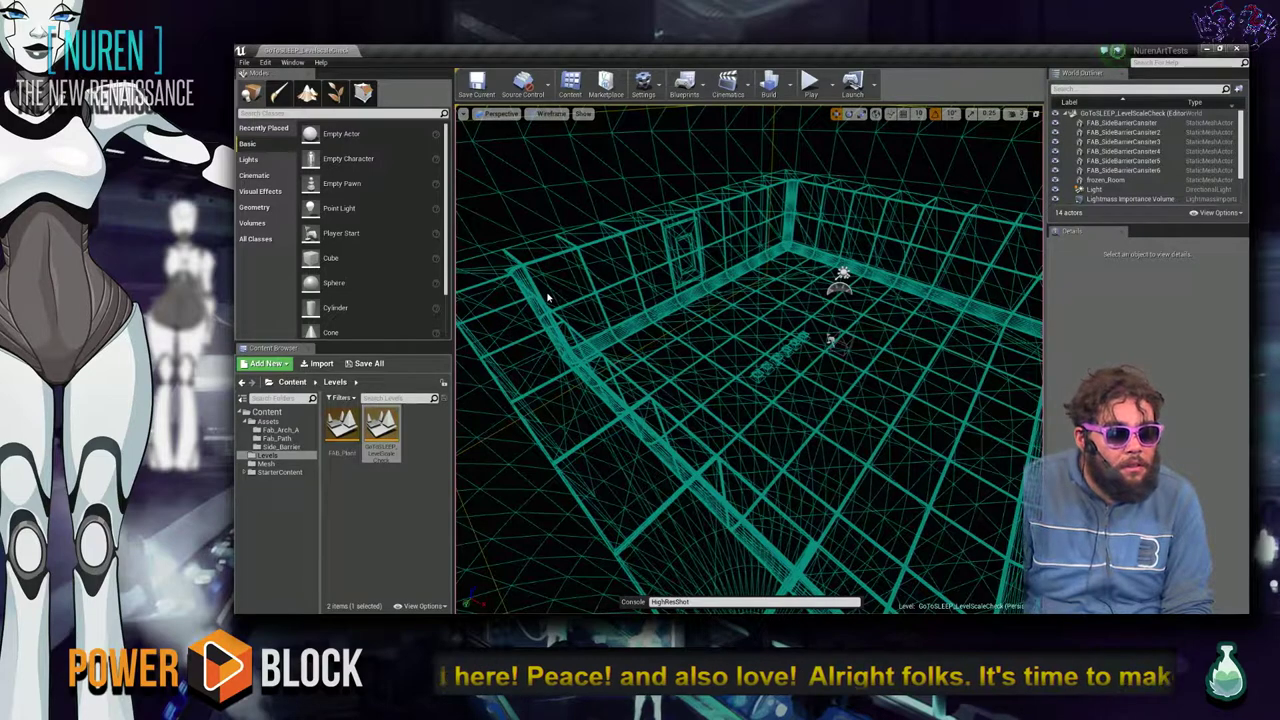
# Browse to Content > Assets > Fab_Path, then switch to Chrome.
pyautogui.click(266, 411)
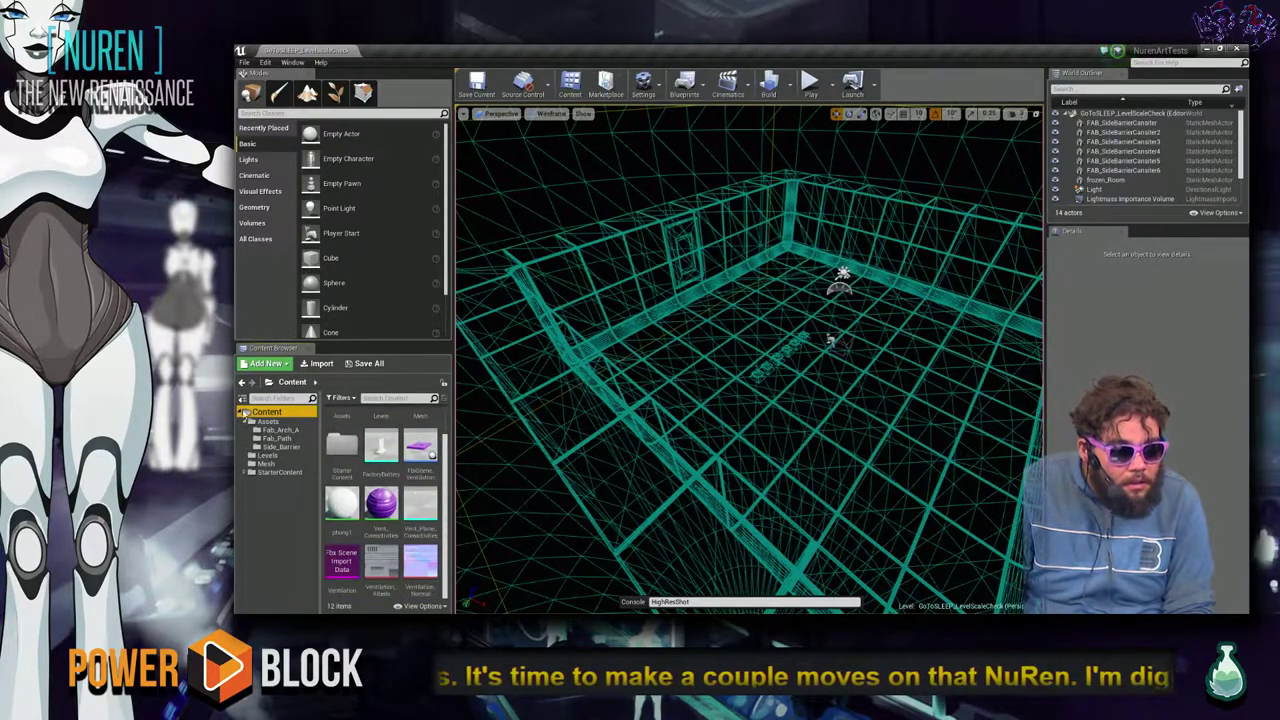
pyautogui.click(256, 421)
pyautogui.click(276, 438)
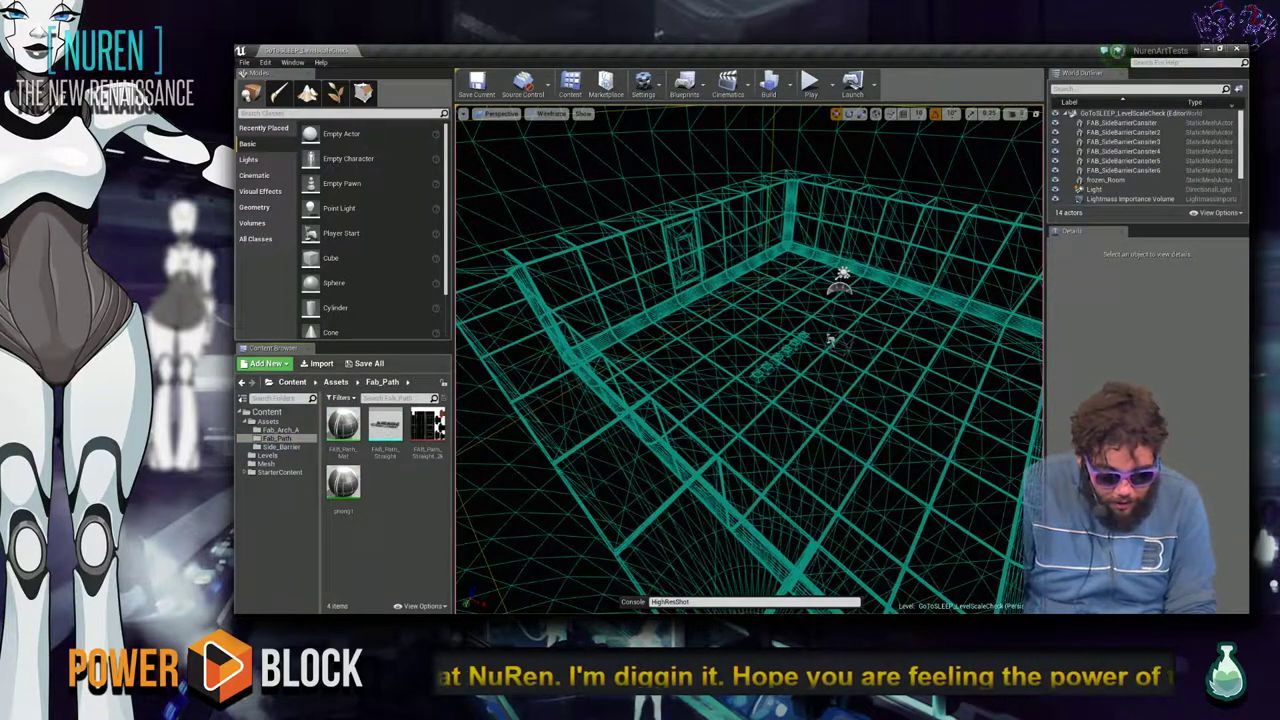
pyautogui.hotkey('alt', 'Tab')
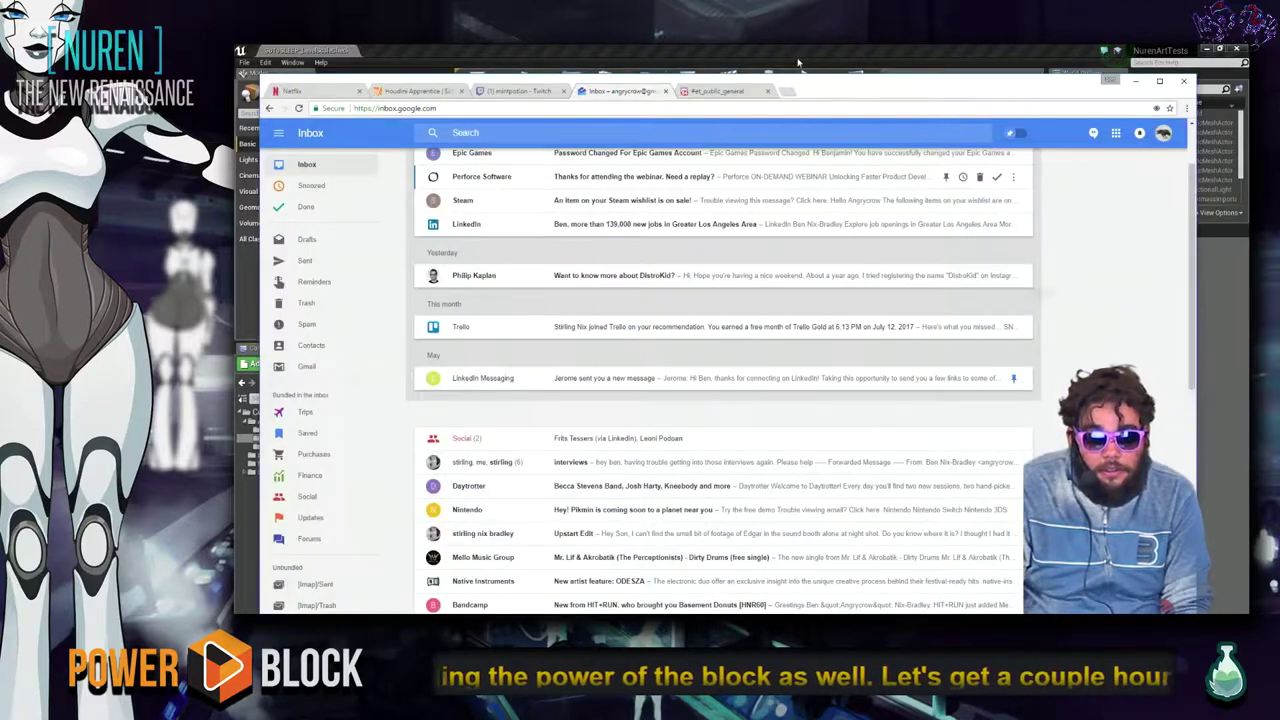
# Open the mintpotion server's #general channel in Discord and view its shared photo.
pyautogui.click(715, 91)
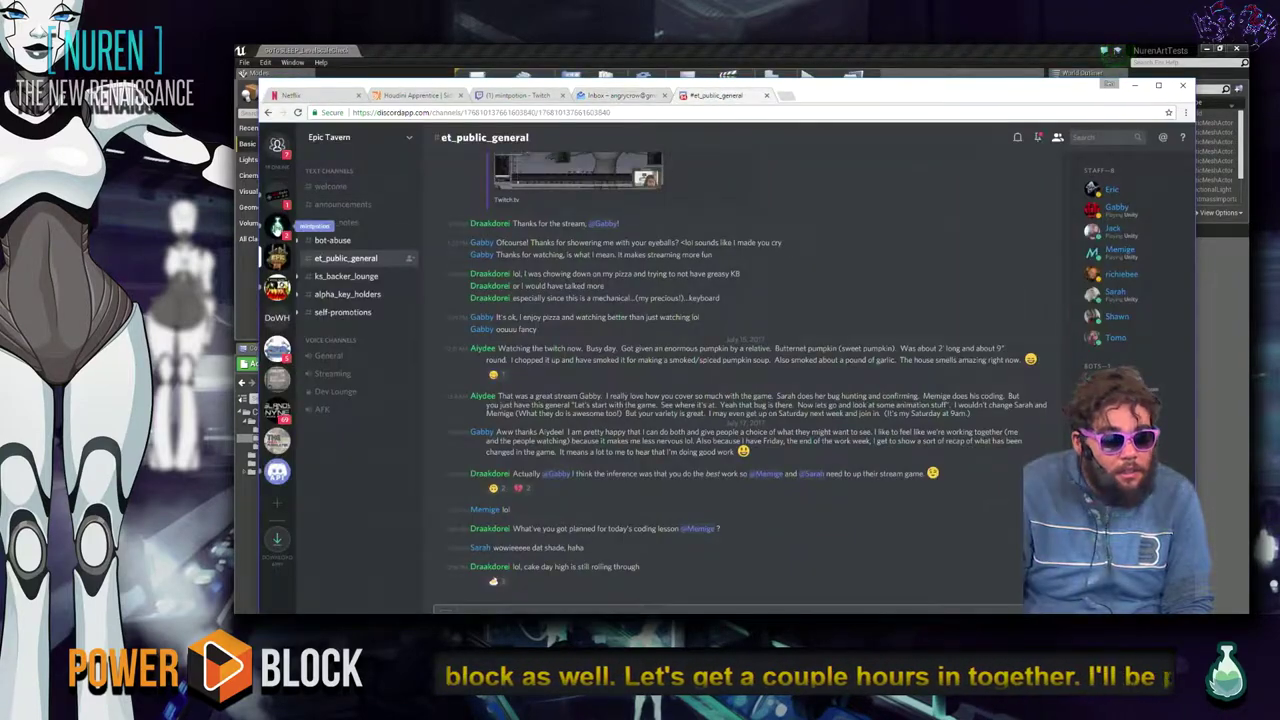
pyautogui.click(277, 226)
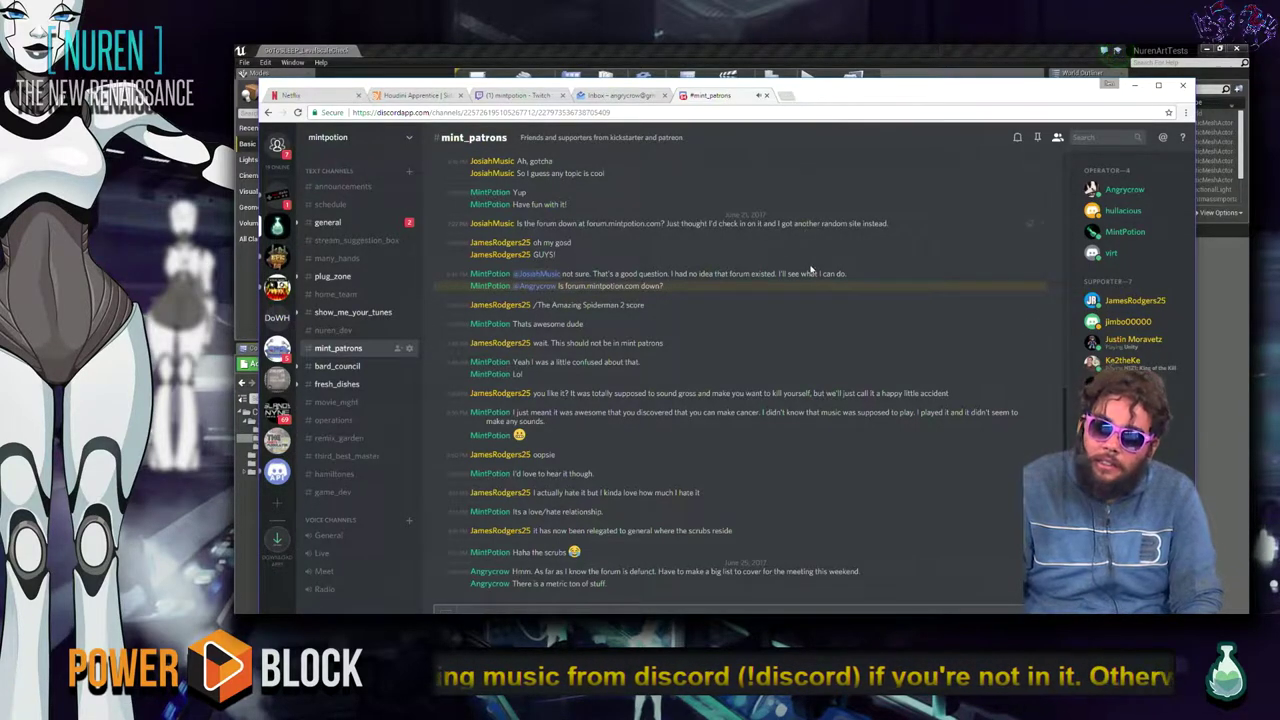
pyautogui.click(374, 224)
pyautogui.scroll(-10, 630, 305)
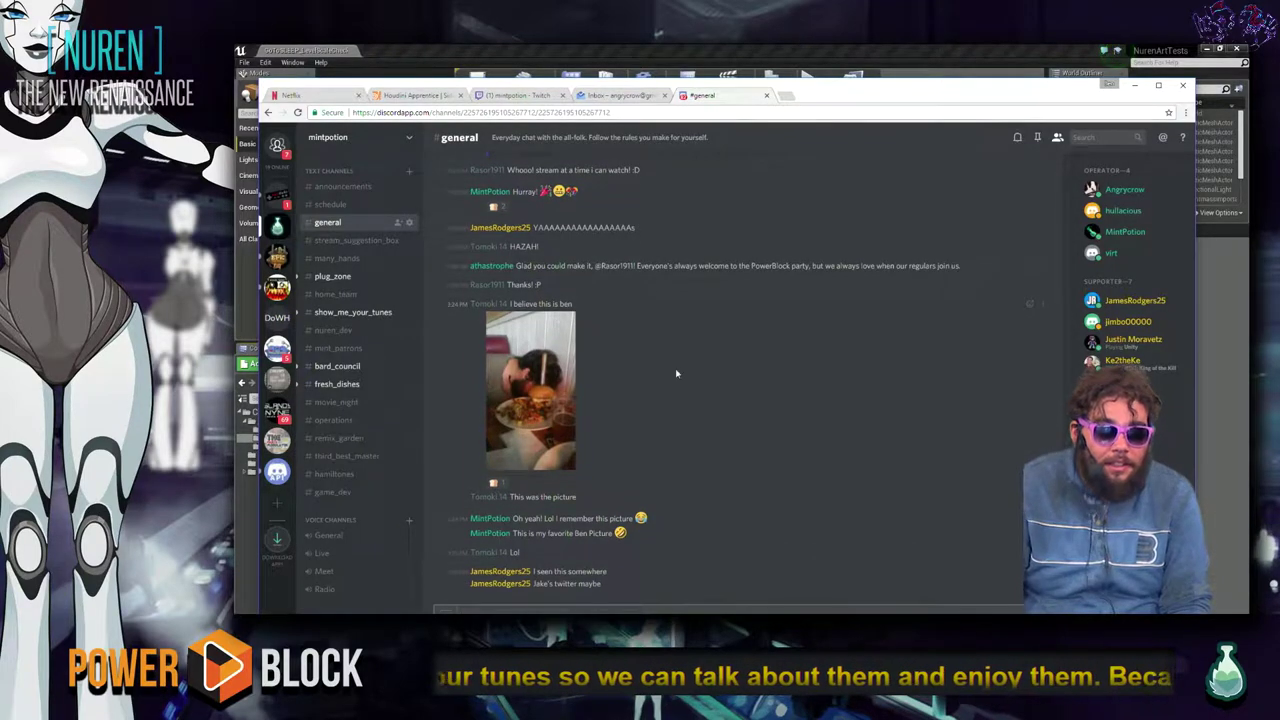
pyautogui.click(560, 396)
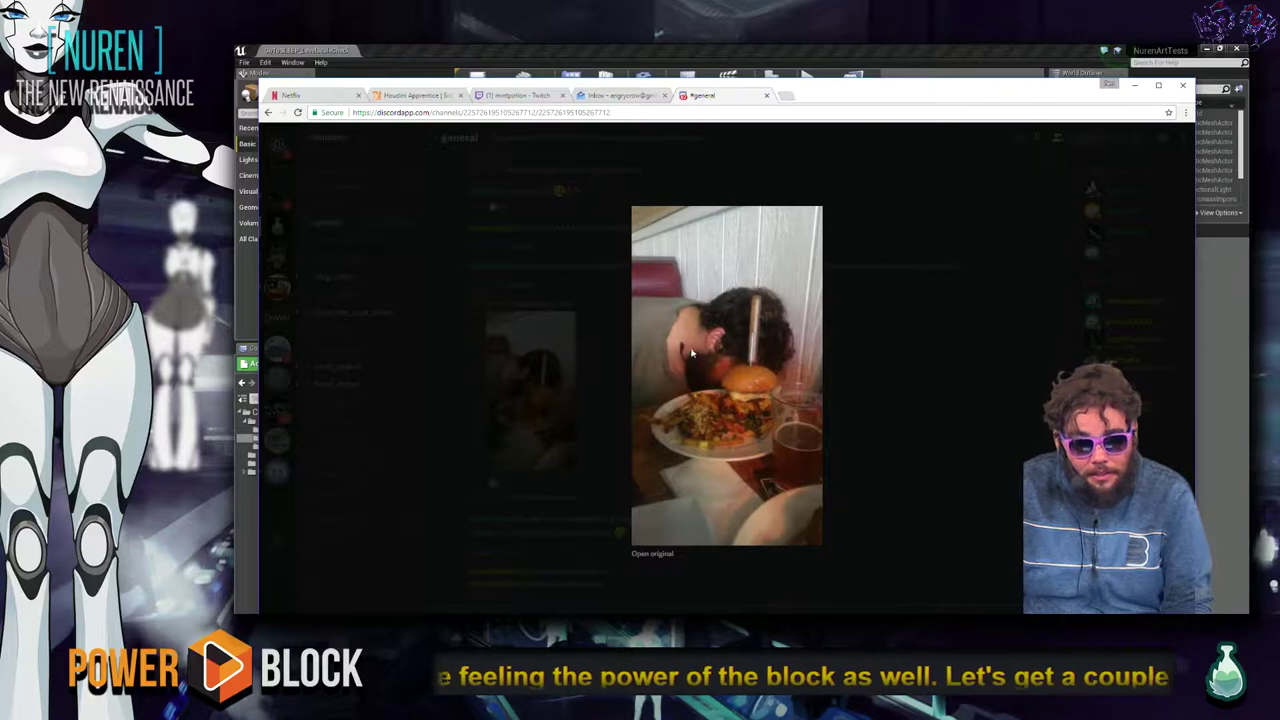
pyautogui.click(965, 351)
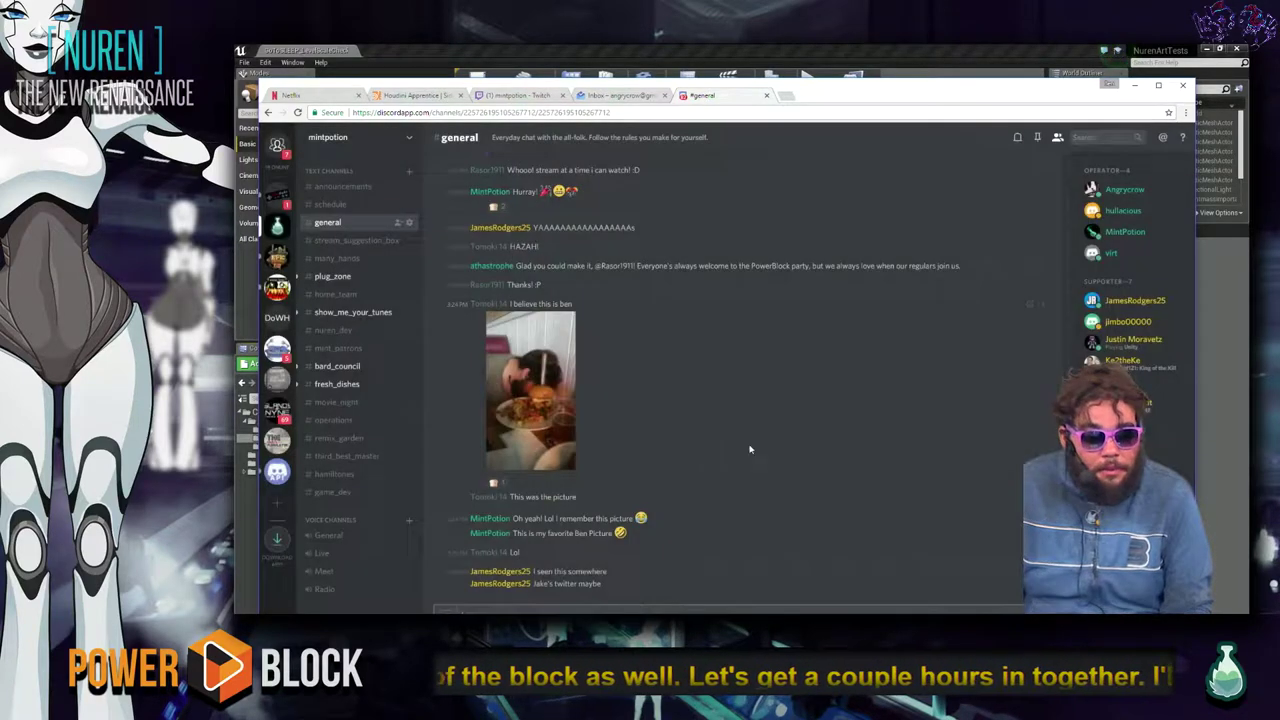
# Read #fresh_dishes and #bard_council, then return to the Inbox tab's address bar.
pyautogui.click(339, 388)
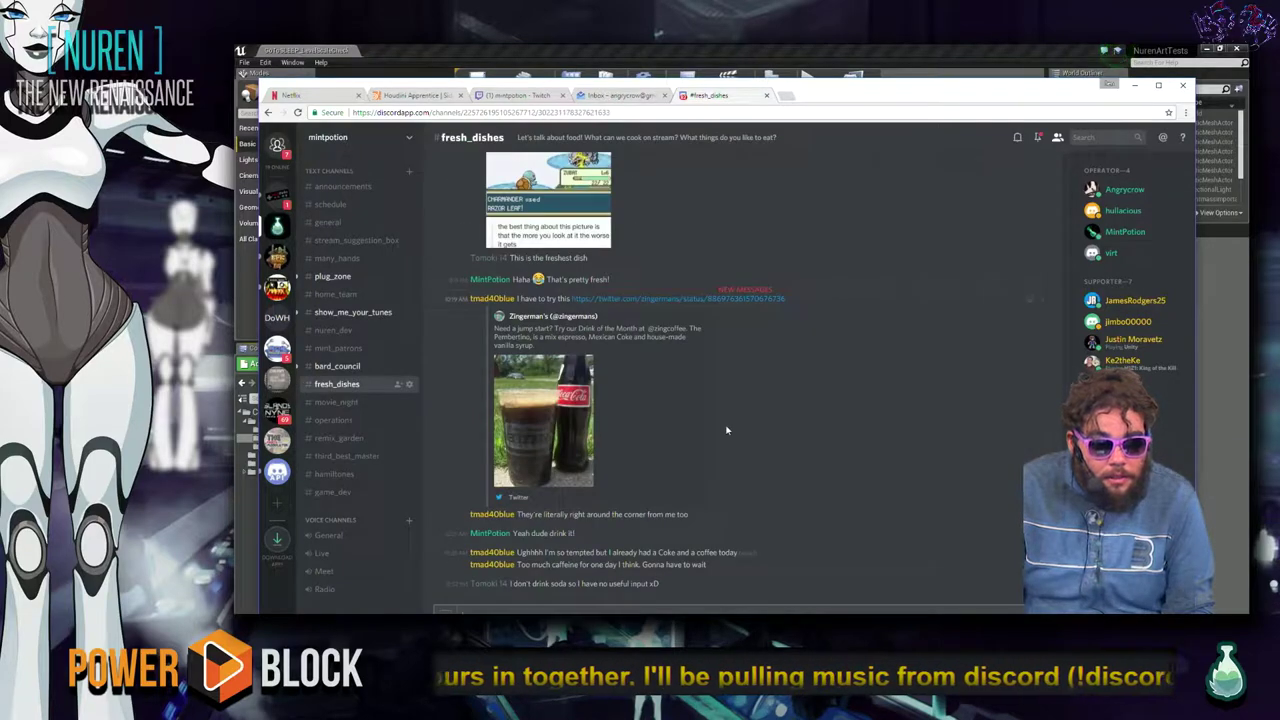
pyautogui.scroll(3, 740, 446)
pyautogui.scroll(3, 800, 485)
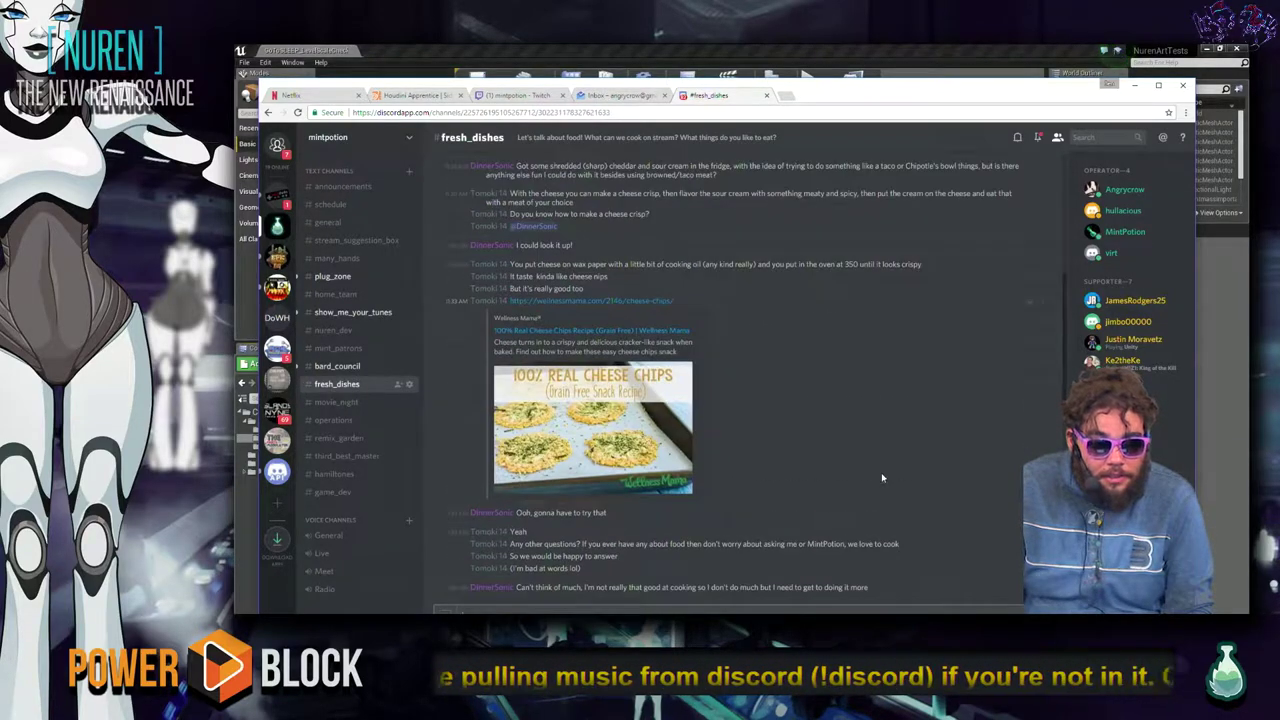
pyautogui.scroll(-6, 866, 450)
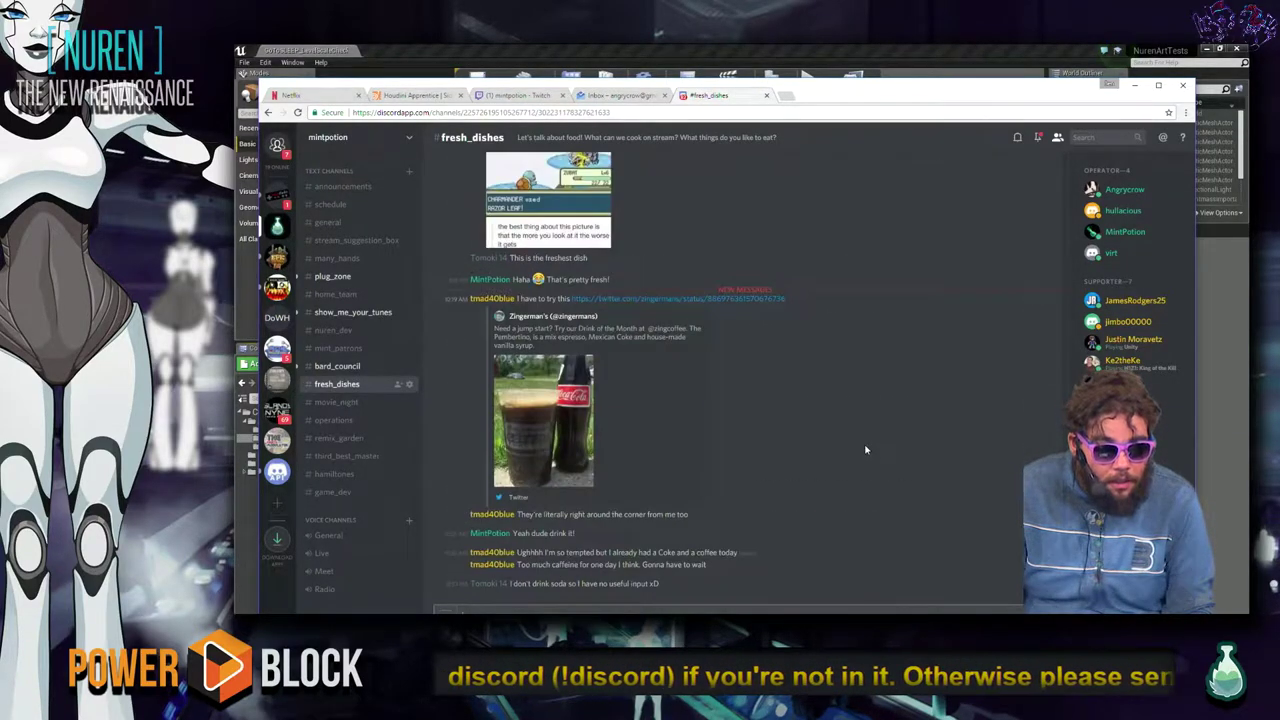
pyautogui.click(337, 366)
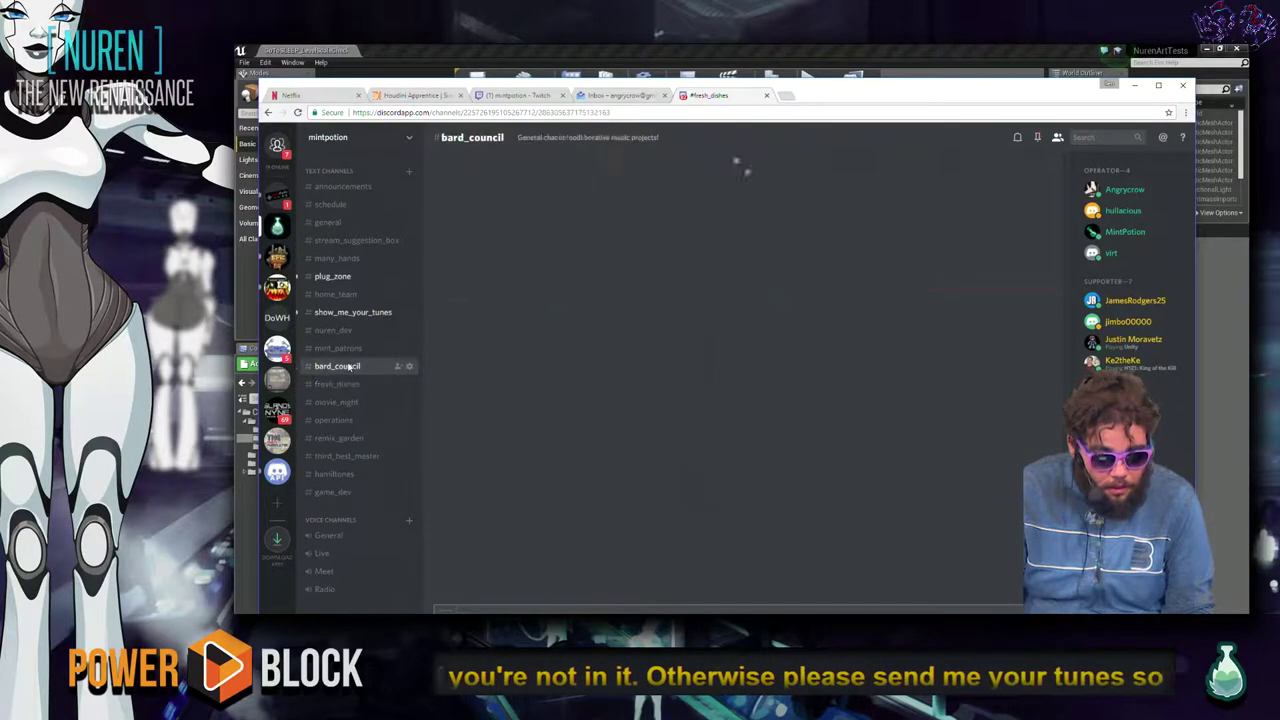
pyautogui.scroll(10, 840, 413)
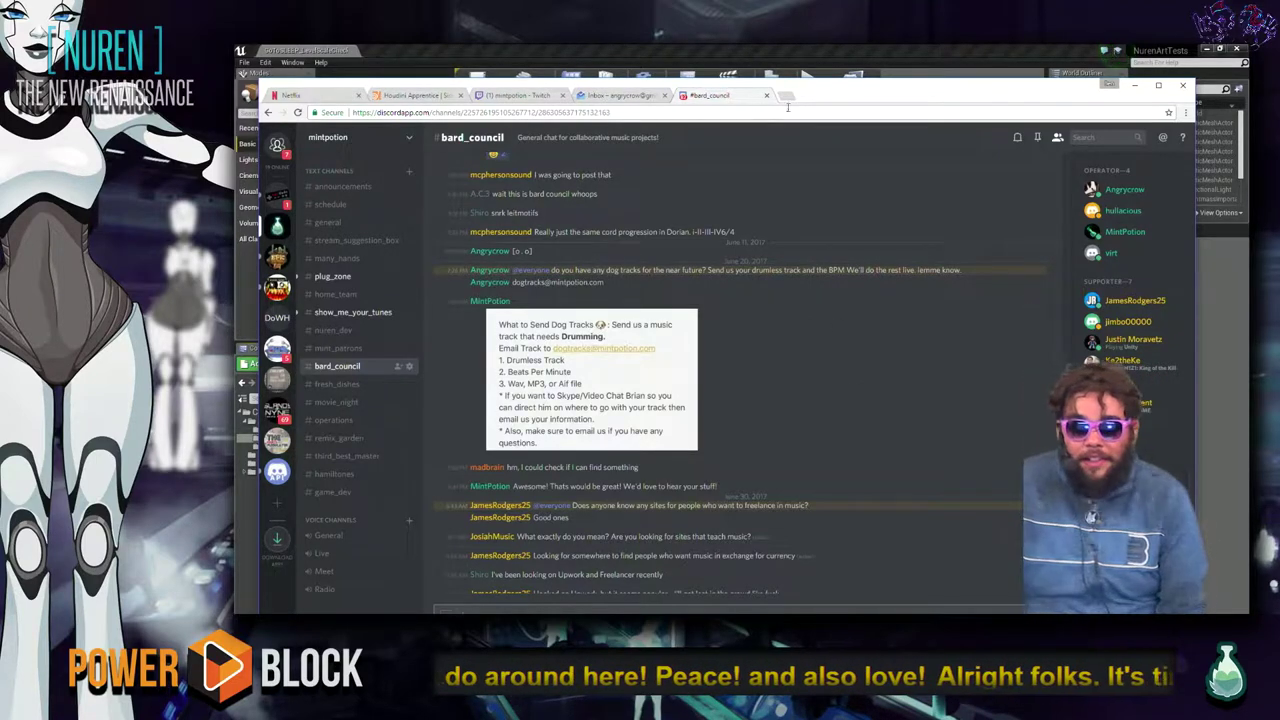
pyautogui.click(645, 97)
pyautogui.click(658, 111)
# Load Google Calendar from the Chrome address bar and scroll through the month.
pyautogui.write('scal')
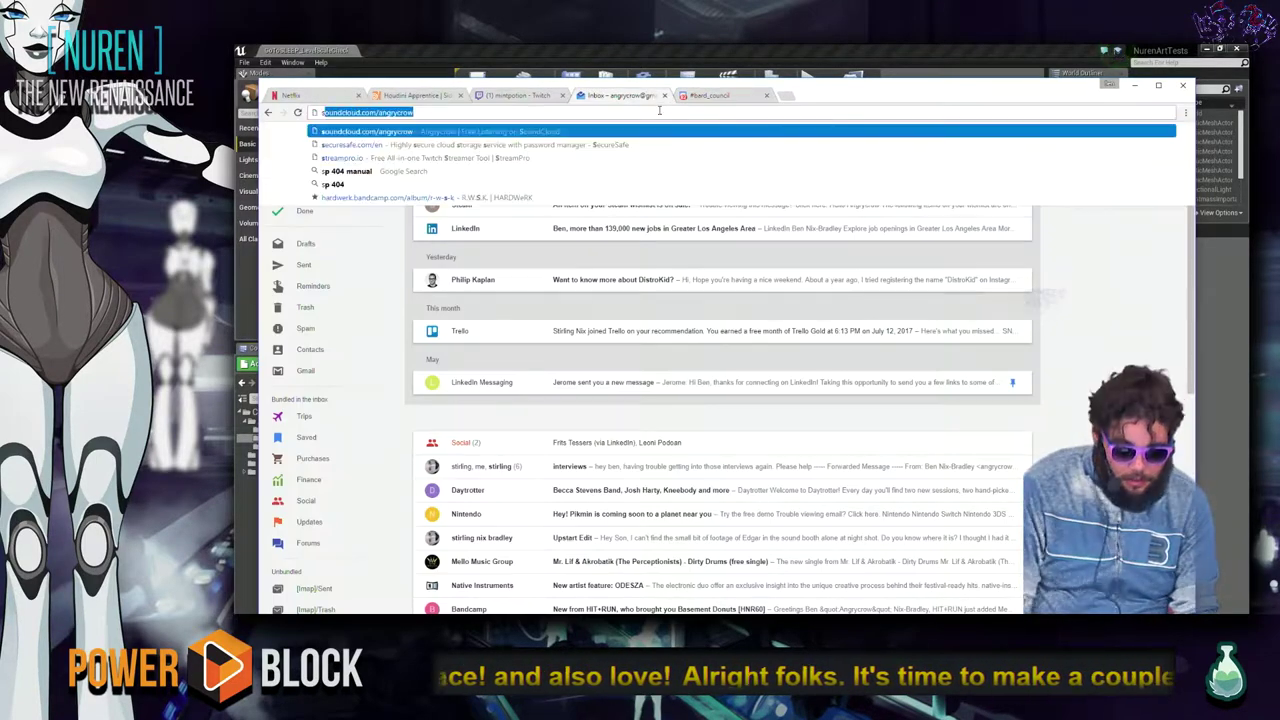
pyautogui.press('BackSpace')
pyautogui.press('BackSpace')
pyautogui.press('BackSpace')
pyautogui.press('BackSpace')
pyautogui.write('cal')
pyautogui.press('Return')
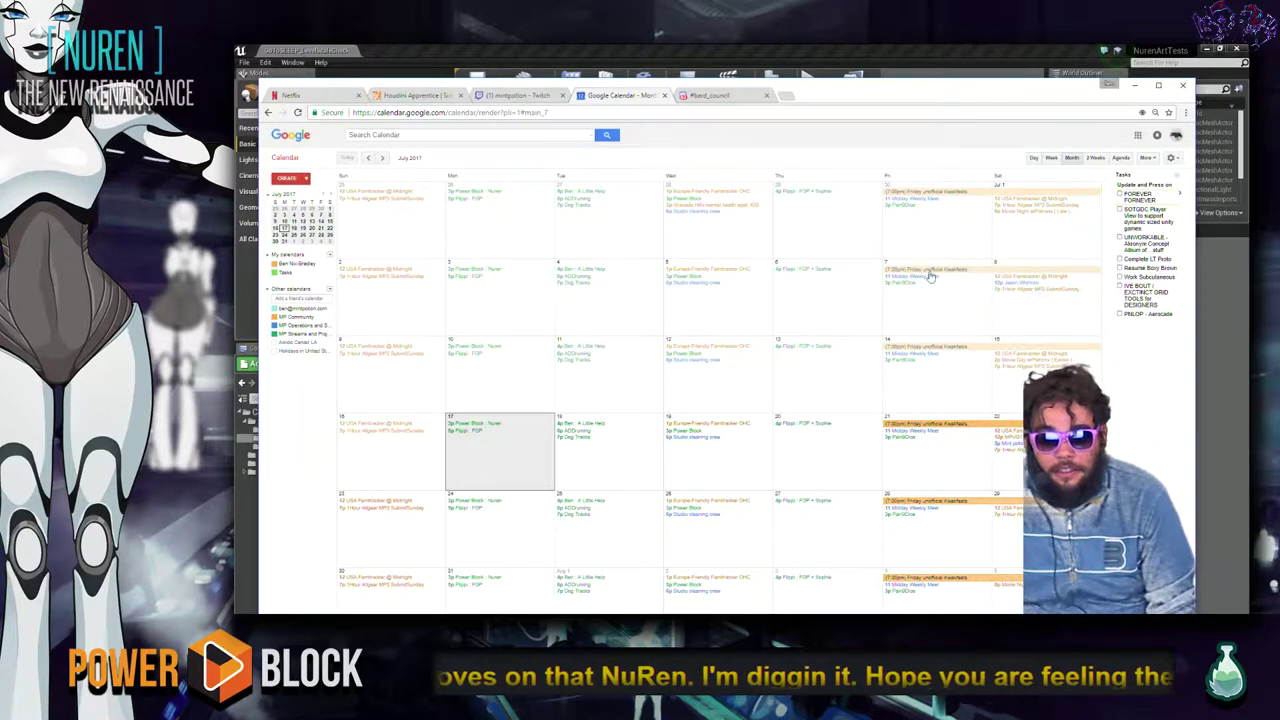
pyautogui.scroll(-1, 770, 360)
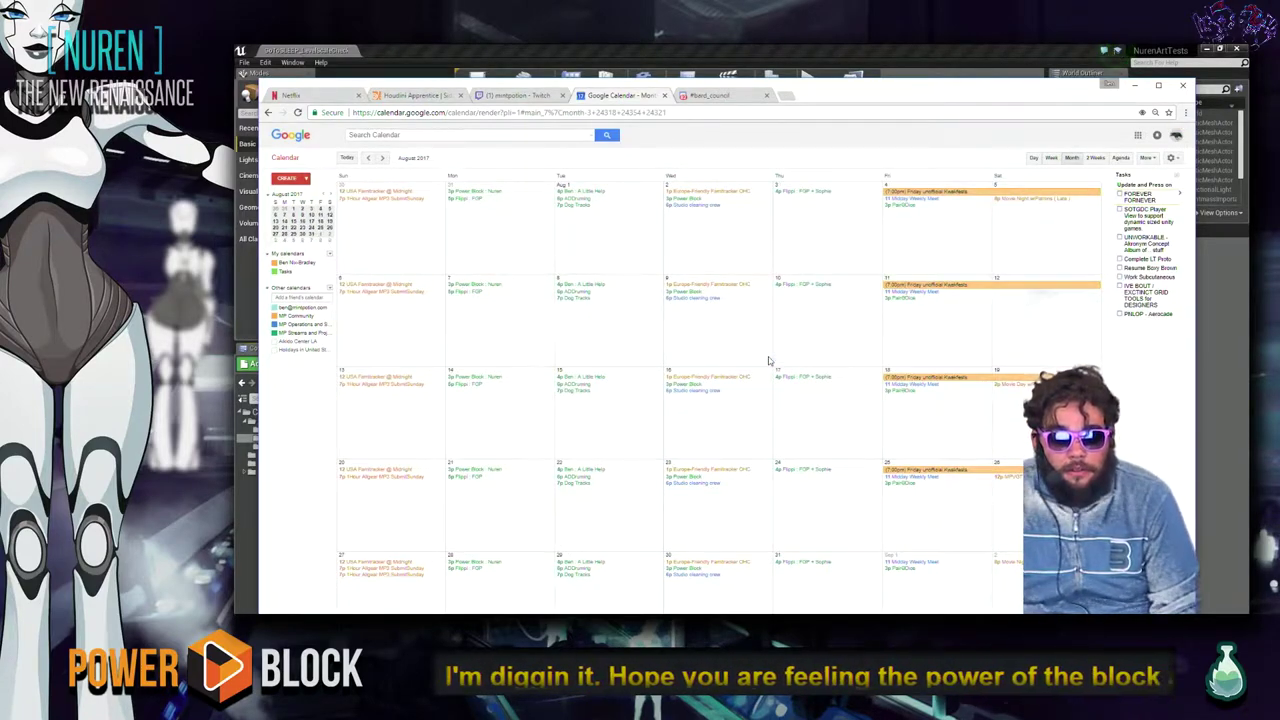
pyautogui.keyDown('ctrl'); pyautogui.scroll(2, 770, 360); pyautogui.keyUp('ctrl')
pyautogui.scroll(2, 770, 362)
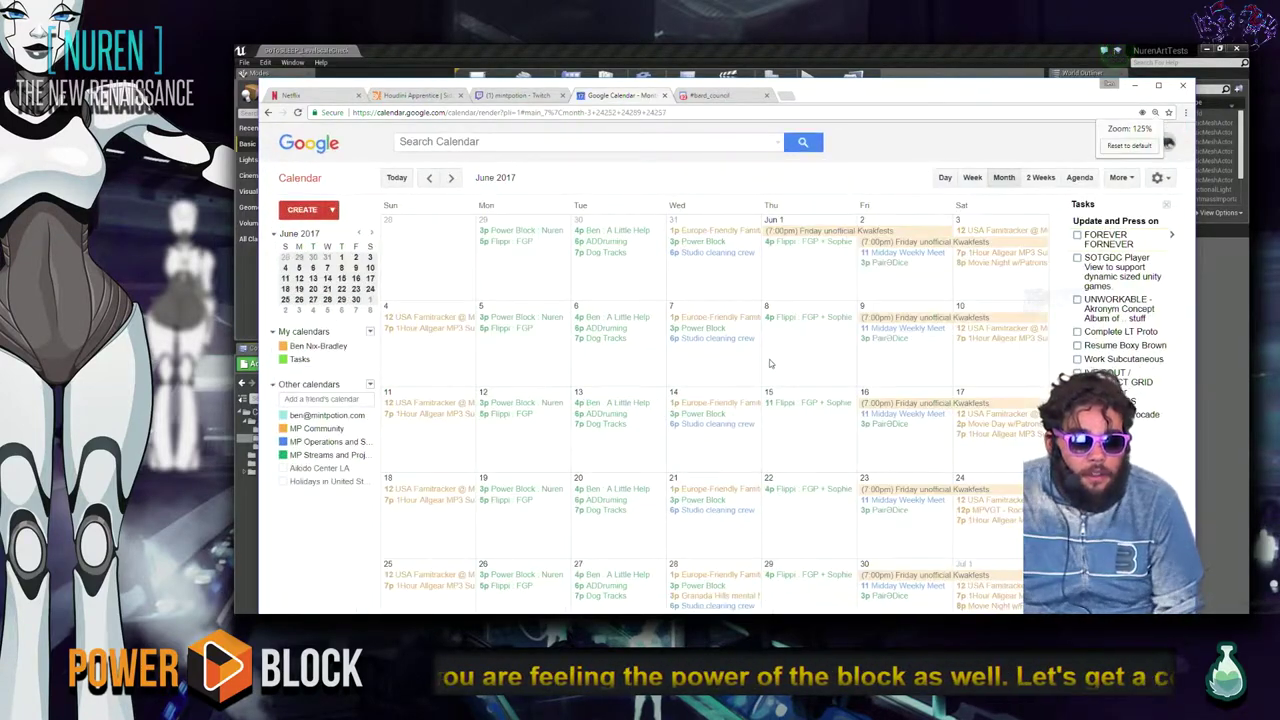
pyautogui.scroll(-1, 770, 363)
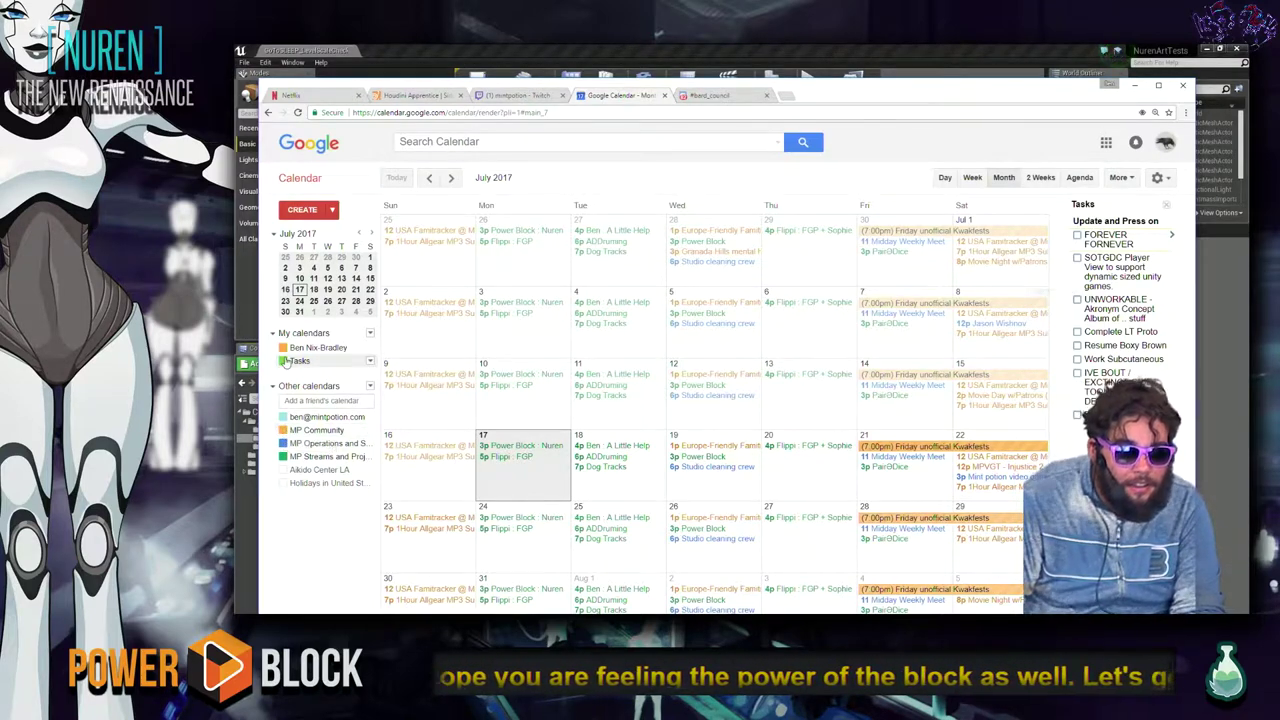
# Hide the Tasks, personal and work calendars, keeping MP Operations and MP Streams visible.
pyautogui.click(283, 360)
pyautogui.click(283, 348)
pyautogui.click(283, 416)
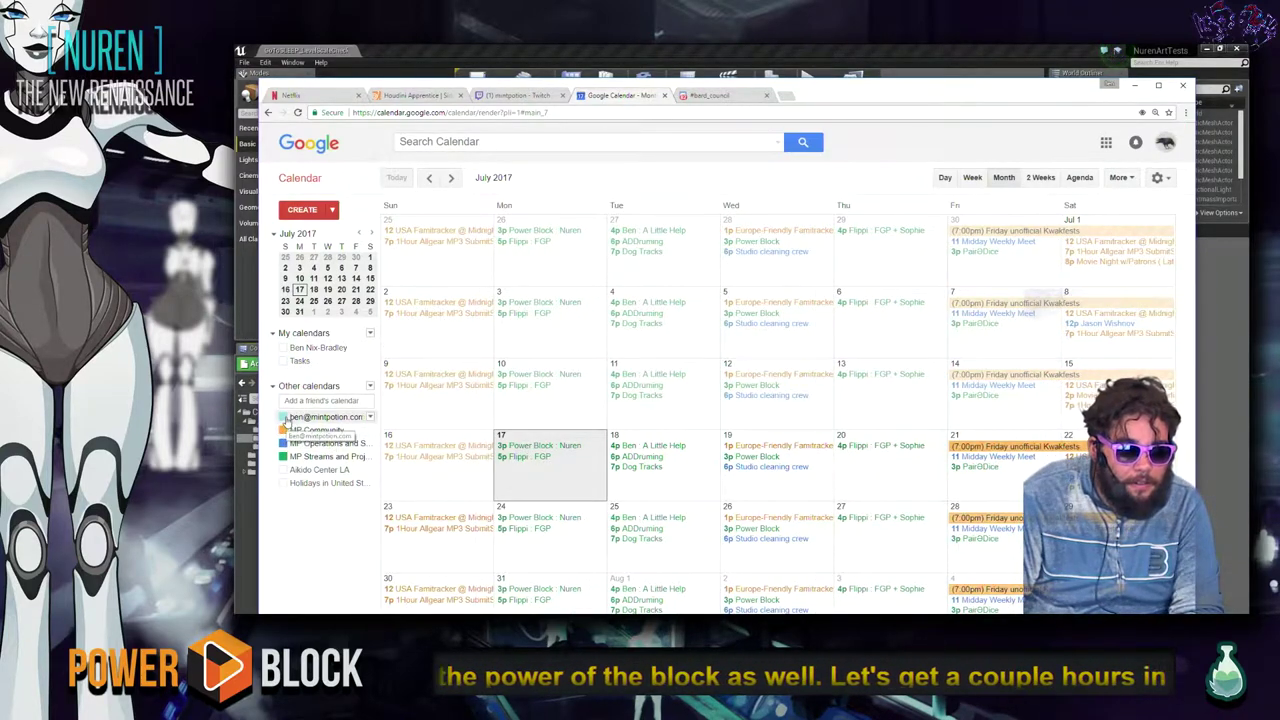
pyautogui.click(283, 443)
pyautogui.click(283, 456)
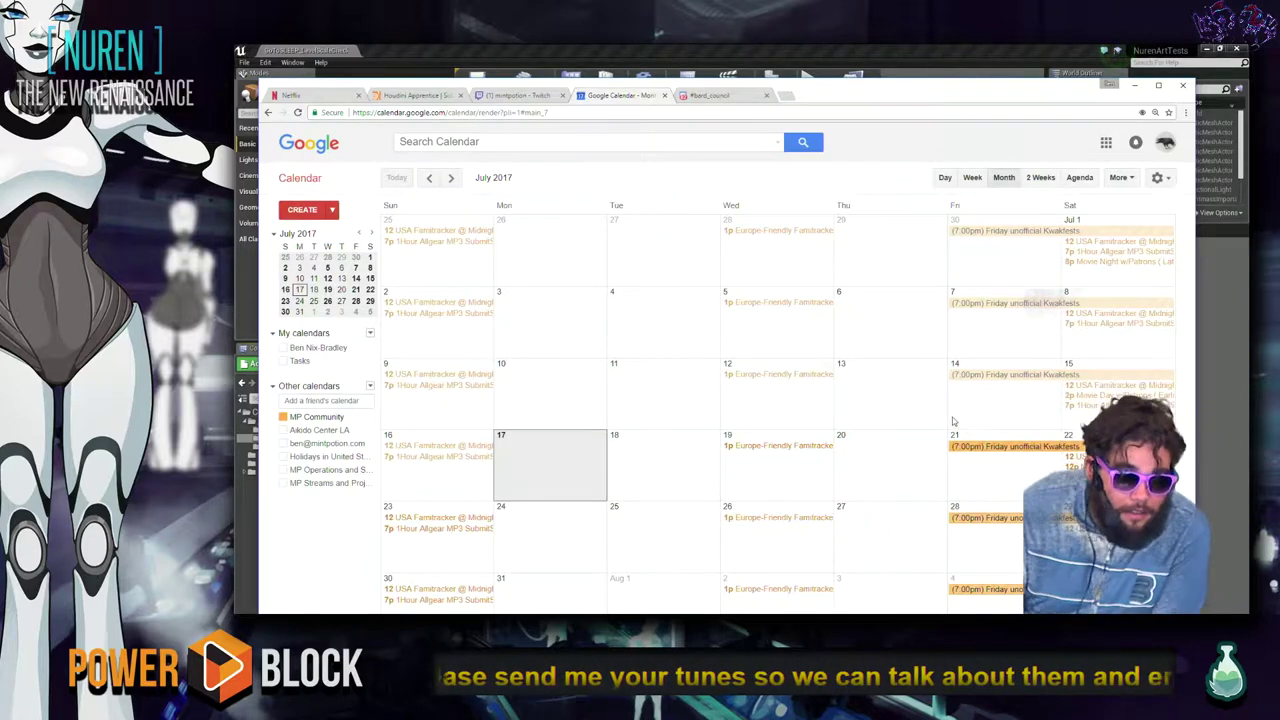
pyautogui.click(283, 447)
pyautogui.click(283, 469)
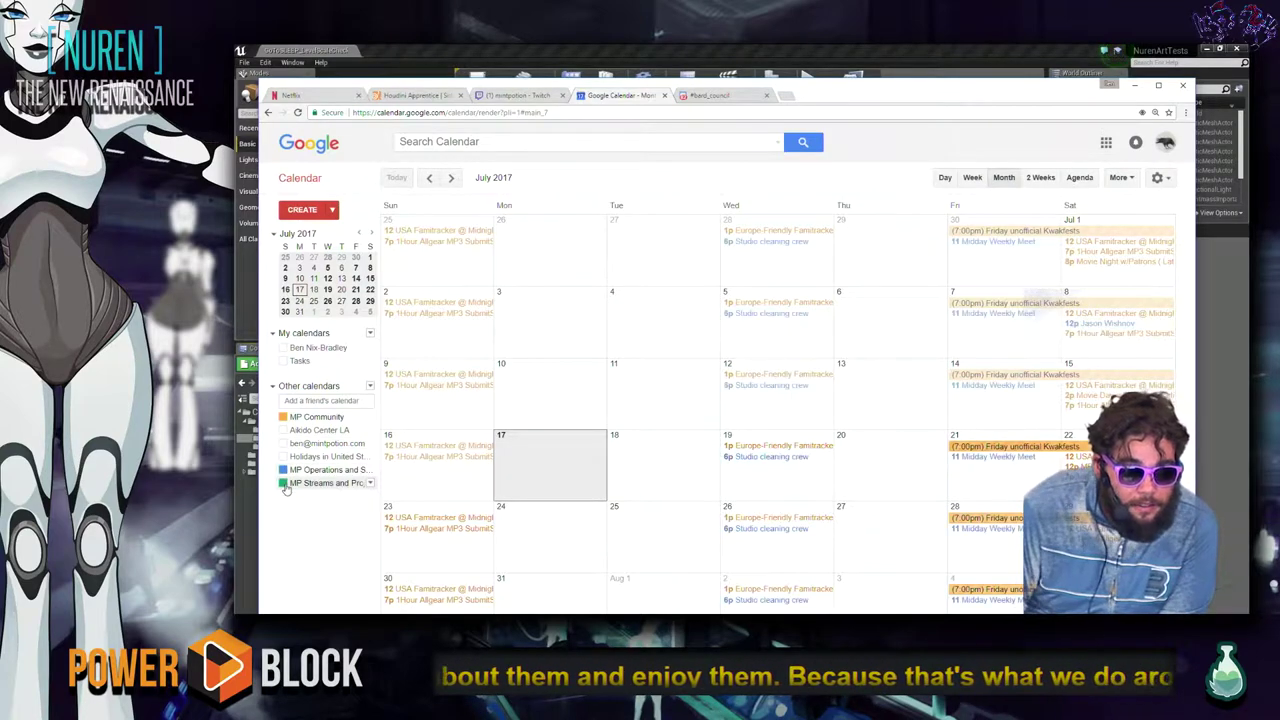
pyautogui.click(283, 483)
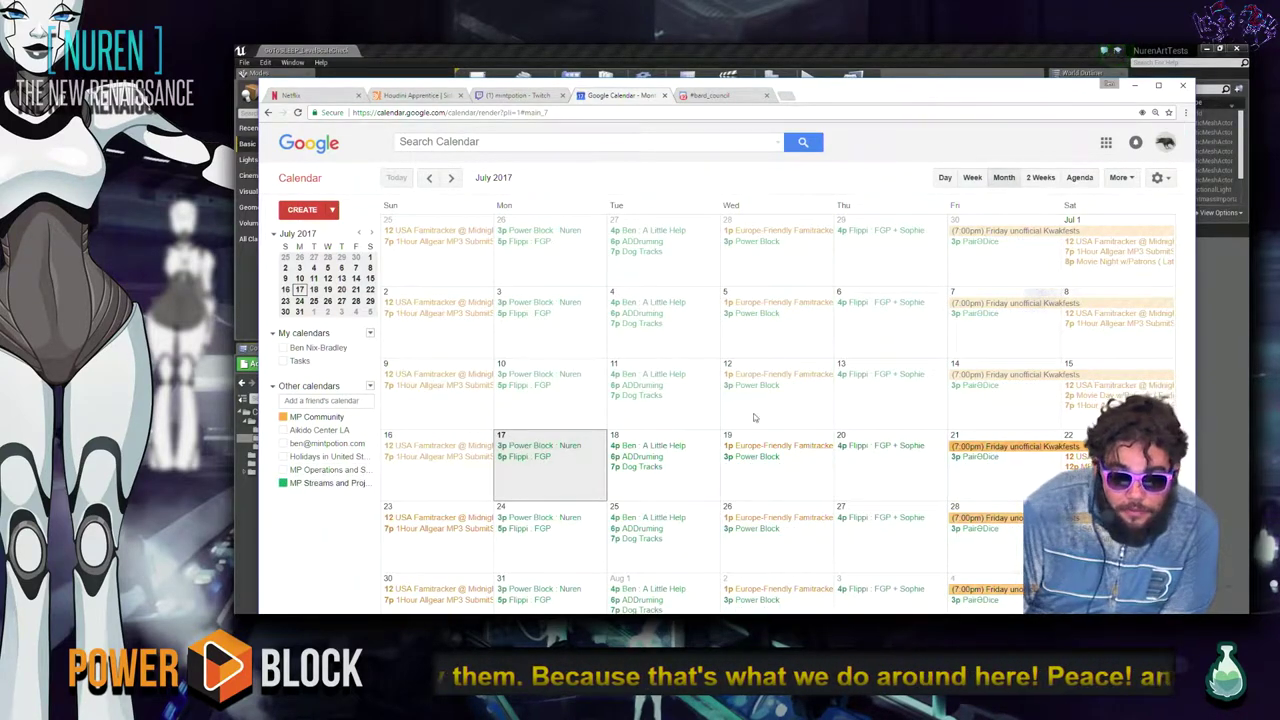
# Advance the calendar to August 2017, then bring up Discord's #schedule channel.
pyautogui.press('n')
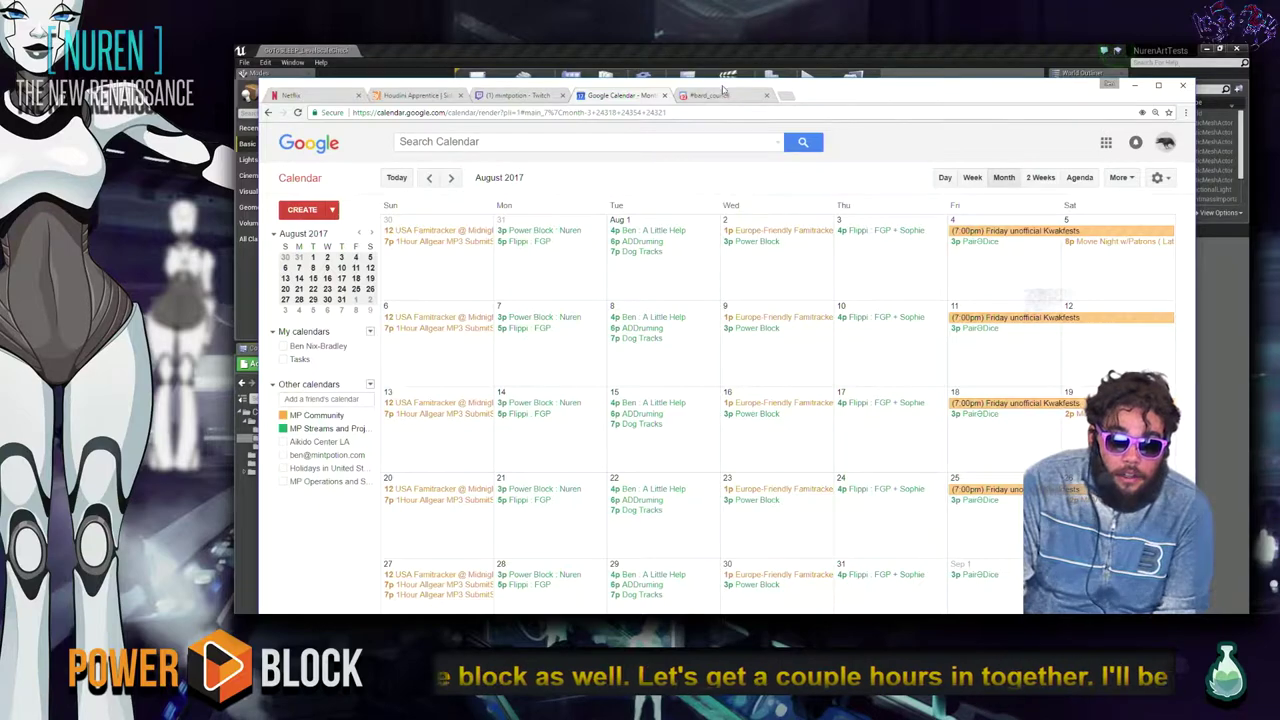
pyautogui.click(720, 95)
pyautogui.click(335, 205)
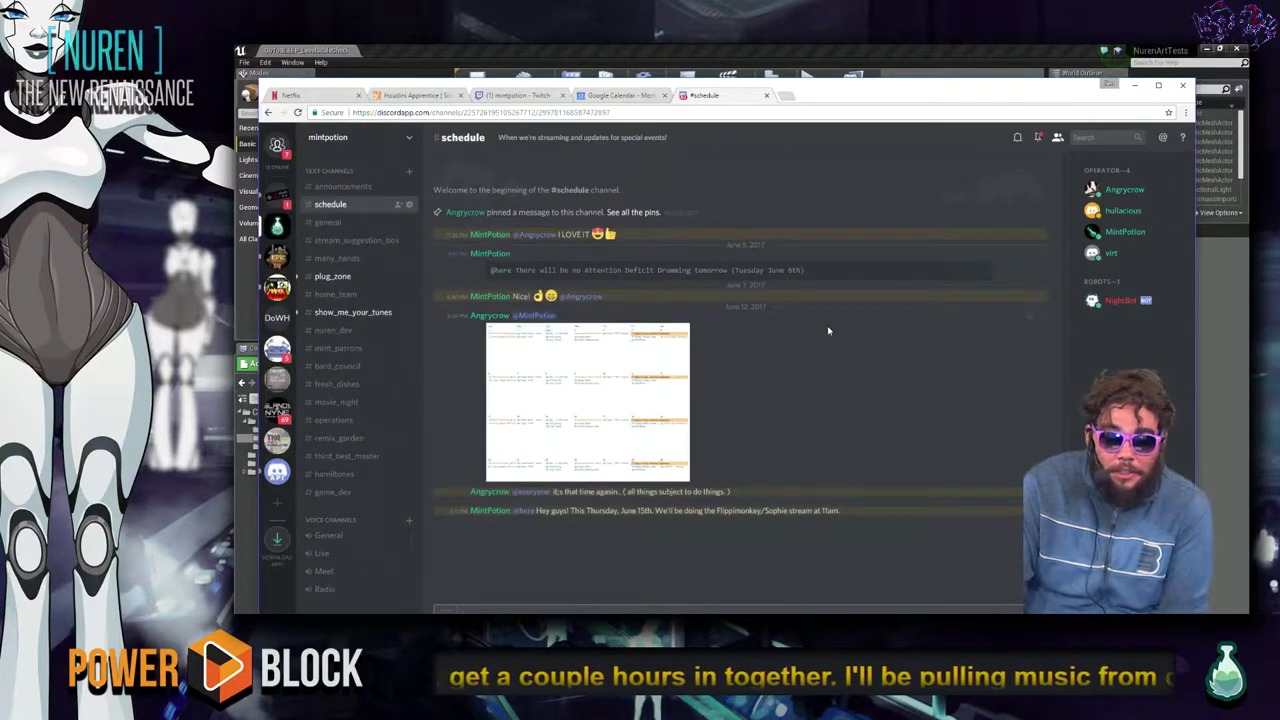
# View the posted schedule image full size, then return to Google Calendar's August 2017 view.
pyautogui.click(632, 386)
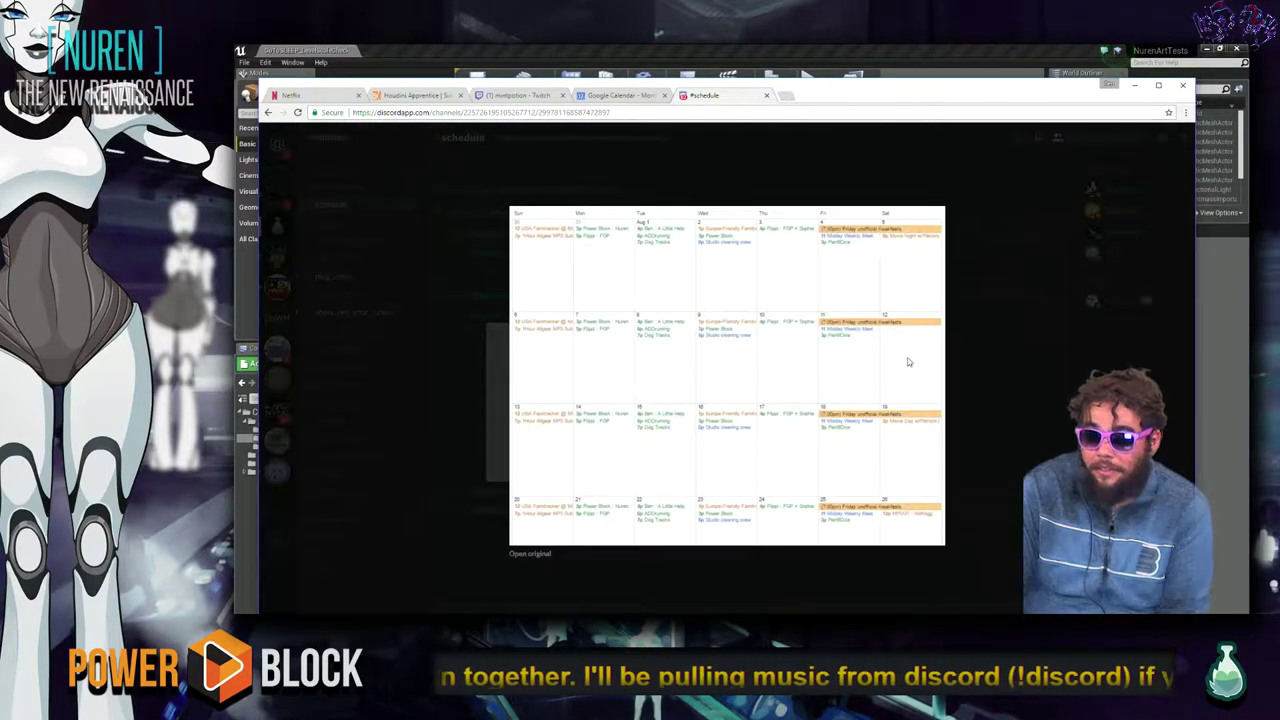
pyautogui.click(1015, 351)
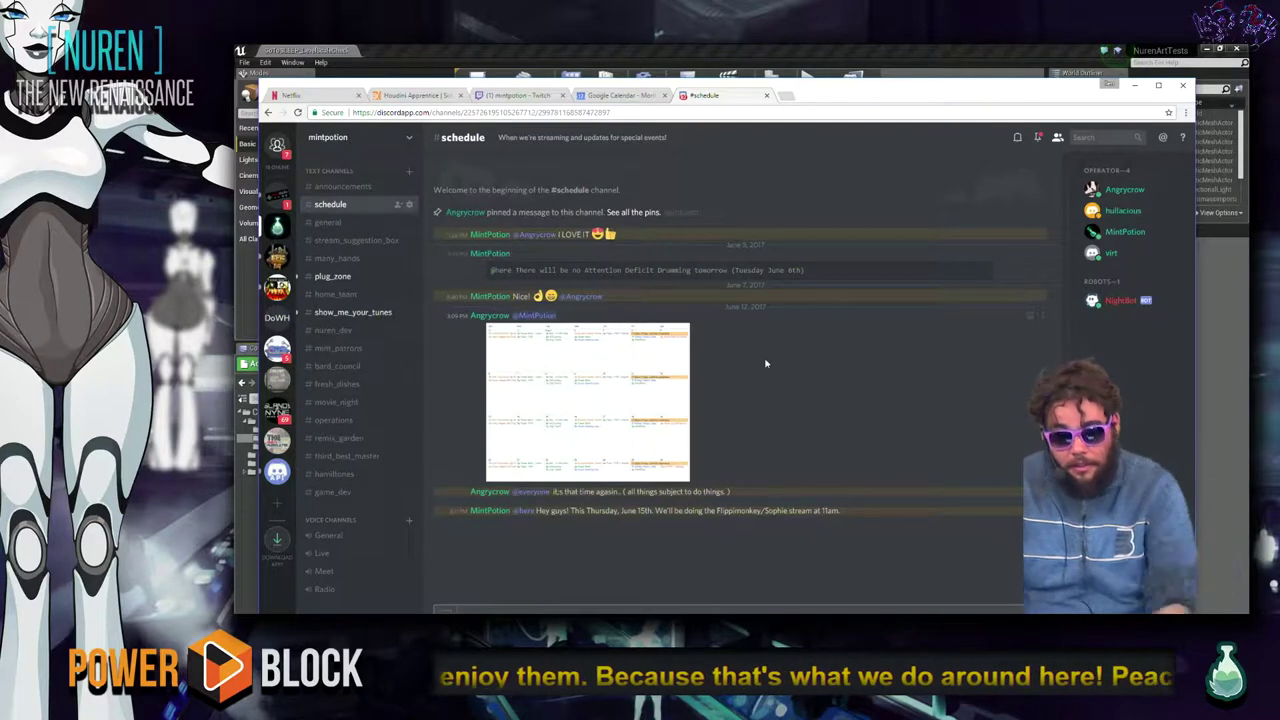
pyautogui.click(628, 96)
pyautogui.press('n')
pyautogui.press('p')
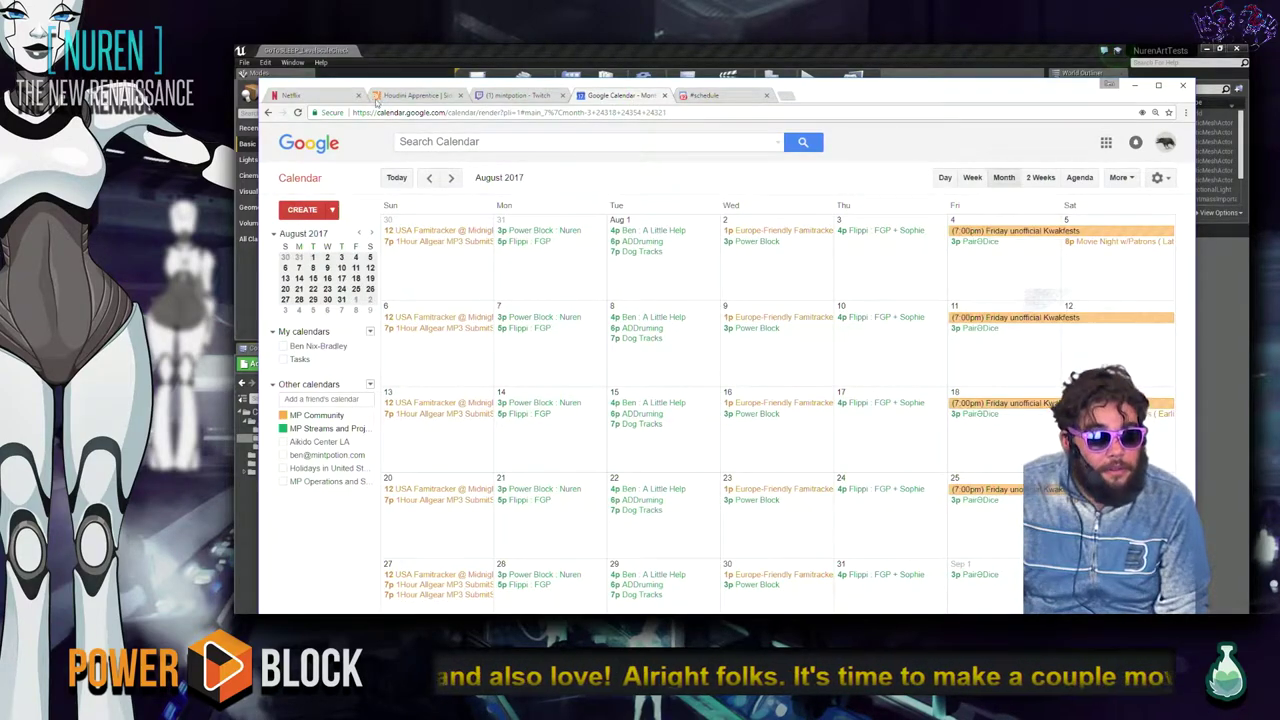
# Close the Houdini Apprentice tab in Chrome.
pyautogui.click(320, 96)
pyautogui.click(407, 95)
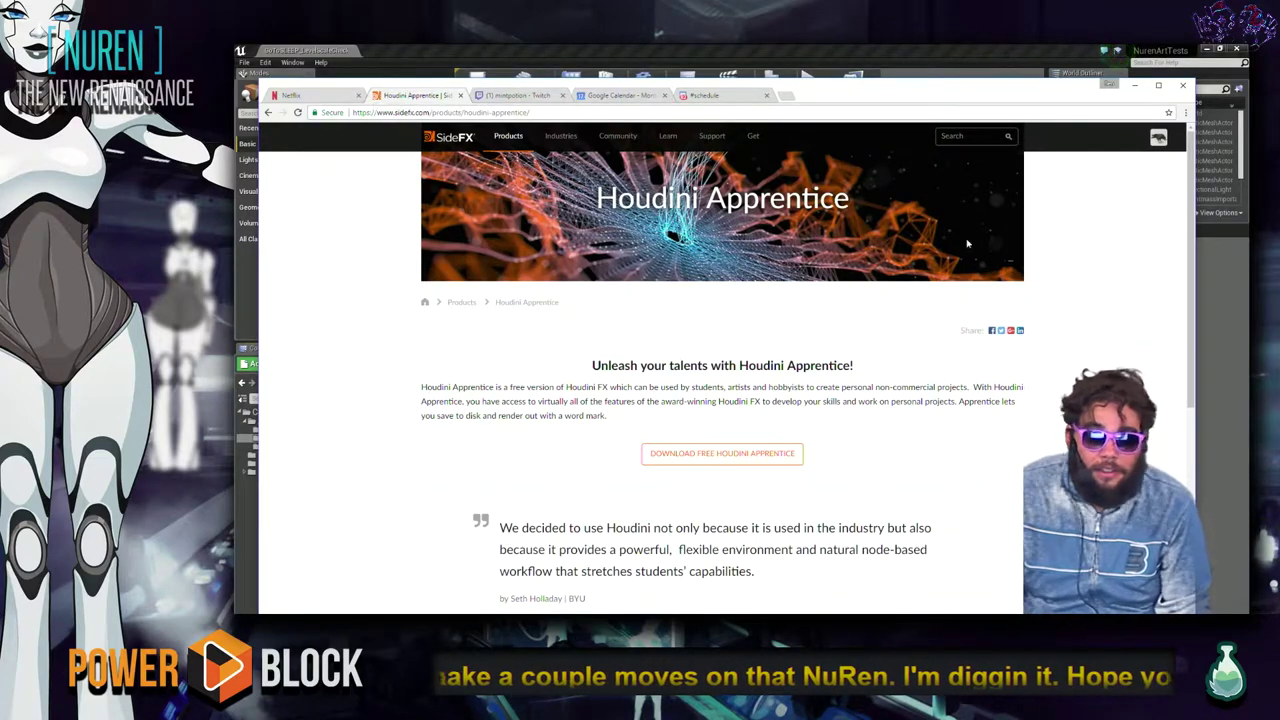
pyautogui.click(459, 96)
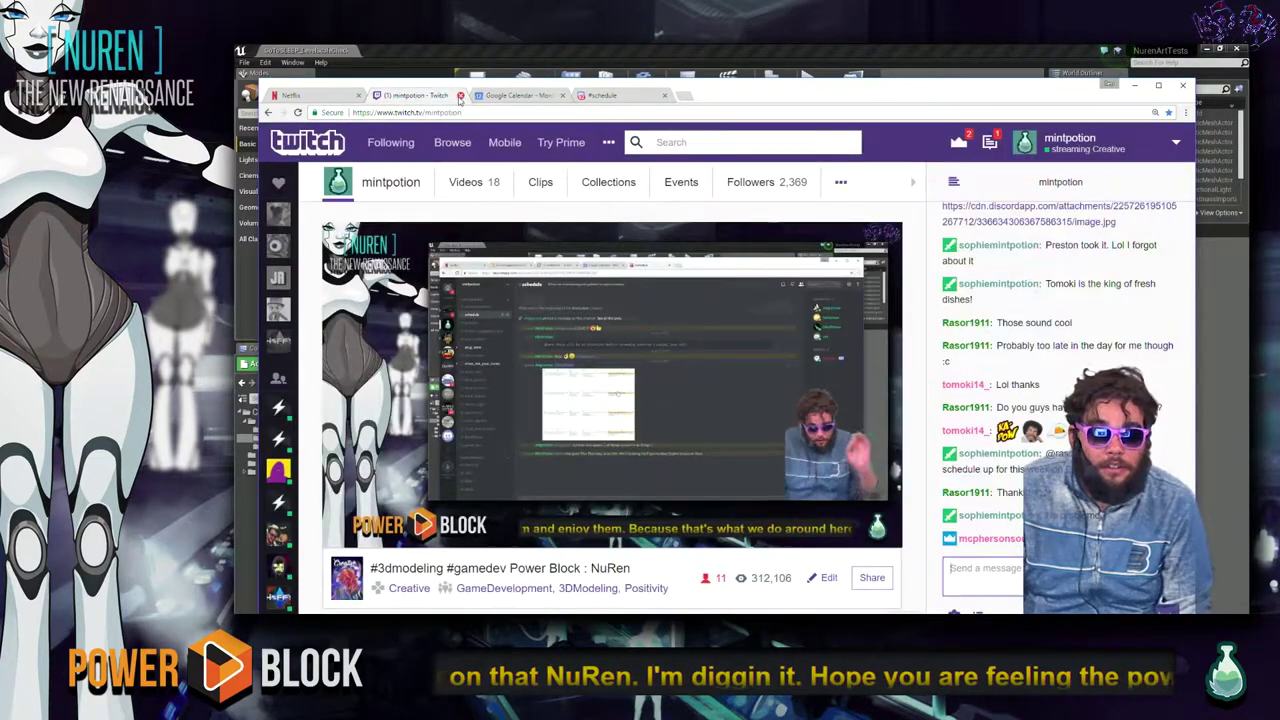
# Minimize the Unreal Editor and bring the Maya fabrication plant scene to the front.
pyautogui.hotkey('alt', 'Tab')
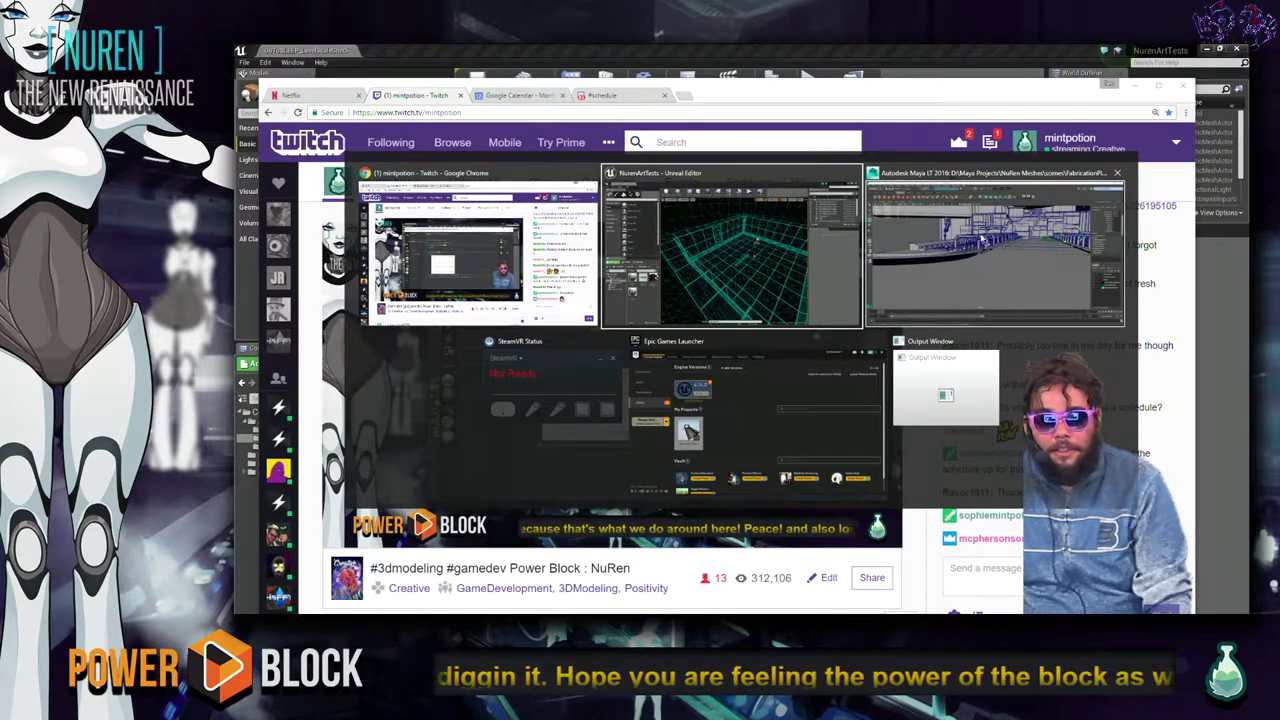
pyautogui.click(702, 255)
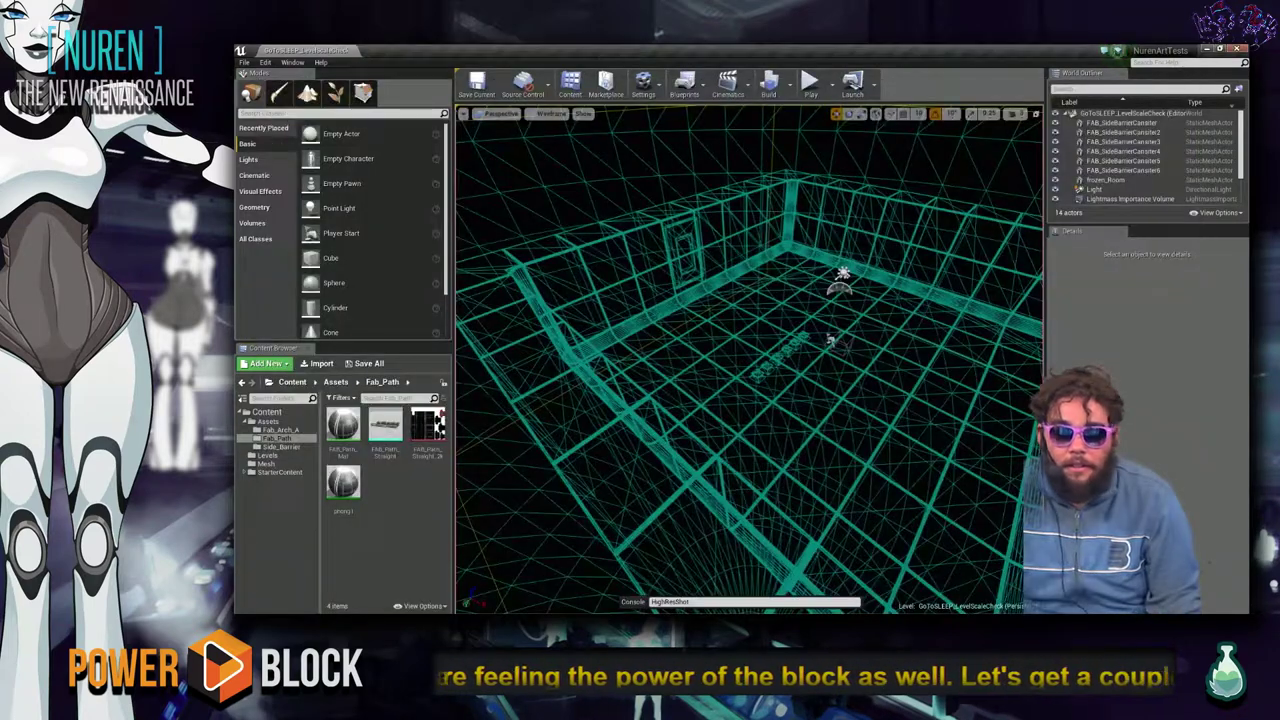
pyautogui.click(1237, 48)
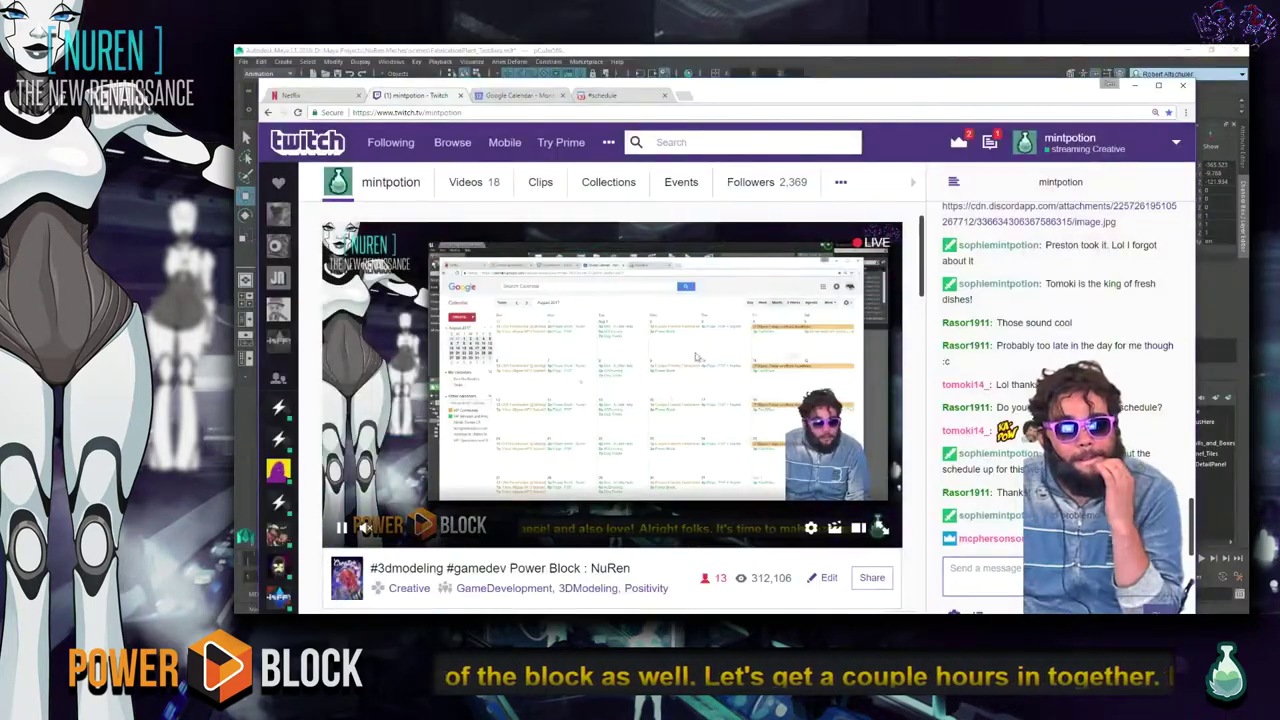
pyautogui.click(1013, 49)
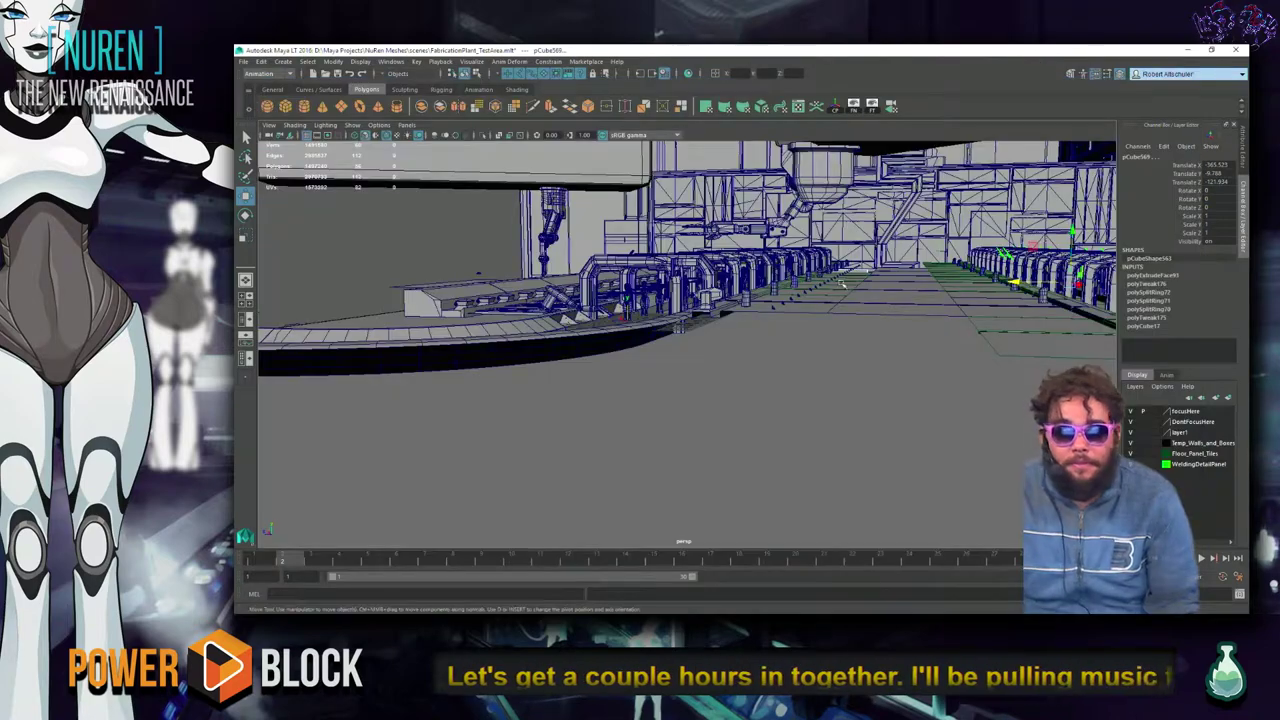
# Orbit around the factory blockout, over the conveyor rows and under the overhead boxes.
pyautogui.keyDown('alt'); pyautogui.moveTo(688, 378); pyautogui.dragTo(736, 425); pyautogui.keyUp('alt')
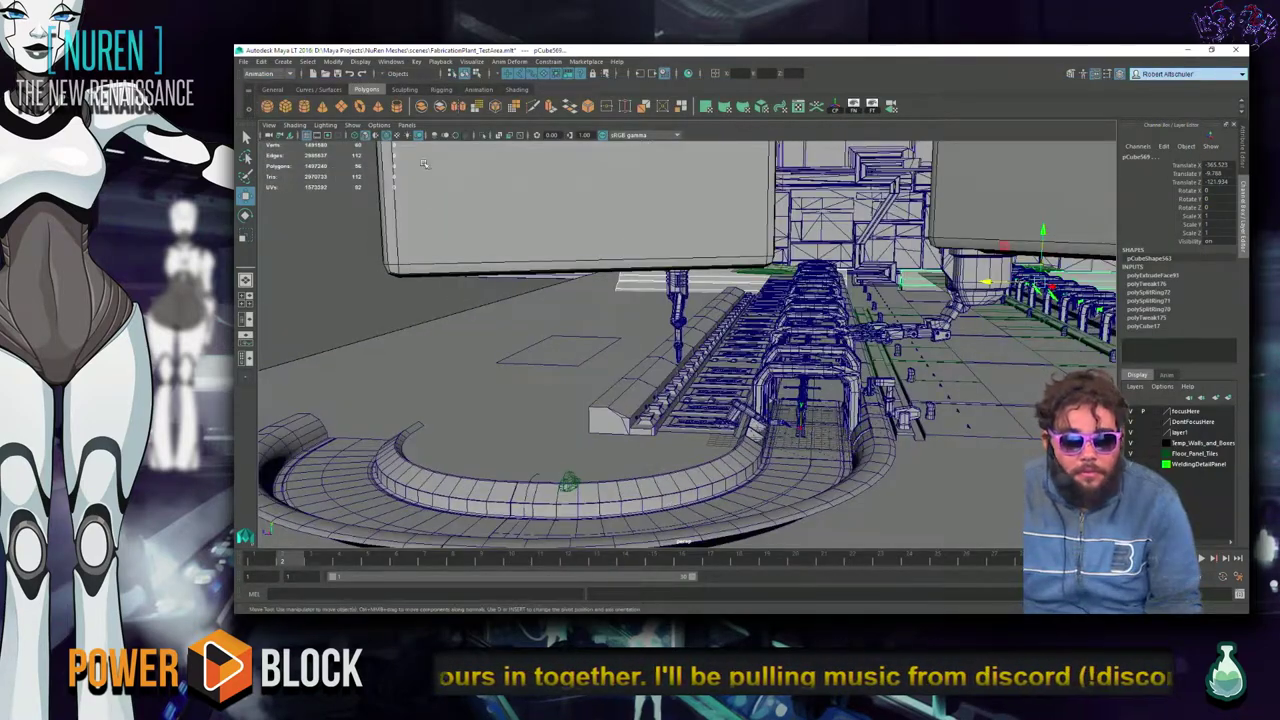
pyautogui.press('f')
pyautogui.keyDown('alt'); pyautogui.moveTo(690, 395); pyautogui.dragTo(645, 474); pyautogui.keyUp('alt')
pyautogui.keyDown('alt'); pyautogui.moveTo(745, 410); pyautogui.dragTo(692, 343); pyautogui.keyUp('alt')
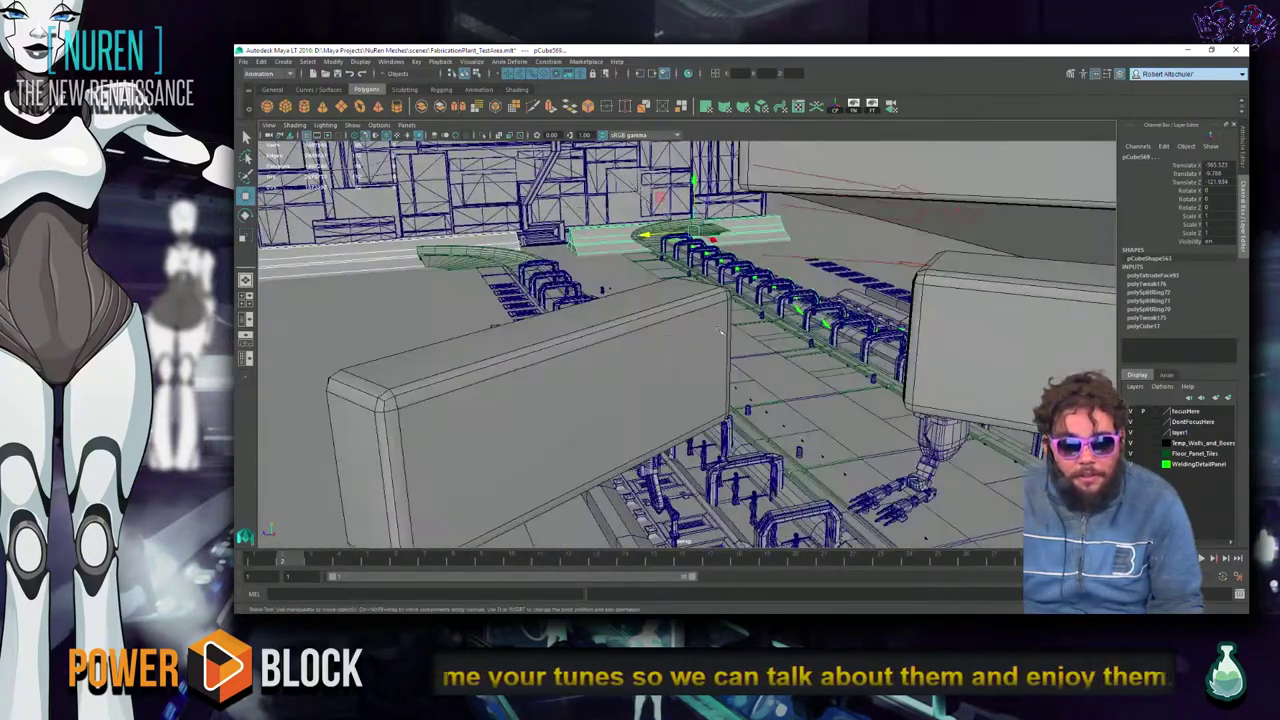
pyautogui.keyDown('alt'); pyautogui.moveTo(836, 359); pyautogui.dragTo(910, 351); pyautogui.keyUp('alt')
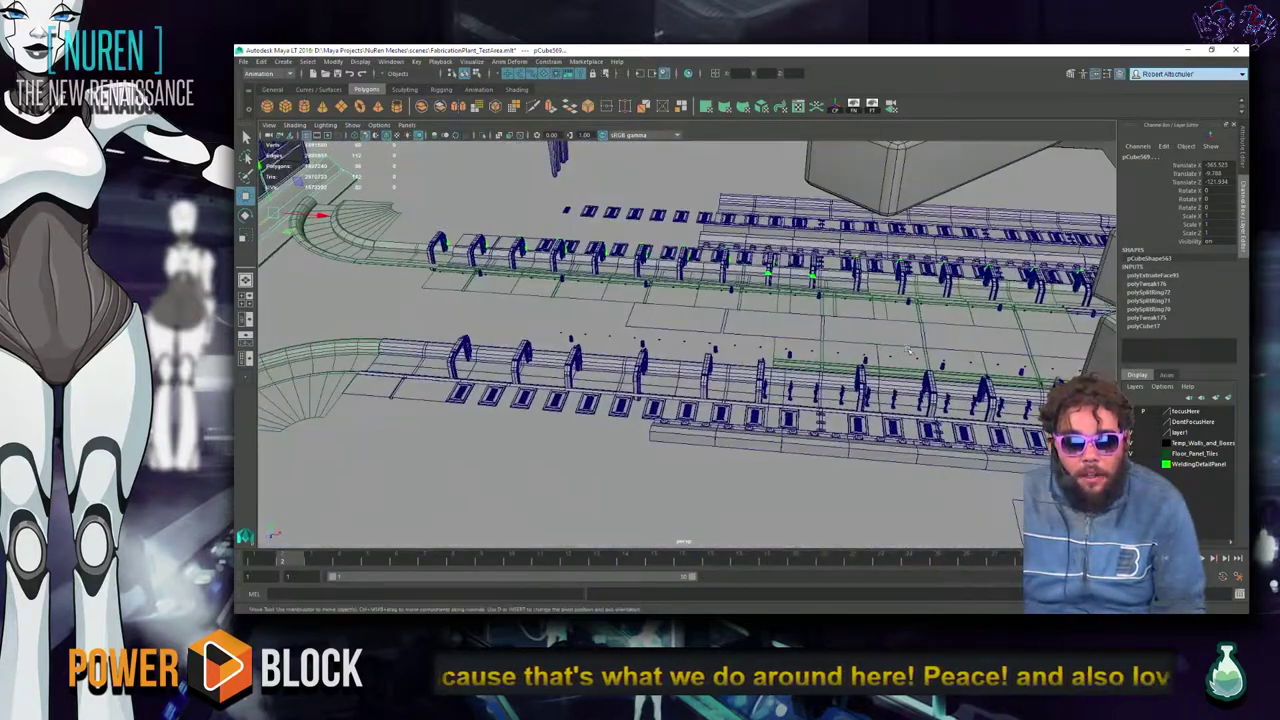
pyautogui.keyDown('alt'); pyautogui.moveTo(642, 401); pyautogui.dragTo(680, 385); pyautogui.keyUp('alt')
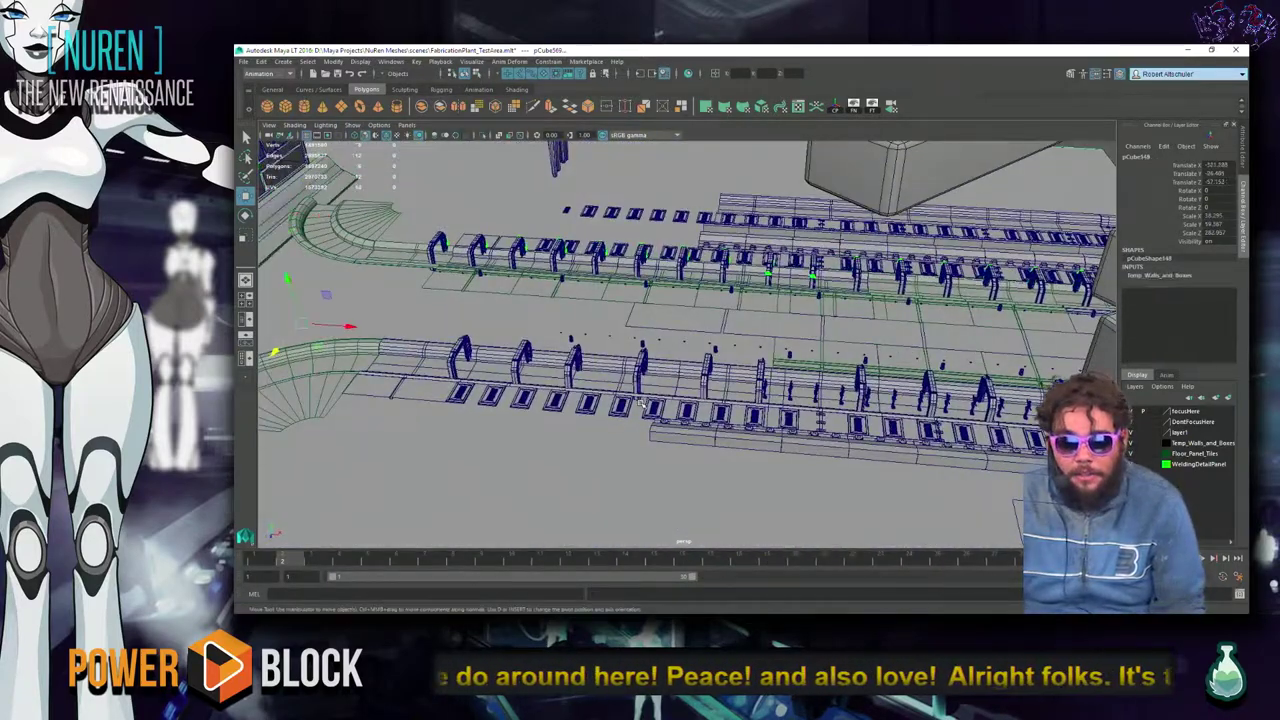
# Select the small cone pCone54, briefly isolate and frame it, then open the Start menu.
pyautogui.click(714, 360)
pyautogui.hotkey('ctrl', '1')
pyautogui.press('f')
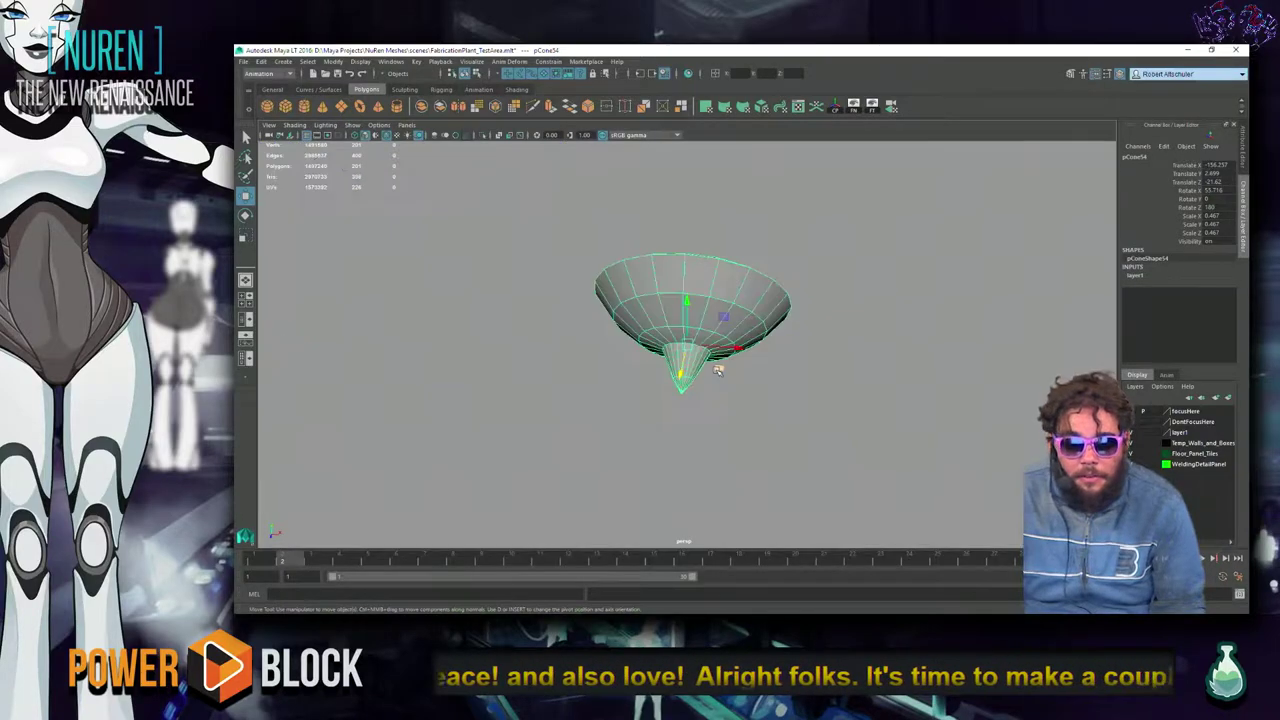
pyautogui.hotkey('ctrl', '1')
pyautogui.keyDown('alt'); pyautogui.moveTo(718, 370); pyautogui.dragTo(820, 384); pyautogui.keyUp('alt')
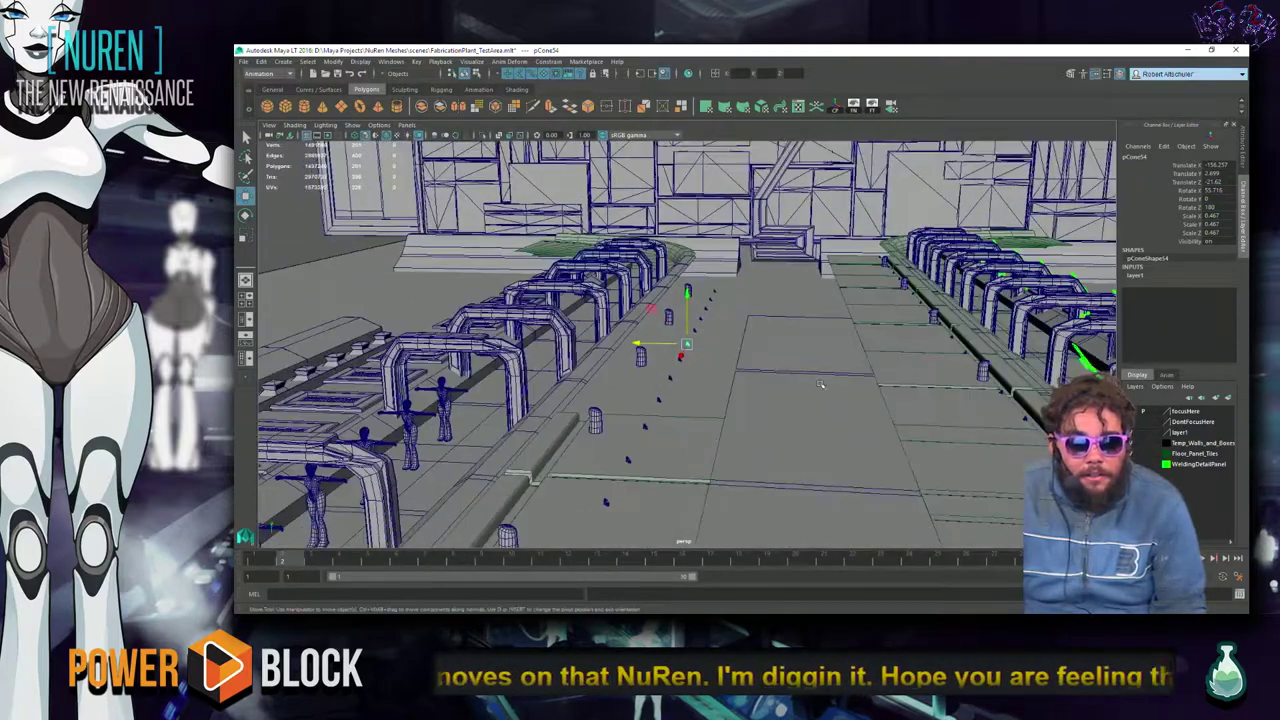
pyautogui.keyDown('alt'); pyautogui.moveTo(483, 430); pyautogui.dragTo(650, 390); pyautogui.keyUp('alt')
pyautogui.hotkey('ctrl', '1')
pyautogui.hotkey('ctrl', '1')
pyautogui.keyDown('alt'); pyautogui.moveTo(823, 351); pyautogui.dragTo(671, 297); pyautogui.keyUp('alt')
pyautogui.press('super')
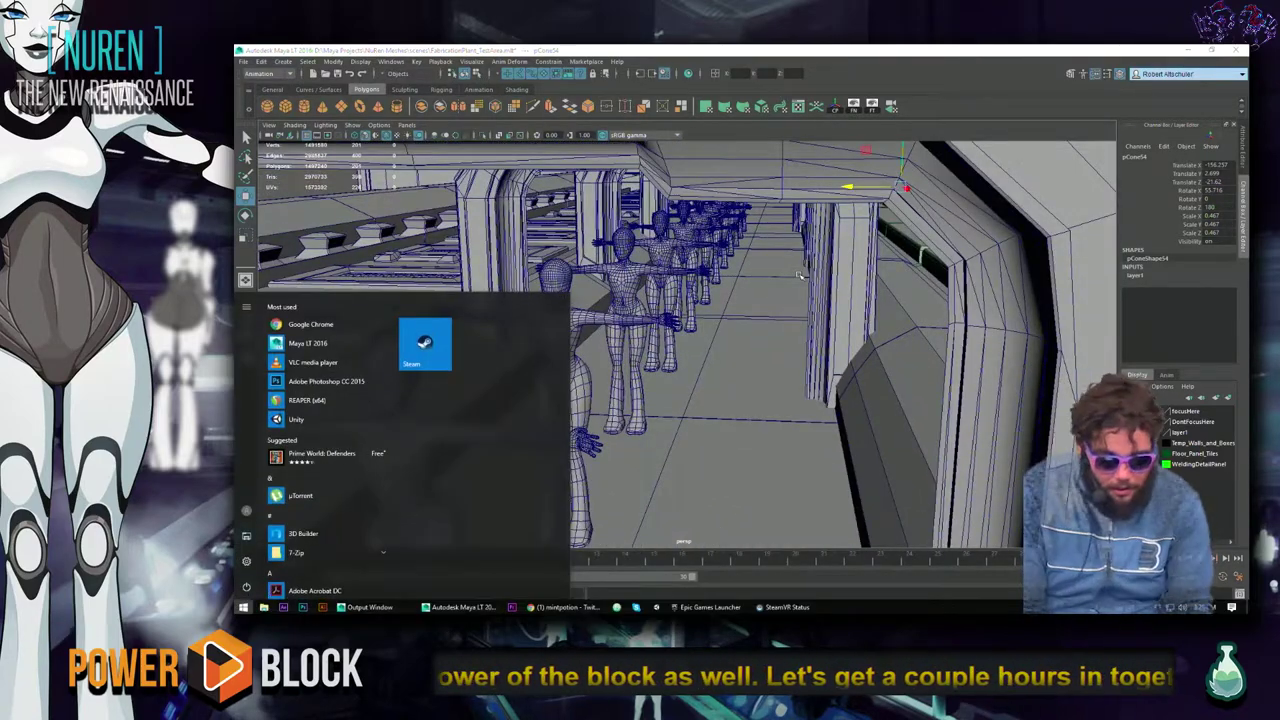
# Search the Start menu for 'photo' and launch Adobe Photoshop CC 2015.
pyautogui.write('photy')
pyautogui.press('BackSpace')
pyautogui.write('o')
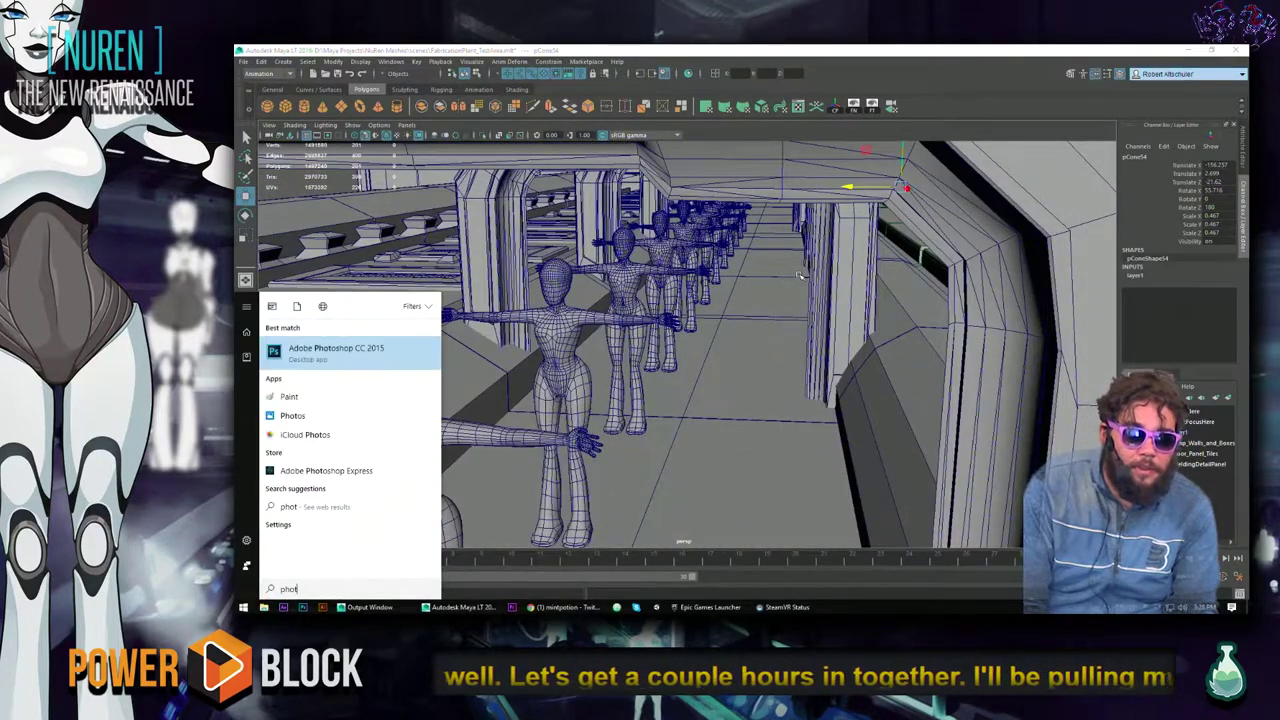
pyautogui.press('Return')
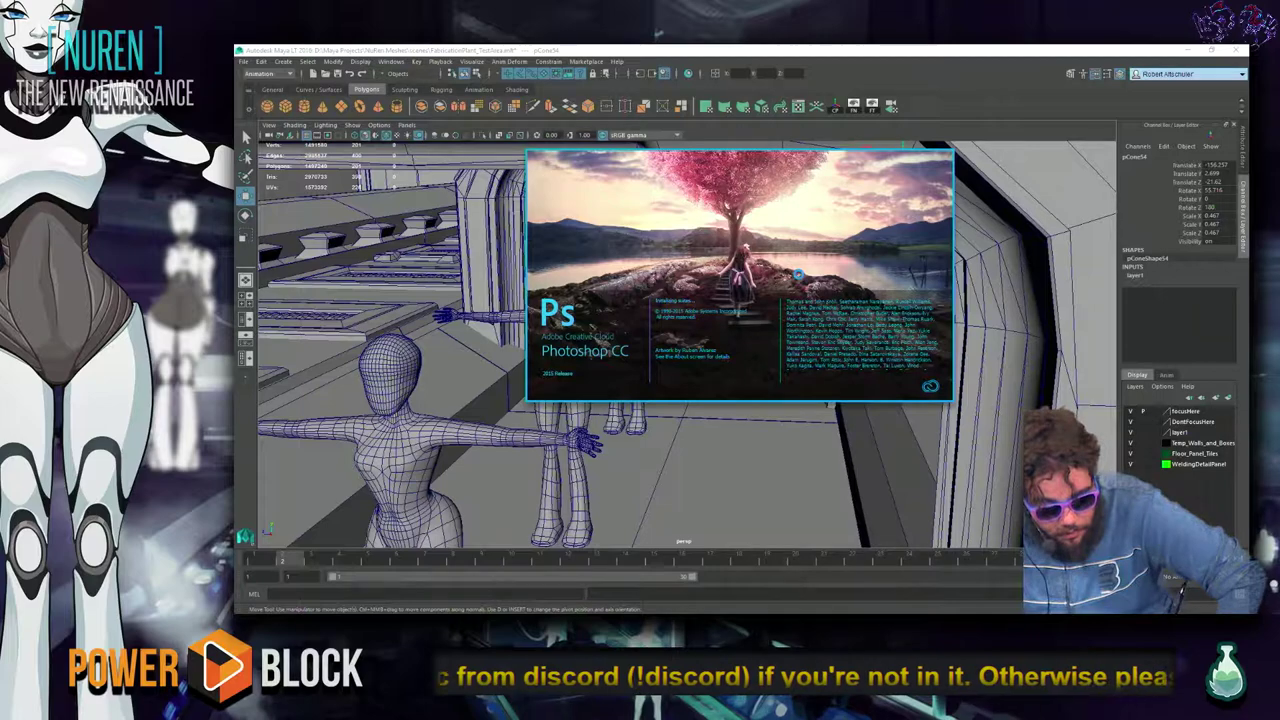
# Switch windows from the Twitch page over to Photoshop.
pyautogui.hotkey('alt', 'Tab')
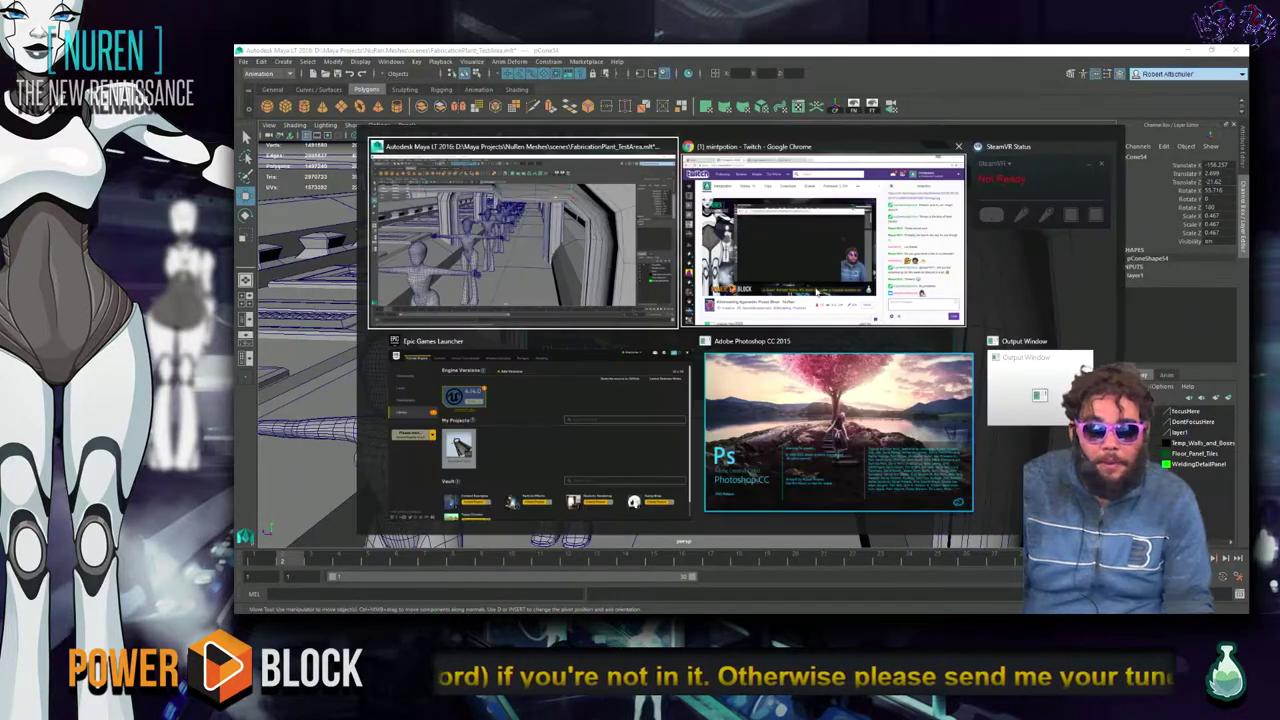
pyautogui.click(819, 292)
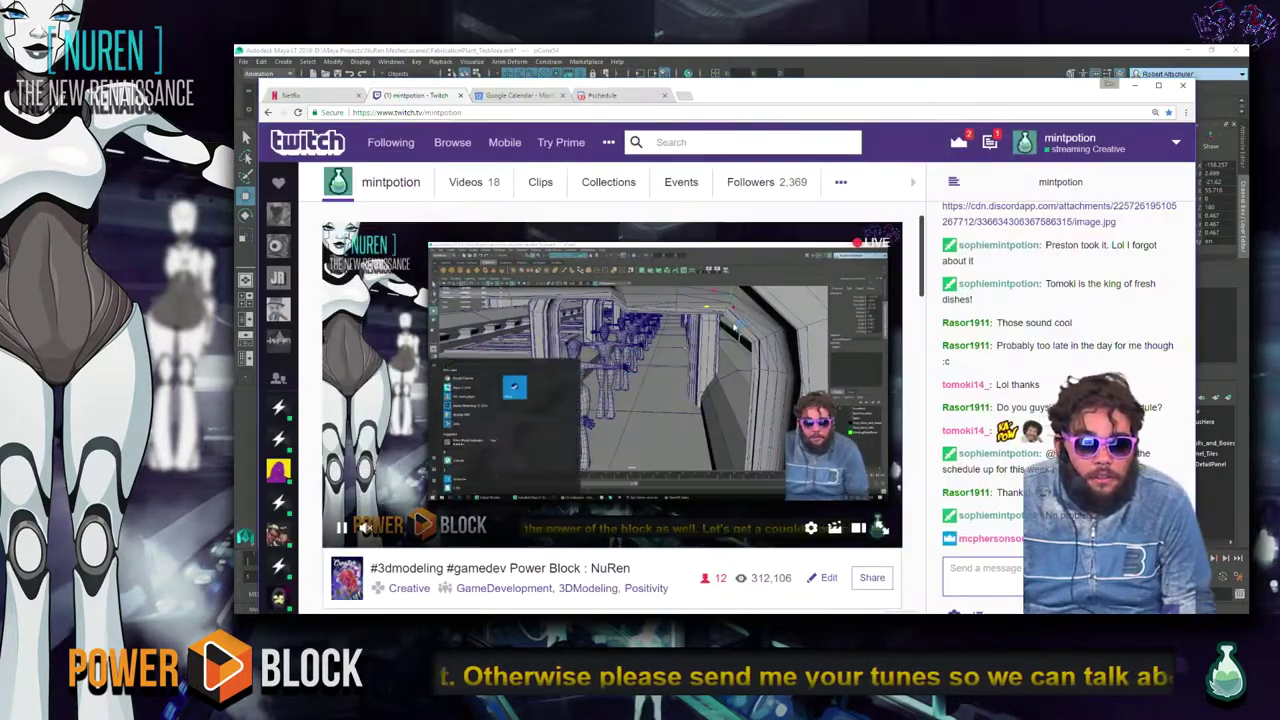
pyautogui.click(552, 111)
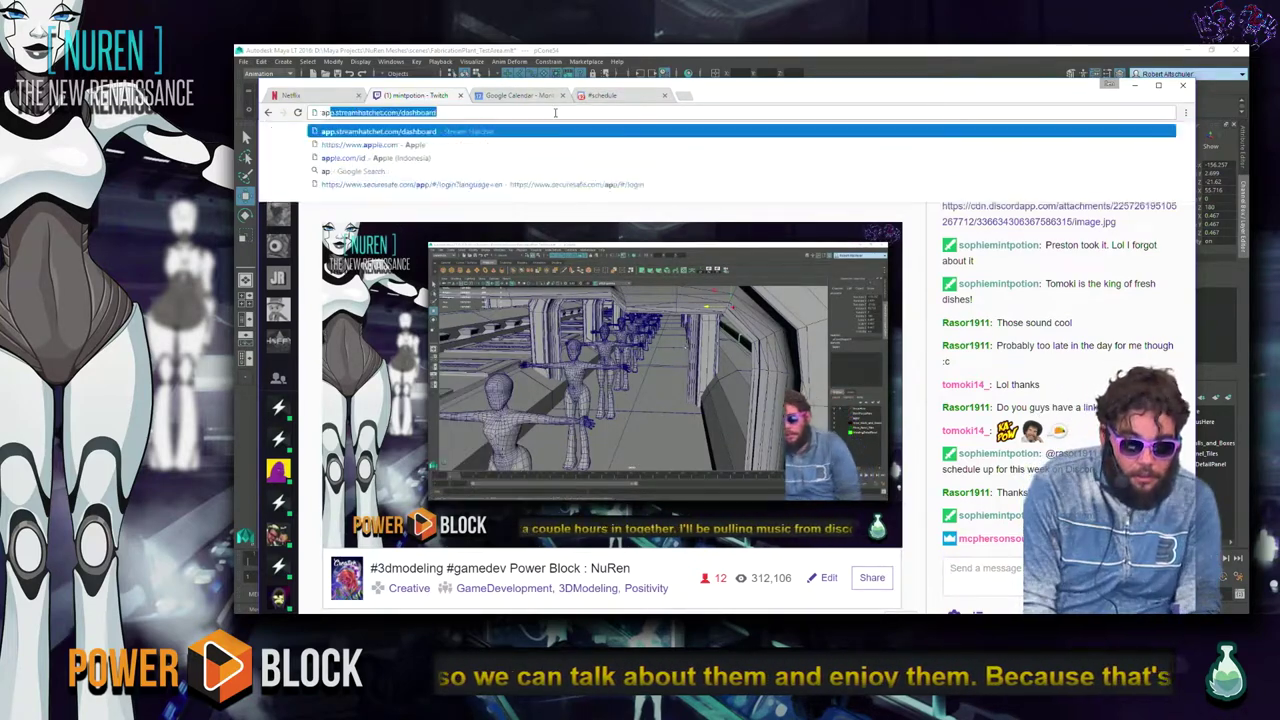
pyautogui.hotkey('alt', 'Tab')
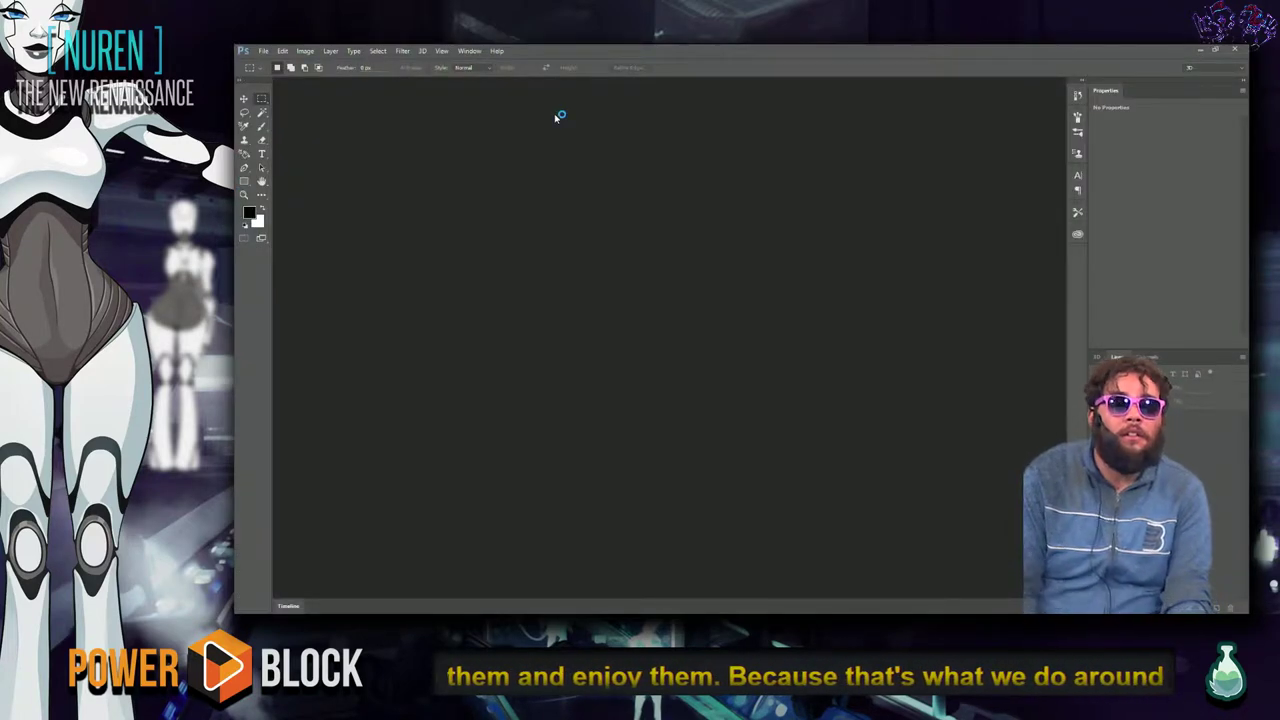
# Show Photoshop's File > Open Recent submenu of recently opened files.
pyautogui.click(266, 52)
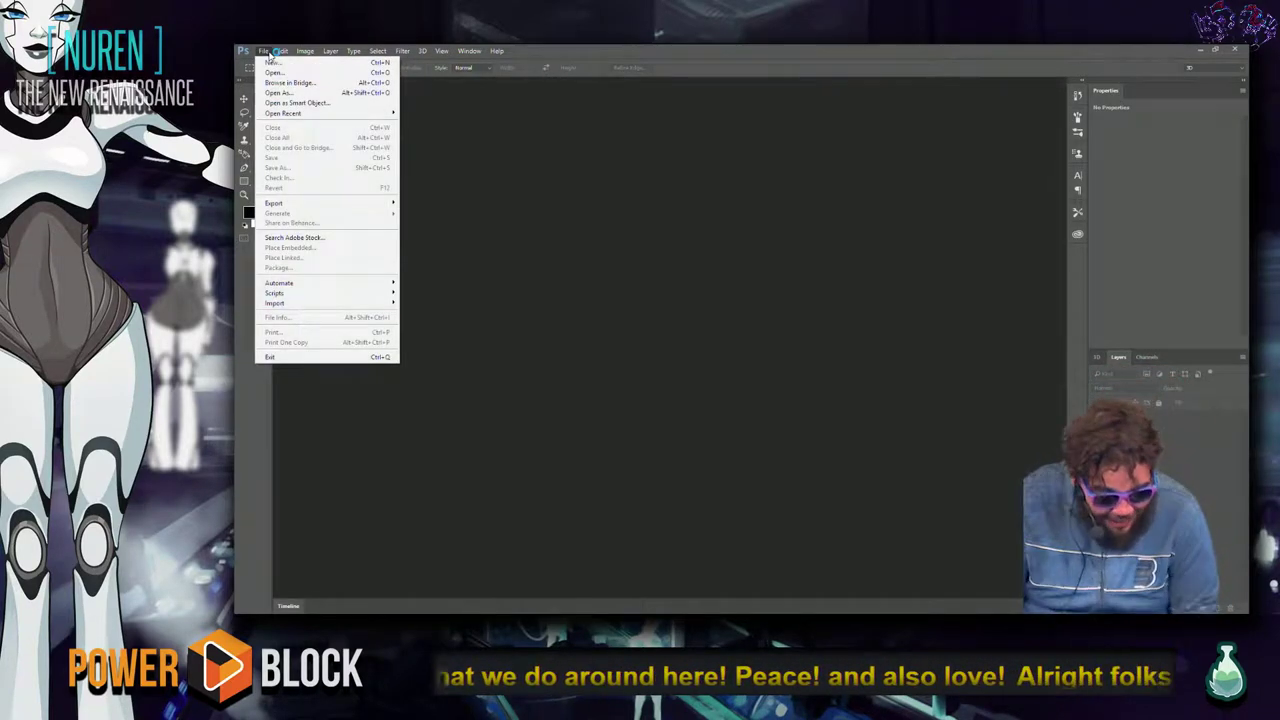
pyautogui.click(265, 51)
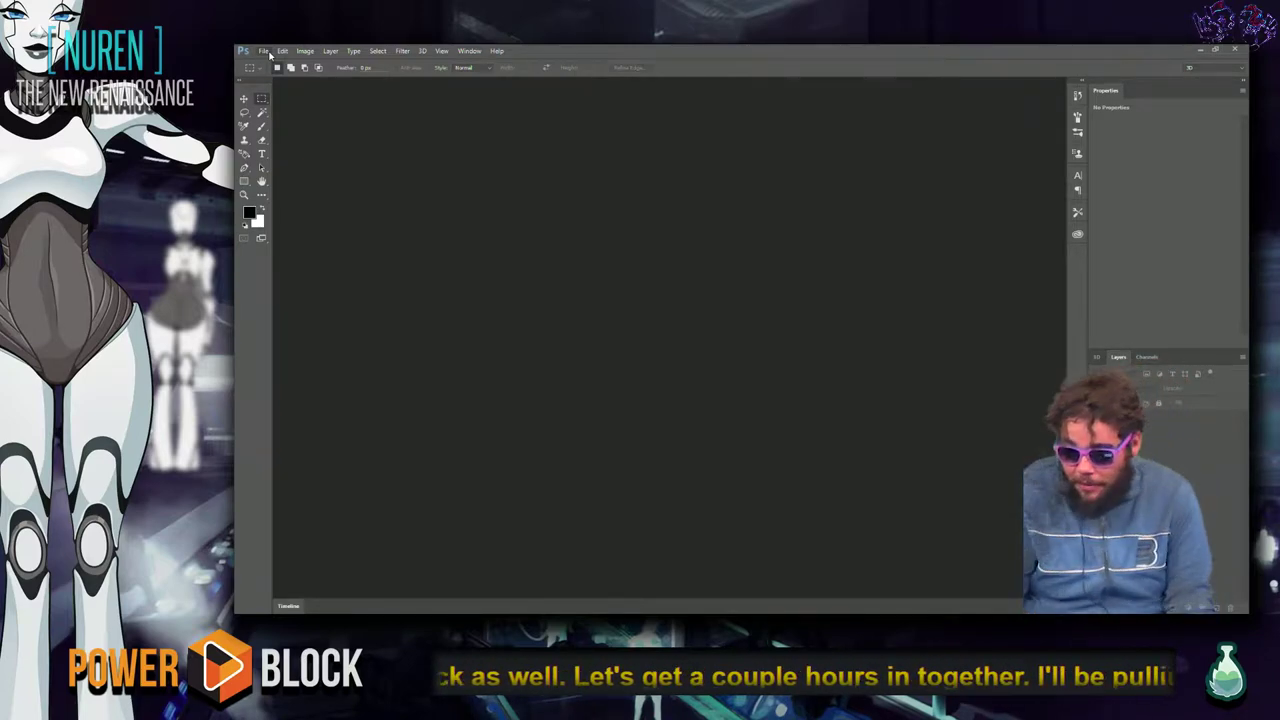
pyautogui.click(264, 51)
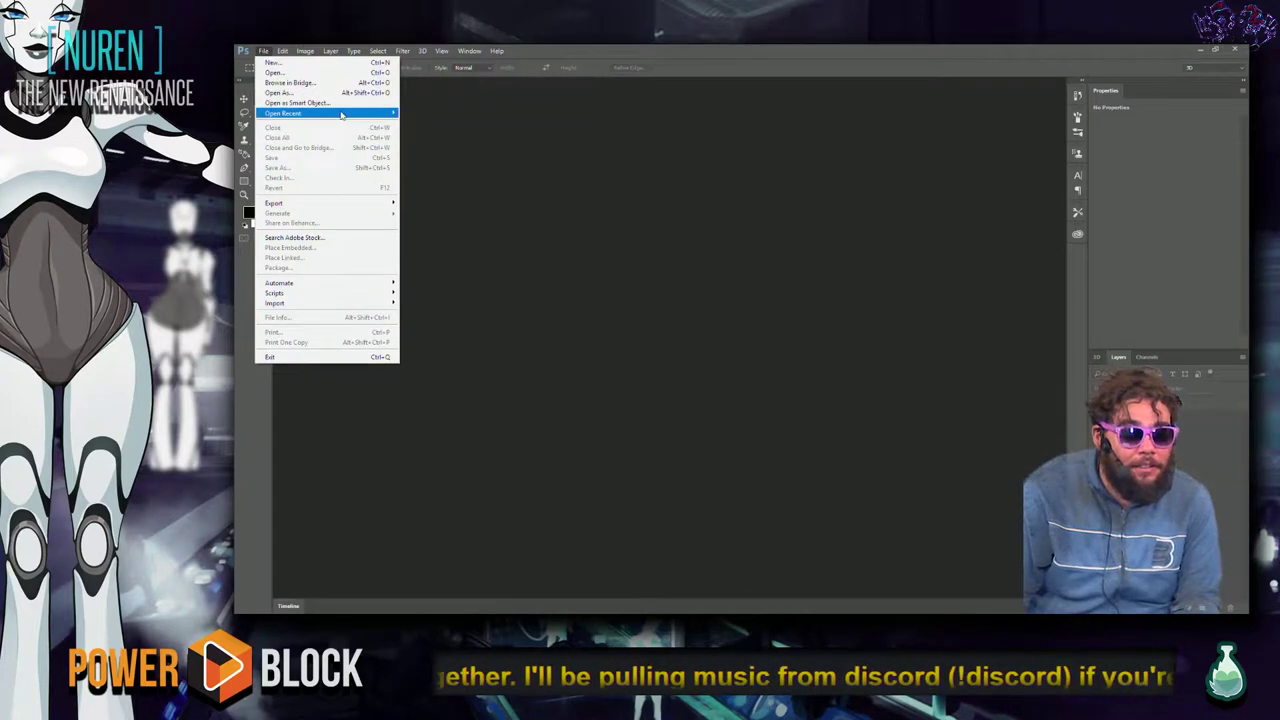
pyautogui.moveTo(341, 116)
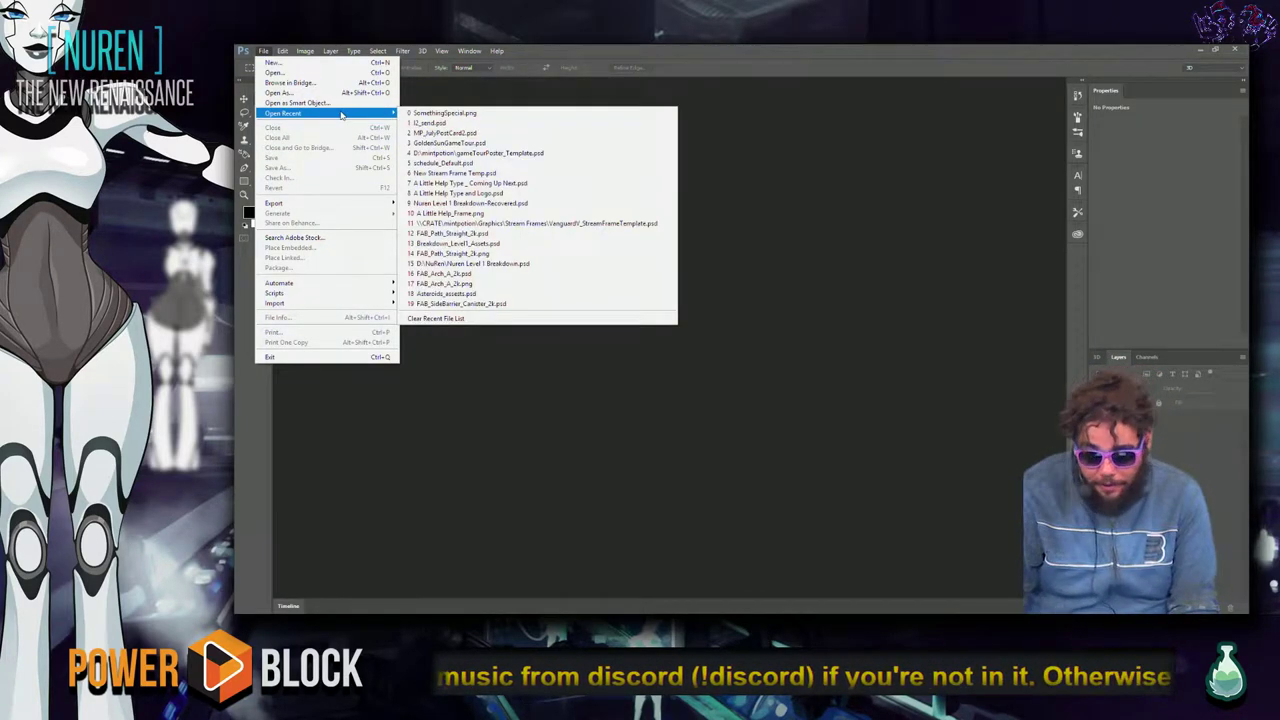
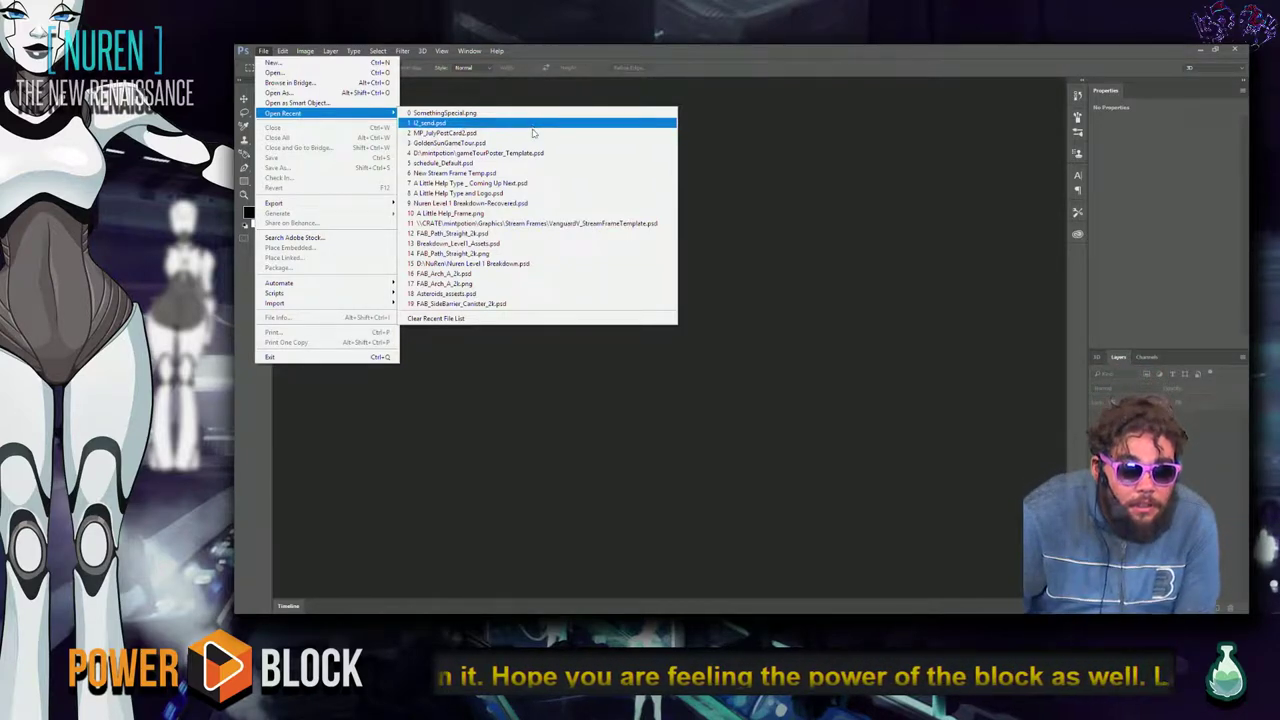
# Open Nuren Level 1 Breakdown-Recovered.psd full screen, zoomed and panned onto the robot arms.
pyautogui.click(514, 204)
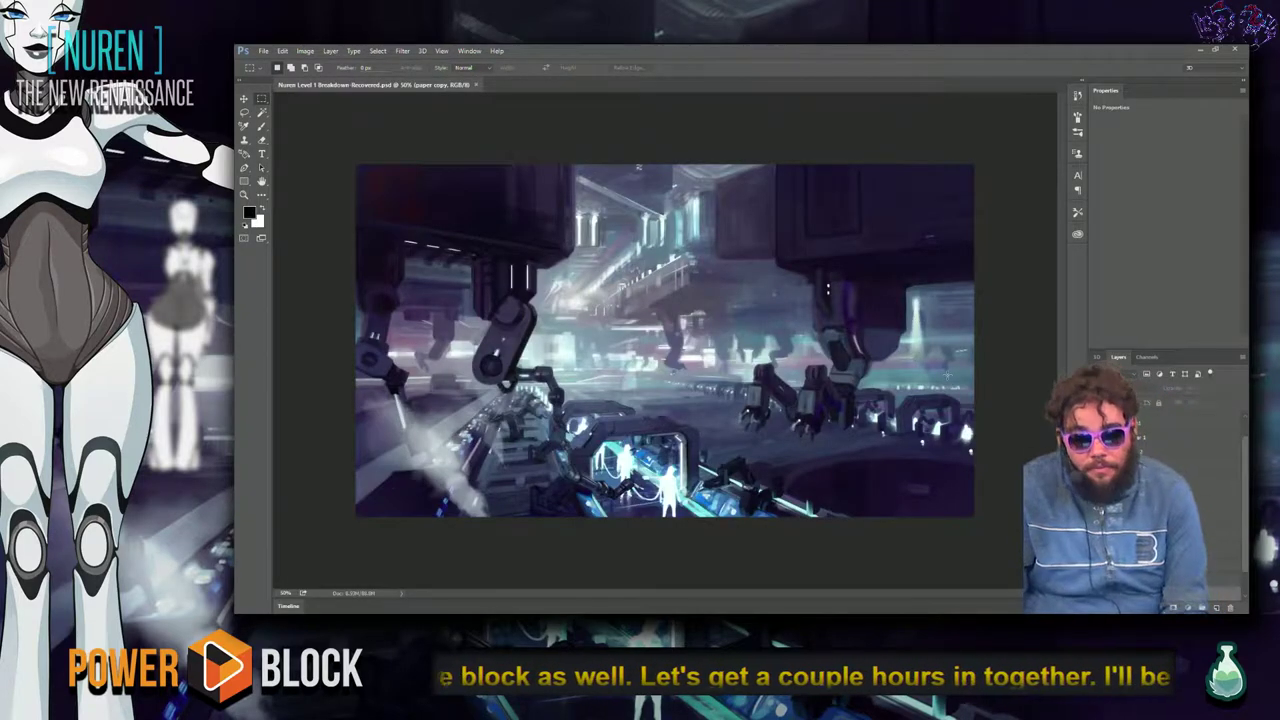
pyautogui.press('f')
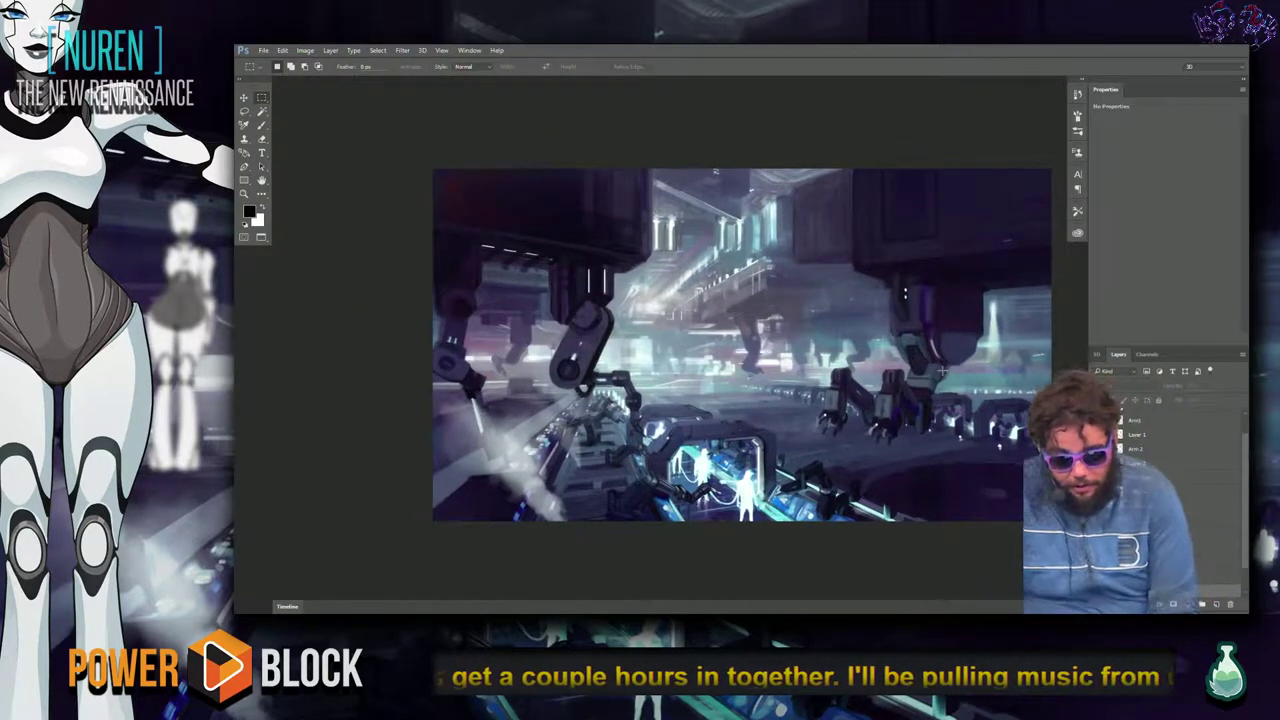
pyautogui.press('f')
pyautogui.hotkey('ctrl', '+')
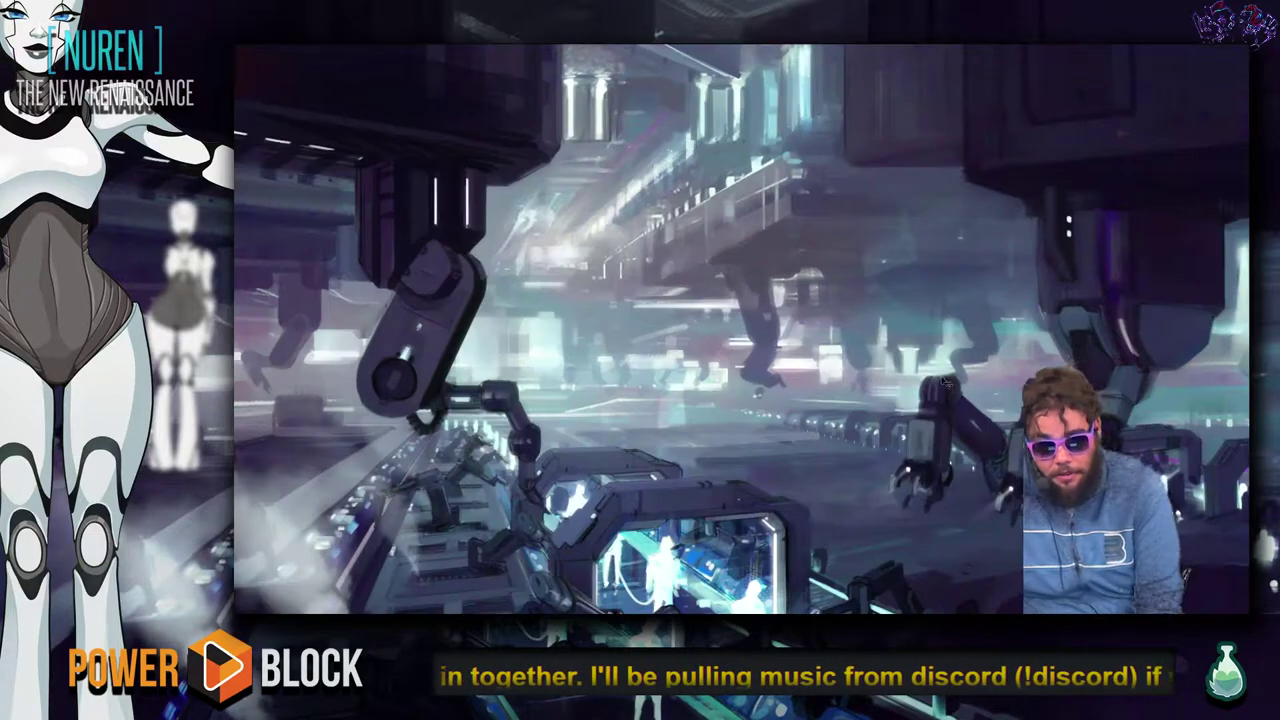
pyautogui.hotkey('ctrl', '+')
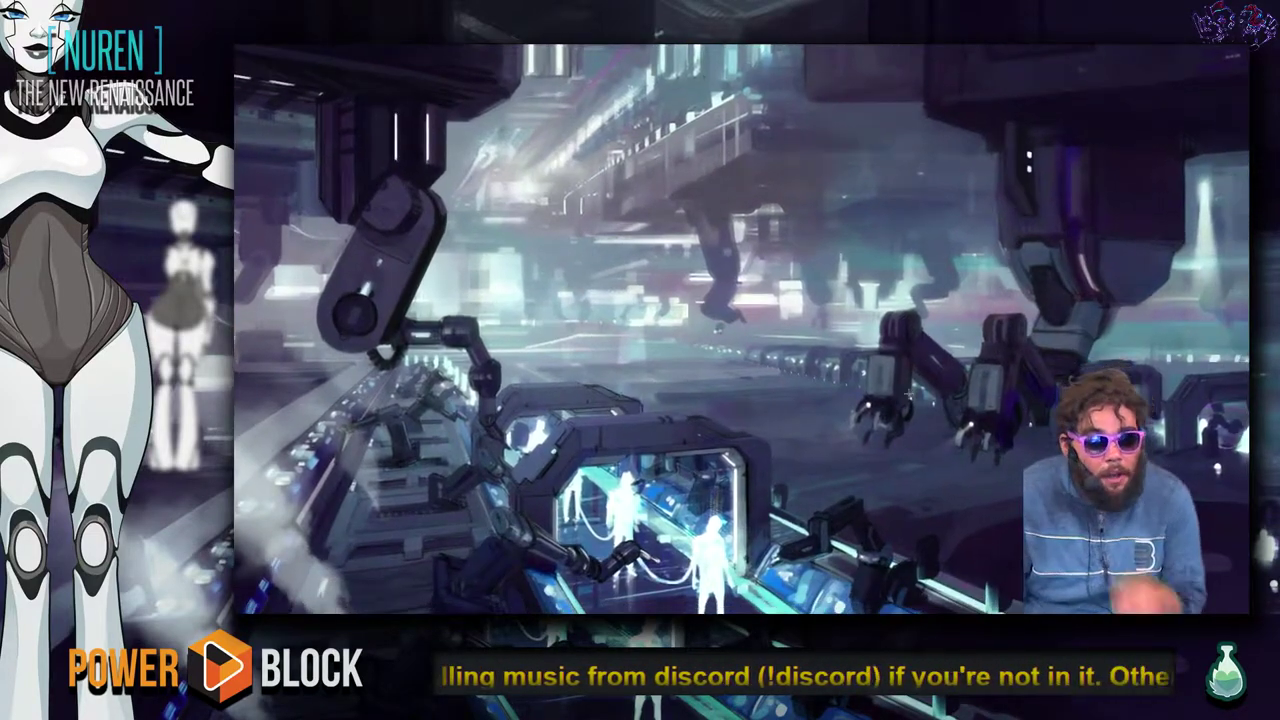
pyautogui.moveTo(1078, 353); pyautogui.dragTo(998, 338)
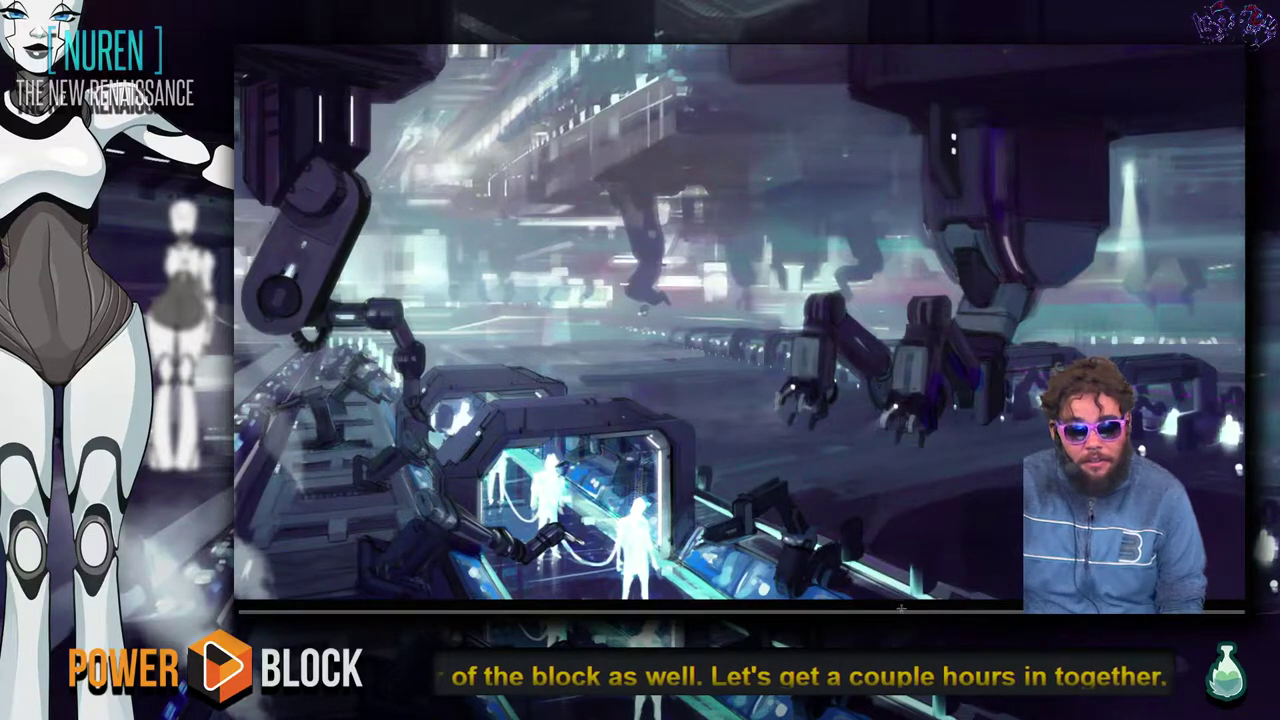
pyautogui.hotkey('alt', 'Tab')
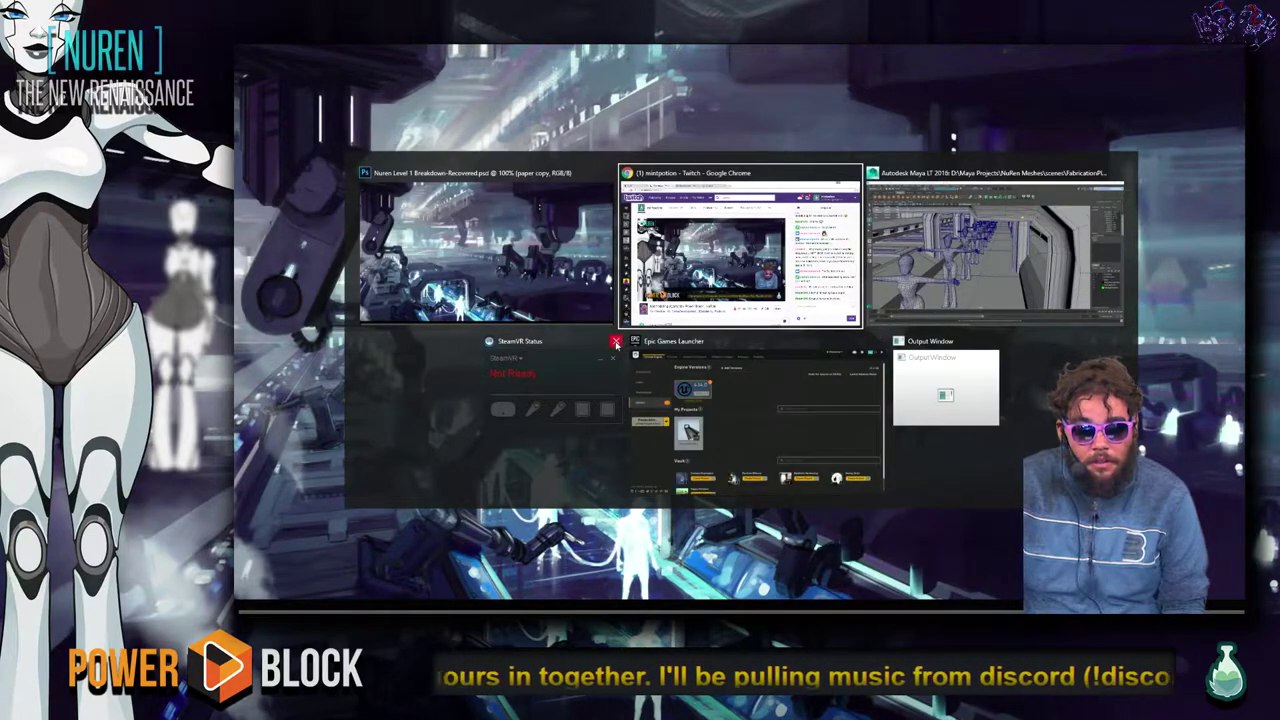
# Reload the app.streamhatchet.com/dashboard page in Chrome.
pyautogui.click(624, 320)
pyautogui.hotkey('alt', 'Tab')
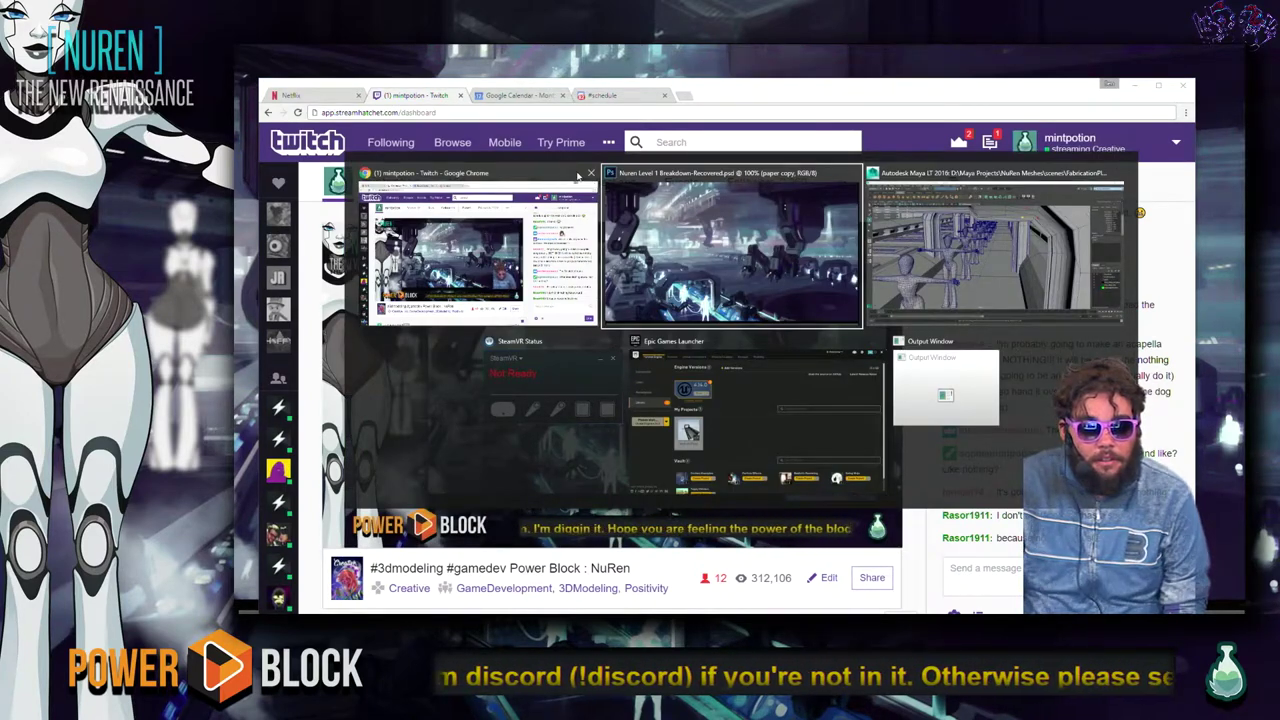
pyautogui.hotkey('alt', 'Tab')
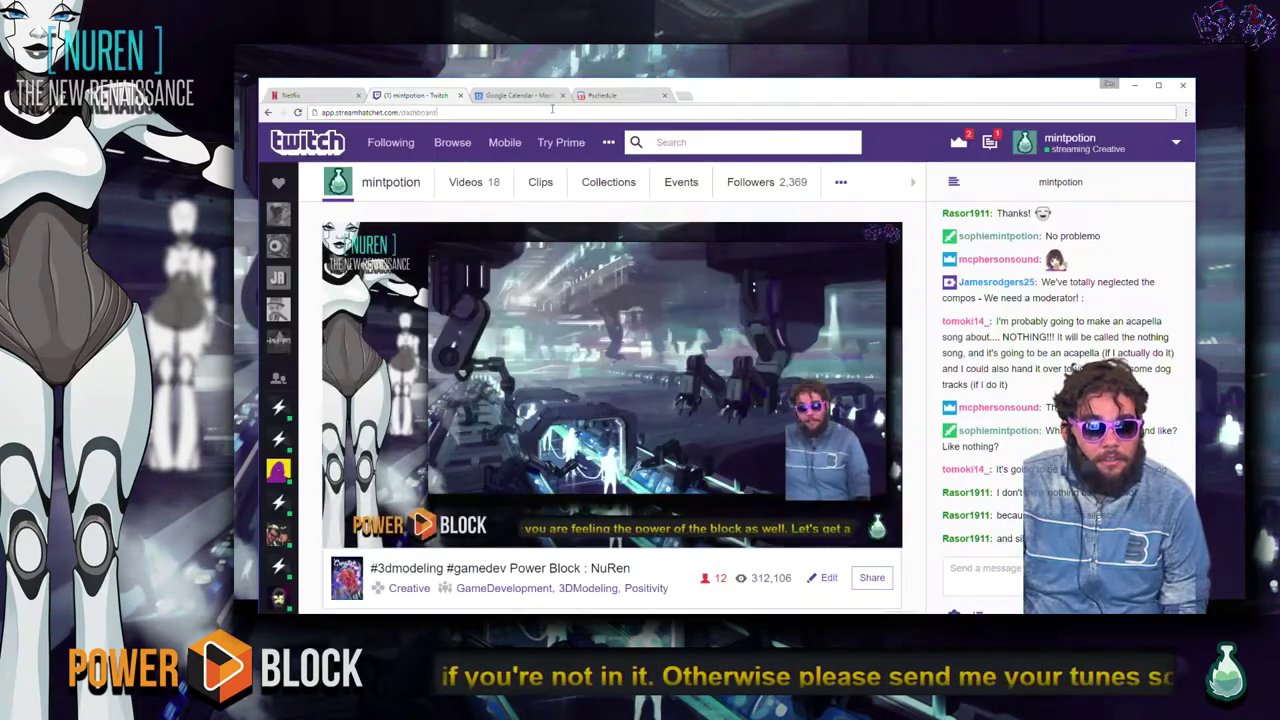
pyautogui.click(555, 123)
pyautogui.press('Return')
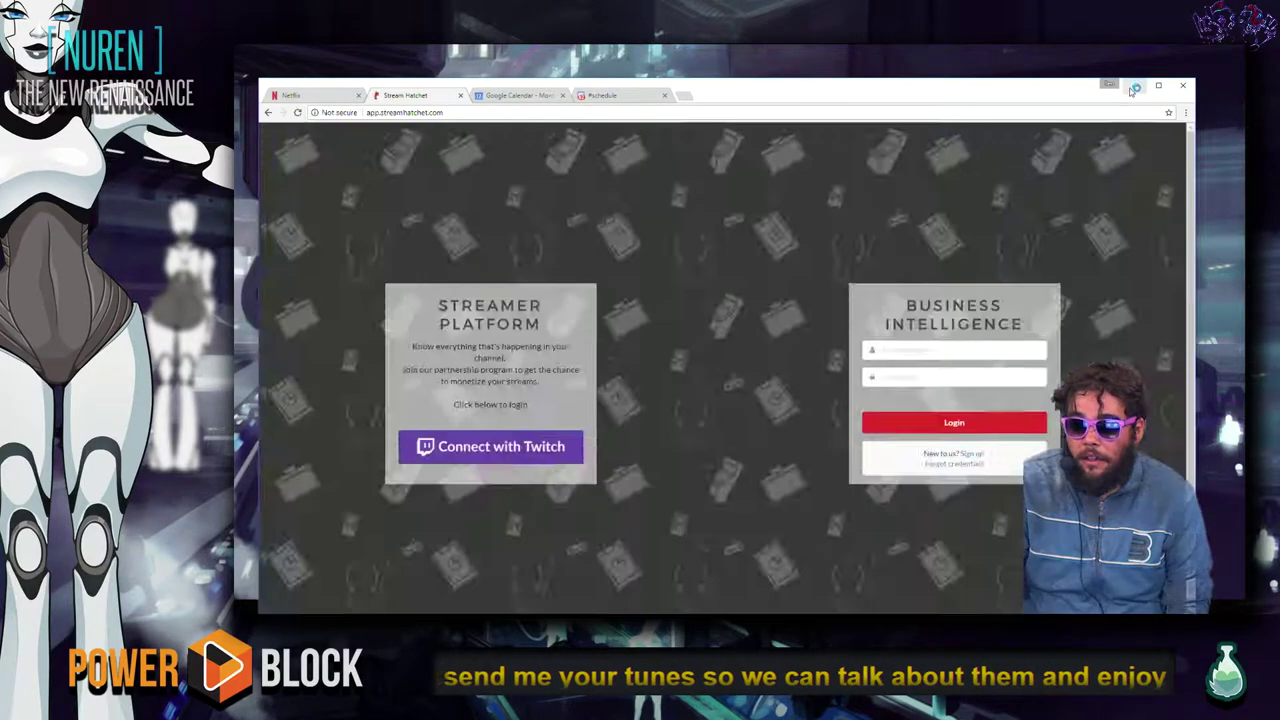
# Close the Epic Games Launcher and bring up the Maya LT factory scene.
pyautogui.click(1134, 85)
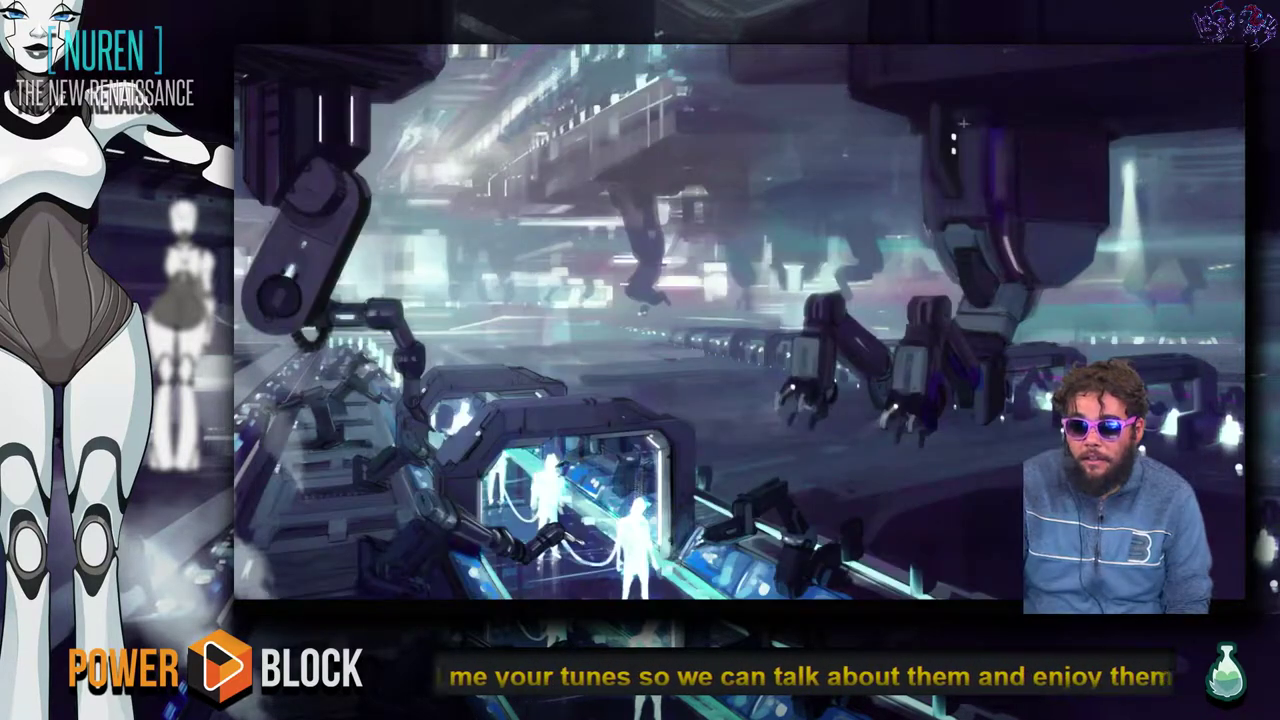
pyautogui.hotkey('alt', 'Tab')
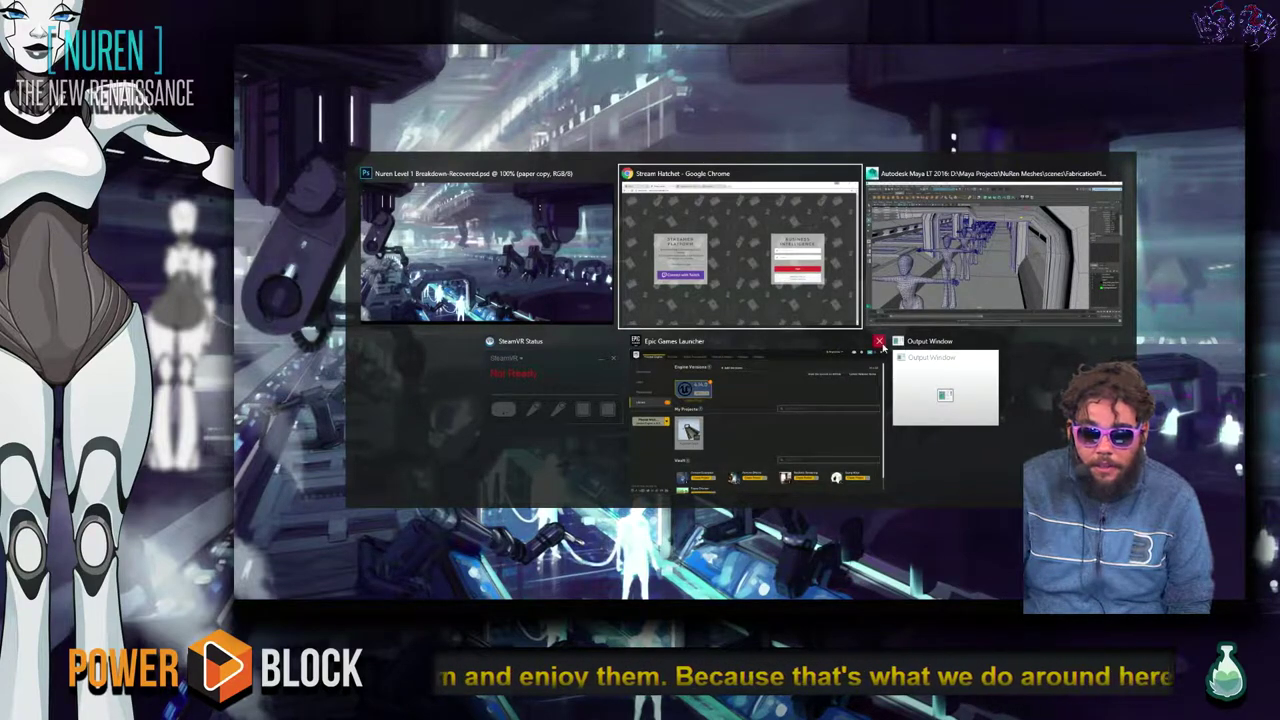
pyautogui.click(881, 341)
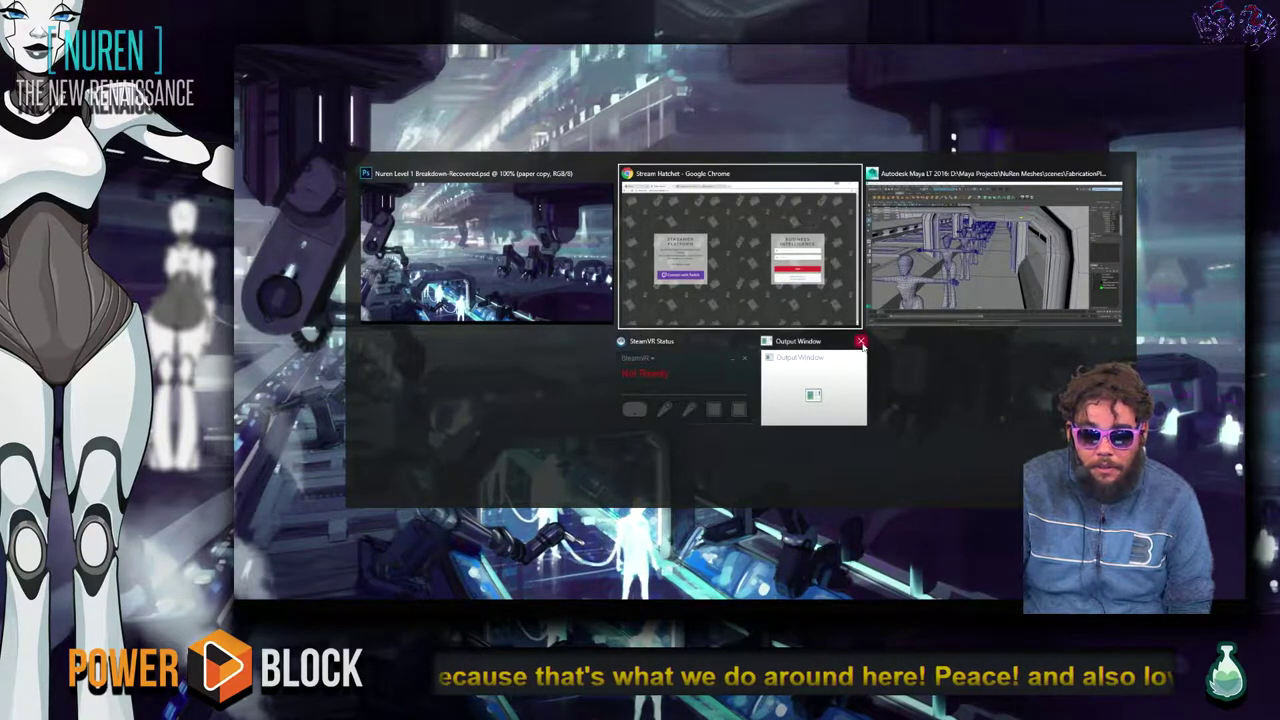
pyautogui.click(1050, 256)
pyautogui.press('[')
pyautogui.press('[')
pyautogui.press('[')
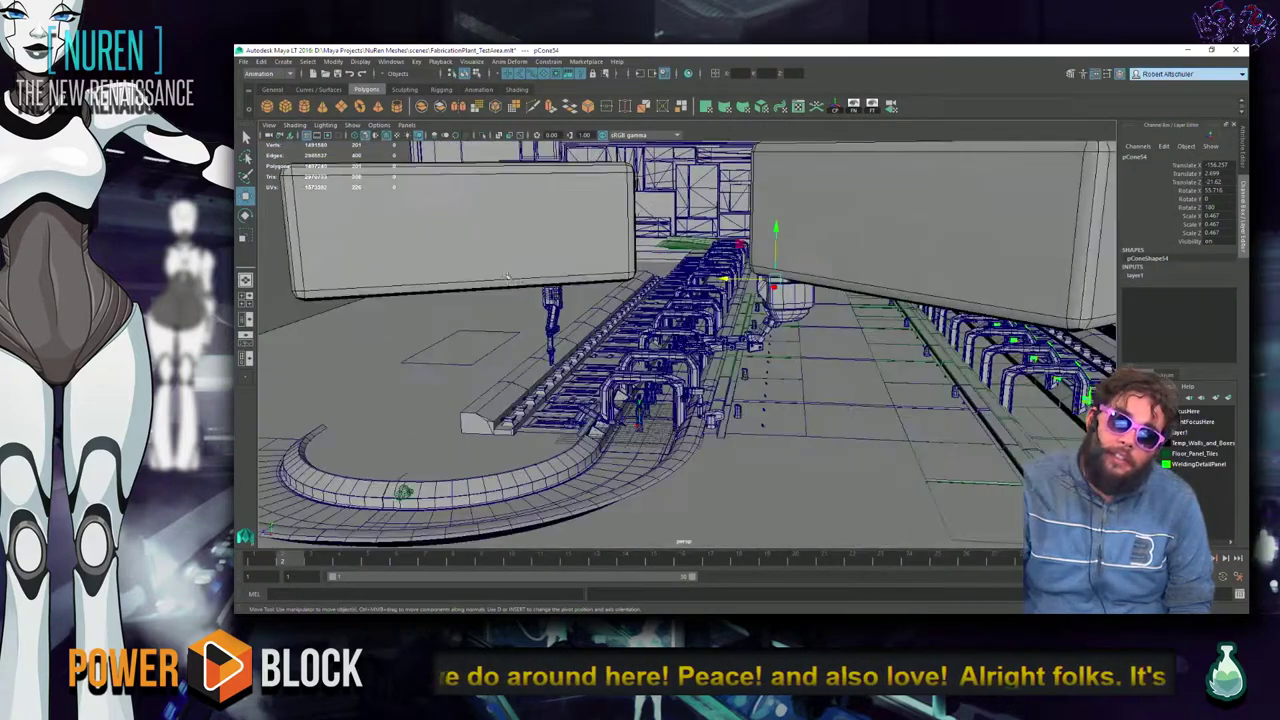
# Start Open Scene and browse to the assets/FAB_Plant folder.
pyautogui.press('[')
pyautogui.press('[')
pyautogui.press('[')
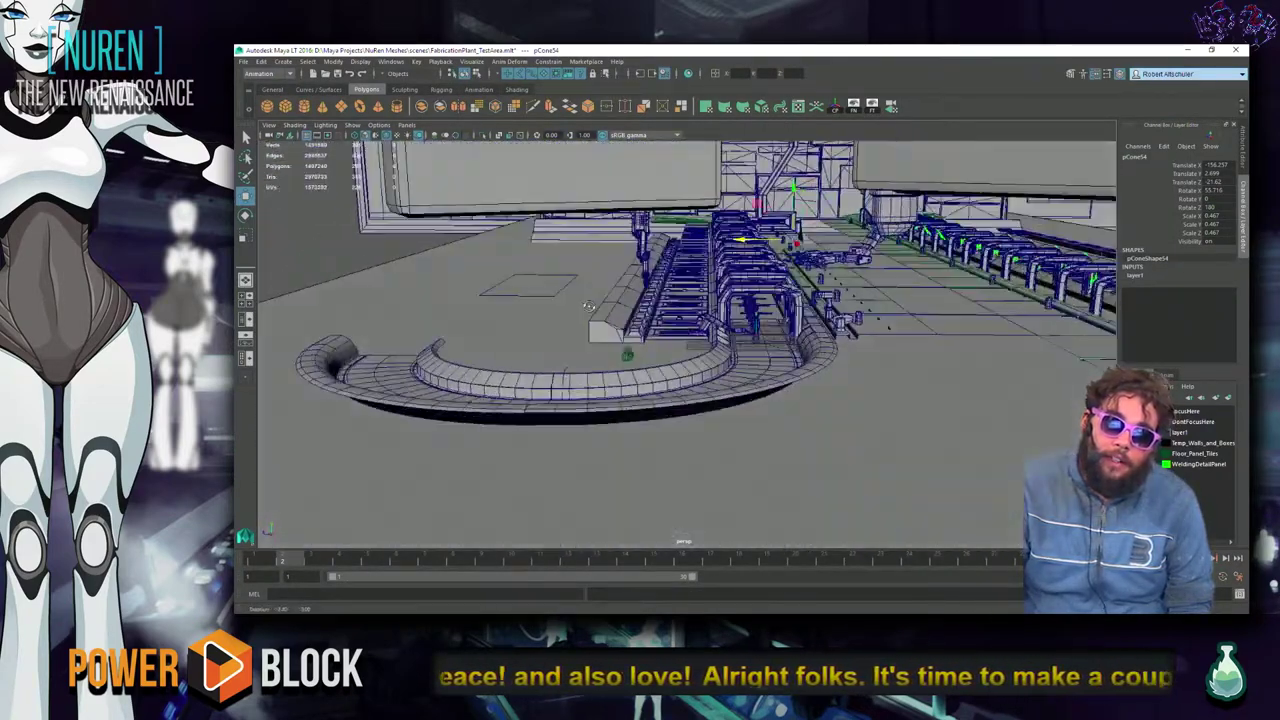
pyautogui.press('[')
pyautogui.press('[')
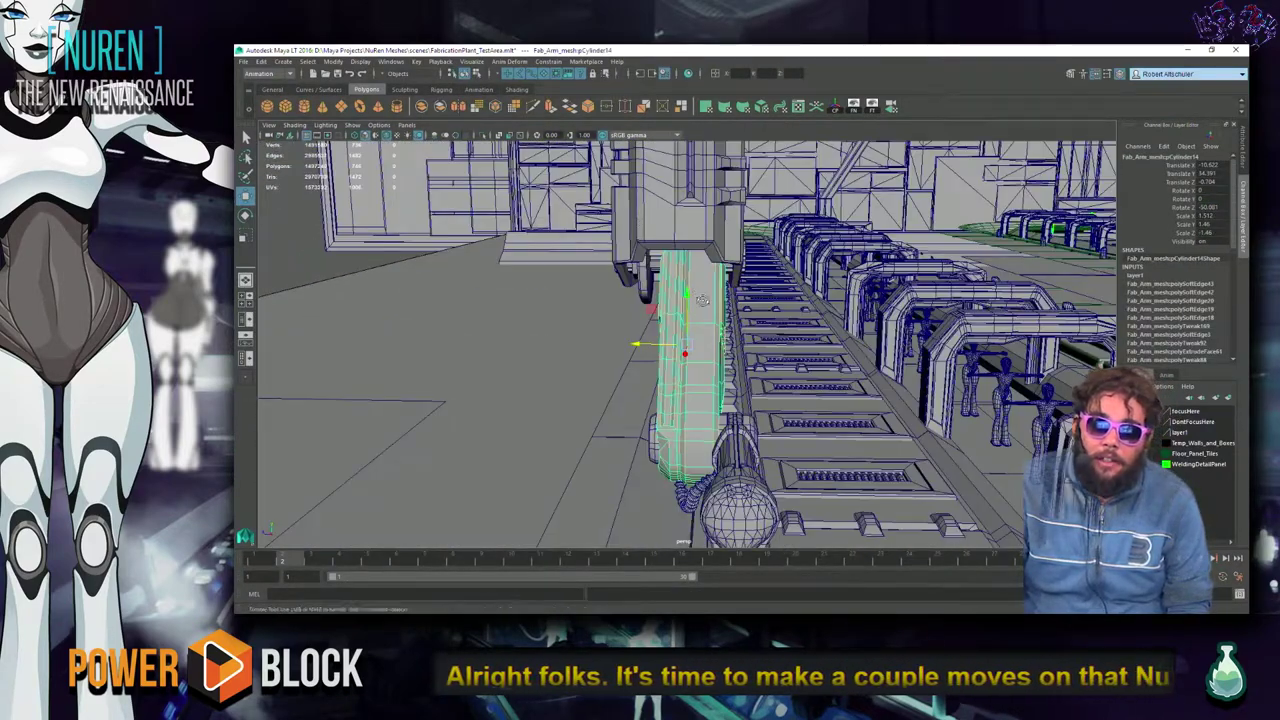
pyautogui.press('[')
pyautogui.press('[')
pyautogui.press('[')
pyautogui.press('[')
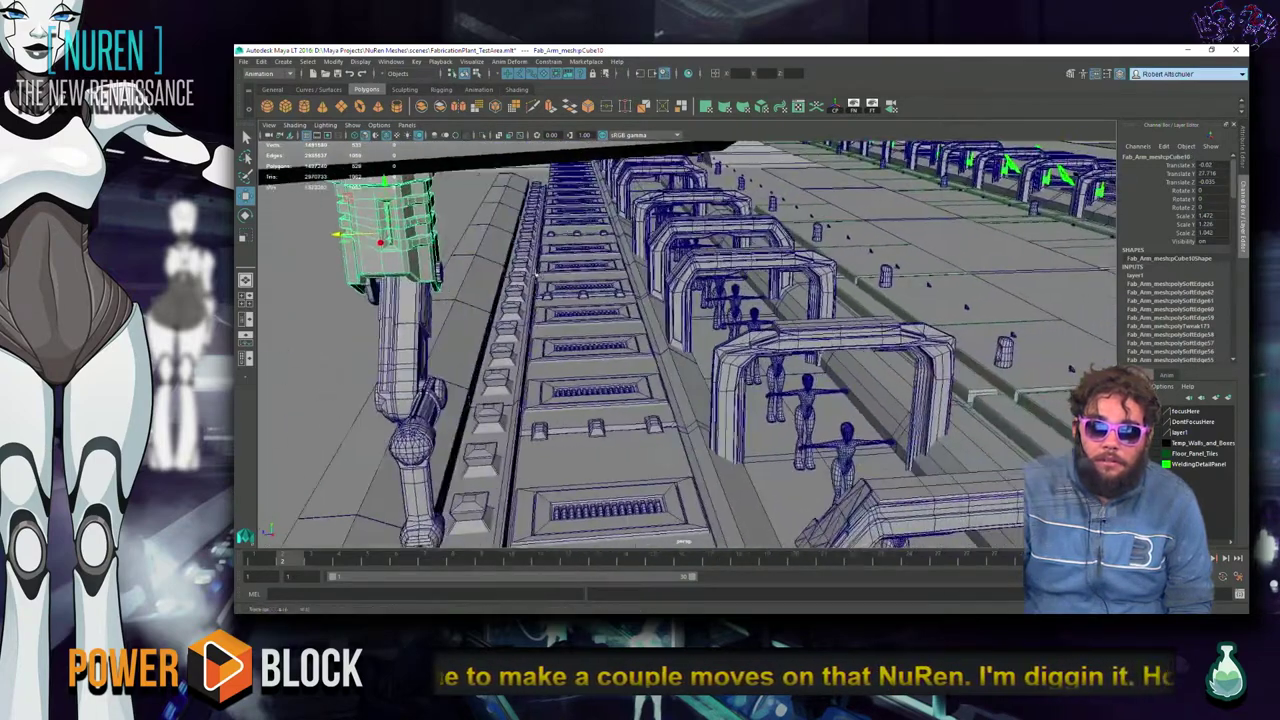
pyautogui.click(243, 61)
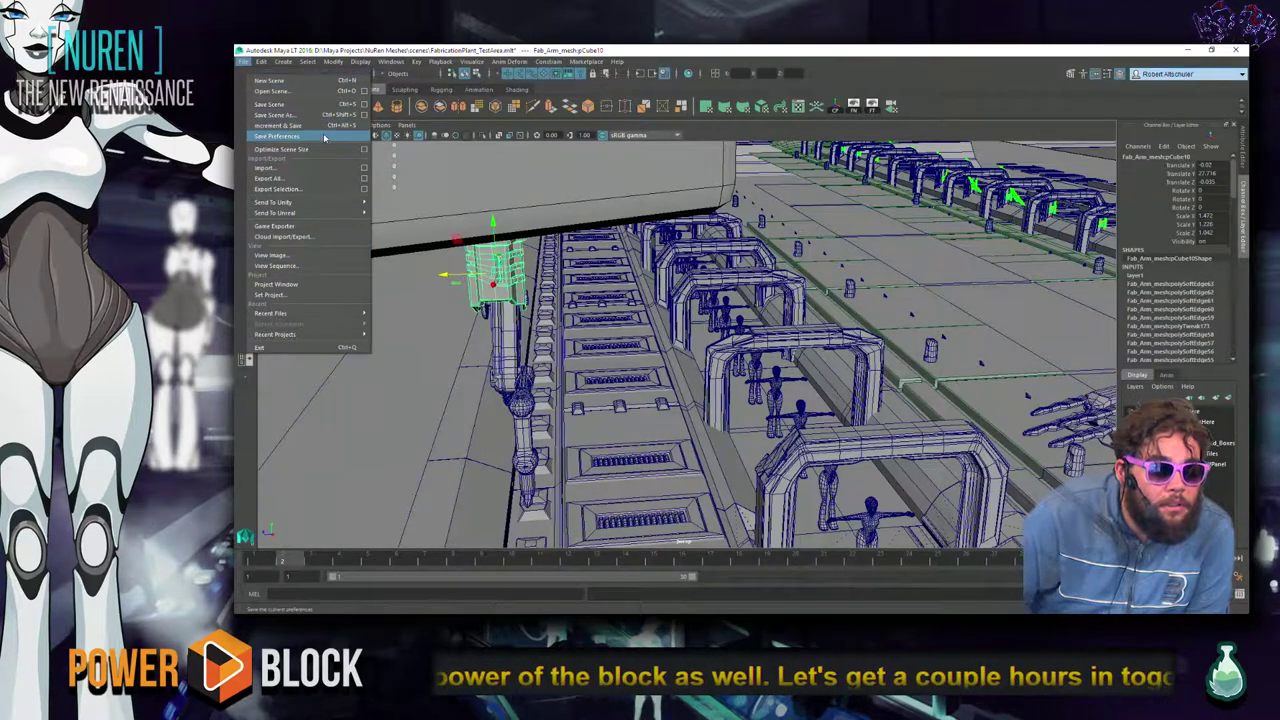
pyautogui.click(307, 91)
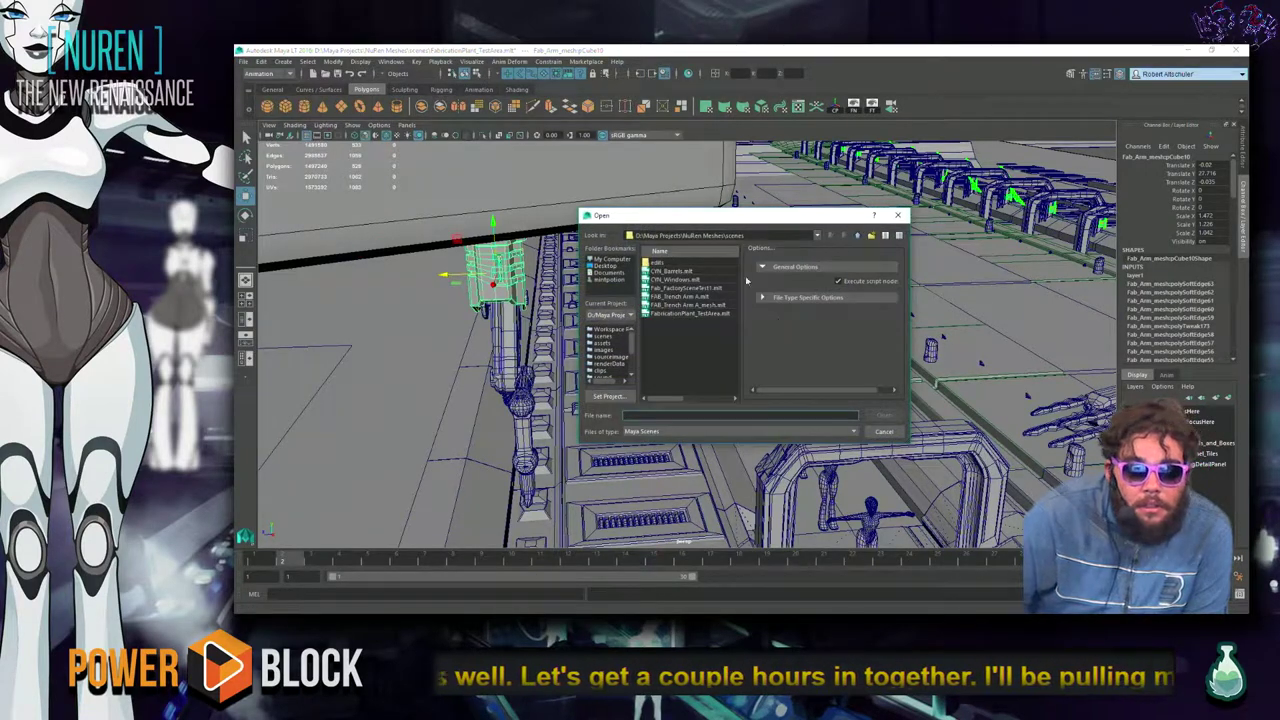
pyautogui.click(604, 343)
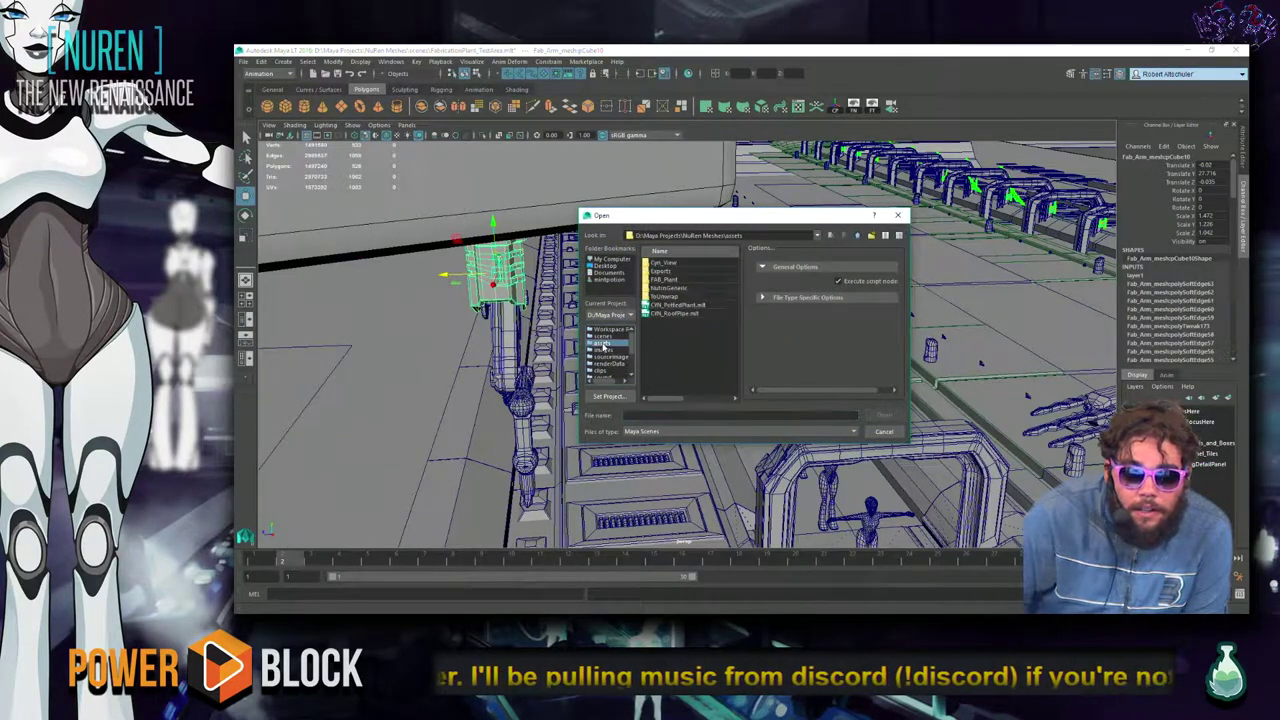
pyautogui.doubleClick(664, 283)
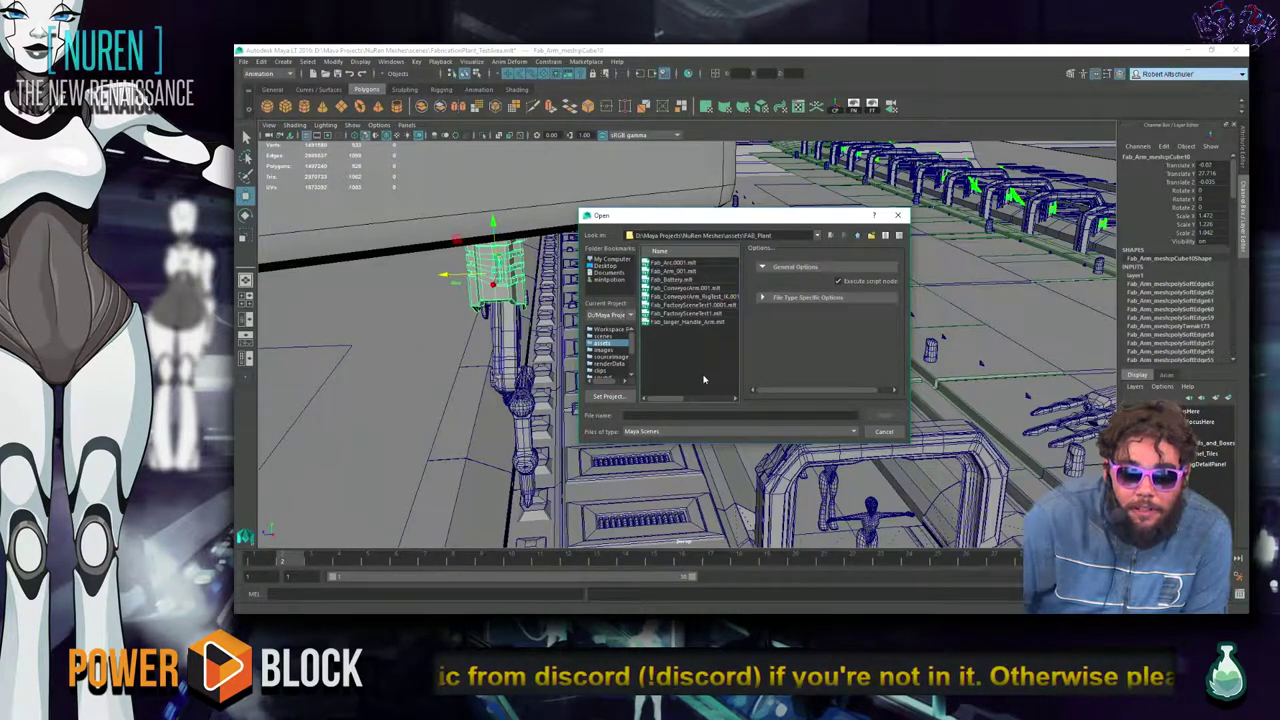
# Open Fab_Arm_001.mb, choosing Don't Save for the factory scene.
pyautogui.click(680, 280)
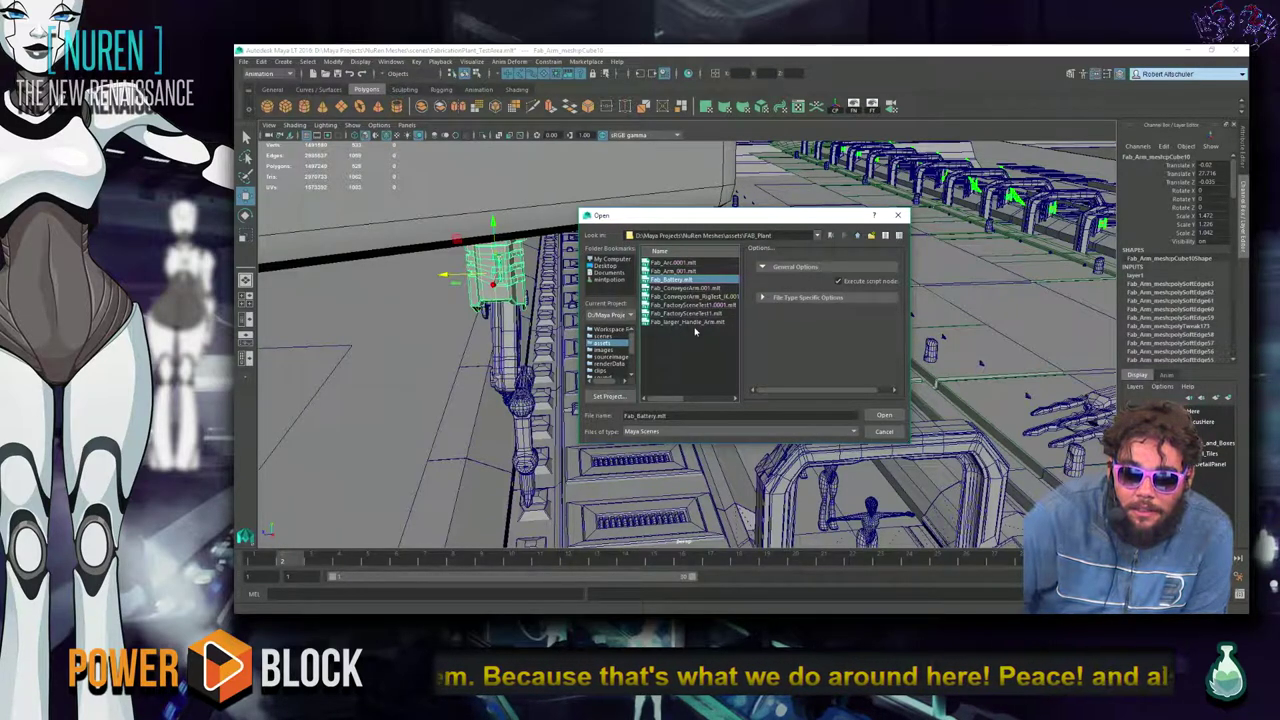
pyautogui.click(684, 272)
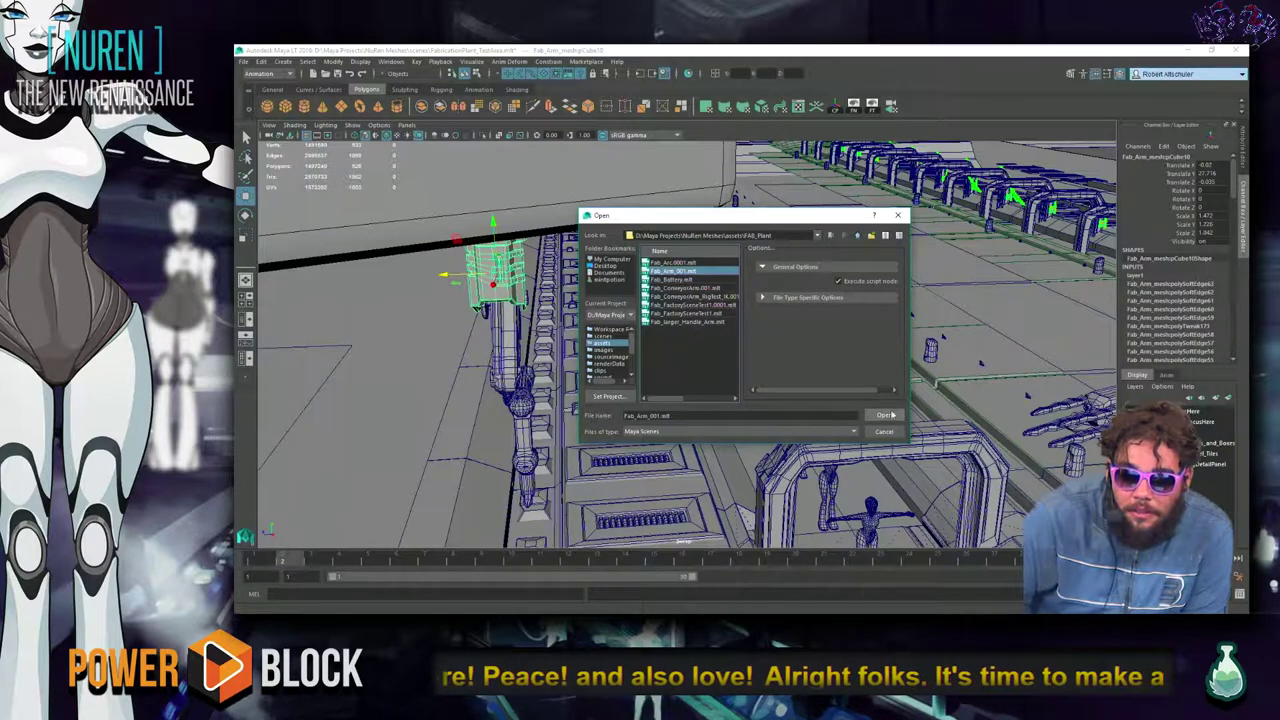
pyautogui.click(886, 415)
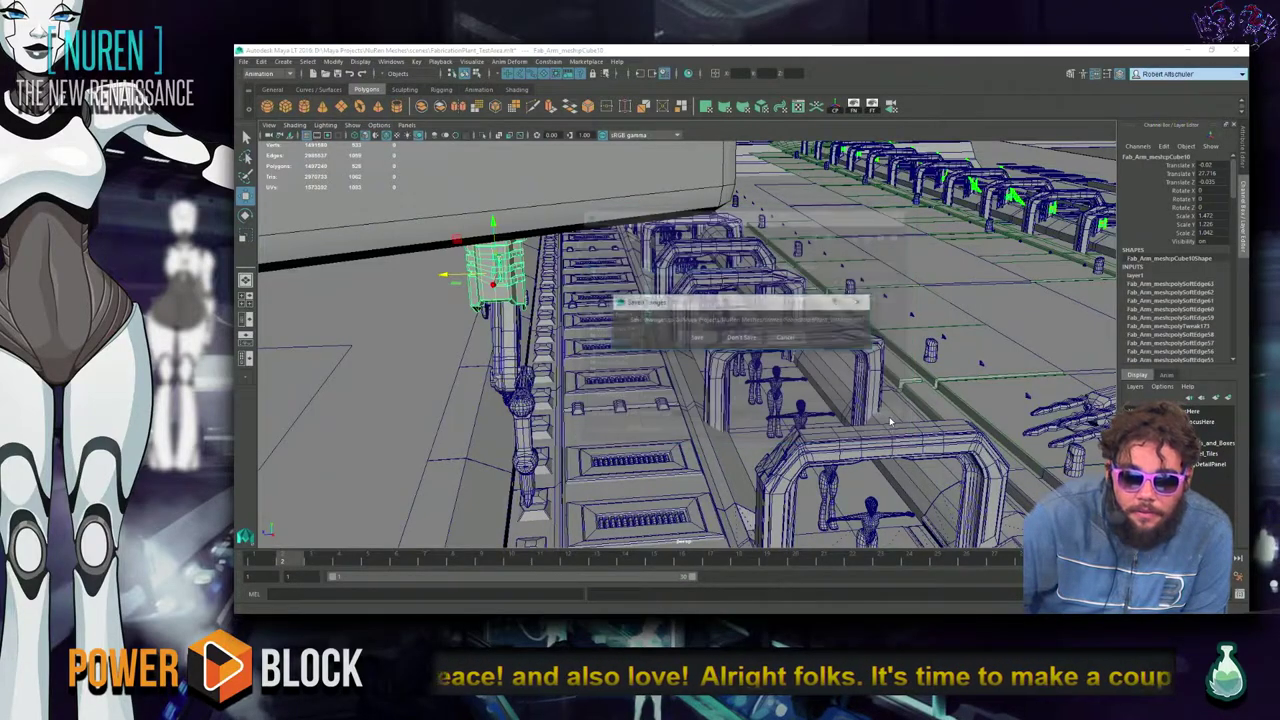
pyautogui.click(740, 338)
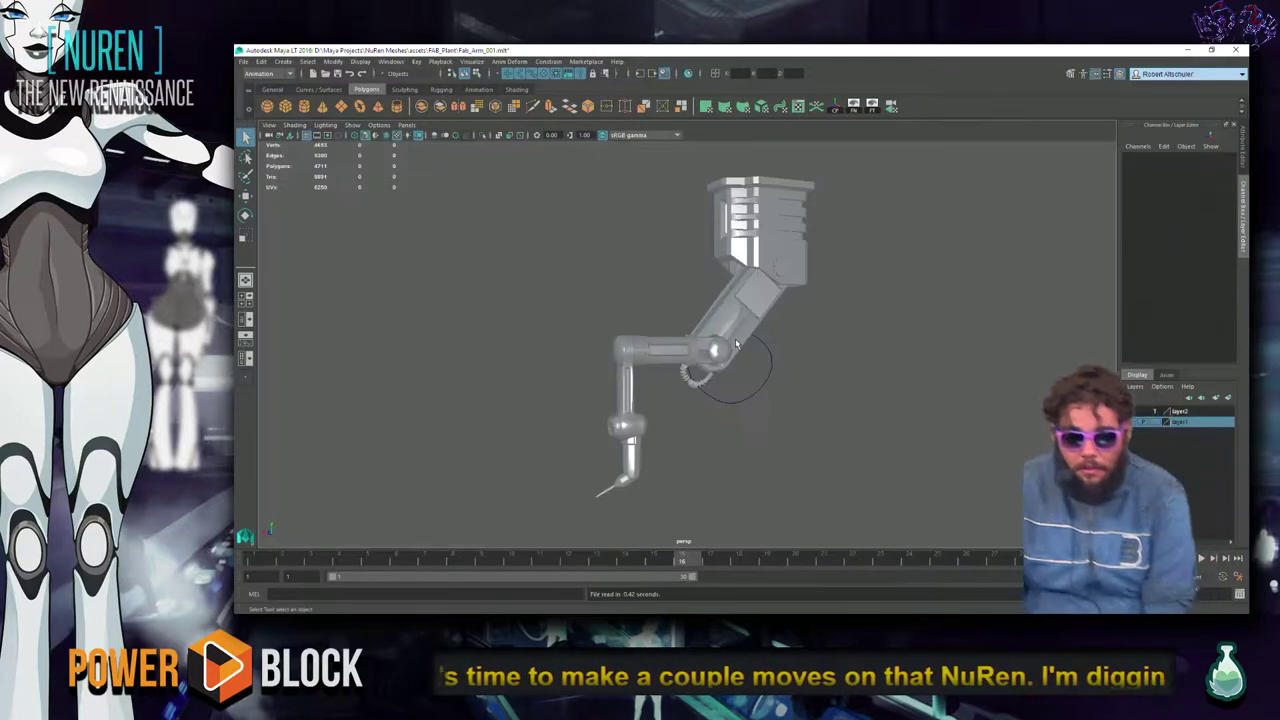
# Assign an existing material to the arm part pCylinder29.
pyautogui.keyDown('alt'); pyautogui.moveTo(829, 381); pyautogui.dragTo(714, 390); pyautogui.keyUp('alt')
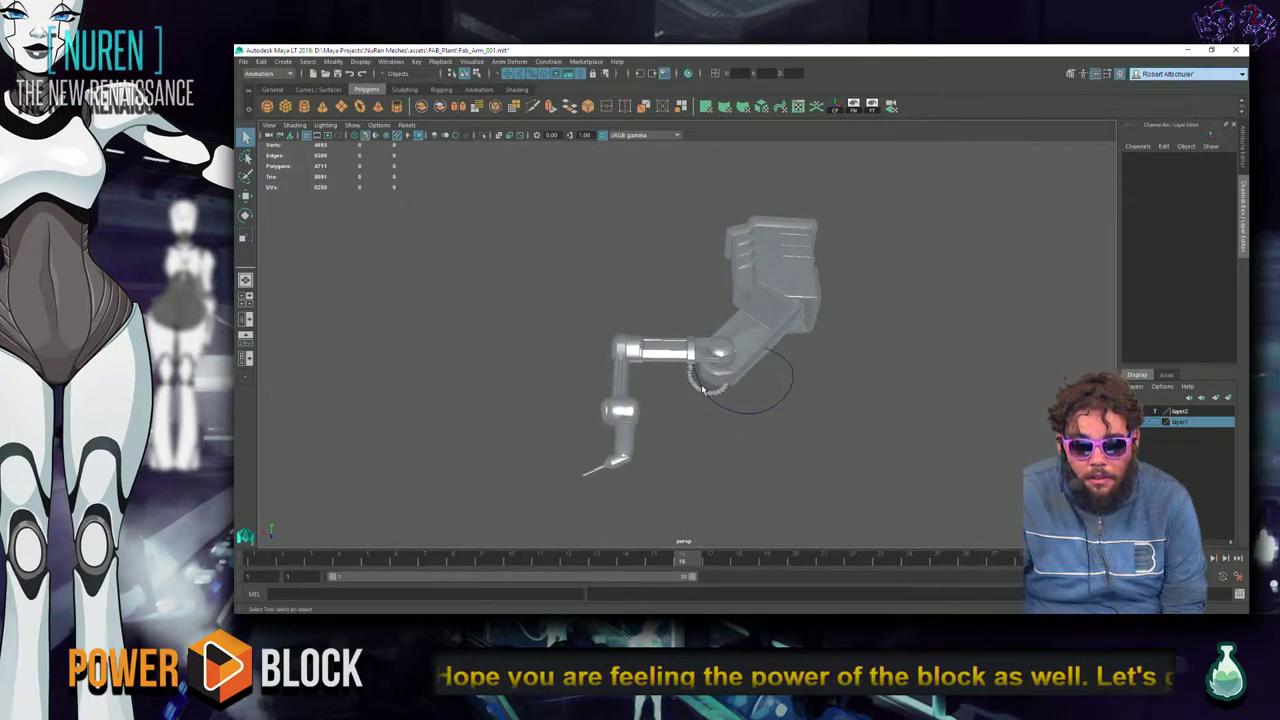
pyautogui.click(702, 388)
pyautogui.rightClick(694, 388)
pyautogui.moveTo(700, 592)
pyautogui.click(765, 592)
pyautogui.click(809, 534)
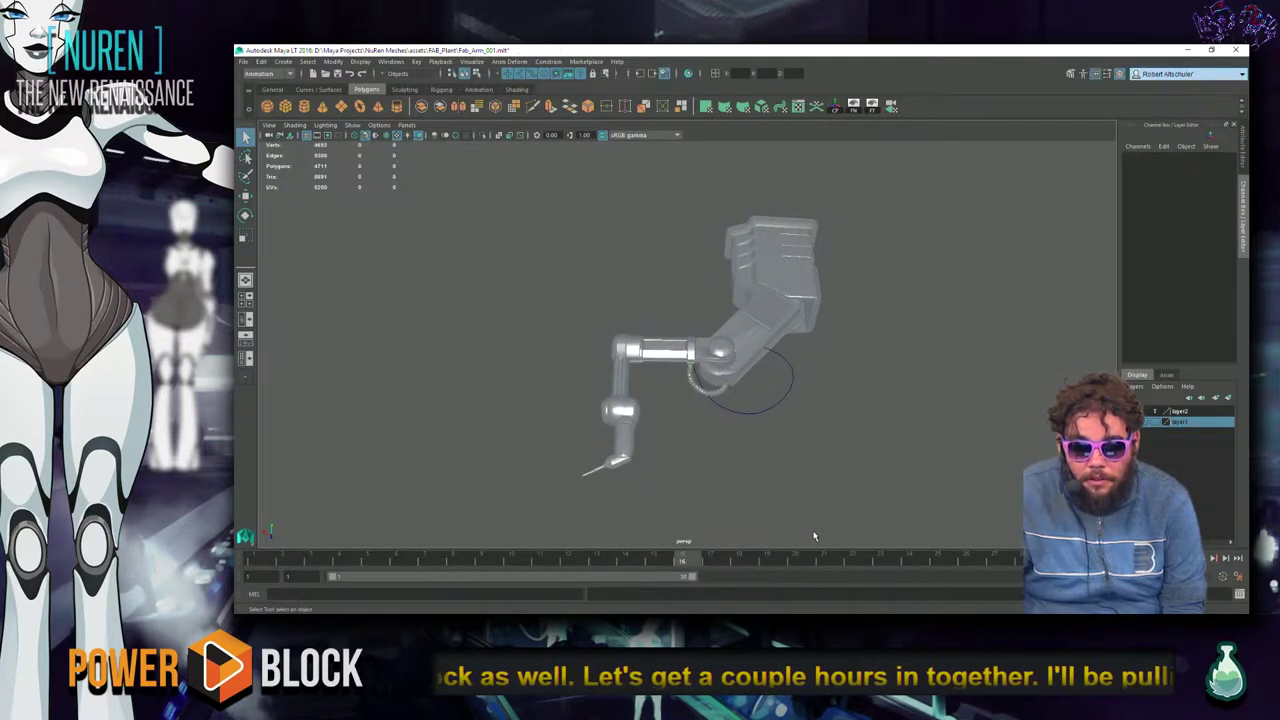
# Inspect the robot arm's UVs in the UV Editor, close it, and press Ctrl+O.
pyautogui.keyDown('alt'); pyautogui.moveTo(809, 534); pyautogui.dragTo(742, 457); pyautogui.keyUp('alt')
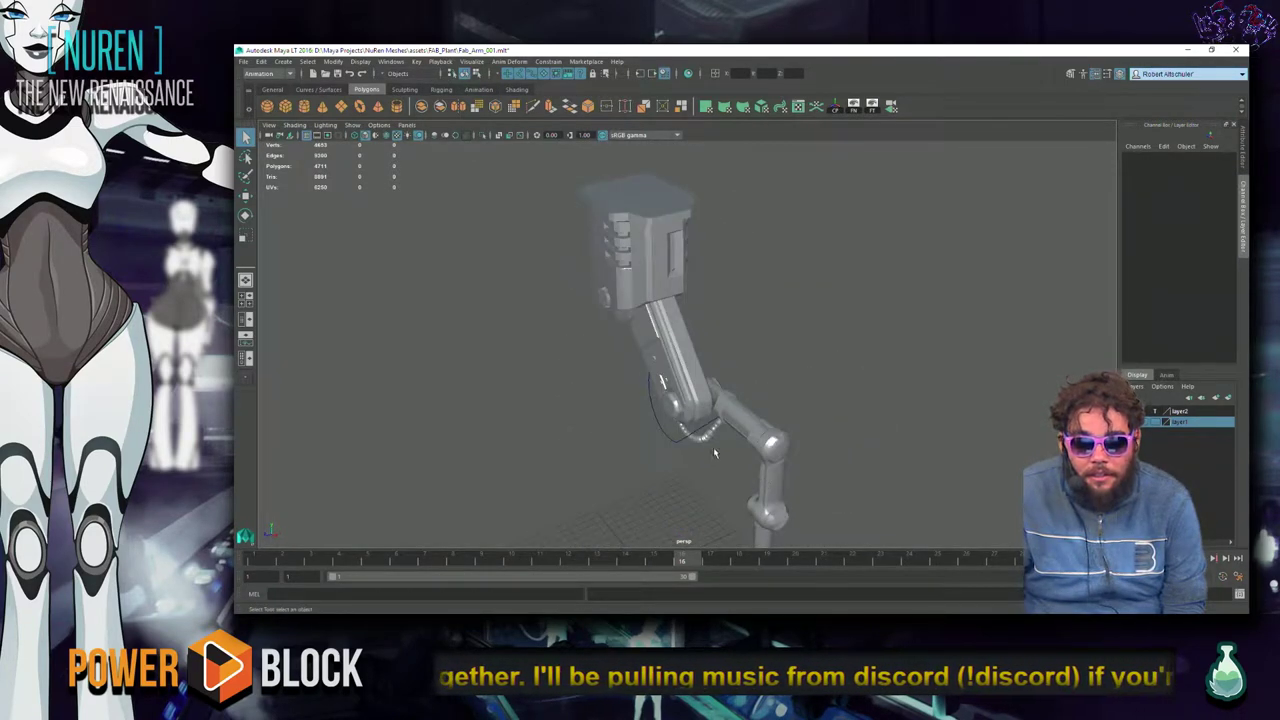
pyautogui.click(638, 283)
pyautogui.click(750, 354)
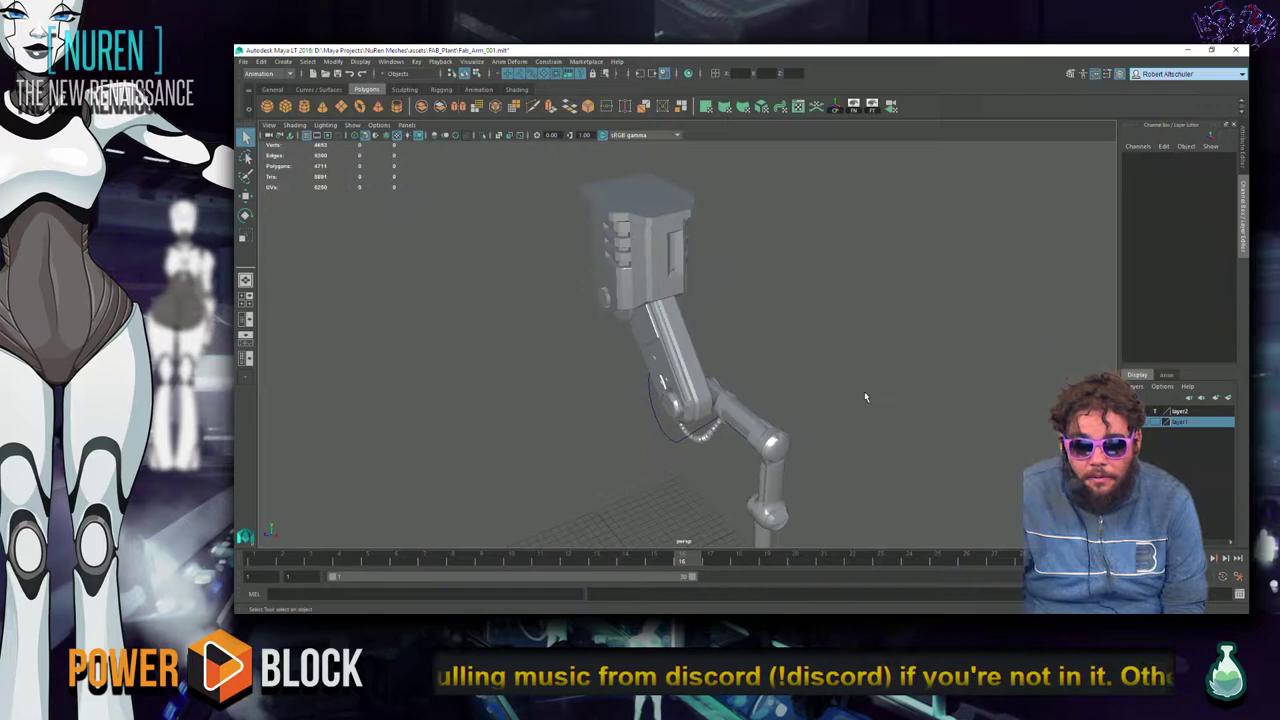
pyautogui.click(890, 104)
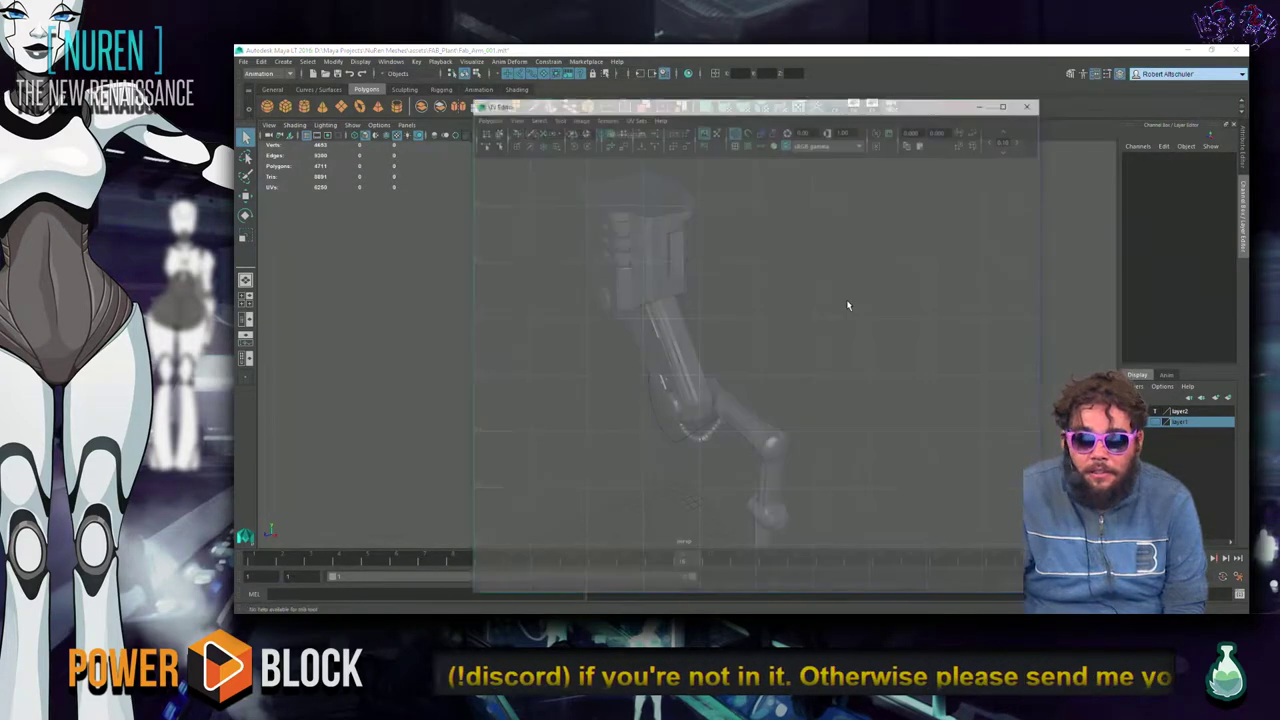
pyautogui.moveTo(680, 103); pyautogui.dragTo(1093, 78)
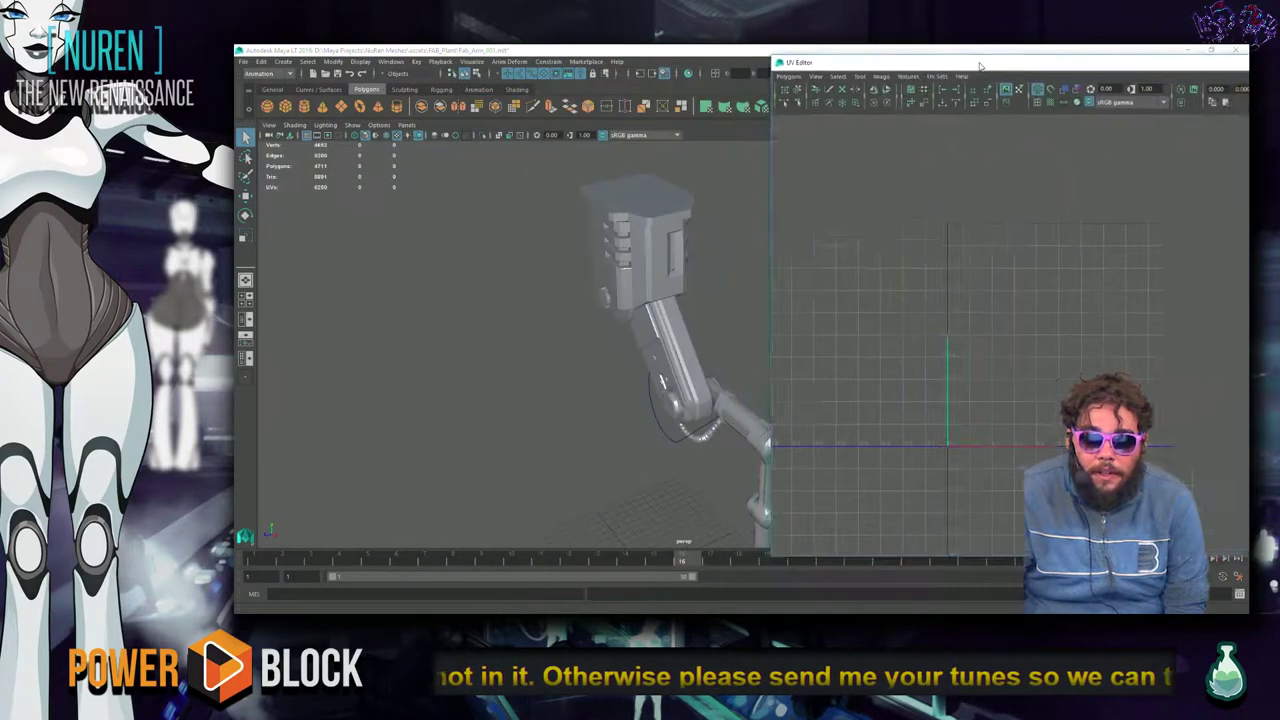
pyautogui.keyDown('alt'); pyautogui.moveTo(720, 352); pyautogui.dragTo(612, 330, button='middle'); pyautogui.keyUp('alt')
pyautogui.moveTo(520, 222); pyautogui.dragTo(677, 414)
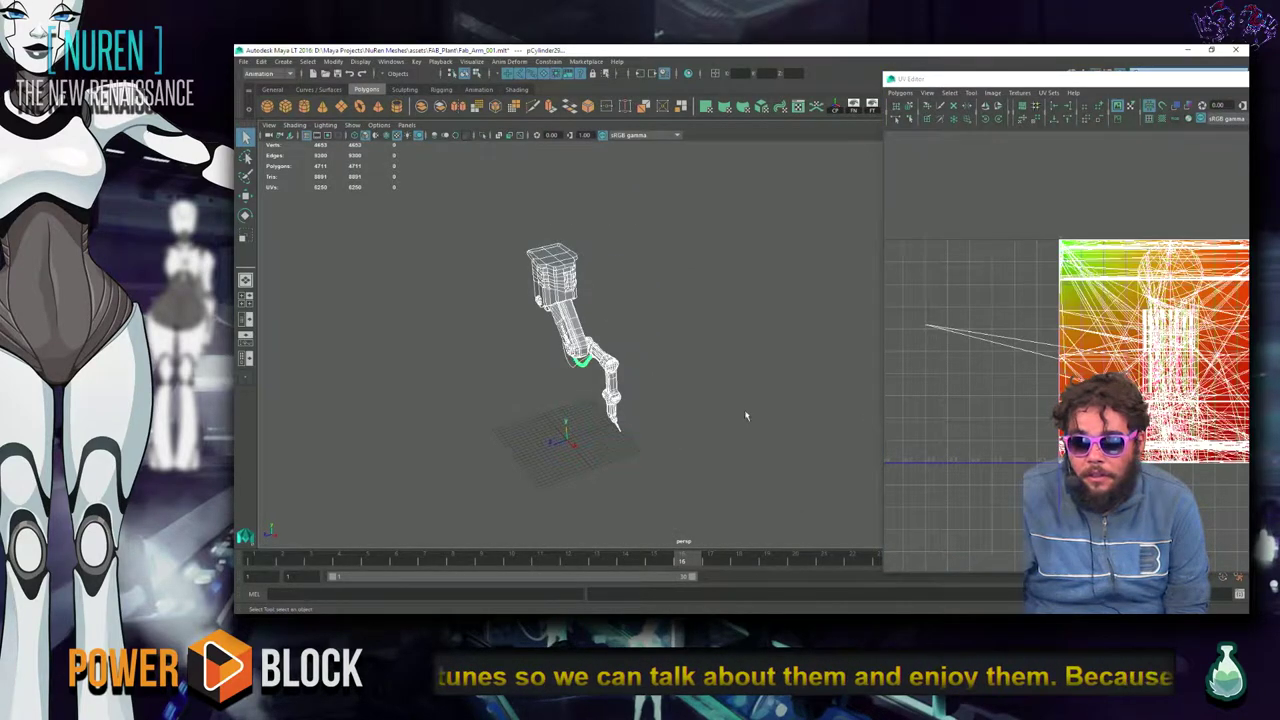
pyautogui.click(744, 251)
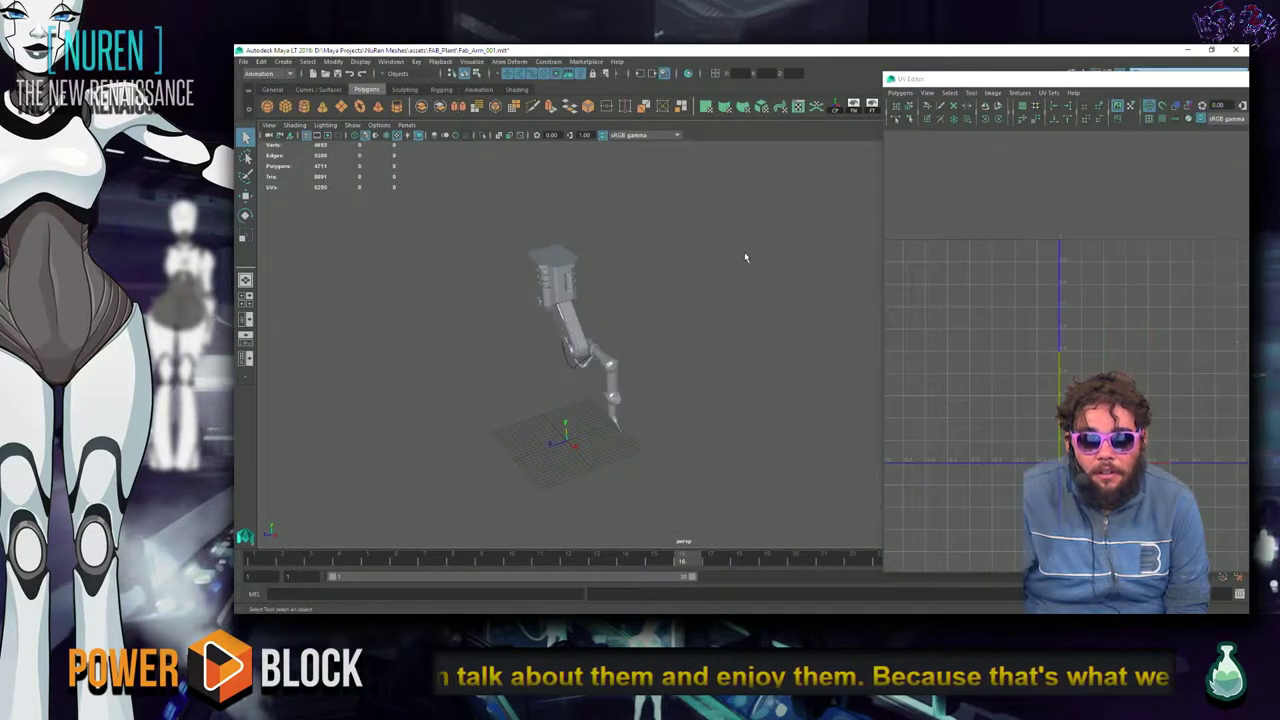
pyautogui.click(1142, 95)
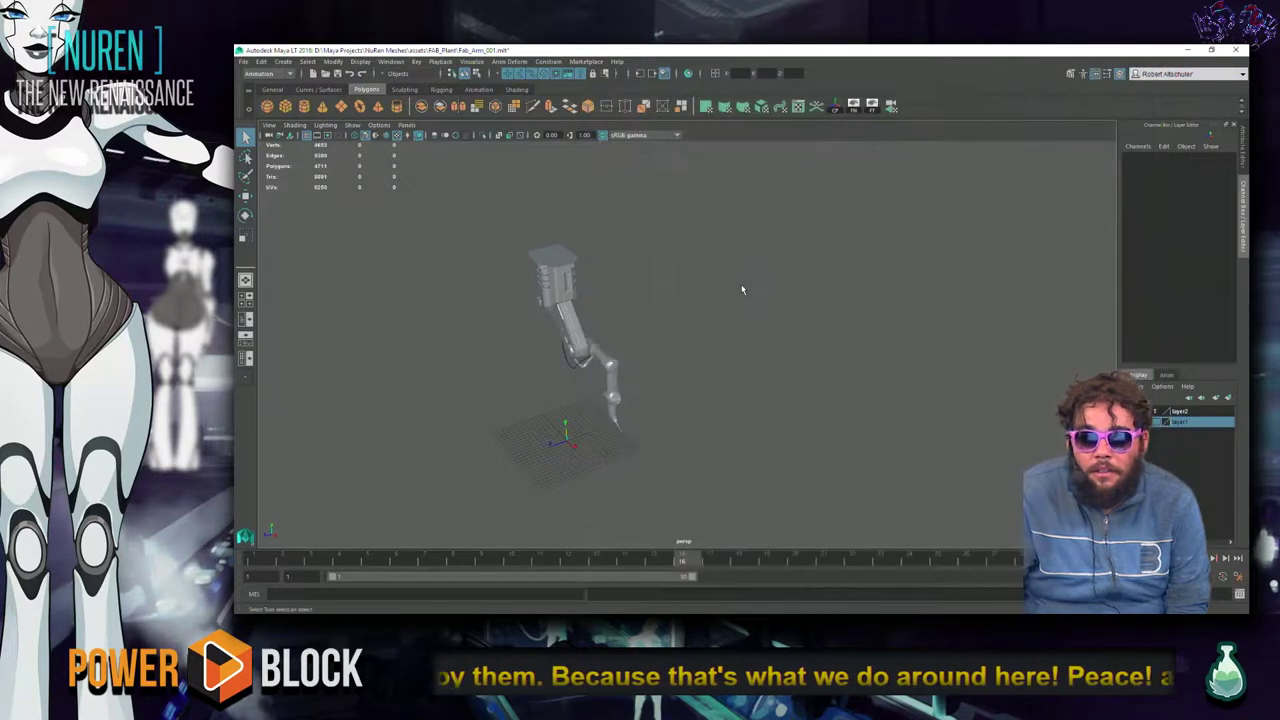
pyautogui.hotkey('ctrl', 'o')
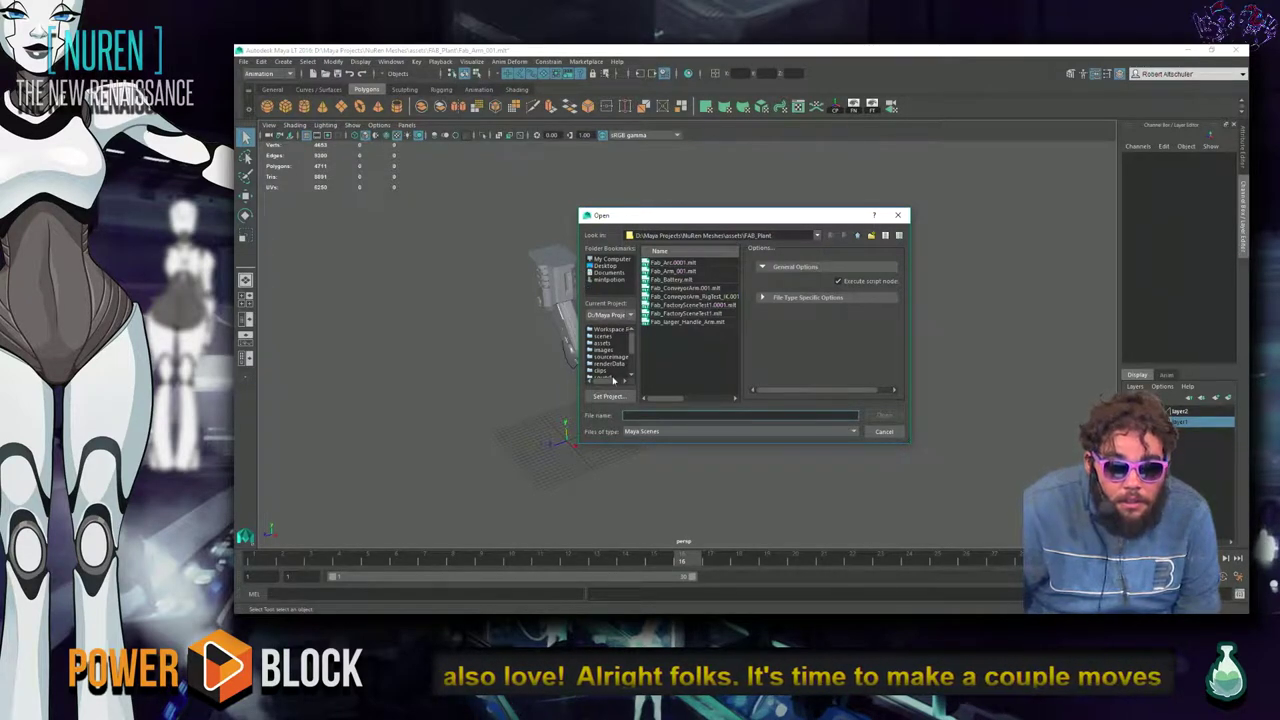
# Open Fab_Arm_mesh.mb from assets/toUnwrap/Fab_Plant without saving the current scene.
pyautogui.click(603, 342)
pyautogui.doubleClick(680, 297)
pyautogui.doubleClick(677, 279)
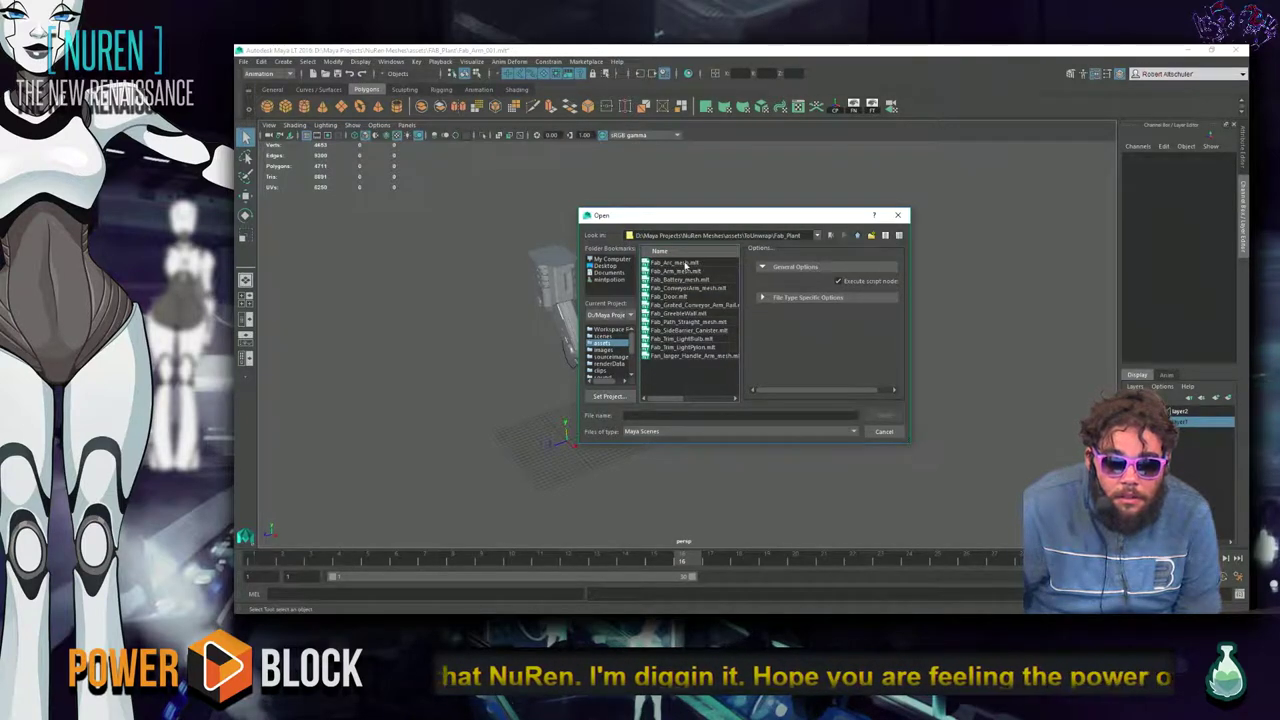
pyautogui.click(684, 272)
pyautogui.click(884, 415)
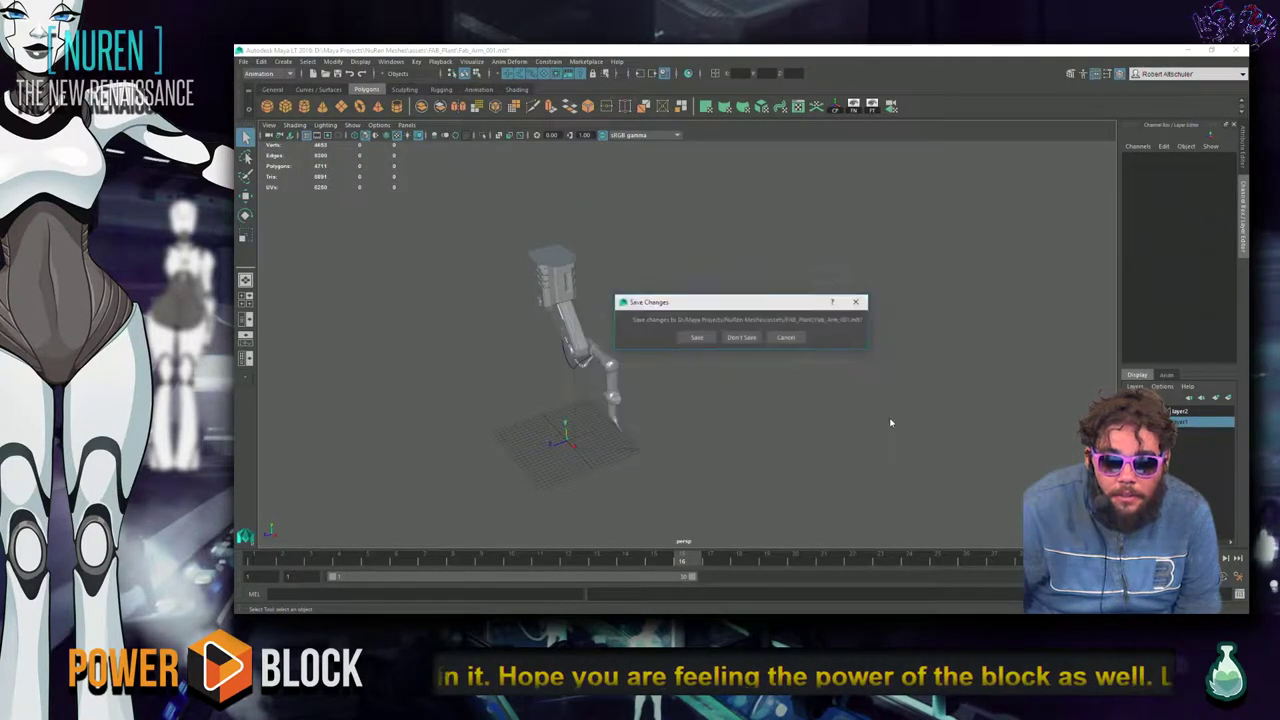
pyautogui.click(741, 338)
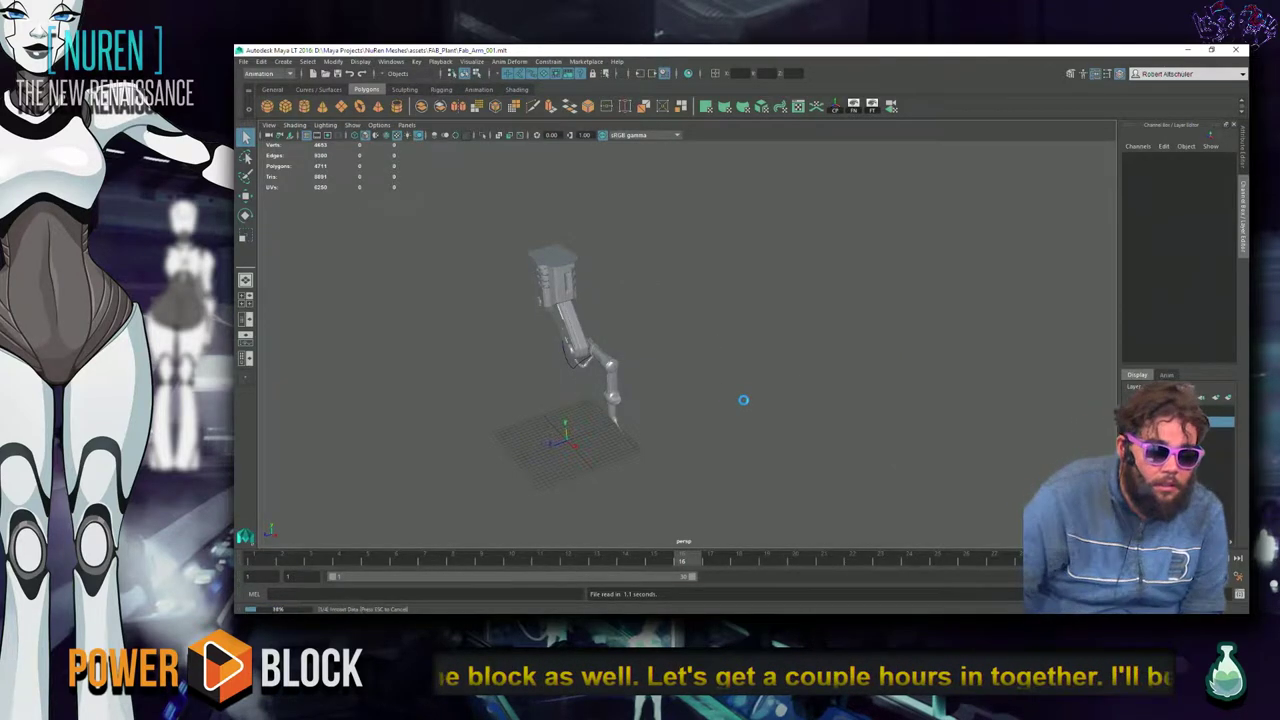
# Show the whole arm mesh's UV shells in the UV Editor with the checker image hidden.
pyautogui.keyDown('alt'); pyautogui.moveTo(881, 367); pyautogui.dragTo(872, 397); pyautogui.keyUp('alt')
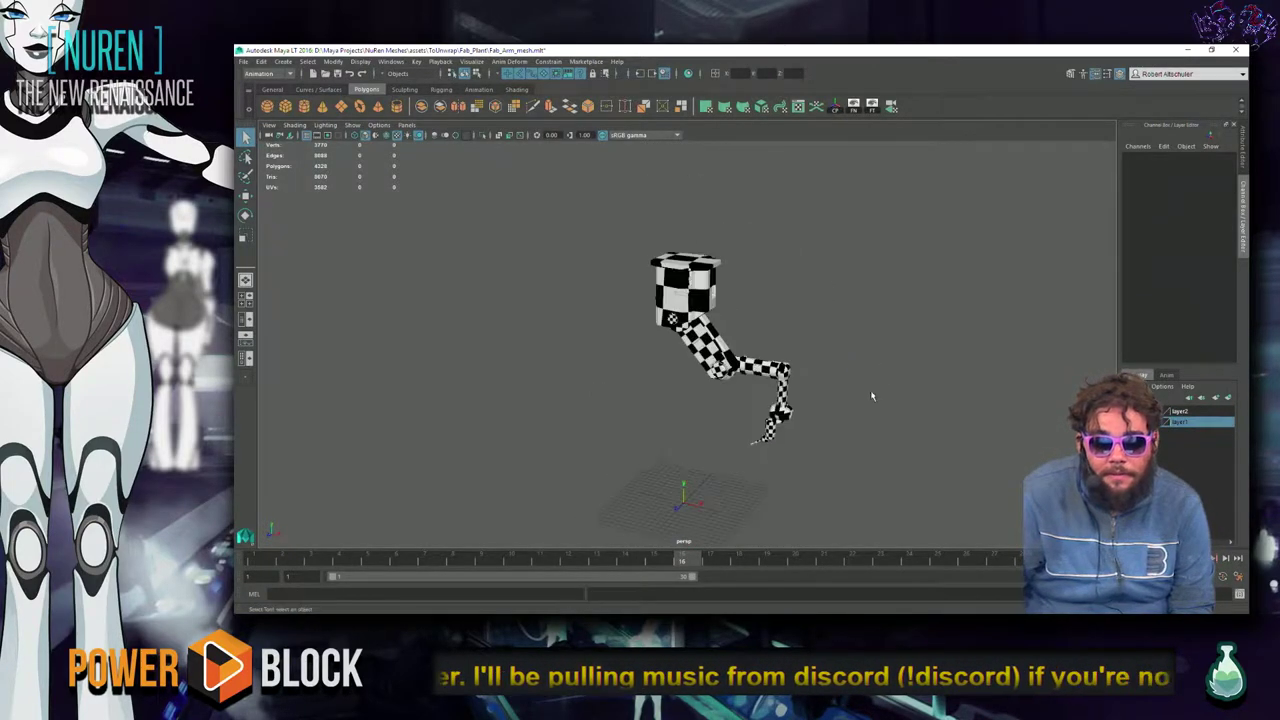
pyautogui.click(797, 106)
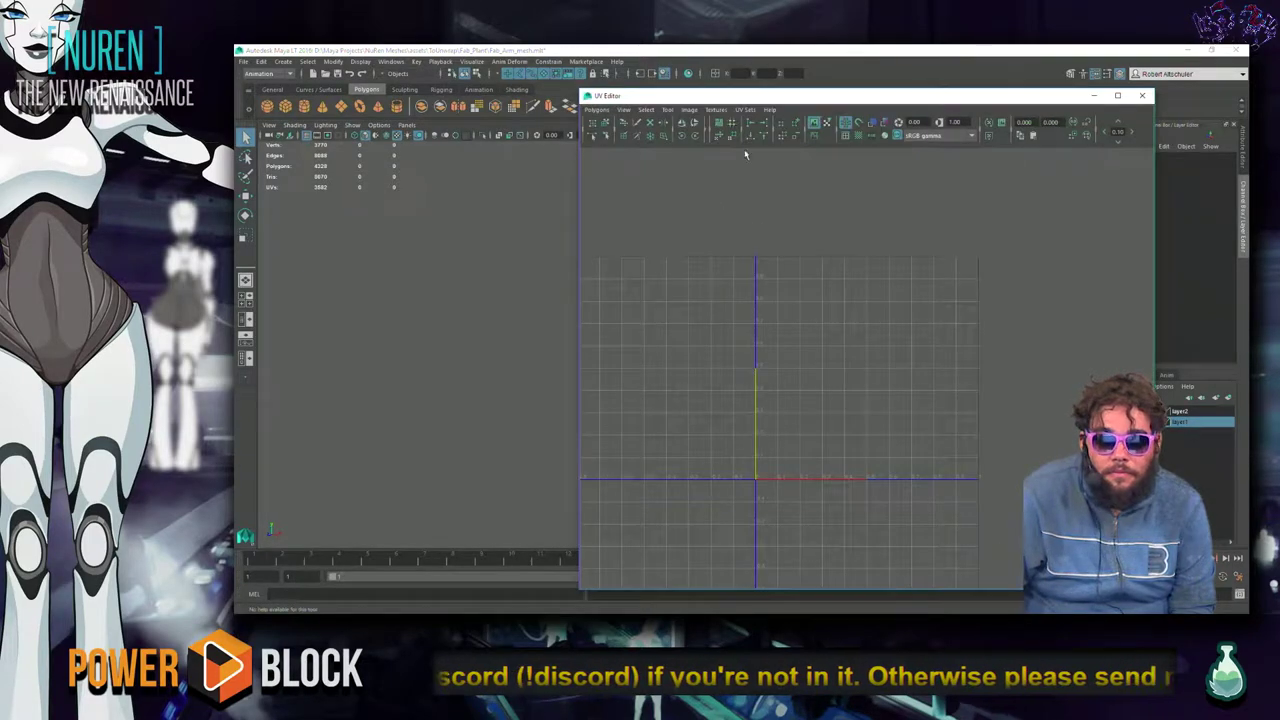
pyautogui.moveTo(634, 212); pyautogui.dragTo(815, 445)
pyautogui.scroll(-5, 985, 425)
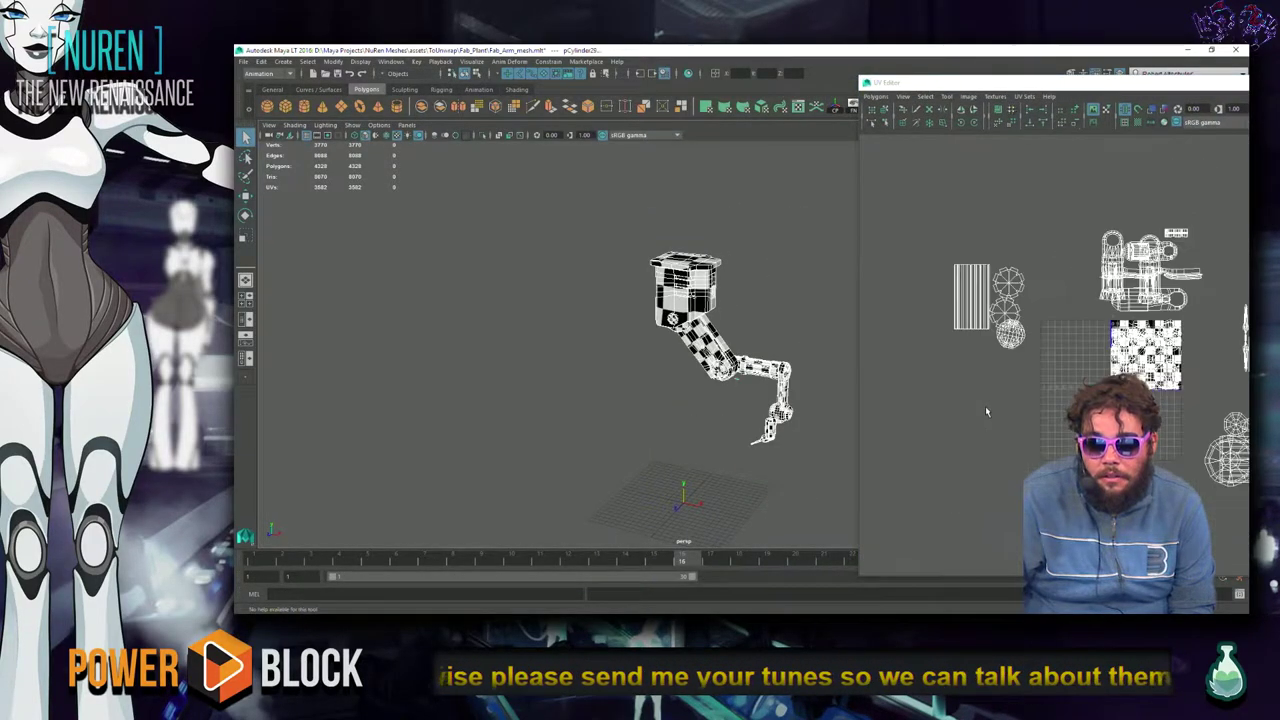
pyautogui.keyDown('alt'); pyautogui.moveTo(985, 406); pyautogui.dragTo(847, 399, button='middle'); pyautogui.keyUp('alt')
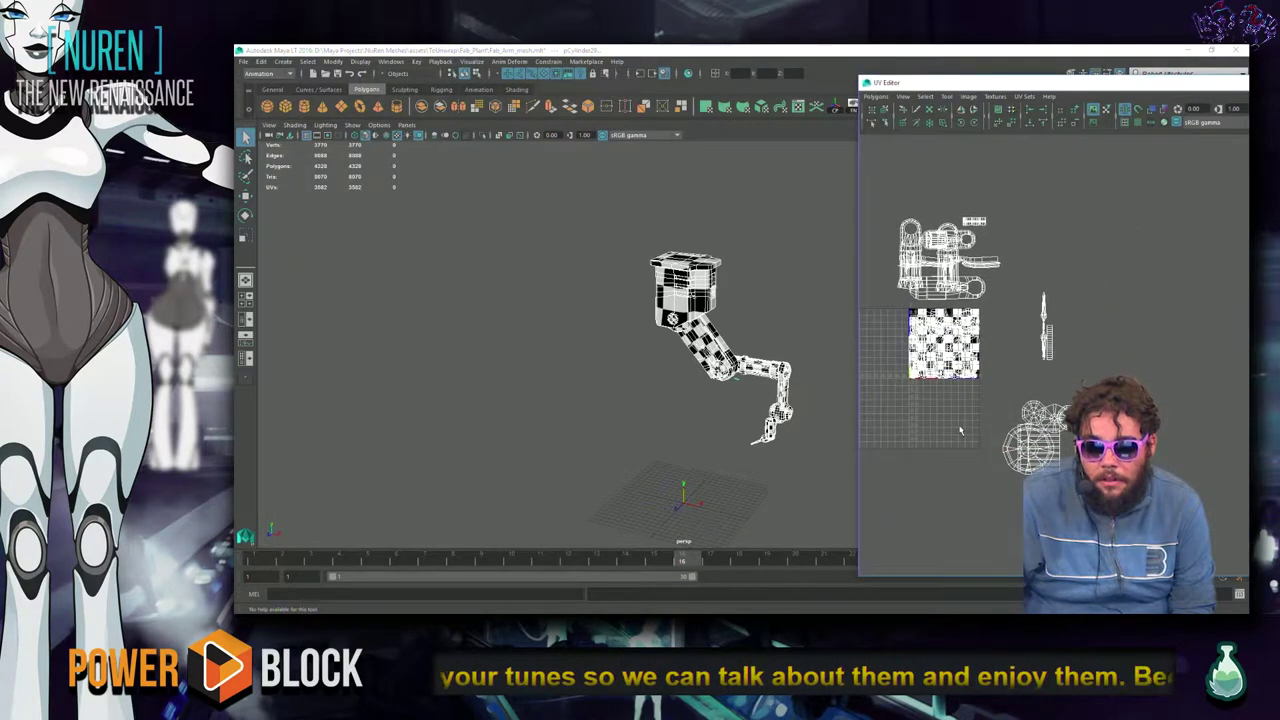
pyautogui.keyDown('alt'); pyautogui.moveTo(960, 430); pyautogui.dragTo(945, 465, button='middle'); pyautogui.keyUp('alt')
pyautogui.scroll(4, 945, 465)
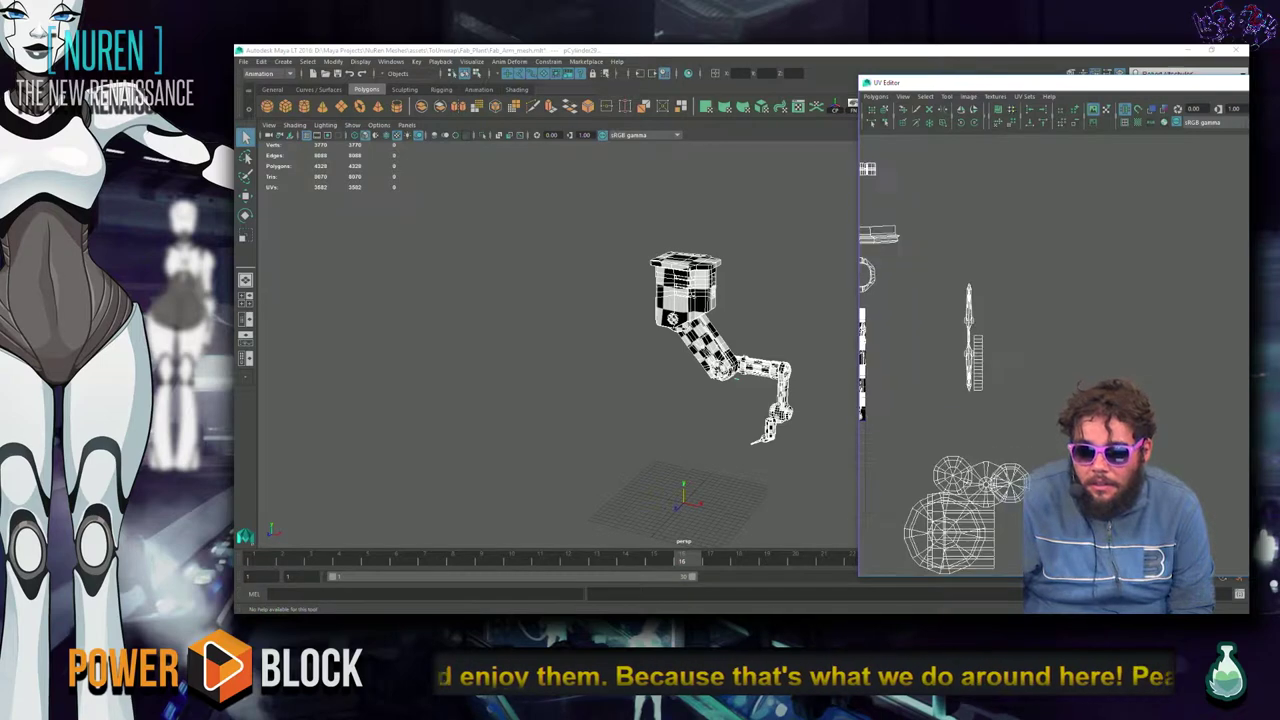
pyautogui.keyDown('alt'); pyautogui.moveTo(743, 468); pyautogui.dragTo(575, 440); pyautogui.keyUp('alt')
pyautogui.keyDown('alt'); pyautogui.moveTo(865, 410); pyautogui.dragTo(1040, 405, button='middle'); pyautogui.keyUp('alt')
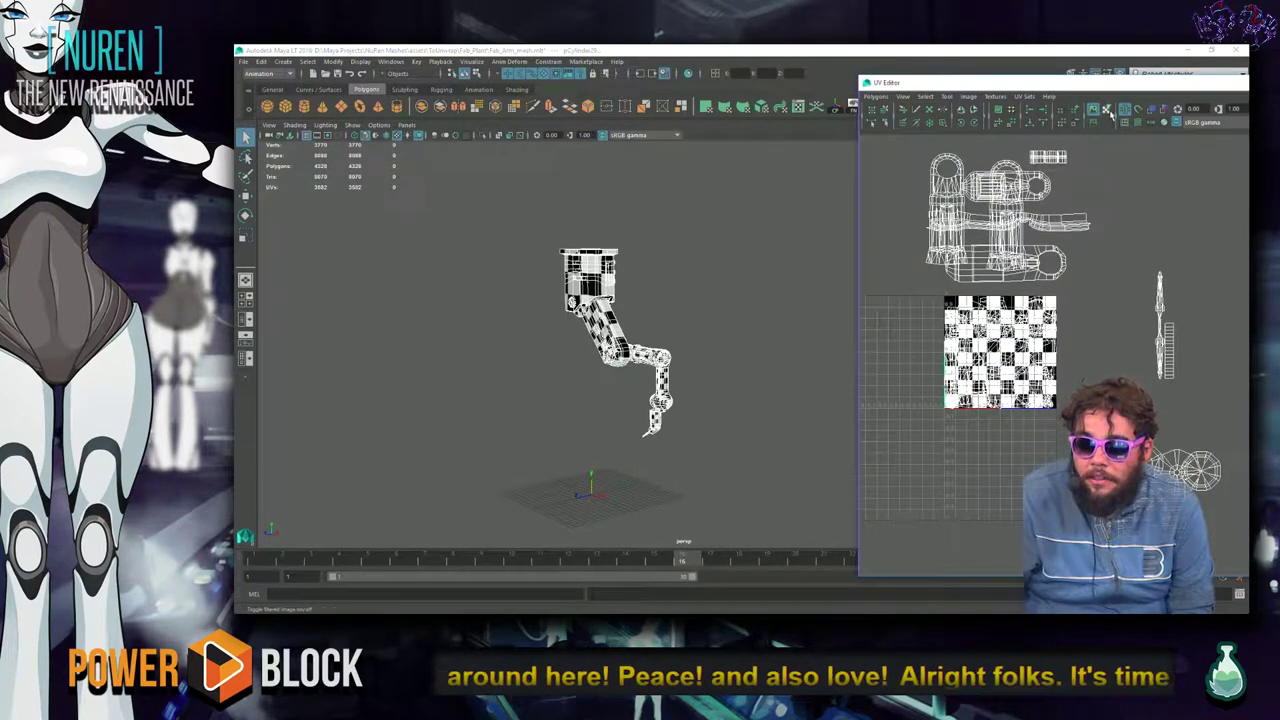
pyautogui.click(1092, 110)
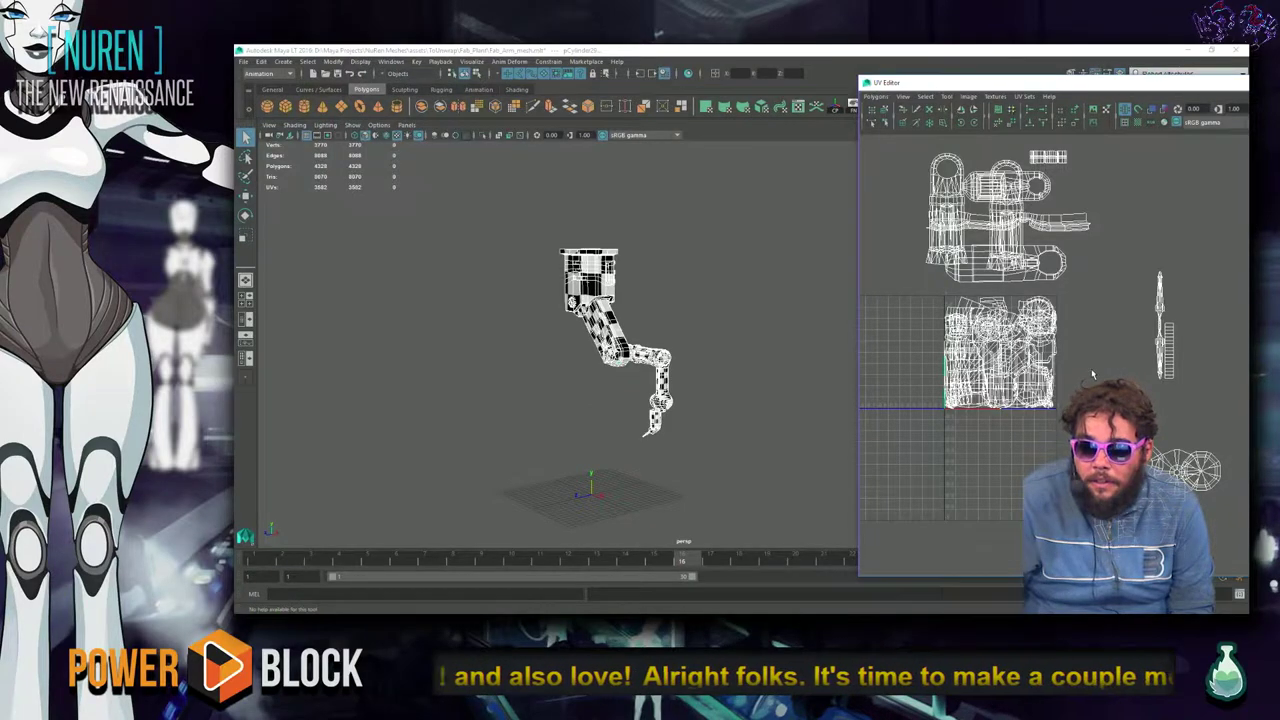
pyautogui.scroll(3, 1088, 384)
pyautogui.scroll(-4, 1080, 395)
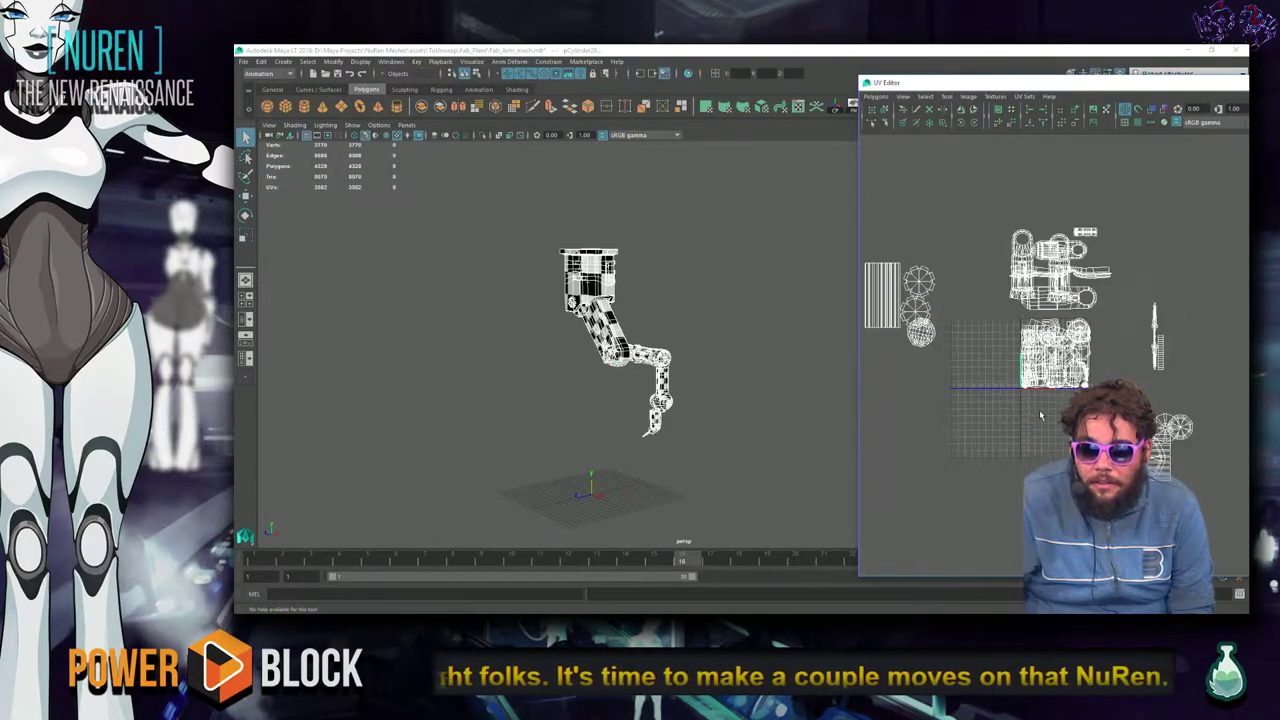
# Marquee-select every arm shell, convert to UVs and run Layout UVs, then deselect.
pyautogui.scroll(-1, 597, 343)
pyautogui.scroll(-2, 1040, 340)
pyautogui.moveTo(924, 245); pyautogui.dragTo(1185, 450)
pyautogui.hotkey('ctrl', 'F12')
pyautogui.keyDown('shift'); pyautogui.moveTo(1105, 447); pyautogui.dragTo(1030, 447, button='right'); pyautogui.keyUp('shift')
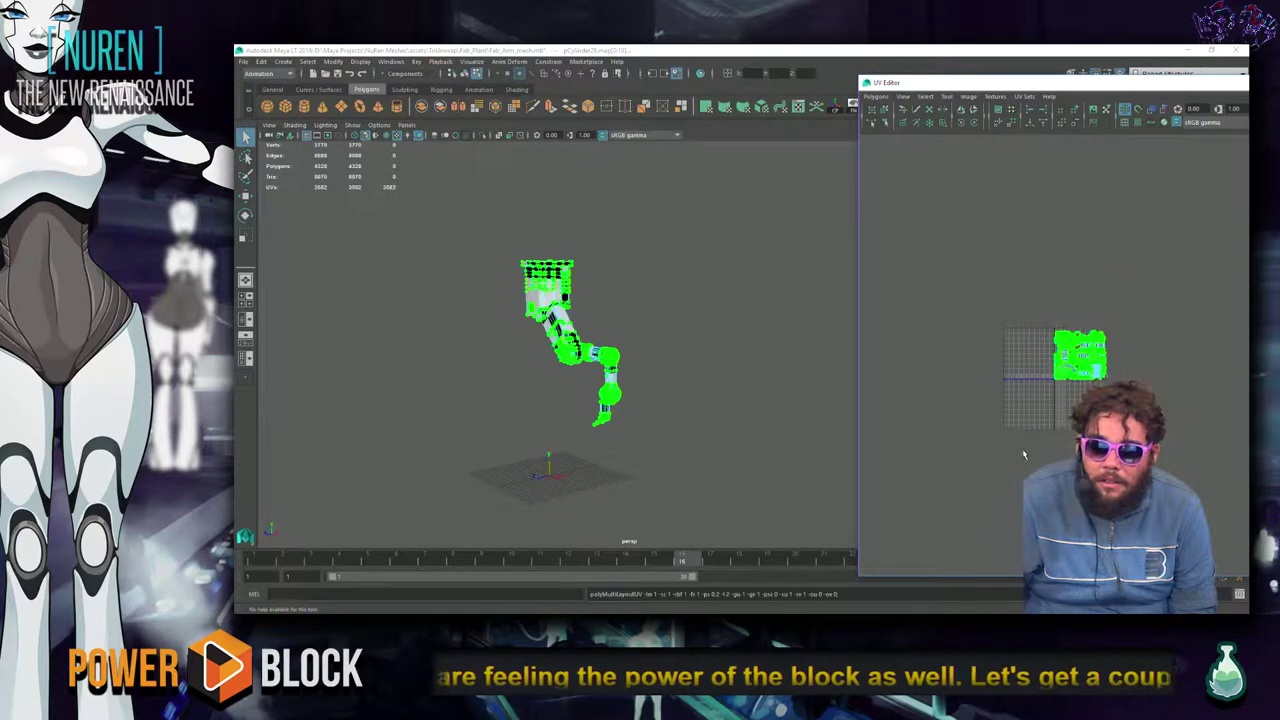
pyautogui.click(1030, 464)
pyautogui.scroll(5, 1030, 464)
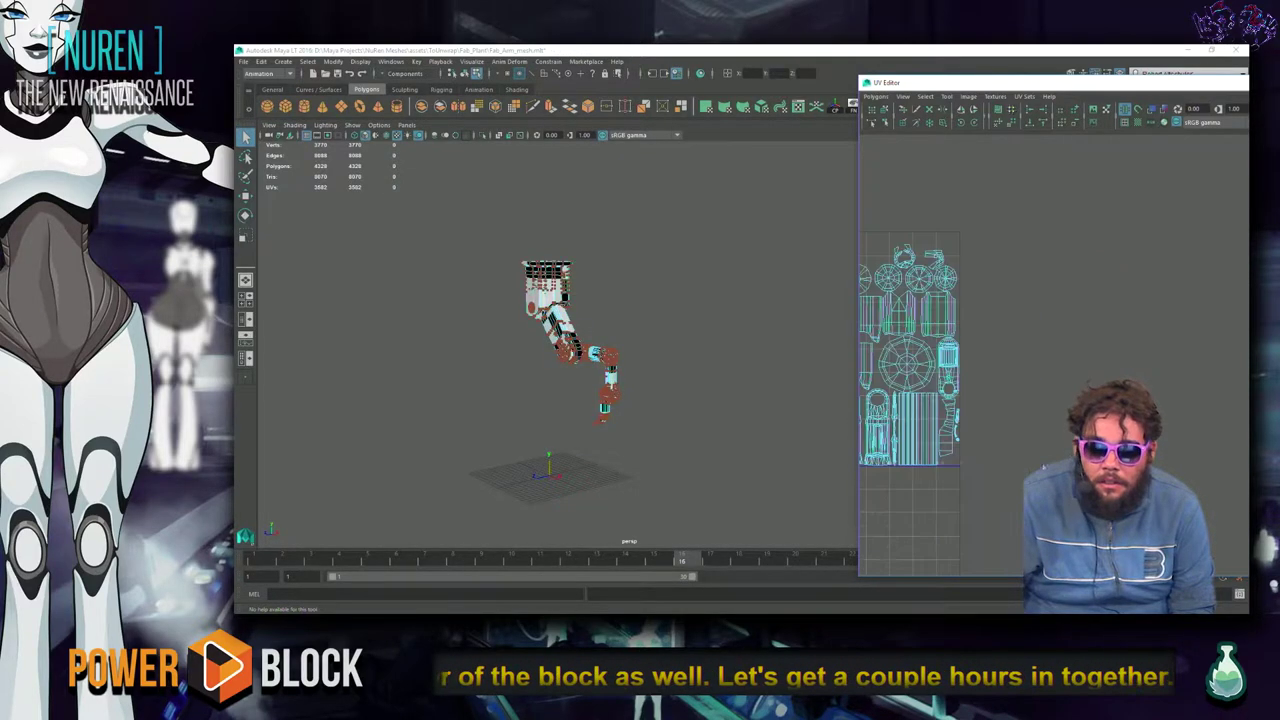
pyautogui.keyDown('alt'); pyautogui.moveTo(1125, 500); pyautogui.dragTo(1182, 487, button='middle'); pyautogui.keyUp('alt')
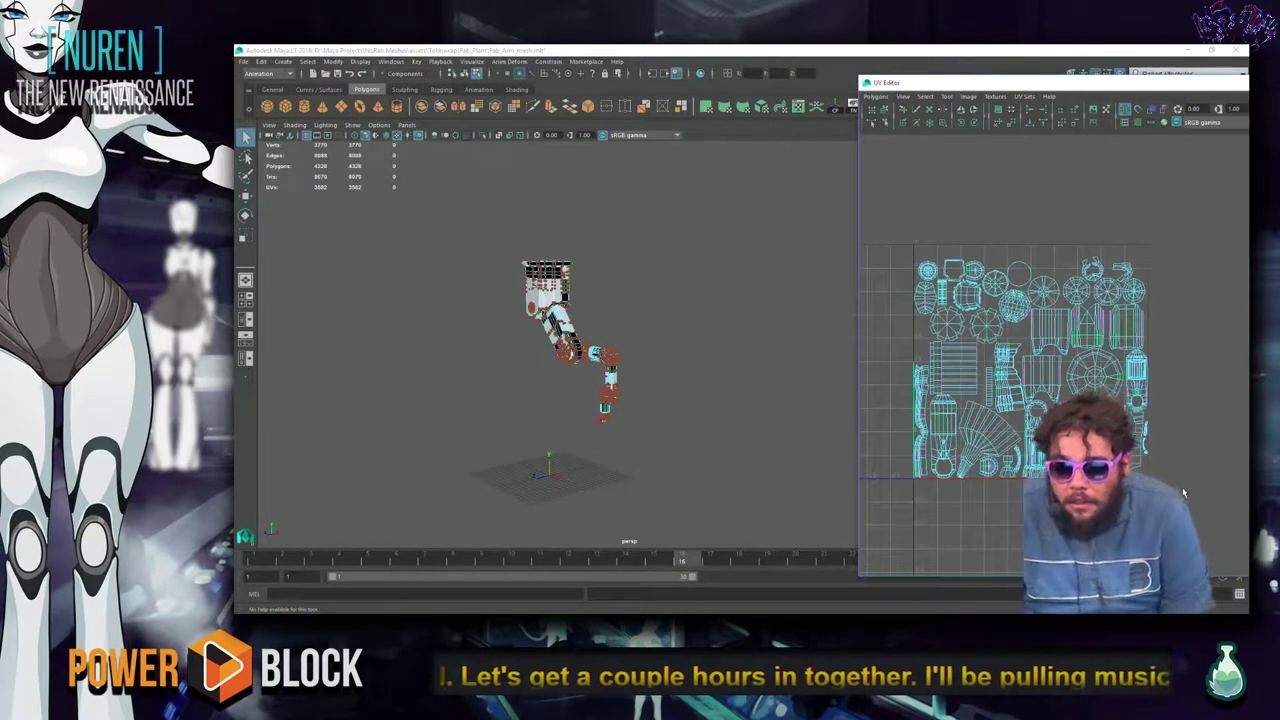
pyautogui.scroll(2, 1182, 487)
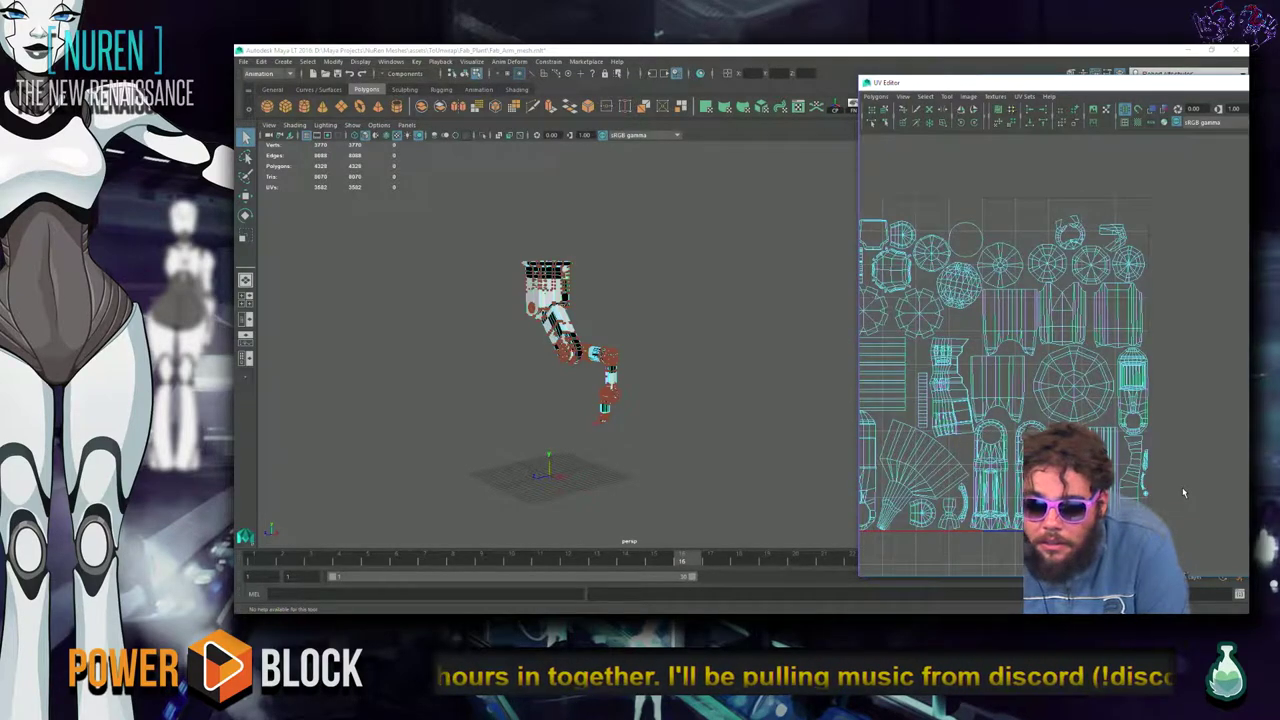
pyautogui.scroll(5, 648, 355)
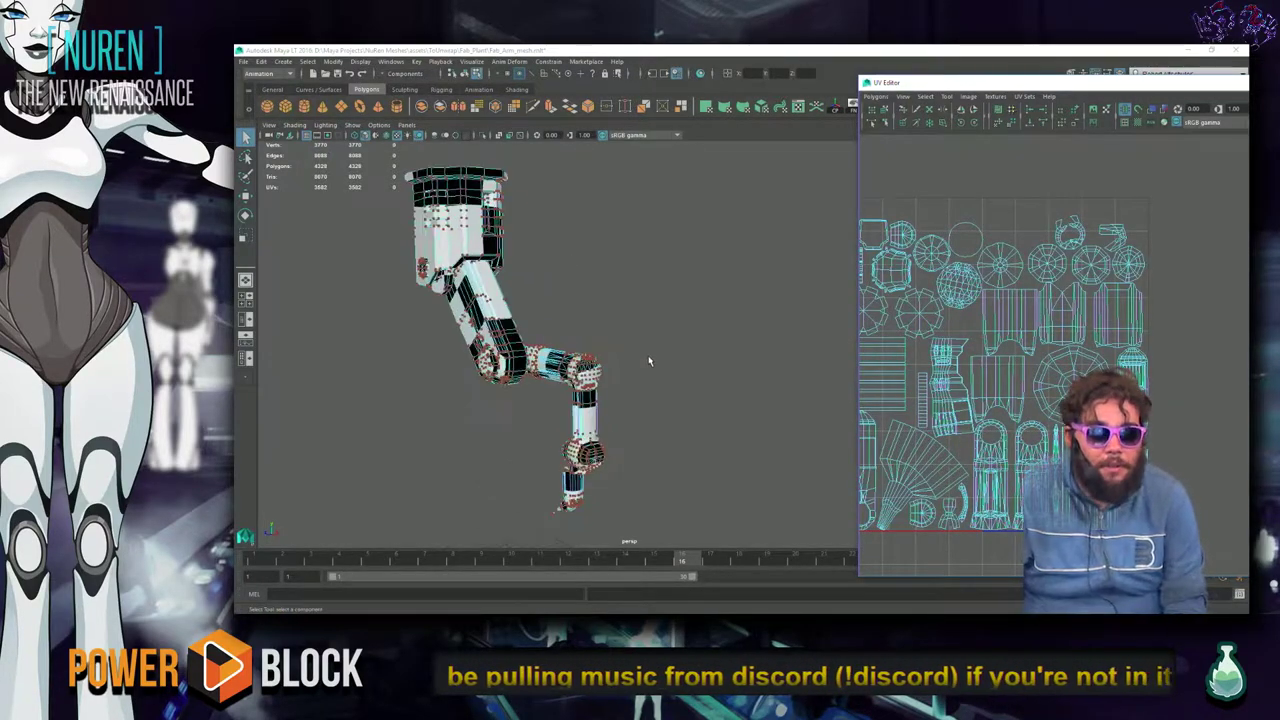
# Inspect the arm in the viewport and save Fab_Arm_mesh.mb.
pyautogui.keyDown('alt'); pyautogui.moveTo(648, 360); pyautogui.dragTo(538, 382); pyautogui.keyUp('alt')
pyautogui.keyDown('alt'); pyautogui.moveTo(646, 351); pyautogui.dragTo(491, 294, button='middle'); pyautogui.keyUp('alt')
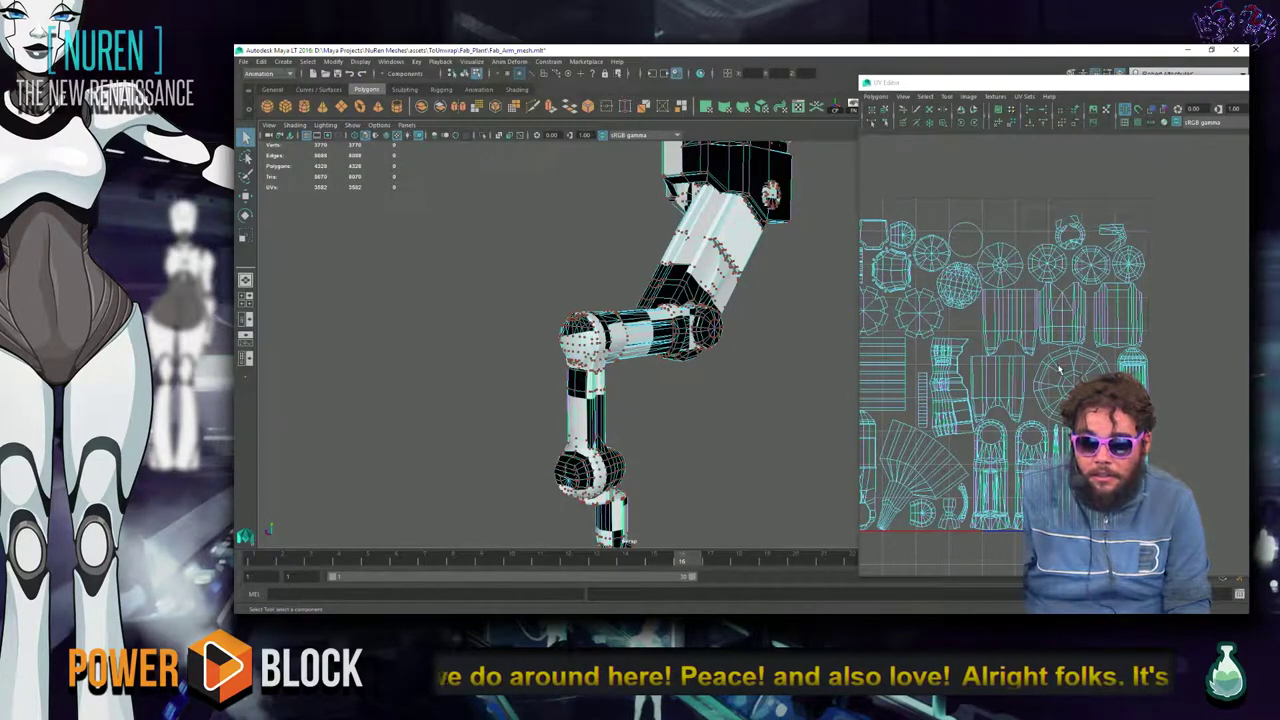
pyautogui.keyDown('alt'); pyautogui.moveTo(1058, 370); pyautogui.dragTo(968, 431, button='middle'); pyautogui.keyUp('alt')
pyautogui.keyDown('alt'); pyautogui.moveTo(718, 417); pyautogui.dragTo(670, 368); pyautogui.keyUp('alt')
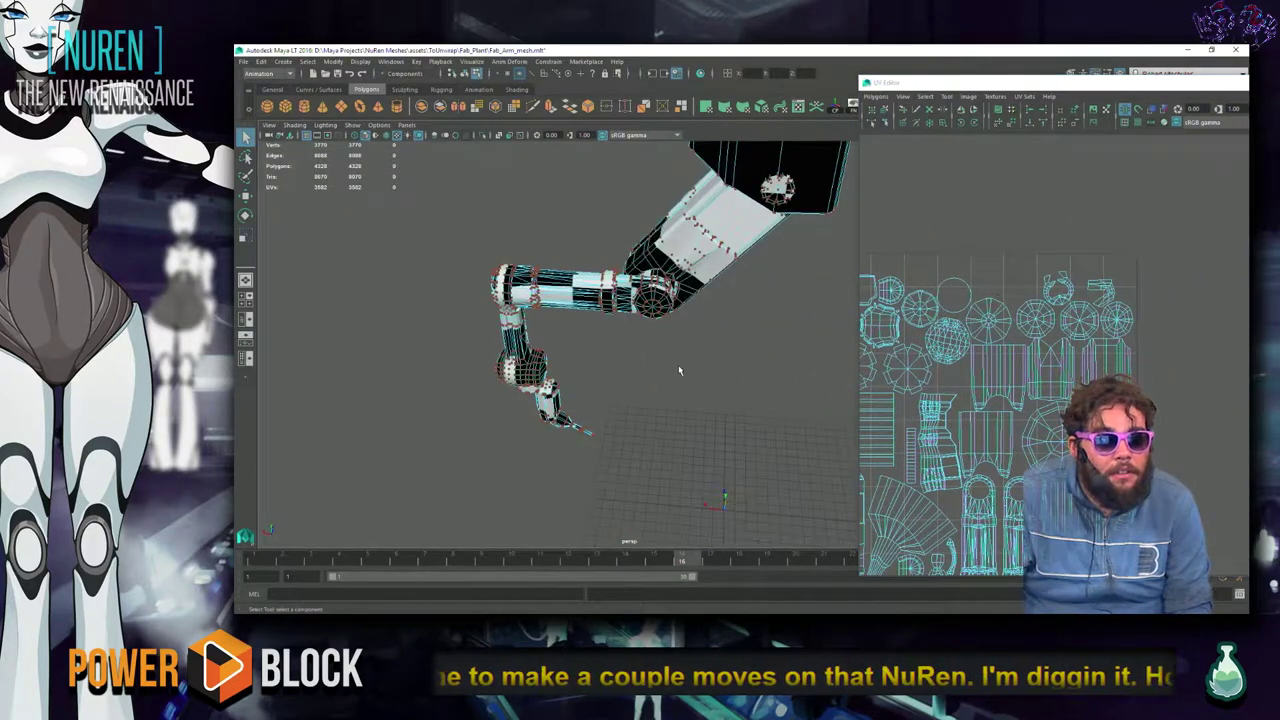
pyautogui.hotkey('ctrl', 's')
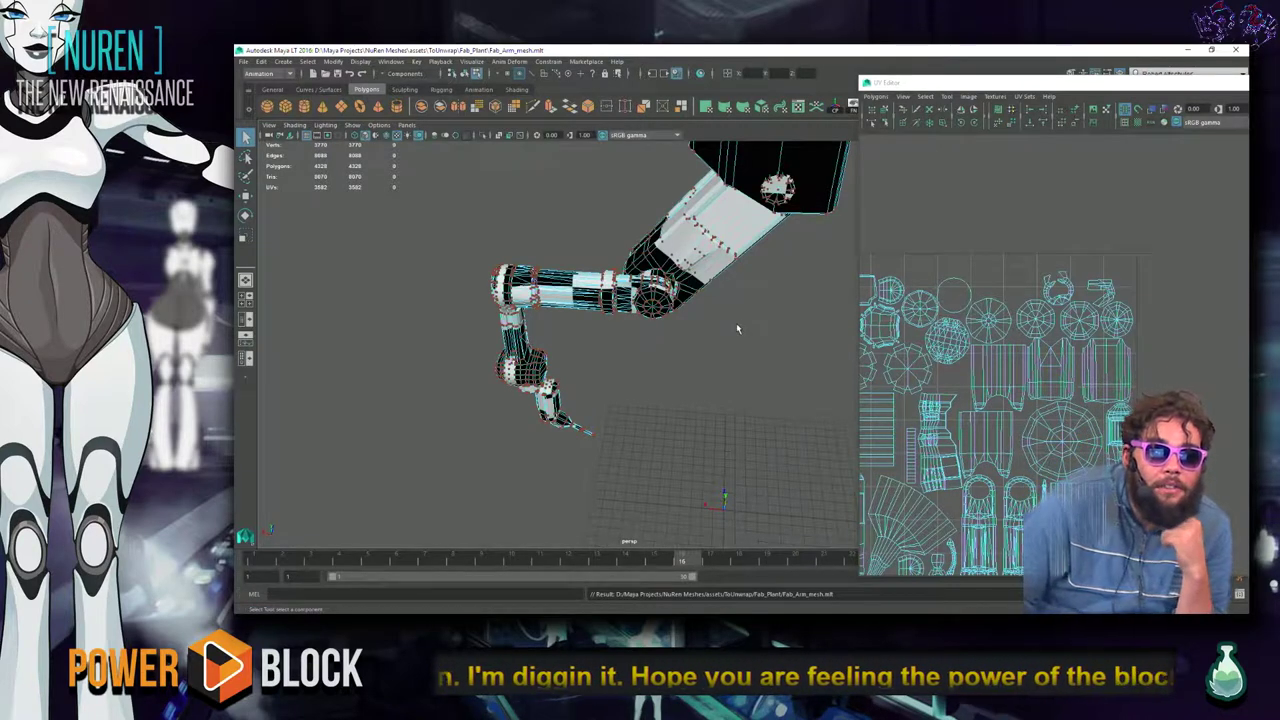
# Pan and zoom the UV Editor view over the packed layout.
pyautogui.click(1177, 307)
pyautogui.scroll(2, 1177, 307)
pyautogui.keyDown('alt'); pyautogui.moveTo(1135, 398); pyautogui.dragTo(1187, 269, button='middle'); pyautogui.keyUp('alt')
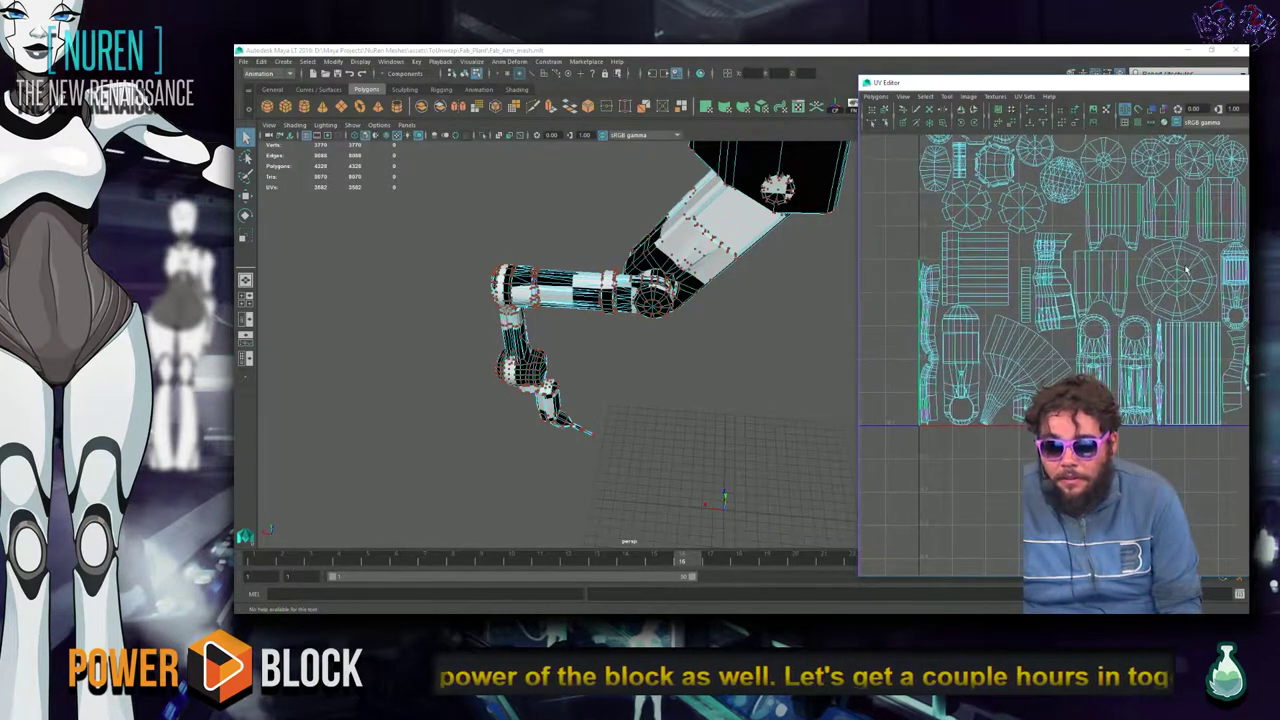
pyautogui.scroll(2, 1145, 282)
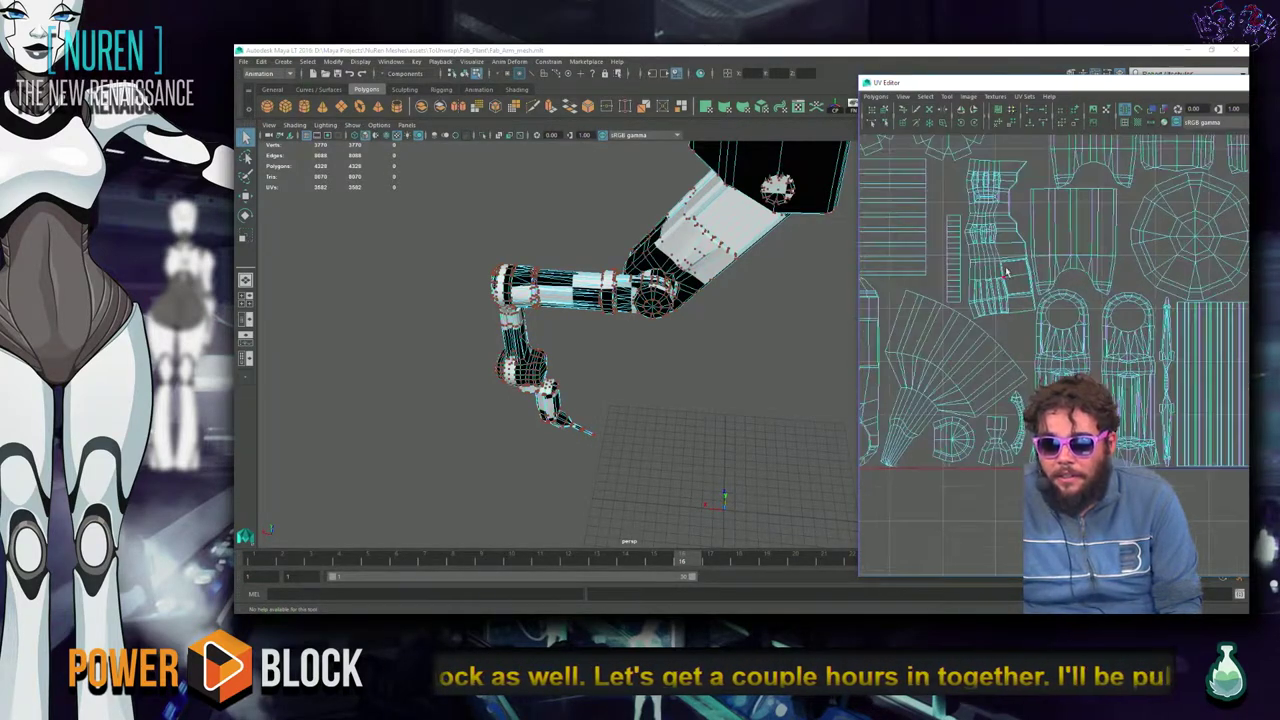
# Try unfolding one housing UV shell, then undo it.
pyautogui.click(1015, 172)
pyautogui.keyDown('alt'); pyautogui.moveTo(742, 292); pyautogui.dragTo(724, 388); pyautogui.keyUp('alt')
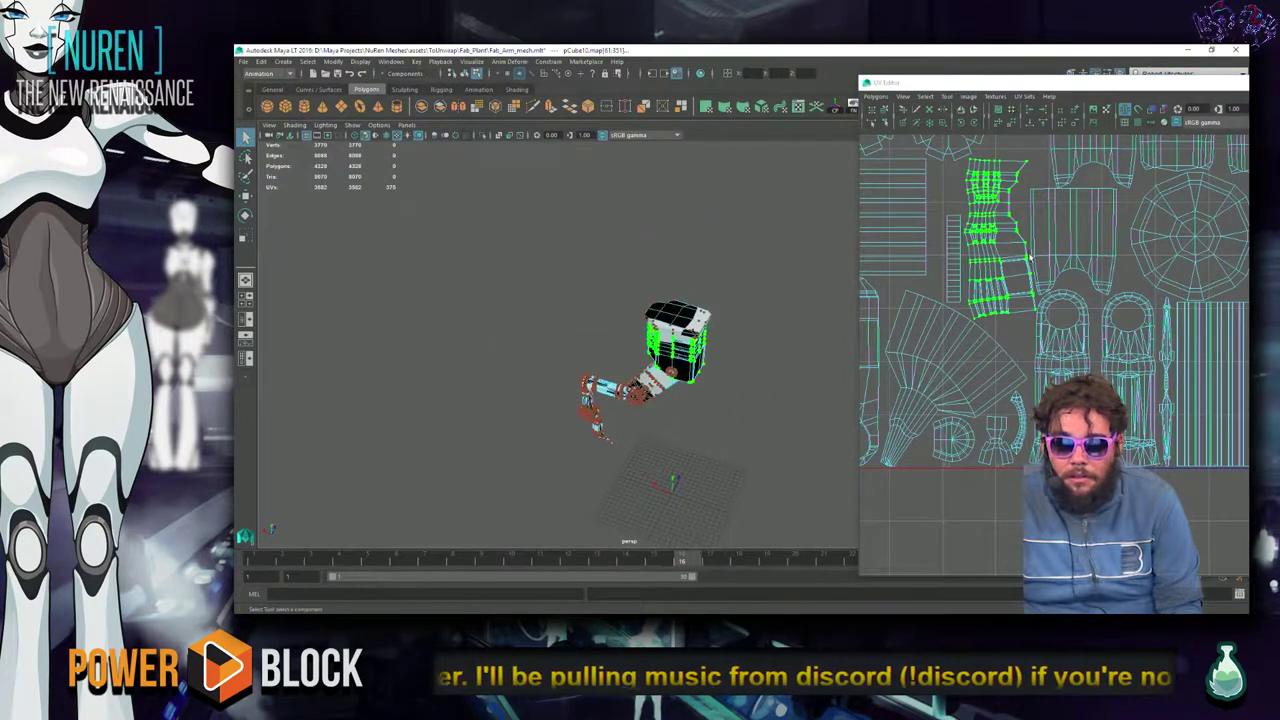
pyautogui.keyDown('shift'); pyautogui.moveTo(1030, 240); pyautogui.dragTo(1008, 288, button='right'); pyautogui.keyUp('shift')
pyautogui.moveTo(936, 296); pyautogui.dragTo(990, 302)
pyautogui.scroll(-3, 990, 302)
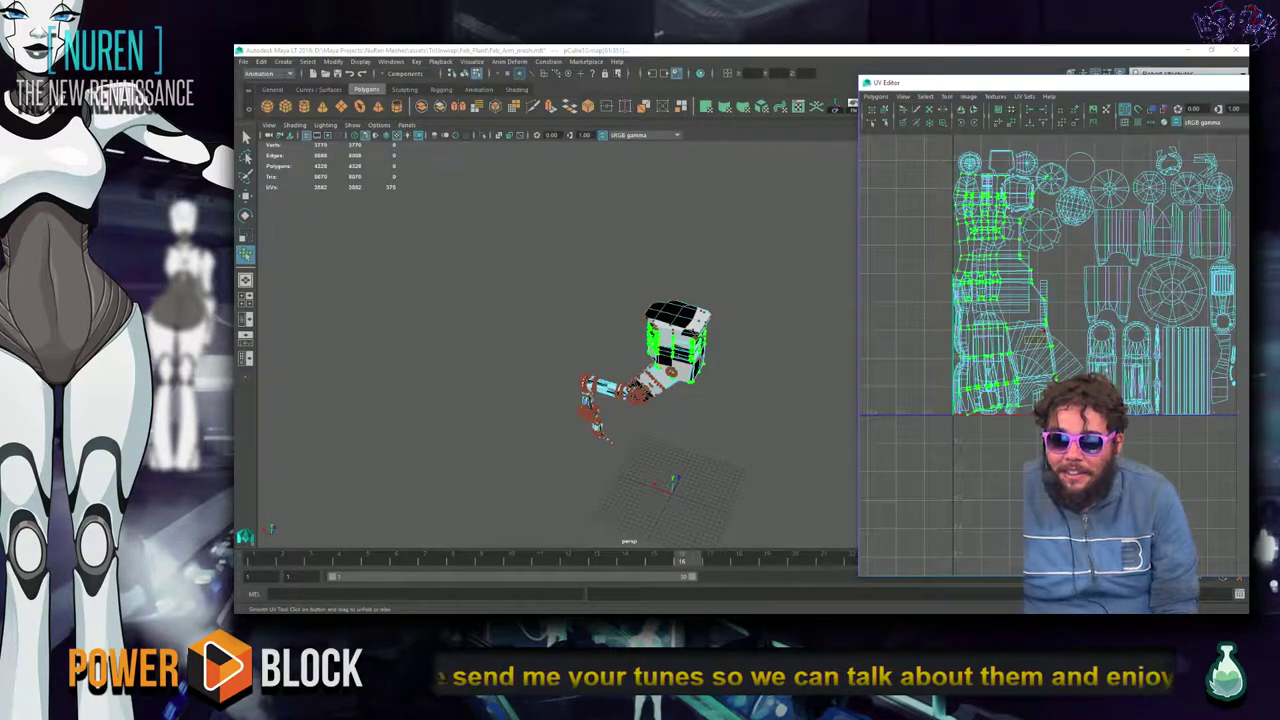
pyautogui.hotkey('ctrl', 'z')
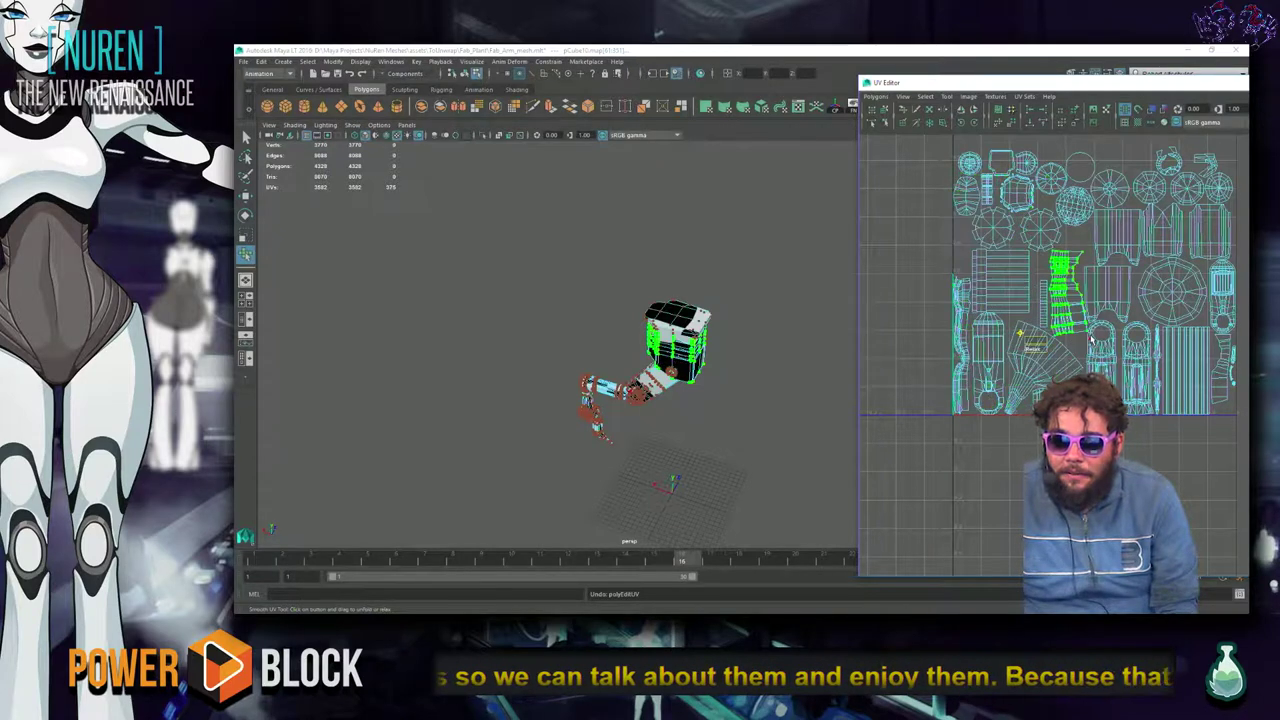
# Move the selected green housing shell out of the 0–1 square.
pyautogui.keyDown('alt'); pyautogui.moveTo(801, 321); pyautogui.dragTo(728, 318); pyautogui.keyUp('alt')
pyautogui.scroll(-3, 1043, 348)
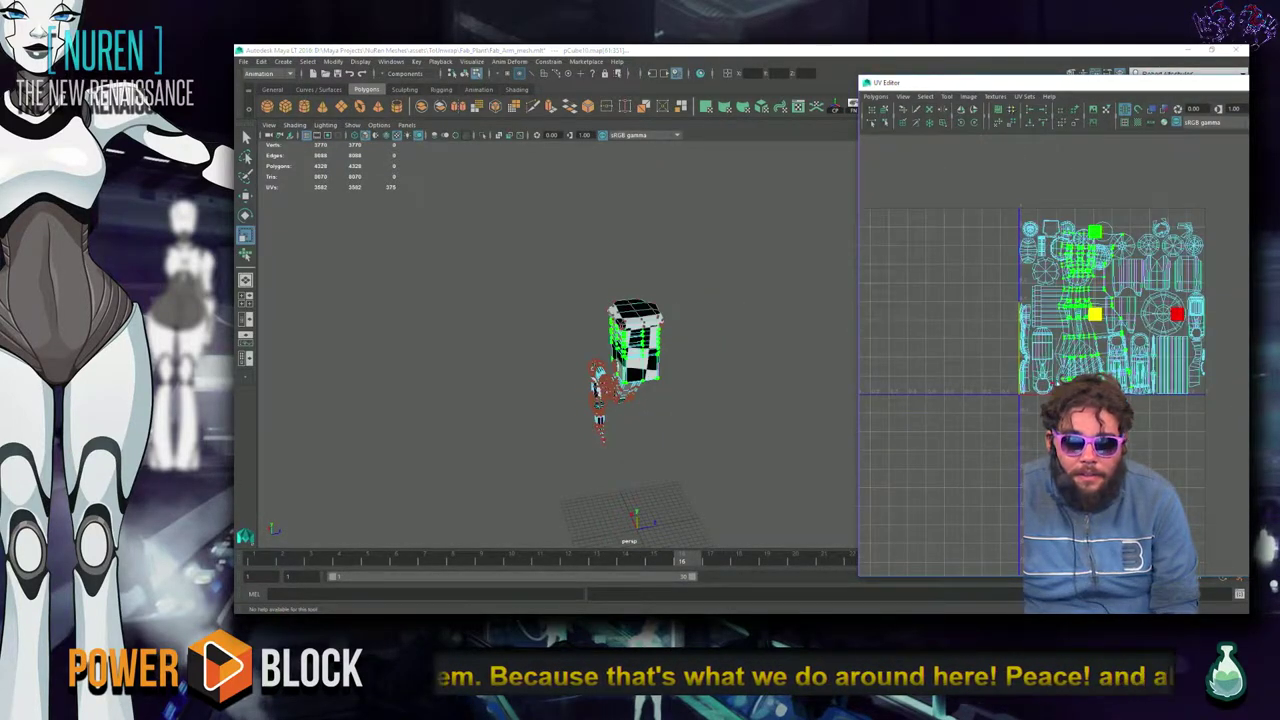
pyautogui.press('w')
pyautogui.moveTo(1095, 313); pyautogui.dragTo(967, 297)
# View the housing from its other side and close the floating UV Editor.
pyautogui.keyDown('alt'); pyautogui.moveTo(820, 420); pyautogui.dragTo(792, 390); pyautogui.keyUp('alt')
pyautogui.press('f')
pyautogui.scroll(3, 880, 478)
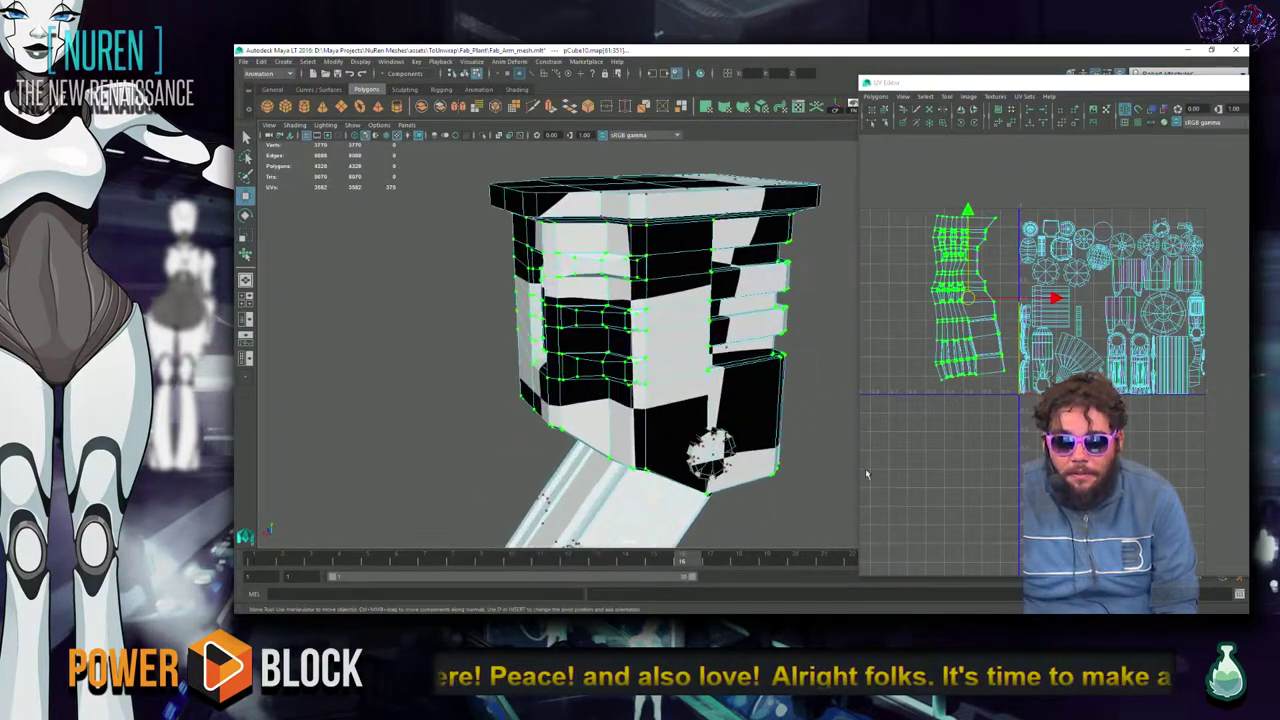
pyautogui.keyDown('alt'); pyautogui.moveTo(810, 465); pyautogui.dragTo(540, 395); pyautogui.keyUp('alt')
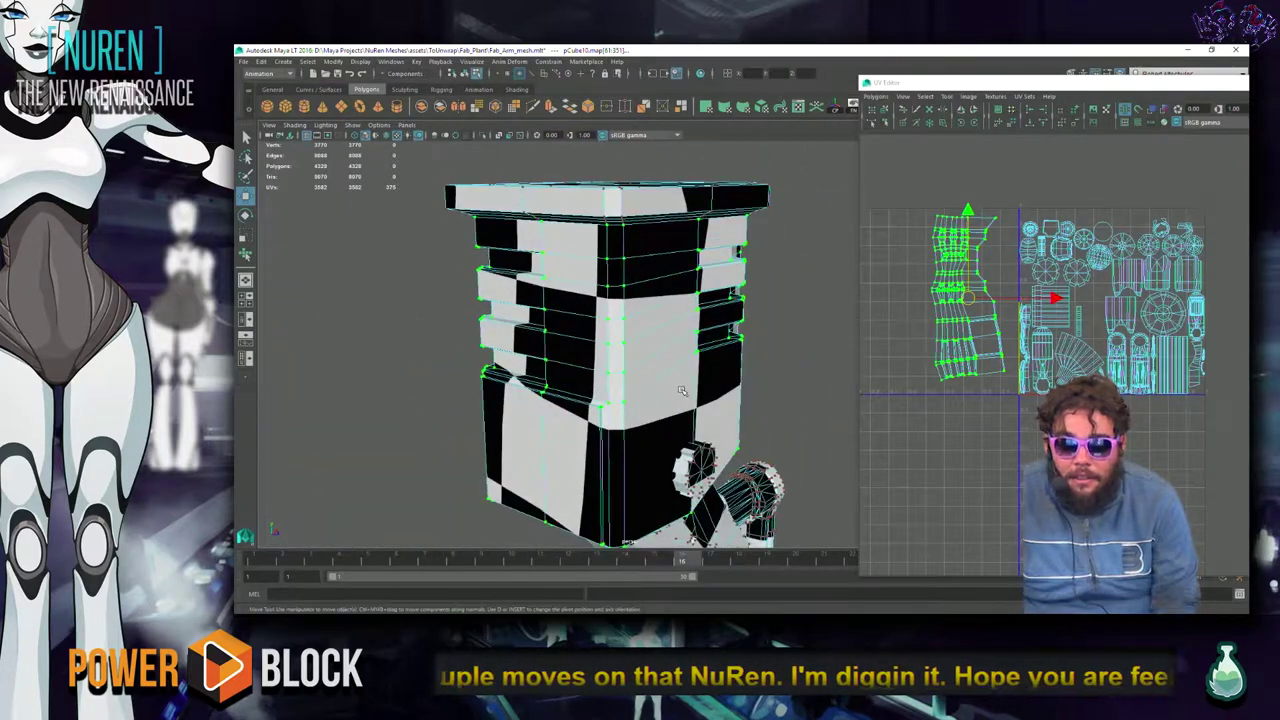
pyautogui.moveTo(1135, 86); pyautogui.dragTo(1133, 114)
pyautogui.click(1136, 110)
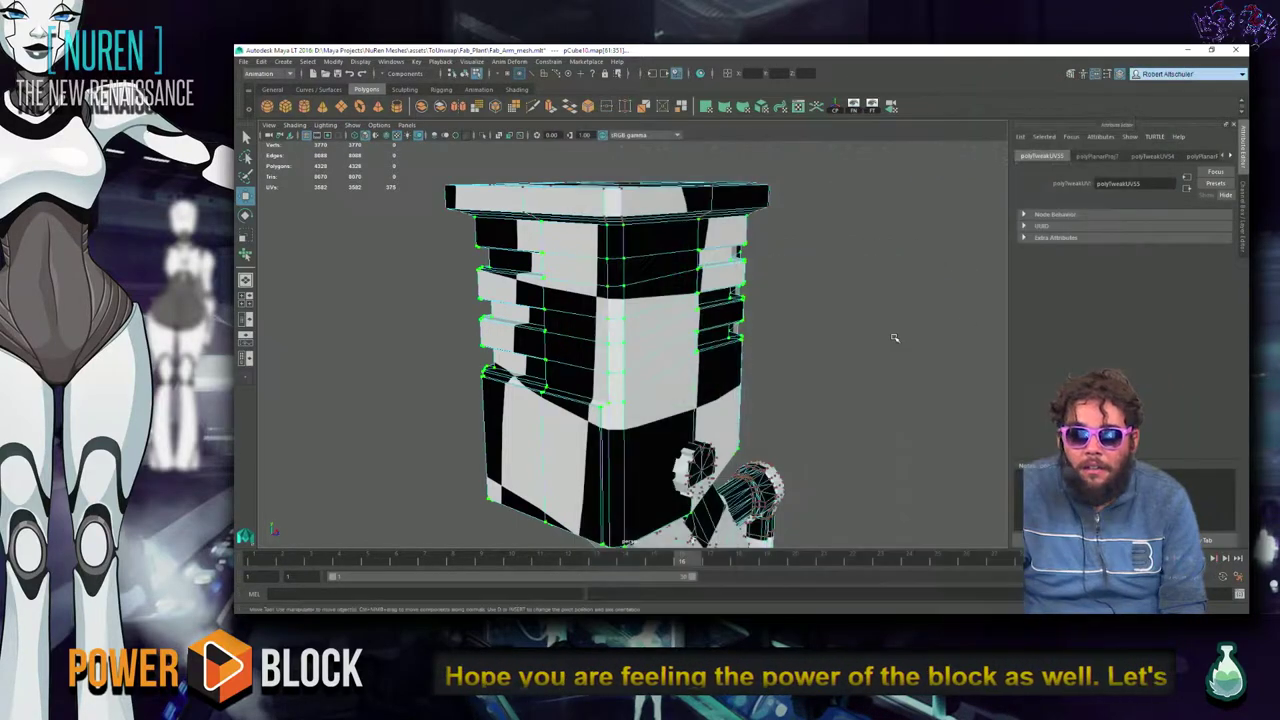
# Deselect, bring up the Open dialog with Ctrl+O, and browse the scenes and assets folders.
pyautogui.click(893, 334)
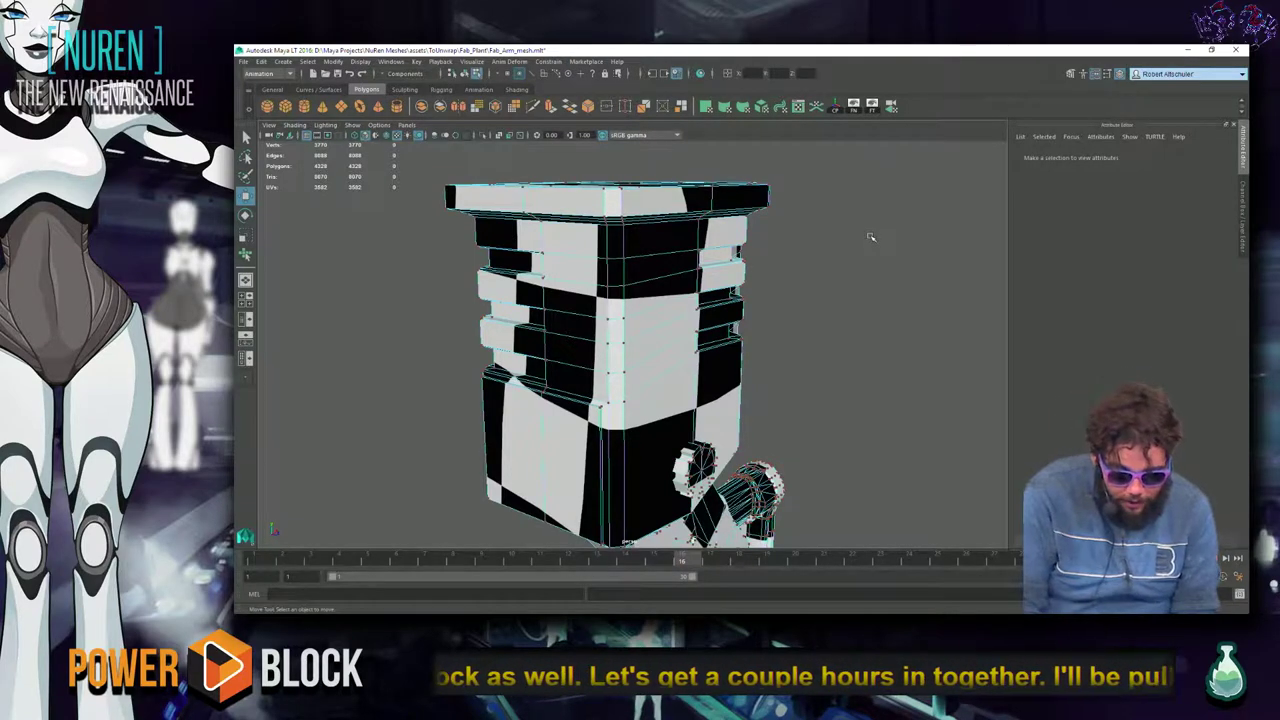
pyautogui.hotkey('ctrl', 'o')
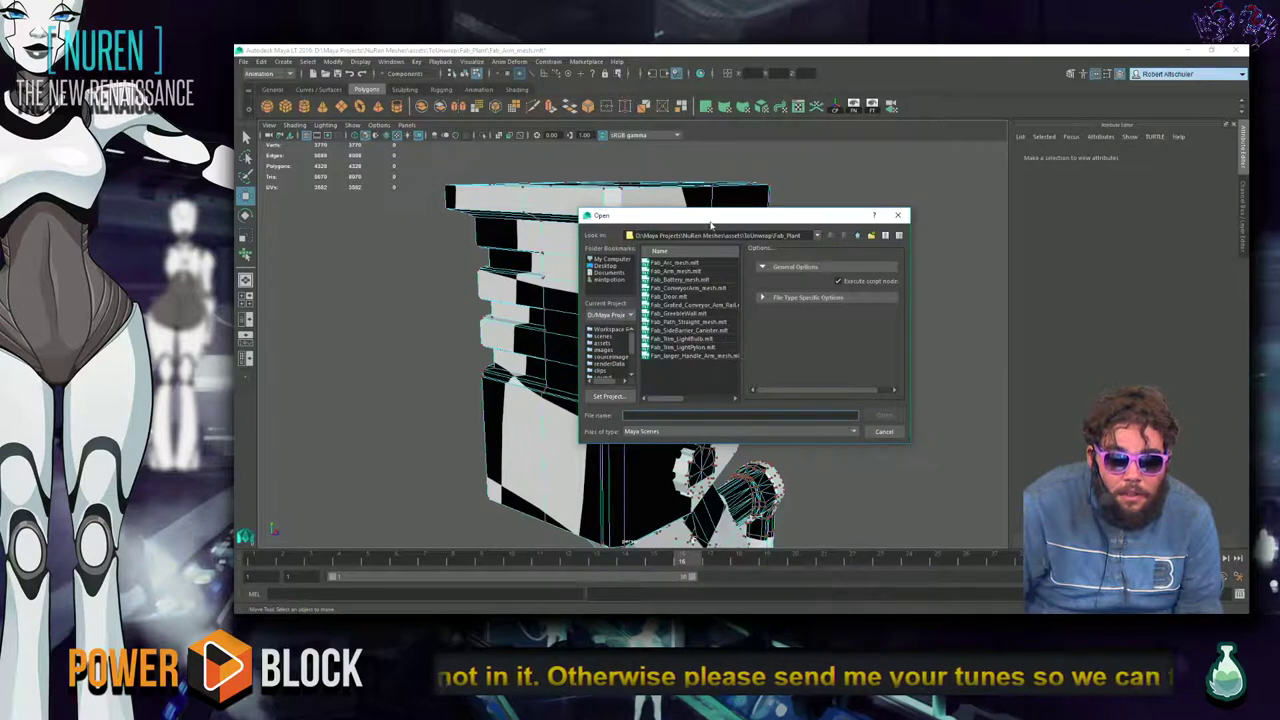
pyautogui.scroll(-1, 614, 368)
pyautogui.scroll(2, 616, 372)
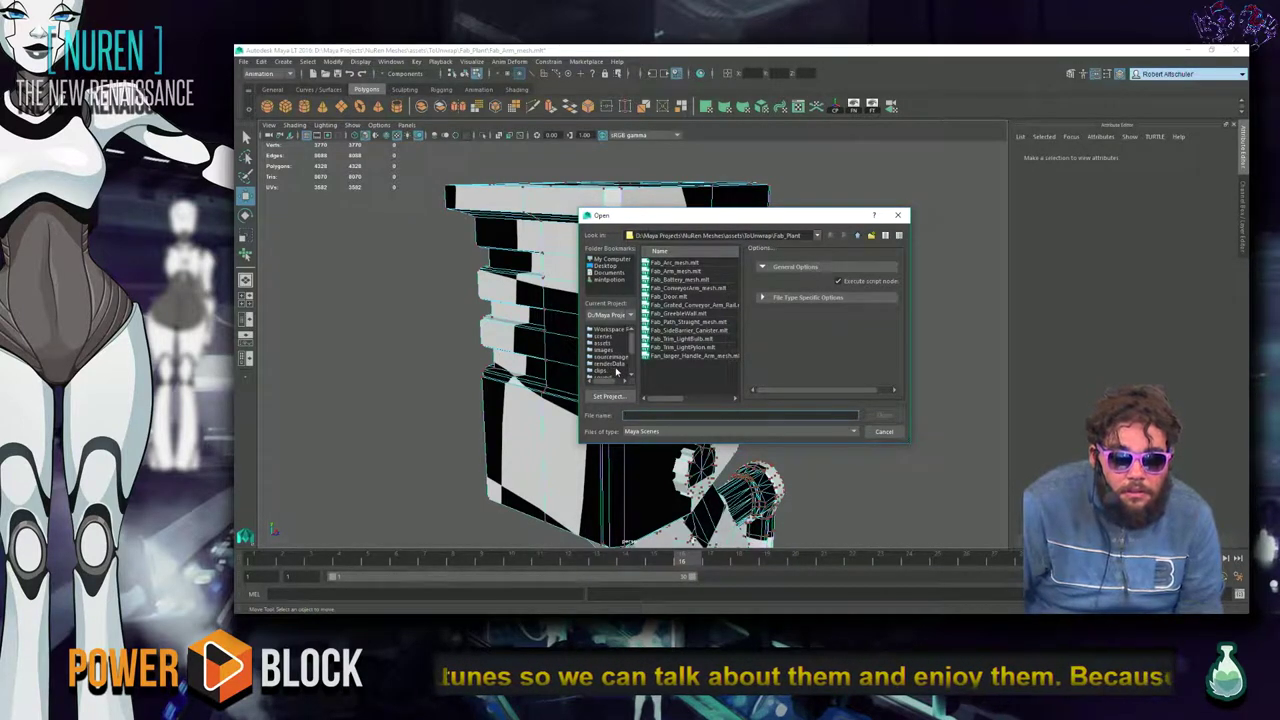
pyautogui.click(606, 338)
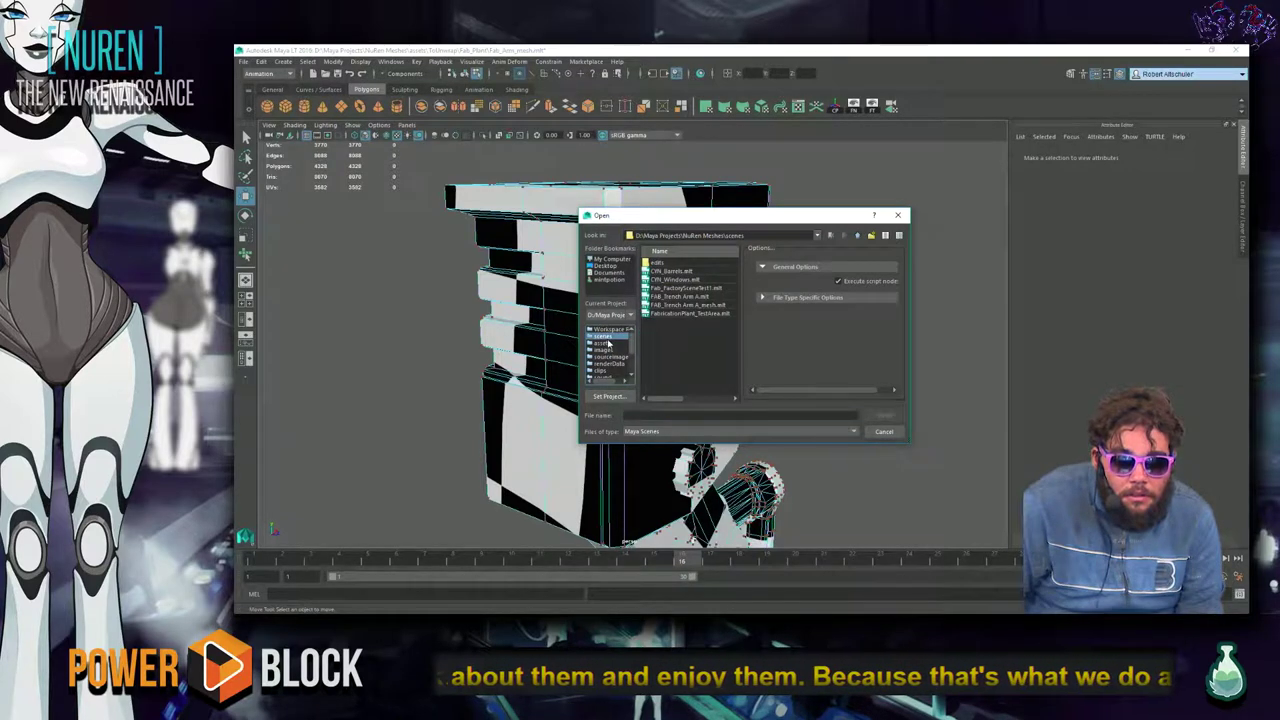
pyautogui.doubleClick(693, 263)
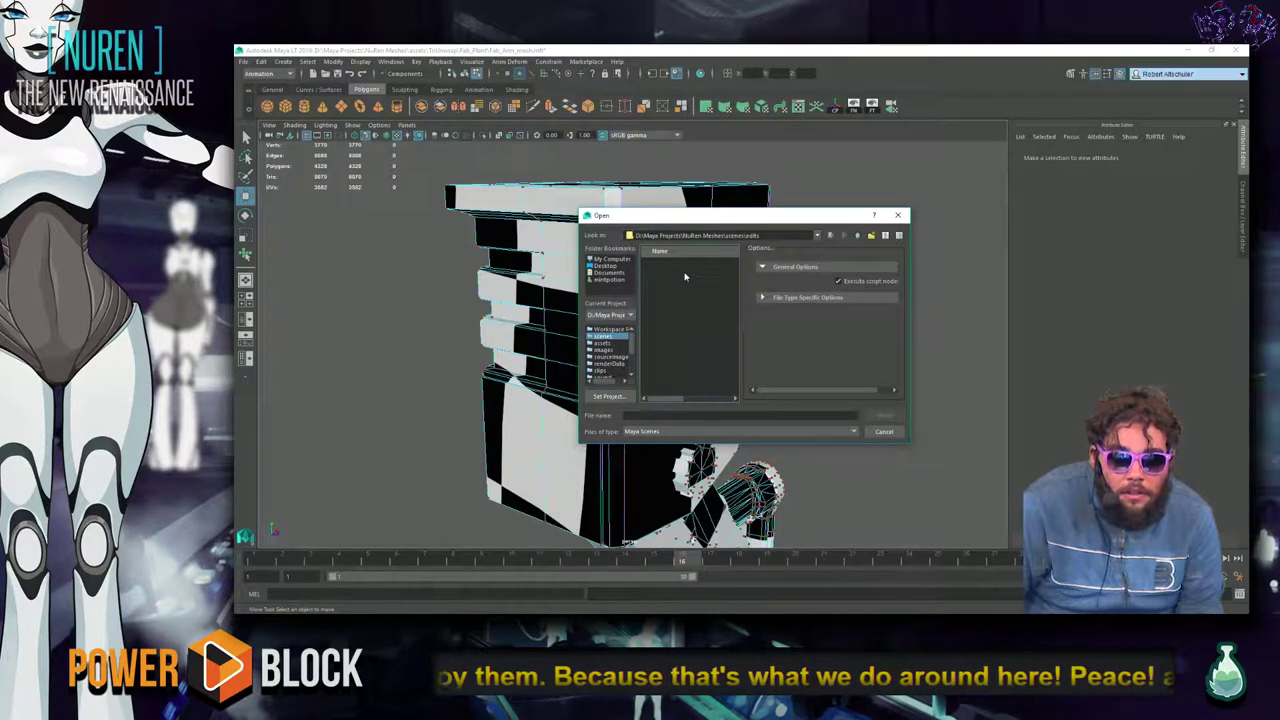
pyautogui.click(857, 235)
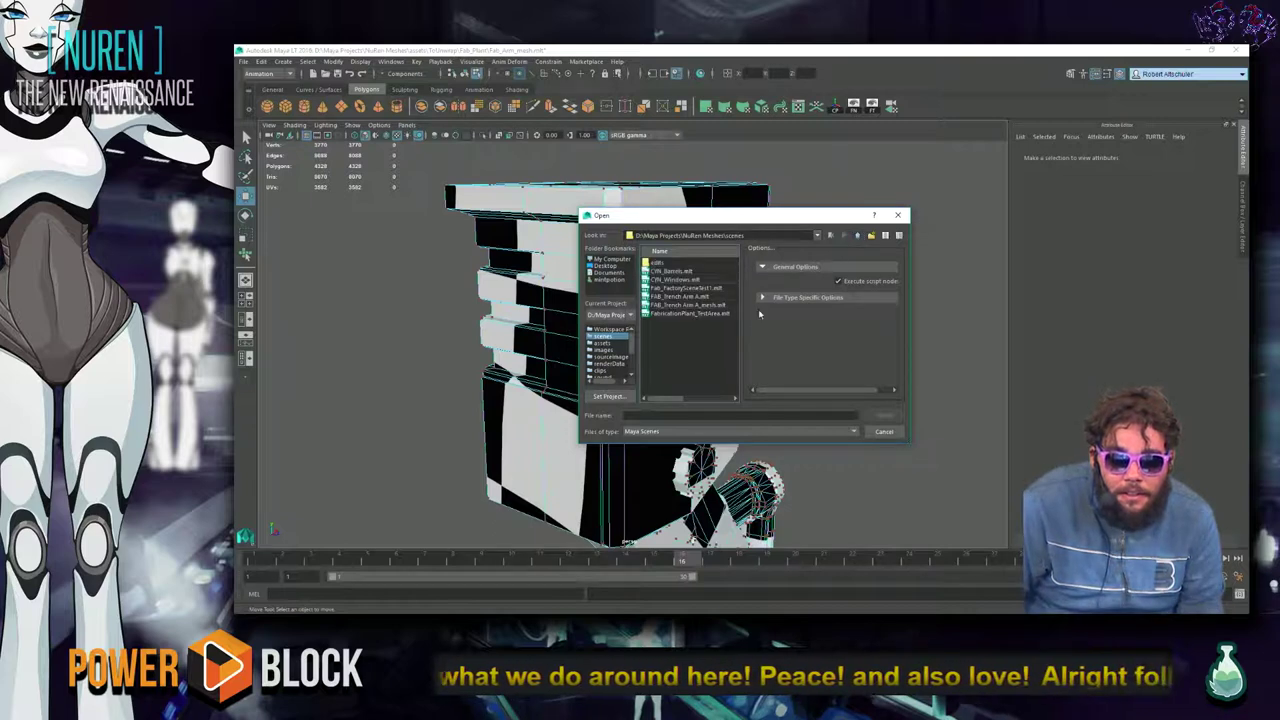
pyautogui.click(606, 344)
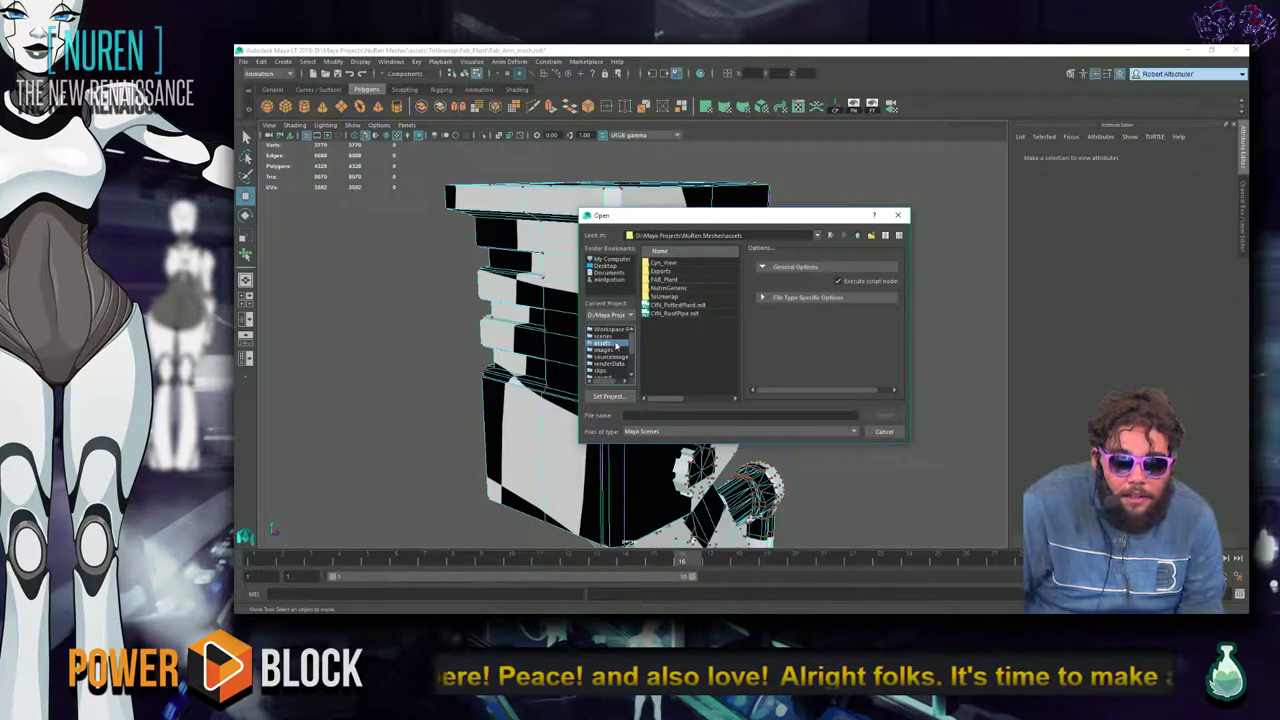
# Rename the NurnGeneric folder to NurenGeneric.
pyautogui.click(681, 298)
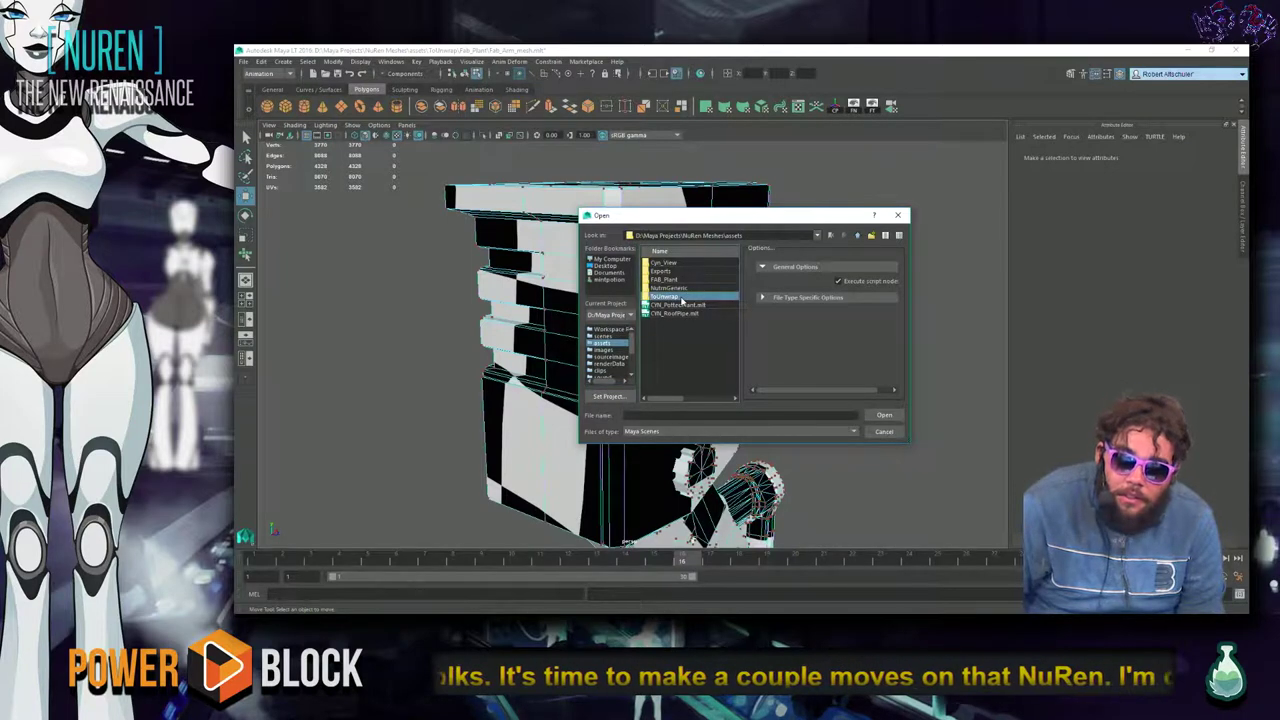
pyautogui.click(693, 288)
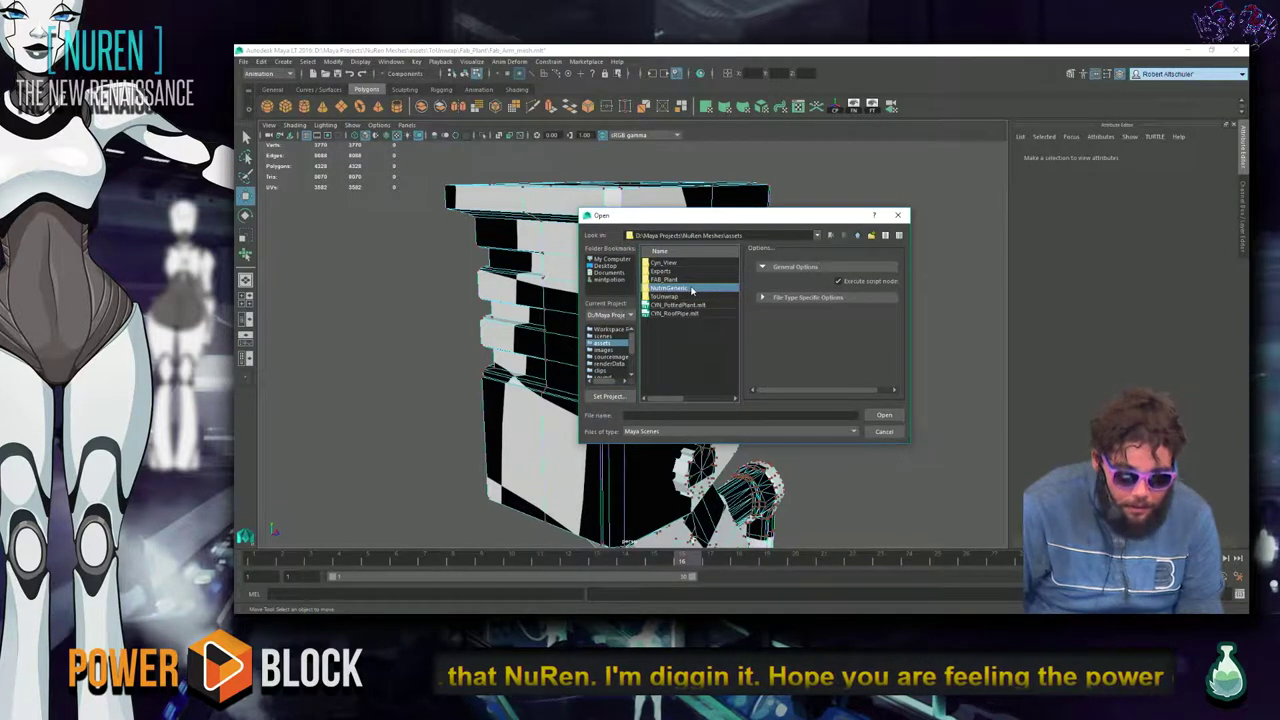
pyautogui.click(691, 289)
pyautogui.write('Nu')
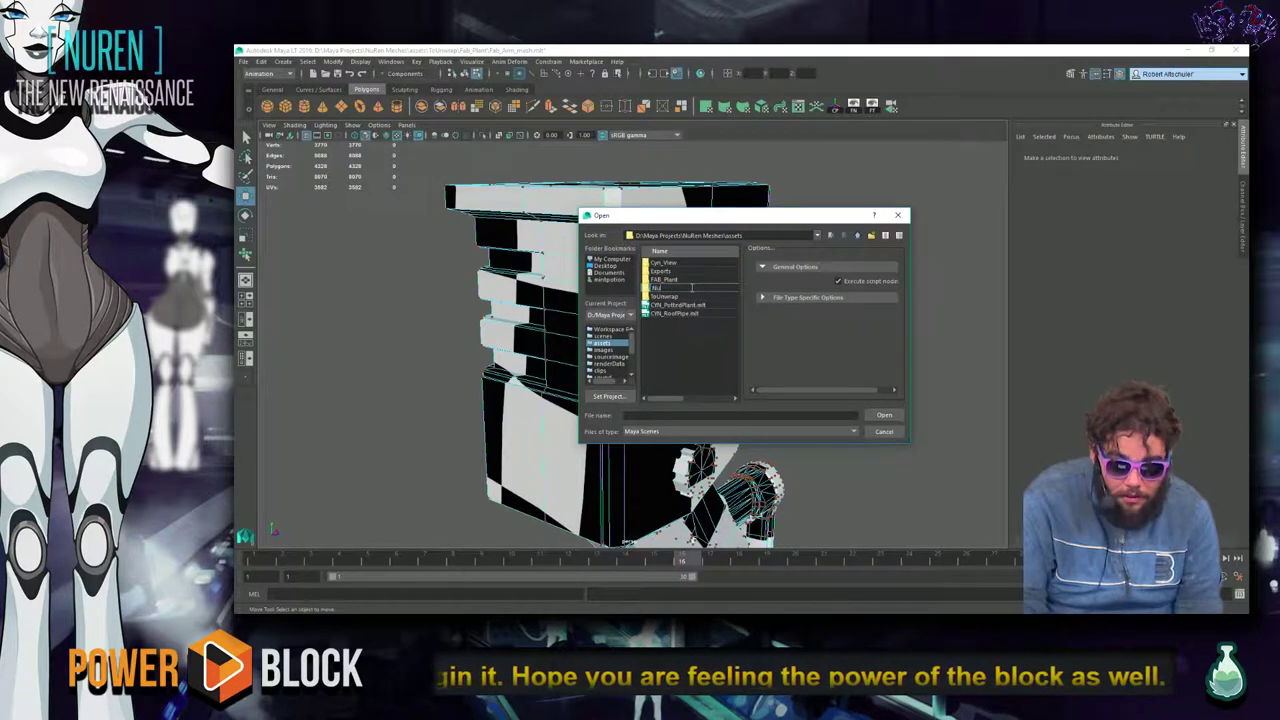
pyautogui.write('renGenesis')
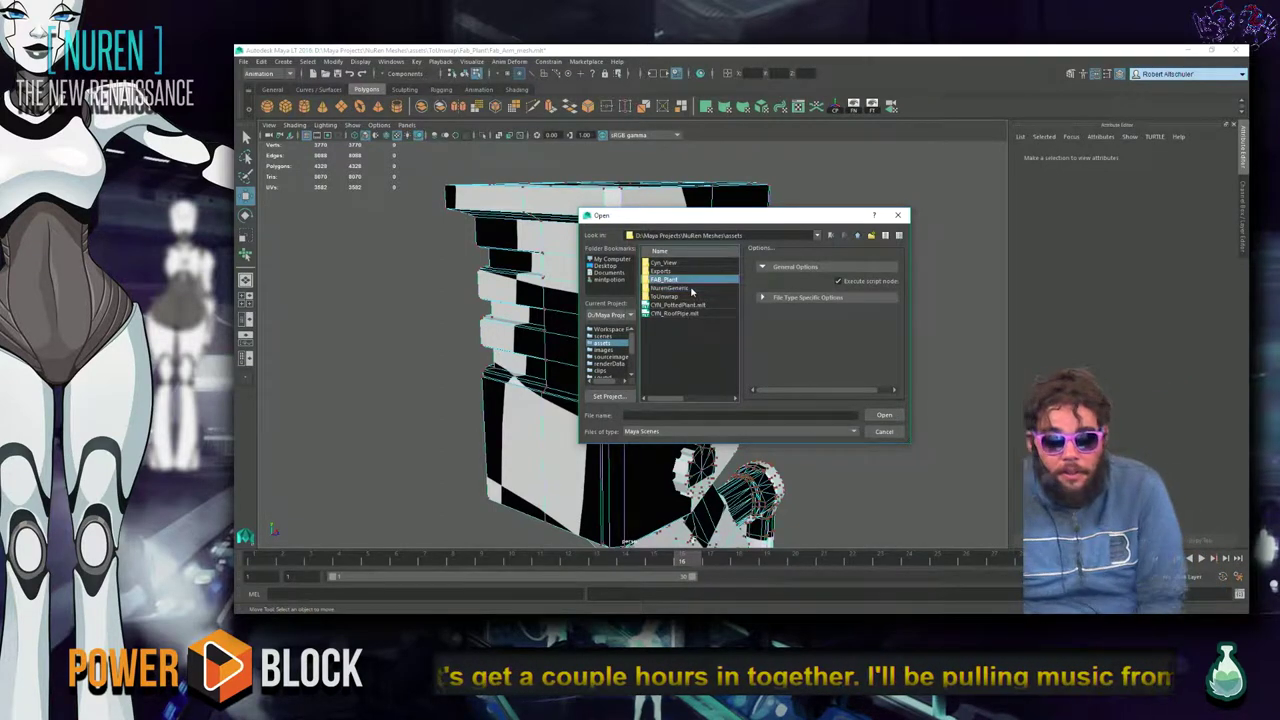
# Open Fab_Arm_001.mb from FAB_Plant, choosing to save the current scene.
pyautogui.doubleClick(680, 280)
pyautogui.press('Down')
pyautogui.press('Down')
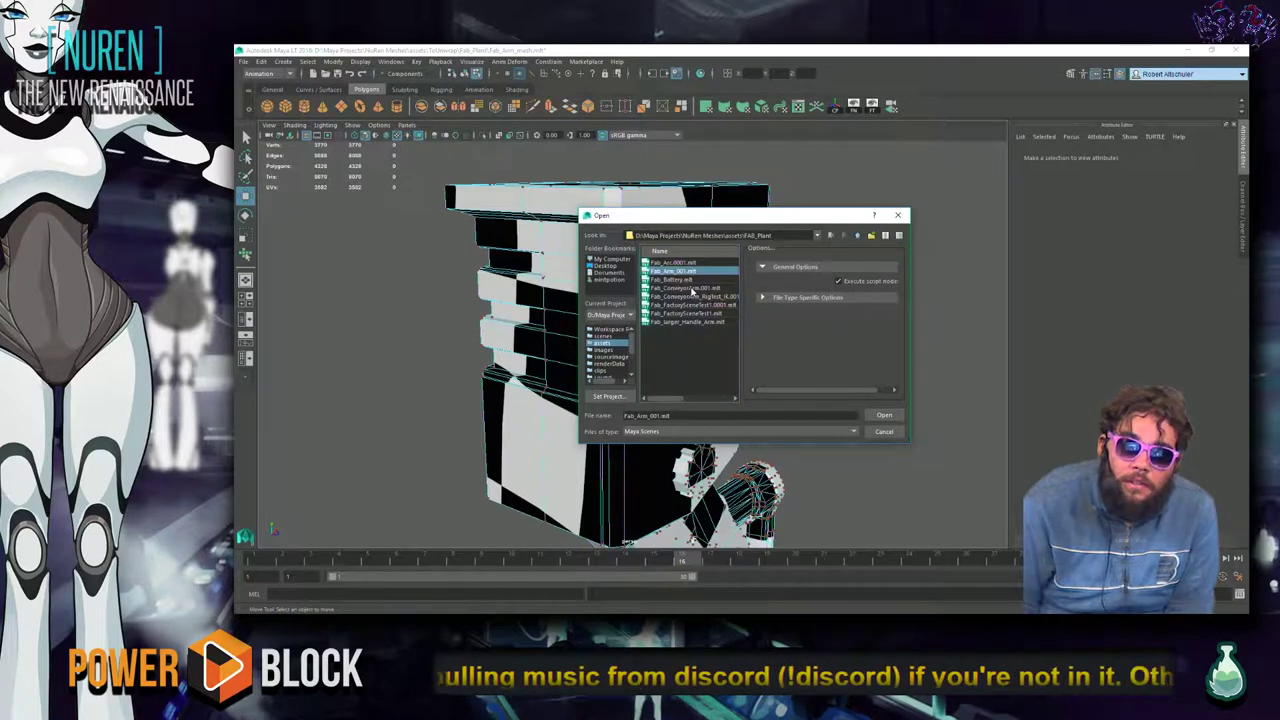
pyautogui.press('Return')
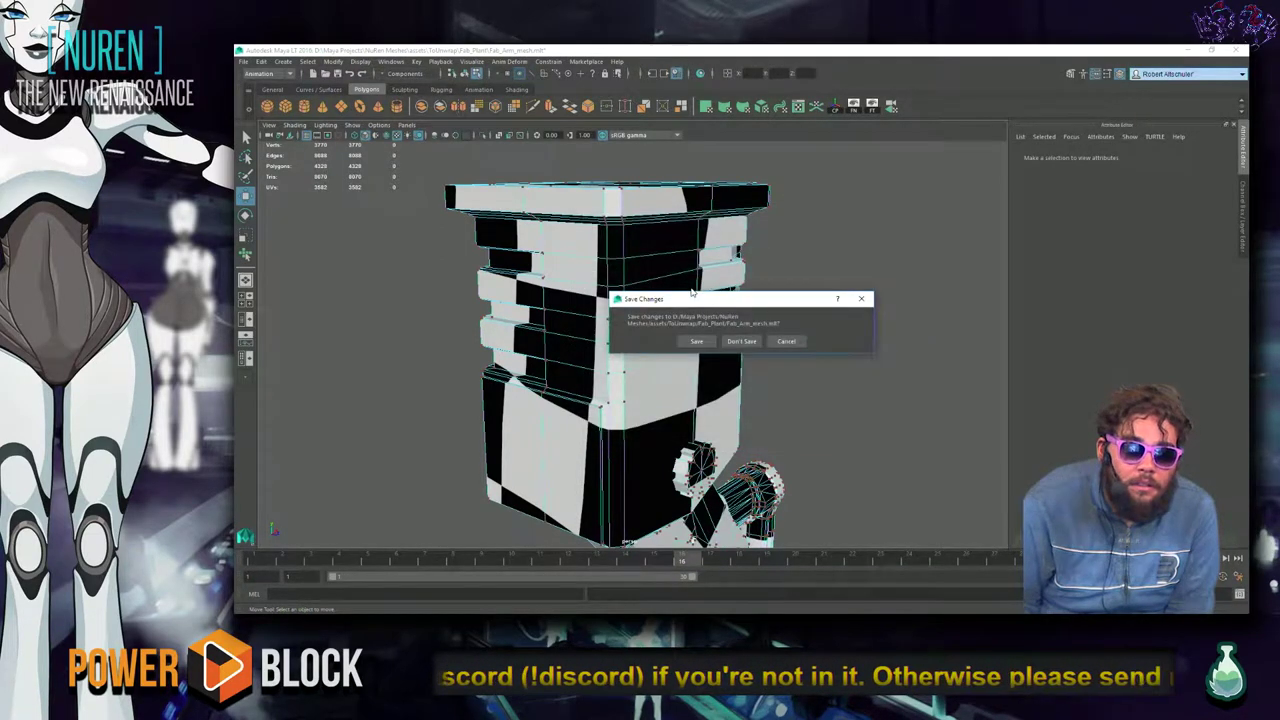
pyautogui.click(704, 342)
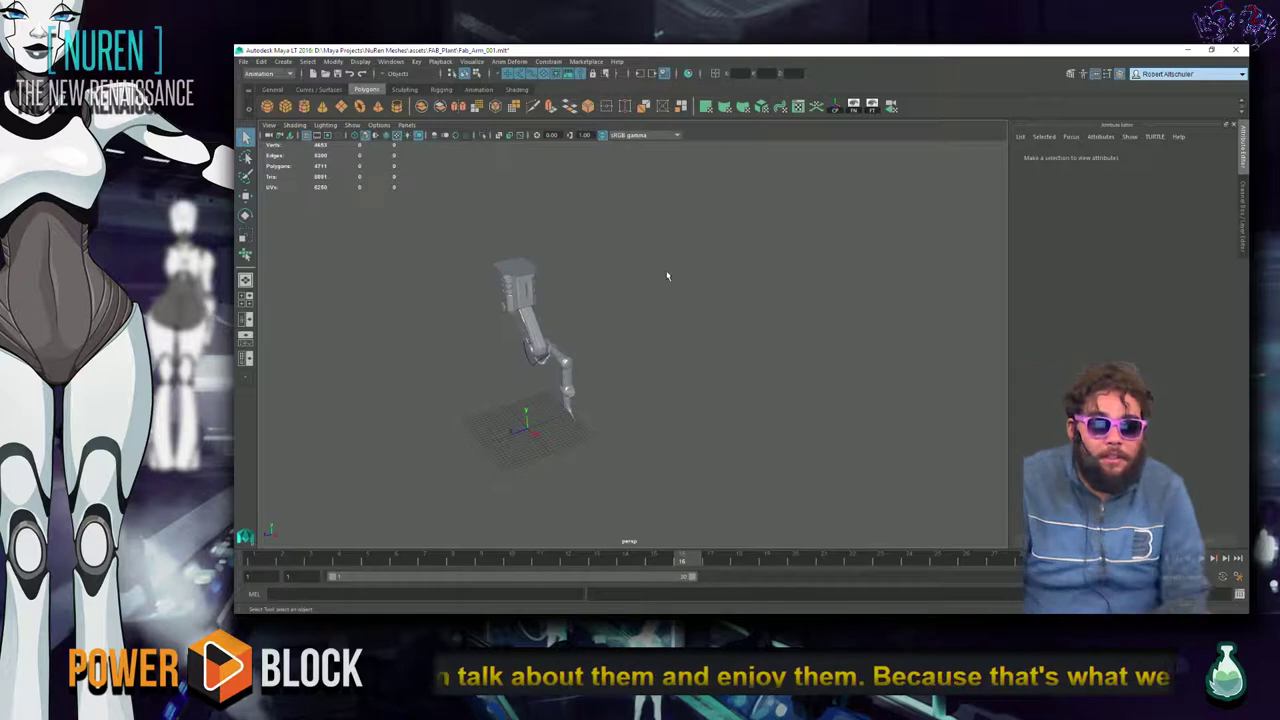
# Check an arm cylinder's UVs in the UV Editor, close it, and save Fab_Arm_001.mb.
pyautogui.click(533, 330)
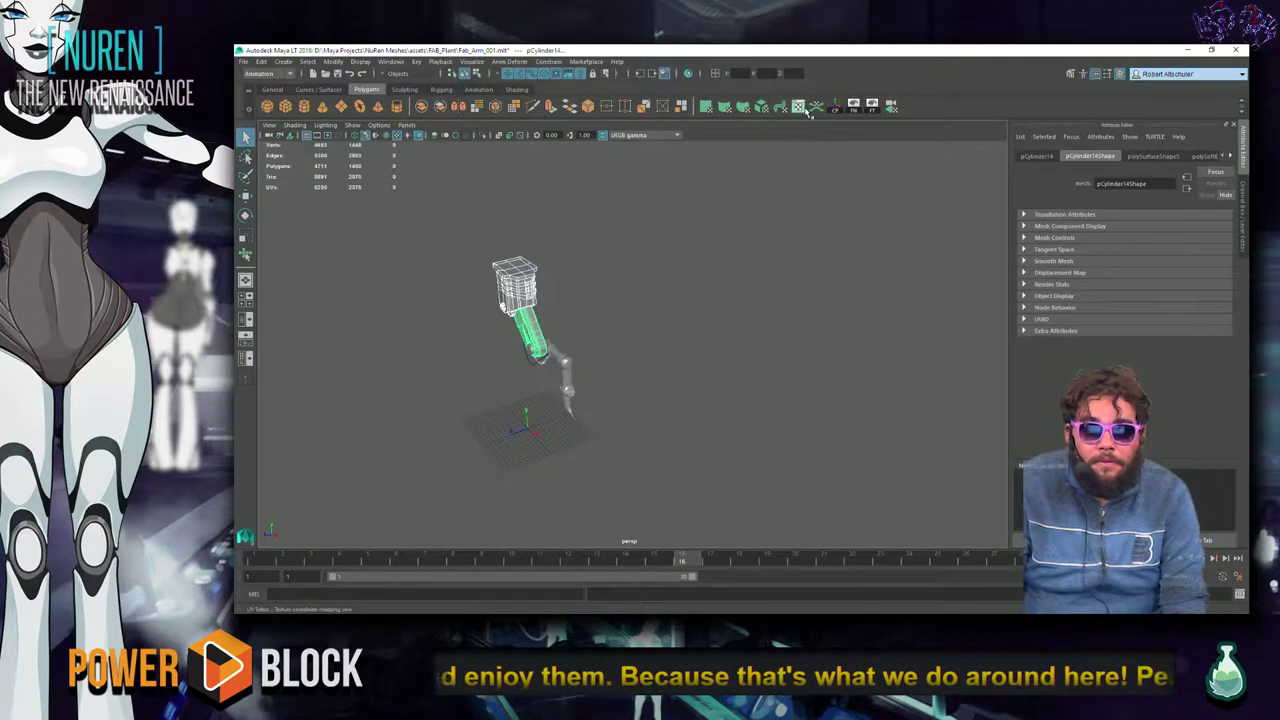
pyautogui.click(808, 106)
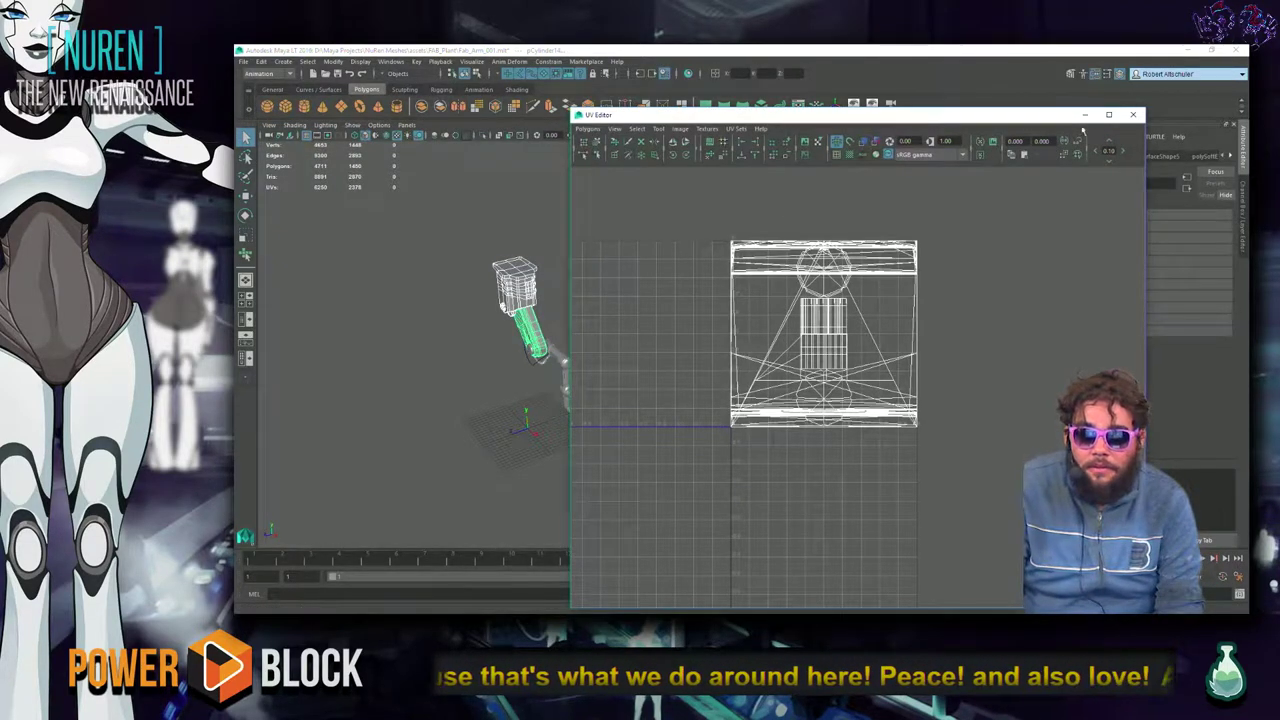
pyautogui.click(1133, 114)
pyautogui.click(726, 367)
pyautogui.keyDown('alt'); pyautogui.moveTo(726, 367); pyautogui.dragTo(665, 375, button='middle'); pyautogui.keyUp('alt')
pyautogui.keyDown('alt'); pyautogui.moveTo(665, 375); pyautogui.dragTo(718, 362); pyautogui.keyUp('alt')
pyautogui.hotkey('ctrl', 's')
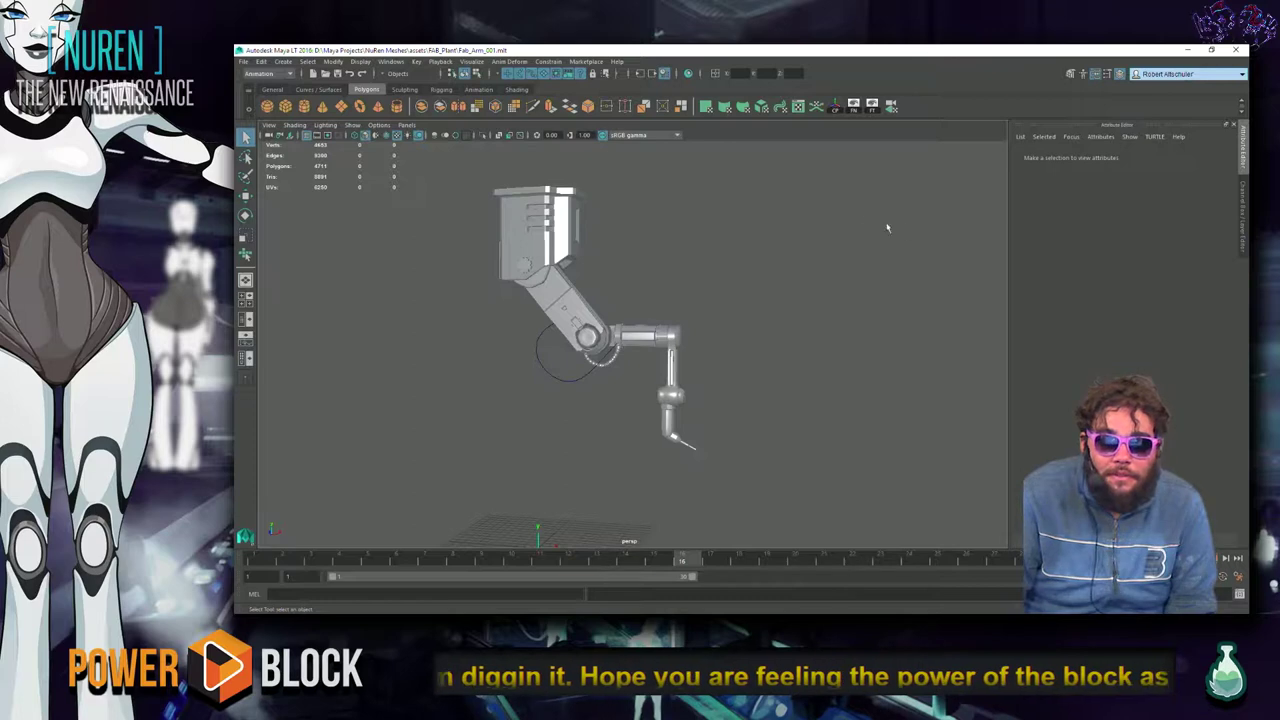
# Open Fab_Arm_mesh.mb from the assets/ToUnwrap/Fab_Plant folder.
pyautogui.hotkey('ctrl', 'o')
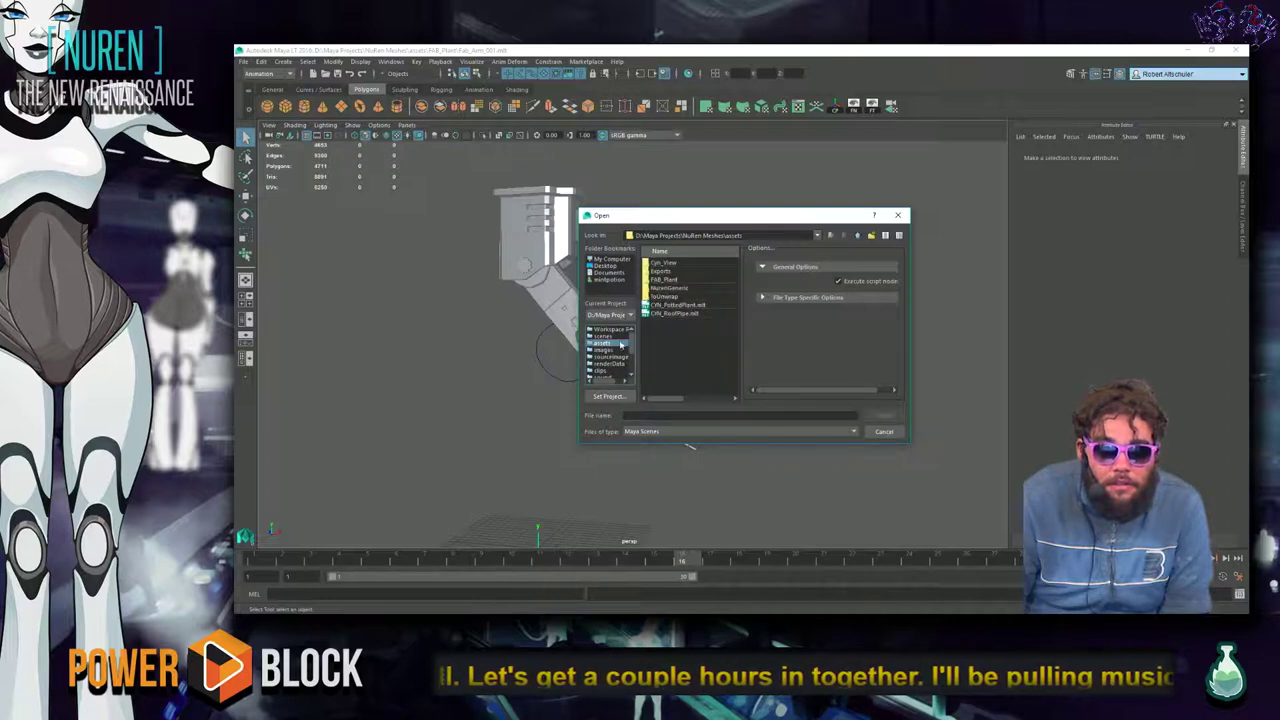
pyautogui.click(686, 289)
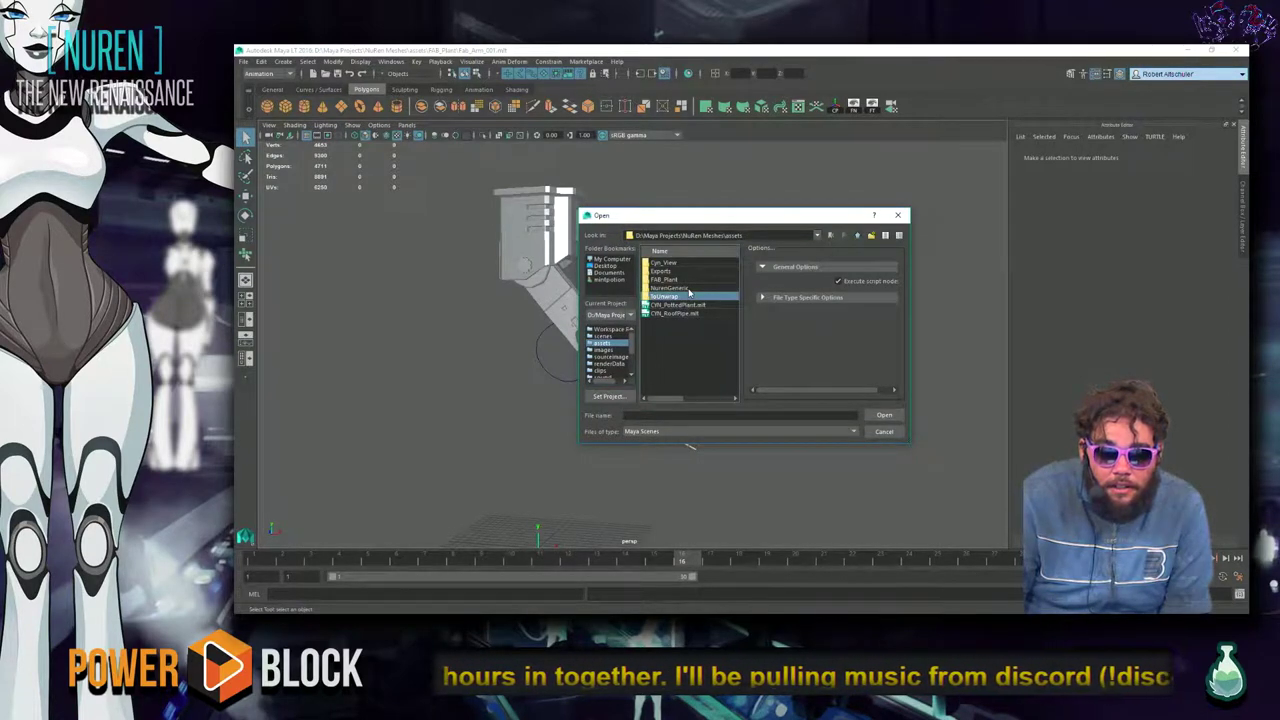
pyautogui.click(680, 297)
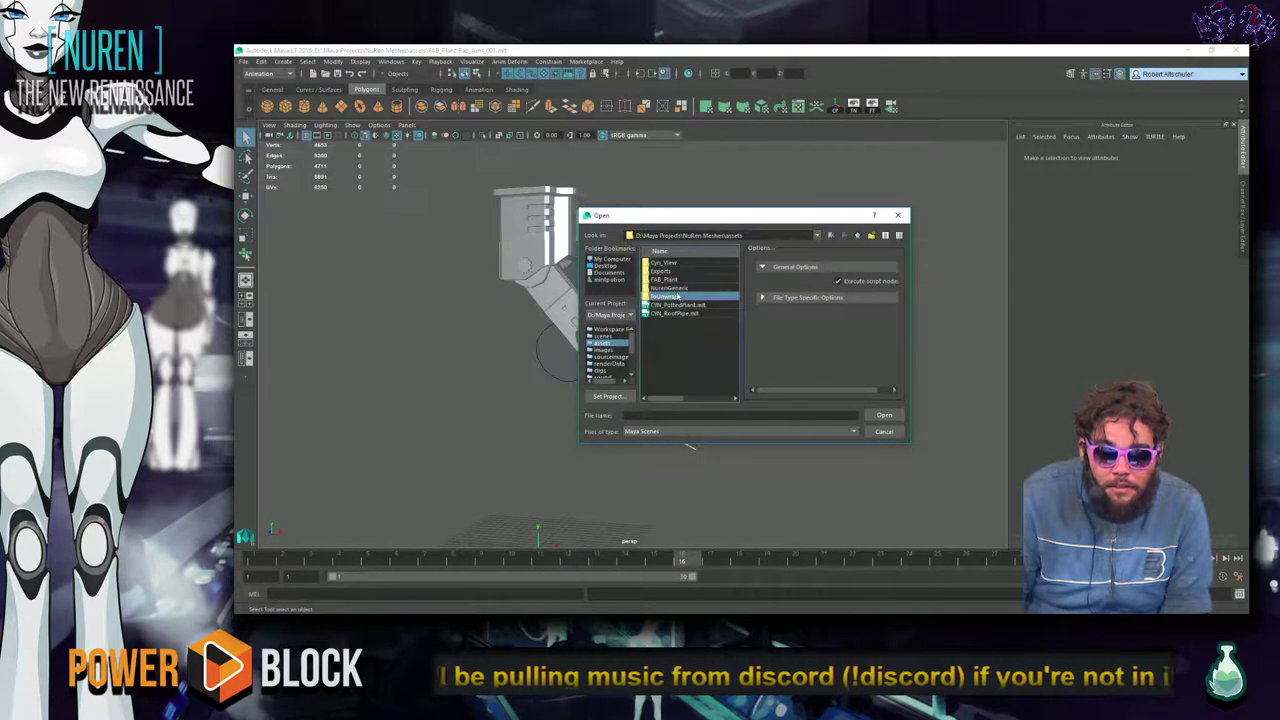
pyautogui.doubleClick(684, 298)
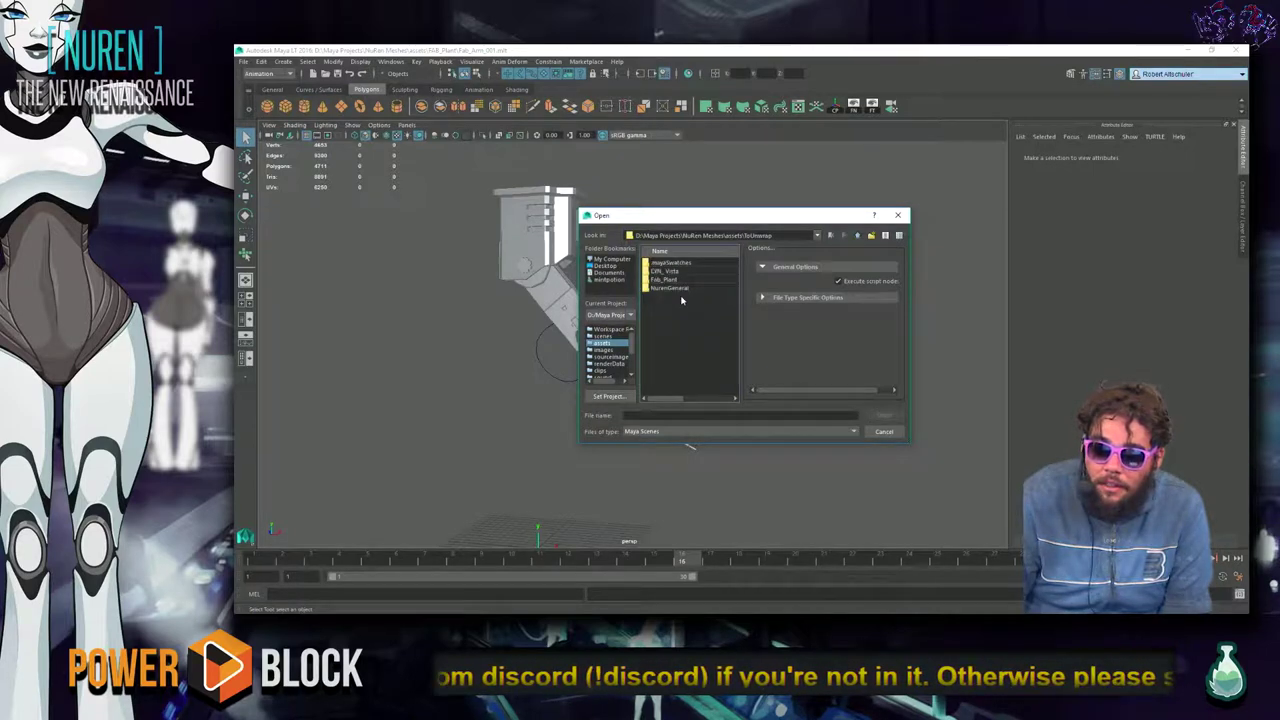
pyautogui.doubleClick(684, 280)
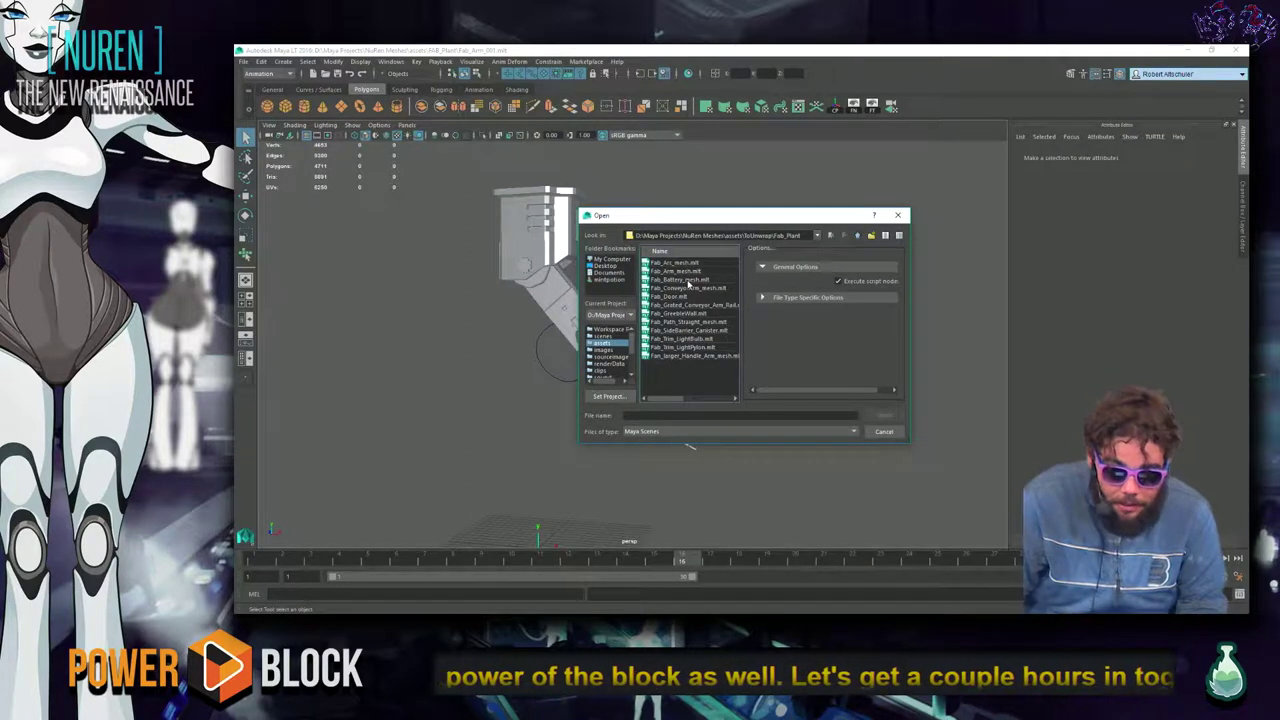
pyautogui.click(688, 280)
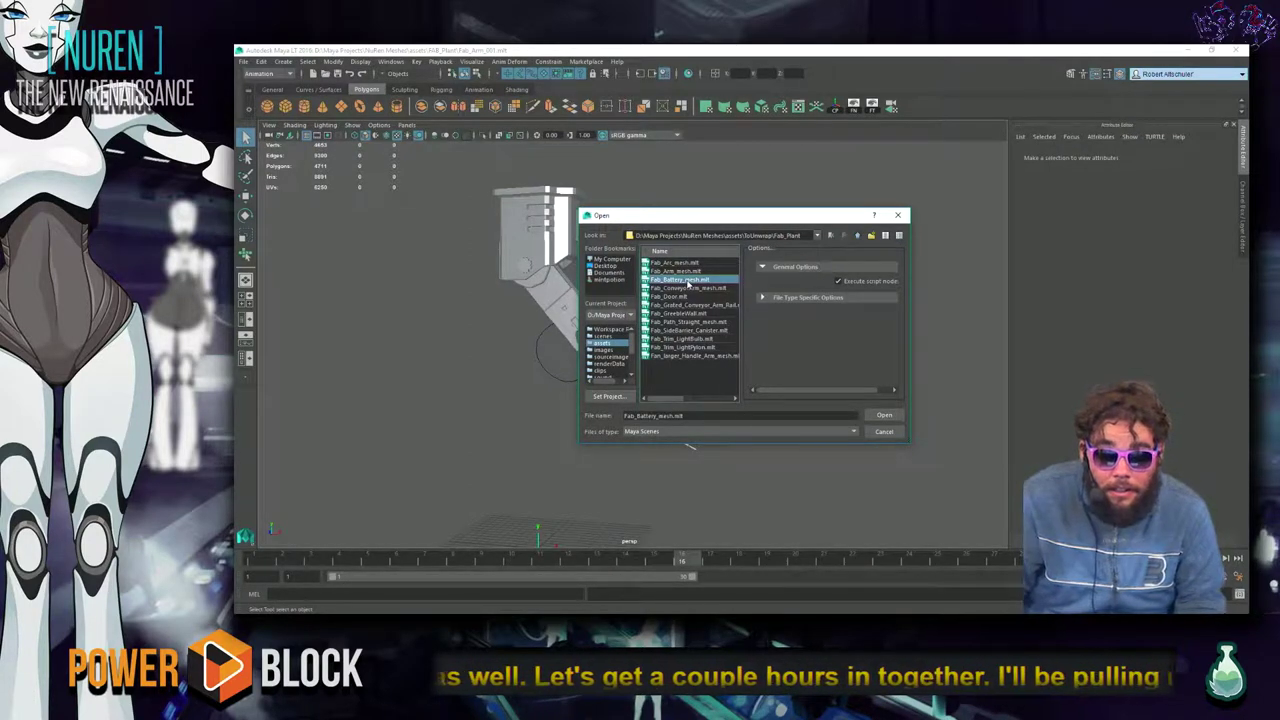
pyautogui.click(686, 271)
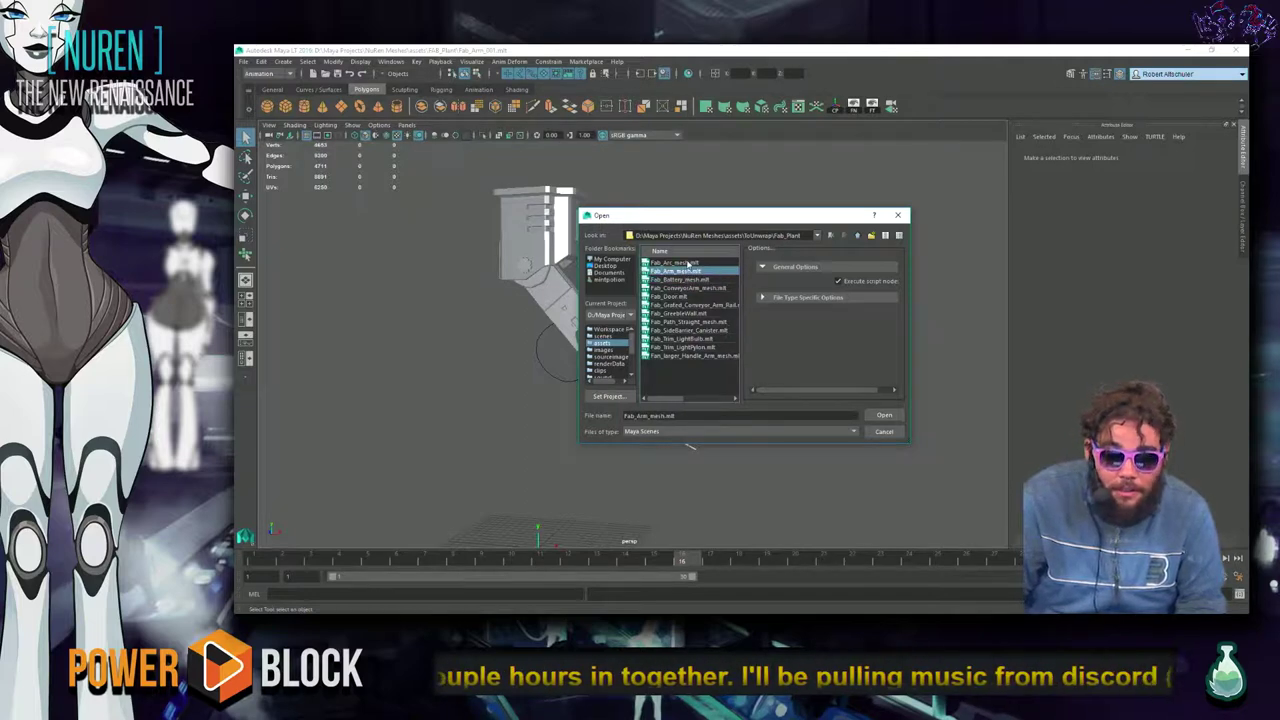
pyautogui.click(688, 262)
pyautogui.click(699, 289)
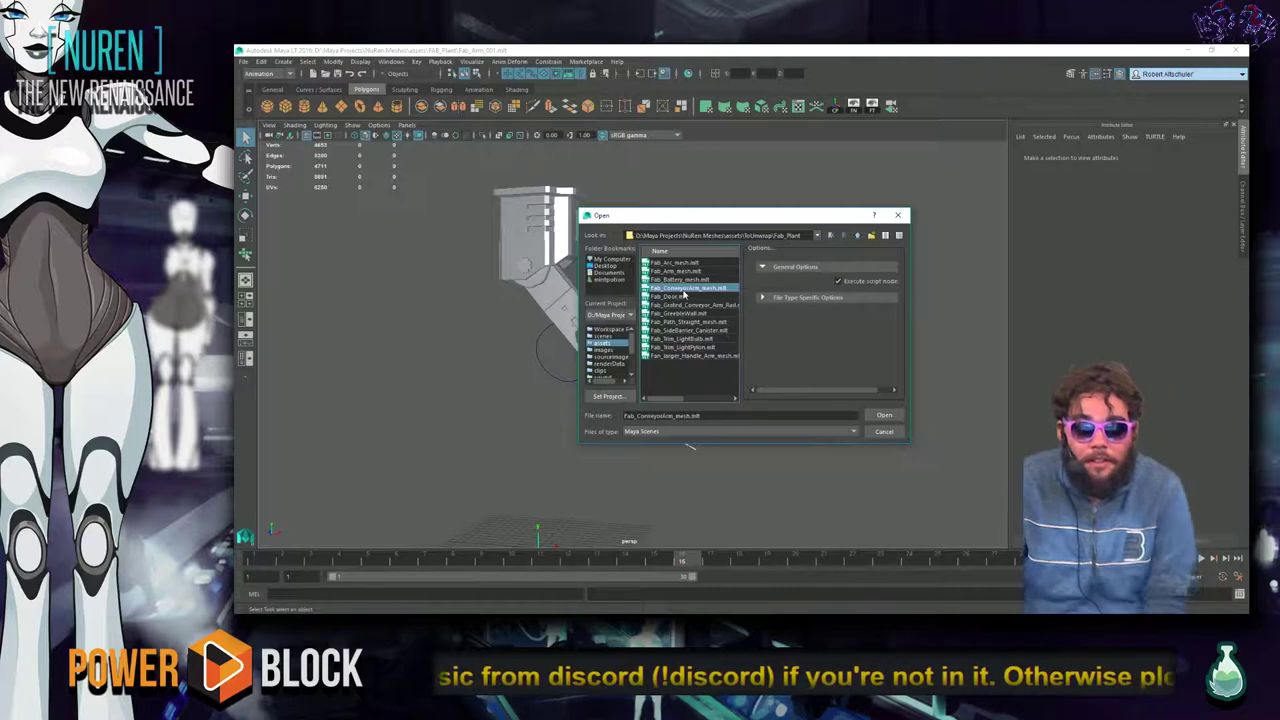
pyautogui.click(686, 271)
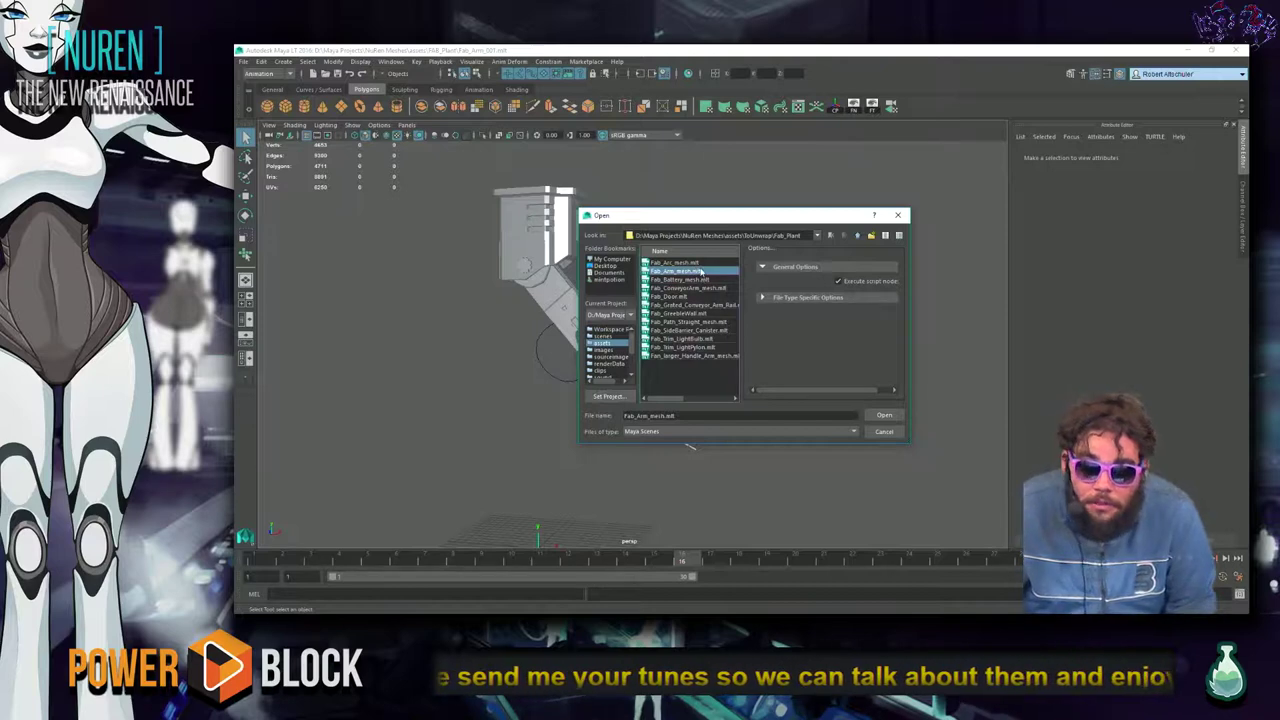
pyautogui.click(886, 416)
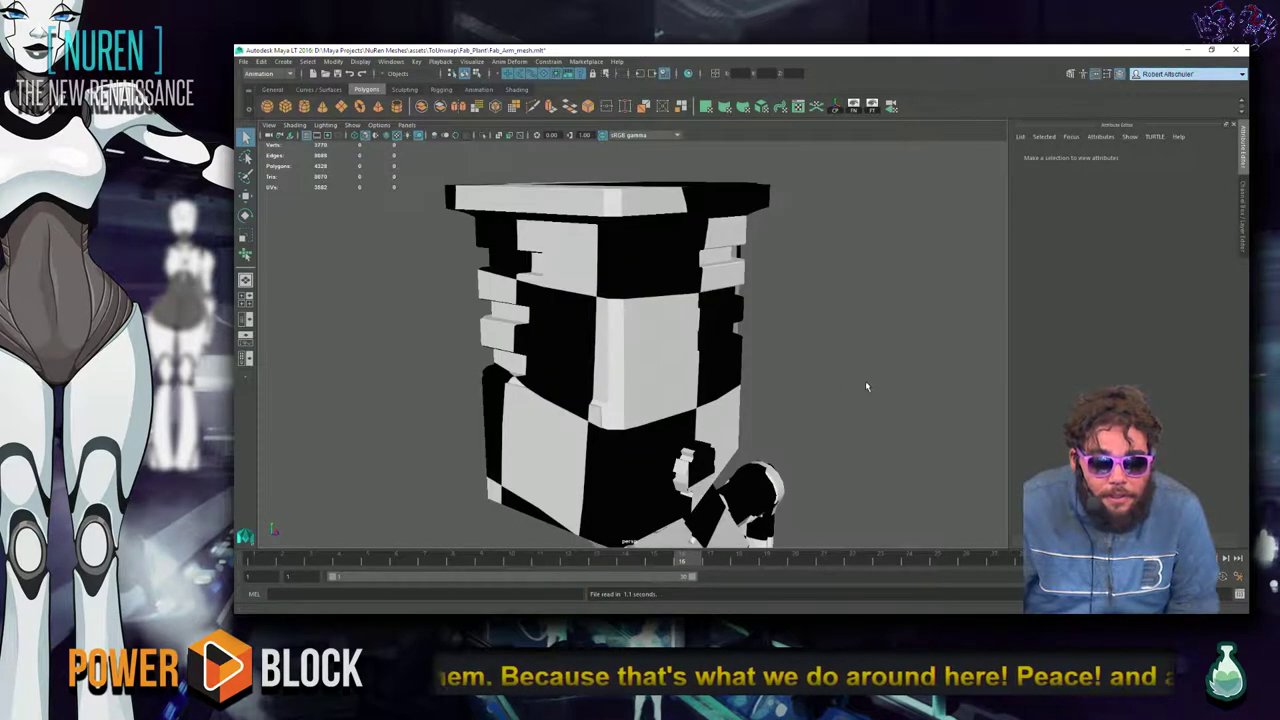
# Select the arm housing mesh and orbit out to see the whole arm.
pyautogui.click(742, 400)
pyautogui.scroll(-4, 788, 420)
pyautogui.keyDown('alt'); pyautogui.moveTo(788, 420); pyautogui.dragTo(837, 206); pyautogui.keyUp('alt')
# Open the UV Editor beside the viewport and select the whole arm to show its UV shells.
pyautogui.click(813, 108)
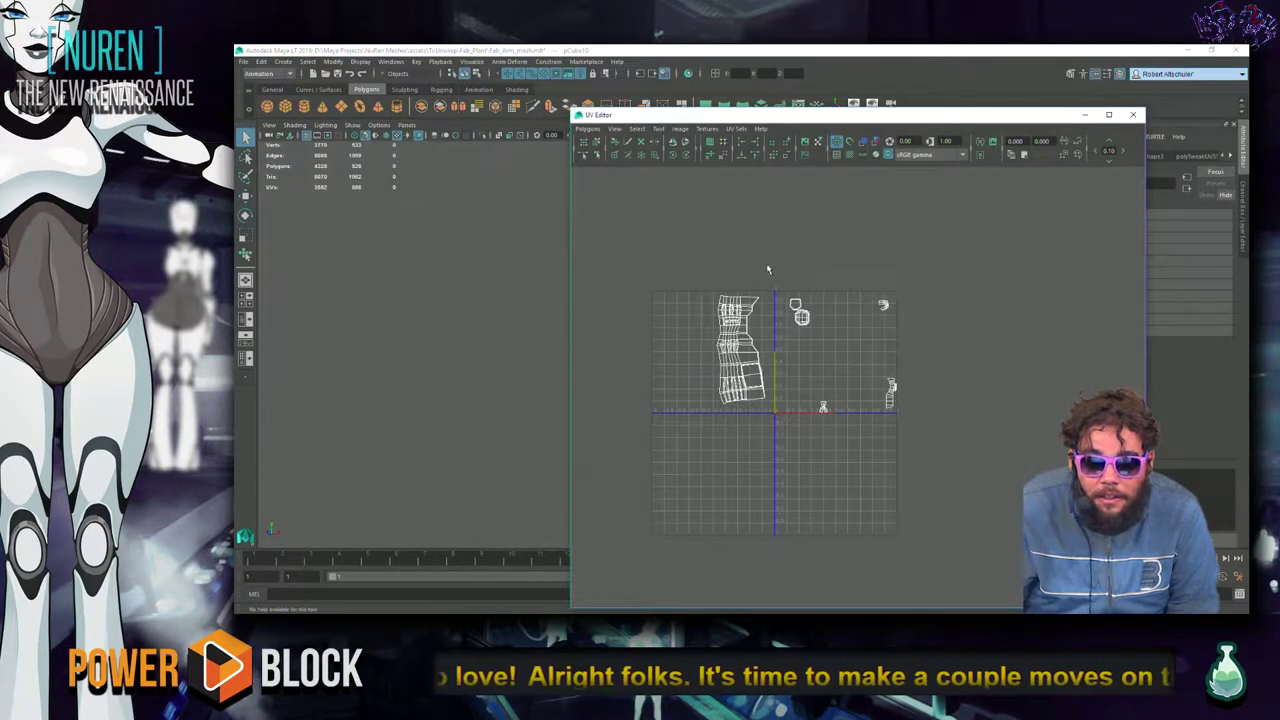
pyautogui.moveTo(682, 116); pyautogui.dragTo(984, 98)
pyautogui.click(652, 320)
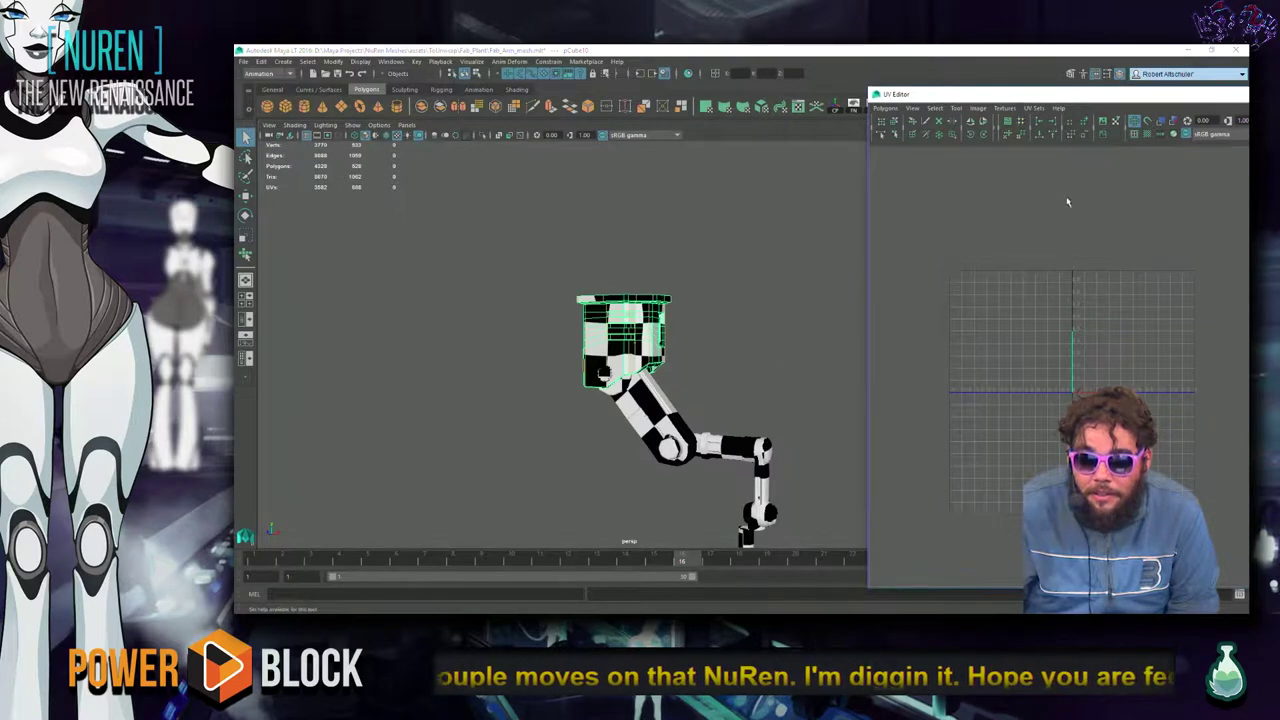
pyautogui.click(698, 318)
pyautogui.click(661, 317)
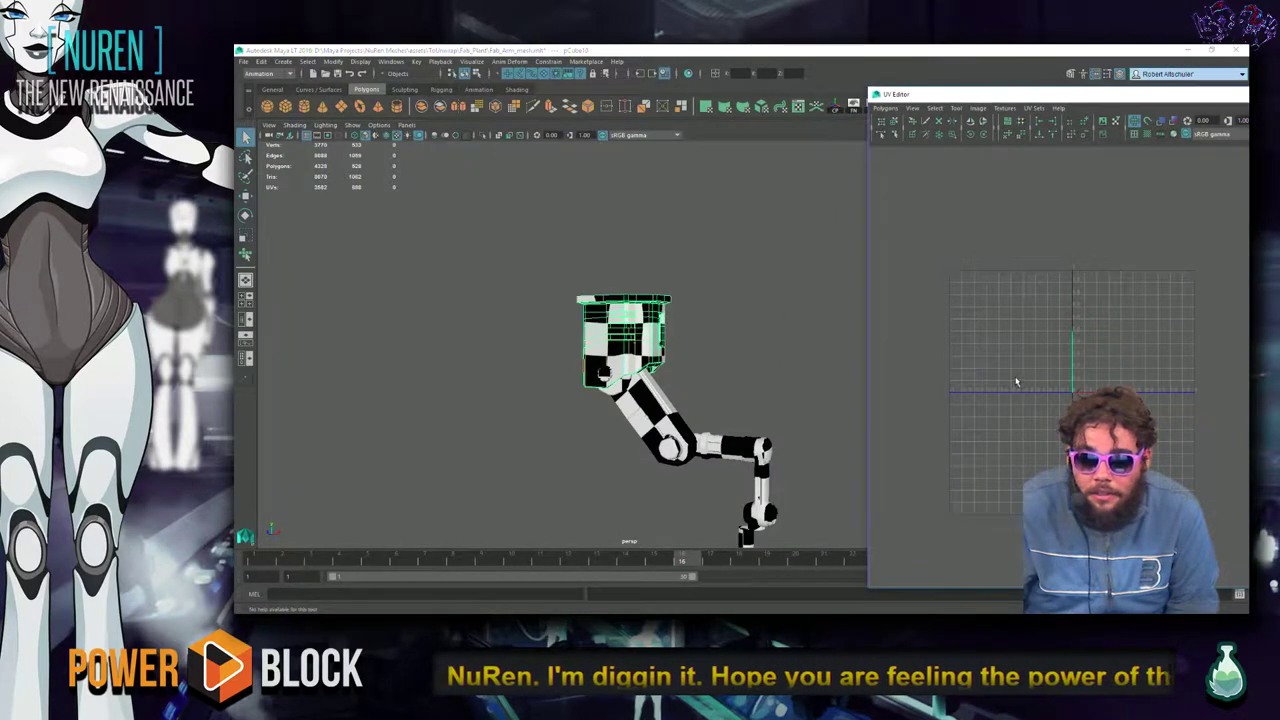
pyautogui.moveTo(743, 313); pyautogui.dragTo(630, 468)
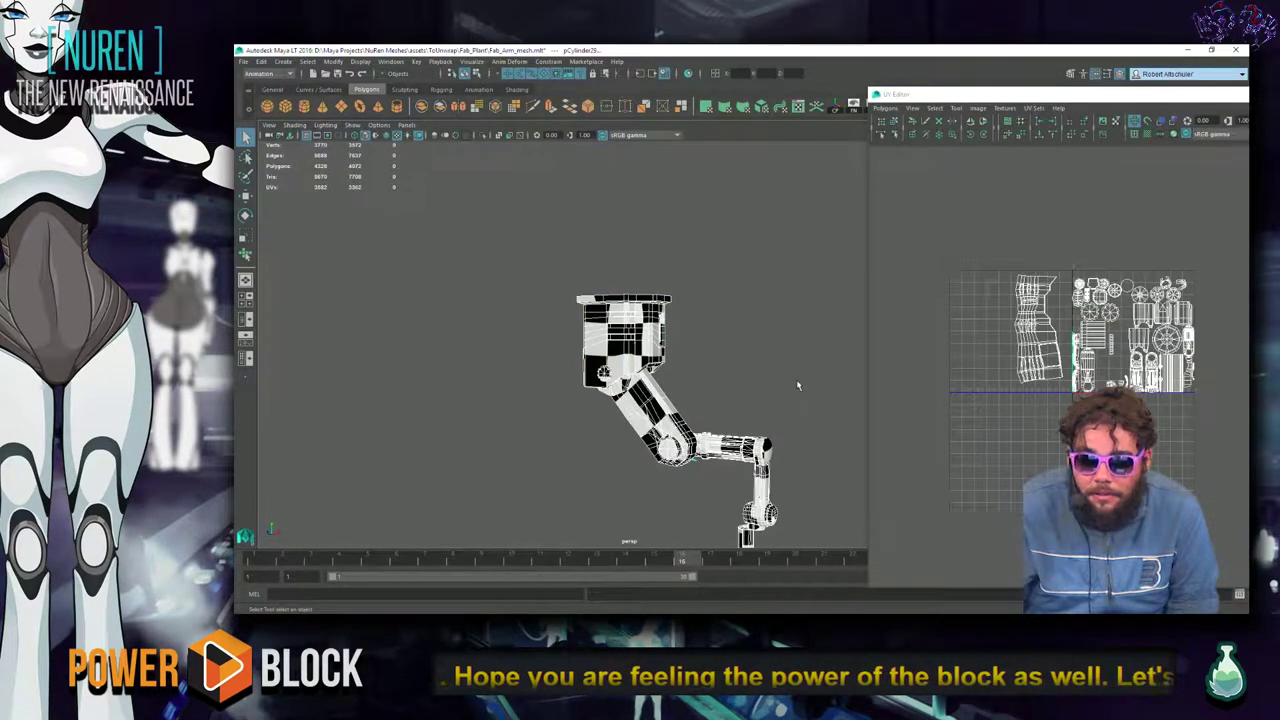
# Inspect the lower end piece's UV shell, then reselect the whole arm to view its UVs.
pyautogui.keyDown('alt'); pyautogui.moveTo(813, 390); pyautogui.dragTo(770, 465); pyautogui.keyUp('alt')
pyautogui.moveTo(606, 400)
pyautogui.keyDown('alt'); pyautogui.mouseDown()
pyautogui.moveTo(636, 422)
pyautogui.moveTo(607, 400)
pyautogui.mouseUp(); pyautogui.keyUp('alt')
pyautogui.click(636, 422)
pyautogui.click(607, 400)
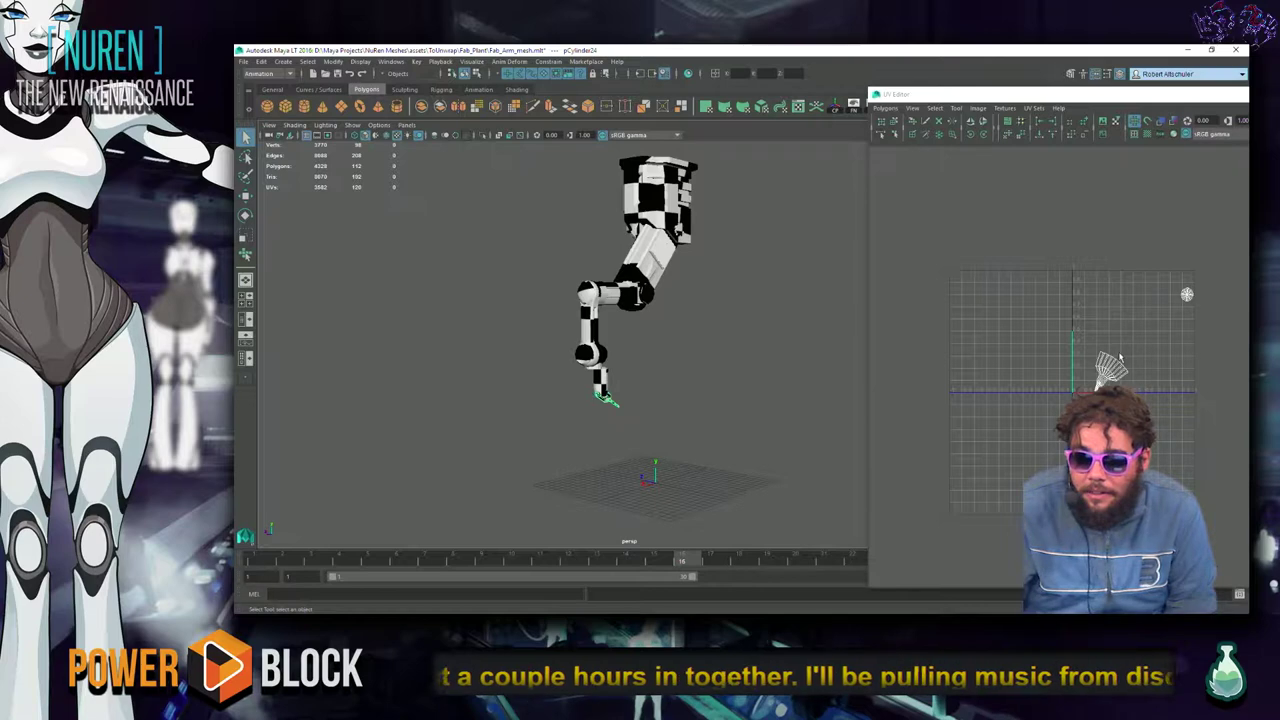
pyautogui.keyDown('alt'); pyautogui.moveTo(1118, 355); pyautogui.dragTo(870, 395, button='middle'); pyautogui.keyUp('alt')
pyautogui.click(782, 371)
pyautogui.scroll(-3, 829, 380)
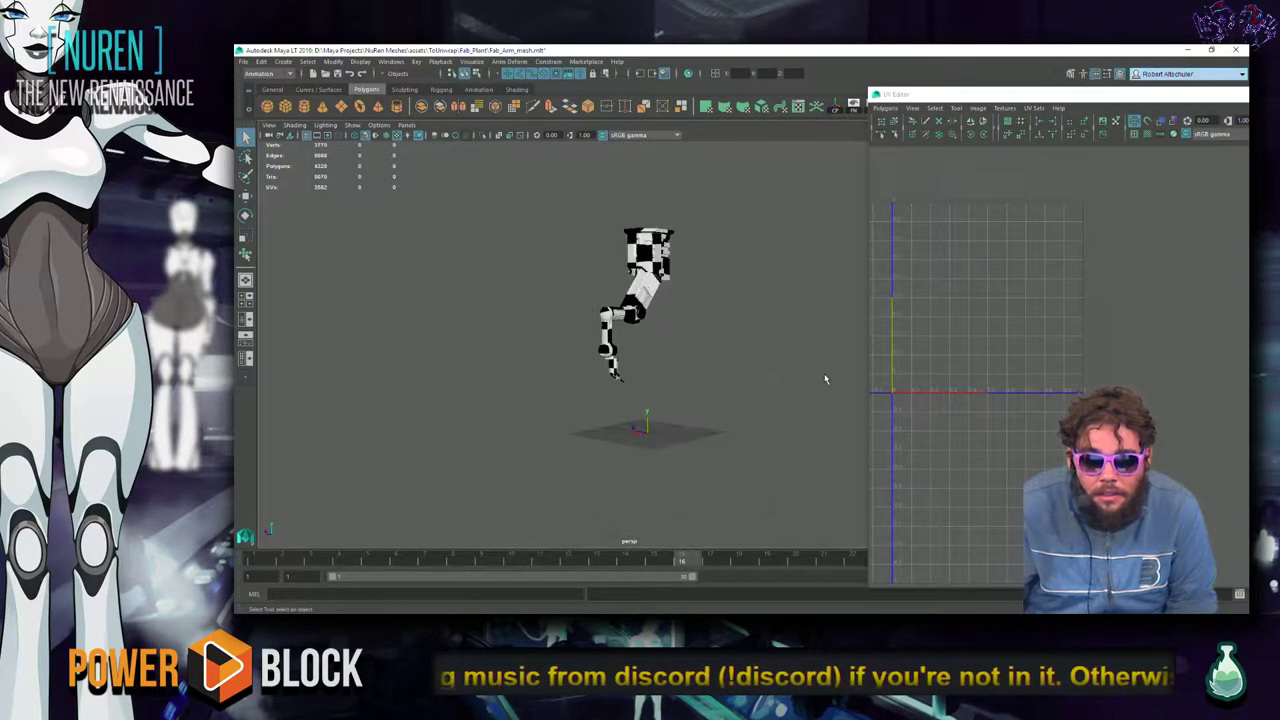
pyautogui.keyDown('alt'); pyautogui.moveTo(829, 380); pyautogui.dragTo(694, 365); pyautogui.keyUp('alt')
pyautogui.moveTo(734, 183); pyautogui.dragTo(525, 384)
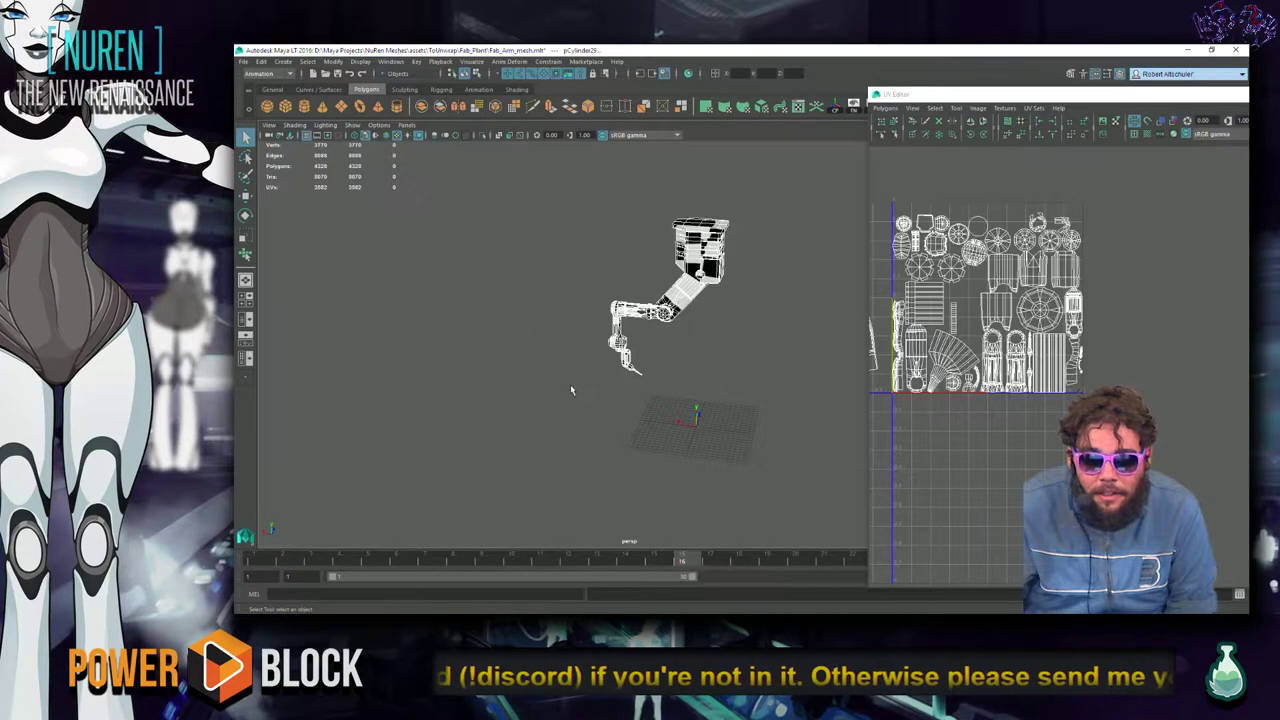
pyautogui.click(777, 360)
# Close the UV Editor and select the upper arm cube.
pyautogui.doubleClick(1063, 97)
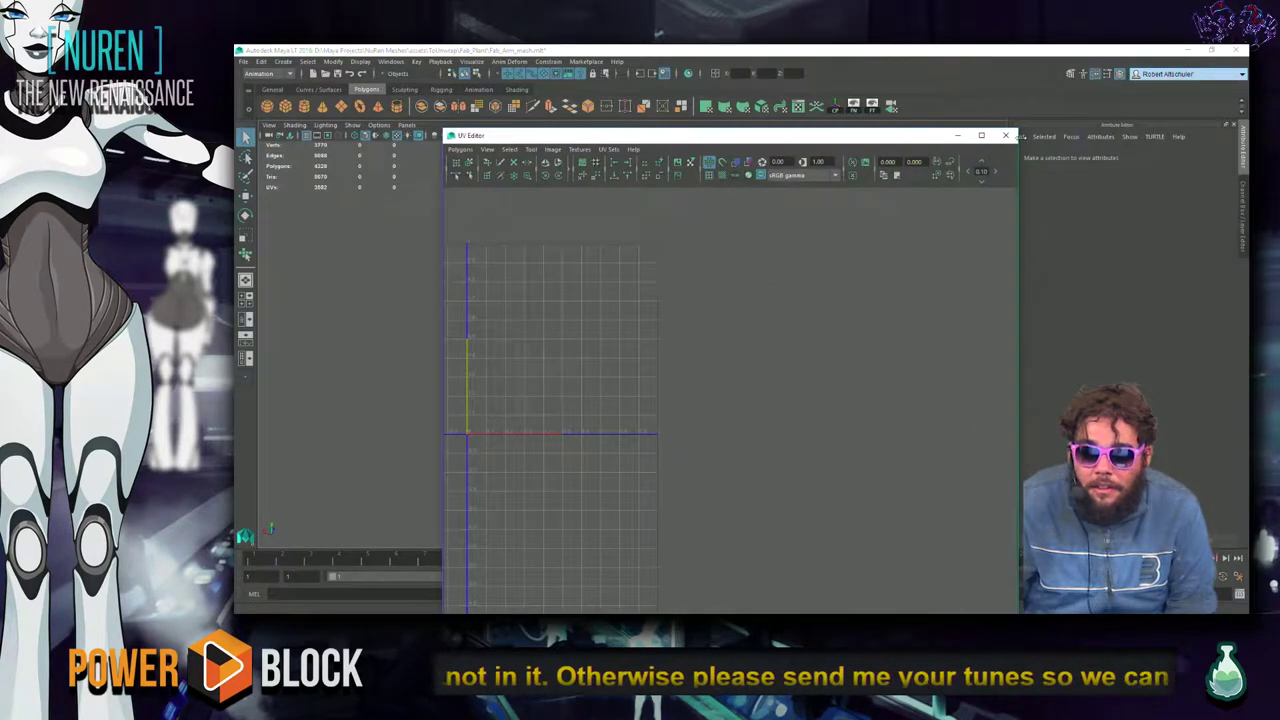
pyautogui.click(712, 252)
pyautogui.keyDown('shift'); pyautogui.moveTo(712, 254); pyautogui.dragTo(707, 226, button='right'); pyautogui.keyUp('shift')
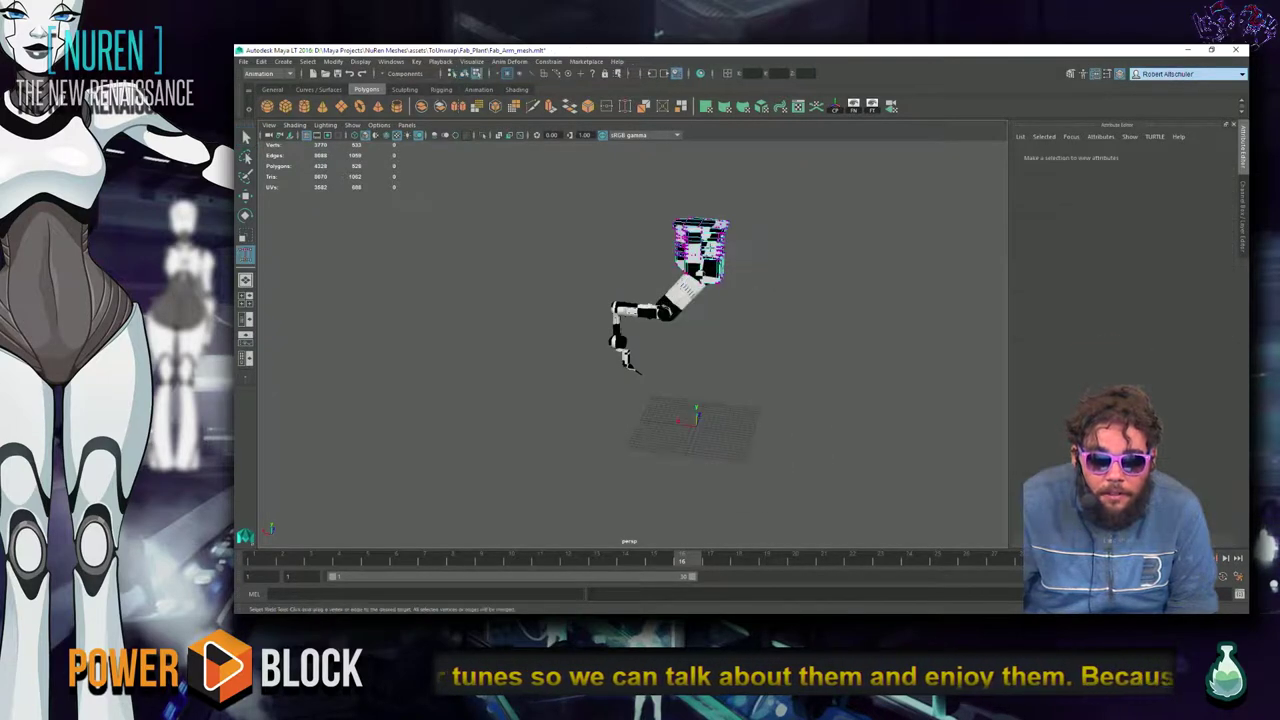
pyautogui.rightClick(718, 243)
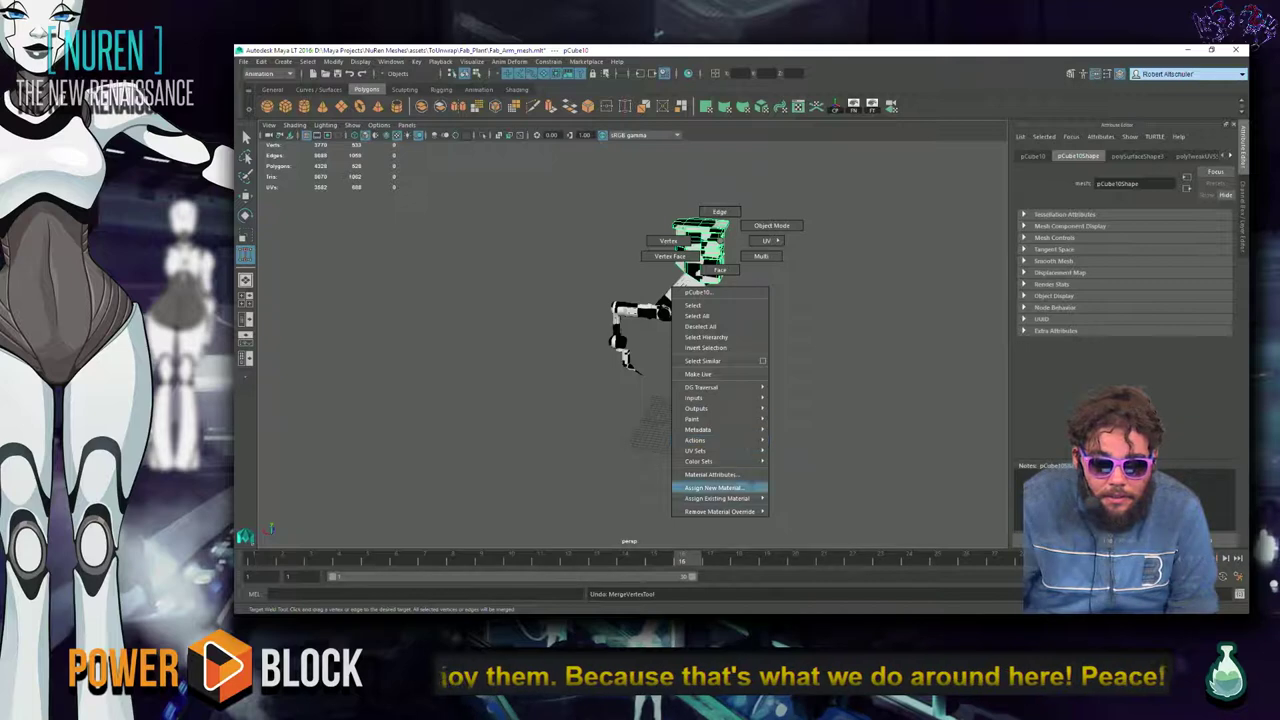
# Set place2dTexture1's Repeat UV to 10 and 10 through the cube's material attributes.
pyautogui.click(748, 474)
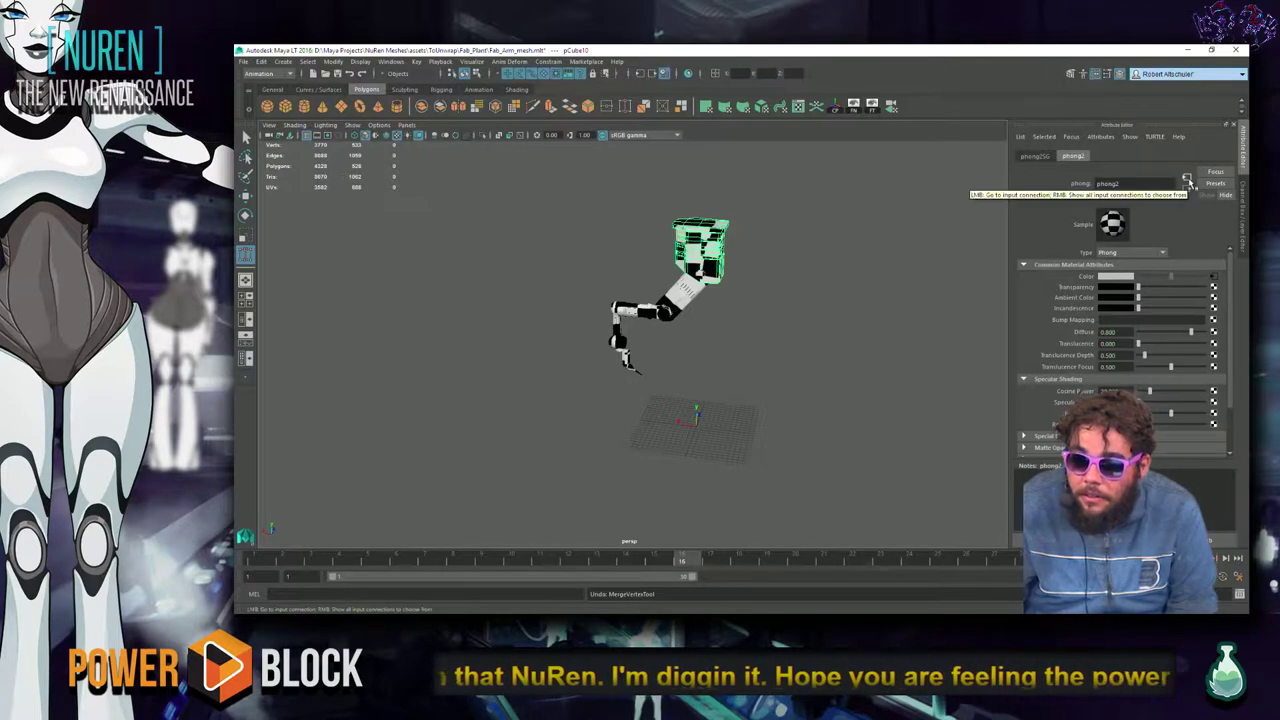
pyautogui.click(1190, 185)
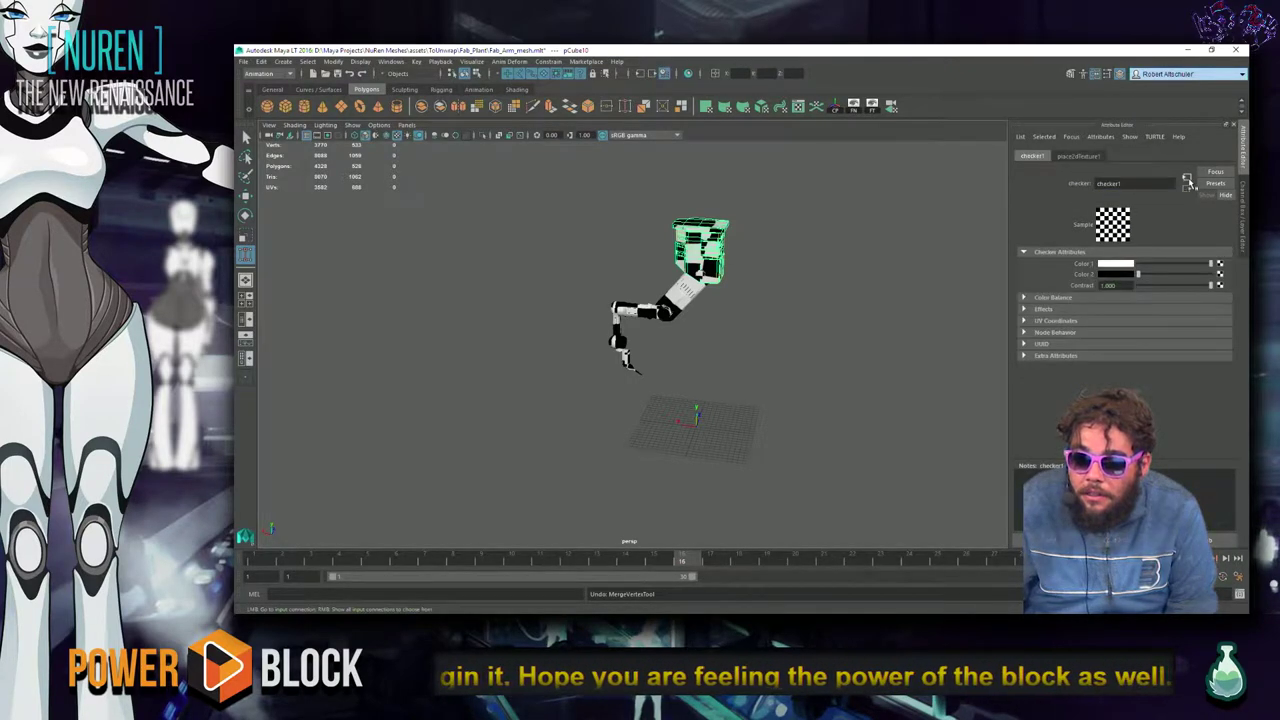
pyautogui.click(1190, 185)
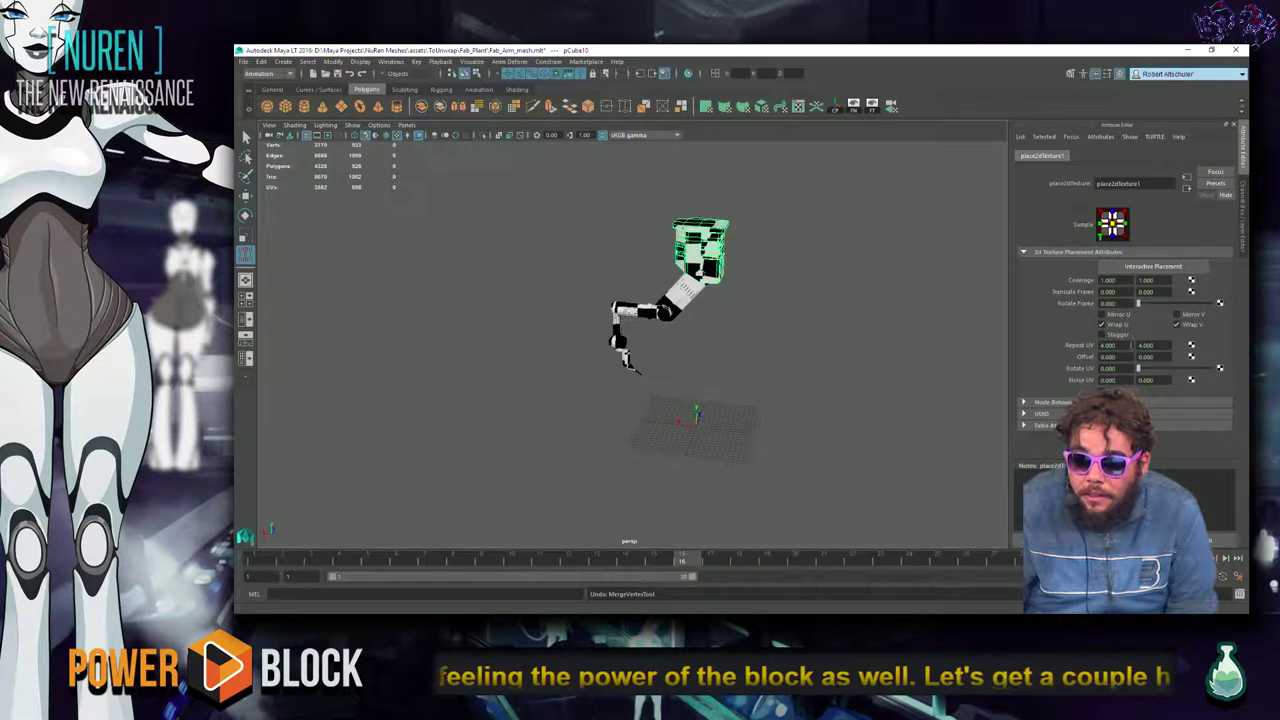
pyautogui.click(1108, 345)
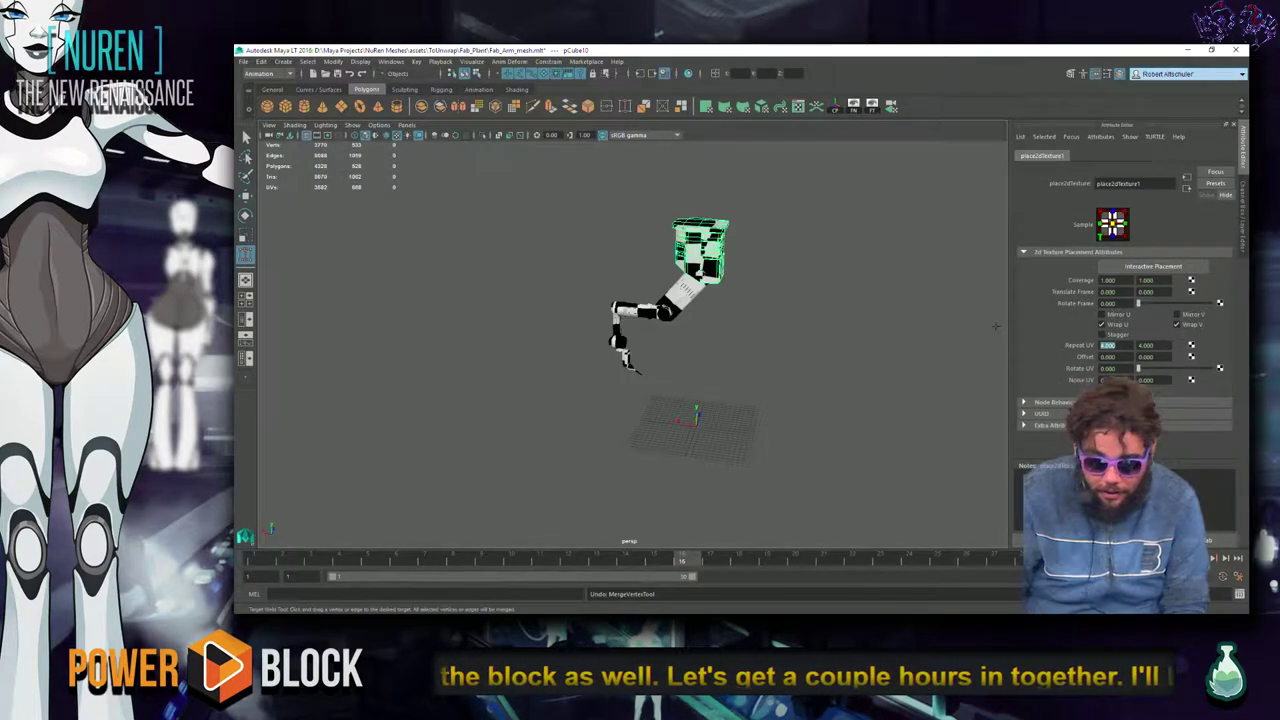
pyautogui.write('10')
pyautogui.press('Tab')
pyautogui.write('10')
pyautogui.press('Return')
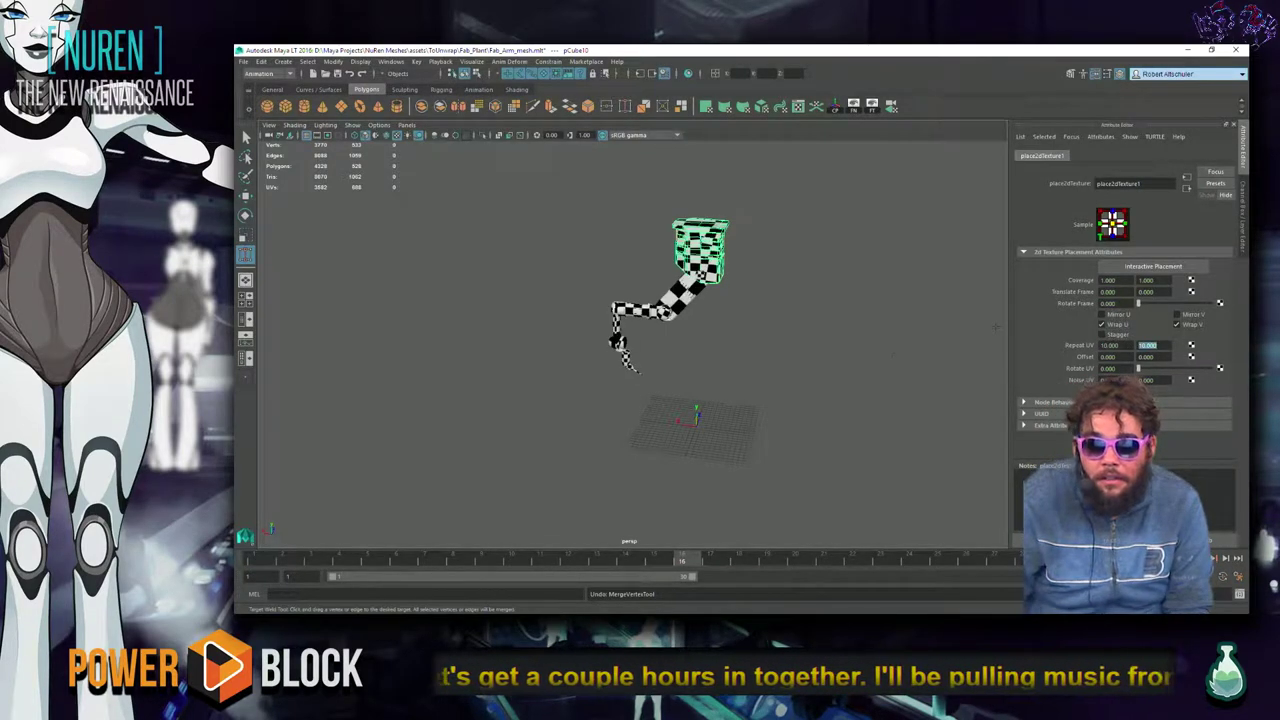
pyautogui.click(850, 450)
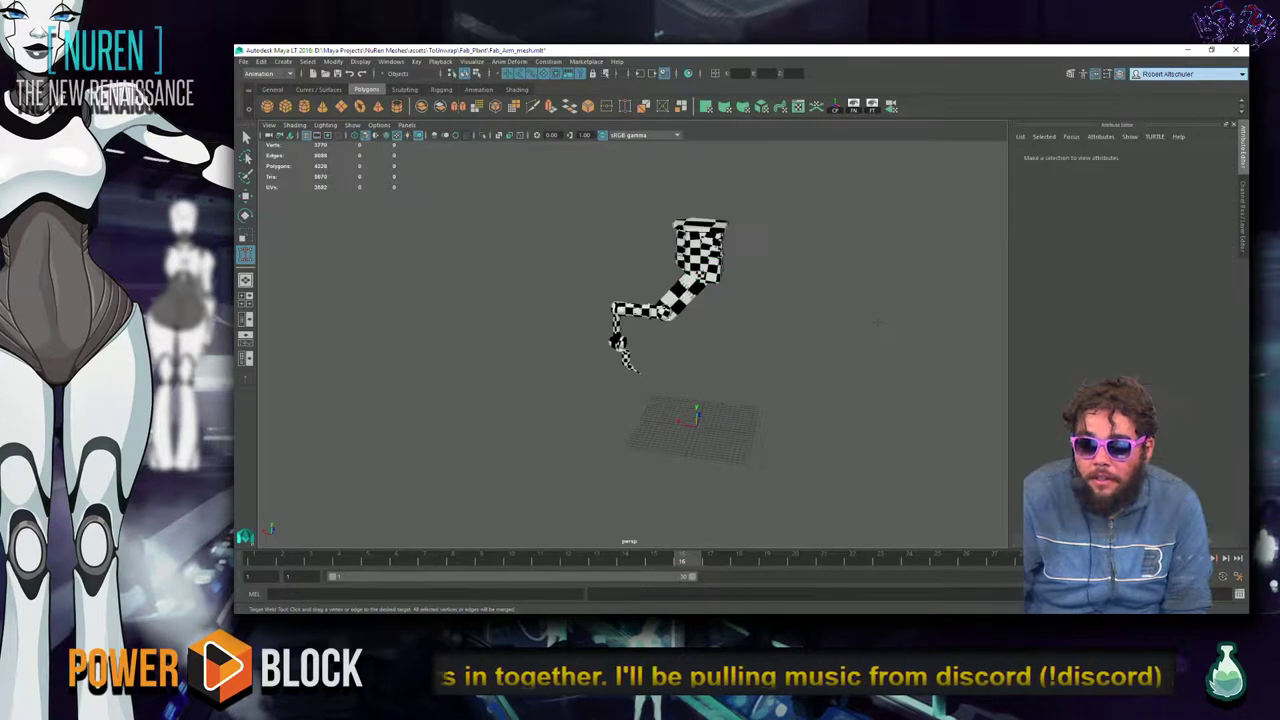
pyautogui.scroll(3, 700, 300)
# Select the upper arm housing piece and dock its UV Editor to the right of the viewport.
pyautogui.keyDown('alt'); pyautogui.moveTo(670, 386); pyautogui.dragTo(841, 360); pyautogui.keyUp('alt')
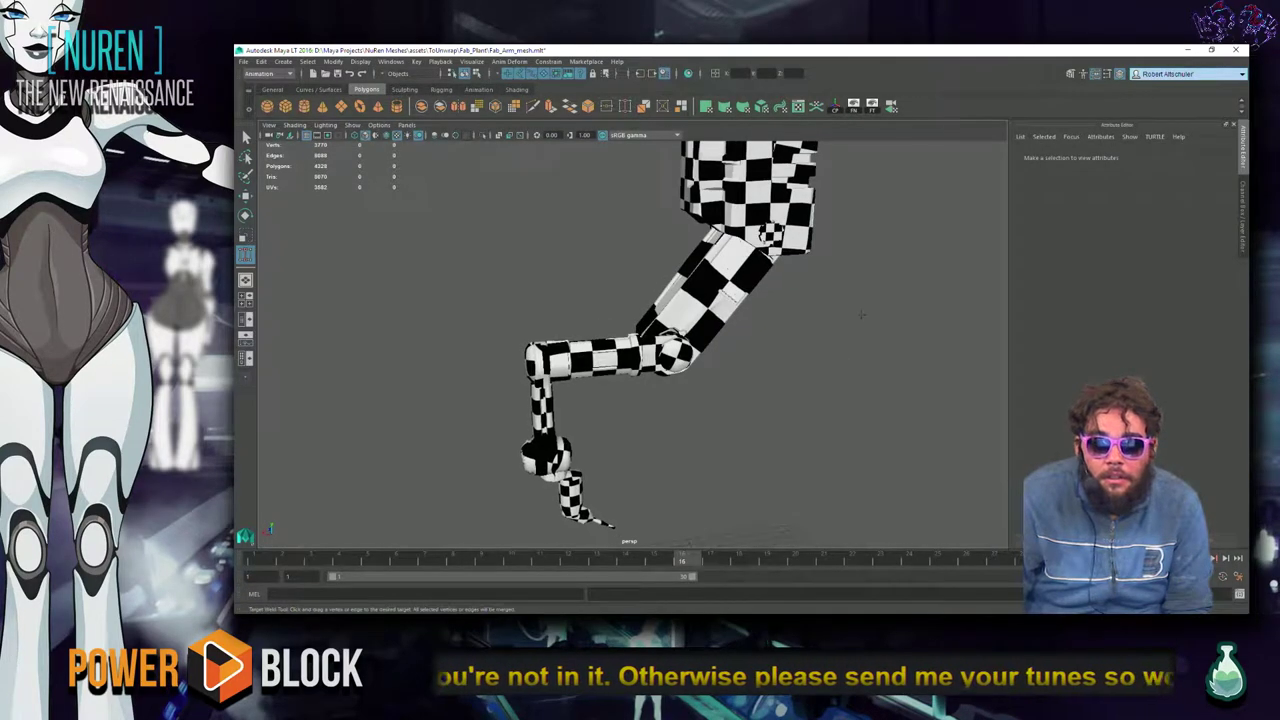
pyautogui.press('q')
pyautogui.click(798, 176)
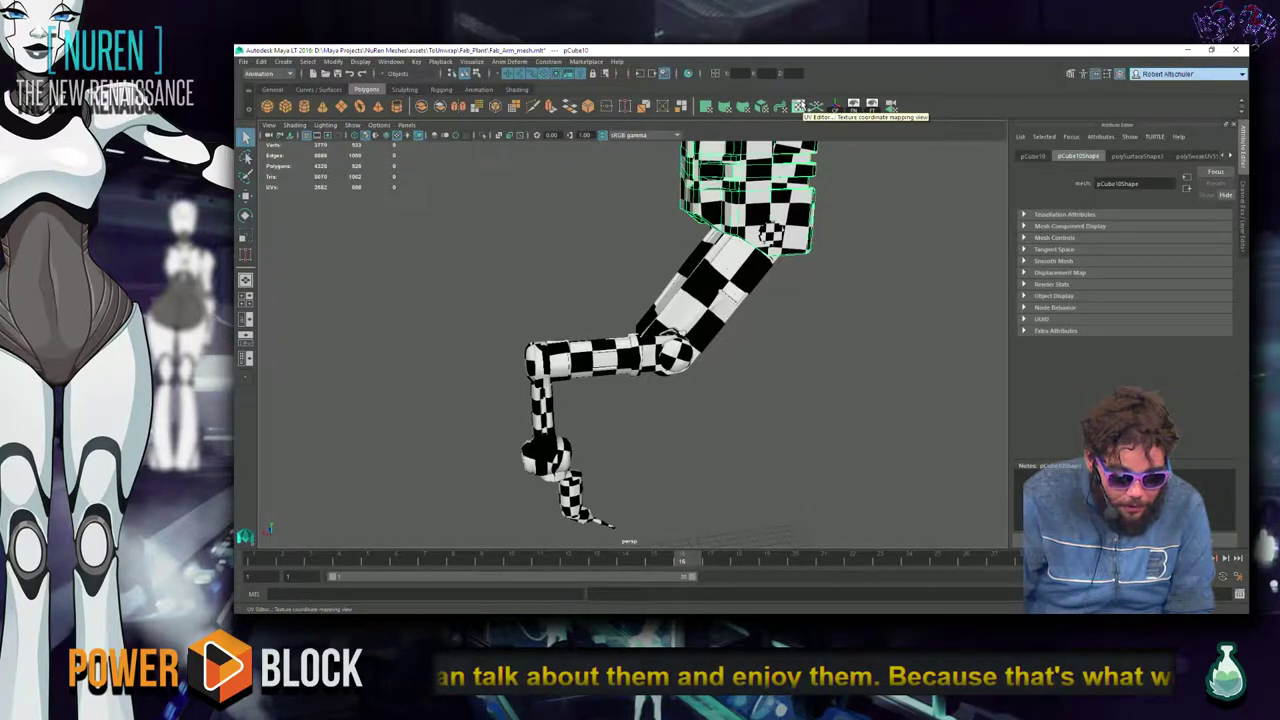
pyautogui.click(798, 106)
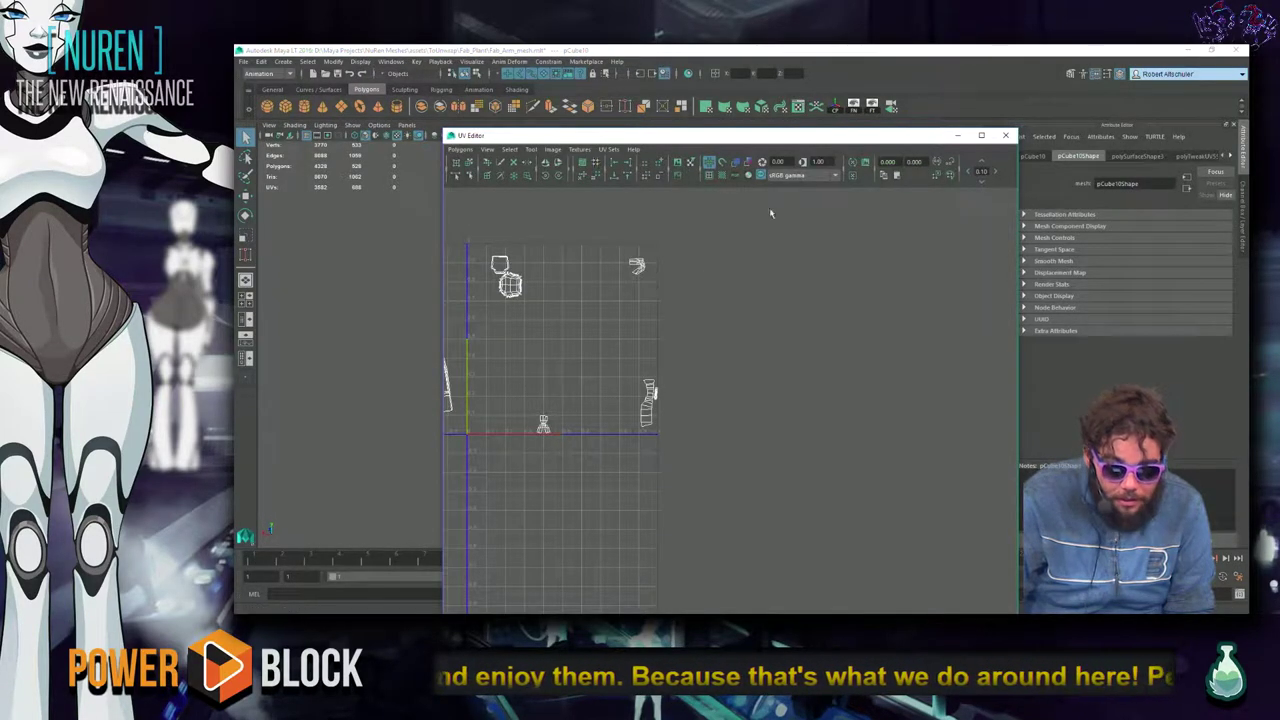
pyautogui.keyDown('alt'); pyautogui.moveTo(703, 280); pyautogui.dragTo(840, 284, button='middle'); pyautogui.keyUp('alt')
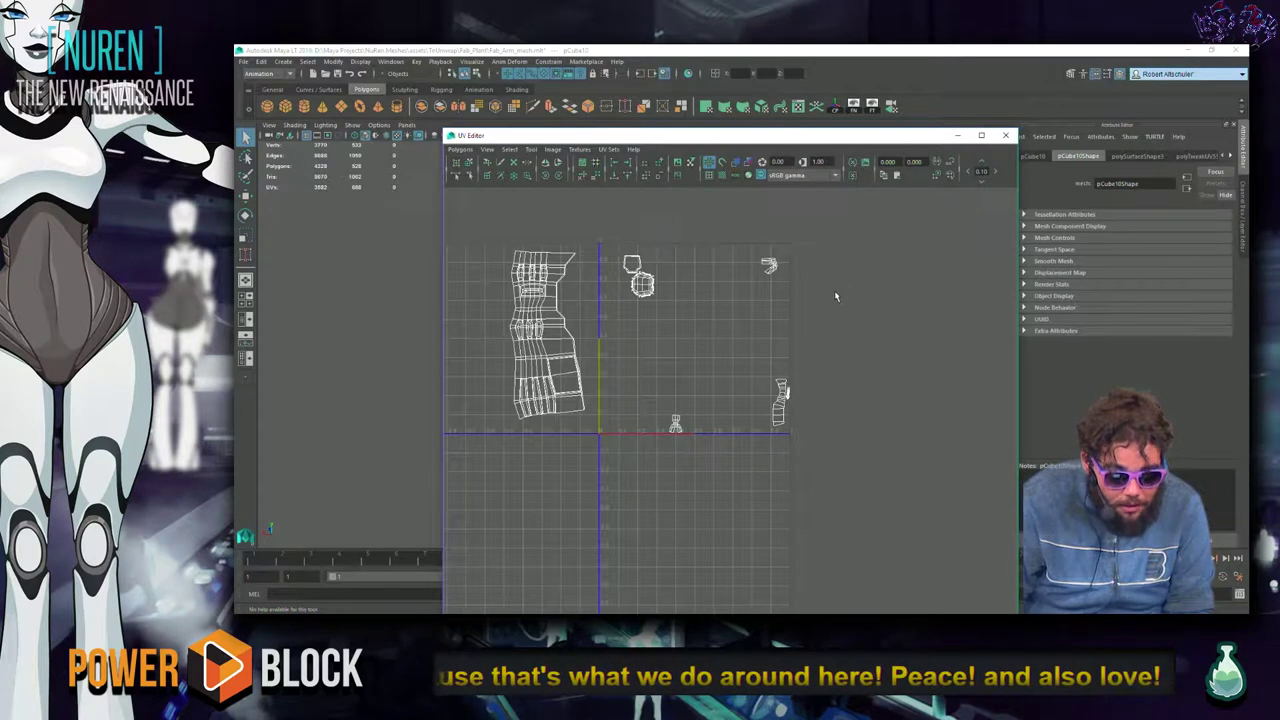
pyautogui.scroll(-1, 690, 340)
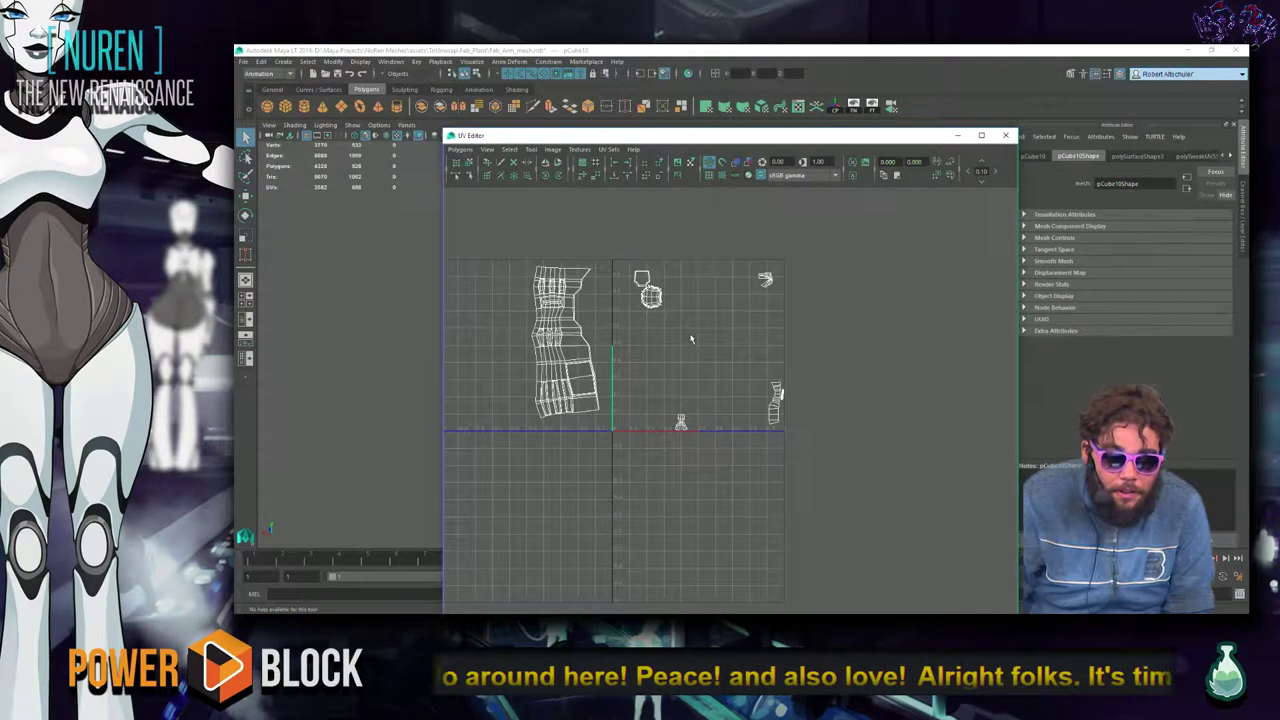
pyautogui.moveTo(570, 137); pyautogui.dragTo(992, 150)
pyautogui.keyDown('alt'); pyautogui.moveTo(668, 238); pyautogui.dragTo(648, 327); pyautogui.keyUp('alt')
pyautogui.rightClick(644, 286)
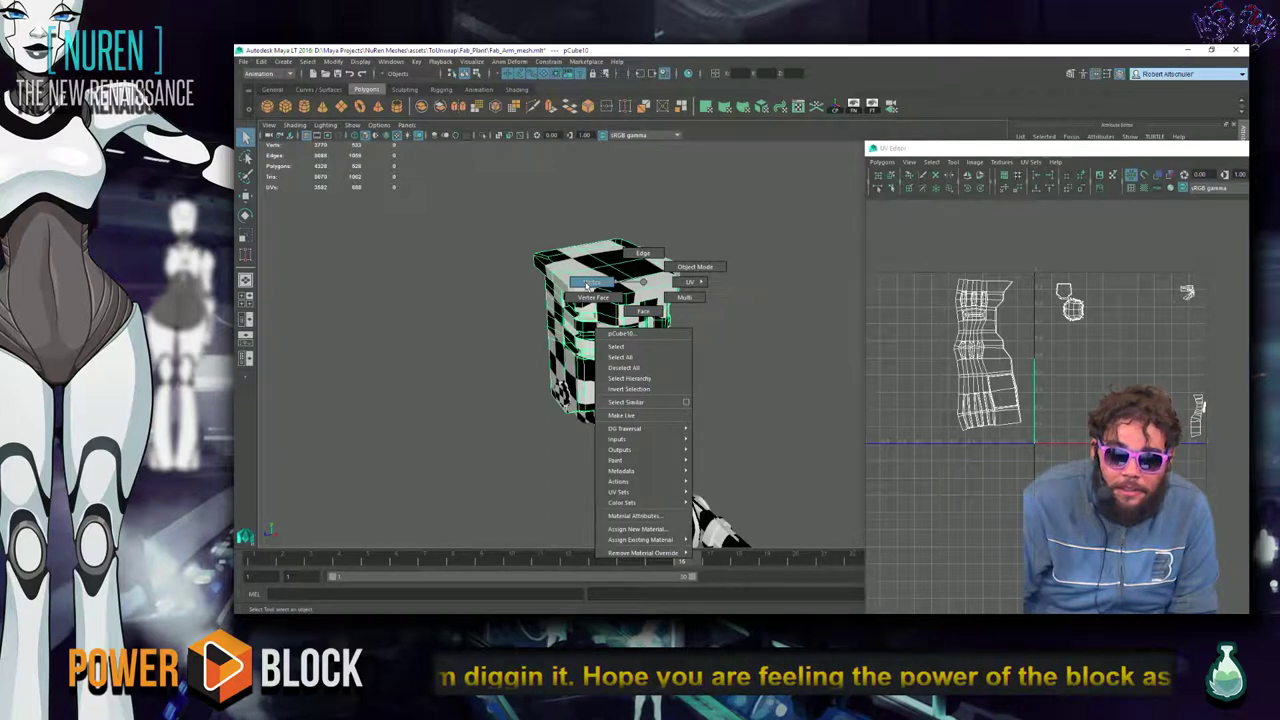
# Switch the housing to UV component mode and marquee-select its shell in the UV Editor.
pyautogui.moveTo(588, 285); pyautogui.dragTo(589, 287, button='right')
pyautogui.moveTo(929, 331); pyautogui.dragTo(945, 347, button='right')
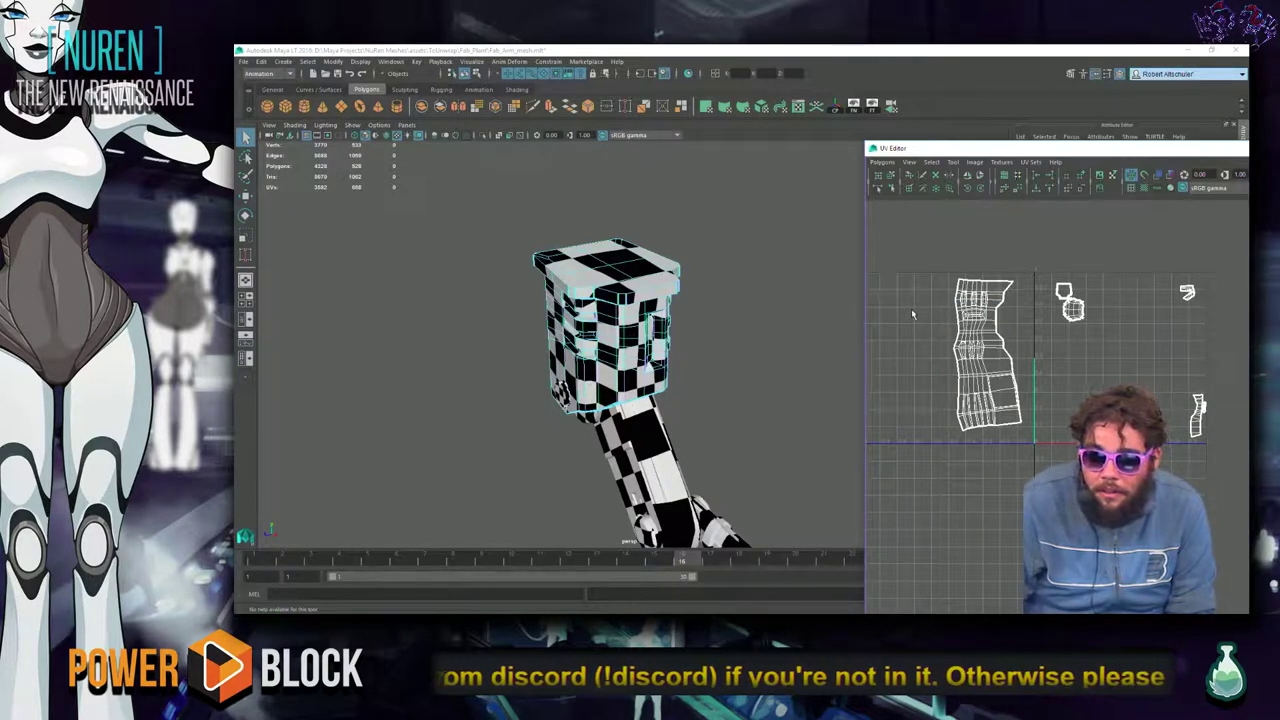
pyautogui.moveTo(978, 323)
pyautogui.mouseDown(button='right')
pyautogui.moveTo(920, 316)
pyautogui.moveTo(1000, 322)
pyautogui.mouseUp(button='right')
pyautogui.moveTo(919, 264); pyautogui.dragTo(1034, 430)
pyautogui.scroll(3, 727, 375)
pyautogui.keyDown('alt'); pyautogui.moveTo(727, 375); pyautogui.dragTo(631, 229); pyautogui.keyUp('alt')
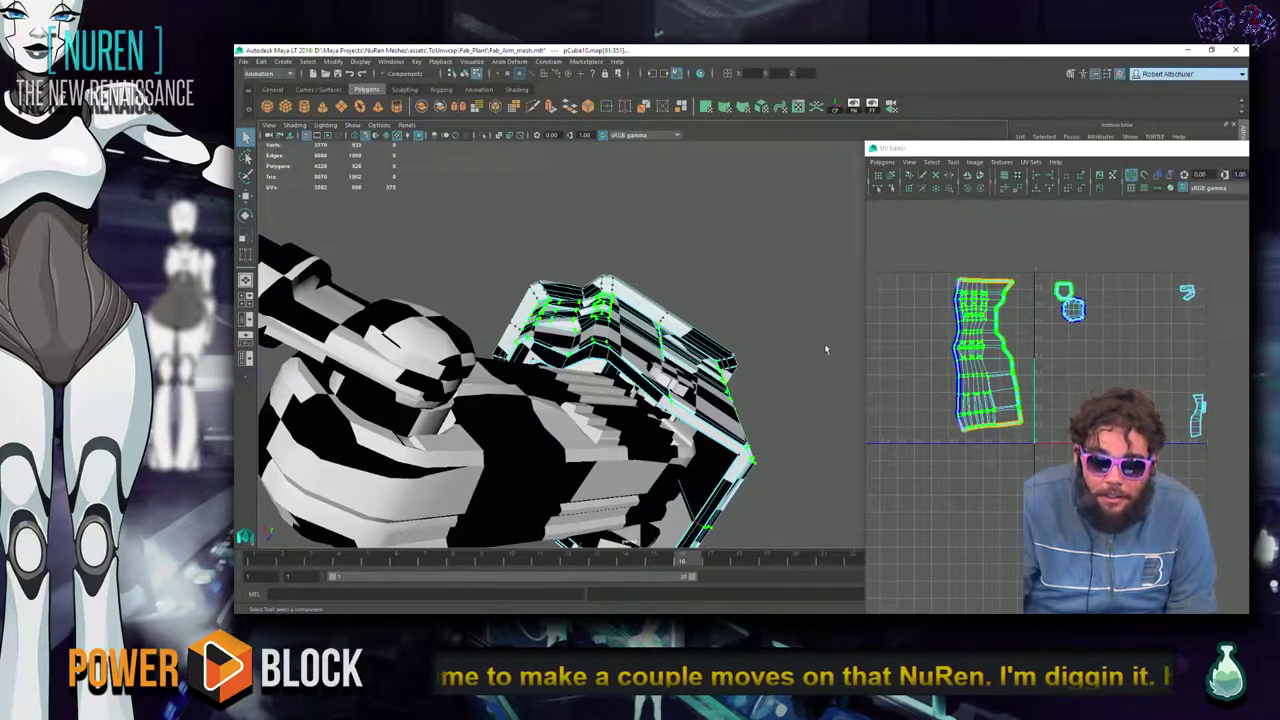
# Select all UVs of the large housing shell and apply a cylindrical projection.
pyautogui.keyDown('alt'); pyautogui.moveTo(739, 237); pyautogui.dragTo(722, 308); pyautogui.keyUp('alt')
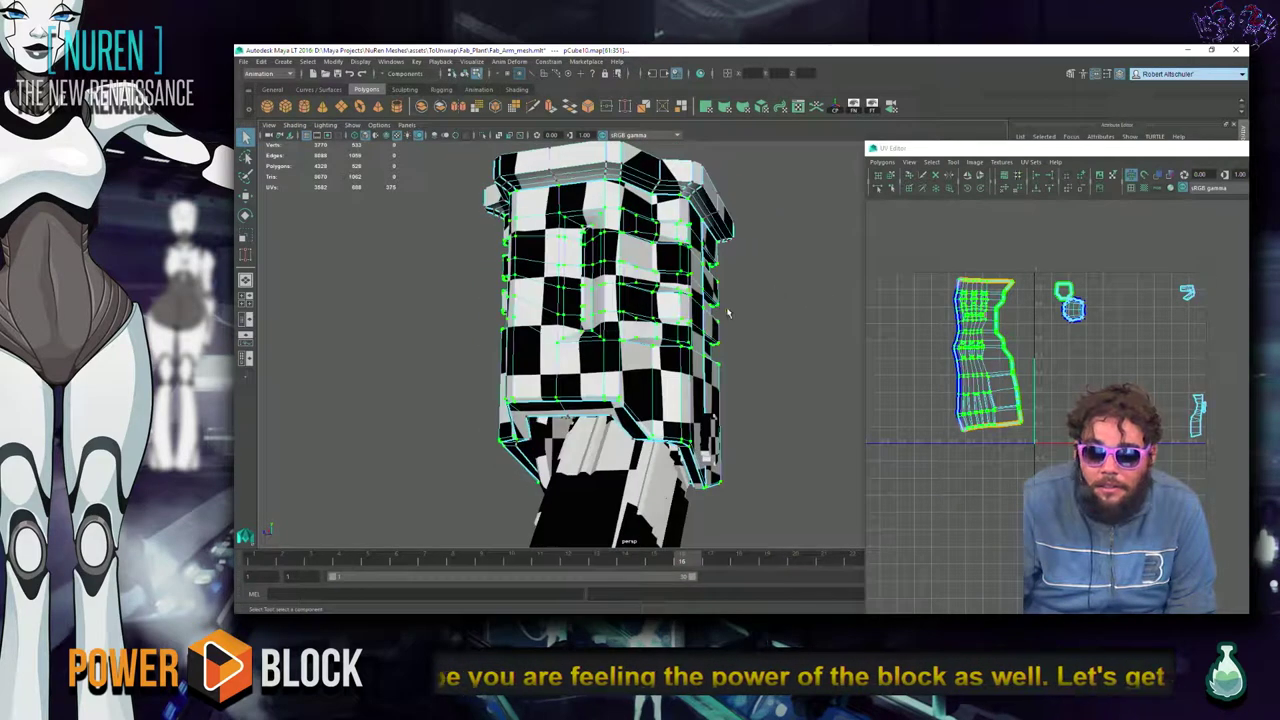
pyautogui.keyDown('ctrl'); pyautogui.moveTo(978, 326); pyautogui.dragTo(950, 320, button='right'); pyautogui.keyUp('ctrl')
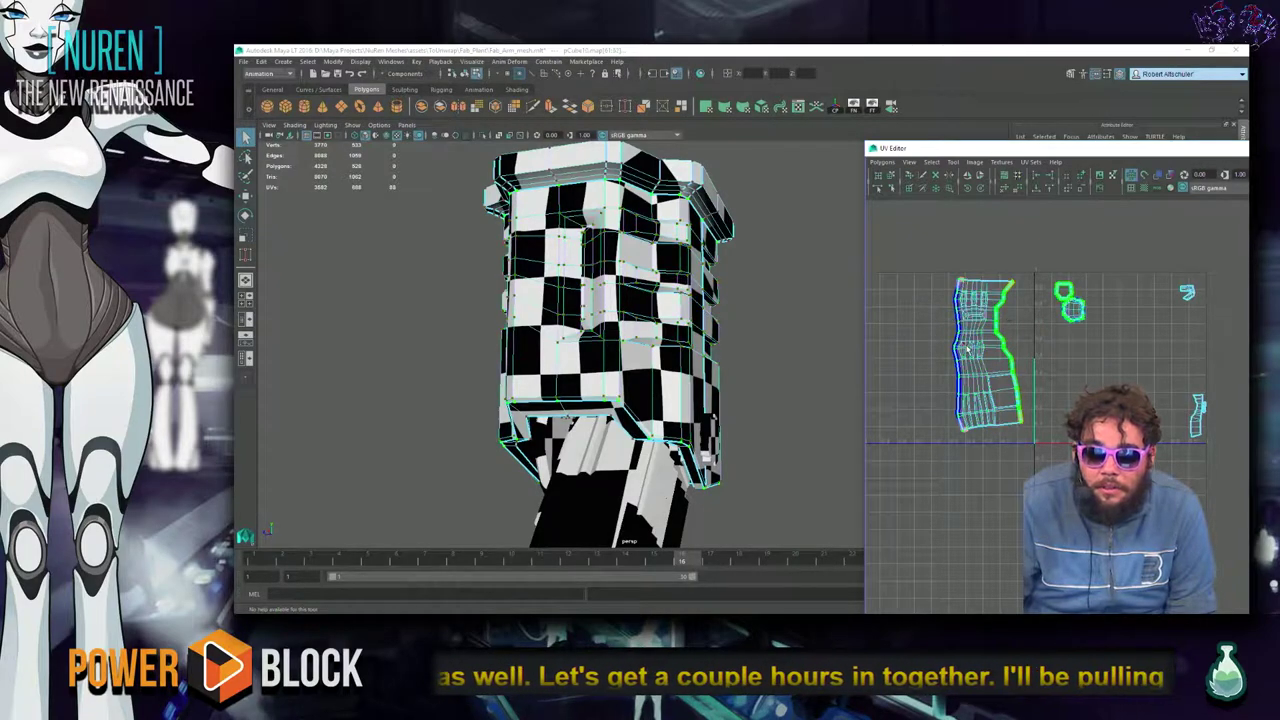
pyautogui.moveTo(934, 264); pyautogui.dragTo(1020, 444)
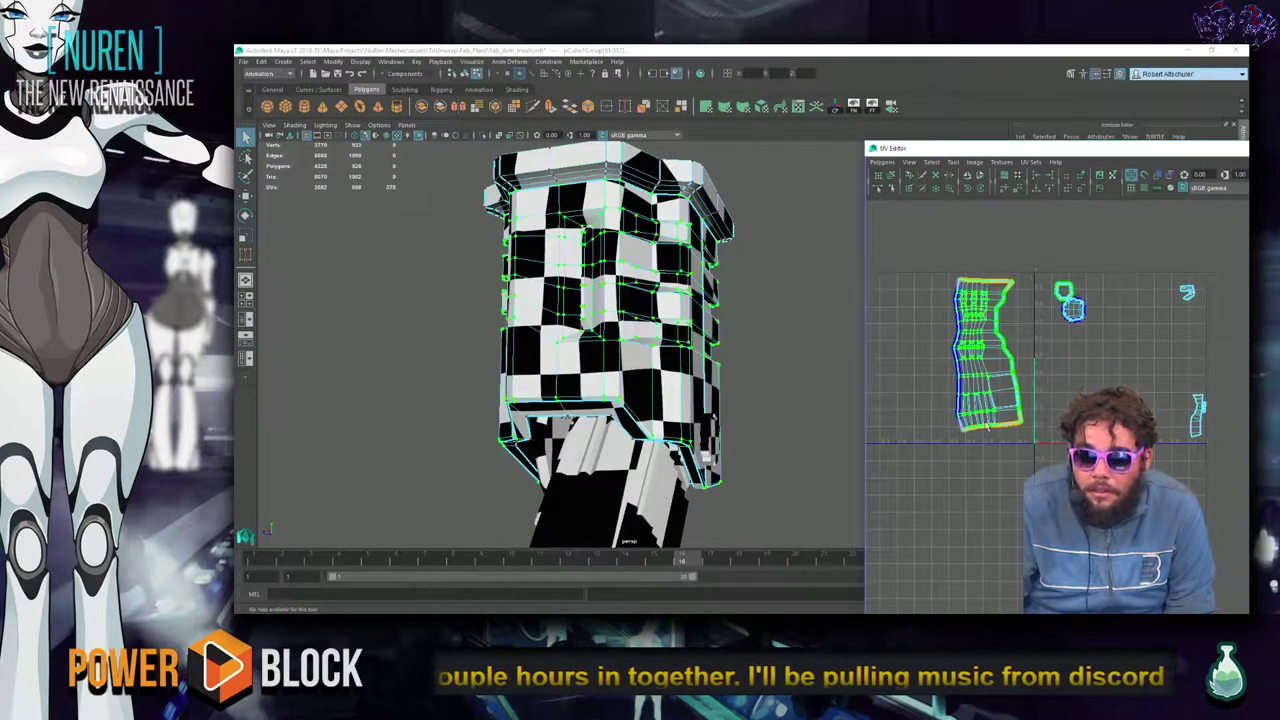
pyautogui.keyDown('alt'); pyautogui.moveTo(718, 256); pyautogui.dragTo(670, 270); pyautogui.keyUp('alt')
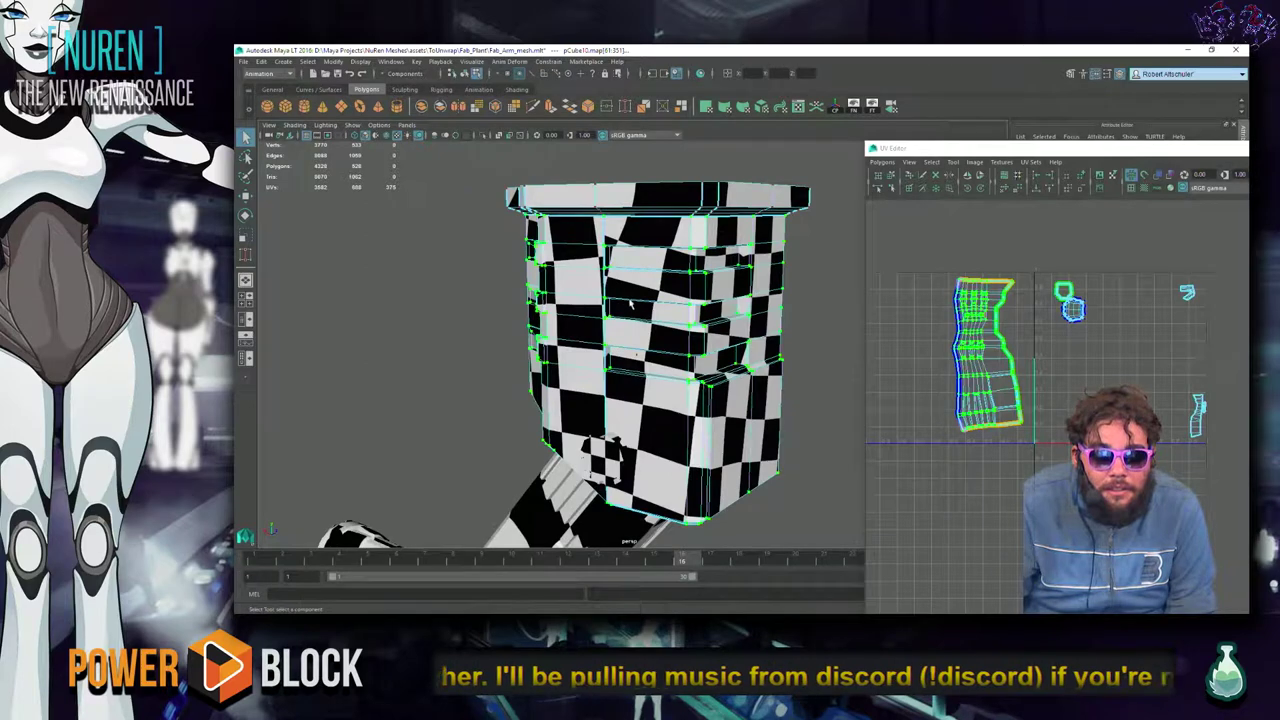
pyautogui.click(729, 109)
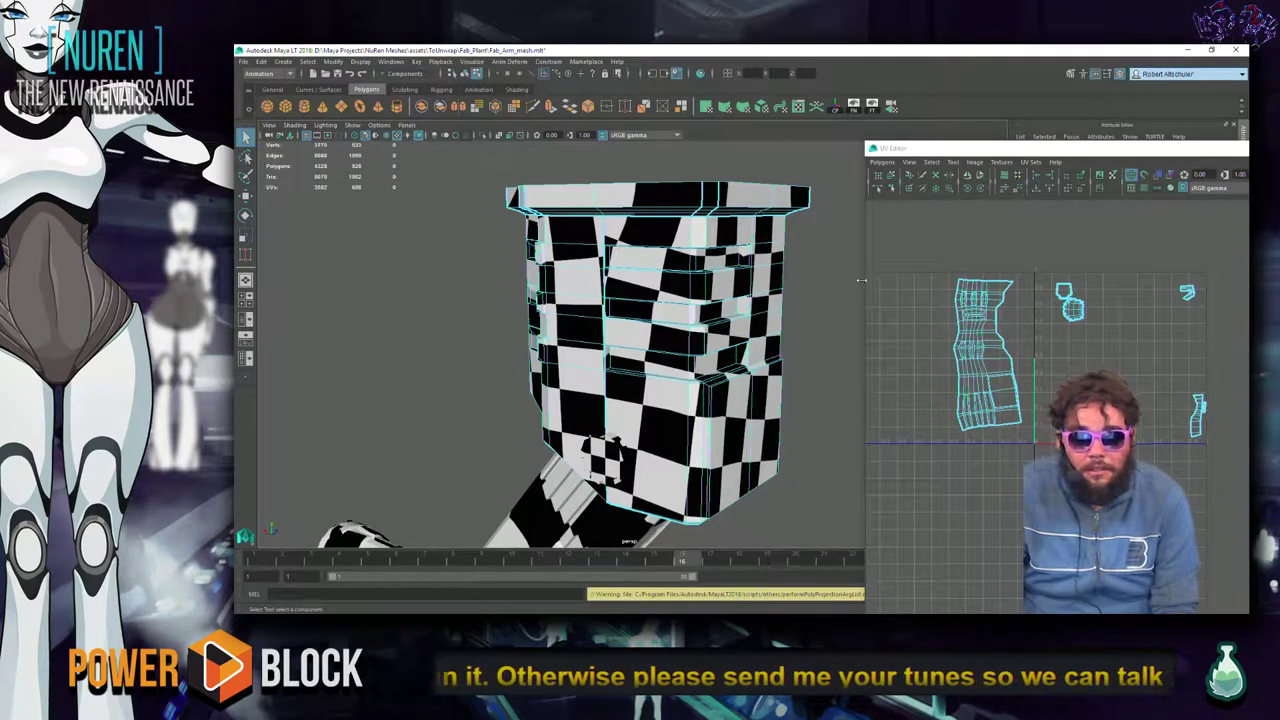
# Reselect the big shell's UVs, re-project them cylindrically, and move the shell lower.
pyautogui.rightClick(976, 312)
pyautogui.click(1022, 307)
pyautogui.moveTo(924, 222)
pyautogui.mouseDown()
pyautogui.moveTo(1022, 408)
pyautogui.moveTo(1036, 498)
pyautogui.mouseUp()
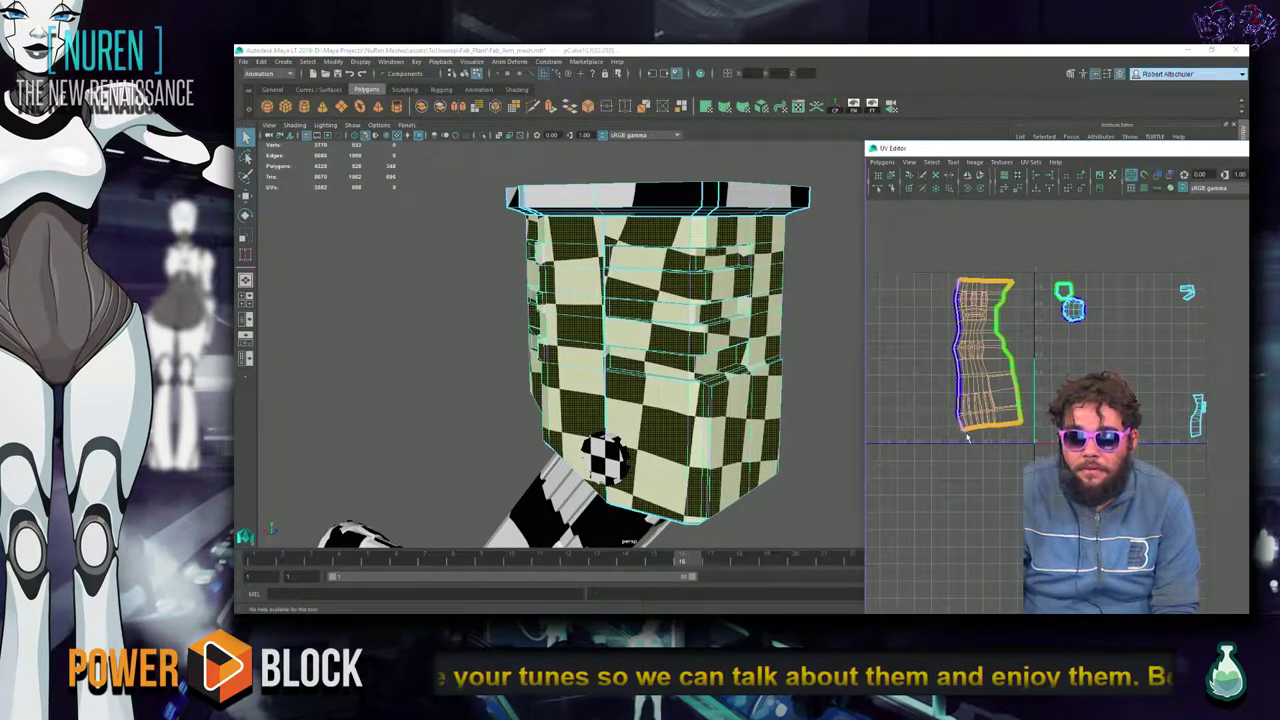
pyautogui.click(726, 109)
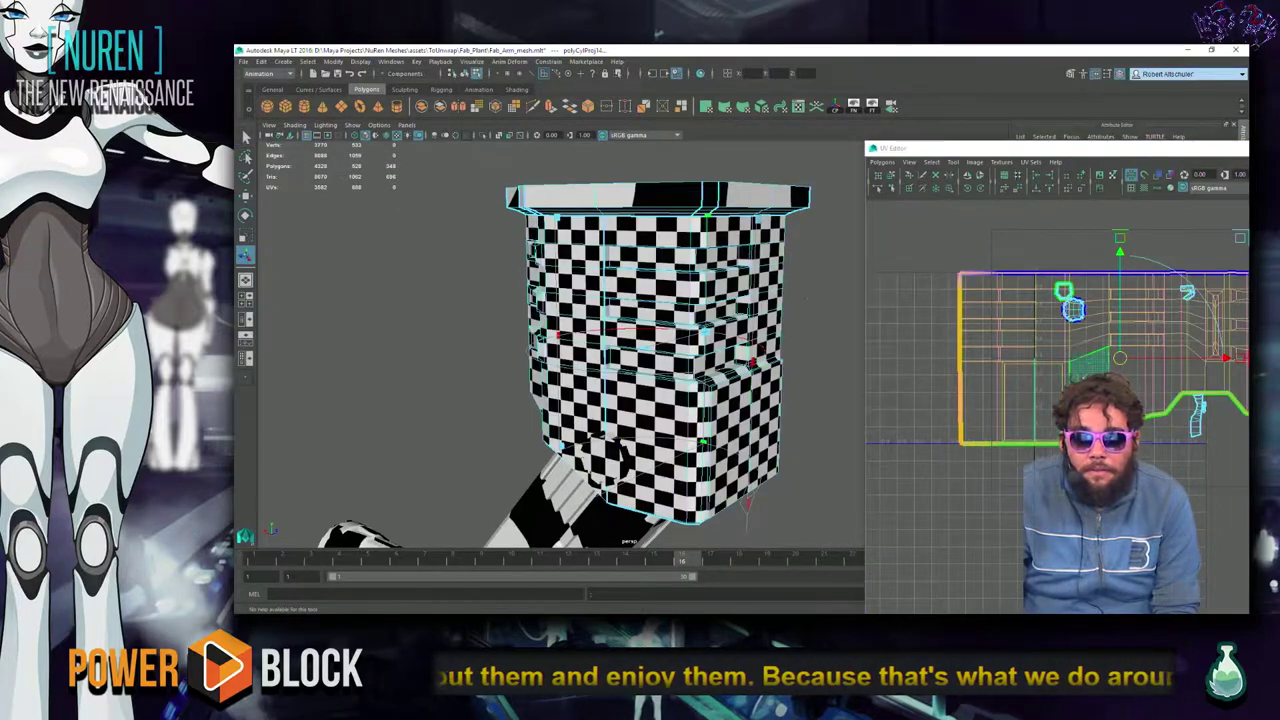
pyautogui.keyDown('alt'); pyautogui.moveTo(1094, 412); pyautogui.dragTo(951, 375, button='middle'); pyautogui.keyUp('alt')
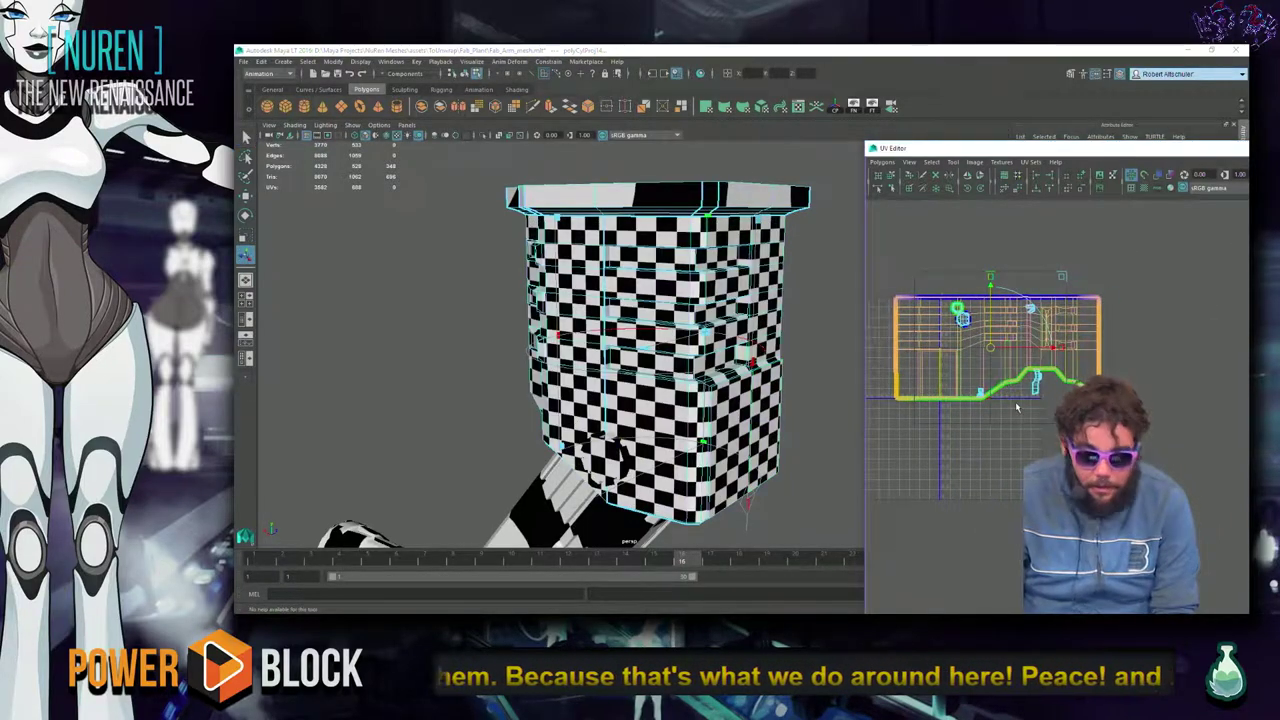
pyautogui.moveTo(1005, 345); pyautogui.dragTo(1002, 468)
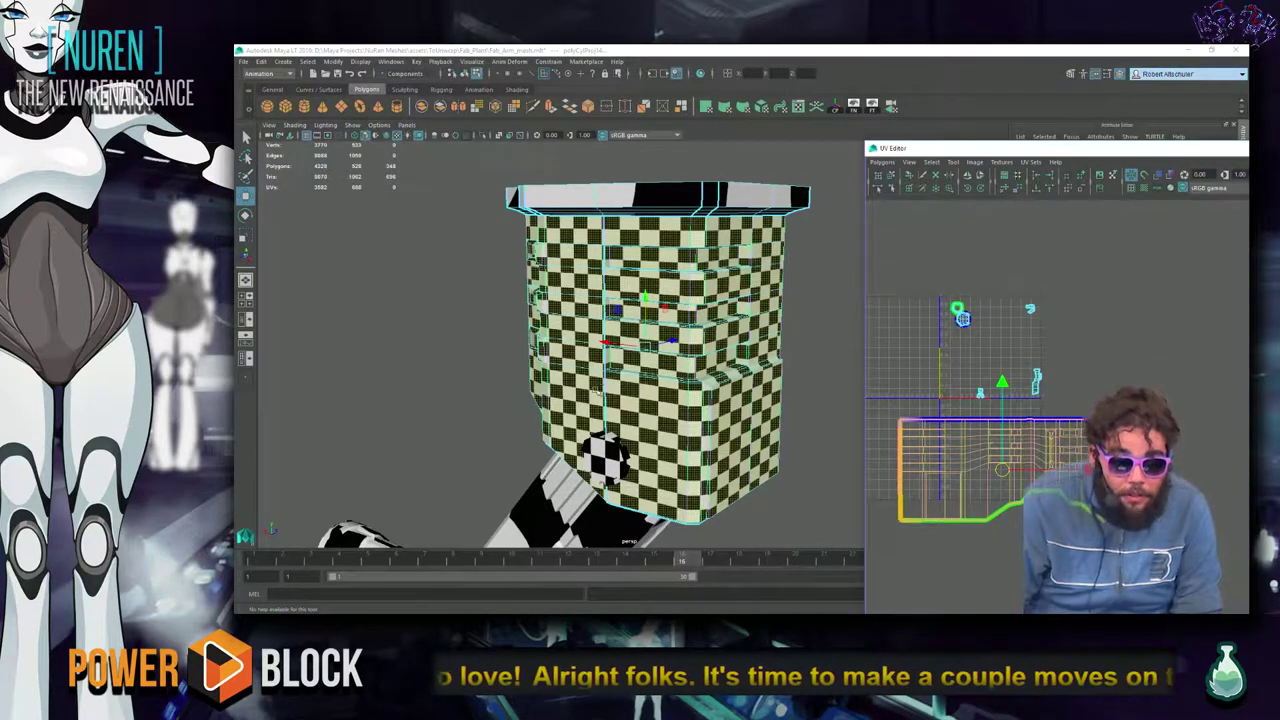
pyautogui.keyDown('alt'); pyautogui.moveTo(598, 398); pyautogui.dragTo(765, 360); pyautogui.keyUp('alt')
# Make the selected faces their own UV shell and convert the selection to its UV perimeter.
pyautogui.keyDown('shift'); pyautogui.rightClick(1128, 422); pyautogui.keyUp('shift')
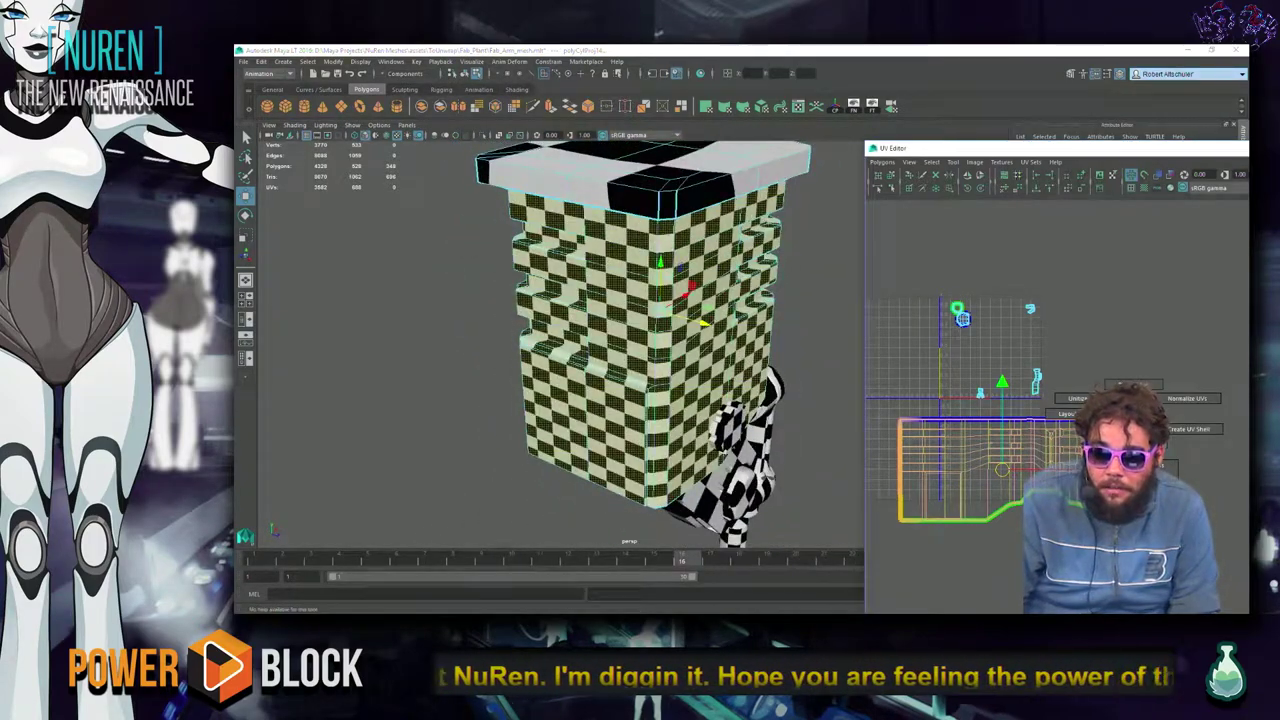
pyautogui.click(1193, 428)
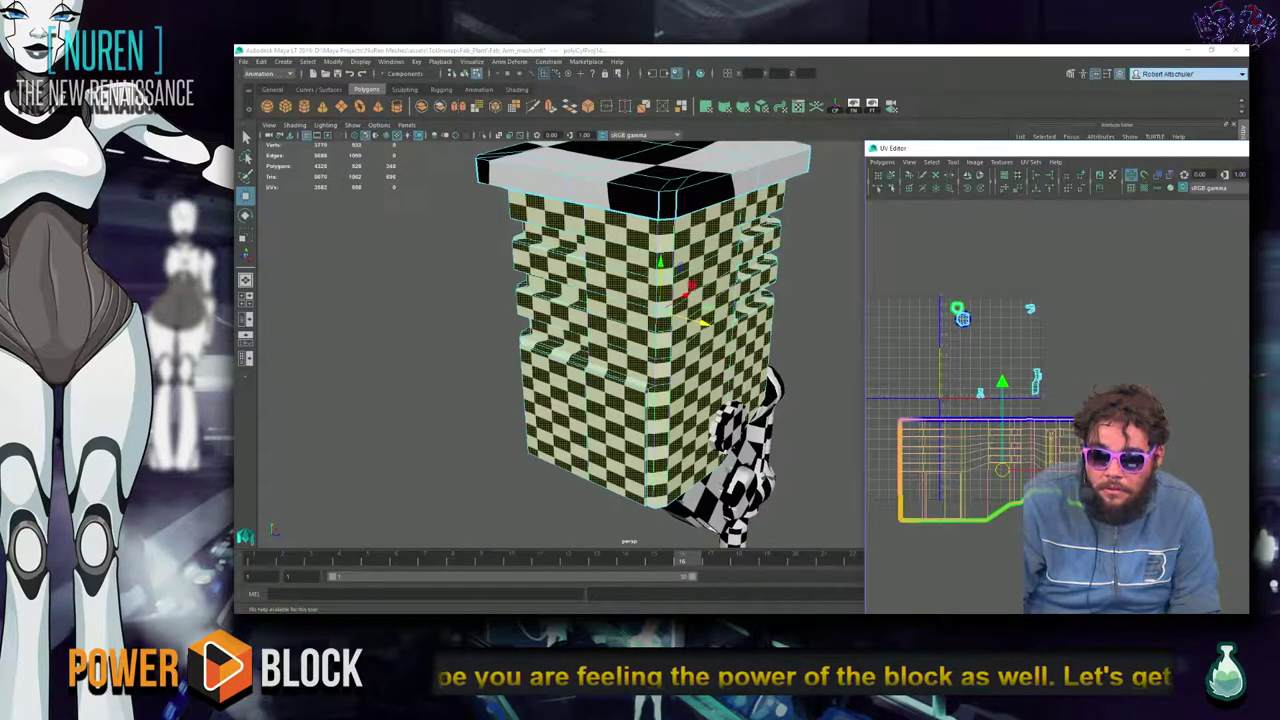
pyautogui.keyDown('shift'); pyautogui.rightClick(1058, 440); pyautogui.keyUp('shift')
pyautogui.click(1040, 441)
pyautogui.keyDown('shift'); pyautogui.rightClick(1035, 450); pyautogui.keyUp('shift')
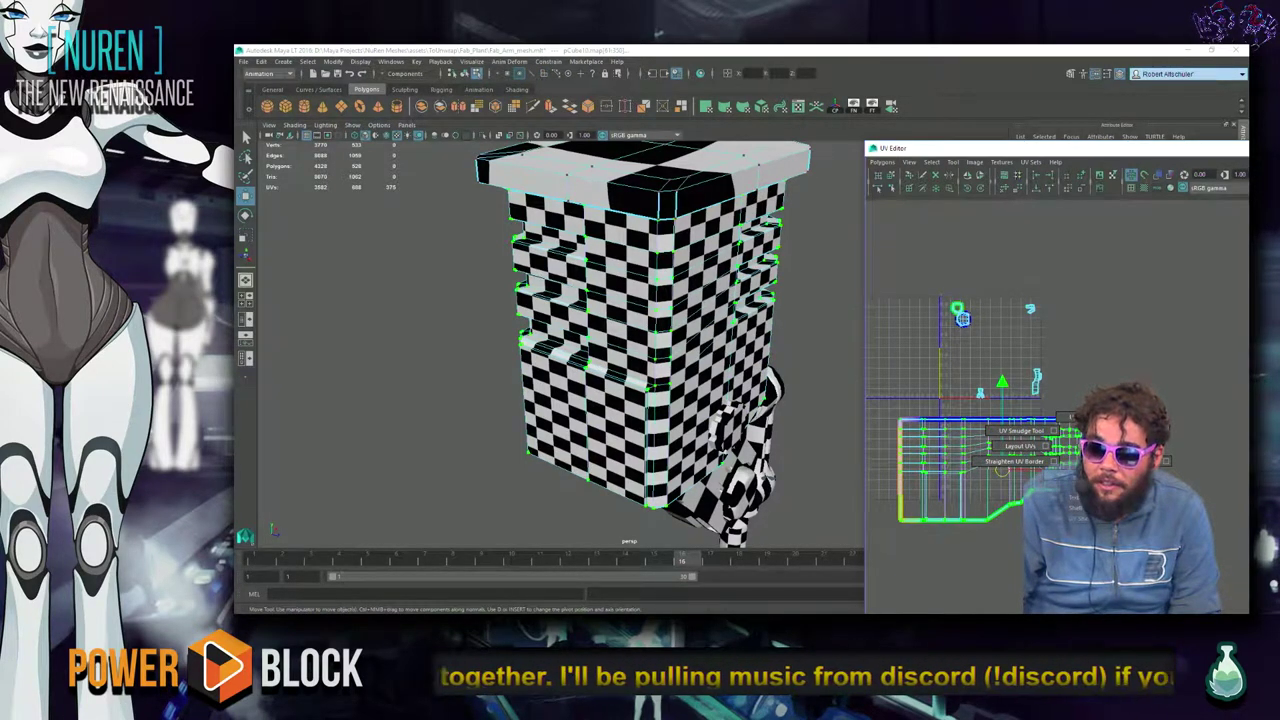
# Unfold the housing shell with the Smooth UV Tool and convert the selection to UVs.
pyautogui.click(893, 521)
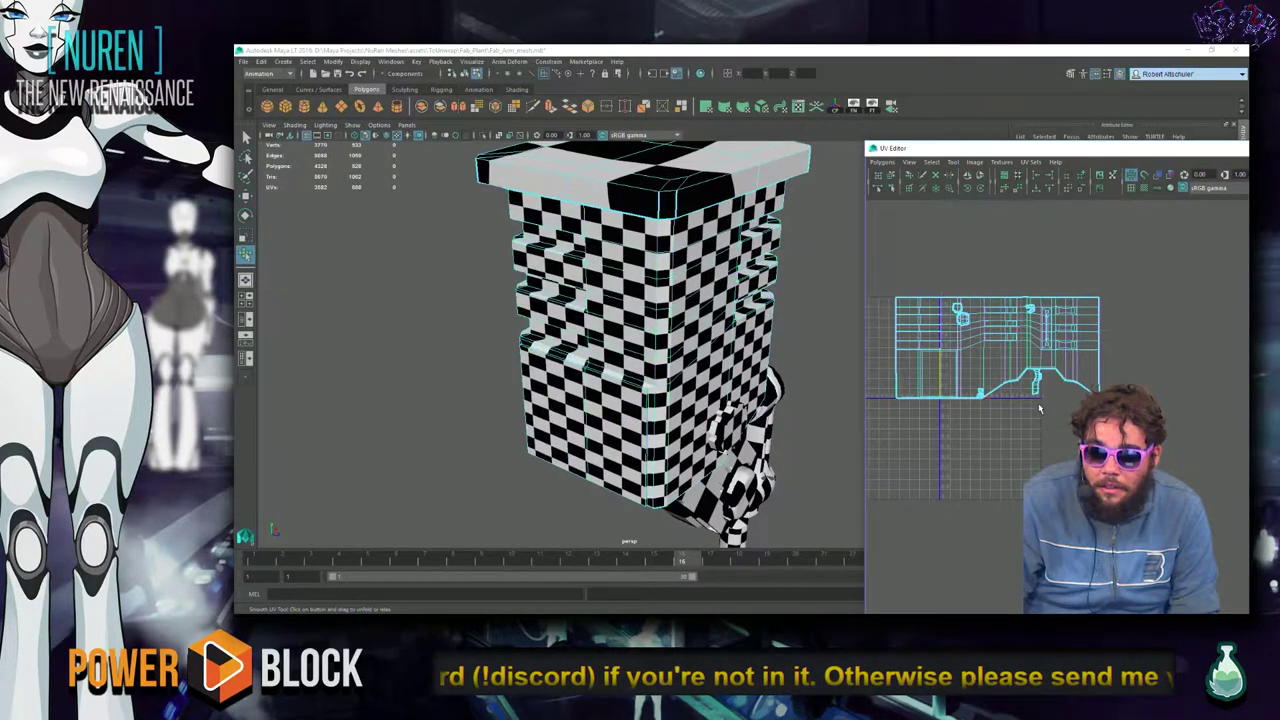
pyautogui.scroll(3, 1000, 380)
pyautogui.keyDown('ctrl'); pyautogui.rightClick(1125, 424); pyautogui.keyUp('ctrl')
pyautogui.keyDown('ctrl'); pyautogui.moveTo(1183, 410); pyautogui.dragTo(1183, 428, button='right'); pyautogui.keyUp('ctrl')
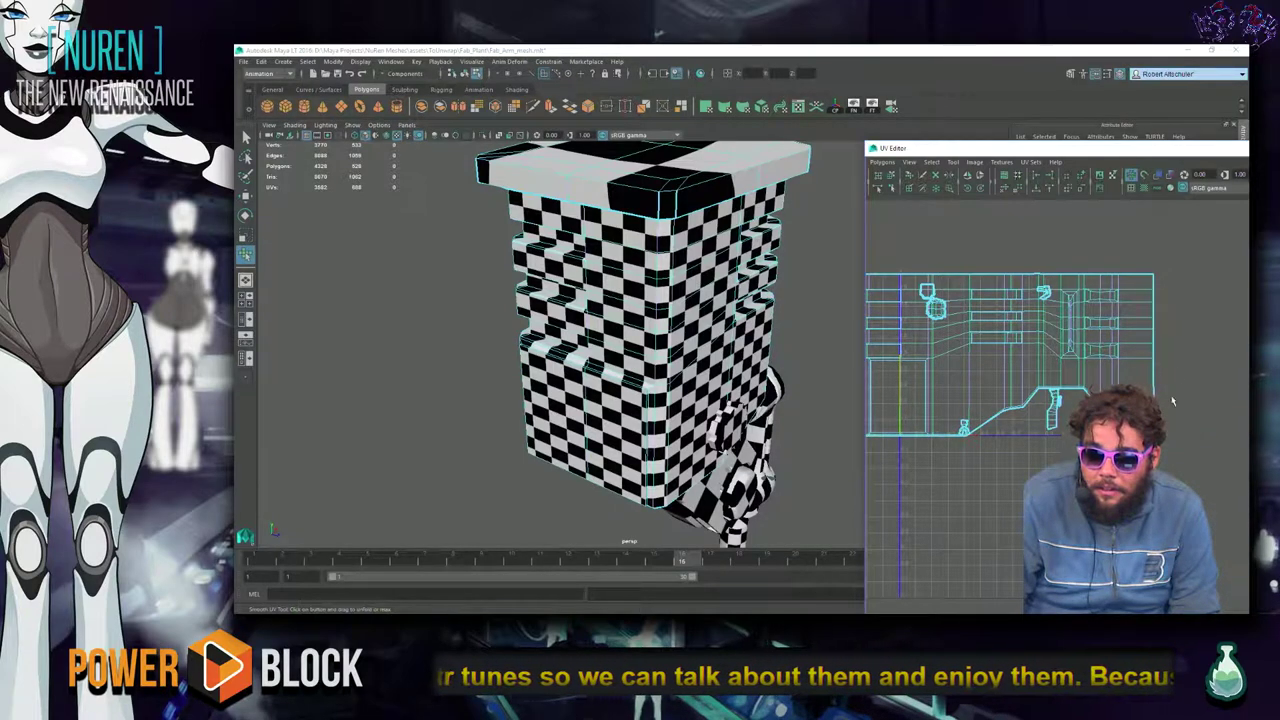
pyautogui.rightClick(1150, 325)
pyautogui.moveTo(1150, 325)
pyautogui.mouseDown(button='right')
pyautogui.moveTo(1150, 344)
pyautogui.moveTo(1170, 337)
pyautogui.mouseUp(button='right')
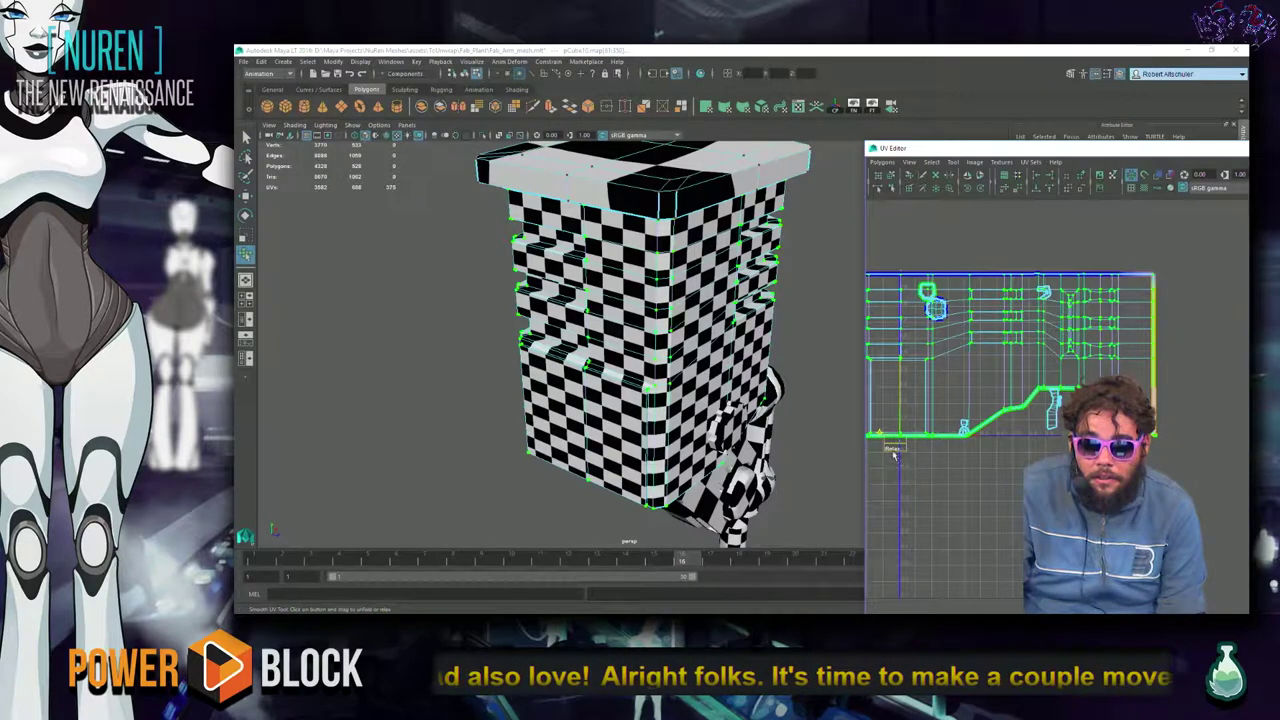
pyautogui.scroll(-2, 1150, 440)
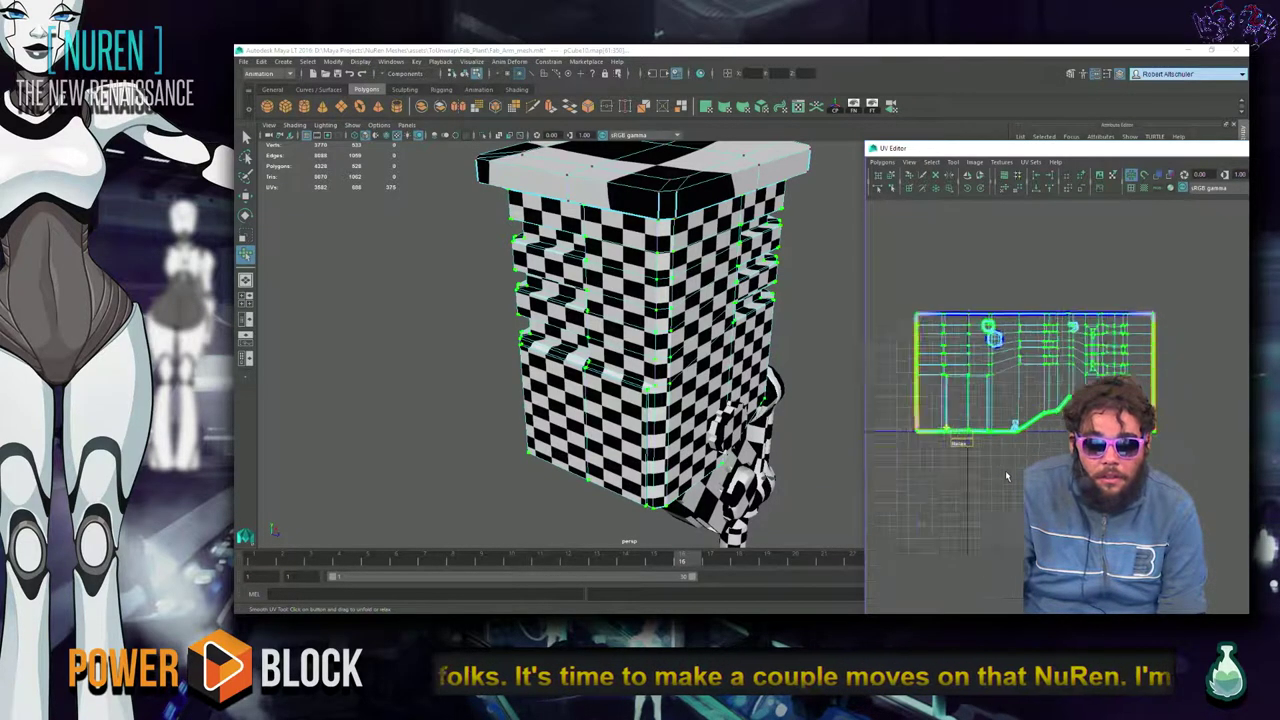
pyautogui.keyDown('alt'); pyautogui.moveTo(688, 378); pyautogui.dragTo(560, 410); pyautogui.keyUp('alt')
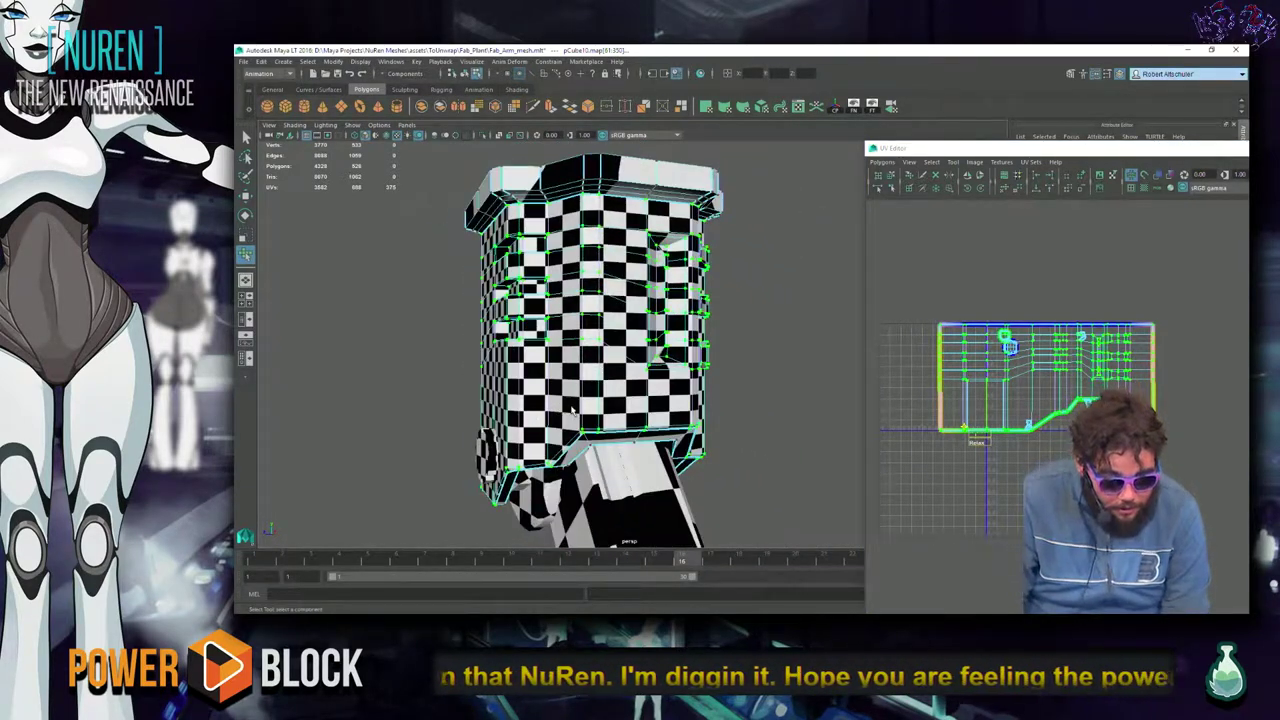
# Move the housing shell in UV space, undo the stray moves, then clear the UV selection.
pyautogui.press('w')
pyautogui.keyDown('alt'); pyautogui.moveTo(1130, 435); pyautogui.dragTo(1070, 402, button='middle'); pyautogui.keyUp('alt')
pyautogui.hotkey('ctrl', 'z')
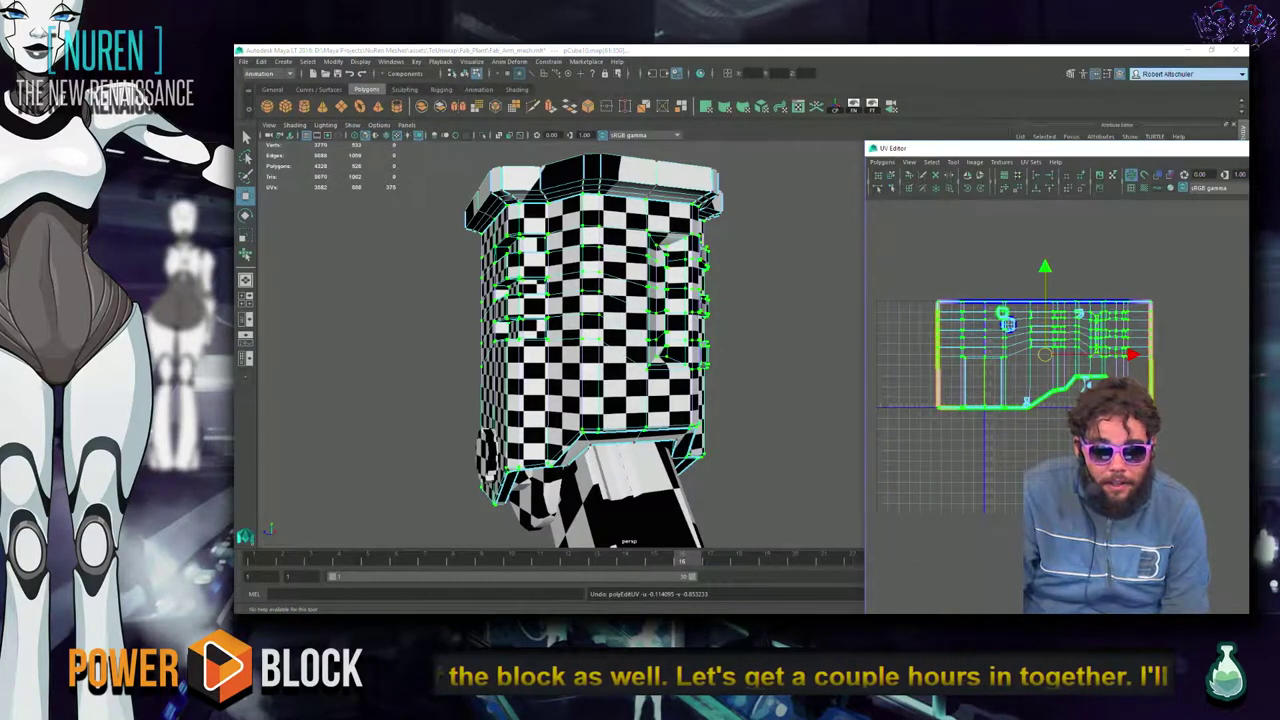
pyautogui.press('F8')
pyautogui.click(940, 406)
pyautogui.keyDown('ctrl'); pyautogui.moveTo(936, 452); pyautogui.dragTo(984, 438, button='right'); pyautogui.keyUp('ctrl')
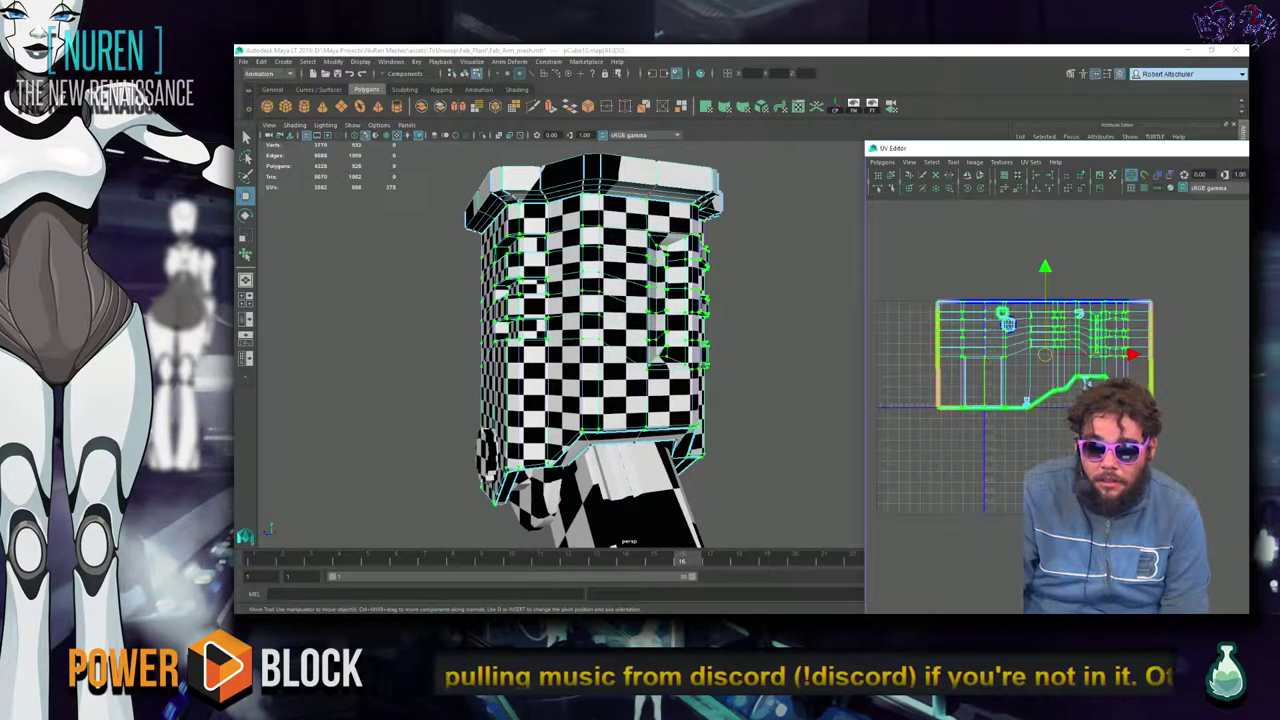
pyautogui.scroll(2, 1036, 454)
pyautogui.scroll(-2, 1036, 454)
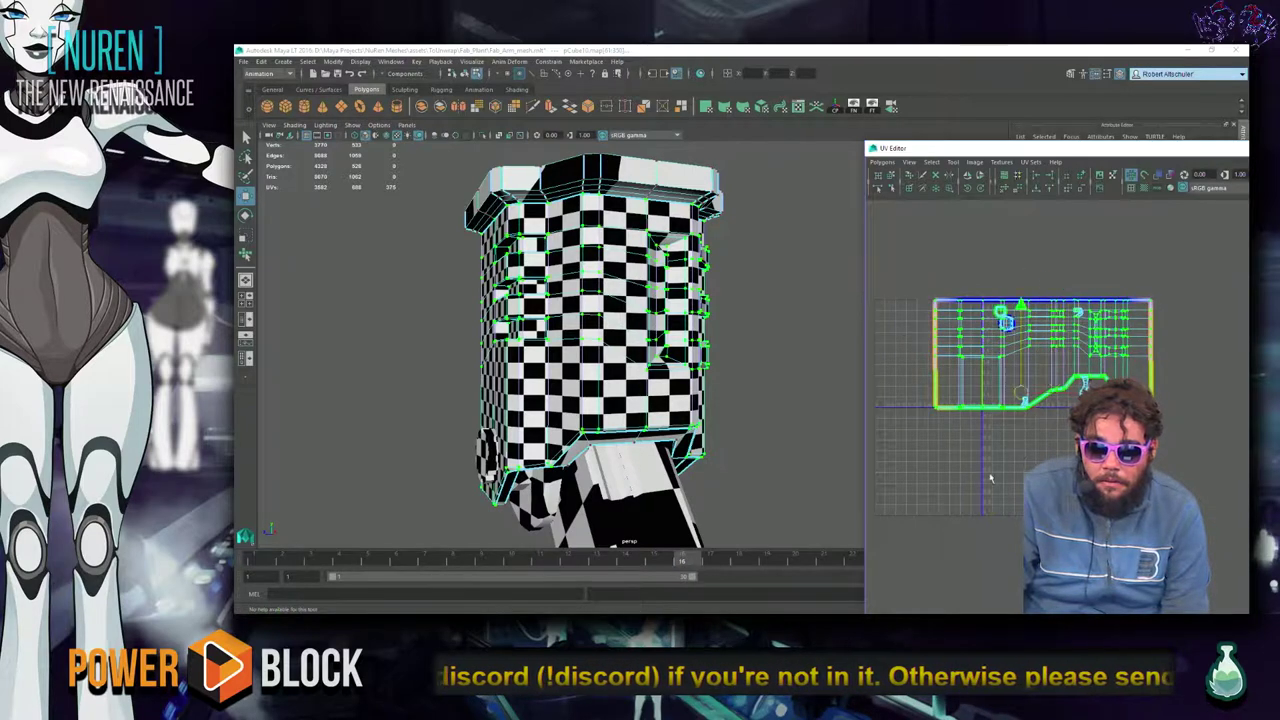
pyautogui.hotkey('ctrl', 'z')
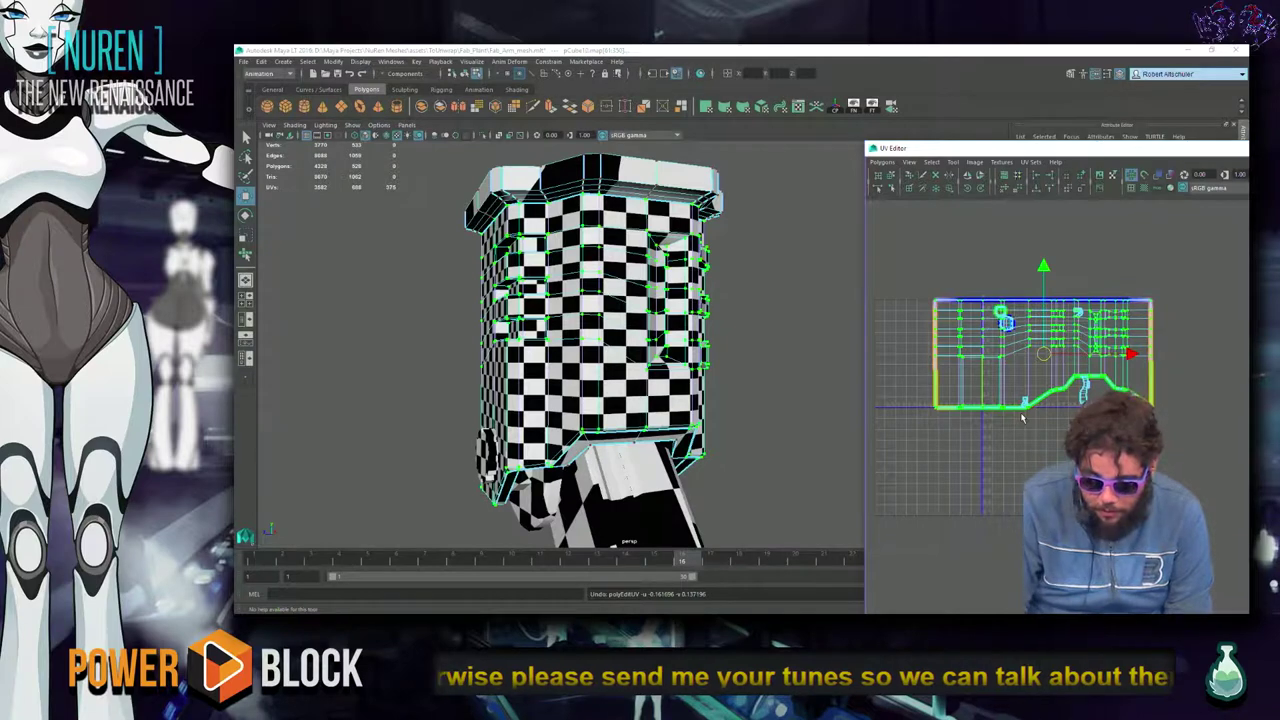
pyautogui.press('q')
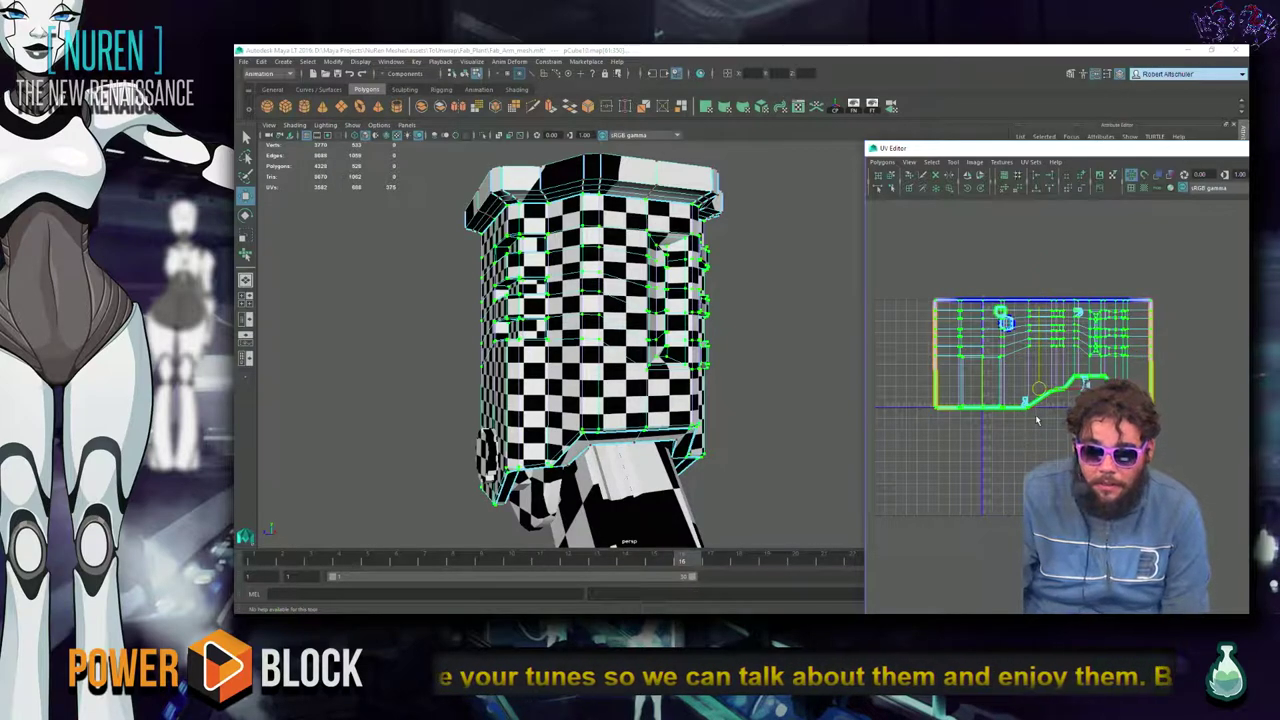
pyautogui.press('q')
pyautogui.click(1151, 237)
# Select the shell's border edges and toggle texture border and shell border display.
pyautogui.click(935, 350)
pyautogui.keyDown('shift'); pyautogui.moveTo(944, 273); pyautogui.dragTo(954, 271, button='right'); pyautogui.keyUp('shift')
pyautogui.click(893, 331)
pyautogui.rightClick(900, 340)
pyautogui.click(911, 346)
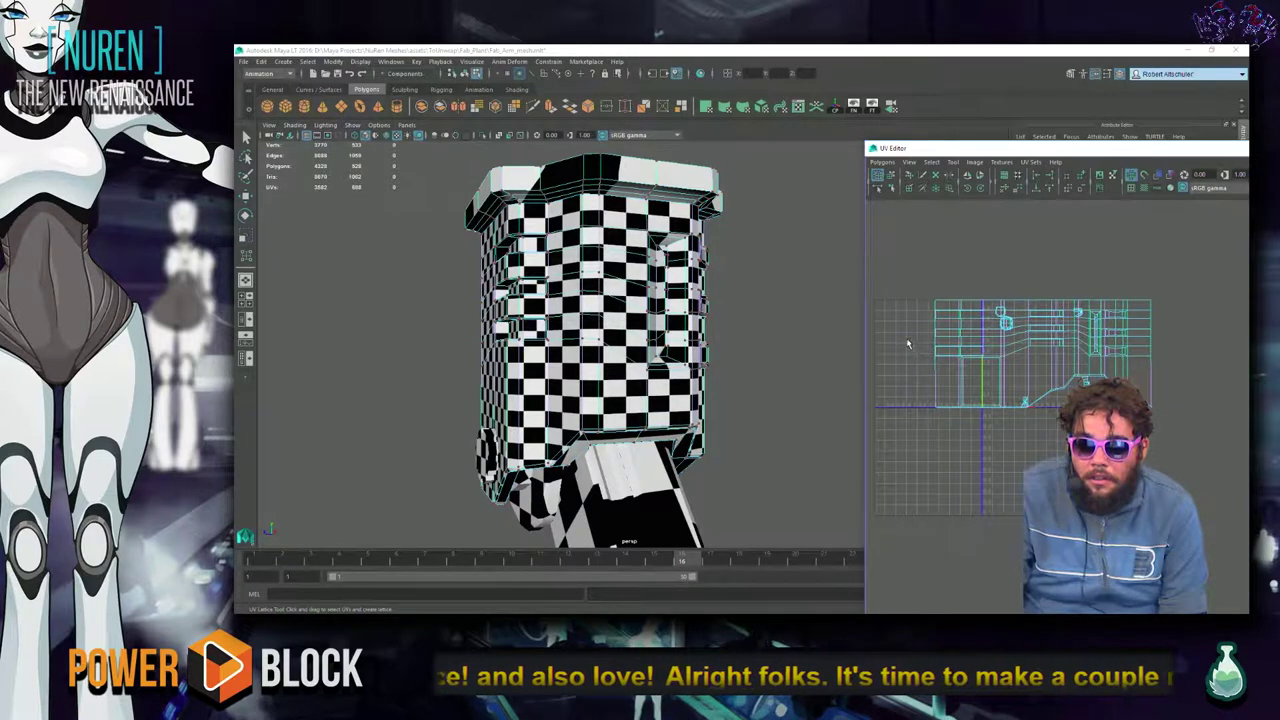
pyautogui.keyDown('ctrl'); pyautogui.moveTo(908, 324); pyautogui.dragTo(929, 338, button='right'); pyautogui.keyUp('ctrl')
pyautogui.rightClick(913, 328)
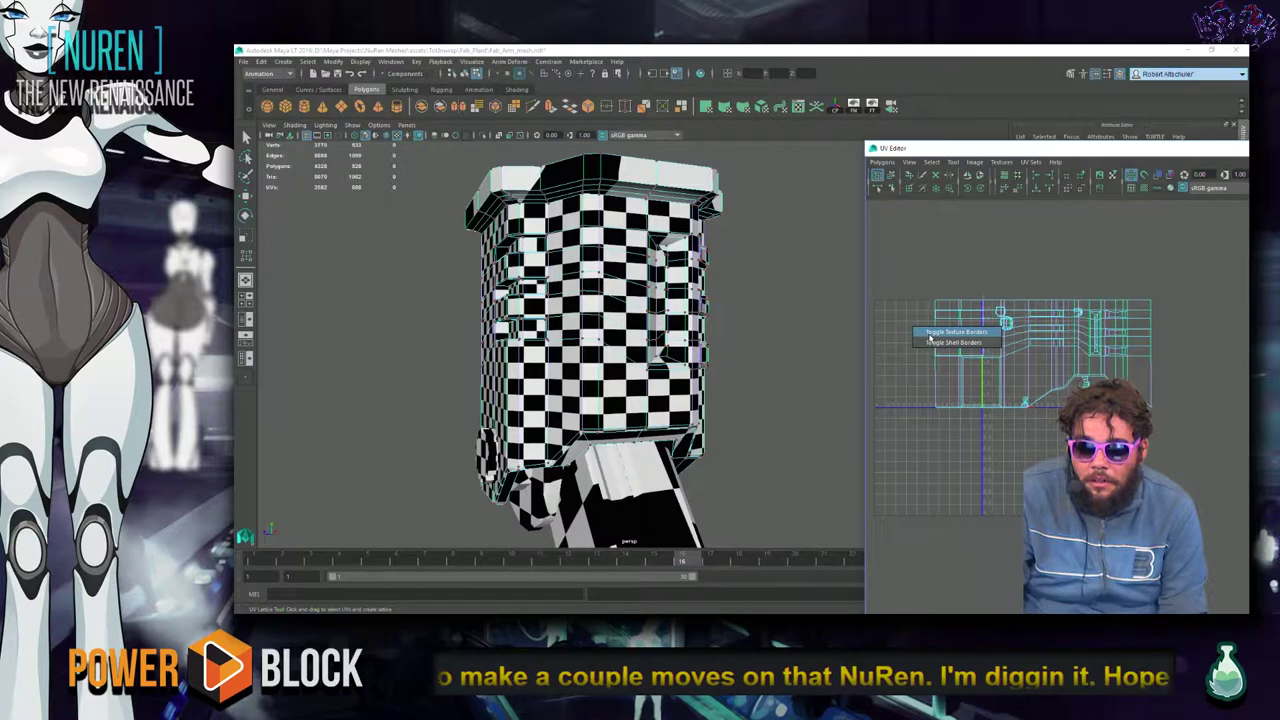
pyautogui.click(935, 345)
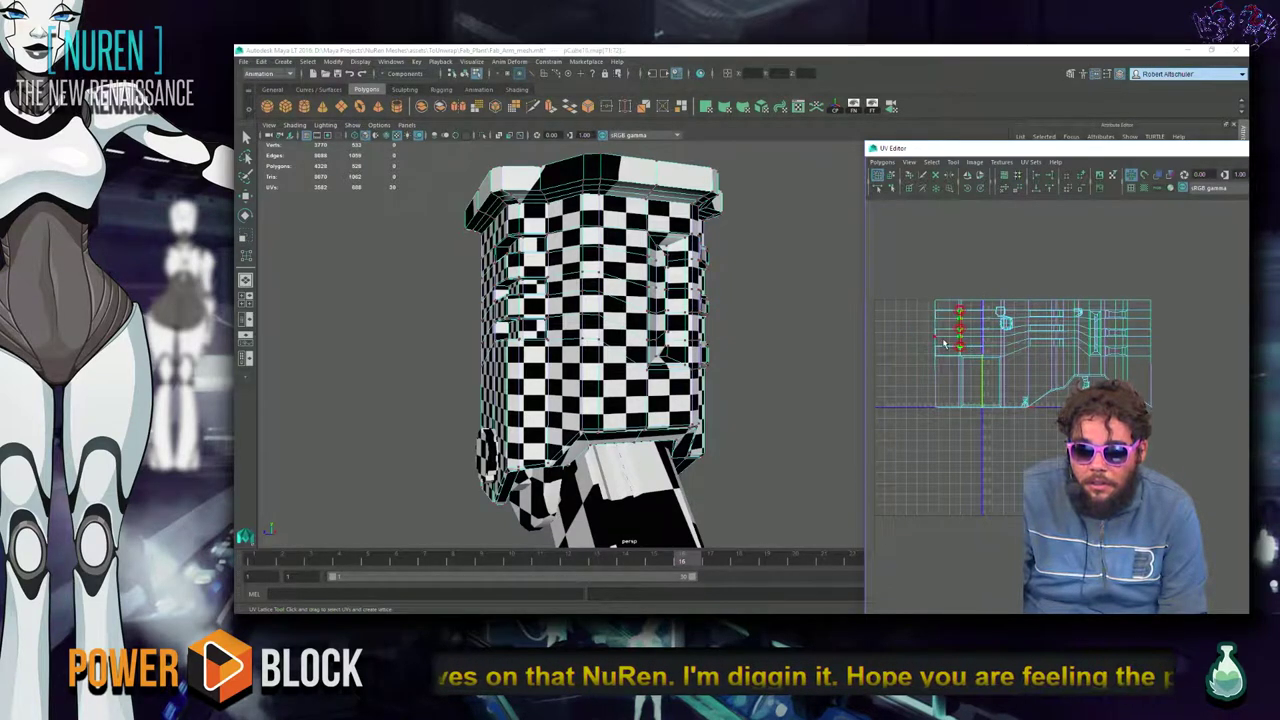
# Select a vertical column of the shell's UVs, then deselect everything.
pyautogui.press('q')
pyautogui.moveTo(969, 351); pyautogui.dragTo(943, 343)
pyautogui.keyDown('ctrl'); pyautogui.moveTo(983, 316); pyautogui.dragTo(965, 355, button='right'); pyautogui.keyUp('ctrl')
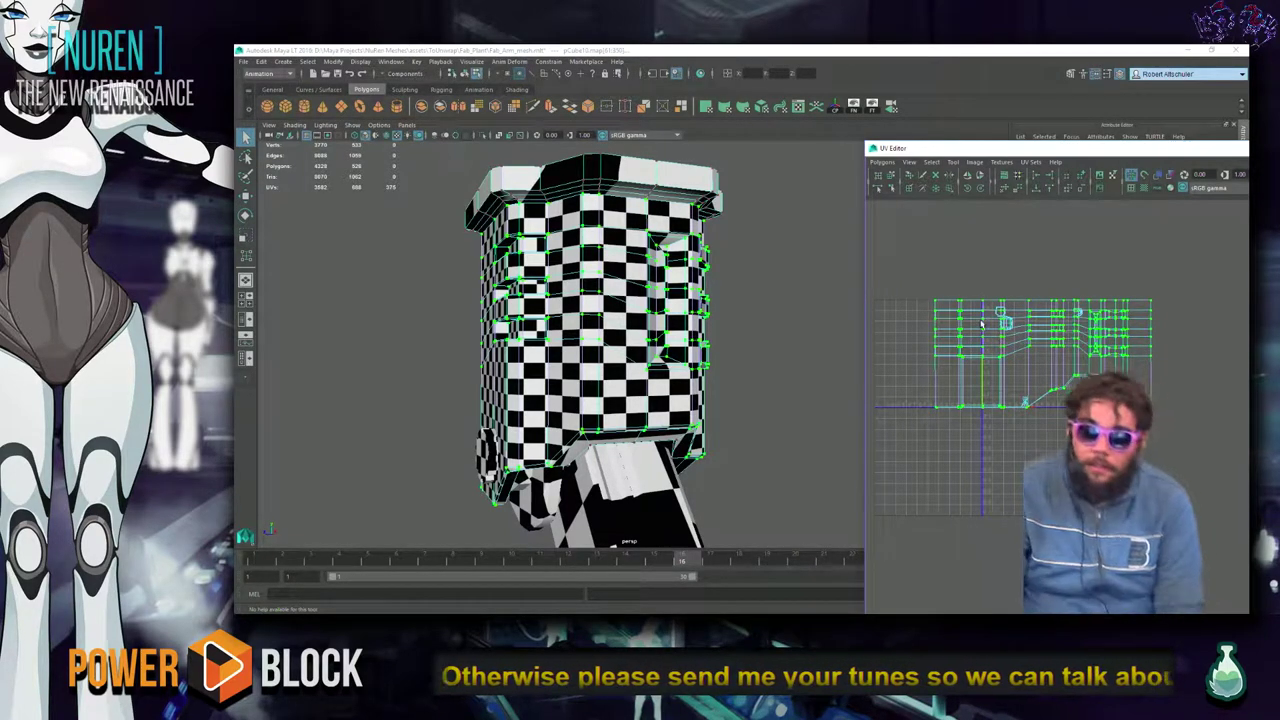
pyautogui.press('w')
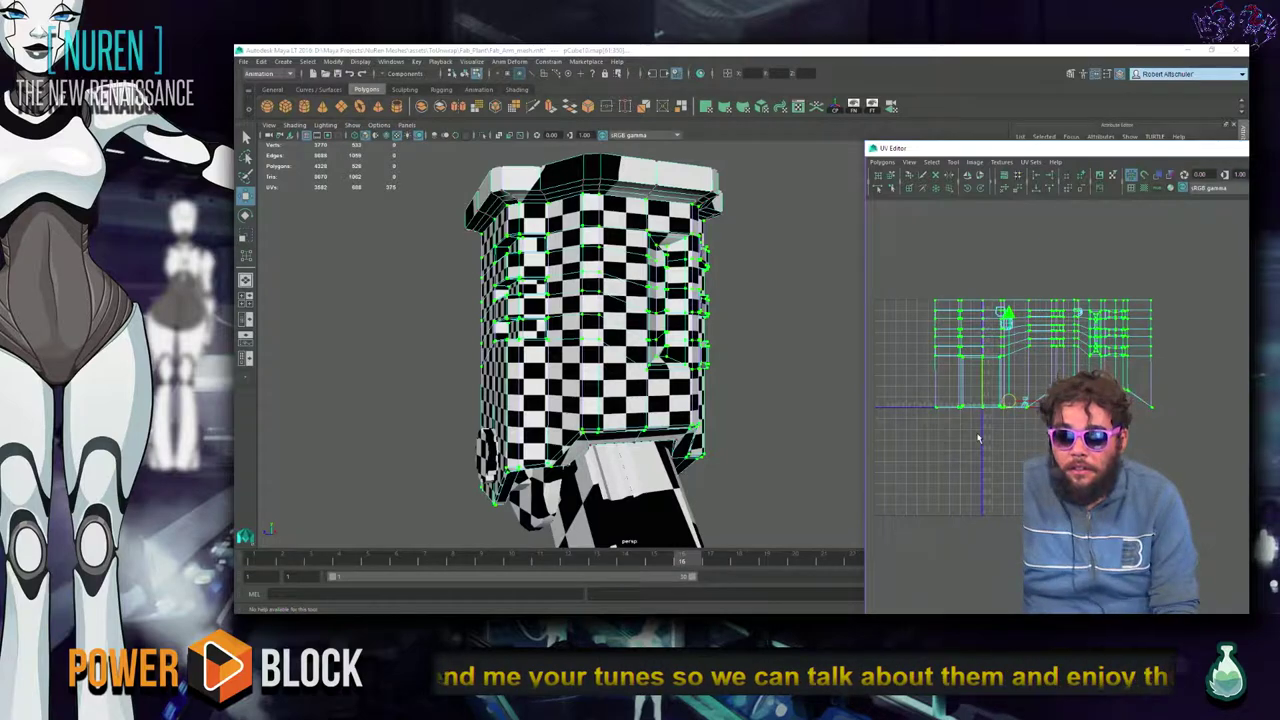
pyautogui.click(772, 291)
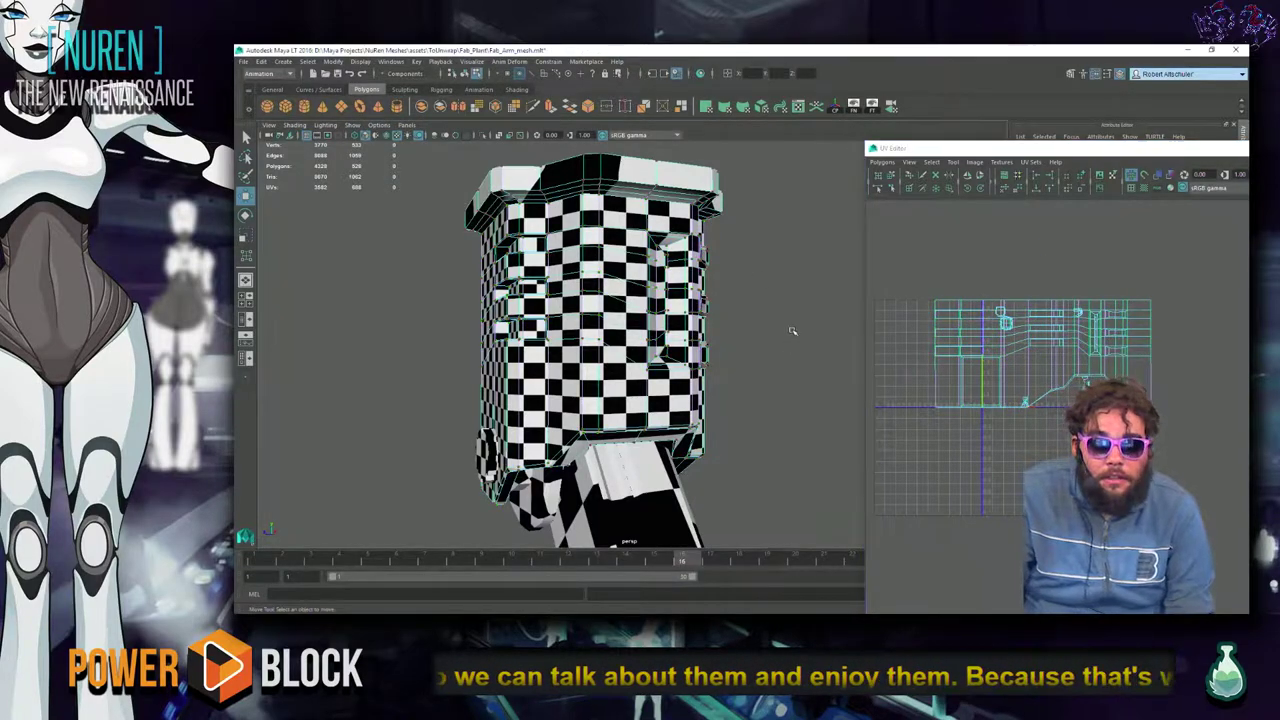
# Select the angled arm segment and move its narrow UV shell up and left.
pyautogui.scroll(6, 789, 335)
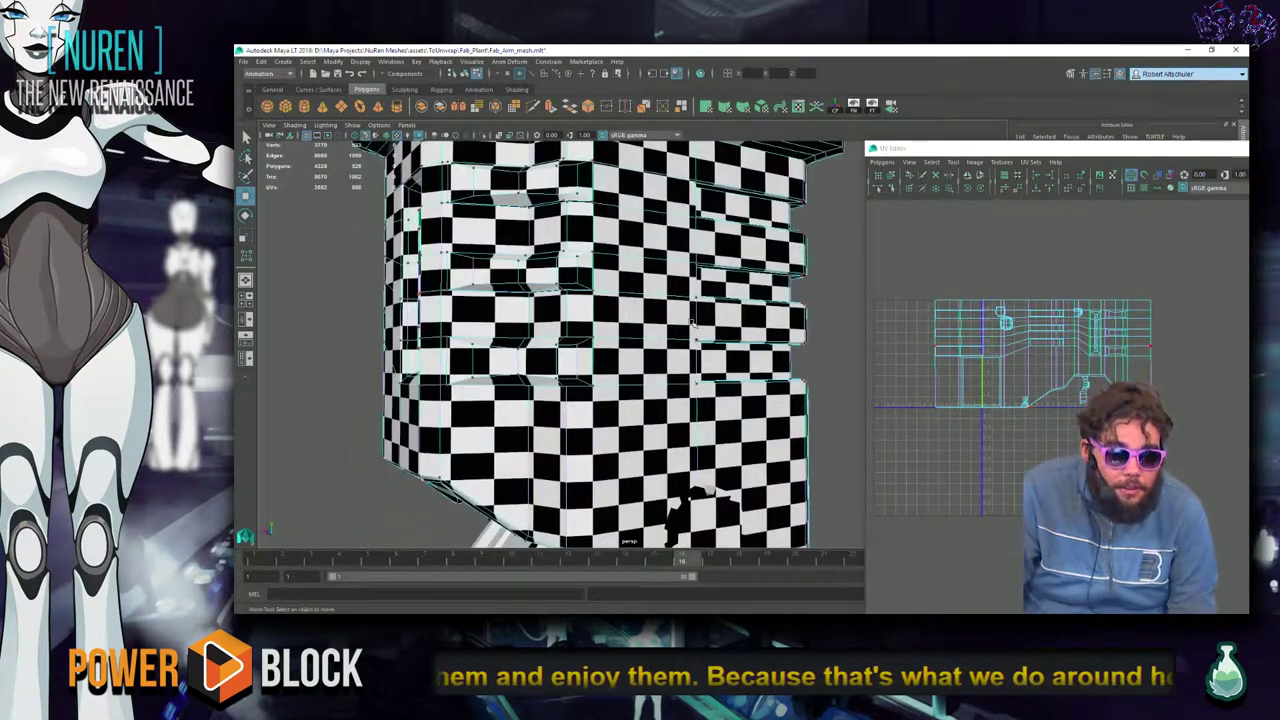
pyautogui.scroll(-3, 705, 325)
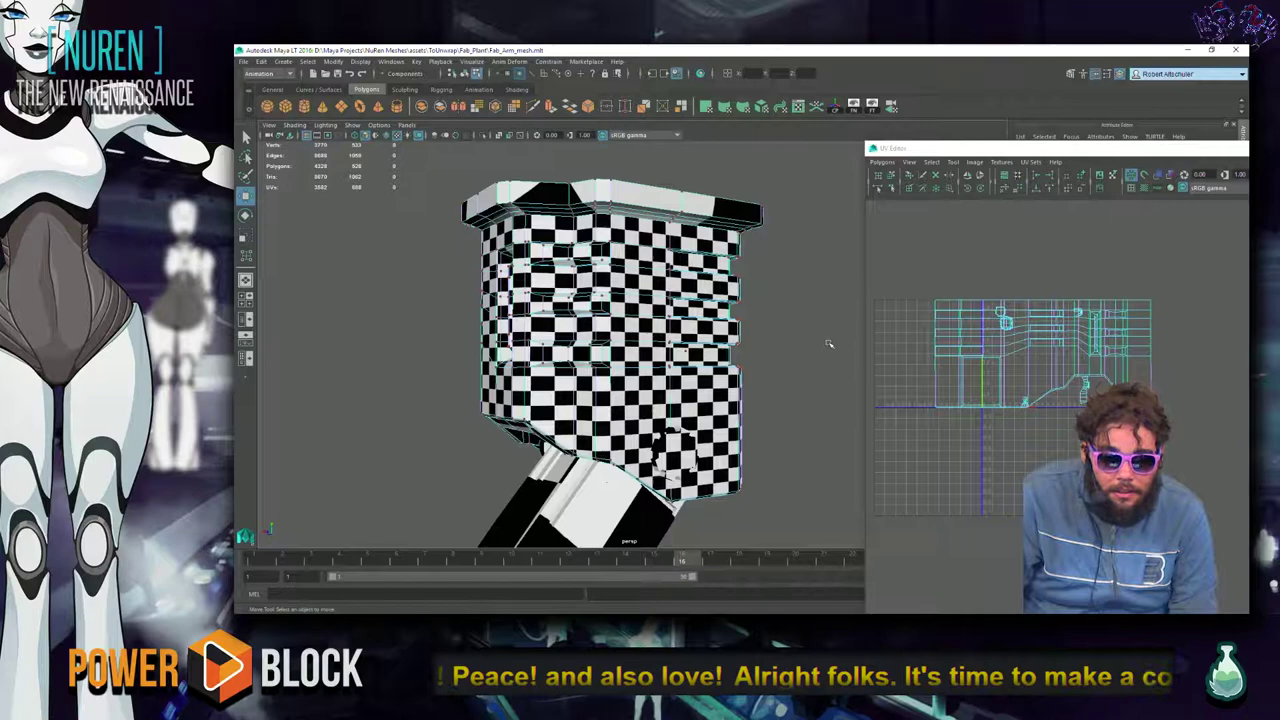
pyautogui.scroll(-2, 766, 403)
pyautogui.keyDown('alt'); pyautogui.moveTo(766, 403); pyautogui.dragTo(640, 335, button='middle'); pyautogui.keyUp('alt')
pyautogui.click(597, 360)
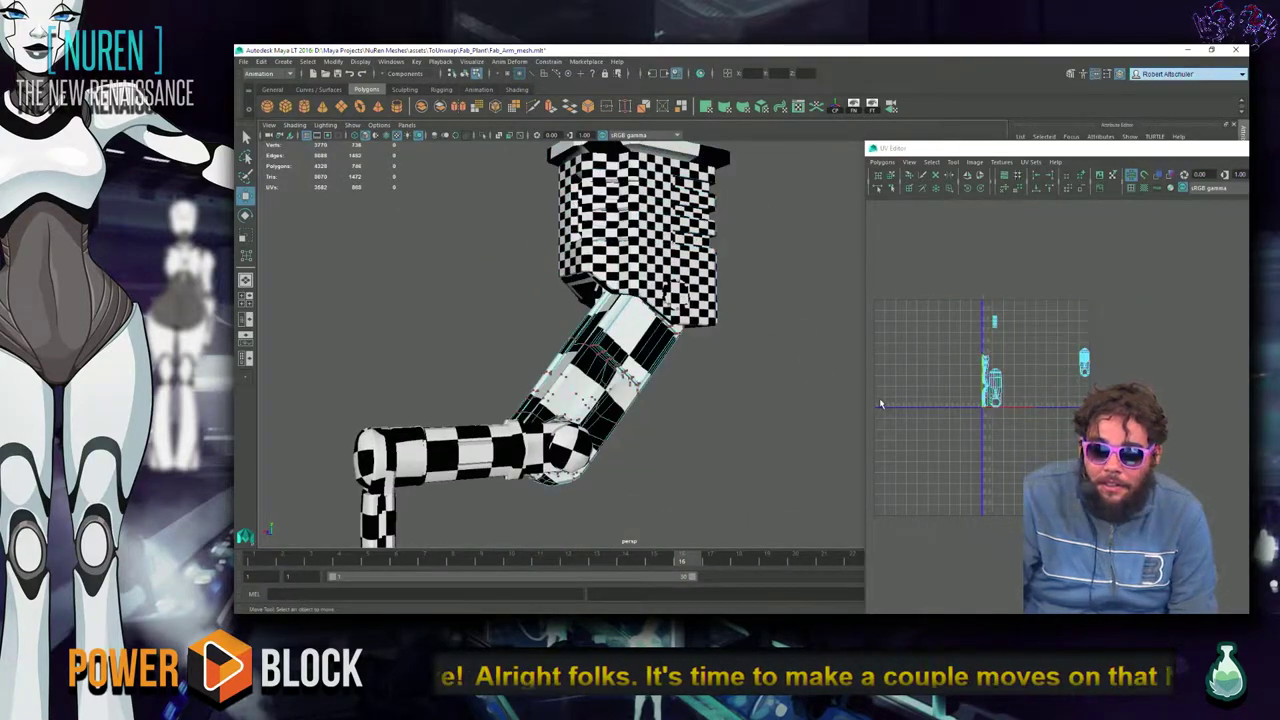
pyautogui.scroll(4, 881, 403)
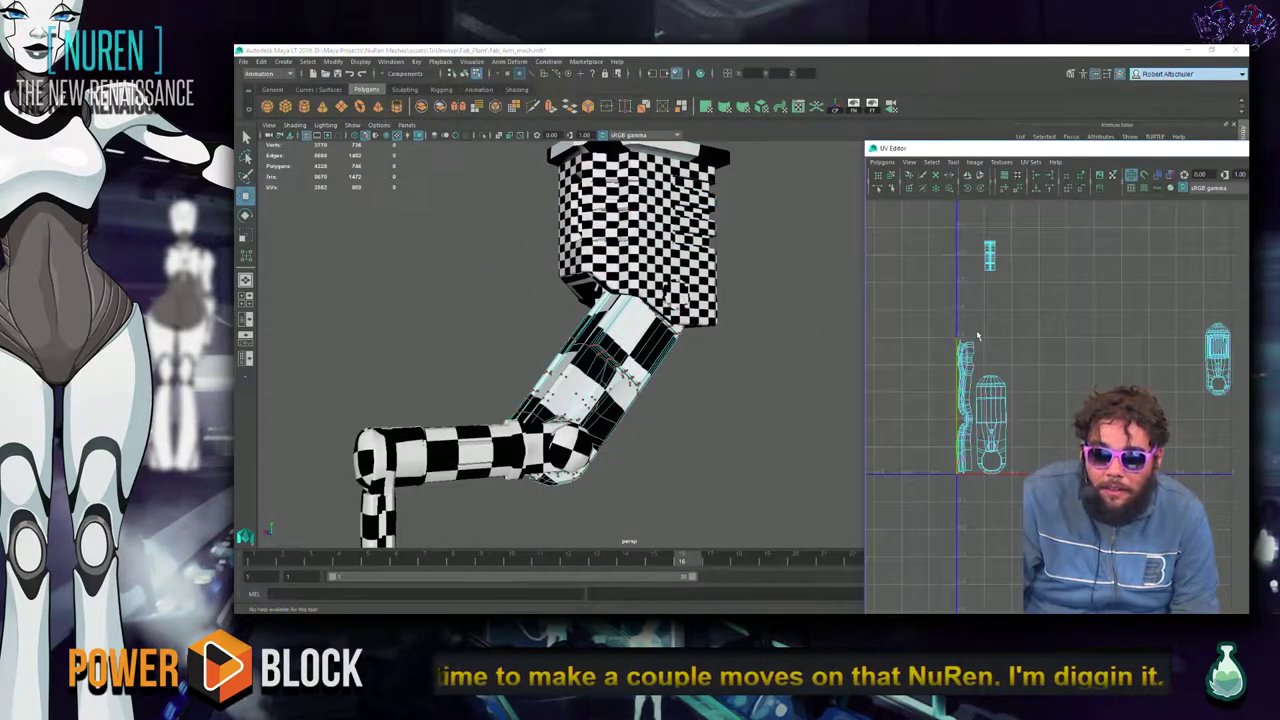
pyautogui.click(965, 360)
pyautogui.press('w')
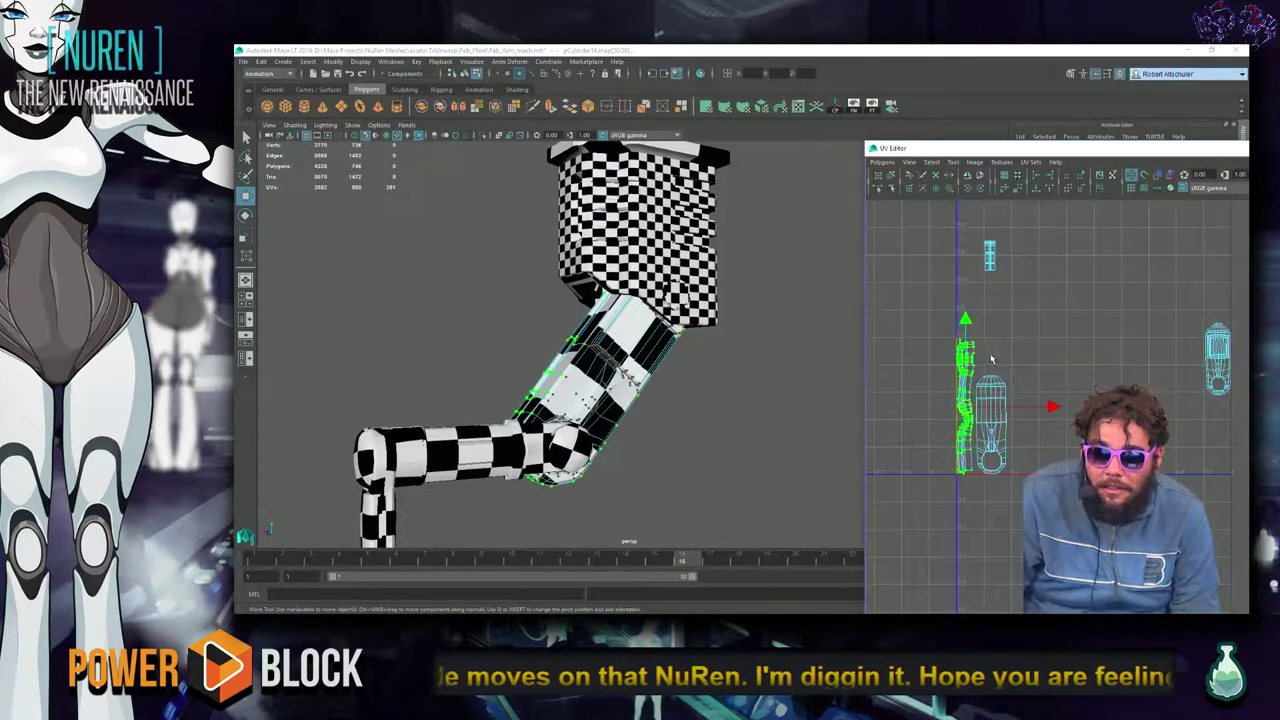
pyautogui.moveTo(1007, 402); pyautogui.dragTo(958, 308)
# Unfold the narrow shell into a longer strip with the Smooth UV Tool, then return to object mode.
pyautogui.keyDown('alt'); pyautogui.moveTo(600, 400); pyautogui.dragTo(729, 391); pyautogui.keyUp('alt')
pyautogui.keyDown('shift'); pyautogui.moveTo(1012, 362); pyautogui.dragTo(1048, 382, button='right'); pyautogui.keyUp('shift')
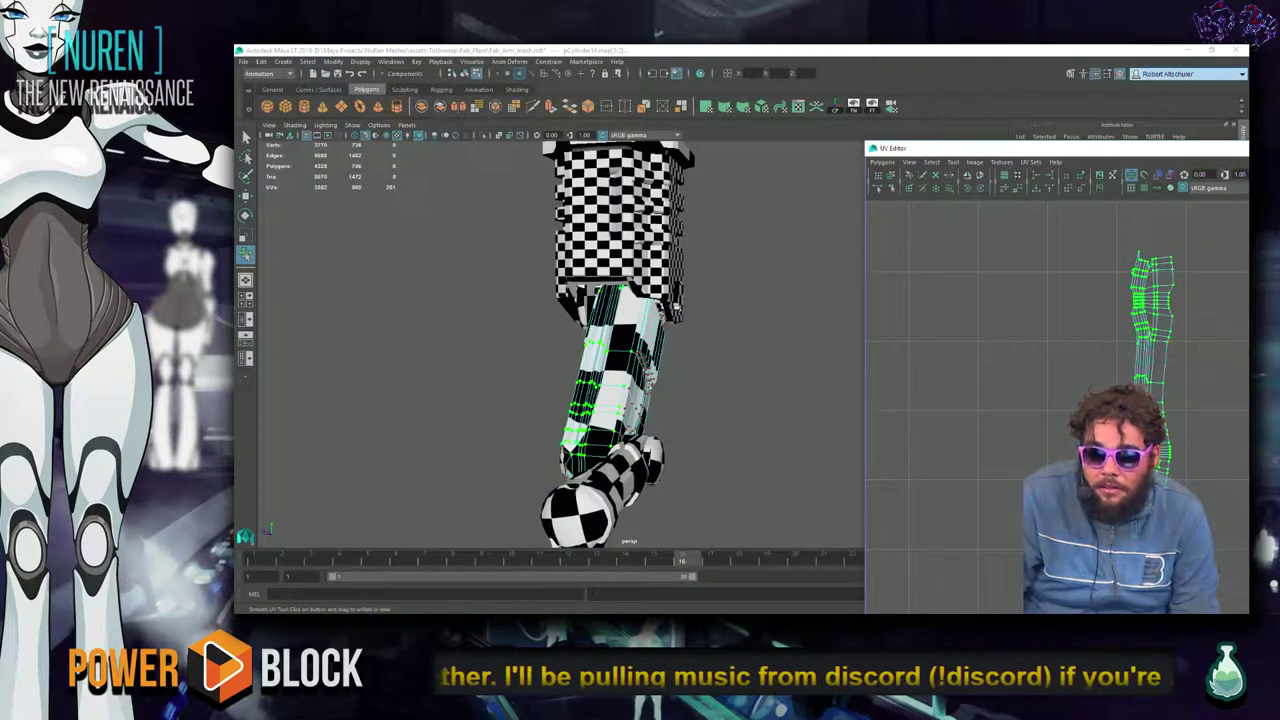
pyautogui.keyDown('alt'); pyautogui.moveTo(1088, 503); pyautogui.dragTo(1031, 466, button='middle'); pyautogui.keyUp('alt')
pyautogui.press('w')
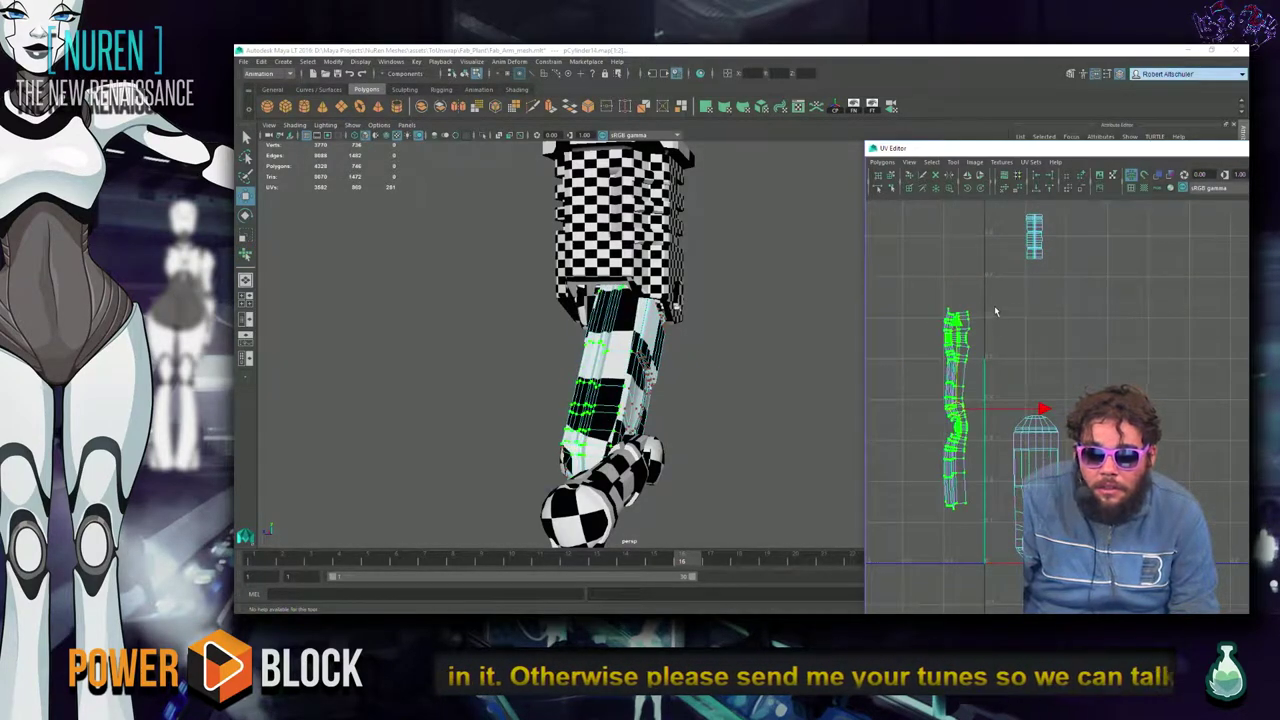
pyautogui.scroll(-5, 760, 332)
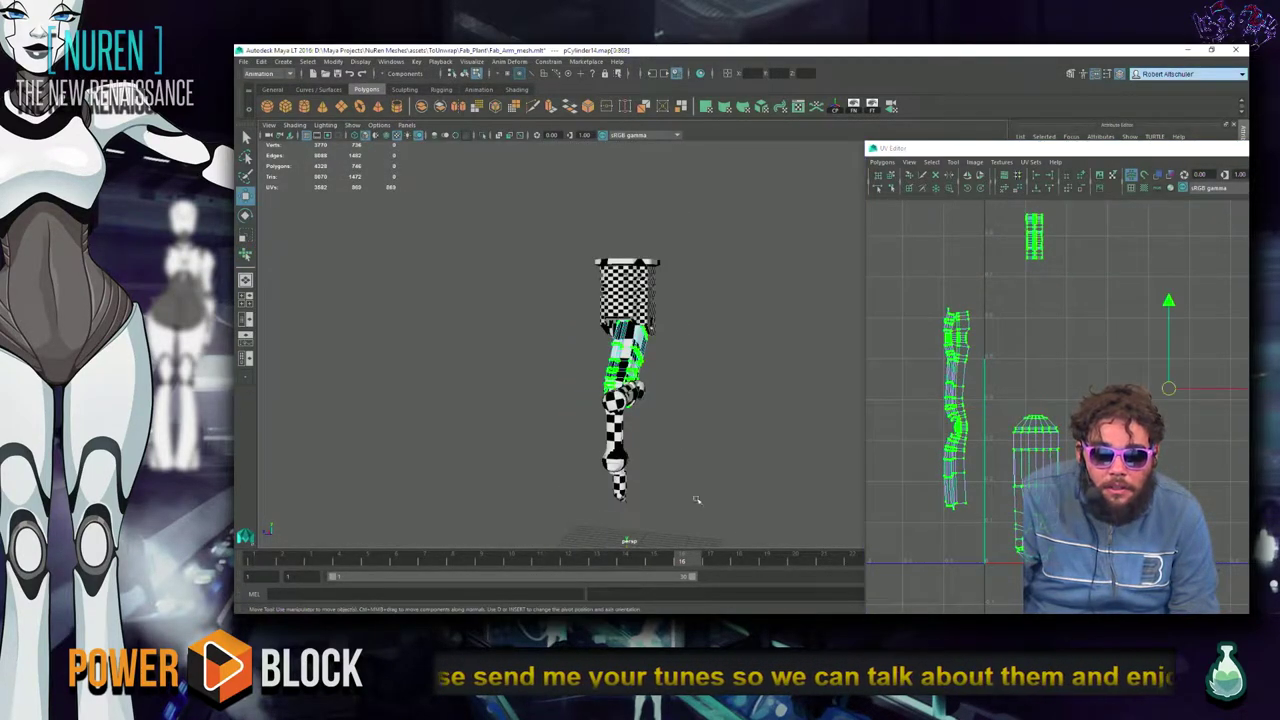
pyautogui.moveTo(624, 322); pyautogui.dragTo(680, 284, button='right')
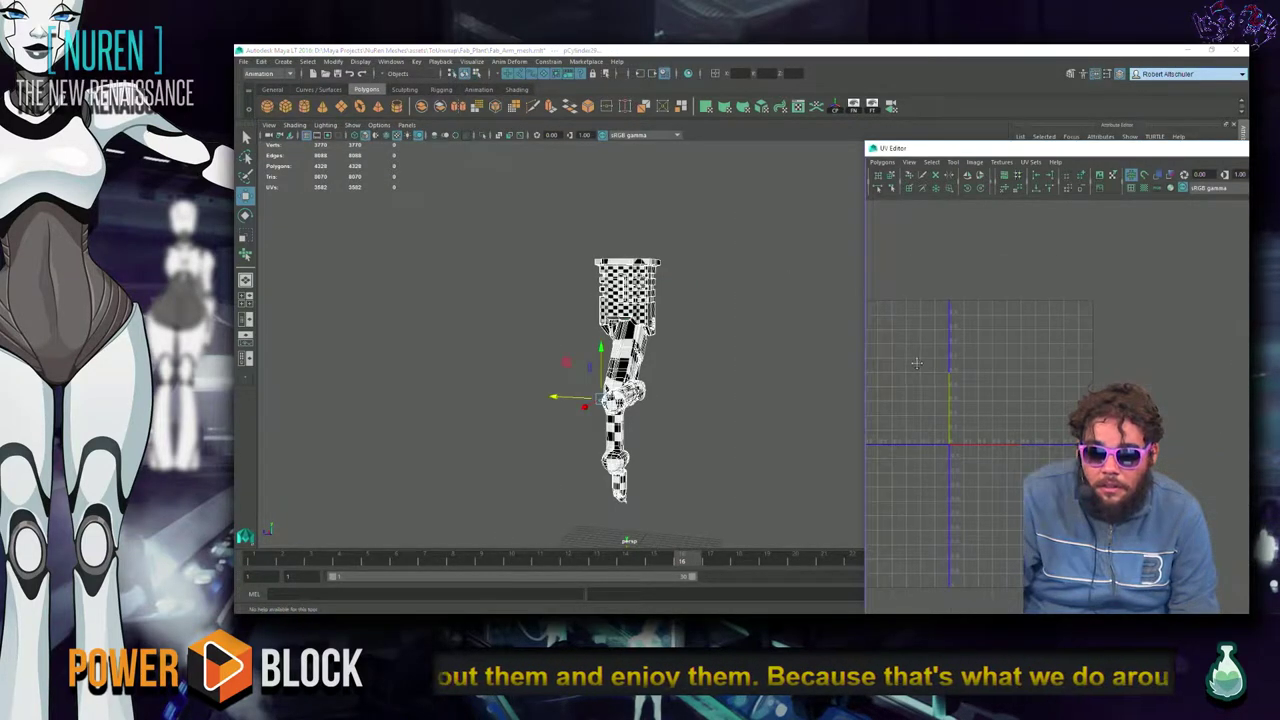
# Display the bent arm's UVs in the UV Editor and run Layout UVs on them.
pyautogui.keyDown('alt'); pyautogui.moveTo(723, 350); pyautogui.dragTo(620, 300); pyautogui.keyUp('alt')
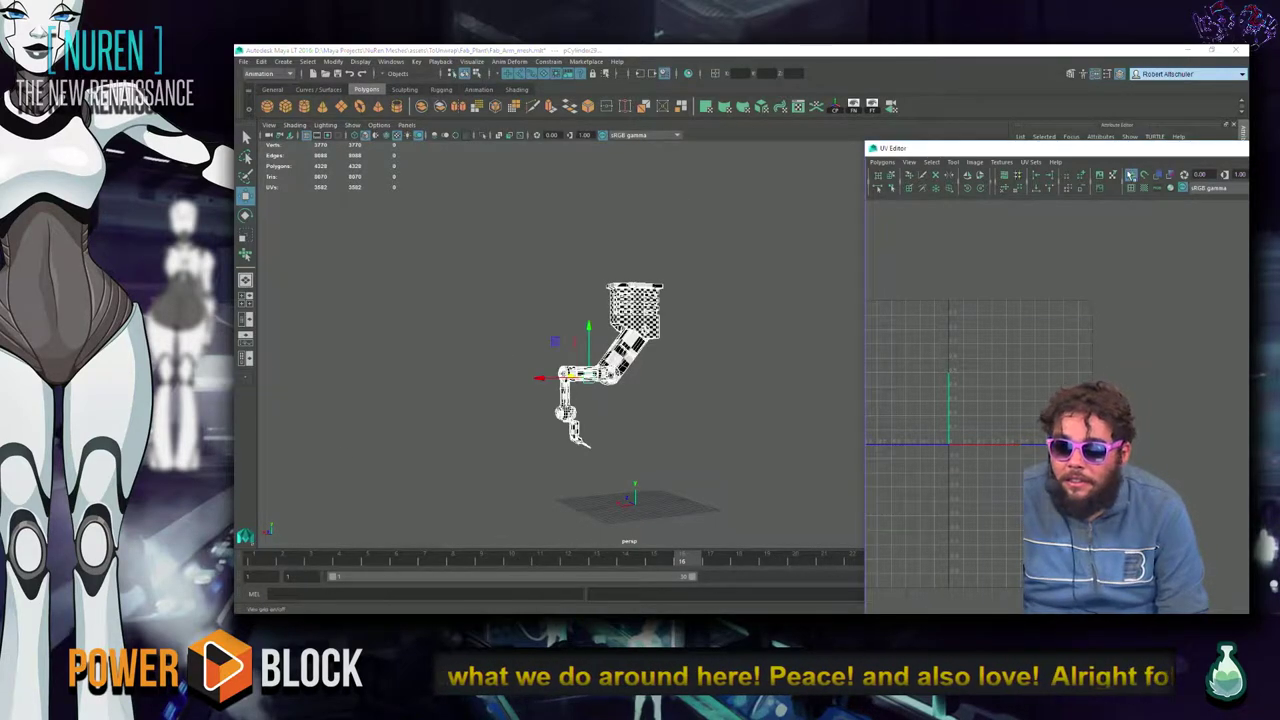
pyautogui.click(1099, 175)
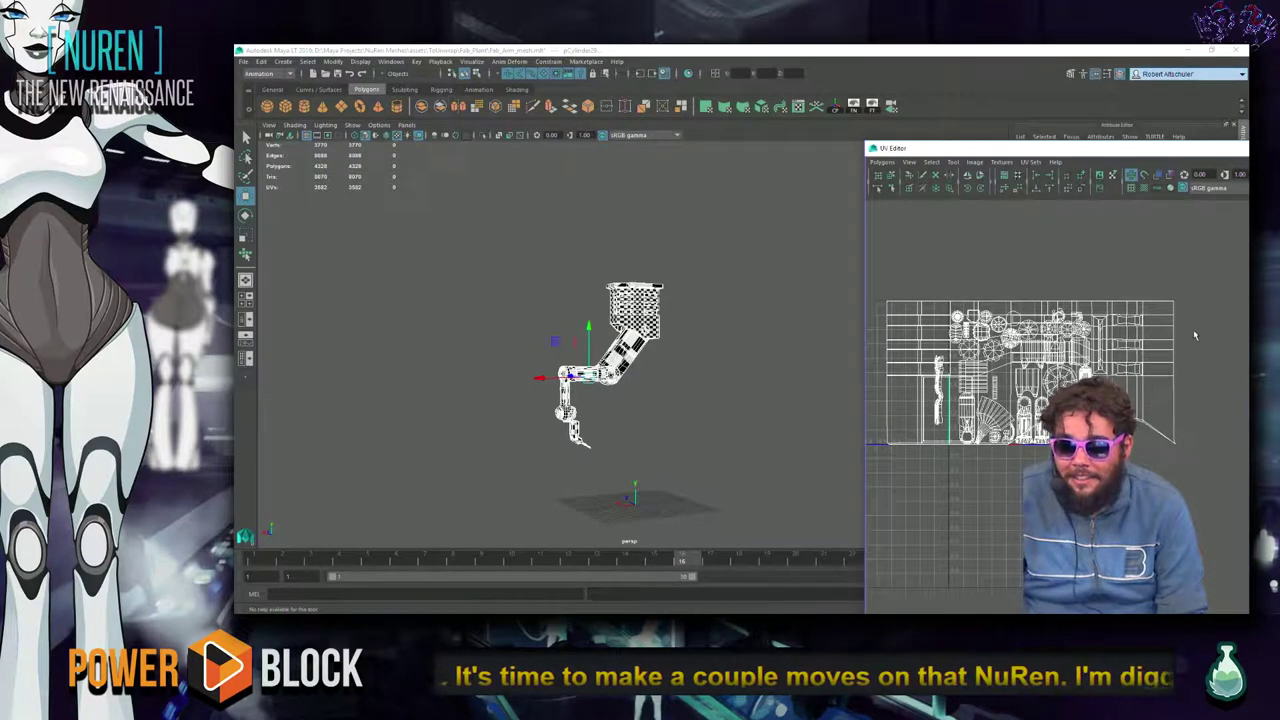
pyautogui.rightClick(1126, 379)
pyautogui.rightClick(1170, 348)
pyautogui.click(1216, 347)
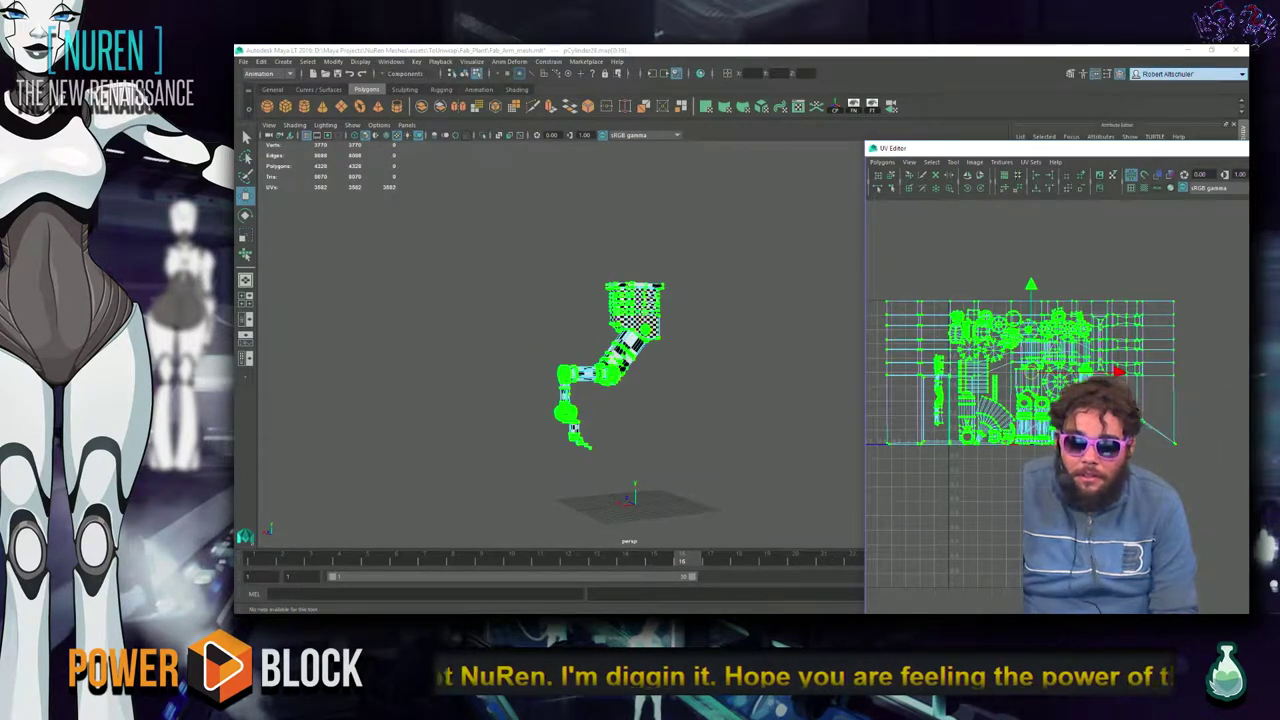
pyautogui.keyDown('shift'); pyautogui.rightClick(1089, 458); pyautogui.keyUp('shift')
pyautogui.click(1028, 459)
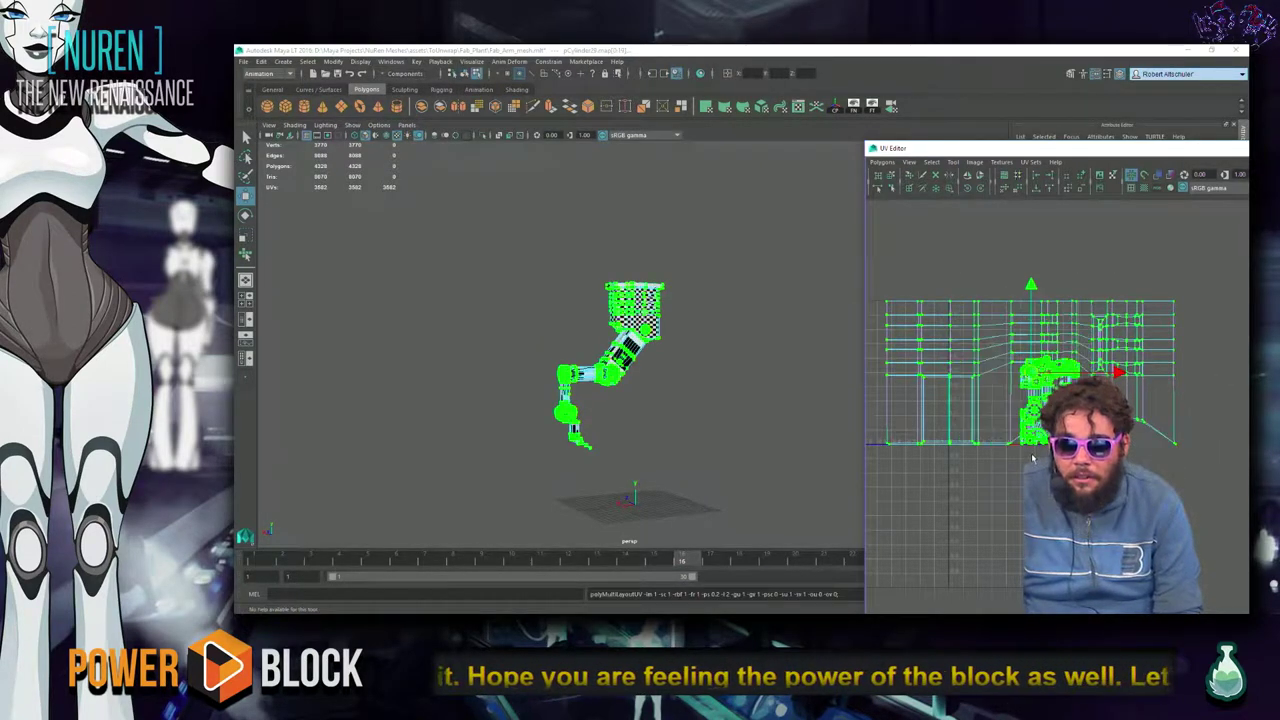
# Convert the selection to the arm's whole UV shell and reselect it.
pyautogui.click(905, 442)
pyautogui.keyDown('ctrl'); pyautogui.rightClick(918, 497); pyautogui.keyUp('ctrl')
pyautogui.click(998, 474)
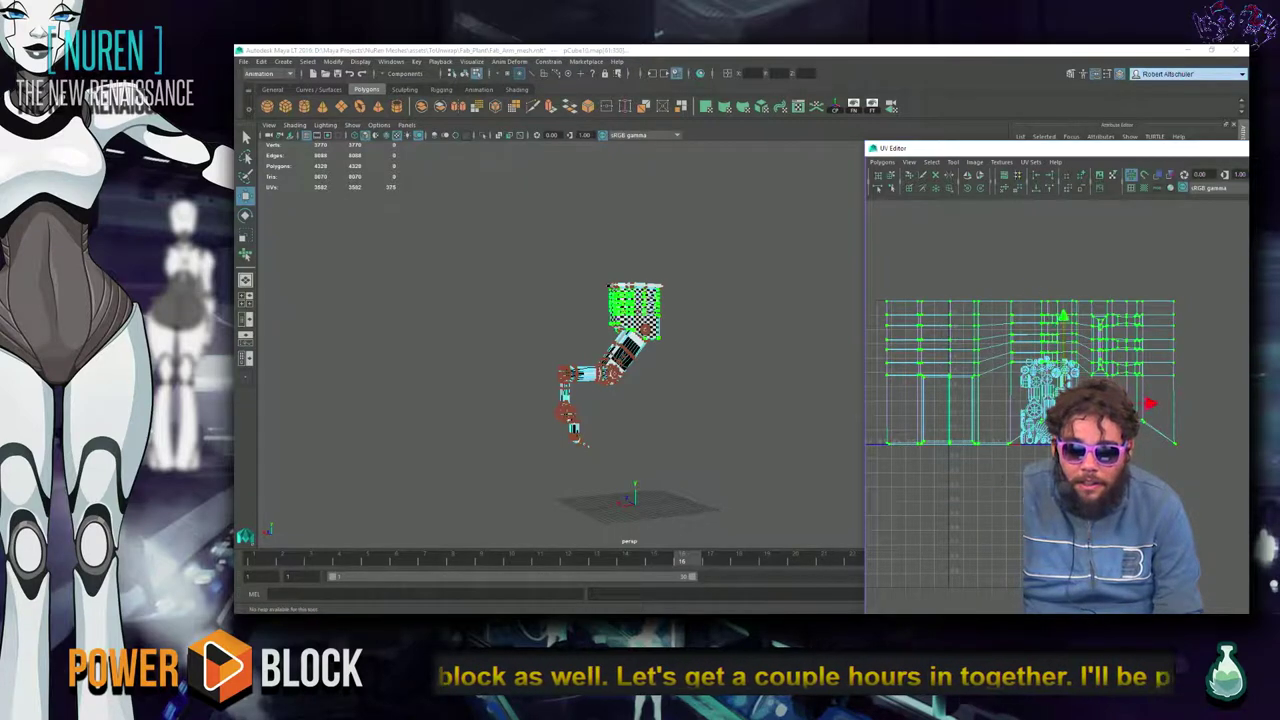
pyautogui.click(986, 482)
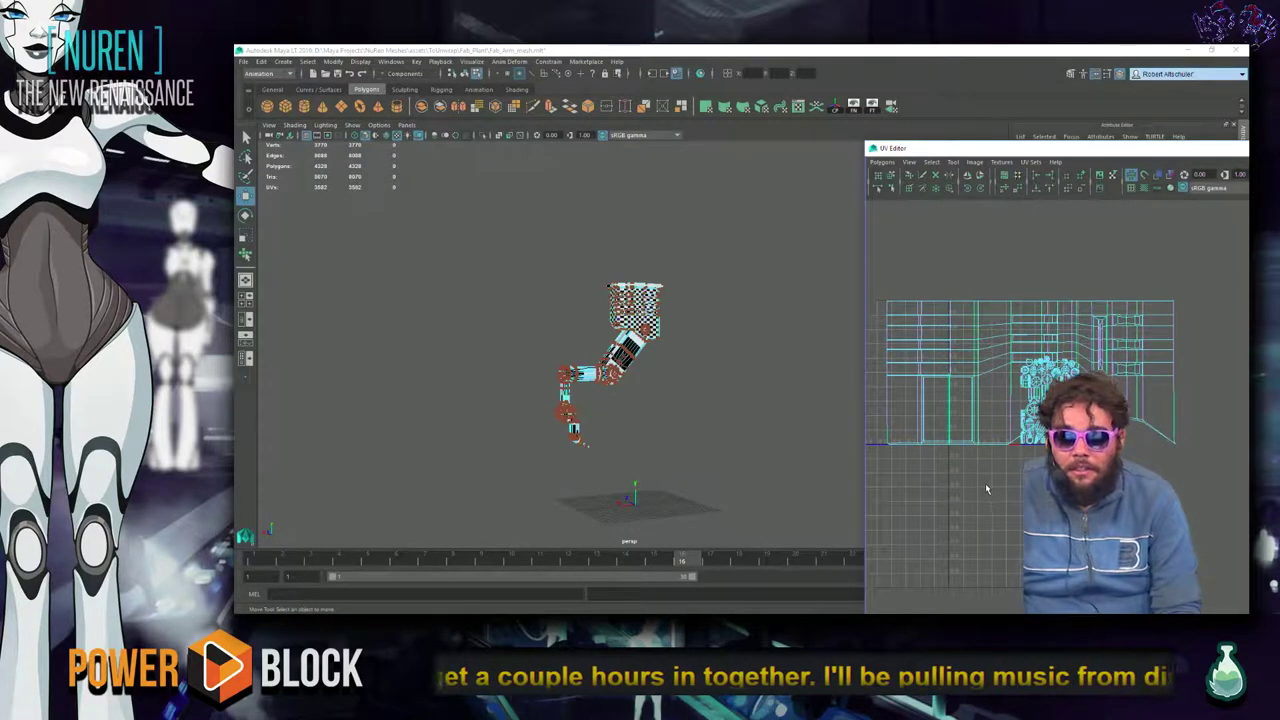
pyautogui.doubleClick(876, 452)
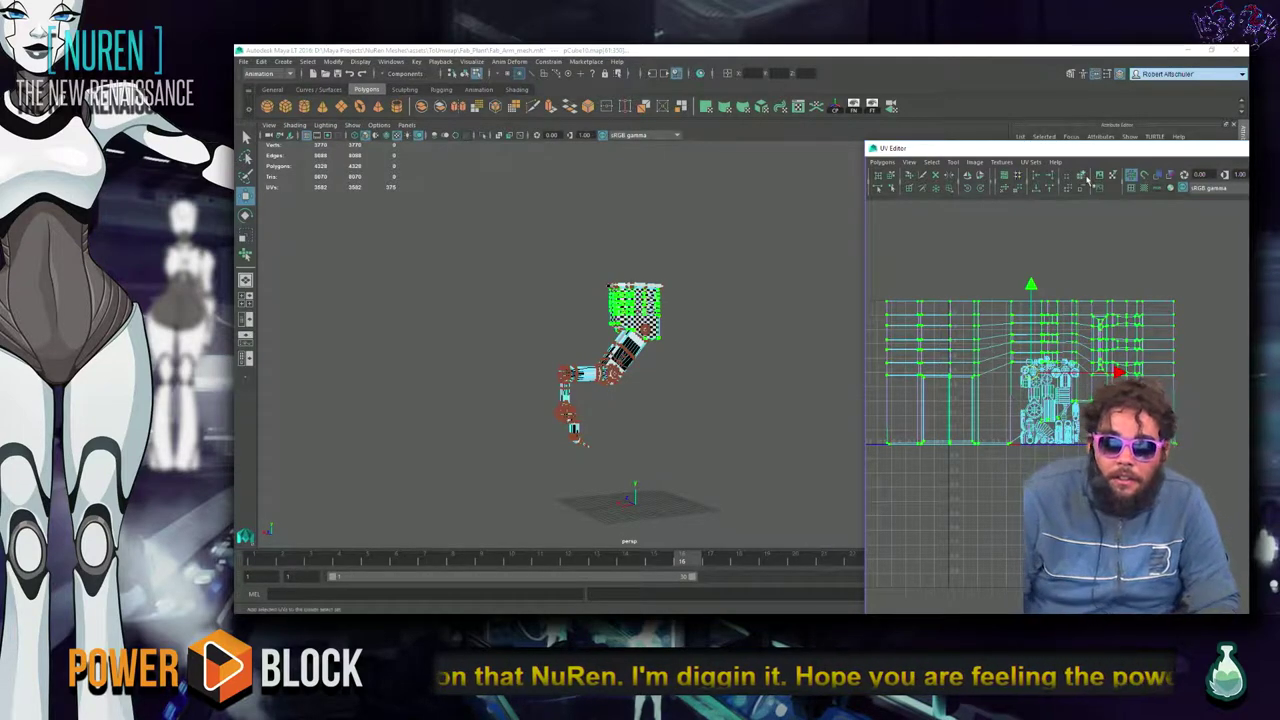
pyautogui.keyDown('alt'); pyautogui.moveTo(738, 372); pyautogui.dragTo(760, 340); pyautogui.keyUp('alt')
# Select a column of UVs along the left side of the housing's shell.
pyautogui.scroll(3, 747, 385)
pyautogui.keyDown('alt'); pyautogui.moveTo(747, 385); pyautogui.dragTo(650, 354); pyautogui.keyUp('alt')
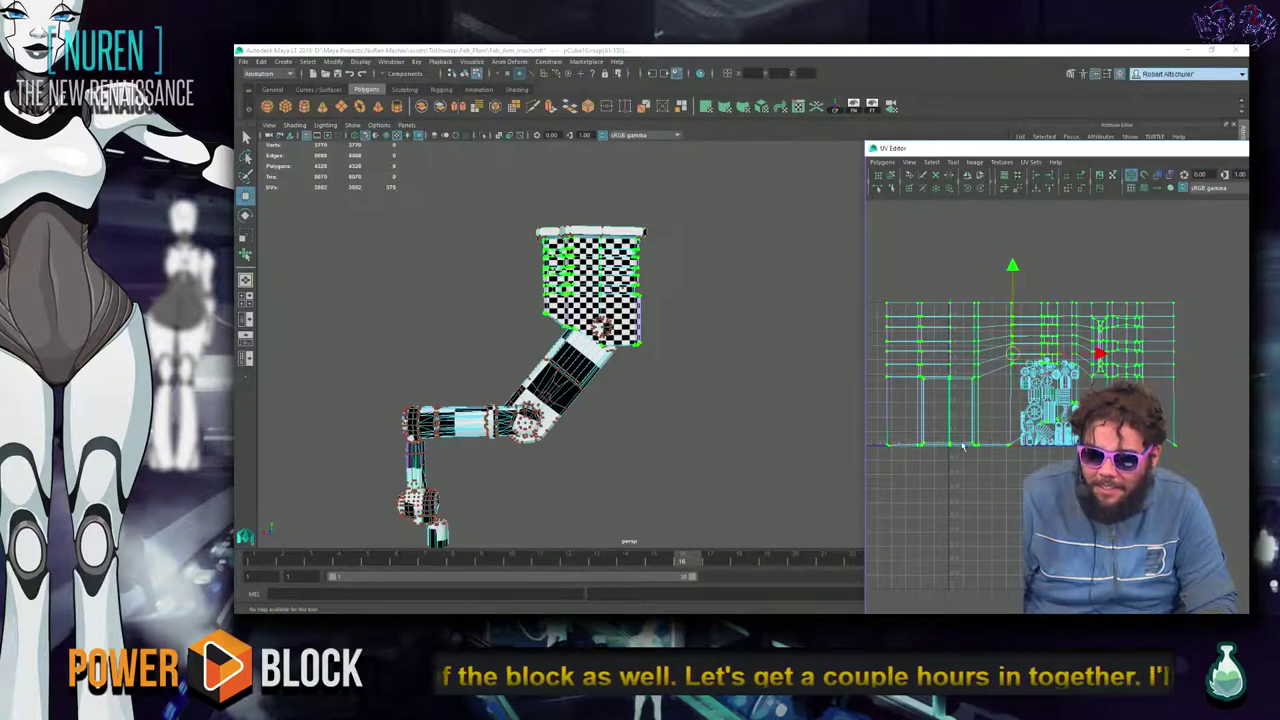
pyautogui.click(849, 380)
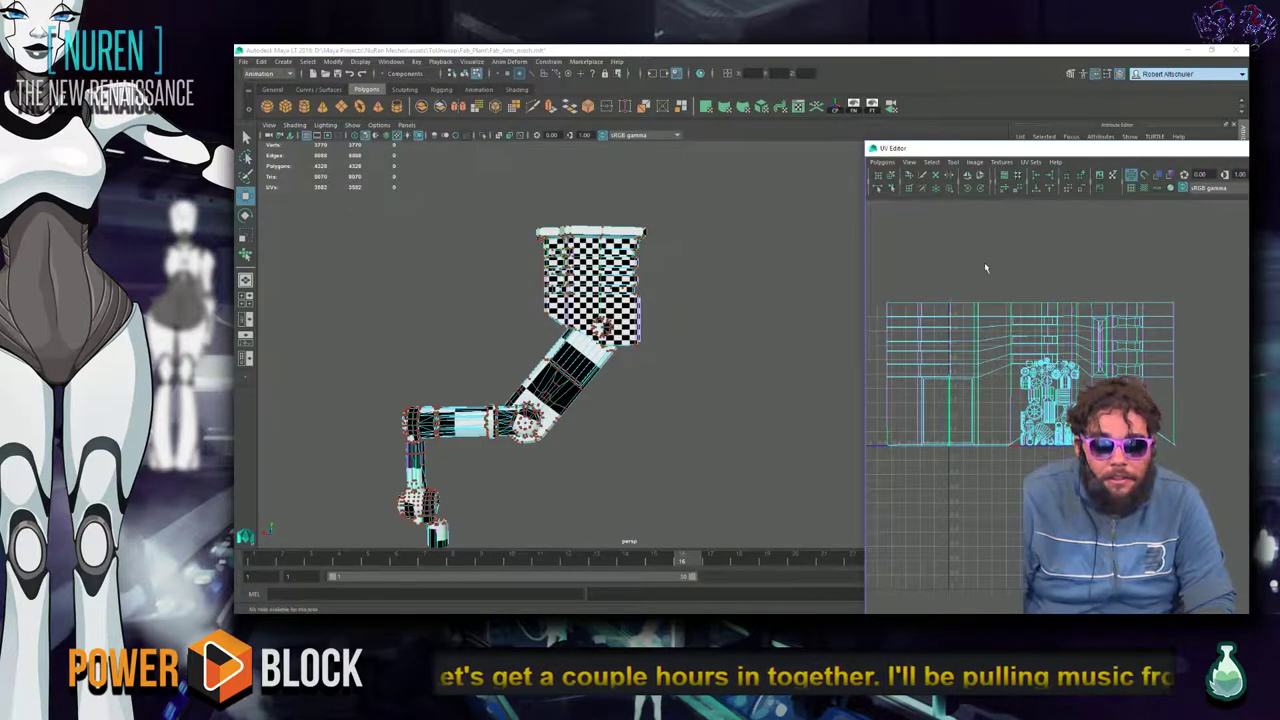
pyautogui.moveTo(984, 262); pyautogui.dragTo(887, 445)
pyautogui.click(959, 479)
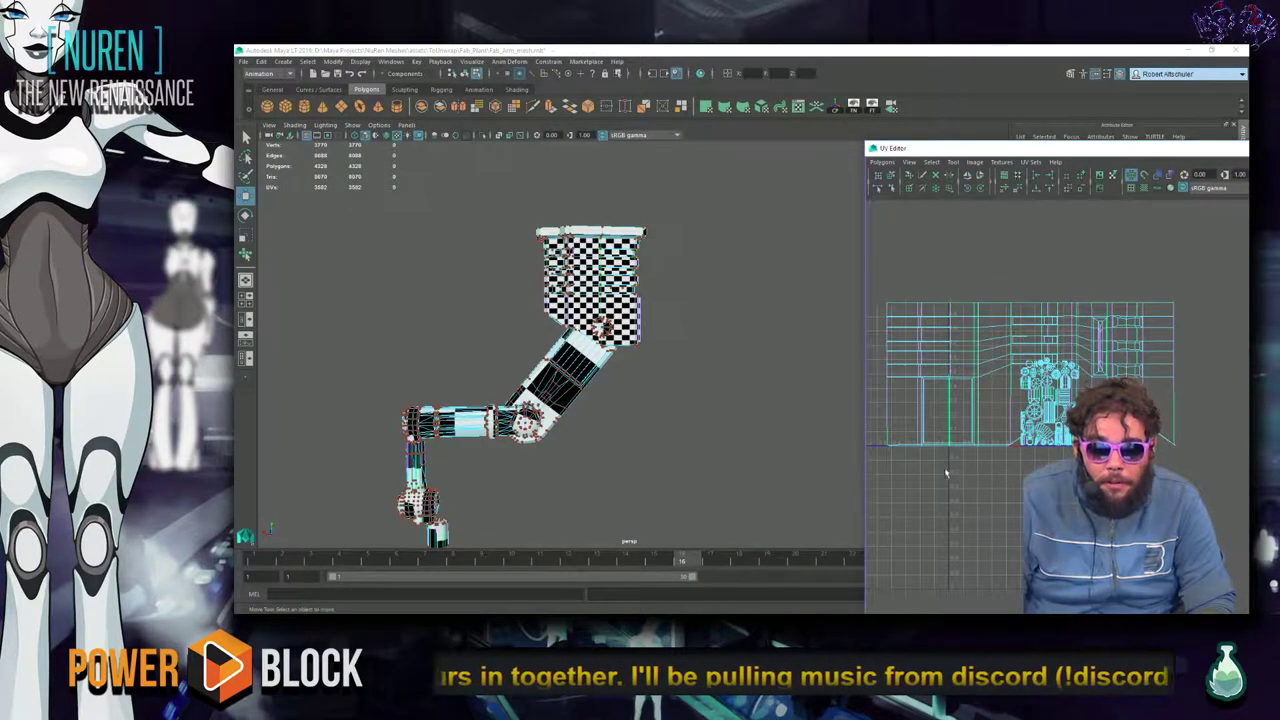
pyautogui.keyDown('alt'); pyautogui.moveTo(714, 363); pyautogui.dragTo(760, 360); pyautogui.keyUp('alt')
pyautogui.moveTo(849, 396); pyautogui.dragTo(928, 298)
# Convert the UV selection to its perimeter, then to the whole UV shell.
pyautogui.keyDown('ctrl'); pyautogui.rightClick(931, 389); pyautogui.keyUp('ctrl')
pyautogui.keyDown('ctrl'); pyautogui.moveTo(935, 393); pyautogui.dragTo(966, 397, button='right'); pyautogui.keyUp('ctrl')
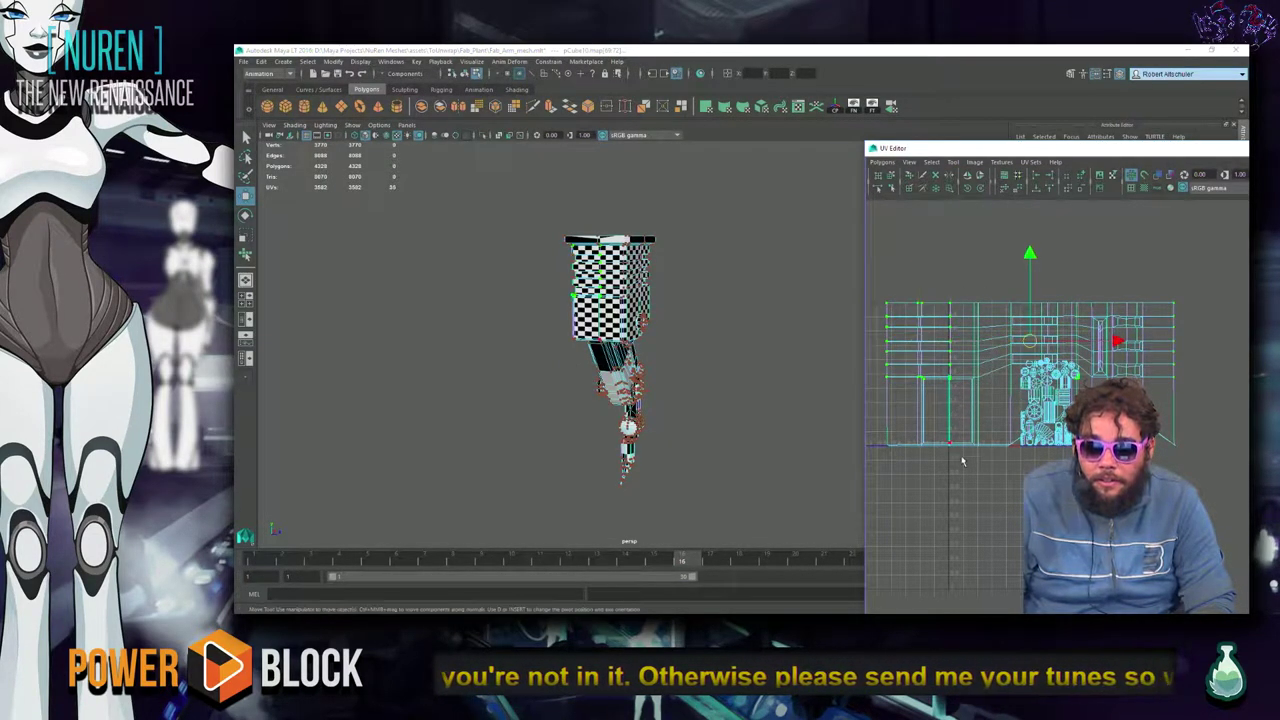
pyautogui.keyDown('ctrl'); pyautogui.rightClick(921, 480); pyautogui.keyUp('ctrl')
pyautogui.keyDown('ctrl'); pyautogui.moveTo(921, 480); pyautogui.dragTo(960, 461, button='right'); pyautogui.keyUp('ctrl')
pyautogui.keyDown('shift'); pyautogui.rightClick(963, 484); pyautogui.keyUp('shift')
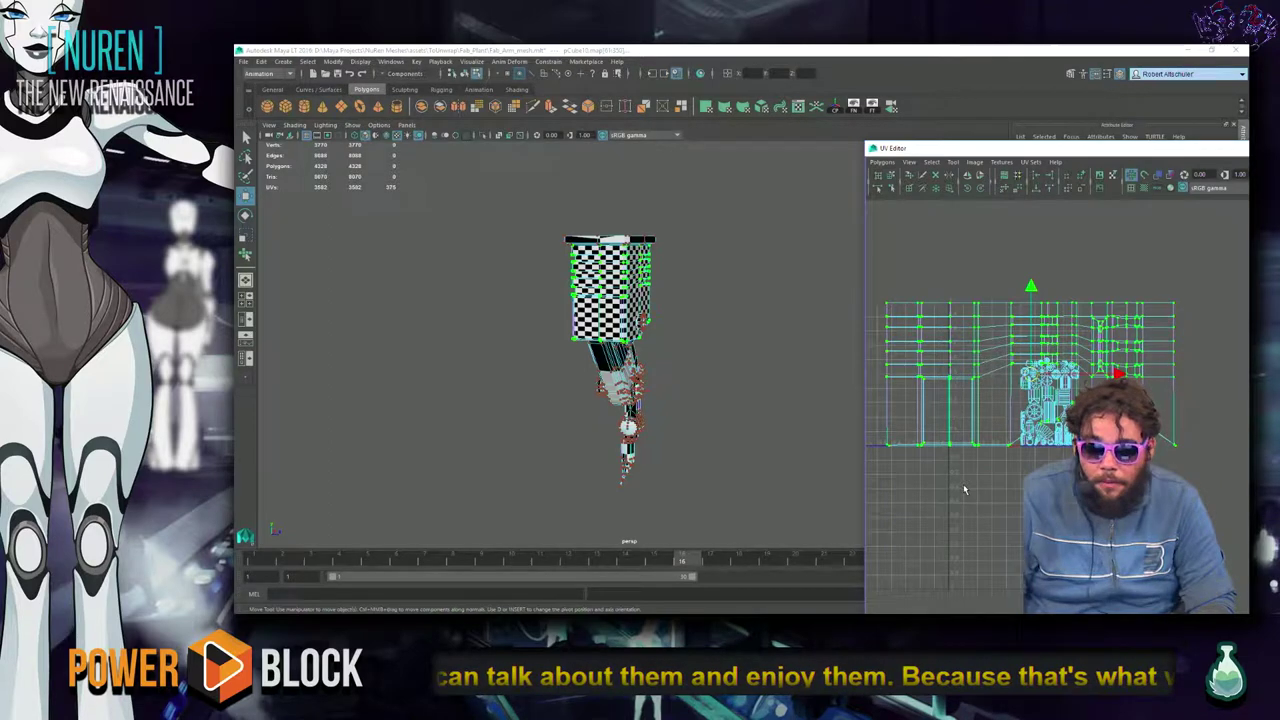
pyautogui.keyDown('ctrl'); pyautogui.moveTo(918, 487); pyautogui.dragTo(1022, 487, button='right'); pyautogui.keyUp('ctrl')
pyautogui.keyDown('ctrl'); pyautogui.moveTo(1000, 422); pyautogui.dragTo(1000, 453, button='right'); pyautogui.keyUp('ctrl')
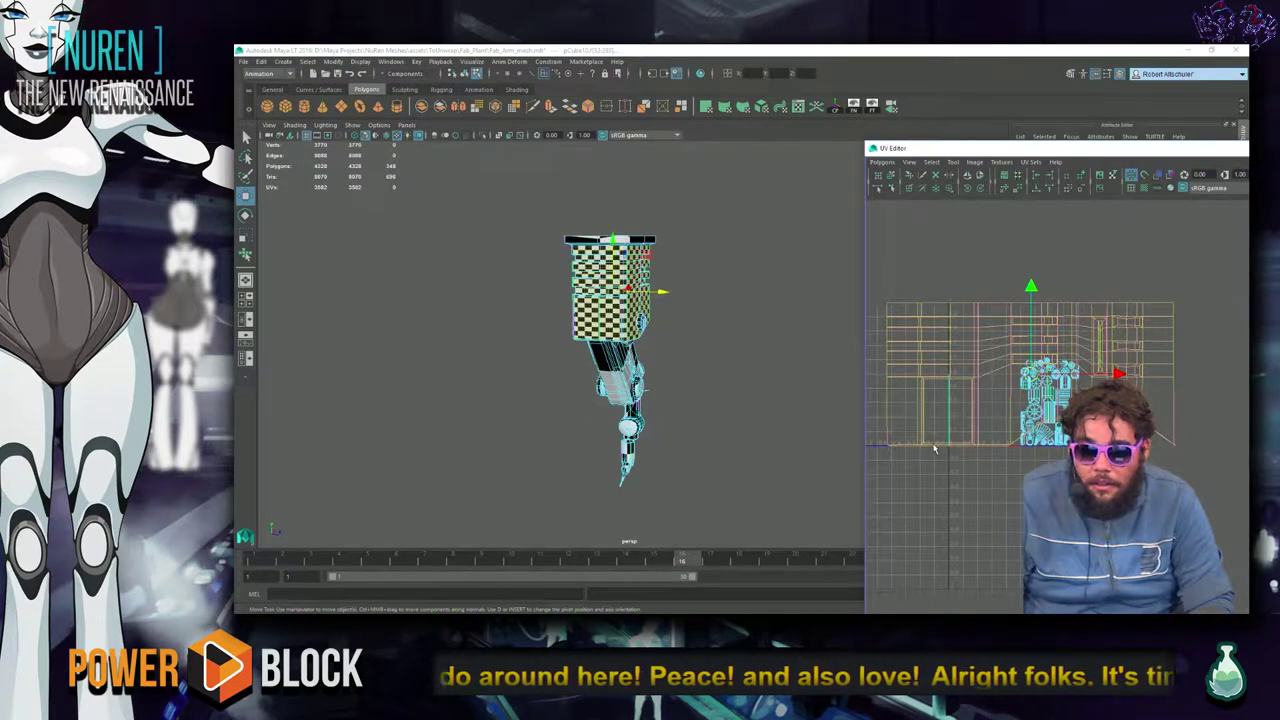
# Apply Cylindrical Mapping to the housing faces and nudge the projection slightly up-left.
pyautogui.click(727, 108)
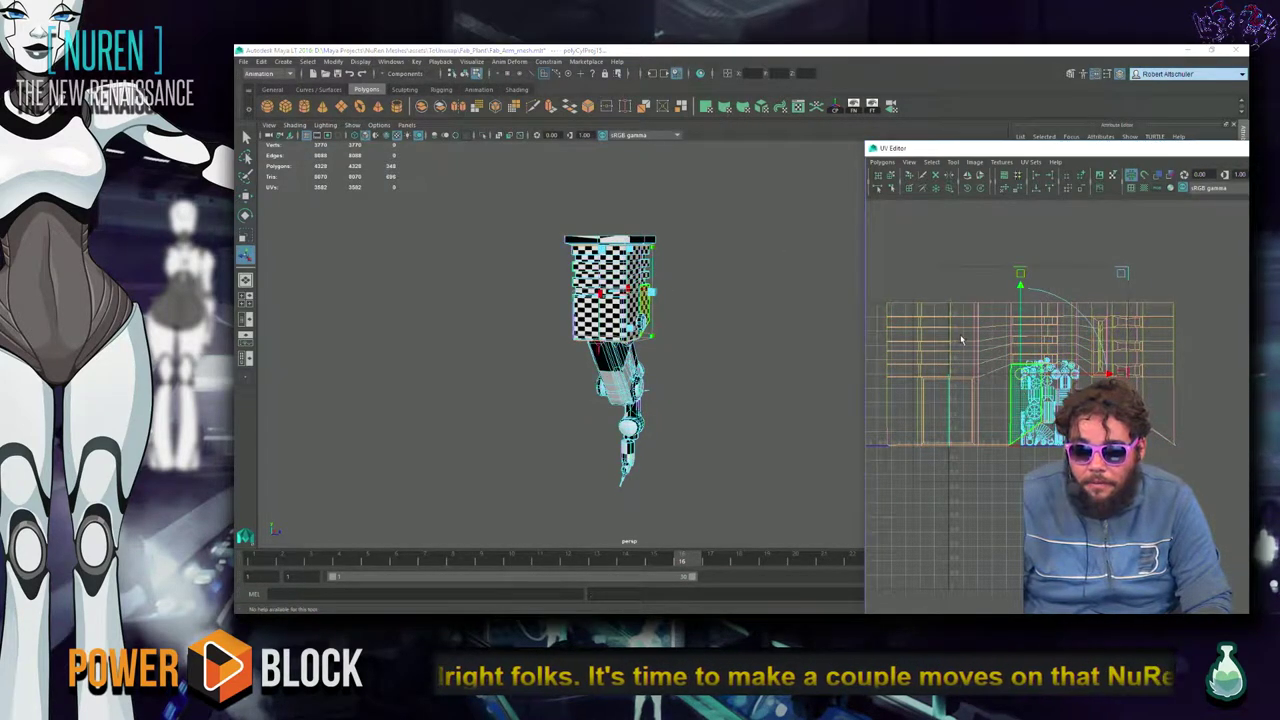
pyautogui.keyDown('alt'); pyautogui.moveTo(1019, 375); pyautogui.dragTo(998, 507, button='middle'); pyautogui.keyUp('alt')
pyautogui.moveTo(1025, 417); pyautogui.dragTo(1021, 410)
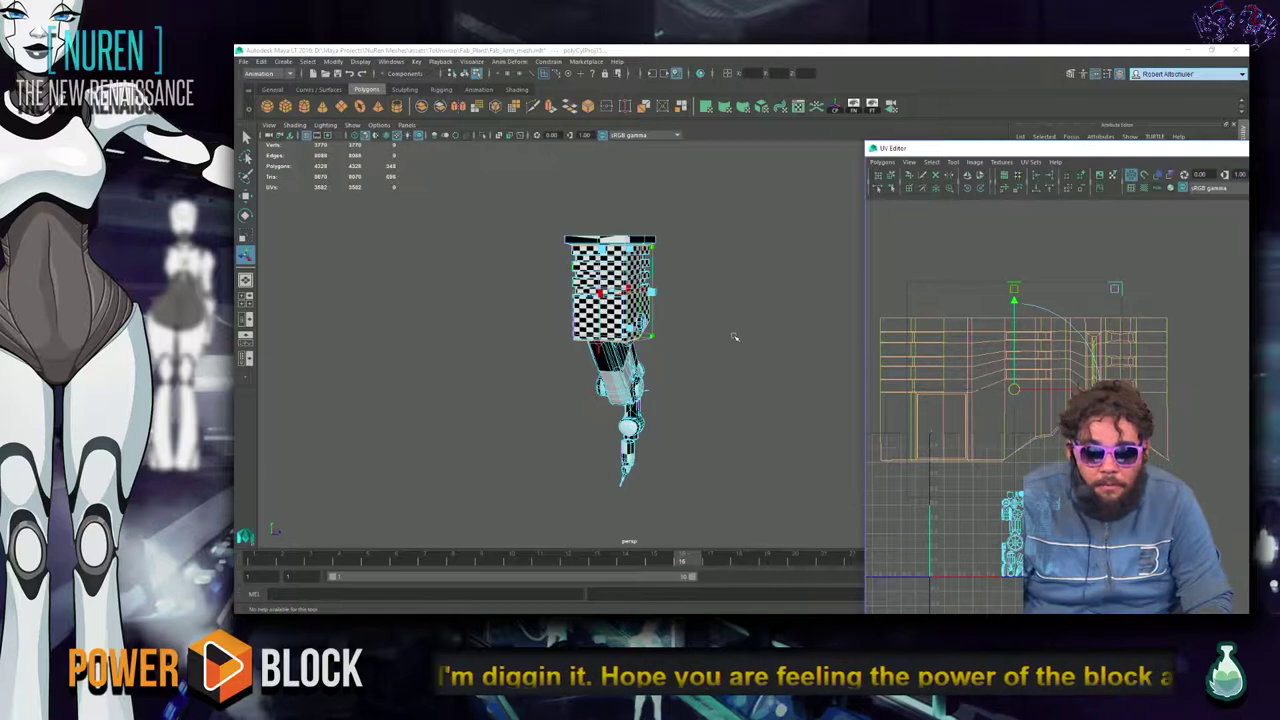
pyautogui.keyDown('alt'); pyautogui.moveTo(737, 343); pyautogui.dragTo(655, 397); pyautogui.keyUp('alt')
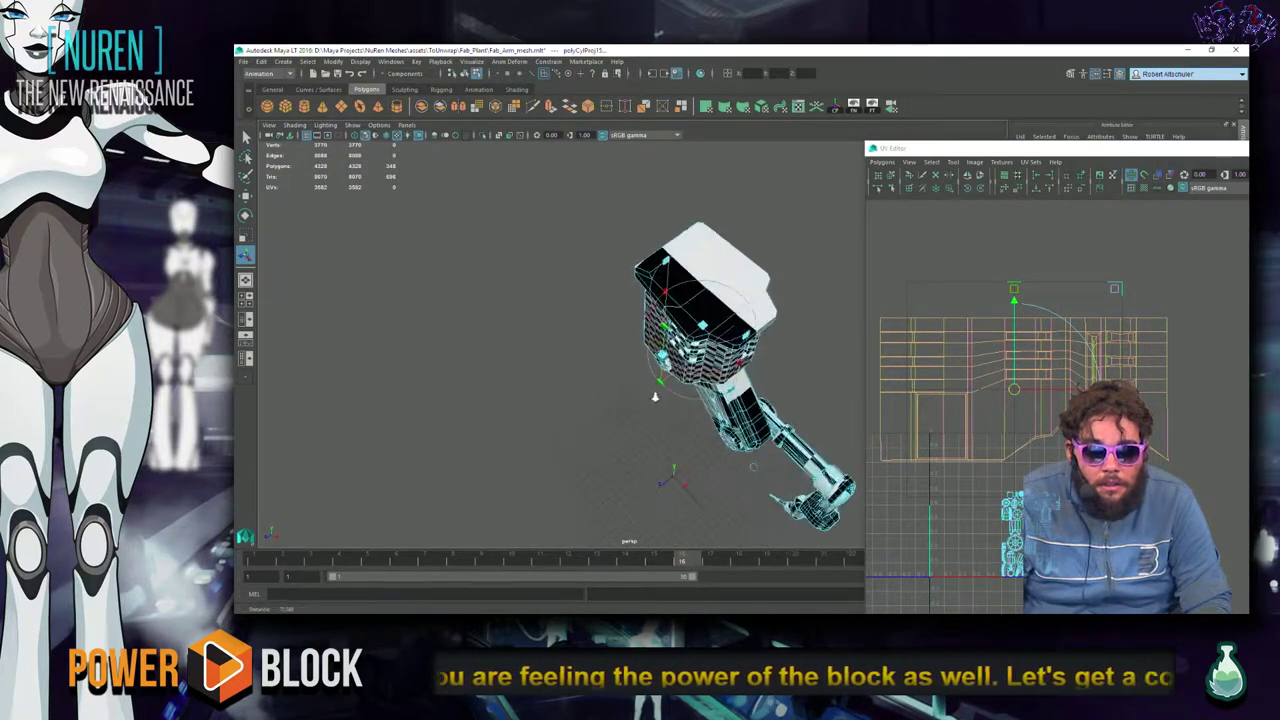
# Turn on Toggle Texture Borders in the UV Editor.
pyautogui.scroll(4, 655, 397)
pyautogui.keyDown('shift'); pyautogui.rightClick(1035, 380); pyautogui.keyUp('shift')
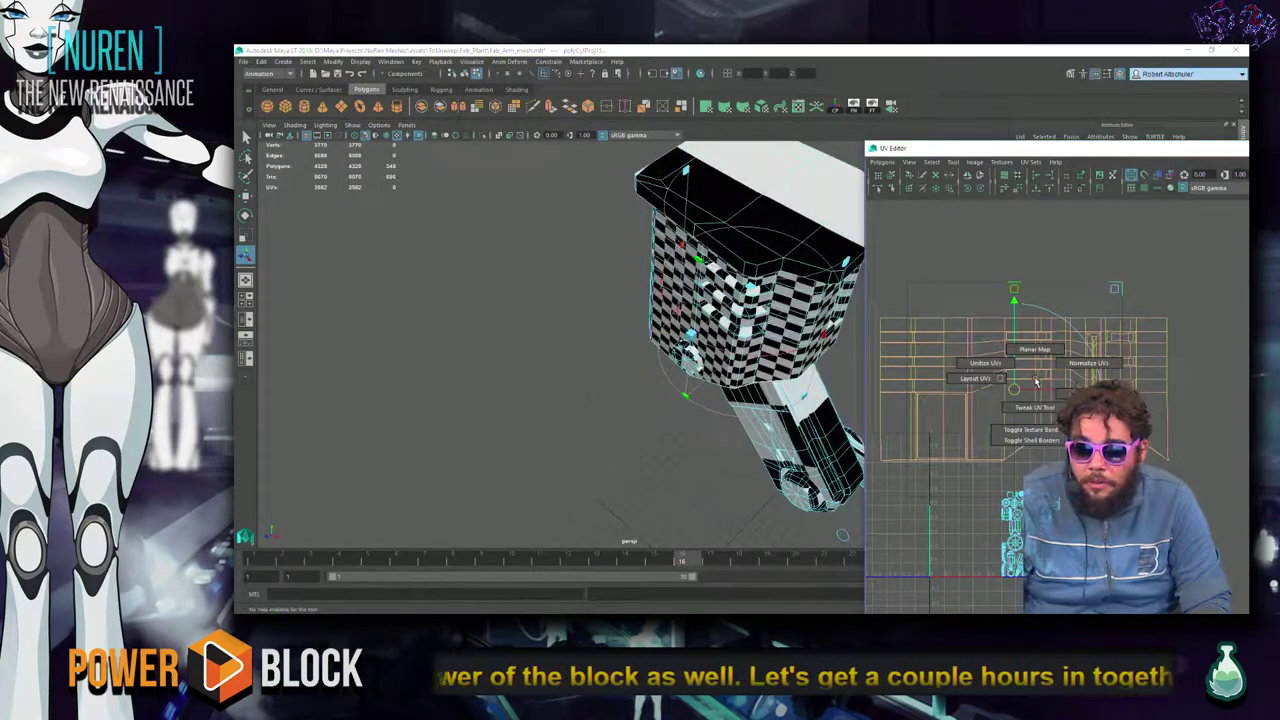
pyautogui.click(1050, 433)
# Switch the viewport to wireframe and tumble around the checkered top housing box.
pyautogui.keyDown('alt'); pyautogui.moveTo(806, 338); pyautogui.dragTo(337, 303); pyautogui.keyUp('alt')
pyautogui.click(703, 440)
pyautogui.press('4')
pyautogui.click(703, 440)
pyautogui.keyDown('alt'); pyautogui.moveTo(645, 283); pyautogui.dragTo(484, 283); pyautogui.keyUp('alt')
pyautogui.keyDown('alt'); pyautogui.moveTo(690, 376); pyautogui.dragTo(576, 370); pyautogui.keyUp('alt')
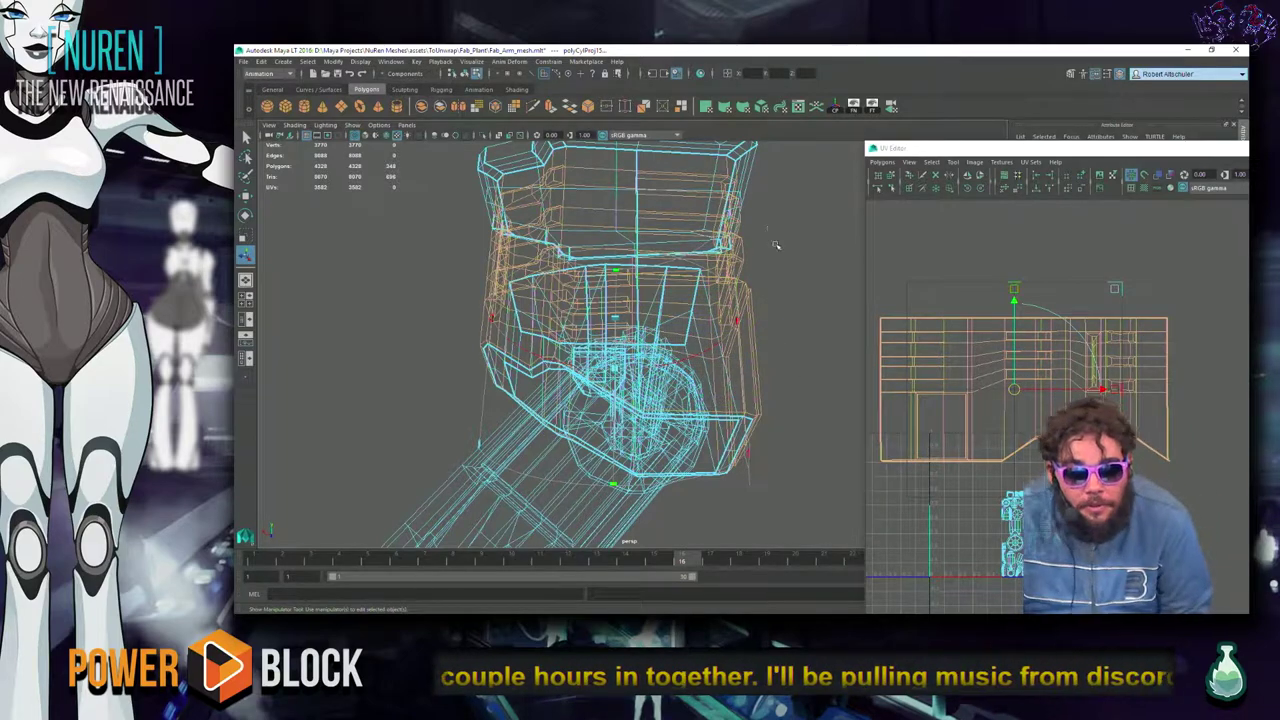
# Select the housing's UV shell and move it slightly upward in the UV Editor.
pyautogui.keyDown('alt'); pyautogui.moveTo(743, 354); pyautogui.dragTo(660, 430); pyautogui.keyUp('alt')
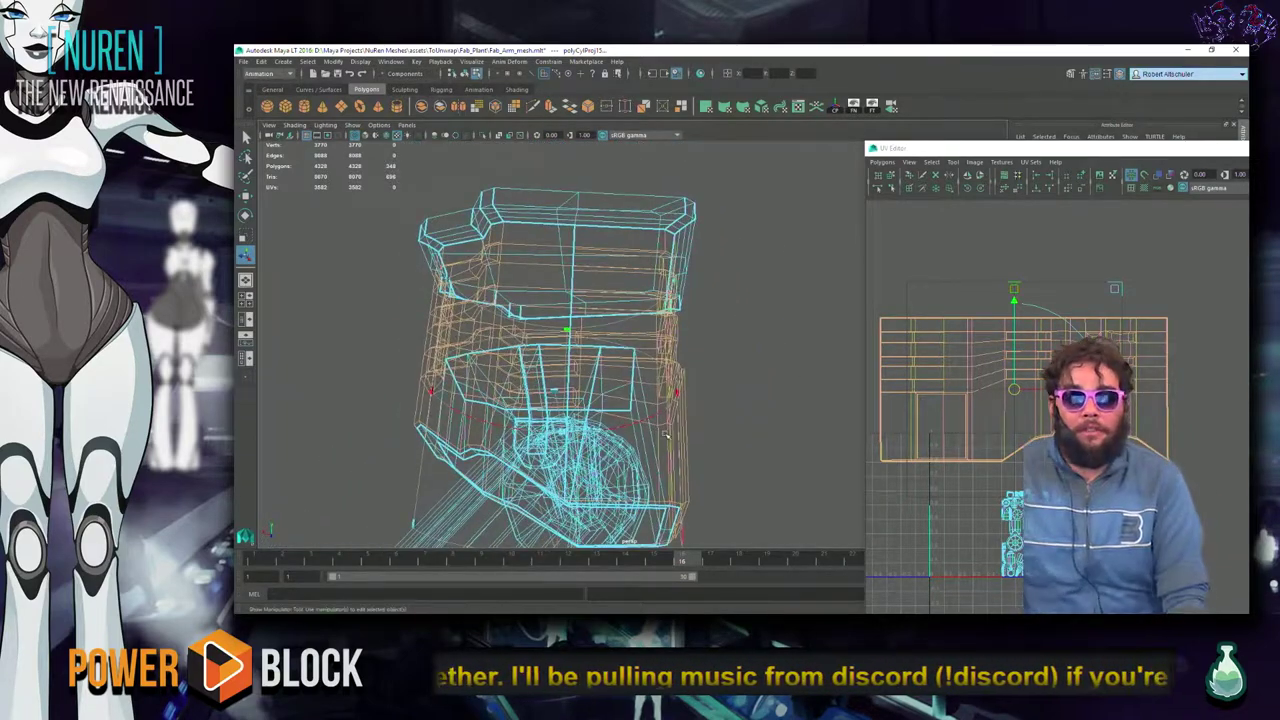
pyautogui.keyDown('alt'); pyautogui.moveTo(766, 331); pyautogui.dragTo(670, 377); pyautogui.keyUp('alt')
pyautogui.click(1052, 348)
pyautogui.press('w')
pyautogui.moveTo(1018, 390); pyautogui.dragTo(862, 358, button='middle')
# Return the viewport to shaded display and settle on a front view of the housing.
pyautogui.middleClick(764, 359)
pyautogui.keyDown('alt'); pyautogui.moveTo(750, 304); pyautogui.dragTo(828, 411); pyautogui.keyUp('alt')
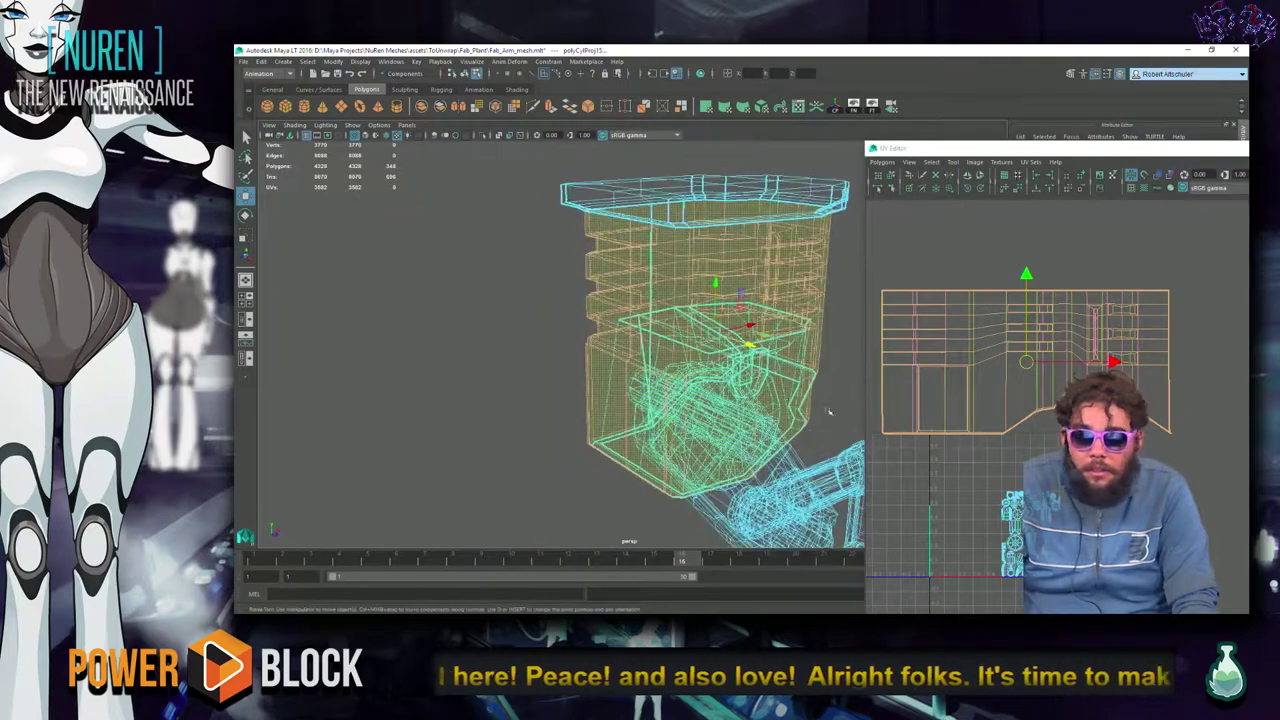
pyautogui.keyDown('alt'); pyautogui.moveTo(1042, 418); pyautogui.dragTo(773, 385); pyautogui.keyUp('alt')
pyautogui.press('5')
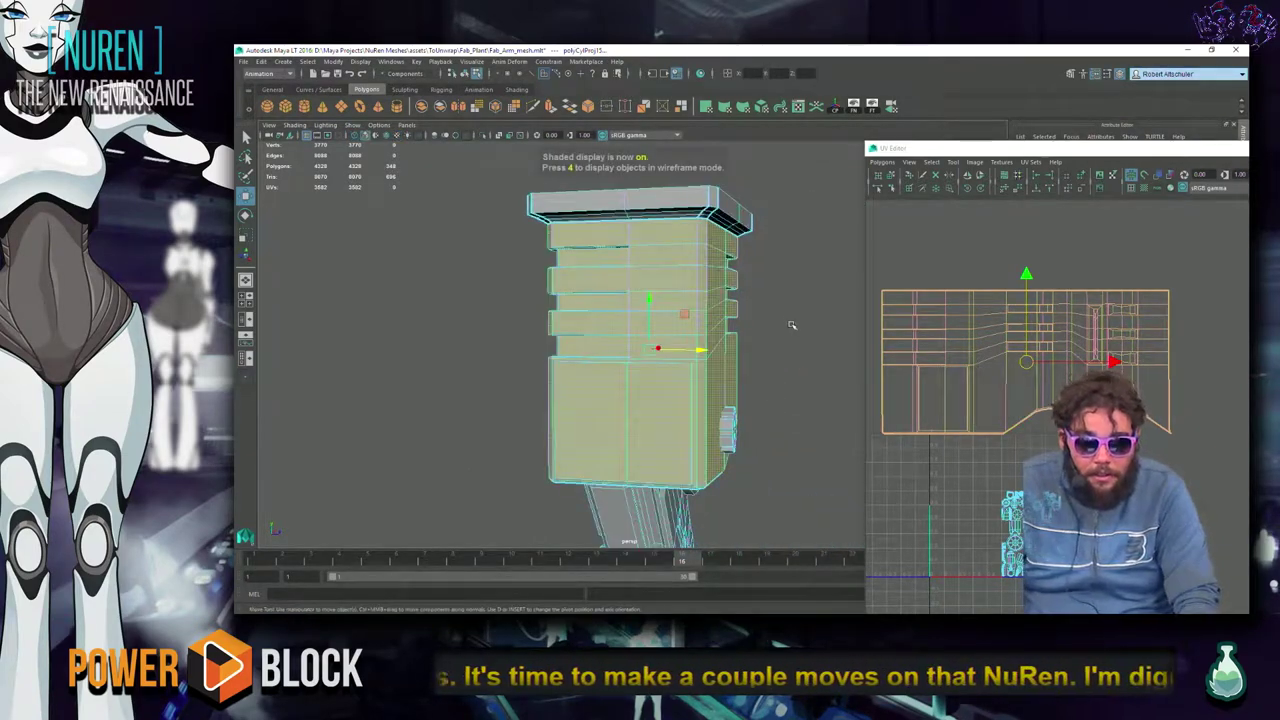
pyautogui.moveTo(801, 443)
pyautogui.keyDown('alt'); pyautogui.mouseDown()
pyautogui.moveTo(789, 493)
pyautogui.moveTo(882, 480)
pyautogui.moveTo(632, 433)
pyautogui.moveTo(718, 508)
pyautogui.mouseUp(); pyautogui.keyUp('alt')
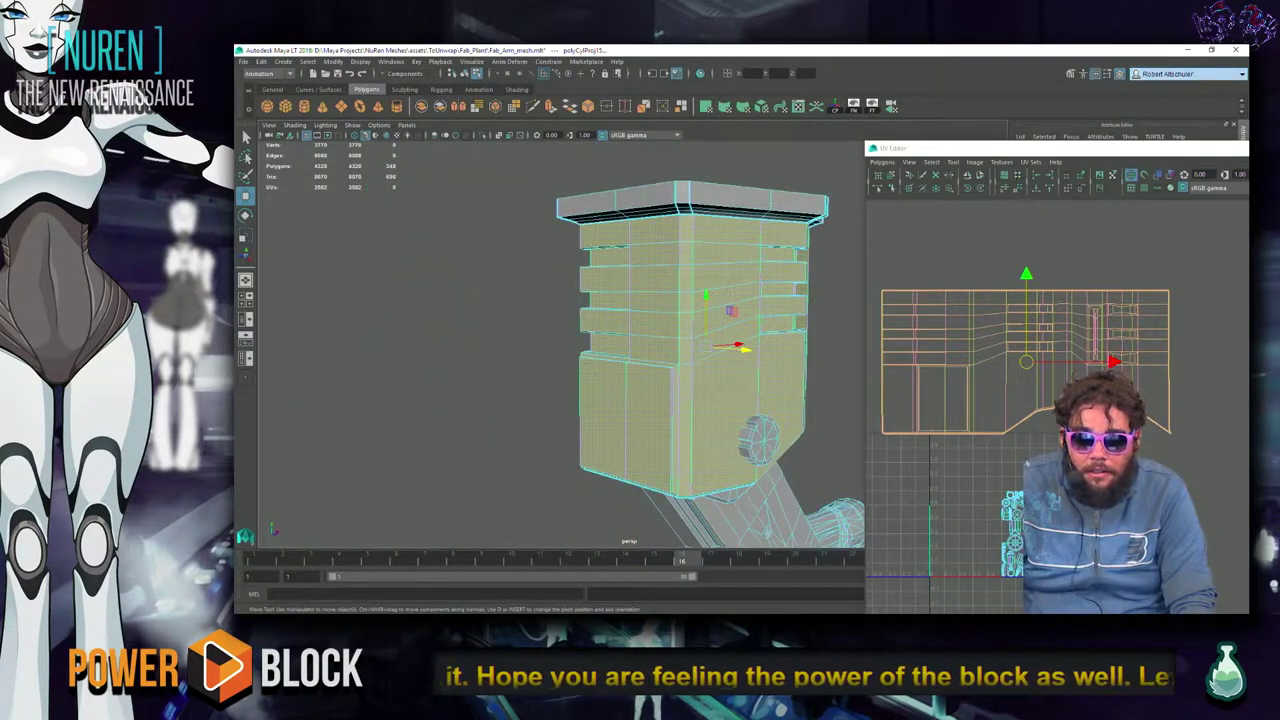
# In Edge mode, select the vertical corner edges of the top housing box.
pyautogui.rightClick(688, 230)
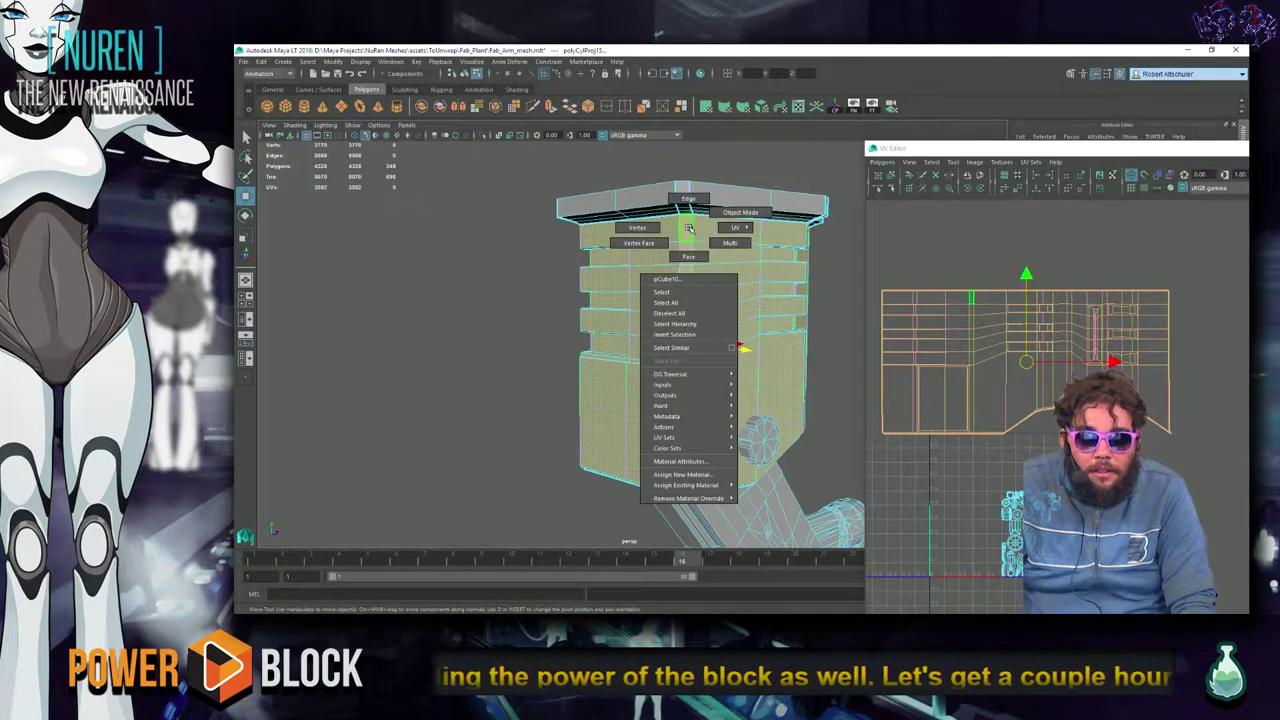
pyautogui.click(688, 199)
pyautogui.click(690, 300)
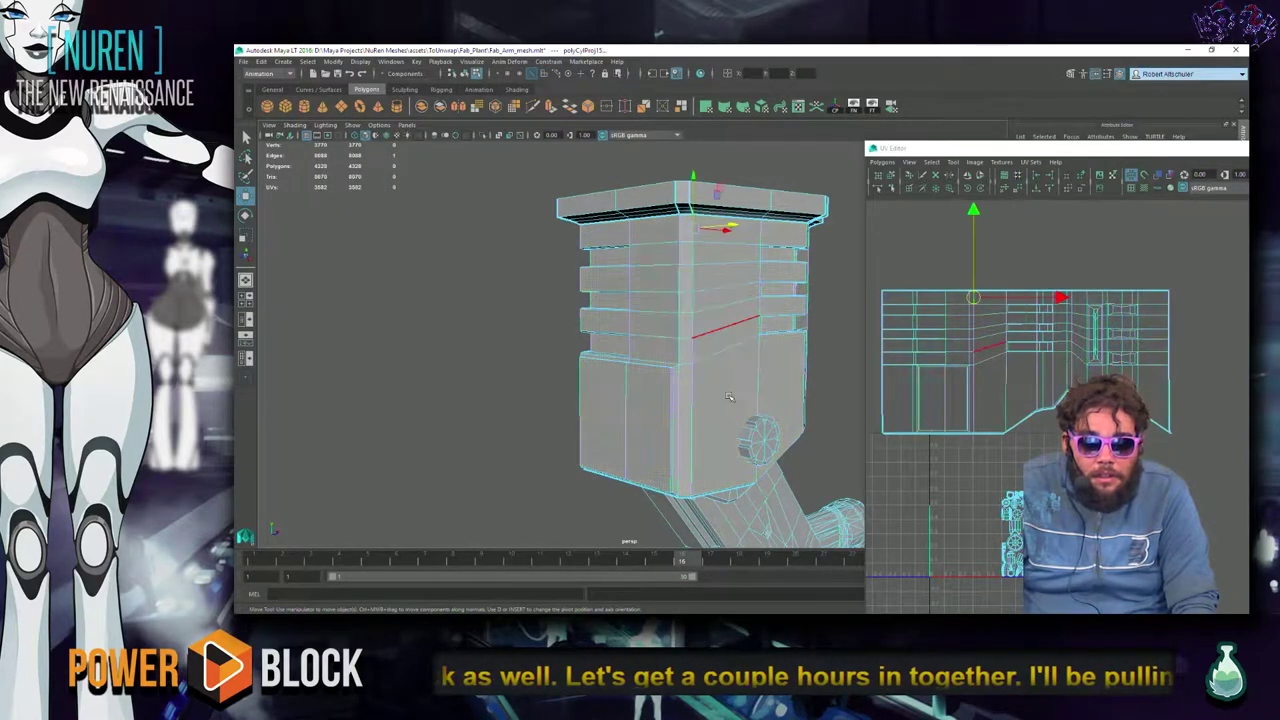
pyautogui.click(694, 447)
pyautogui.keyDown('alt'); pyautogui.moveTo(828, 331); pyautogui.dragTo(677, 208); pyautogui.keyUp('alt')
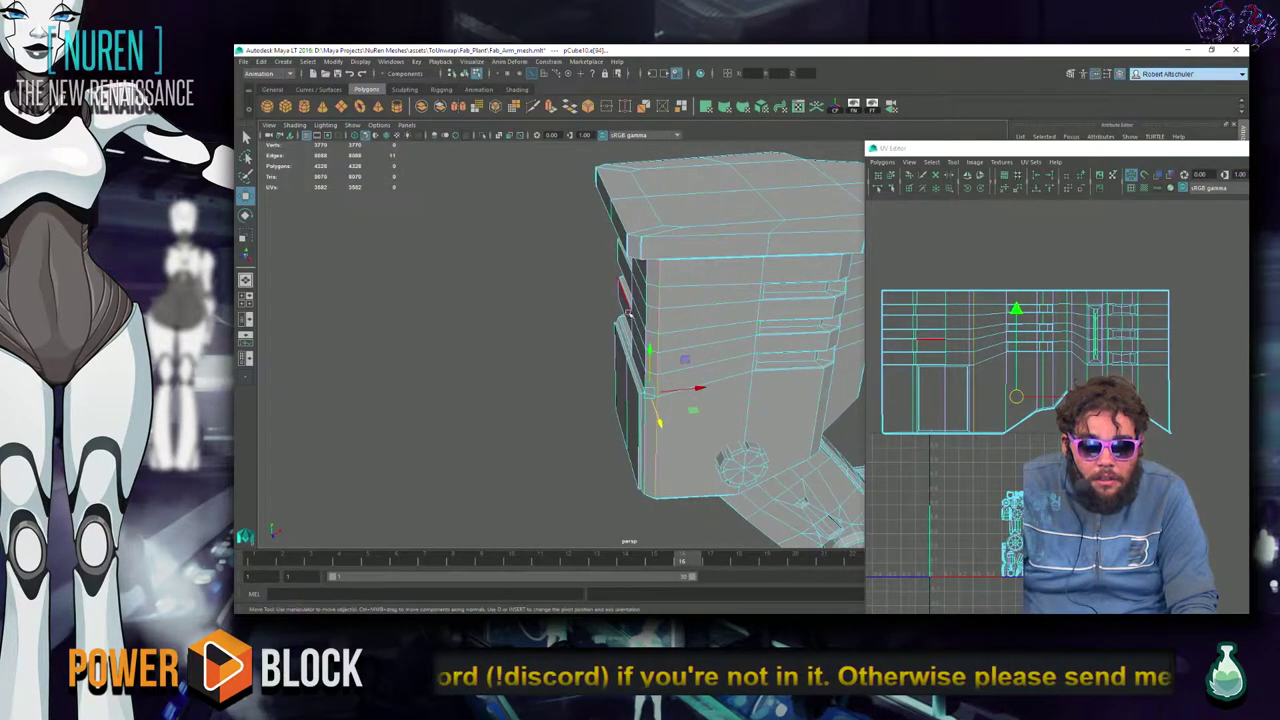
pyautogui.keyDown('alt'); pyautogui.moveTo(626, 243); pyautogui.dragTo(622, 255); pyautogui.keyUp('alt')
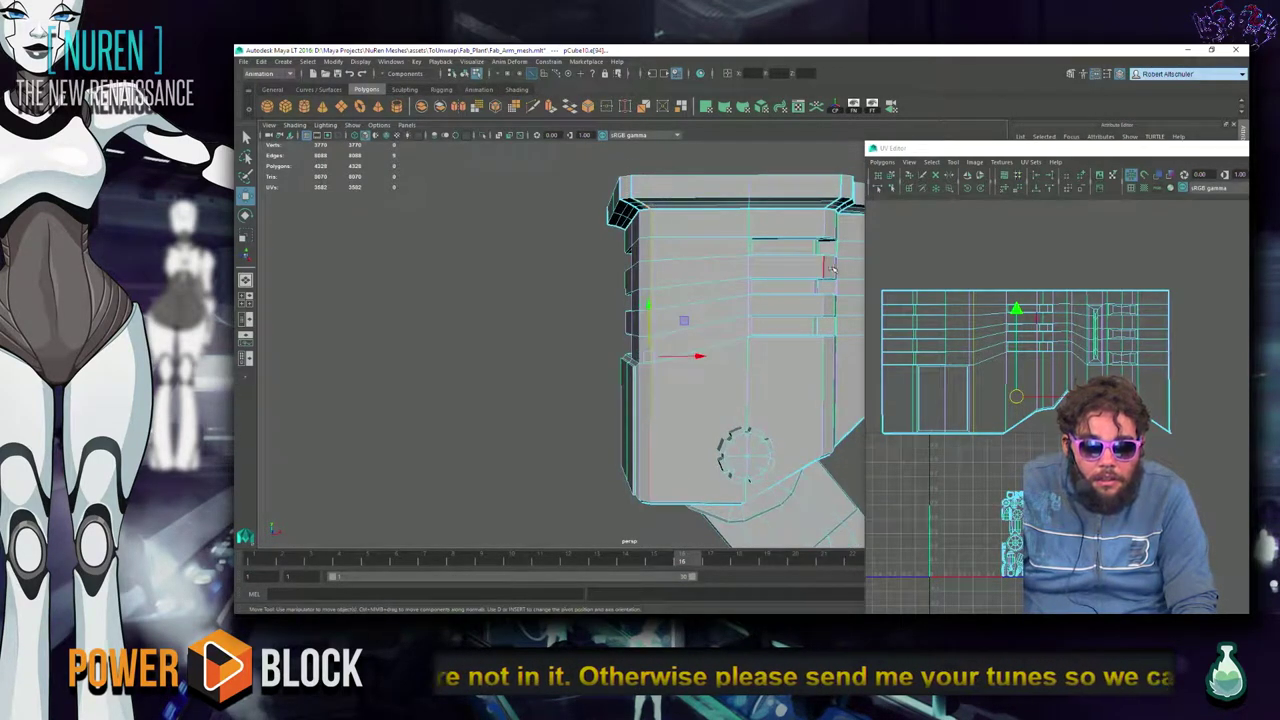
pyautogui.keyDown('alt'); pyautogui.moveTo(624, 291); pyautogui.dragTo(658, 306, button='right'); pyautogui.keyUp('alt')
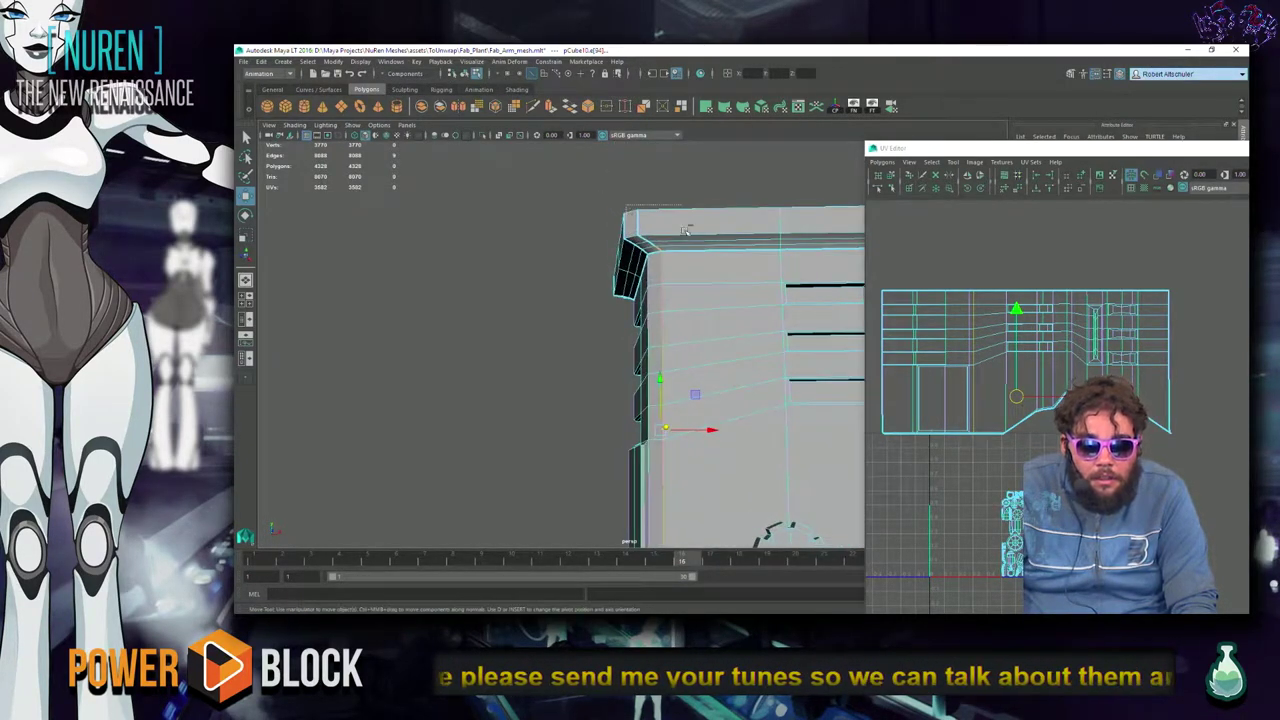
# Cut the UVs along the chosen edges, then select along the shell's lower edge.
pyautogui.keyDown('alt'); pyautogui.moveTo(1060, 380); pyautogui.dragTo(1060, 327, button='middle'); pyautogui.keyUp('alt')
pyautogui.keyDown('shift'); pyautogui.moveTo(1062, 310); pyautogui.dragTo(1025, 315, button='right'); pyautogui.keyUp('shift')
pyautogui.keyDown('alt'); pyautogui.moveTo(590, 360); pyautogui.dragTo(803, 373); pyautogui.keyUp('alt')
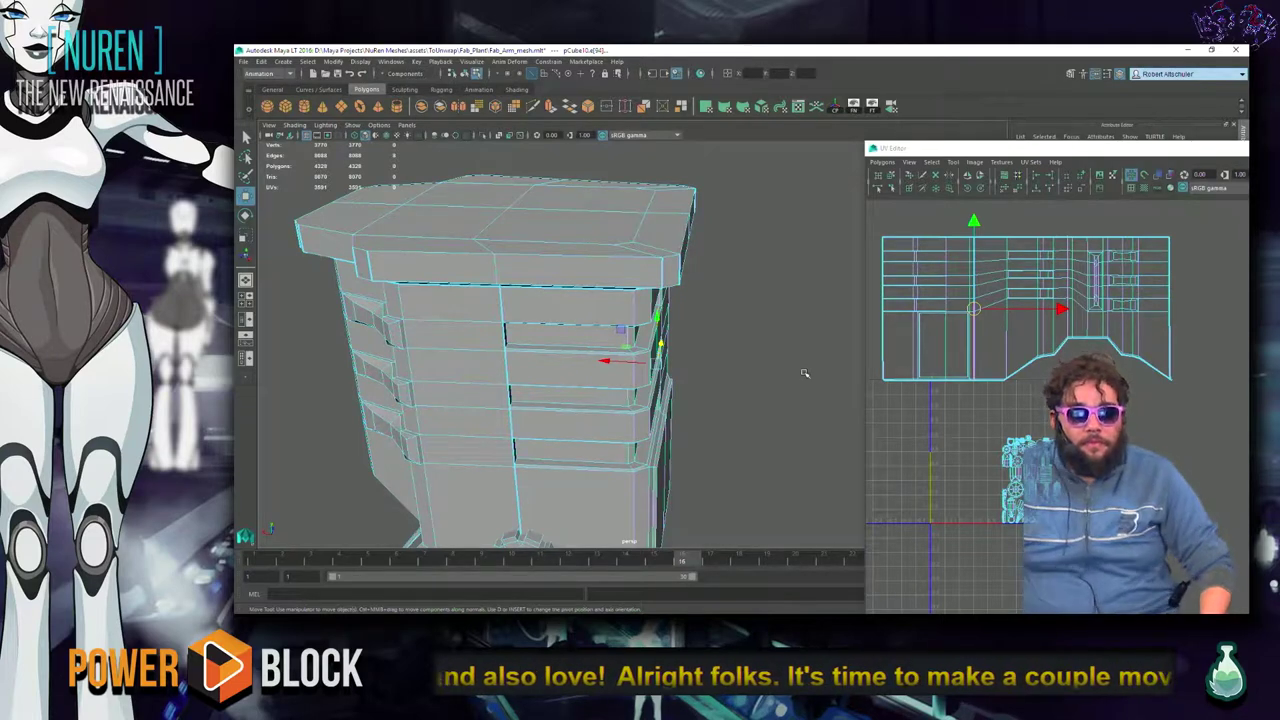
pyautogui.keyDown('alt'); pyautogui.moveTo(970, 422); pyautogui.dragTo(1046, 447, button='middle'); pyautogui.keyUp('alt')
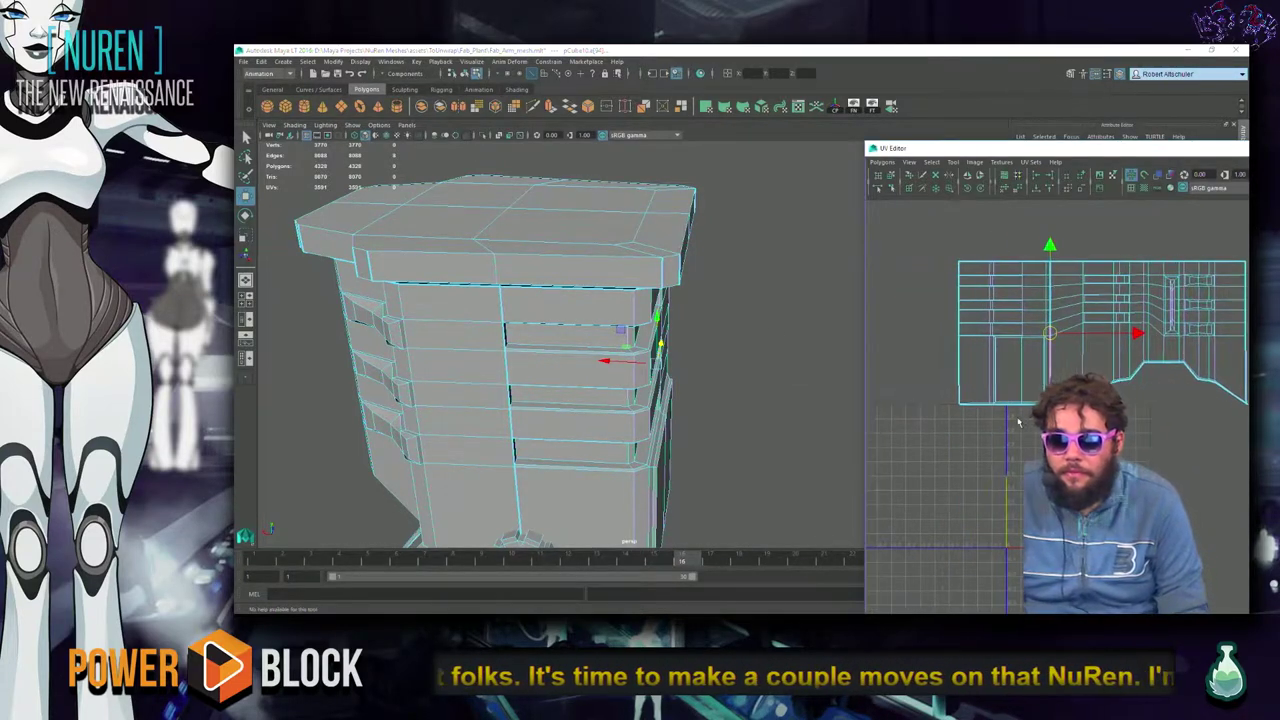
pyautogui.click(937, 427)
pyautogui.keyDown('ctrl'); pyautogui.rightClick(937, 432); pyautogui.keyUp('ctrl')
# Expand the selection to the whole UV shell and move it left out of the overlap.
pyautogui.click(984, 436)
pyautogui.keyDown('ctrl'); pyautogui.rightClick(965, 462); pyautogui.keyUp('ctrl')
pyautogui.click(1001, 452)
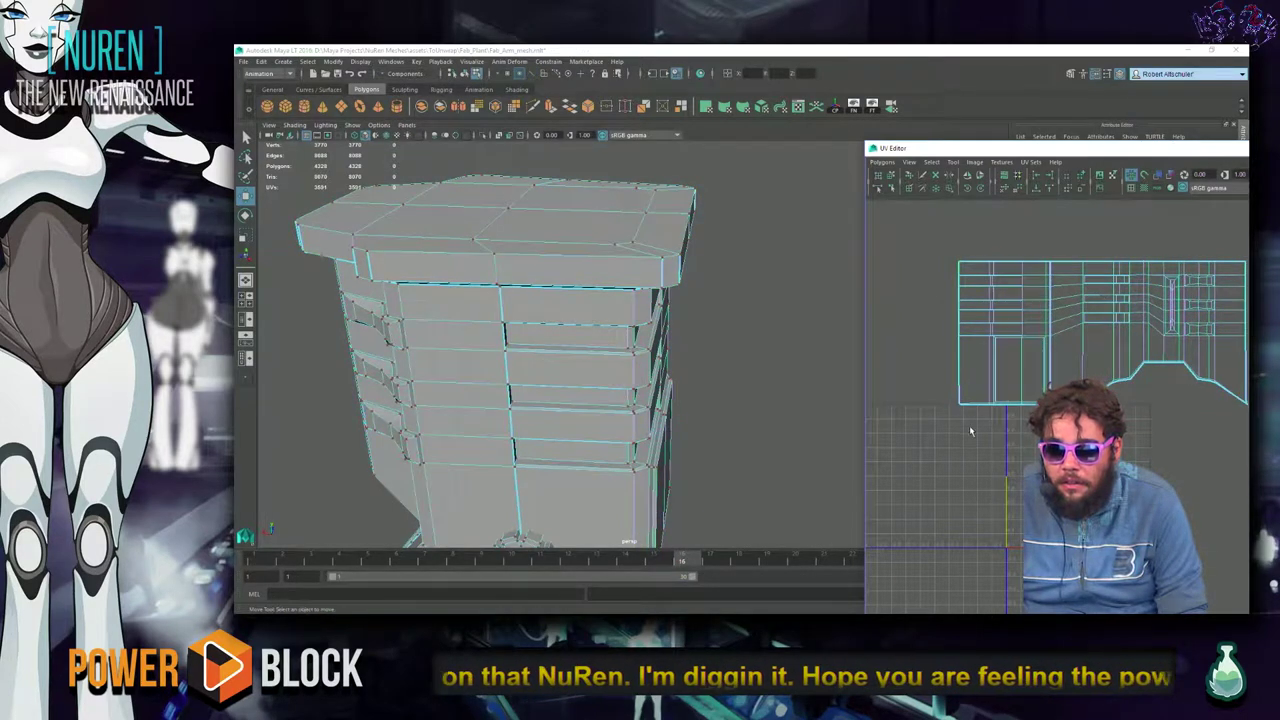
pyautogui.keyDown('ctrl'); pyautogui.rightClick(965, 465); pyautogui.keyUp('ctrl')
pyautogui.click(1003, 452)
pyautogui.moveTo(1003, 440); pyautogui.dragTo(927, 455, button='middle')
# Show the checker texture on the model in textured display.
pyautogui.scroll(2, 927, 455)
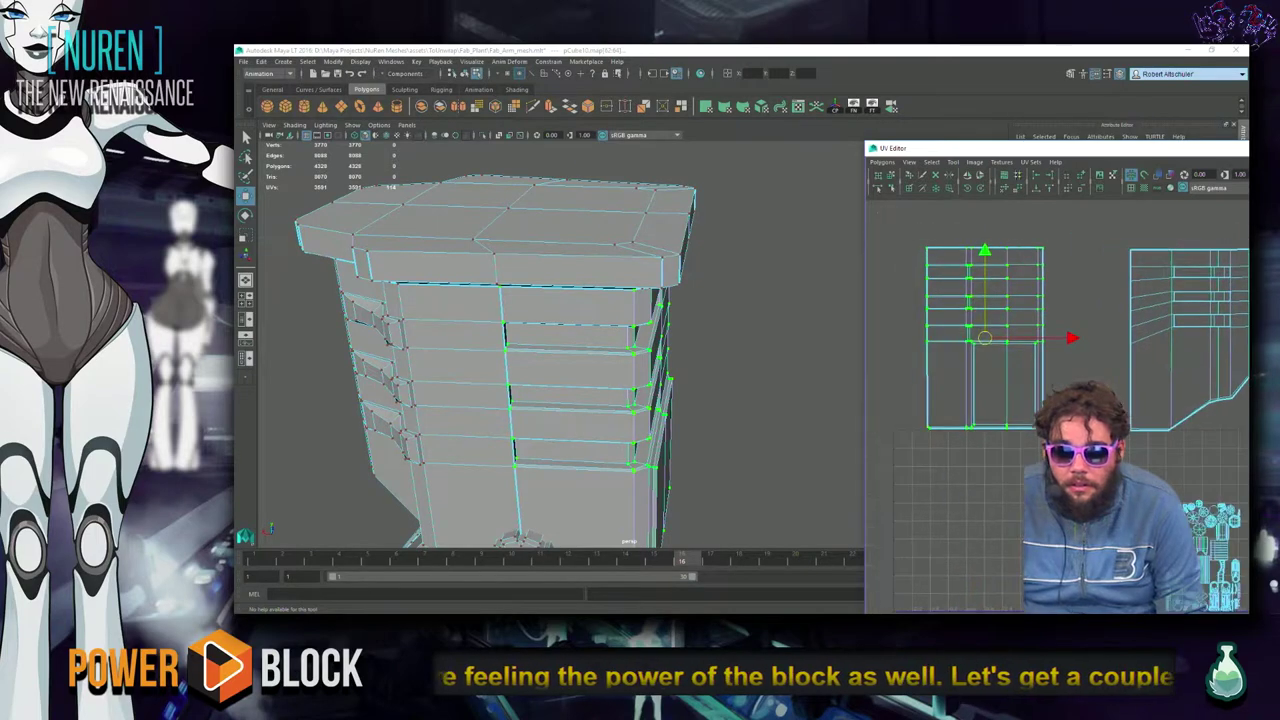
pyautogui.press('6')
pyautogui.keyDown('alt'); pyautogui.moveTo(714, 391); pyautogui.dragTo(670, 387); pyautogui.keyUp('alt')
pyautogui.keyDown('alt'); pyautogui.moveTo(571, 371); pyautogui.dragTo(600, 370); pyautogui.keyUp('alt')
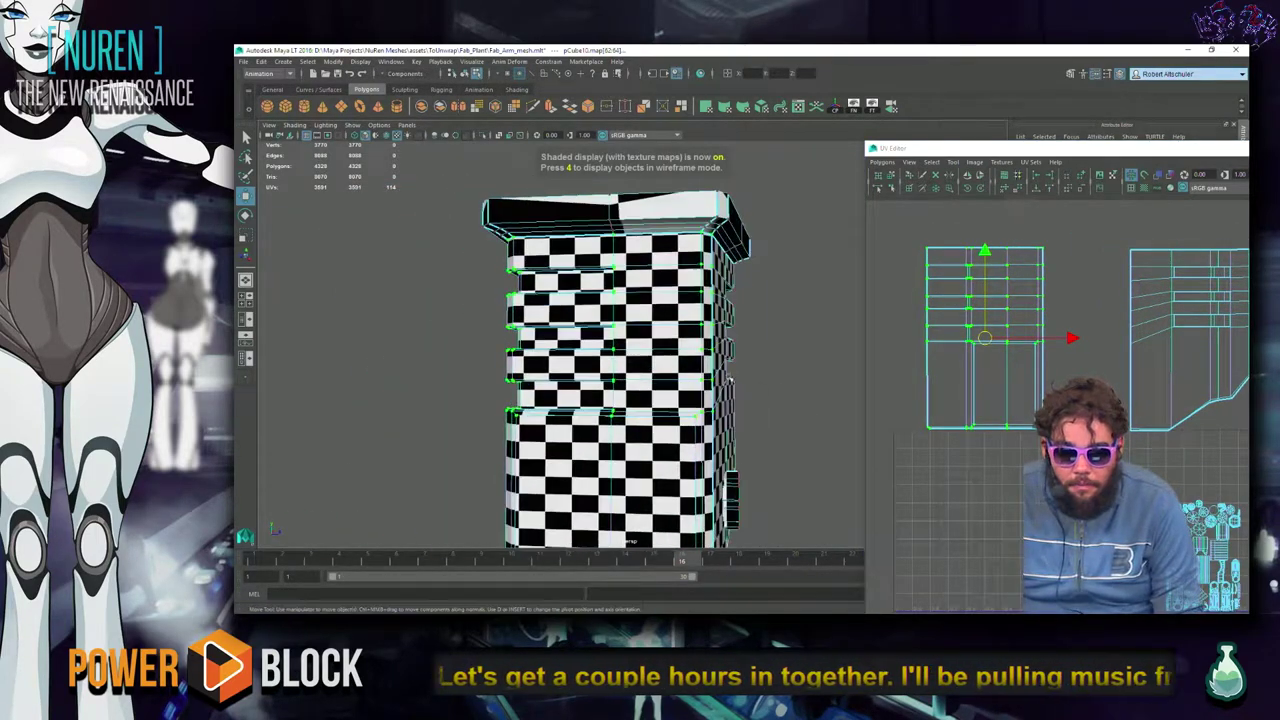
# Unfold and relax the housing's UV shell with the Smooth UV Tool.
pyautogui.keyDown('shift'); pyautogui.rightClick(998, 367); pyautogui.keyUp('shift')
pyautogui.keyDown('shift'); pyautogui.moveTo(998, 370); pyautogui.dragTo(946, 396, button='right'); pyautogui.keyUp('shift')
pyautogui.moveTo(914, 436); pyautogui.dragTo(967, 360)
pyautogui.keyDown('alt'); pyautogui.moveTo(967, 360); pyautogui.dragTo(860, 350, button='middle'); pyautogui.keyUp('alt')
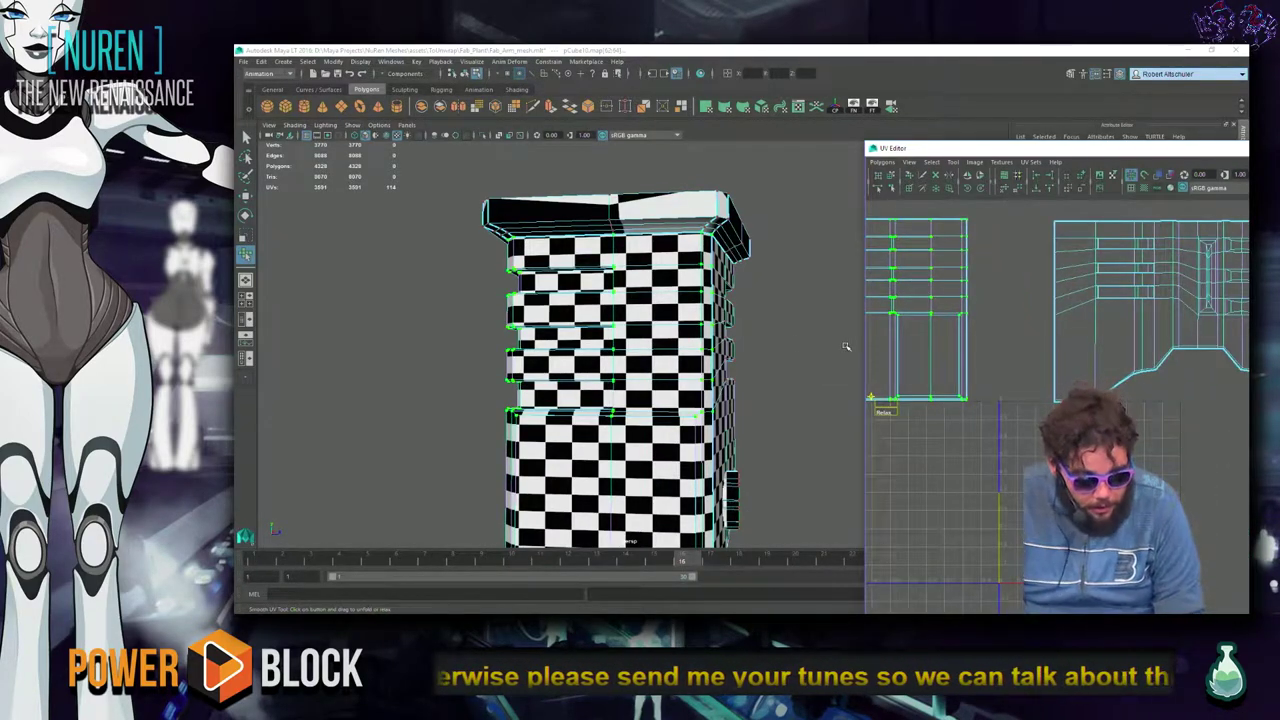
pyautogui.keyDown('alt'); pyautogui.moveTo(894, 308); pyautogui.dragTo(990, 340, button='middle'); pyautogui.keyUp('alt')
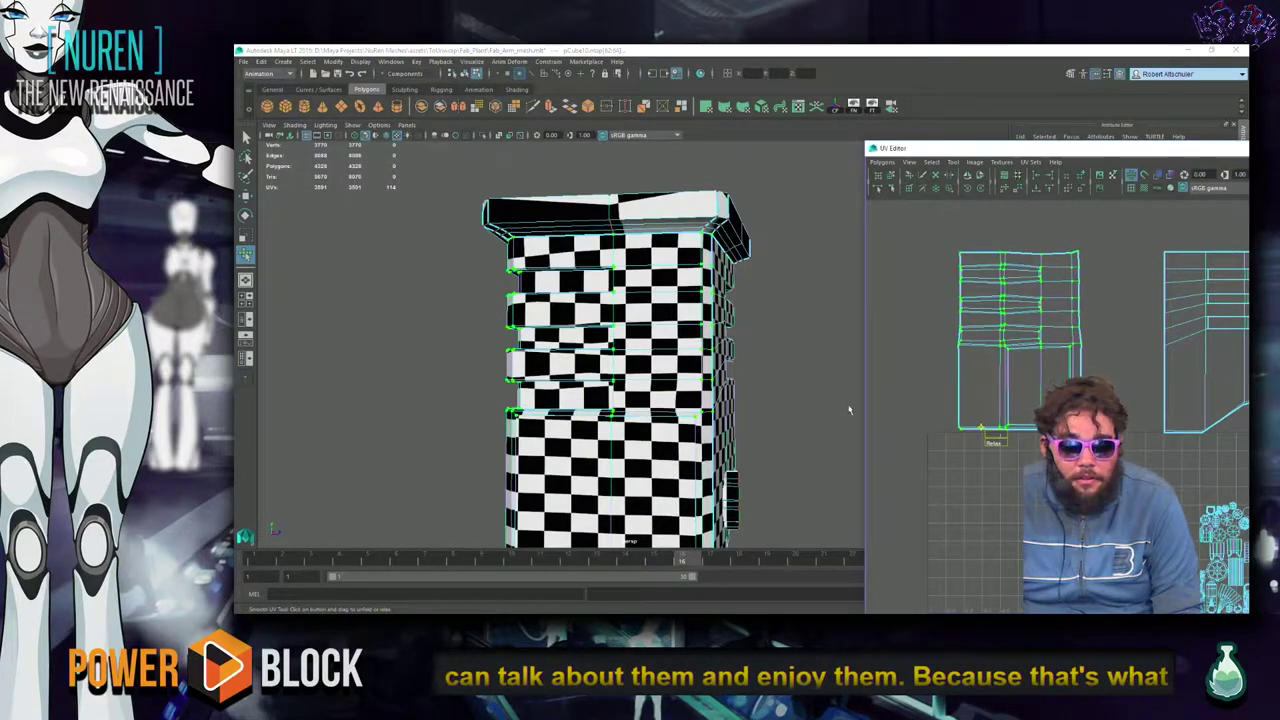
pyautogui.keyDown('alt'); pyautogui.moveTo(443, 380); pyautogui.dragTo(393, 184); pyautogui.keyUp('alt')
pyautogui.scroll(5, 393, 184)
pyautogui.keyDown('alt'); pyautogui.moveTo(881, 371); pyautogui.dragTo(497, 311); pyautogui.keyUp('alt')
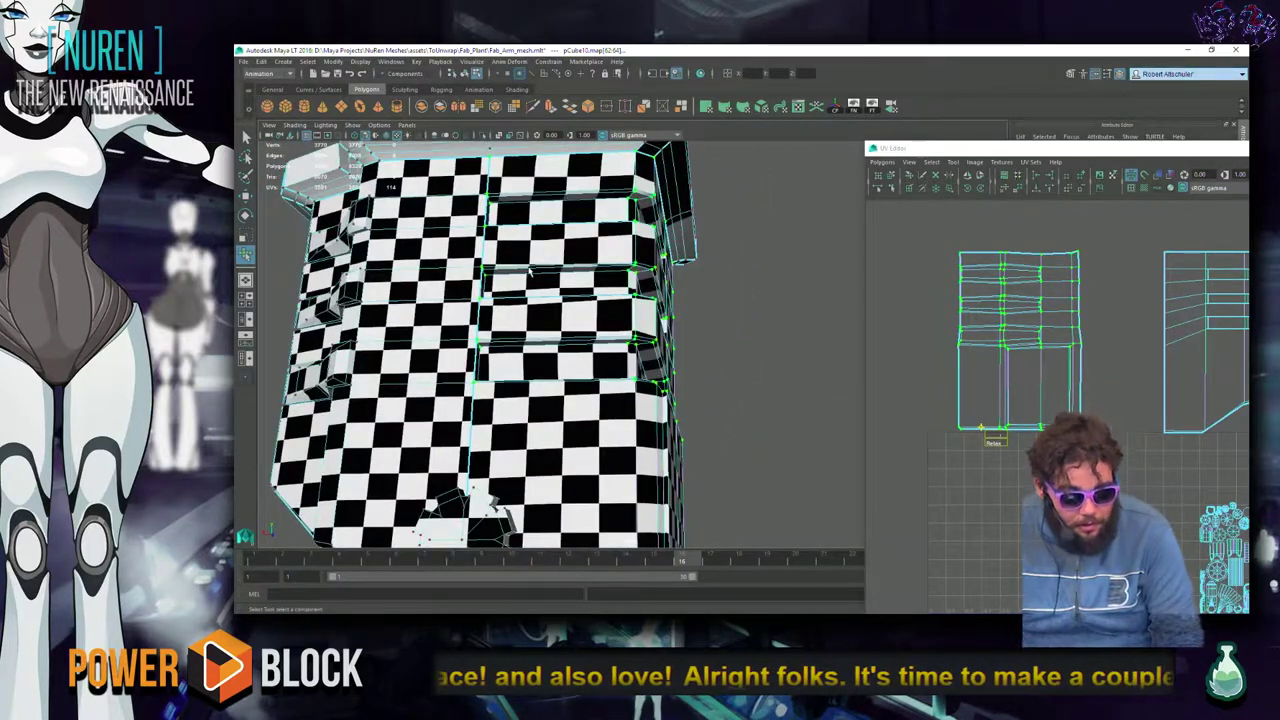
# In wireframe view, undo the polyEditUV relax on the housing shell.
pyautogui.press('4')
pyautogui.keyDown('alt'); pyautogui.moveTo(493, 341); pyautogui.dragTo(434, 332); pyautogui.keyUp('alt')
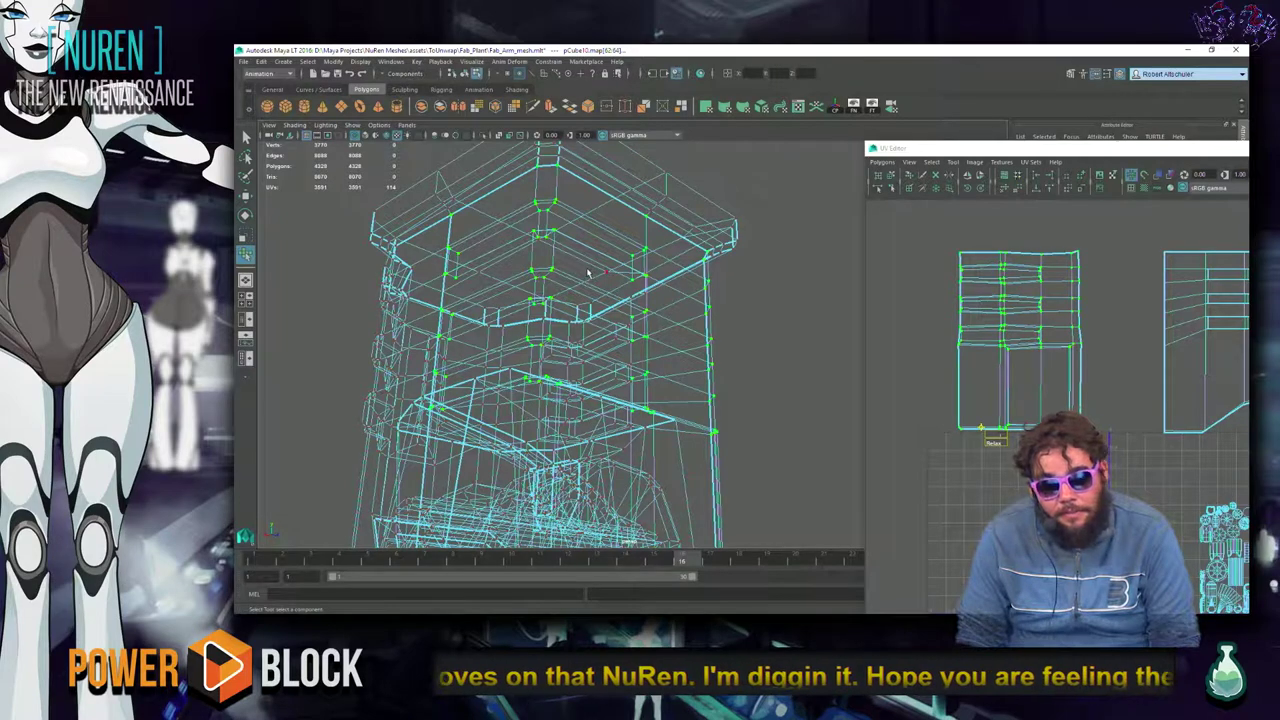
pyautogui.keyDown('alt'); pyautogui.moveTo(570, 276); pyautogui.dragTo(608, 254); pyautogui.keyUp('alt')
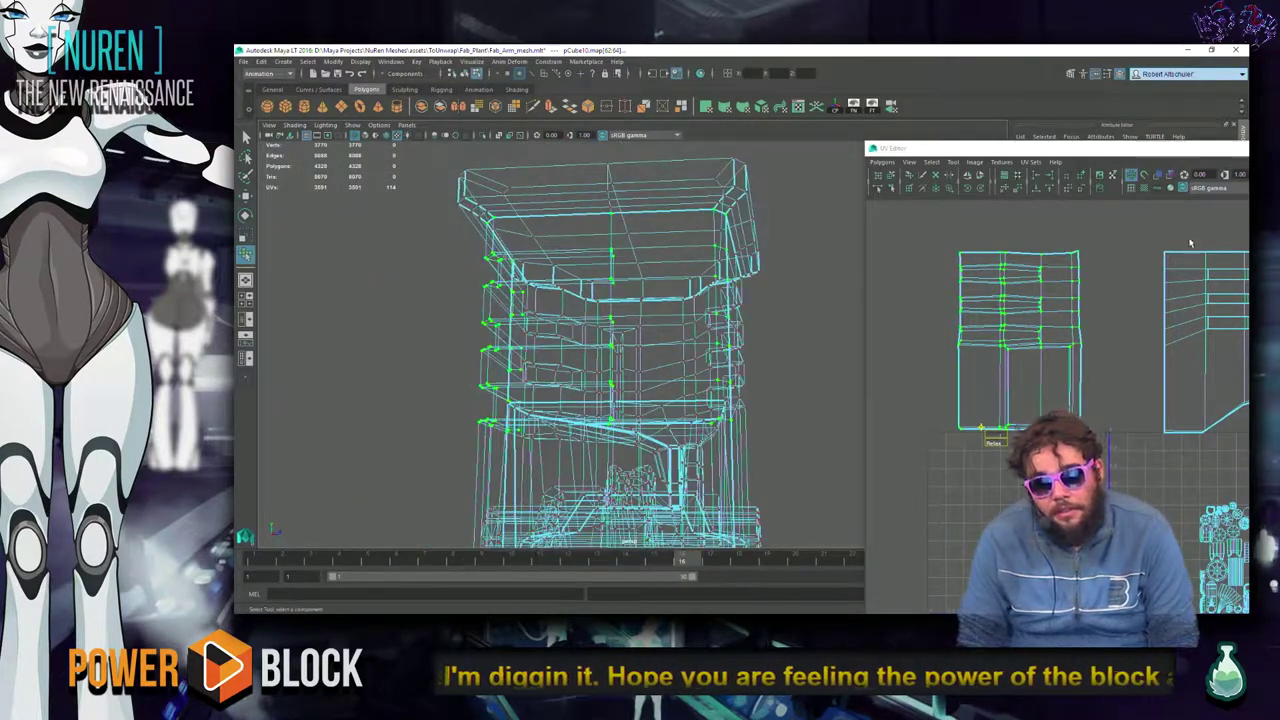
pyautogui.hotkey('ctrl', 'z')
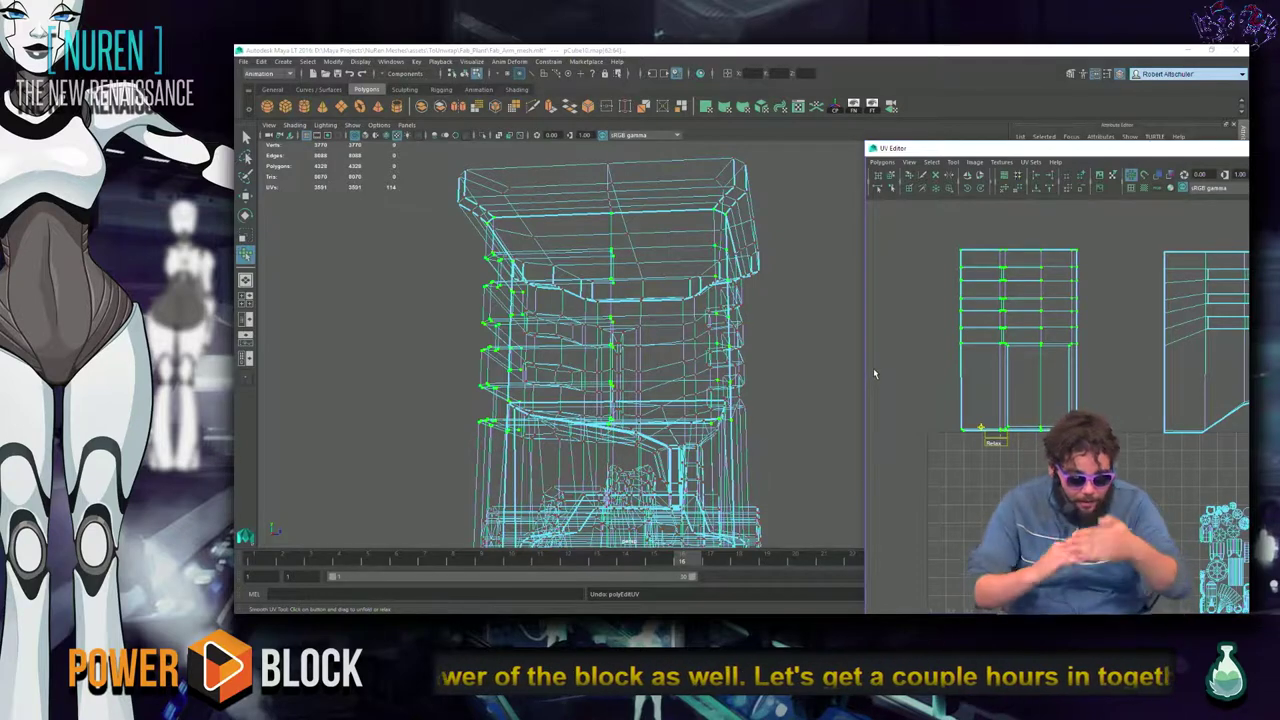
# Return to plain shaded display without the checker texture, facing the housing corner.
pyautogui.press('6')
pyautogui.press('5')
pyautogui.moveTo(787, 399)
pyautogui.keyDown('alt'); pyautogui.mouseDown()
pyautogui.moveTo(601, 402)
pyautogui.moveTo(657, 351)
pyautogui.mouseUp(); pyautogui.keyUp('alt')
pyautogui.scroll(5, 566, 415)
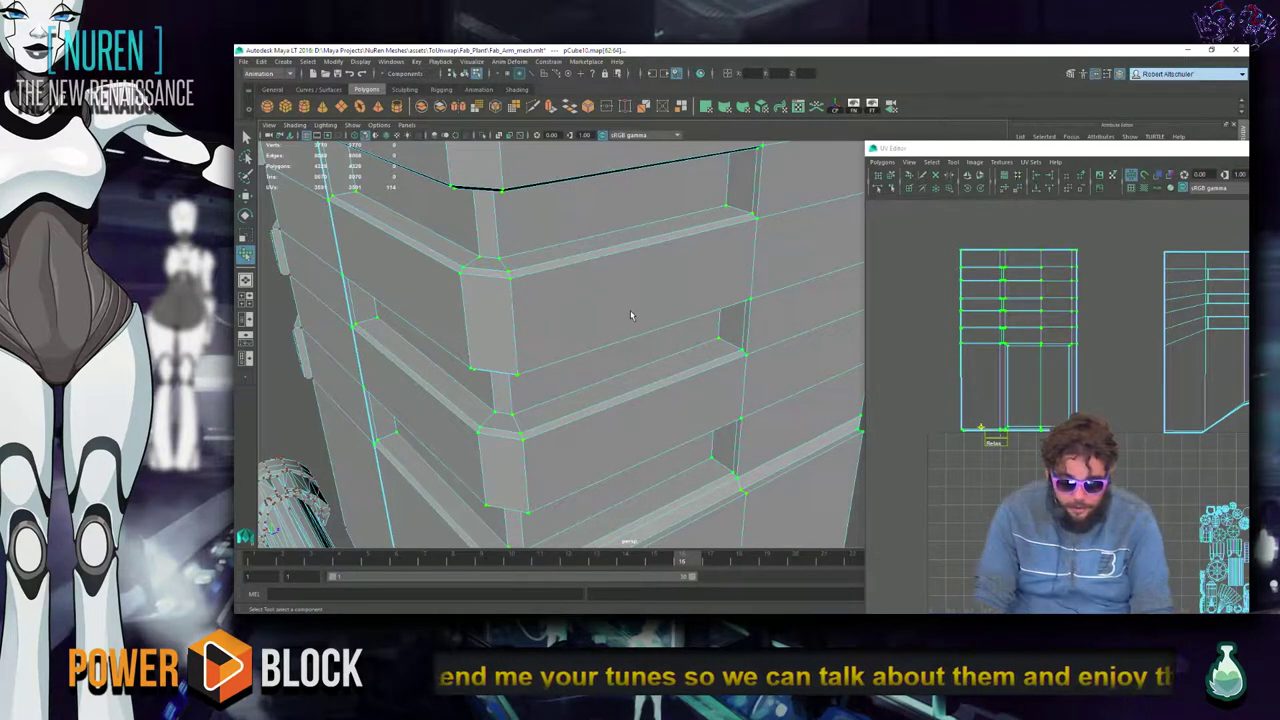
pyautogui.keyDown('alt'); pyautogui.moveTo(623, 394); pyautogui.dragTo(645, 405); pyautogui.keyUp('alt')
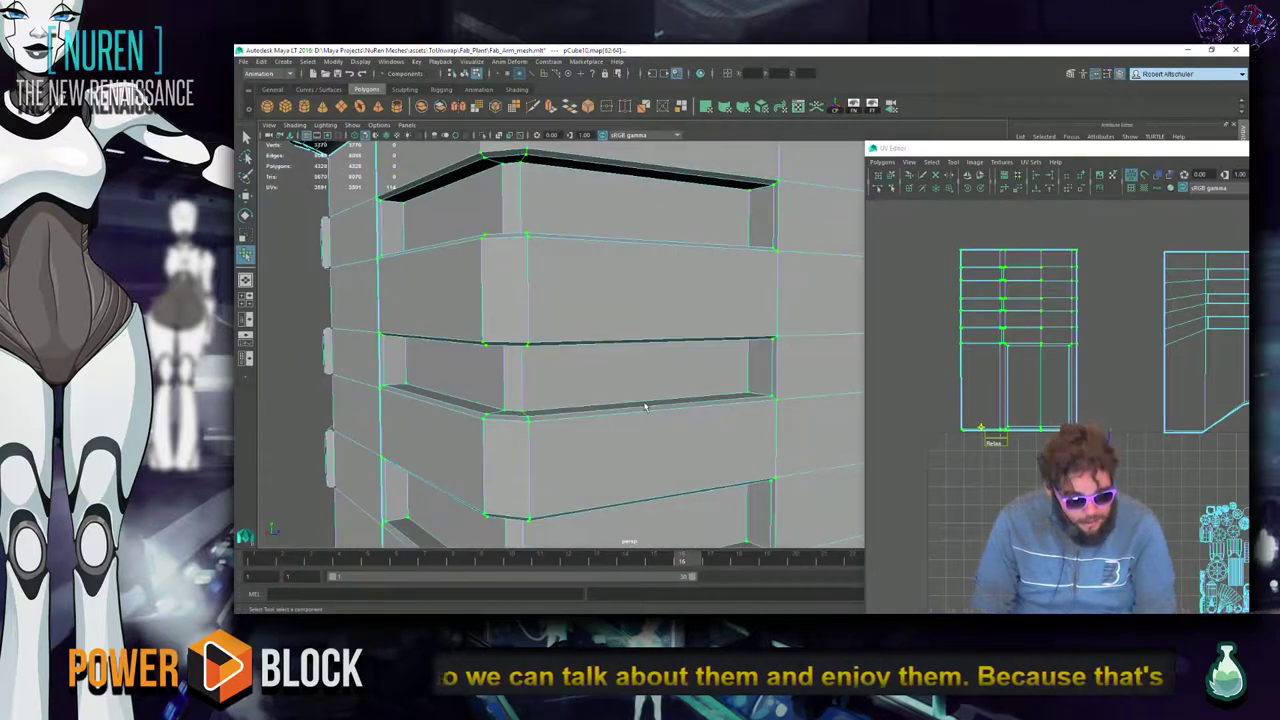
pyautogui.hotkey('alt', 'Tab')
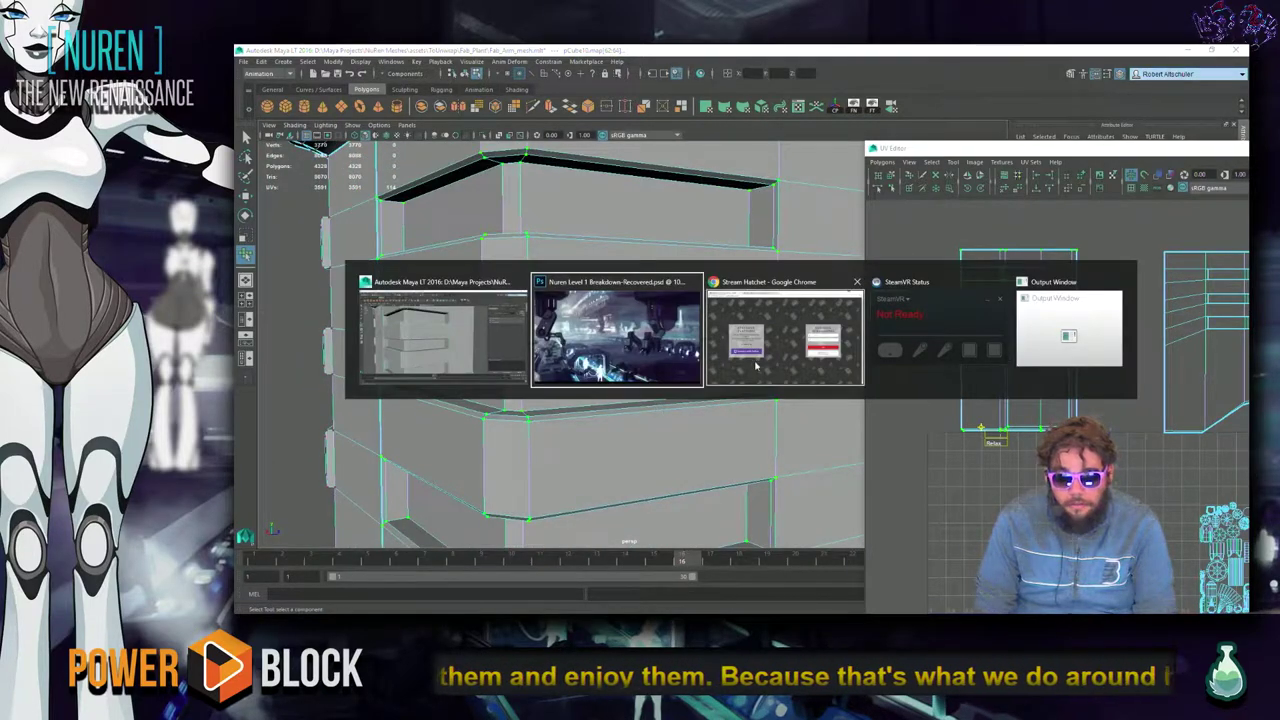
# Play the Firelink Shrine - Dark Souls C64 video in Discord's #show_me_your_tunes, then return to Maya.
pyautogui.click(762, 358)
pyautogui.click(606, 96)
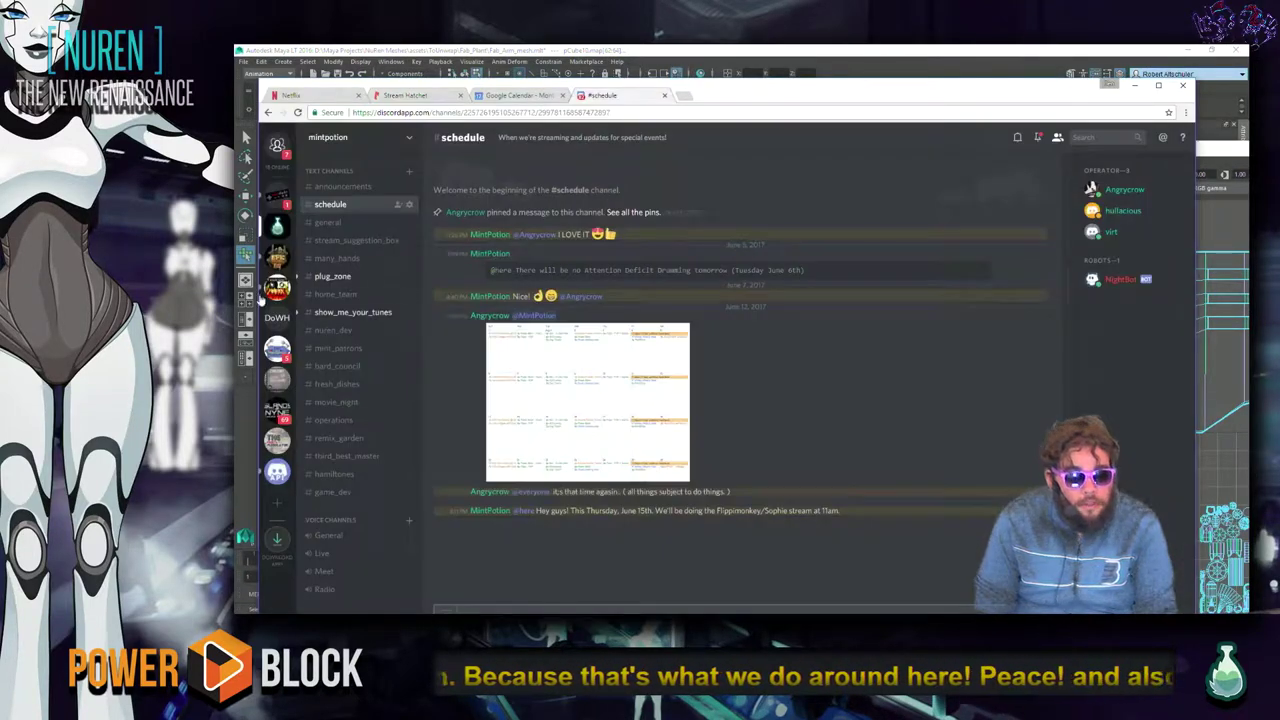
pyautogui.click(350, 312)
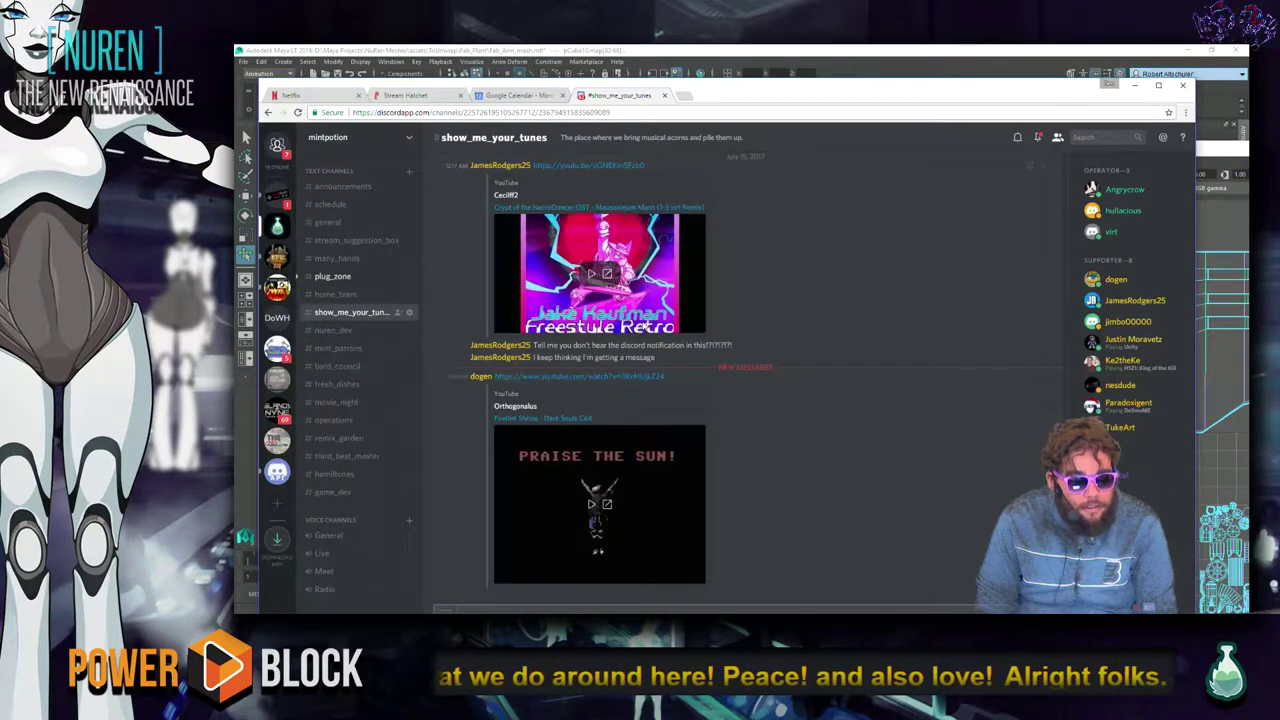
pyautogui.click(592, 505)
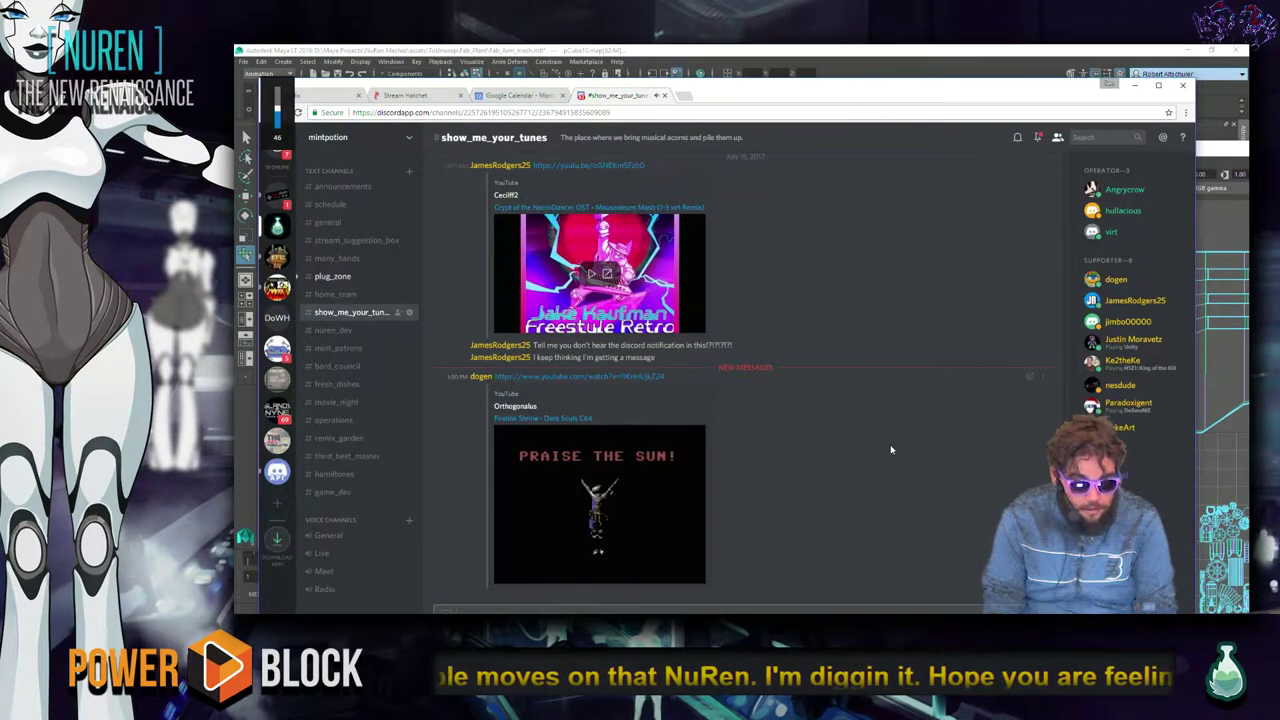
pyautogui.hotkey('alt', 'Tab')
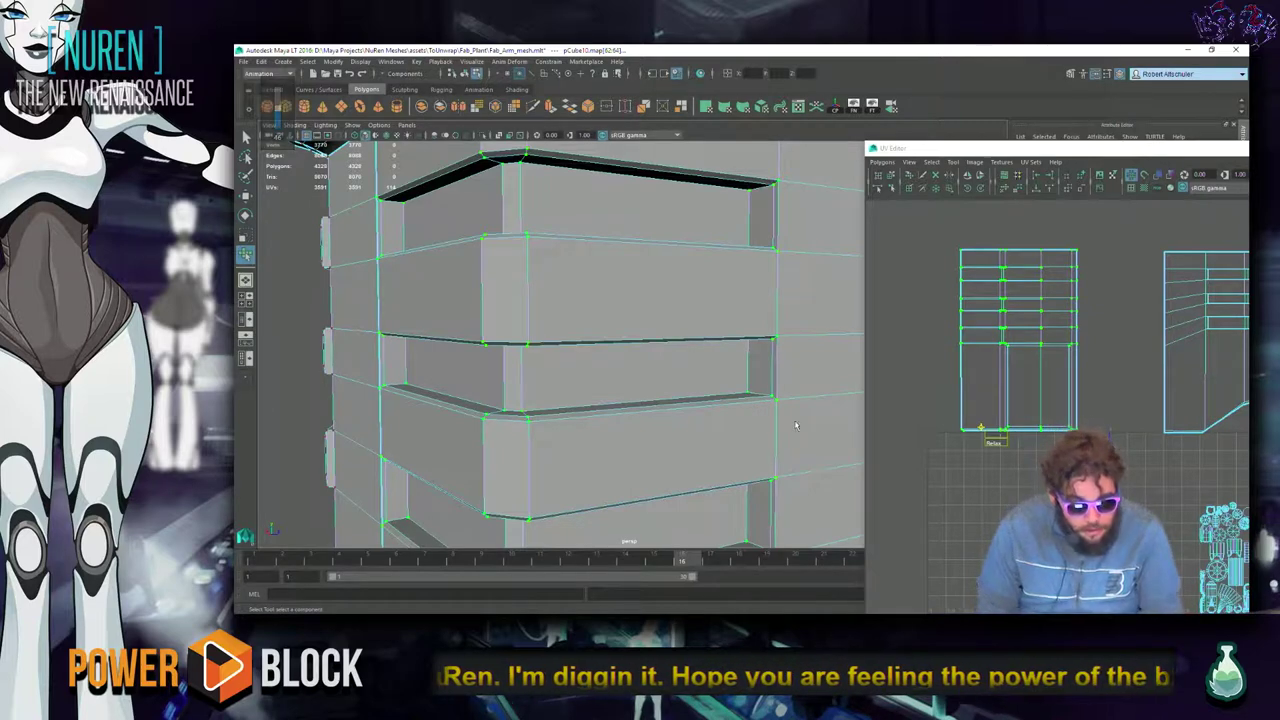
pyautogui.click(923, 394)
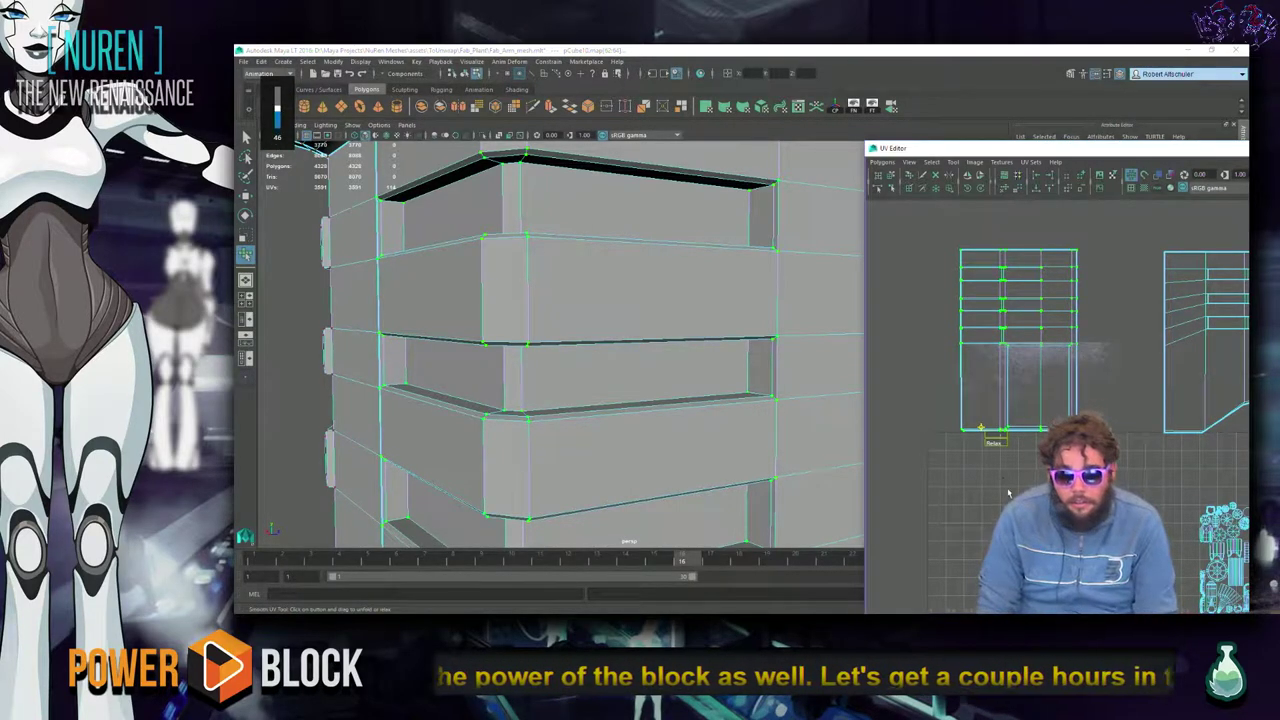
# Select edge e[116] on the housing's side face as the next UV seam.
pyautogui.scroll(3, 1004, 492)
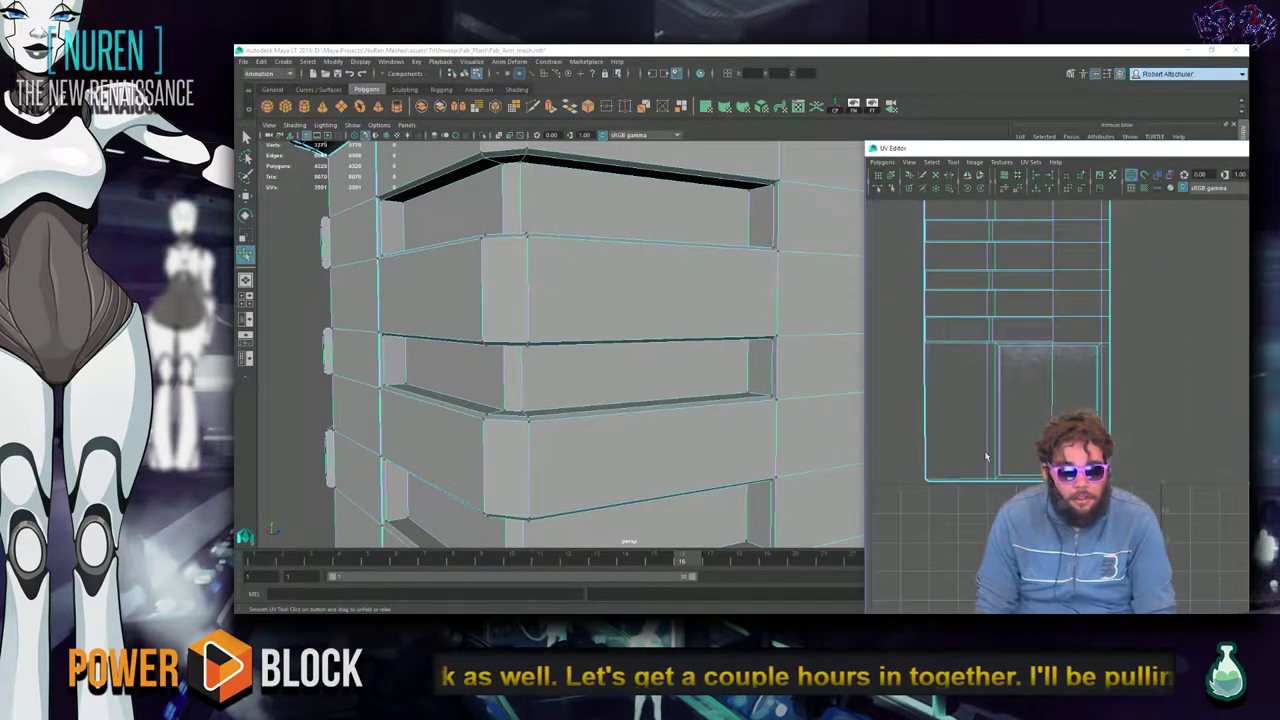
pyautogui.keyDown('alt'); pyautogui.moveTo(600, 400); pyautogui.dragTo(530, 410); pyautogui.keyUp('alt')
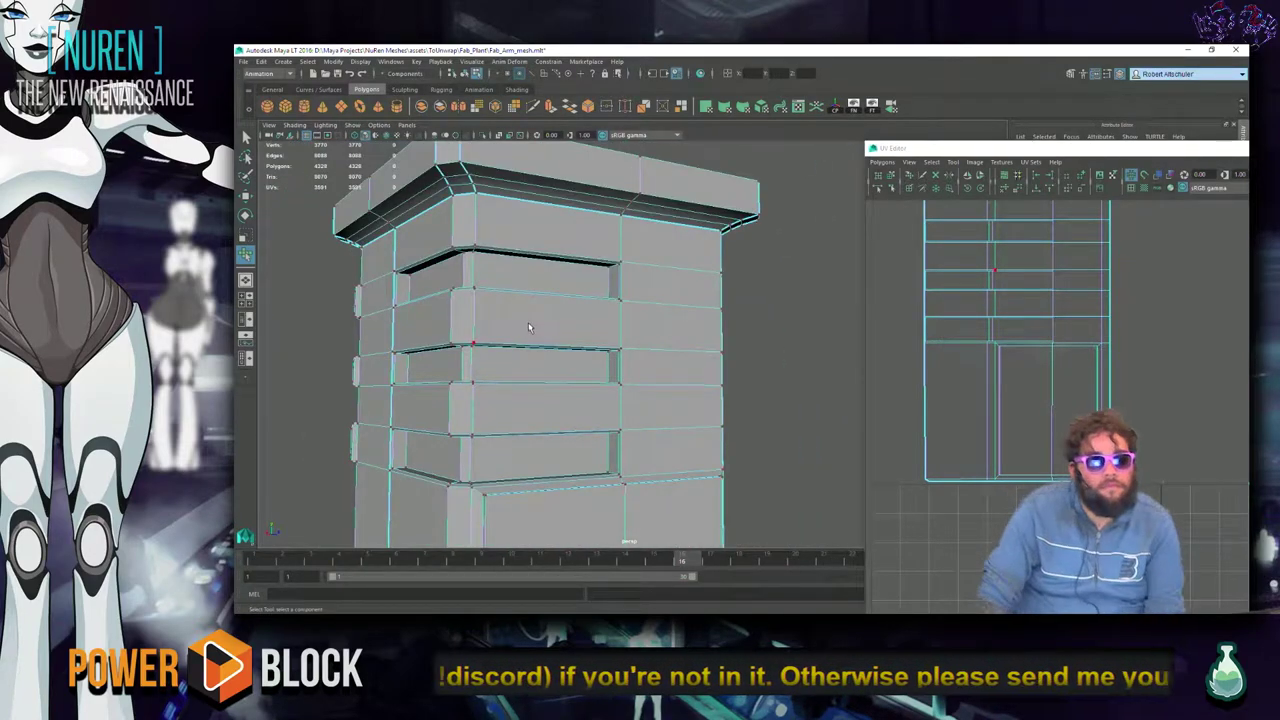
pyautogui.keyDown('alt'); pyautogui.moveTo(619, 349); pyautogui.dragTo(431, 357); pyautogui.keyUp('alt')
pyautogui.moveTo(744, 238); pyautogui.dragTo(740, 210, button='right')
pyautogui.click(747, 240)
pyautogui.keyDown('alt'); pyautogui.moveTo(747, 240); pyautogui.dragTo(726, 283); pyautogui.keyUp('alt')
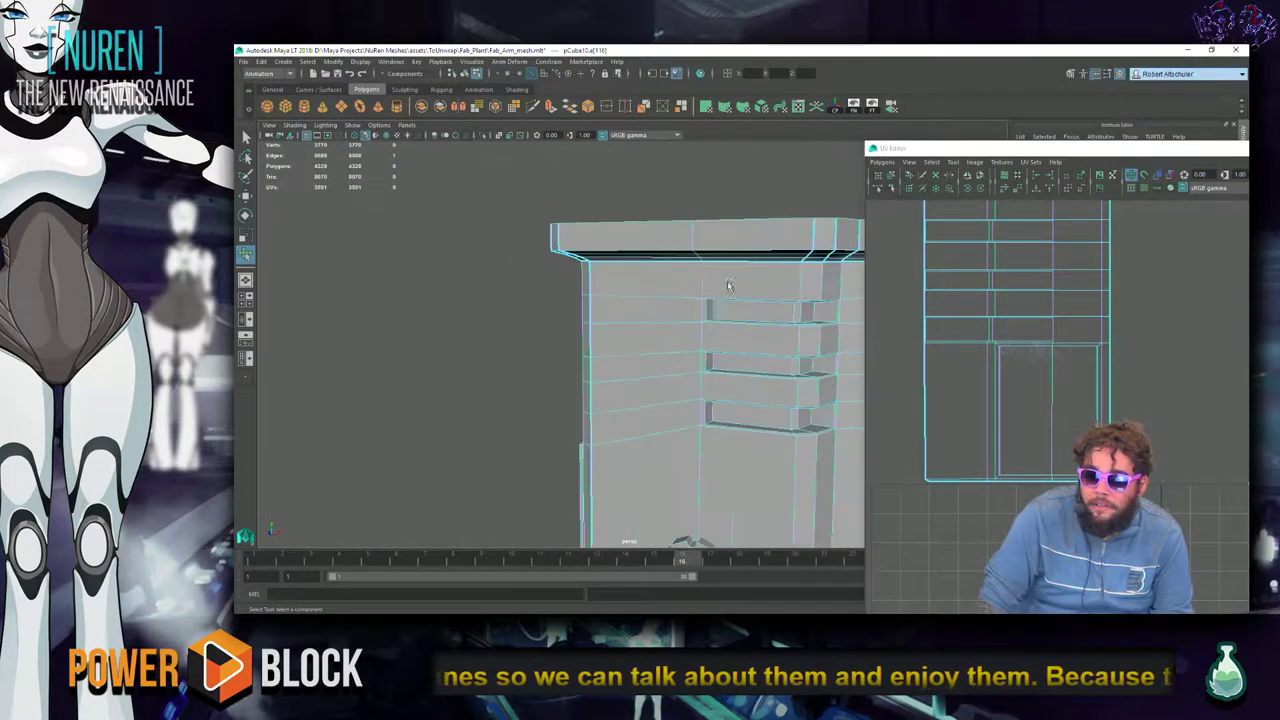
pyautogui.press('f')
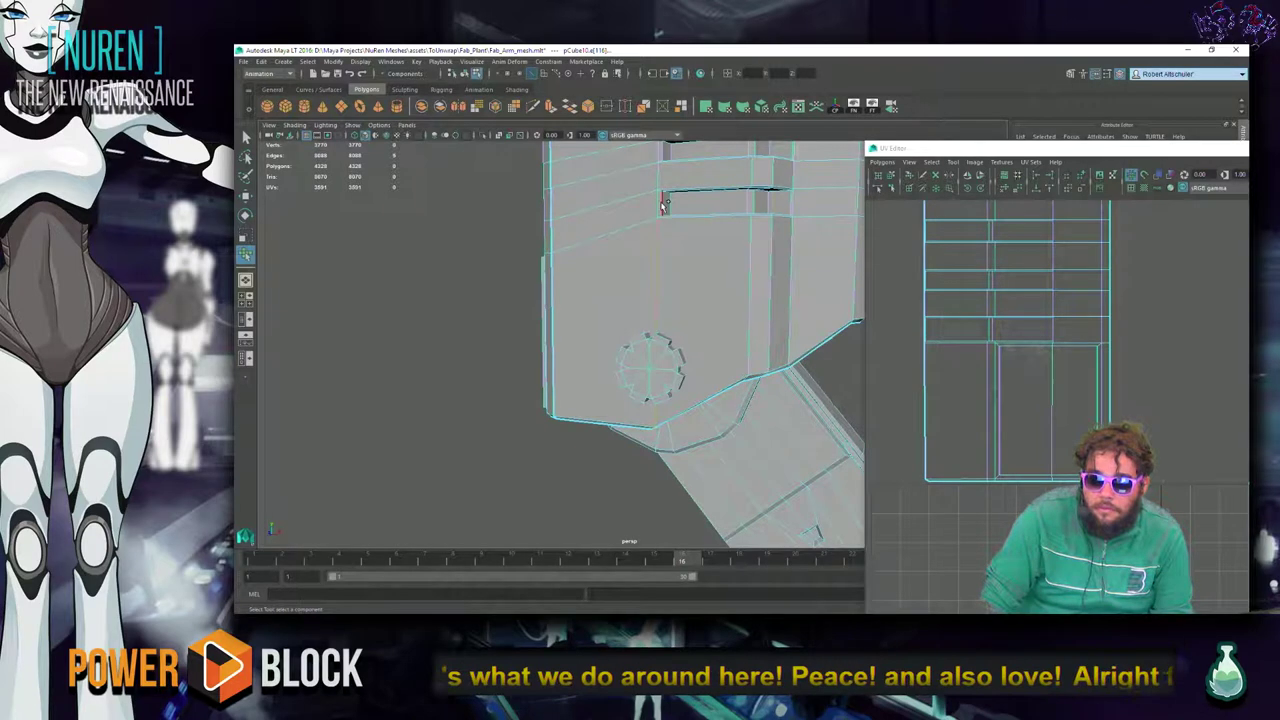
pyautogui.keyDown('alt'); pyautogui.moveTo(689, 243); pyautogui.dragTo(676, 331); pyautogui.keyUp('alt')
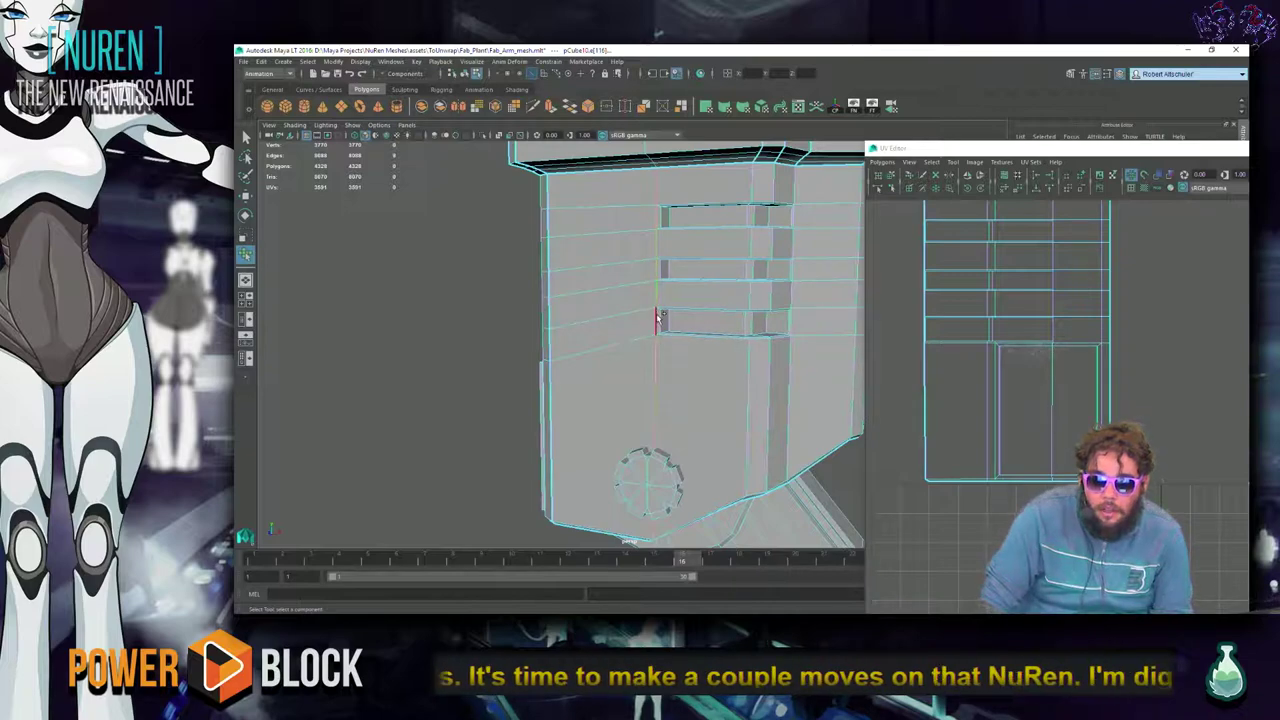
pyautogui.moveTo(600, 350)
pyautogui.keyDown('alt'); pyautogui.mouseDown()
pyautogui.moveTo(587, 244)
pyautogui.moveTo(615, 333)
pyautogui.mouseUp(); pyautogui.keyUp('alt')
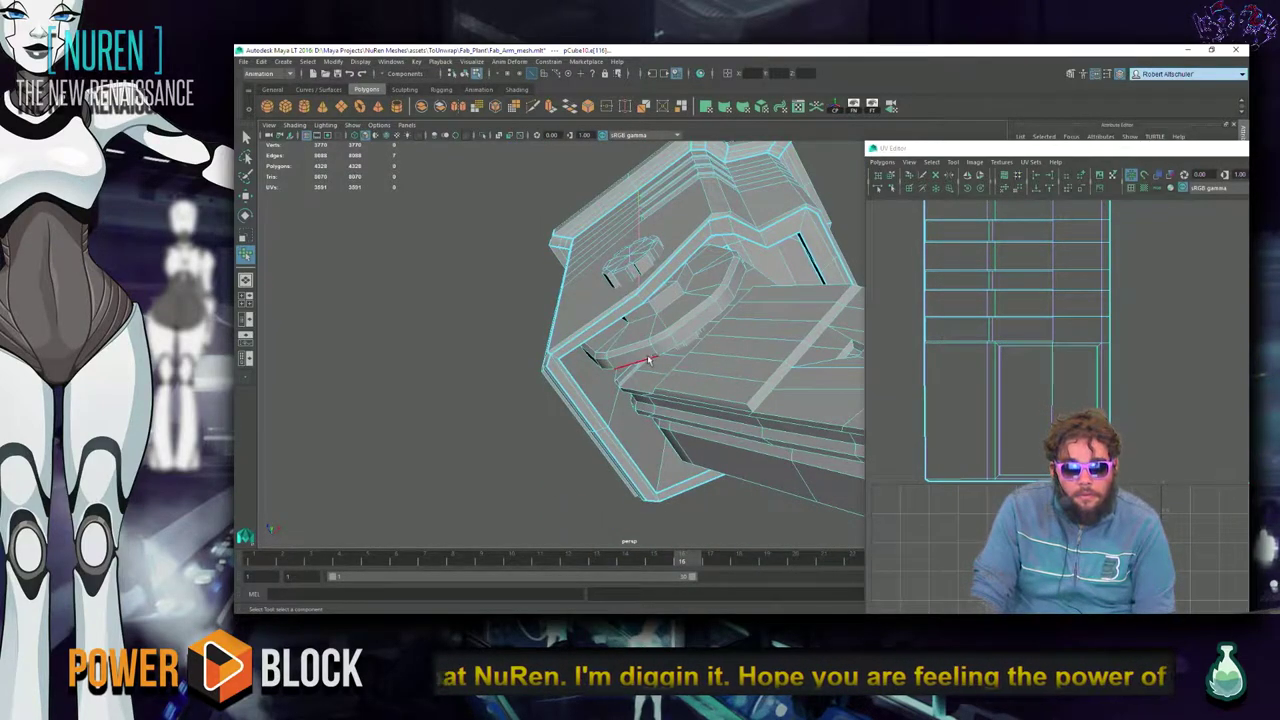
pyautogui.scroll(3, 647, 354)
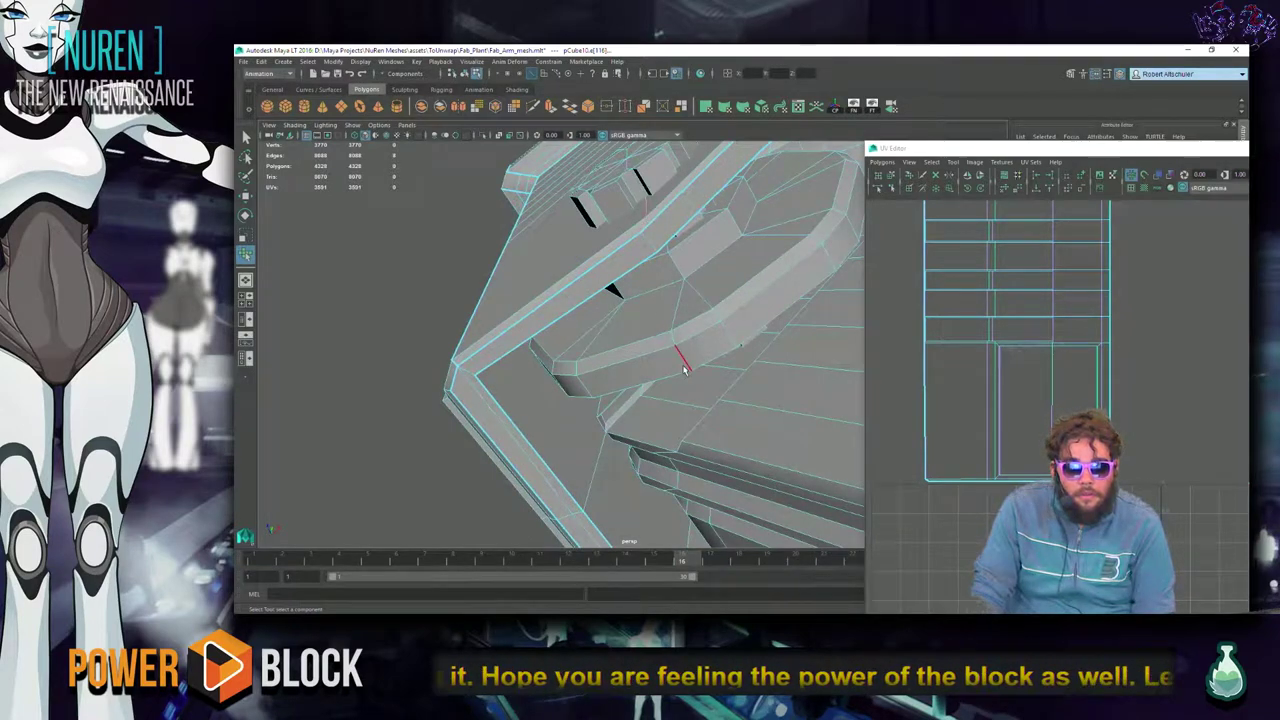
pyautogui.keyDown('alt'); pyautogui.moveTo(657, 343); pyautogui.dragTo(470, 350); pyautogui.keyUp('alt')
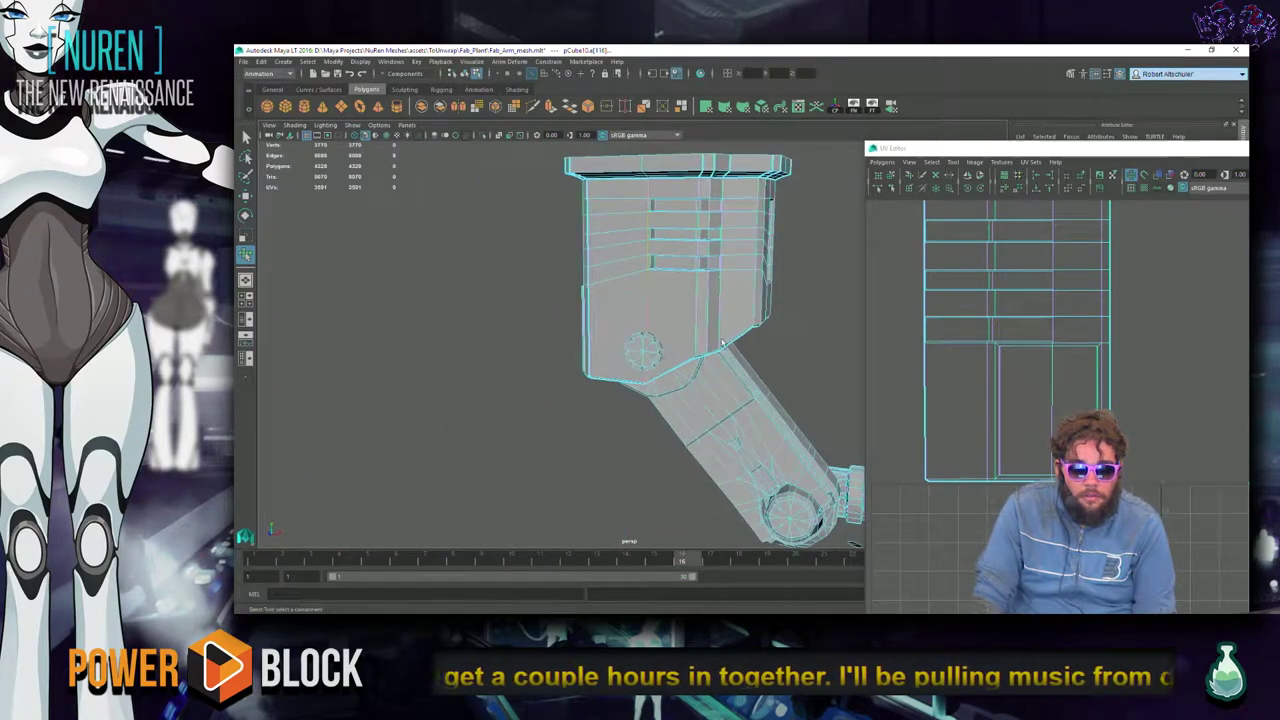
pyautogui.scroll(-4, 1000, 393)
pyautogui.keyDown('shift'); pyautogui.rightClick(1108, 371); pyautogui.keyUp('shift')
pyautogui.click(1056, 371)
pyautogui.press('w')
pyautogui.moveTo(920, 390); pyautogui.dragTo(985, 395, button='middle')
pyautogui.hotkey('ctrl', 'z')
pyautogui.moveTo(928, 390); pyautogui.dragTo(924, 440, button='right')
pyautogui.keyDown('ctrl'); pyautogui.rightClick(892, 428); pyautogui.keyUp('ctrl')
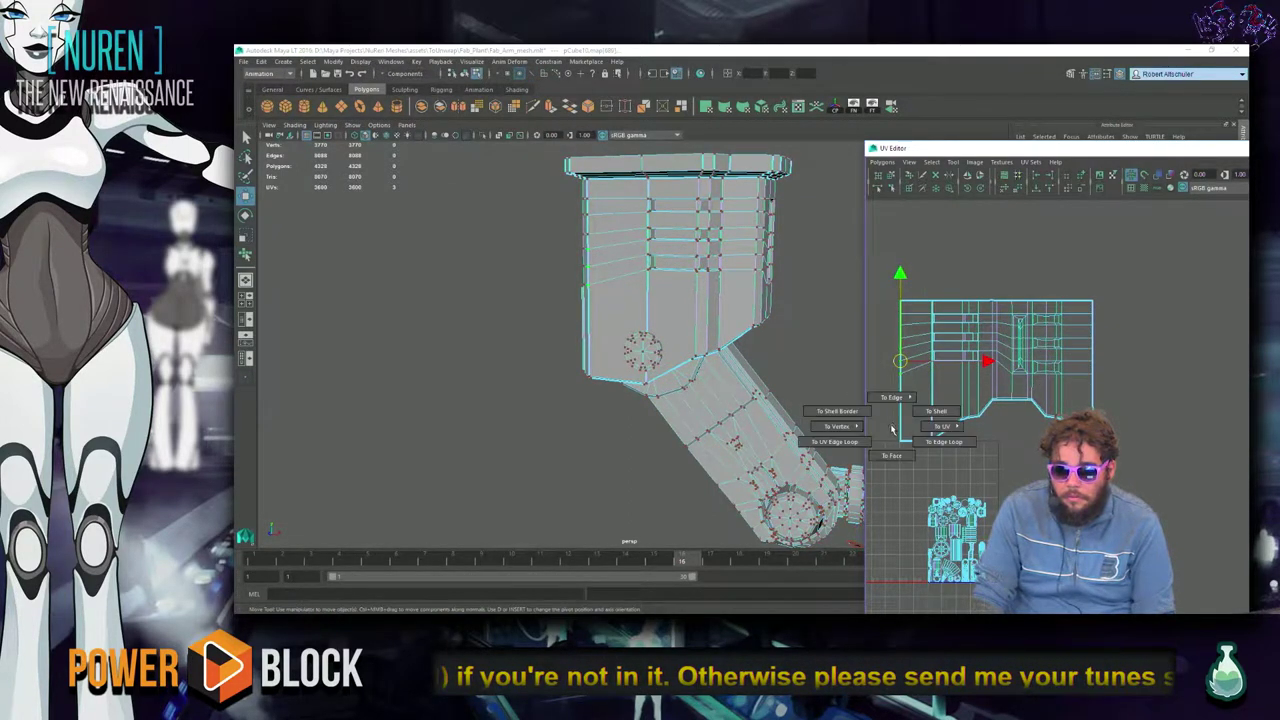
pyautogui.click(940, 410)
pyautogui.press('f')
pyautogui.keyDown('alt'); pyautogui.moveTo(947, 400); pyautogui.dragTo(990, 420, button='middle'); pyautogui.keyUp('alt')
pyautogui.scroll(2, 1042, 422)
pyautogui.moveTo(1042, 422); pyautogui.dragTo(1020, 426)
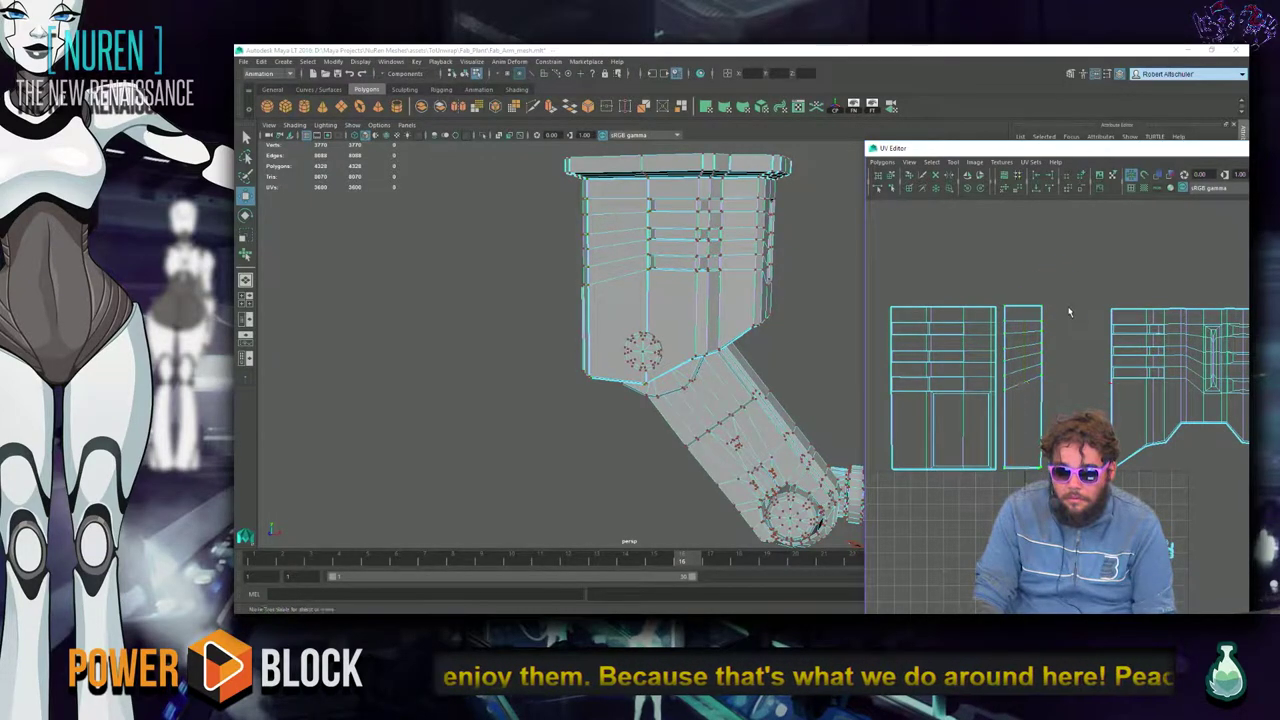
pyautogui.scroll(3, 1028, 356)
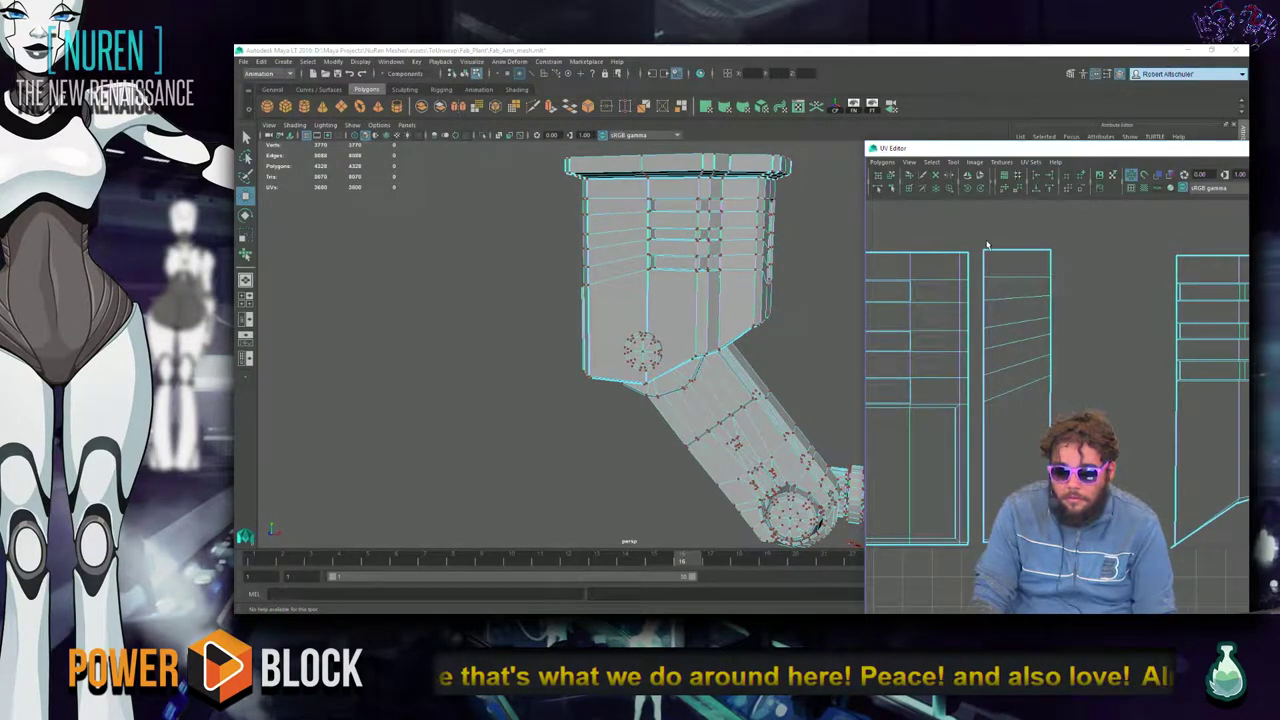
pyautogui.moveTo(987, 243); pyautogui.dragTo(990, 258, button='right')
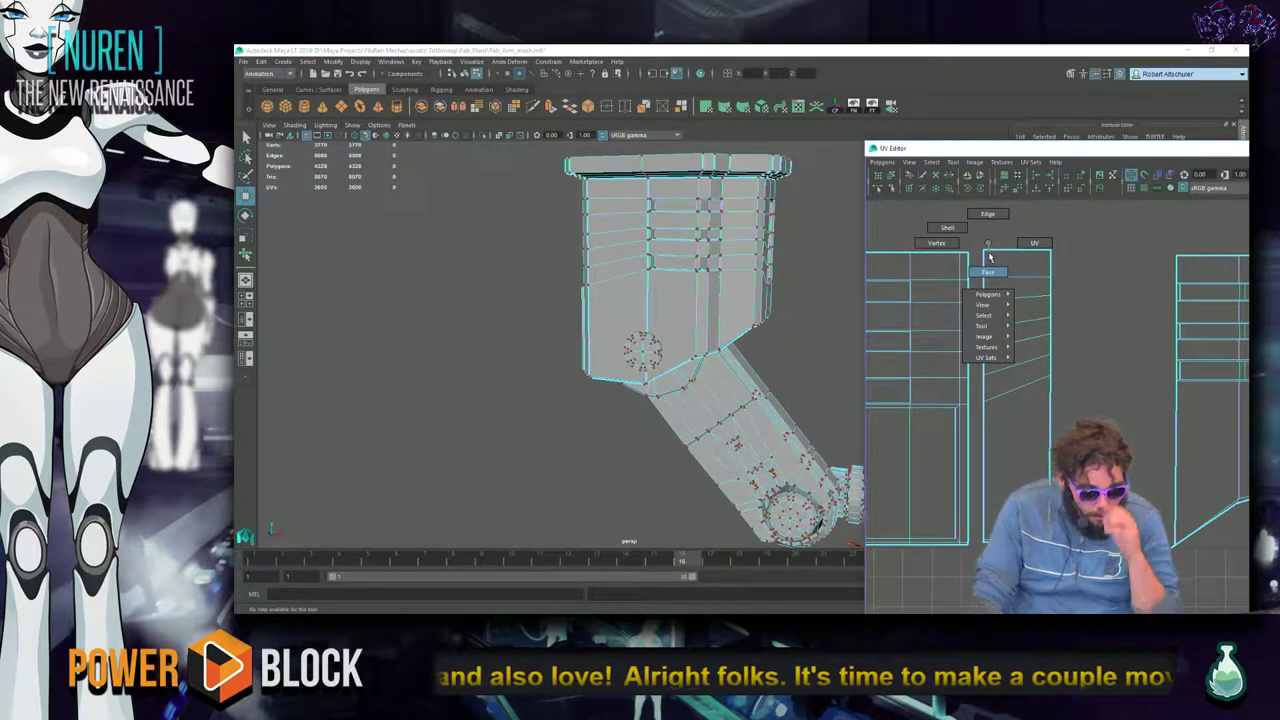
pyautogui.moveTo(990, 258); pyautogui.dragTo(970, 282, button='right')
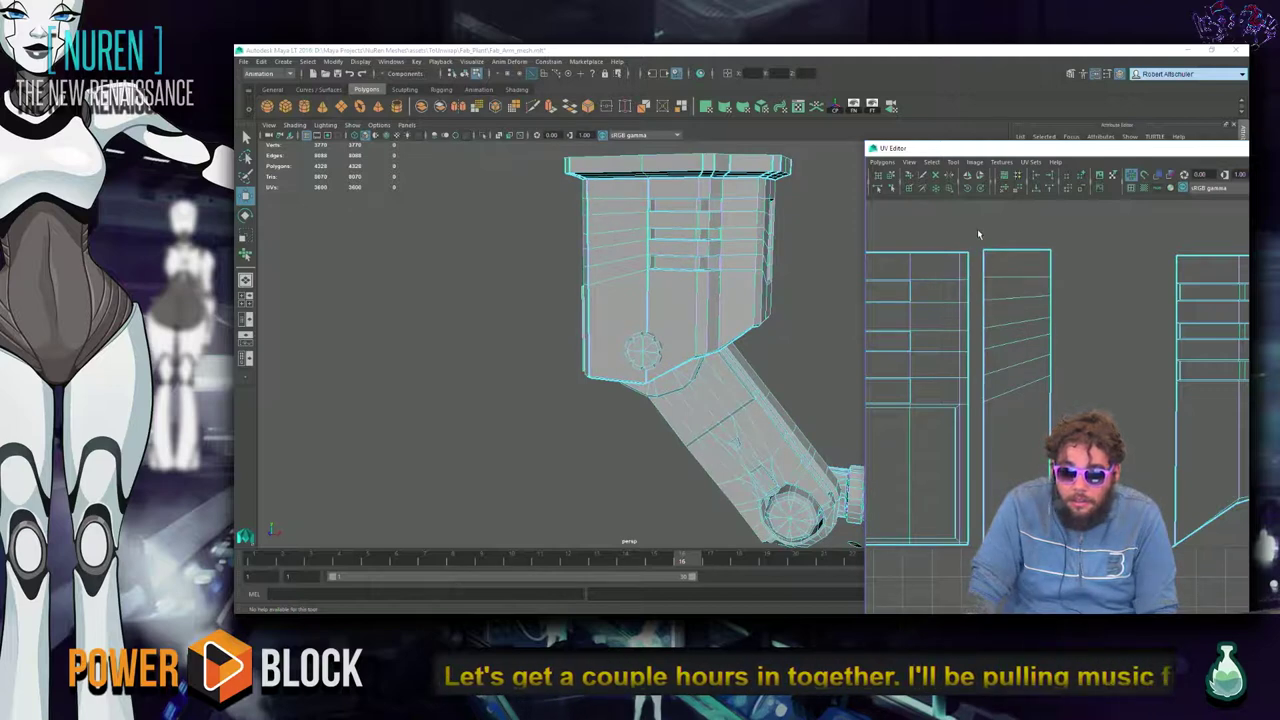
pyautogui.moveTo(993, 263); pyautogui.dragTo(961, 559)
pyautogui.moveTo(910, 216); pyautogui.dragTo(966, 570)
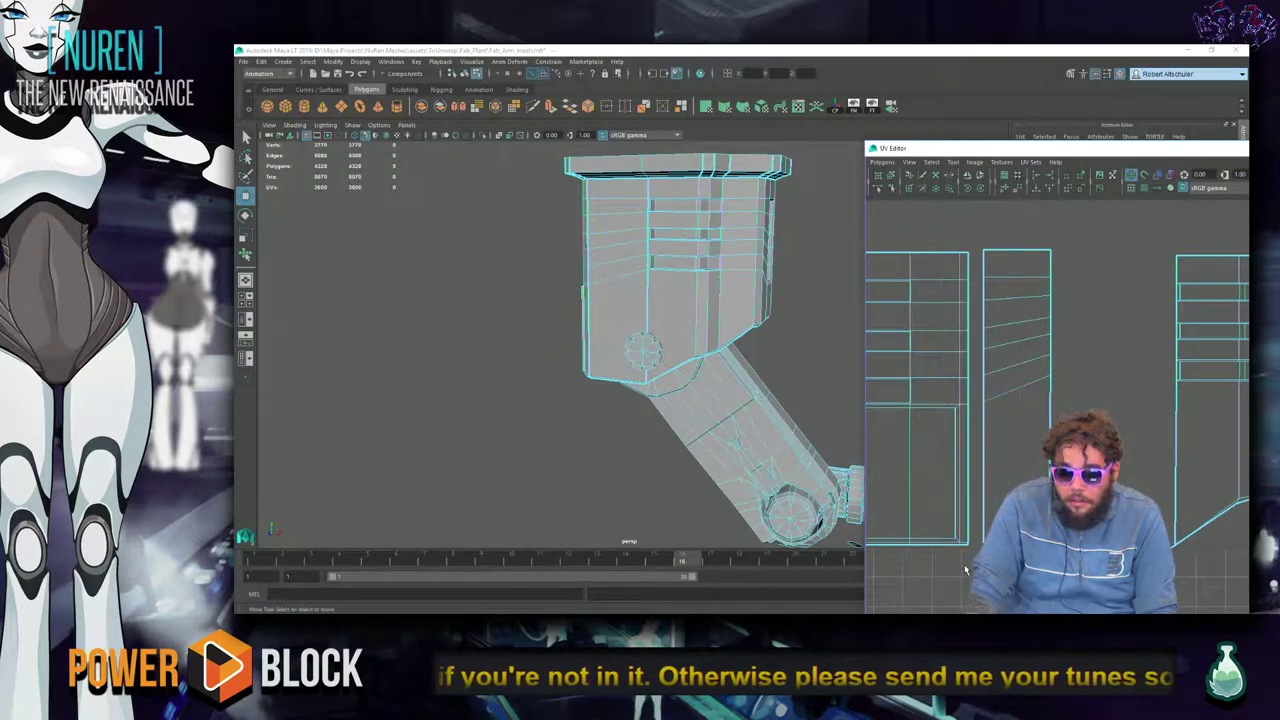
# Select the middle UV shell's left and upper edges in edge mode.
pyautogui.click(987, 470)
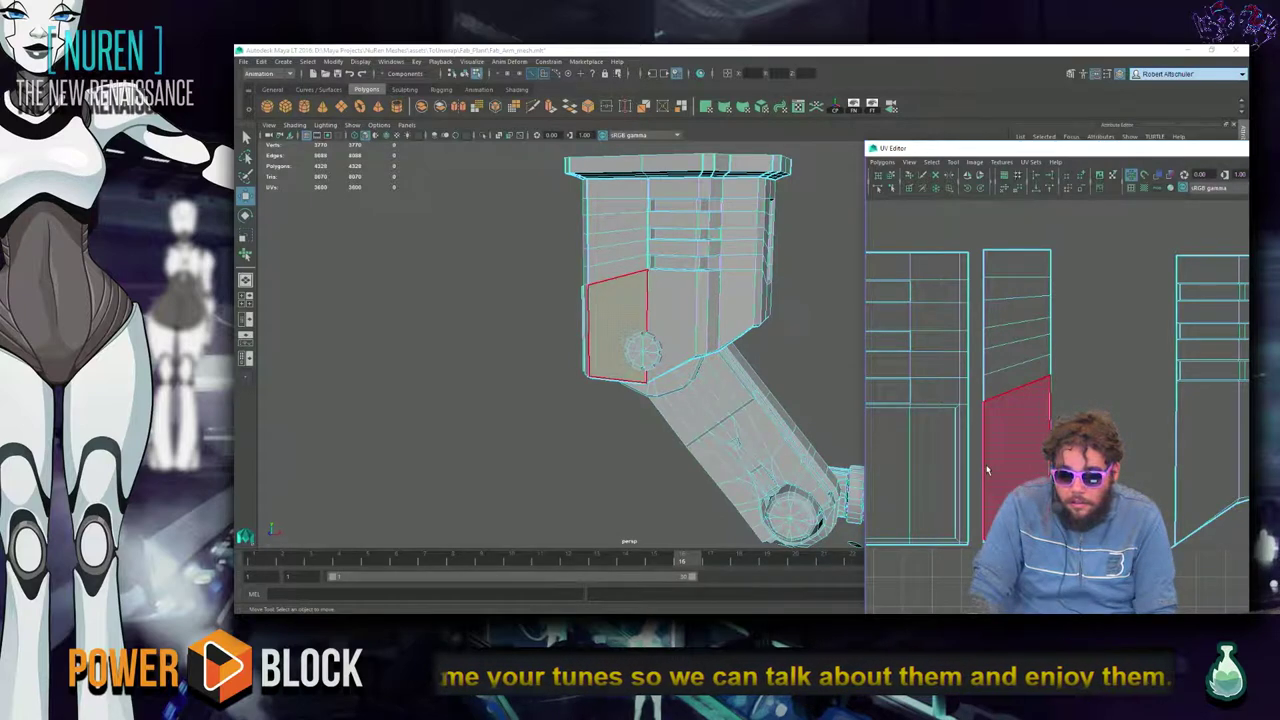
pyautogui.press('F10')
pyautogui.click(983, 404)
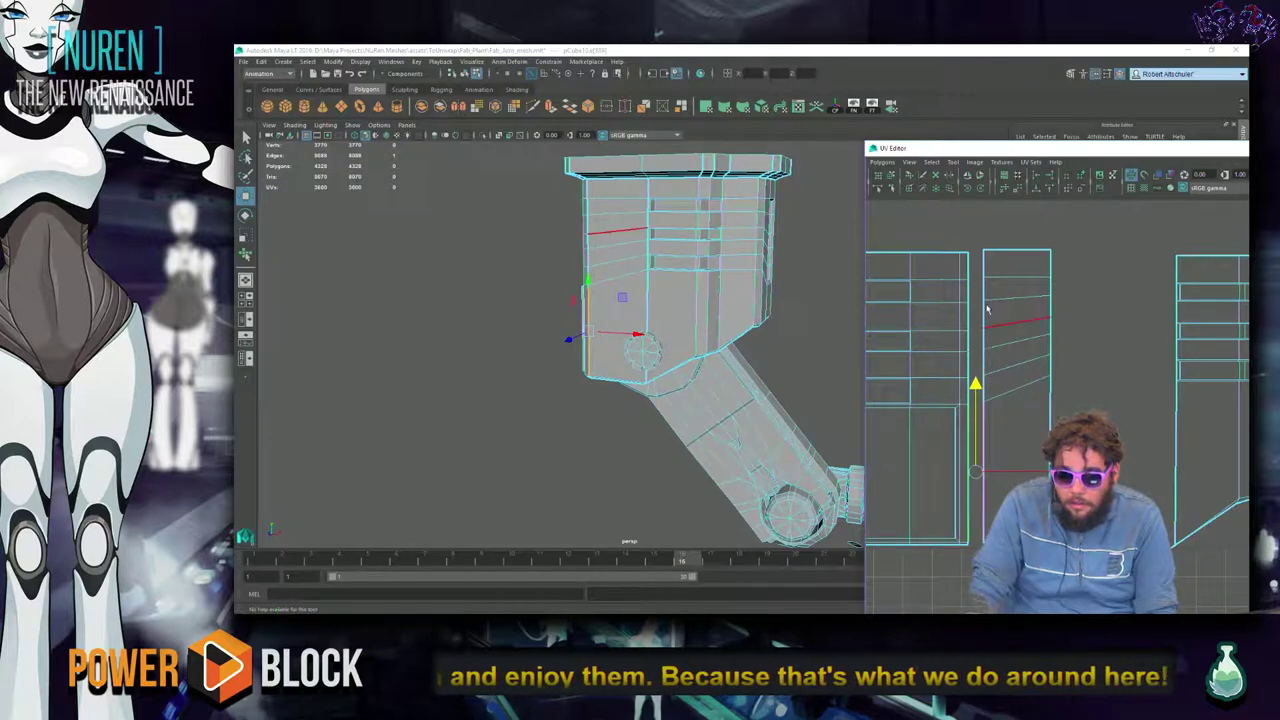
pyautogui.keyDown('shift'); pyautogui.click(983, 265); pyautogui.keyUp('shift')
# Select the shared edge between two housing shells and apply Sew UVs.
pyautogui.scroll(2, 993, 500)
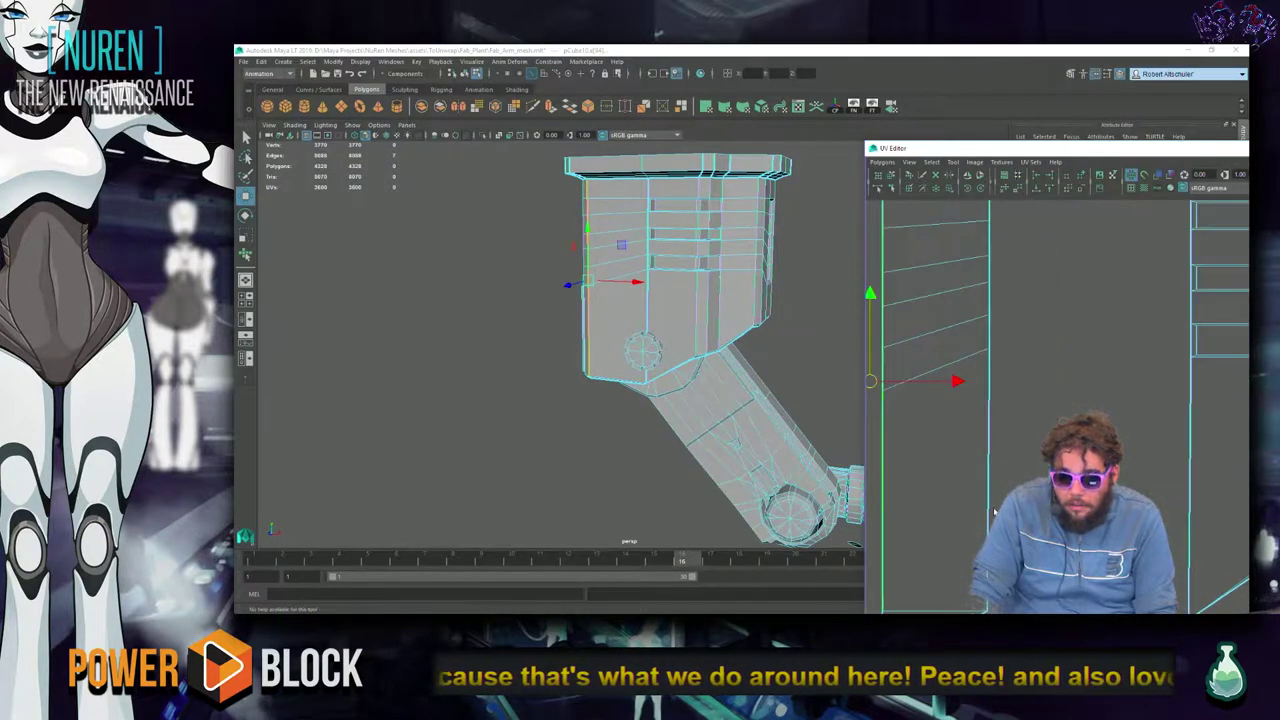
pyautogui.keyDown('alt'); pyautogui.moveTo(973, 513); pyautogui.dragTo(1081, 497, button='middle'); pyautogui.keyUp('alt')
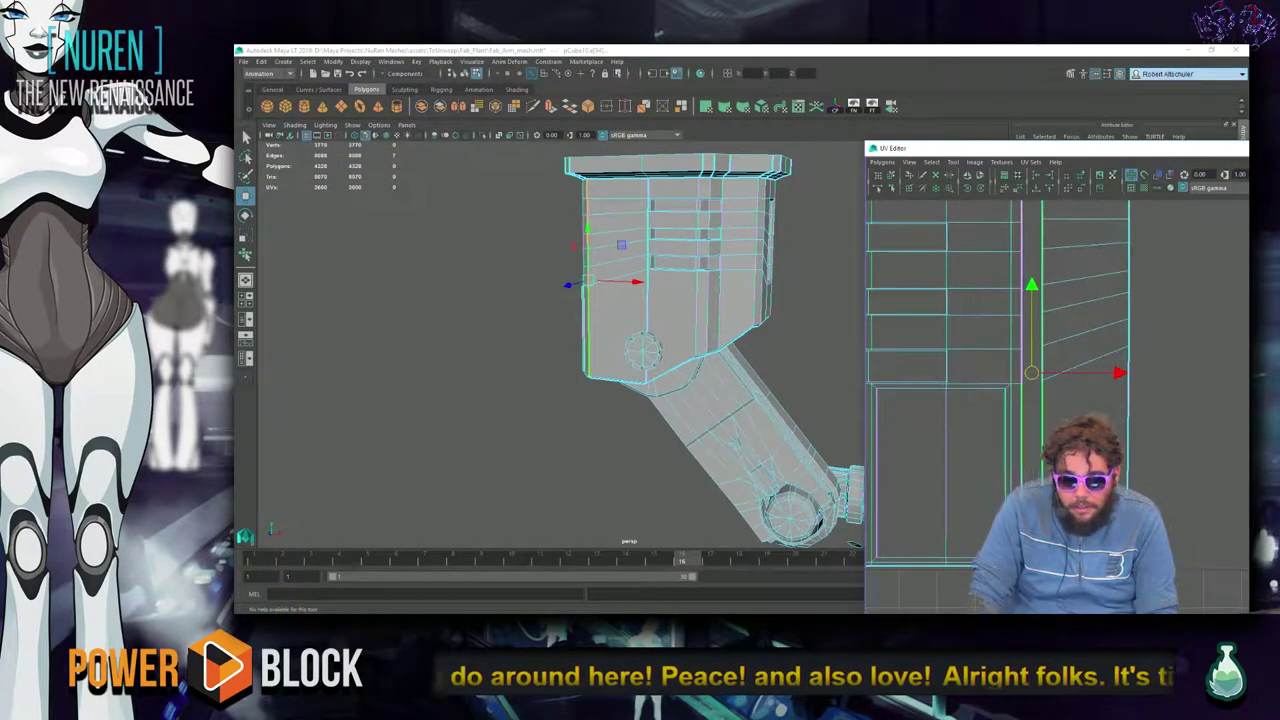
pyautogui.keyDown('alt'); pyautogui.moveTo(660, 480); pyautogui.dragTo(1008, 458); pyautogui.keyUp('alt')
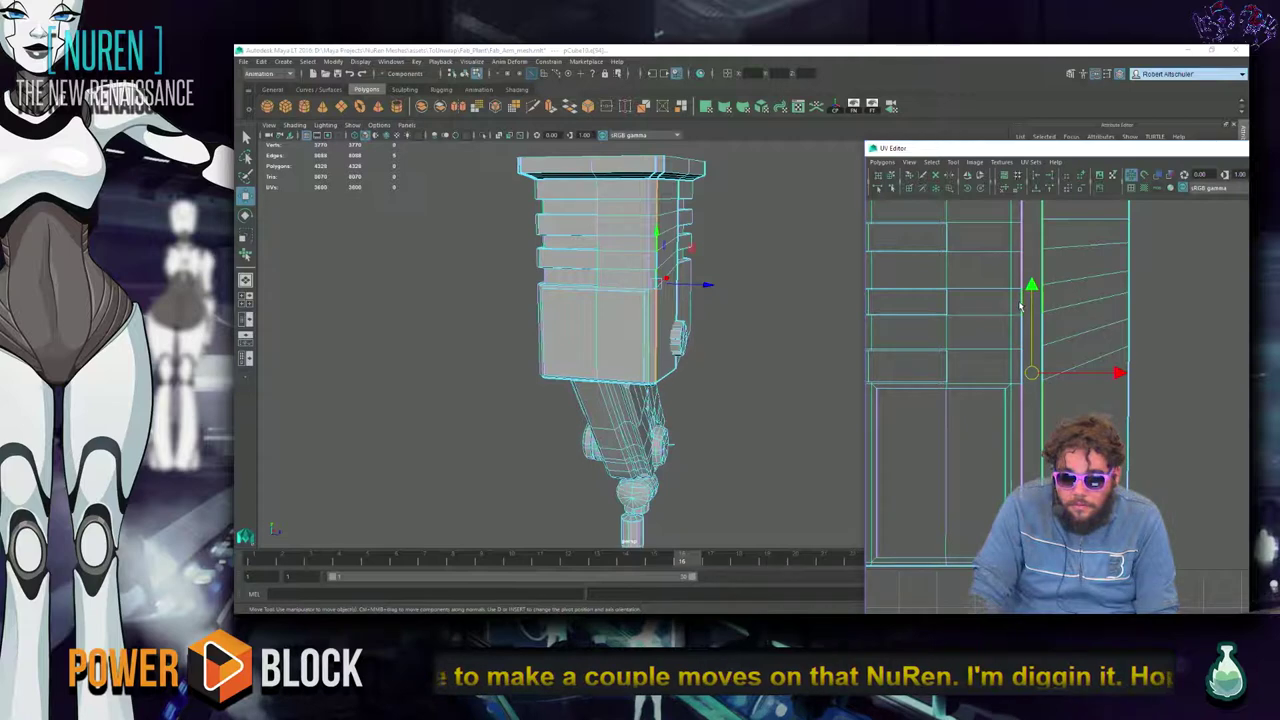
pyautogui.keyDown('alt'); pyautogui.moveTo(1038, 348); pyautogui.dragTo(965, 382, button='middle'); pyautogui.keyUp('alt')
pyautogui.scroll(3, 963, 378)
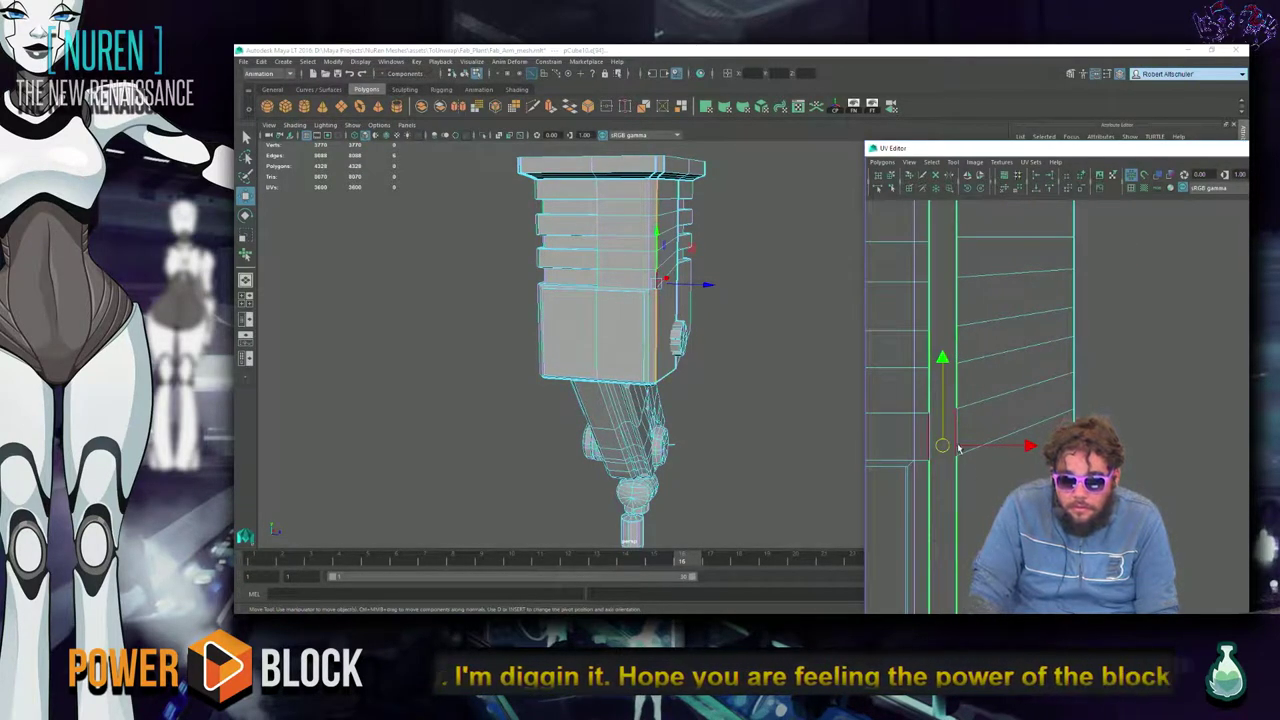
pyautogui.scroll(6, 692, 500)
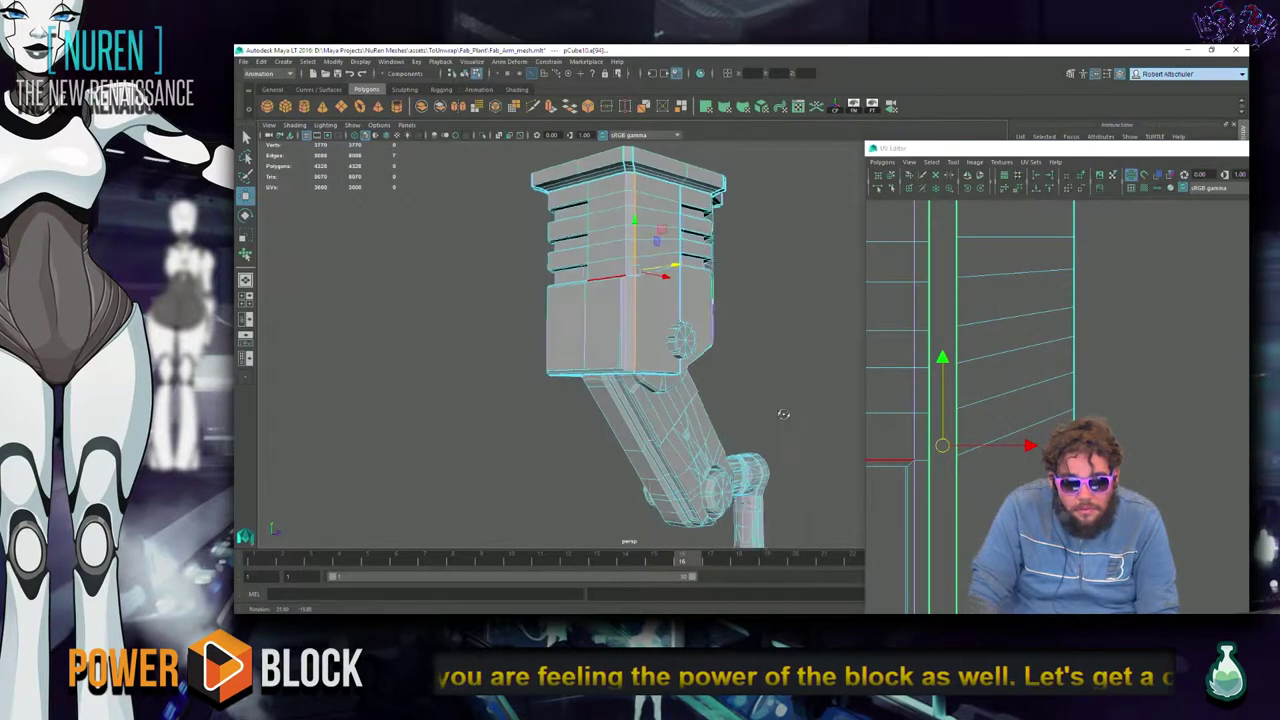
pyautogui.scroll(4, 692, 500)
pyautogui.keyDown('alt'); pyautogui.moveTo(692, 500); pyautogui.dragTo(760, 470); pyautogui.keyUp('alt')
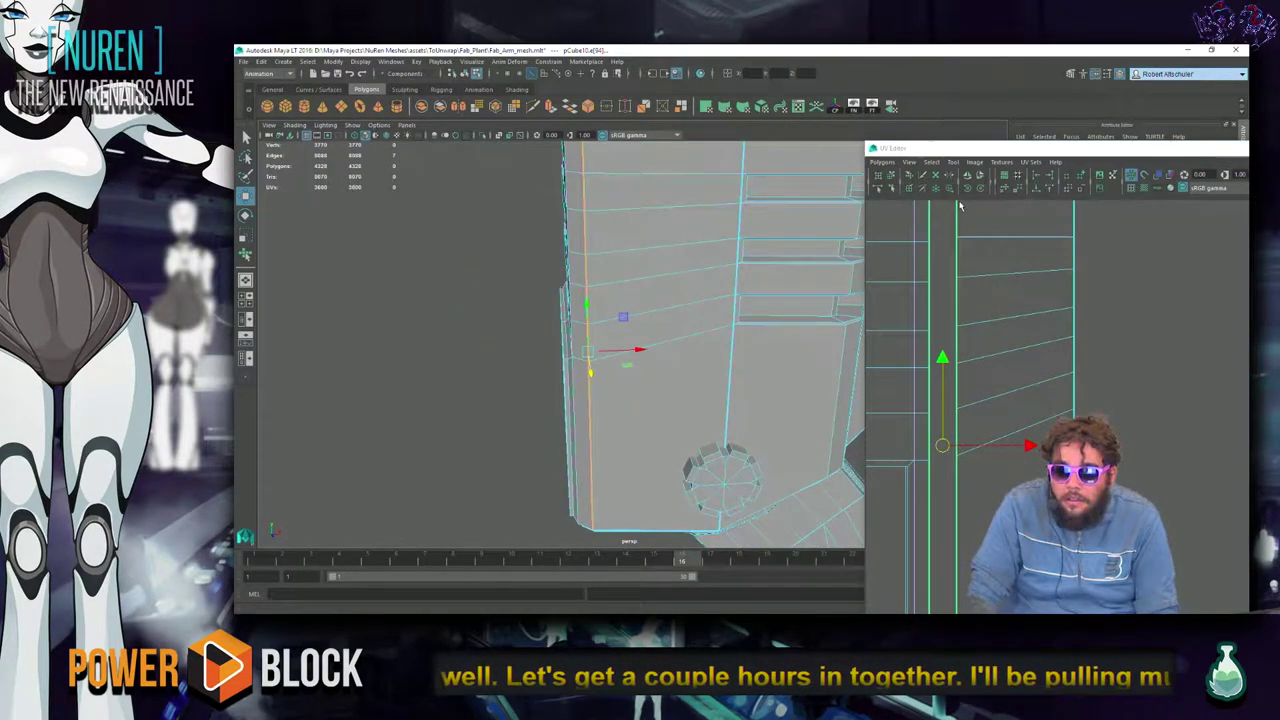
pyautogui.click(1008, 303)
pyautogui.keyDown('shift'); pyautogui.rightClick(1014, 300); pyautogui.keyUp('shift')
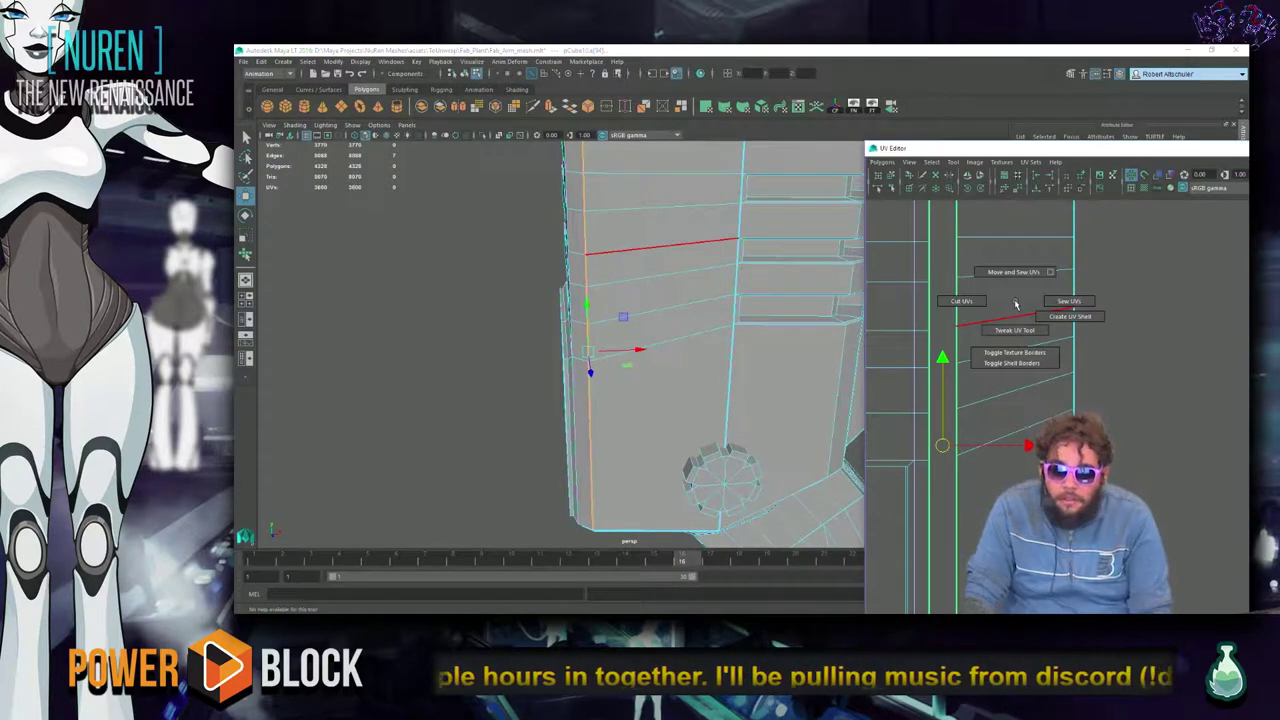
pyautogui.keyDown('shift'); pyautogui.moveTo(1015, 303); pyautogui.dragTo(1069, 301, button='right'); pyautogui.keyUp('shift')
pyautogui.scroll(-3, 1025, 343)
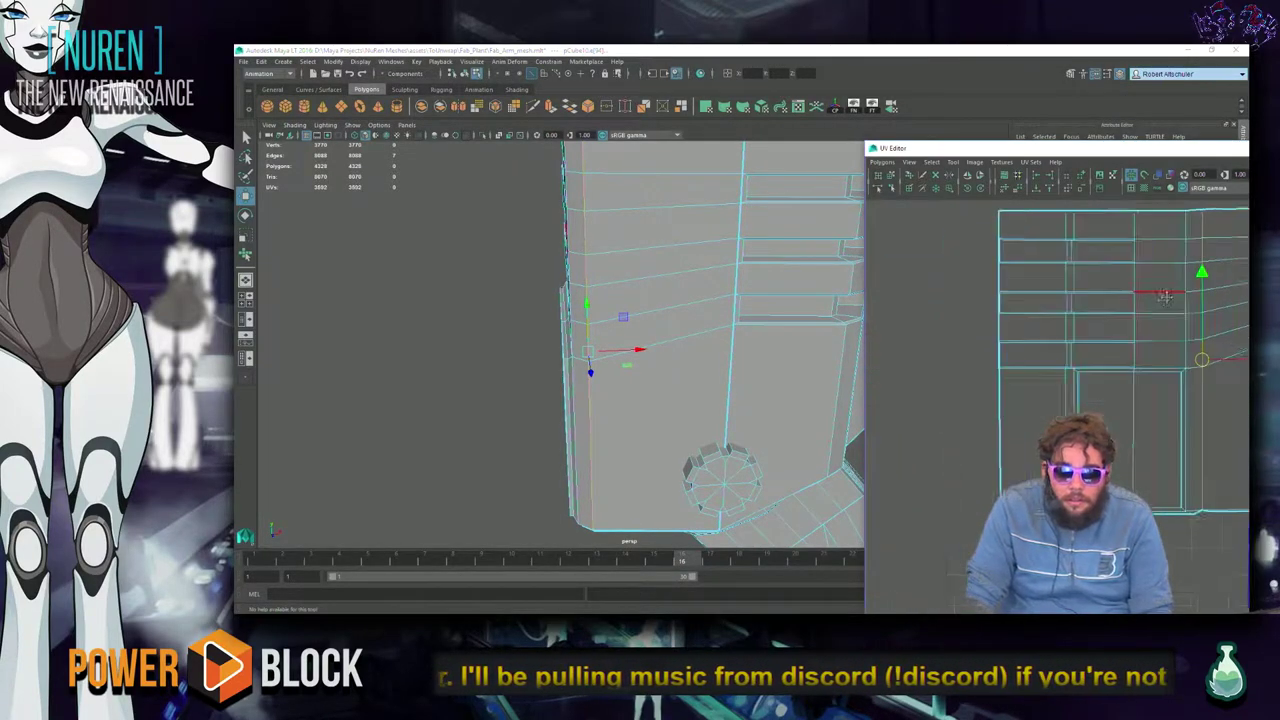
pyautogui.scroll(-6, 600, 349)
pyautogui.moveTo(600, 349)
pyautogui.keyDown('alt'); pyautogui.mouseDown()
pyautogui.moveTo(657, 415)
pyautogui.moveTo(750, 402)
pyautogui.mouseUp(); pyautogui.keyUp('alt')
# Turn on the checker texture, select the whole housing UV shell, and apply Cylindrical Mapping.
pyautogui.press('6')
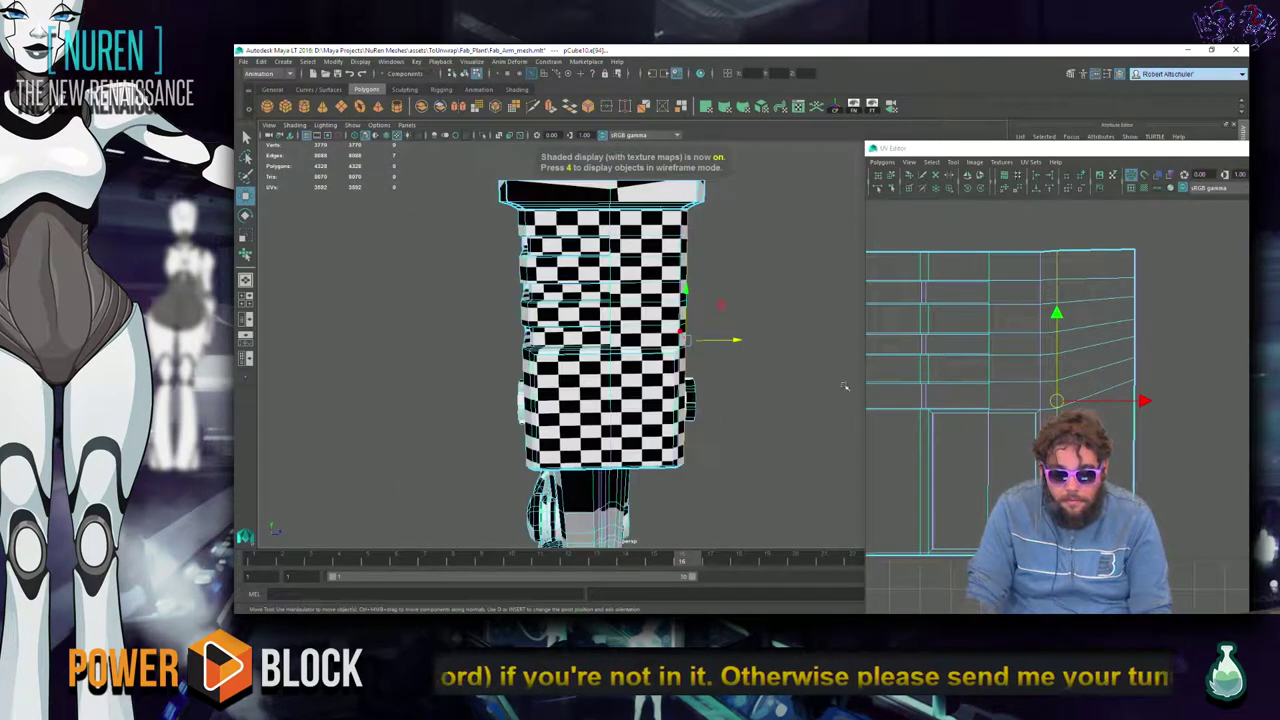
pyautogui.scroll(-3, 1050, 399)
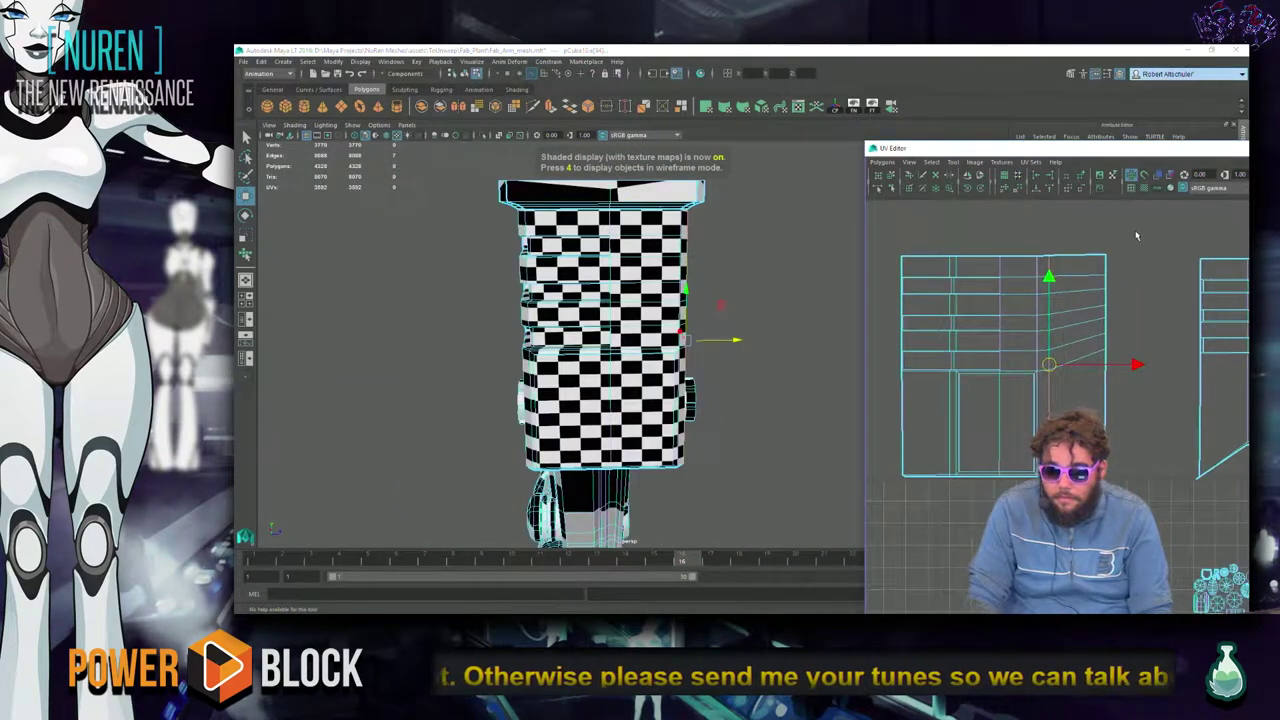
pyautogui.click(1032, 466)
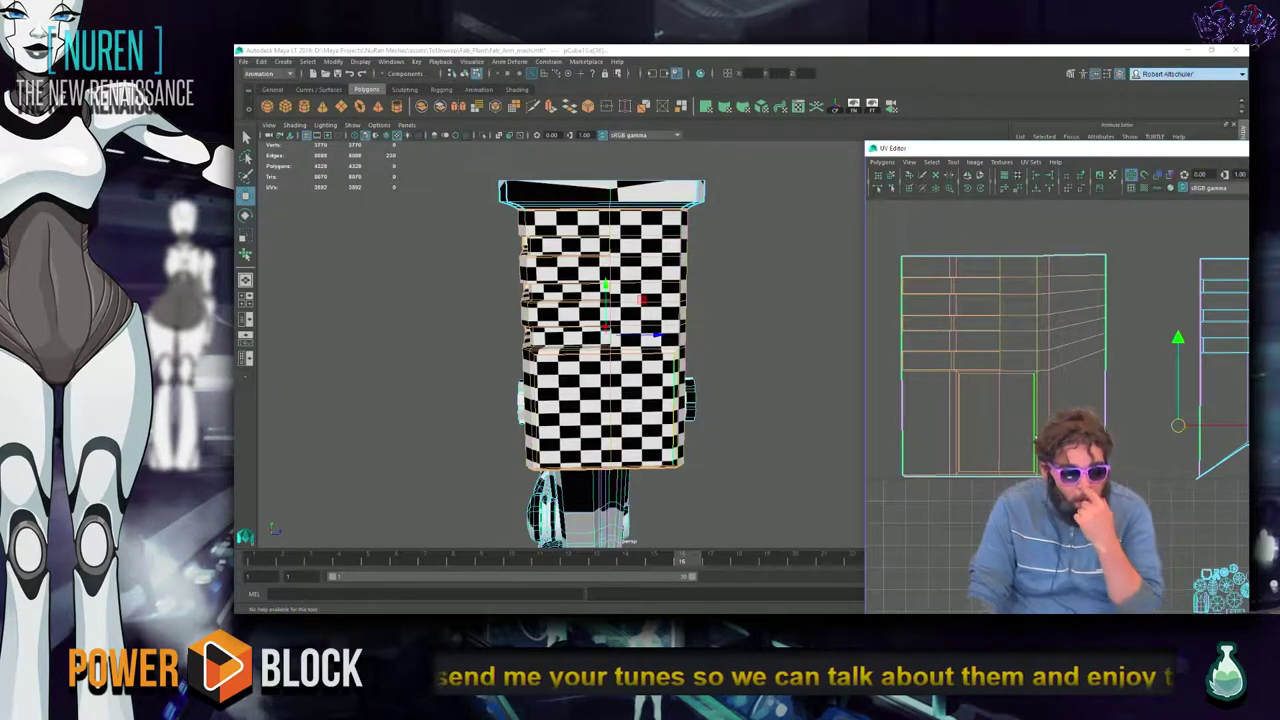
pyautogui.click(1063, 323)
pyautogui.moveTo(1063, 321); pyautogui.dragTo(1136, 235, button='right')
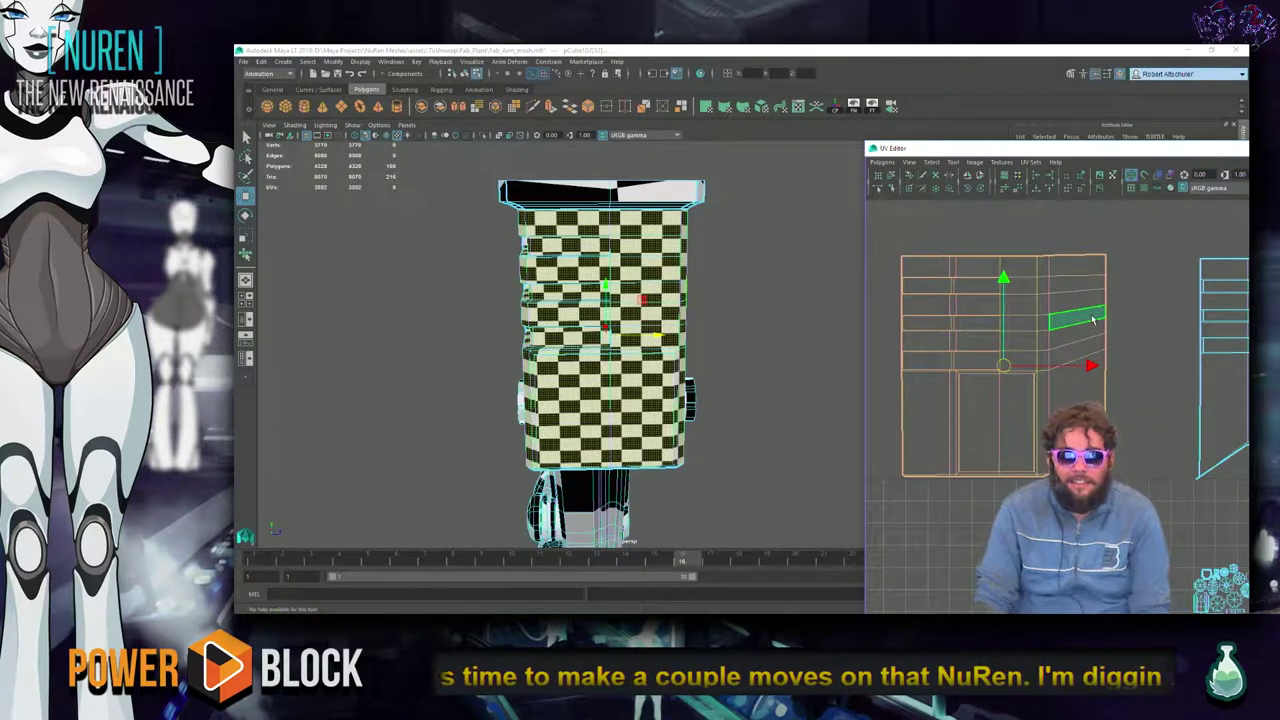
pyautogui.click(726, 110)
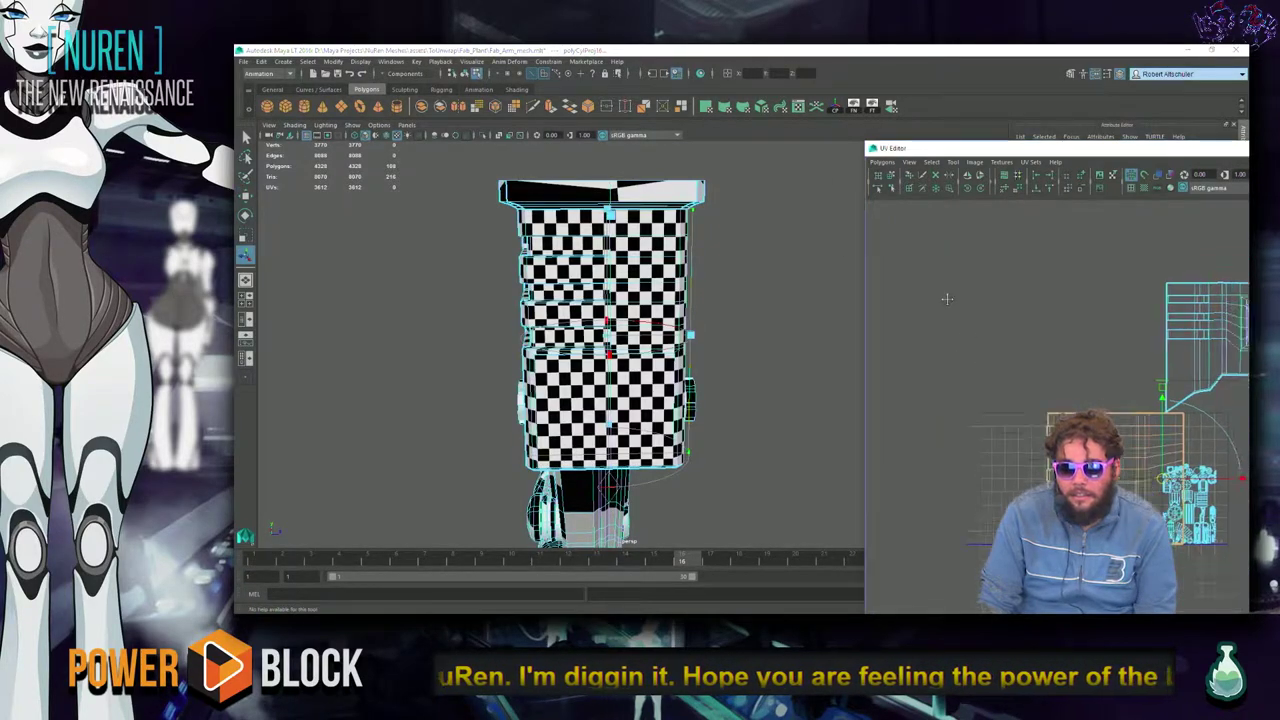
pyautogui.keyDown('alt'); pyautogui.moveTo(802, 264); pyautogui.dragTo(596, 346); pyautogui.keyUp('alt')
pyautogui.hotkey('ctrl', 'z')
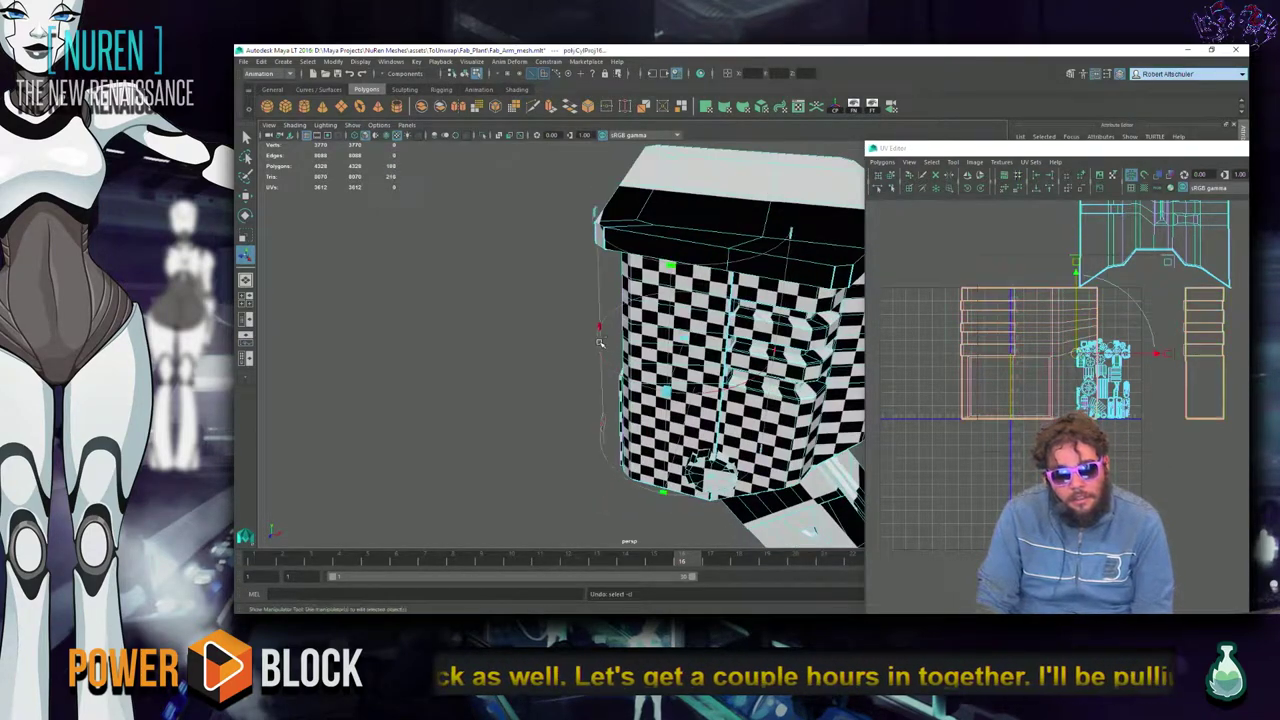
pyautogui.keyDown('shift'); pyautogui.moveTo(600, 327); pyautogui.dragTo(630, 335, button='right'); pyautogui.keyUp('shift')
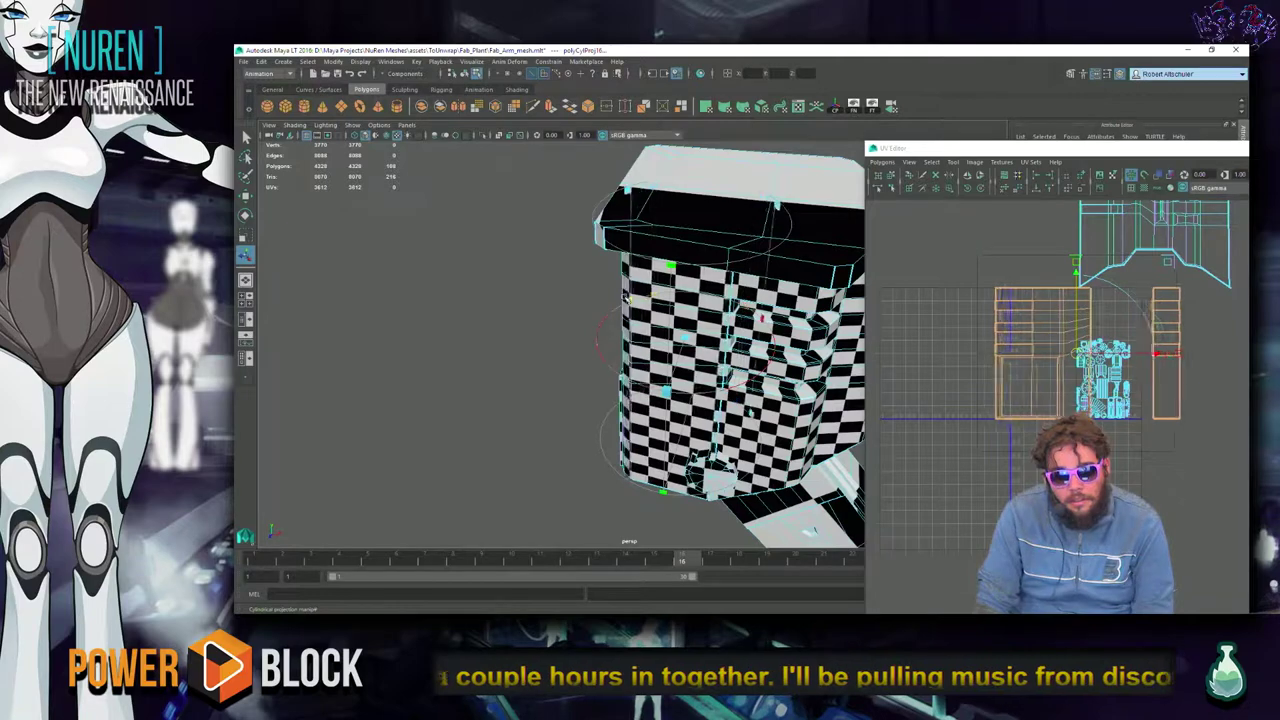
pyautogui.scroll(-3, 661, 343)
pyautogui.keyDown('alt'); pyautogui.moveTo(661, 343); pyautogui.dragTo(725, 405); pyautogui.keyUp('alt')
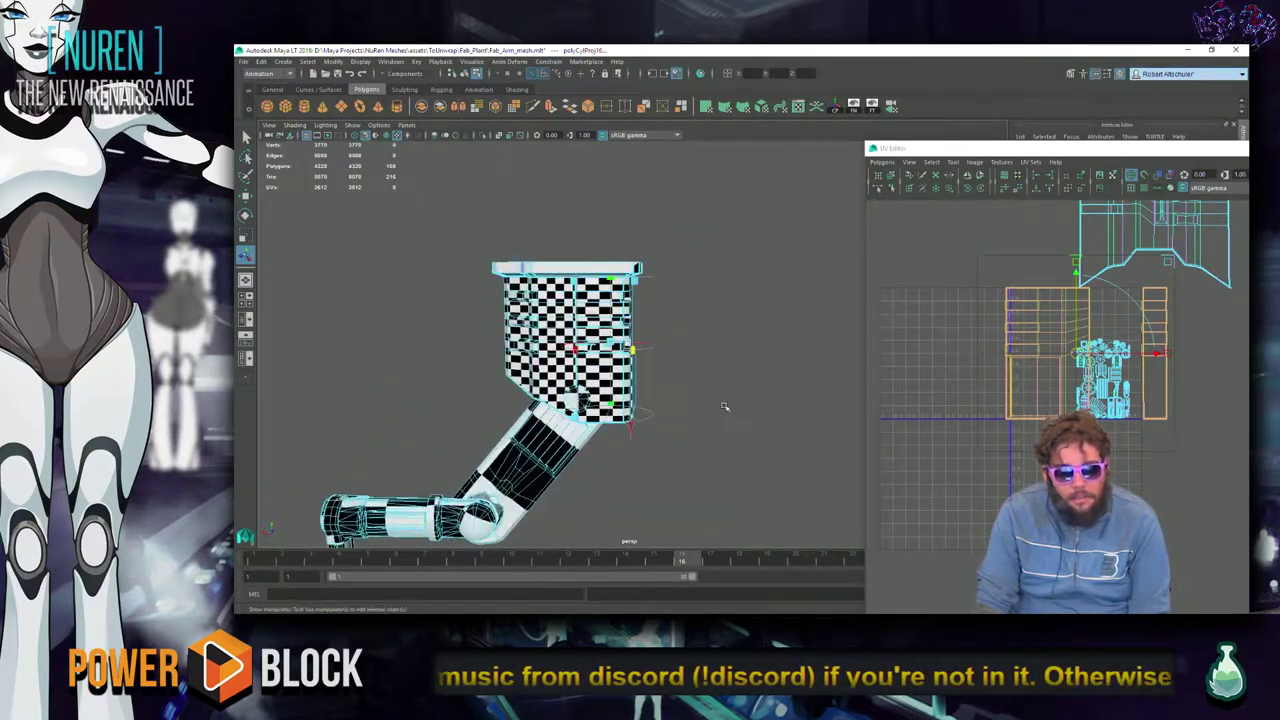
pyautogui.hotkey('ctrl', 'z')
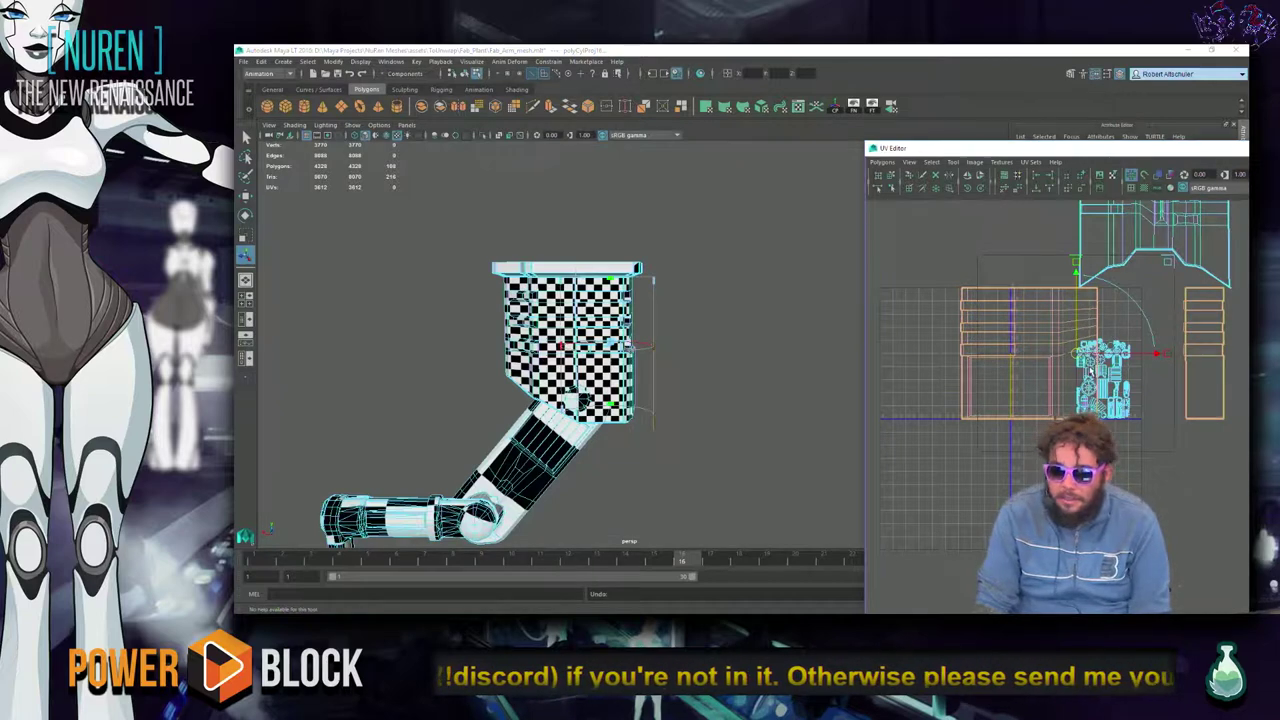
pyautogui.click(1200, 395)
# Convert the selected housing shell to UVs and drag it from the right to the left of the layout.
pyautogui.rightClick(1183, 397)
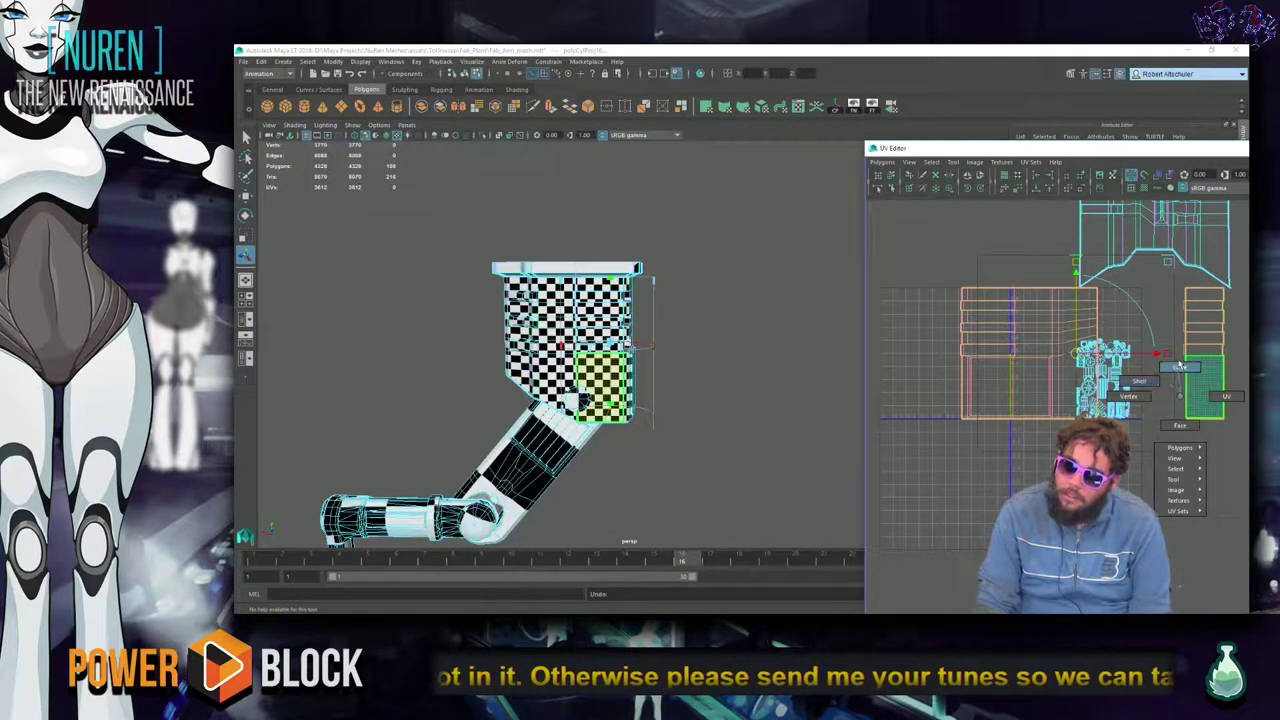
pyautogui.click(1181, 367)
pyautogui.scroll(2, 1231, 375)
pyautogui.moveTo(1180, 321); pyautogui.dragTo(1236, 321, button='right')
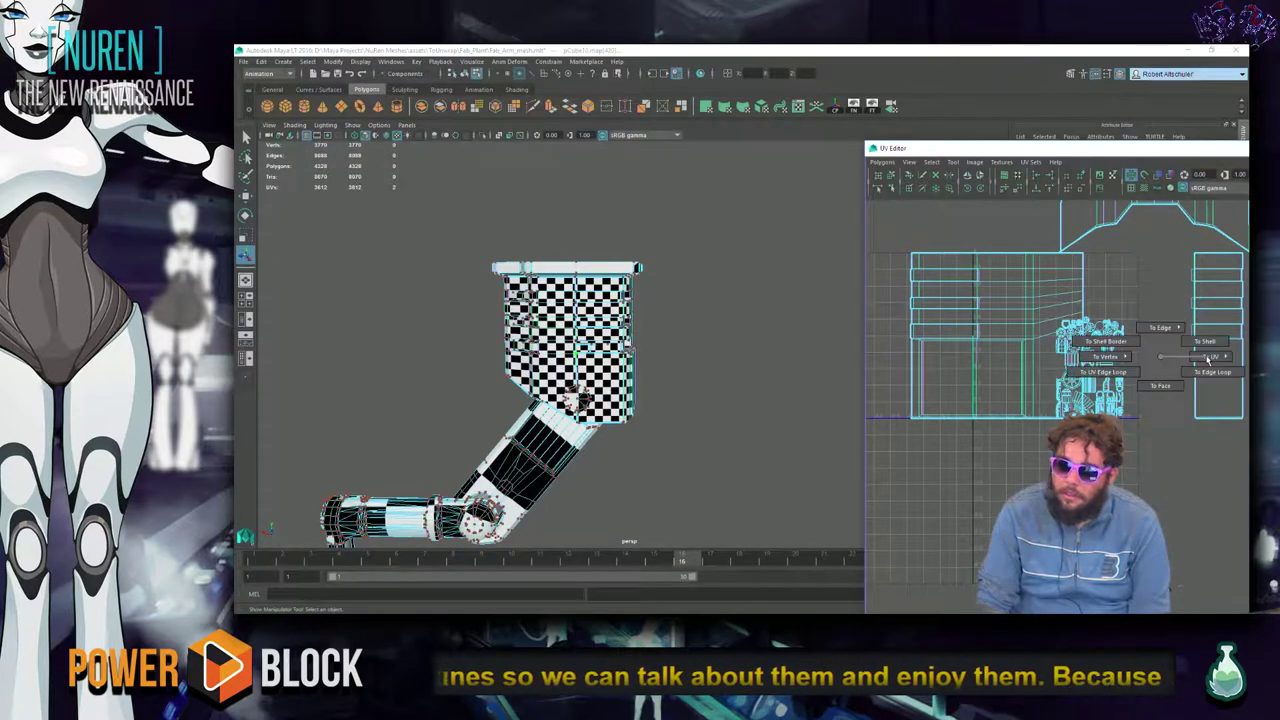
pyautogui.keyDown('ctrl'); pyautogui.moveTo(1160, 346); pyautogui.dragTo(1210, 347, button='right'); pyautogui.keyUp('ctrl')
pyautogui.press('w')
pyautogui.moveTo(1209, 367); pyautogui.dragTo(874, 370, button='middle')
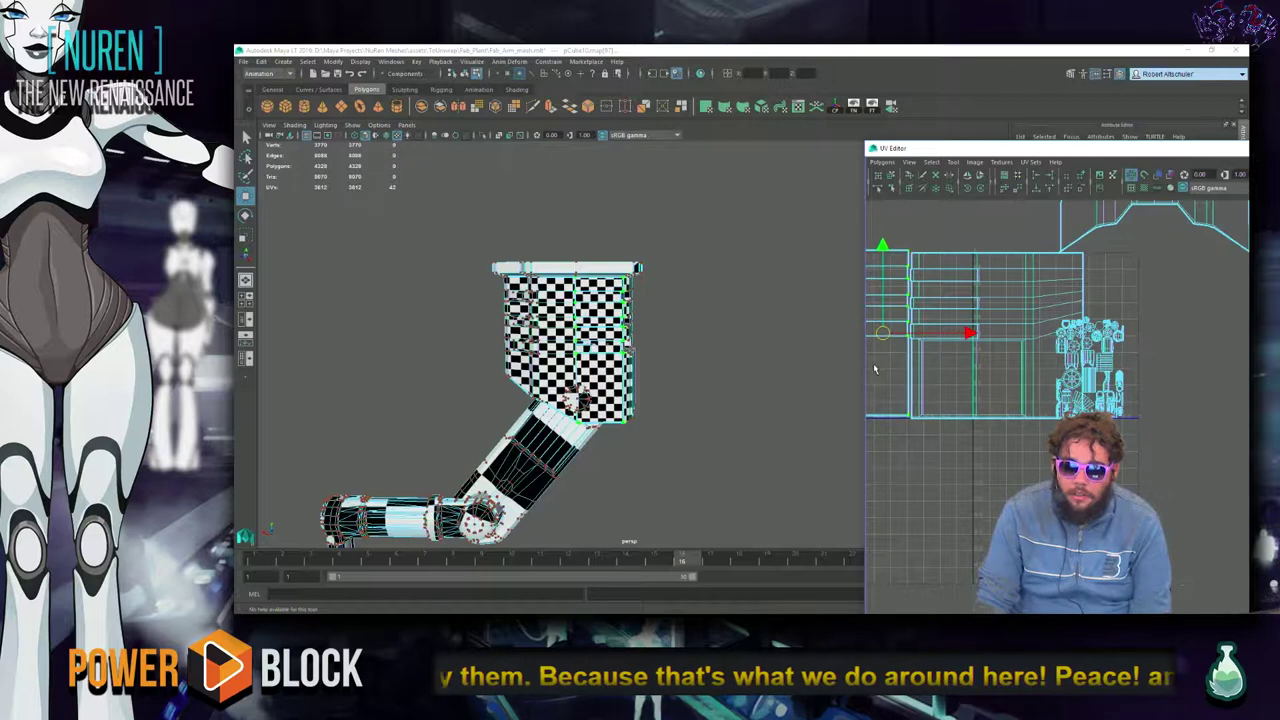
# Frame the moved shell and select UV edges ending on its left border.
pyautogui.moveTo(930, 297); pyautogui.dragTo(931, 267, button='right')
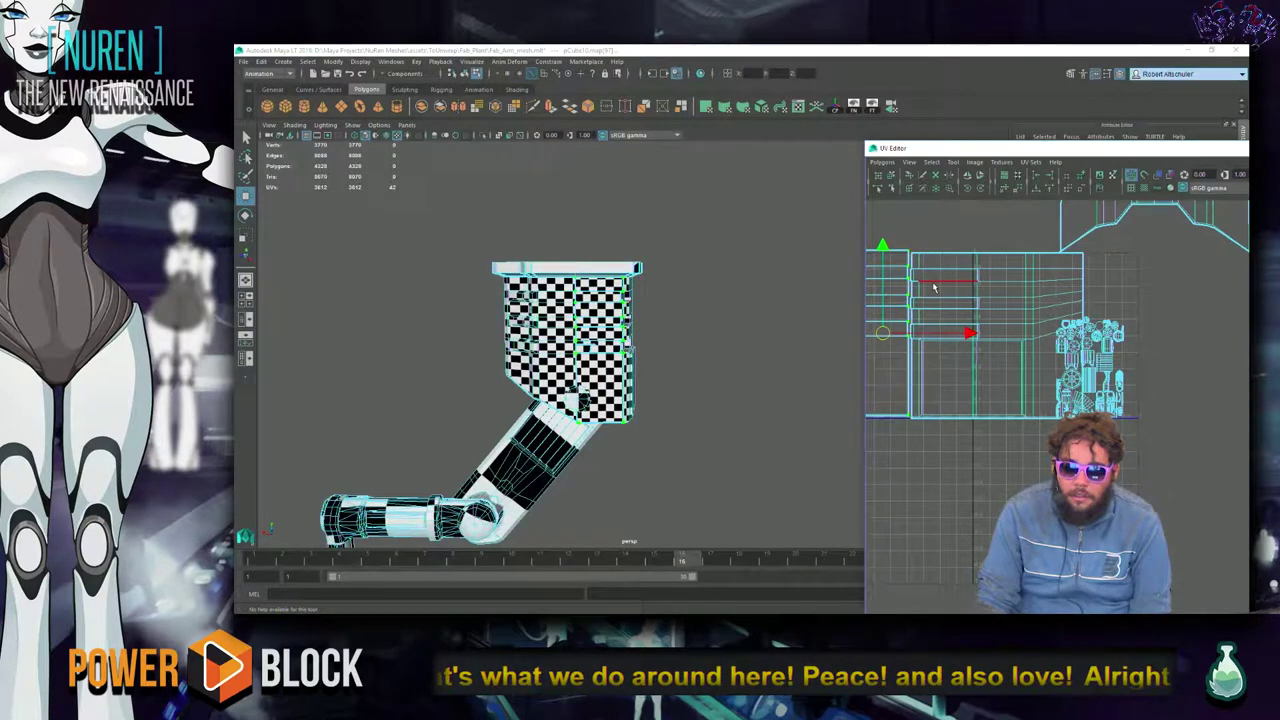
pyautogui.click(923, 387)
pyautogui.press('f')
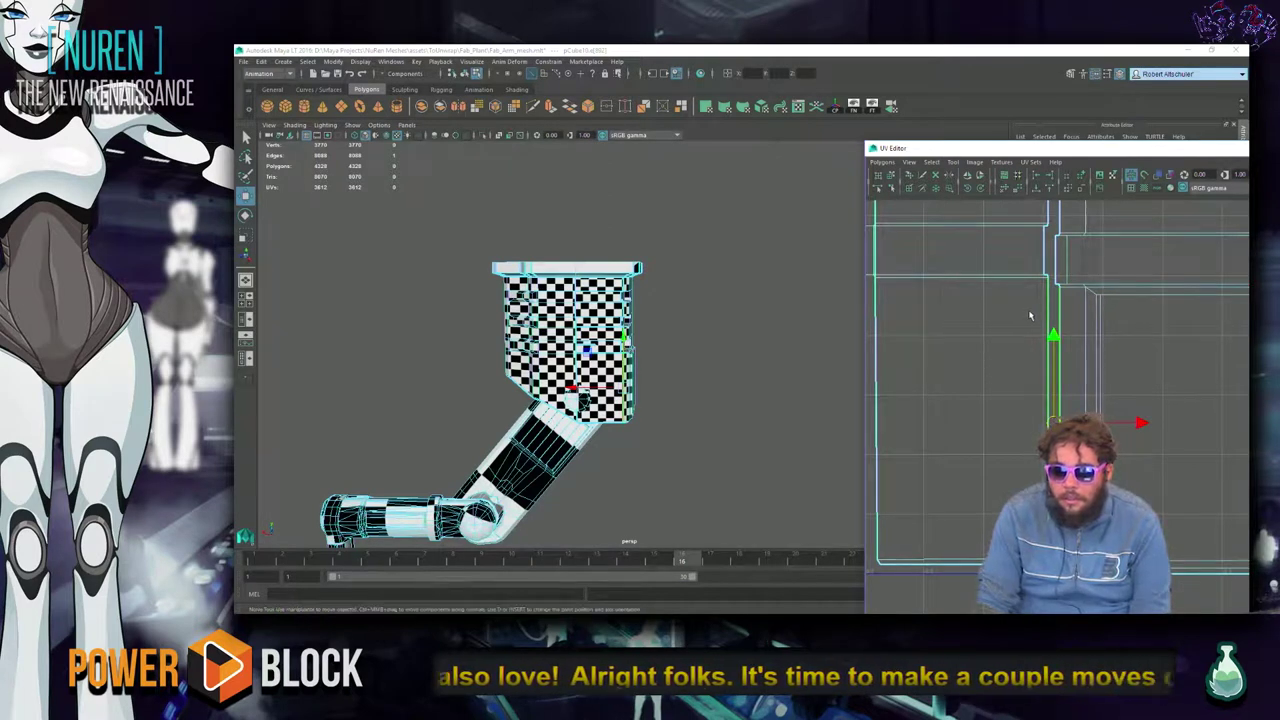
pyautogui.click(1055, 355)
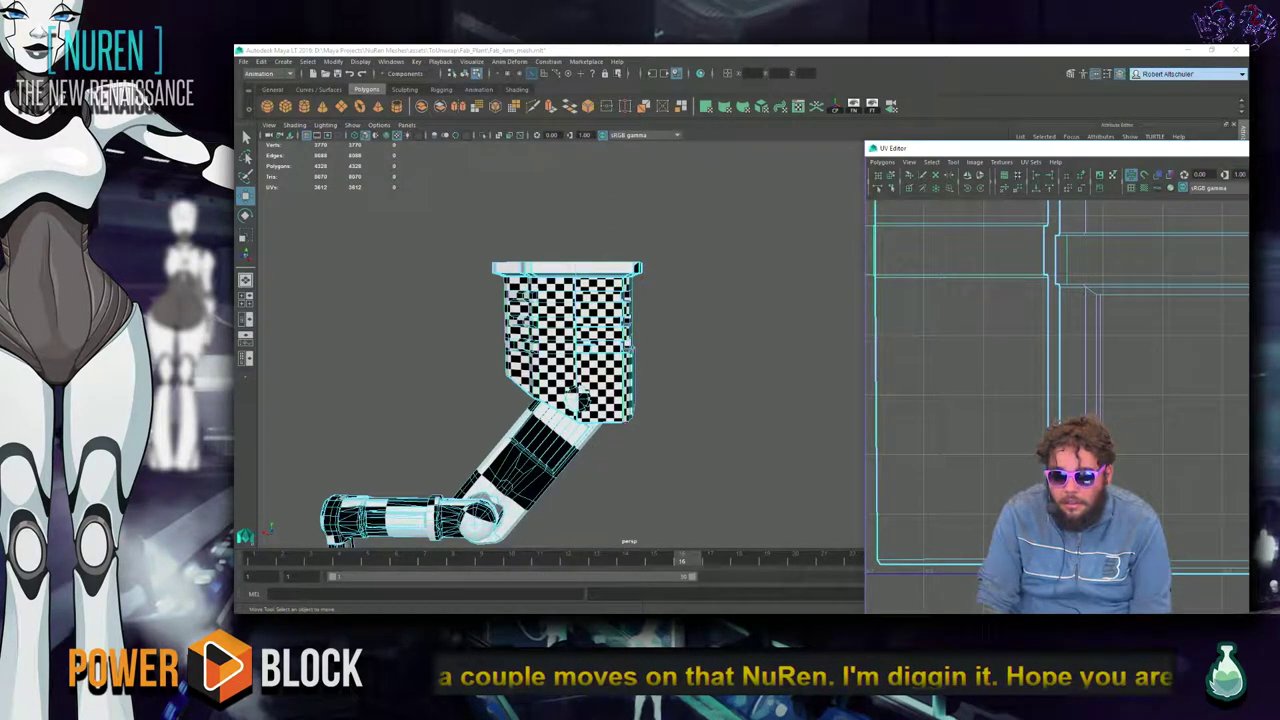
pyautogui.click(1051, 350)
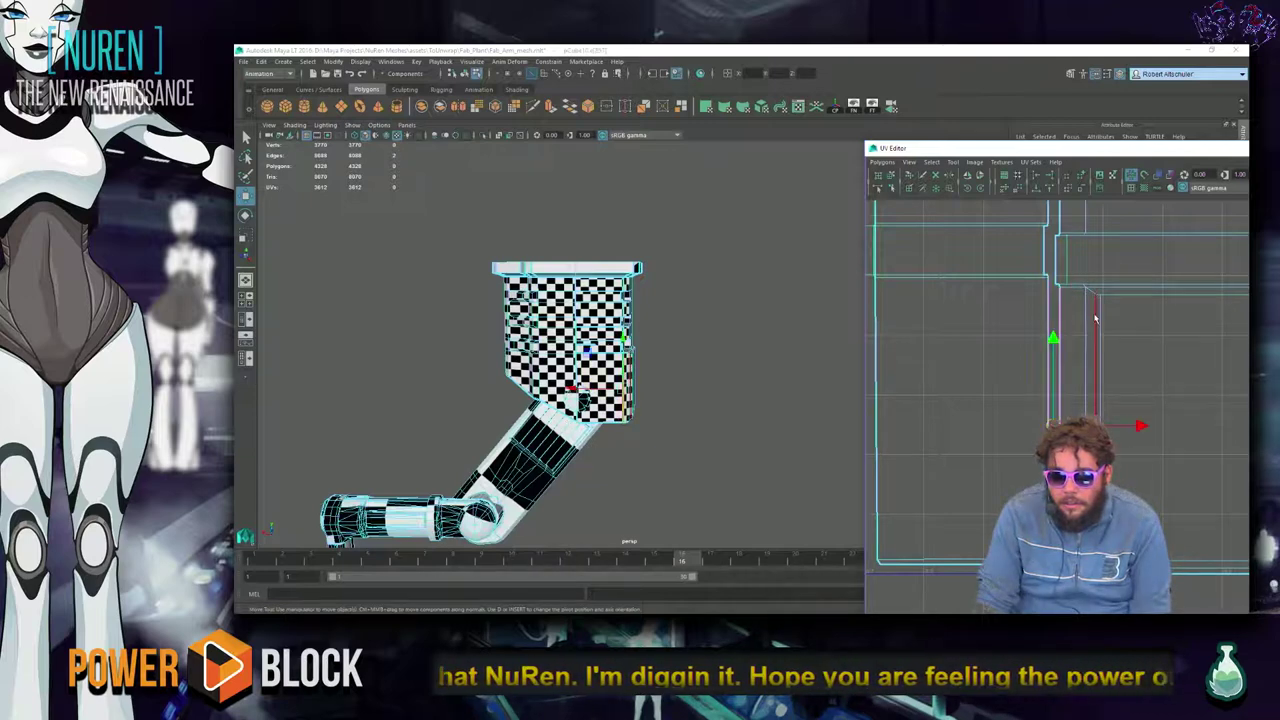
pyautogui.scroll(-4, 1065, 408)
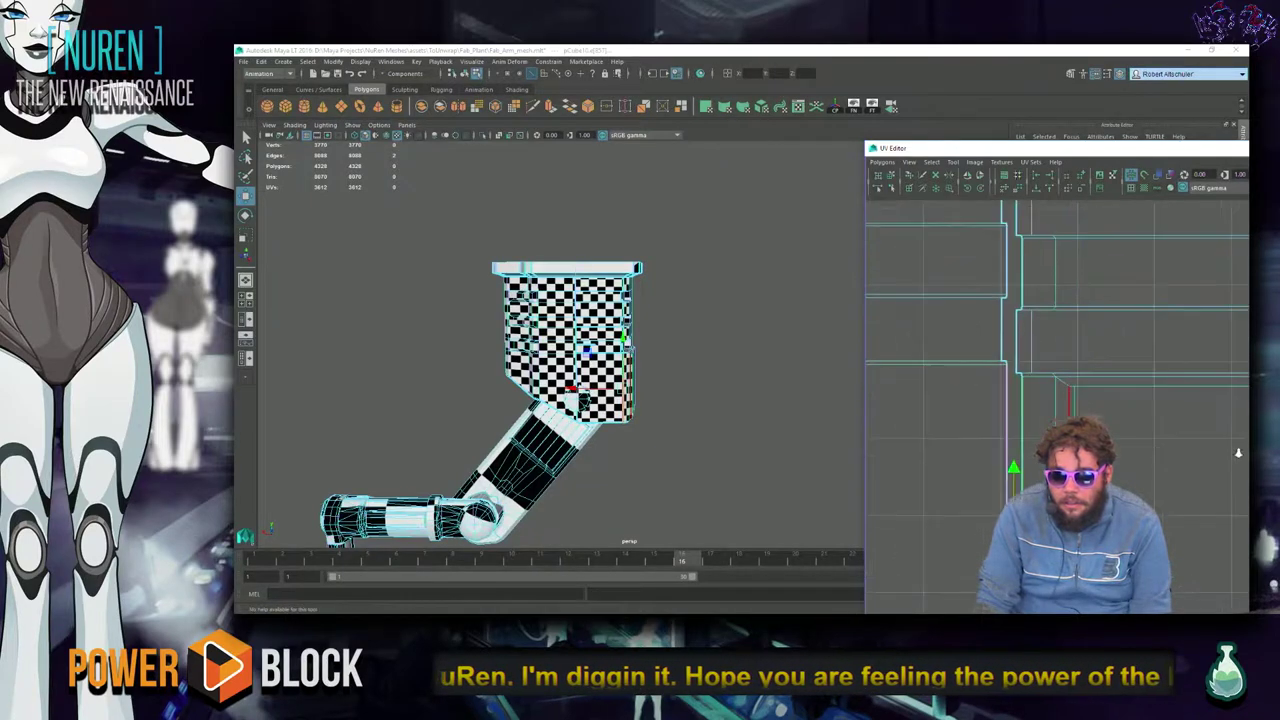
pyautogui.keyDown('shift'); pyautogui.click(1004, 357); pyautogui.keyUp('shift')
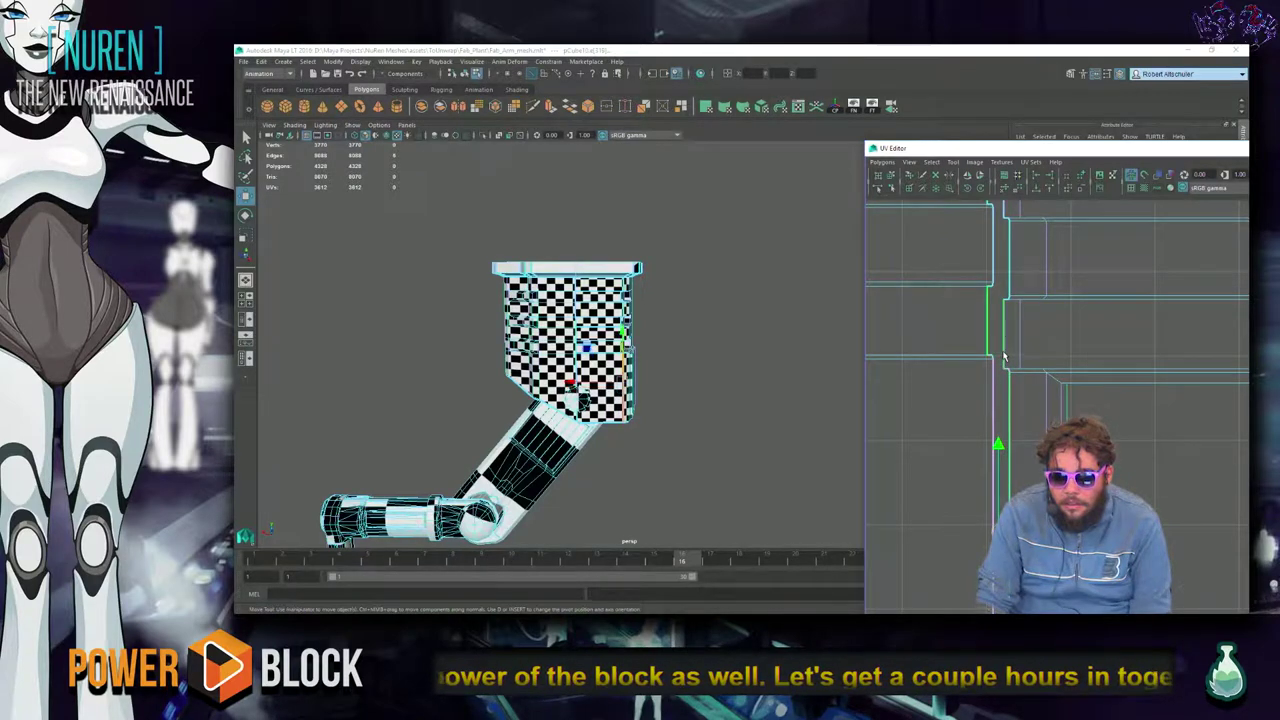
pyautogui.click(1007, 303)
pyautogui.scroll(1, 1007, 303)
pyautogui.scroll(1, 1060, 355)
pyautogui.scroll(1, 1060, 355)
# Select the edge loop running up the housing's corner.
pyautogui.press('f')
pyautogui.keyDown('alt'); pyautogui.moveTo(748, 430); pyautogui.dragTo(695, 293); pyautogui.keyUp('alt')
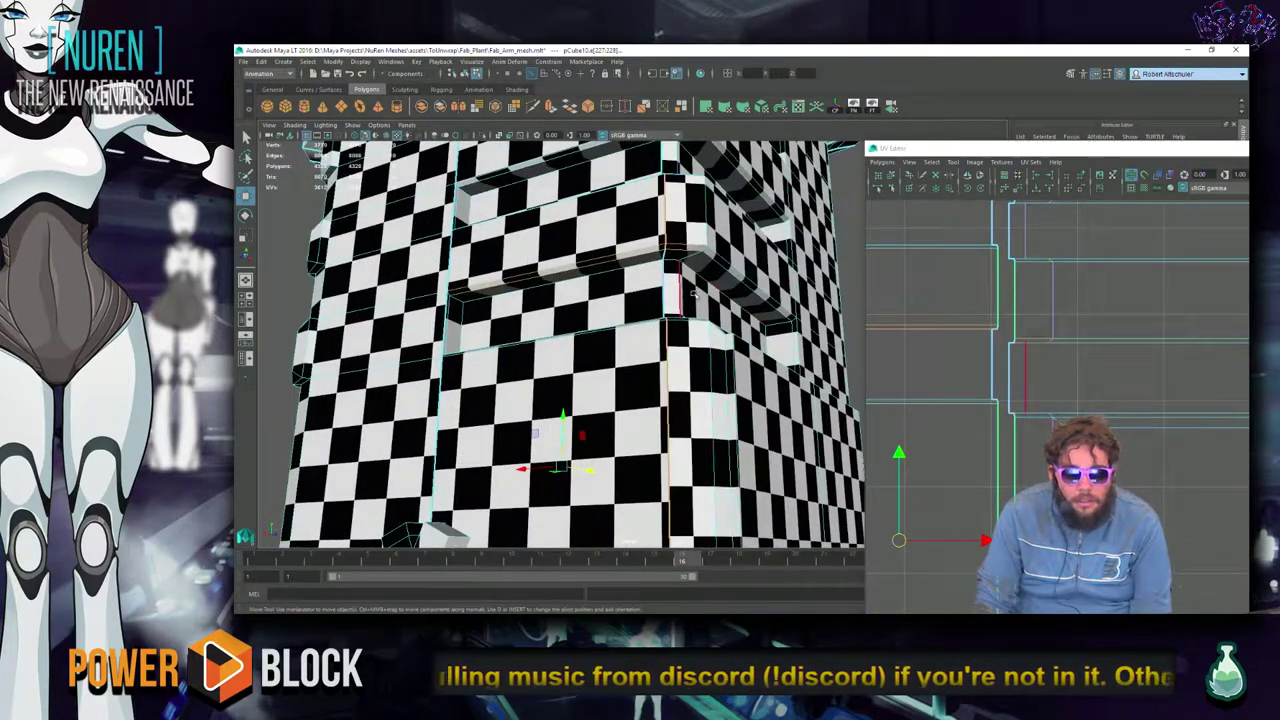
pyautogui.doubleClick(667, 420)
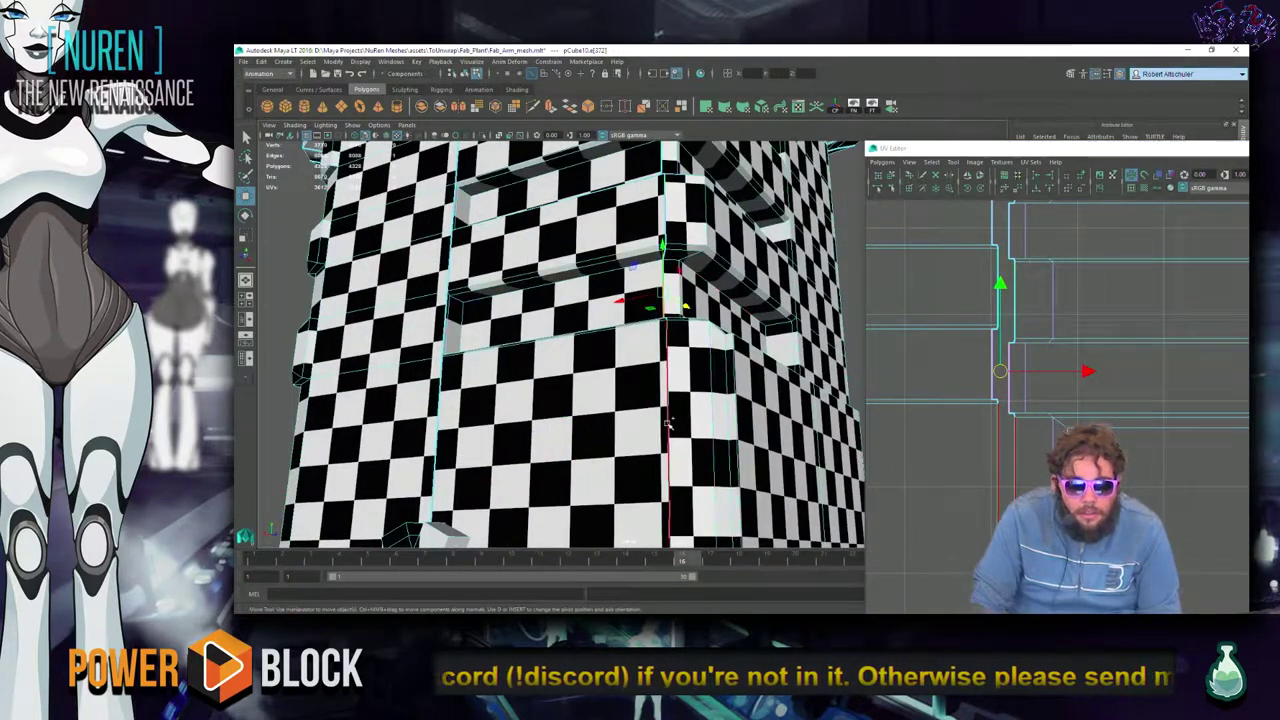
pyautogui.doubleClick(668, 232)
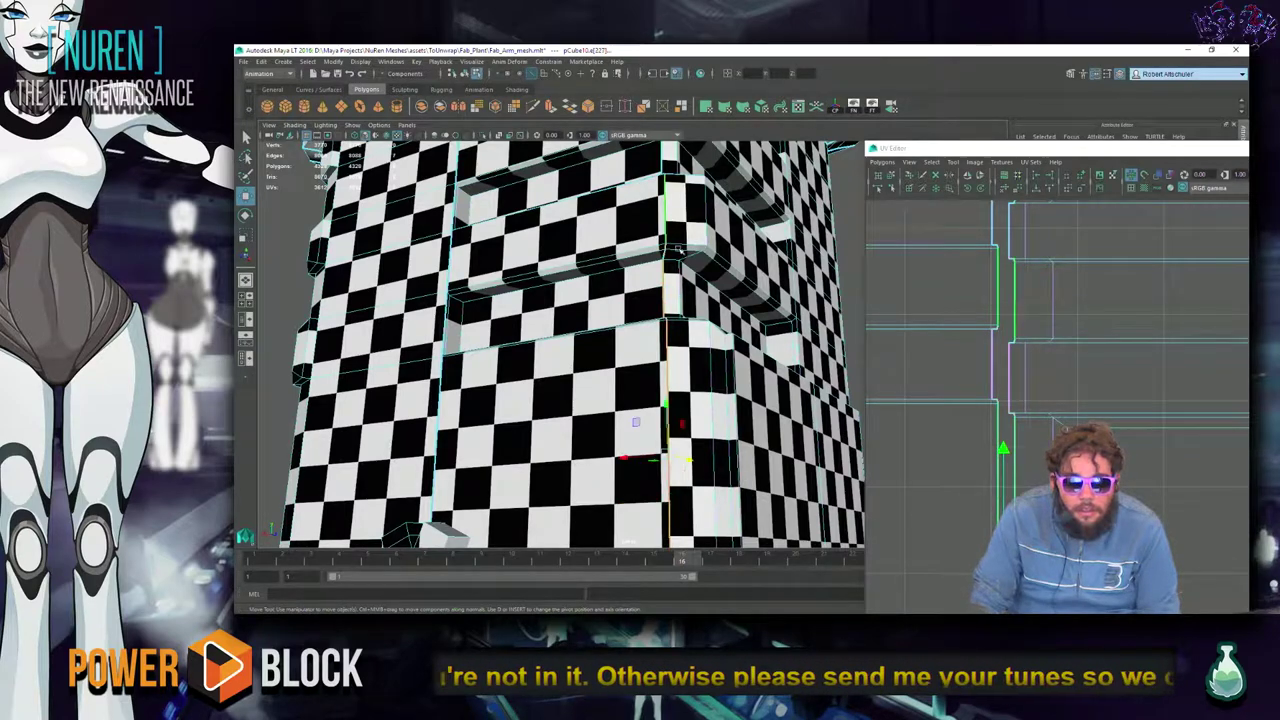
pyautogui.scroll(-3, 668, 228)
pyautogui.doubleClick(677, 200)
pyautogui.keyDown('alt'); pyautogui.moveTo(677, 200); pyautogui.dragTo(680, 350); pyautogui.keyUp('alt')
pyautogui.scroll(5, 680, 390)
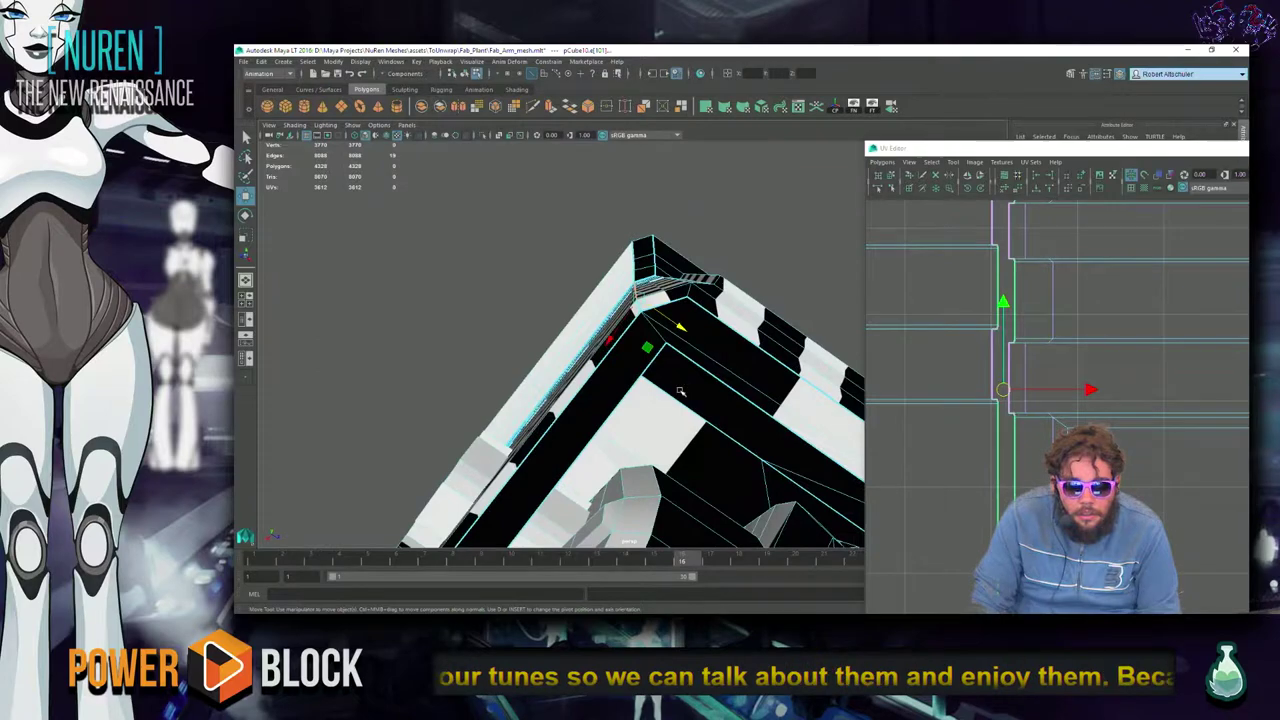
pyautogui.scroll(-4, 680, 390)
pyautogui.doubleClick(690, 492)
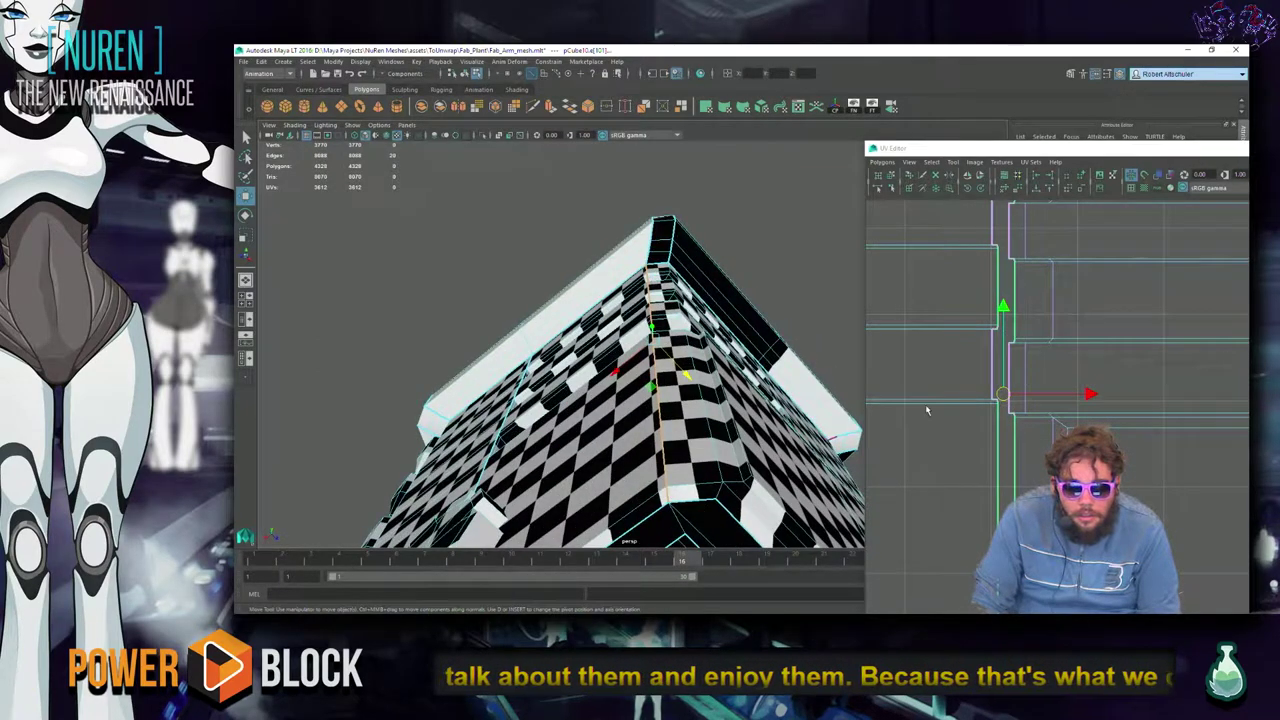
# Cut the UVs along the corner loop and move the separated upper piece away from the shell.
pyautogui.keyDown('shift'); pyautogui.rightClick(1062, 318); pyautogui.keyUp('shift')
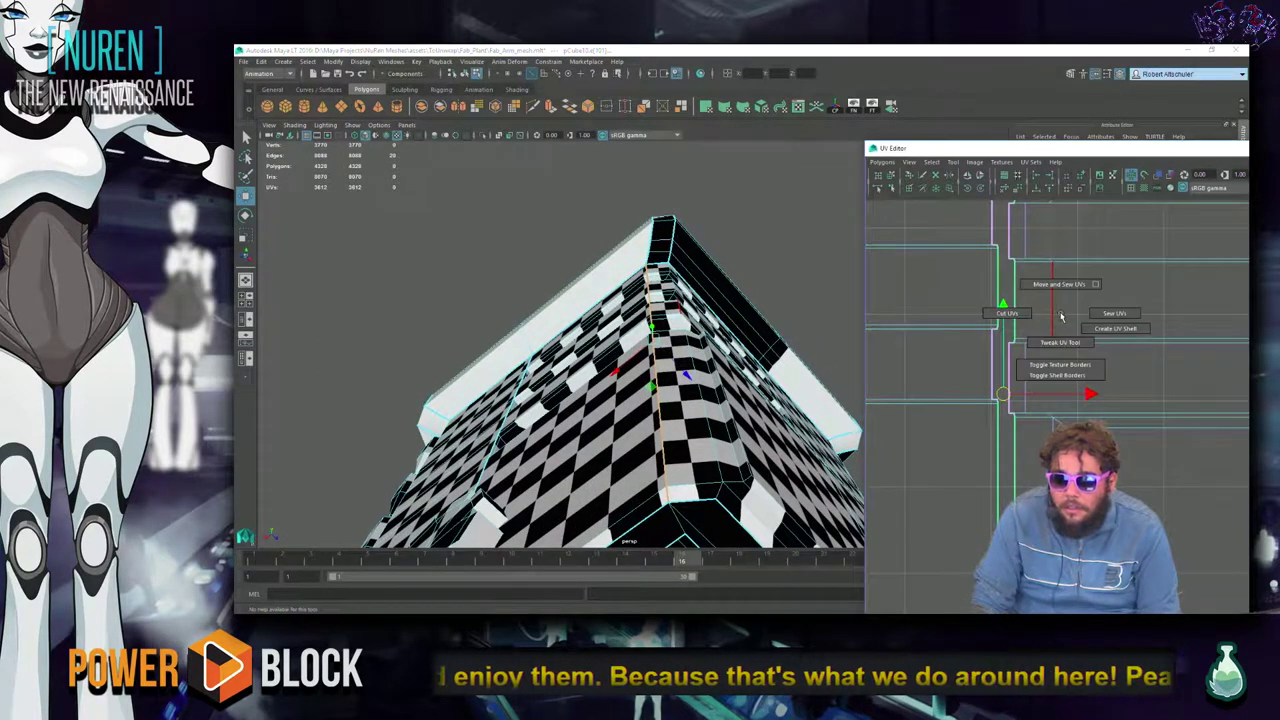
pyautogui.click(1006, 313)
pyautogui.keyDown('alt'); pyautogui.moveTo(1006, 313); pyautogui.dragTo(1115, 327, button='middle'); pyautogui.keyUp('alt')
pyautogui.scroll(-3, 897, 320)
pyautogui.keyDown('alt'); pyautogui.moveTo(897, 320); pyautogui.dragTo(980, 400, button='middle'); pyautogui.keyUp('alt')
pyautogui.scroll(-2, 980, 400)
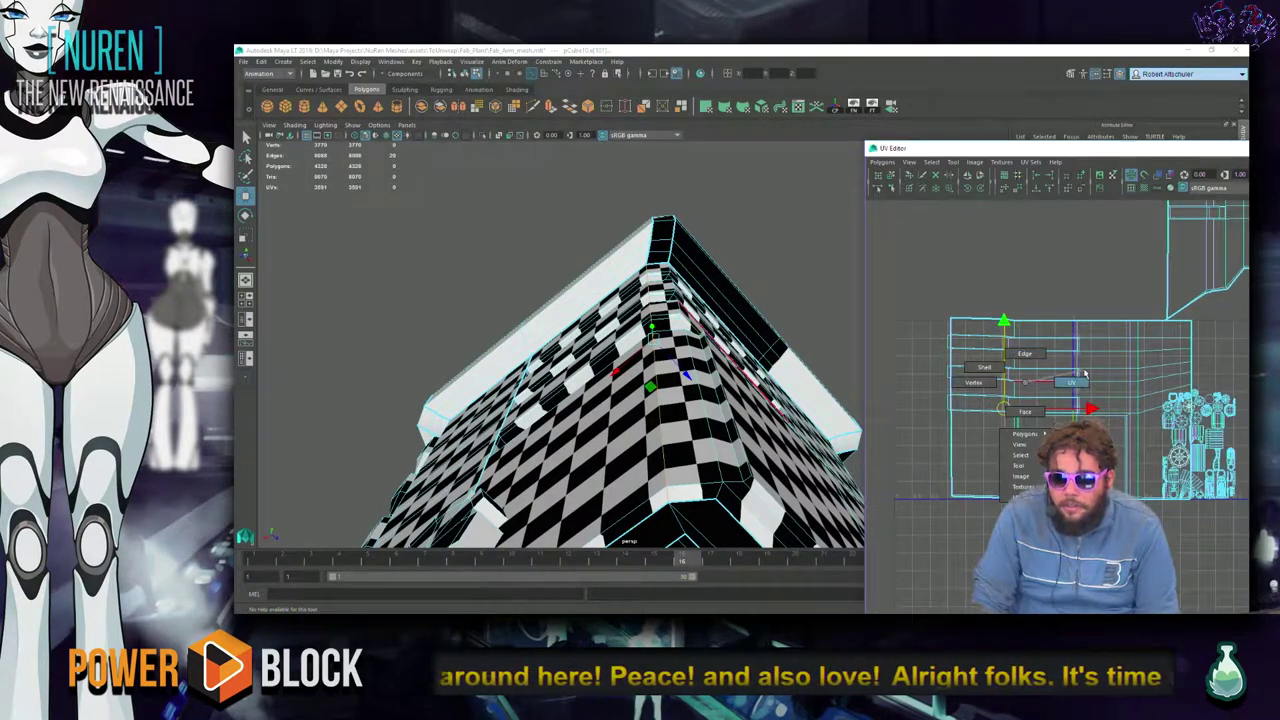
pyautogui.moveTo(940, 300); pyautogui.dragTo(1195, 418)
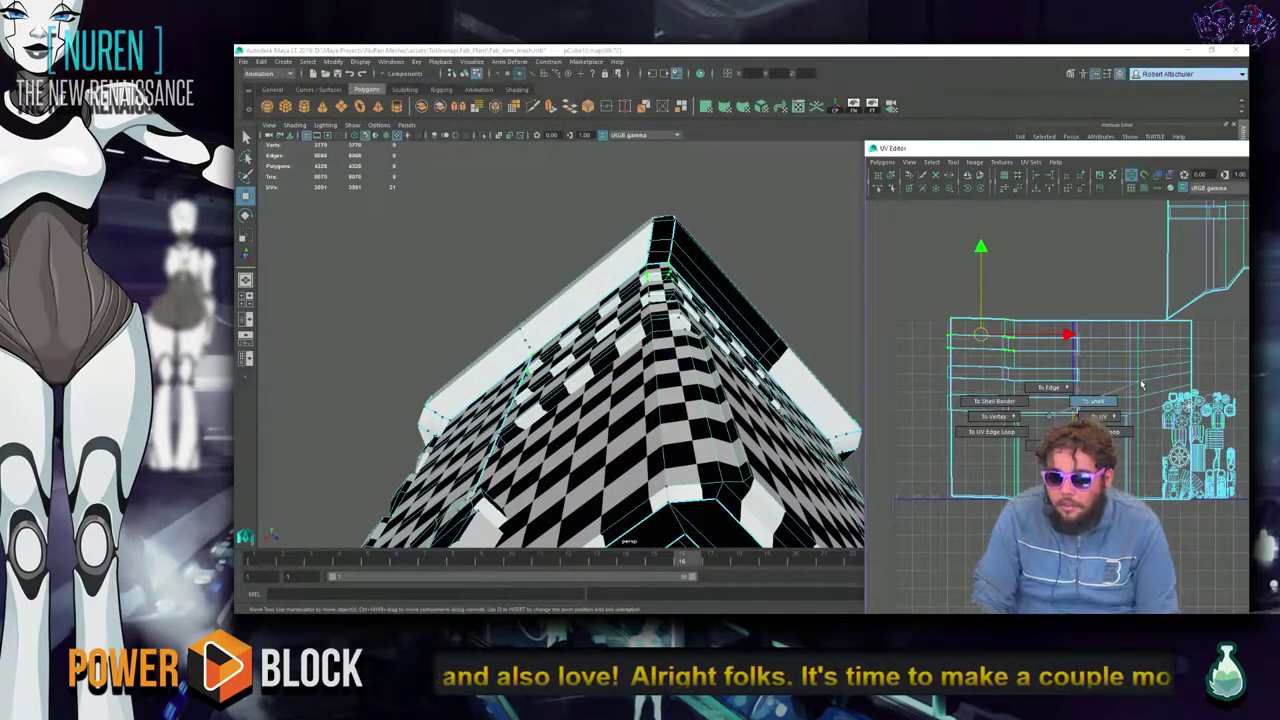
pyautogui.moveTo(1069, 407); pyautogui.dragTo(1005, 390)
pyautogui.scroll(-1, 1029, 407)
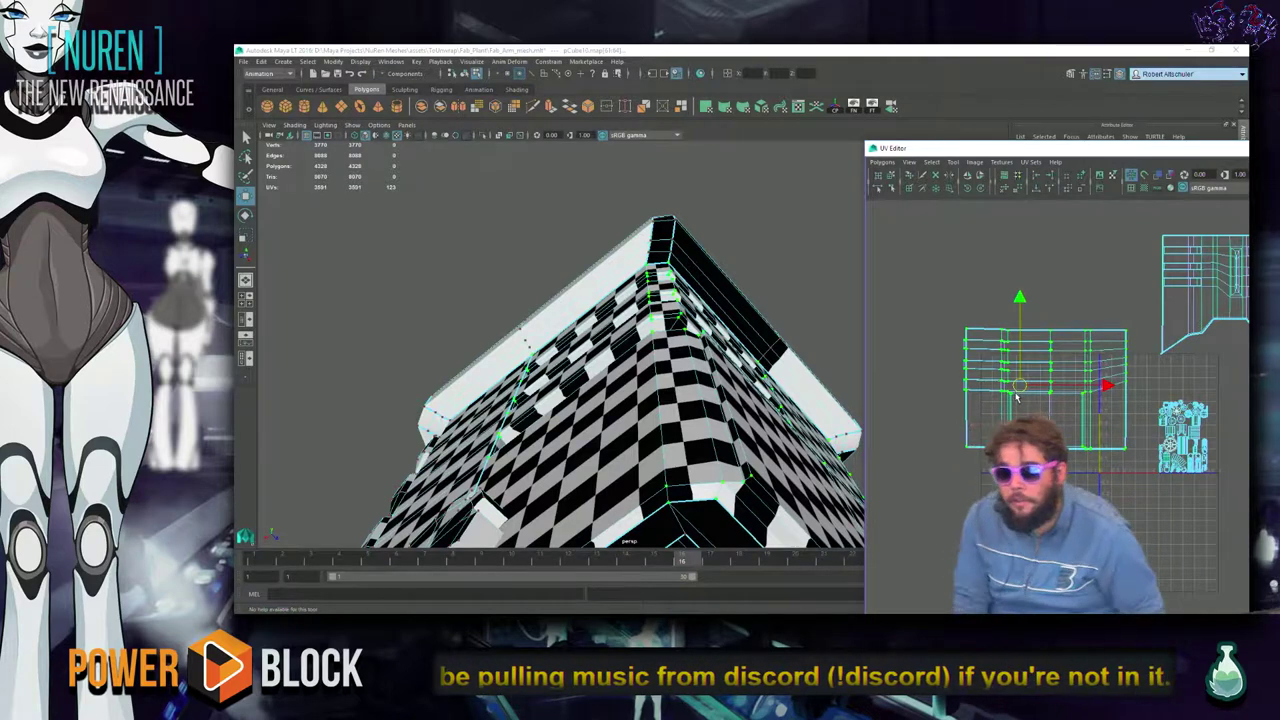
# Pick the Smooth UV Tool from the UV Editor marking menu after several dismissed attempts.
pyautogui.keyDown('shift'); pyautogui.rightClick(1038, 410); pyautogui.keyUp('shift')
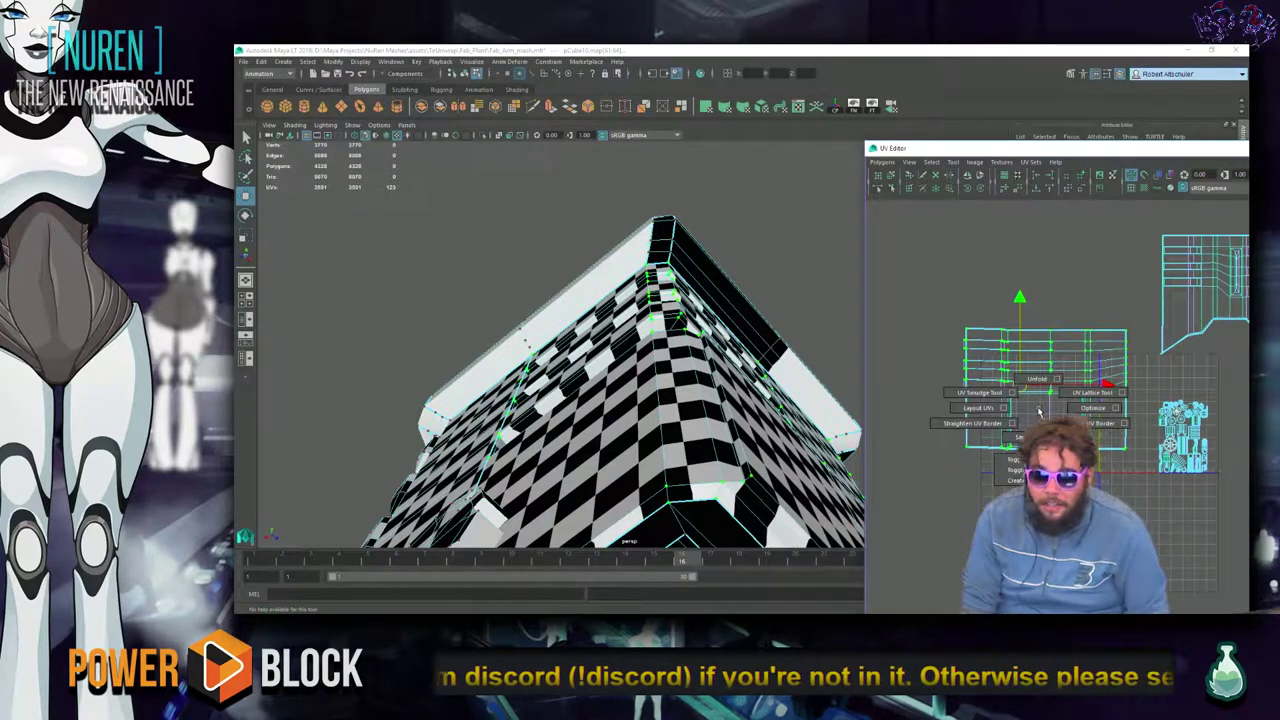
pyautogui.click(1038, 410)
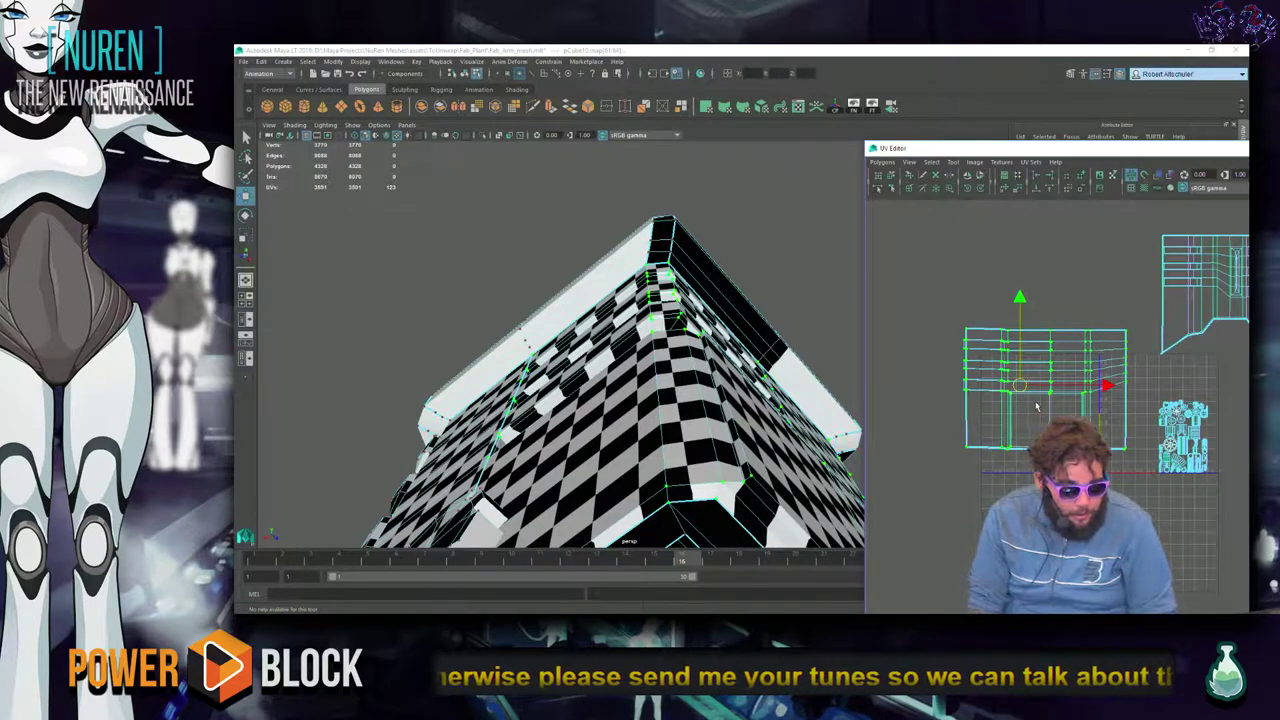
pyautogui.keyDown('shift'); pyautogui.rightClick(1037, 406); pyautogui.keyUp('shift')
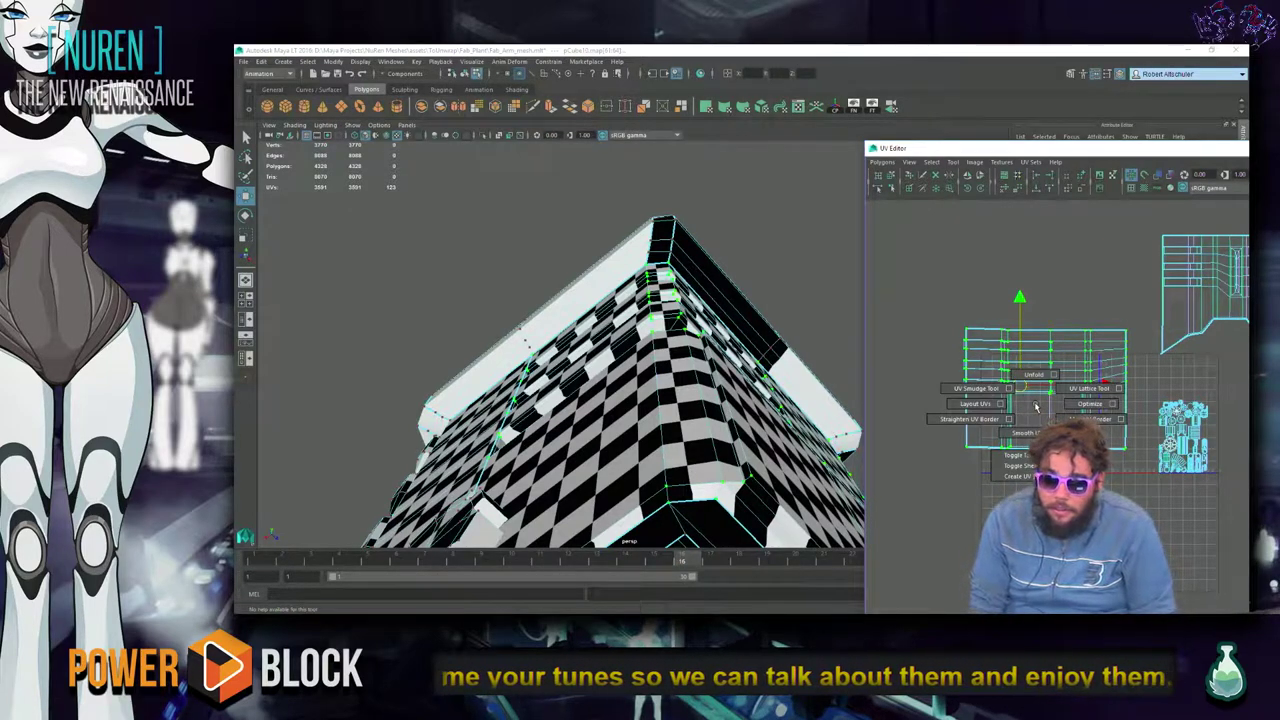
pyautogui.click(1036, 407)
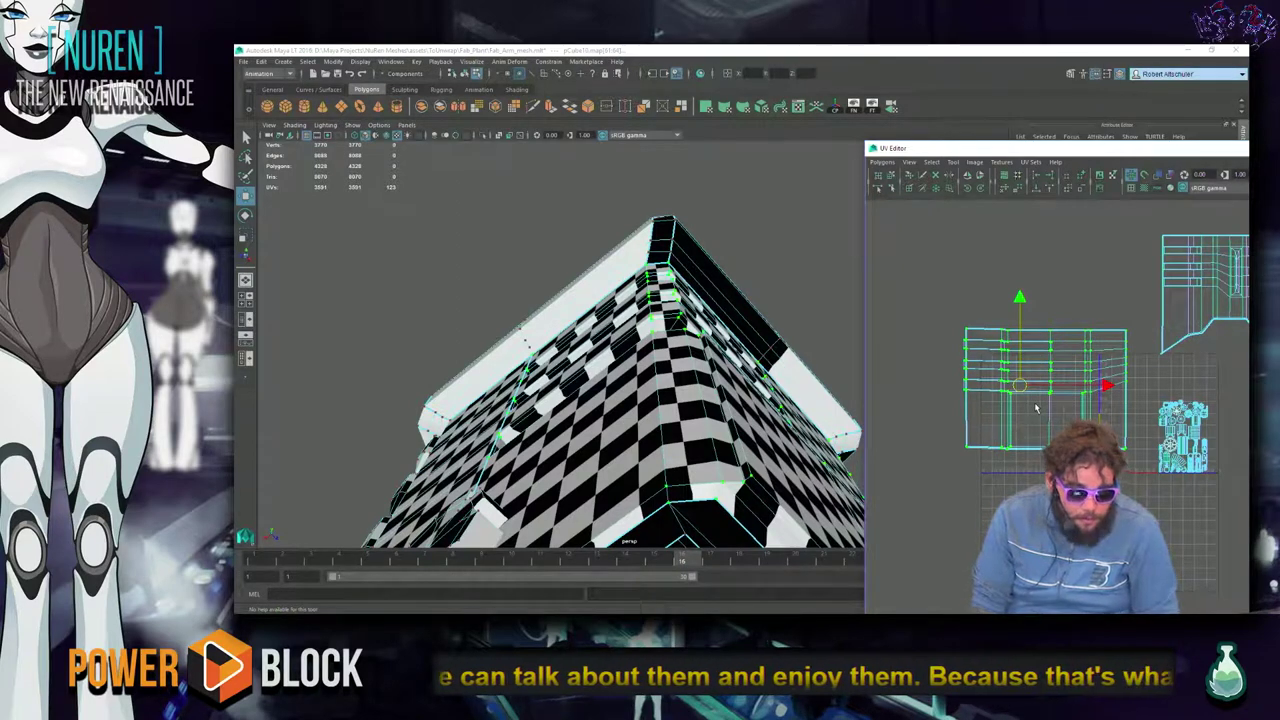
pyautogui.keyDown('shift'); pyautogui.rightClick(1036, 407); pyautogui.keyUp('shift')
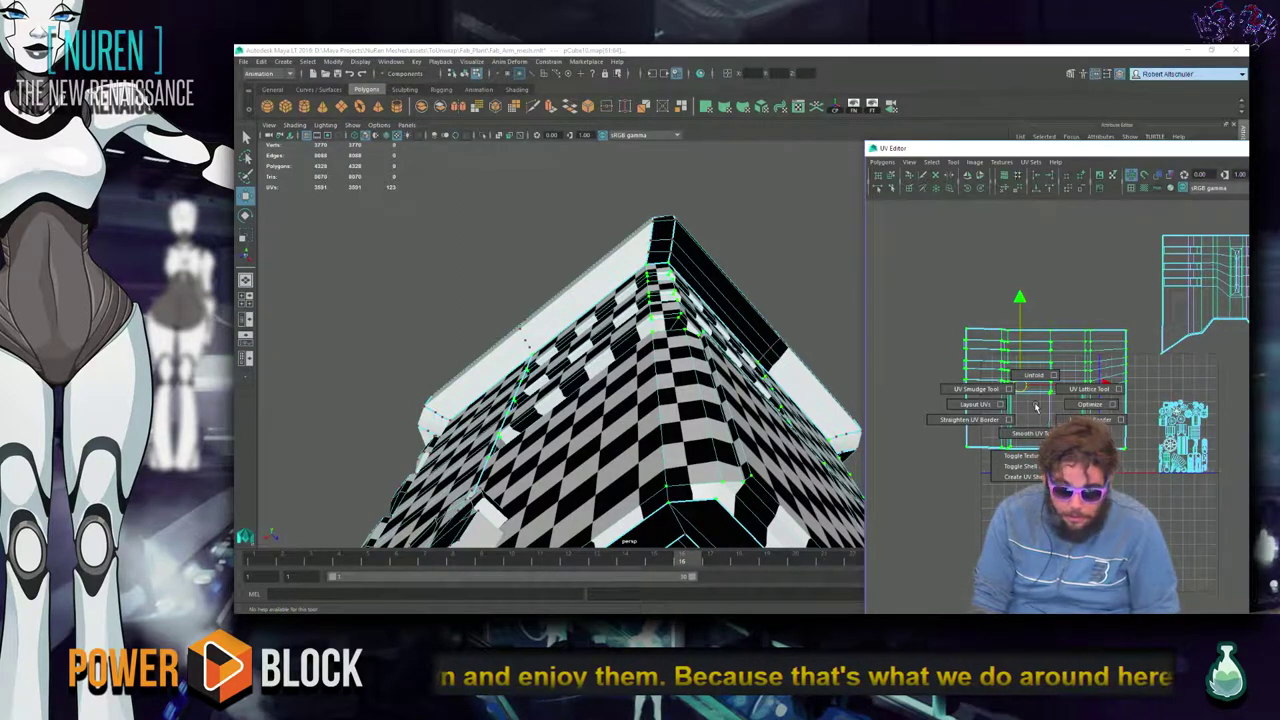
pyautogui.click(1036, 407)
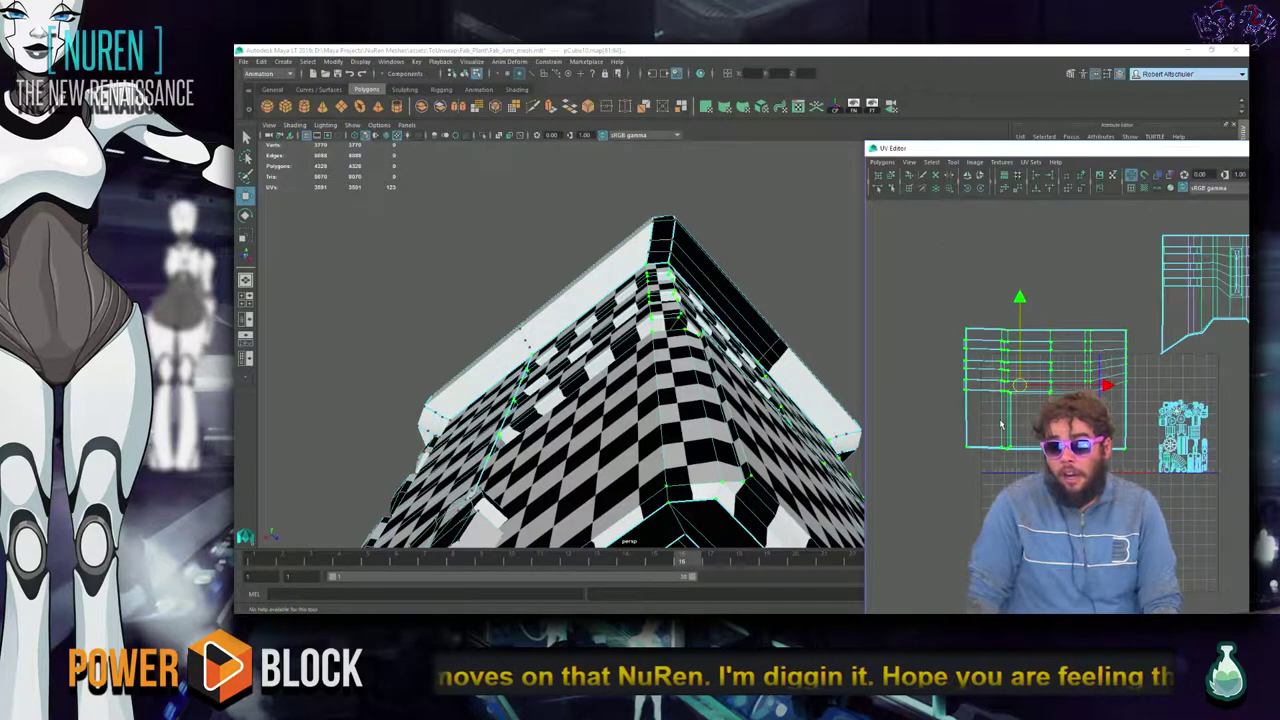
pyautogui.keyDown('shift'); pyautogui.rightClick(1001, 424); pyautogui.keyUp('shift')
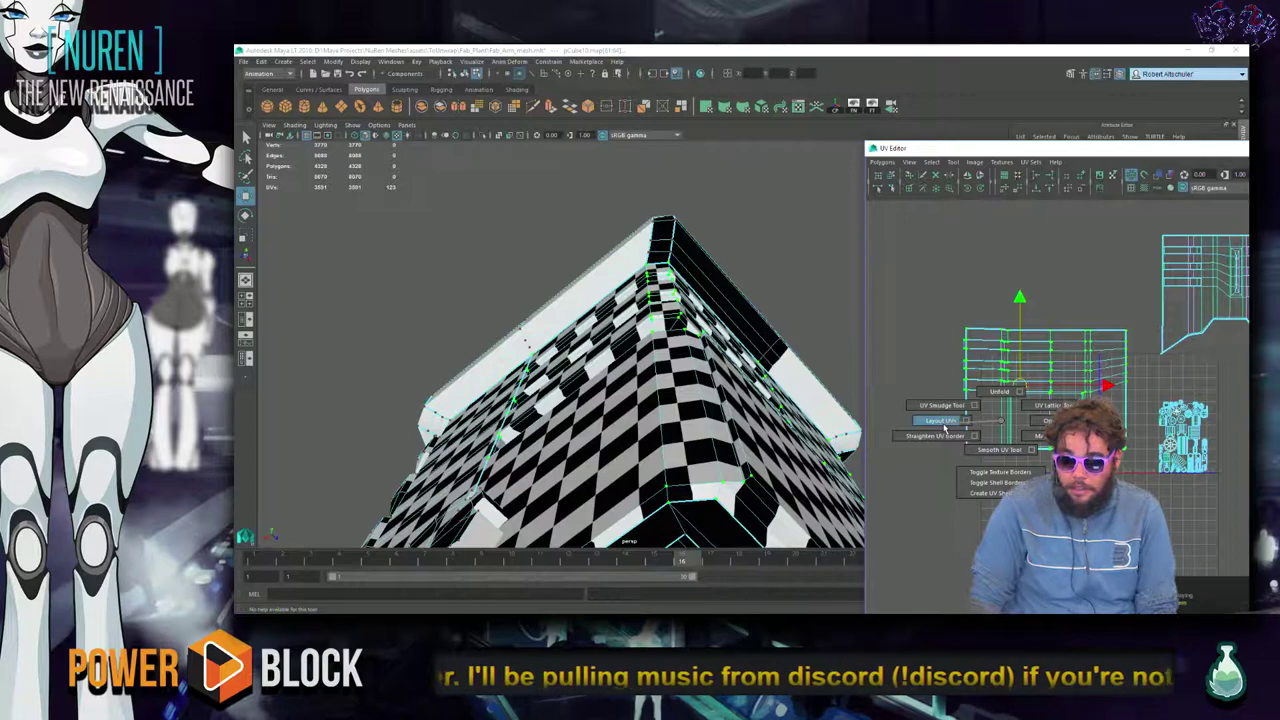
pyautogui.keyDown('shift'); pyautogui.moveTo(945, 425); pyautogui.dragTo(998, 450, button='right'); pyautogui.keyUp('shift')
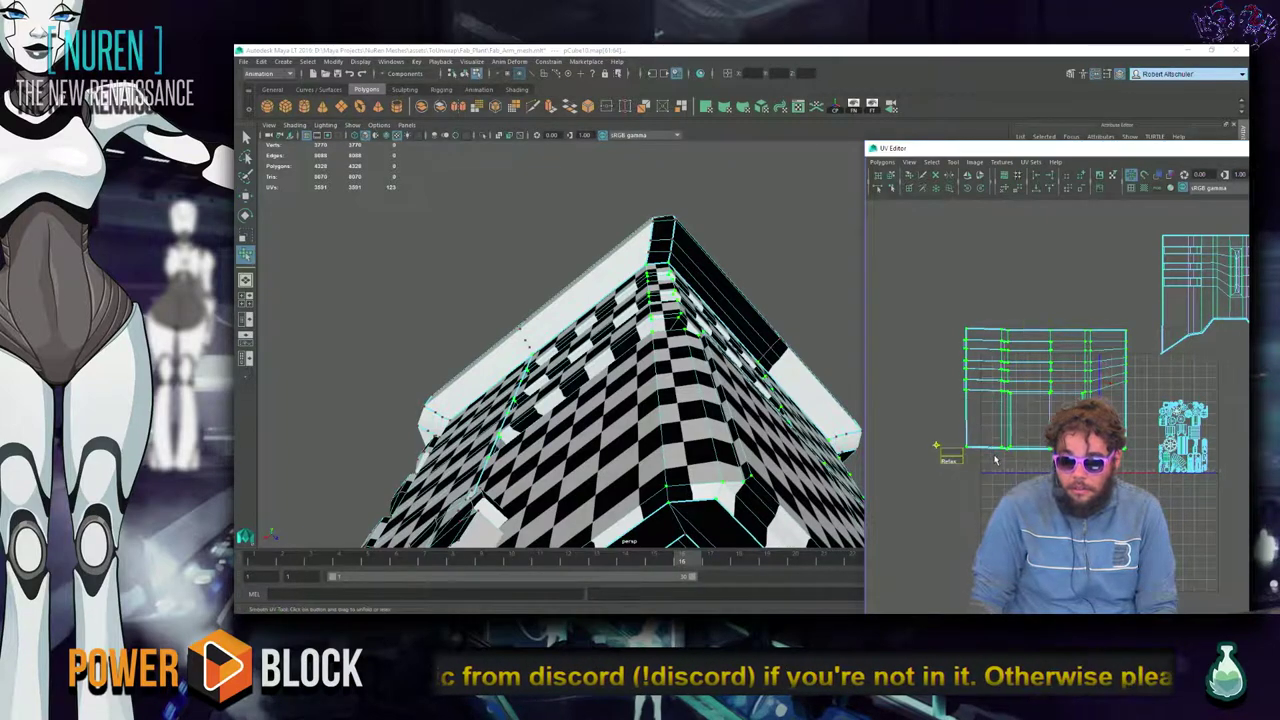
# Relax the cut housing UV shell twice with the Smooth UV Tool's Relax handle.
pyautogui.moveTo(952, 458); pyautogui.dragTo(975, 452)
pyautogui.scroll(3, 1007, 464)
pyautogui.keyDown('alt'); pyautogui.moveTo(640, 430); pyautogui.dragTo(556, 470); pyautogui.keyUp('alt')
pyautogui.scroll(5, 556, 470)
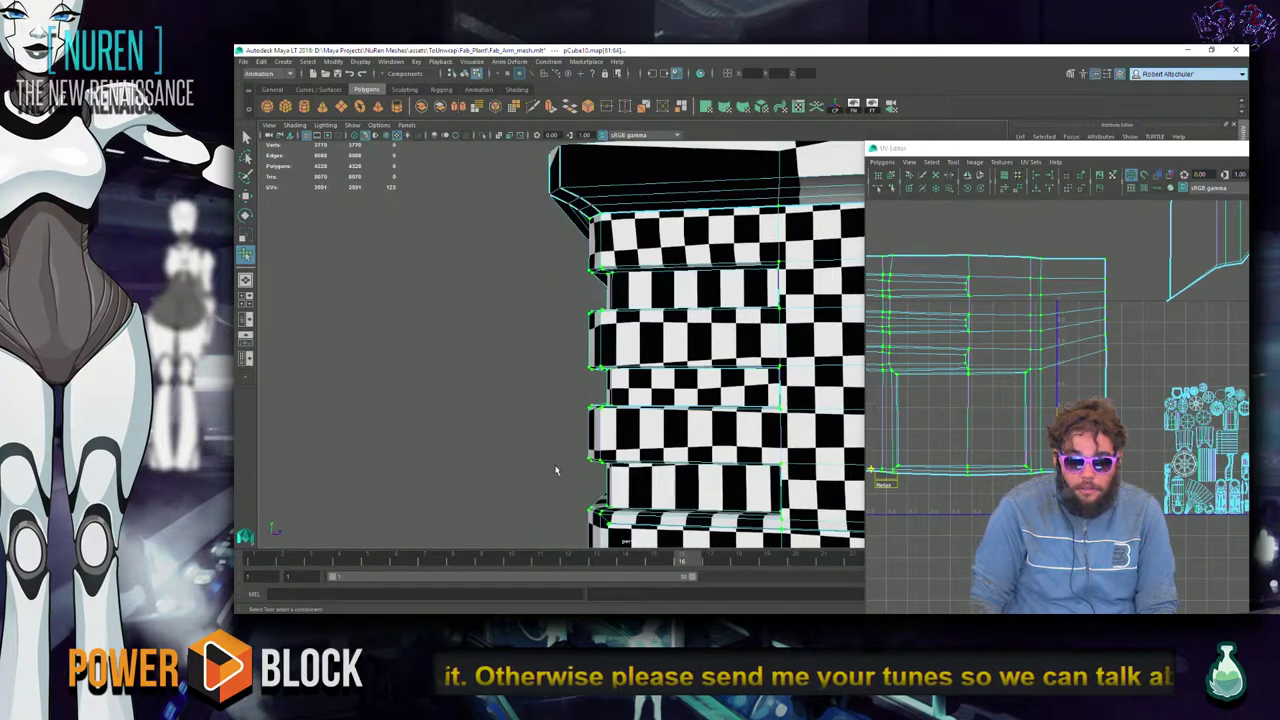
pyautogui.scroll(-2, 1000, 470)
pyautogui.scroll(2, 955, 490)
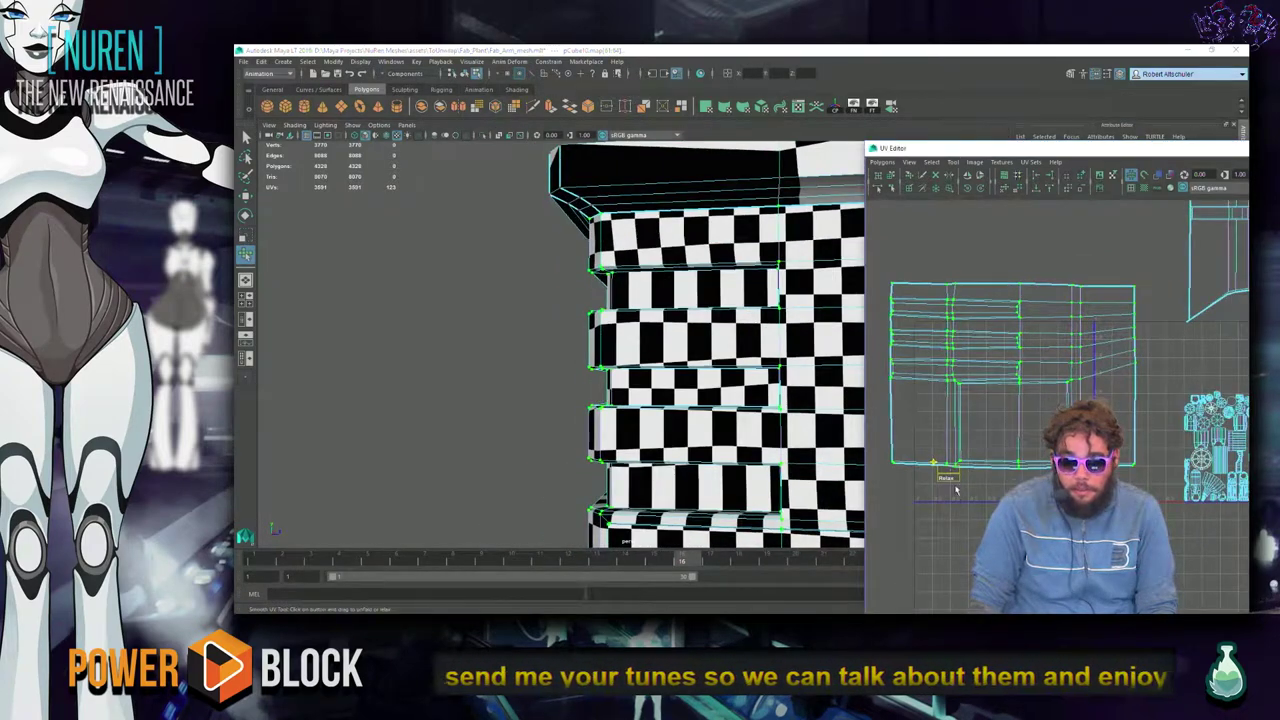
pyautogui.moveTo(950, 470); pyautogui.dragTo(962, 468)
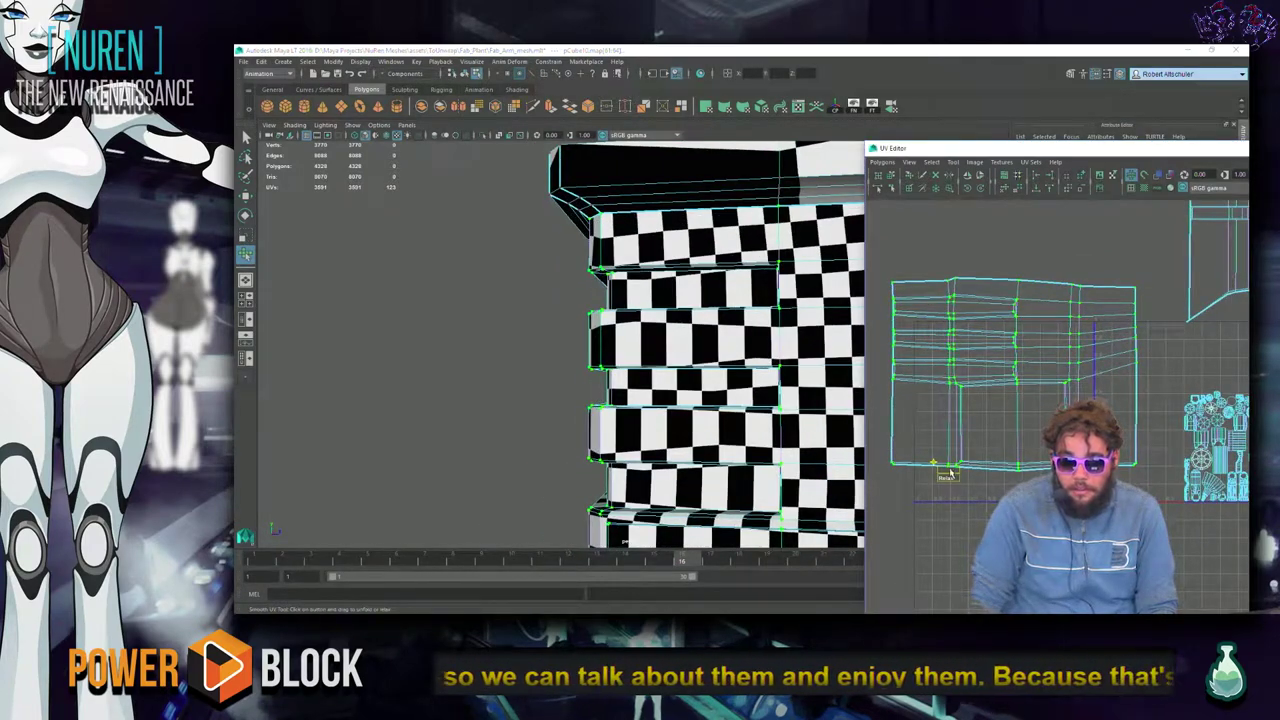
pyautogui.scroll(-6, 769, 381)
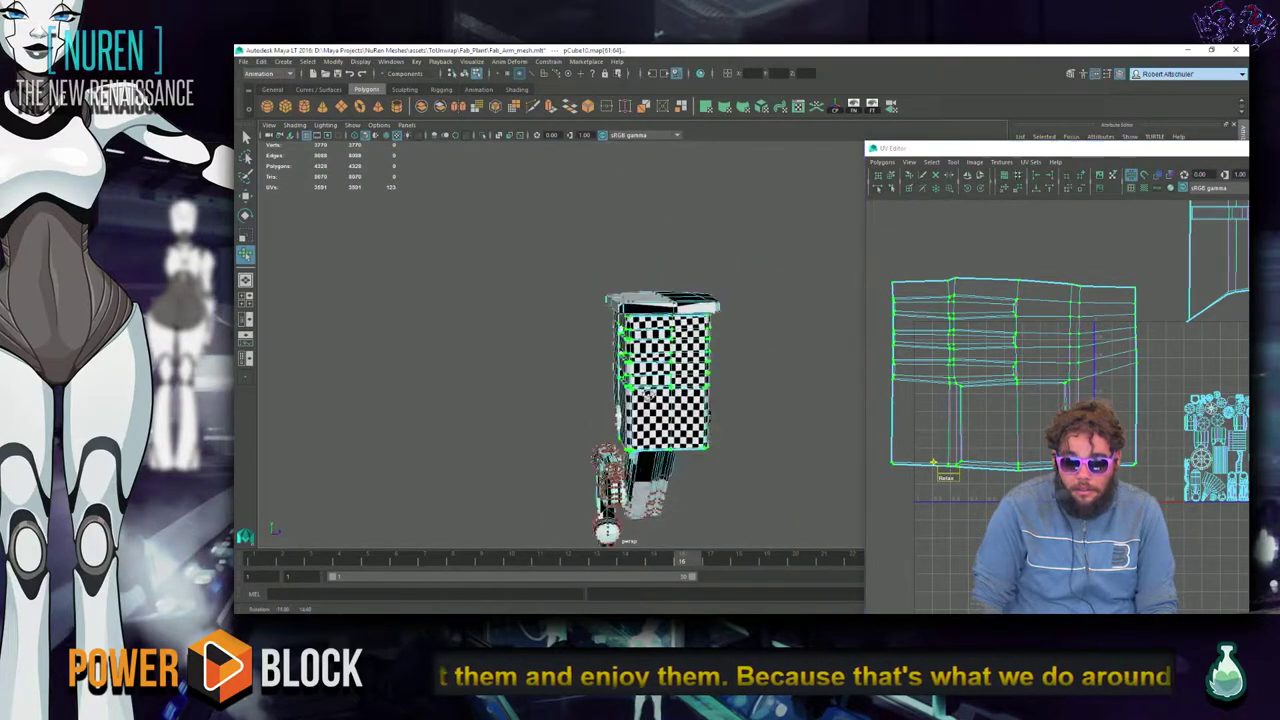
pyautogui.keyDown('alt'); pyautogui.moveTo(769, 381); pyautogui.dragTo(800, 372); pyautogui.keyUp('alt')
pyautogui.keyDown('alt'); pyautogui.moveTo(1012, 380); pyautogui.dragTo(1005, 345, button='middle'); pyautogui.keyUp('alt')
# Select the shell's vertical edge columns and the UVs along its bottom edge.
pyautogui.click(849, 240)
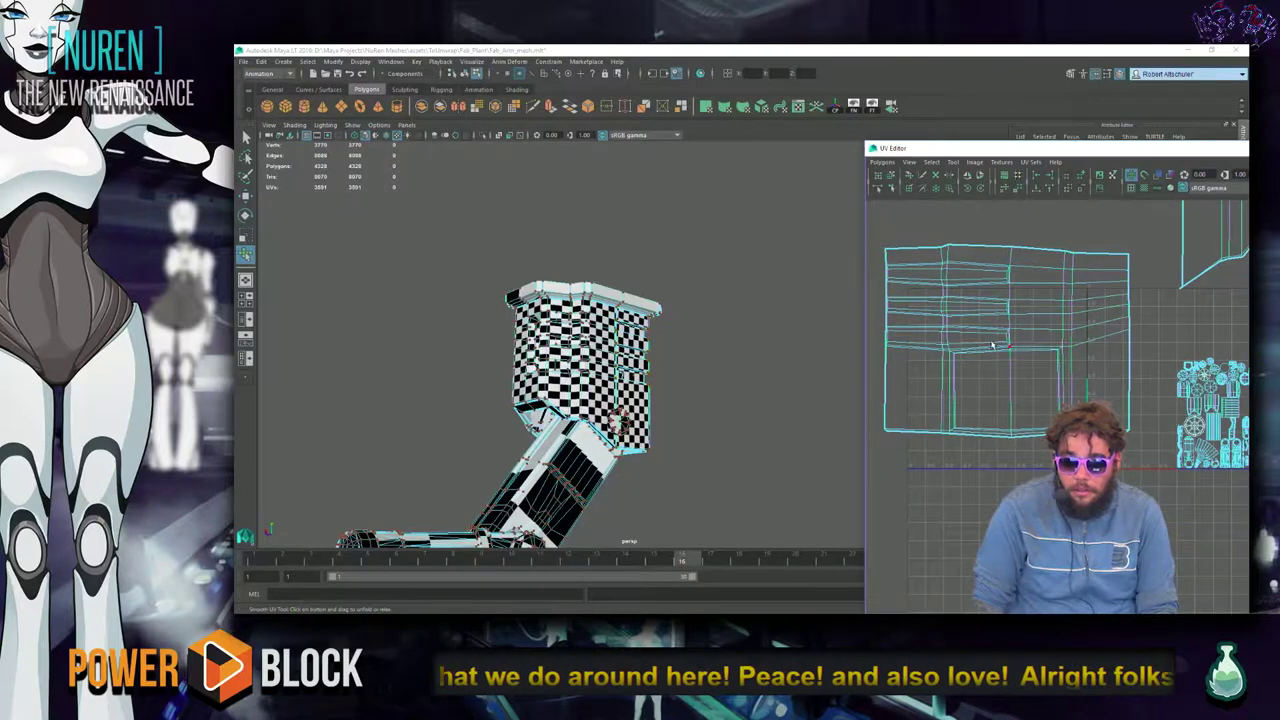
pyautogui.moveTo(1026, 228); pyautogui.dragTo(872, 356)
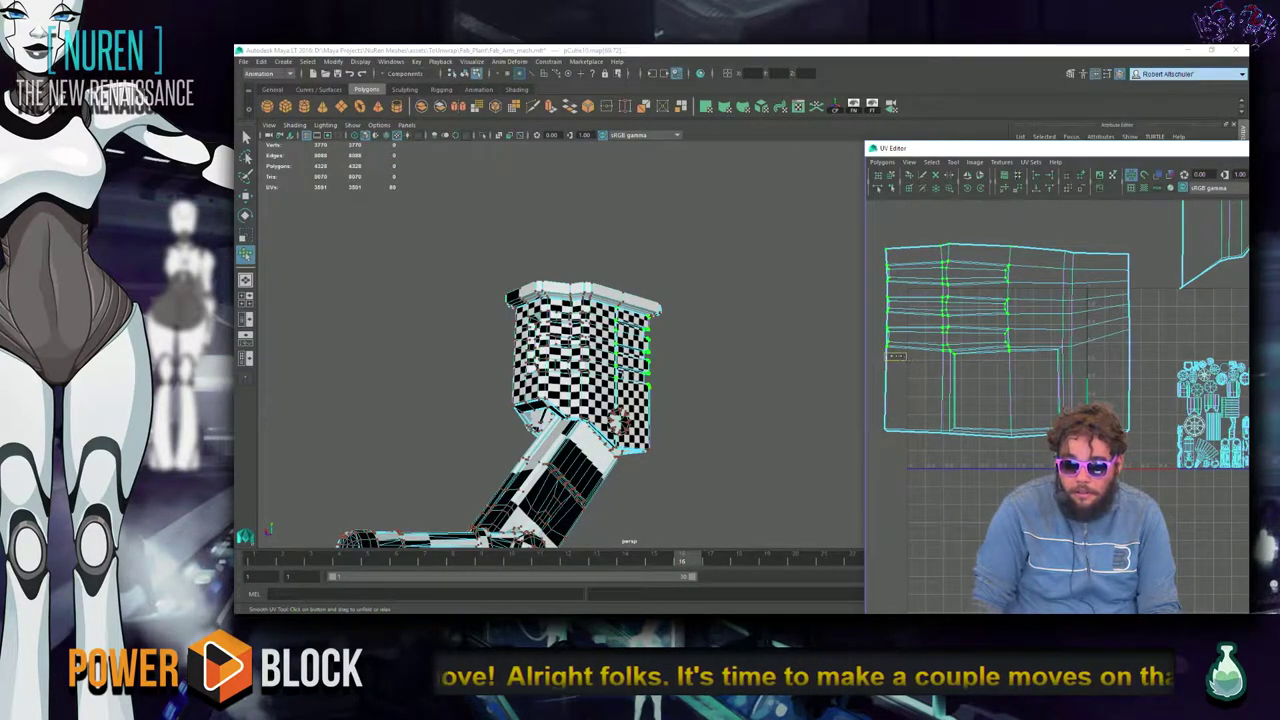
pyautogui.keyDown('alt'); pyautogui.moveTo(935, 363); pyautogui.dragTo(1178, 390, button='middle'); pyautogui.keyUp('alt')
pyautogui.scroll(-2, 1178, 390)
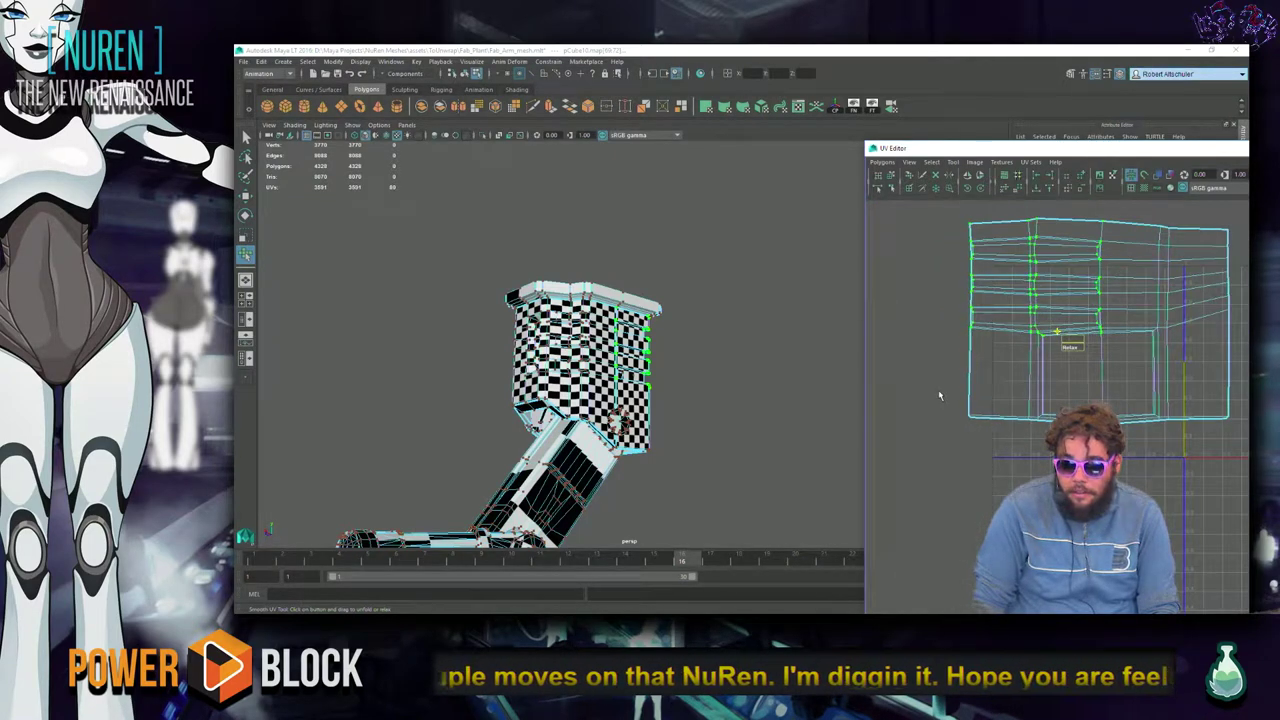
pyautogui.moveTo(940, 421); pyautogui.dragTo(1218, 450)
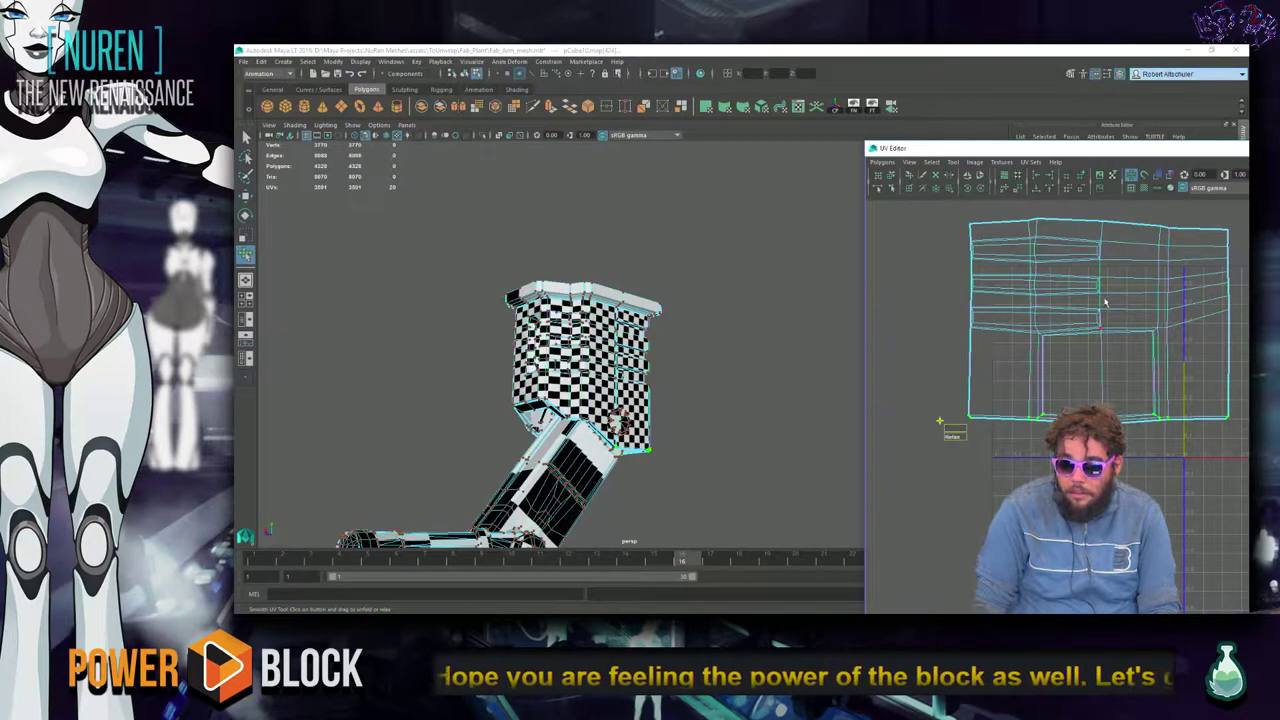
pyautogui.keyDown('alt'); pyautogui.moveTo(677, 423); pyautogui.dragTo(714, 447); pyautogui.keyUp('alt')
pyautogui.scroll(-2, 1153, 426)
pyautogui.scroll(-3, 1153, 426)
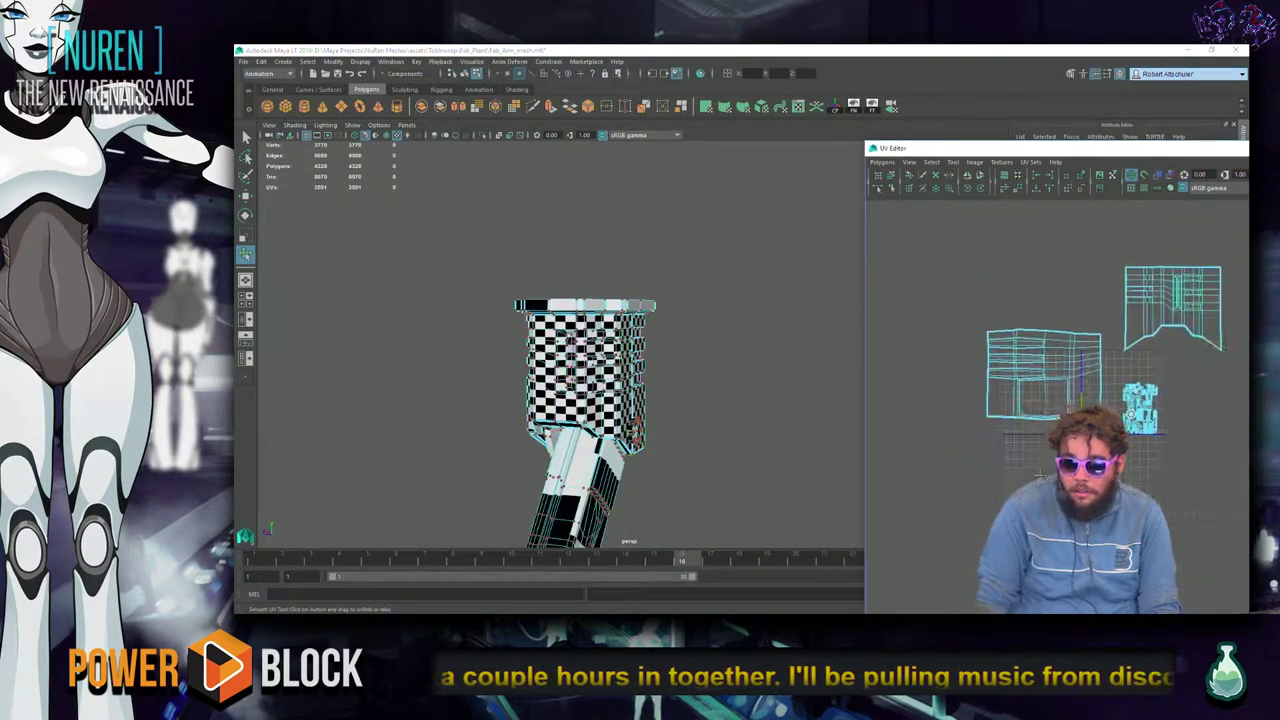
pyautogui.keyDown('alt'); pyautogui.moveTo(1014, 466); pyautogui.dragTo(1104, 481, button='middle'); pyautogui.keyUp('alt')
# Select the top-right UV shell, undo the attempted move, and deselect it.
pyautogui.moveTo(1176, 240); pyautogui.dragTo(1001, 374)
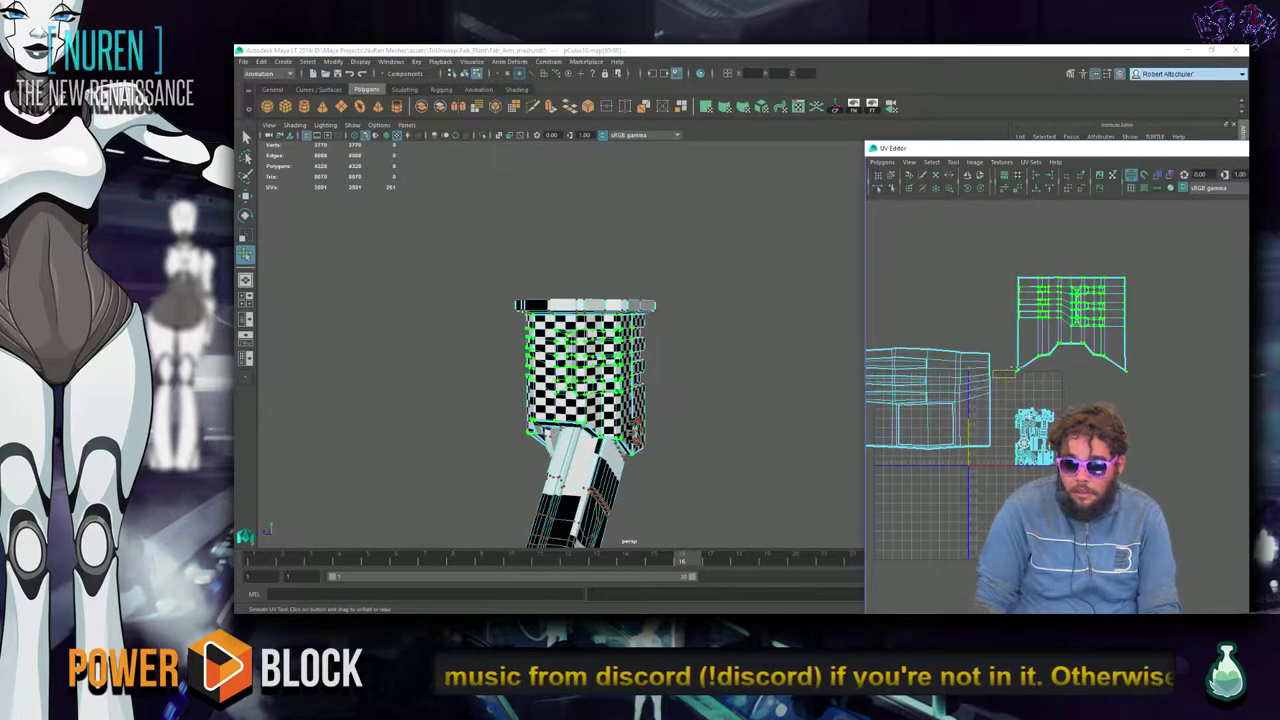
pyautogui.moveTo(1188, 376); pyautogui.dragTo(986, 222)
pyautogui.press('w')
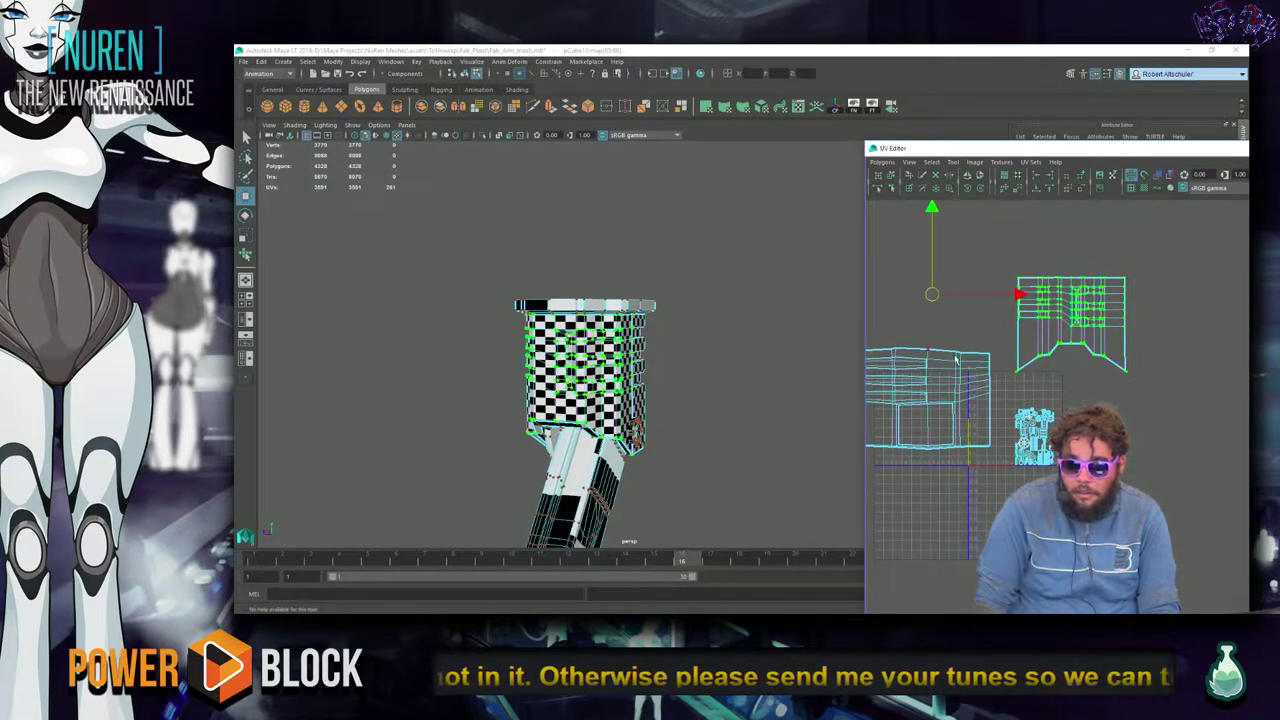
pyautogui.hotkey('ctrl', 'z')
pyautogui.click(1170, 368)
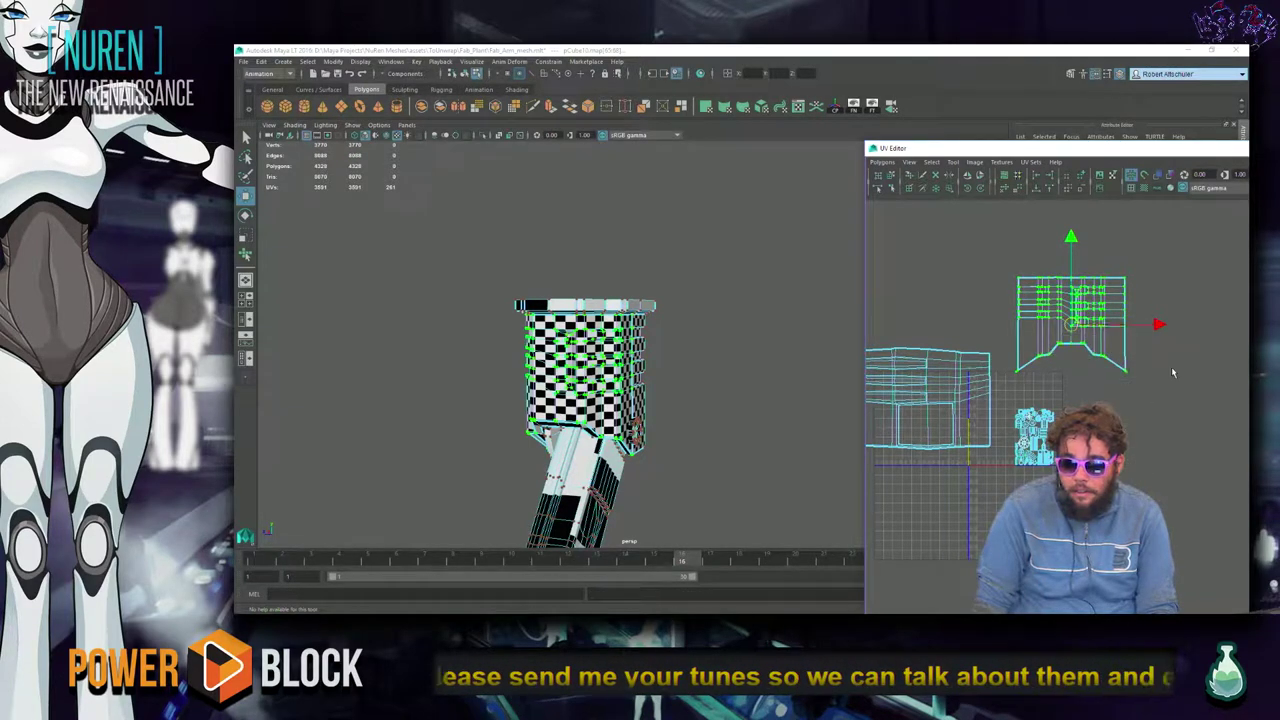
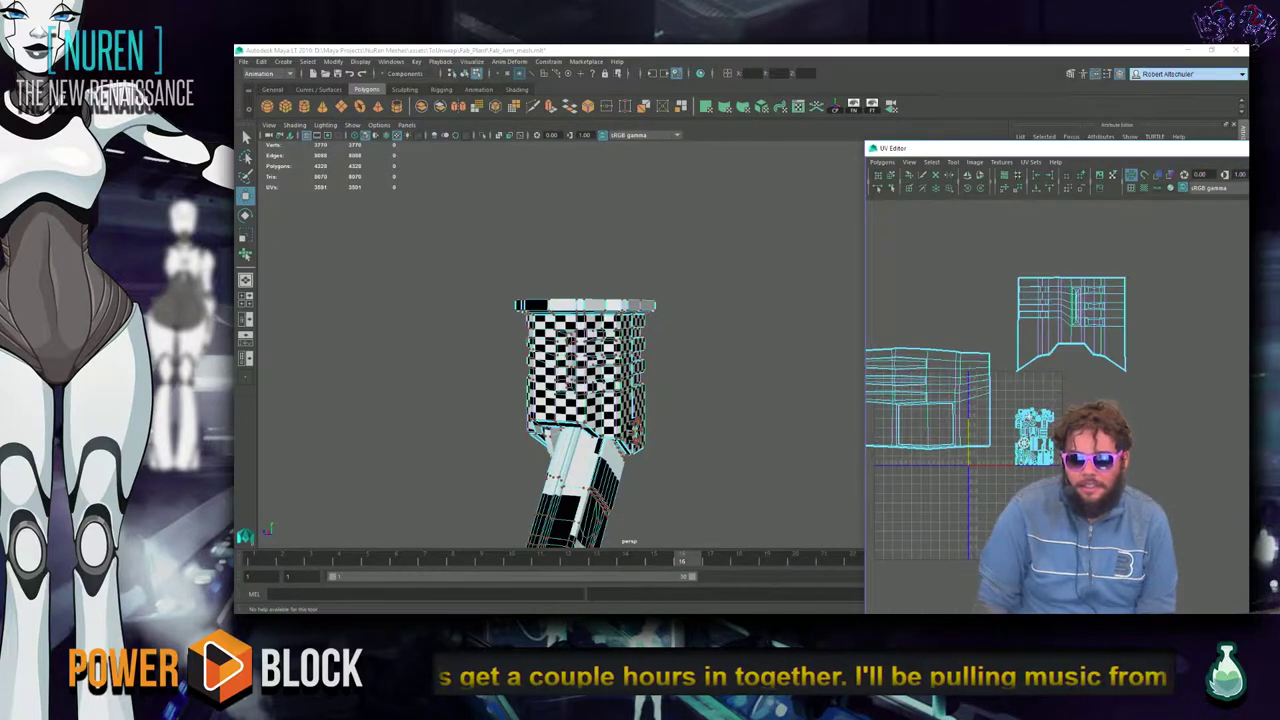
# Select the arm mesh and review its UV shells in the UV Editor, undoing the last UV edit.
pyautogui.scroll(2, 1059, 383)
pyautogui.moveTo(558, 431); pyautogui.dragTo(631, 347, button='right')
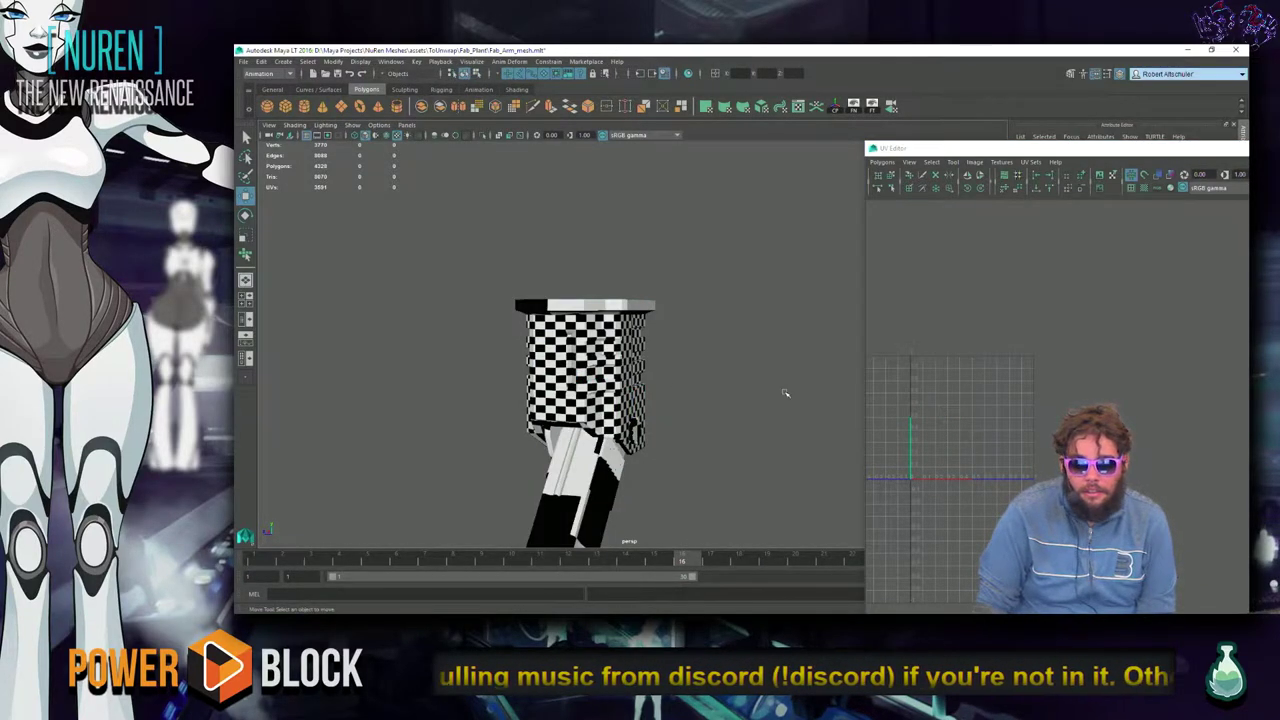
pyautogui.click(1086, 294)
pyautogui.moveTo(1086, 294); pyautogui.dragTo(1189, 341, button='right')
pyautogui.scroll(1, 1189, 341)
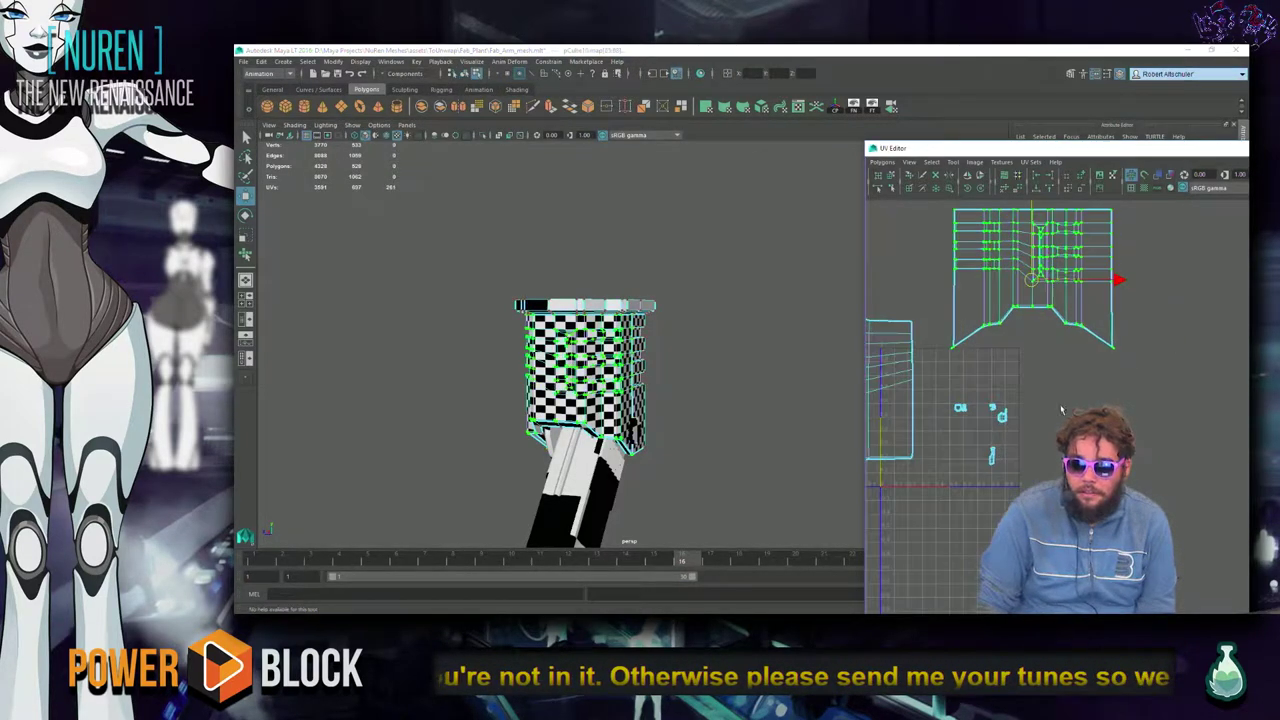
pyautogui.hotkey('ctrl', 'z')
pyautogui.keyDown('alt'); pyautogui.moveTo(1081, 357); pyautogui.dragTo(1170, 441, button='middle'); pyautogui.keyUp('alt')
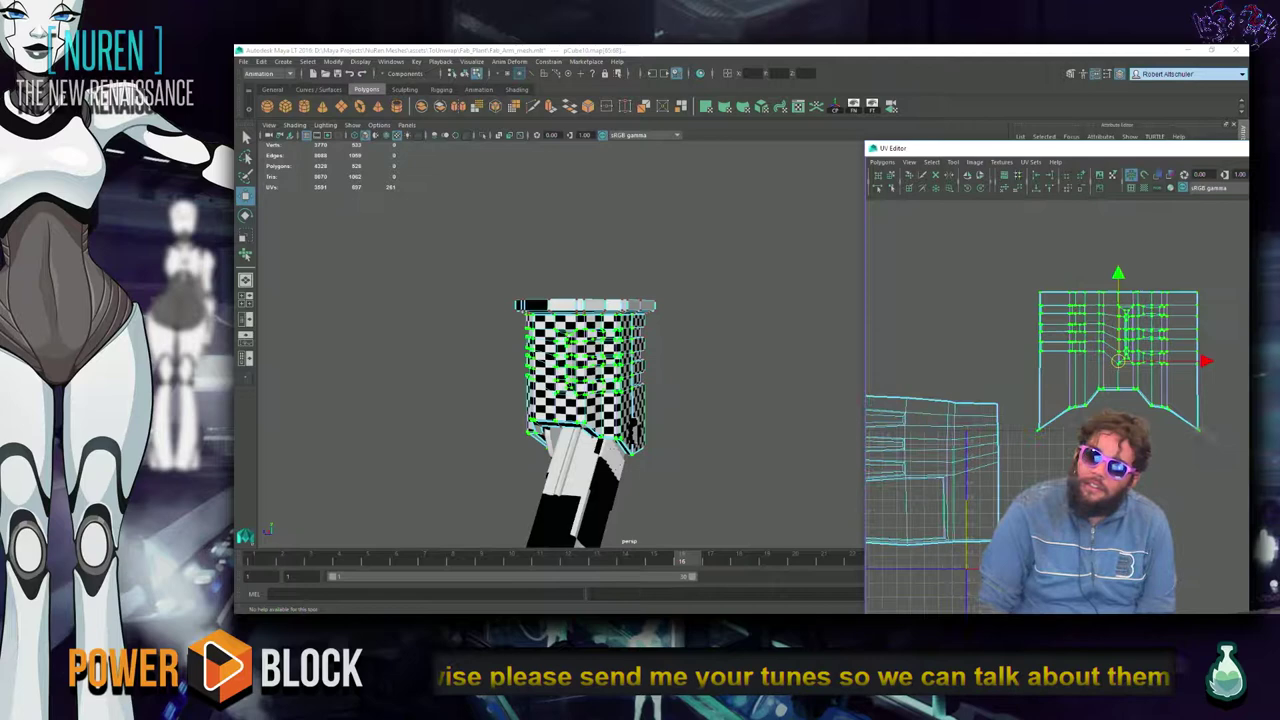
pyautogui.click(908, 440)
pyautogui.keyDown('alt'); pyautogui.moveTo(924, 436); pyautogui.dragTo(1062, 402, button='middle'); pyautogui.keyUp('alt')
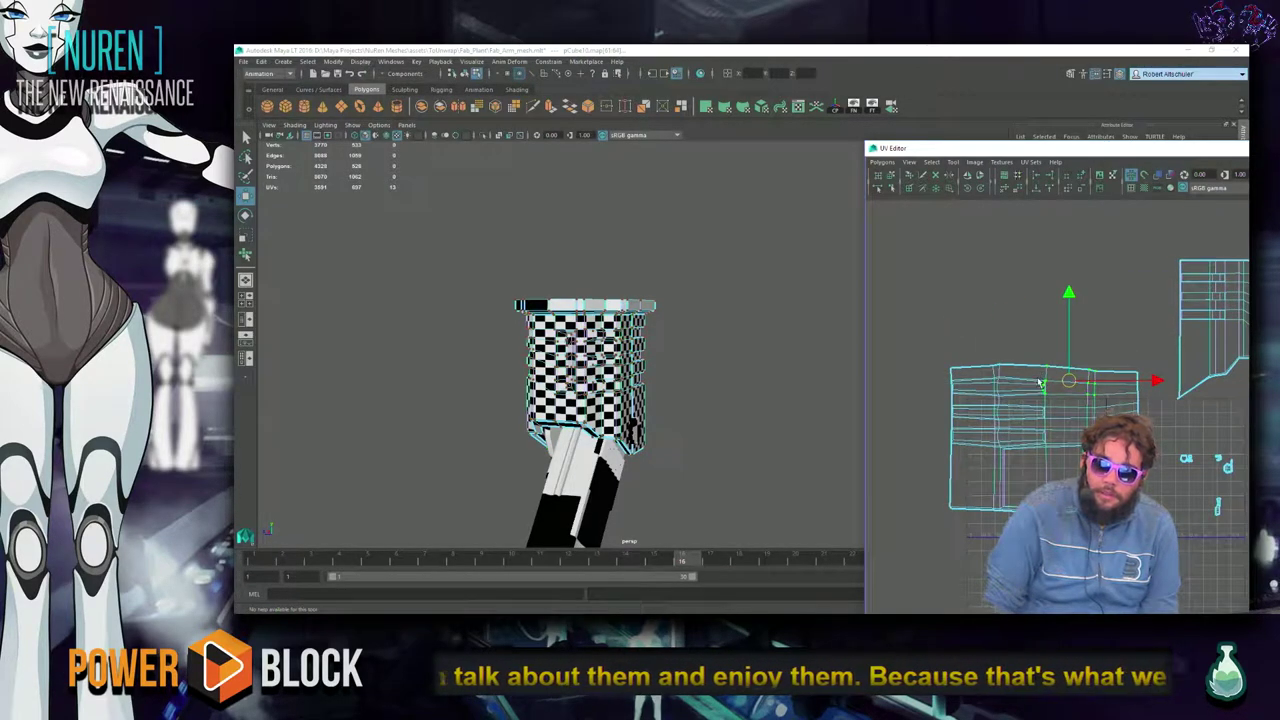
# Show the arm's channels and the polyTweakUV111 input node, then close the UV Editor.
pyautogui.moveTo(984, 145); pyautogui.dragTo(984, 413)
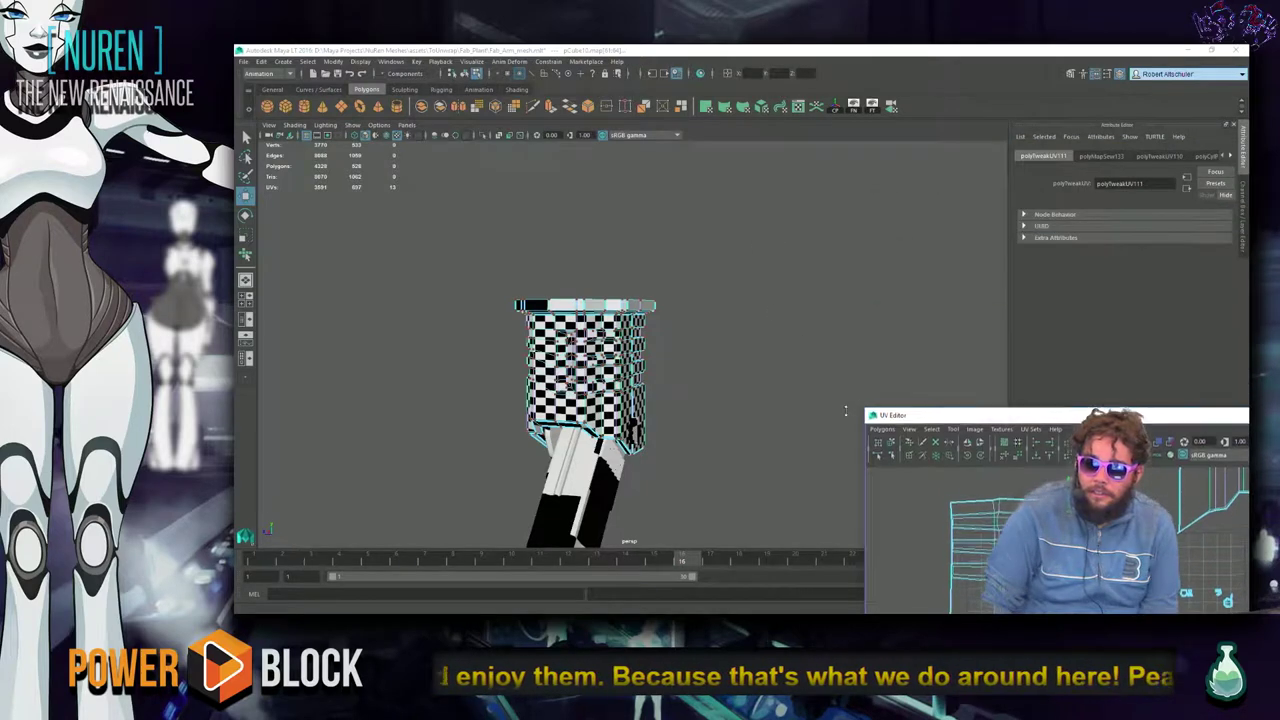
pyautogui.hotkey('ctrl', 'a')
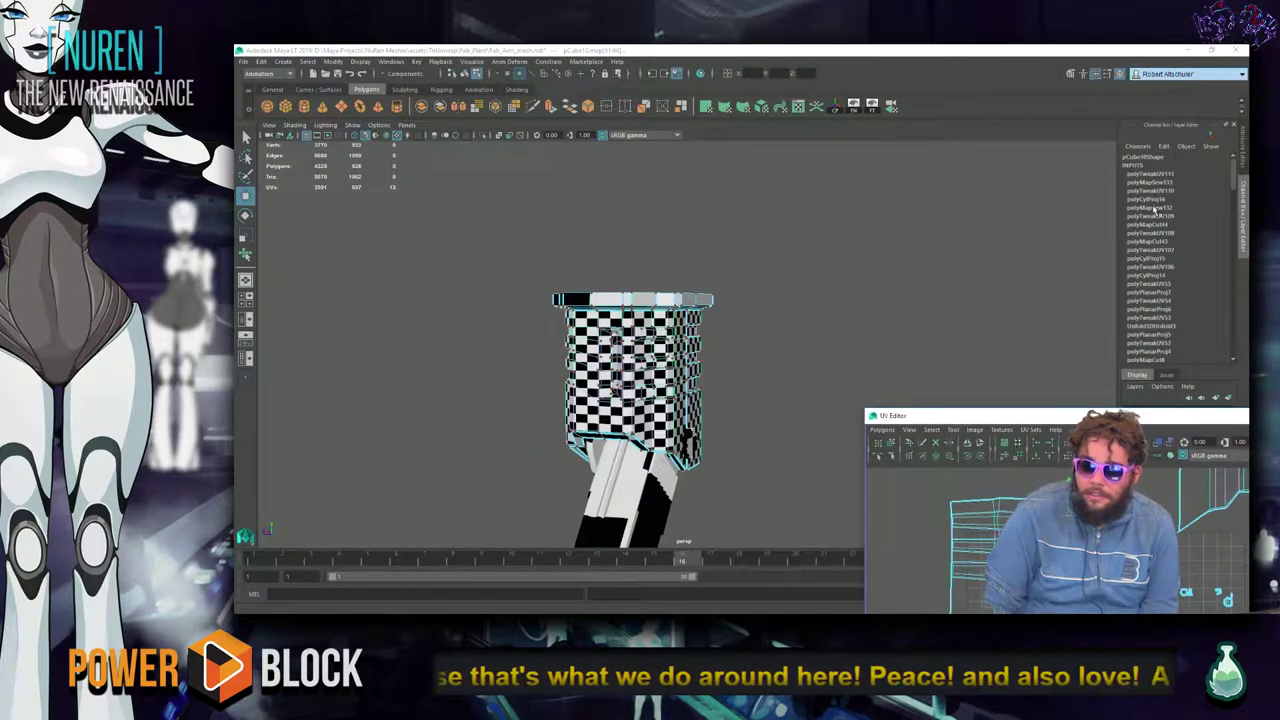
pyautogui.click(1168, 175)
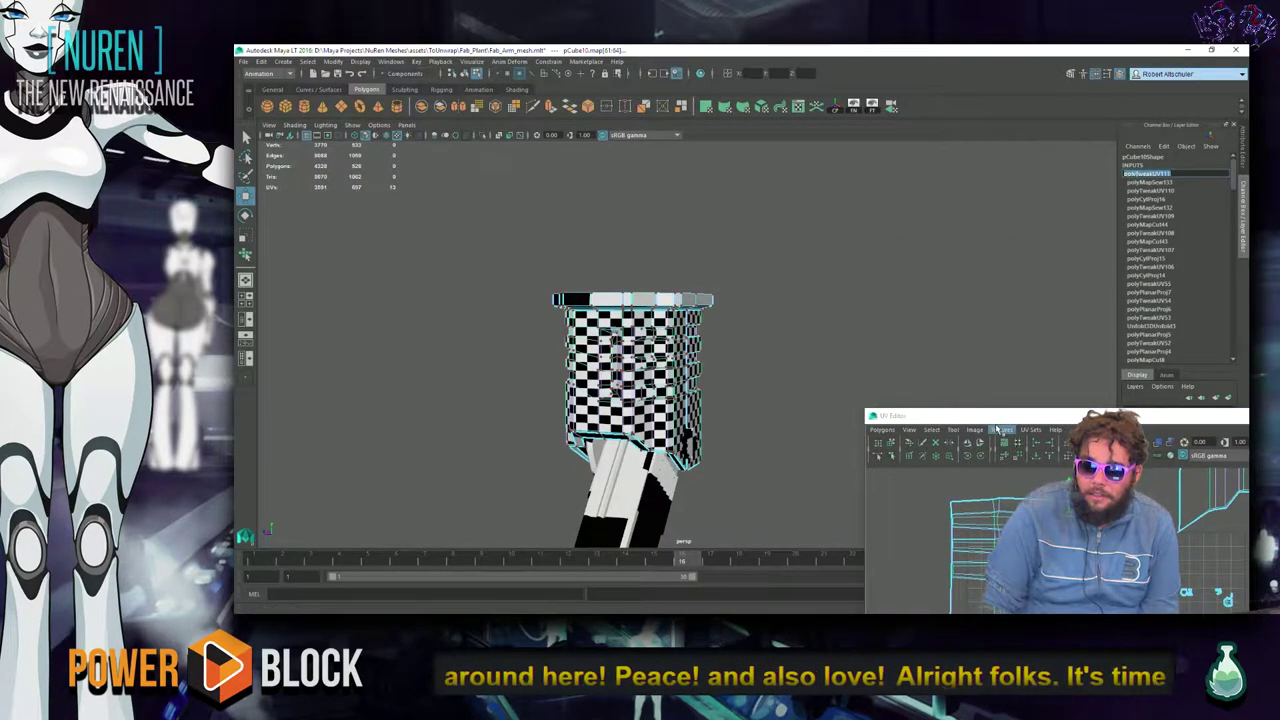
pyautogui.moveTo(866, 415); pyautogui.dragTo(657, 400)
pyautogui.moveTo(788, 414); pyautogui.dragTo(769, 274)
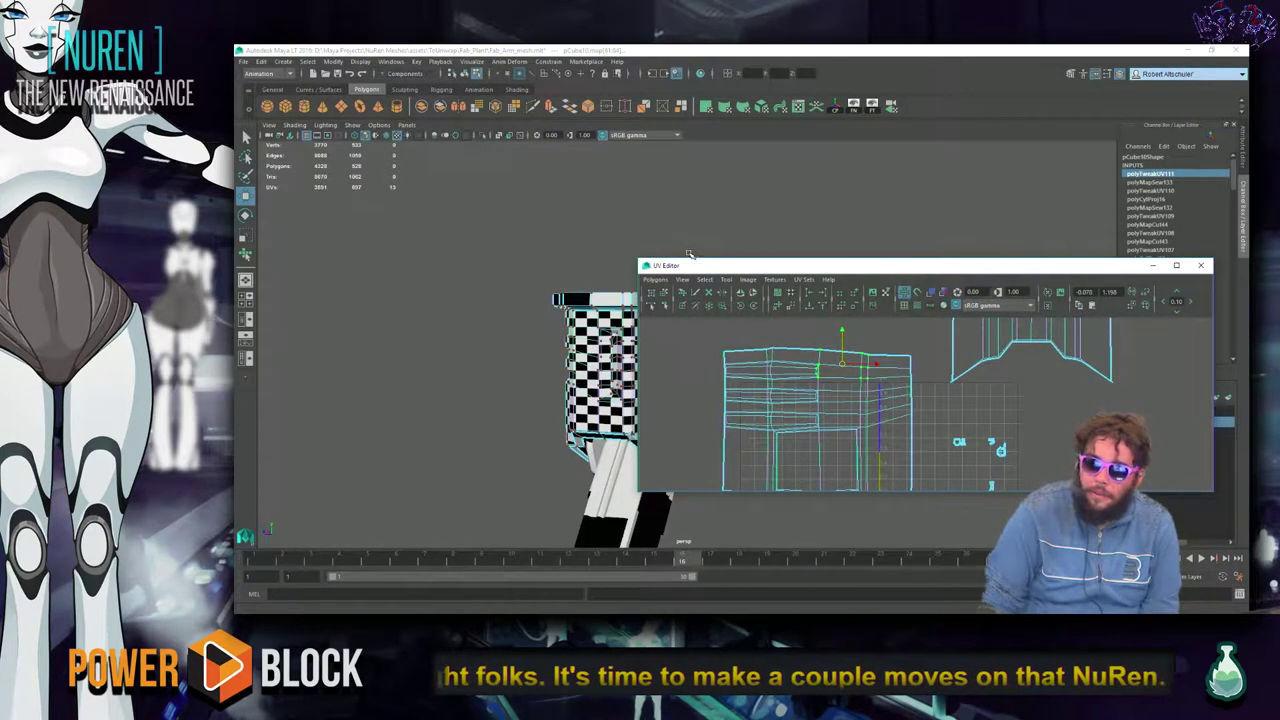
pyautogui.moveTo(716, 268); pyautogui.dragTo(706, 229)
pyautogui.click(1191, 224)
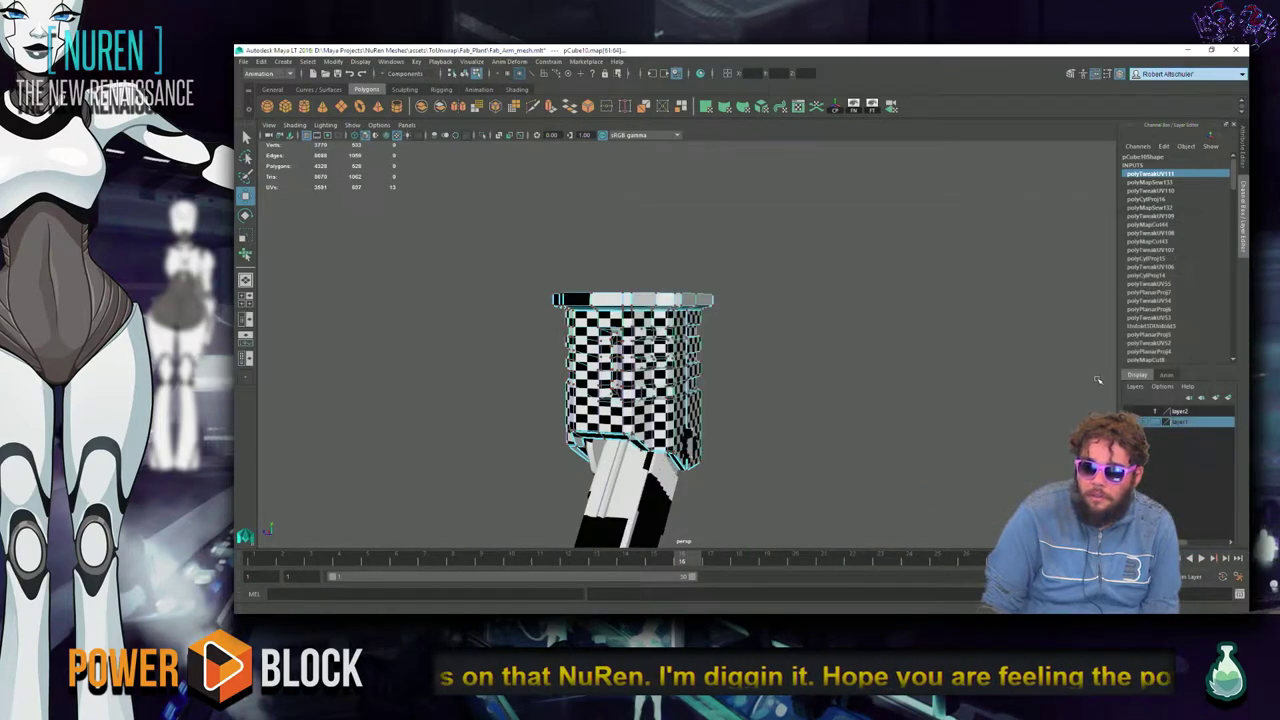
# Select the robotic arm's shoulder sphere, then switch to the Chrome window with Discord.
pyautogui.keyDown('alt'); pyautogui.moveTo(808, 450); pyautogui.dragTo(838, 288); pyautogui.keyUp('alt')
pyautogui.click(838, 288)
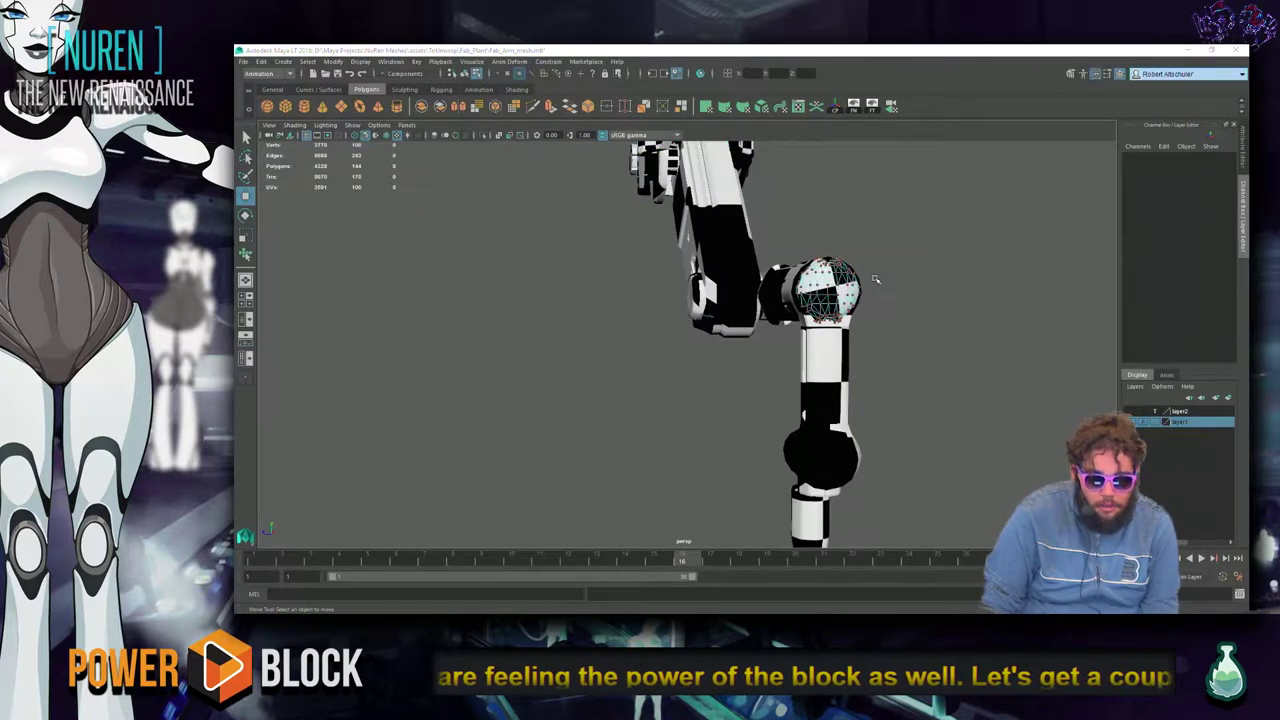
pyautogui.hotkey('alt', 'Tab')
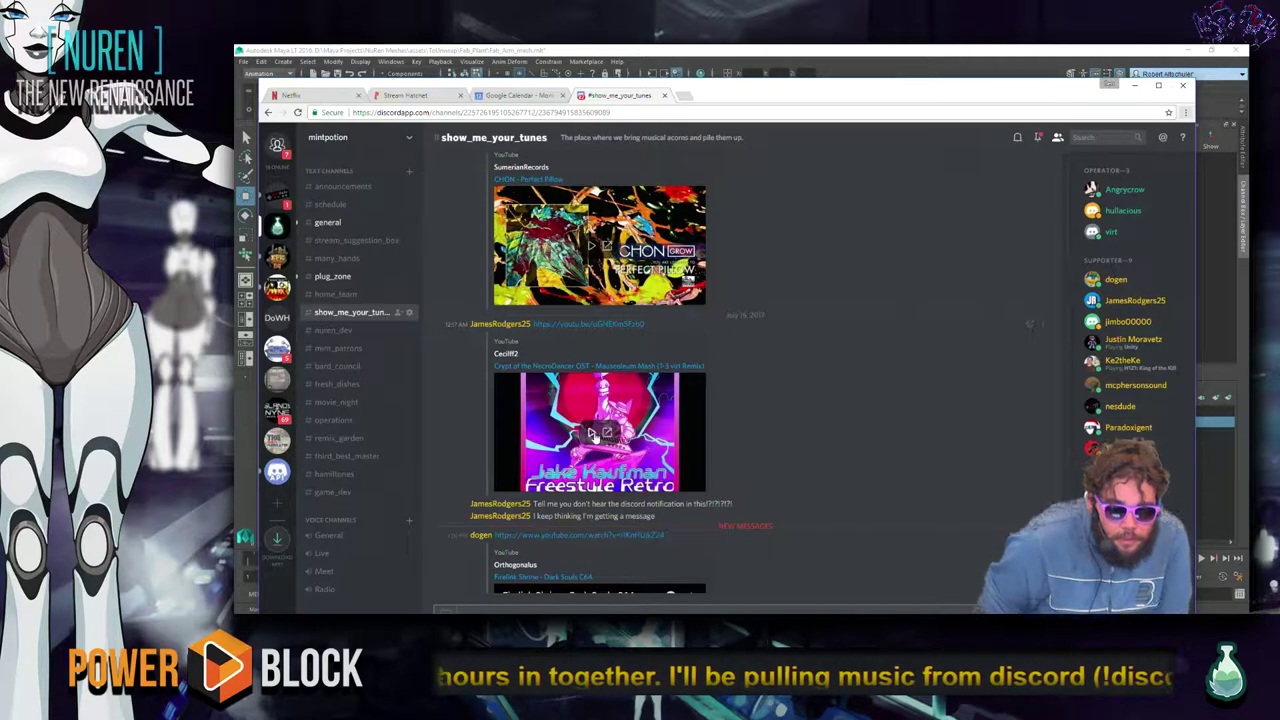
# Play the shared video in Discord, then return to Maya and bring up the sphere's component menu.
pyautogui.click(590, 434)
pyautogui.hotkey('alt', 'Tab')
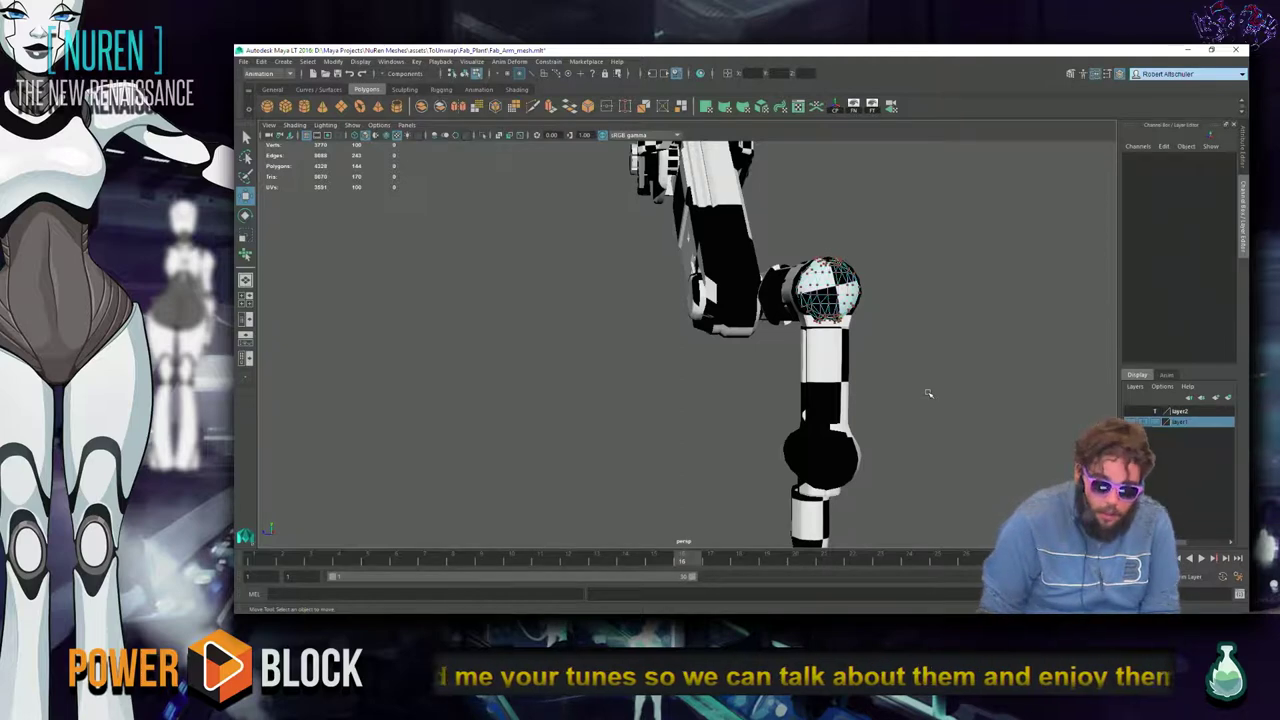
pyautogui.rightClick(840, 297)
# Frame the robotic arm's elbow segment and orbit around it for a close look.
pyautogui.click(885, 278)
pyautogui.keyDown('alt'); pyautogui.moveTo(929, 323); pyautogui.dragTo(726, 232); pyautogui.keyUp('alt')
pyautogui.click(725, 232)
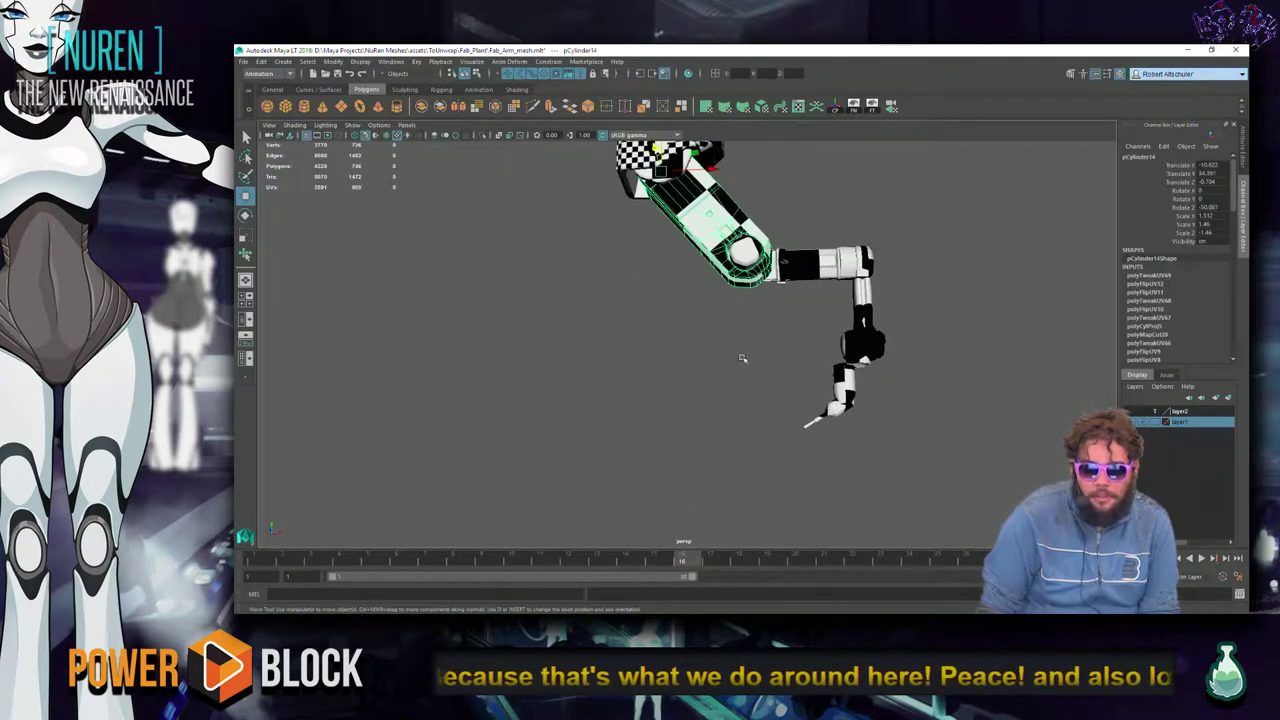
pyautogui.press('f')
pyautogui.keyDown('alt'); pyautogui.moveTo(751, 334); pyautogui.dragTo(580, 408); pyautogui.keyUp('alt')
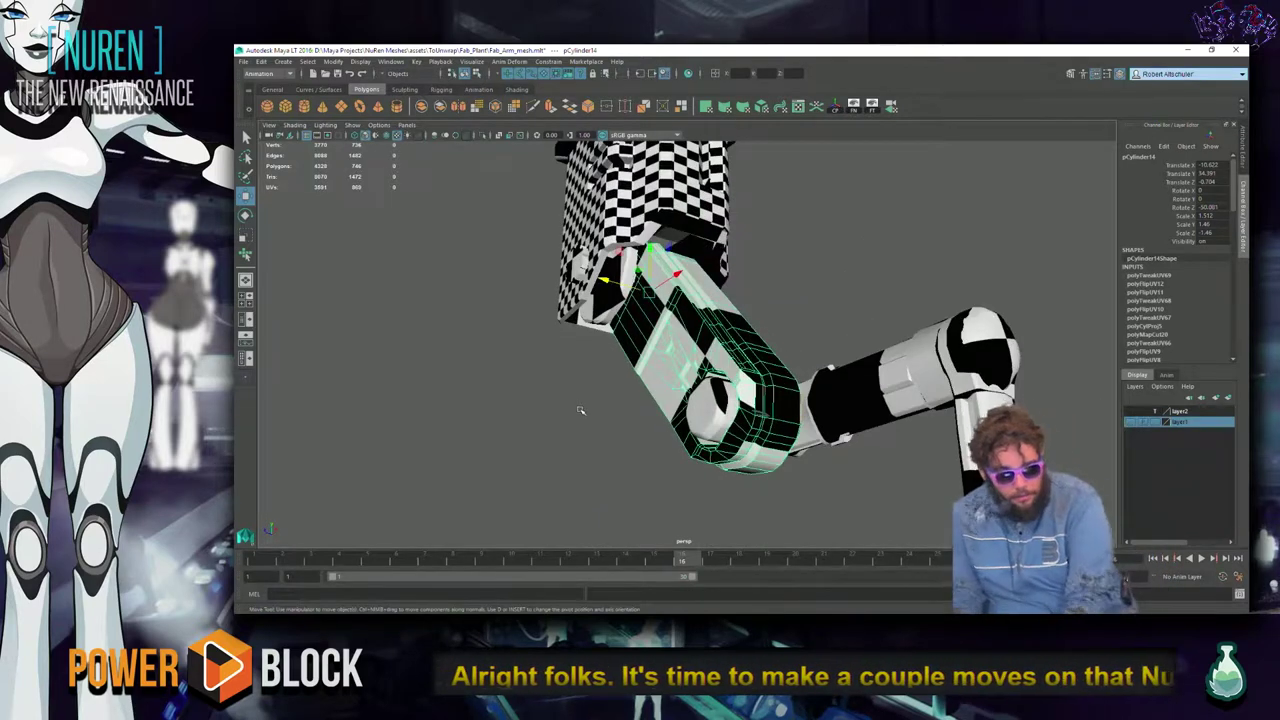
pyautogui.press('XF86AudioLowerVolume')
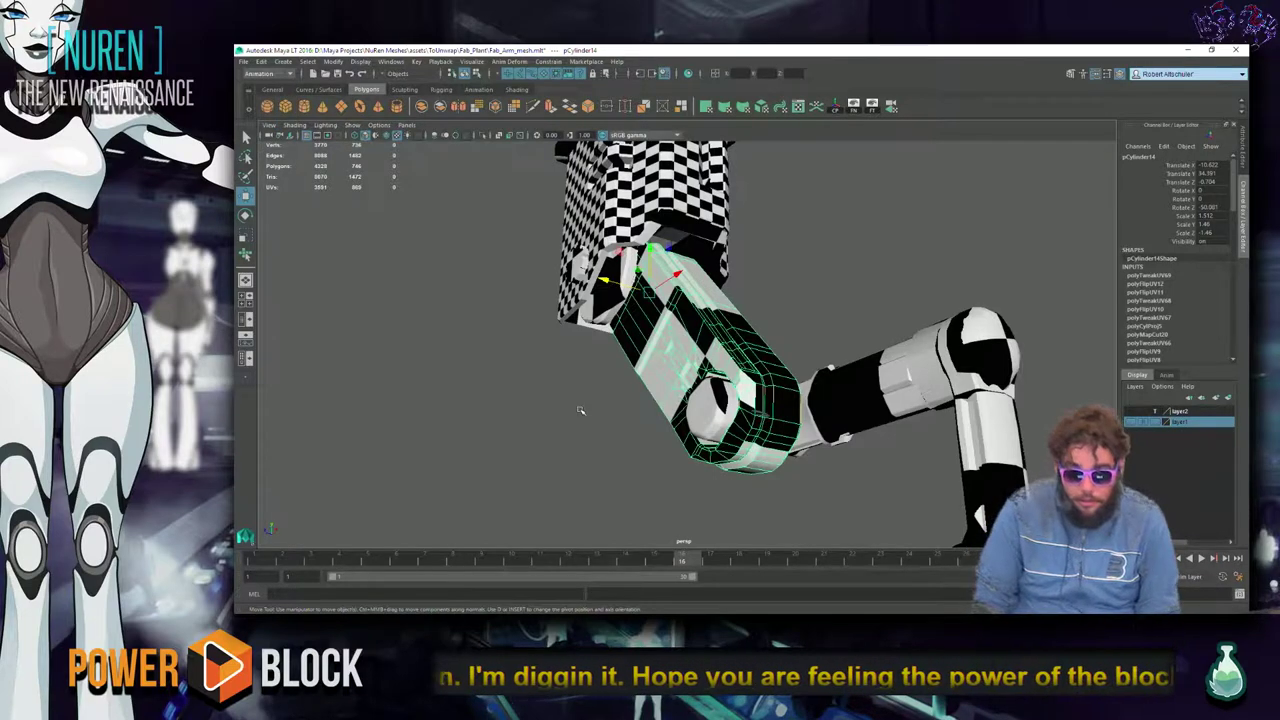
# Deselect the segment, lower the system volume and switch toward the Chrome window.
pyautogui.click(574, 415)
pyautogui.hotkey('alt', 'Tab')
pyautogui.press('Tab')
pyautogui.press('Tab')
pyautogui.press('Tab')
pyautogui.press('Tab')
pyautogui.press('Tab')
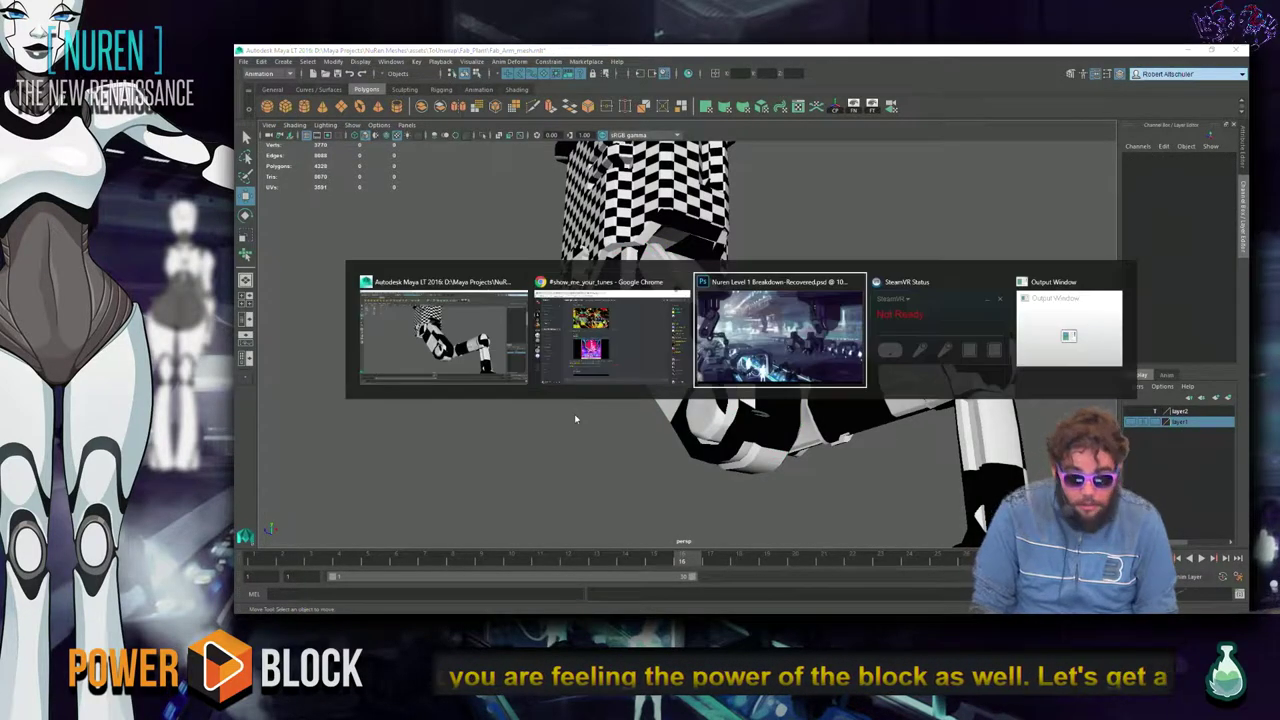
pyautogui.press('XF86AudioLowerVolume')
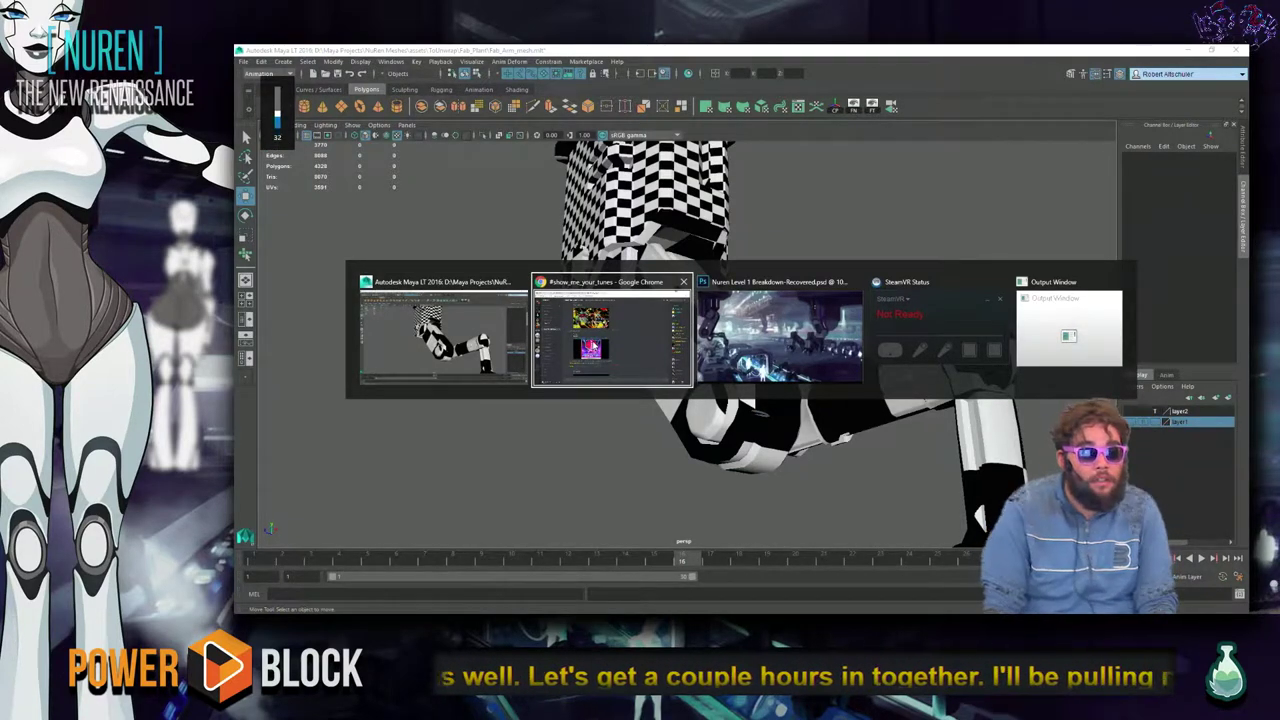
# Scroll back through #show_me_your_tunes to the Firelink Shrine Dark Souls C64 post, then return to Maya.
pyautogui.click(594, 346)
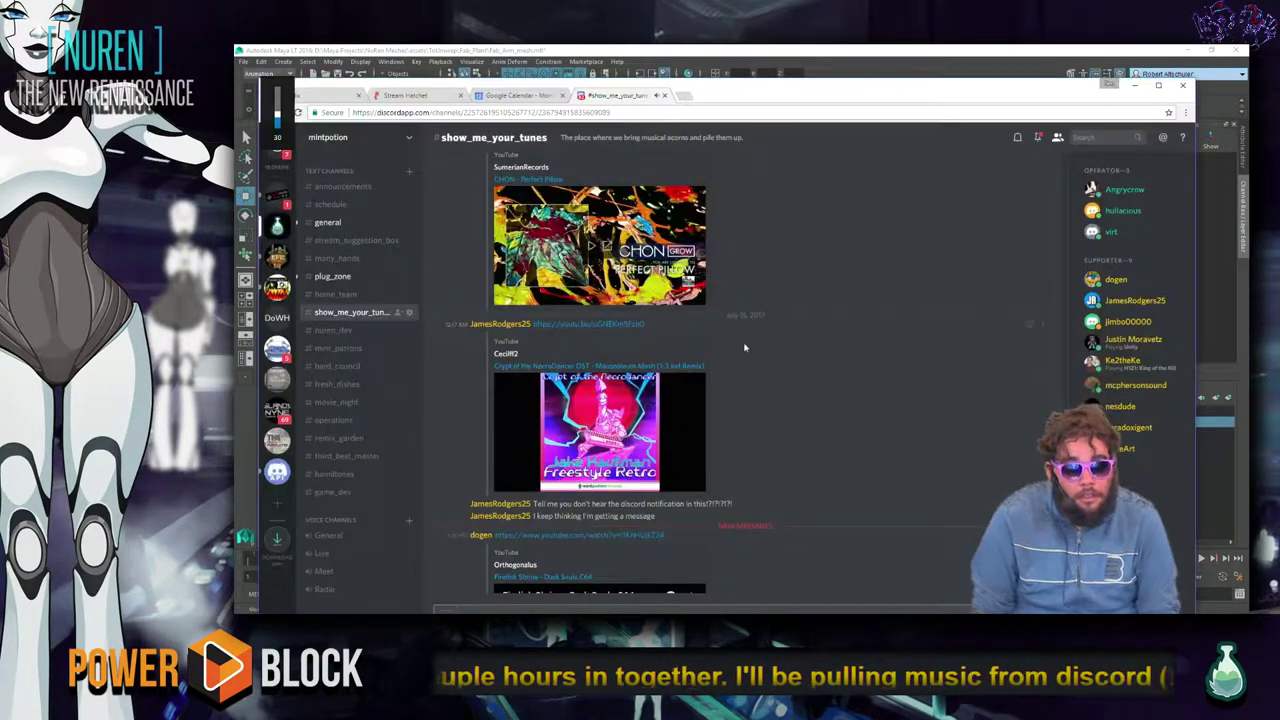
pyautogui.scroll(10, 751, 353)
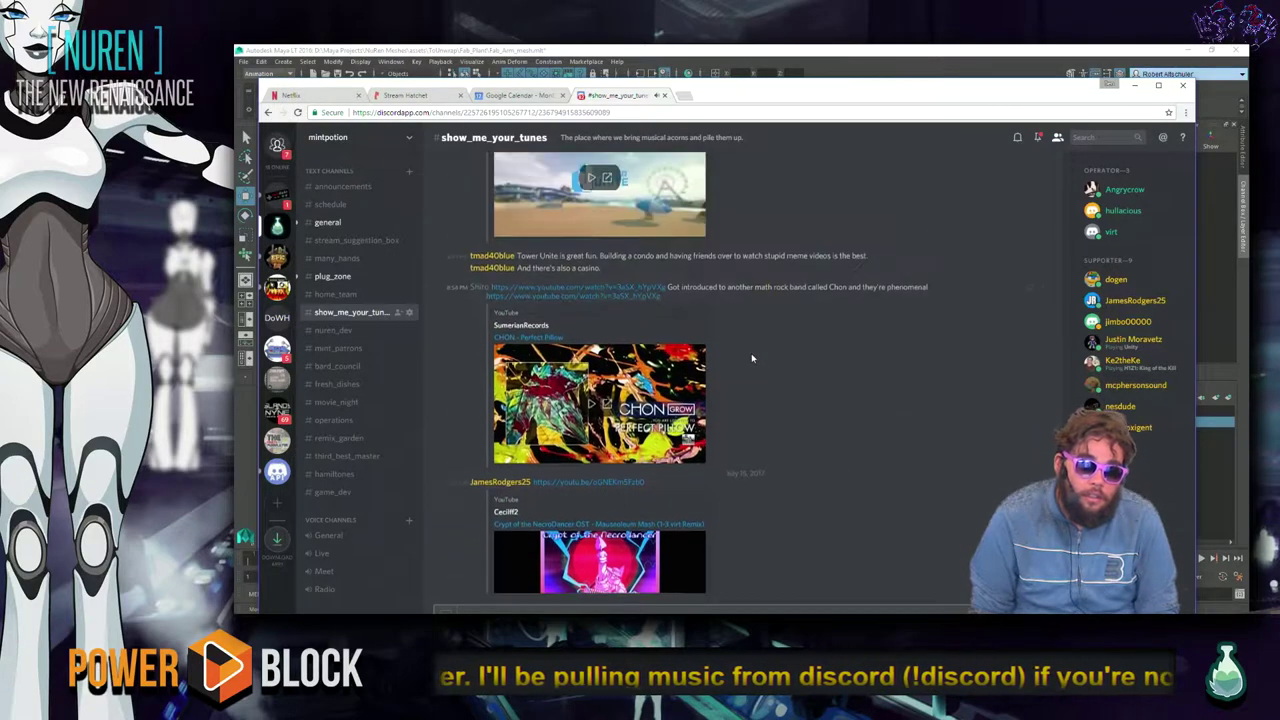
pyautogui.scroll(5, 752, 357)
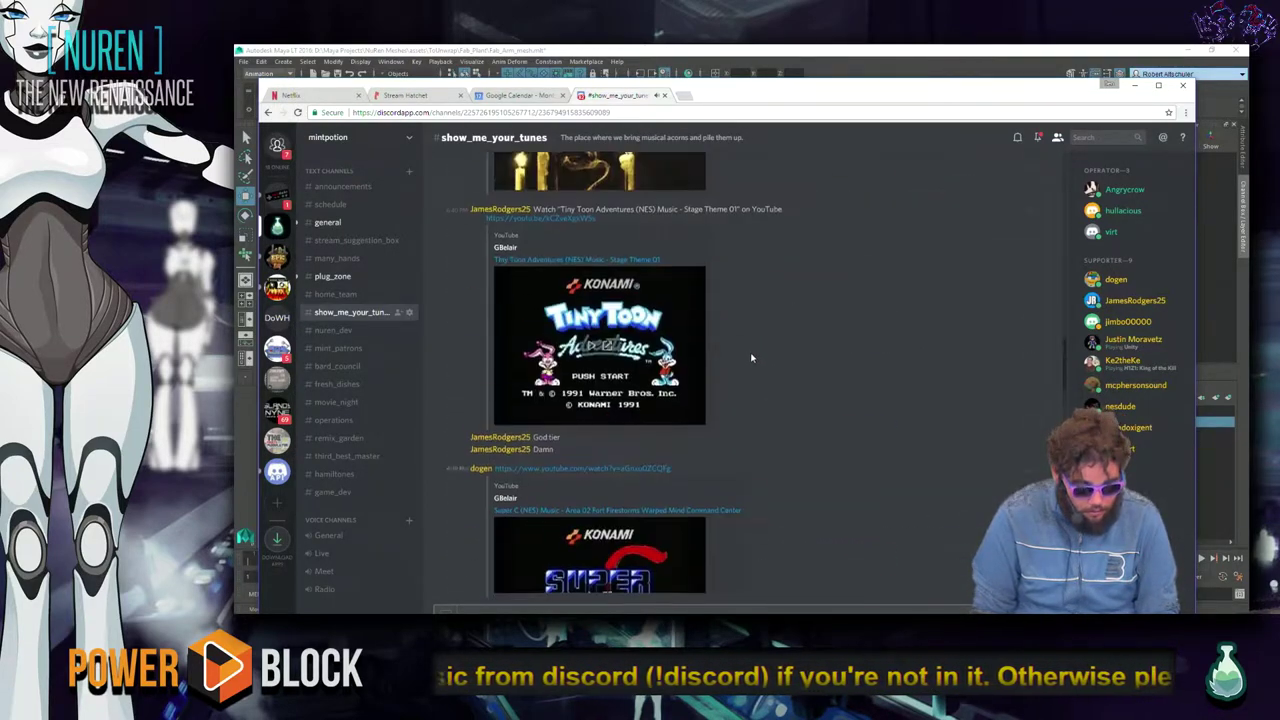
pyautogui.scroll(-15, 751, 366)
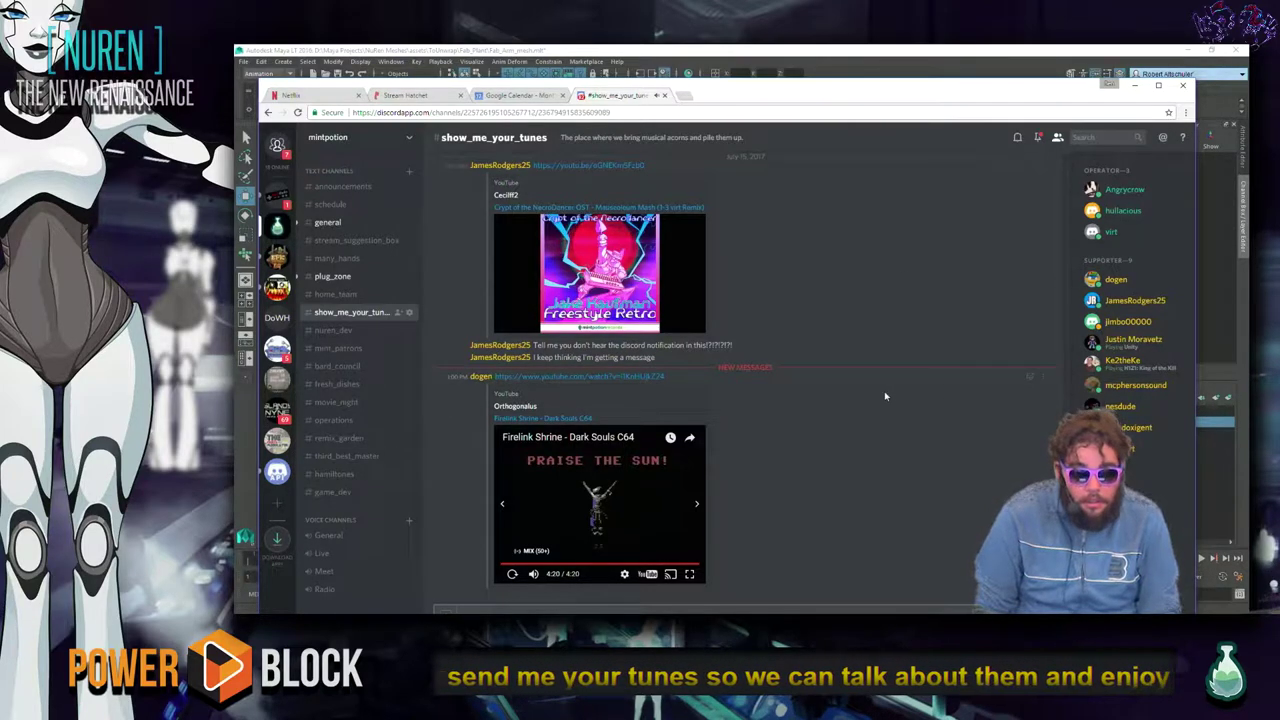
pyautogui.scroll(2, 867, 401)
pyautogui.scroll(3, 850, 385)
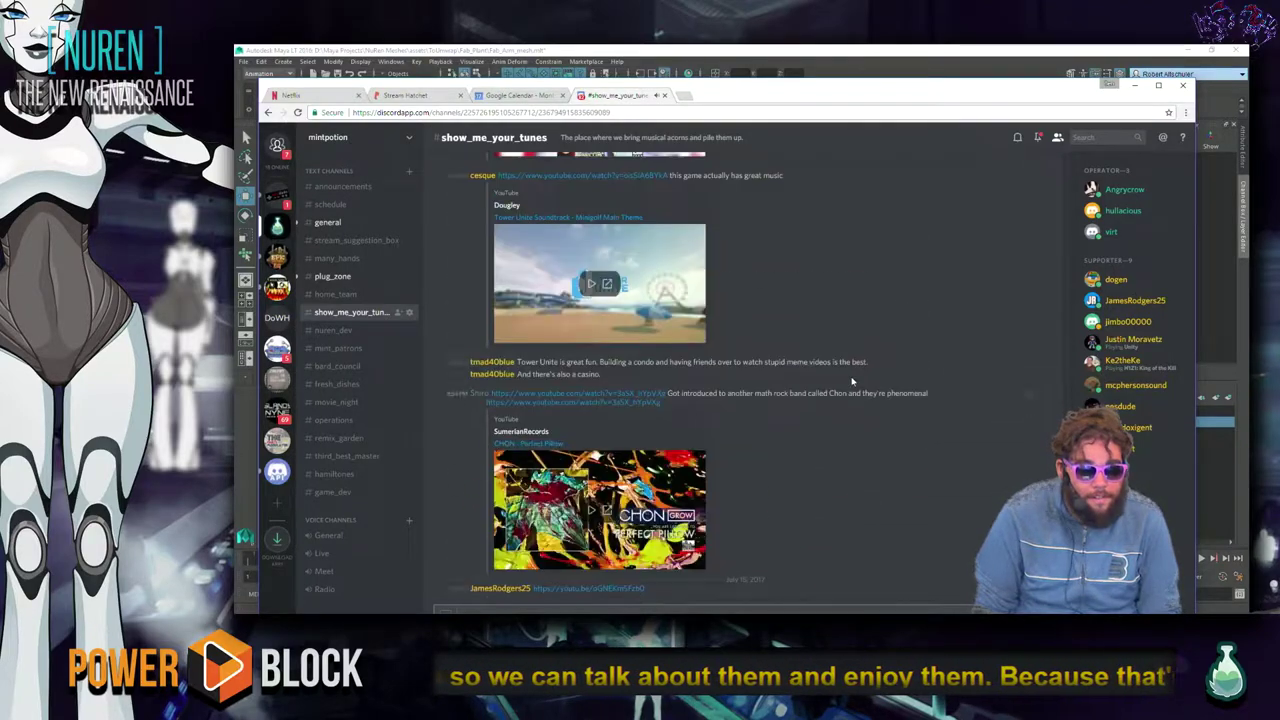
pyautogui.scroll(3, 852, 381)
pyautogui.scroll(3, 852, 381)
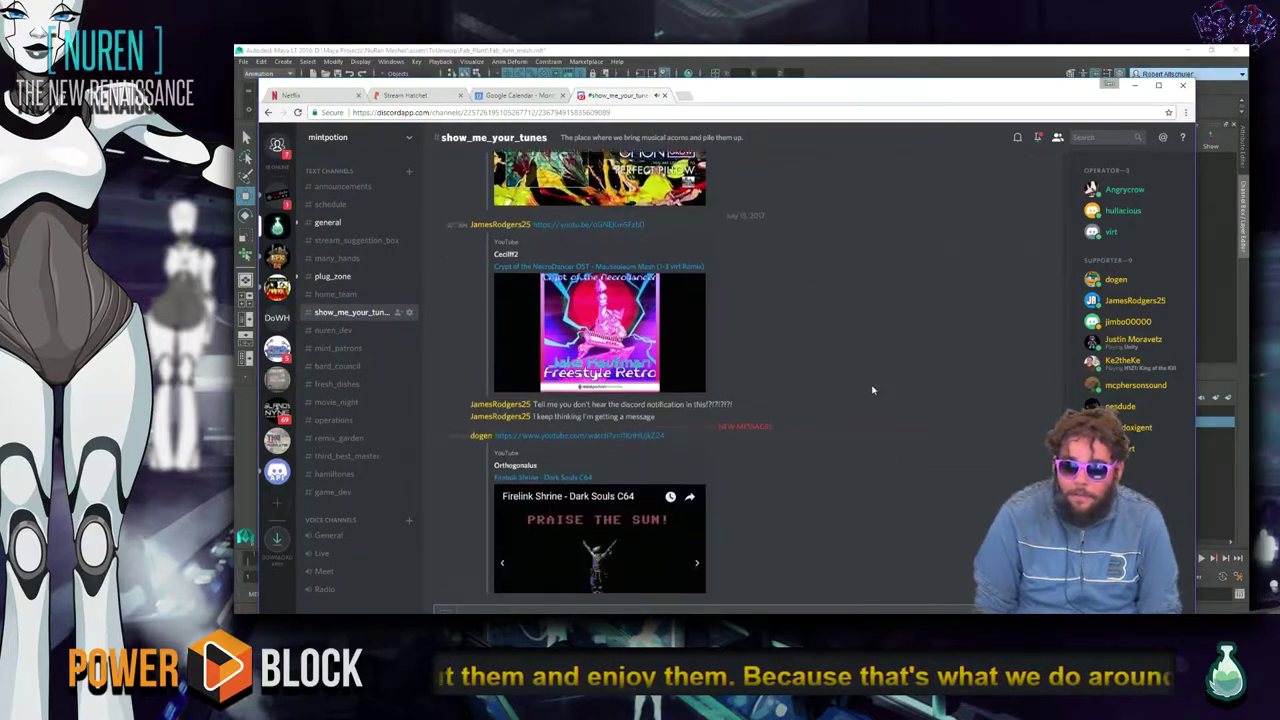
pyautogui.hotkey('alt', 'Tab')
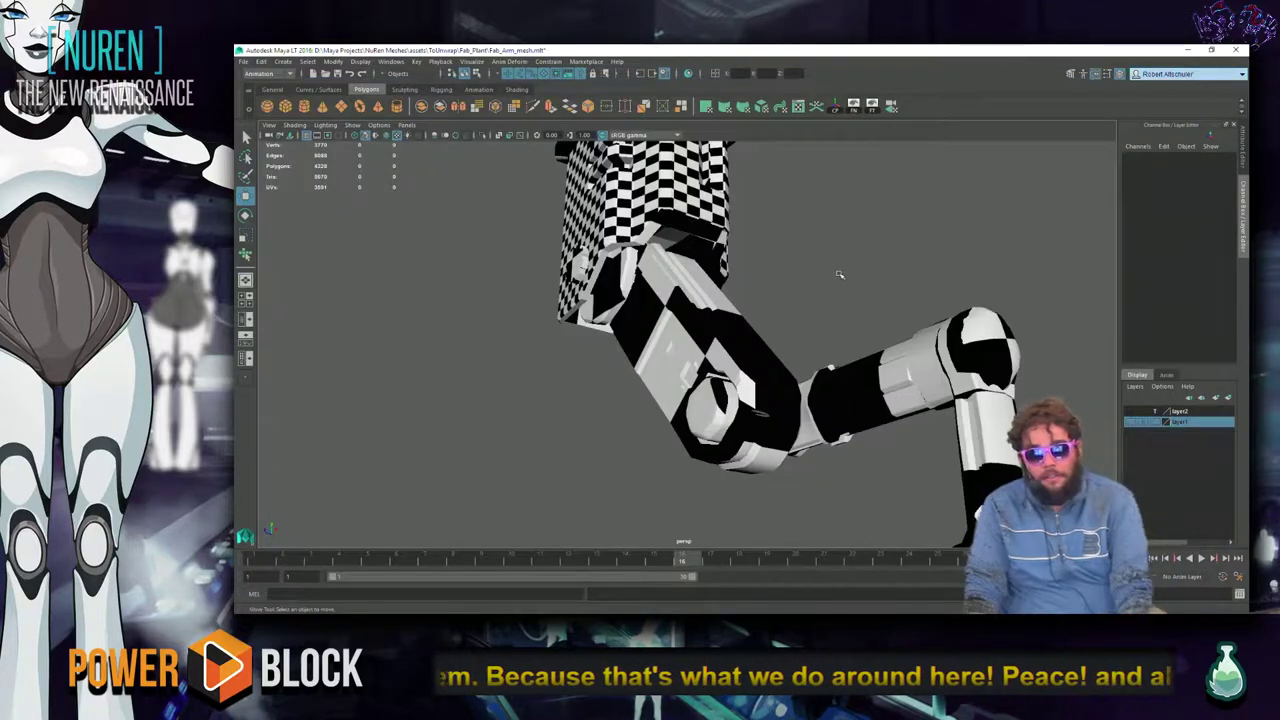
# Open Fab_Path_Straight_mesh.mlt from the Fab_Plant folder, discarding unsaved changes to the arm scene.
pyautogui.click(619, 204)
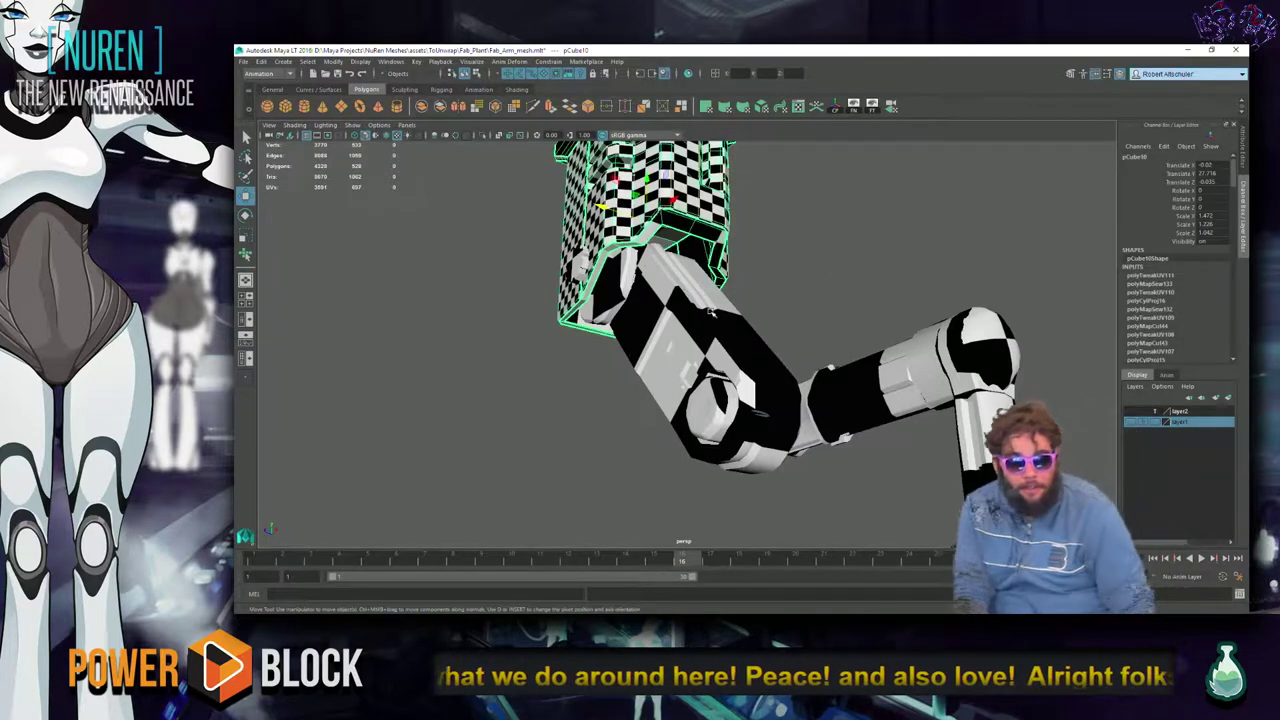
pyautogui.click(1090, 152)
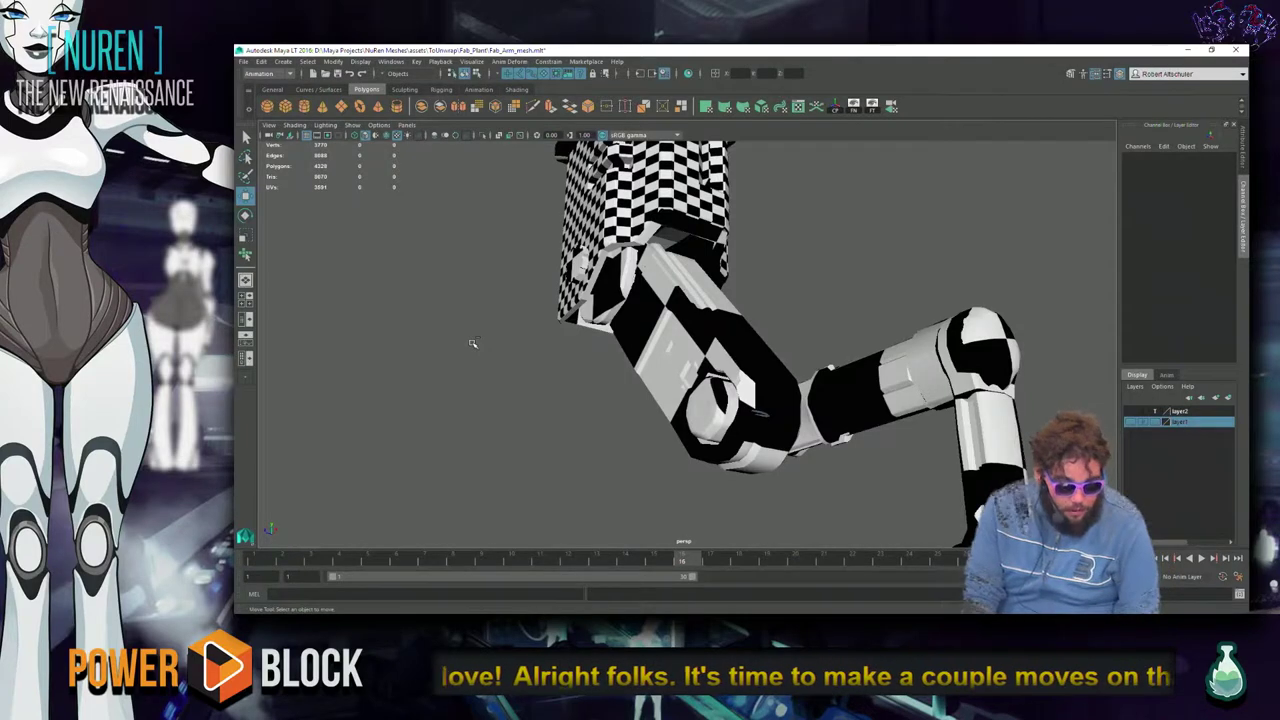
pyautogui.hotkey('ctrl', 'o')
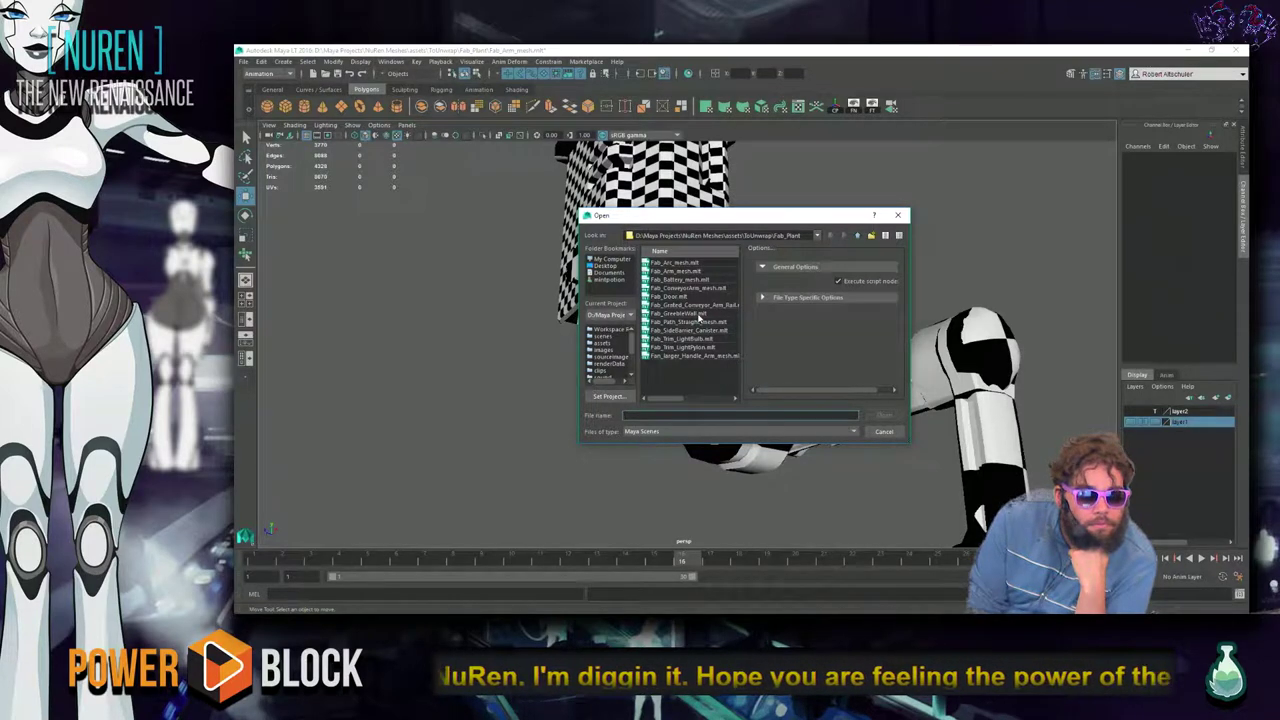
pyautogui.click(699, 315)
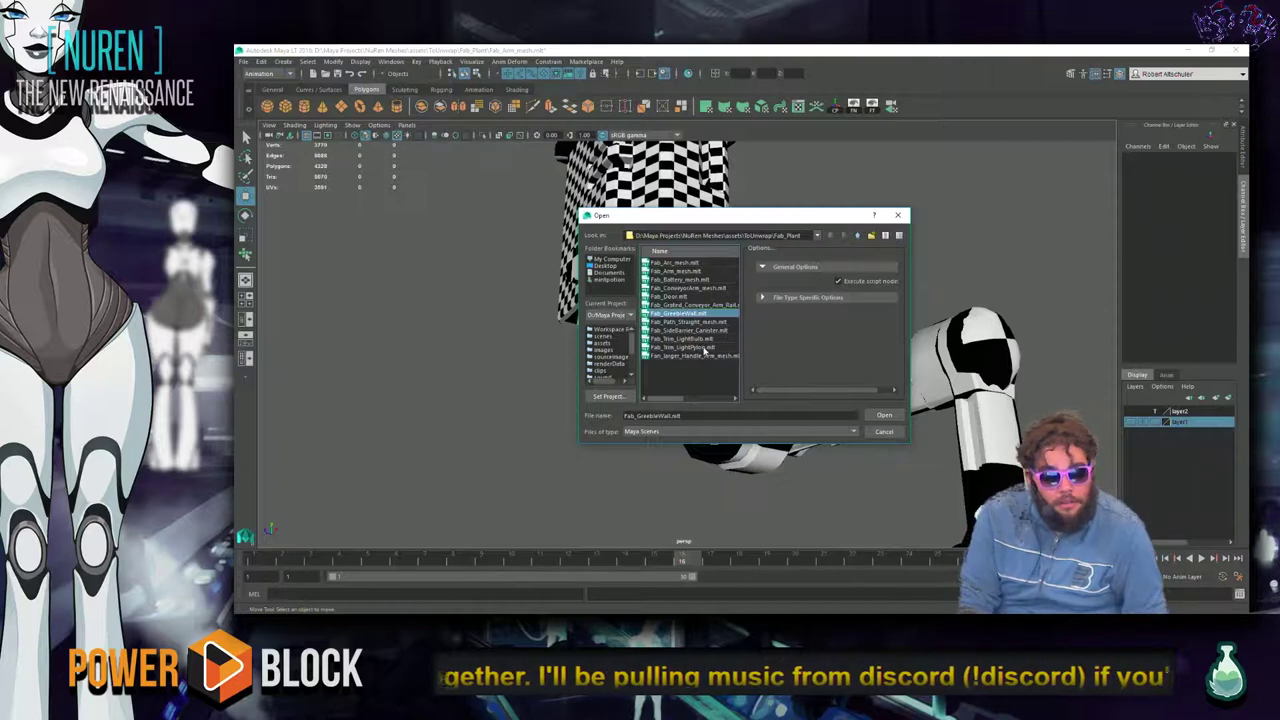
pyautogui.click(704, 347)
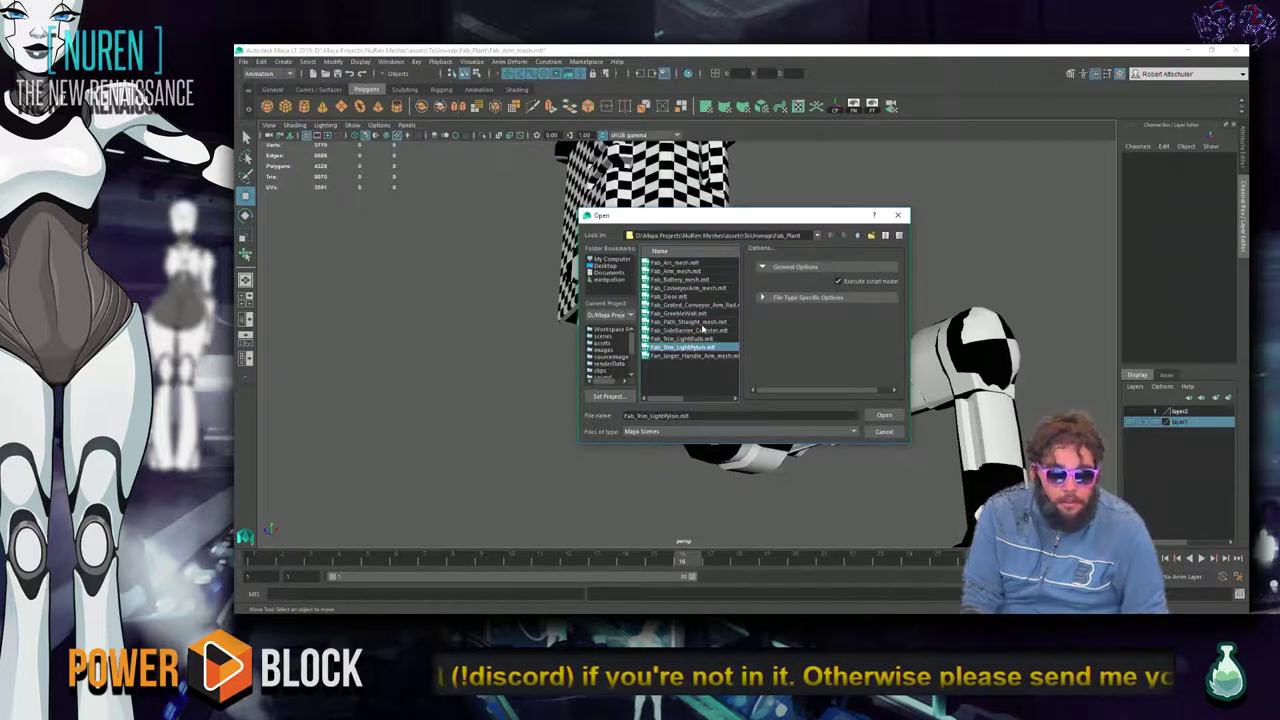
pyautogui.click(714, 323)
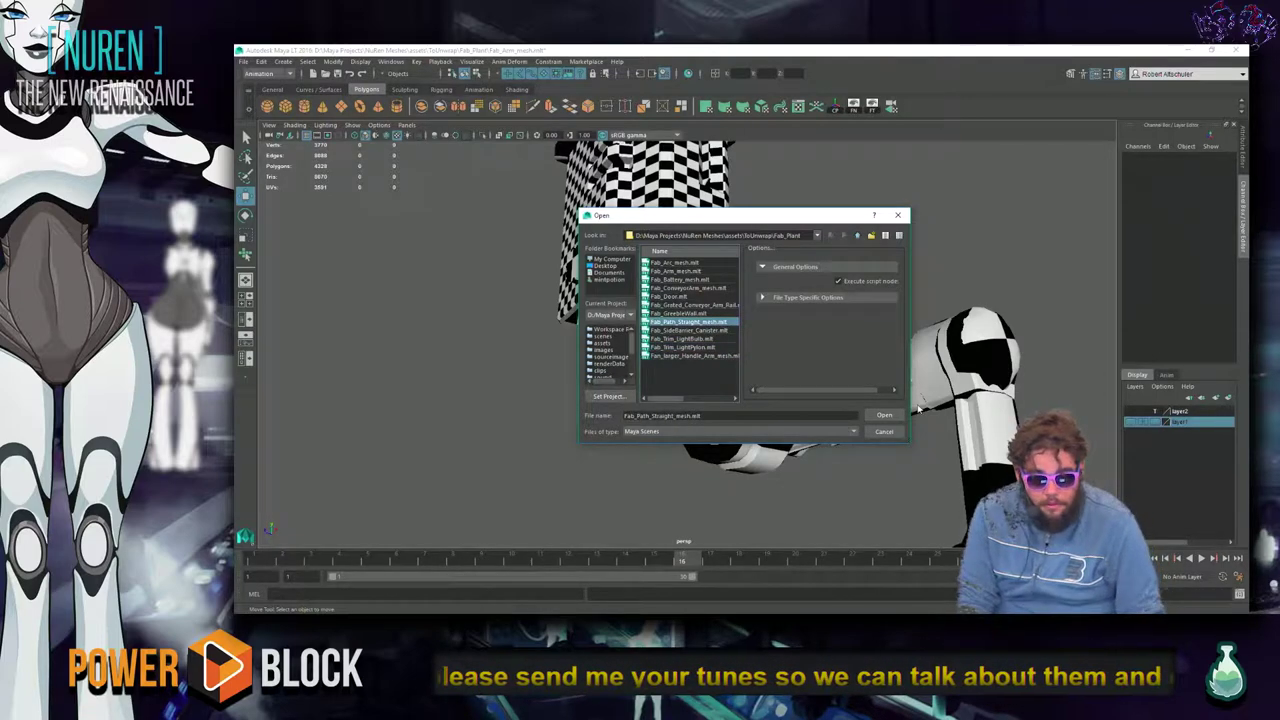
pyautogui.click(885, 415)
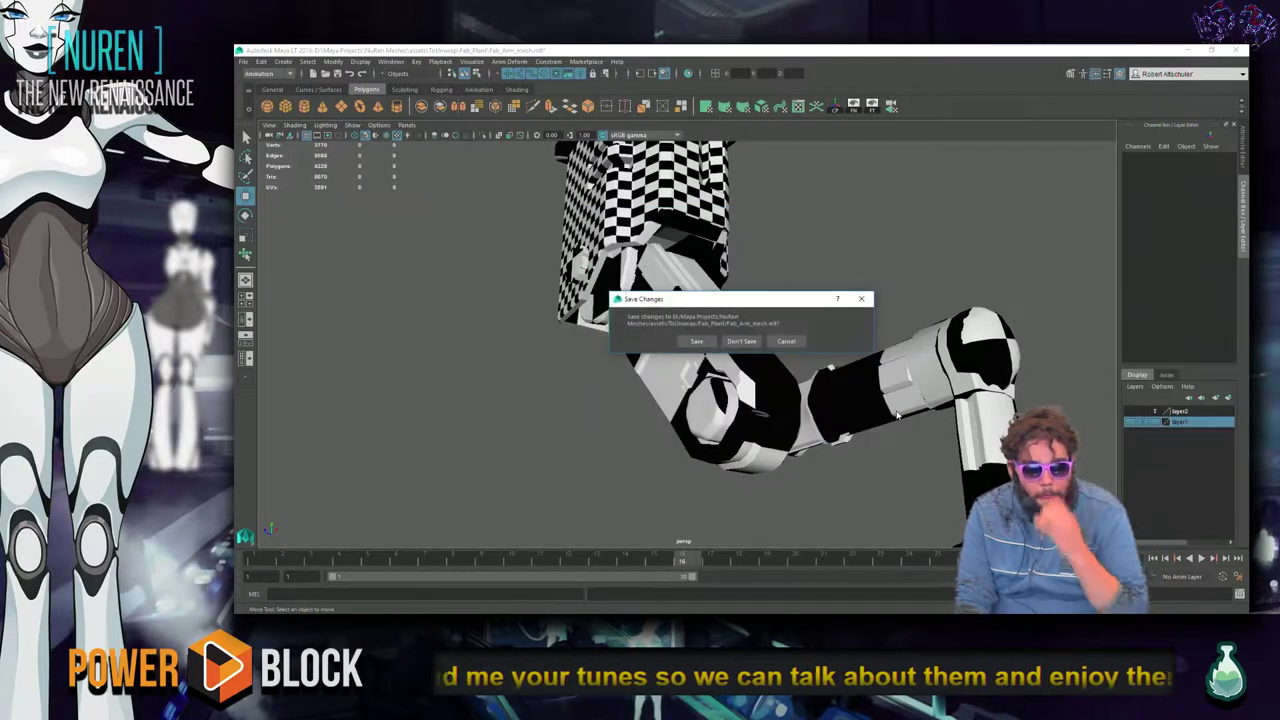
pyautogui.click(743, 342)
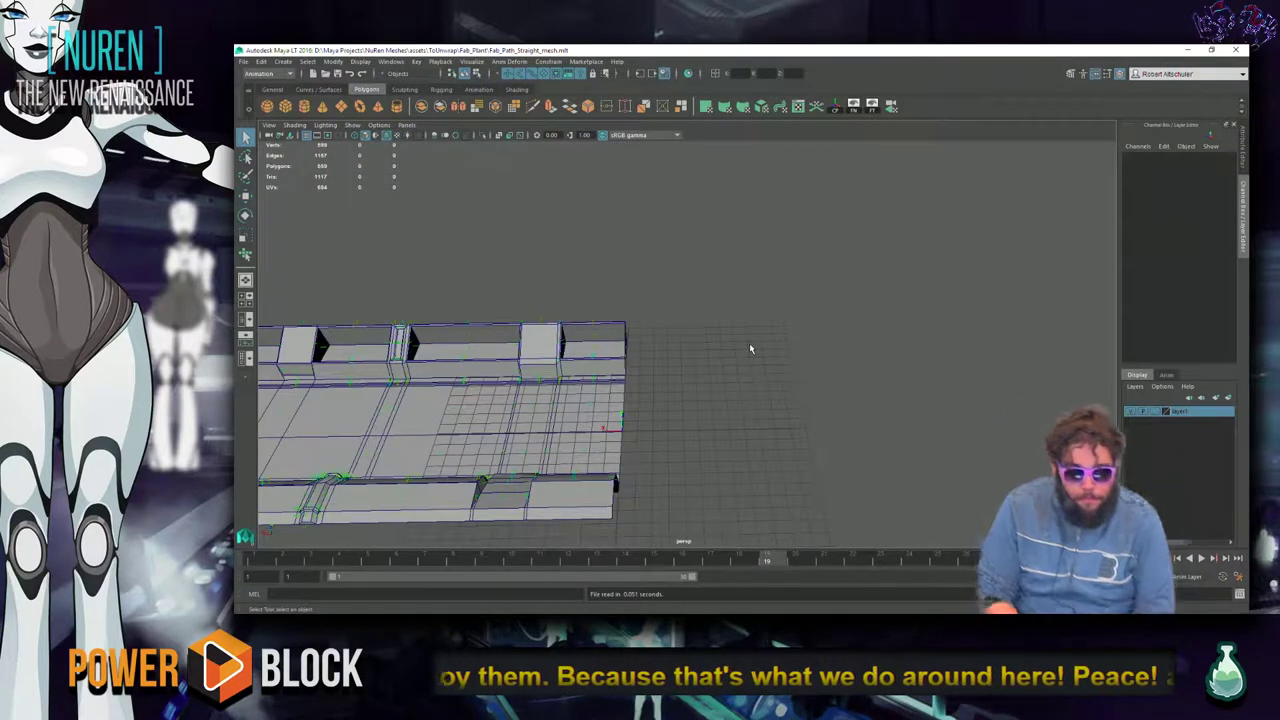
# Compare the path mesh under all-lights and default shaded display.
pyautogui.keyDown('alt'); pyautogui.moveTo(749, 343); pyautogui.dragTo(735, 388); pyautogui.keyUp('alt')
pyautogui.press('6')
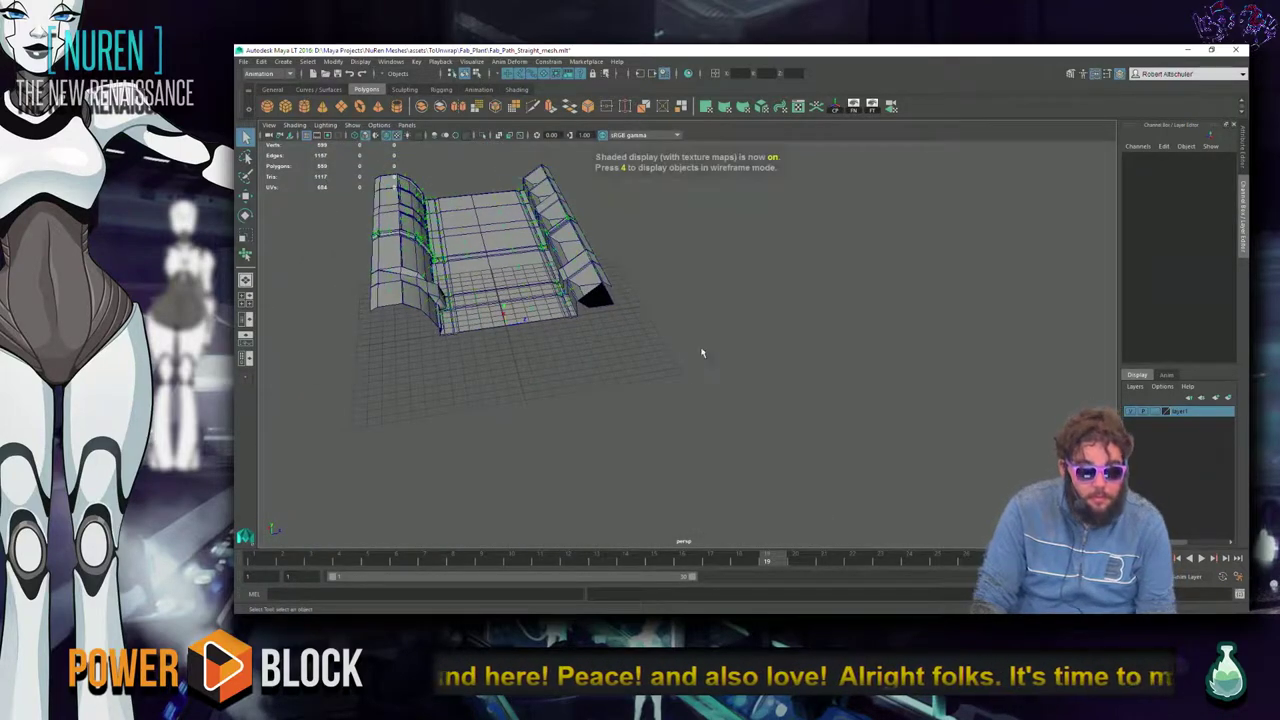
pyautogui.press('7')
pyautogui.scroll(5, 632, 375)
pyautogui.scroll(-2, 603, 294)
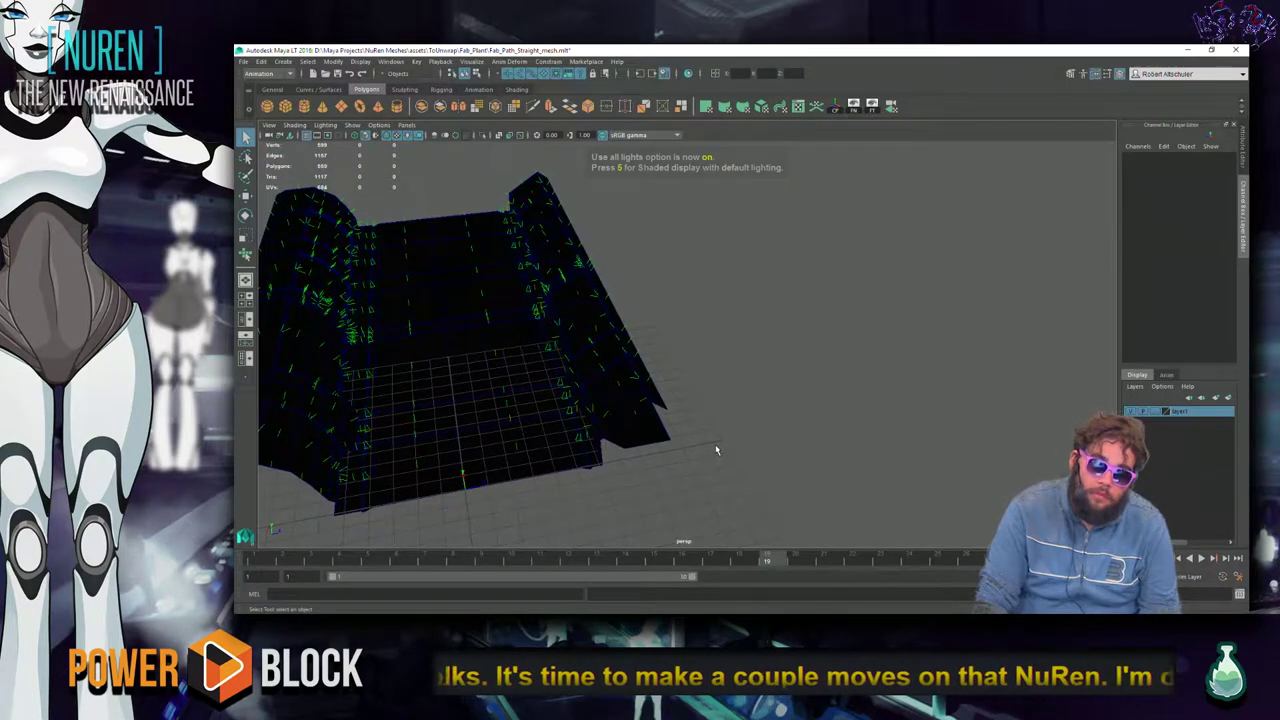
pyautogui.press('6')
pyautogui.press('7')
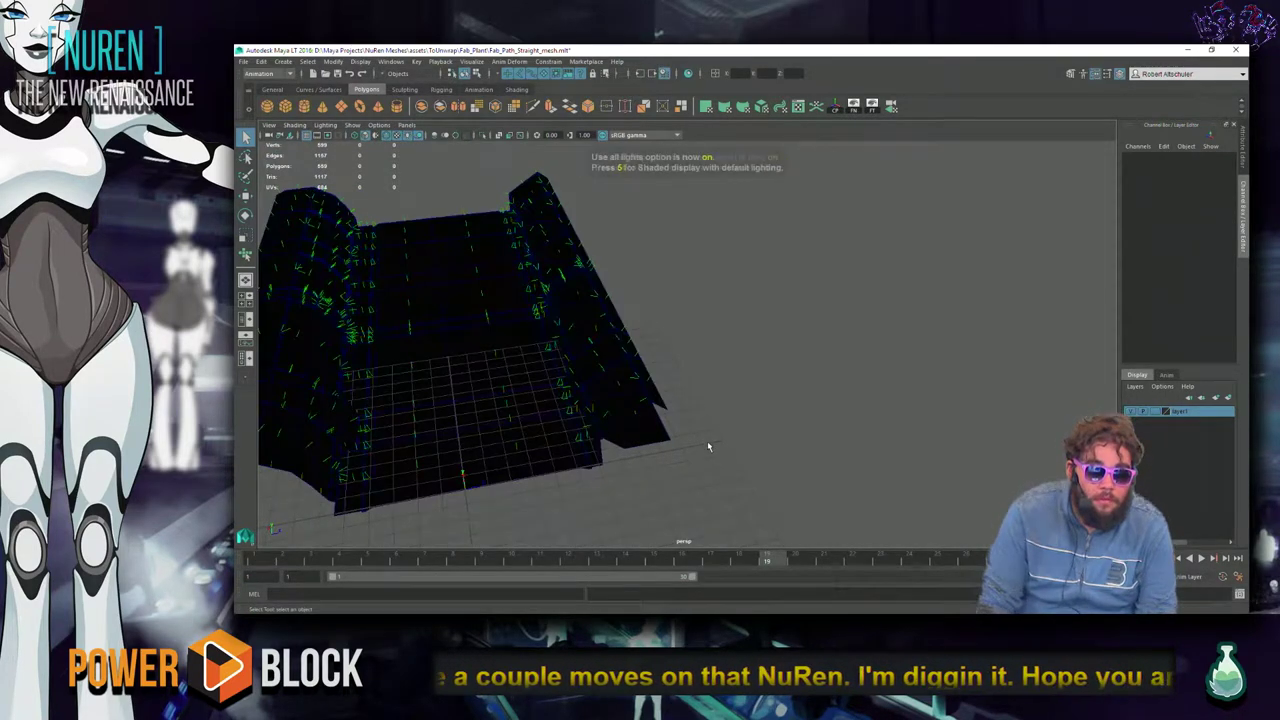
pyautogui.press('6')
# Inspect the path from a low side view, save the scene, and bring Discord forward.
pyautogui.keyDown('alt'); pyautogui.moveTo(707, 444); pyautogui.dragTo(829, 372); pyautogui.keyUp('alt')
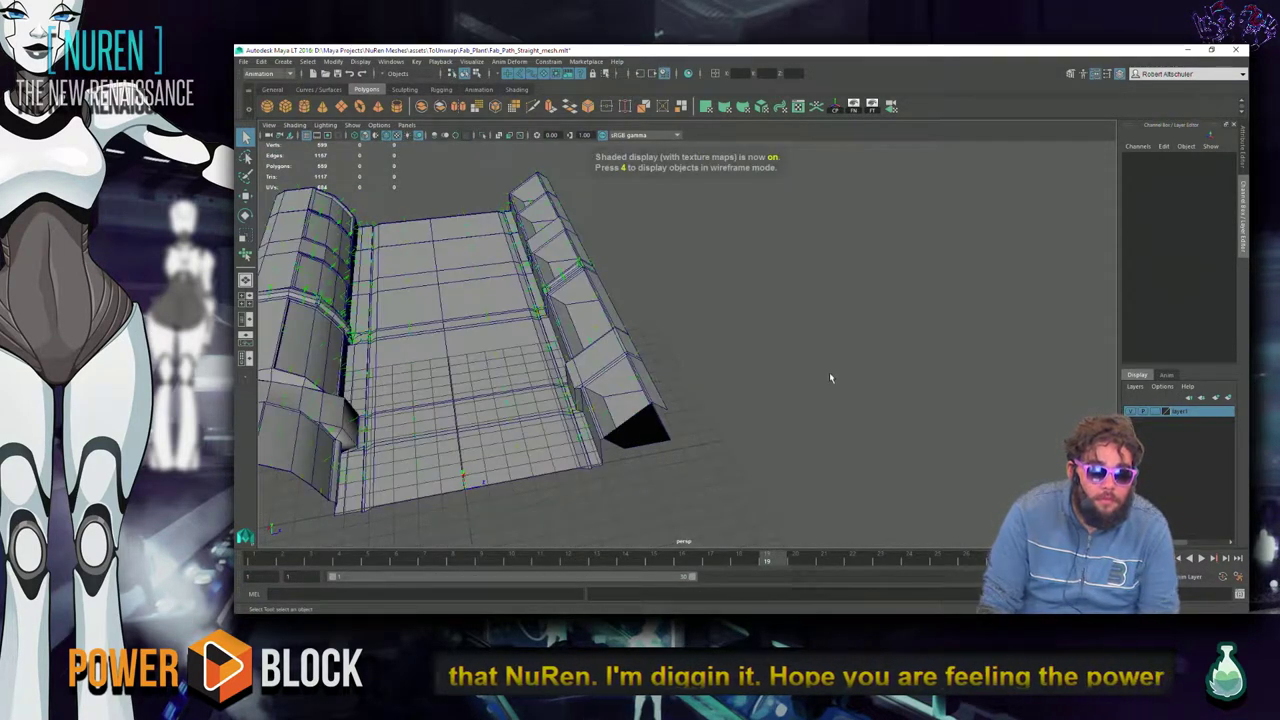
pyautogui.click(614, 365)
pyautogui.keyDown('alt'); pyautogui.moveTo(748, 350); pyautogui.dragTo(379, 398); pyautogui.keyUp('alt')
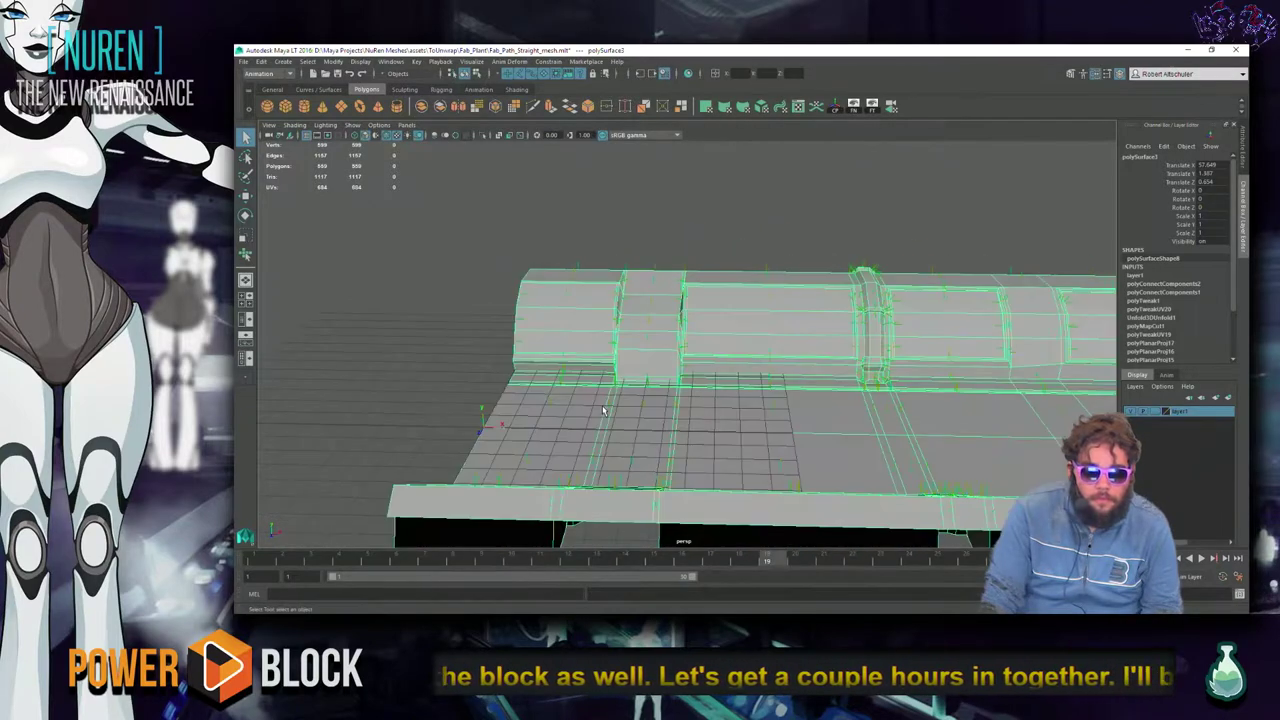
pyautogui.click(379, 398)
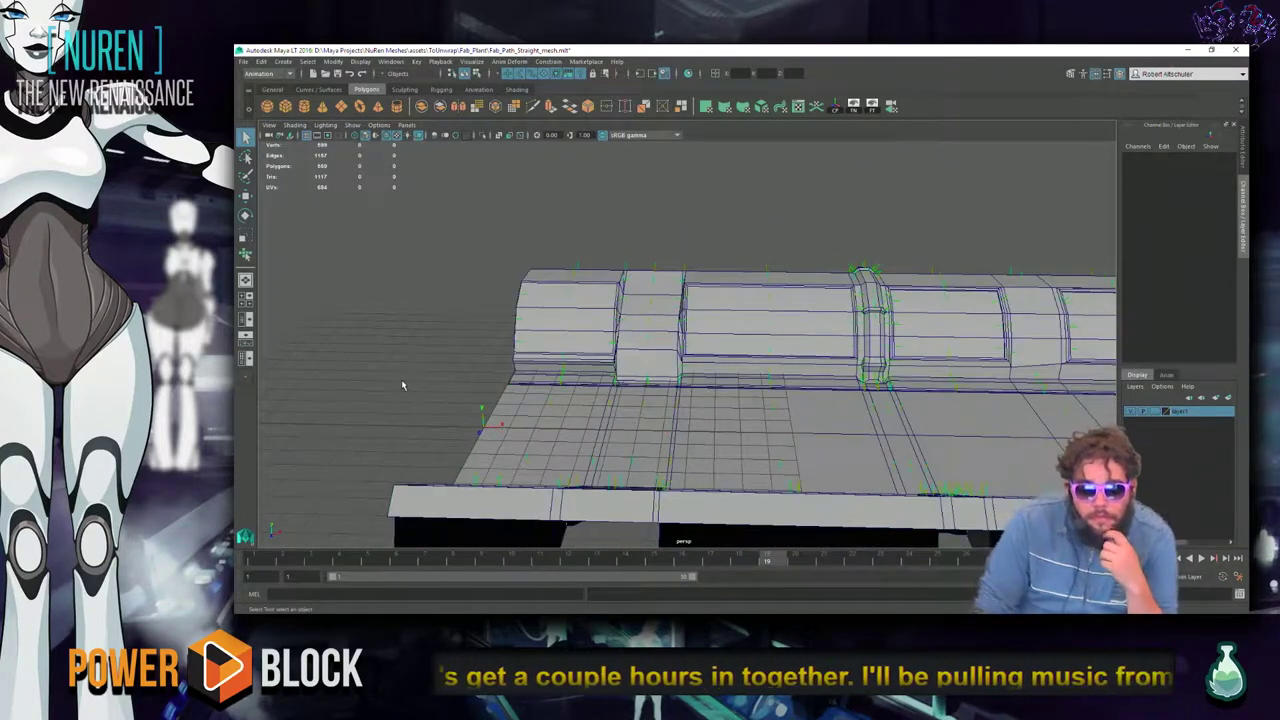
pyautogui.hotkey('ctrl', 's')
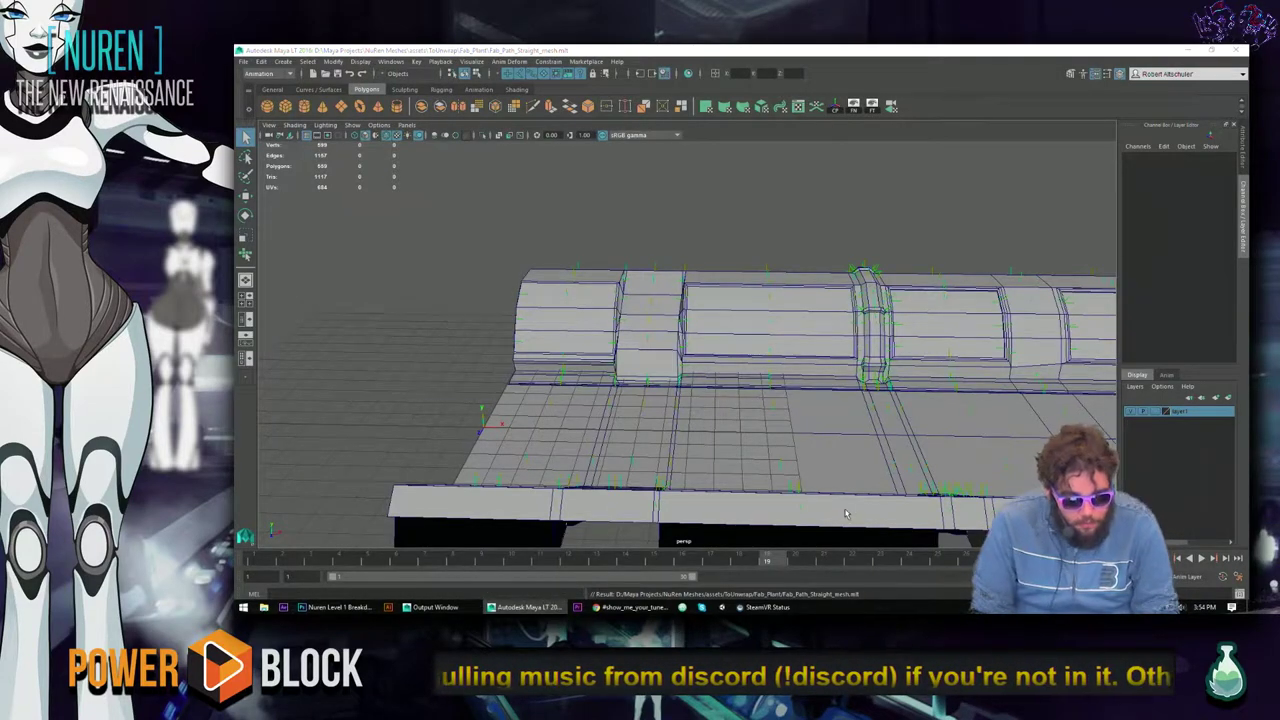
pyautogui.hotkey('alt', 'Tab')
pyautogui.hotkey('alt', 'Tab')
pyautogui.hotkey('alt', 'Tab')
pyautogui.hotkey('alt', 'Tab')
pyautogui.click(634, 362)
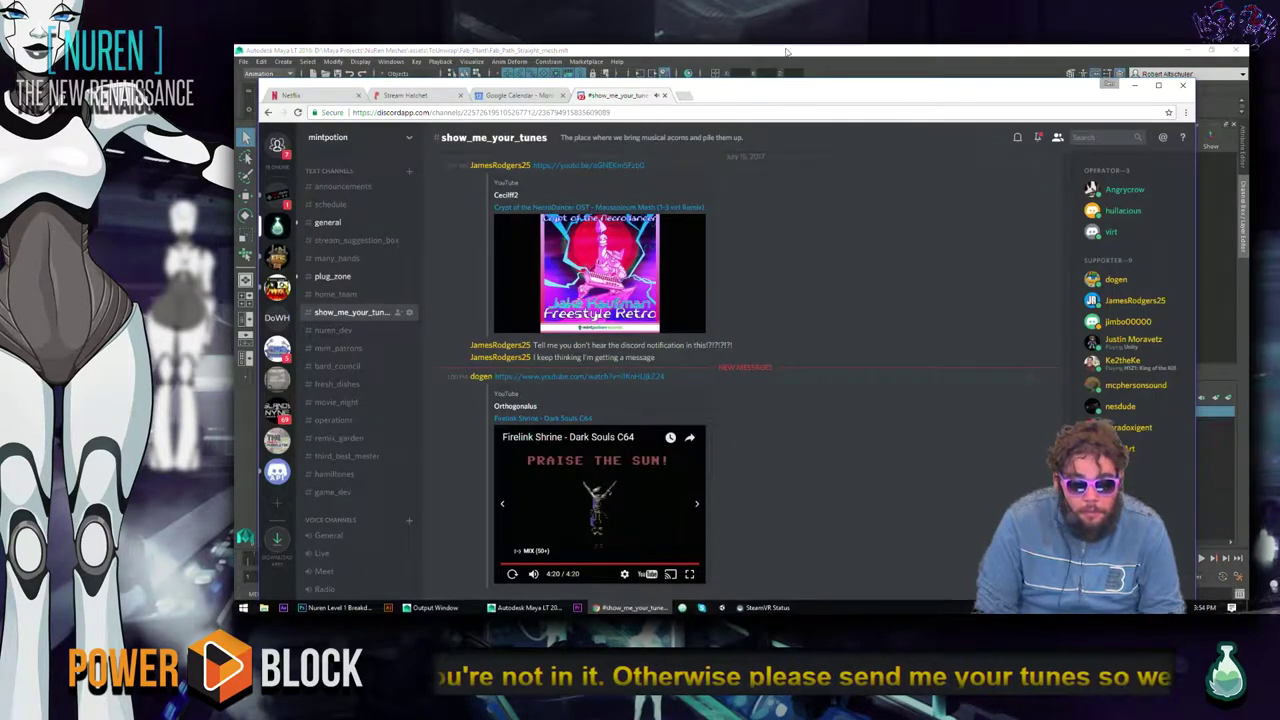
# Start the Crypt of the NecroDancer remix video playing in Discord.
pyautogui.moveTo(800, 95); pyautogui.dragTo(780, 68)
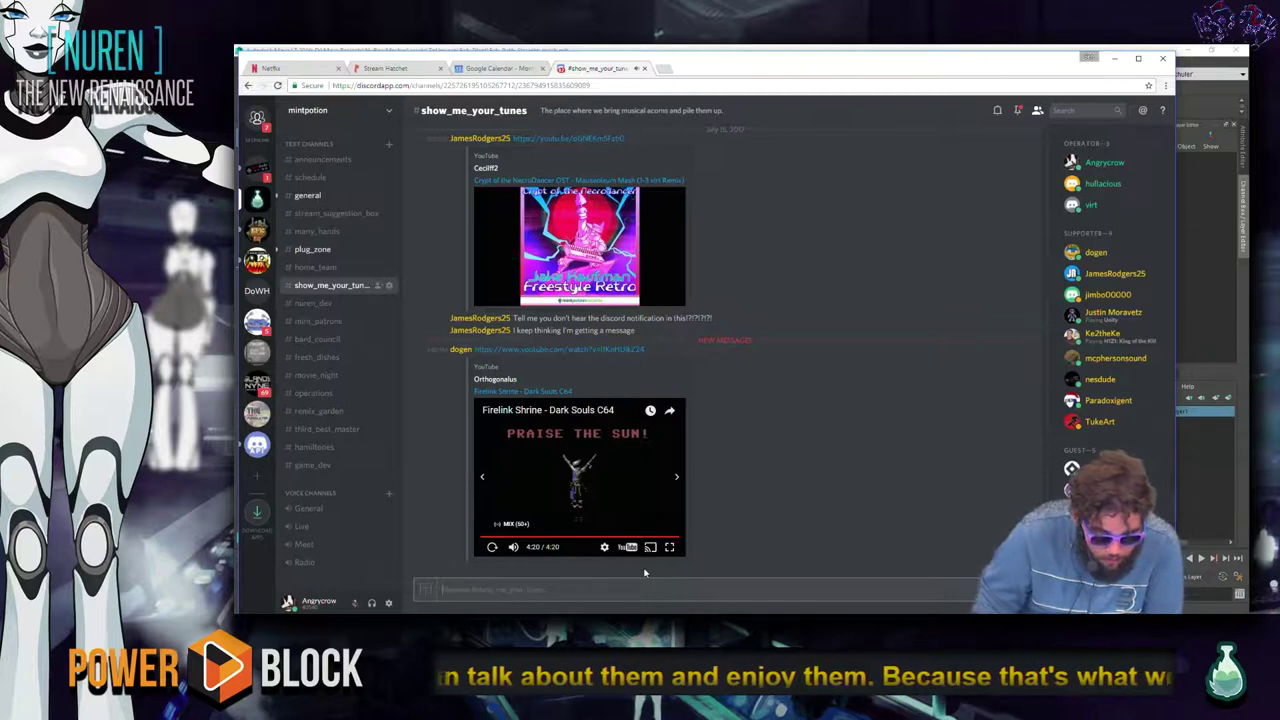
pyautogui.scroll(3, 641, 560)
pyautogui.click(580, 505)
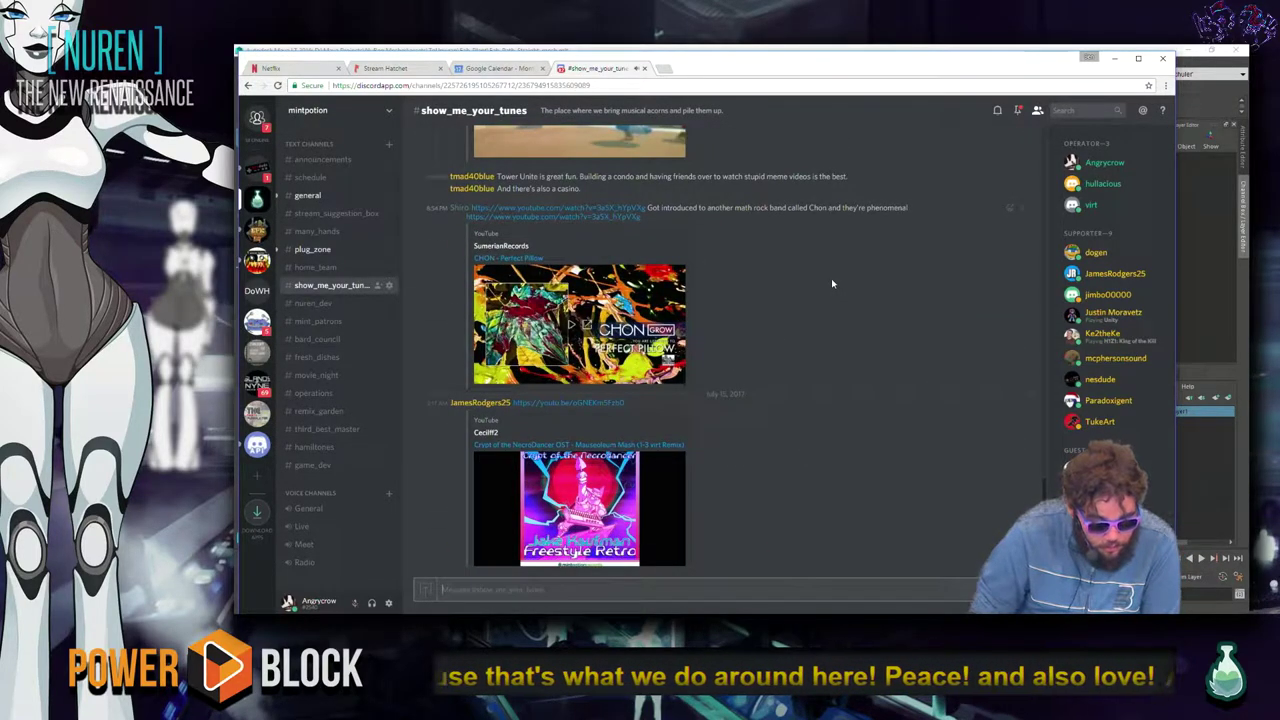
pyautogui.scroll(5, 831, 283)
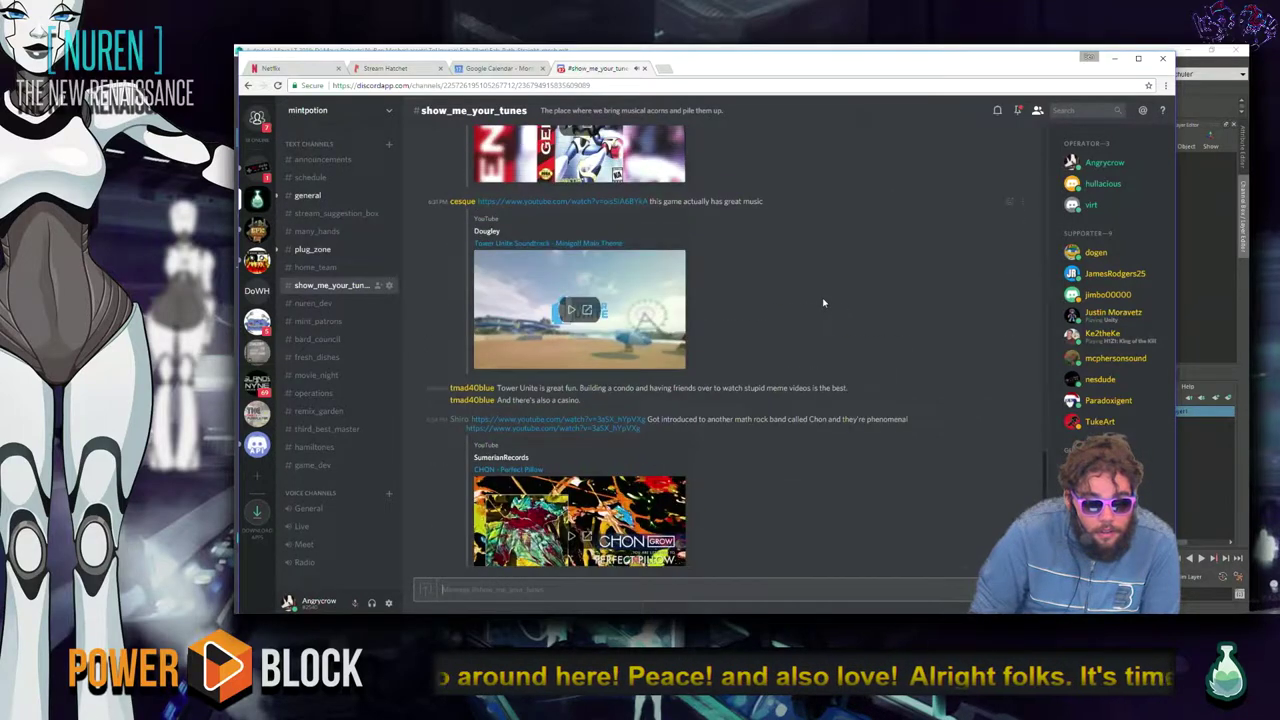
pyautogui.scroll(-5, 823, 302)
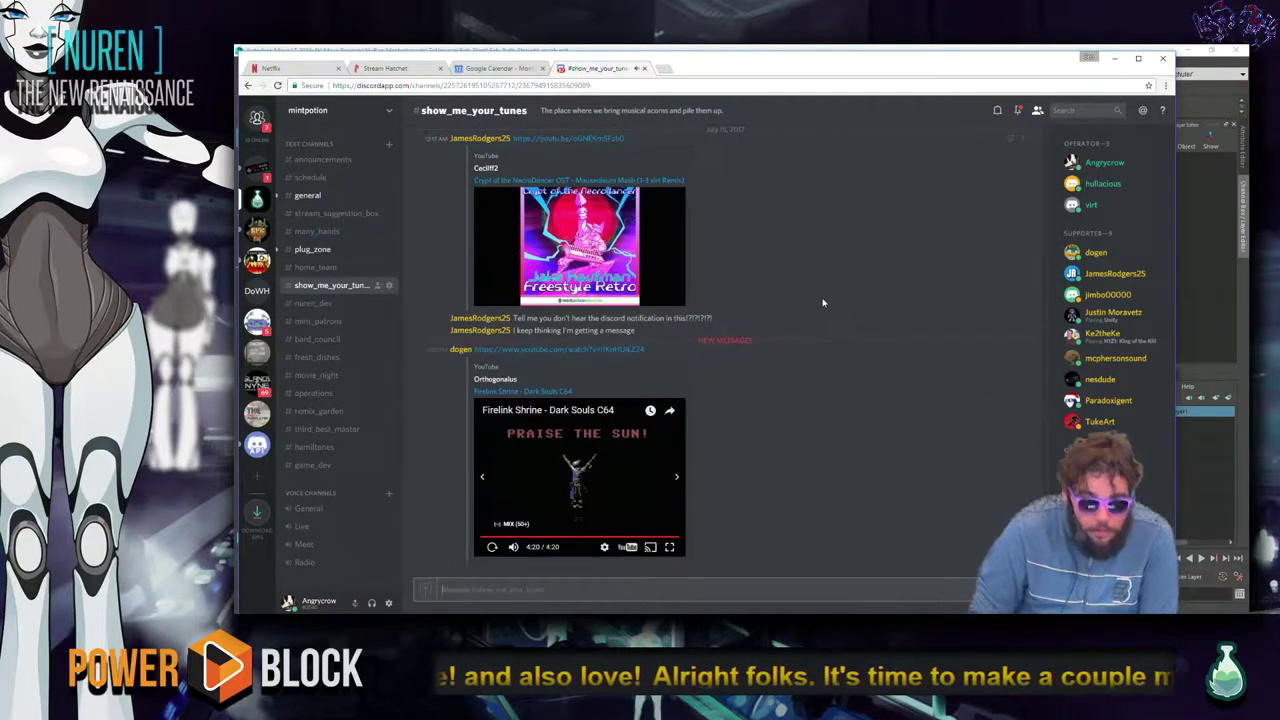
pyautogui.click(678, 252)
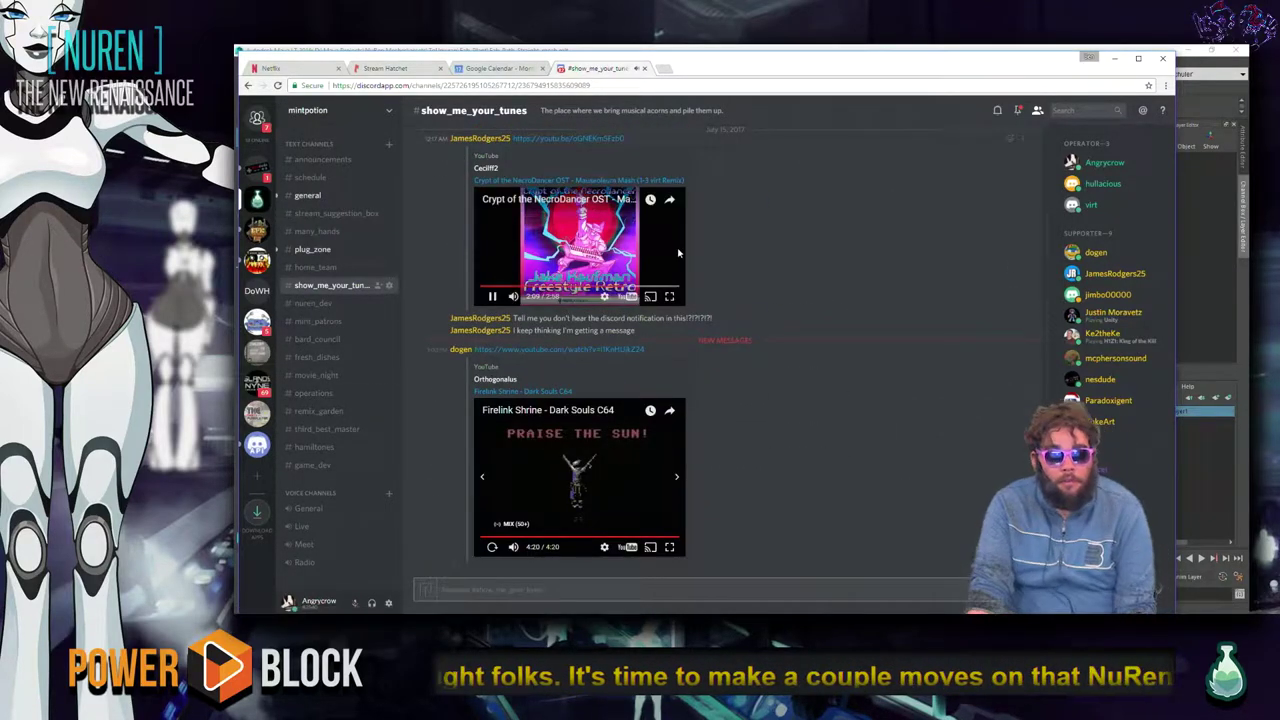
pyautogui.hotkey('alt', 'Tab')
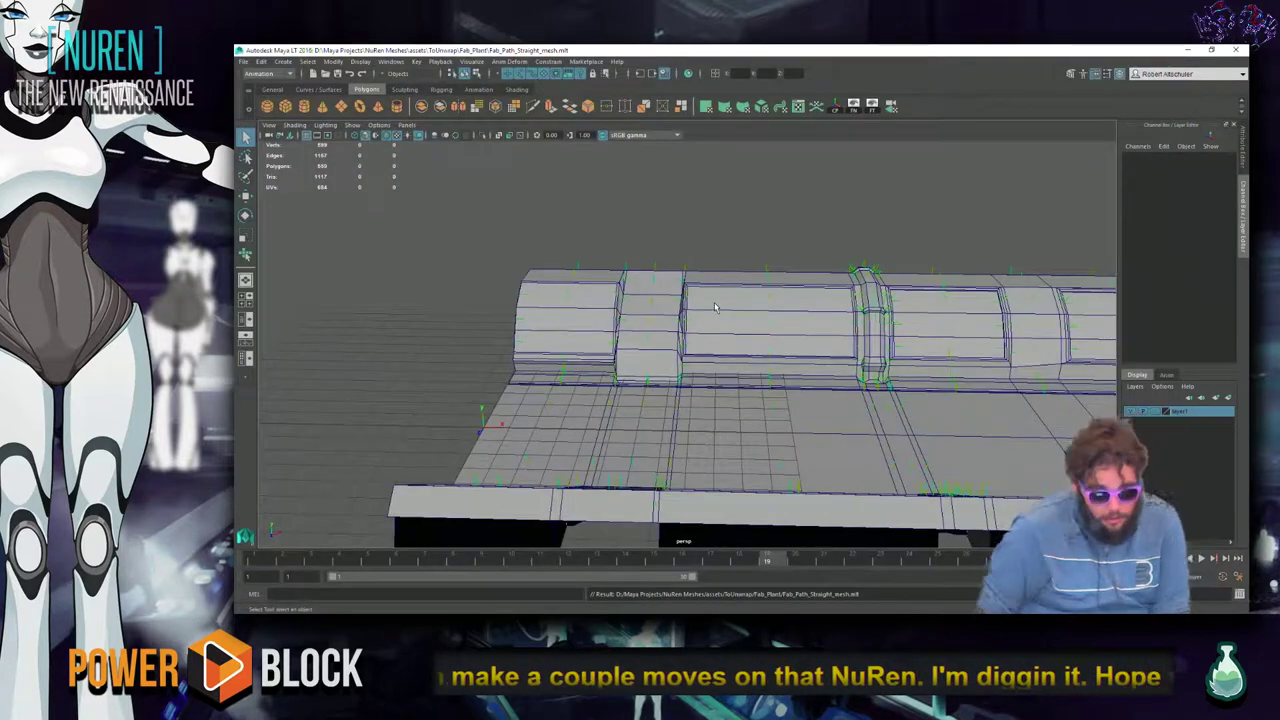
pyautogui.hotkey('alt', 'Tab')
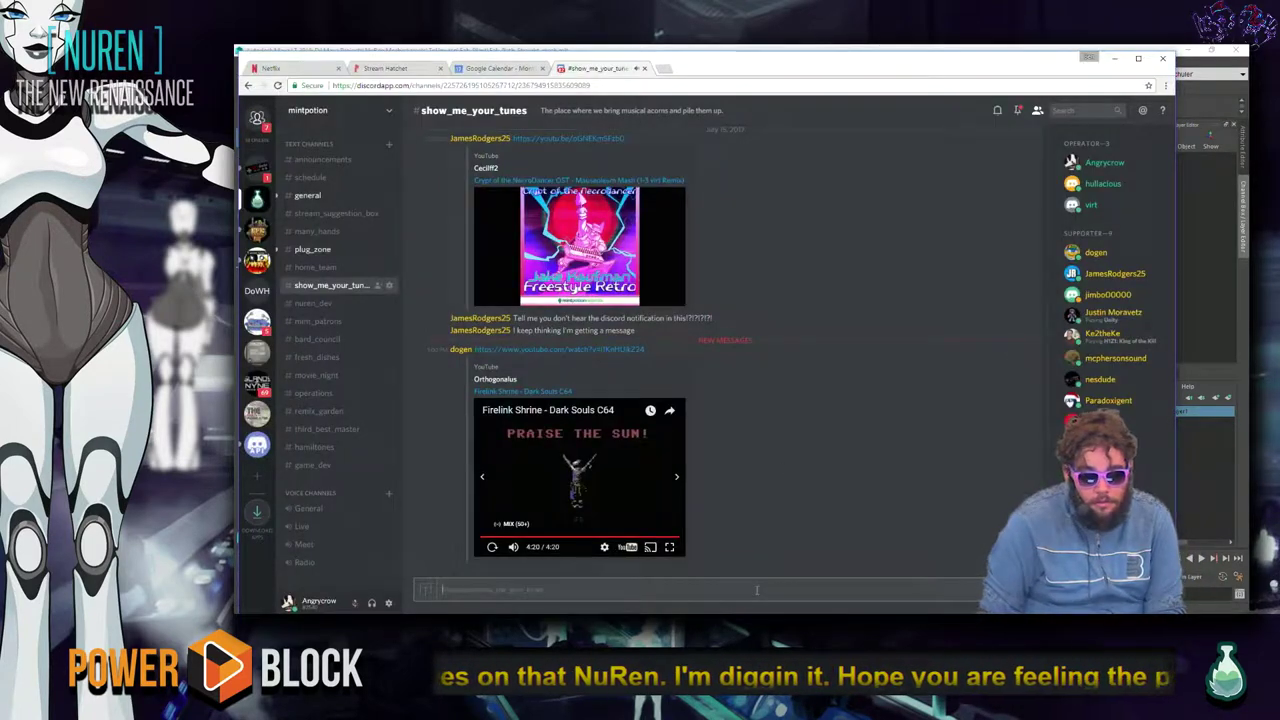
pyautogui.write('@do')
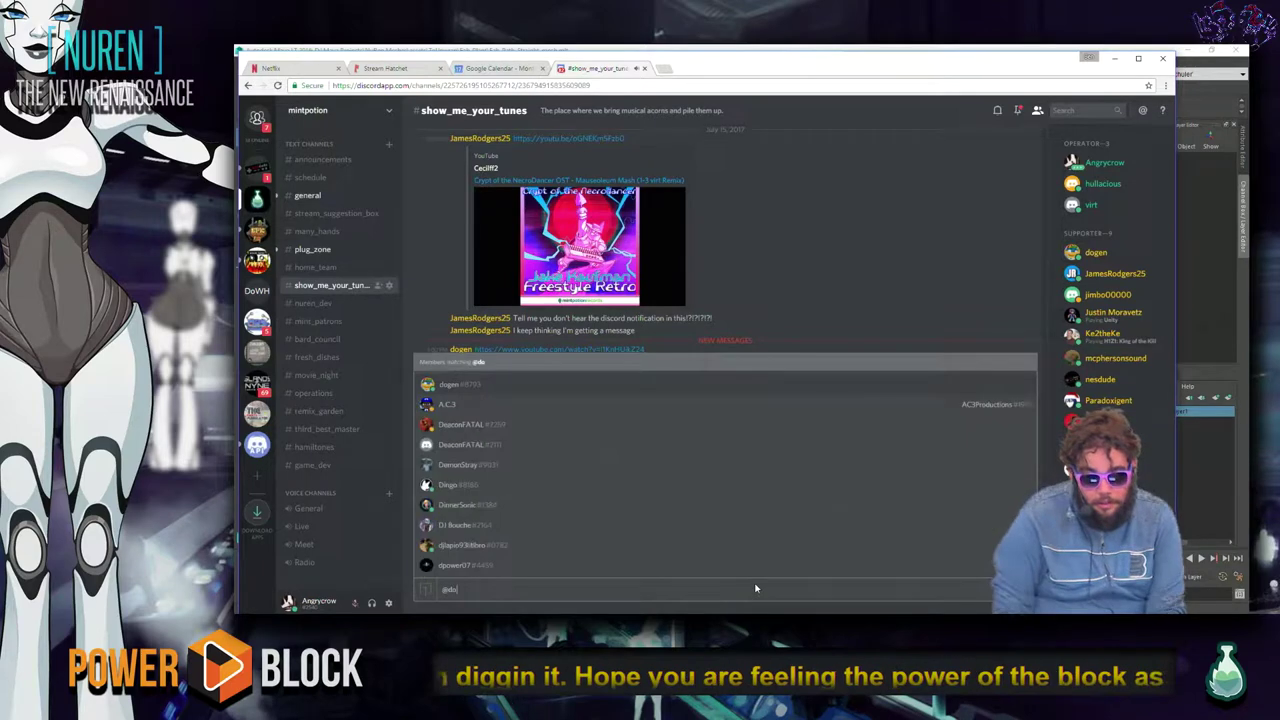
pyautogui.press('Tab')
pyautogui.press('Return')
pyautogui.write('ye')
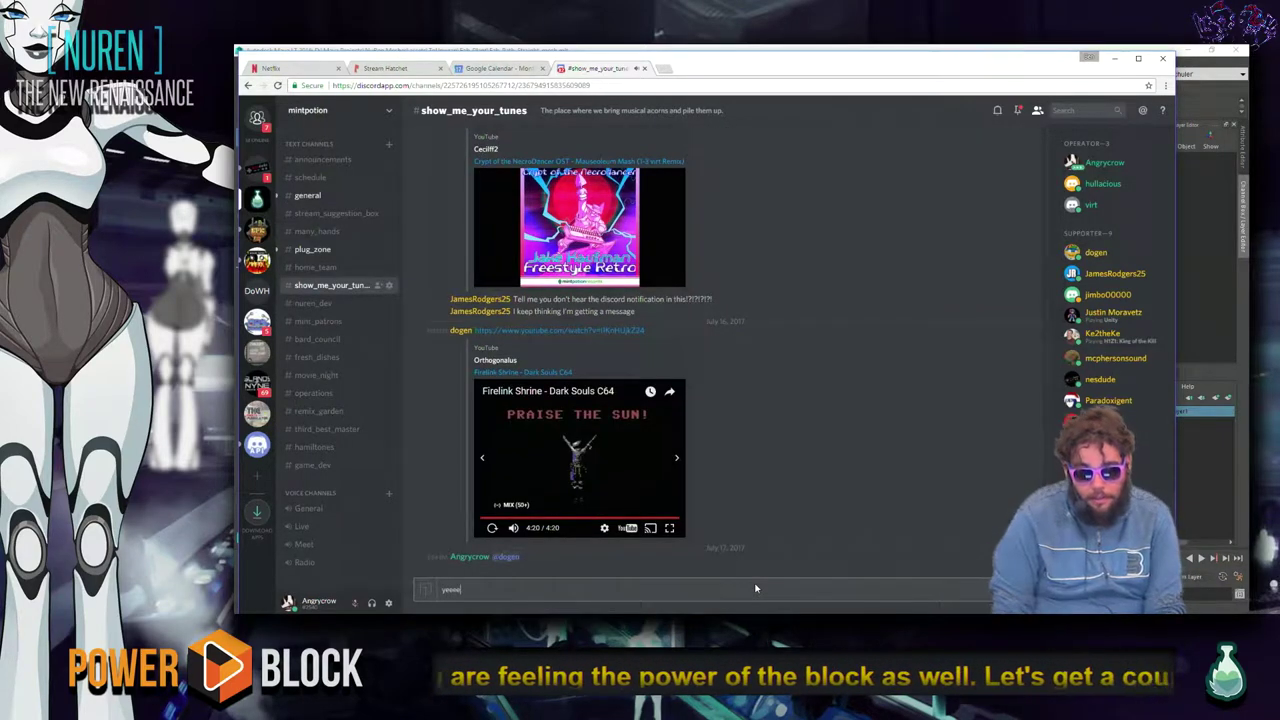
pyautogui.write('eee')
pyautogui.press('Return')
pyautogui.hotkey('alt', 'Tab')
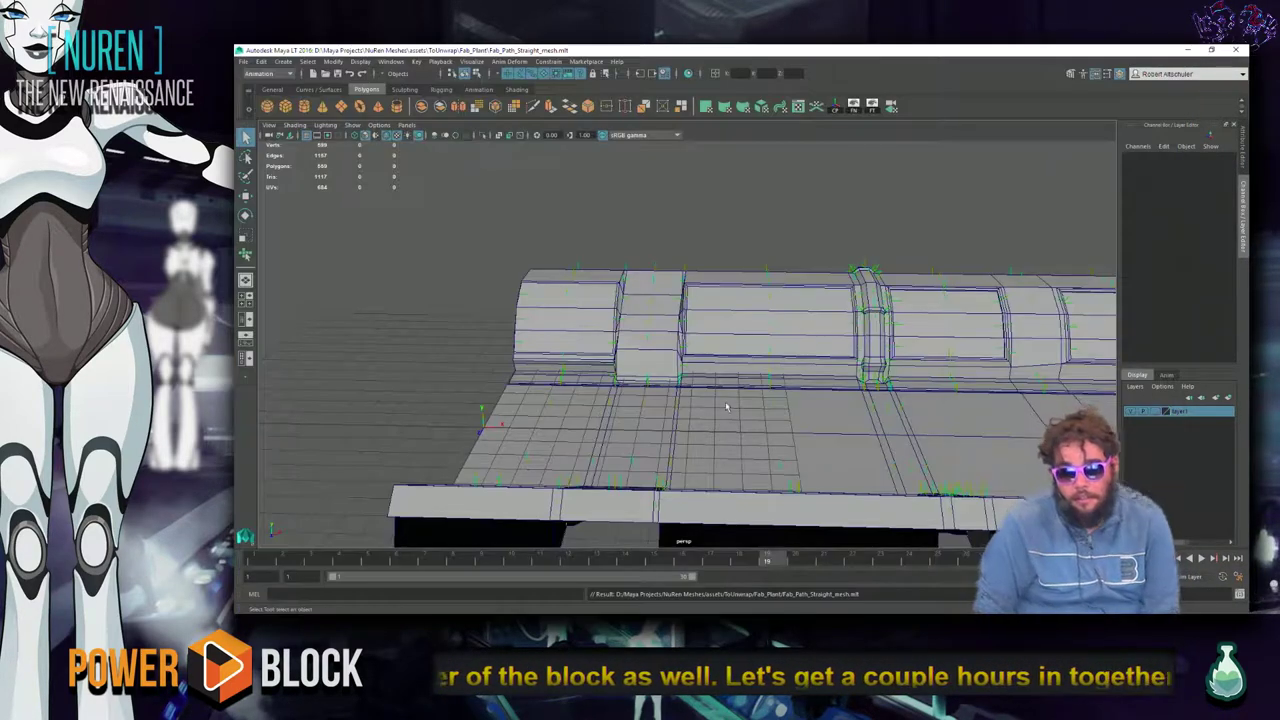
# View the path mesh lengthwise from above, close SteamVR Status, and open Task Manager.
pyautogui.click(855, 352)
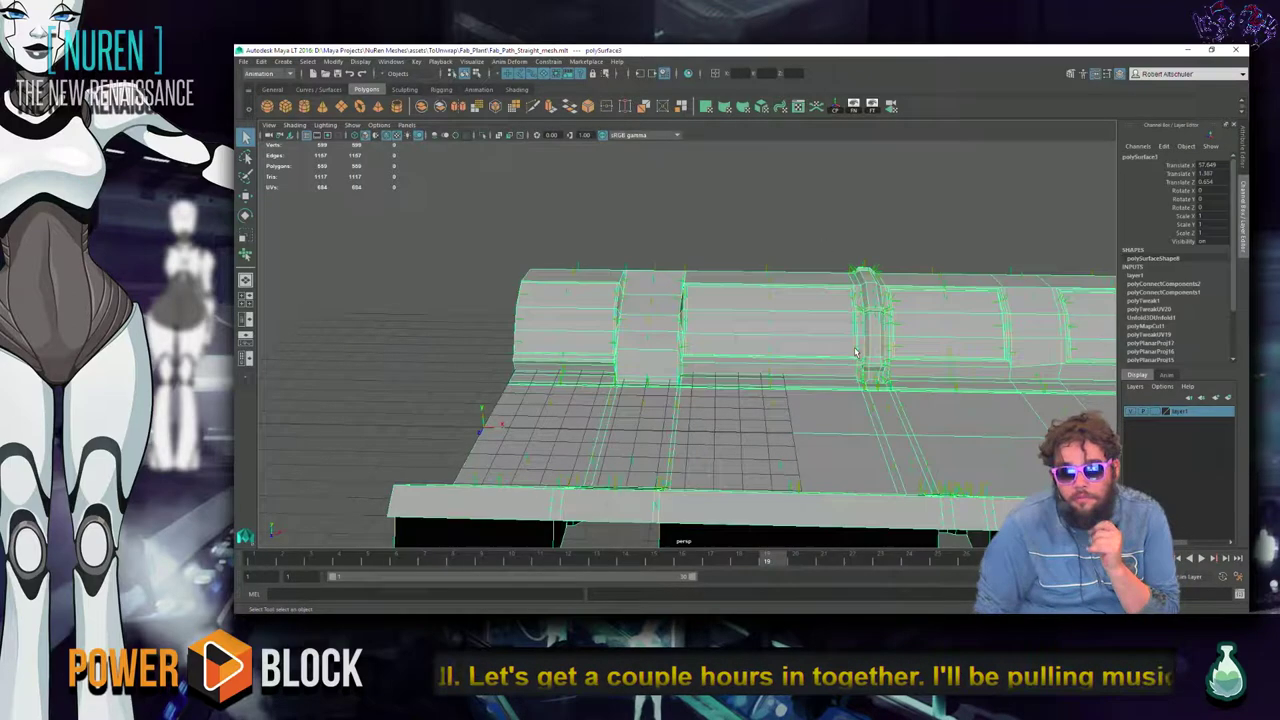
pyautogui.keyDown('alt'); pyautogui.moveTo(876, 354); pyautogui.dragTo(656, 348); pyautogui.keyUp('alt')
pyautogui.hotkey('alt', 'Tab')
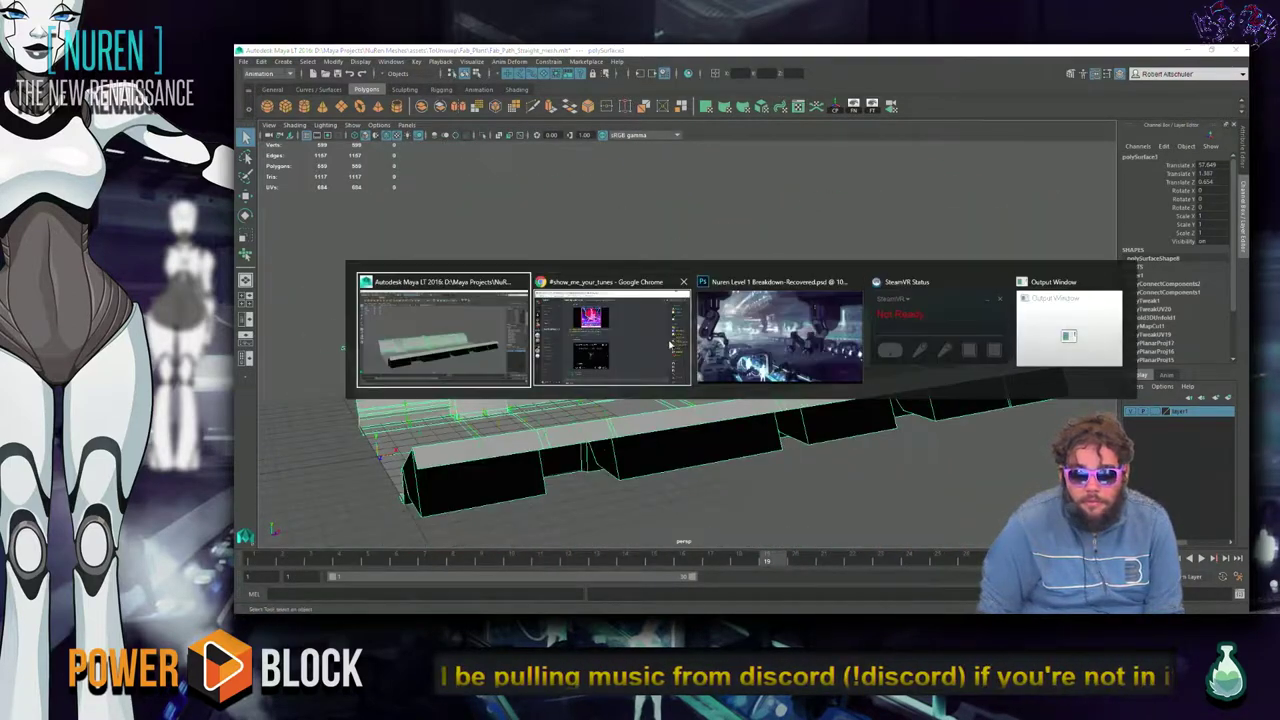
pyautogui.hotkey('alt', 'Tab')
pyautogui.hotkey('alt', 'shift', 'Tab')
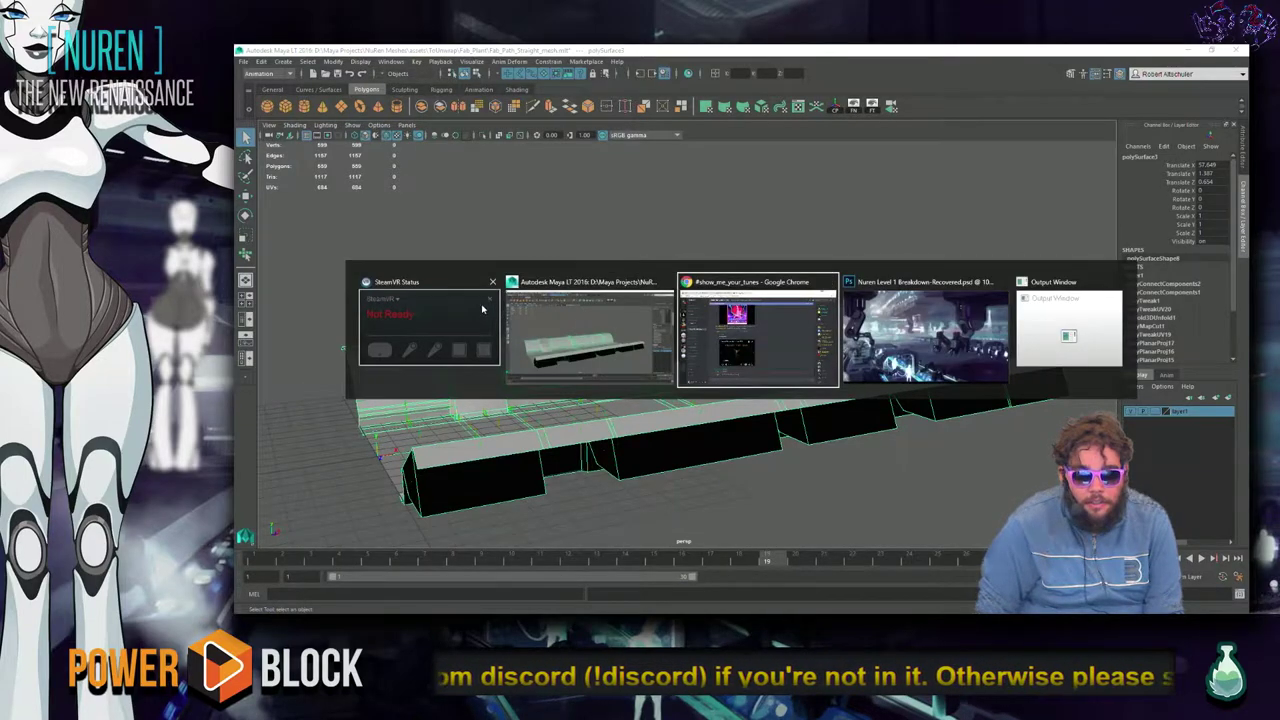
pyautogui.click(802, 296)
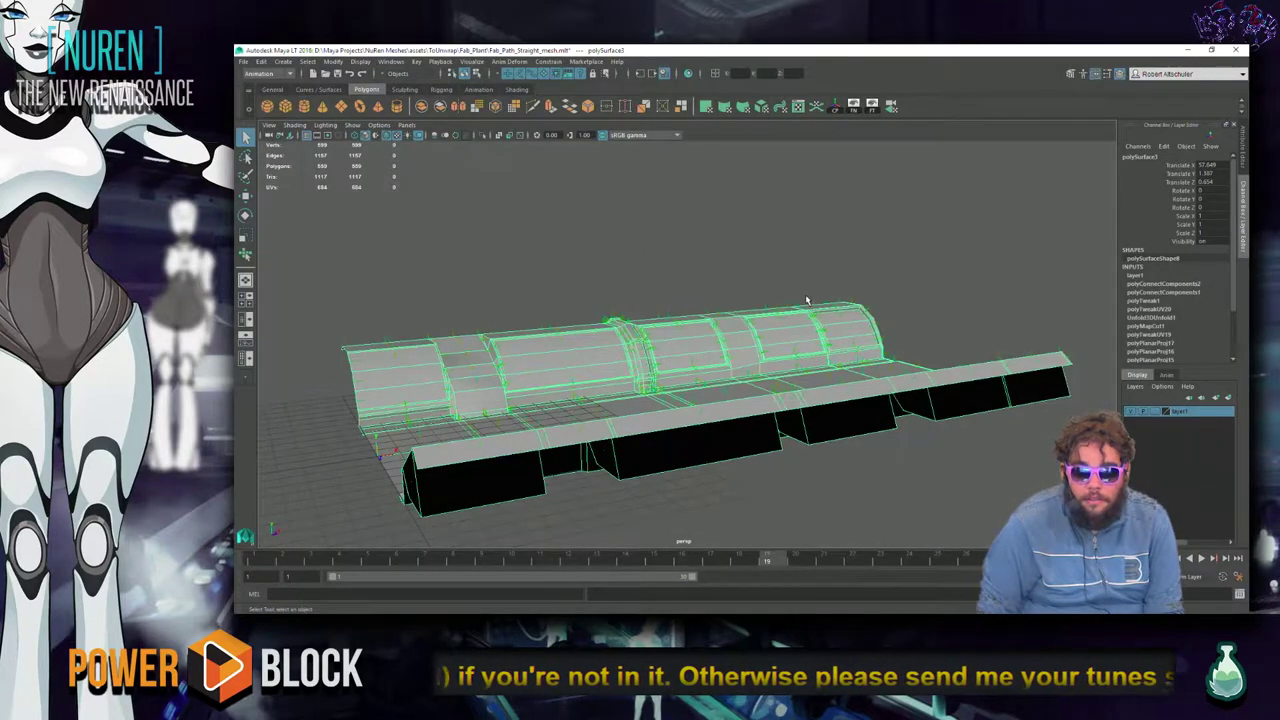
pyautogui.click(990, 341)
pyautogui.hotkey('ctrl', 'shift', 'Escape')
# Jump to the Steam processes in Task Manager, step through them, then close it.
pyautogui.write('steam')
pyautogui.press('Down')
pyautogui.press('Down')
pyautogui.press('Down')
pyautogui.press('Down')
pyautogui.press('Down')
pyautogui.press('Down')
pyautogui.press('Down')
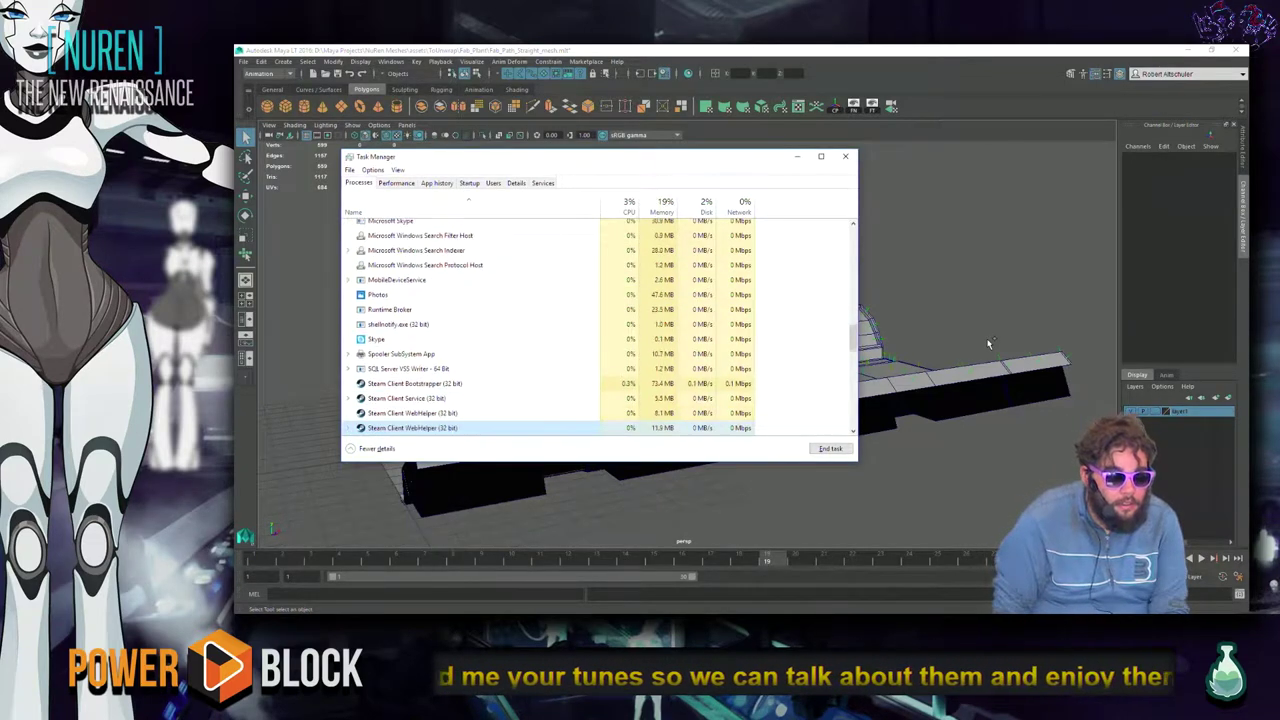
pyautogui.press('Down')
pyautogui.press('Down')
pyautogui.press('Down')
pyautogui.press('Down')
pyautogui.press('Down')
pyautogui.press('Down')
pyautogui.press('Down')
pyautogui.press('Down')
pyautogui.press('Down')
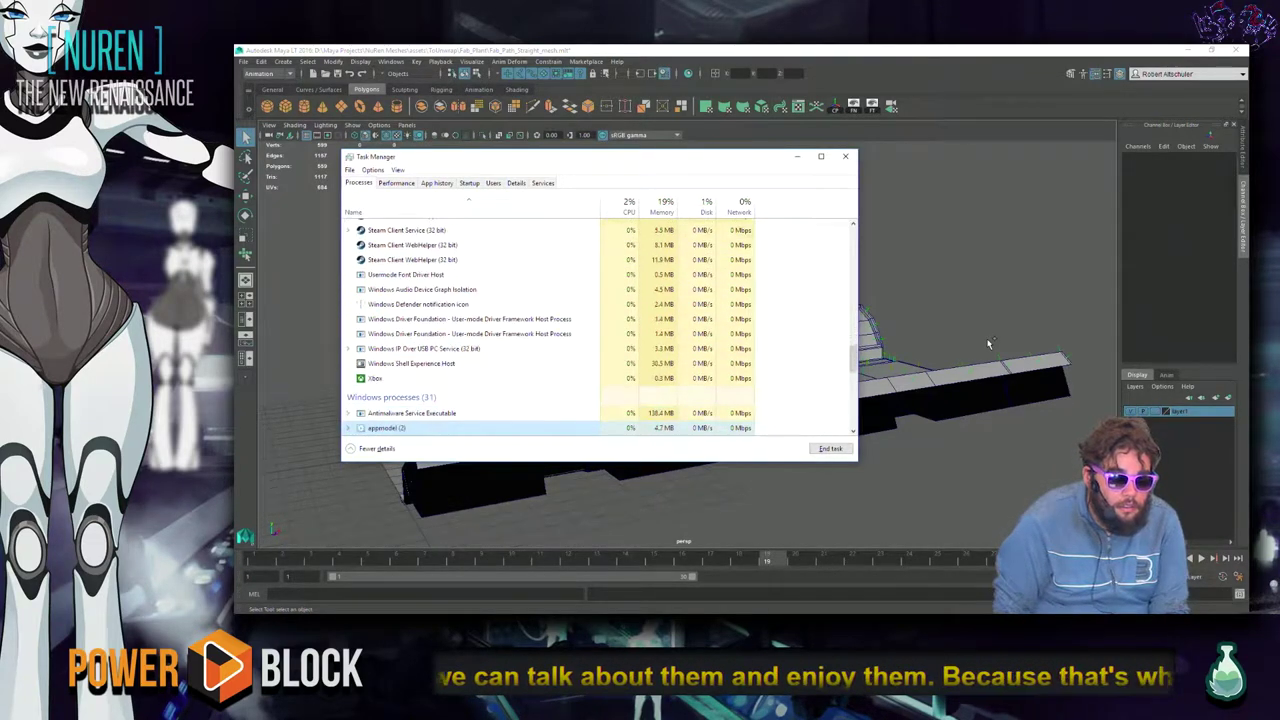
pyautogui.hotkey('alt', 'F4')
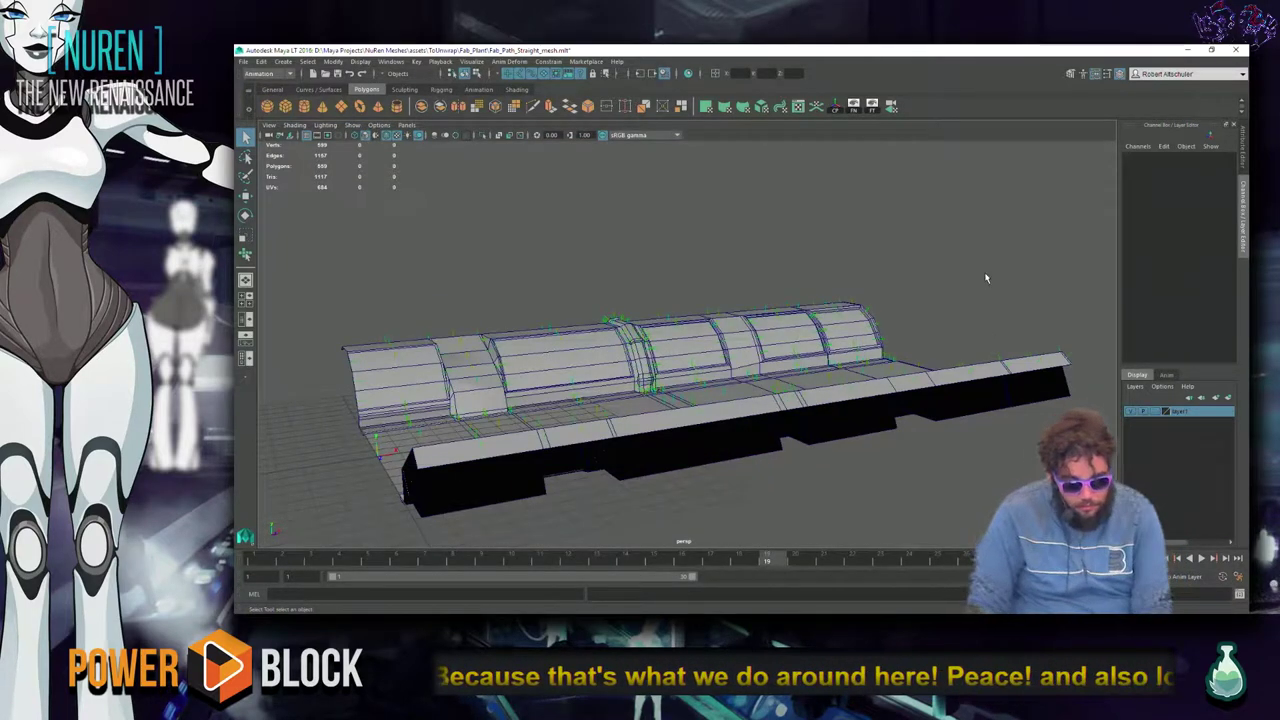
# Browse assets > Exports > FAB_Plant > Cyn_View and try opening CYN_PottedPlant.mlt.
pyautogui.hotkey('alt', 'Tab')
pyautogui.press('Escape')
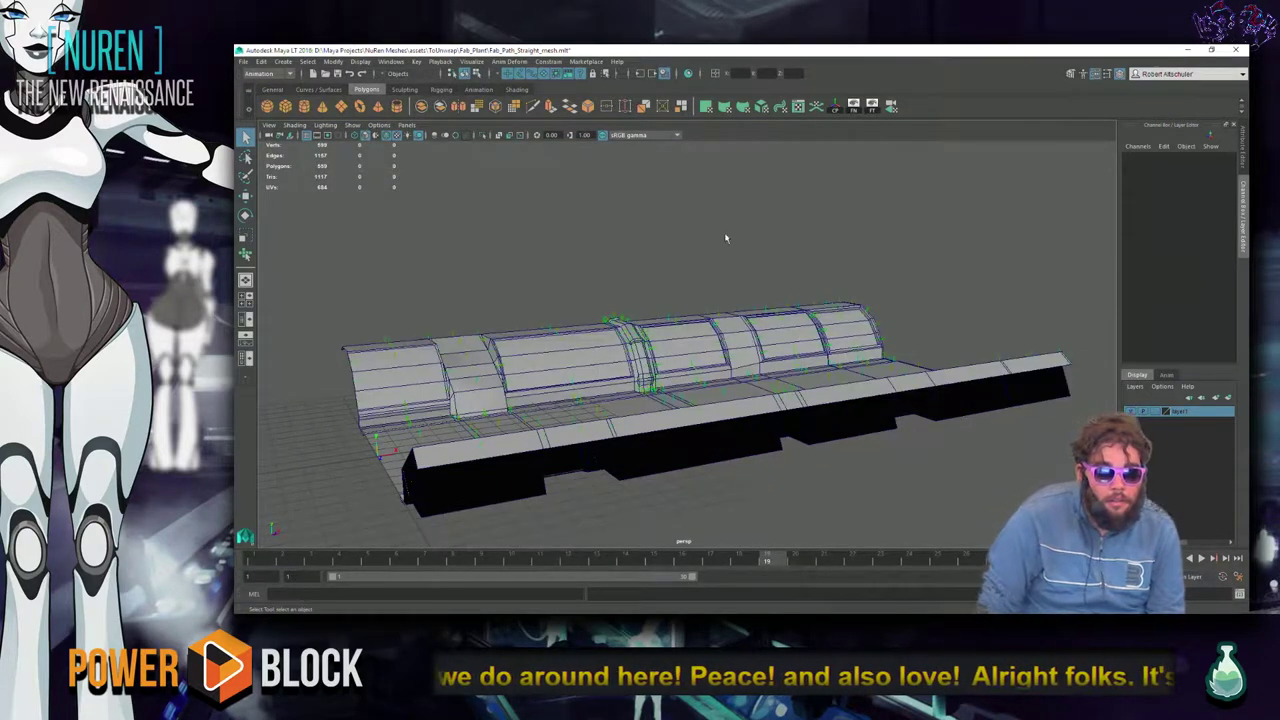
pyautogui.hotkey('ctrl', 'o')
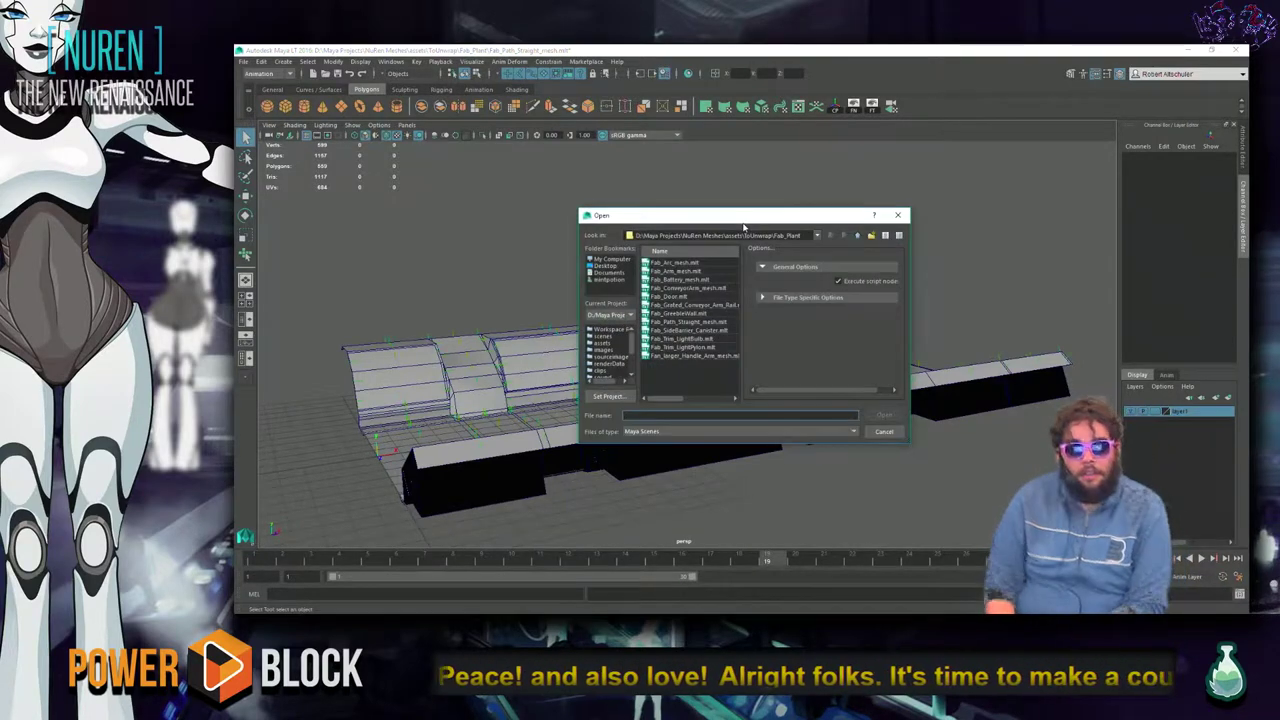
pyautogui.click(620, 342)
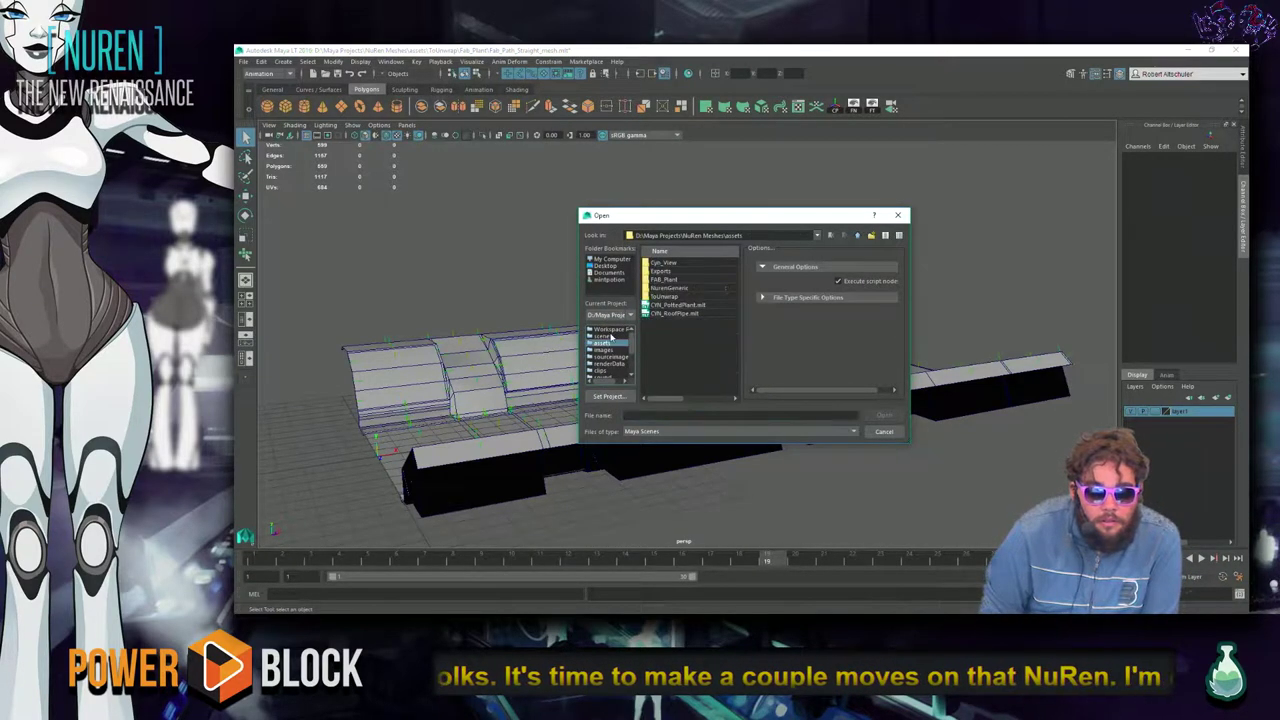
pyautogui.click(684, 271)
pyautogui.click(684, 281)
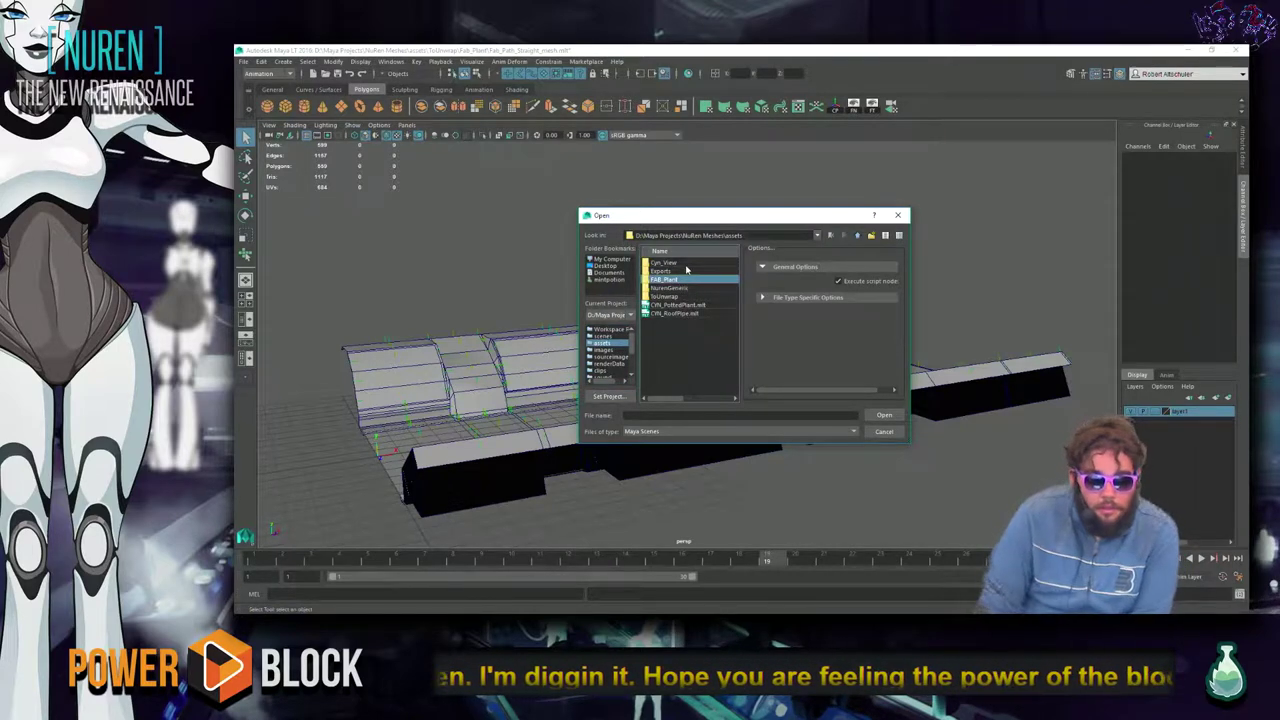
pyautogui.doubleClick(684, 263)
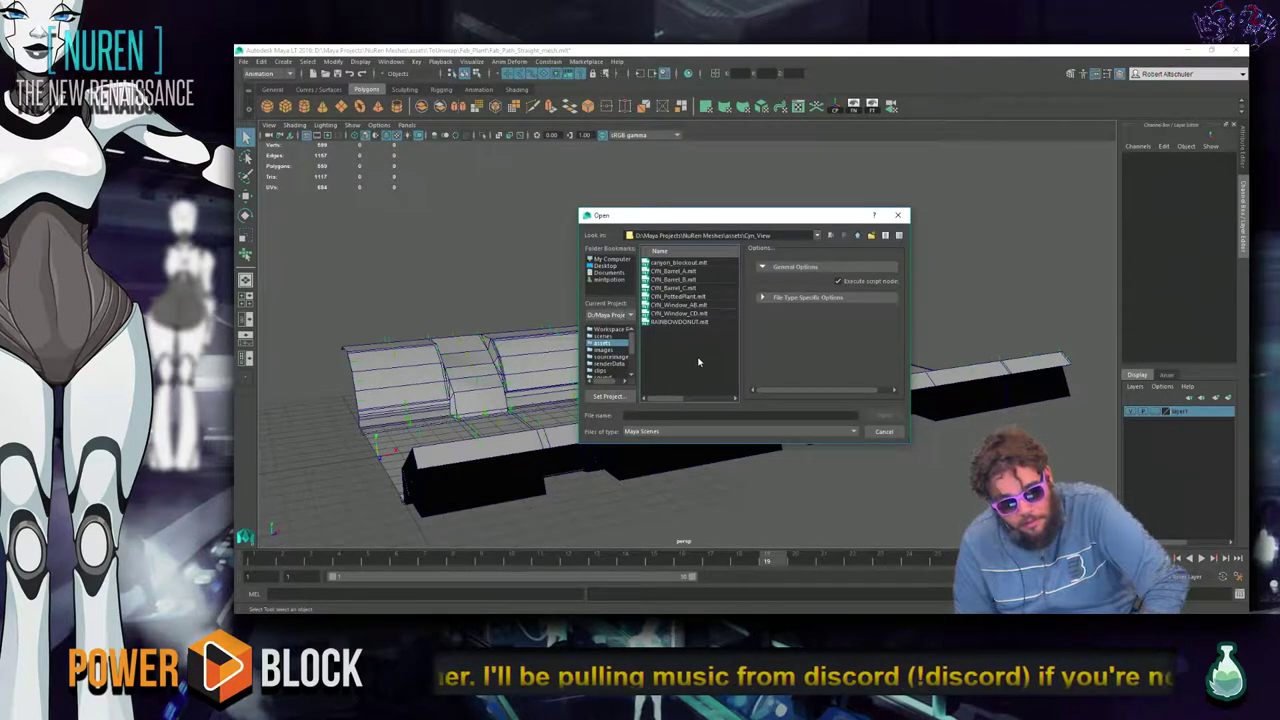
pyautogui.click(682, 297)
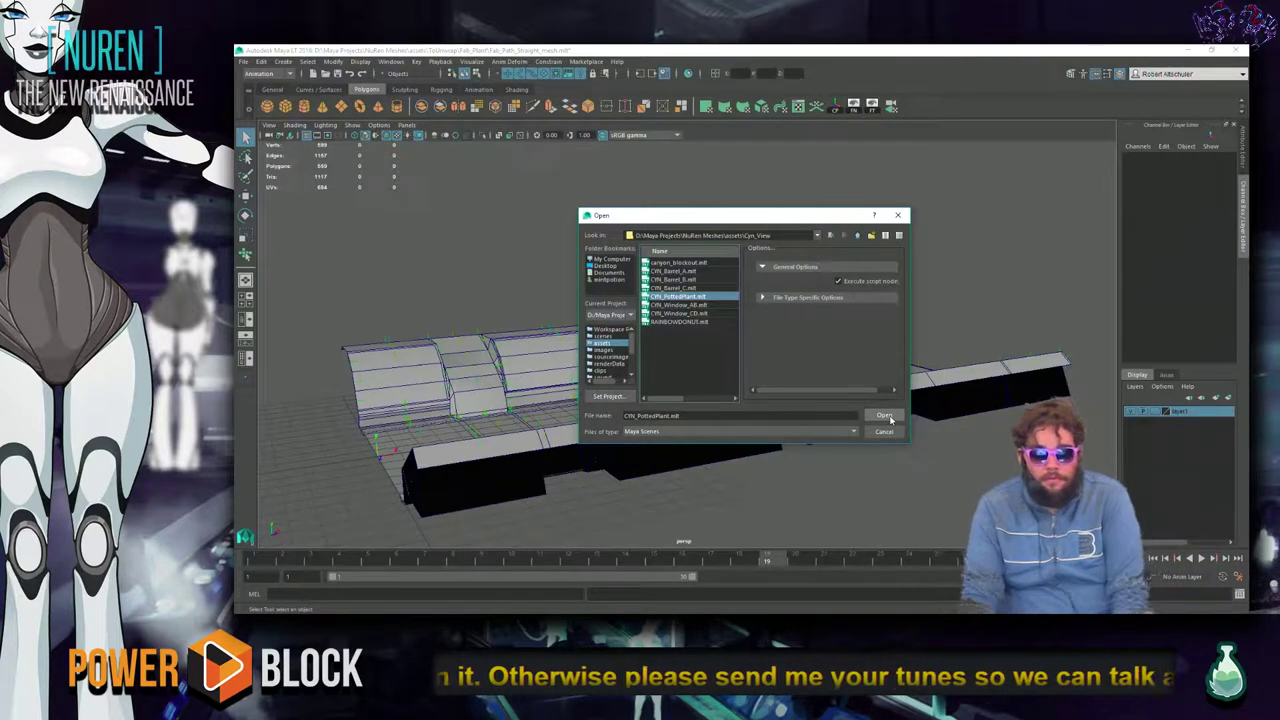
pyautogui.click(887, 417)
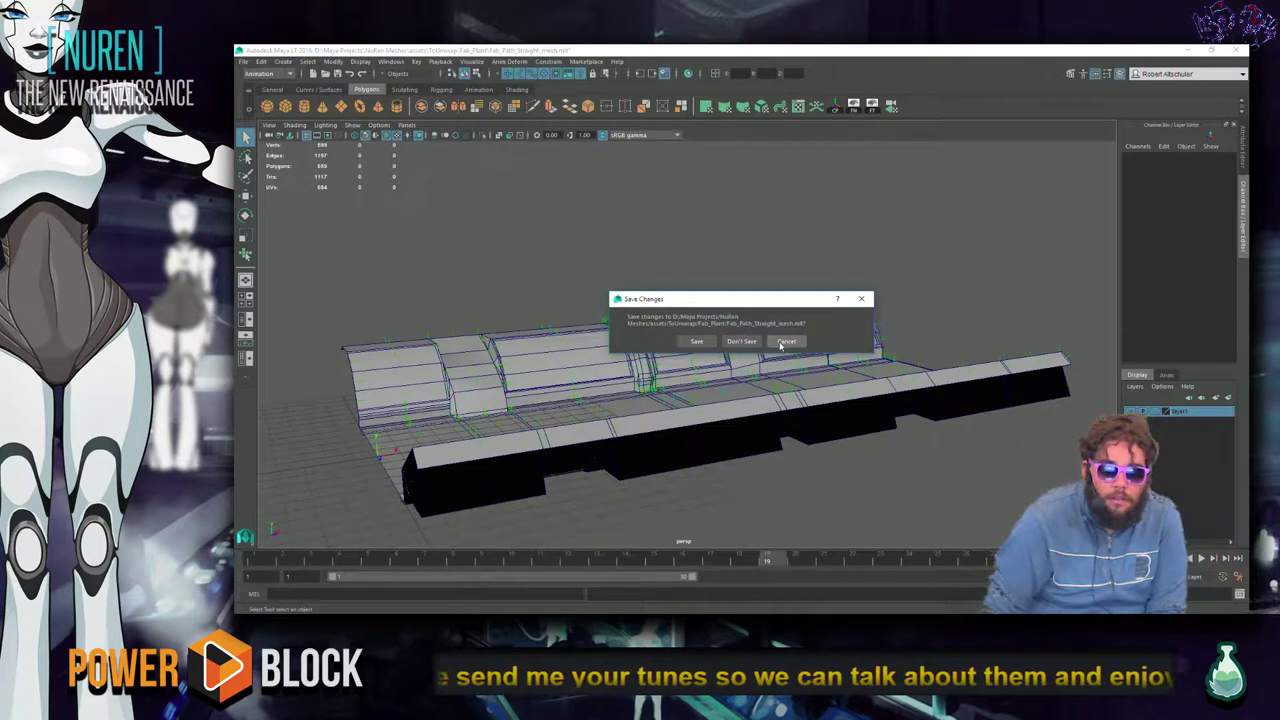
# Keep the conveyor scene and reopen the Open dialog on the assets Exports folder.
pyautogui.click(785, 342)
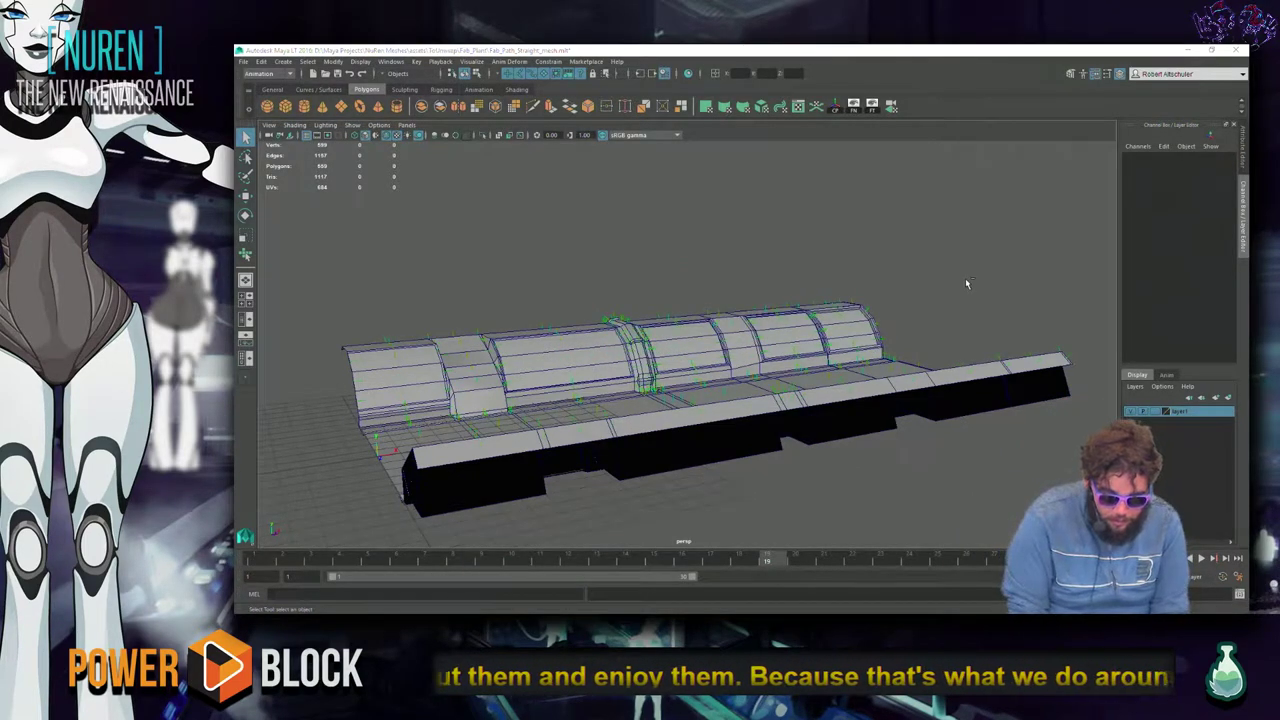
pyautogui.hotkey('ctrl', 'o')
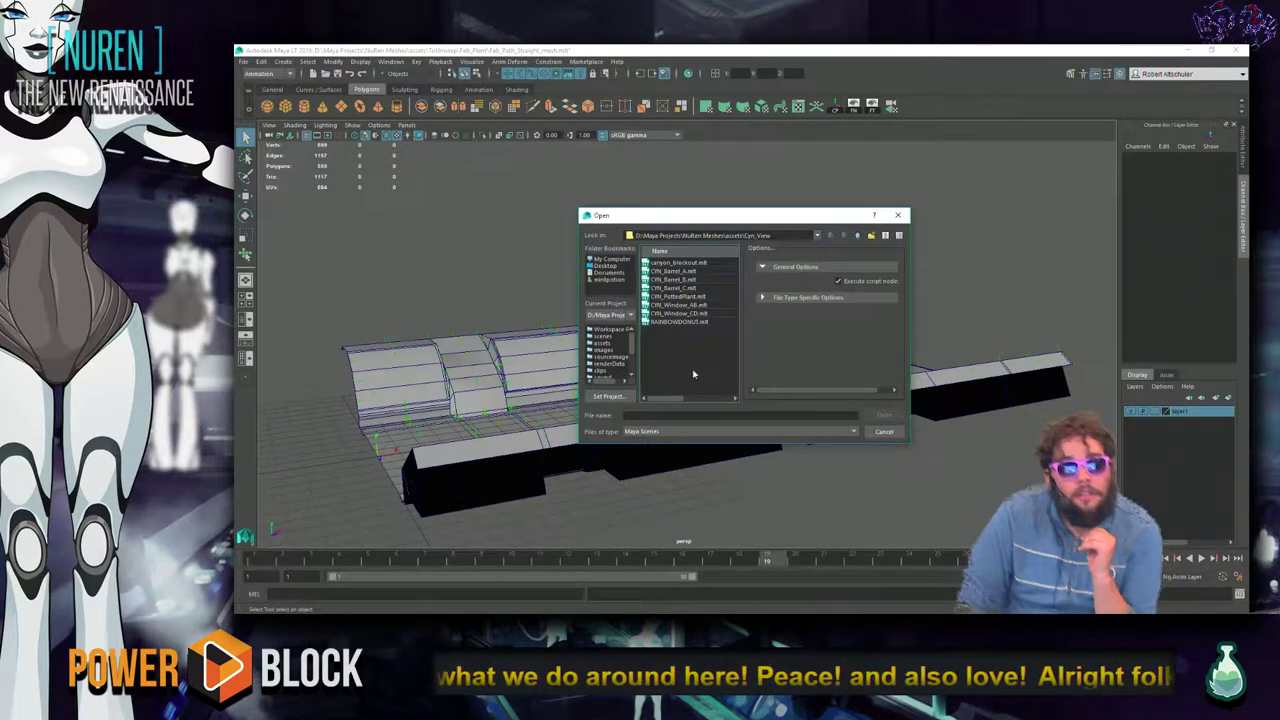
pyautogui.click(611, 346)
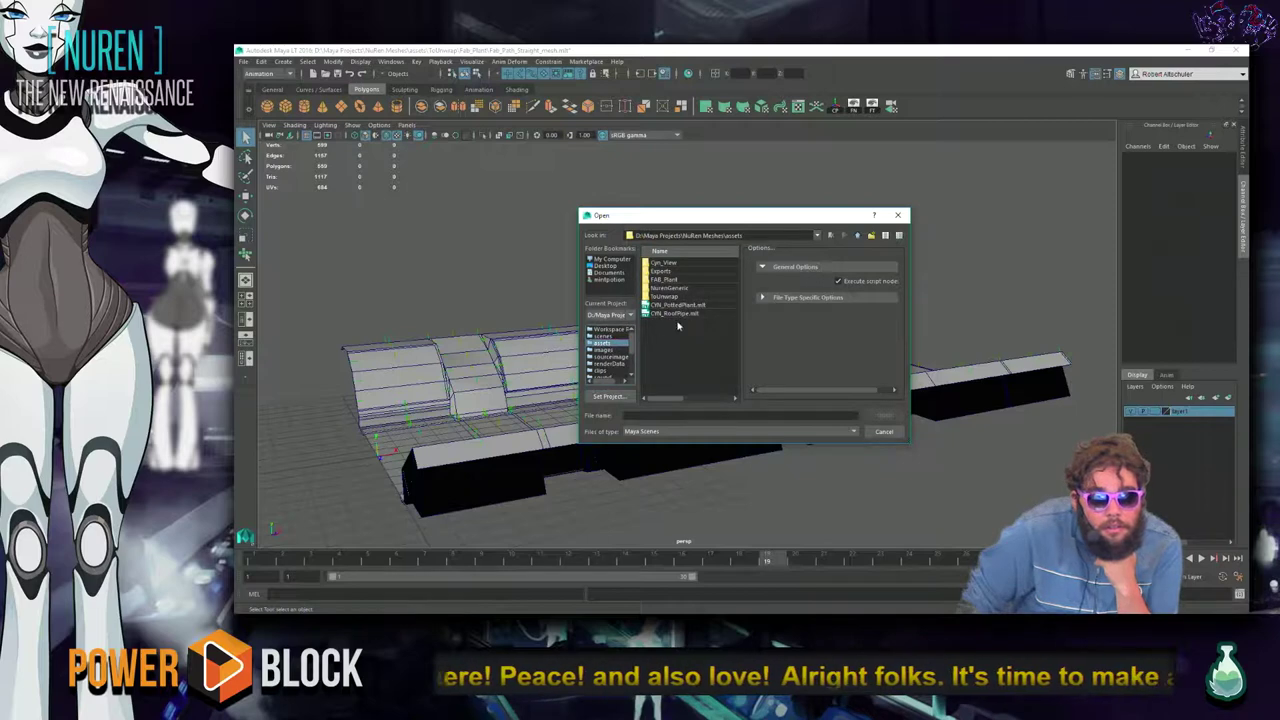
pyautogui.click(691, 272)
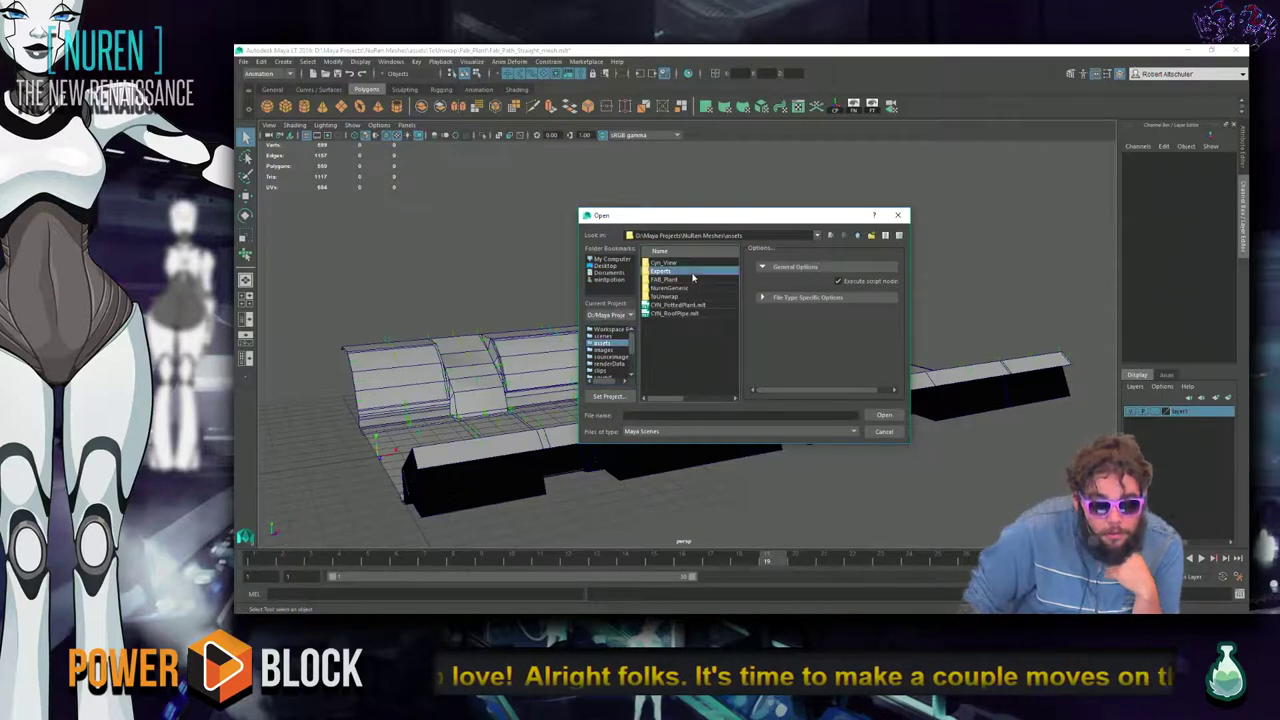
pyautogui.hotkey('alt', 'Tab')
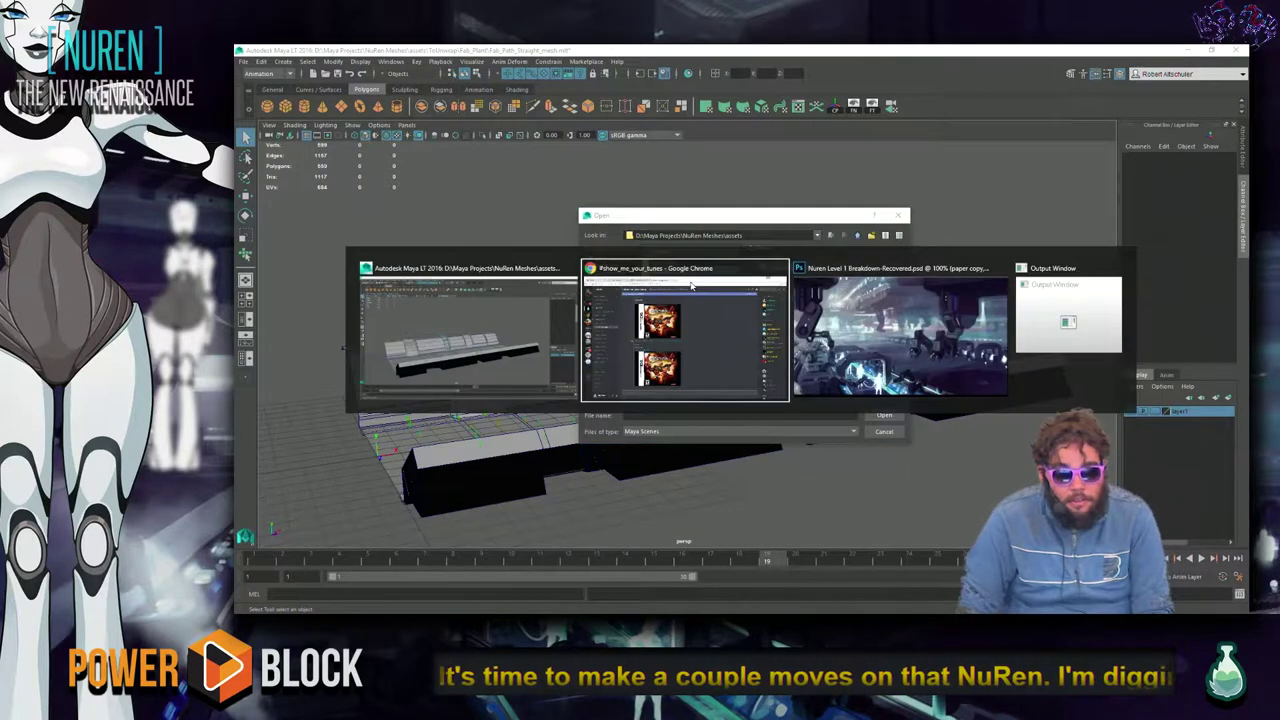
# Play the Contra 4 Jungle video posted in the show_me_your_tunes chat.
pyautogui.scroll(3, 780, 392)
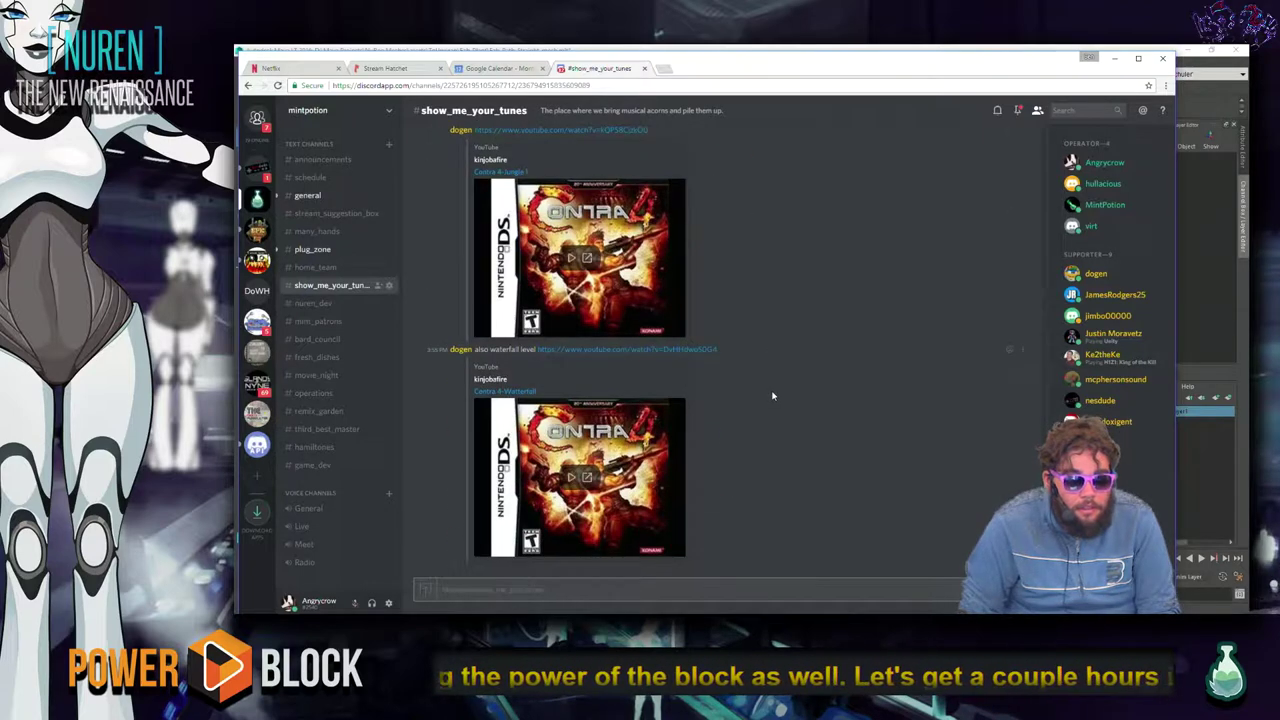
pyautogui.click(572, 262)
pyautogui.hotkey('alt', 'Tab')
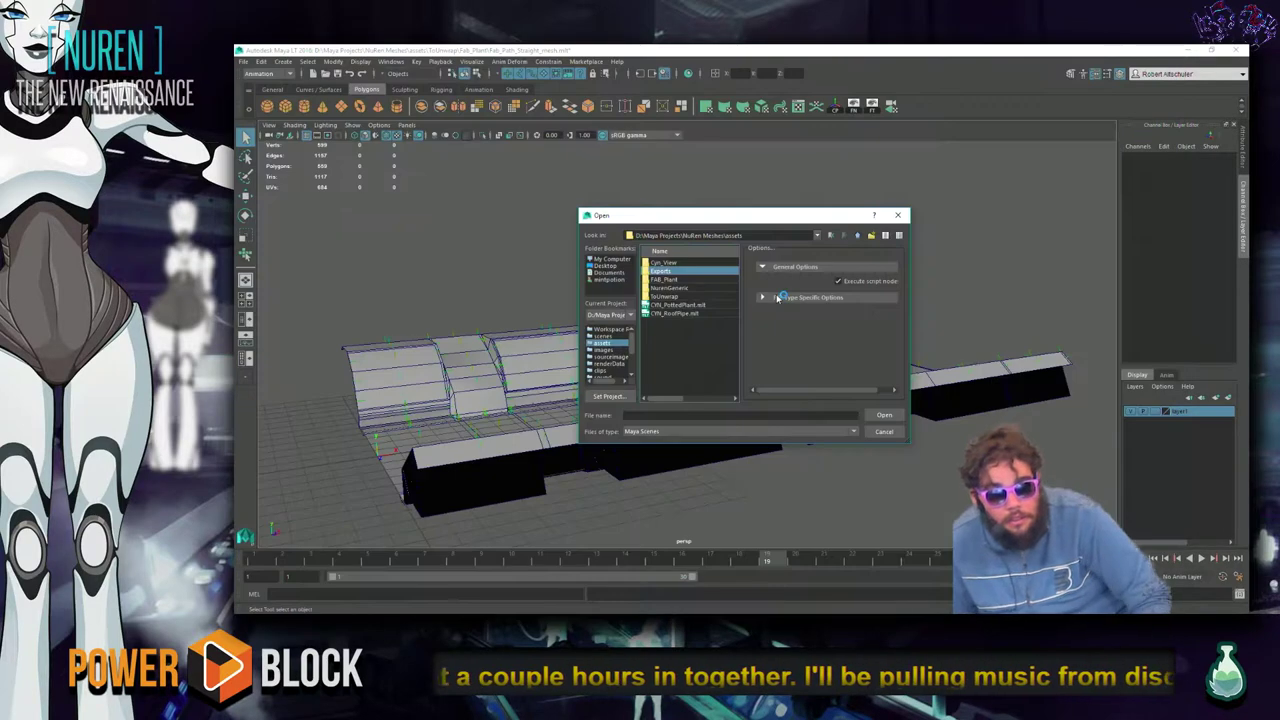
# Load Nuren_CharacterBase.mll from NurenGeneric, discarding the path scene, and select the front character.
pyautogui.press('XF86AudioLowerVolume')
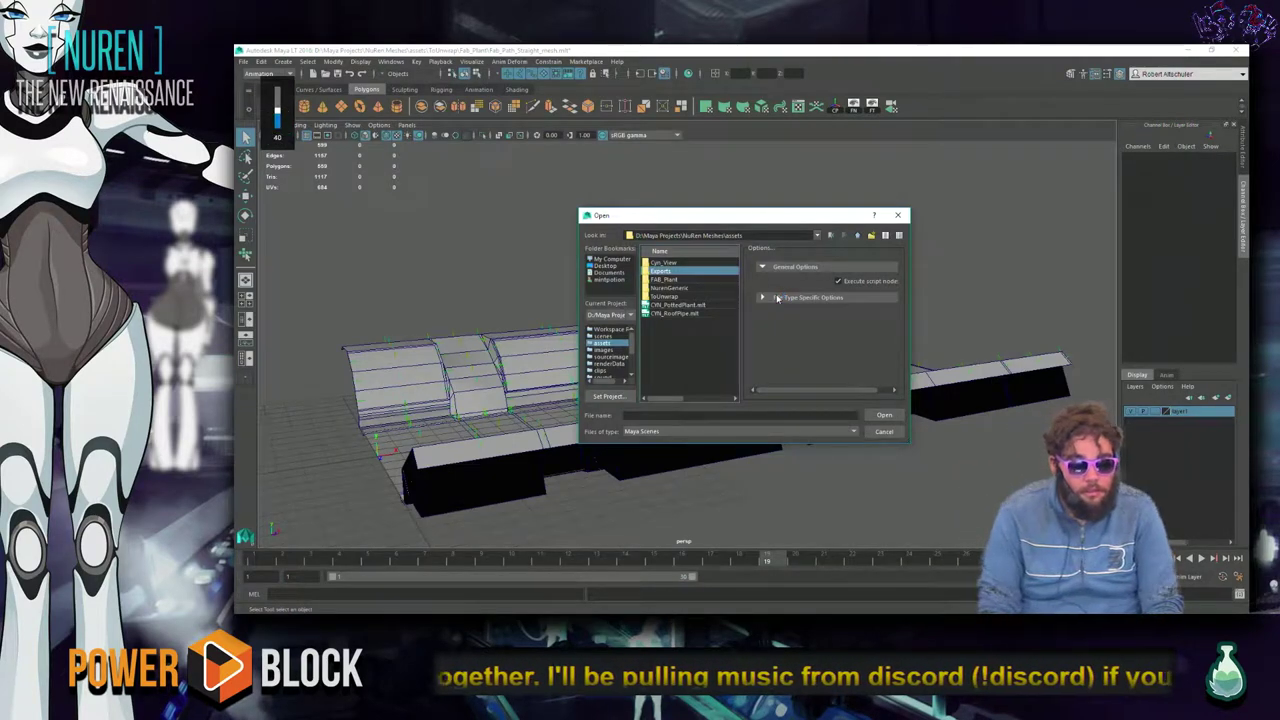
pyautogui.moveTo(816, 230); pyautogui.dragTo(842, 239)
pyautogui.click(712, 322)
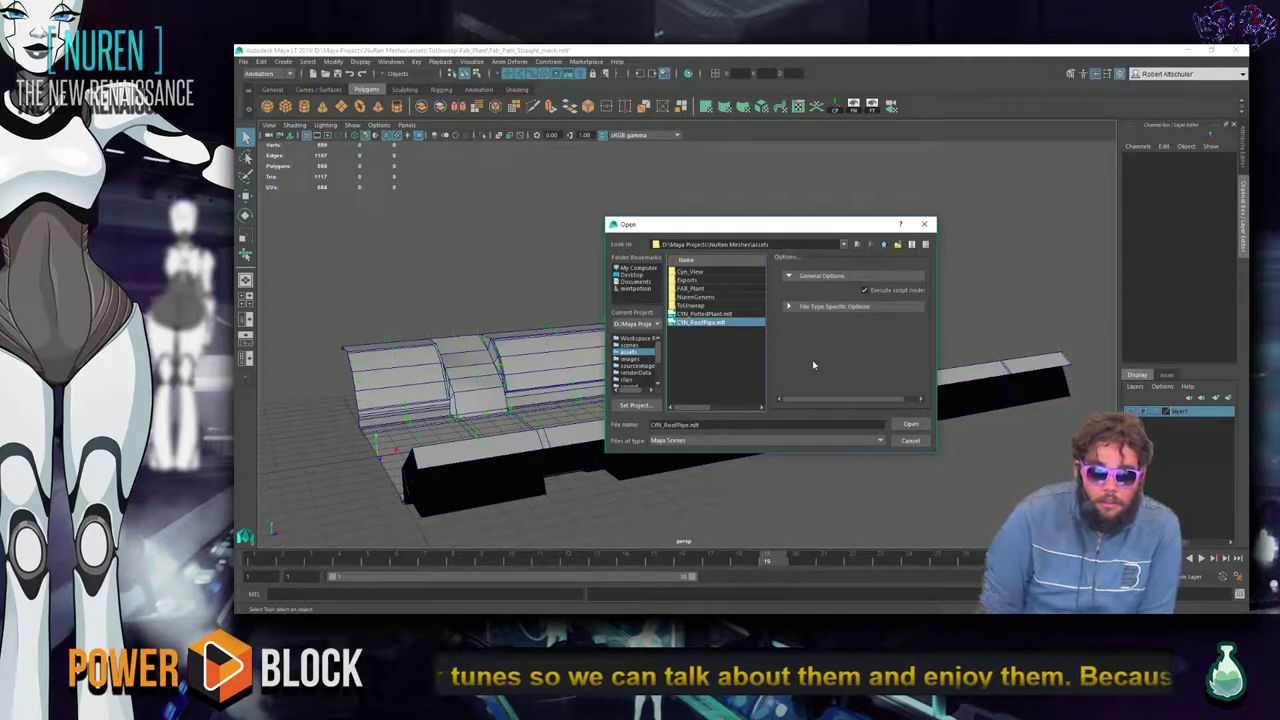
pyautogui.click(715, 299)
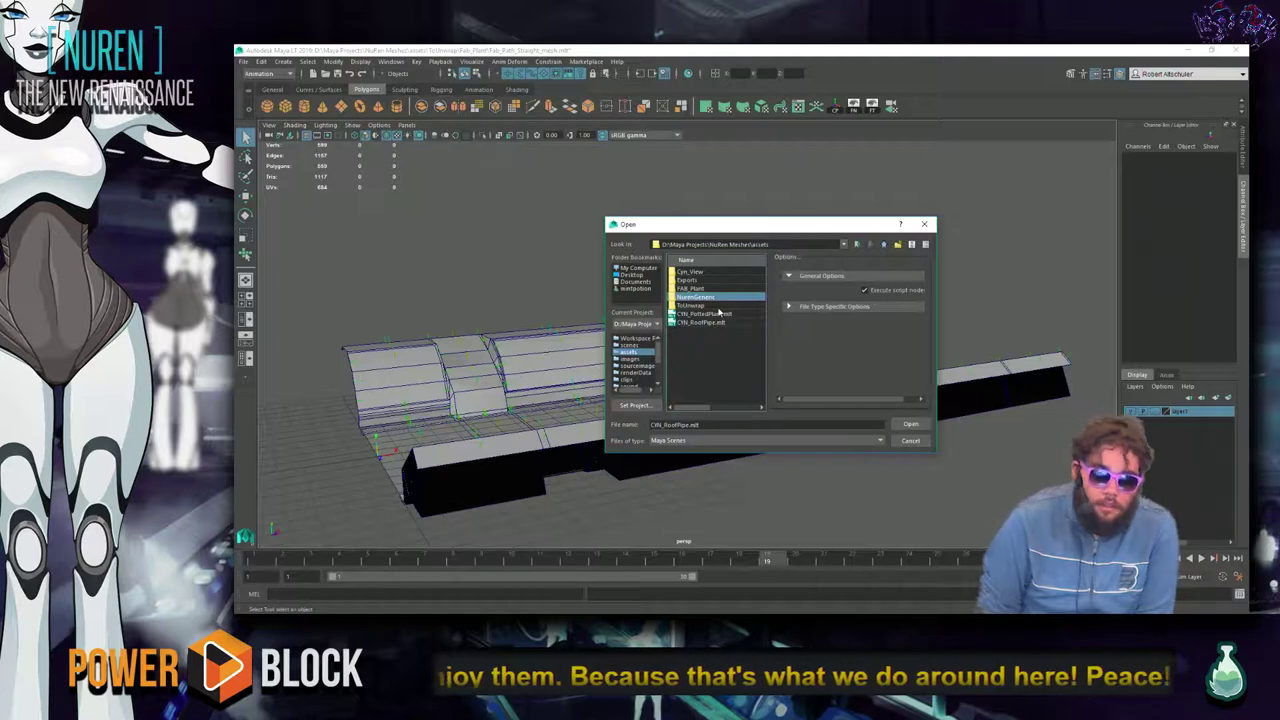
pyautogui.doubleClick(717, 299)
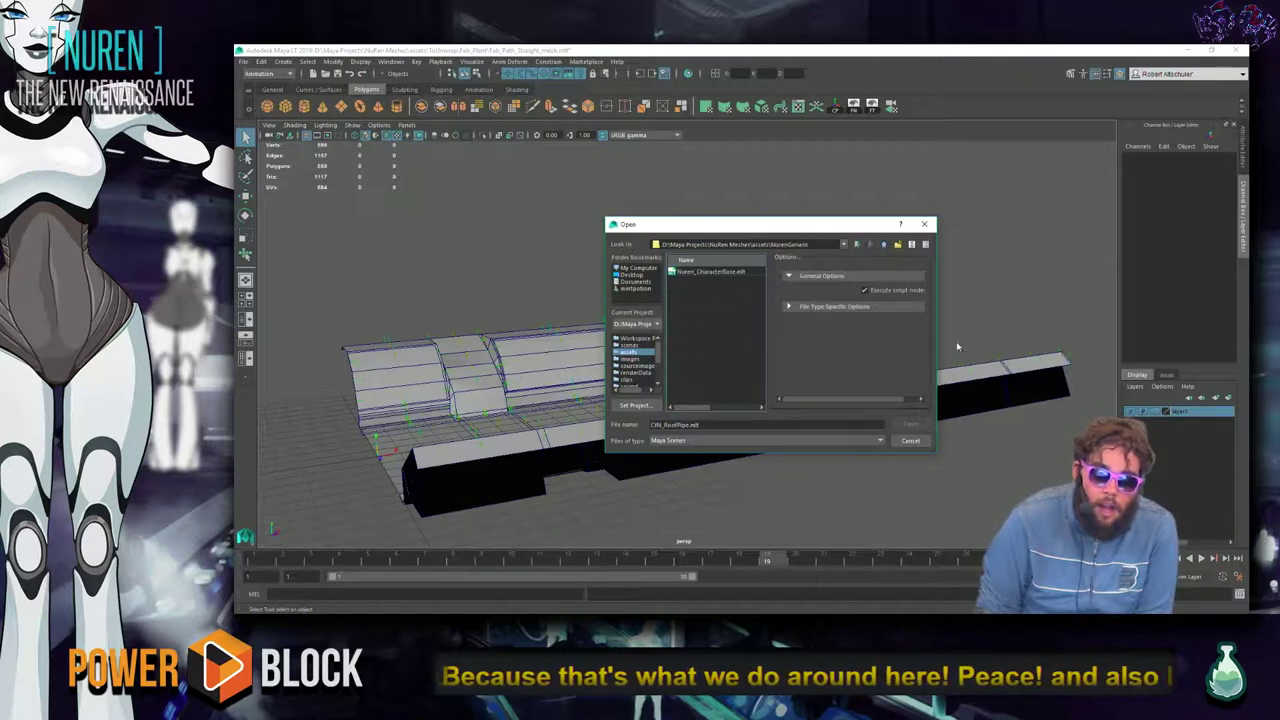
pyautogui.click(738, 273)
pyautogui.click(911, 424)
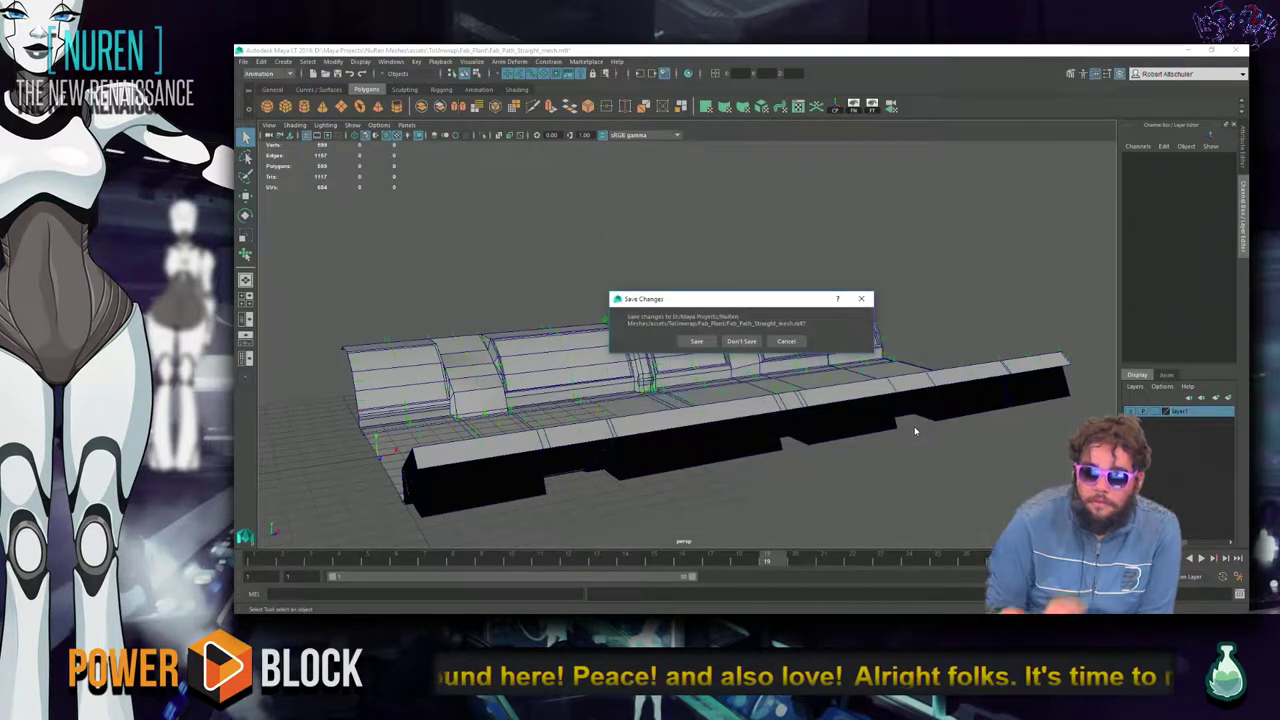
pyautogui.click(742, 342)
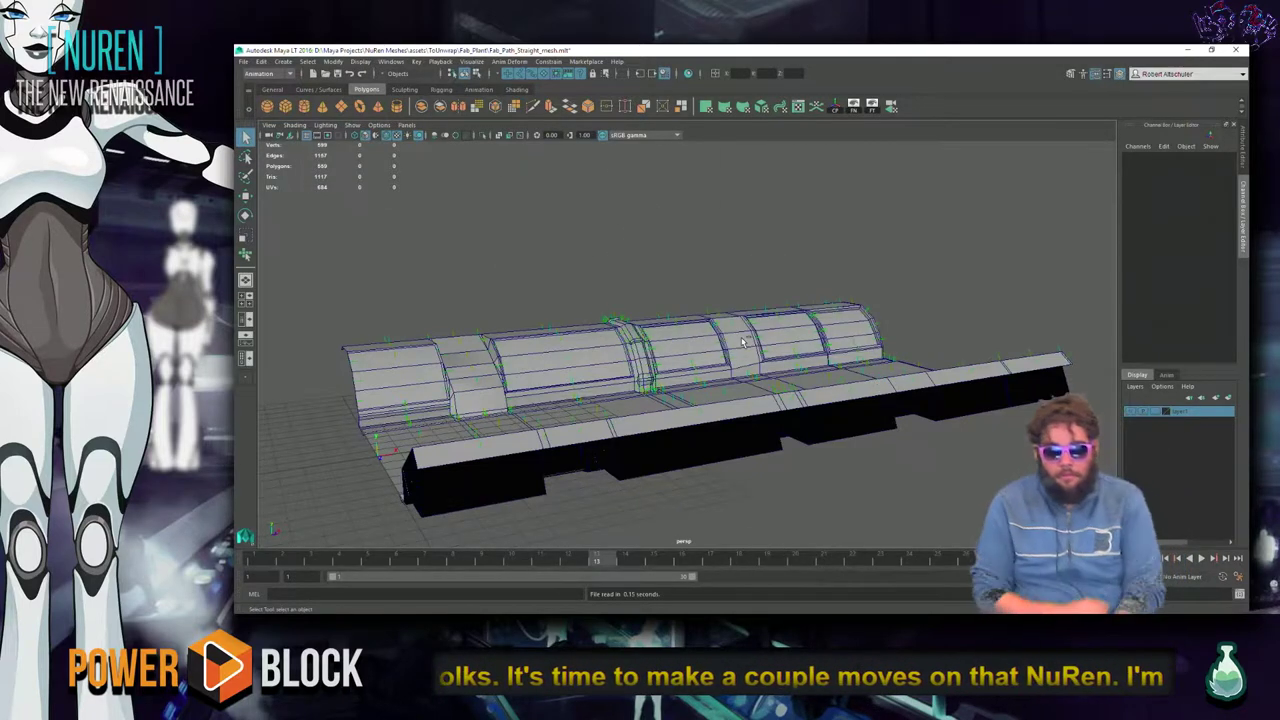
pyautogui.keyDown('alt'); pyautogui.moveTo(754, 366); pyautogui.dragTo(643, 376); pyautogui.keyUp('alt')
pyautogui.click(665, 376)
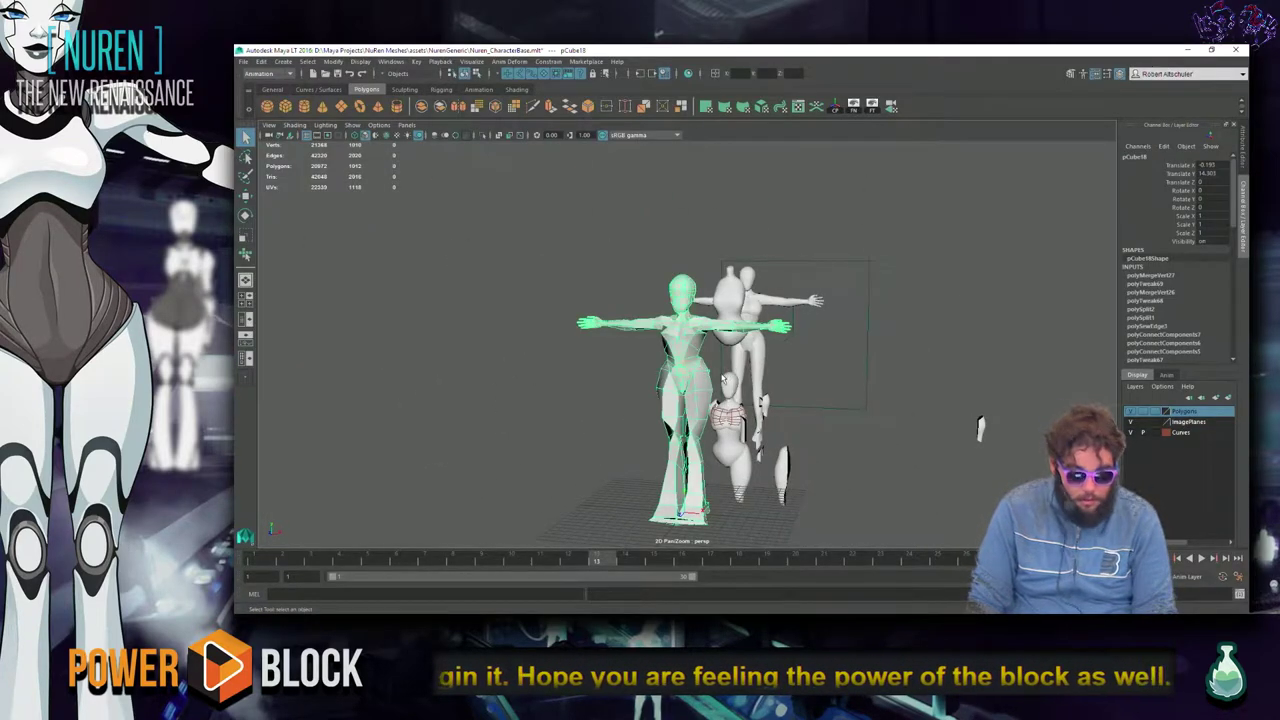
# Preview the character smoothed and orbit out to a wider view of the figures.
pyautogui.press('3')
pyautogui.click(1008, 375)
pyautogui.keyDown('alt'); pyautogui.moveTo(1008, 375); pyautogui.dragTo(573, 410); pyautogui.keyUp('alt')
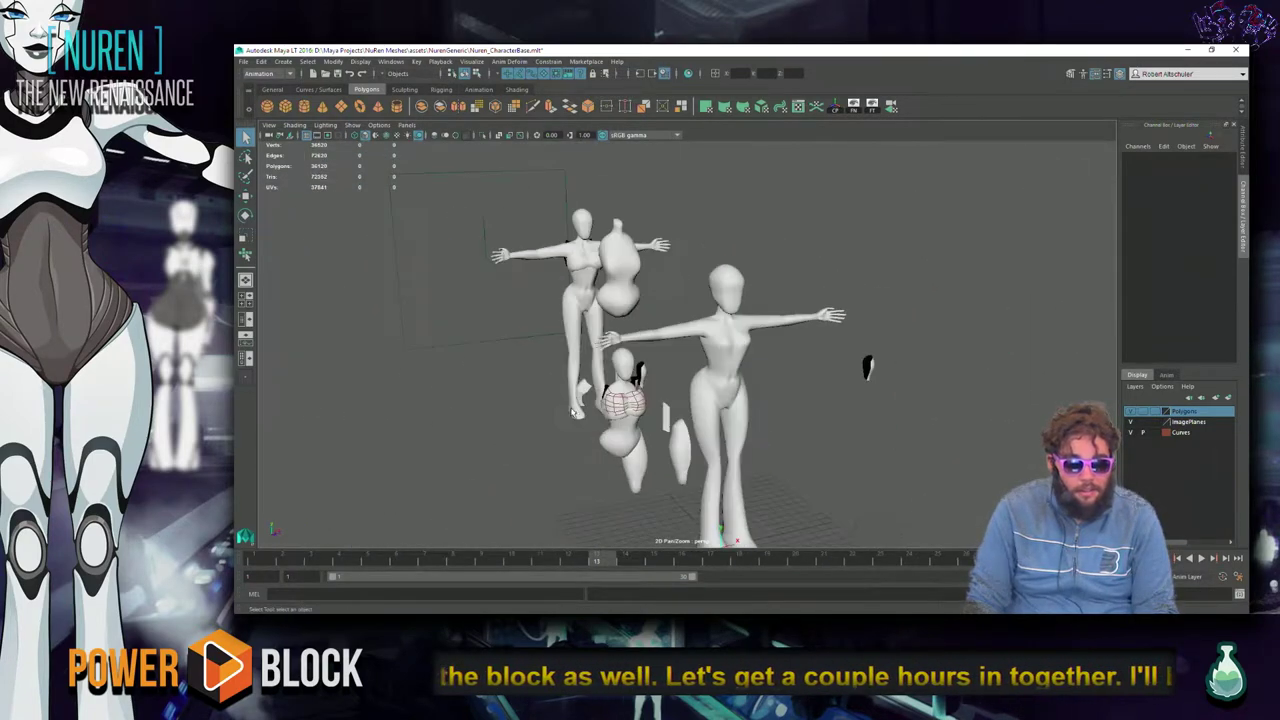
pyautogui.click(752, 367)
pyautogui.click(770, 380)
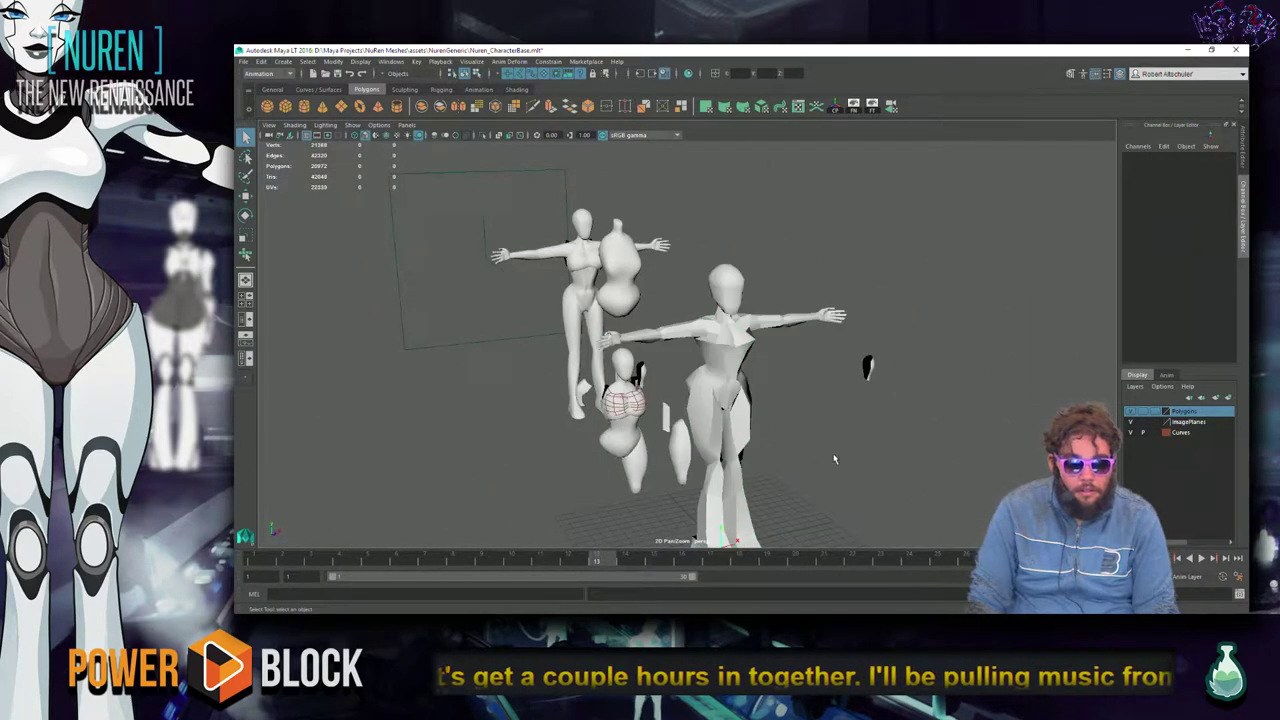
pyautogui.keyDown('alt'); pyautogui.moveTo(770, 380); pyautogui.dragTo(680, 385); pyautogui.keyUp('alt')
pyautogui.keyDown('alt'); pyautogui.moveTo(627, 460); pyautogui.dragTo(368, 416); pyautogui.keyUp('alt')
pyautogui.keyDown('alt'); pyautogui.moveTo(678, 375); pyautogui.dragTo(606, 363); pyautogui.keyUp('alt')
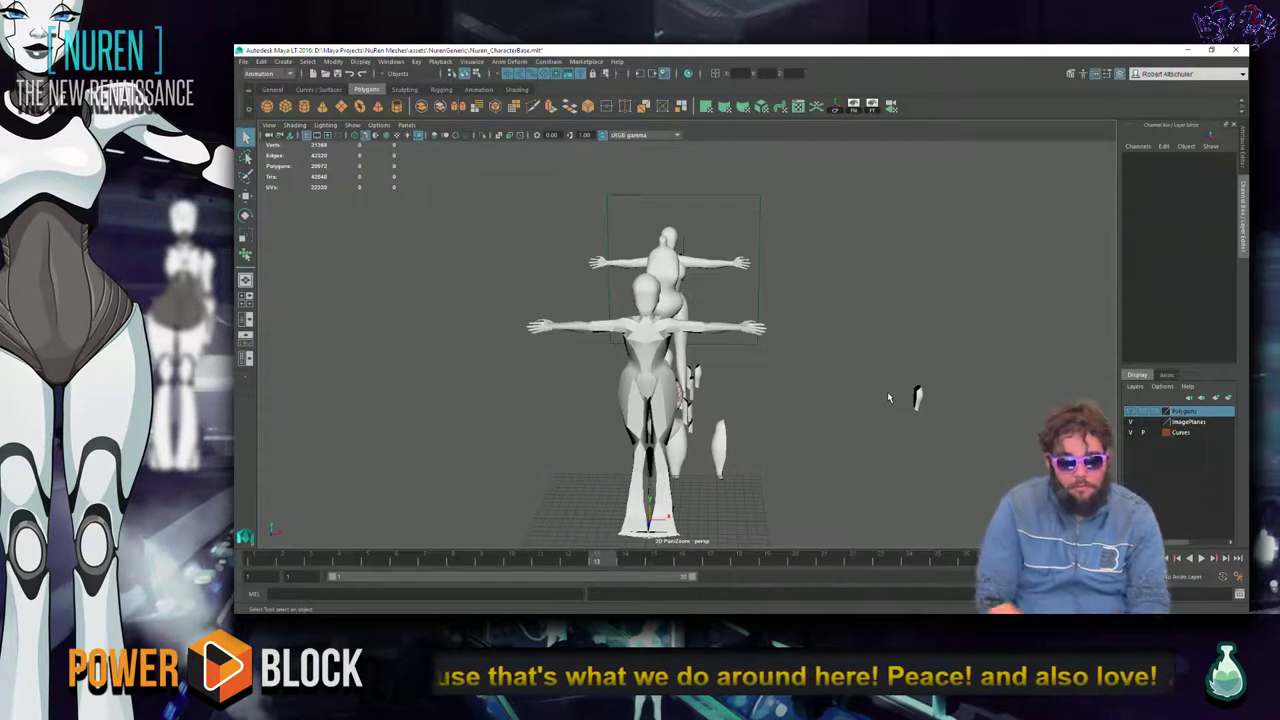
# Toggle wireframe and shaded display, smooth the body mesh and frame it.
pyautogui.press('4')
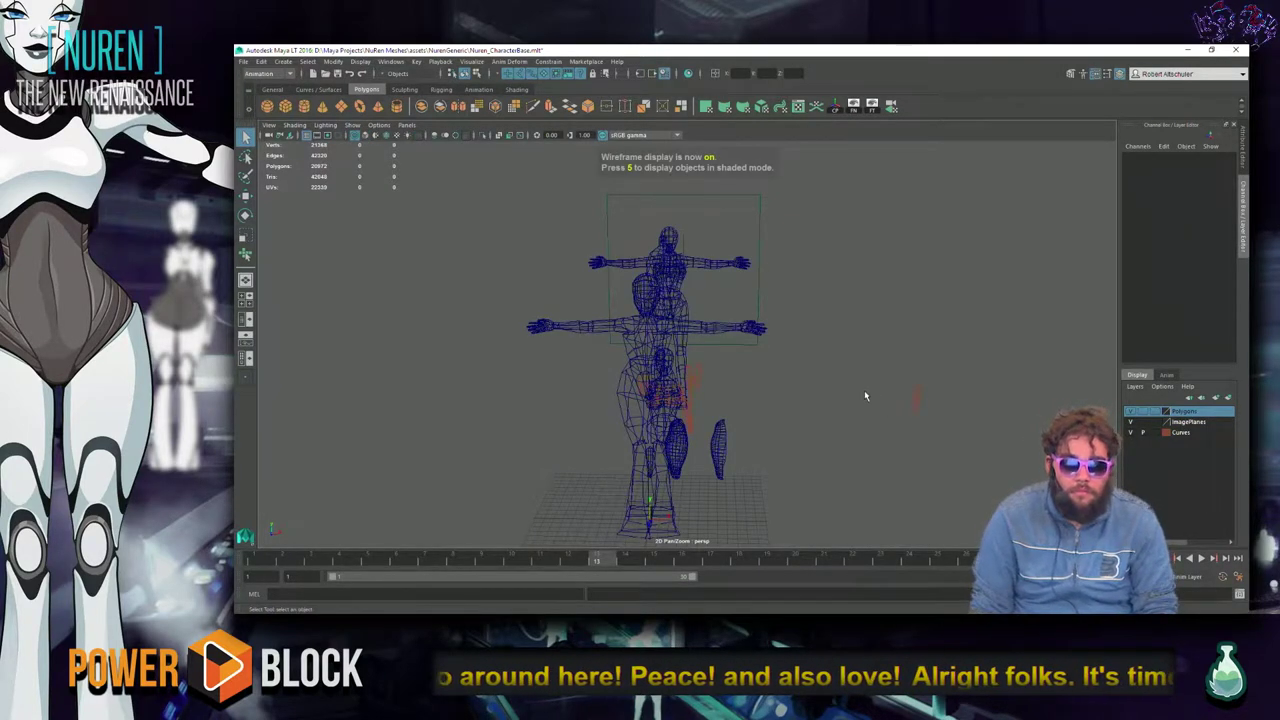
pyautogui.press('5')
pyautogui.click(670, 395)
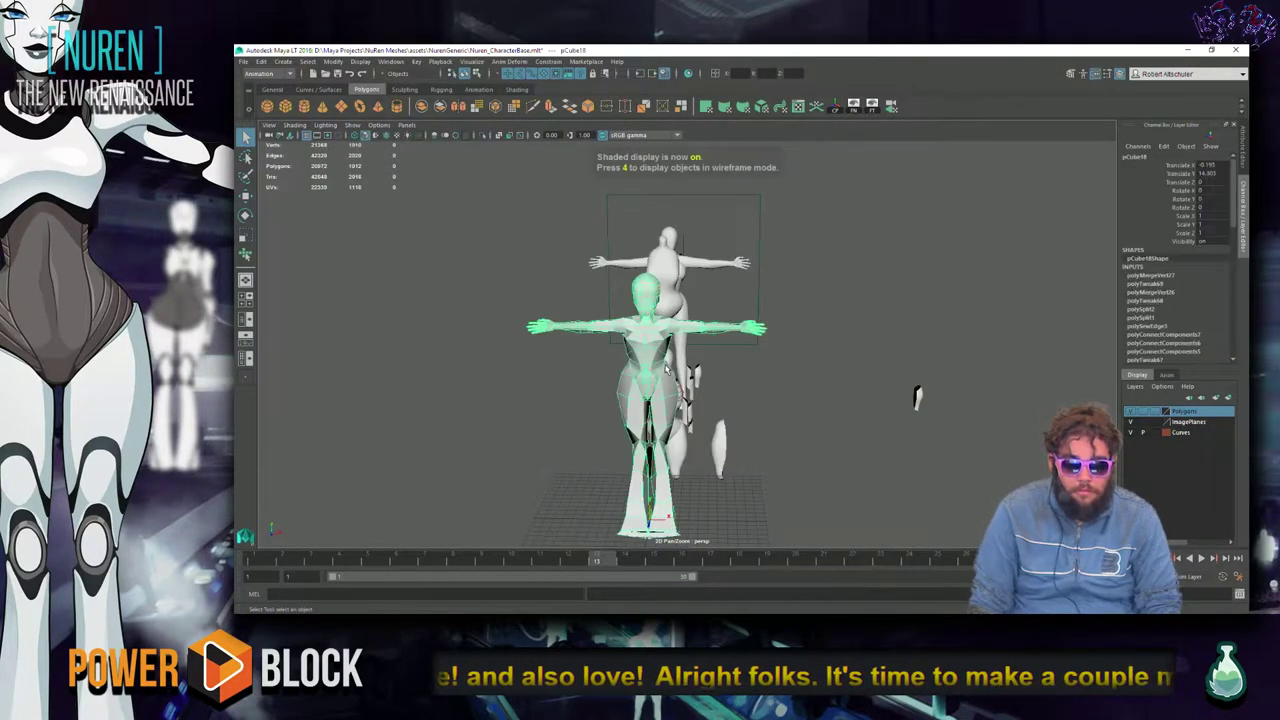
pyautogui.press('3')
pyautogui.click(917, 397)
pyautogui.keyDown('alt'); pyautogui.moveTo(914, 400); pyautogui.dragTo(546, 267); pyautogui.keyUp('alt')
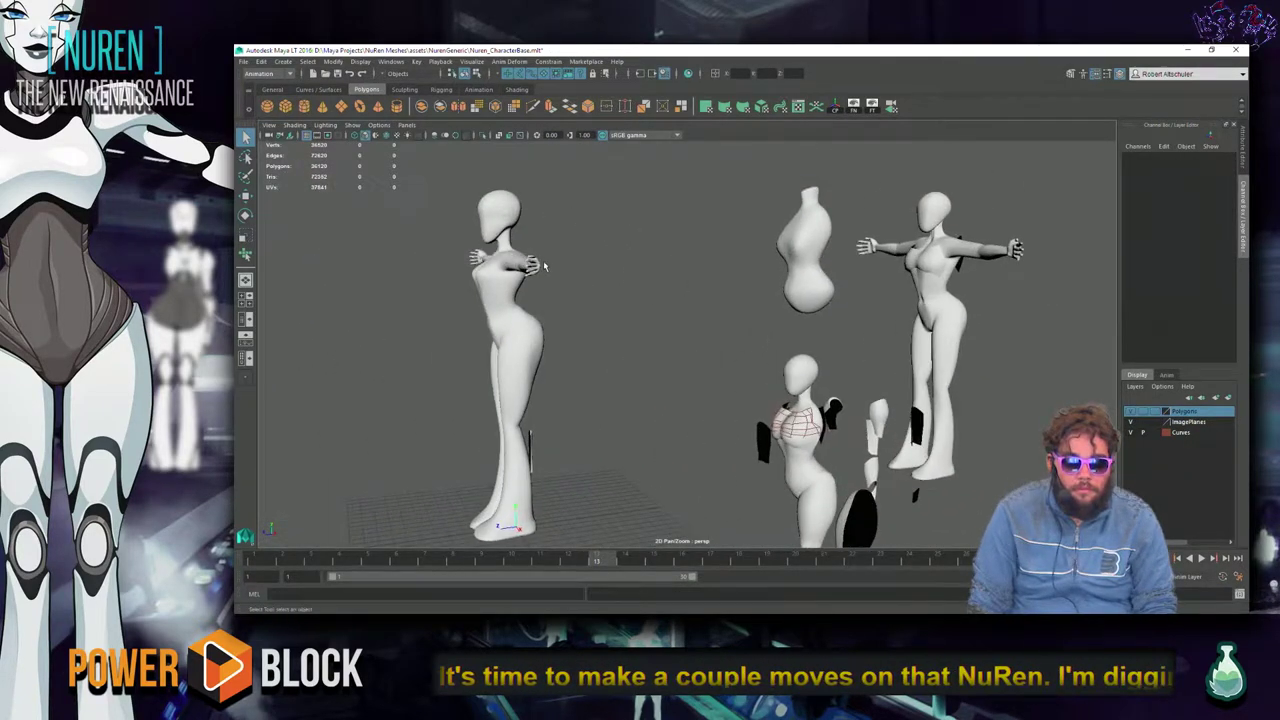
pyautogui.click(515, 265)
pyautogui.press('f')
# Show the body smoothed with its cage and inspect the arm, head and shoulders.
pyautogui.keyDown('alt'); pyautogui.moveTo(740, 315); pyautogui.dragTo(803, 481); pyautogui.keyUp('alt')
pyautogui.scroll(3, 833, 286)
pyautogui.click(768, 244)
pyautogui.click(735, 205)
pyautogui.press('2')
pyautogui.scroll(10, 803, 481)
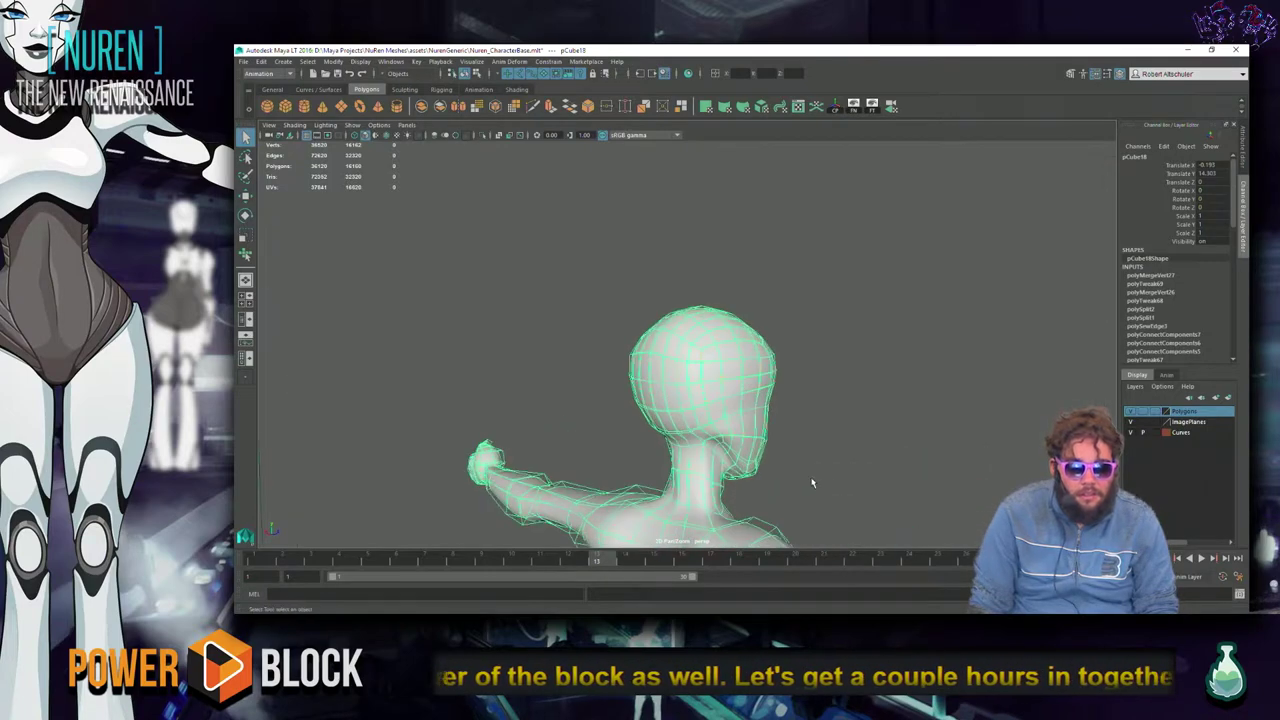
pyautogui.keyDown('alt'); pyautogui.moveTo(801, 473); pyautogui.dragTo(907, 456); pyautogui.keyUp('alt')
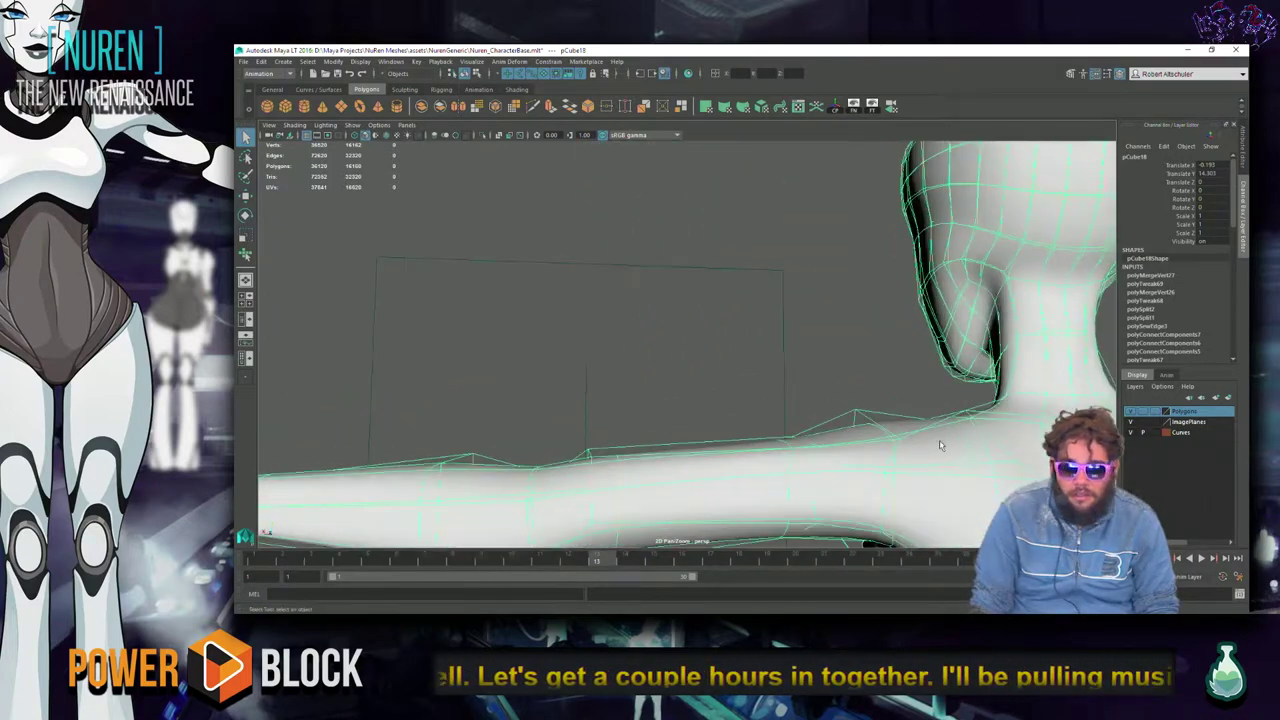
pyautogui.keyDown('alt'); pyautogui.moveTo(1054, 399); pyautogui.dragTo(578, 425); pyautogui.keyUp('alt')
pyautogui.scroll(-10, 865, 415)
pyautogui.click(578, 422)
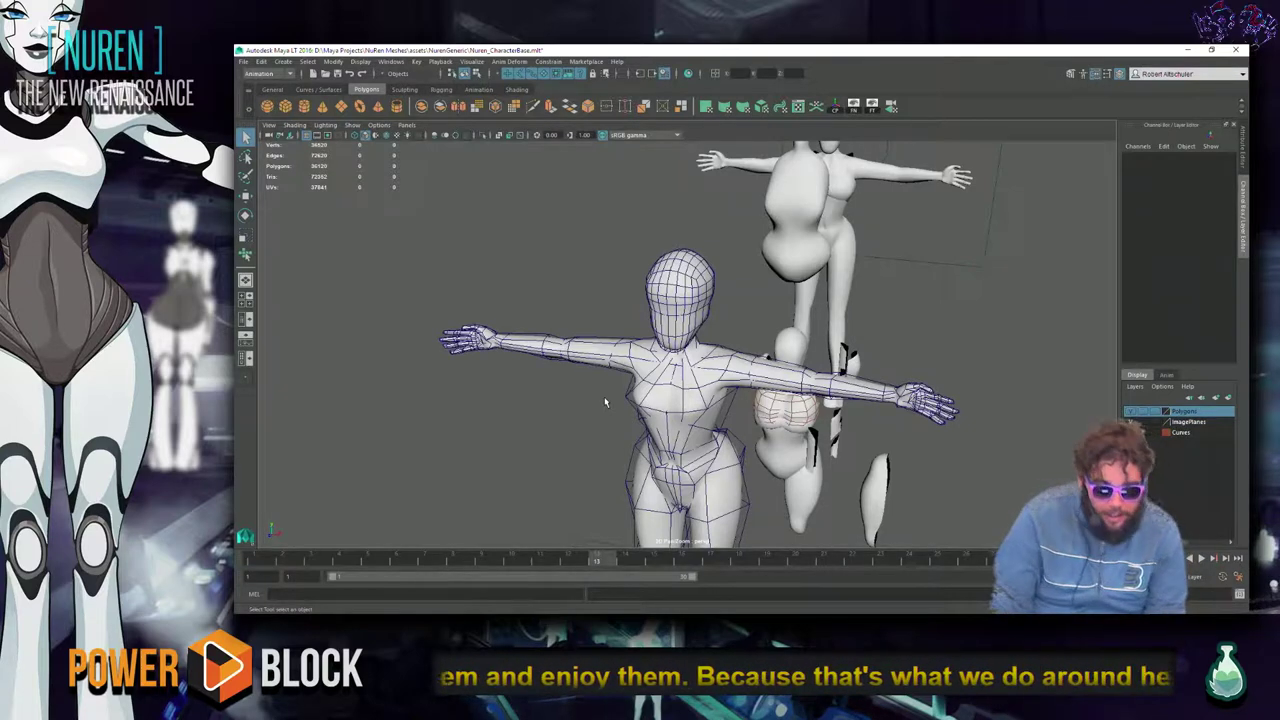
pyautogui.hotkey('alt', 'Tab')
pyautogui.hotkey('alt', 'Tab')
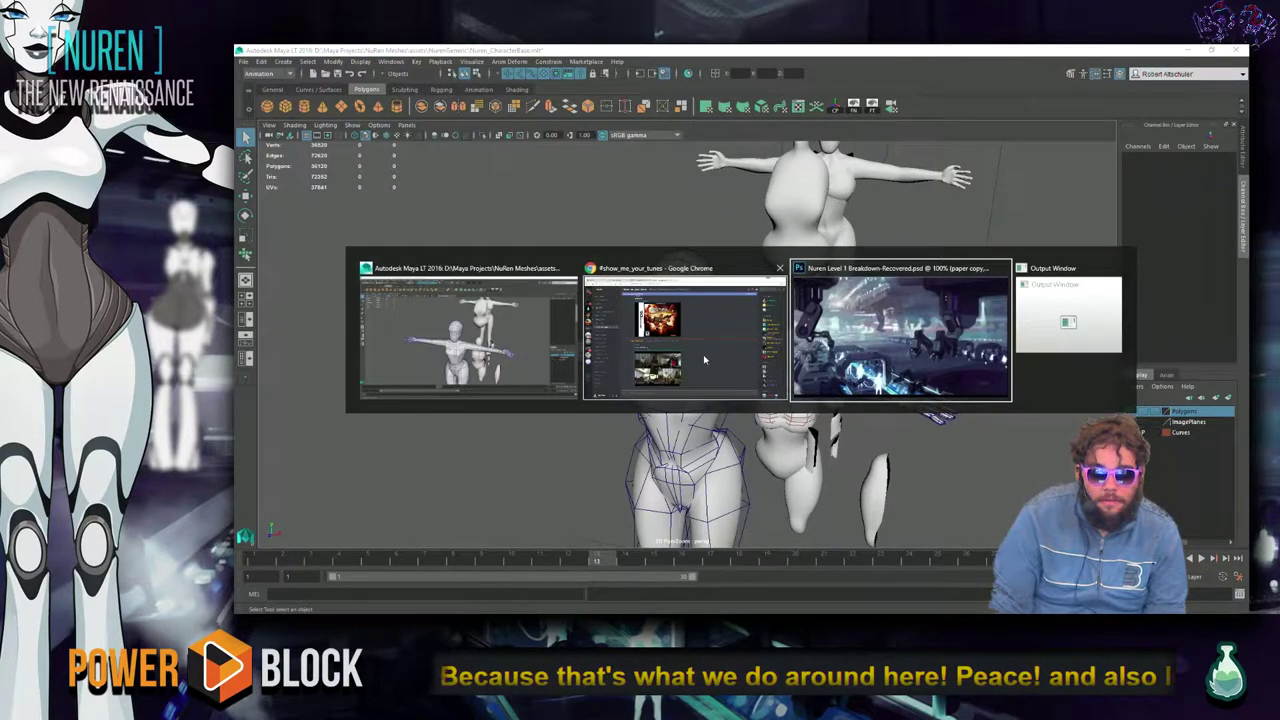
pyautogui.hotkey('alt', 'shift', 'Tab')
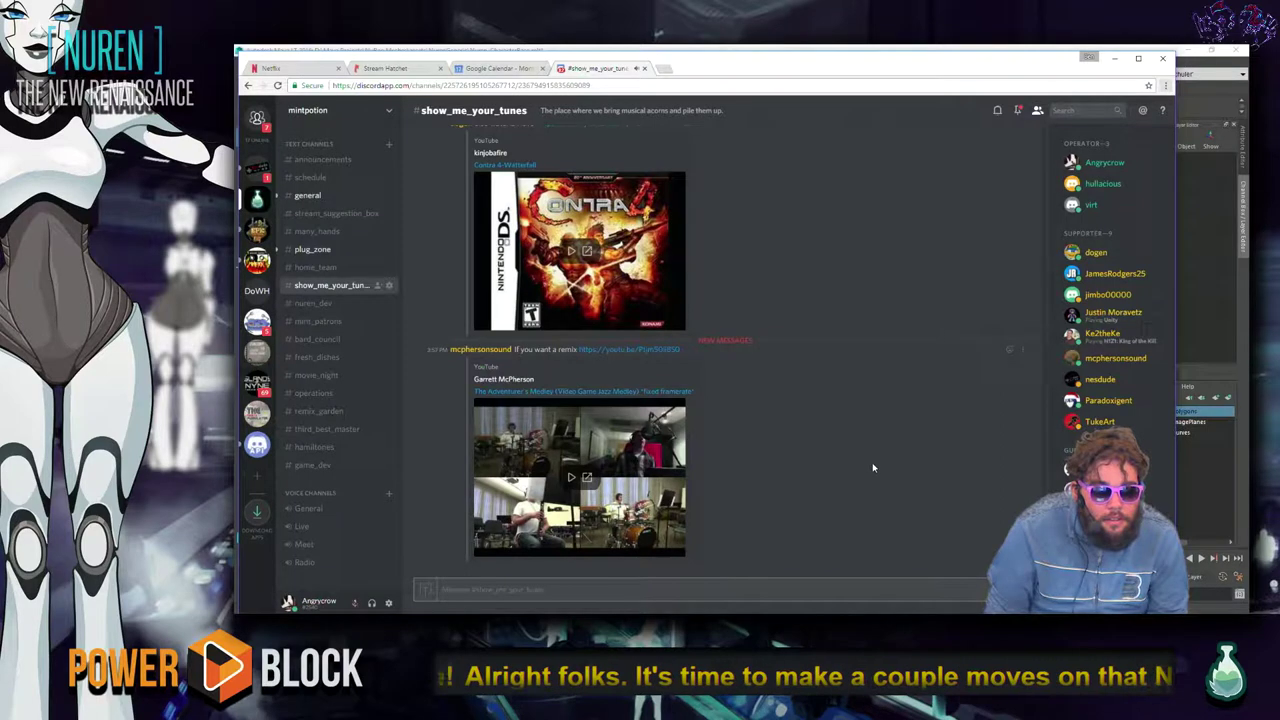
# Play the Contra 4 Waterfall video from the show_me_your_tunes chat.
pyautogui.scroll(3, 860, 460)
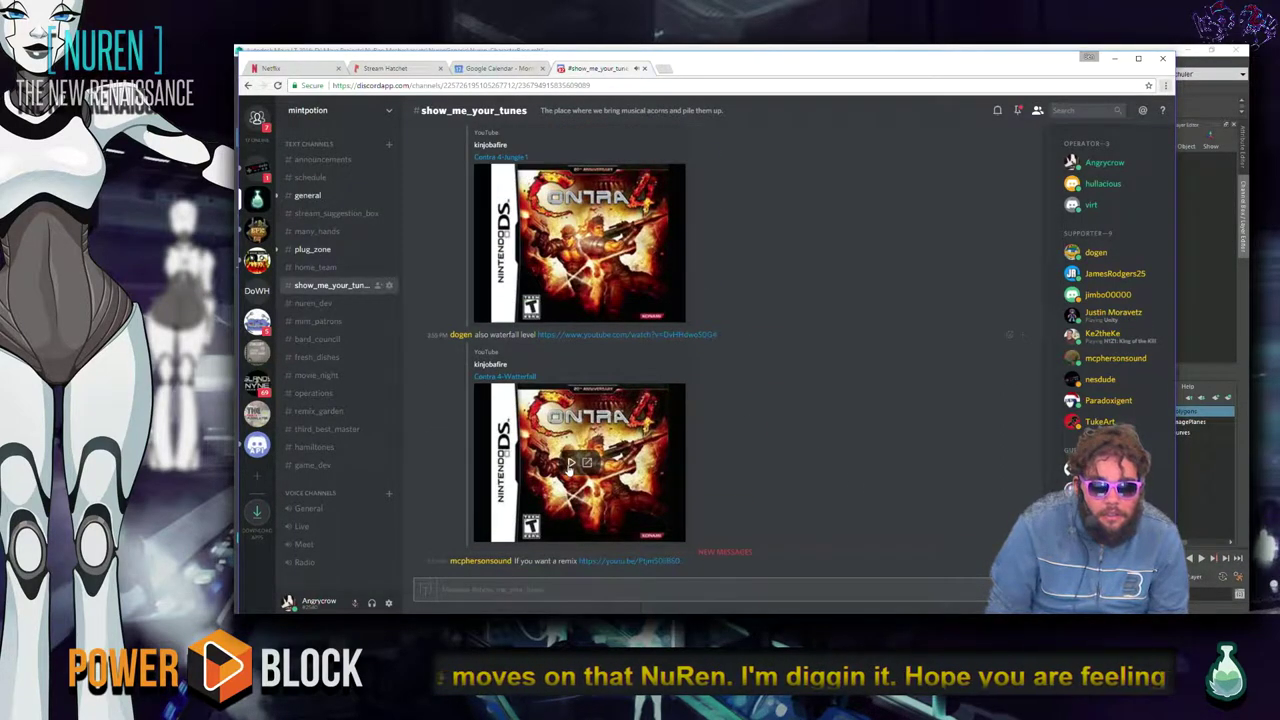
pyautogui.click(570, 463)
pyautogui.scroll(-3, 781, 420)
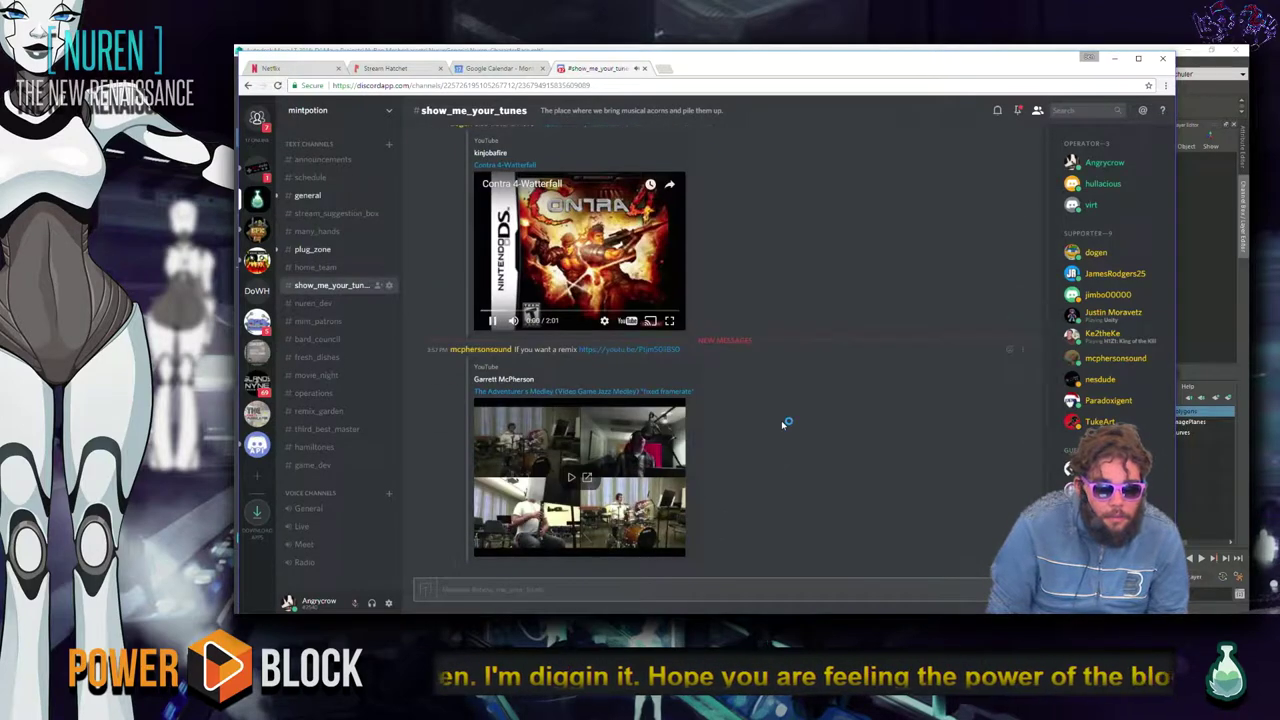
pyautogui.hotkey('alt', 'Tab')
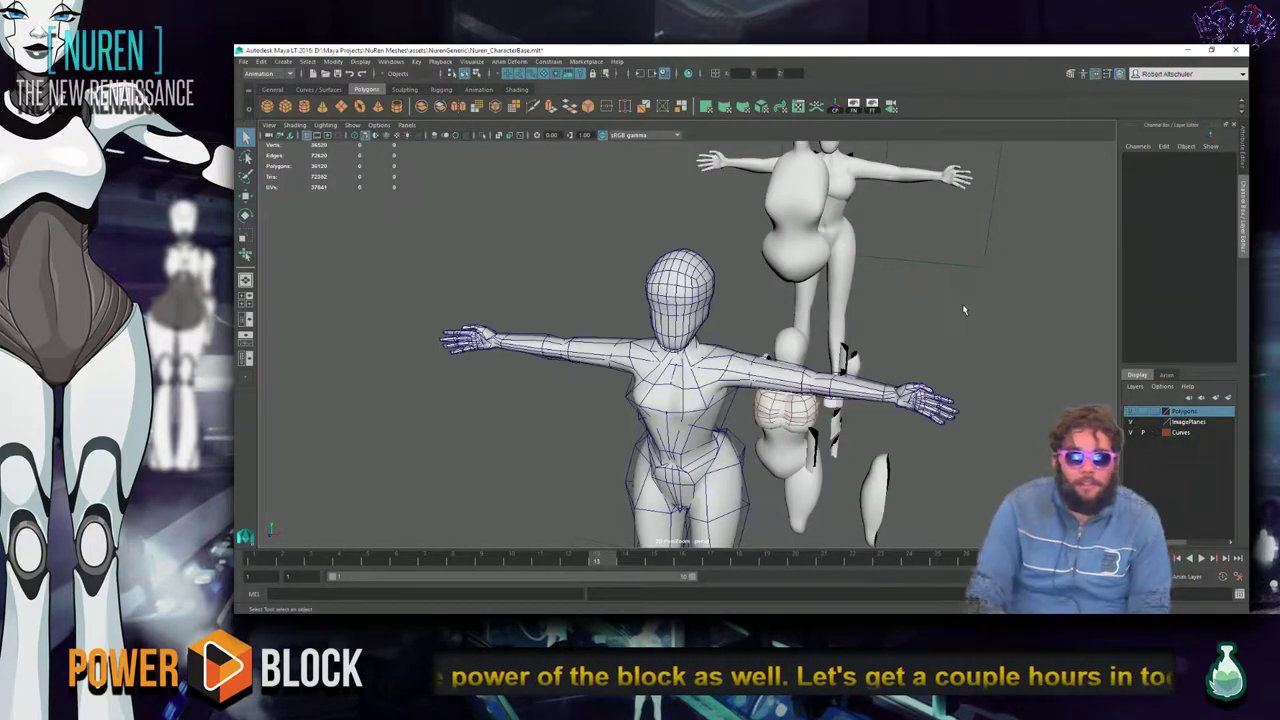
pyautogui.hotkey('alt', 'Tab')
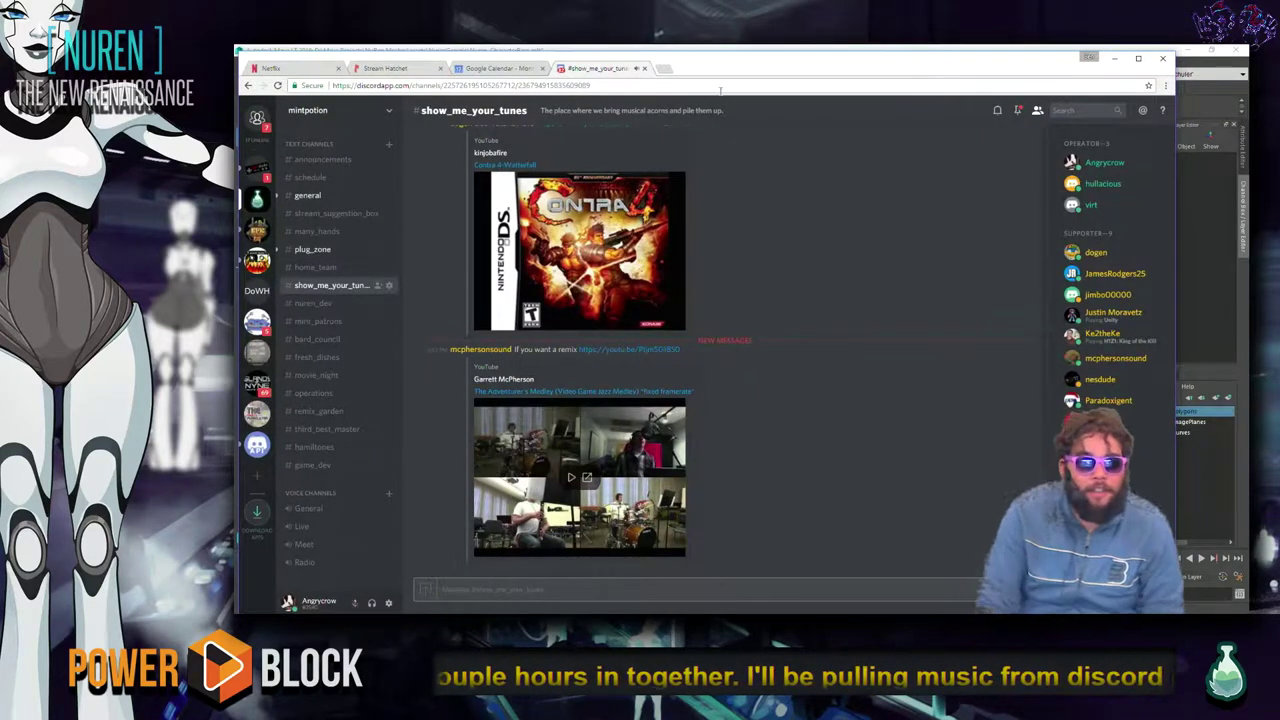
# In a new tab, enter 'mail' in the address bar to load Google Inbox.
pyautogui.click(668, 69)
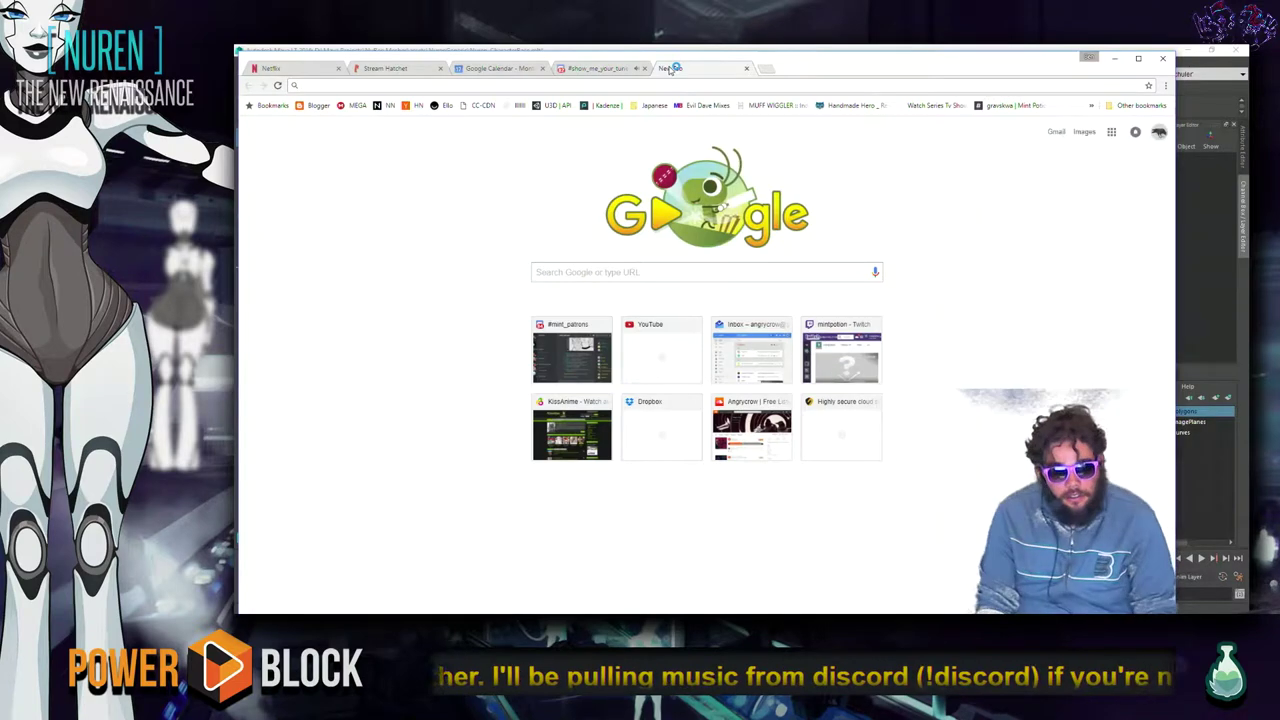
pyautogui.write('youtube.com')
pyautogui.press('Tab')
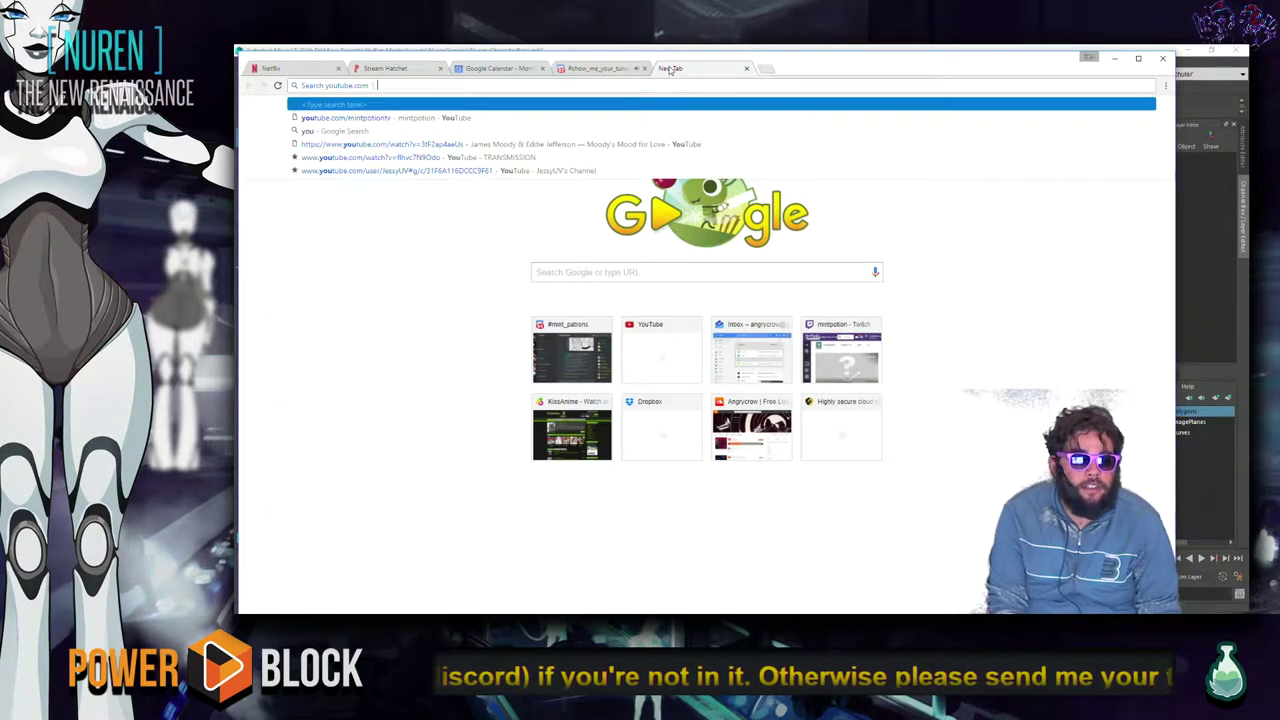
pyautogui.press('BackSpace')
pyautogui.press('Down')
pyautogui.press('Up')
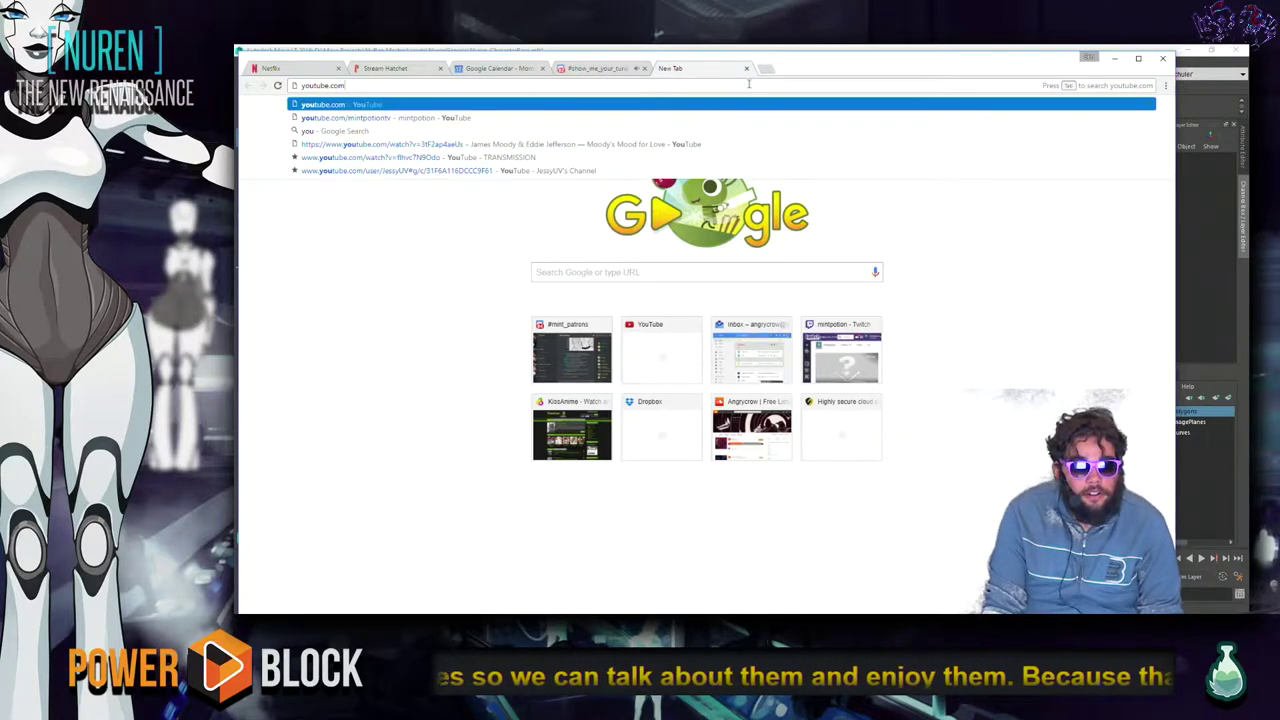
pyautogui.write('mail.googl')
pyautogui.press('Return')
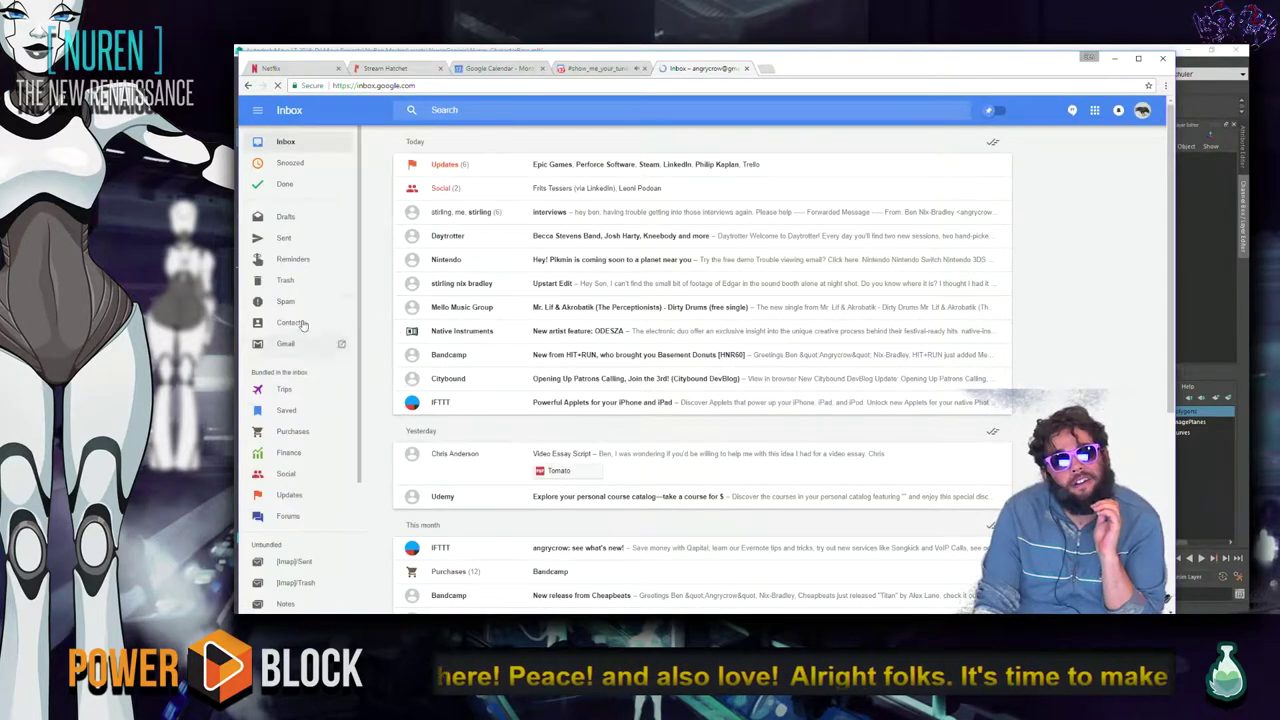
# Sign in the work Google account via Add account and search its mail for 'youtu'.
pyautogui.click(298, 345)
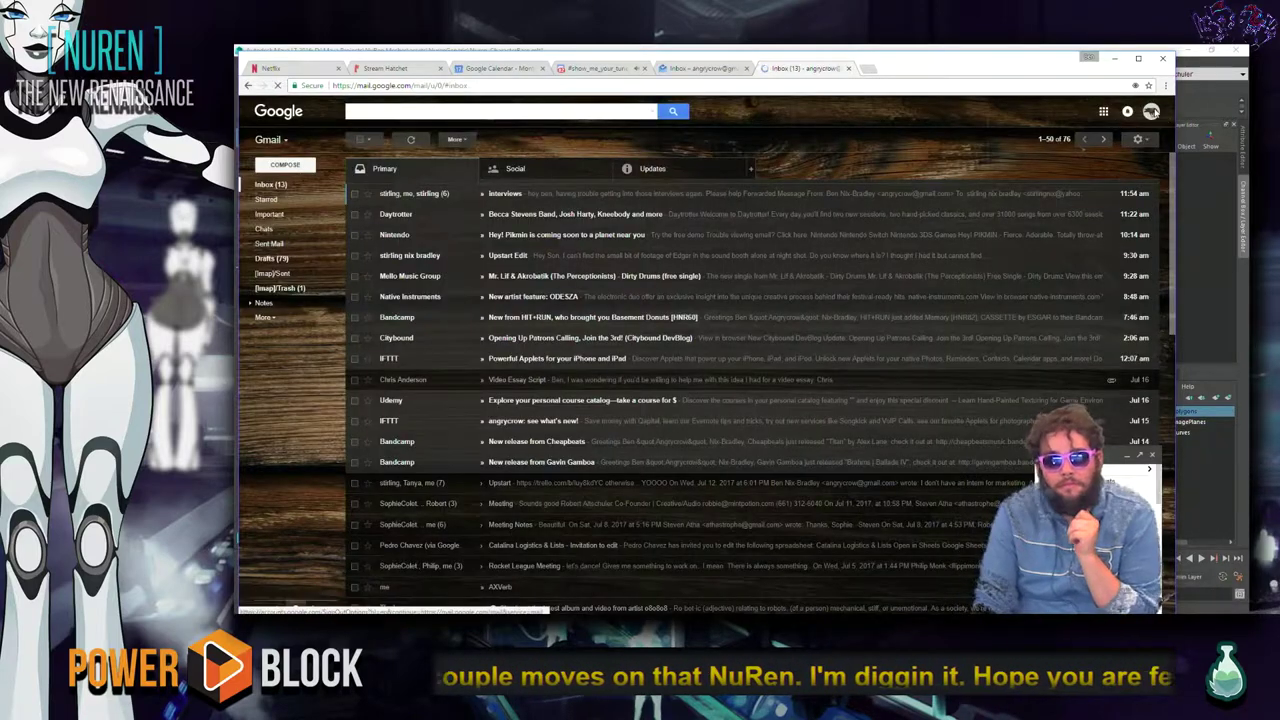
pyautogui.click(1152, 112)
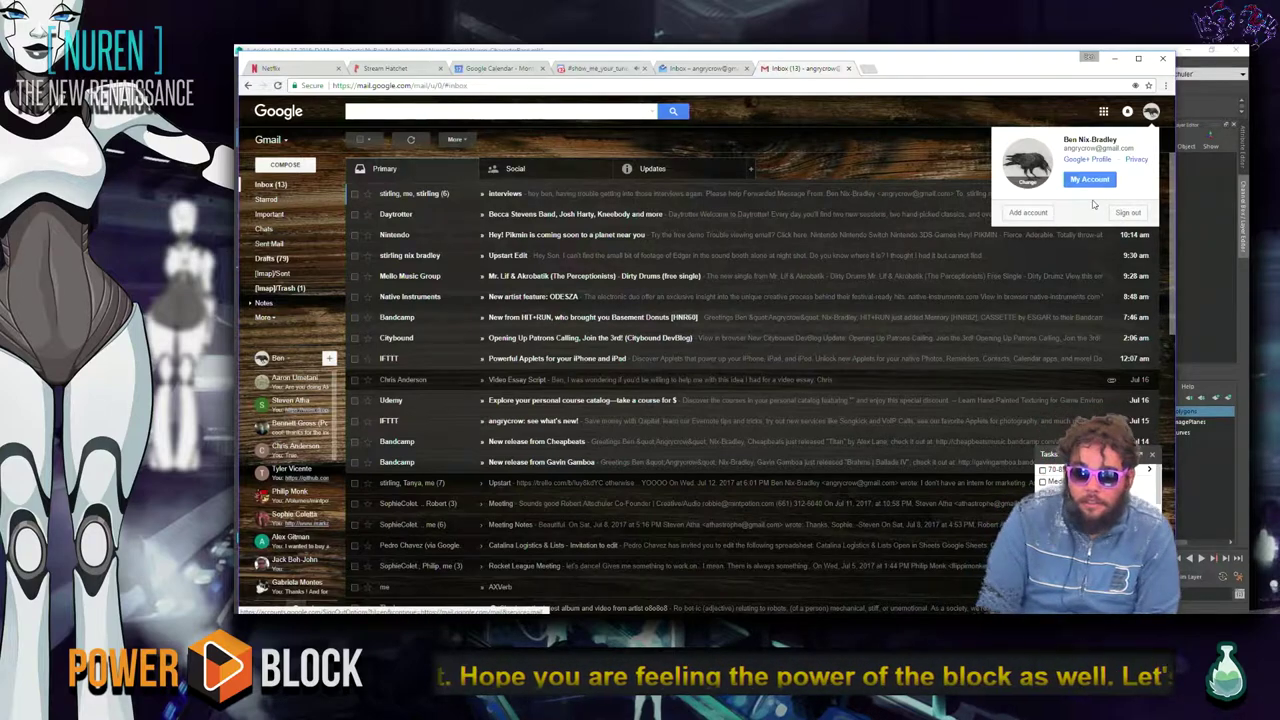
pyautogui.click(1040, 210)
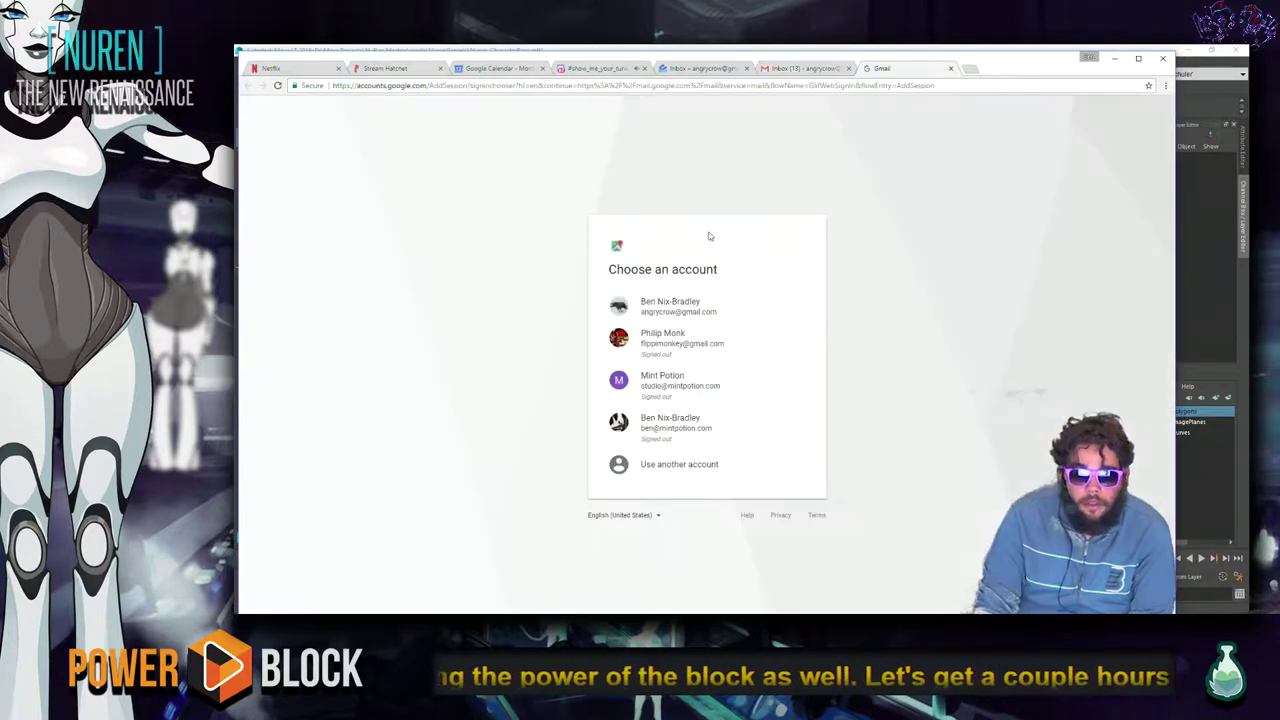
pyautogui.click(717, 423)
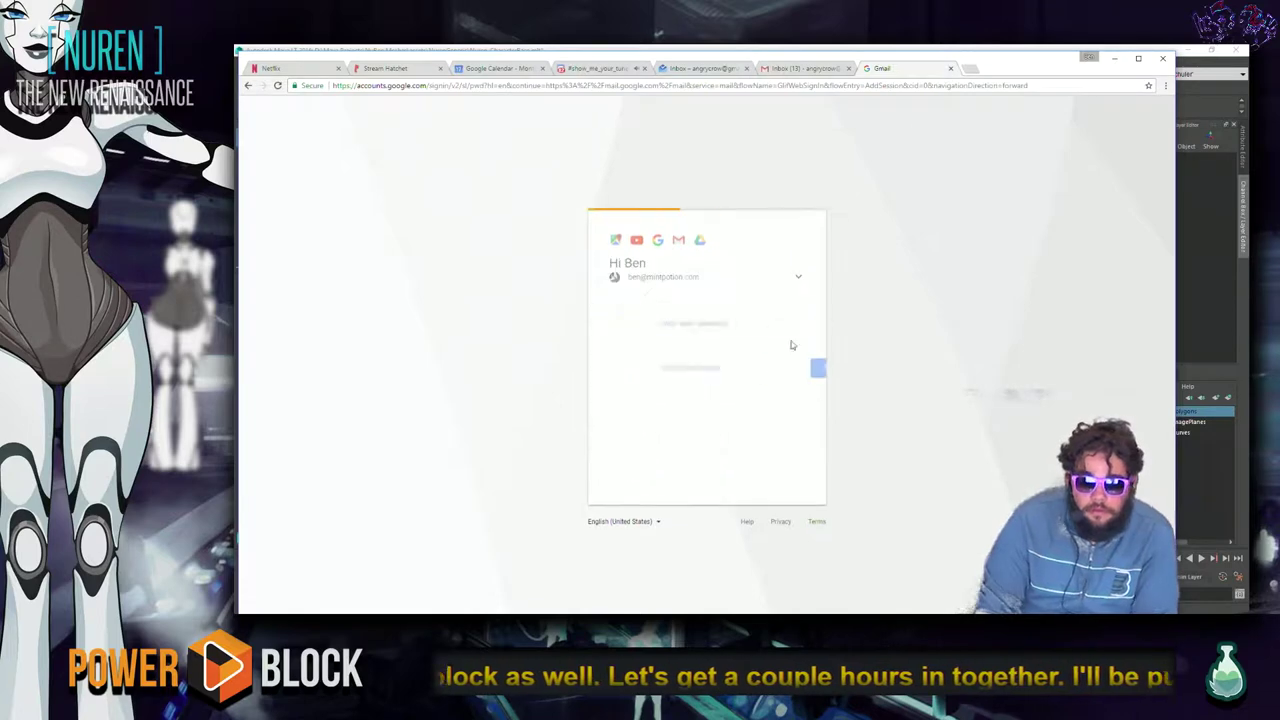
pyautogui.click(797, 379)
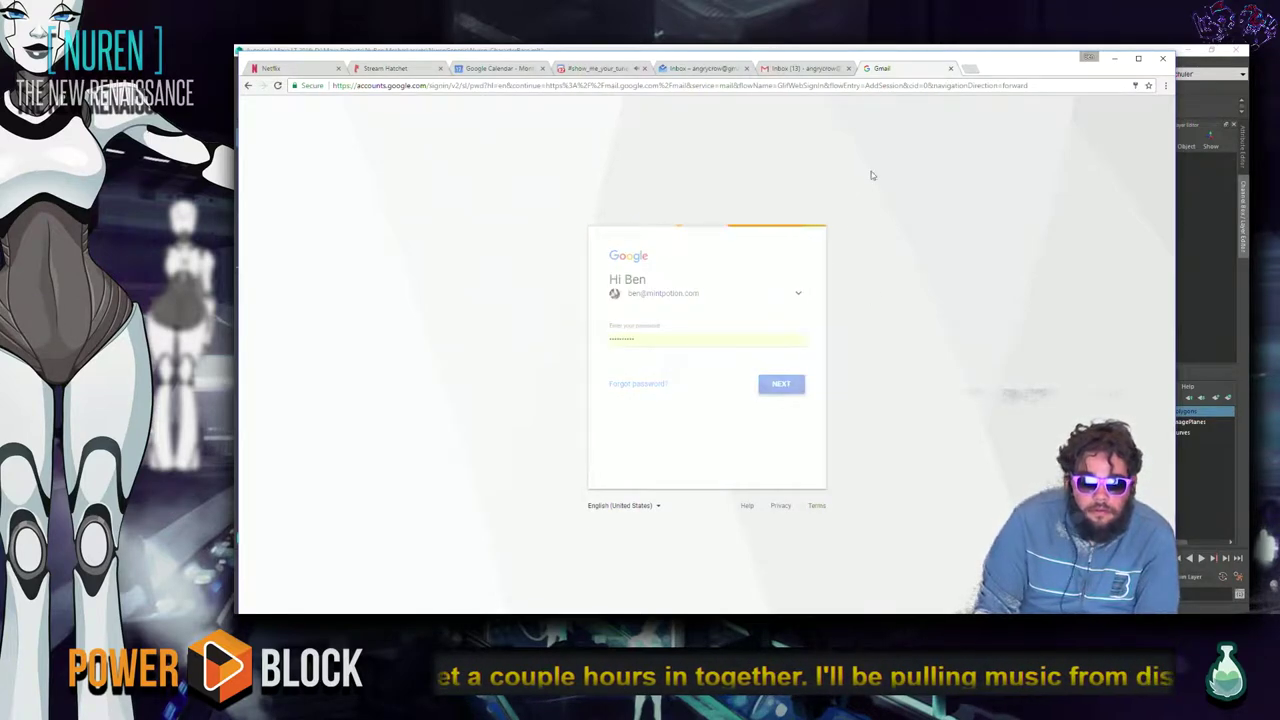
pyautogui.click(848, 68)
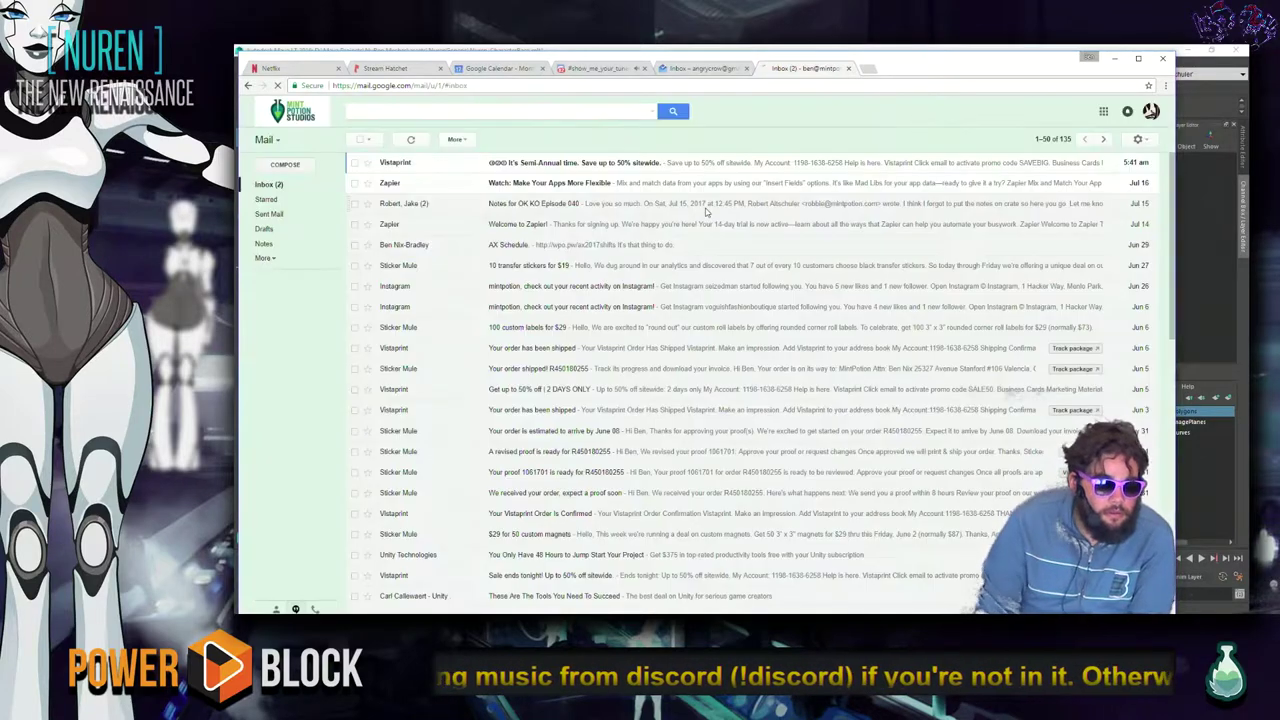
pyautogui.click(382, 111)
pyautogui.write('youtu')
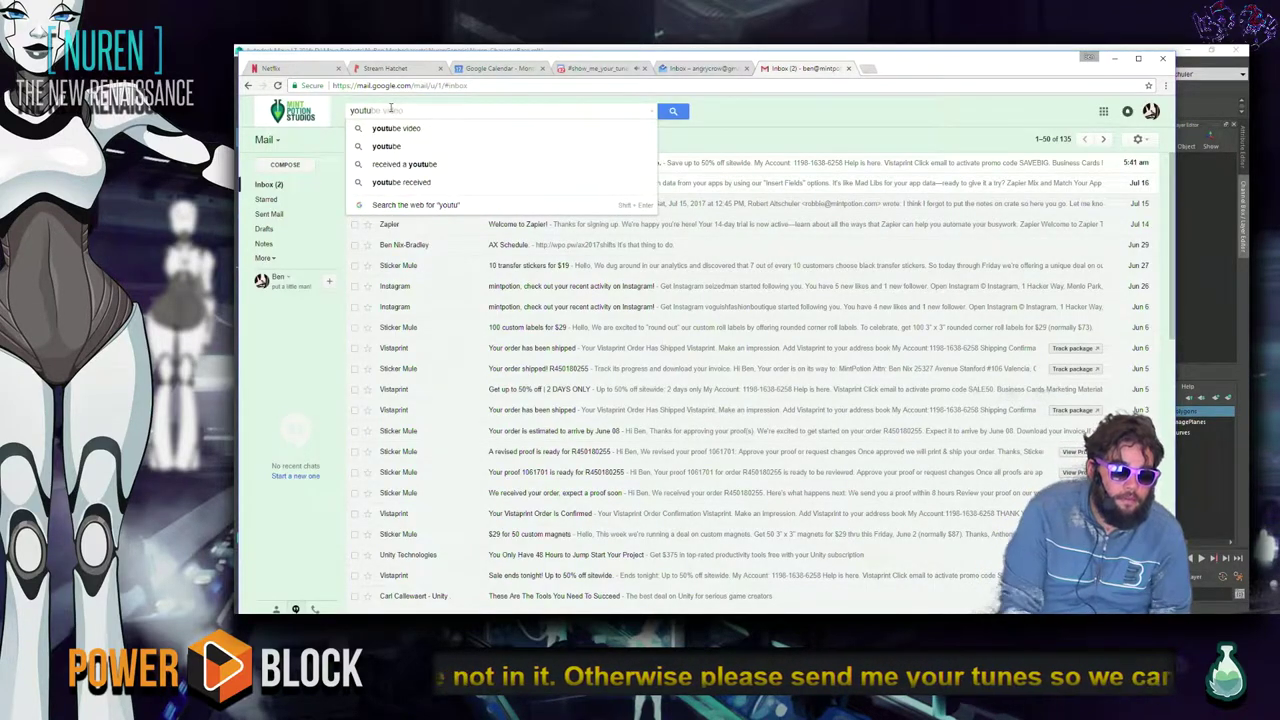
pyautogui.press('Return')
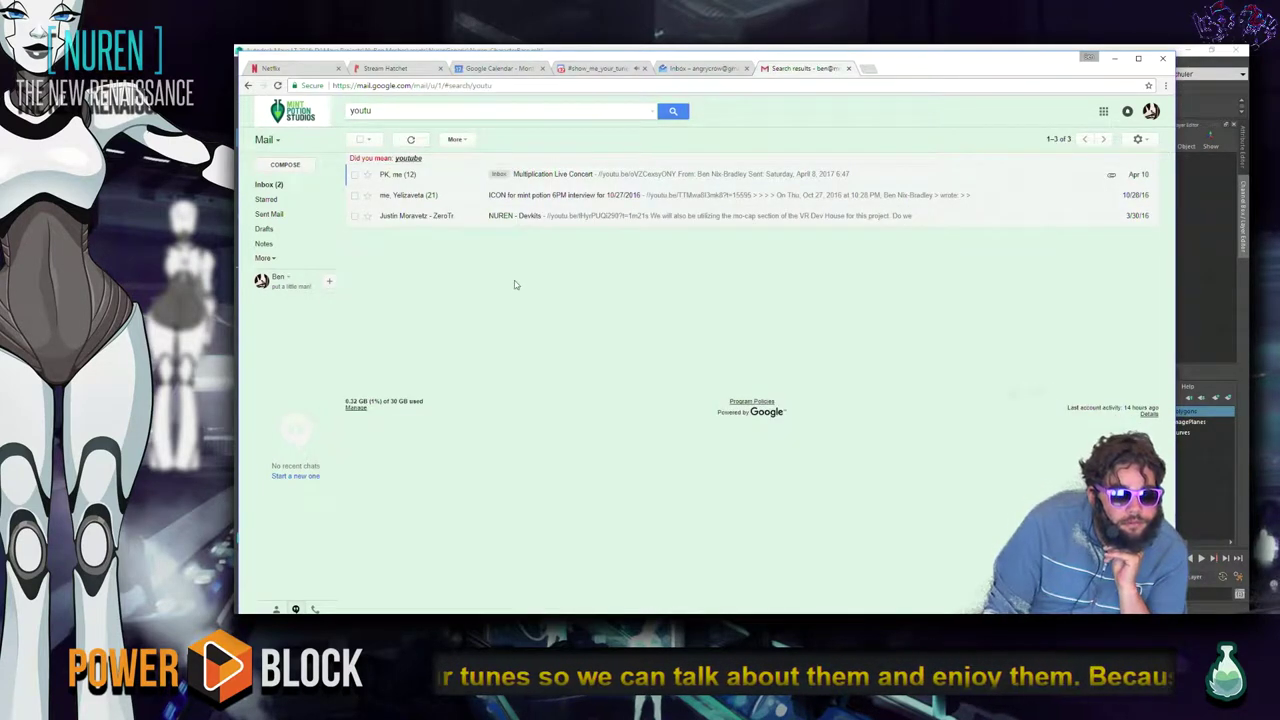
# Add the shared studio account using its saved password and close the search tab.
pyautogui.click(1146, 114)
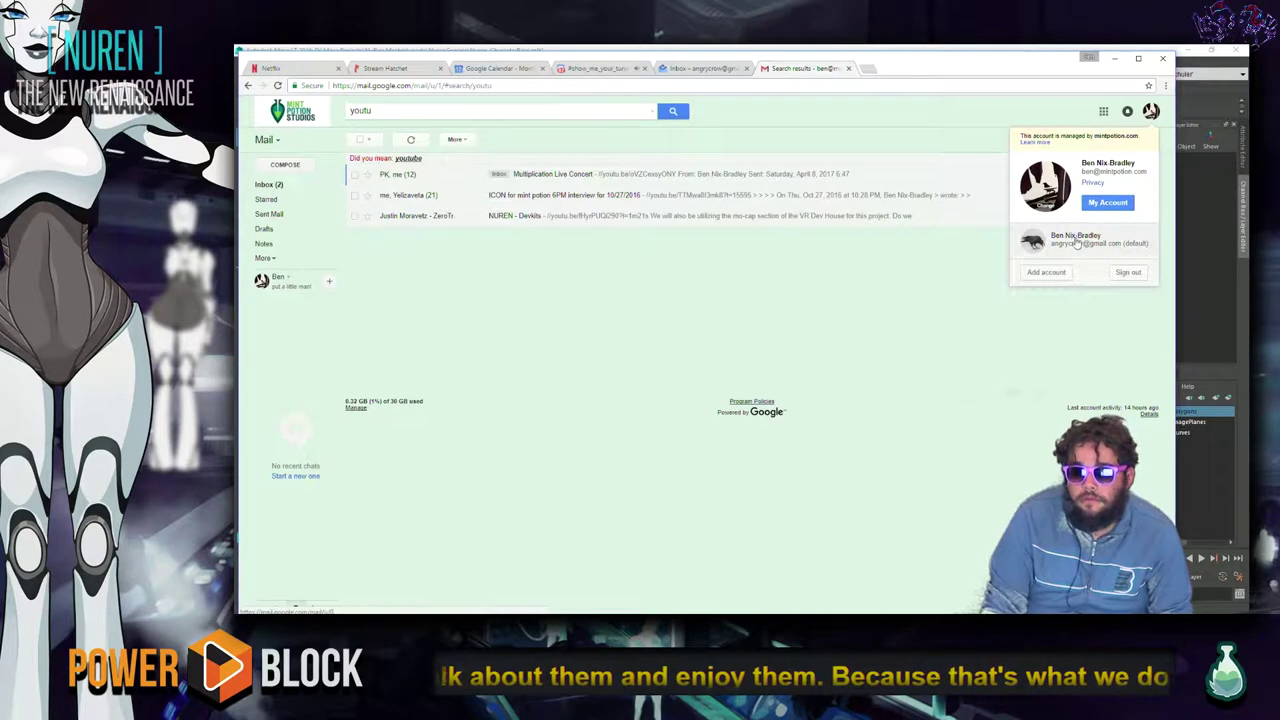
pyautogui.click(1050, 270)
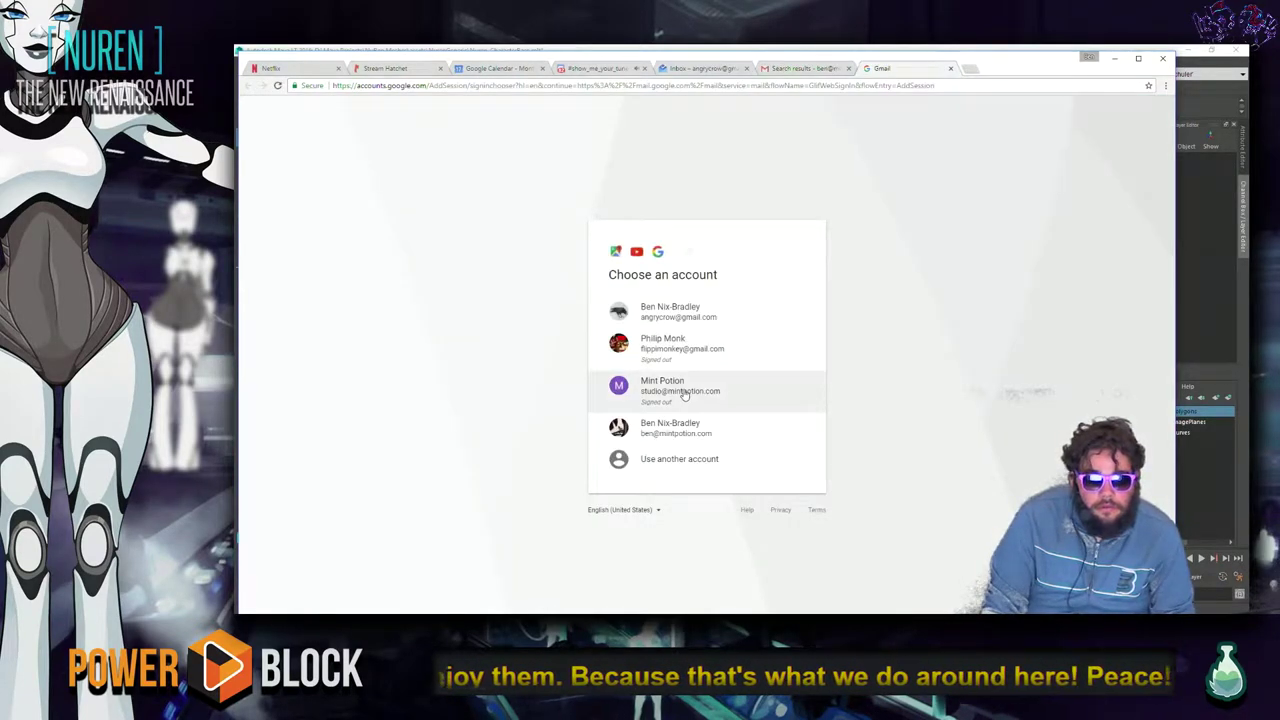
pyautogui.click(668, 386)
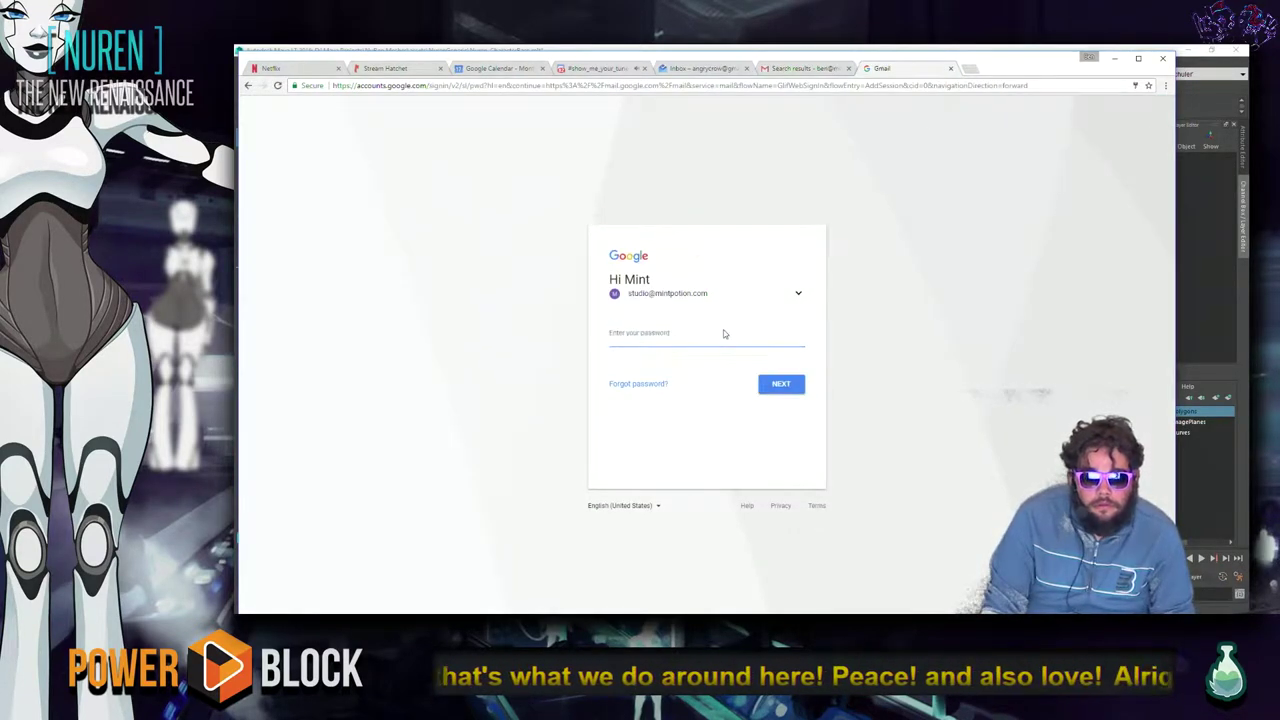
pyautogui.click(719, 345)
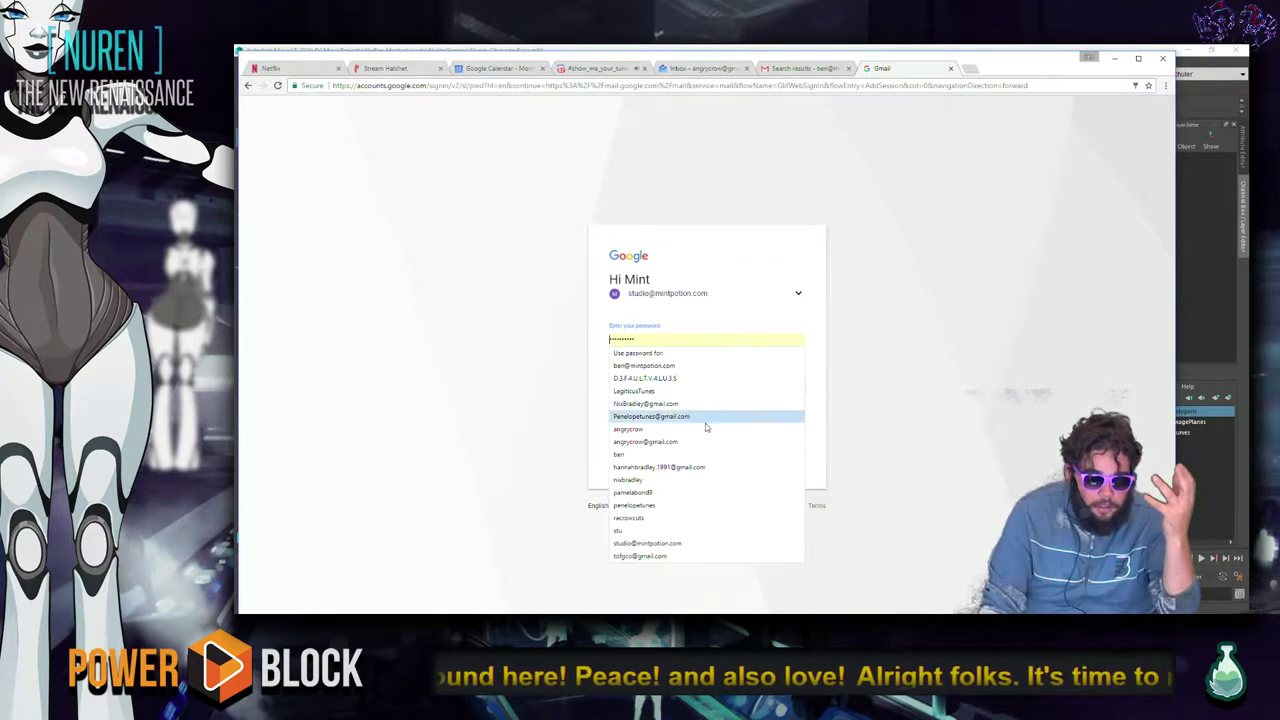
pyautogui.click(688, 545)
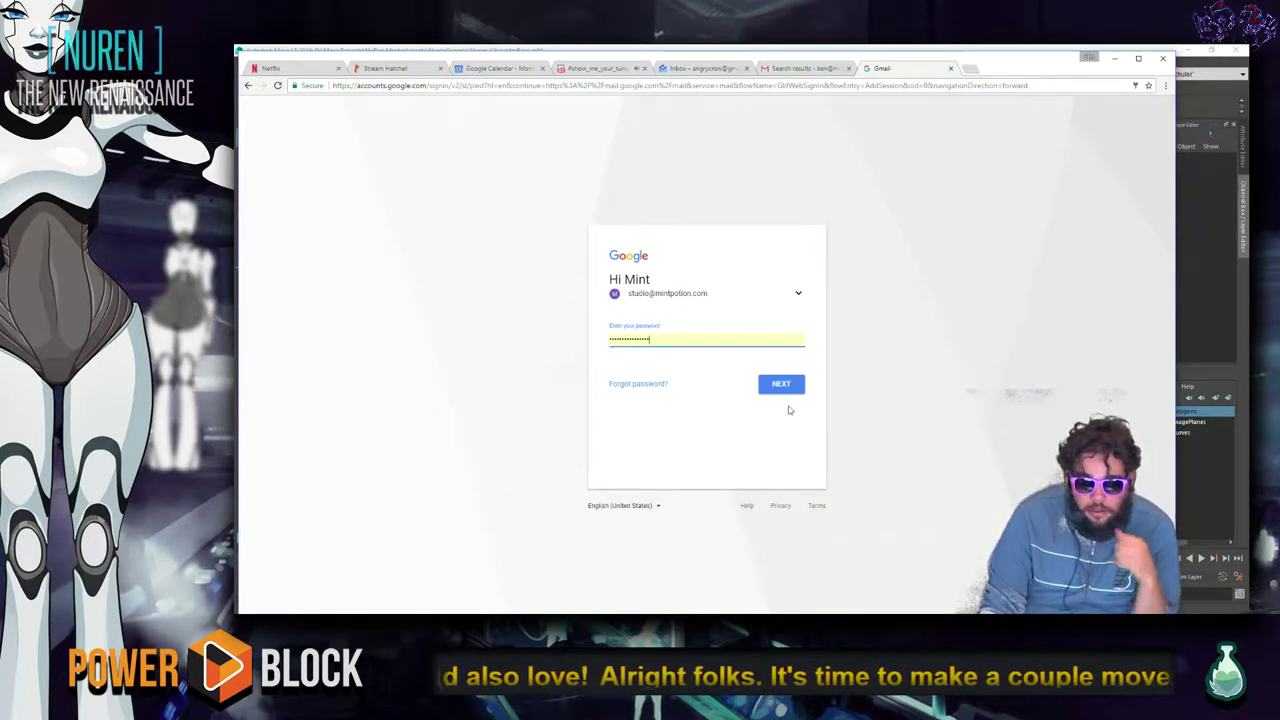
pyautogui.click(781, 384)
pyautogui.click(848, 68)
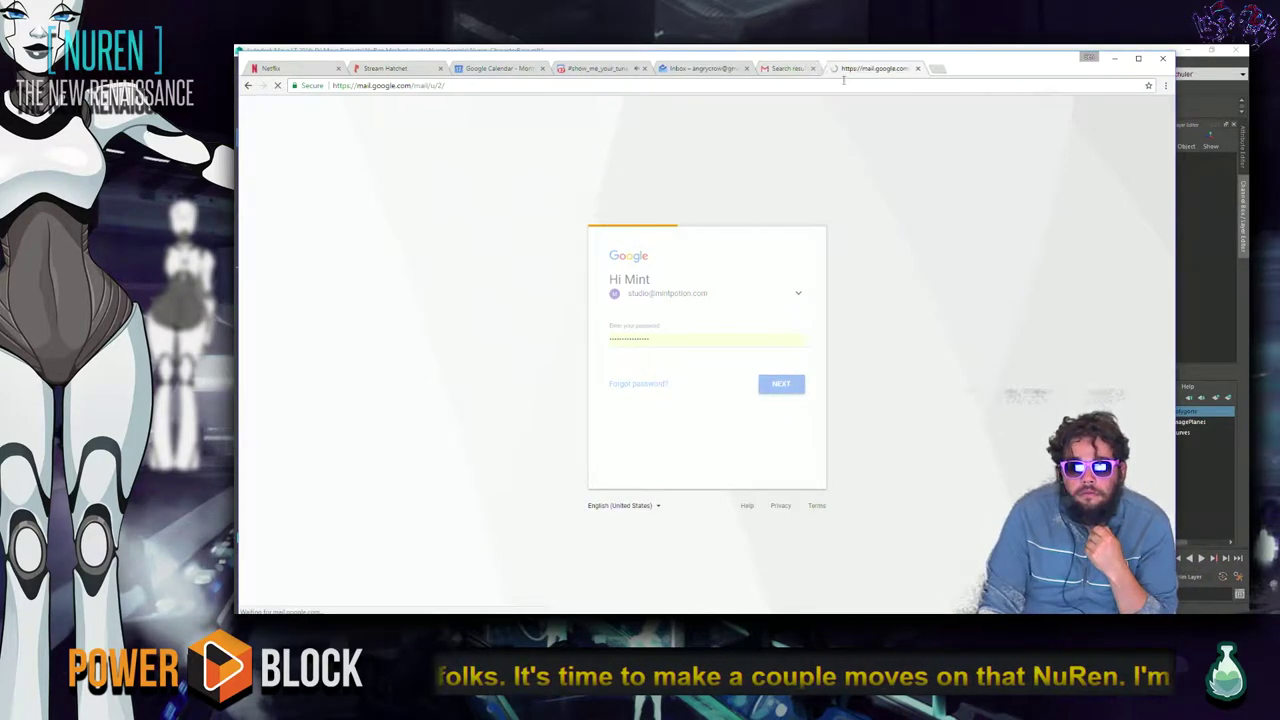
# Search the mailbox for 'youtube colla', then just 'youtube', and scroll the results.
pyautogui.click(395, 111)
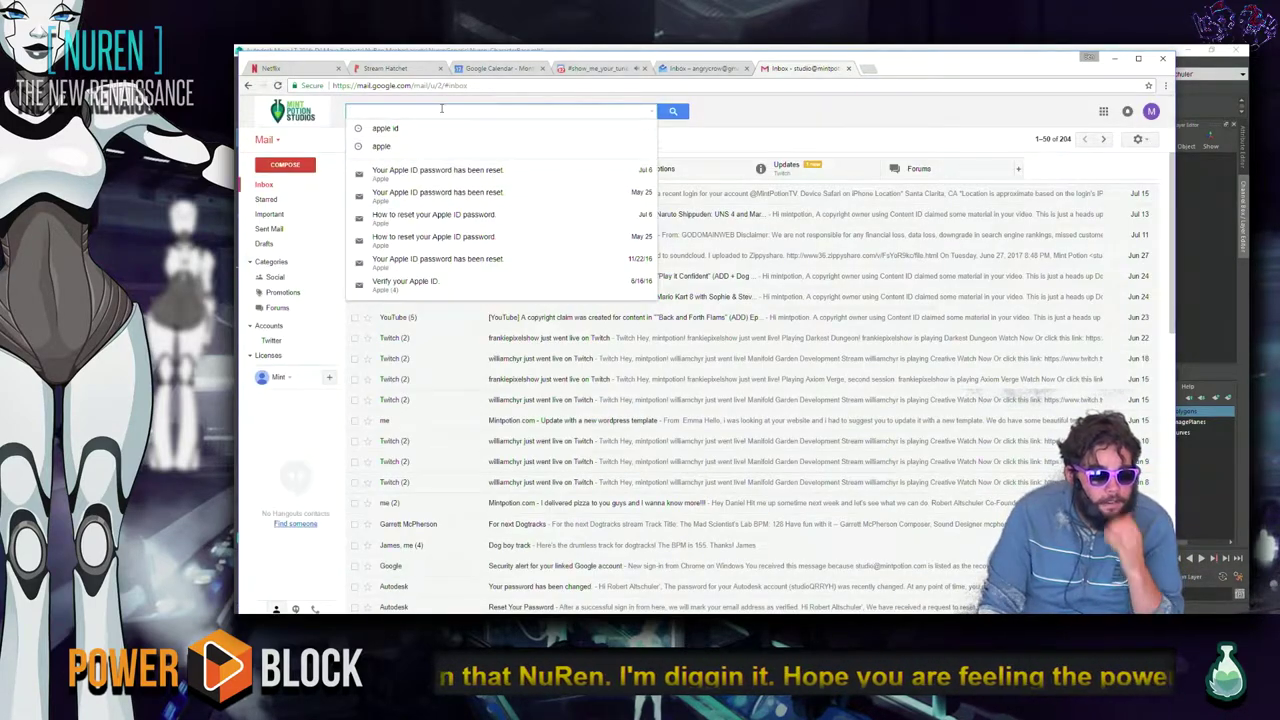
pyautogui.write('youtube colla')
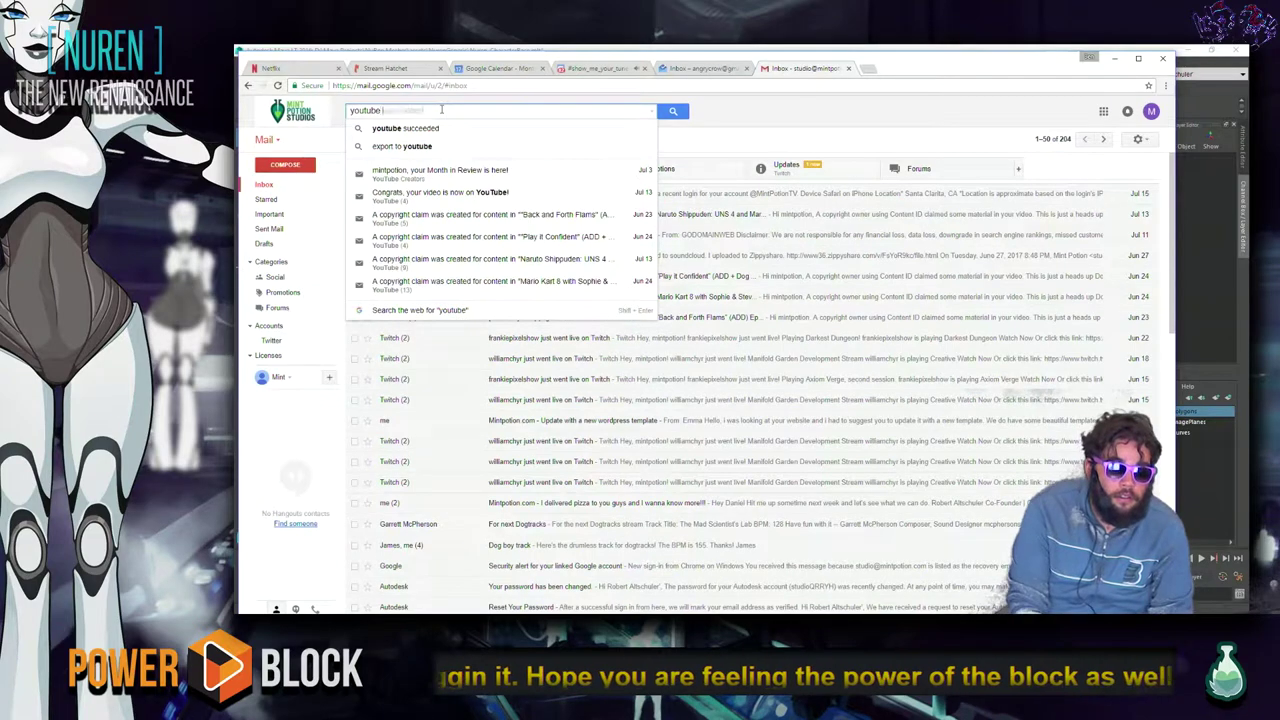
pyautogui.press('Return')
pyautogui.click(441, 110)
pyautogui.press('BackSpace')
pyautogui.press('BackSpace')
pyautogui.press('BackSpace')
pyautogui.press('BackSpace')
pyautogui.press('BackSpace')
pyautogui.press('BackSpace')
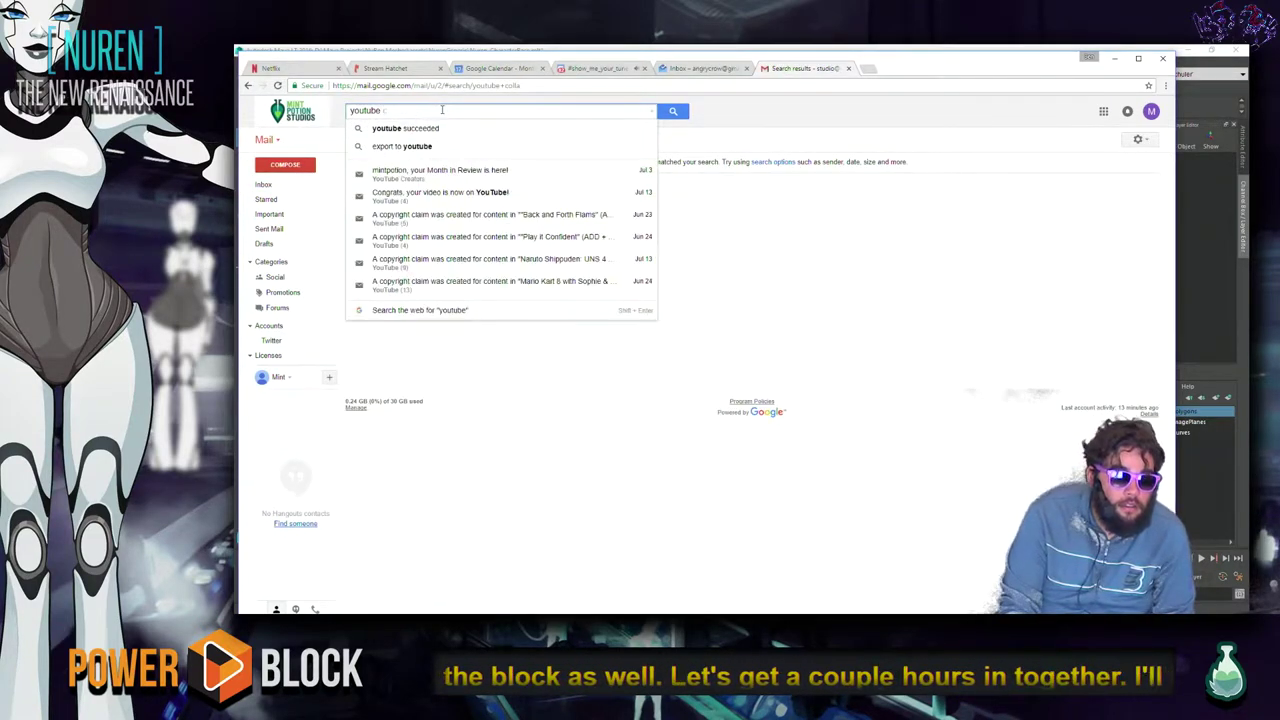
pyautogui.press('Return')
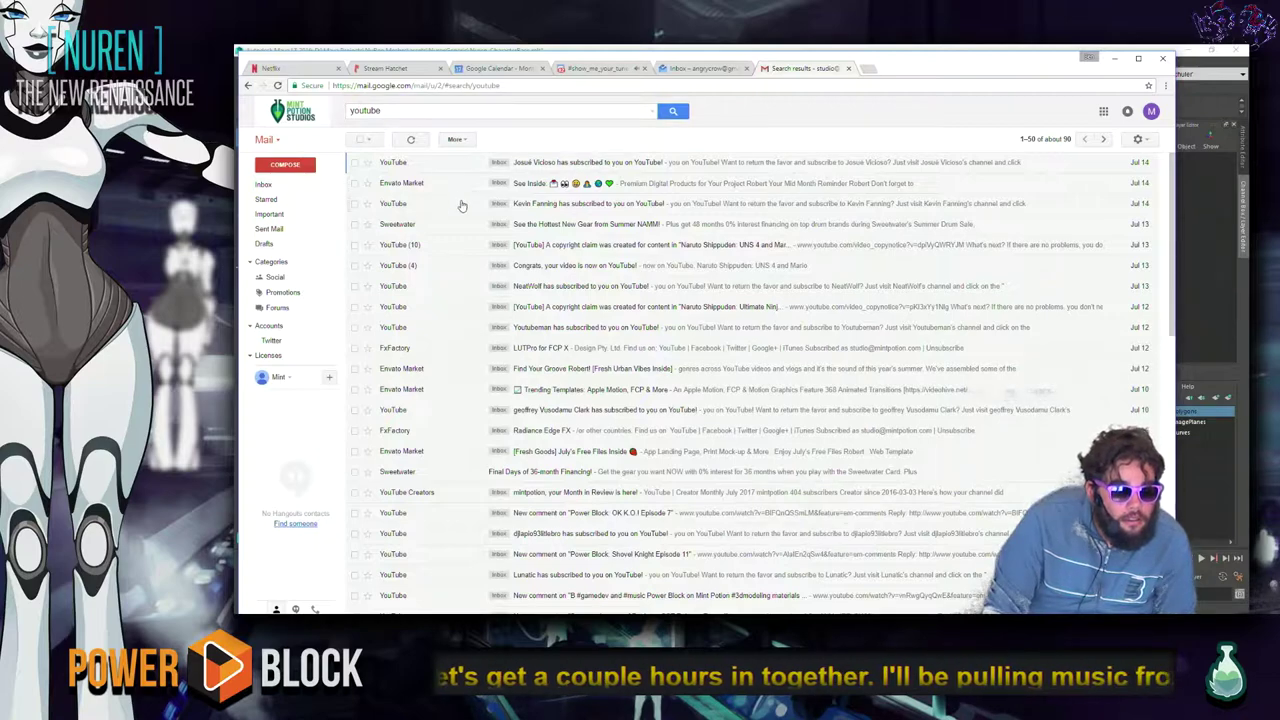
pyautogui.scroll(-6, 440, 376)
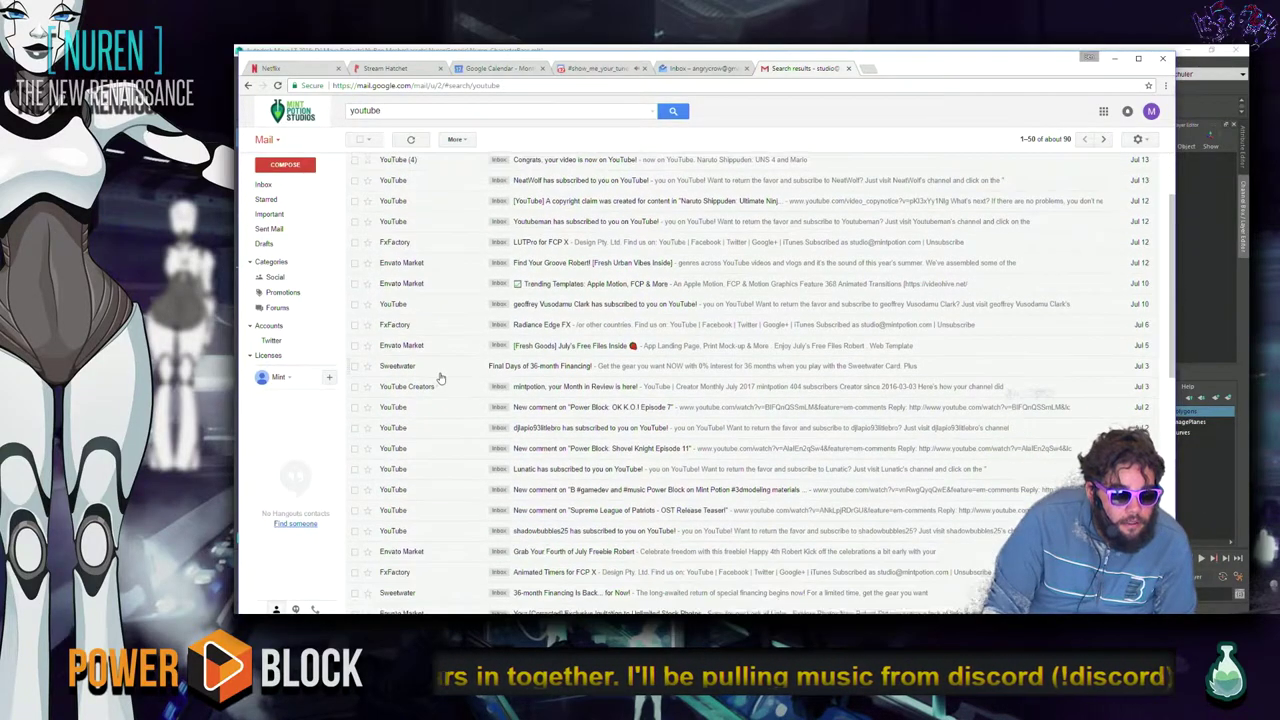
pyautogui.scroll(-3, 443, 380)
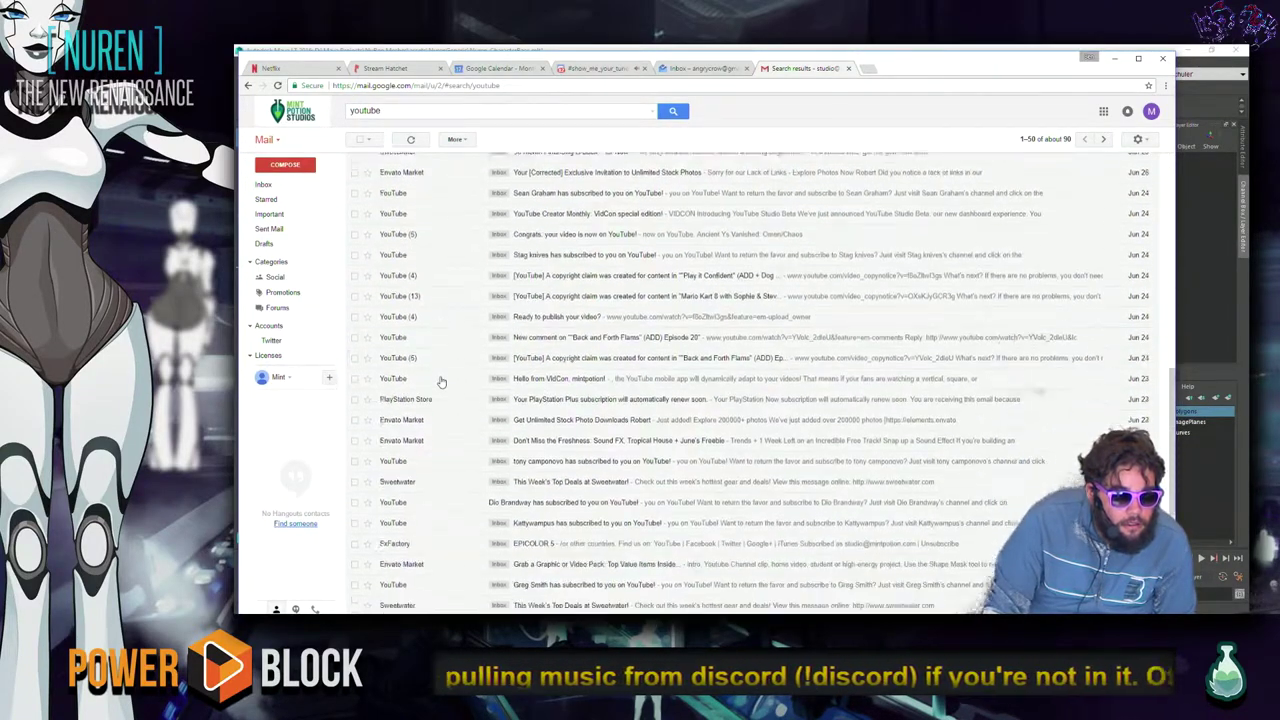
# Search 'orchestra', open the Music collaboration email and open its YouTube link in a new tab.
pyautogui.click(411, 111)
pyautogui.write('orchestra')
pyautogui.press('Return')
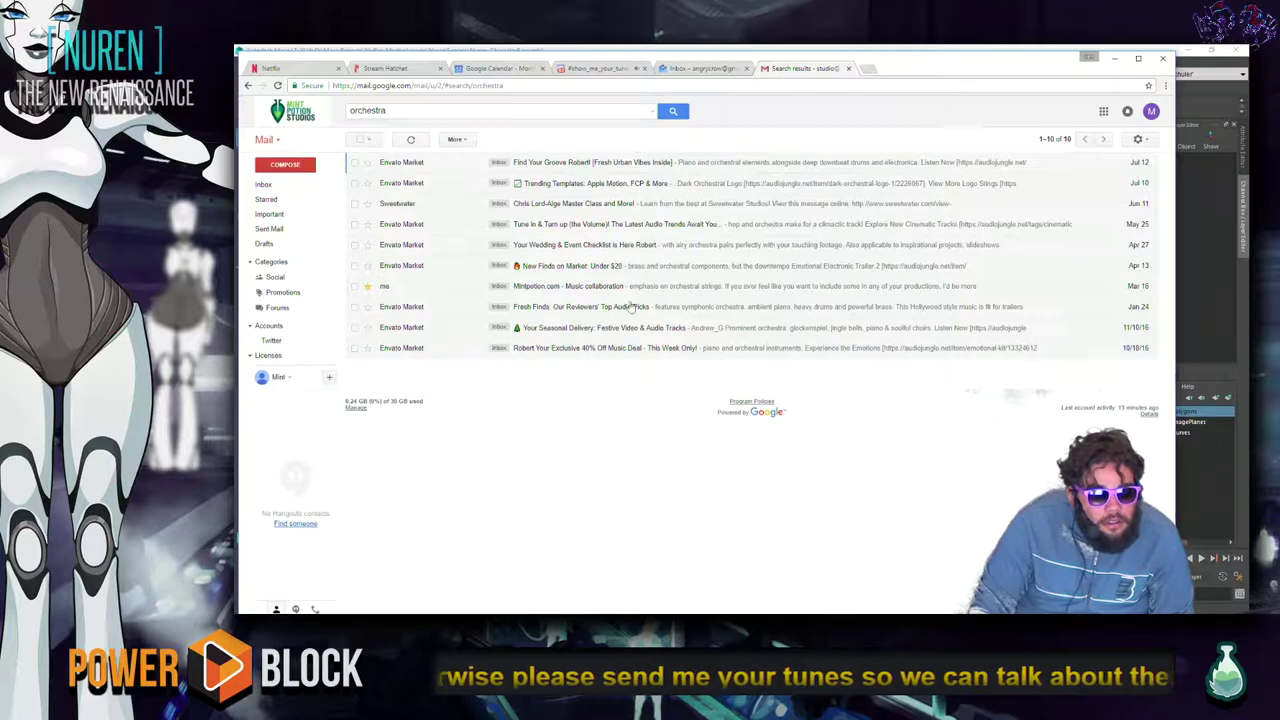
pyautogui.click(684, 290)
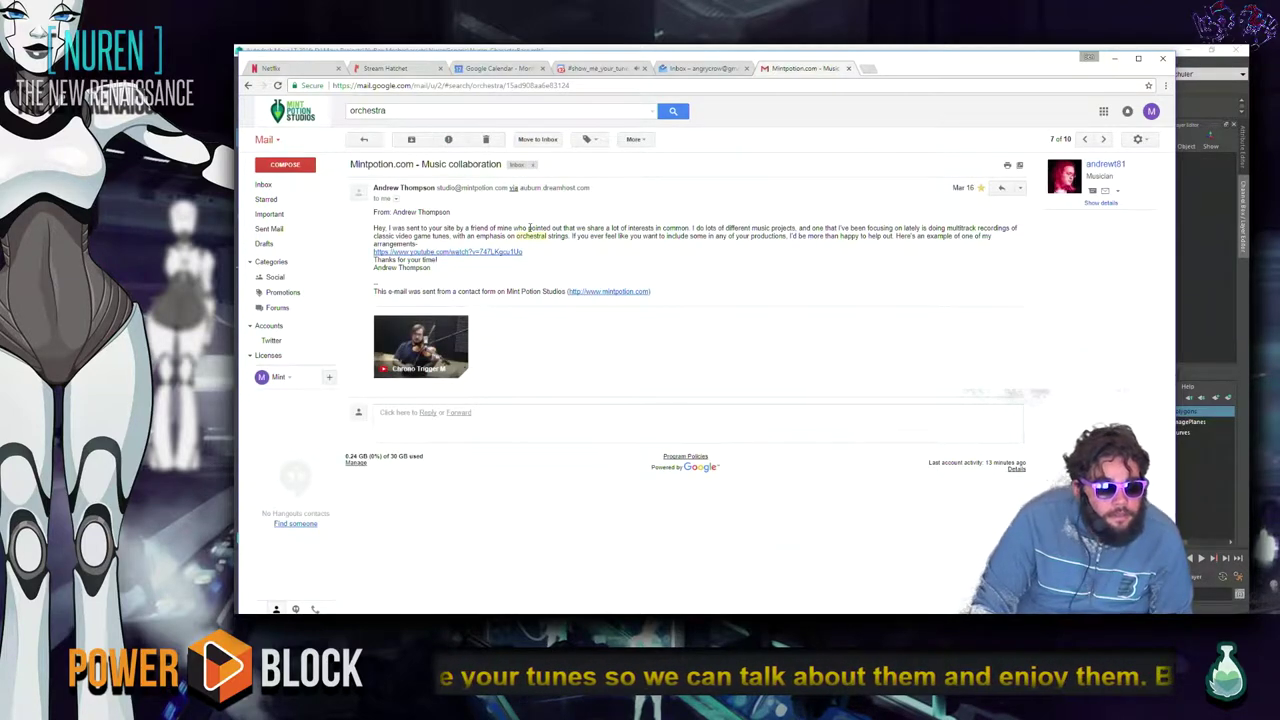
pyautogui.middleClick(480, 252)
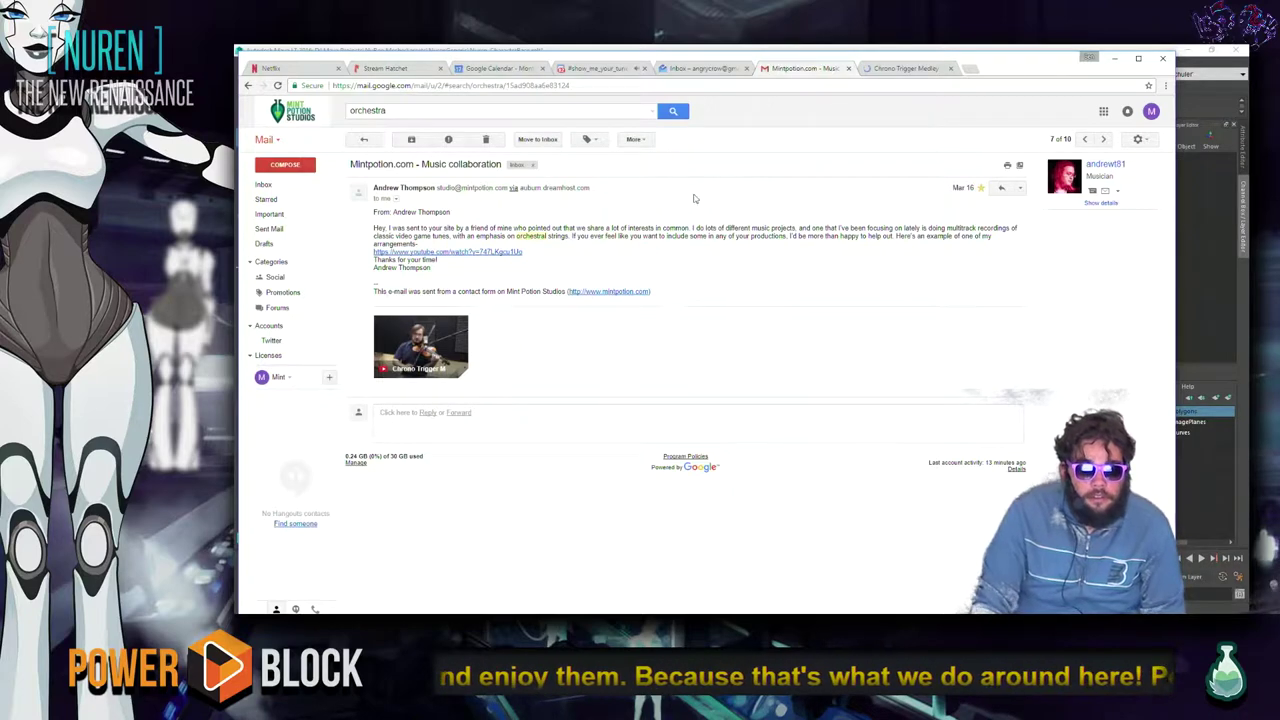
# Pause the Chrono Trigger Medley and switch to the Discord #show_me_your_tunes tab.
pyautogui.click(848, 68)
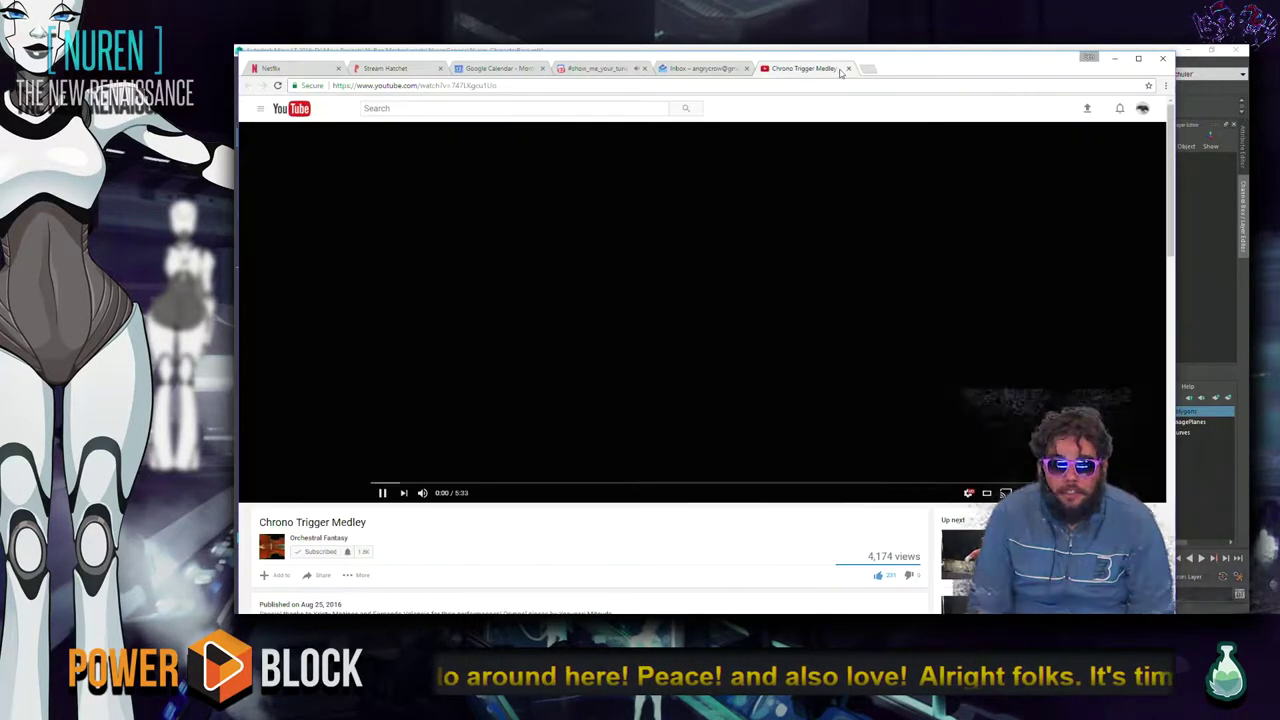
pyautogui.press('space')
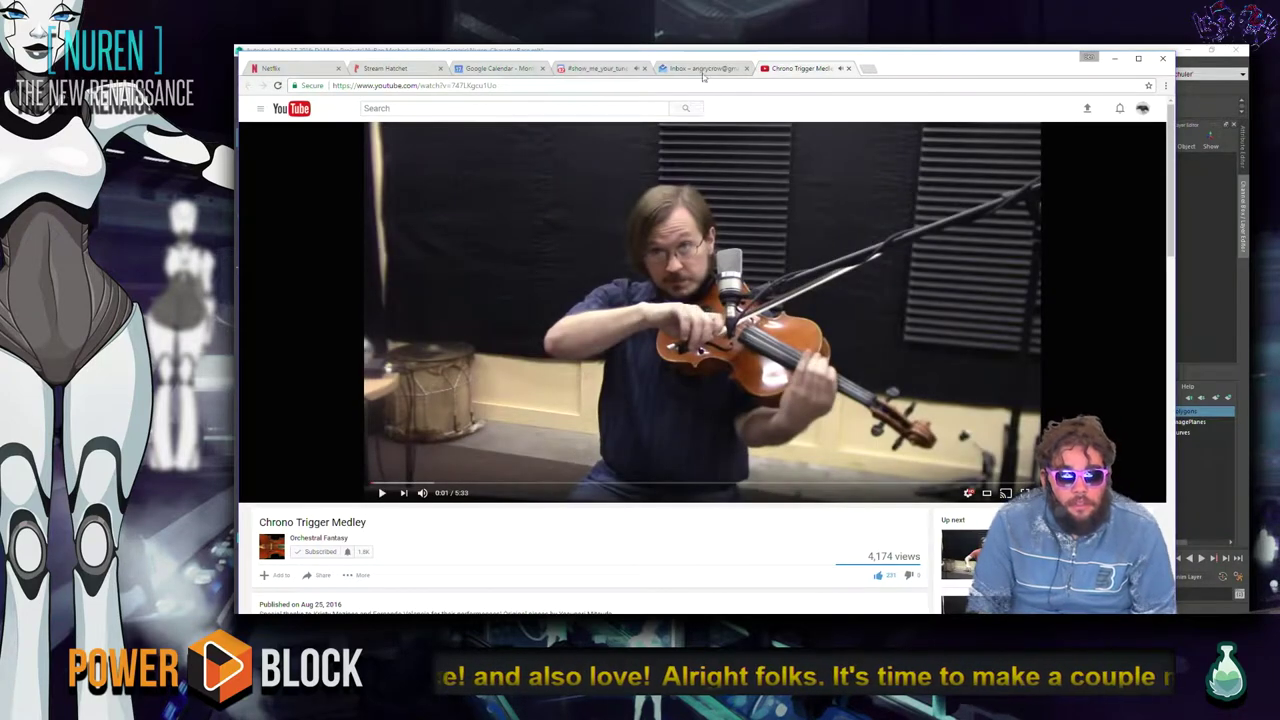
pyautogui.hotkey('alt', 'Tab')
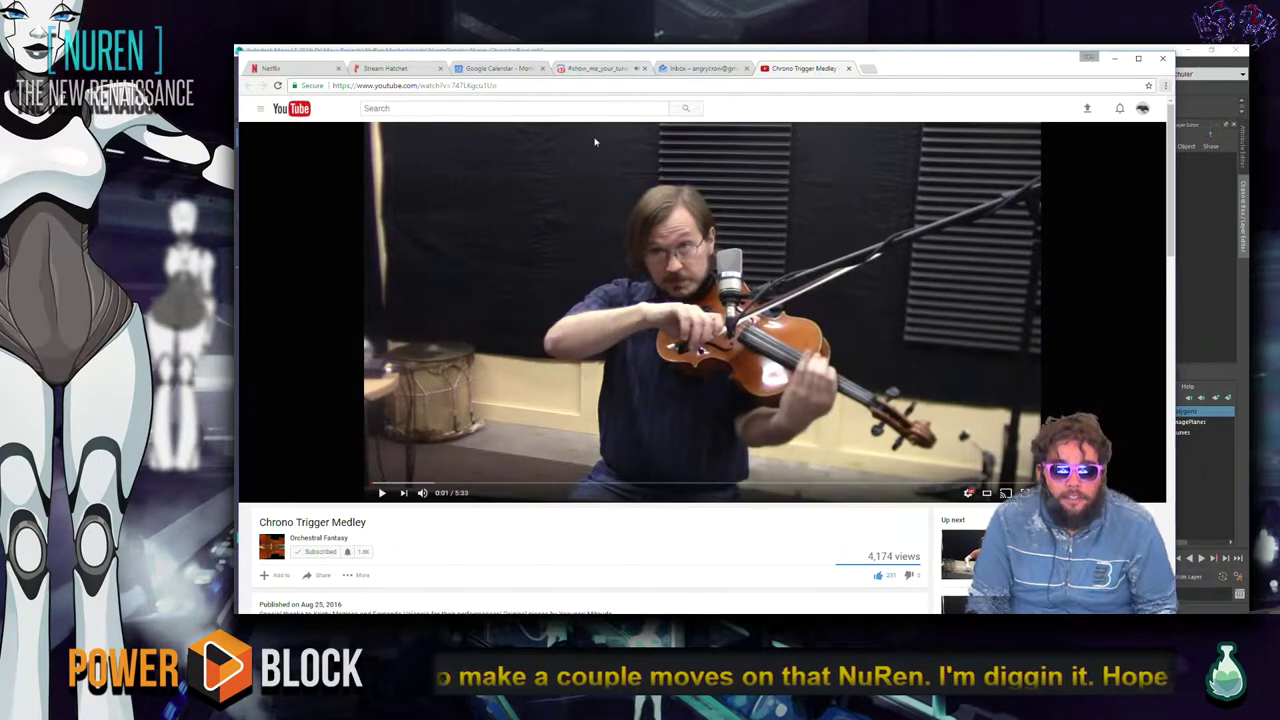
pyautogui.click(592, 66)
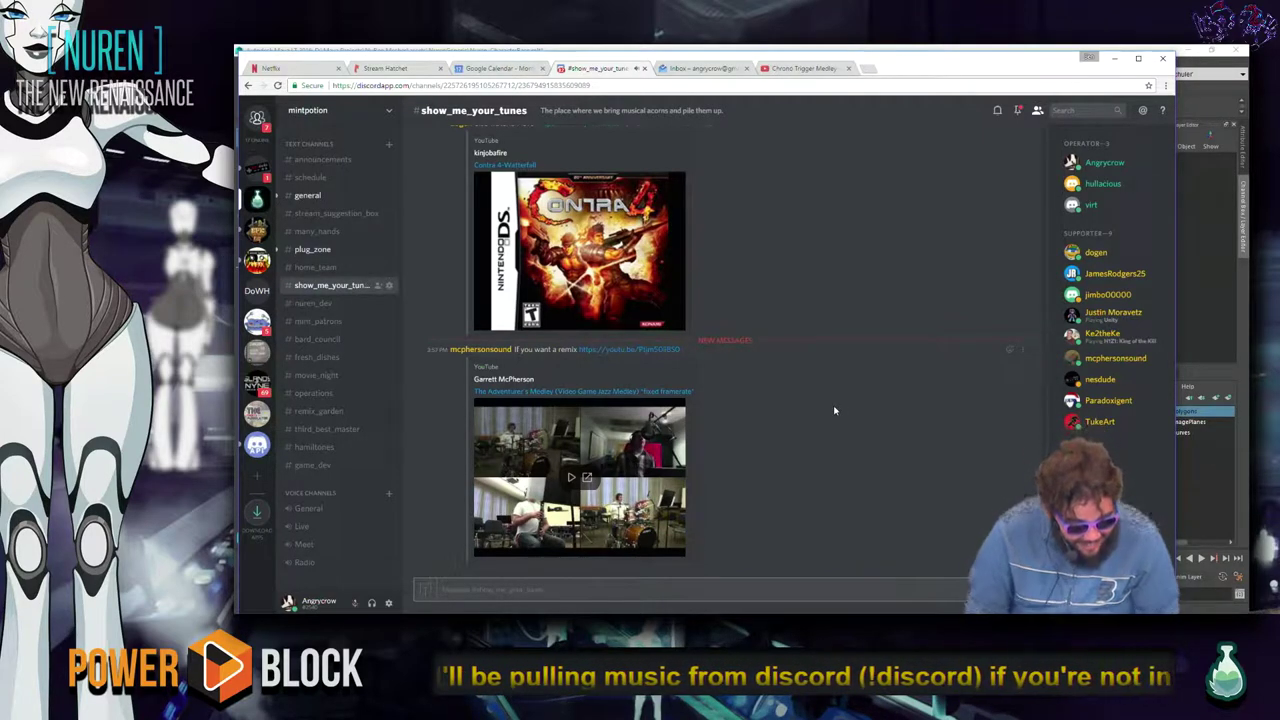
# Play The Adventurer's Medley full screen and set its volume to about 44.
pyautogui.click(571, 477)
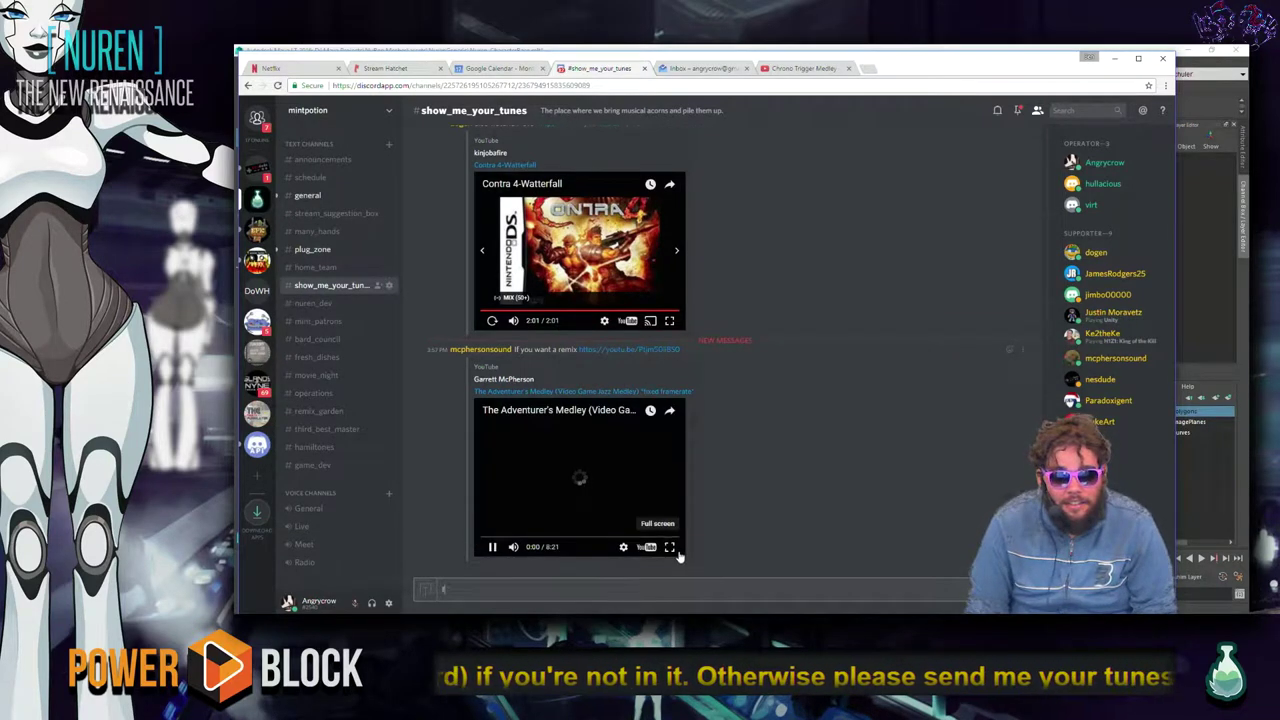
pyautogui.click(681, 547)
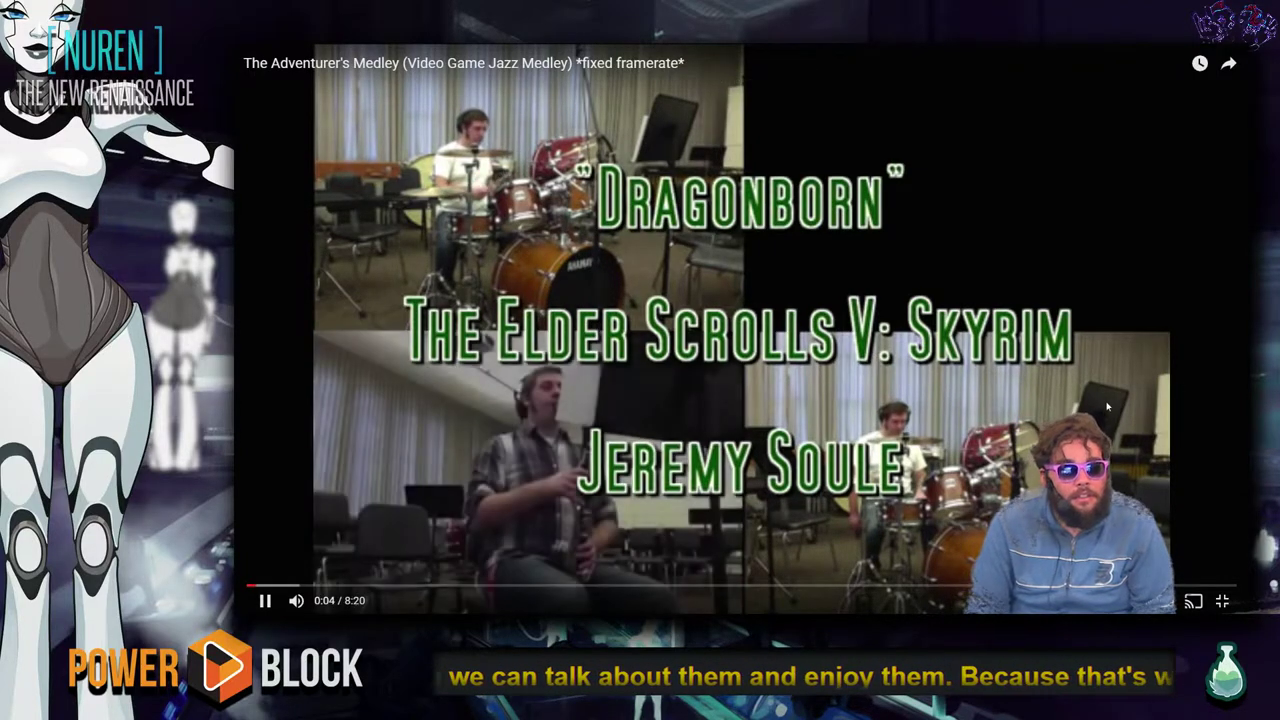
pyautogui.press('Down')
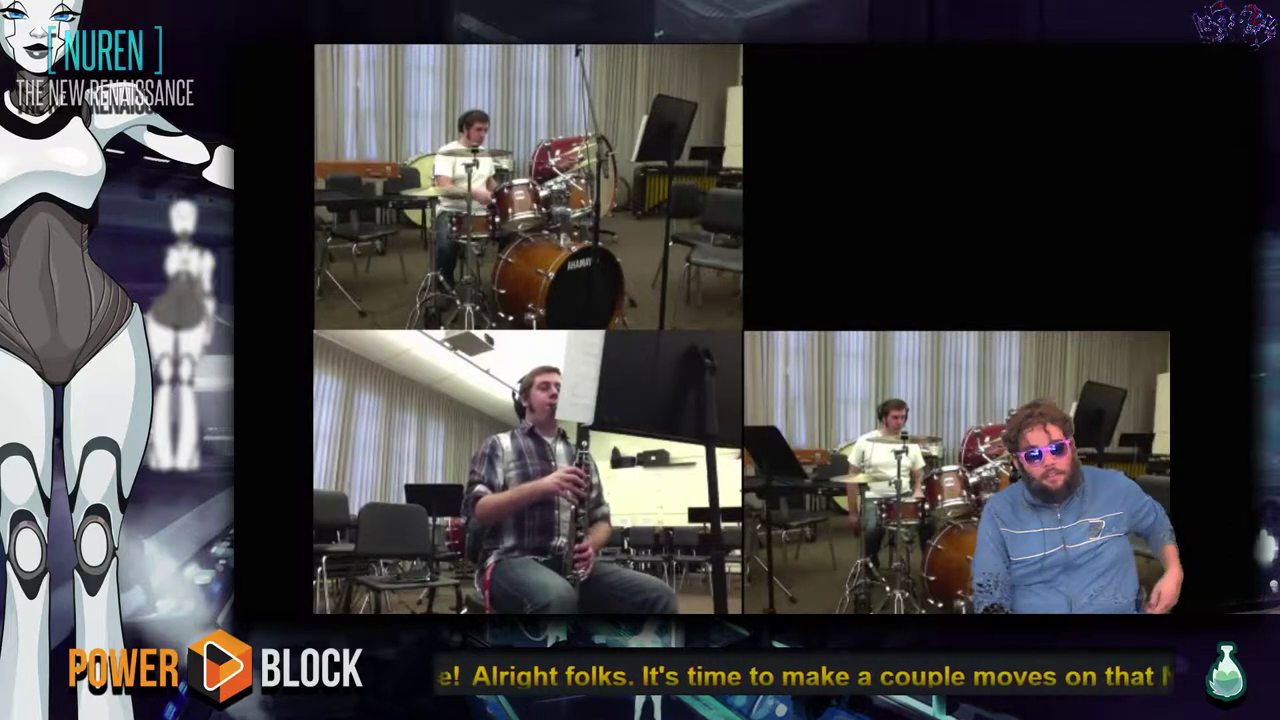
pyautogui.press('XF86AudioLowerVolume')
pyautogui.press('XF86AudioRaiseVolume')
pyautogui.press('XF86AudioRaiseVolume')
pyautogui.press('XF86AudioRaiseVolume')
pyautogui.press('XF86AudioRaiseVolume')
pyautogui.press('XF86AudioRaiseVolume')
pyautogui.press('XF86AudioRaiseVolume')
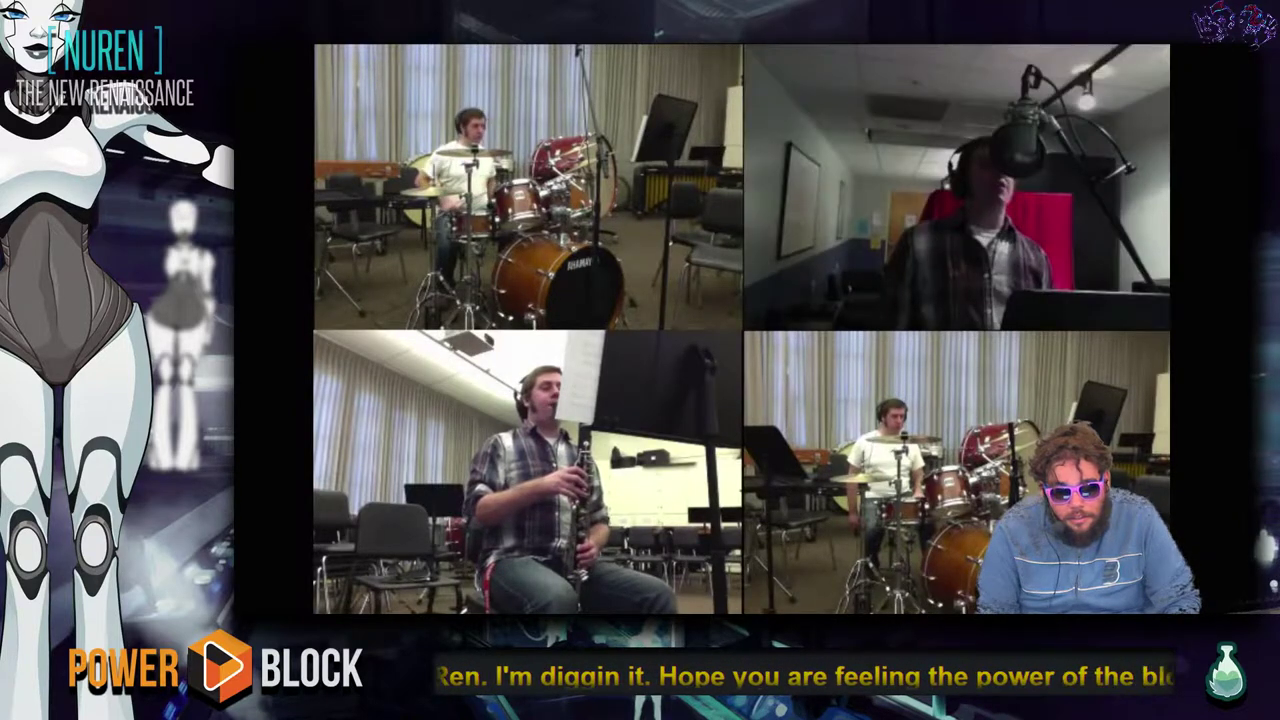
pyautogui.press('XF86AudioLowerVolume')
pyautogui.press('XF86AudioRaiseVolume')
pyautogui.press('XF86AudioRaiseVolume')
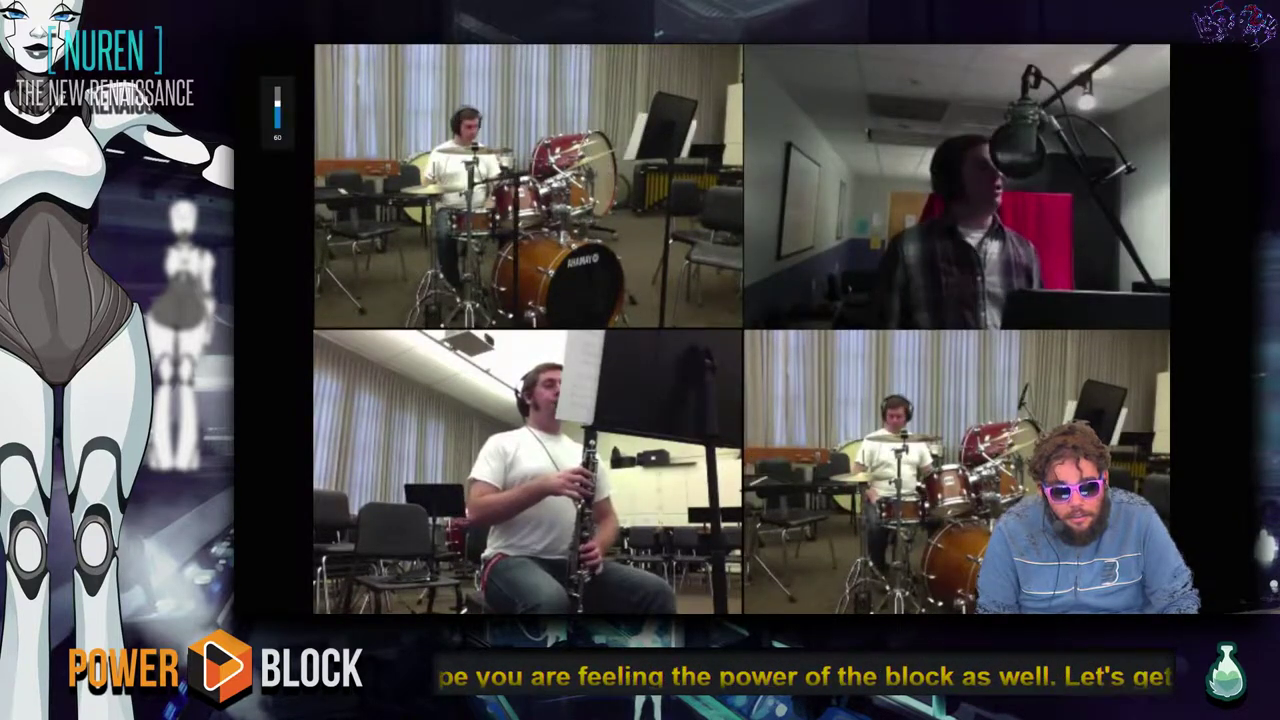
pyautogui.moveTo(1082, 318)
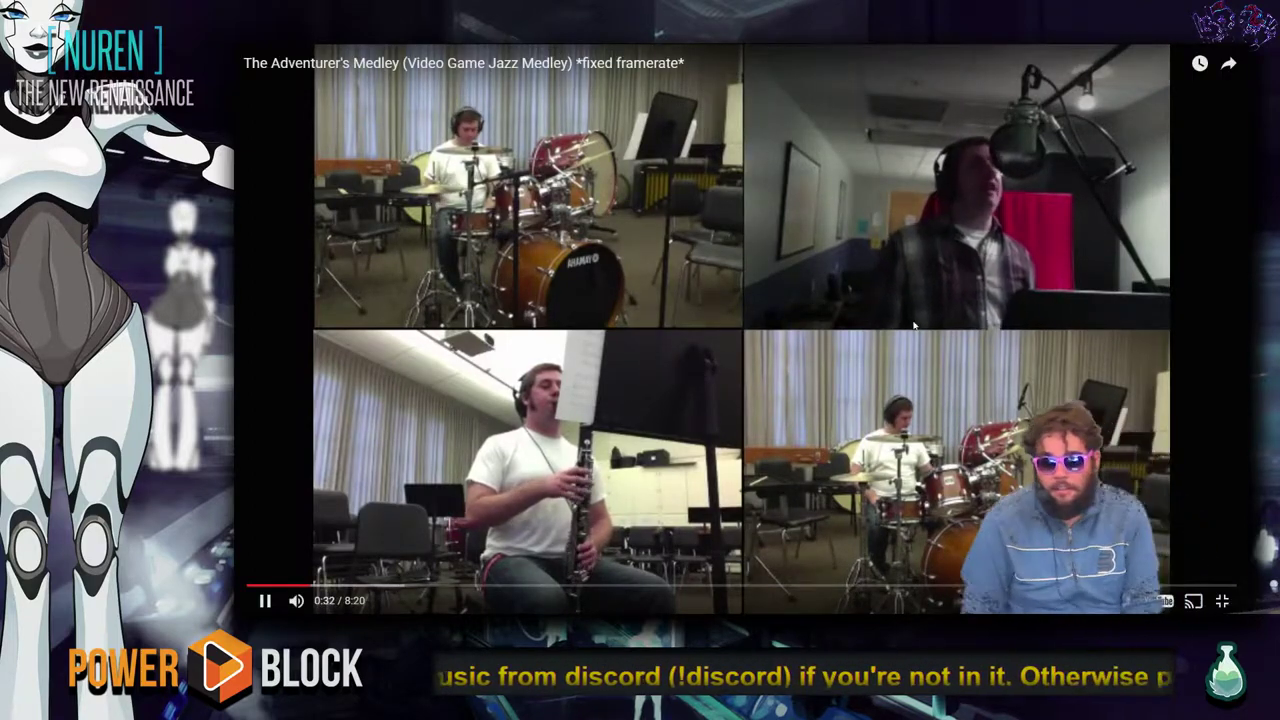
# Exit full screen and minimise the browser to bring Maya back.
pyautogui.press('Escape')
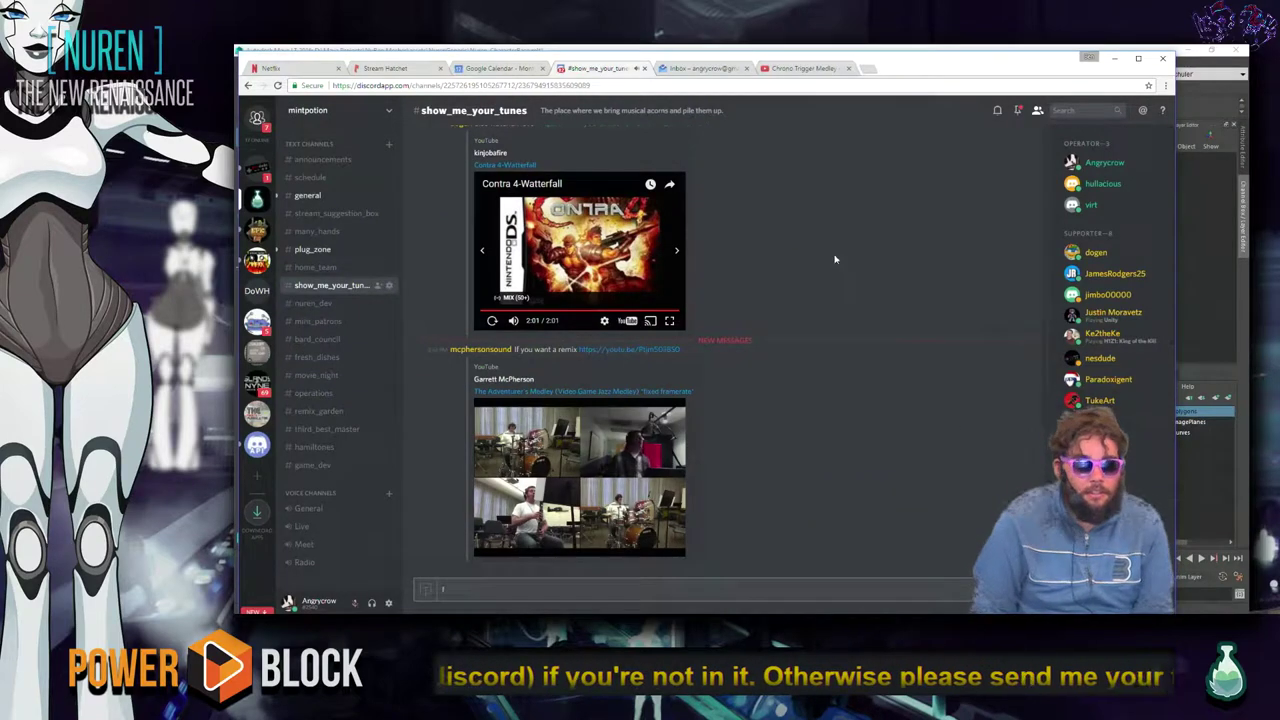
pyautogui.click(1113, 62)
pyautogui.hotkey('ctrl', 'o')
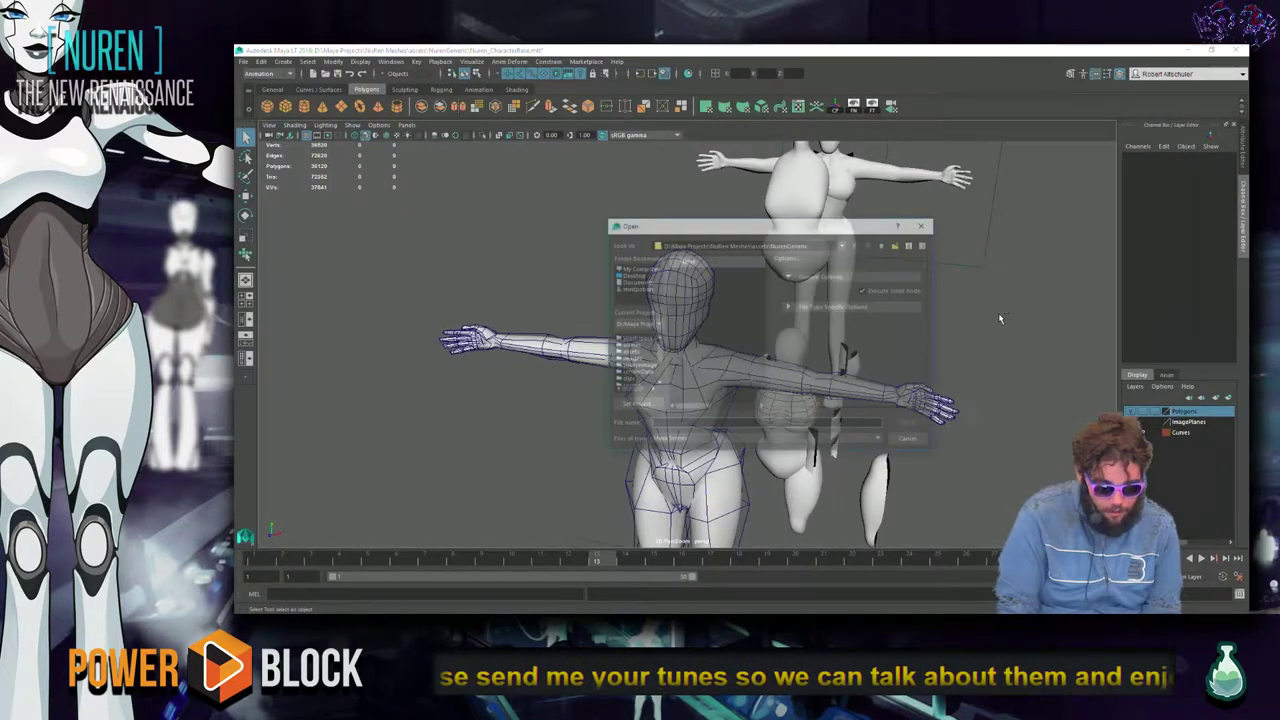
# In the Open dialog, browse from the project's assets folder through NurenGeneric and TotRemap to FAB_Plant.
pyautogui.press('XF86AudioLowerVolume')
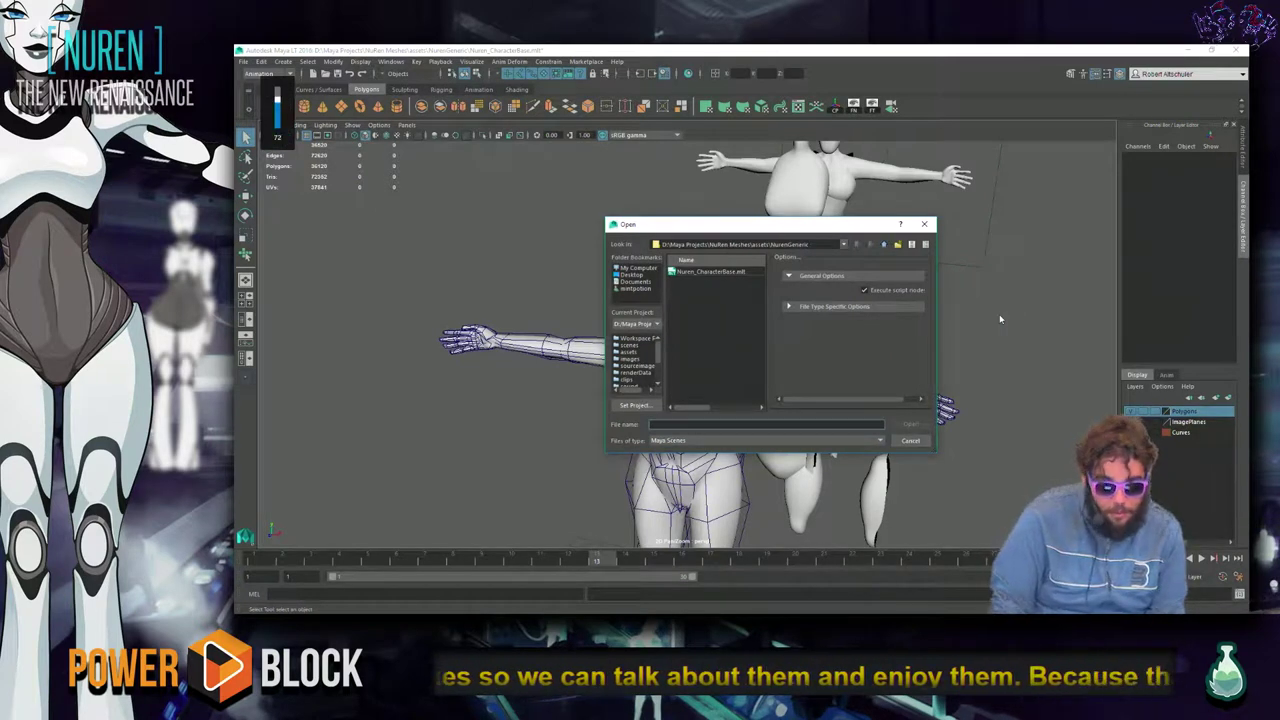
pyautogui.click(630, 353)
pyautogui.click(718, 298)
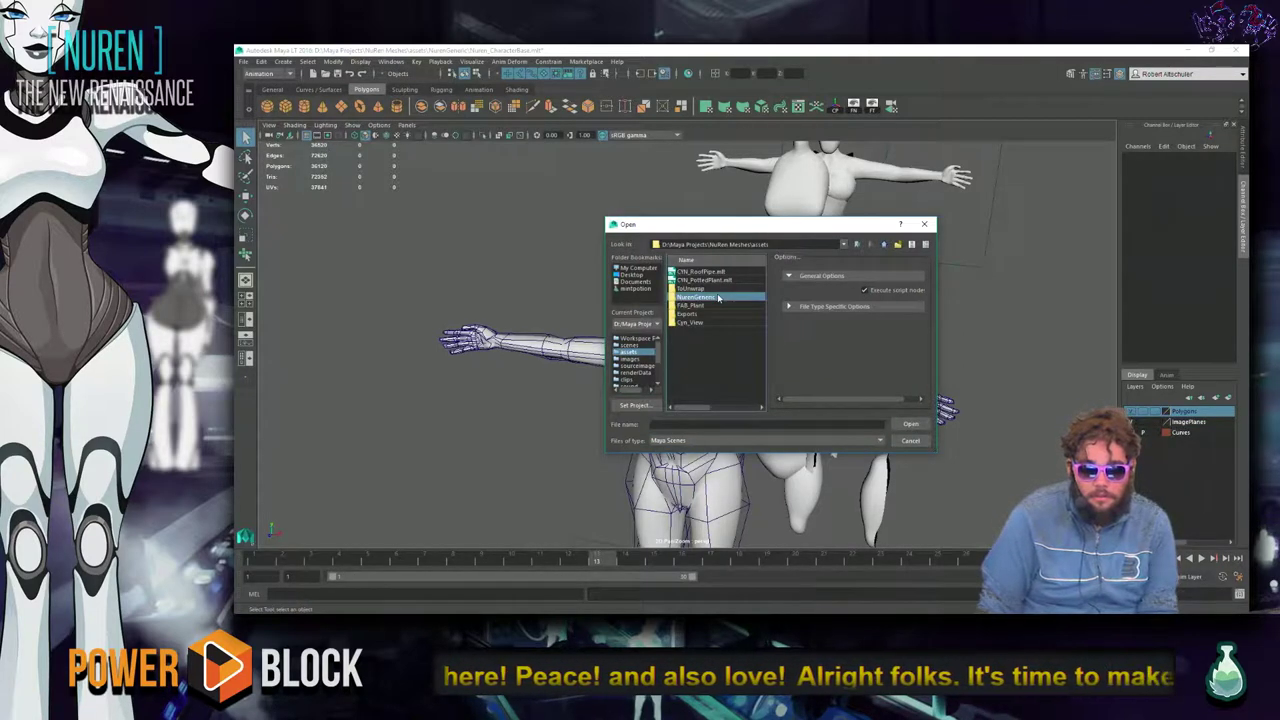
pyautogui.click(713, 288)
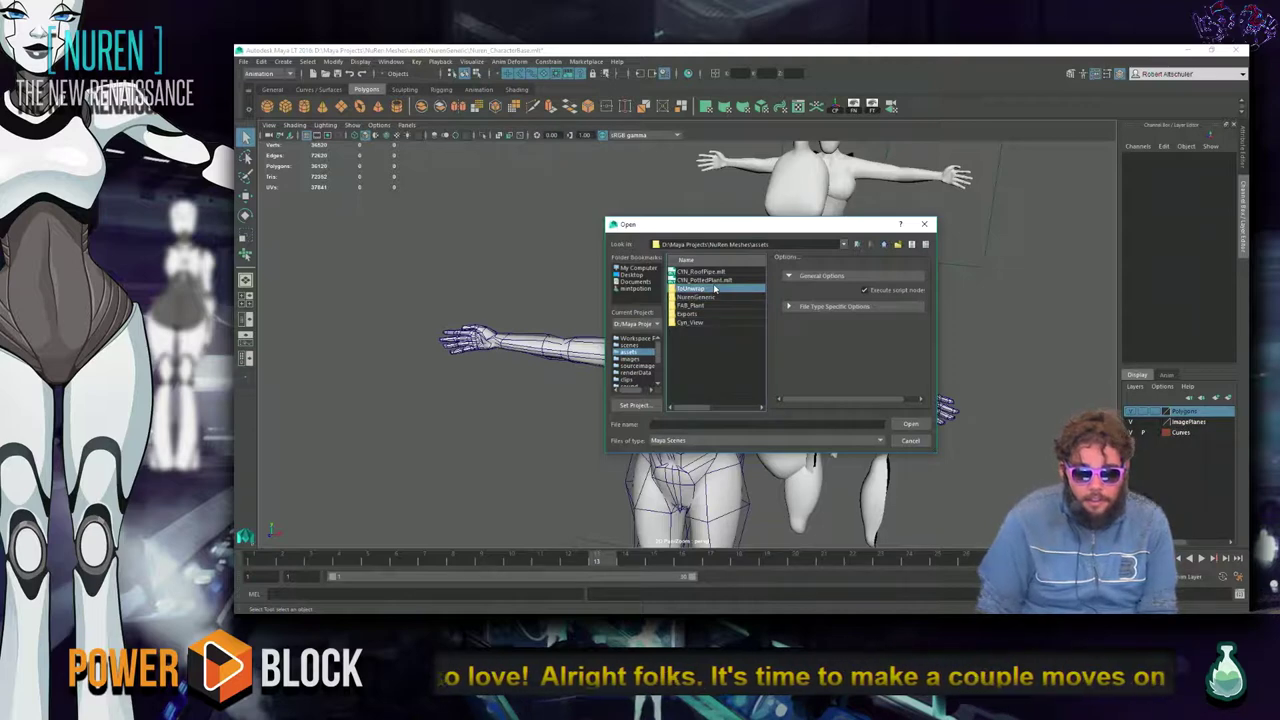
pyautogui.press('Down')
pyautogui.press('Down')
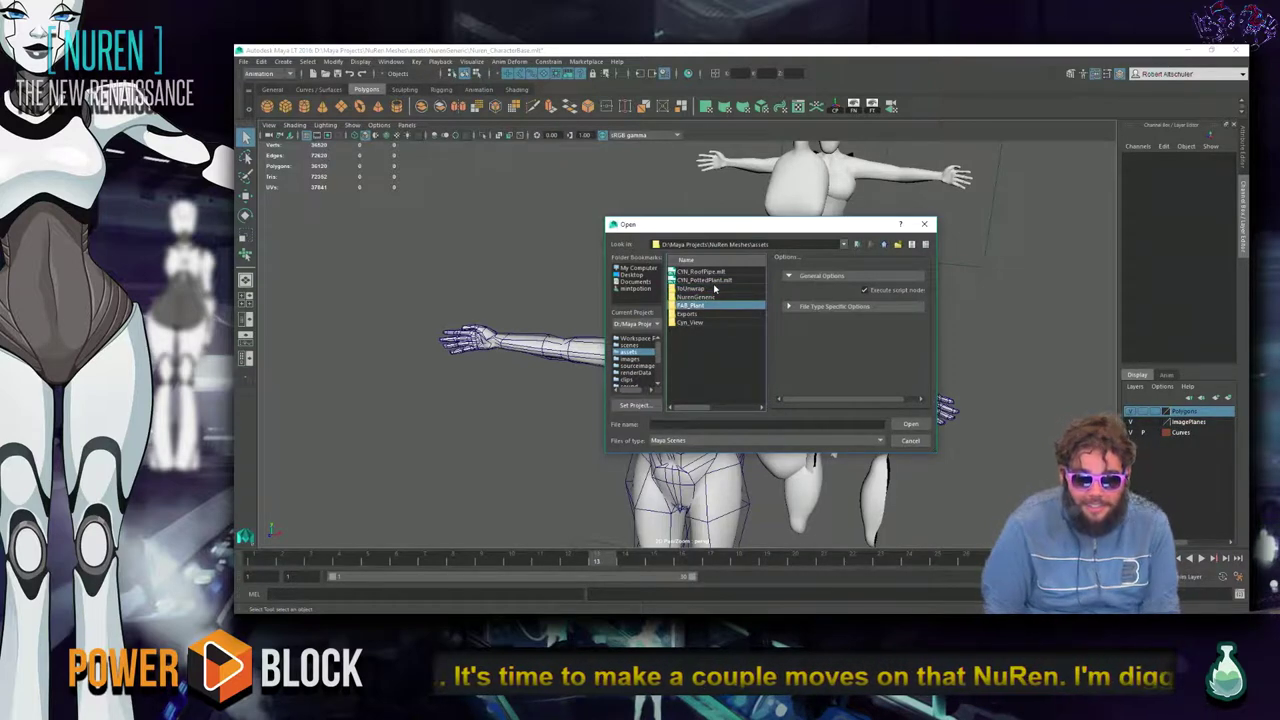
pyautogui.press('XF86AudioLowerVolume')
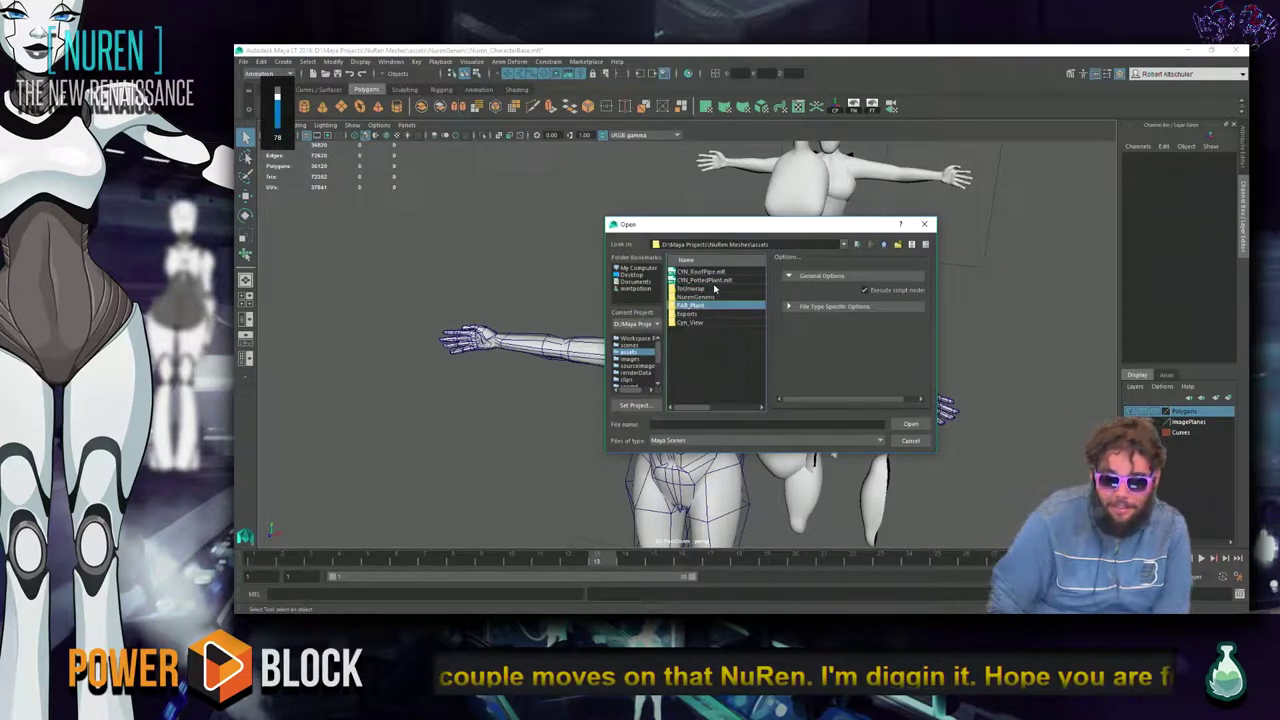
# Open the Cyn_View folder down to CYN_Barrel_E, then switch to the factory concept painting.
pyautogui.press('Down')
pyautogui.press('Down')
pyautogui.press('Up')
pyautogui.press('Up')
pyautogui.press('Up')
pyautogui.press('Up')
pyautogui.press('Down')
pyautogui.press('Down')
pyautogui.press('Down')
pyautogui.press('Down')
pyautogui.press('Return')
pyautogui.press('Down')
pyautogui.press('Down')
pyautogui.press('Down')
pyautogui.press('Down')
pyautogui.press('Down')
pyautogui.press('Down')
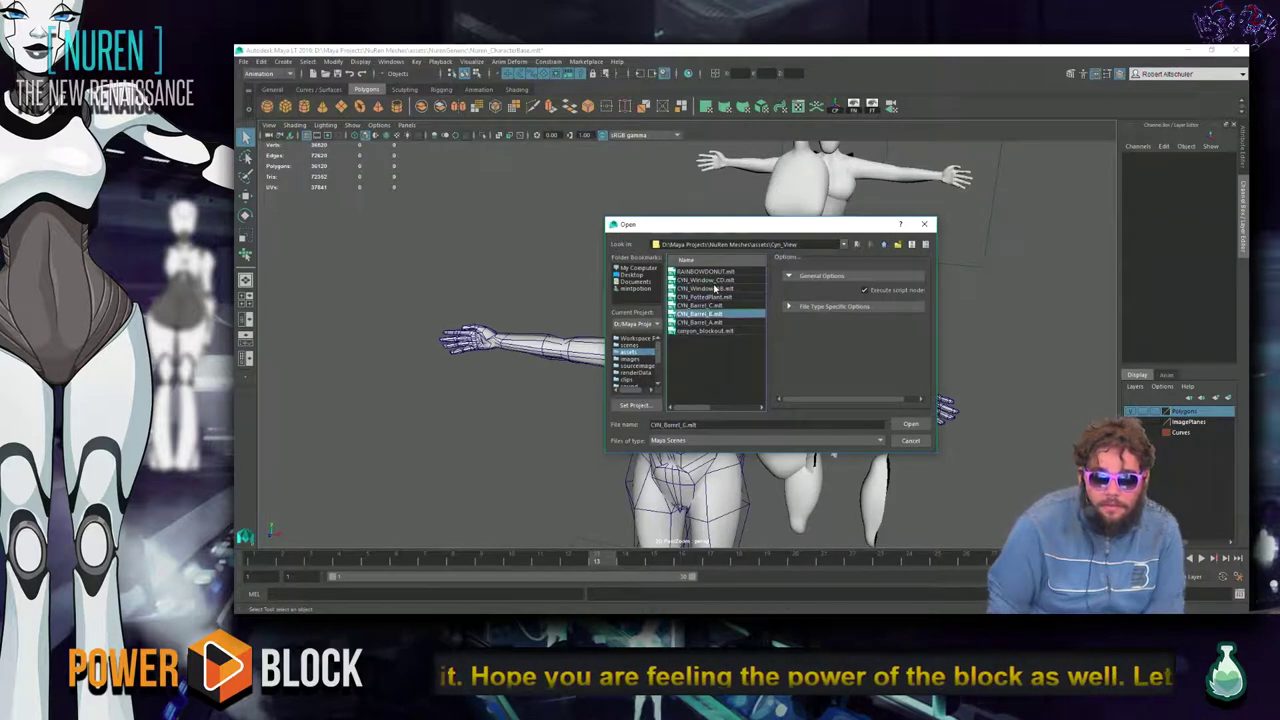
pyautogui.press('Down')
pyautogui.hotkey('alt', 'Tab')
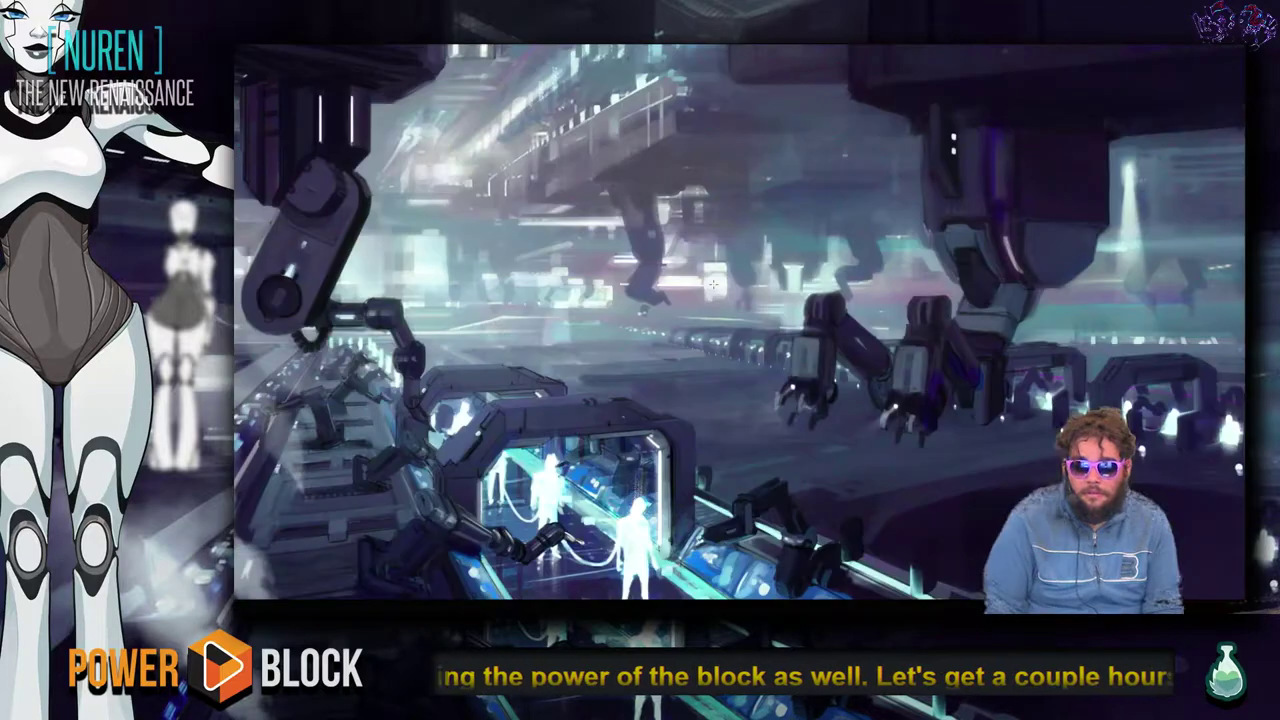
# In Photoshop, open l2_send.psd from File > Open Recent.
pyautogui.hotkey('alt', 'Tab')
pyautogui.hotkey('alt', 'Tab')
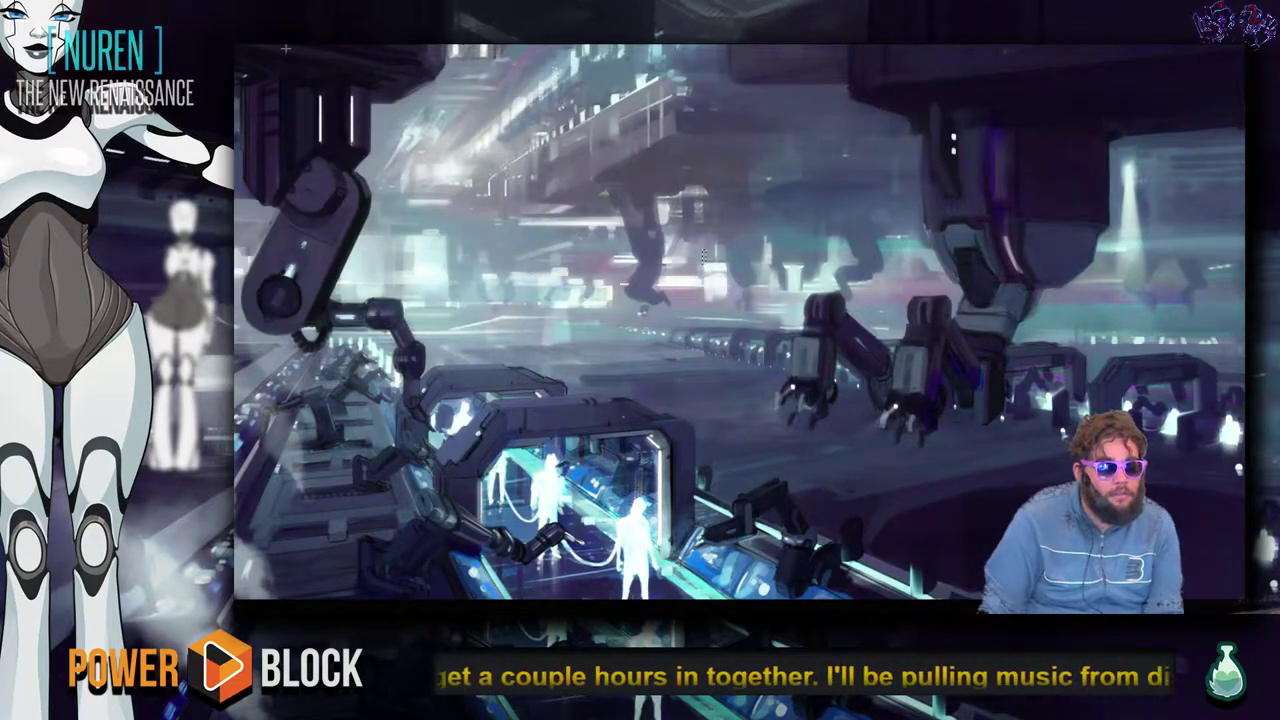
pyautogui.hotkey('alt', 'Tab')
pyautogui.click(264, 50)
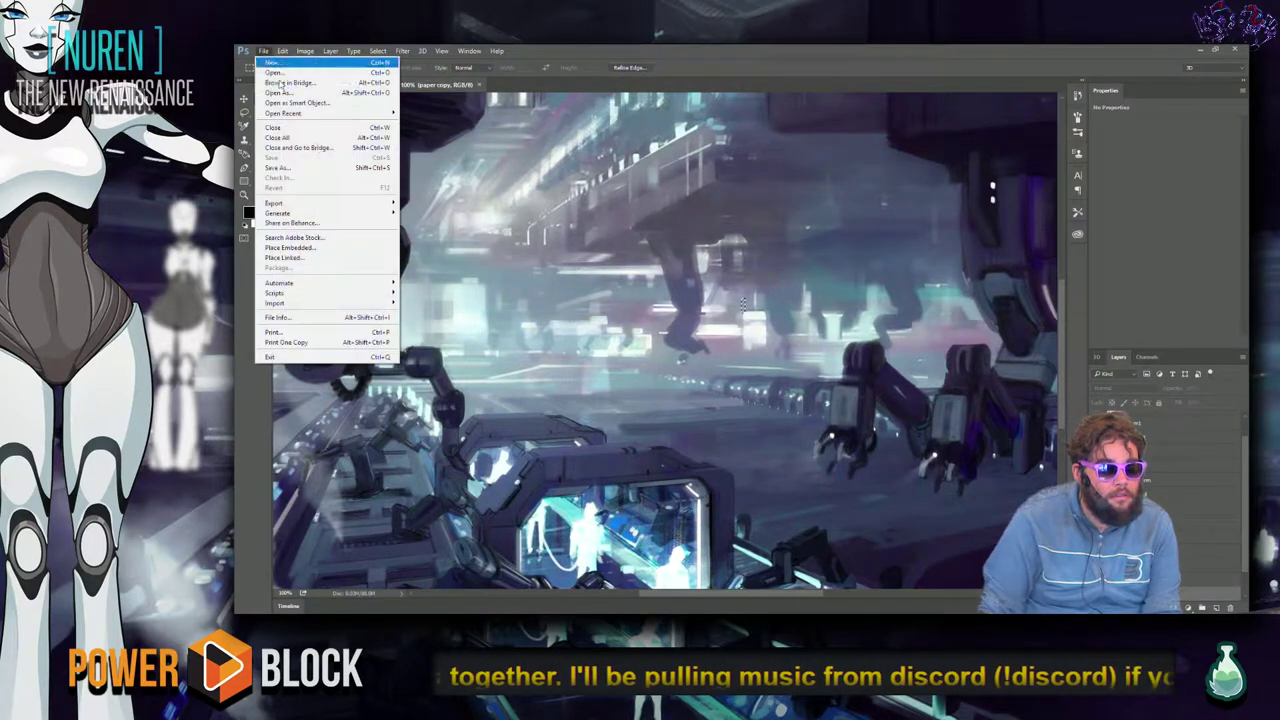
pyautogui.moveTo(377, 117)
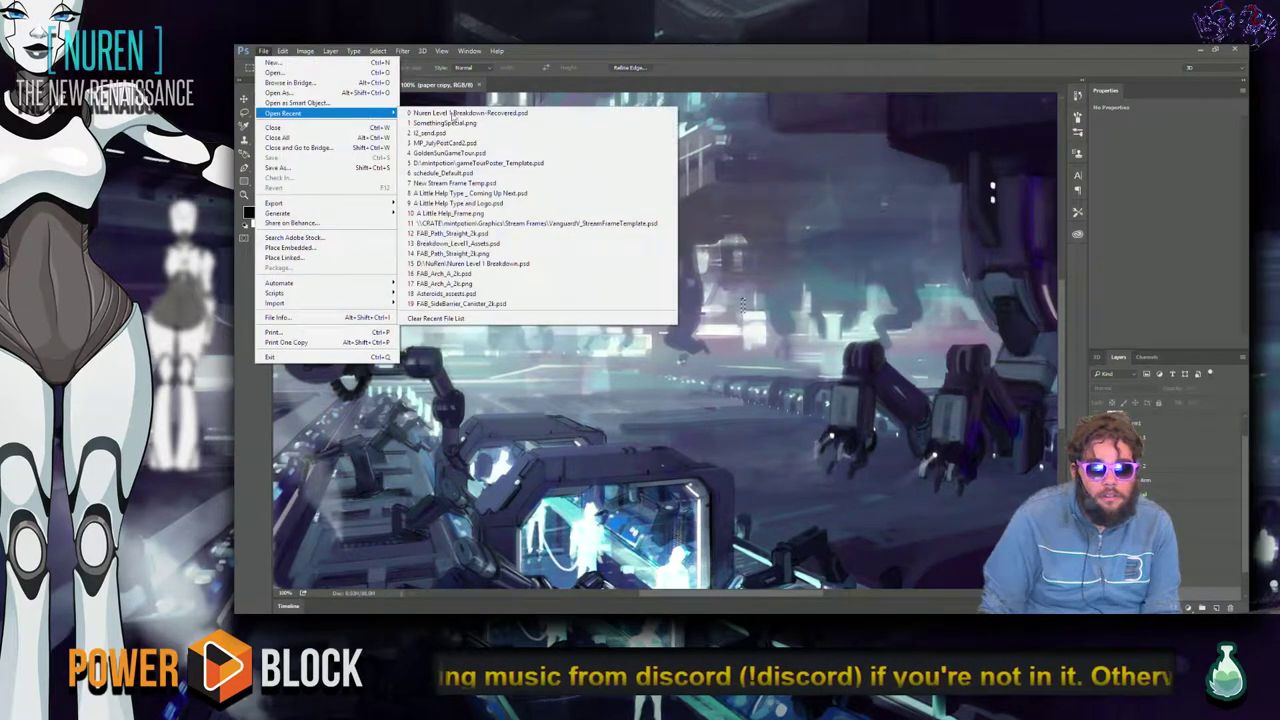
pyautogui.click(540, 132)
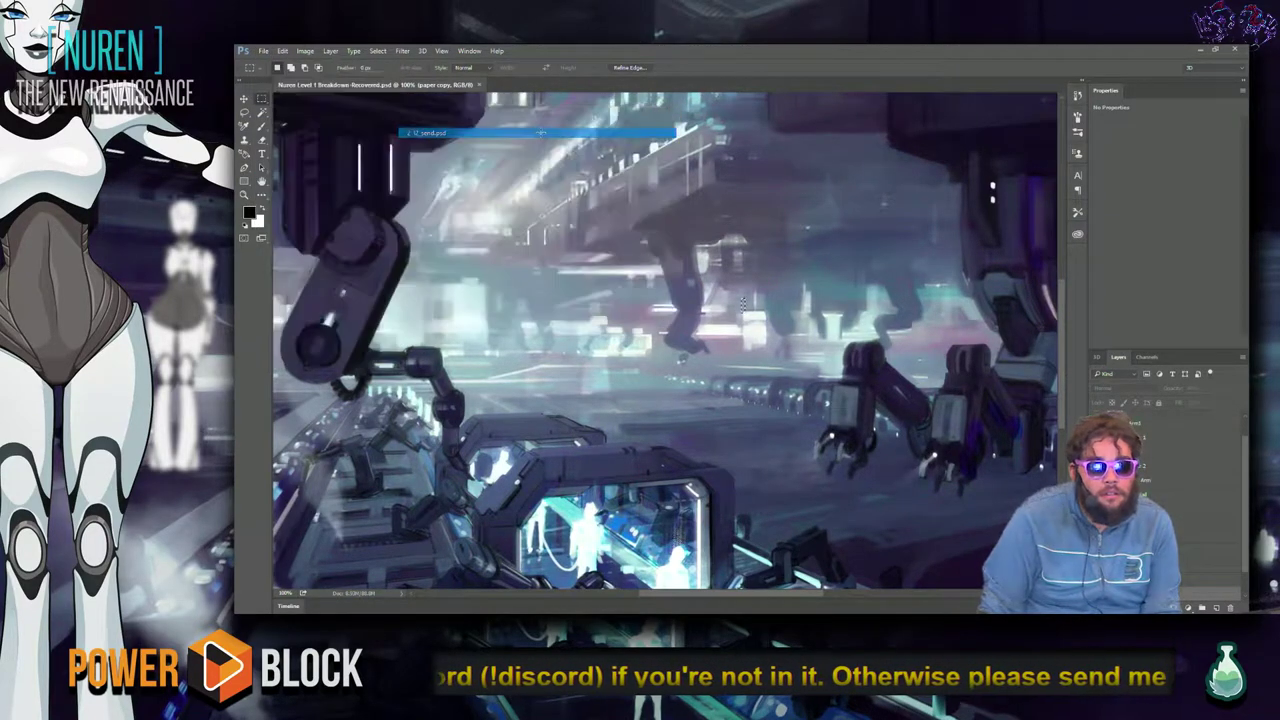
# Zoom the painting to 200% and pan across the rooftops and stacked brick houses.
pyautogui.hotkey('ctrl', '+')
pyautogui.hotkey('ctrl', '+')
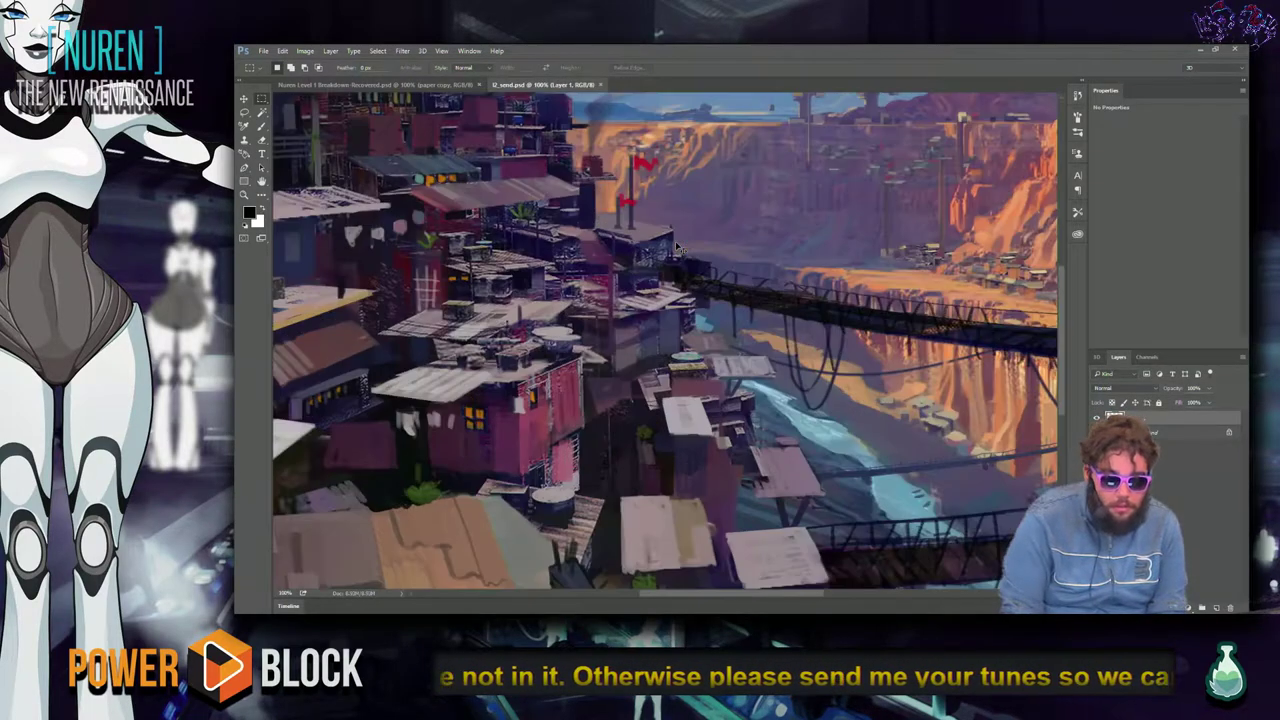
pyautogui.hotkey('ctrl', '+')
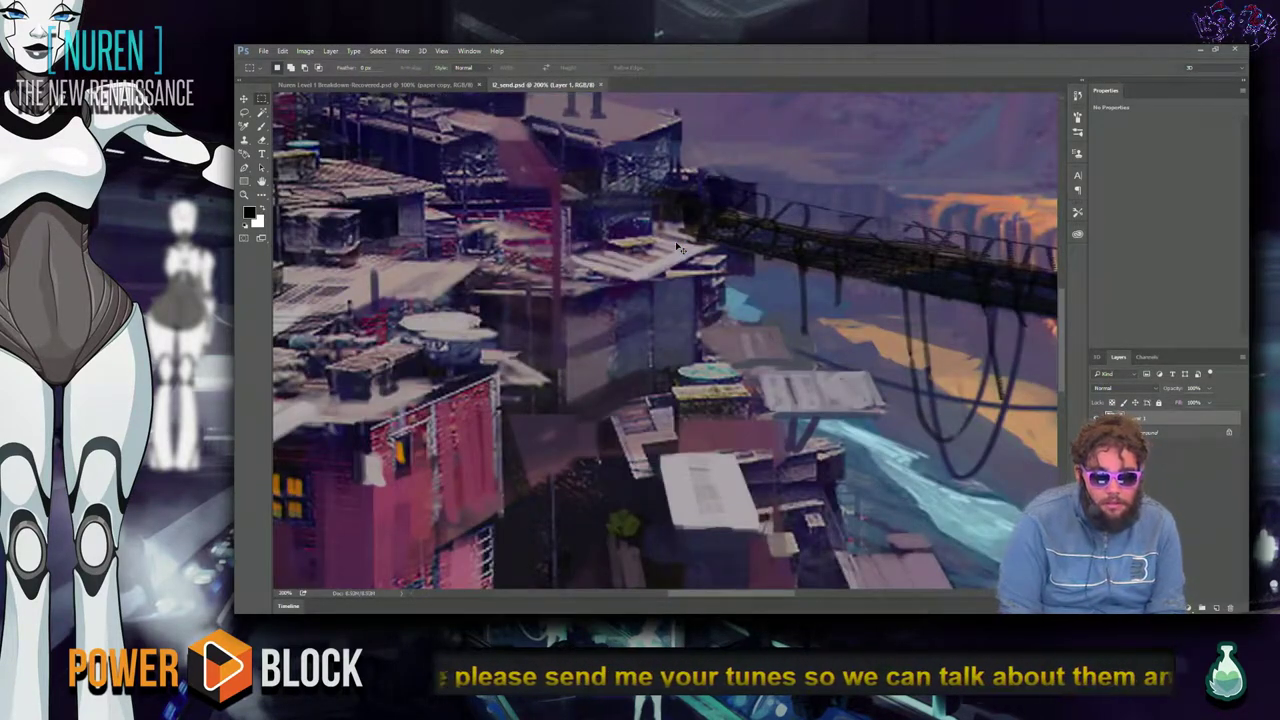
pyautogui.moveTo(655, 401)
pyautogui.mouseDown()
pyautogui.moveTo(1020, 475)
pyautogui.moveTo(1028, 505)
pyautogui.moveTo(811, 213)
pyautogui.moveTo(818, 405)
pyautogui.moveTo(665, 455)
pyautogui.moveTo(742, 511)
pyautogui.mouseUp()
pyautogui.moveTo(637, 387); pyautogui.dragTo(632, 461)
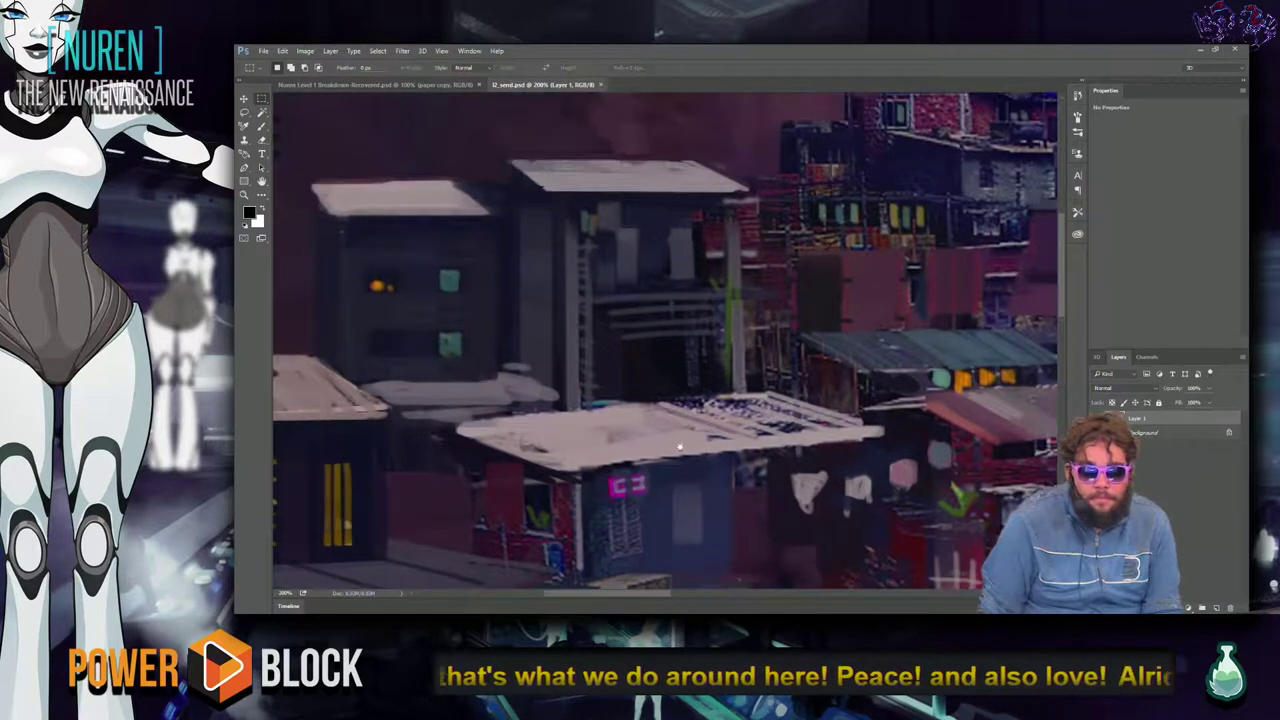
pyautogui.moveTo(969, 302); pyautogui.dragTo(760, 367)
pyautogui.moveTo(826, 341); pyautogui.dragTo(712, 402)
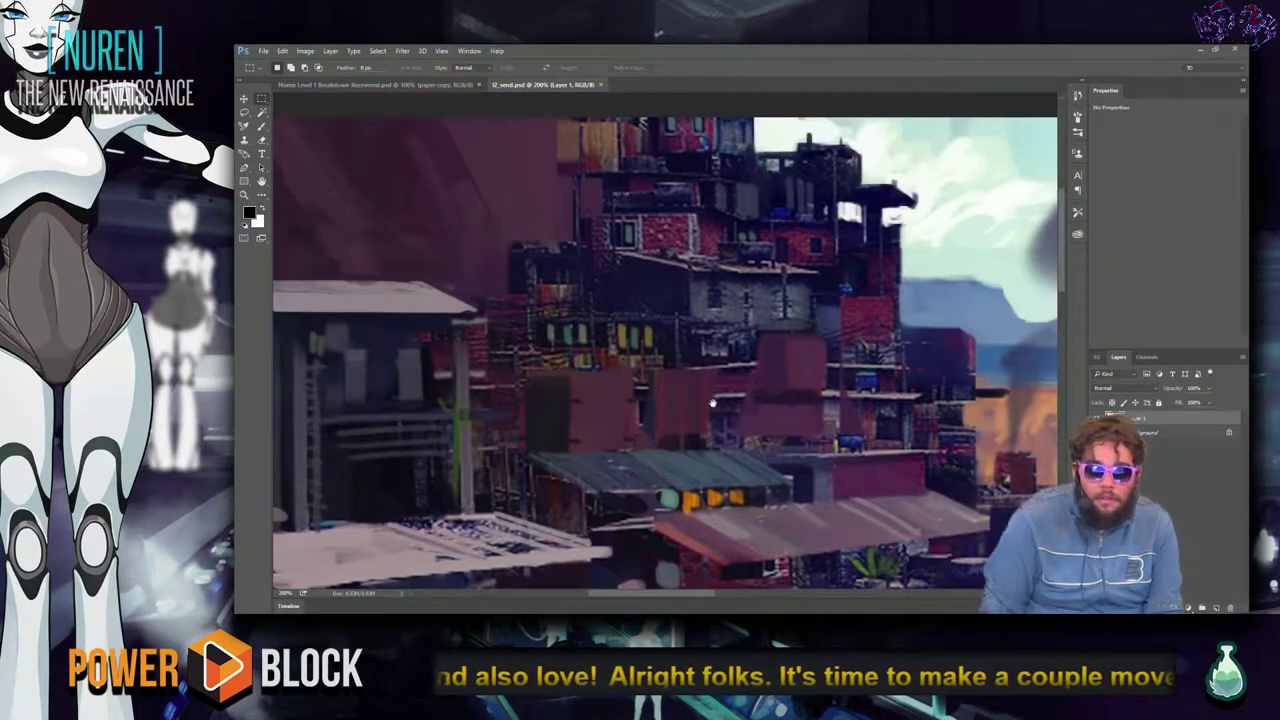
pyautogui.moveTo(846, 342); pyautogui.dragTo(795, 299)
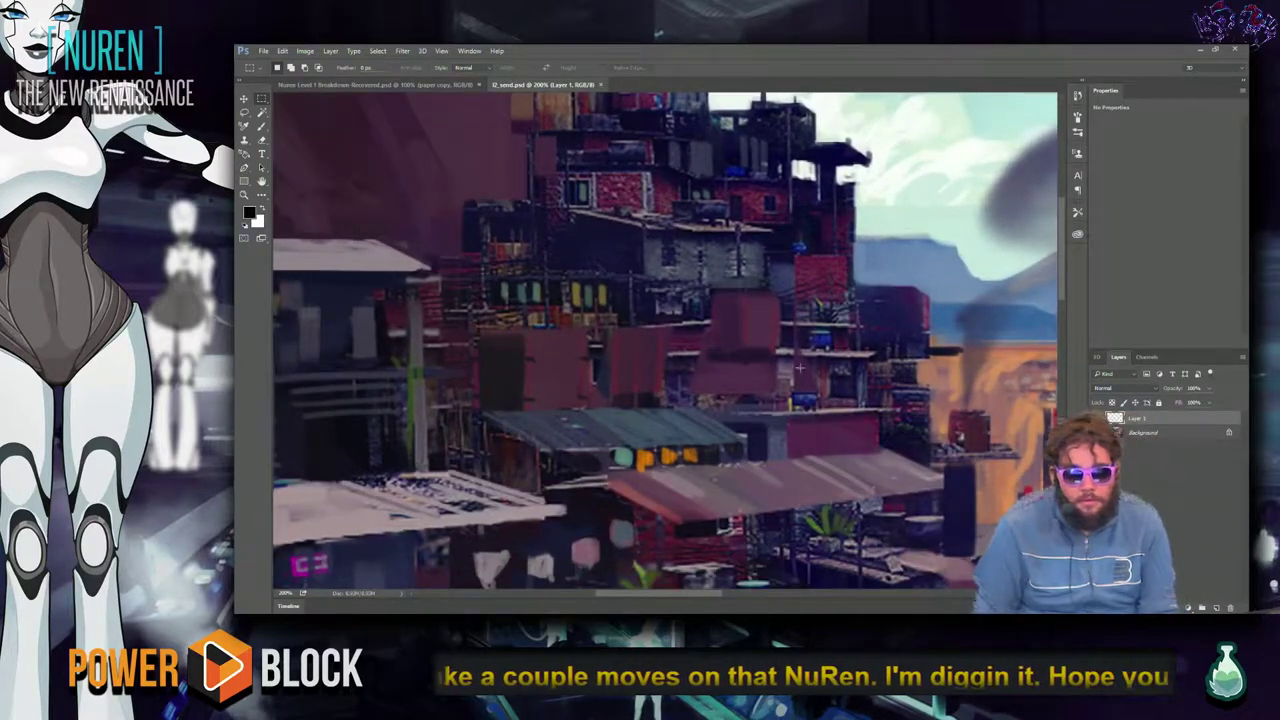
pyautogui.moveTo(772, 393); pyautogui.dragTo(847, 246)
pyautogui.hotkey('alt', 'Tab')
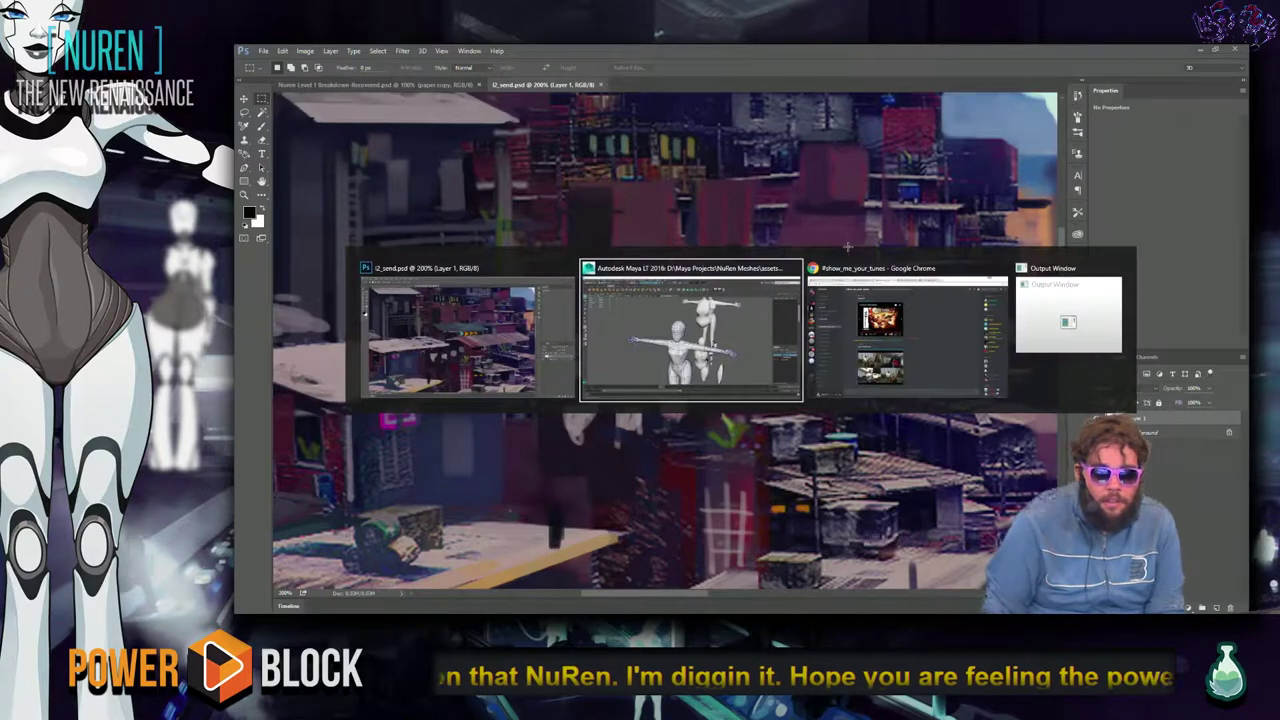
# From Chrome's Inbox tab, run a Google web search for 'favela' from the address bar.
pyautogui.click(853, 262)
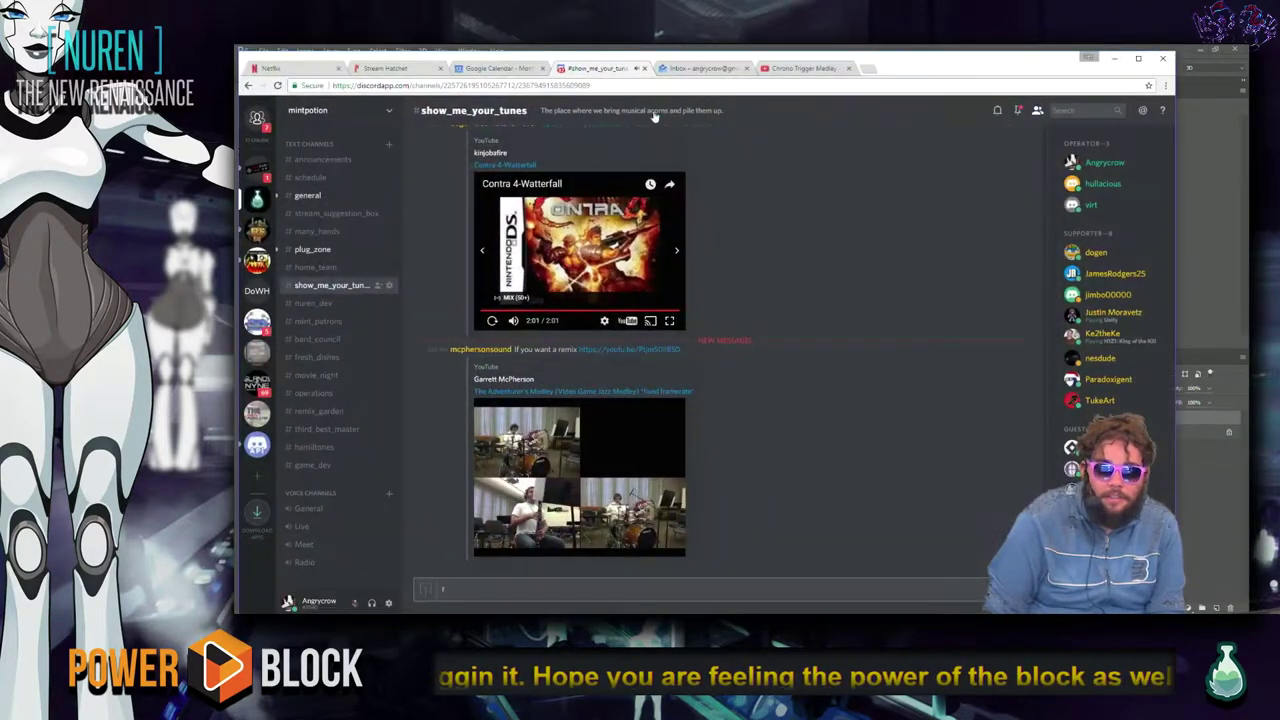
pyautogui.click(729, 67)
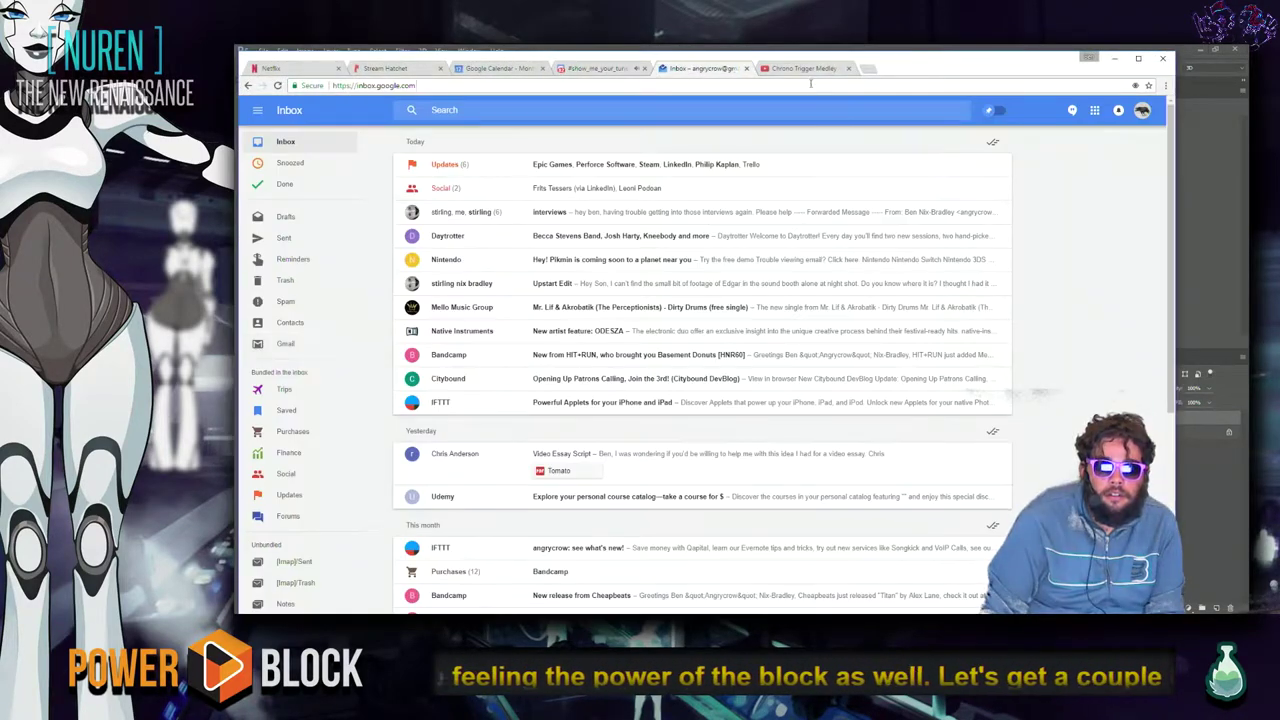
pyautogui.click(810, 85)
pyautogui.write('faave')
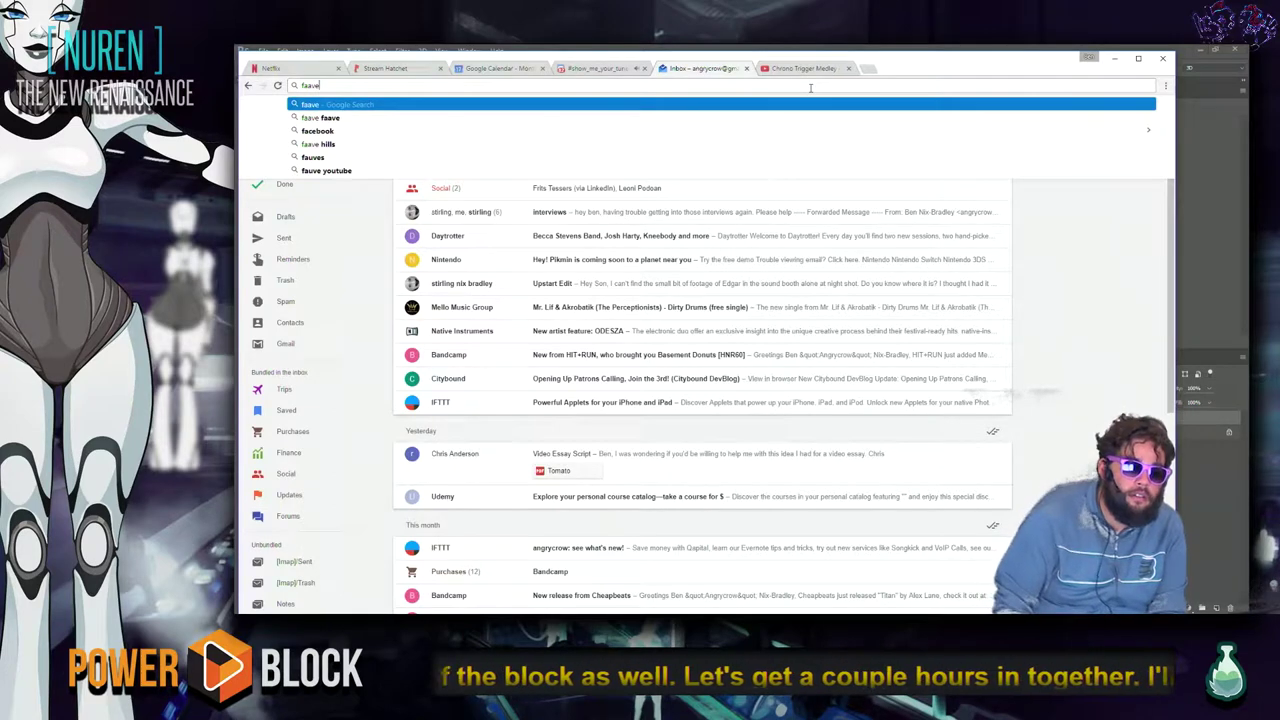
pyautogui.press('BackSpace')
pyautogui.press('BackSpace')
pyautogui.press('BackSpace')
pyautogui.write('vela')
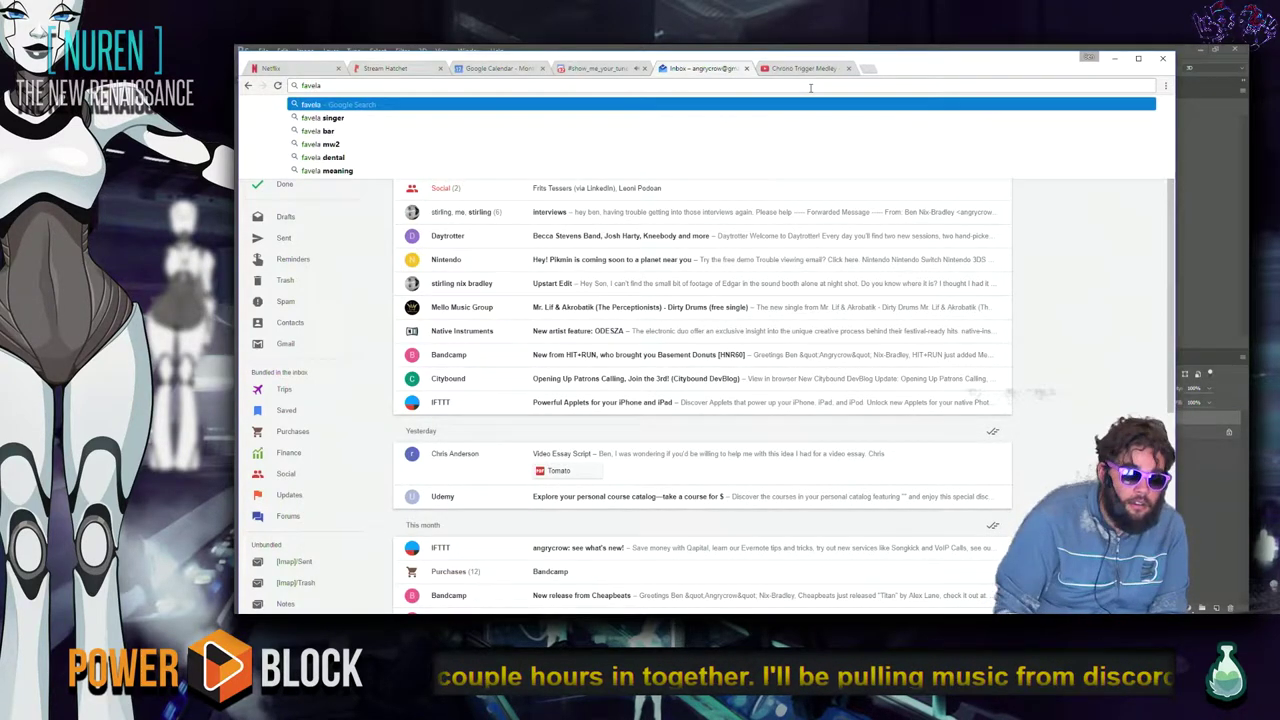
pyautogui.hotkey('ctrl', 'Return')
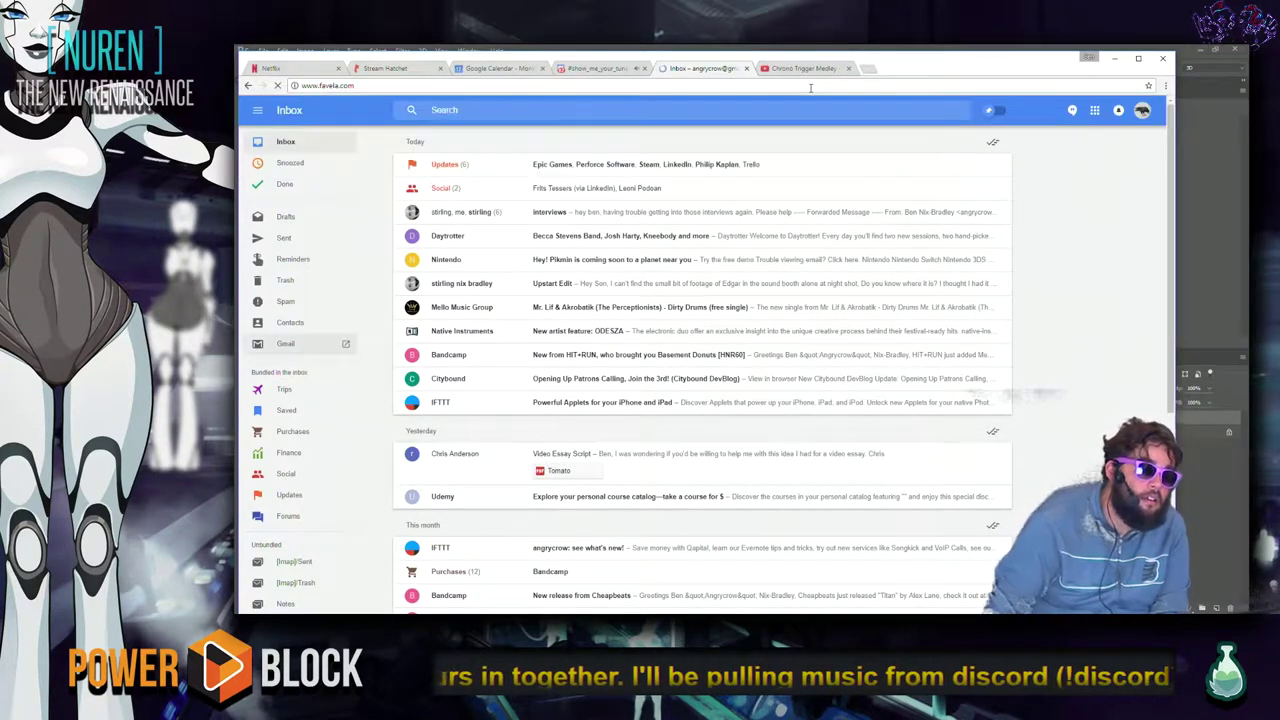
pyautogui.click(458, 85)
pyautogui.write('f')
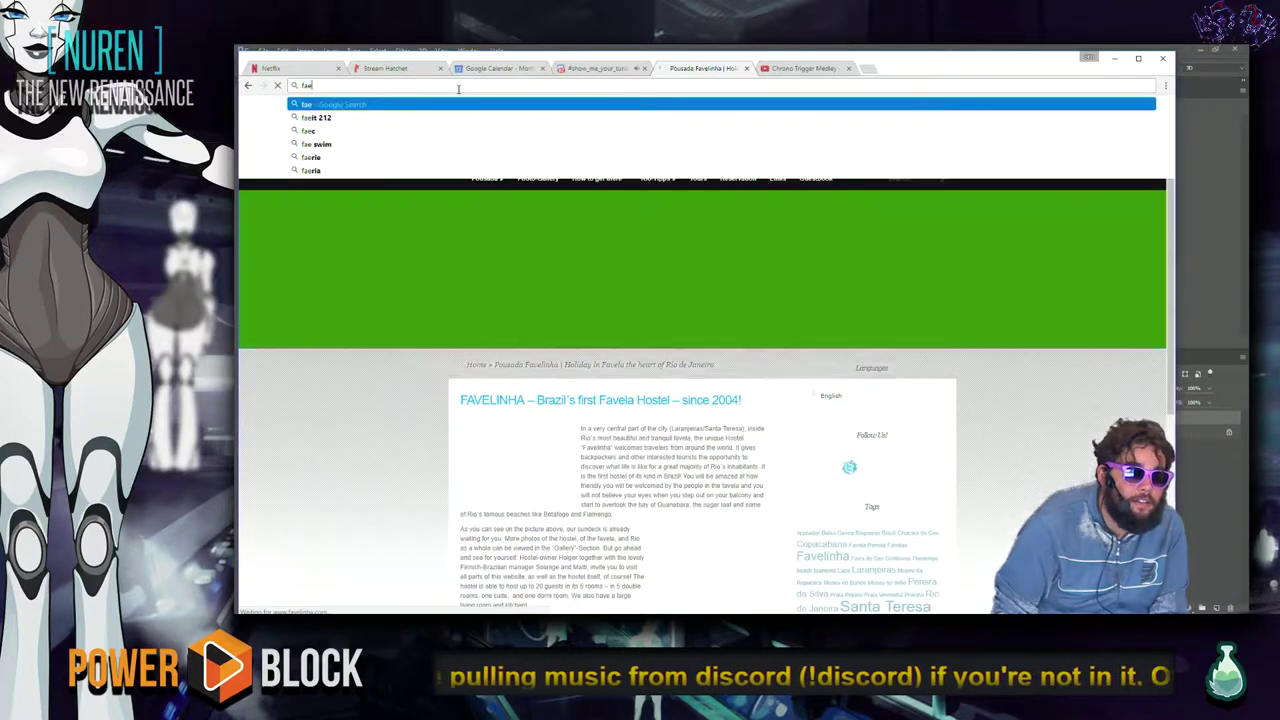
pyautogui.write('avela.com')
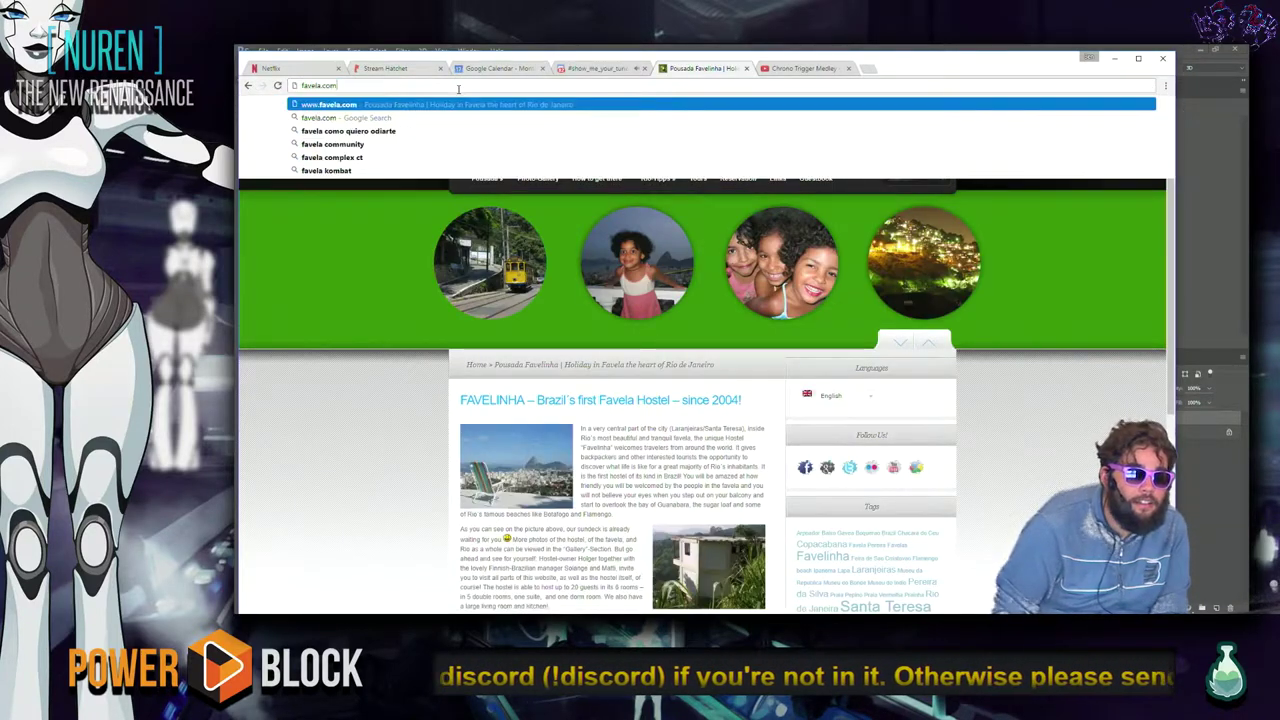
pyautogui.press('BackSpace')
pyautogui.press('BackSpace')
pyautogui.press('Return')
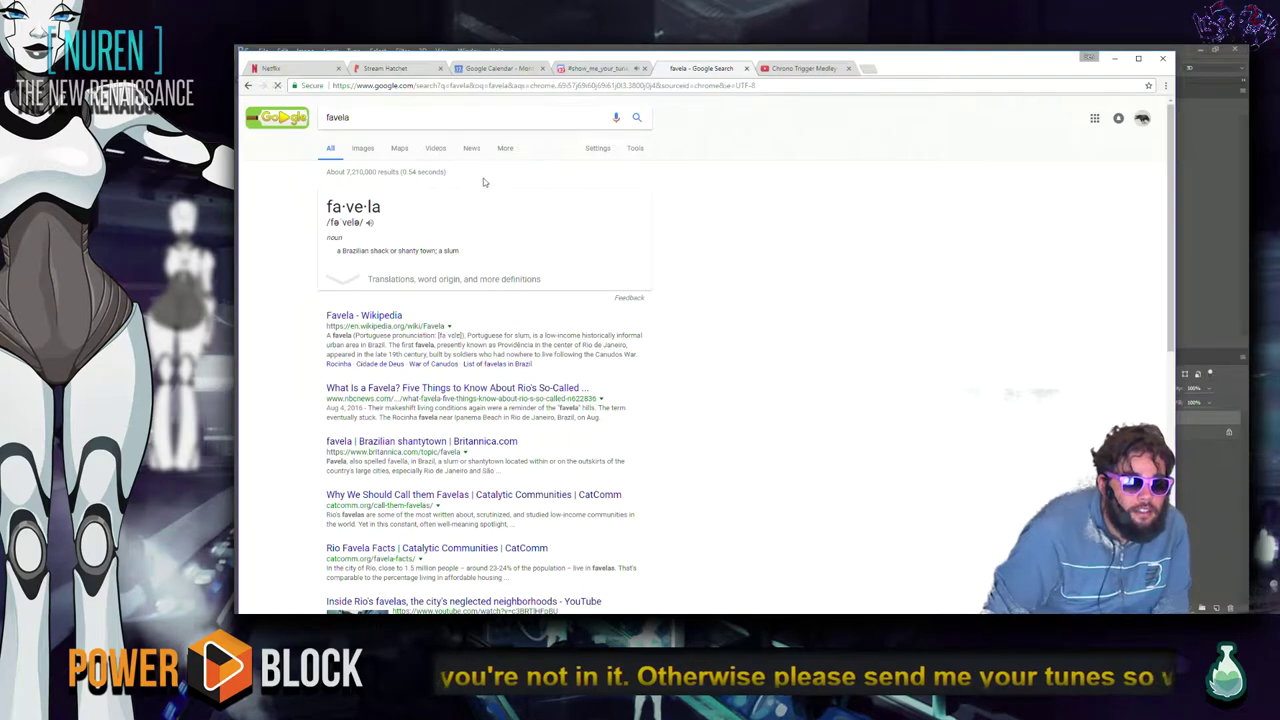
# Show the image results for favela and toggle the search settings options.
pyautogui.click(363, 149)
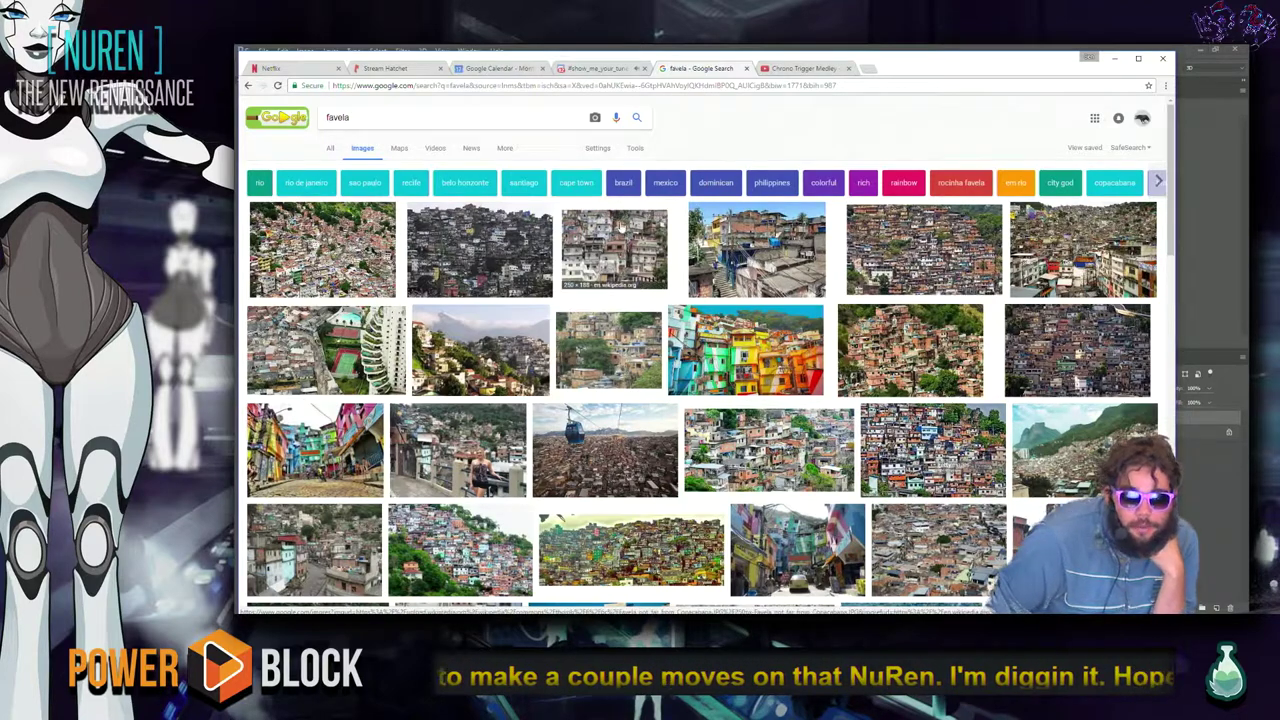
pyautogui.click(596, 148)
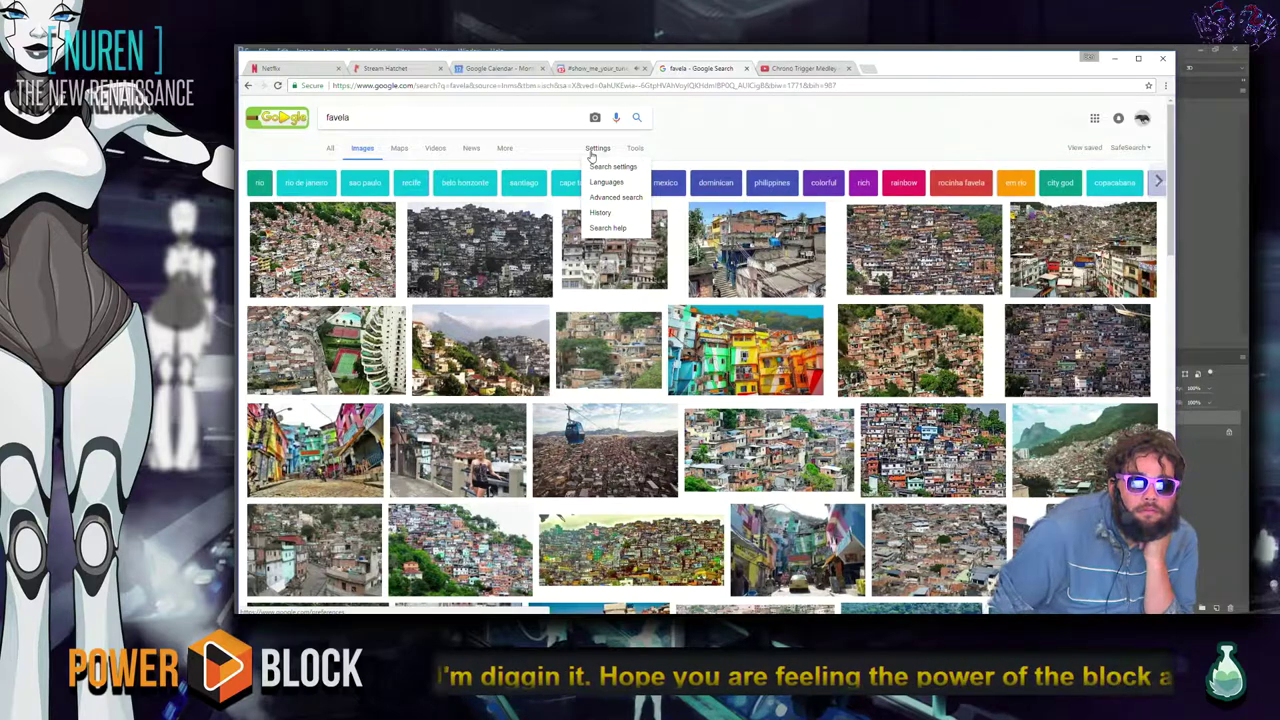
pyautogui.click(596, 150)
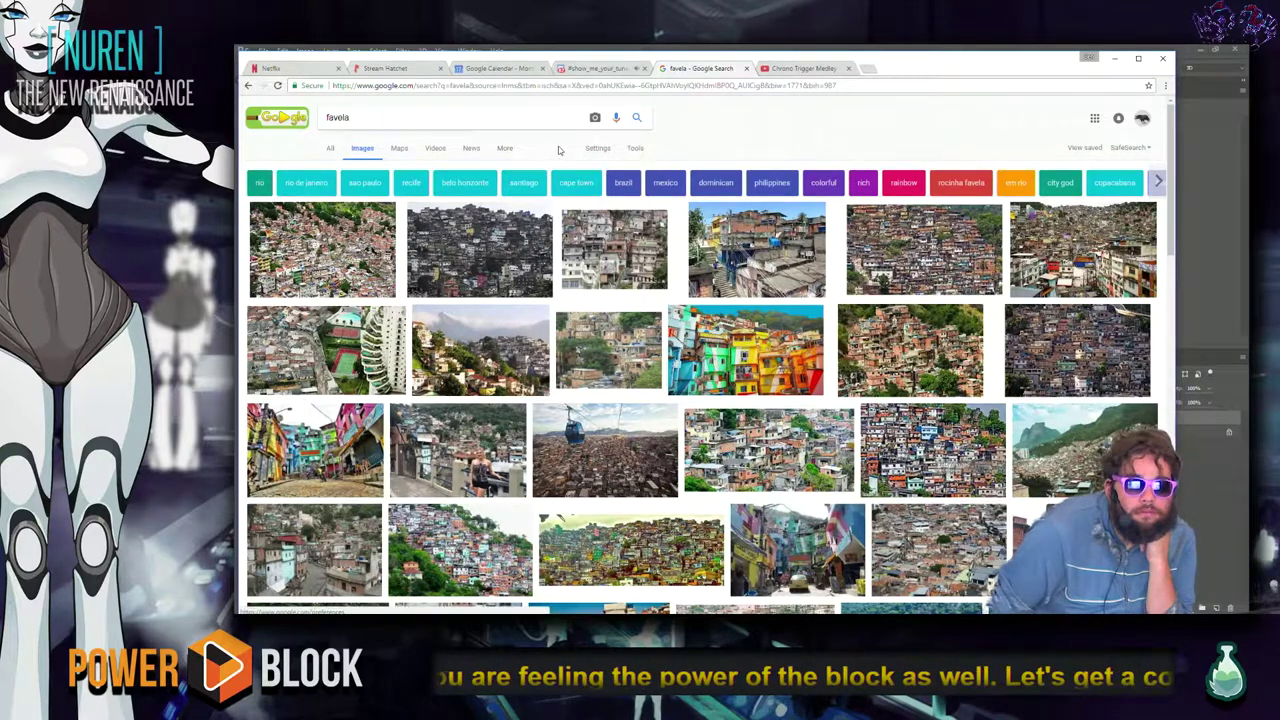
pyautogui.click(597, 150)
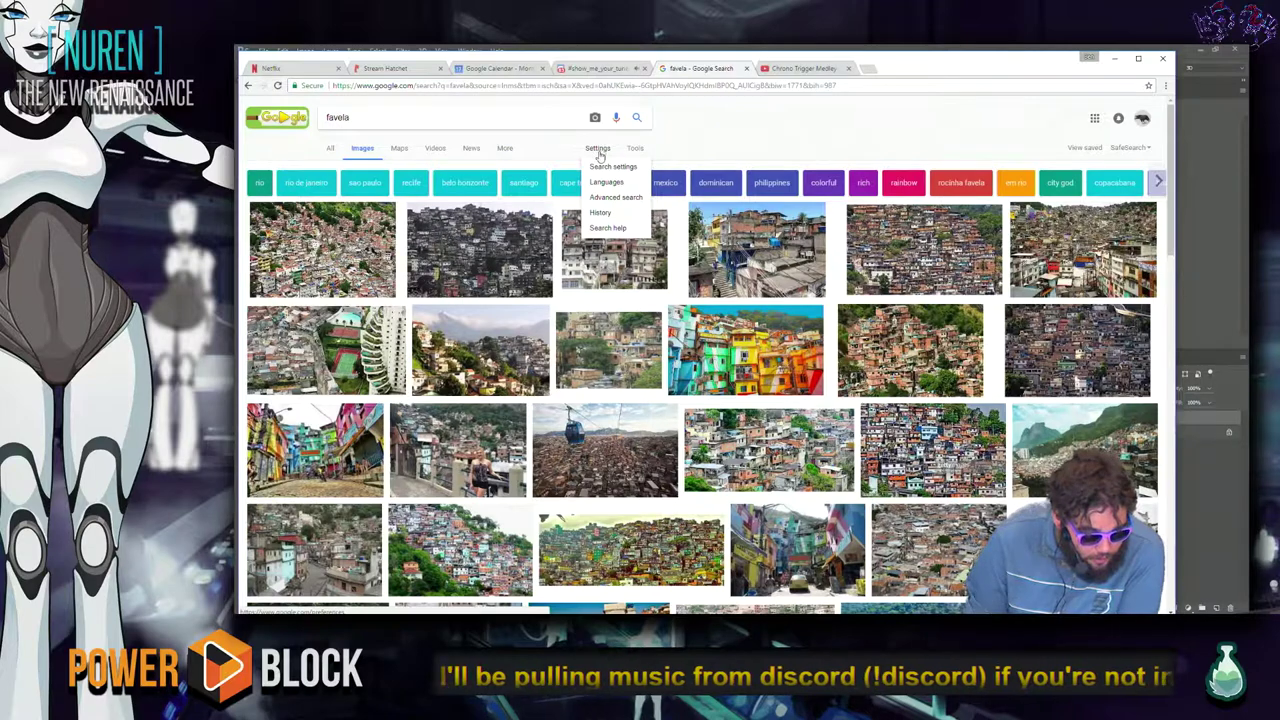
# Check the Discord music channel, return to the favela images, and preview the hillside wallpaper.
pyautogui.click(582, 69)
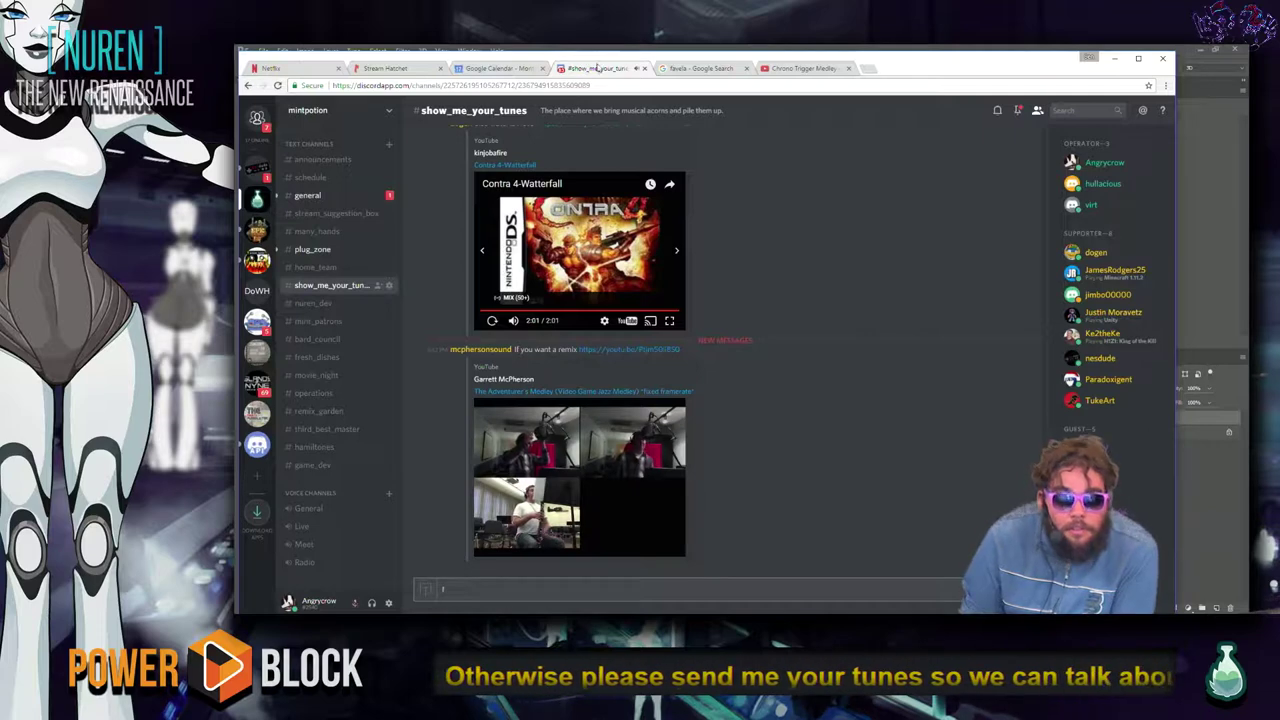
pyautogui.scroll(1, 820, 265)
pyautogui.scroll(-1, 815, 263)
pyautogui.click(705, 68)
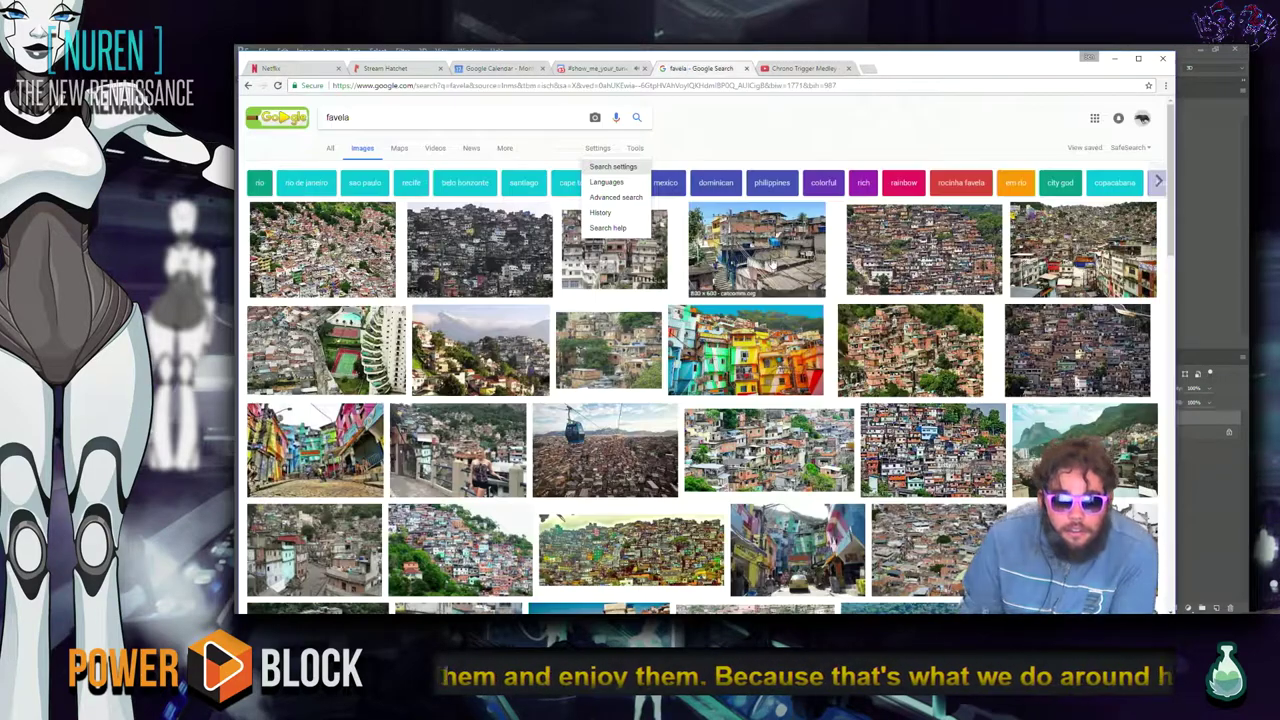
pyautogui.scroll(-5, 760, 390)
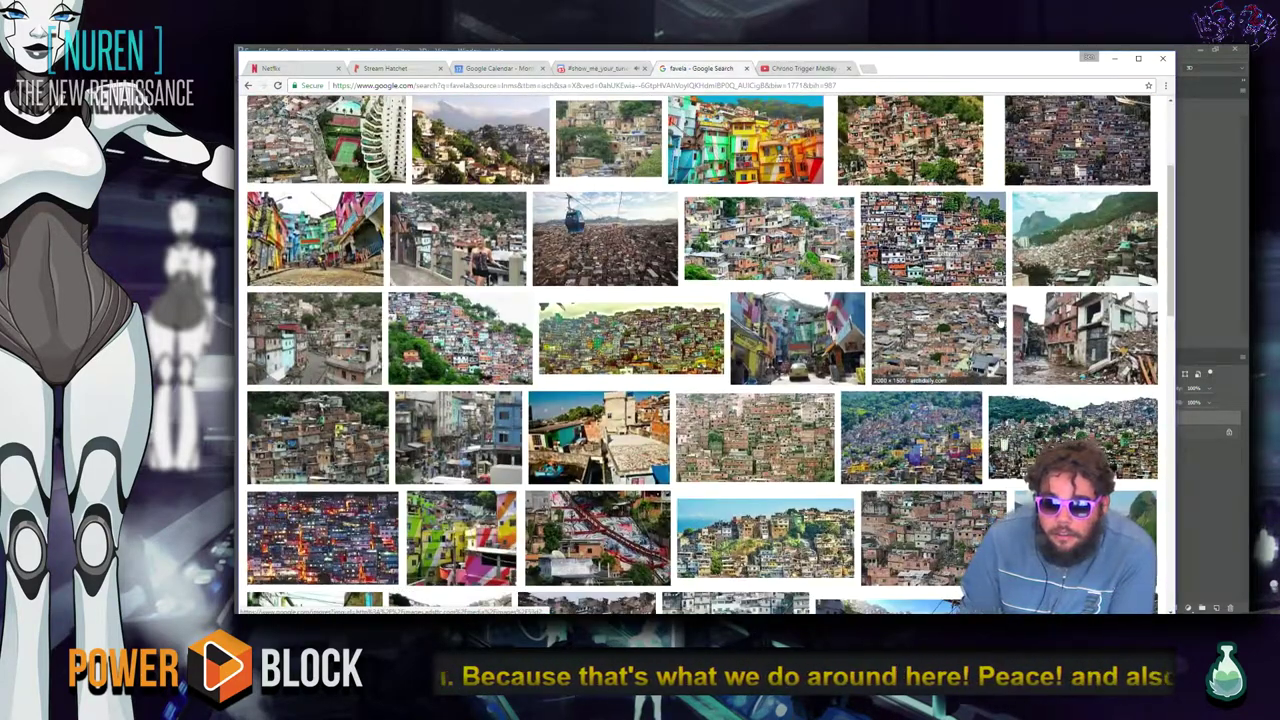
pyautogui.scroll(-1, 900, 330)
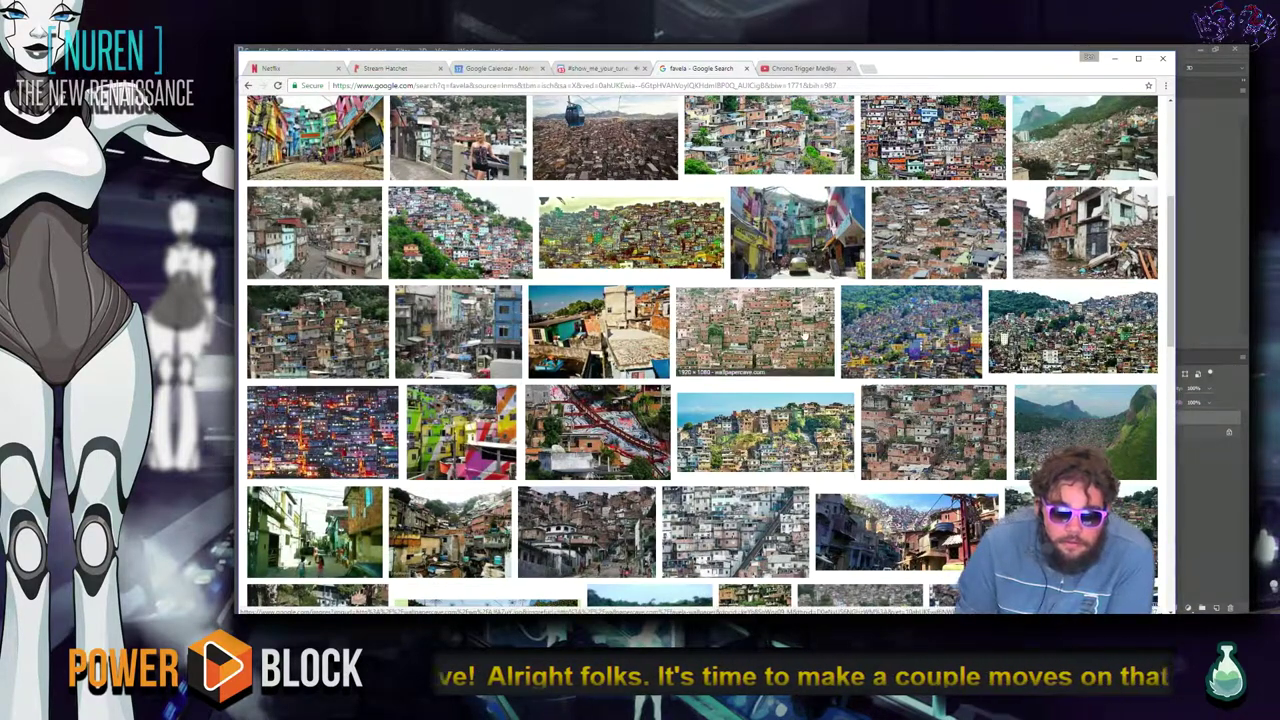
pyautogui.click(802, 338)
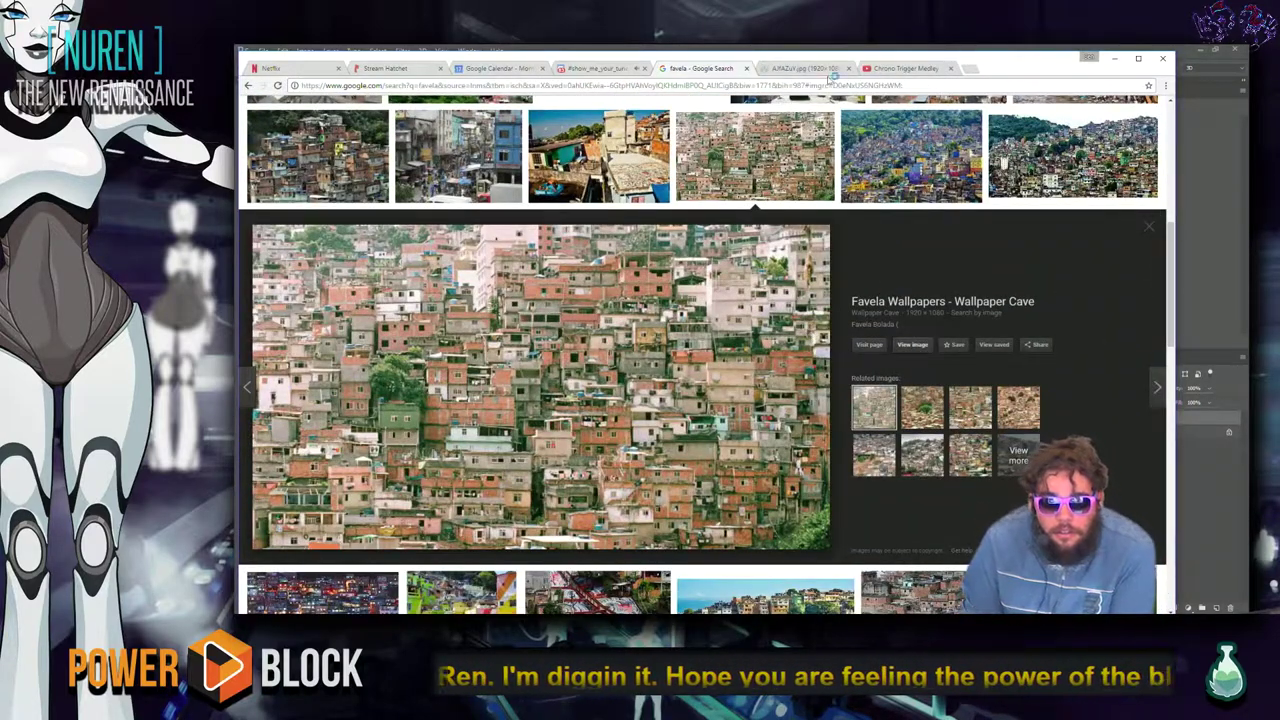
# Open the hillside favela wallpaper full-size and full screen with F11, then return to the image results.
pyautogui.click(826, 70)
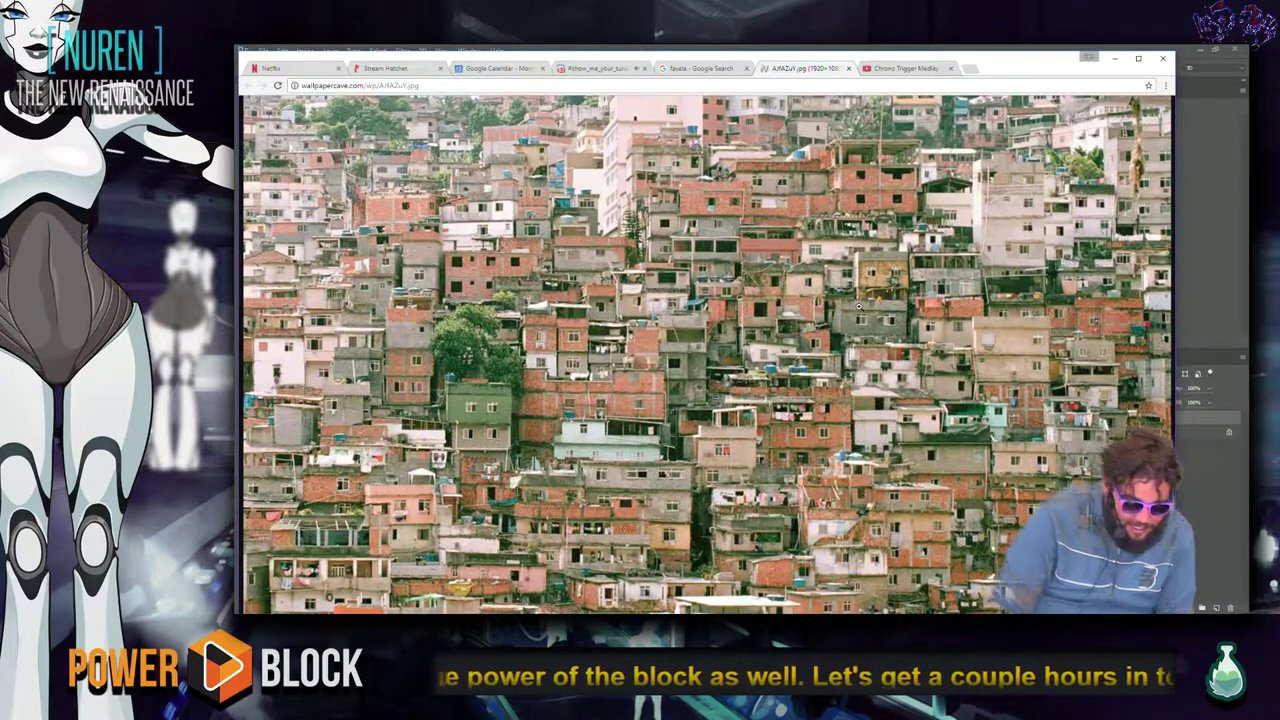
pyautogui.click(858, 306)
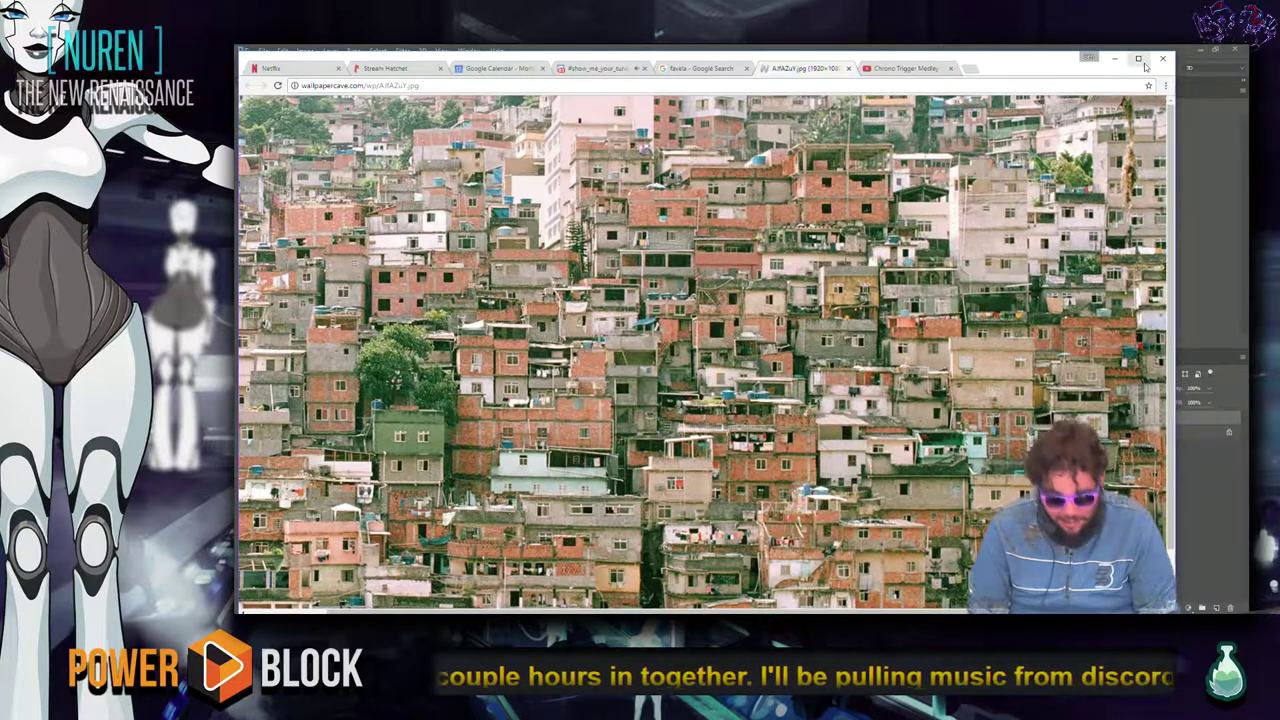
pyautogui.press('F11')
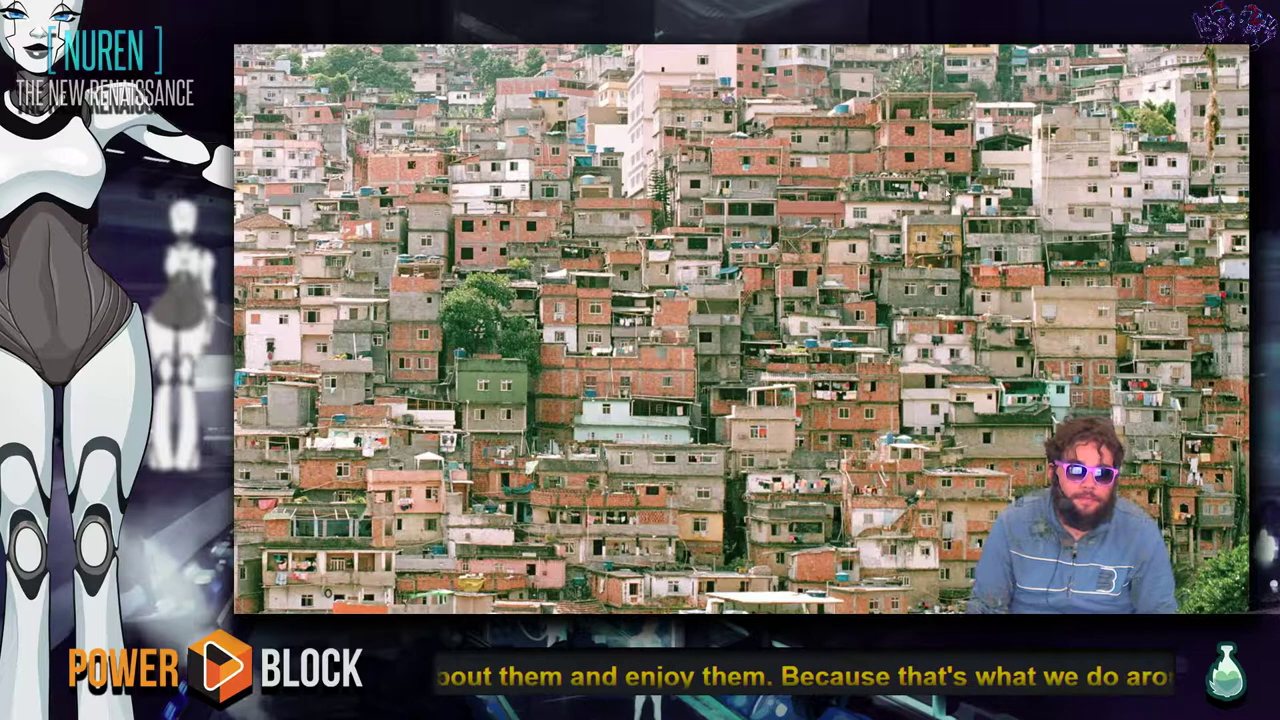
pyautogui.press('F11')
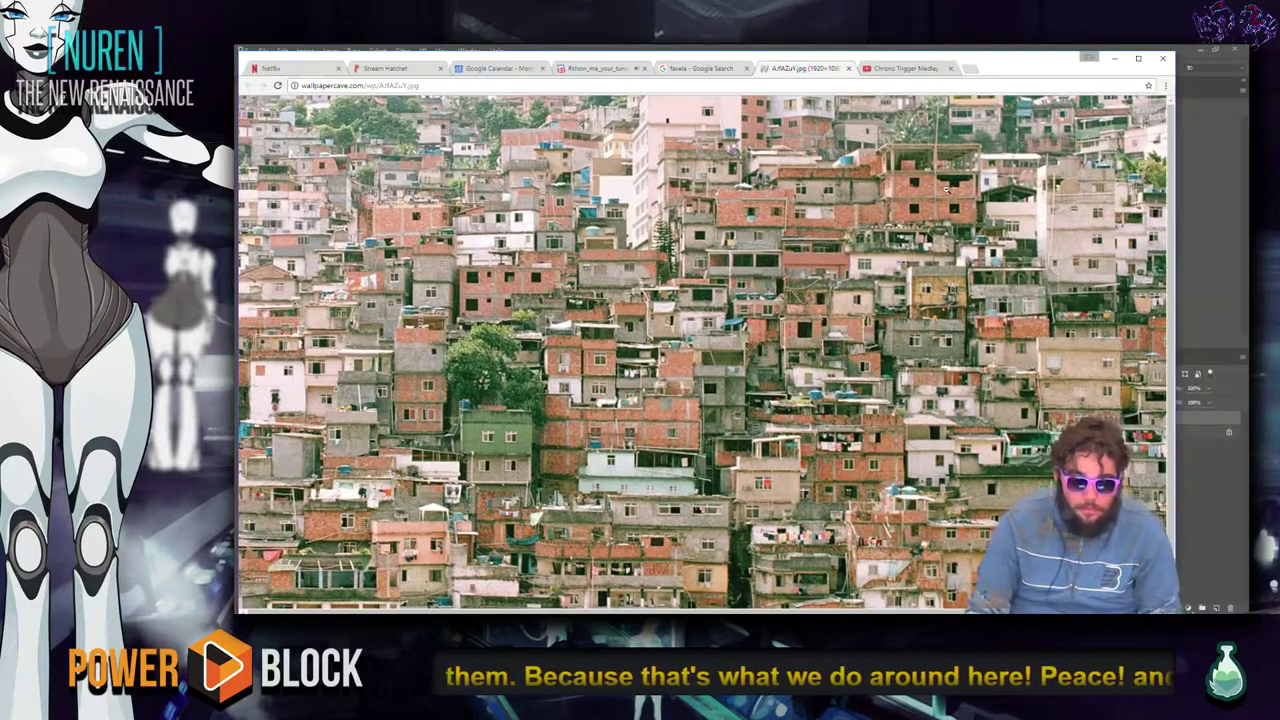
pyautogui.click(703, 68)
pyautogui.scroll(-5, 826, 308)
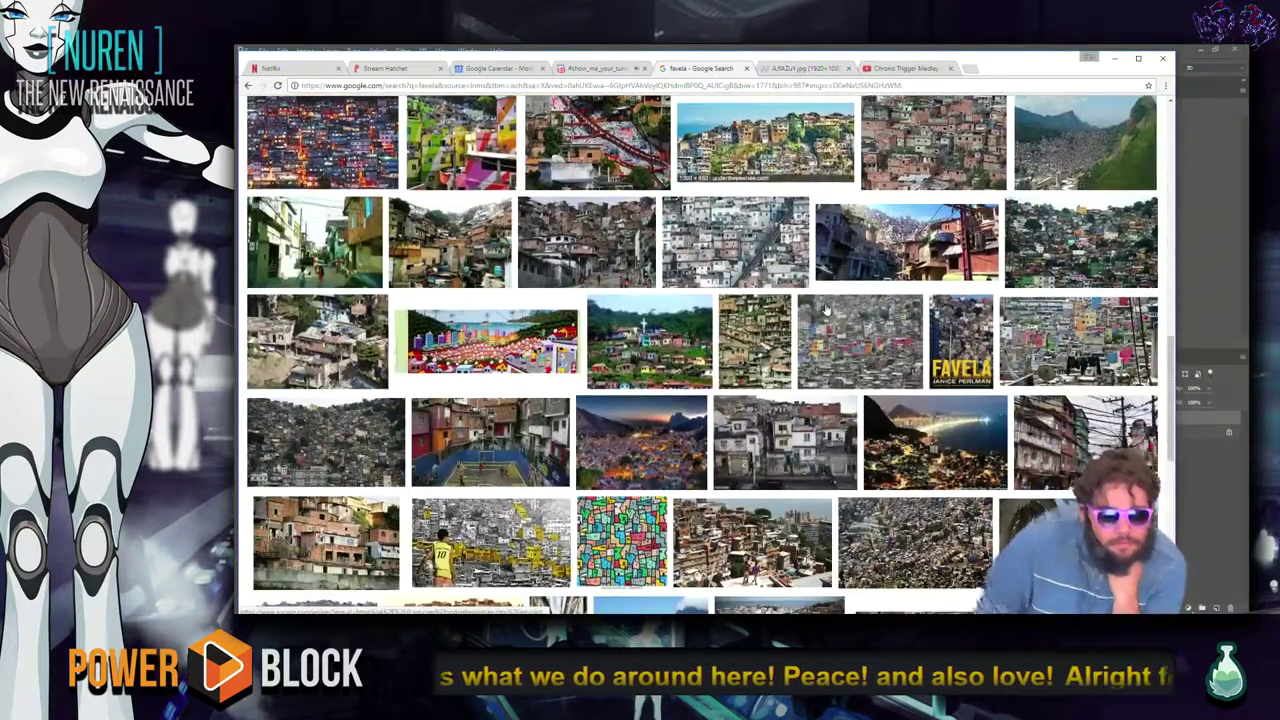
# Scroll further down the favela results, preview the rooftop favela photo, then go to Discord's music channel.
pyautogui.scroll(-2, 826, 305)
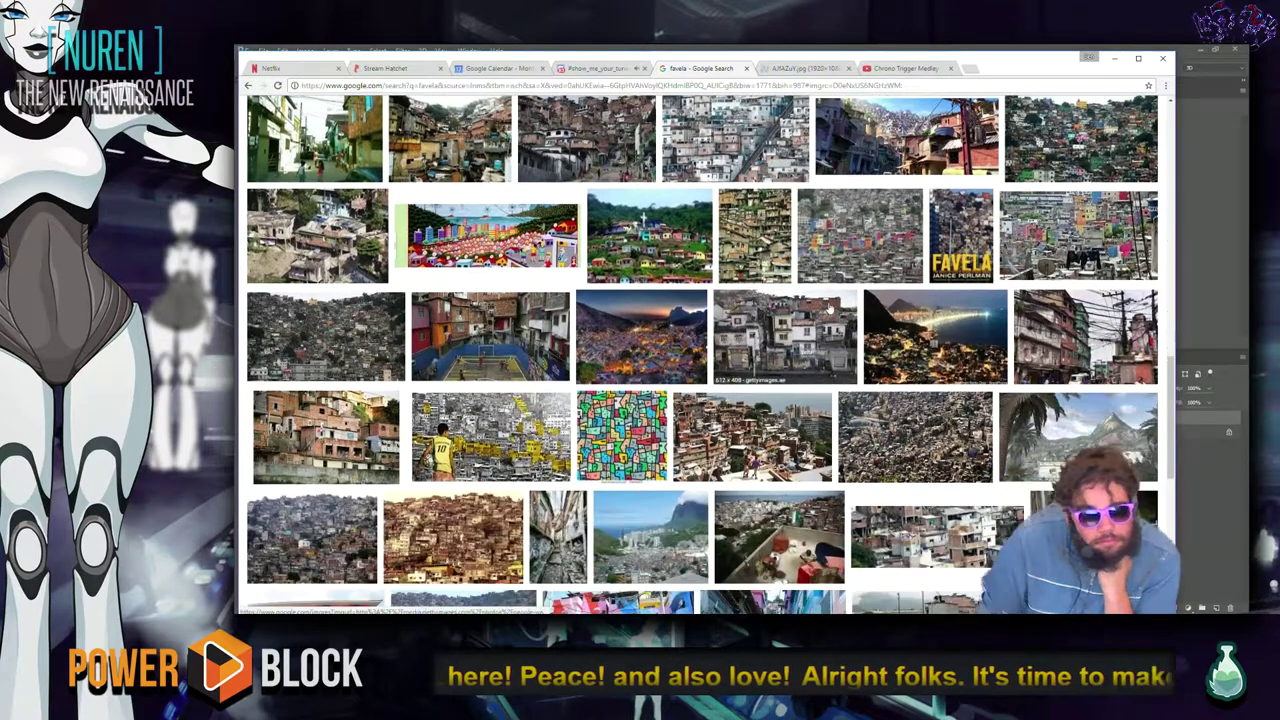
pyautogui.scroll(-1, 829, 308)
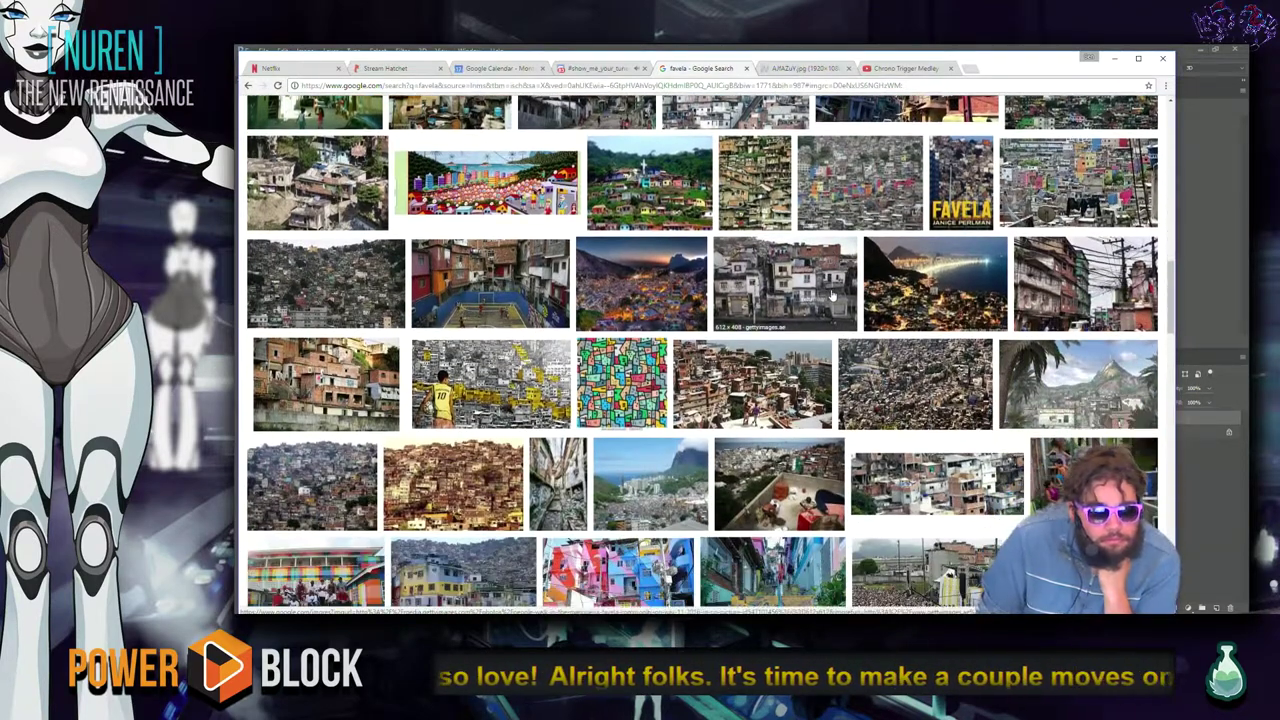
pyautogui.scroll(-1, 655, 331)
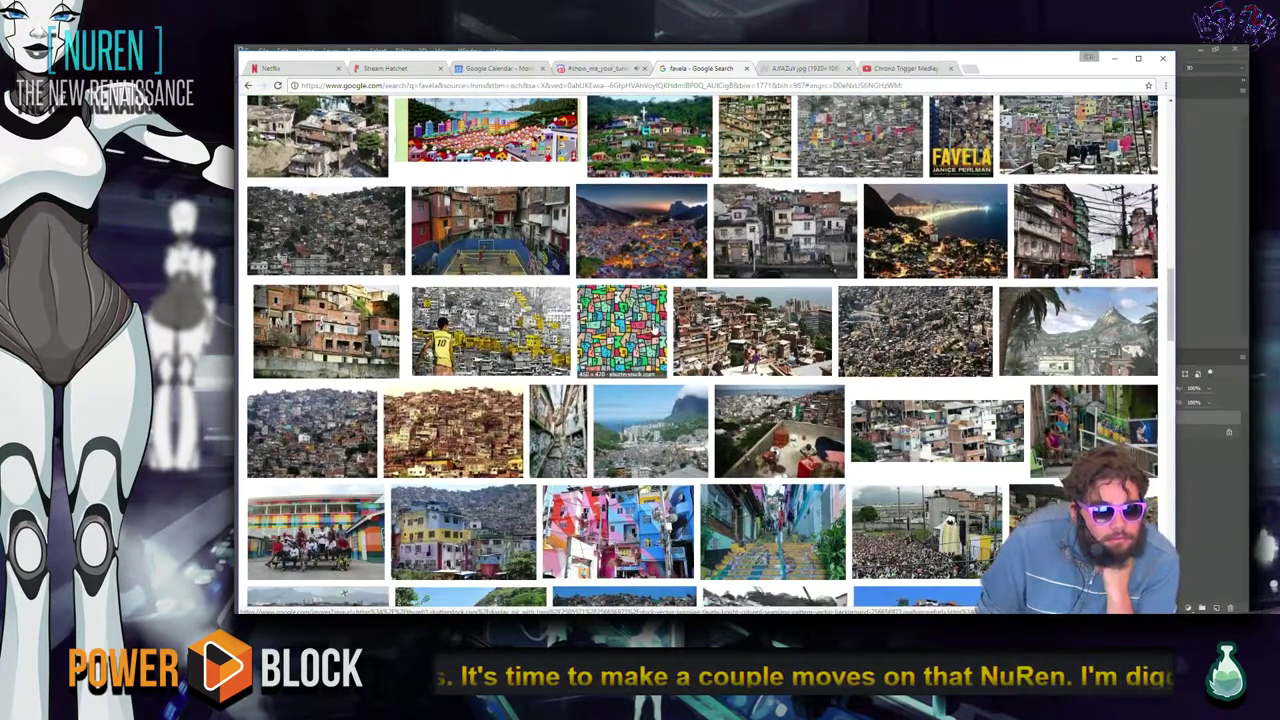
pyautogui.scroll(-2, 655, 331)
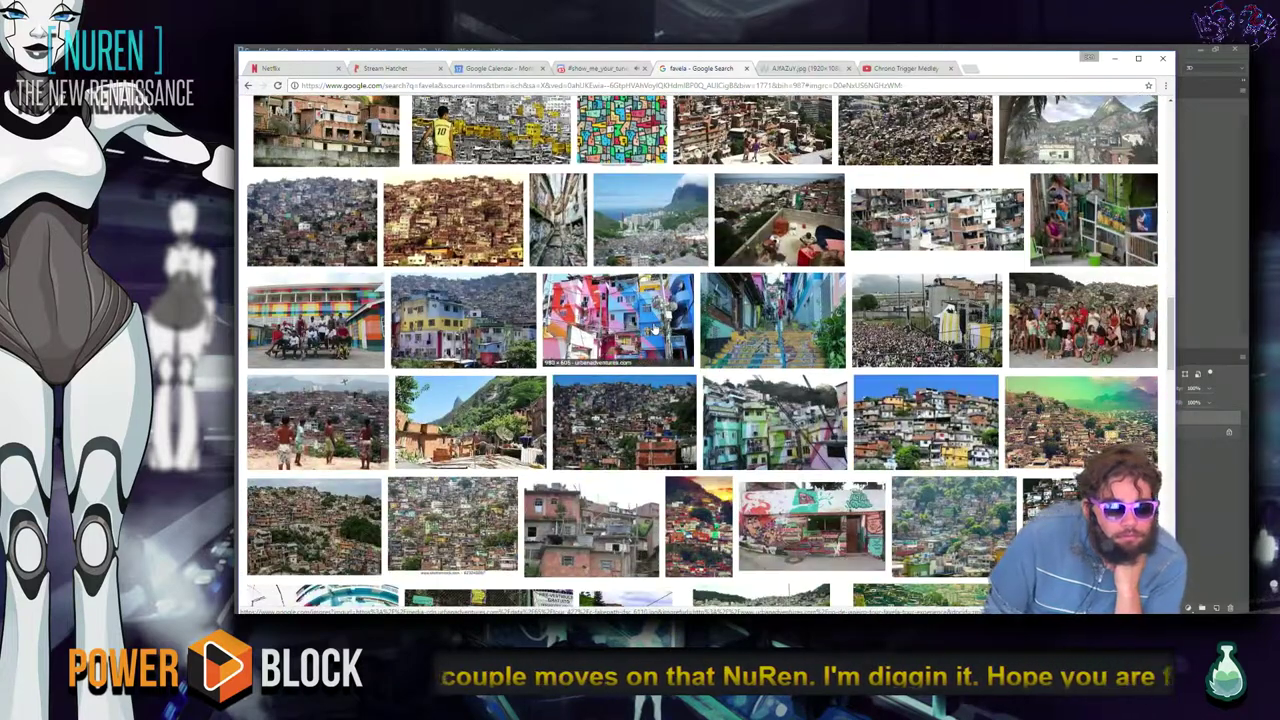
pyautogui.scroll(-2, 618, 471)
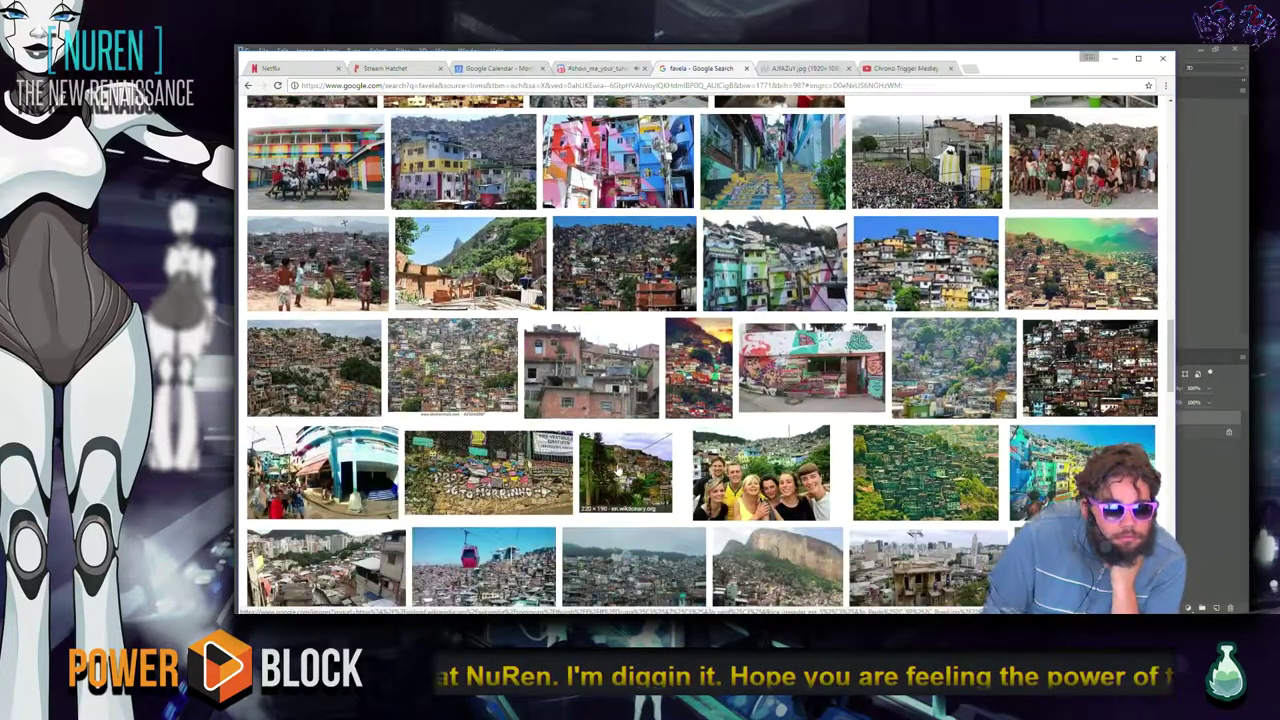
pyautogui.scroll(-2, 618, 470)
pyautogui.scroll(-2, 618, 470)
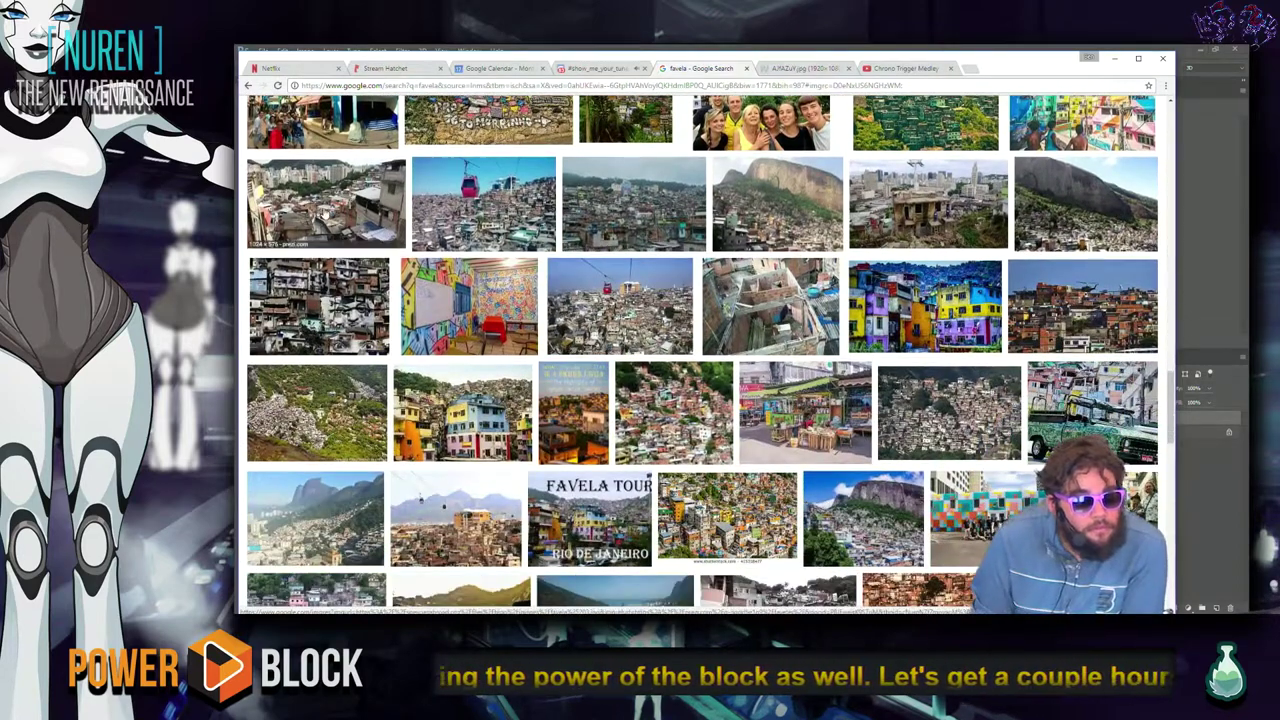
pyautogui.click(326, 214)
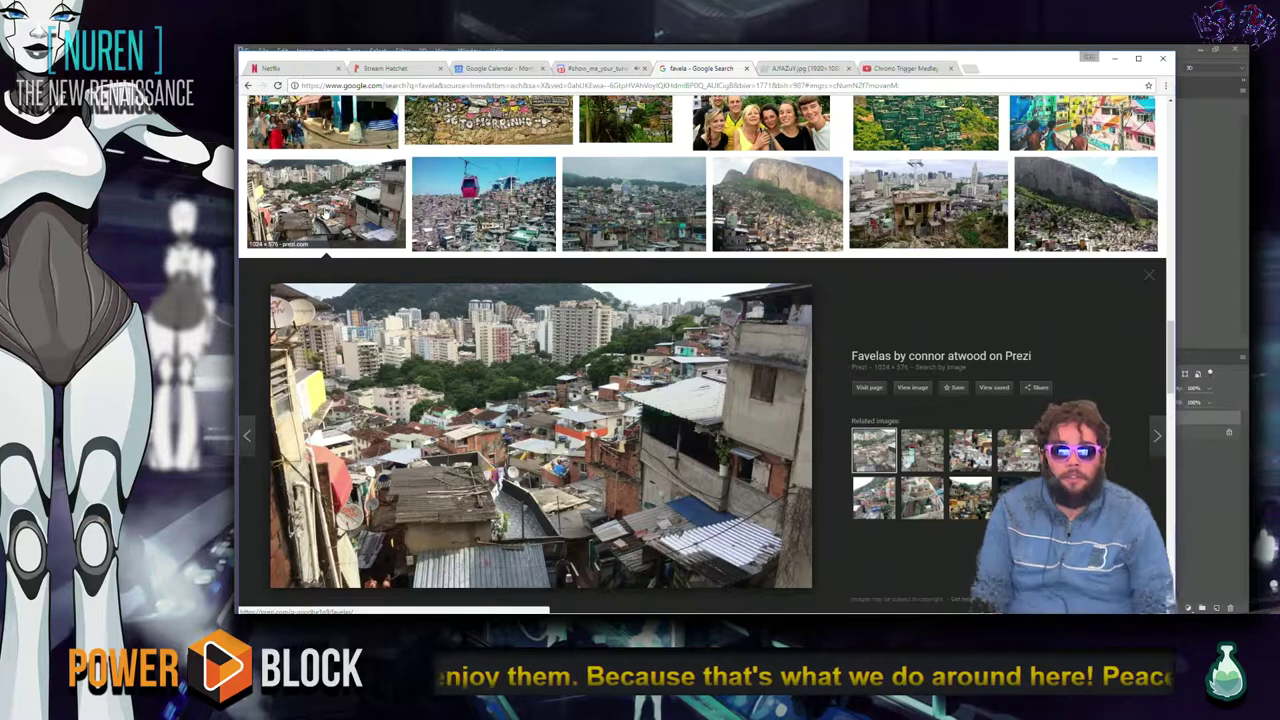
pyautogui.click(596, 69)
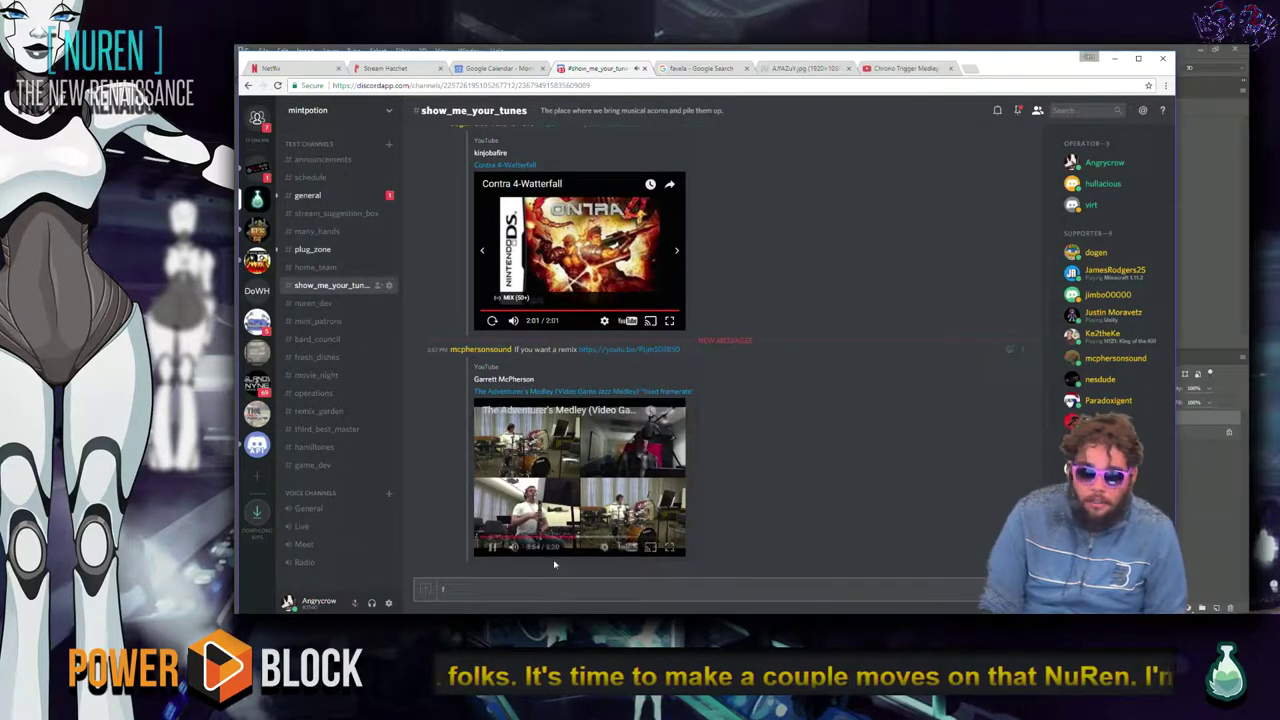
# Delete the stray character from the Discord message draft and return to the favela image results.
pyautogui.press('BackSpace')
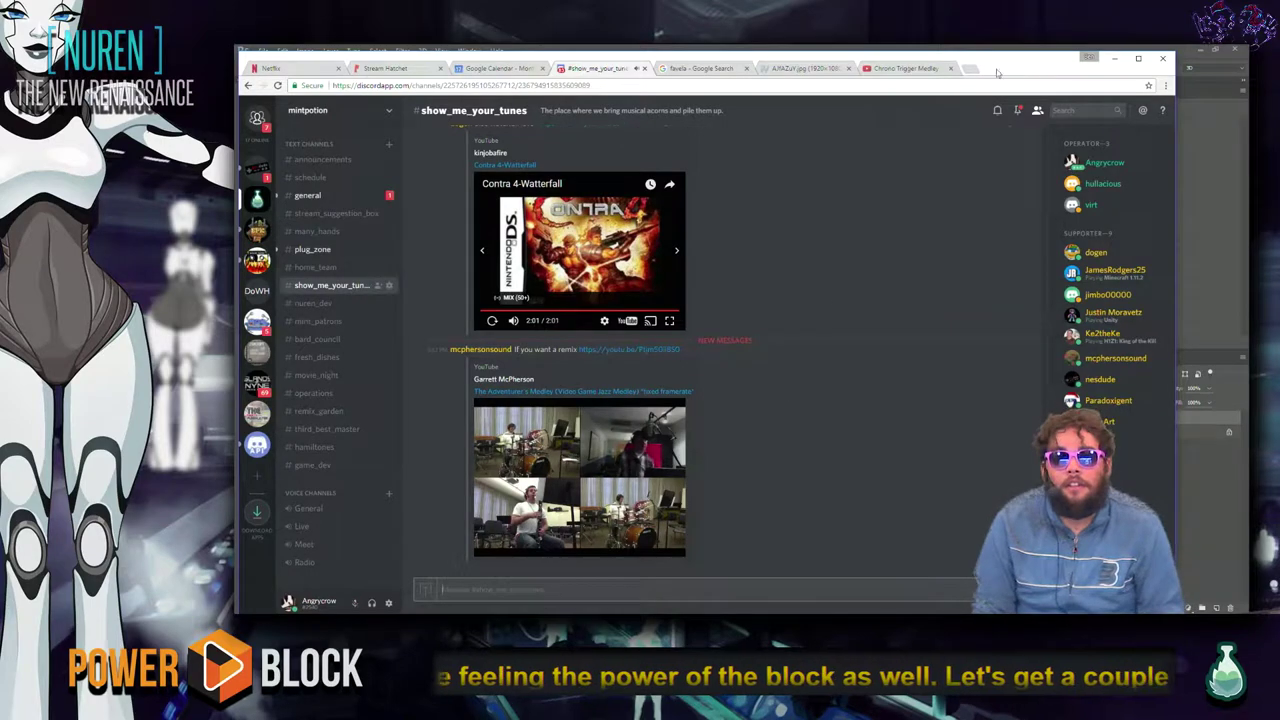
pyautogui.click(798, 72)
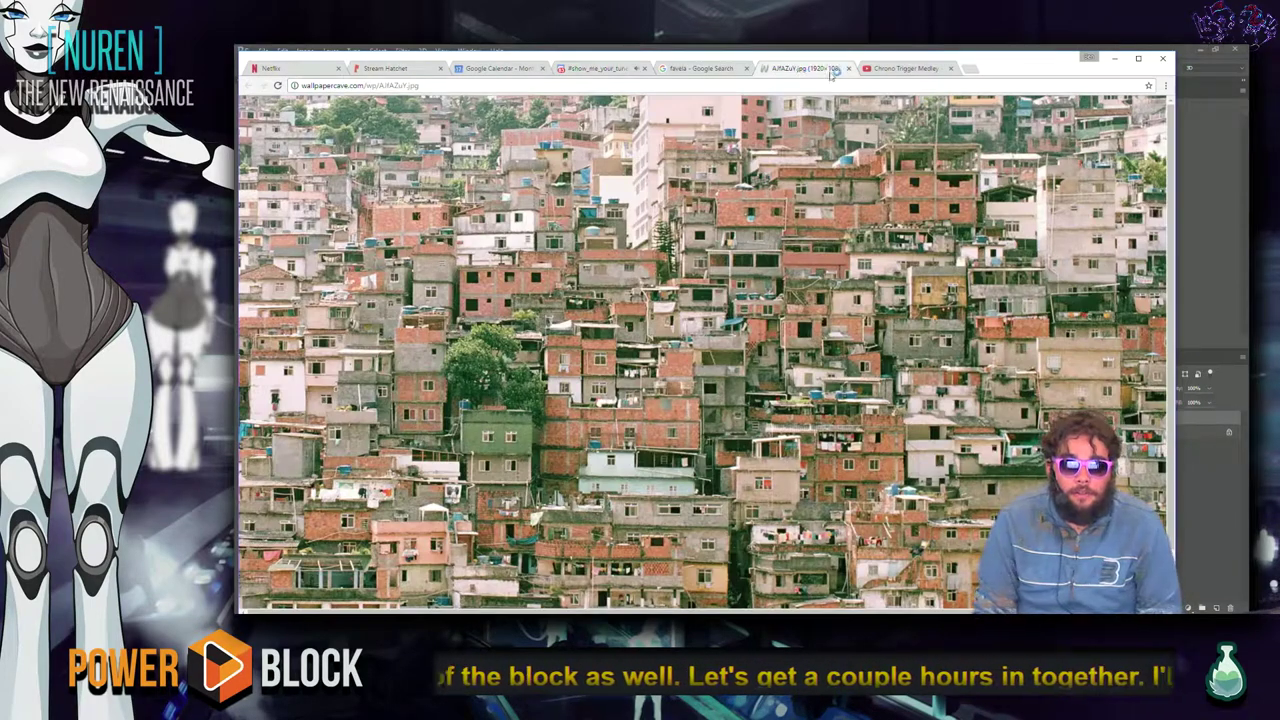
pyautogui.click(686, 70)
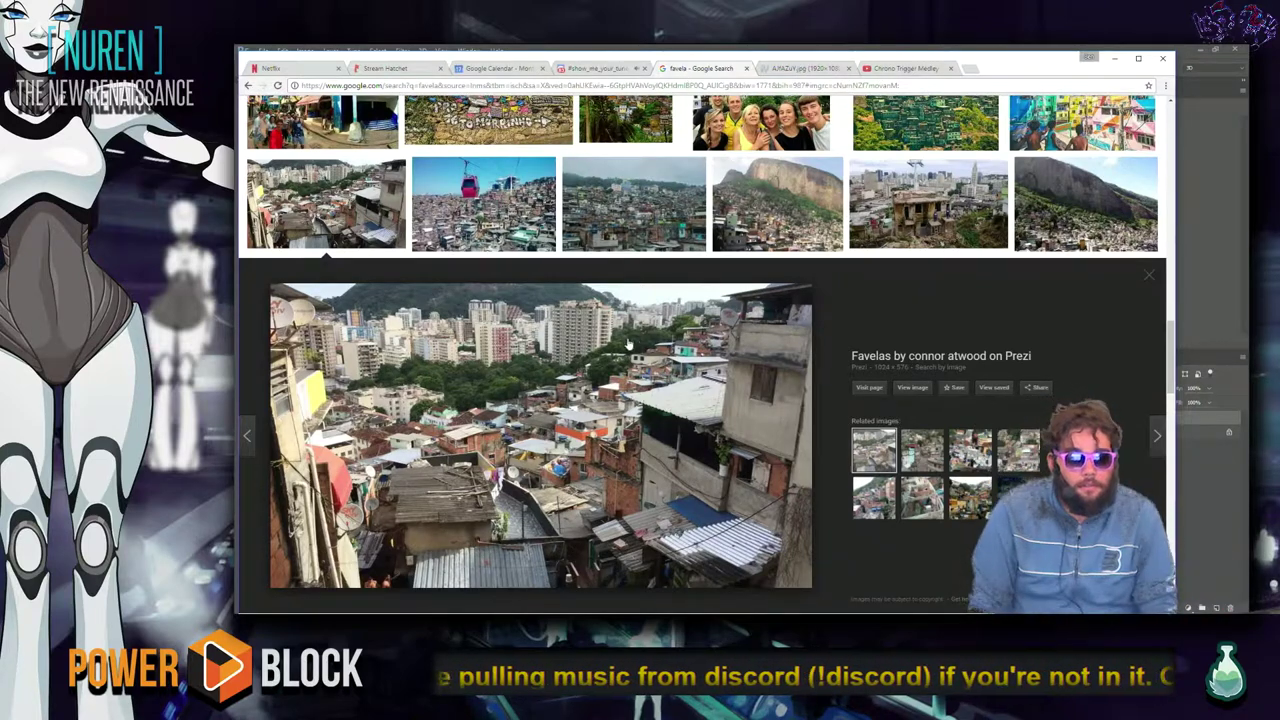
# Scroll far down the favela images, then open Stream Hatchet and sign in through Twitch.
pyautogui.scroll(-3, 624, 350)
pyautogui.scroll(-2, 622, 352)
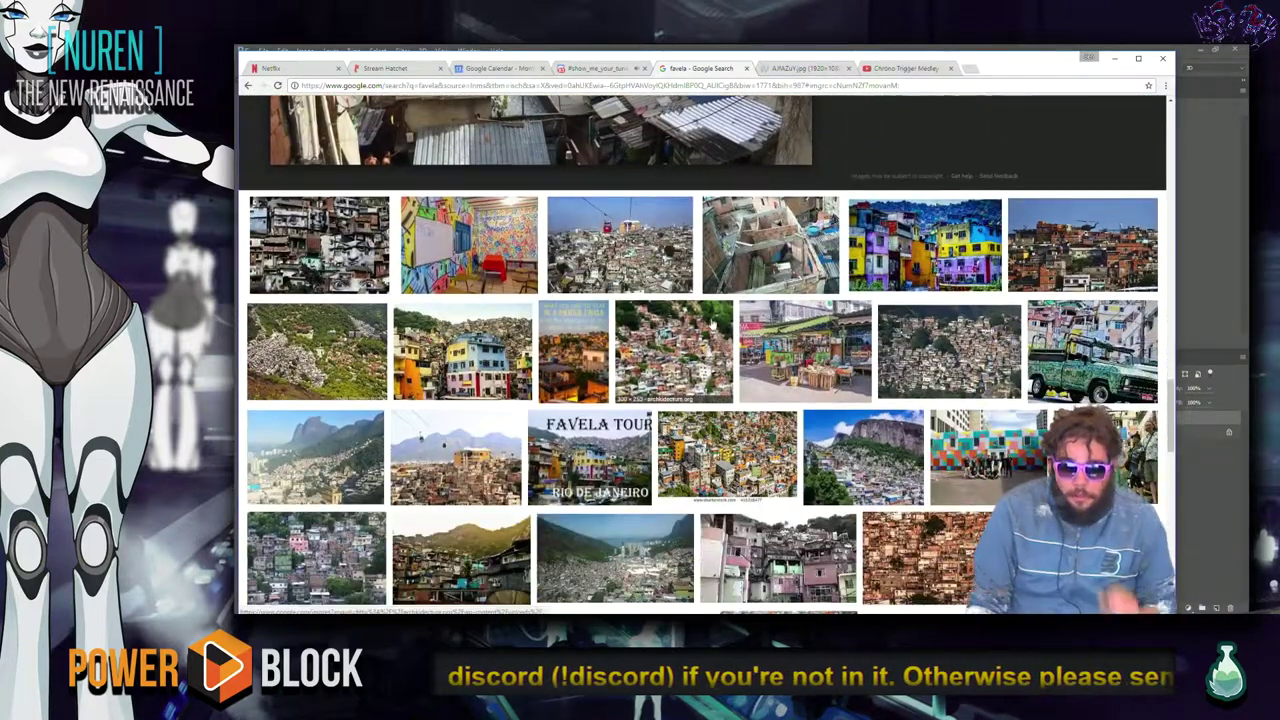
pyautogui.scroll(-3, 718, 330)
pyautogui.scroll(-2, 736, 328)
pyautogui.scroll(-1, 740, 315)
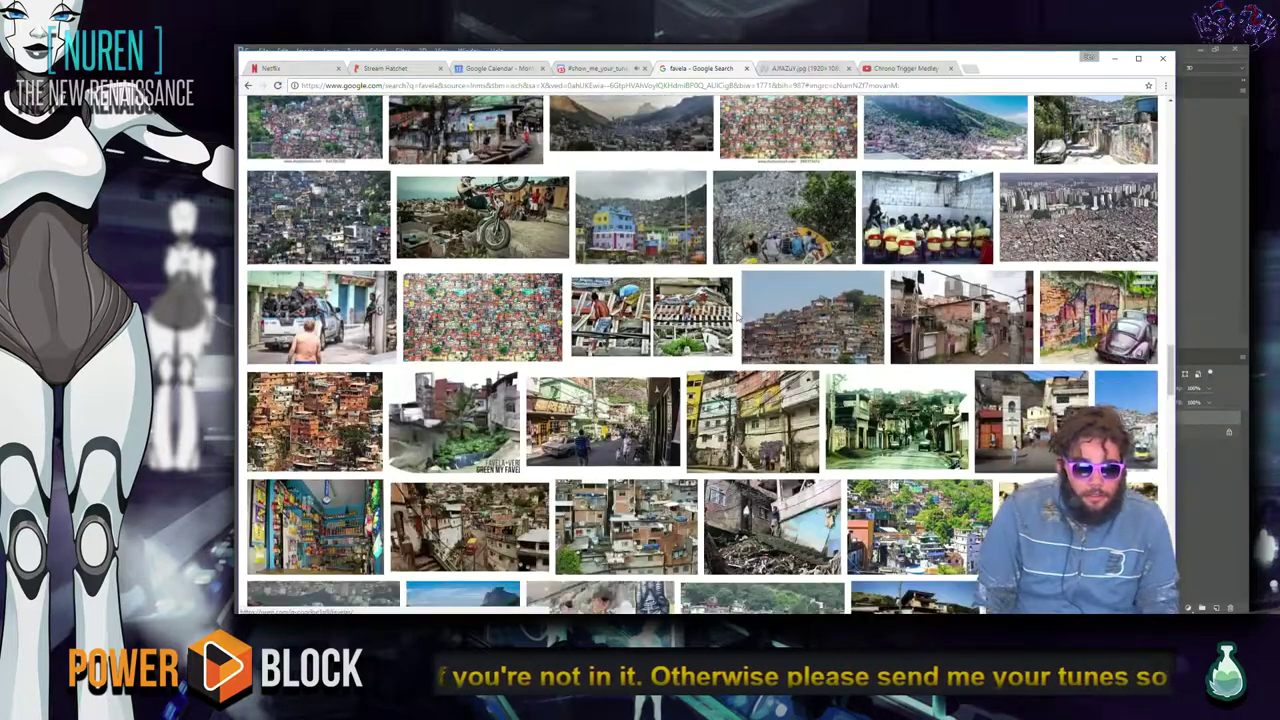
pyautogui.scroll(-4, 765, 304)
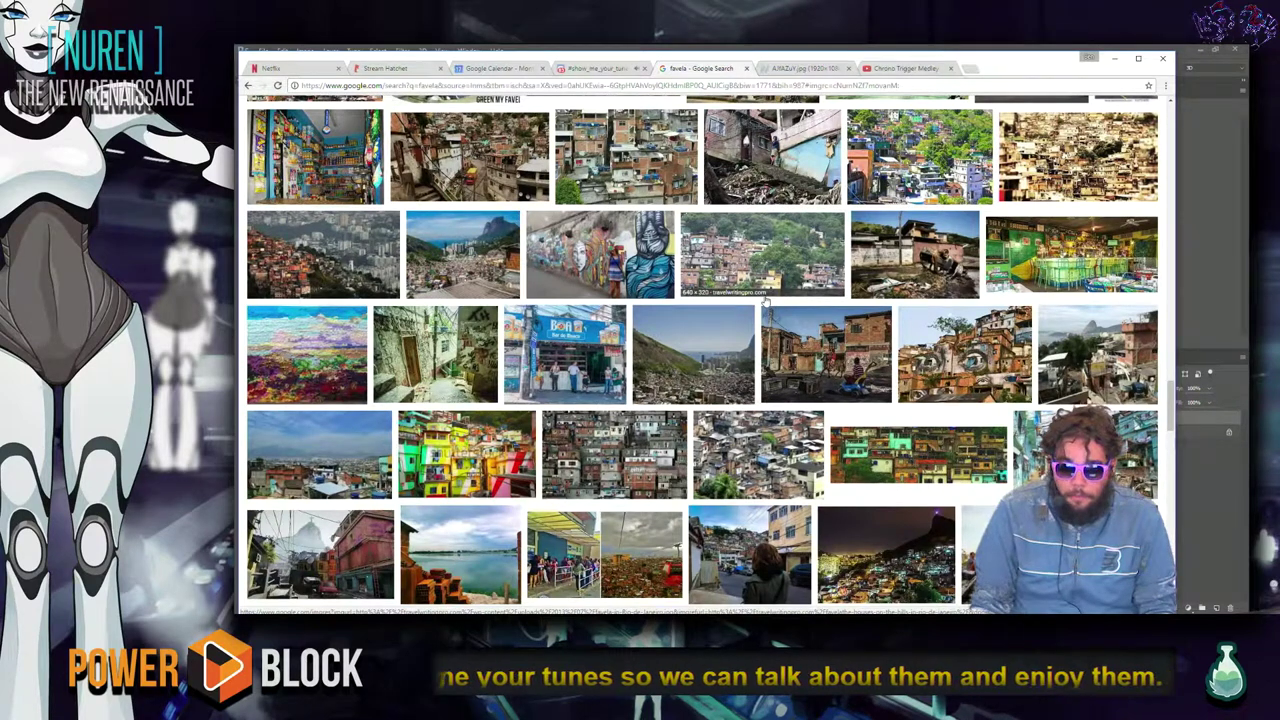
pyautogui.scroll(-1, 762, 314)
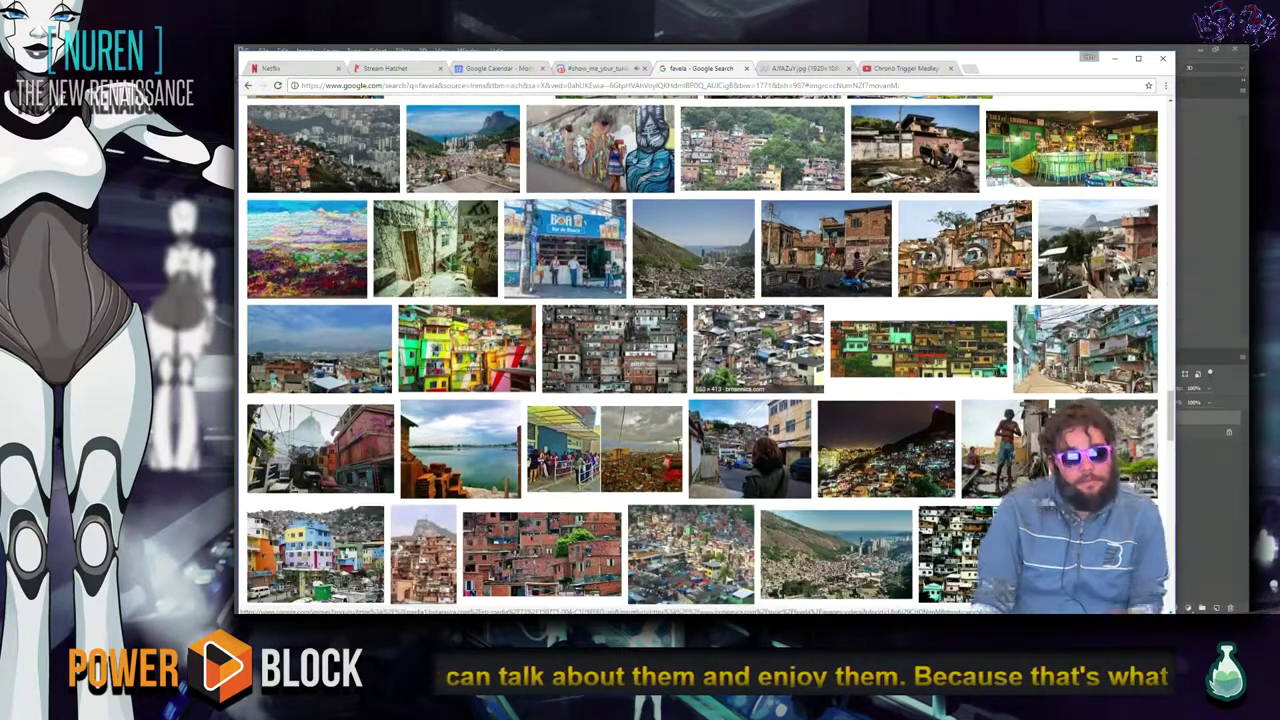
pyautogui.scroll(-2, 762, 312)
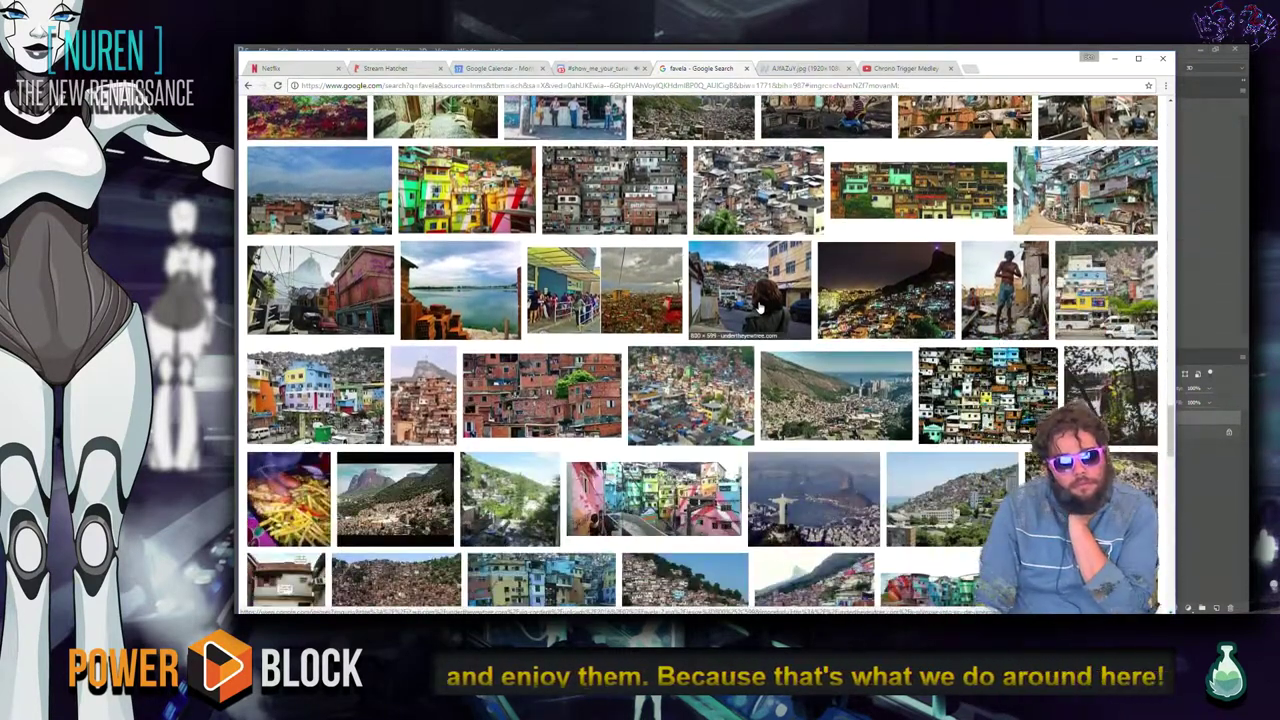
pyautogui.scroll(-1, 762, 312)
pyautogui.scroll(-3, 762, 312)
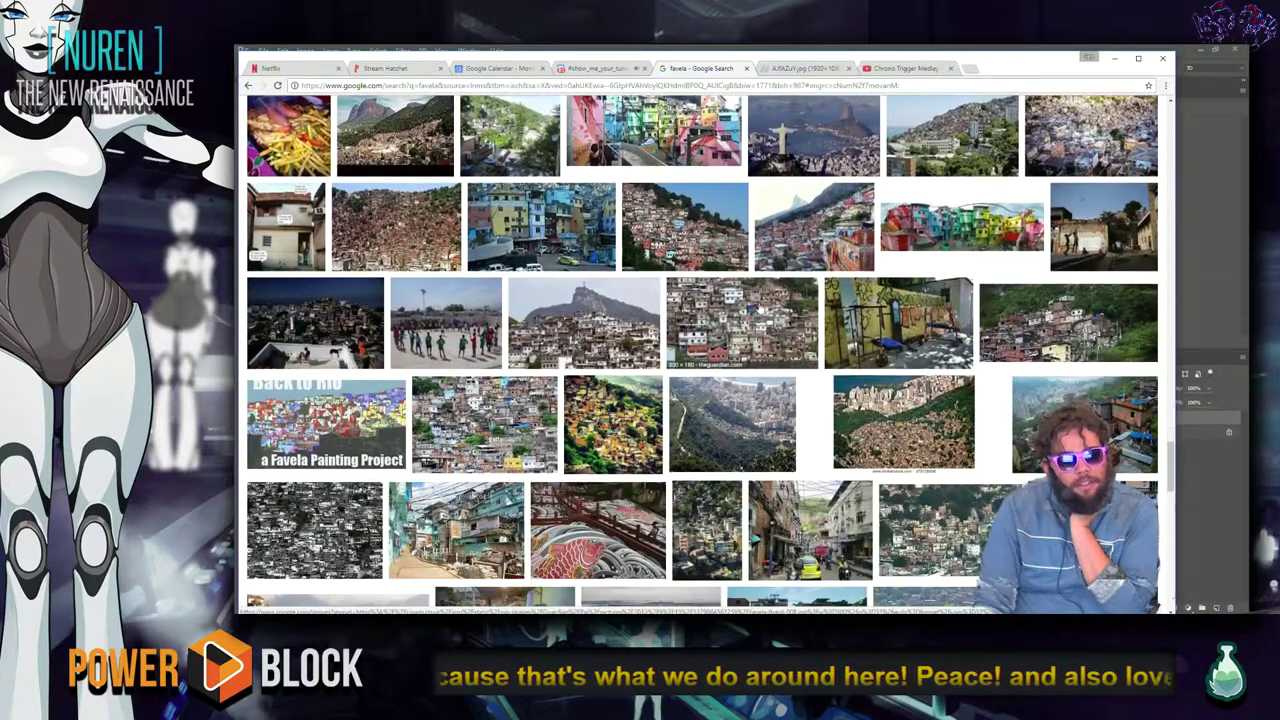
pyautogui.scroll(-1, 760, 312)
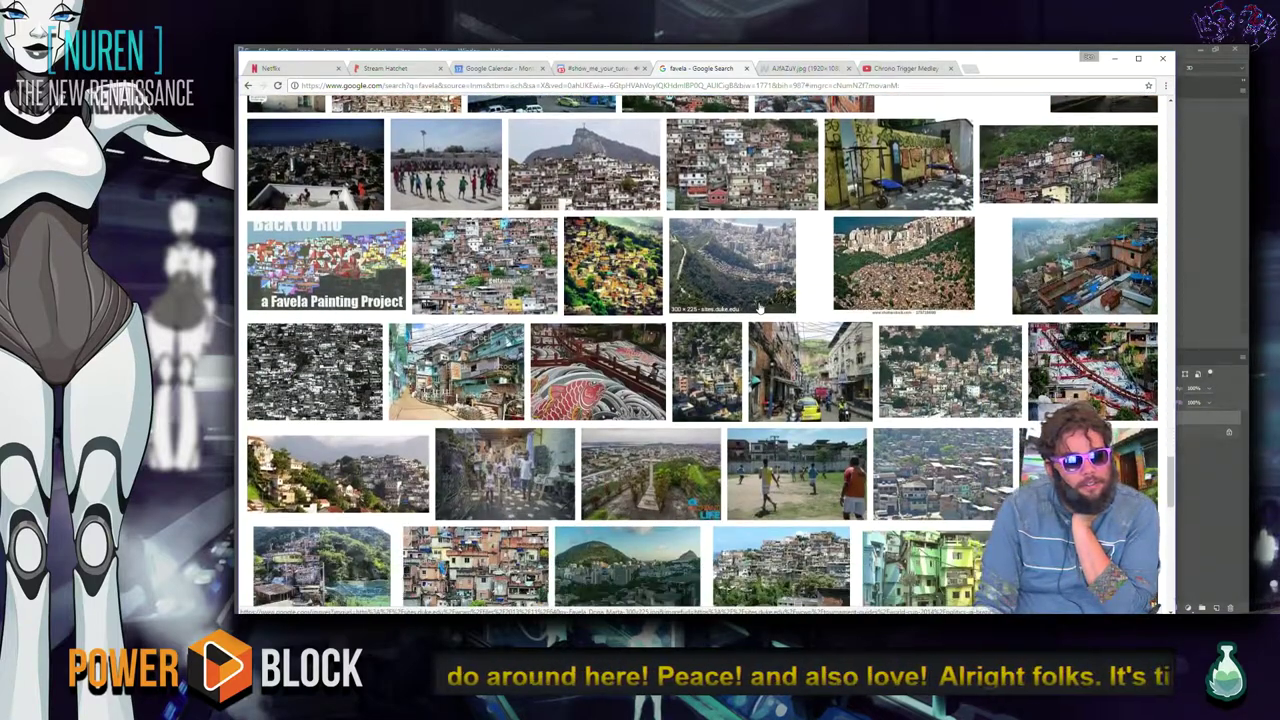
pyautogui.click(405, 69)
pyautogui.click(500, 418)
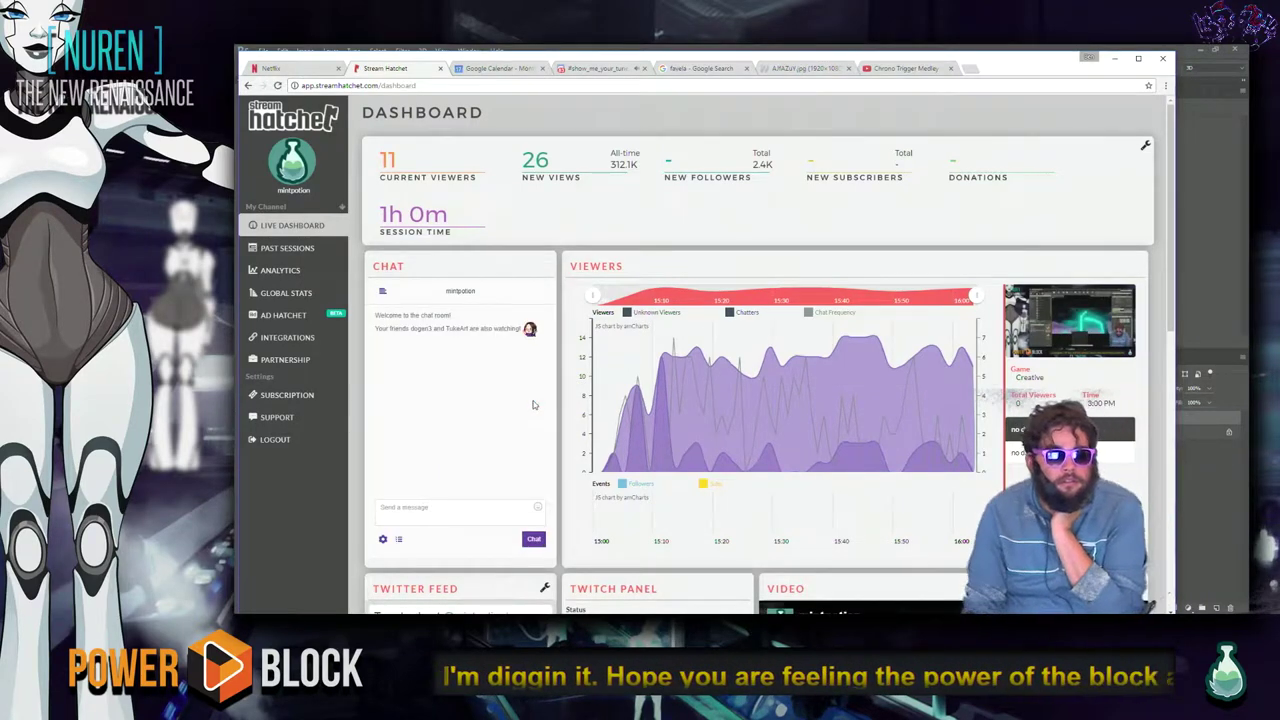
# Scroll through the Stream Hatchet live dashboard, then minimise Chrome to bring Photoshop back.
pyautogui.scroll(-1, 535, 402)
pyautogui.scroll(-1, 510, 375)
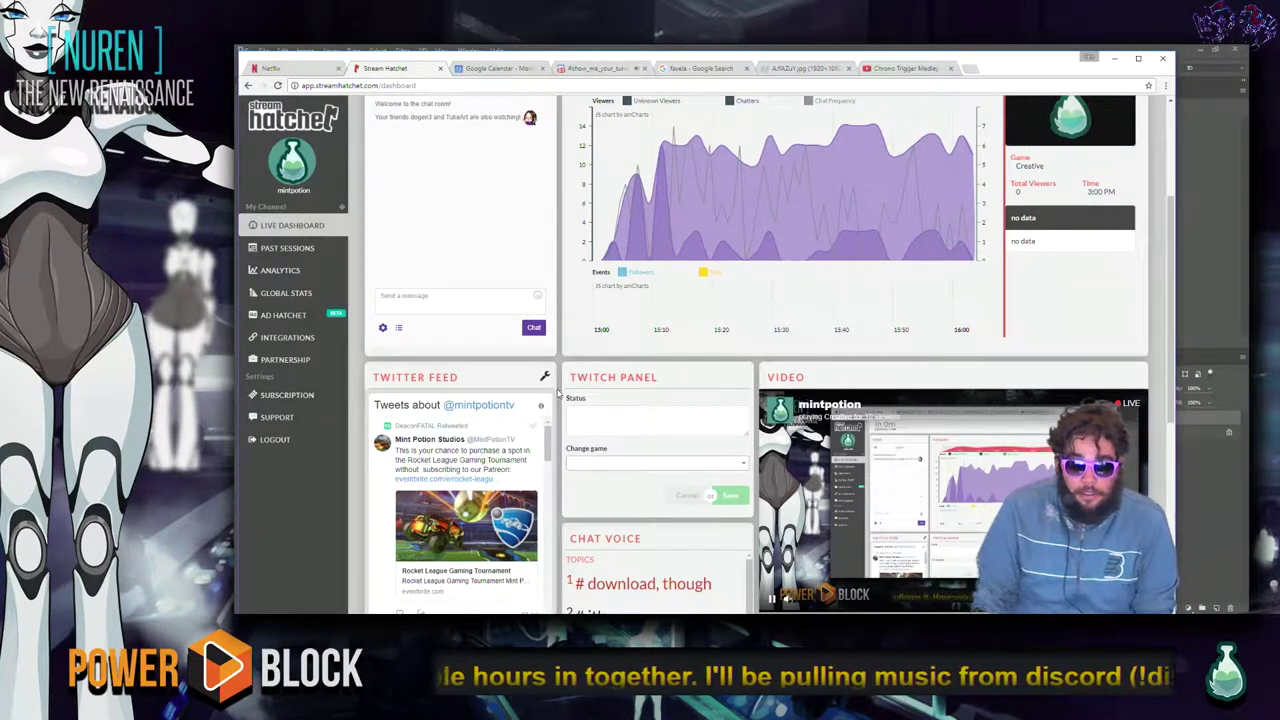
pyautogui.scroll(-3, 617, 410)
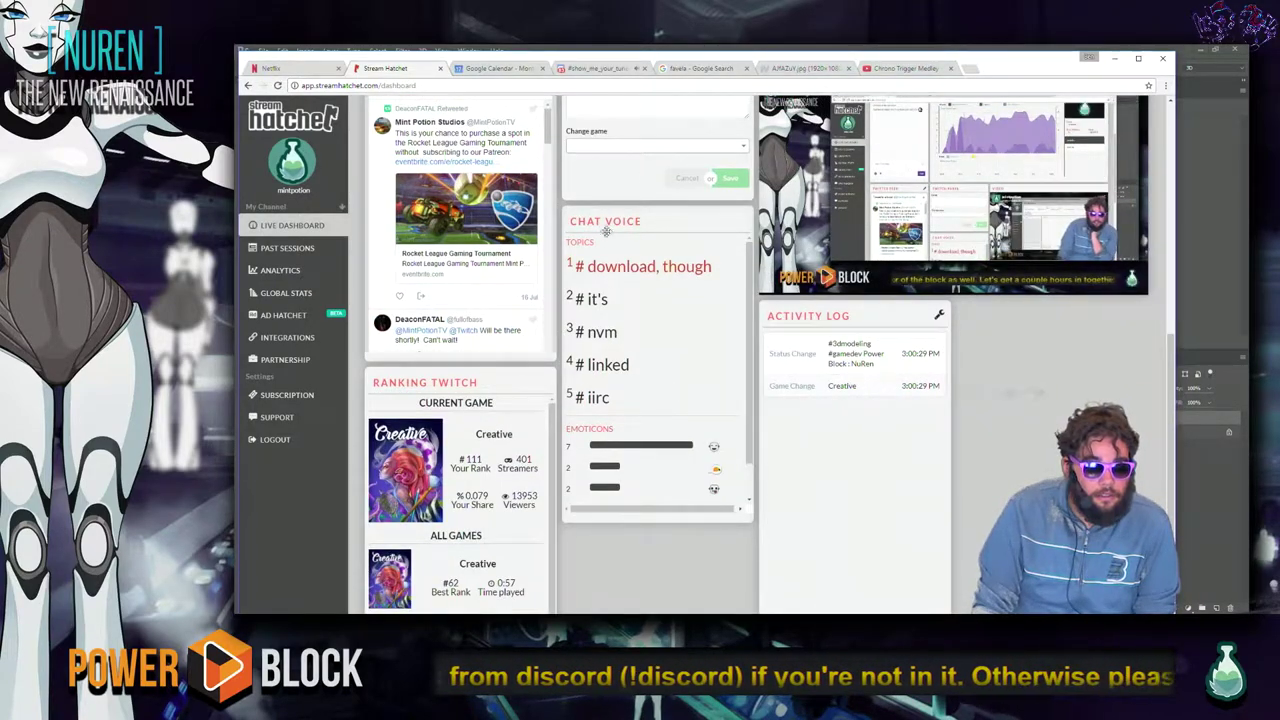
pyautogui.click(1114, 59)
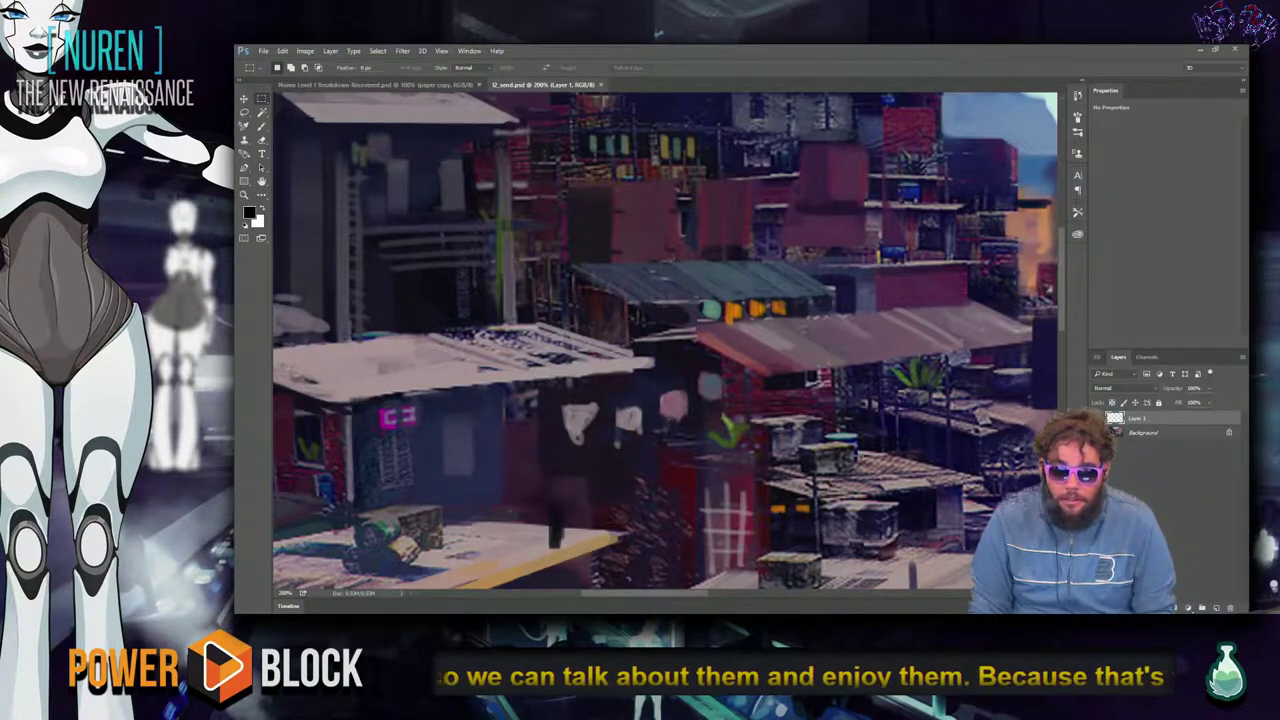
# Zoom the favela painting out until it fits the window, then in one step to fill the canvas.
pyautogui.hotkey('ctrl', '-')
pyautogui.hotkey('ctrl', '-')
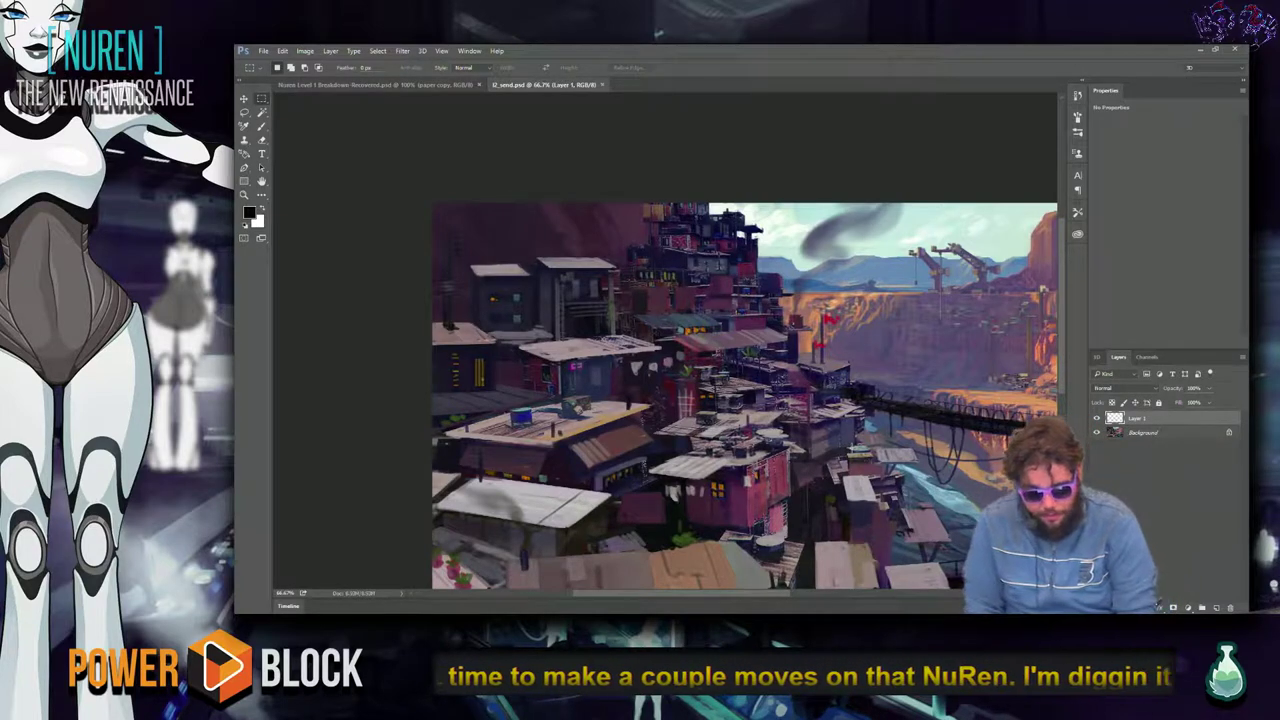
pyautogui.hotkey('ctrl', '-')
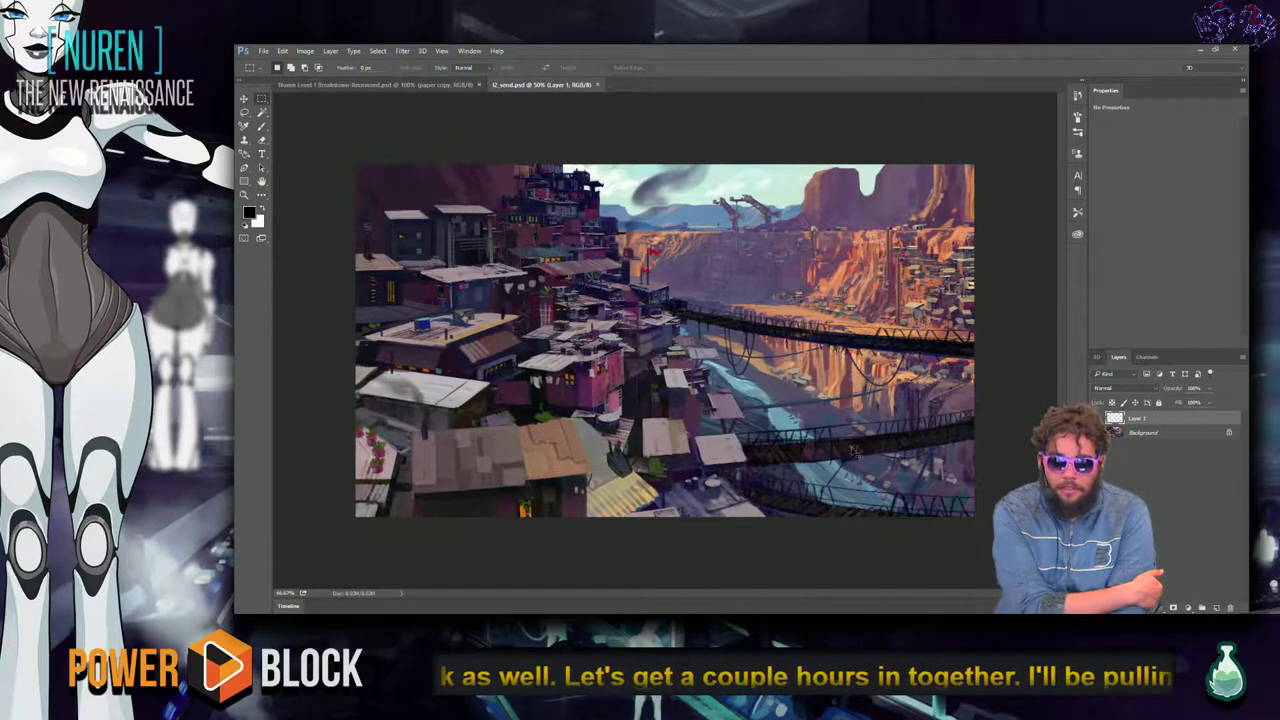
pyautogui.hotkey('ctrl', '+')
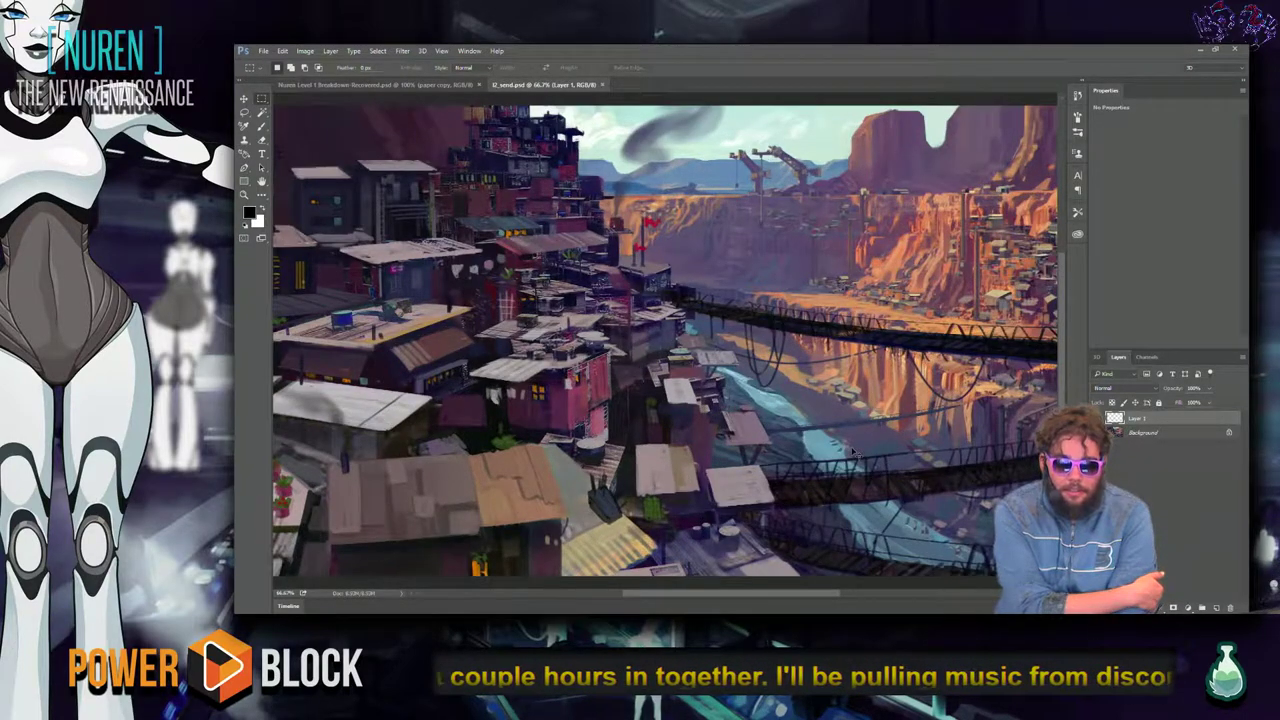
# View the painting in full-screen mode on black, return to the normal window, and switch to Chrome.
pyautogui.press('f')
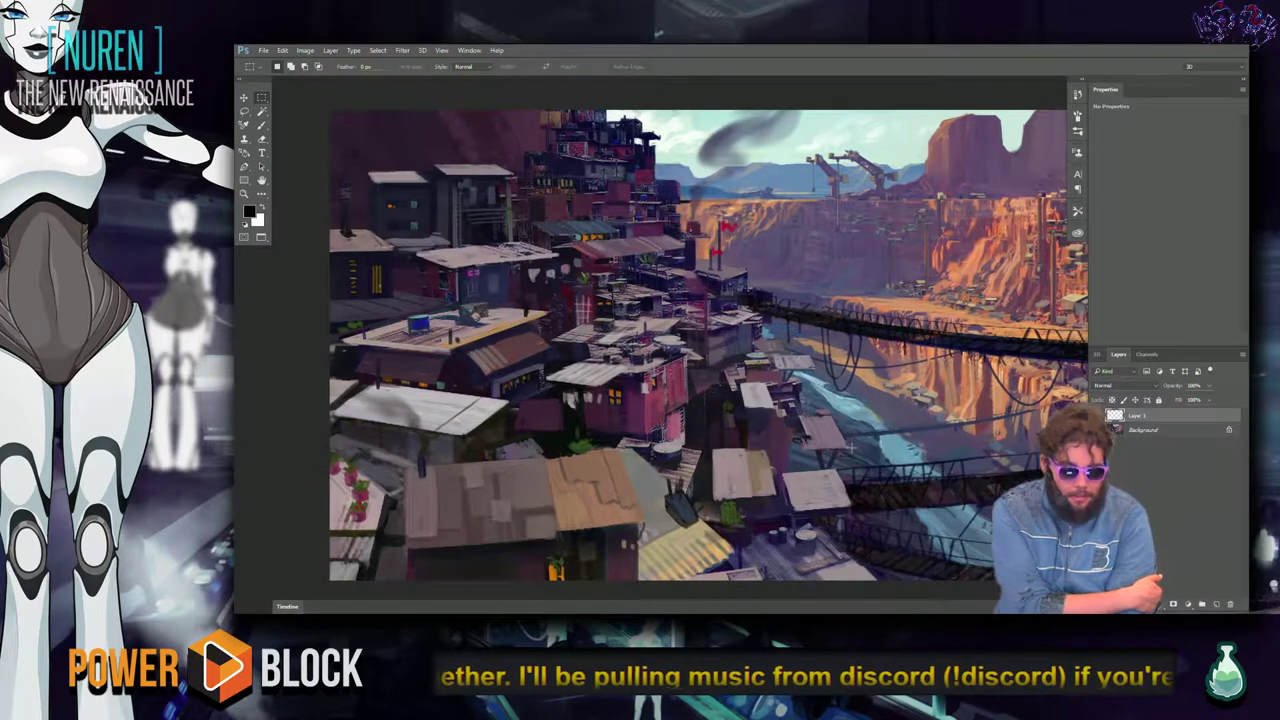
pyautogui.press('f')
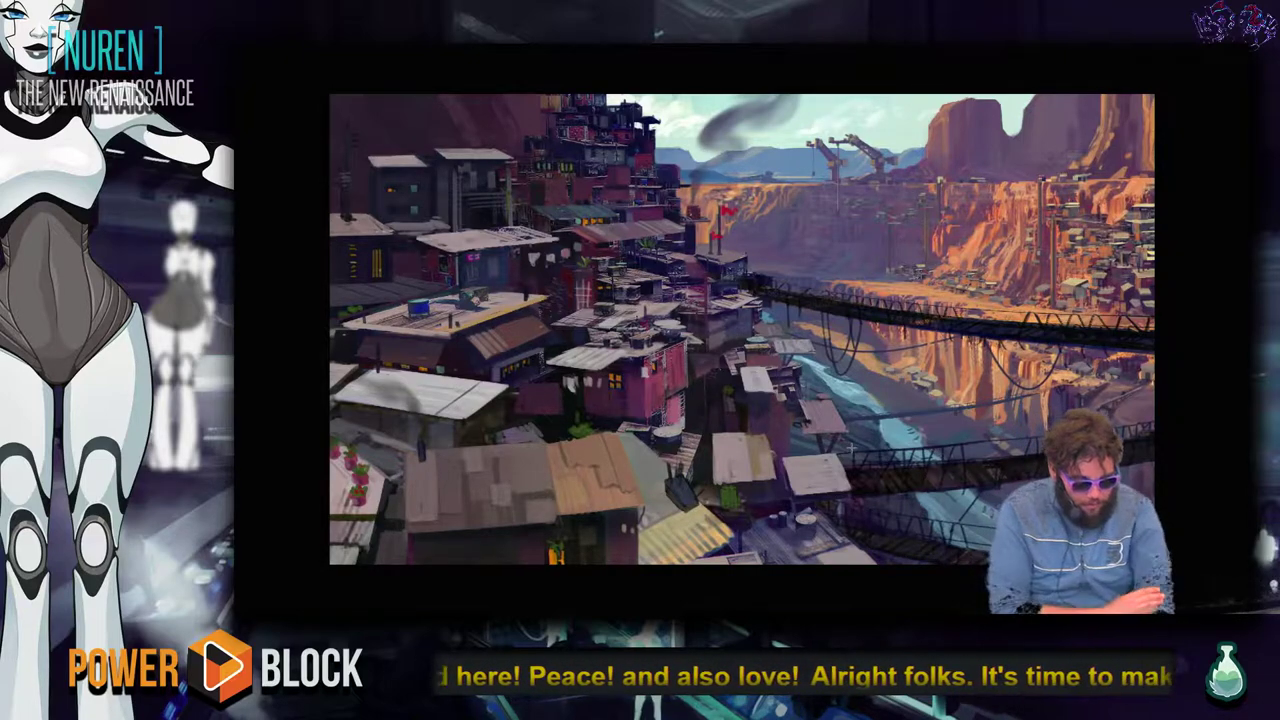
pyautogui.press('f')
pyautogui.hotkey('alt', 'Tab')
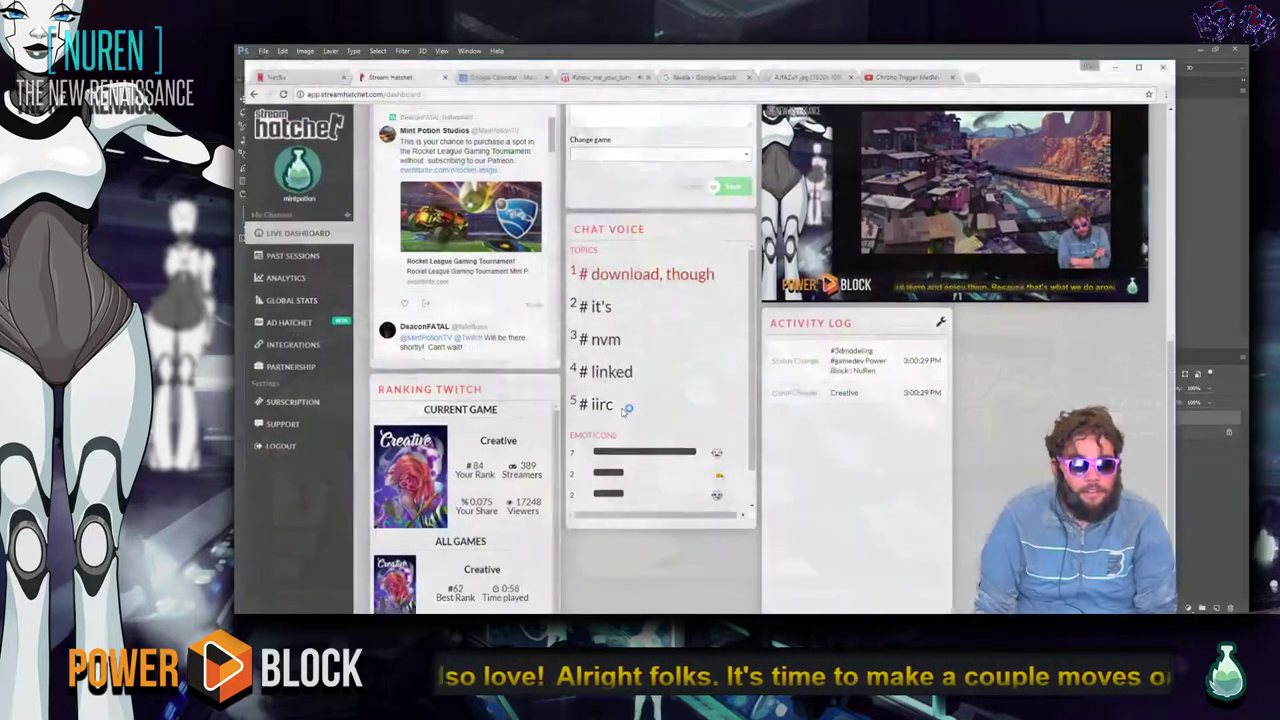
# Save 90s_FPS_1_draft_2.mp3 from the show_me_your_tunes channel to the Desktop and show the desktop.
pyautogui.click(617, 68)
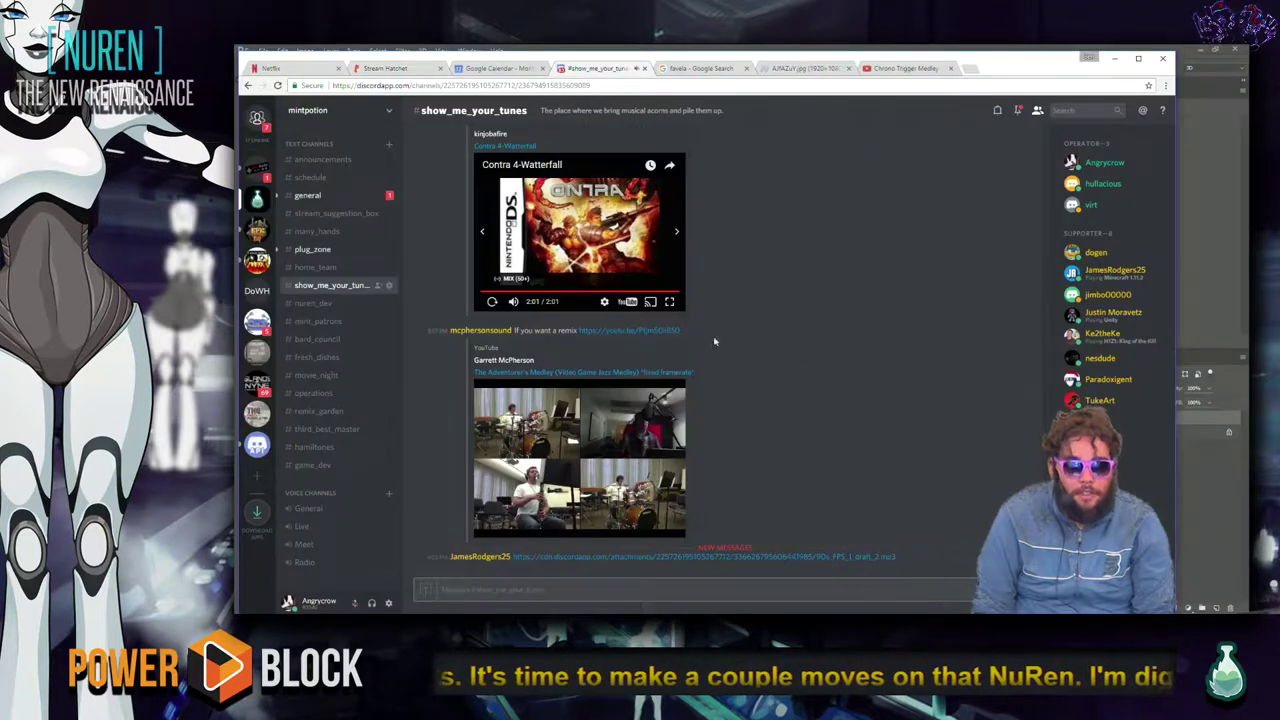
pyautogui.click(840, 557)
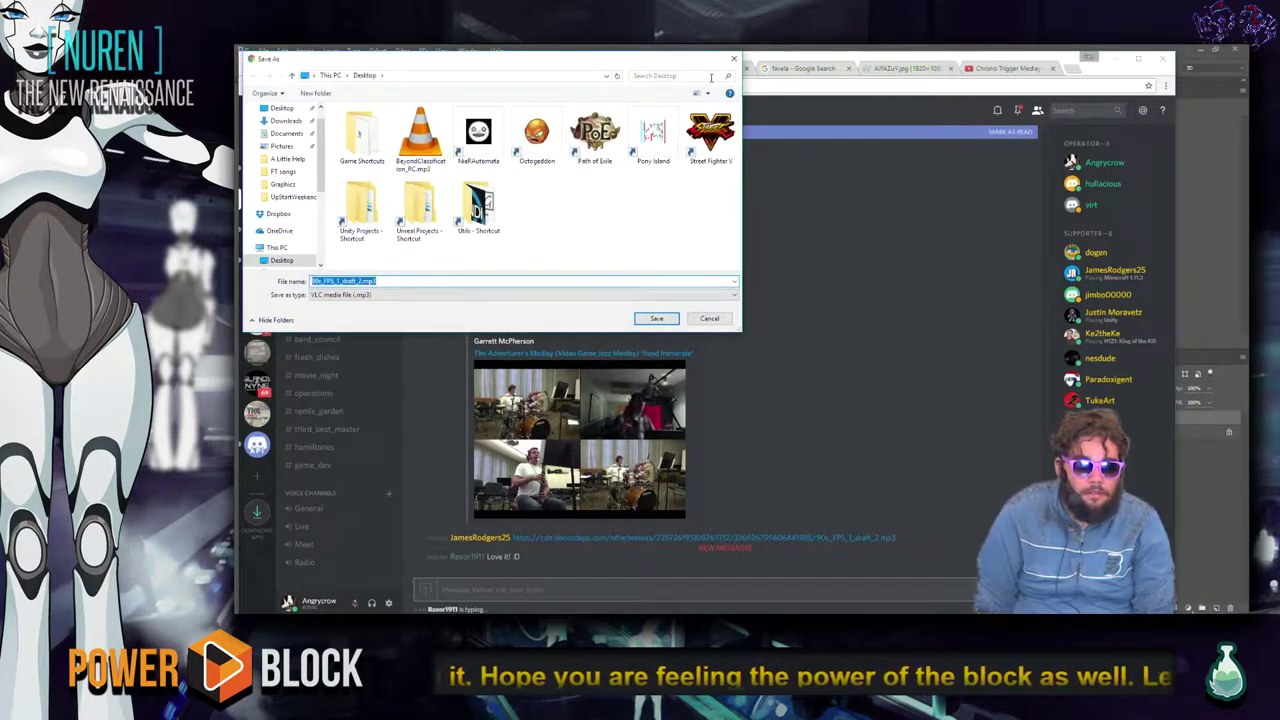
pyautogui.press('Return')
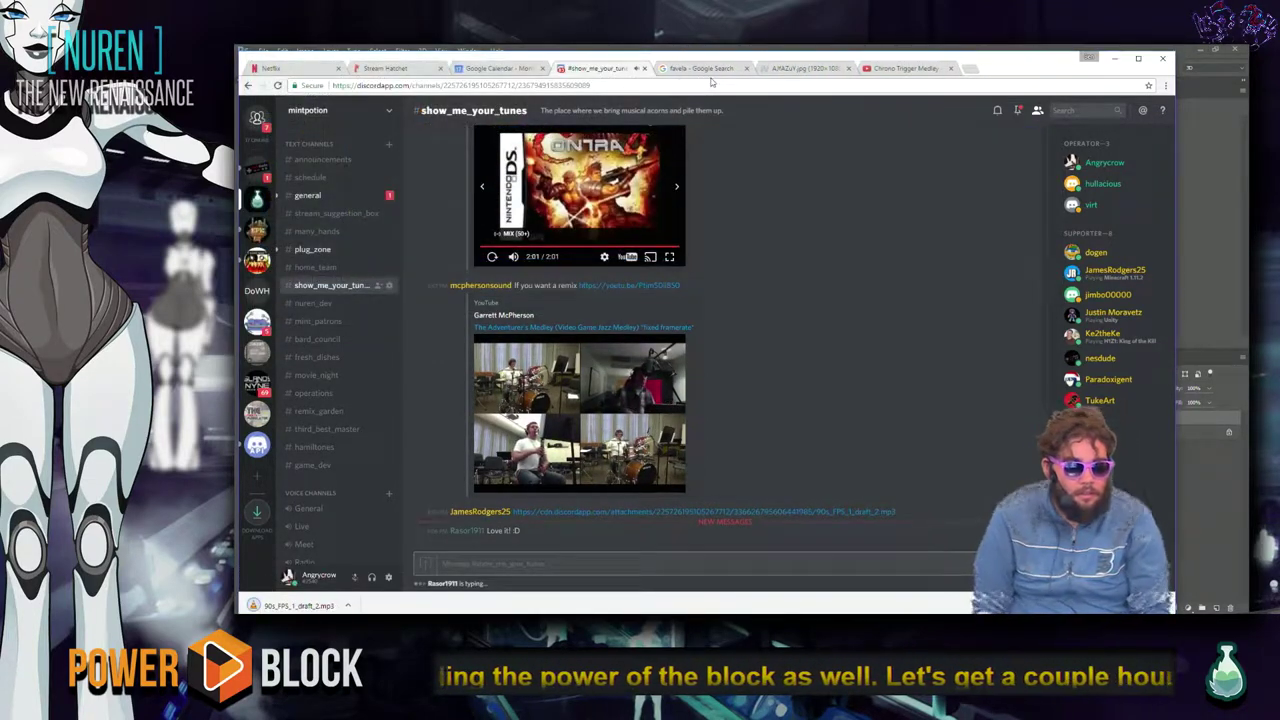
pyautogui.press('super+d')
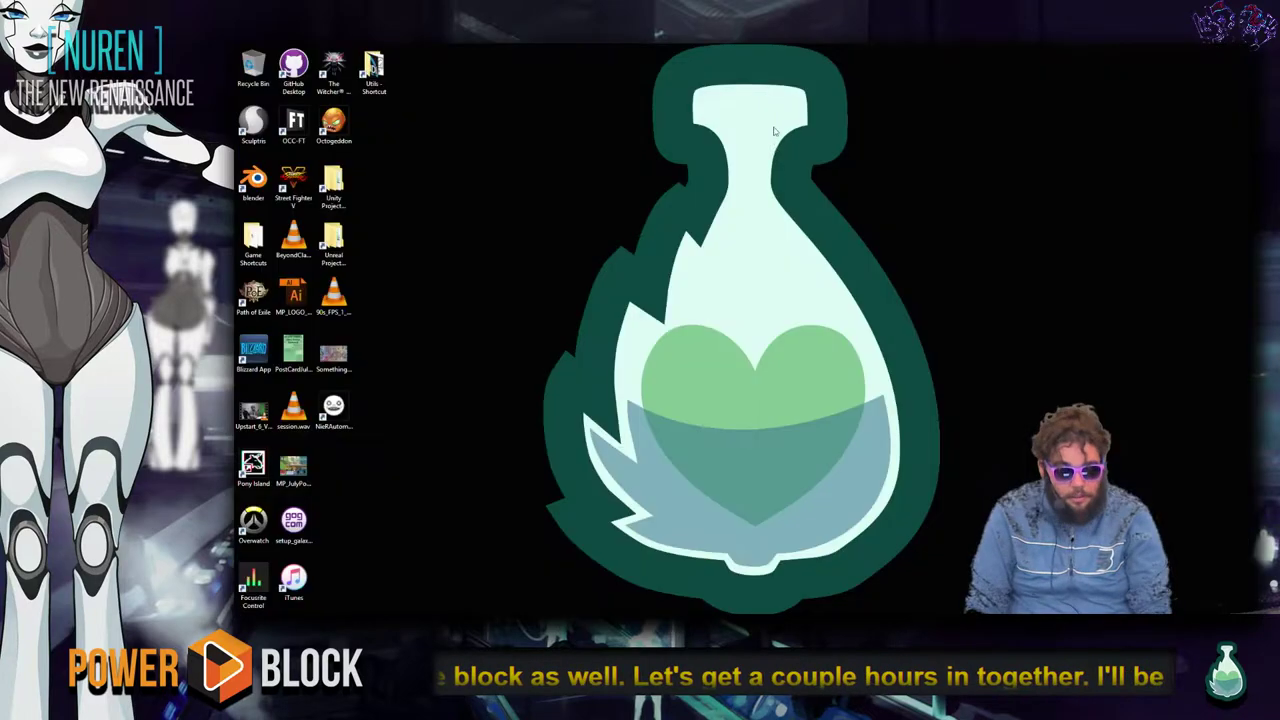
# Permanently delete the BeyondClassification_RC.mp3 file from the desktop.
pyautogui.click(291, 243)
pyautogui.hotkey('shift', 'Delete')
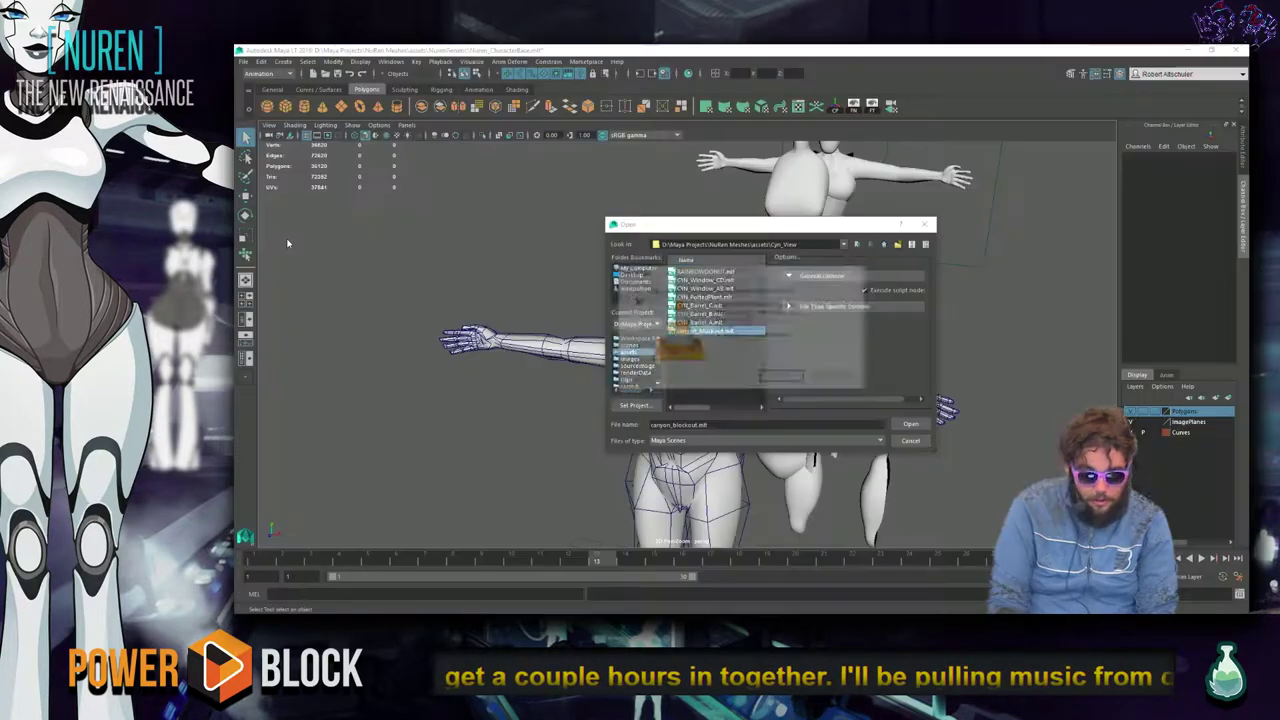
pyautogui.press('Return')
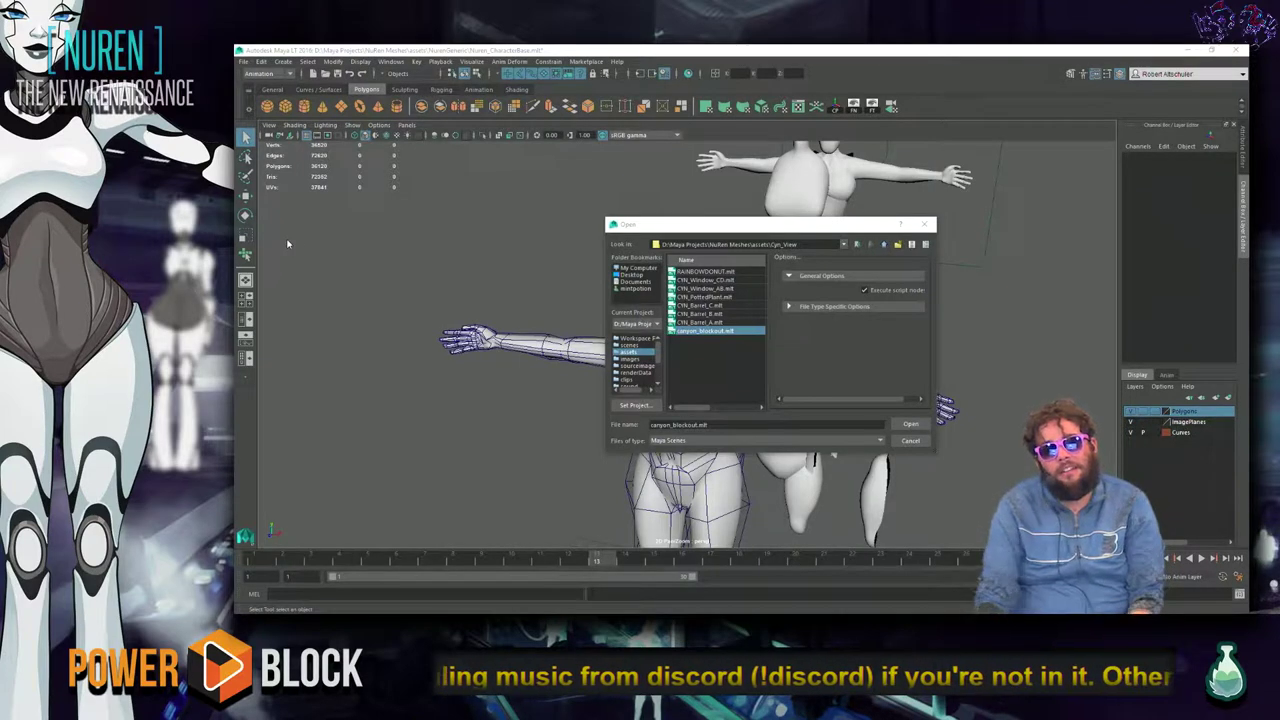
# Dismiss the Open dialog without loading RAINBOWDONUT.mlt and start a new scene, discarding changes.
pyautogui.click(734, 353)
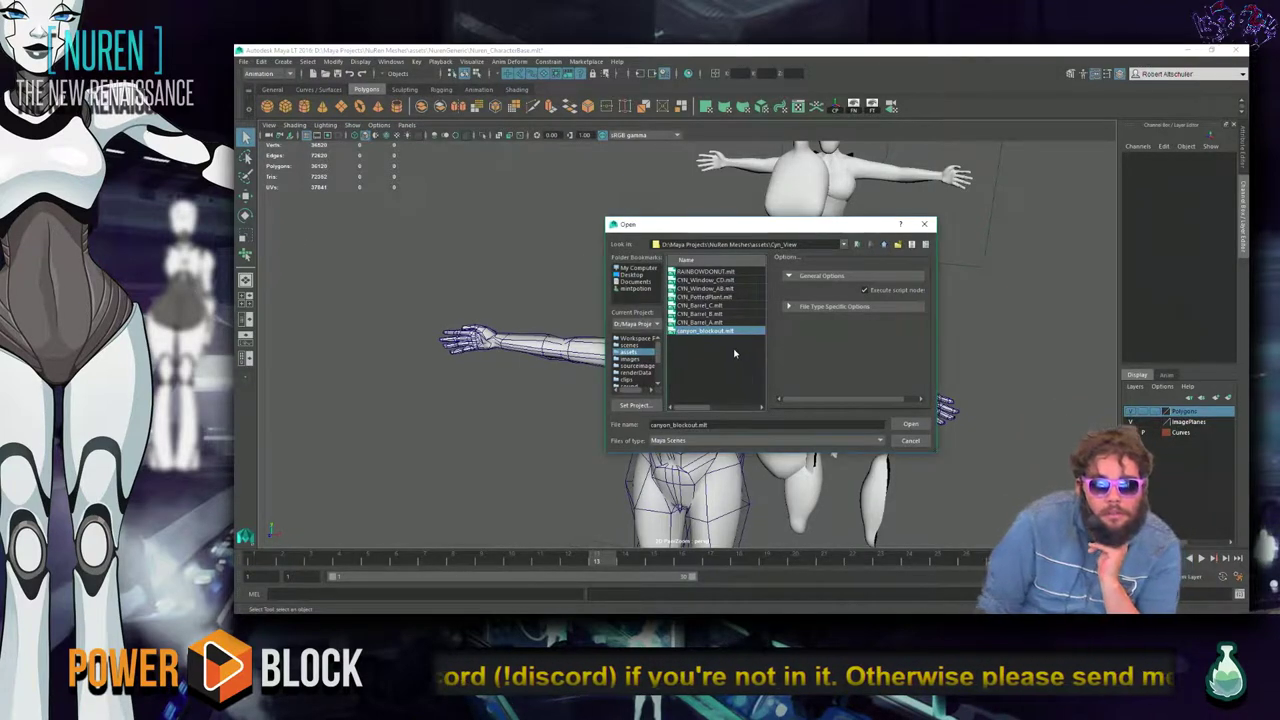
pyautogui.click(718, 274)
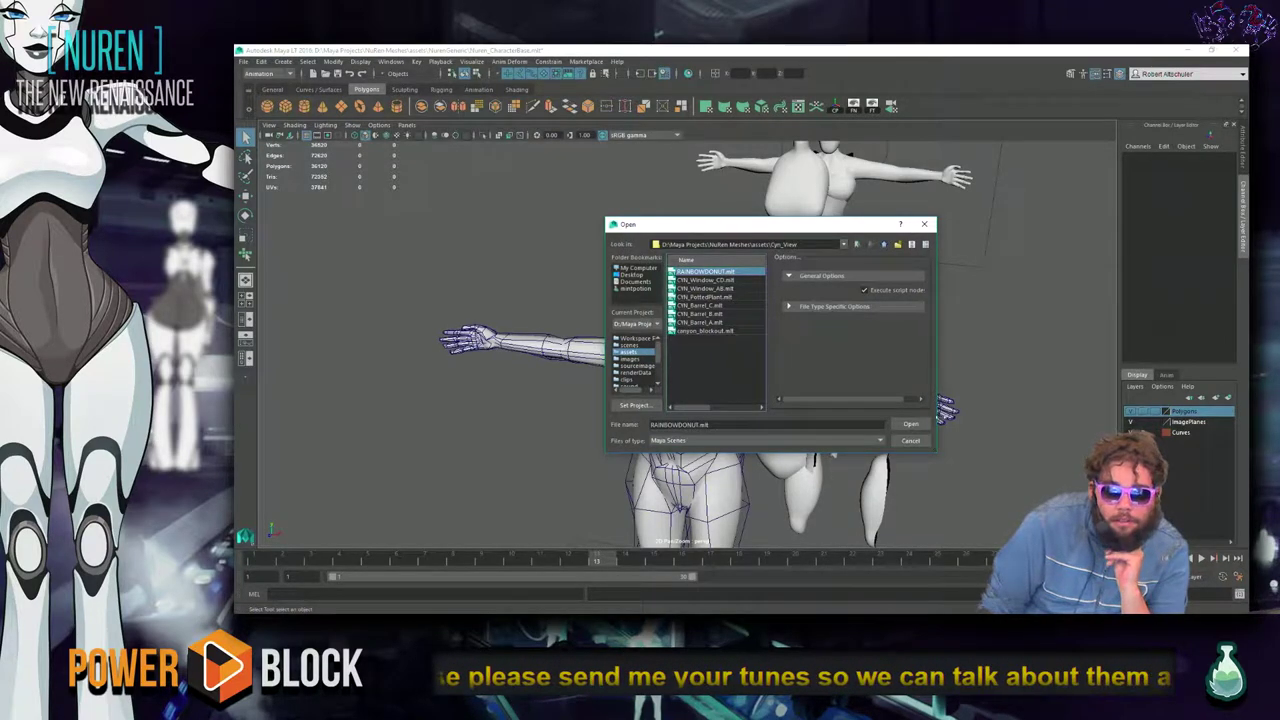
pyautogui.click(910, 440)
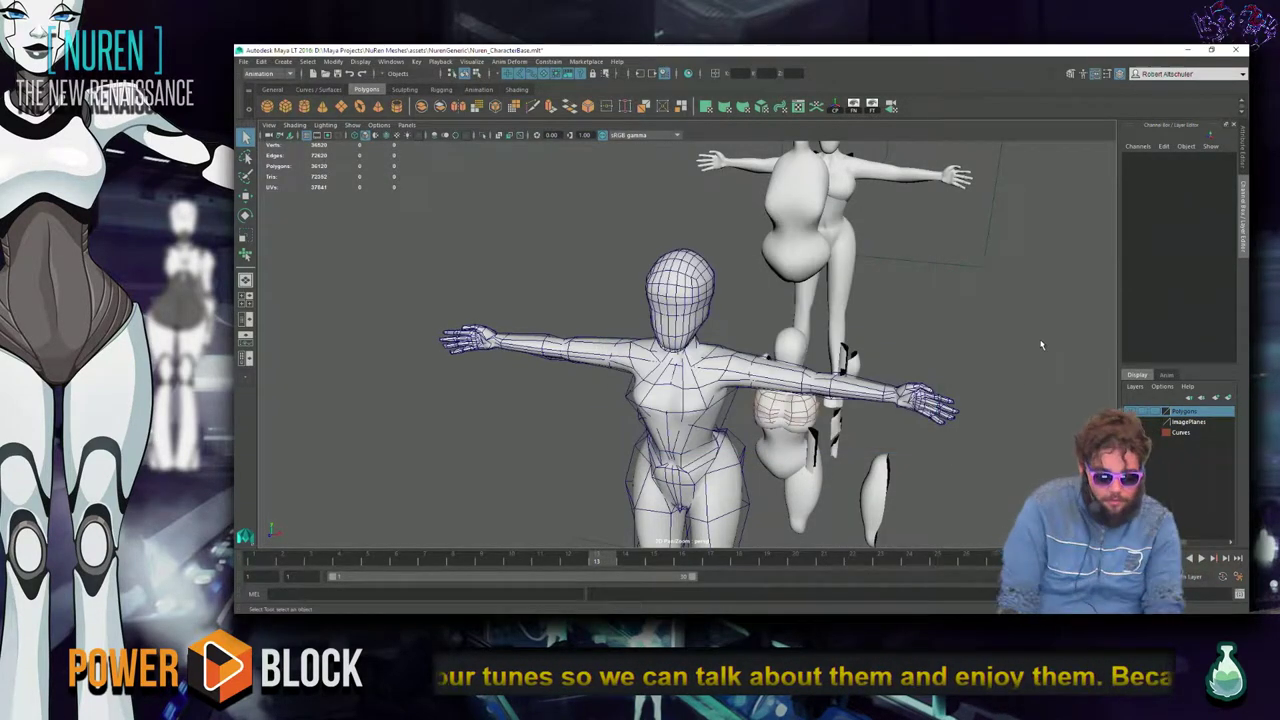
pyautogui.hotkey('alt', 'F4')
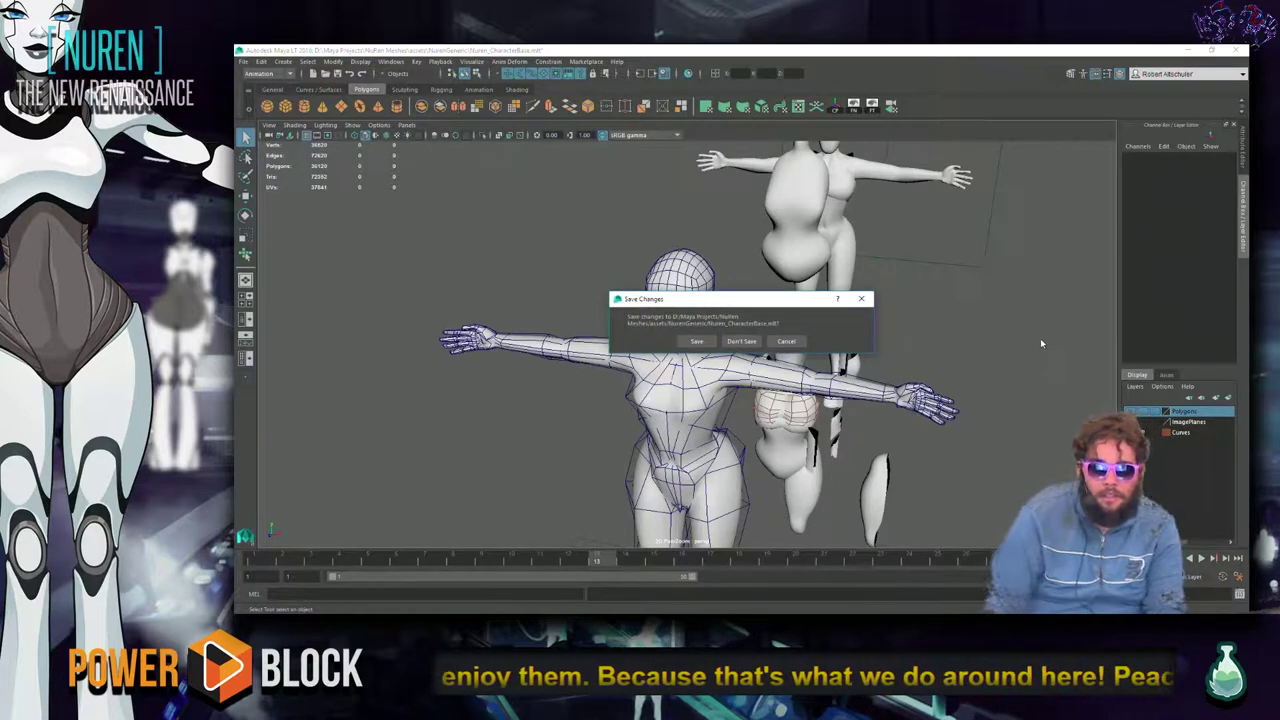
pyautogui.click(741, 341)
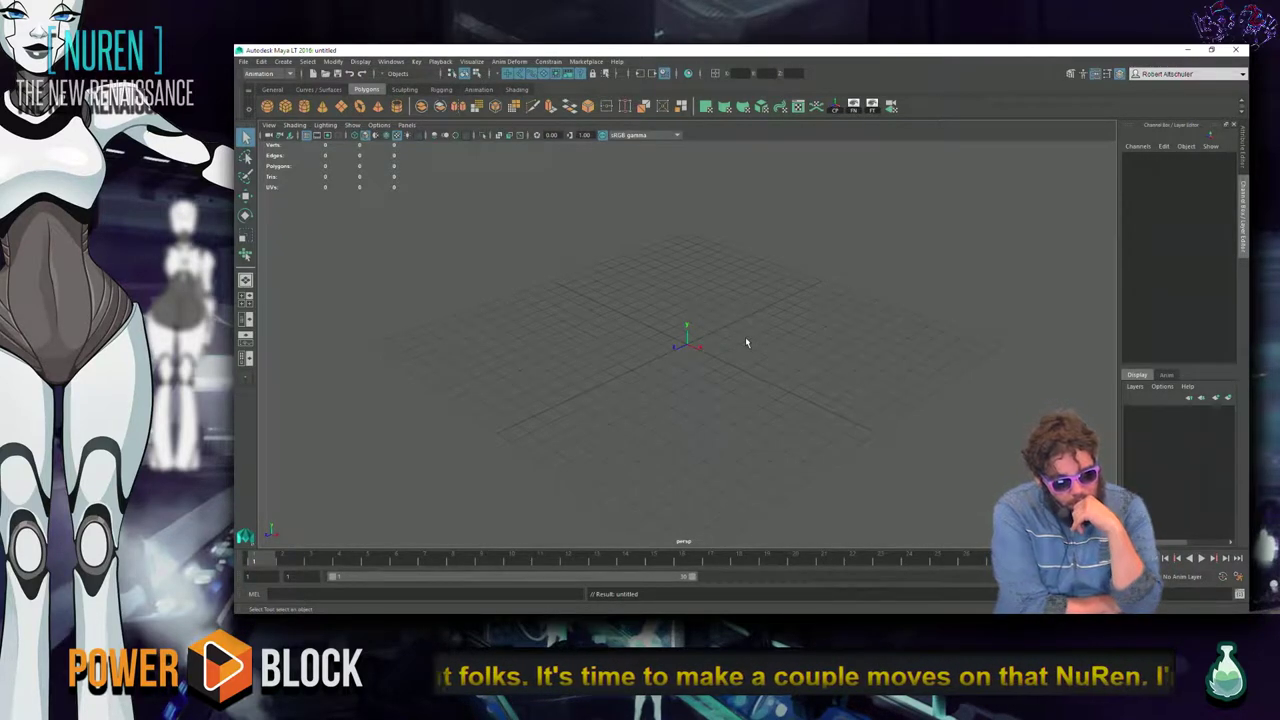
# Switch from Maya to the Chrome window showing Discord.
pyautogui.hotkey('alt', 'Tab')
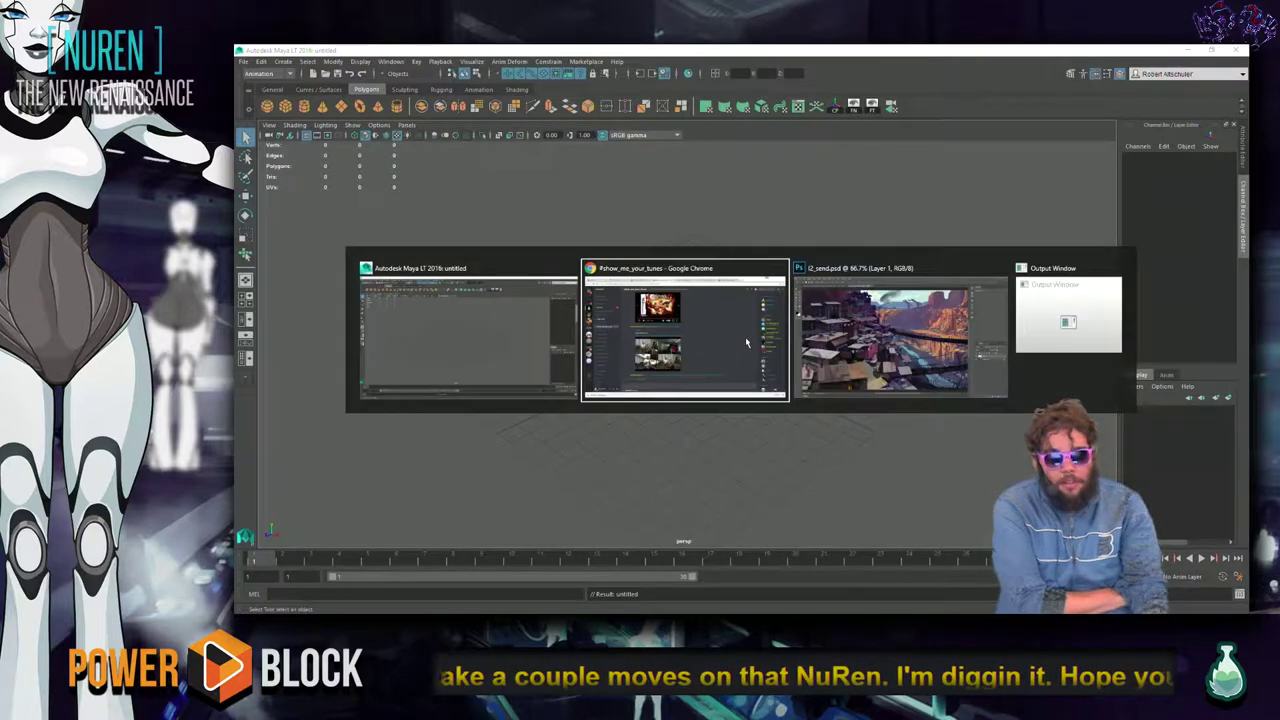
pyautogui.hotkey('alt', 'Tab')
pyautogui.hotkey('alt', 'Tab')
pyautogui.hotkey('alt', 'Tab')
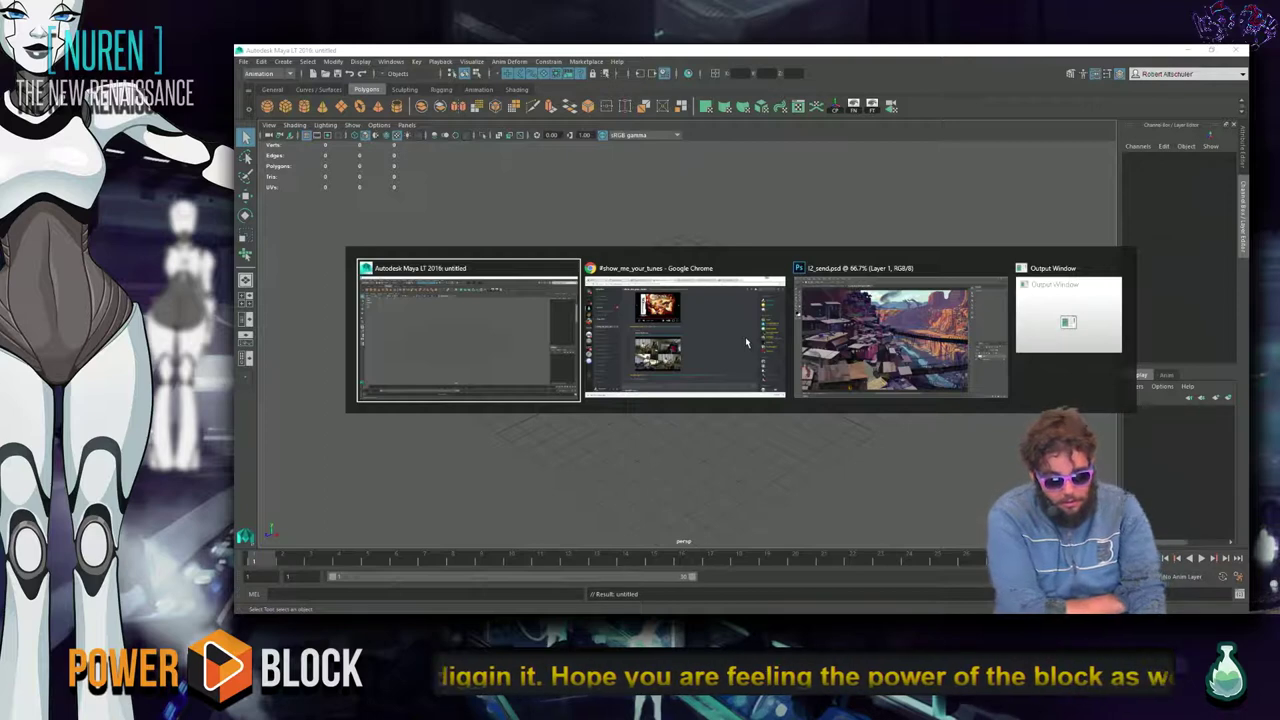
pyautogui.hotkey('alt', 'Tab')
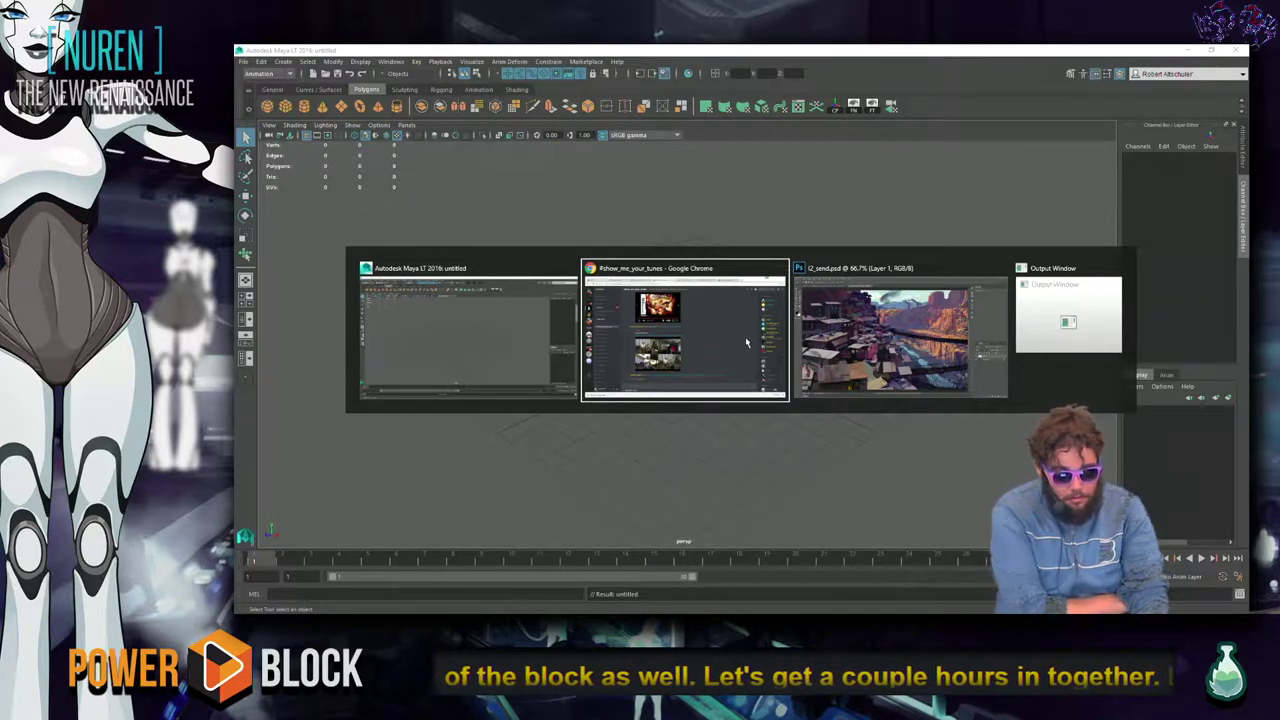
pyautogui.click(745, 336)
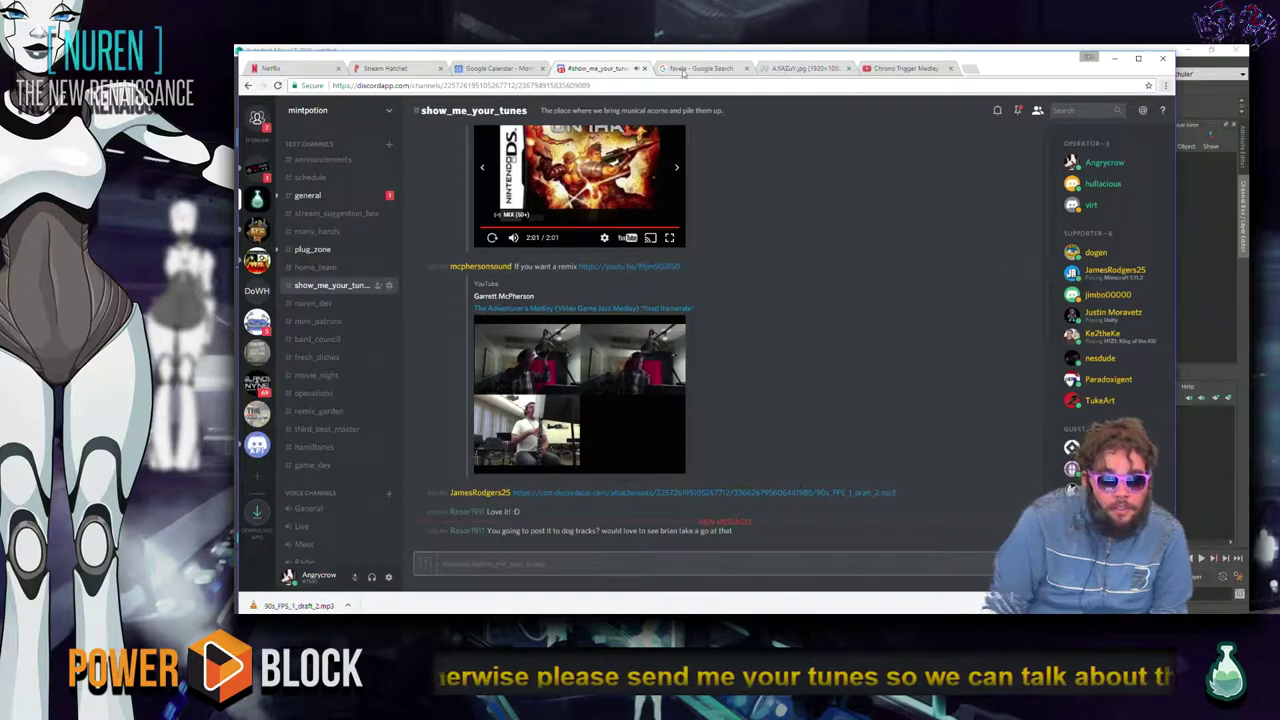
# Browse down the favela image search results, then close that tab.
pyautogui.click(742, 67)
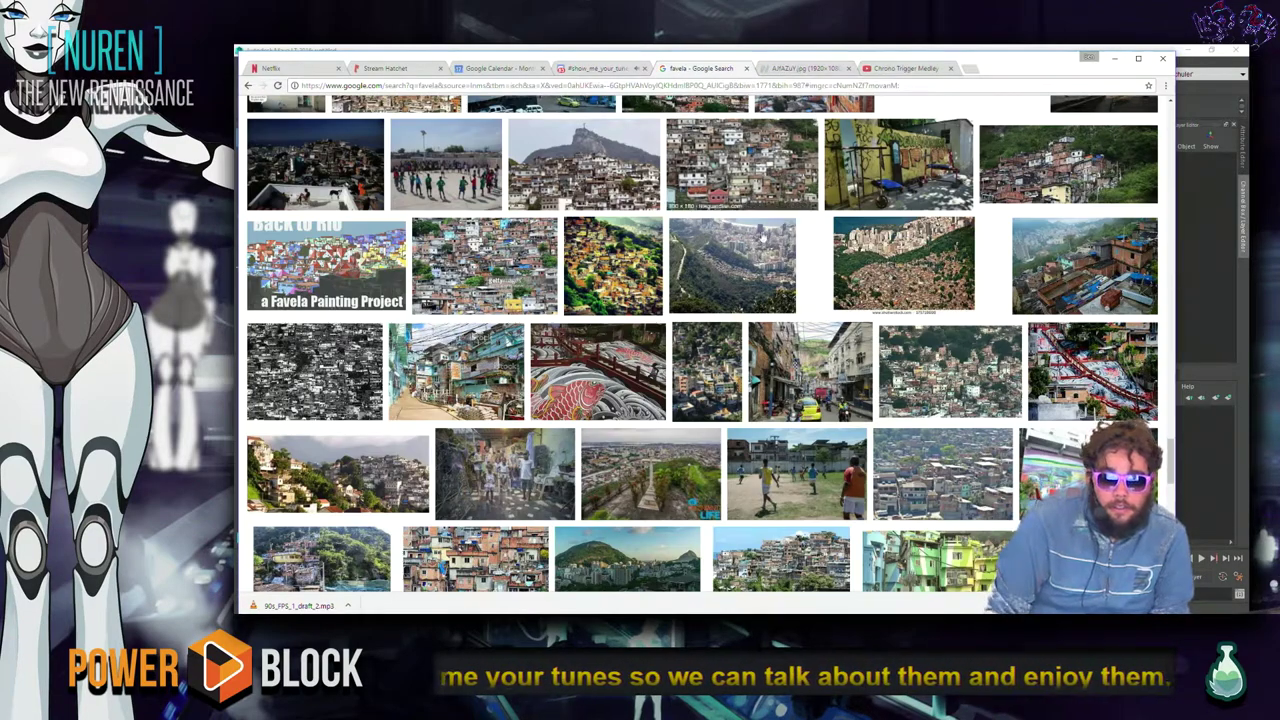
pyautogui.scroll(-2, 790, 330)
pyautogui.scroll(-2, 605, 300)
pyautogui.scroll(-1, 605, 300)
pyautogui.scroll(-4, 605, 300)
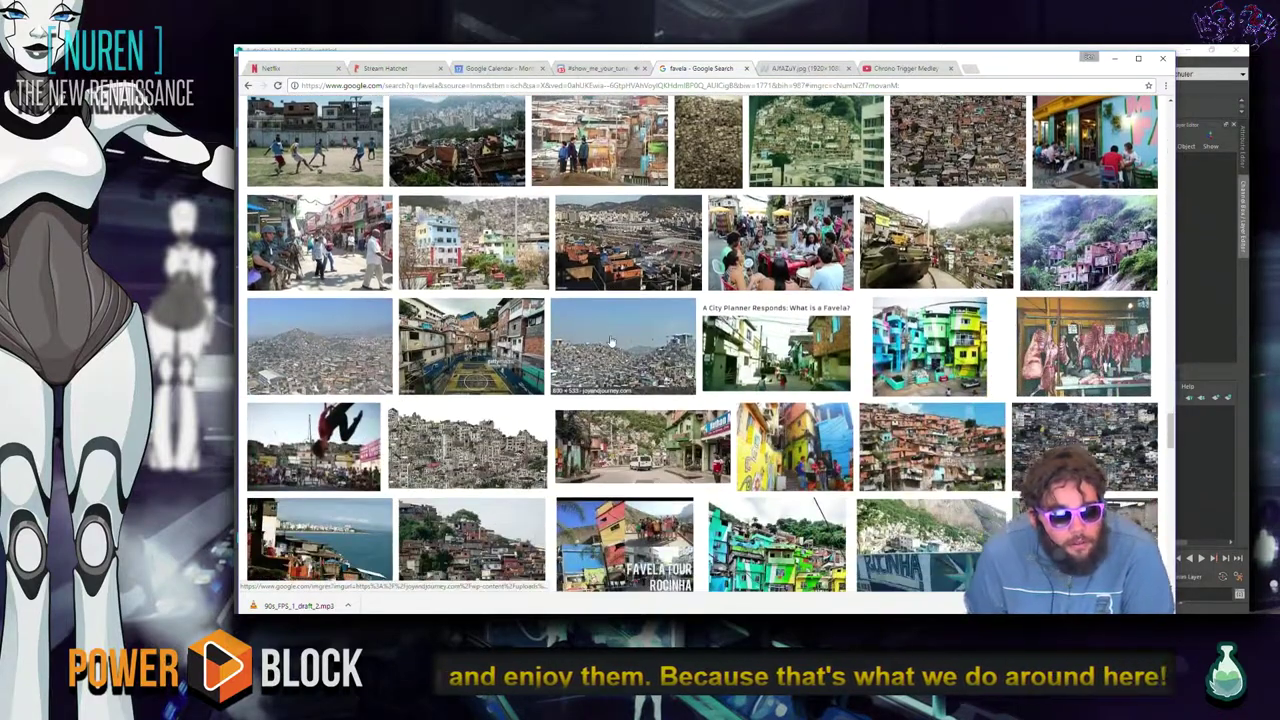
pyautogui.scroll(-8, 614, 329)
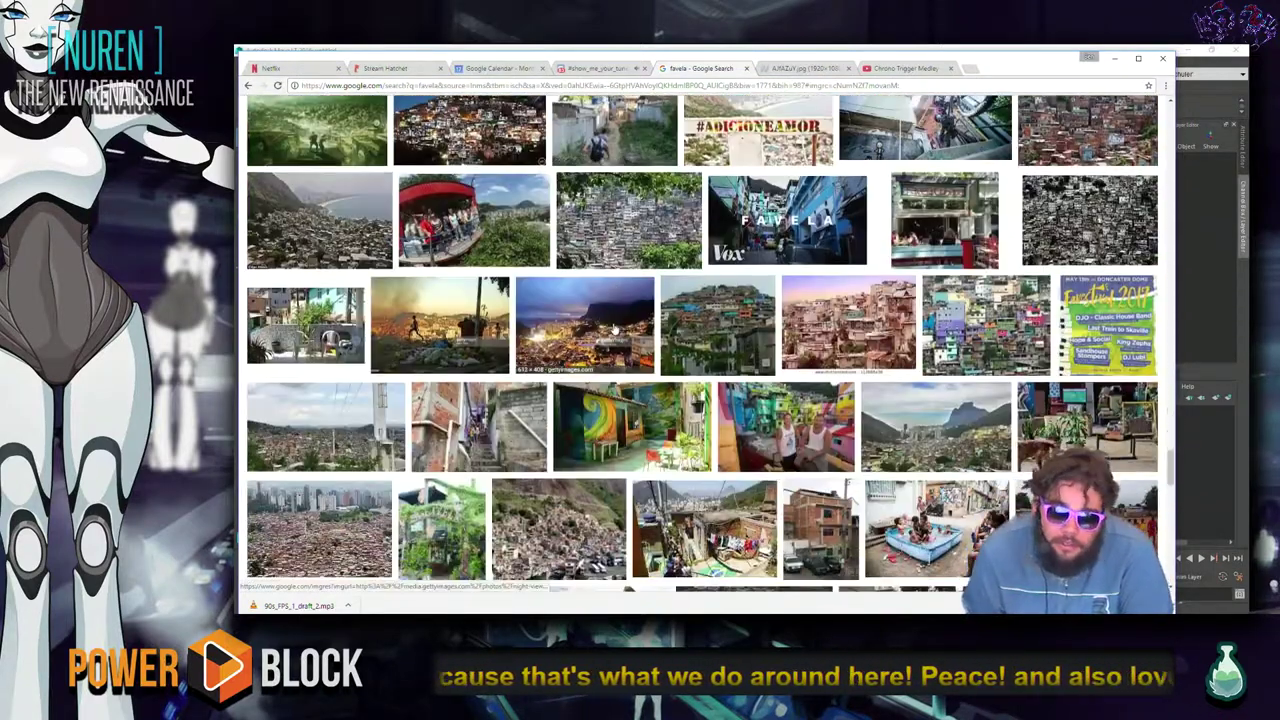
pyautogui.scroll(-8, 614, 329)
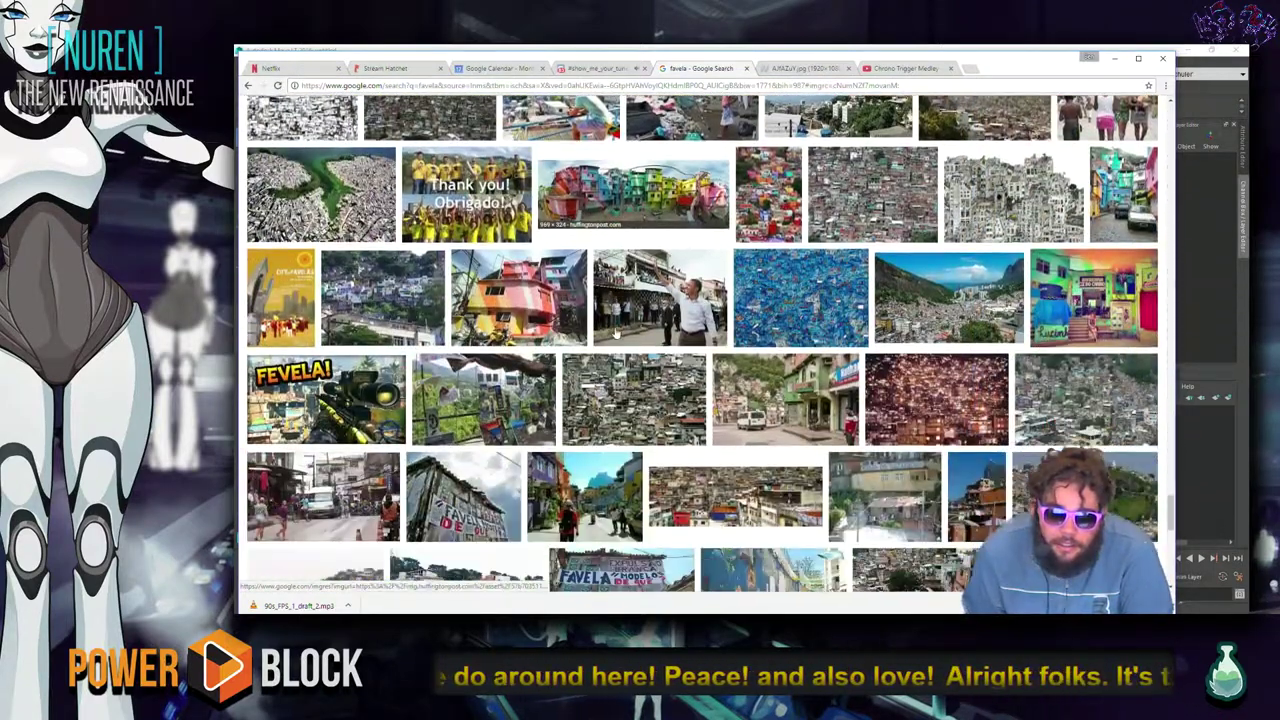
pyautogui.scroll(-4, 615, 332)
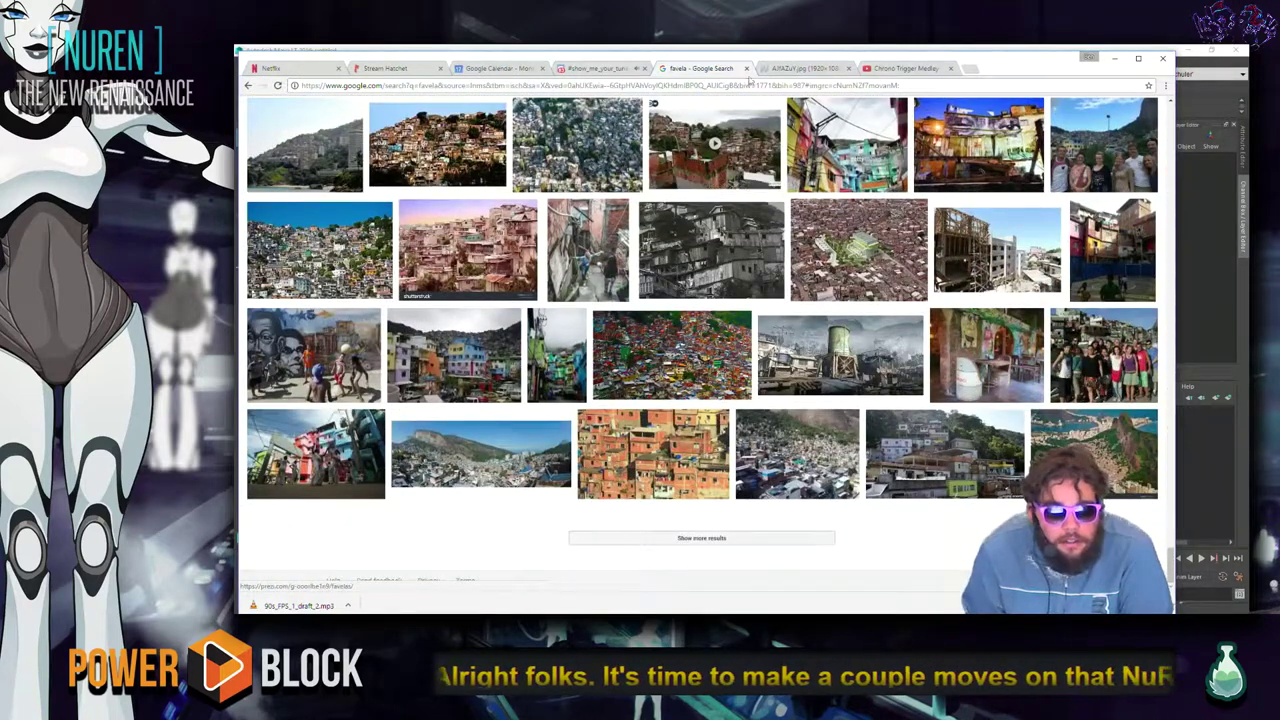
pyautogui.click(747, 68)
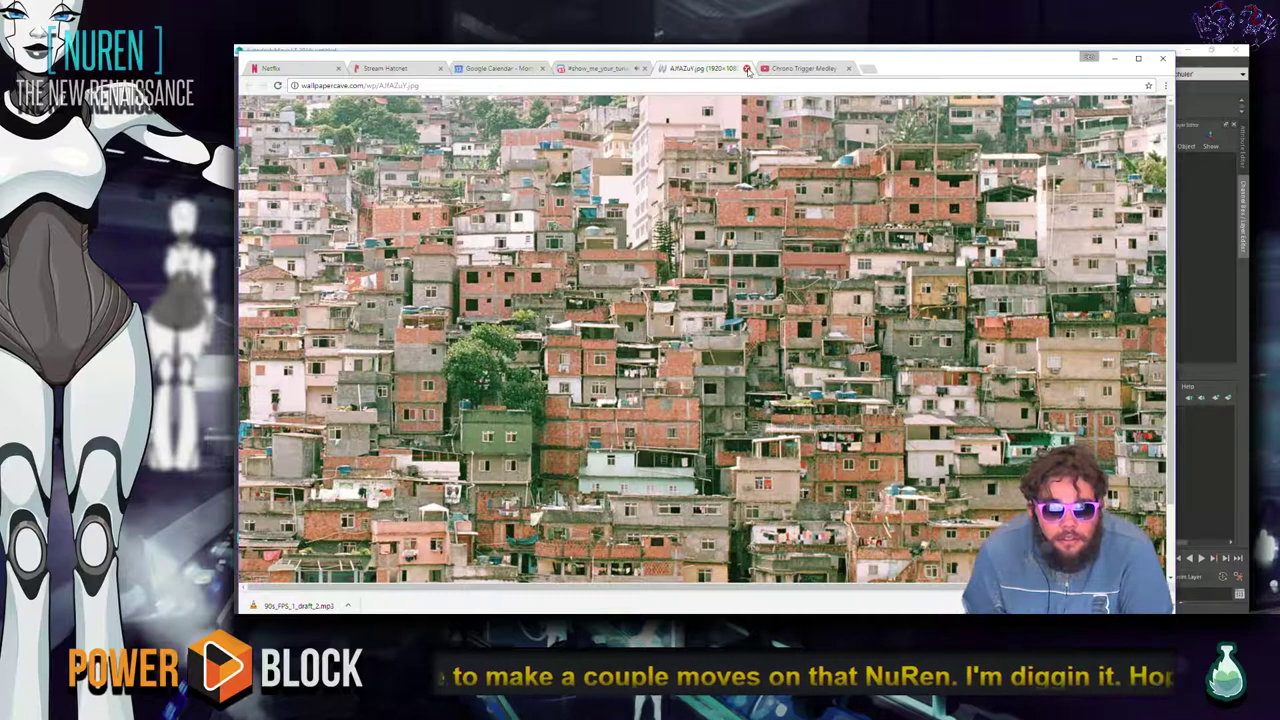
pyautogui.scroll(-2, 738, 256)
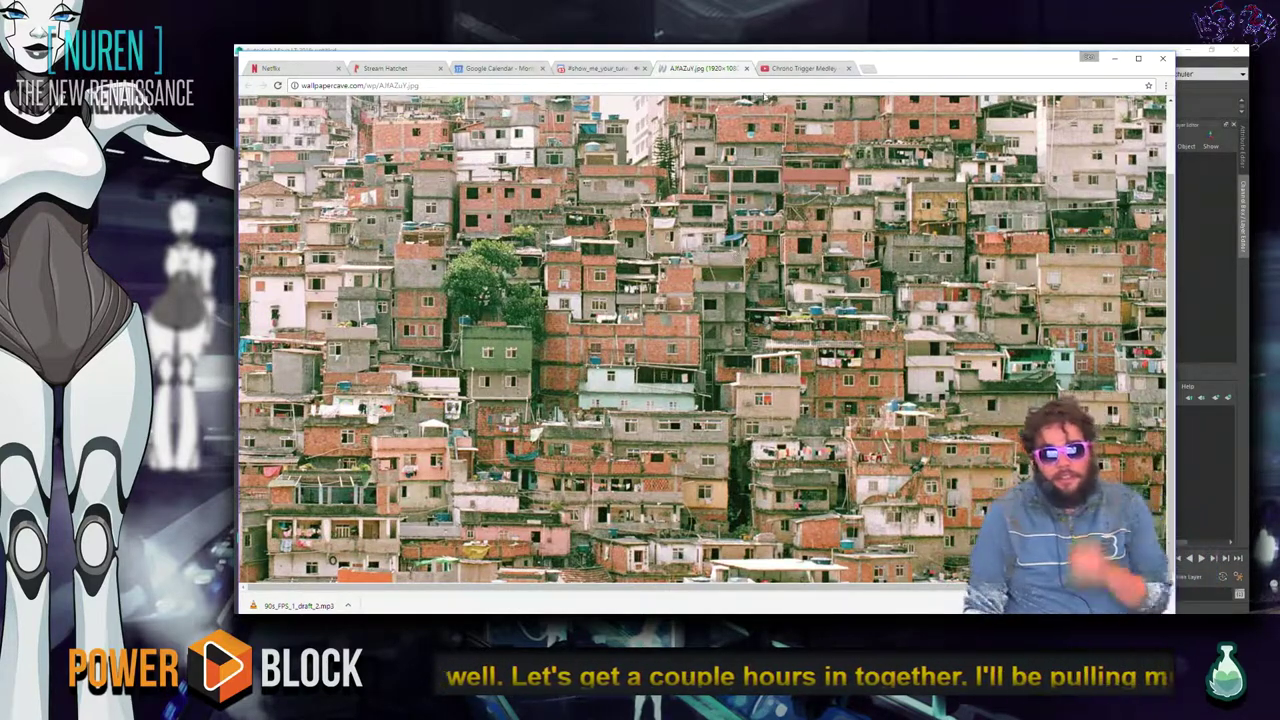
pyautogui.click(746, 68)
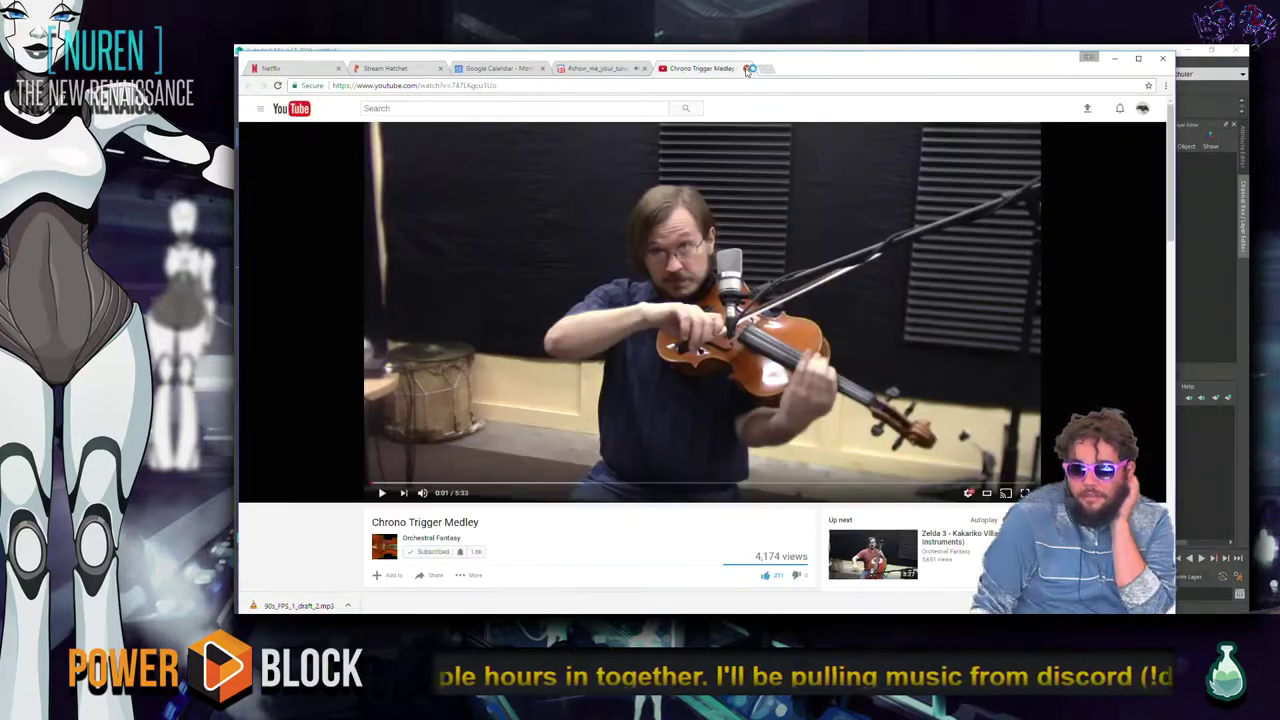
pyautogui.click(585, 68)
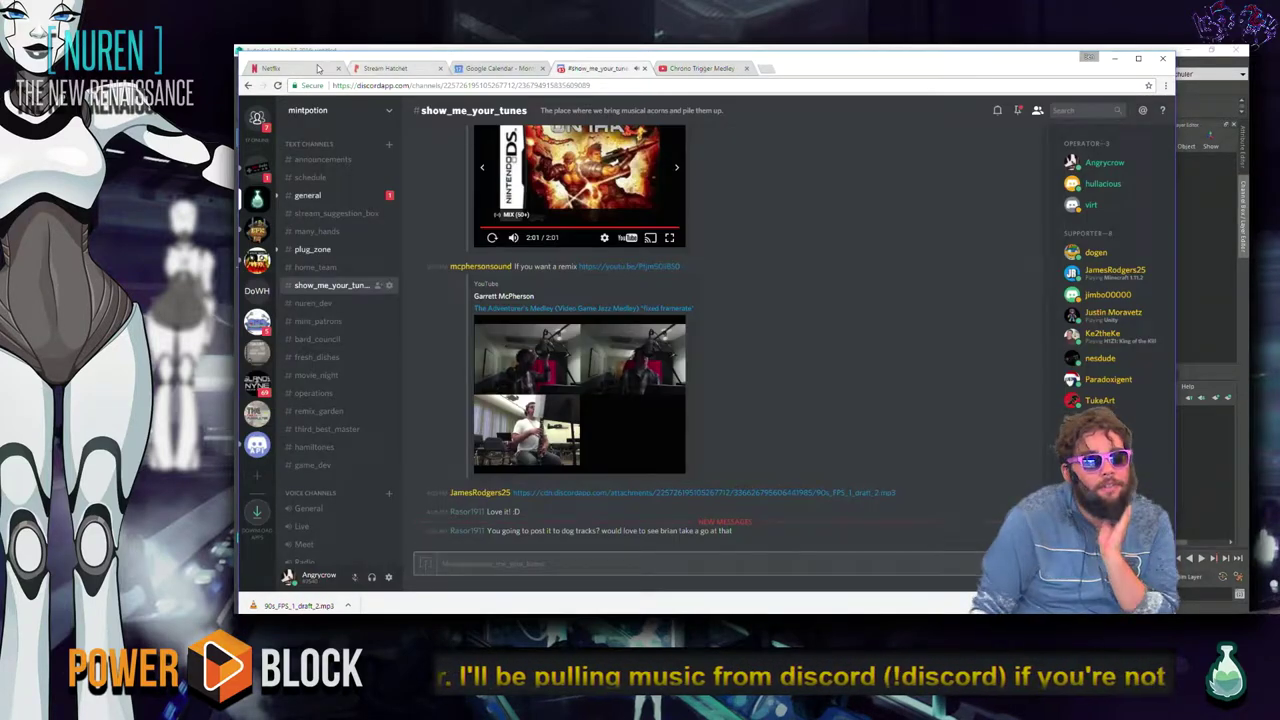
pyautogui.click(1115, 59)
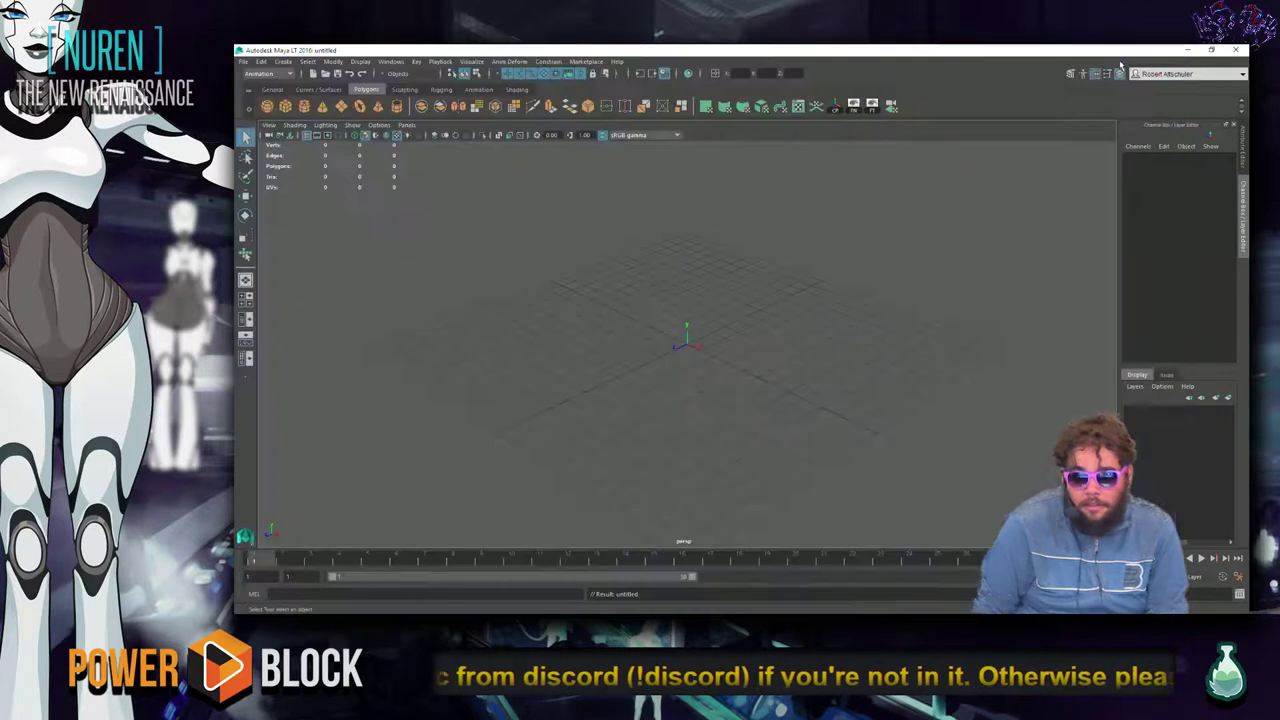
pyautogui.click(990, 281)
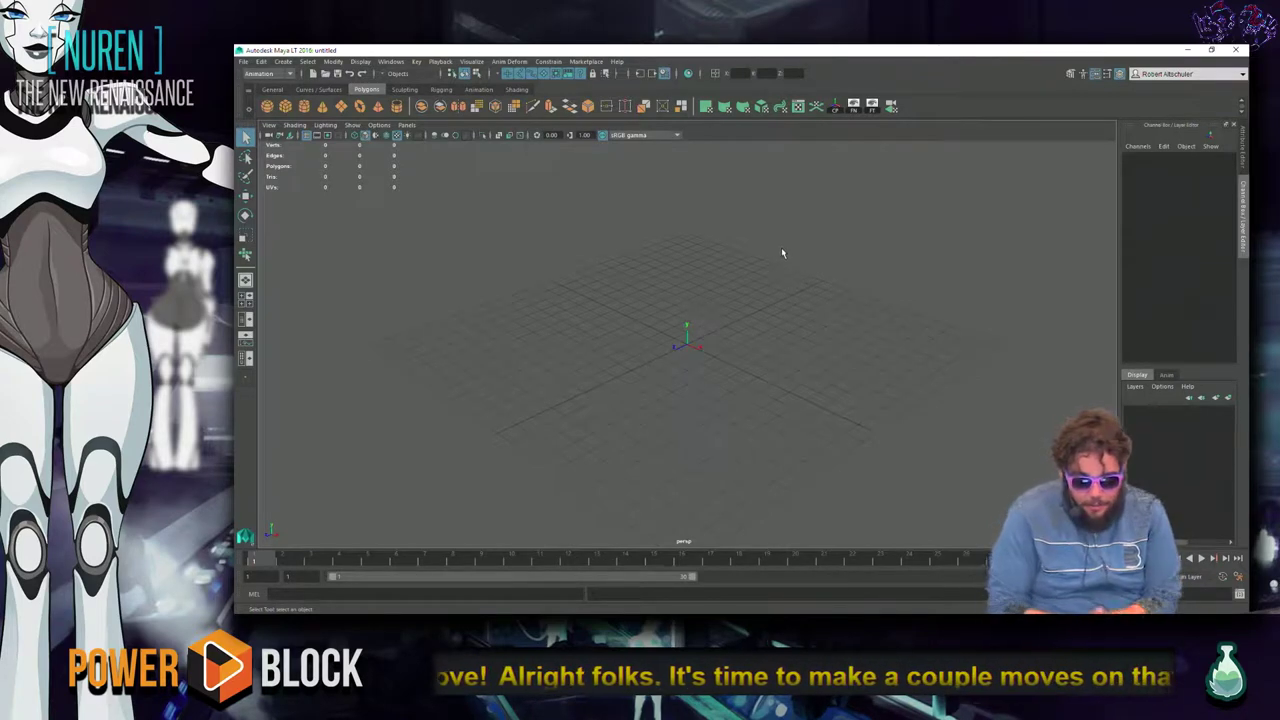
pyautogui.click(243, 61)
pyautogui.click(517, 334)
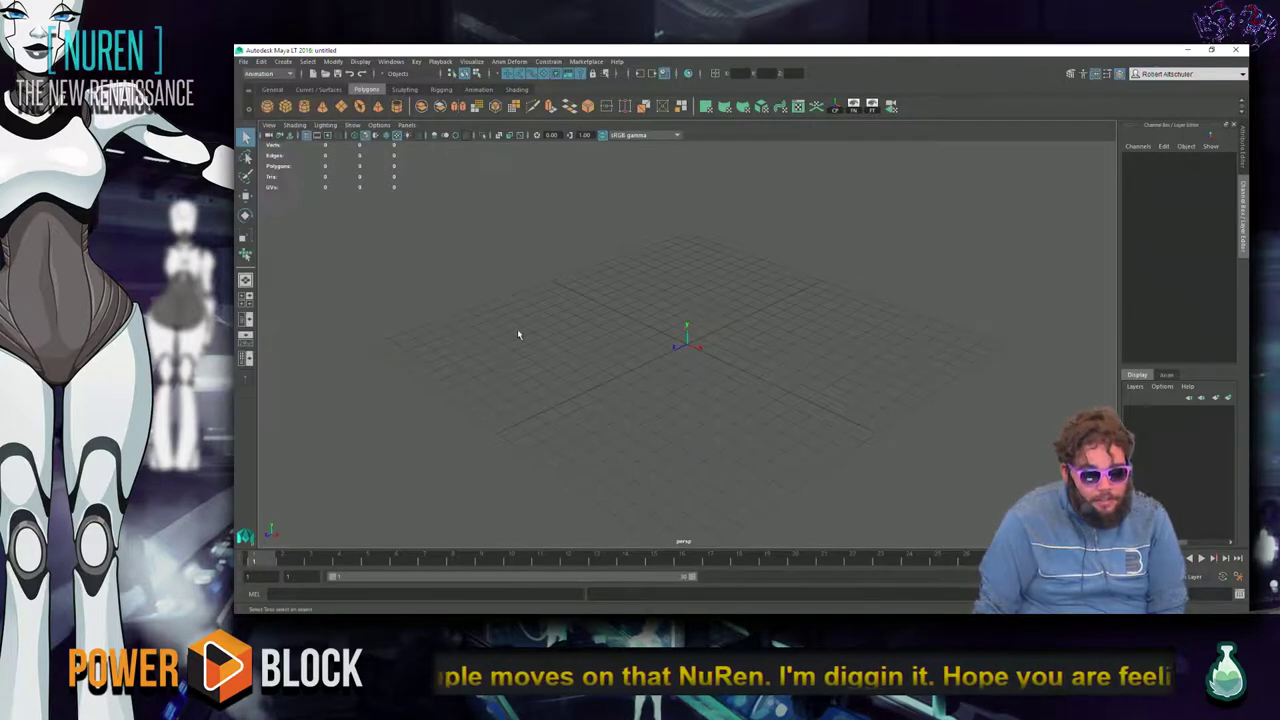
pyautogui.hotkey('ctrl', 'o')
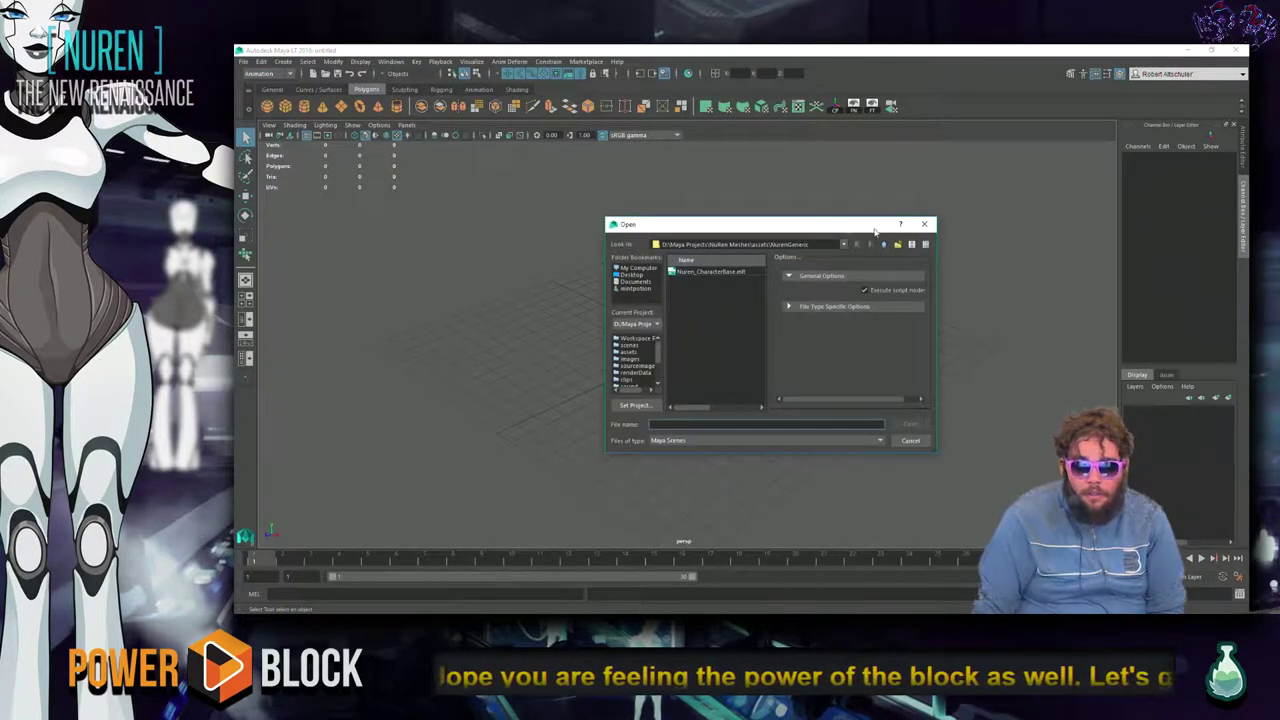
# Open Fab_FactorySceneTest1 from assets\FAB_Plant, then bring up the Open dialog and switch to Discord.
pyautogui.click(883, 245)
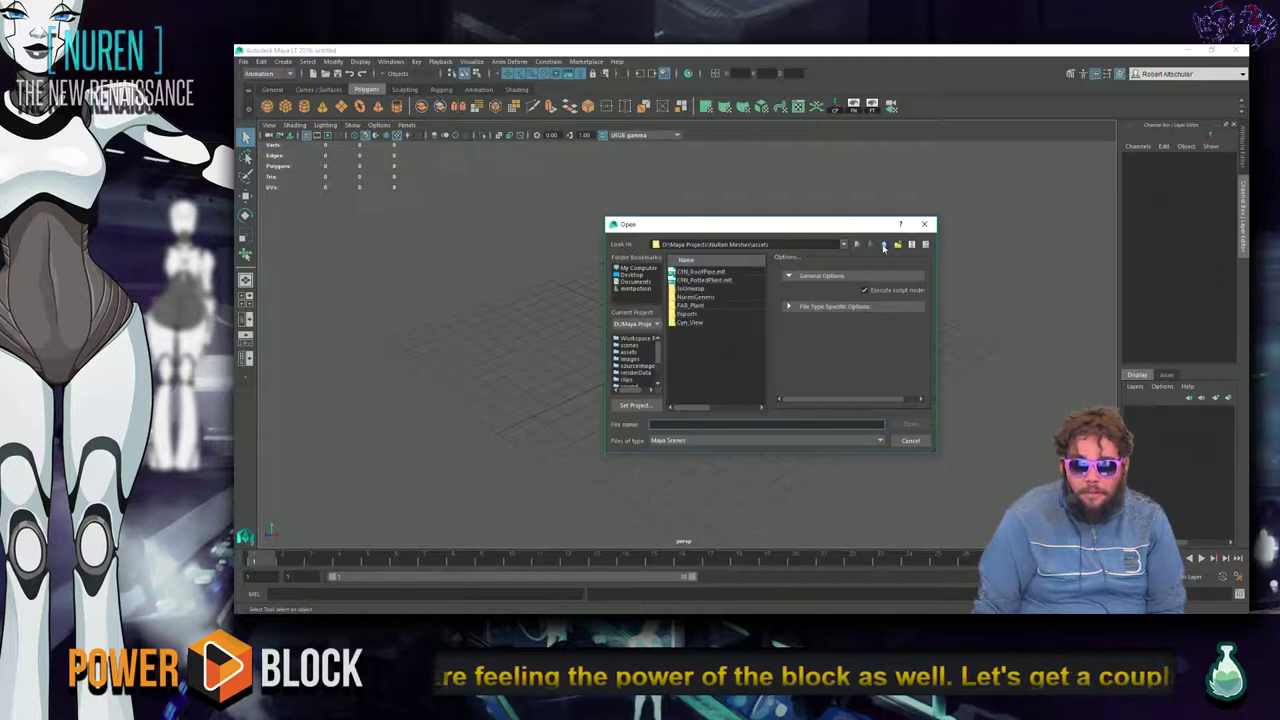
pyautogui.doubleClick(697, 306)
pyautogui.click(699, 305)
pyautogui.click(747, 281)
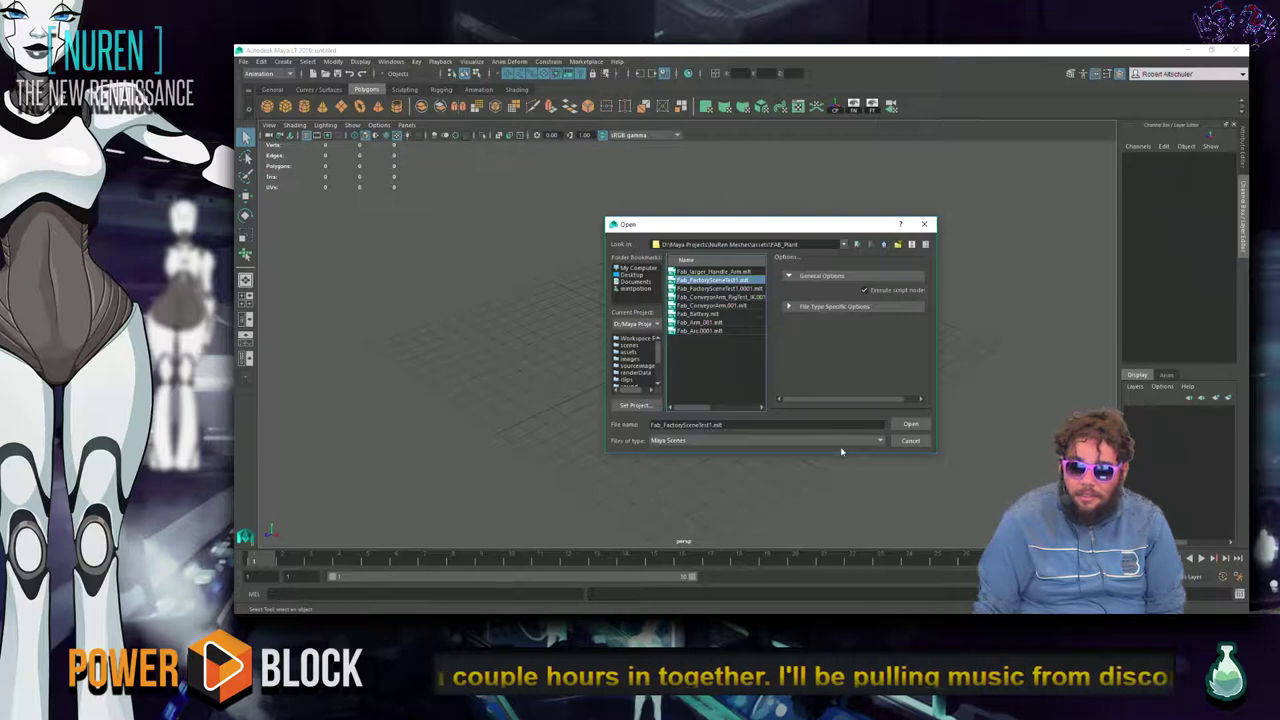
pyautogui.click(912, 424)
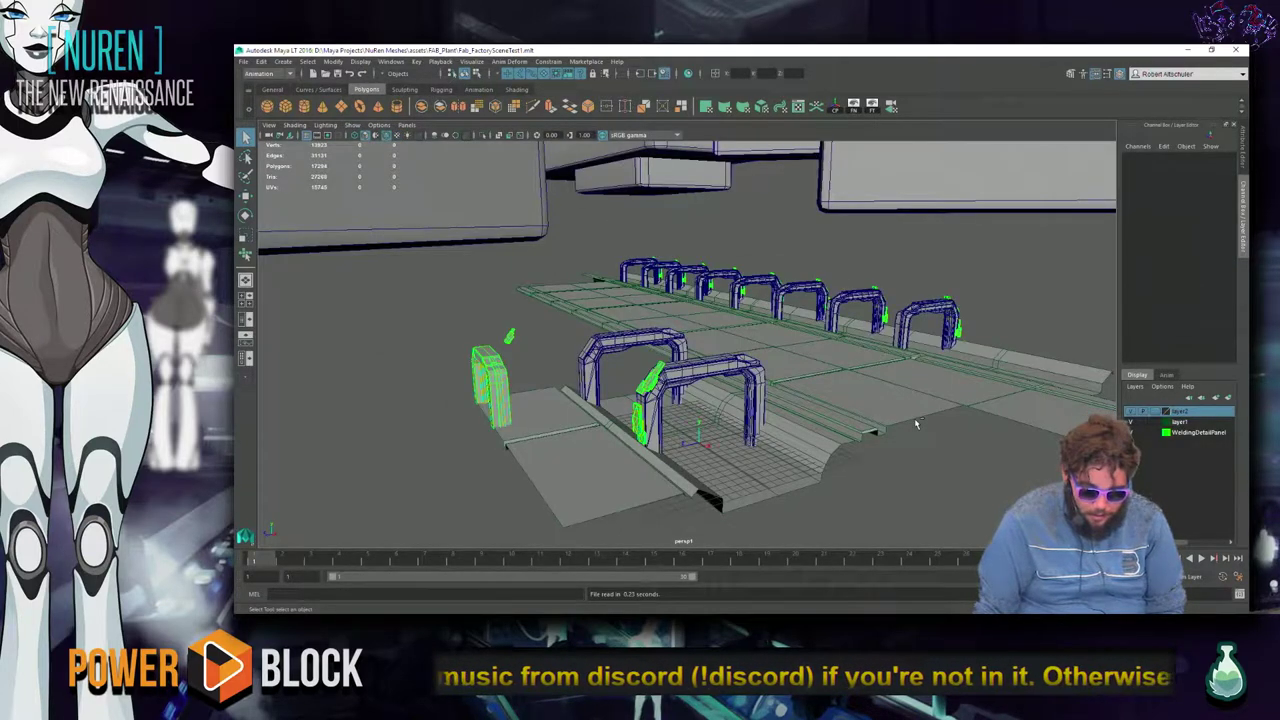
pyautogui.hotkey('ctrl', 'o')
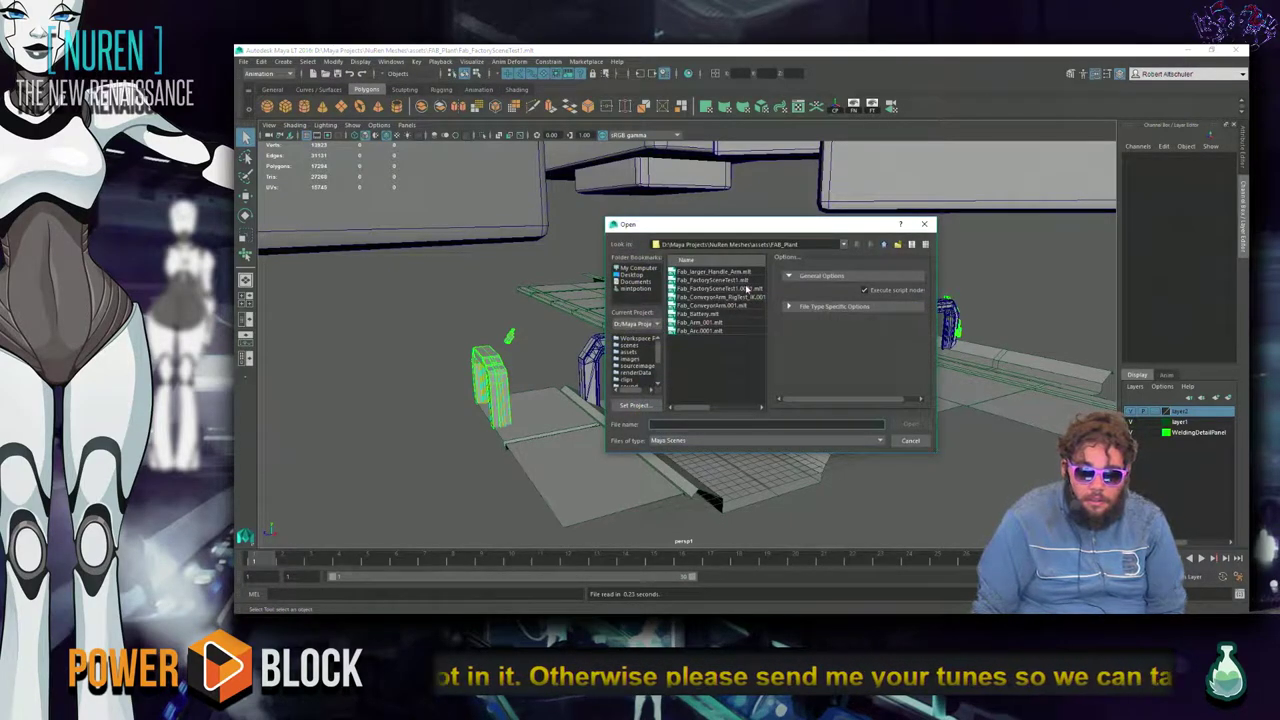
pyautogui.hotkey('alt', 'Tab')
pyautogui.hotkey('alt', 'Tab')
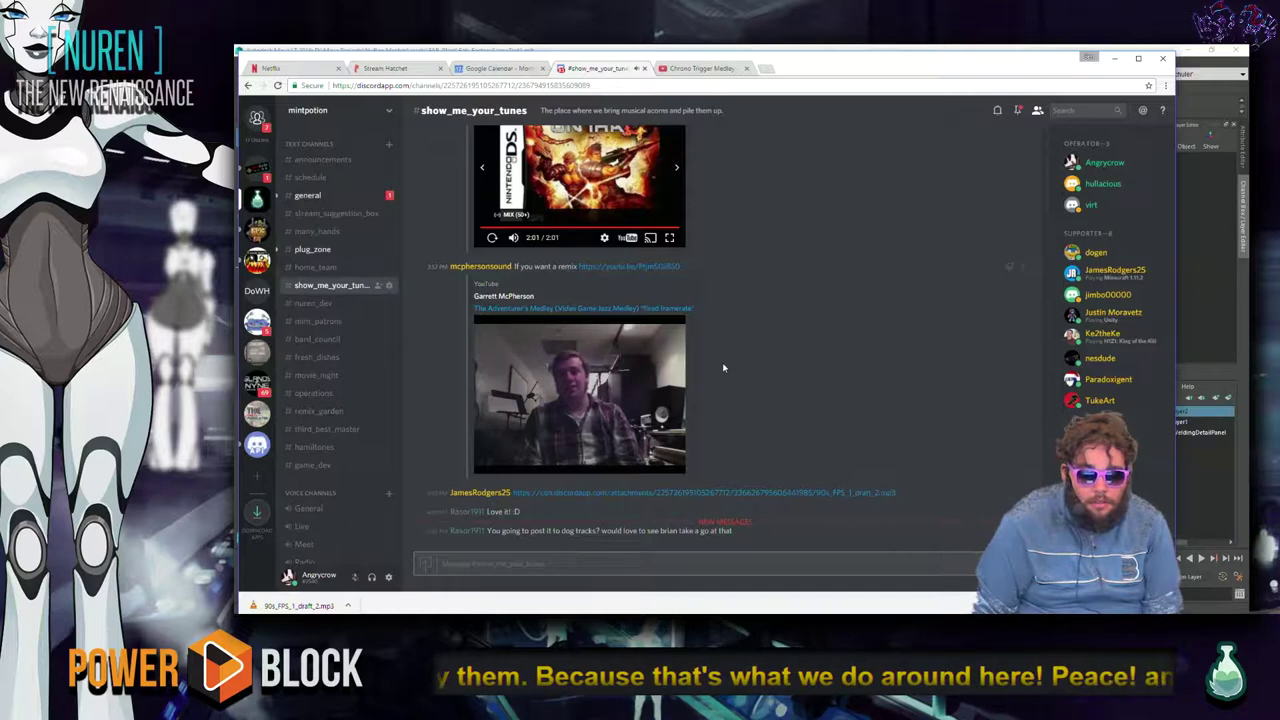
# Clear the stray 'a' from the Discord message box and open the medley video's YouTube link.
pyautogui.moveTo(672, 432)
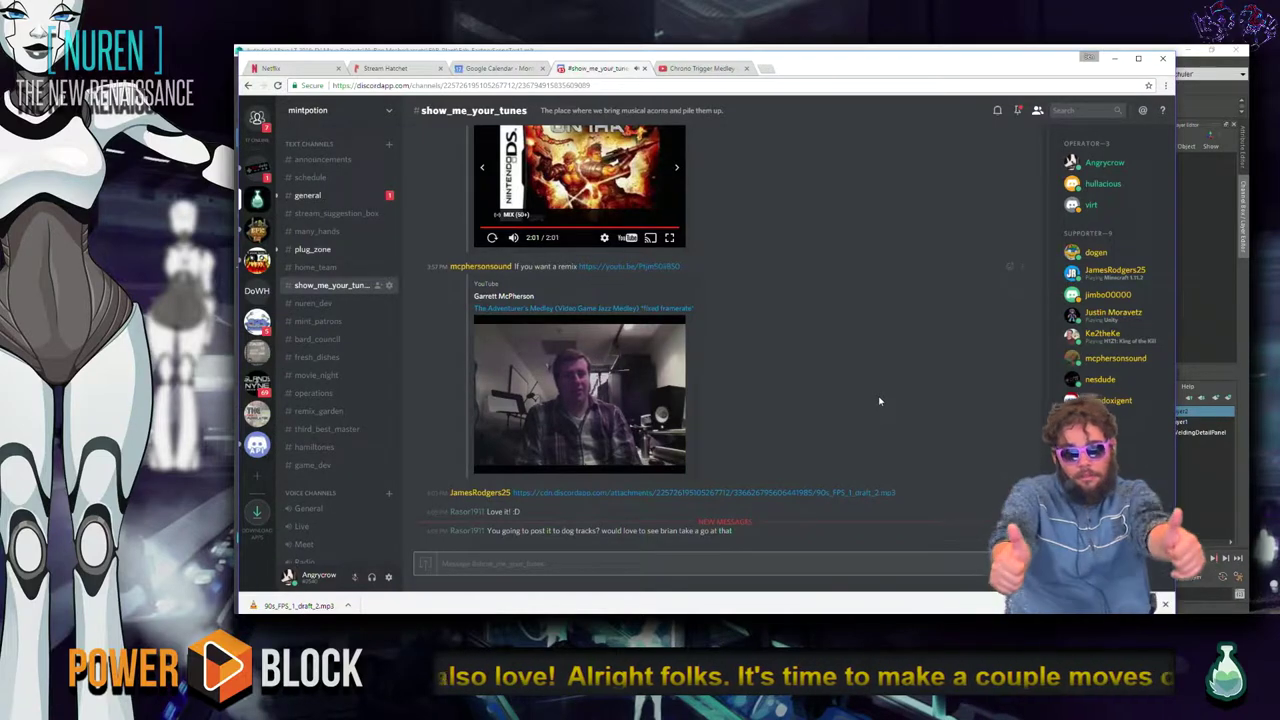
pyautogui.write('a')
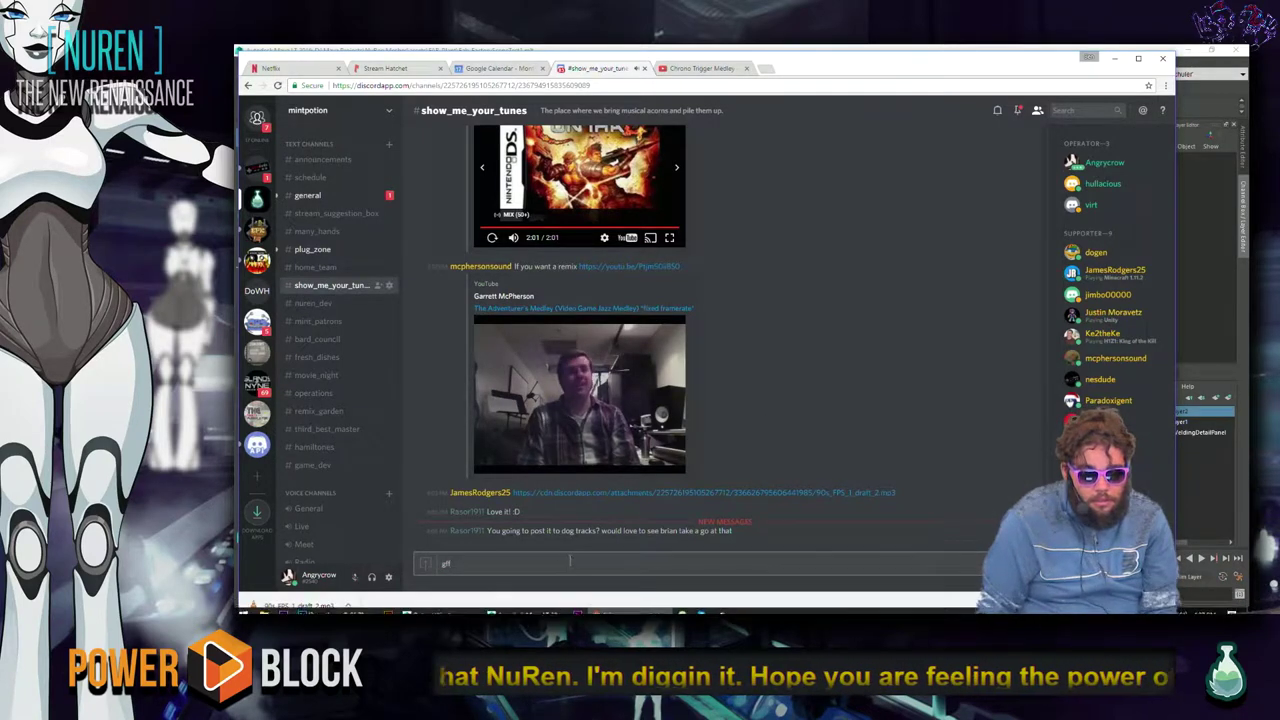
pyautogui.press('BackSpace')
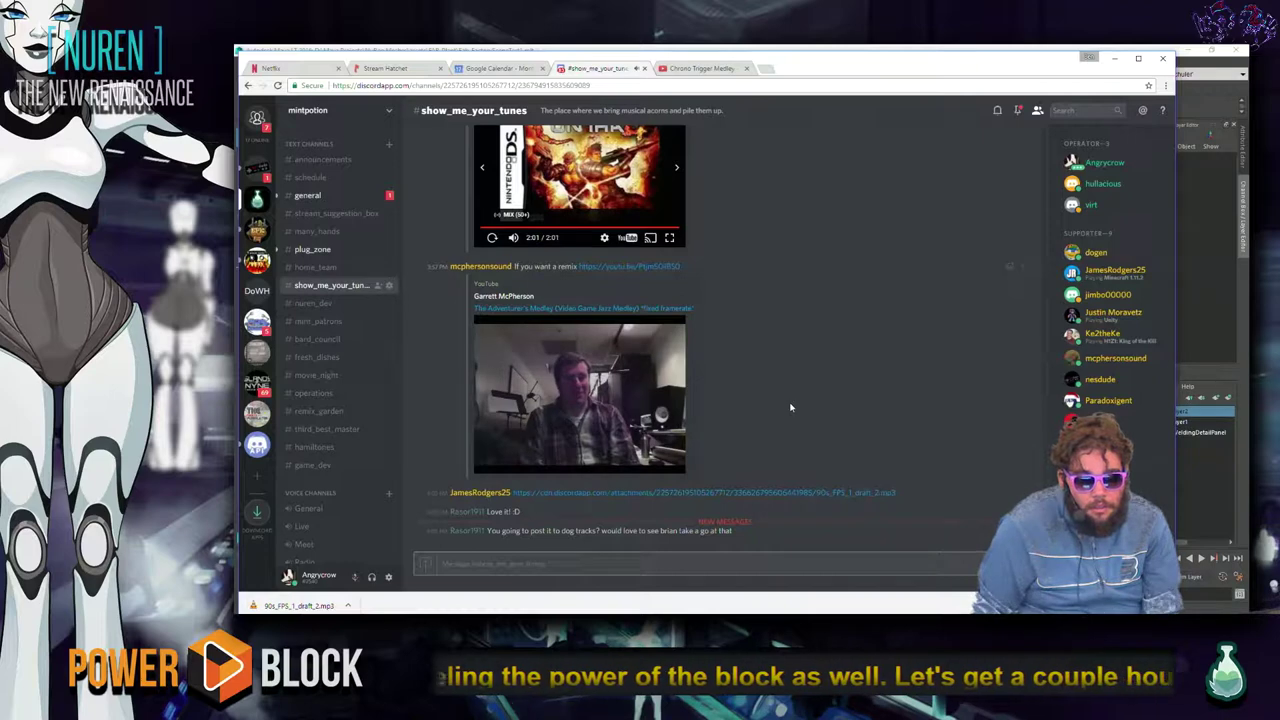
pyautogui.click(497, 312)
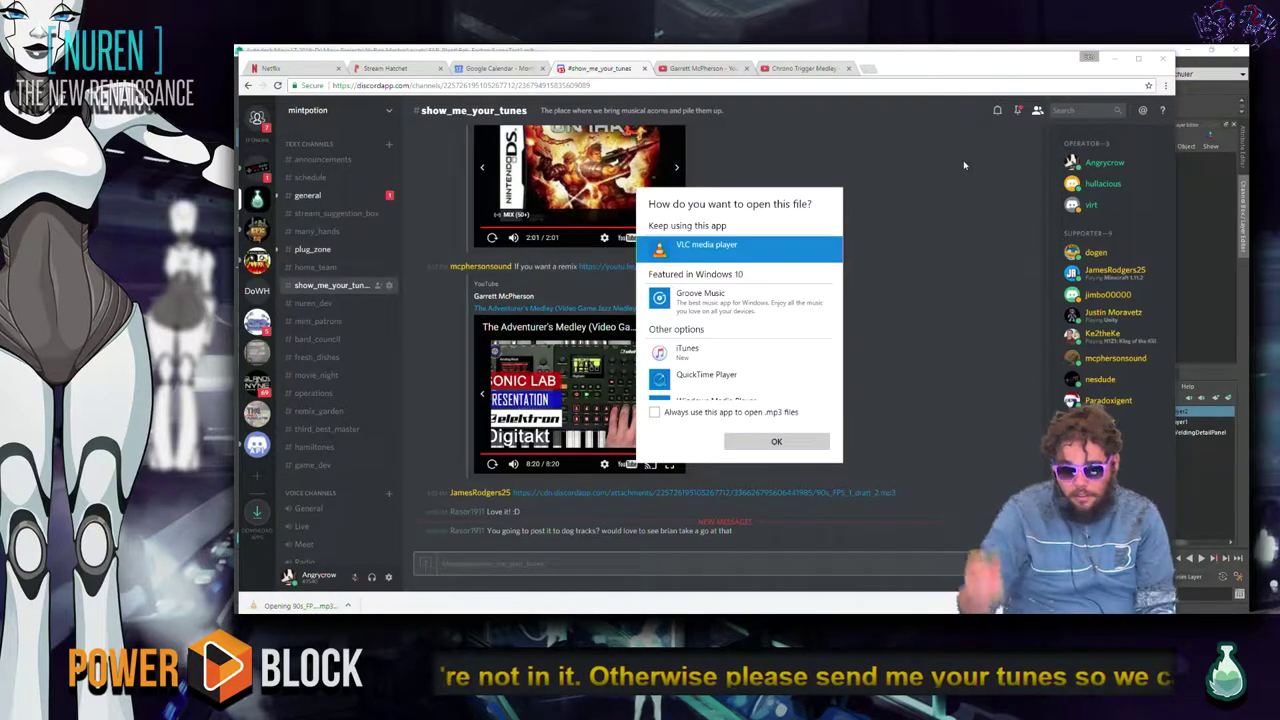
# Play 90s_FPS_1_draft_2.mp3 in VLC and close the composer's YouTube channel tab.
pyautogui.press('Return')
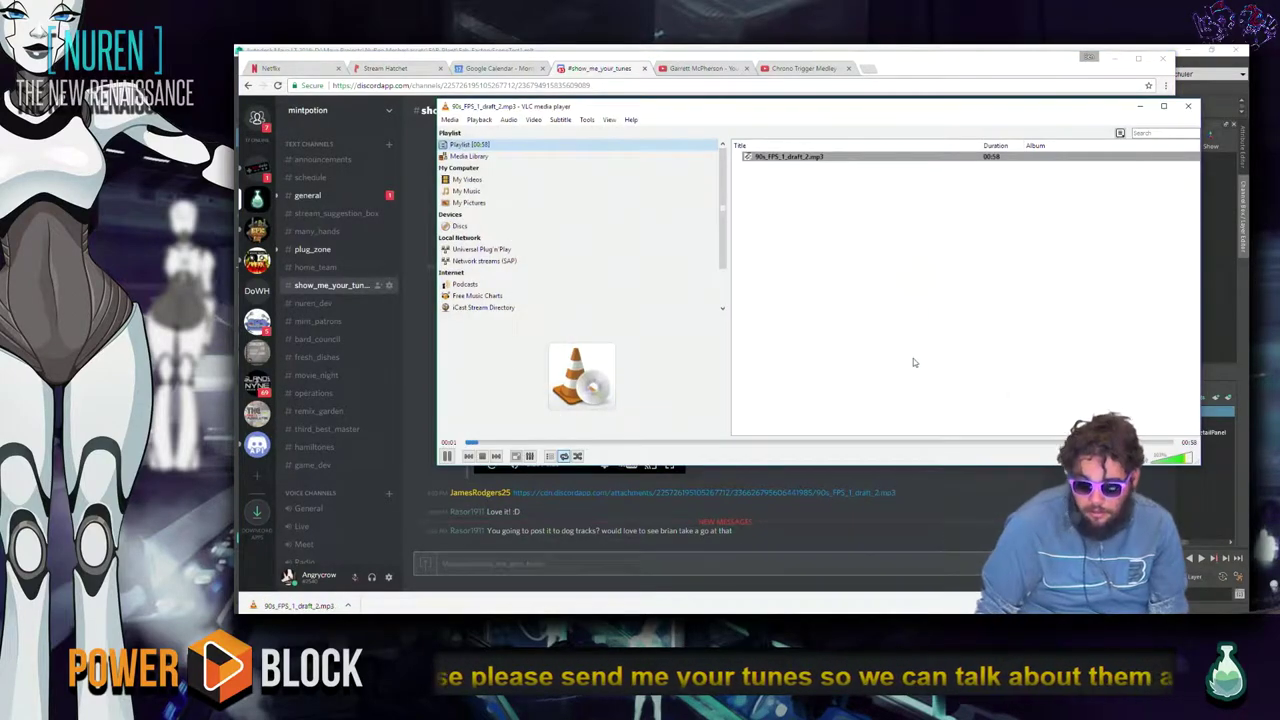
pyautogui.click(977, 523)
pyautogui.click(716, 69)
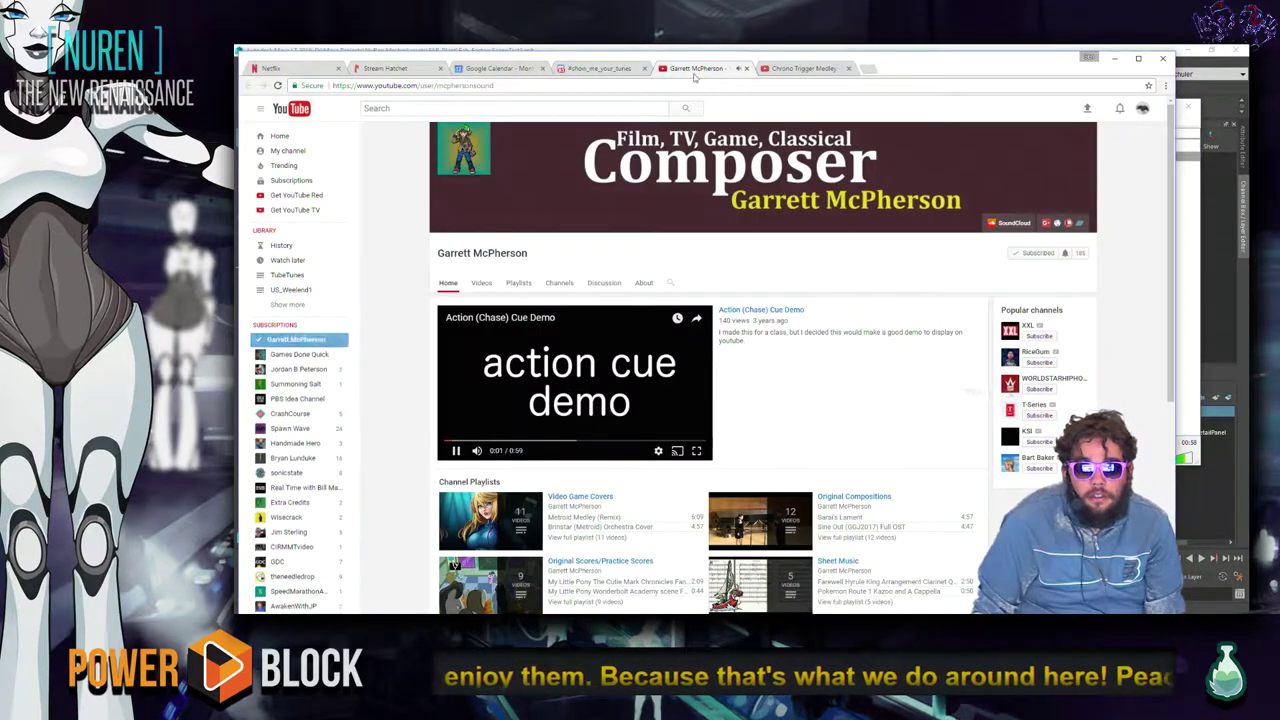
pyautogui.click(746, 68)
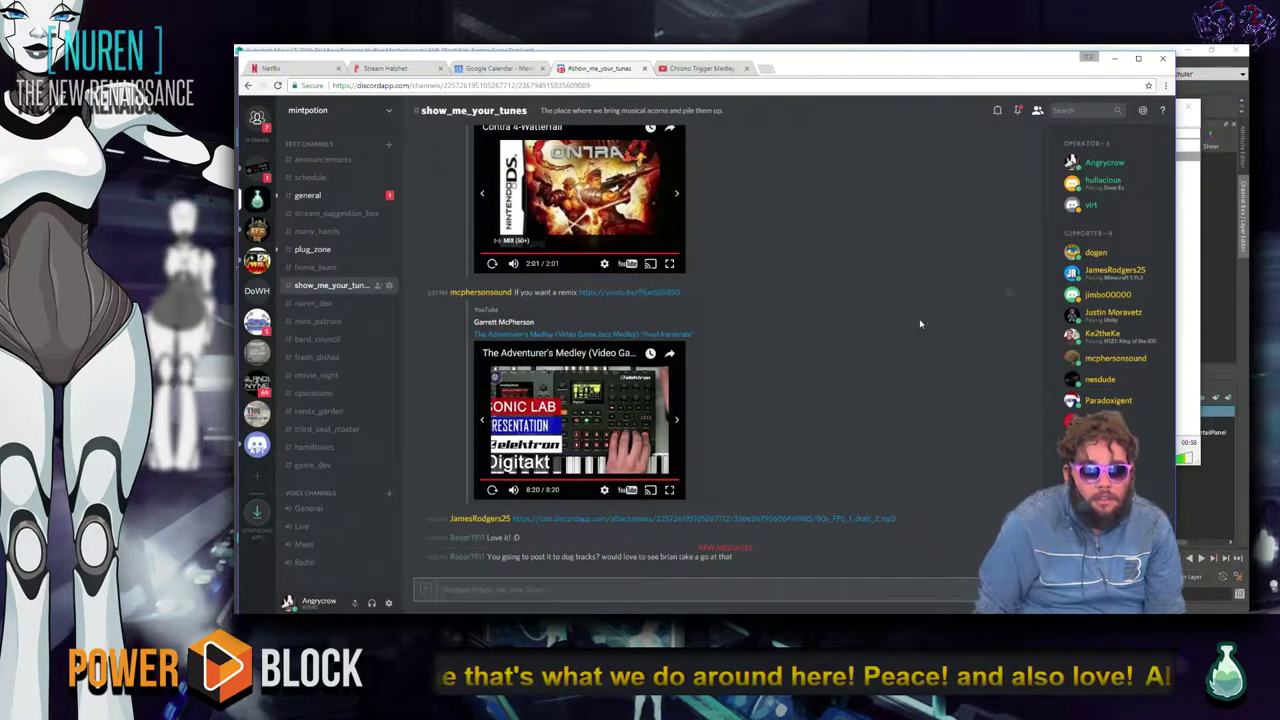
# Bring Discord back to the front, then switch toward Maya.
pyautogui.hotkey('alt', 'Tab')
pyautogui.hotkey('alt', 'Tab')
pyautogui.hotkey('alt', 'Tab')
pyautogui.hotkey('alt', 'Tab')
pyautogui.hotkey('alt', 'Tab')
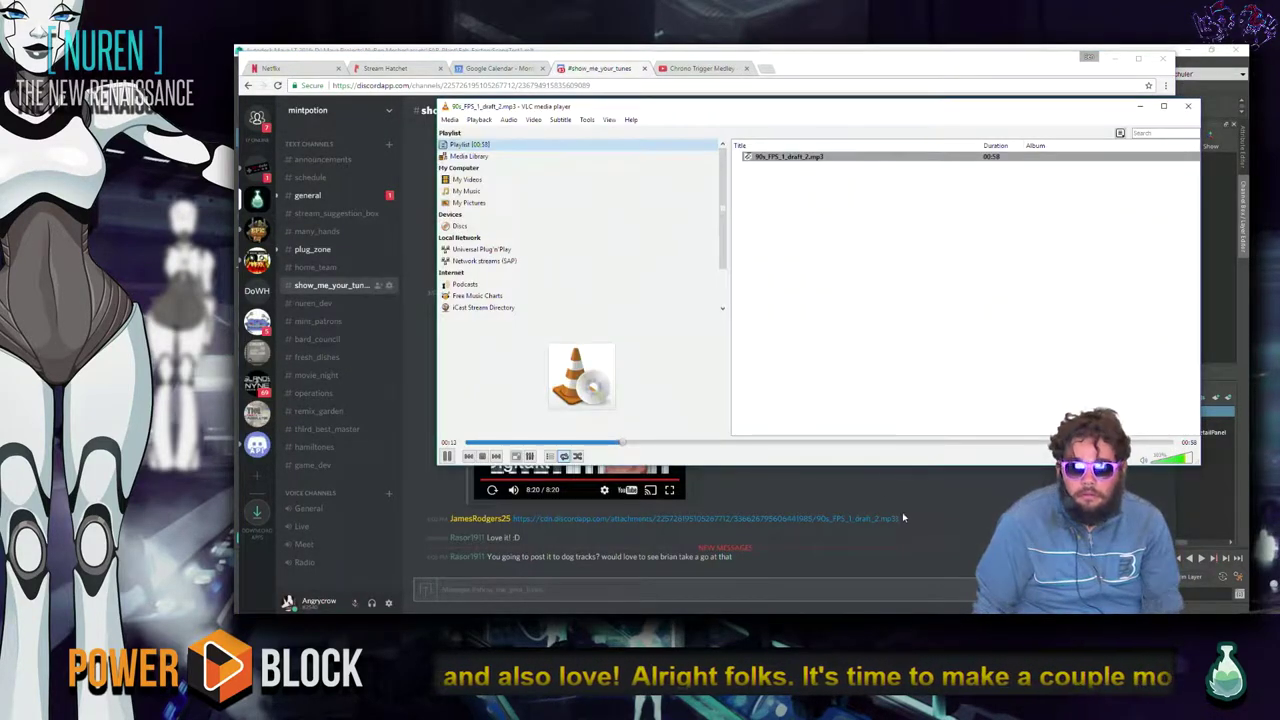
pyautogui.click(963, 478)
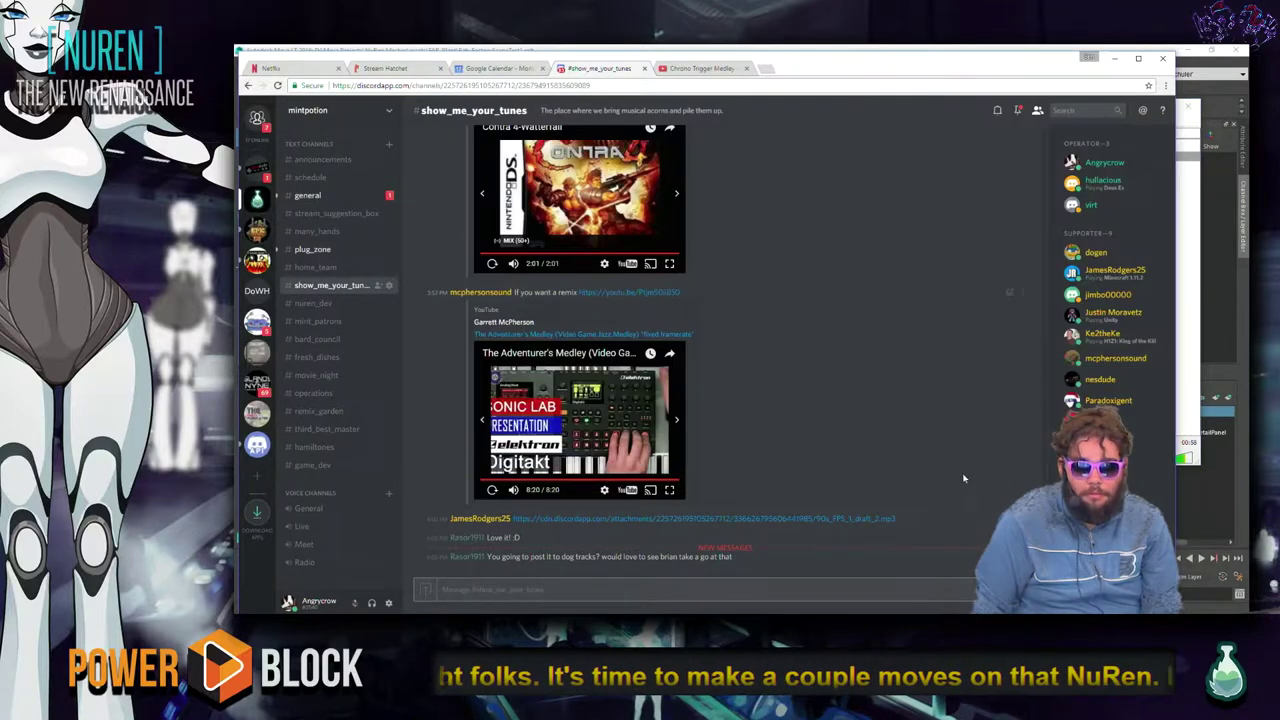
pyautogui.hotkey('alt', 'Tab')
pyautogui.hotkey('alt', 'Tab')
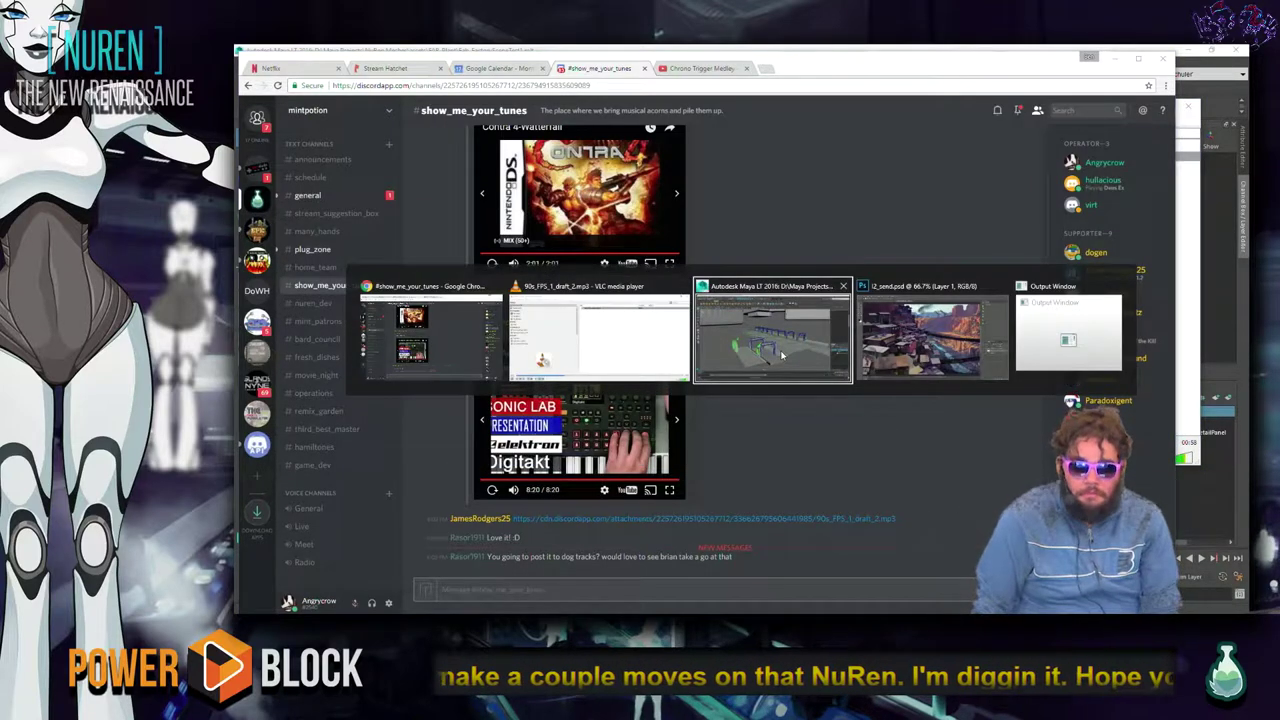
# Load Fab_FactorySceneTest1.0001 and orbit around its arched conveyor line with robotic arms.
pyautogui.click(782, 354)
pyautogui.moveTo(809, 222); pyautogui.dragTo(705, 230)
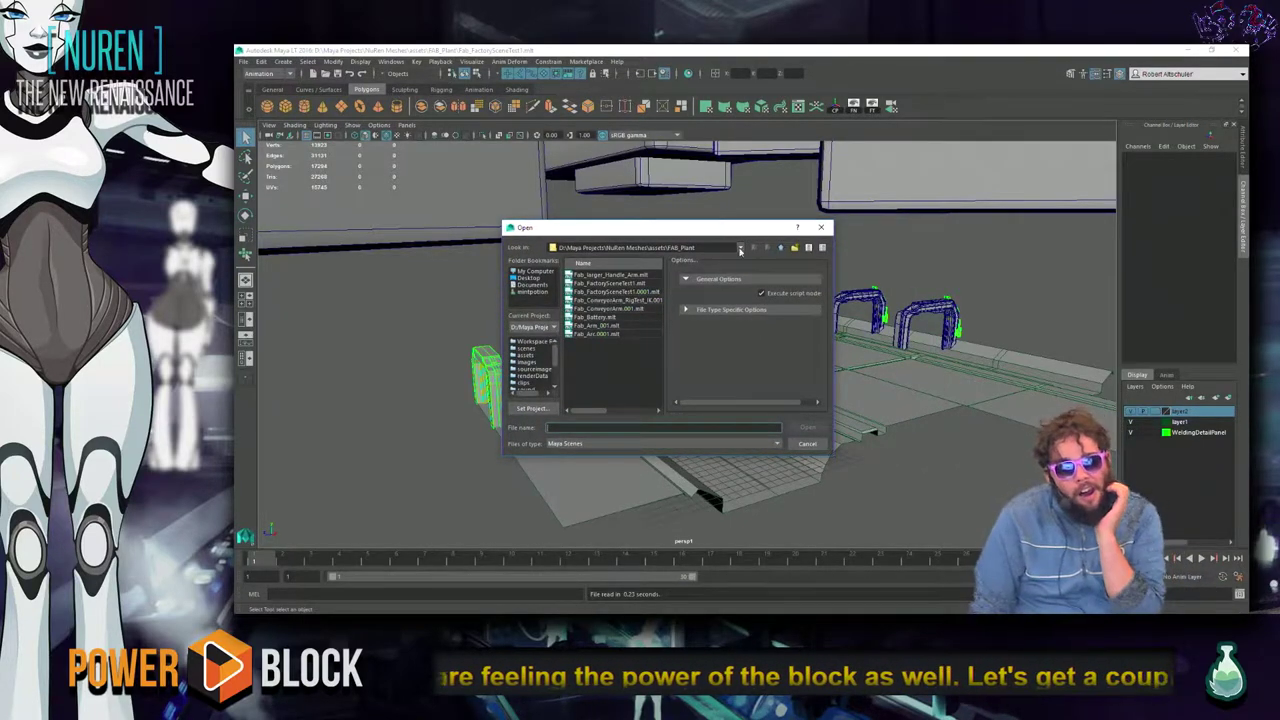
pyautogui.moveTo(709, 230); pyautogui.dragTo(715, 203)
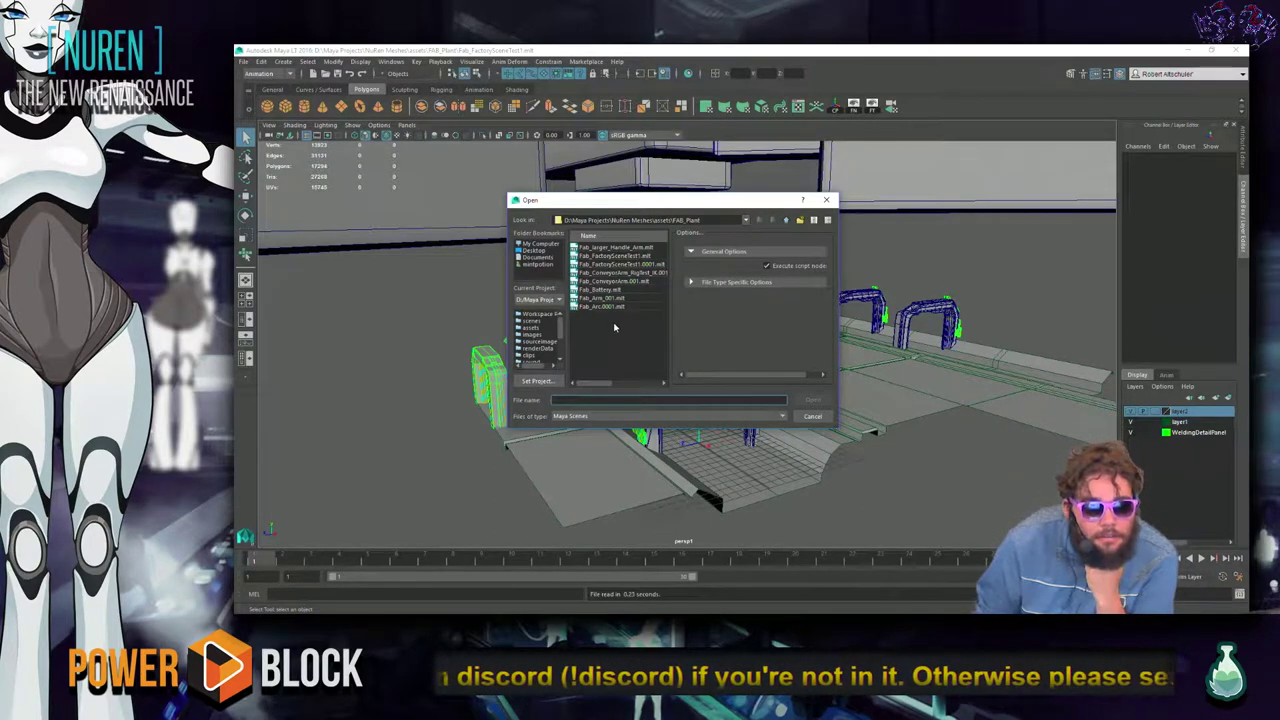
pyautogui.click(637, 264)
pyautogui.click(814, 401)
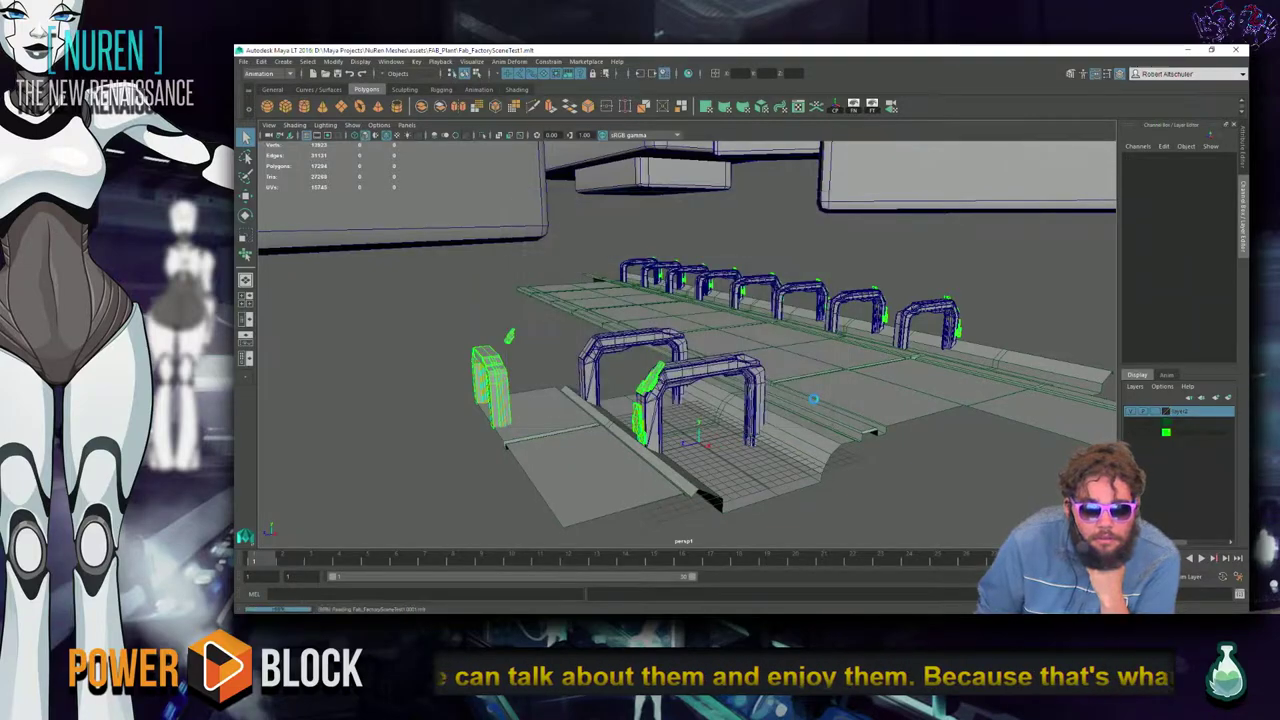
pyautogui.keyDown('alt'); pyautogui.moveTo(814, 401); pyautogui.dragTo(673, 428); pyautogui.keyUp('alt')
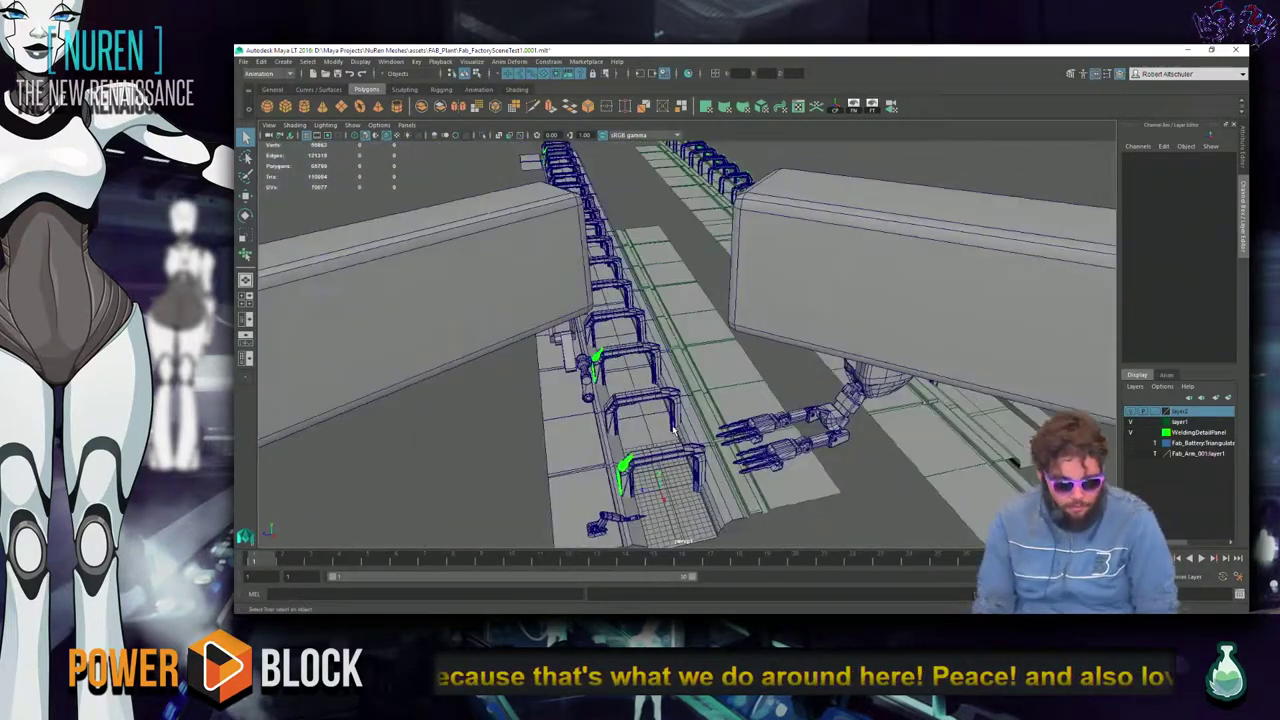
pyautogui.hotkey('ctrl', 'o')
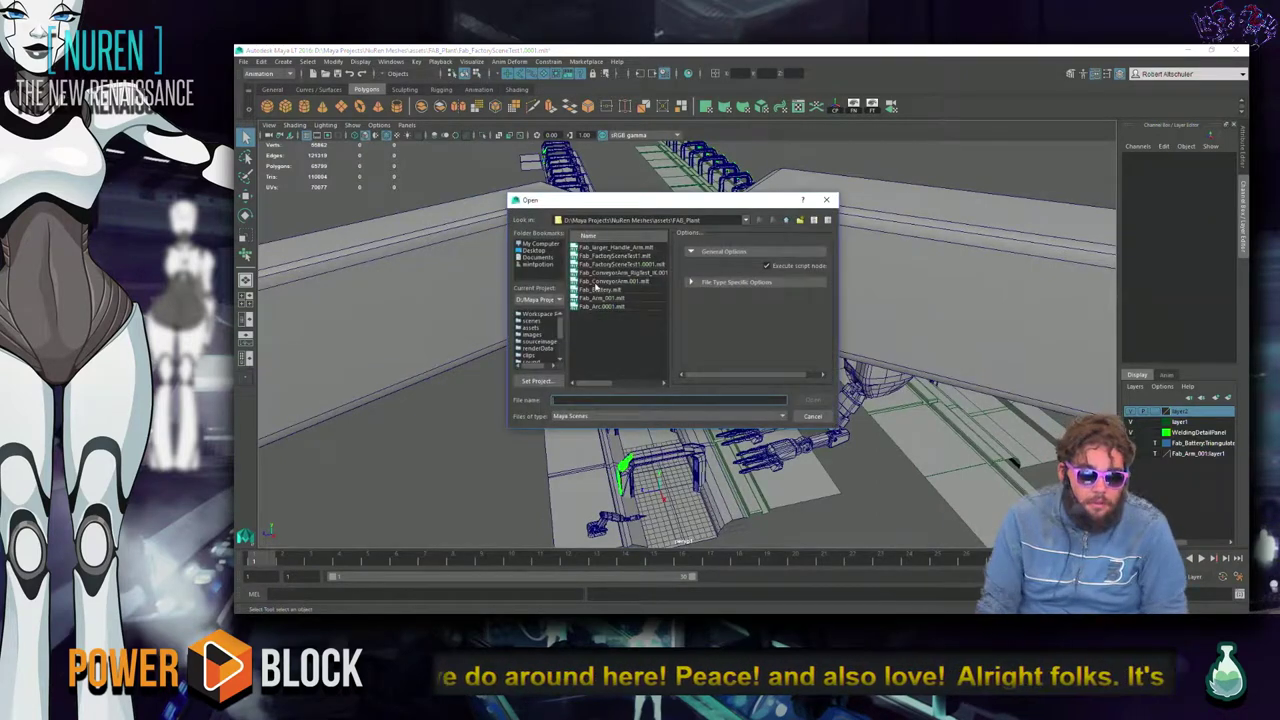
# Open FabricationPlant_TestArea.mb from the scenes folder, discarding the factory scene's unsaved changes.
pyautogui.scroll(-2, 540, 348)
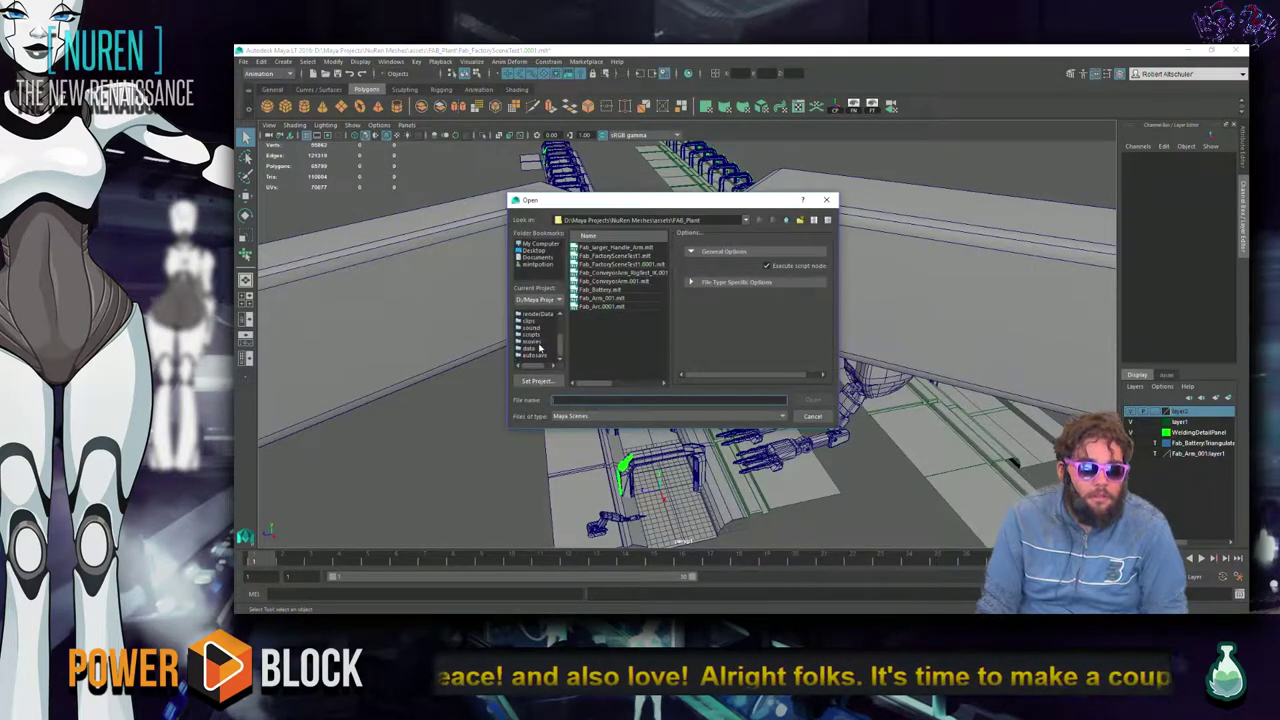
pyautogui.scroll(3, 535, 340)
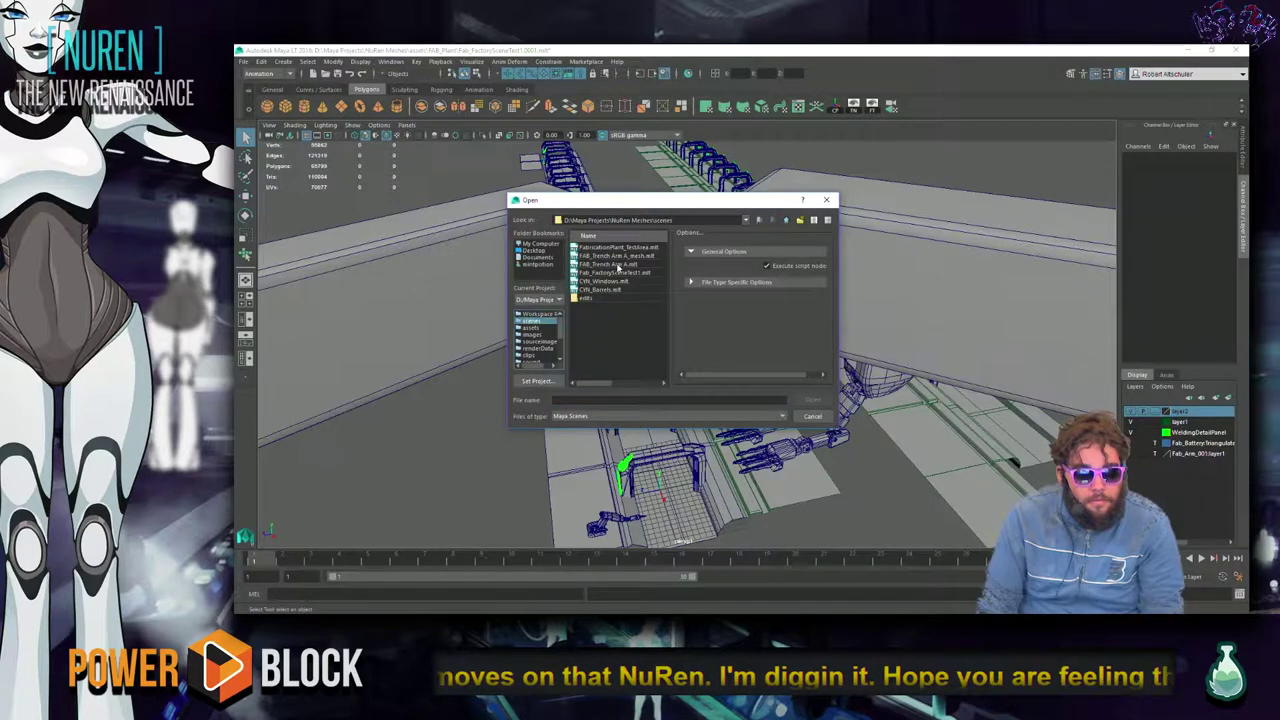
pyautogui.click(627, 248)
pyautogui.click(814, 400)
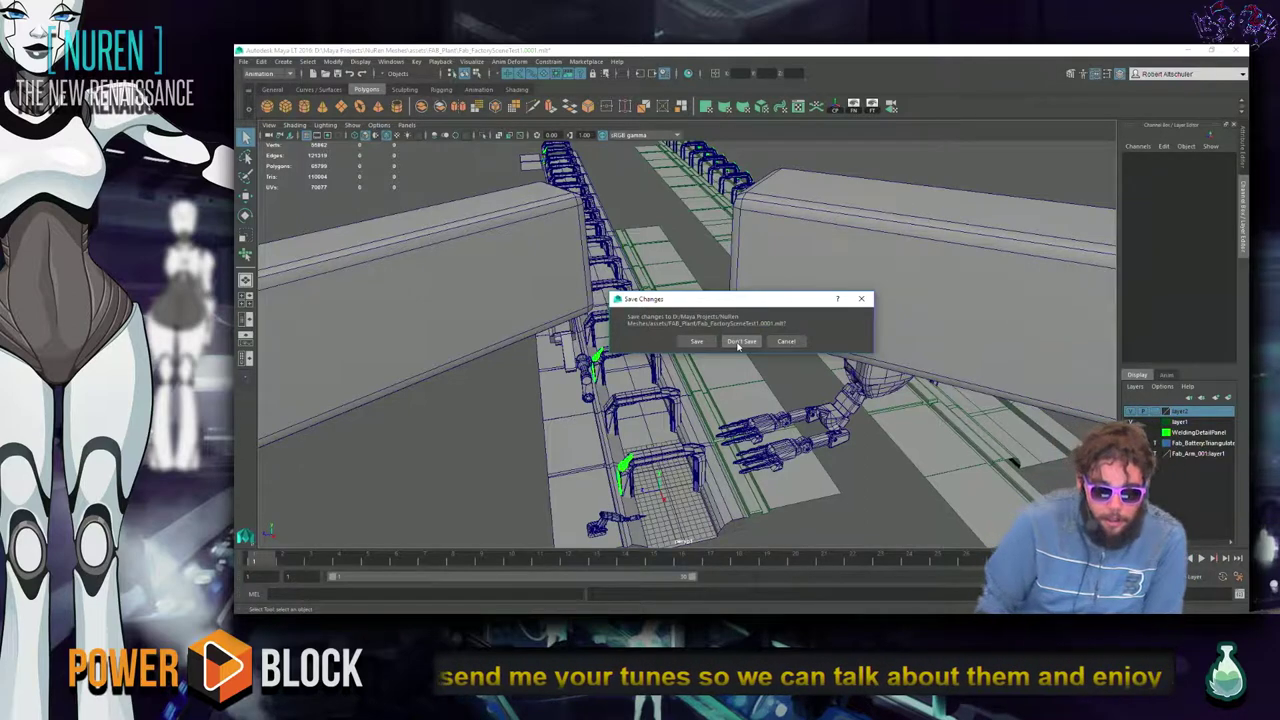
pyautogui.hotkey('alt', 'Tab')
pyautogui.hotkey('alt', 'Tab')
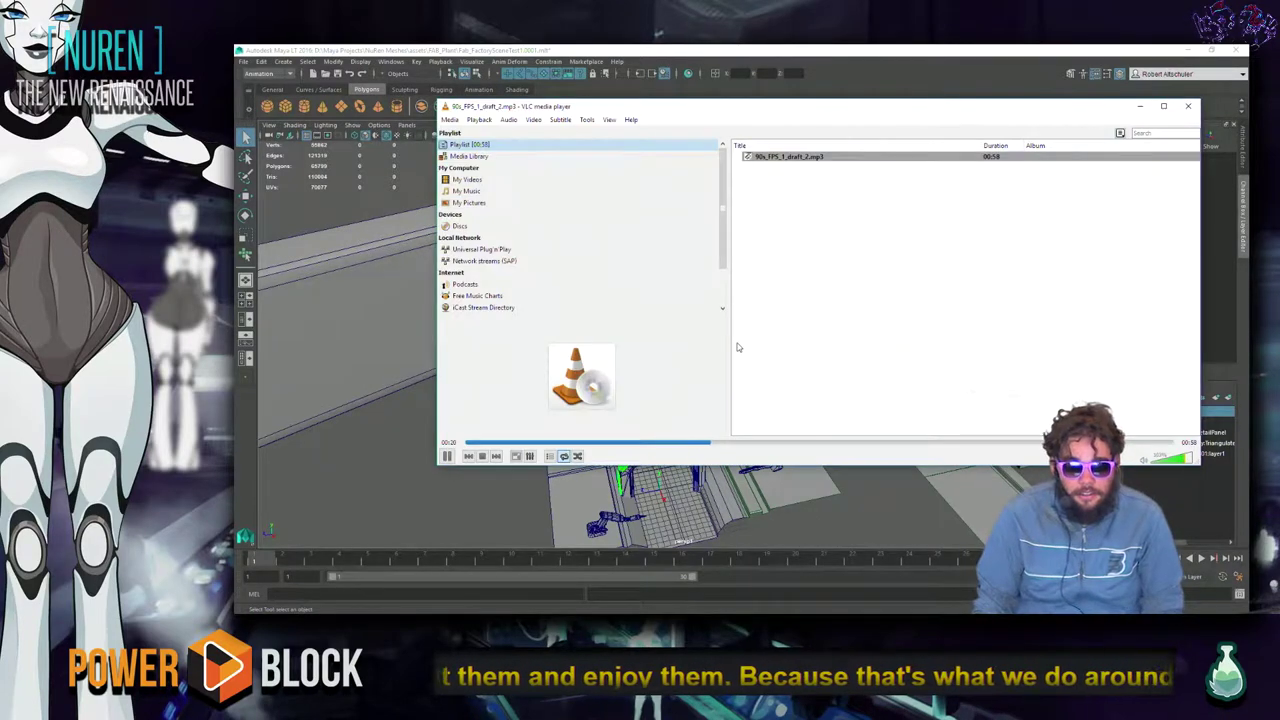
pyautogui.hotkey('alt', 'Tab')
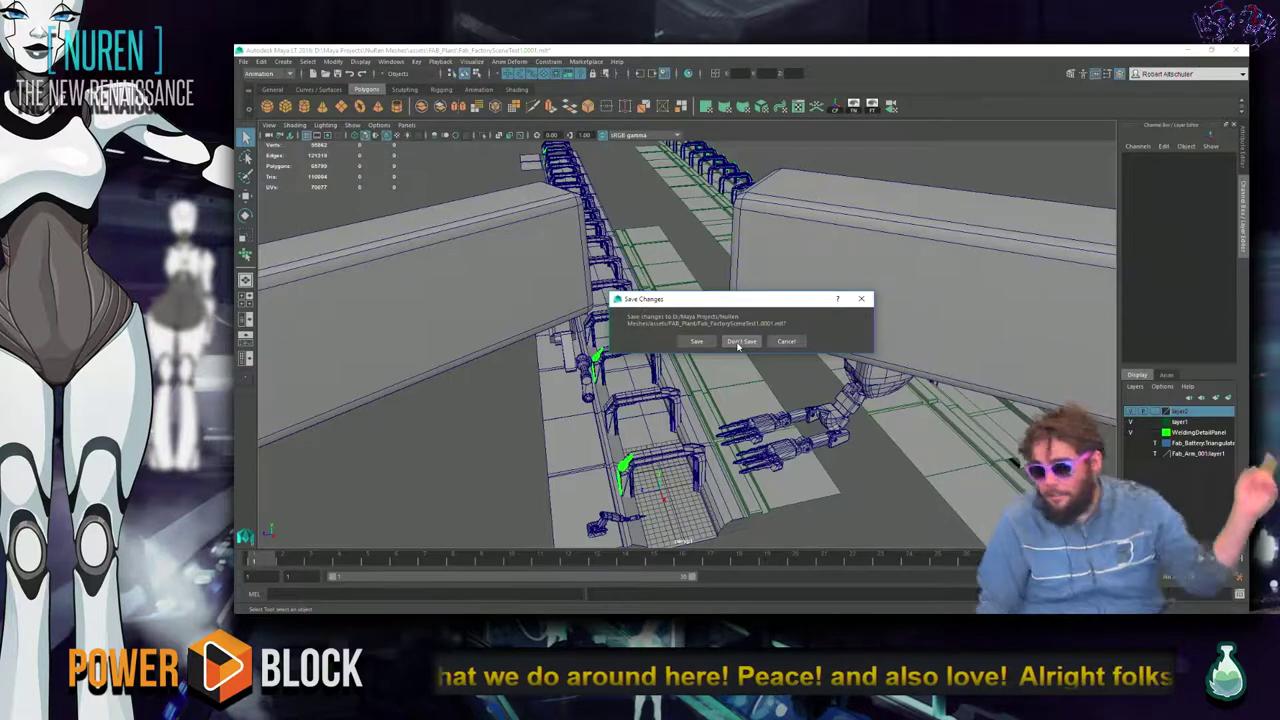
pyautogui.click(740, 342)
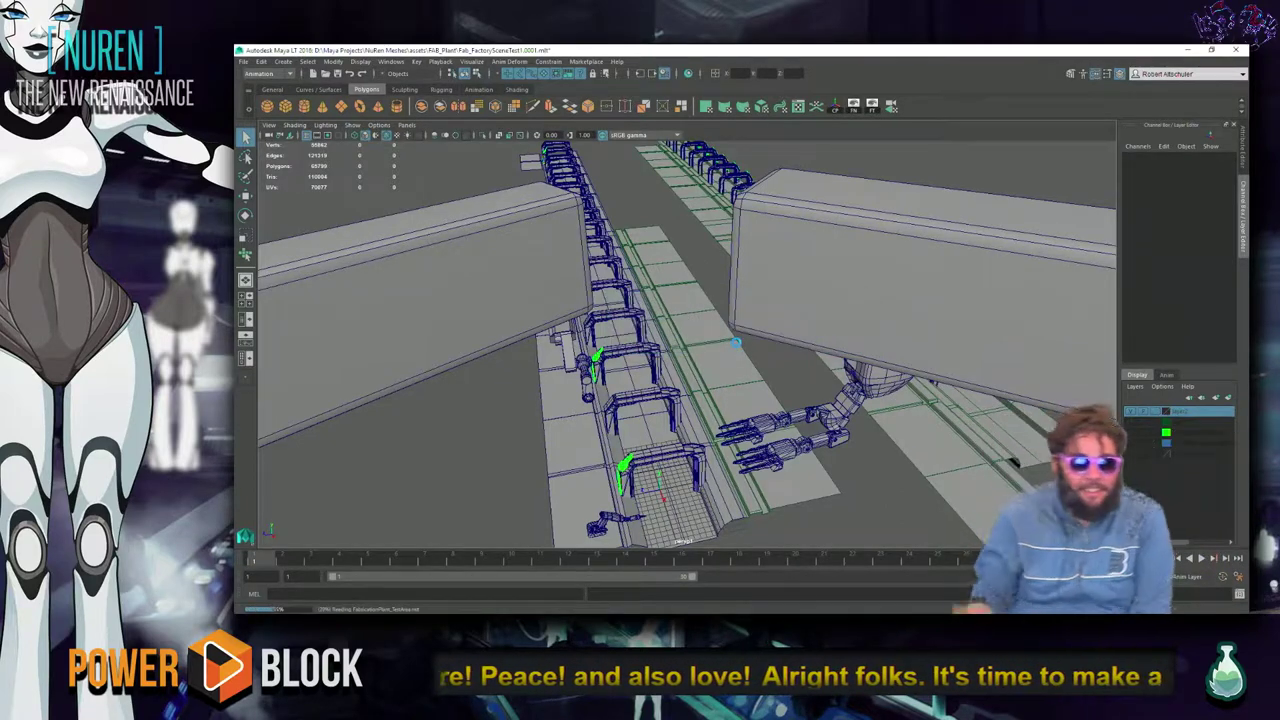
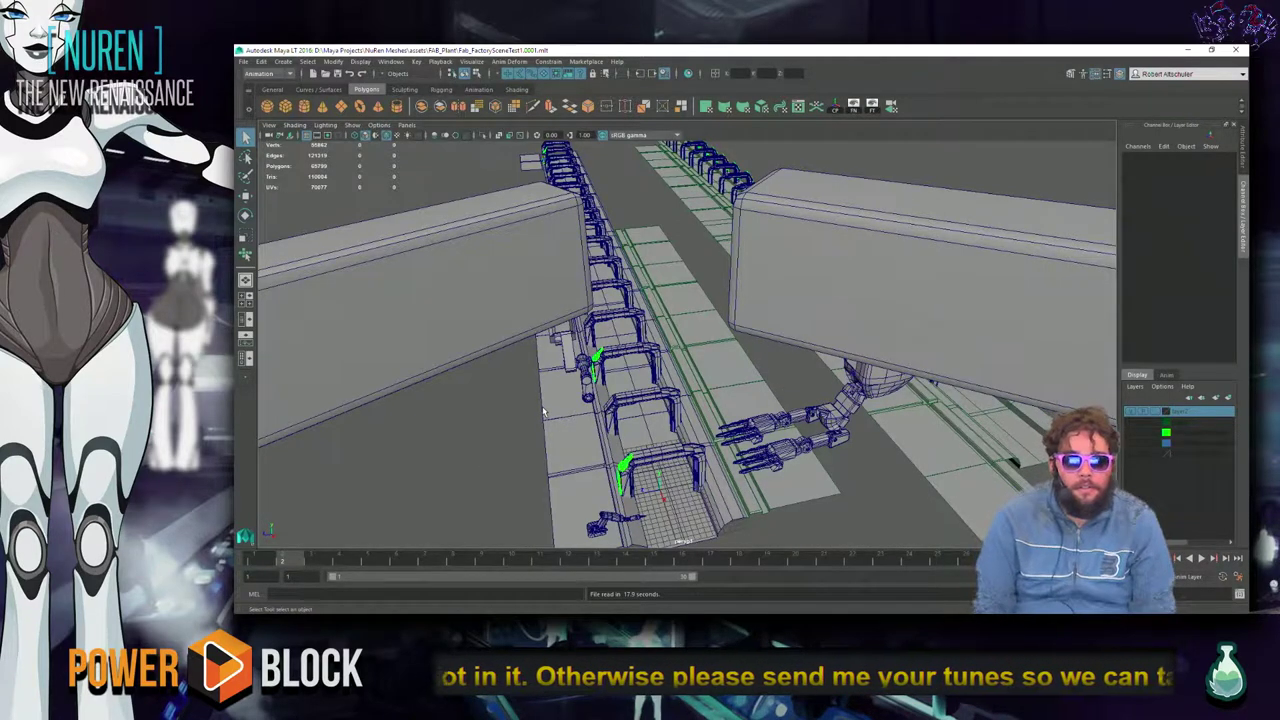
# Bring up the FabricationPlant test-area scene in Maya and orbit around the factory building.
pyautogui.hotkey('alt', 'Tab')
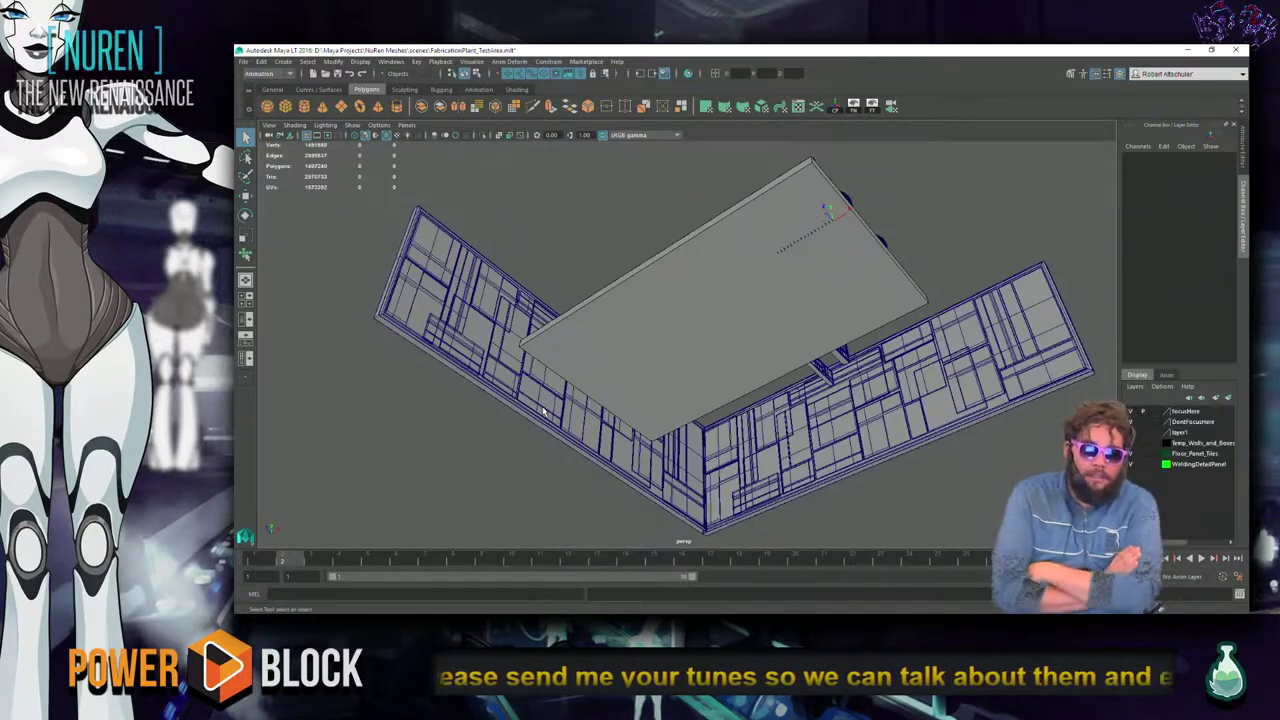
pyautogui.keyDown('alt'); pyautogui.moveTo(598, 422); pyautogui.dragTo(767, 395); pyautogui.keyUp('alt')
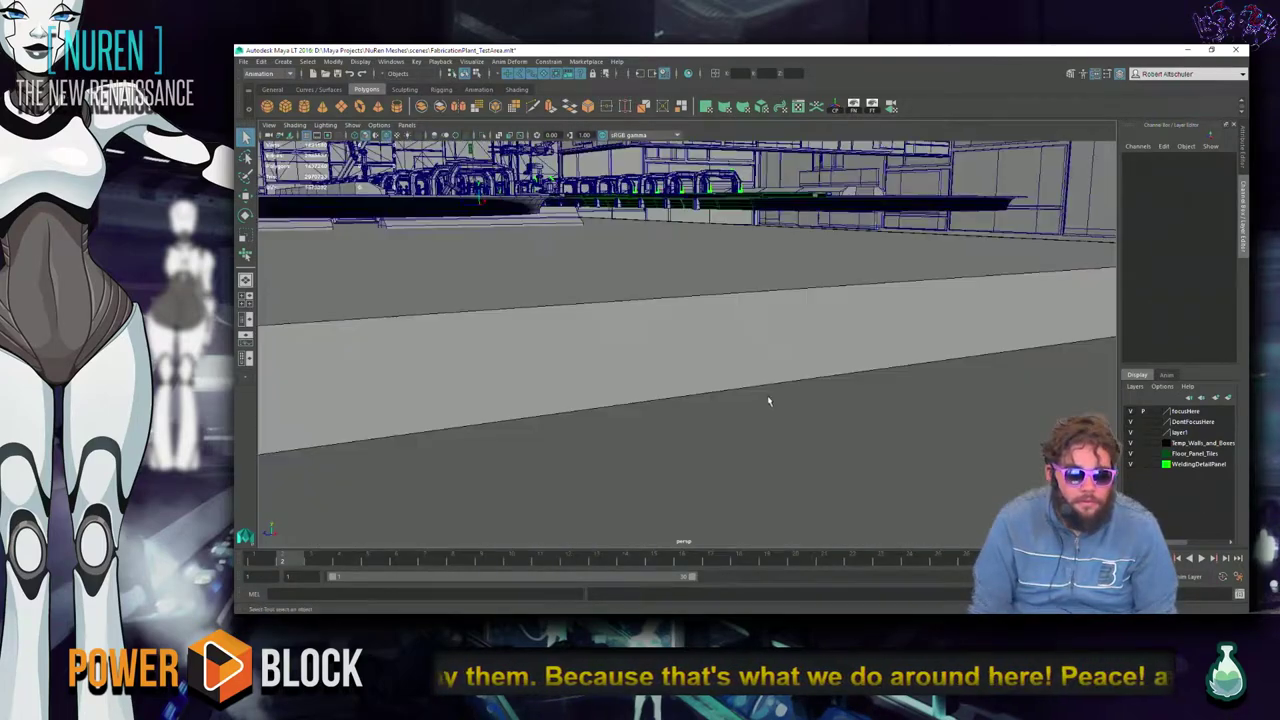
# In VLC, skip the draft music track to about 12 seconds and stop playback.
pyautogui.hotkey('alt', 'Tab')
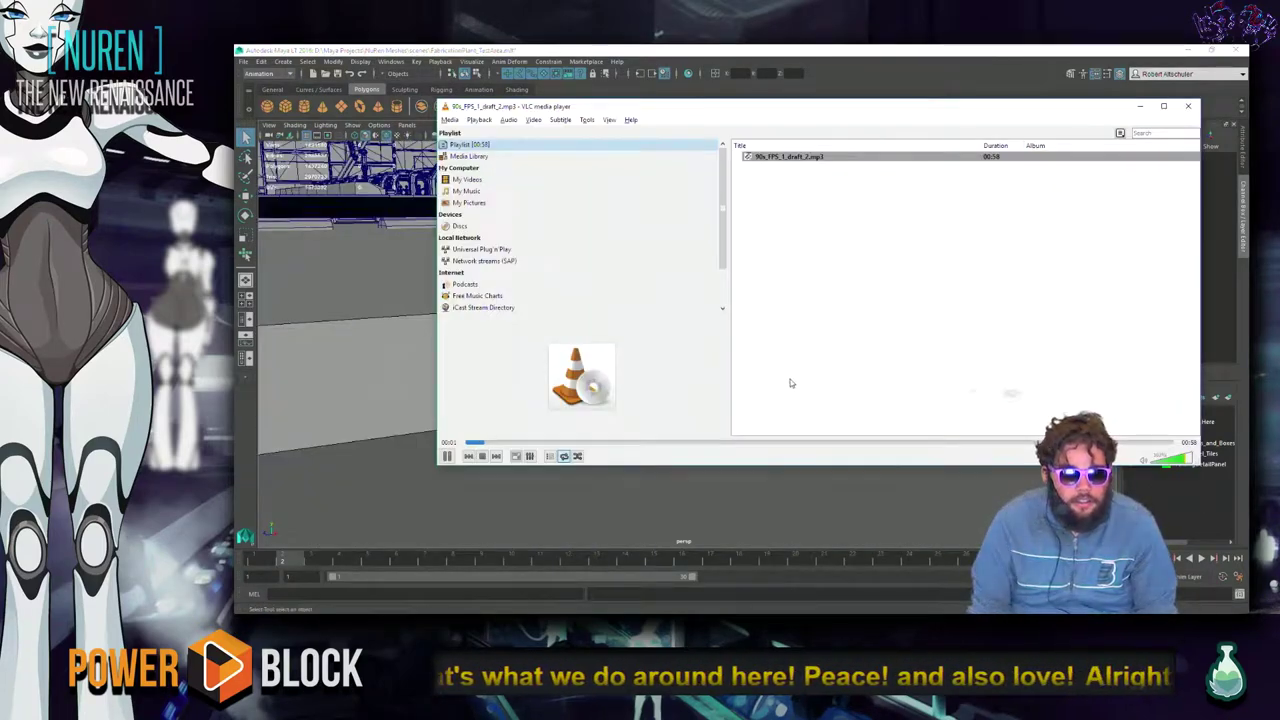
pyautogui.click(607, 442)
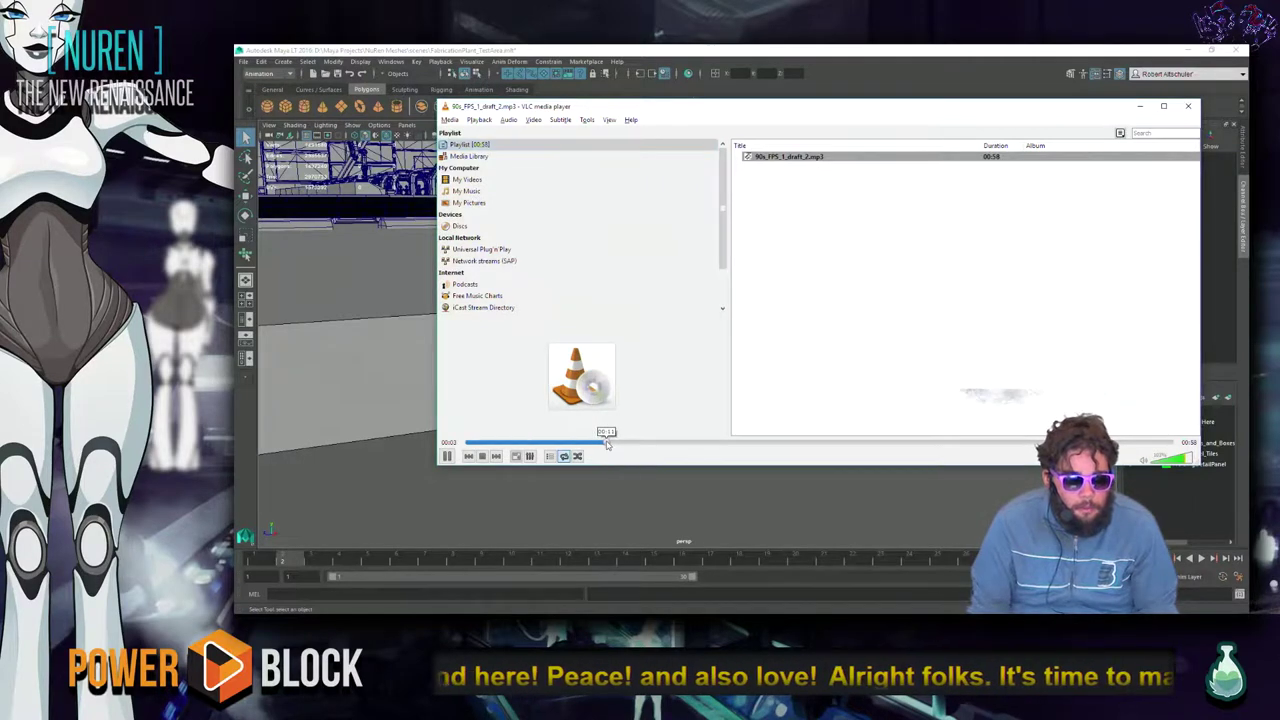
pyautogui.click(482, 456)
pyautogui.hotkey('alt', 'Tab')
pyautogui.hotkey('alt', 'Tab')
pyautogui.hotkey('alt', 'Tab')
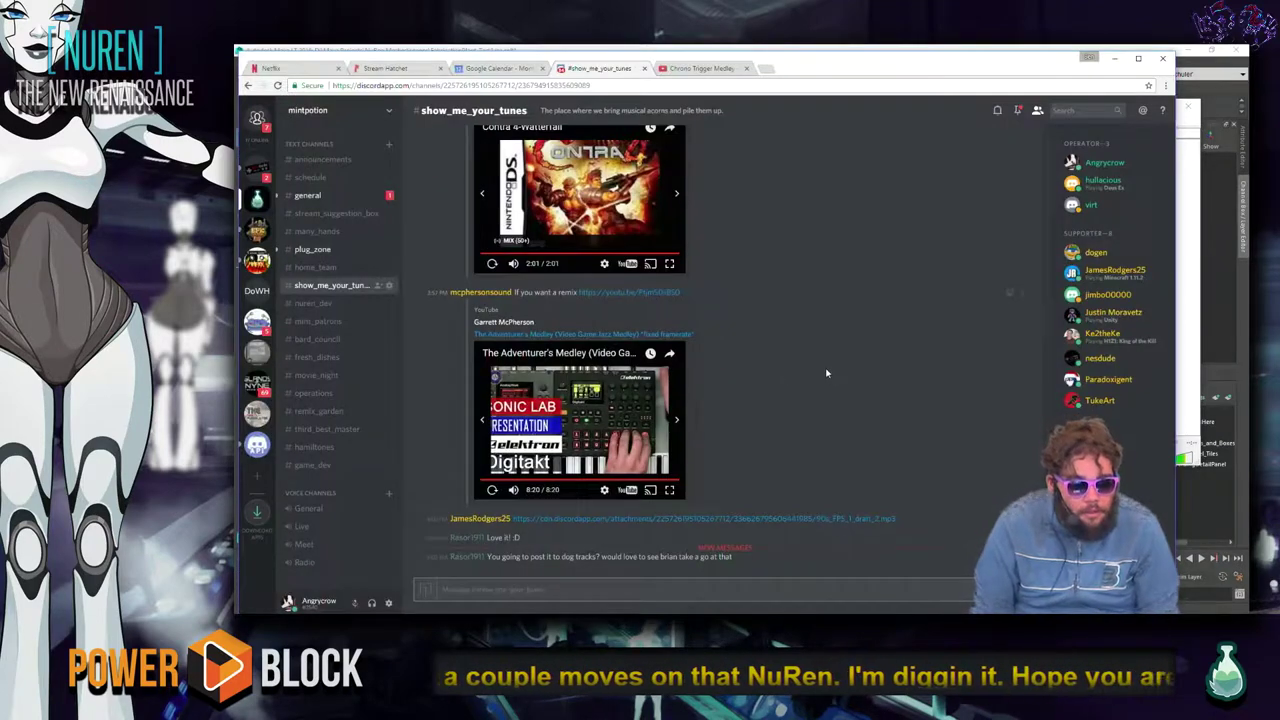
# Scroll up the #show_me_your_tunes chat, play the Mega Man X soundtrack embed and raise the volume.
pyautogui.scroll(8, 829, 366)
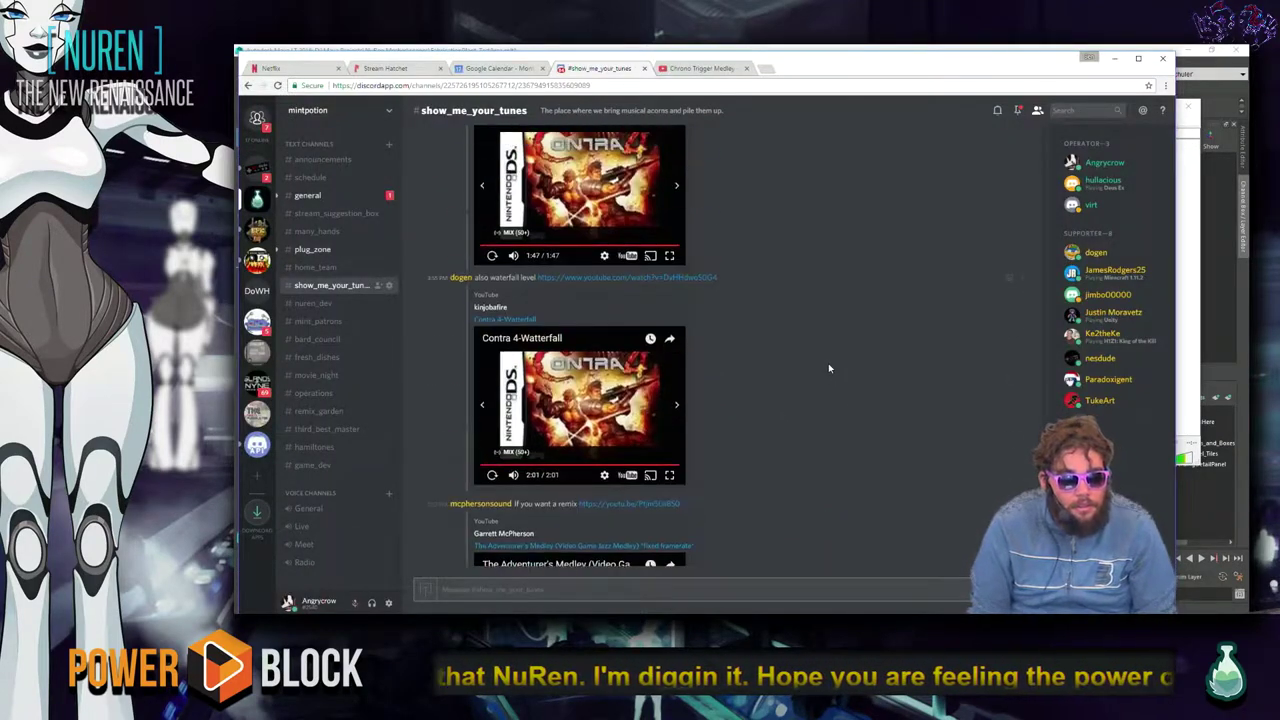
pyautogui.scroll(5, 814, 345)
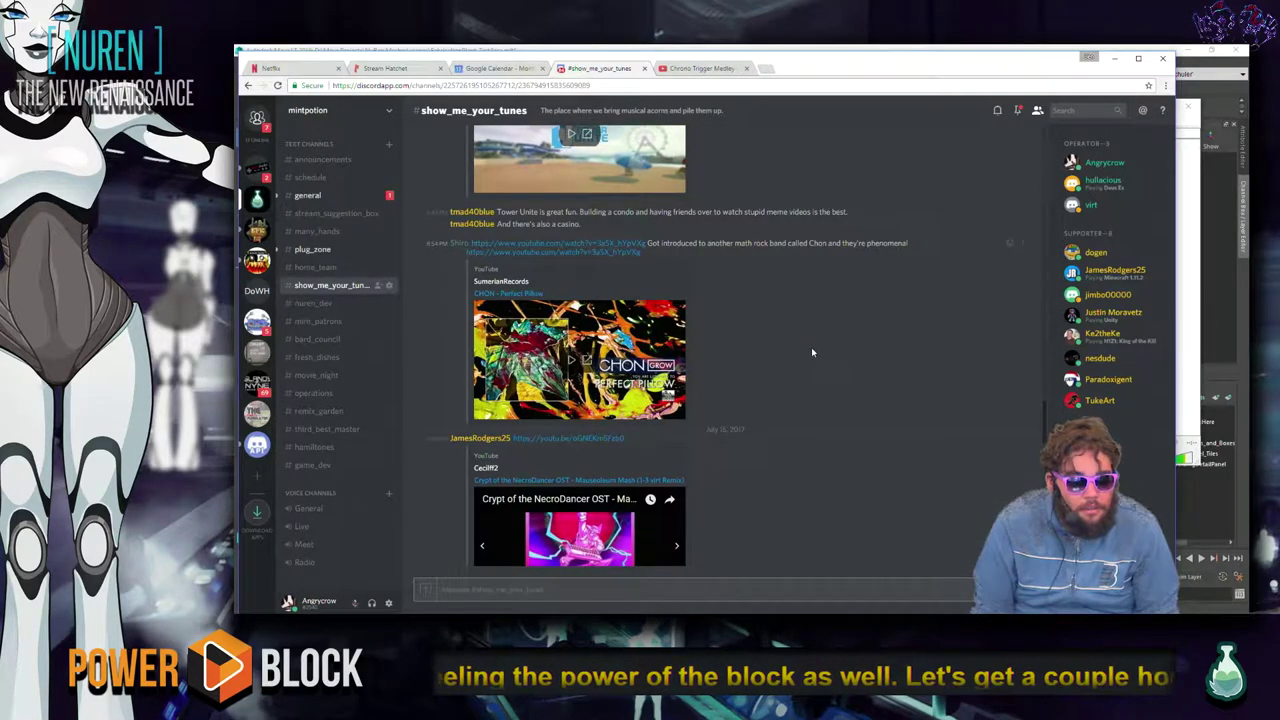
pyautogui.scroll(3, 812, 352)
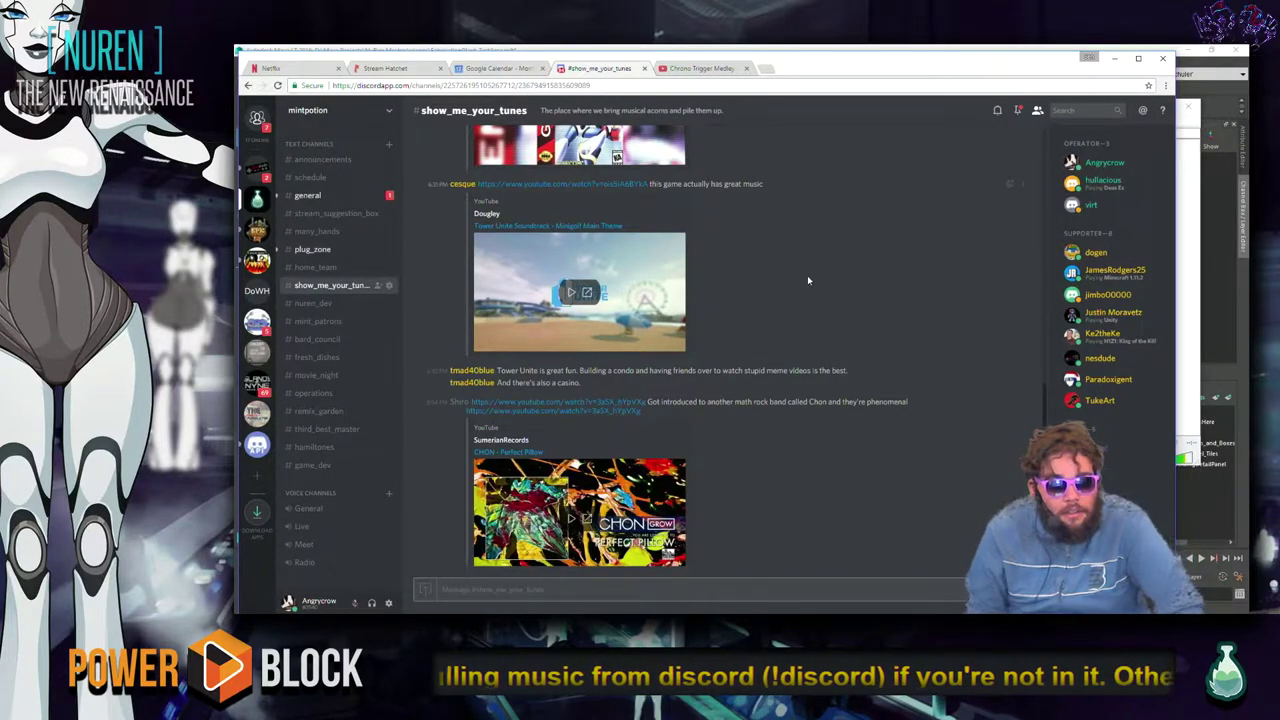
pyautogui.scroll(3, 812, 280)
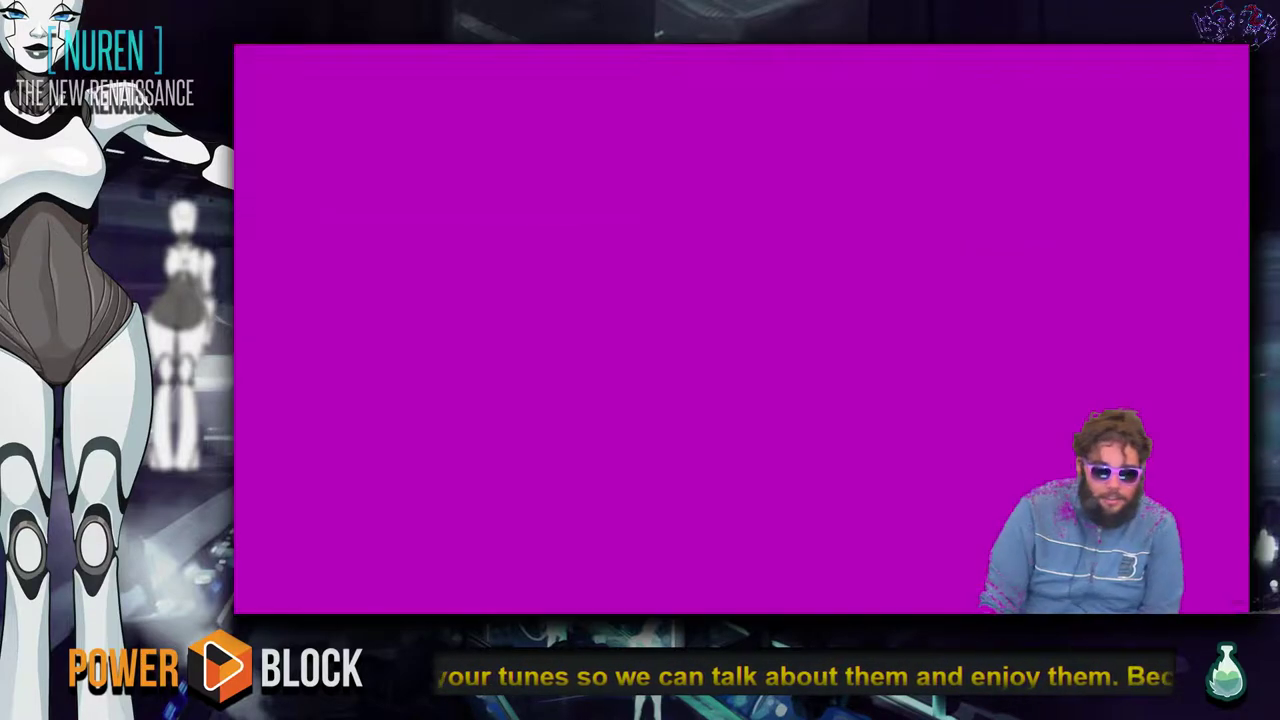
pyautogui.click(570, 263)
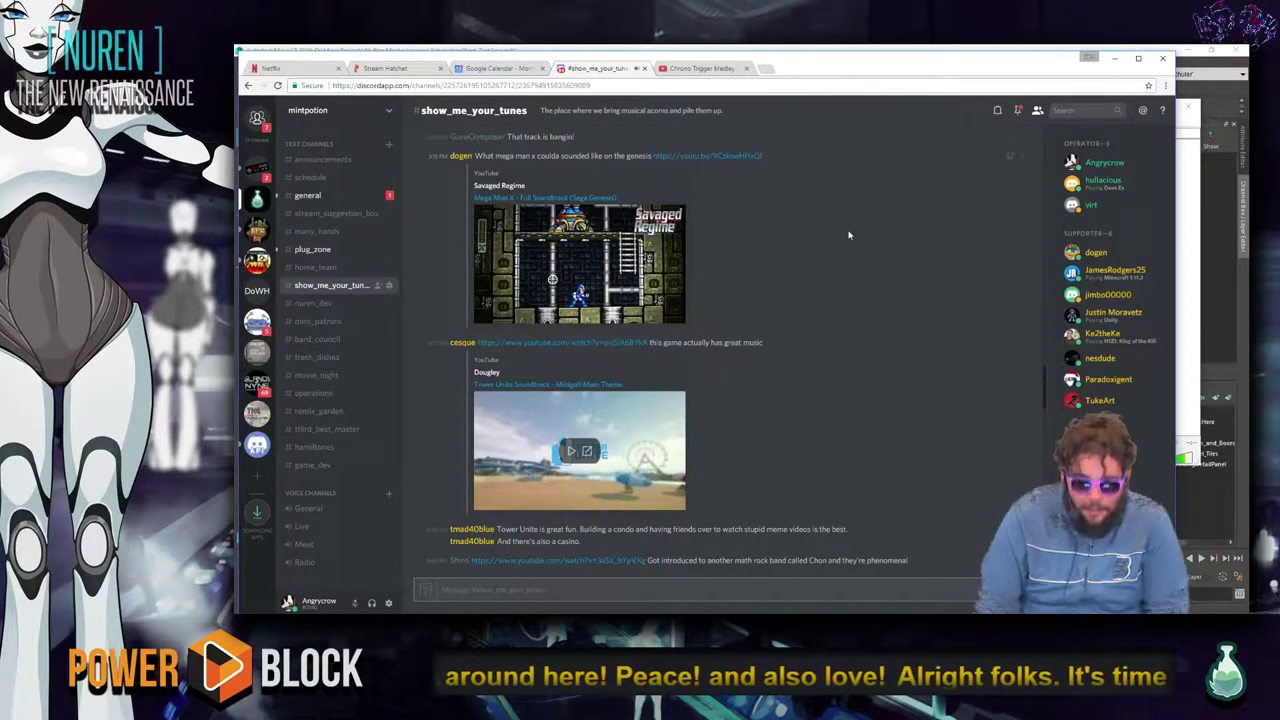
pyautogui.press('XF86AudioRaiseVolume')
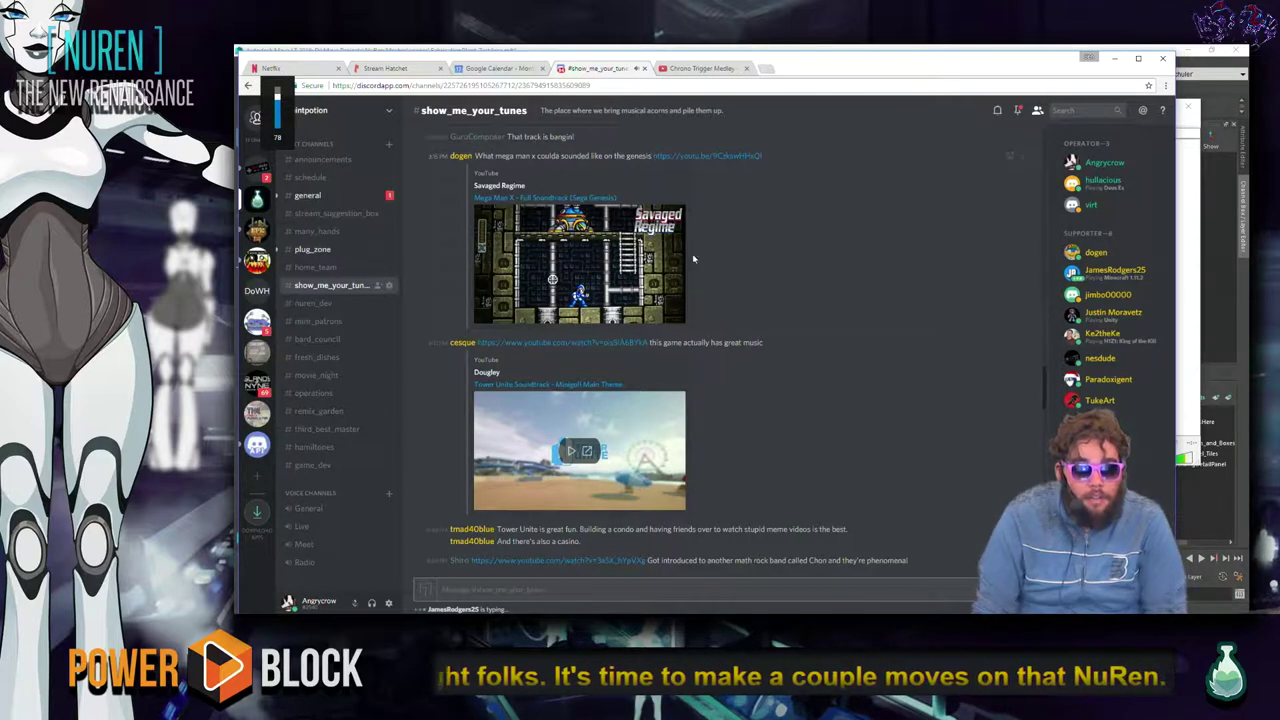
pyautogui.moveTo(585, 270)
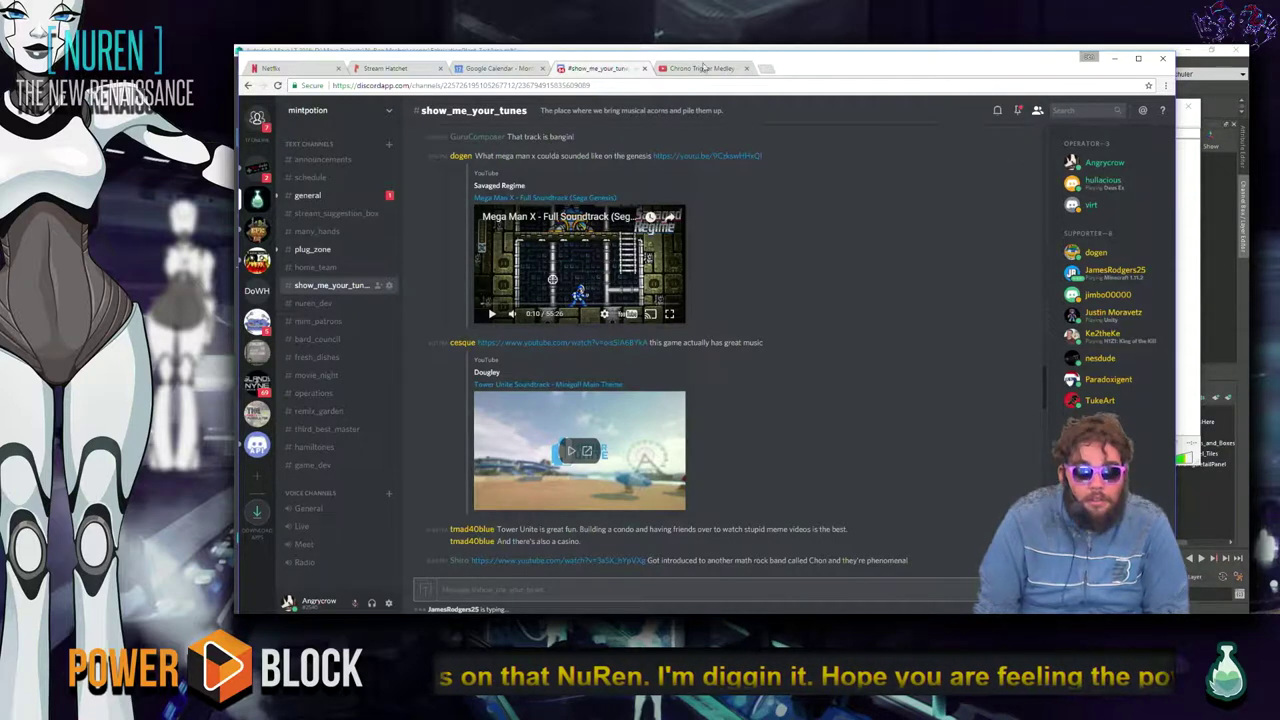
pyautogui.click(702, 67)
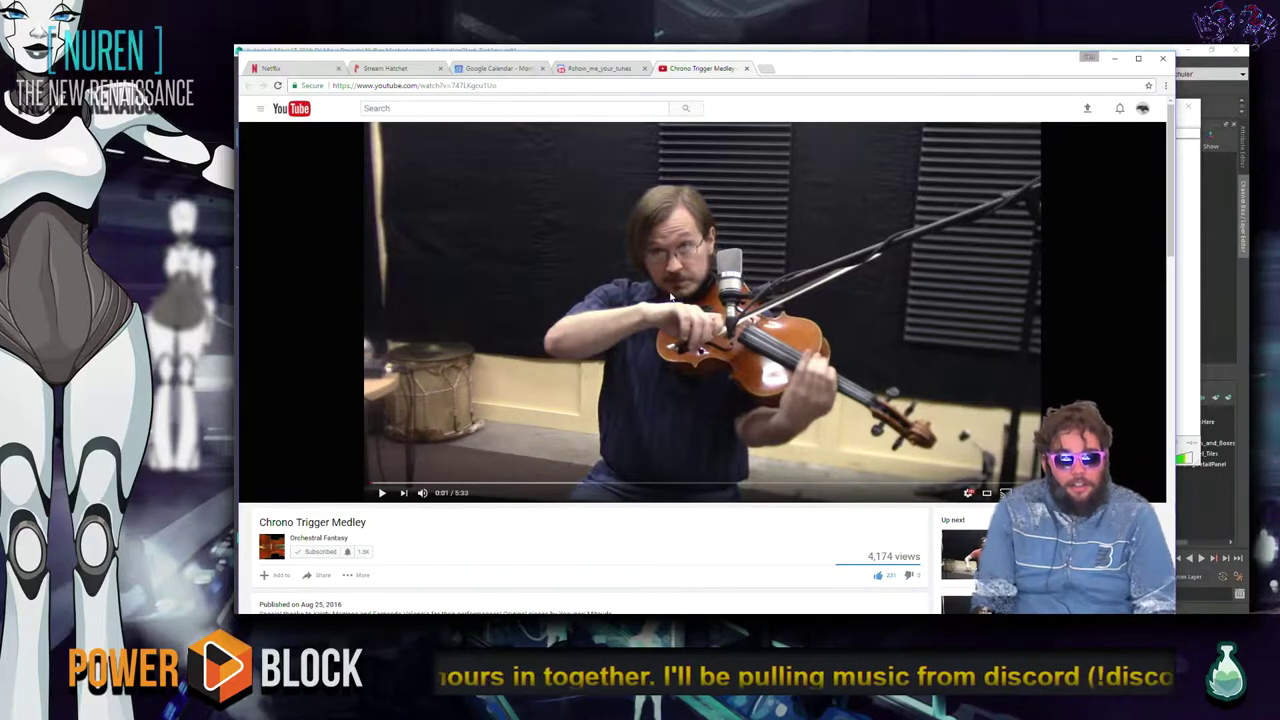
# Adjust the system volume up and down, settling at 50.
pyautogui.press('XF86AudioRaiseVolume')
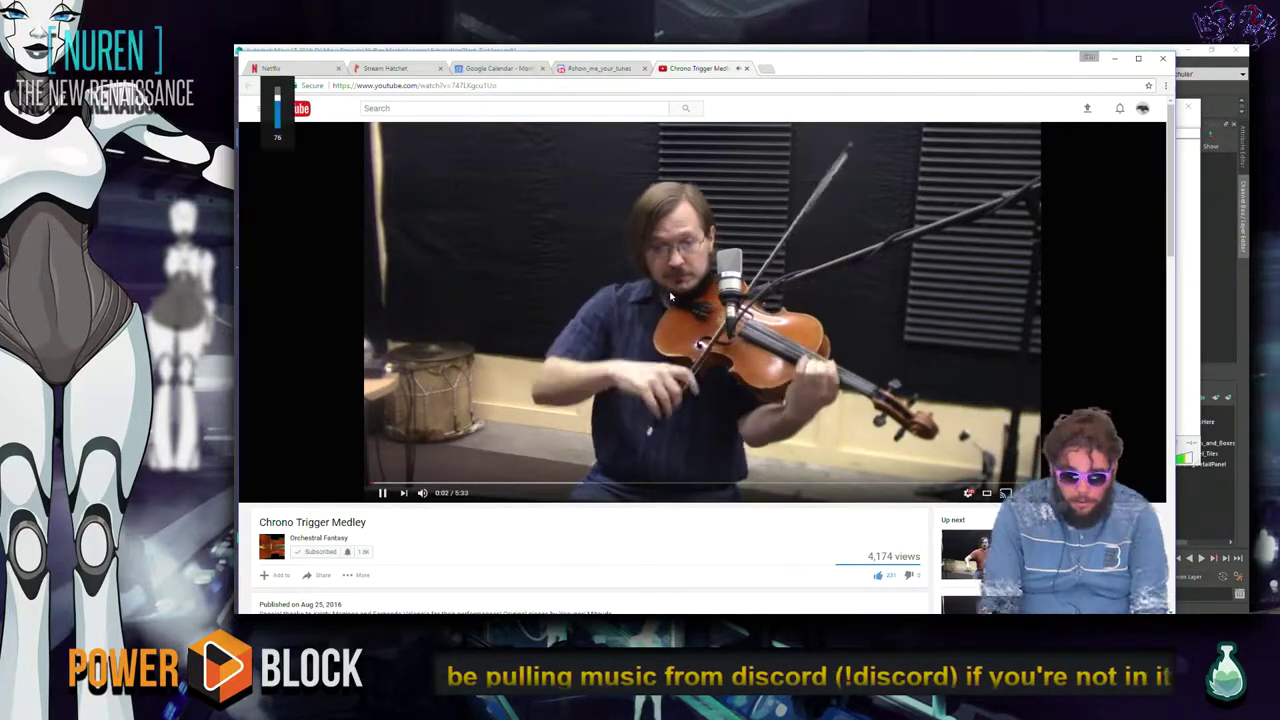
pyautogui.press('XF86AudioLowerVolume')
pyautogui.press('XF86AudioLowerVolume')
pyautogui.press('XF86AudioLowerVolume')
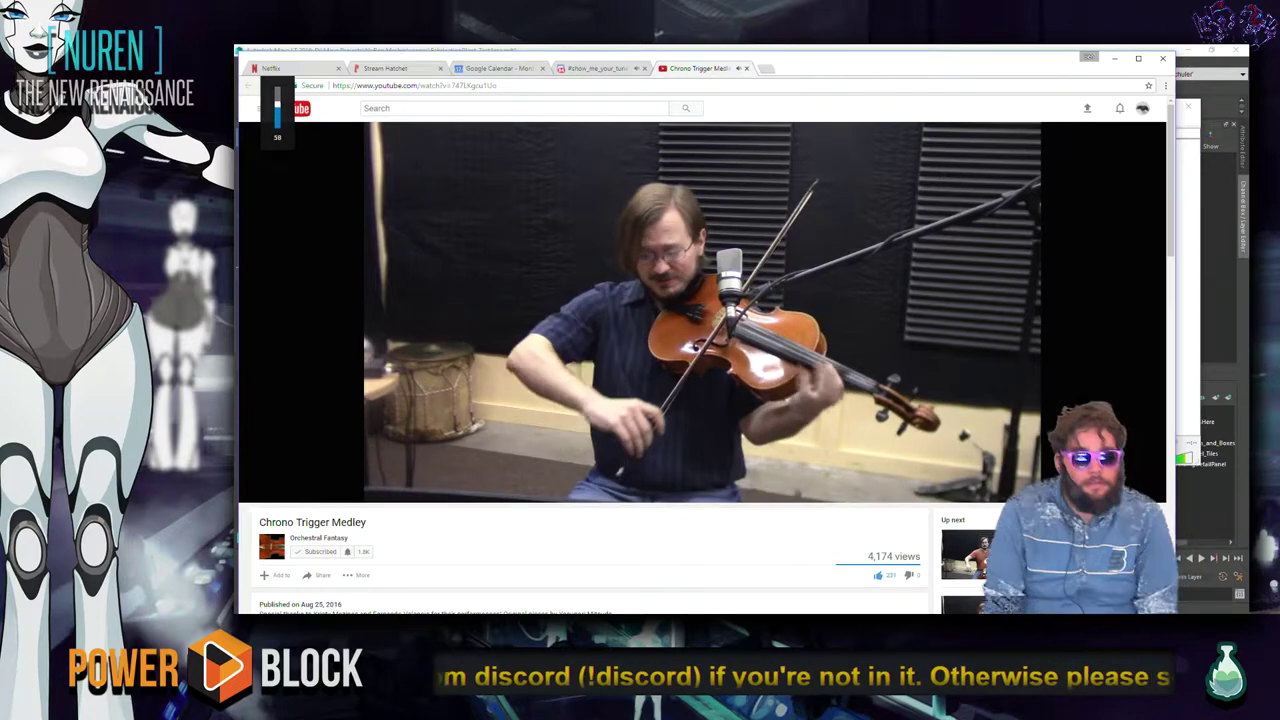
pyautogui.press('XF86AudioRaiseVolume')
pyautogui.press('XF86AudioRaiseVolume')
pyautogui.press('XF86AudioRaiseVolume')
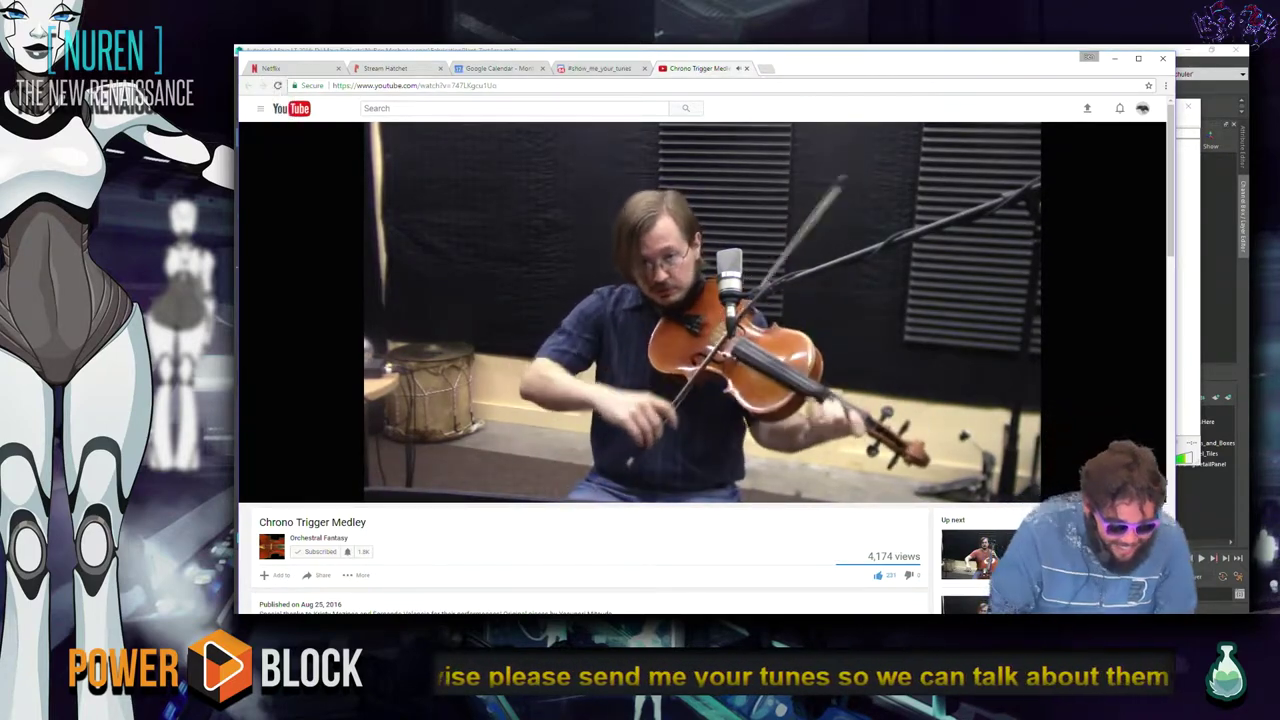
pyautogui.press('XF86AudioLowerVolume')
pyautogui.press('XF86AudioLowerVolume')
pyautogui.press('XF86AudioLowerVolume')
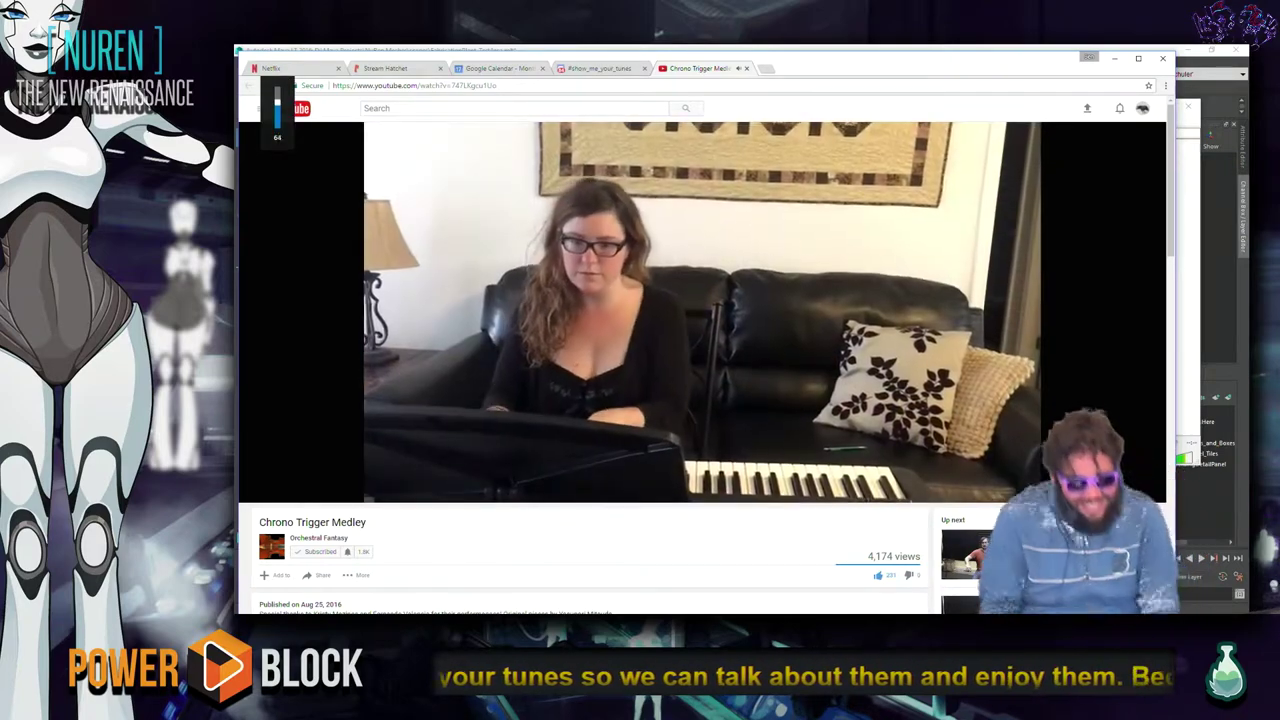
pyautogui.press('XF86AudioLowerVolume')
pyautogui.press('XF86AudioLowerVolume')
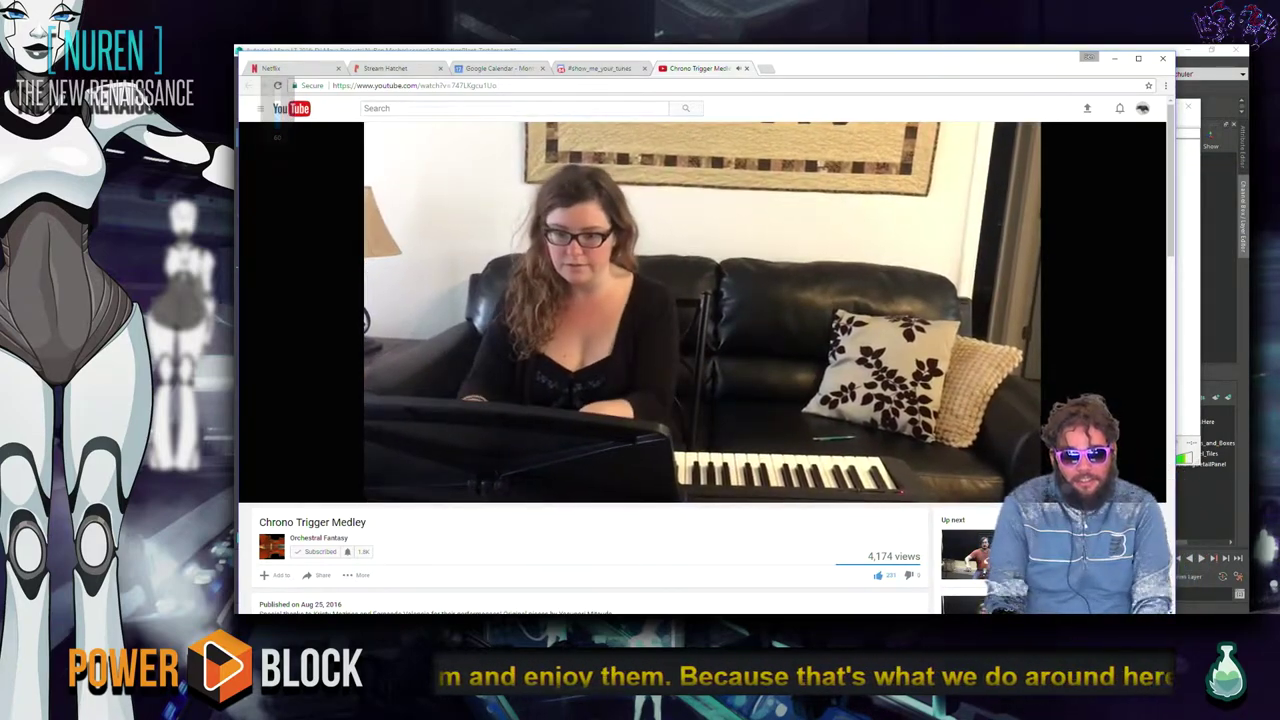
pyautogui.press('XF86AudioLowerVolume')
pyautogui.press('XF86AudioLowerVolume')
pyautogui.press('XF86AudioLowerVolume')
pyautogui.press('XF86AudioLowerVolume')
pyautogui.press('XF86AudioLowerVolume')
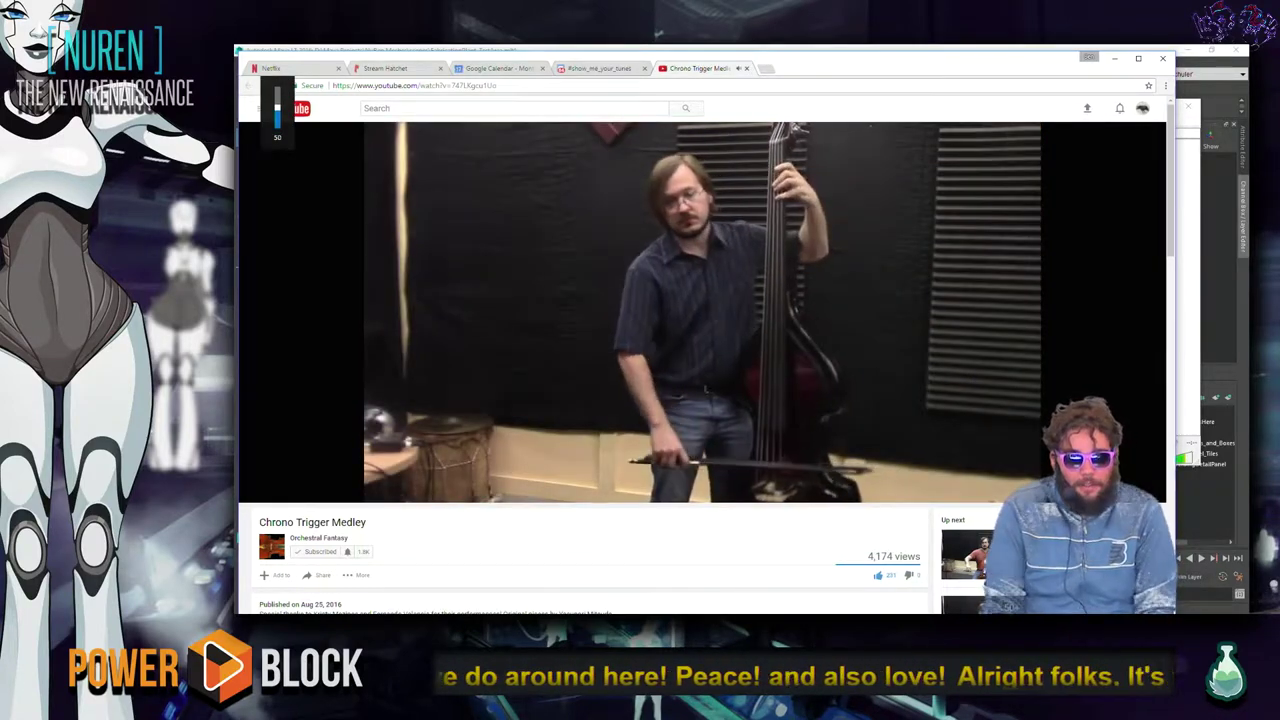
# Open the Orchestral Fantasy channel from the medley video in its own tab.
pyautogui.scroll(-3, 508, 376)
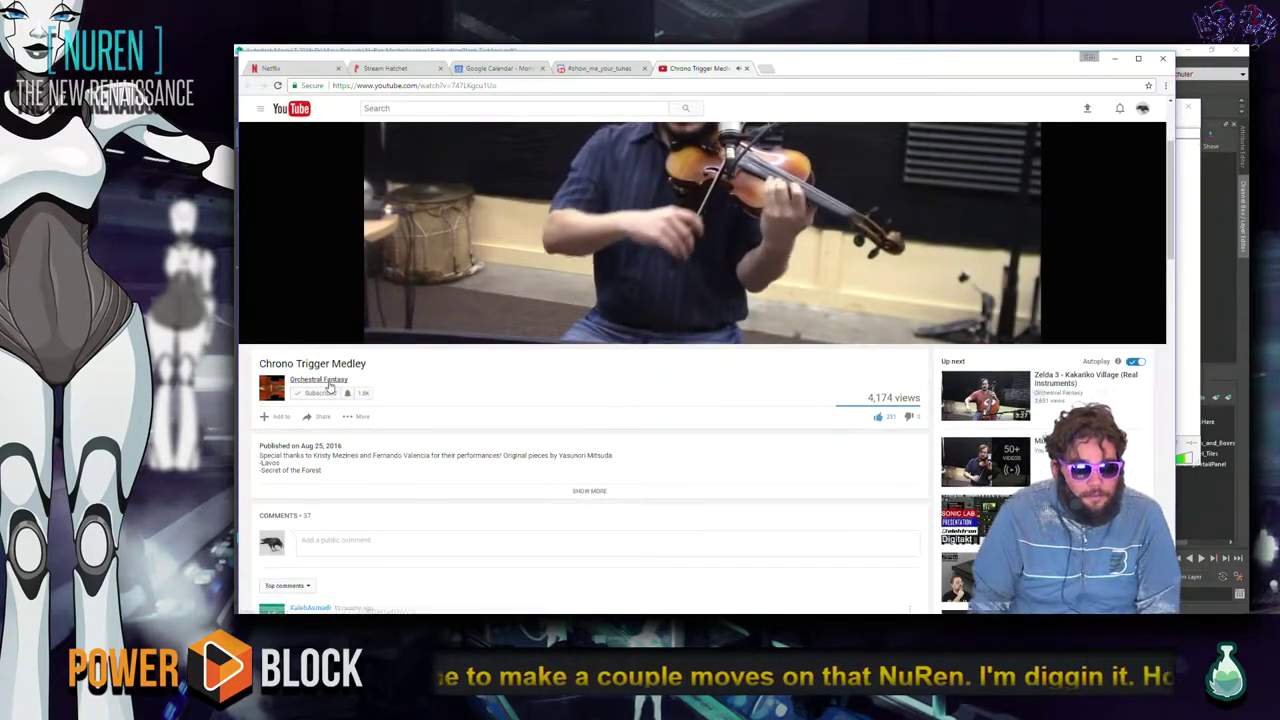
pyautogui.middleClick(325, 380)
pyautogui.click(795, 68)
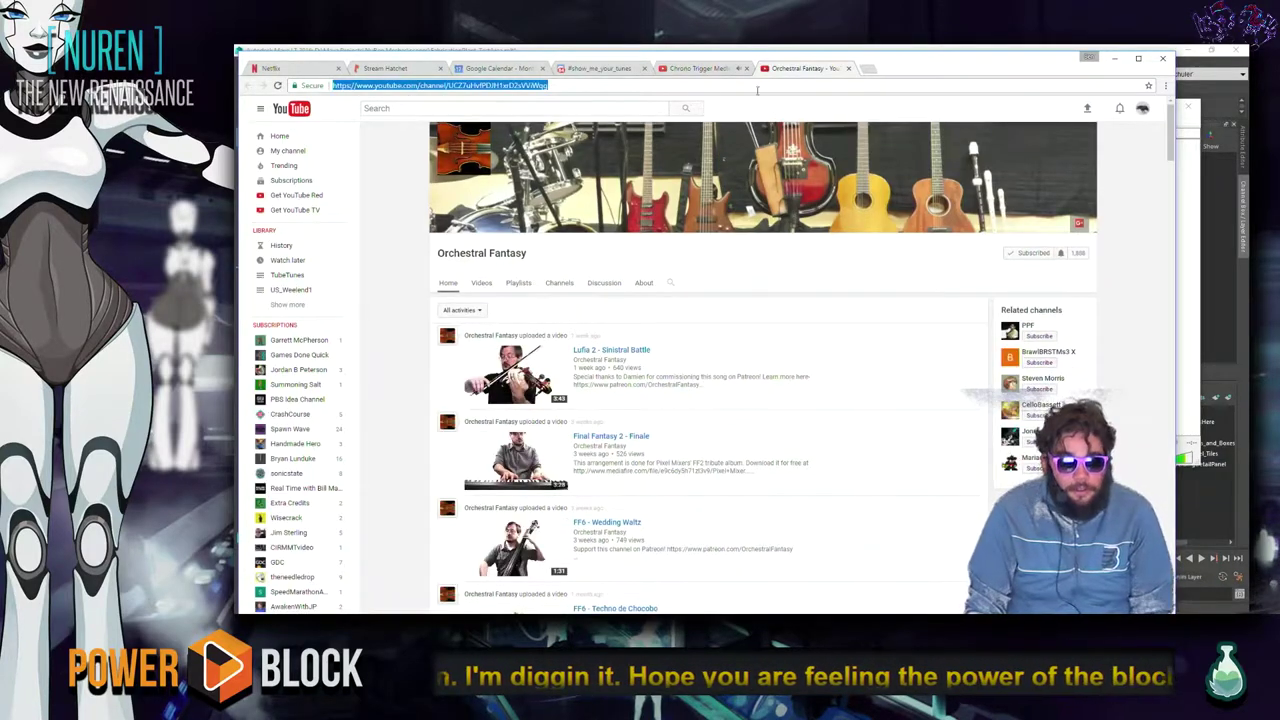
# Paste and send the Orchestral Fantasy channel link in the show_me_your_tunes chat.
pyautogui.click(556, 69)
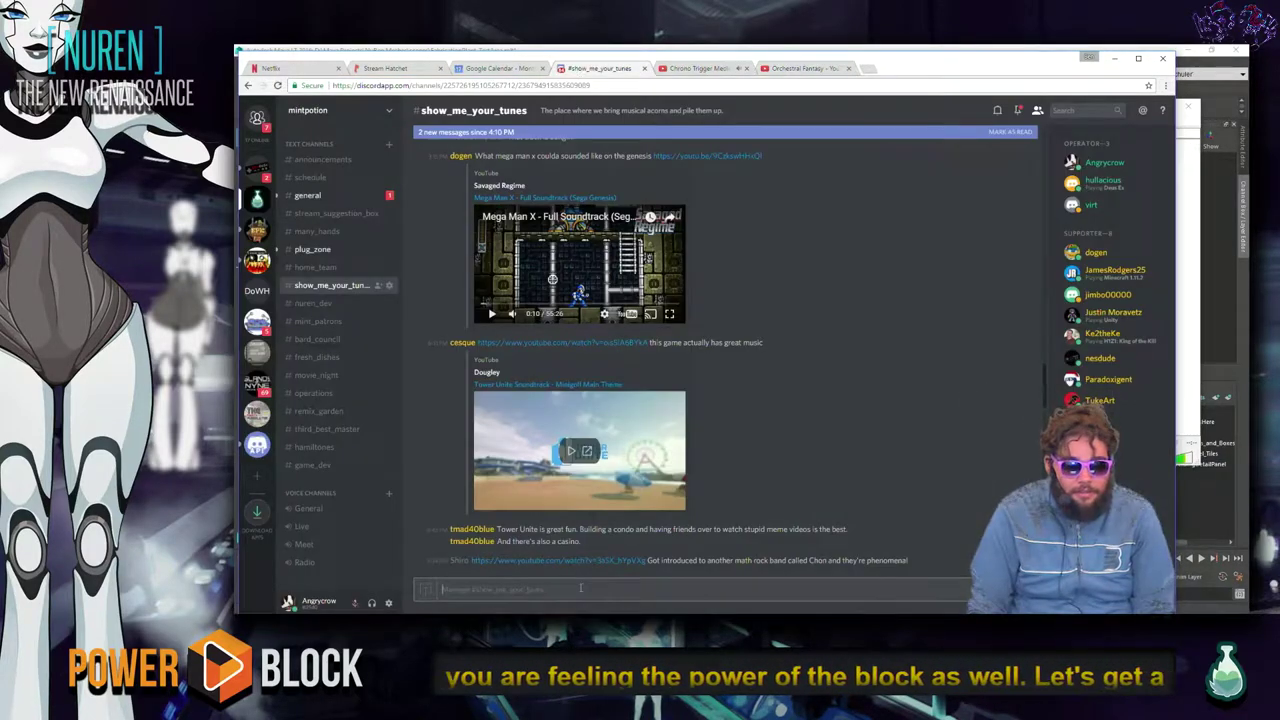
pyautogui.write('https://www.youtube.com/channel/UCZYurvlPDiIFlxrD2sVViWg')
pyautogui.press('Return')
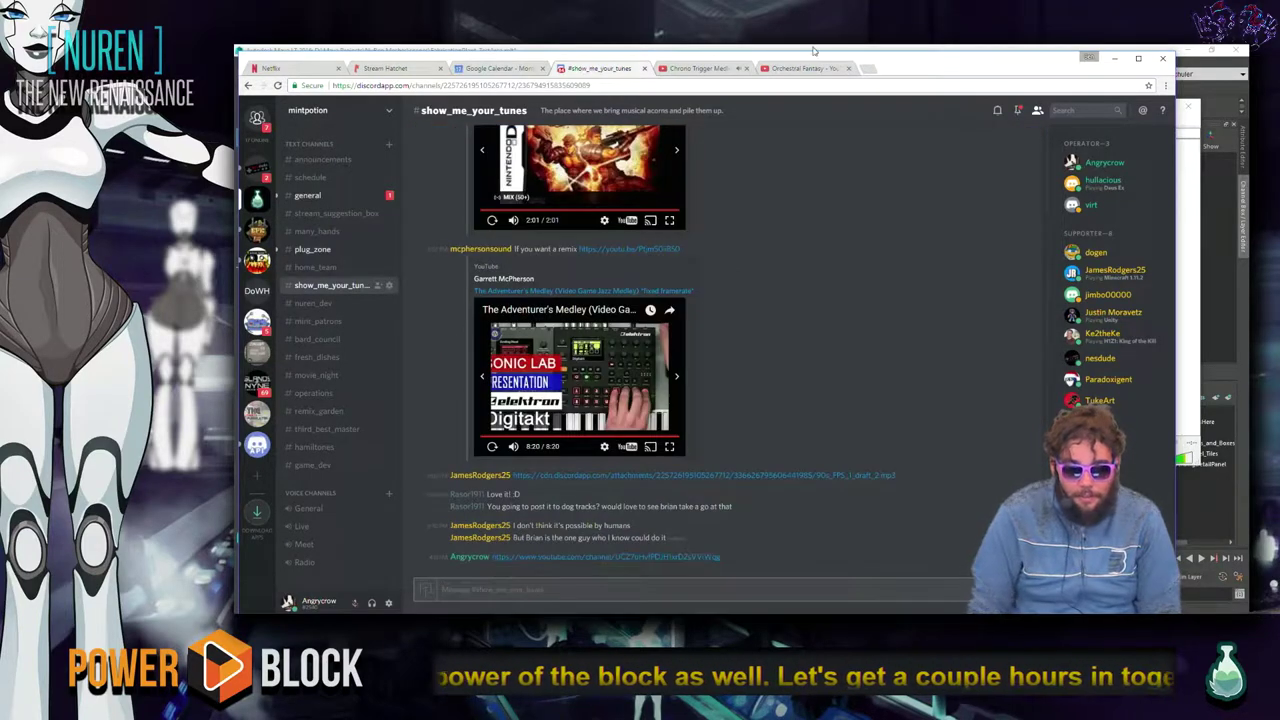
# Return to the Chrono Trigger Medley video and nudge the volume to about 54.
pyautogui.click(779, 69)
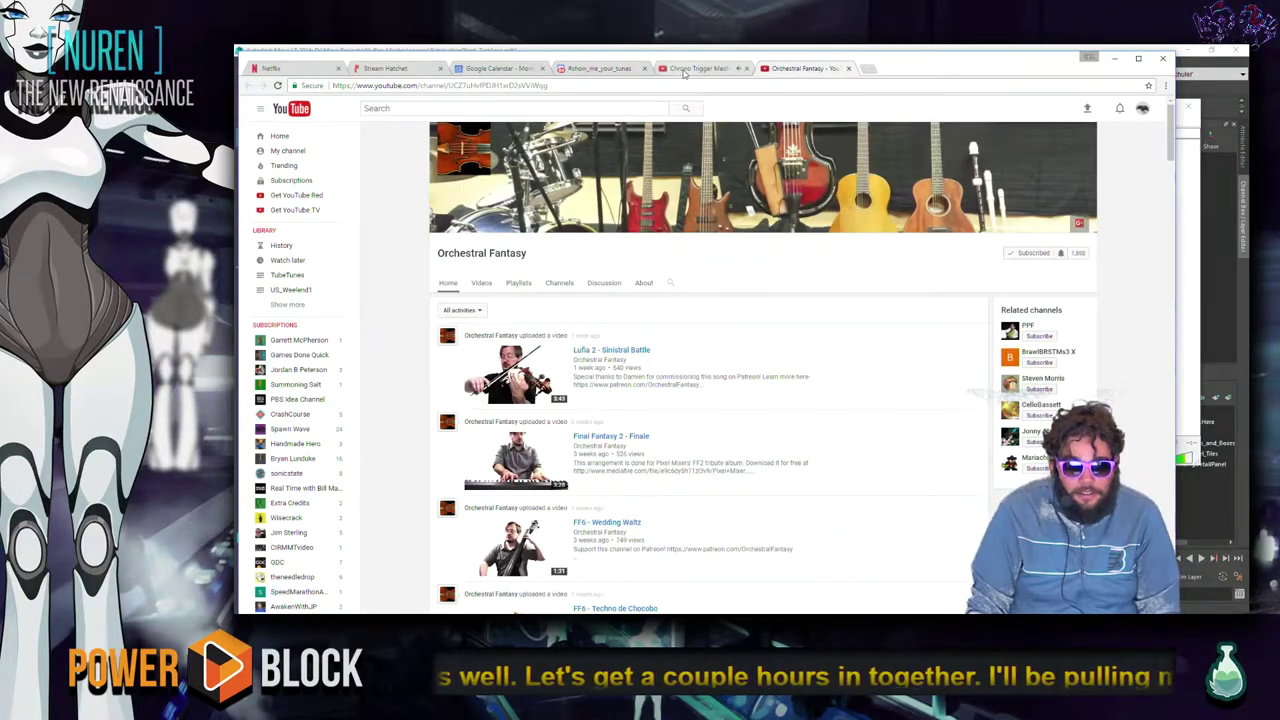
pyautogui.click(700, 68)
pyautogui.scroll(2, 705, 267)
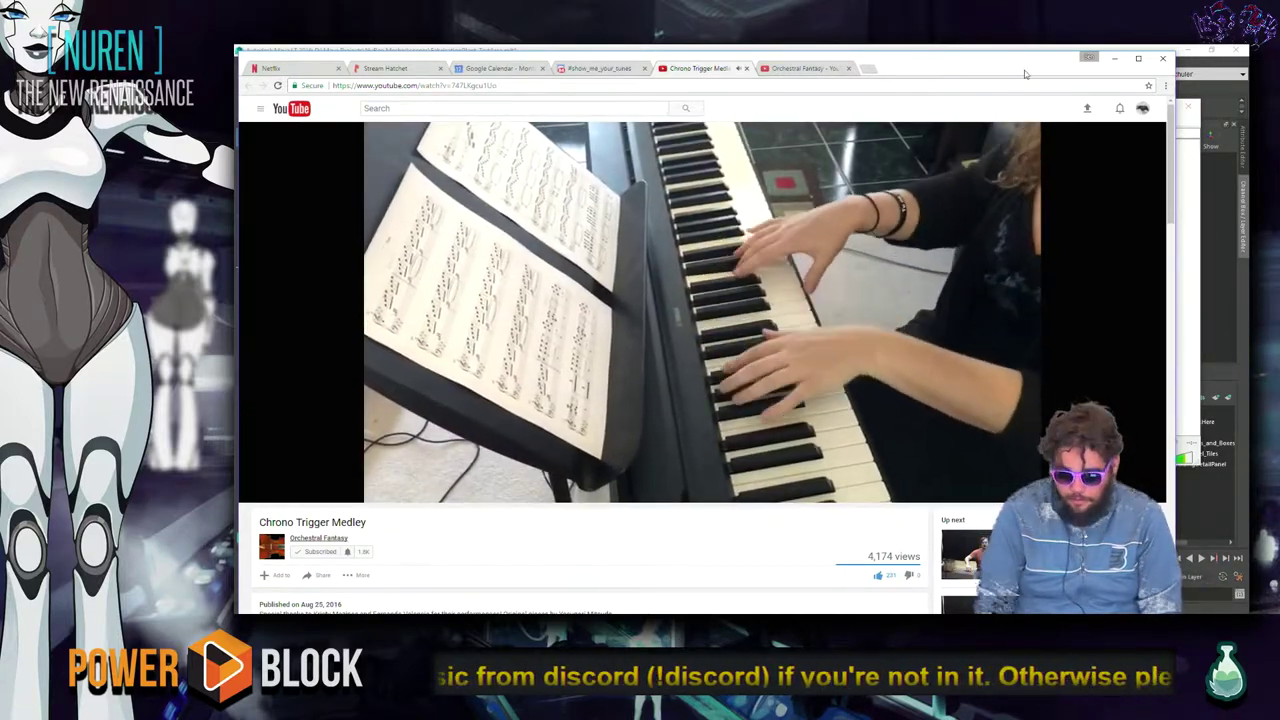
pyautogui.press('XF86AudioLowerVolume')
pyautogui.press('XF86AudioRaiseVolume')
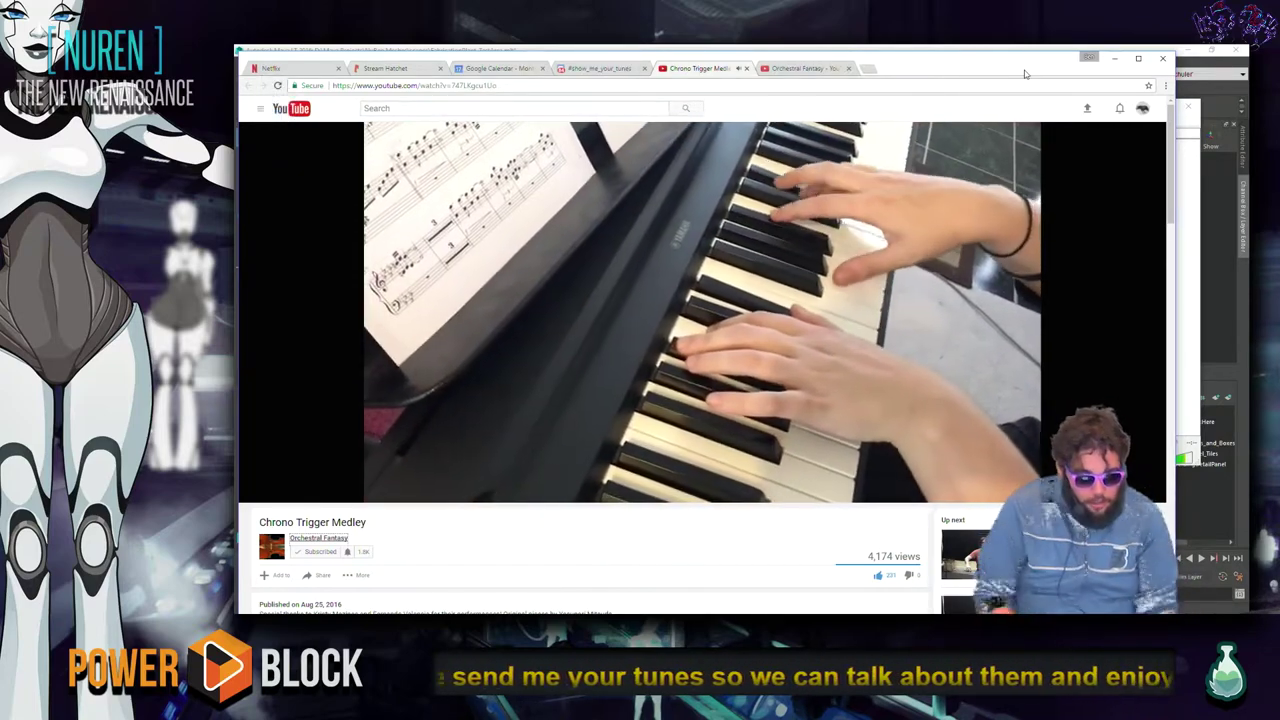
# Minimize the browser and close the VLC player window.
pyautogui.hotkey('alt', 'Tab')
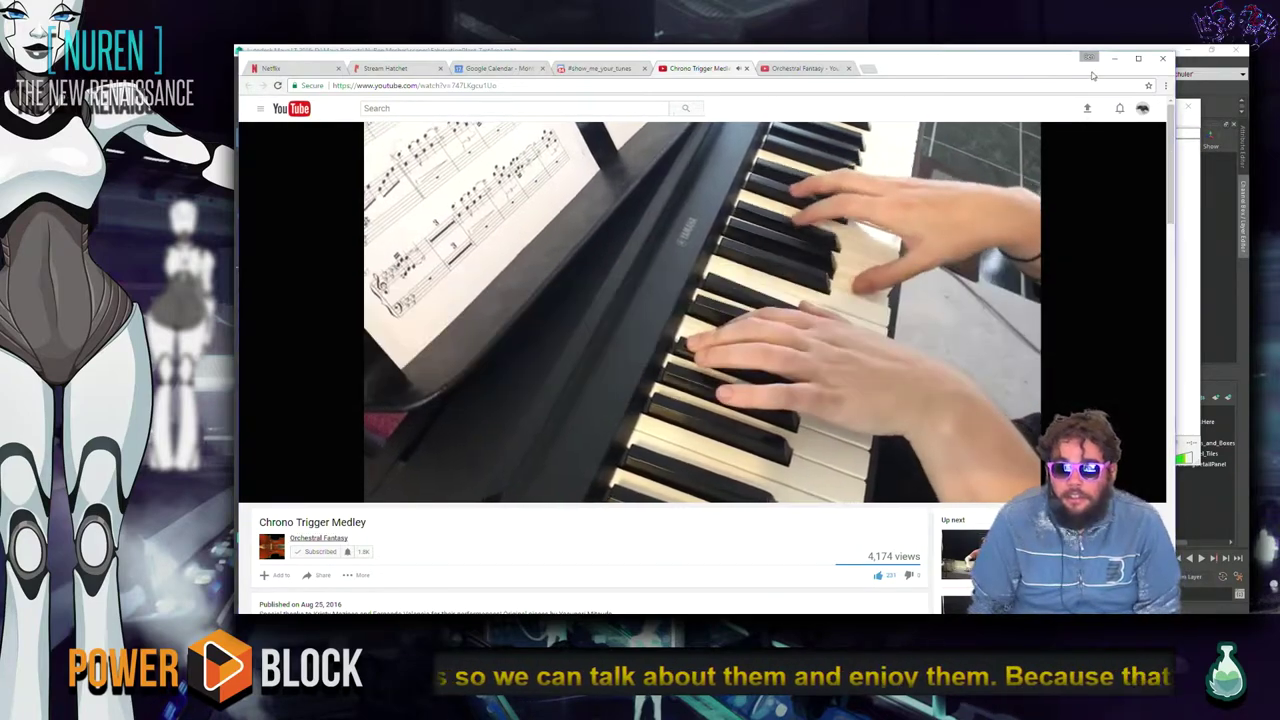
pyautogui.click(1114, 60)
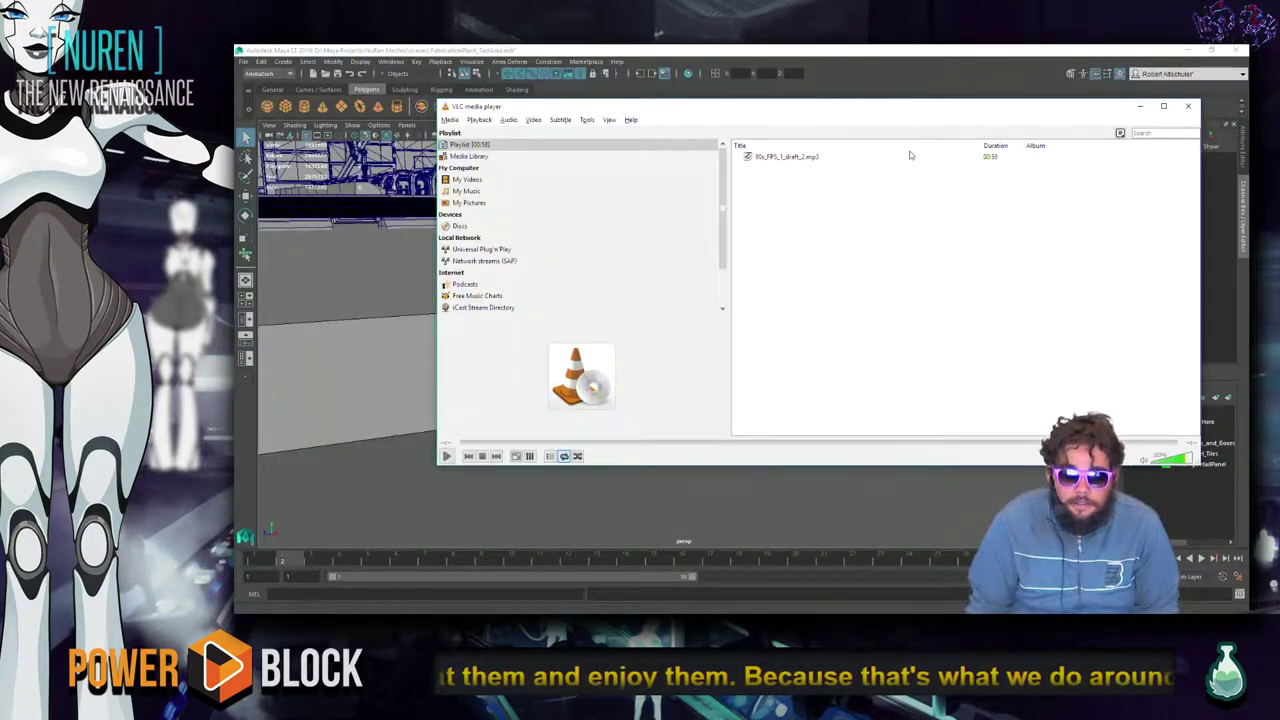
pyautogui.click(1188, 106)
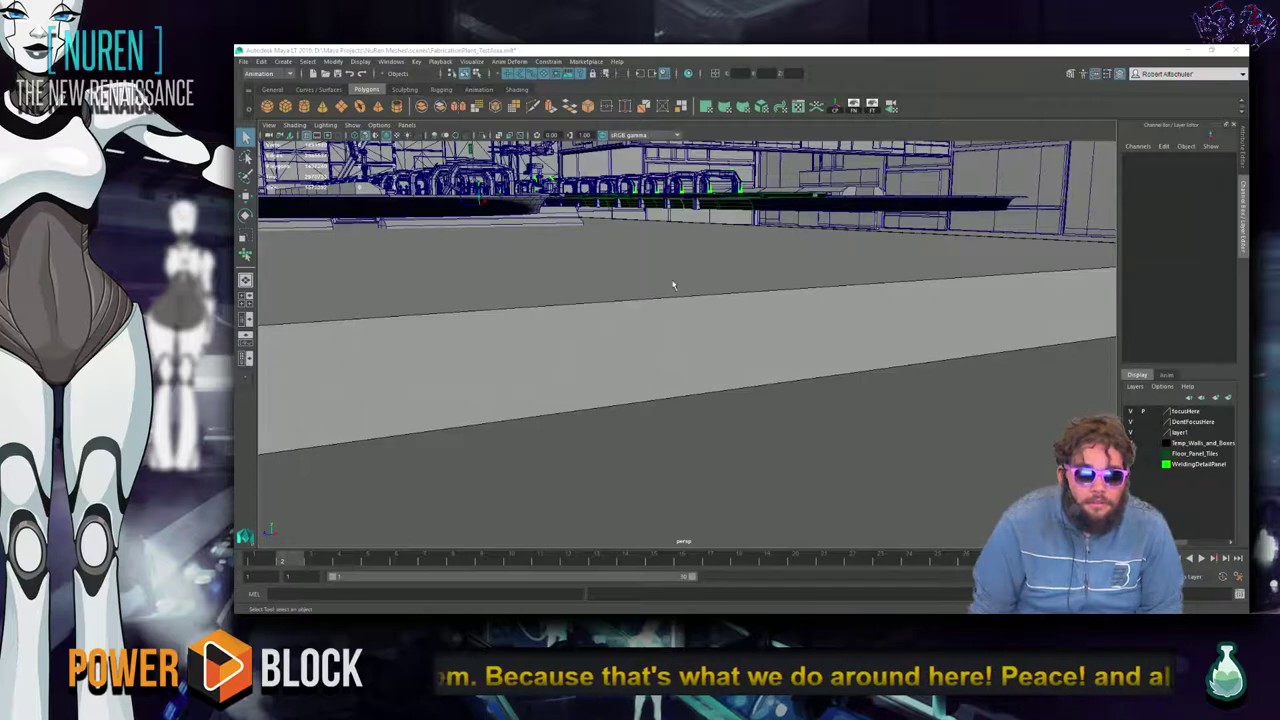
# Frame a conveyor arch, then orbit out to a wide view of the factory floor.
pyautogui.keyDown('alt'); pyautogui.moveTo(680, 310); pyautogui.dragTo(675, 350, button='middle'); pyautogui.keyUp('alt')
pyautogui.keyDown('alt'); pyautogui.moveTo(675, 350); pyautogui.dragTo(675, 314); pyautogui.keyUp('alt')
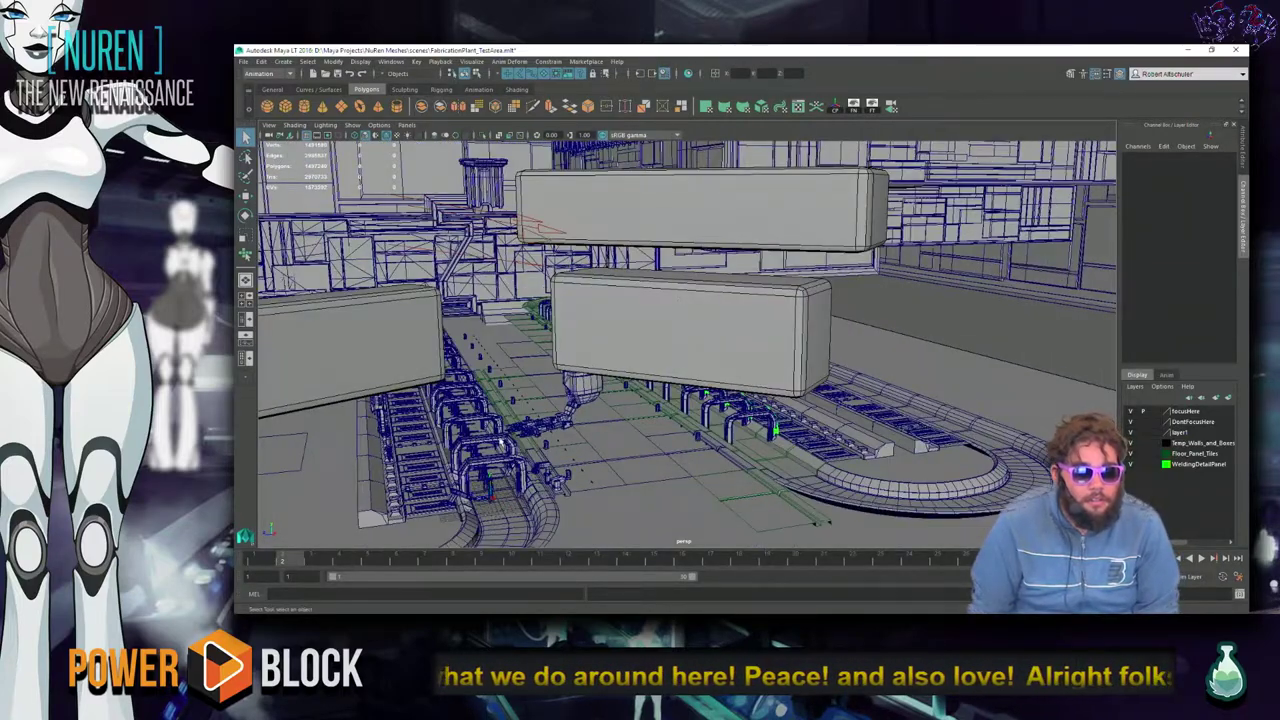
pyautogui.click(505, 445)
pyautogui.press('f')
pyautogui.keyDown('alt'); pyautogui.moveTo(688, 365); pyautogui.dragTo(420, 350); pyautogui.keyUp('alt')
pyautogui.keyDown('alt'); pyautogui.moveTo(545, 365); pyautogui.dragTo(602, 360); pyautogui.keyUp('alt')
pyautogui.keyDown('alt'); pyautogui.moveTo(860, 350); pyautogui.dragTo(697, 348); pyautogui.keyUp('alt')
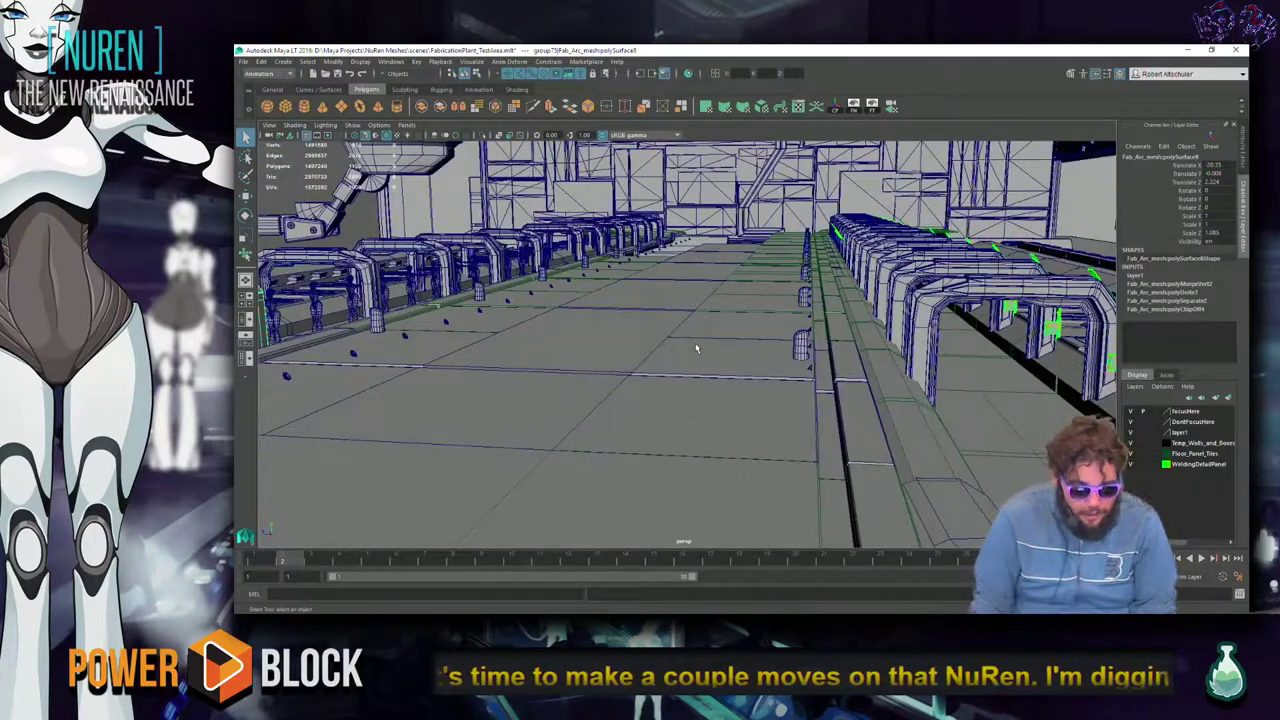
pyautogui.press('XF86AudioLowerVolume')
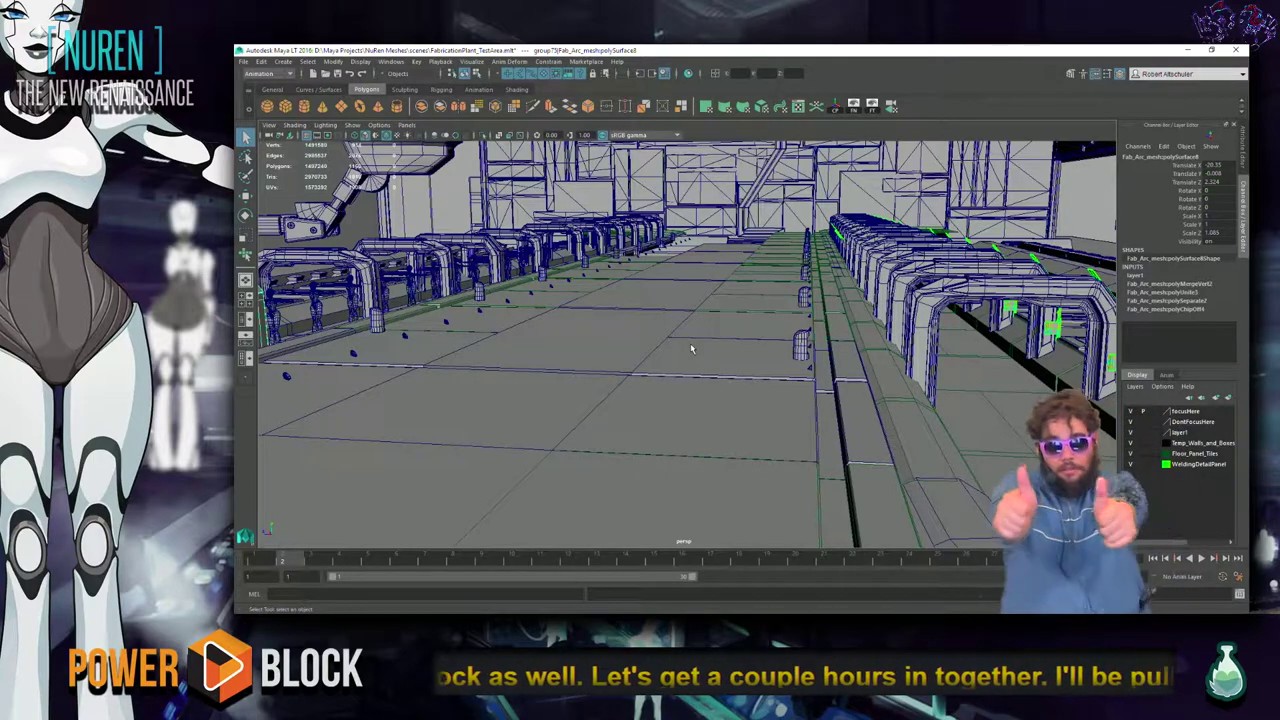
# Frame the small cylinder pCylinder31 and briefly check its UV layout.
pyautogui.click(800, 350)
pyautogui.press('f')
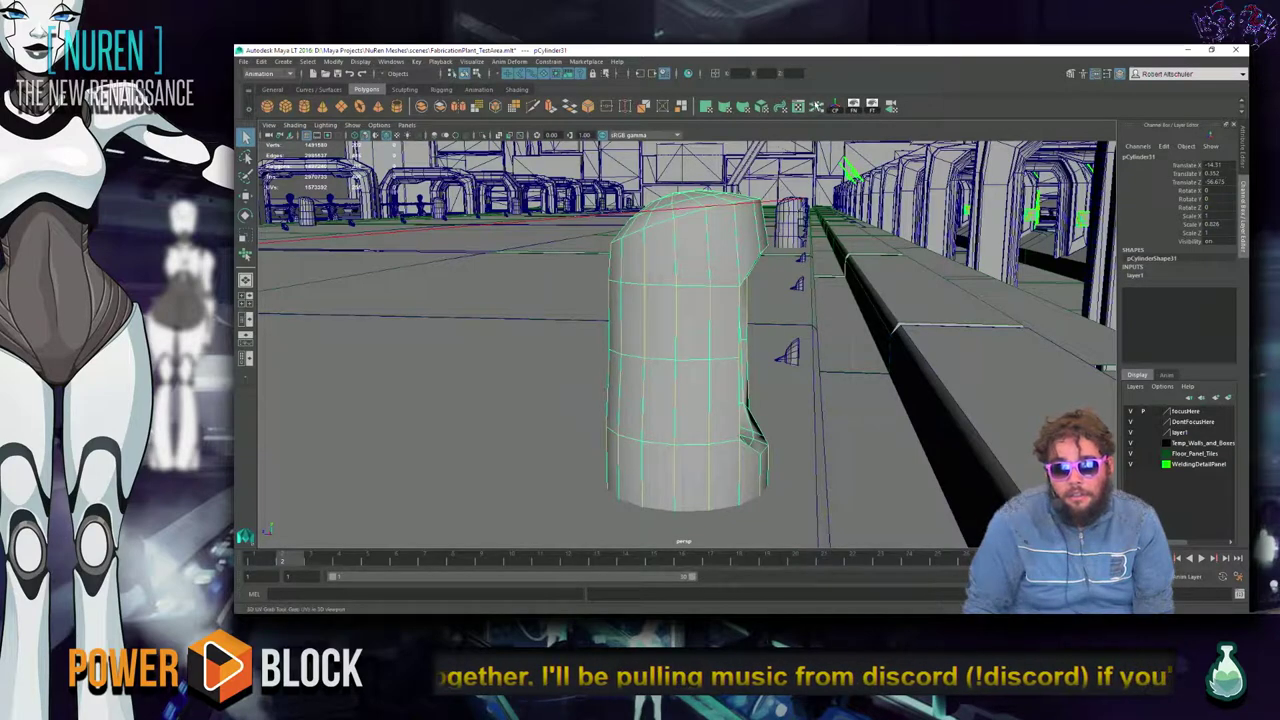
pyautogui.click(798, 106)
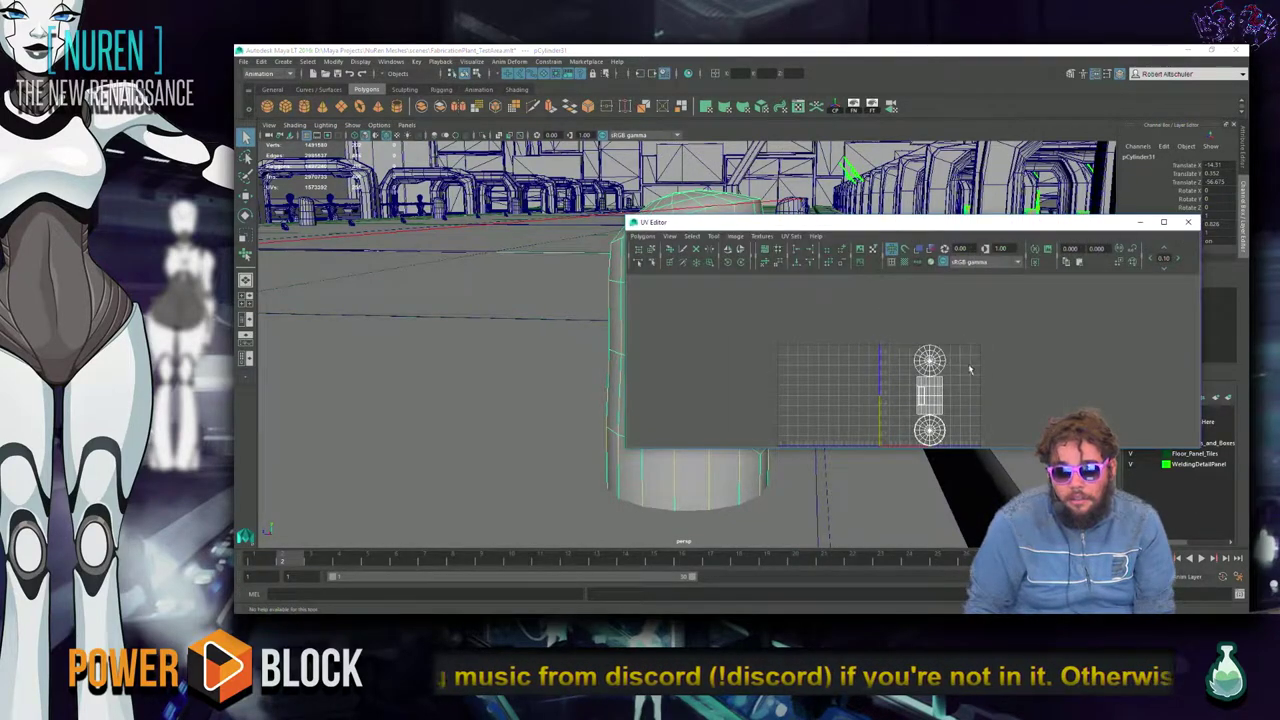
pyautogui.click(1188, 222)
# Frame rail piece pCube23, orbit toward its rounded end and select the curved rail base mesh.
pyautogui.click(1028, 285)
pyautogui.press('f')
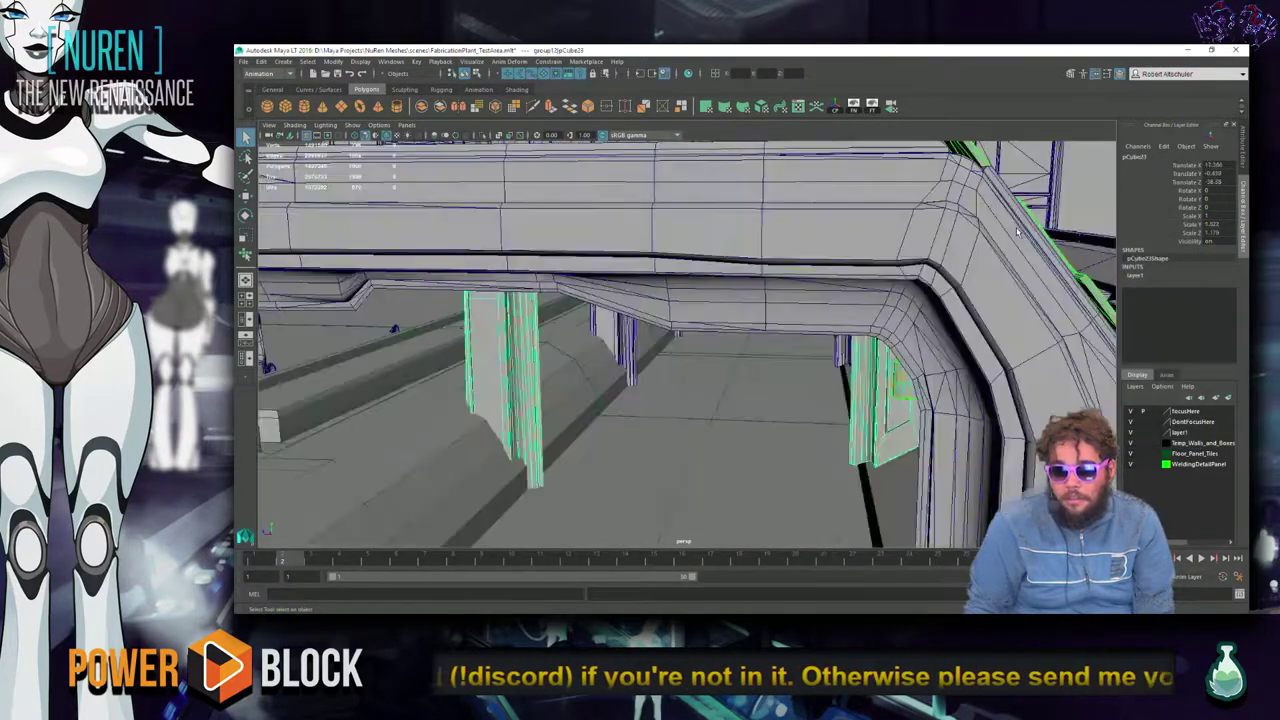
pyautogui.keyDown('alt'); pyautogui.moveTo(983, 331); pyautogui.dragTo(940, 321, button='right'); pyautogui.keyUp('alt')
pyautogui.keyDown('alt'); pyautogui.moveTo(800, 348); pyautogui.dragTo(546, 403); pyautogui.keyUp('alt')
pyautogui.click(698, 400)
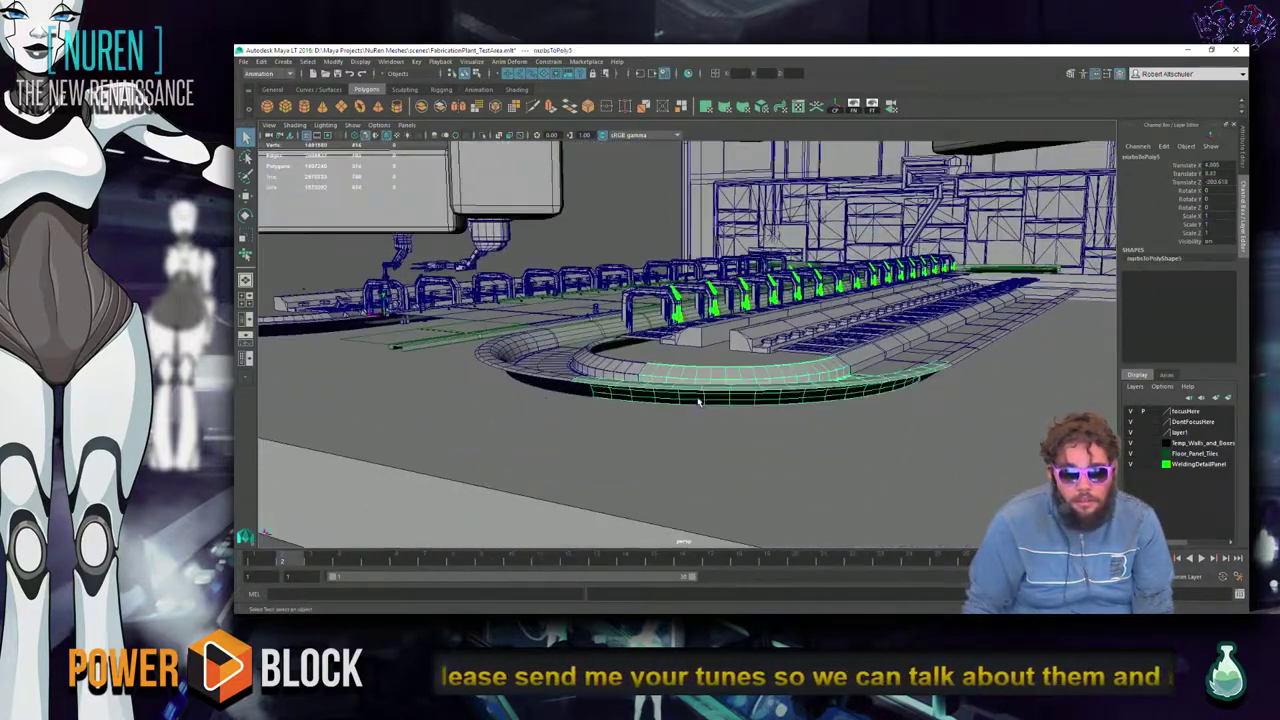
pyautogui.press('f')
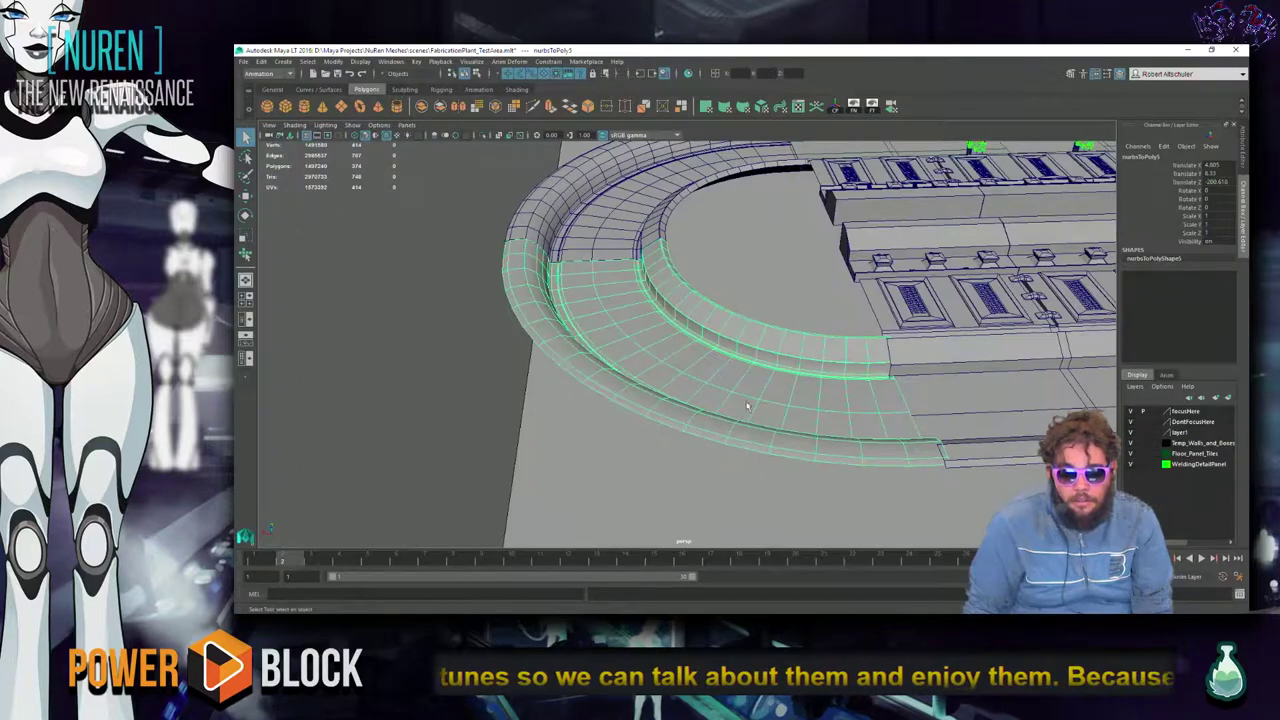
pyautogui.keyDown('alt'); pyautogui.moveTo(818, 402); pyautogui.dragTo(651, 357); pyautogui.keyUp('alt')
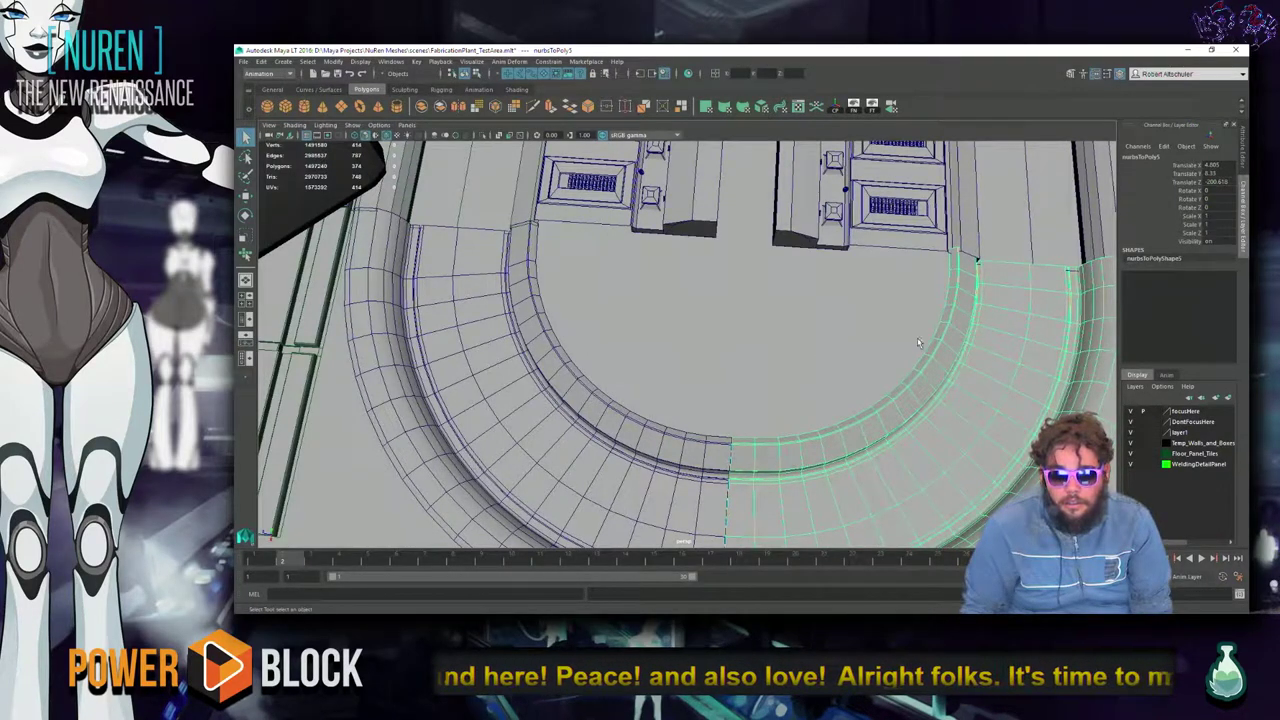
pyautogui.press('r')
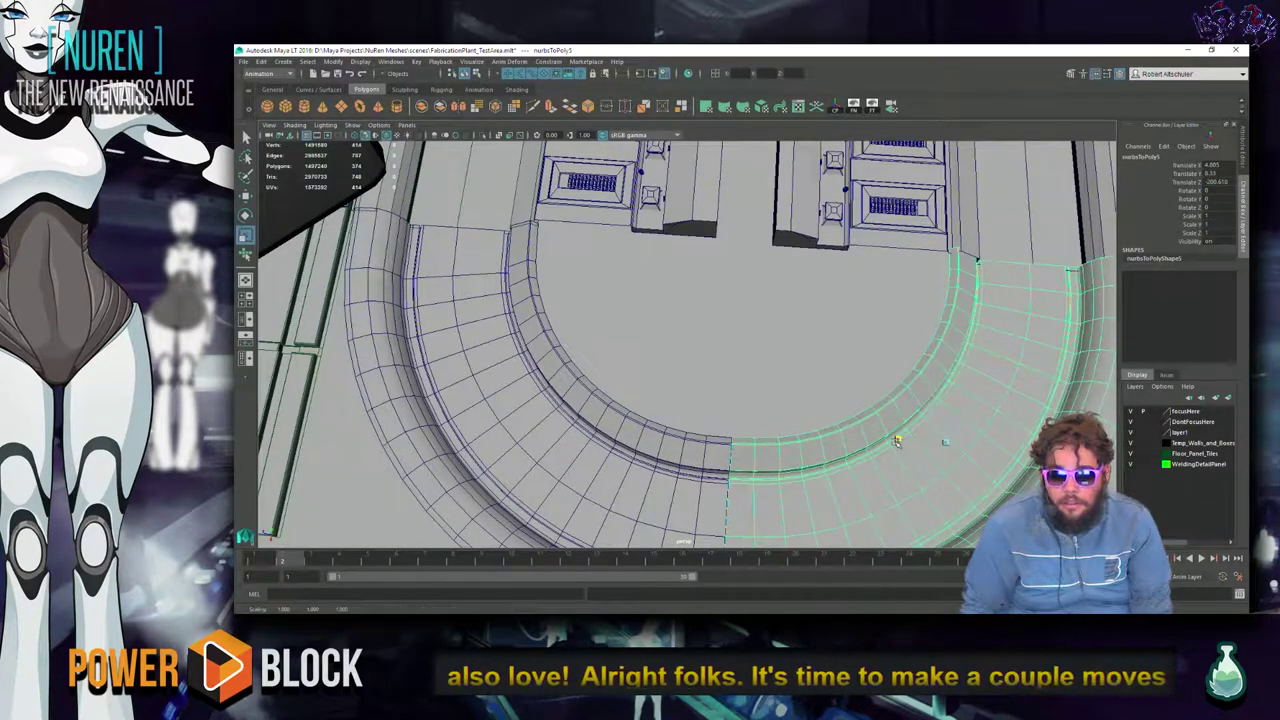
pyautogui.keyDown('alt'); pyautogui.moveTo(905, 449); pyautogui.dragTo(771, 406, button='right'); pyautogui.keyUp('alt')
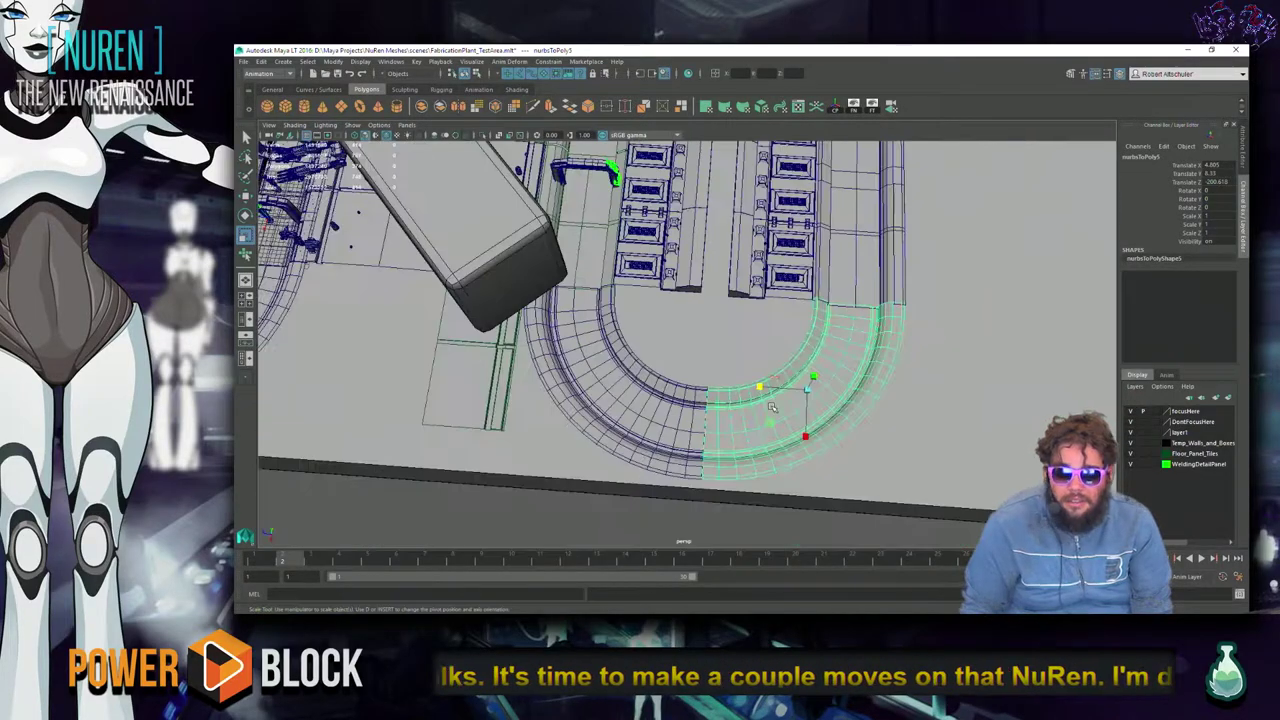
pyautogui.keyDown('alt'); pyautogui.moveTo(702, 266); pyautogui.dragTo(717, 318); pyautogui.keyUp('alt')
pyautogui.click(717, 318)
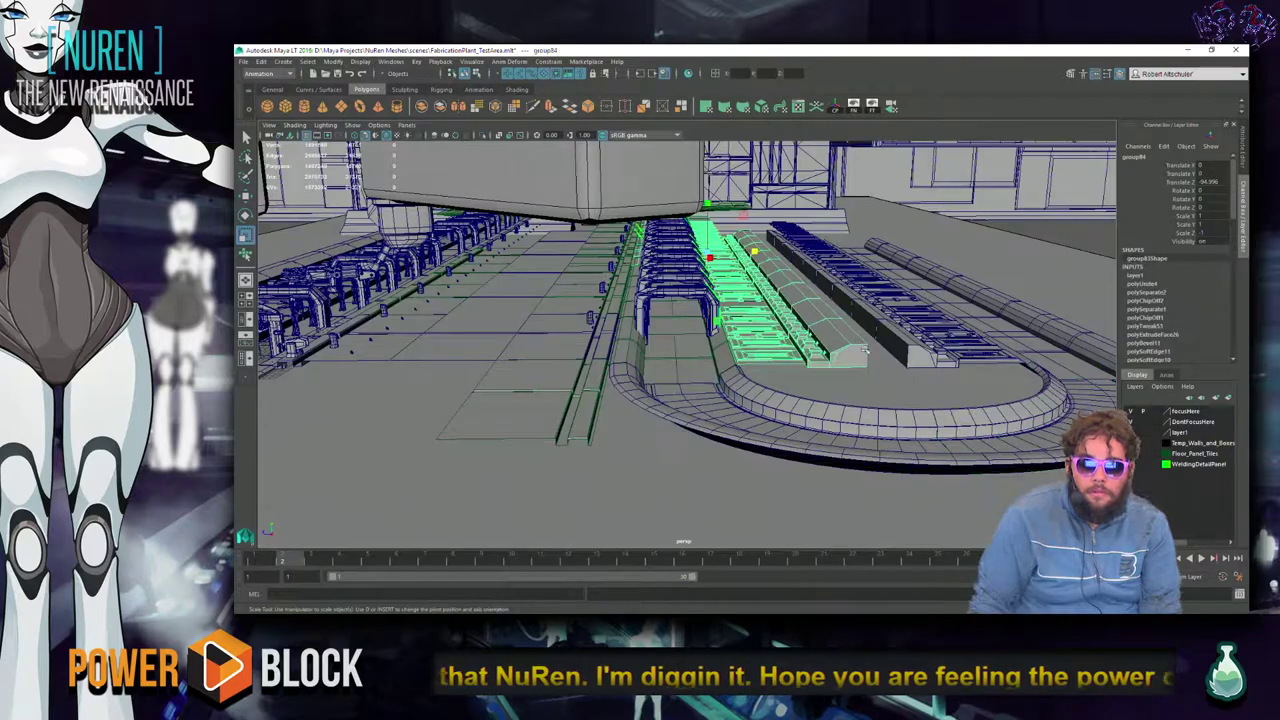
pyautogui.keyDown('alt'); pyautogui.moveTo(757, 358); pyautogui.dragTo(589, 352); pyautogui.keyUp('alt')
pyautogui.click(448, 346)
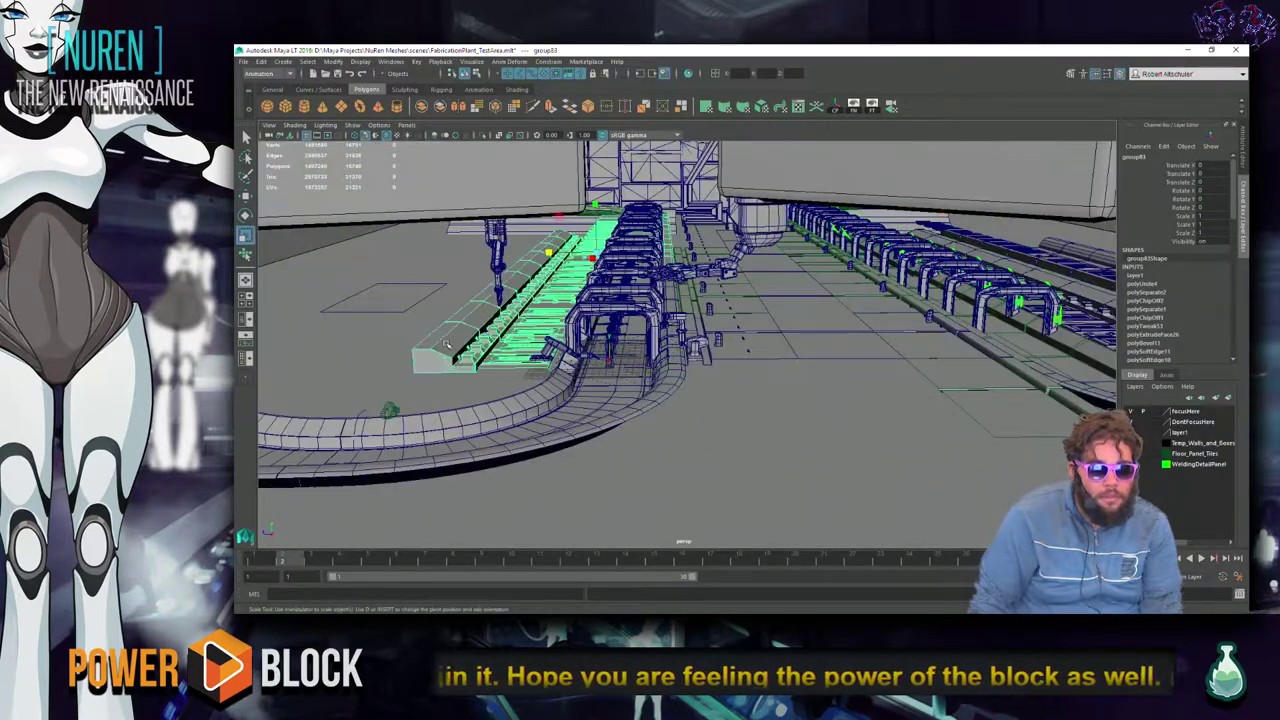
pyautogui.keyDown('alt'); pyautogui.moveTo(448, 348); pyautogui.dragTo(721, 341); pyautogui.keyUp('alt')
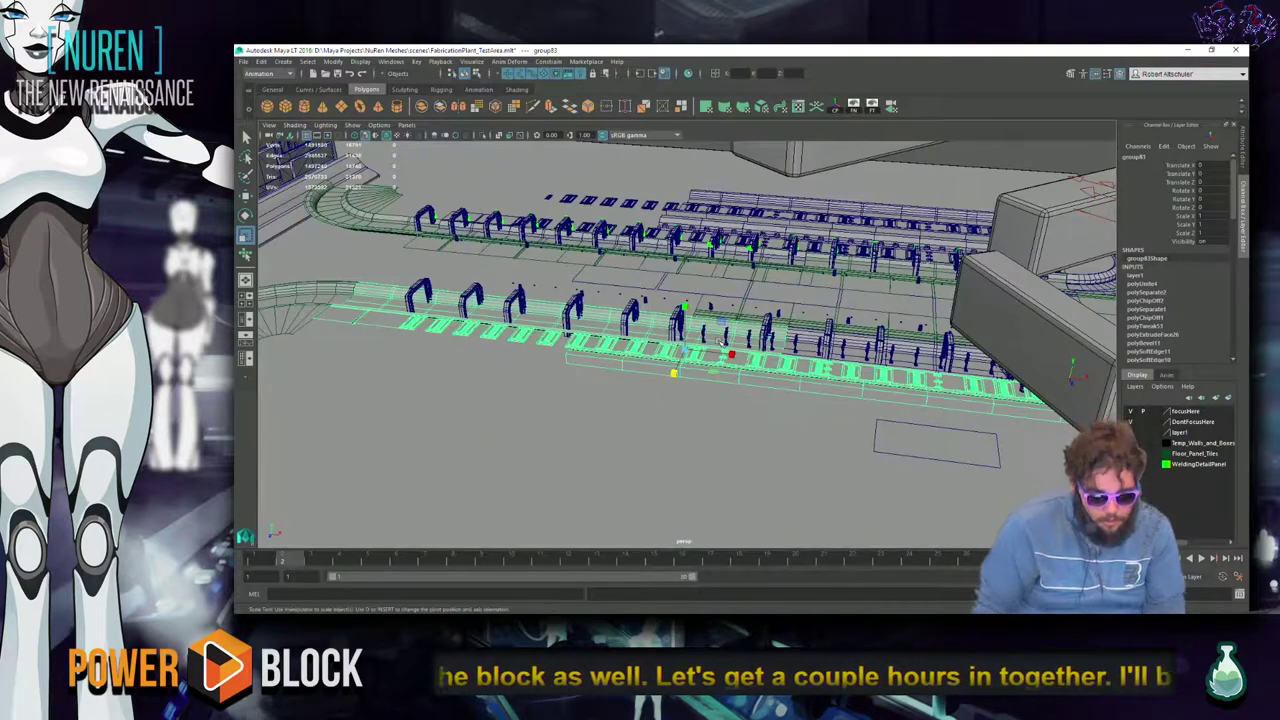
pyautogui.press('XF86AudioLowerVolume')
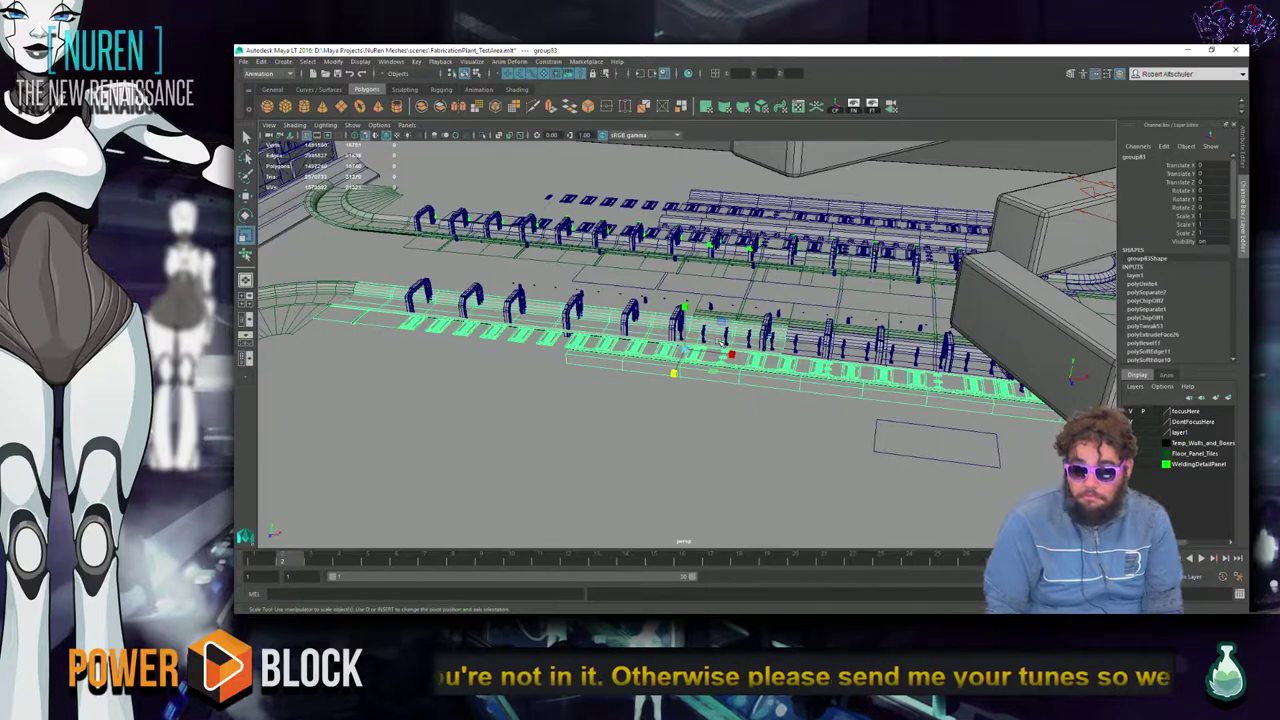
pyautogui.hotkey('alt', 'Tab')
pyautogui.hotkey('alt', 'Tab')
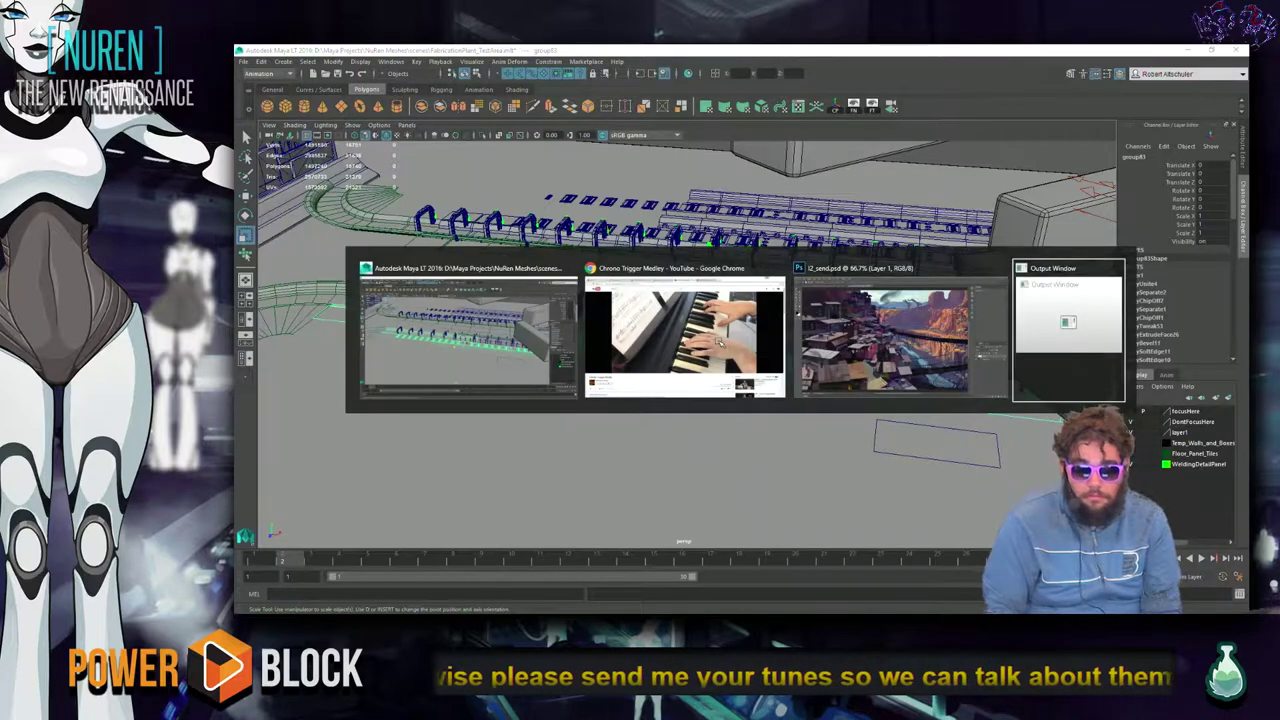
pyautogui.click(720, 344)
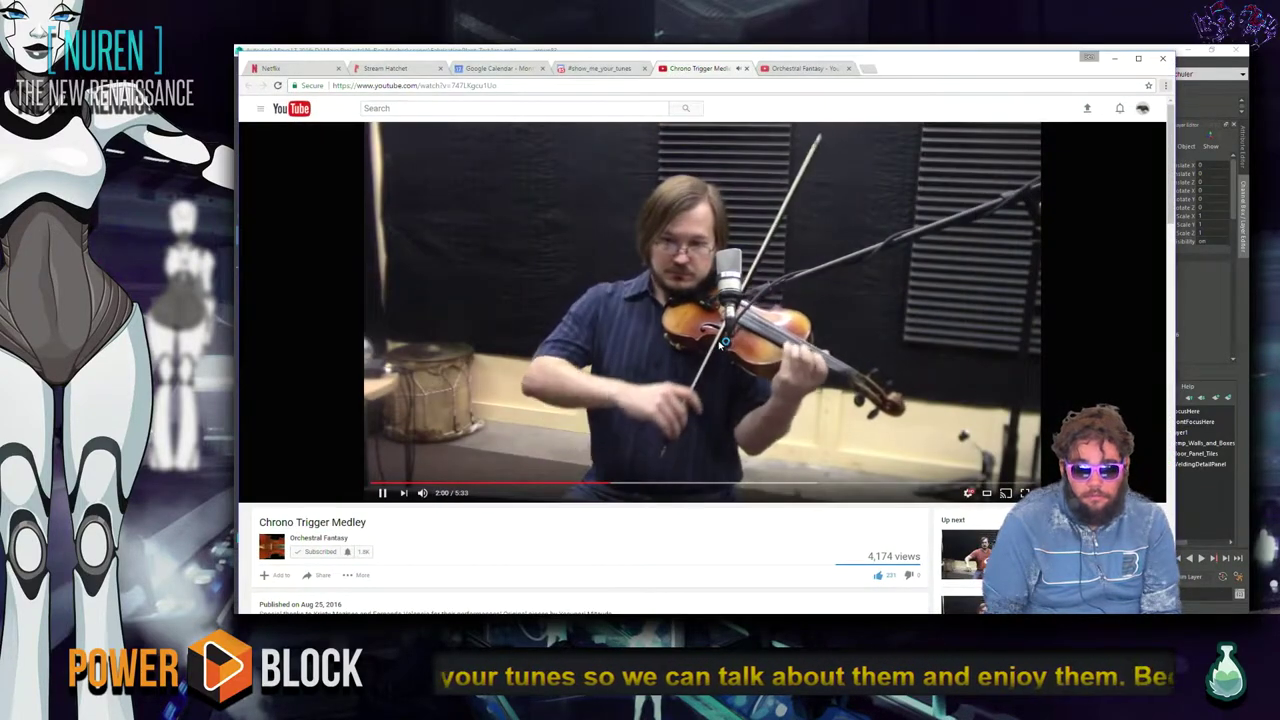
pyautogui.hotkey('alt', 'Tab')
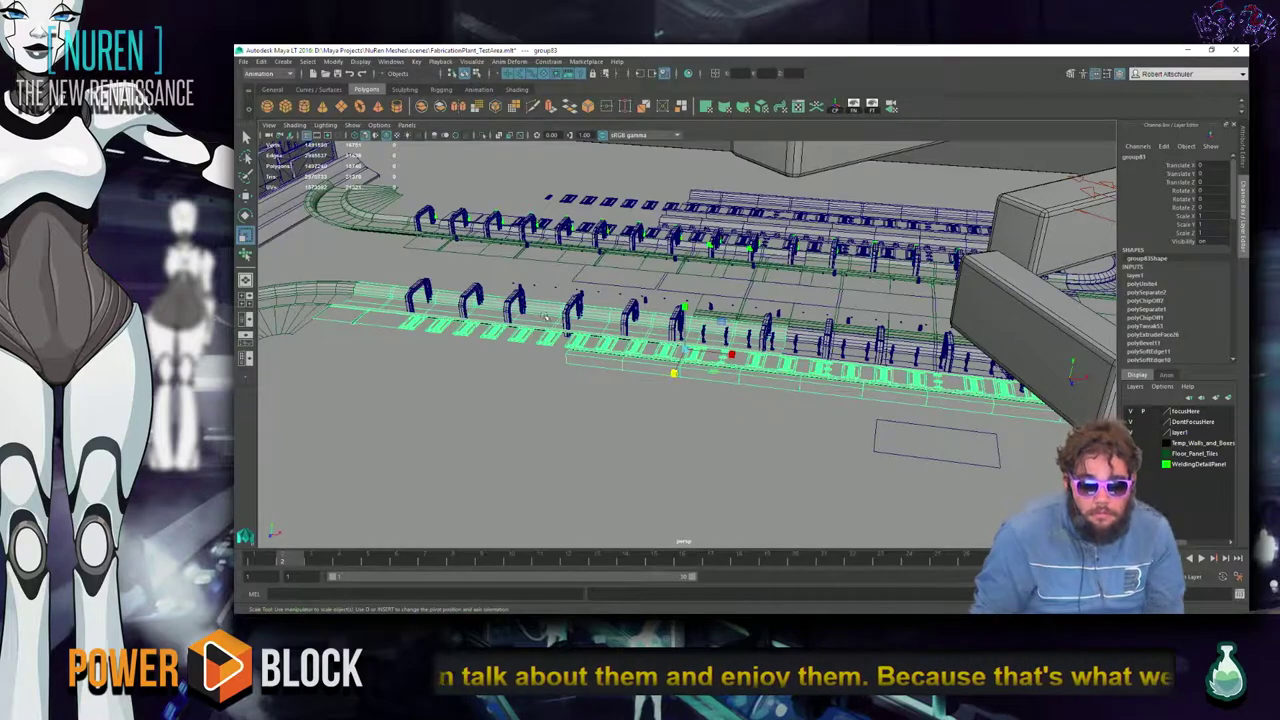
pyautogui.keyDown('alt'); pyautogui.moveTo(767, 420); pyautogui.dragTo(567, 426); pyautogui.keyUp('alt')
# Move in on the arches and select and frame the T-pose figure pCube139.
pyautogui.scroll(5, 567, 426)
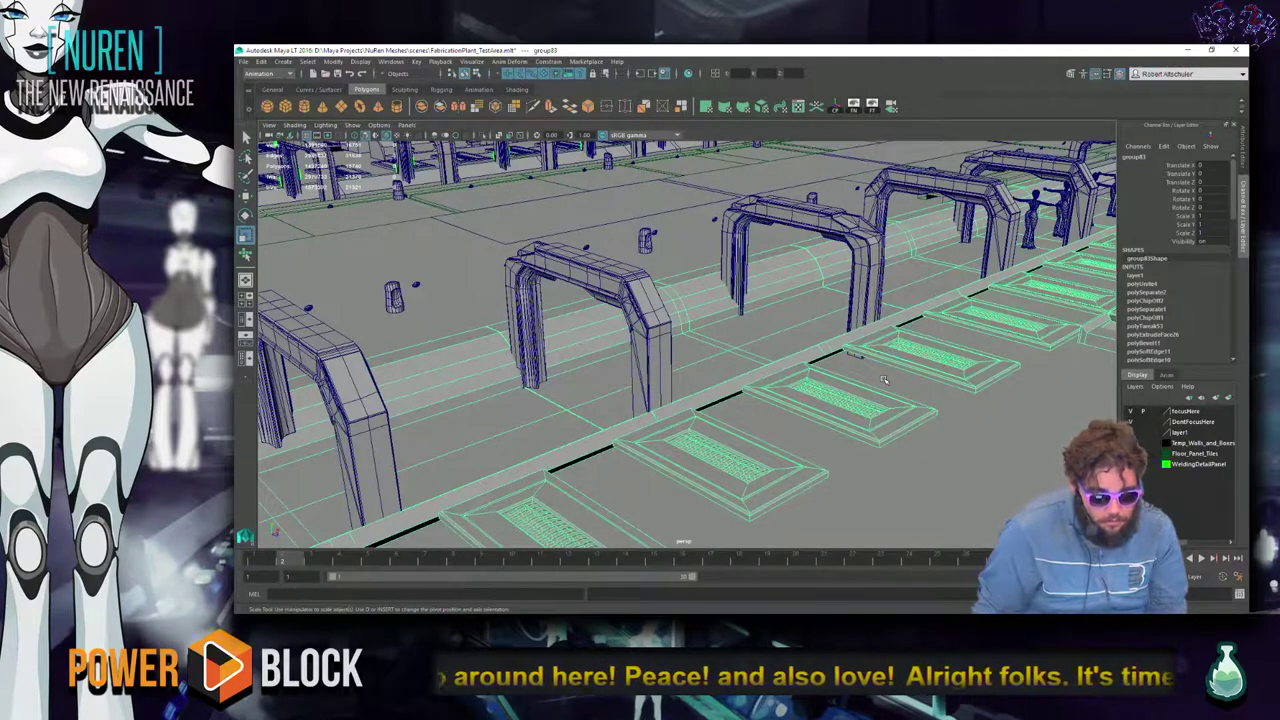
pyautogui.keyDown('alt'); pyautogui.moveTo(715, 379); pyautogui.dragTo(771, 351, button='right'); pyautogui.keyUp('alt')
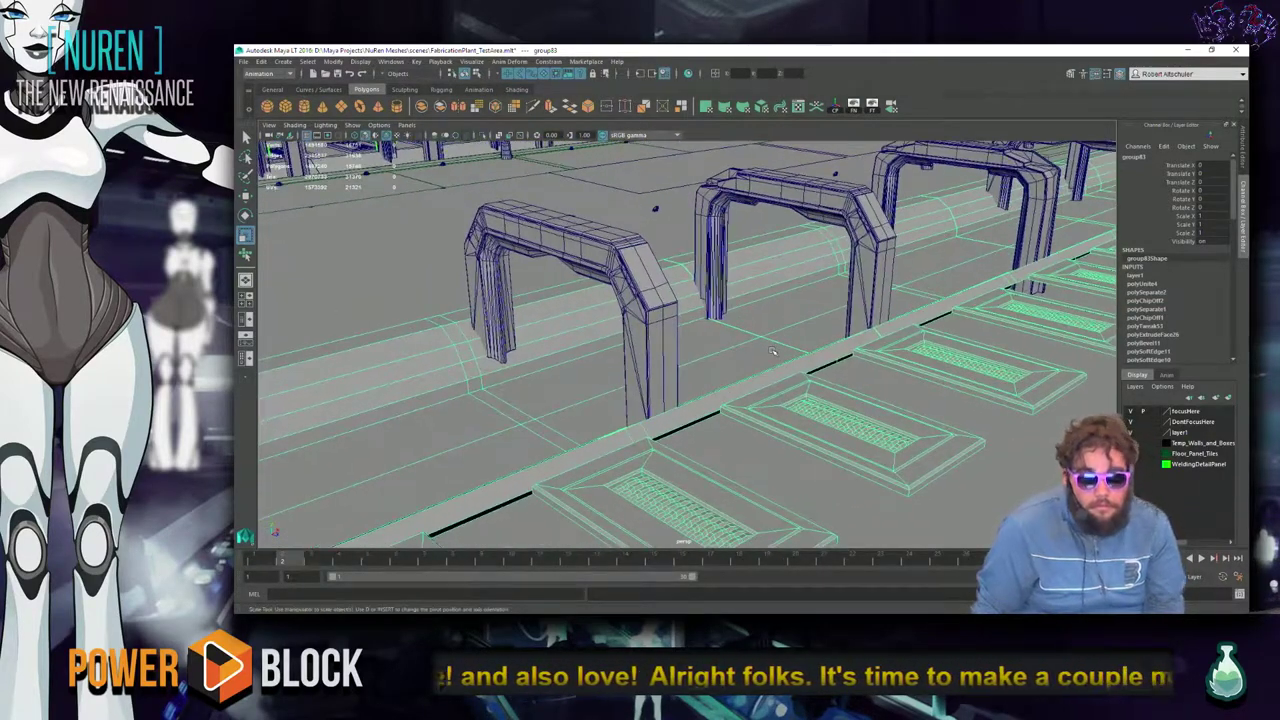
pyautogui.scroll(-8, 771, 351)
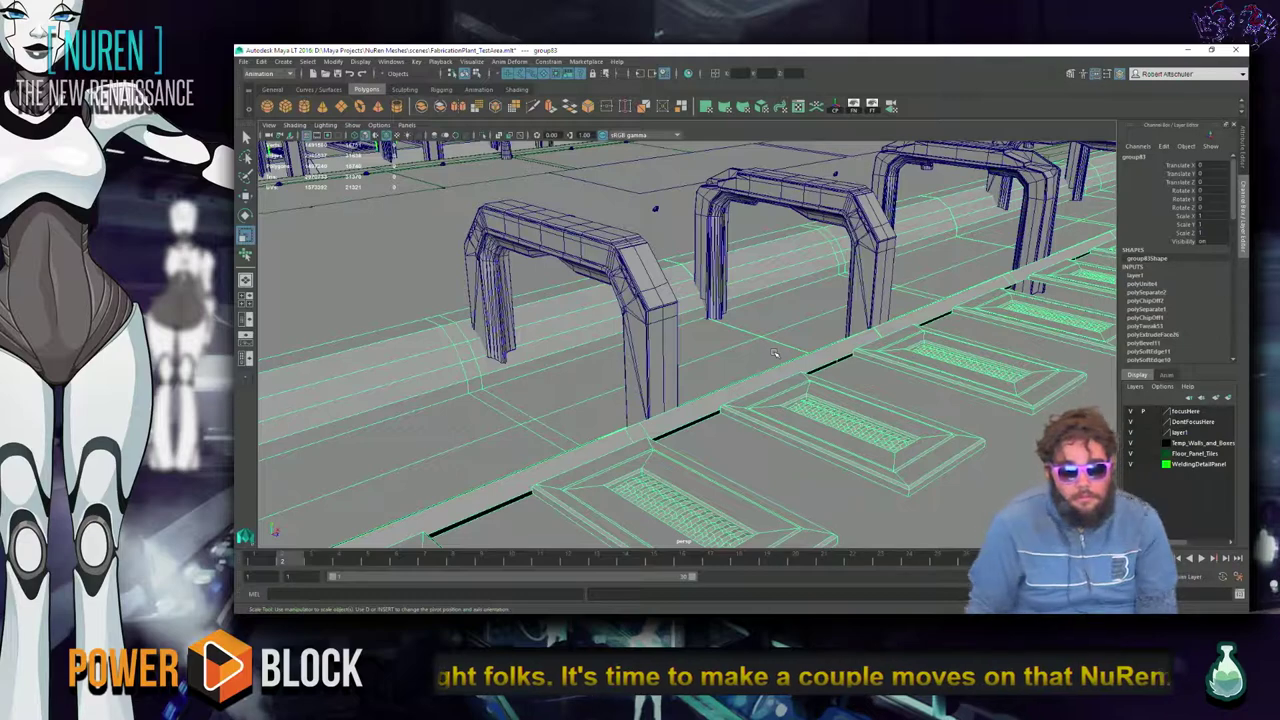
pyautogui.scroll(-6, 520, 428)
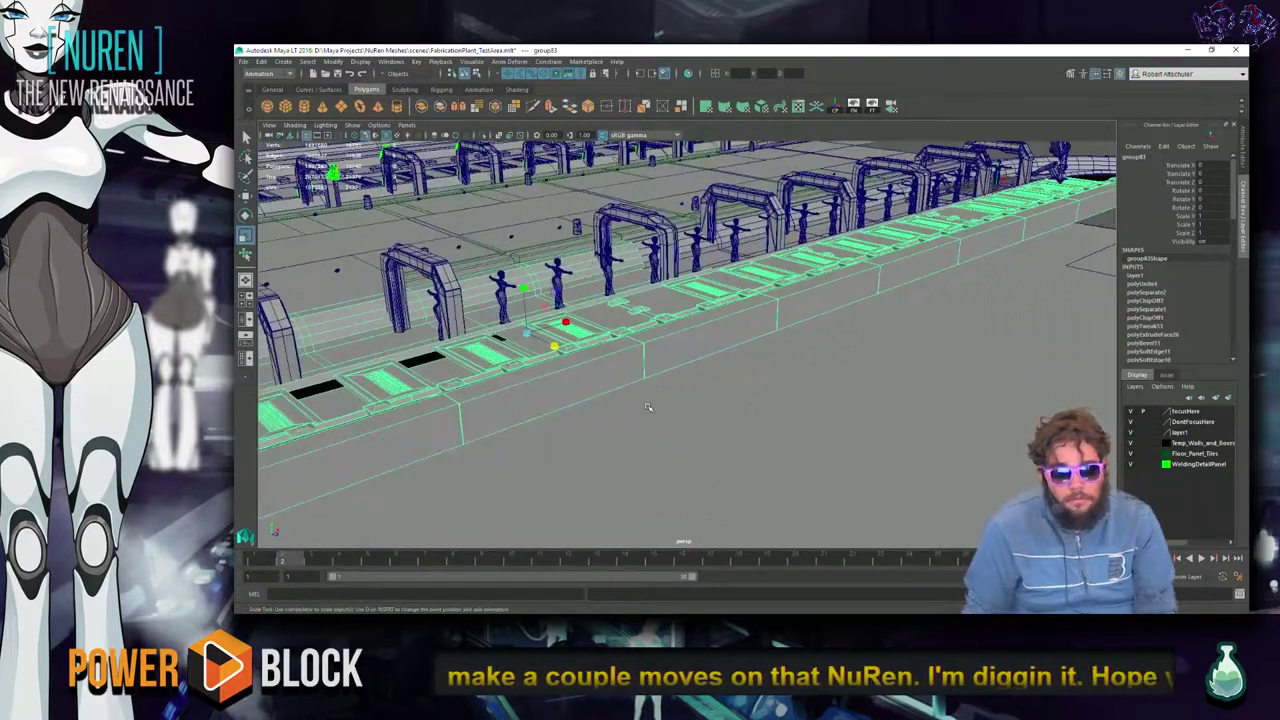
pyautogui.click(916, 430)
pyautogui.click(737, 366)
pyautogui.press('f')
pyautogui.keyDown('alt'); pyautogui.moveTo(738, 370); pyautogui.dragTo(700, 310); pyautogui.keyUp('alt')
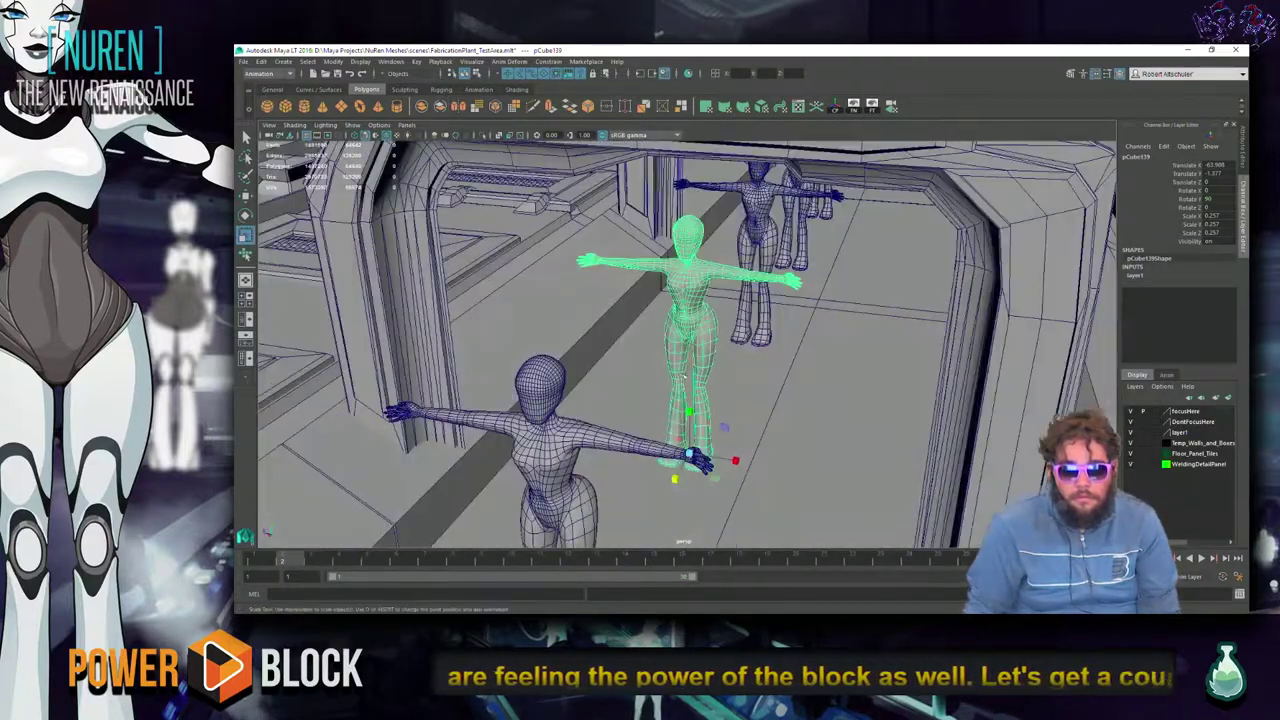
pyautogui.scroll(-5, 452, 220)
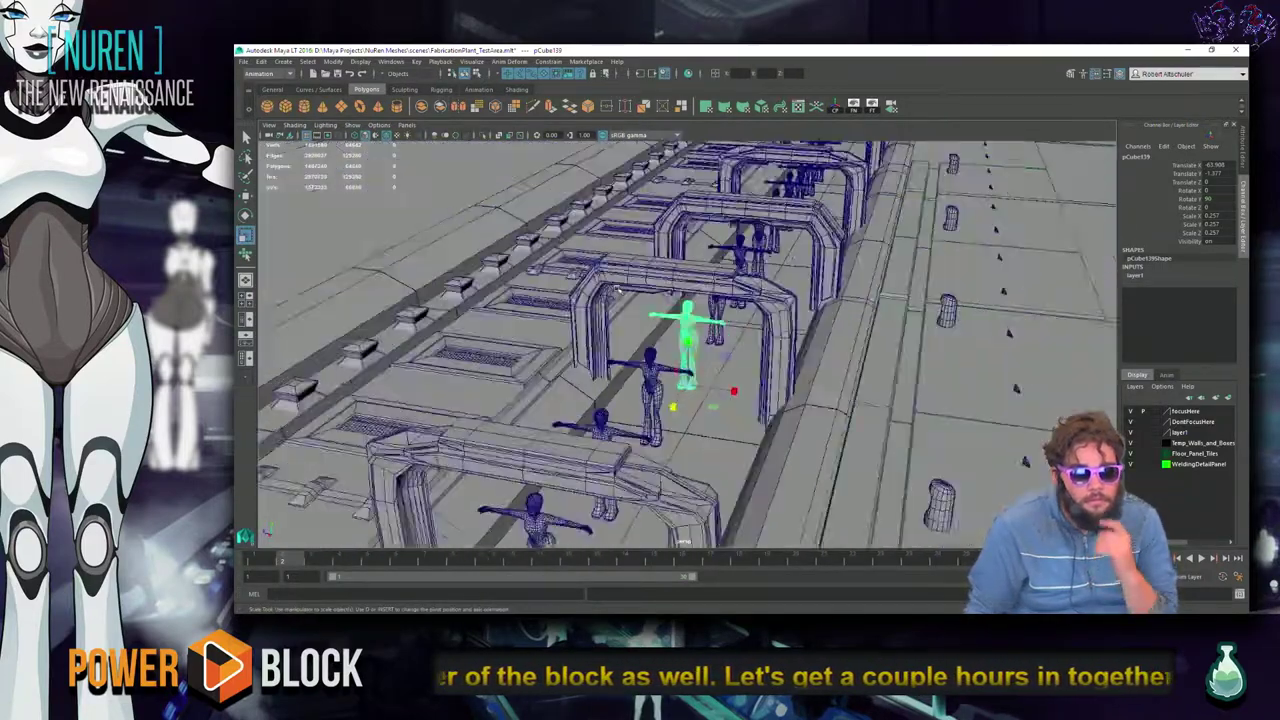
# Set the figure's Translate X to 0, then undo to restore its original position.
pyautogui.click(1212, 164)
pyautogui.write('0')
pyautogui.press('Tab')
pyautogui.write('0')
pyautogui.press('Tab')
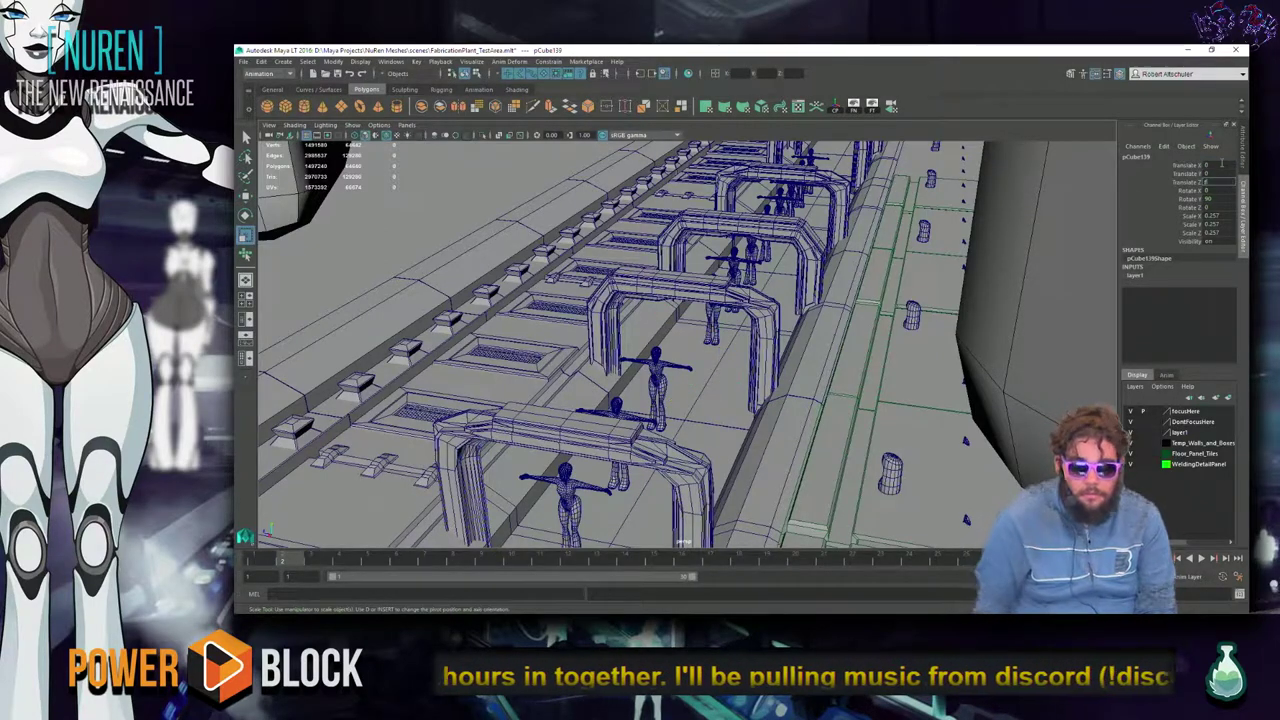
pyautogui.click(640, 362)
pyautogui.press('f')
pyautogui.keyDown('alt'); pyautogui.moveTo(719, 457); pyautogui.dragTo(740, 310); pyautogui.keyUp('alt')
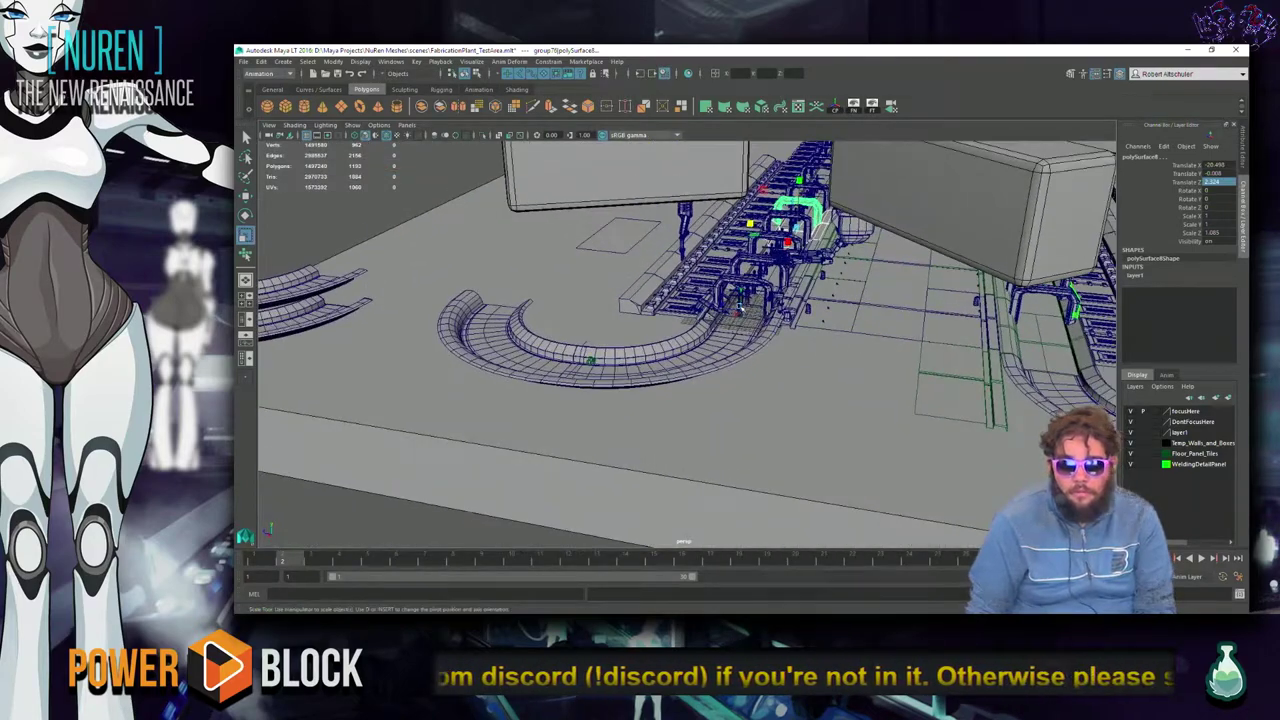
pyautogui.hotkey('ctrl', 'z')
pyautogui.press('f')
pyautogui.hotkey('ctrl', 'z')
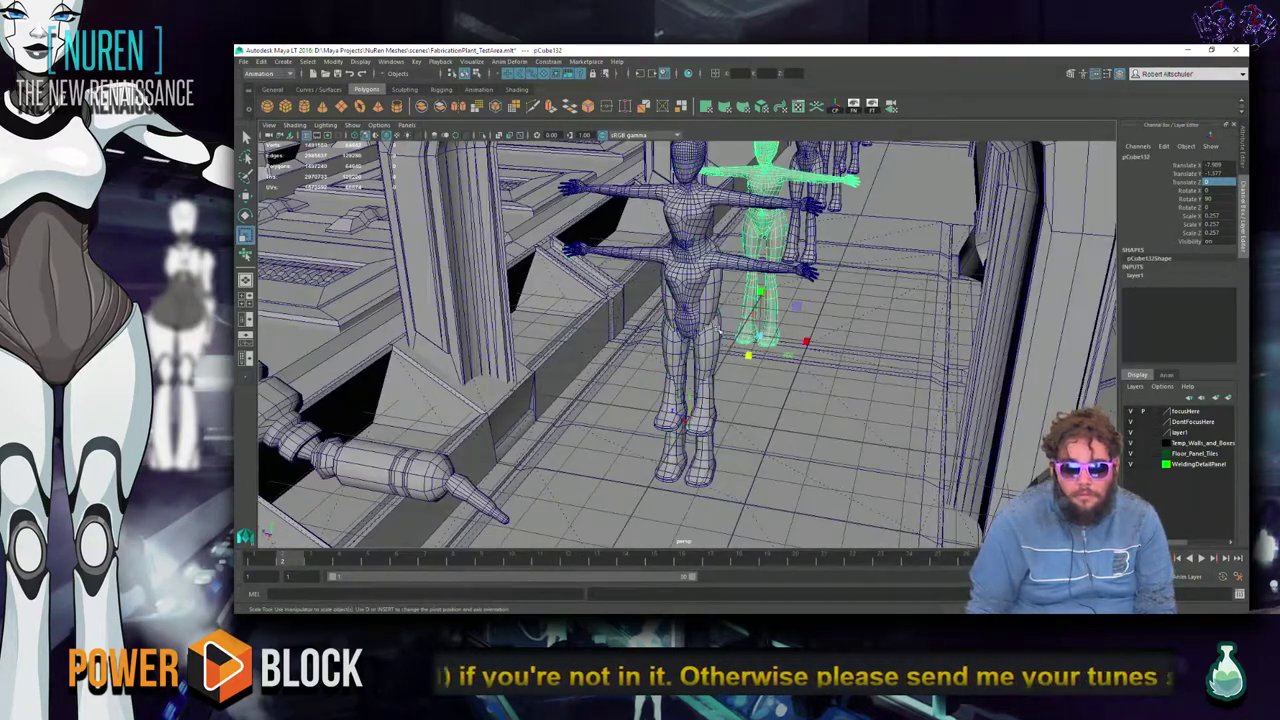
# Reselect the taller figure pCube139 behind the front figure and open the File menu.
pyautogui.click(706, 310)
pyautogui.click(795, 422)
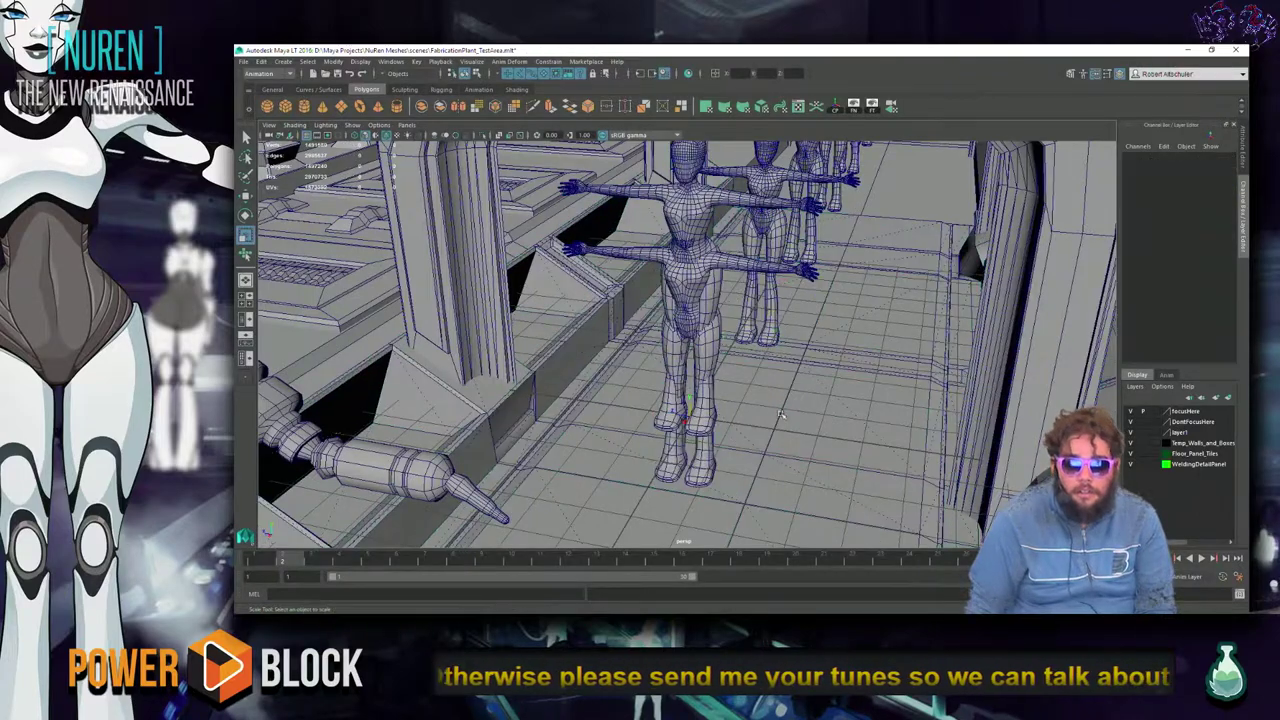
pyautogui.click(689, 292)
pyautogui.keyDown('alt'); pyautogui.moveTo(689, 292); pyautogui.dragTo(746, 342); pyautogui.keyUp('alt')
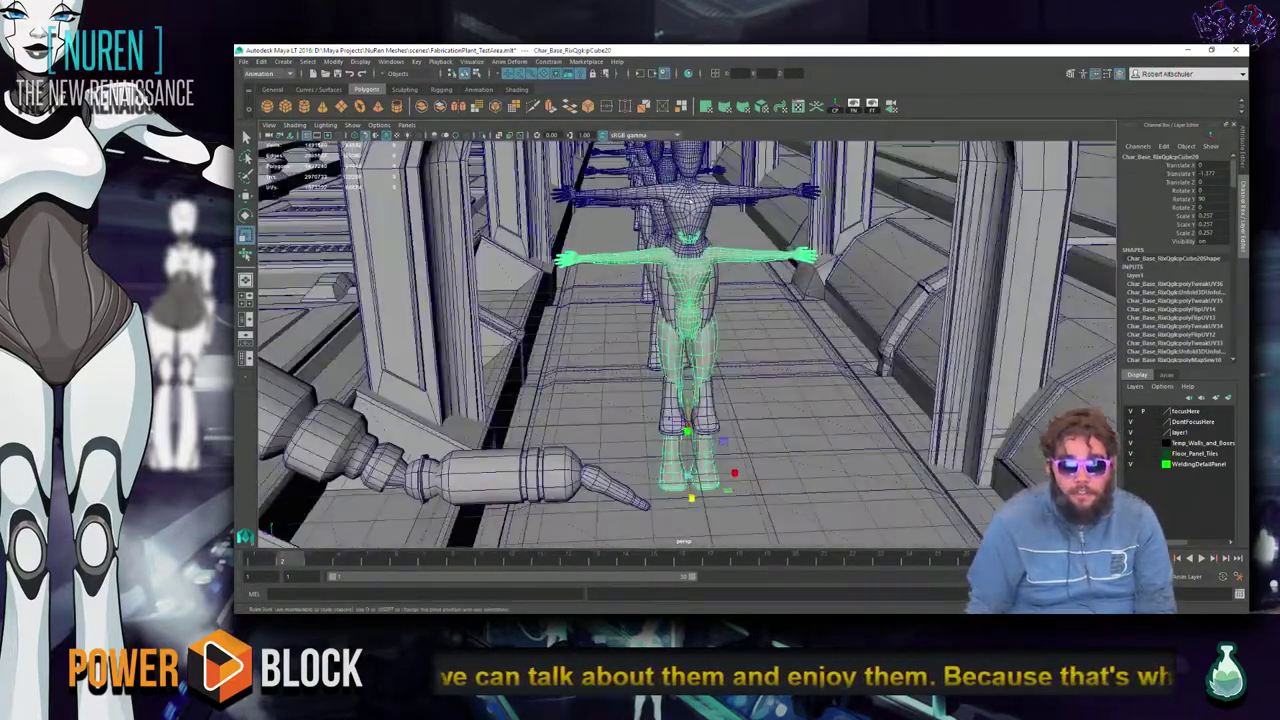
pyautogui.click(708, 194)
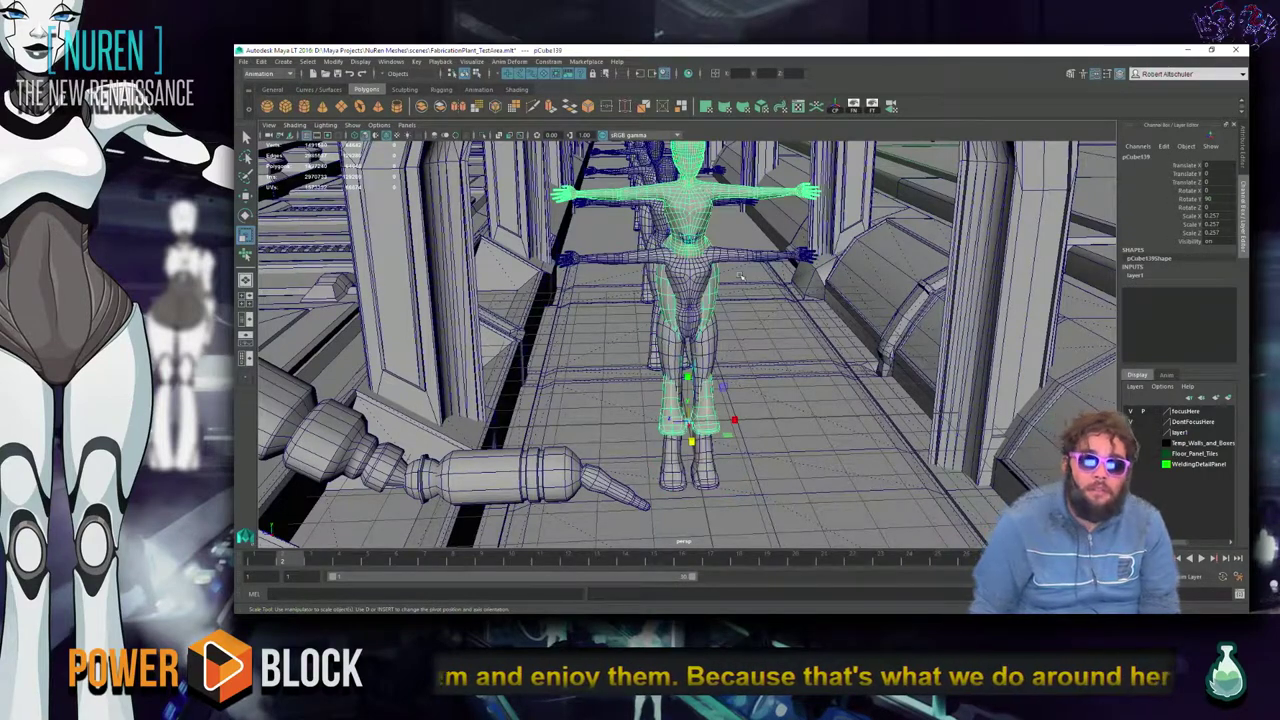
pyautogui.click(243, 61)
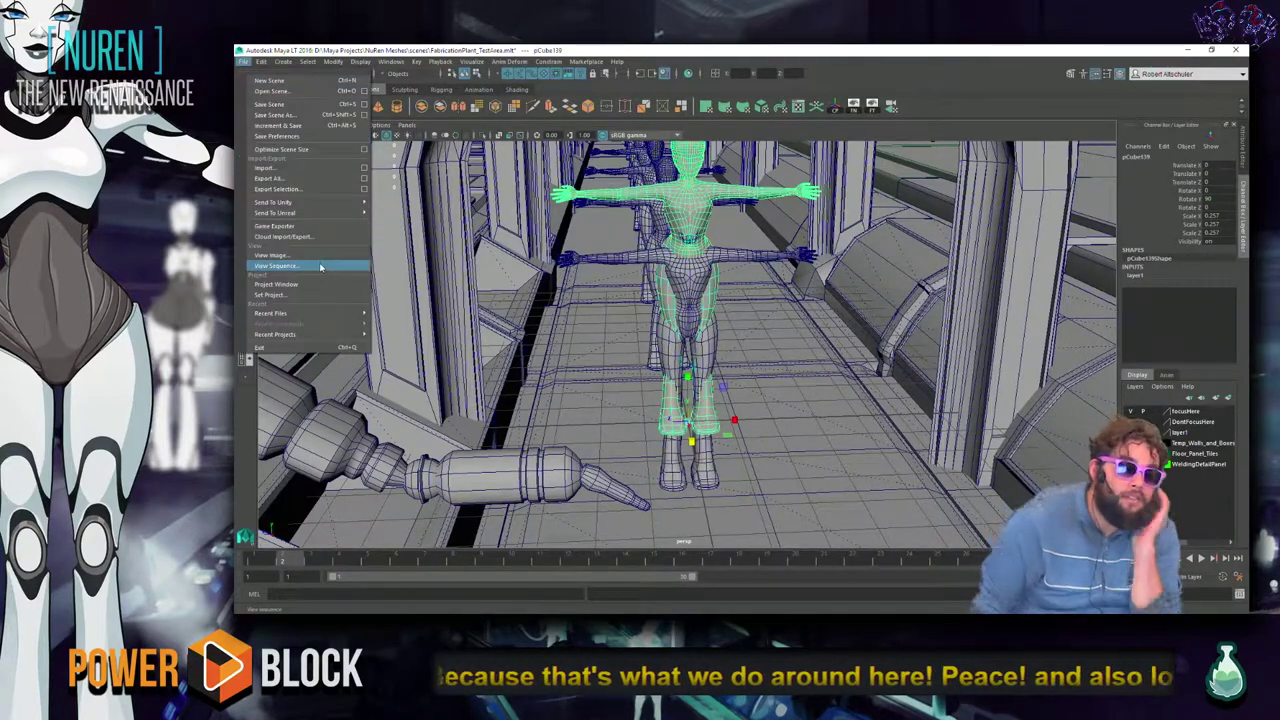
# Start Export Selection to the Desktop with the file name GlowHumanoid.
pyautogui.click(280, 189)
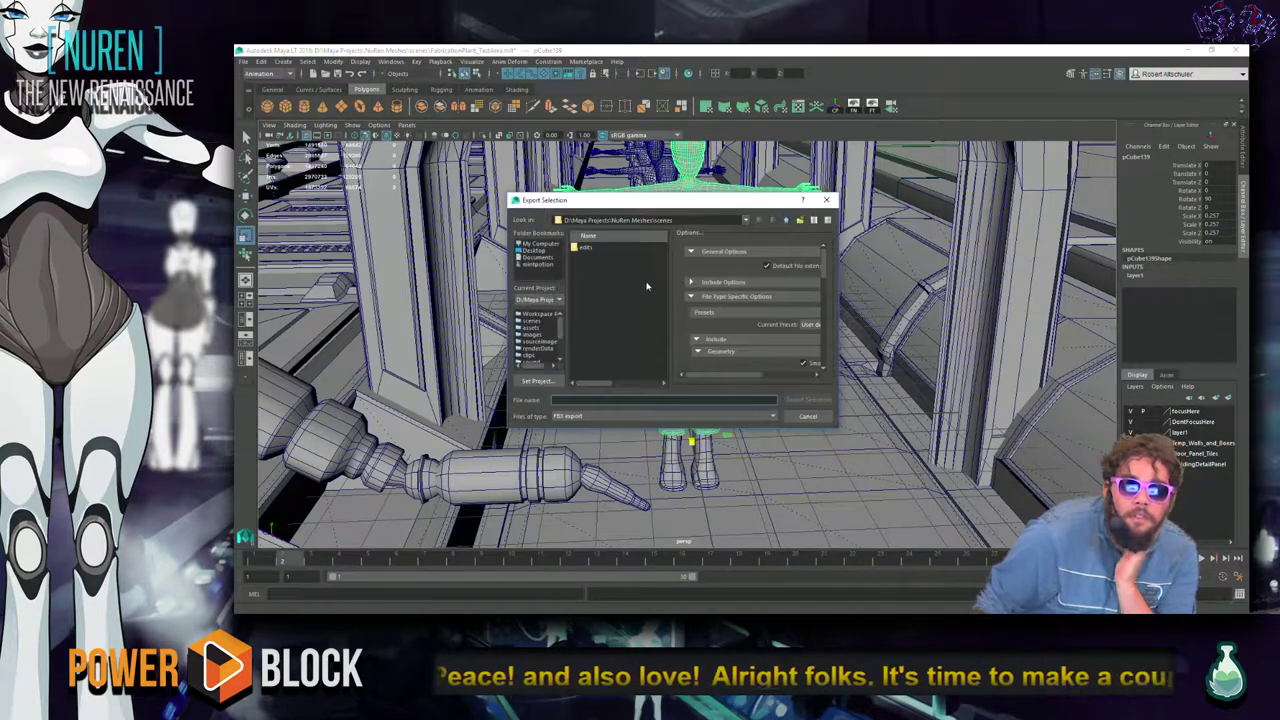
pyautogui.click(538, 250)
pyautogui.click(611, 399)
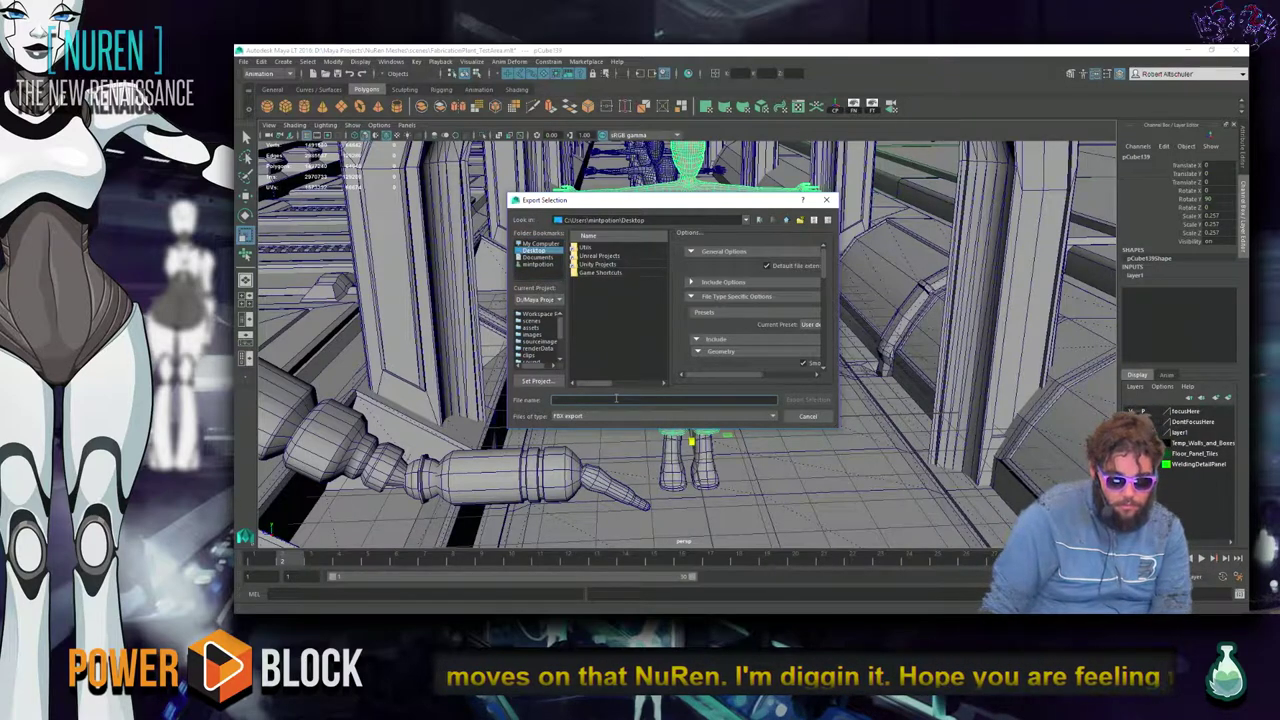
pyautogui.write('tile')
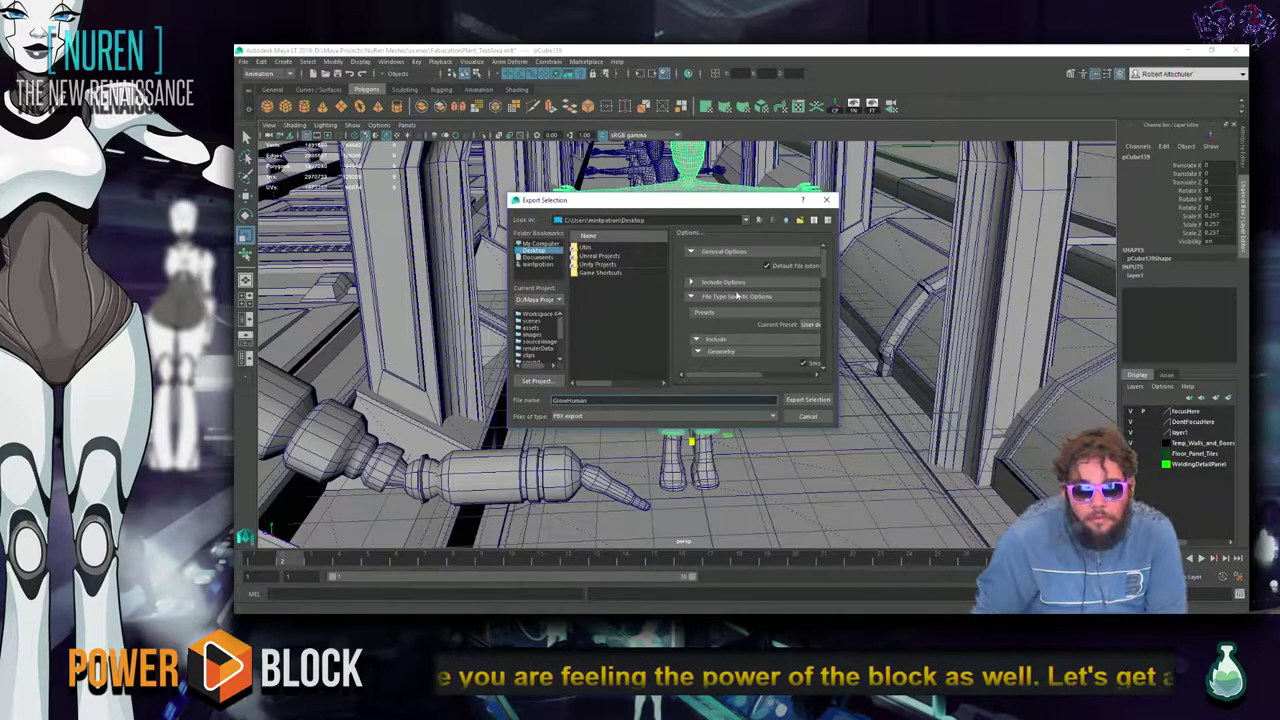
pyautogui.scroll(-2, 745, 295)
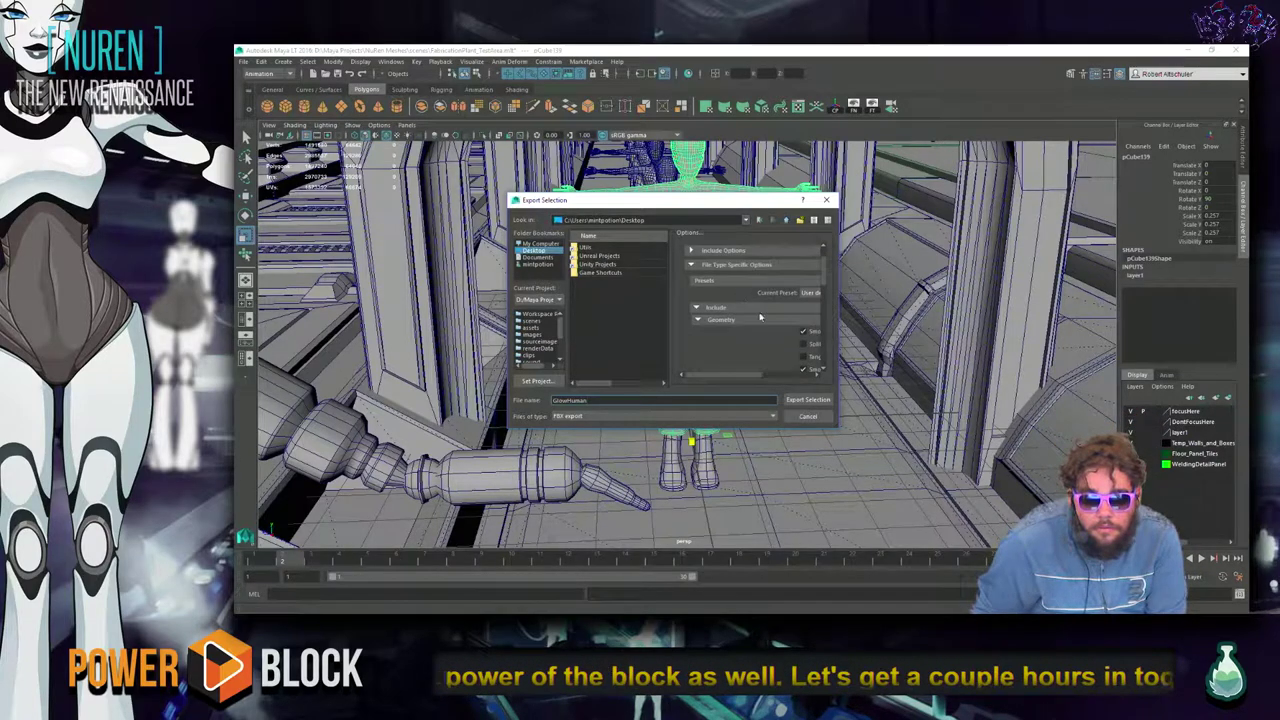
pyautogui.moveTo(838, 425); pyautogui.dragTo(968, 516)
pyautogui.moveTo(809, 361); pyautogui.dragTo(641, 366)
pyautogui.scroll(-6, 898, 360)
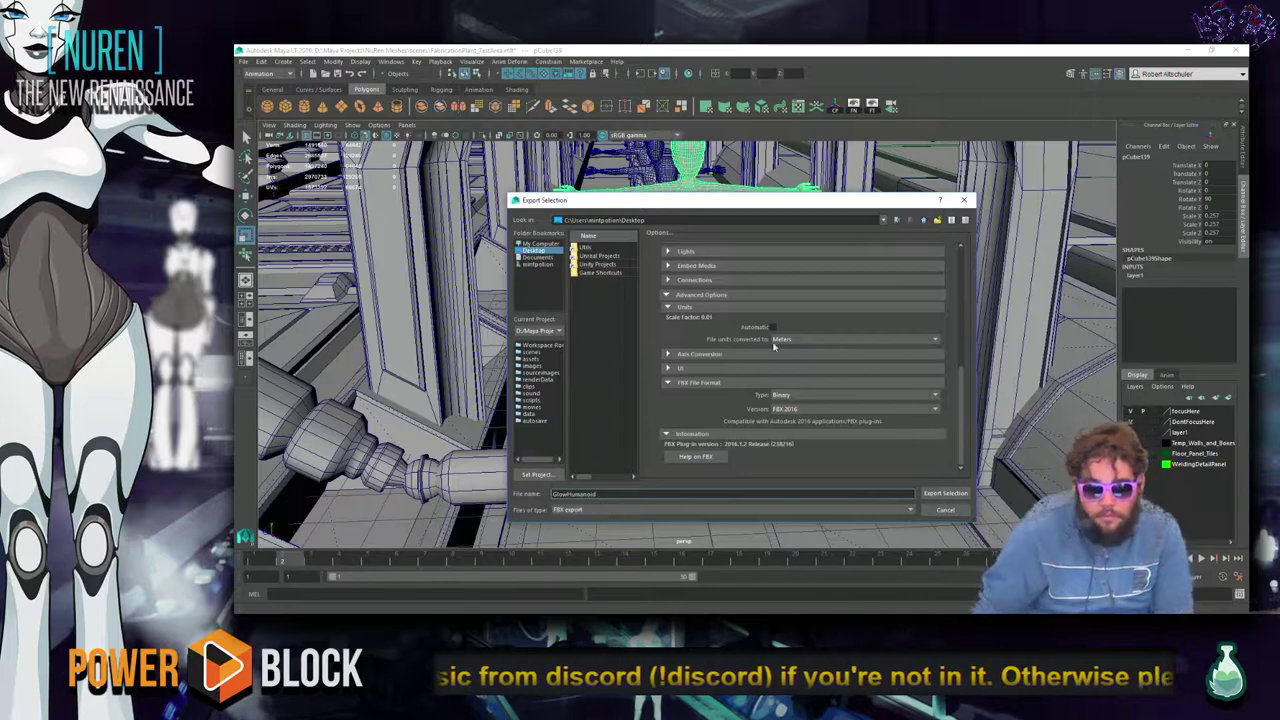
pyautogui.write('oid')
# Convert the FBX file units to Centimeters and export the selection.
pyautogui.scroll(3, 775, 345)
pyautogui.scroll(-3, 768, 350)
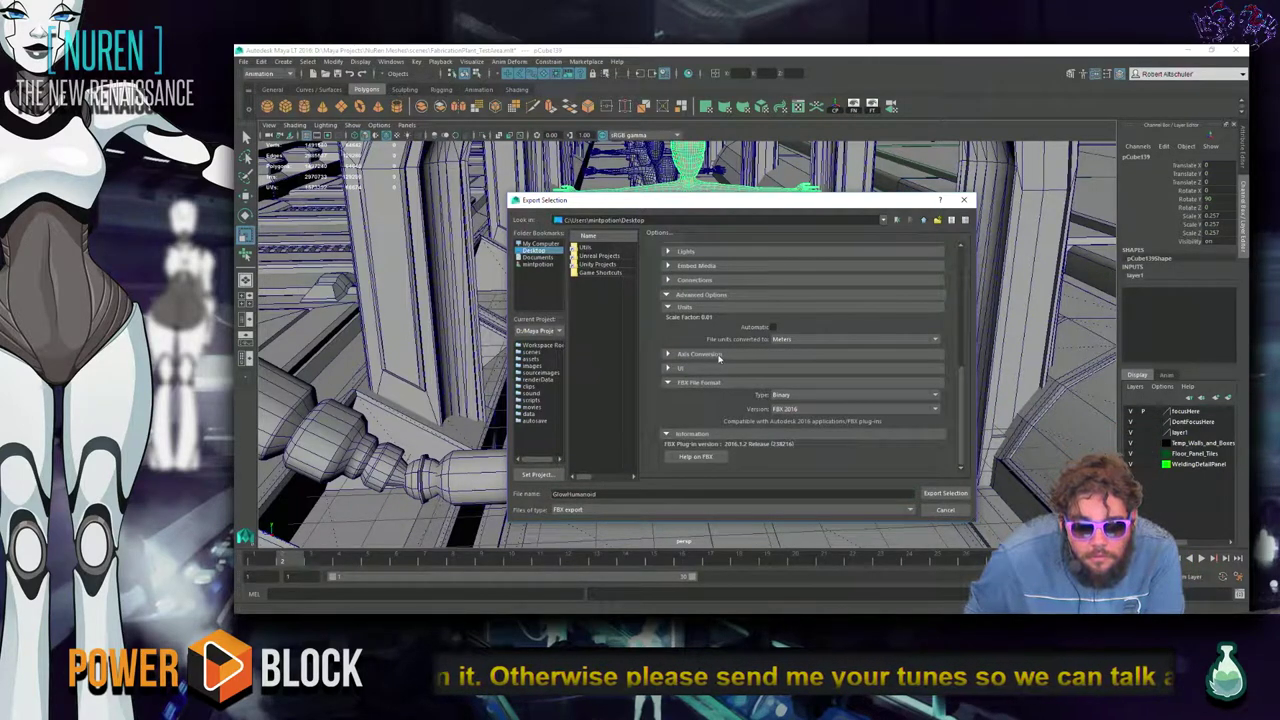
pyautogui.scroll(2, 710, 340)
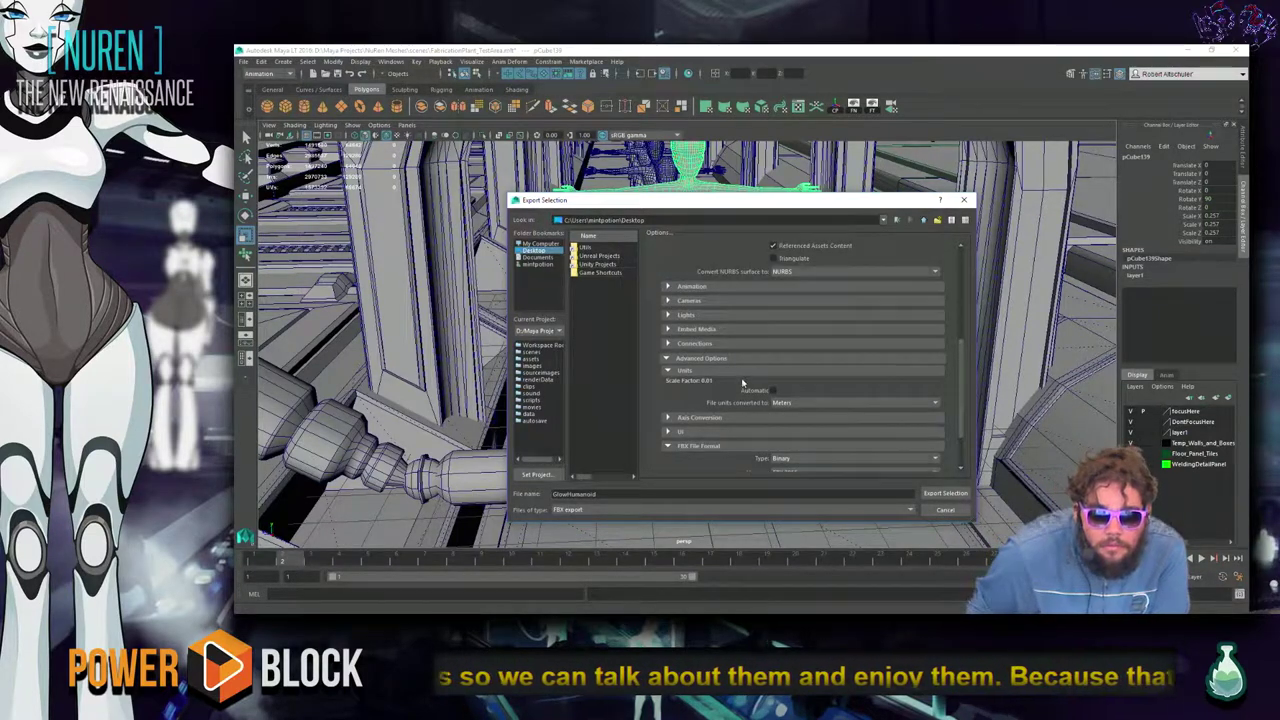
pyautogui.click(832, 402)
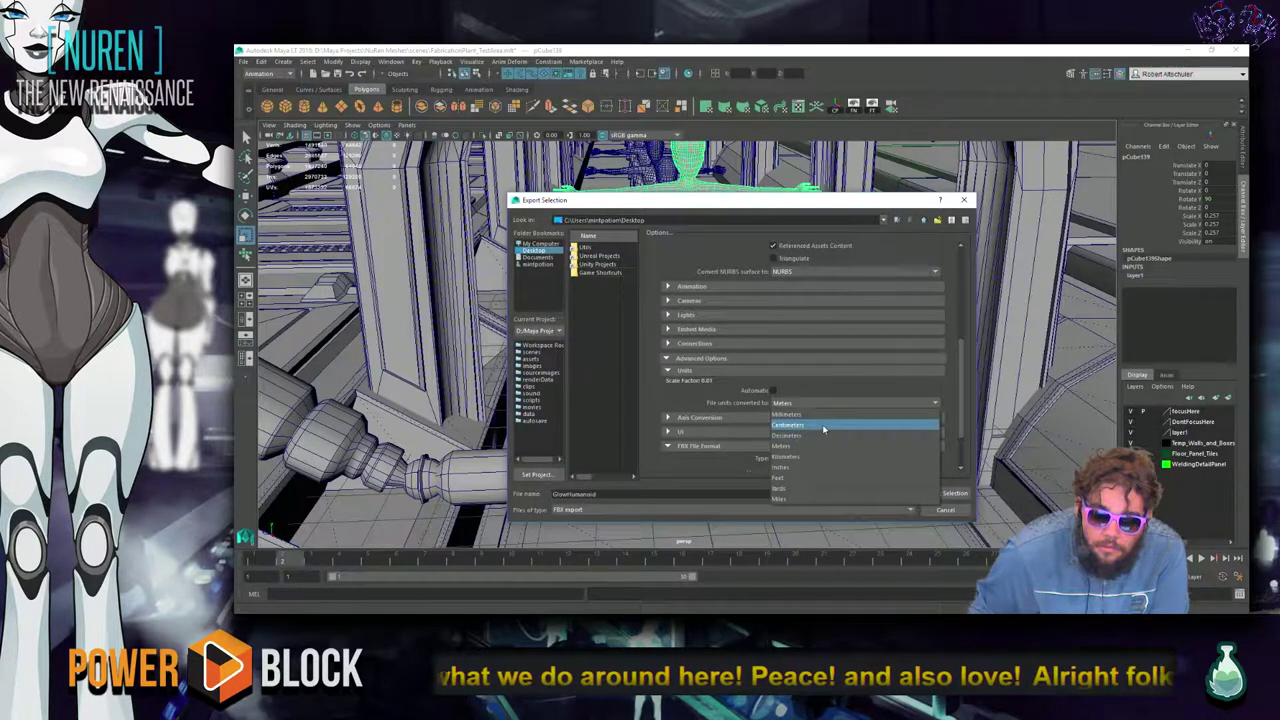
pyautogui.click(822, 424)
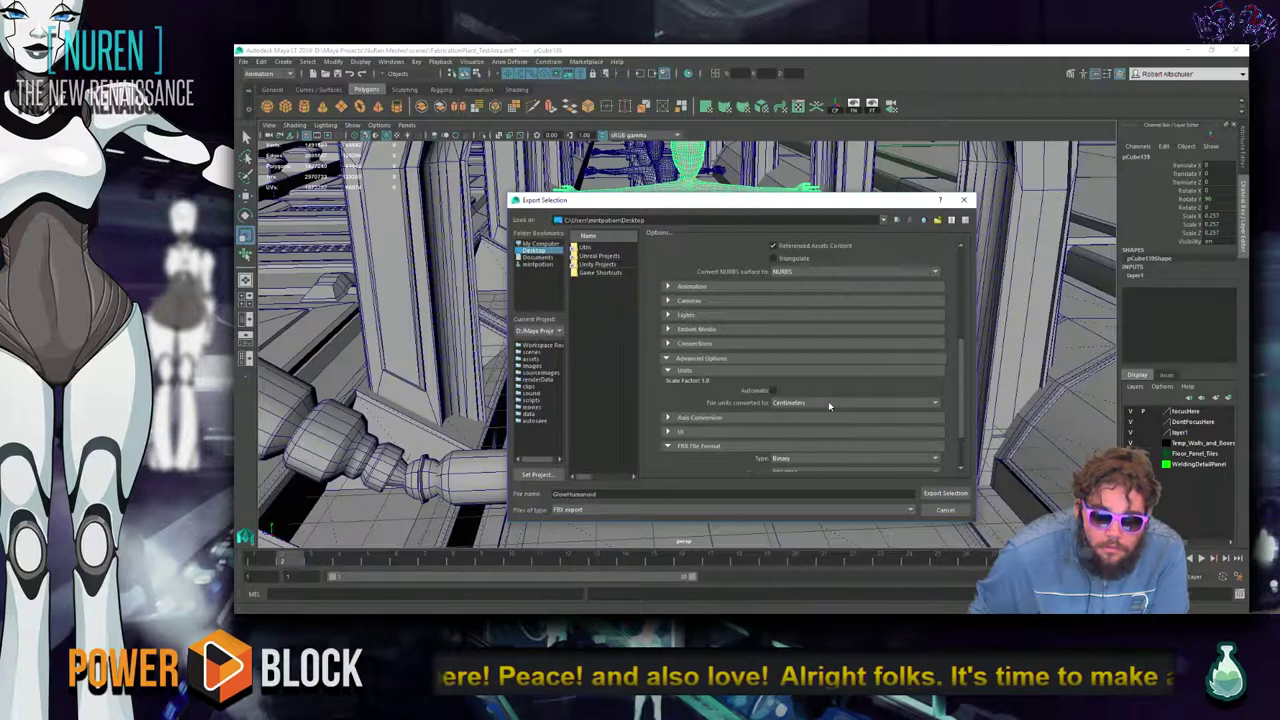
pyautogui.click(945, 493)
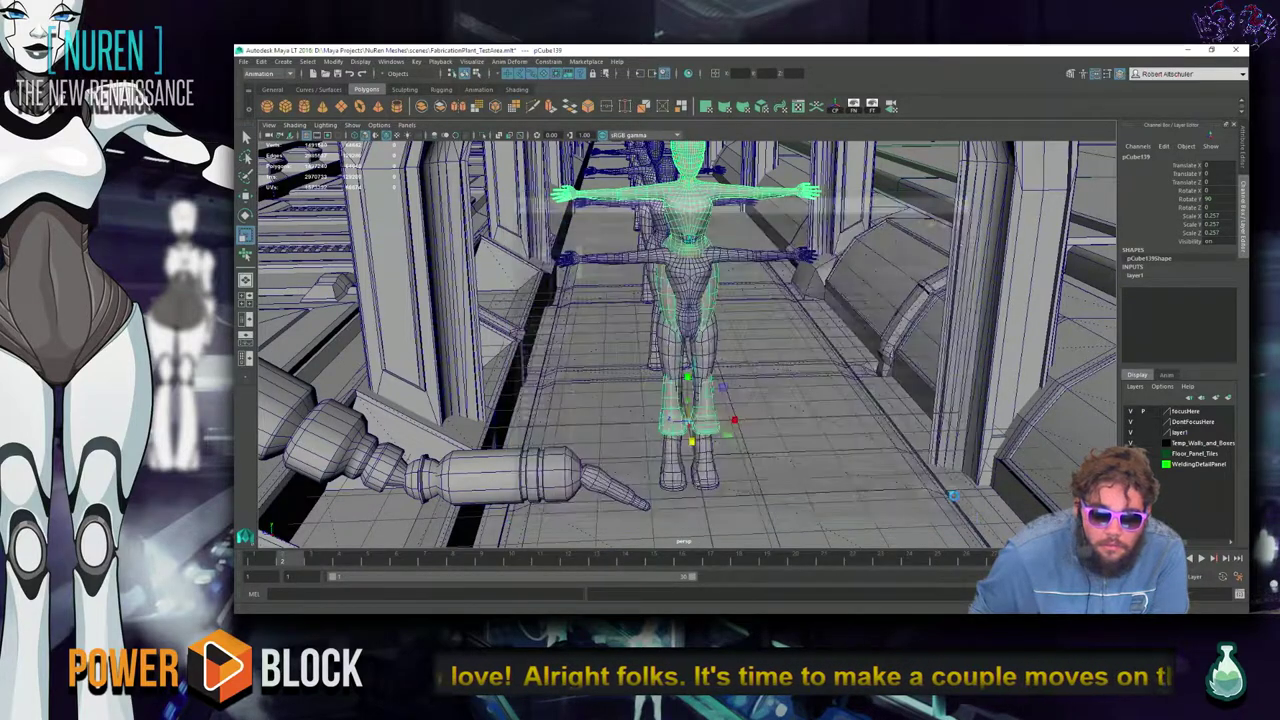
pyautogui.click(1185, 50)
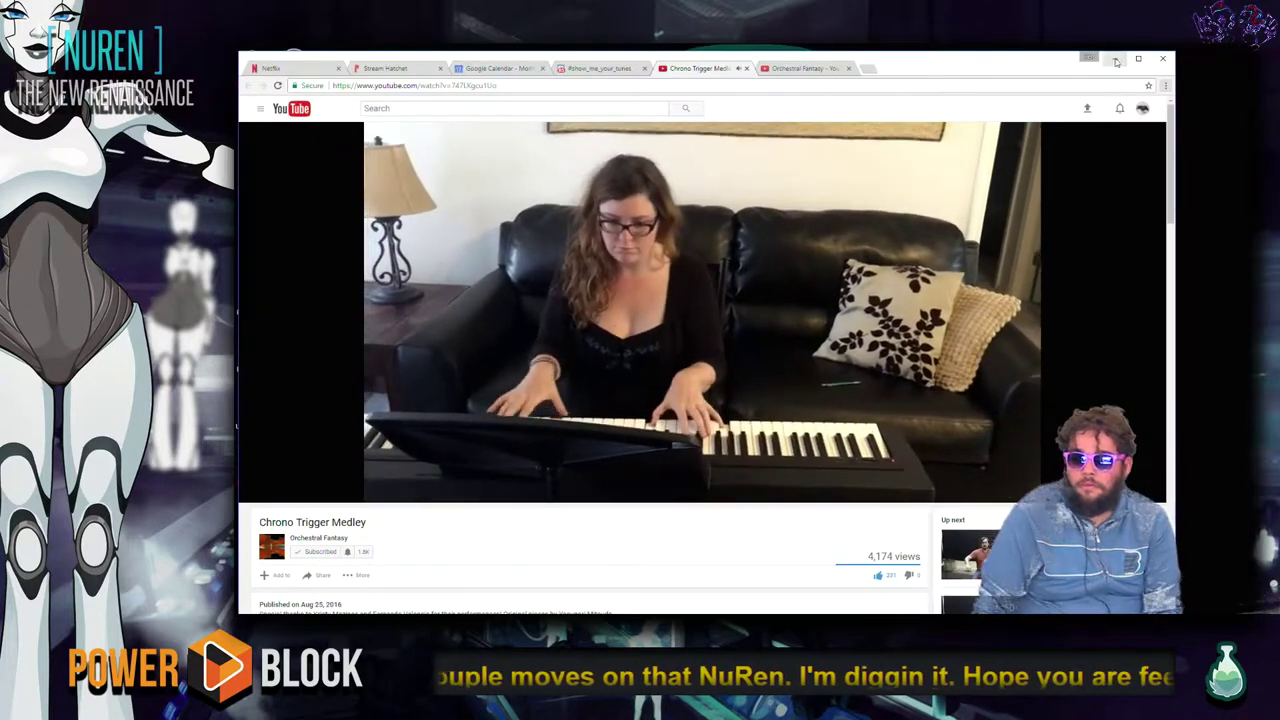
# Minimize the browser and save the Maya scene with Ctrl+S.
pyautogui.click(1108, 63)
pyautogui.press('super')
pyautogui.press('super')
pyautogui.hotkey('alt', 'Tab')
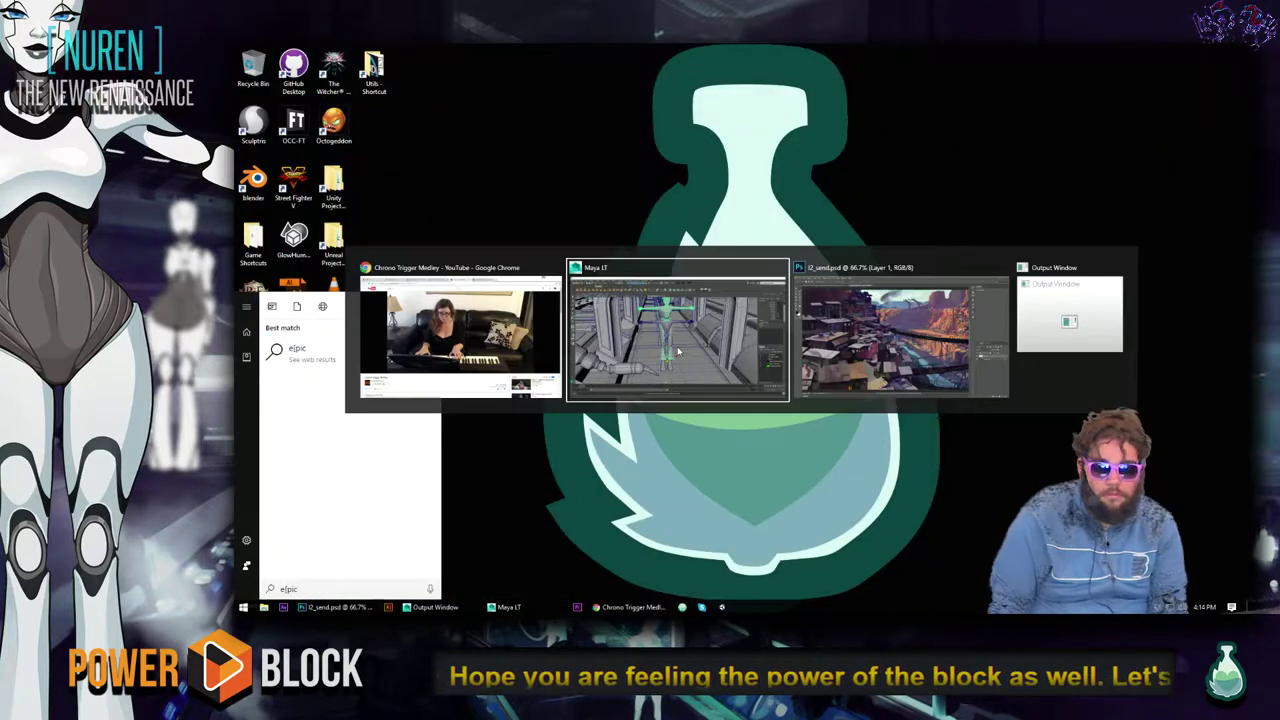
pyautogui.hotkey('ctrl', 's')
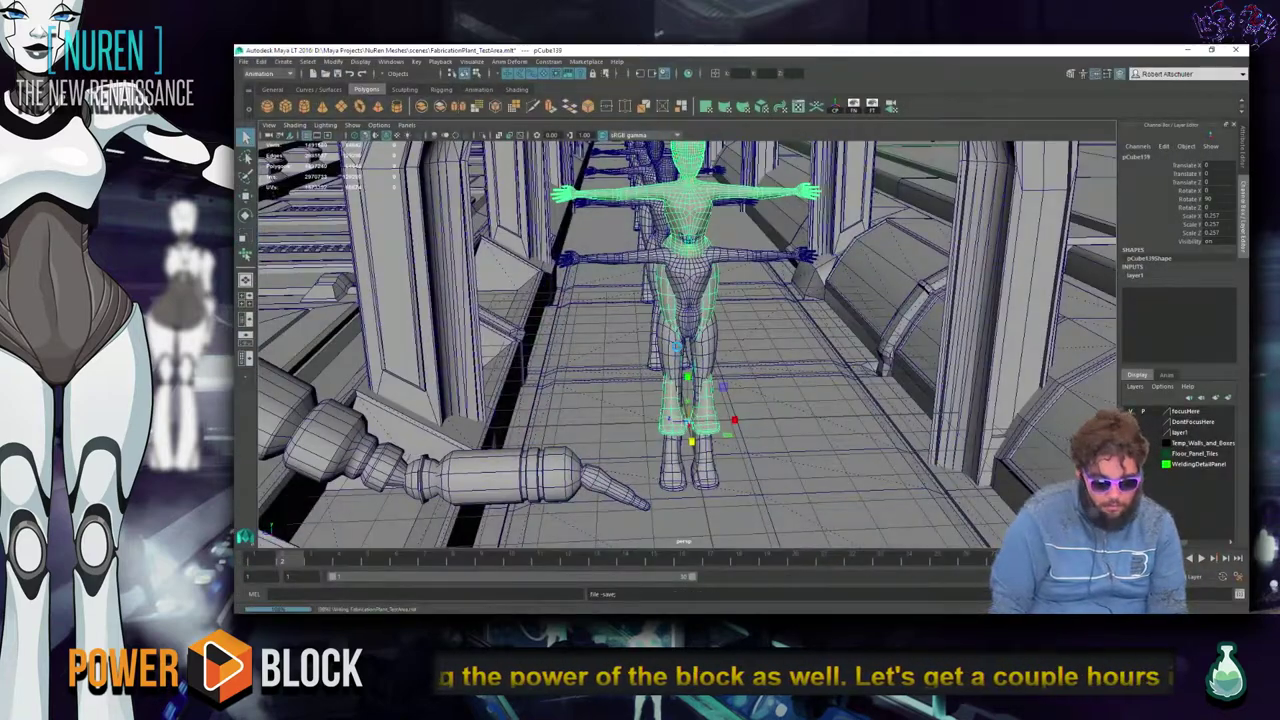
# Minimize Photoshop and launch the Epic Games Launcher from the system search.
pyautogui.hotkey('alt', 'Tab')
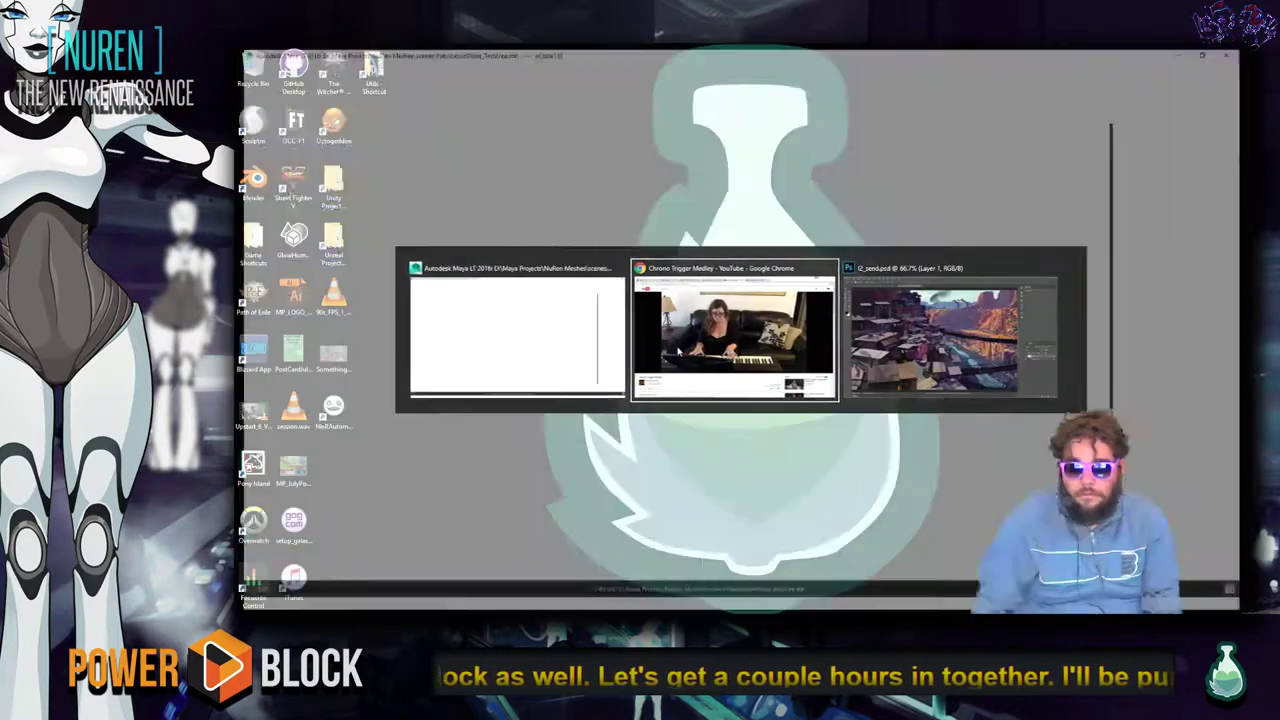
pyautogui.hotkey('alt', 'Tab')
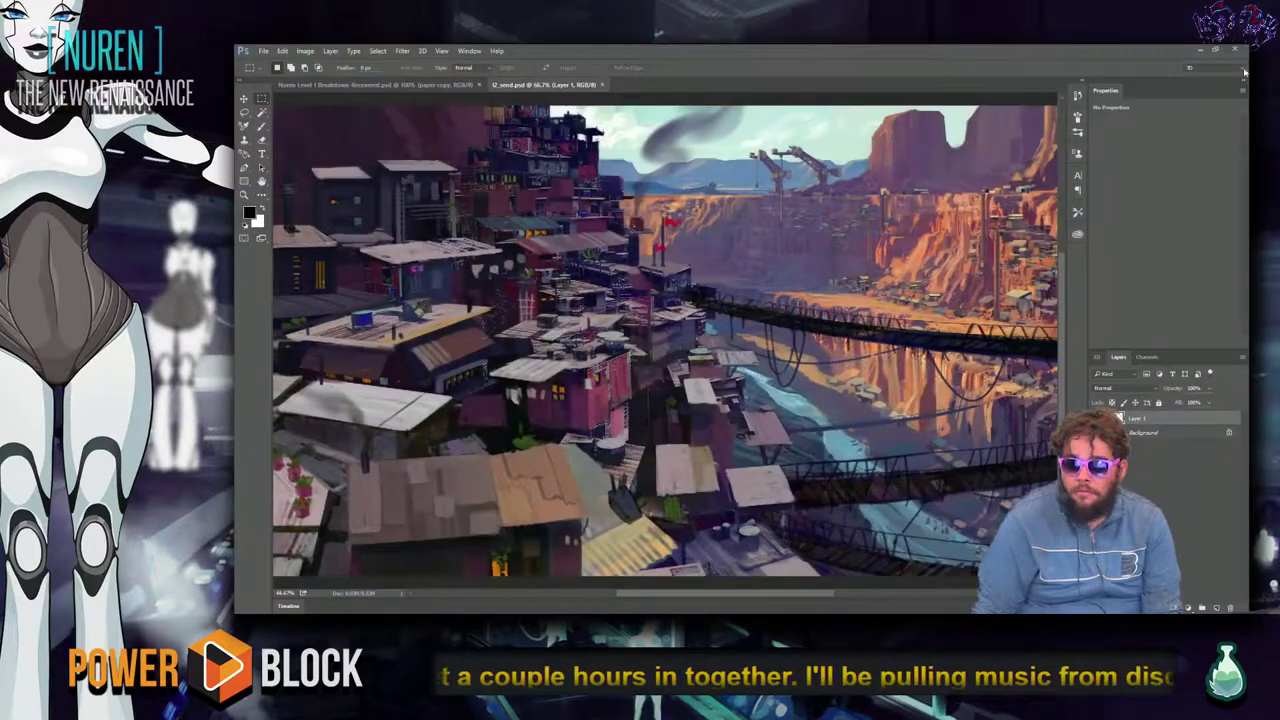
pyautogui.click(1244, 48)
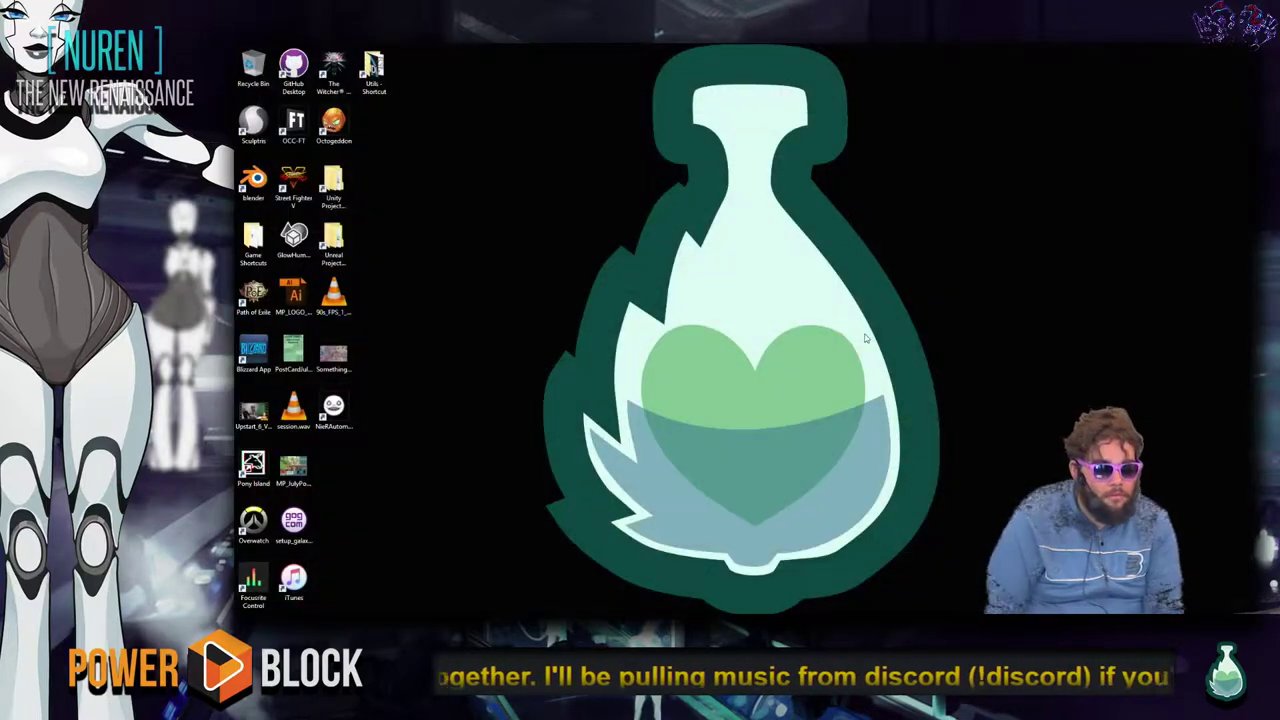
pyautogui.press('super')
pyautogui.write('discord')
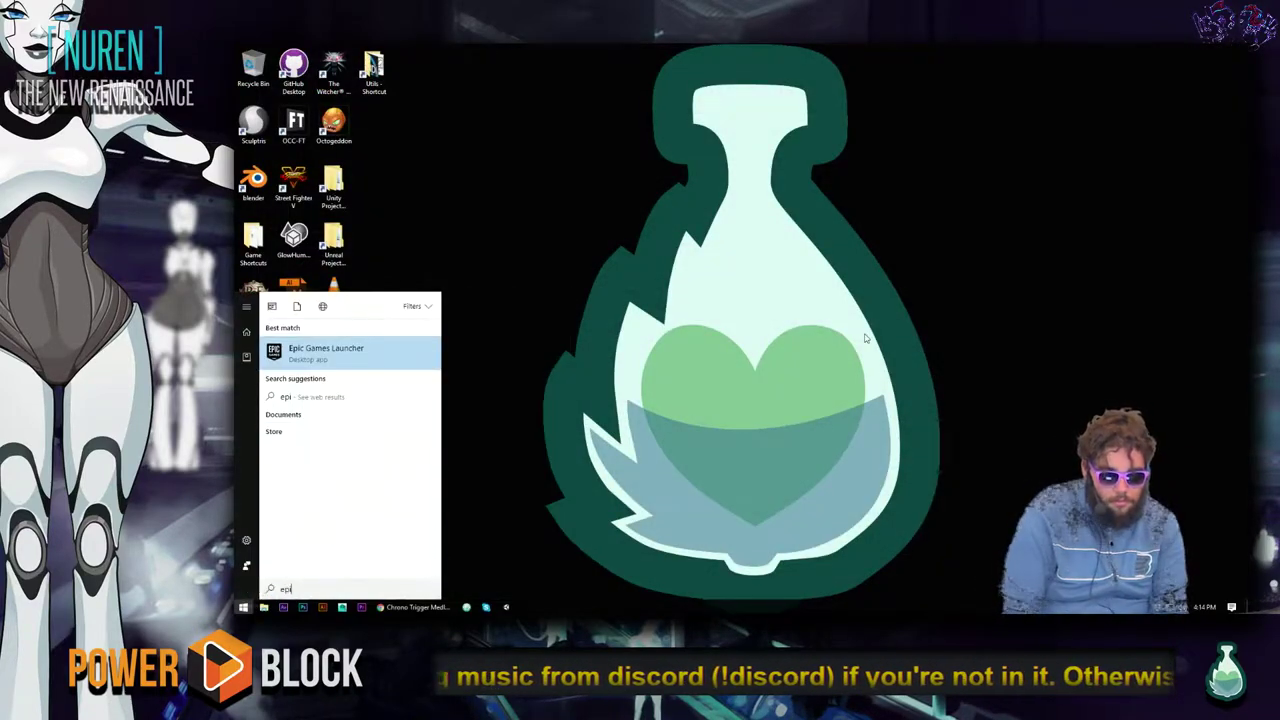
pyautogui.press('Return')
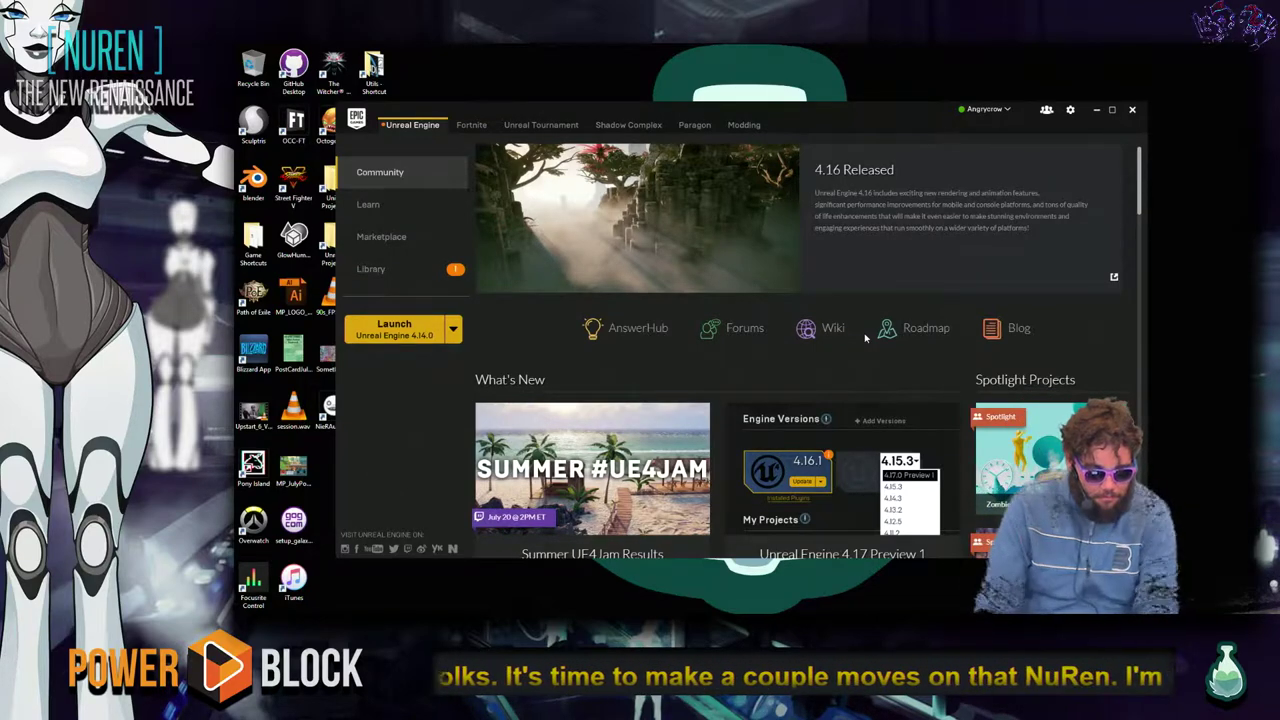
pyautogui.hotkey('alt', 'Tab')
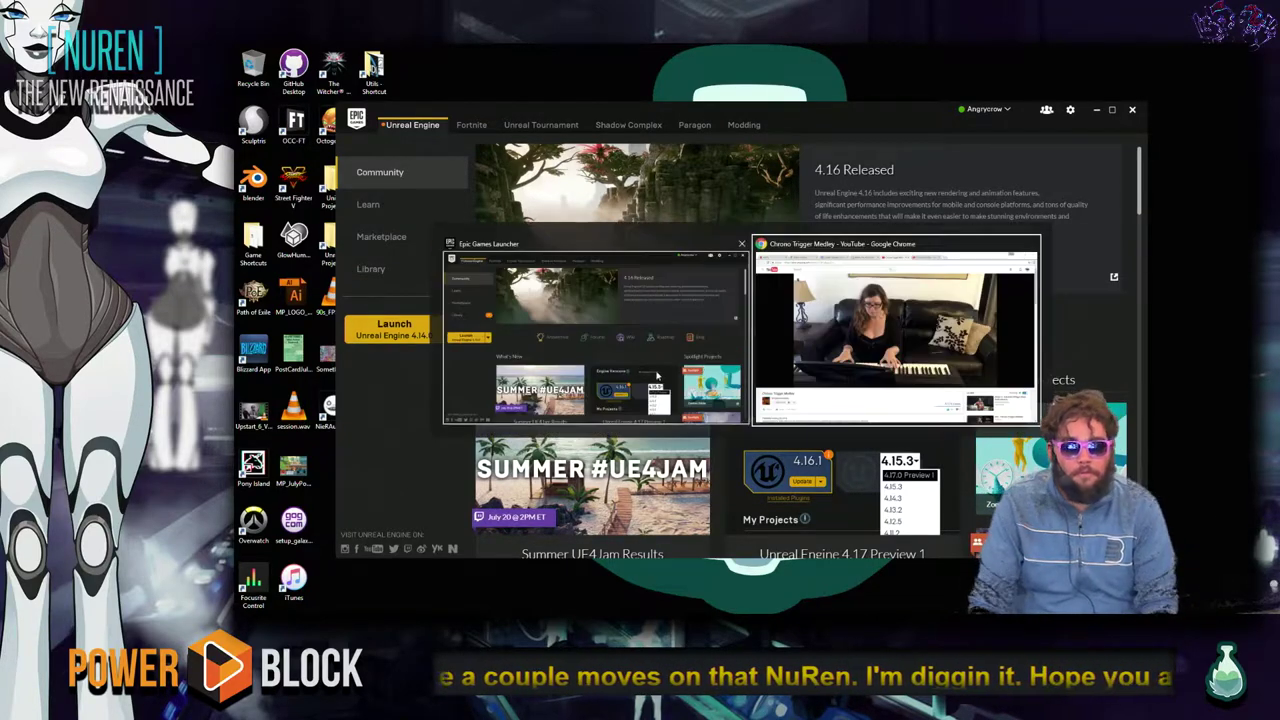
# Post the chat replies 'I didn't', 'I', 'even think of that !' and 'darbn !' on Stream Hatchet.
pyautogui.hotkey('ctrl', '2')
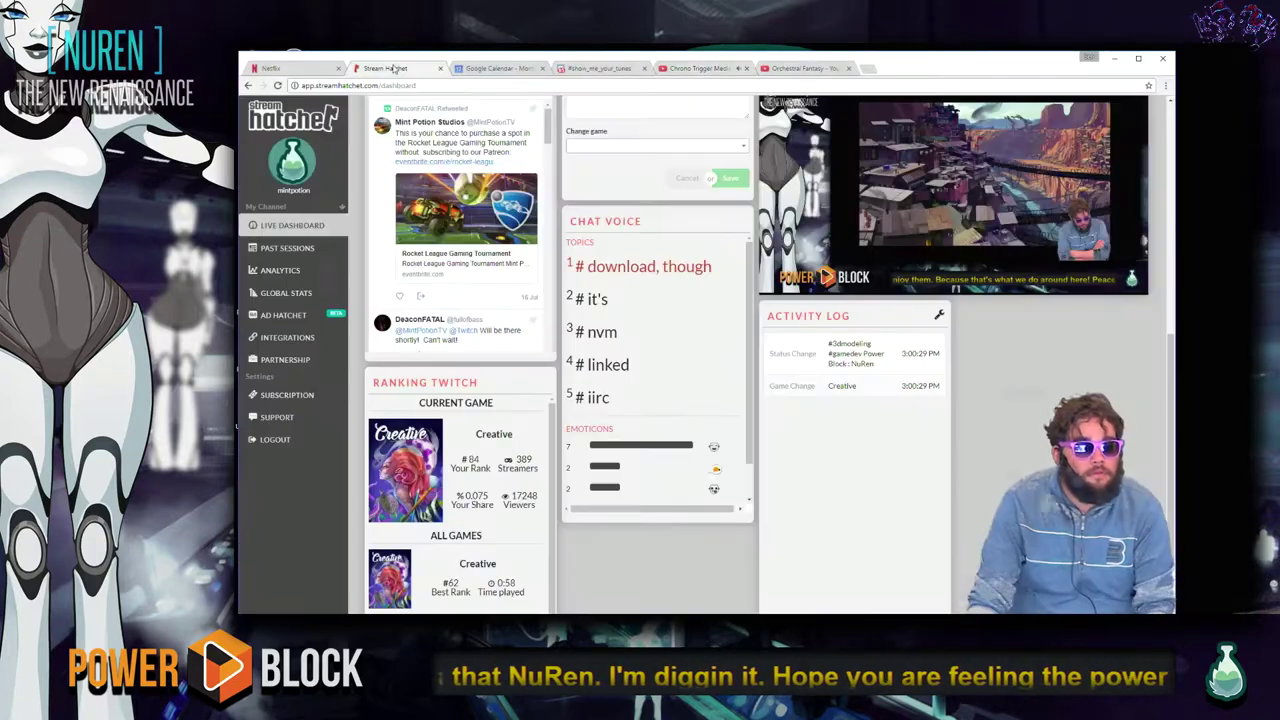
pyautogui.scroll(5, 546, 344)
pyautogui.scroll(-2, 460, 150)
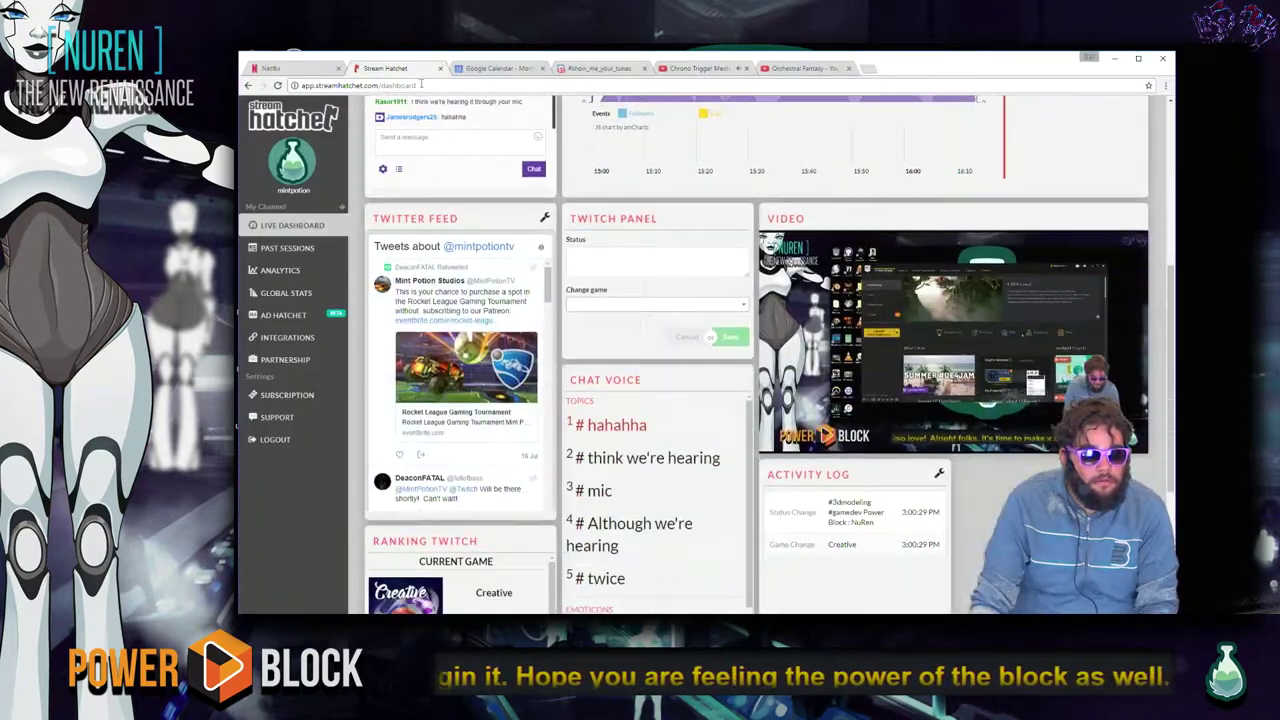
pyautogui.click(457, 144)
pyautogui.write("I didn't")
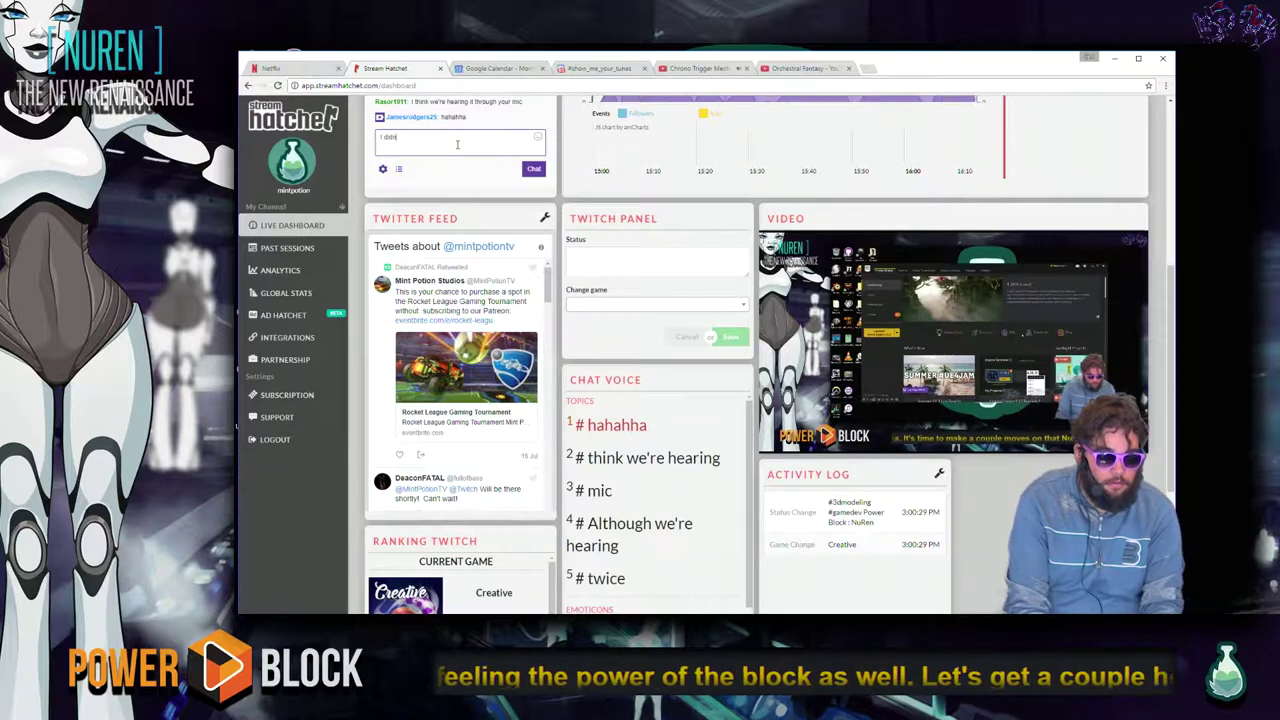
pyautogui.press('Return')
pyautogui.write('I')
pyautogui.press('Return')
pyautogui.write('e')
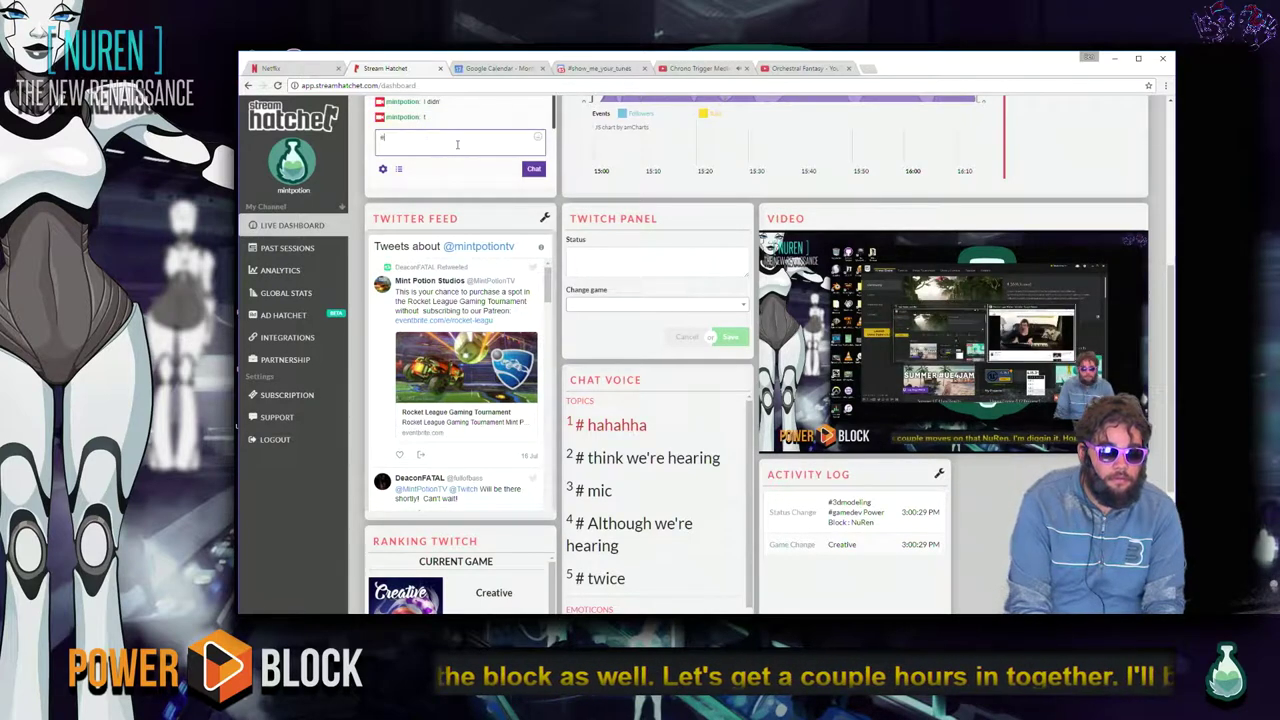
pyautogui.write('ven think of that !')
pyautogui.press('Return')
pyautogui.write('darbn !')
pyautogui.press('Return')
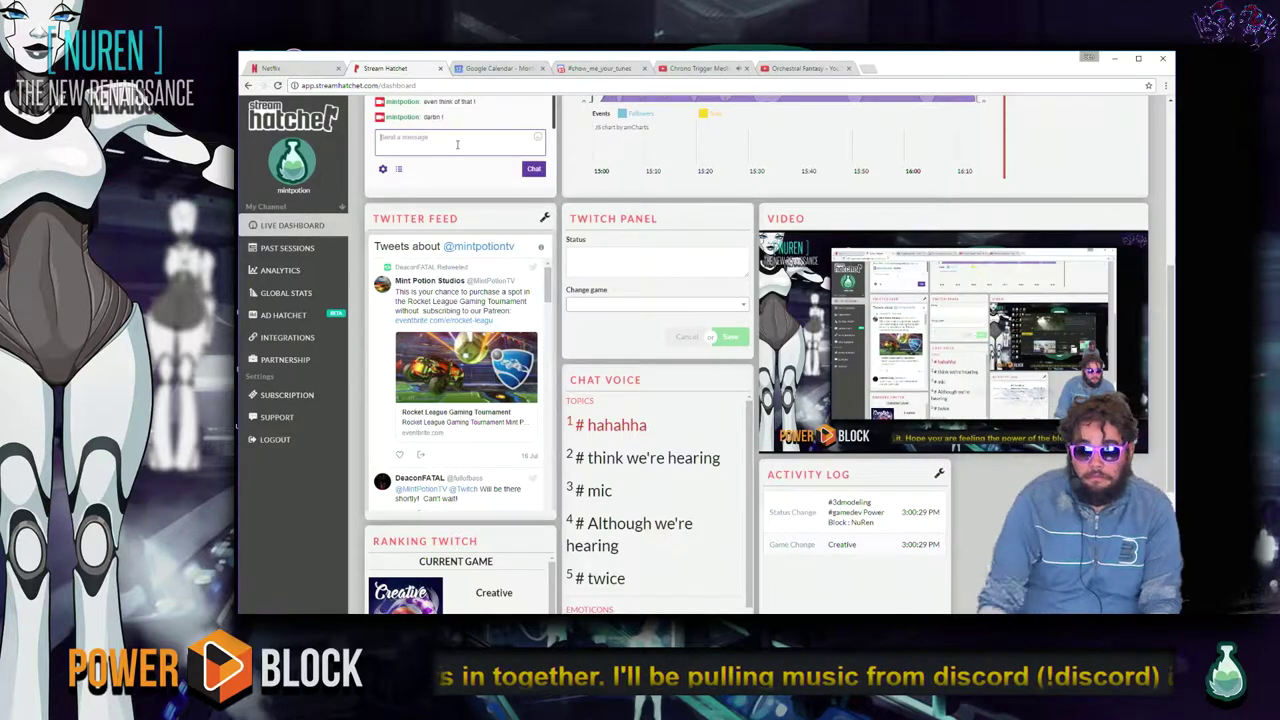
# Minimize the browser so the Epic Games Launcher shows again.
pyautogui.hotkey('alt', 'space')
pyautogui.press('Escape')
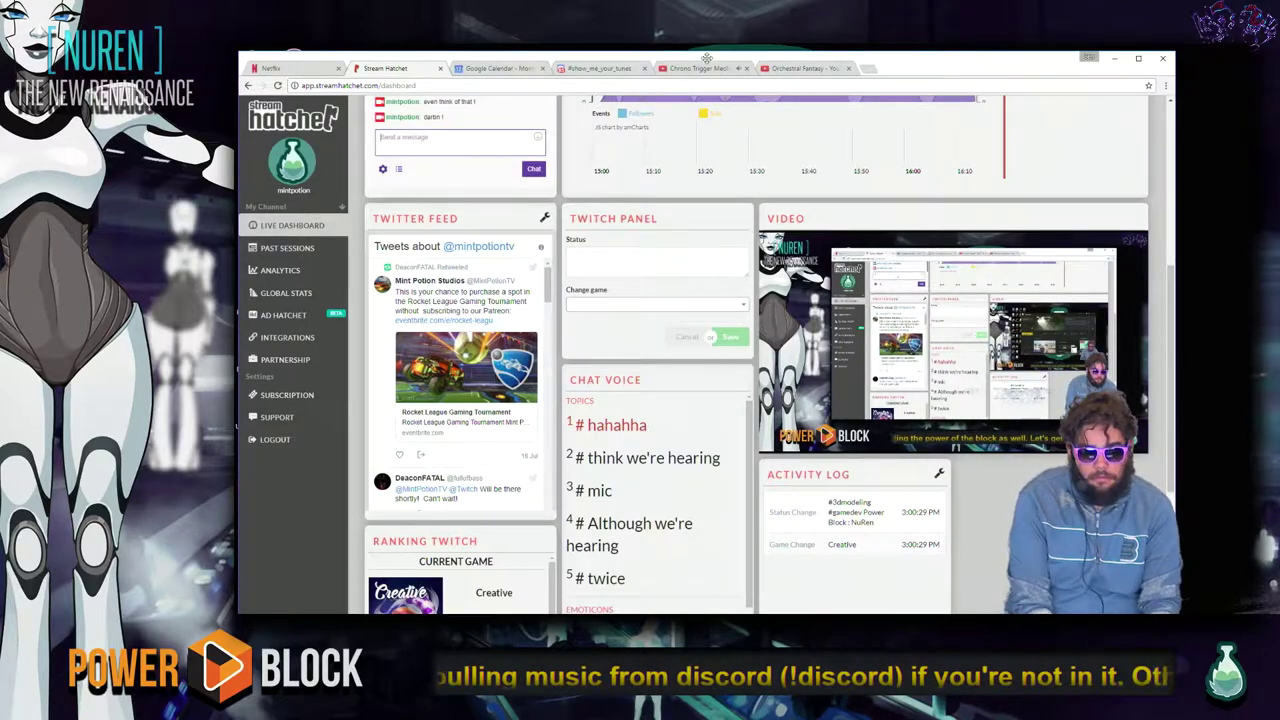
pyautogui.press('super+Down')
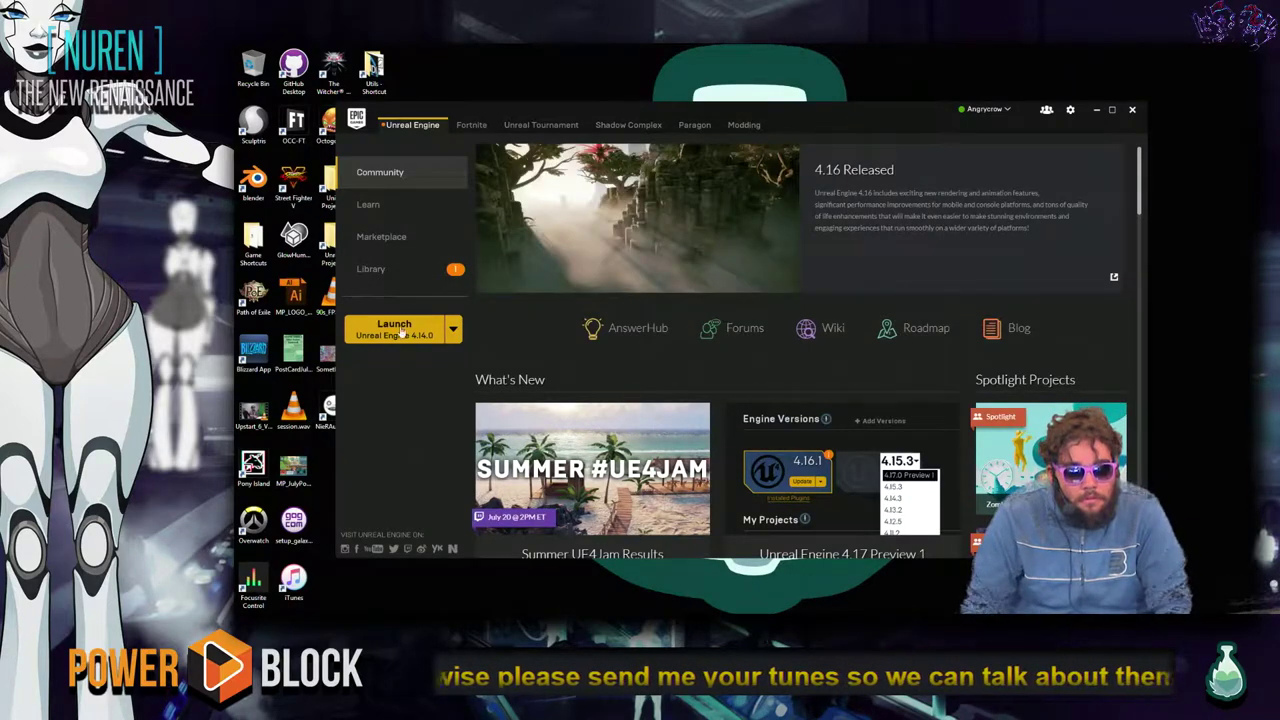
# From the Library's My Projects, launch NurenArtTests in Unreal Engine 4.14.
pyautogui.click(370, 269)
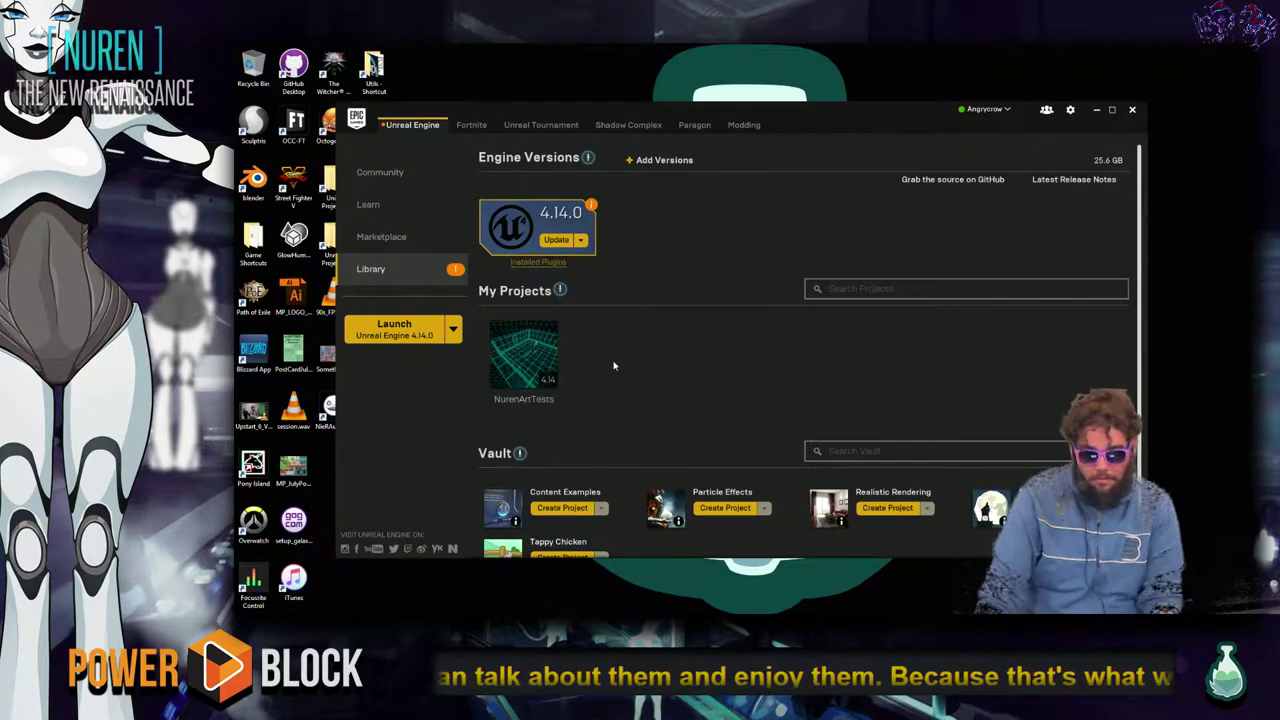
pyautogui.doubleClick(550, 349)
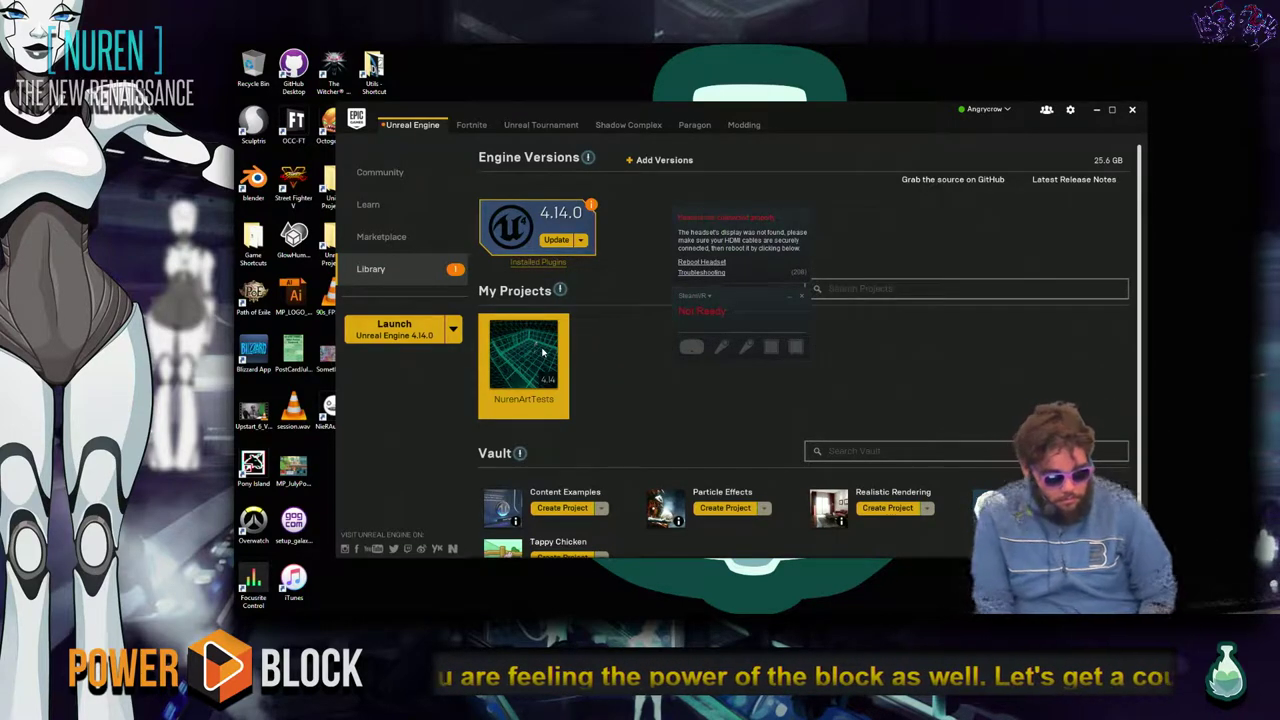
pyautogui.hotkey('alt', 'Tab')
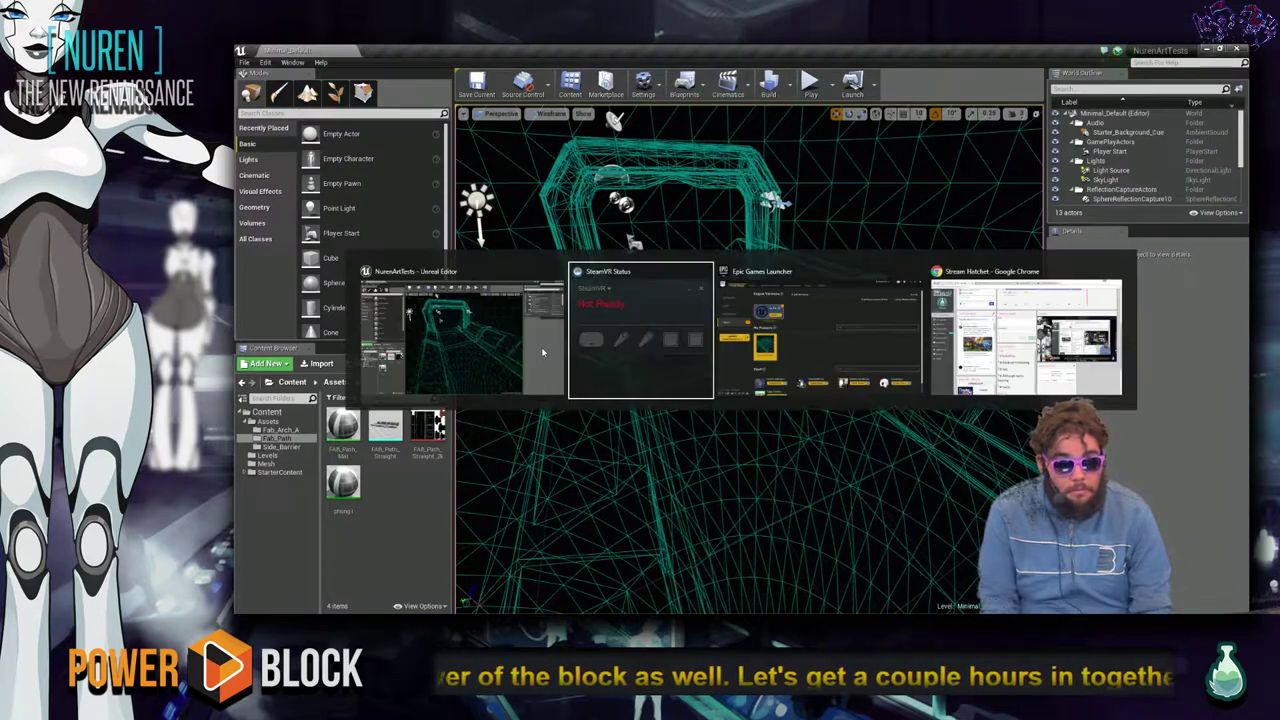
# Pop the Stream Hatchet dashboard chat out into its own window using the chat settings' Popout option.
pyautogui.hotkey('alt', 'Tab')
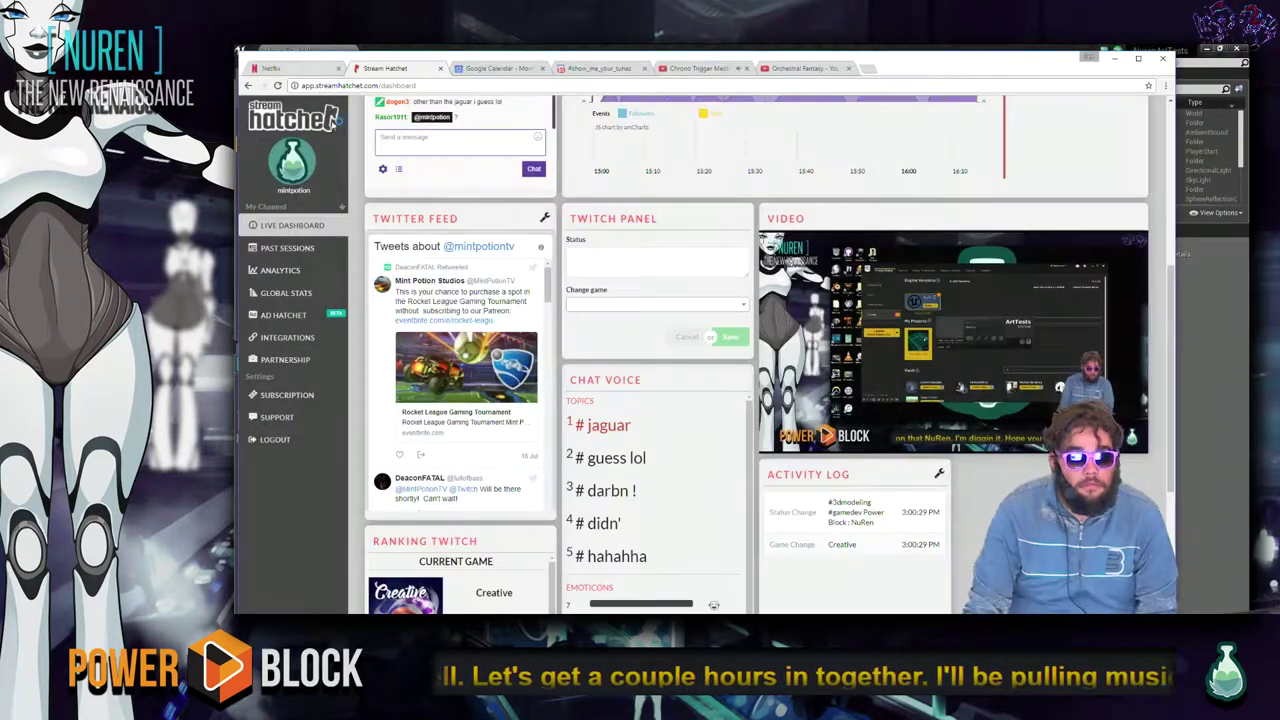
pyautogui.scroll(3, 400, 320)
pyautogui.click(399, 328)
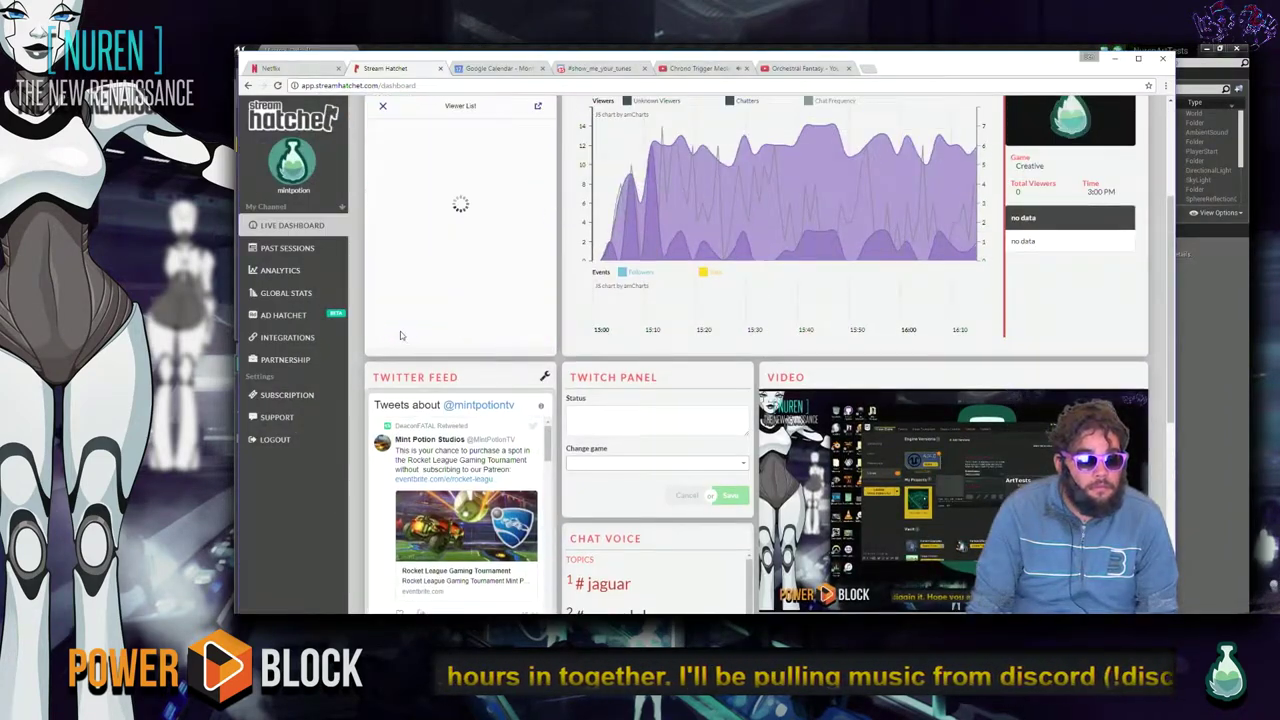
pyautogui.click(399, 328)
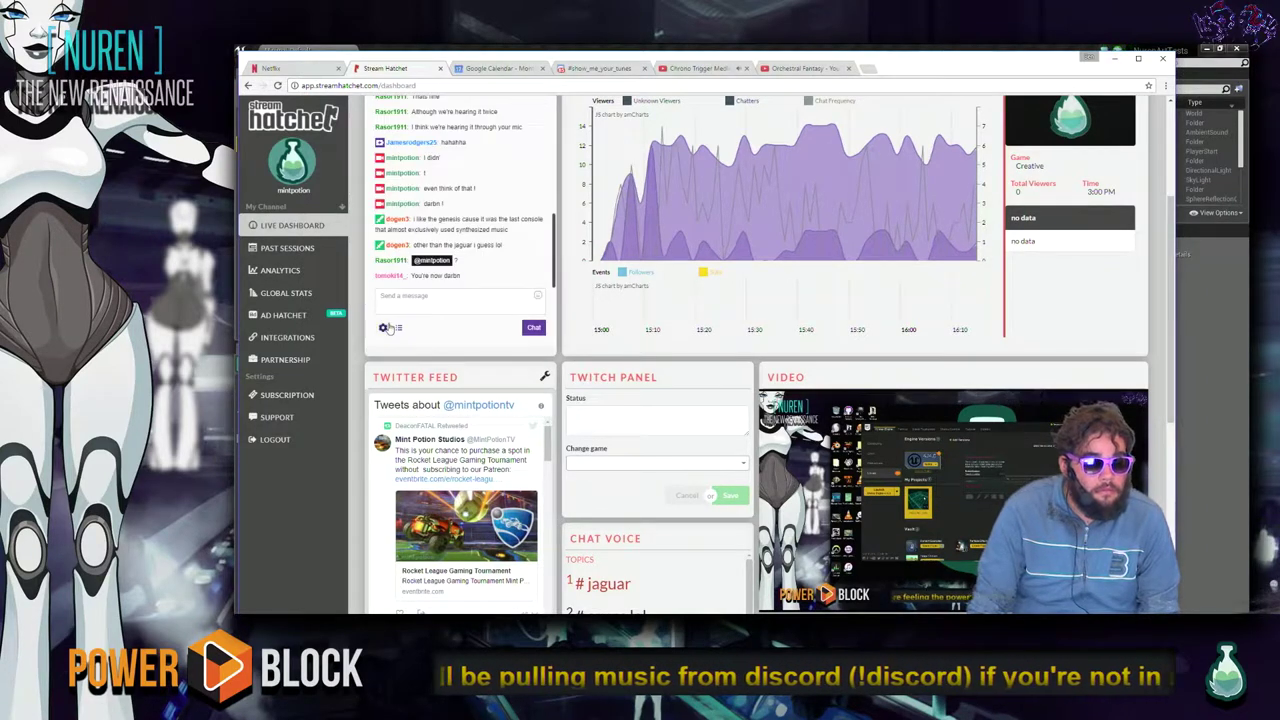
pyautogui.click(382, 327)
pyautogui.scroll(2, 450, 272)
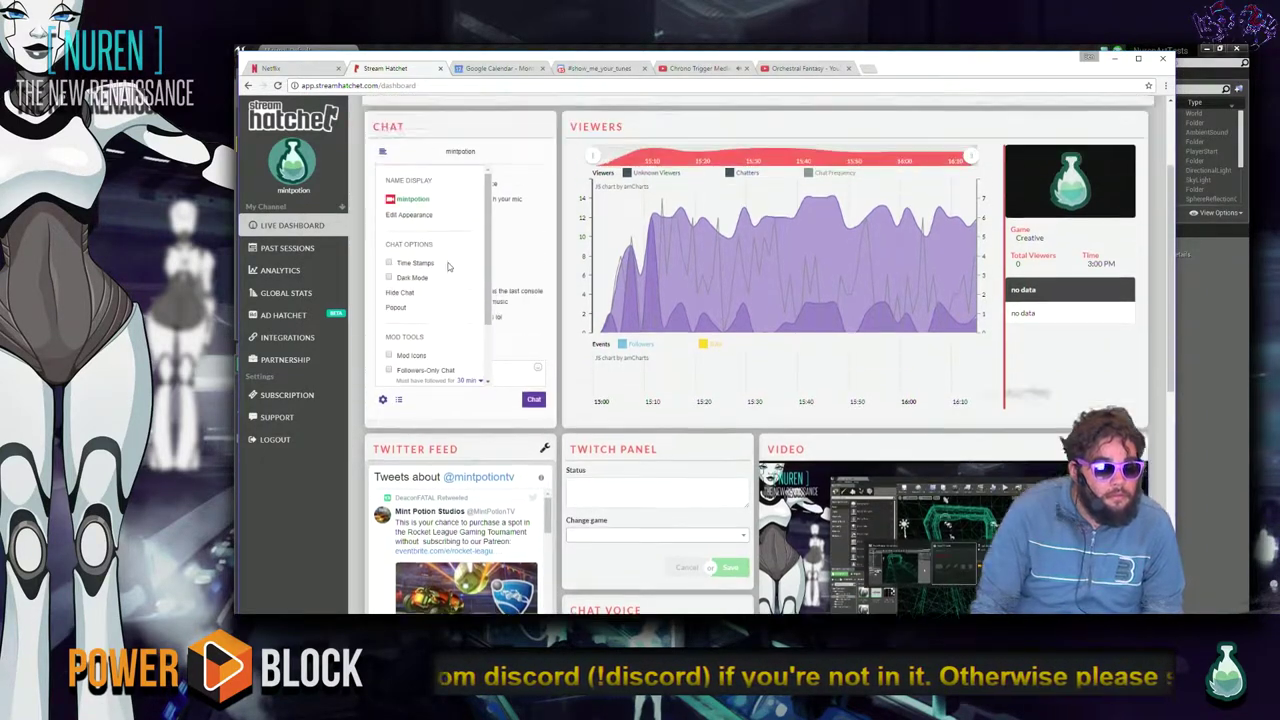
pyautogui.click(400, 379)
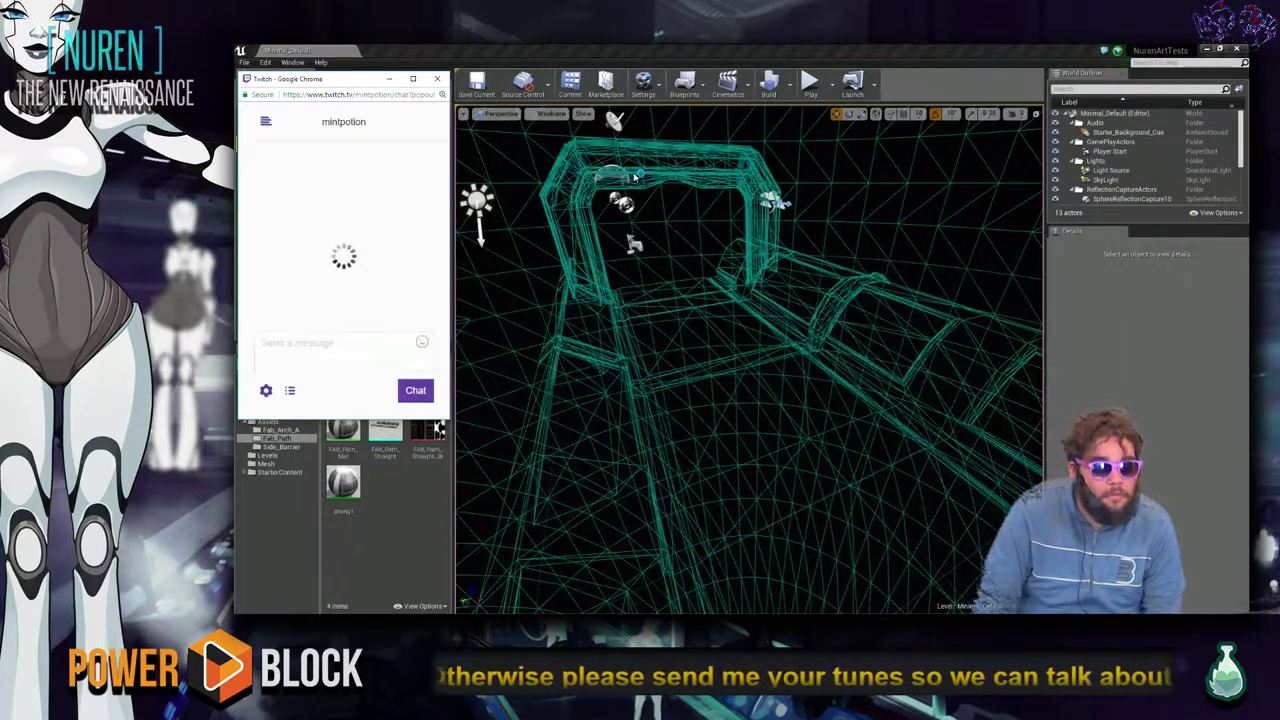
# Post 'Good answer.' in the Twitch chat, then return to Unreal and select the straight path mesh.
pyautogui.write('Good answer.')
pyautogui.press('Return')
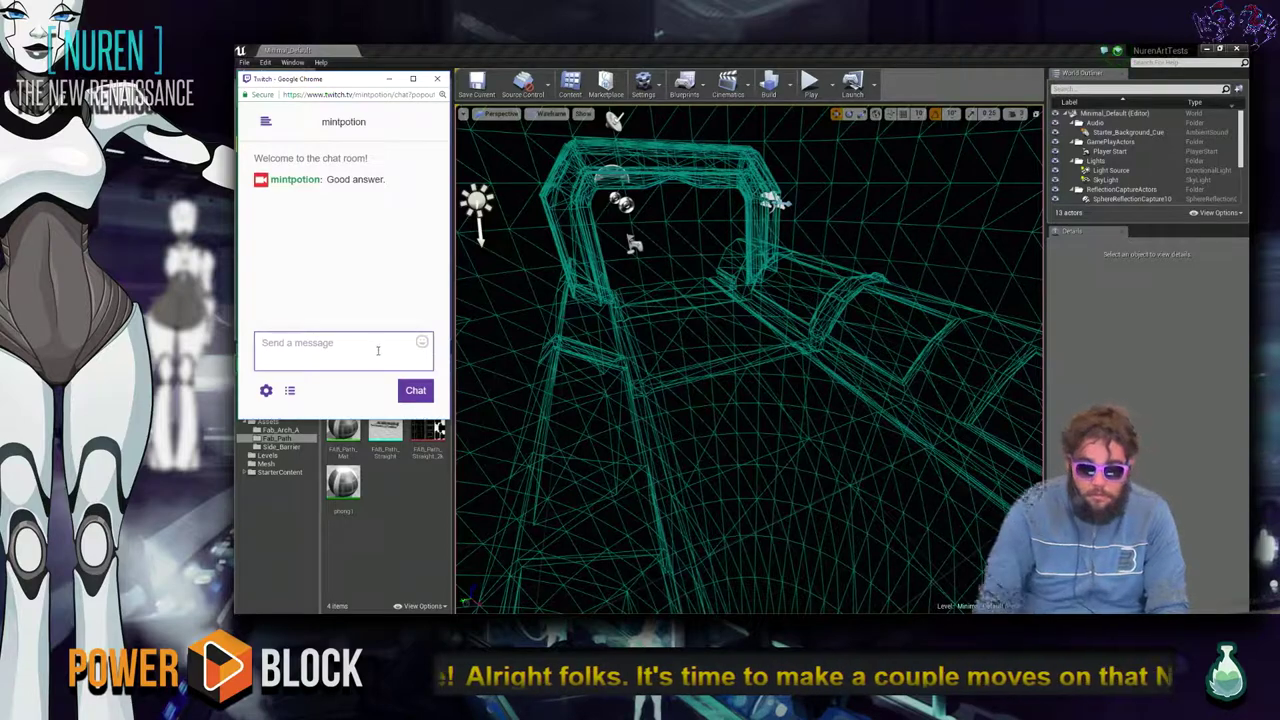
pyautogui.click(1146, 415)
pyautogui.click(913, 369)
pyautogui.scroll(-3, 913, 369)
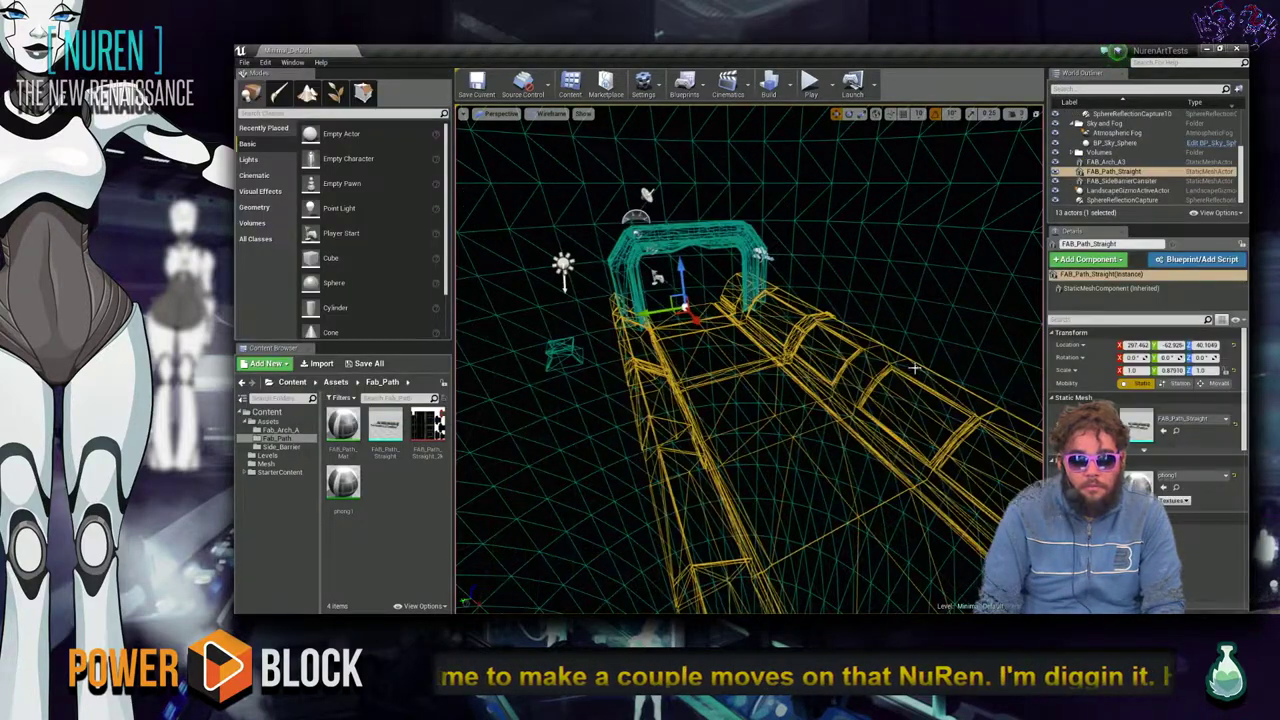
# Switch the viewport View Mode to Lit and orbit around FAB_Path_Straight and the arch.
pyautogui.scroll(-3, 913, 369)
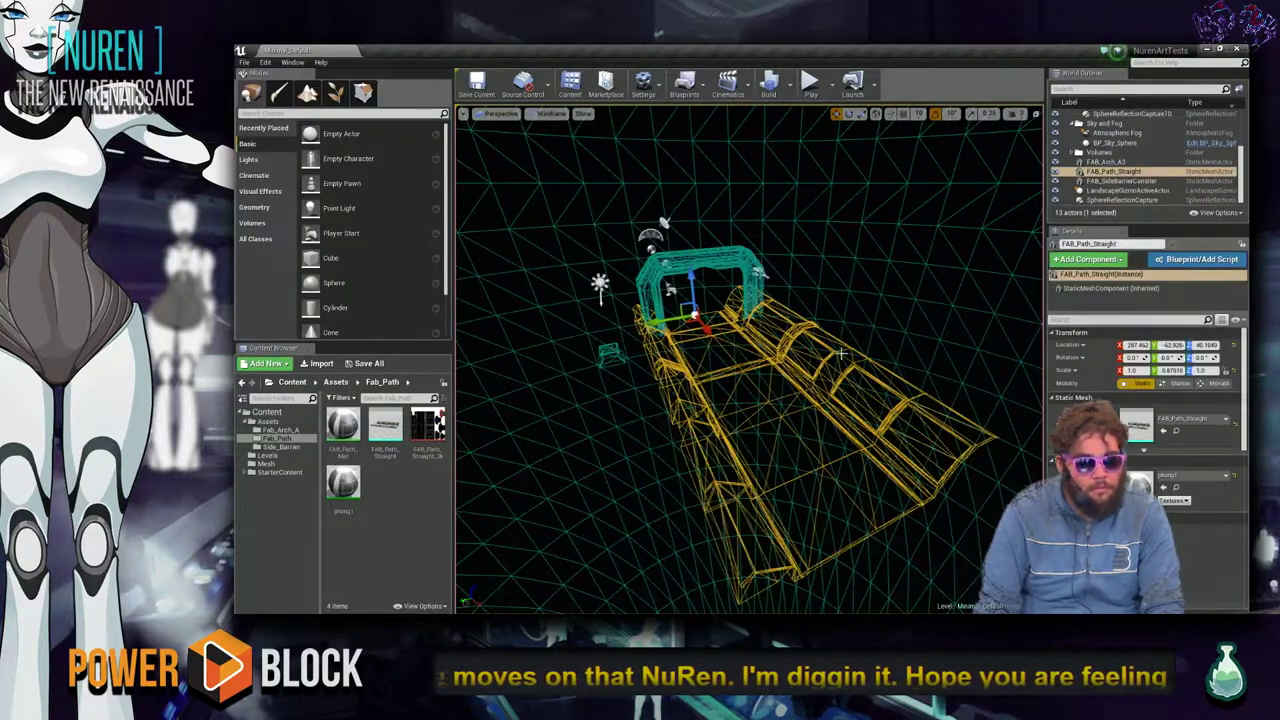
pyautogui.click(551, 113)
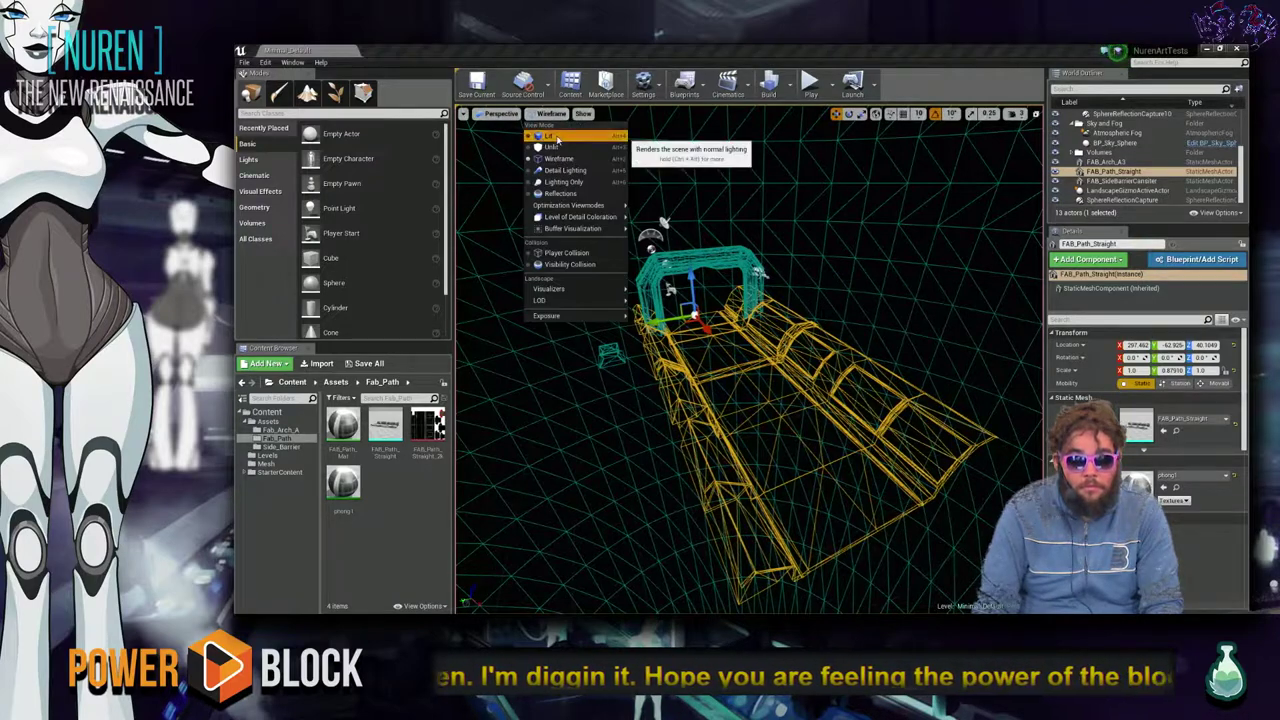
pyautogui.click(545, 131)
pyautogui.scroll(2, 646, 509)
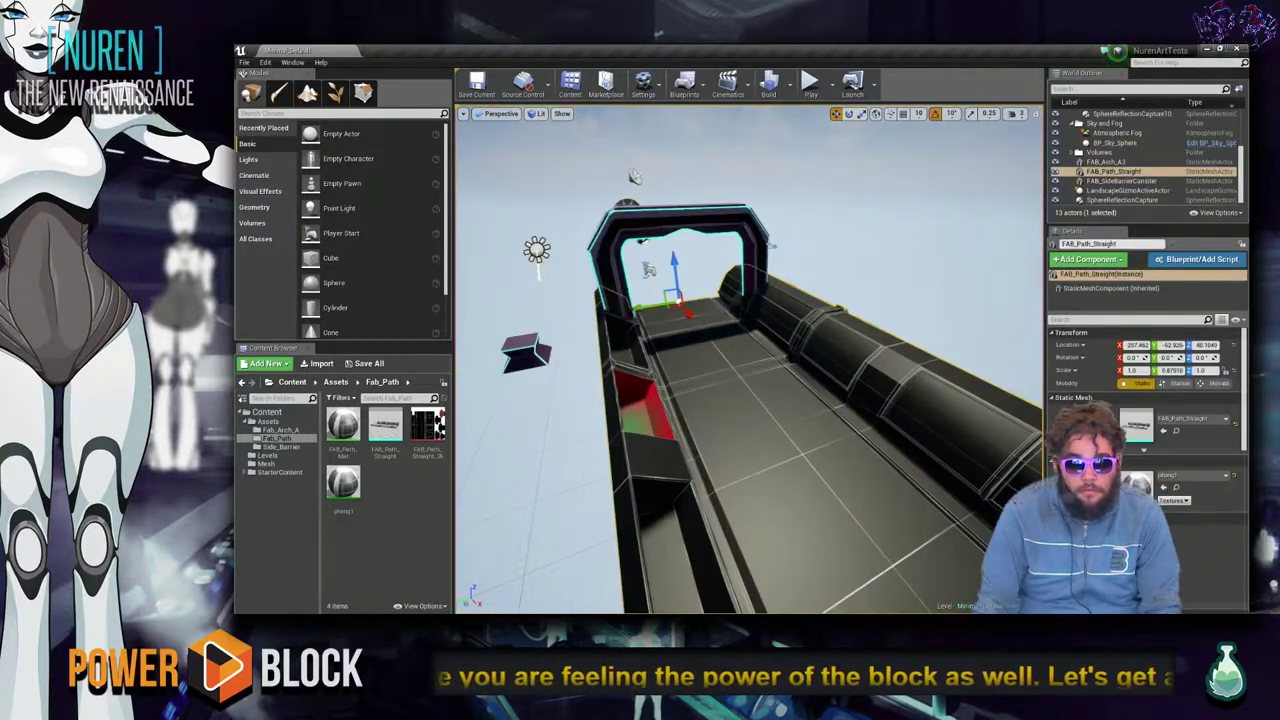
pyautogui.moveTo(832, 410); pyautogui.dragTo(854, 459, button='right')
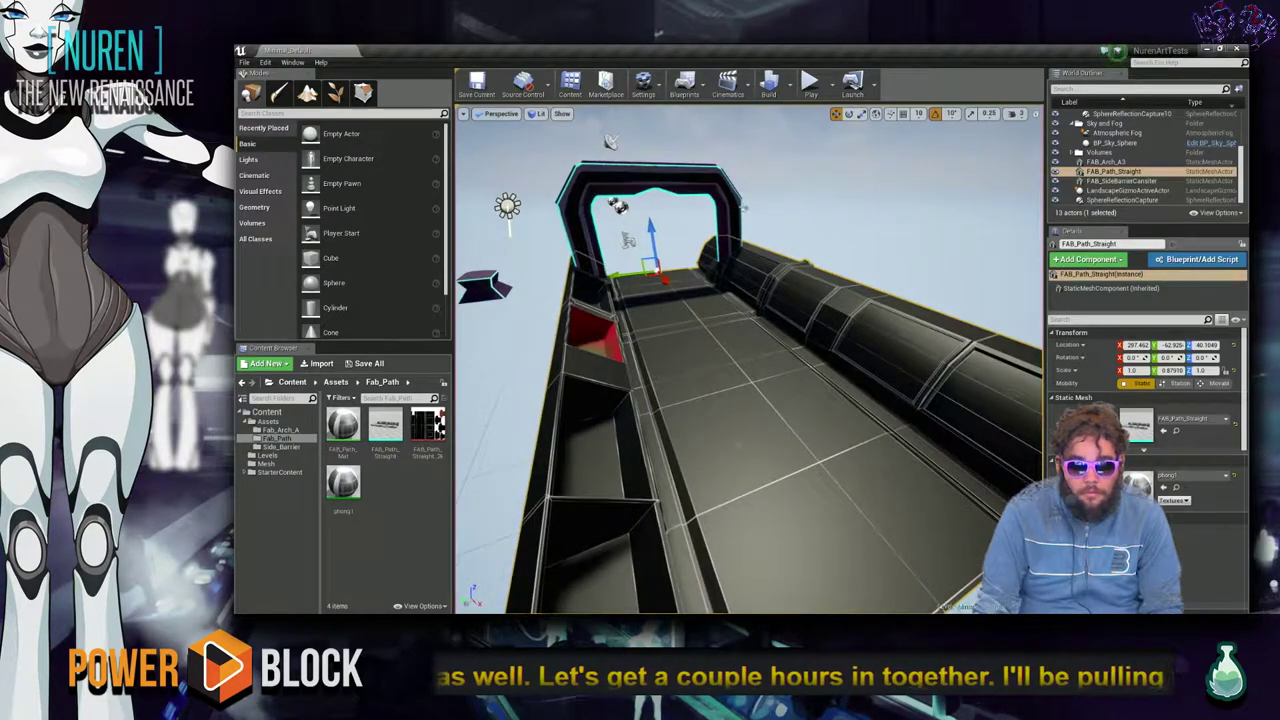
pyautogui.moveTo(780, 441); pyautogui.dragTo(780, 441, button='right')
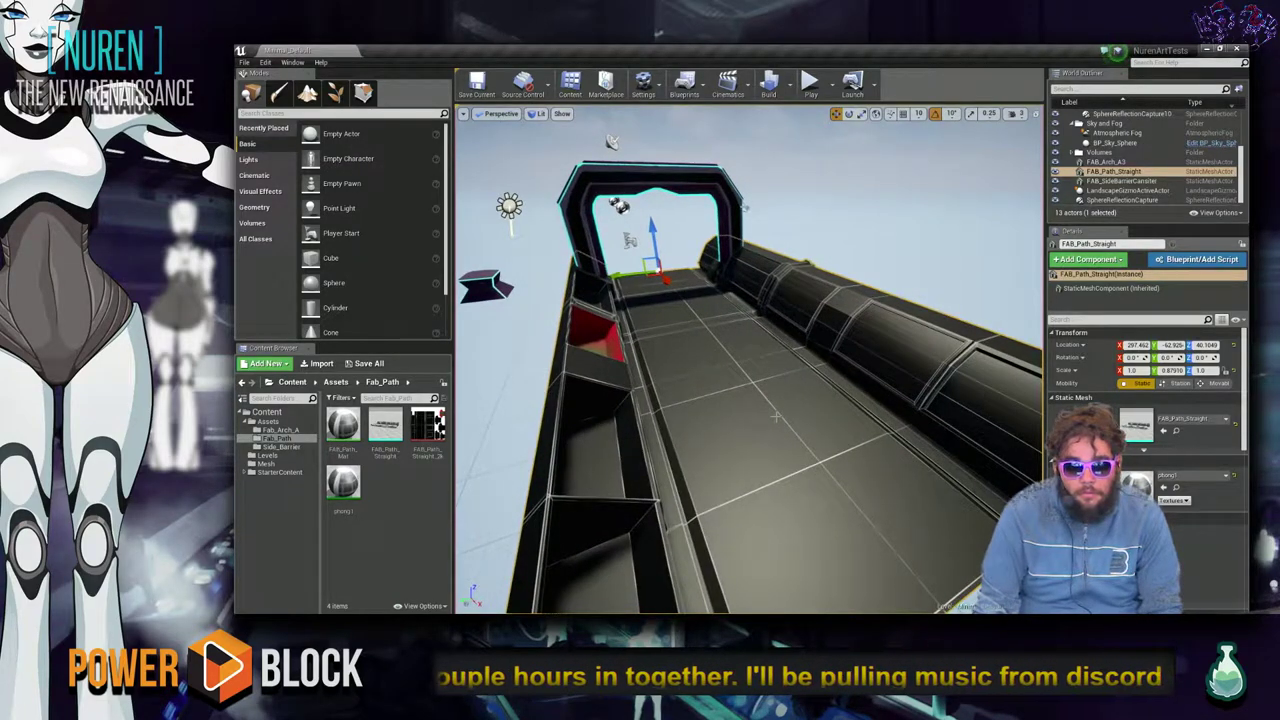
# Cycle through the open windows with Alt+Tab to reach the Stream Hatchet browser.
pyautogui.hotkey('alt', 'Tab')
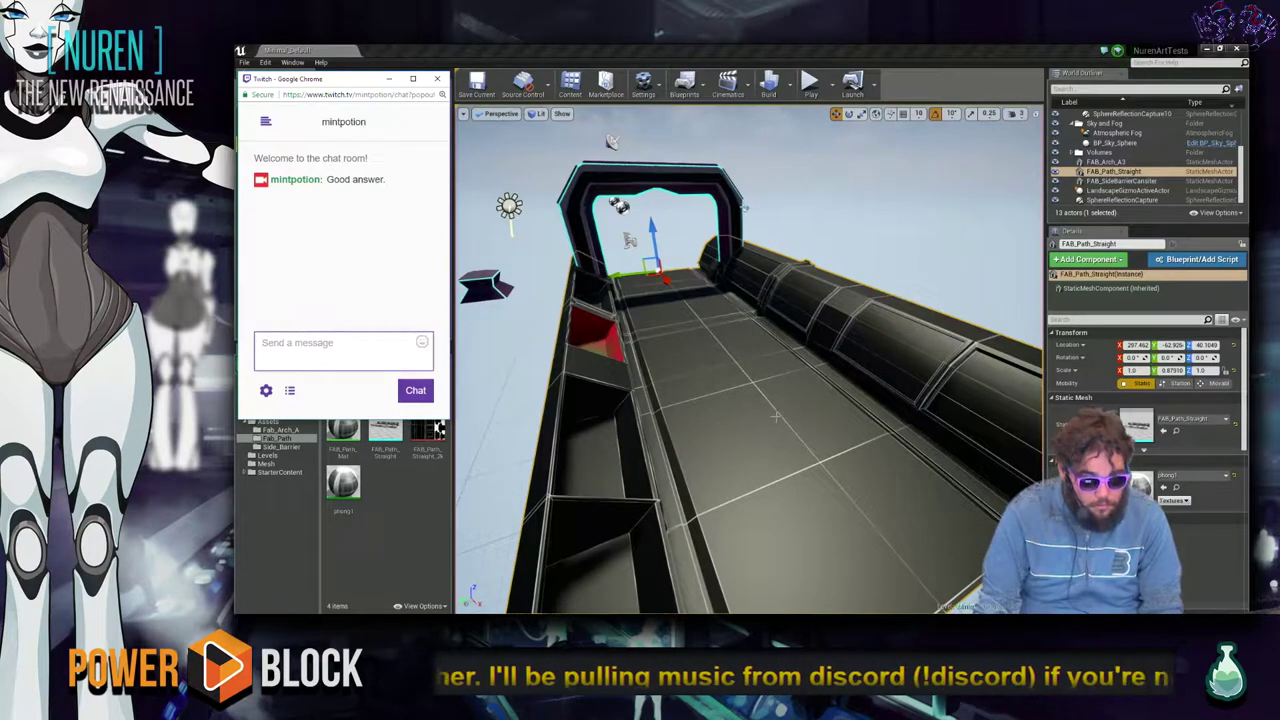
pyautogui.hotkey('alt', 'Tab')
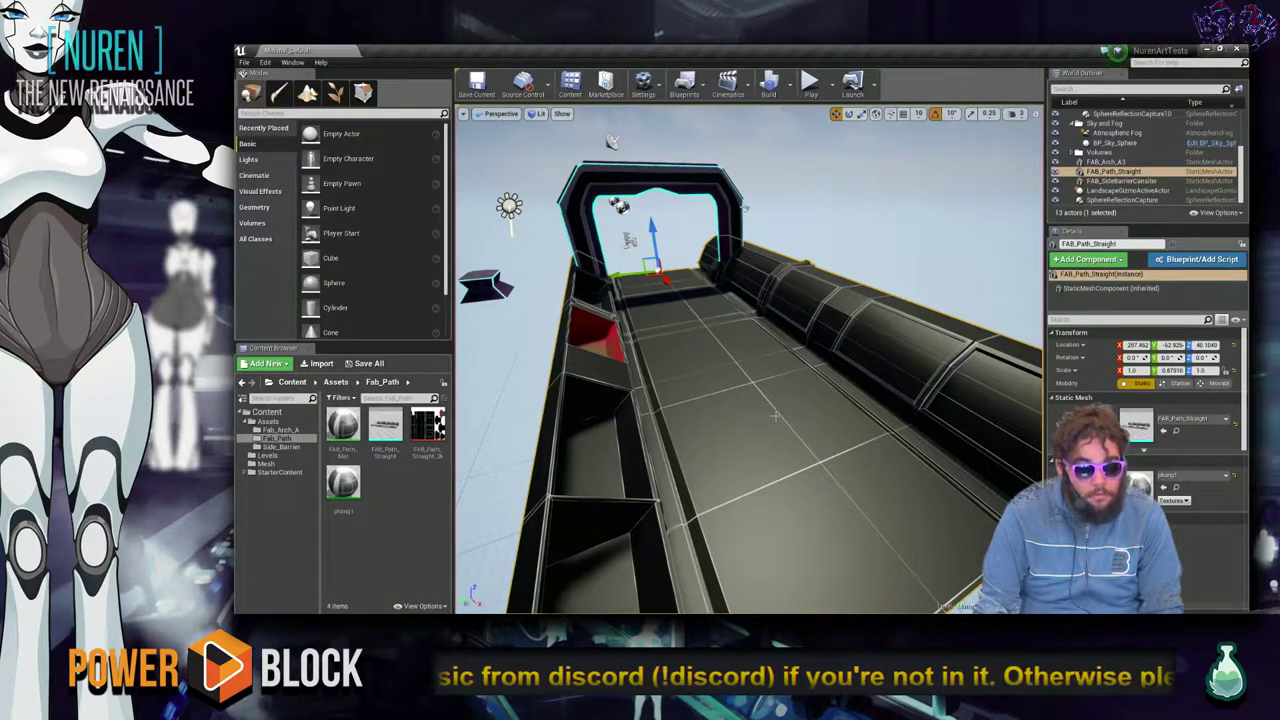
pyautogui.hotkey('alt', 'Tab')
pyautogui.press('Tab')
pyautogui.press('Tab')
pyautogui.press('Tab')
pyautogui.press('Tab')
pyautogui.press('Tab')
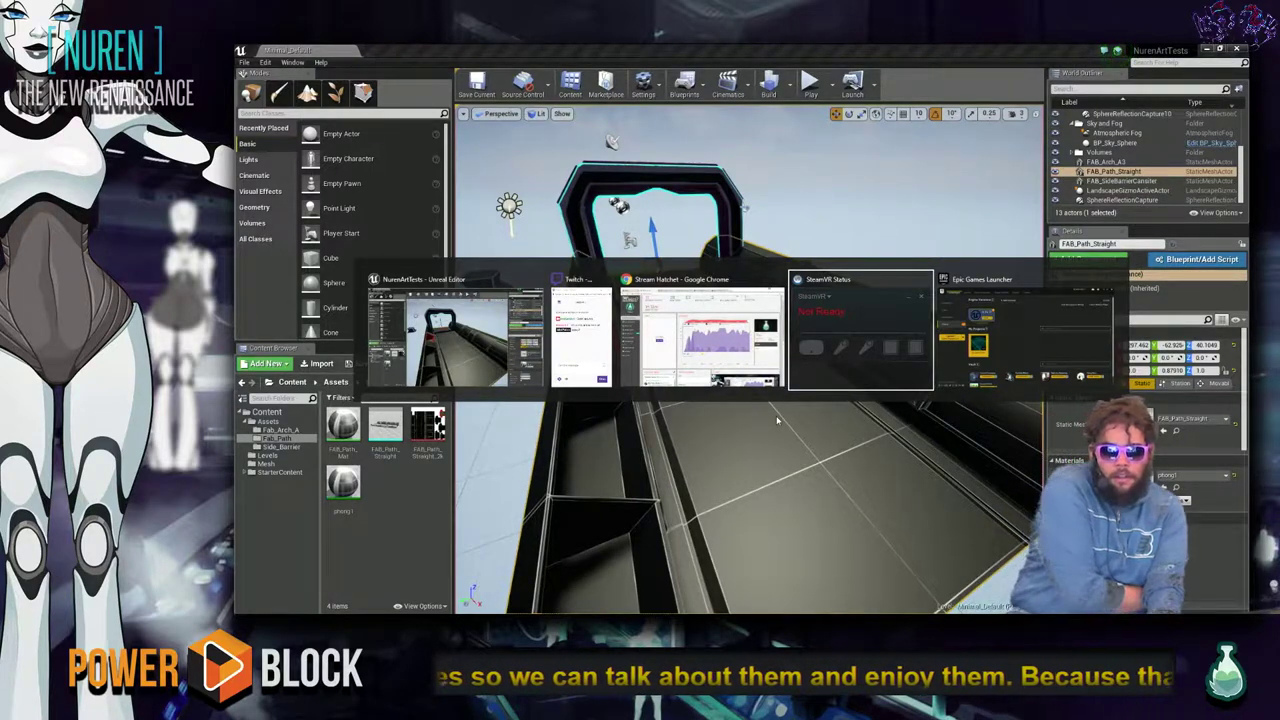
pyautogui.press('Tab')
pyautogui.press('Tab')
pyautogui.press('Tab')
pyautogui.press('Tab')
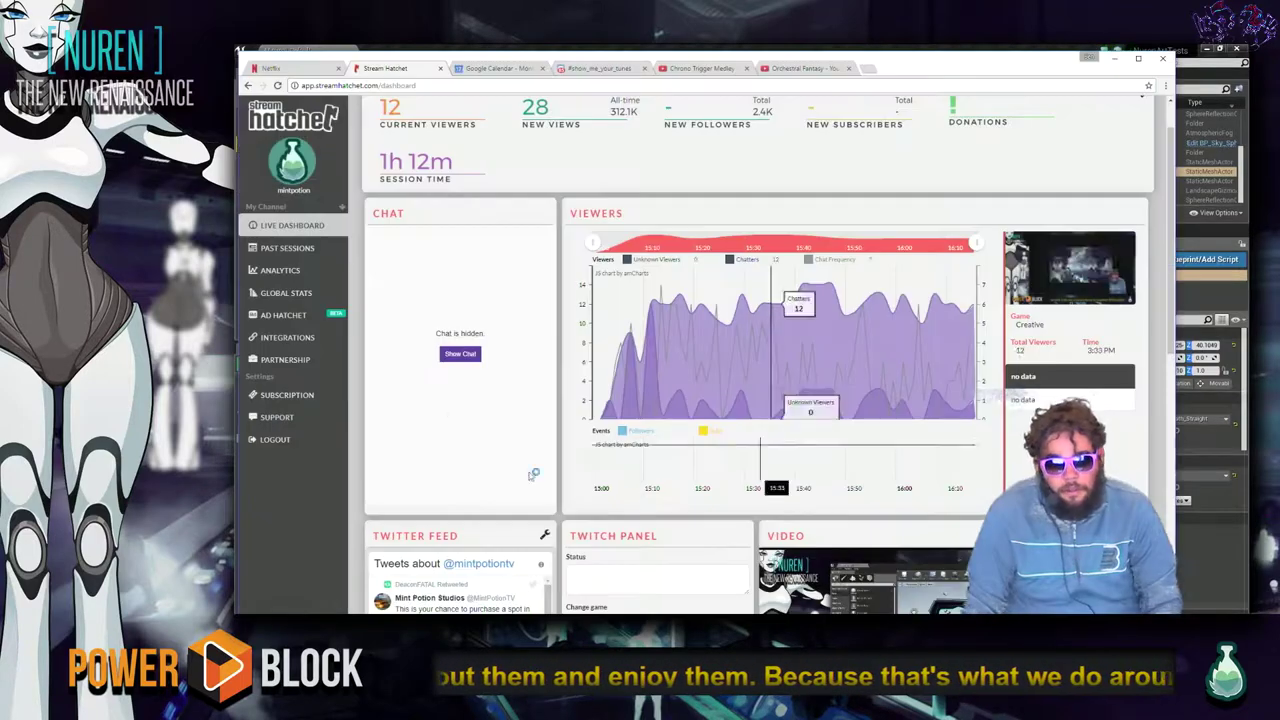
# Find the Zelda YouTube video tab and close it.
pyautogui.click(728, 70)
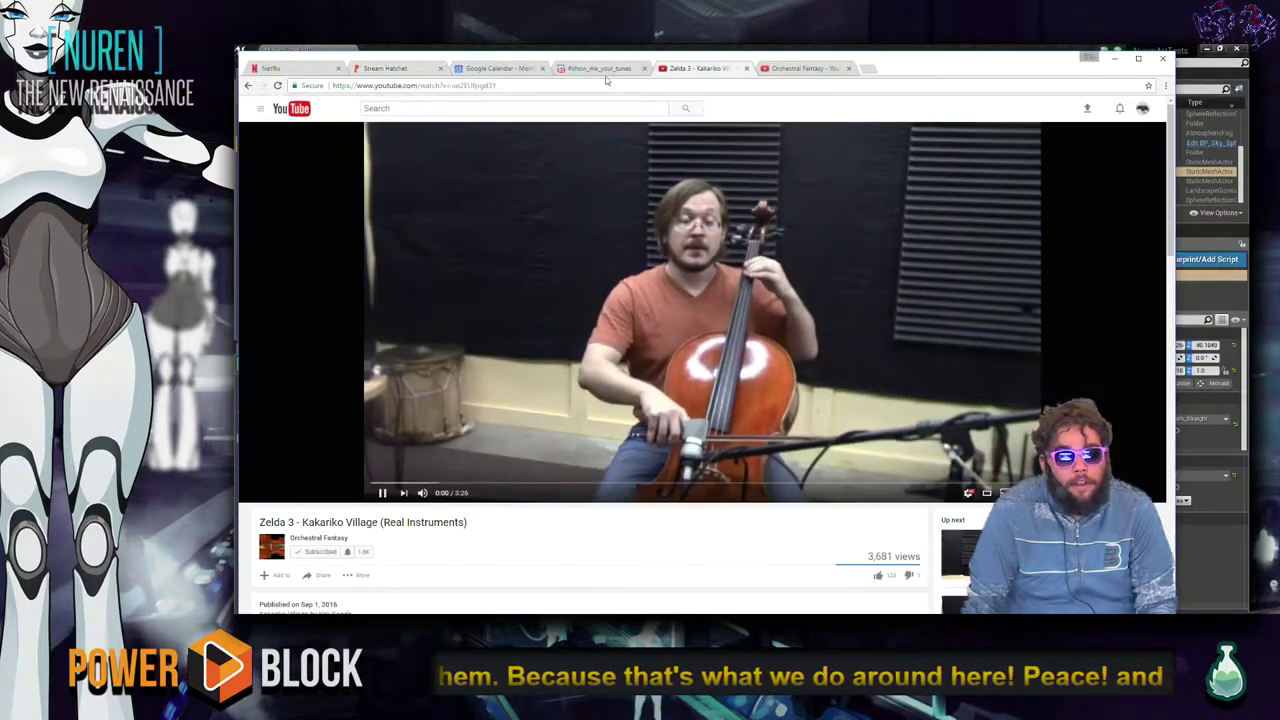
pyautogui.hotkey('ctrl', 'shift', 'Tab')
pyautogui.click(740, 72)
pyautogui.click(746, 68)
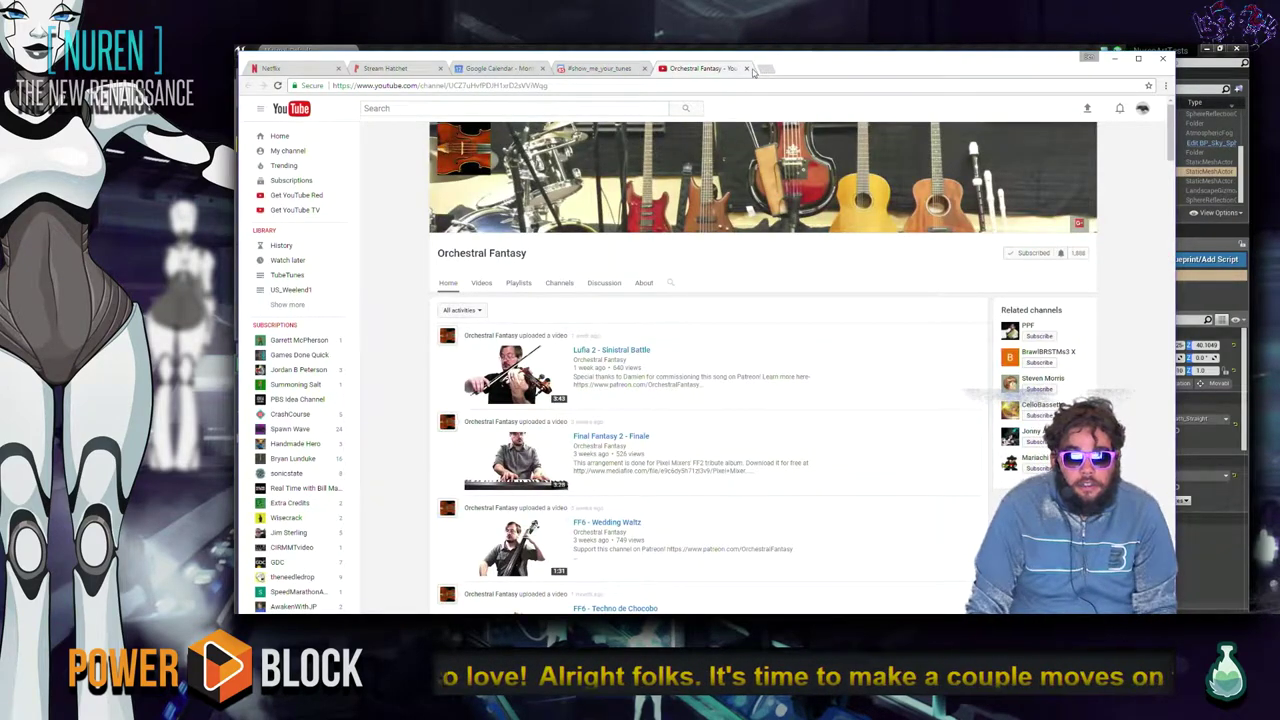
# Close the Orchestral Fantasy channel tab, landing on Discord's show_me_your_tunes channel.
pyautogui.scroll(-4, 748, 280)
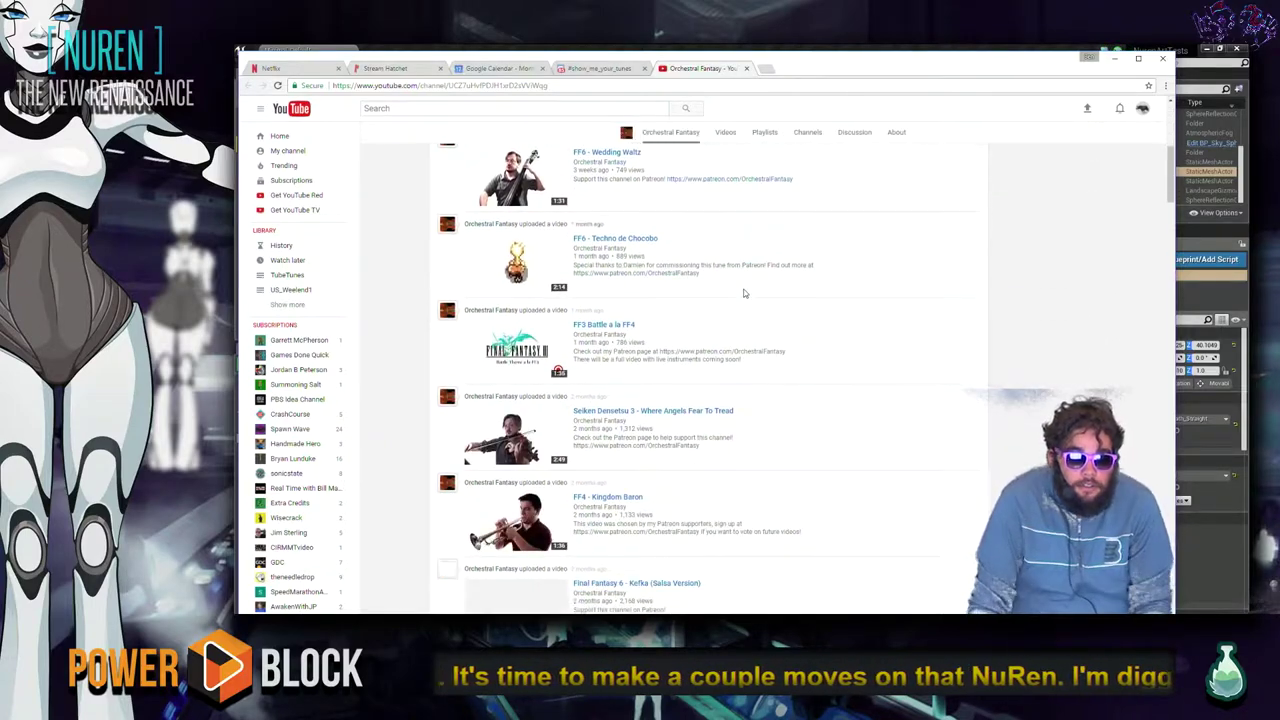
pyautogui.scroll(-1, 744, 293)
pyautogui.click(746, 68)
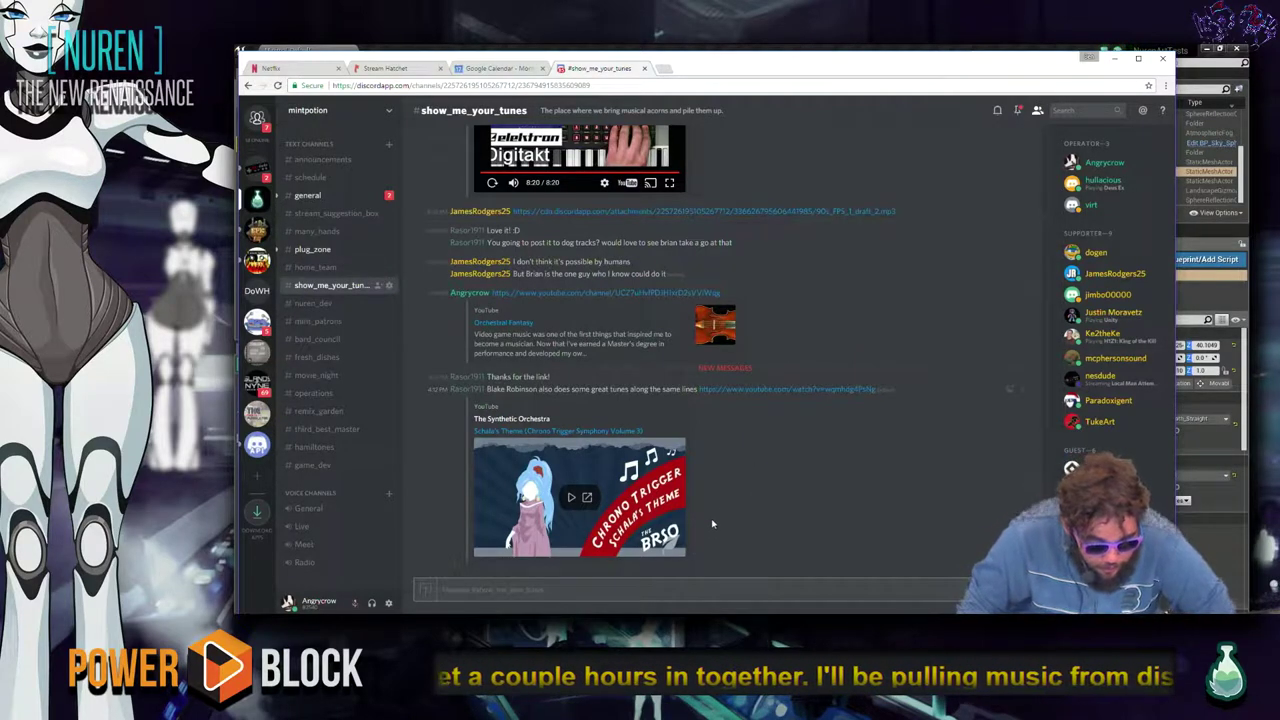
# Play the shared Schala's Theme video and lower the system volume two steps.
pyautogui.click(570, 498)
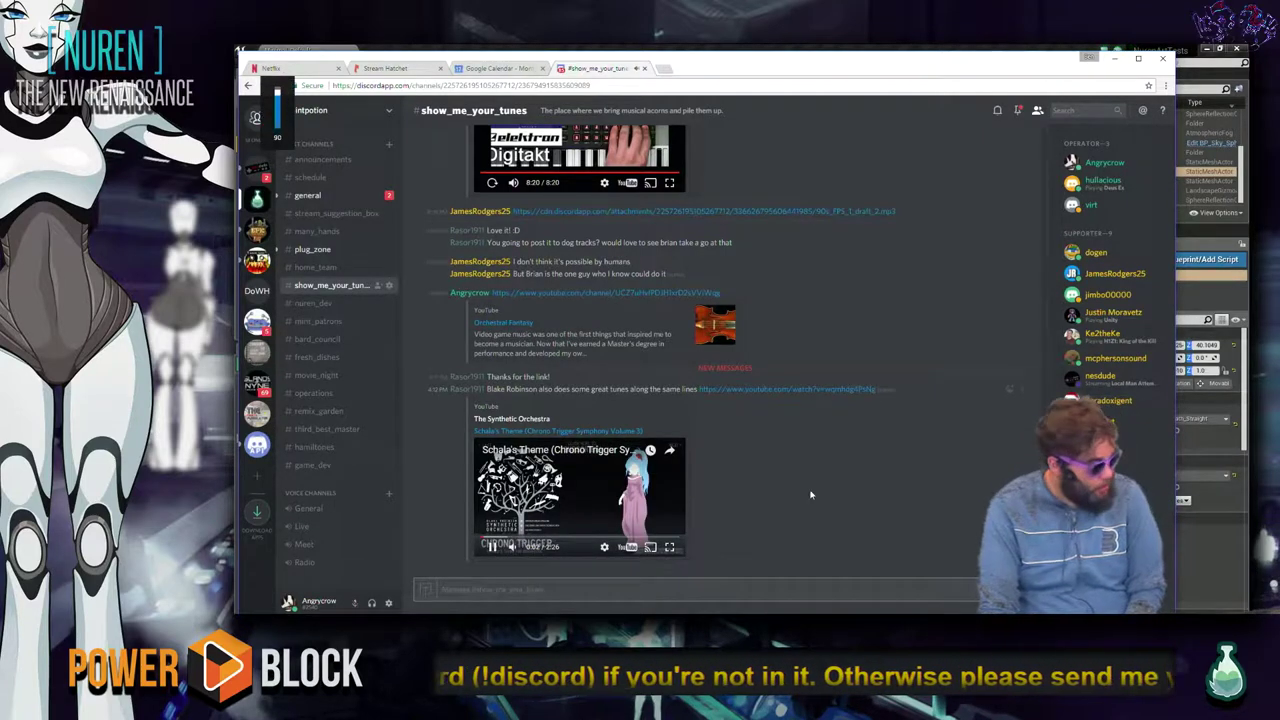
pyautogui.press('XF86AudioLowerVolume')
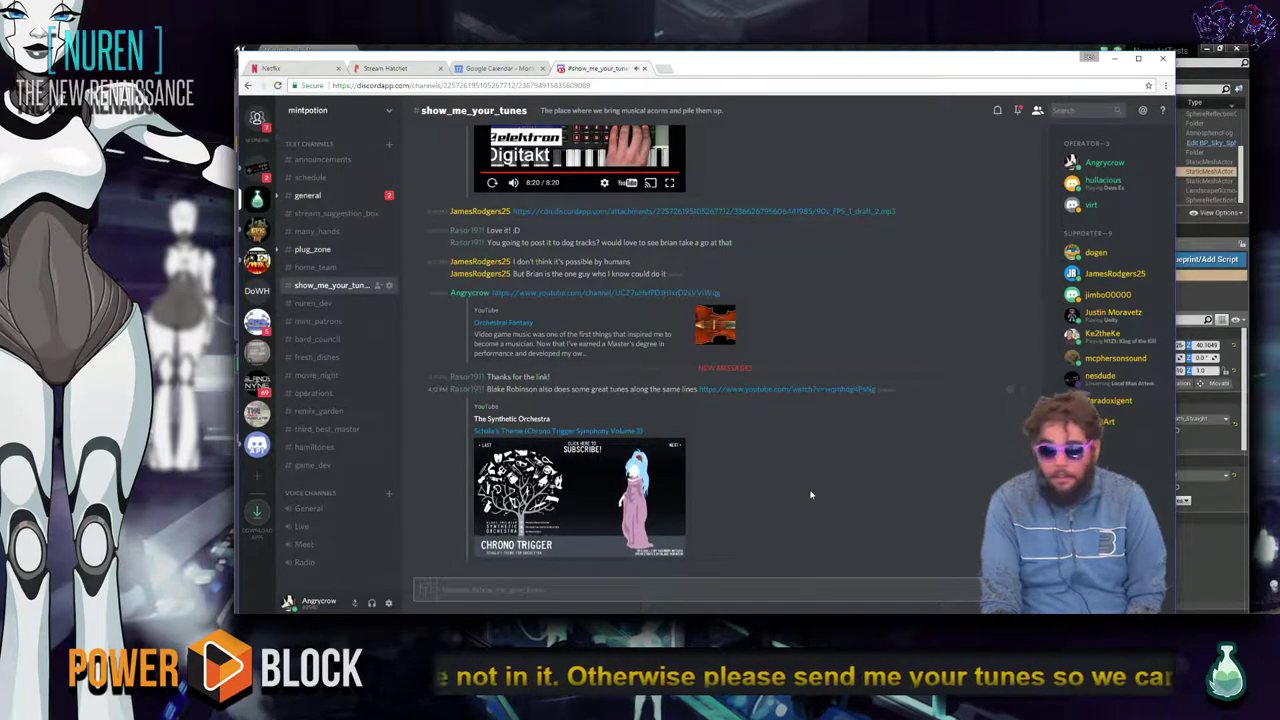
pyautogui.press('XF86AudioLowerVolume')
pyautogui.press('XF86AudioLowerVolume')
pyautogui.press('XF86AudioLowerVolume')
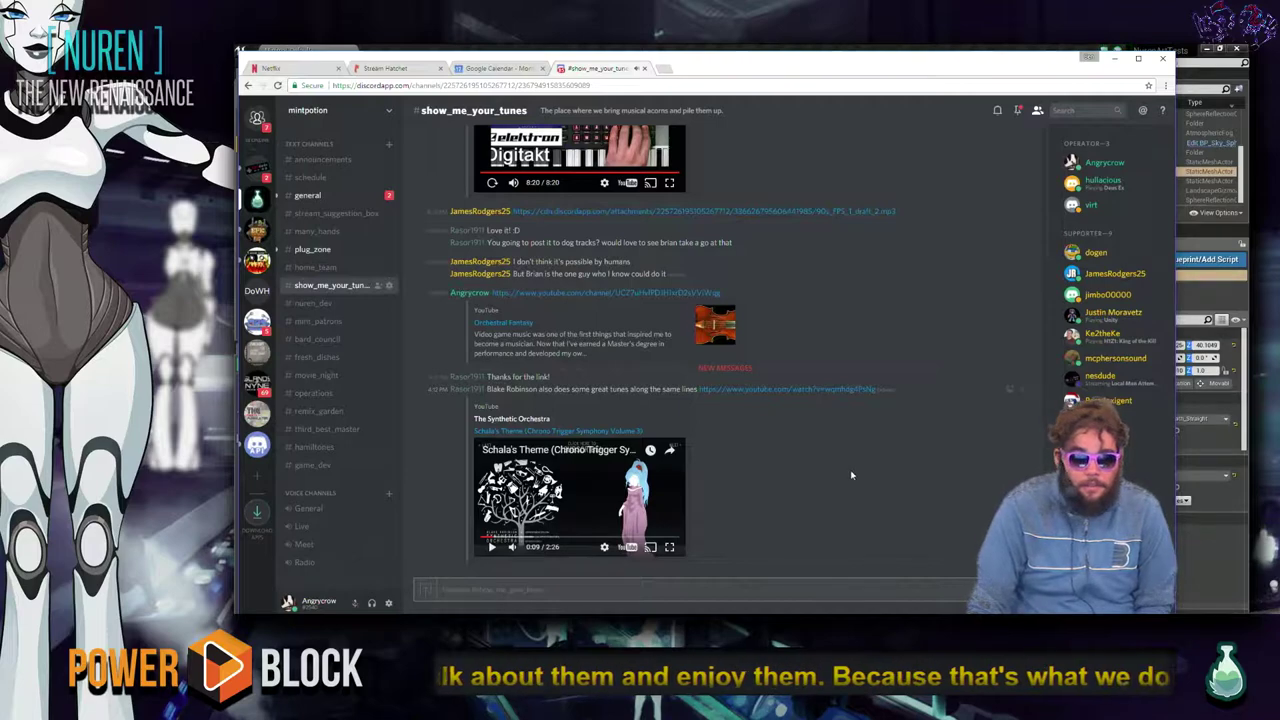
# Scroll up the chat, play the Mega Man X soundtrack embed, and minimize Chrome.
pyautogui.scroll(3, 779, 477)
pyautogui.scroll(3, 781, 477)
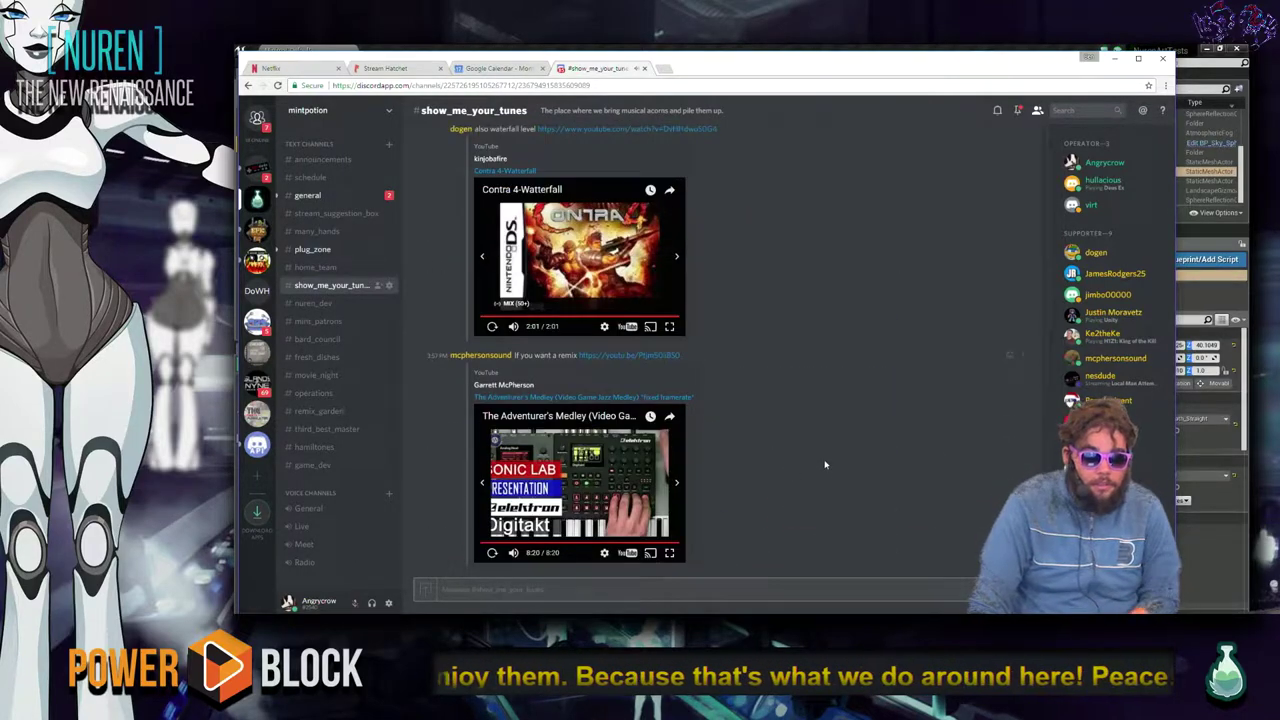
pyautogui.scroll(6, 765, 520)
pyautogui.scroll(5, 757, 536)
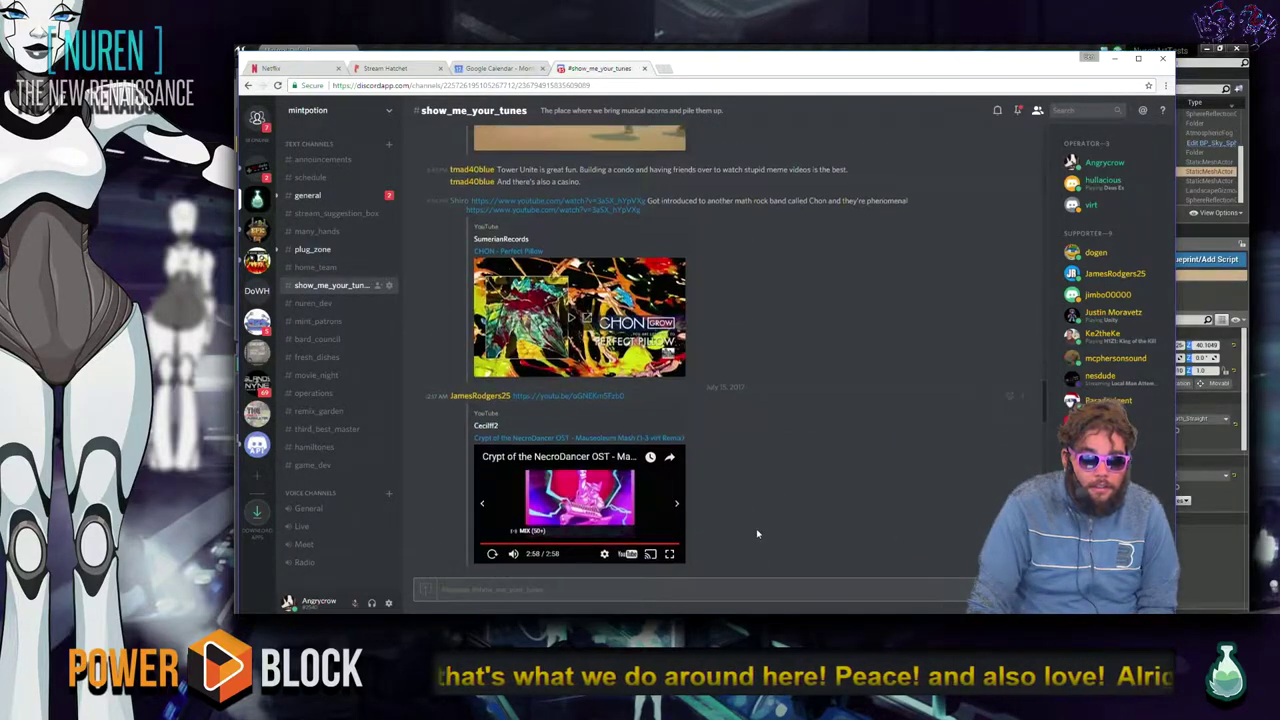
pyautogui.scroll(4, 759, 528)
pyautogui.scroll(8, 764, 522)
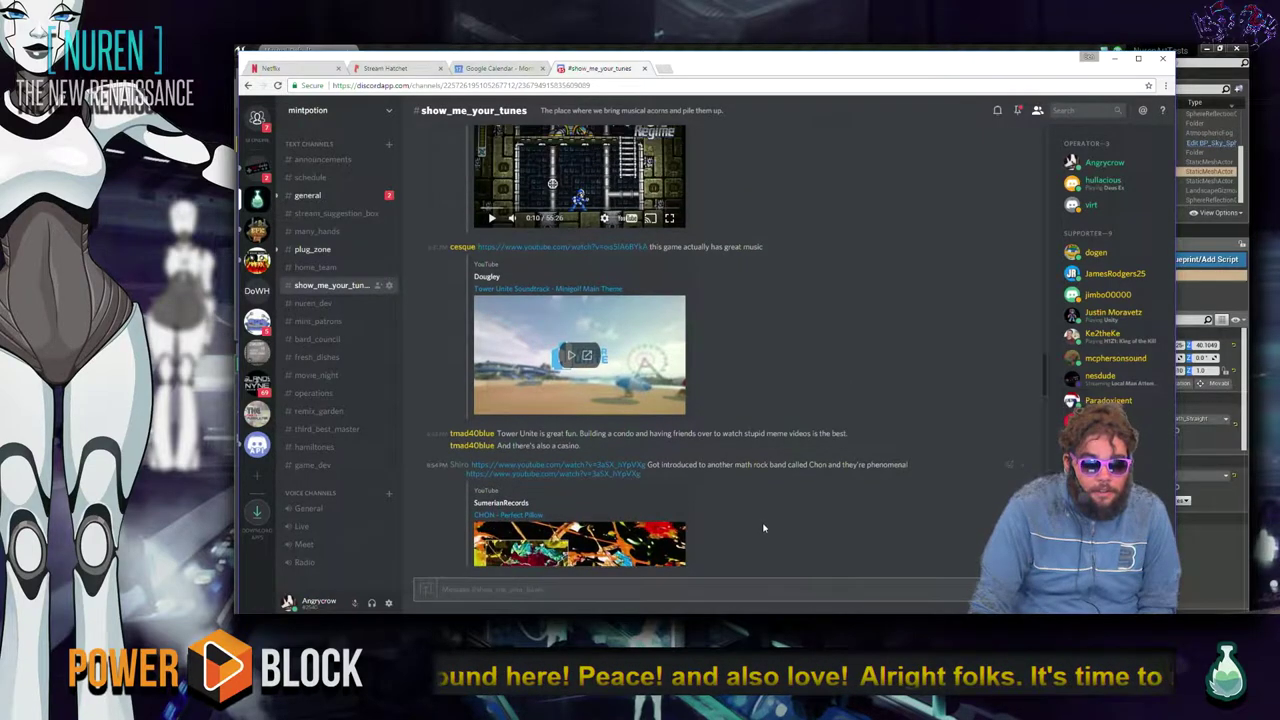
pyautogui.scroll(-3, 761, 520)
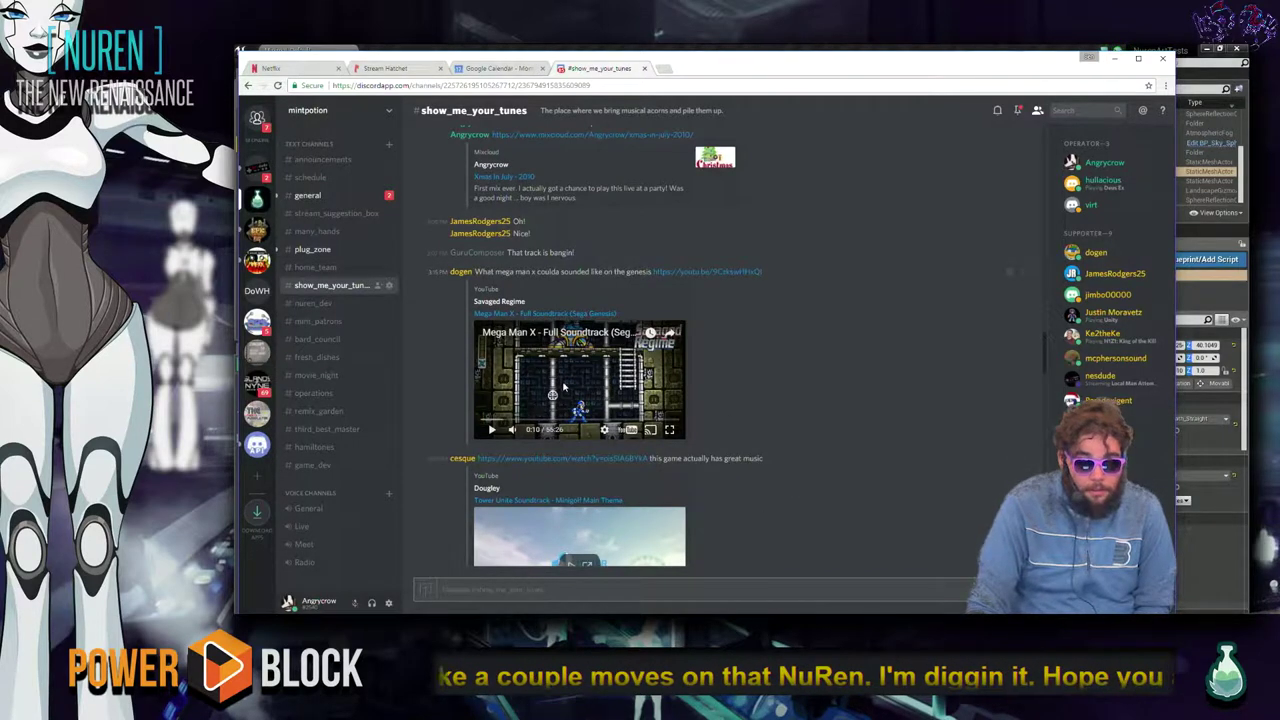
pyautogui.moveTo(535, 432)
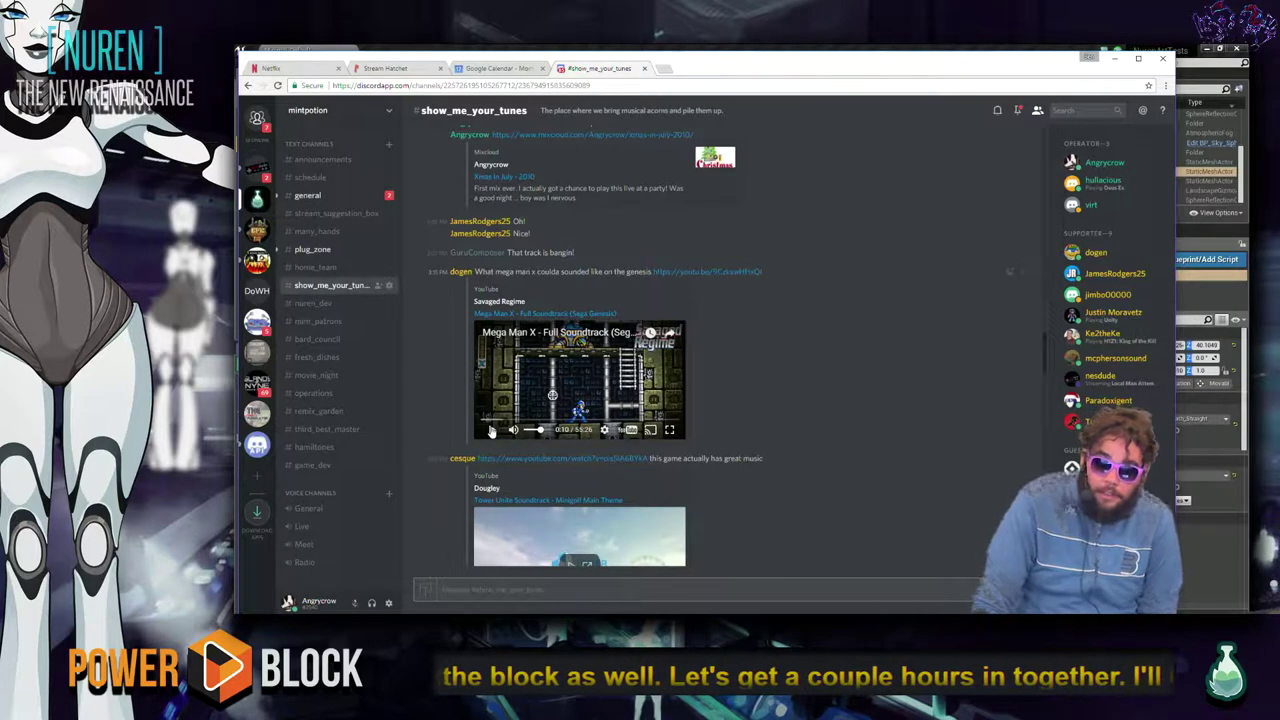
pyautogui.click(491, 430)
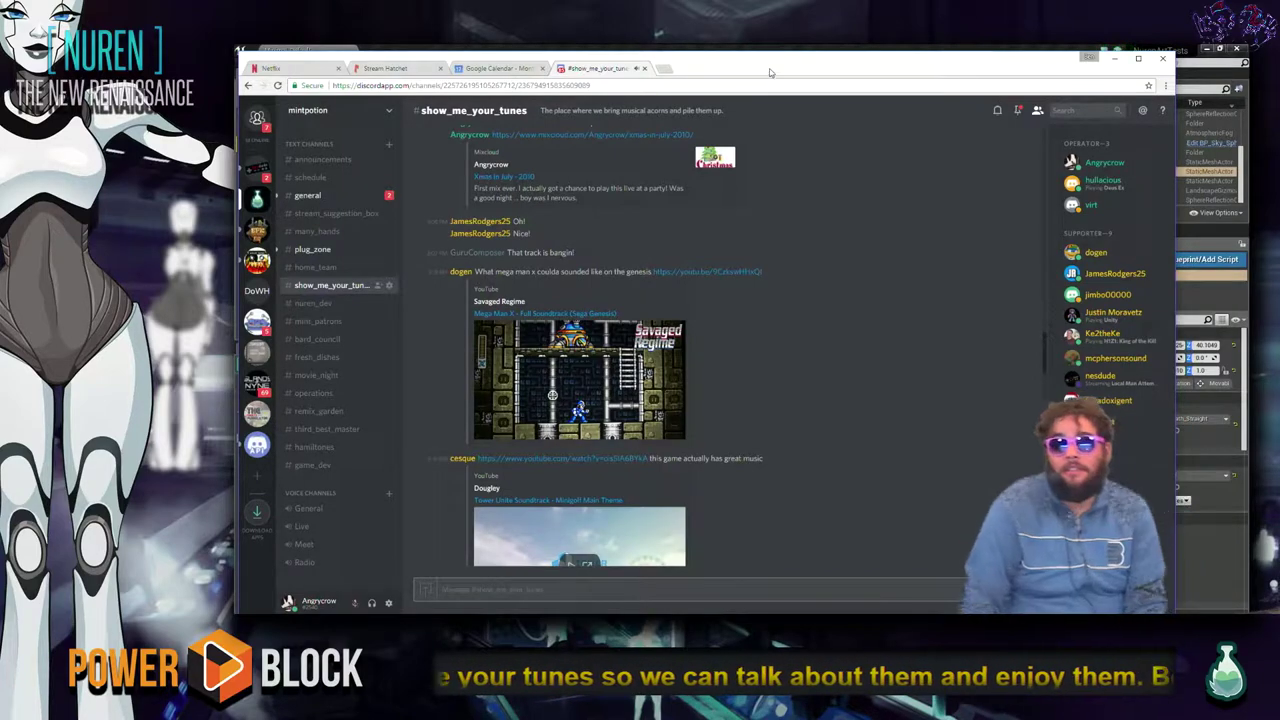
pyautogui.click(1113, 62)
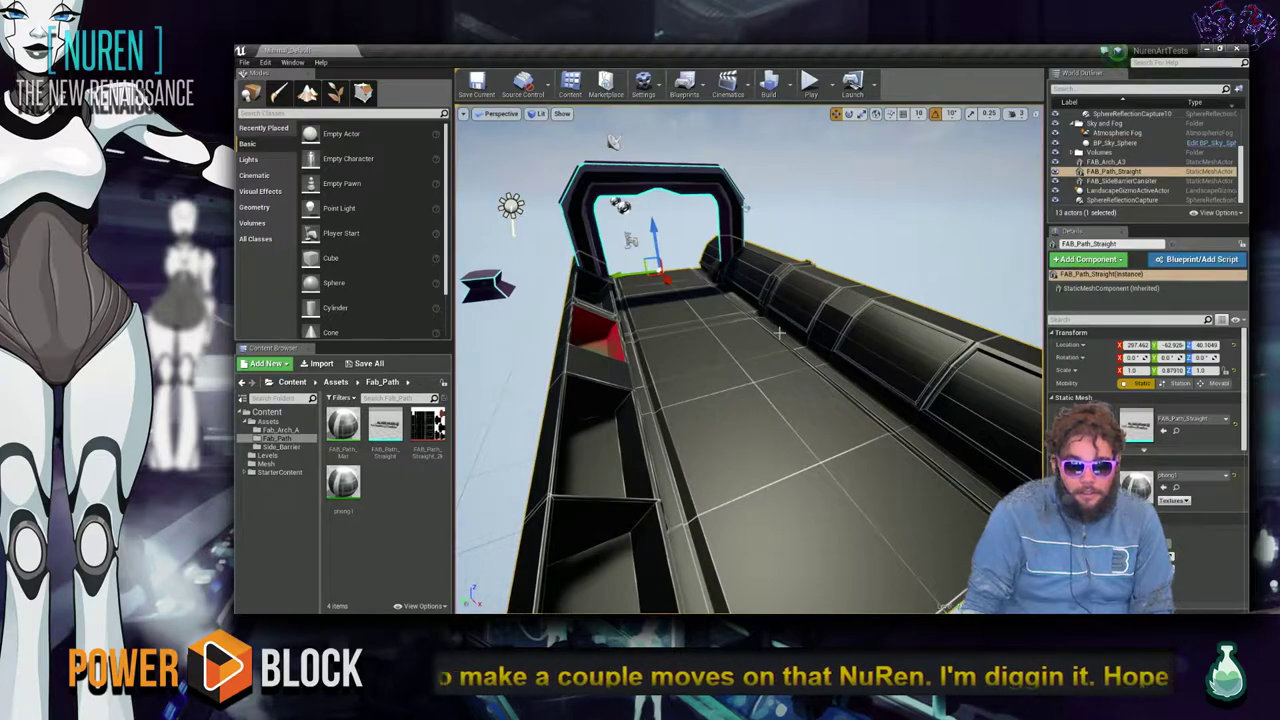
# Orbit the viewport along the lit track wall toward the arch, then Alt+Tab to Discord.
pyautogui.scroll(-2, 779, 331)
pyautogui.moveTo(787, 340)
pyautogui.keyDown('alt'); pyautogui.mouseDown()
pyautogui.moveTo(781, 308)
pyautogui.moveTo(735, 296)
pyautogui.moveTo(777, 325)
pyautogui.mouseUp(); pyautogui.keyUp('alt')
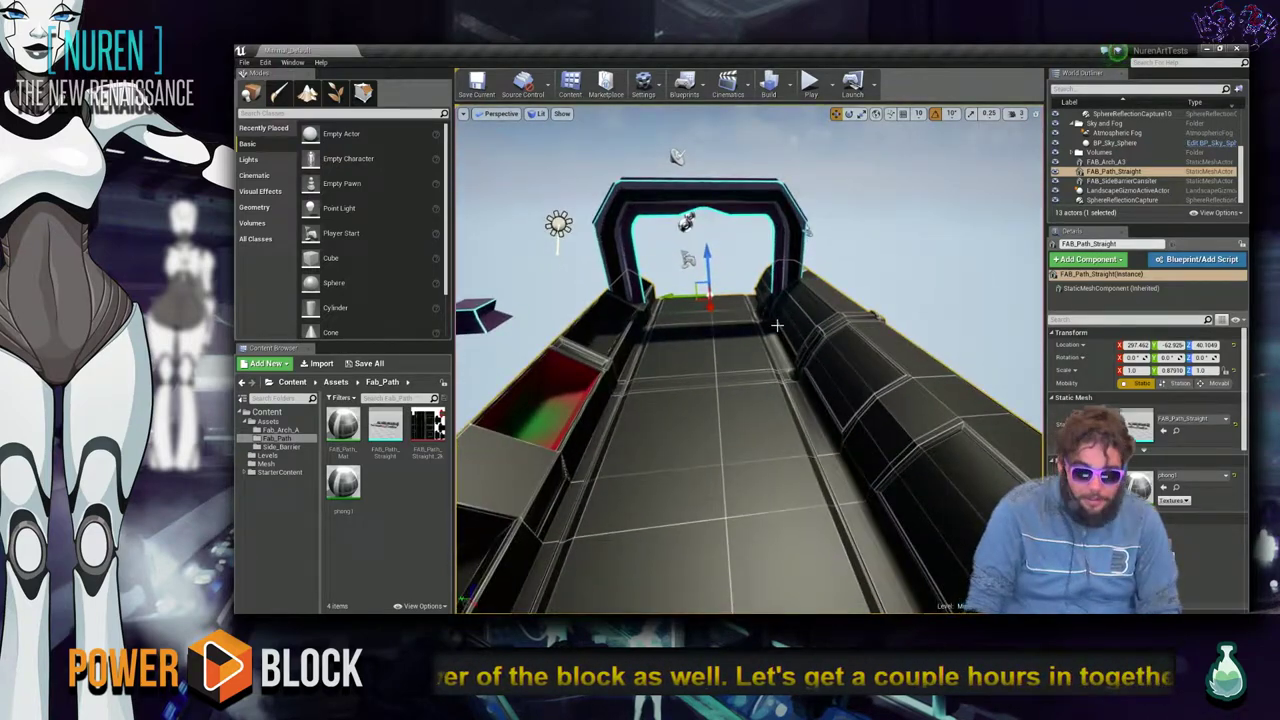
pyautogui.keyDown('alt'); pyautogui.moveTo(730, 376); pyautogui.dragTo(730, 376); pyautogui.keyUp('alt')
pyautogui.keyDown('alt'); pyautogui.moveTo(845, 375); pyautogui.dragTo(845, 375); pyautogui.keyUp('alt')
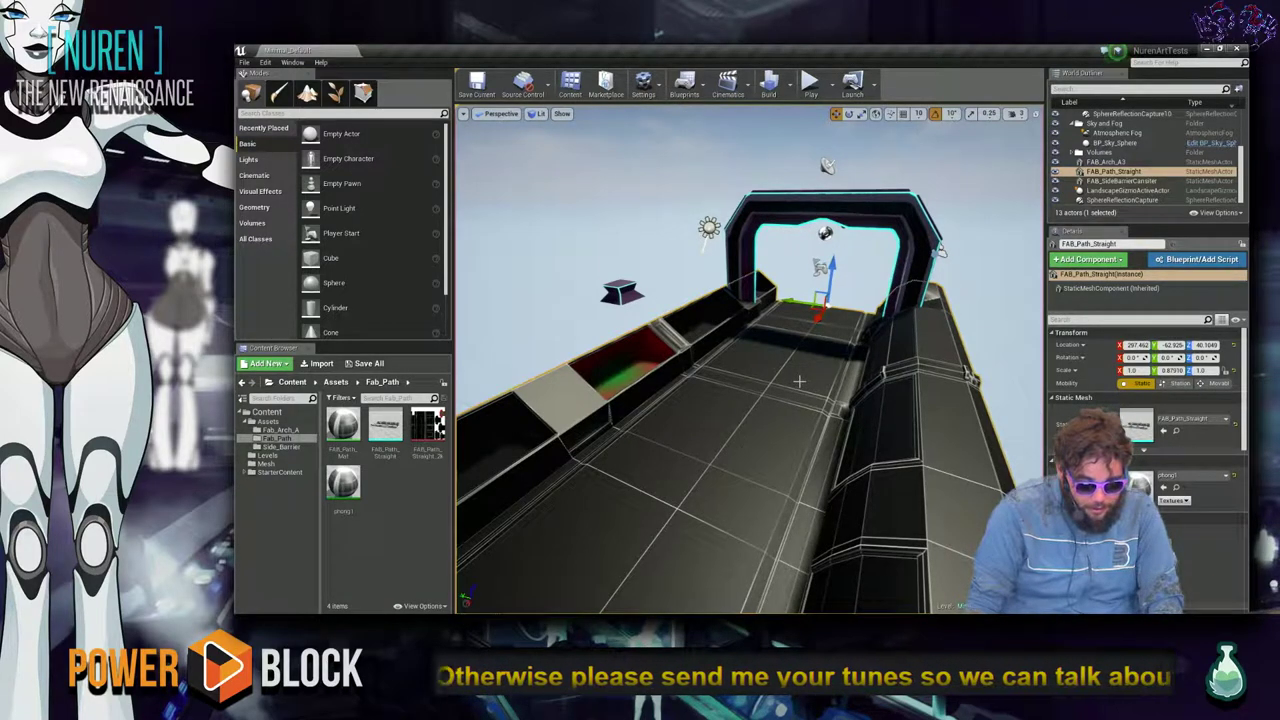
pyautogui.hotkey('alt', 'Tab')
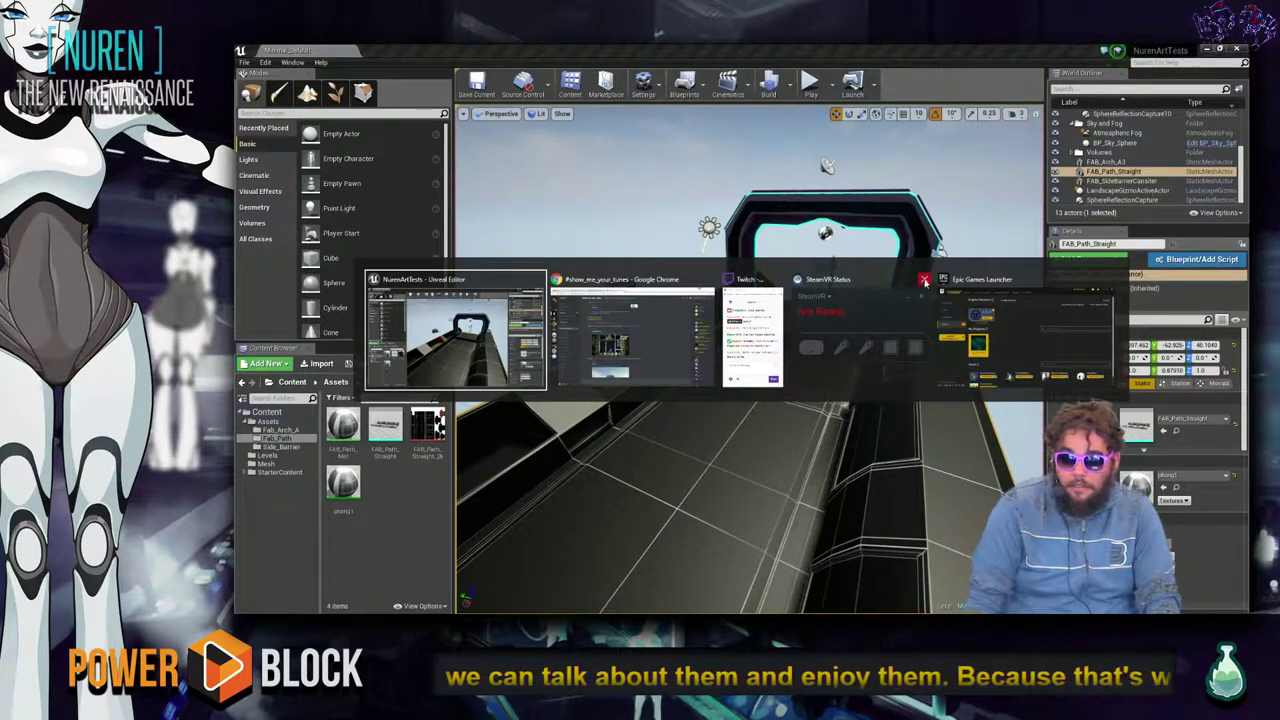
pyautogui.hotkey('alt', 'Tab')
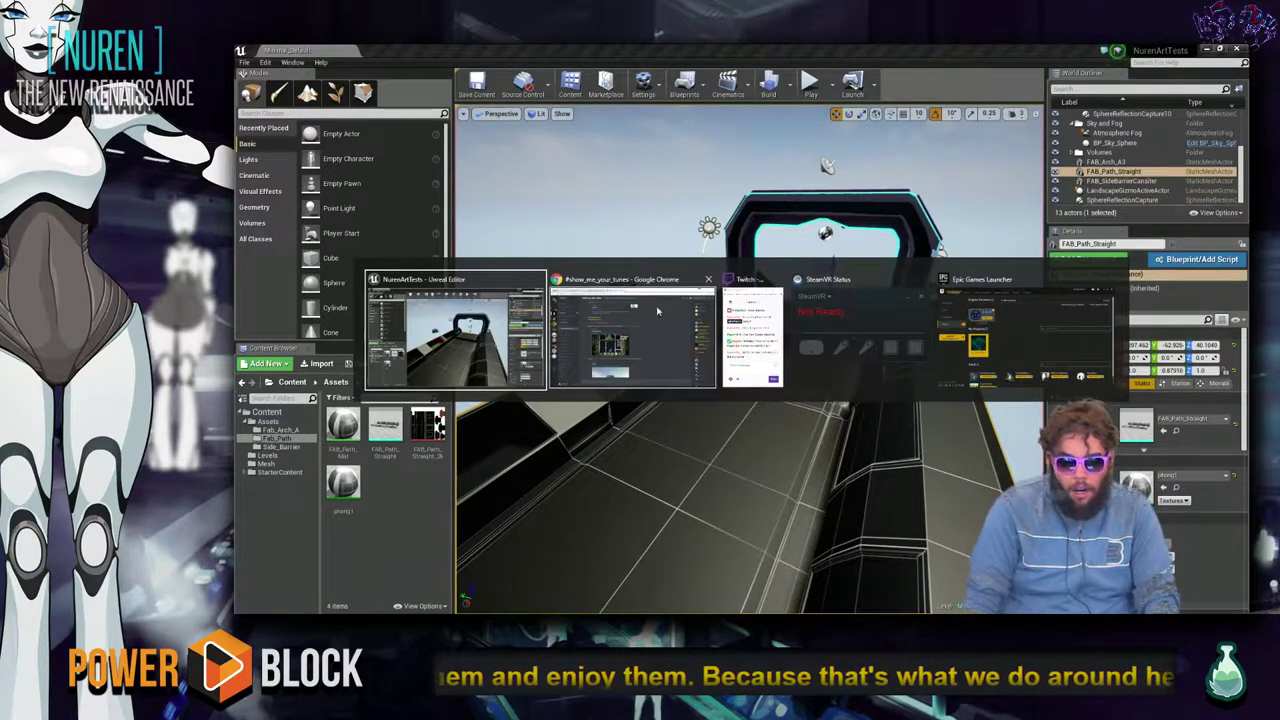
pyautogui.scroll(-10, 900, 335)
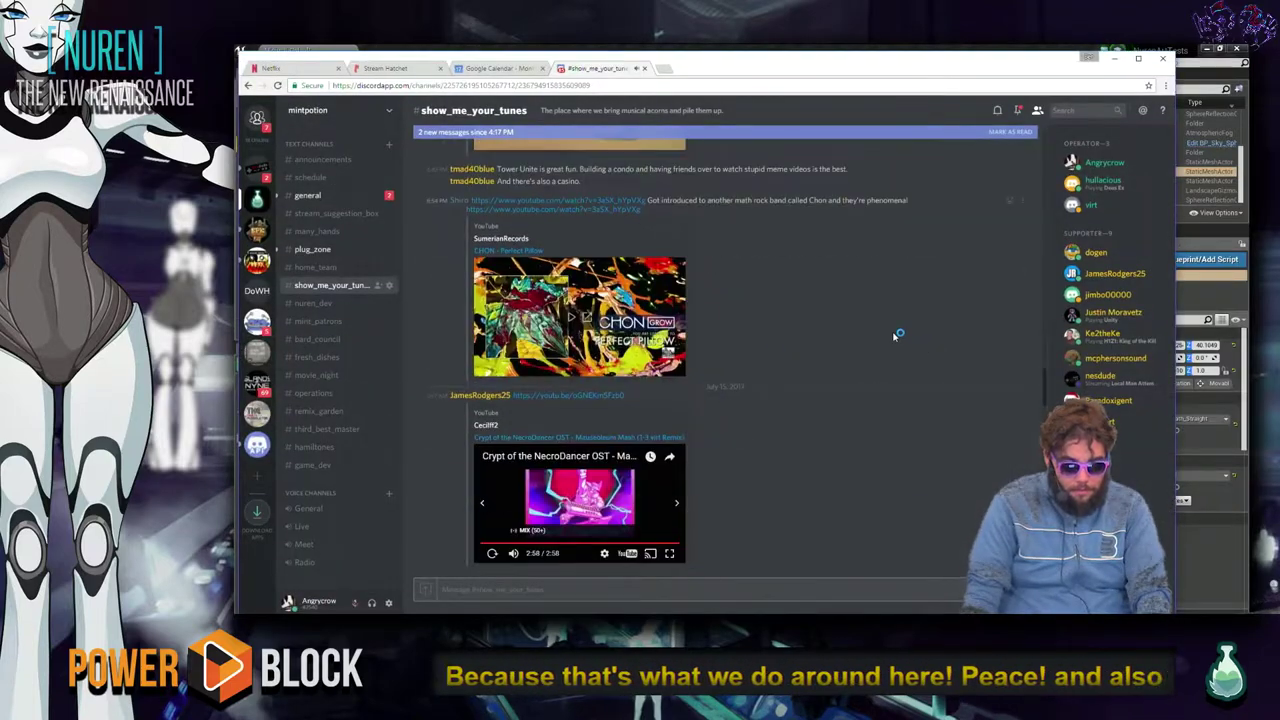
pyautogui.scroll(10, 900, 335)
pyautogui.scroll(5, 453, 415)
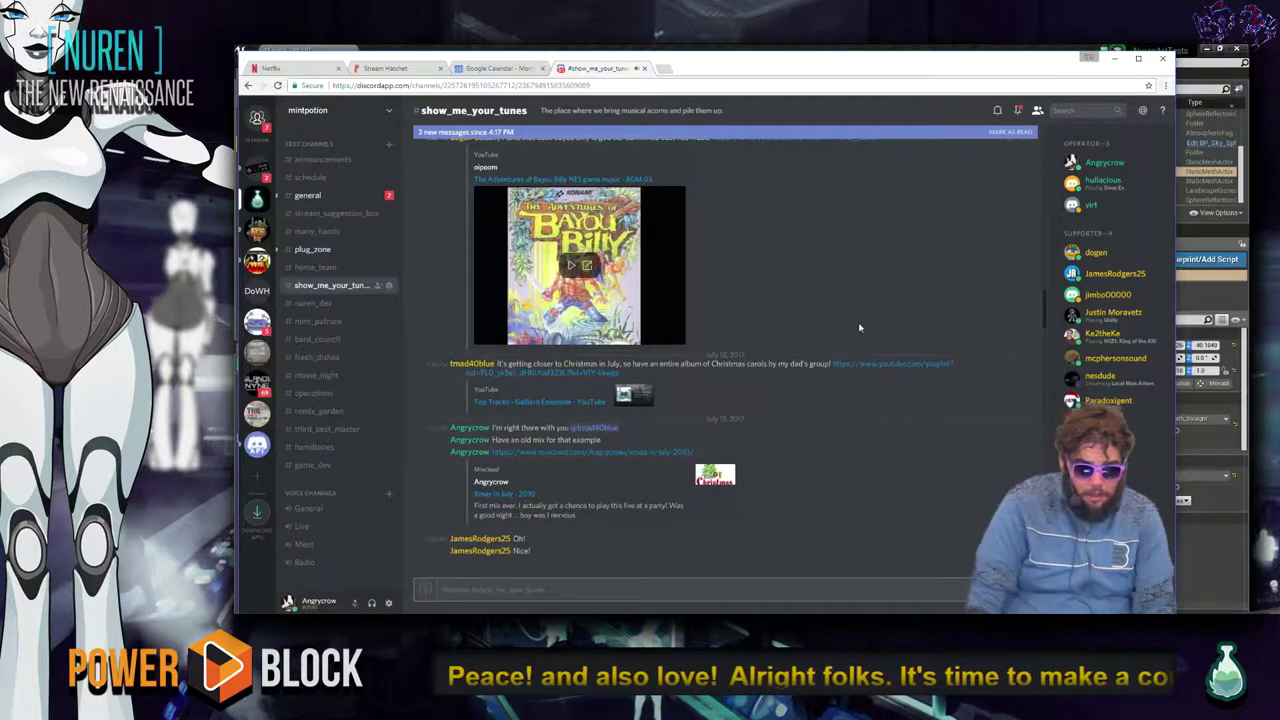
pyautogui.scroll(15, 855, 319)
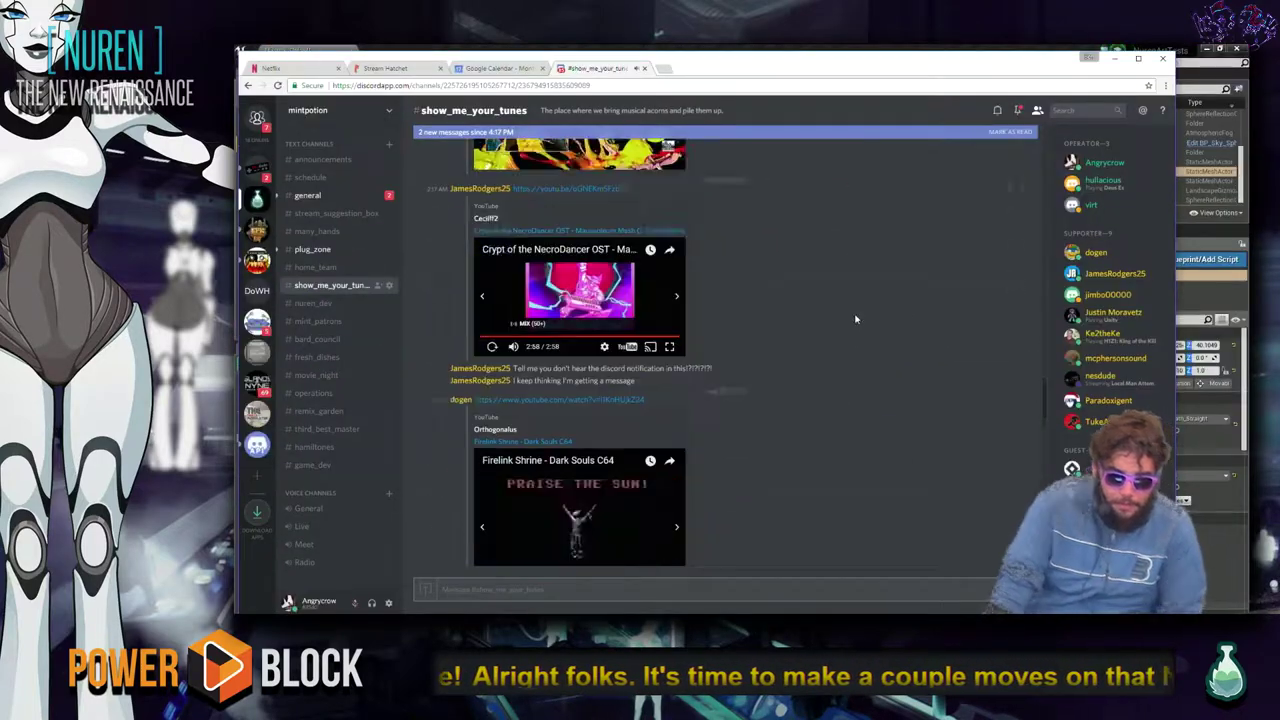
pyautogui.hotkey('alt', 'Tab')
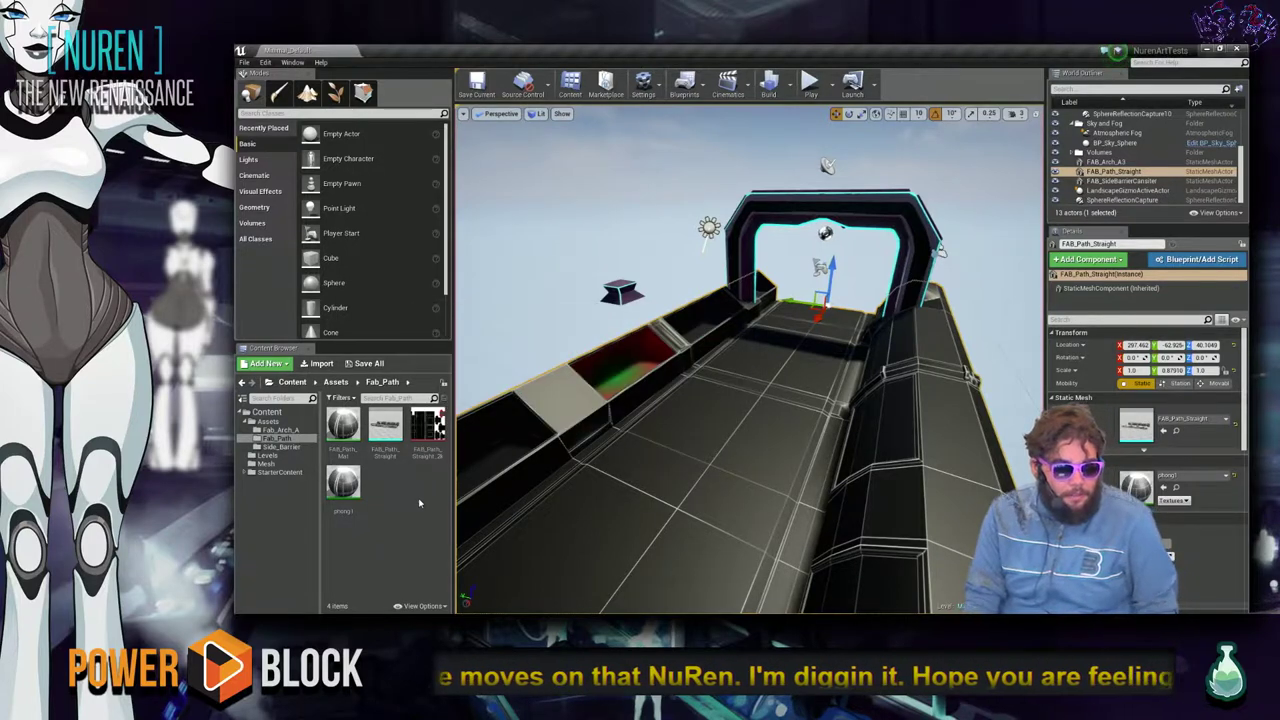
# Open the FAB_Path_Straight_2k texture's source location and open FAB_Path_Straight_2k.psd in Photoshop.
pyautogui.moveTo(432, 427)
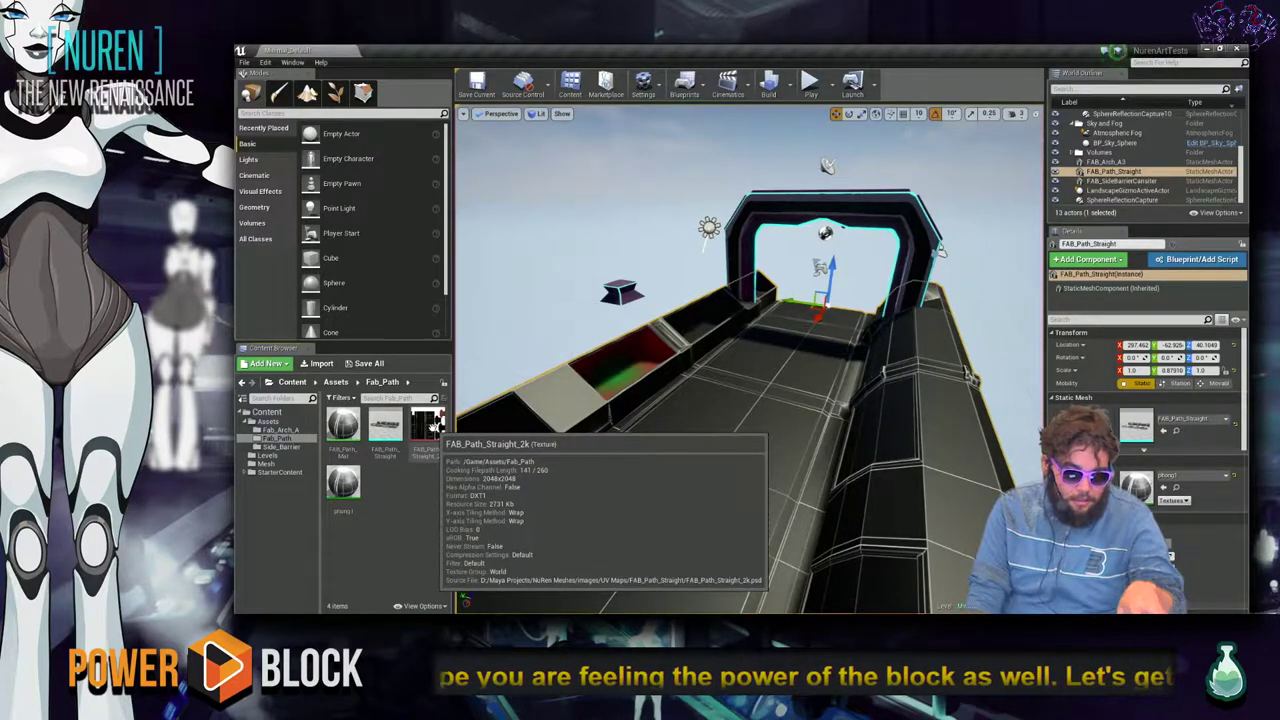
pyautogui.doubleClick(430, 425)
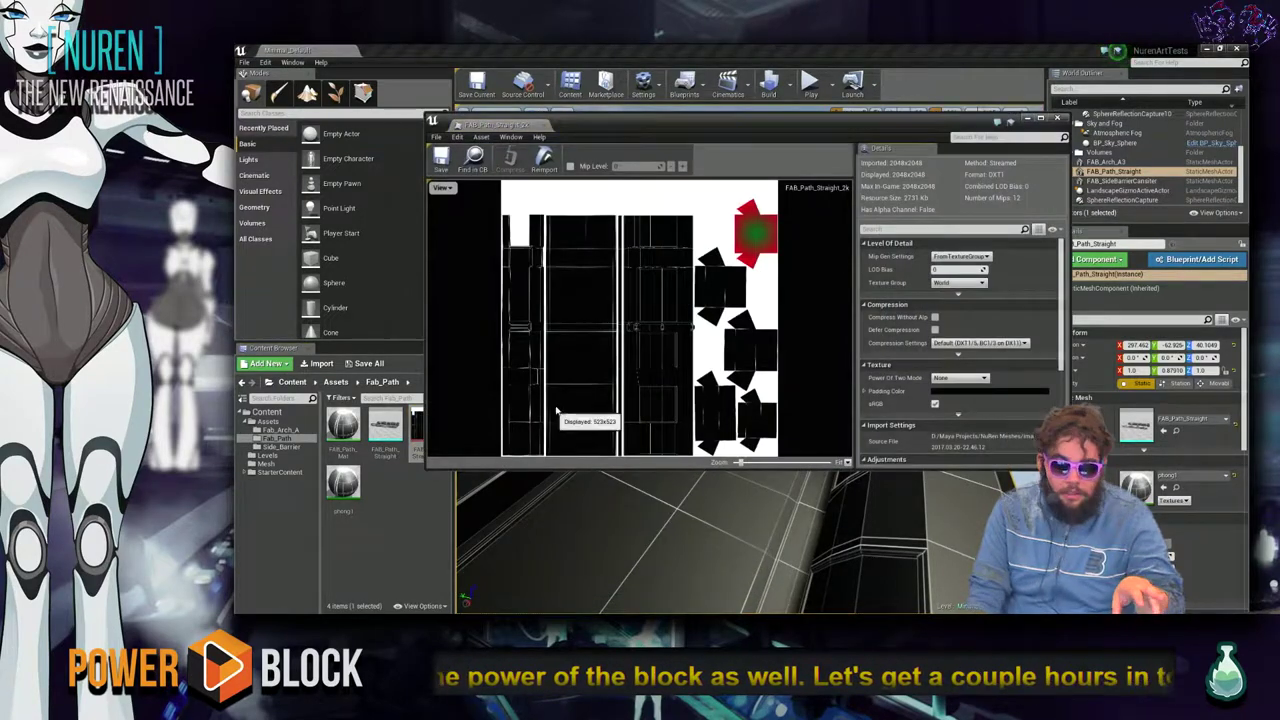
pyautogui.rightClick(418, 428)
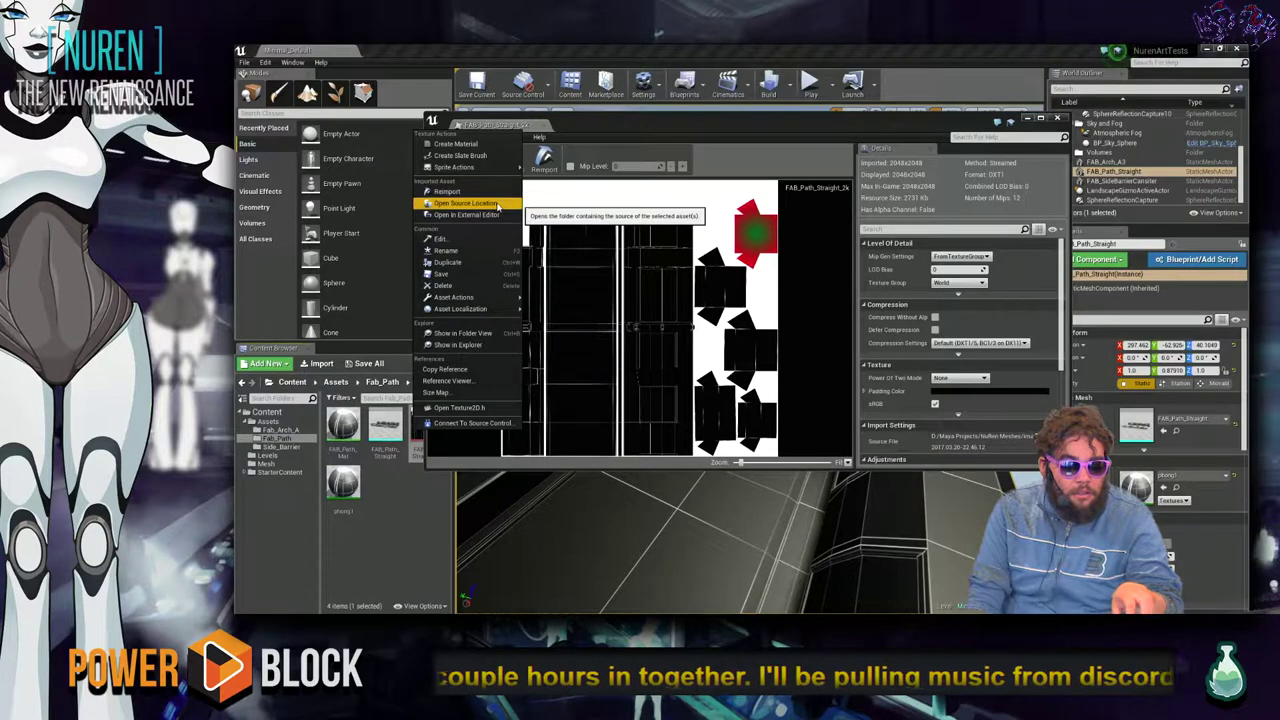
pyautogui.click(447, 191)
pyautogui.click(488, 212)
pyautogui.doubleClick(488, 213)
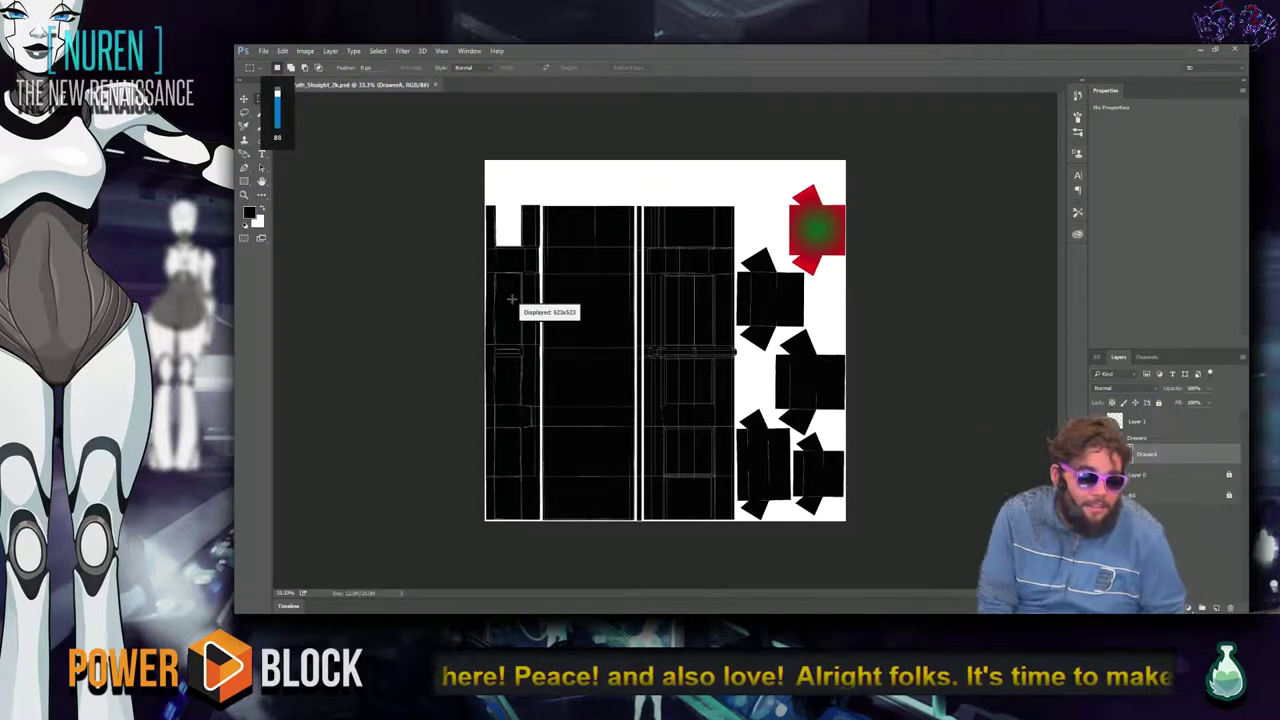
pyautogui.hotkey('alt', 'Tab')
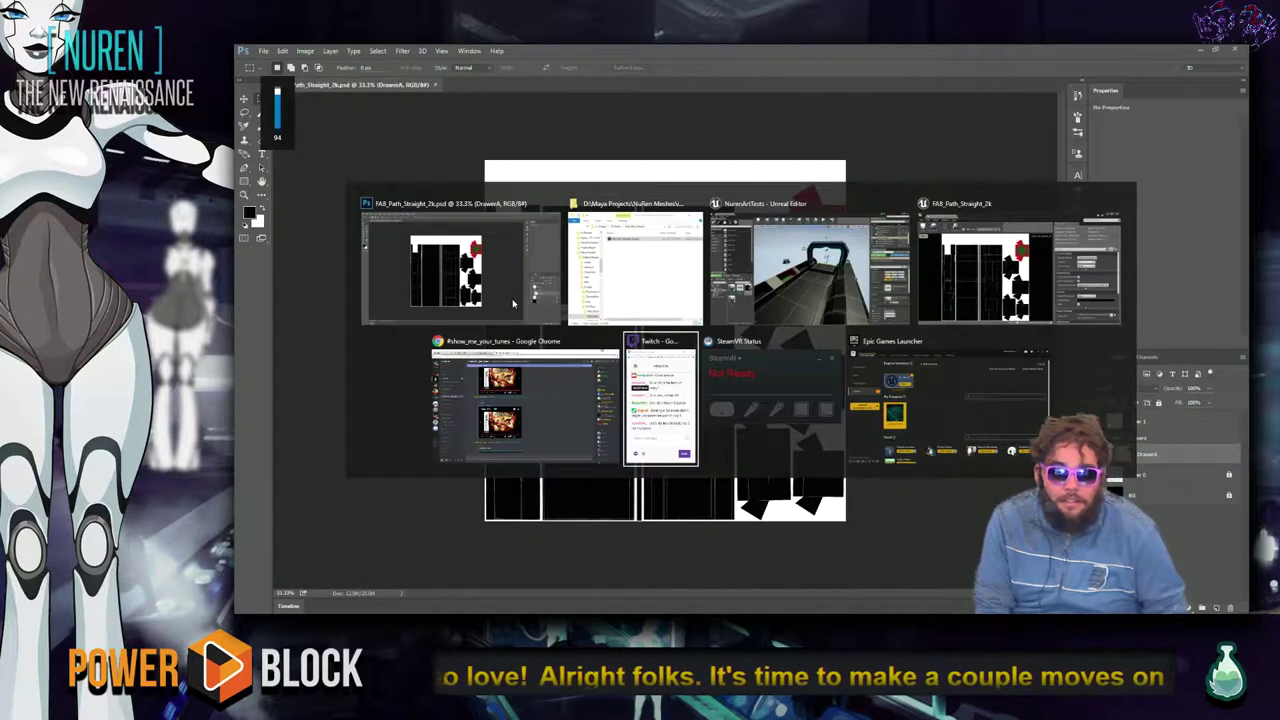
pyautogui.press('Tab')
pyautogui.press('Tab')
pyautogui.press('Tab')
pyautogui.press('Tab')
pyautogui.press('Tab')
pyautogui.press('Tab')
pyautogui.press('Tab')
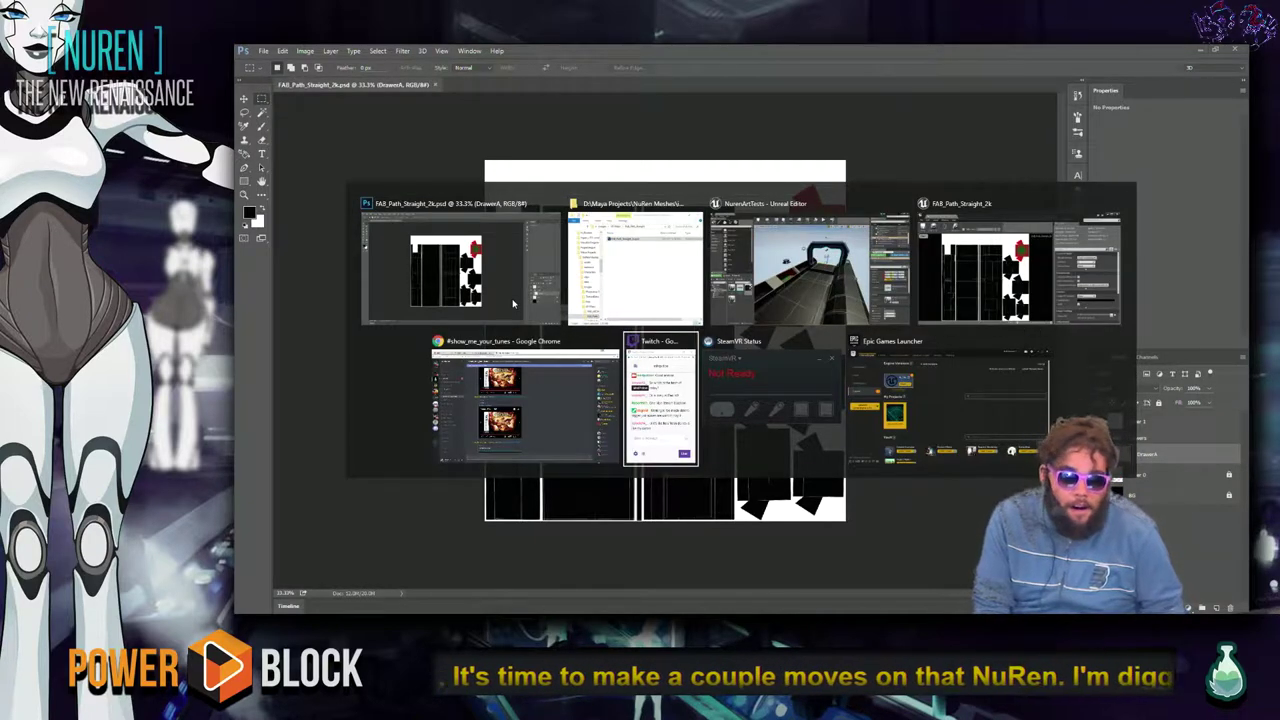
pyautogui.hotkey('shift', 'Tab')
pyautogui.hotkey('alt', 'Tab')
pyautogui.press('Tab')
pyautogui.press('Tab')
pyautogui.press('Tab')
pyautogui.press('Tab')
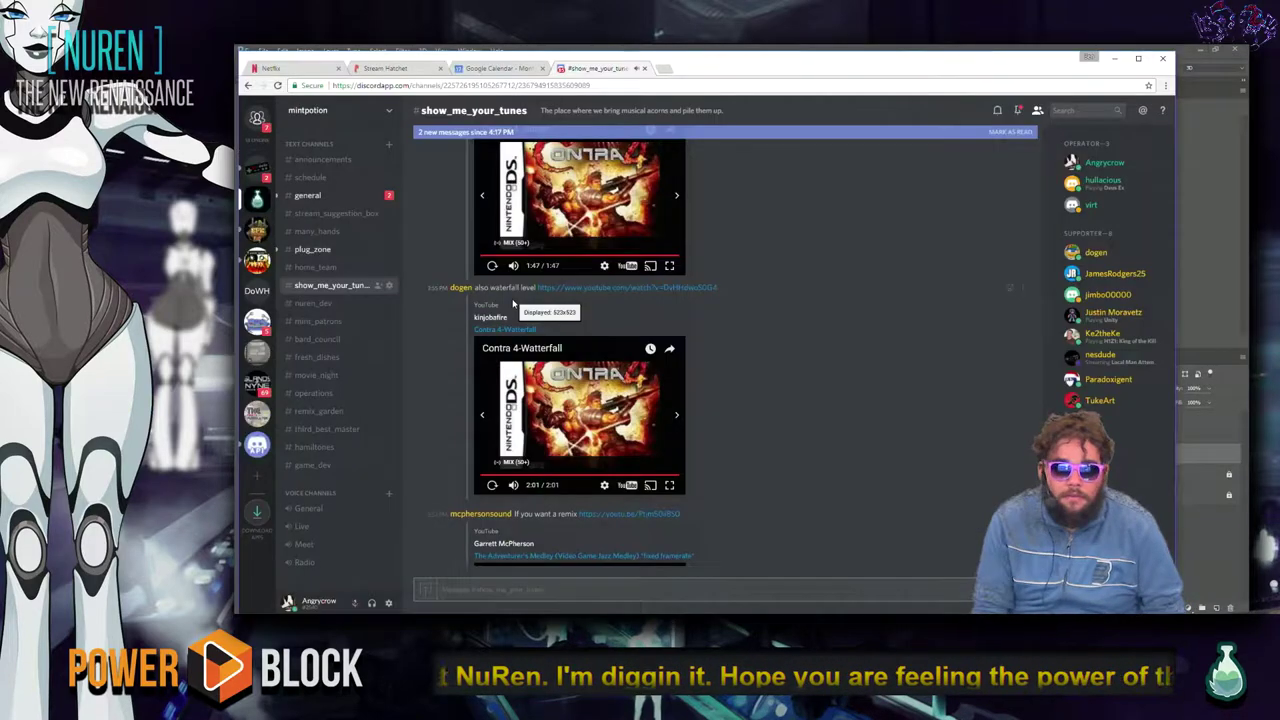
pyautogui.click(389, 72)
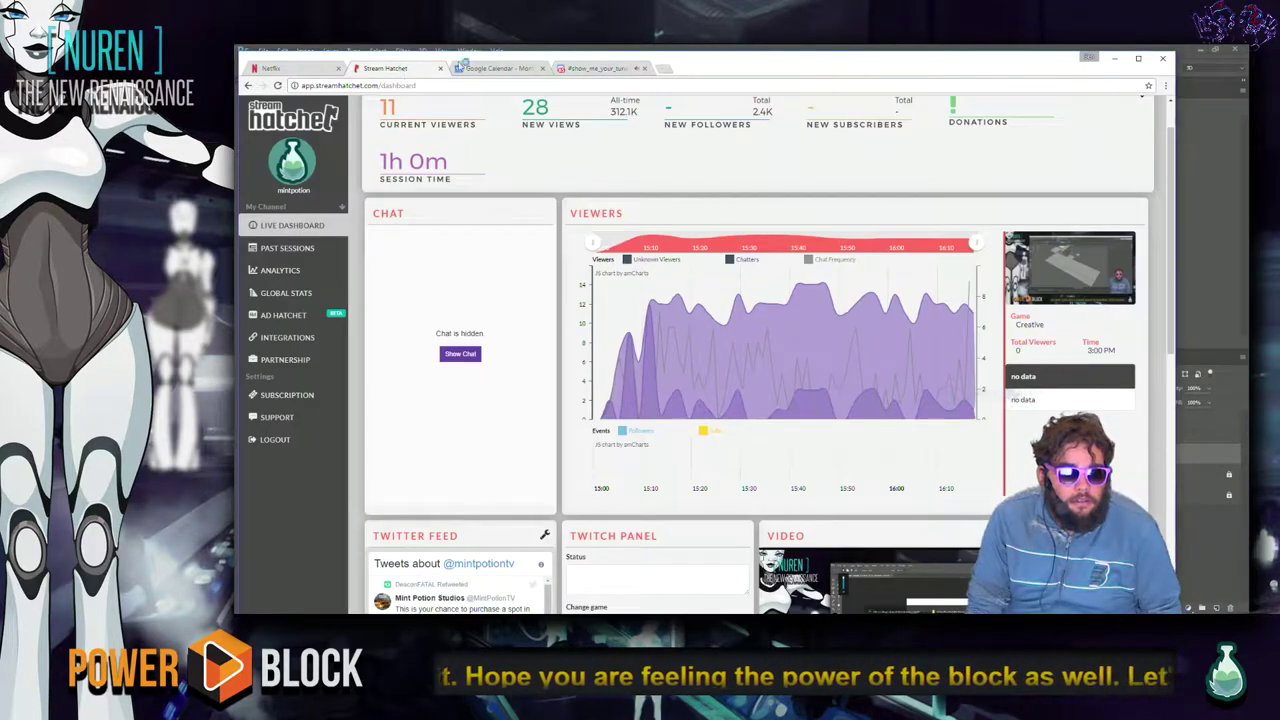
pyautogui.click(598, 68)
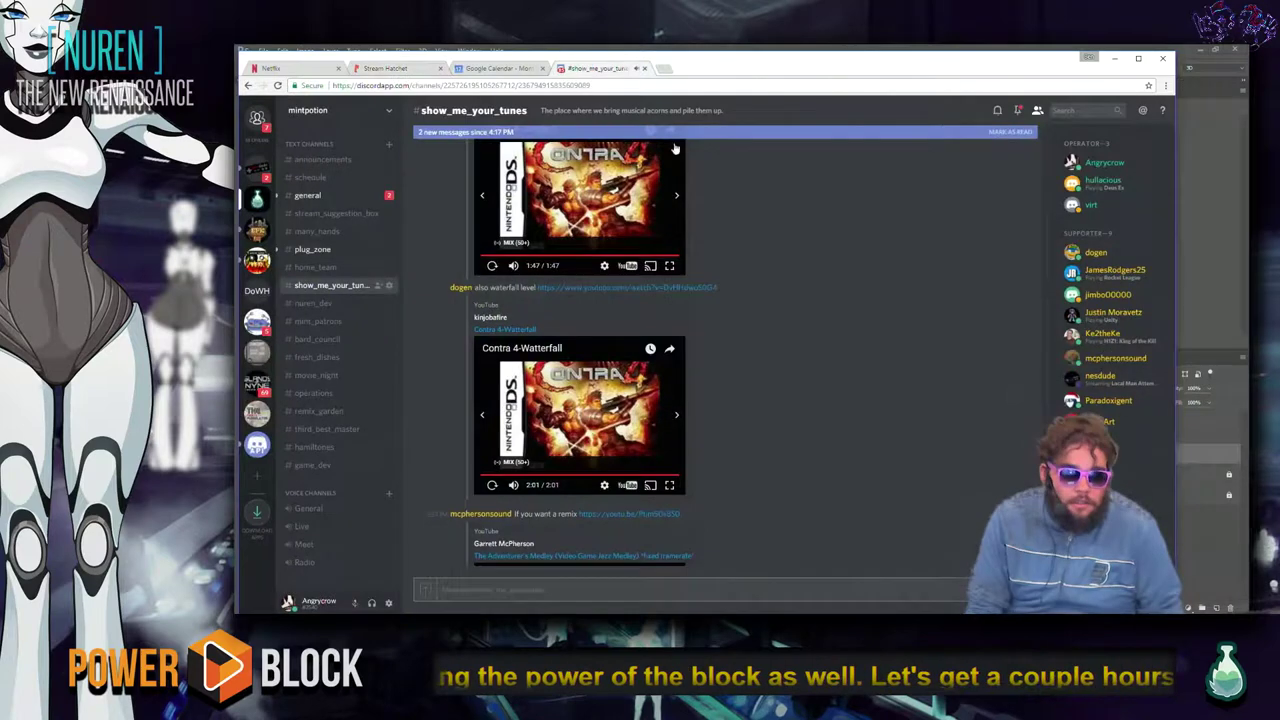
pyautogui.scroll(-5, 780, 290)
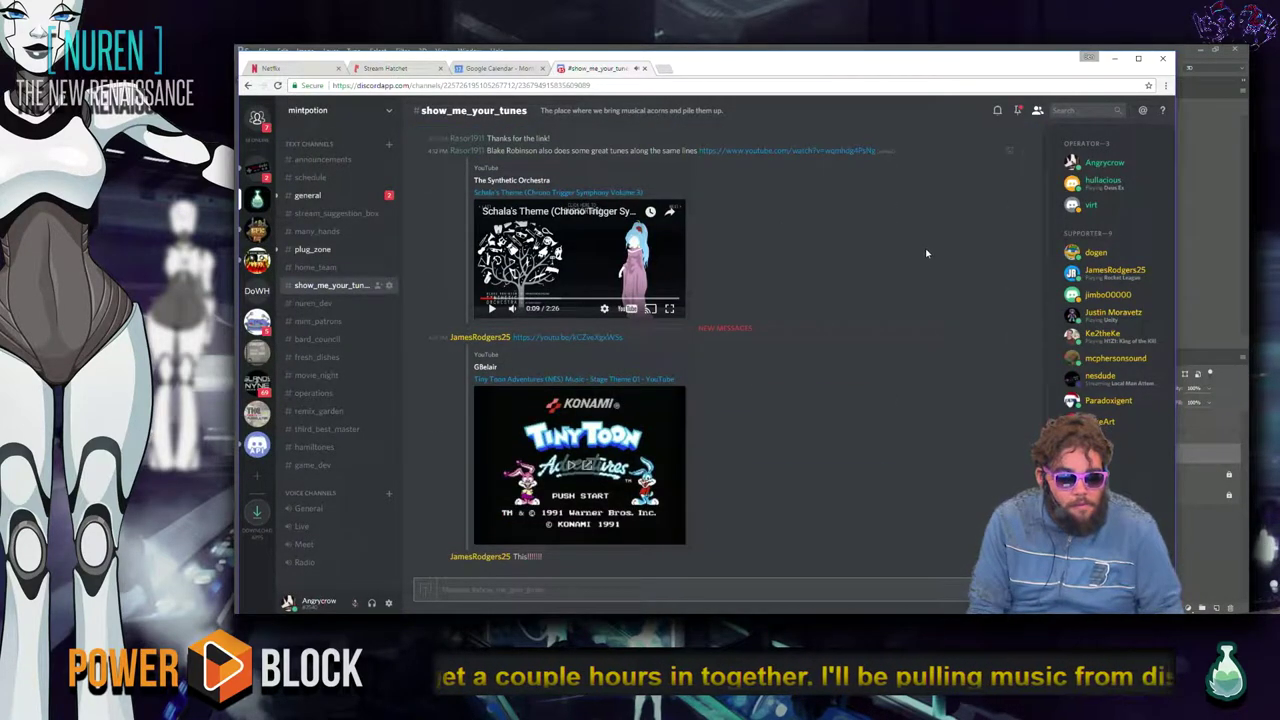
pyautogui.click(1114, 58)
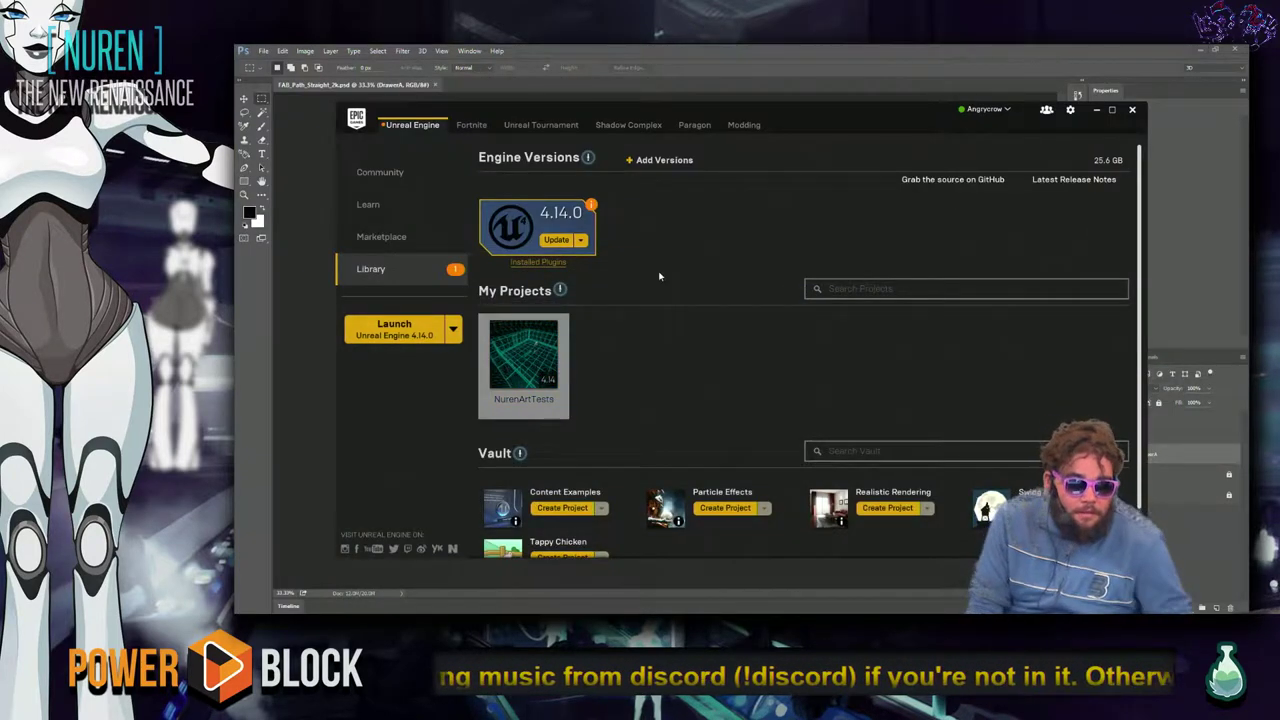
pyautogui.click(291, 268)
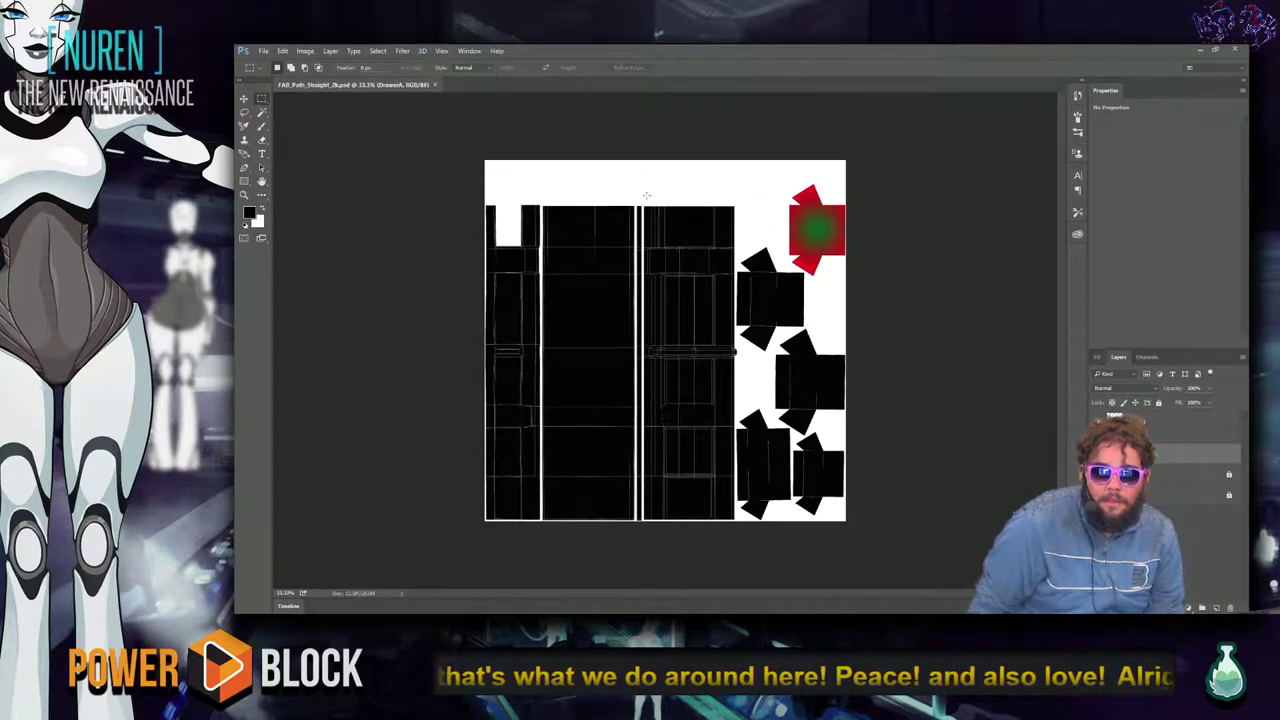
pyautogui.hotkey('alt', 'Tab')
pyautogui.hotkey('alt', 'Tab')
pyautogui.hotkey('alt', 'Tab')
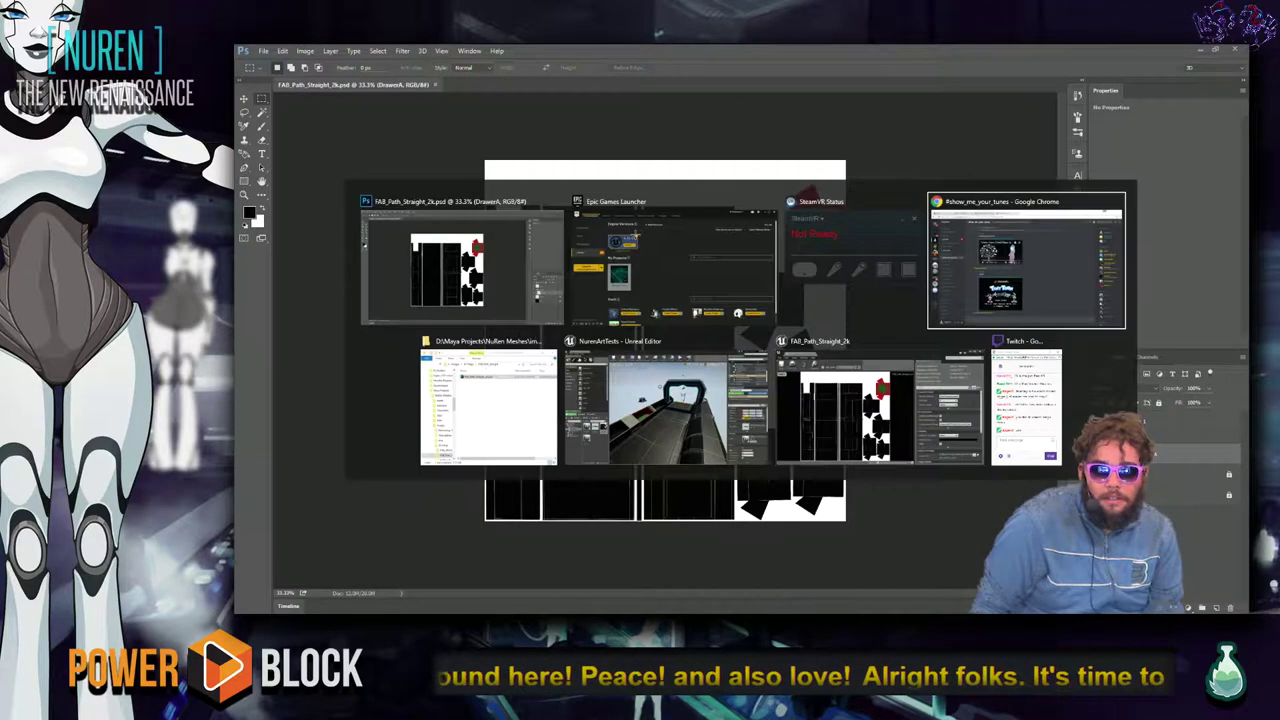
# Return to the main Unreal level editor and orbit the camera around the path scene.
pyautogui.hotkey('alt', 'Tab')
pyautogui.hotkey('alt', 'Tab')
pyautogui.hotkey('alt', 'Tab')
pyautogui.hotkey('alt', 'Tab')
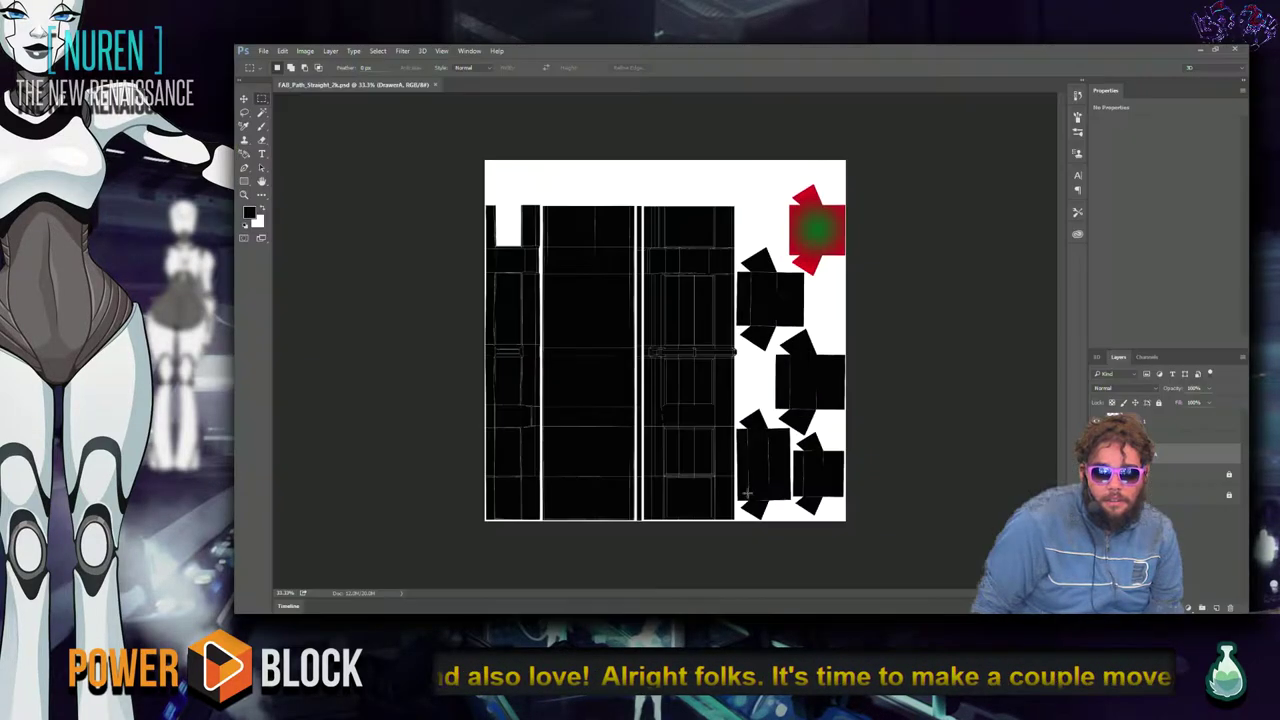
pyautogui.hotkey('alt', 'Tab')
pyautogui.hotkey('alt', 'Tab')
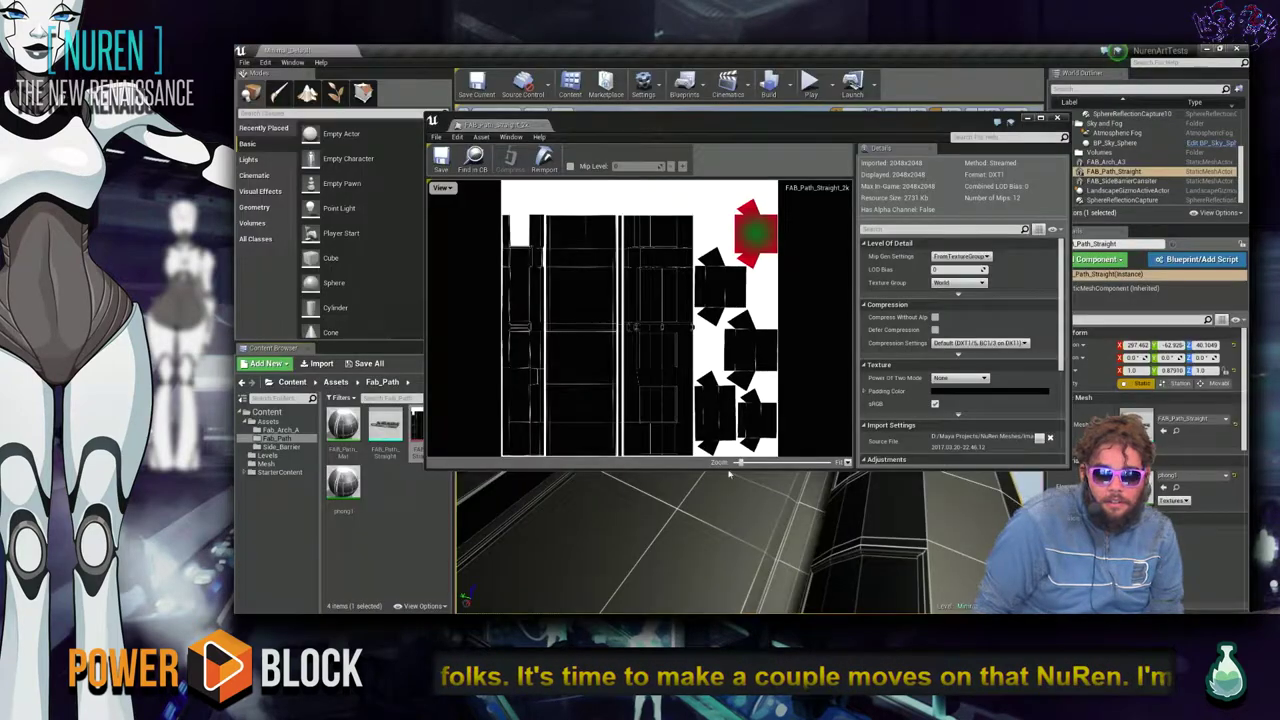
pyautogui.hotkey('alt', 'Tab')
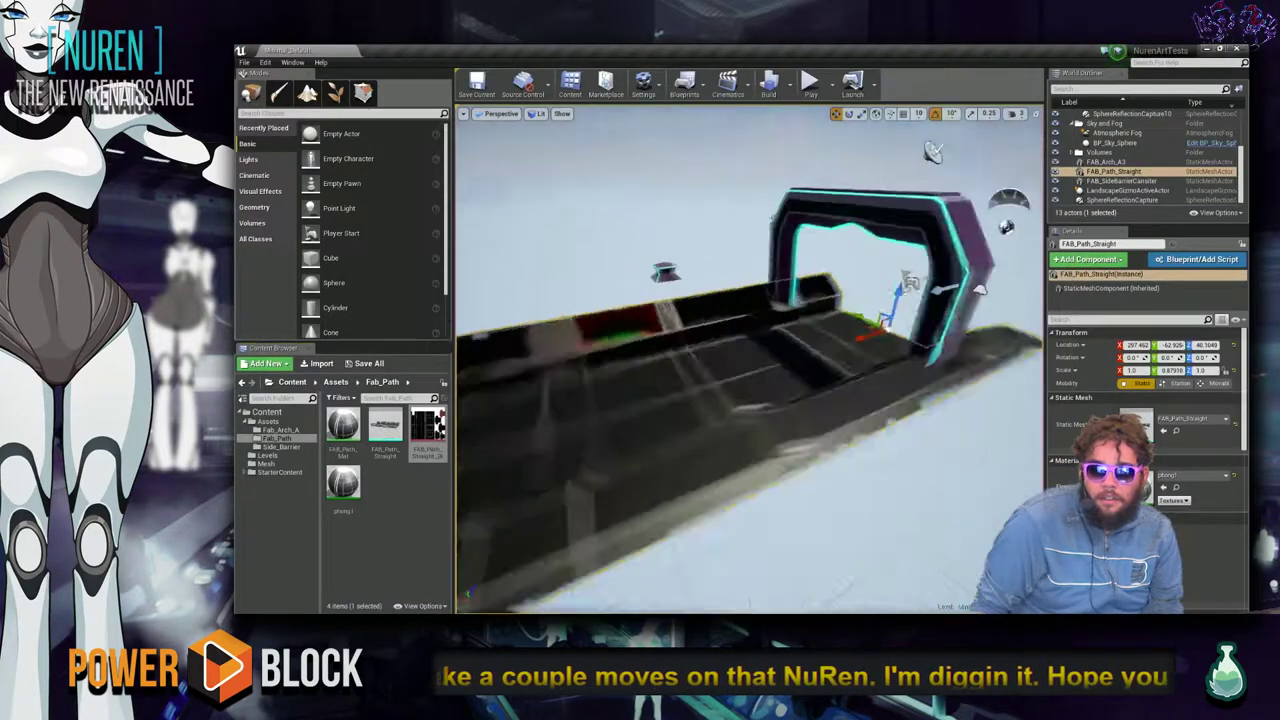
pyautogui.moveTo(750, 360); pyautogui.dragTo(770, 385, button='right')
pyautogui.moveTo(662, 238); pyautogui.dragTo(586, 162, button='right')
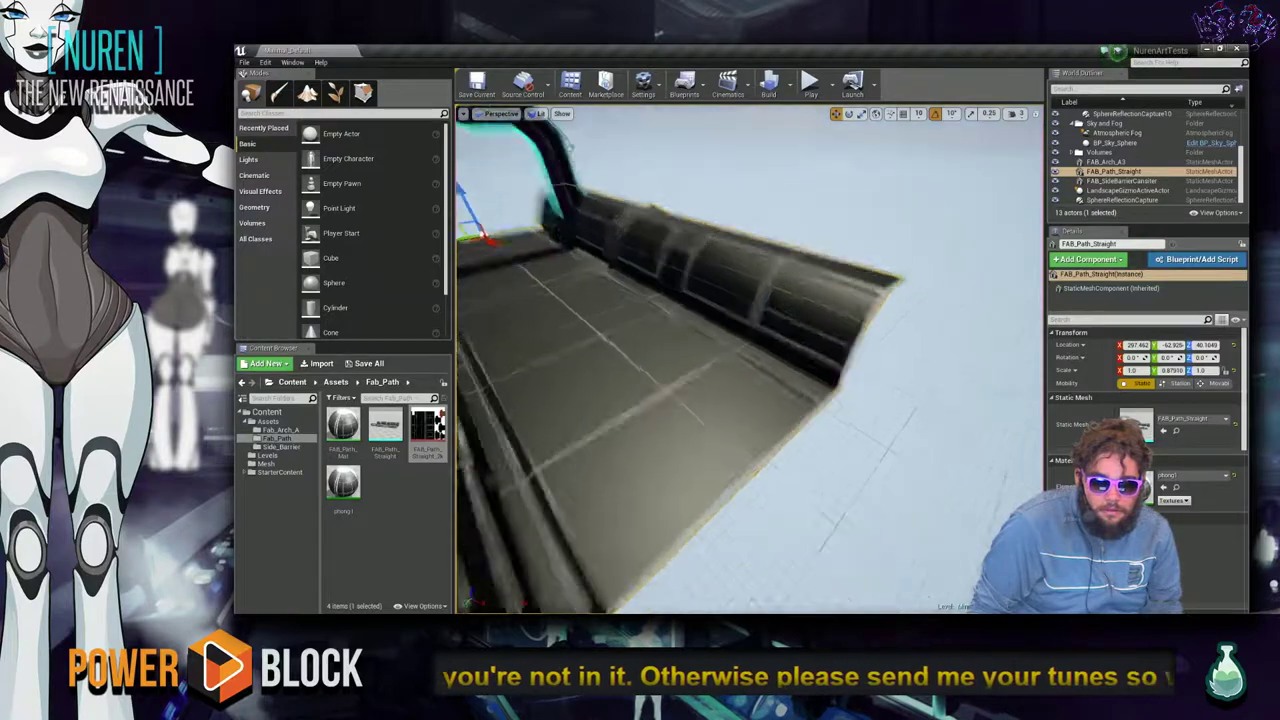
# Alt-drag FAB_Path_Straight along X to create FAB_Path_Straight2 and slide it end to end.
pyautogui.keyDown('alt'); pyautogui.moveTo(619, 305); pyautogui.dragTo(919, 403); pyautogui.keyUp('alt')
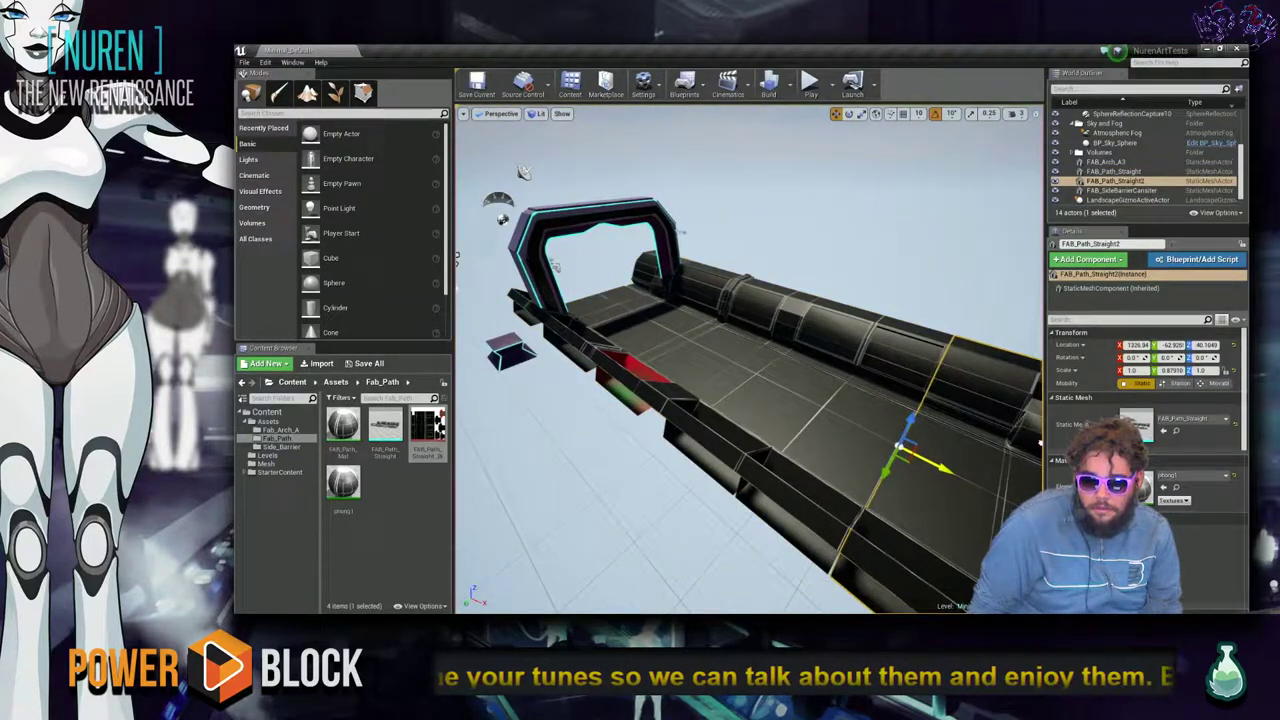
pyautogui.moveTo(750, 360); pyautogui.dragTo(900, 426, button='right')
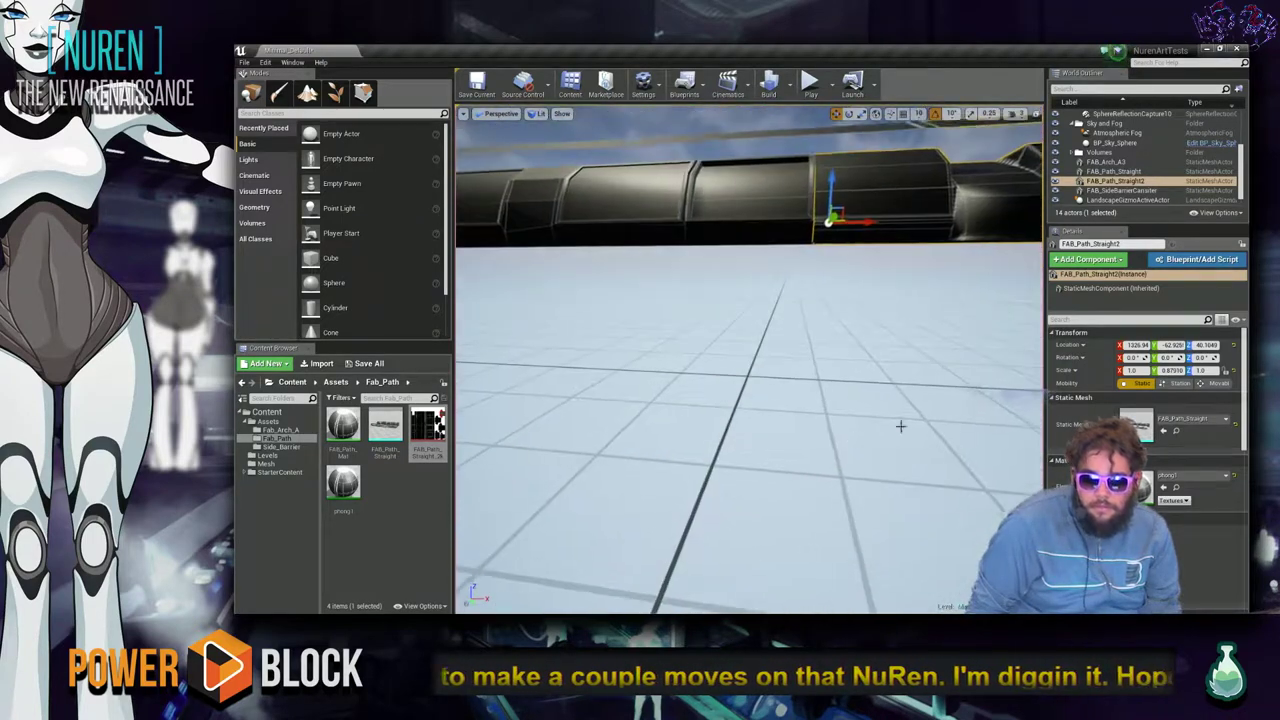
pyautogui.moveTo(941, 333); pyautogui.dragTo(945, 335, button='right')
pyautogui.moveTo(856, 224); pyautogui.dragTo(838, 218, button='right')
pyautogui.moveTo(838, 218); pyautogui.dragTo(837, 230)
# Frame the new track piece, deselect it, and fly along the lengthened track toward the gate.
pyautogui.press('f')
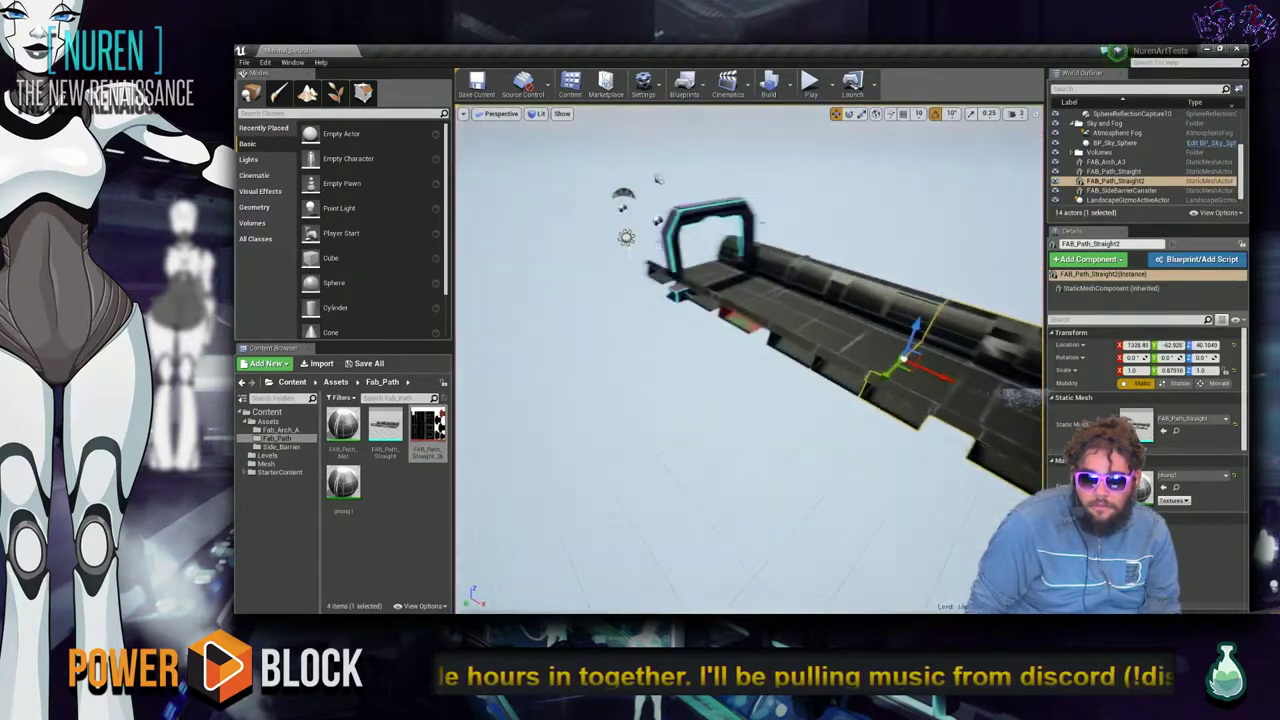
pyautogui.keyDown('alt'); pyautogui.moveTo(658, 178); pyautogui.dragTo(941, 346); pyautogui.keyUp('alt')
pyautogui.click(941, 346)
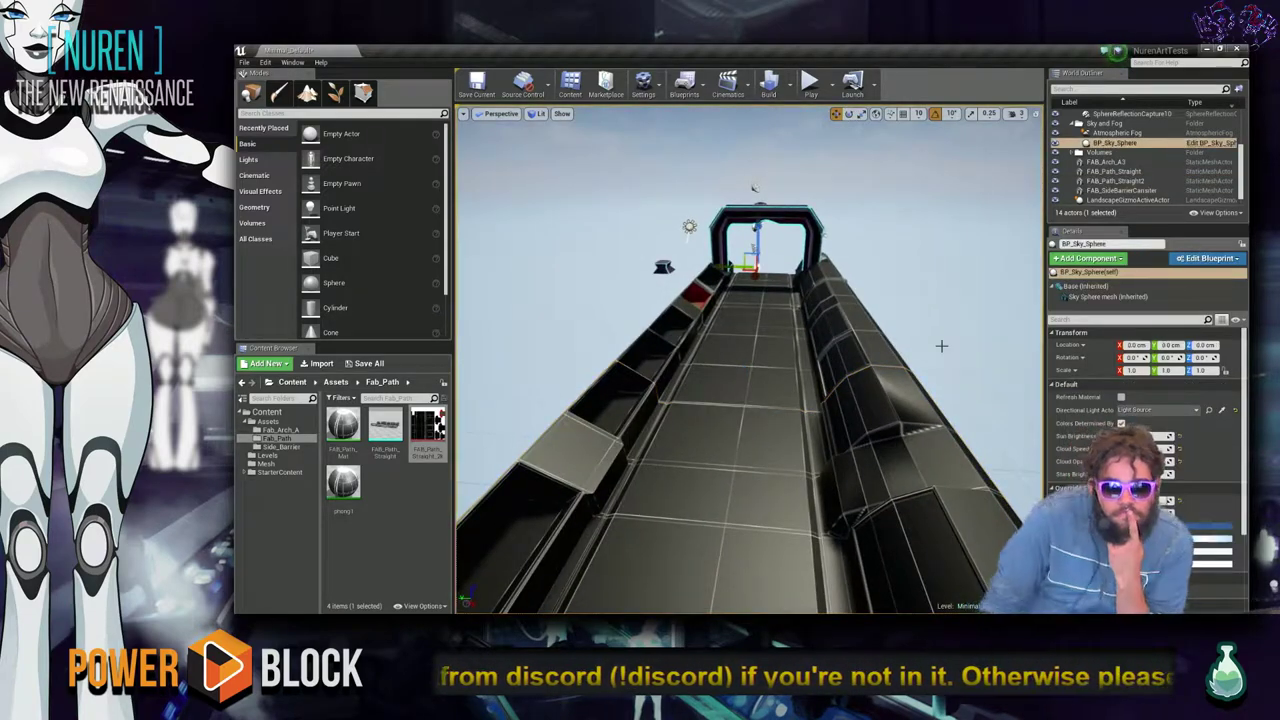
pyautogui.moveTo(680, 485)
pyautogui.mouseDown(button='right')
pyautogui.moveTo(684, 560)
pyautogui.moveTo(684, 470)
pyautogui.moveTo(686, 507)
pyautogui.mouseUp(button='right')
pyautogui.hotkey('alt', 'Tab')
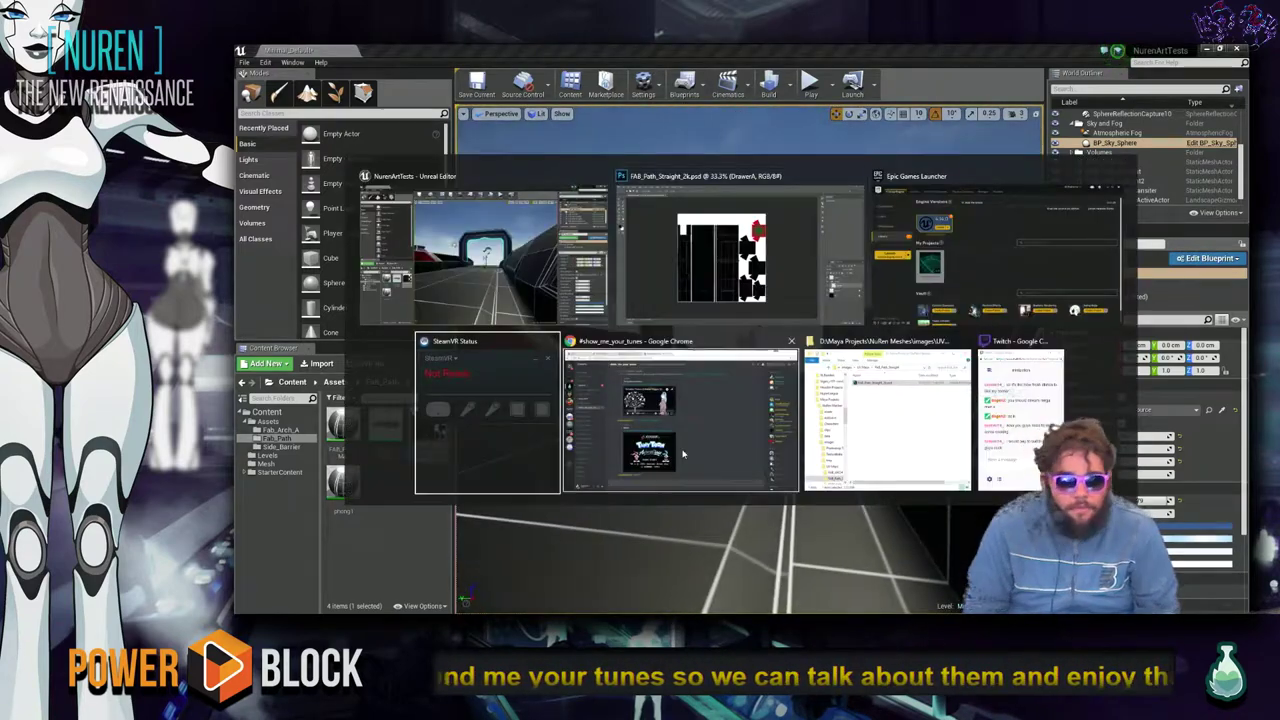
pyautogui.click(705, 329)
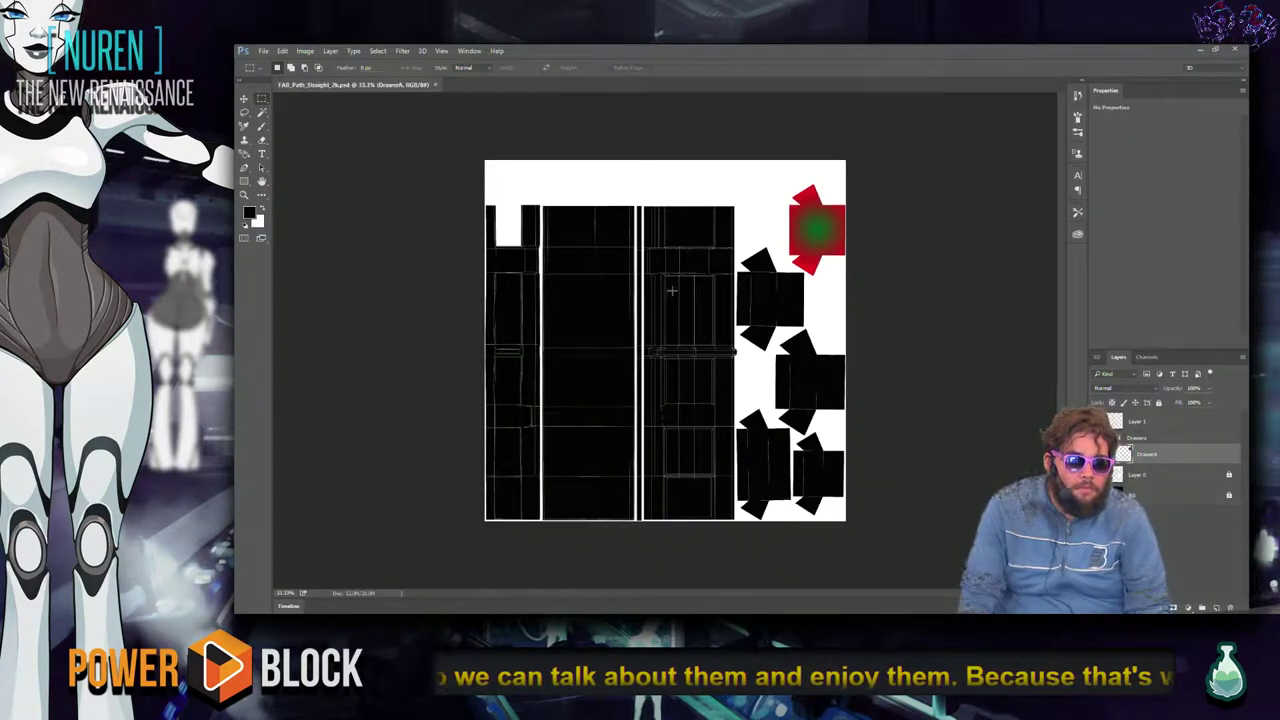
pyautogui.click(1146, 498)
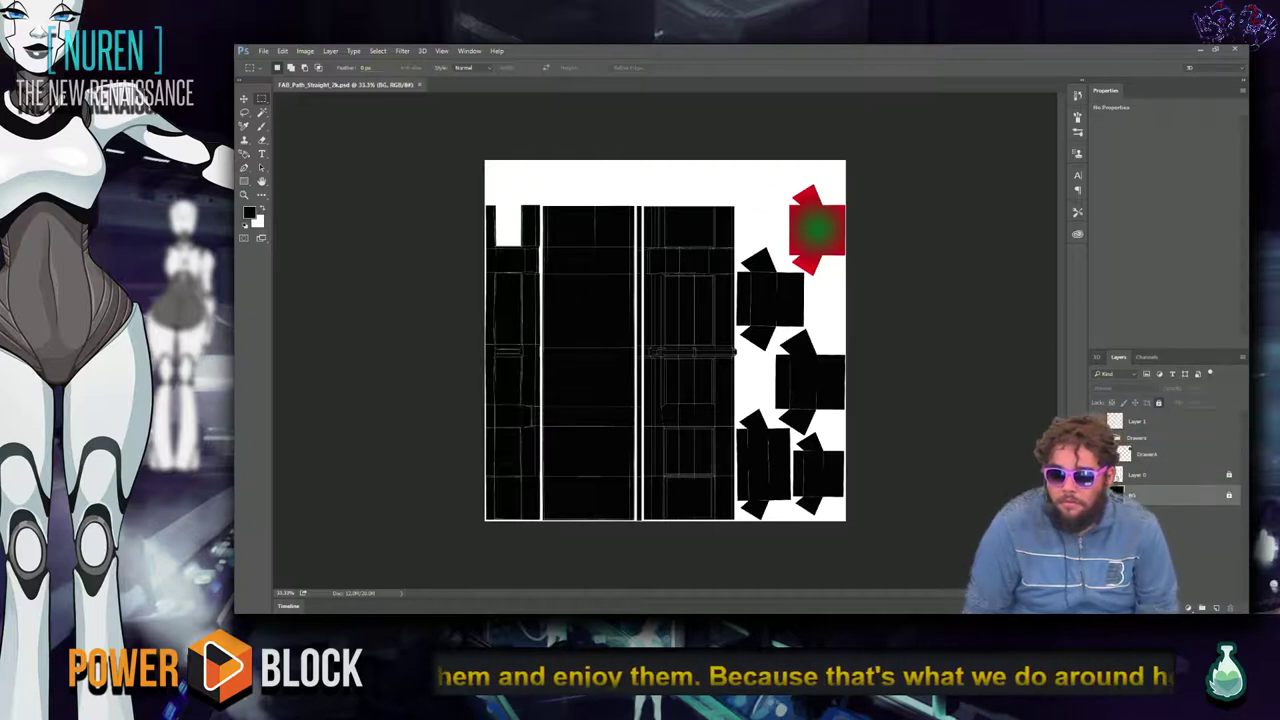
pyautogui.hotkey('alt', 'BackSpace')
pyautogui.hotkey('ctrl', 'z')
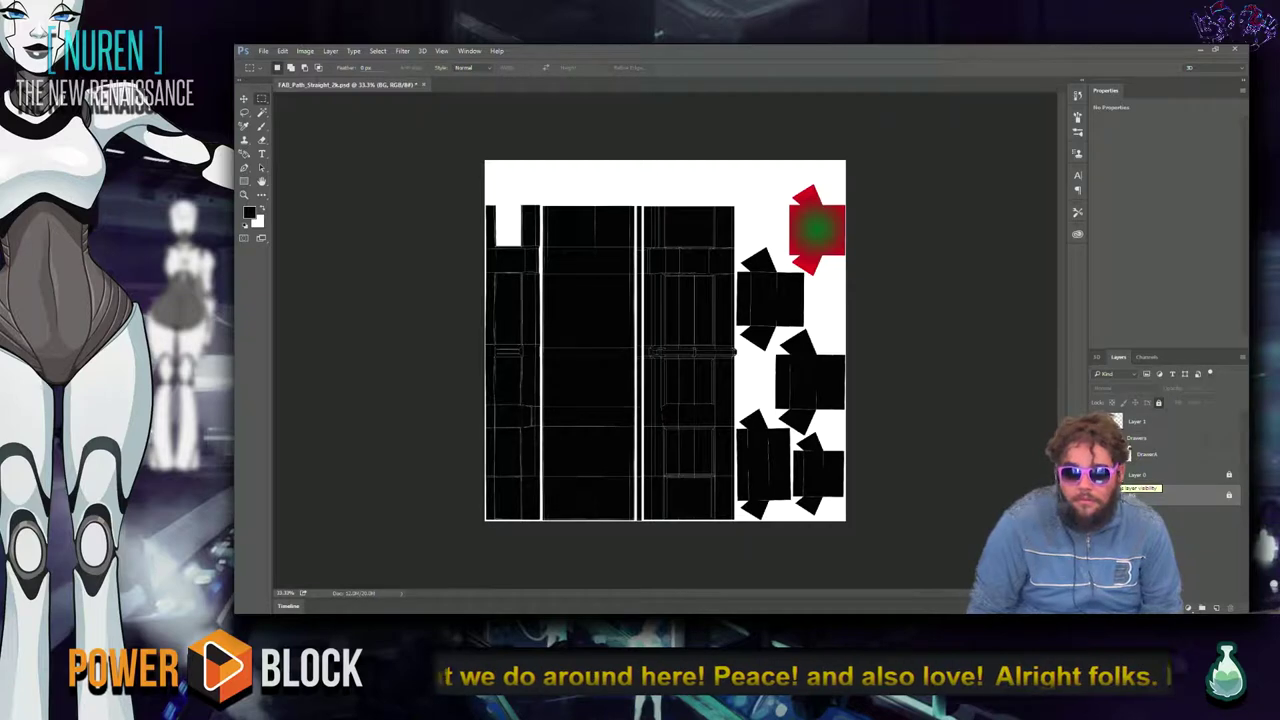
pyautogui.hotkey('ctrl', 'z')
pyautogui.hotkey('ctrl', 'z')
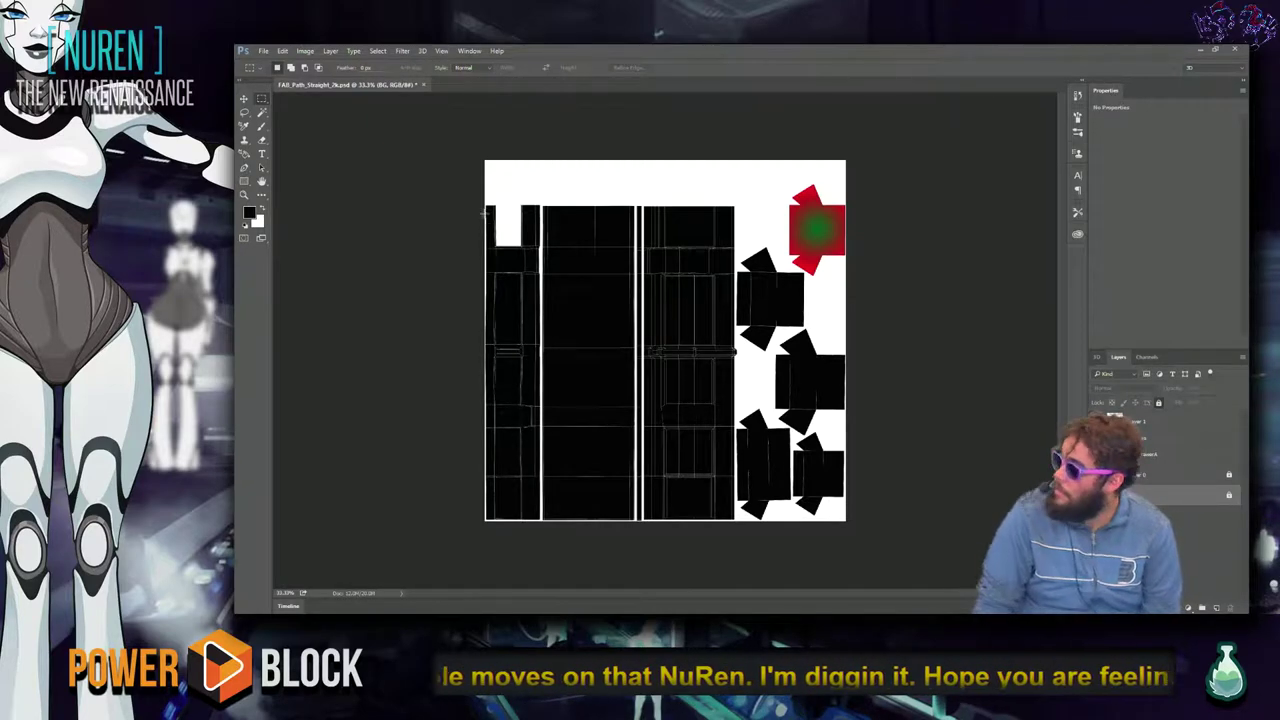
pyautogui.hotkey('ctrl', '+')
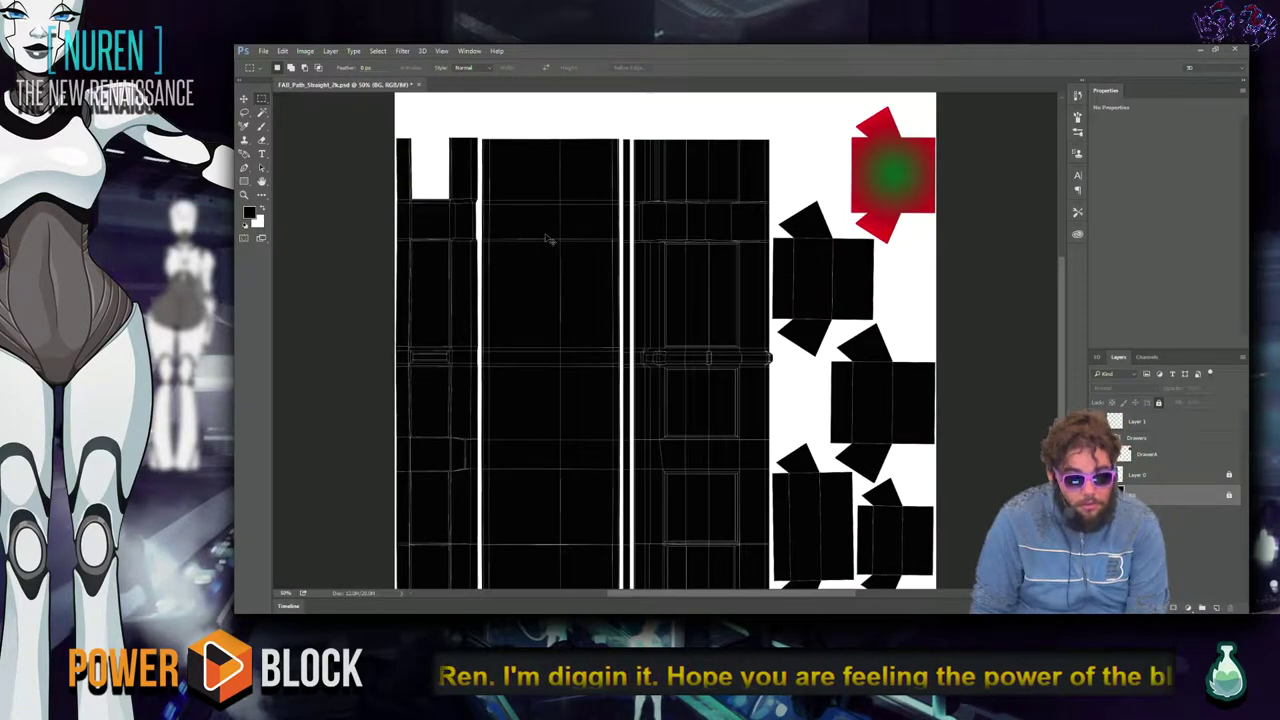
pyautogui.hotkey('ctrl', '+')
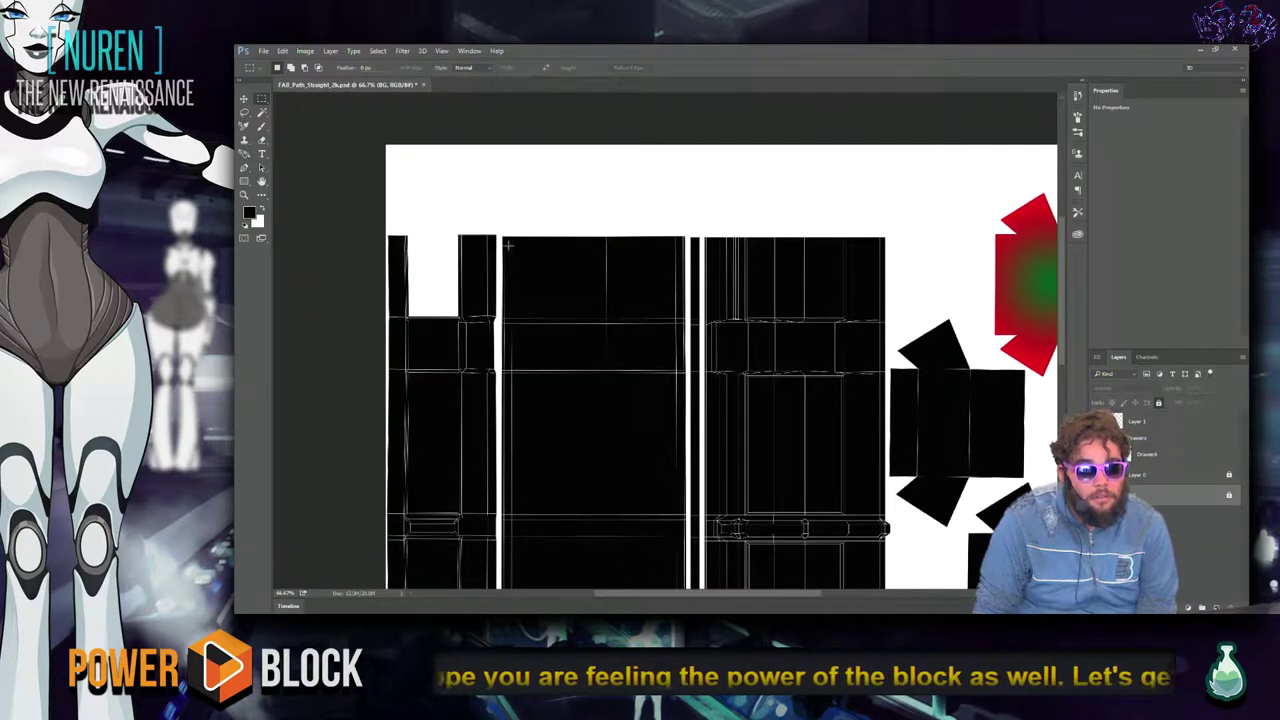
pyautogui.press('v')
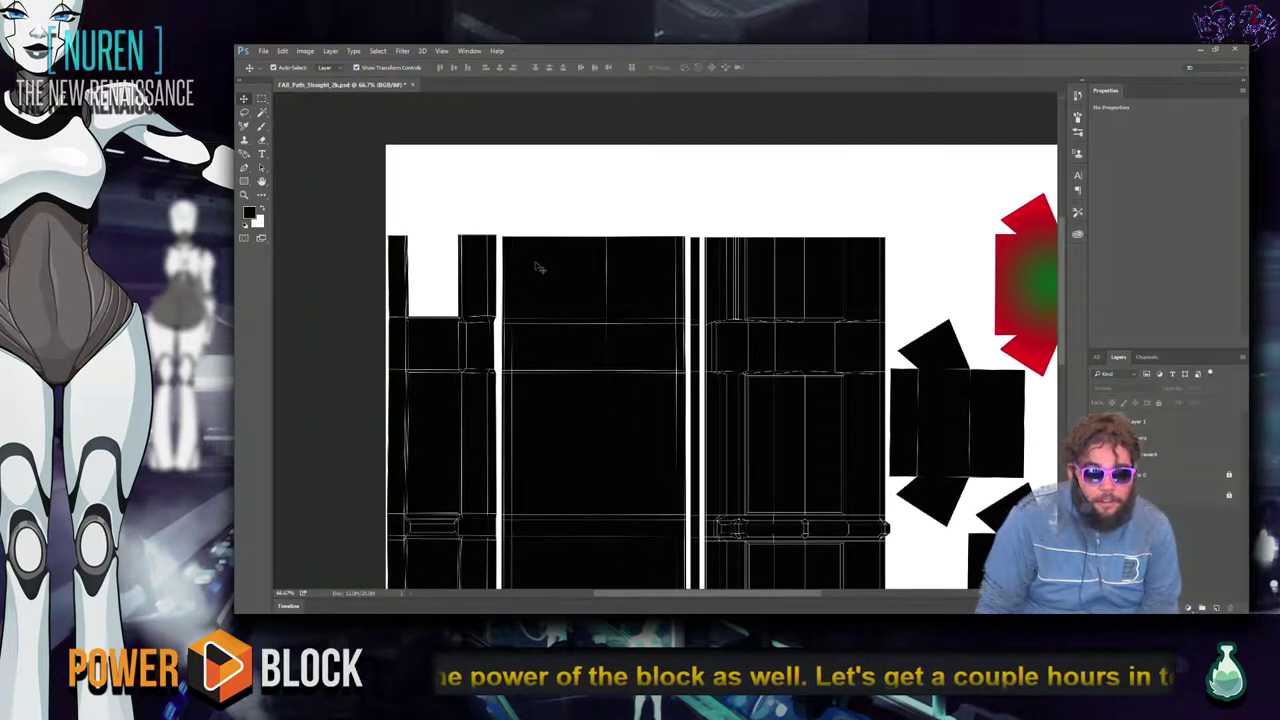
pyautogui.press('XF86AudioRaiseVolume')
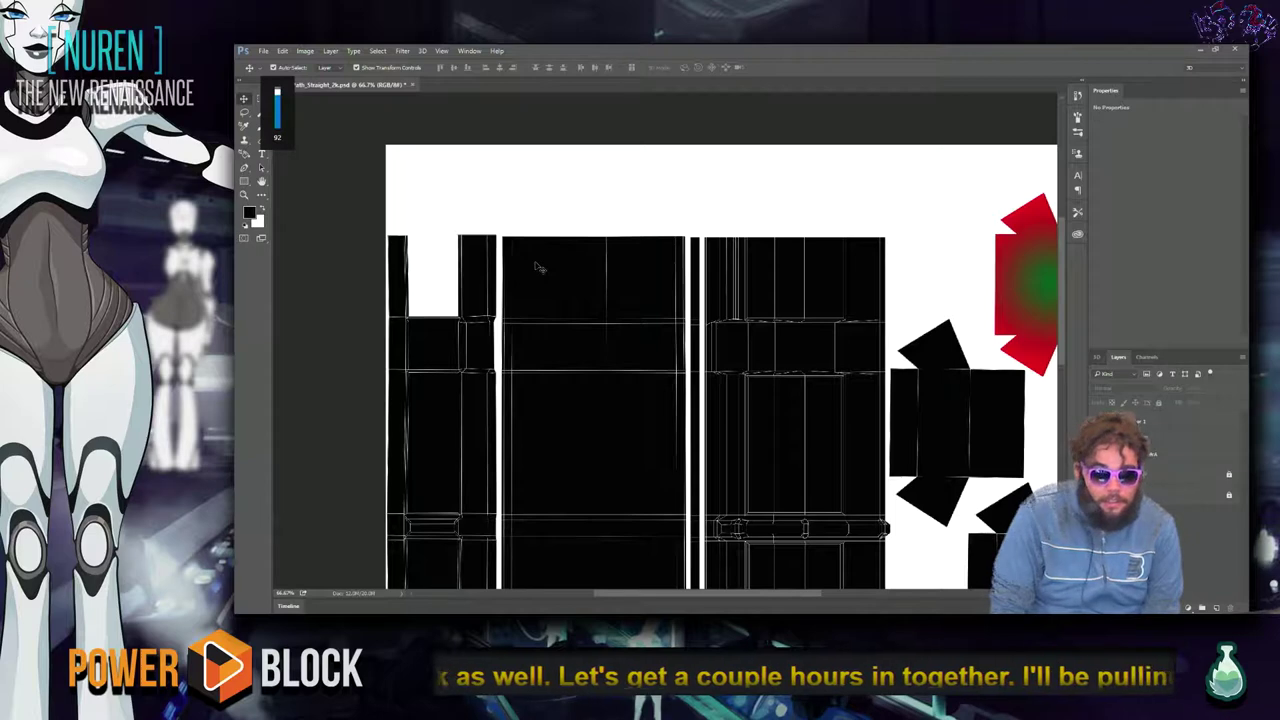
pyautogui.press('XF86AudioLowerVolume')
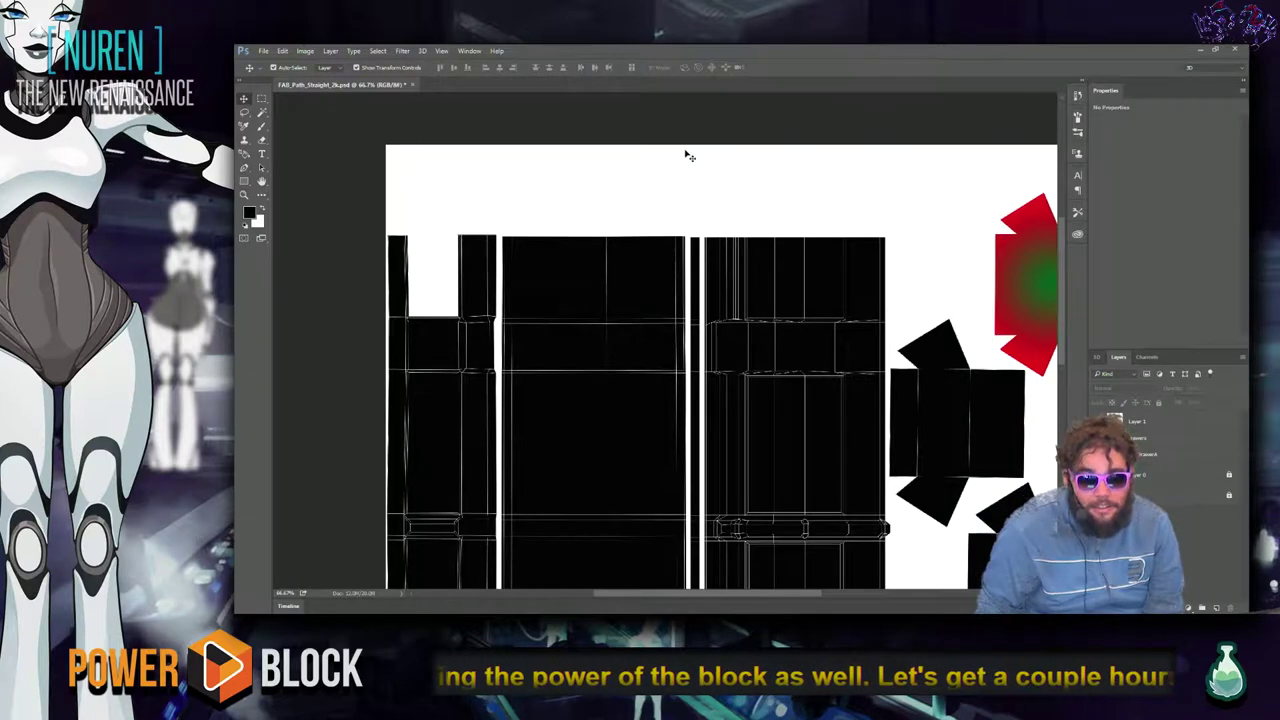
pyautogui.moveTo(623, 459); pyautogui.dragTo(607, 388)
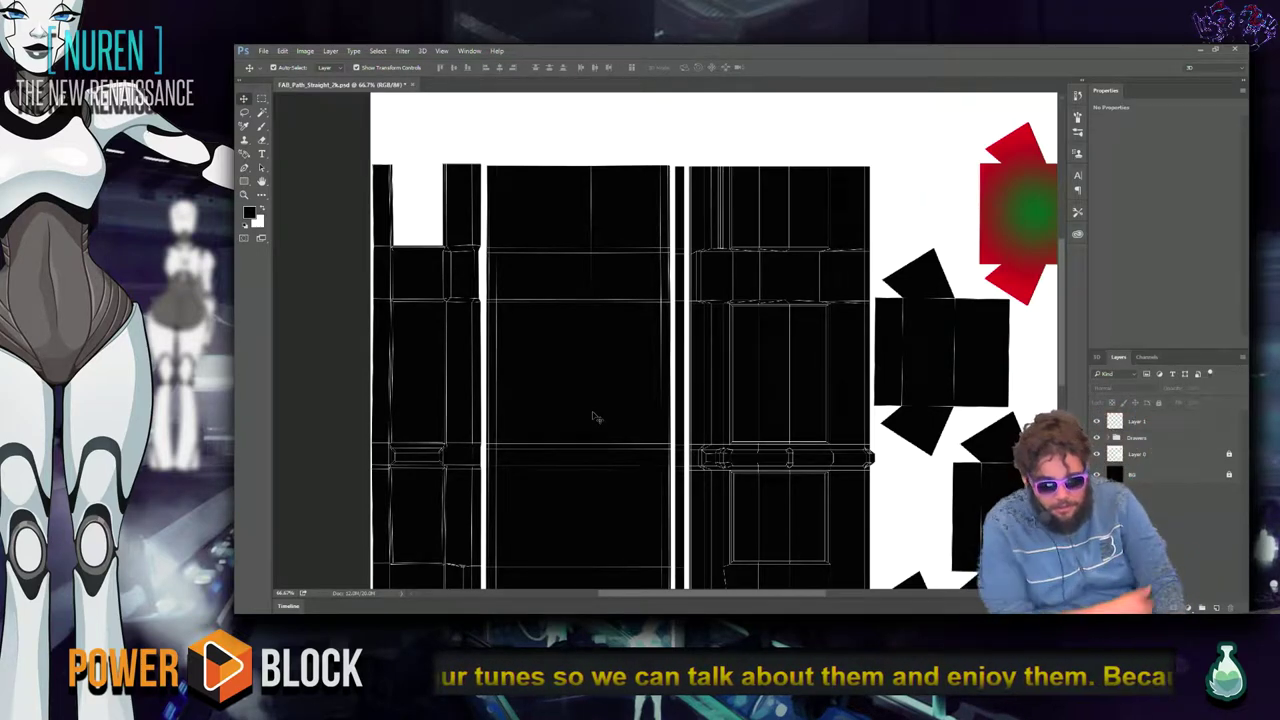
pyautogui.click(254, 216)
# Confirm the mid-grey foreground colour and add a new empty layer, Layer 2.
pyautogui.moveTo(540, 165)
pyautogui.mouseDown()
pyautogui.moveTo(643, 165)
pyautogui.moveTo(760, 142)
pyautogui.mouseUp()
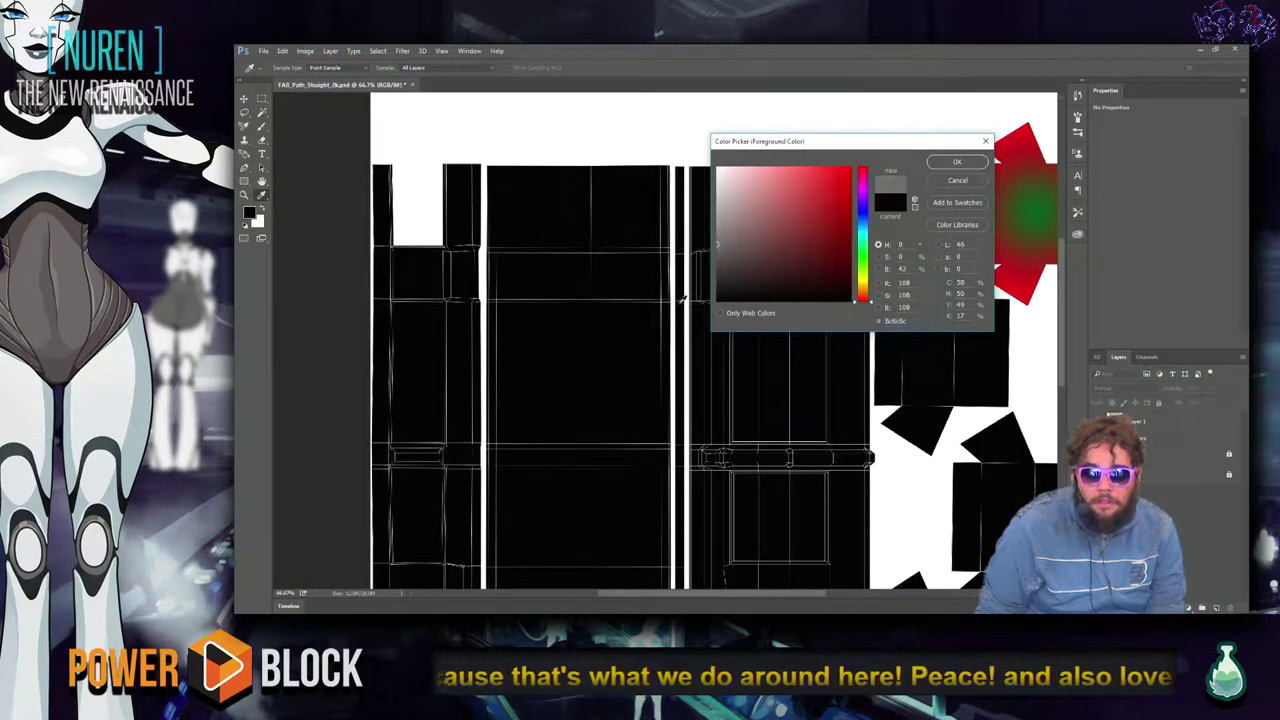
pyautogui.click(955, 163)
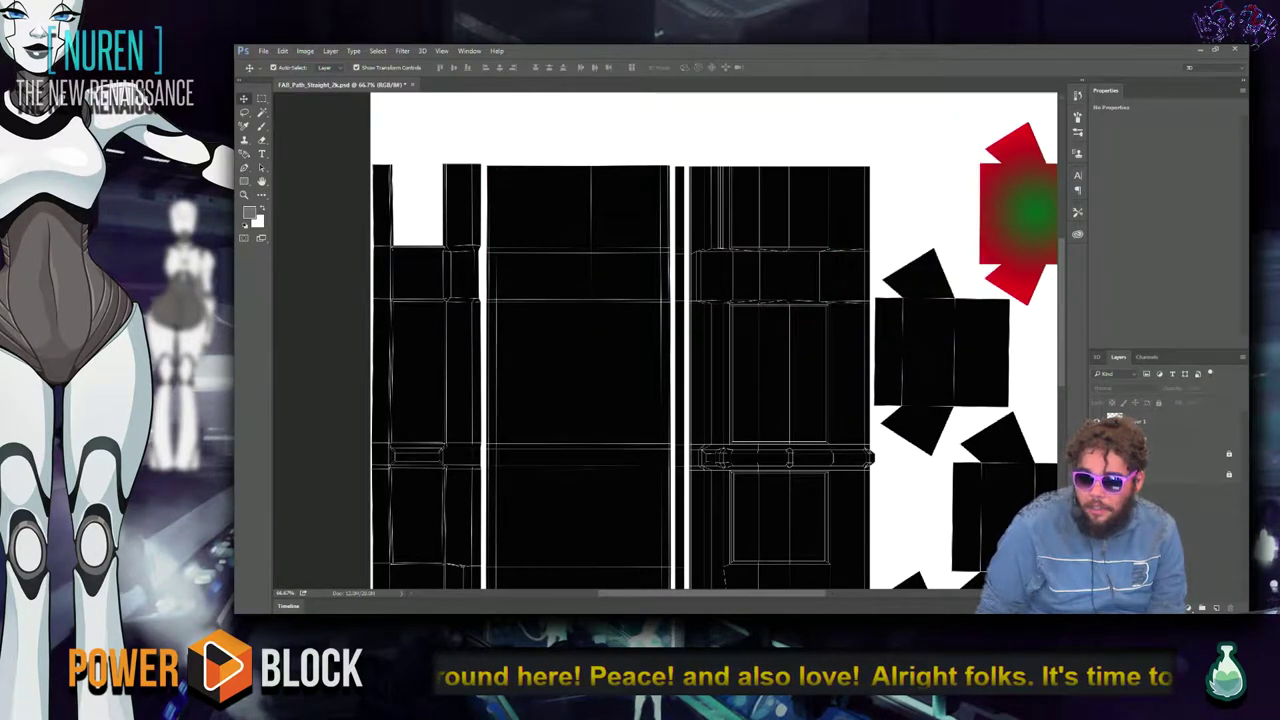
pyautogui.click(1217, 606)
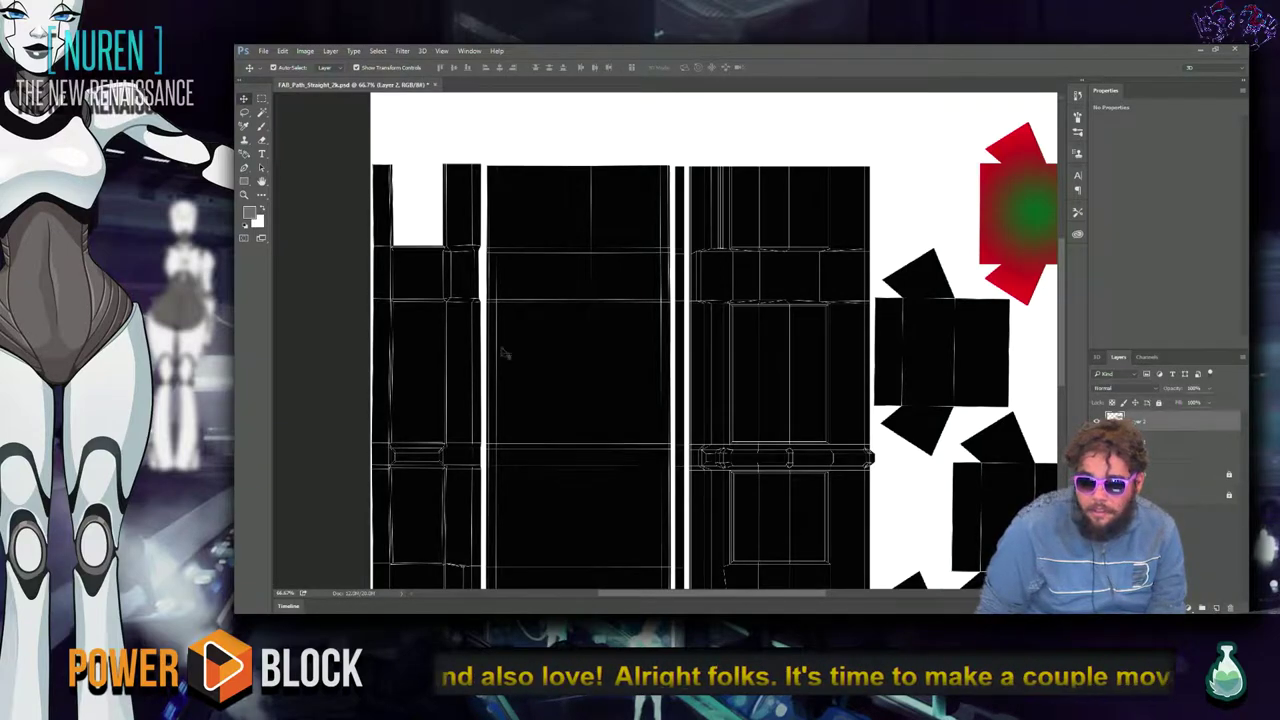
pyautogui.scroll(-3, 504, 352)
pyautogui.moveTo(612, 360); pyautogui.dragTo(567, 498)
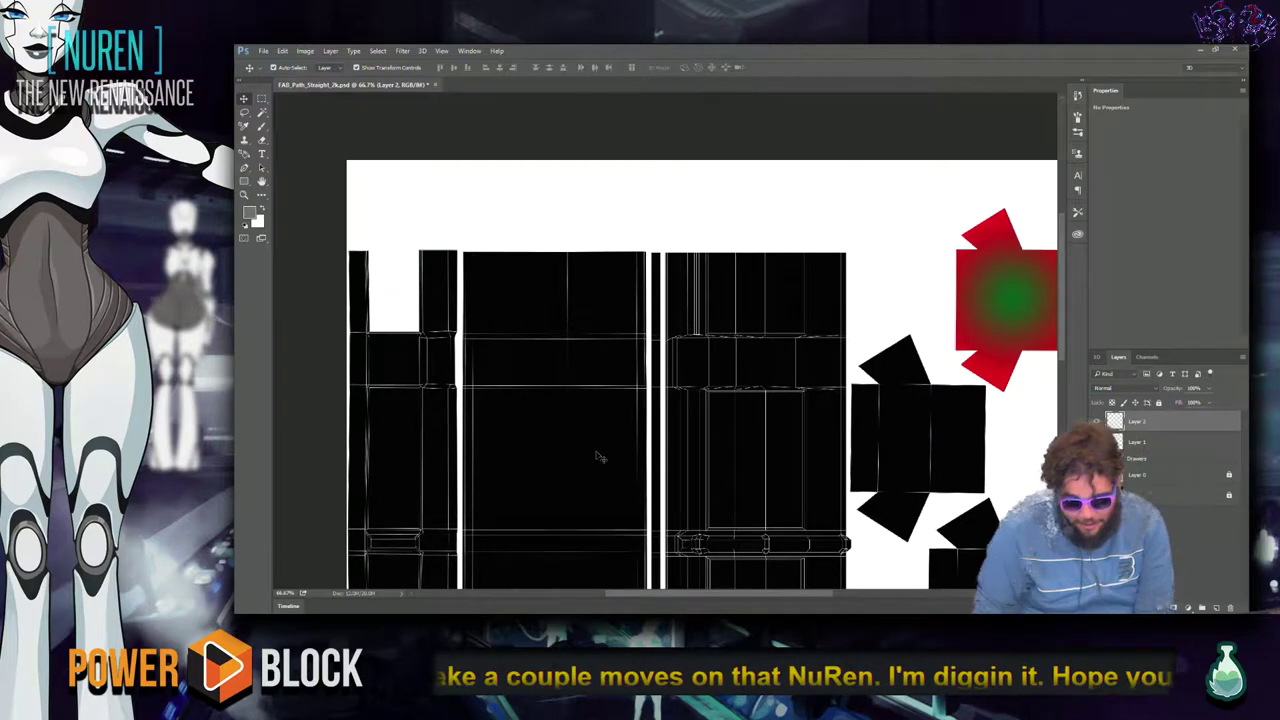
pyautogui.hotkey('ctrl', '-')
pyautogui.hotkey('ctrl', '-')
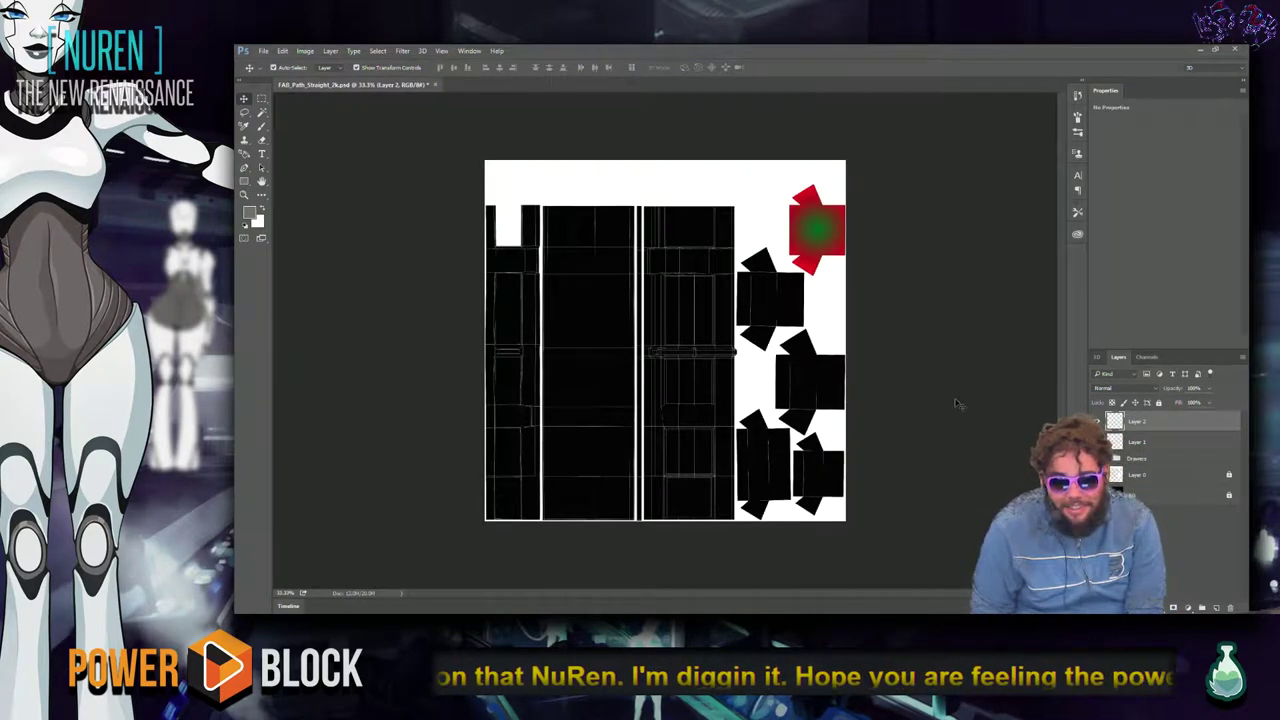
# Zoom back to 100% on the upper-left UV islands and switch to the Magic Wand tool.
pyautogui.hotkey('alt', 'Tab')
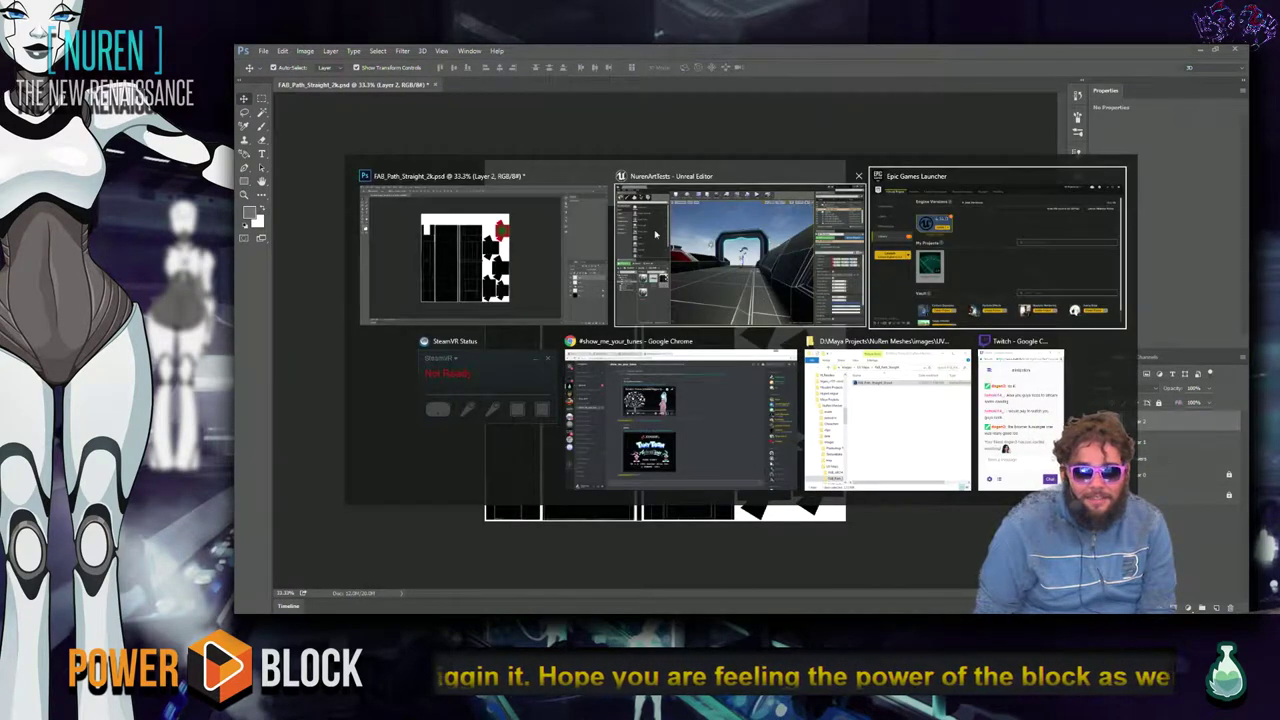
pyautogui.click(443, 234)
pyautogui.hotkey('ctrl', '+')
pyautogui.hotkey('ctrl', '+')
pyautogui.hotkey('ctrl', '+')
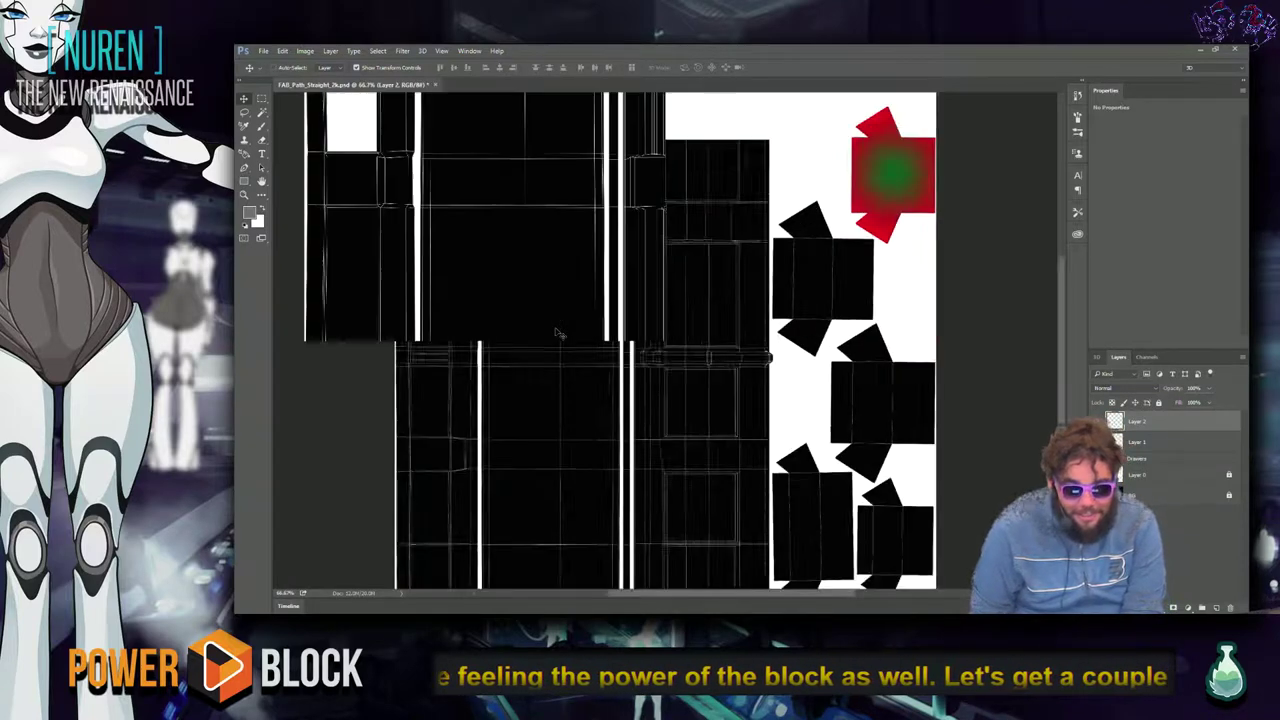
pyautogui.moveTo(534, 306); pyautogui.dragTo(679, 497)
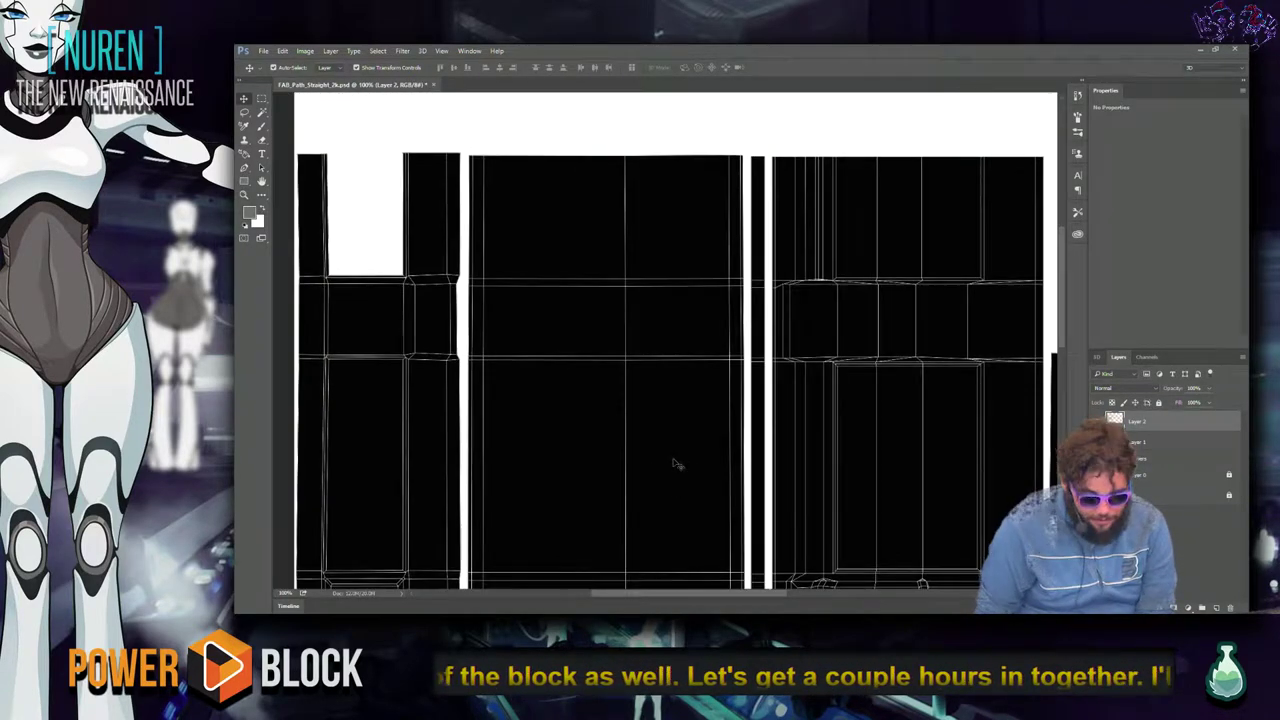
pyautogui.press('w')
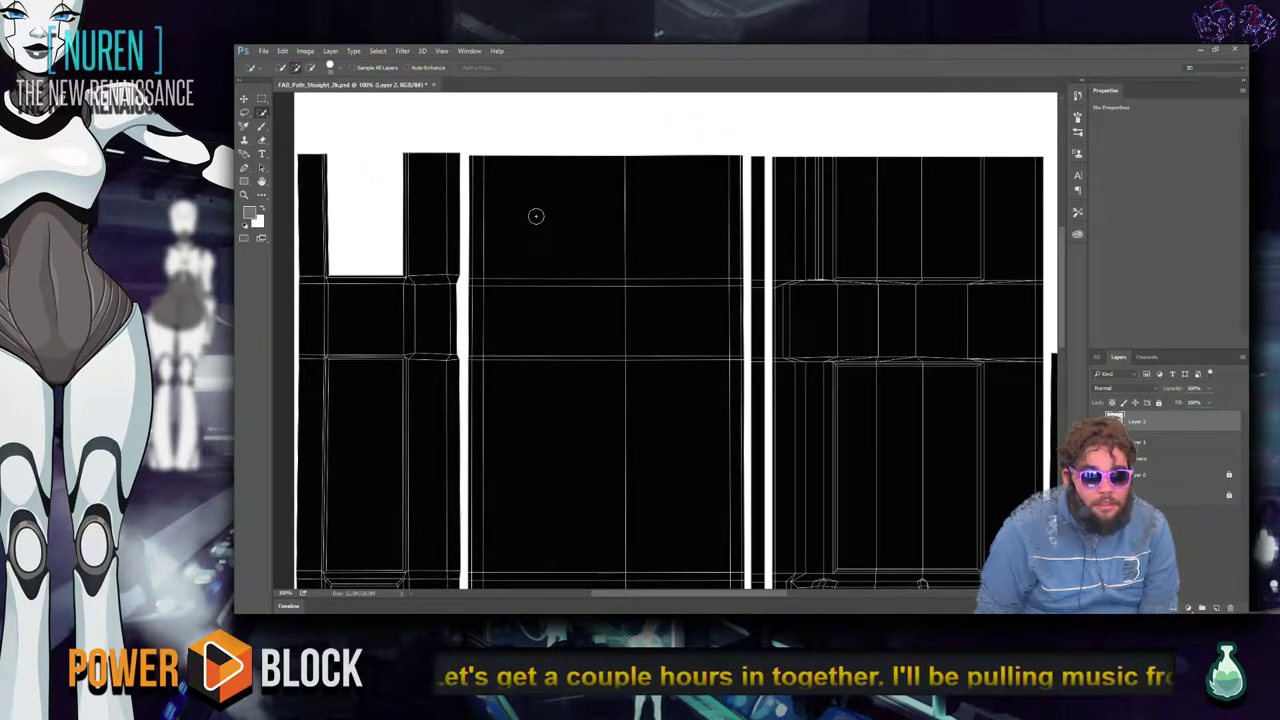
pyautogui.hotkey('shift', 'w')
# Magic Wand the large black island, make Layer 0 active, and check its layer style.
pyautogui.click(563, 245)
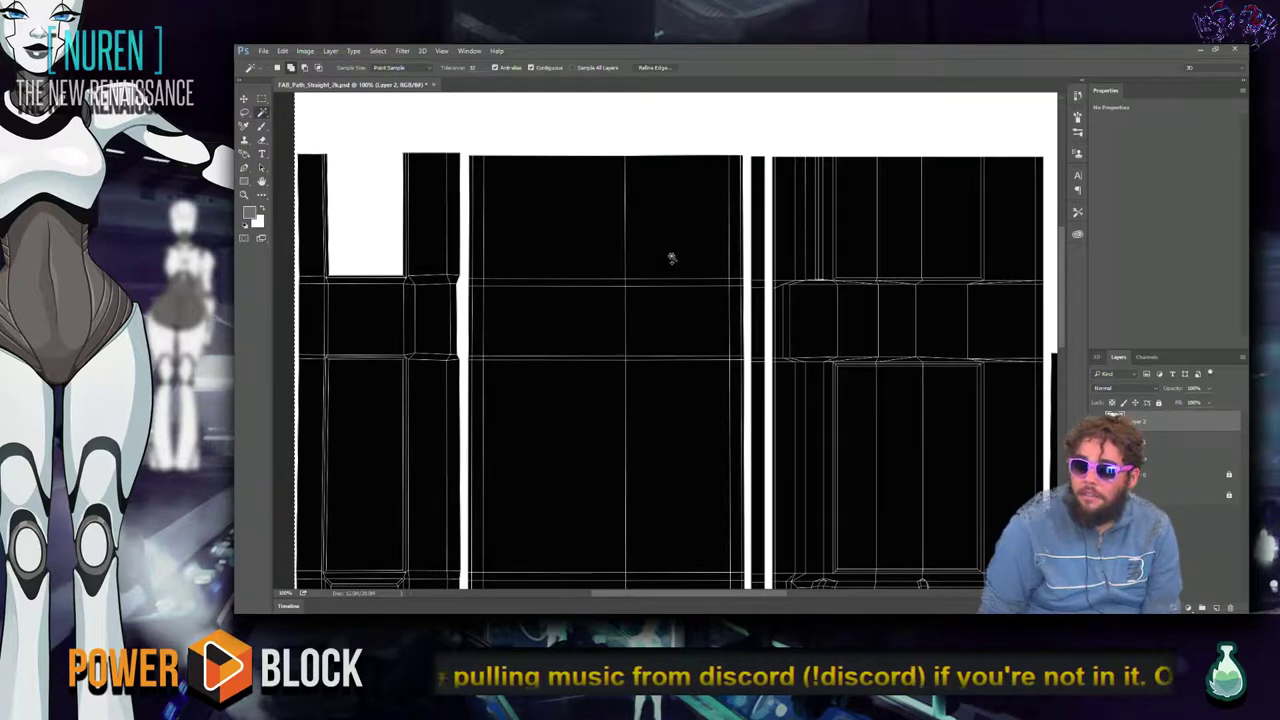
pyautogui.click(1163, 477)
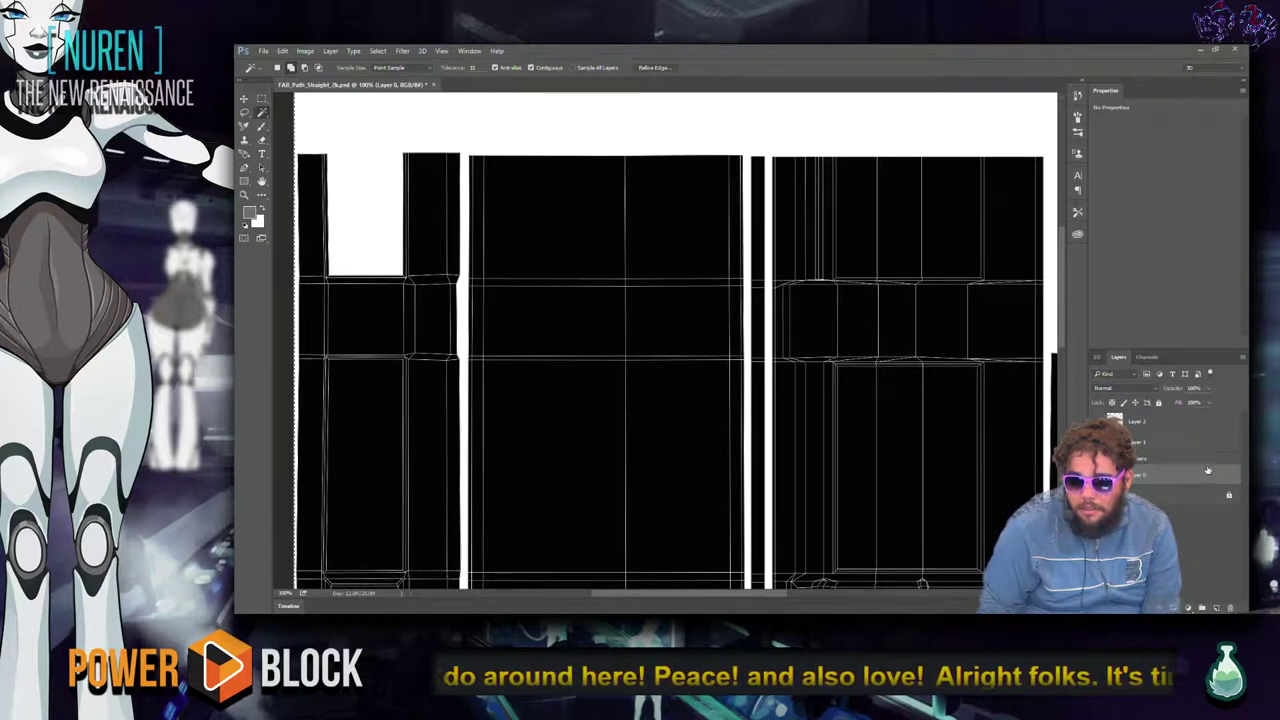
pyautogui.doubleClick(1232, 478)
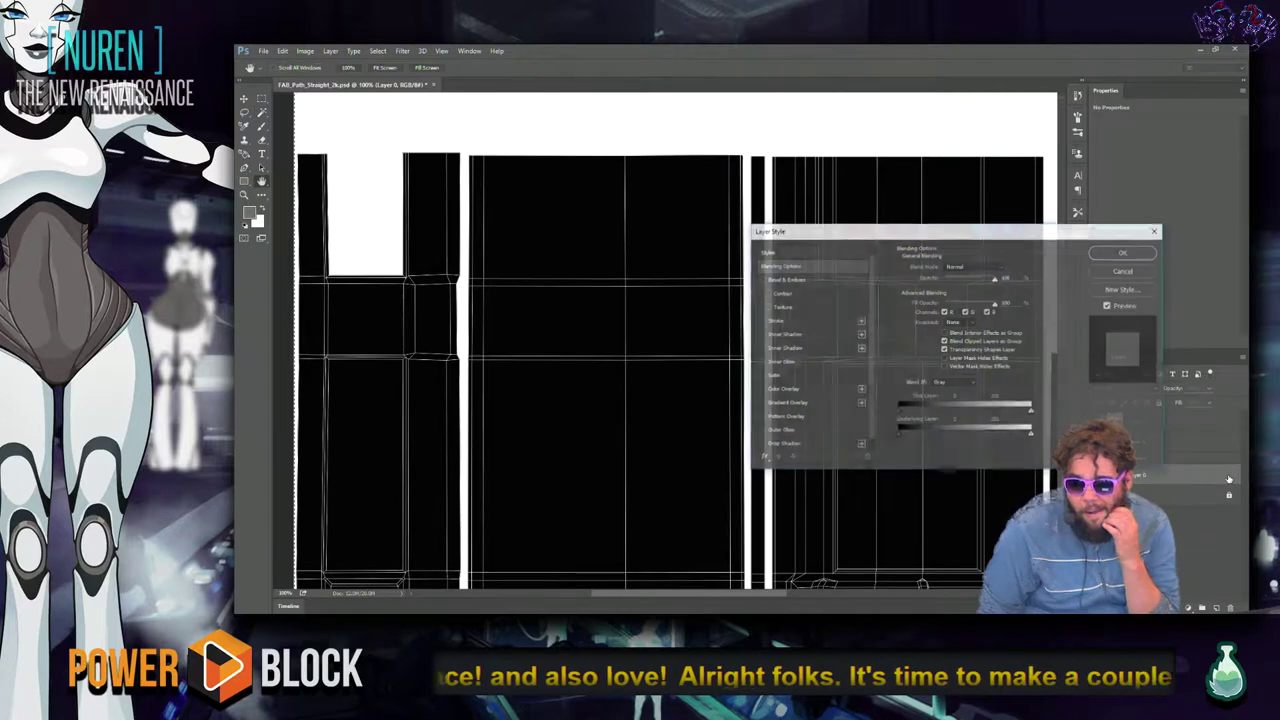
pyautogui.click(1122, 254)
pyautogui.press('w')
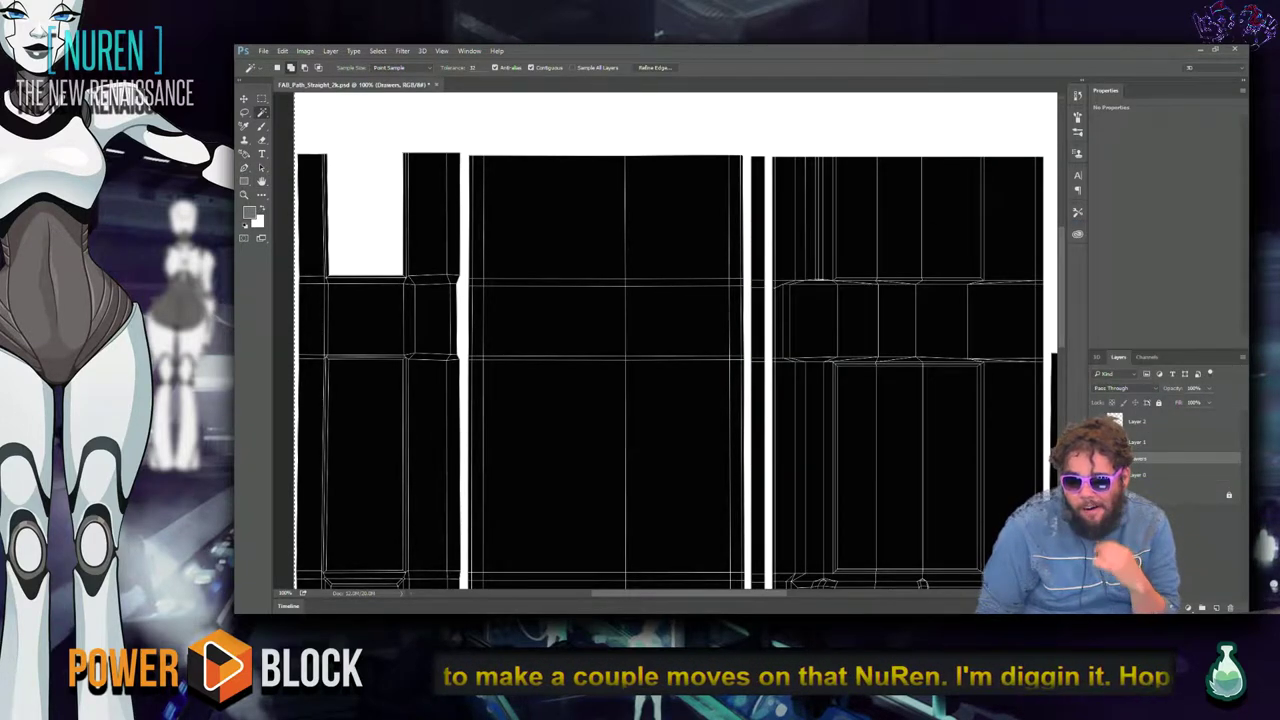
# Check the Drawers group's layer style, then clear the black fill from the UV islands.
pyautogui.doubleClick(1220, 458)
pyautogui.click(1124, 252)
pyautogui.press('w')
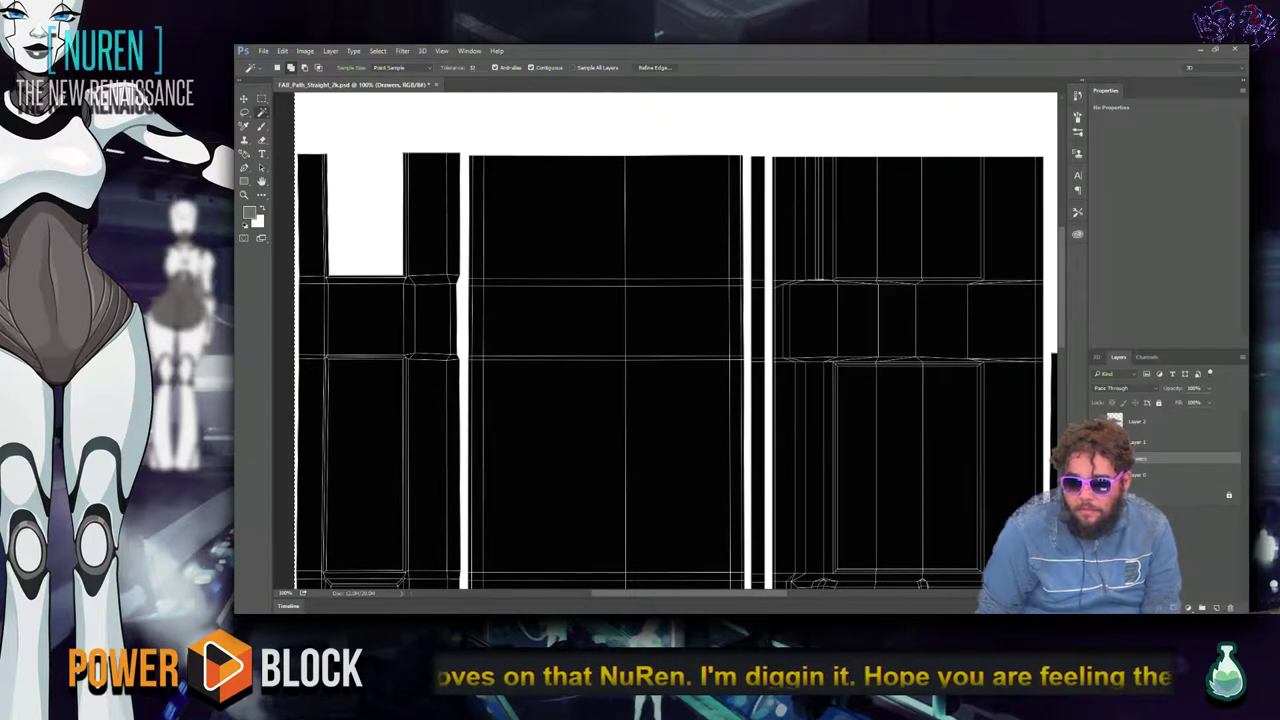
pyautogui.hotkey('alt', 'BackSpace')
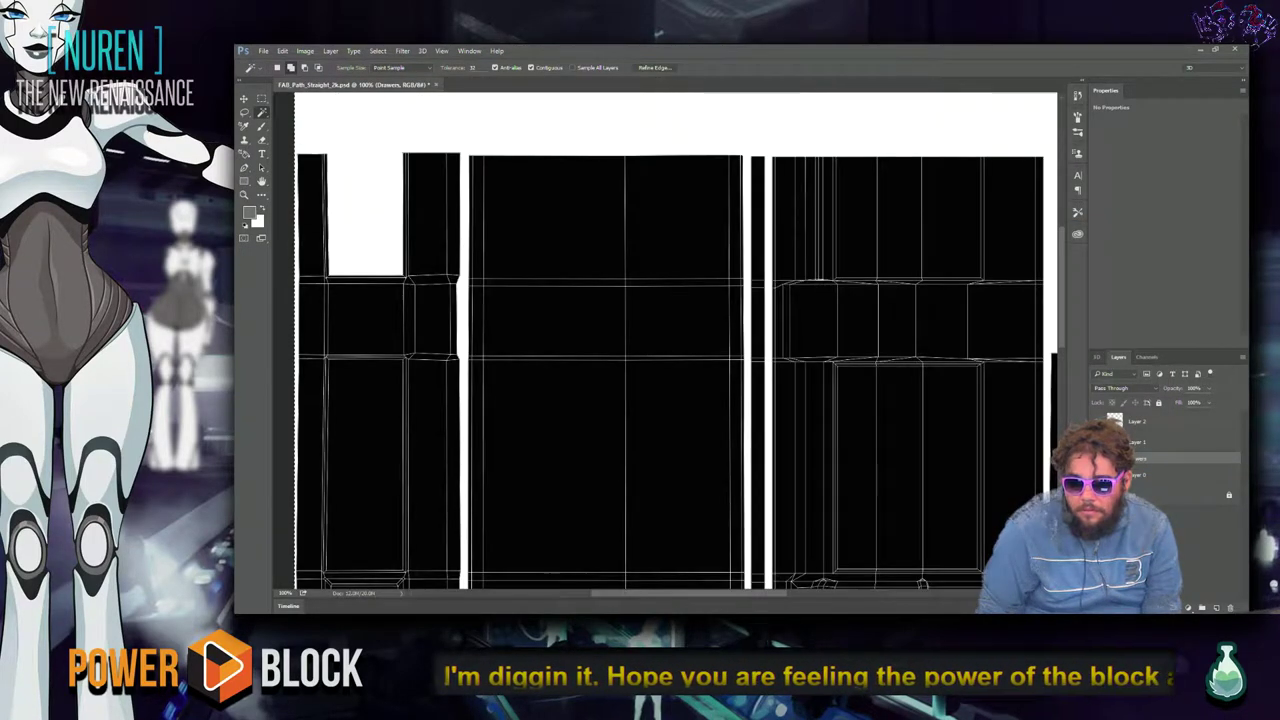
pyautogui.hotkey('ctrl', 'z')
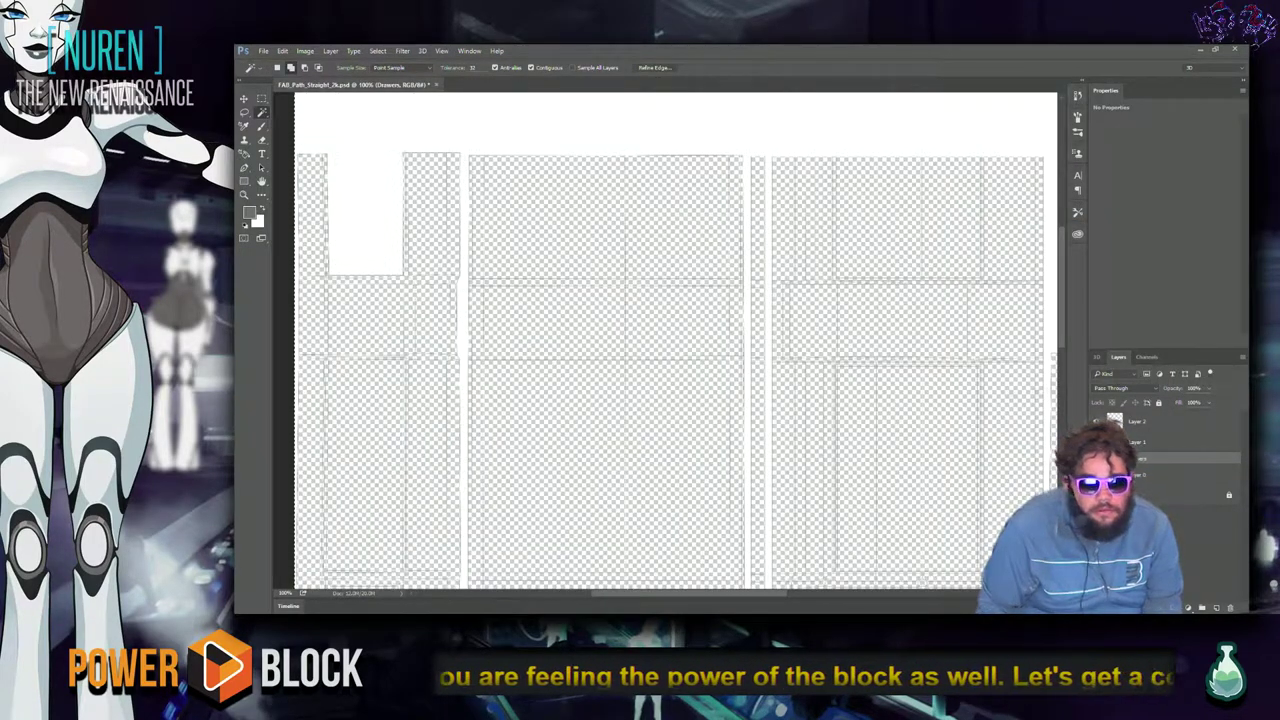
# Dismiss the group warning, make Layer 0 active, and Quick Select the UV islands across the layout.
pyautogui.click(565, 228)
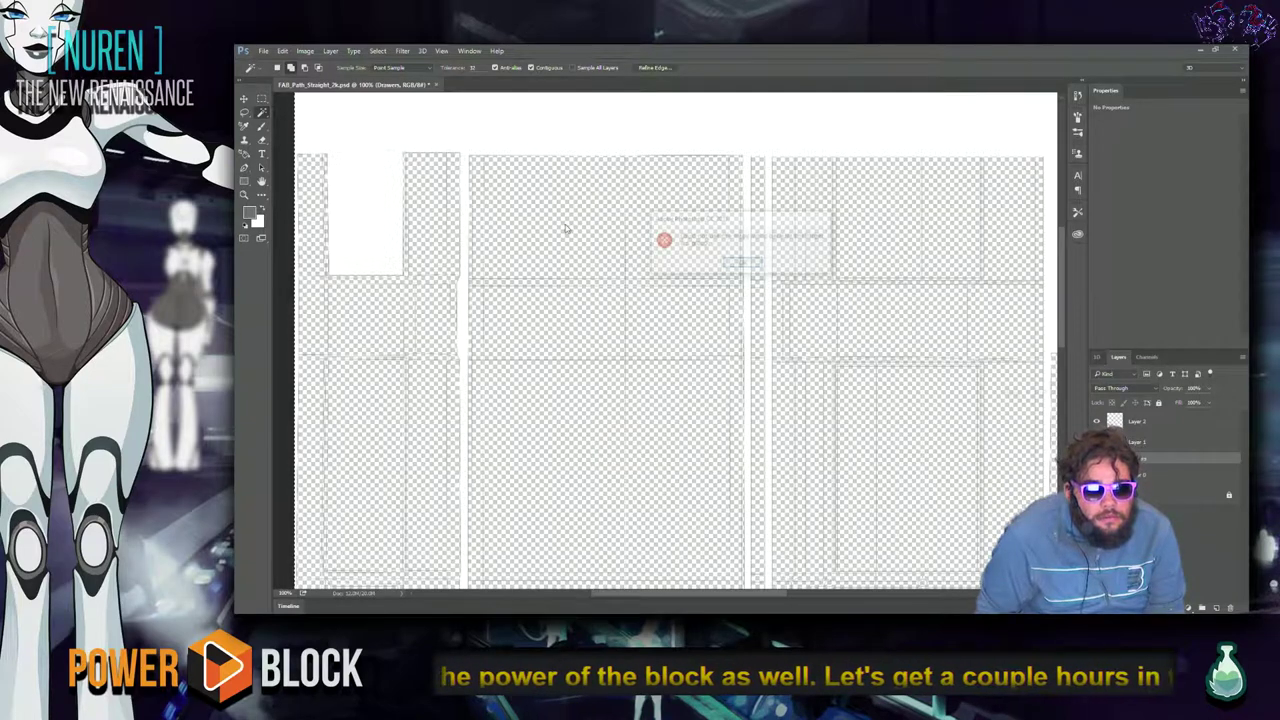
pyautogui.click(740, 262)
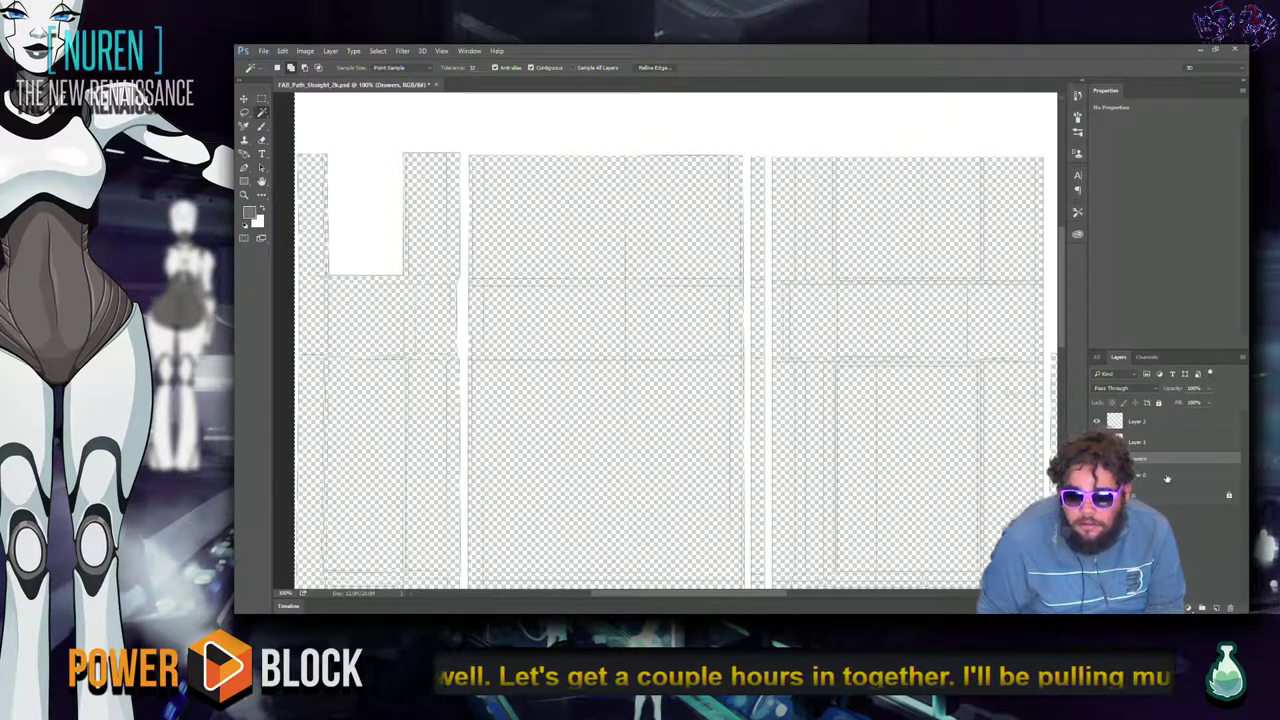
pyautogui.click(1200, 473)
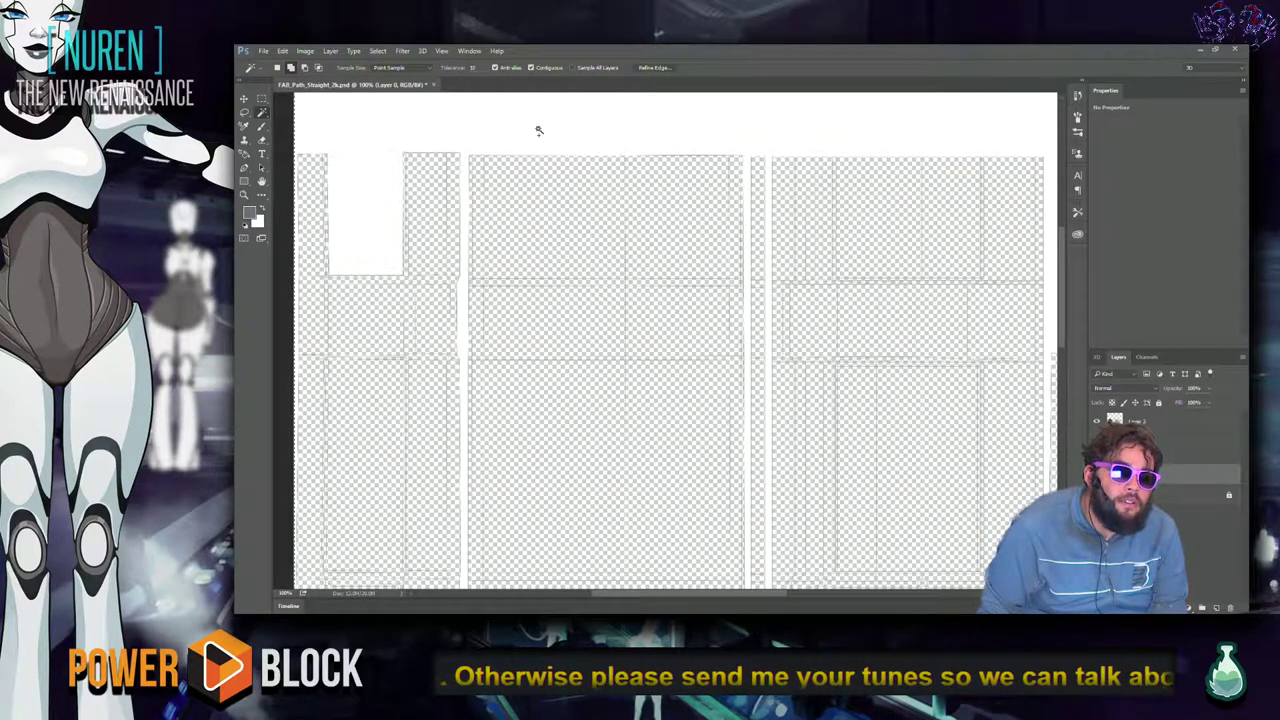
pyautogui.hotkey('shift', 'w')
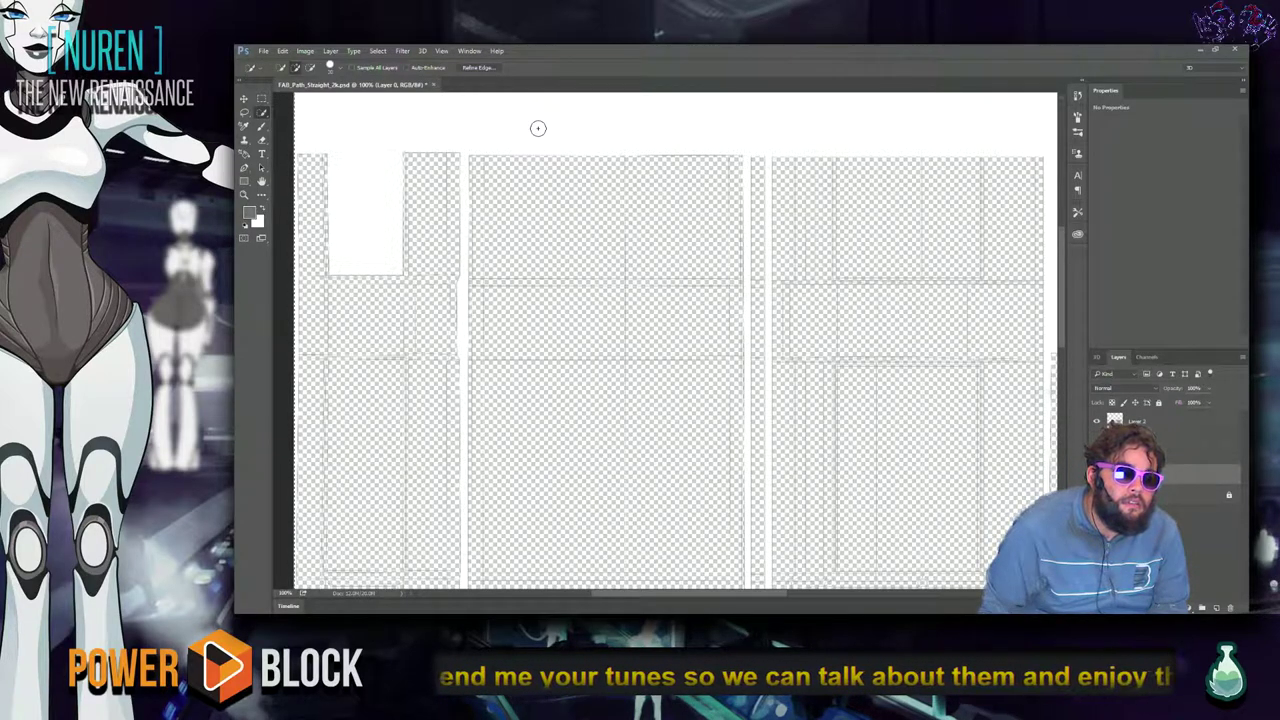
pyautogui.moveTo(539, 230)
pyautogui.mouseDown()
pyautogui.moveTo(629, 220)
pyautogui.moveTo(607, 219)
pyautogui.mouseUp()
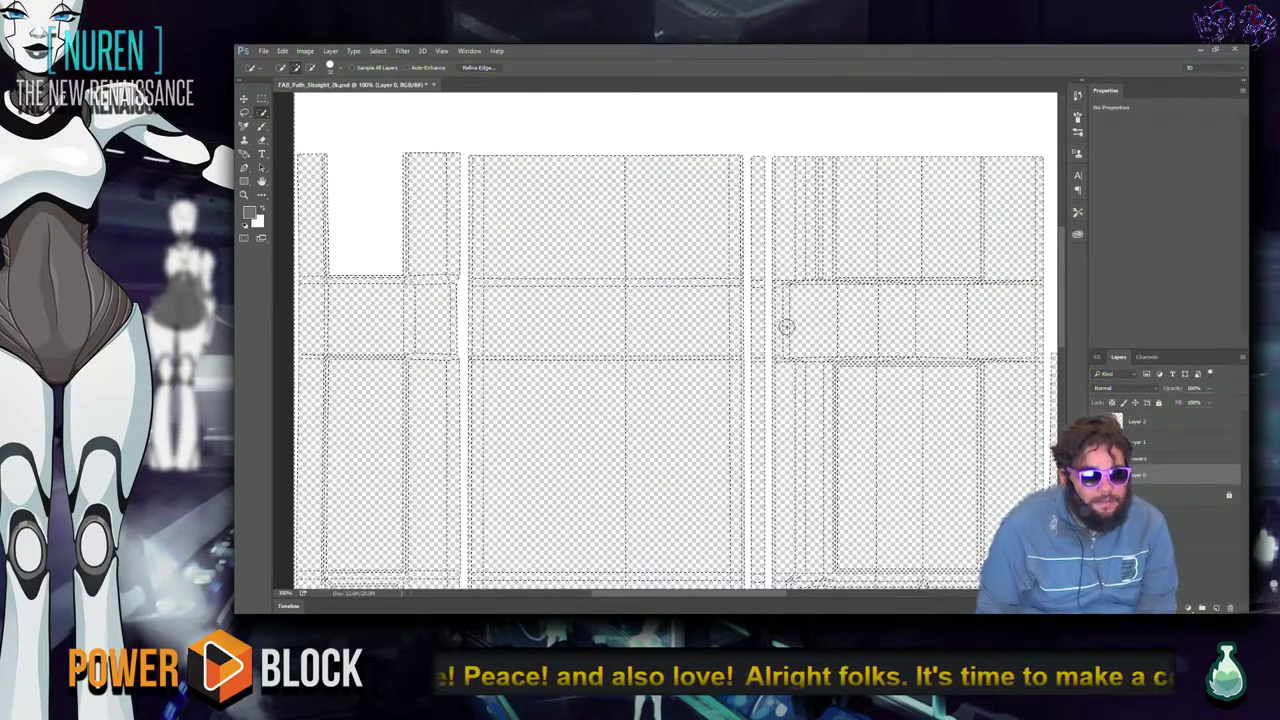
pyautogui.keyDown('alt'); pyautogui.scroll(2, 674, 511); pyautogui.keyUp('alt')
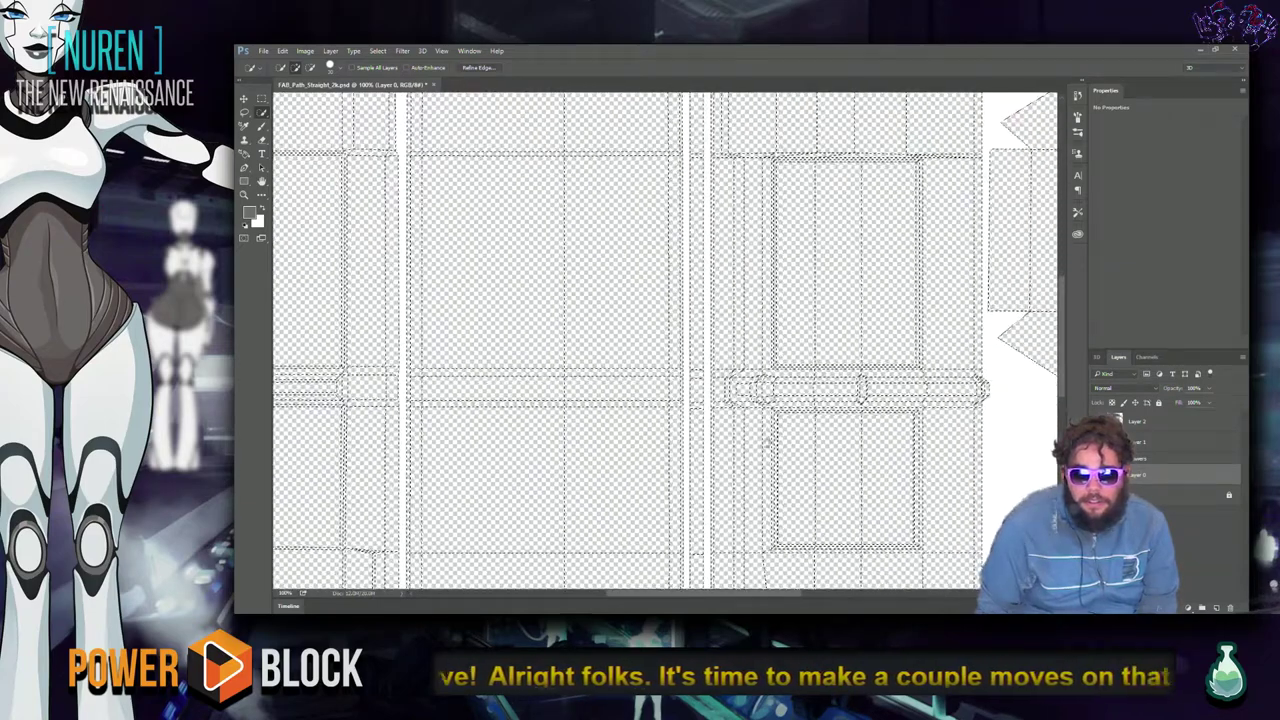
pyautogui.moveTo(743, 445); pyautogui.dragTo(397, 320)
pyautogui.moveTo(447, 413); pyautogui.dragTo(556, 311)
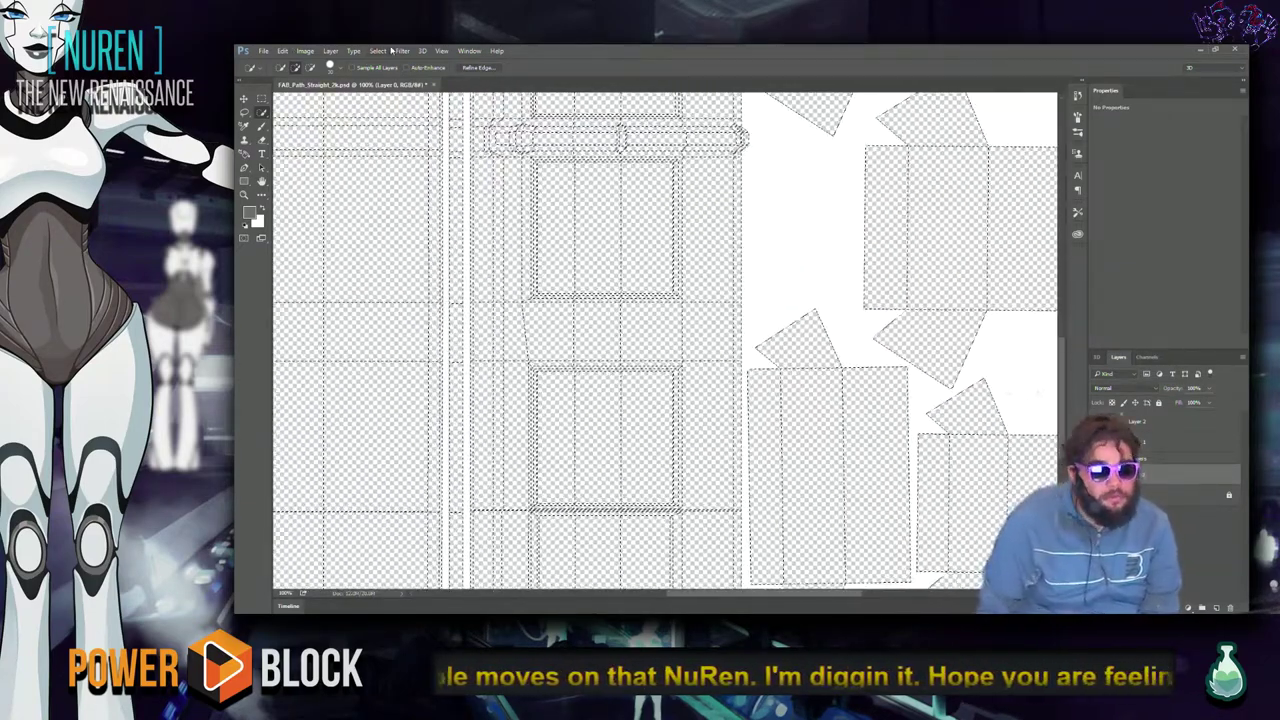
# Expand the selection by 2 pixels with Select > Modify > Expand.
pyautogui.click(380, 50)
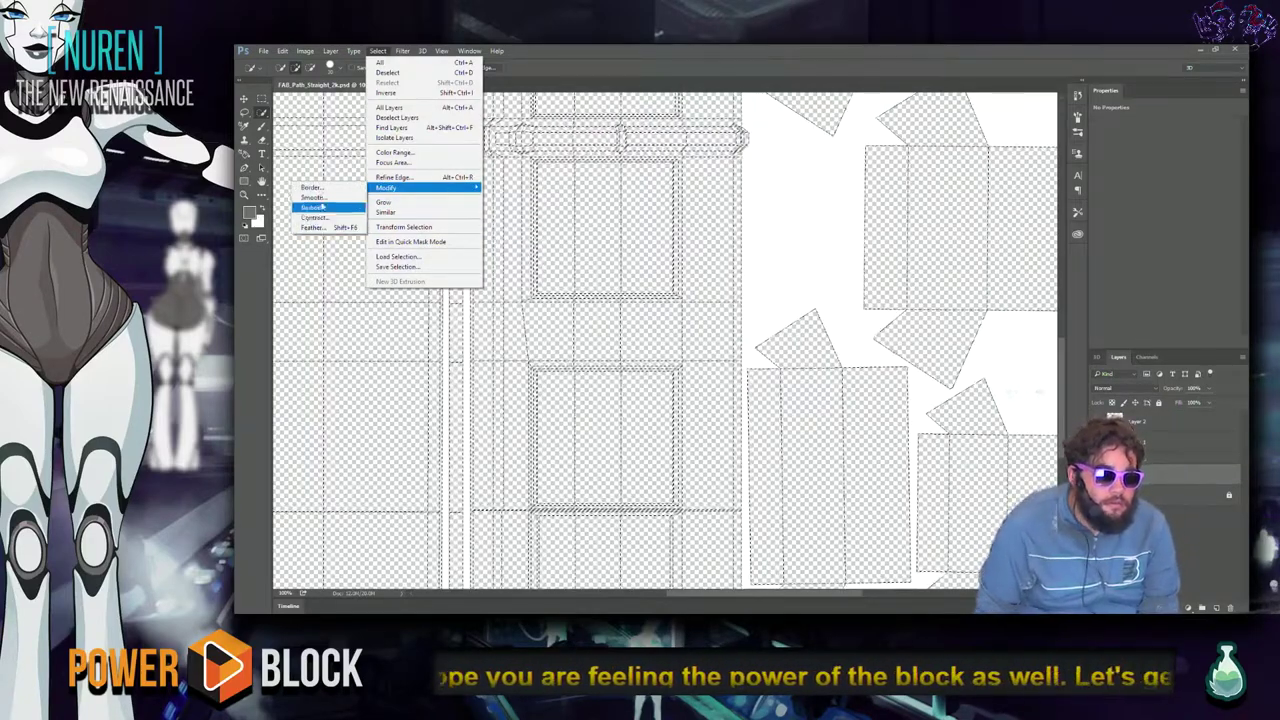
pyautogui.click(323, 208)
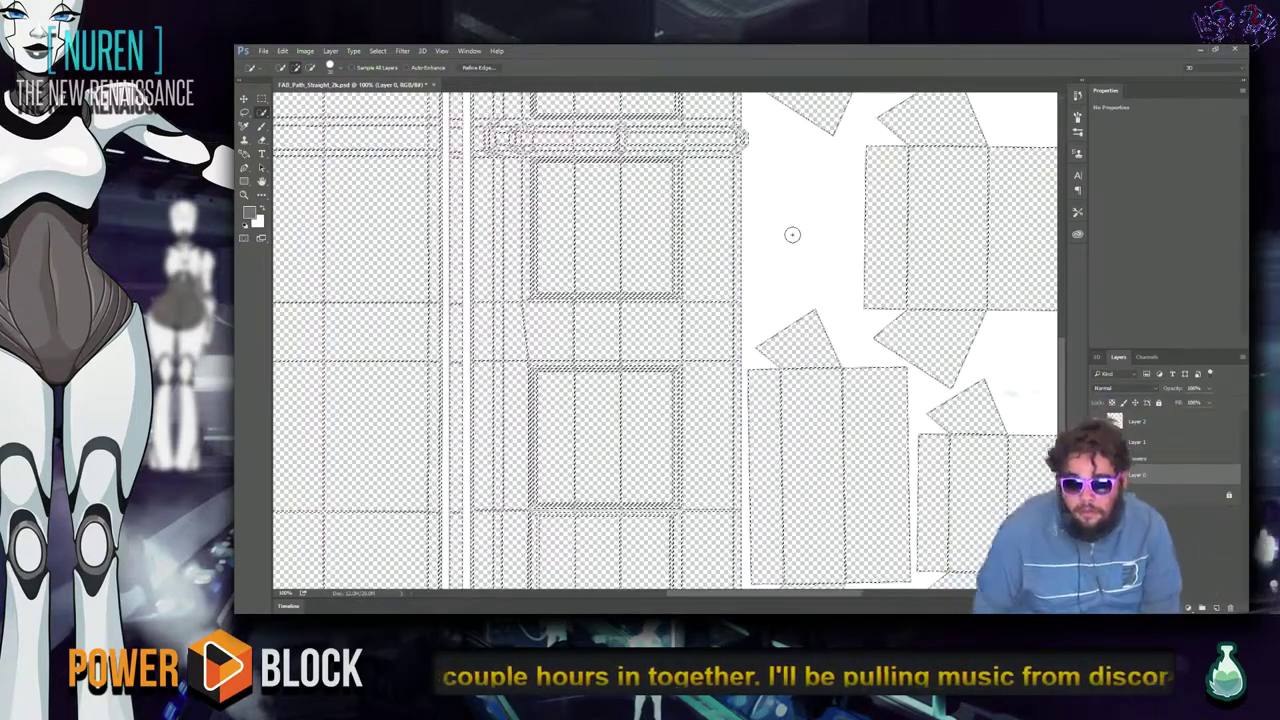
pyautogui.hscroll(-5, 751, 308)
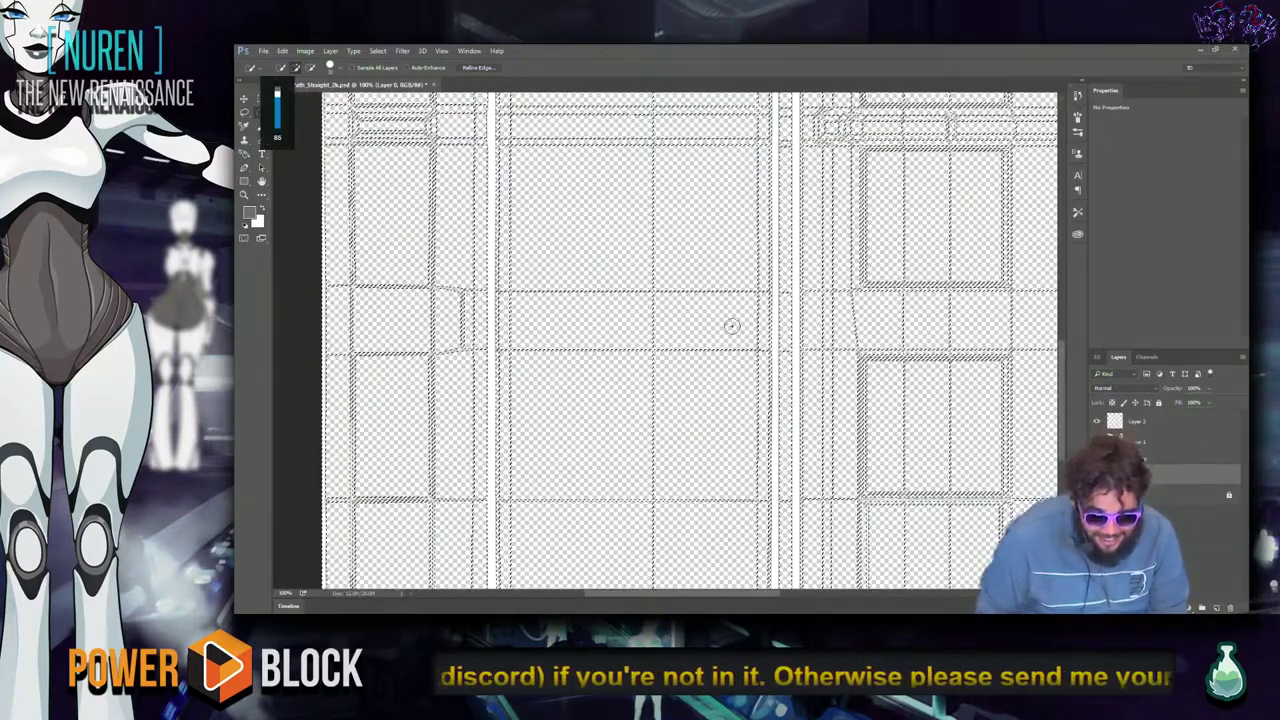
pyautogui.hscroll(-1, 695, 393)
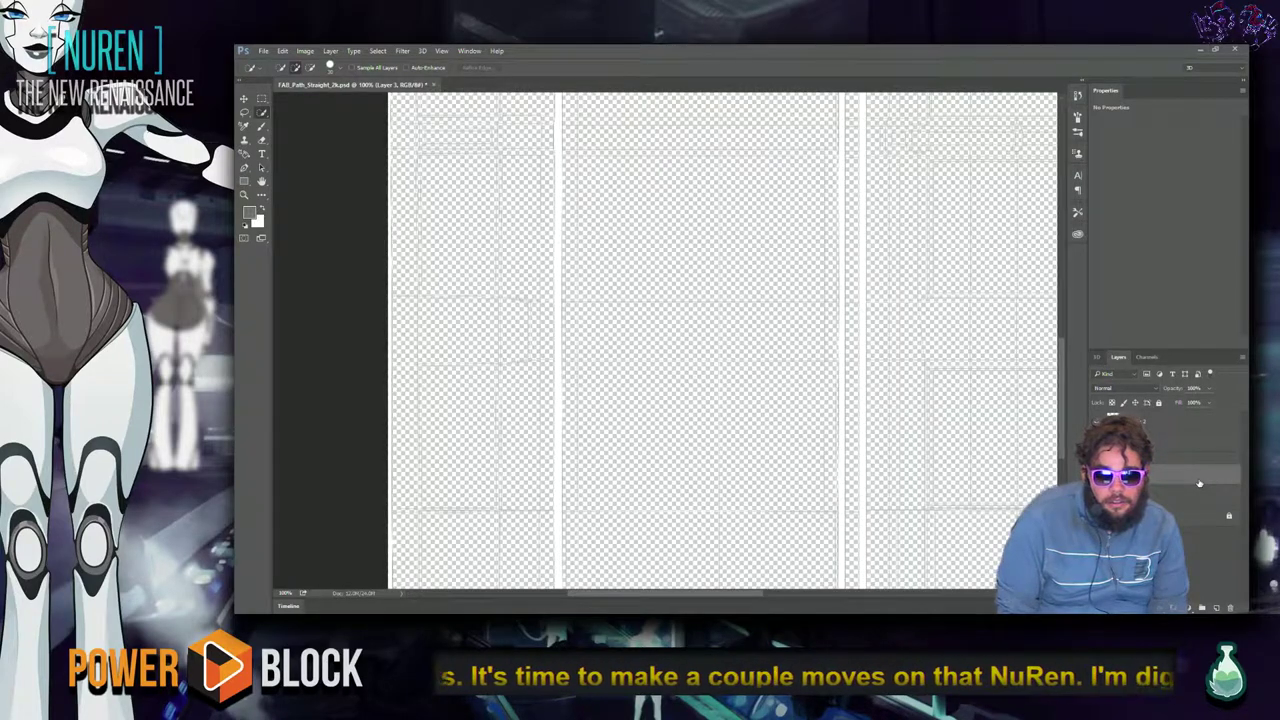
# Undo the grey fill, Magic Wand select the five central islands, and fill them black.
pyautogui.hotkey('alt', 'BackSpace')
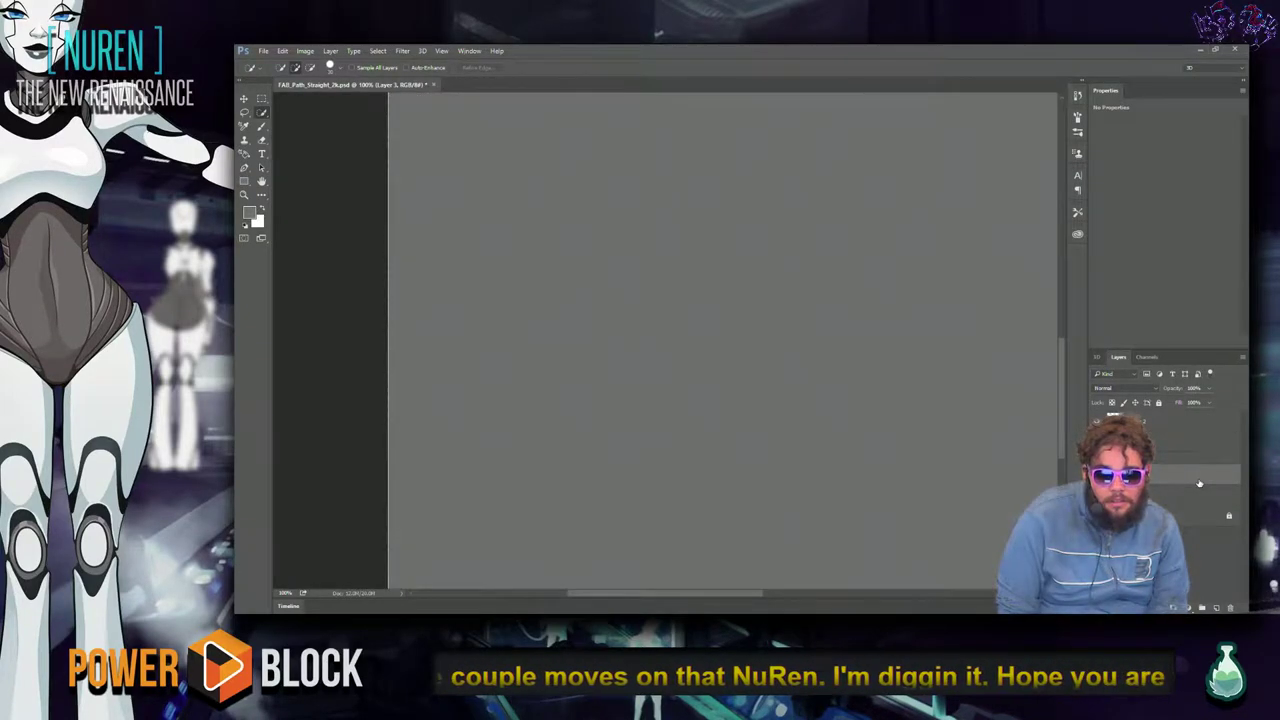
pyautogui.hotkey('ctrl', 'z')
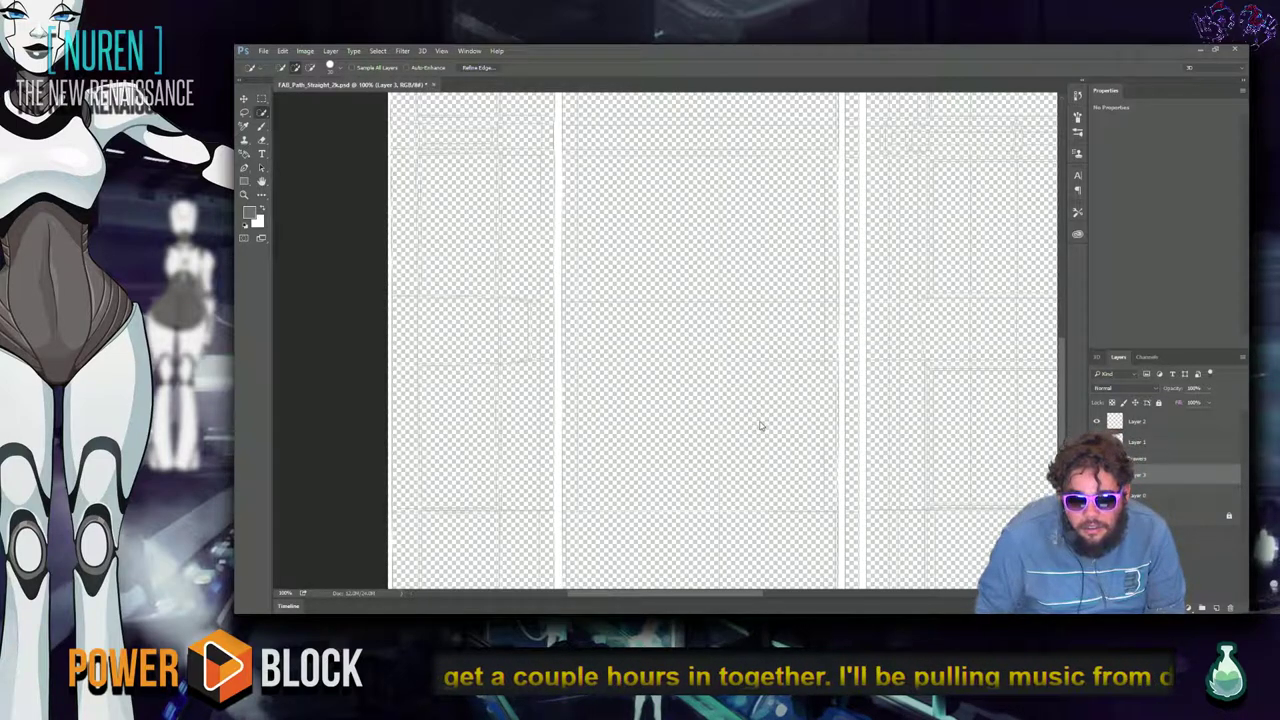
pyautogui.hotkey('shift', 'w')
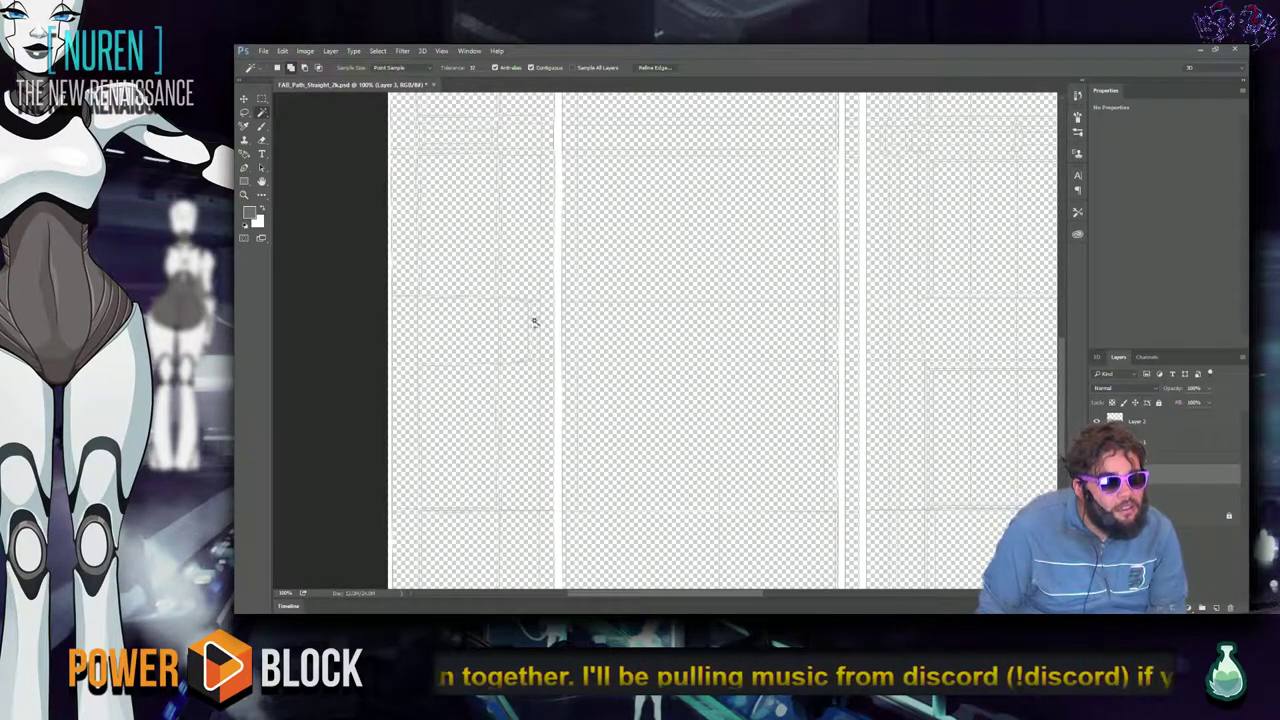
pyautogui.click(711, 371)
pyautogui.scroll(1, 655, 363)
pyautogui.keyDown('shift'); pyautogui.click(657, 366); pyautogui.keyUp('shift')
pyautogui.keyDown('shift'); pyautogui.click(728, 360); pyautogui.keyUp('shift')
pyautogui.keyDown('shift'); pyautogui.click(737, 286); pyautogui.keyUp('shift')
pyautogui.keyDown('shift'); pyautogui.click(653, 258); pyautogui.keyUp('shift')
pyautogui.scroll(5, 703, 366)
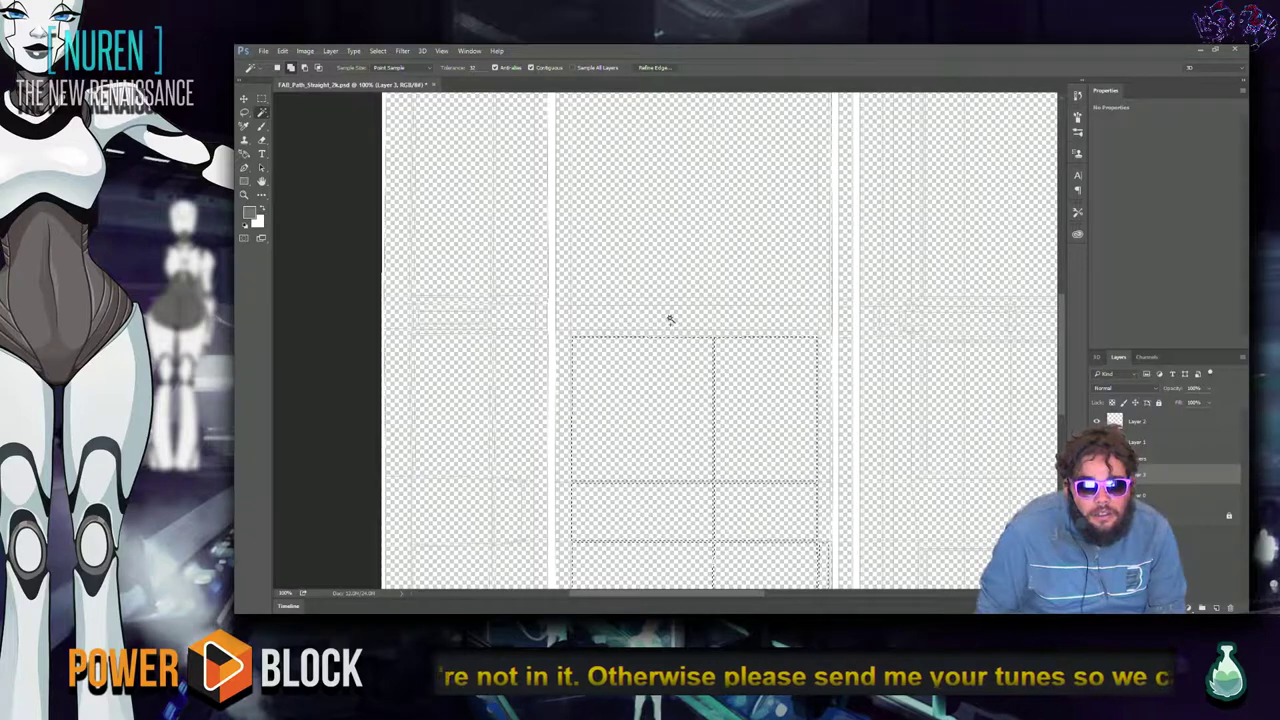
pyautogui.keyDown('alt'); pyautogui.scroll(2, 665, 334); pyautogui.keyUp('alt')
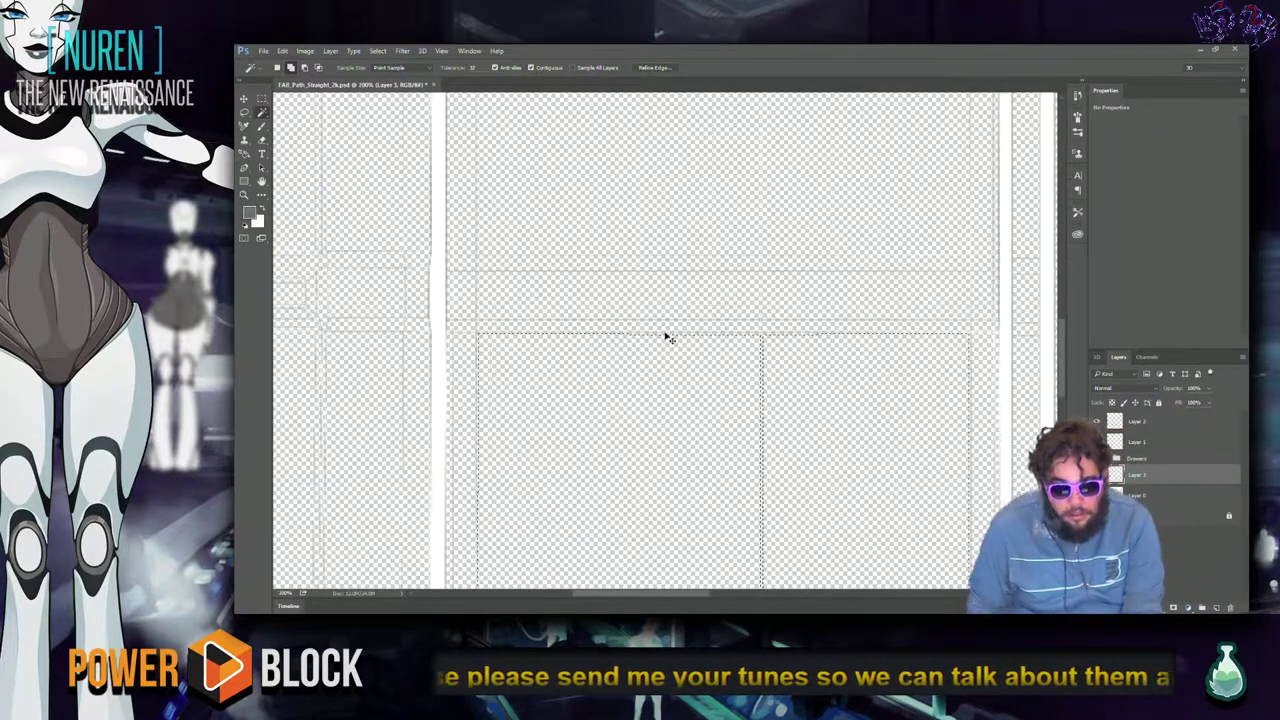
pyautogui.hotkey('alt', 'BackSpace')
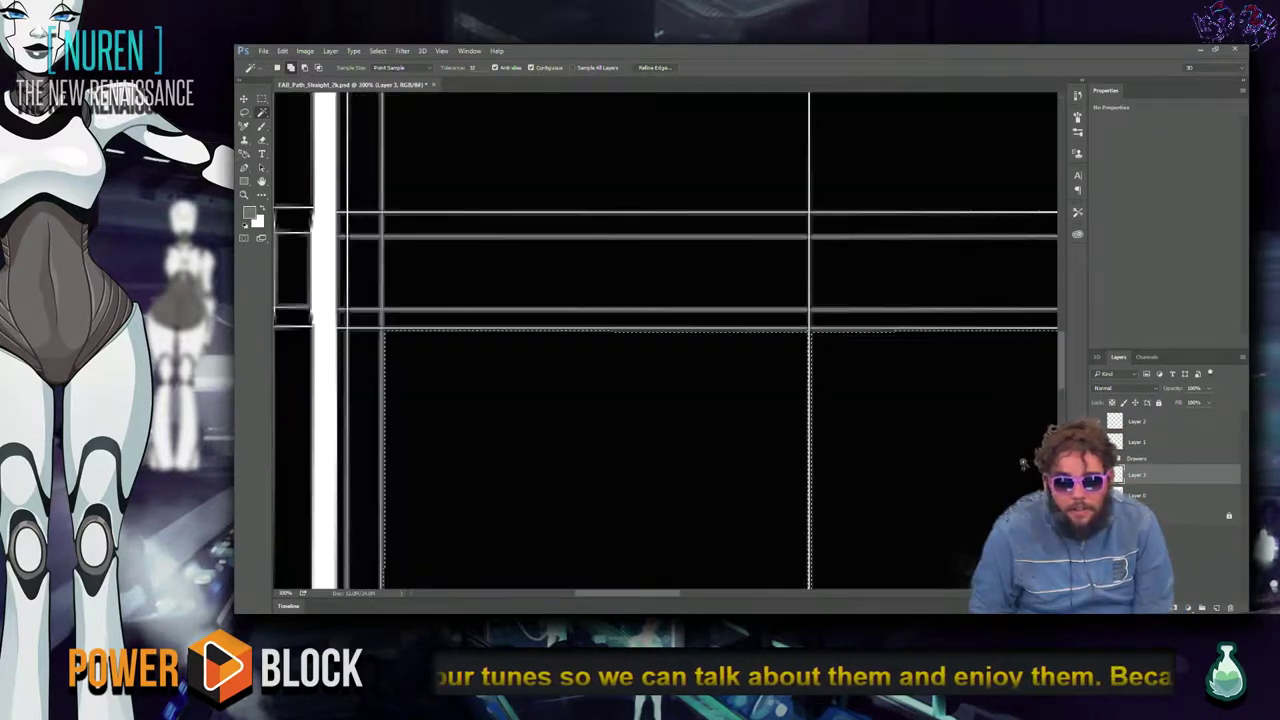
# Select the connected UV grid areas and delete them.
pyautogui.moveTo(839, 395); pyautogui.dragTo(675, 498)
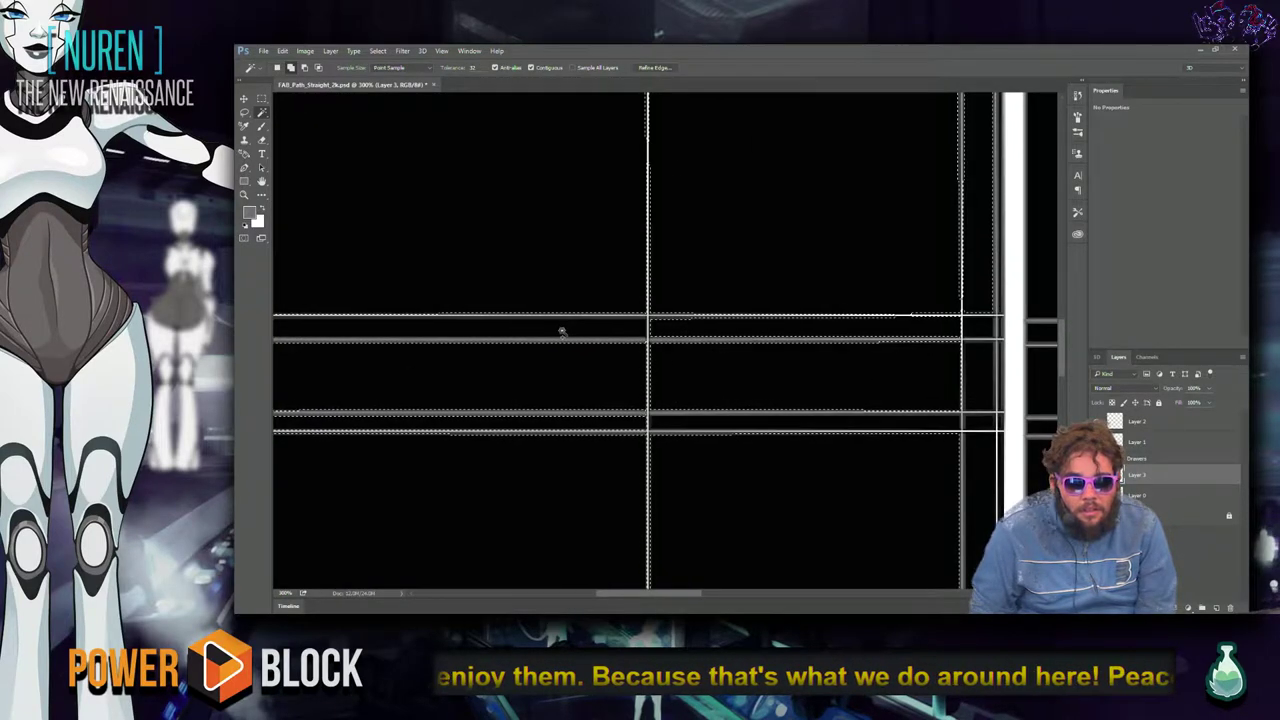
pyautogui.scroll(5, 794, 277)
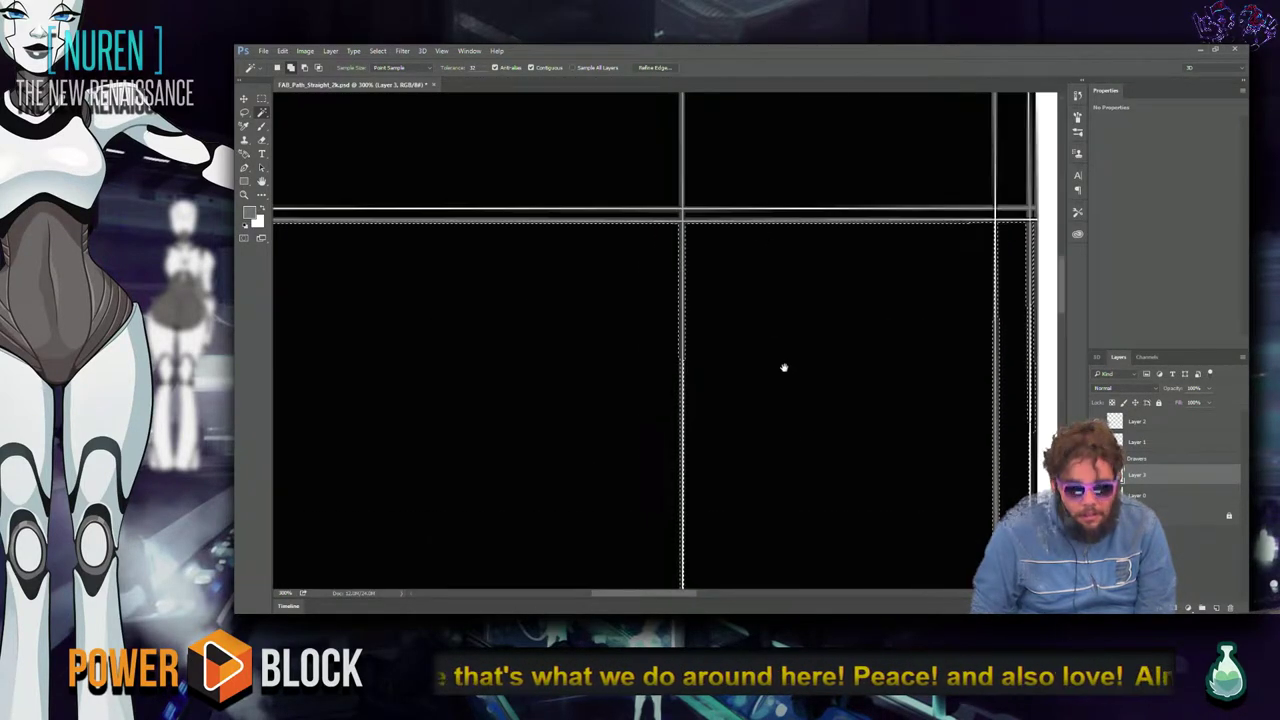
pyautogui.scroll(3, 779, 339)
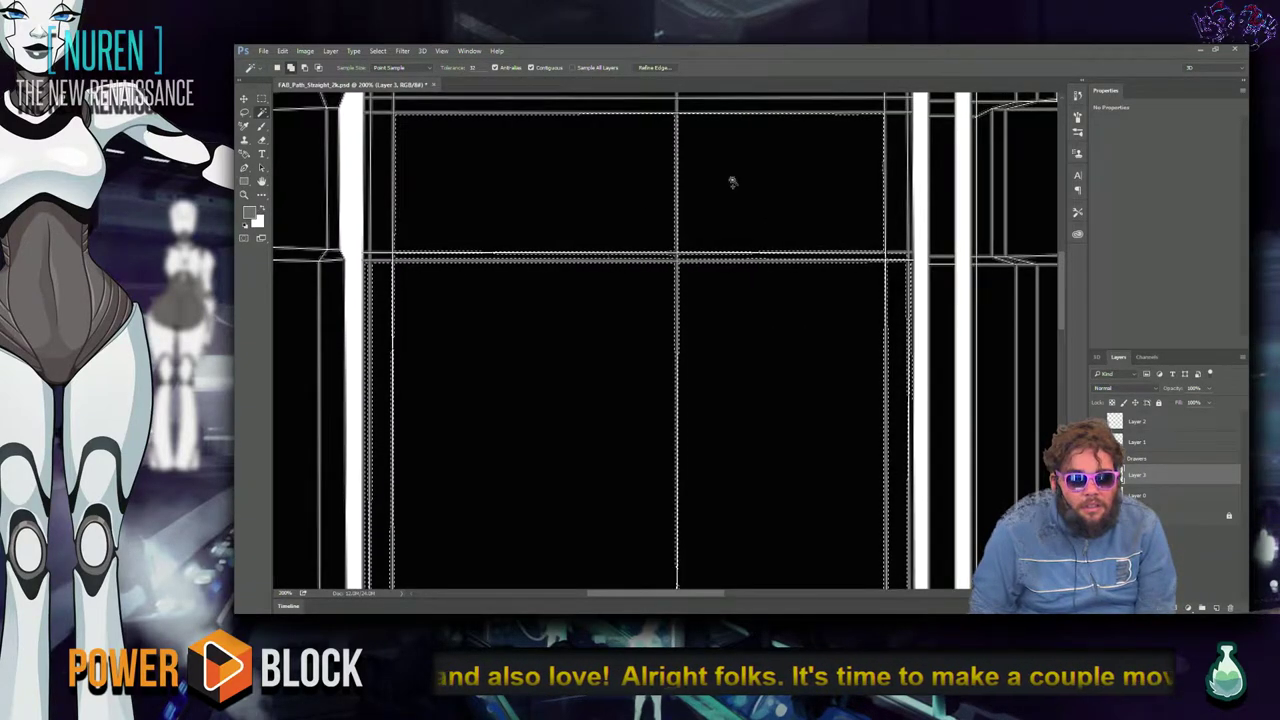
pyautogui.moveTo(742, 289); pyautogui.dragTo(754, 331)
pyautogui.click(646, 297)
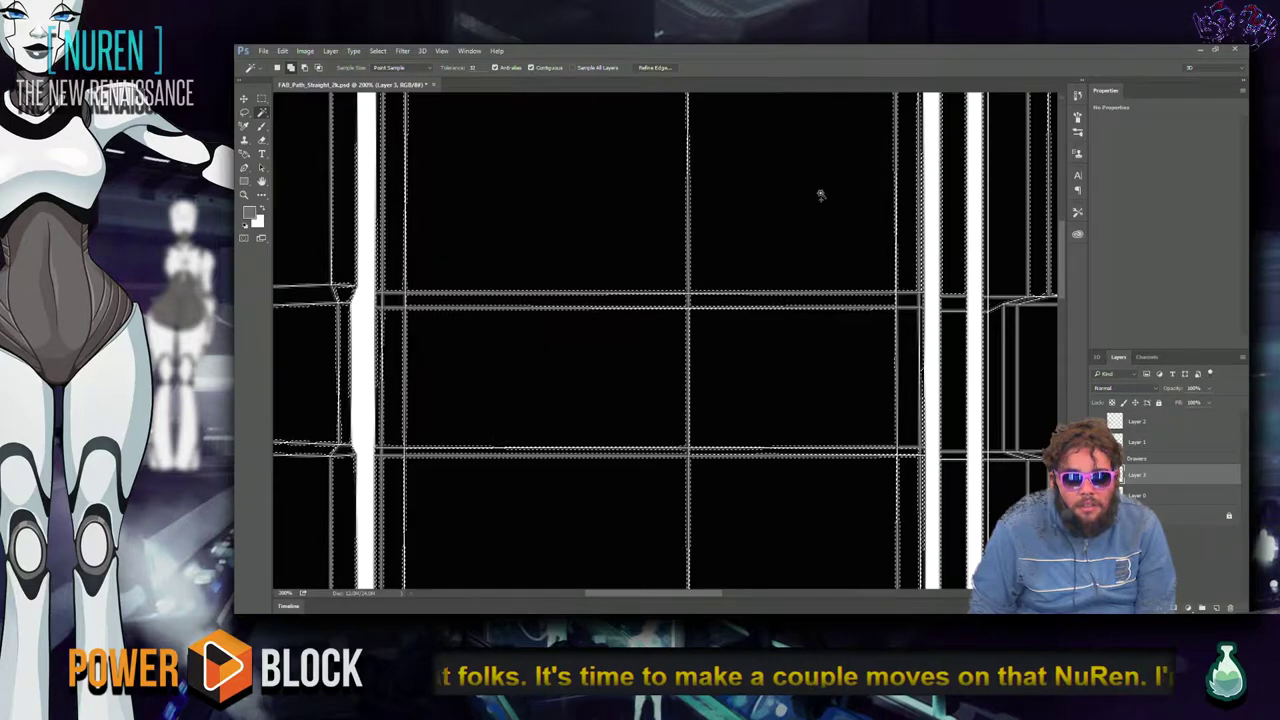
pyautogui.moveTo(617, 351); pyautogui.dragTo(606, 377)
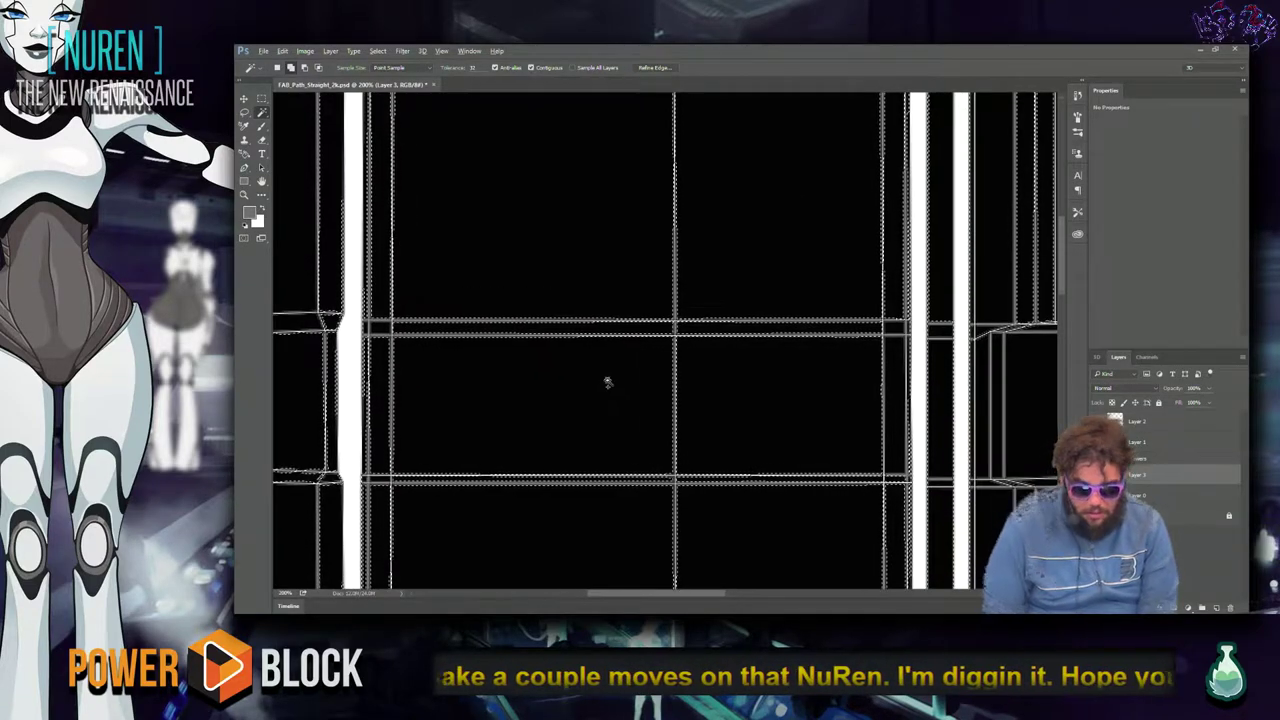
pyautogui.press('Delete')
# Zoom out to the whole layout, deselect, and switch to the Unreal Editor.
pyautogui.hotkey('ctrl', '-')
pyautogui.hotkey('ctrl', '-')
pyautogui.hotkey('ctrl', '-')
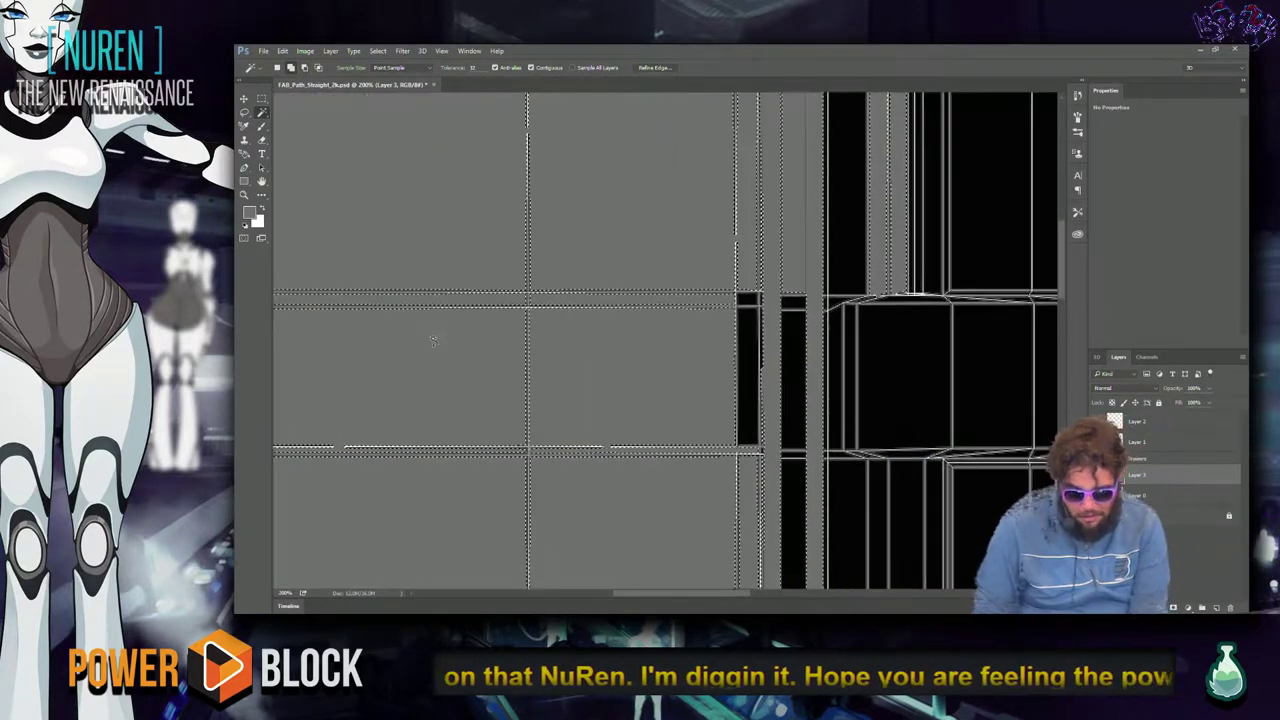
pyautogui.hotkey('ctrl', '-')
pyautogui.hotkey('ctrl', '+')
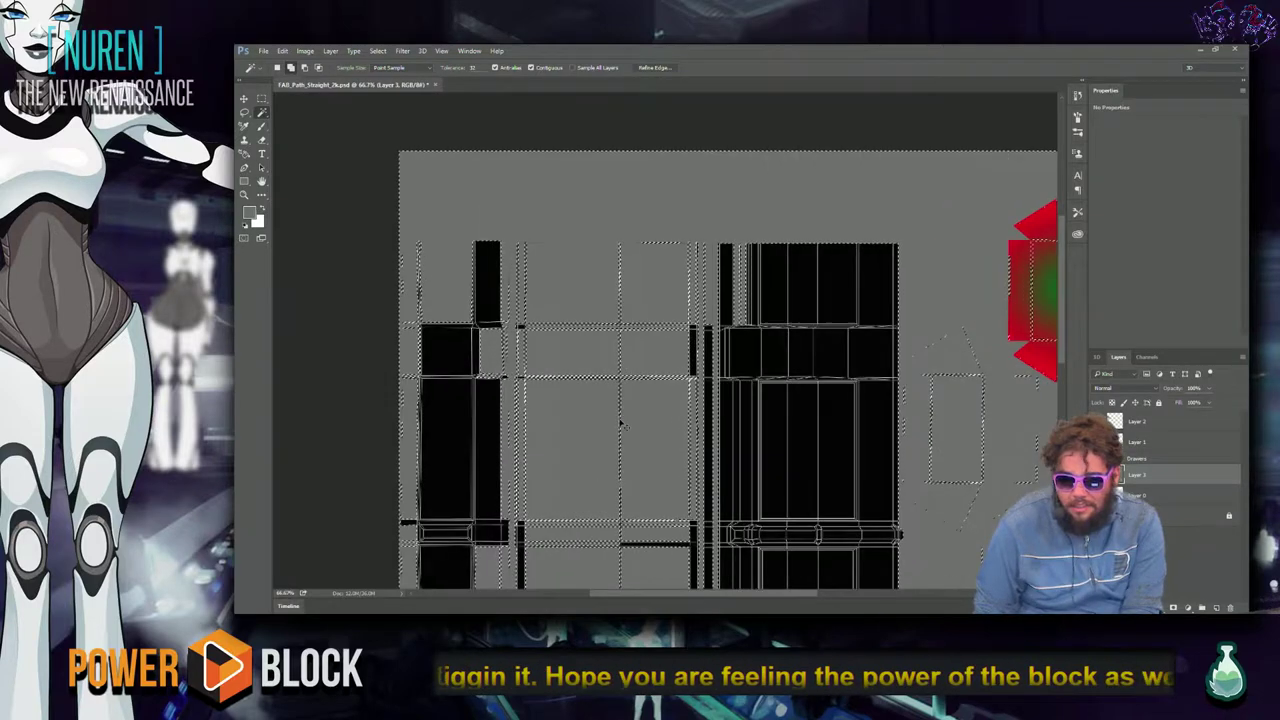
pyautogui.hotkey('ctrl', 'd')
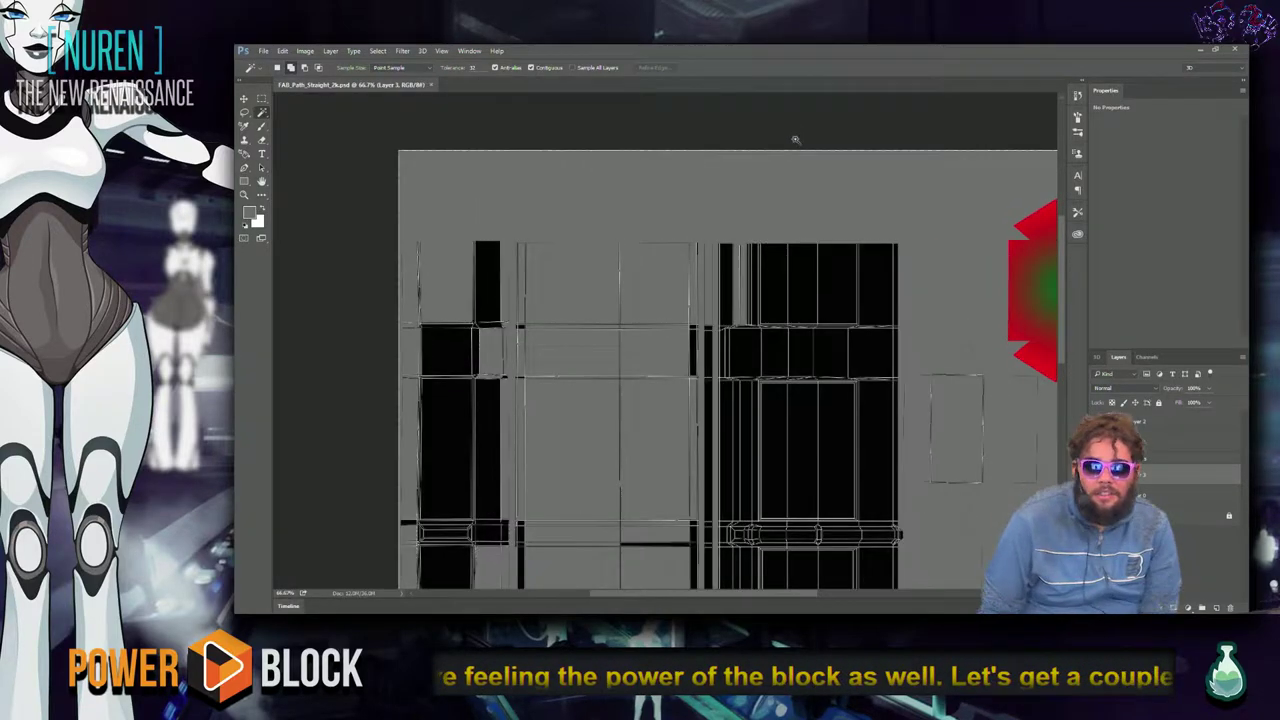
pyautogui.hotkey('alt', 'Tab')
pyautogui.click(790, 255)
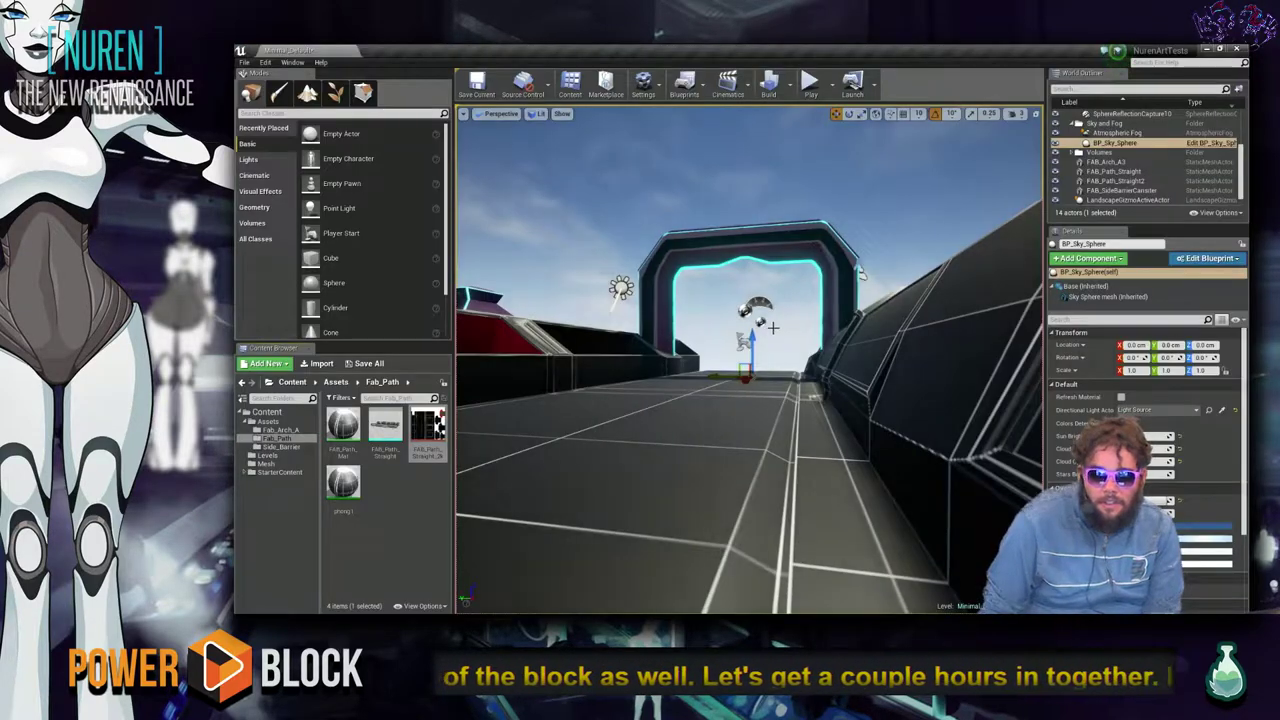
# Reimport FAB_Path_Straight_2k from the Content Browser, check the path, then return to Photoshop.
pyautogui.click(400, 502)
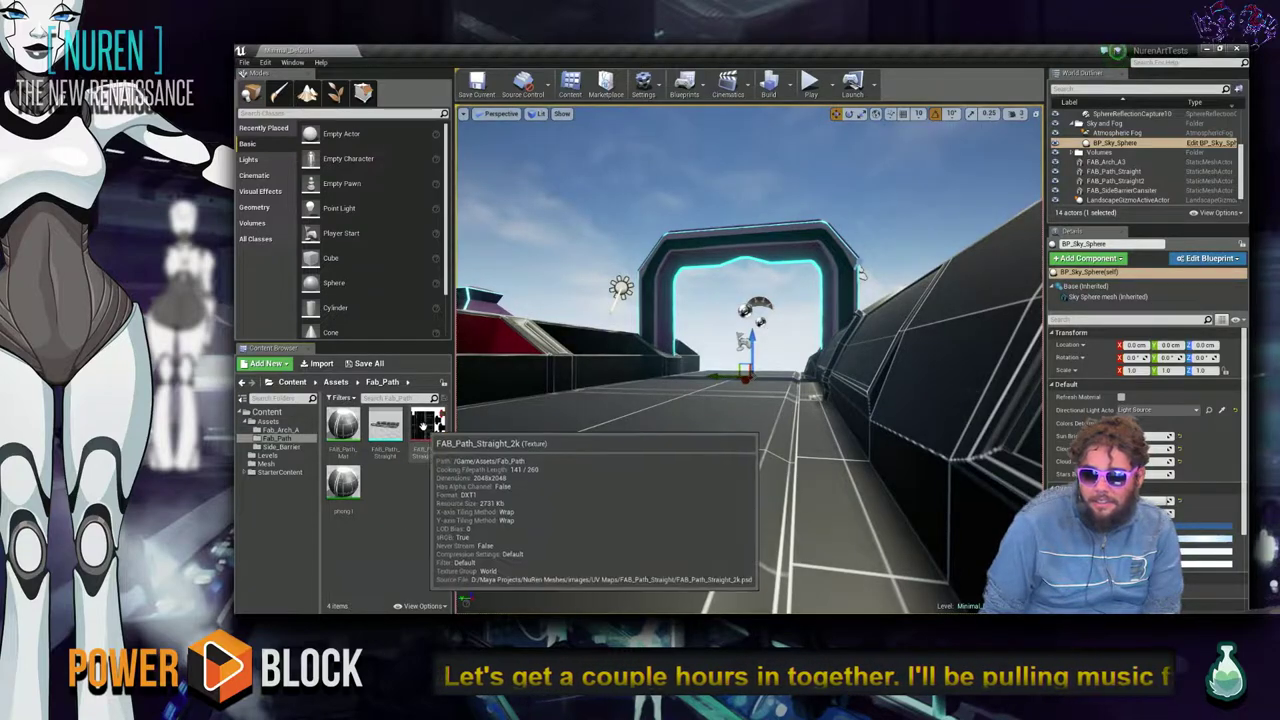
pyautogui.click(423, 428)
pyautogui.moveTo(600, 450); pyautogui.dragTo(735, 430, button='right')
pyautogui.rightClick(417, 428)
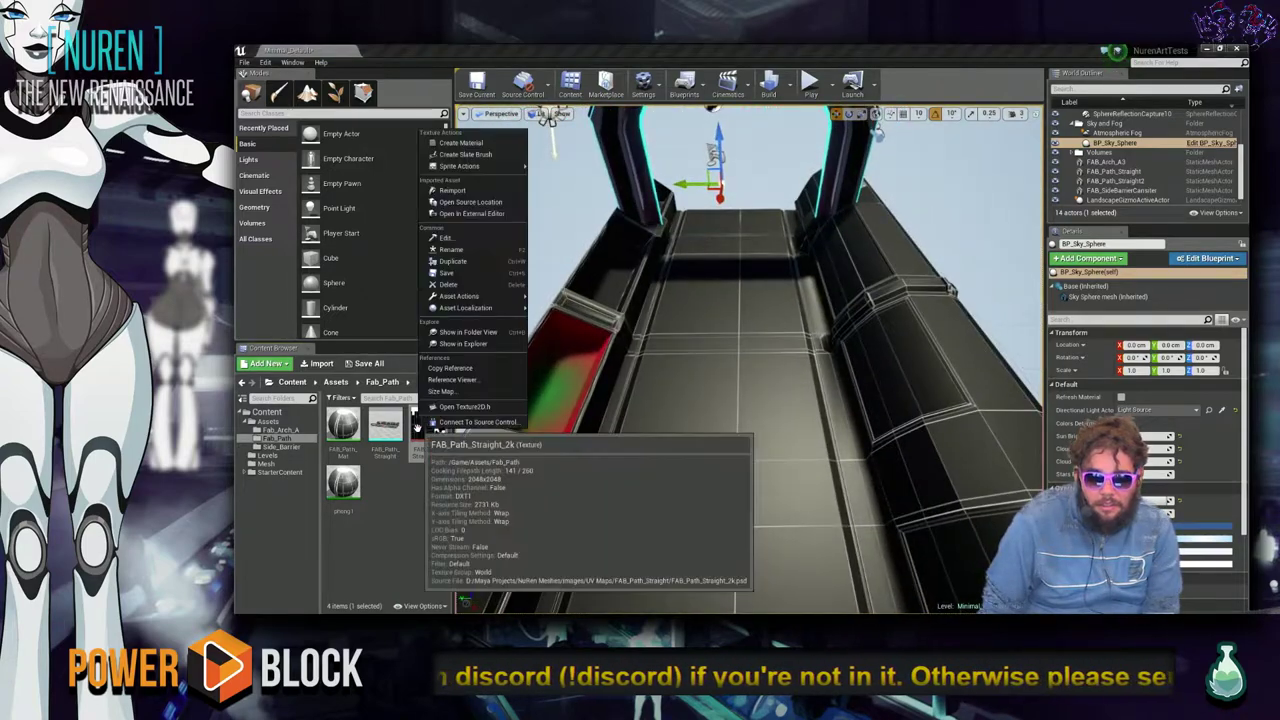
pyautogui.click(450, 190)
pyautogui.moveTo(753, 497); pyautogui.dragTo(746, 329, button='right')
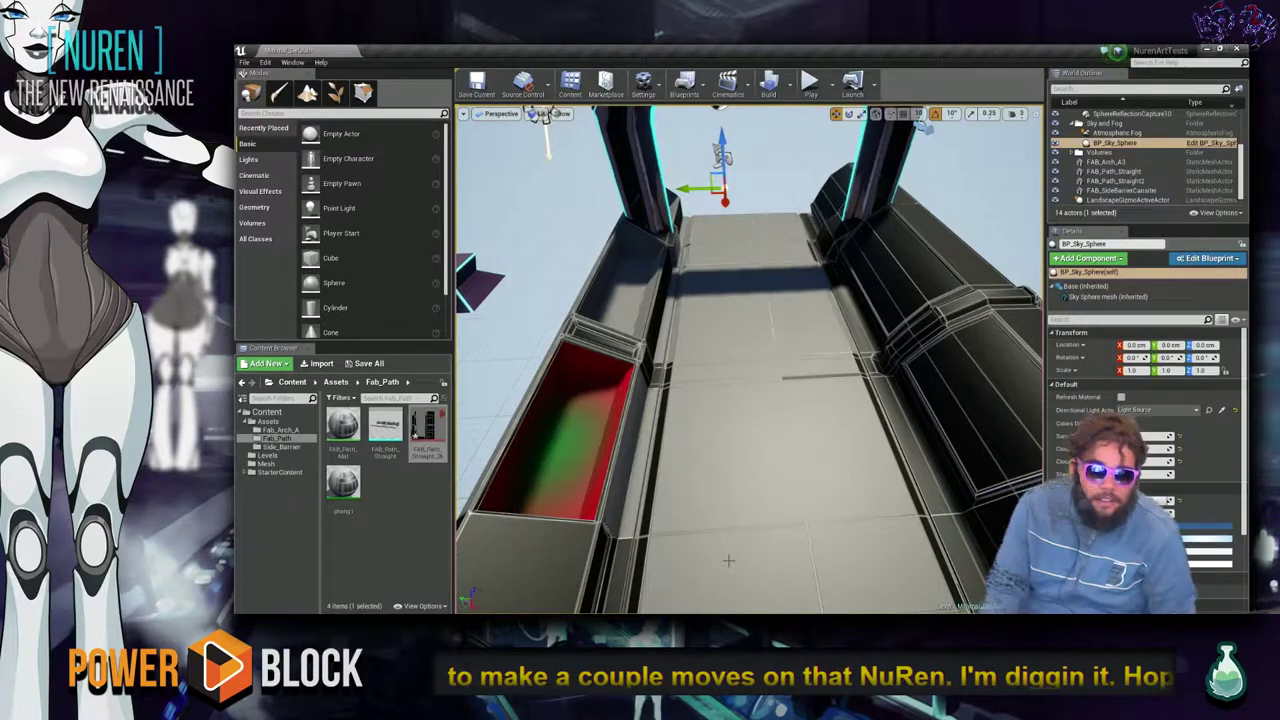
pyautogui.hotkey('alt', 'Tab')
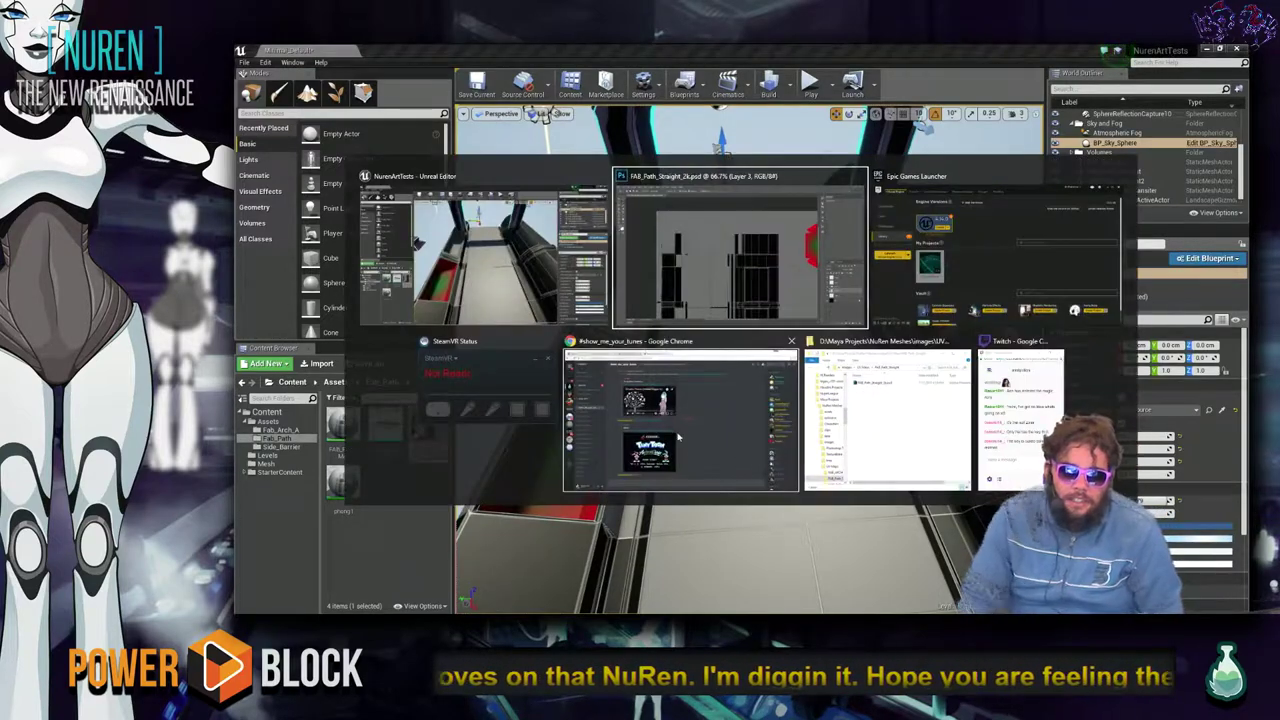
pyautogui.click(719, 273)
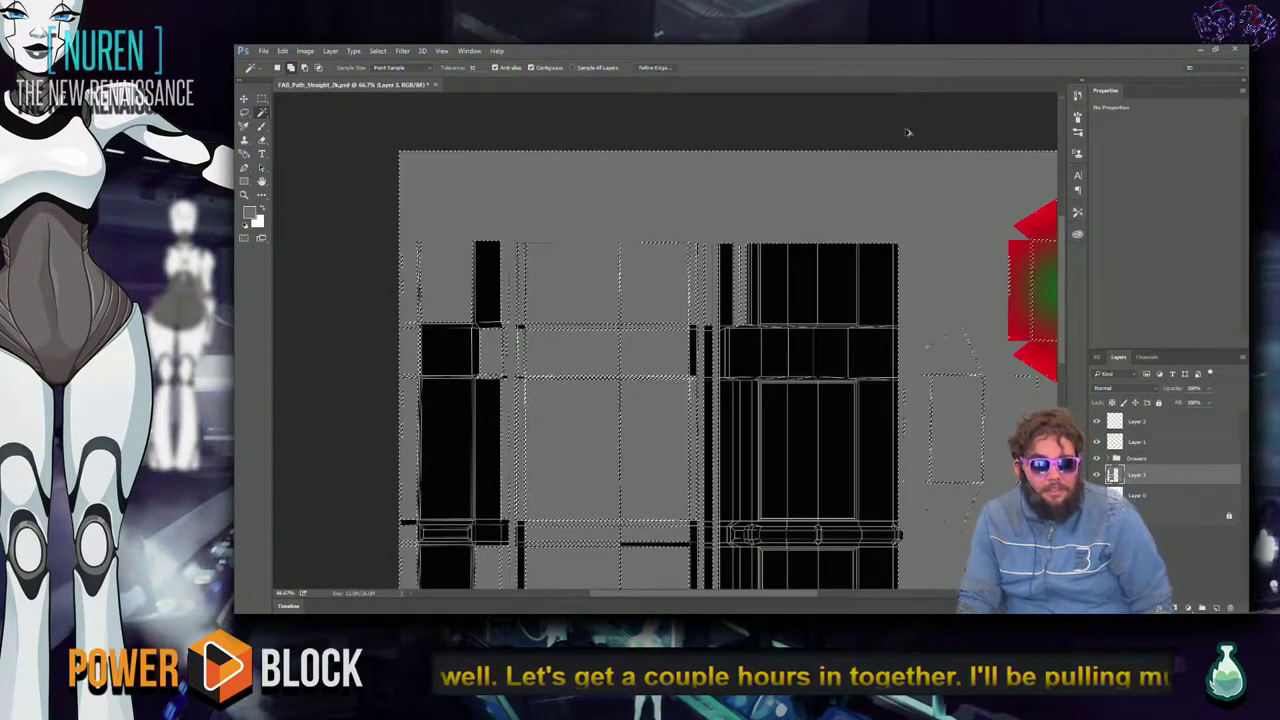
# Drop the selection and survey the layout, briefly selecting the red and green swatch area.
pyautogui.scroll(-5, 709, 217)
pyautogui.scroll(-3, 680, 277)
pyautogui.hscroll(3, 680, 277)
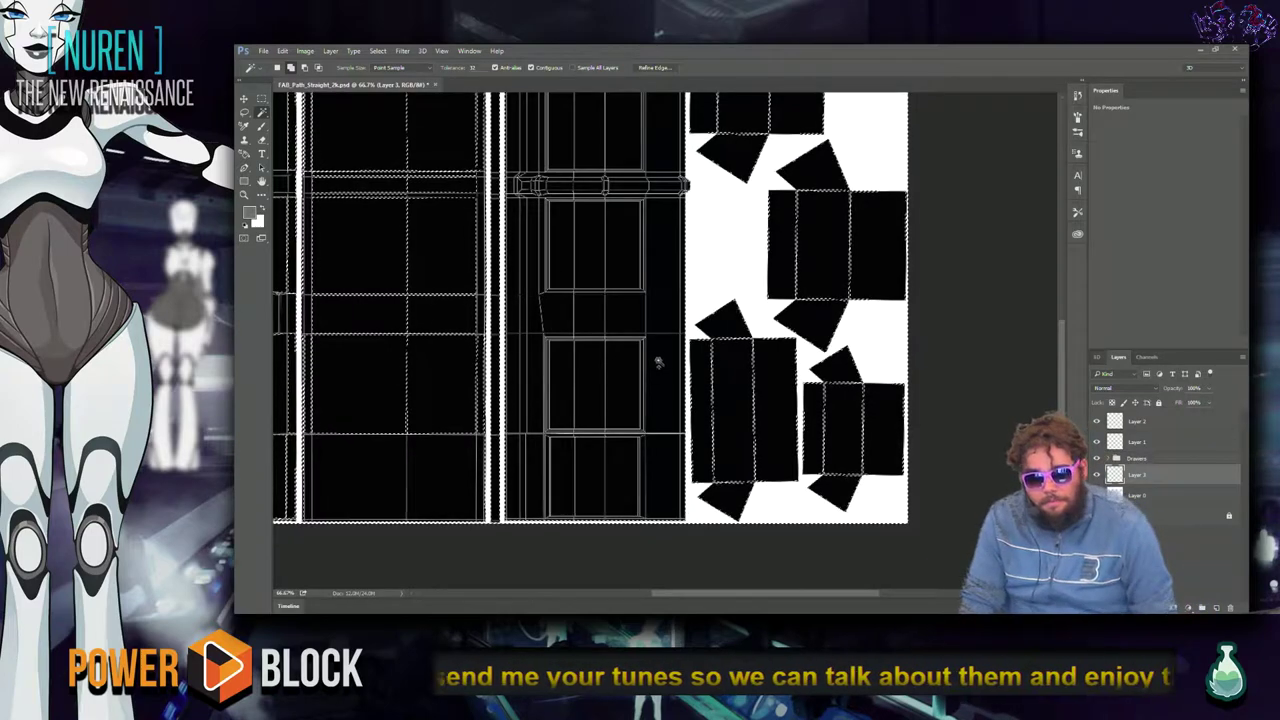
pyautogui.hotkey('ctrl', 'd')
pyautogui.moveTo(681, 386); pyautogui.dragTo(533, 497)
pyautogui.click(756, 188)
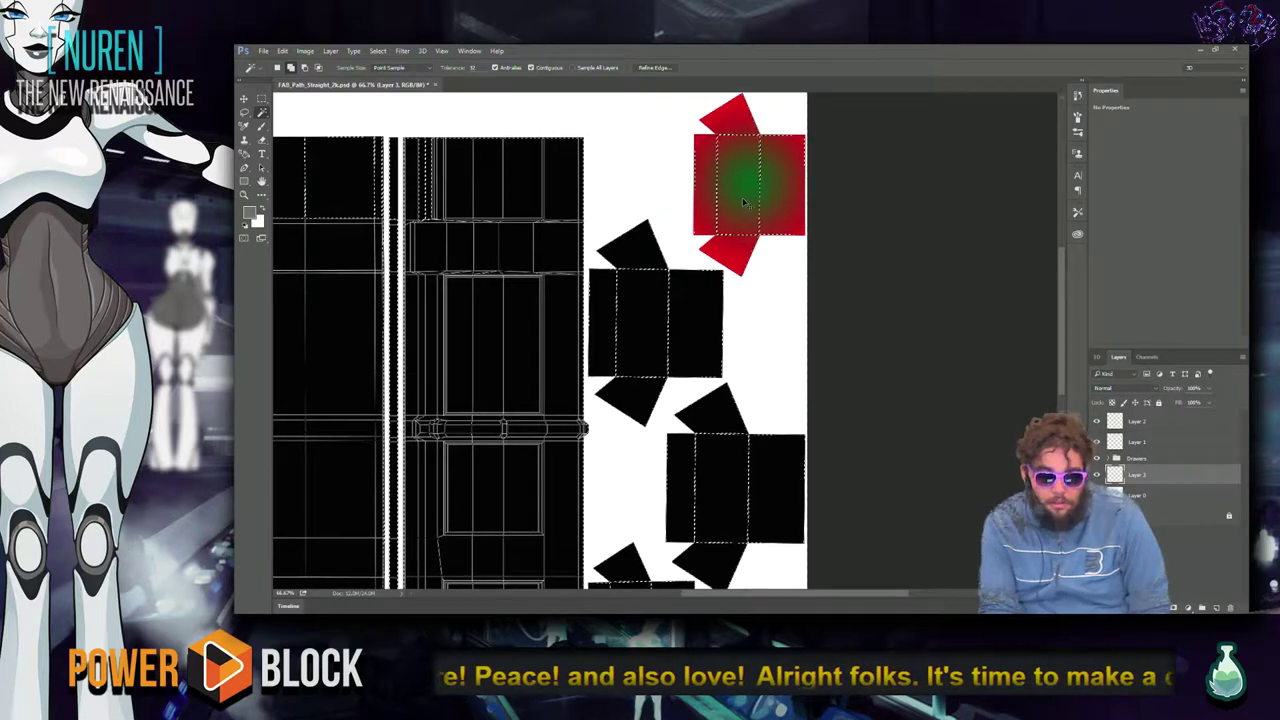
pyautogui.hotkey('ctrl', 'd')
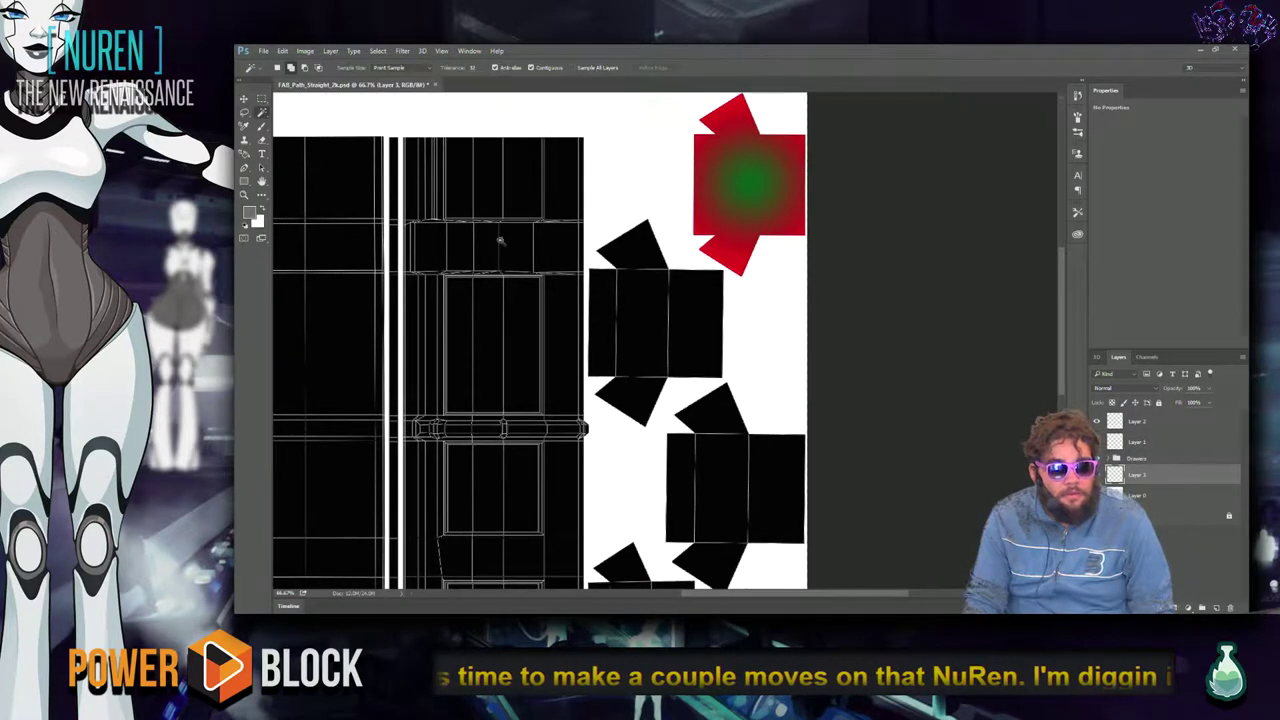
pyautogui.moveTo(605, 337); pyautogui.dragTo(678, 327)
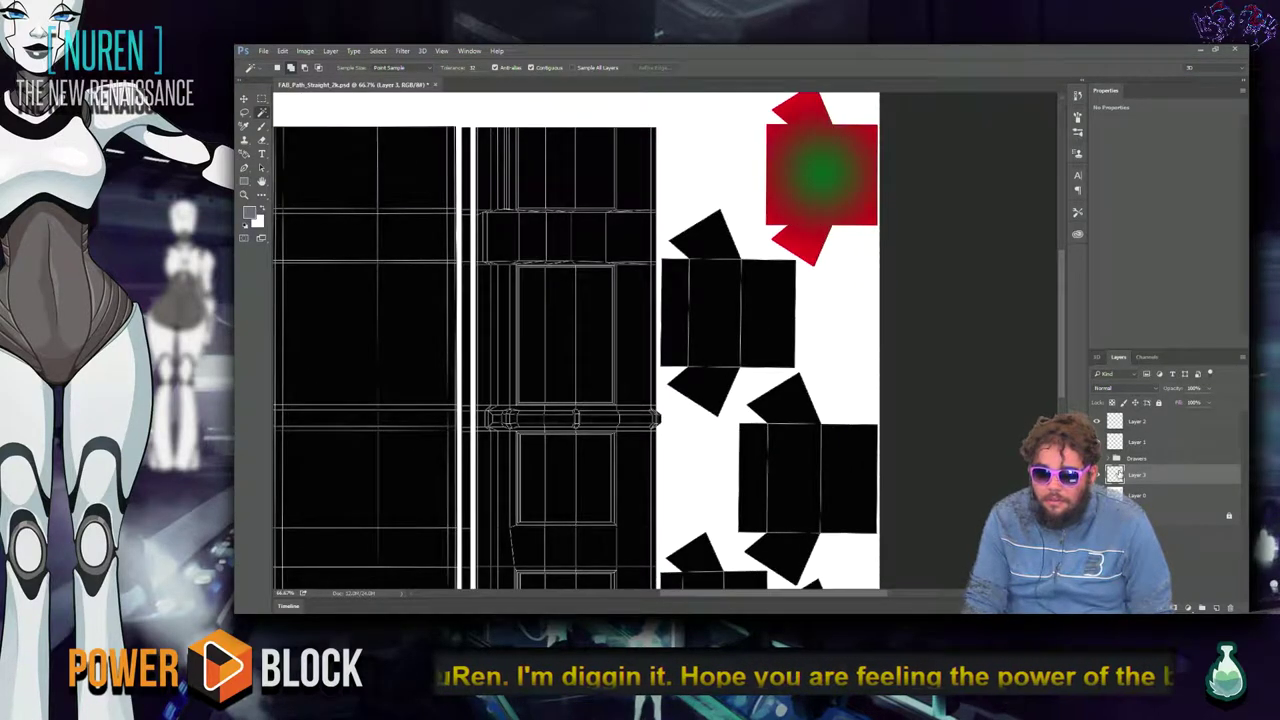
# Delete the black shell fill on Layer 0 and review the whole layout.
pyautogui.click(1166, 498)
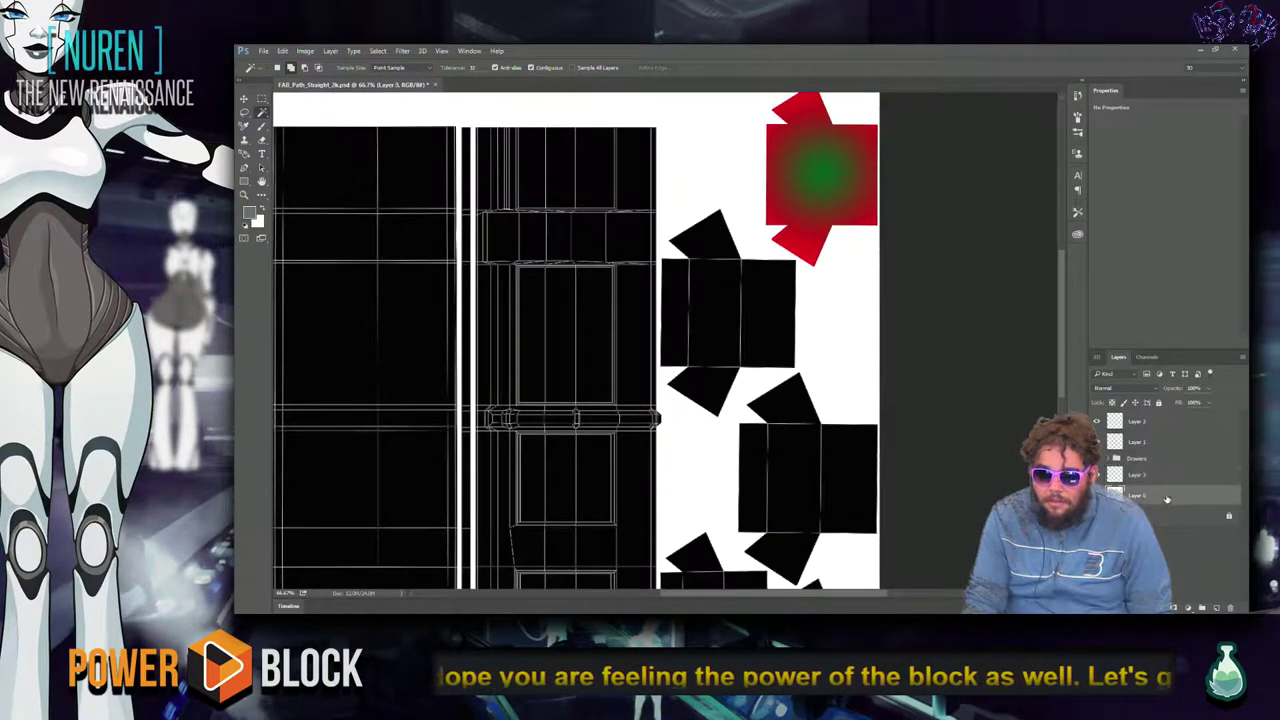
pyautogui.press('Delete')
pyautogui.moveTo(806, 478); pyautogui.dragTo(797, 420)
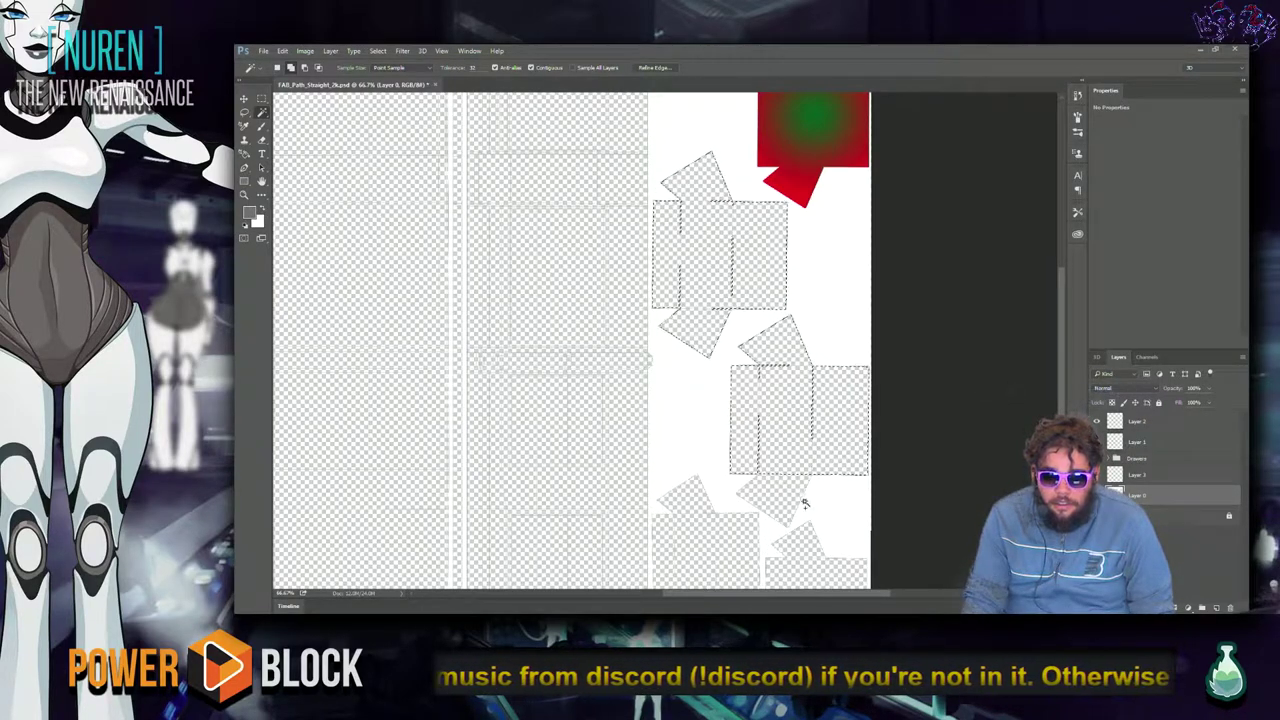
pyautogui.moveTo(786, 437); pyautogui.dragTo(774, 299)
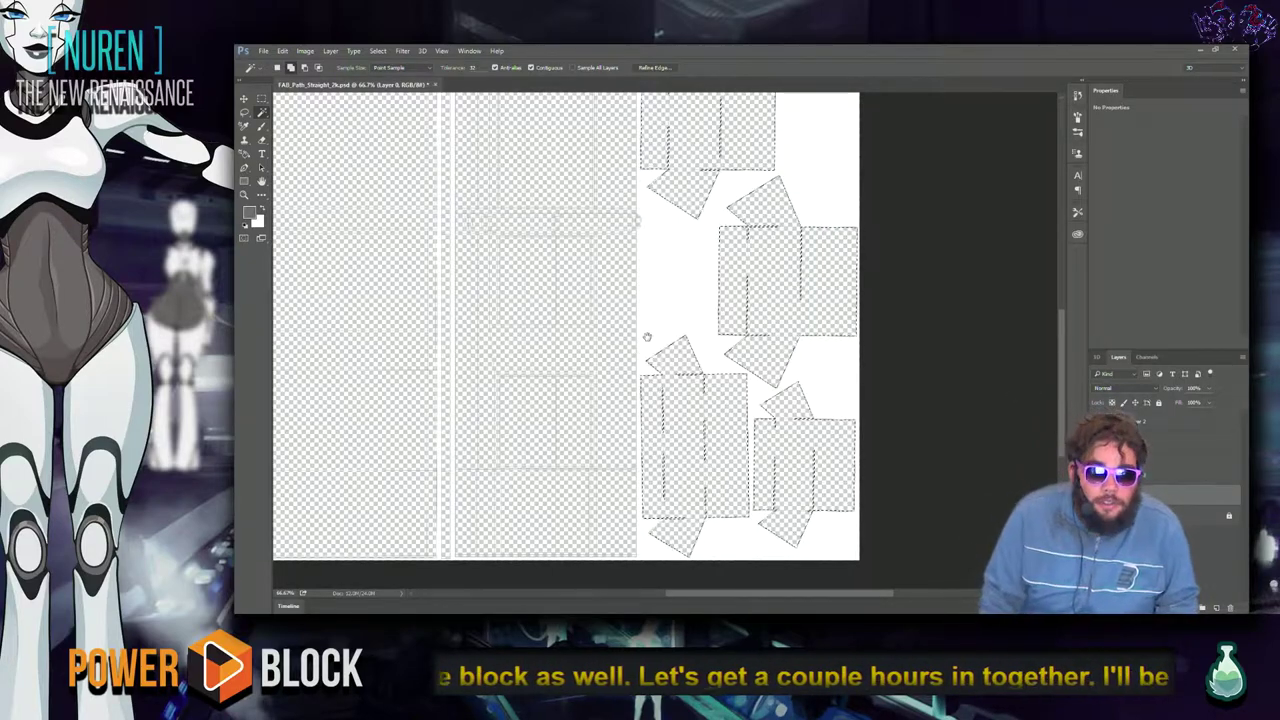
pyautogui.moveTo(647, 337); pyautogui.dragTo(687, 475)
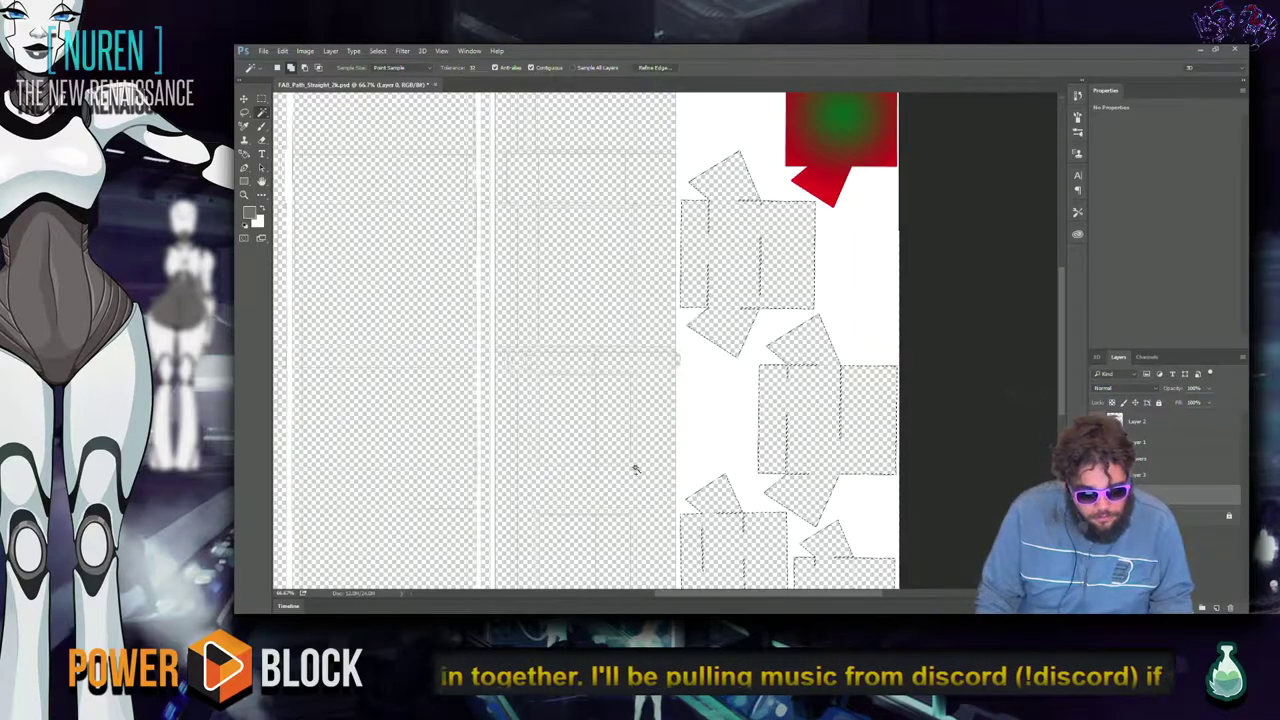
pyautogui.moveTo(704, 451); pyautogui.dragTo(616, 410)
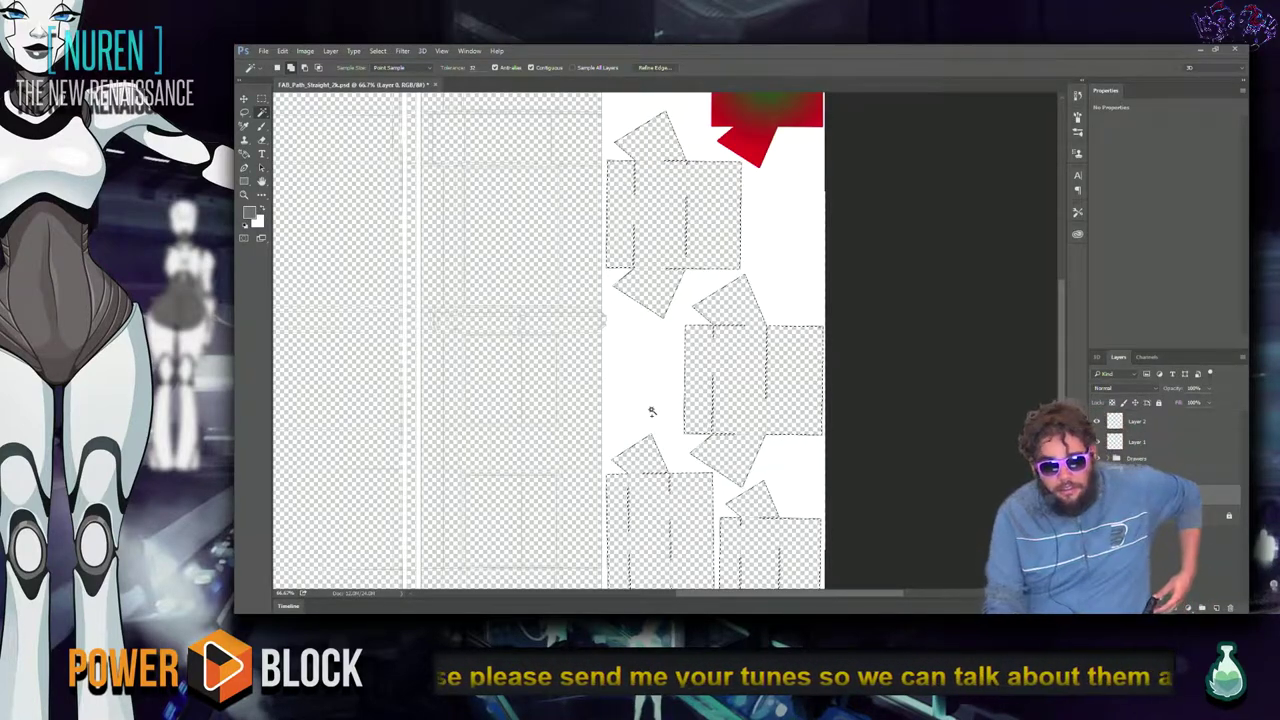
pyautogui.press('XF86AudioRaiseVolume')
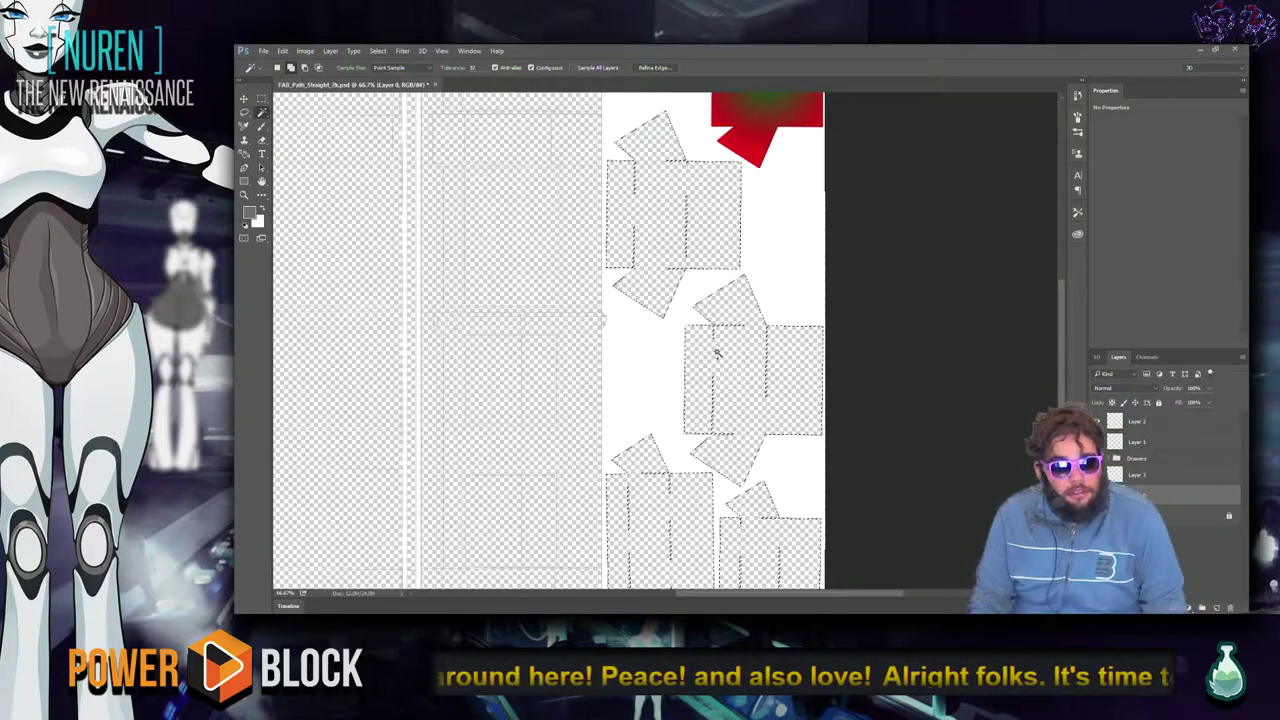
pyautogui.moveTo(582, 398); pyautogui.dragTo(618, 268)
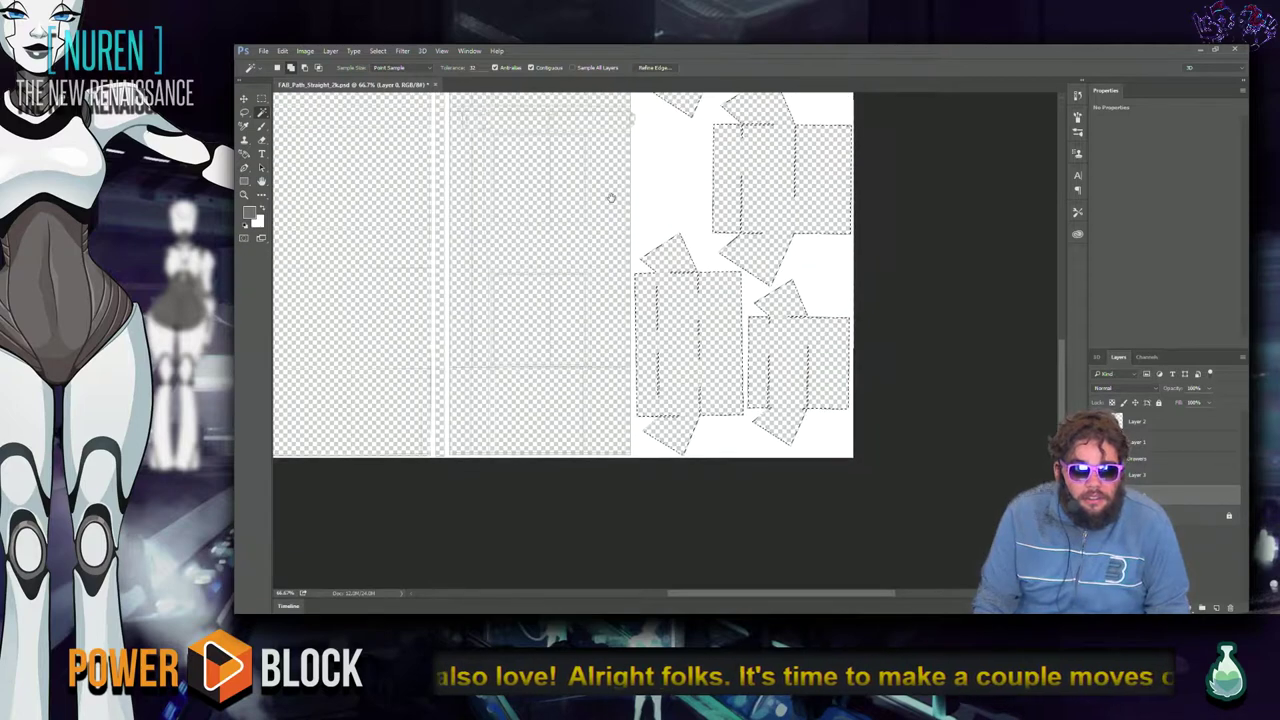
pyautogui.click(330, 50)
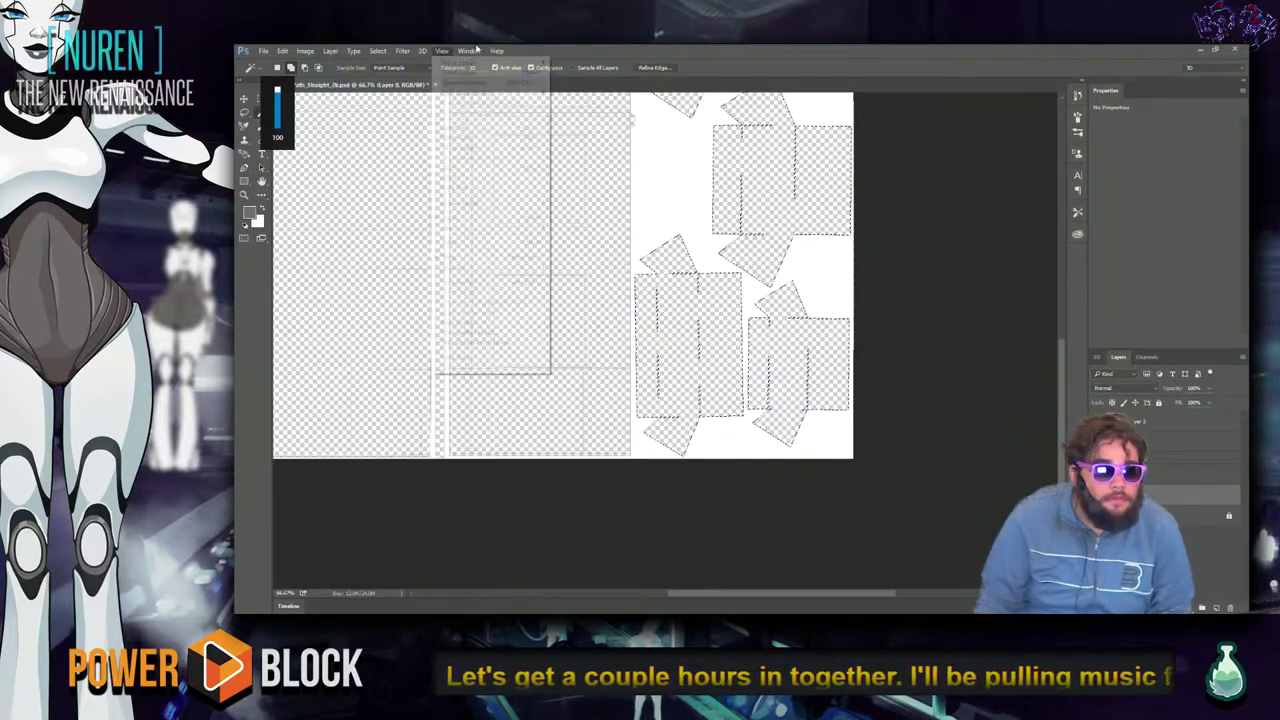
pyautogui.click(690, 74)
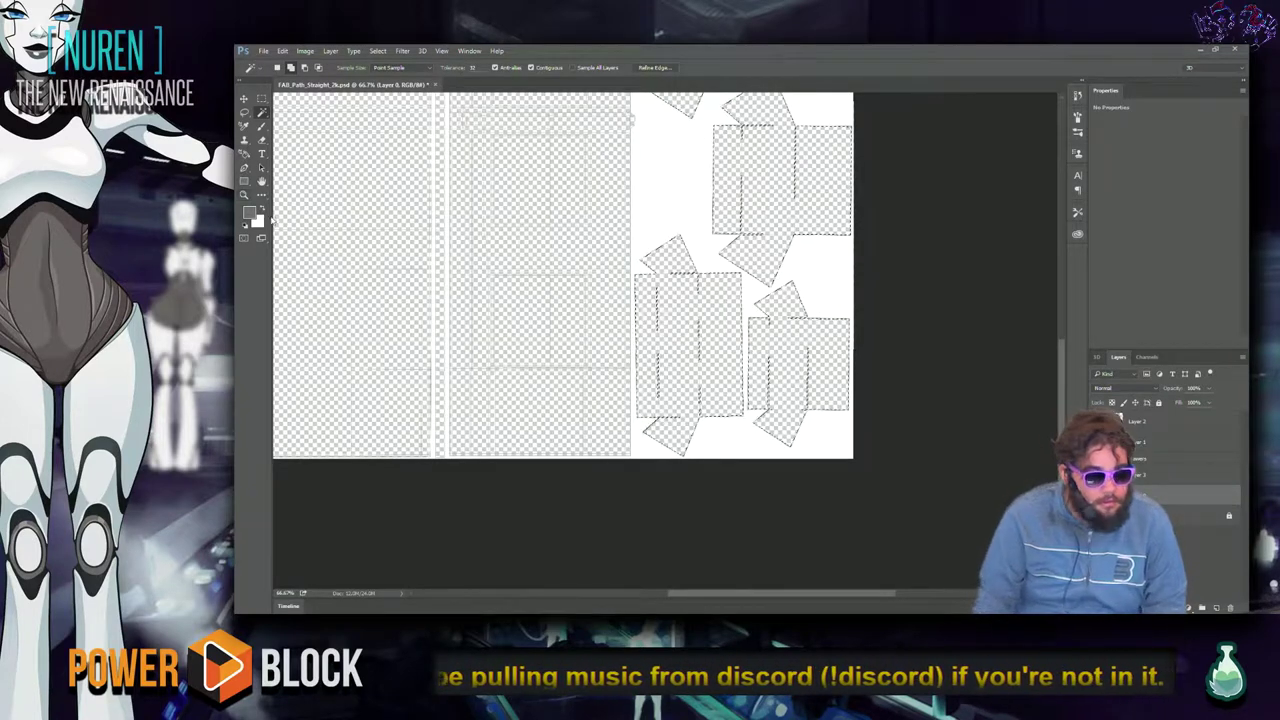
# Set the foreground colour to bright green, test-filling the drawer islands and undoing it.
pyautogui.click(250, 212)
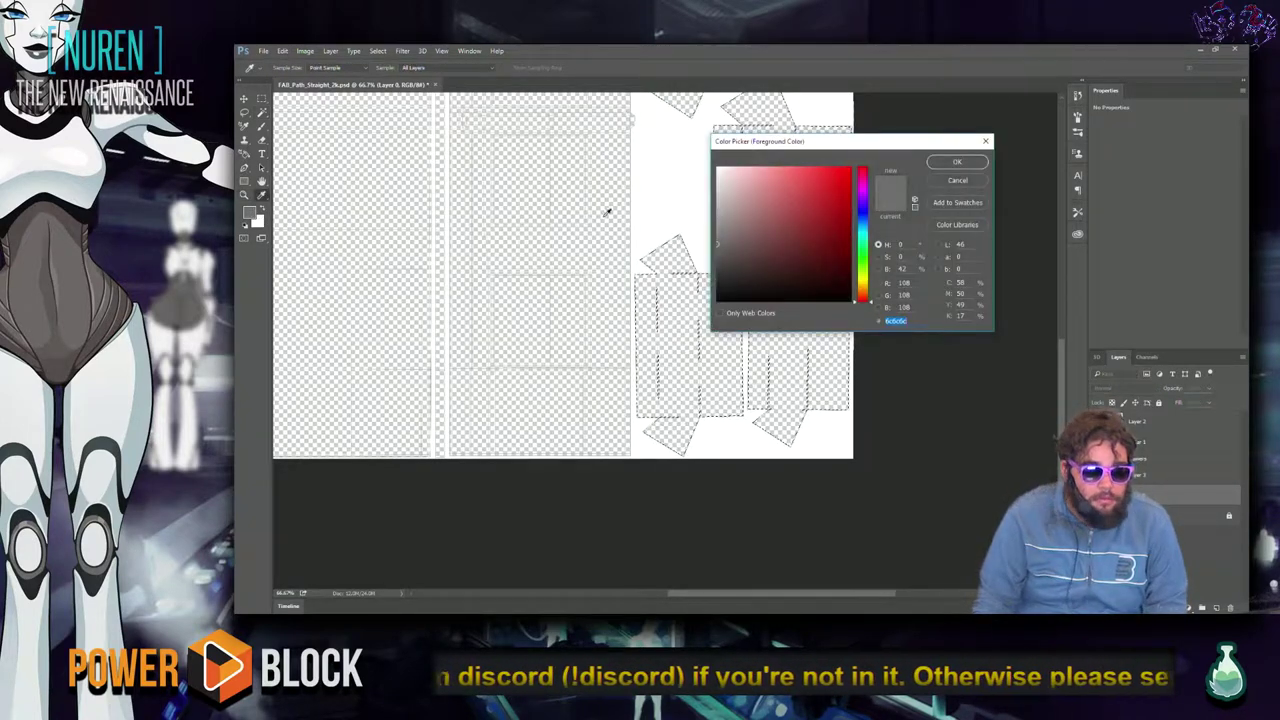
pyautogui.click(862, 255)
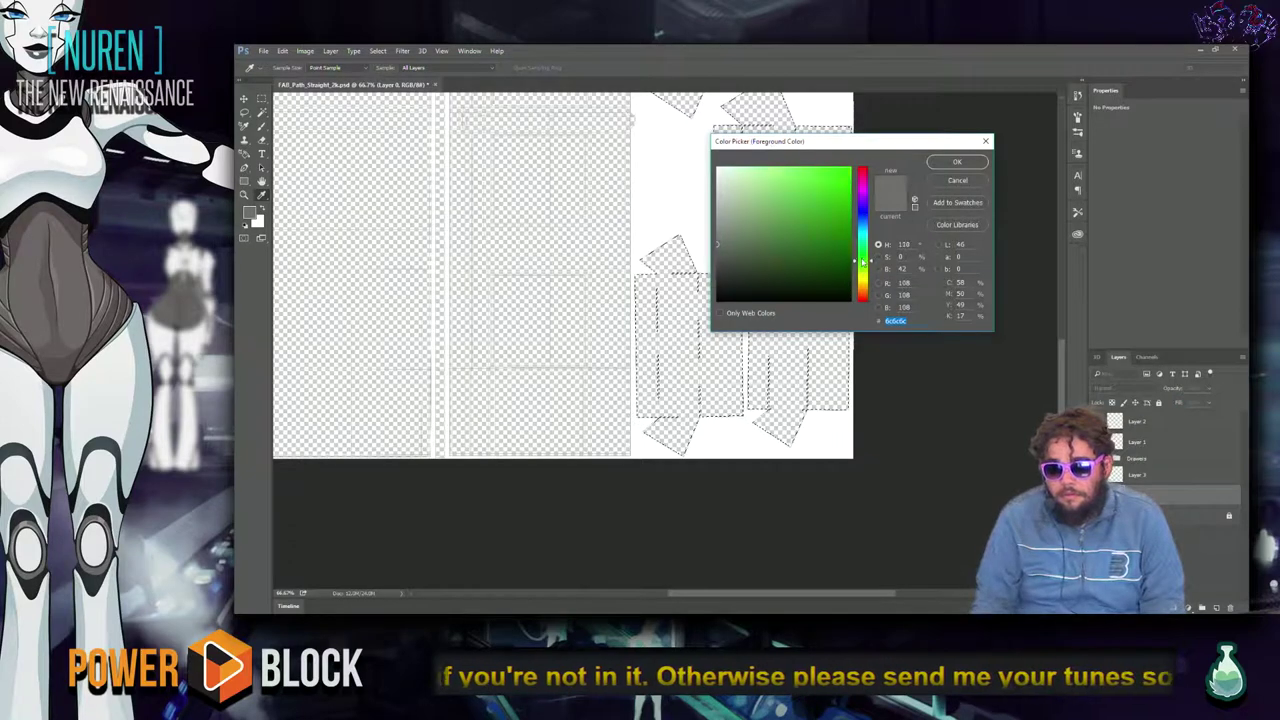
pyautogui.click(848, 170)
pyautogui.click(957, 161)
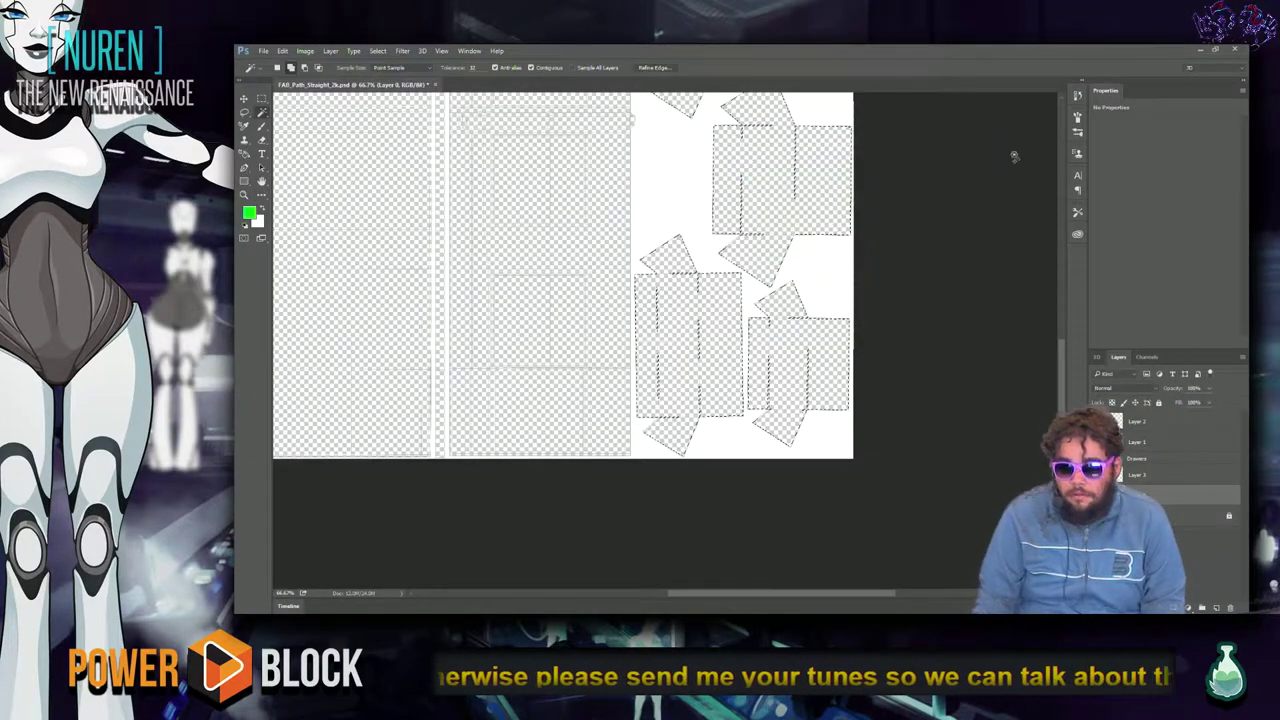
pyautogui.hotkey('alt', 'BackSpace')
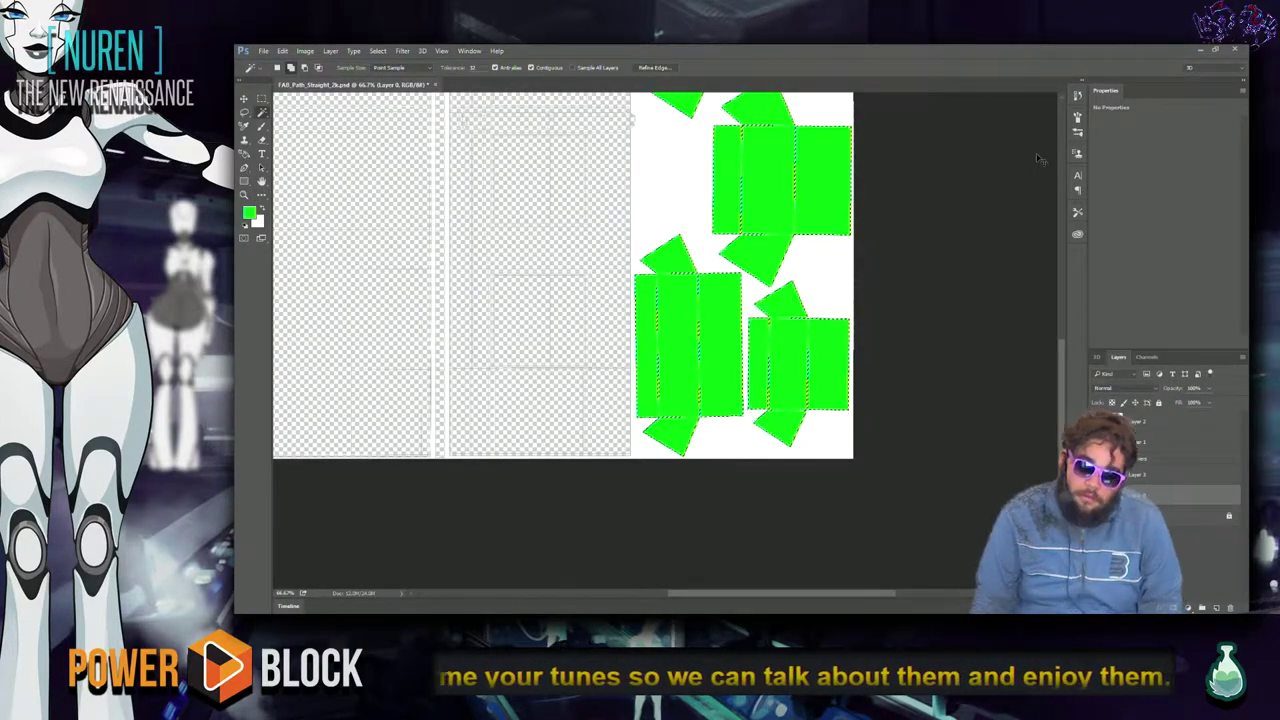
pyautogui.hotkey('ctrl', 'z')
# Expand the drawer island selection outward by 3 pixels.
pyautogui.click(378, 51)
pyautogui.moveTo(358, 51)
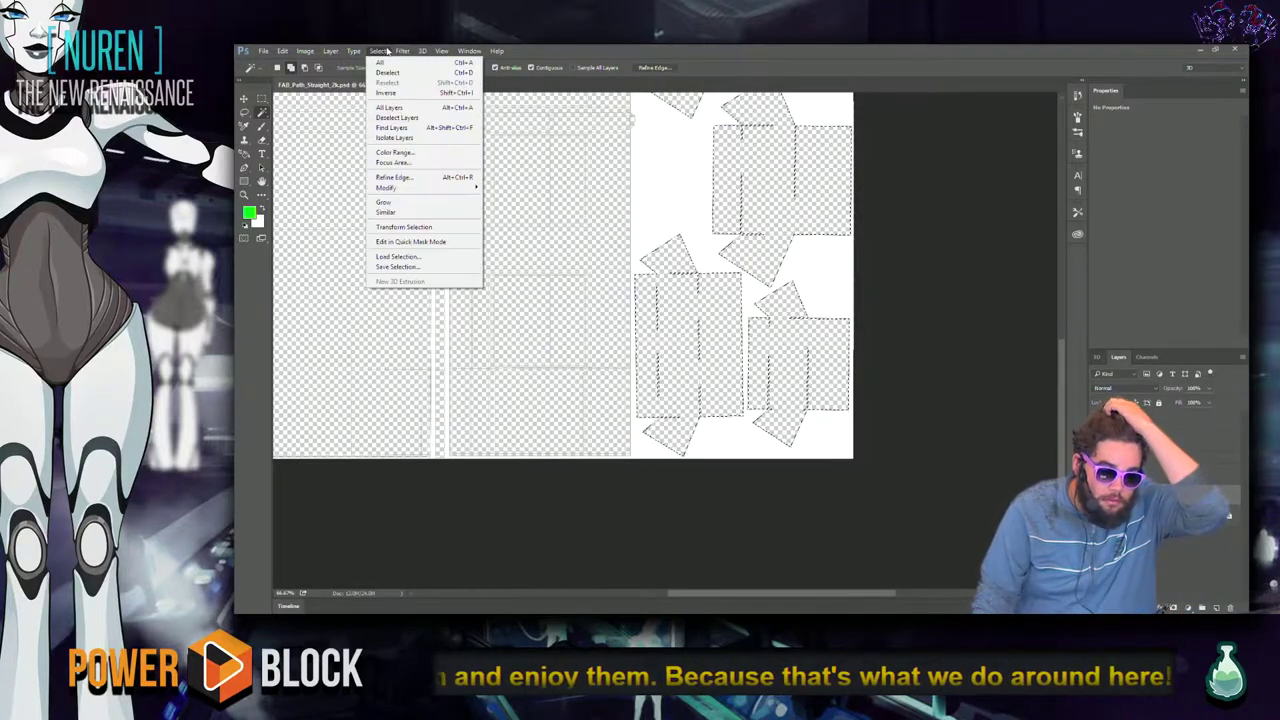
pyautogui.click(459, 203)
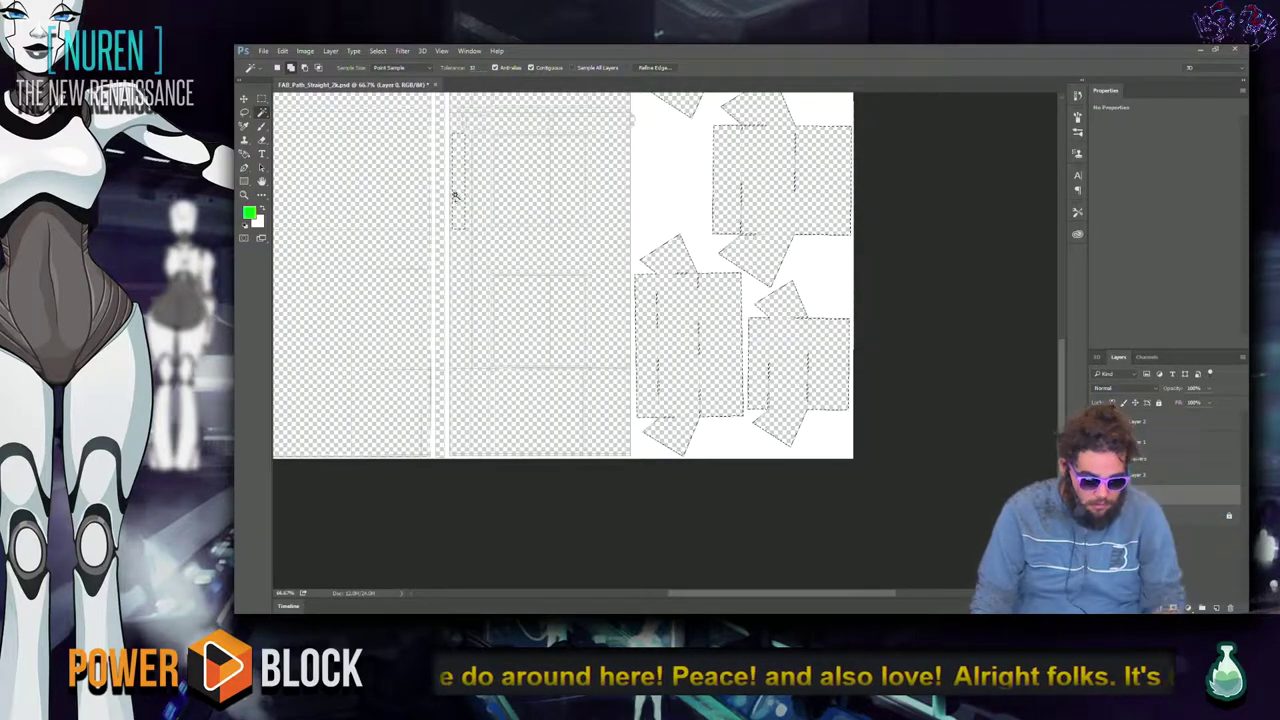
pyautogui.click(378, 50)
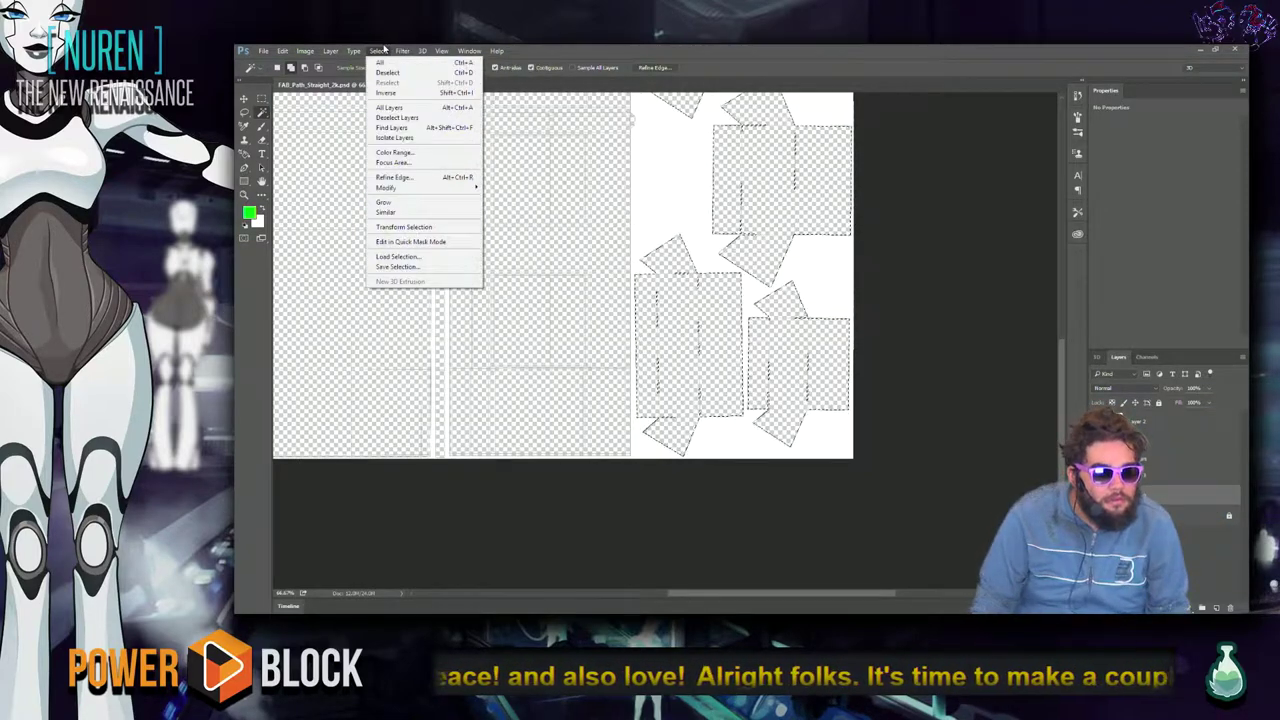
pyautogui.moveTo(405, 189)
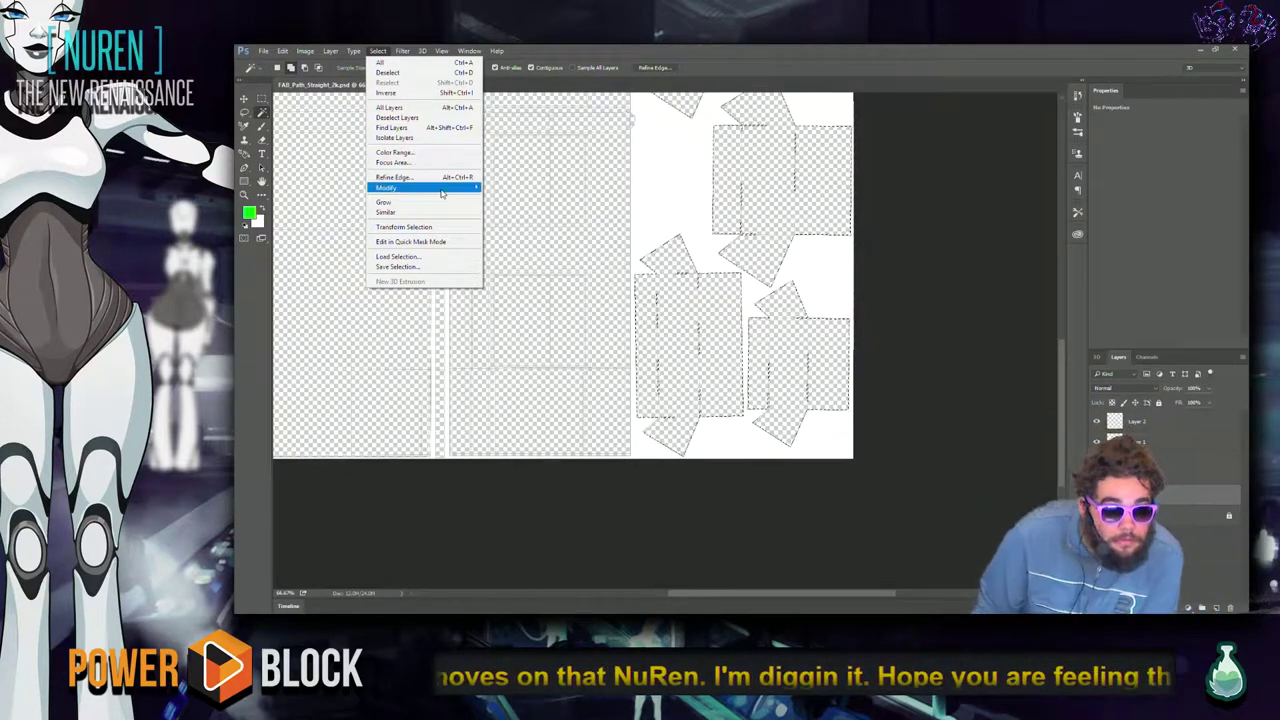
pyautogui.click(313, 207)
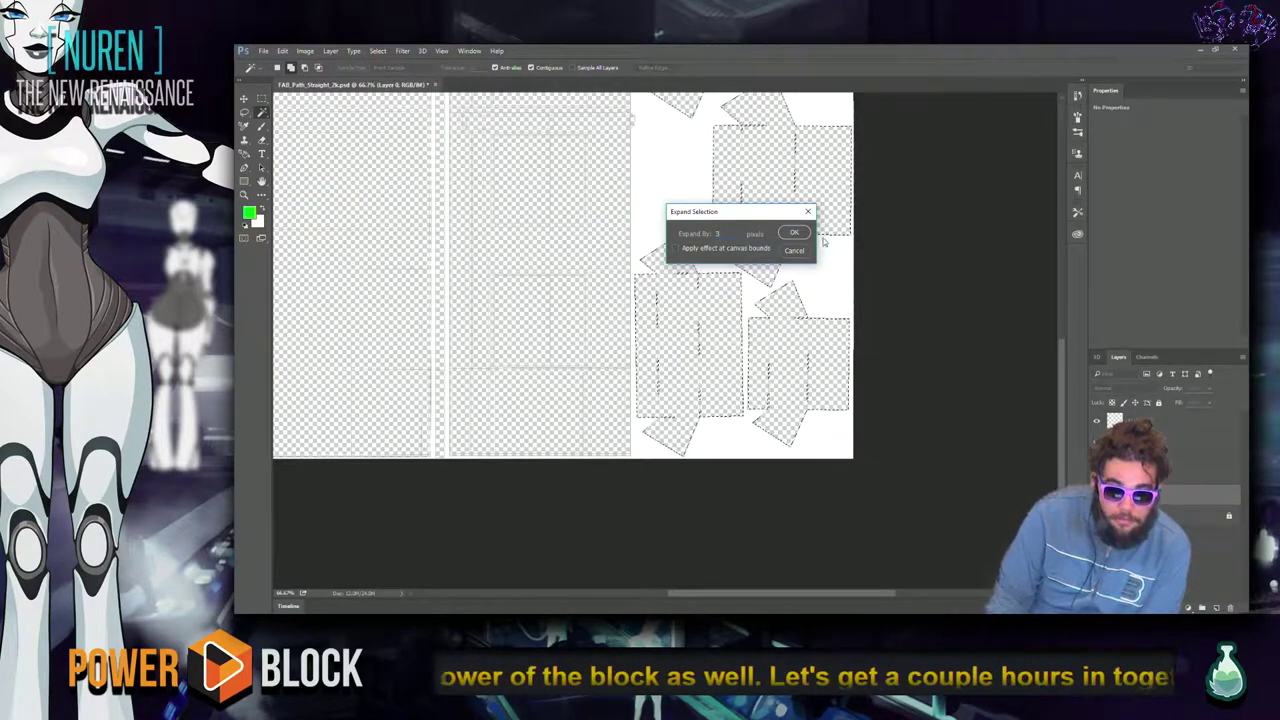
pyautogui.click(792, 234)
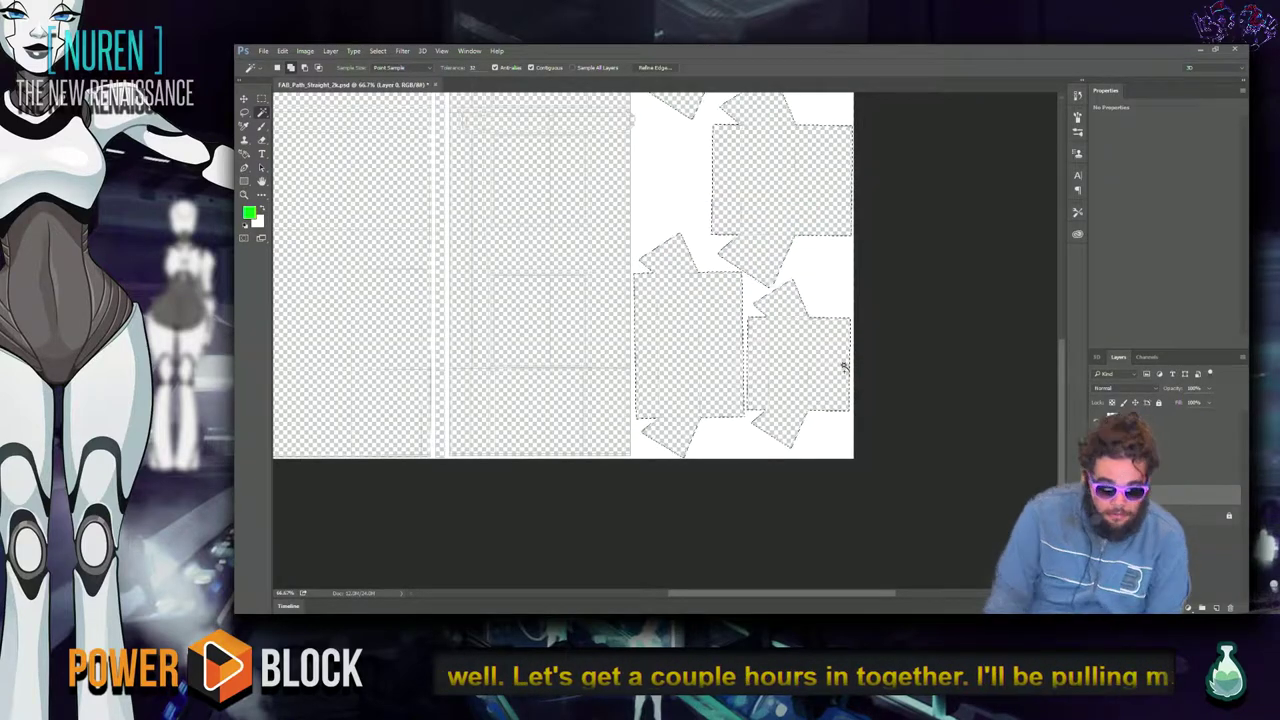
# Fill the expanded selection with green on a new layer, then deselect.
pyautogui.hotkey('alt', 'BackSpace')
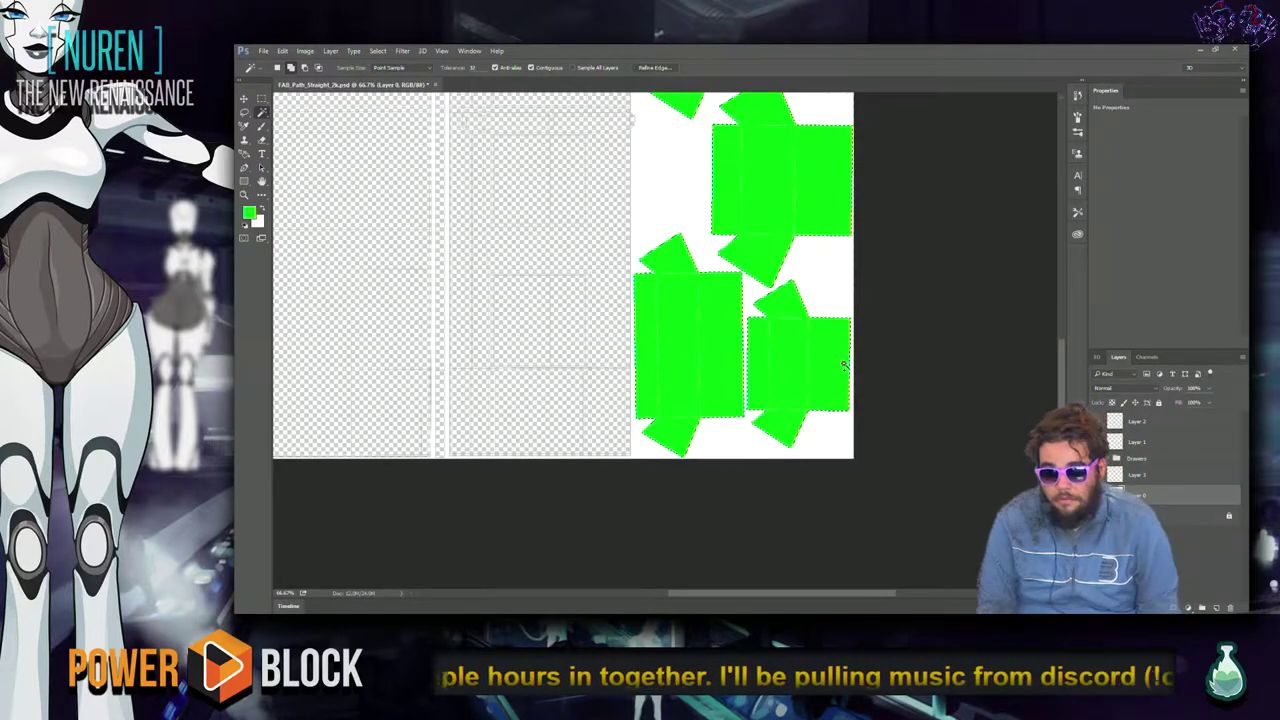
pyautogui.hotkey('ctrl', 'shift', 'n')
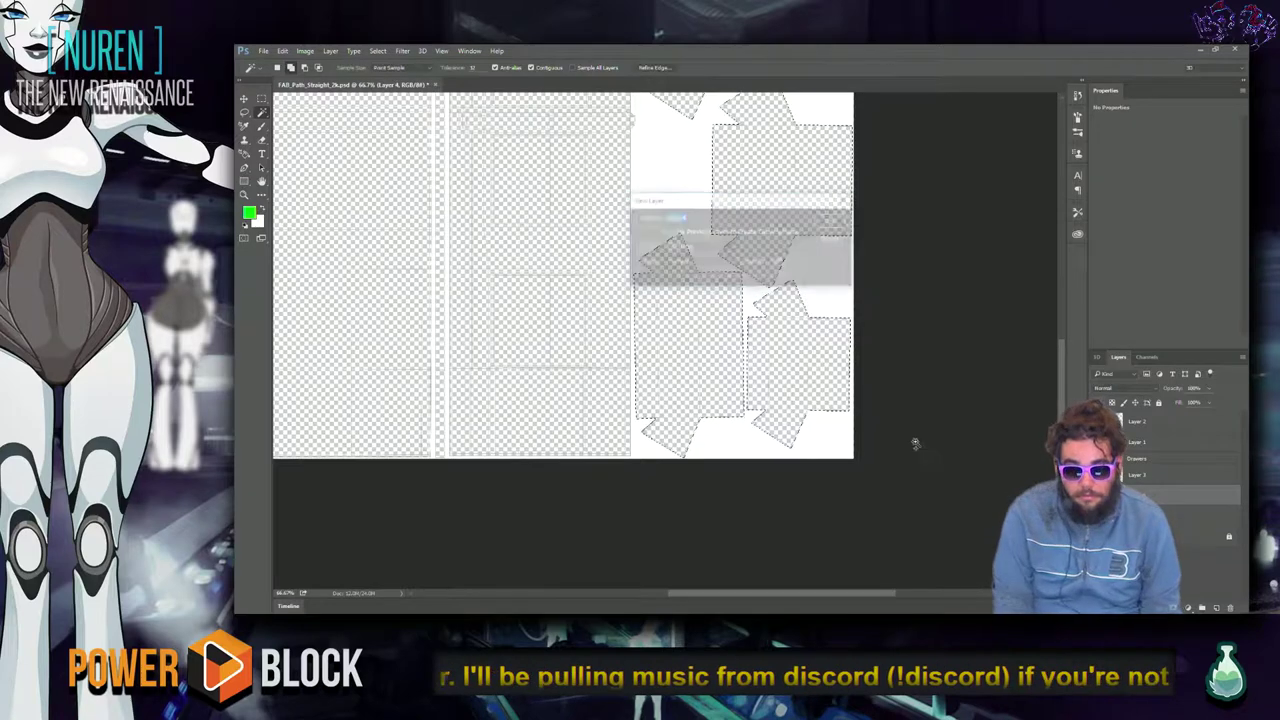
pyautogui.press('e')
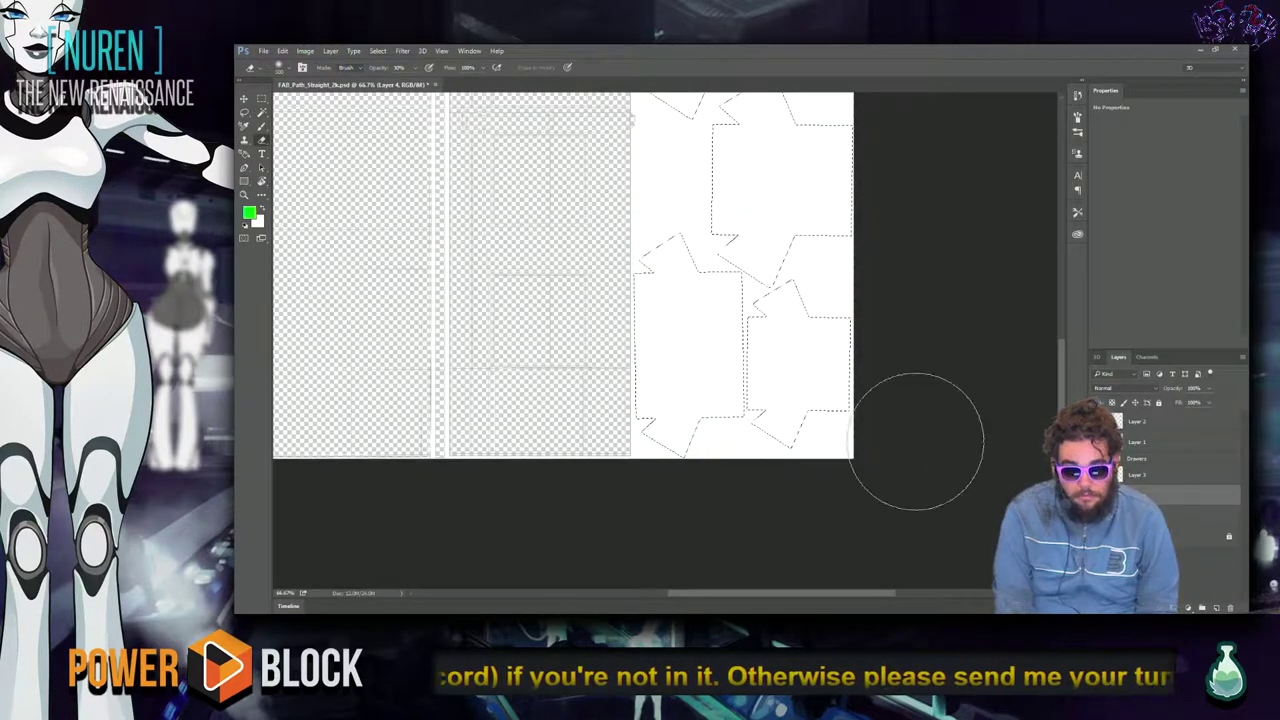
pyautogui.hotkey('alt', 'BackSpace')
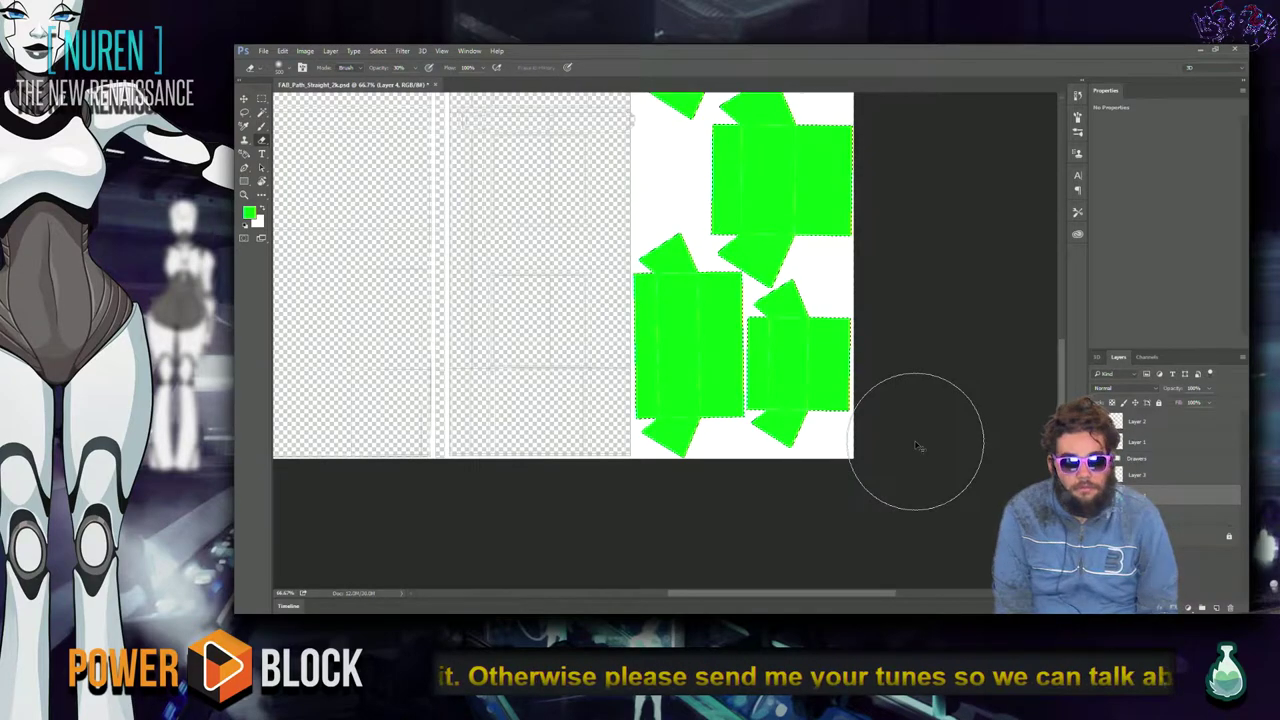
pyautogui.hotkey('ctrl', 'd')
pyautogui.moveTo(945, 358); pyautogui.dragTo(912, 438)
# Switch to the Unreal Editor and turn the viewport toward the path's drawer bins.
pyautogui.hotkey('alt', 'Tab')
pyautogui.press('Escape')
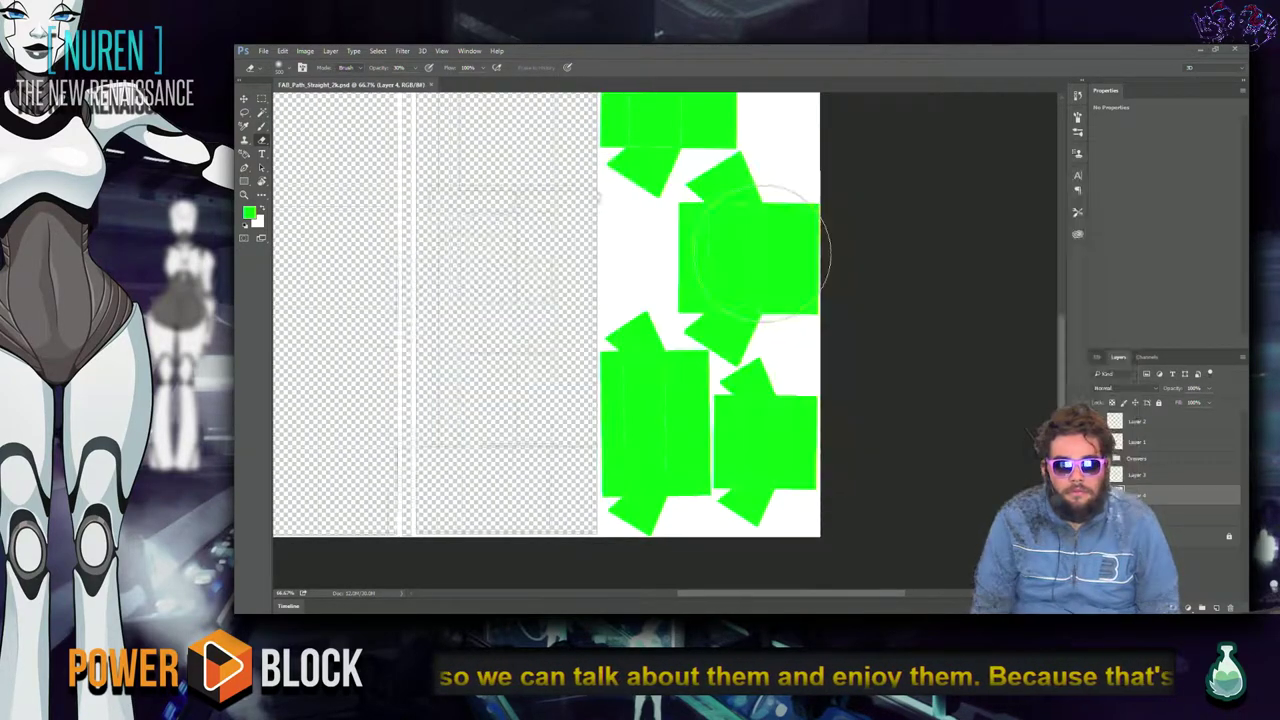
pyautogui.hotkey('alt', 'Tab')
pyautogui.moveTo(809, 409); pyautogui.dragTo(800, 385, button='right')
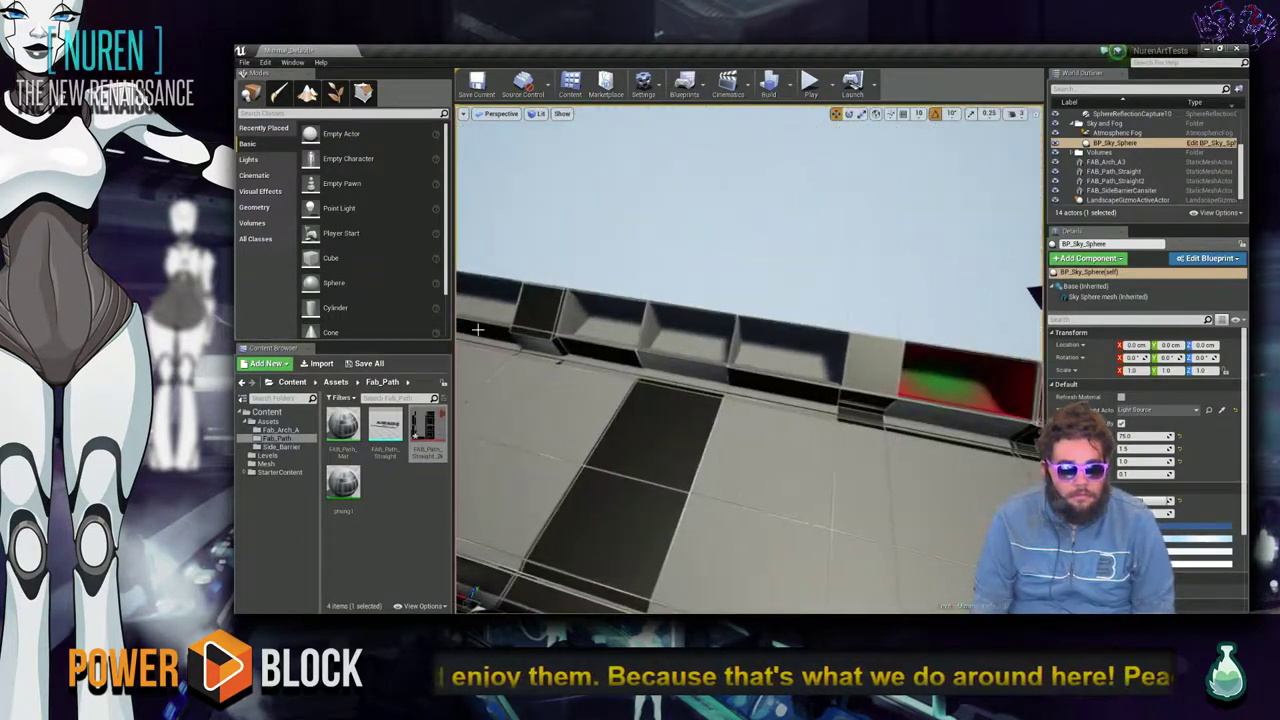
# Reimport FAB_Path_Straight_2k, fly along the path to check the green drawer bins, then return to Photoshop.
pyautogui.rightClick(420, 432)
pyautogui.click(490, 196)
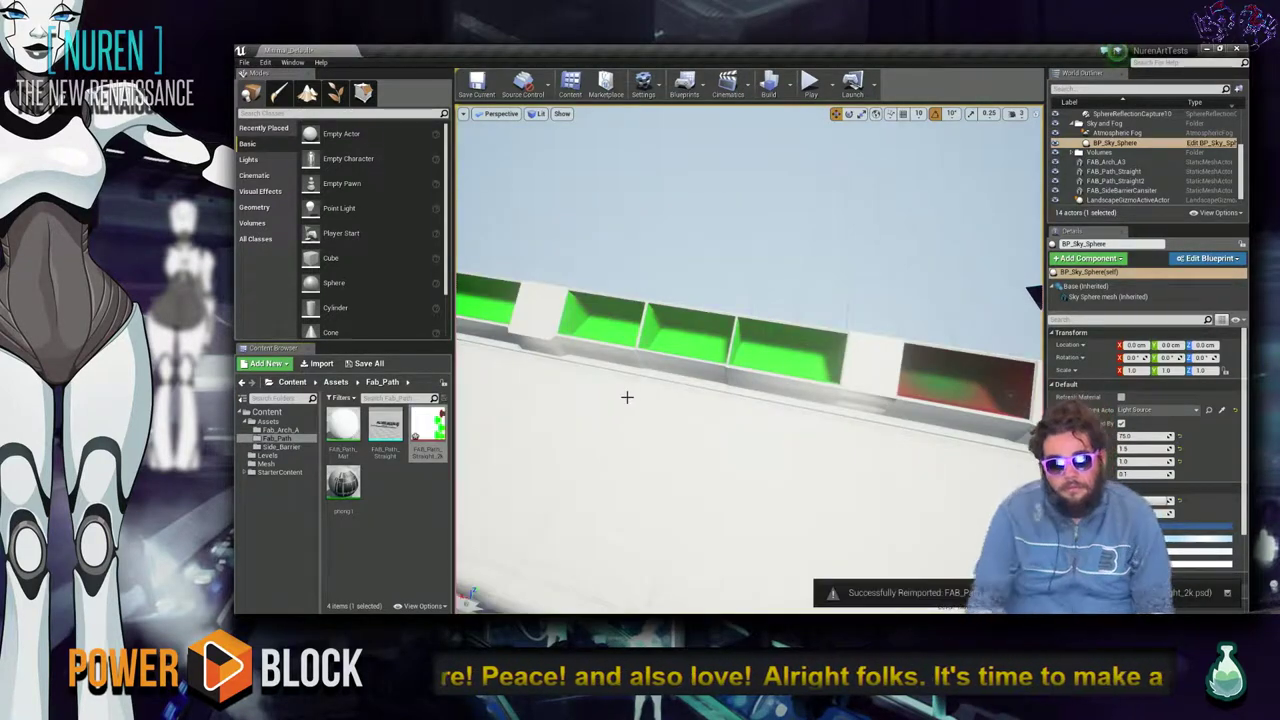
pyautogui.moveTo(604, 364); pyautogui.dragTo(686, 494, button='right')
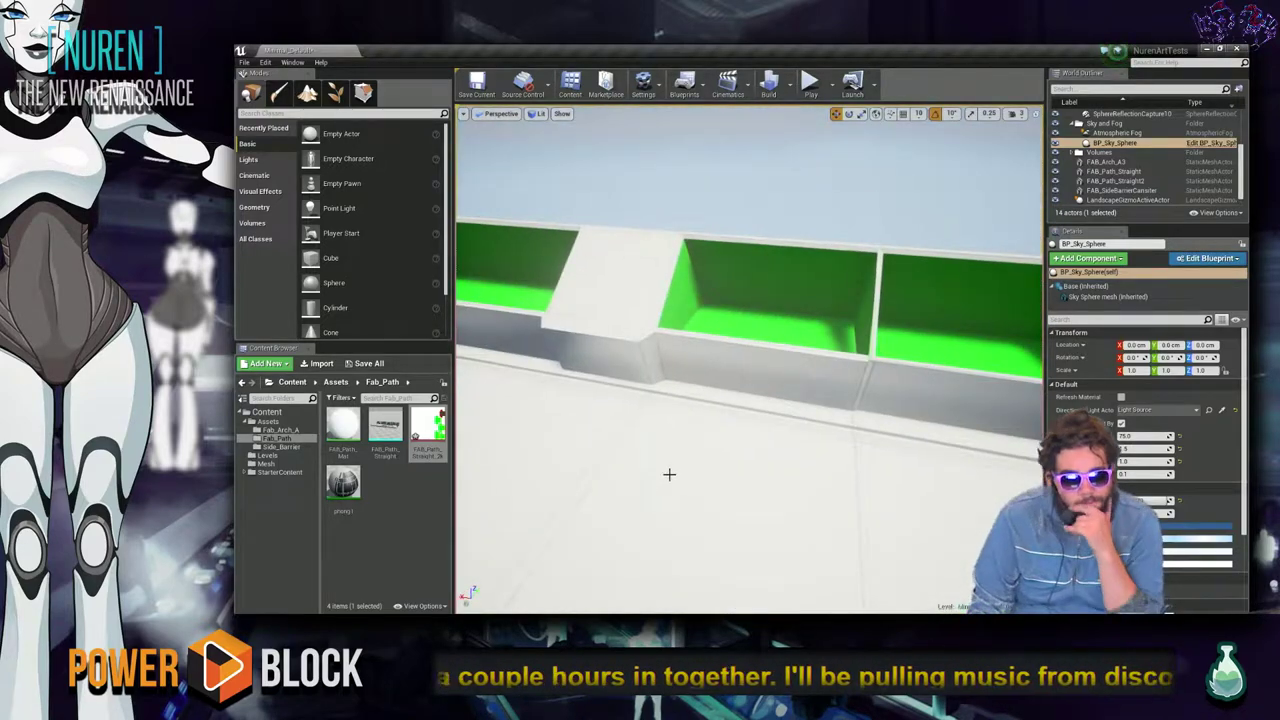
pyautogui.moveTo(772, 436)
pyautogui.mouseDown(button='right')
pyautogui.moveTo(700, 436)
pyautogui.moveTo(700, 425)
pyautogui.moveTo(774, 414)
pyautogui.mouseUp(button='right')
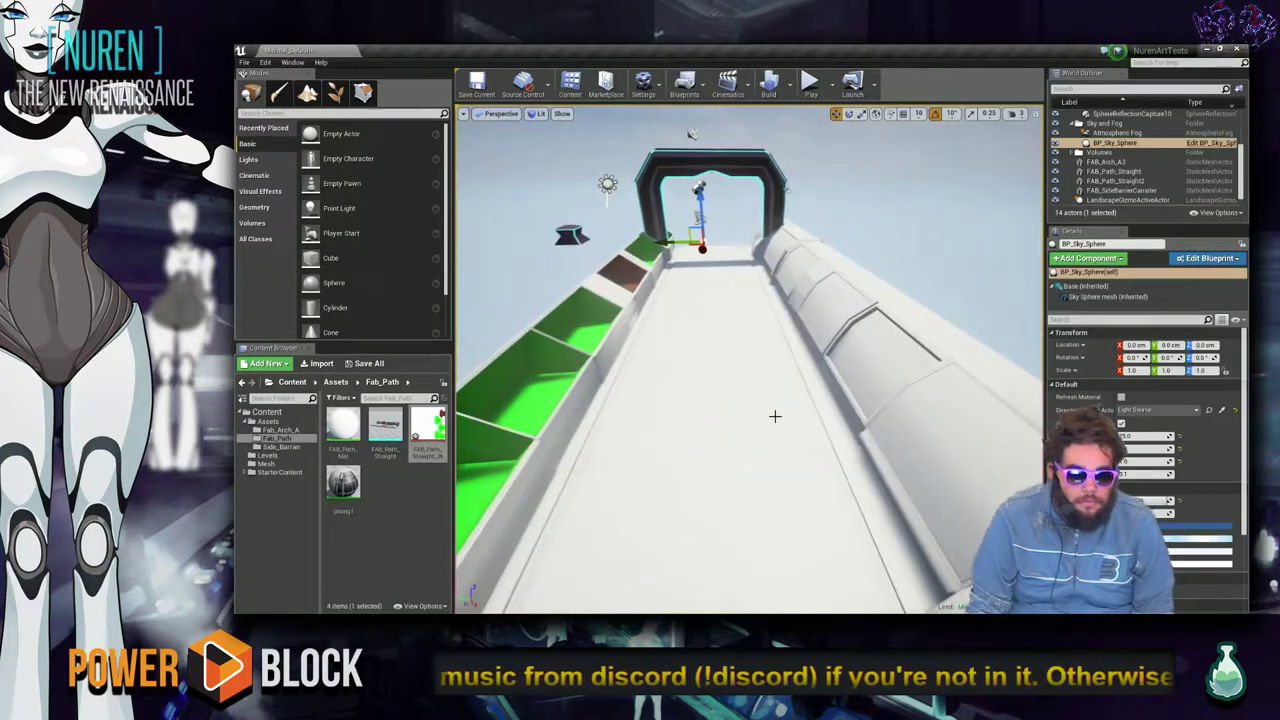
pyautogui.hotkey('alt', 'Tab')
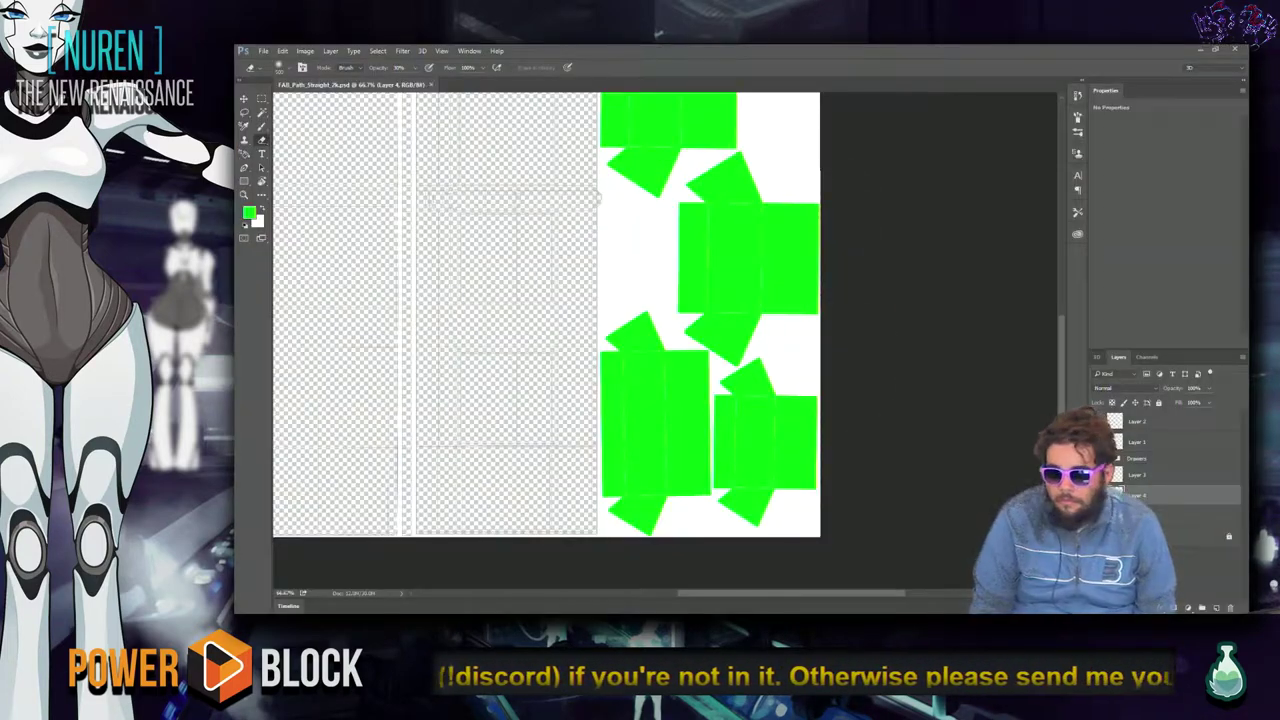
# Add a new Layer 5 above the Drawers group.
pyautogui.click(1163, 462)
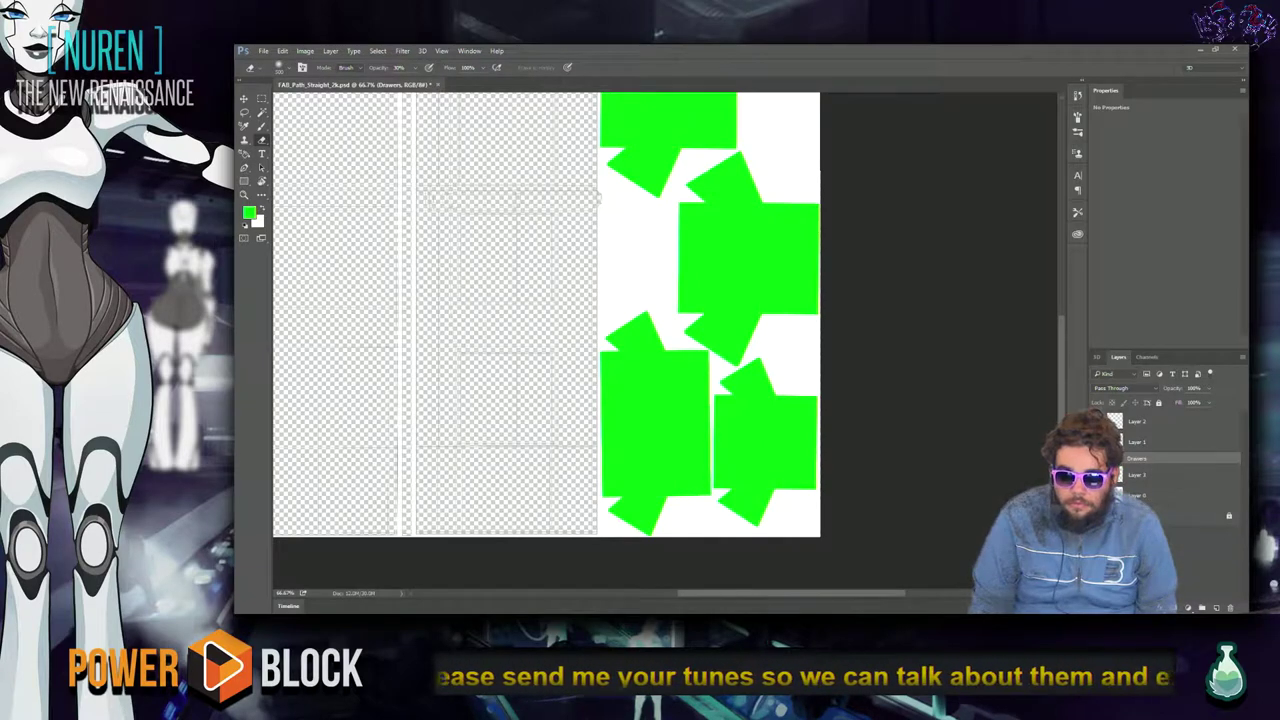
pyautogui.click(1217, 608)
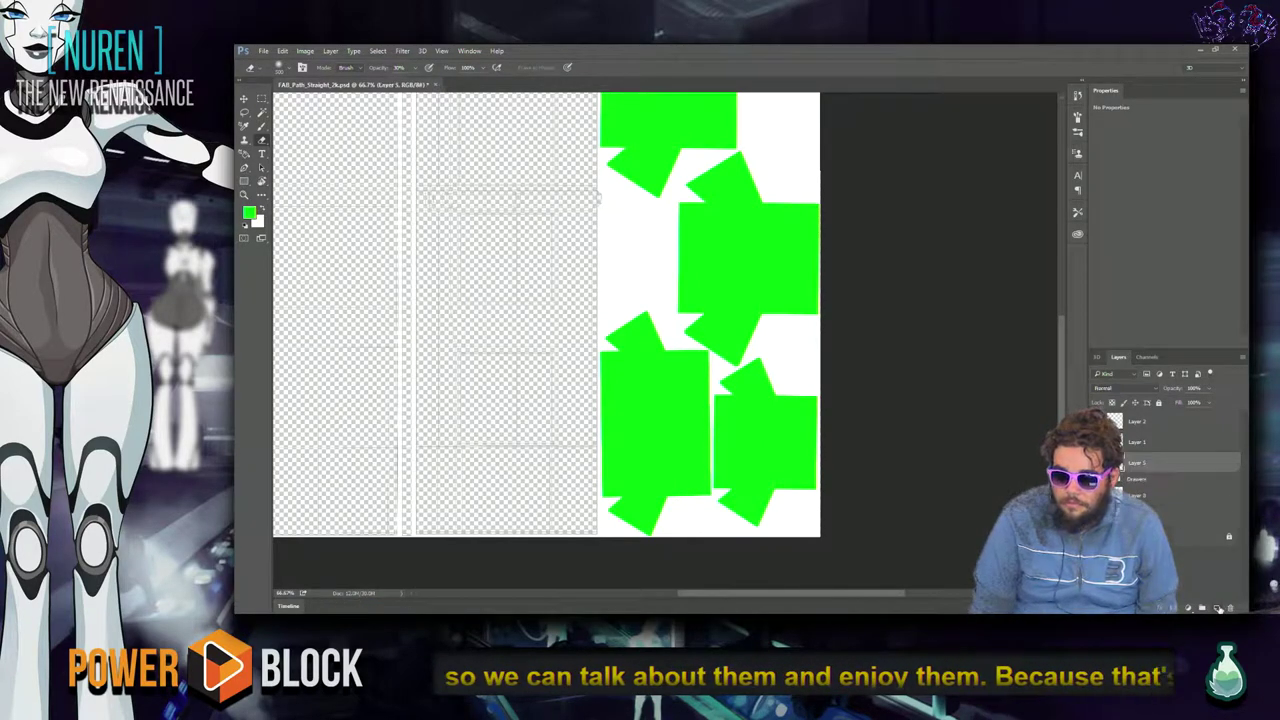
pyautogui.doubleClick(1160, 465)
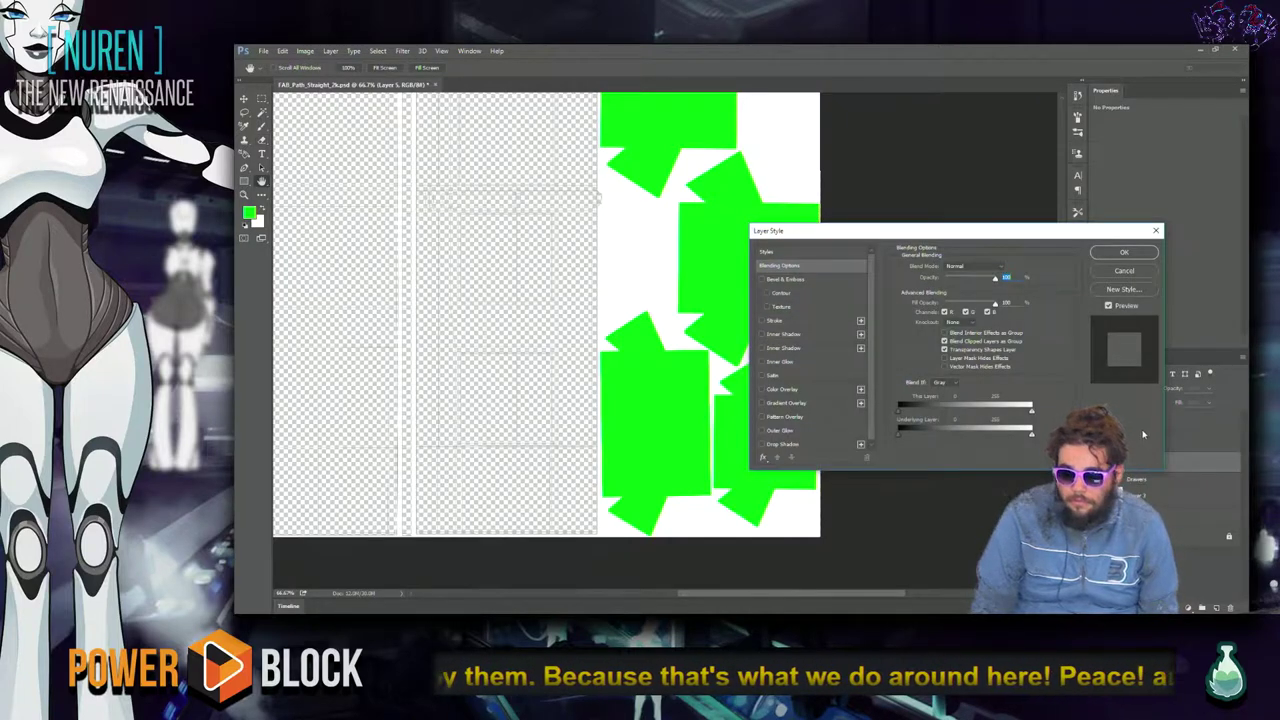
pyautogui.press('Escape')
pyautogui.rightClick(506, 334)
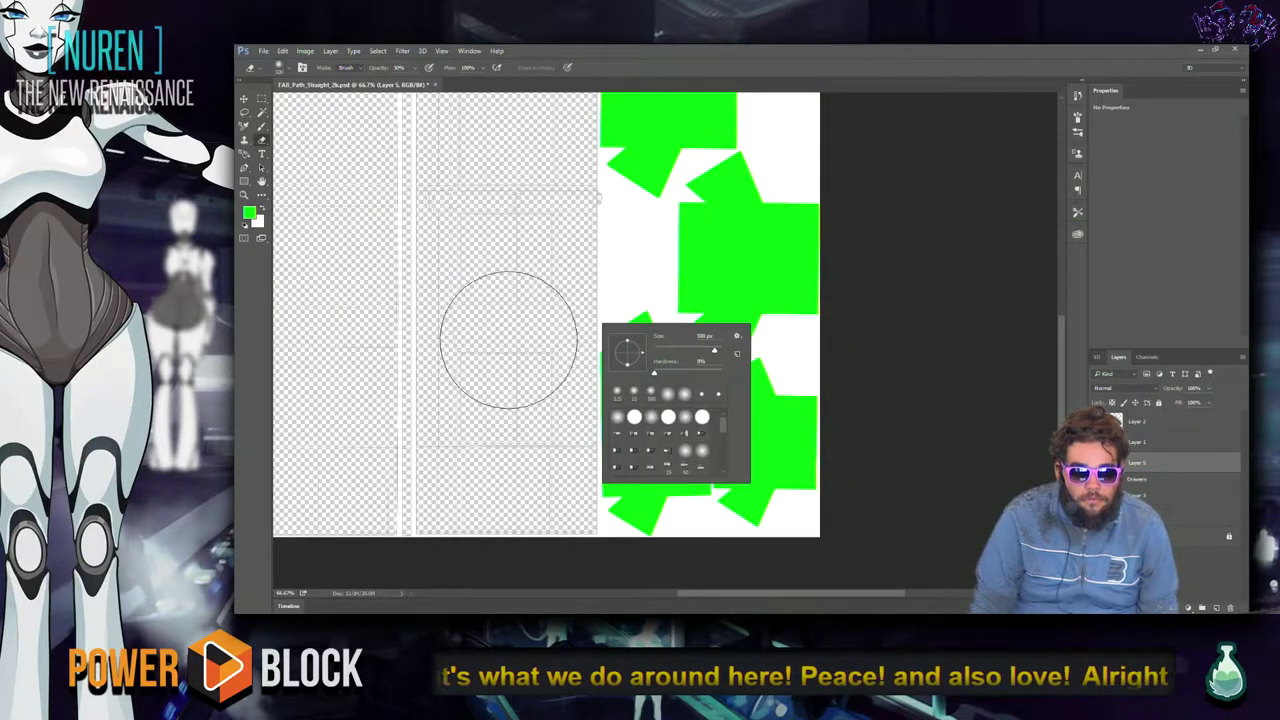
pyautogui.press('Escape')
# Switch to the Magic Wand, step down to the wireframe layer, deselect, and zoom to 100%.
pyautogui.scroll(3, 486, 335)
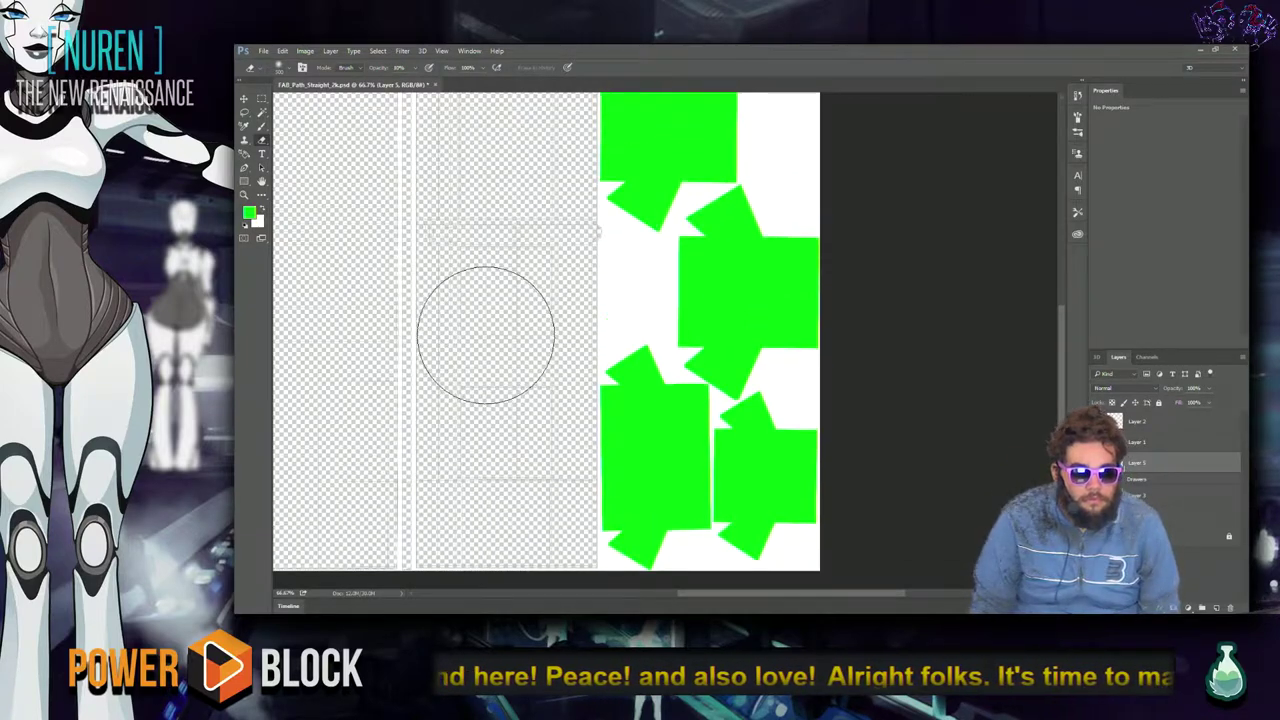
pyautogui.hotkey('ctrl', '0')
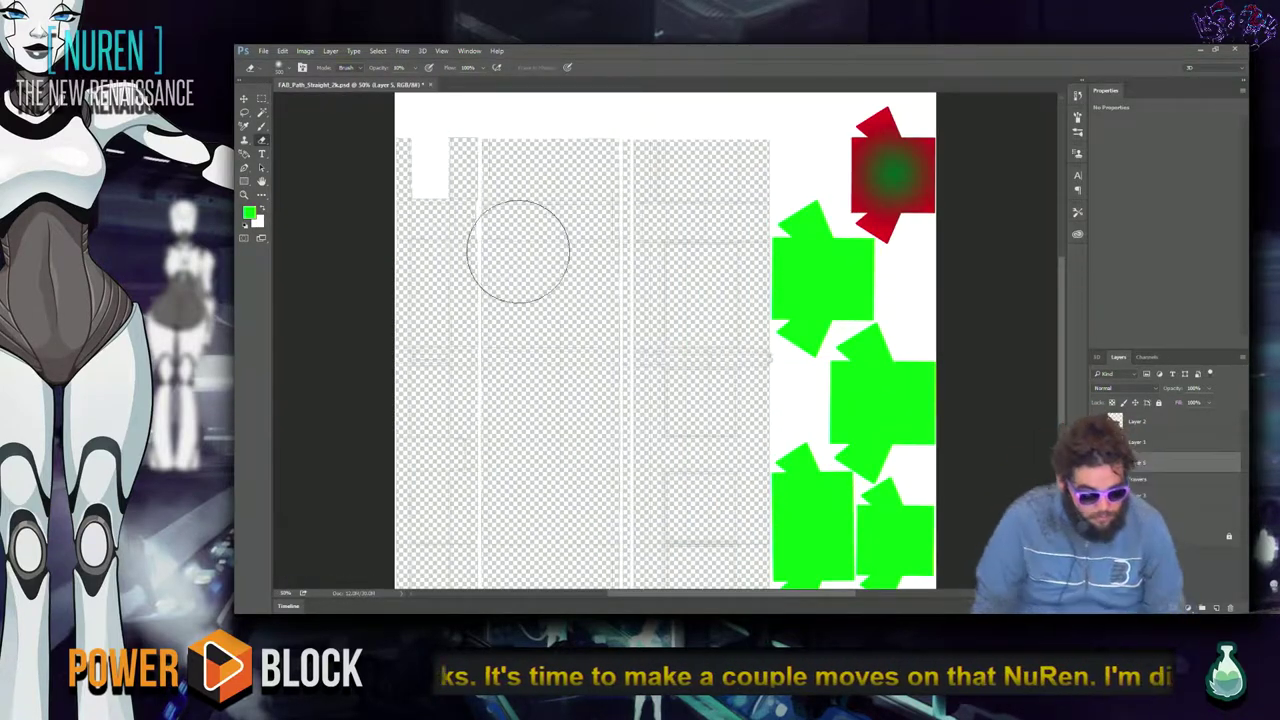
pyautogui.press('w')
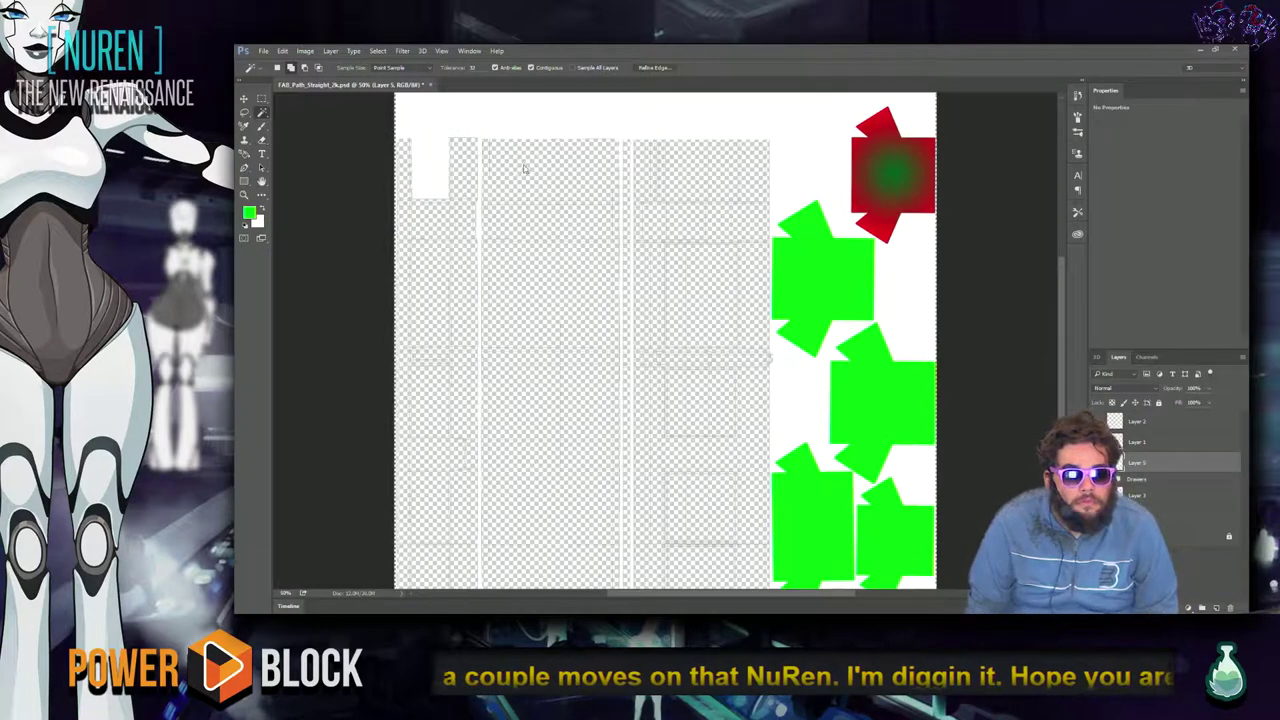
pyautogui.hotkey('alt', '[')
pyautogui.hotkey('alt', '[')
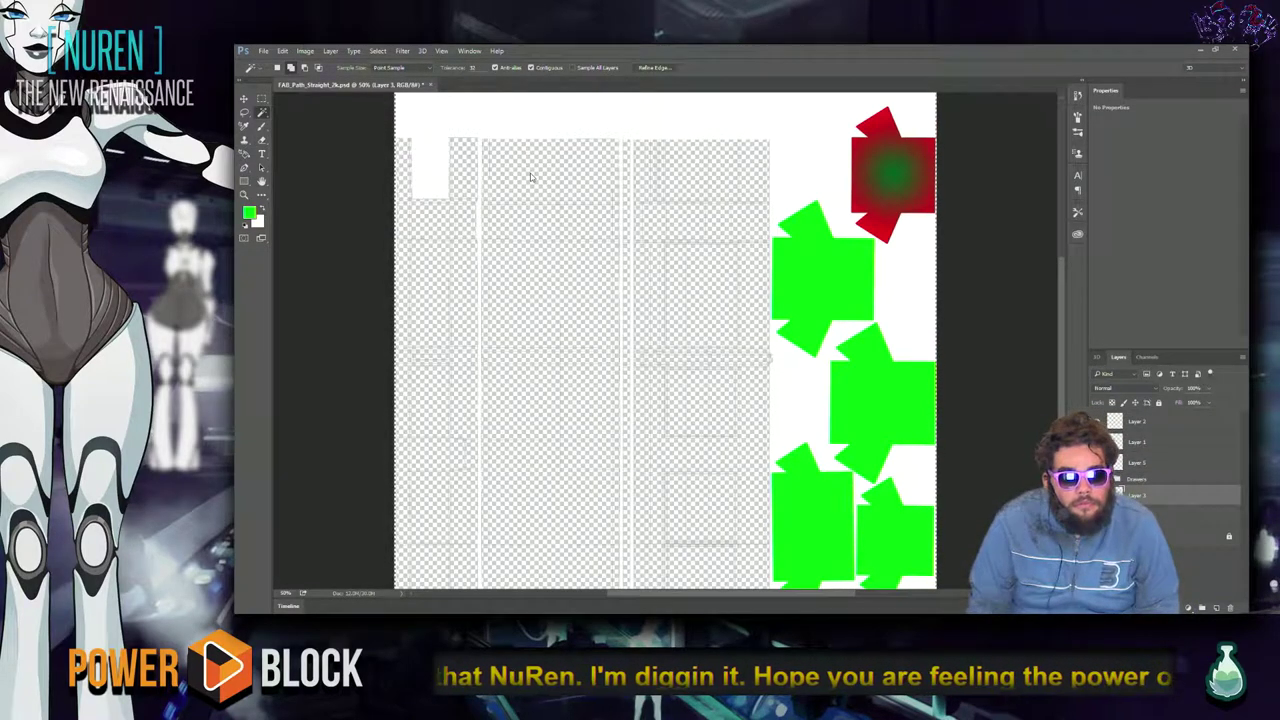
pyautogui.hotkey('alt', '[')
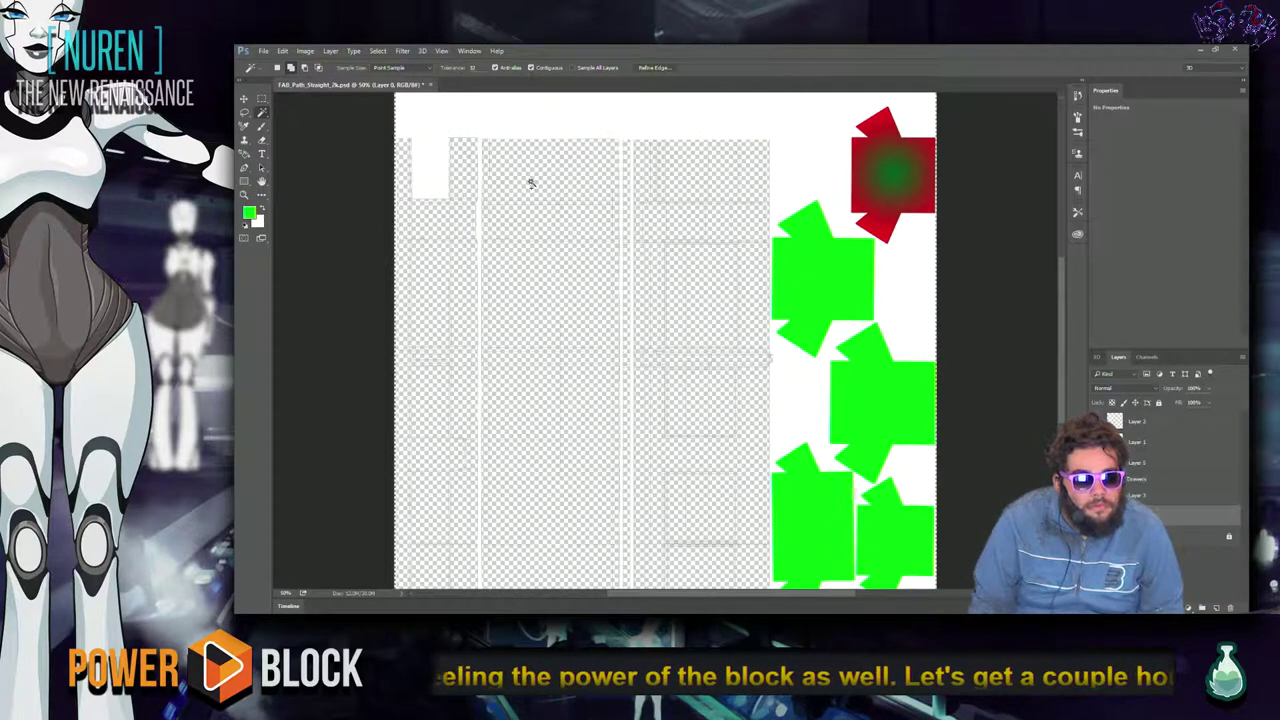
pyautogui.hotkey('ctrl', 'd')
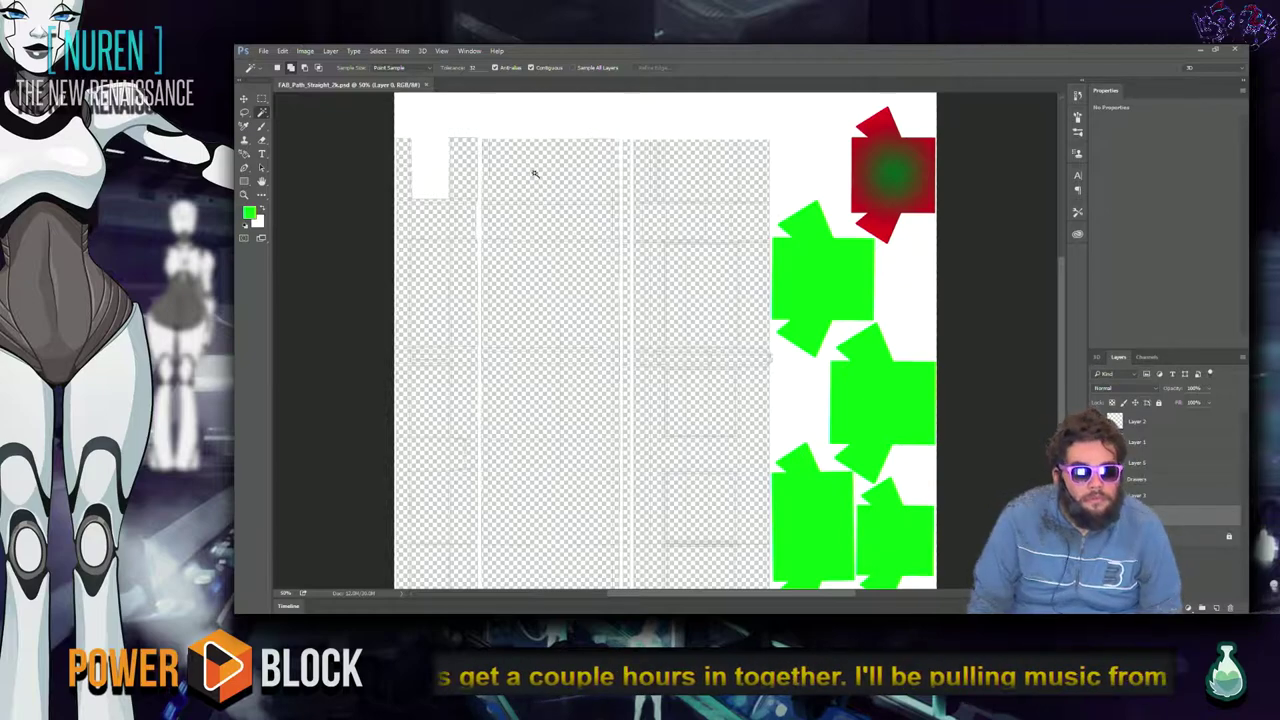
pyautogui.hotkey('ctrl', '+')
pyautogui.hotkey('ctrl', '+')
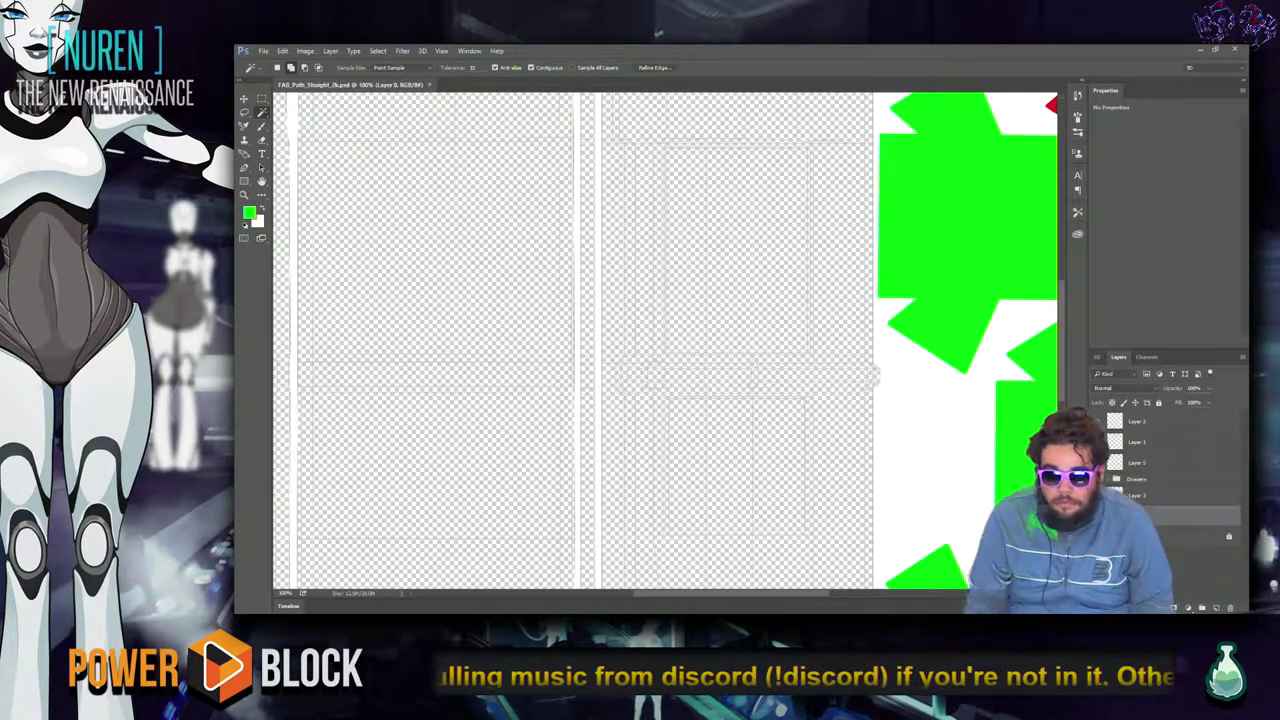
pyautogui.moveTo(460, 283); pyautogui.dragTo(663, 506)
# Shift-click to select the black UV cells down the middle column.
pyautogui.click(518, 262)
pyautogui.keyDown('shift'); pyautogui.click(706, 220); pyautogui.keyUp('shift')
pyautogui.keyDown('shift'); pyautogui.click(697, 323); pyautogui.keyUp('shift')
pyautogui.keyDown('shift'); pyautogui.click(577, 323); pyautogui.keyUp('shift')
pyautogui.keyDown('shift'); pyautogui.click(589, 437); pyautogui.keyUp('shift')
pyautogui.scroll(-5, 670, 390)
pyautogui.keyDown('shift'); pyautogui.click(606, 437); pyautogui.keyUp('shift')
pyautogui.keyDown('shift'); pyautogui.click(700, 449); pyautogui.keyUp('shift')
pyautogui.scroll(-5, 700, 449)
pyautogui.keyDown('shift'); pyautogui.click(657, 309); pyautogui.keyUp('shift')
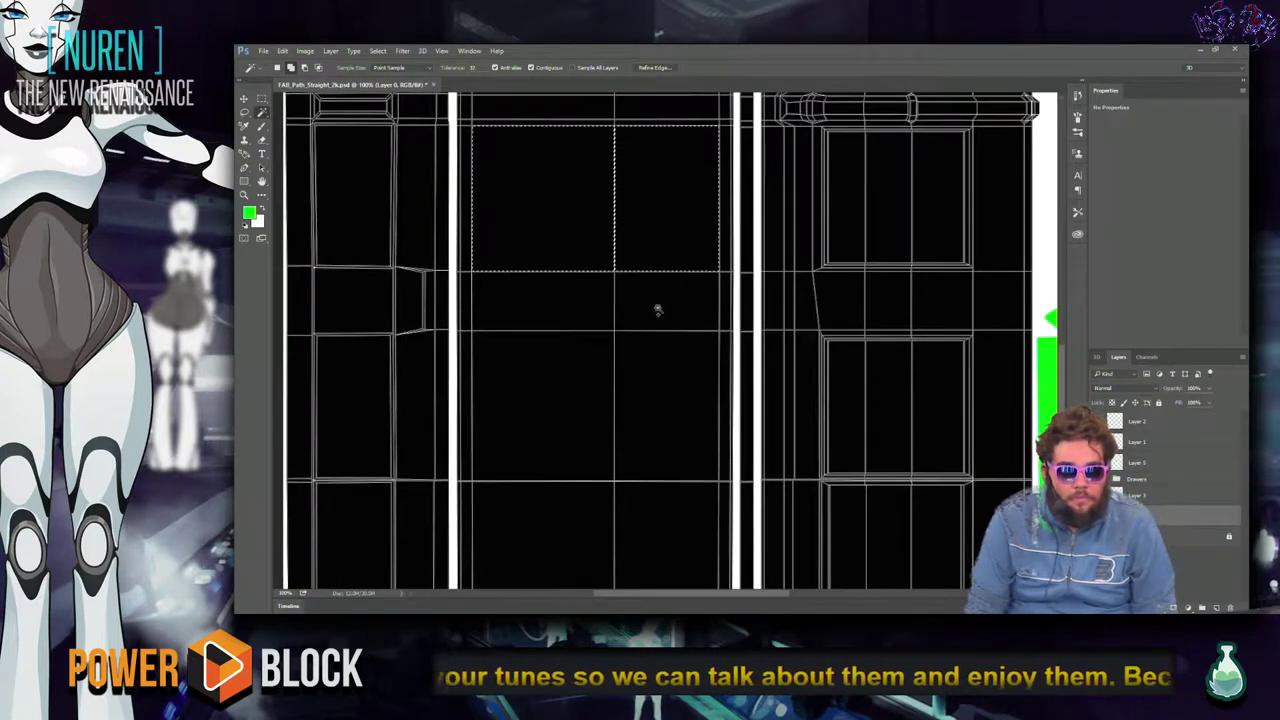
pyautogui.keyDown('shift'); pyautogui.click(541, 297); pyautogui.keyUp('shift')
pyautogui.keyDown('shift'); pyautogui.click(651, 466); pyautogui.keyUp('shift')
pyautogui.keyDown('shift'); pyautogui.click(578, 440); pyautogui.keyUp('shift')
pyautogui.scroll(-4, 578, 440)
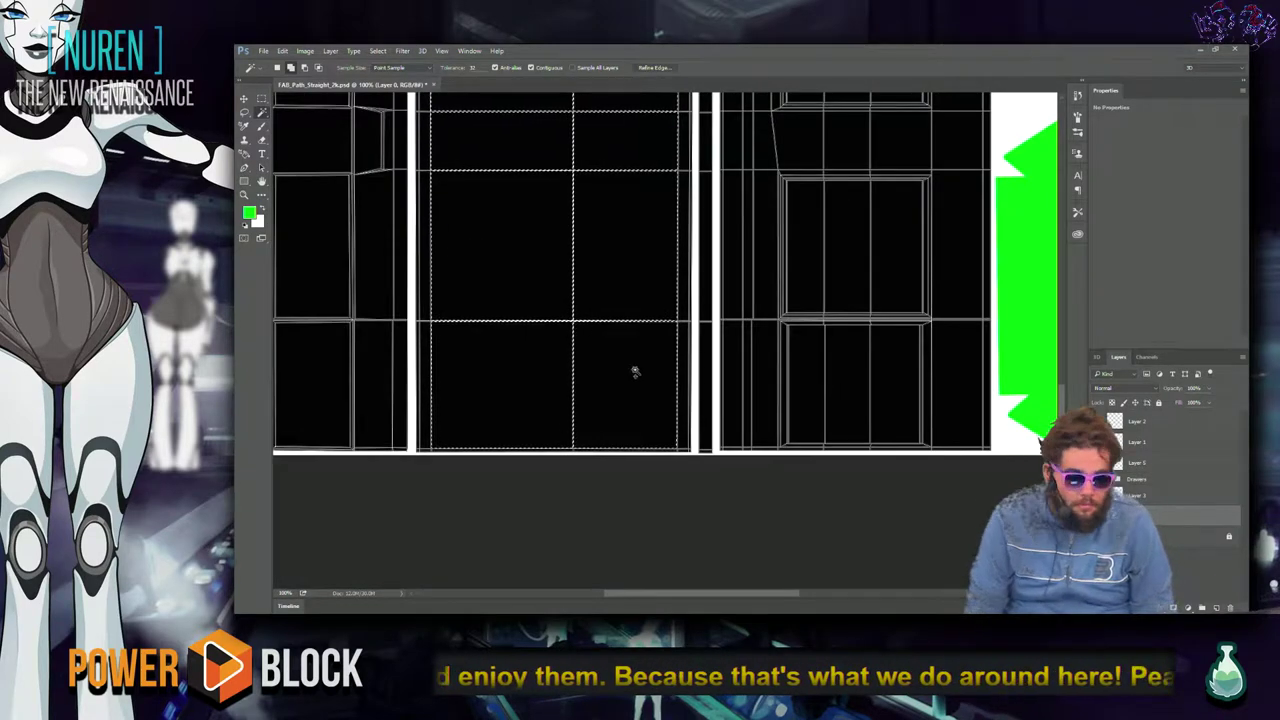
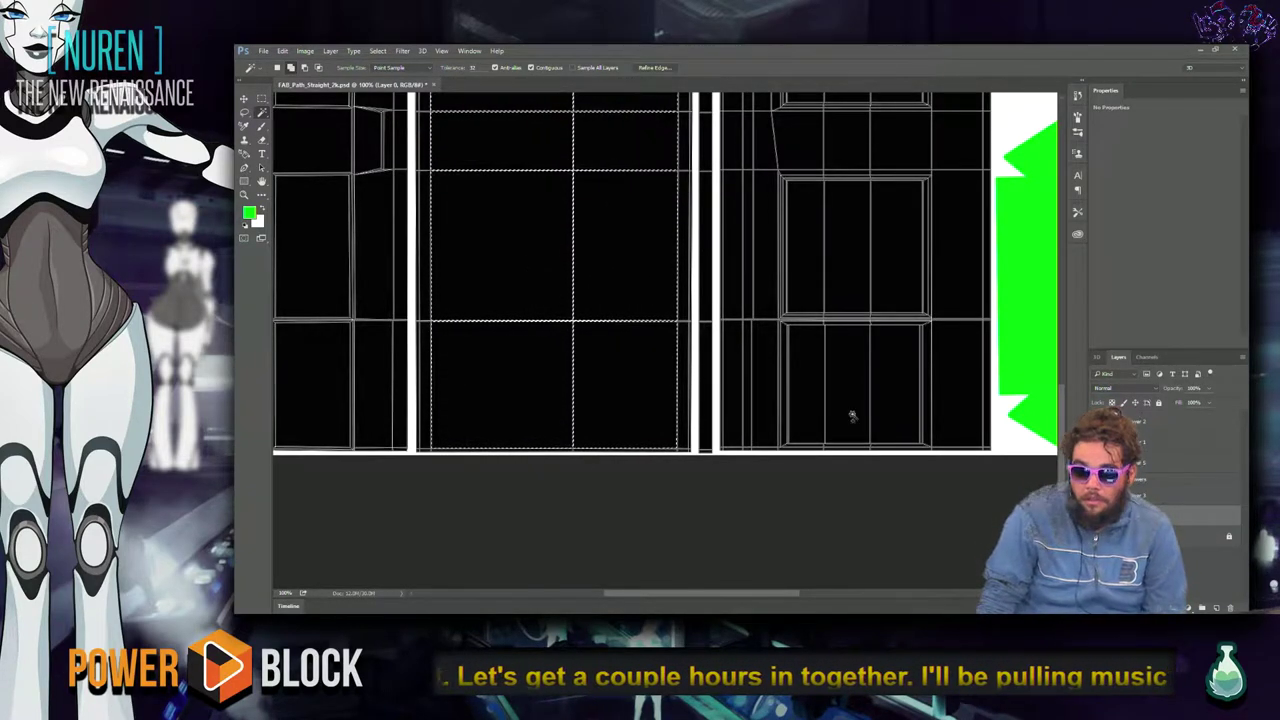
# Set the foreground colour to mid-grey 8d8d8d sampled from the canvas.
pyautogui.click(249, 212)
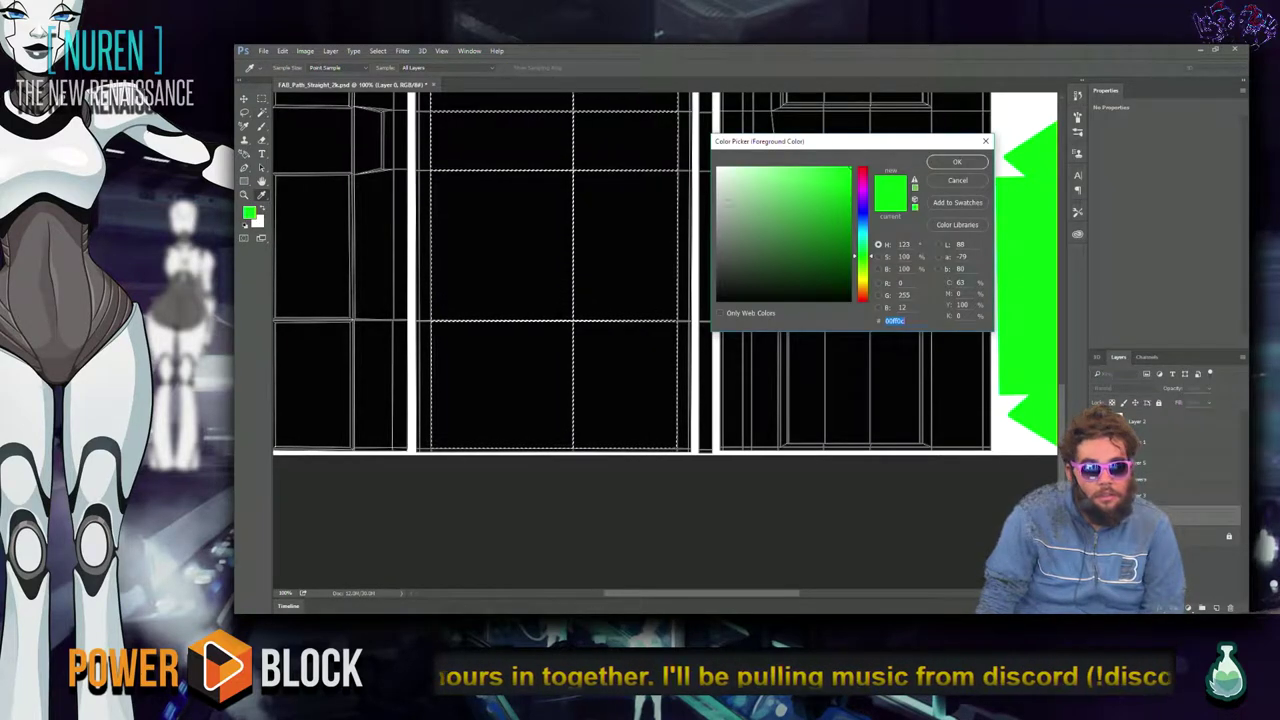
pyautogui.moveTo(510, 310); pyautogui.dragTo(535, 227)
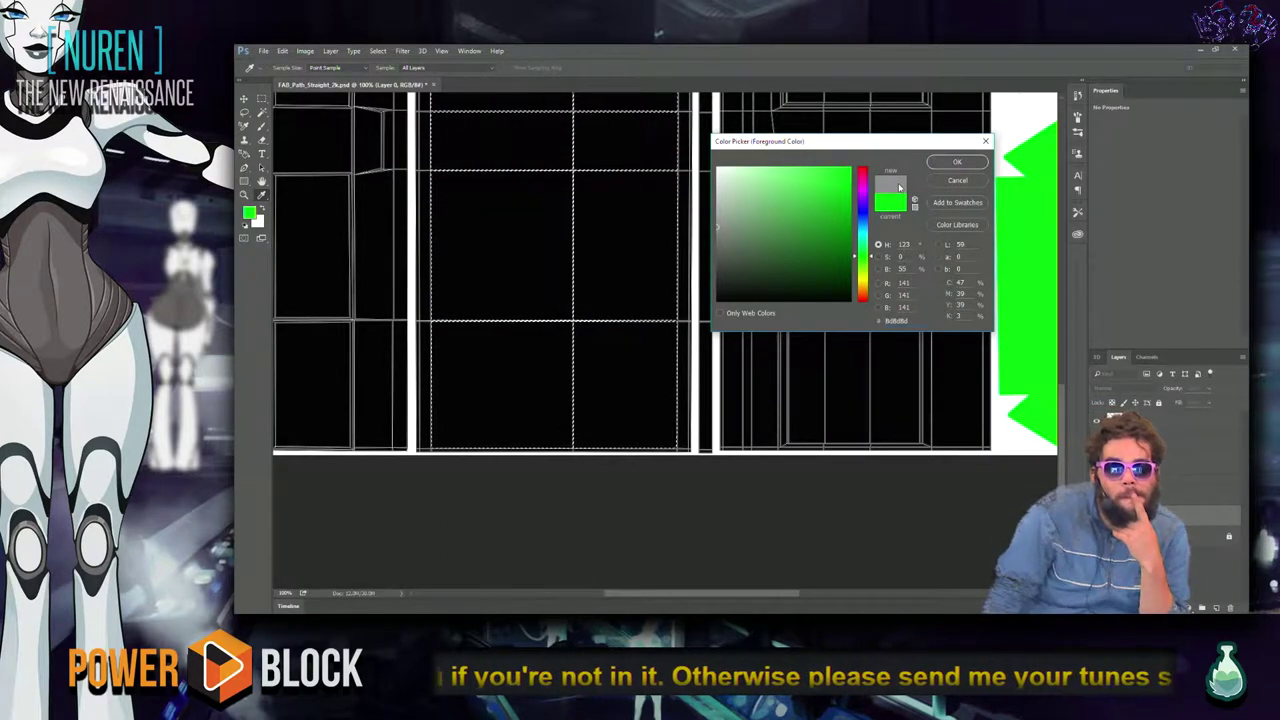
pyautogui.click(957, 162)
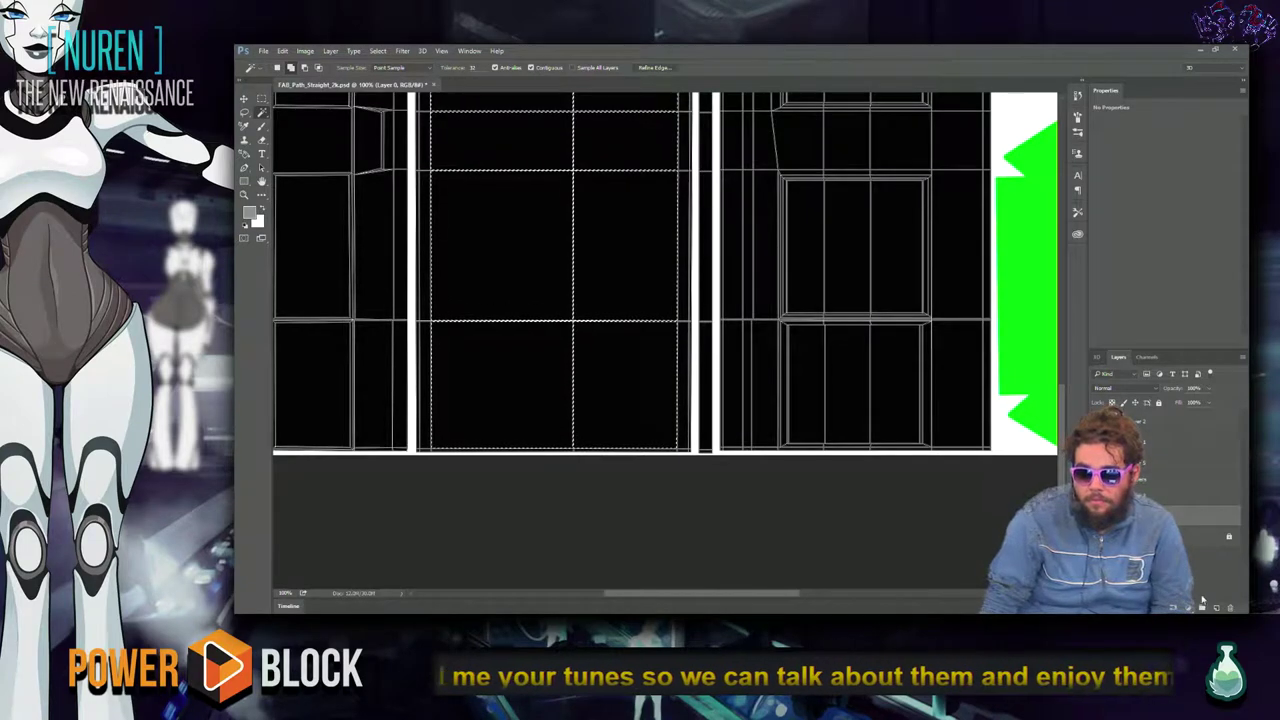
# Fill the selected centre panel with the grey on new Layer 6, then deselect.
pyautogui.hotkey('ctrl', 'shift', 'n')
pyautogui.press('Return')
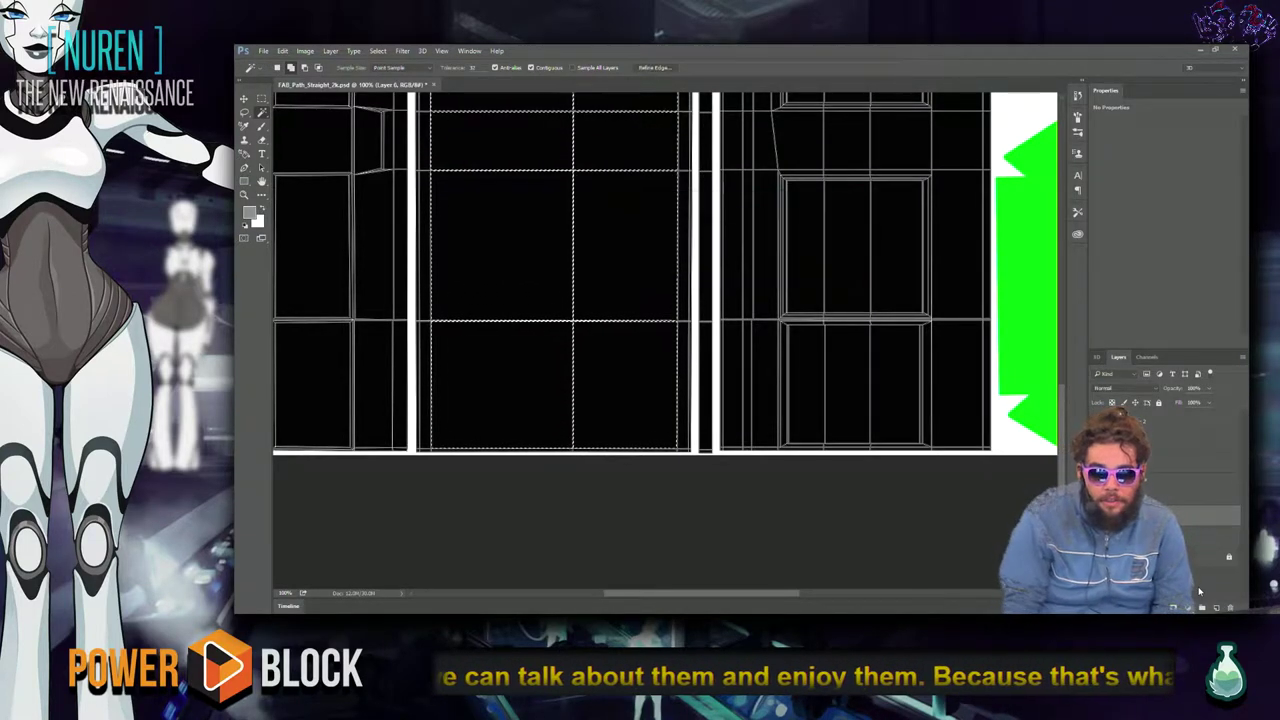
pyautogui.hotkey('alt', 'space')
pyautogui.press('Escape')
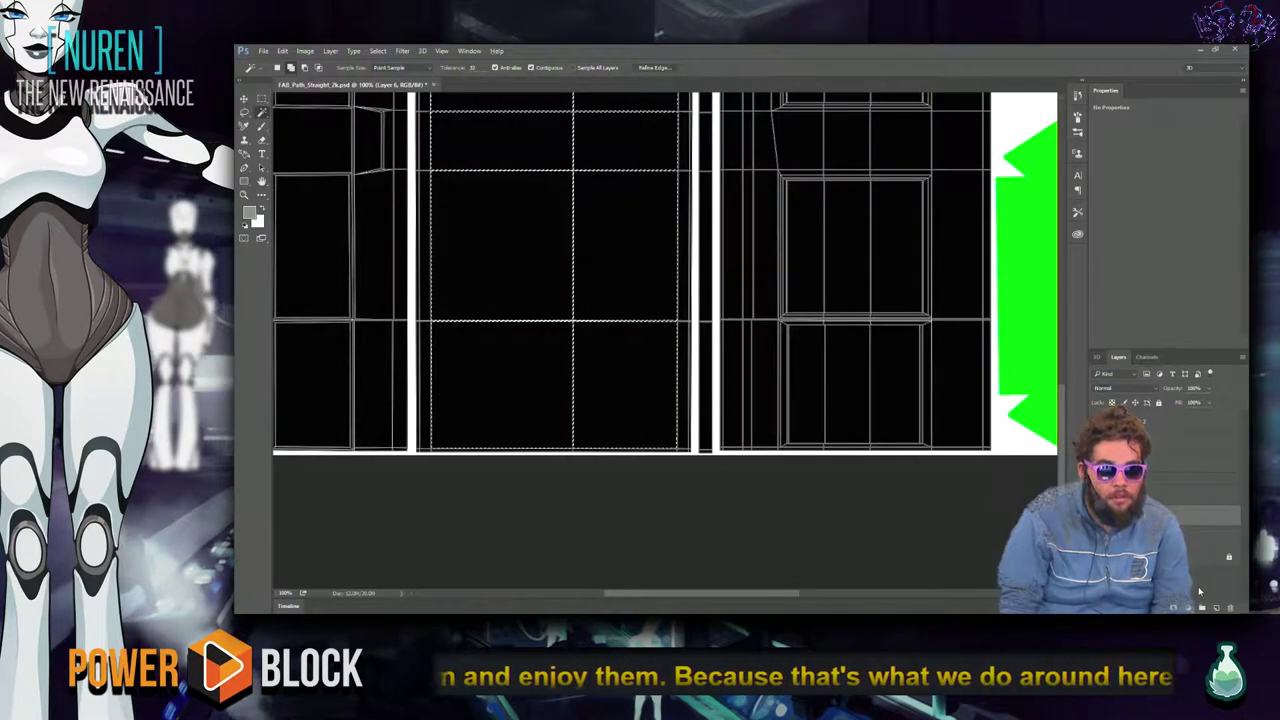
pyautogui.hotkey('alt', 'BackSpace')
pyautogui.hotkey('ctrl', 'd')
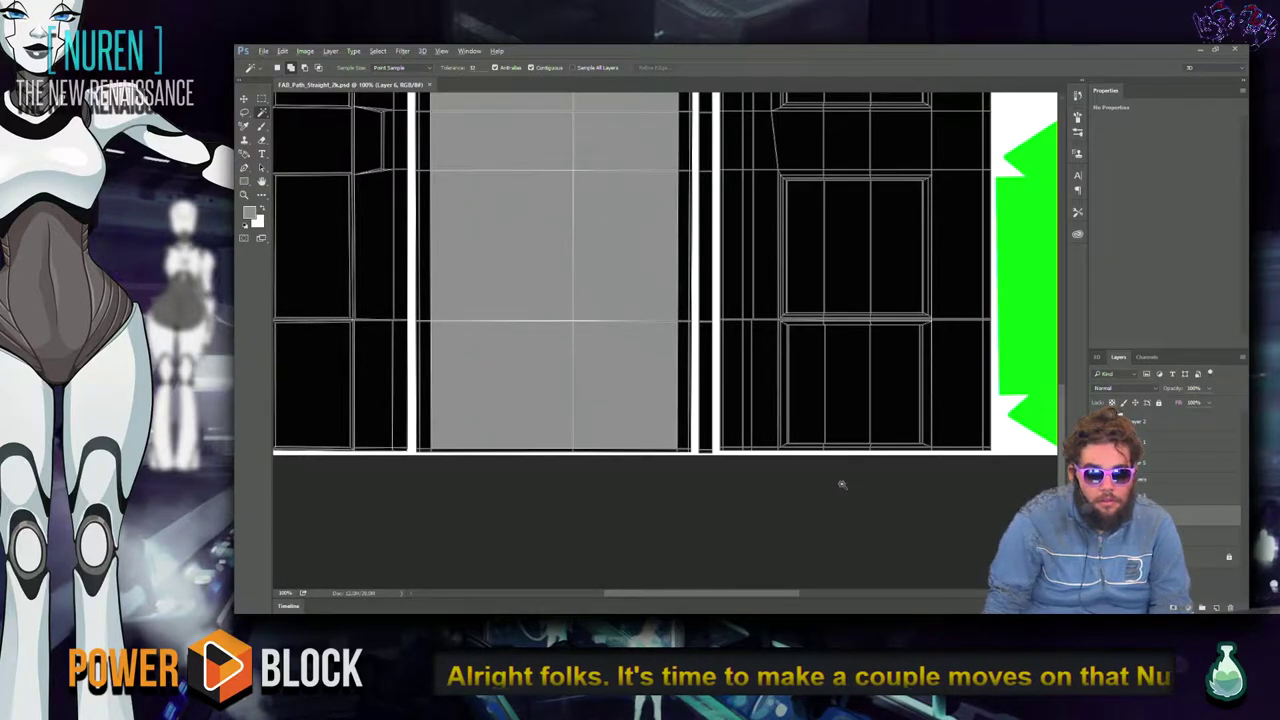
pyautogui.hotkey('alt', 'Tab')
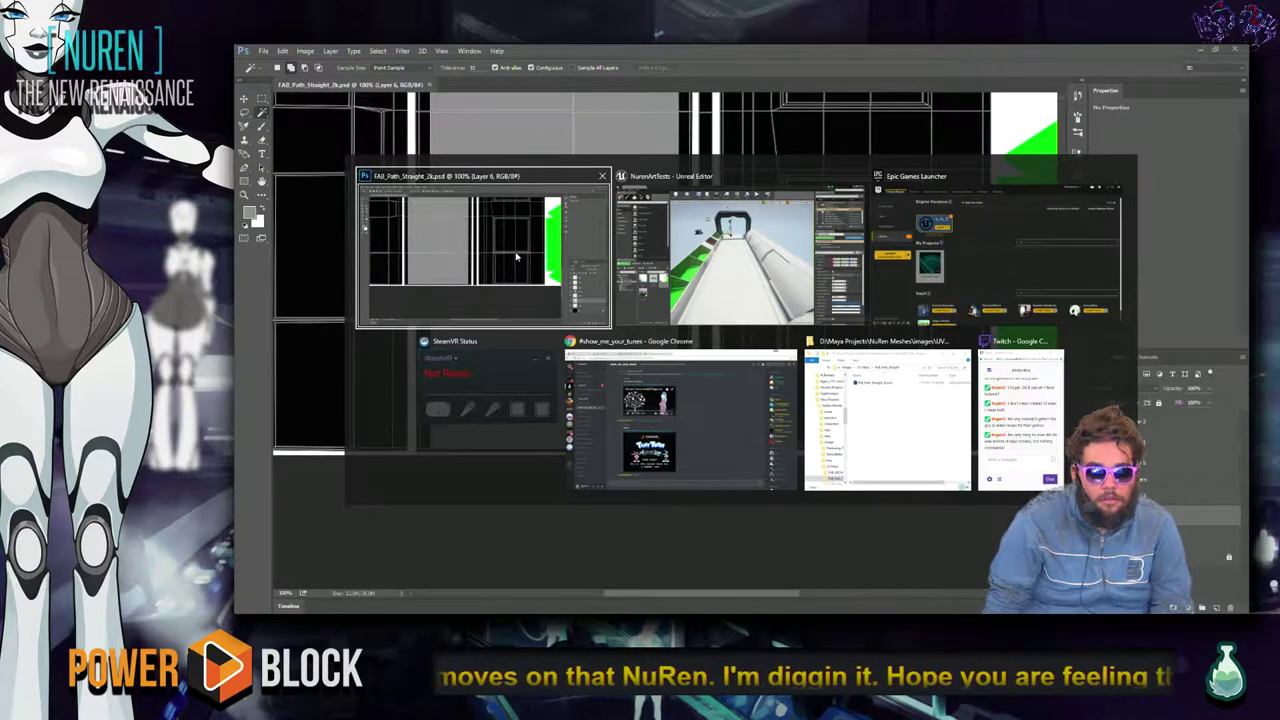
pyautogui.click(516, 262)
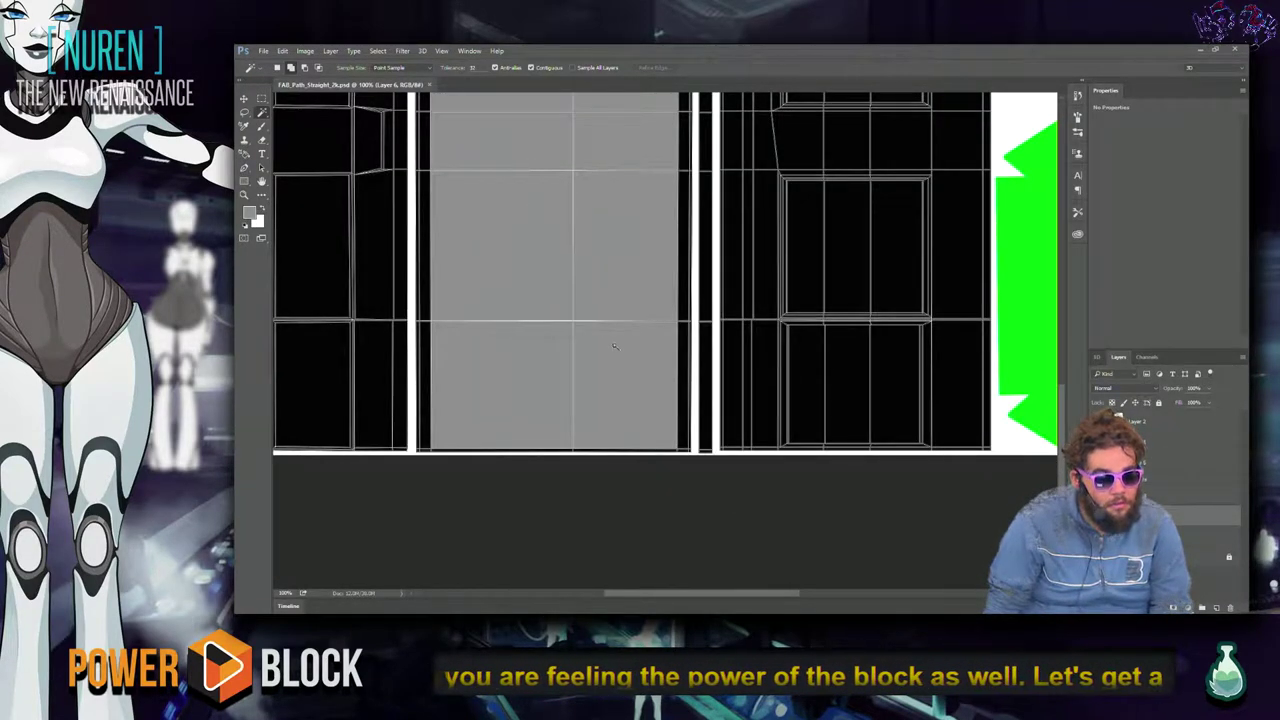
pyautogui.moveTo(482, 237); pyautogui.dragTo(744, 346)
pyautogui.click(580, 461)
pyautogui.hotkey('ctrl', 'd')
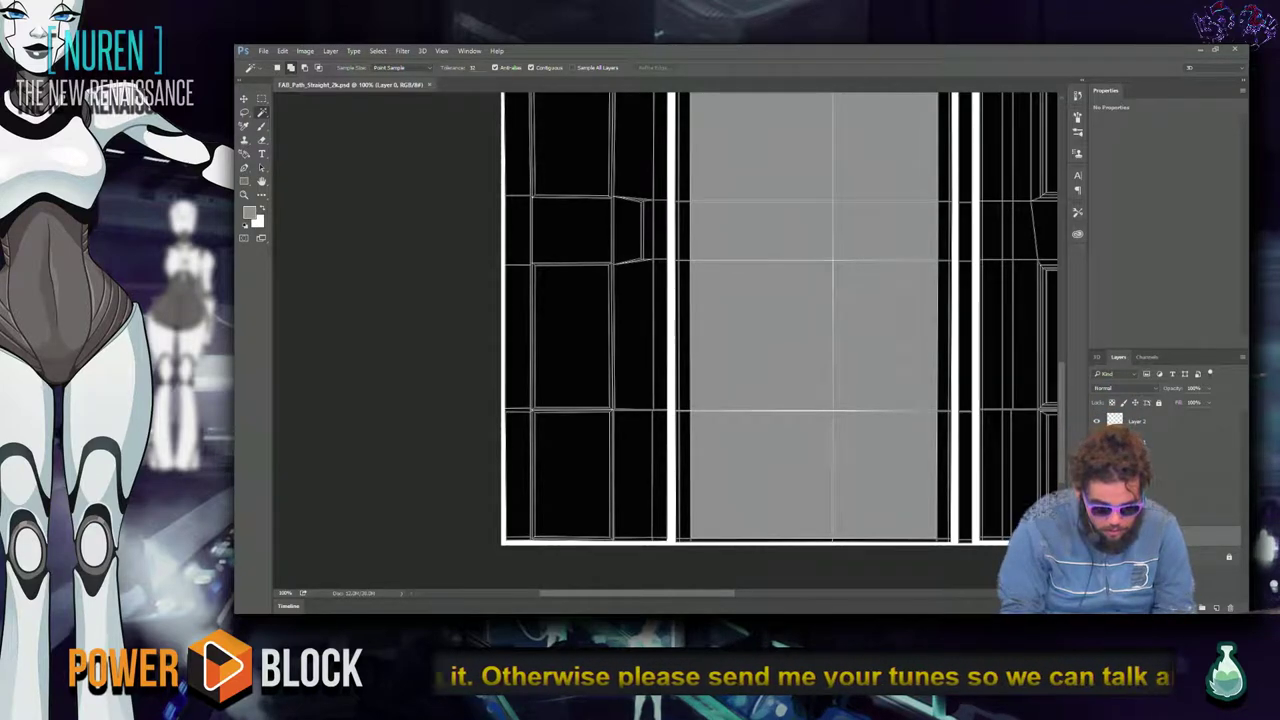
pyautogui.hotkey('alt', ']')
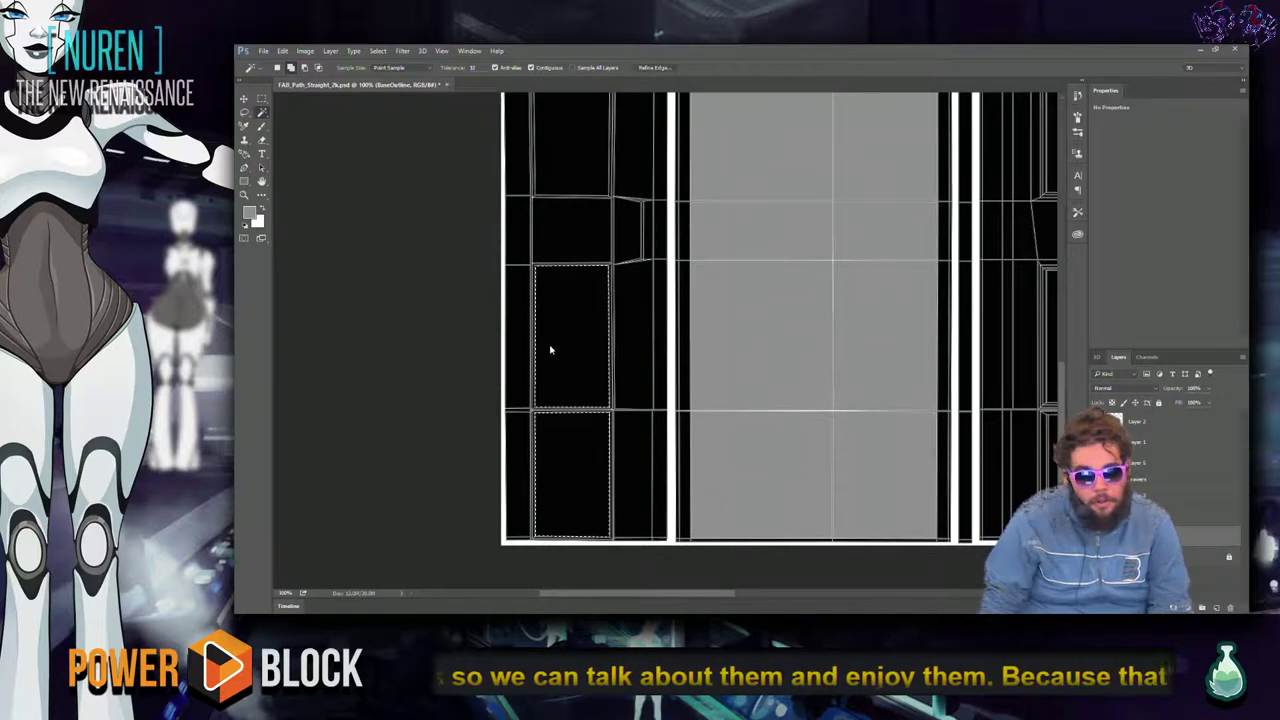
# Add the left column's narrow framing strips to the Magic Wand selection.
pyautogui.scroll(2, 615, 360)
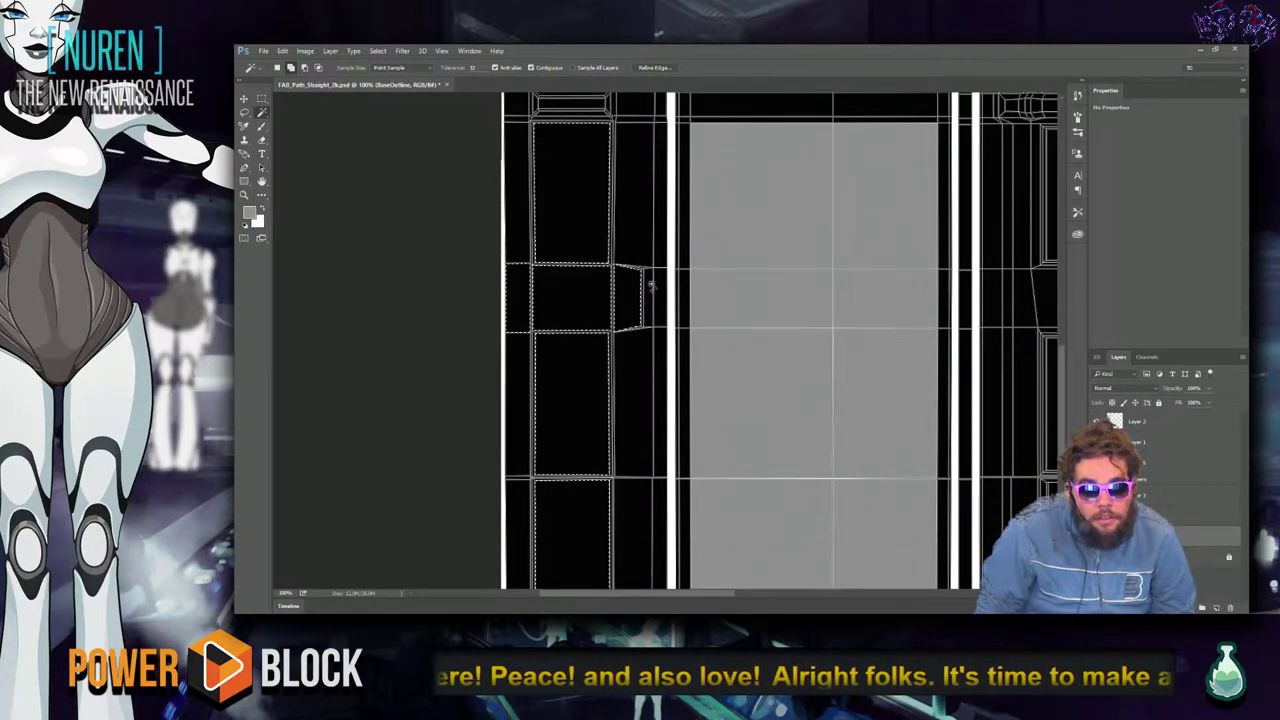
pyautogui.scroll(5, 608, 329)
pyautogui.scroll(1, 597, 310)
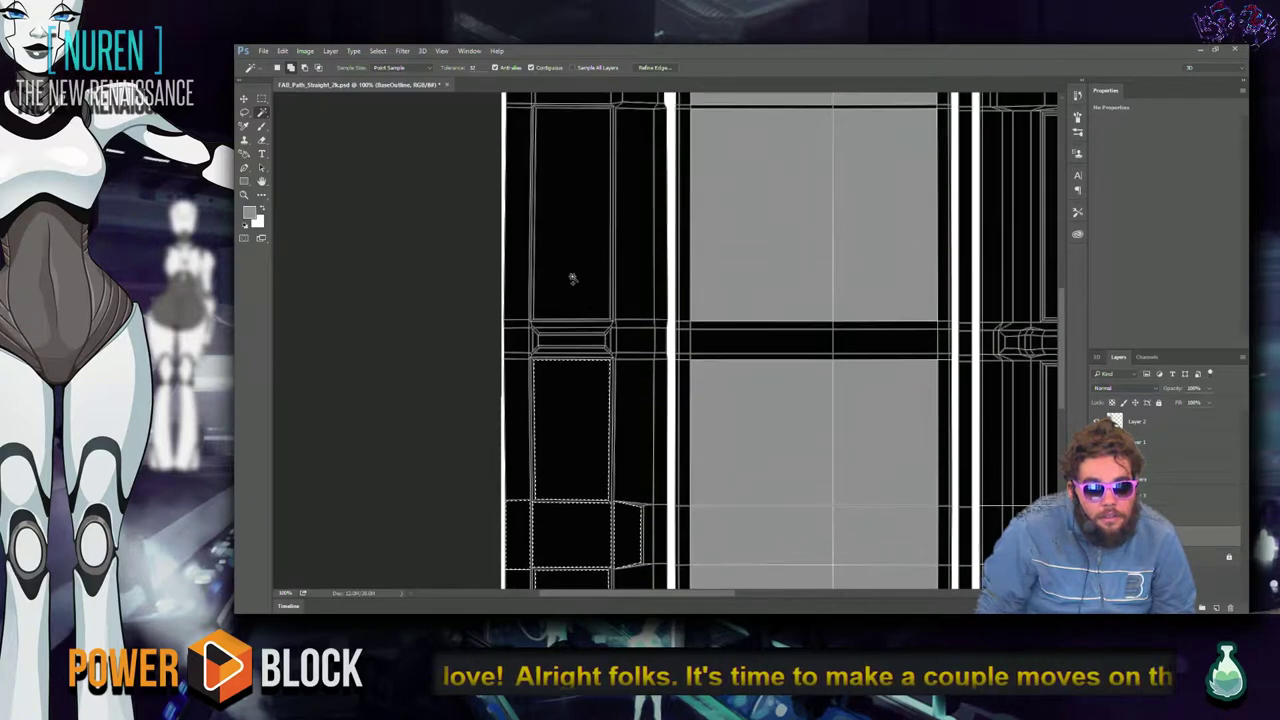
pyautogui.scroll(6, 573, 278)
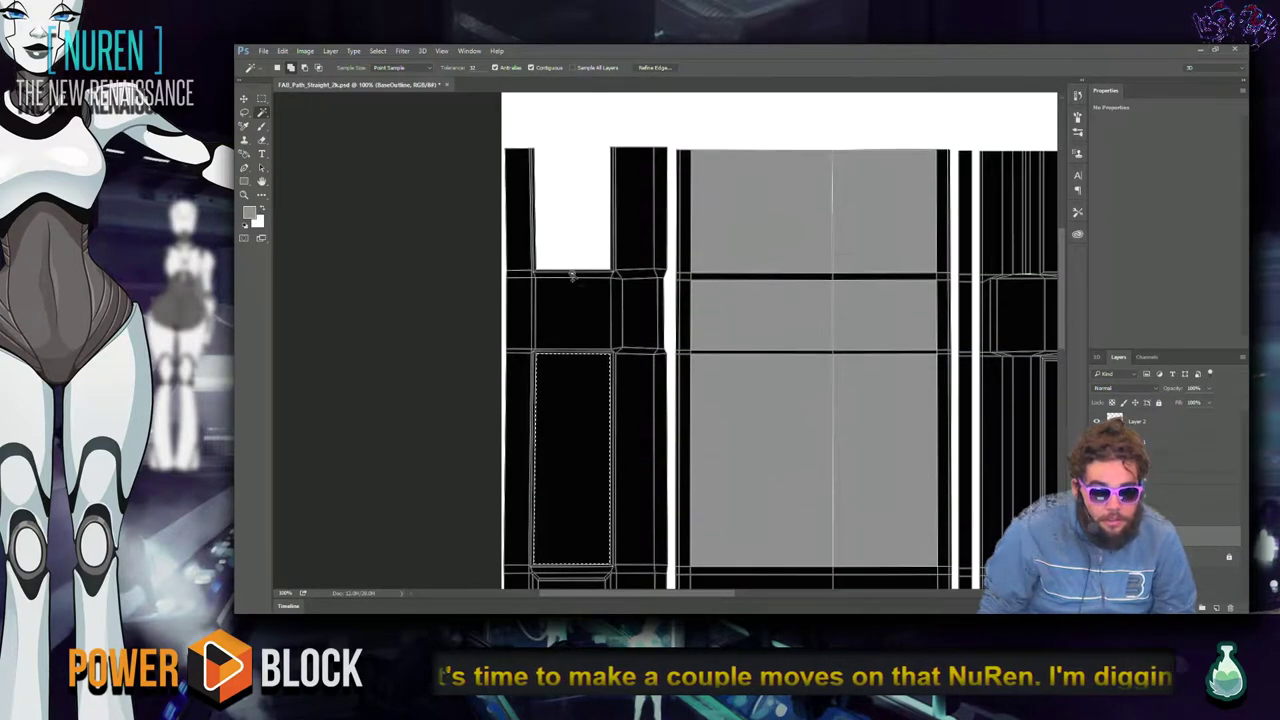
pyautogui.scroll(-4, 619, 370)
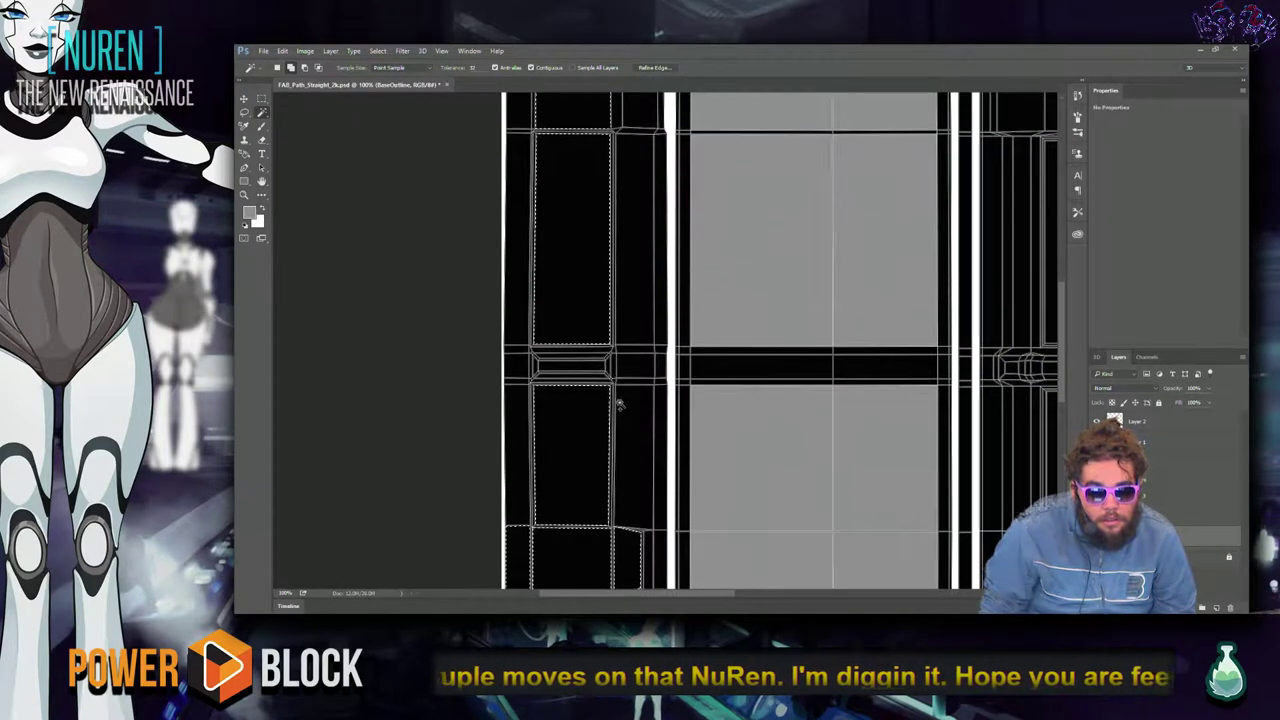
pyautogui.scroll(-4, 633, 388)
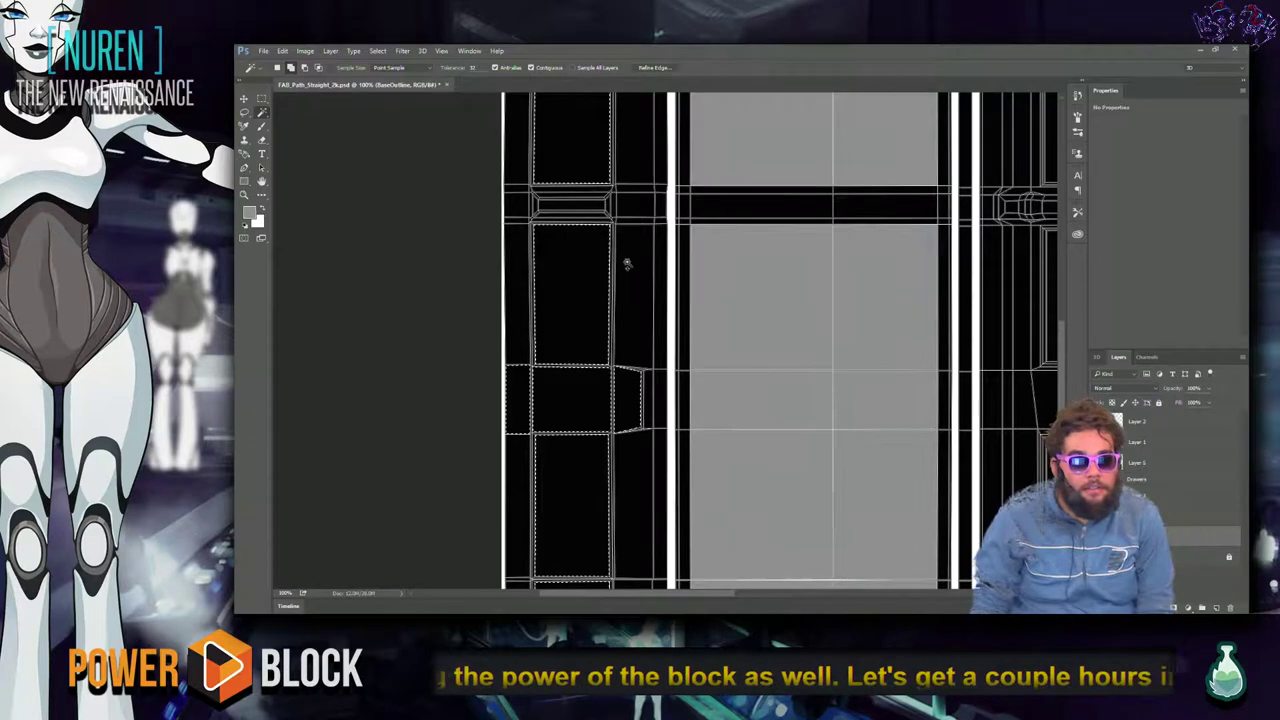
pyautogui.scroll(-5, 631, 344)
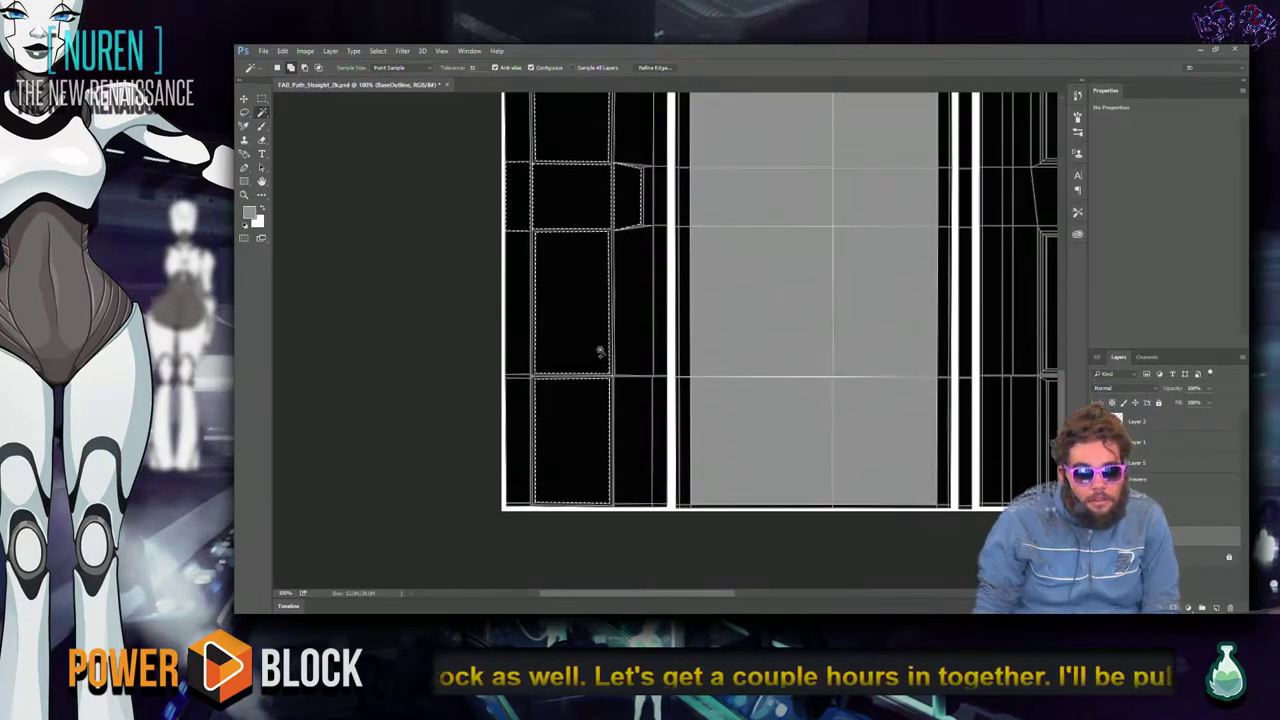
pyautogui.scroll(3, 599, 352)
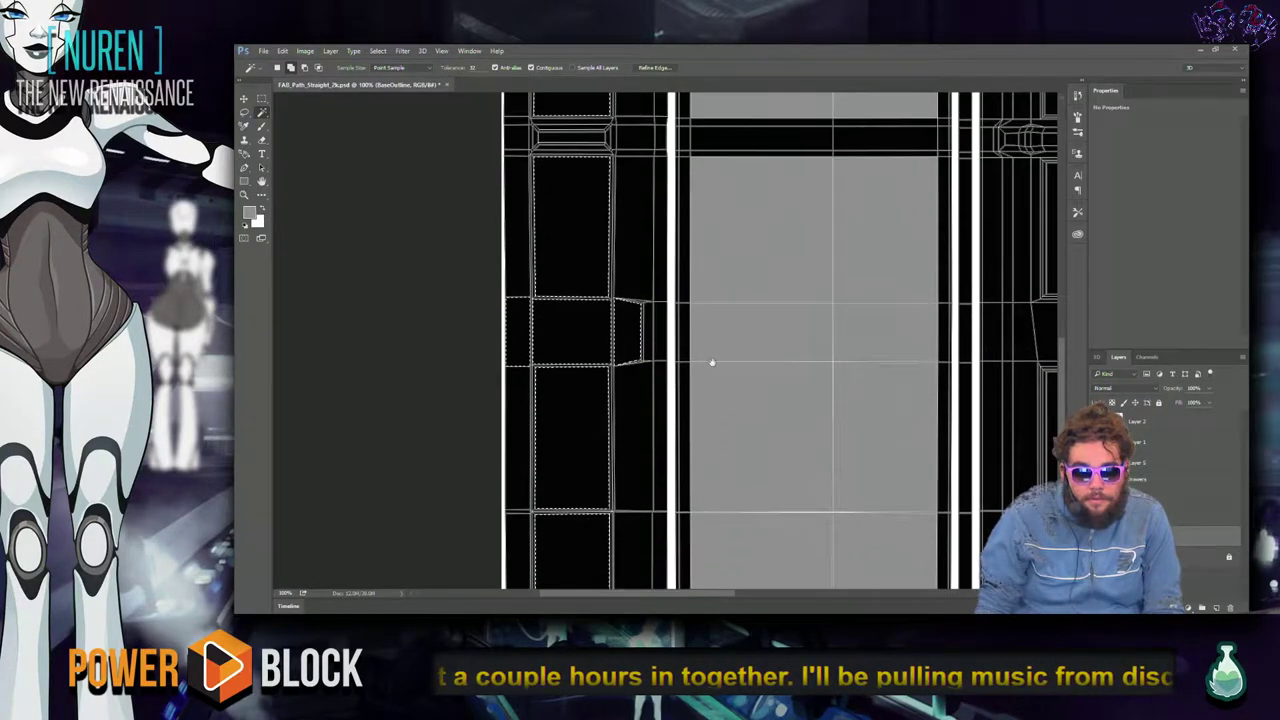
pyautogui.moveTo(783, 363); pyautogui.dragTo(451, 366)
pyautogui.scroll(2, 491, 394)
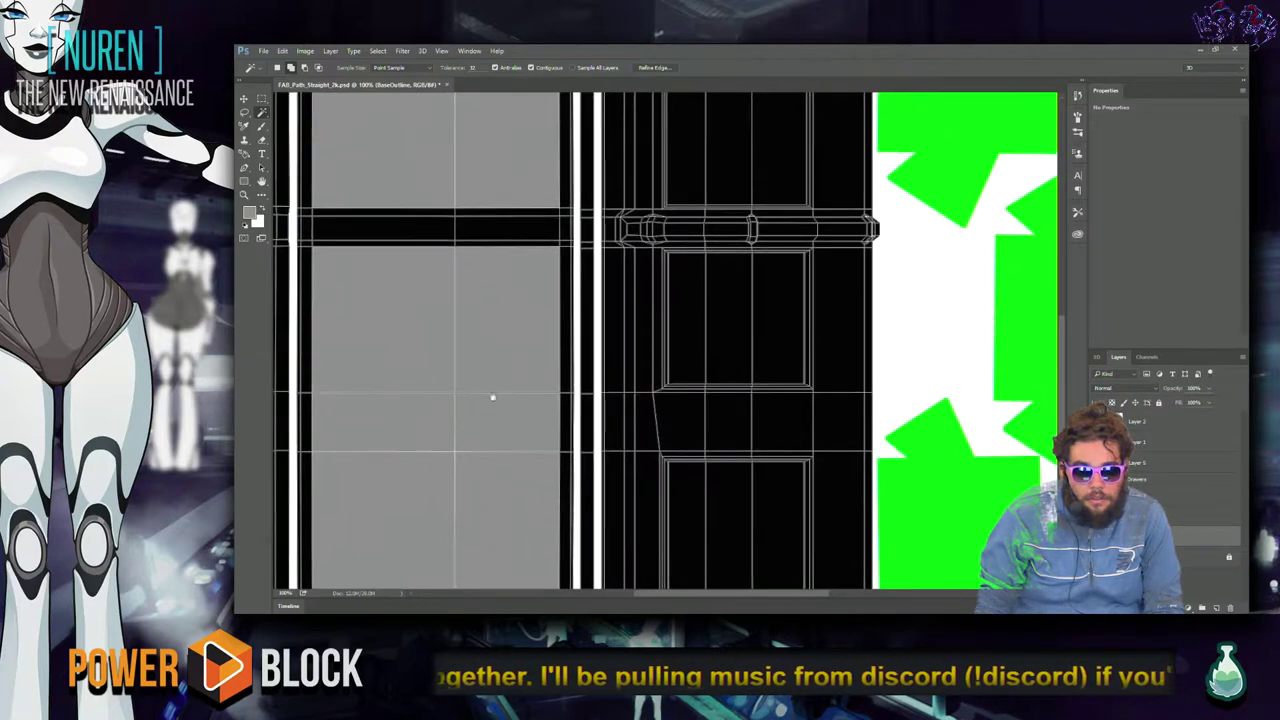
pyautogui.moveTo(590, 390); pyautogui.dragTo(797, 314)
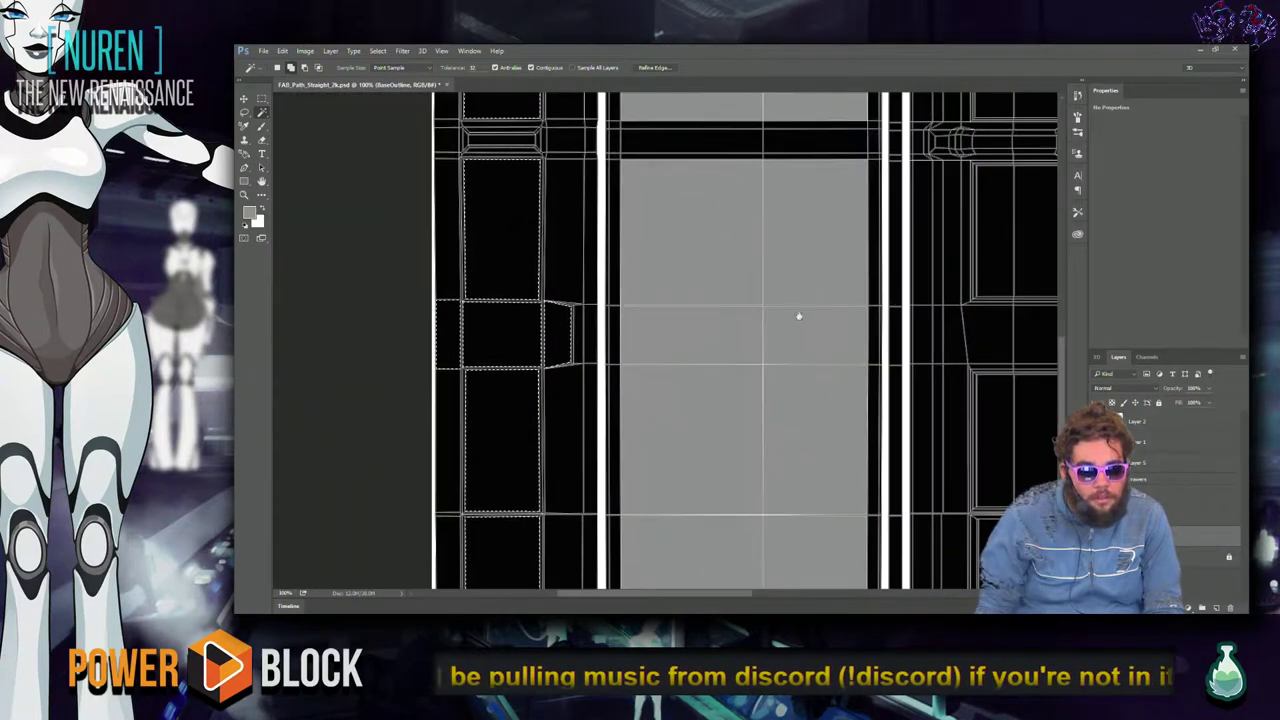
pyautogui.keyDown('shift'); pyautogui.click(591, 334); pyautogui.keyUp('shift')
# Add the right-hand panel's border cell and crossband to the selection, then make Layer 6 active.
pyautogui.moveTo(779, 348); pyautogui.dragTo(516, 323)
pyautogui.keyDown('shift'); pyautogui.click(655, 302); pyautogui.keyUp('shift')
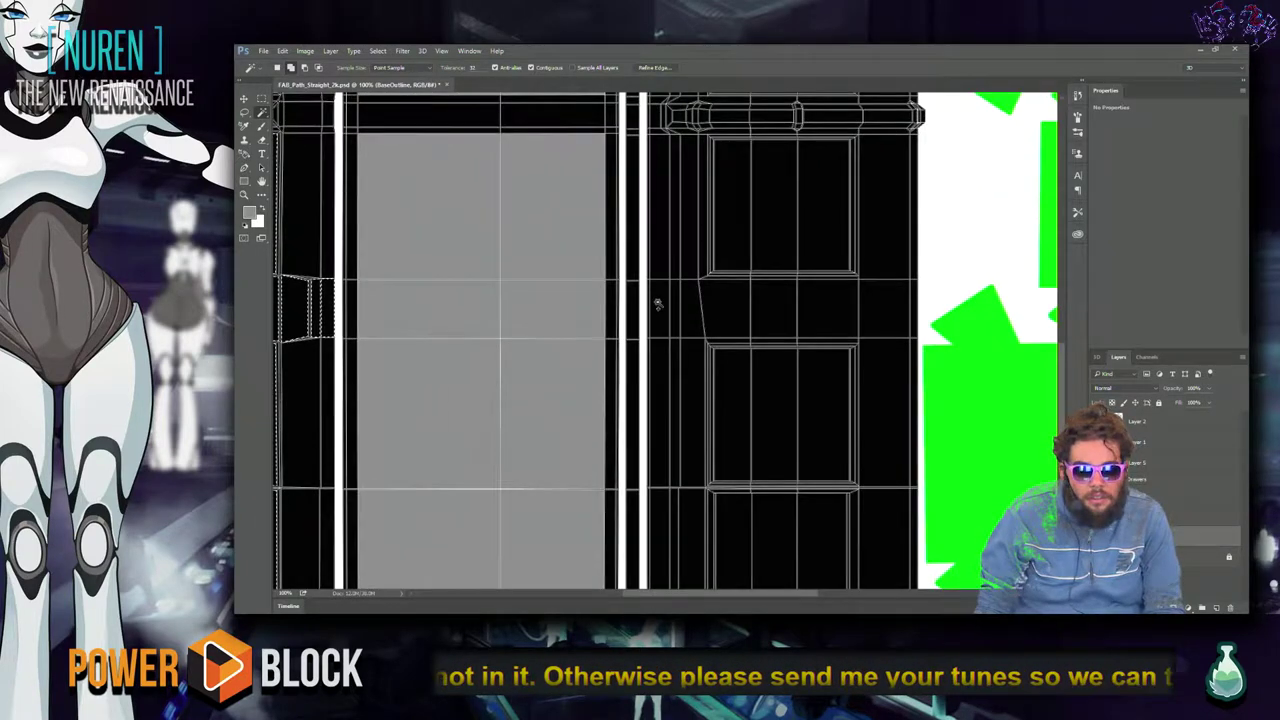
pyautogui.keyDown('shift'); pyautogui.click(720, 314); pyautogui.keyUp('shift')
pyautogui.moveTo(566, 395); pyautogui.dragTo(620, 596)
pyautogui.moveTo(837, 480); pyautogui.dragTo(680, 363)
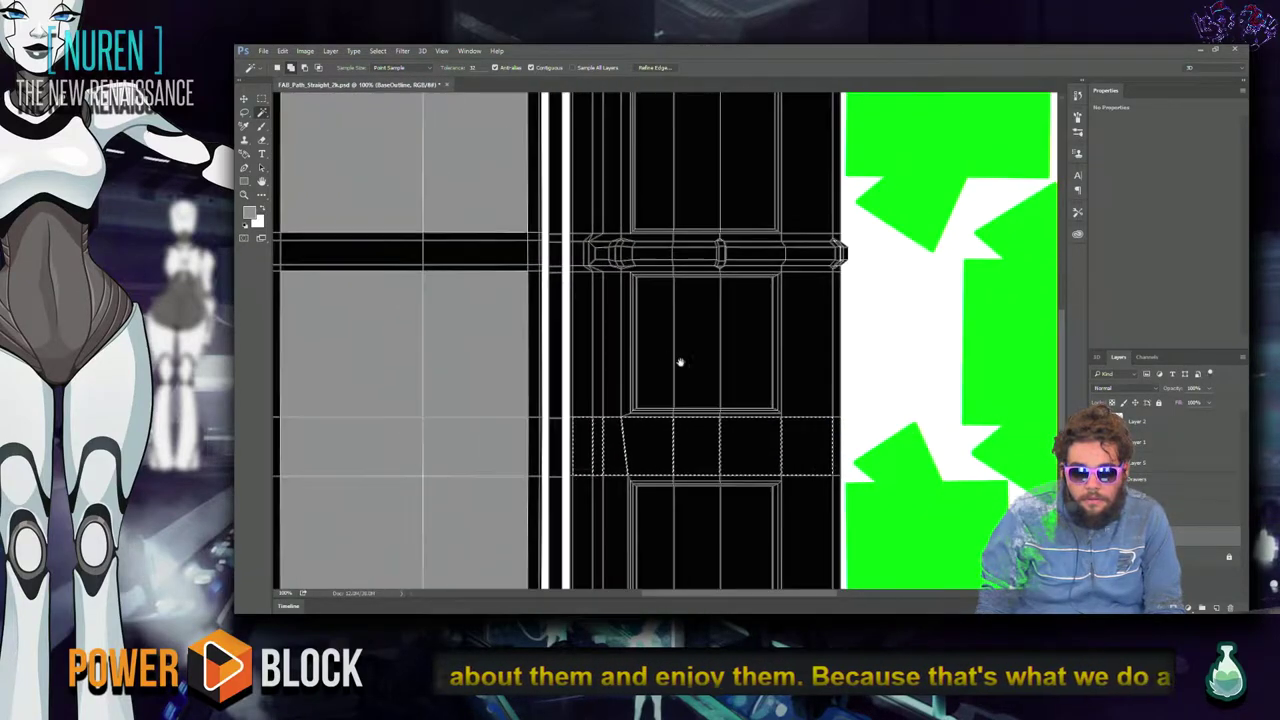
pyautogui.scroll(3, 805, 400)
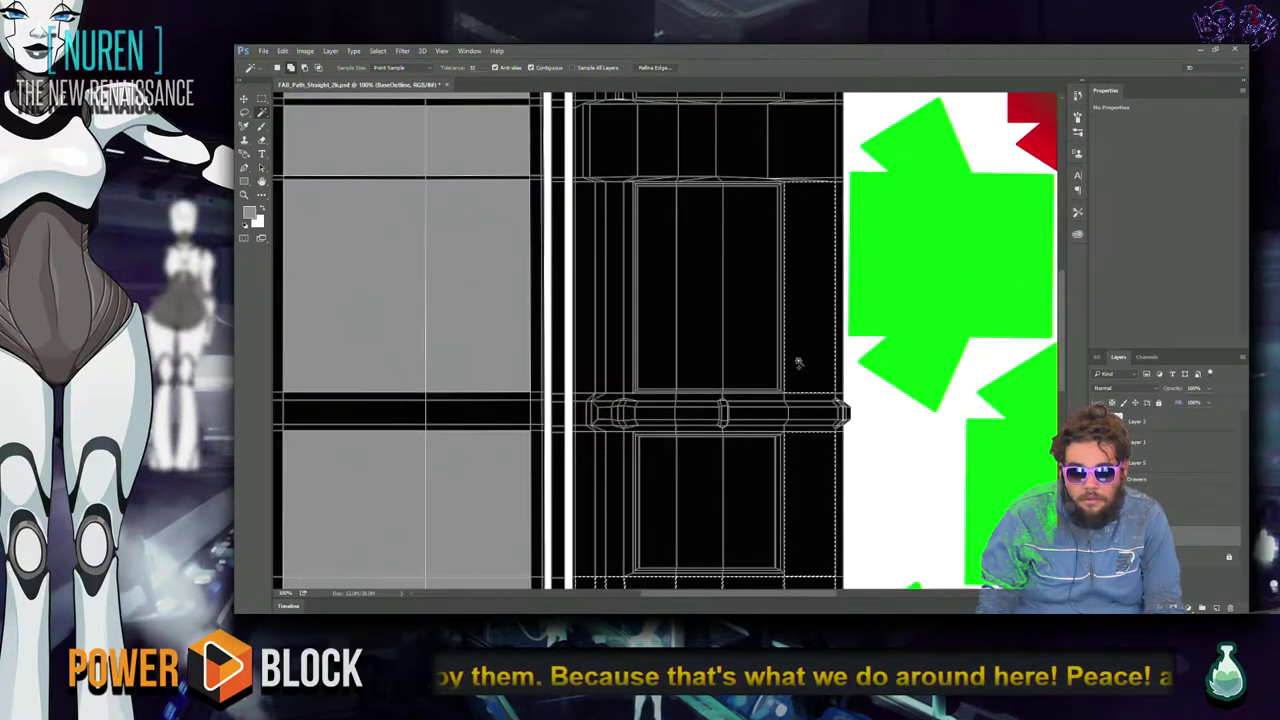
pyautogui.scroll(3, 780, 400)
pyautogui.scroll(-5, 780, 170)
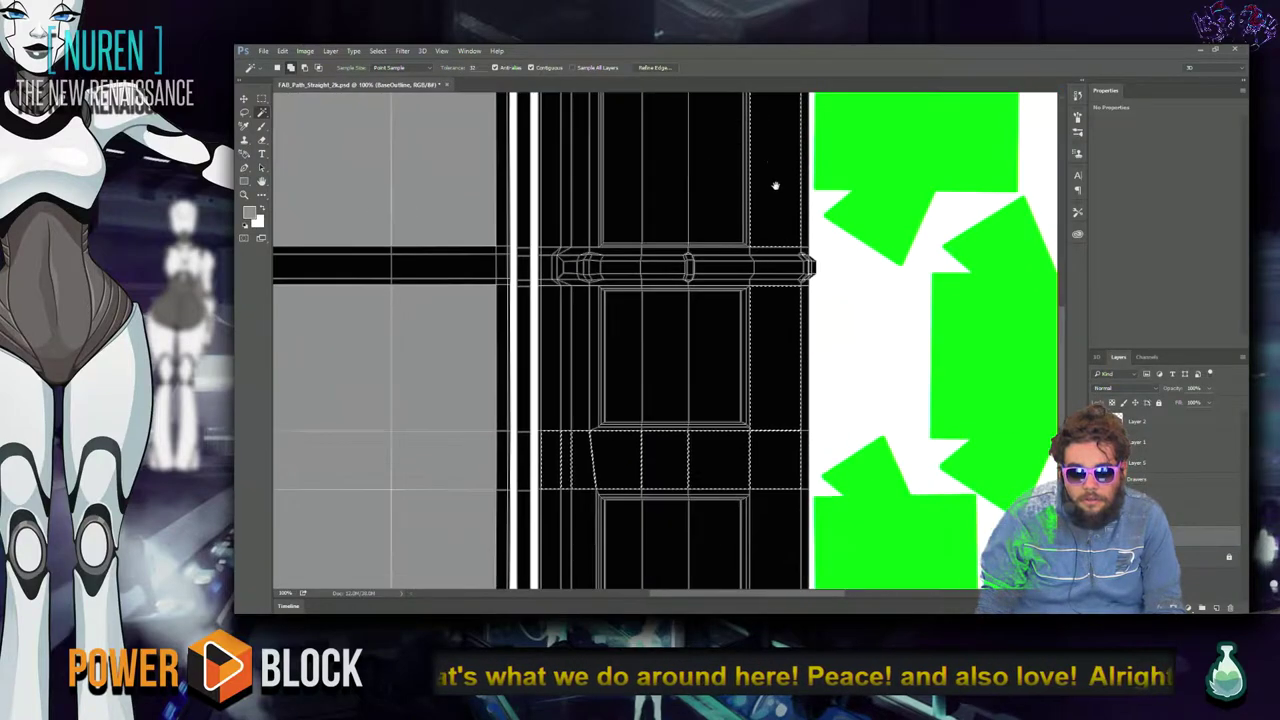
pyautogui.scroll(-2, 785, 200)
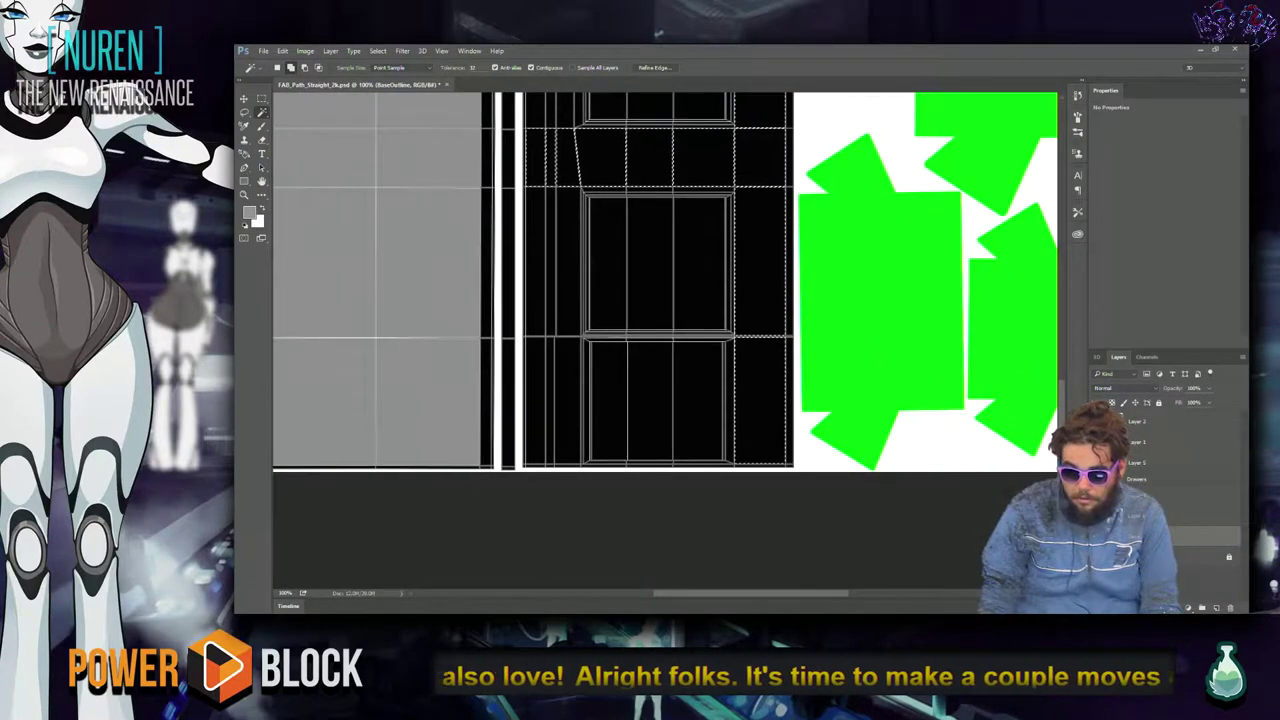
pyautogui.click(1230, 515)
# Fill the selected strips with grey on Layer 6 and deselect them.
pyautogui.hotkey('alt', 'BackSpace')
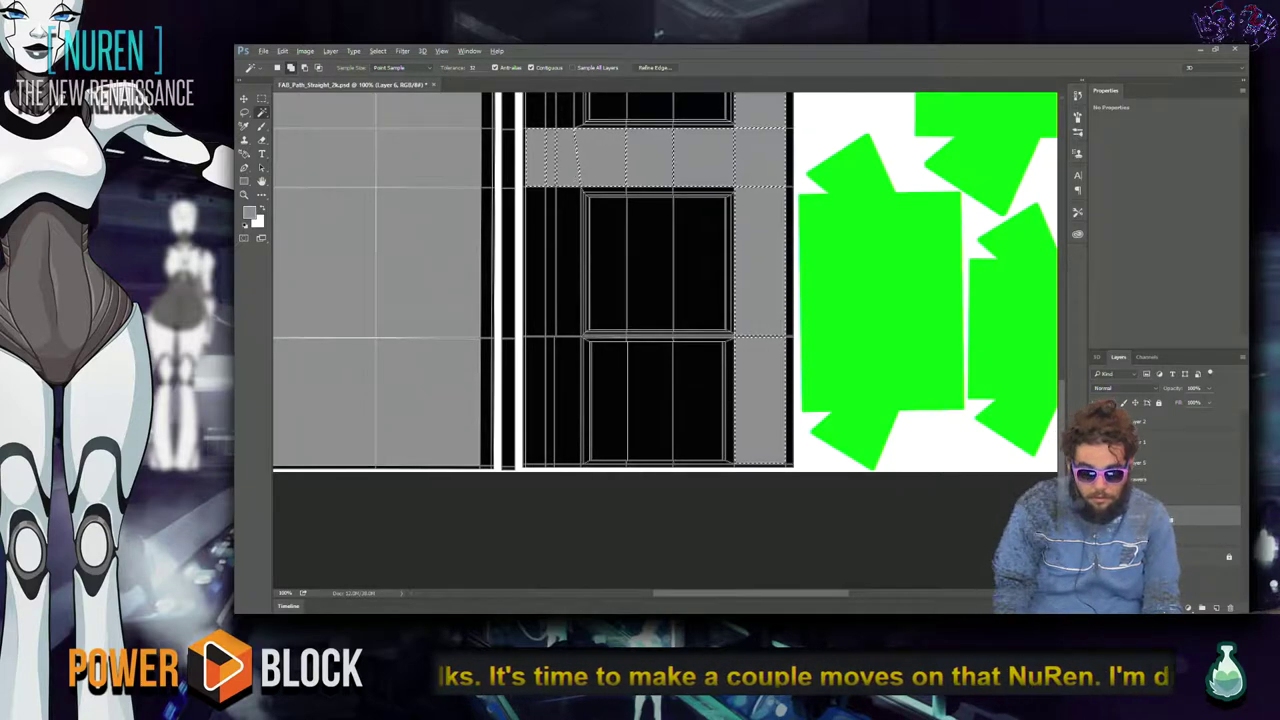
pyautogui.moveTo(346, 349); pyautogui.dragTo(666, 377)
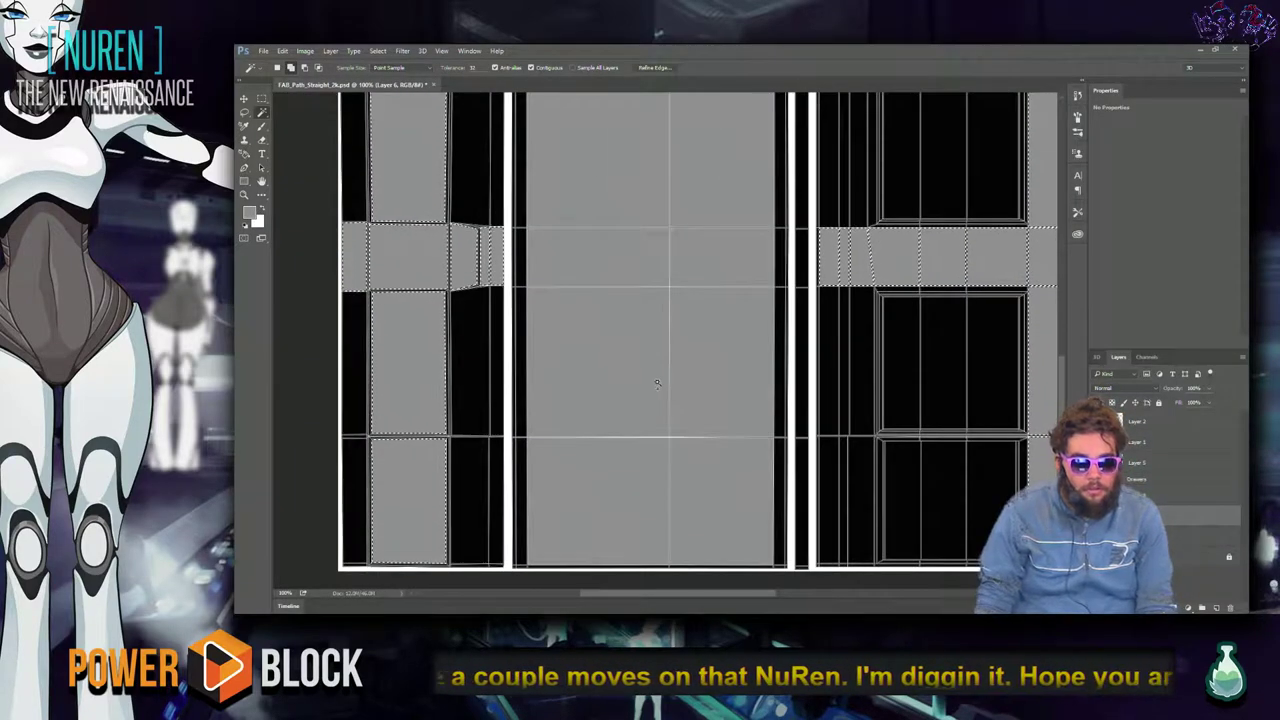
pyautogui.hotkey('ctrl', 'd')
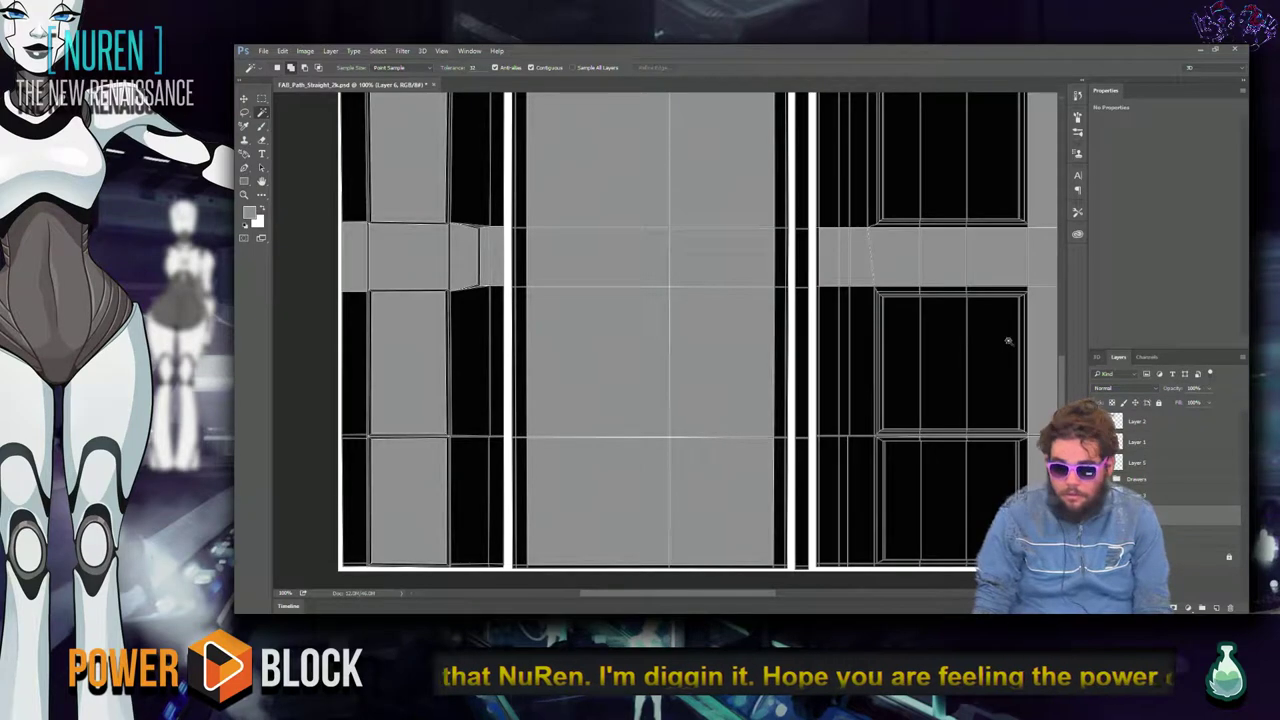
pyautogui.hotkey('ctrl', ',')
pyautogui.hotkey('ctrl', ',')
pyautogui.hotkey('ctrl', ',')
pyautogui.hotkey('ctrl', ',')
# Inspect the grey fill across the layout out to its right edge, then bring up the window switcher.
pyautogui.moveTo(689, 300); pyautogui.dragTo(618, 527)
pyautogui.moveTo(601, 463); pyautogui.dragTo(651, 503)
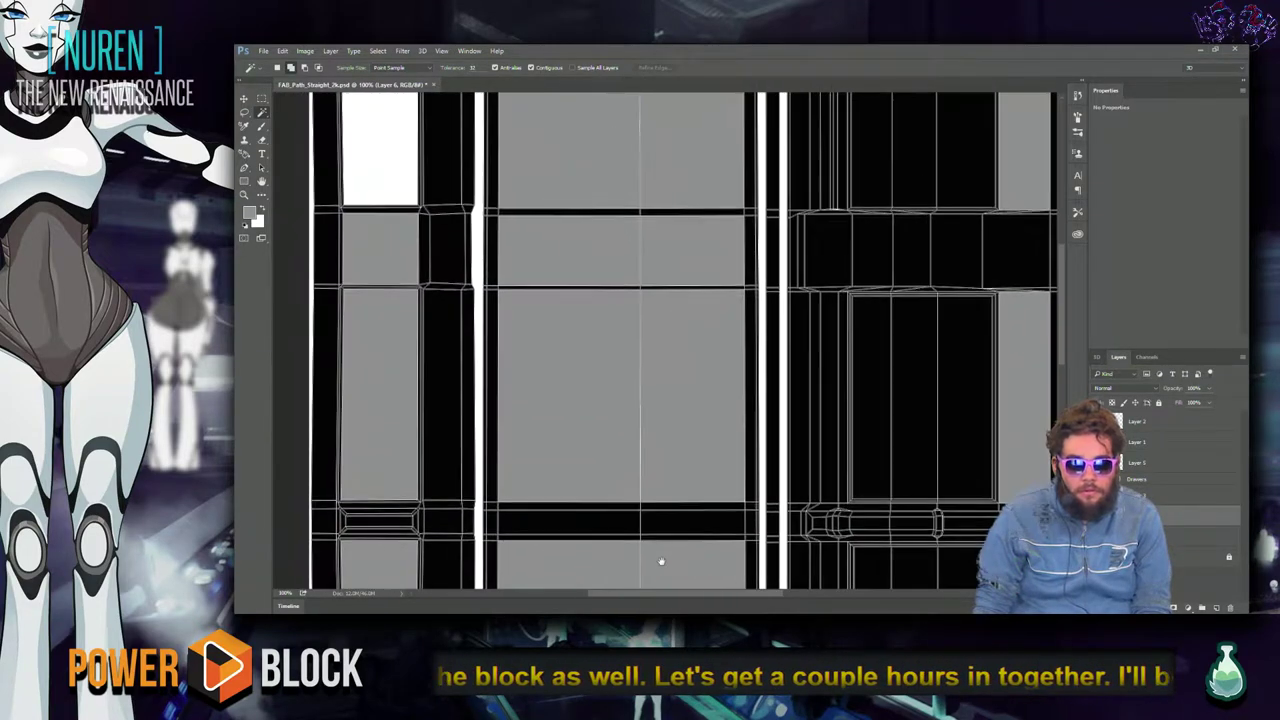
pyautogui.moveTo(771, 400); pyautogui.dragTo(655, 367)
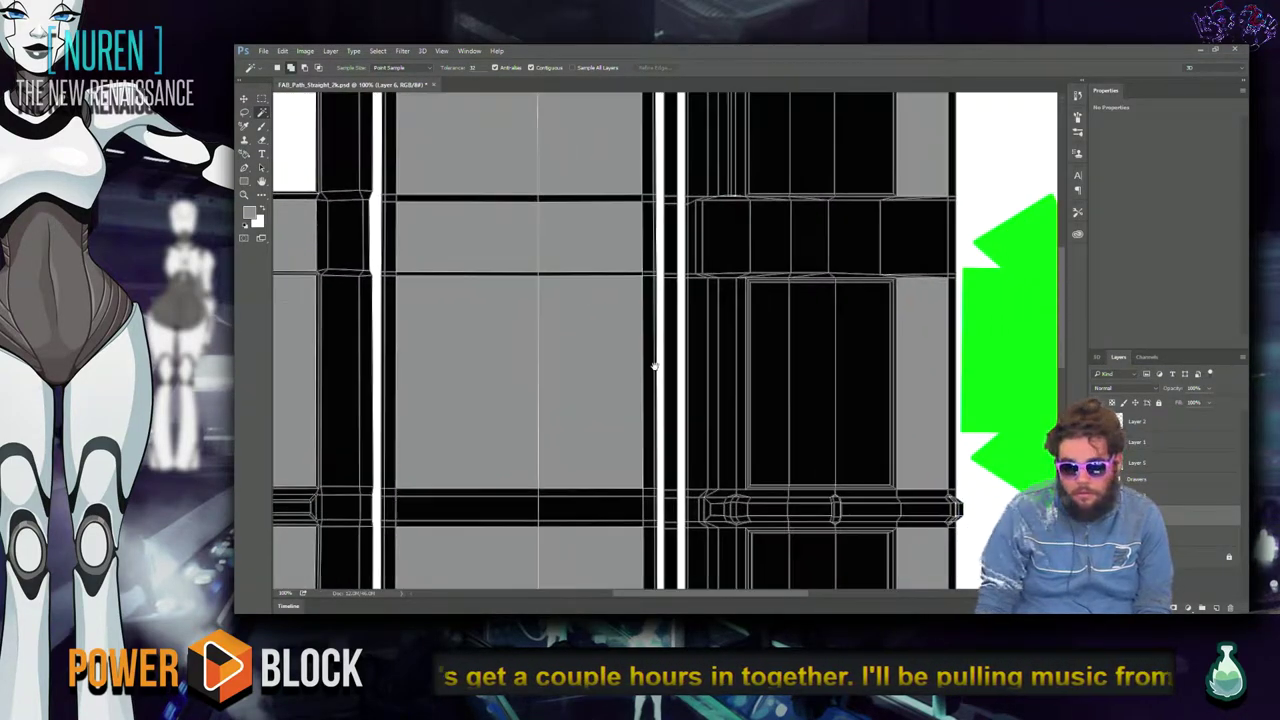
pyautogui.moveTo(707, 425); pyautogui.dragTo(842, 443)
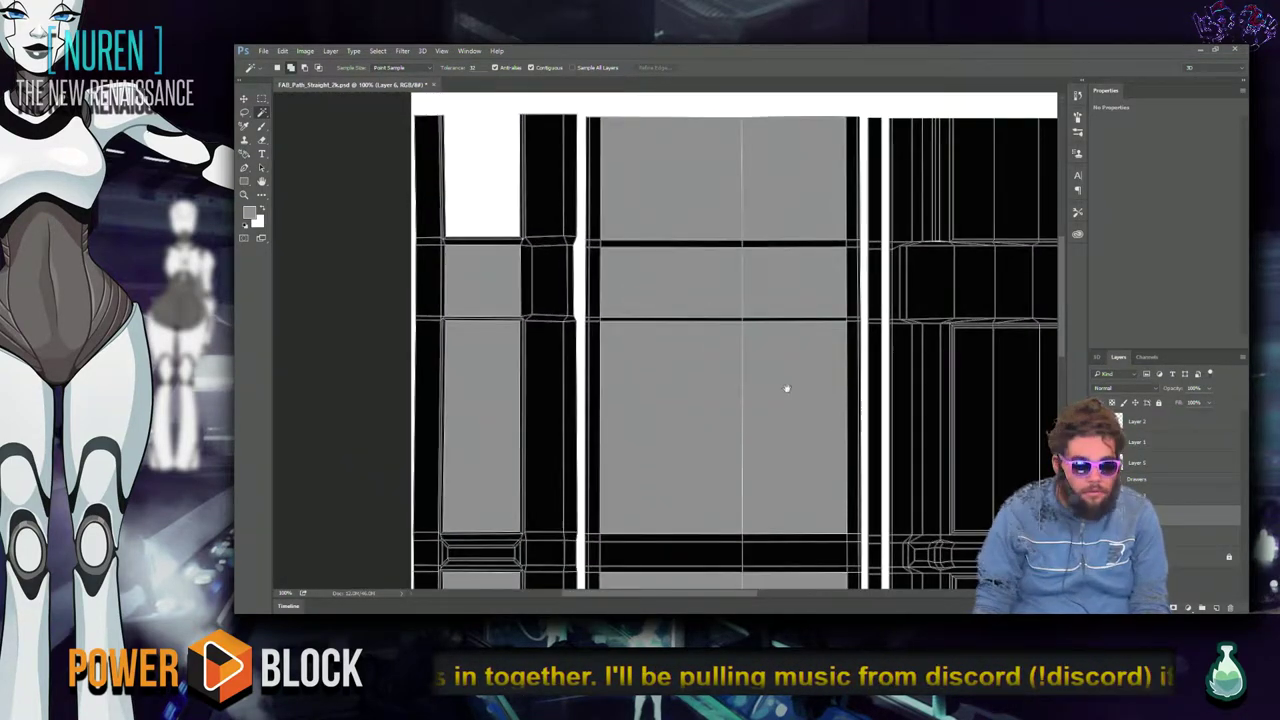
pyautogui.moveTo(786, 388); pyautogui.dragTo(699, 384)
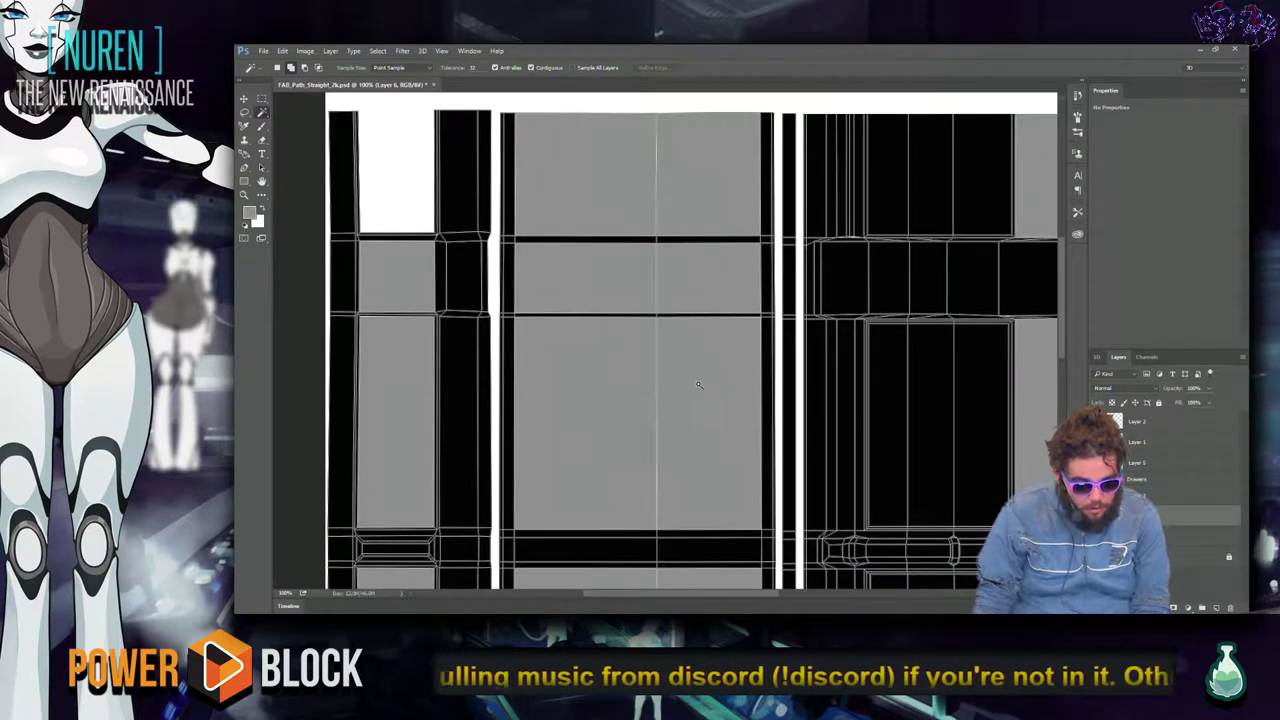
pyautogui.moveTo(829, 406); pyautogui.dragTo(820, 380)
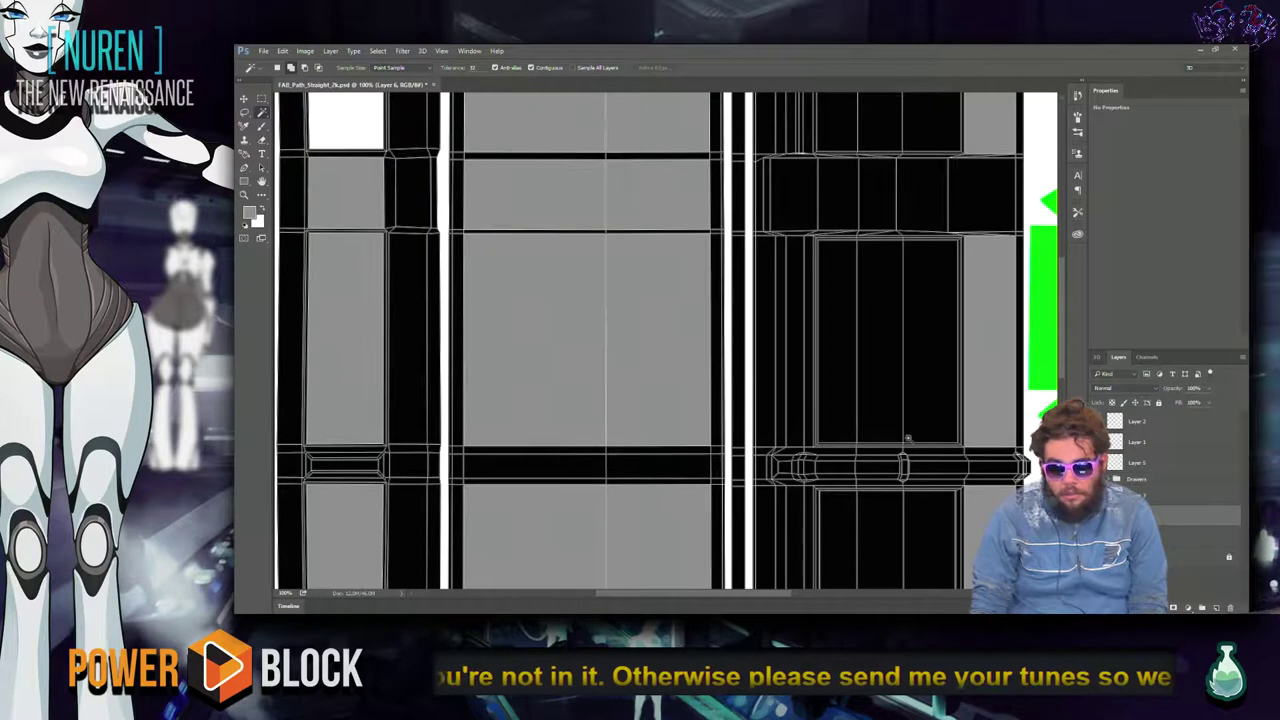
pyautogui.hotkey('alt', 'Tab')
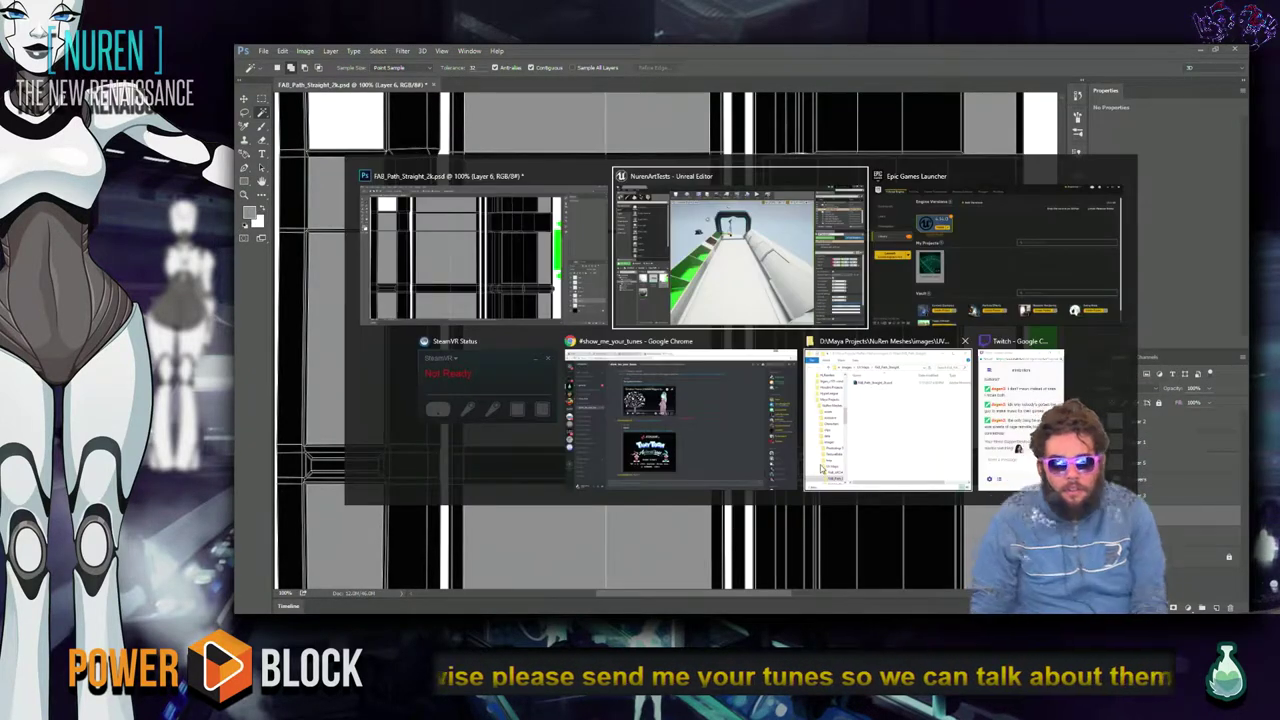
# Return to the Photoshop document and browse the File menu.
pyautogui.click(760, 306)
pyautogui.hotkey('alt', 'Tab')
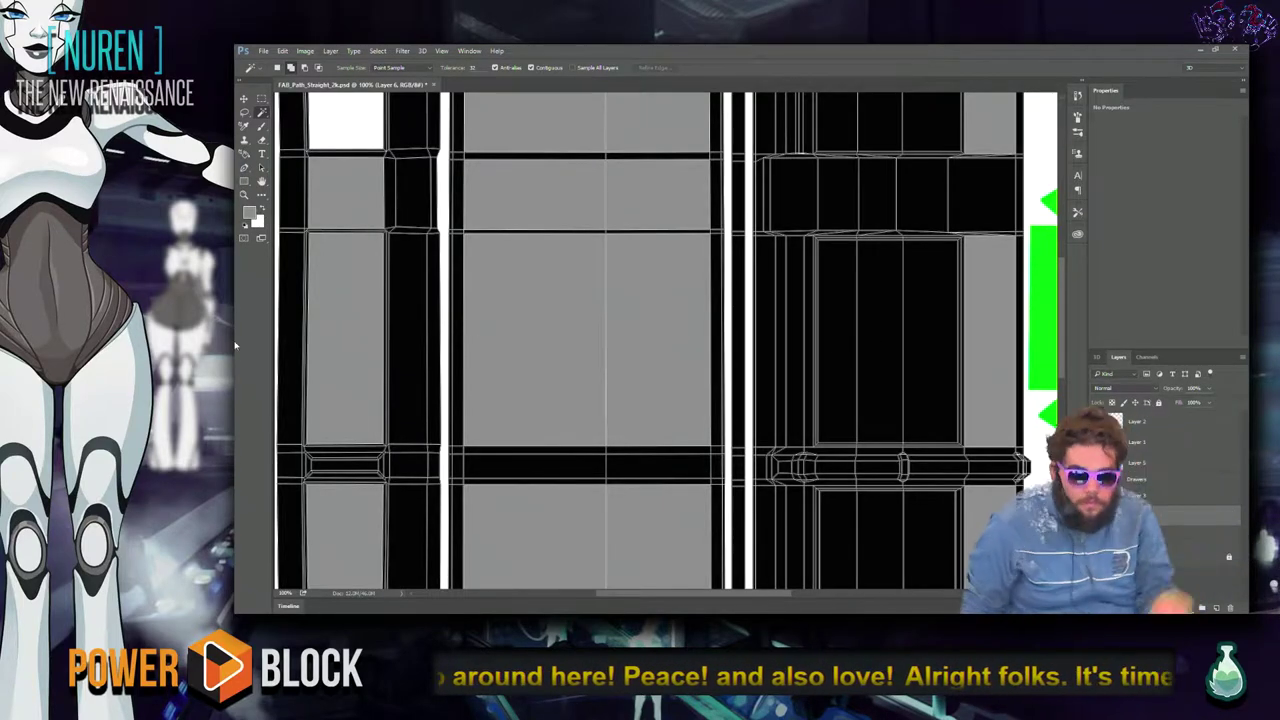
pyautogui.click(263, 51)
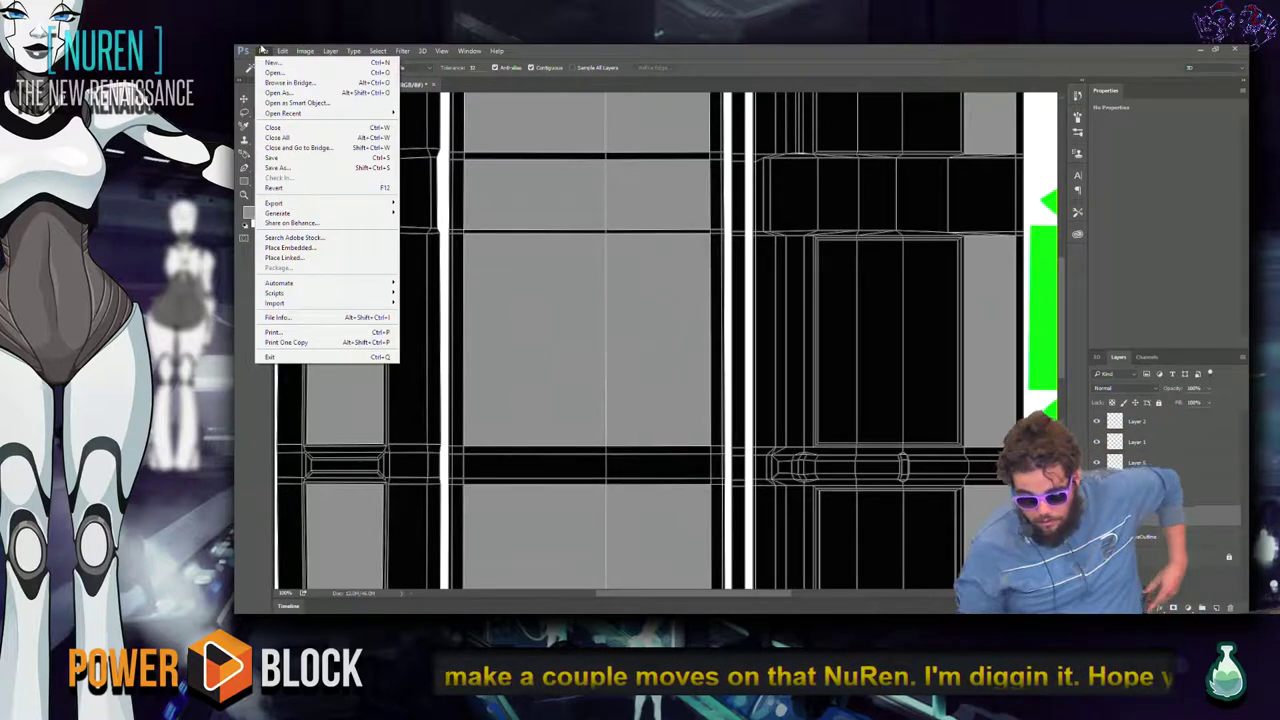
pyautogui.press('XF86AudioRaiseVolume')
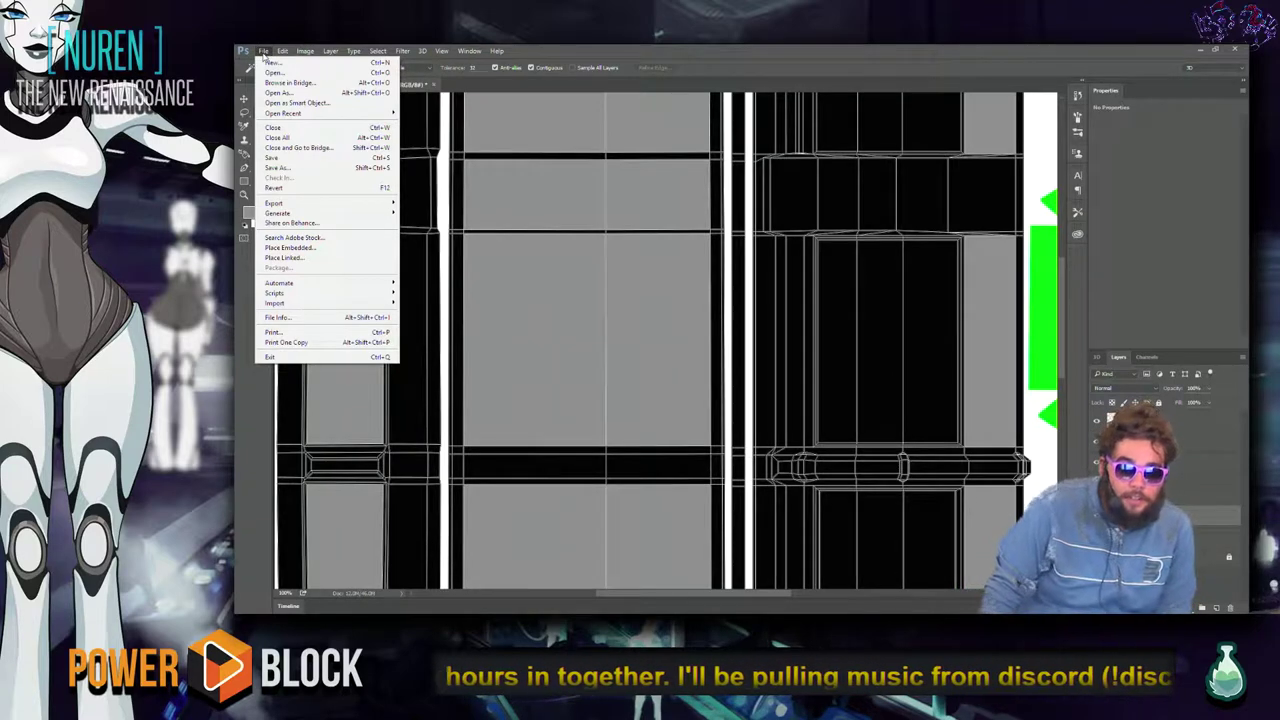
pyautogui.moveTo(284, 114)
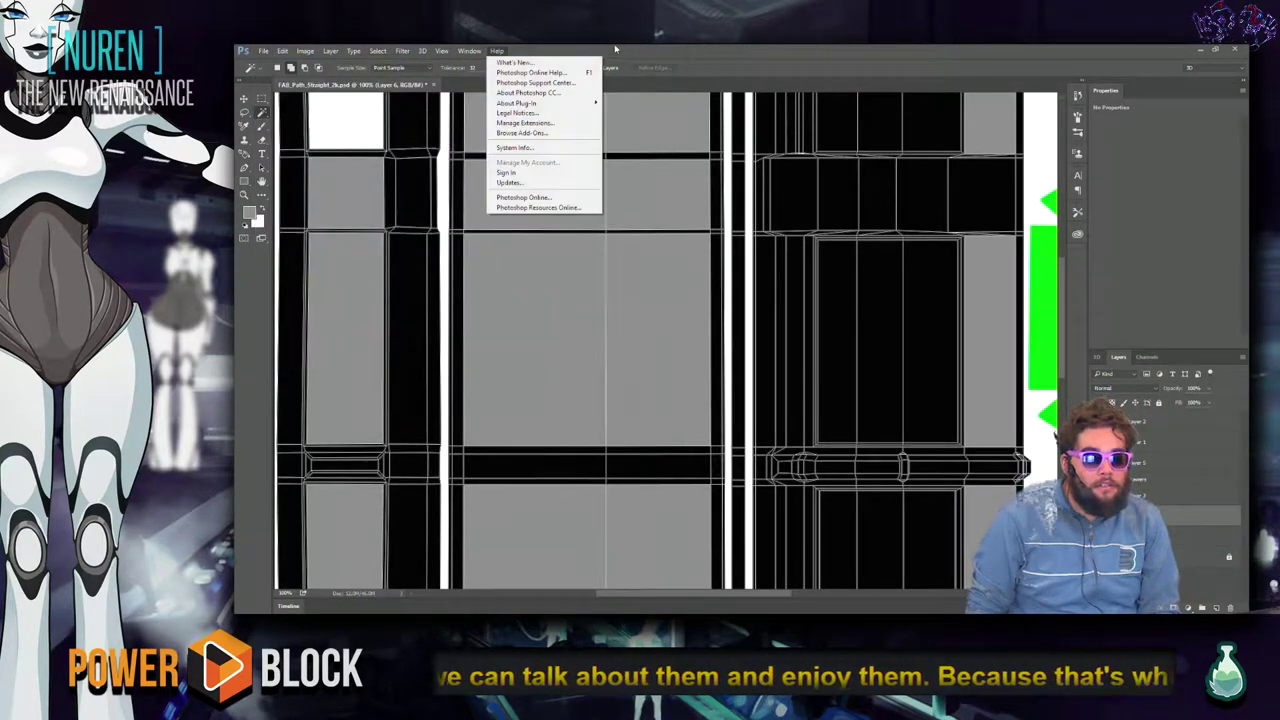
pyautogui.click(615, 56)
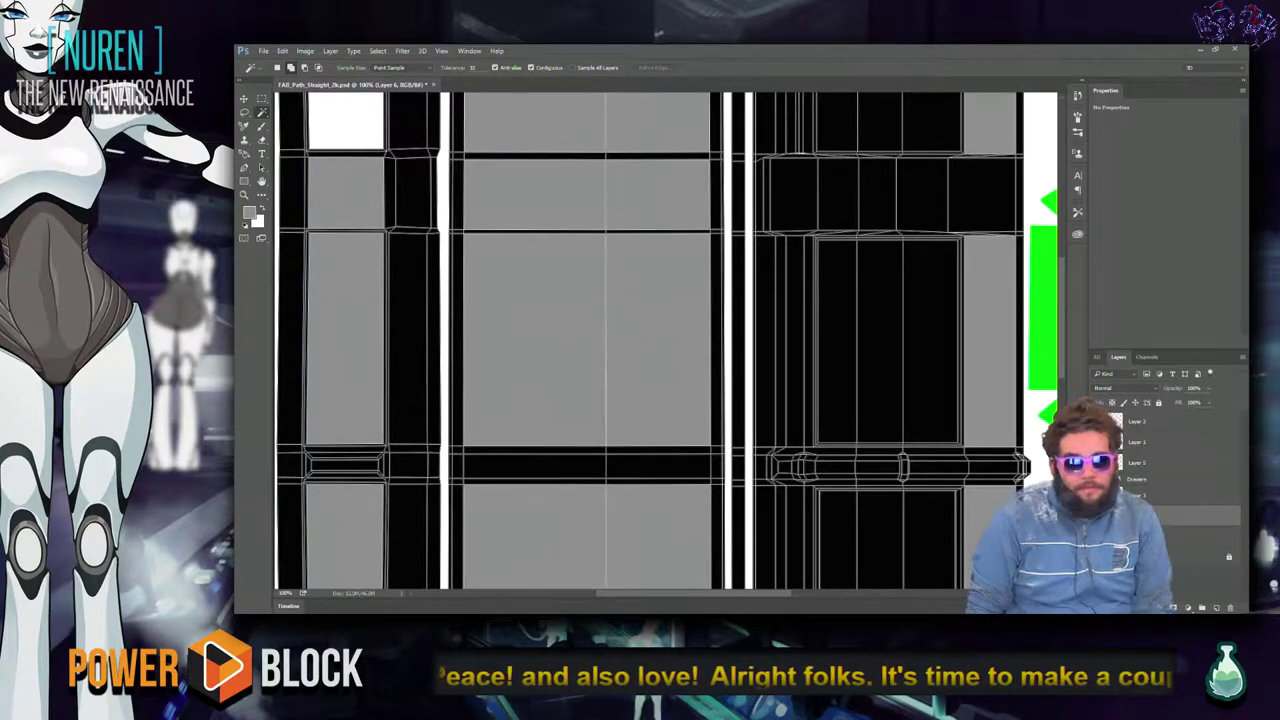
# Quick Export the layout as FAB_Path_SpecularMask_2k.png, then switch to Unreal Editor.
pyautogui.click(264, 50)
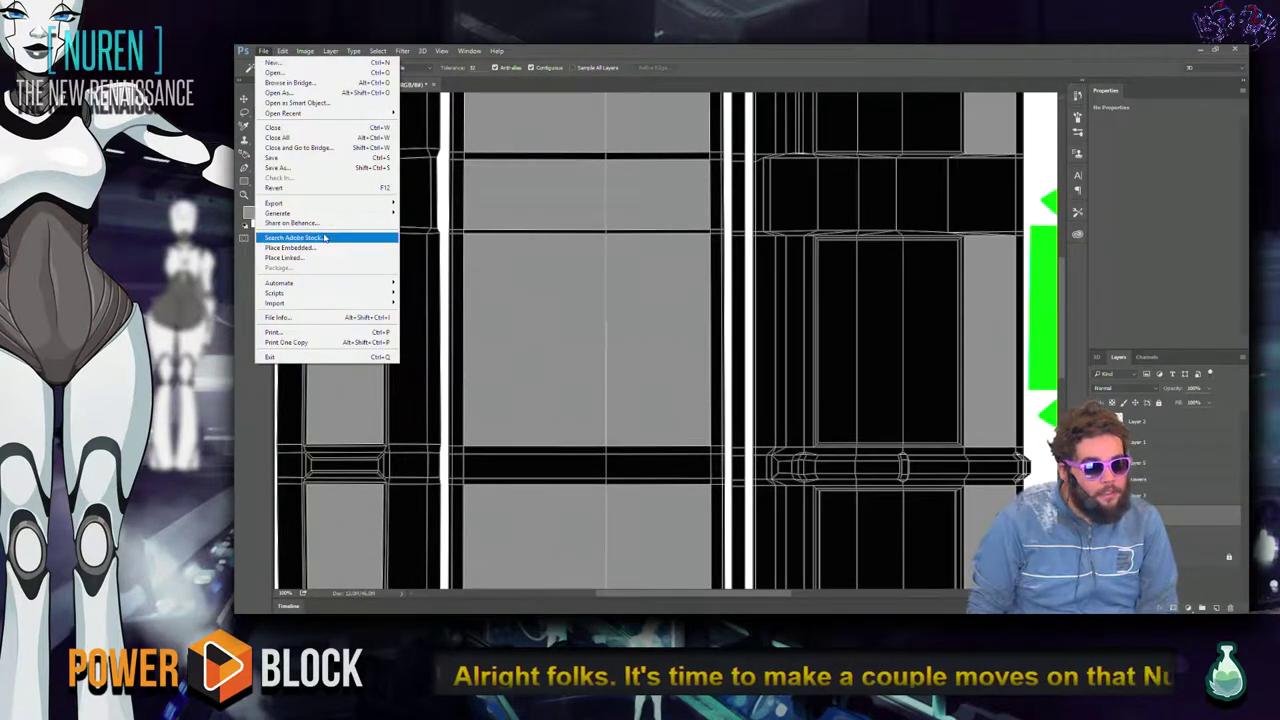
pyautogui.moveTo(376, 205)
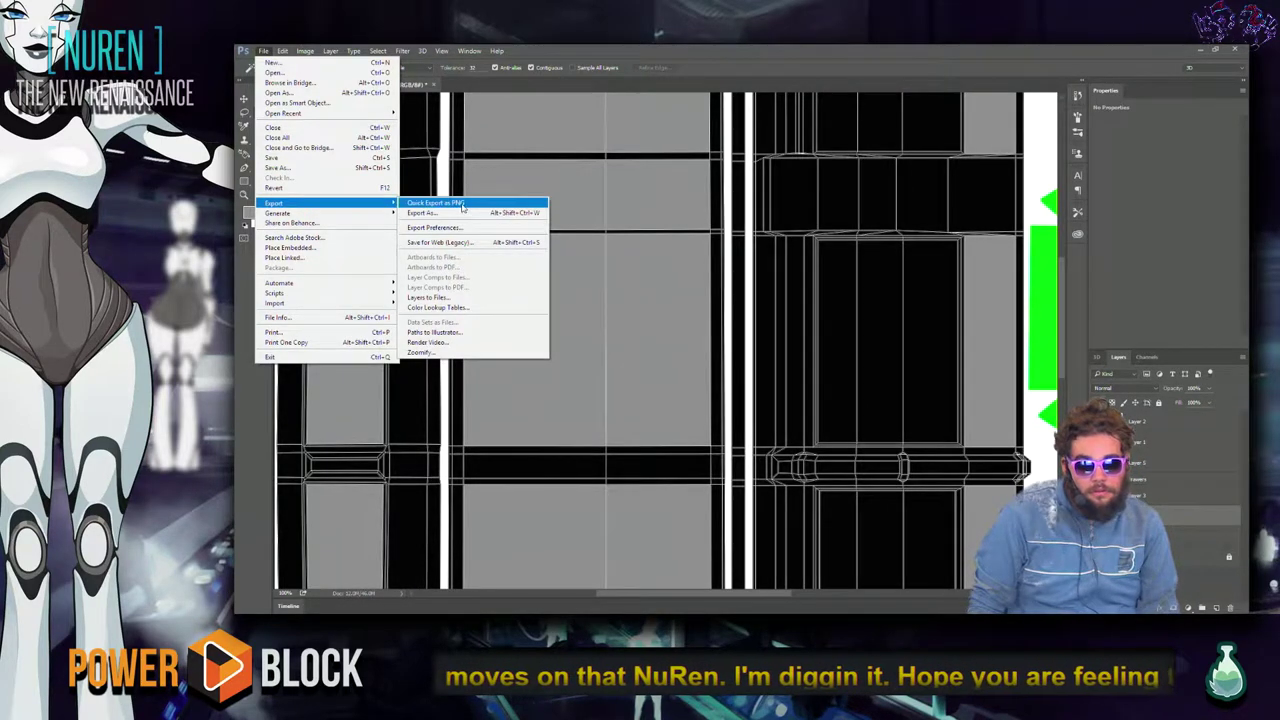
pyautogui.click(436, 203)
pyautogui.click(336, 275)
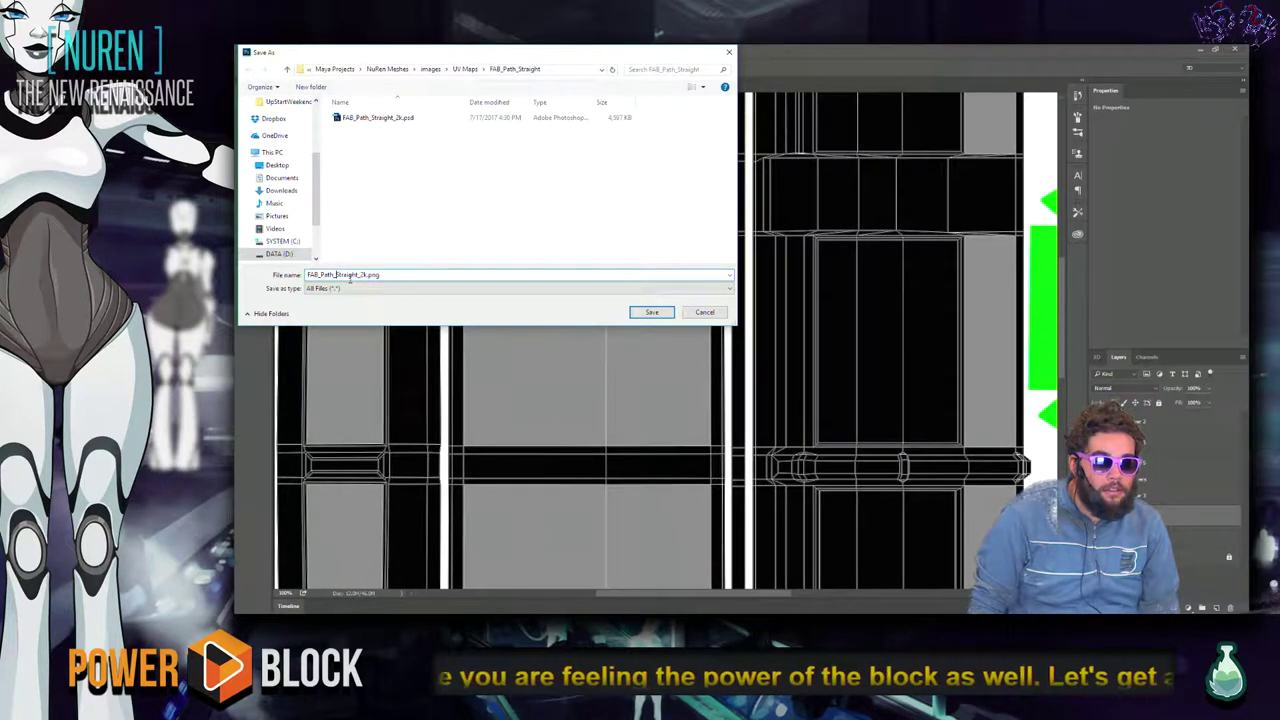
pyautogui.doubleClick(349, 275)
pyautogui.click(349, 275)
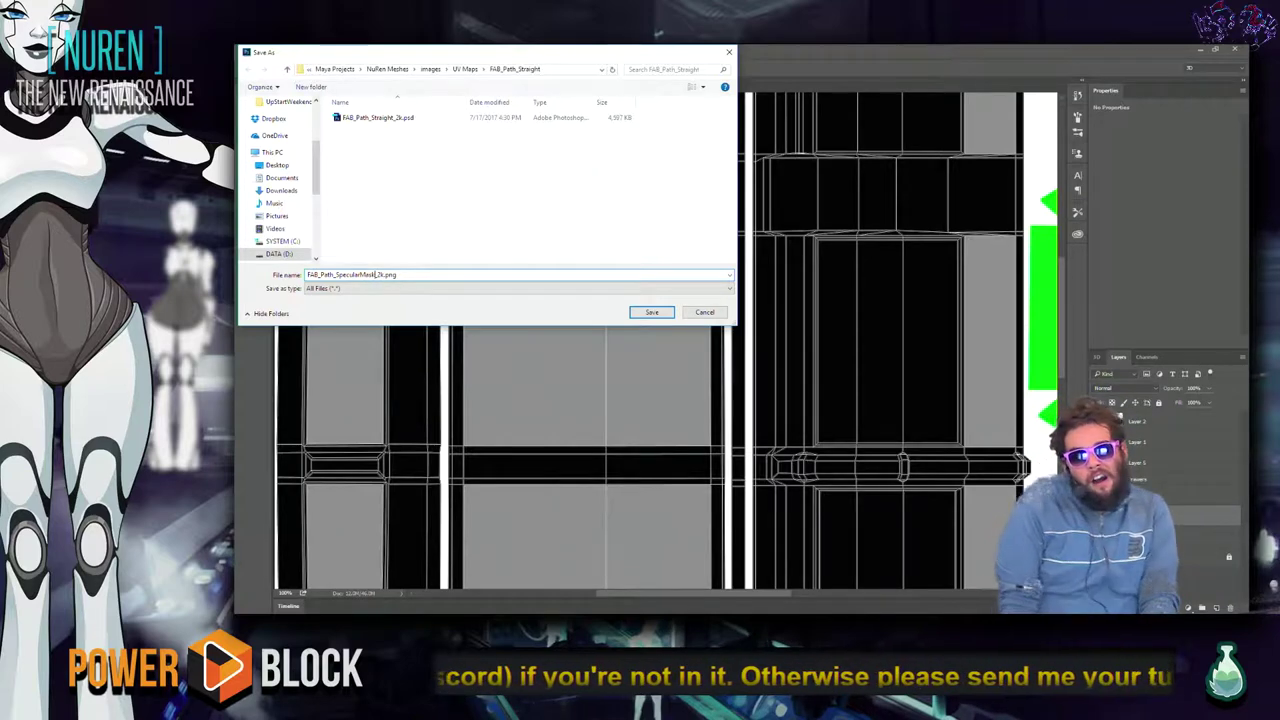
pyautogui.press('Return')
pyautogui.hotkey('alt', 'Tab')
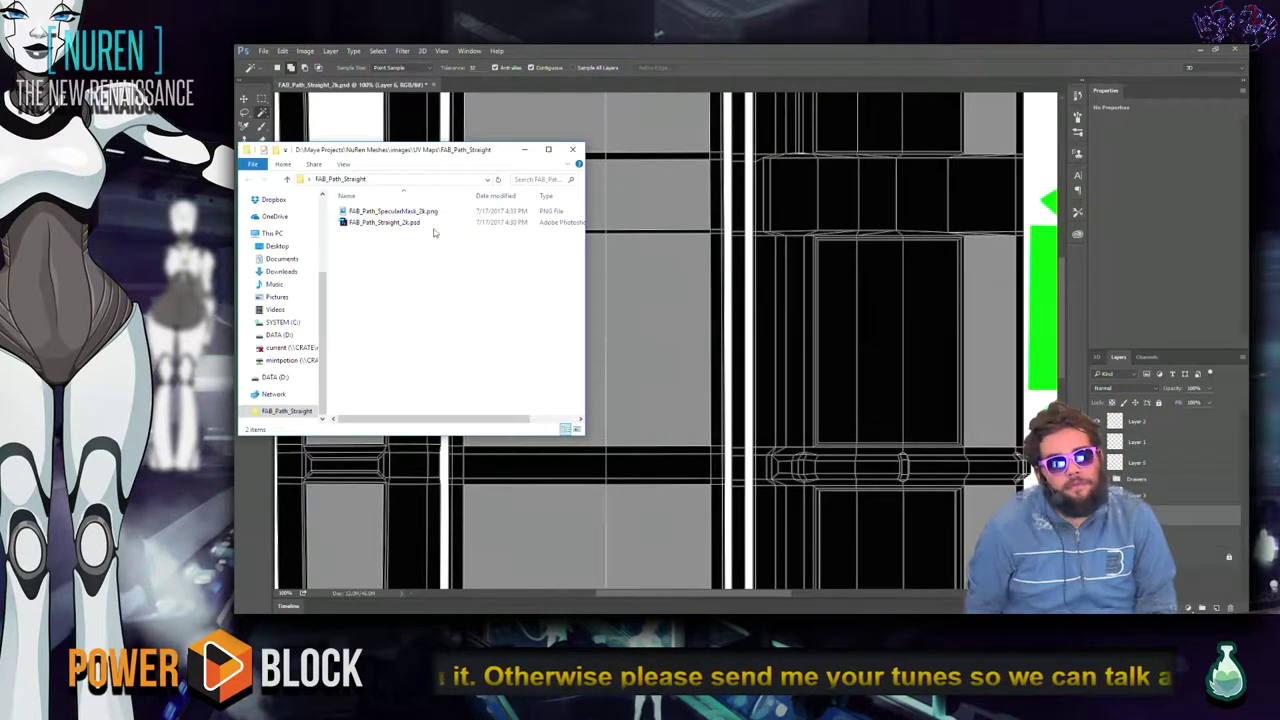
pyautogui.hotkey('alt', 'Tab')
pyautogui.hotkey('alt', 'Tab')
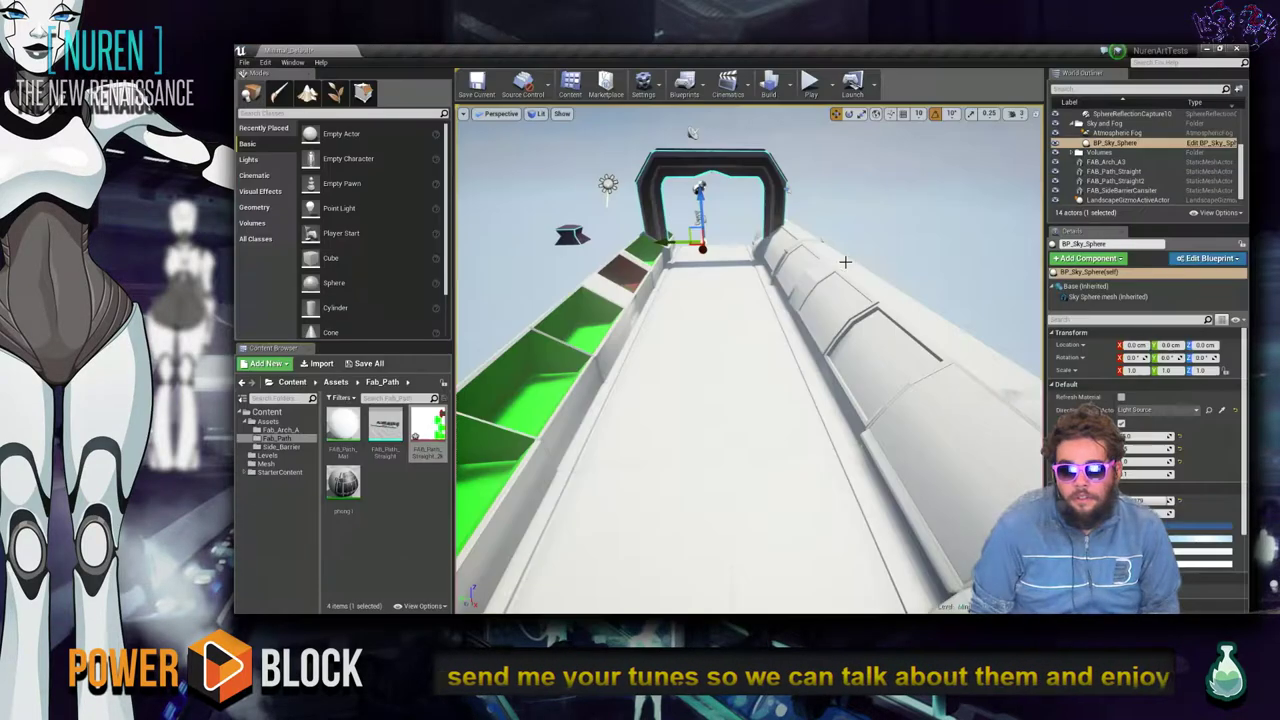
# Import FAB_Path_SpecularMask_2k.png into /Game/Assets/Fab_Path and select FAB_Path_Mat.
pyautogui.rightClick(409, 478)
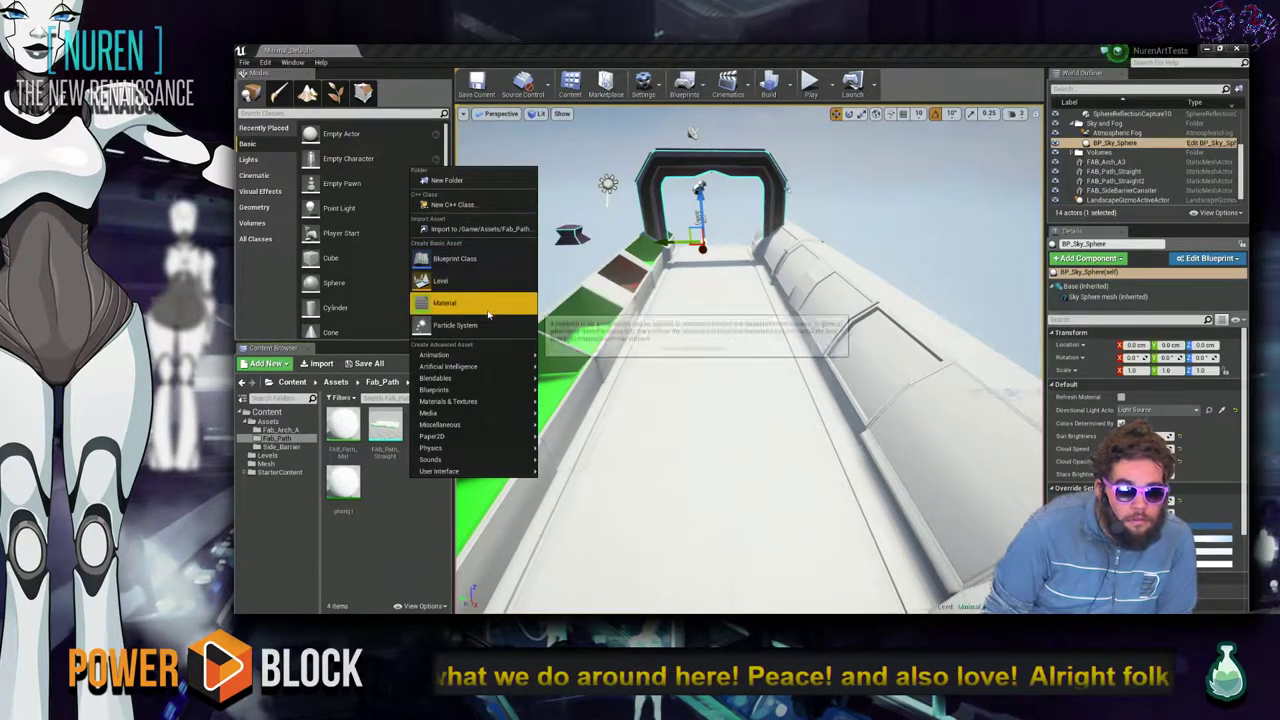
pyautogui.click(470, 230)
pyautogui.click(390, 118)
pyautogui.click(650, 312)
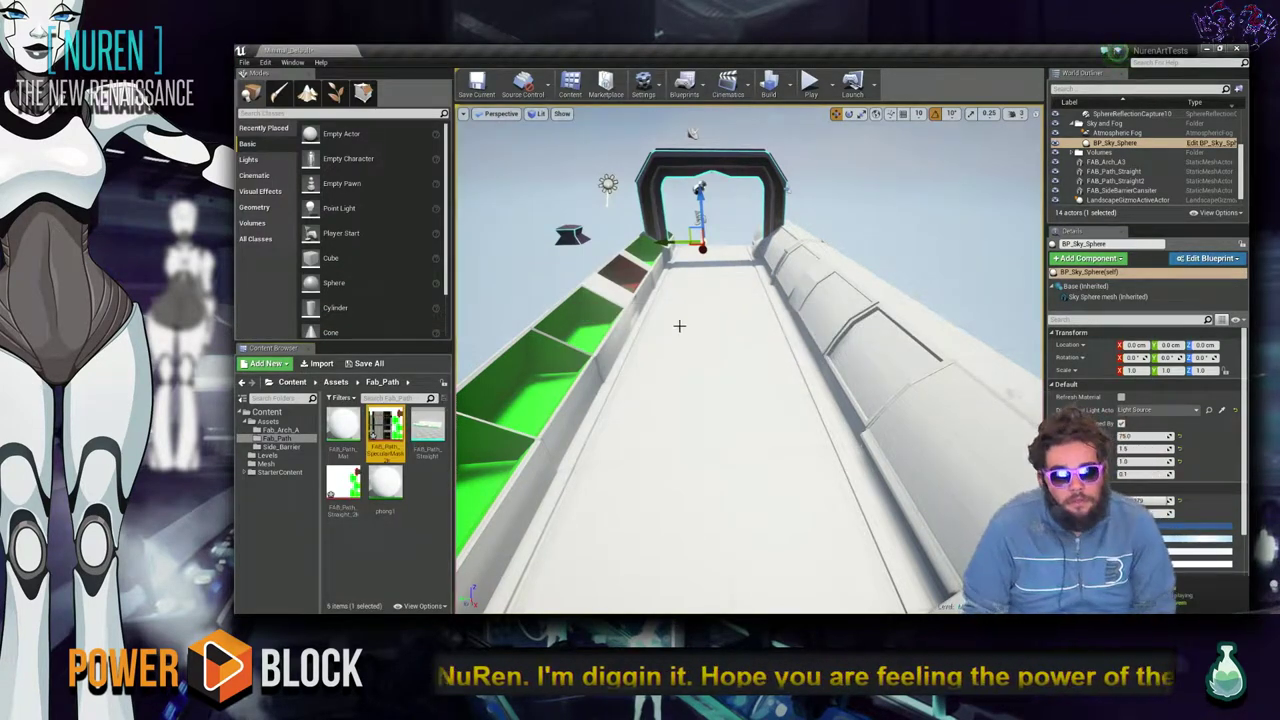
pyautogui.click(360, 549)
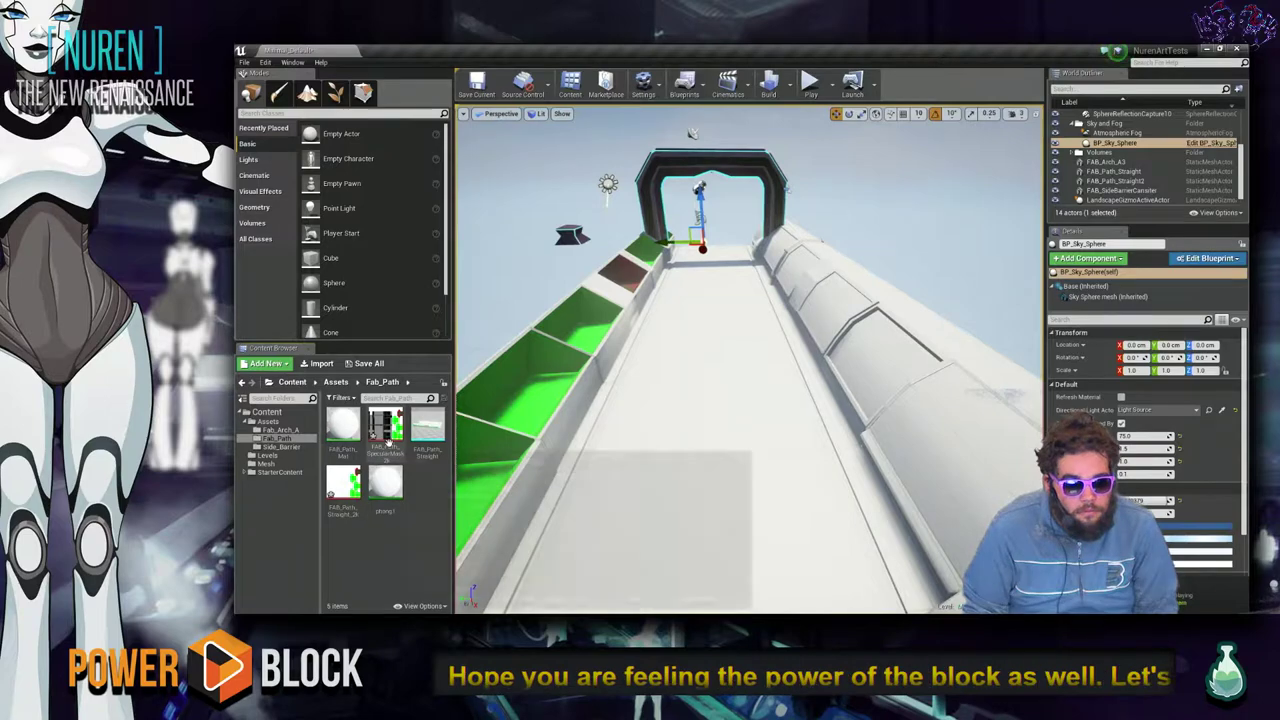
pyautogui.click(345, 424)
# Open FAB_Path_Mat and make room around the existing Texture Sample node.
pyautogui.doubleClick(345, 424)
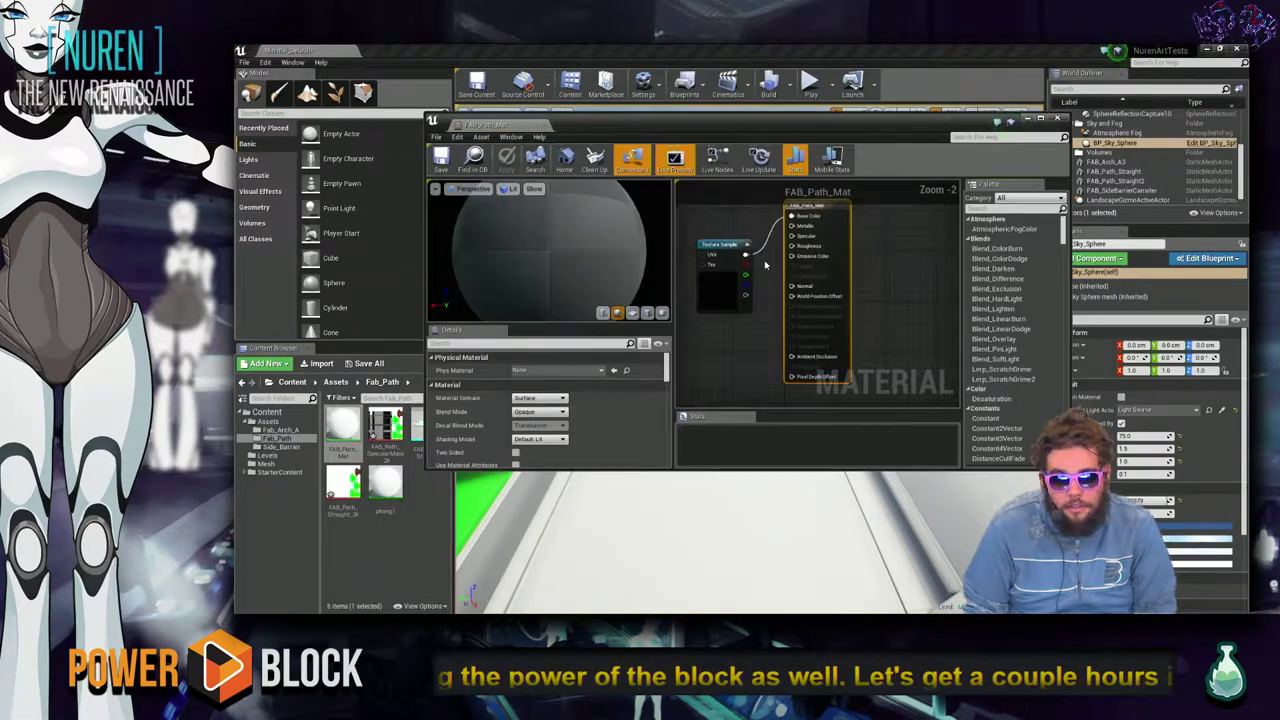
pyautogui.moveTo(740, 262); pyautogui.dragTo(740, 290)
pyautogui.write('text')
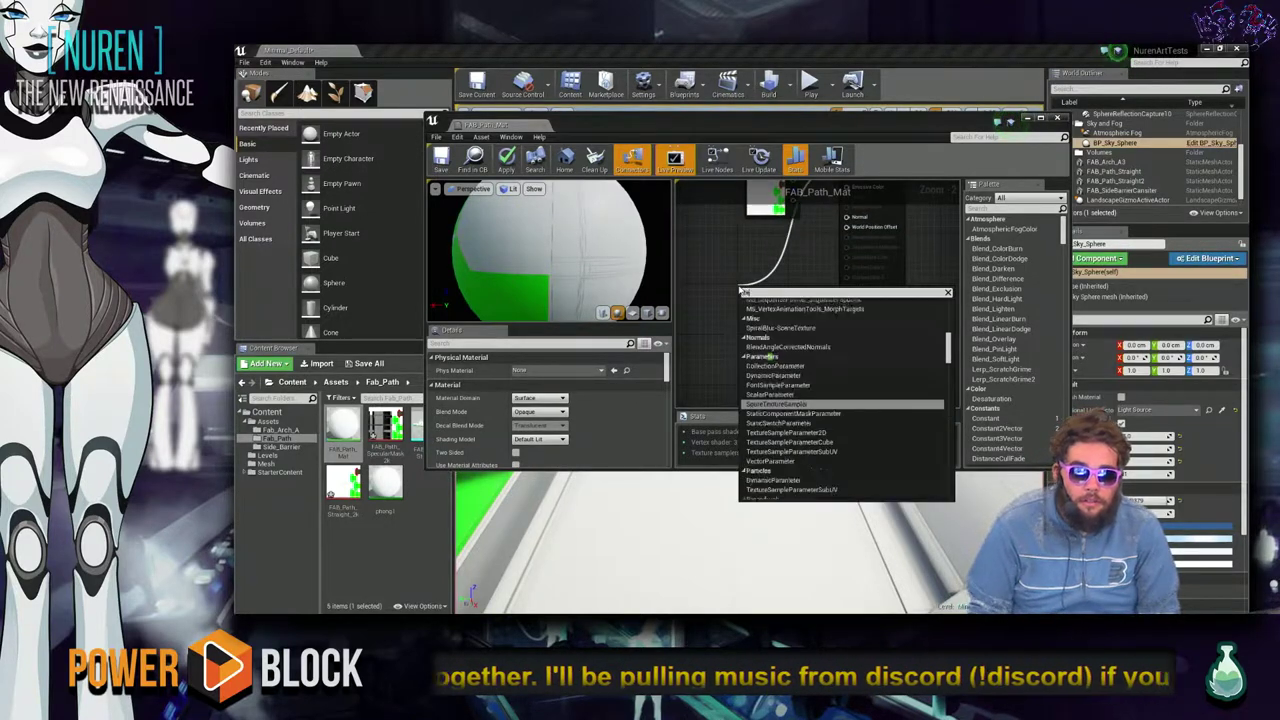
pyautogui.write('ure')
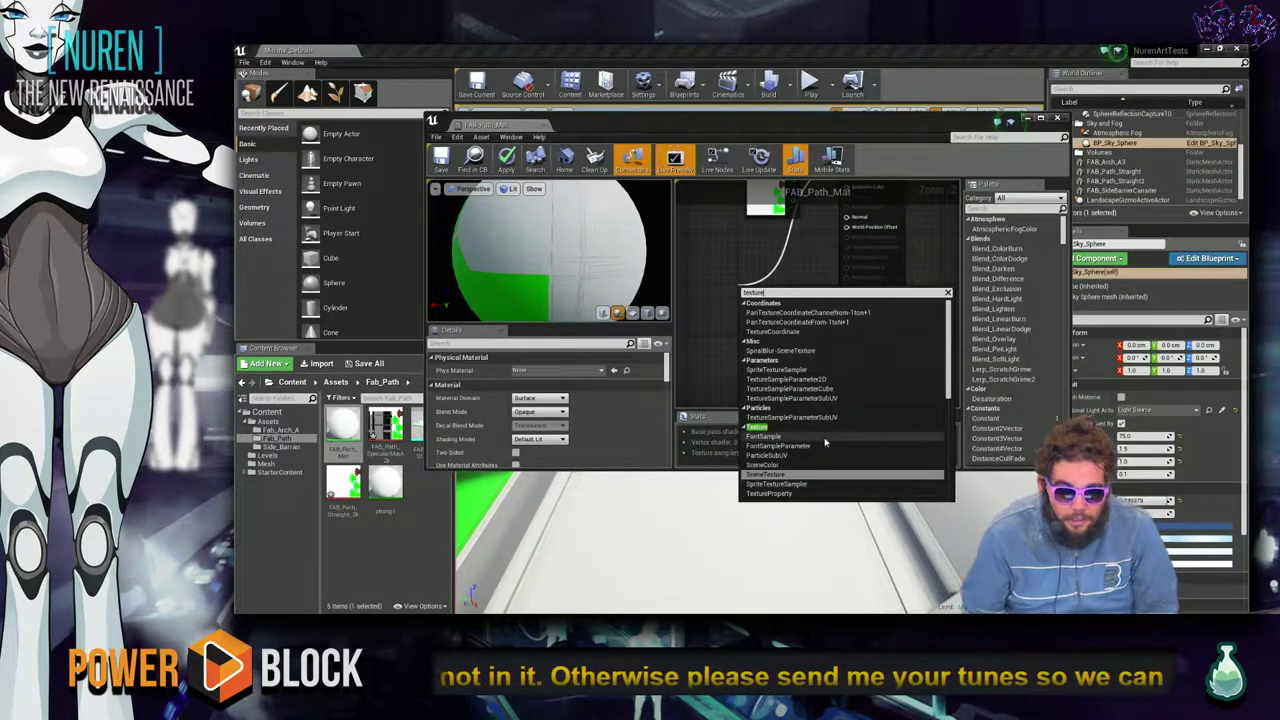
pyautogui.scroll(1, 748, 285)
pyautogui.click(748, 285)
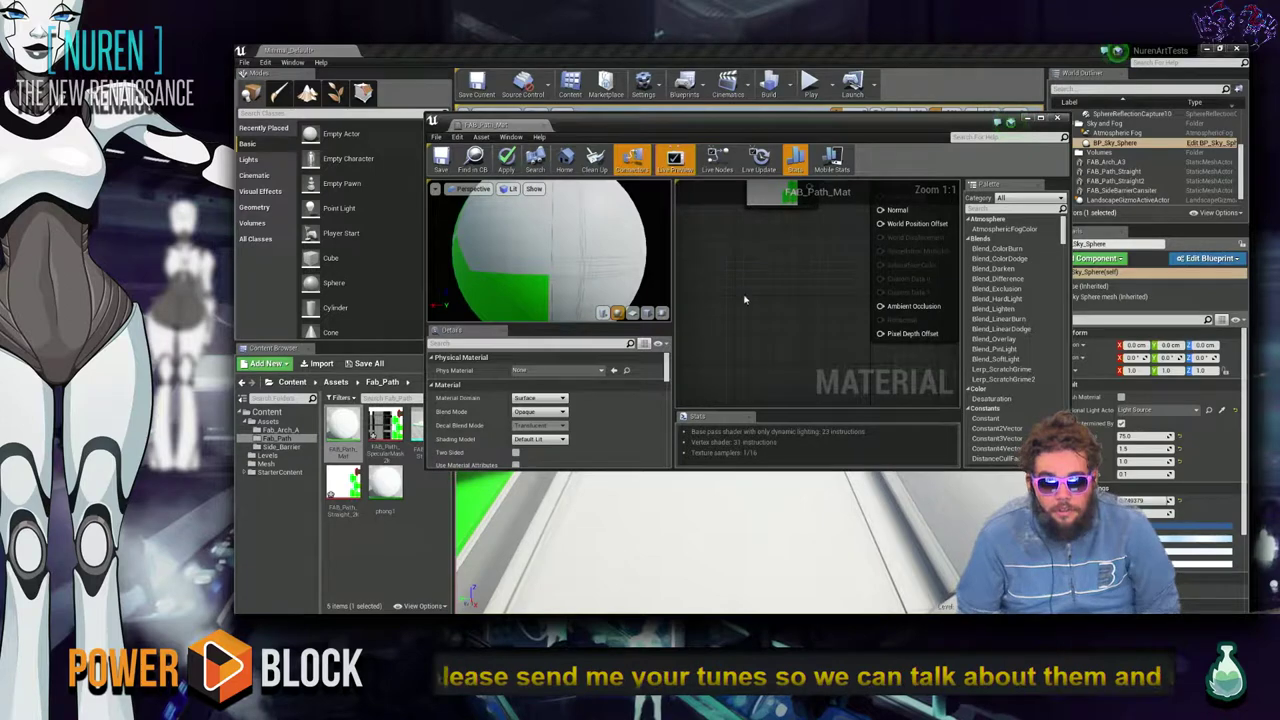
pyautogui.moveTo(789, 271); pyautogui.dragTo(778, 360, button='right')
pyautogui.rightClick(772, 348)
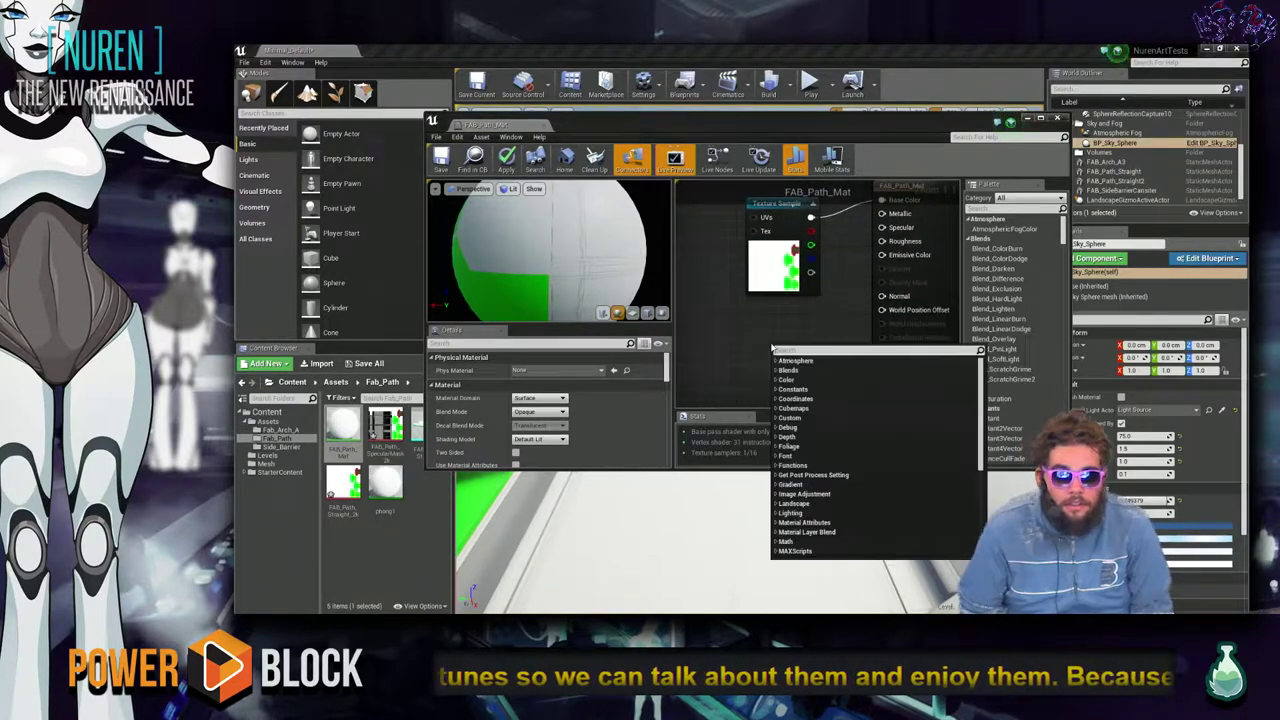
pyautogui.click(835, 293)
pyautogui.scroll(-1, 880, 275)
pyautogui.scroll(1, 906, 261)
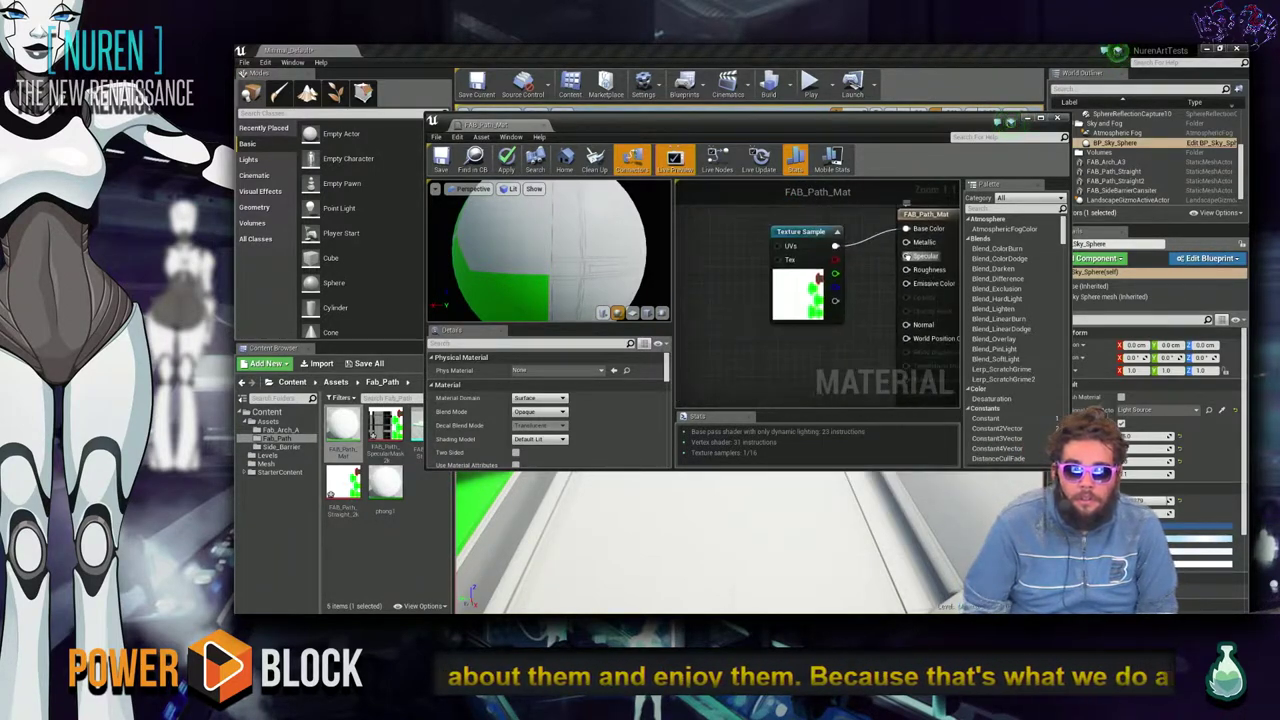
# Add a Texture Sample wired to Specular and assign FAB_Path_SpecularMask_2k to it.
pyautogui.moveTo(905, 262); pyautogui.dragTo(754, 355)
pyautogui.write('text')
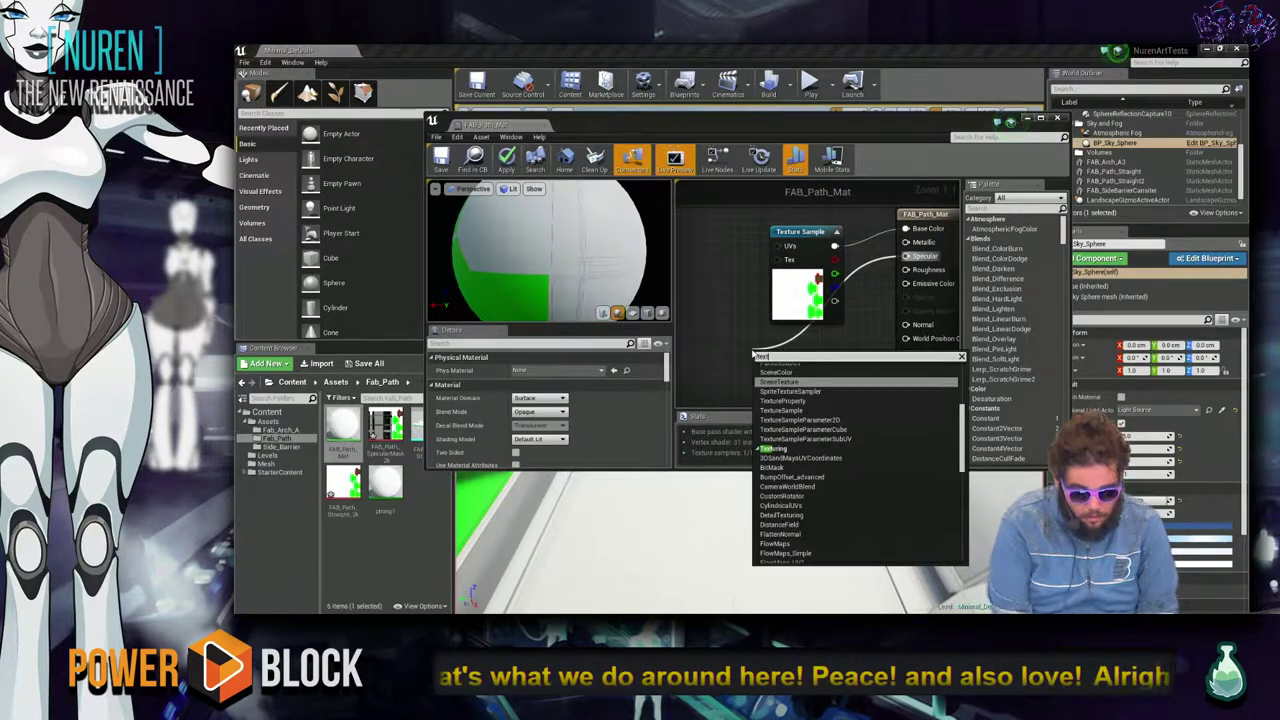
pyautogui.write('ure sample')
pyautogui.press('Return')
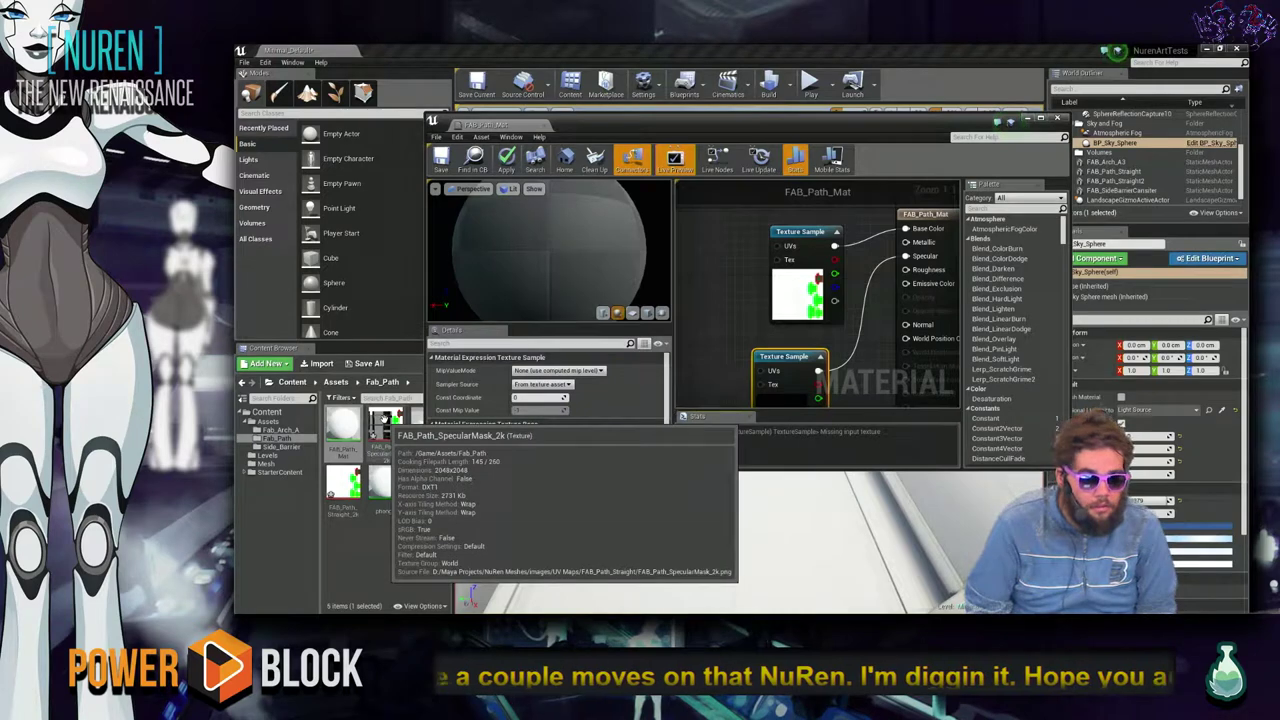
pyautogui.click(380, 425)
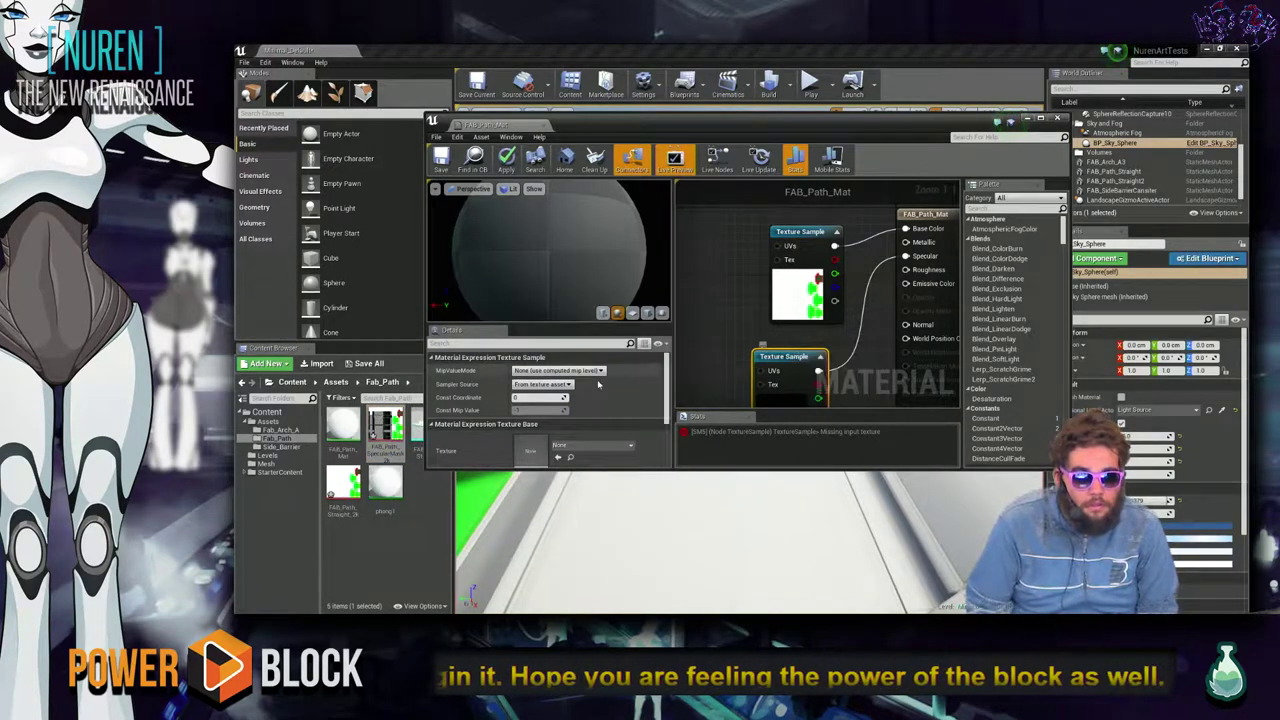
pyautogui.click(557, 458)
pyautogui.click(557, 458)
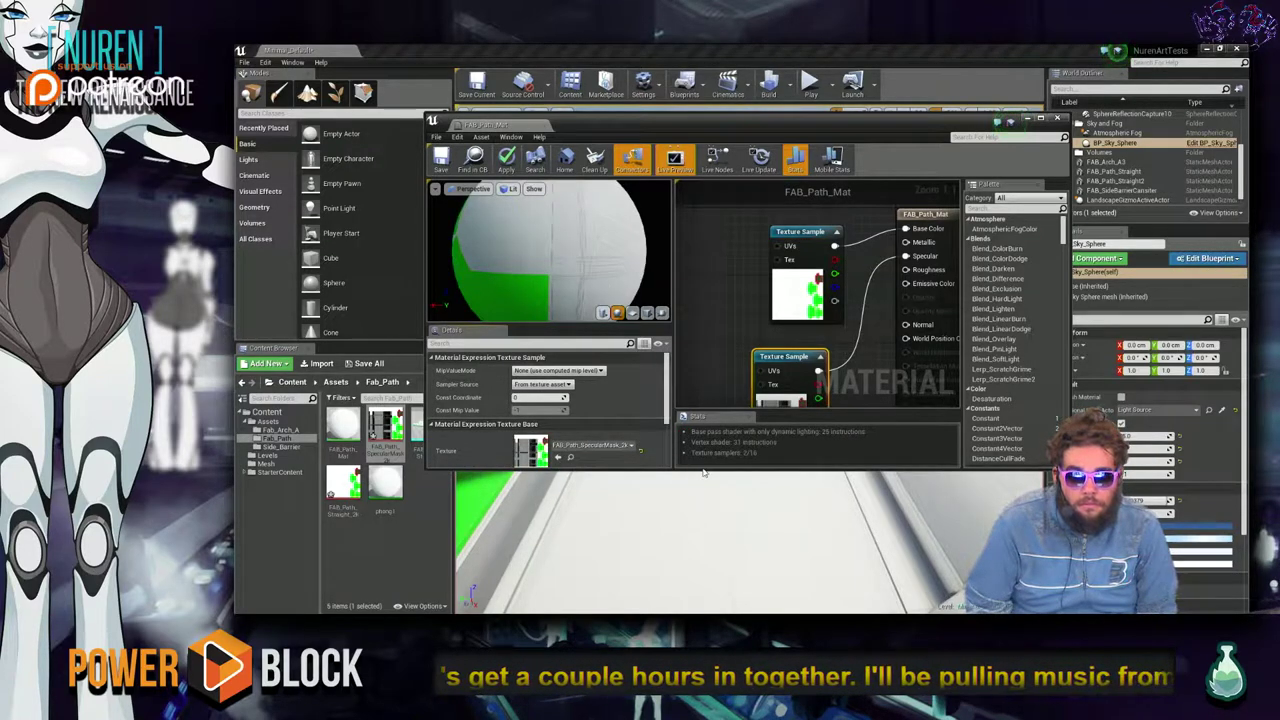
pyautogui.moveTo(1066, 468); pyautogui.dragTo(1238, 614)
pyautogui.moveTo(1238, 110); pyautogui.dragTo(1170, 44)
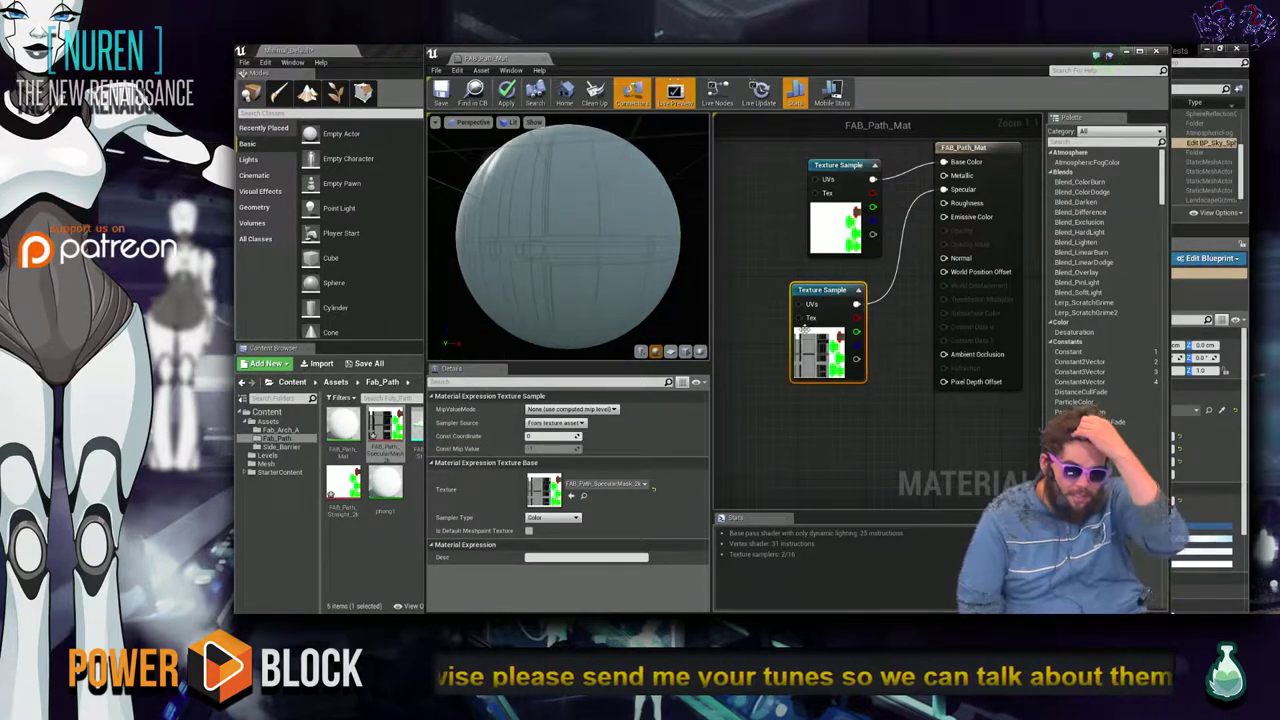
# Add a Power node and a Constant node set to 10.
pyautogui.moveTo(835, 290); pyautogui.dragTo(769, 324)
pyautogui.click(868, 367)
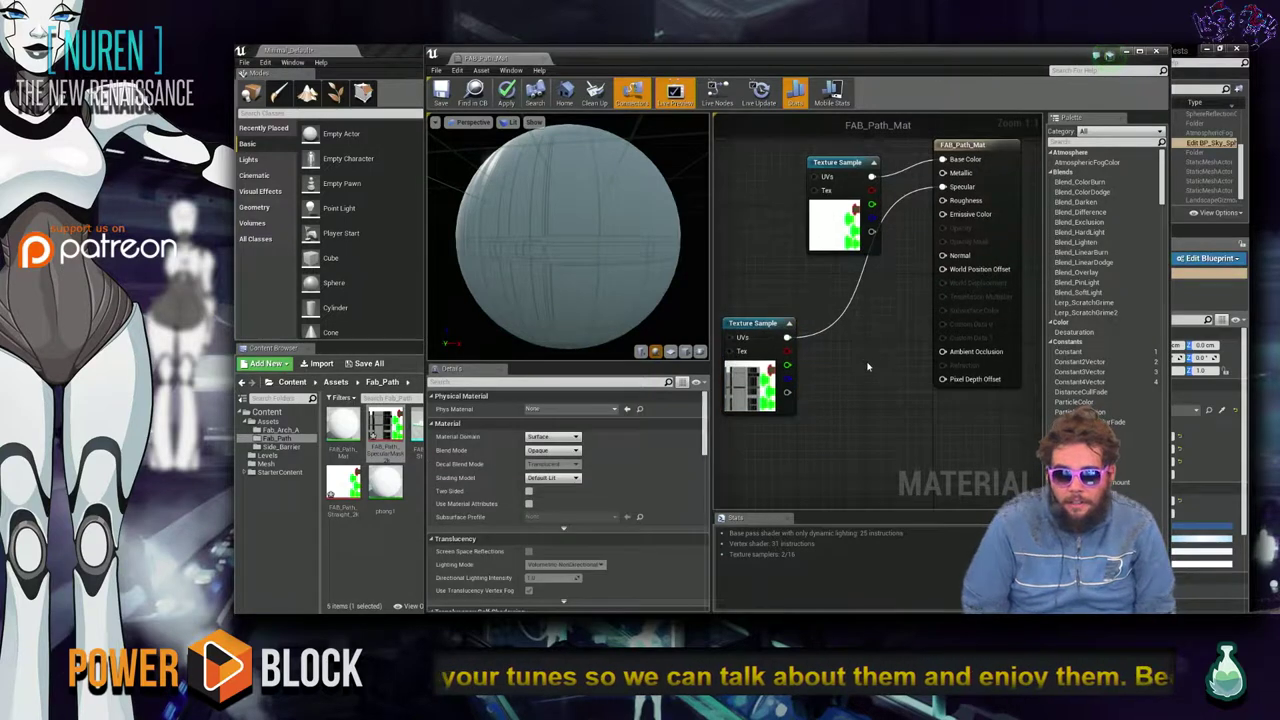
pyautogui.moveTo(858, 374); pyautogui.dragTo(849, 384, button='right')
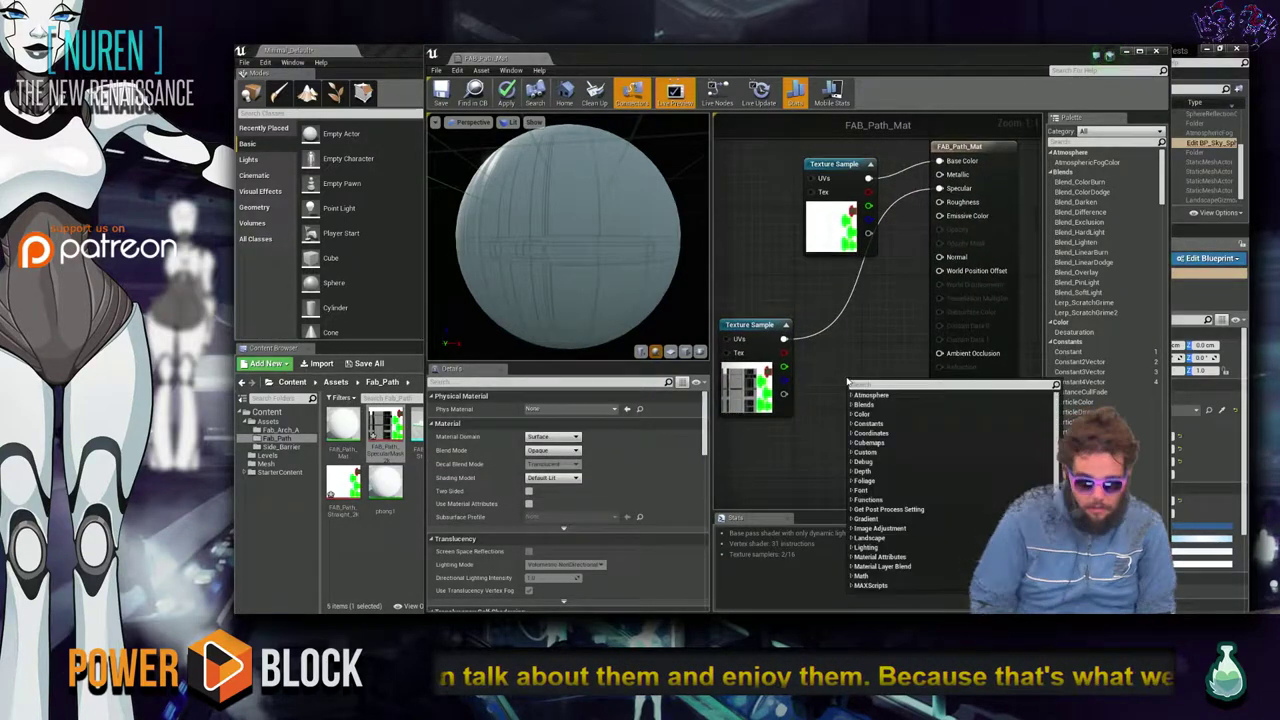
pyautogui.click(849, 384)
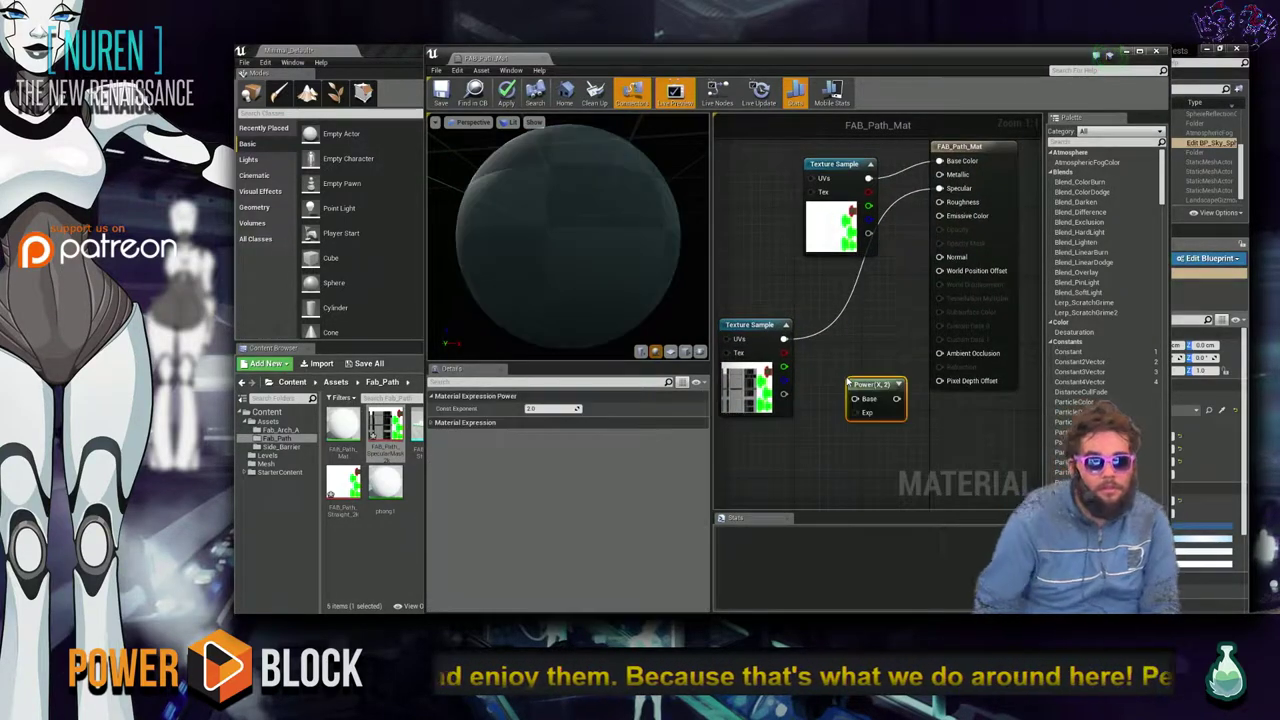
pyautogui.rightClick(848, 452)
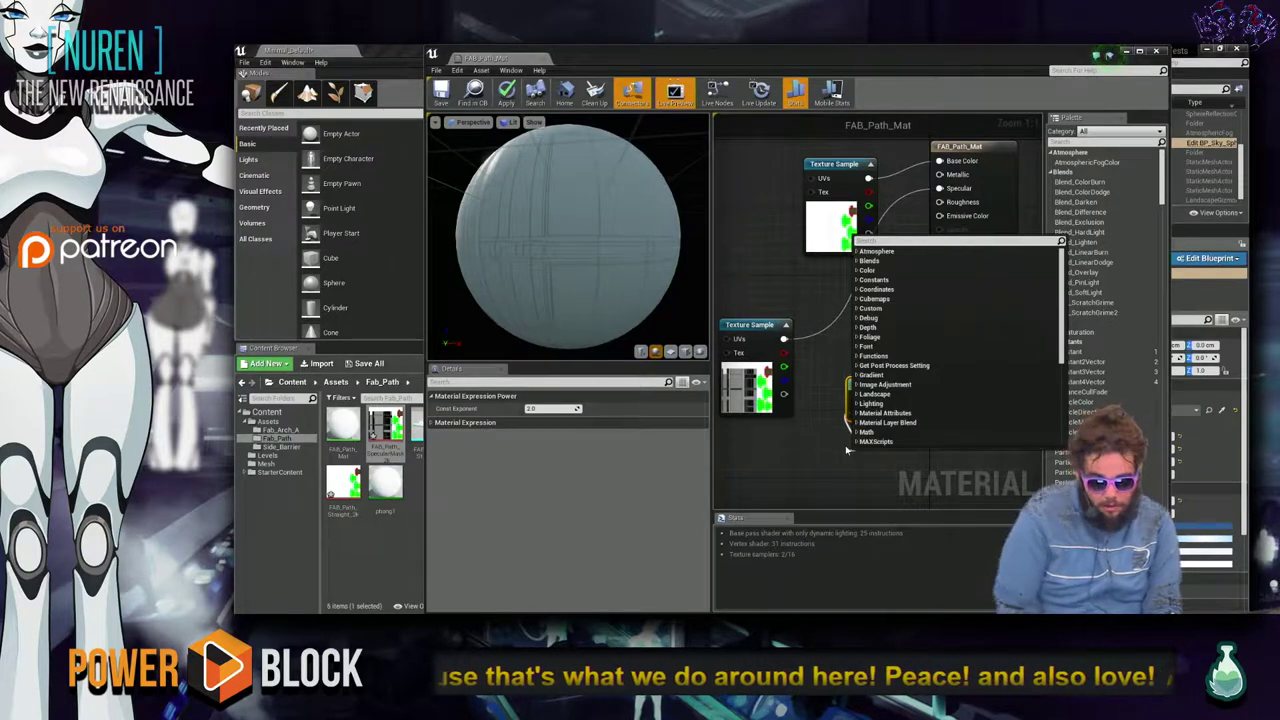
pyautogui.write('const')
pyautogui.press('Return')
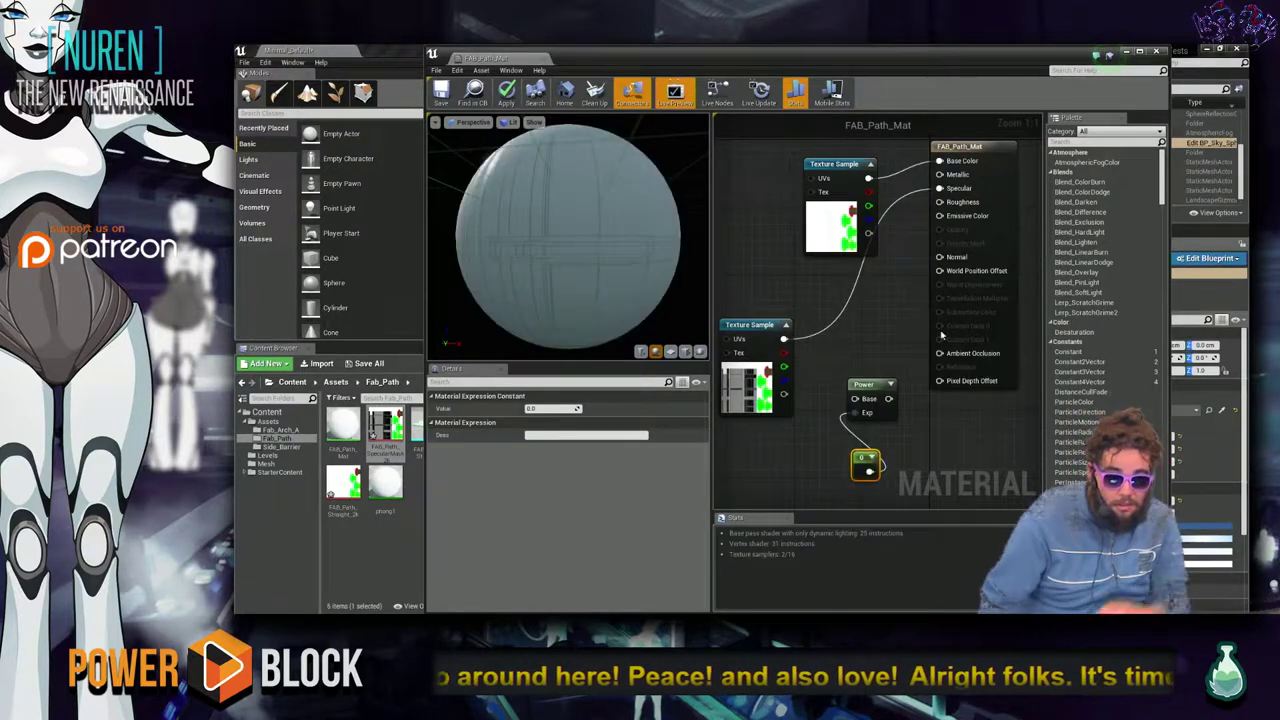
pyautogui.click(570, 408)
pyautogui.write('10')
pyautogui.press('Return')
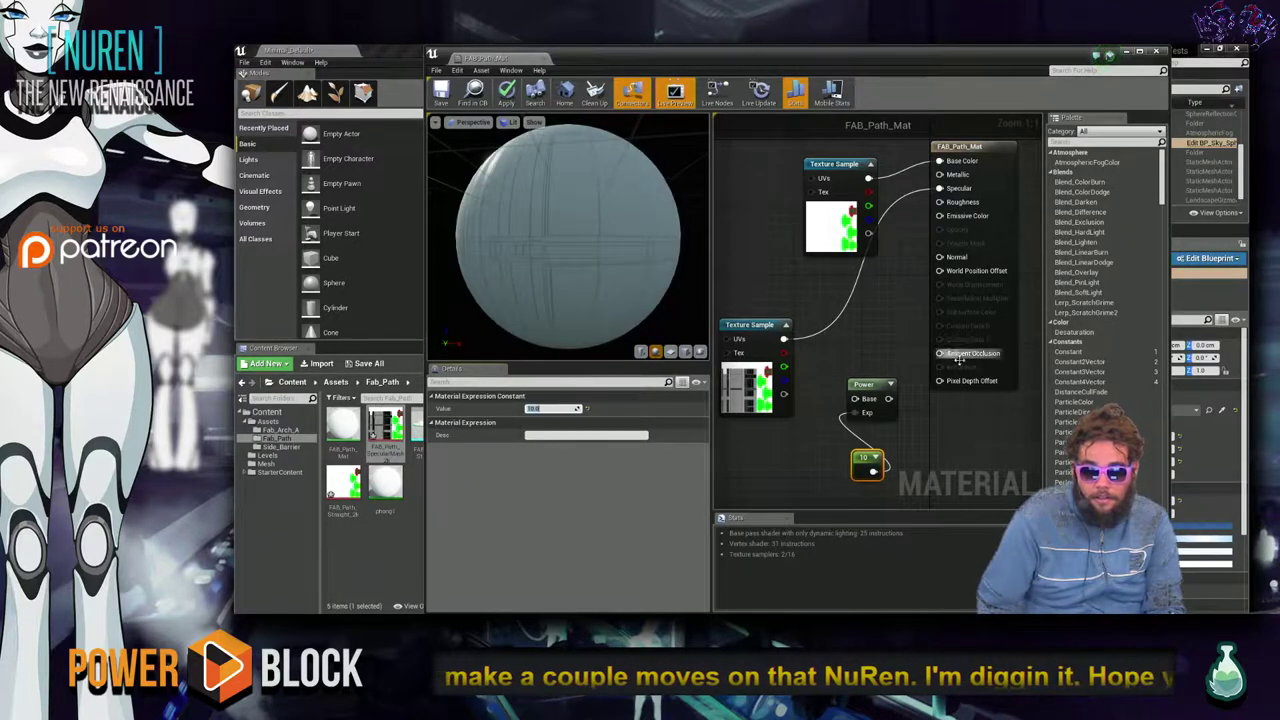
# Wire Power's output to Specular and the specular mask texture into its Base.
pyautogui.moveTo(888, 398); pyautogui.dragTo(940, 190)
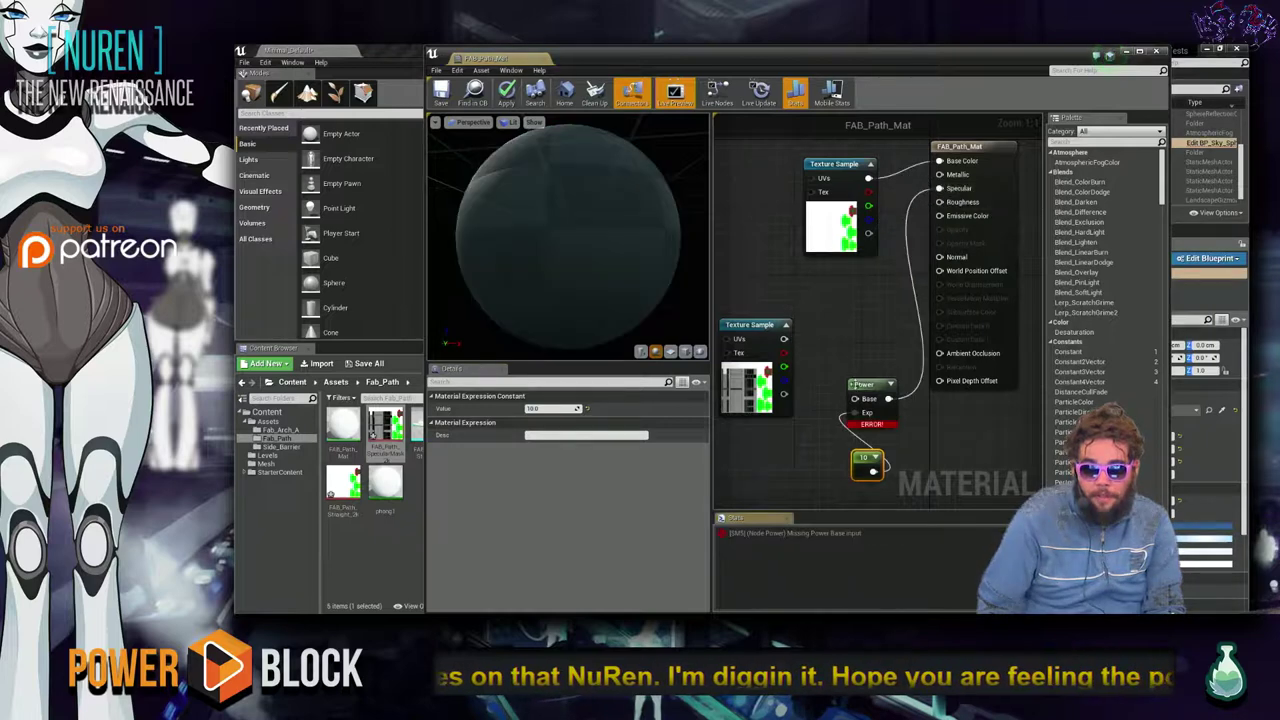
pyautogui.moveTo(855, 398); pyautogui.dragTo(783, 340)
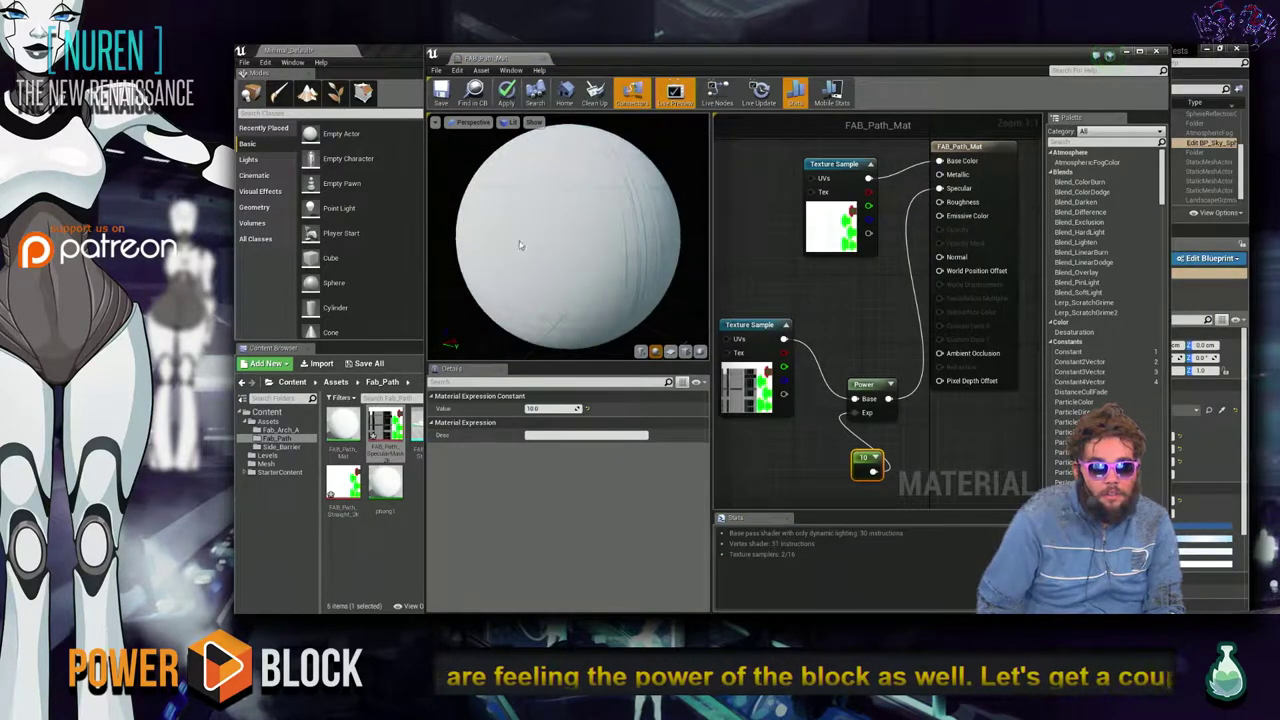
pyautogui.click(903, 384)
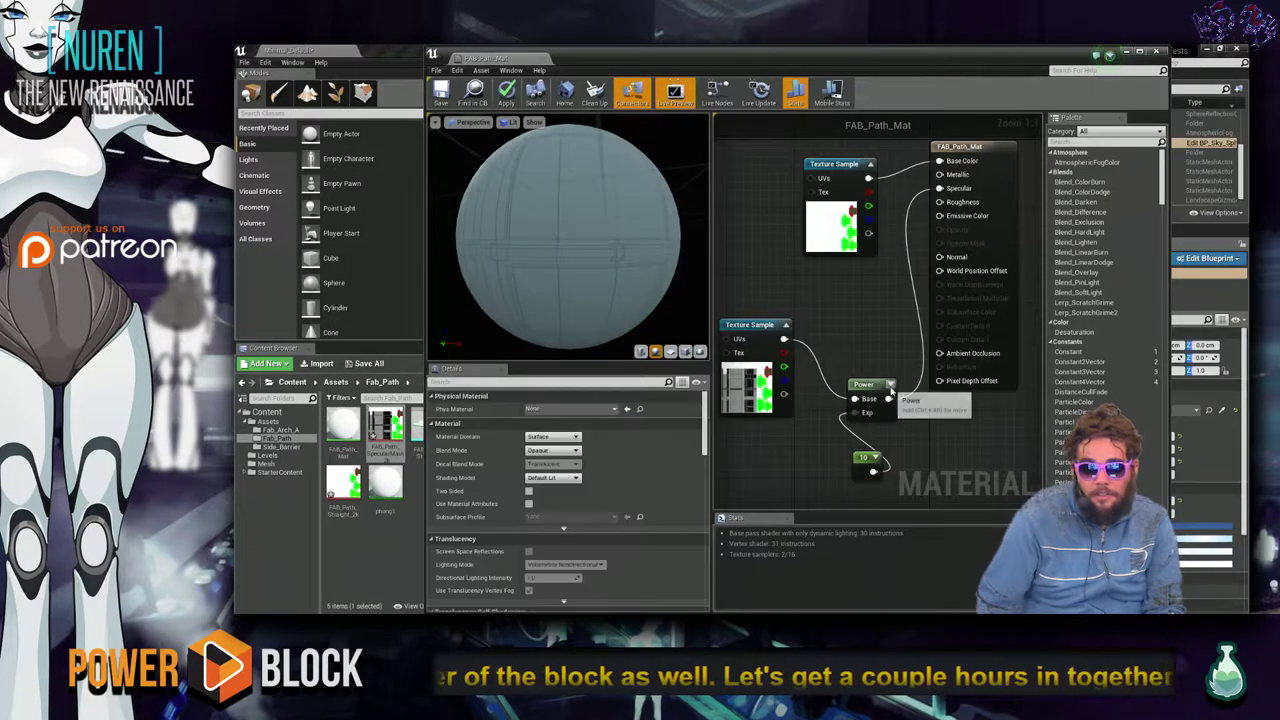
pyautogui.moveTo(889, 386); pyautogui.dragTo(859, 294)
# Try different exponent values on the constant, settling on 1.
pyautogui.click(860, 458)
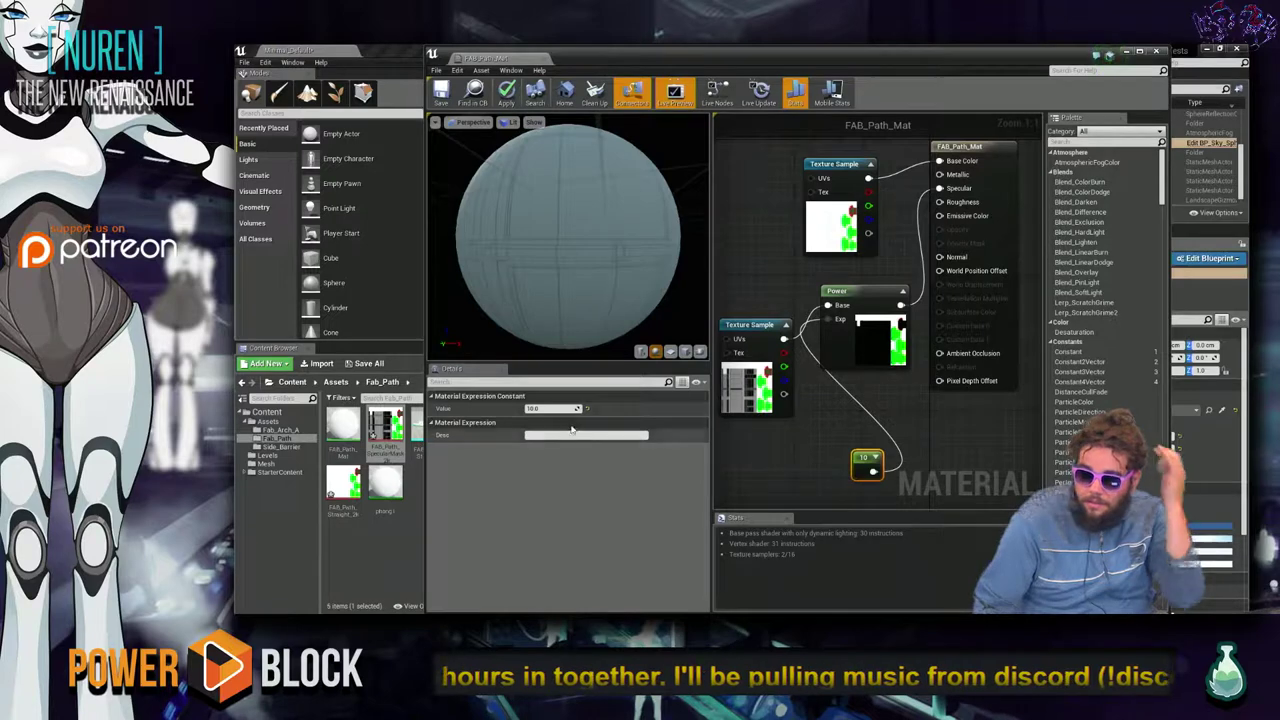
pyautogui.moveTo(560, 408); pyautogui.dragTo(594, 436)
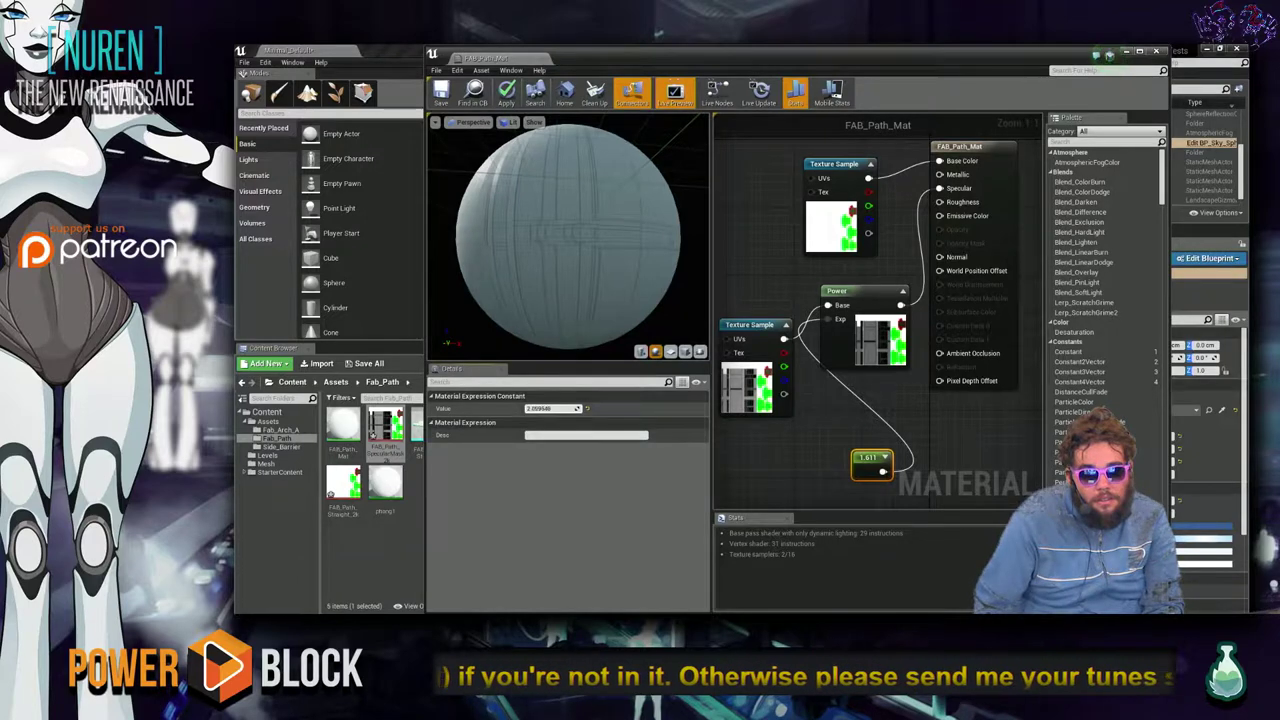
pyautogui.moveTo(553, 412); pyautogui.dragTo(549, 409)
pyautogui.click(548, 410)
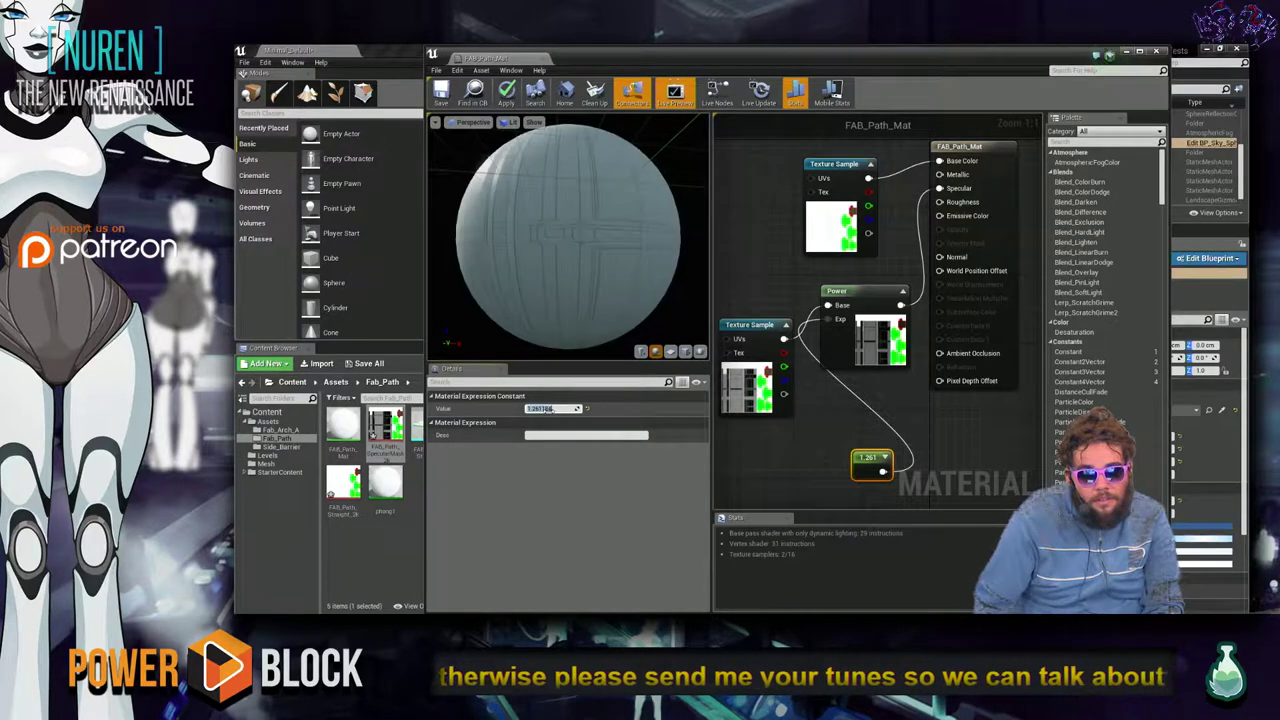
pyautogui.write('1')
pyautogui.press('Return')
pyautogui.click(553, 409)
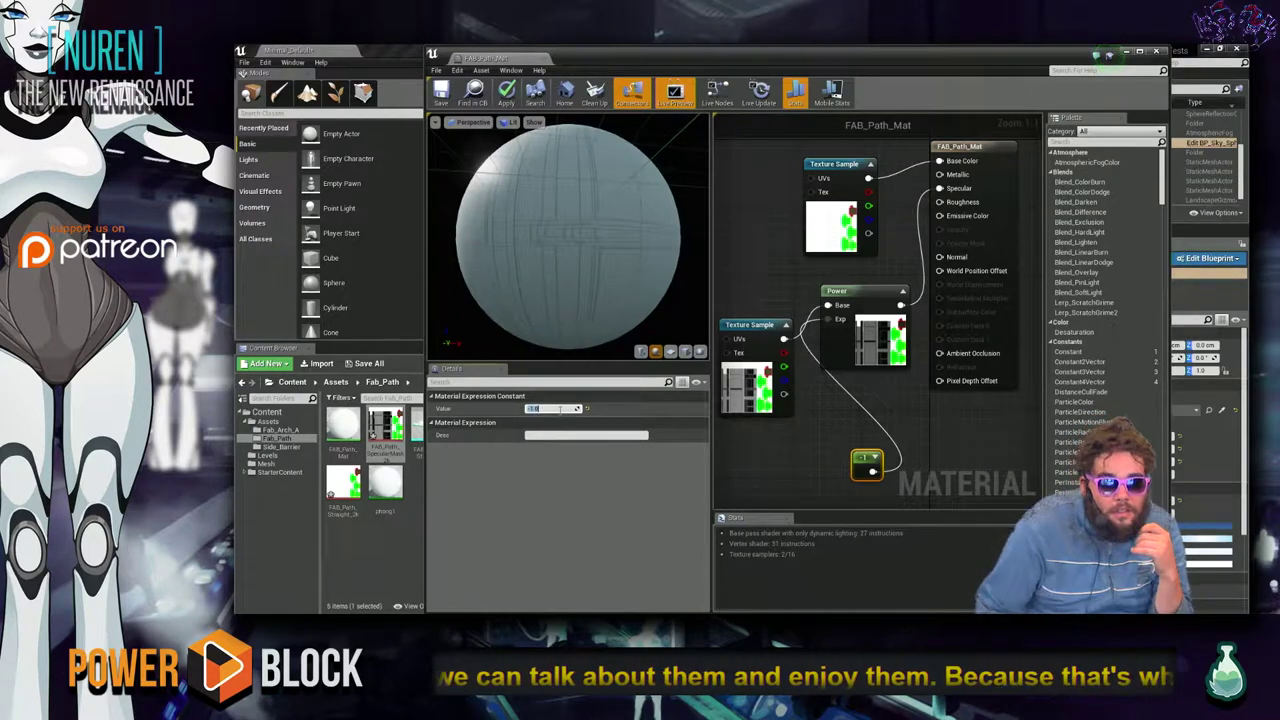
pyautogui.moveTo(560, 410); pyautogui.dragTo(578, 409)
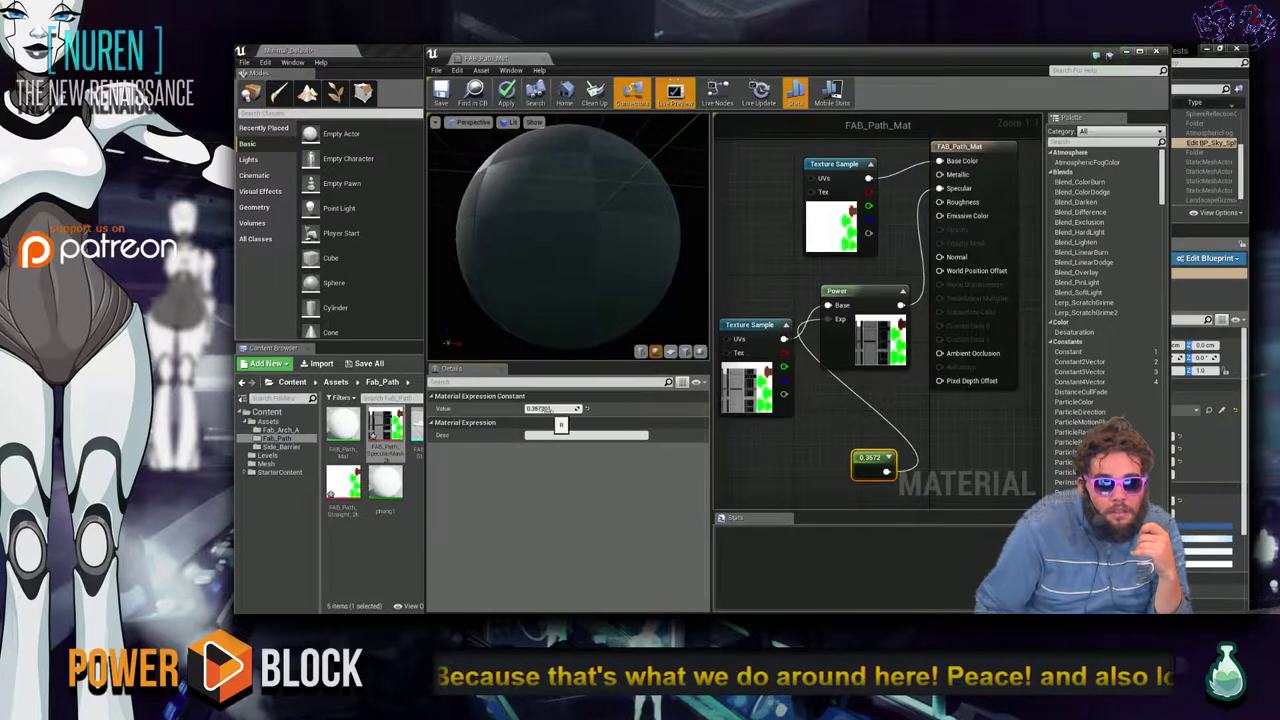
pyautogui.write('1')
pyautogui.press('Return')
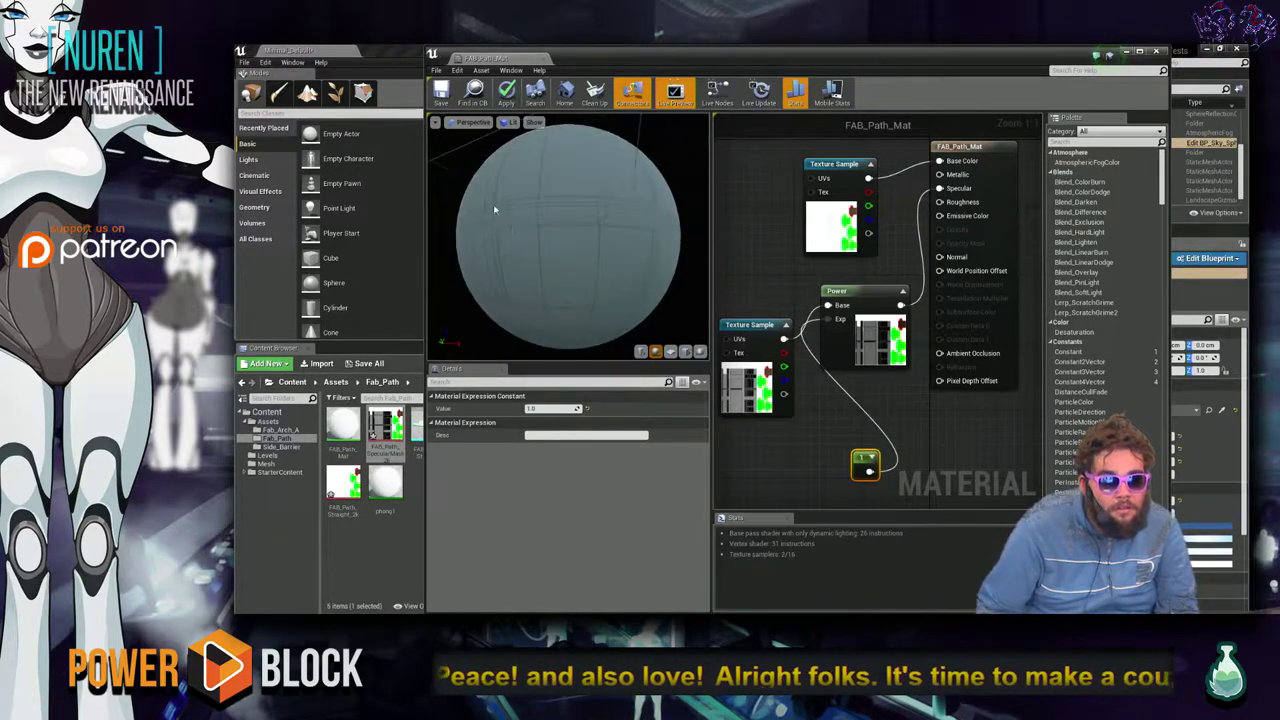
# Save FAB_Path_Mat and close the material editor.
pyautogui.click(803, 457)
pyautogui.hotkey('ctrl', 's')
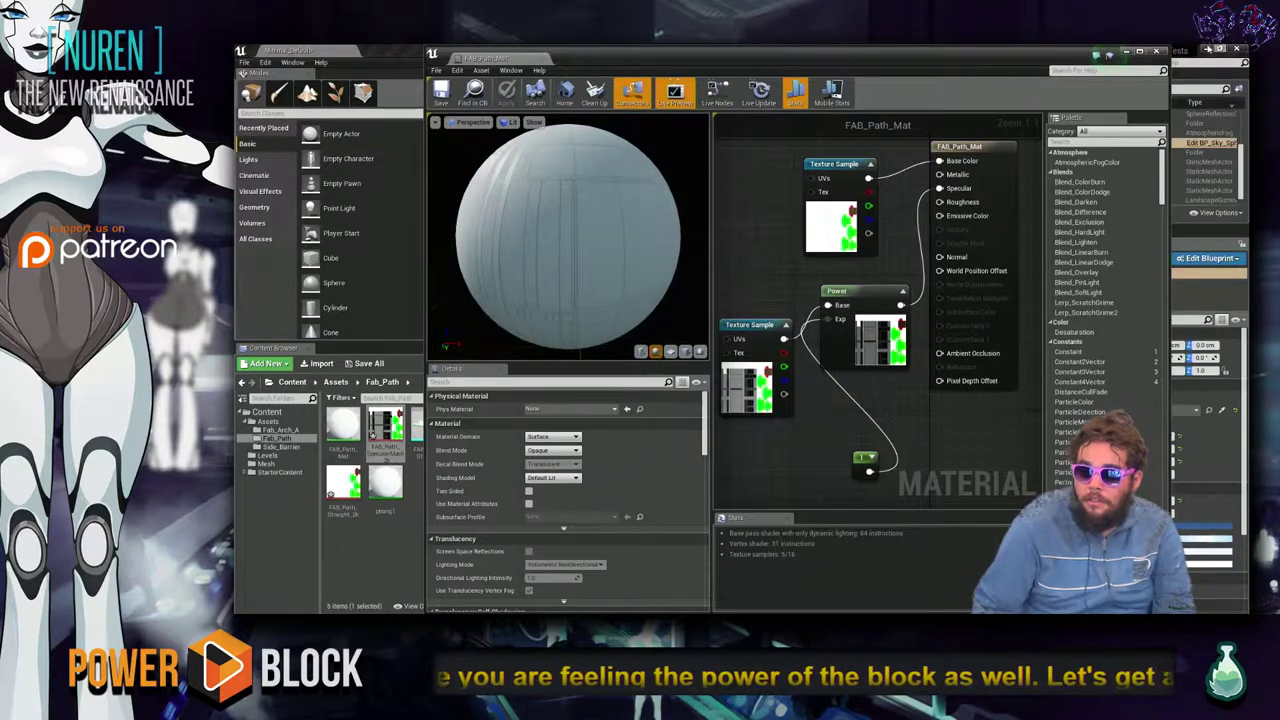
pyautogui.click(1157, 51)
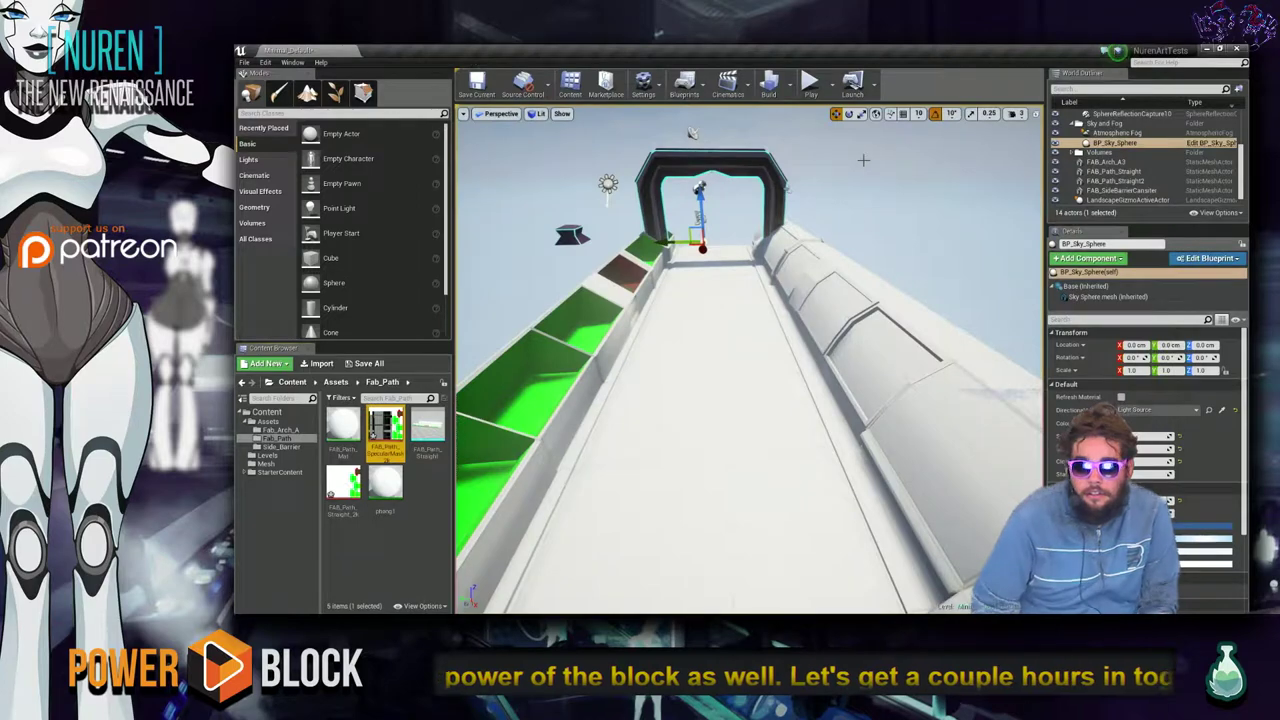
# Reopen FAB_Path_Mat and switch the preview sphere back to lit shading.
pyautogui.moveTo(760, 300); pyautogui.dragTo(800, 140, button='right')
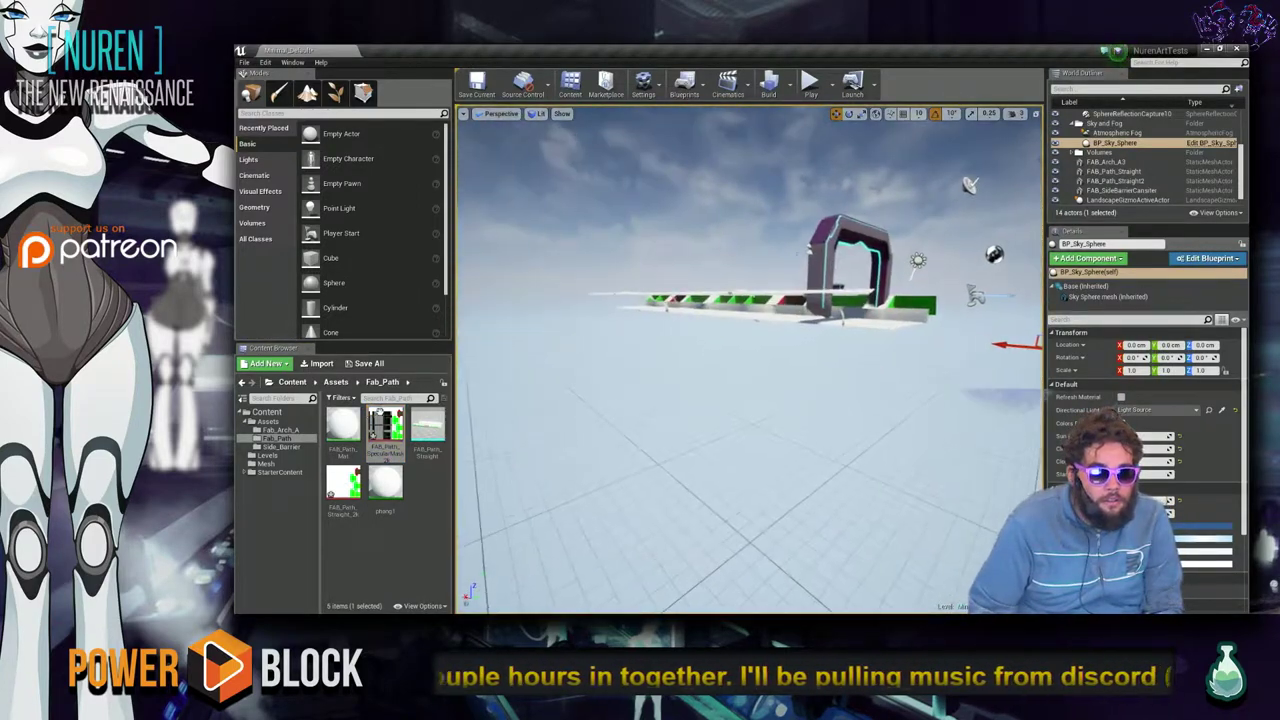
pyautogui.doubleClick(342, 425)
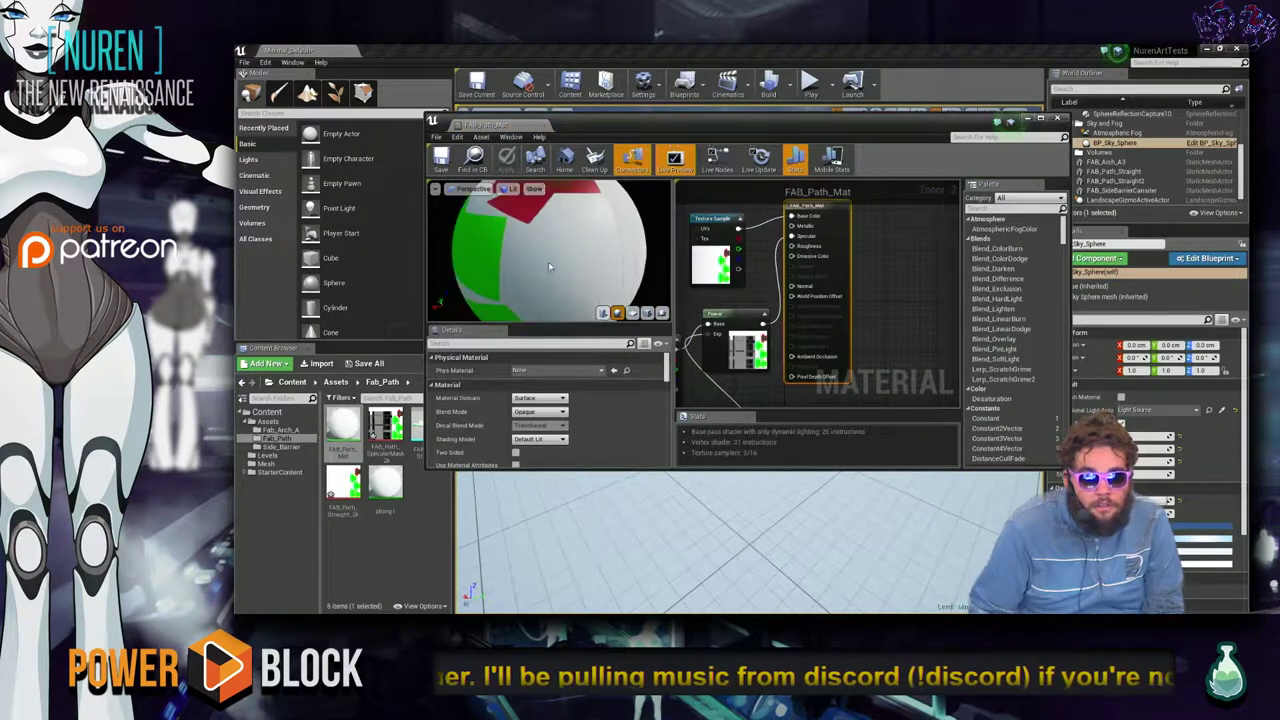
pyautogui.moveTo(553, 274); pyautogui.dragTo(553, 274)
pyautogui.scroll(2, 833, 279)
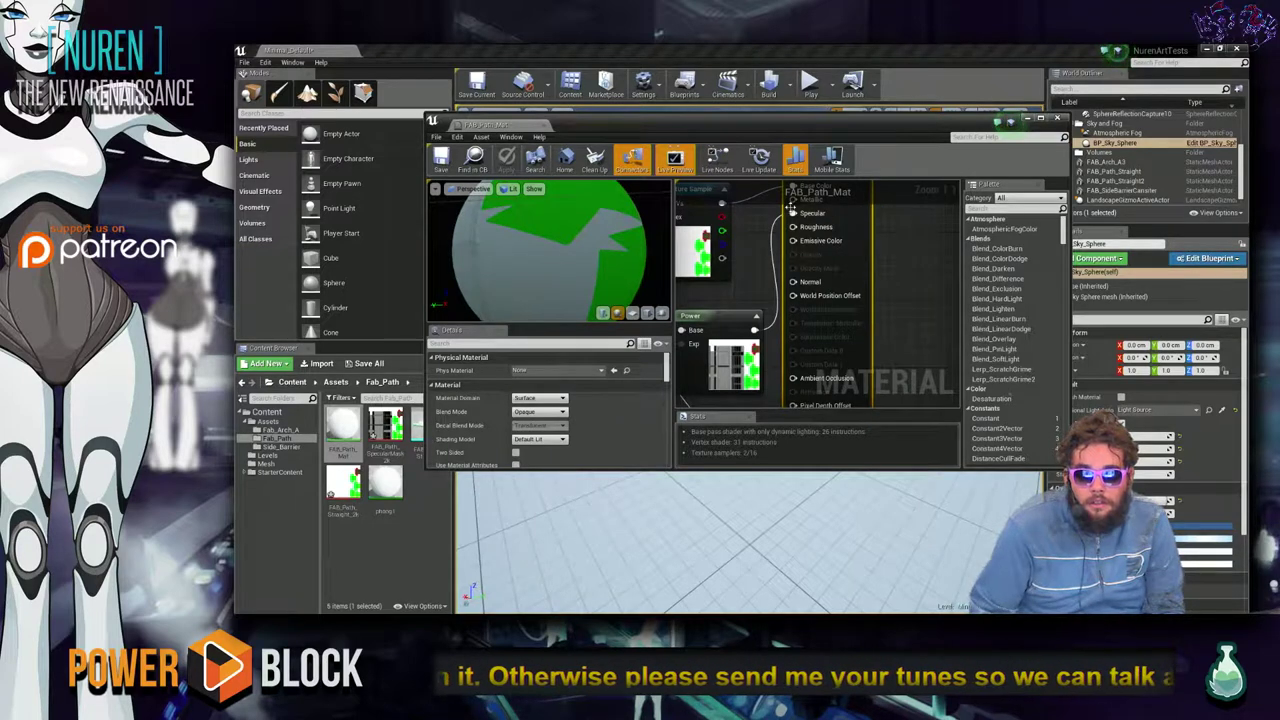
pyautogui.moveTo(755, 330); pyautogui.dragTo(793, 200)
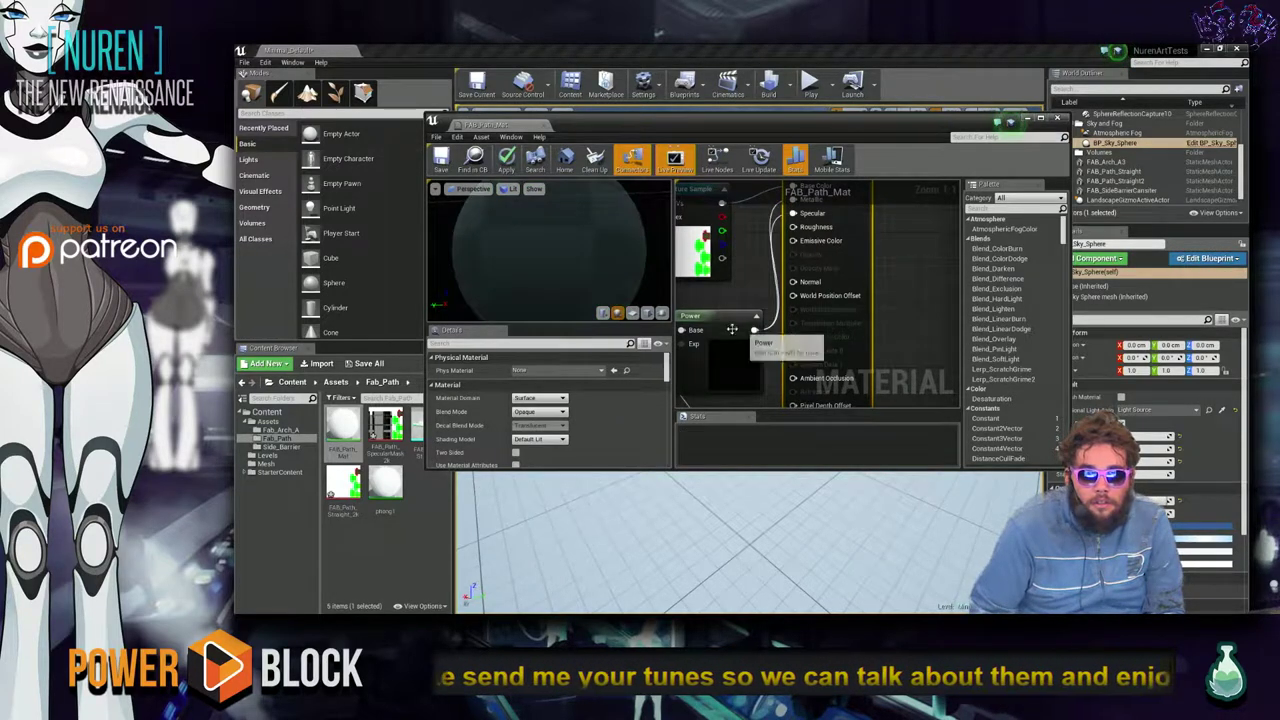
pyautogui.click(474, 188)
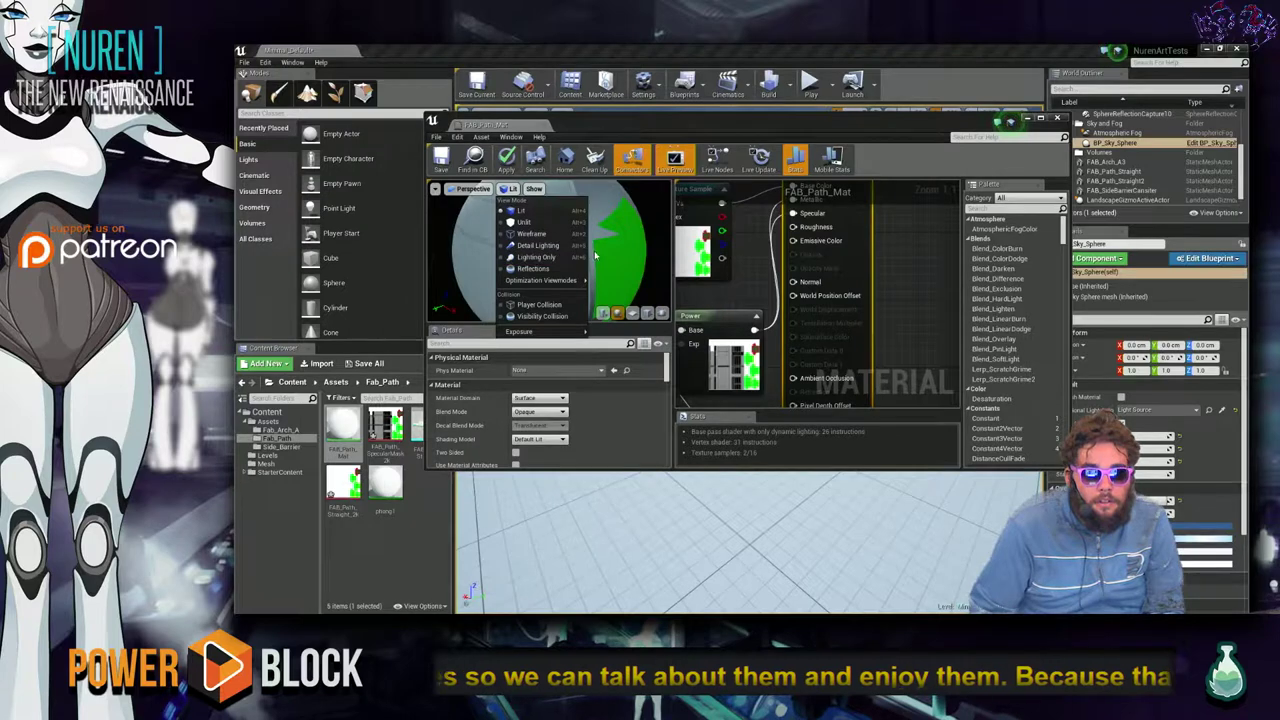
pyautogui.click(520, 204)
pyautogui.moveTo(657, 242); pyautogui.dragTo(615, 260)
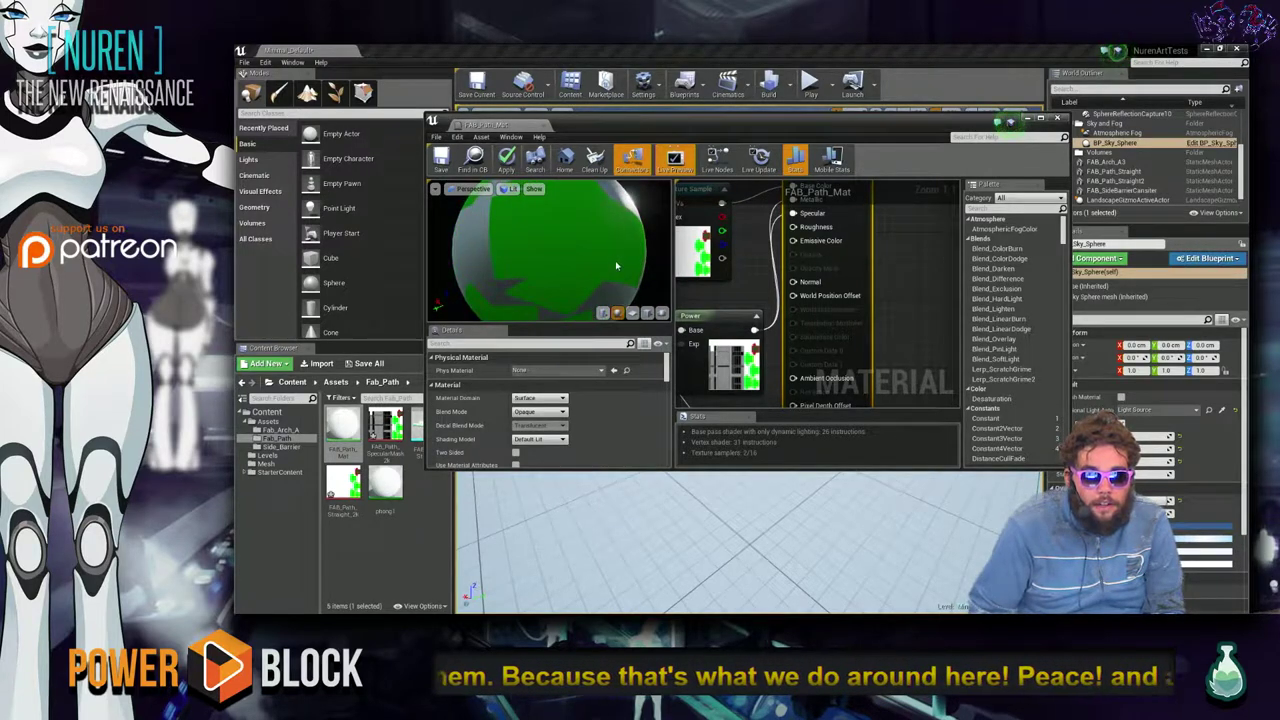
# Maximize the material editor, inspect the sphere, and shift the Power and Texture Sample nodes right.
pyautogui.doubleClick(495, 125)
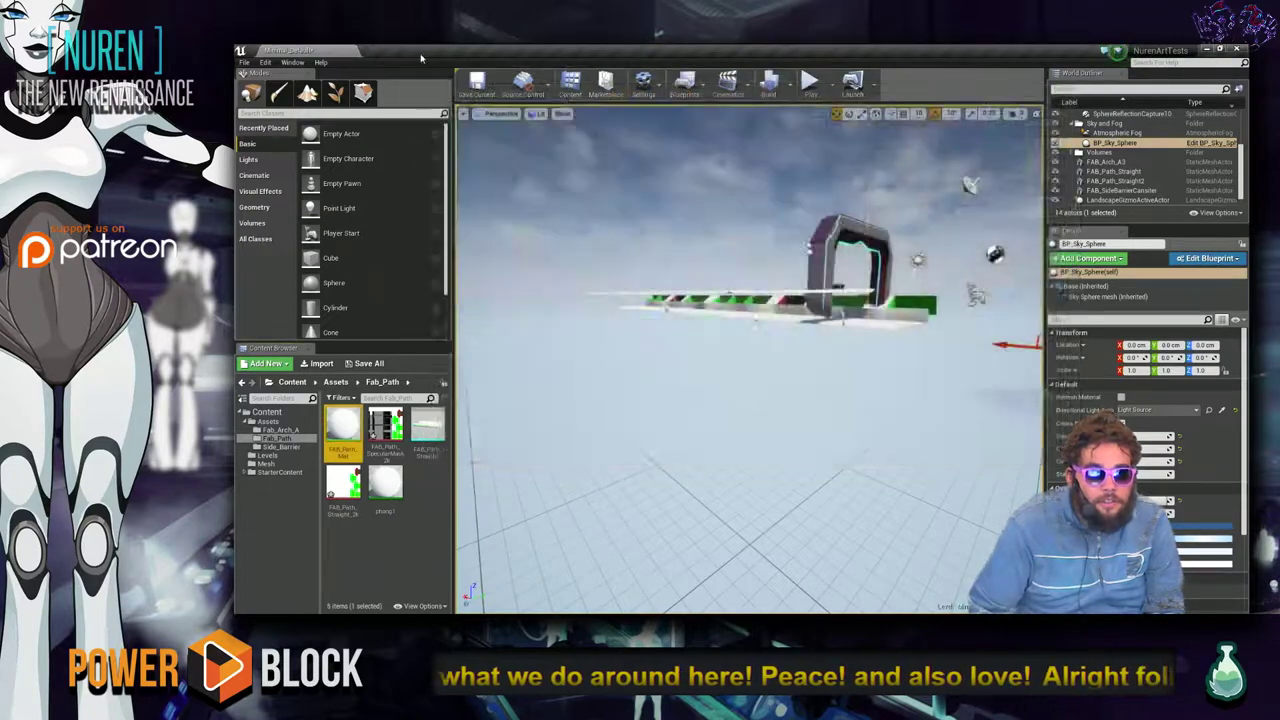
pyautogui.scroll(-5, 265, 317)
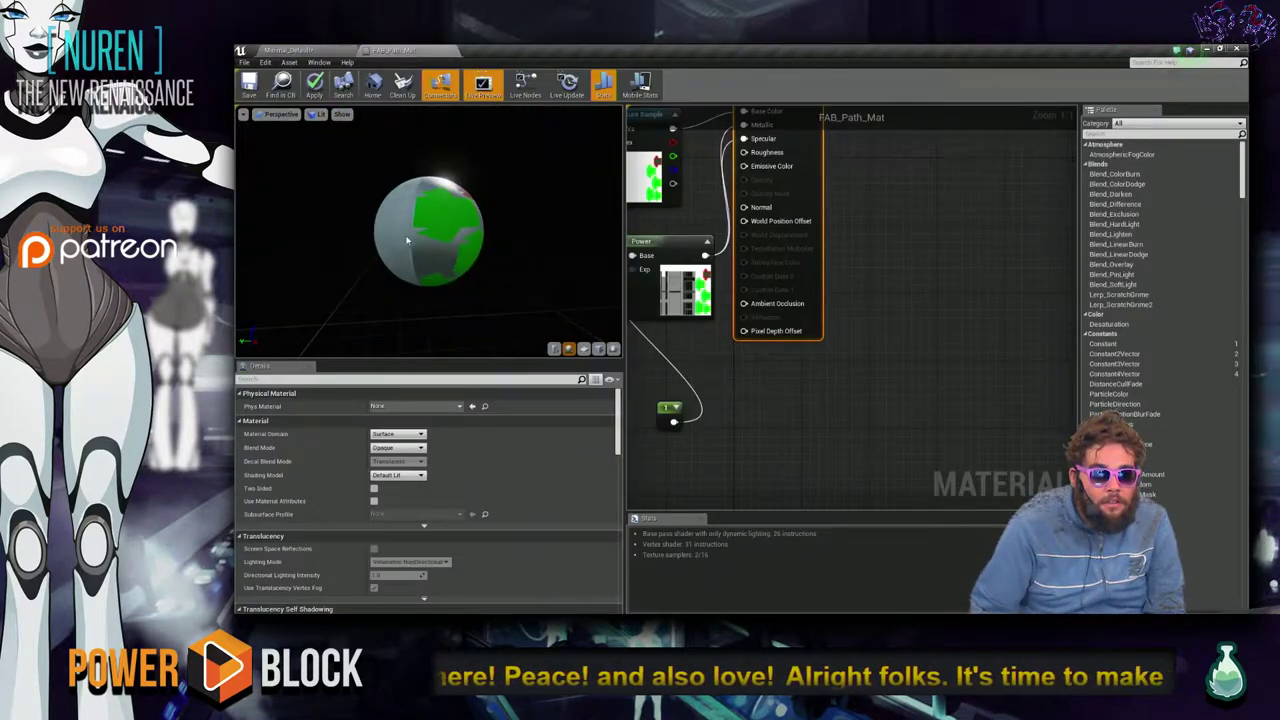
pyautogui.moveTo(389, 241)
pyautogui.mouseDown()
pyautogui.moveTo(355, 242)
pyautogui.moveTo(397, 225)
pyautogui.mouseUp()
pyautogui.scroll(4, 355, 242)
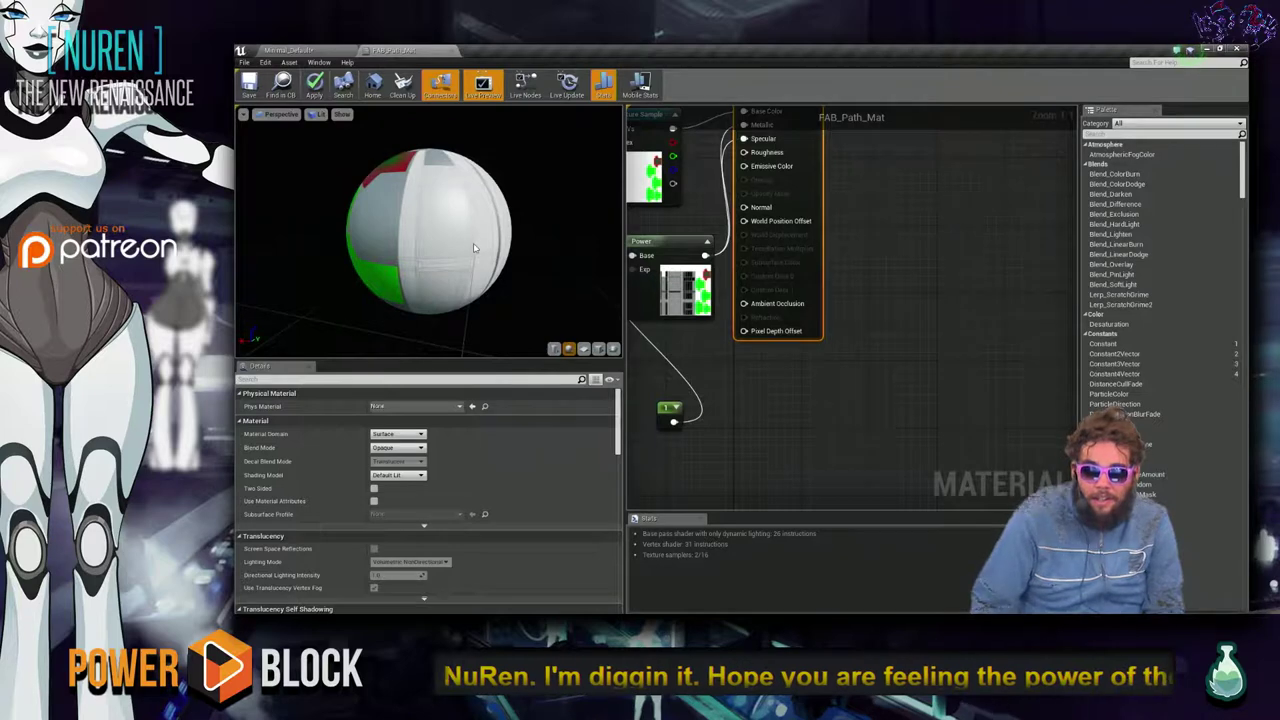
pyautogui.moveTo(392, 241); pyautogui.dragTo(414, 234)
pyautogui.scroll(5, 414, 234)
pyautogui.scroll(-5, 414, 234)
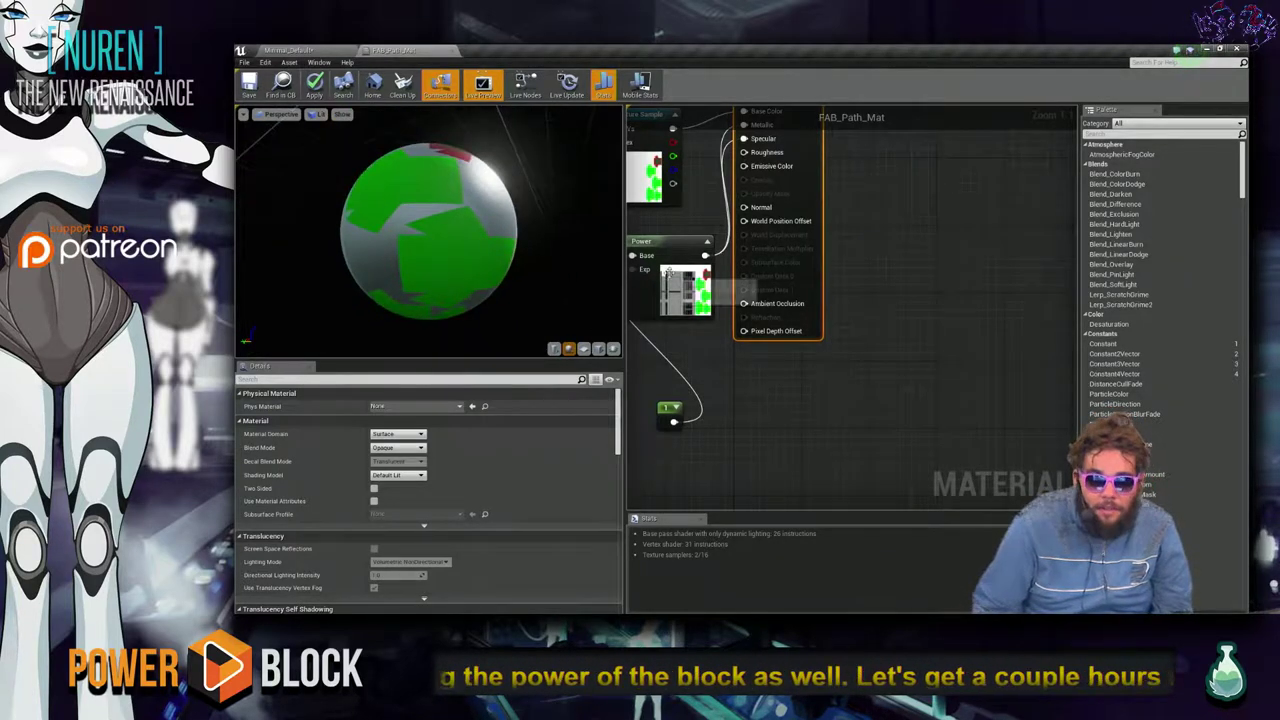
pyautogui.moveTo(659, 243); pyautogui.dragTo(789, 187)
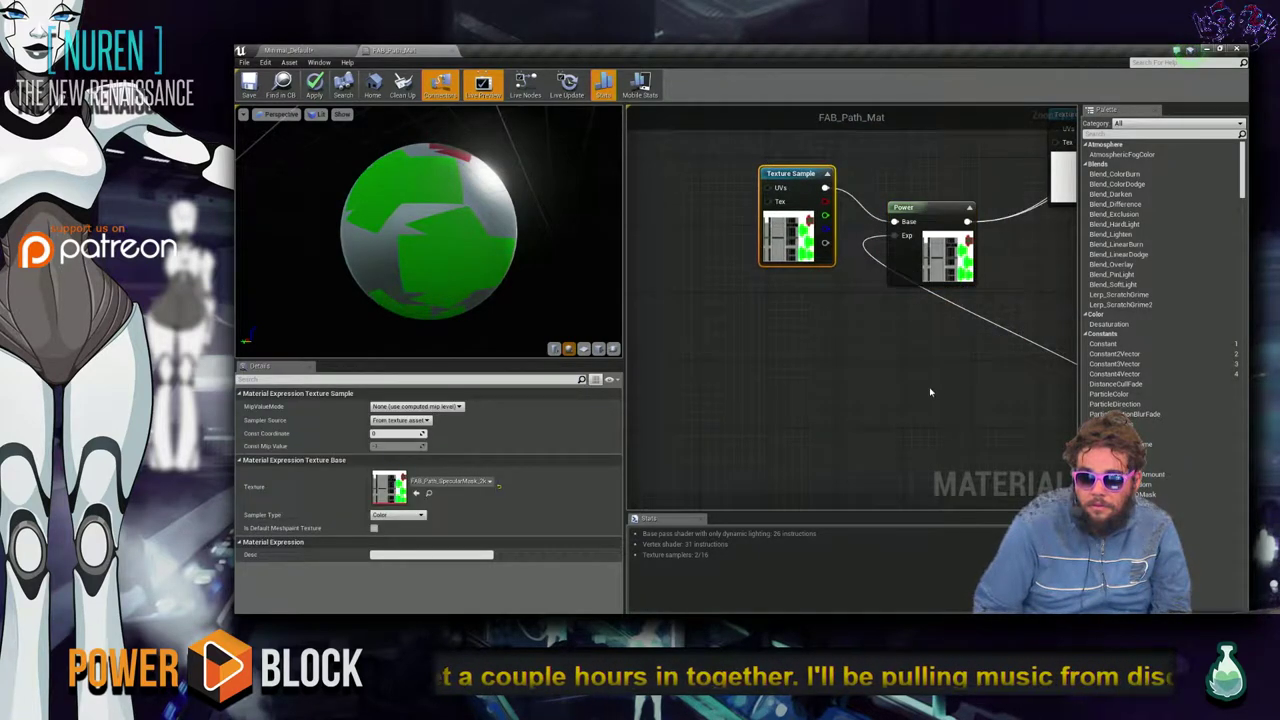
# Move the exponent constant beside the Texture Sample, lower it to 0.2936, and save.
pyautogui.moveTo(757, 421); pyautogui.dragTo(945, 408, button='right')
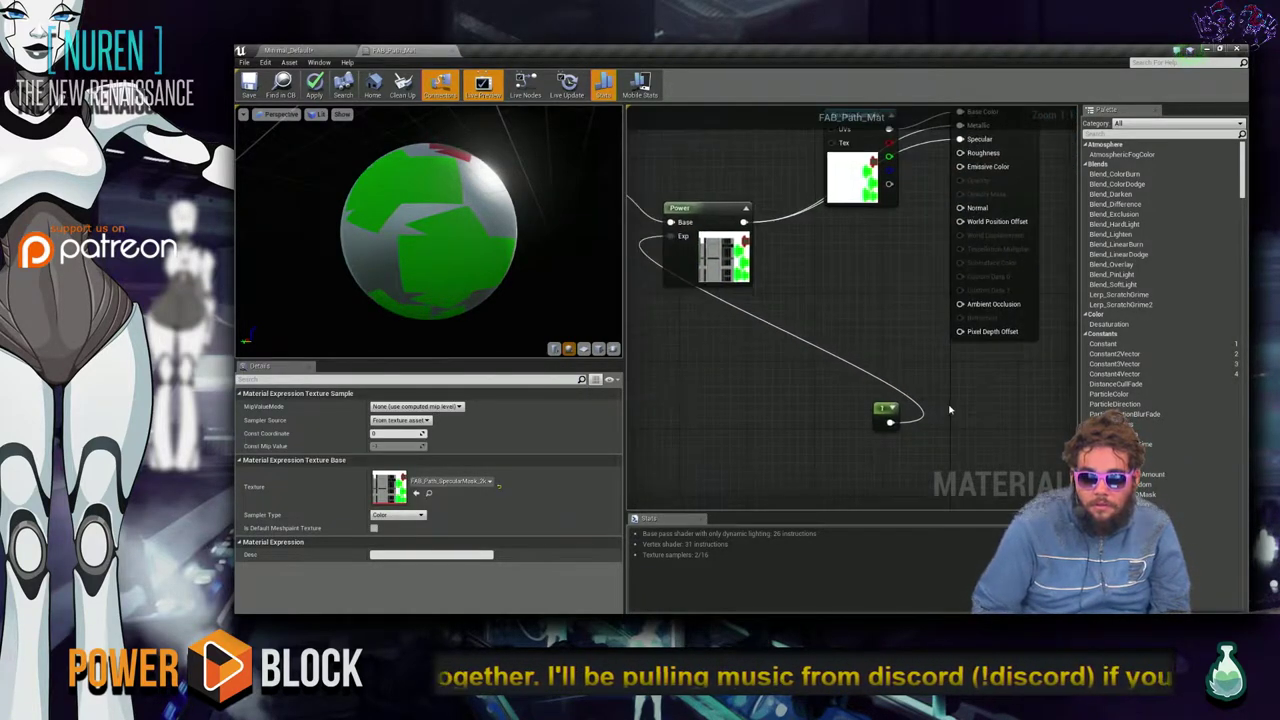
pyautogui.moveTo(879, 410); pyautogui.dragTo(666, 343)
pyautogui.moveTo(666, 343); pyautogui.dragTo(811, 332, button='right')
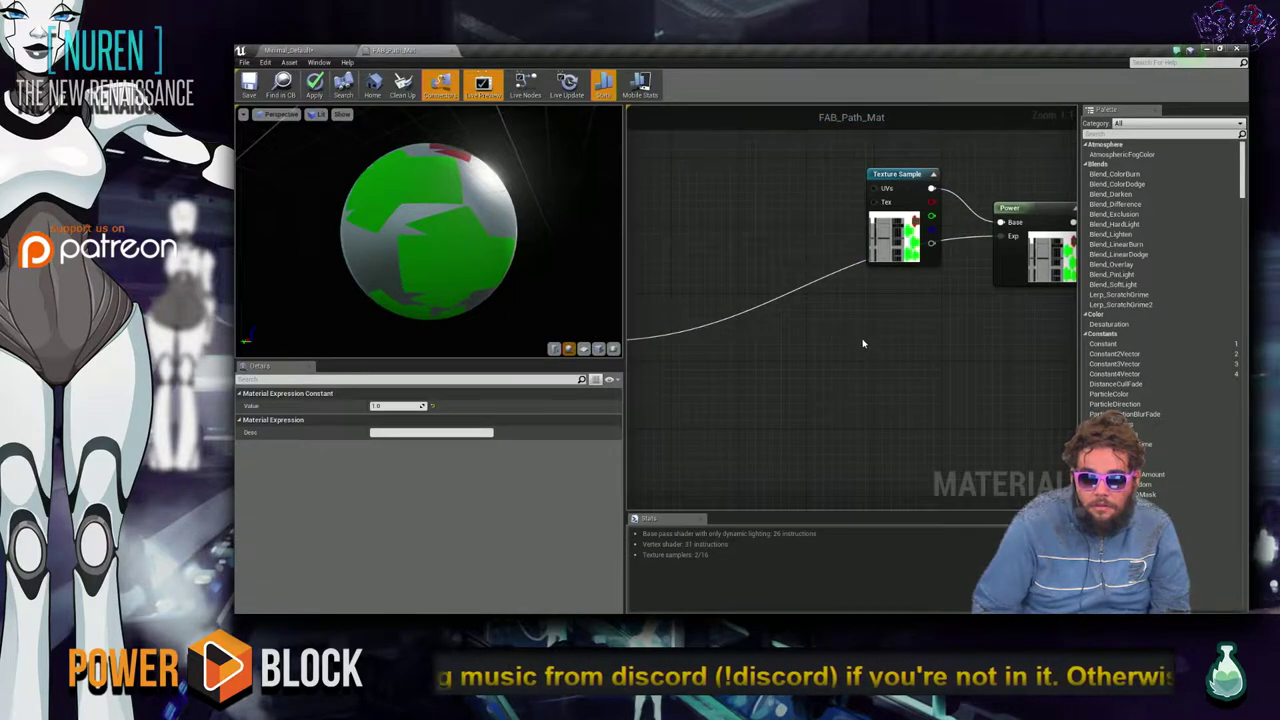
pyautogui.scroll(-1, 863, 343)
pyautogui.moveTo(632, 336); pyautogui.dragTo(910, 320)
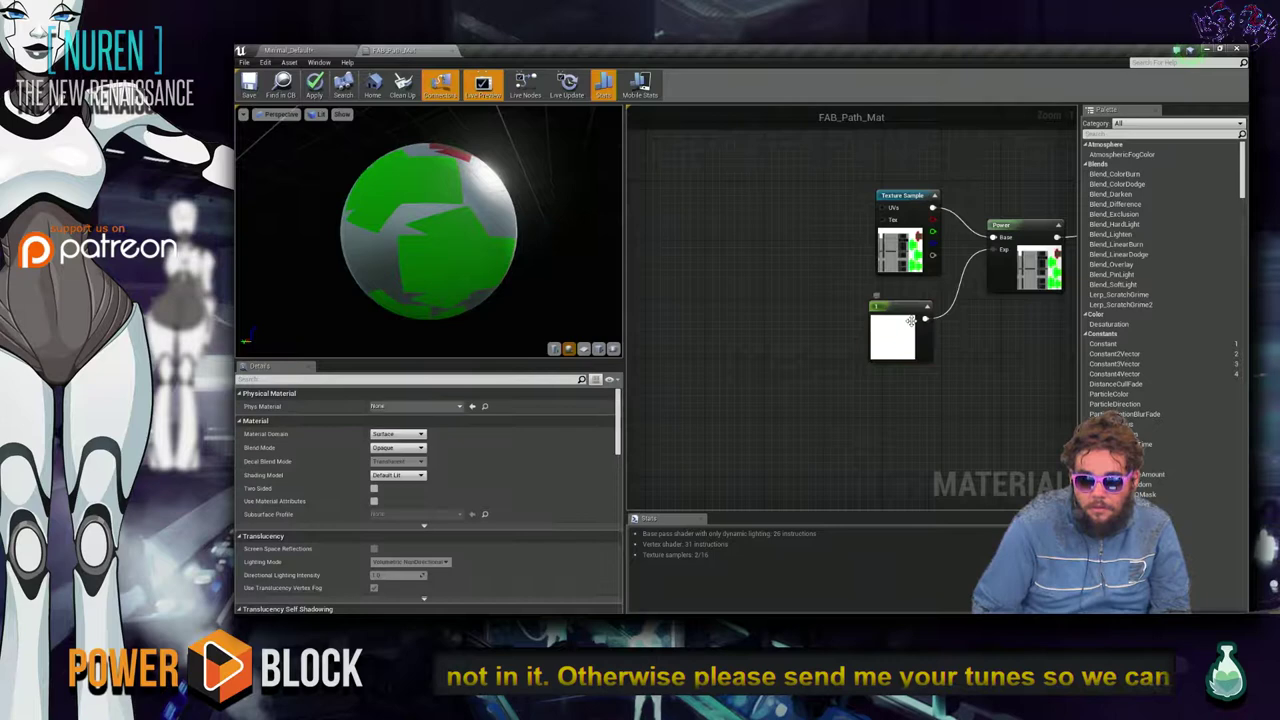
pyautogui.click(924, 315)
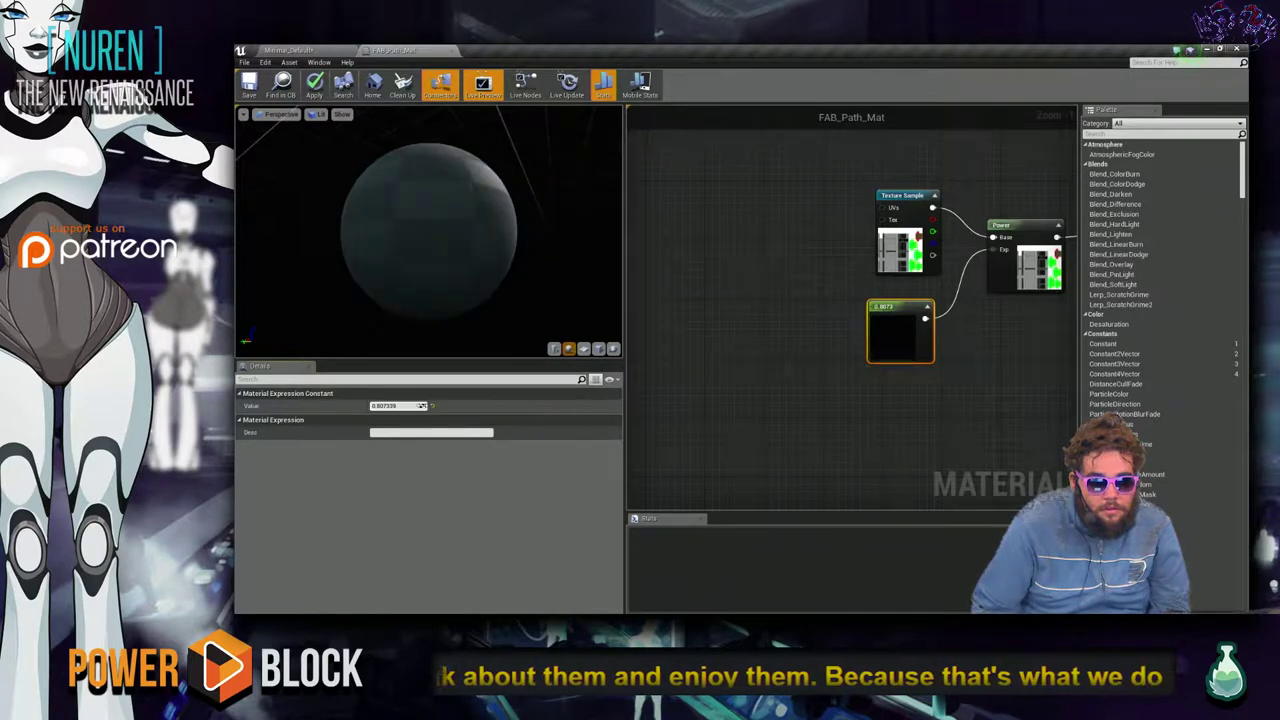
pyautogui.moveTo(422, 405); pyautogui.dragTo(420, 405)
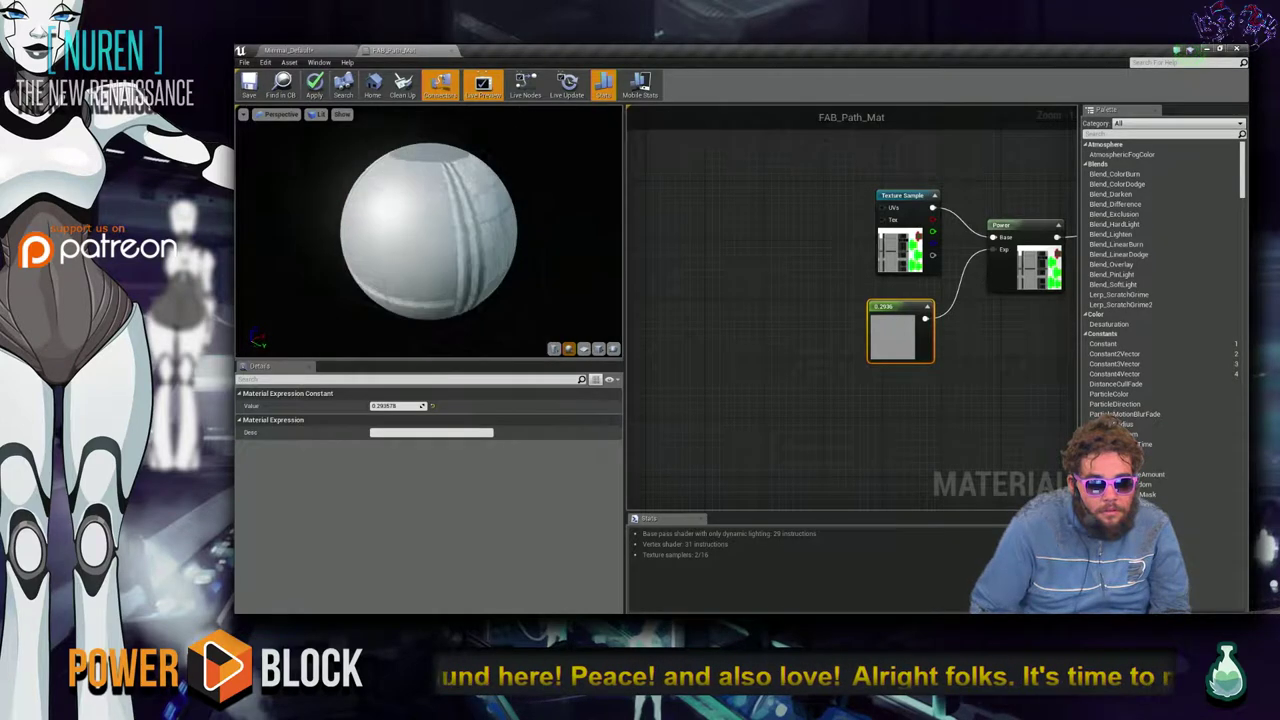
pyautogui.click(760, 330)
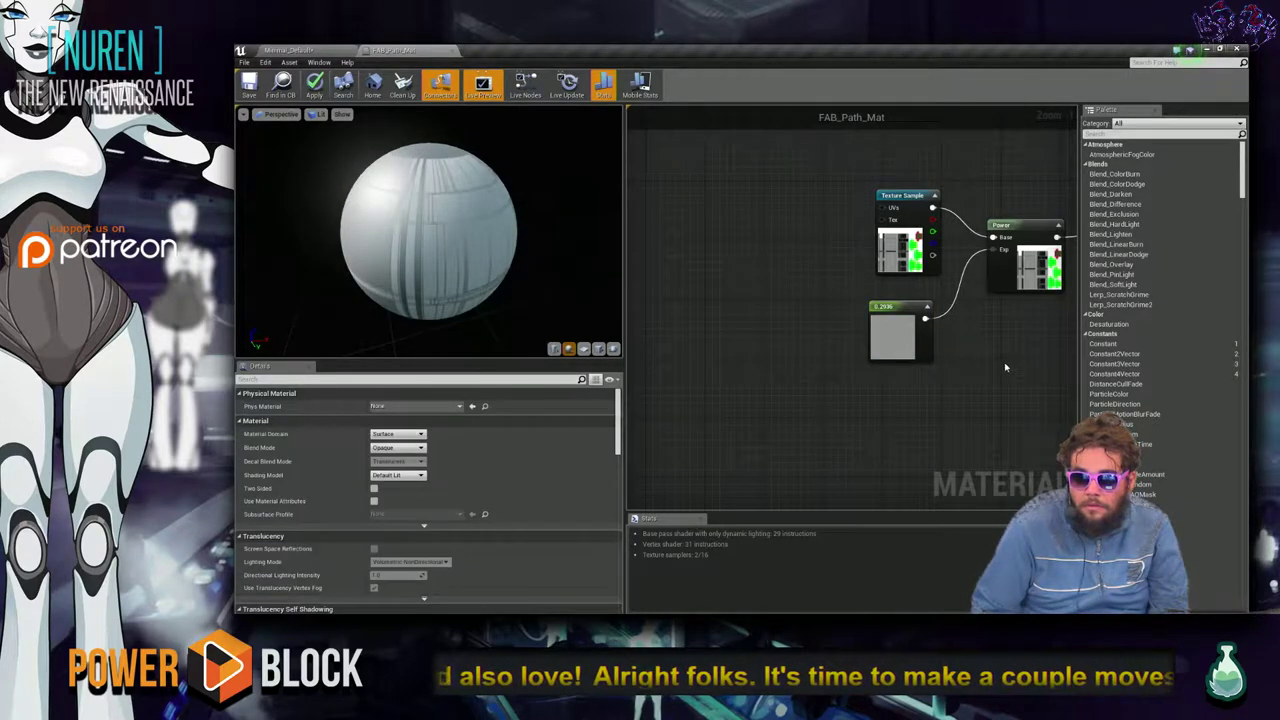
pyautogui.moveTo(1006, 382); pyautogui.dragTo(809, 443, button='right')
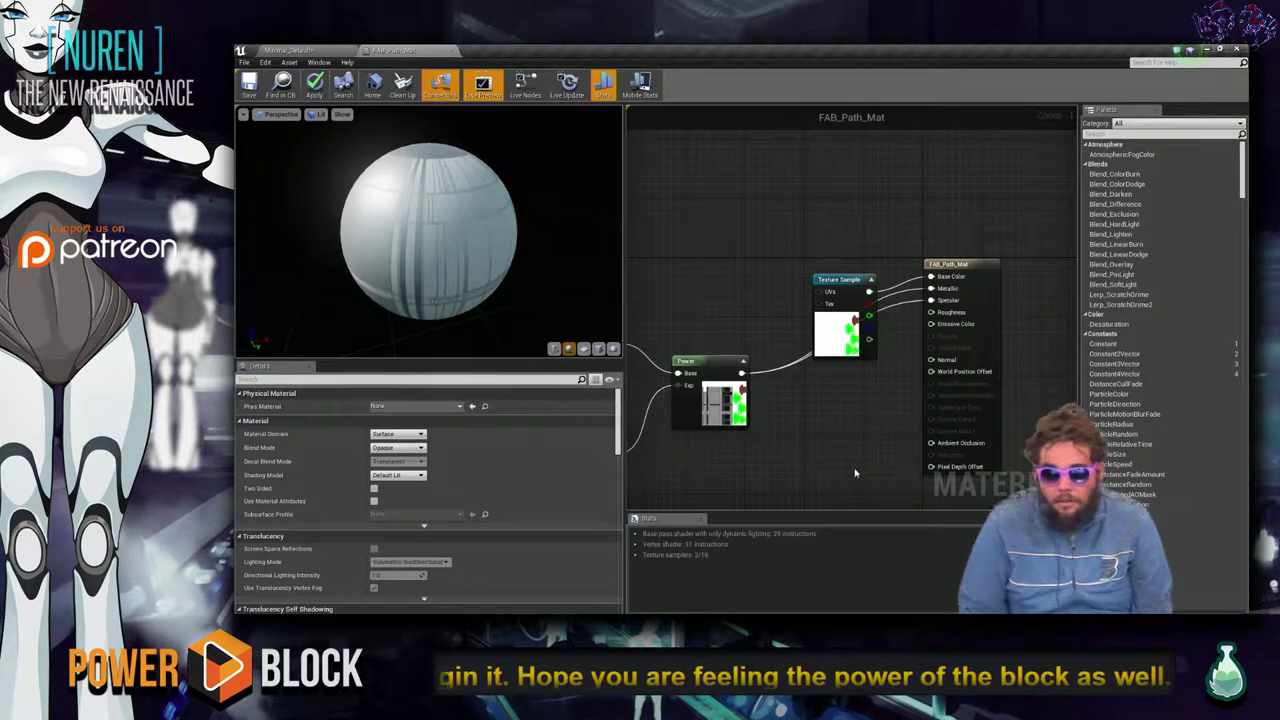
pyautogui.hotkey('ctrl', 's')
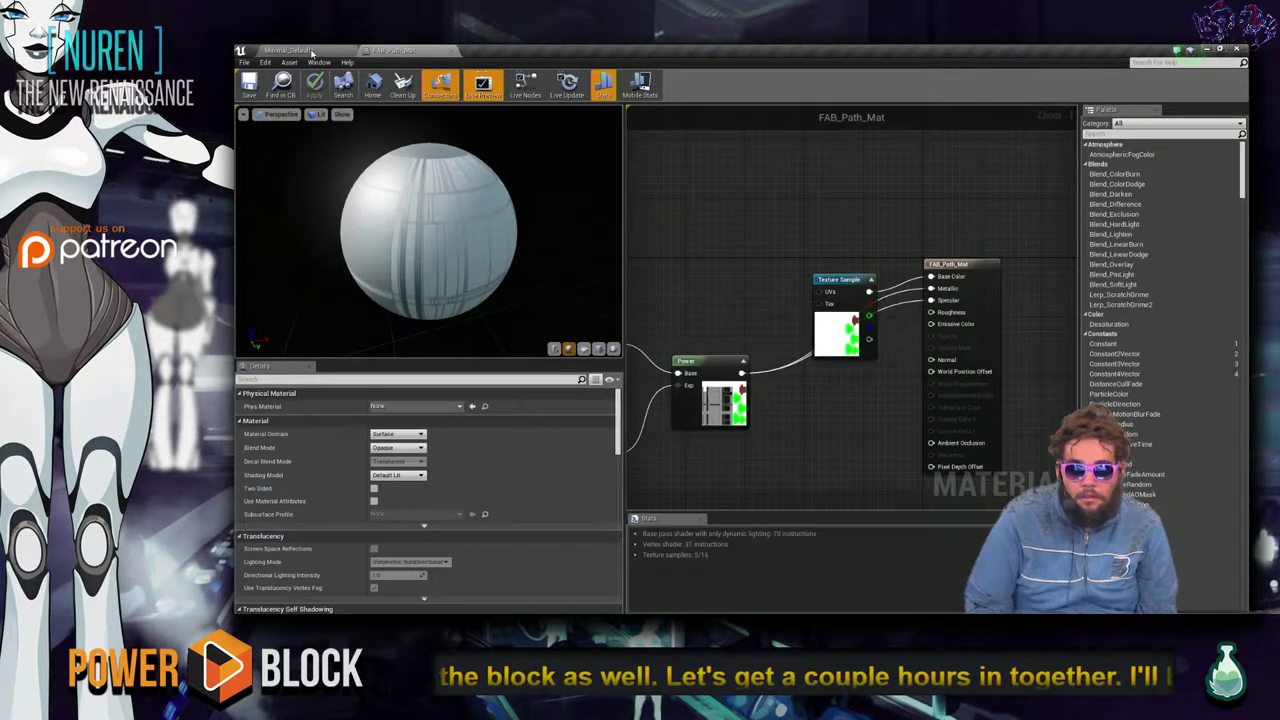
# Return to the Minimal_Default level, fly around the arch, focus it from the World Outliner, and select the light.
pyautogui.click(312, 52)
pyautogui.moveTo(680, 403); pyautogui.dragTo(700, 443, button='right')
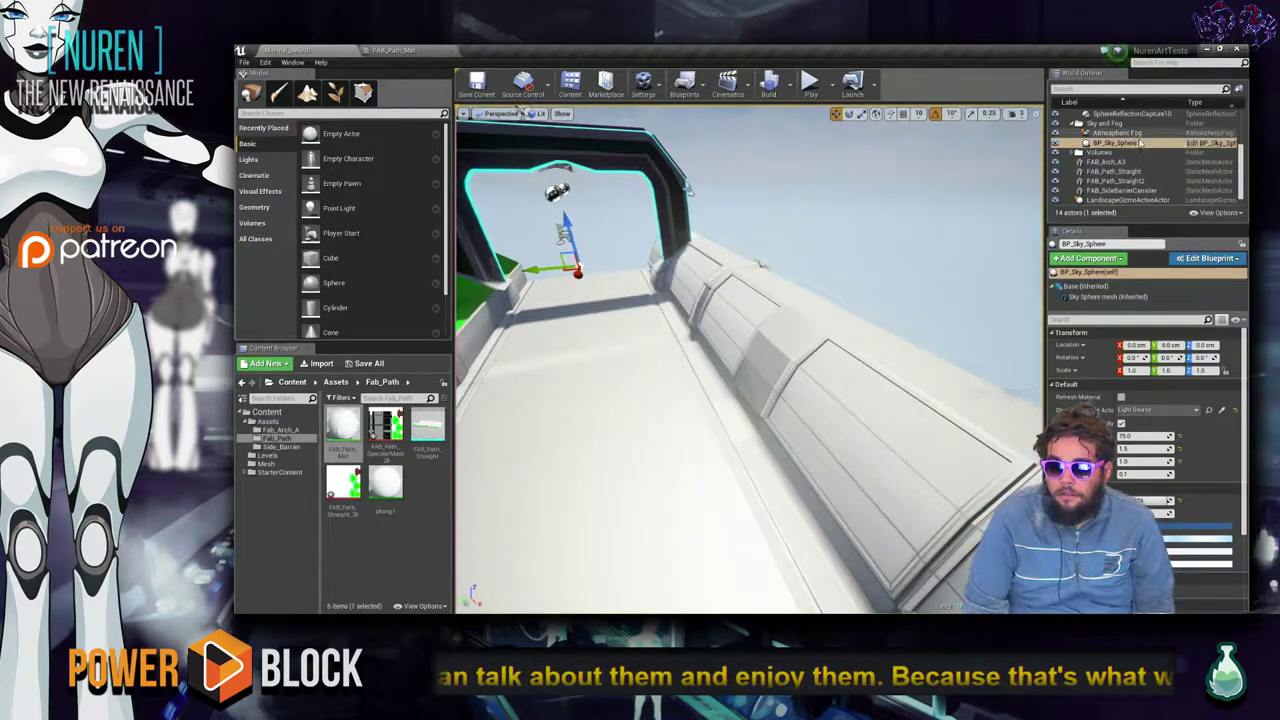
pyautogui.scroll(-1, 1140, 143)
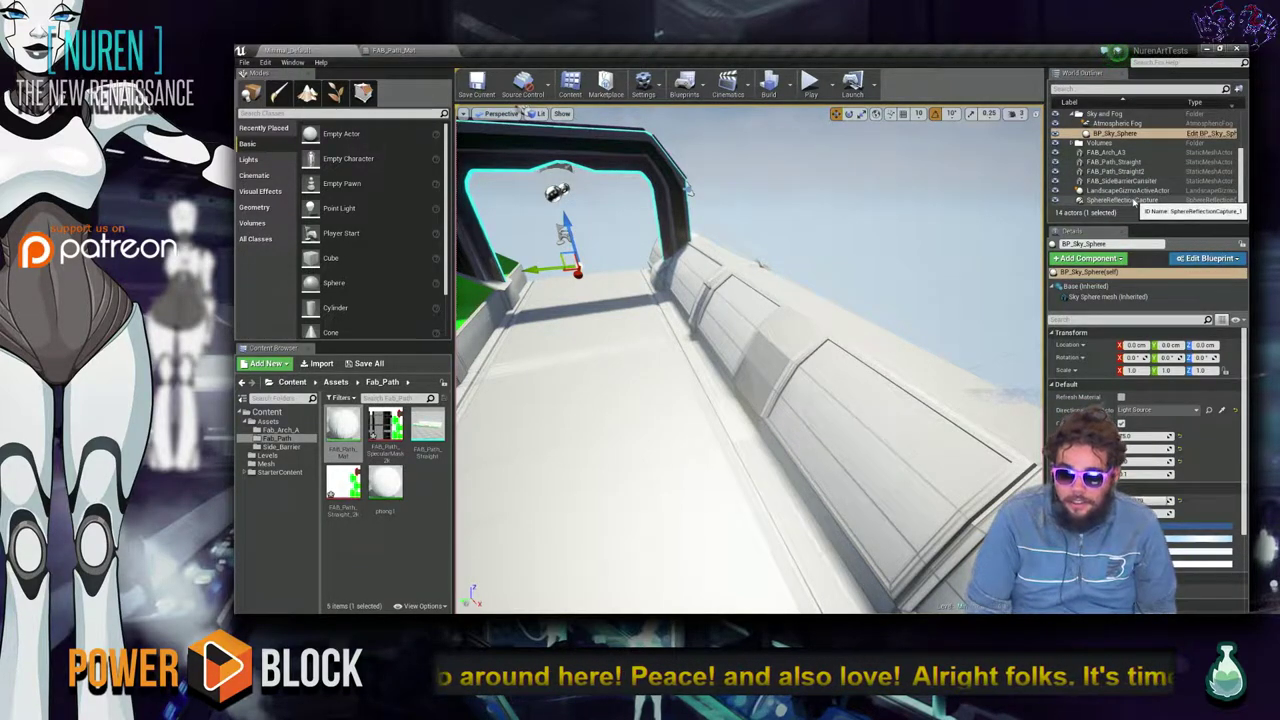
pyautogui.scroll(3, 1128, 192)
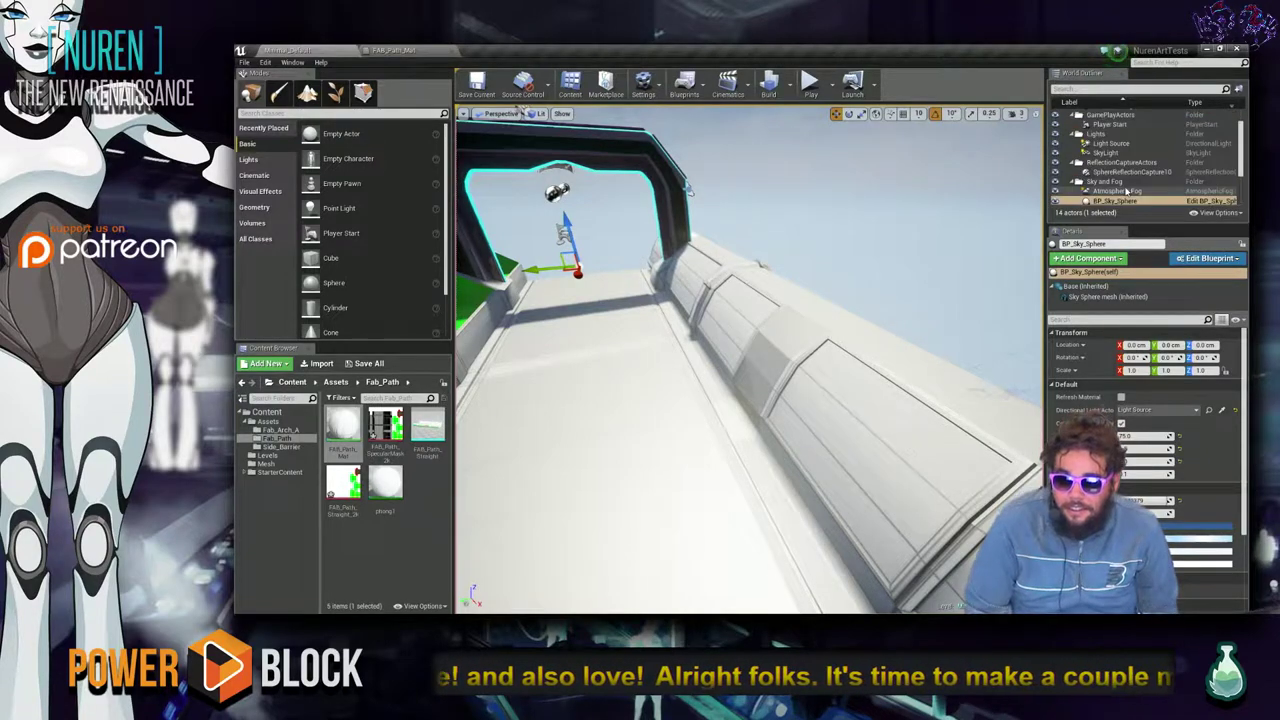
pyautogui.scroll(-3, 1128, 190)
pyautogui.moveTo(605, 291)
pyautogui.mouseDown(button='right')
pyautogui.moveTo(580, 305)
pyautogui.moveTo(615, 302)
pyautogui.moveTo(575, 300)
pyautogui.moveTo(540, 320)
pyautogui.moveTo(565, 288)
pyautogui.moveTo(714, 304)
pyautogui.moveTo(675, 350)
pyautogui.moveTo(623, 285)
pyautogui.mouseUp(button='right')
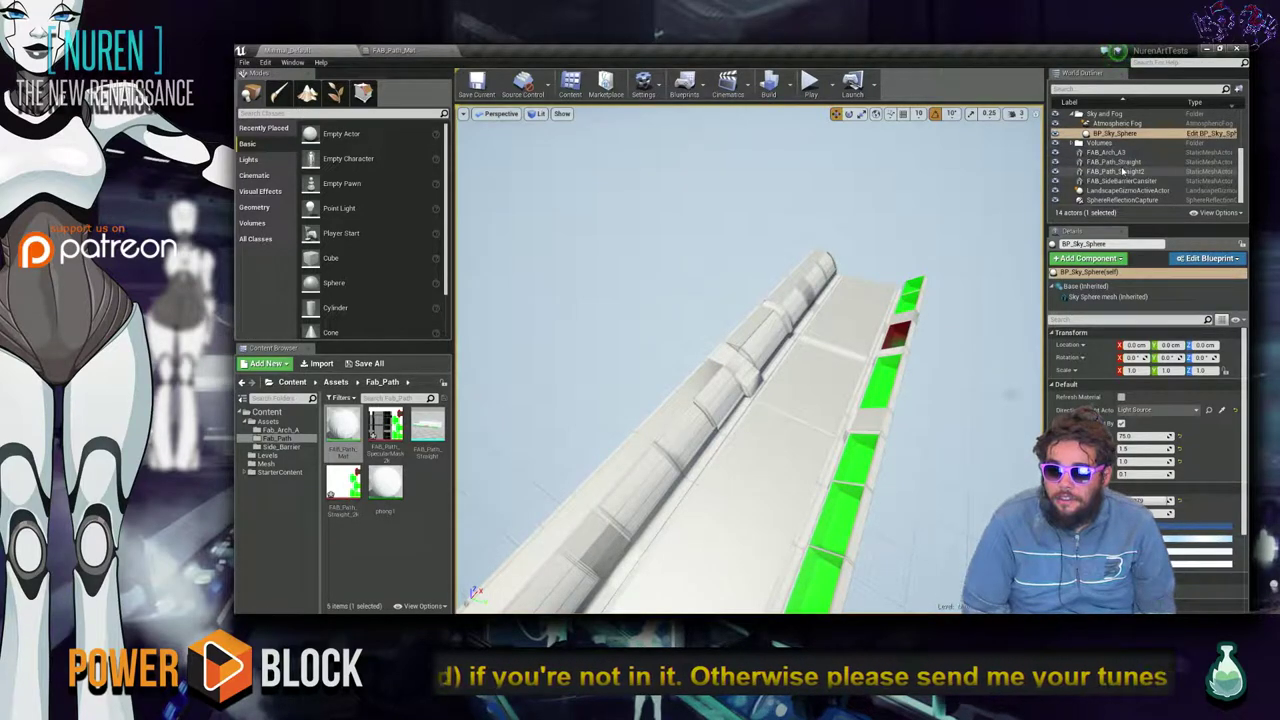
pyautogui.doubleClick(1122, 200)
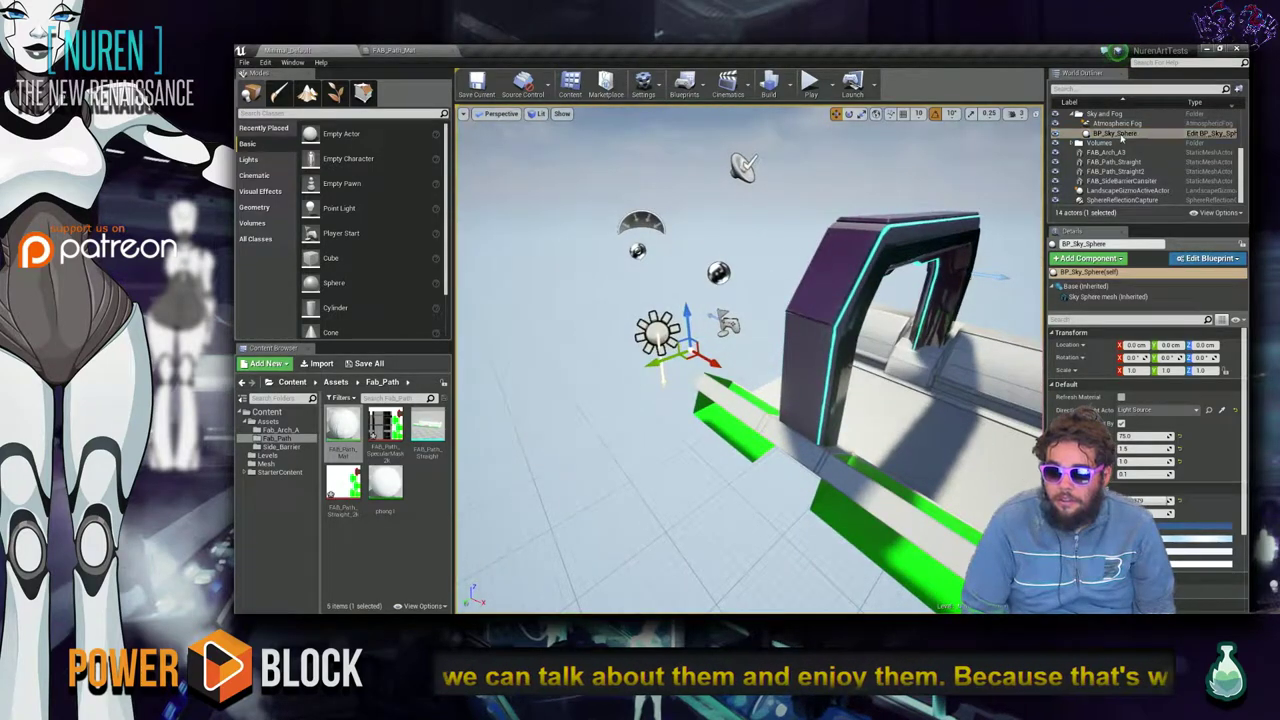
pyautogui.click(668, 312)
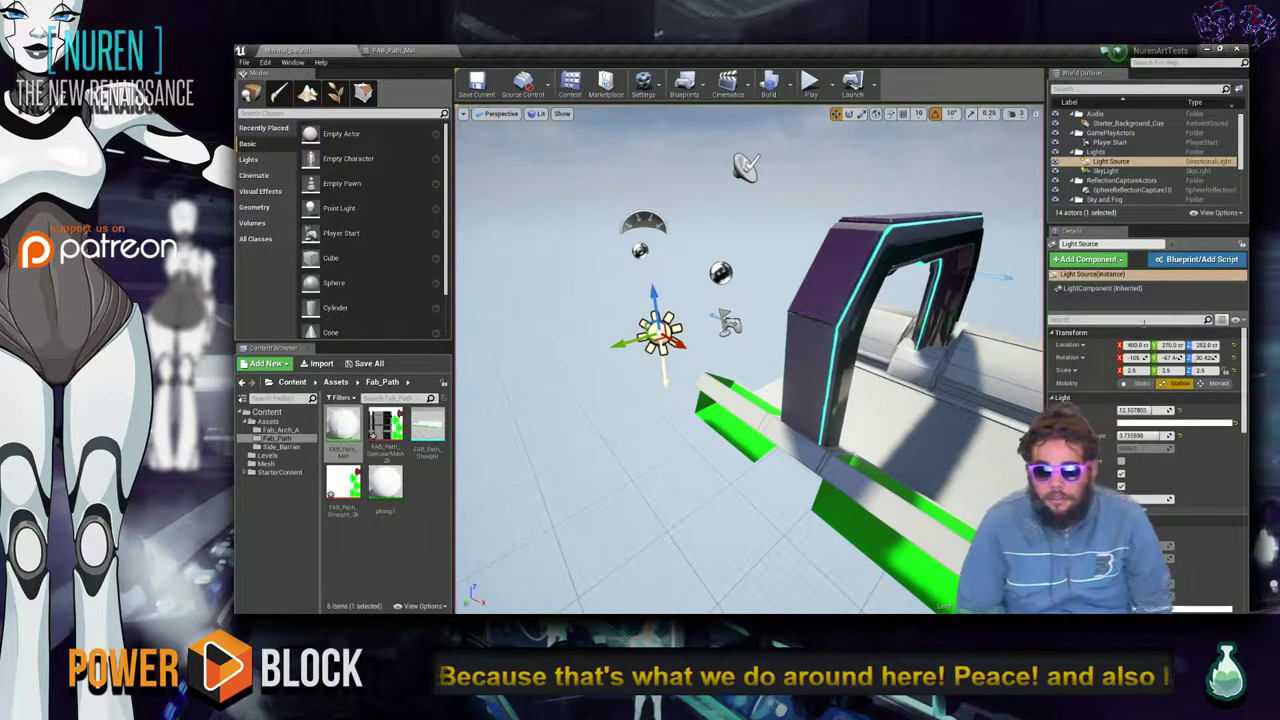
# Re-angle the directional light with the rotate gizmo to recast shadows across the track and arch.
pyautogui.press('e')
pyautogui.moveTo(667, 298); pyautogui.dragTo(688, 336)
pyautogui.moveTo(688, 336); pyautogui.dragTo(865, 355, button='right')
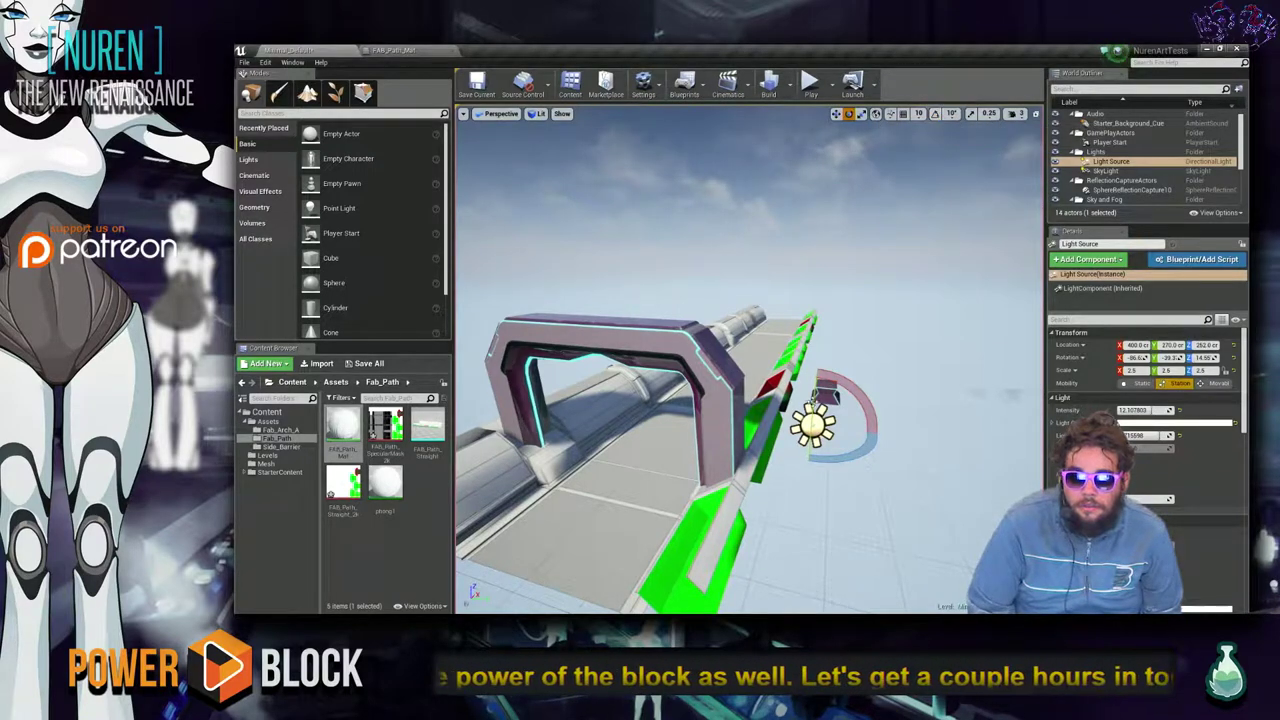
pyautogui.moveTo(826, 463); pyautogui.dragTo(808, 457)
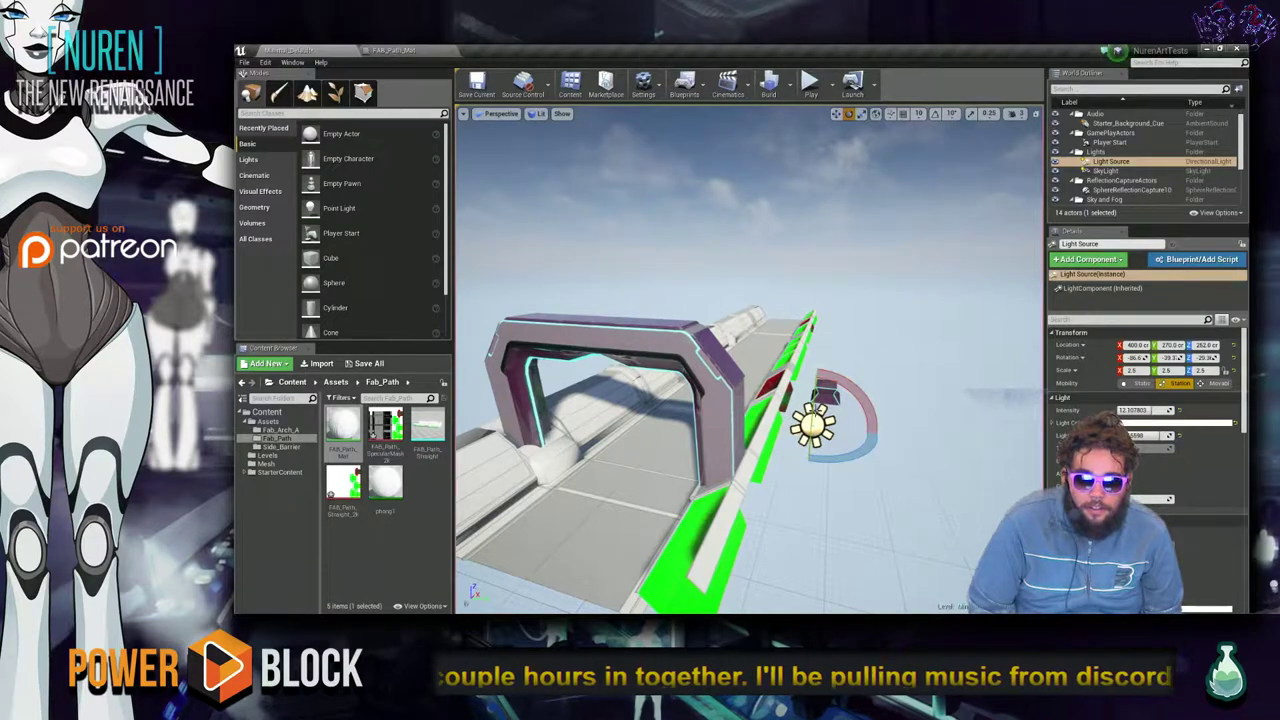
pyautogui.moveTo(808, 457); pyautogui.dragTo(805, 457)
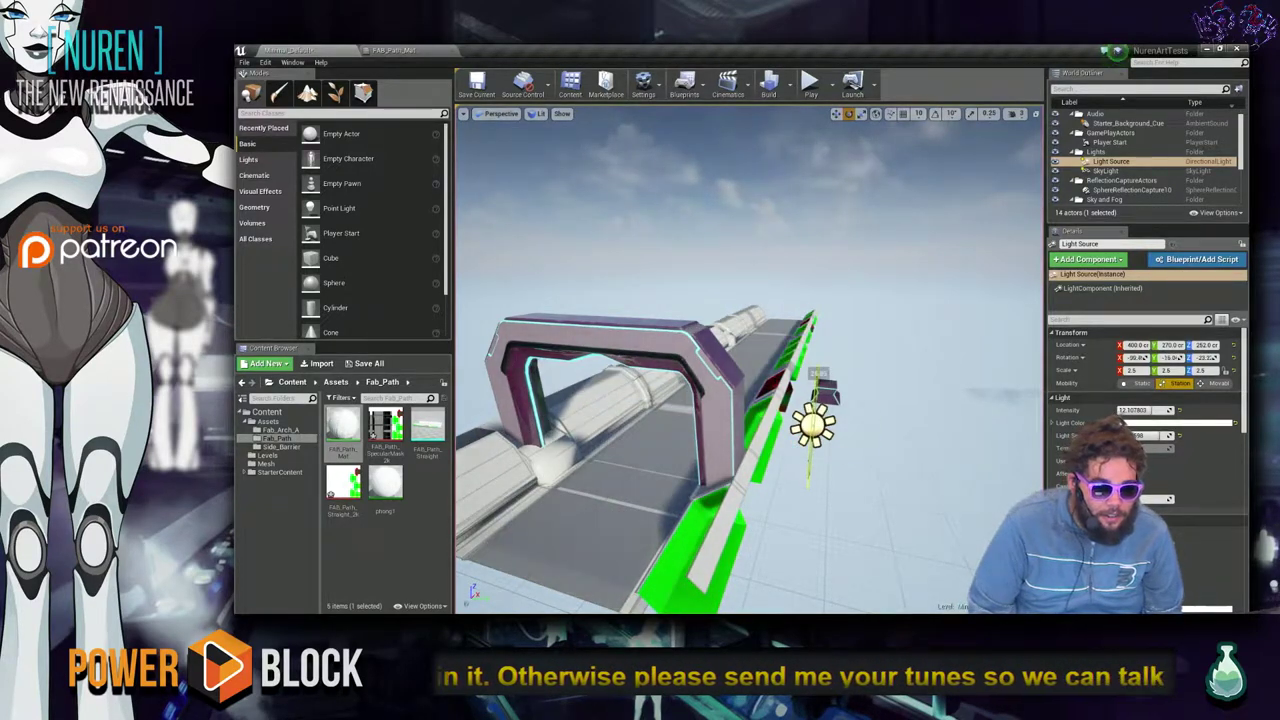
pyautogui.moveTo(805, 457)
pyautogui.mouseDown(button='right')
pyautogui.moveTo(760, 430)
pyautogui.moveTo(815, 458)
pyautogui.moveTo(795, 440)
pyautogui.mouseUp(button='right')
# Select the FAB_SideBarrierCanister and move it onto the barrier wall.
pyautogui.click(778, 345)
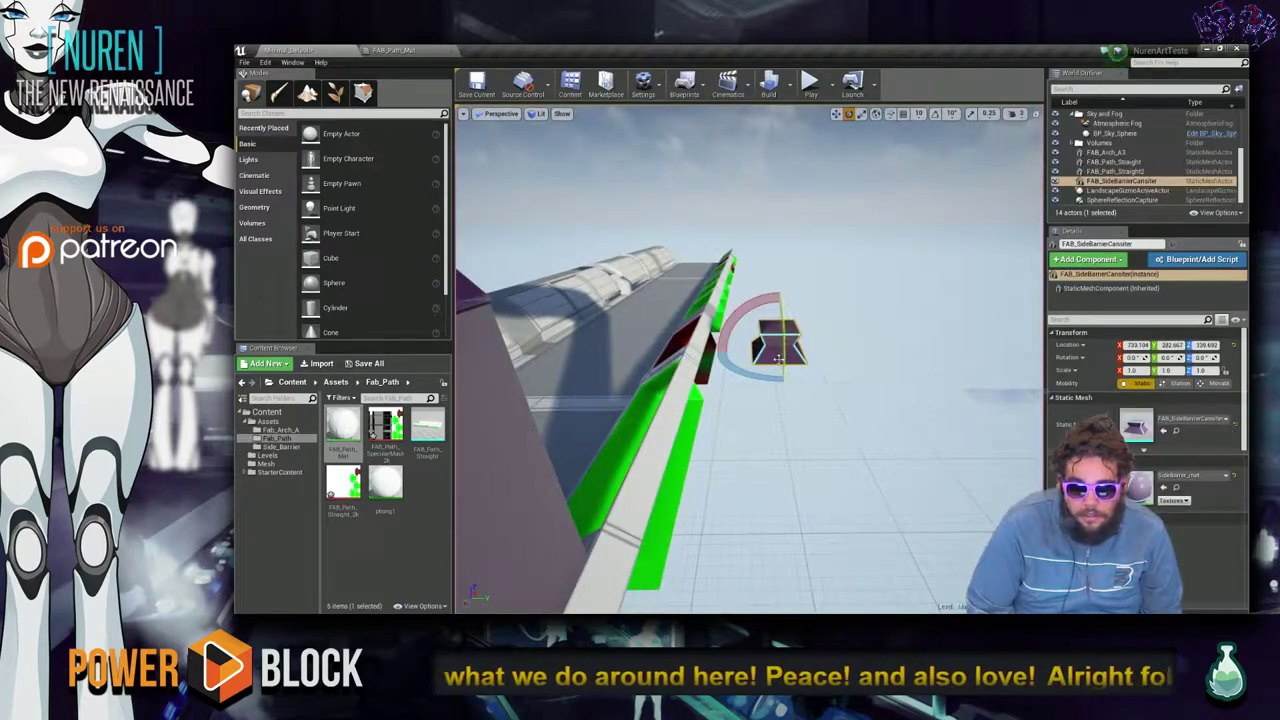
pyautogui.moveTo(537, 348); pyautogui.dragTo(575, 344)
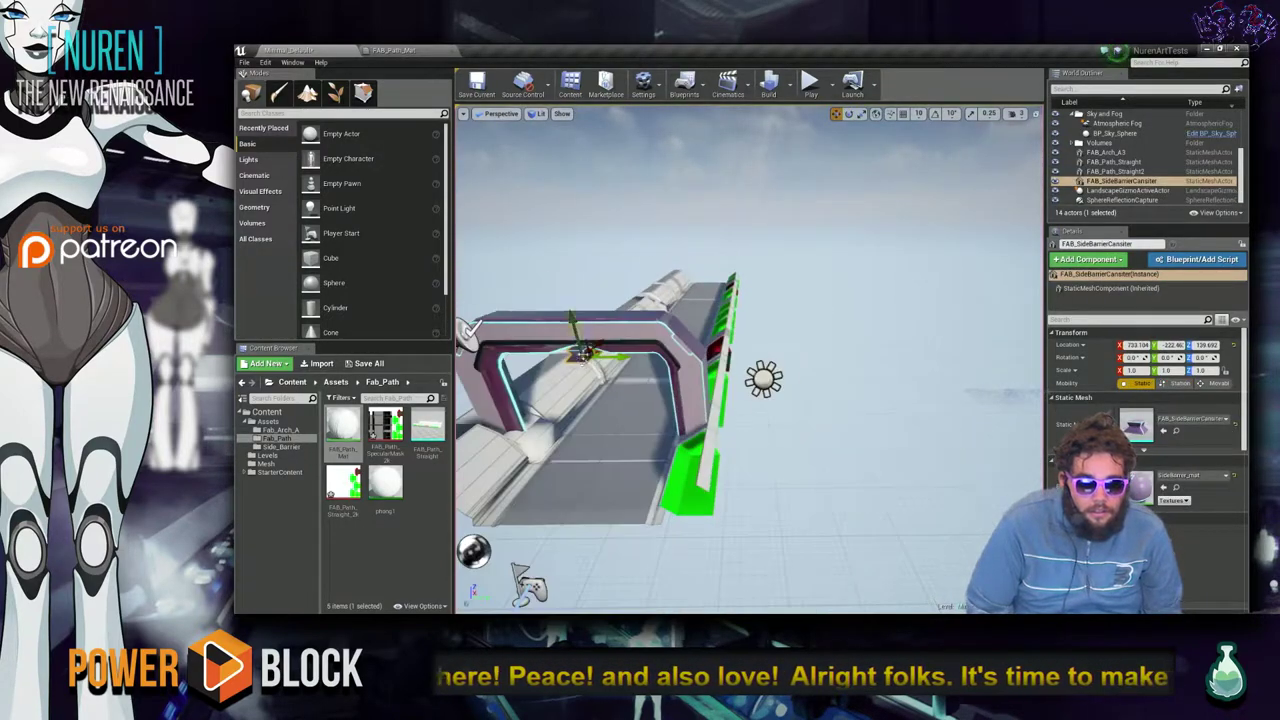
pyautogui.moveTo(596, 365); pyautogui.dragTo(579, 349, button='right')
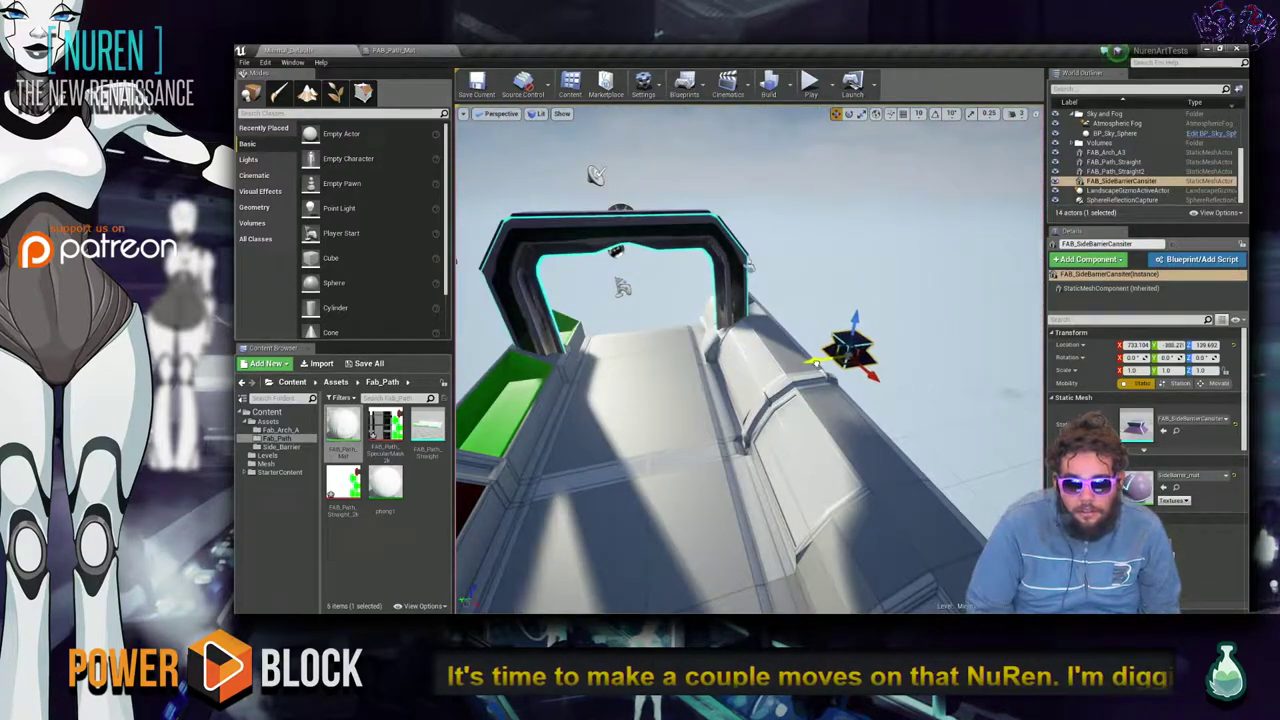
pyautogui.moveTo(768, 389); pyautogui.dragTo(938, 399, button='right')
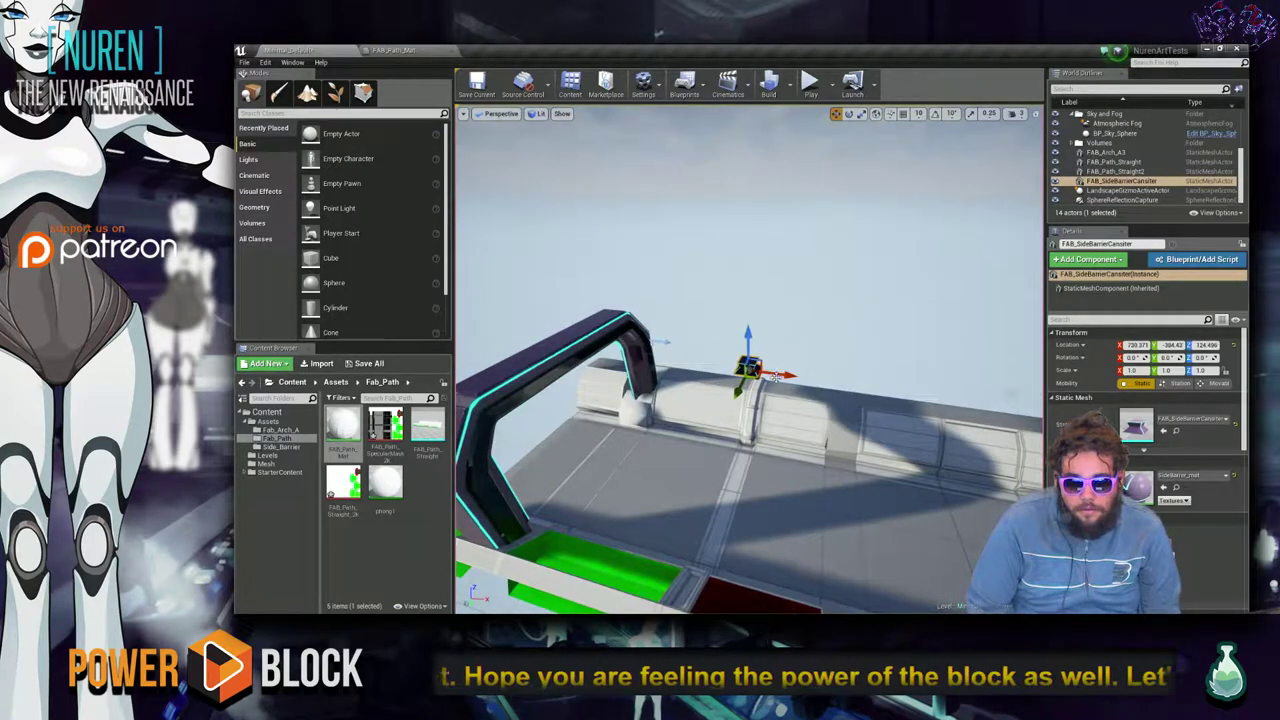
# Duplicate the canisters along the wall to form an evenly spaced row.
pyautogui.keyDown('alt'); pyautogui.keyDown('shift'); pyautogui.moveTo(781, 374); pyautogui.dragTo(785, 374); pyautogui.keyUp('shift'); pyautogui.keyUp('alt')
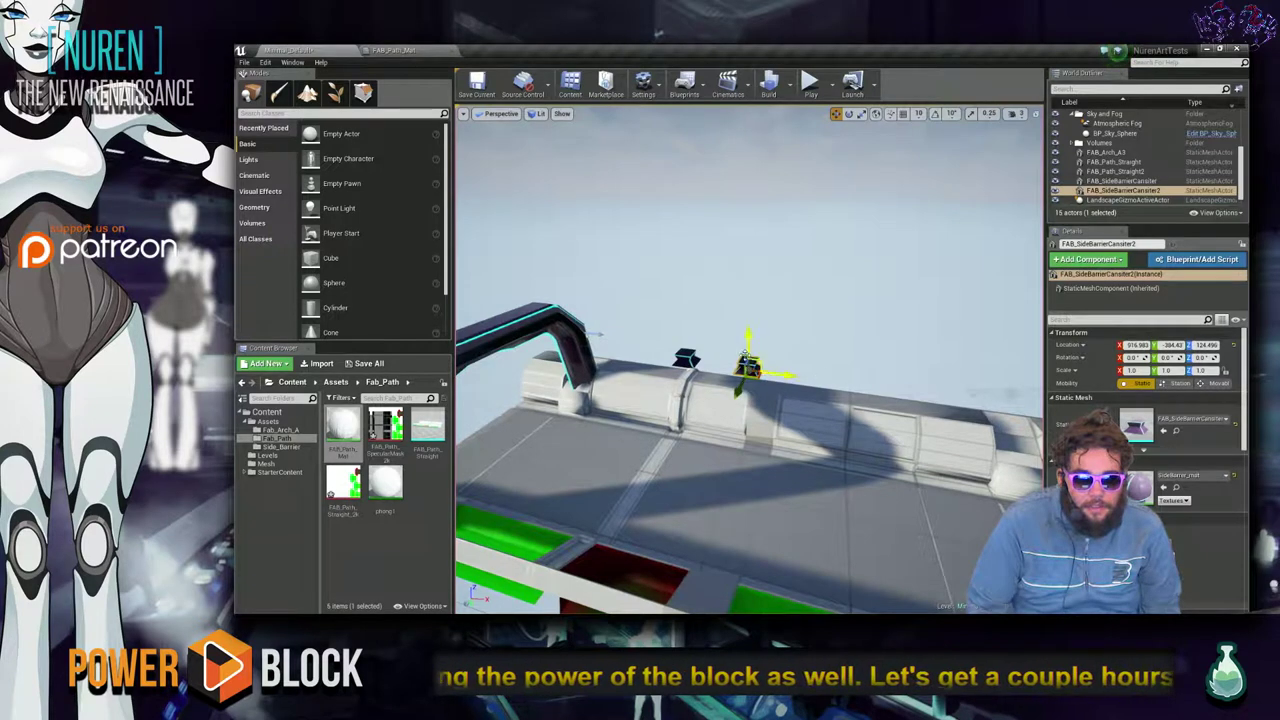
pyautogui.keyDown('ctrl'); pyautogui.click(667, 383); pyautogui.keyUp('ctrl')
pyautogui.keyDown('alt'); pyautogui.keyDown('shift'); pyautogui.moveTo(735, 366); pyautogui.dragTo(662, 338); pyautogui.keyUp('shift'); pyautogui.keyUp('alt')
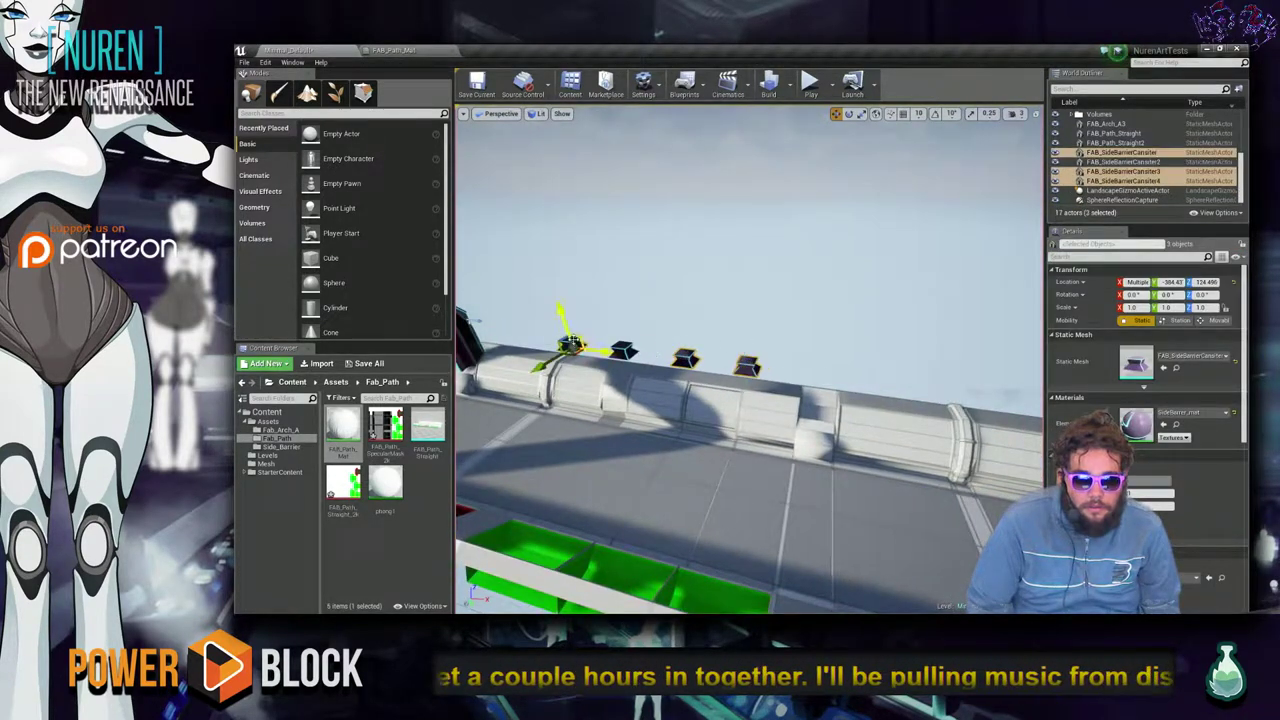
pyautogui.keyDown('ctrl'); pyautogui.click(622, 350); pyautogui.keyUp('ctrl')
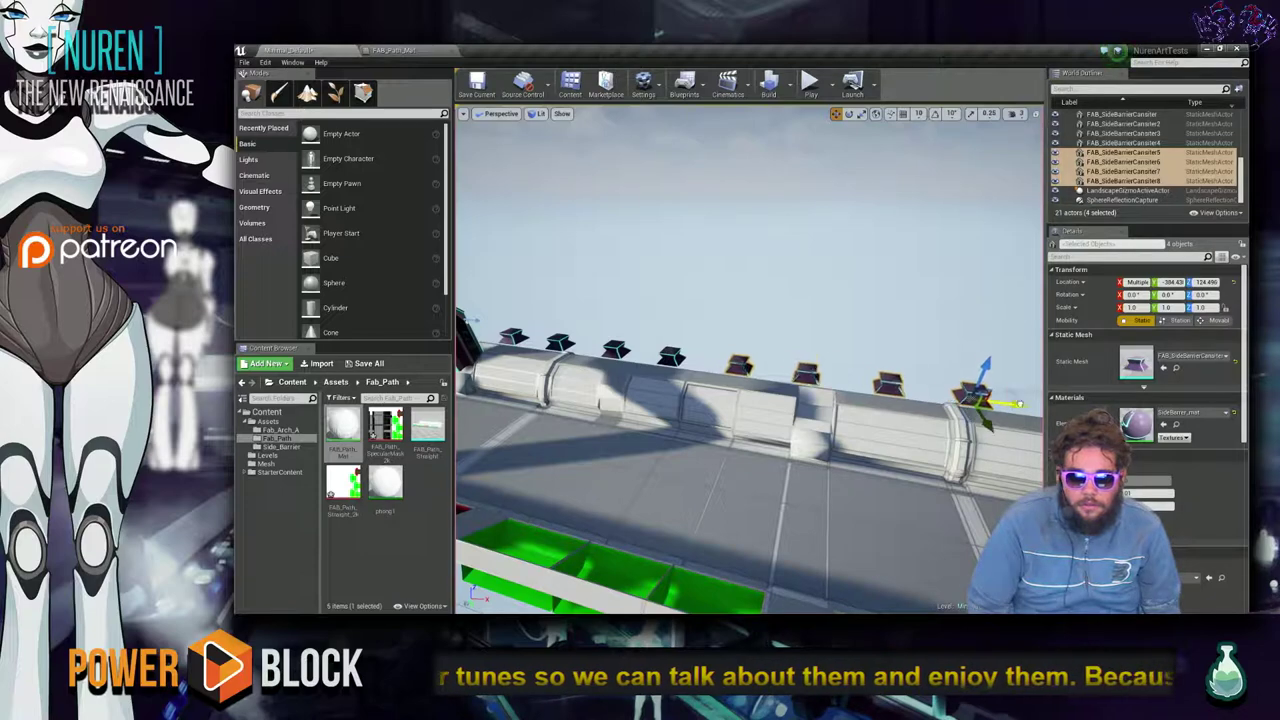
pyautogui.moveTo(938, 372); pyautogui.dragTo(845, 270, button='right')
pyautogui.click(819, 411)
# Select the directional light, fly along the track past the arch, and frame the light.
pyautogui.click(676, 283)
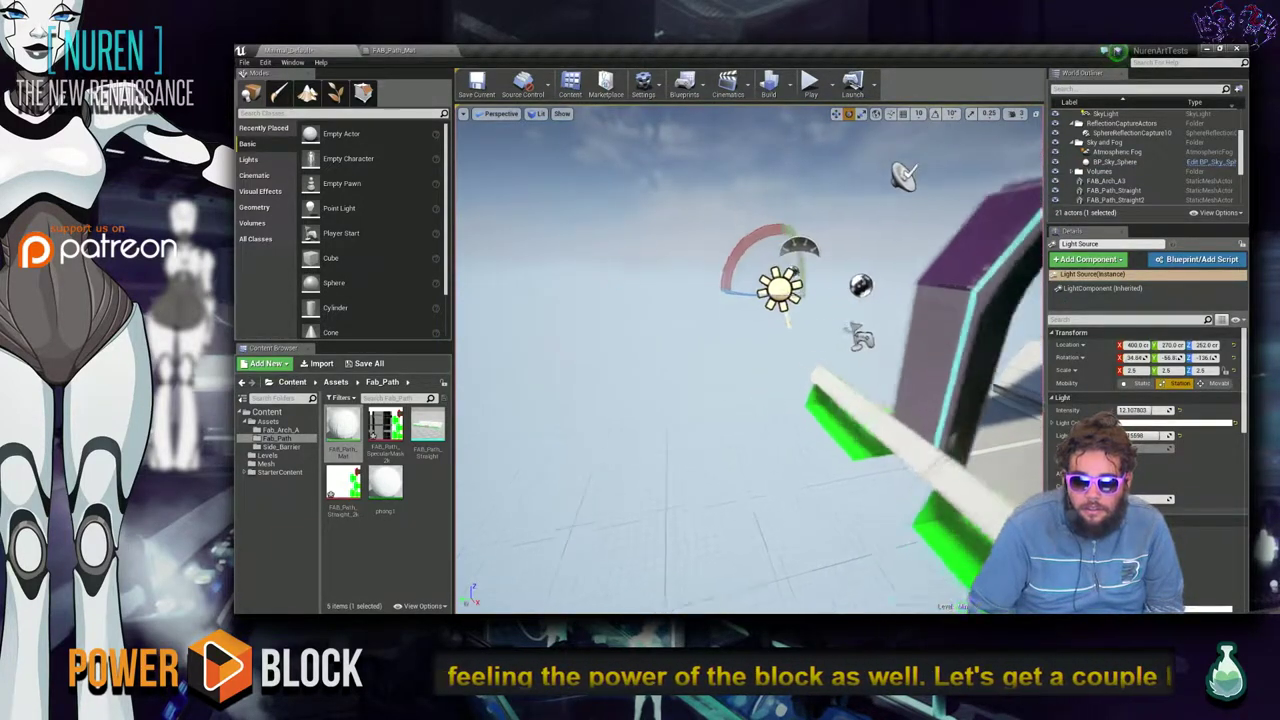
pyautogui.moveTo(845, 270)
pyautogui.mouseDown(button='right')
pyautogui.moveTo(765, 272)
pyautogui.moveTo(855, 268)
pyautogui.mouseUp(button='right')
pyautogui.moveTo(750, 360); pyautogui.dragTo(864, 217, button='right')
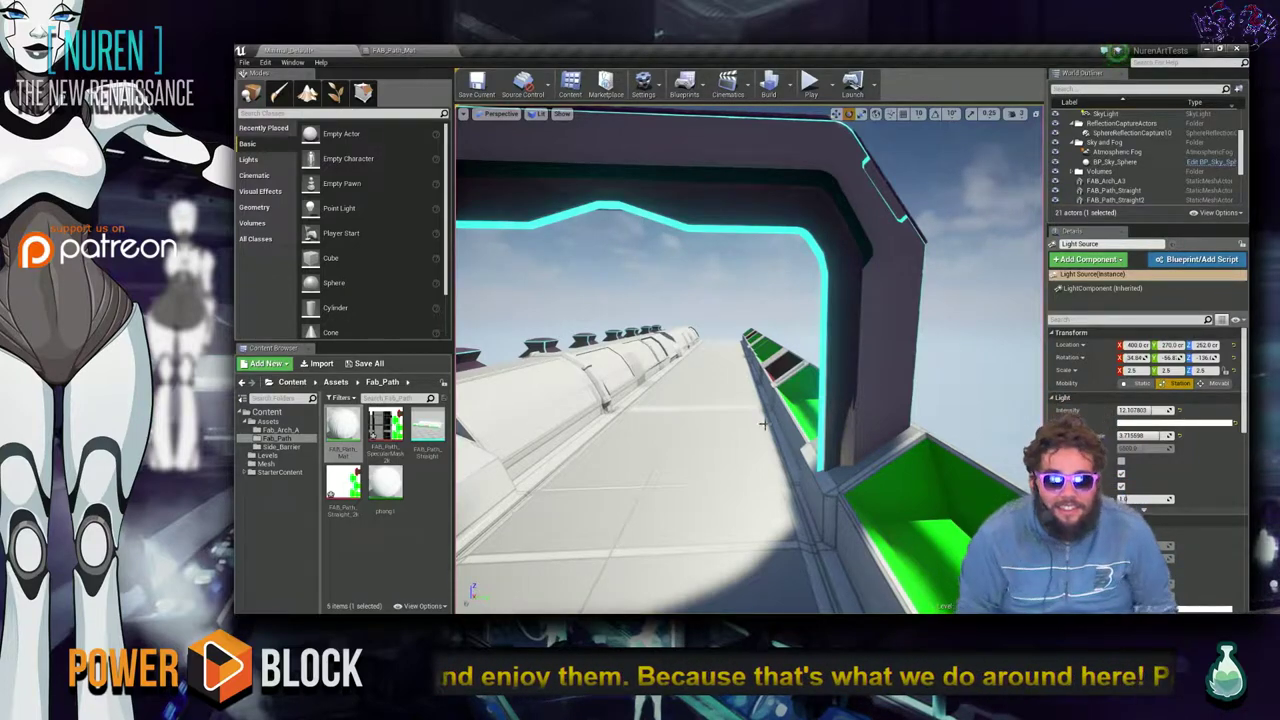
pyautogui.press('f')
pyautogui.hotkey('alt', 'Tab')
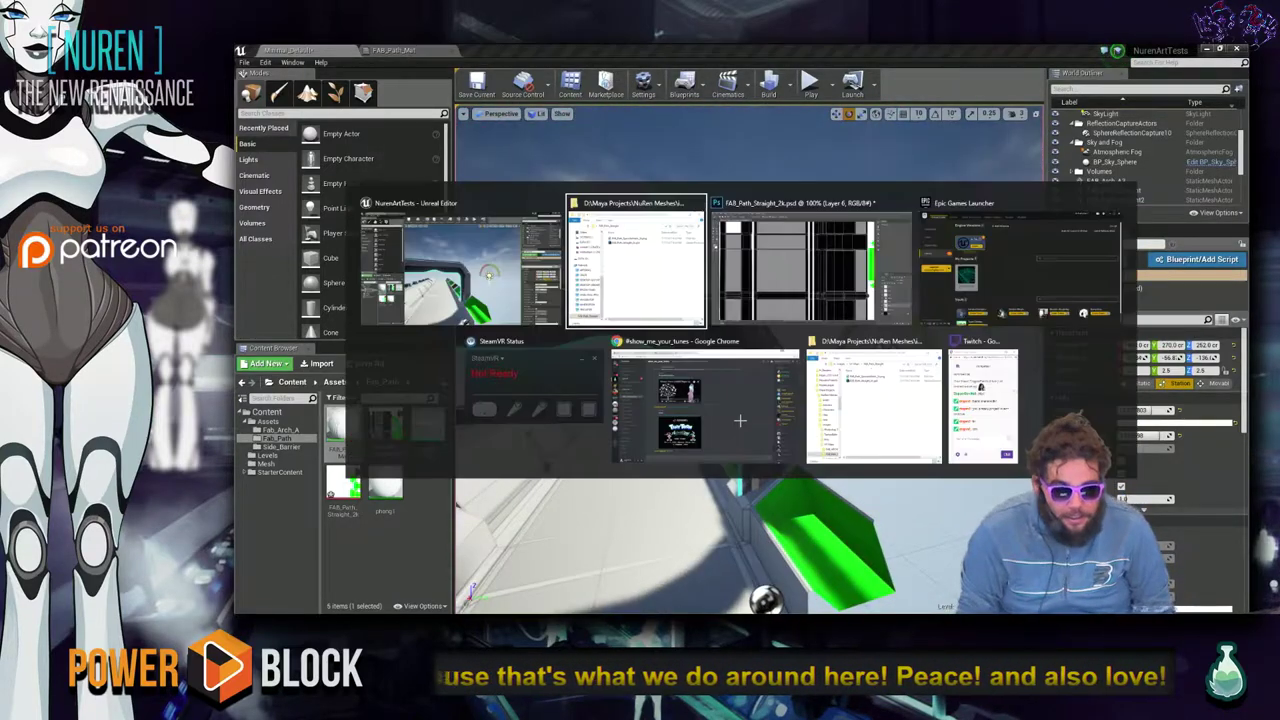
# Send the !uptime command in the Twitch chat window.
pyautogui.hotkey('alt', 'Tab')
pyautogui.hotkey('alt', 'Tab')
pyautogui.hotkey('alt', 'Tab')
pyautogui.hotkey('alt', 'Tab')
pyautogui.hotkey('alt', 'Tab')
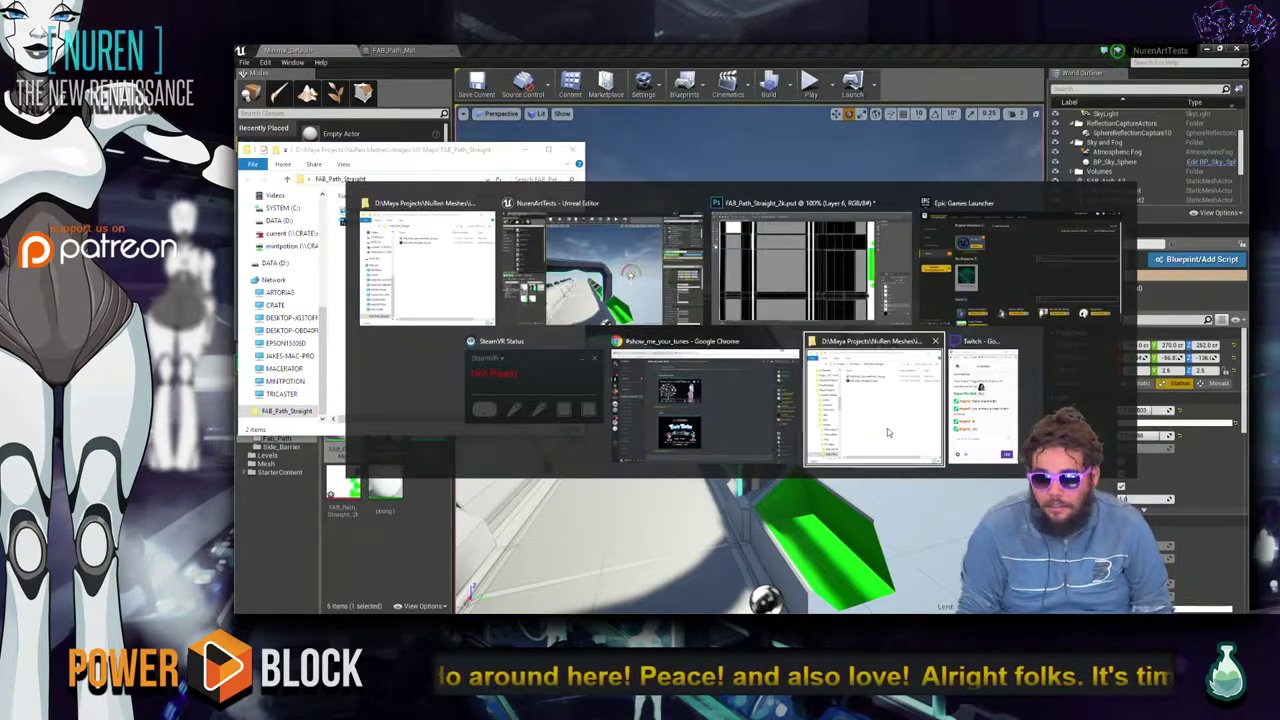
pyautogui.click(960, 440)
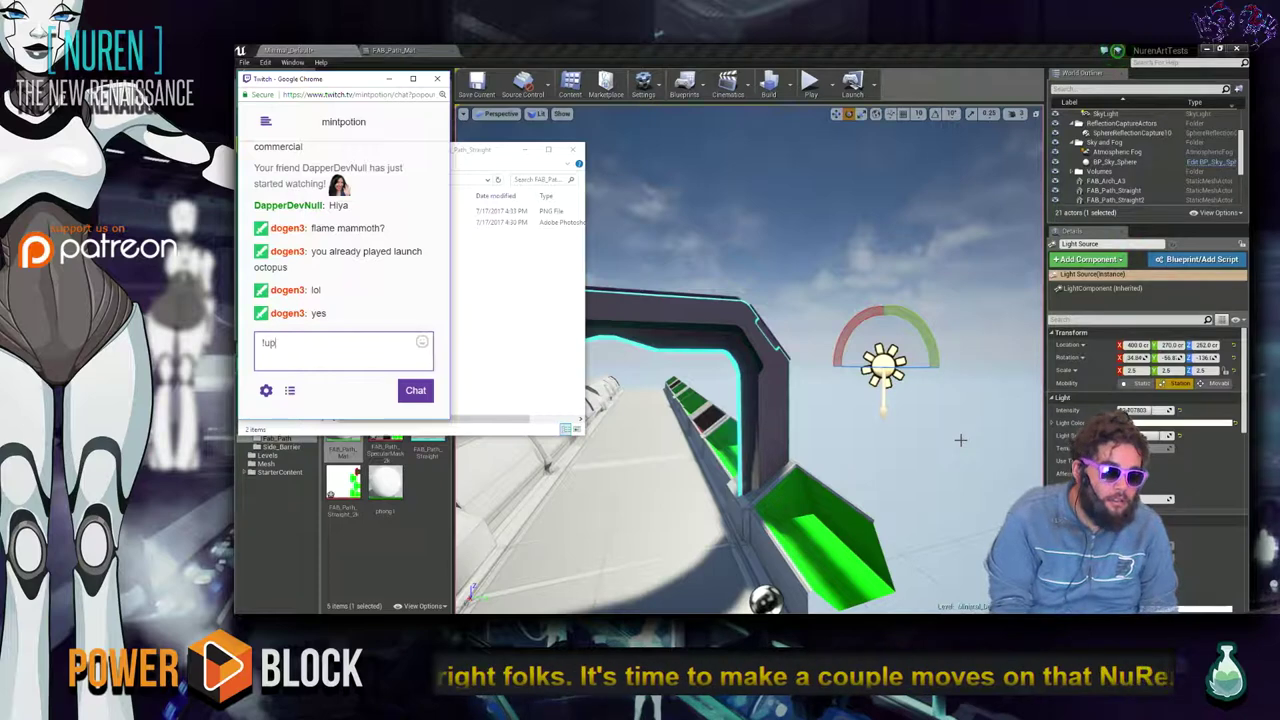
pyautogui.write('!uptime')
pyautogui.press('Return')
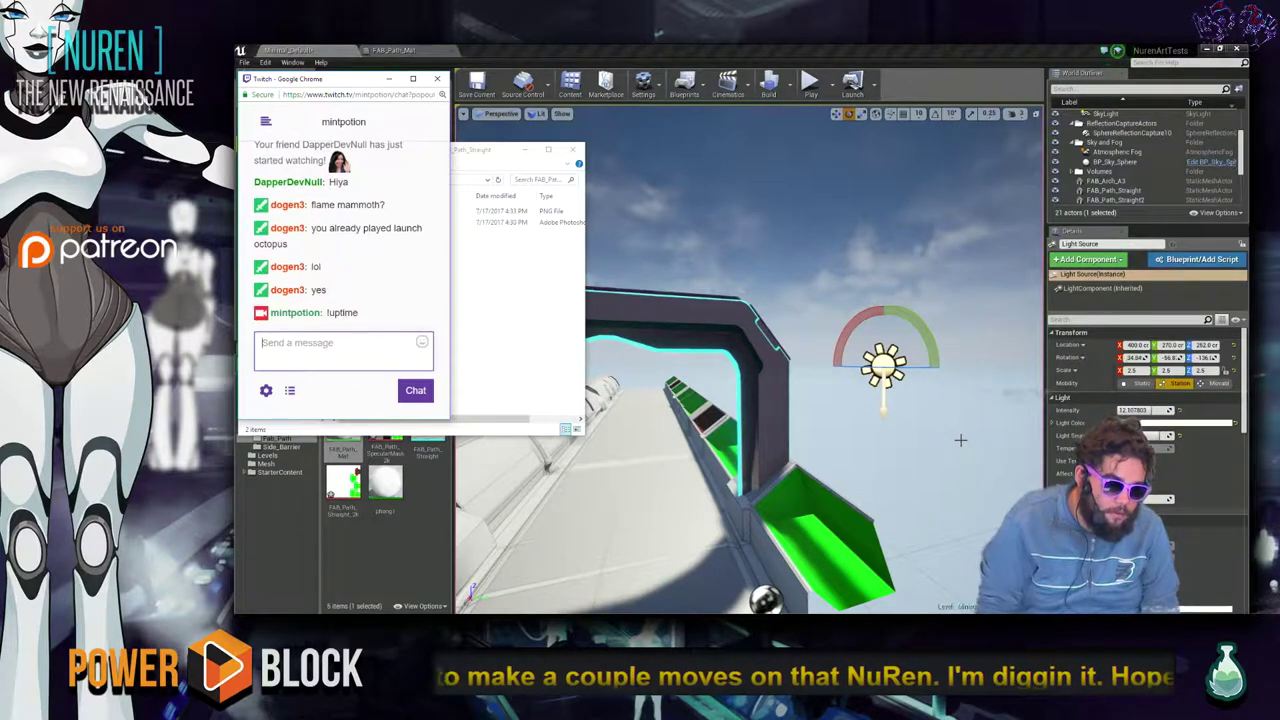
# Switch to the Discord show_me_your_tunes channel in Chrome.
pyautogui.click(572, 298)
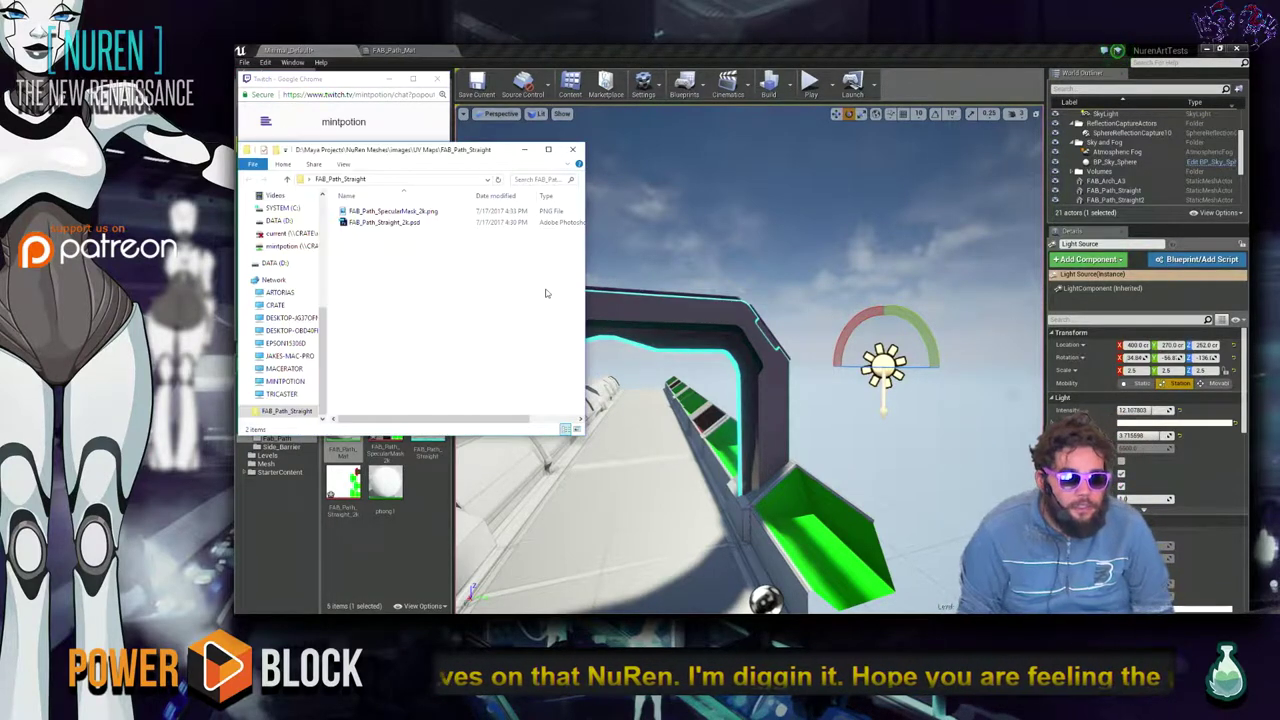
pyautogui.hotkey('alt', 'Tab')
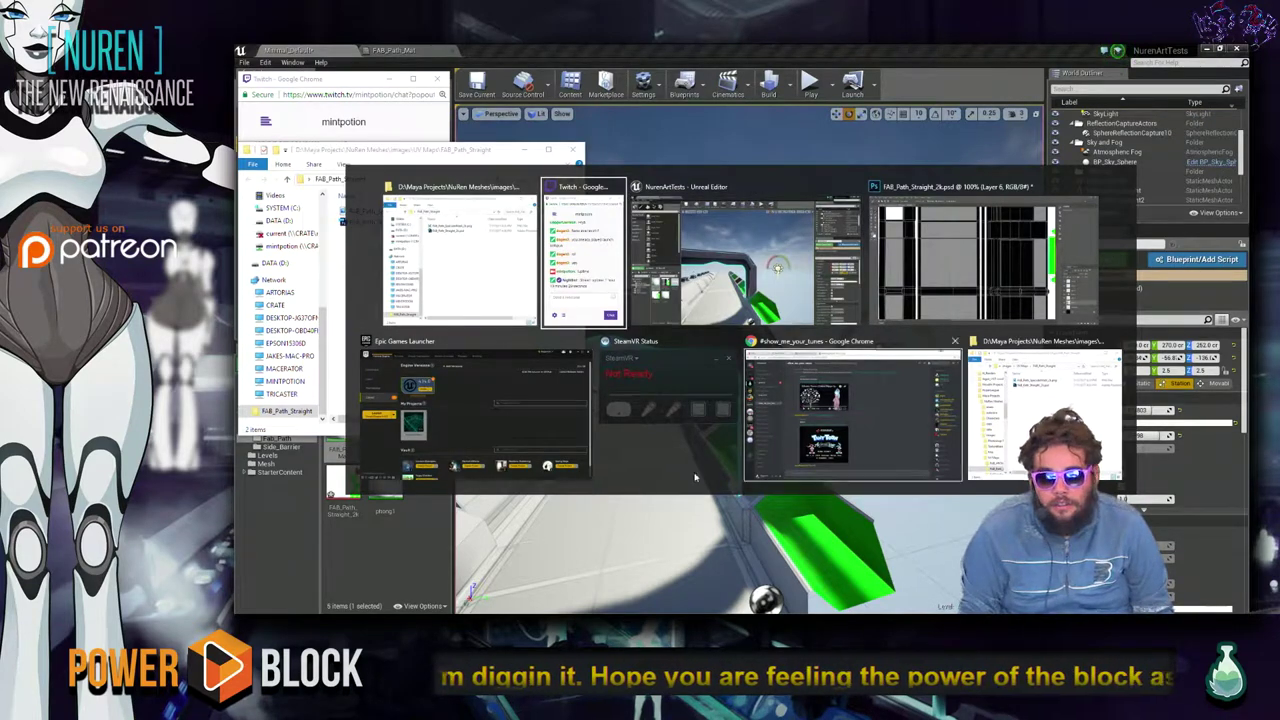
pyautogui.click(848, 396)
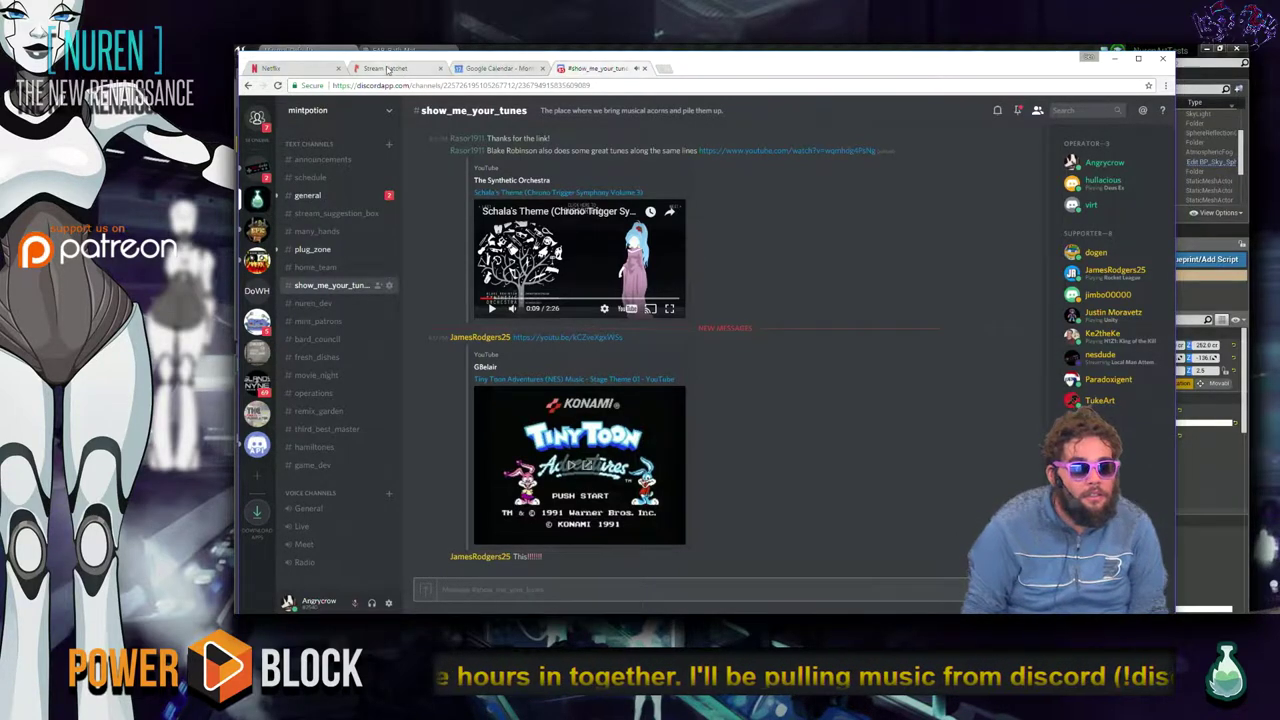
# Check the Stream Hatchet and Google Calendar tabs, return to Discord, then minimize Chrome and the file explorer.
pyautogui.click(387, 69)
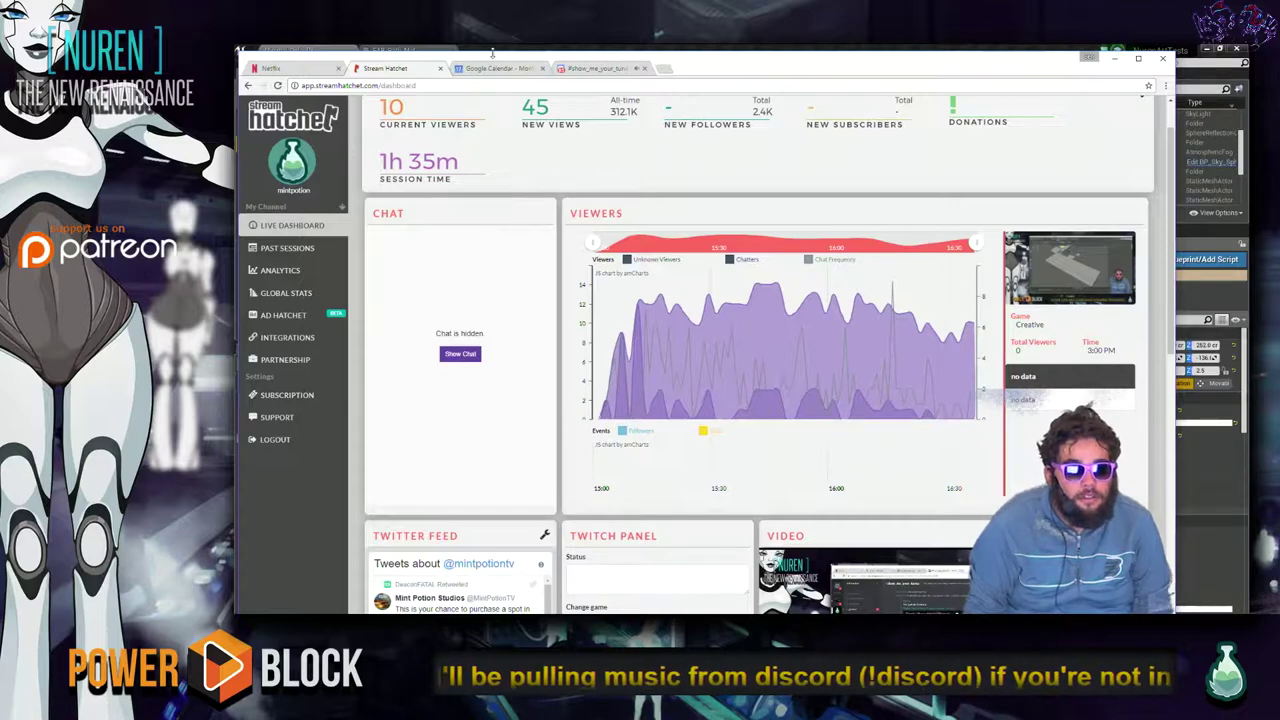
pyautogui.click(495, 68)
pyautogui.click(600, 68)
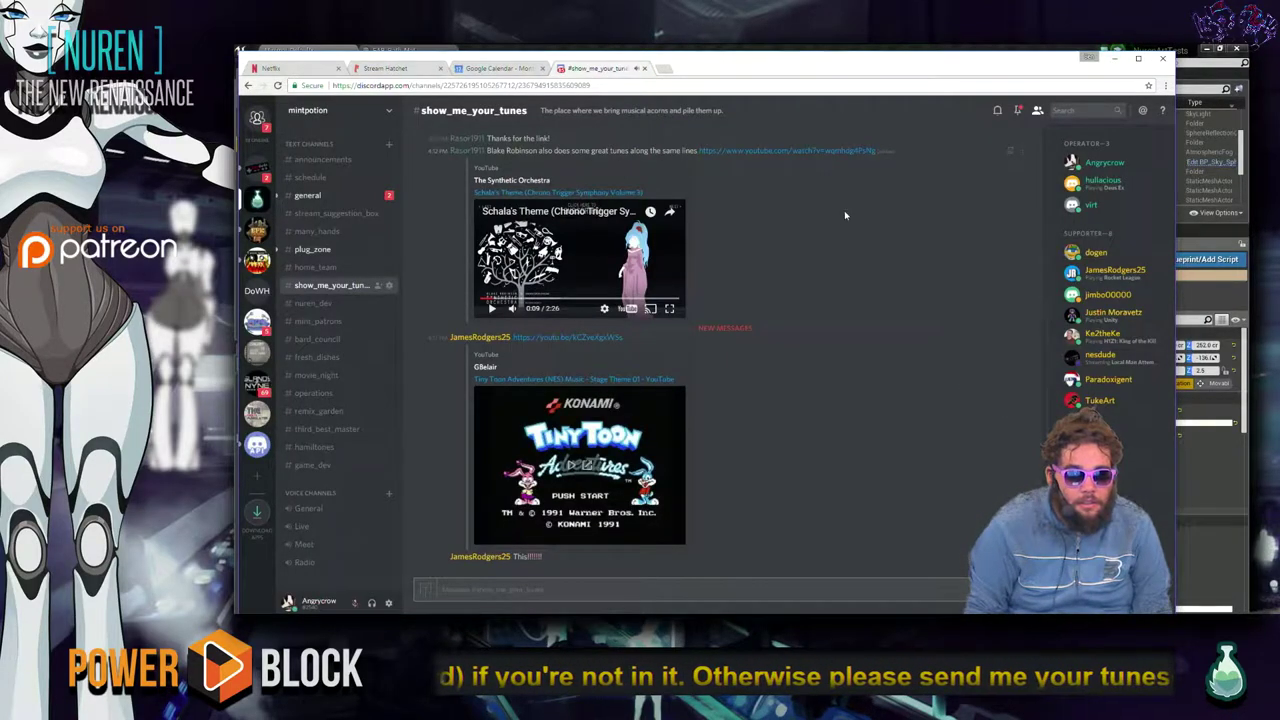
pyautogui.click(1114, 60)
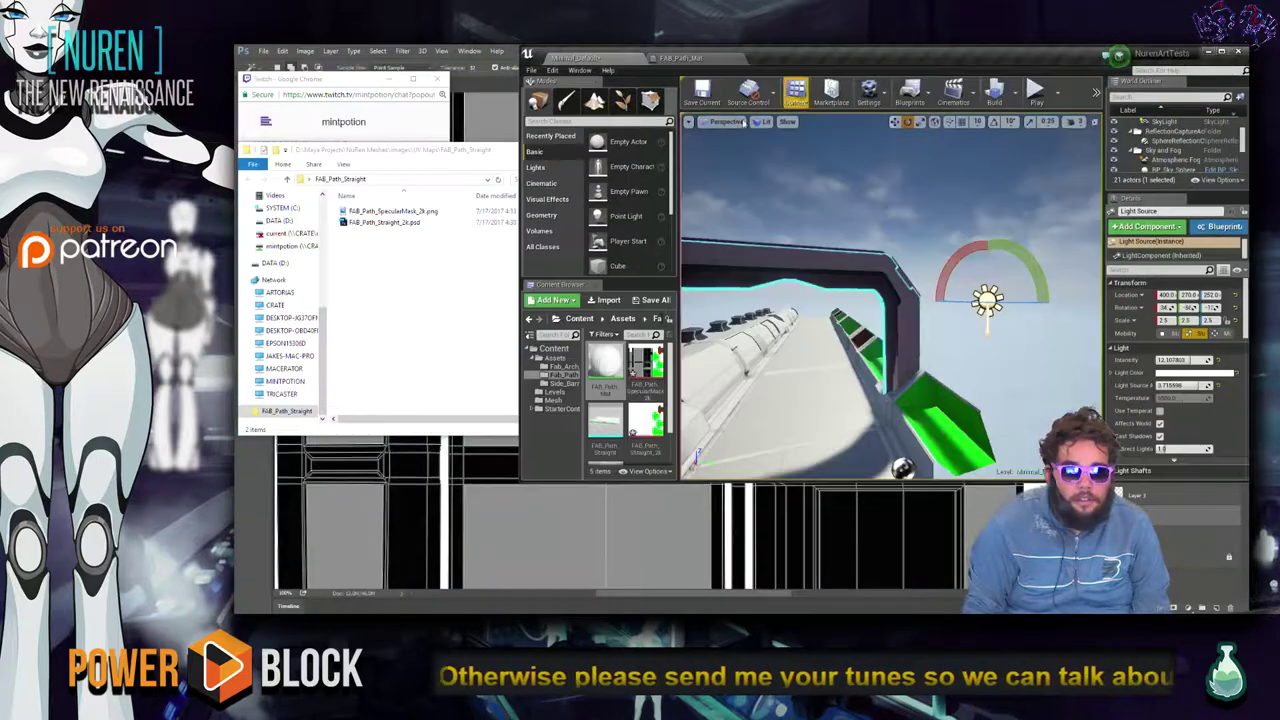
pyautogui.click(523, 149)
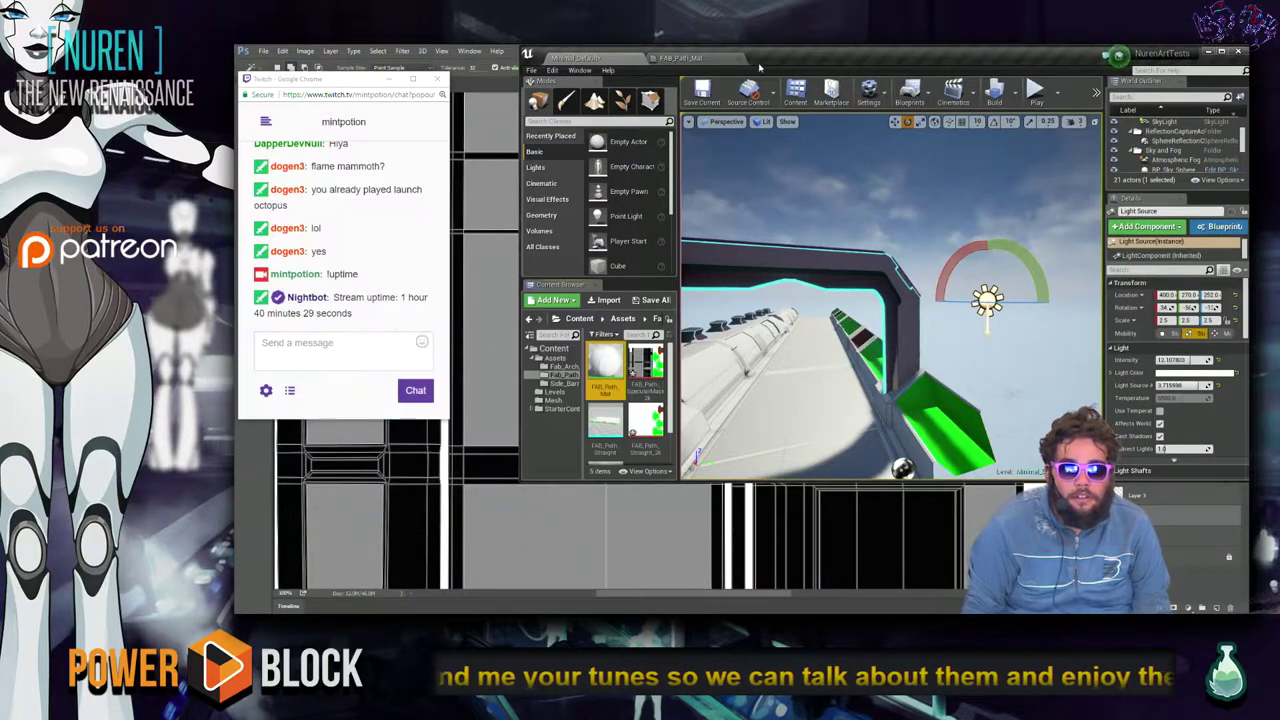
pyautogui.doubleClick(750, 57)
pyautogui.moveTo(682, 372); pyautogui.dragTo(719, 451, button='right')
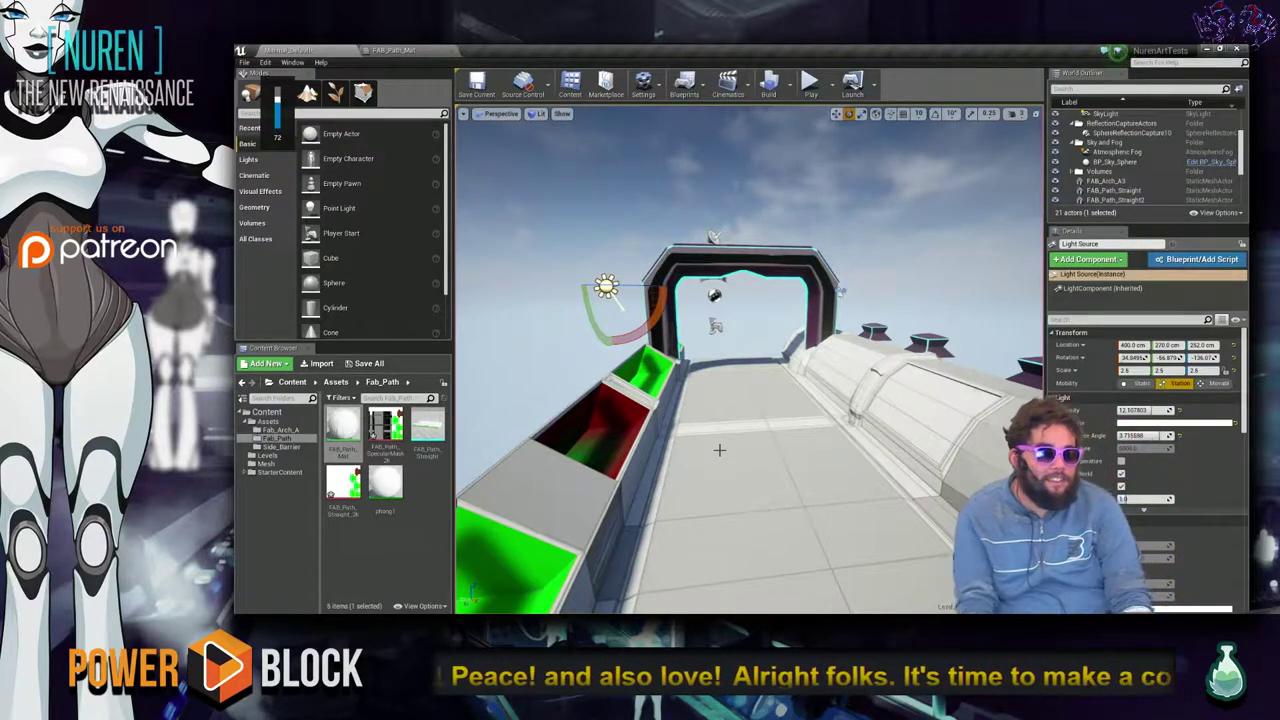
pyautogui.moveTo(717, 445); pyautogui.dragTo(665, 425, button='right')
pyautogui.moveTo(732, 305); pyautogui.dragTo(713, 352, button='right')
pyautogui.hotkey('alt', 'Tab')
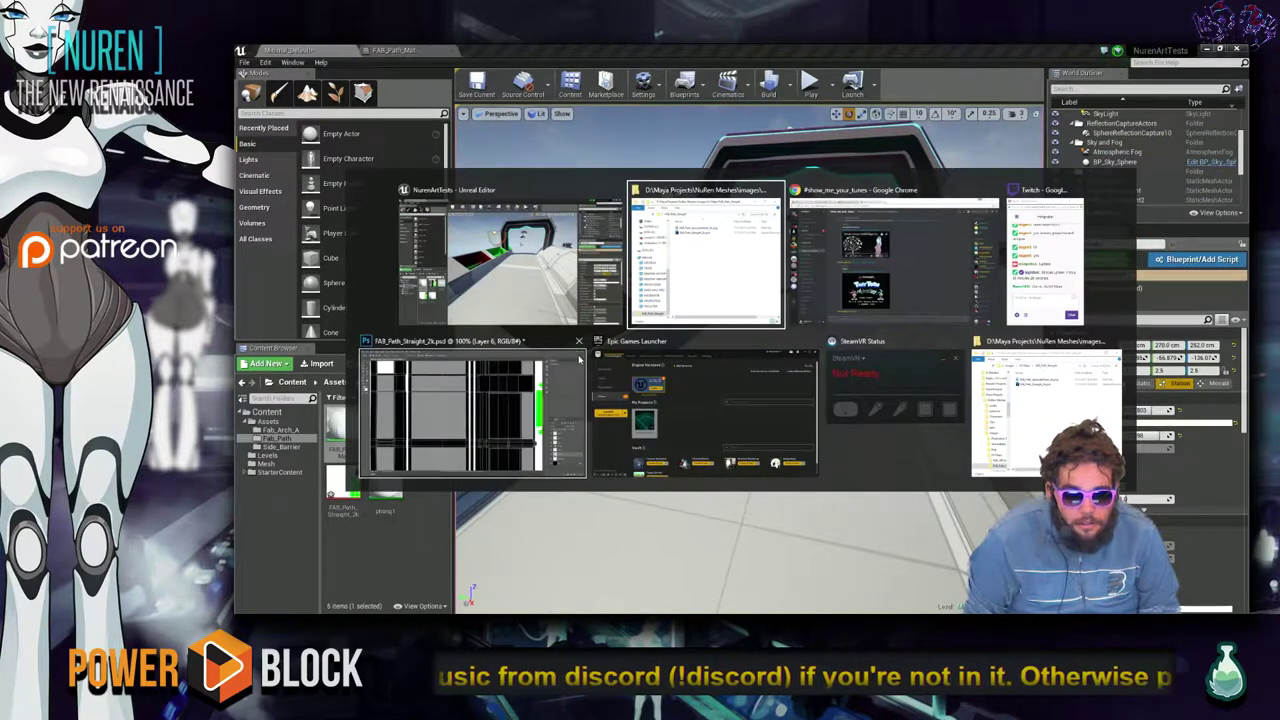
pyautogui.click(614, 286)
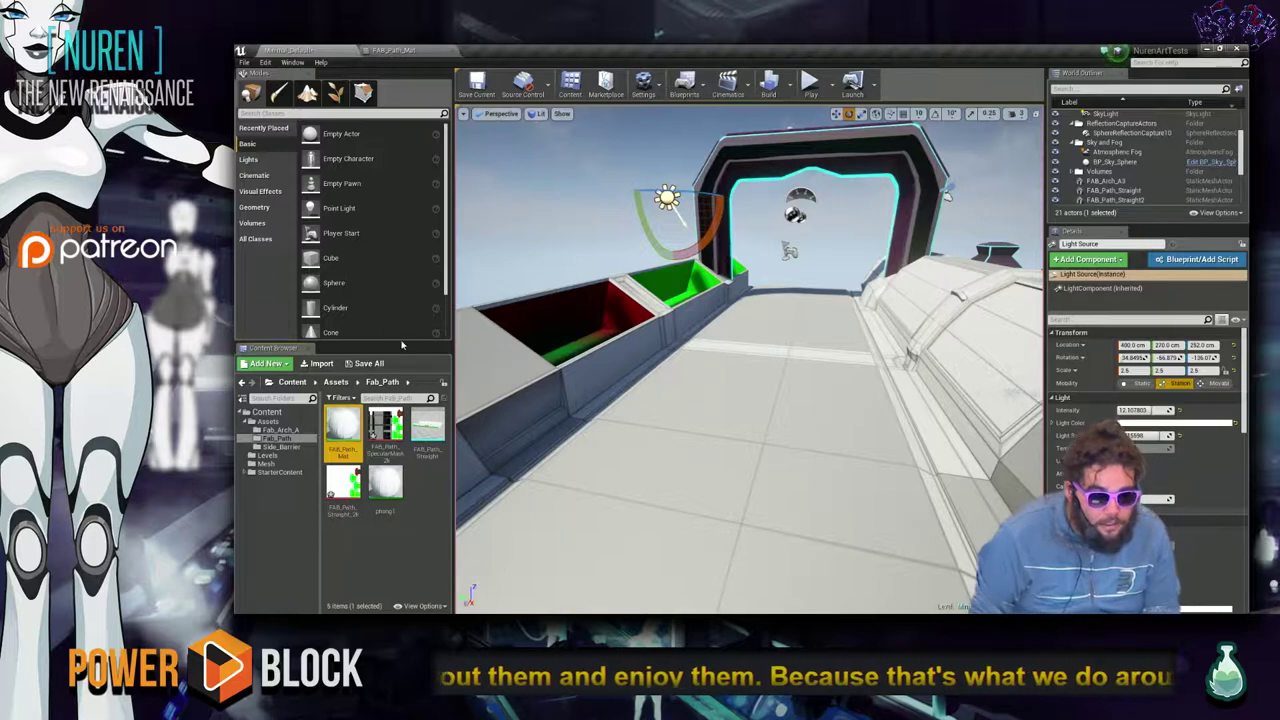
pyautogui.moveTo(575, 348); pyautogui.dragTo(605, 333, button='right')
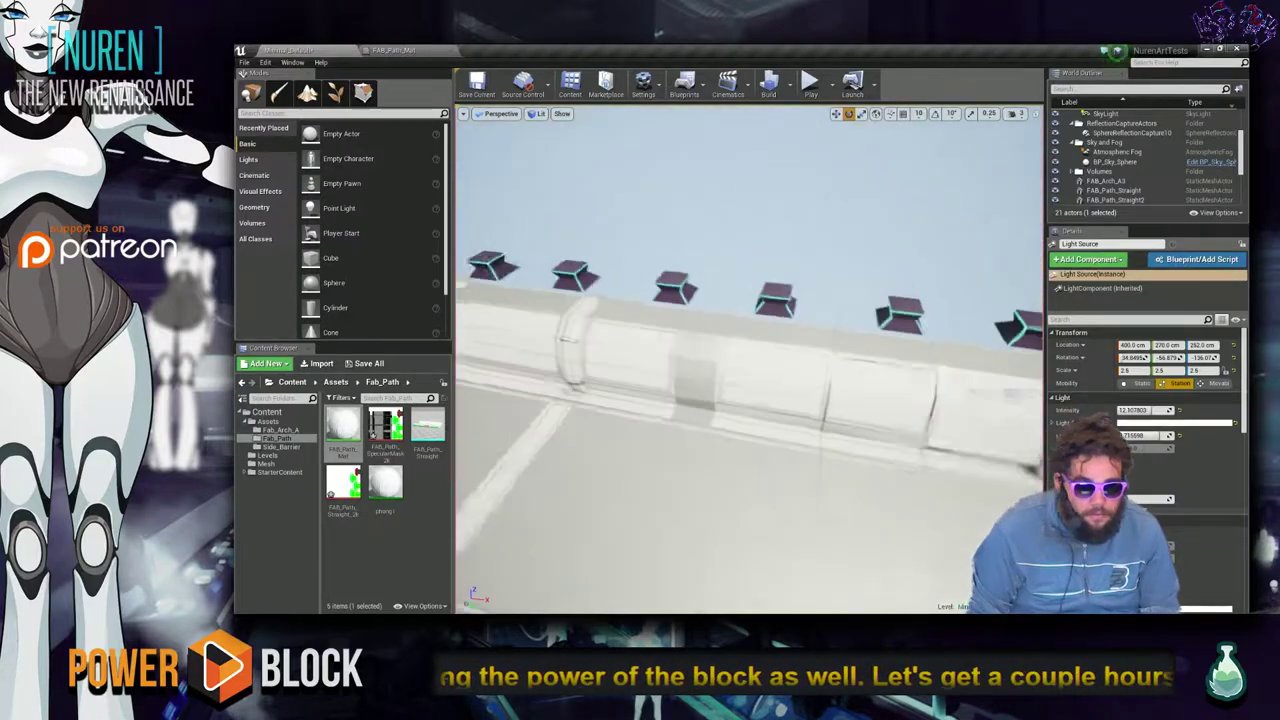
pyautogui.hotkey('alt', 'Tab')
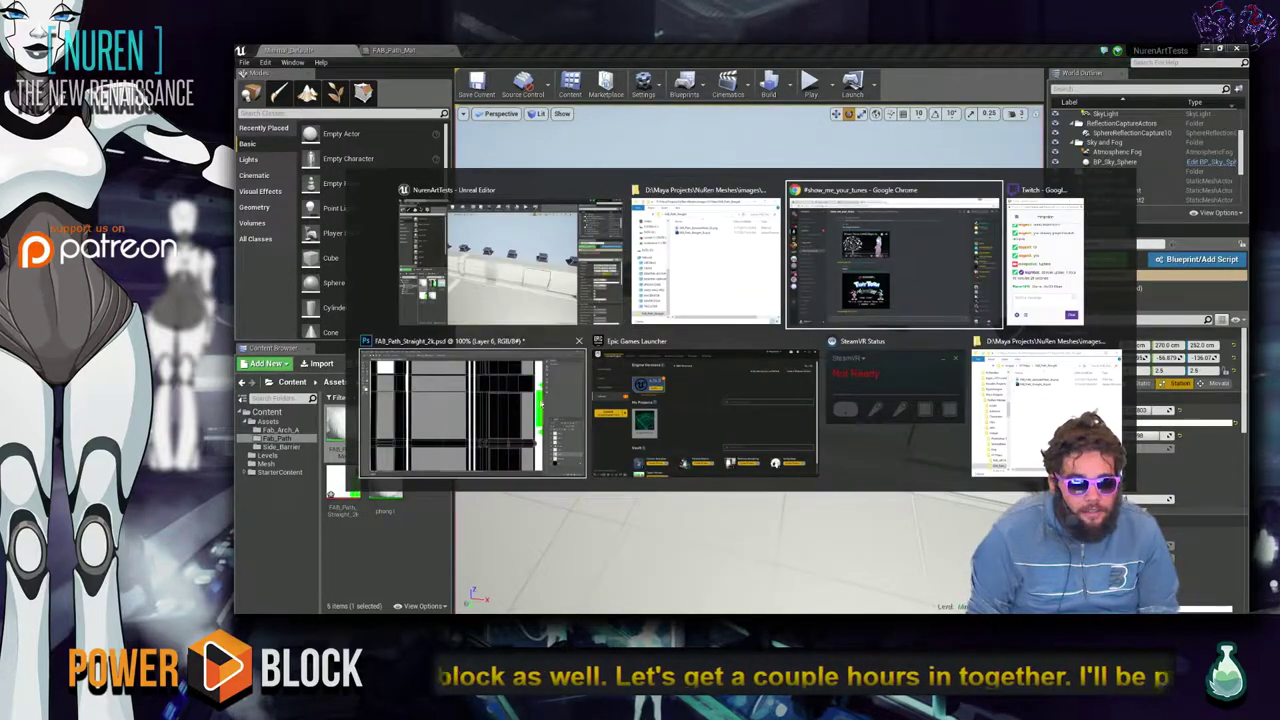
pyautogui.press('Escape')
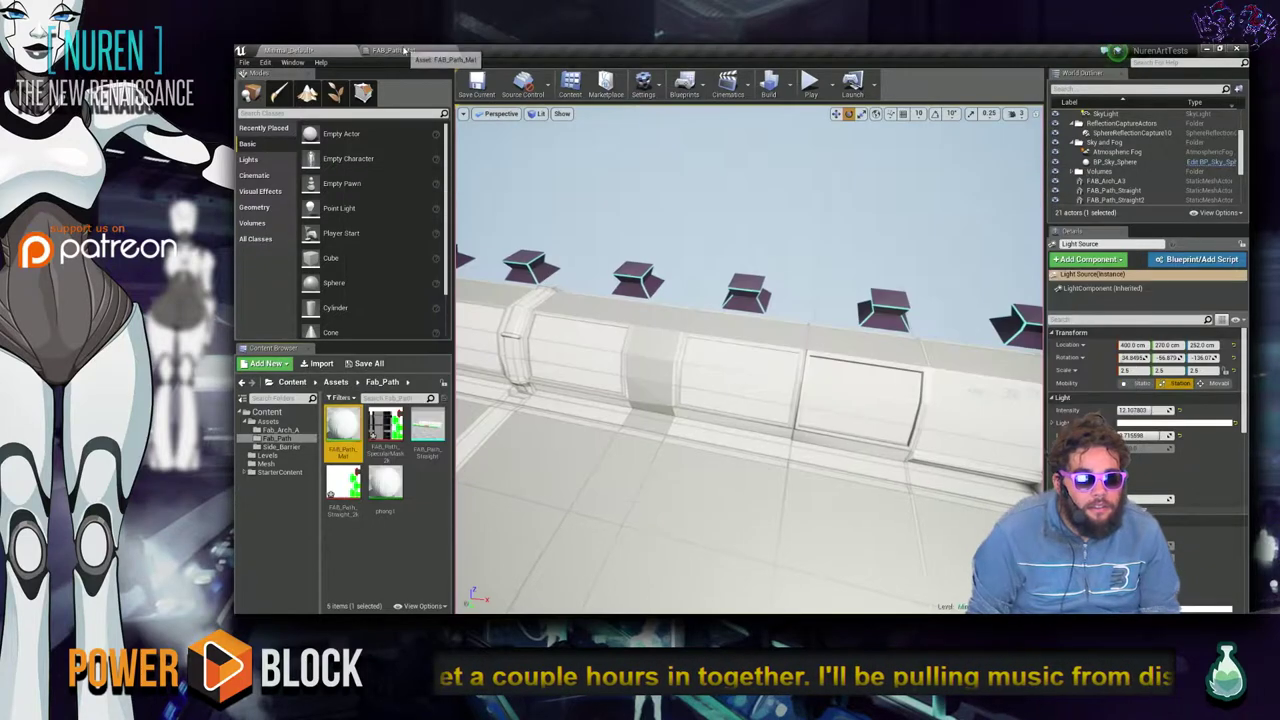
# Open FAB_Path_Mat and browse 'mask' node search results without adding a node.
pyautogui.click(398, 49)
pyautogui.rightClick(792, 430)
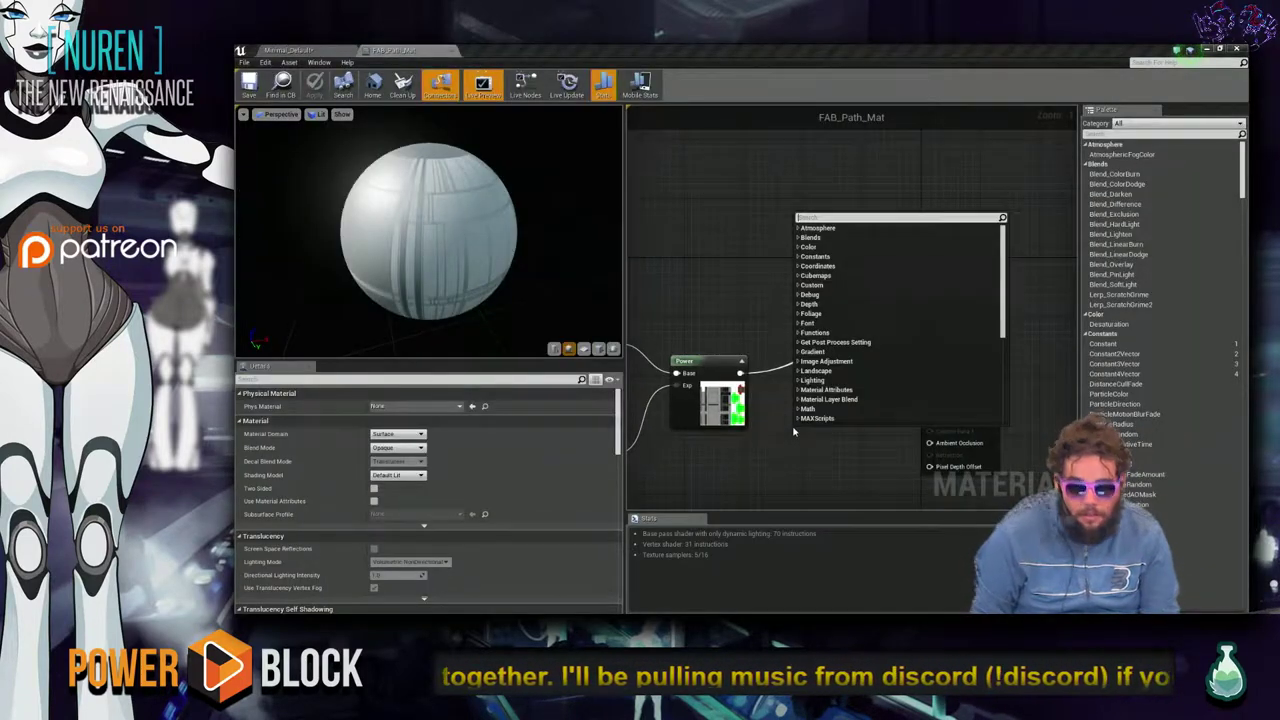
pyautogui.write('mask')
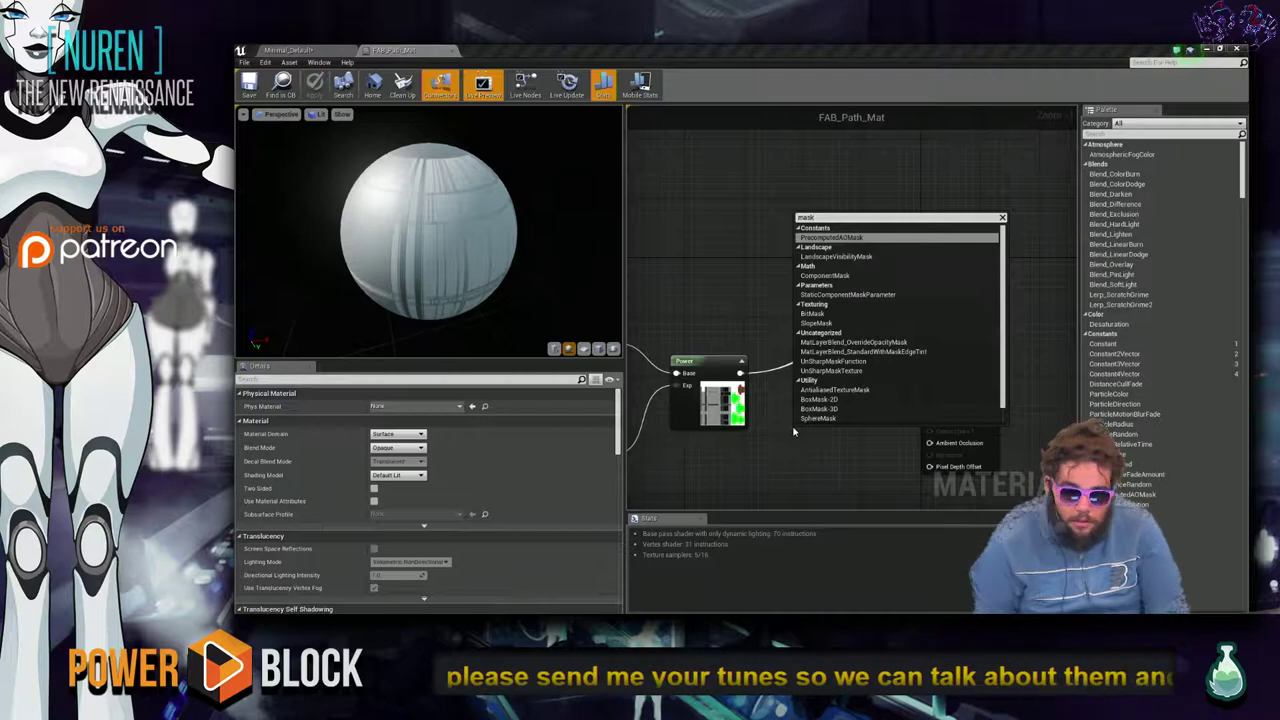
pyautogui.press('Down')
pyautogui.press('Down')
pyautogui.press('Down')
pyautogui.press('Down')
pyautogui.press('Down')
pyautogui.press('Down')
pyautogui.press('Down')
pyautogui.press('Down')
pyautogui.press('Down')
pyautogui.press('Down')
pyautogui.press('Down')
pyautogui.press('Down')
pyautogui.press('Down')
pyautogui.press('Down')
pyautogui.press('Down')
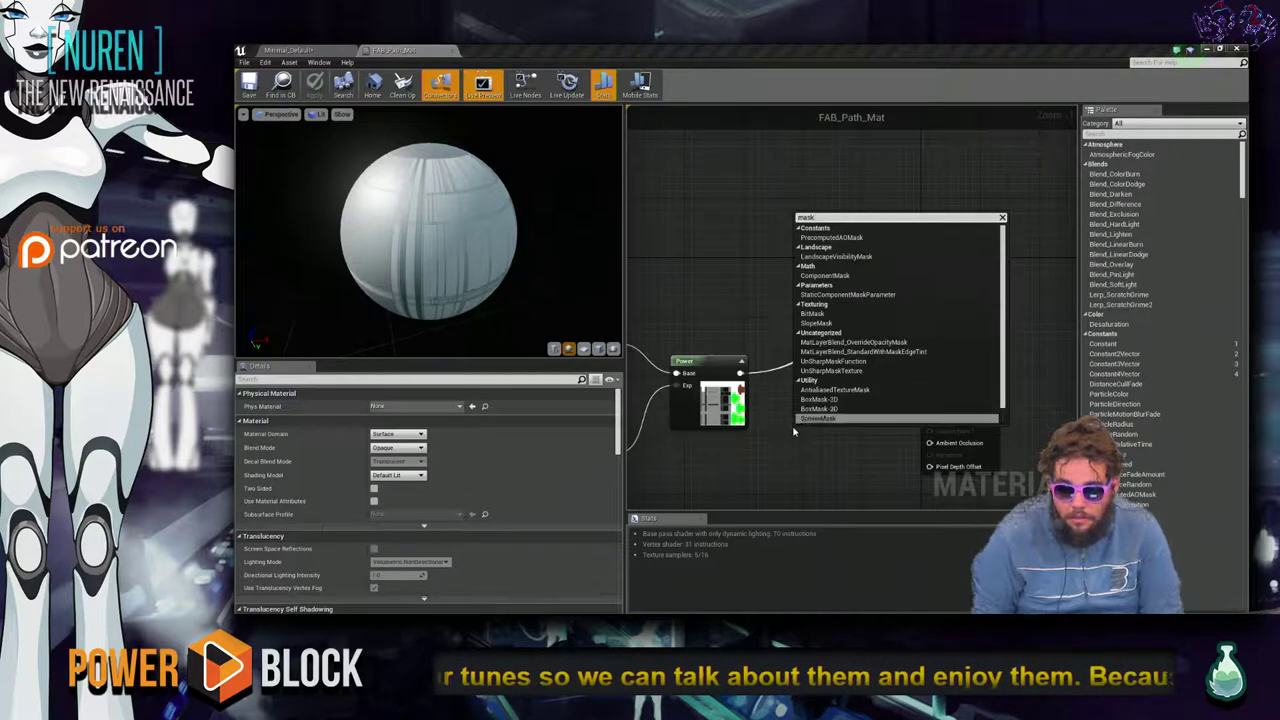
pyautogui.press('Down')
pyautogui.press('Down')
pyautogui.press('Up')
pyautogui.press('Up')
pyautogui.press('Up')
pyautogui.press('Up')
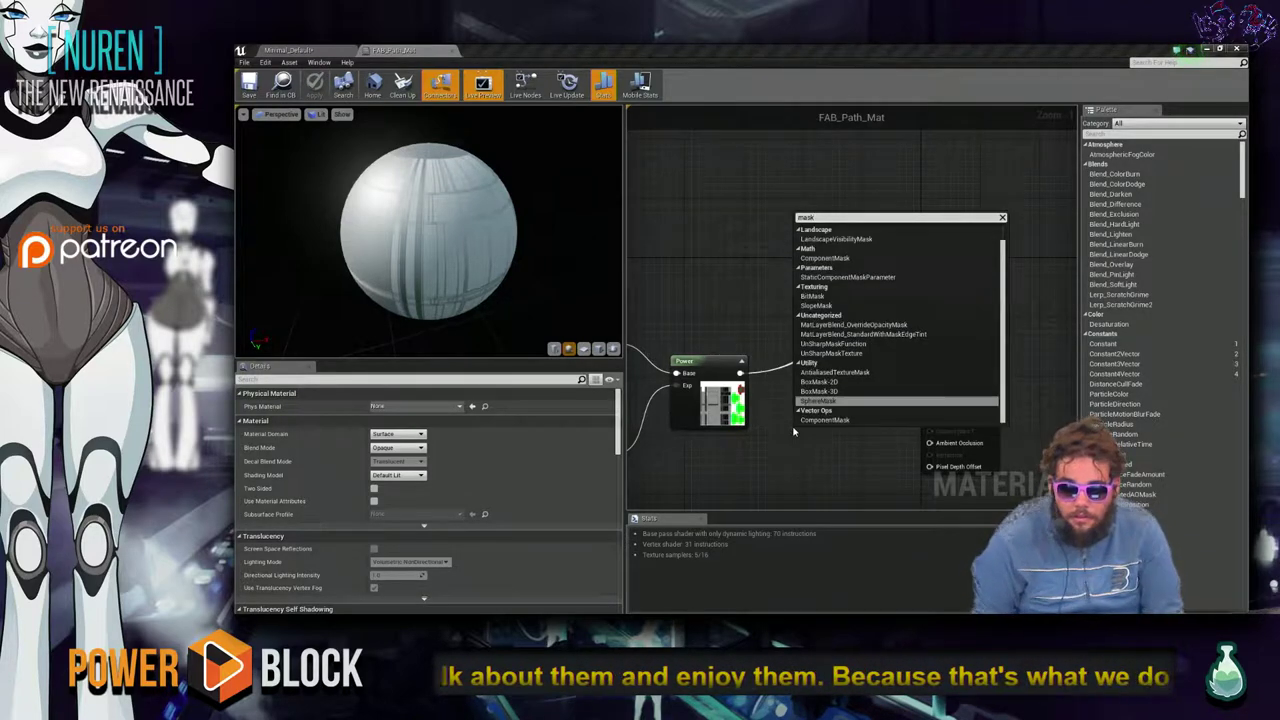
pyautogui.press('Down')
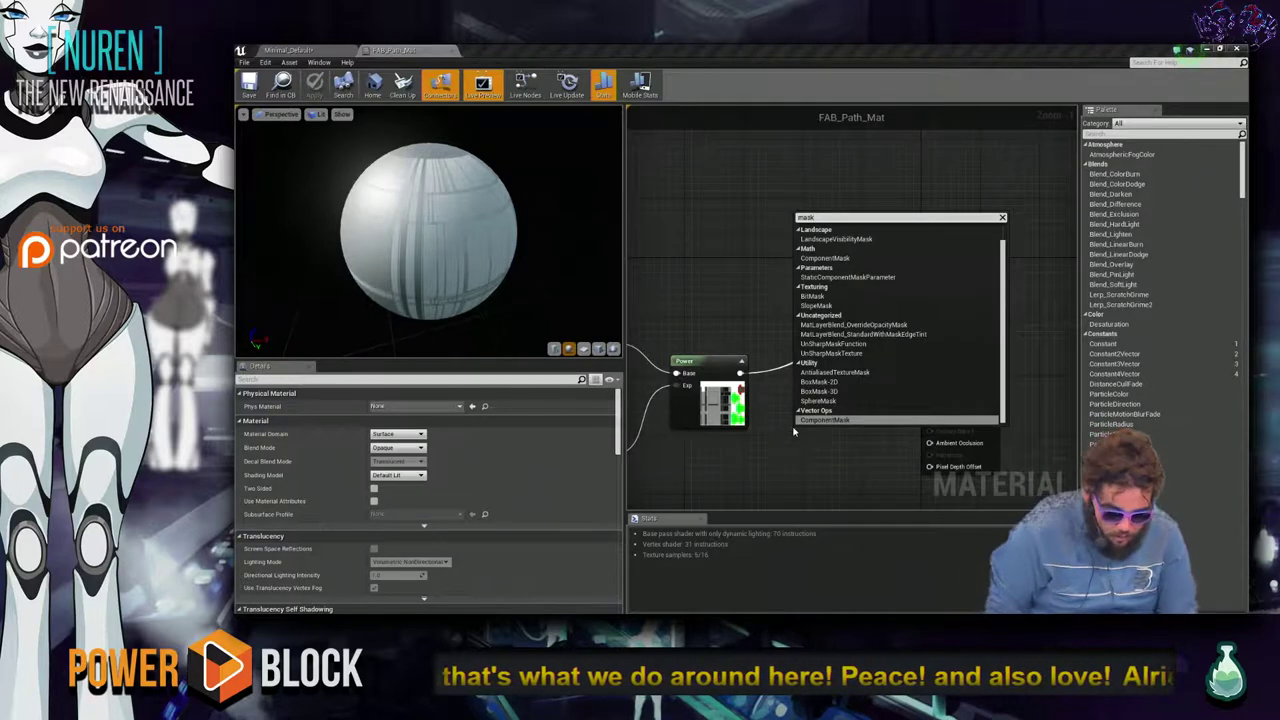
pyautogui.click(785, 440)
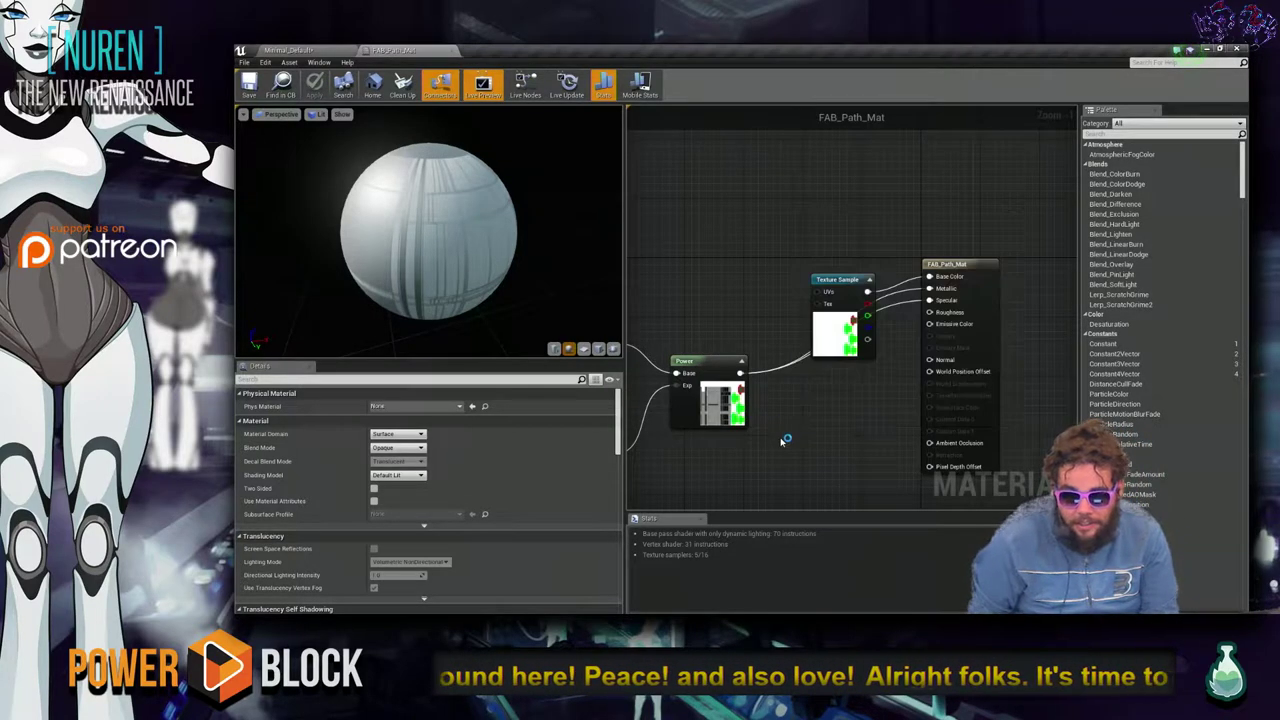
pyautogui.rightClick(790, 404)
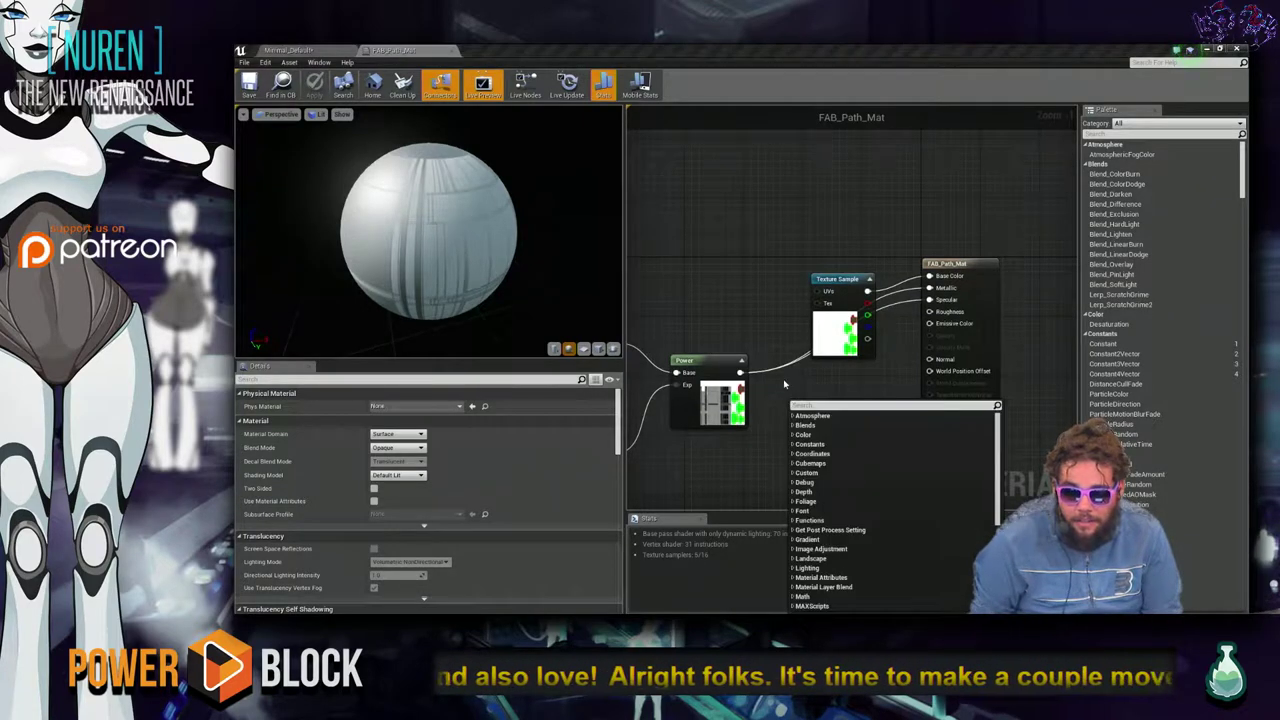
pyautogui.click(780, 410)
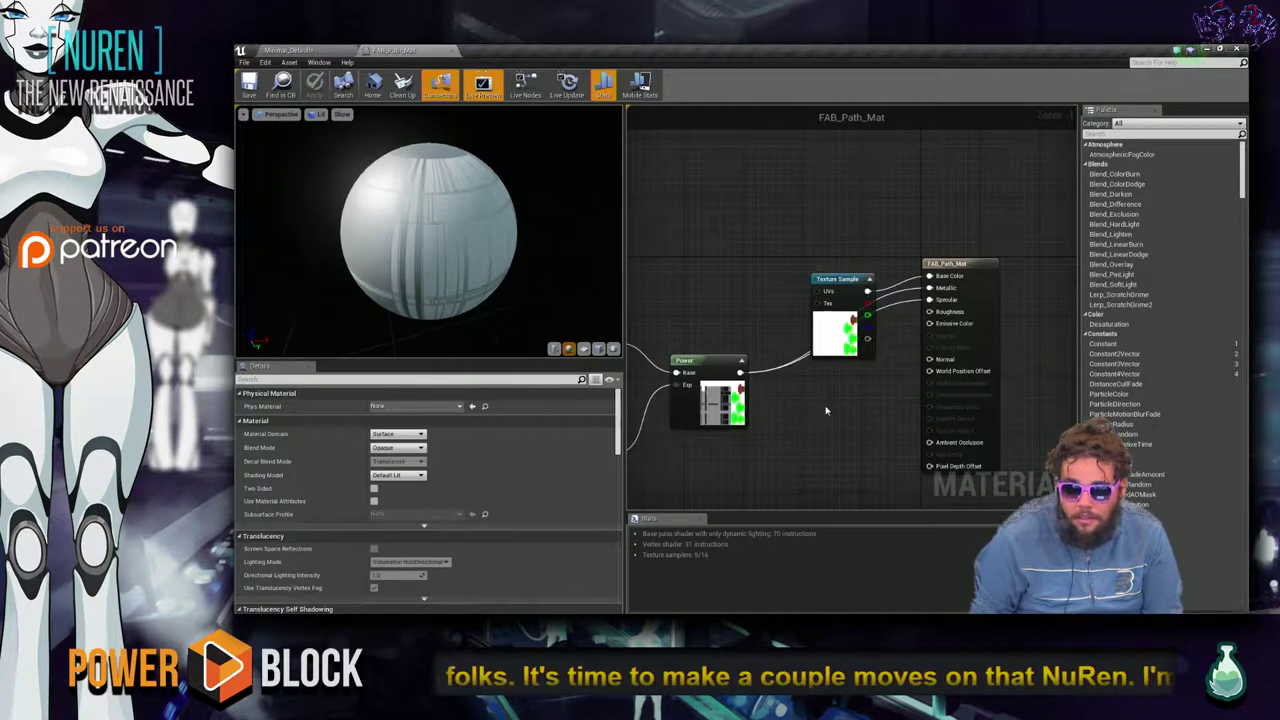
# Add a Texture Sample node by searching 'texturesample' in the graph.
pyautogui.rightClick(817, 404)
pyautogui.write('text')
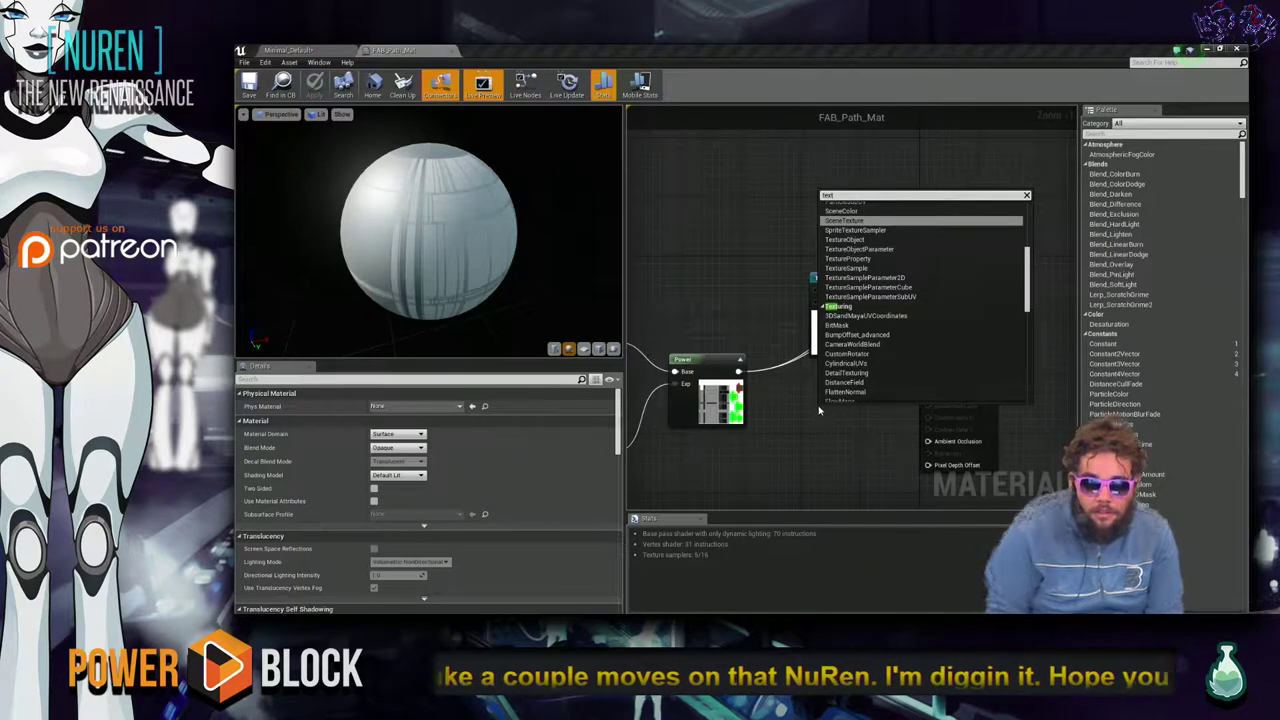
pyautogui.press('Down')
pyautogui.press('Down')
pyautogui.press('Down')
pyautogui.press('Down')
pyautogui.press('Down')
pyautogui.press('Down')
pyautogui.press('Down')
pyautogui.press('Down')
pyautogui.press('Down')
pyautogui.press('Down')
pyautogui.press('Down')
pyautogui.press('Down')
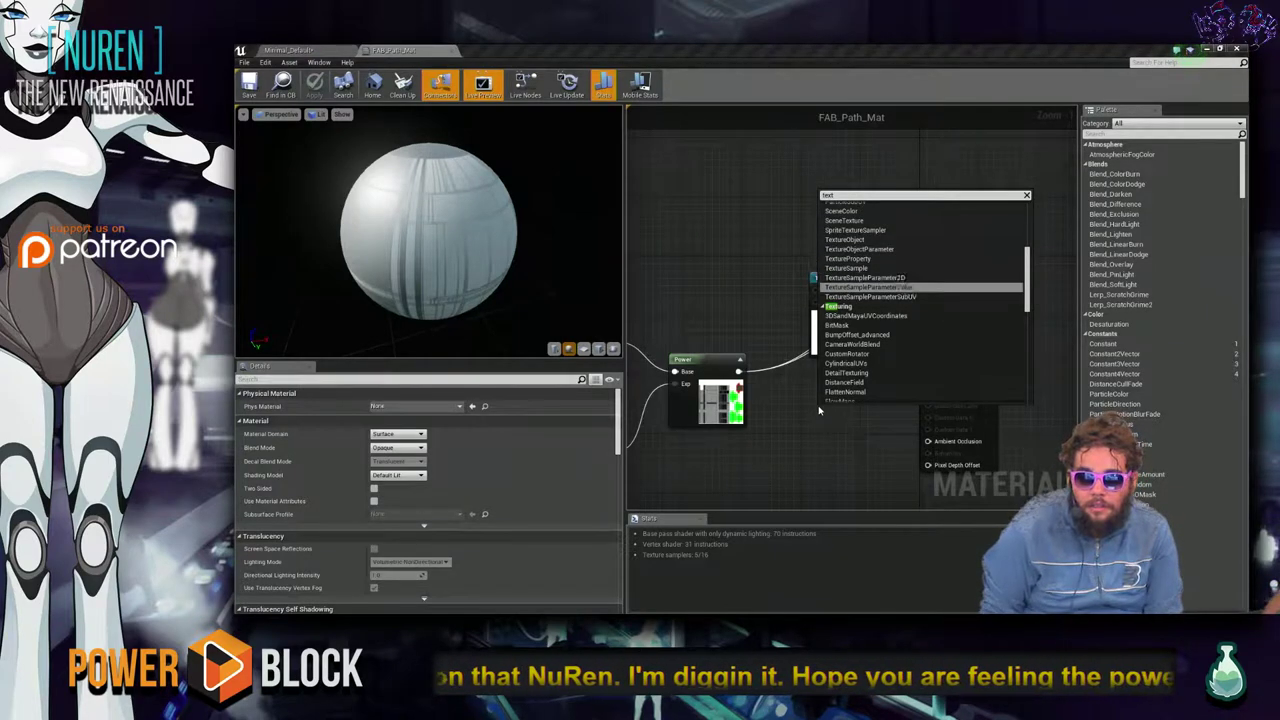
pyautogui.press('Up')
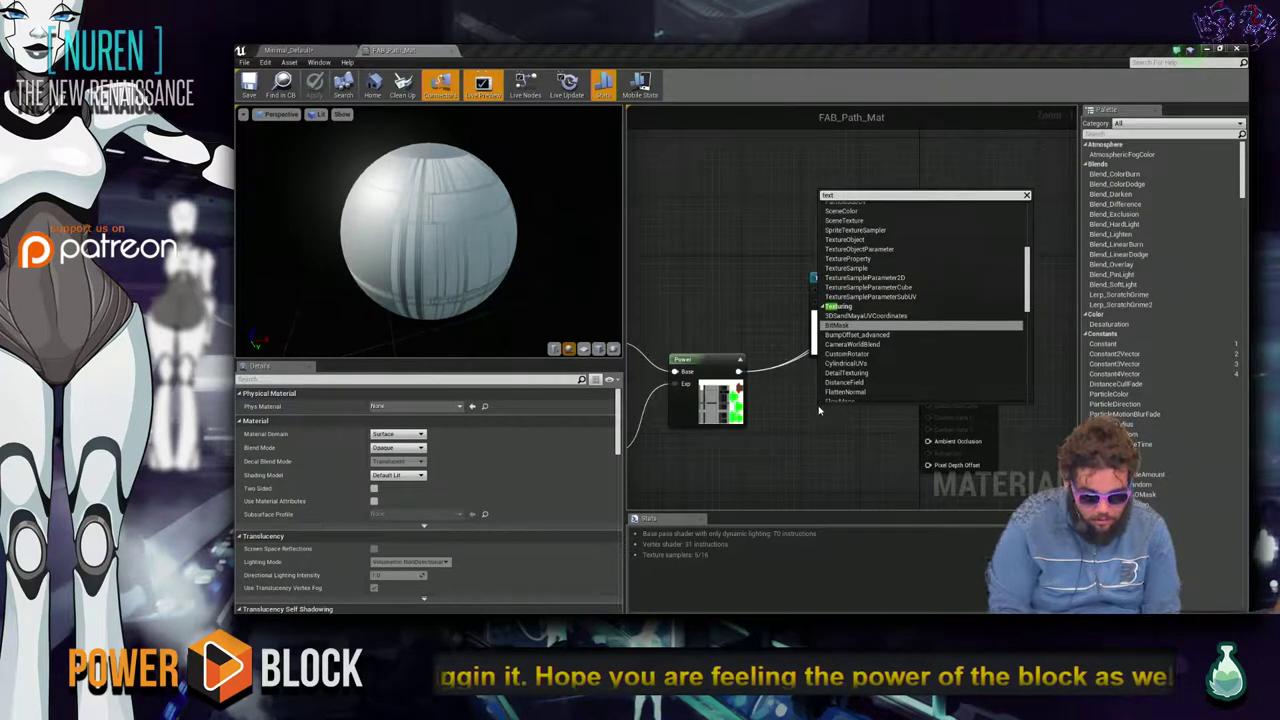
pyautogui.write('uresample')
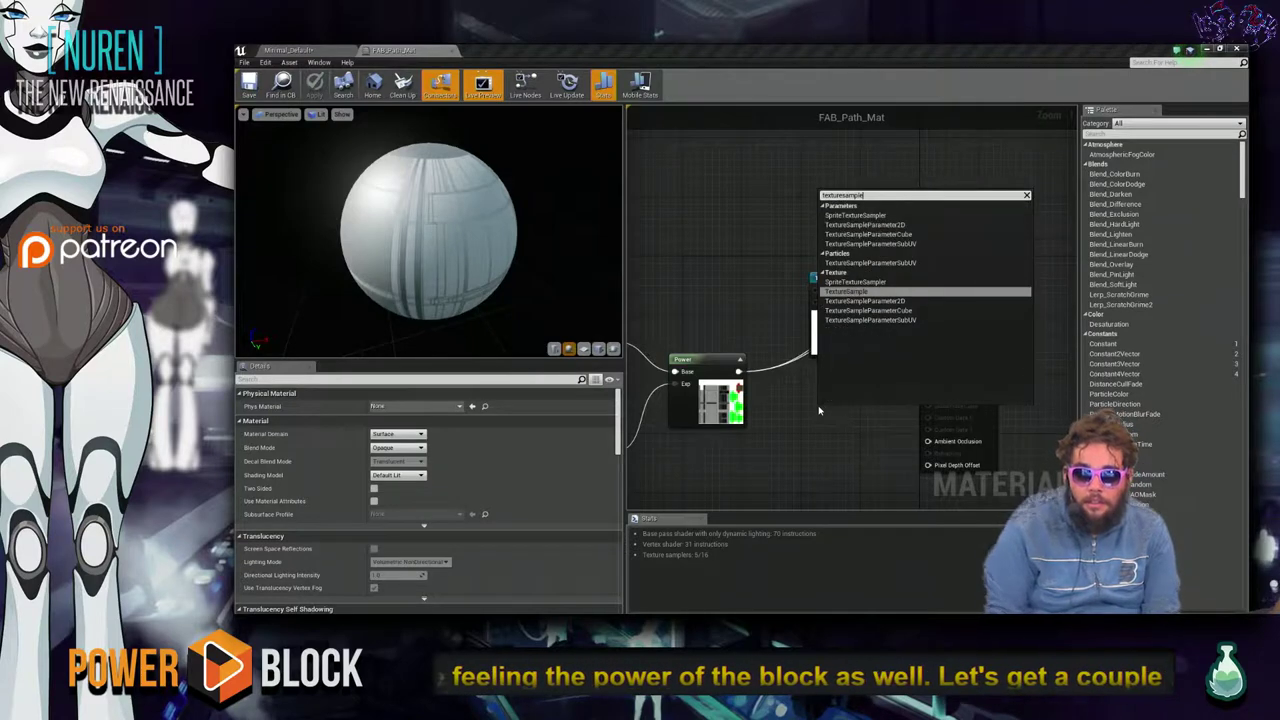
pyautogui.press('Return')
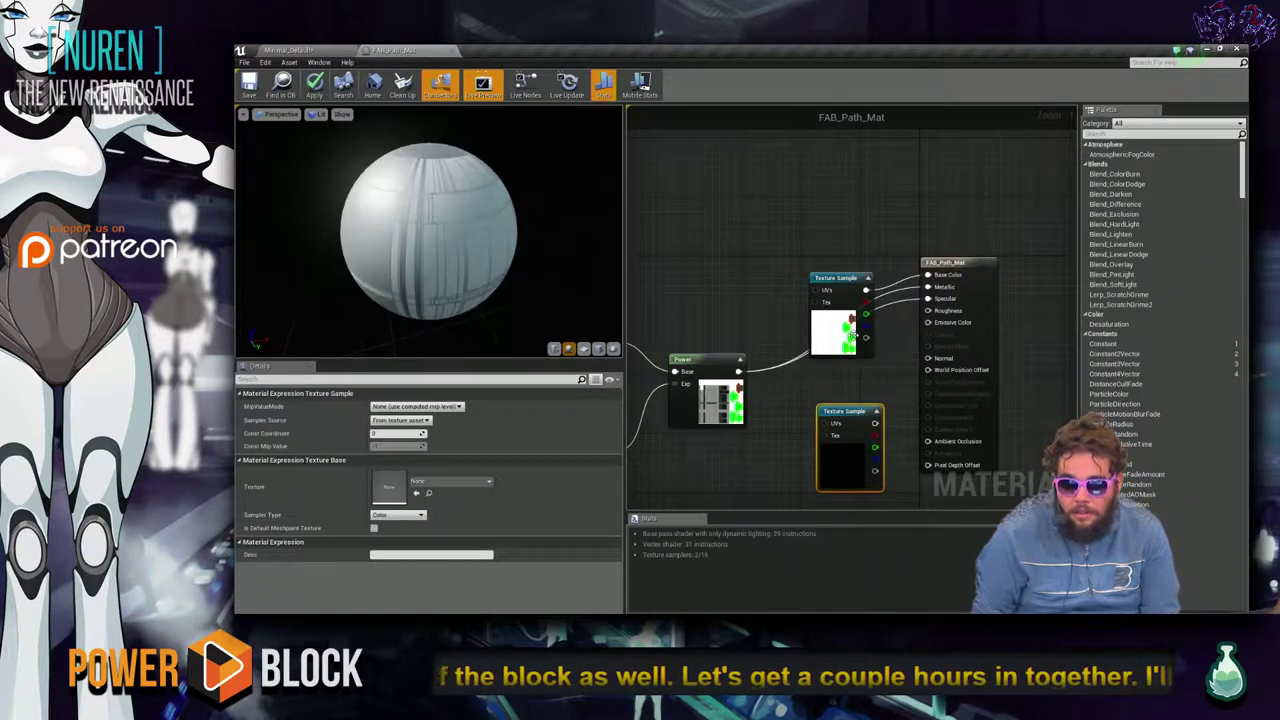
# Delete the spare Texture Sample node and wire the existing texture output into the material.
pyautogui.moveTo(866, 314); pyautogui.dragTo(826, 436)
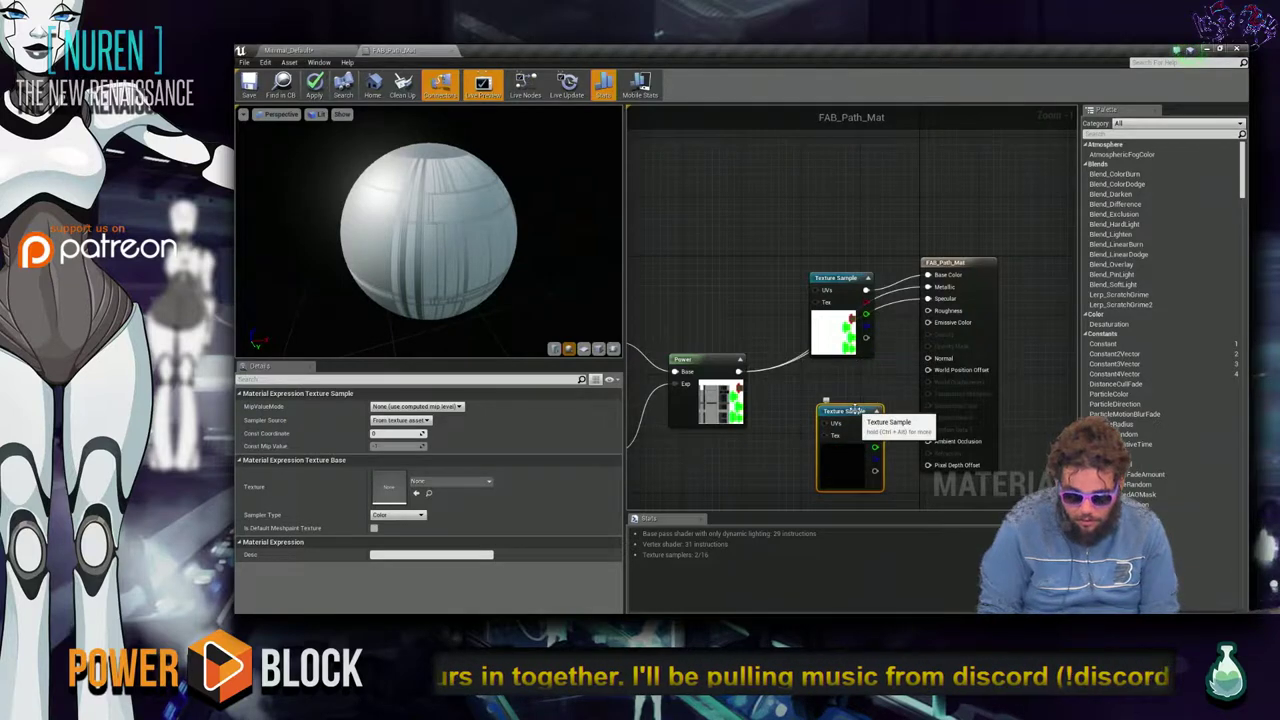
pyautogui.press('Delete')
pyautogui.moveTo(866, 314); pyautogui.dragTo(927, 359)
pyautogui.moveTo(434, 209); pyautogui.dragTo(510, 218)
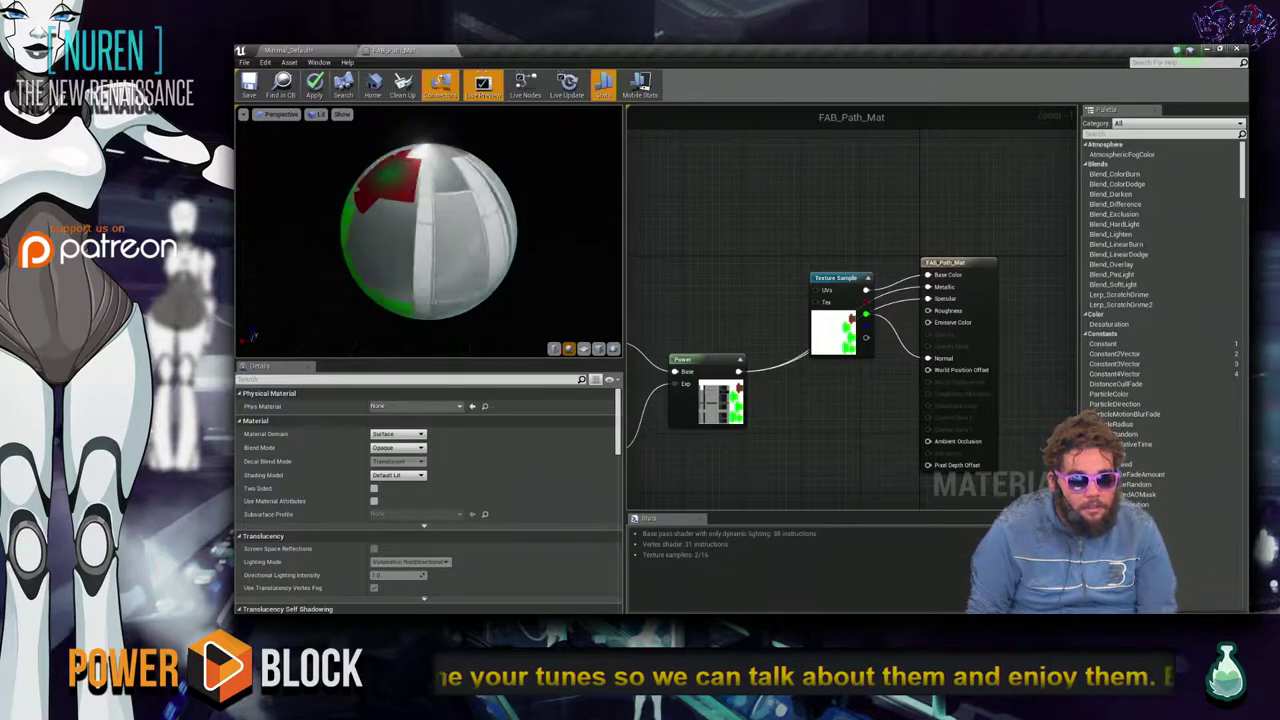
pyautogui.moveTo(391, 207); pyautogui.dragTo(391, 207)
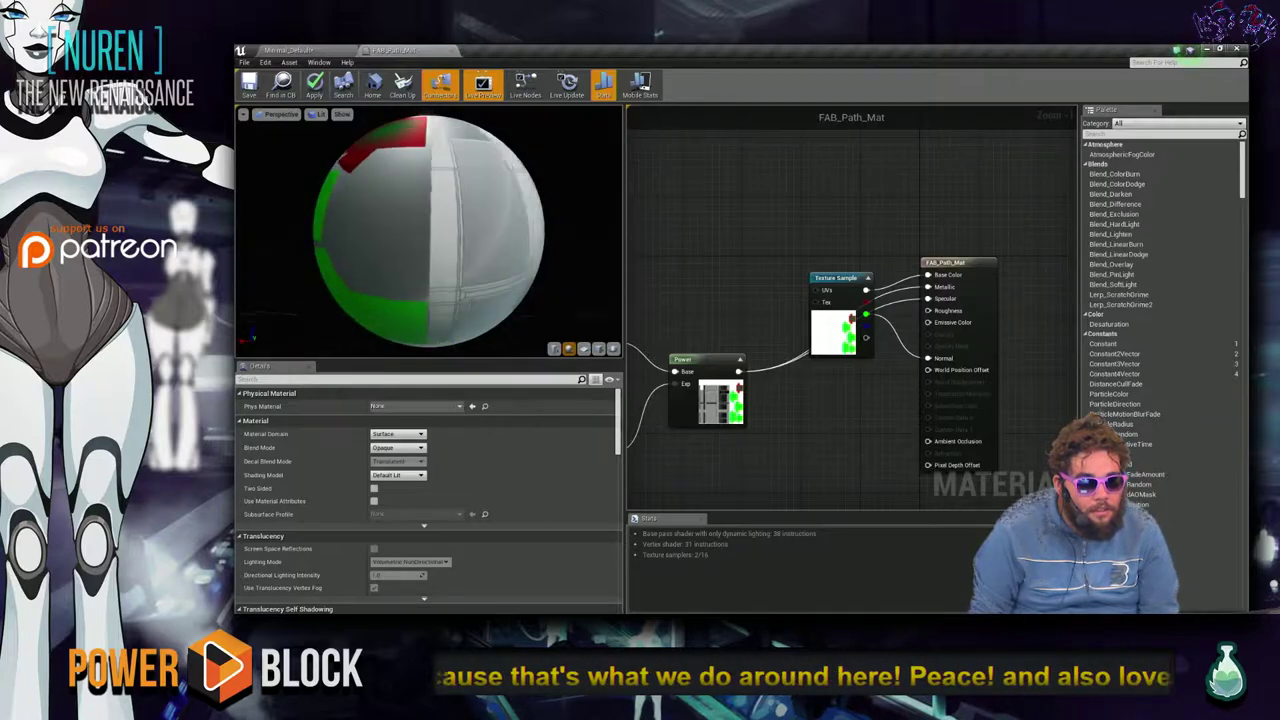
# Apply the FAB_Path_Mat changes so the preview shows the red and green masked areas.
pyautogui.hotkey('alt', 'Tab')
pyautogui.hotkey('alt', 'Tab')
pyautogui.hotkey('alt', 'Tab')
pyautogui.press('Tab')
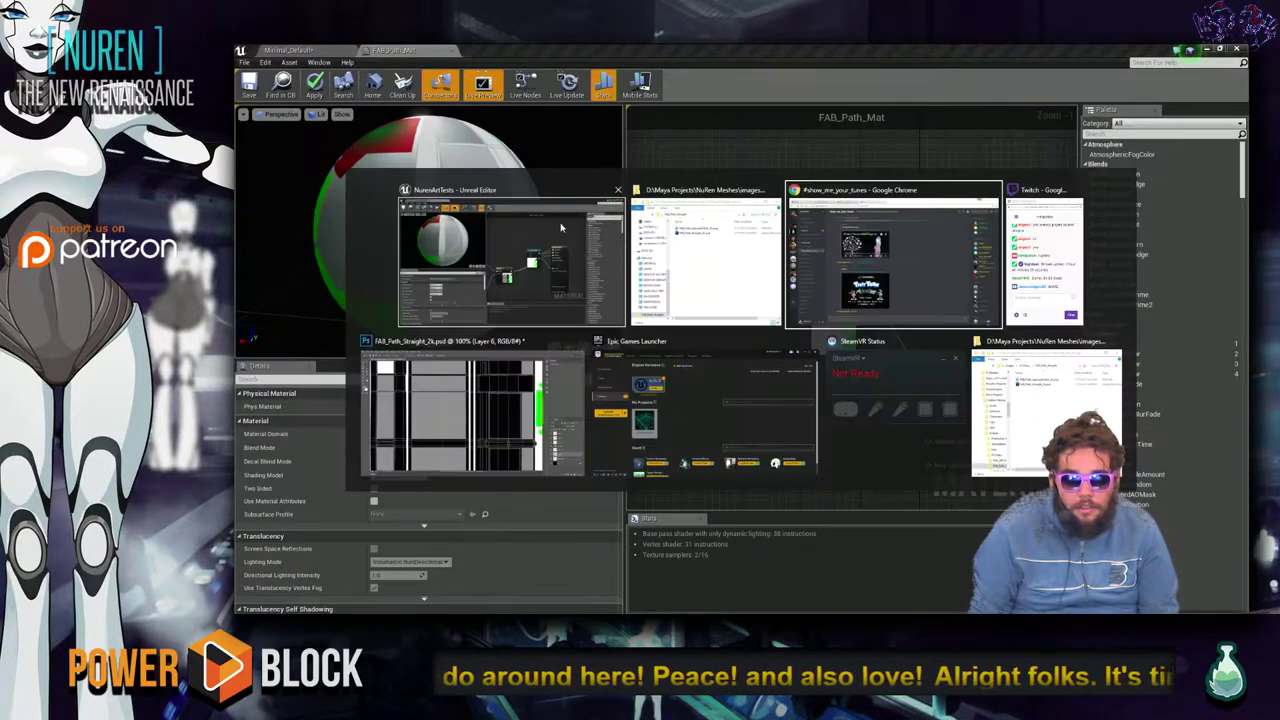
pyautogui.press('Escape')
pyautogui.click(314, 85)
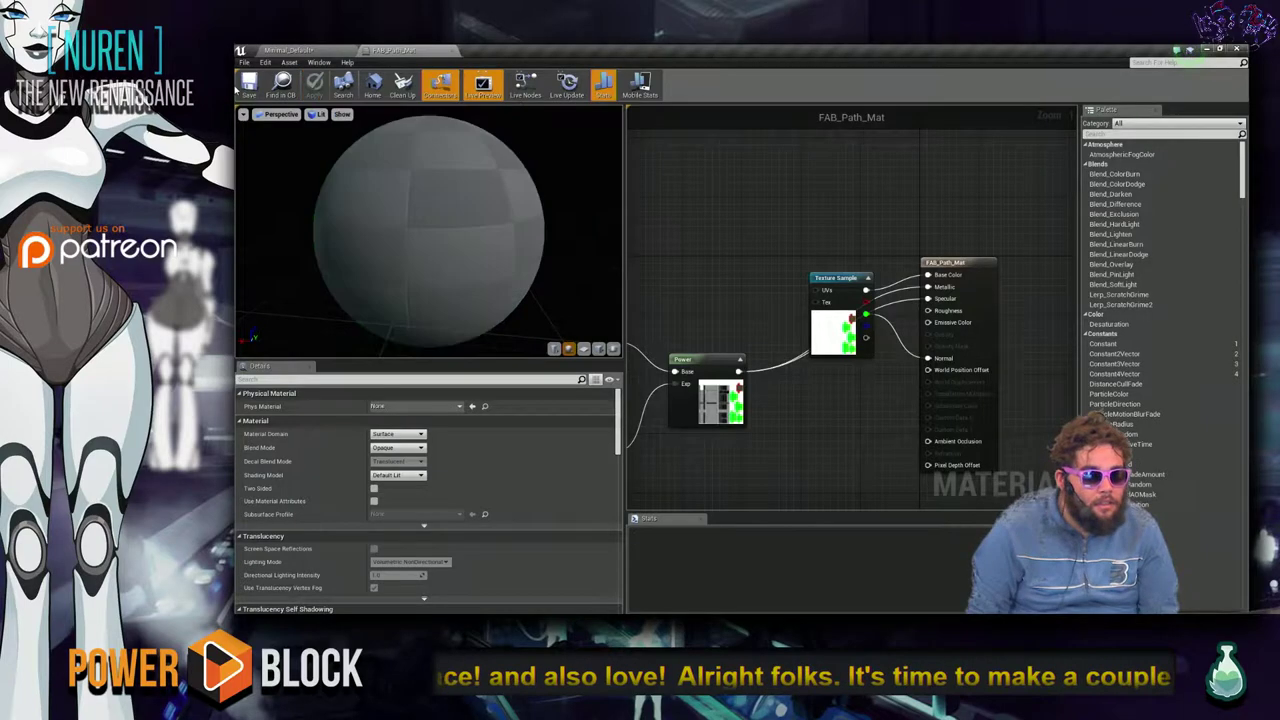
pyautogui.hotkey('alt', 'Tab')
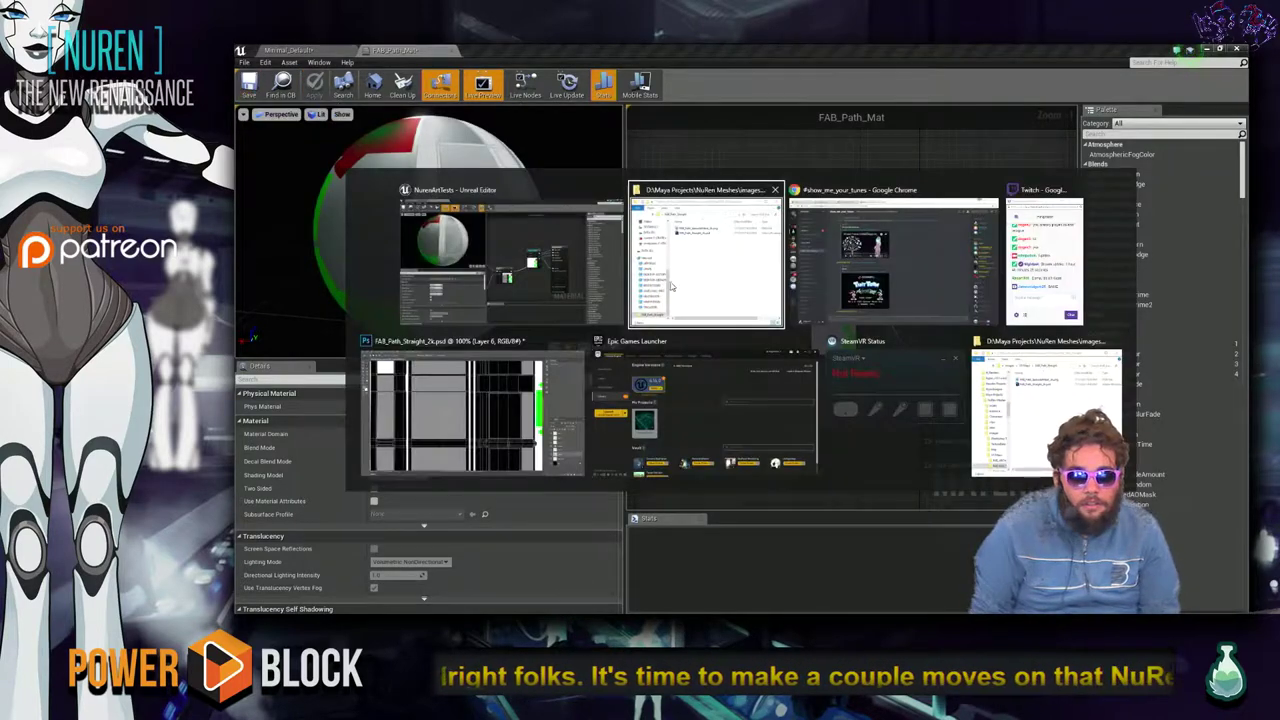
pyautogui.click(607, 272)
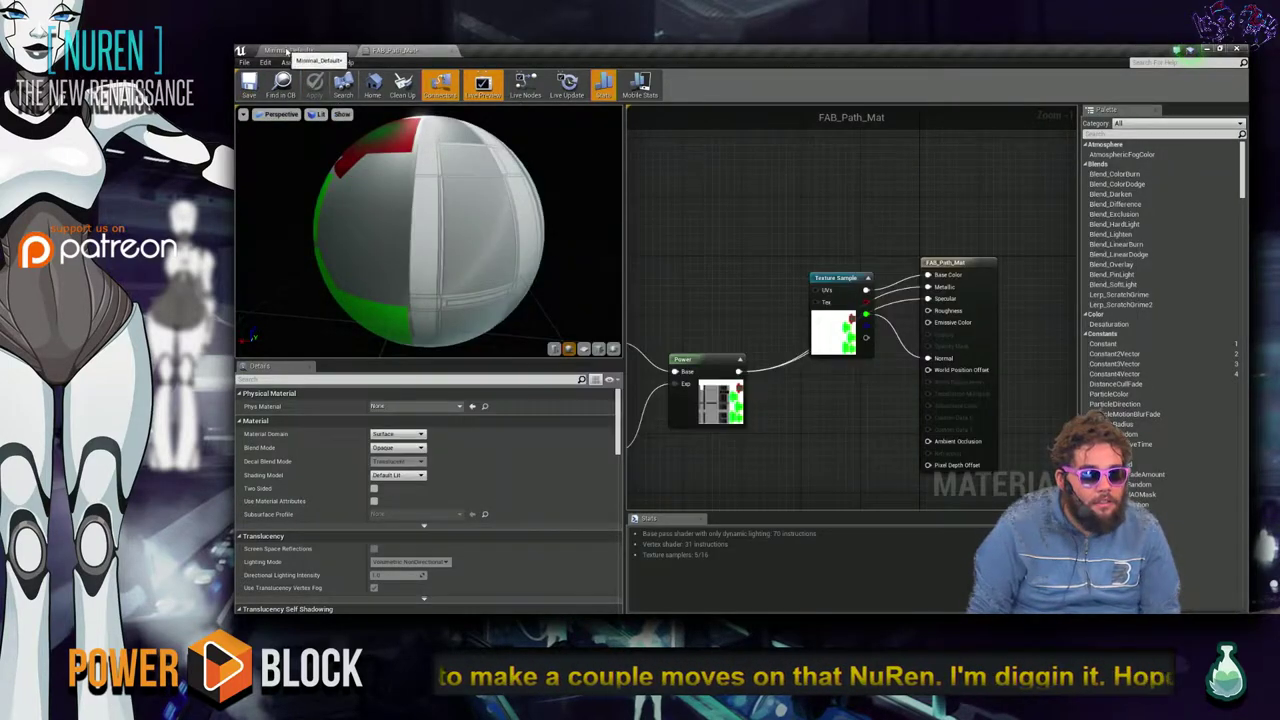
# Review the path in the Minimal_Default level, then rearrange the FAB_Path_Mat graph nodes.
pyautogui.click(290, 50)
pyautogui.moveTo(728, 281); pyautogui.dragTo(516, 570, button='right')
pyautogui.click(390, 50)
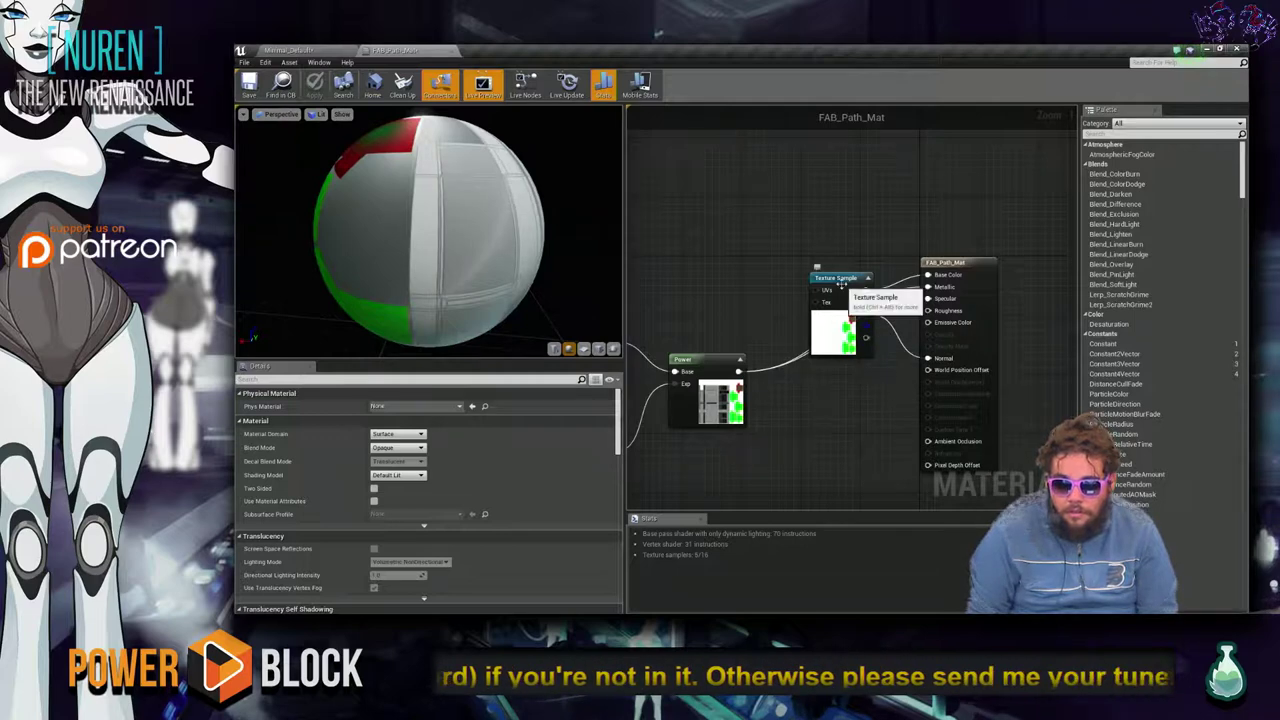
pyautogui.moveTo(841, 284); pyautogui.dragTo(761, 262)
pyautogui.click(814, 421)
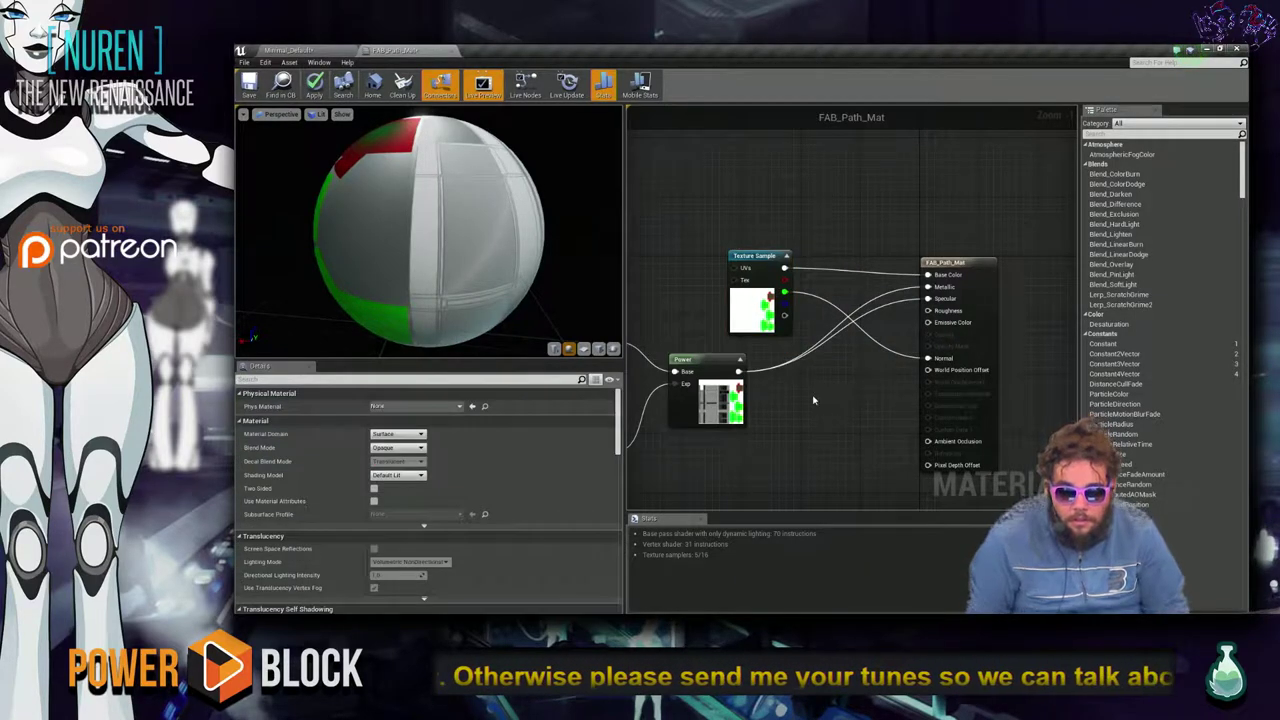
pyautogui.moveTo(764, 398); pyautogui.dragTo(829, 252, button='right')
pyautogui.rightClick(872, 290)
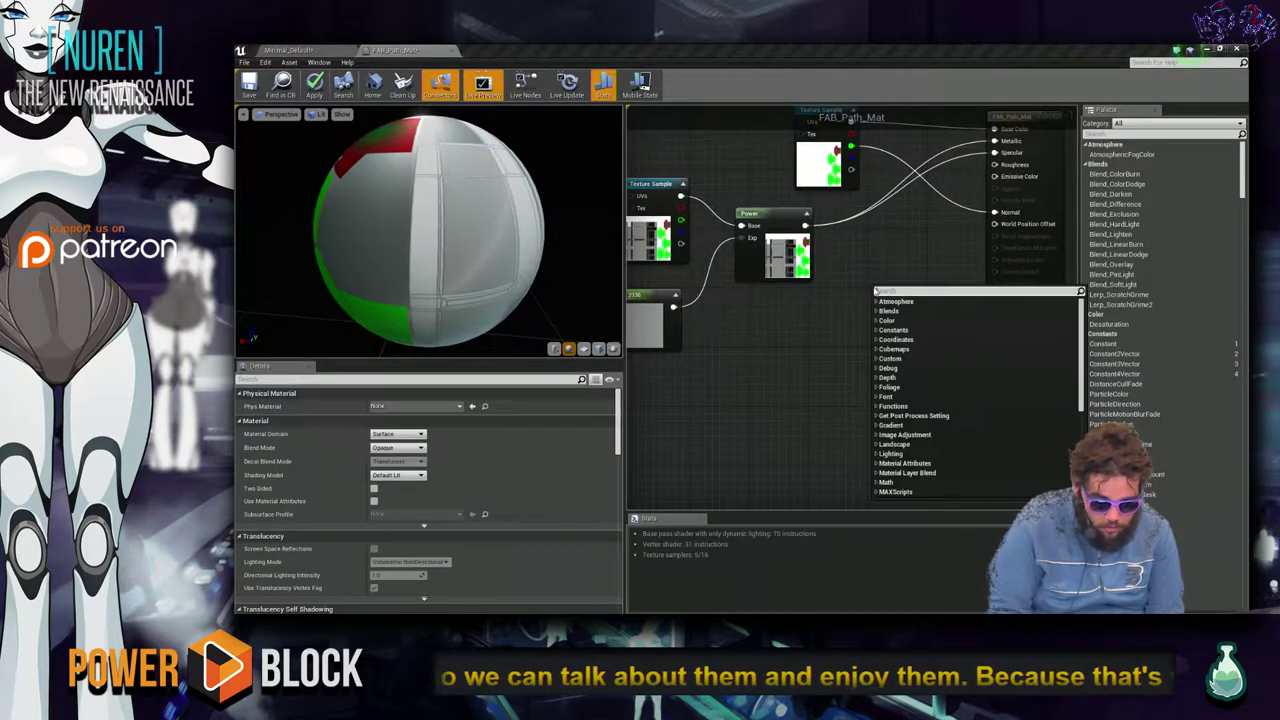
# Add a Multiply node and connect the Texture Sample's green channel to its A input.
pyautogui.write('multiply')
pyautogui.press('Return')
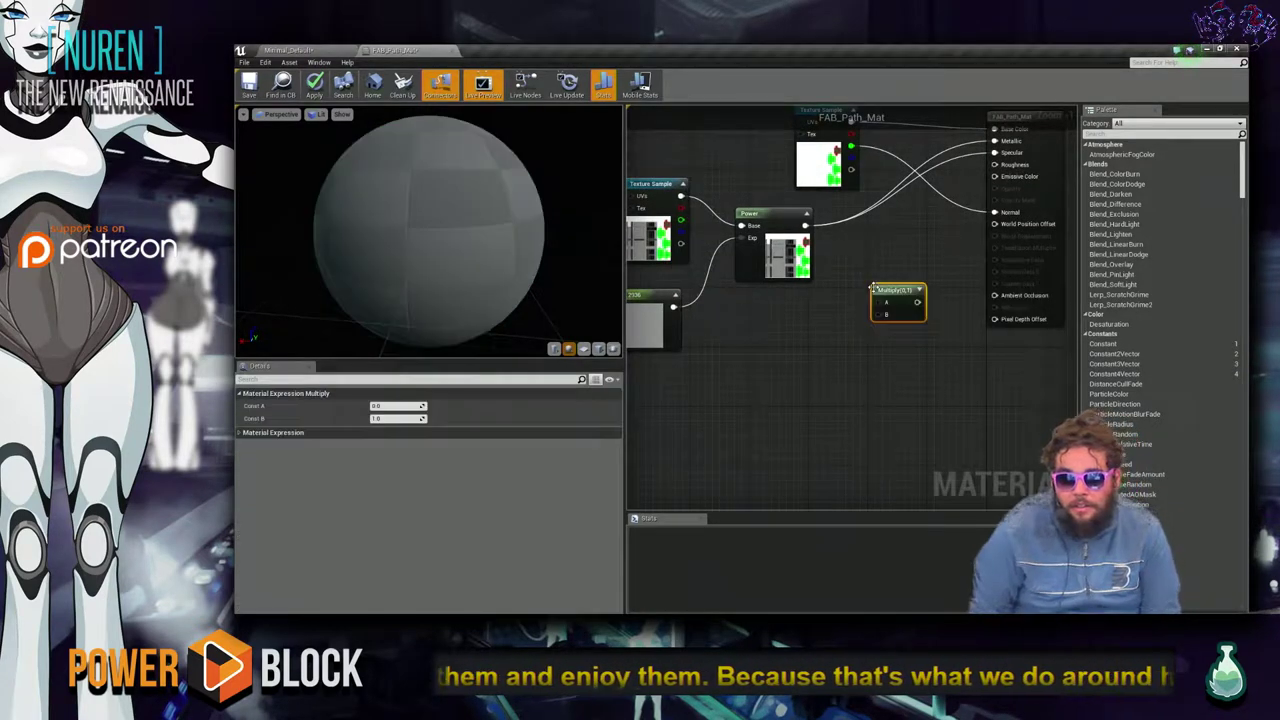
pyautogui.moveTo(850, 148); pyautogui.dragTo(880, 302)
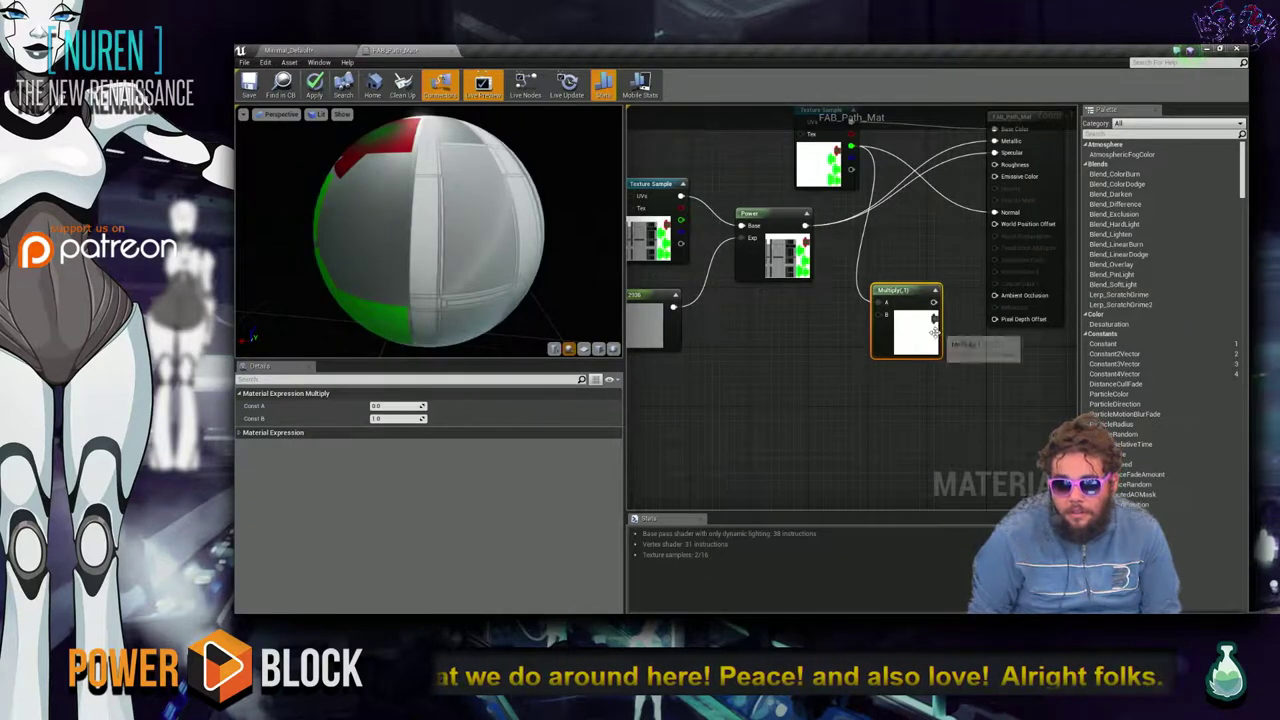
pyautogui.moveTo(881, 318); pyautogui.dragTo(908, 344)
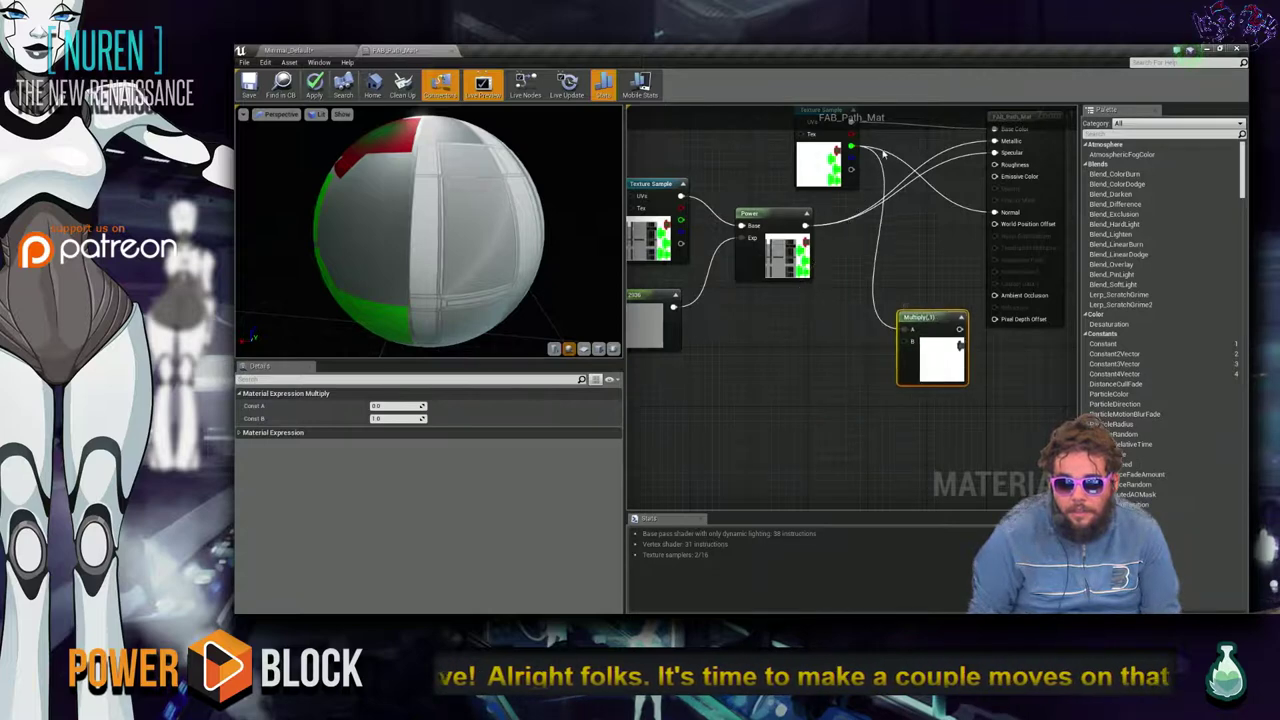
pyautogui.moveTo(851, 148); pyautogui.dragTo(907, 345)
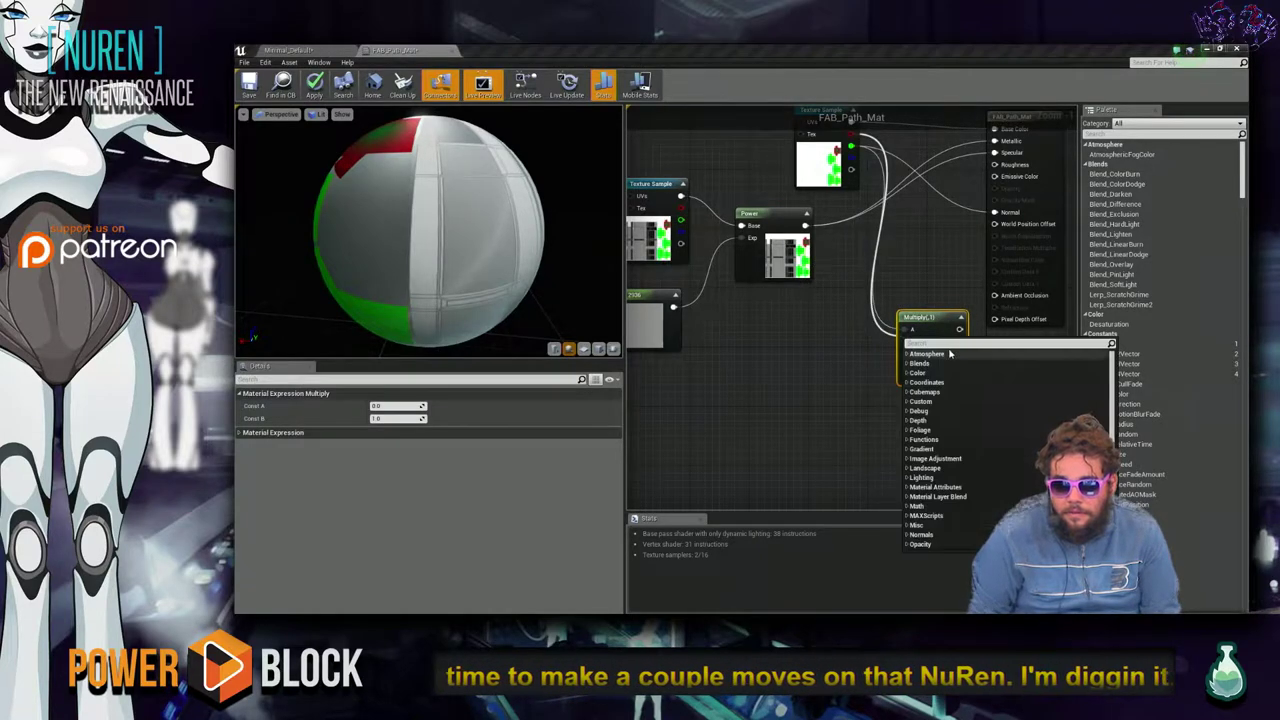
pyautogui.click(872, 362)
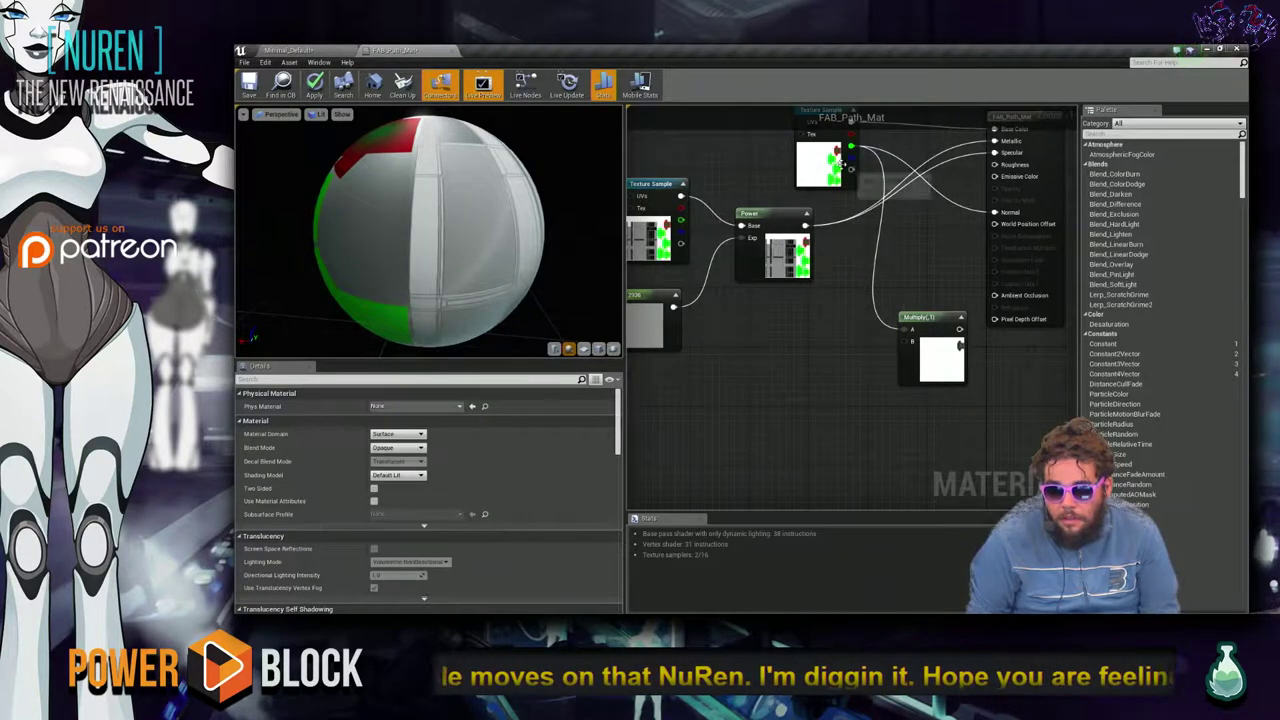
pyautogui.moveTo(850, 148); pyautogui.dragTo(795, 299)
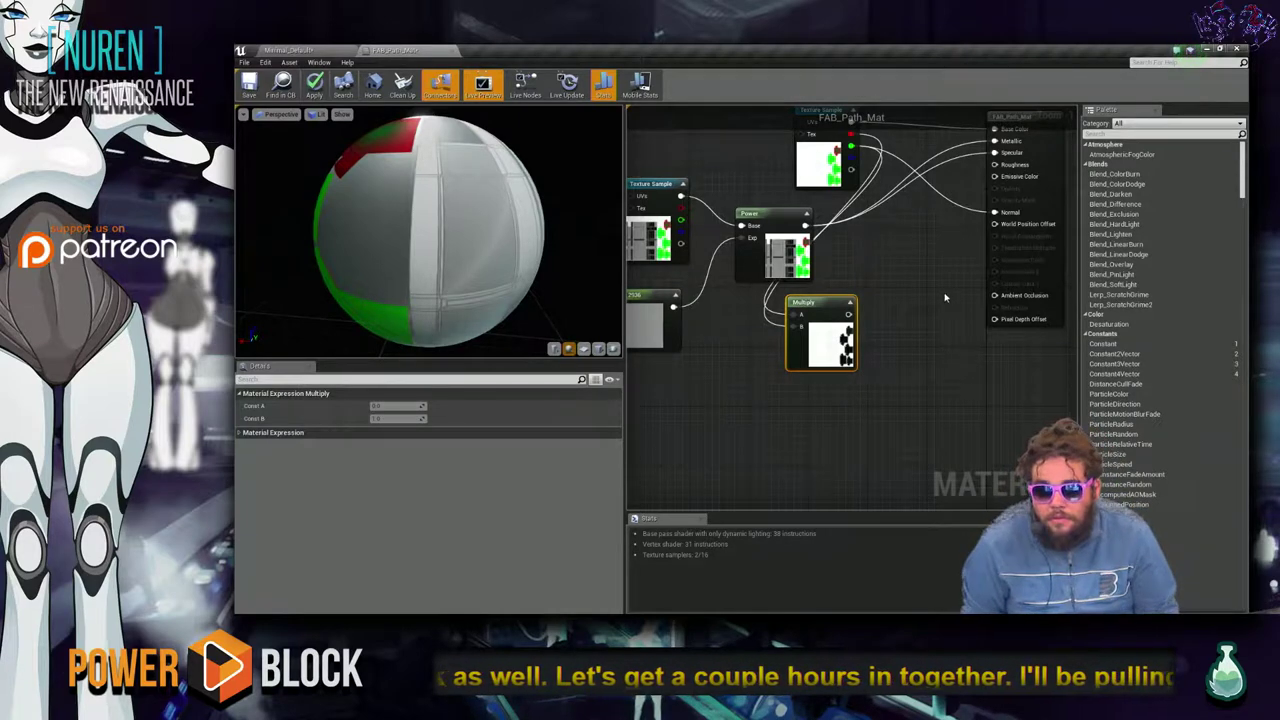
# Reposition the Multiply node and wire its result into a material input.
pyautogui.moveTo(840, 310); pyautogui.dragTo(913, 265)
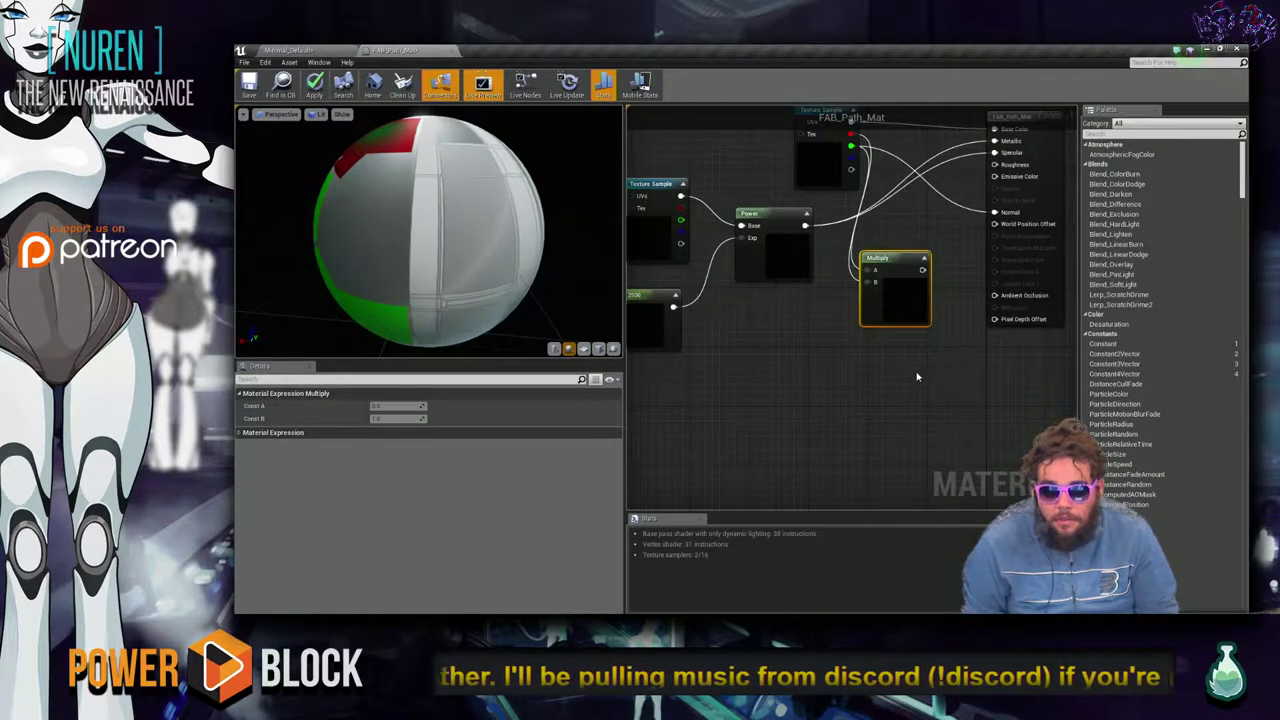
pyautogui.click(915, 345)
pyautogui.click(910, 290)
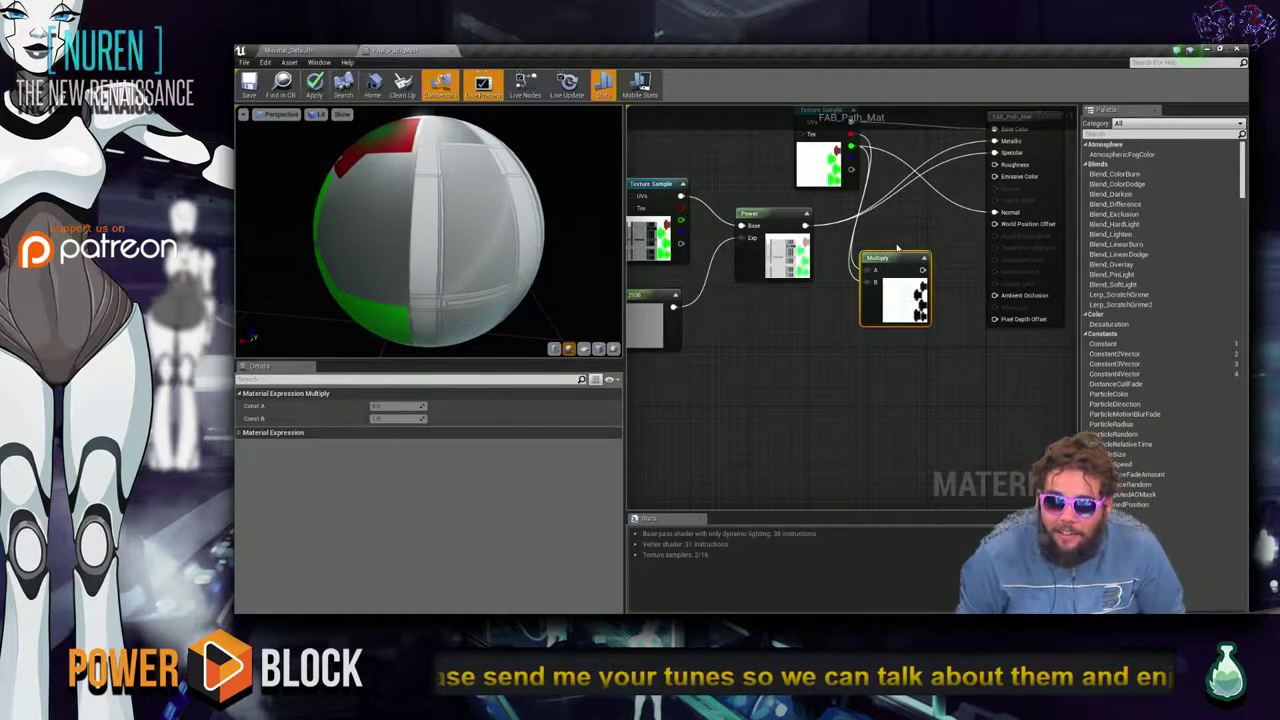
pyautogui.moveTo(898, 257); pyautogui.dragTo(883, 265)
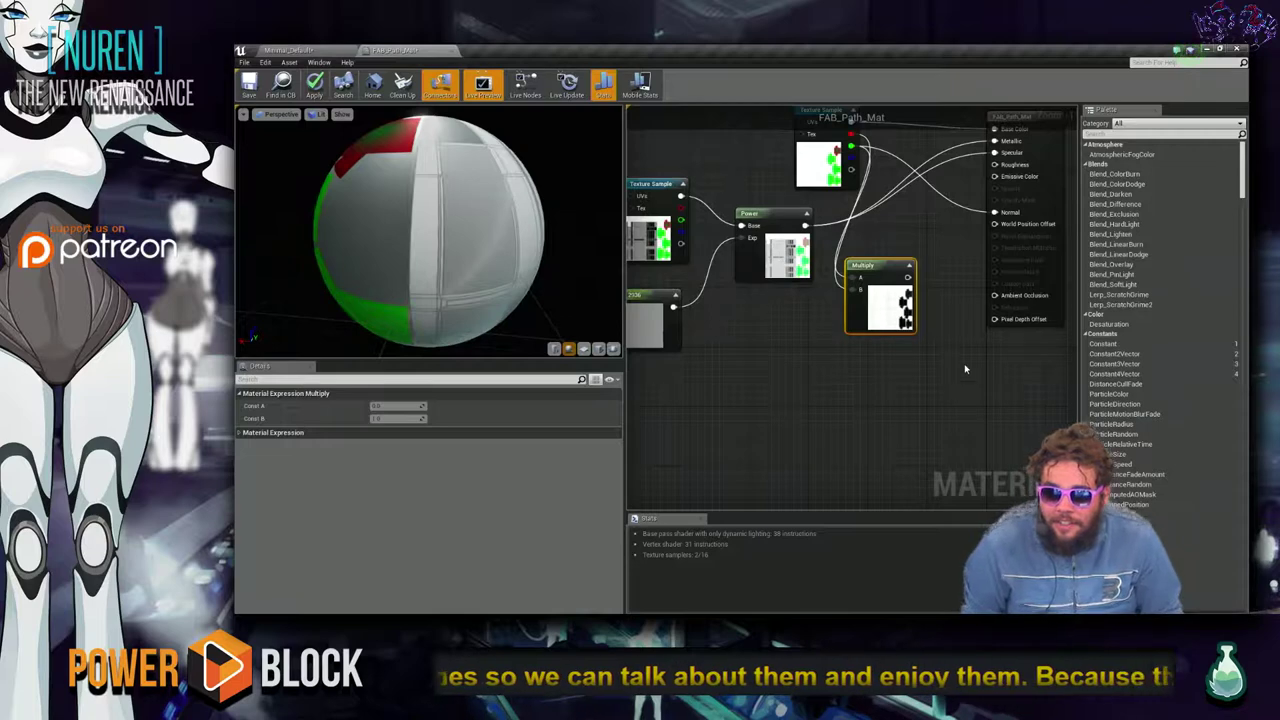
pyautogui.moveTo(943, 416); pyautogui.dragTo(833, 488, button='right')
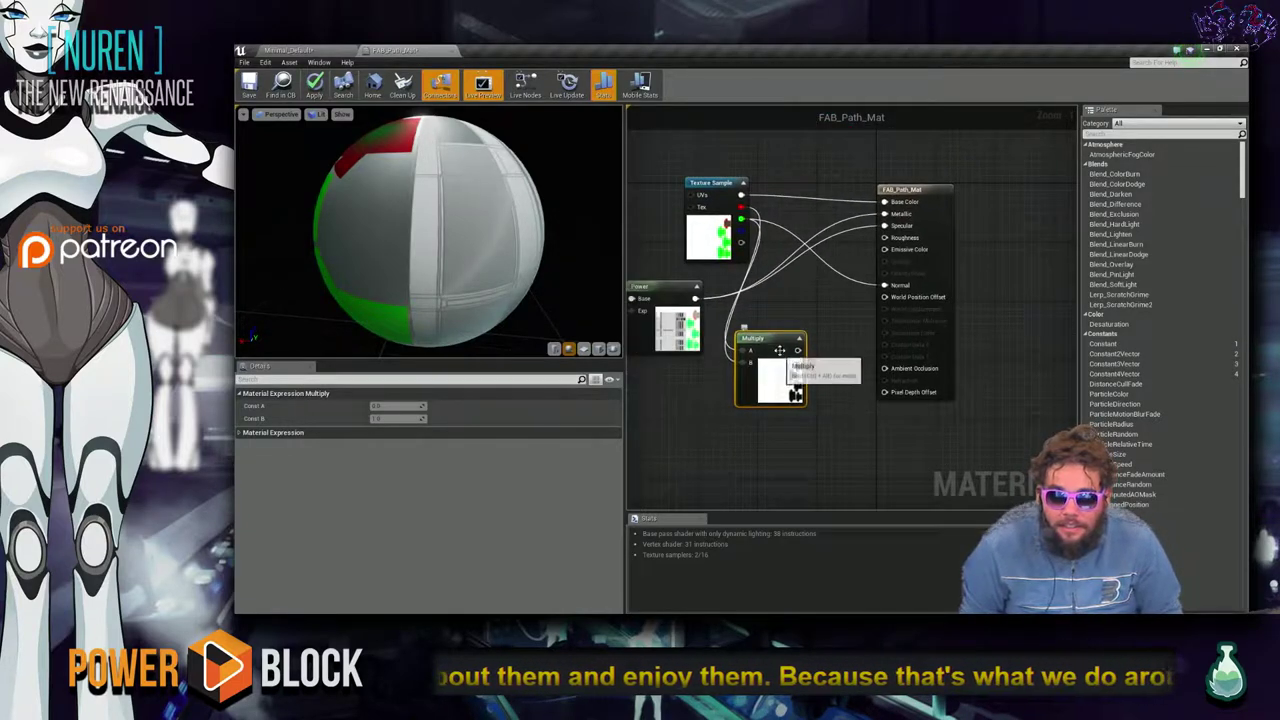
pyautogui.moveTo(780, 345); pyautogui.dragTo(800, 322)
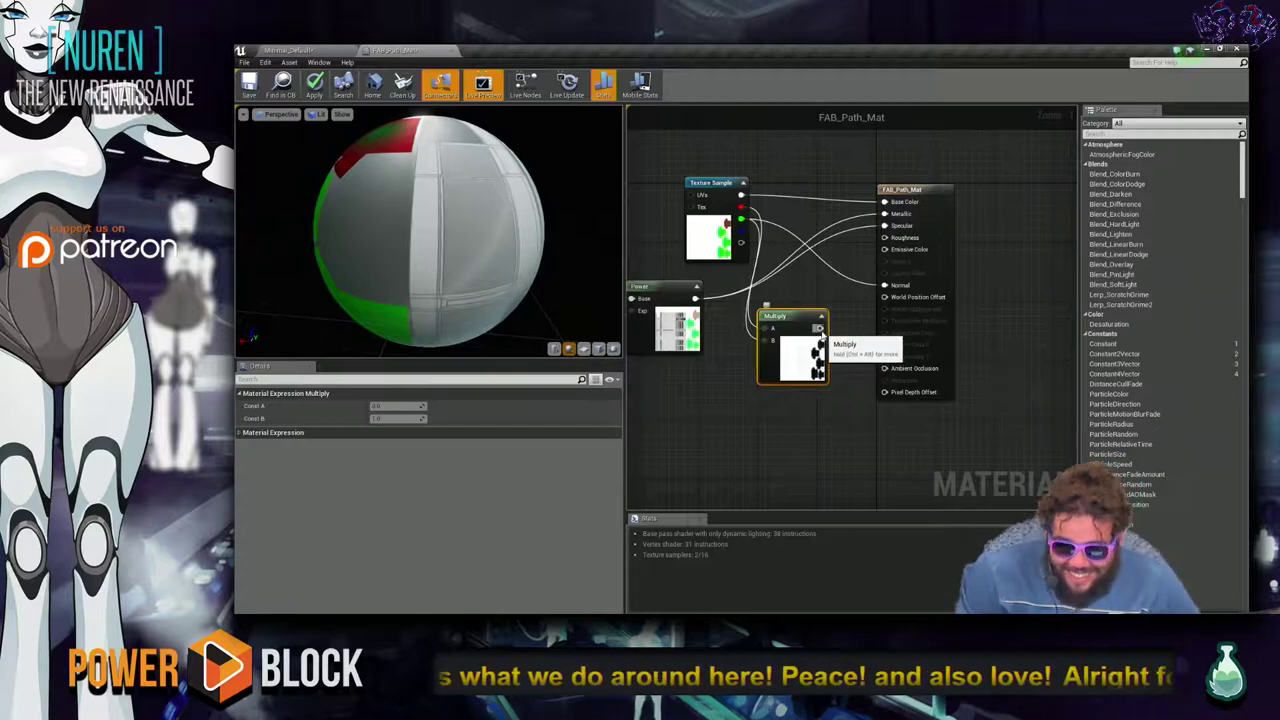
pyautogui.moveTo(821, 331); pyautogui.dragTo(861, 336)
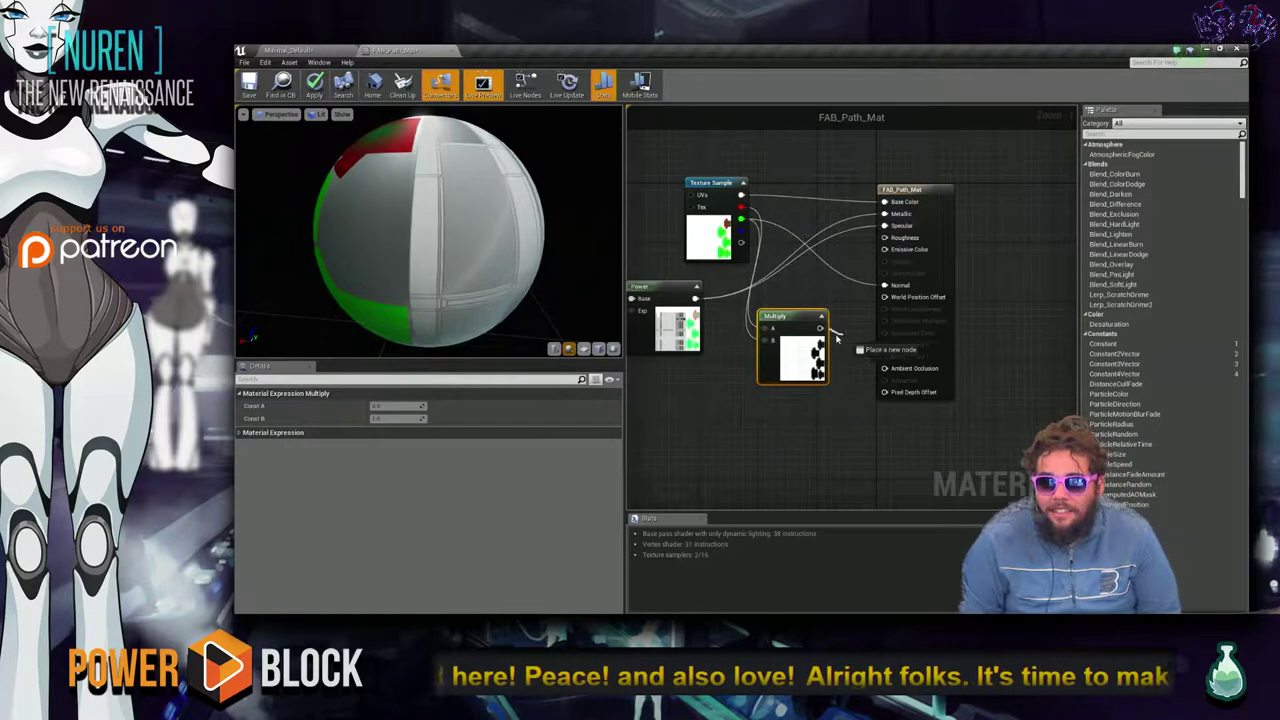
pyautogui.moveTo(817, 290); pyautogui.dragTo(885, 210)
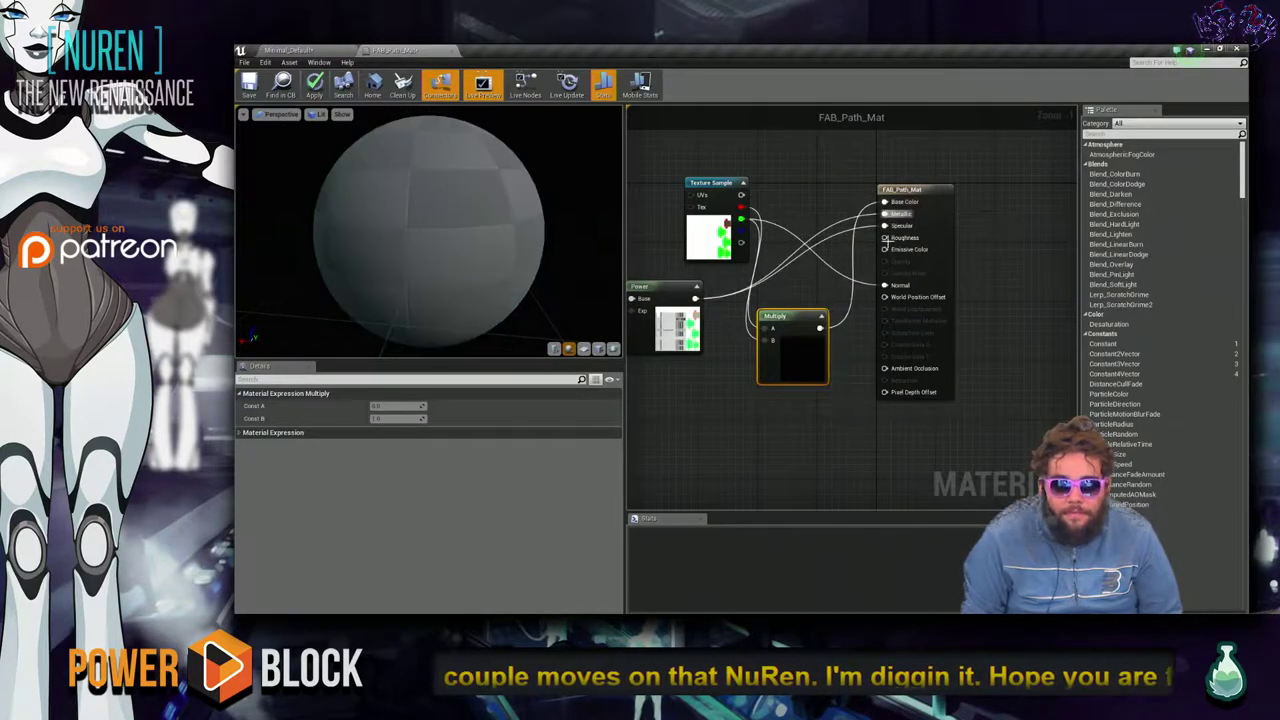
pyautogui.moveTo(520, 247); pyautogui.dragTo(475, 250)
pyautogui.hotkey('alt', 'Tab')
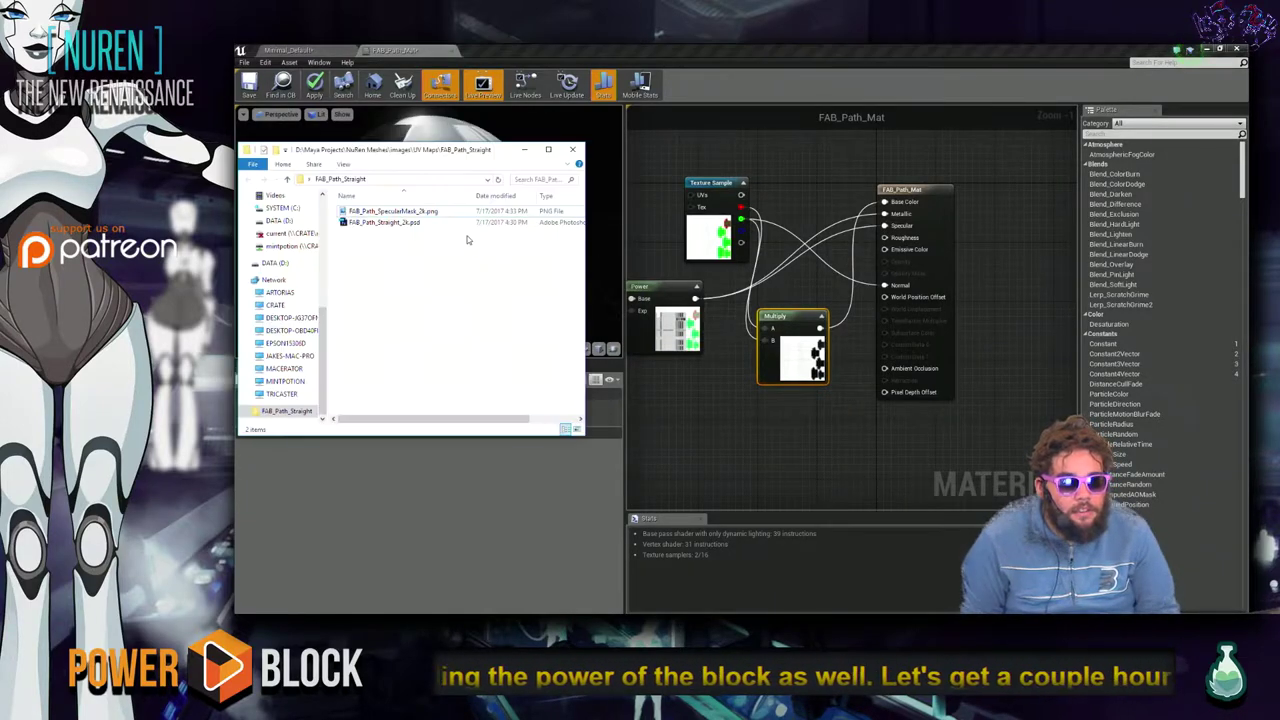
pyautogui.hotkey('alt', 'Tab')
pyautogui.moveTo(837, 434); pyautogui.dragTo(811, 434, button='right')
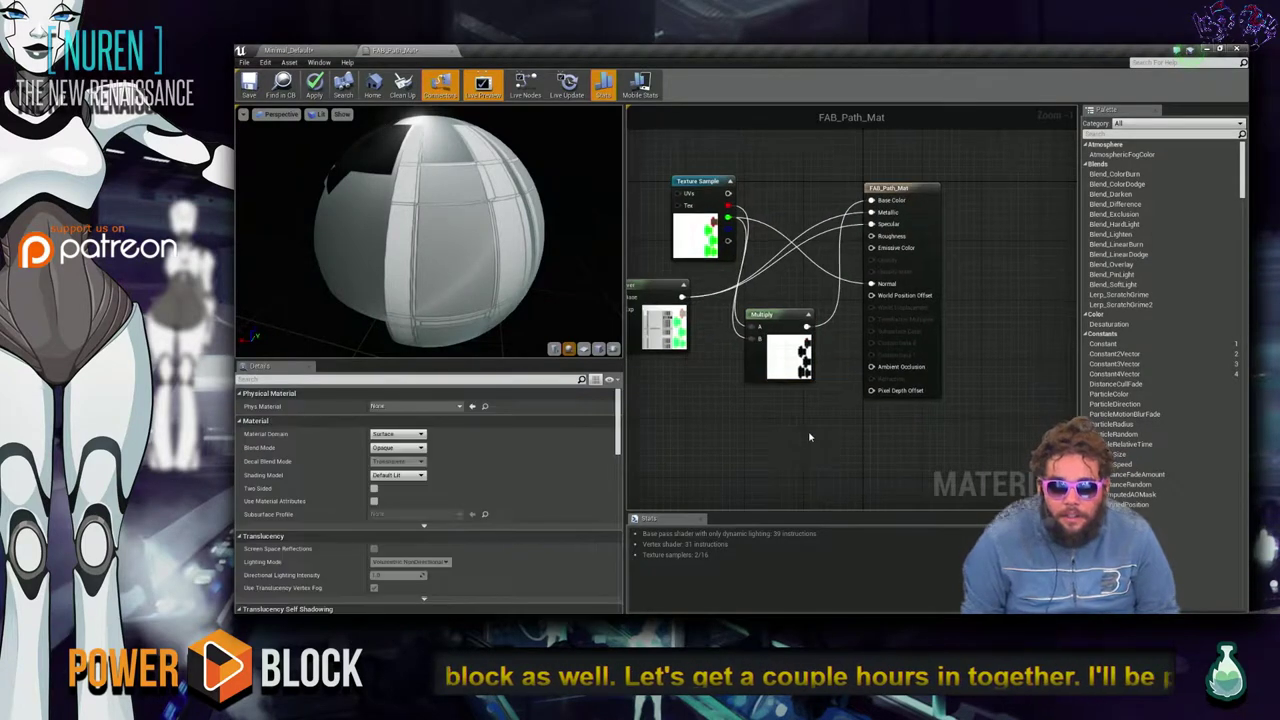
# Add a Noise node beside Multiply and connect the Multiply output into it.
pyautogui.rightClick(800, 438)
pyautogui.write('noise')
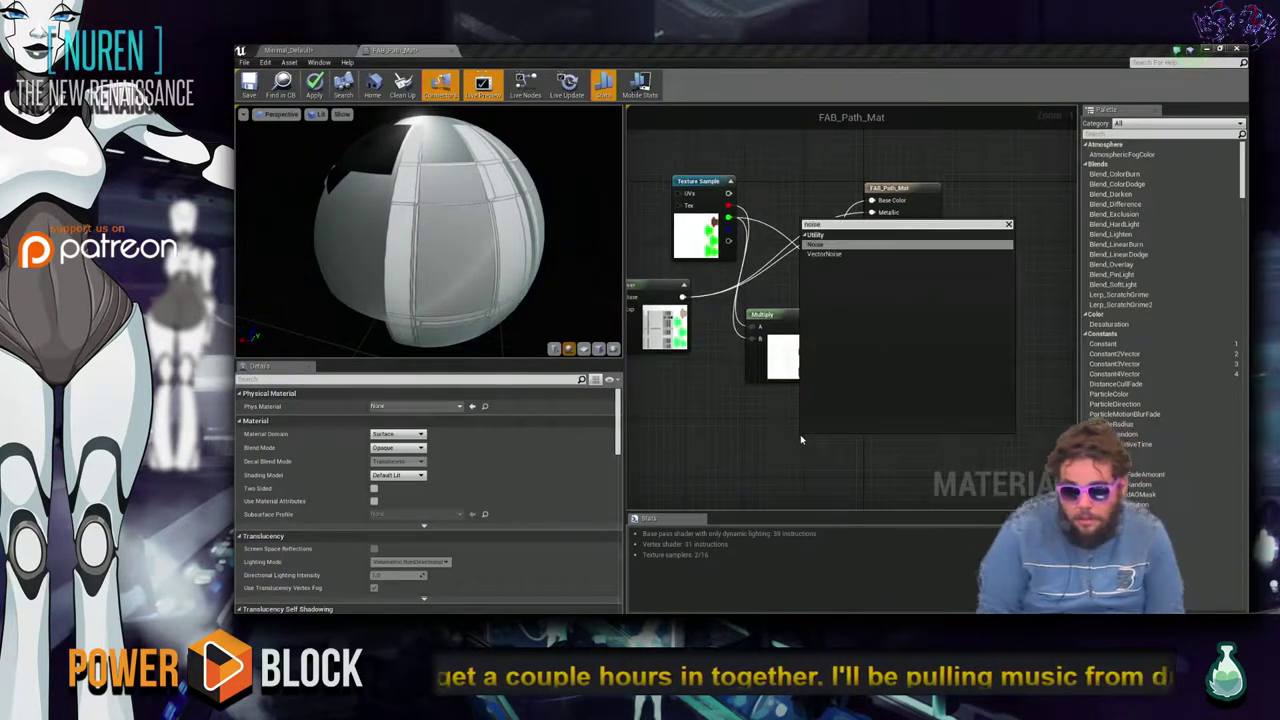
pyautogui.press('Return')
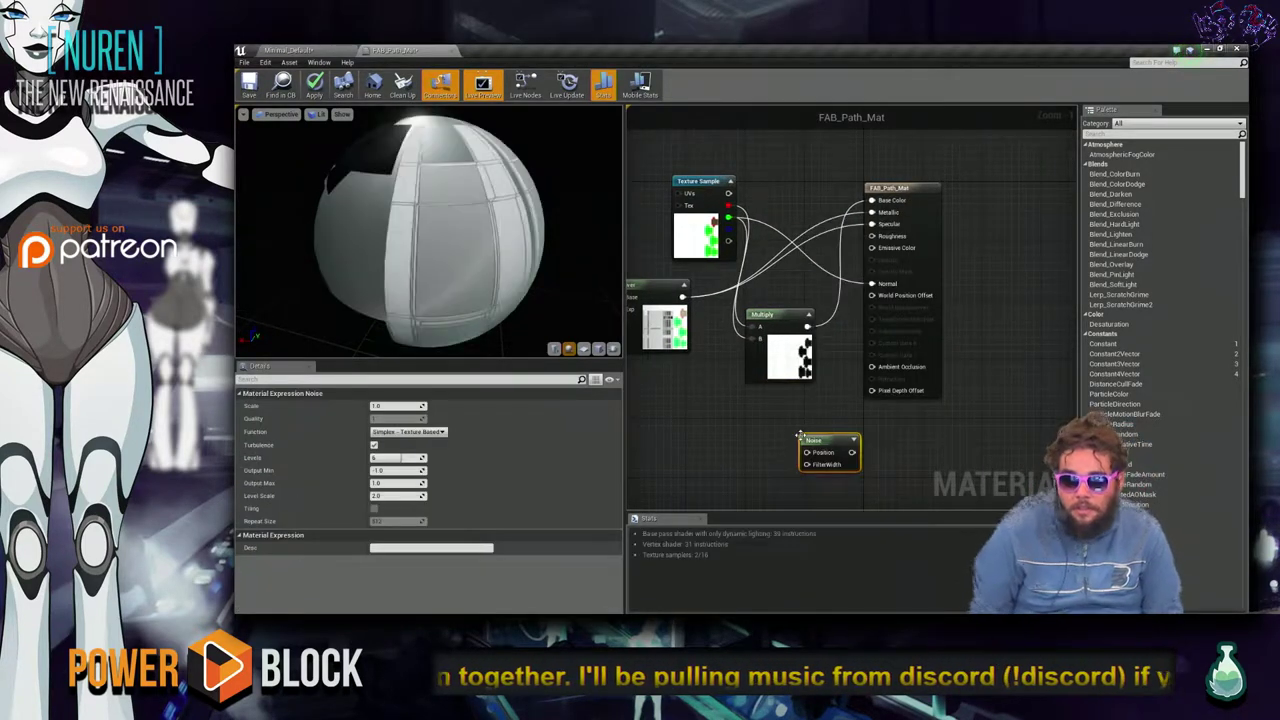
pyautogui.moveTo(814, 444); pyautogui.dragTo(866, 412)
pyautogui.moveTo(780, 317); pyautogui.dragTo(732, 354)
pyautogui.moveTo(873, 412); pyautogui.dragTo(833, 427)
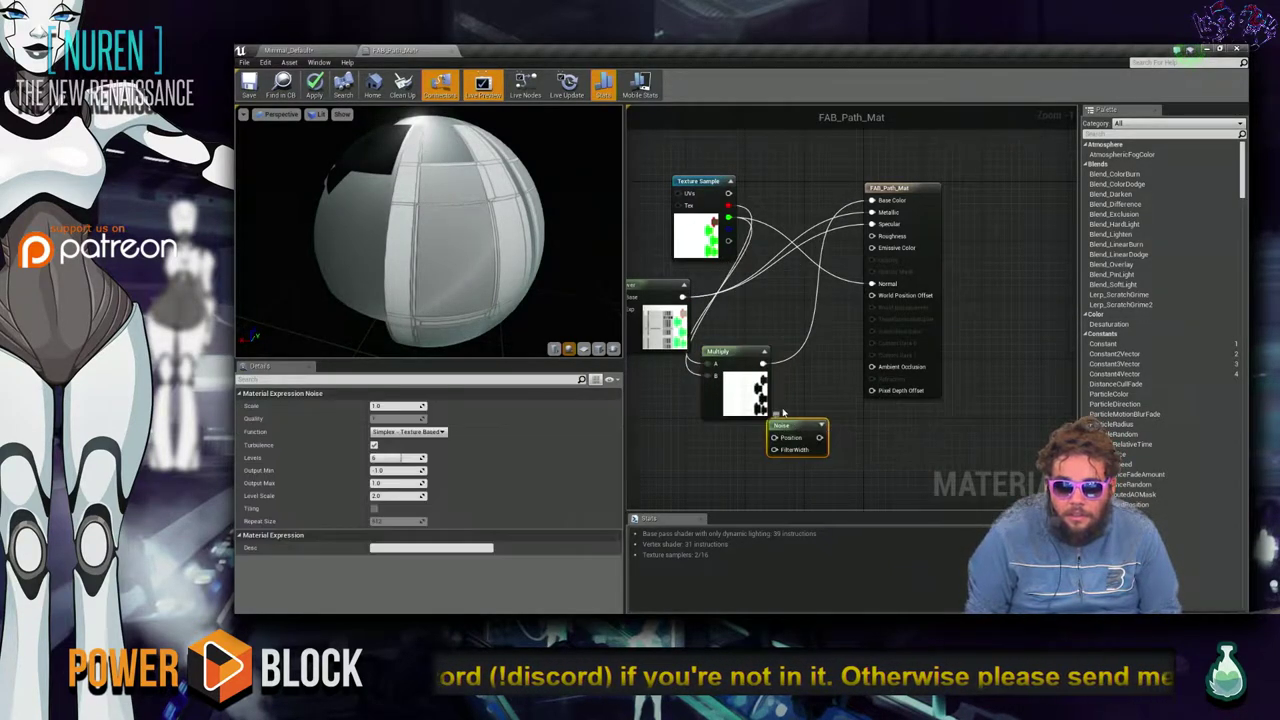
pyautogui.click(858, 426)
pyautogui.moveTo(764, 362); pyautogui.dragTo(811, 438)
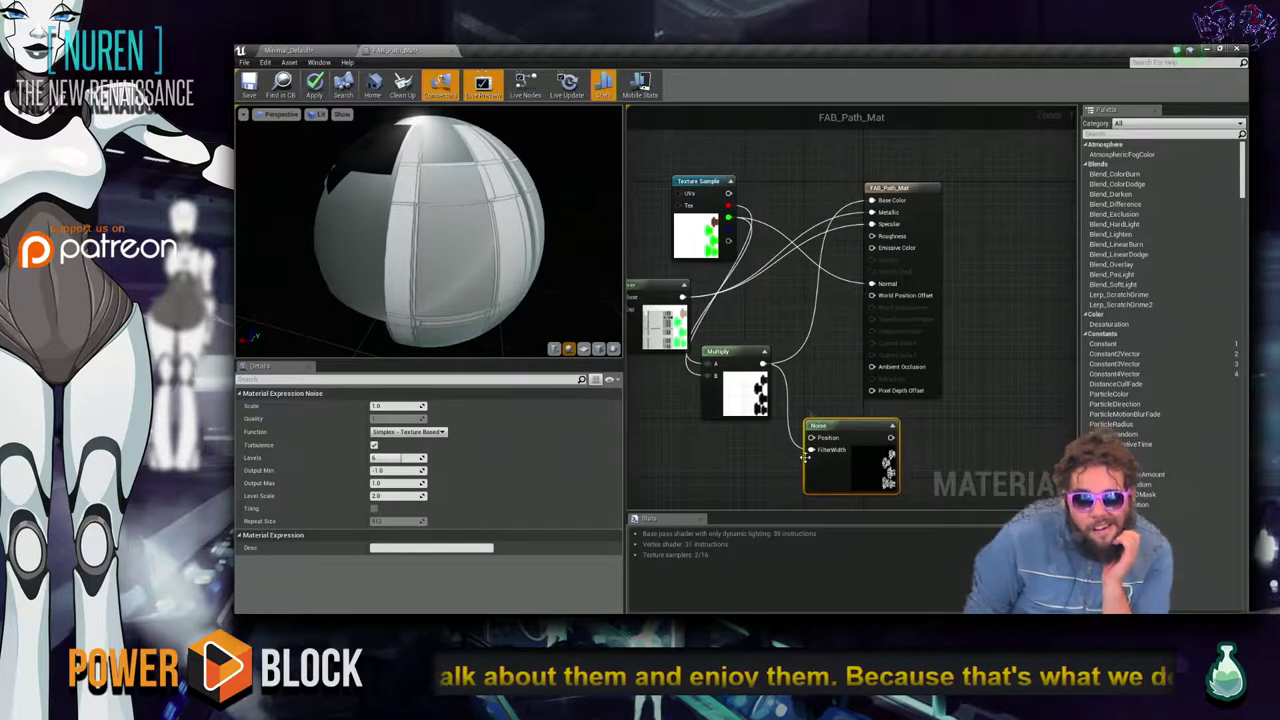
pyautogui.click(757, 467)
# Place an InverseTransformMatrix node from the 'inver' search, then delete it again.
pyautogui.rightClick(756, 464)
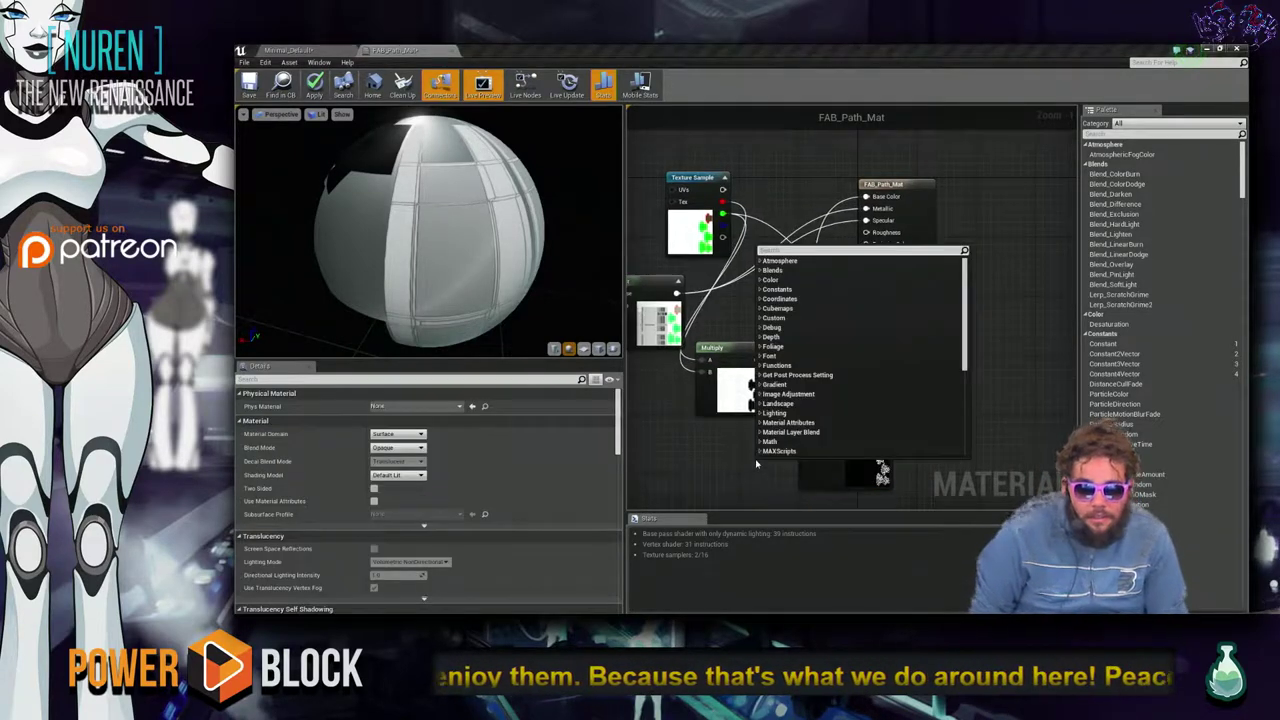
pyautogui.write('mul')
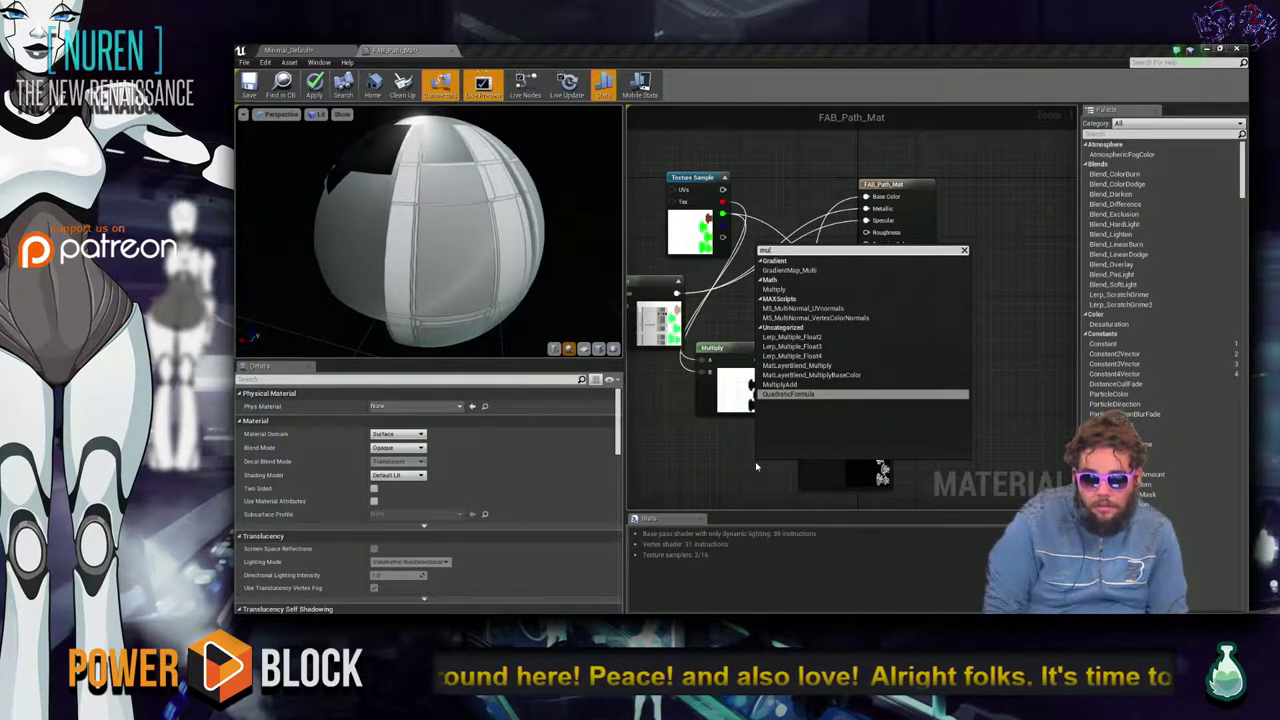
pyautogui.press('Down')
pyautogui.press('Down')
pyautogui.press('Down')
pyautogui.press('Up')
pyautogui.press('Up')
pyautogui.press('Up')
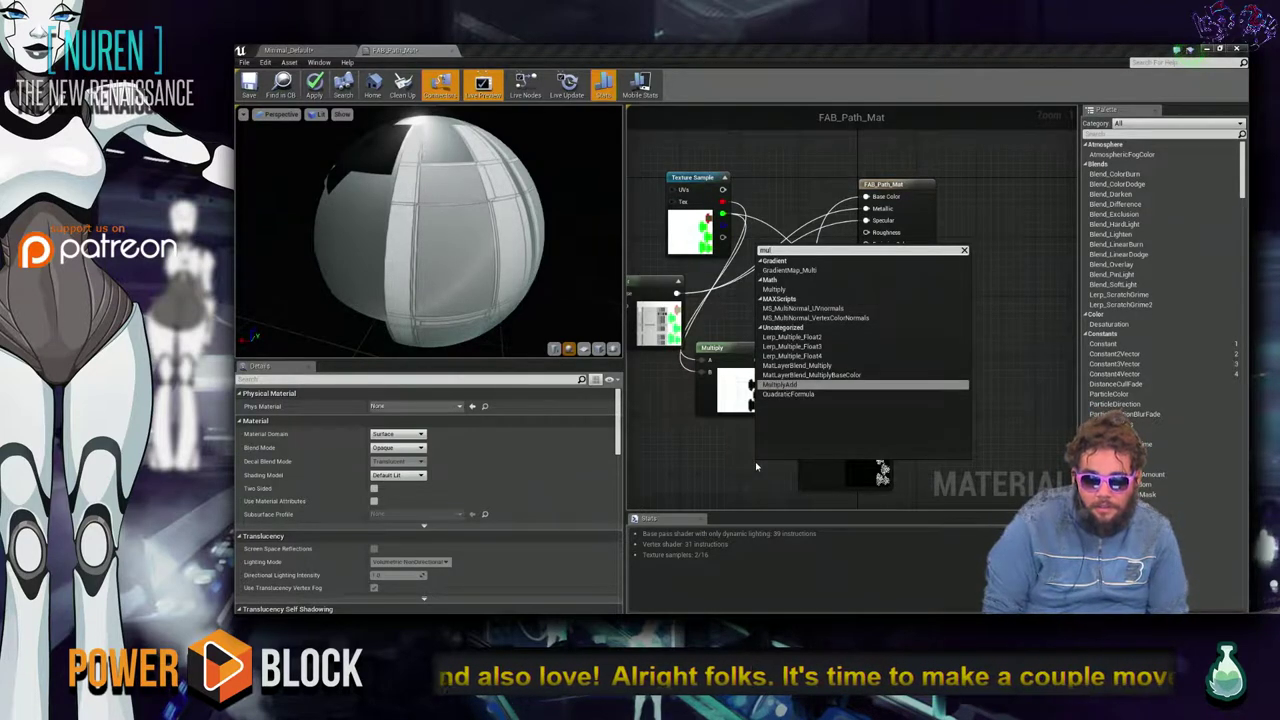
pyautogui.press('BackSpace')
pyautogui.press('BackSpace')
pyautogui.press('BackSpace')
pyautogui.write('inve')
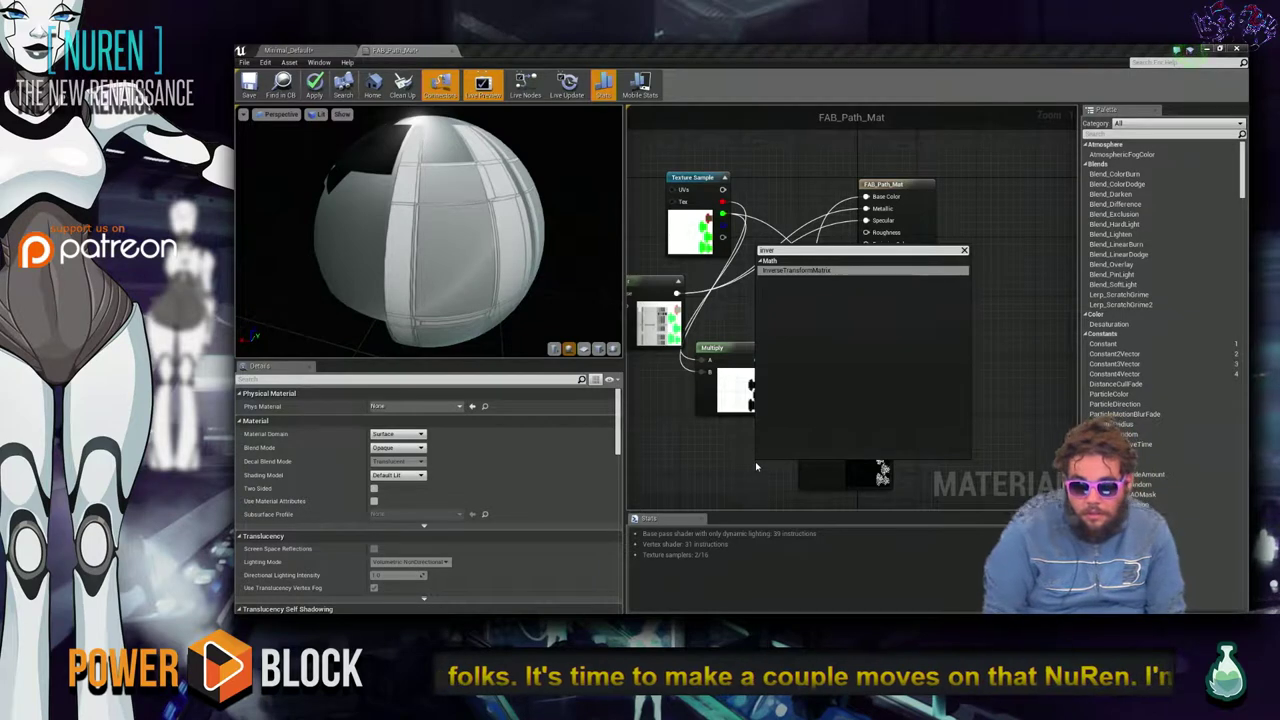
pyautogui.write('r')
pyautogui.press('Return')
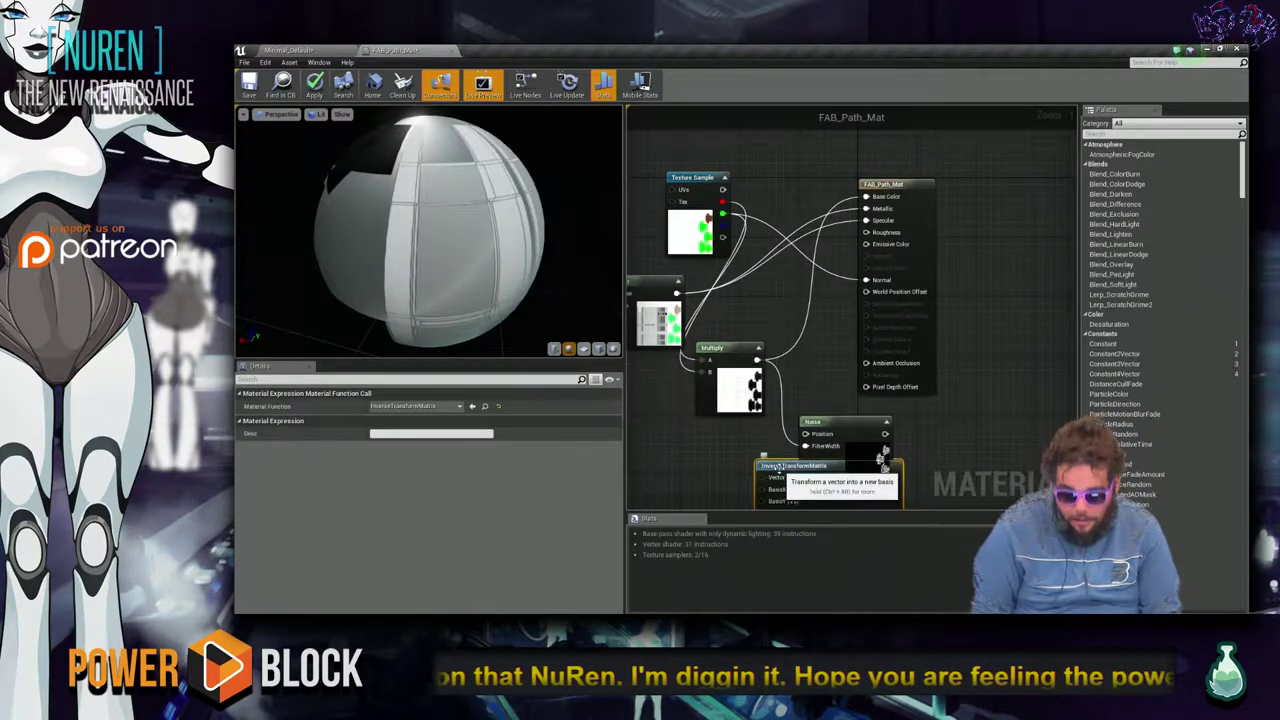
pyautogui.press('Delete')
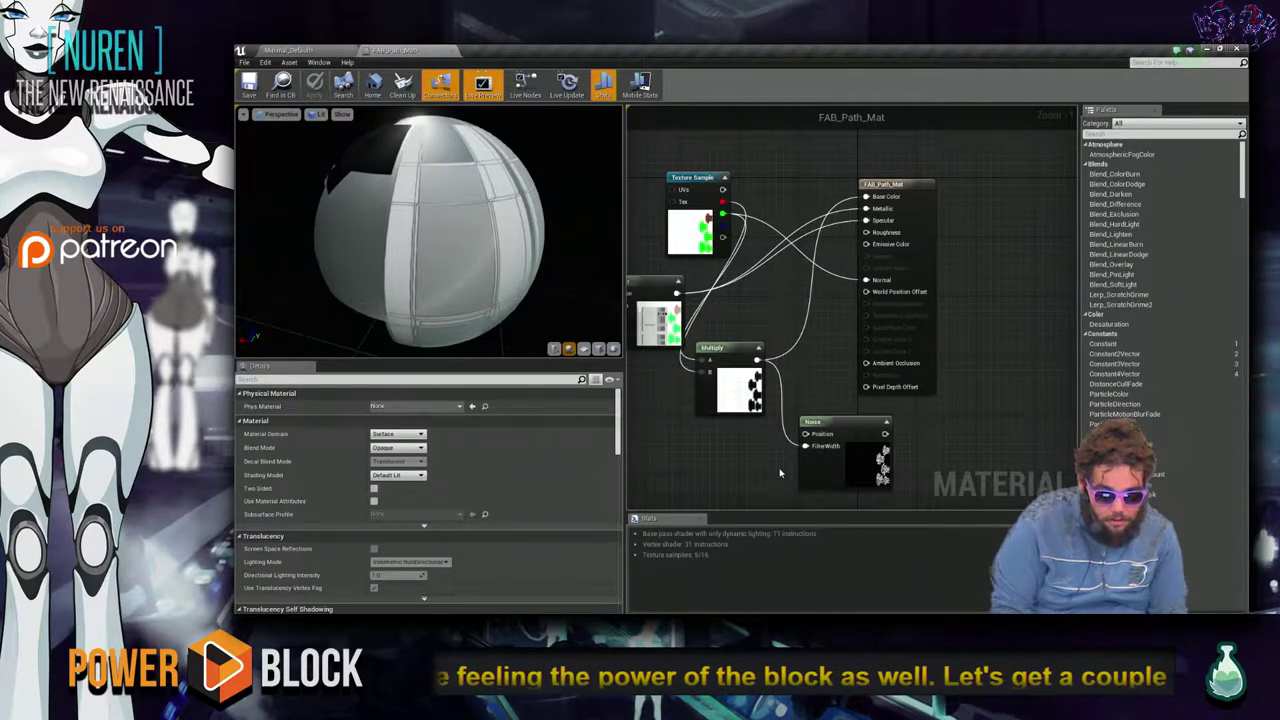
pyautogui.moveTo(780, 473); pyautogui.dragTo(782, 472, button='right')
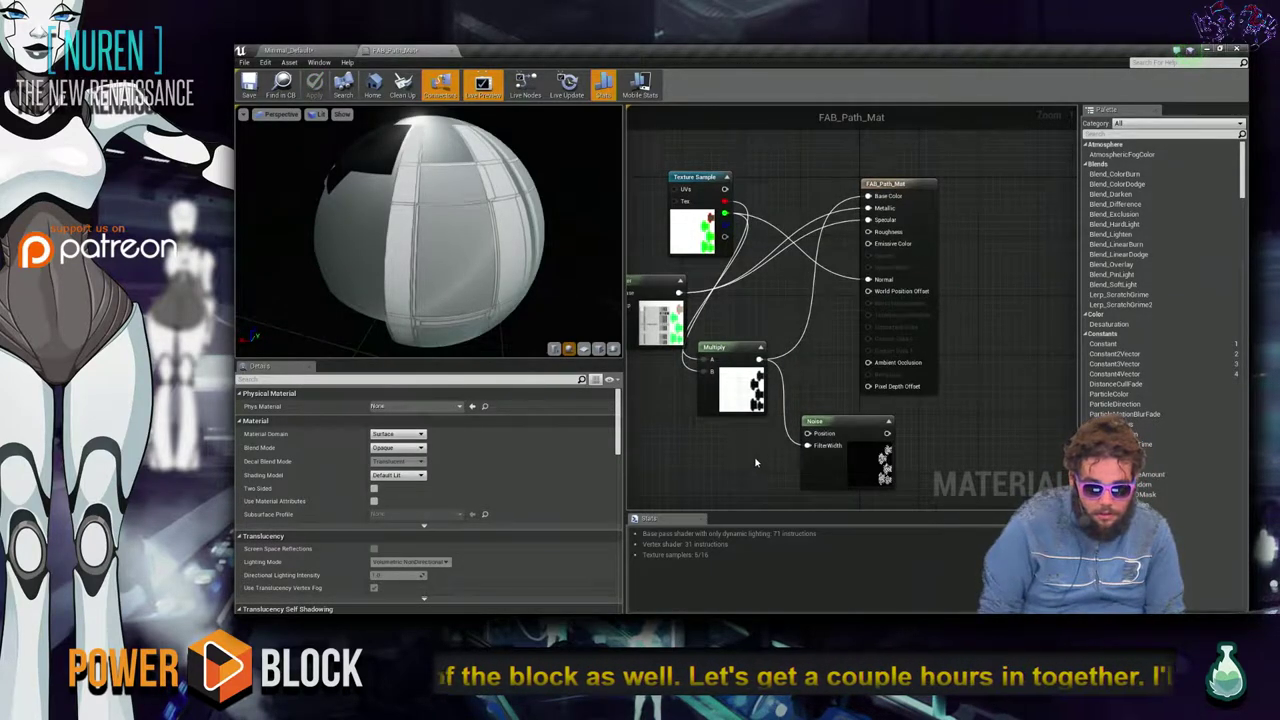
# Wire the Multiply output into the Noise node's Position input.
pyautogui.moveTo(807, 445)
pyautogui.mouseDown()
pyautogui.moveTo(760, 358)
pyautogui.moveTo(815, 437)
pyautogui.mouseUp()
pyautogui.press('Escape')
pyautogui.rightClick(762, 360)
pyautogui.click(757, 441)
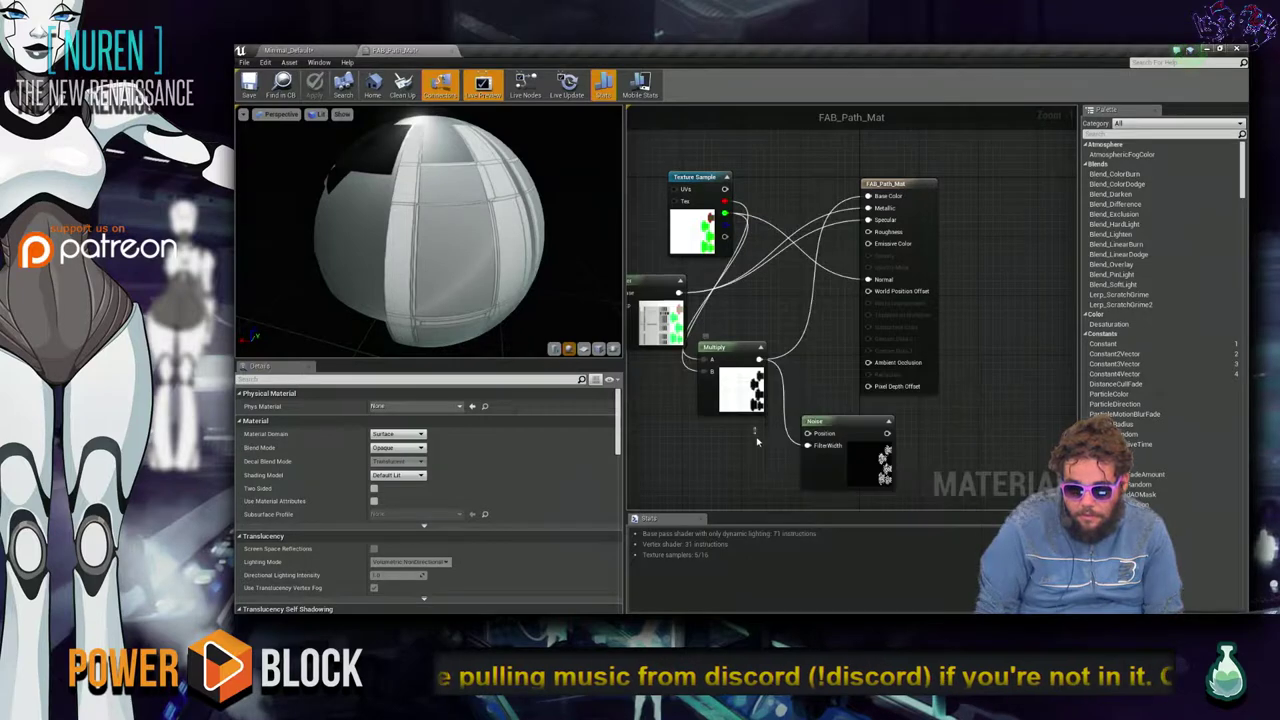
pyautogui.moveTo(760, 358); pyautogui.dragTo(808, 434)
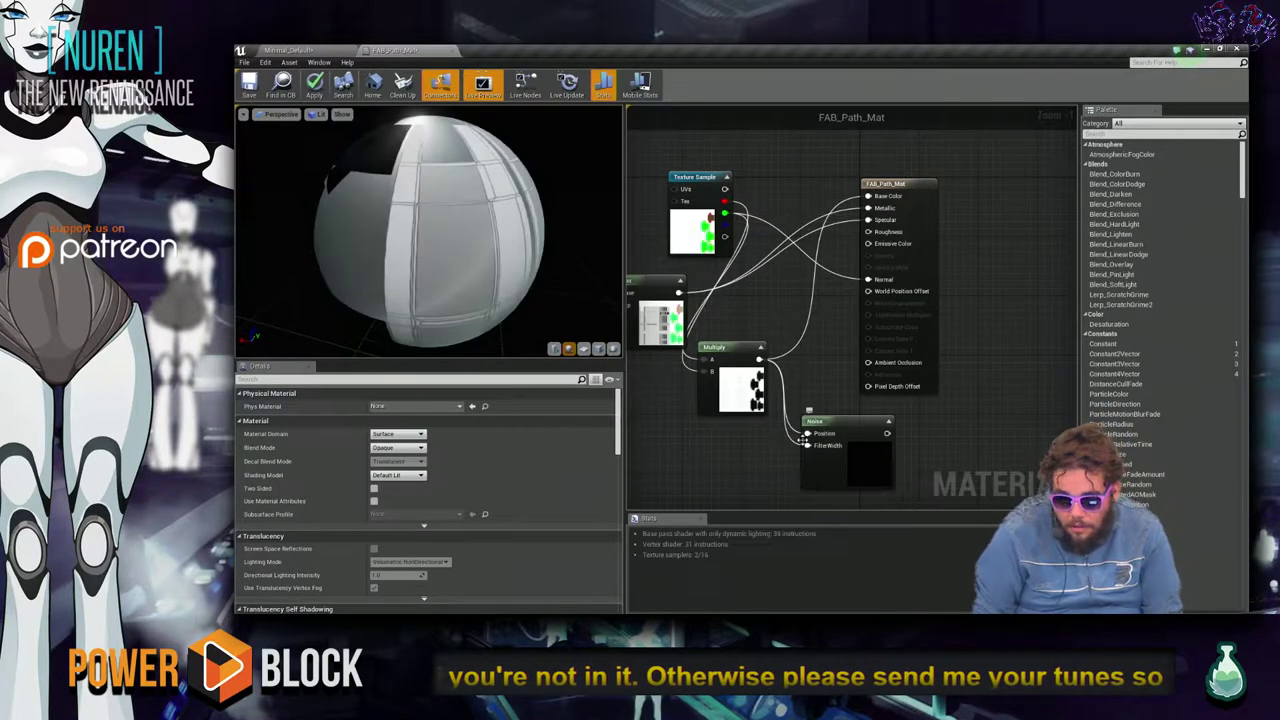
pyautogui.rightClick(808, 450)
pyautogui.click(735, 467)
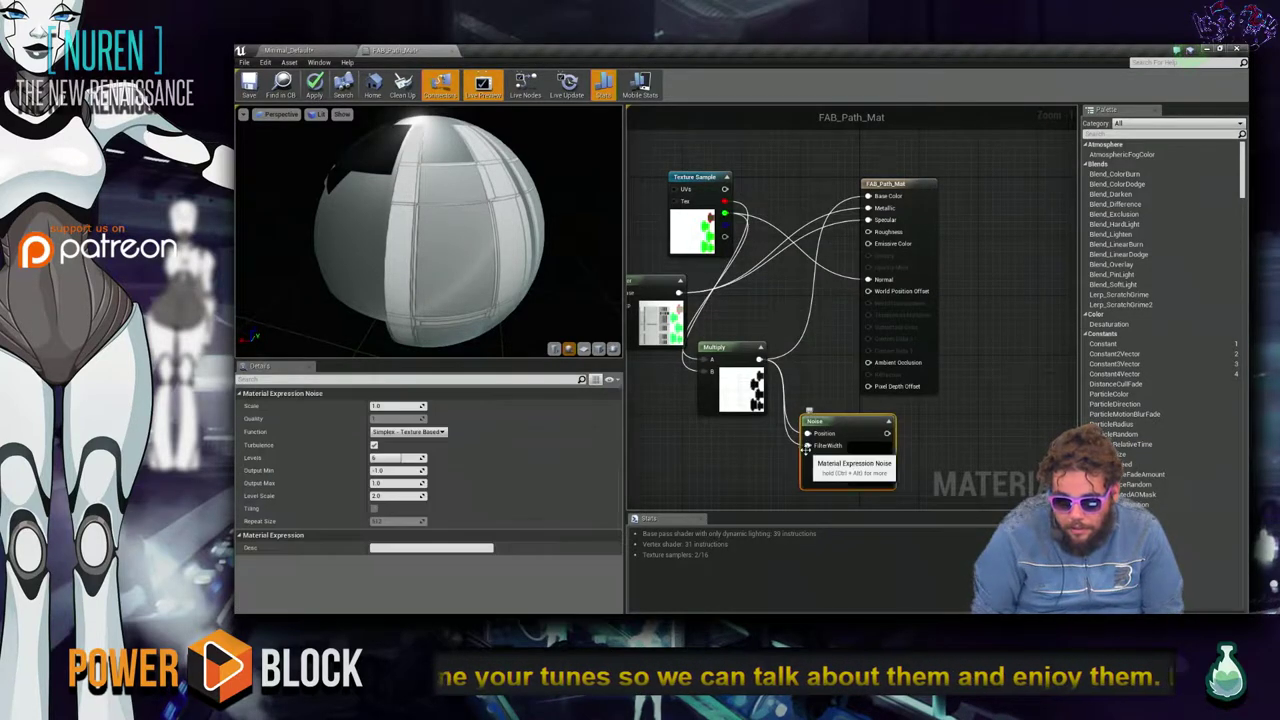
# Duplicate the Noise node and place the copy to the right of the original.
pyautogui.press('super')
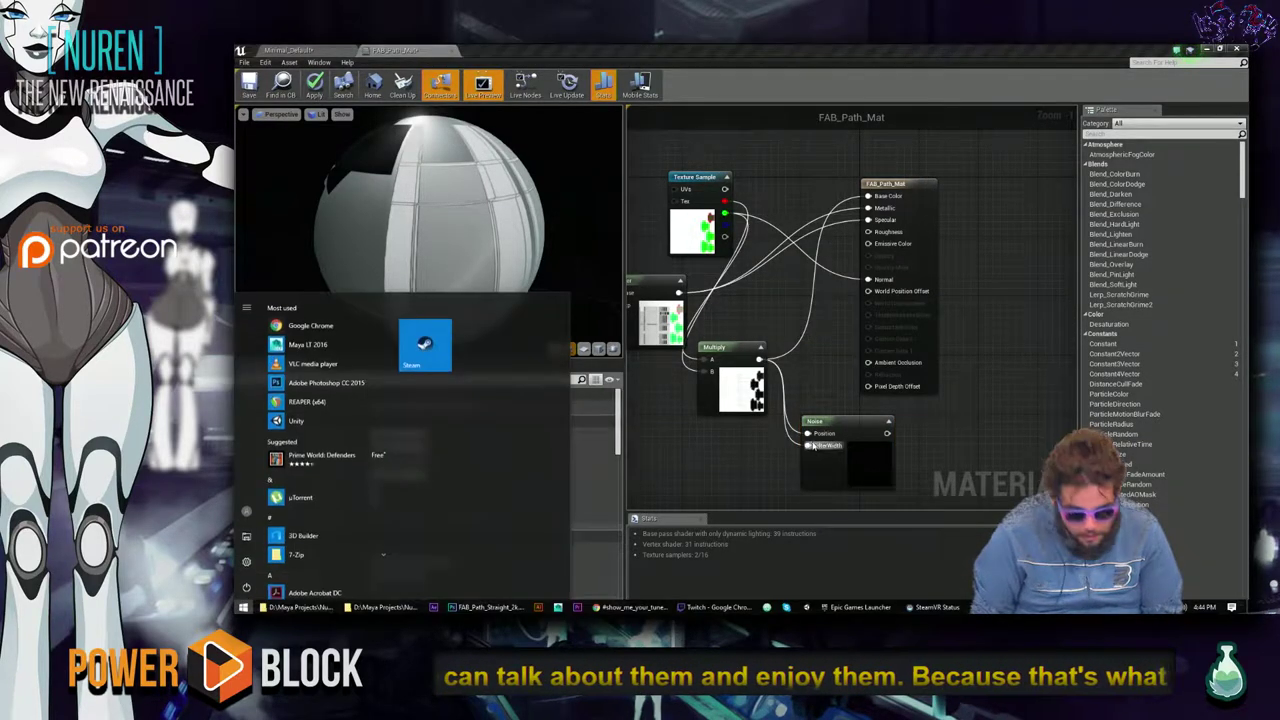
pyautogui.press('super')
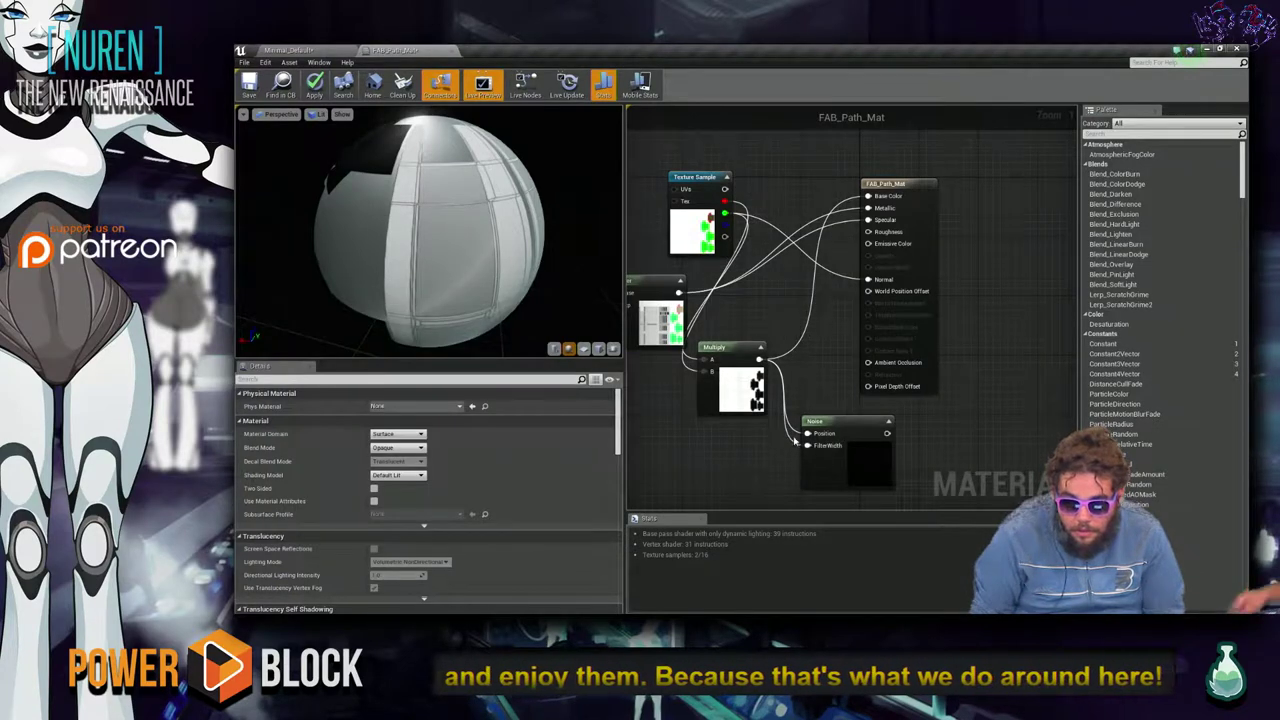
pyautogui.click(850, 440)
pyautogui.moveTo(850, 440); pyautogui.dragTo(862, 436)
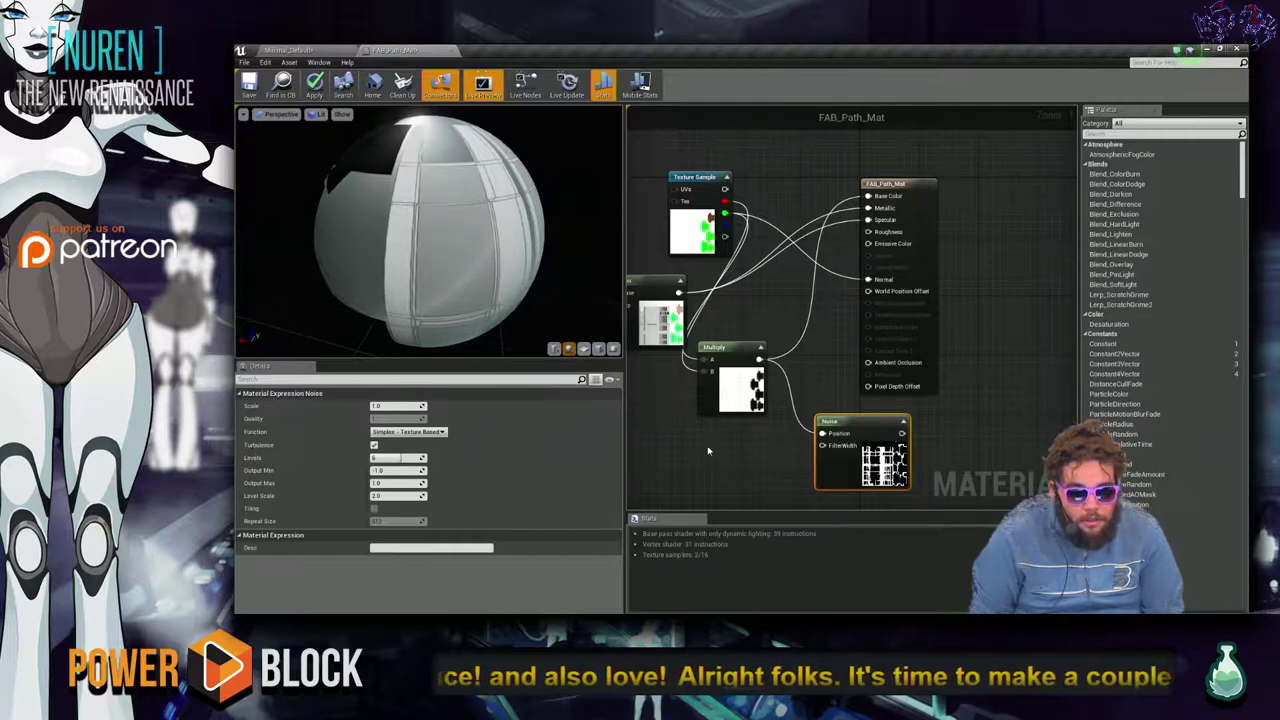
pyautogui.rightClick(866, 426)
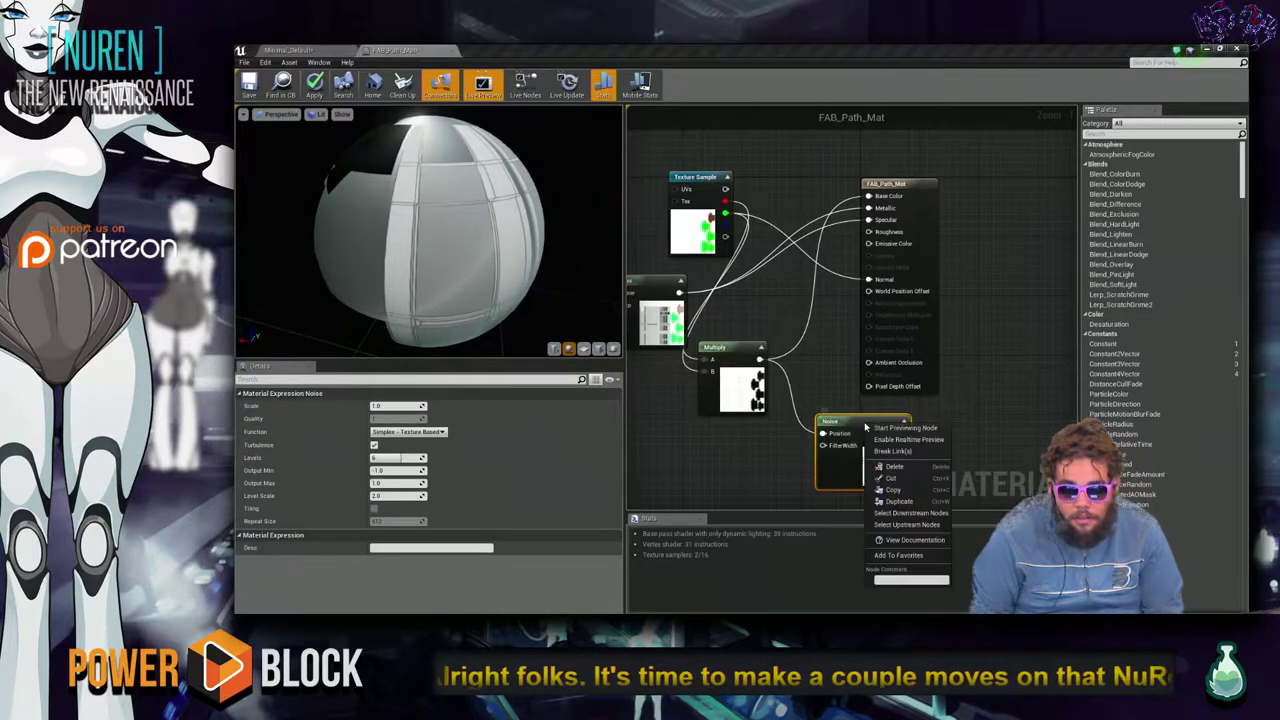
pyautogui.click(893, 501)
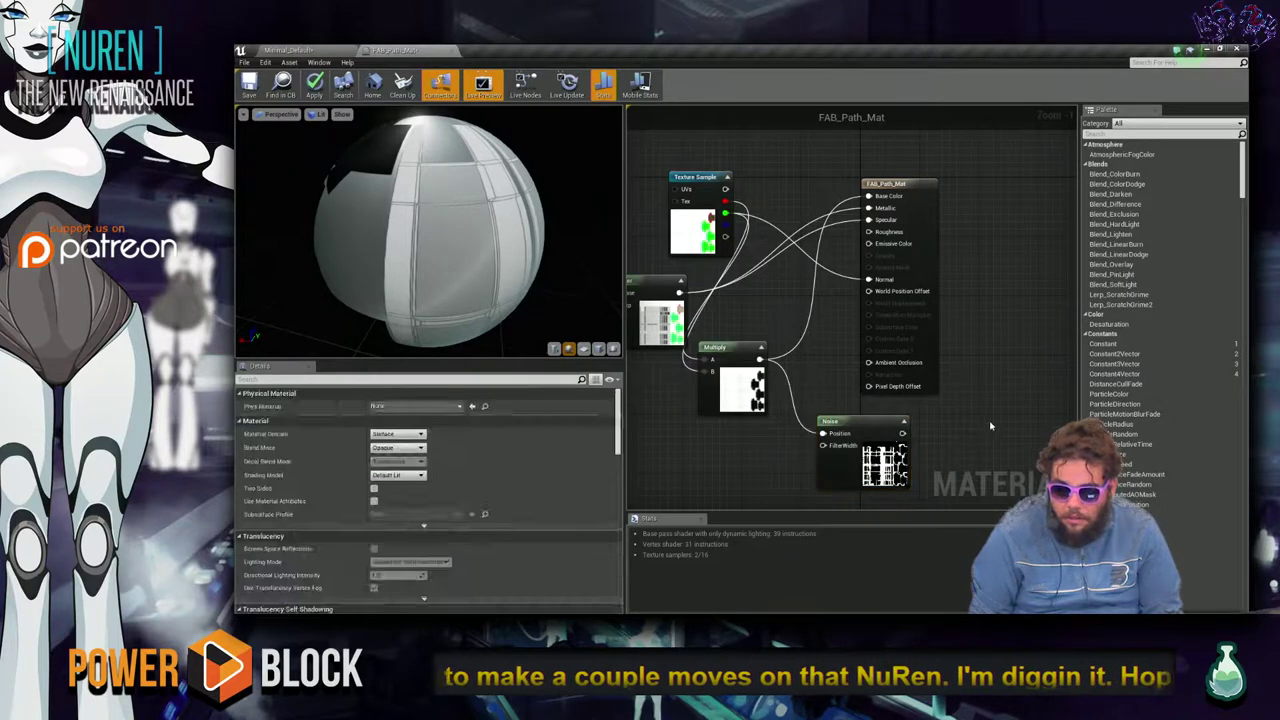
pyautogui.moveTo(840, 440); pyautogui.dragTo(950, 443)
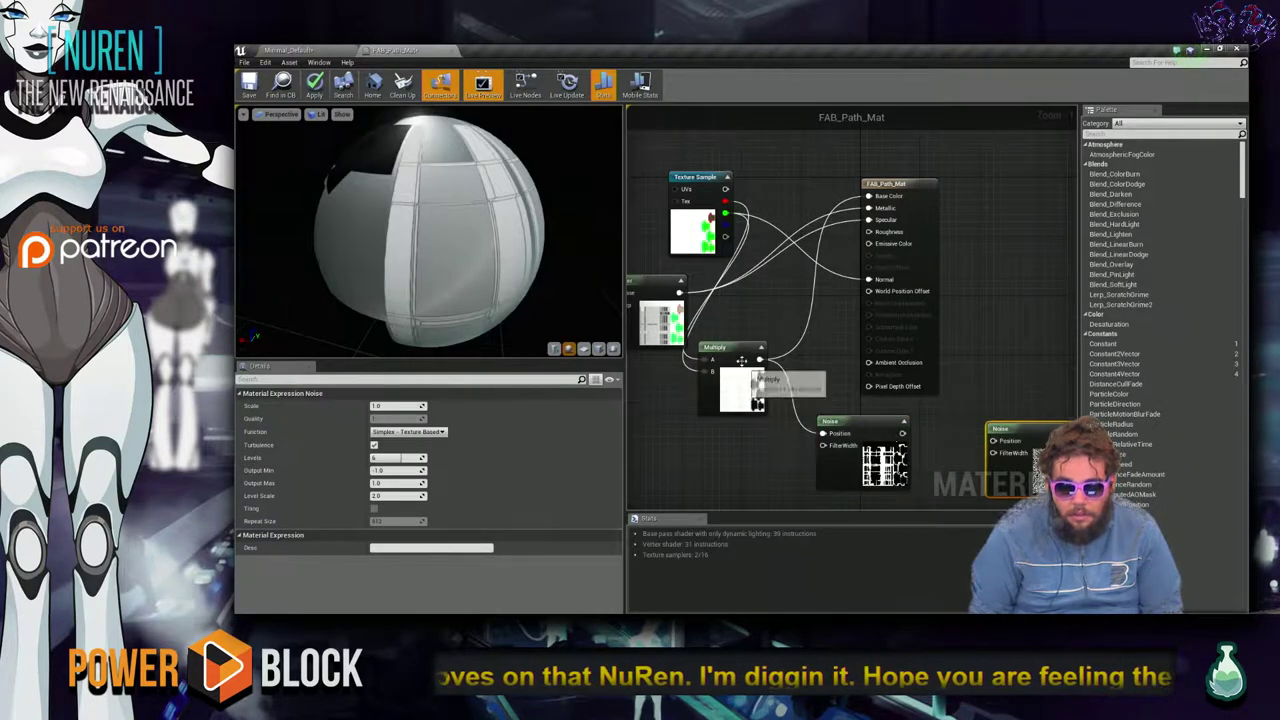
# Zoom out and move both Noise nodes below Multiply, side by side.
pyautogui.scroll(-2, 943, 423)
pyautogui.moveTo(870, 428); pyautogui.dragTo(810, 415)
pyautogui.moveTo(1003, 435); pyautogui.dragTo(908, 460)
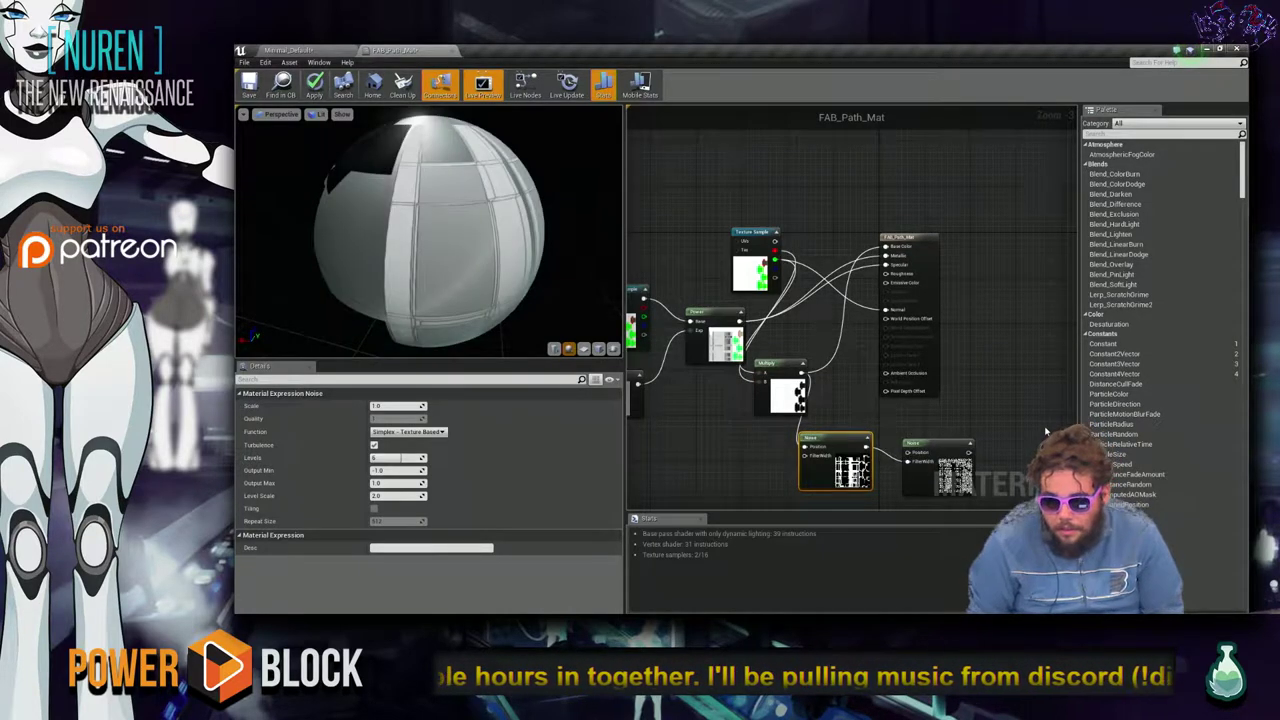
# Try Gradient - Texture Based on the copy, revert to Simplex - Texture Based, and move it above Texture Sample.
pyautogui.click(938, 445)
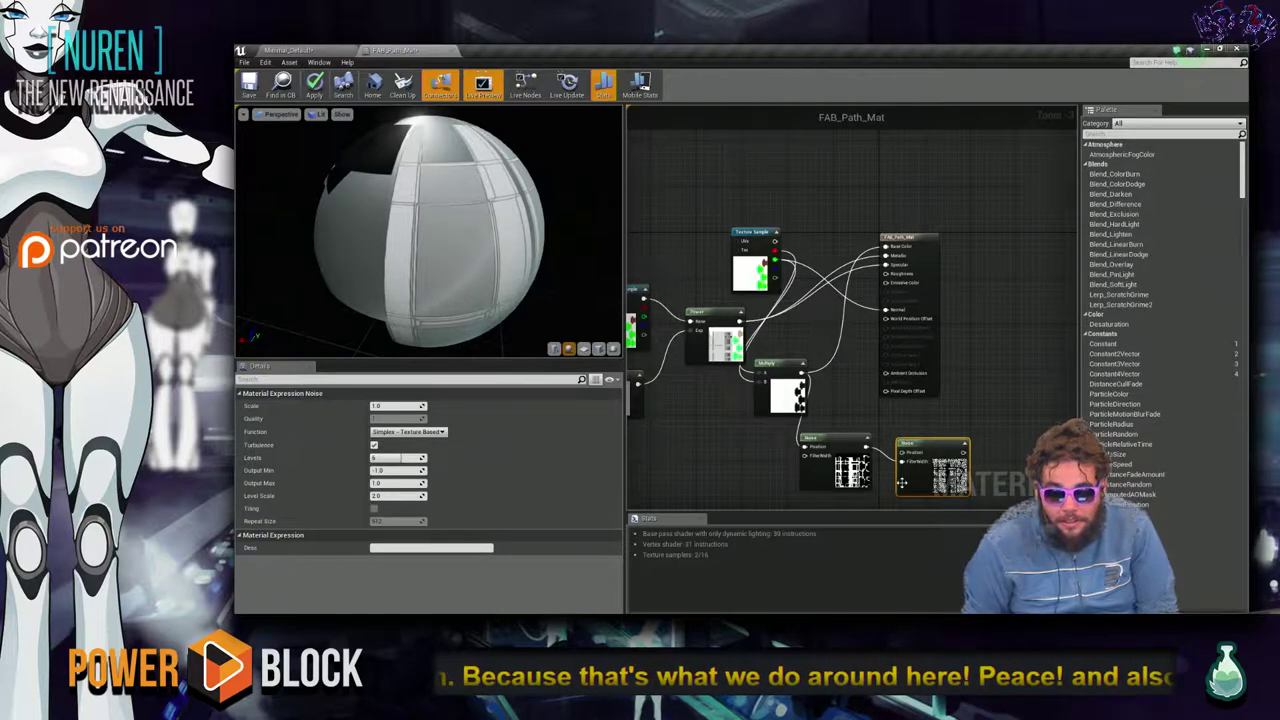
pyautogui.click(408, 431)
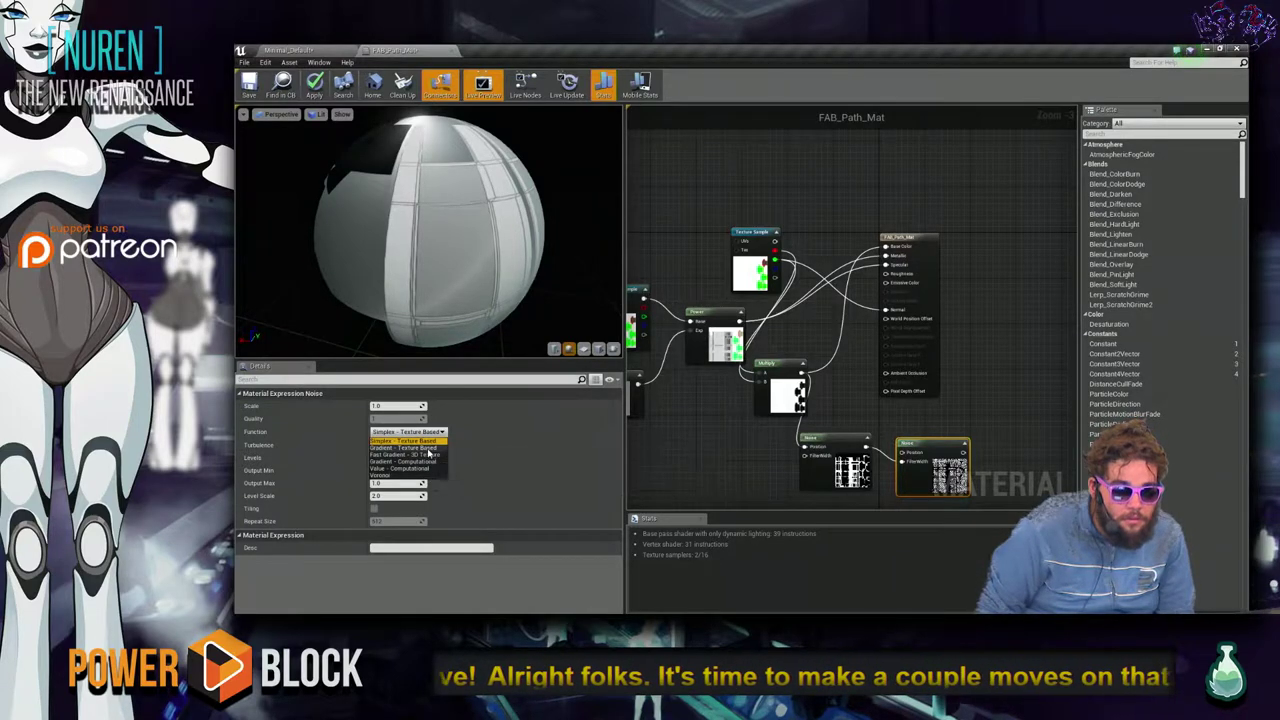
pyautogui.click(415, 447)
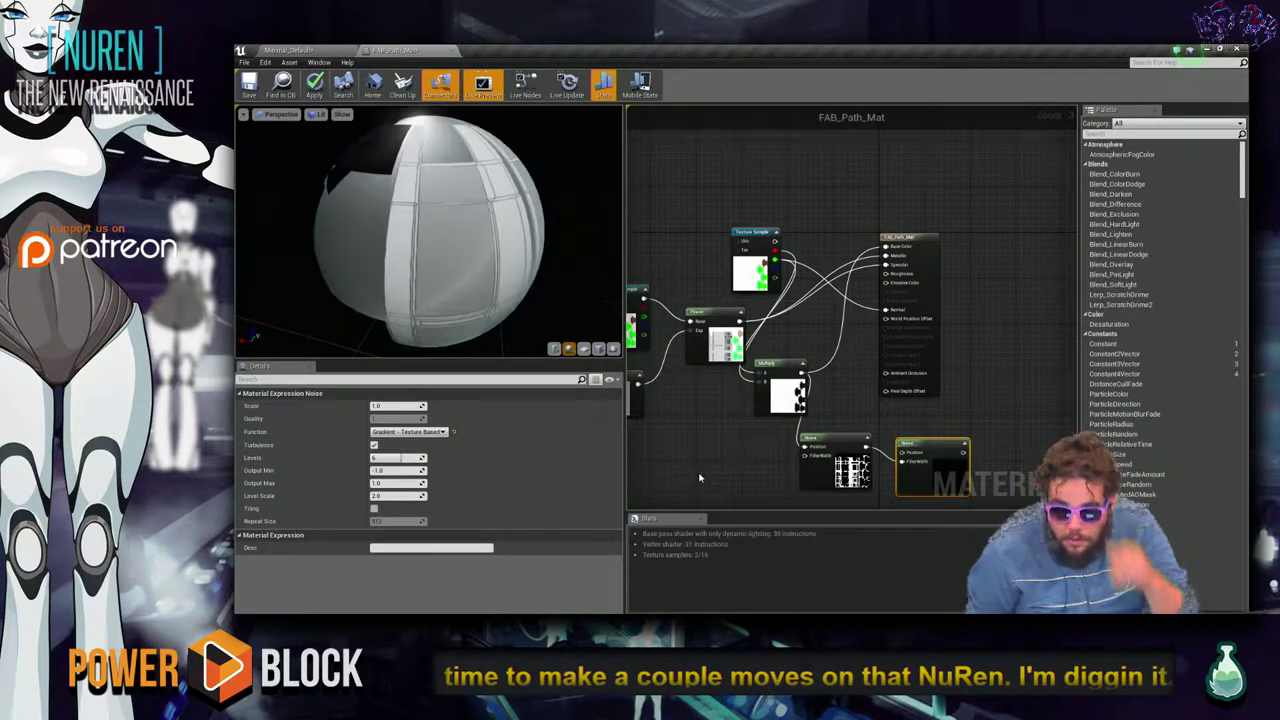
pyautogui.click(408, 432)
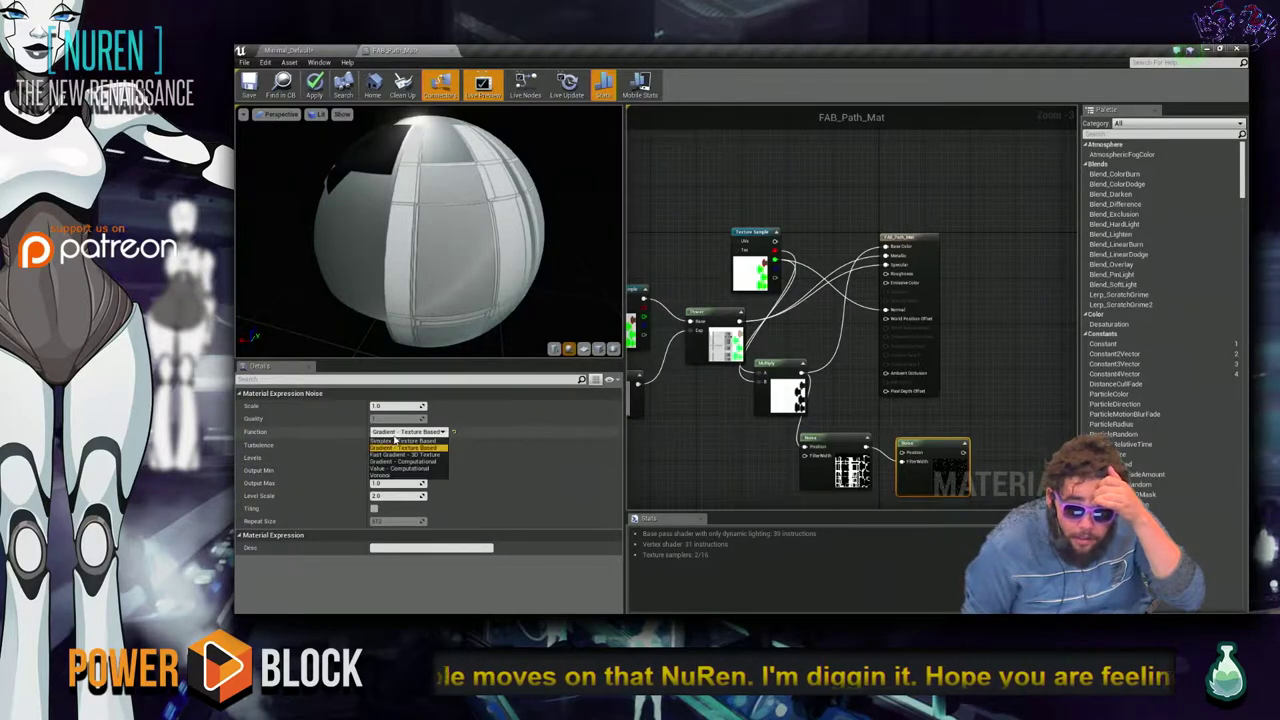
pyautogui.click(410, 440)
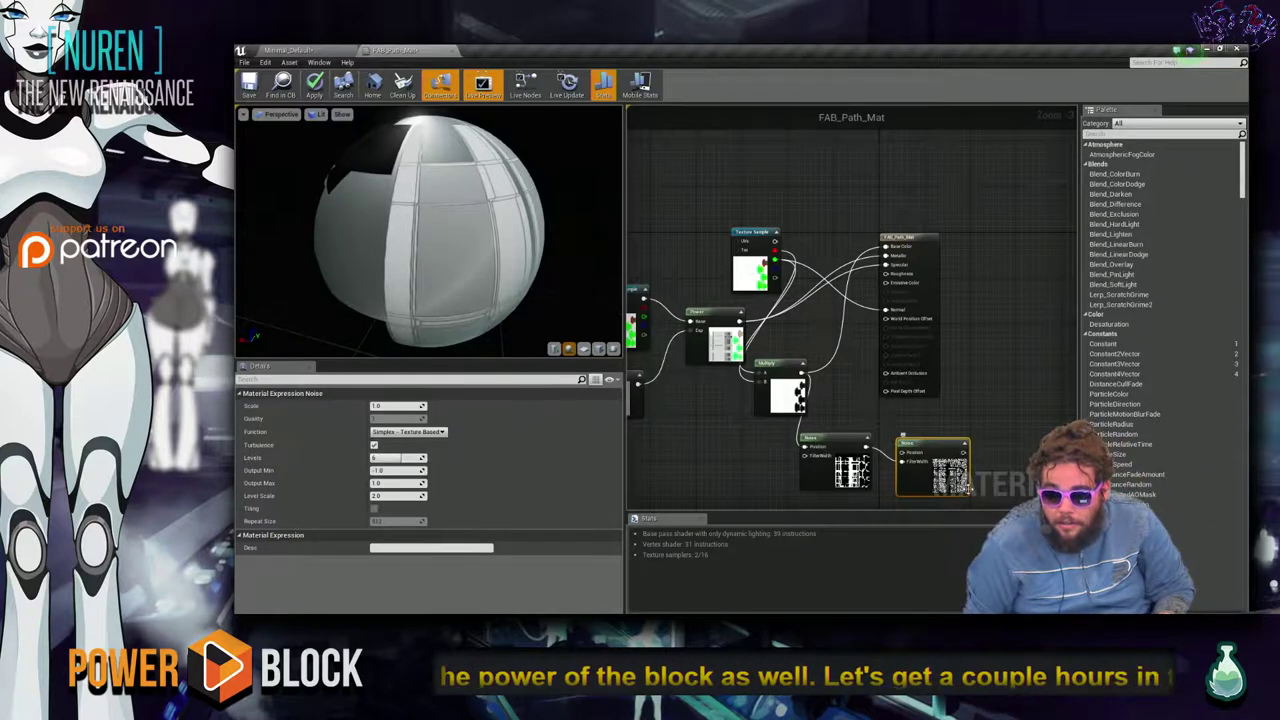
pyautogui.moveTo(925, 440); pyautogui.dragTo(708, 168)
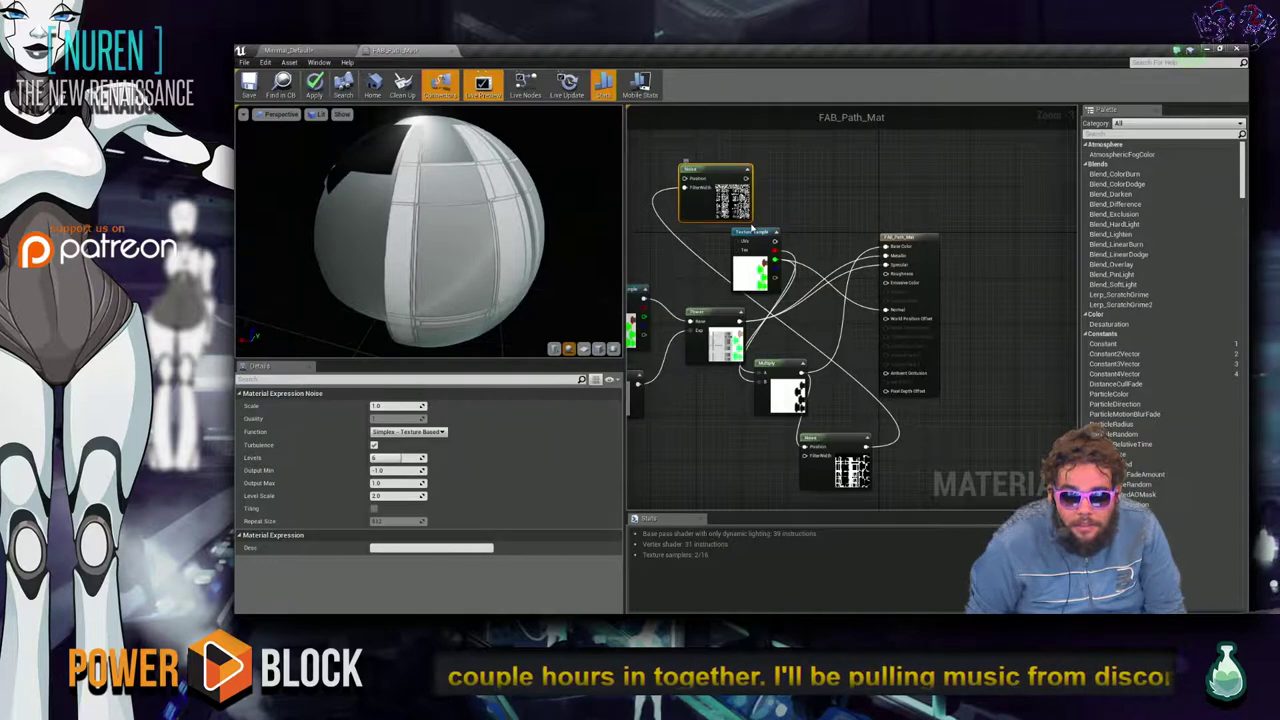
# Reposition the new Noise node and set its Levels to 4.
pyautogui.moveTo(730, 200); pyautogui.dragTo(679, 182)
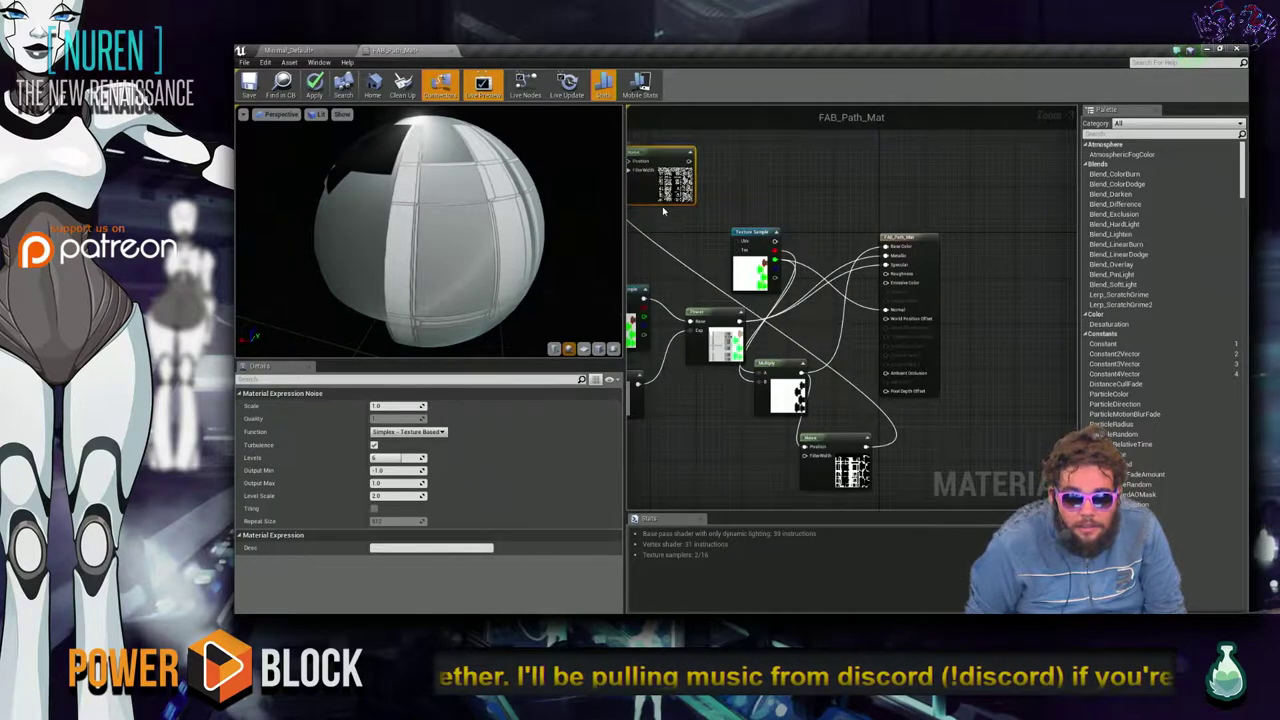
pyautogui.scroll(3, 708, 237)
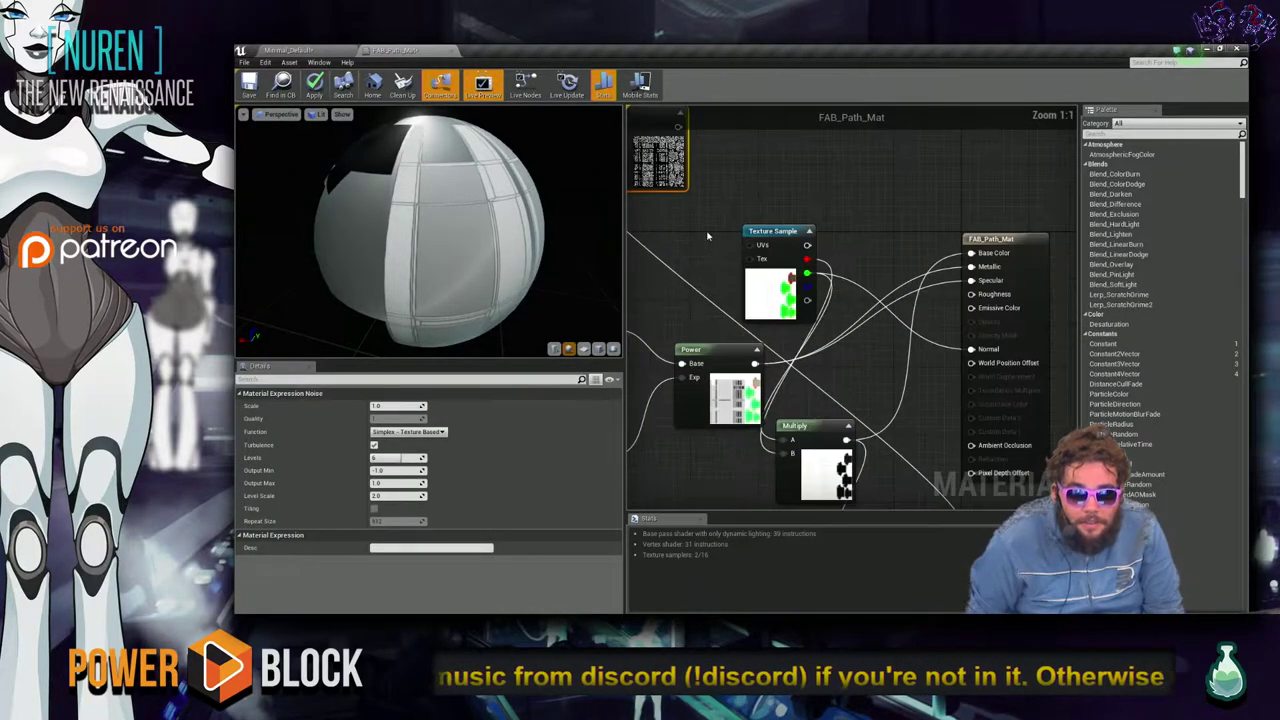
pyautogui.moveTo(726, 203); pyautogui.dragTo(910, 283, button='right')
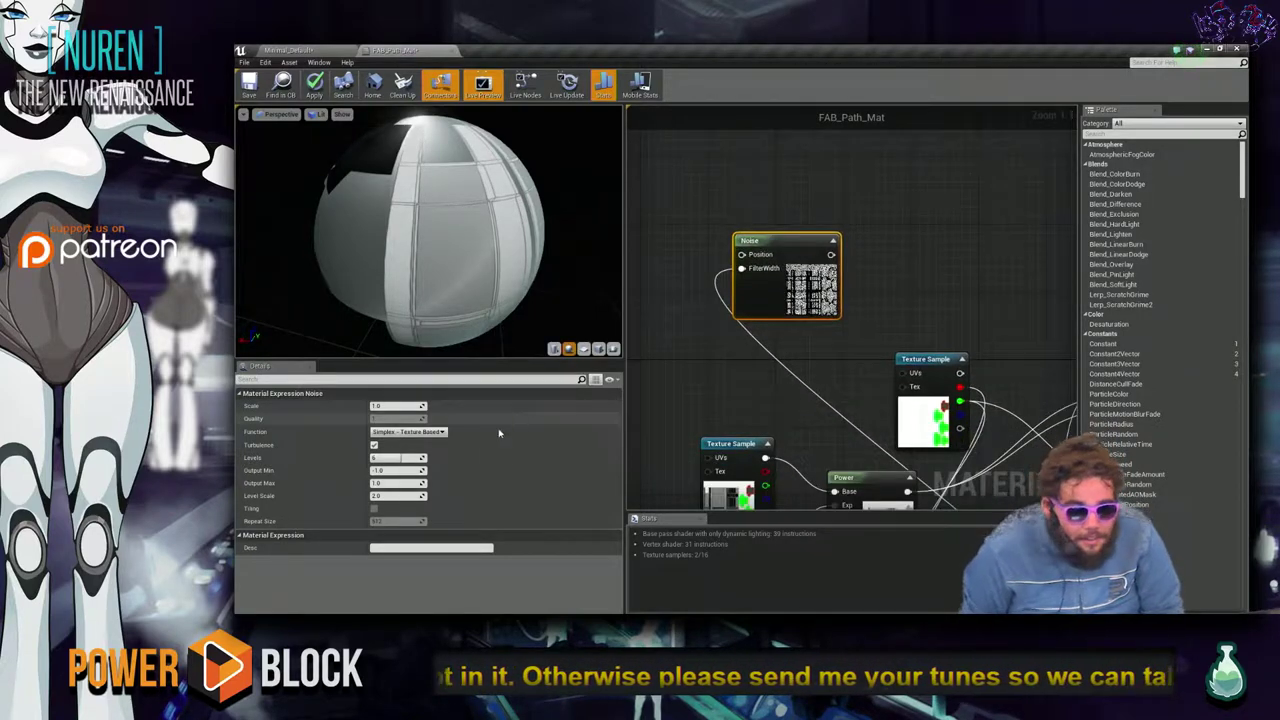
pyautogui.moveTo(384, 458); pyautogui.dragTo(390, 458)
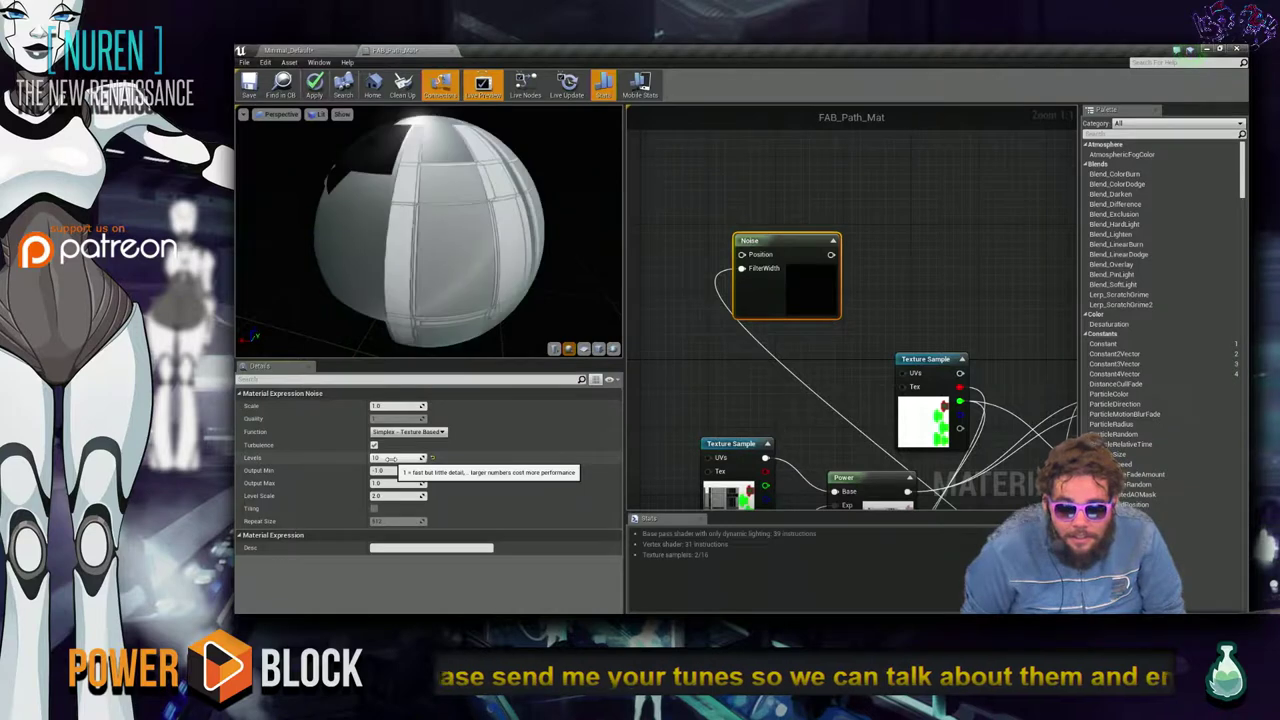
pyautogui.moveTo(386, 458); pyautogui.dragTo(372, 458)
# Connect the Noise output to the FAB_Path_Mat result node and inspect the preview sphere.
pyautogui.scroll(-2, 971, 318)
pyautogui.moveTo(971, 318); pyautogui.dragTo(879, 296, button='right')
pyautogui.moveTo(771, 248); pyautogui.dragTo(987, 376)
pyautogui.moveTo(413, 289); pyautogui.dragTo(450, 292)
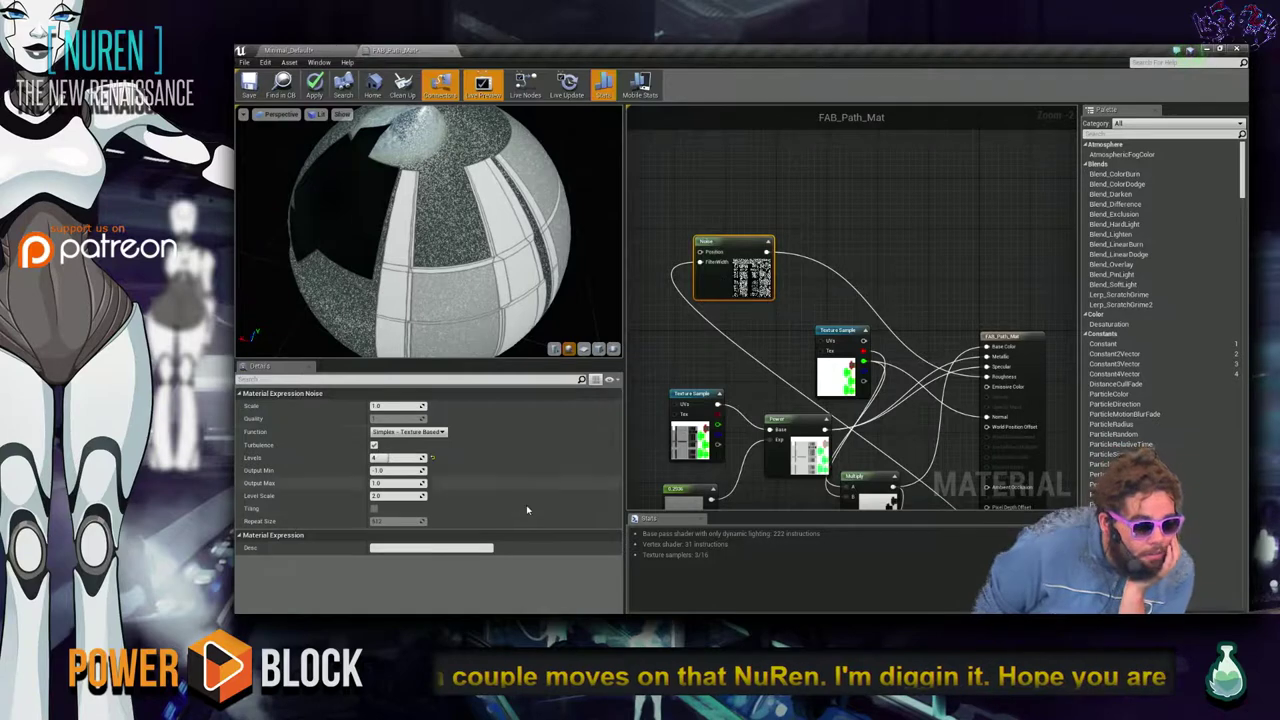
# Try the Value - Computational noise function and compare it on the preview sphere.
pyautogui.click(410, 432)
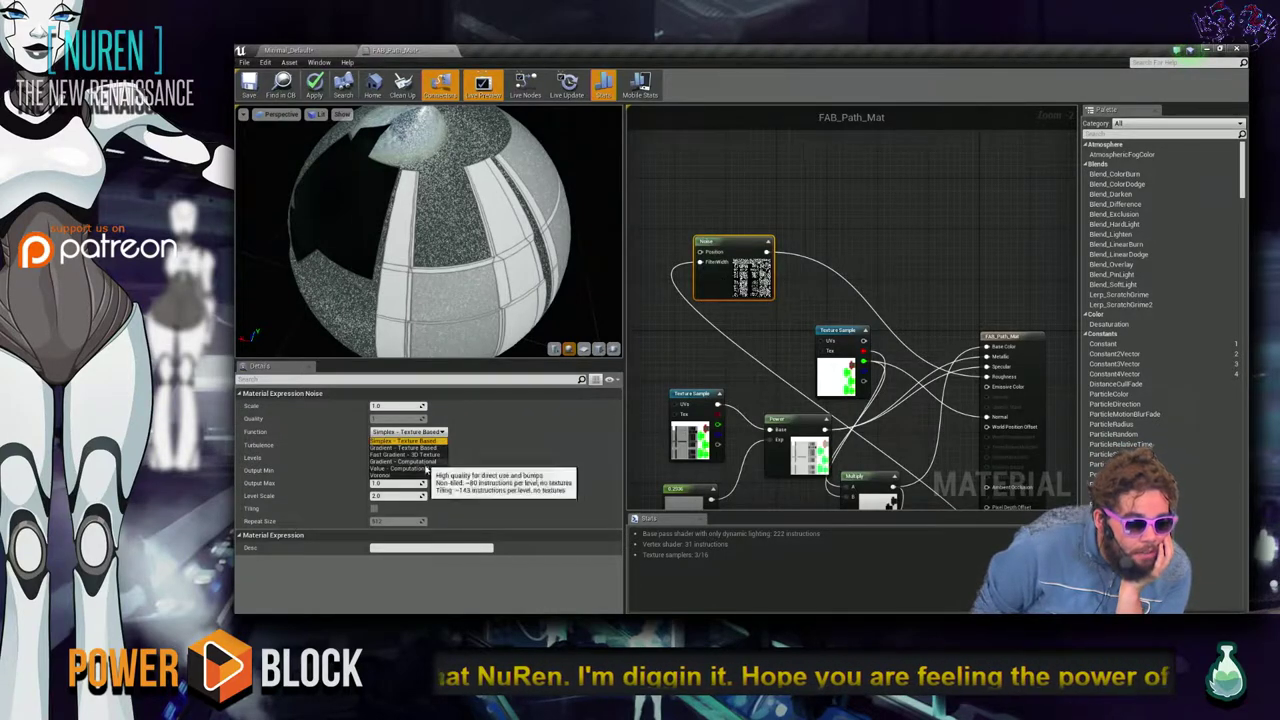
pyautogui.click(410, 468)
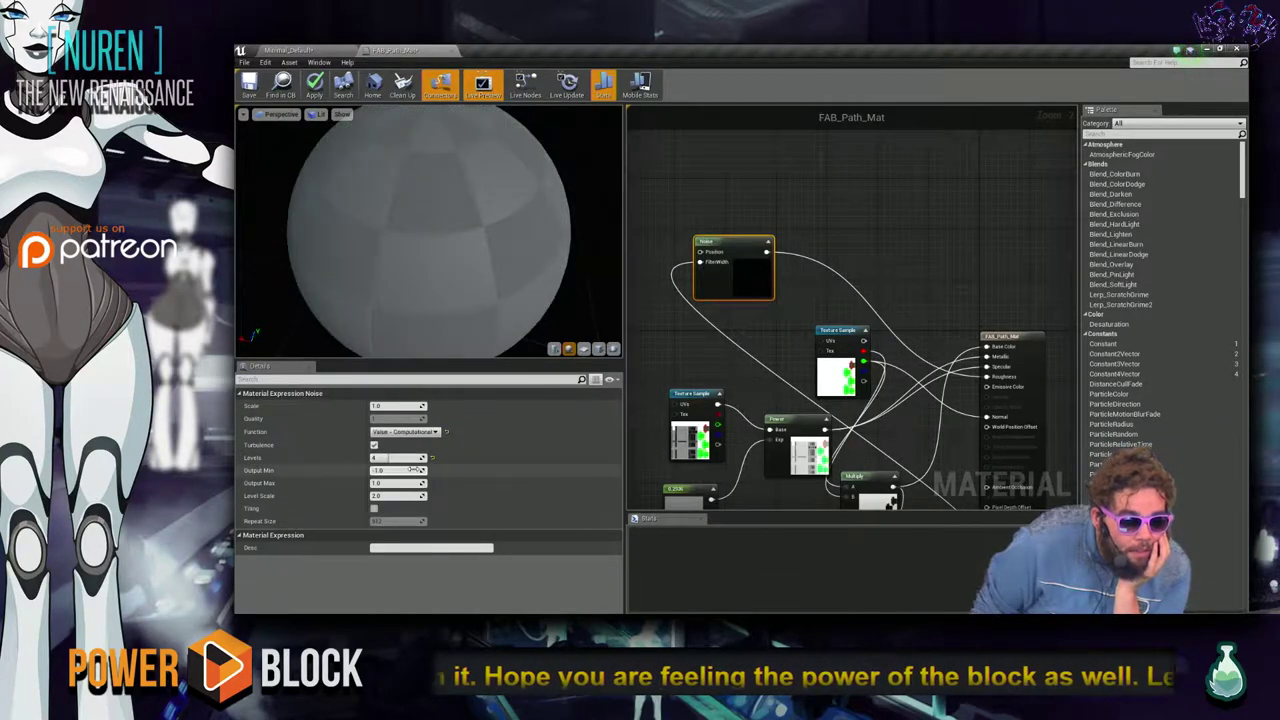
pyautogui.moveTo(435, 250); pyautogui.dragTo(440, 365)
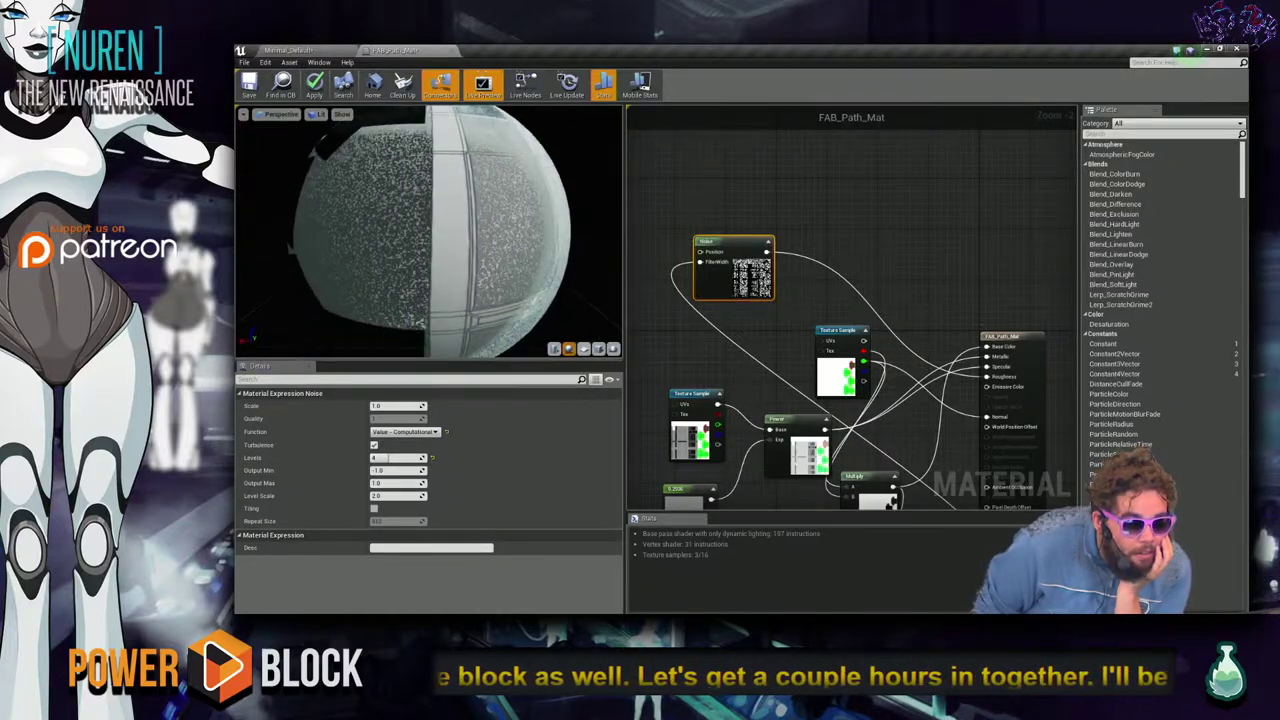
pyautogui.moveTo(430, 240); pyautogui.dragTo(432, 285)
pyautogui.moveTo(426, 313); pyautogui.dragTo(426, 313)
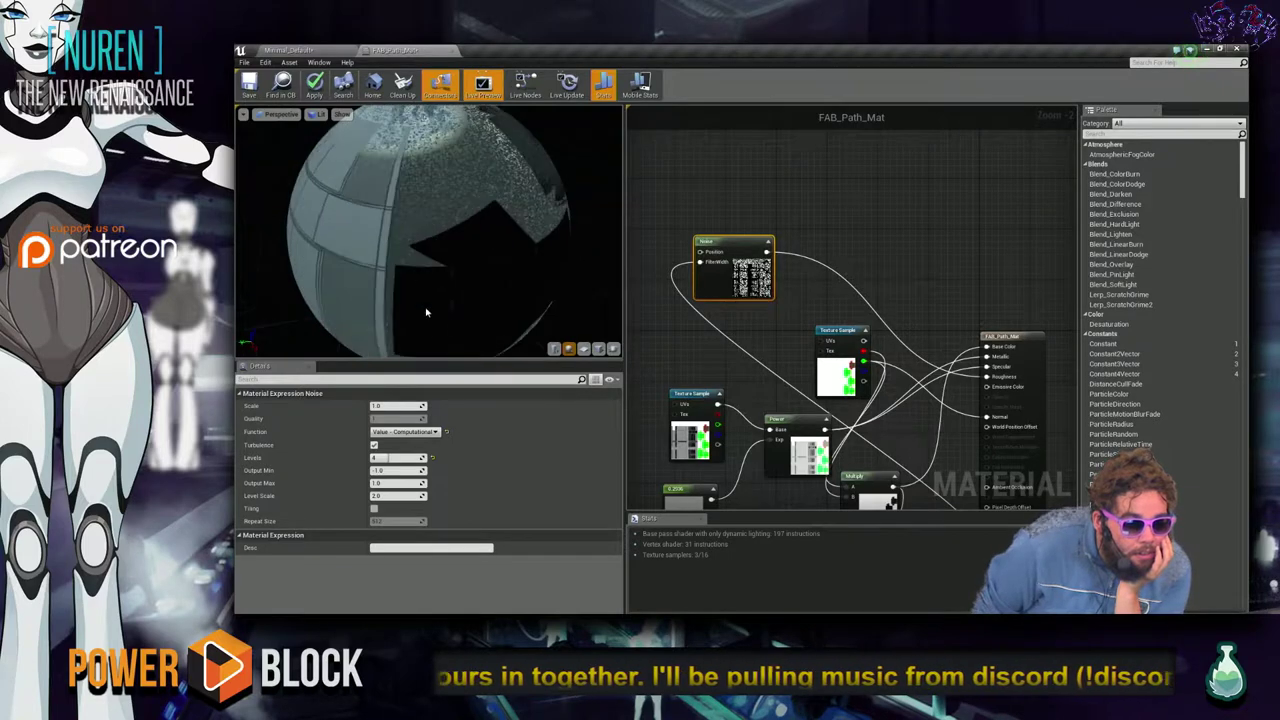
# Switch back to Simplex - Texture Based and set the noise Scale to 50.
pyautogui.click(405, 431)
pyautogui.click(410, 440)
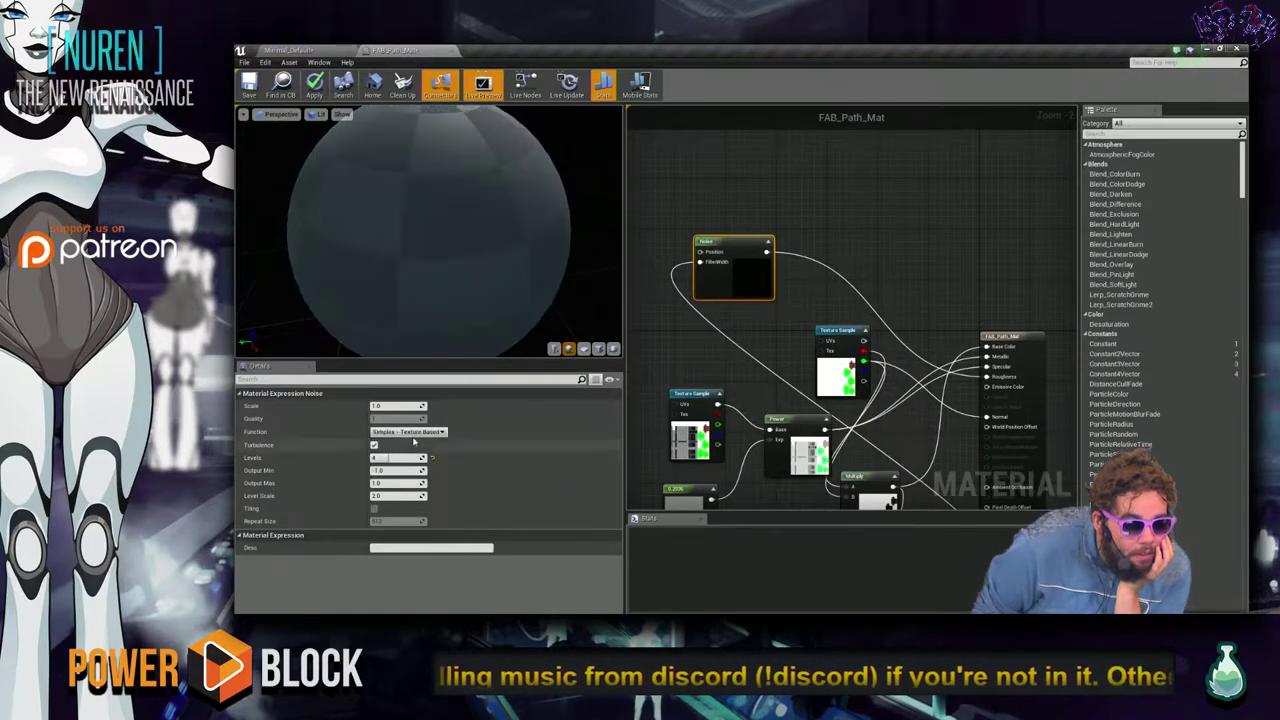
pyautogui.moveTo(398, 406); pyautogui.dragTo(399, 406)
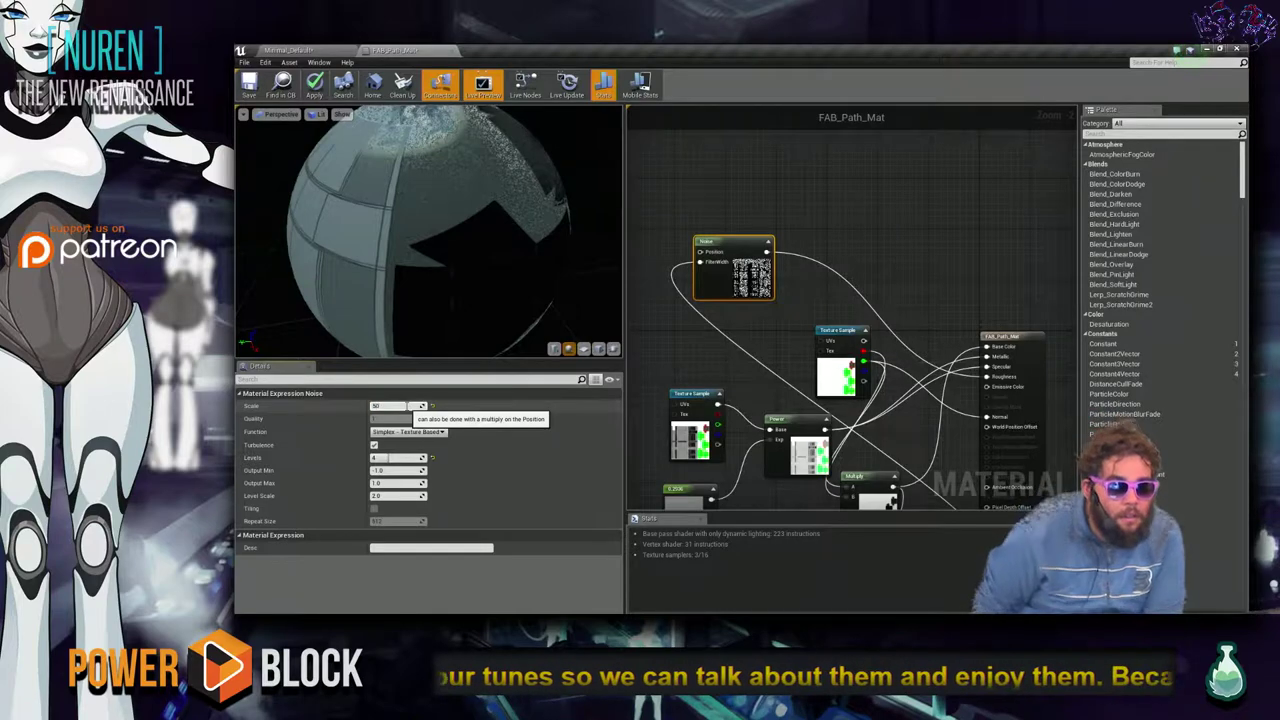
pyautogui.press('Return')
pyautogui.moveTo(477, 194); pyautogui.dragTo(330, 275)
pyautogui.moveTo(466, 285); pyautogui.dragTo(430, 290)
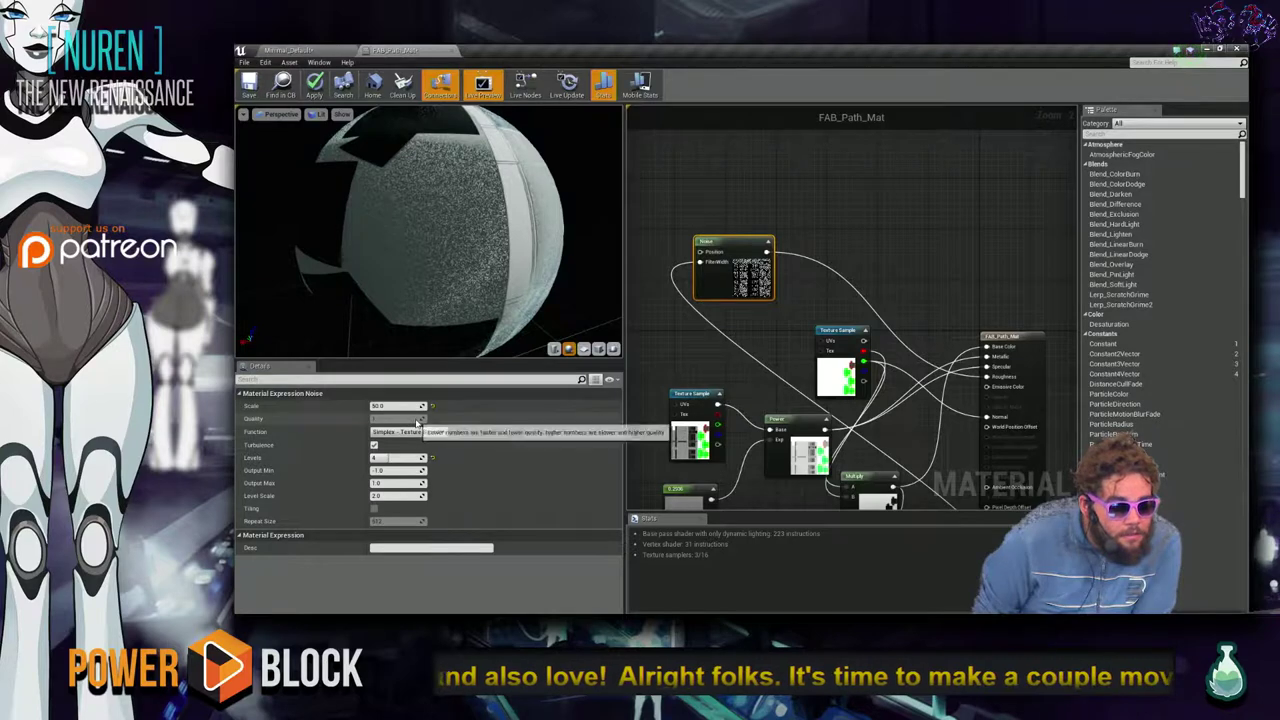
# Set the noise Levels to 10, then apply and save FAB_Path_Mat.
pyautogui.click(380, 458)
pyautogui.write('10')
pyautogui.press('Return')
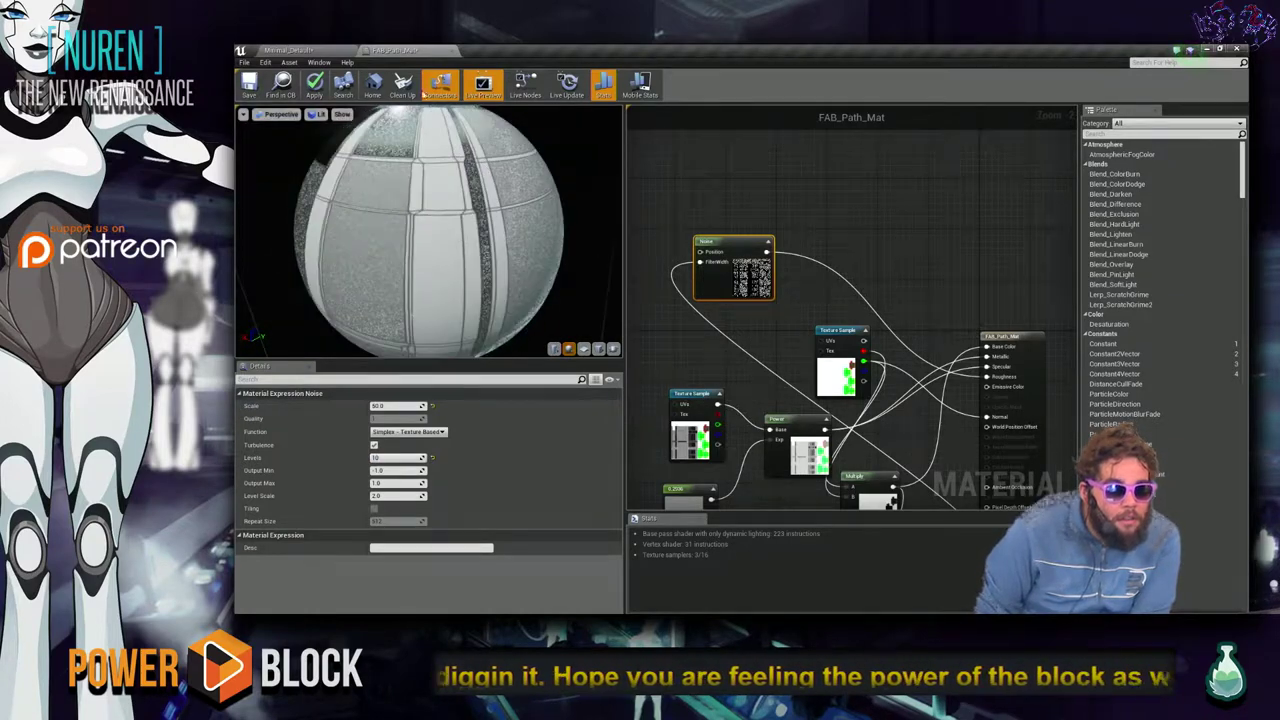
pyautogui.click(310, 92)
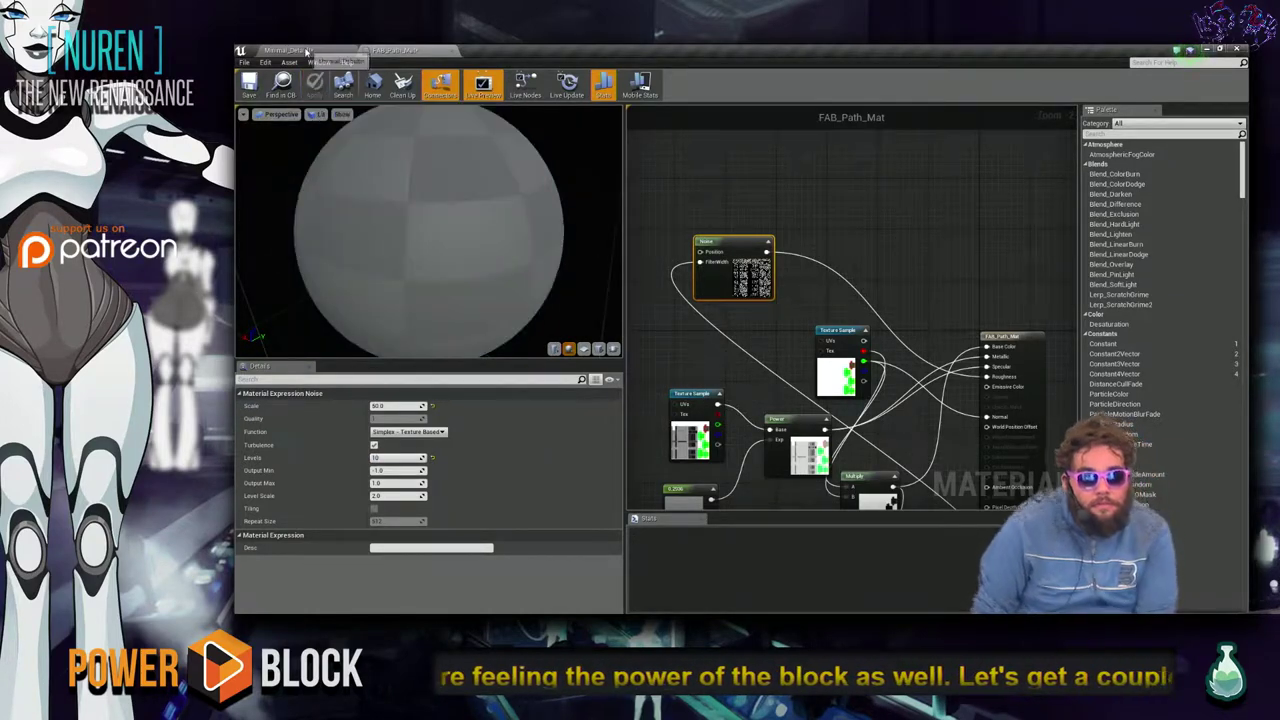
pyautogui.click(249, 86)
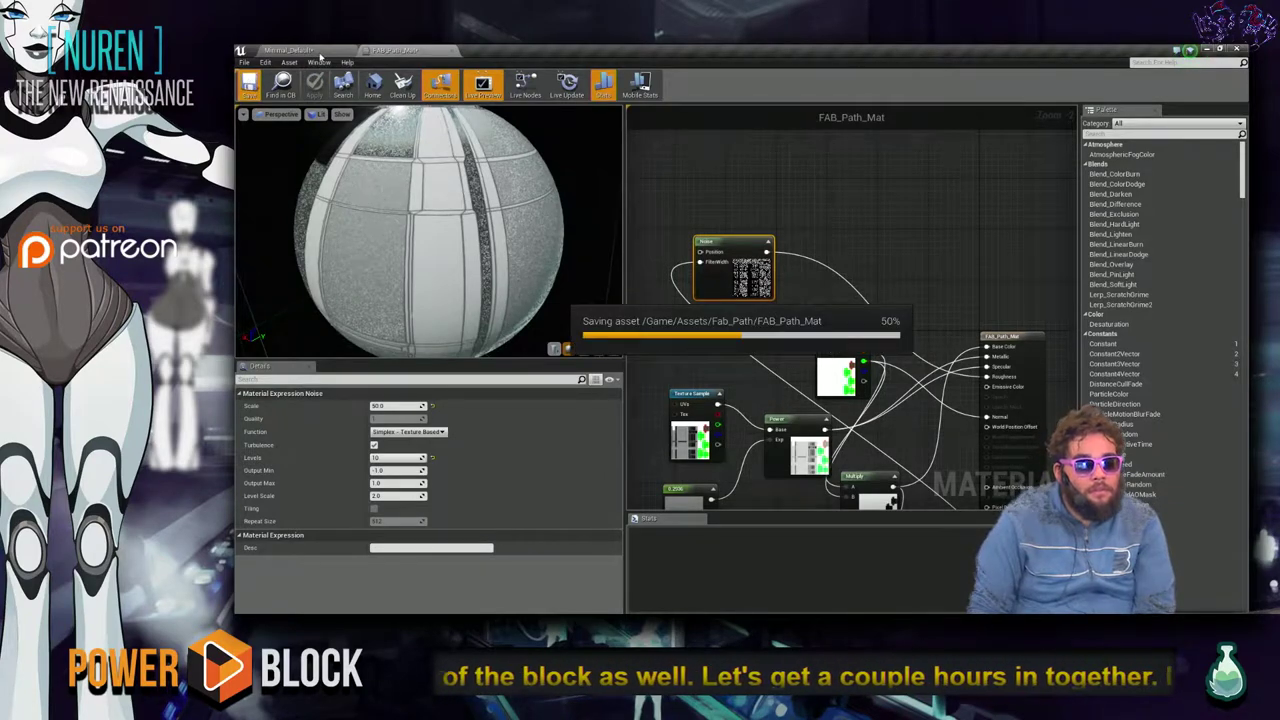
# Return to the level and fly the camera around the arch to view the updated path material.
pyautogui.click(312, 51)
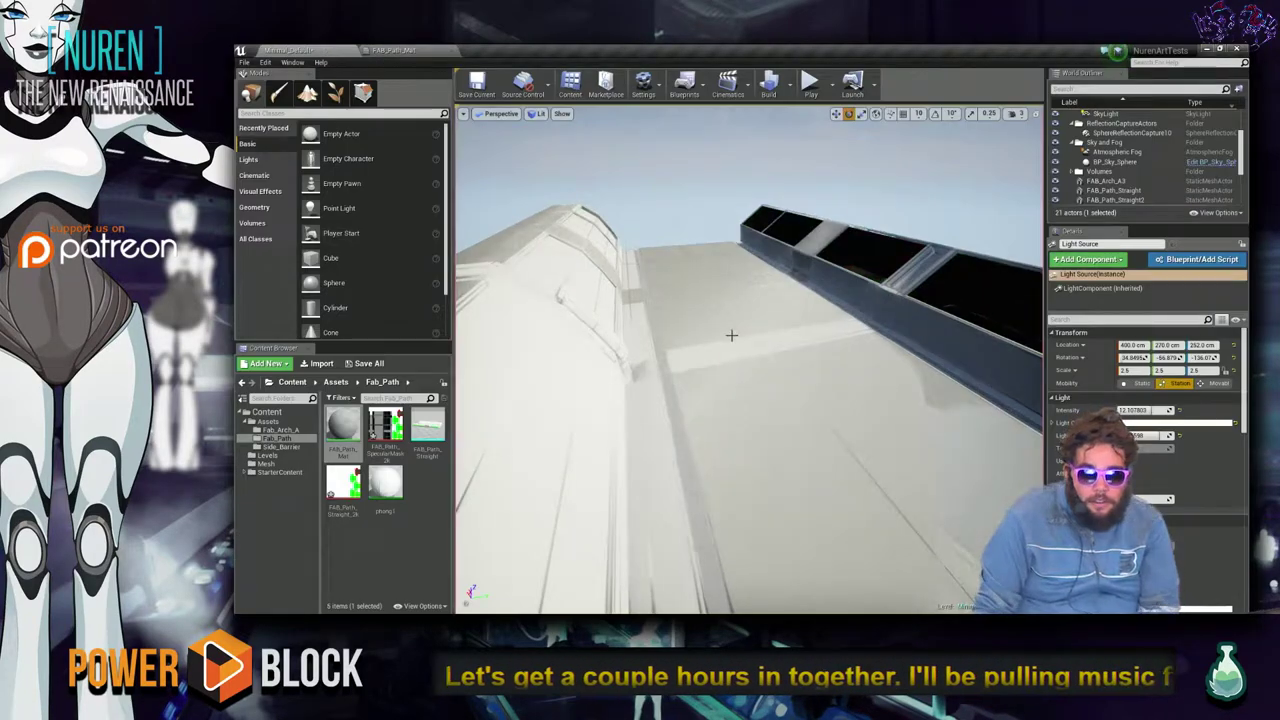
pyautogui.moveTo(752, 380); pyautogui.dragTo(703, 370, button='right')
pyautogui.press('w')
pyautogui.press('s')
pyautogui.press('w')
pyautogui.press('s')
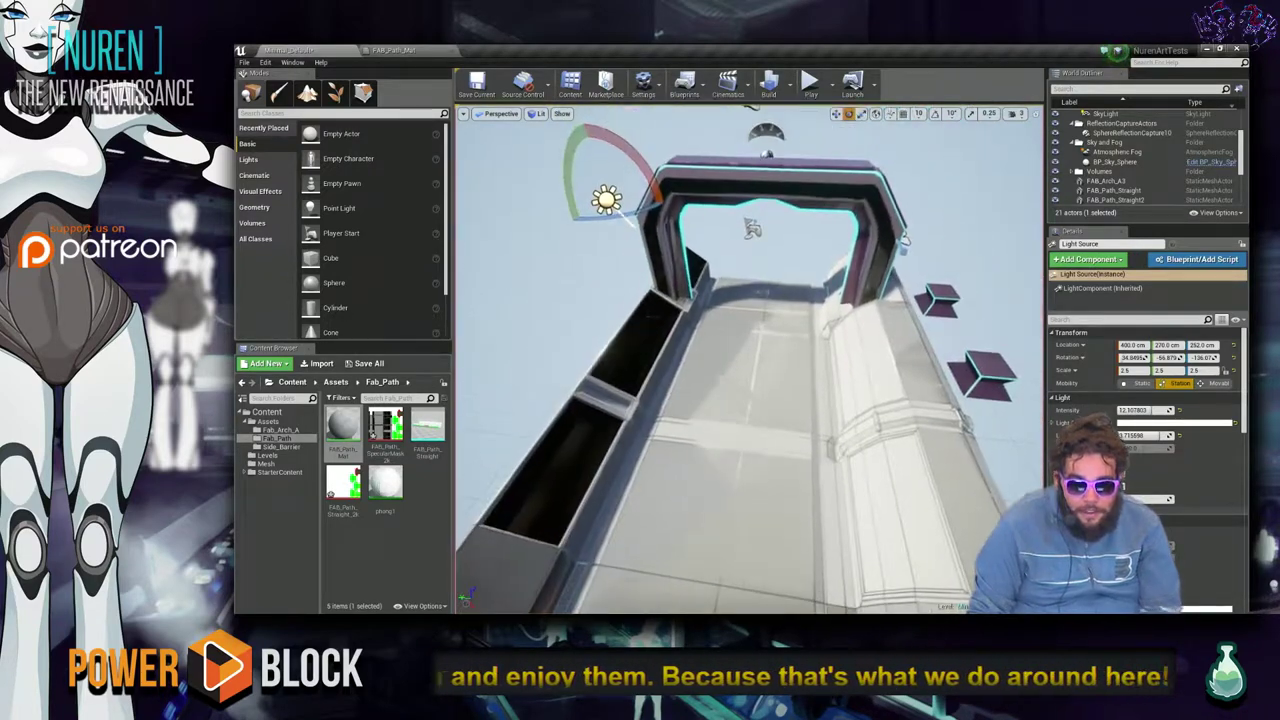
# Rotate the sun light to change the path's shading and fly the camera past the arch.
pyautogui.click(632, 224)
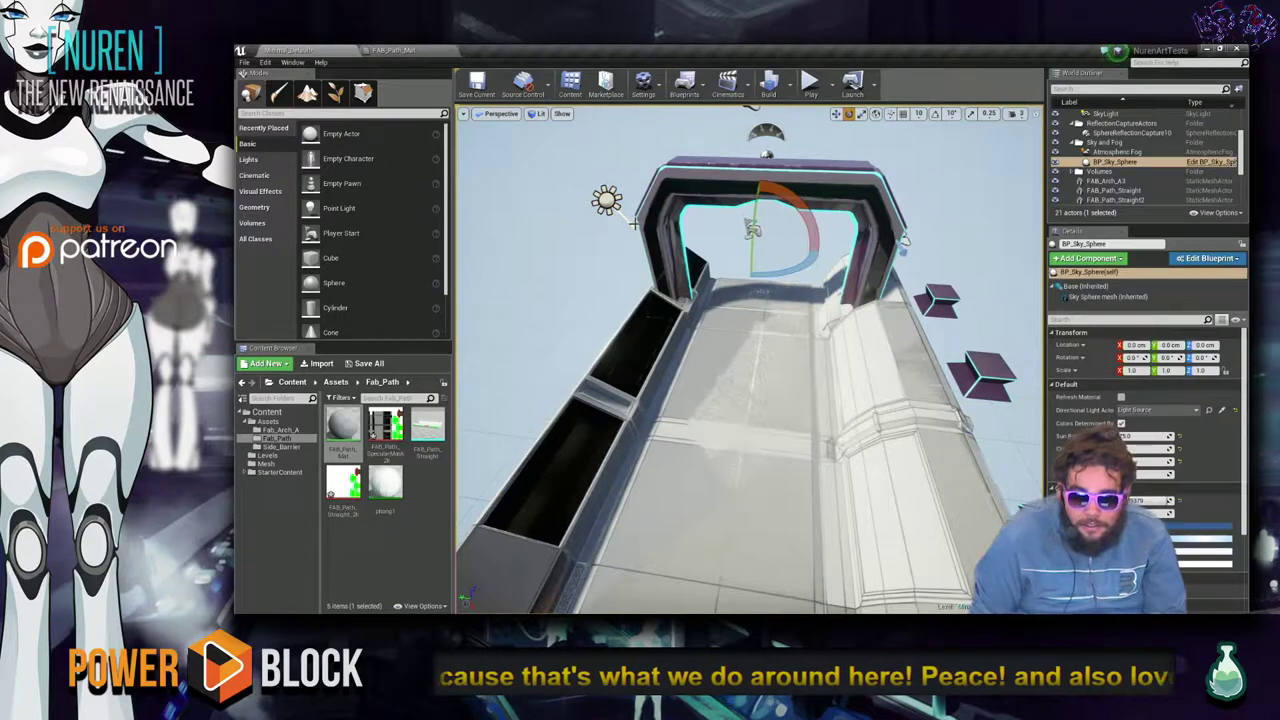
pyautogui.click(630, 220)
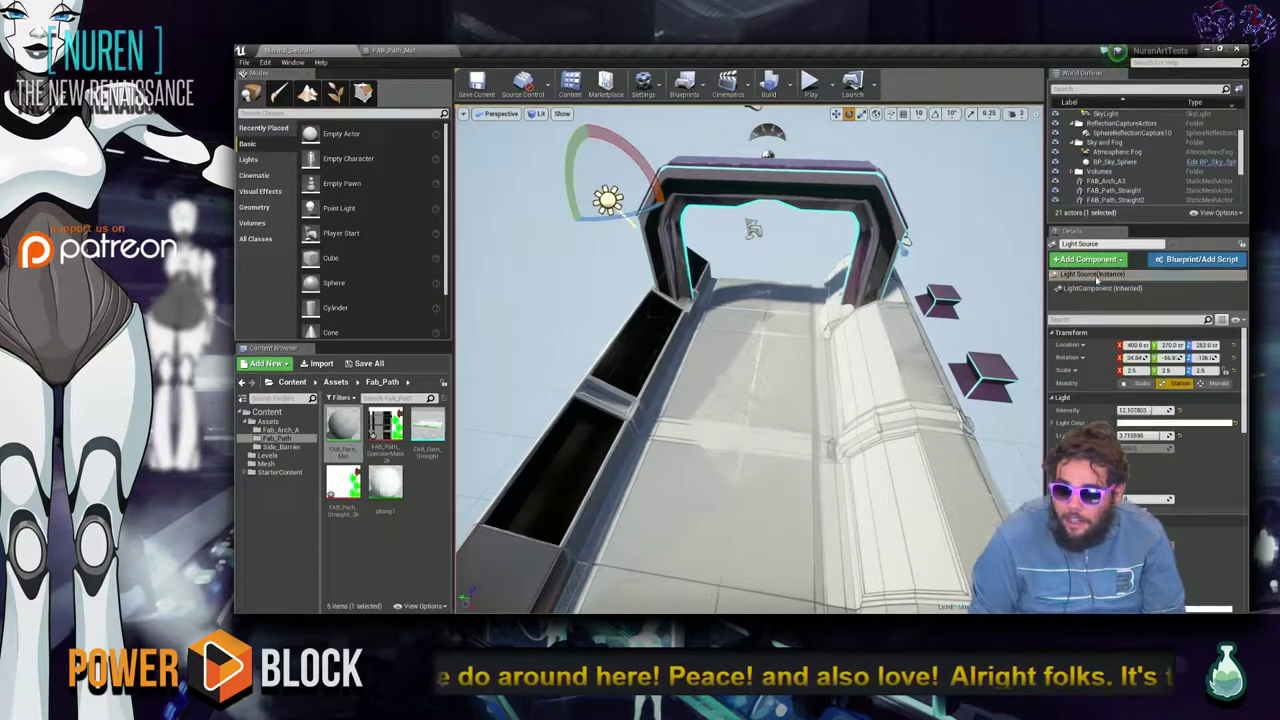
pyautogui.moveTo(571, 146)
pyautogui.mouseDown()
pyautogui.moveTo(580, 225)
pyautogui.moveTo(615, 284)
pyautogui.mouseUp()
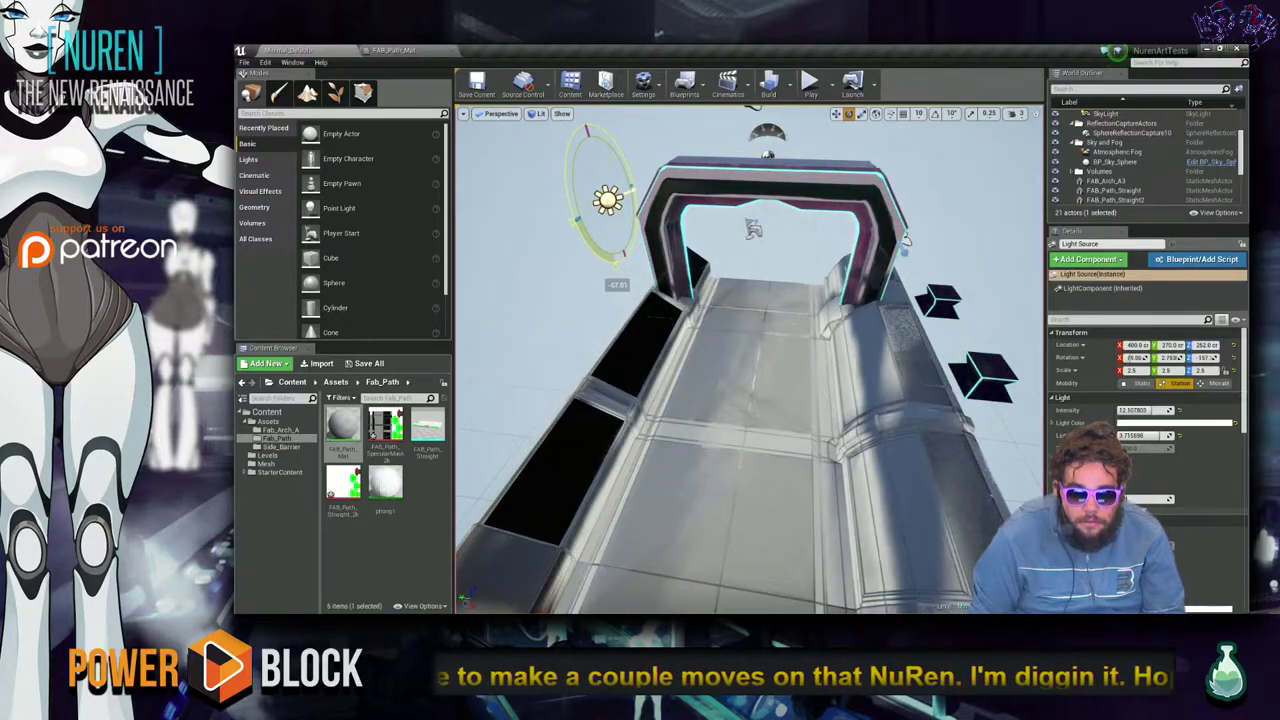
pyautogui.moveTo(615, 284); pyautogui.dragTo(633, 188)
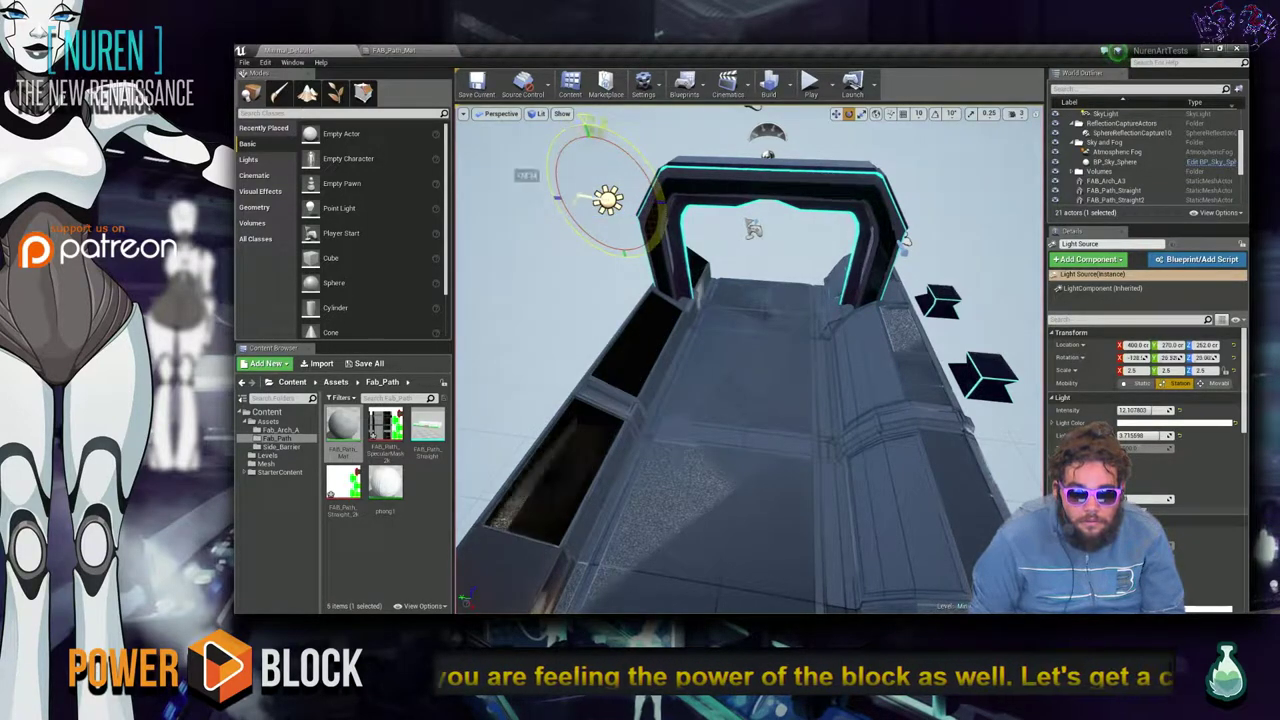
pyautogui.moveTo(572, 155); pyautogui.dragTo(572, 155, button='right')
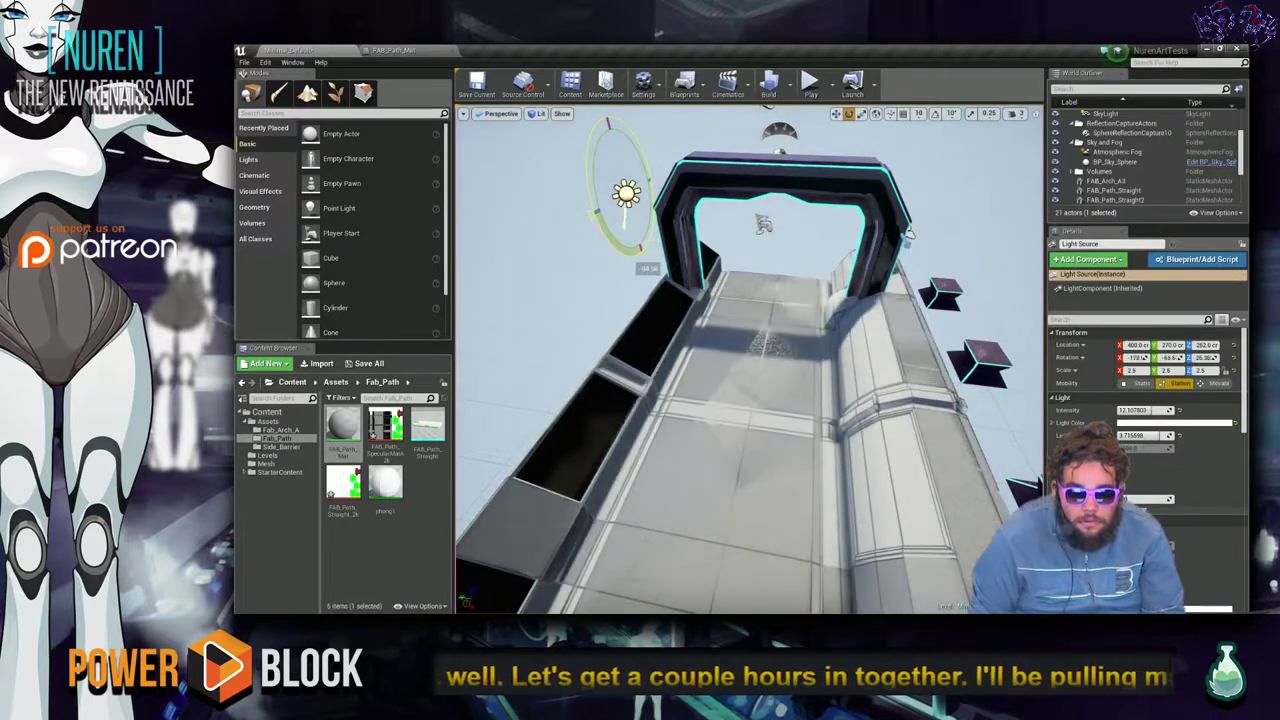
pyautogui.moveTo(770, 260); pyautogui.dragTo(752, 234, button='right')
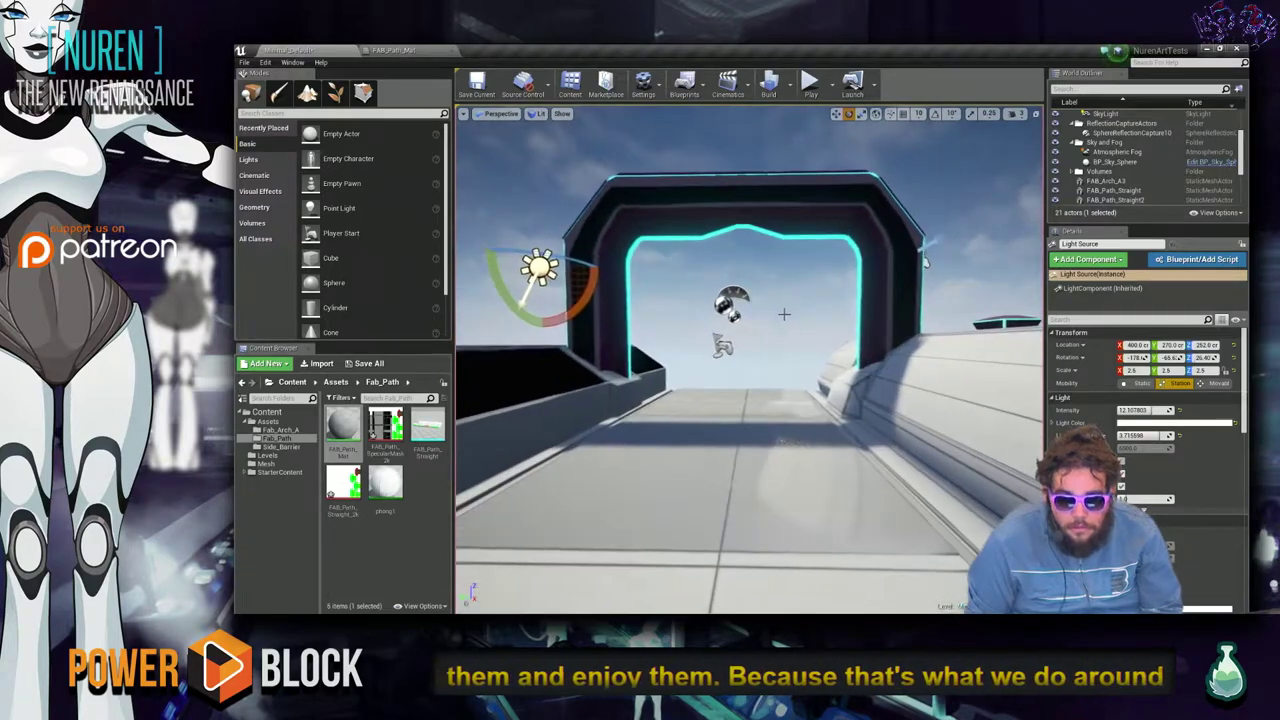
pyautogui.hotkey('alt', 'Tab')
pyautogui.hotkey('alt', 'Tab')
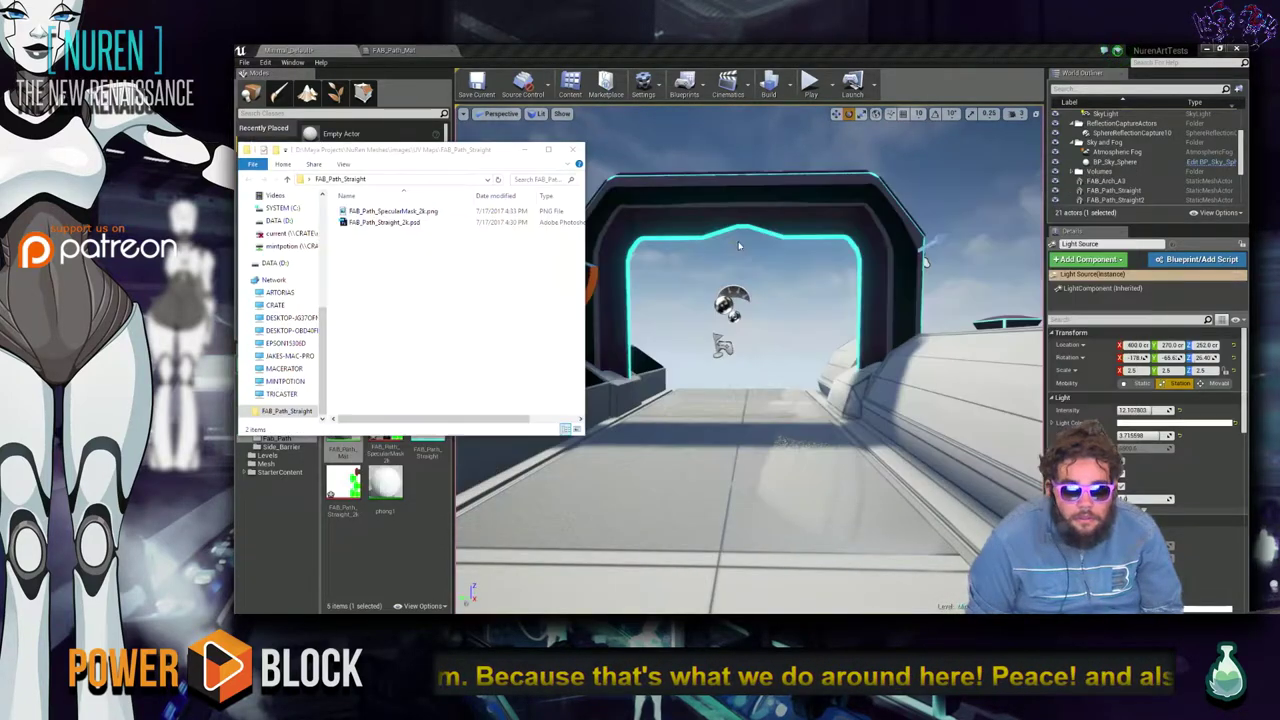
# Return to the FAB_Path_Mat material editor and recentre the node graph.
pyautogui.click(393, 50)
pyautogui.hotkey('alt', 'Tab')
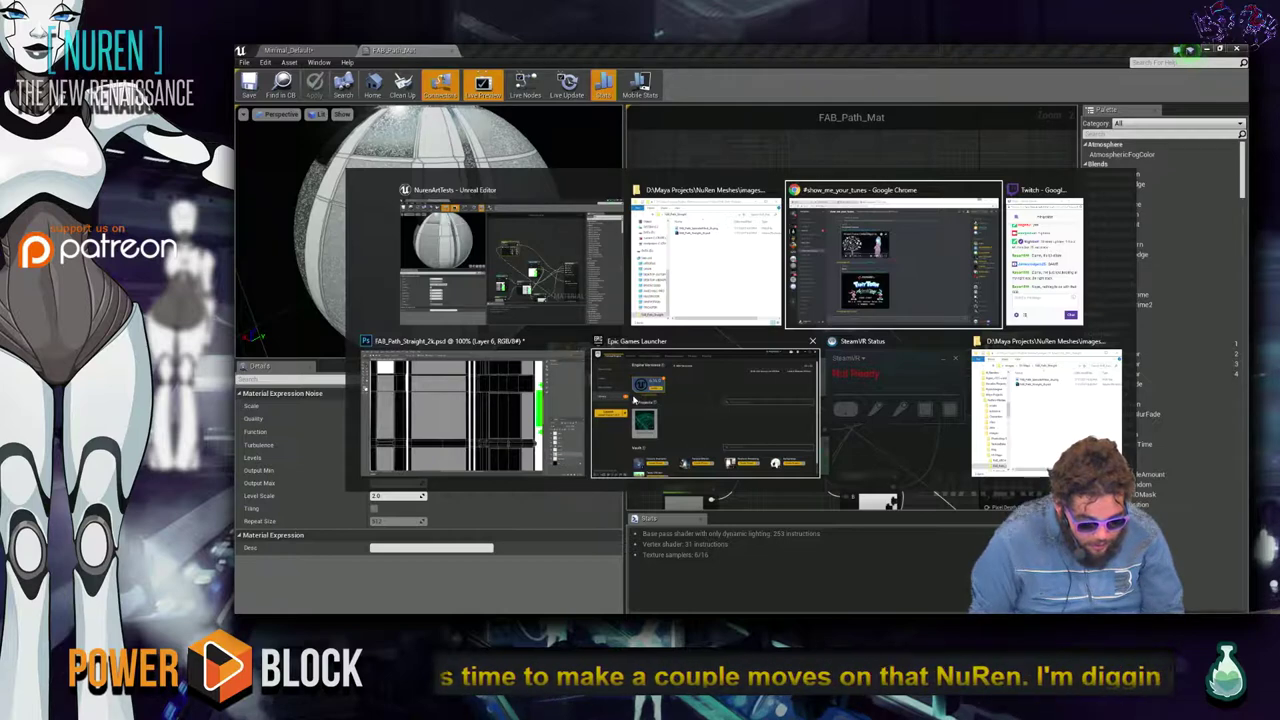
pyautogui.click(538, 264)
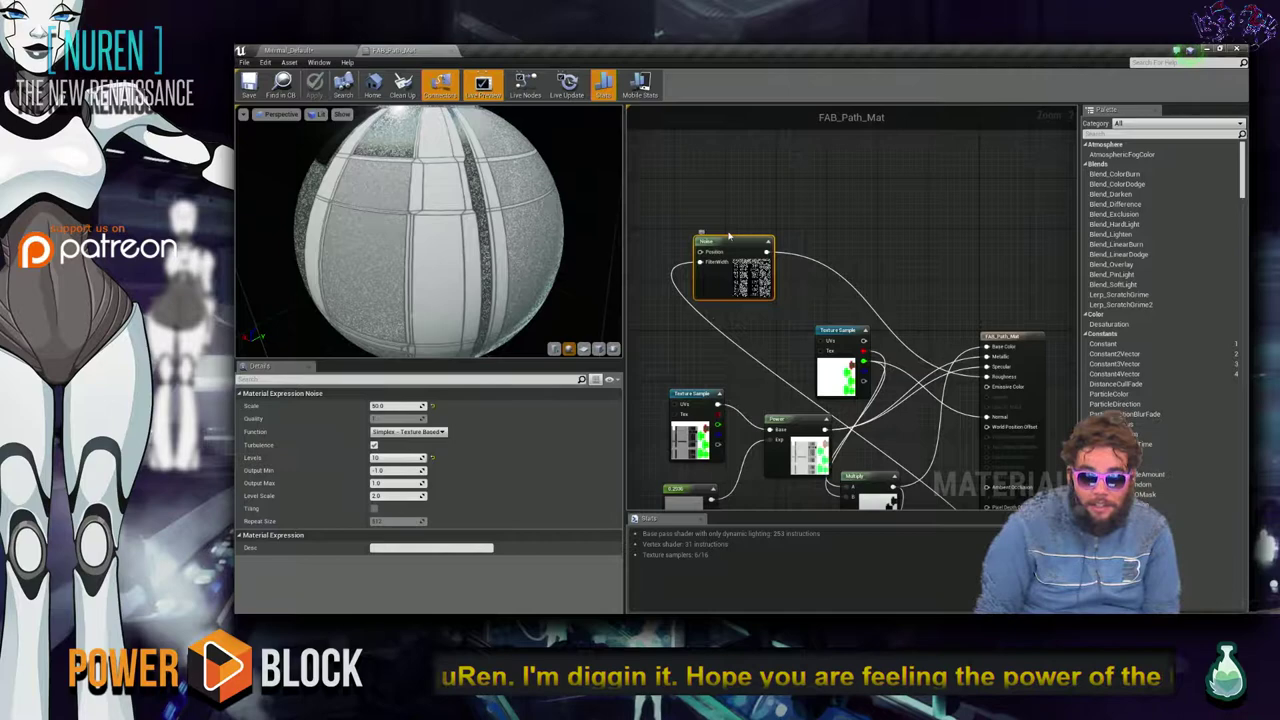
pyautogui.moveTo(510, 205); pyautogui.dragTo(545, 245)
pyautogui.moveTo(744, 349); pyautogui.dragTo(705, 287, button='right')
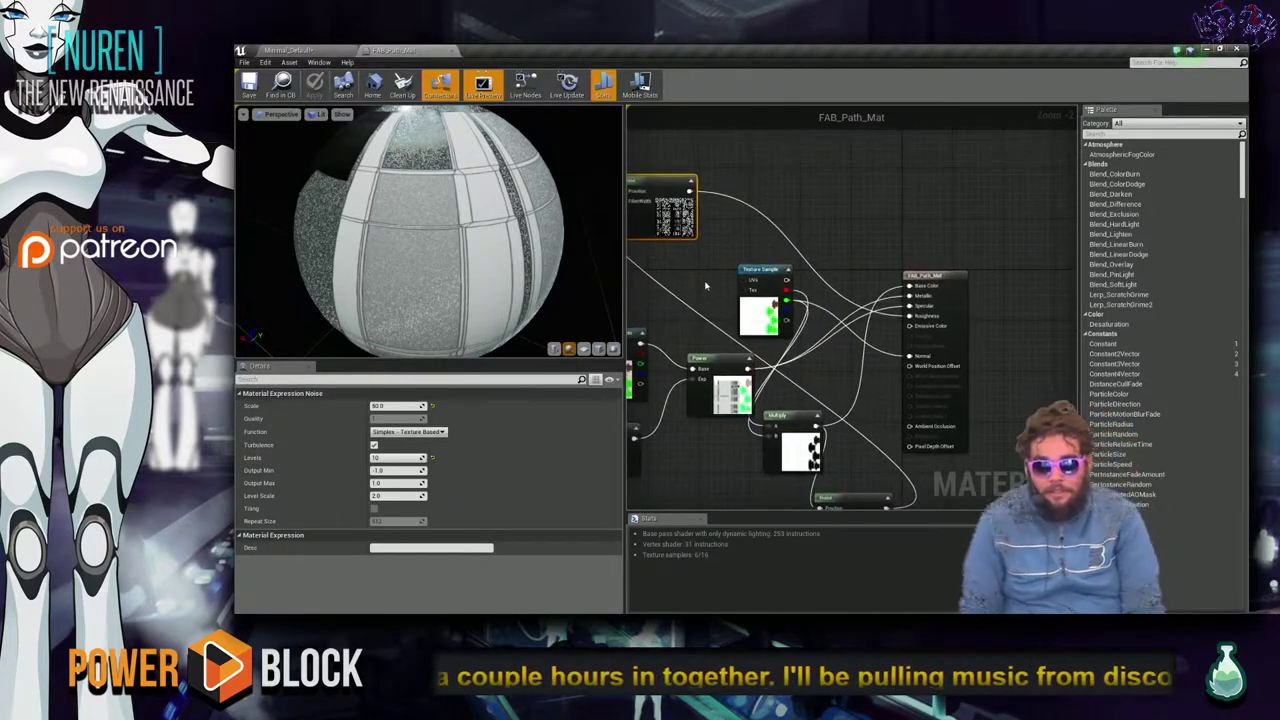
pyautogui.scroll(-3, 771, 214)
pyautogui.scroll(5, 720, 337)
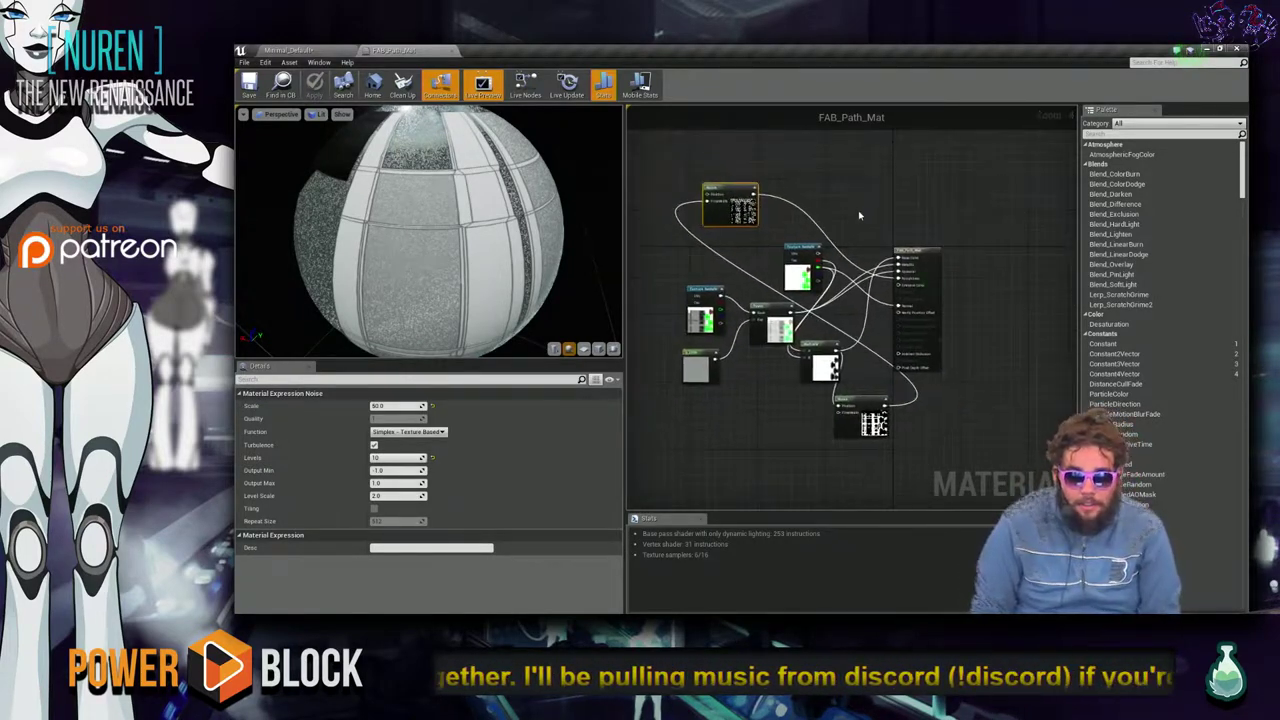
pyautogui.scroll(2, 872, 342)
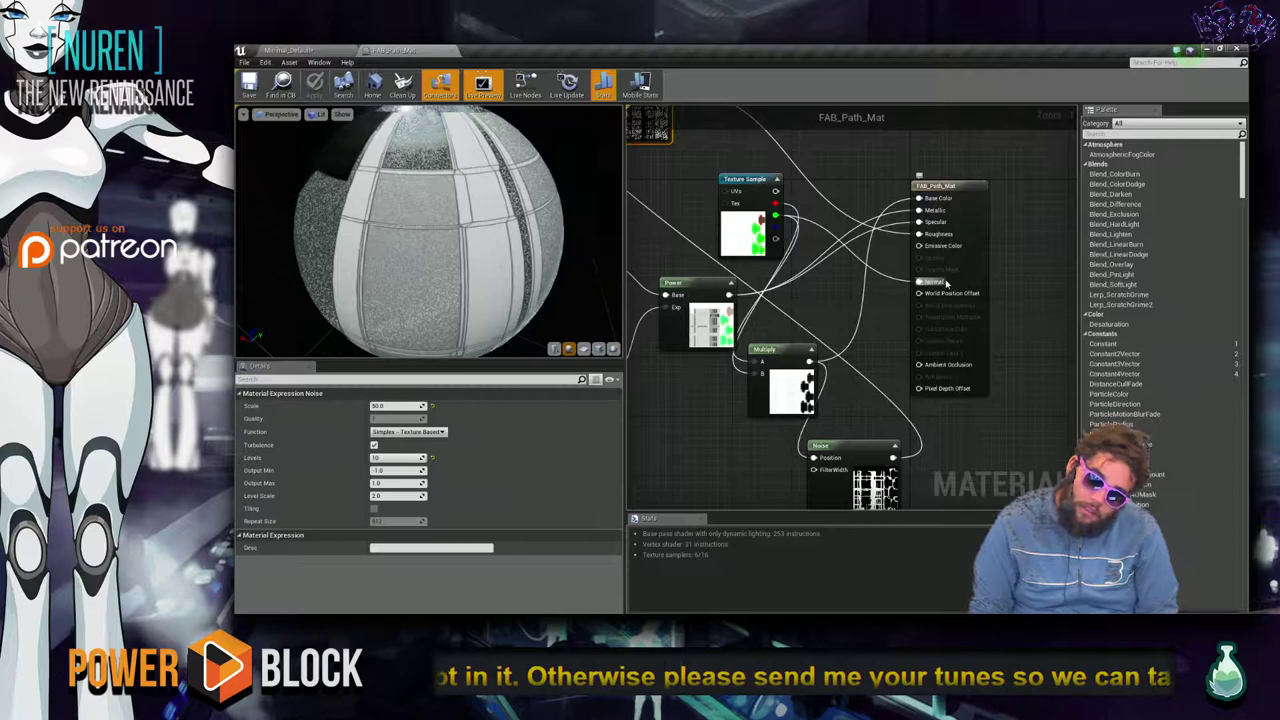
# Detach the wire from the Normal input, check the preview sphere, then apply and save.
pyautogui.moveTo(918, 282)
pyautogui.mouseDown()
pyautogui.moveTo(832, 288)
pyautogui.moveTo(918, 284)
pyautogui.mouseUp()
pyautogui.click(888, 284)
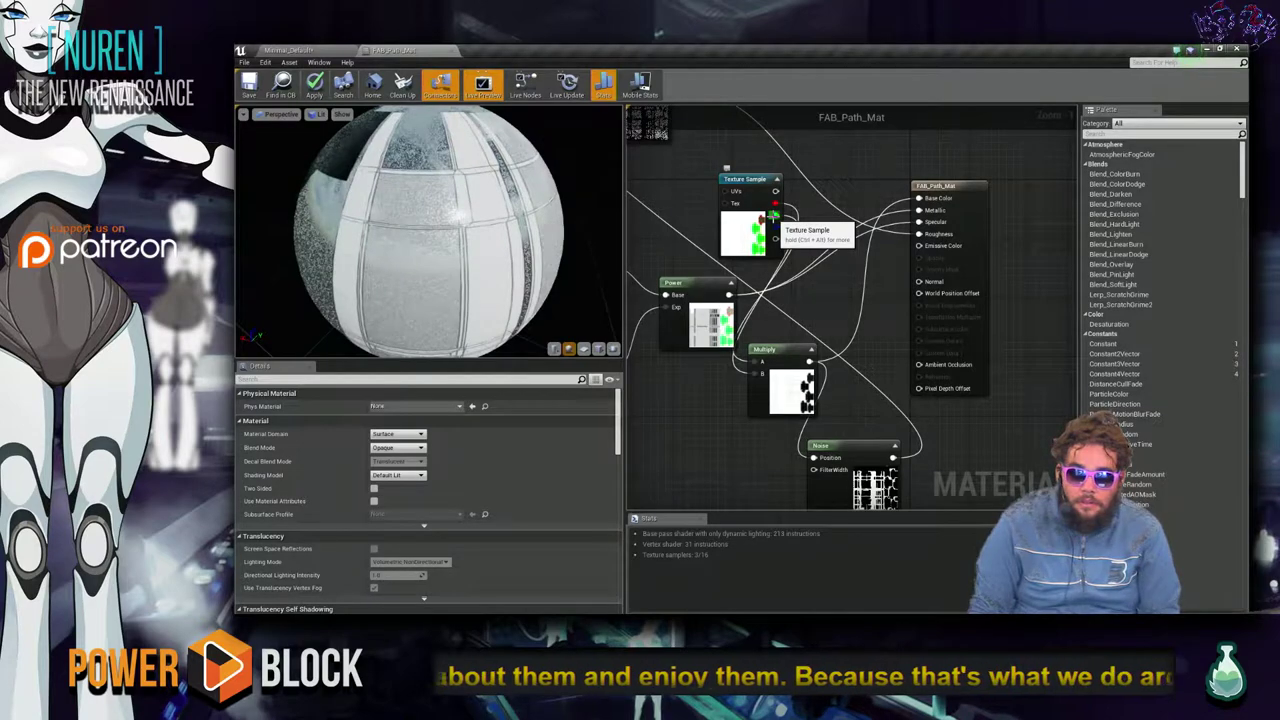
pyautogui.moveTo(579, 289); pyautogui.dragTo(440, 296)
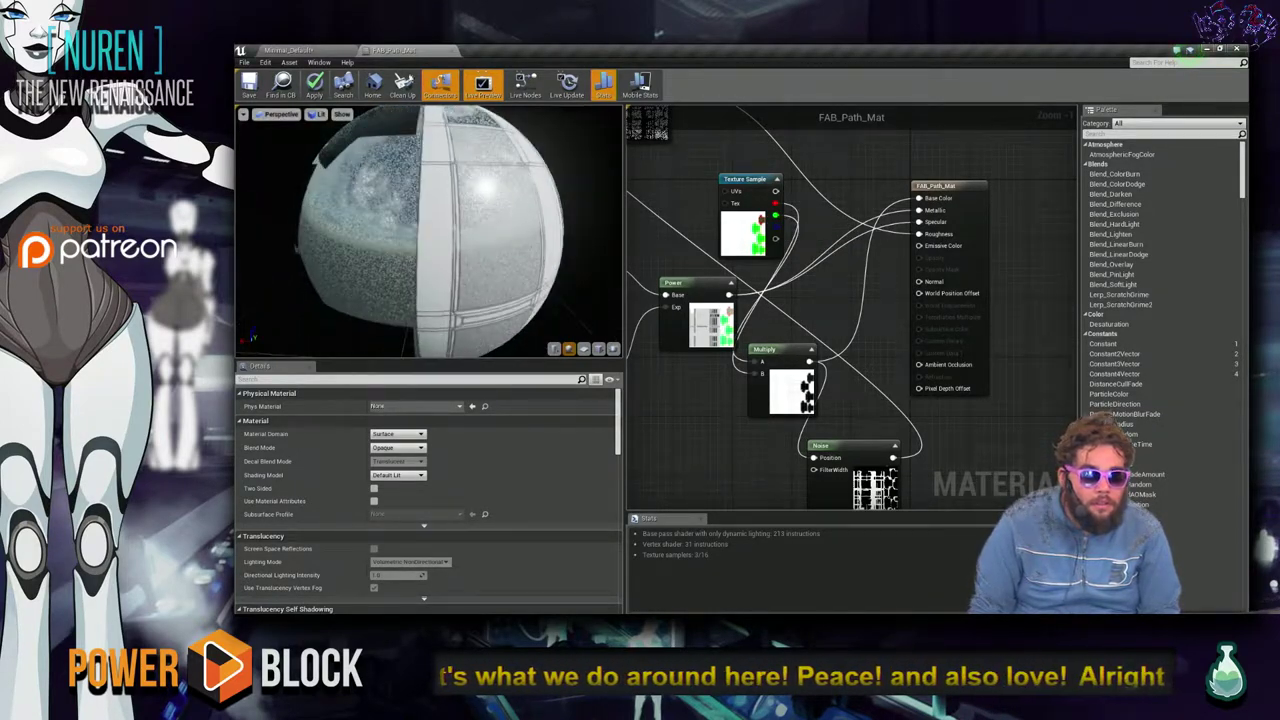
pyautogui.click(318, 49)
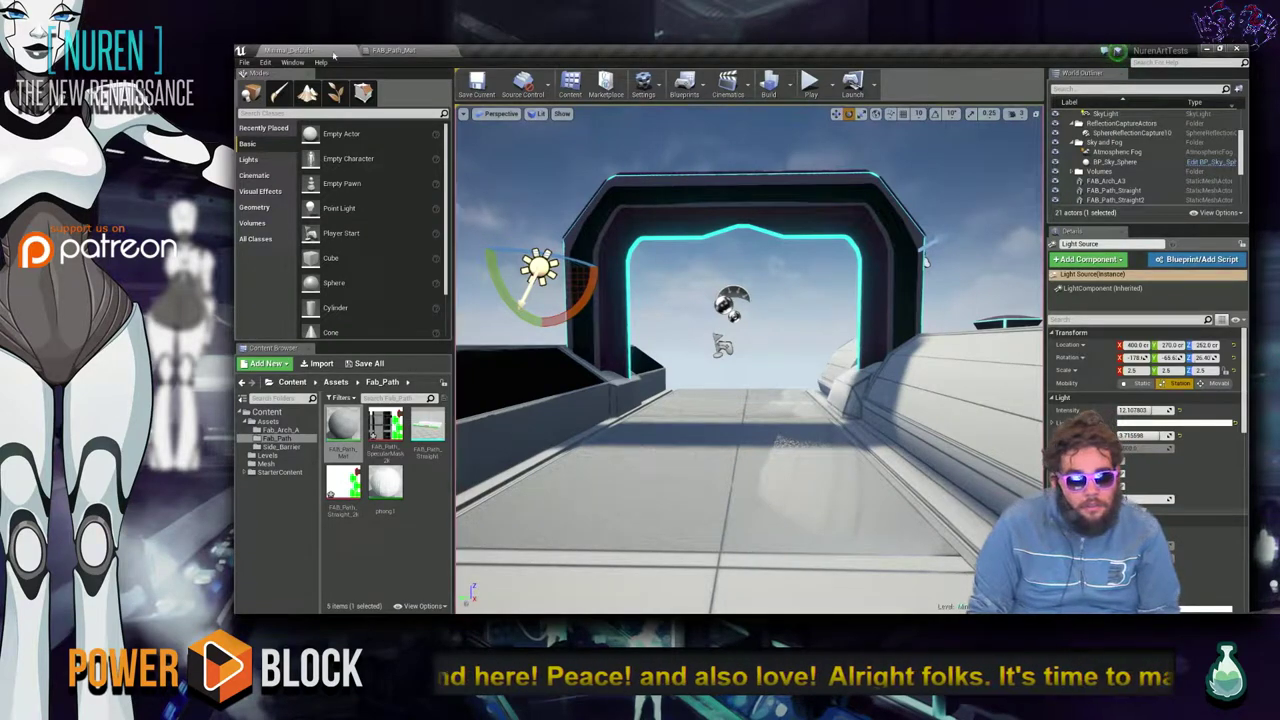
pyautogui.click(393, 50)
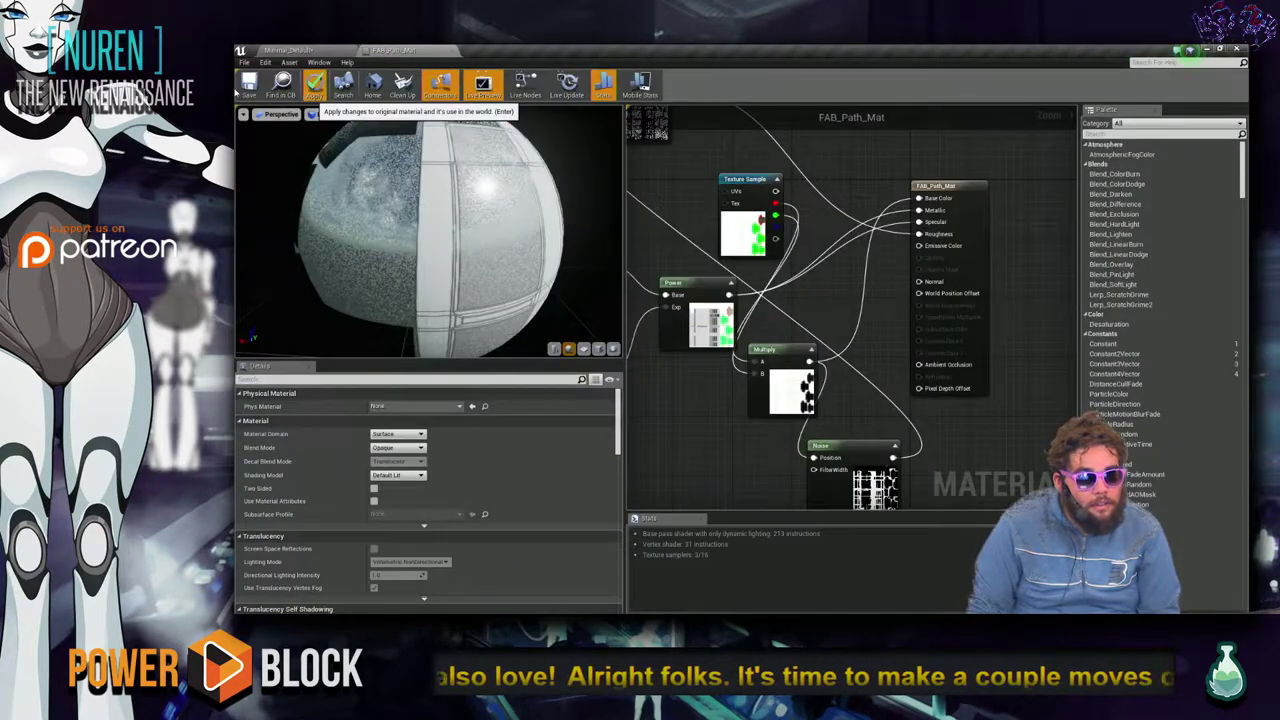
pyautogui.click(315, 85)
pyautogui.click(249, 85)
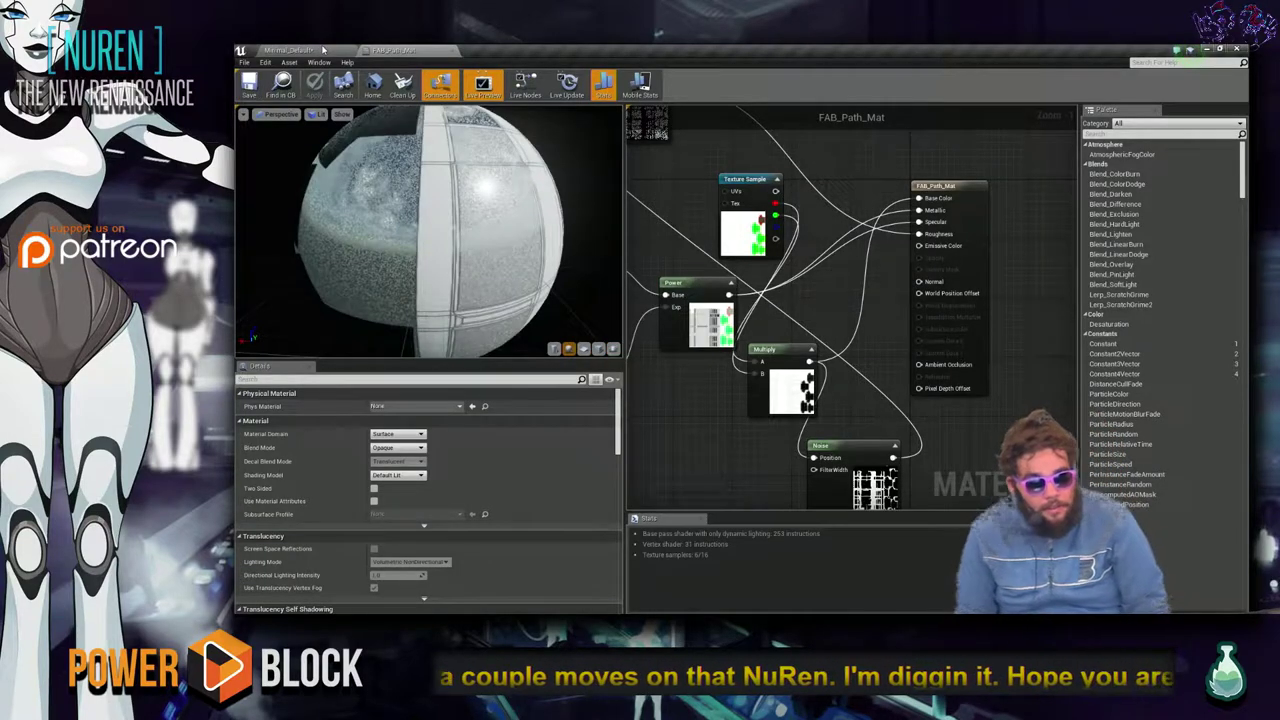
# Select the FAB_Path_Straight mesh near the arch and enable Show Stats in the viewport options.
pyautogui.click(300, 50)
pyautogui.moveTo(701, 363)
pyautogui.mouseDown(button='right')
pyautogui.moveTo(701, 380)
pyautogui.moveTo(720, 376)
pyautogui.moveTo(690, 366)
pyautogui.moveTo(718, 370)
pyautogui.mouseUp(button='right')
pyautogui.click(718, 370)
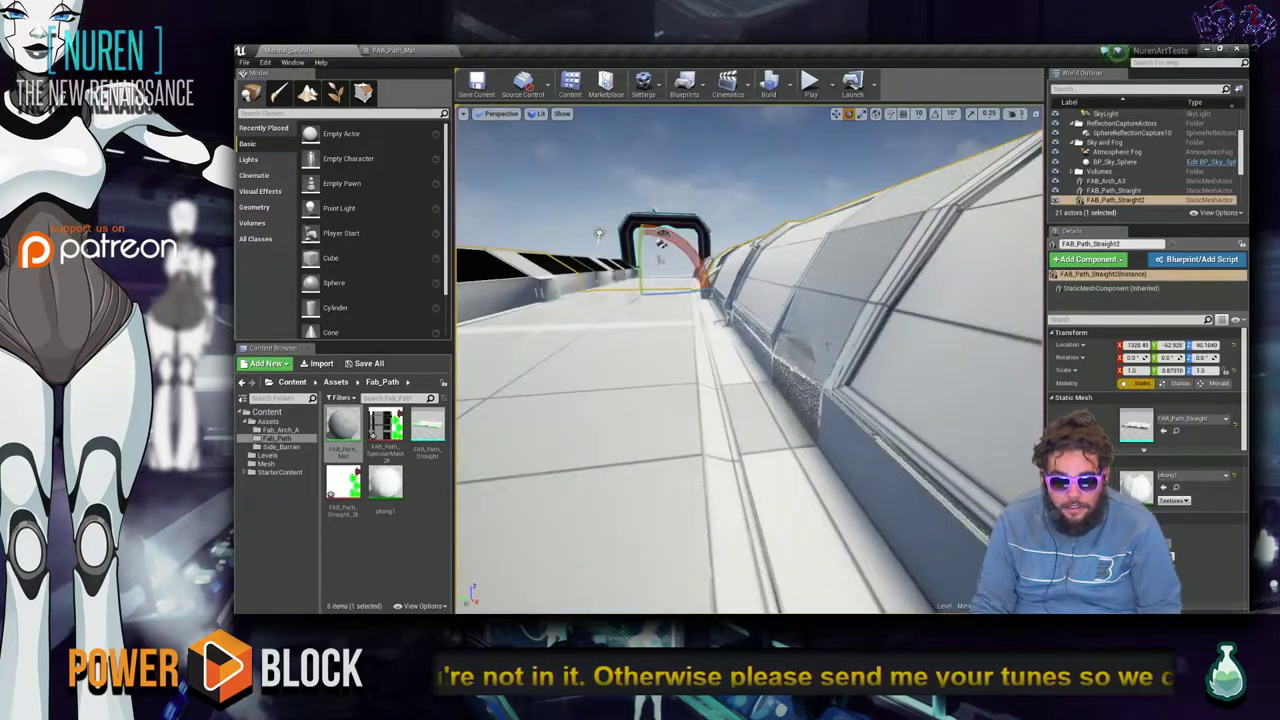
pyautogui.moveTo(656, 379); pyautogui.dragTo(649, 381, button='right')
pyautogui.click(841, 312)
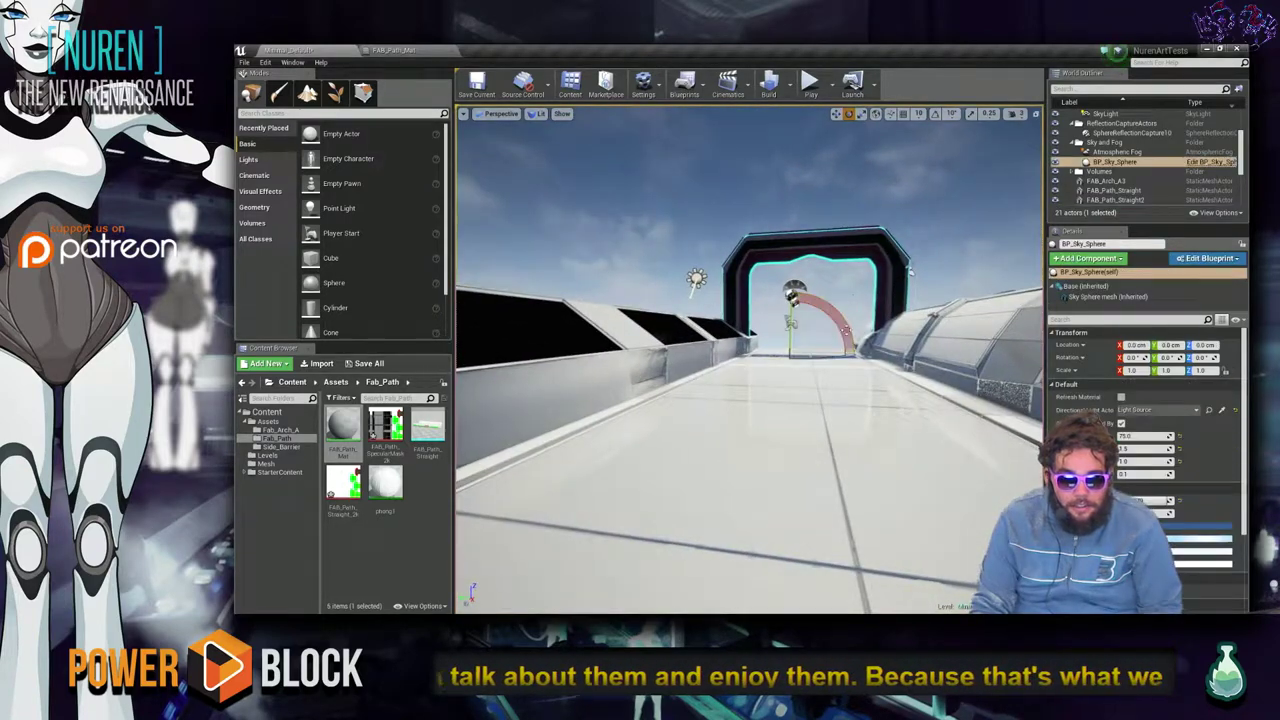
pyautogui.moveTo(841, 312); pyautogui.dragTo(906, 293, button='right')
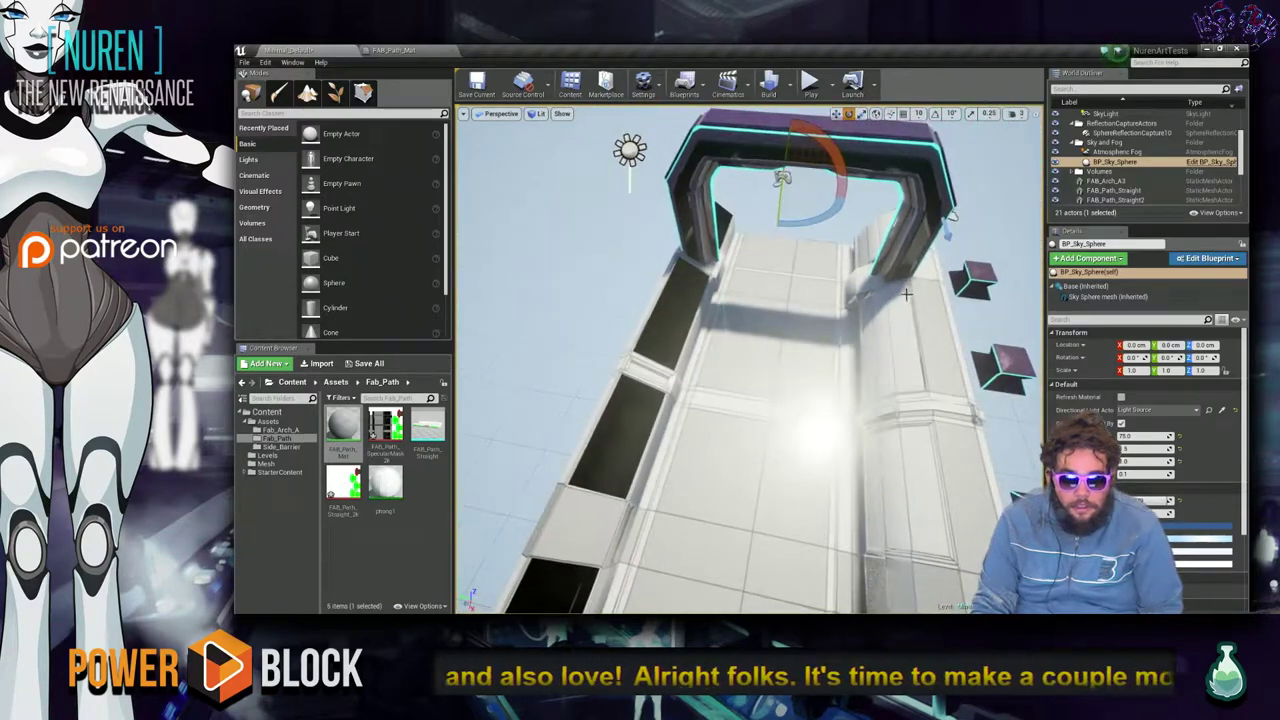
pyautogui.click(917, 348)
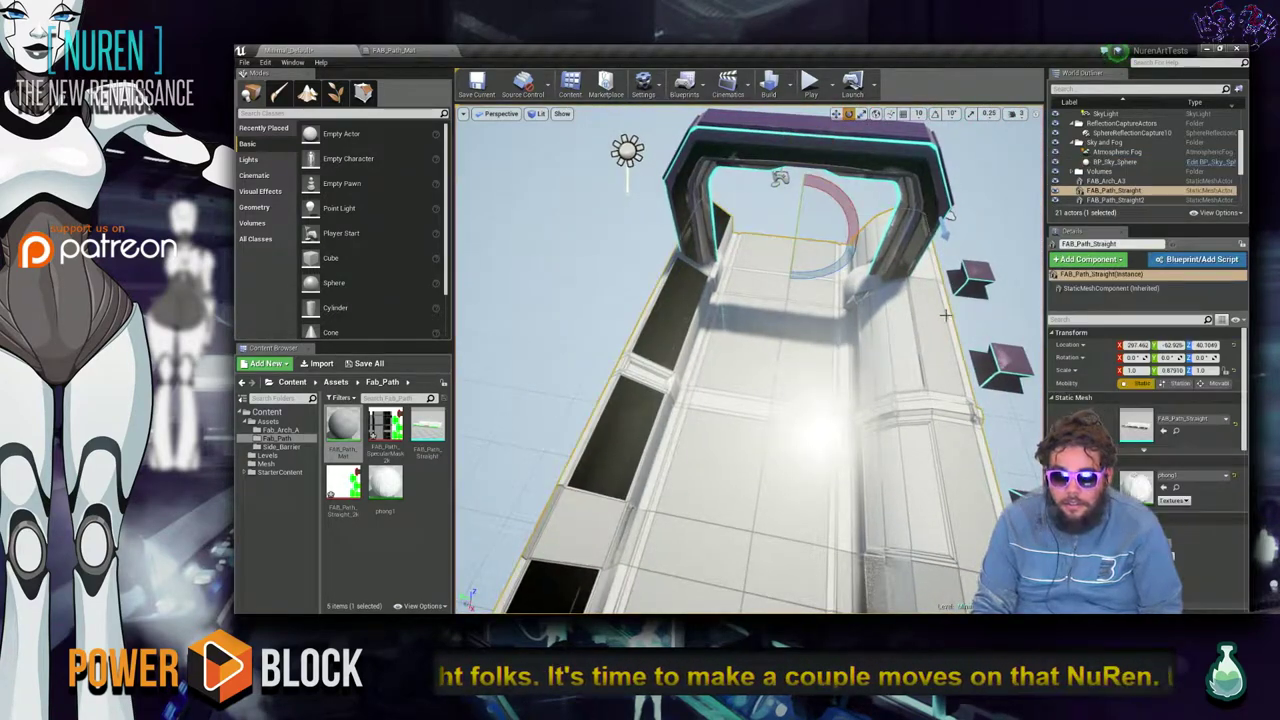
pyautogui.click(463, 114)
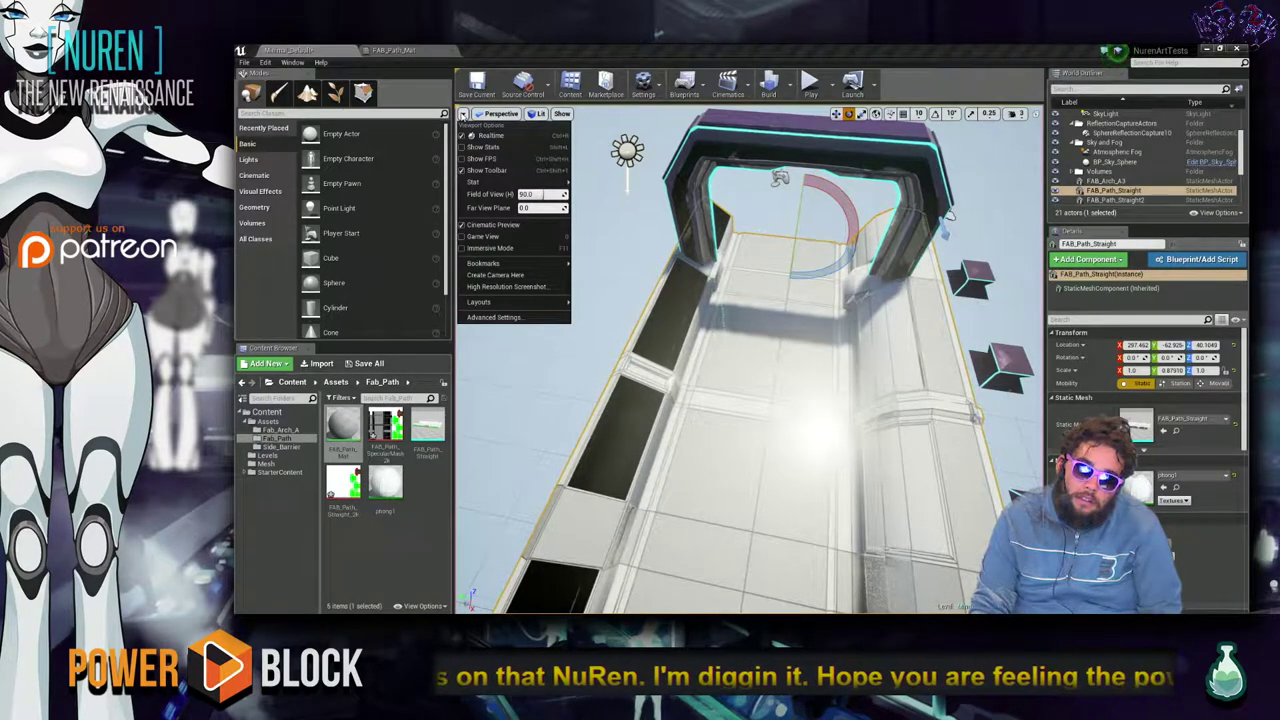
pyautogui.click(484, 147)
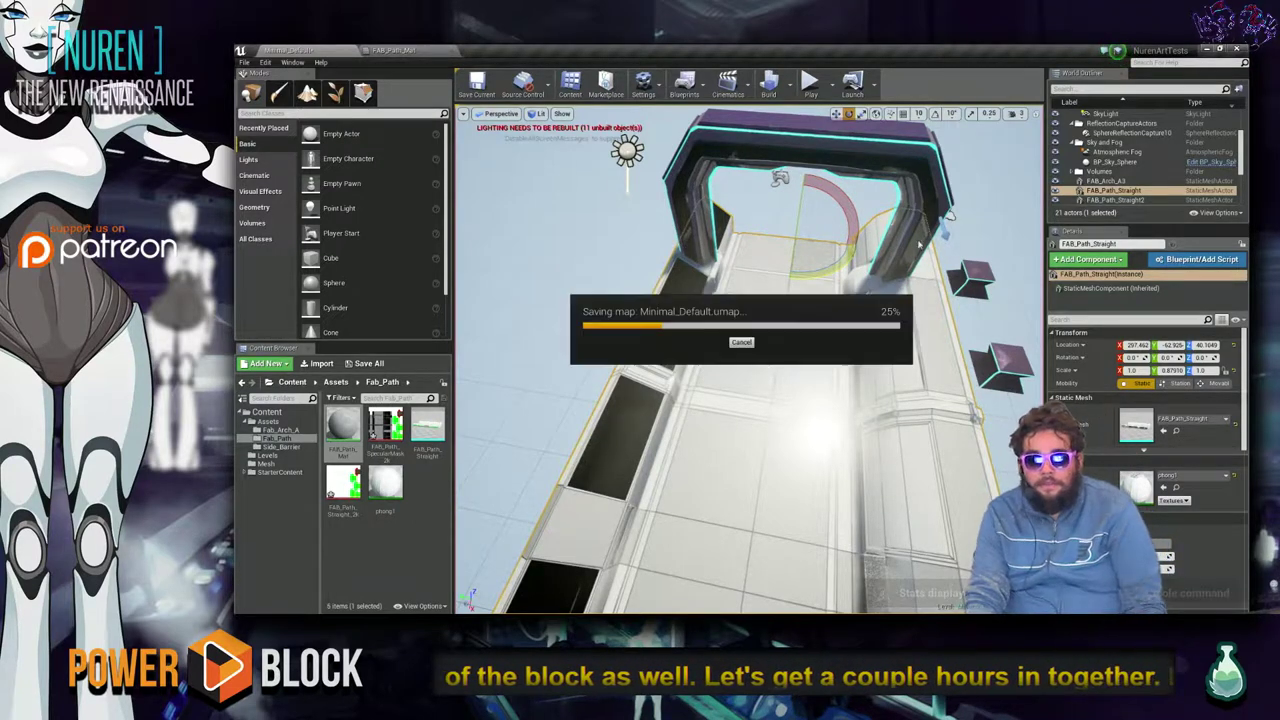
# Open the FAB_Path_Straight mesh's source folder on disk, then close it.
pyautogui.click(560, 220)
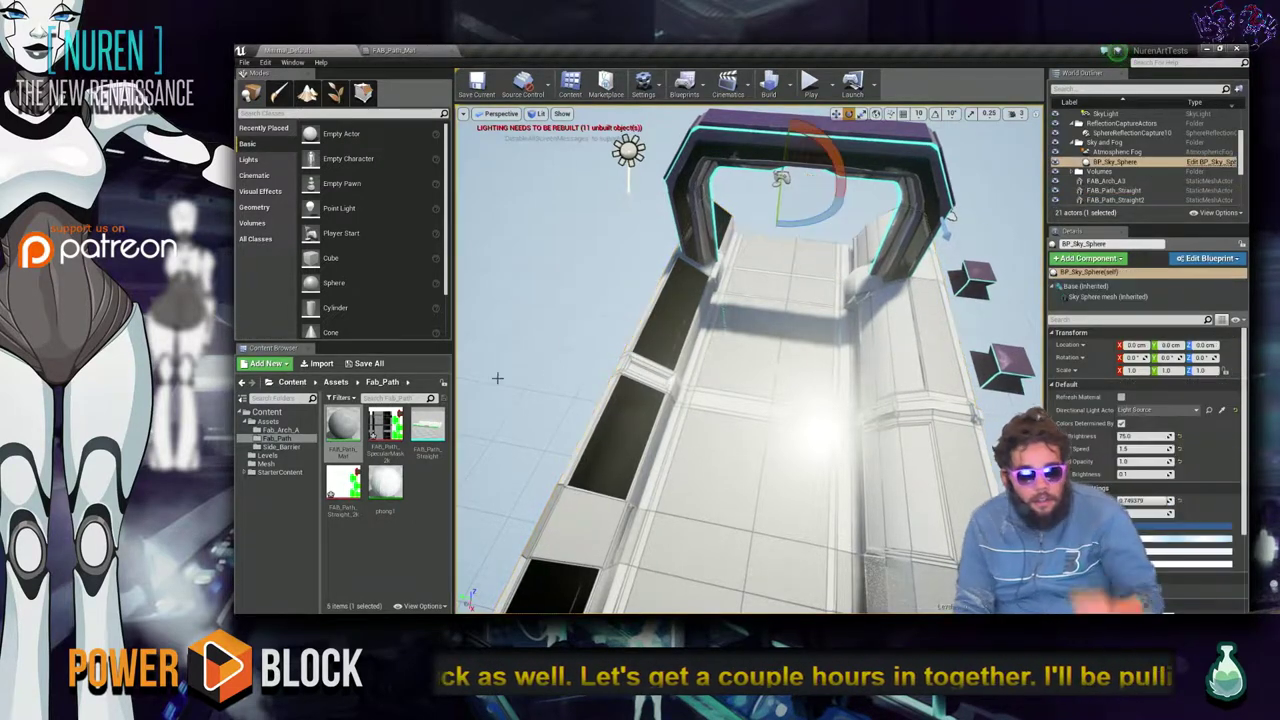
pyautogui.rightClick(427, 425)
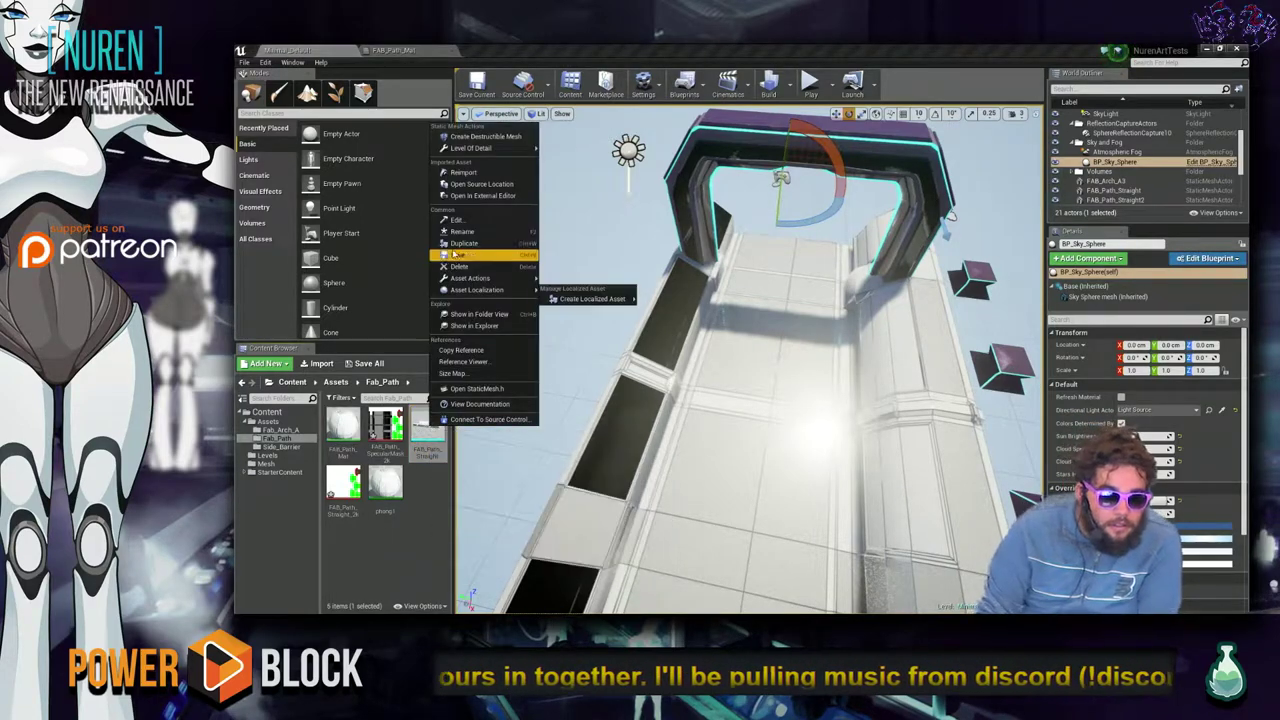
pyautogui.click(512, 186)
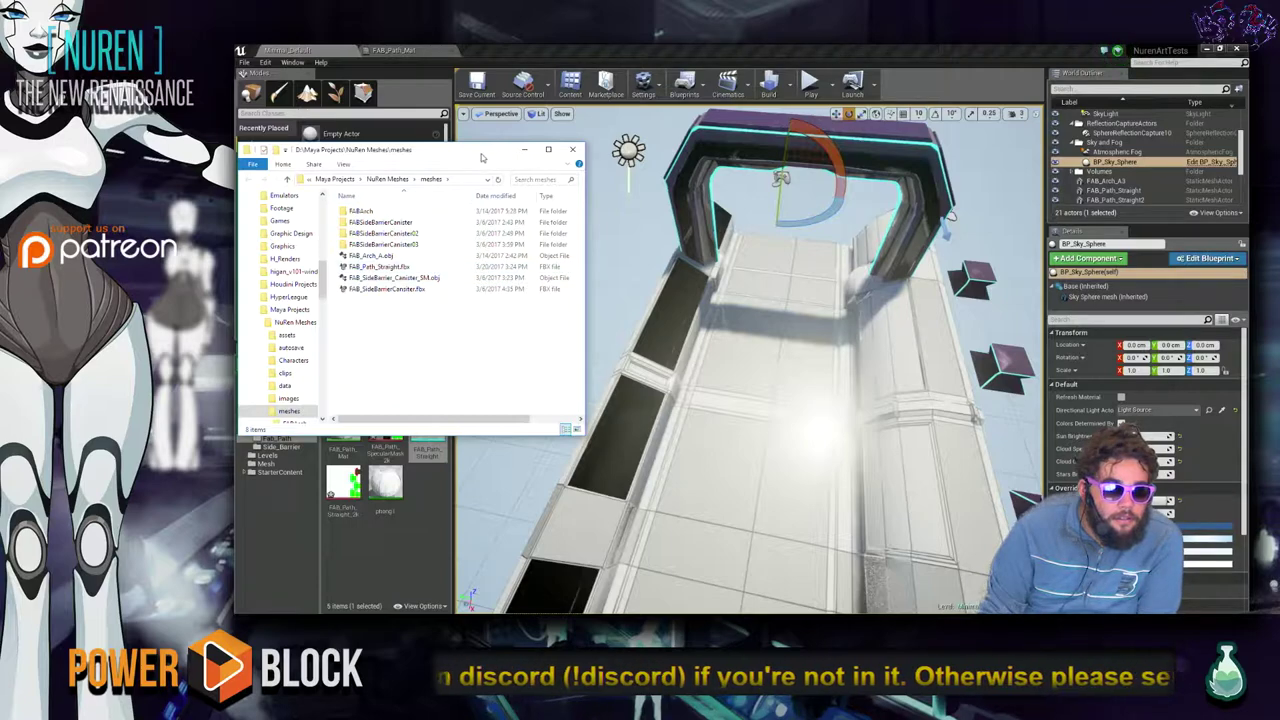
pyautogui.click(573, 152)
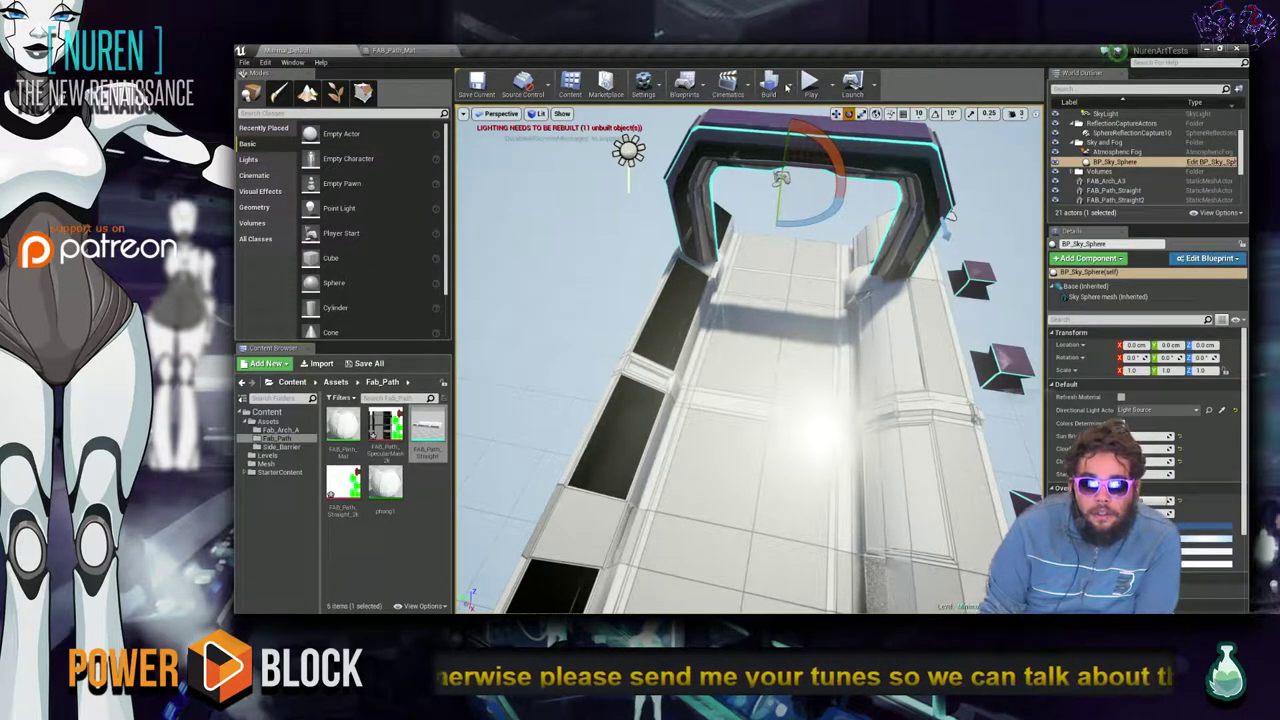
# Run Build Lighting Only and dismiss the Windows Firewall alert so the build continues.
pyautogui.click(788, 88)
pyautogui.moveTo(846, 128)
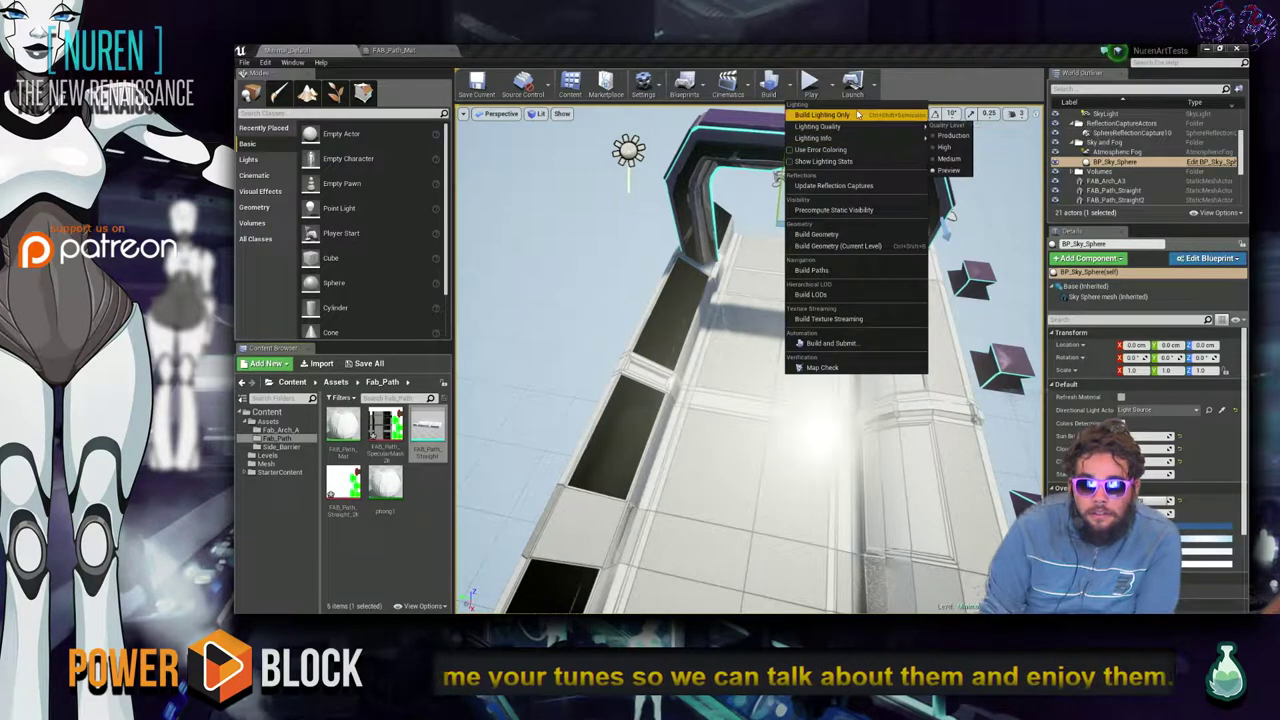
pyautogui.click(840, 114)
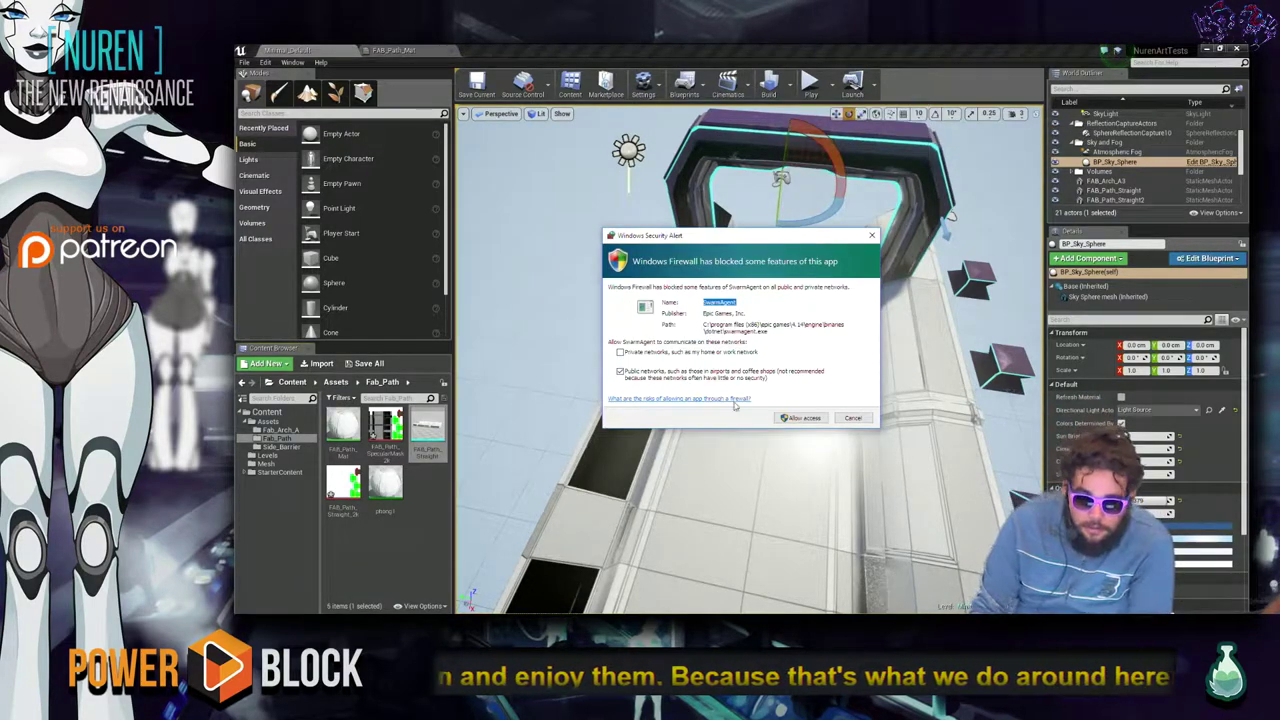
pyautogui.click(804, 418)
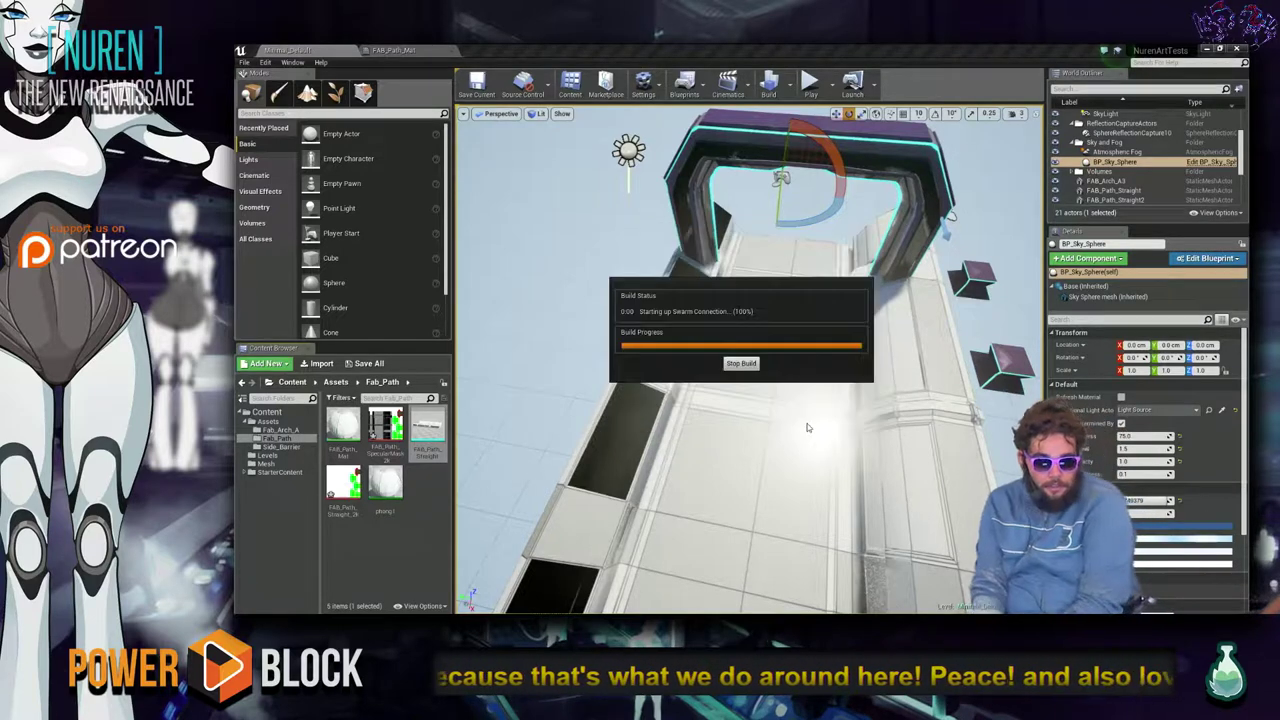
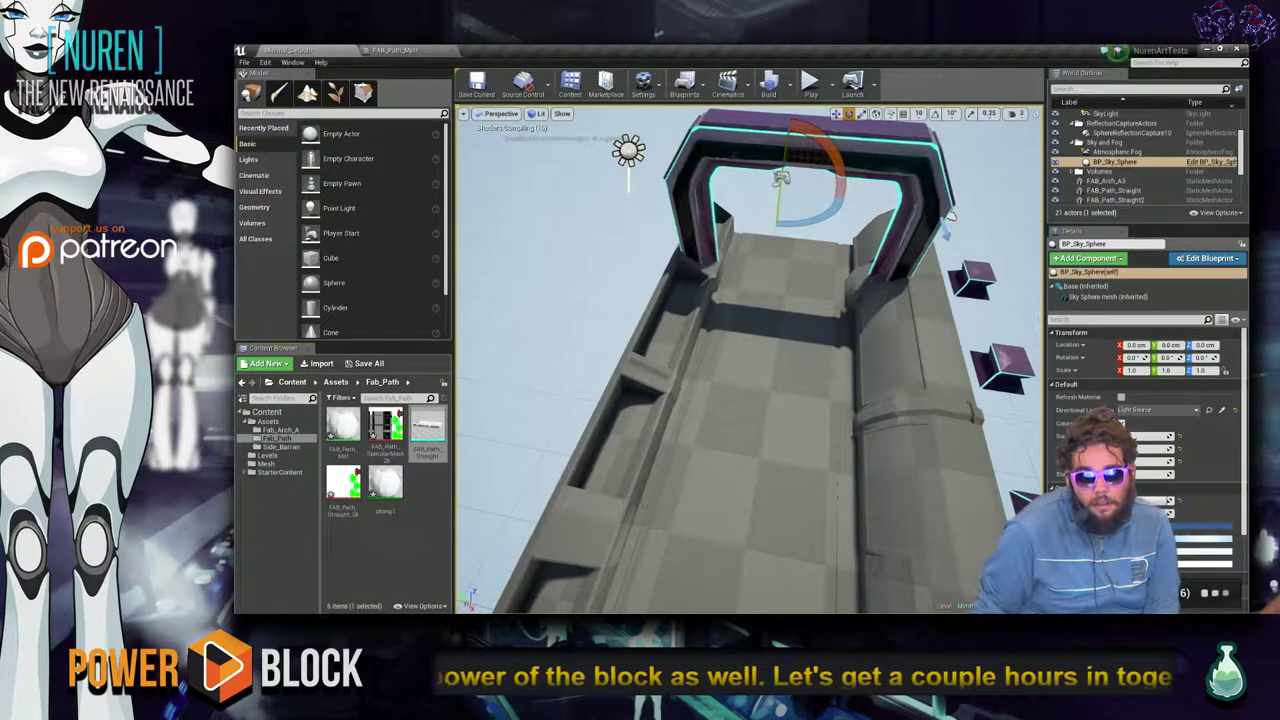
# Delete the Noise node from FAB_Path_Mat and apply the material.
pyautogui.moveTo(700, 350)
pyautogui.mouseDown(button='right')
pyautogui.moveTo(680, 360)
pyautogui.moveTo(700, 370)
pyautogui.moveTo(710, 365)
pyautogui.moveTo(675, 340)
pyautogui.moveTo(668, 350)
pyautogui.moveTo(680, 345)
pyautogui.mouseUp(button='right')
pyautogui.hotkey('alt', 'Tab')
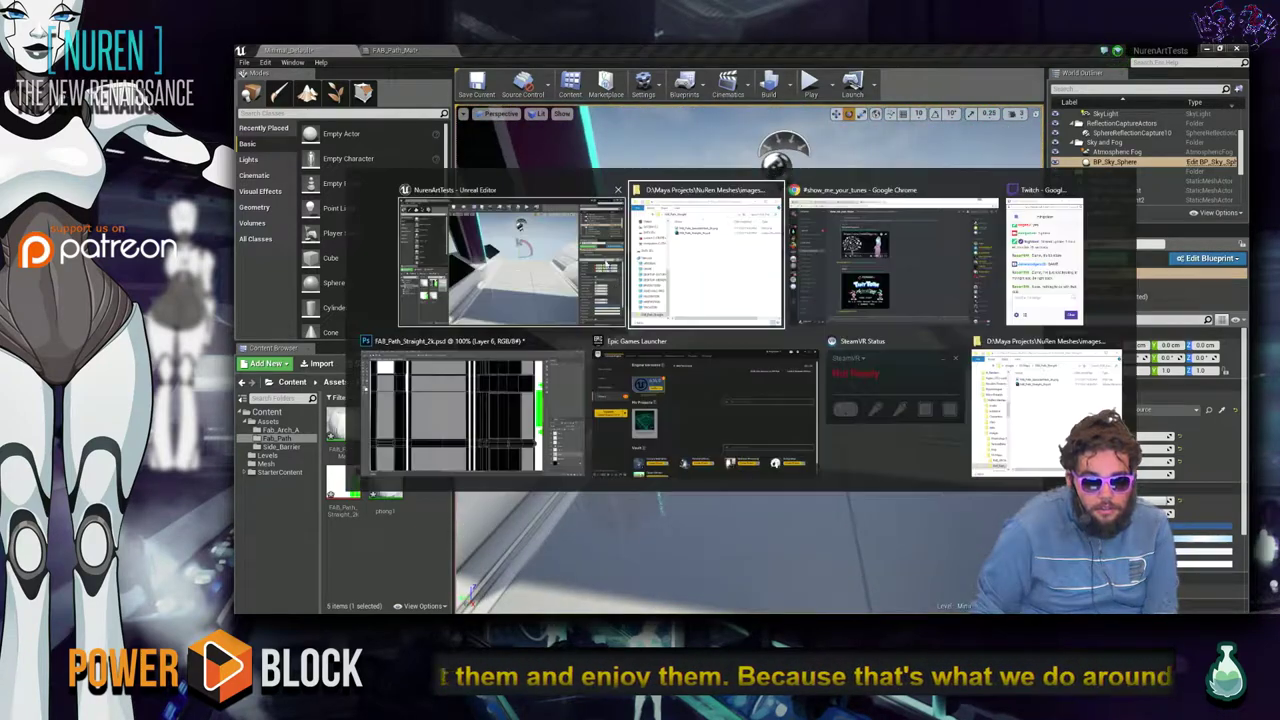
pyautogui.click(420, 51)
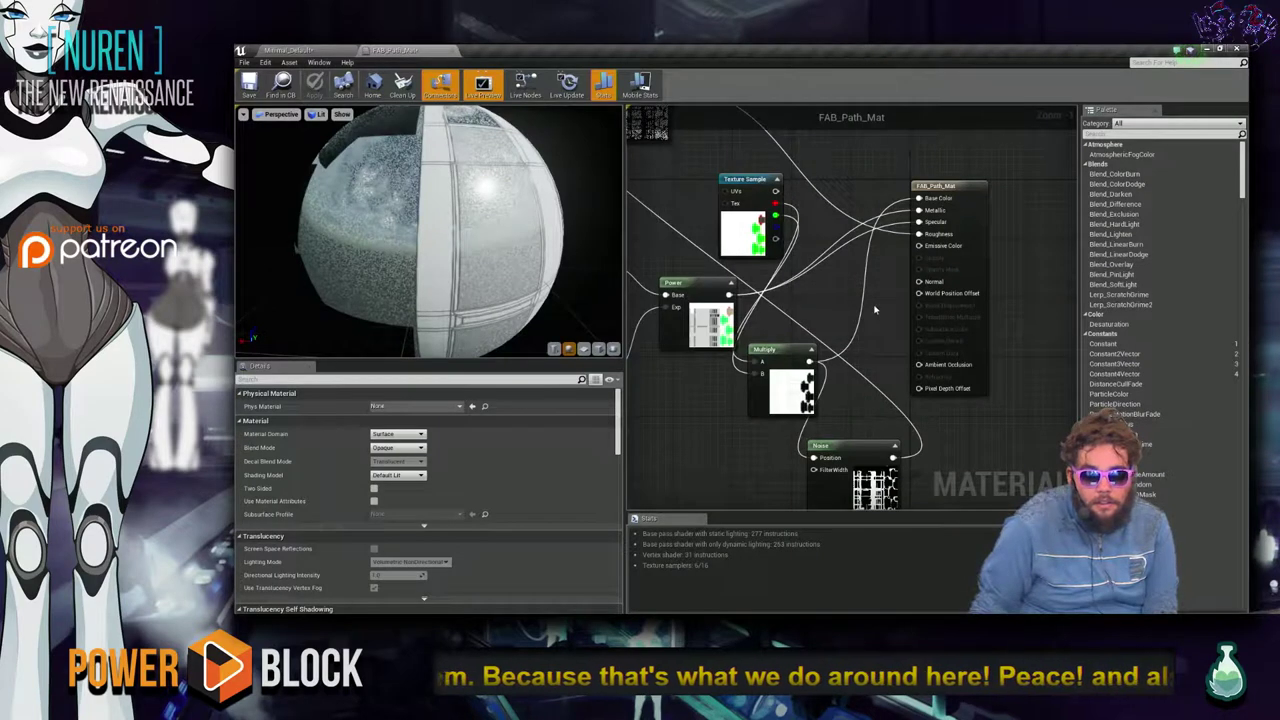
pyautogui.scroll(-4, 680, 230)
pyautogui.click(651, 158)
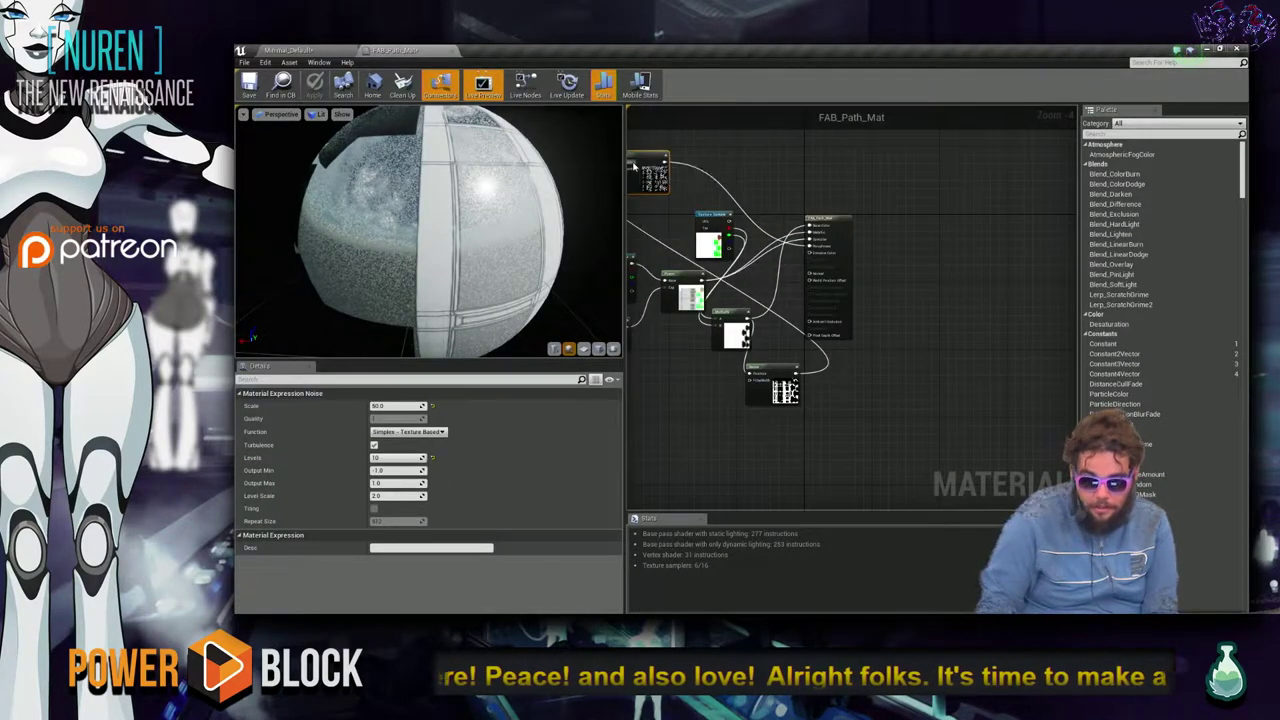
pyautogui.press('Delete')
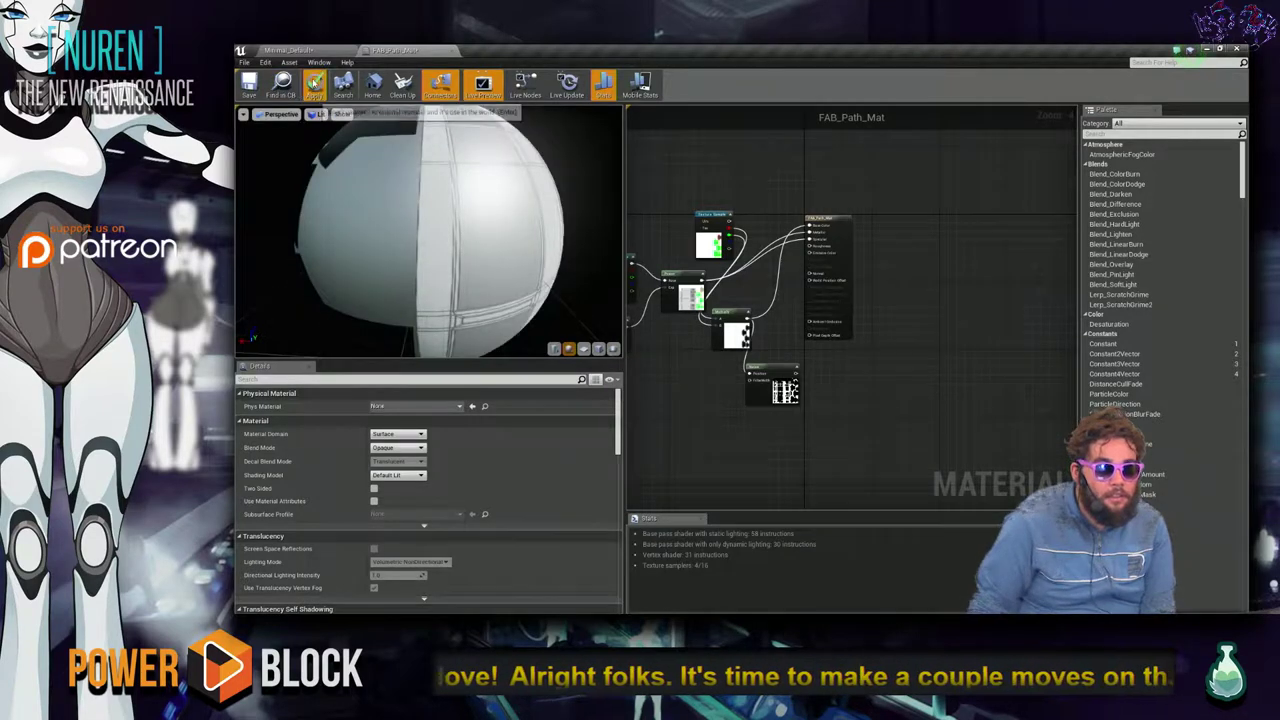
pyautogui.click(314, 85)
# Rotate the level's Light Source to a new sun angle.
pyautogui.click(300, 50)
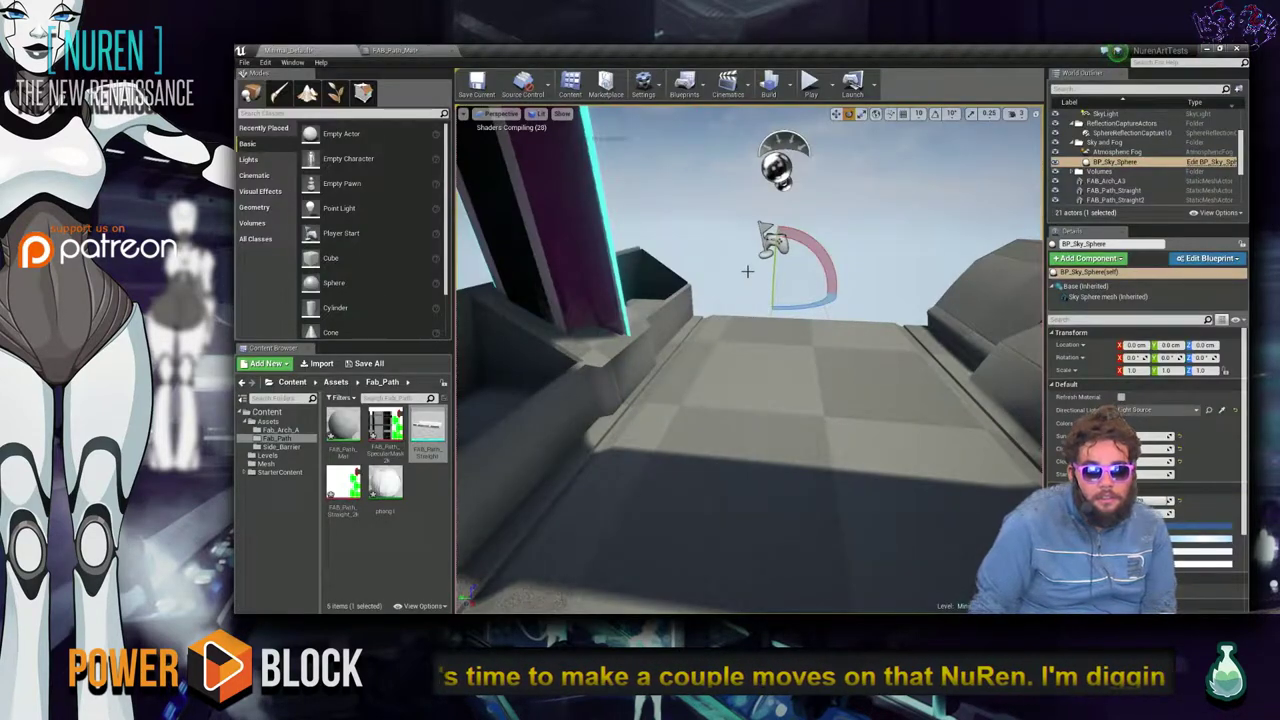
pyautogui.moveTo(820, 386); pyautogui.dragTo(648, 338, button='right')
pyautogui.click(657, 308)
pyautogui.moveTo(649, 327); pyautogui.dragTo(626, 306)
pyautogui.moveTo(626, 306); pyautogui.dragTo(782, 514, button='right')
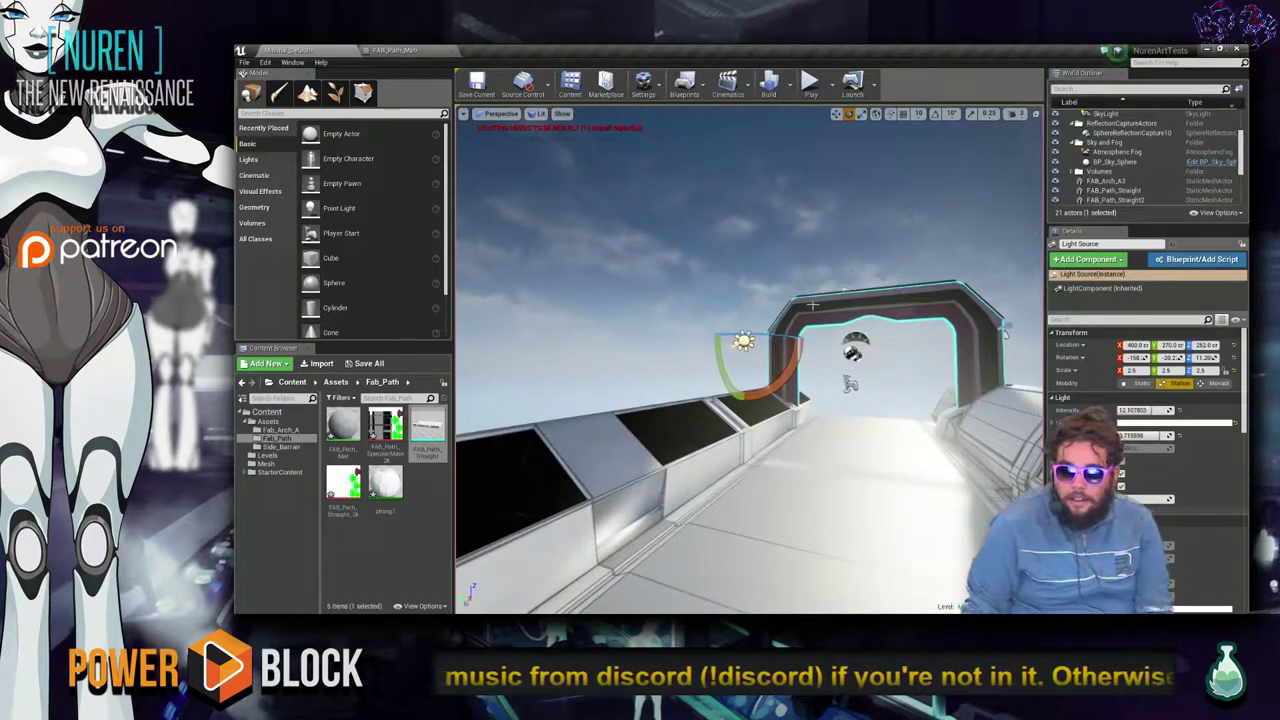
# Inspect the Light Source and SkyLight actors in the level.
pyautogui.press('w')
pyautogui.moveTo(812, 304); pyautogui.dragTo(845, 340, button='right')
pyautogui.scroll(1, 1105, 163)
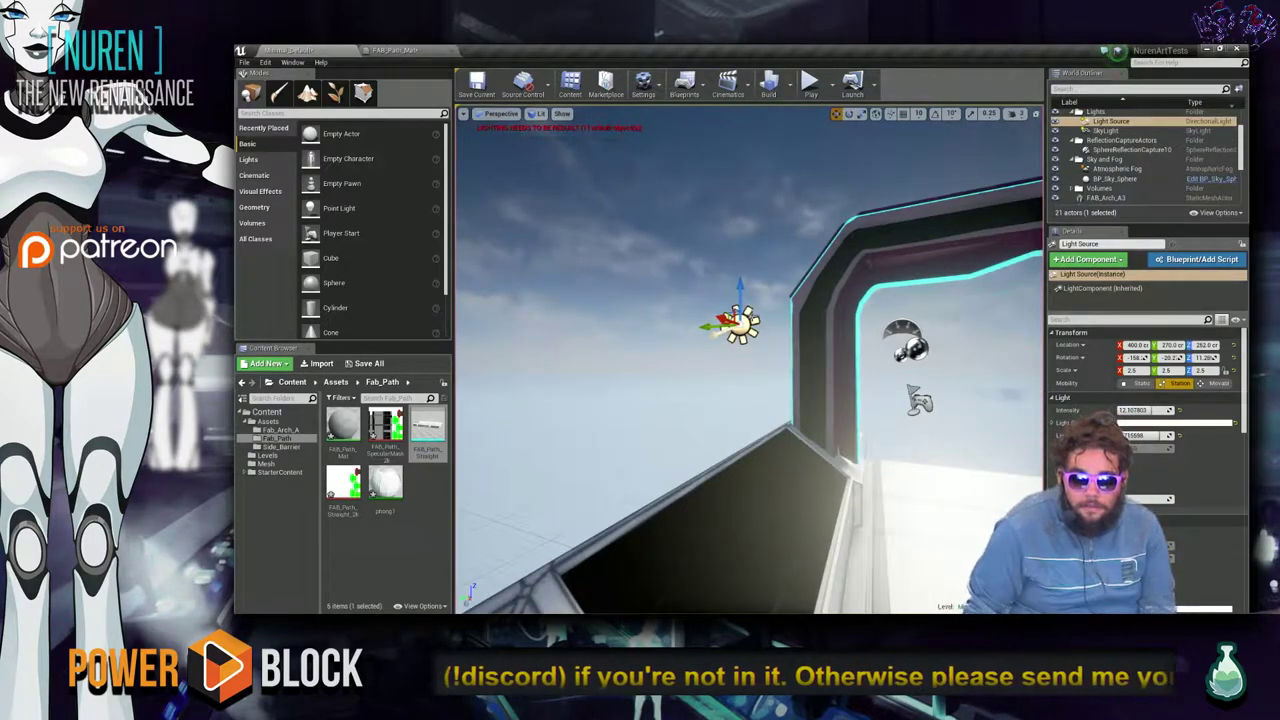
pyautogui.rightClick(748, 298)
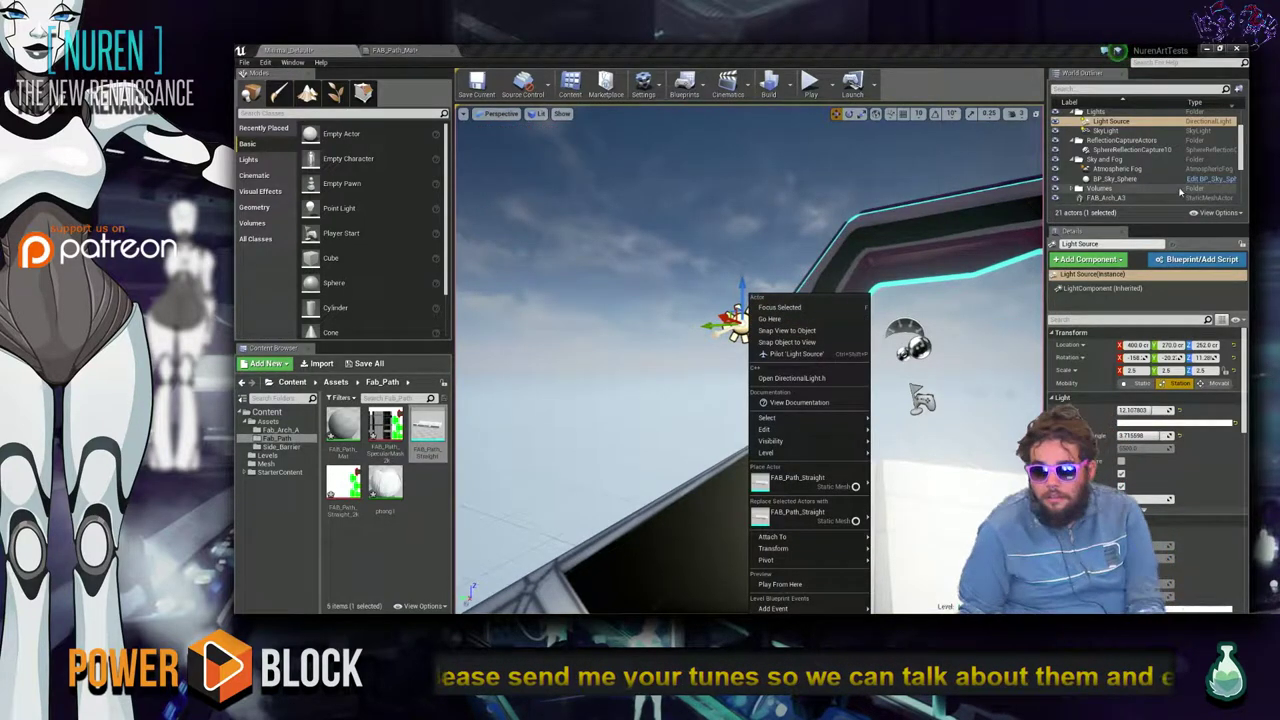
pyautogui.click(1054, 124)
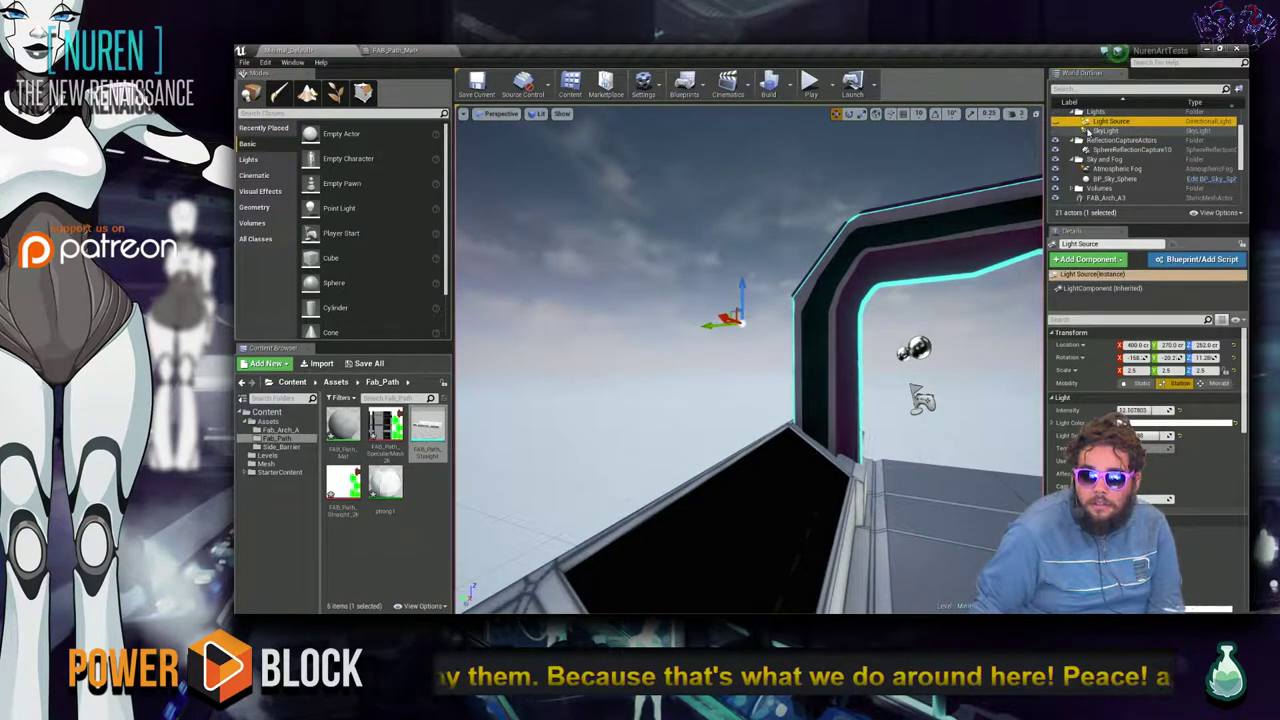
pyautogui.click(1105, 131)
pyautogui.rightClick(1105, 133)
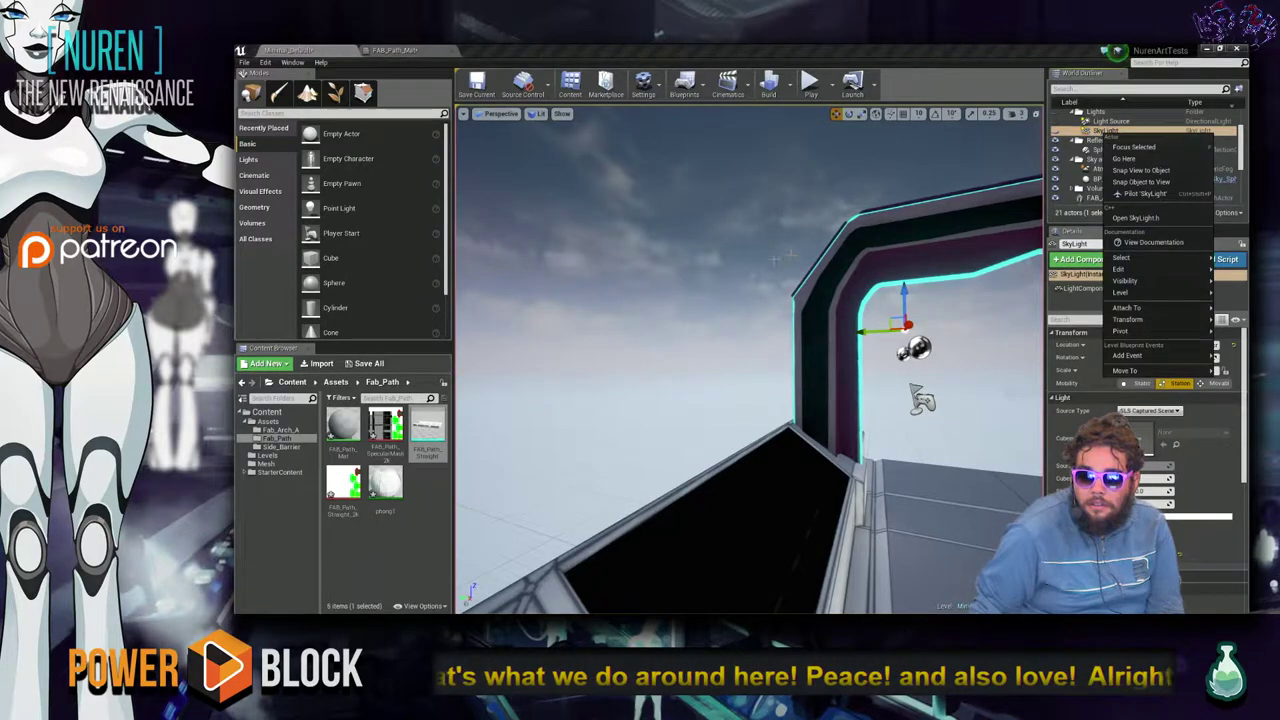
pyautogui.click(1134, 147)
# Check the Atmospheric Fog and Player Start, save Minimal_Default, and open the Side_Barrier folder.
pyautogui.moveTo(873, 268); pyautogui.dragTo(786, 276, button='right')
pyautogui.click(827, 288)
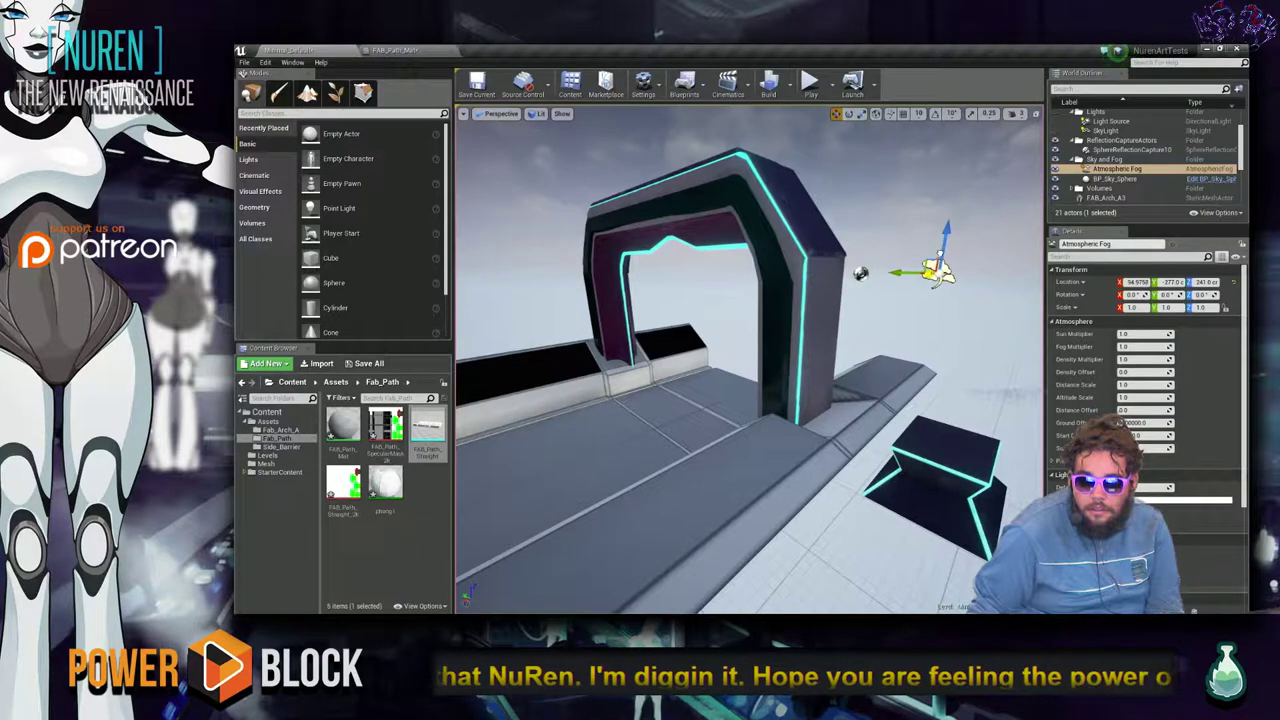
pyautogui.moveTo(888, 333)
pyautogui.mouseDown(button='right')
pyautogui.moveTo(714, 290)
pyautogui.moveTo(887, 338)
pyautogui.mouseUp(button='right')
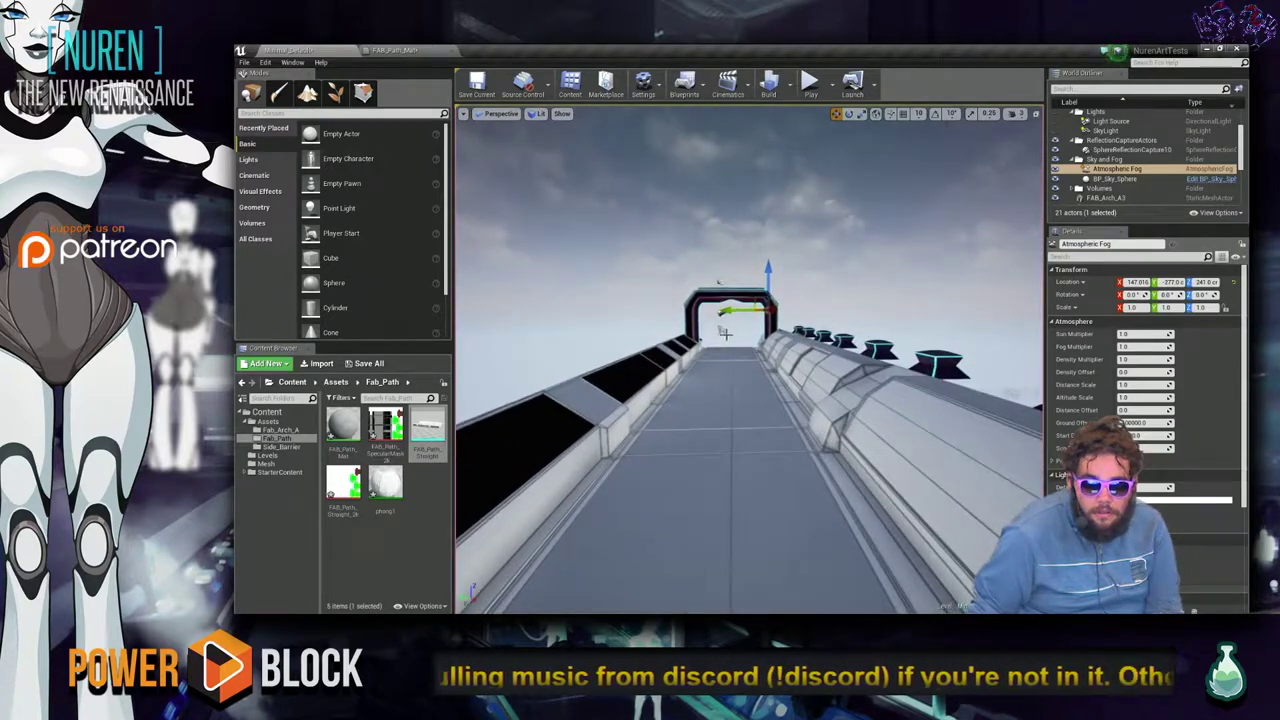
pyautogui.click(720, 330)
pyautogui.press('f')
pyautogui.moveTo(720, 330); pyautogui.dragTo(720, 330, button='right')
pyautogui.hotkey('ctrl', 's')
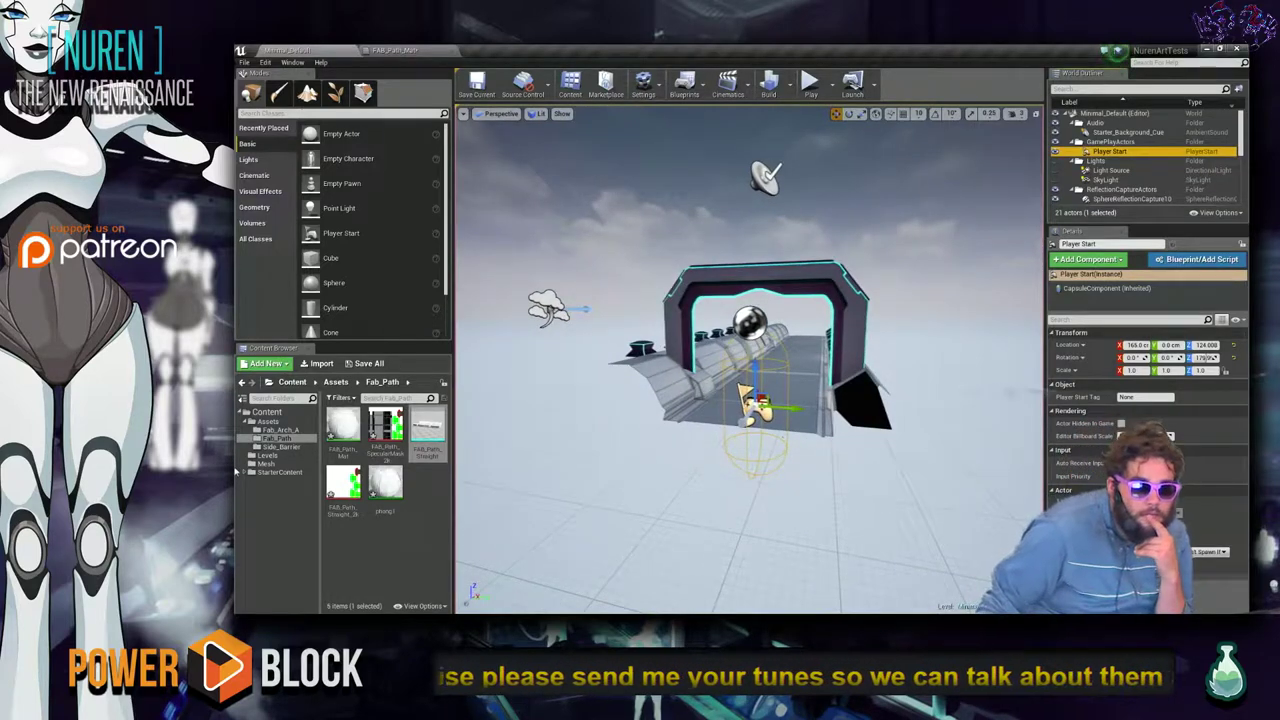
pyautogui.click(279, 447)
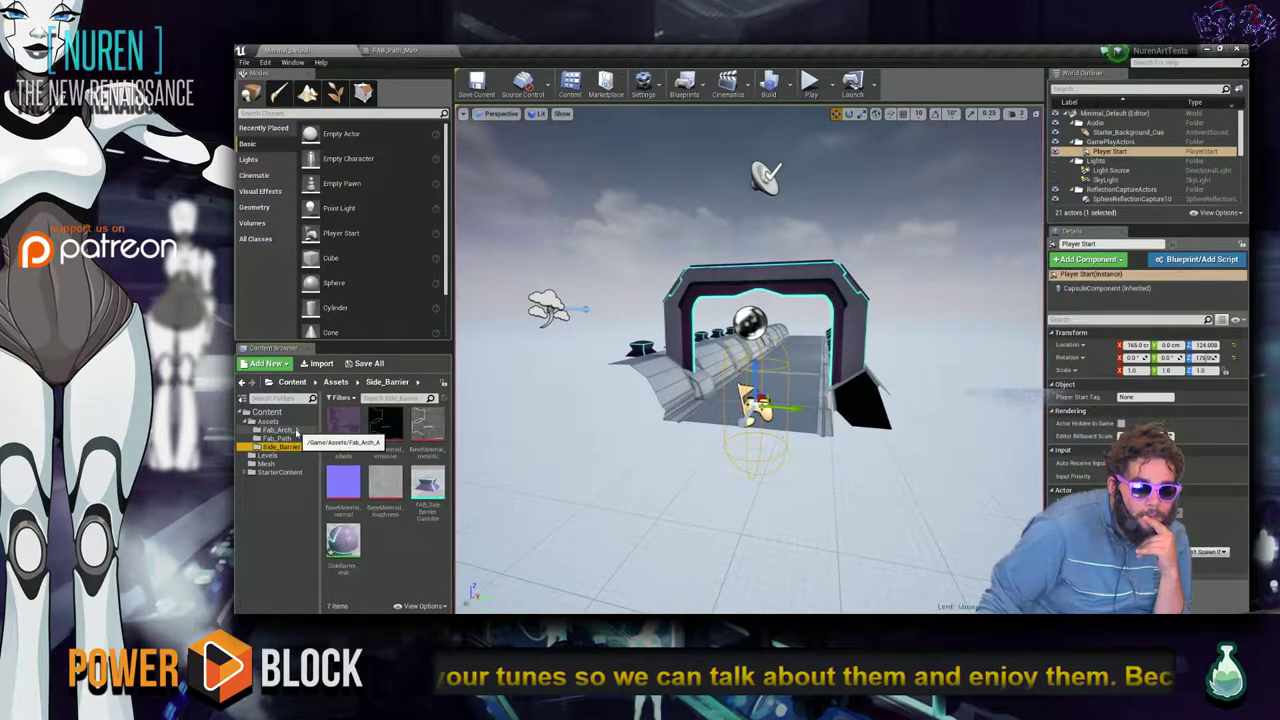
# Open SideBarrer_mat and browse its graph to the Texture Sample nodes.
pyautogui.doubleClick(343, 541)
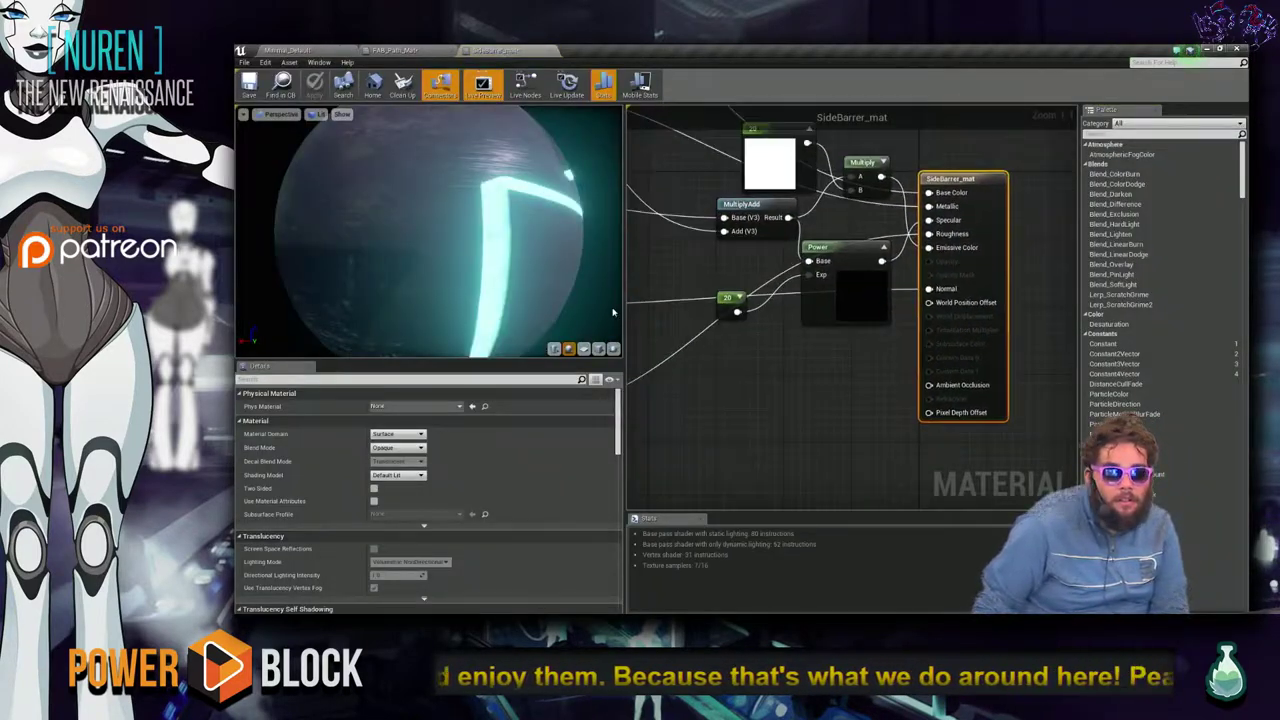
pyautogui.scroll(-5, 428, 230)
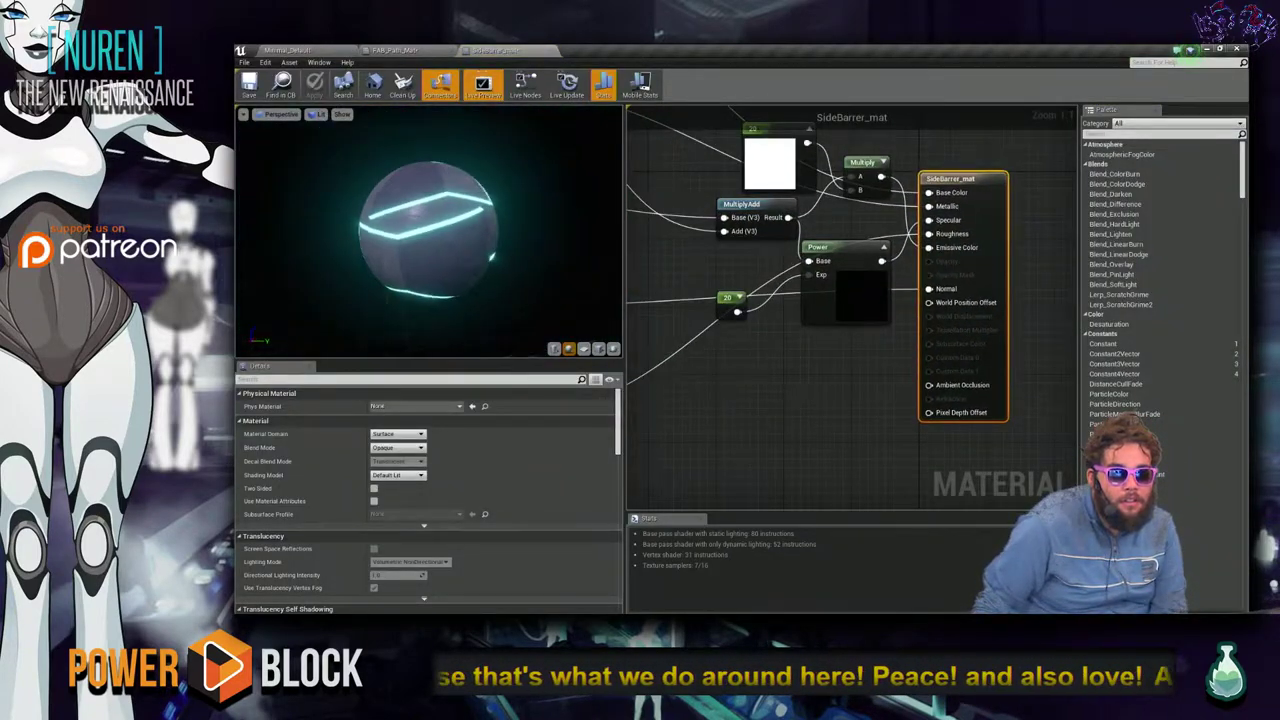
pyautogui.moveTo(428, 230); pyautogui.dragTo(515, 236)
pyautogui.moveTo(833, 385); pyautogui.dragTo(925, 437, button='right')
pyautogui.scroll(-5, 925, 437)
pyautogui.scroll(3, 910, 415)
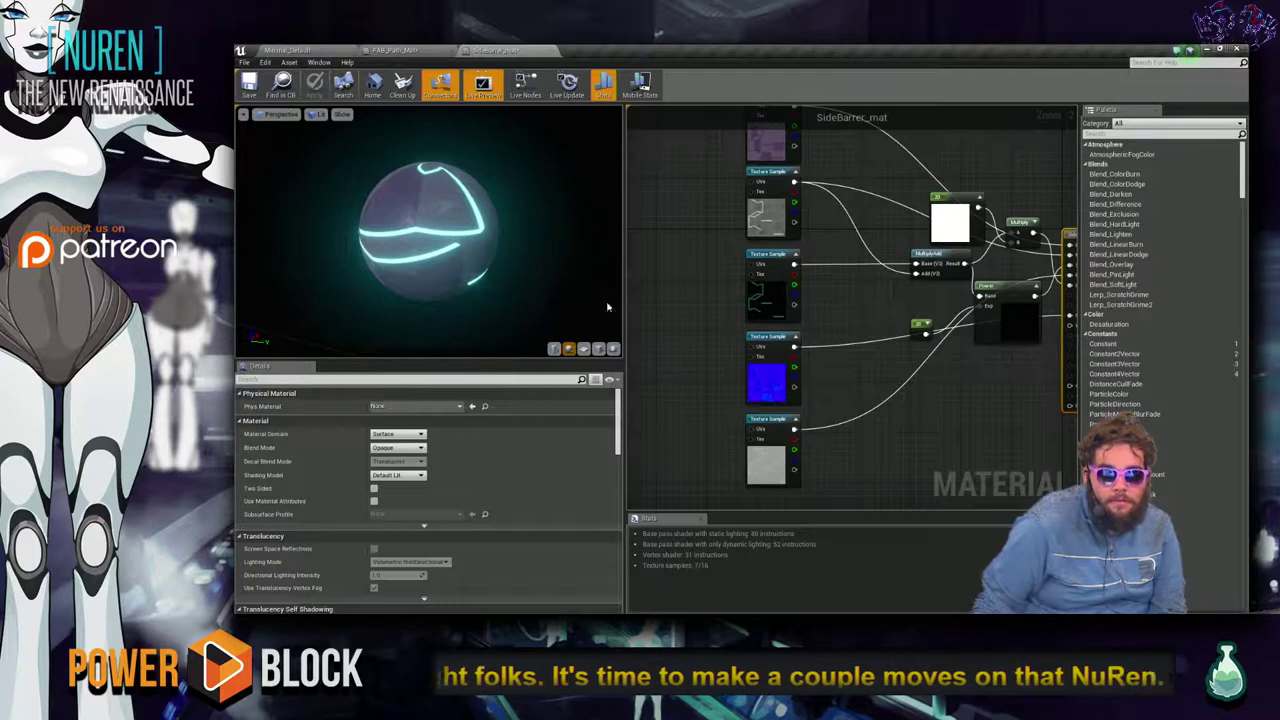
pyautogui.click(935, 262)
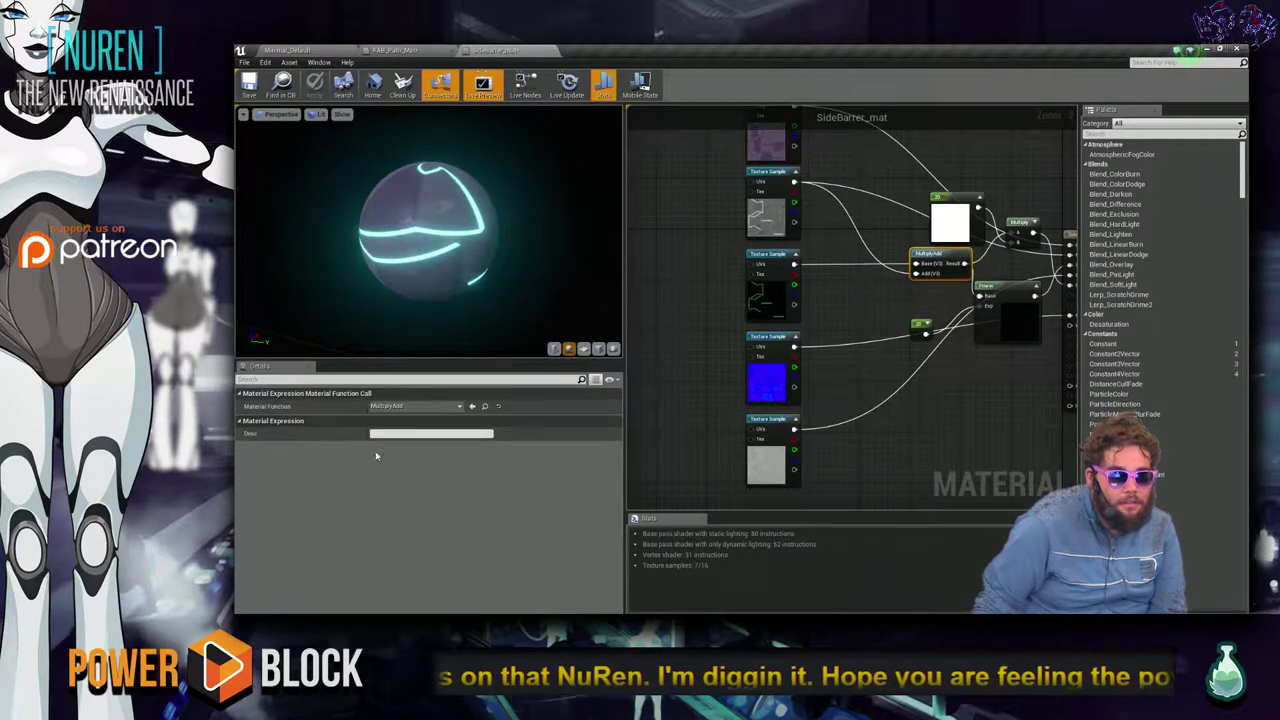
pyautogui.moveTo(981, 375); pyautogui.dragTo(811, 399, button='right')
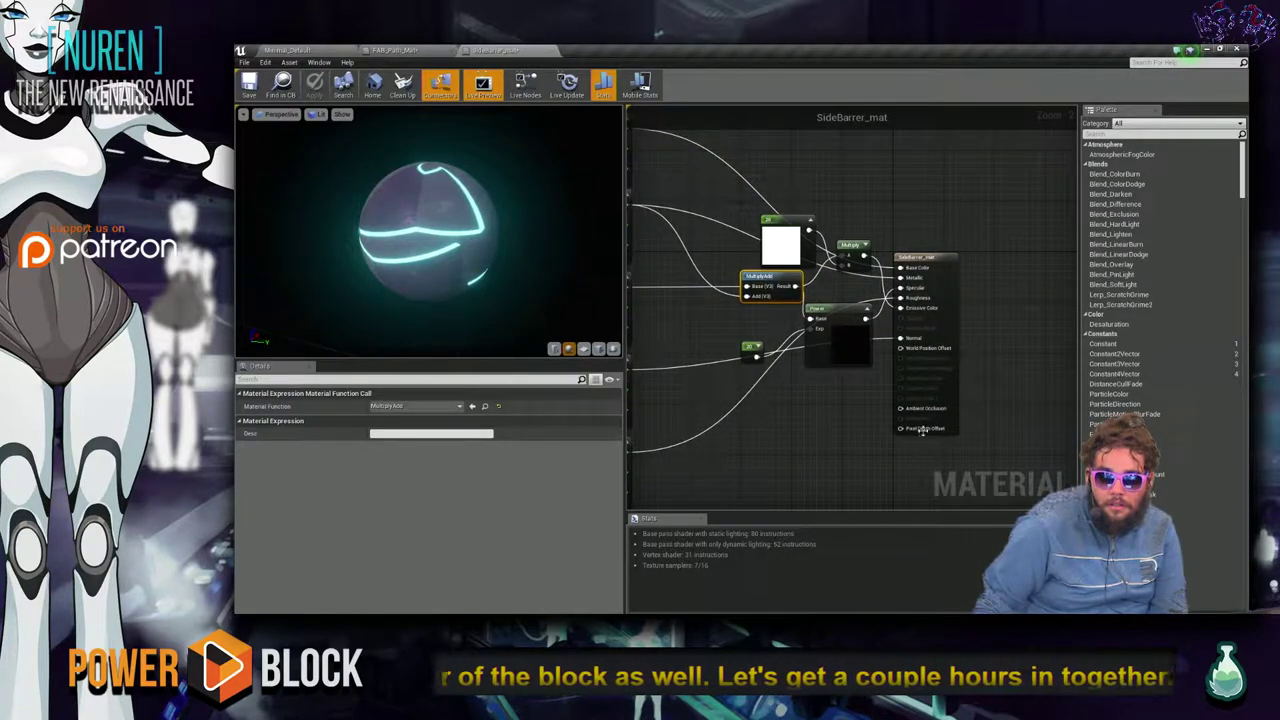
pyautogui.moveTo(835, 314)
pyautogui.mouseDown()
pyautogui.moveTo(834, 400)
pyautogui.moveTo(828, 325)
pyautogui.mouseUp()
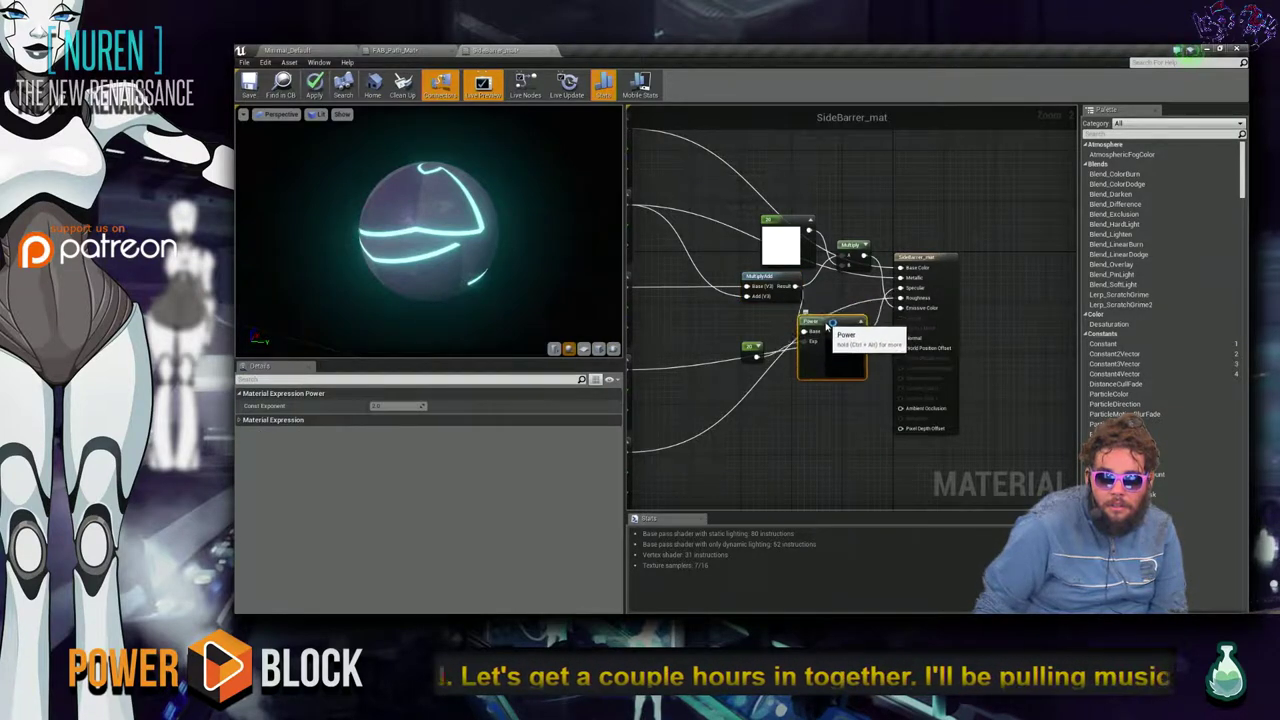
pyautogui.moveTo(834, 406); pyautogui.dragTo(868, 403, button='right')
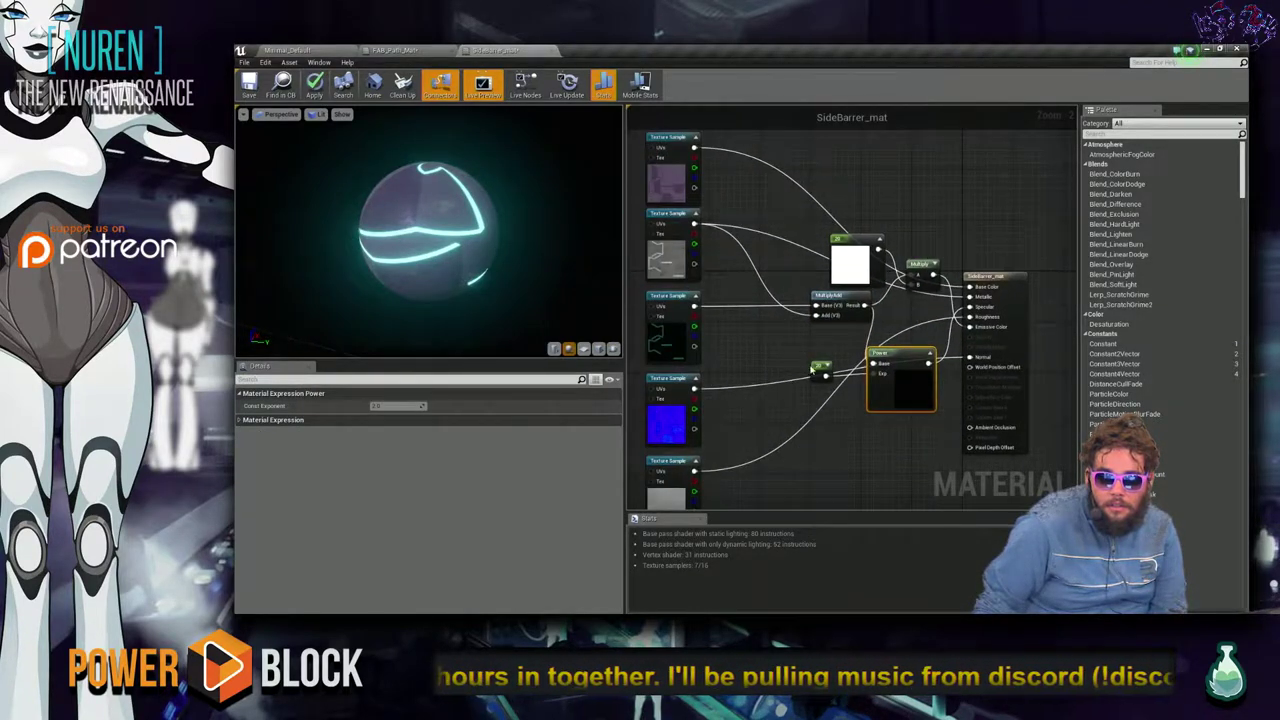
# Change the Constant from 20 to 3 and check the cyan glow on the preview sphere.
pyautogui.click(818, 370)
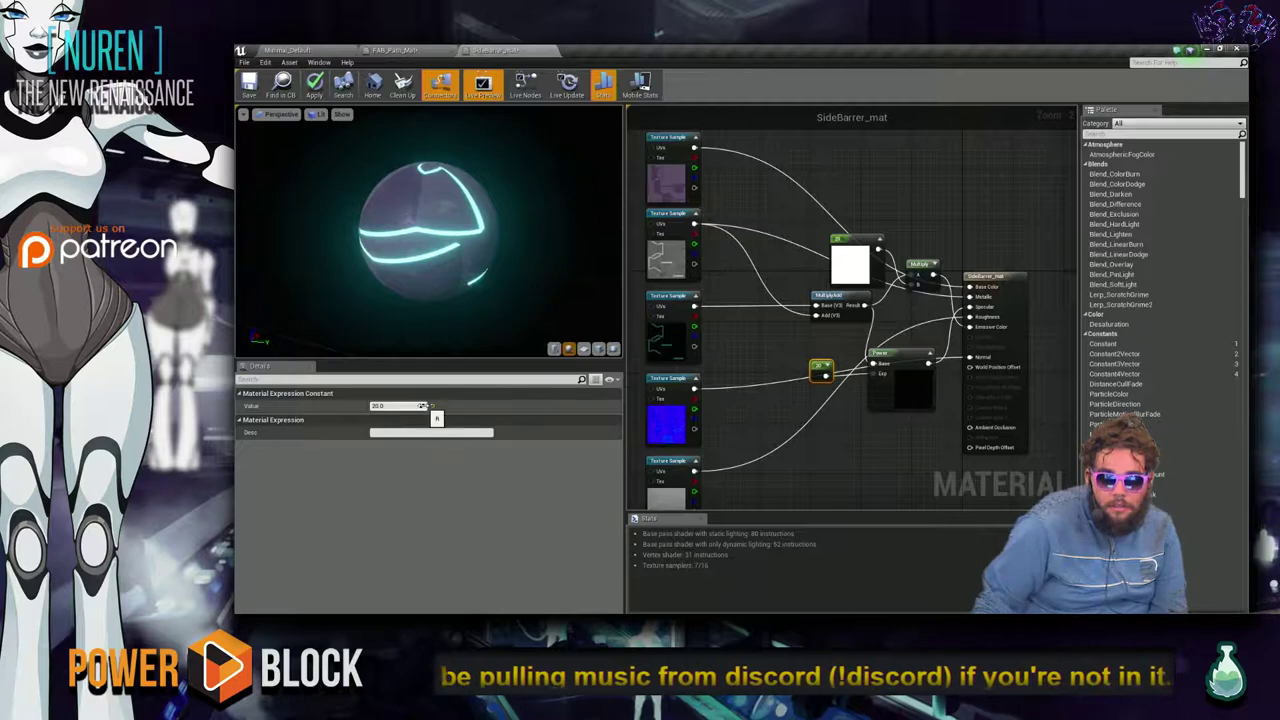
pyautogui.moveTo(421, 405); pyautogui.dragTo(435, 416)
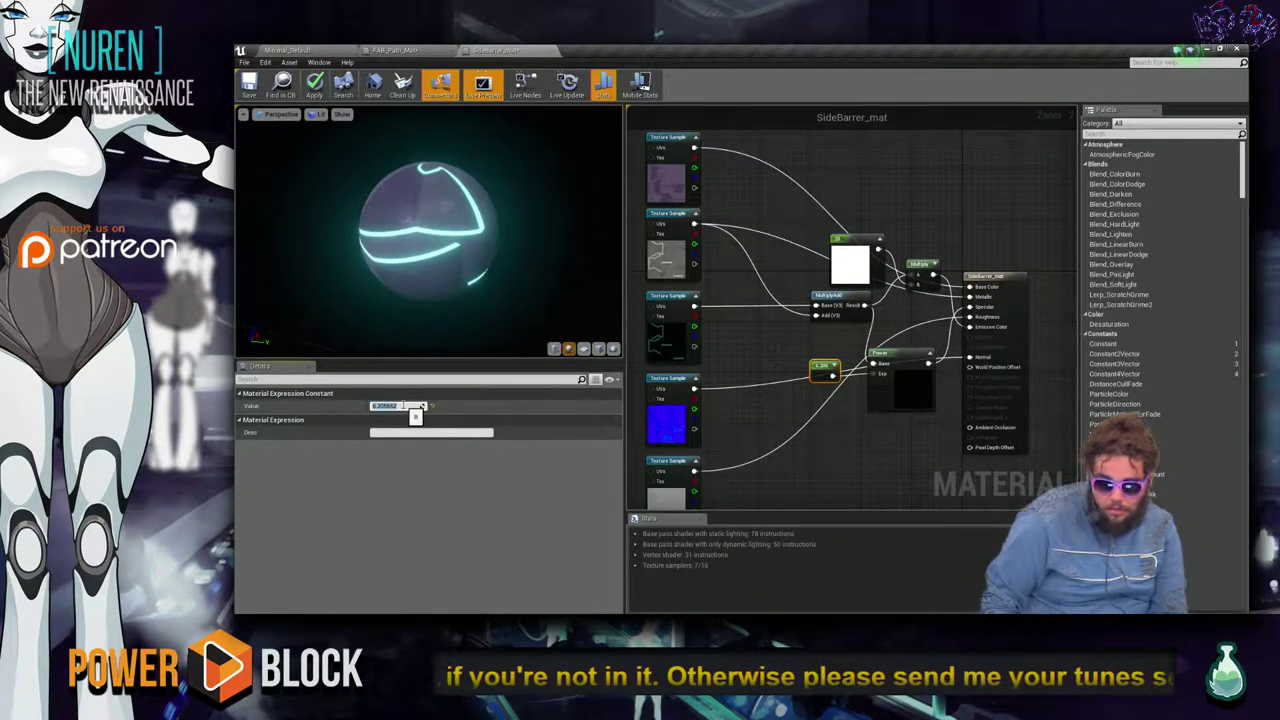
pyautogui.press('Return')
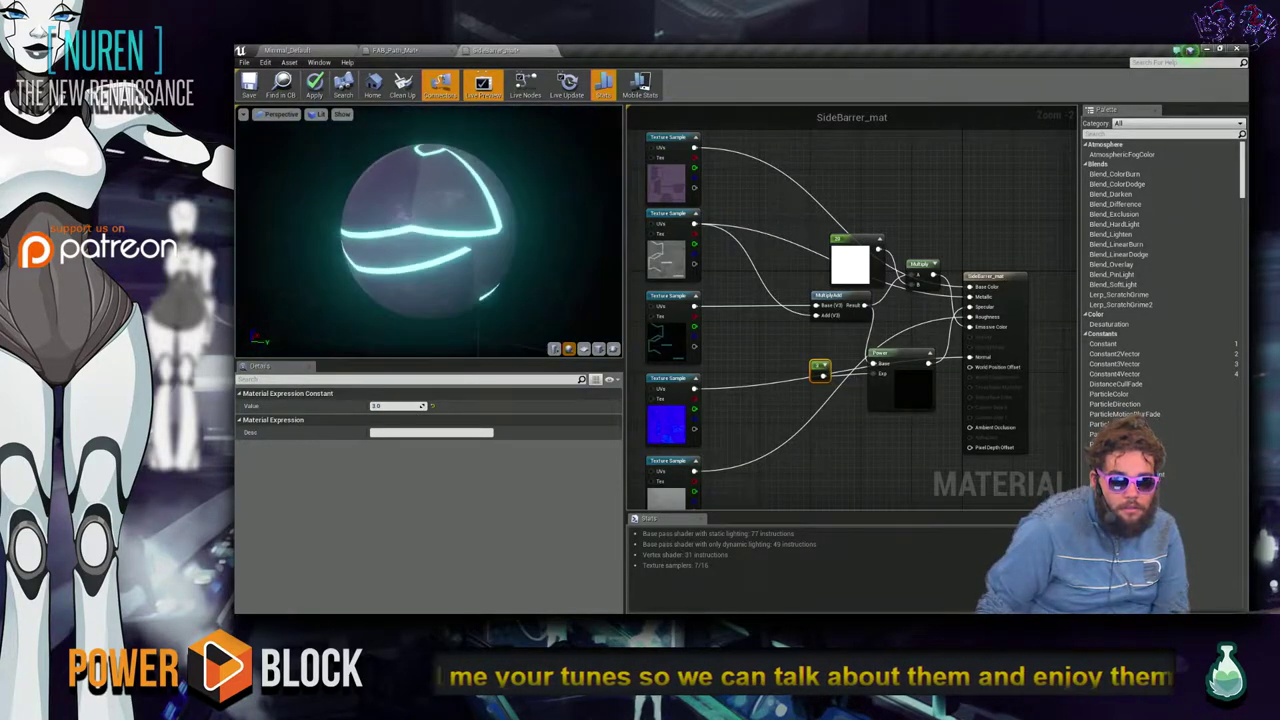
pyautogui.moveTo(434, 271)
pyautogui.mouseDown()
pyautogui.moveTo(470, 266)
pyautogui.moveTo(434, 271)
pyautogui.mouseUp()
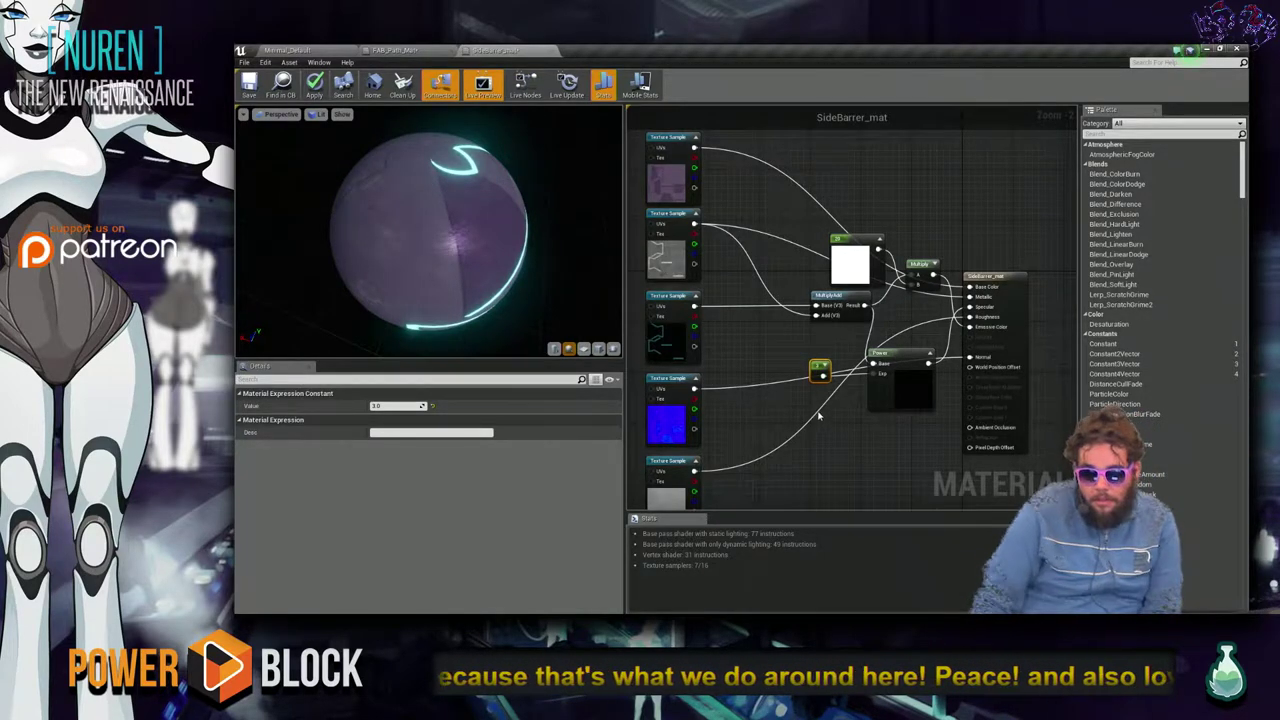
pyautogui.scroll(1, 818, 414)
pyautogui.scroll(-4, 825, 422)
pyautogui.scroll(4, 830, 428)
pyautogui.click(836, 435)
pyautogui.moveTo(480, 250); pyautogui.dragTo(426, 277)
pyautogui.moveTo(426, 277)
pyautogui.mouseDown(button='right')
pyautogui.moveTo(426, 300)
pyautogui.moveTo(426, 265)
pyautogui.mouseUp(button='right')
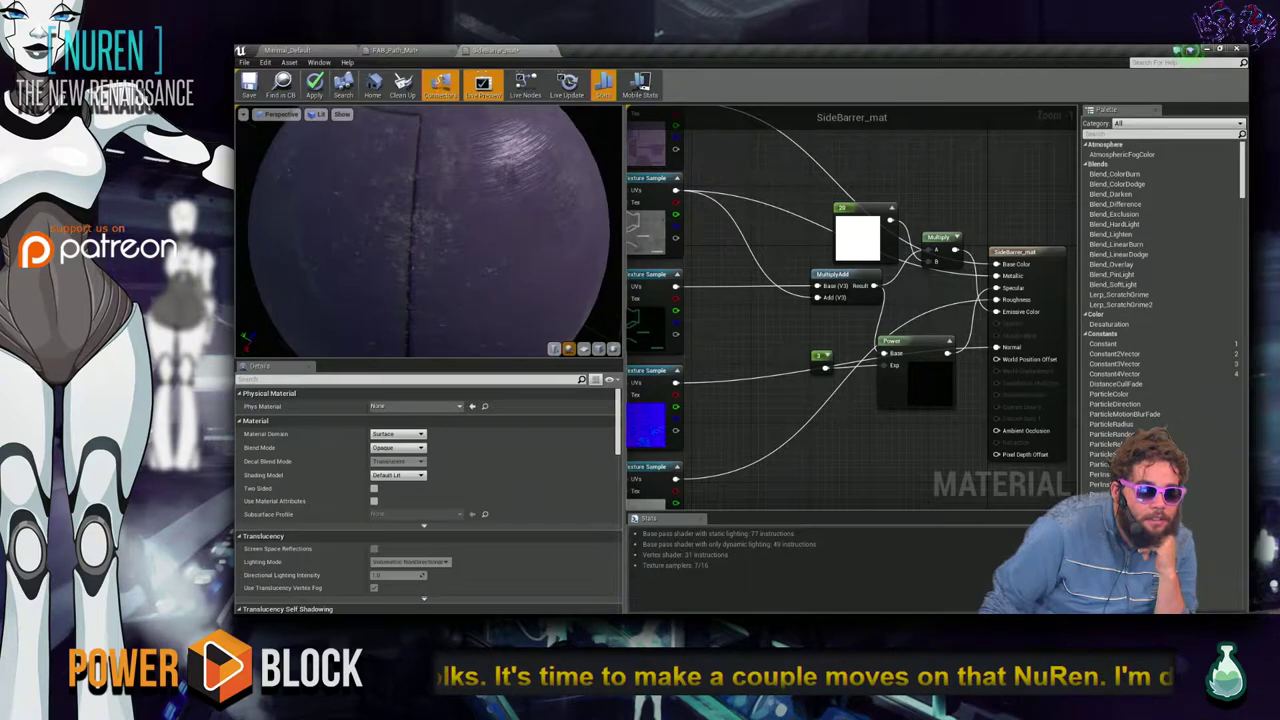
pyautogui.moveTo(426, 265); pyautogui.dragTo(428, 182)
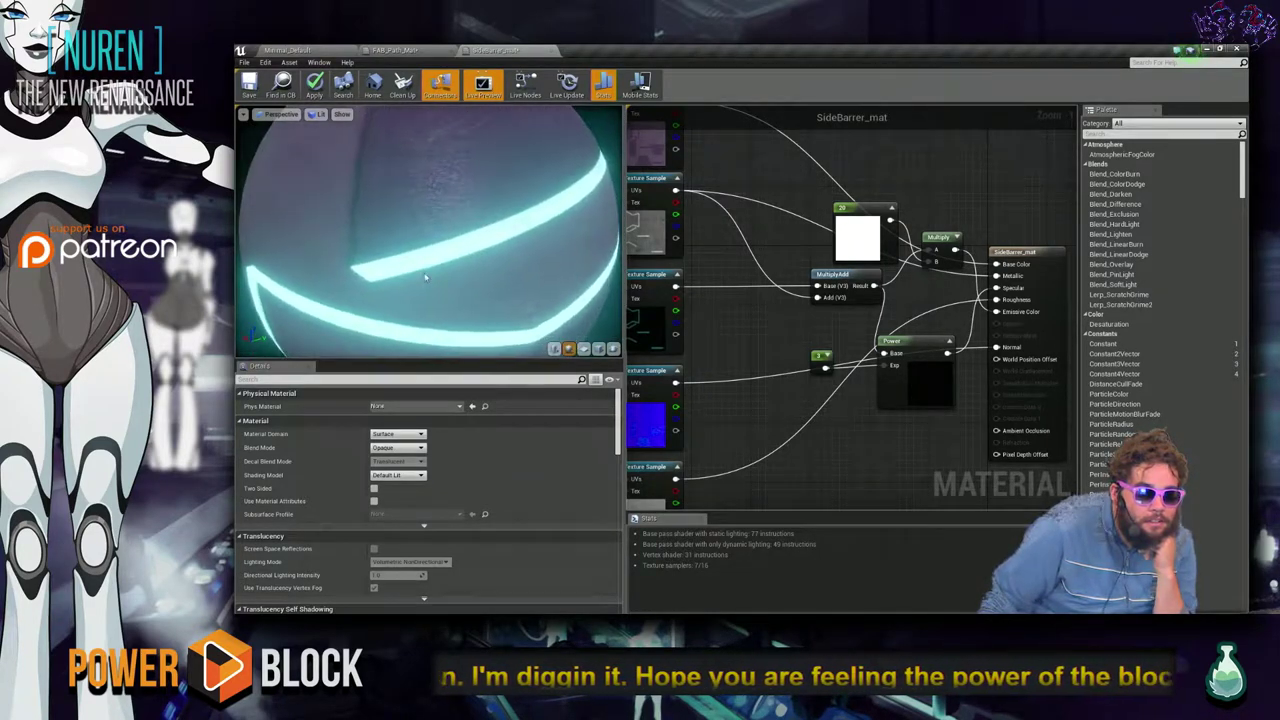
pyautogui.moveTo(428, 182); pyautogui.dragTo(428, 210, button='right')
pyautogui.moveTo(432, 282); pyautogui.dragTo(449, 292)
# Return to the material editor and save SideBarrer_mat.
pyautogui.hotkey('alt', 'Tab')
pyautogui.press('Right')
pyautogui.press('Down')
pyautogui.press('Left')
pyautogui.press('Right')
pyautogui.press('Up')
pyautogui.click(519, 257)
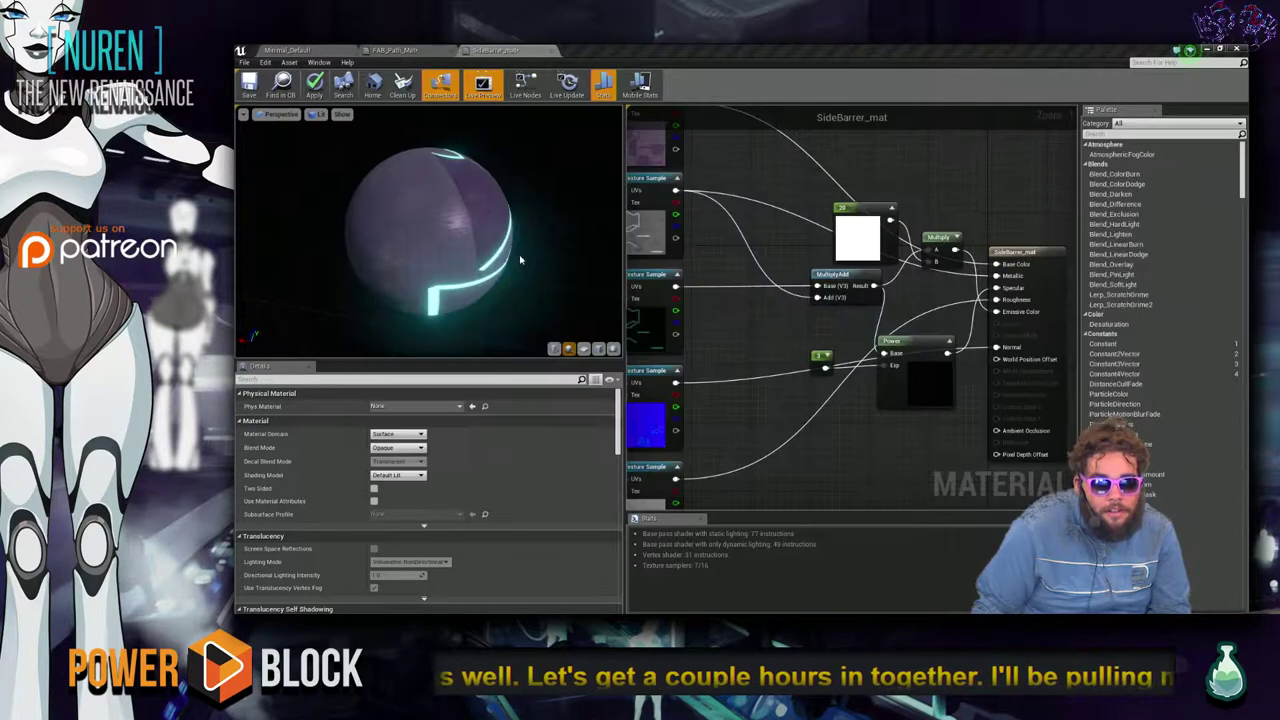
pyautogui.hotkey('ctrl', 's')
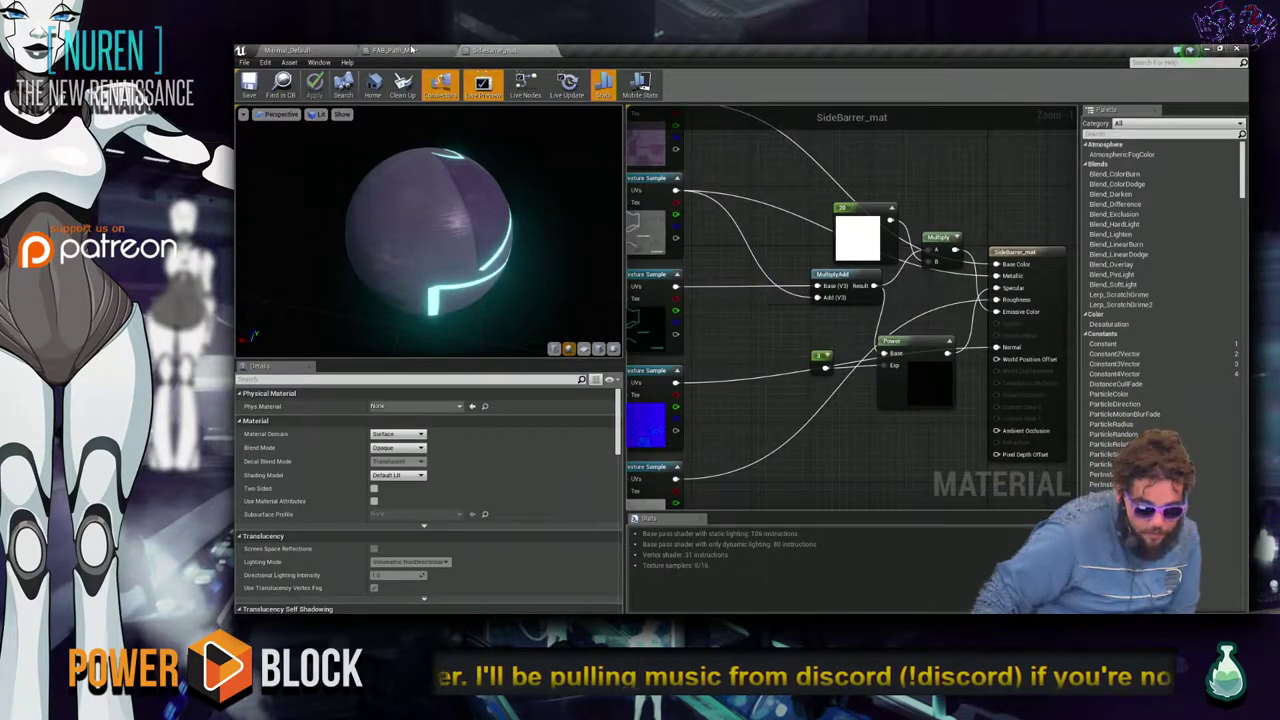
pyautogui.click(411, 49)
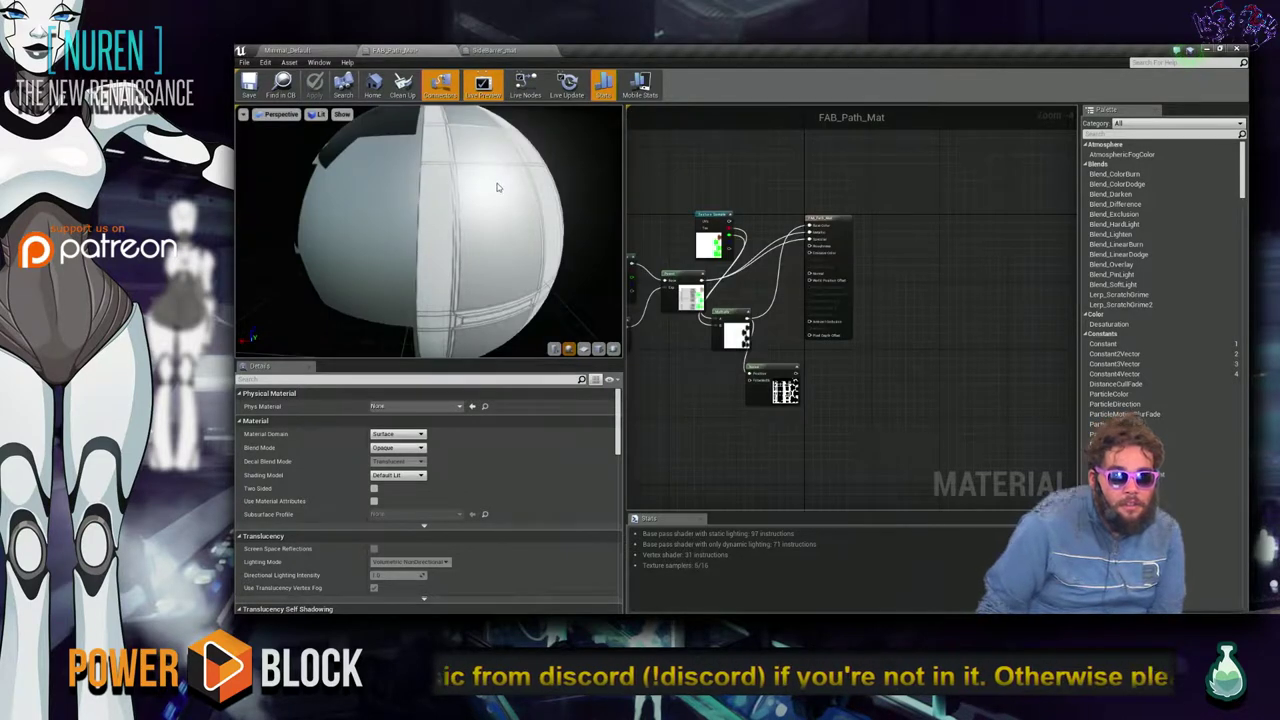
# Compare SideBarrer_mat's emissive texture settings with FAB_Path_Mat's preview, then go back to the level.
pyautogui.click(488, 49)
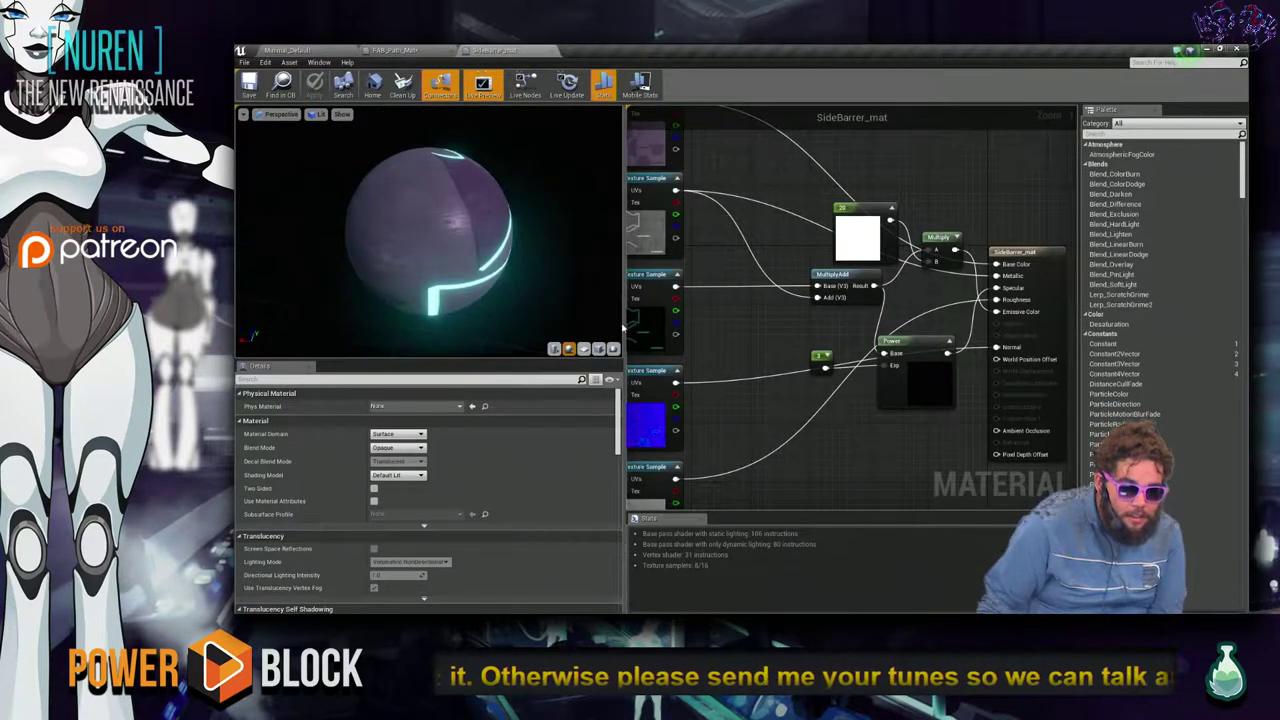
pyautogui.click(656, 278)
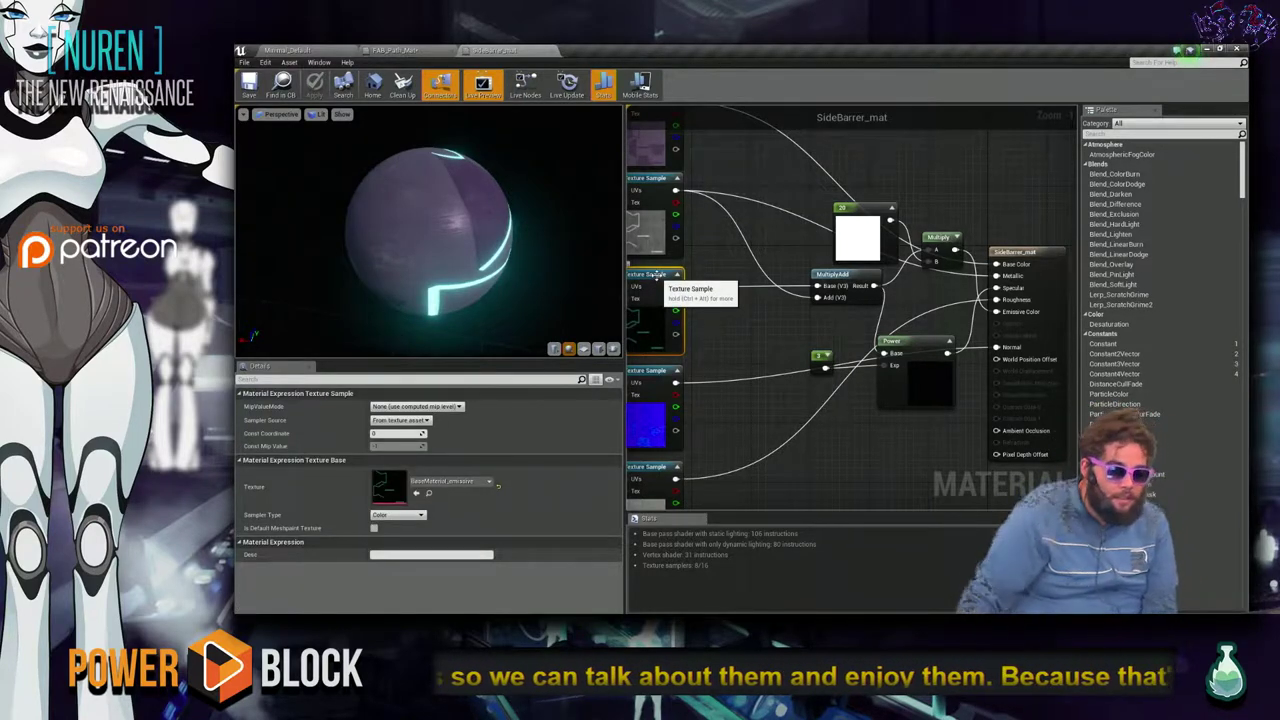
pyautogui.scroll(1, 726, 276)
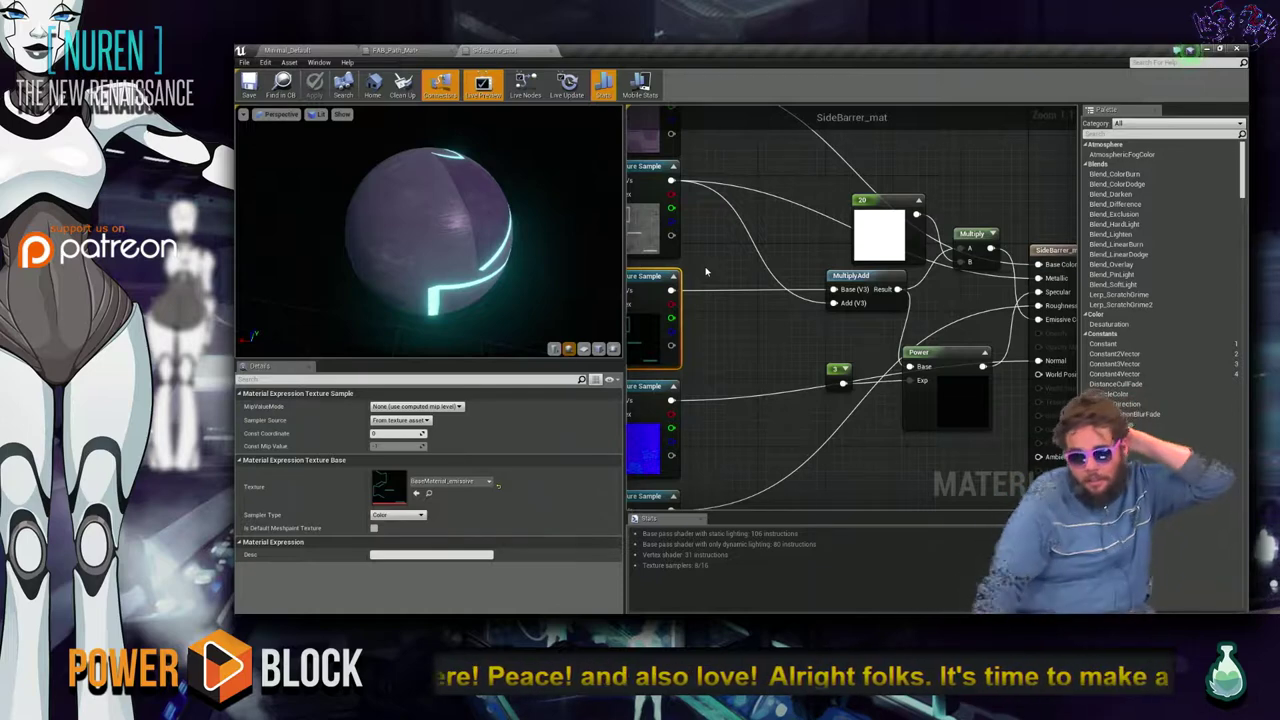
pyautogui.click(404, 50)
pyautogui.scroll(-3, 510, 240)
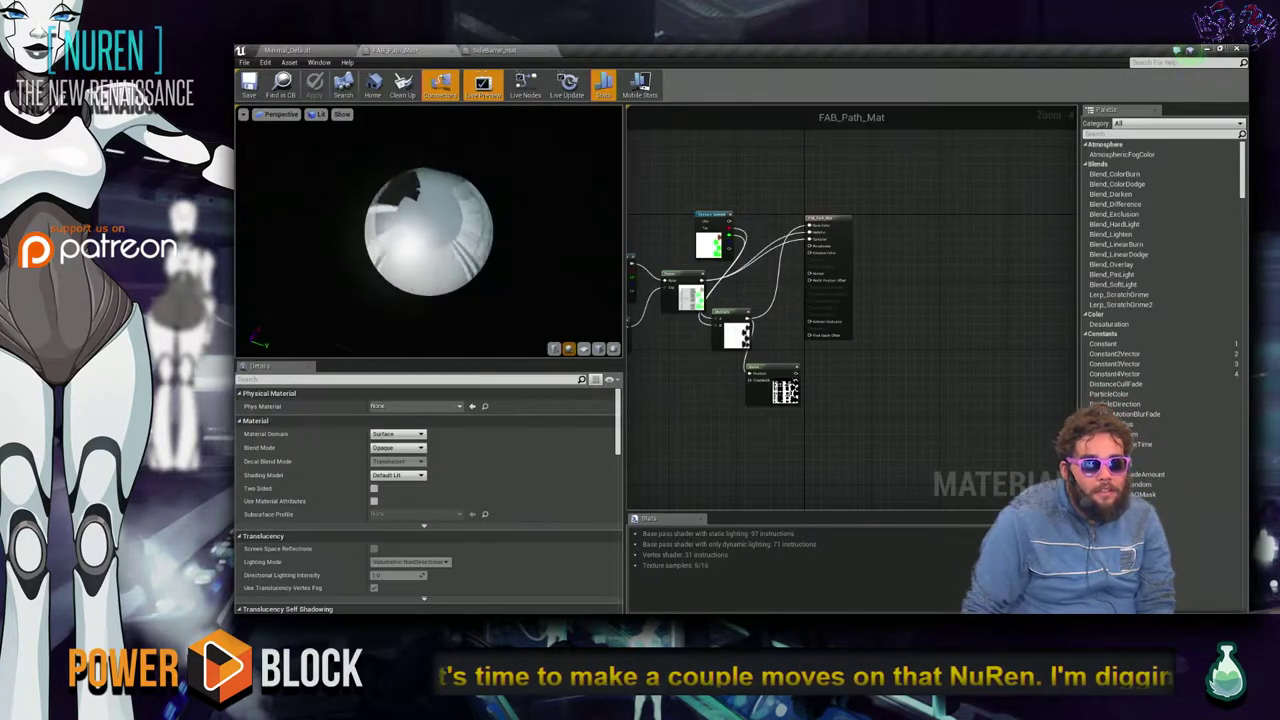
pyautogui.moveTo(412, 195); pyautogui.dragTo(428, 197)
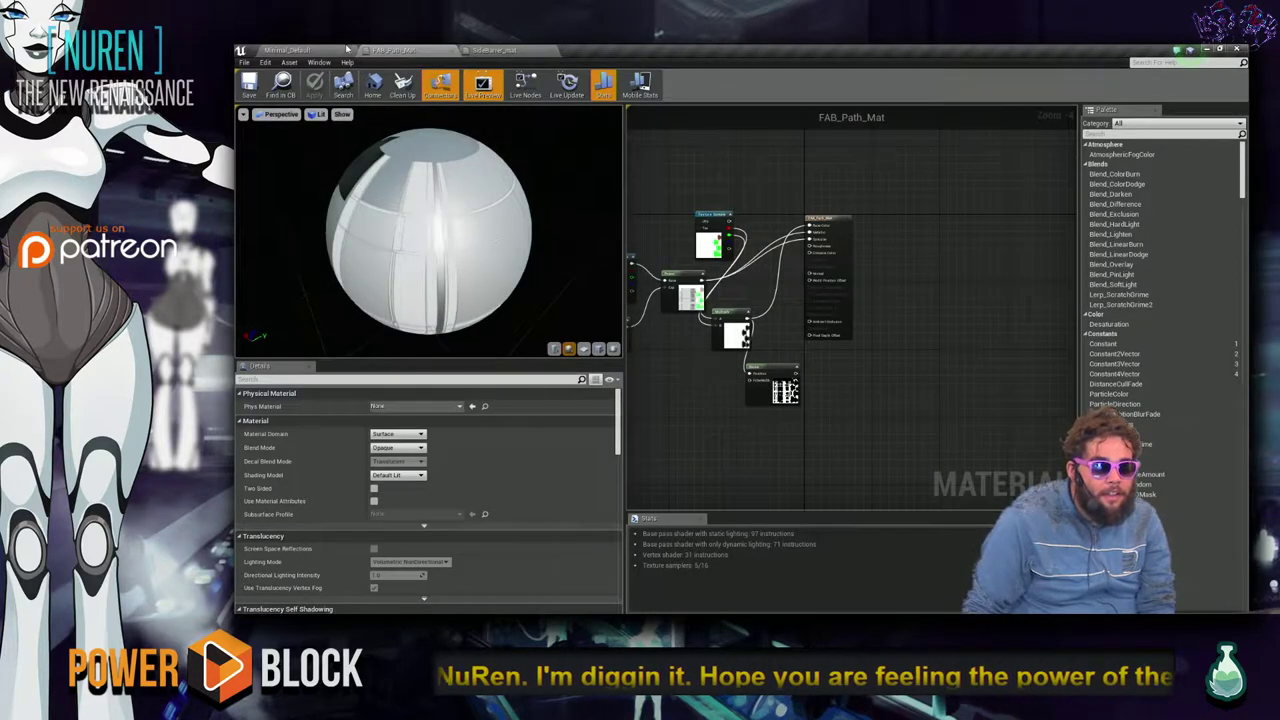
pyautogui.click(330, 49)
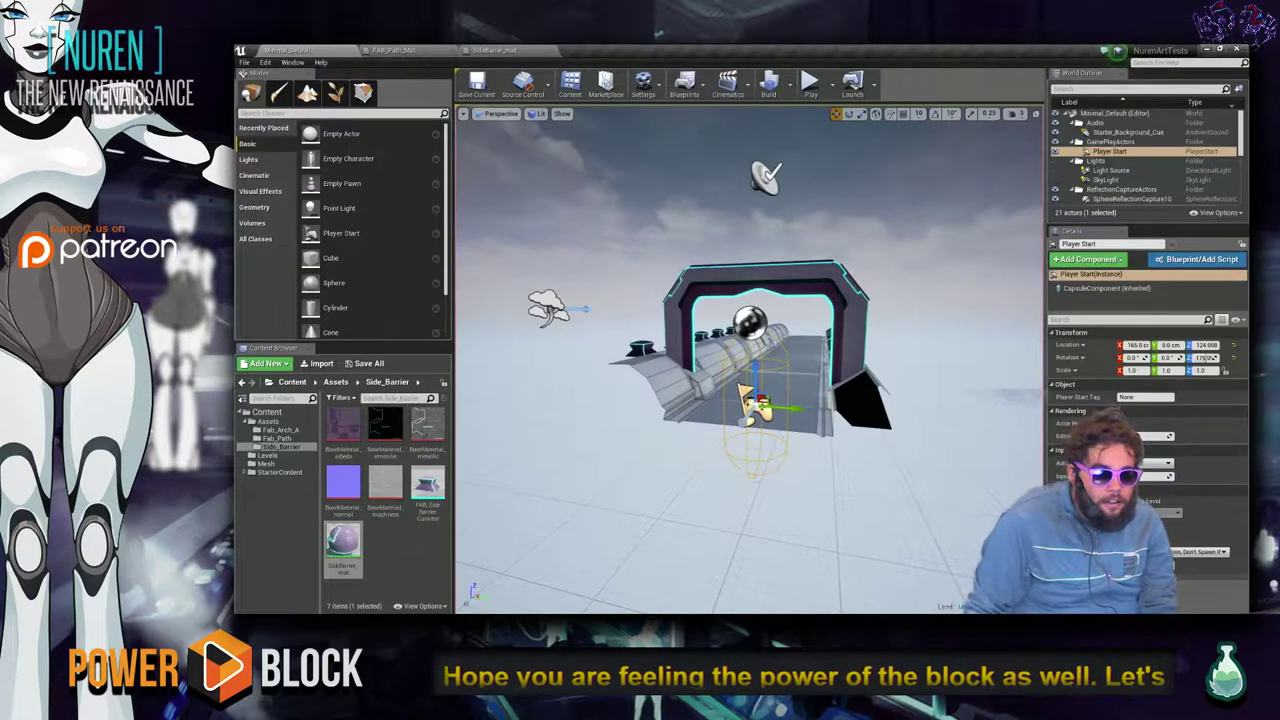
# Fly the camera along the bridge past the side barrier toward the arch.
pyautogui.moveTo(750, 360); pyautogui.dragTo(700, 360, button='right')
pyautogui.moveTo(516, 212); pyautogui.dragTo(696, 218, button='right')
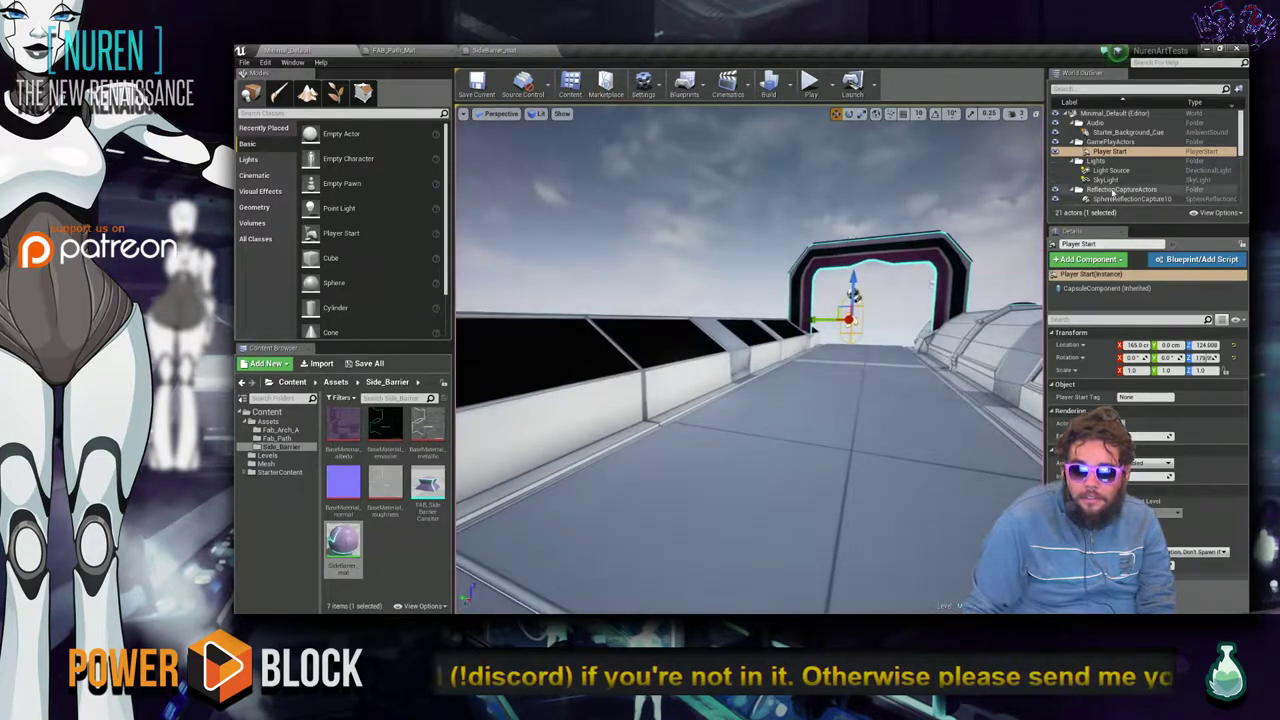
pyautogui.scroll(-3, 1100, 165)
pyautogui.scroll(2, 1096, 158)
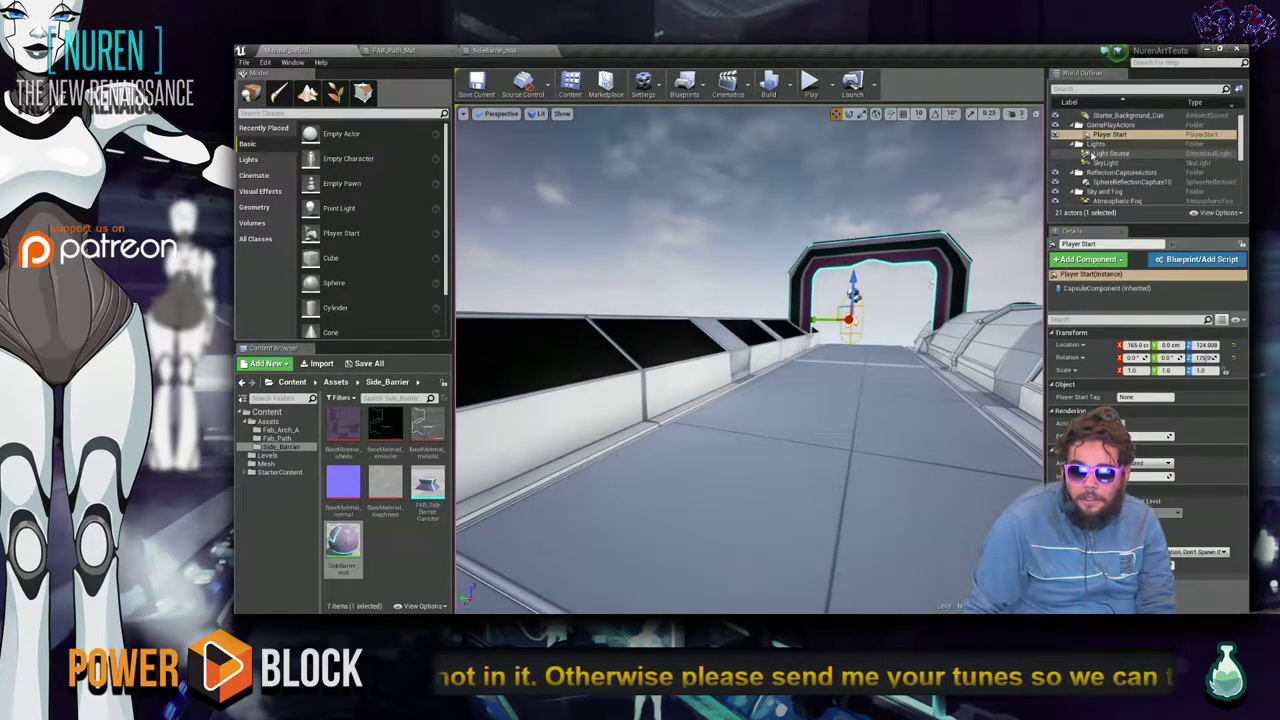
pyautogui.moveTo(760, 300); pyautogui.dragTo(785, 350, button='right')
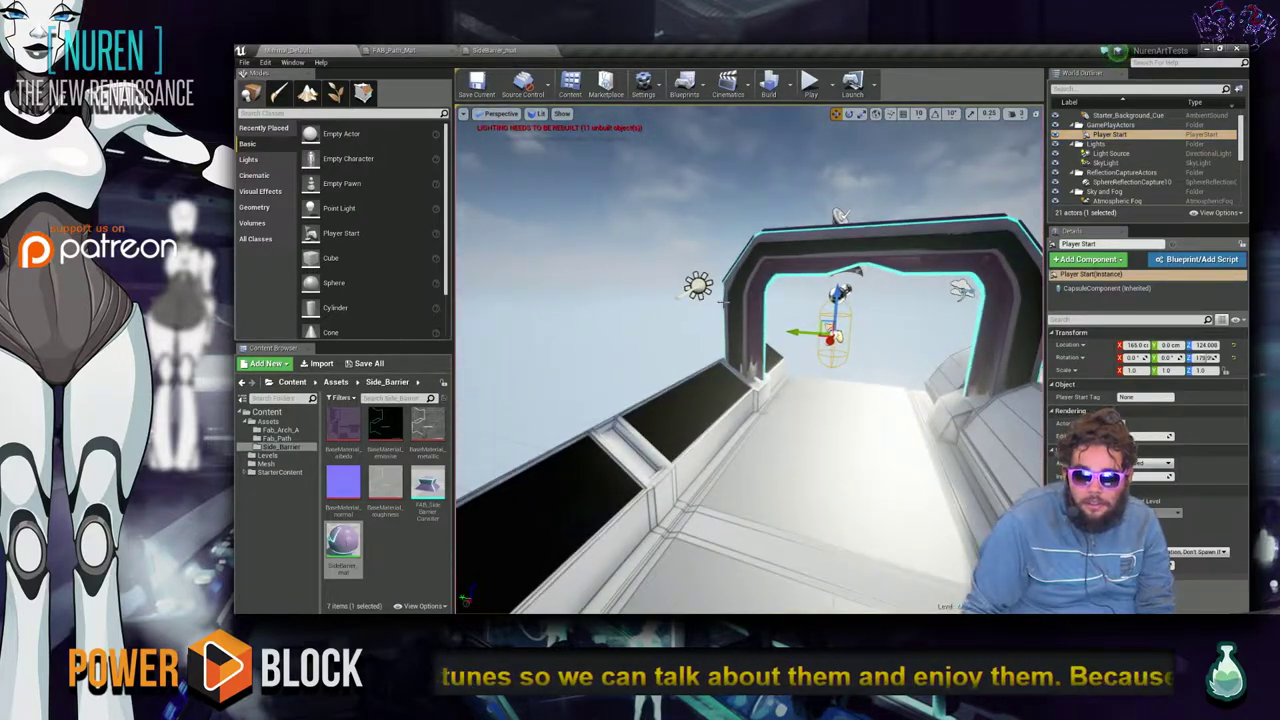
# Rotate the directional sun light to shift shadows across the path, then select FAB_Arch_A3.
pyautogui.click(698, 286)
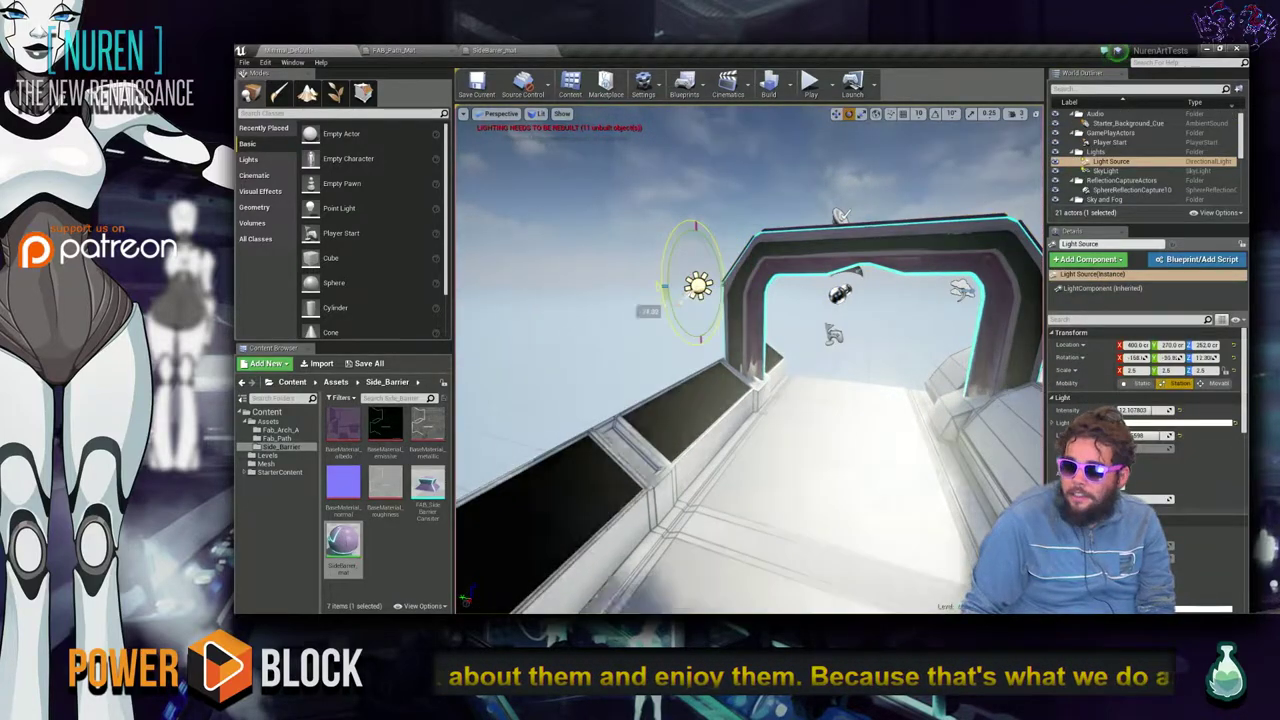
pyautogui.moveTo(646, 302); pyautogui.dragTo(668, 353)
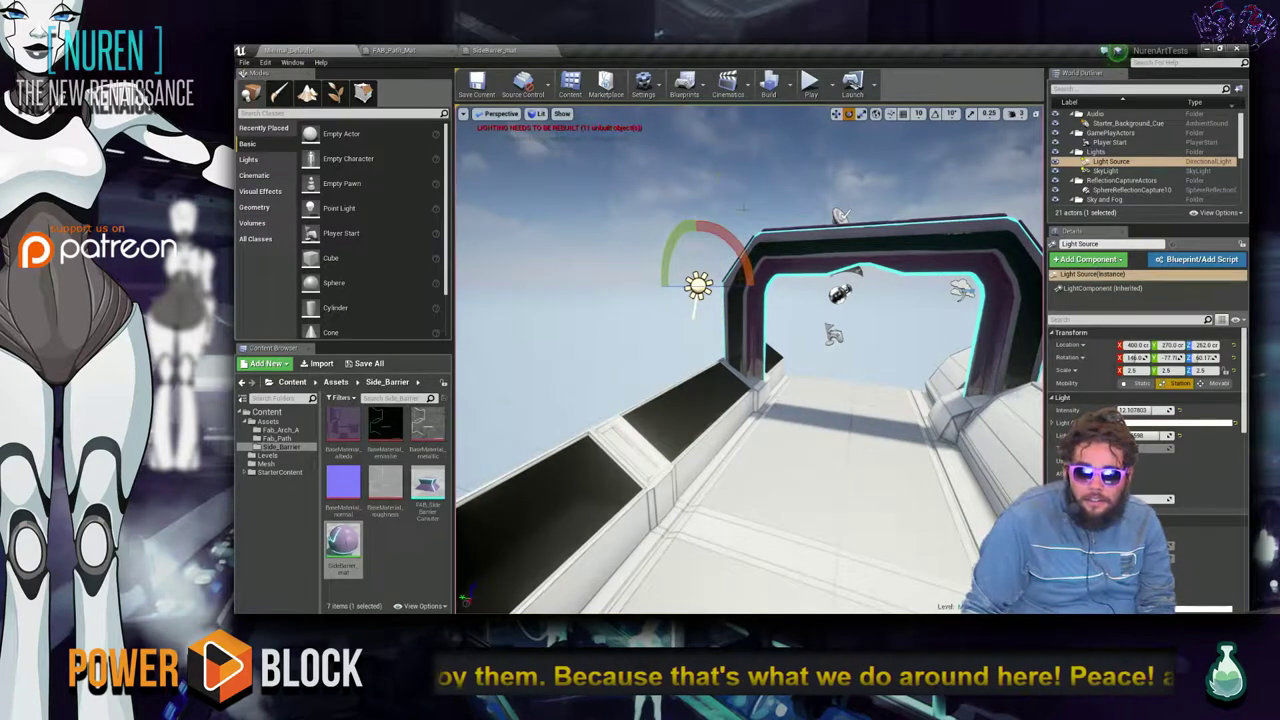
pyautogui.moveTo(736, 236); pyautogui.dragTo(660, 232)
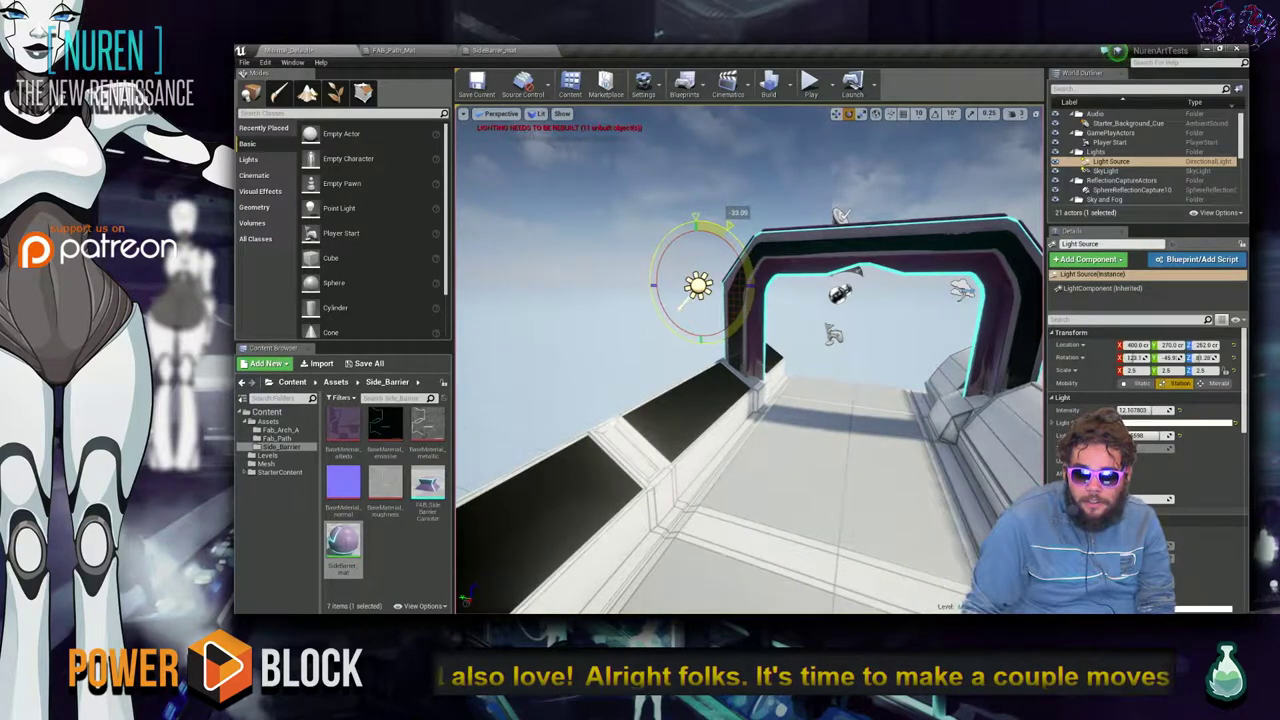
pyautogui.moveTo(807, 490); pyautogui.dragTo(786, 466, button='right')
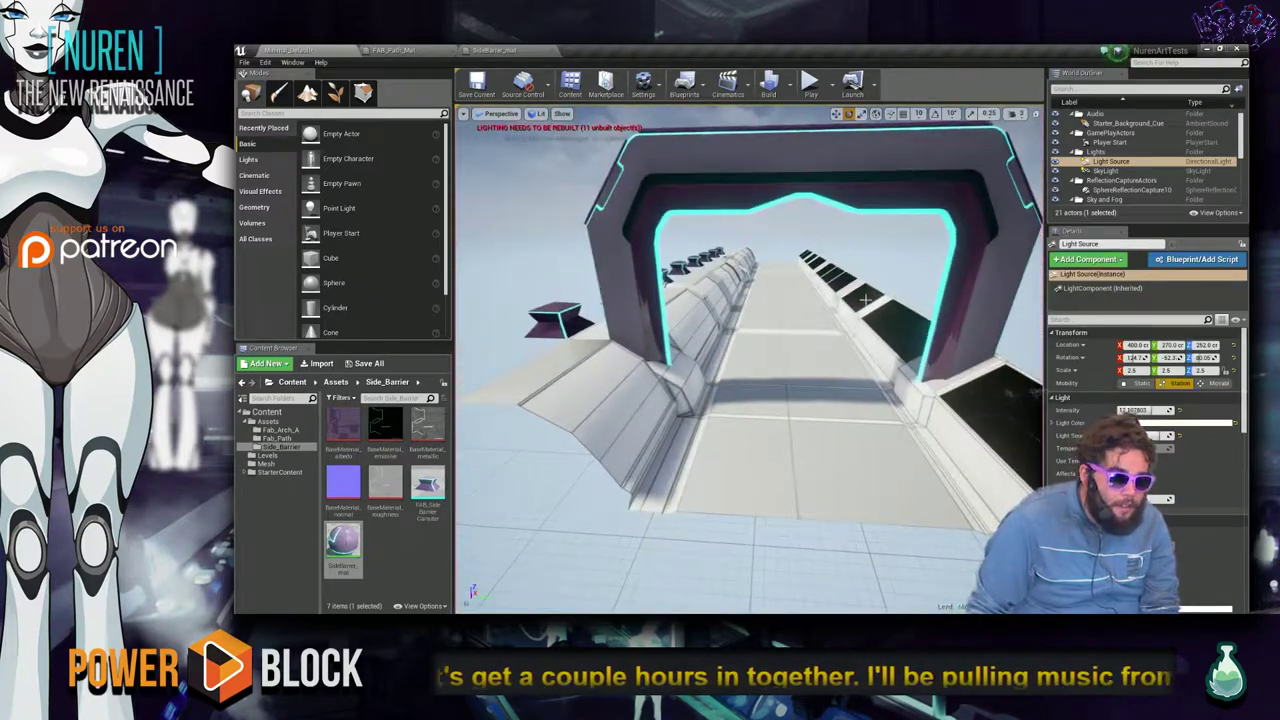
pyautogui.click(984, 310)
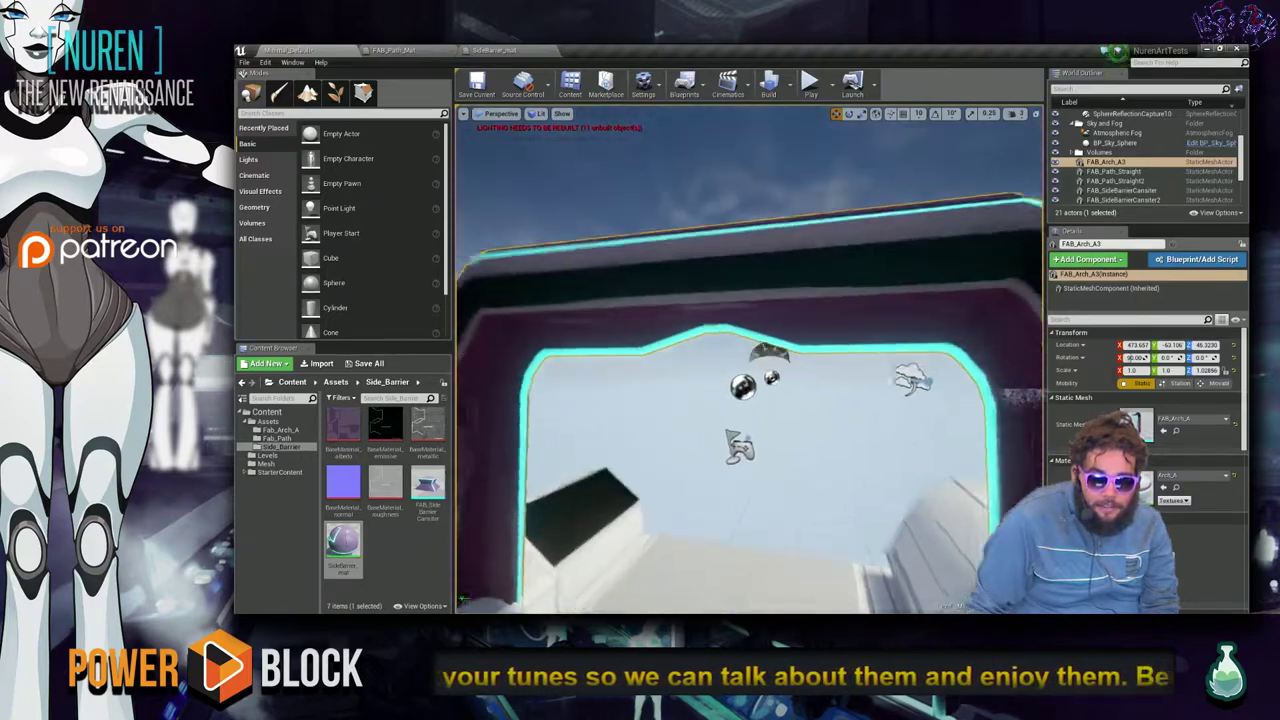
pyautogui.moveTo(813, 415); pyautogui.dragTo(813, 415, button='right')
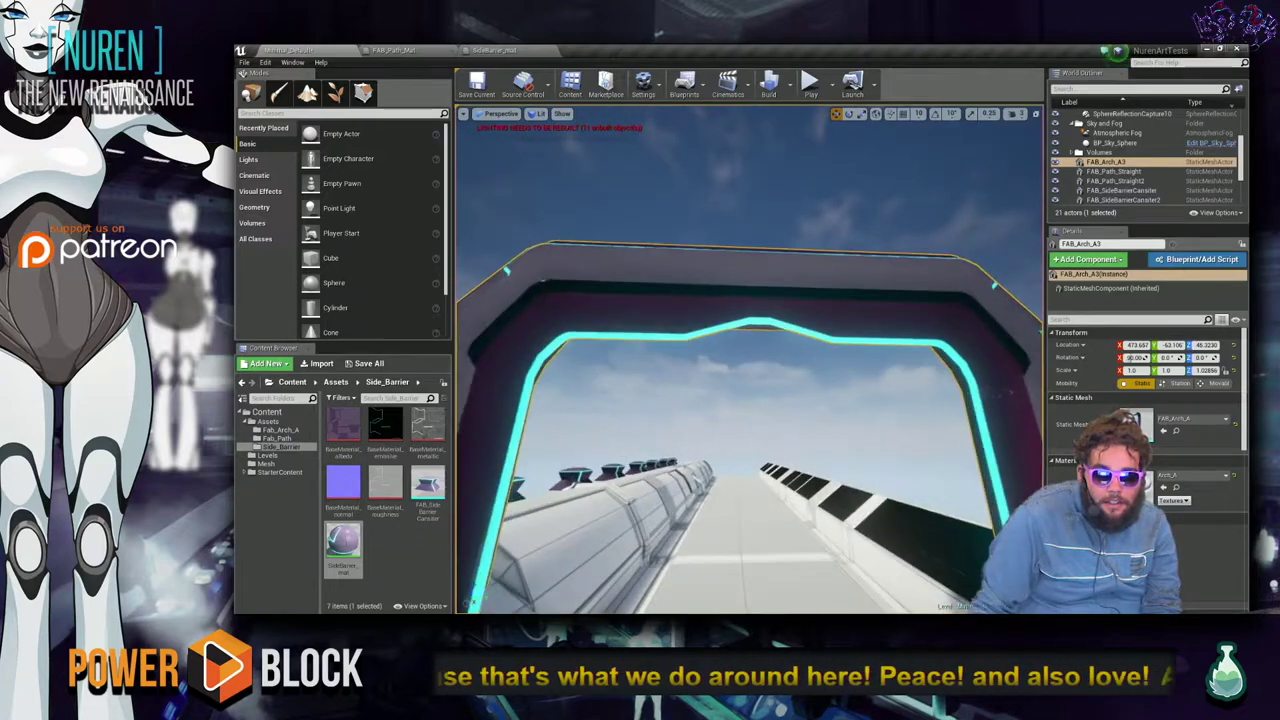
pyautogui.moveTo(813, 415); pyautogui.dragTo(813, 415, button='right')
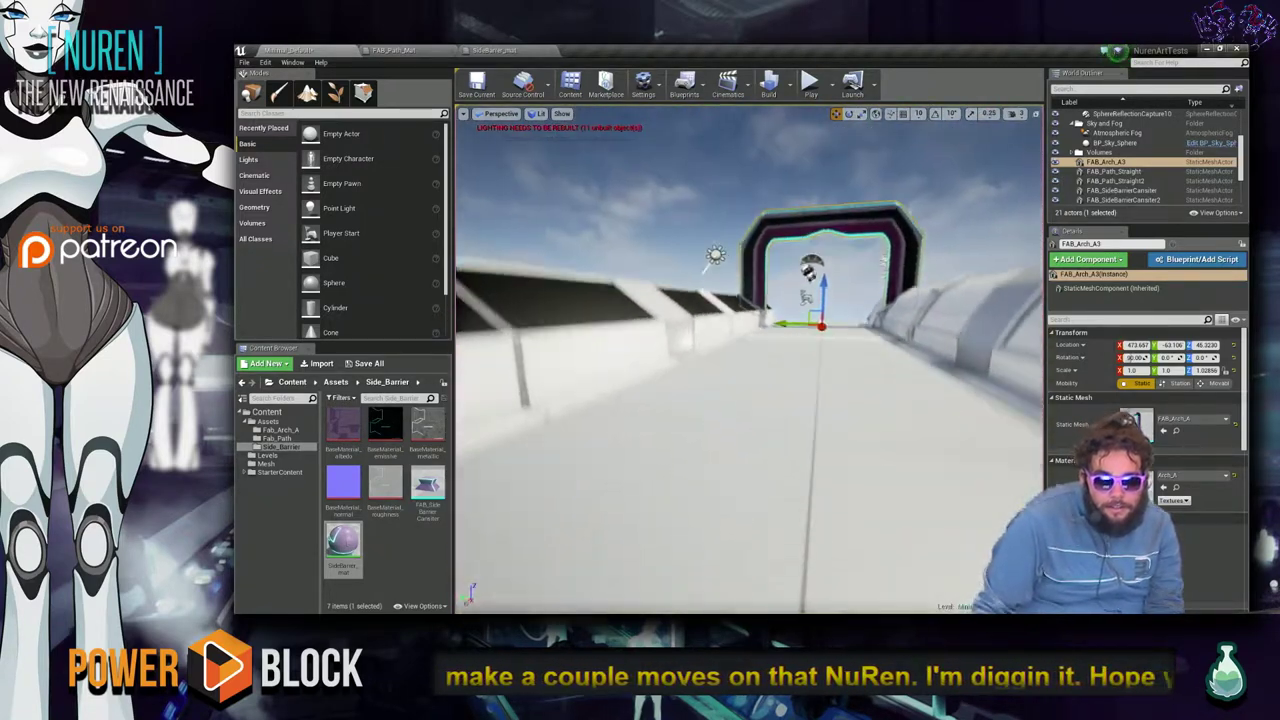
pyautogui.moveTo(813, 415); pyautogui.dragTo(813, 415, button='right')
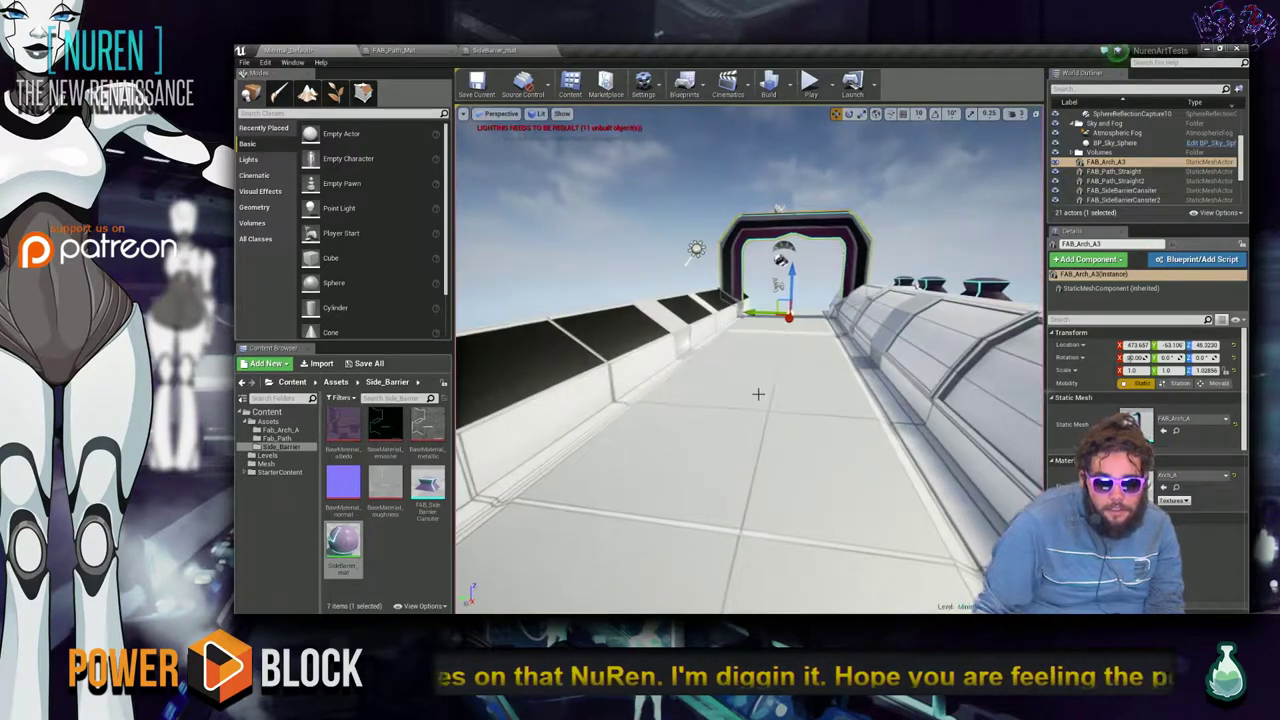
pyautogui.click(617, 267)
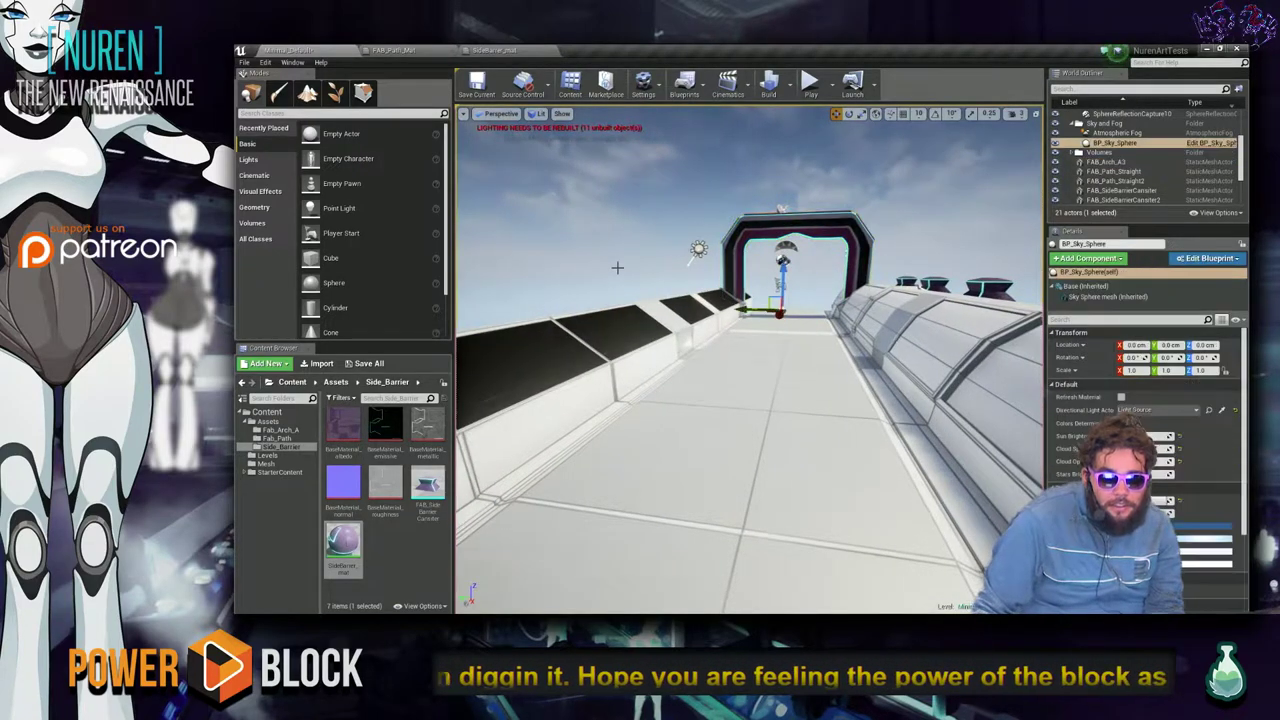
pyautogui.moveTo(750, 360); pyautogui.dragTo(750, 360, button='right')
# Wire the Noise output into FAB_Path_Mat's World Position Offset and apply.
pyautogui.click(388, 49)
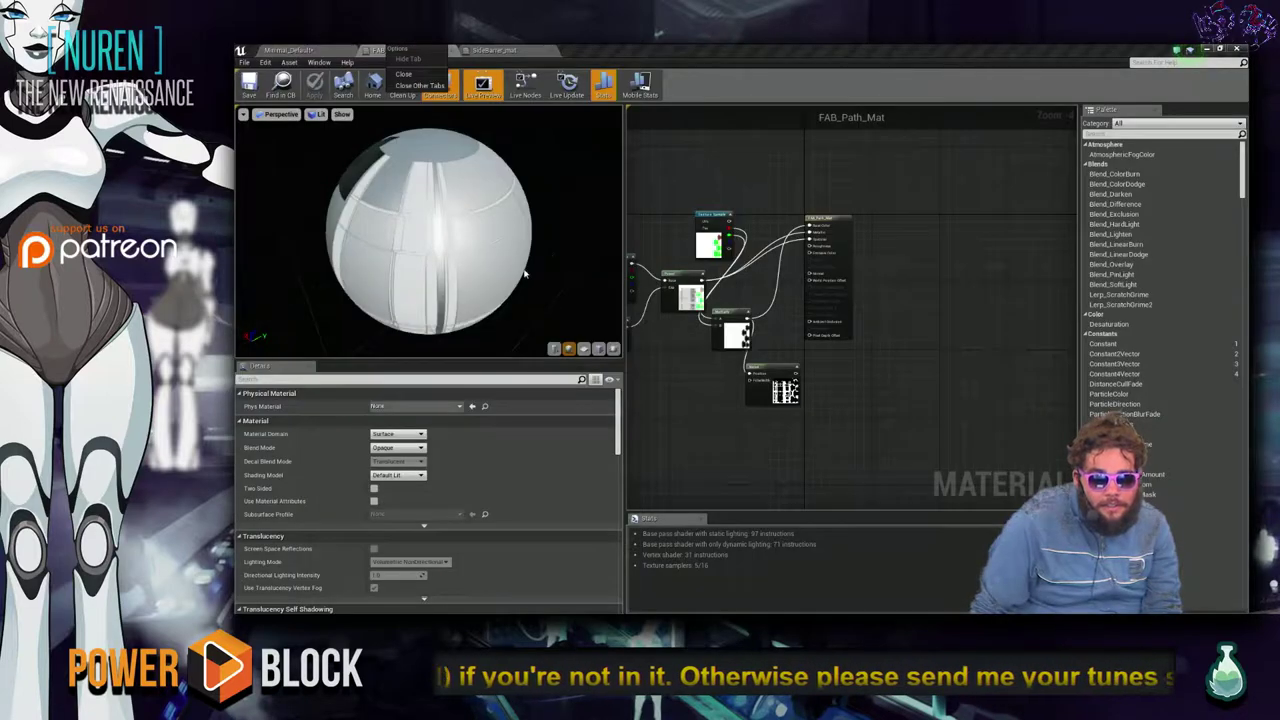
pyautogui.scroll(3, 825, 338)
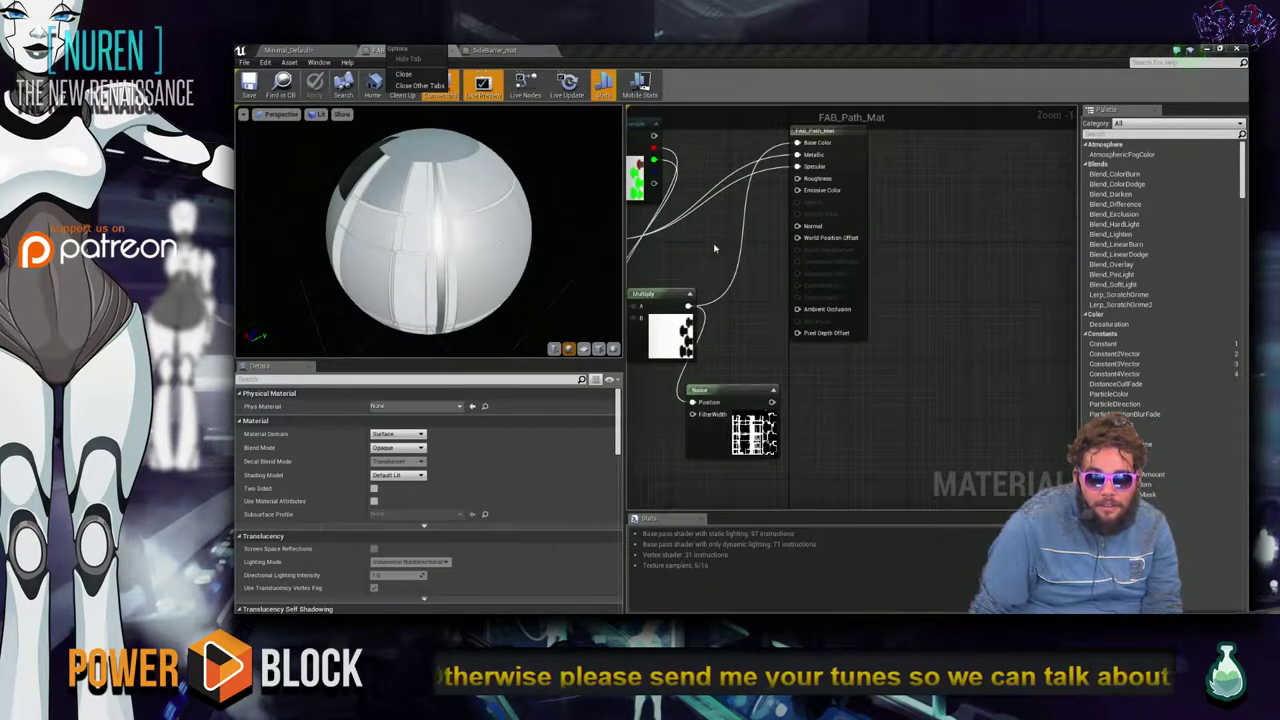
pyautogui.scroll(-4, 720, 240)
pyautogui.moveTo(720, 240); pyautogui.dragTo(790, 280, button='right')
pyautogui.scroll(2, 849, 313)
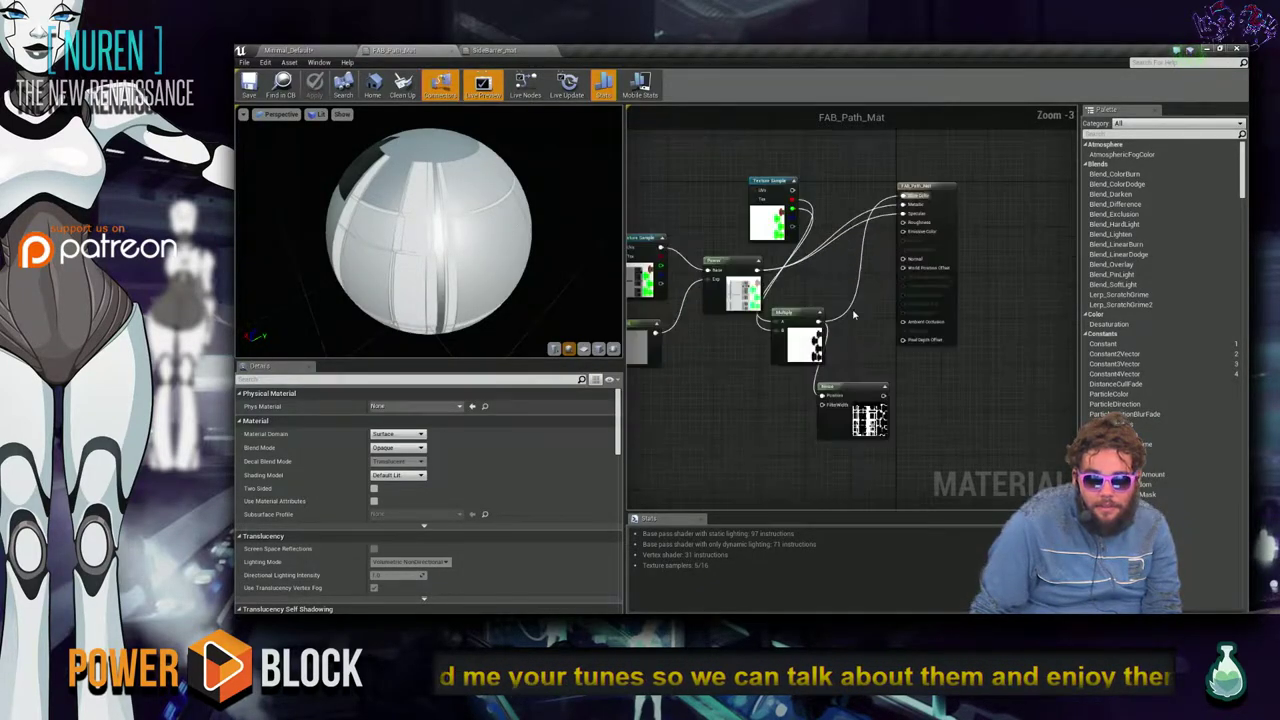
pyautogui.moveTo(858, 396); pyautogui.dragTo(881, 289)
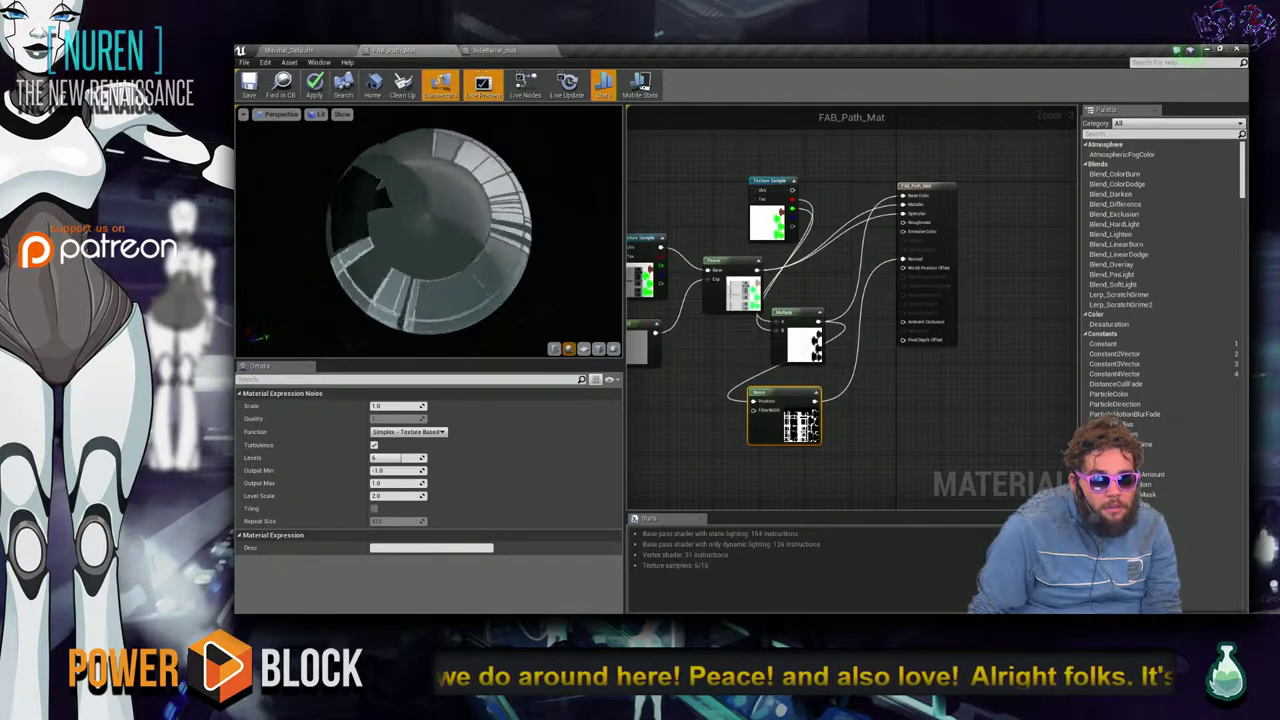
pyautogui.moveTo(513, 267); pyautogui.dragTo(513, 272)
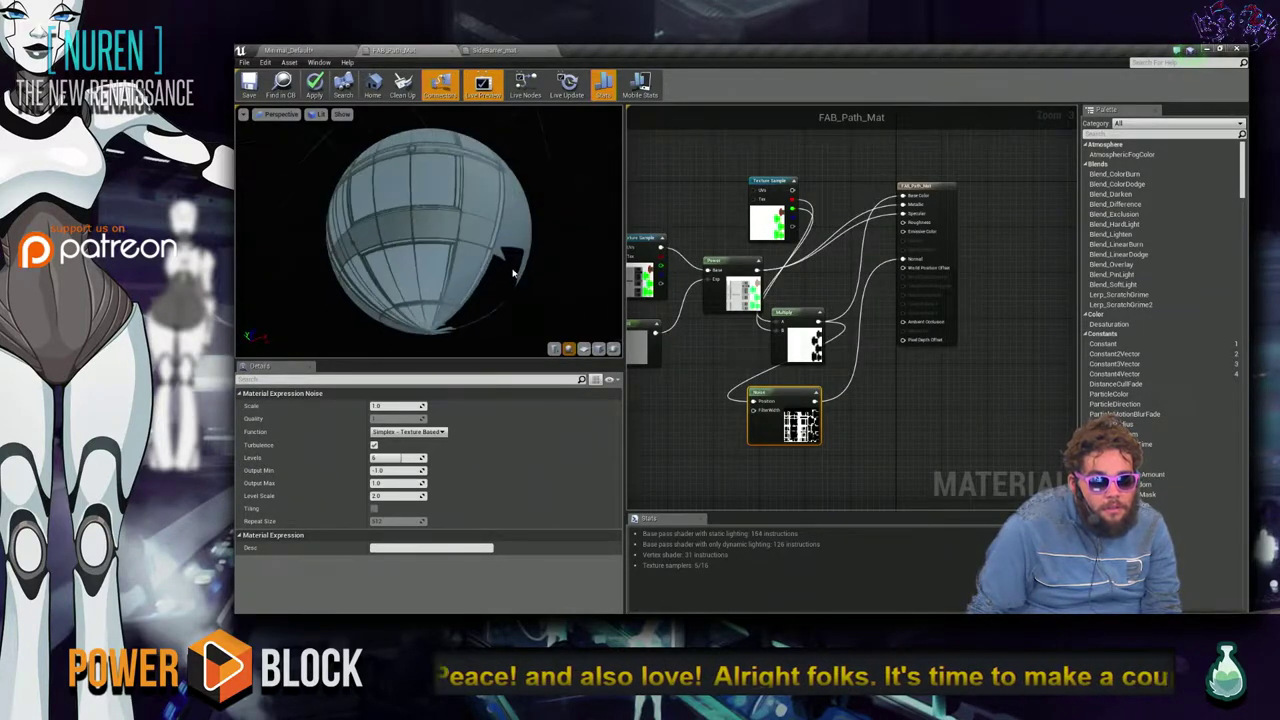
pyautogui.click(312, 87)
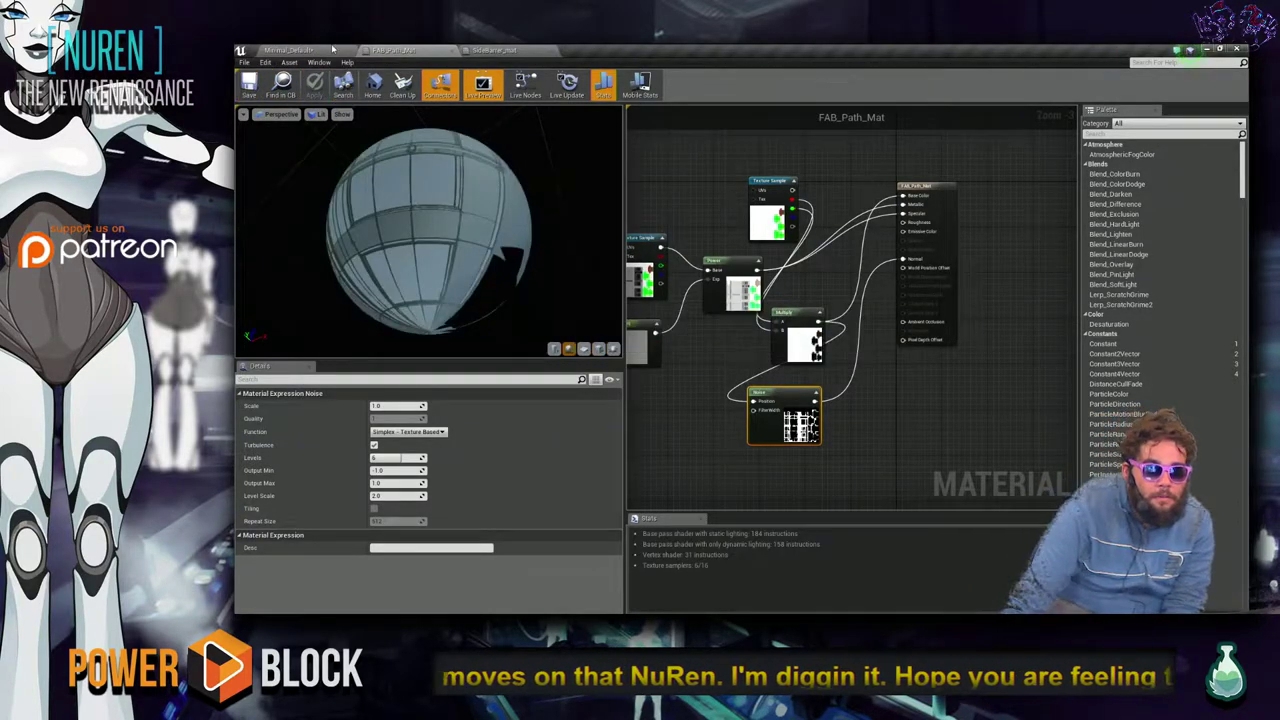
# Return to the level and look down the path toward the arch.
pyautogui.click(333, 49)
pyautogui.moveTo(734, 382); pyautogui.dragTo(698, 199, button='right')
pyautogui.press('w')
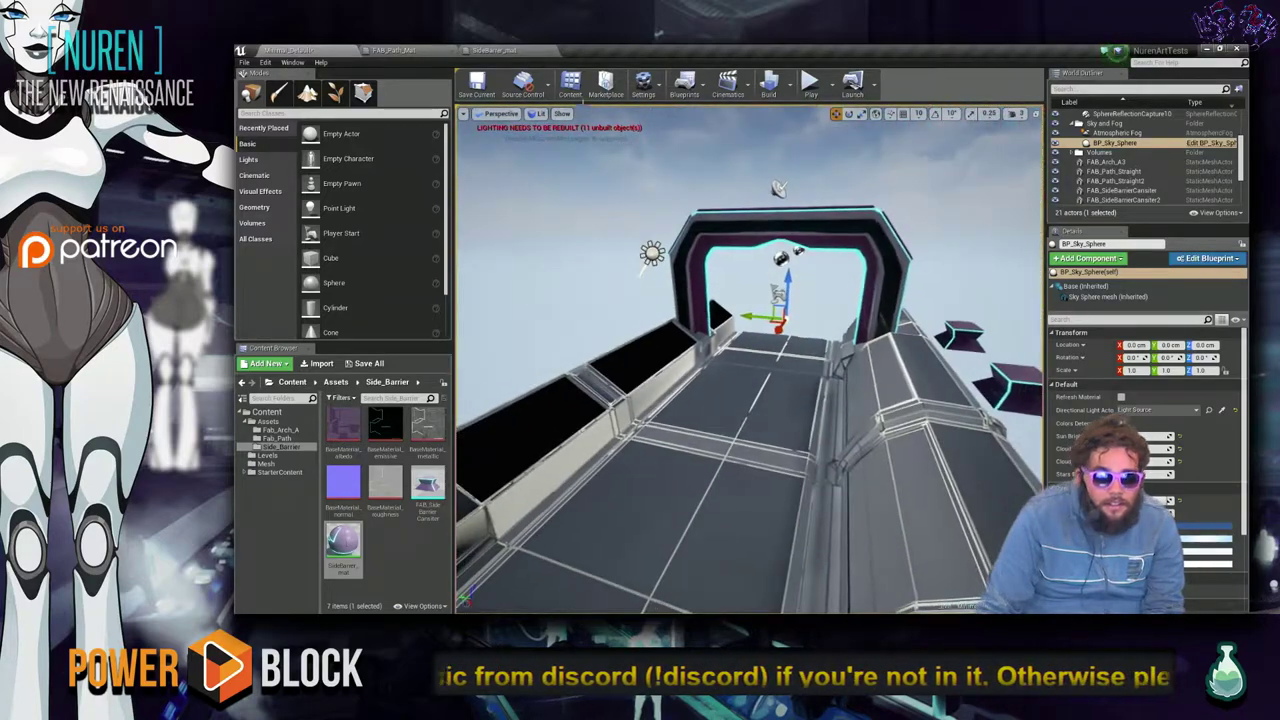
# Close the side barrier material and reconnect the Noise output to World Position Offset.
pyautogui.click(519, 50)
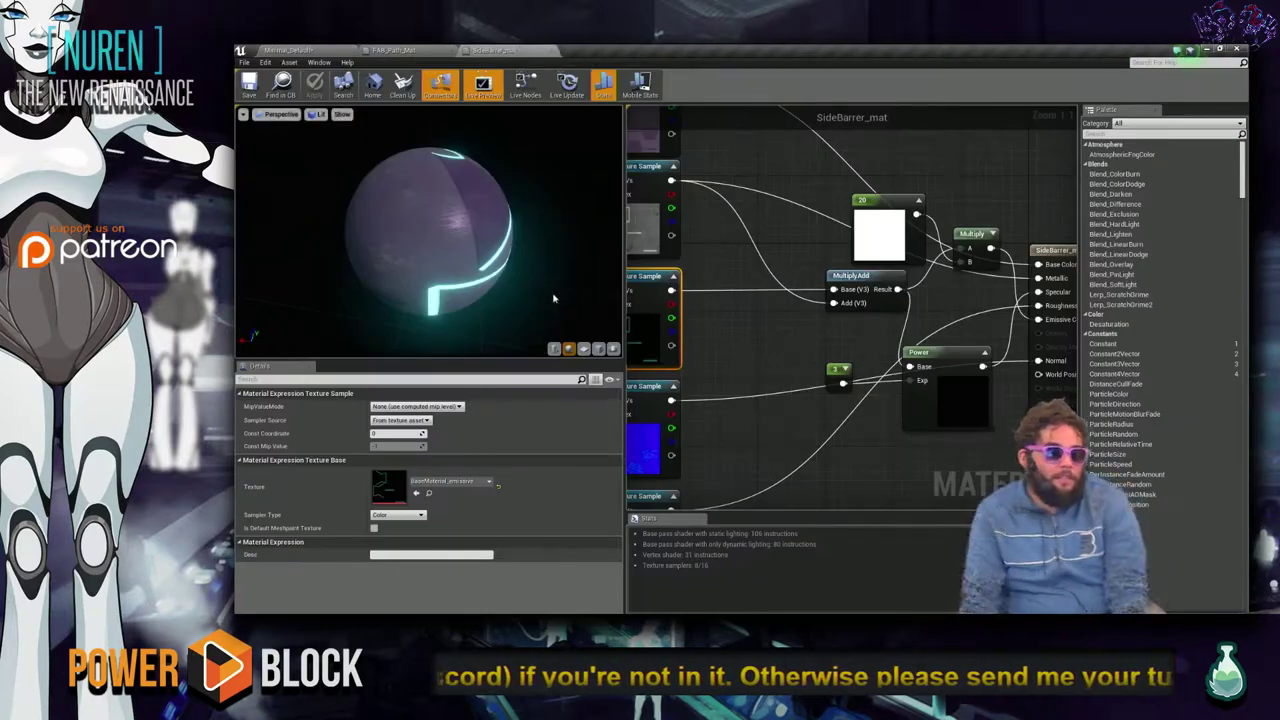
pyautogui.click(555, 51)
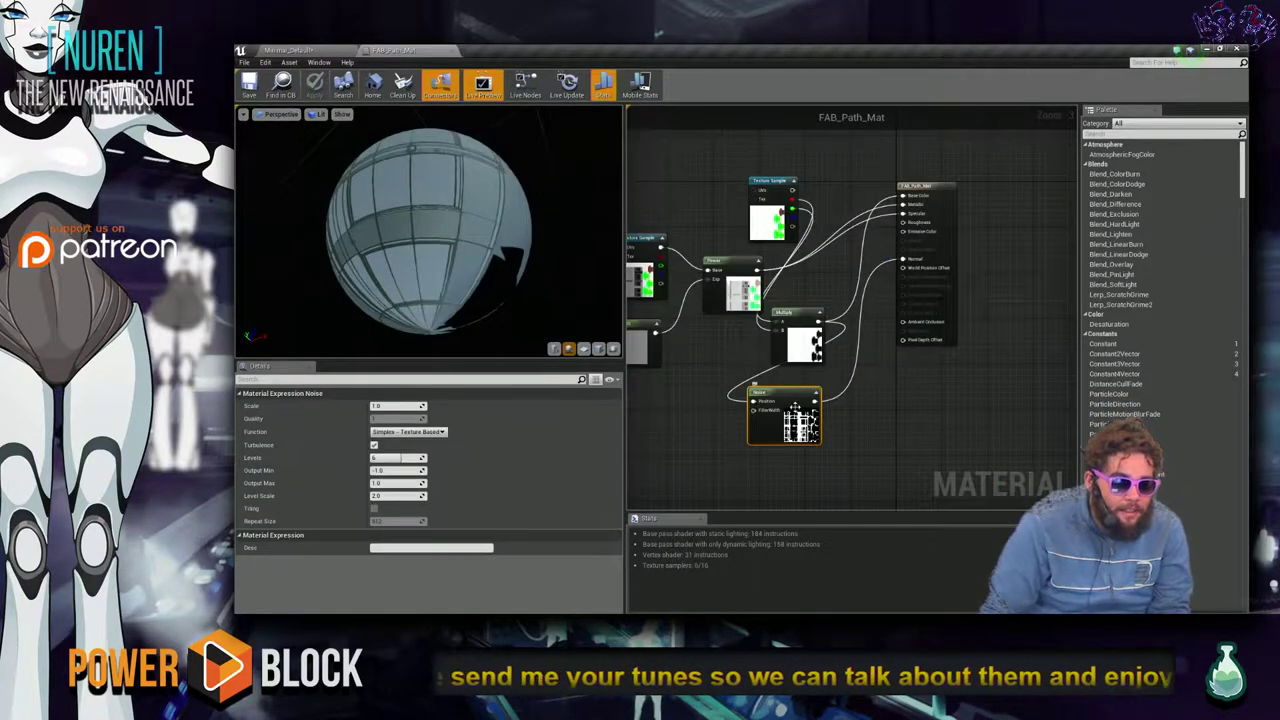
pyautogui.click(882, 267)
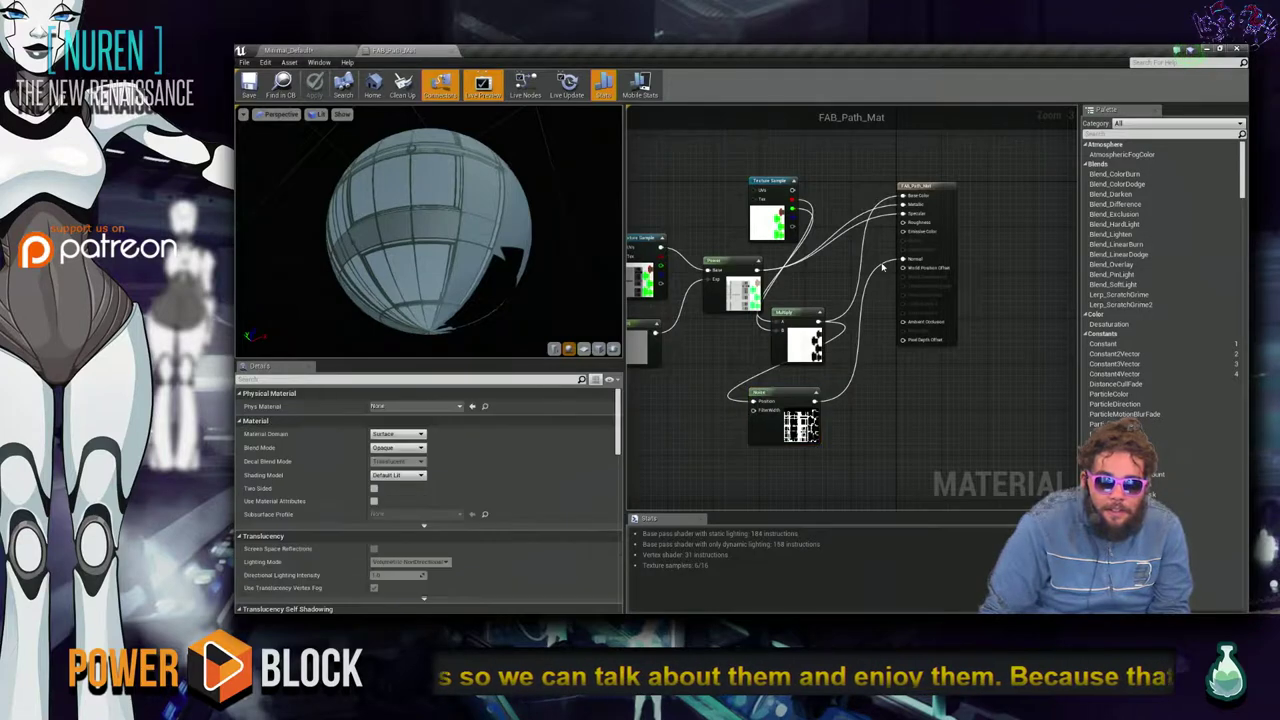
pyautogui.keyDown('alt'); pyautogui.click(904, 268); pyautogui.keyUp('alt')
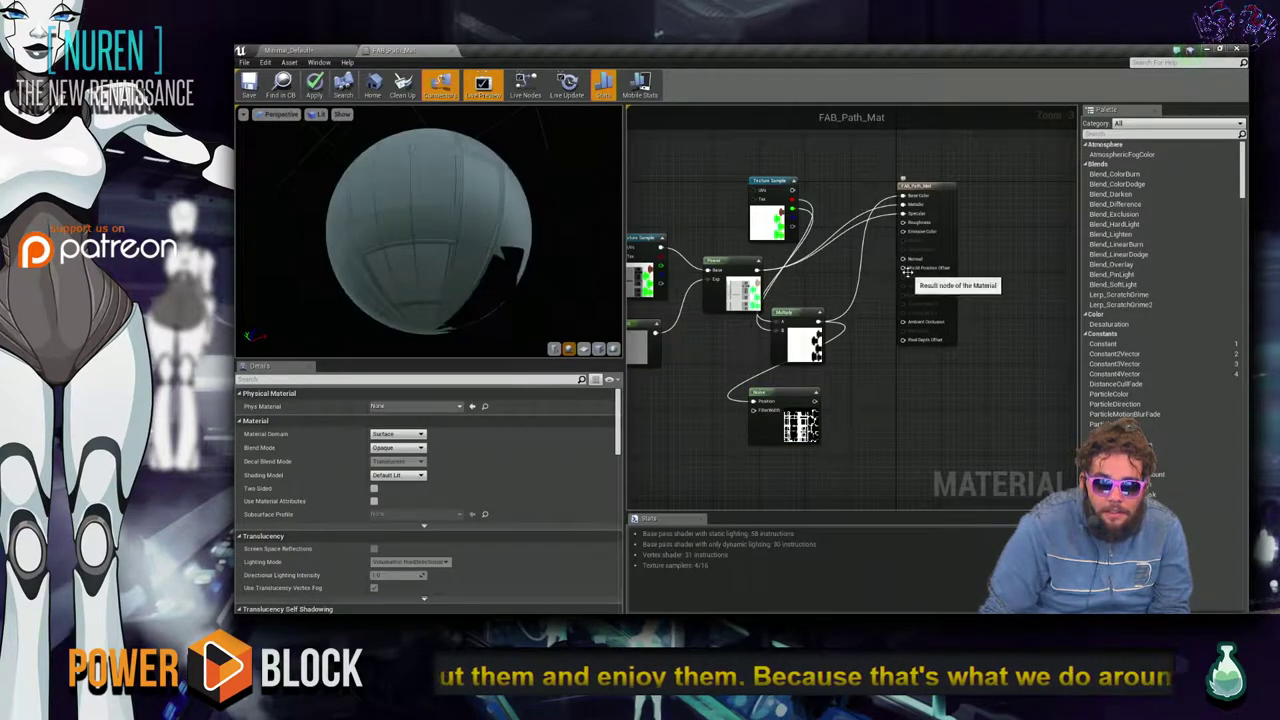
pyautogui.moveTo(904, 268); pyautogui.dragTo(815, 401)
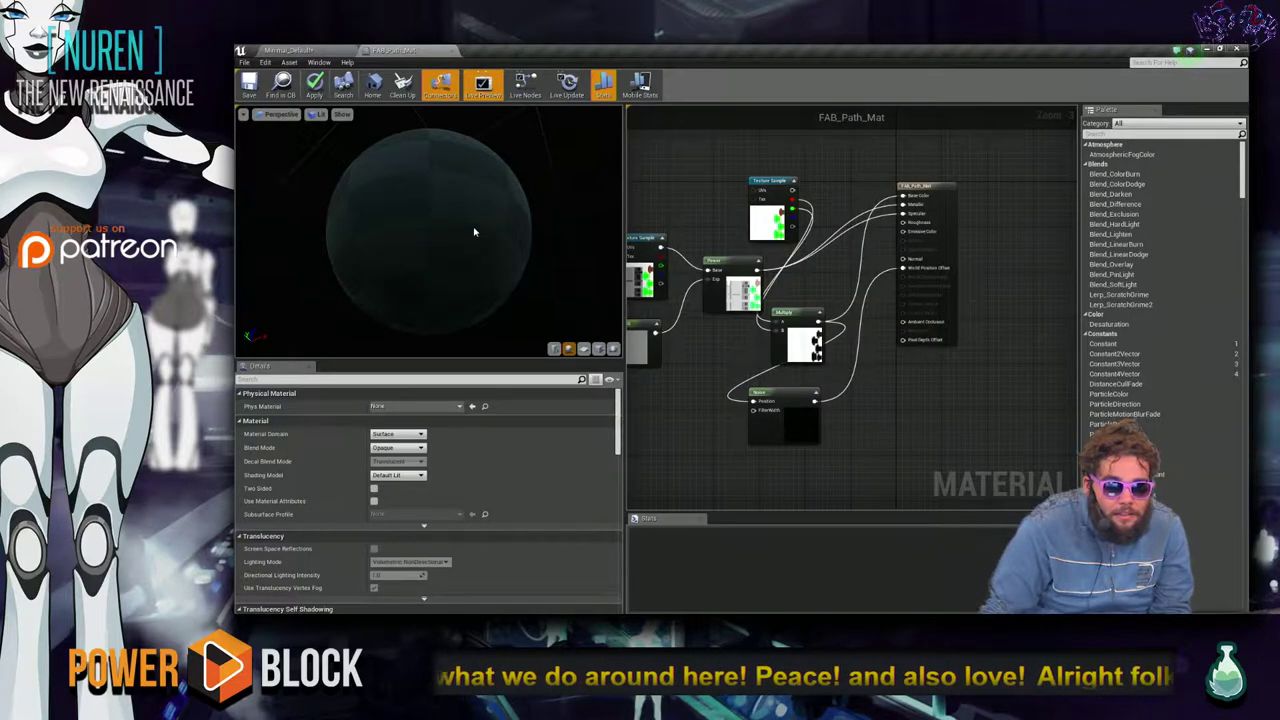
pyautogui.moveTo(520, 190); pyautogui.dragTo(544, 188)
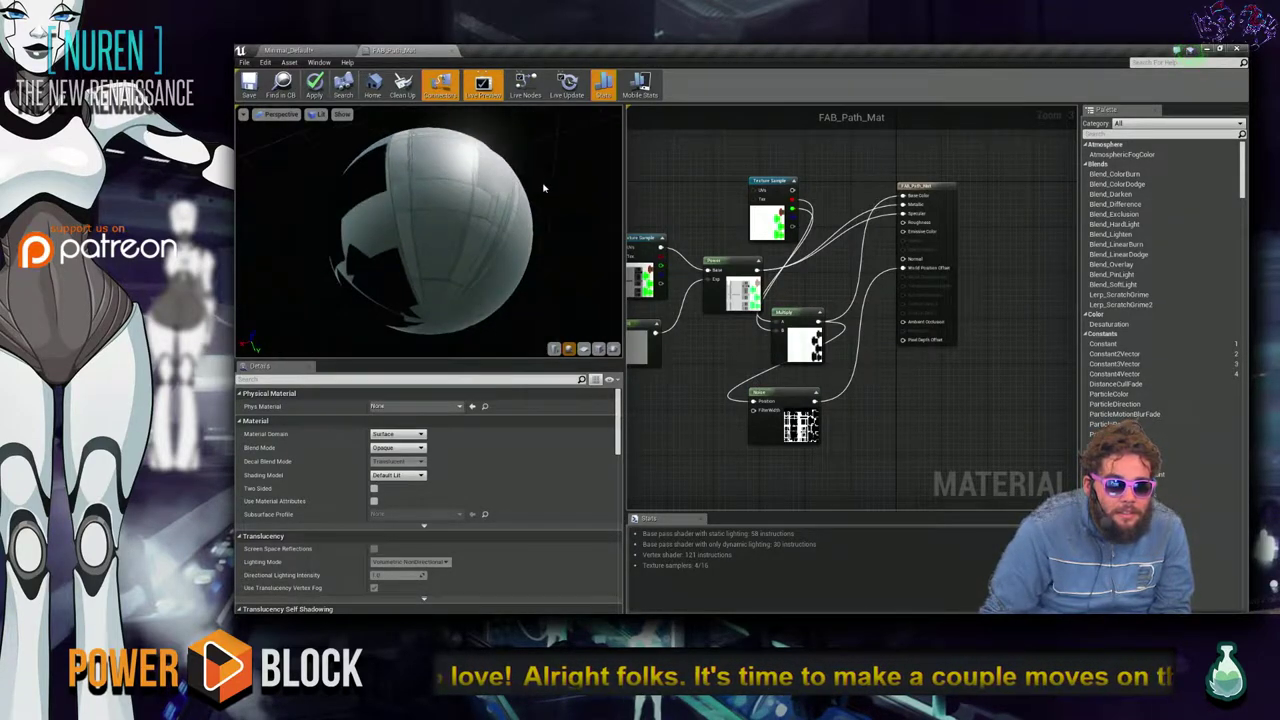
pyautogui.click(808, 400)
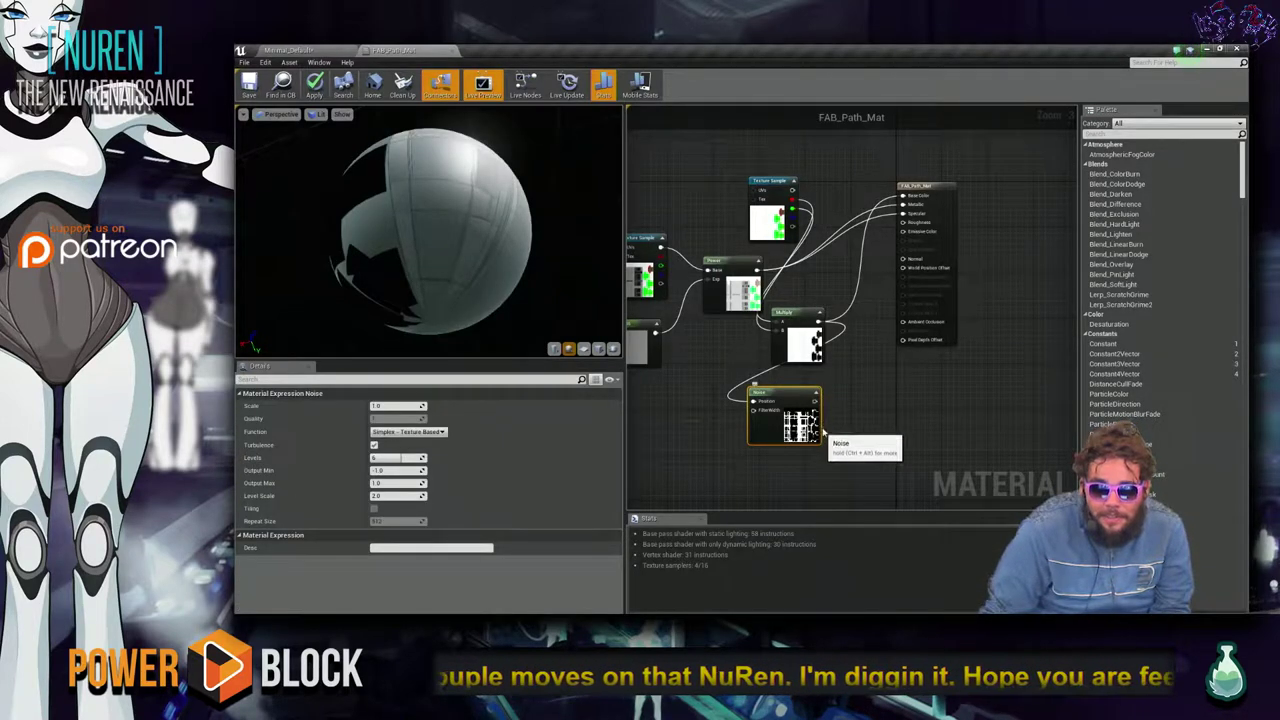
pyautogui.scroll(2, 826, 445)
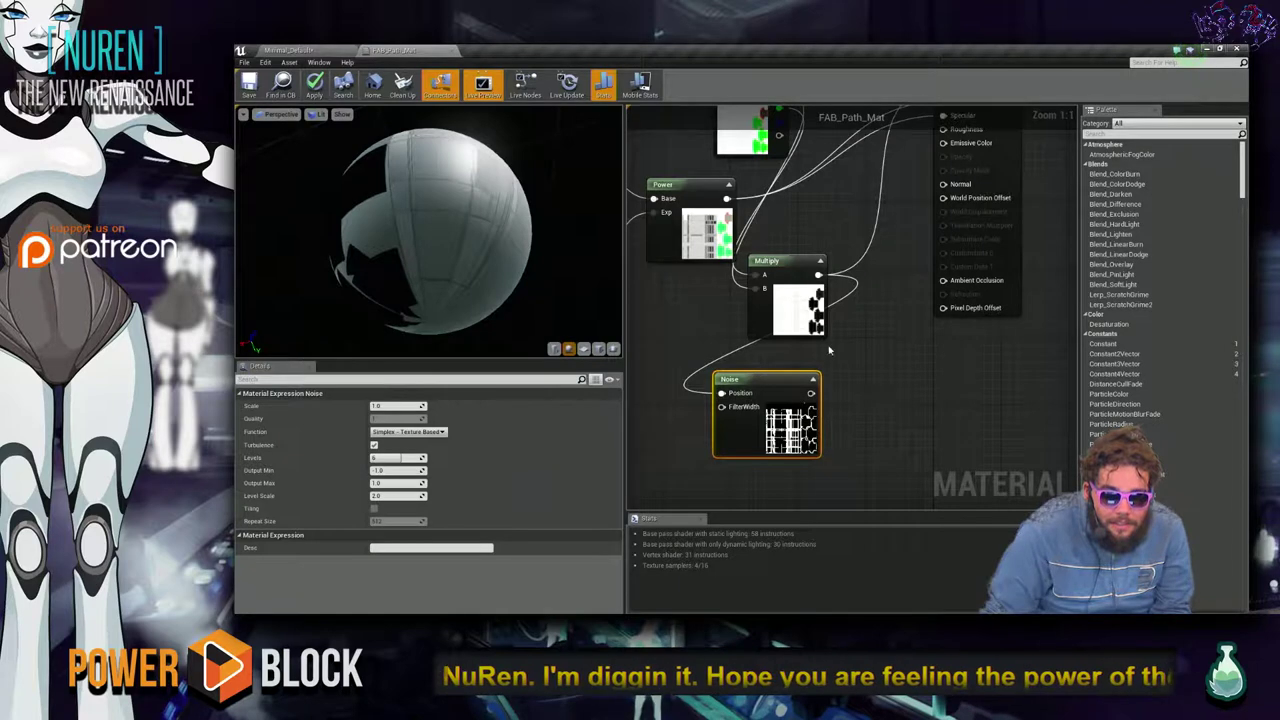
pyautogui.moveTo(811, 393); pyautogui.dragTo(976, 202)
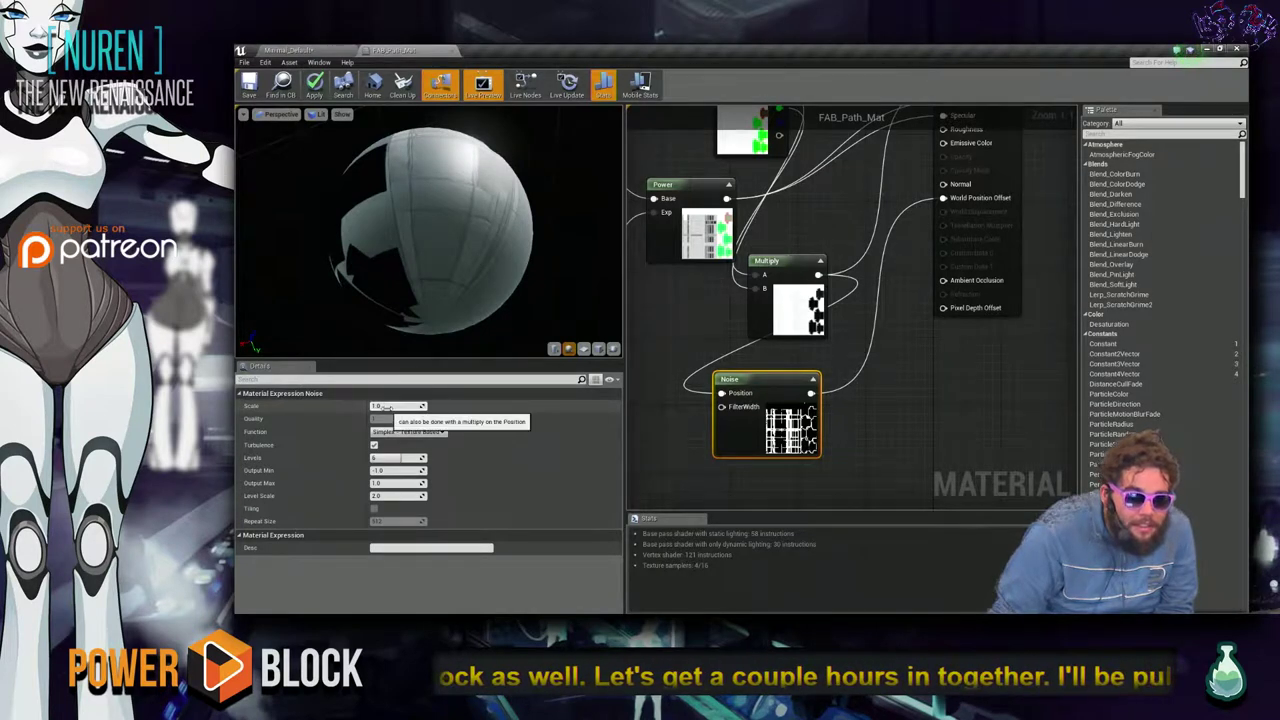
# Set the Noise function to Gradient - Computational.
pyautogui.click(440, 432)
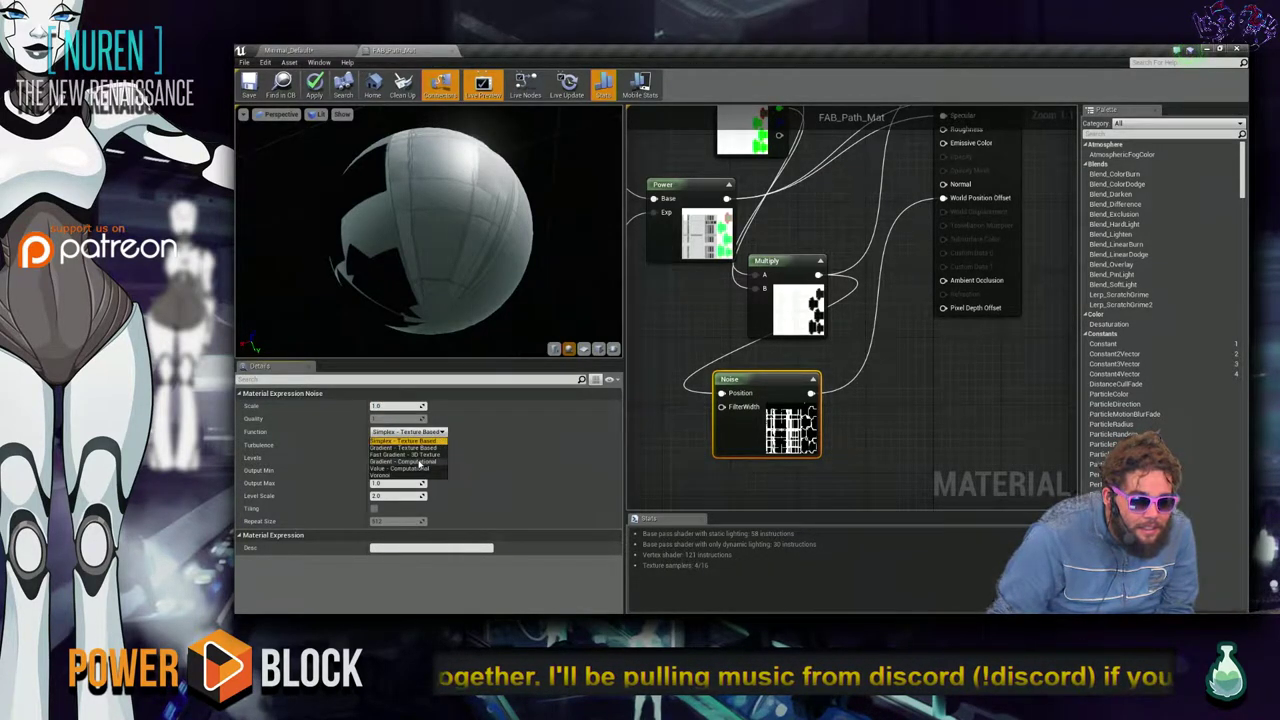
pyautogui.click(404, 461)
pyautogui.click(399, 407)
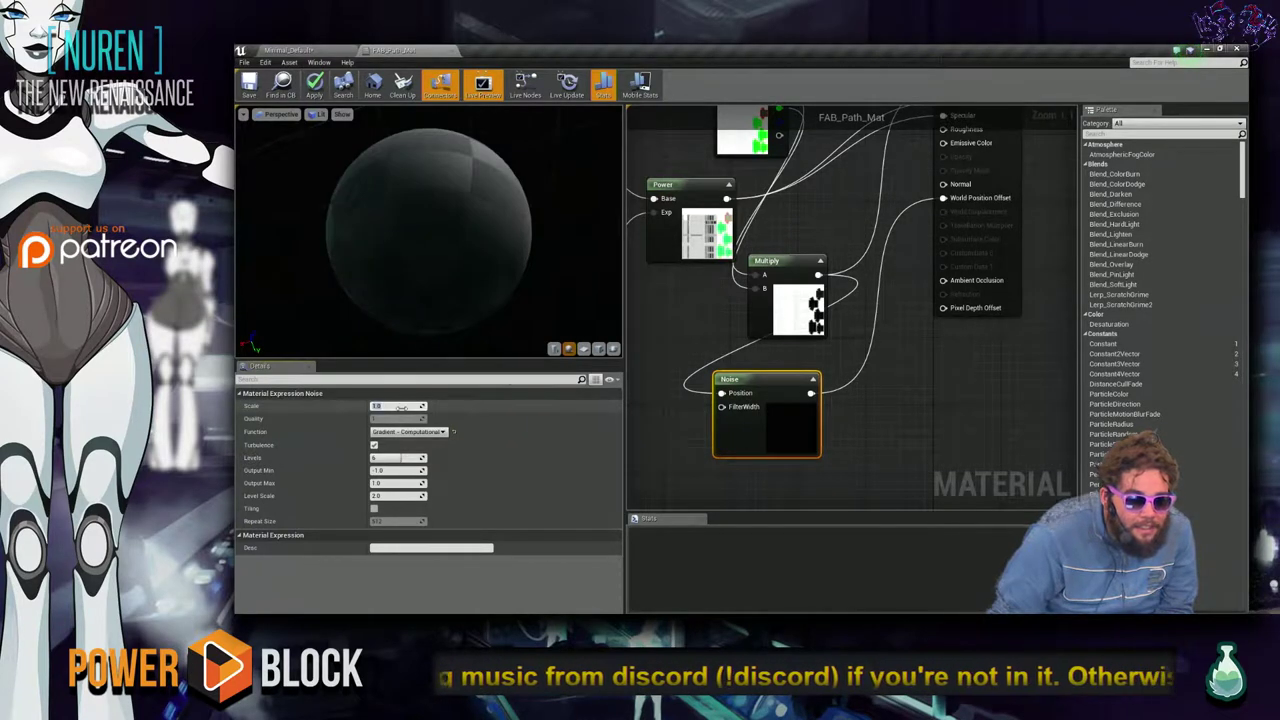
pyautogui.press('Return')
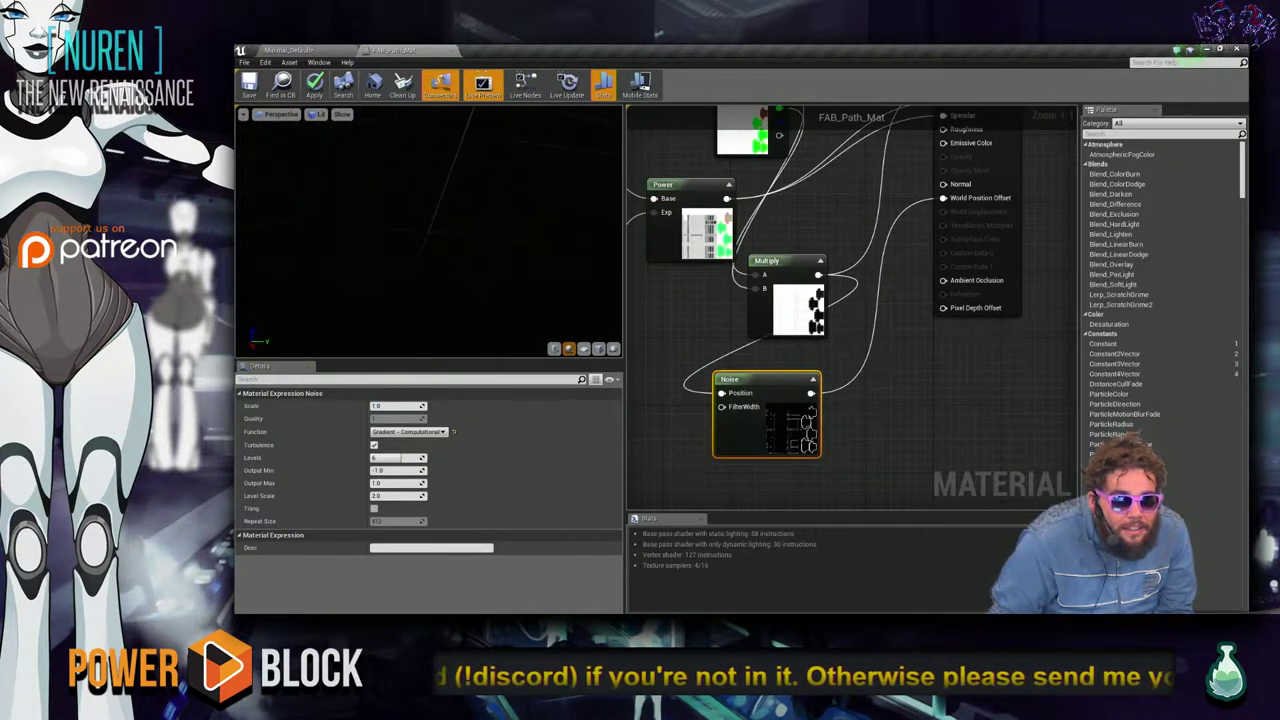
pyautogui.scroll(3, 430, 230)
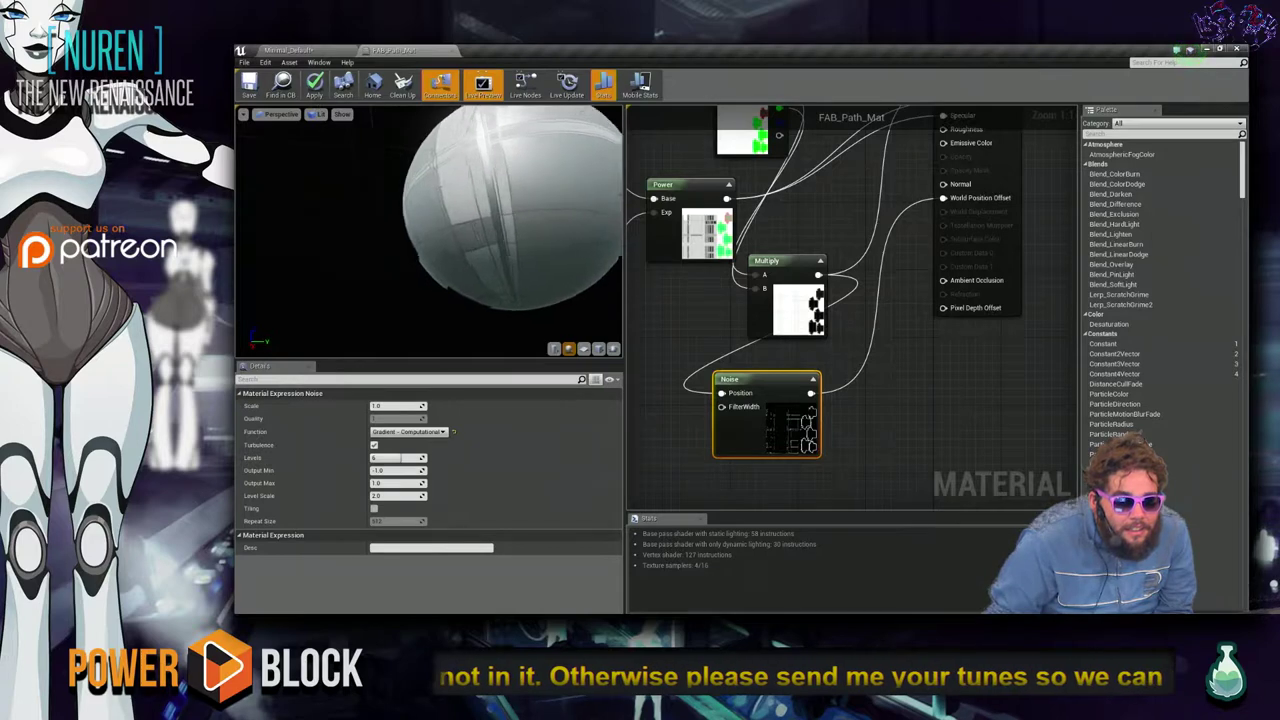
pyautogui.moveTo(424, 276); pyautogui.dragTo(410, 279)
# Set the Noise Scale to 10, then raise it to 100.
pyautogui.click(399, 407)
pyautogui.write('10')
pyautogui.press('Return')
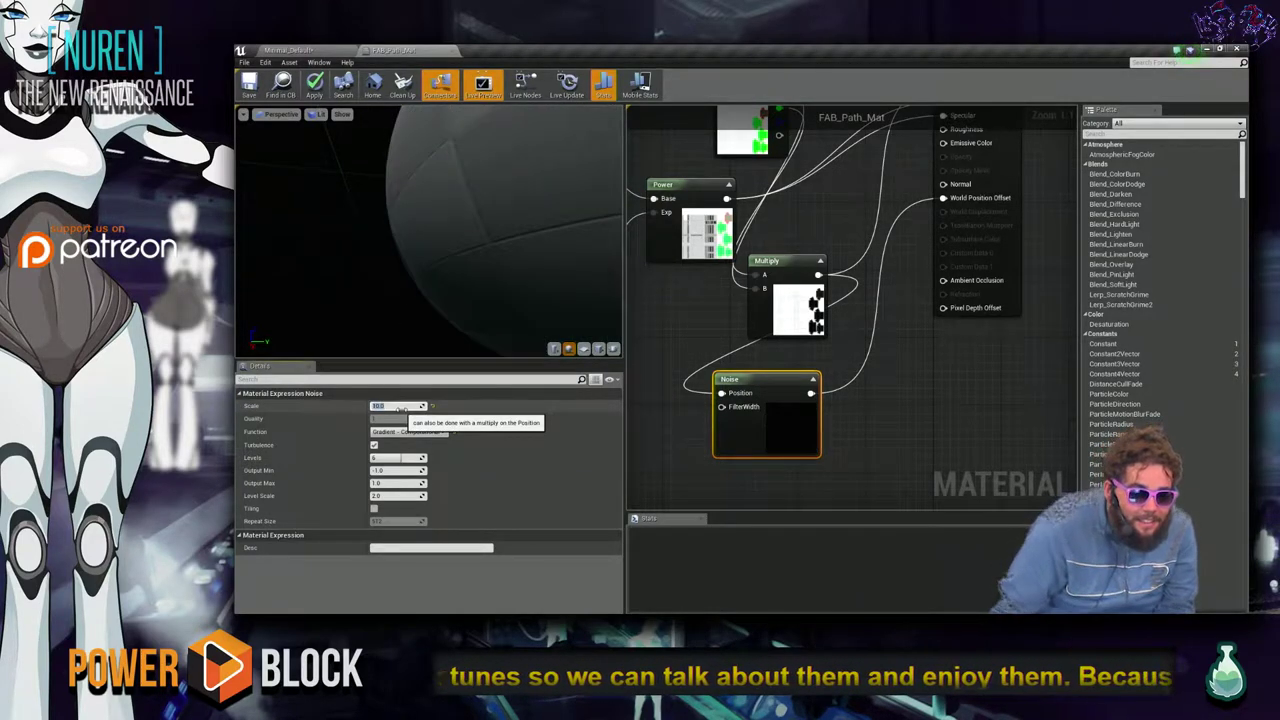
pyautogui.scroll(-5, 500, 255)
pyautogui.click(392, 405)
pyautogui.write('100')
pyautogui.press('Return')
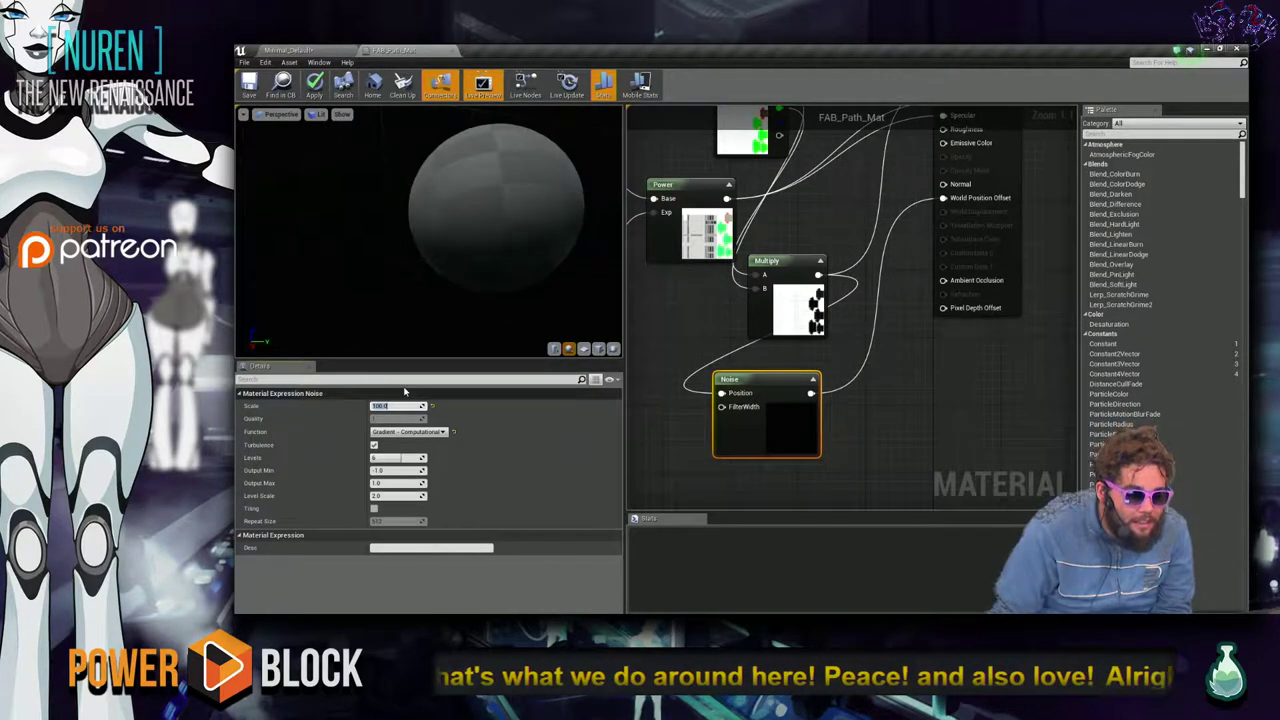
pyautogui.moveTo(445, 245); pyautogui.dragTo(332, 260)
pyautogui.scroll(5, 430, 230)
pyautogui.scroll(5, 435, 227)
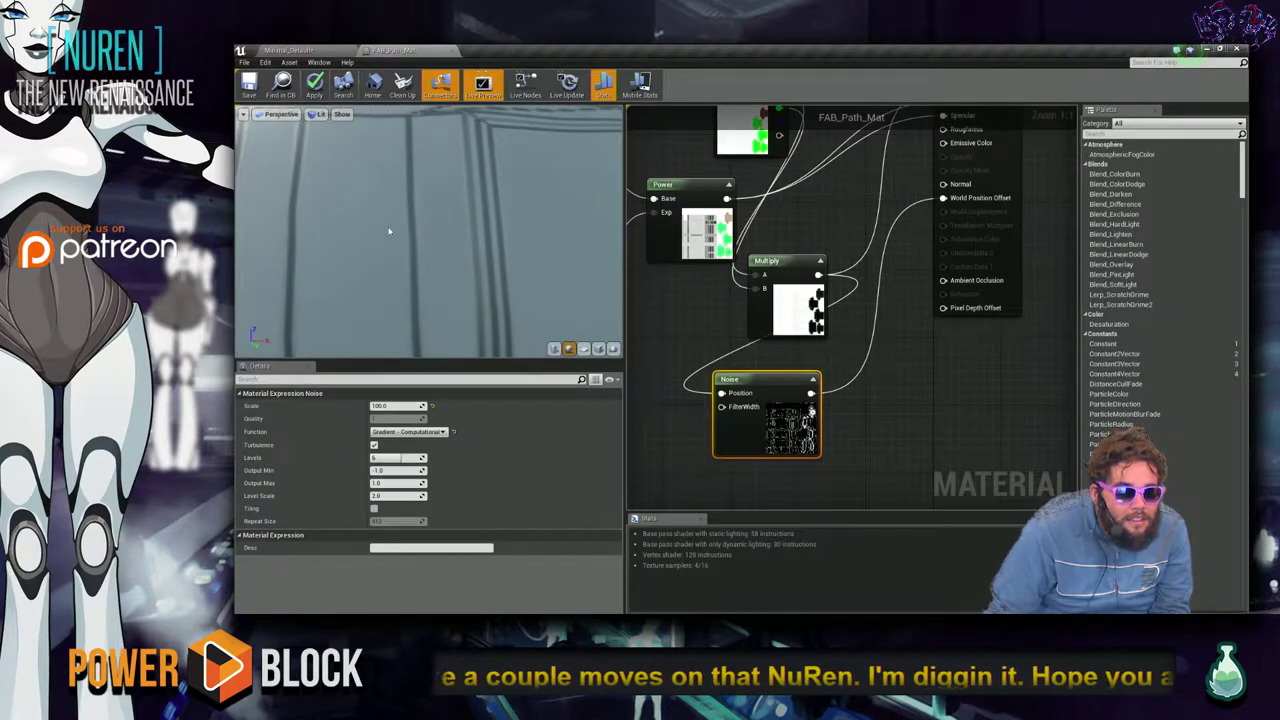
pyautogui.scroll(-5, 393, 229)
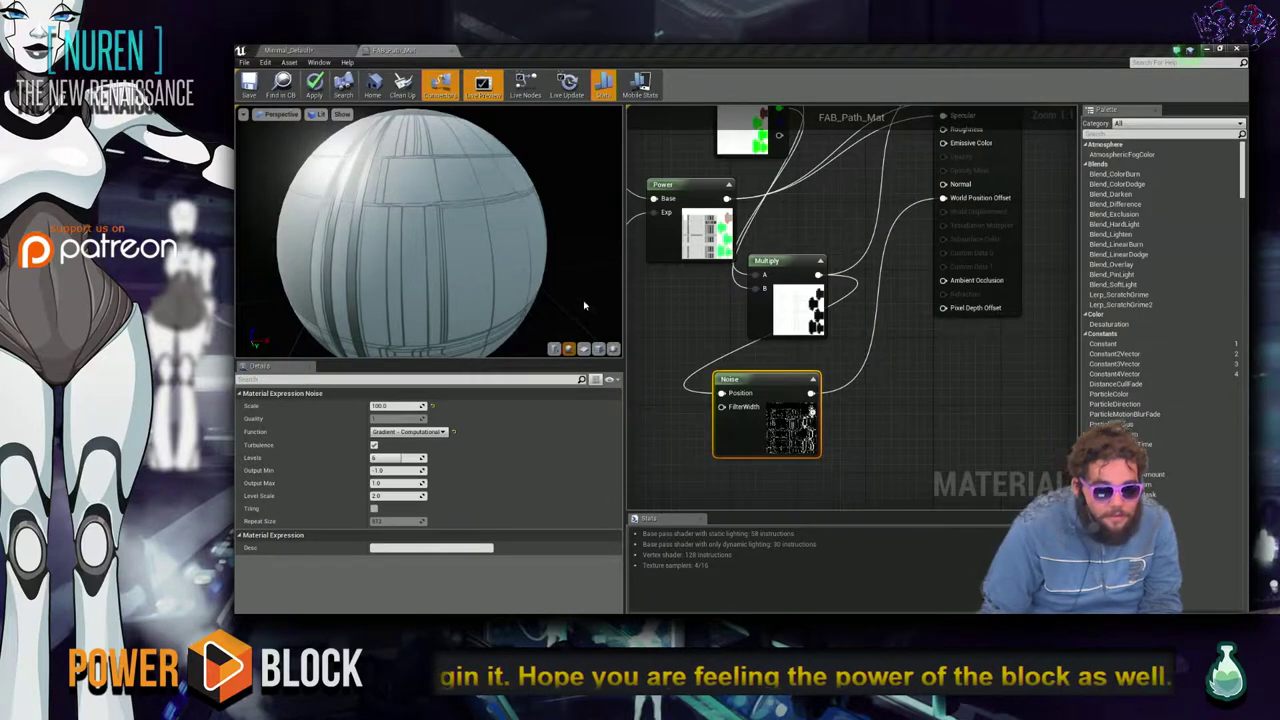
# Inspect the noise pattern on the preview sphere and apply FAB_Path_Mat.
pyautogui.hotkey('alt', 'Tab')
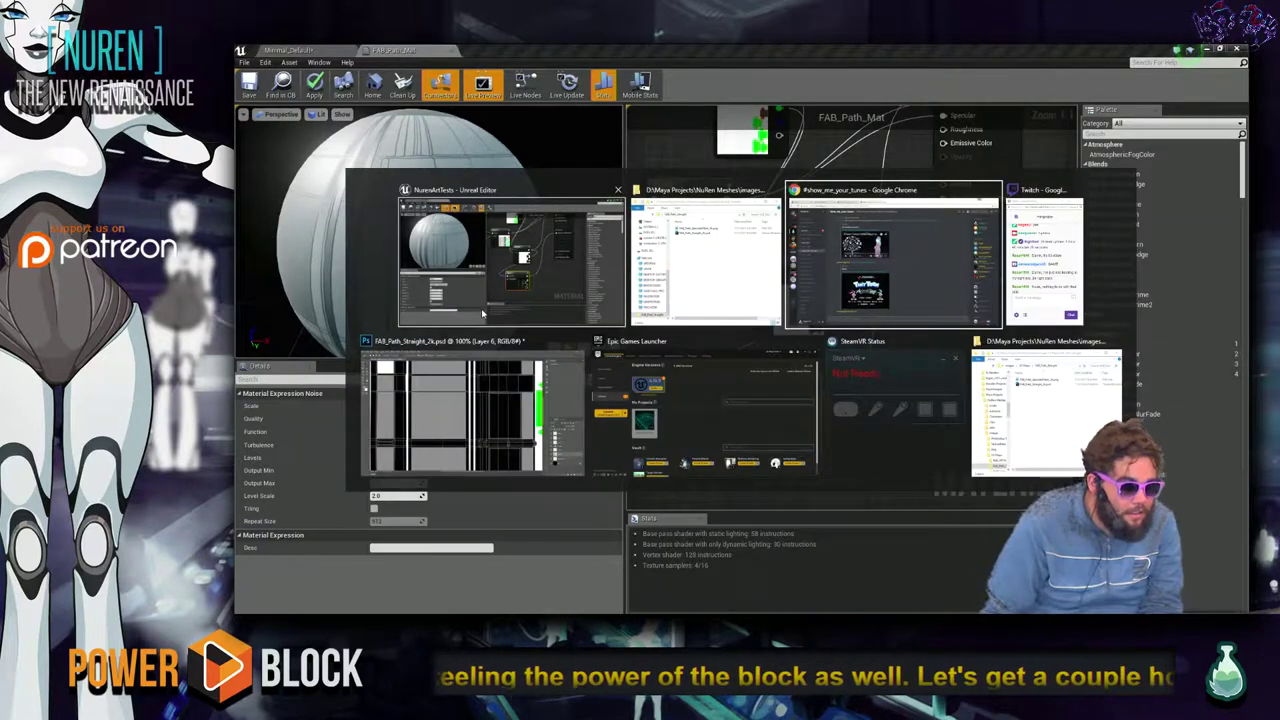
pyautogui.click(530, 288)
pyautogui.scroll(3, 530, 288)
pyautogui.scroll(-3, 530, 288)
pyautogui.moveTo(456, 246); pyautogui.dragTo(532, 218)
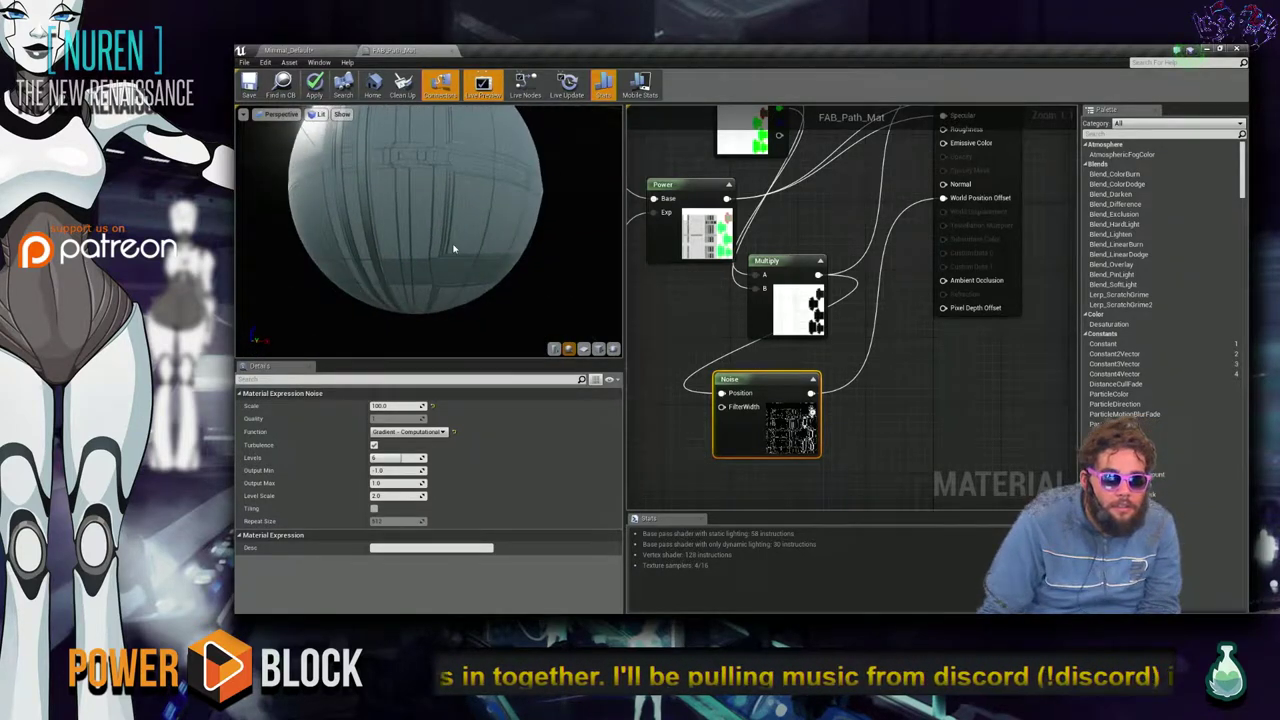
pyautogui.moveTo(430, 220); pyautogui.dragTo(391, 232, button='middle')
pyautogui.moveTo(400, 220); pyautogui.dragTo(361, 232)
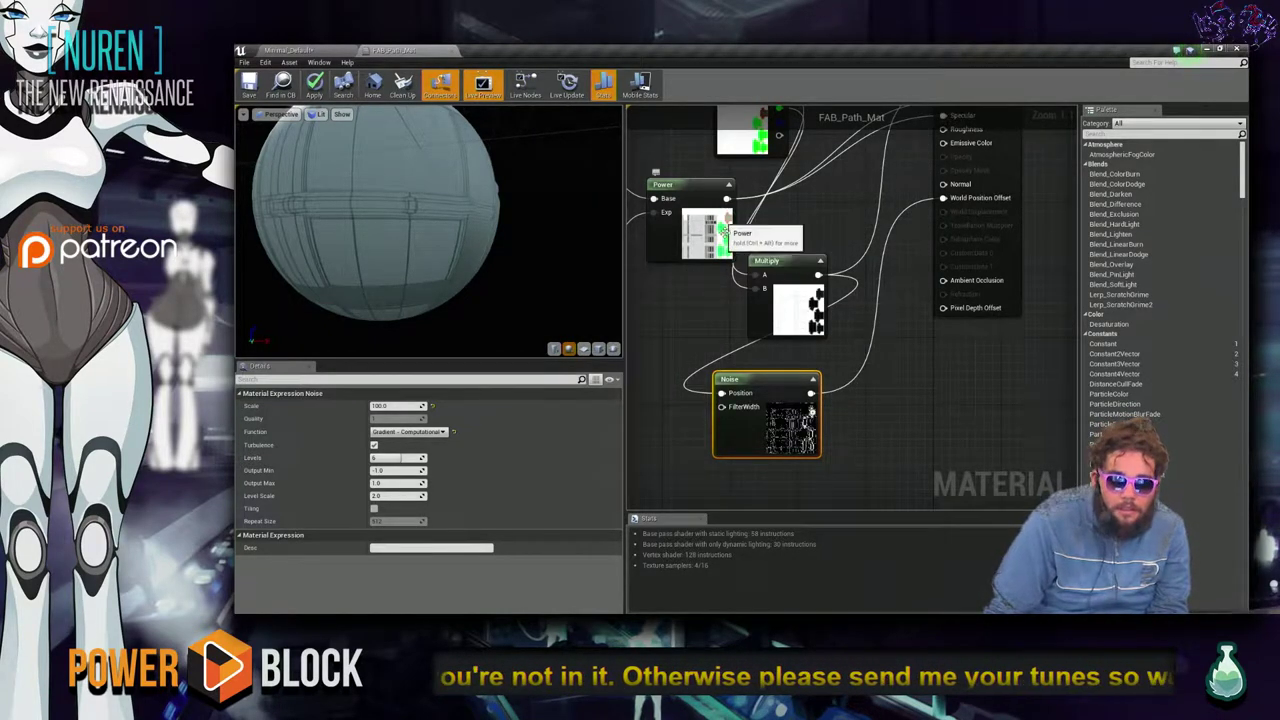
pyautogui.scroll(-3, 836, 232)
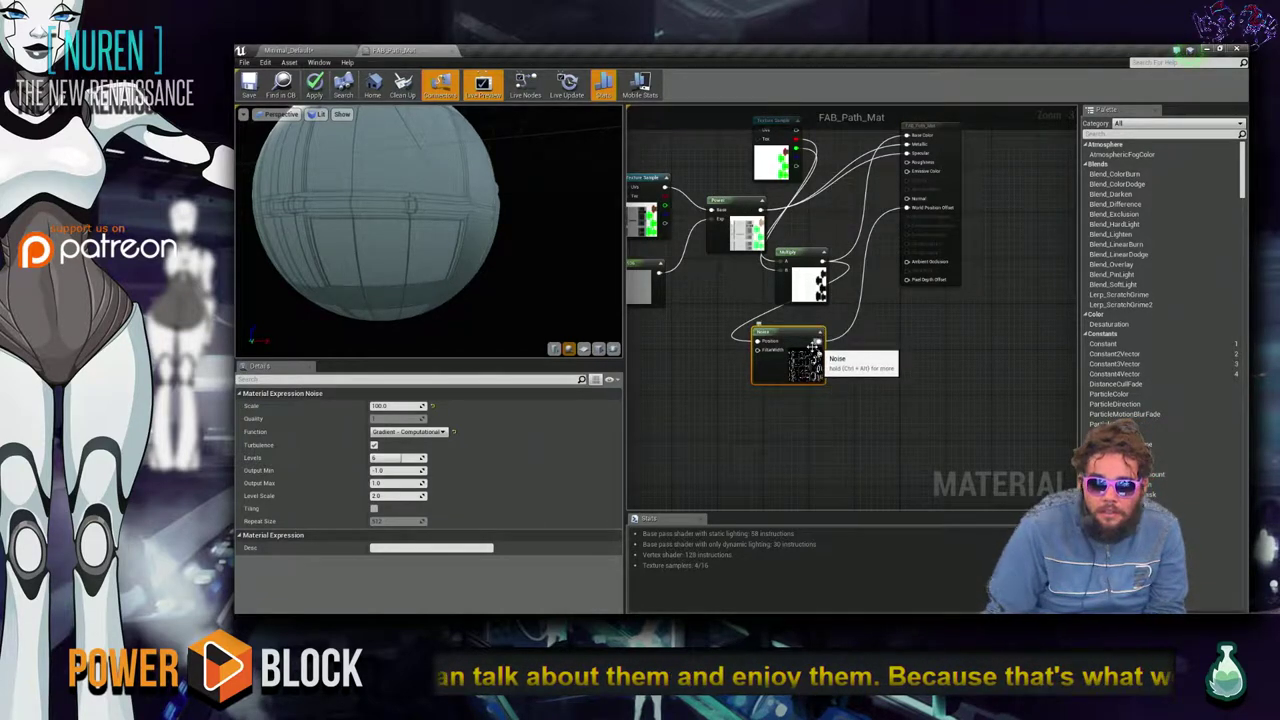
pyautogui.scroll(-5, 430, 230)
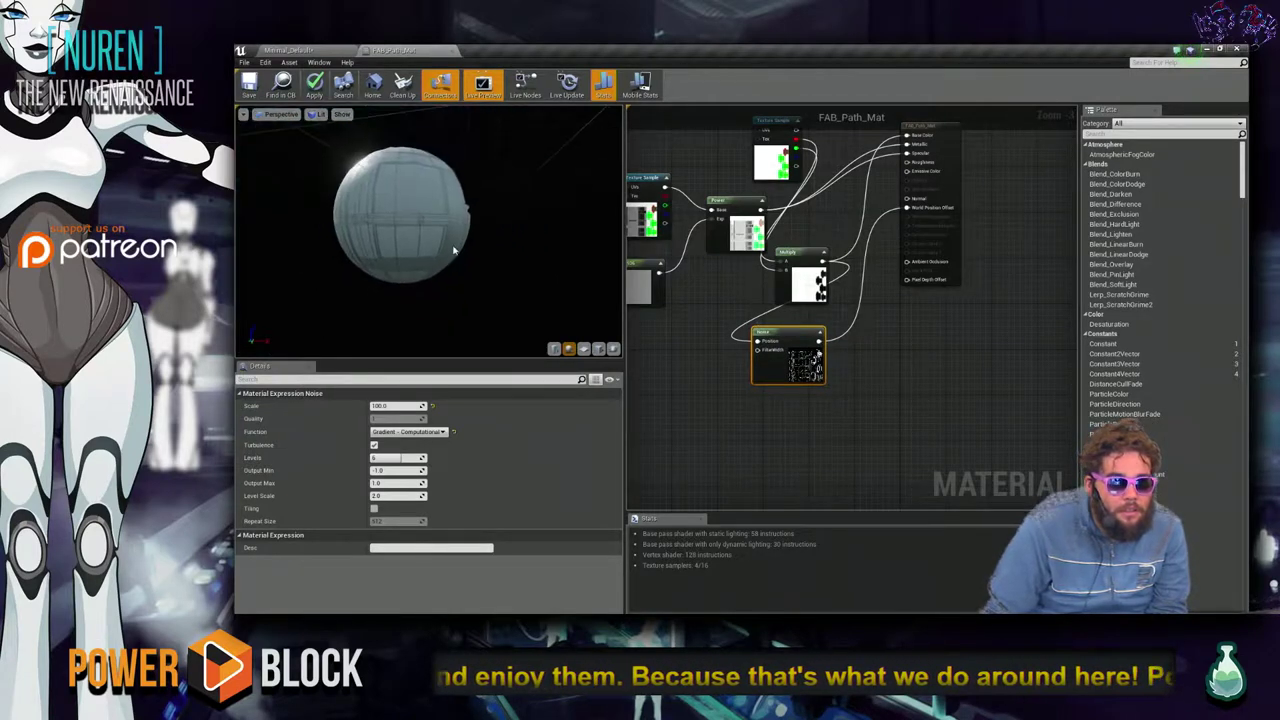
pyautogui.moveTo(430, 230); pyautogui.dragTo(400, 215)
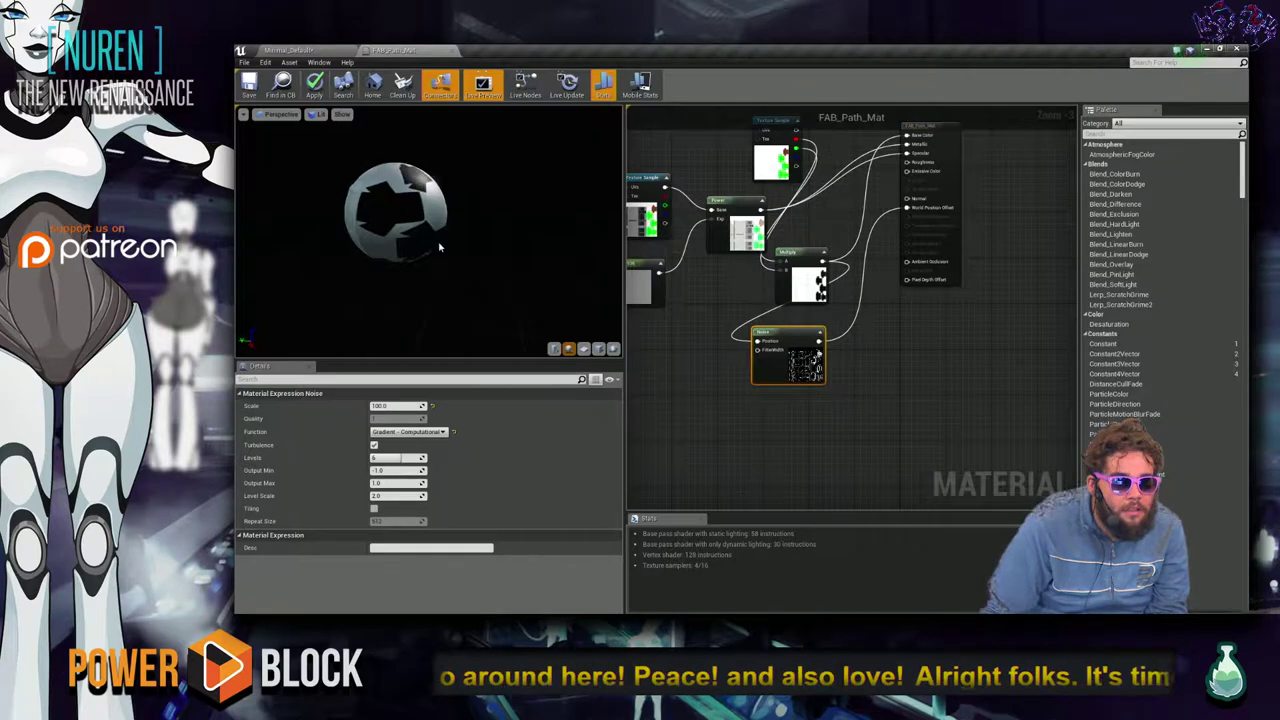
pyautogui.click(314, 86)
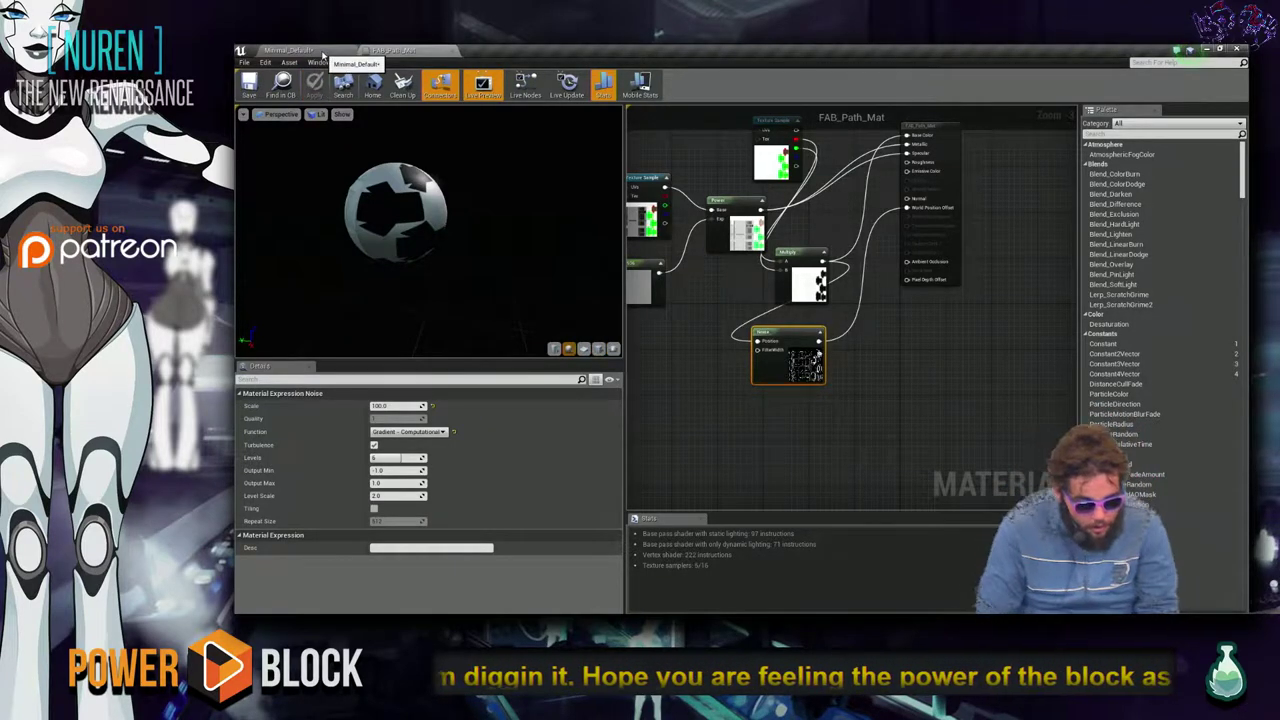
pyautogui.hotkey('alt', 'Tab')
pyautogui.hotkey('alt', 'Tab')
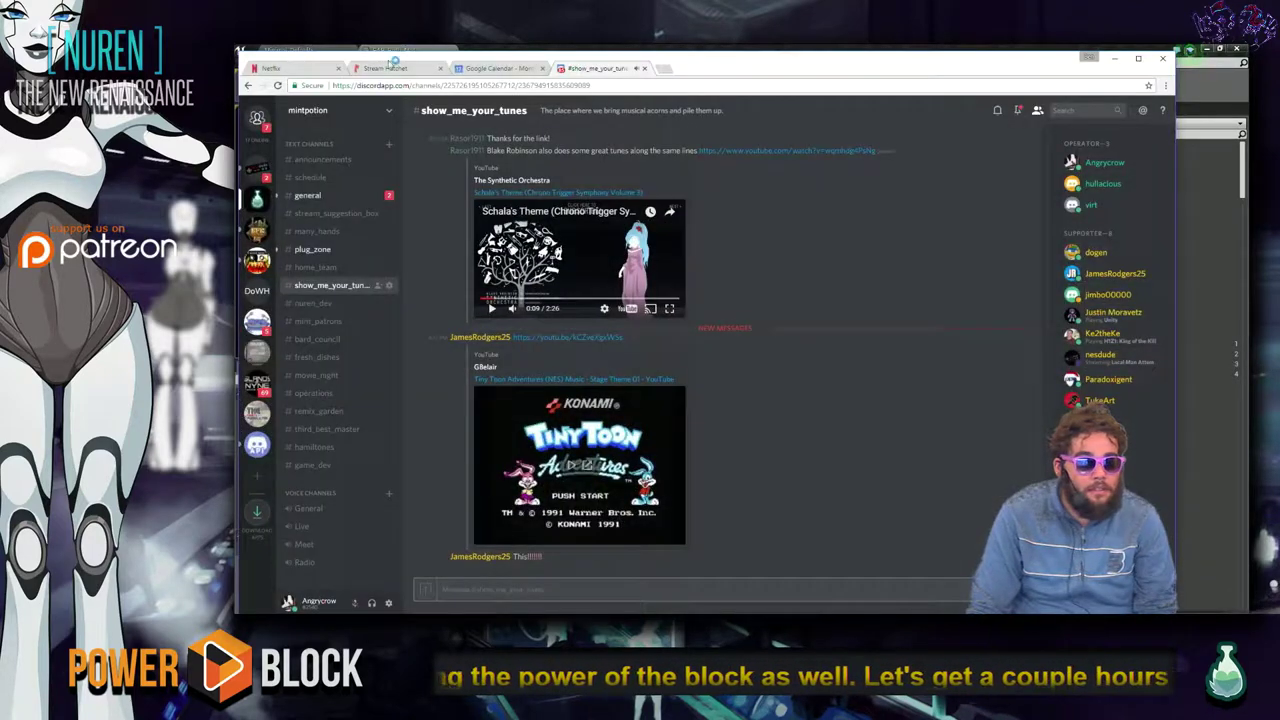
# Look over the Stream Hatchet dashboard in Chrome, then return to the Chrome window.
pyautogui.click(388, 69)
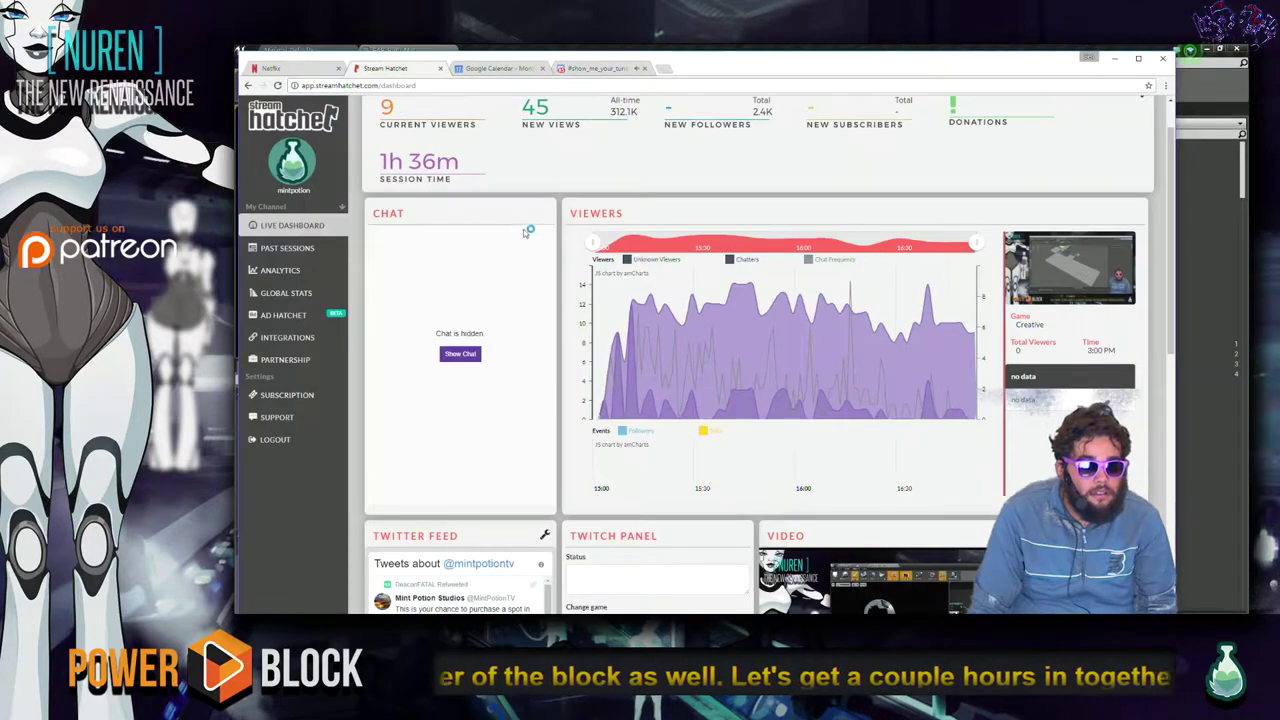
pyautogui.scroll(1, 448, 248)
pyautogui.scroll(-4, 448, 248)
pyautogui.scroll(-2, 448, 248)
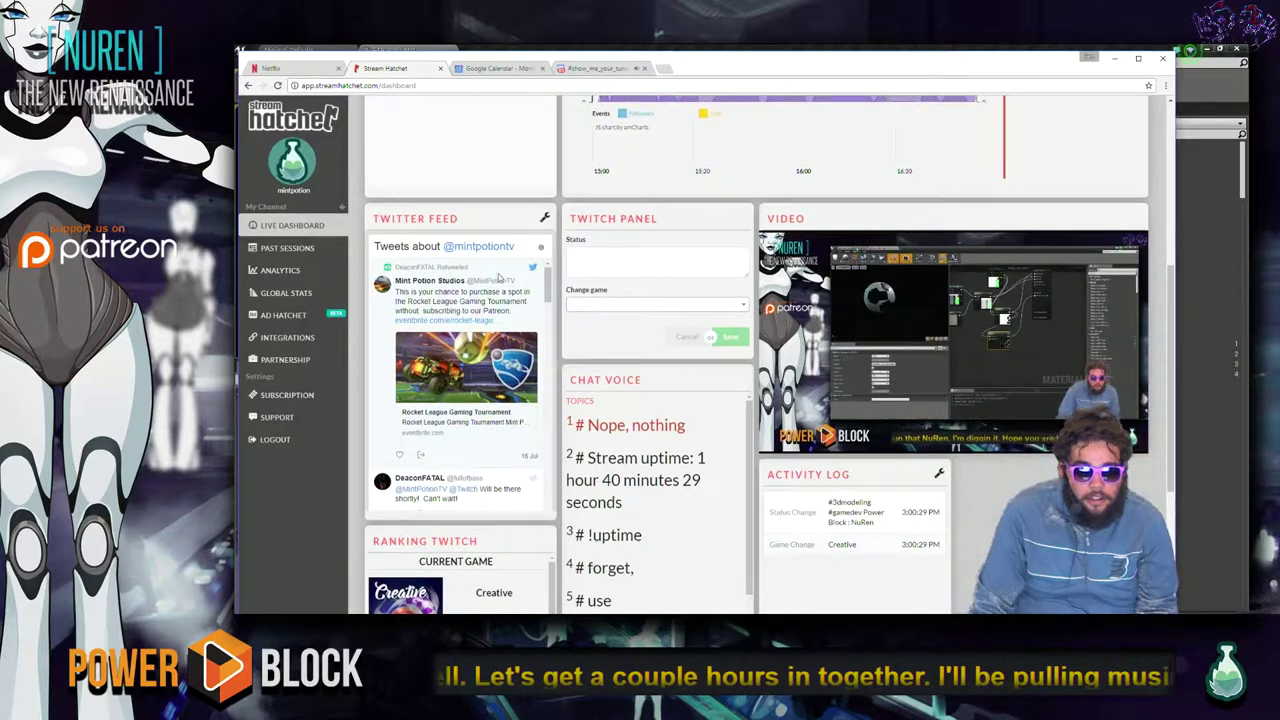
pyautogui.hotkey('alt', 'Tab')
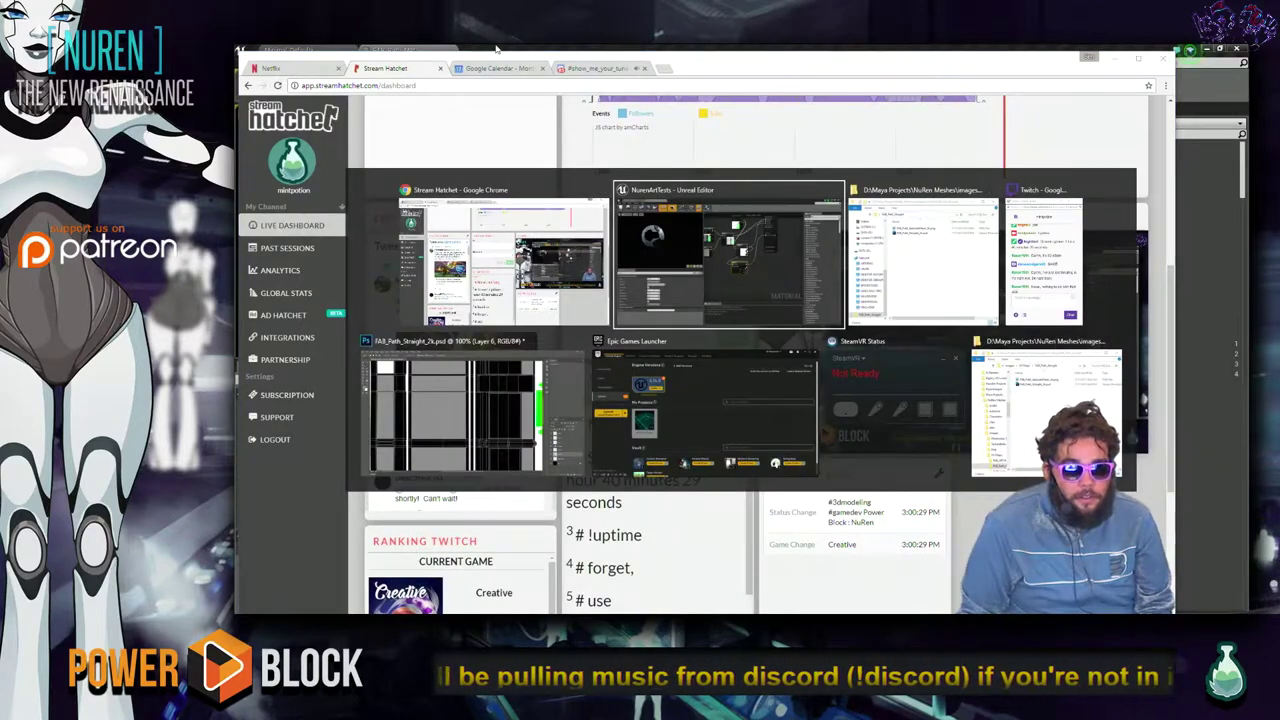
pyautogui.click(546, 320)
# Play the Mega Man X soundtrack from the show_me_your_tunes Discord channel full screen.
pyautogui.hotkey('ctrl', 'Tab')
pyautogui.hotkey('ctrl', 'Tab')
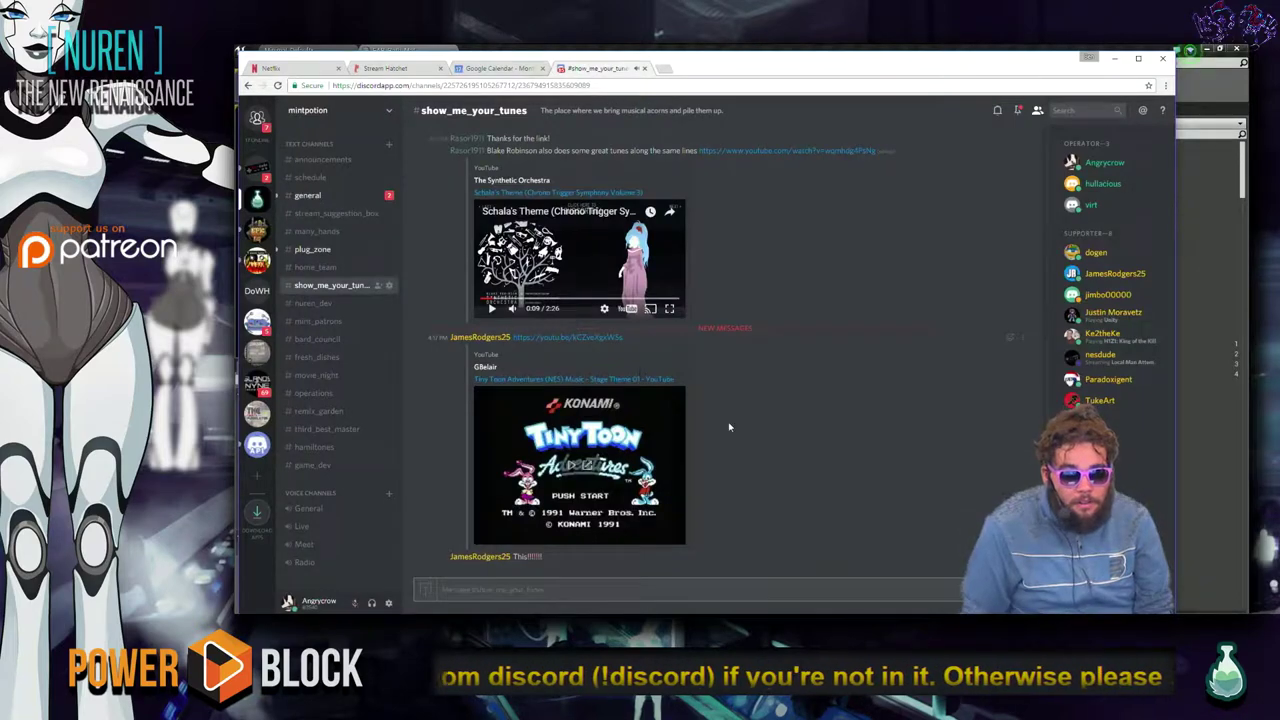
pyautogui.scroll(3, 633, 363)
pyautogui.scroll(-1, 755, 378)
pyautogui.scroll(15, 755, 378)
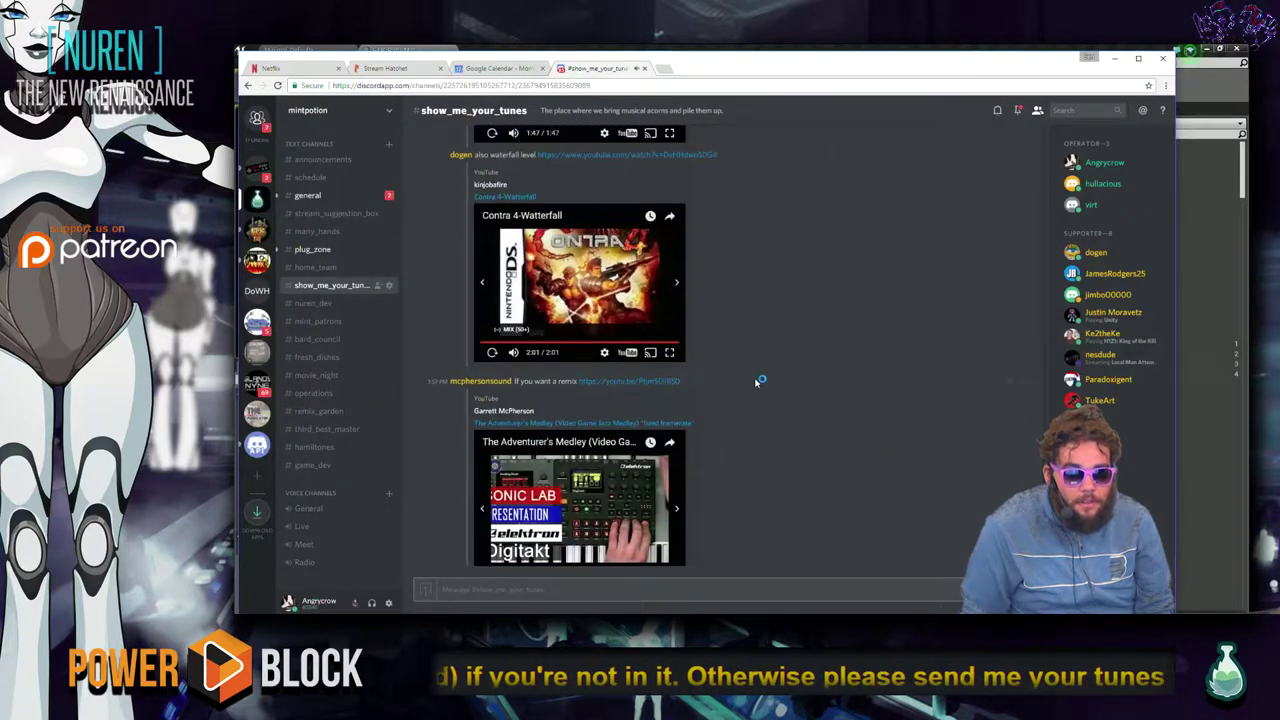
pyautogui.scroll(10, 755, 421)
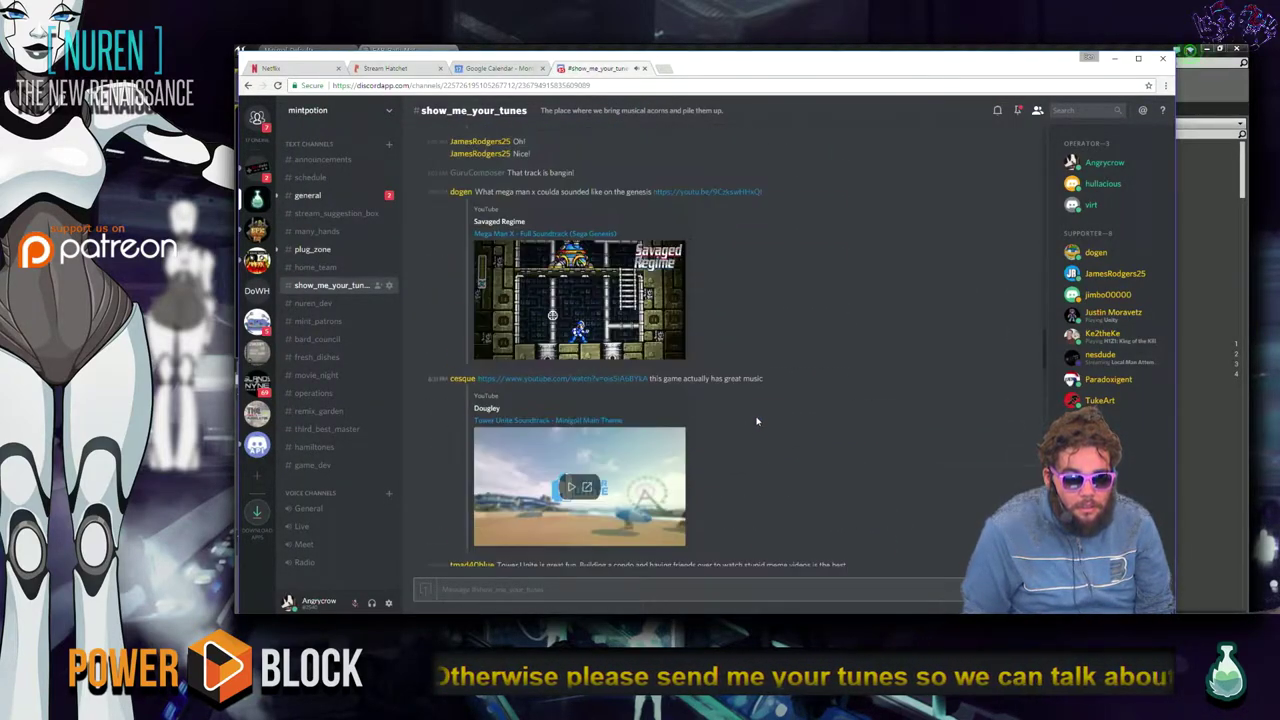
pyautogui.click(587, 421)
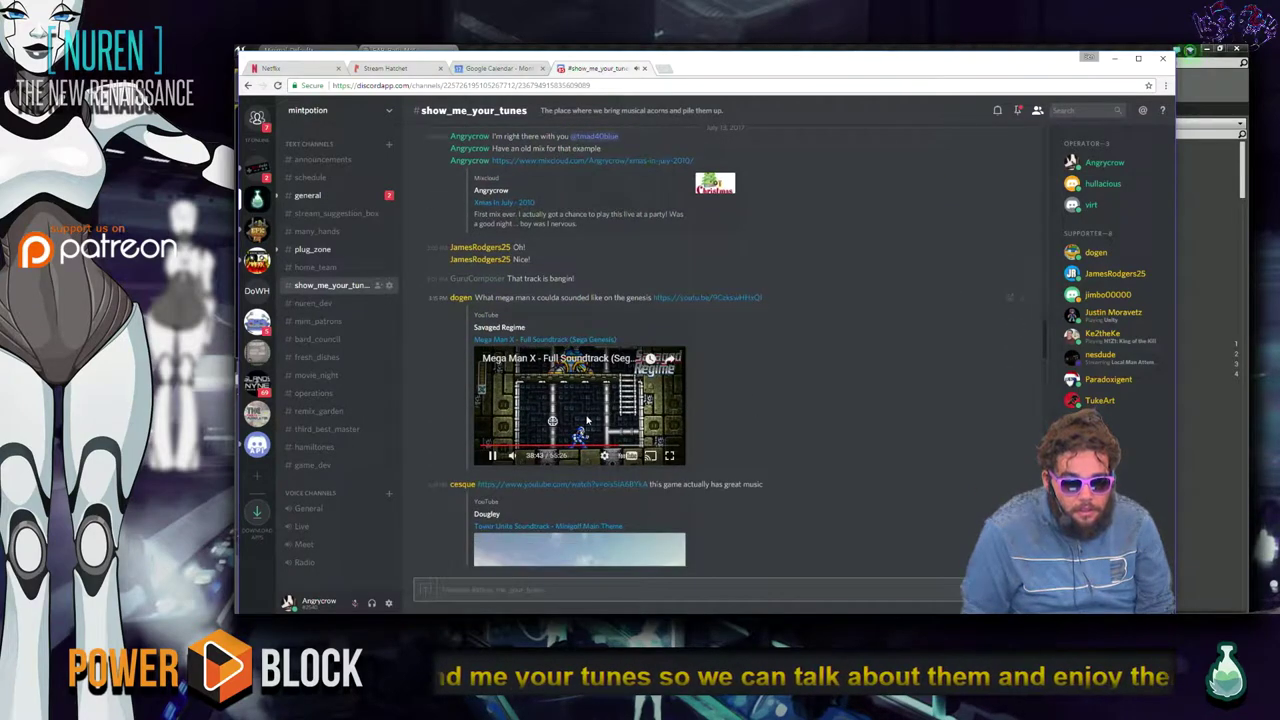
pyautogui.click(669, 455)
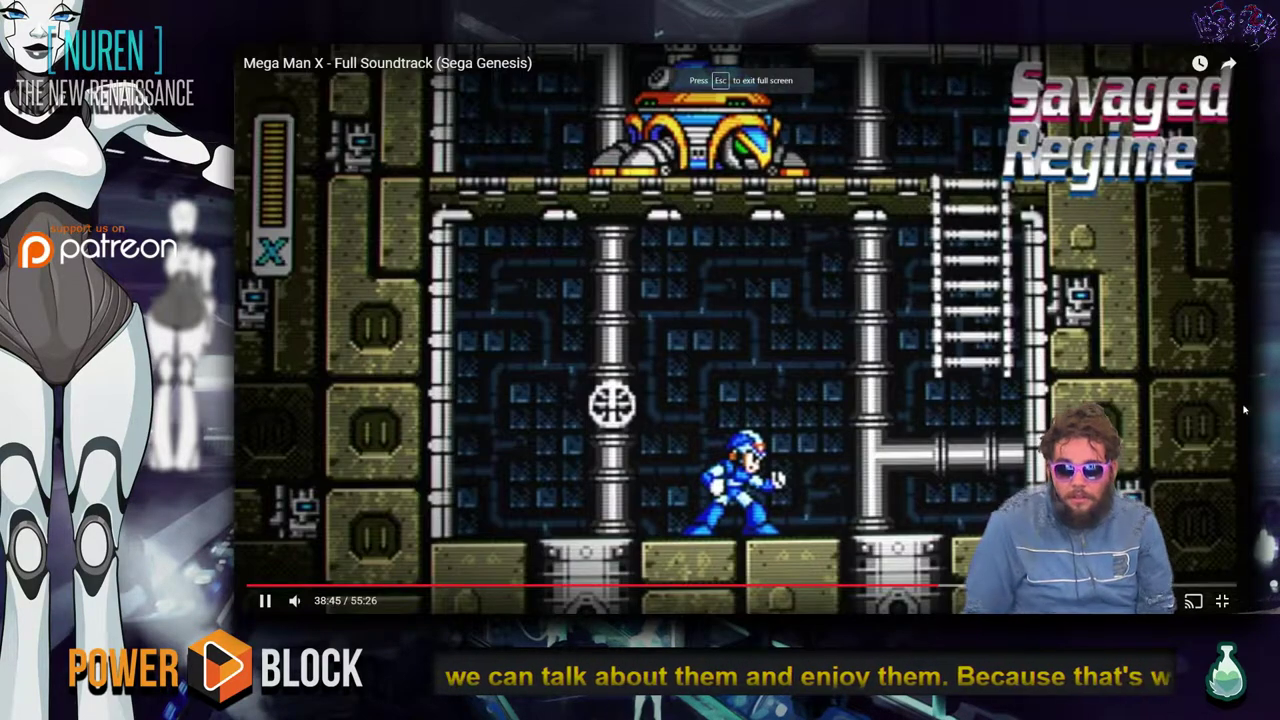
# Save all unsaved path textures, arch material and level in Unreal Editor.
pyautogui.hotkey('alt', 'Tab')
pyautogui.hotkey('alt', 'Tab')
pyautogui.hotkey('alt', 'Tab')
pyautogui.hotkey('alt', 'Tab')
pyautogui.hotkey('alt', 'Tab')
pyautogui.hotkey('alt', 'Tab')
pyautogui.hotkey('alt', 'Tab')
pyautogui.hotkey('alt', 'Tab')
pyautogui.hotkey('alt', 'Tab')
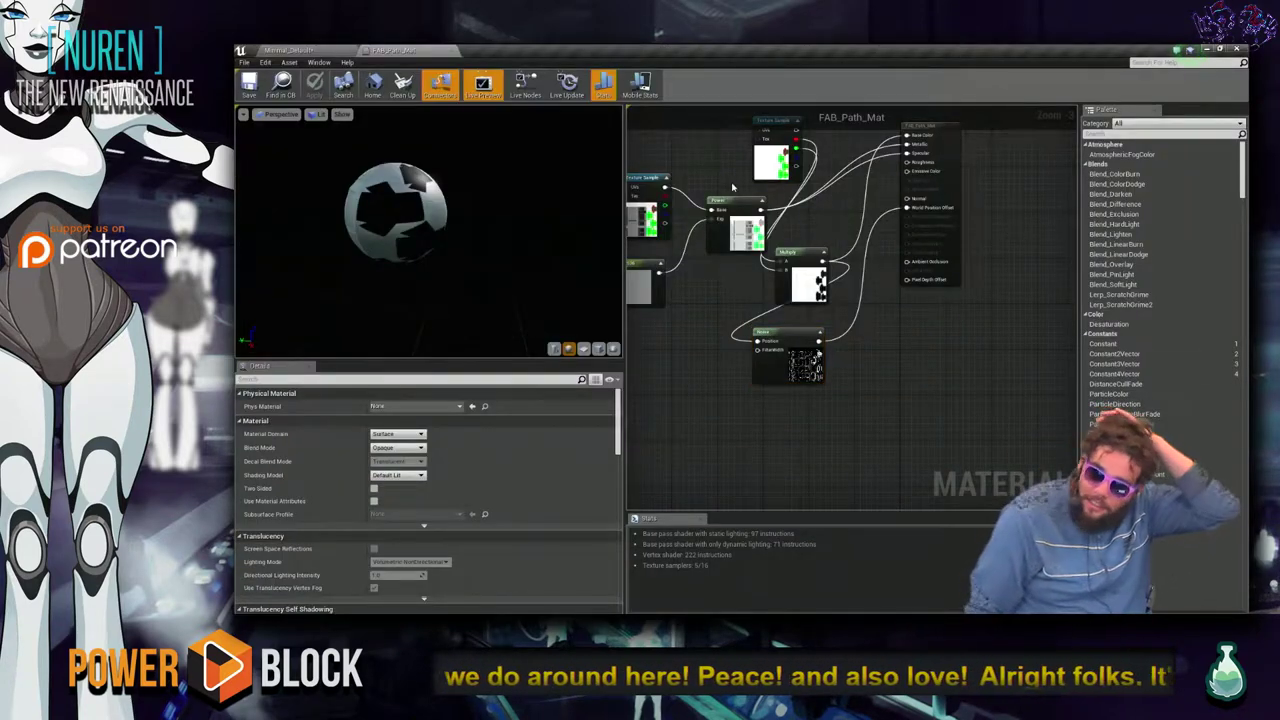
pyautogui.click(1238, 48)
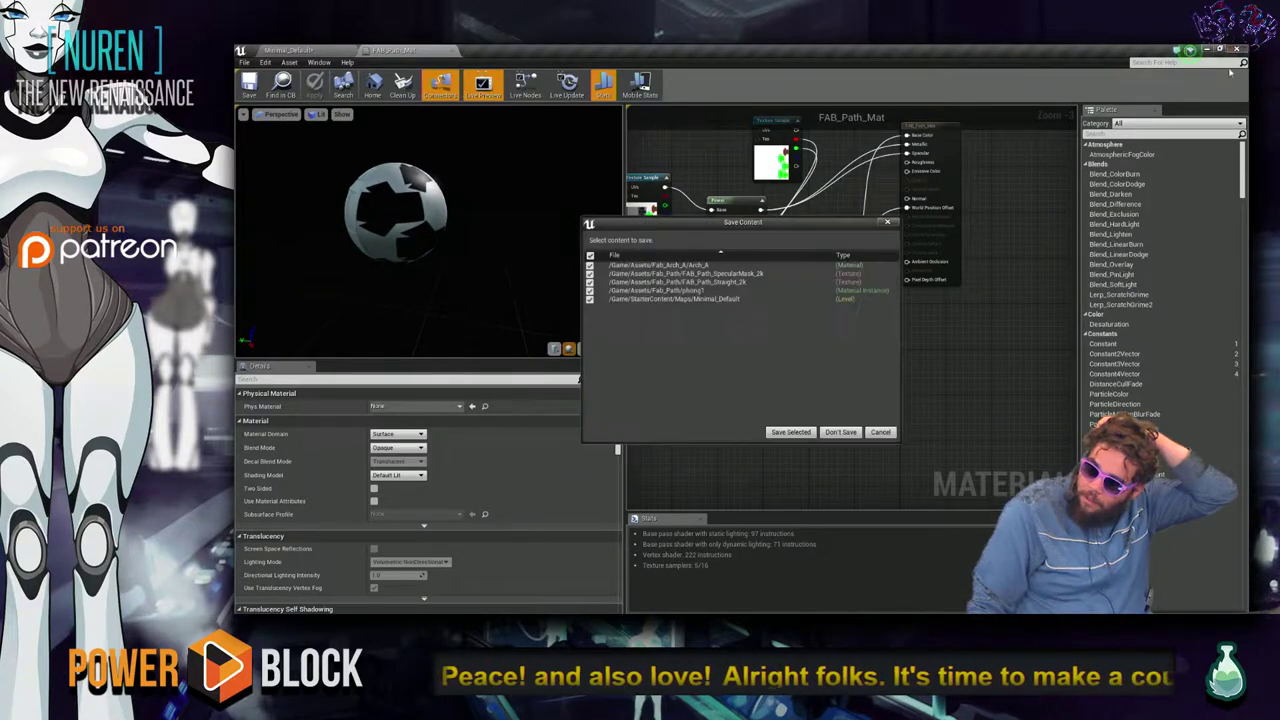
pyautogui.click(790, 432)
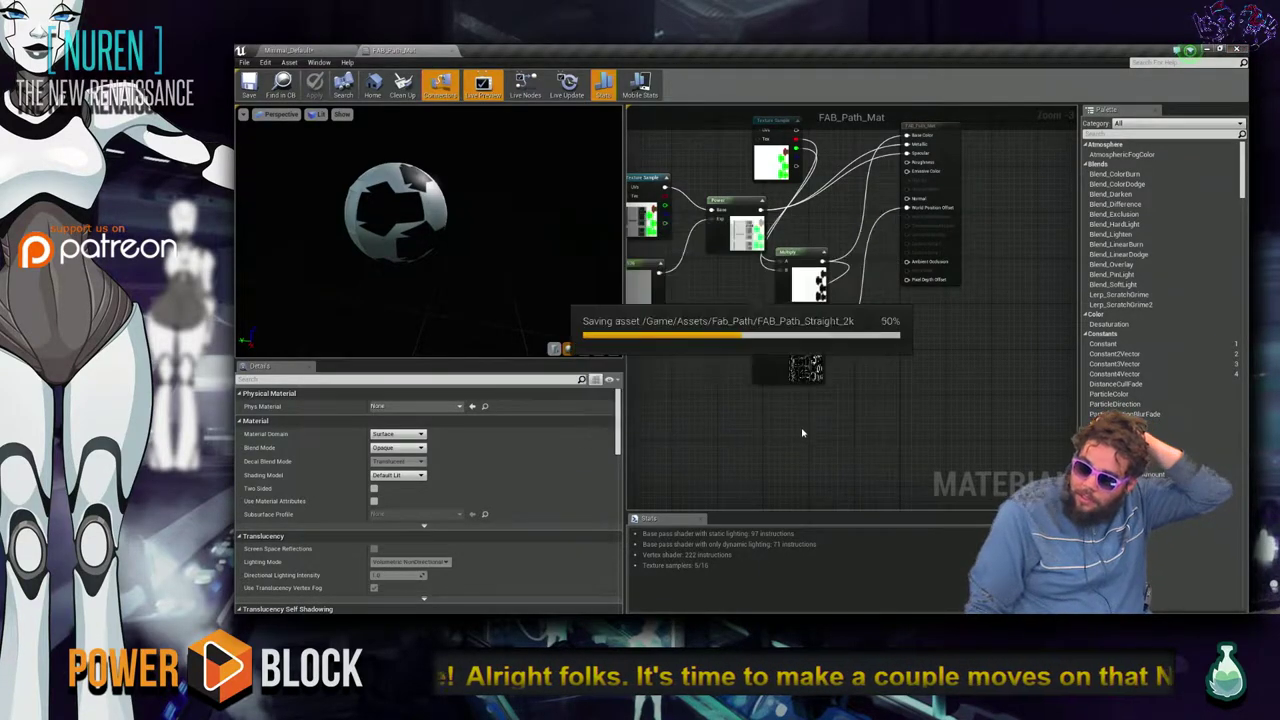
pyautogui.hotkey('alt', 'Tab')
pyautogui.hotkey('alt', 'Tab')
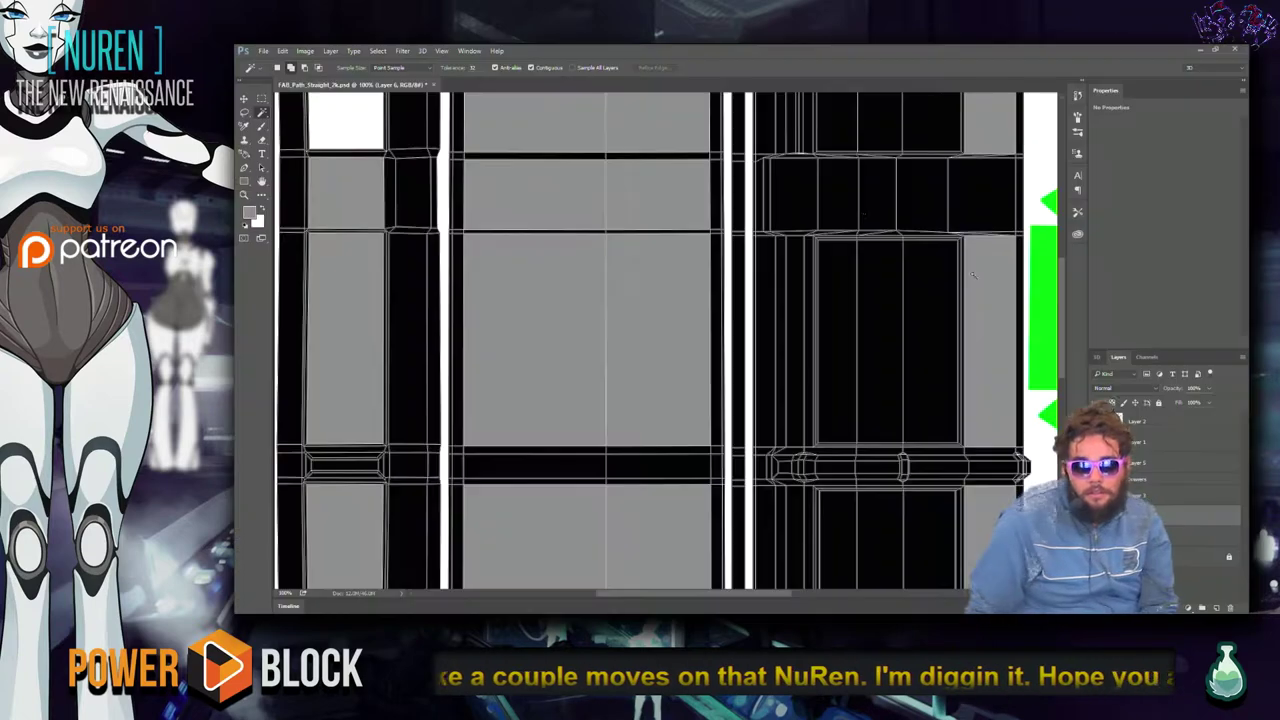
# Quit Photoshop, answering its save prompt, and close the Epic Games Launcher.
pyautogui.click(1235, 48)
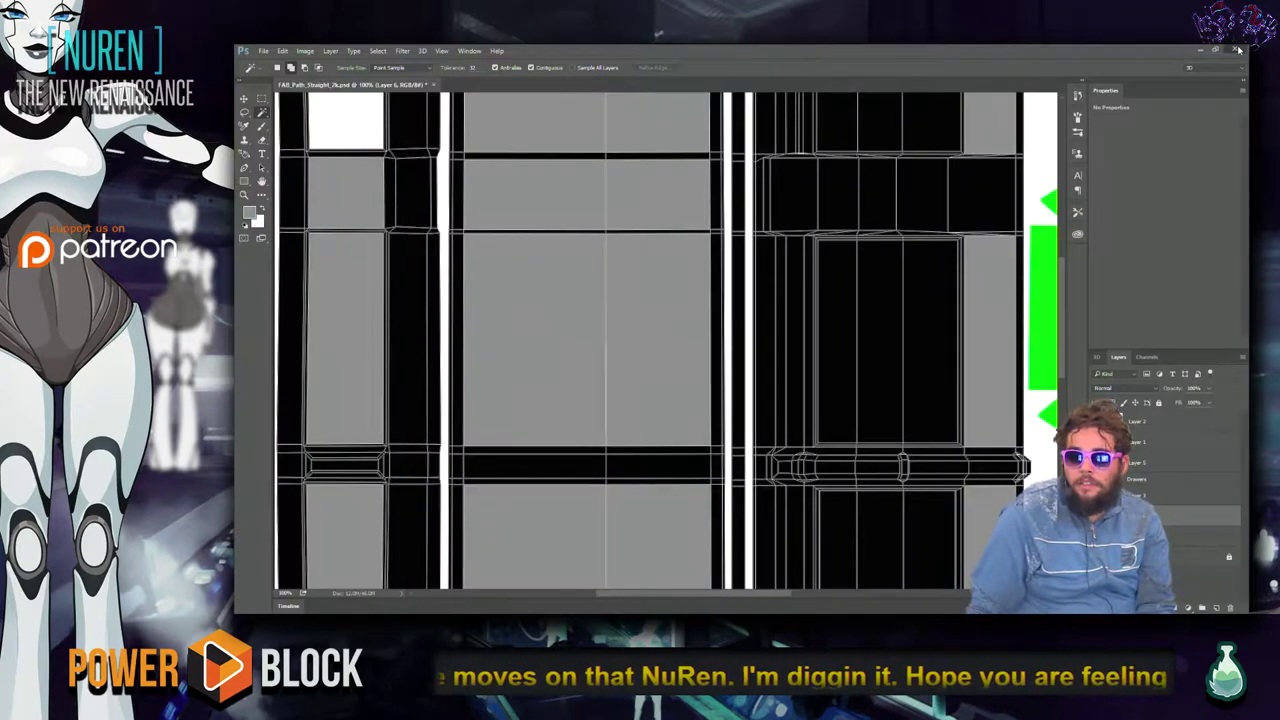
pyautogui.click(701, 263)
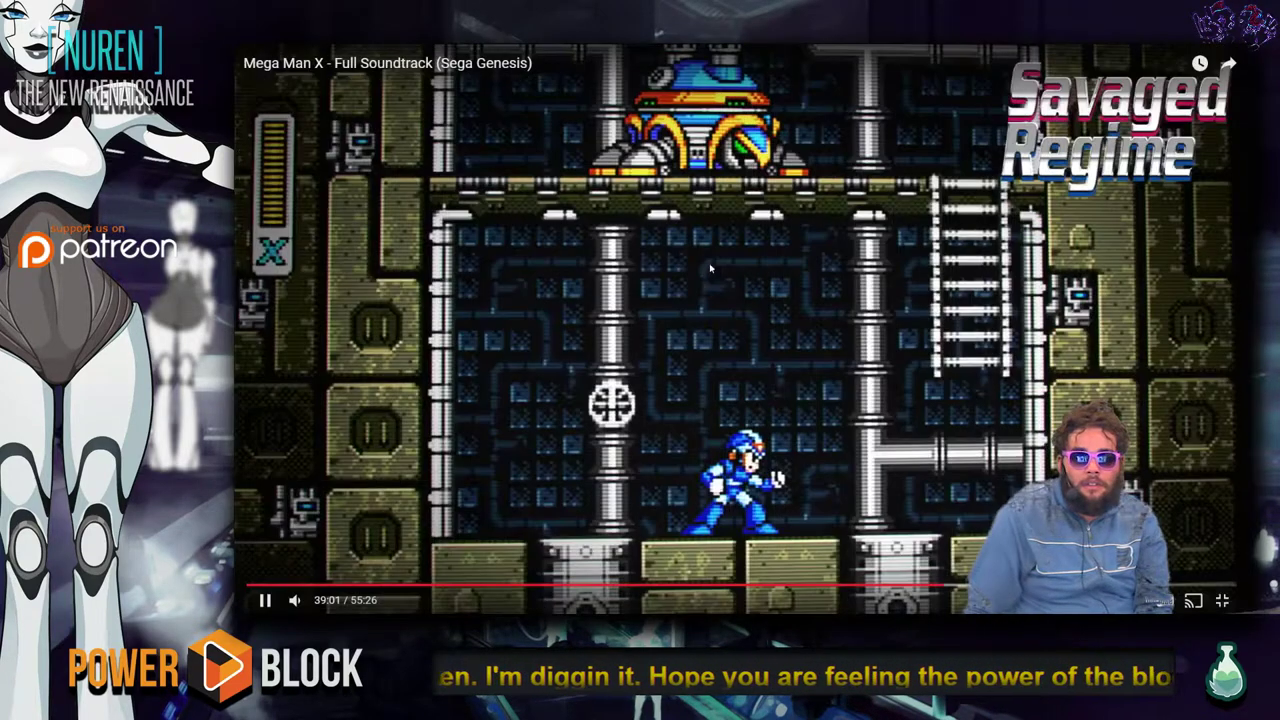
pyautogui.hotkey('alt', 'Tab')
pyautogui.press('Tab')
pyautogui.press('Tab')
pyautogui.press('Tab')
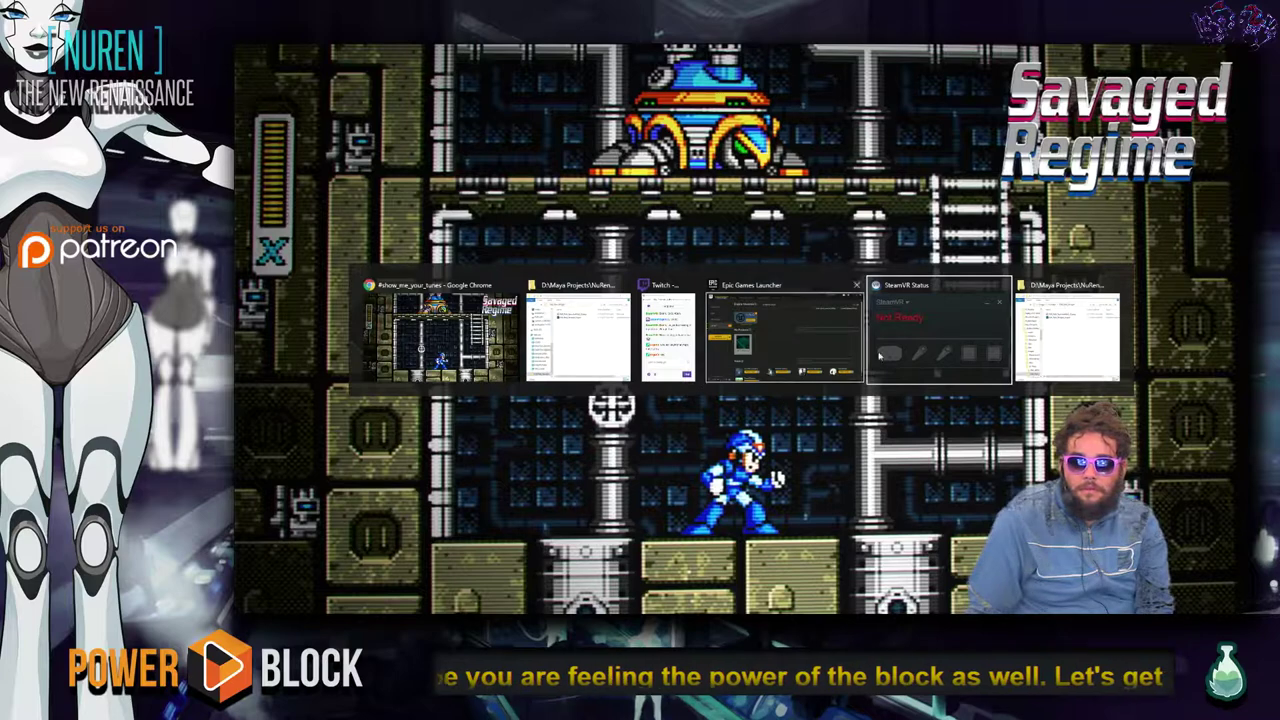
pyautogui.click(831, 310)
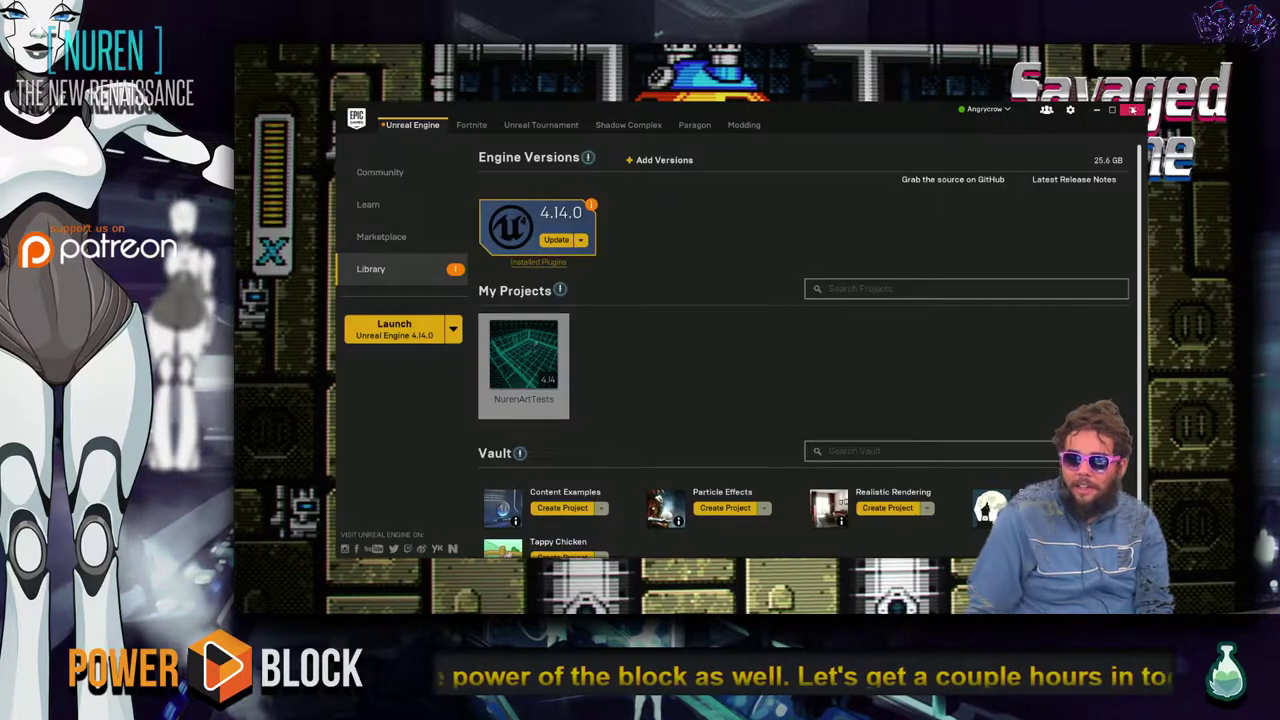
pyautogui.click(1135, 110)
# Close the extra Maya Projects and FAB_Path_Straight folder windows.
pyautogui.hotkey('alt', 'Tab')
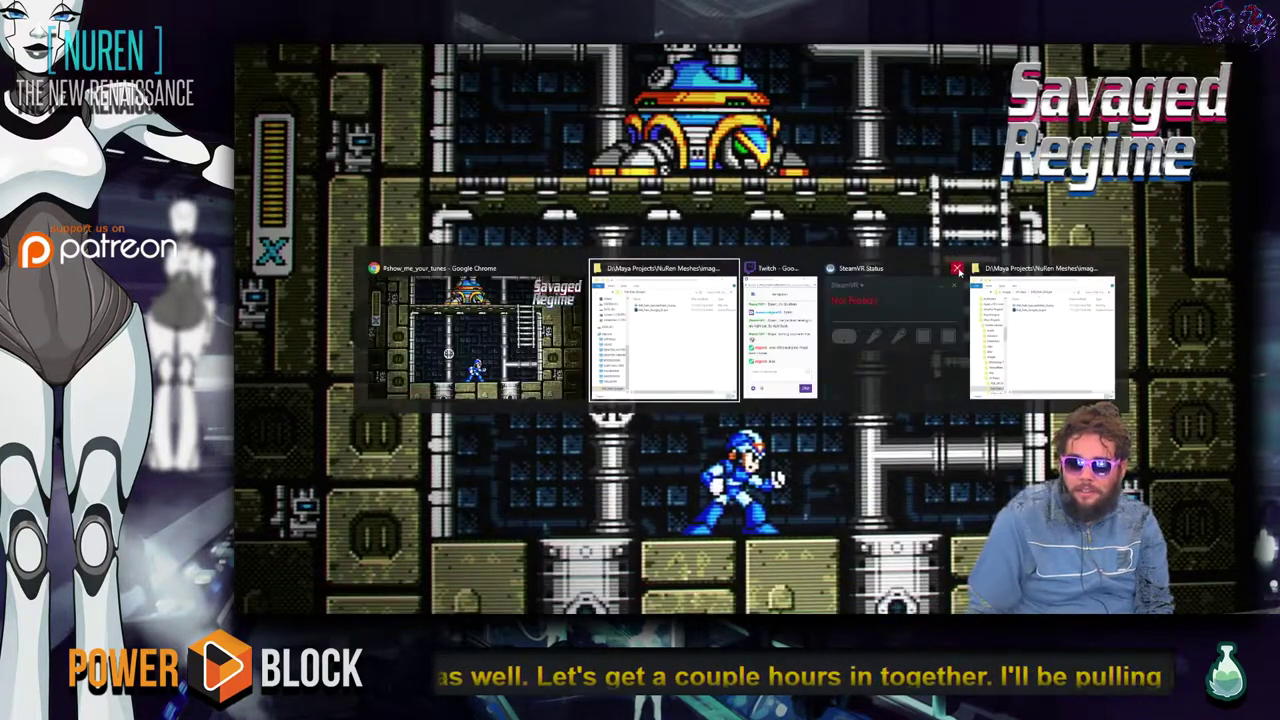
pyautogui.click(730, 268)
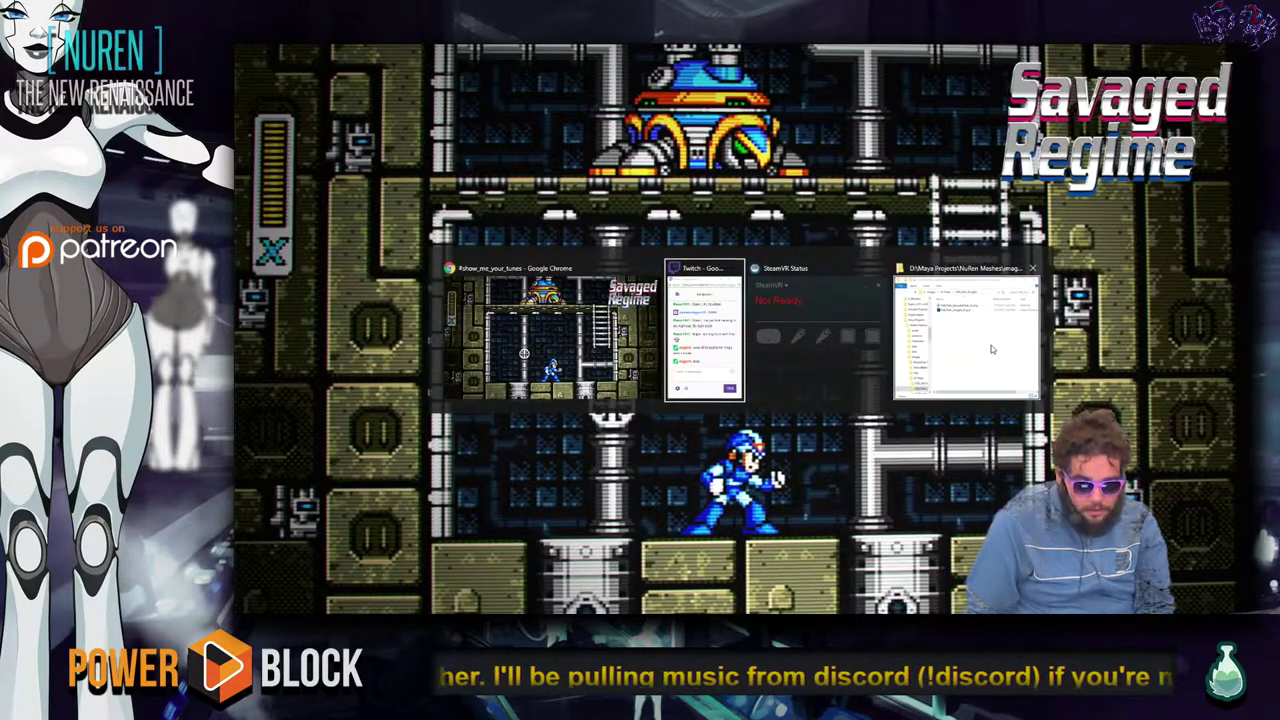
pyautogui.click(991, 345)
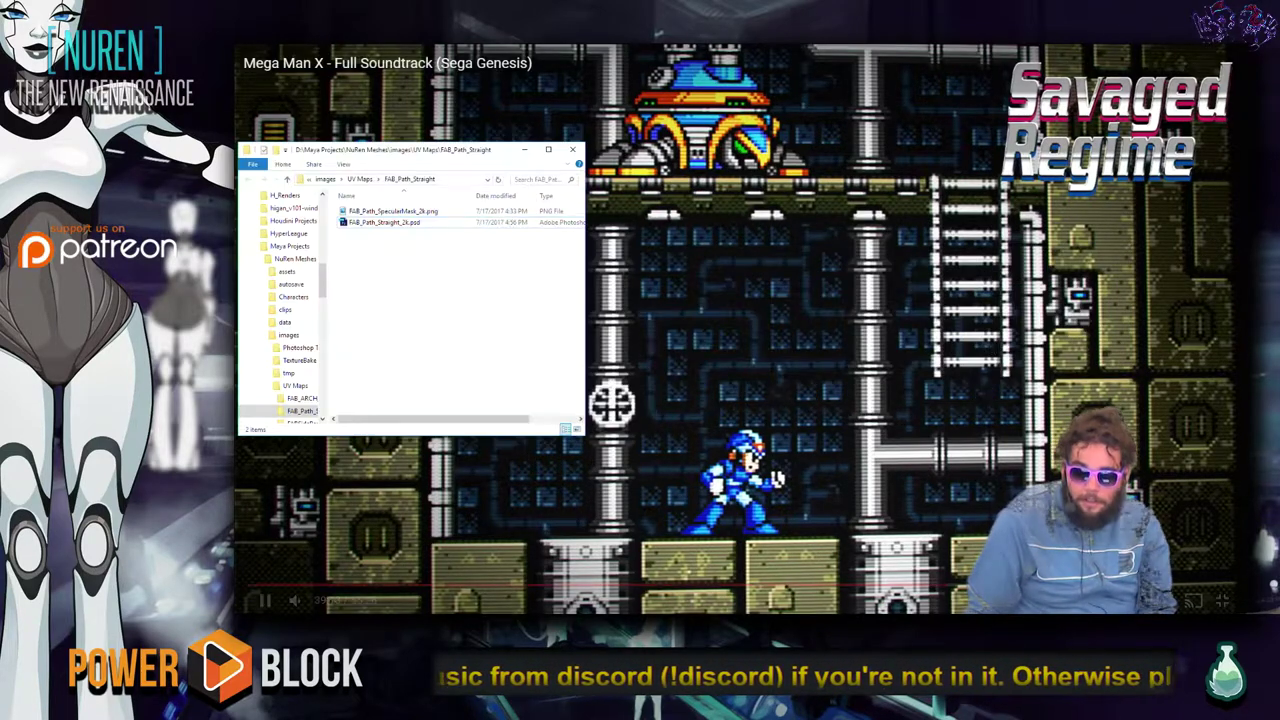
pyautogui.click(576, 150)
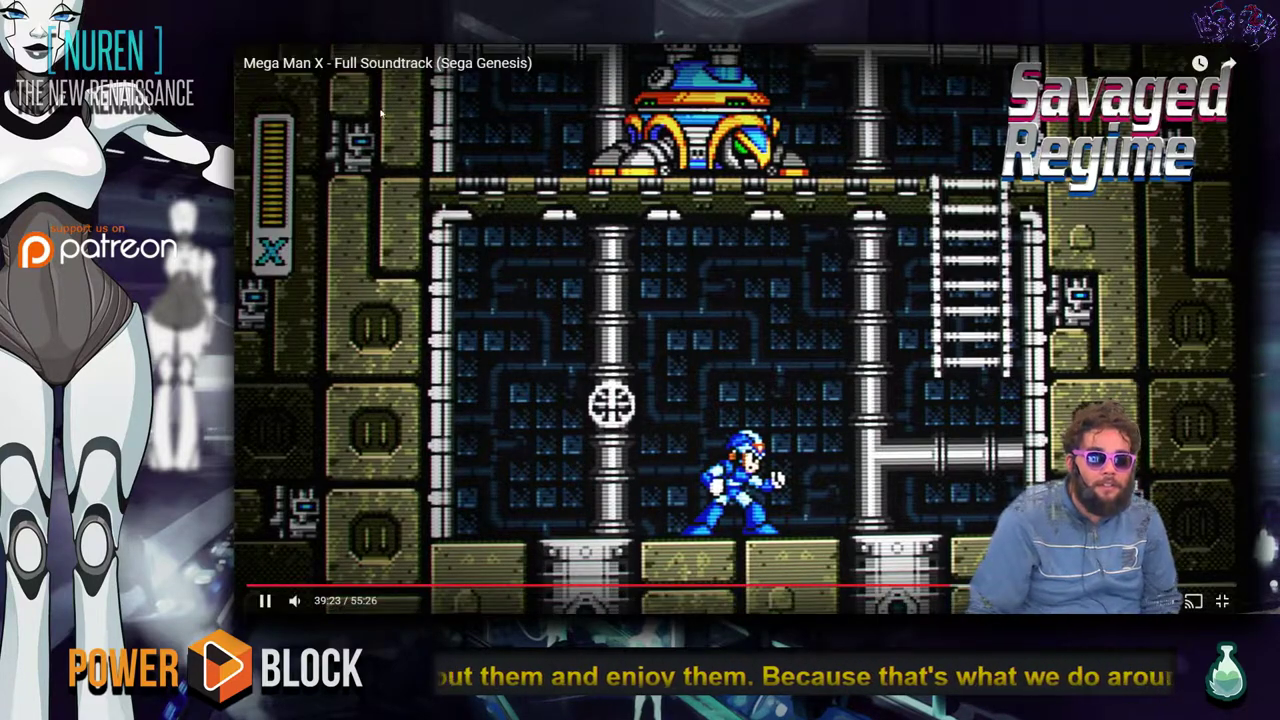
# Pause the Mega Man X video on YouTube, subscribe to Savaged Regime, and close the tab.
pyautogui.press('Escape')
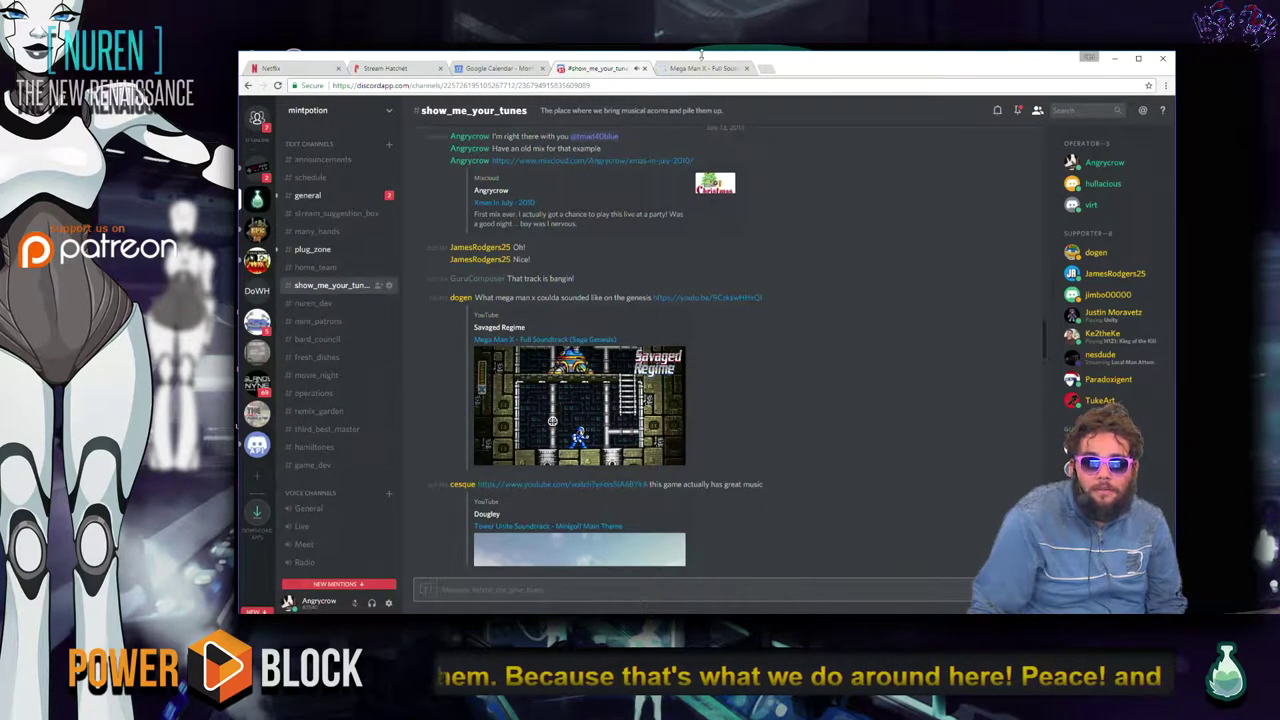
pyautogui.click(705, 67)
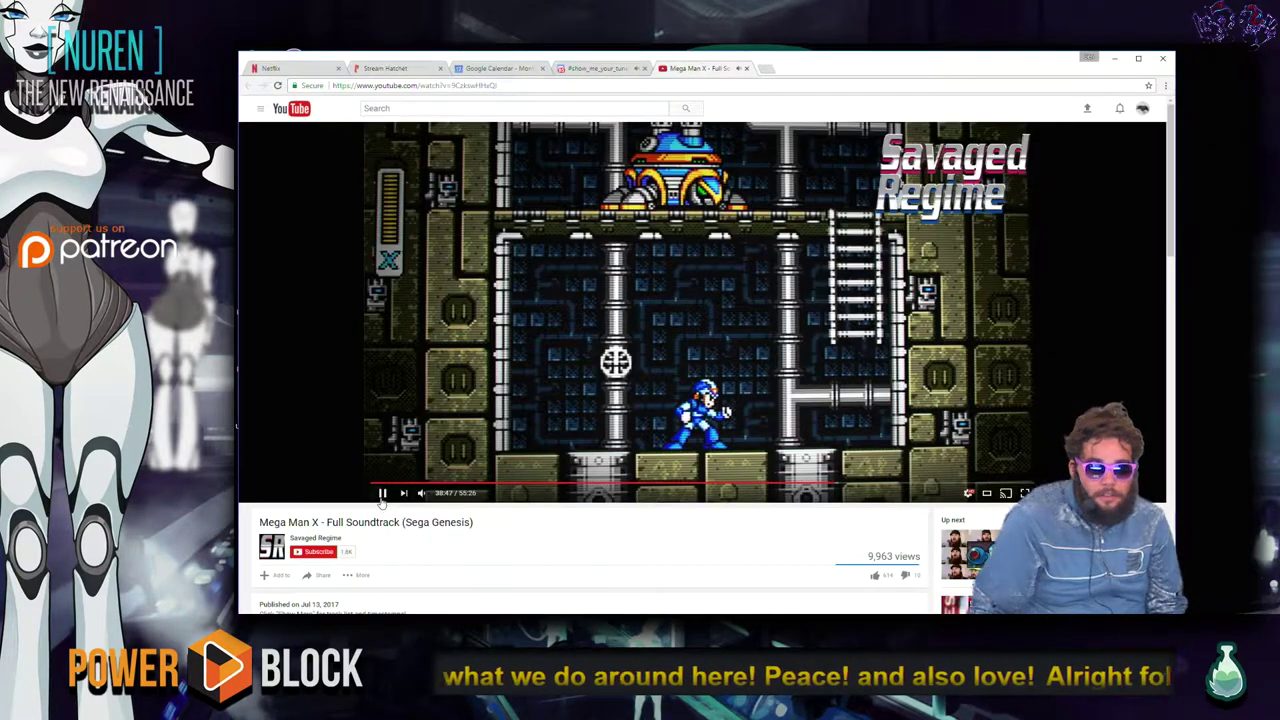
pyautogui.click(381, 494)
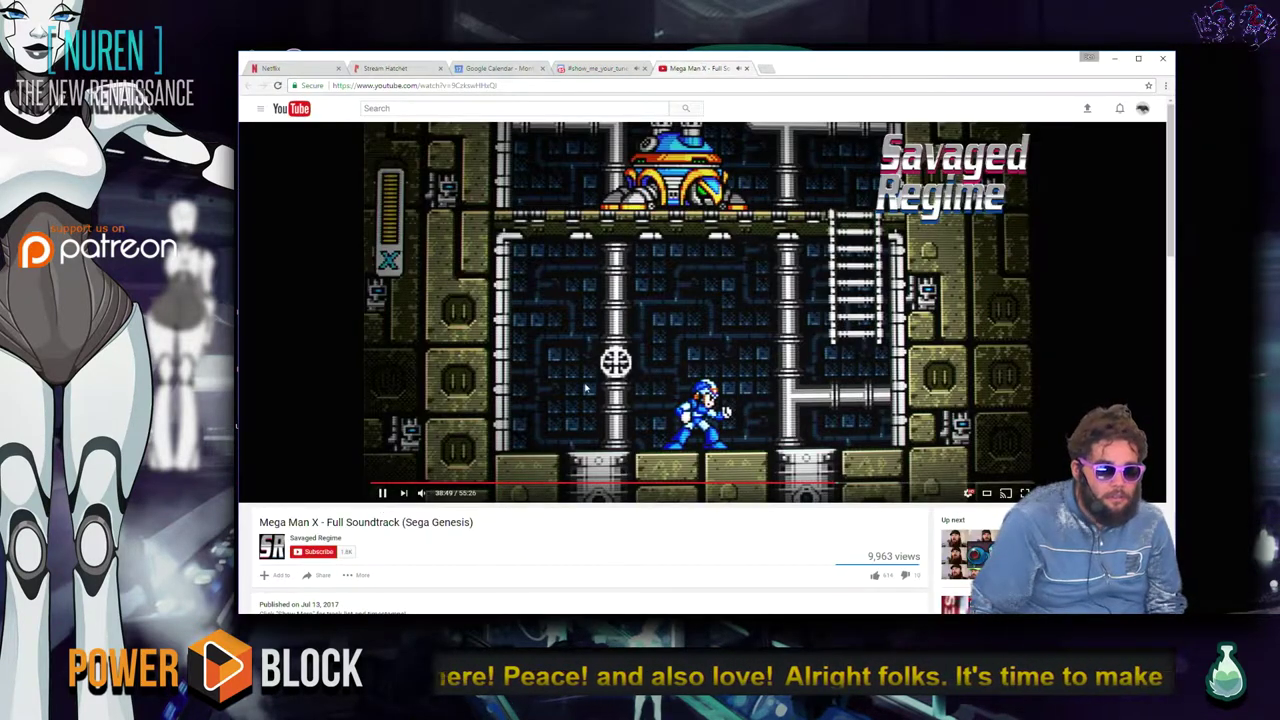
pyautogui.click(310, 554)
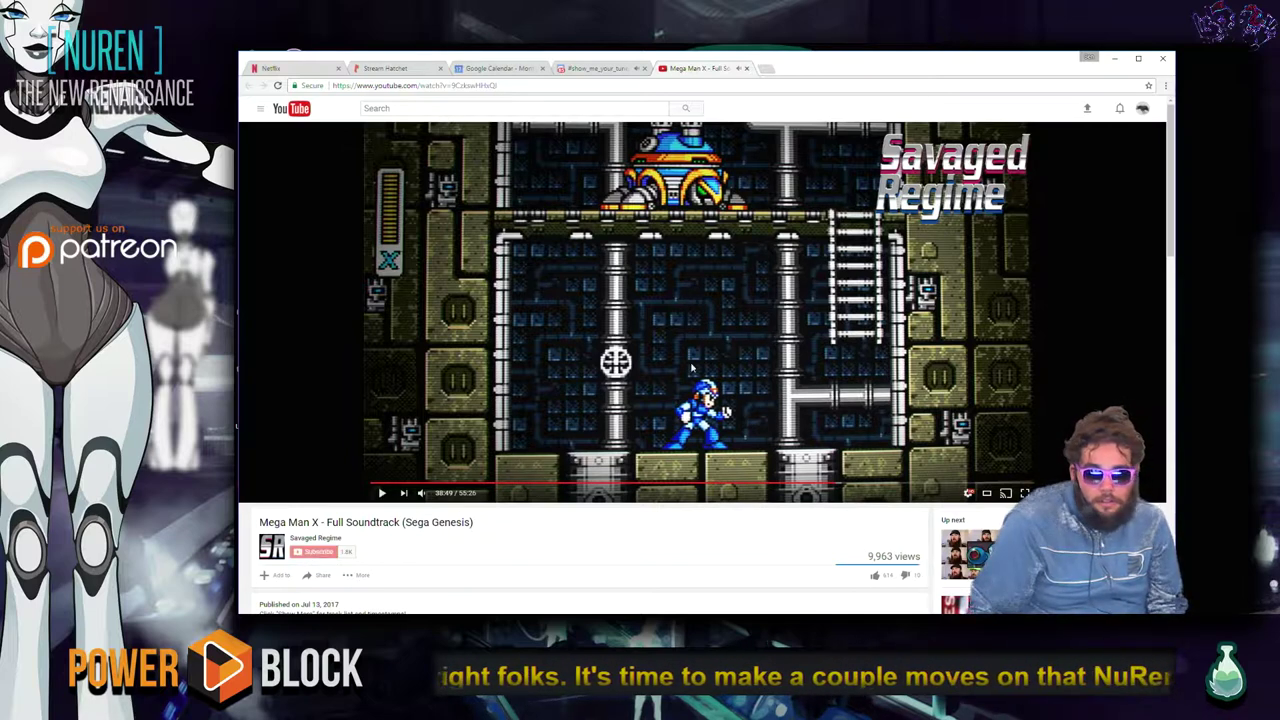
pyautogui.click(746, 68)
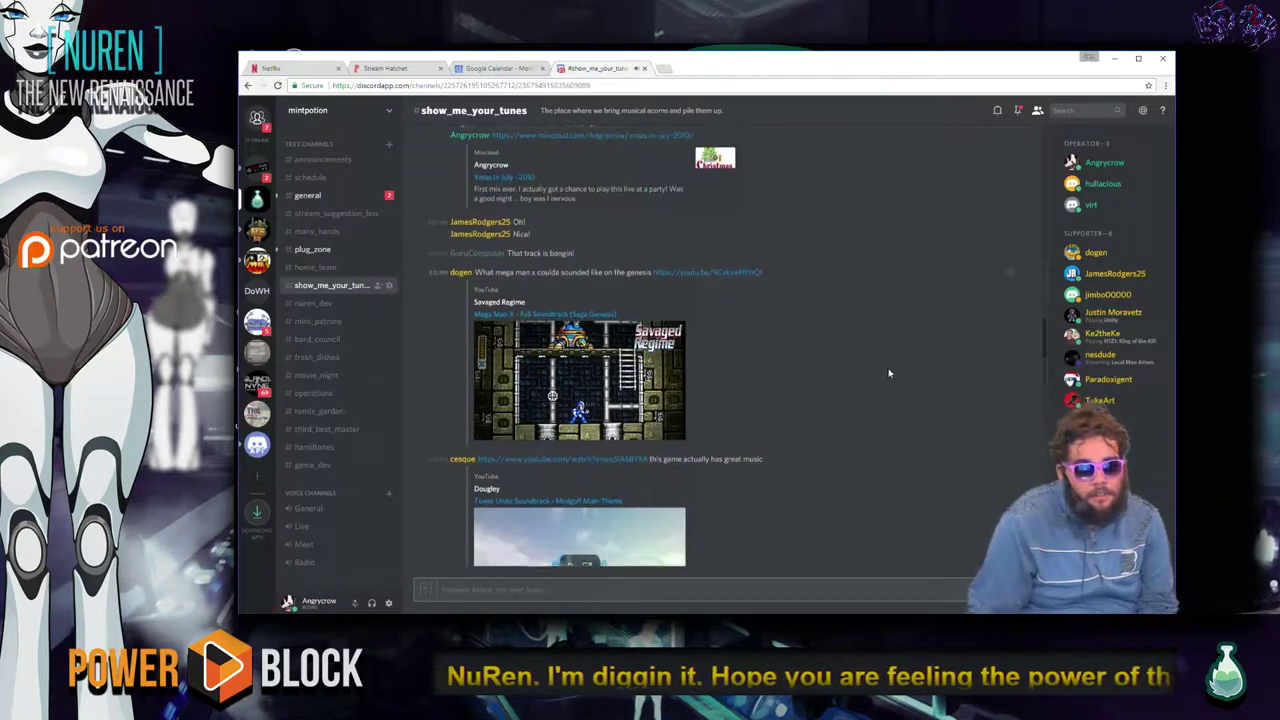
# Play the Mega Man X Discord embed full screen.
pyautogui.scroll(-2, 855, 412)
pyautogui.scroll(3, 857, 408)
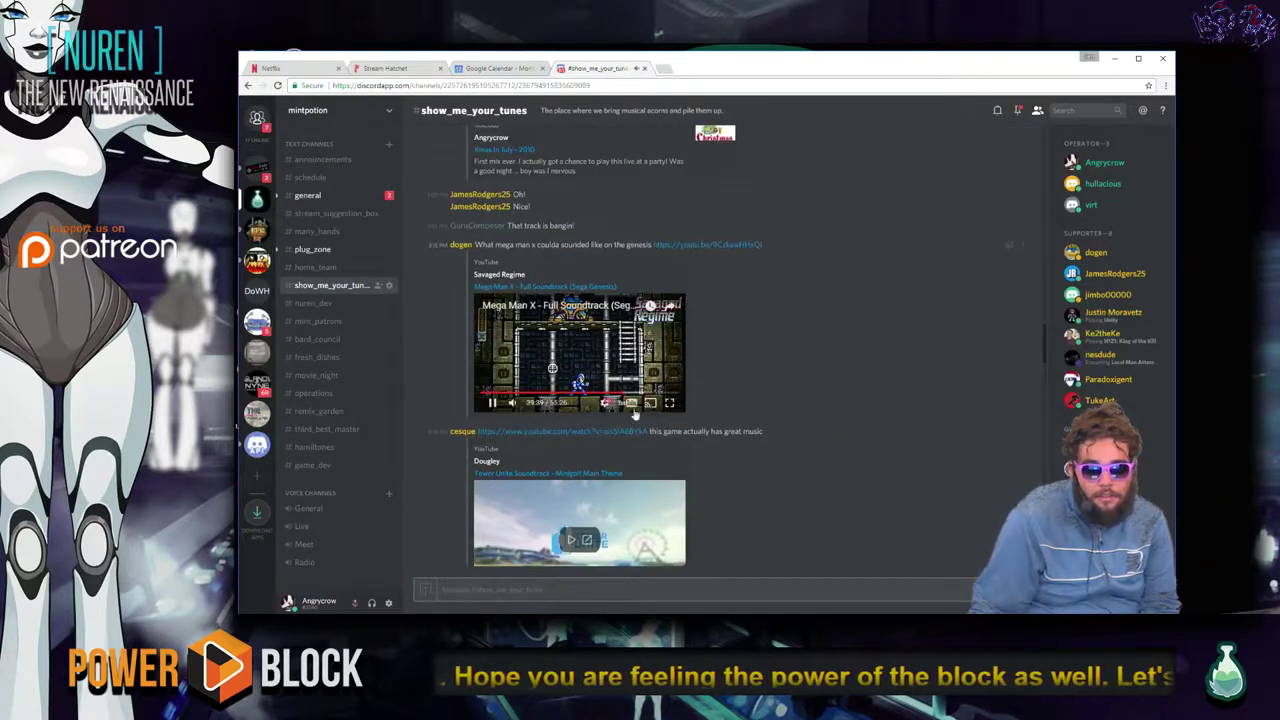
pyautogui.click(675, 404)
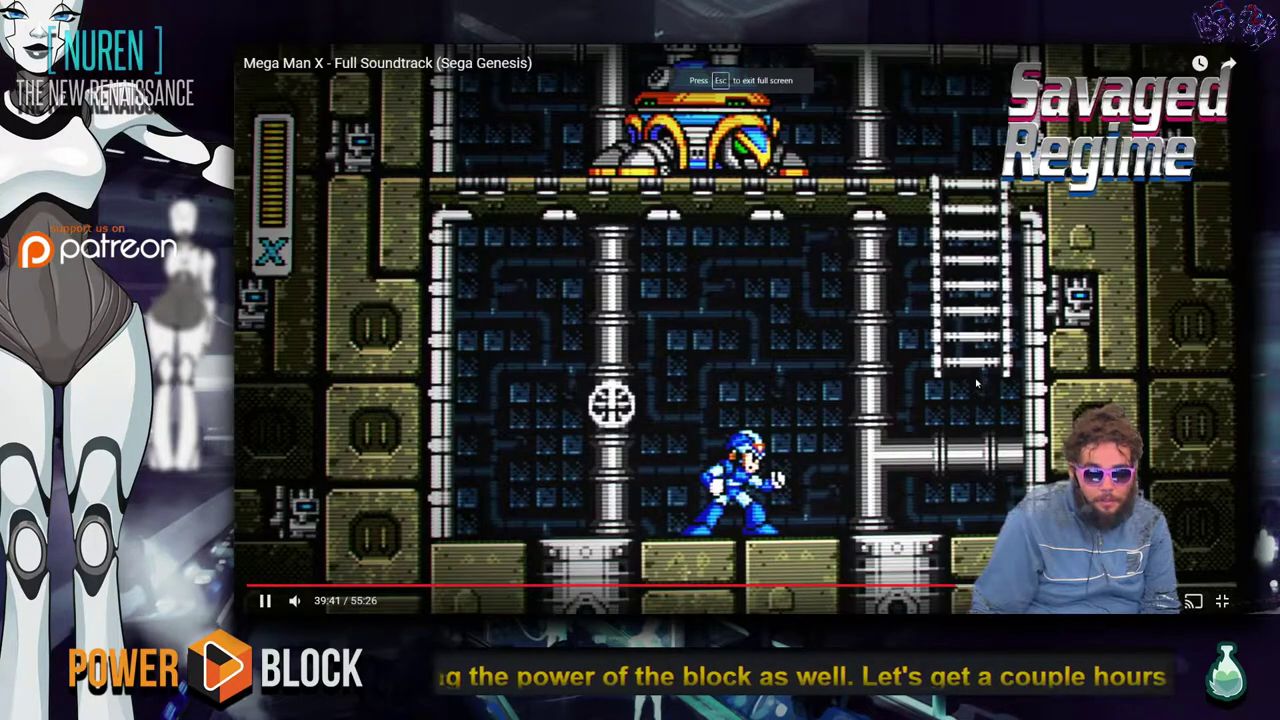
# Read through the Twitch chat window, then minimize it.
pyautogui.hotkey('alt', 'Tab')
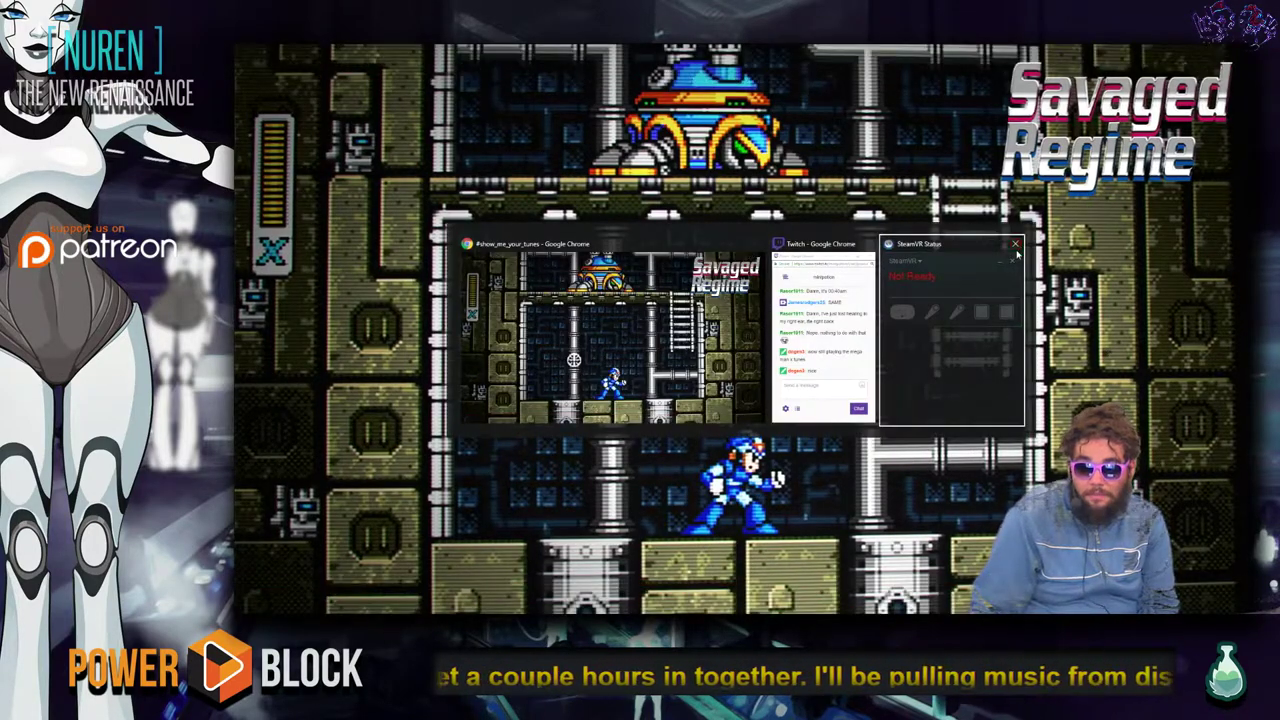
pyautogui.click(846, 338)
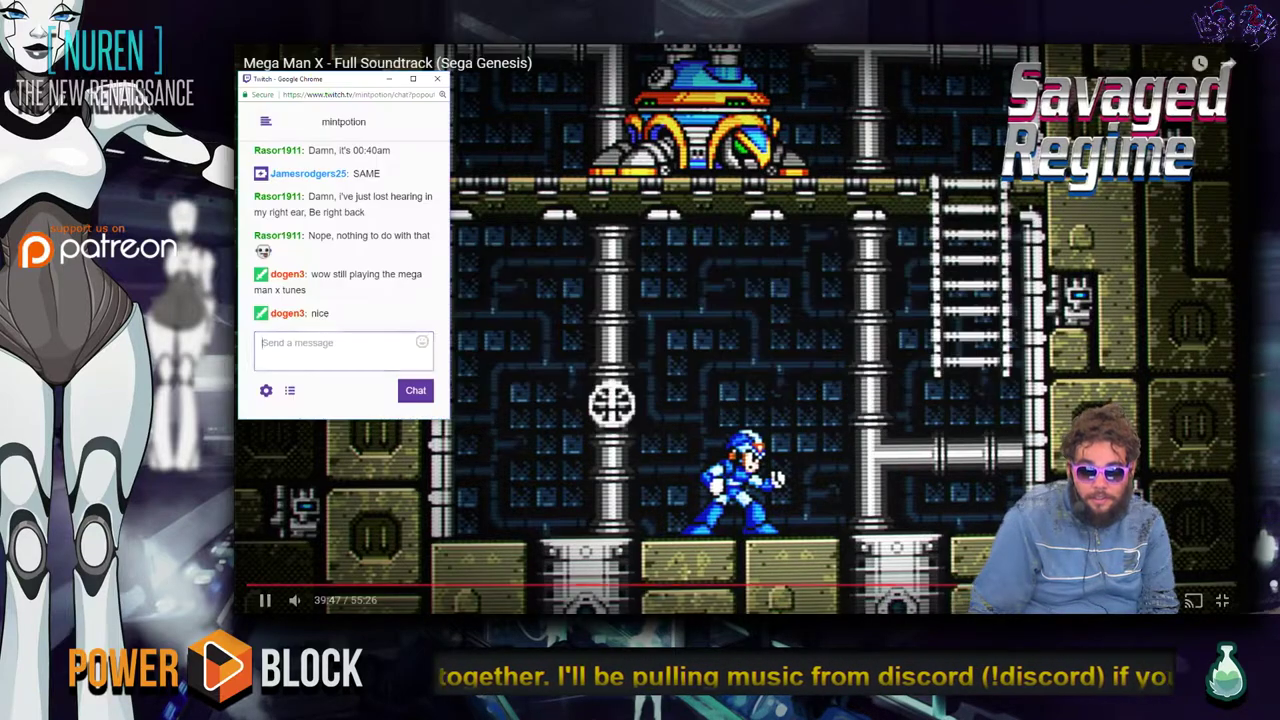
pyautogui.scroll(10, 338, 296)
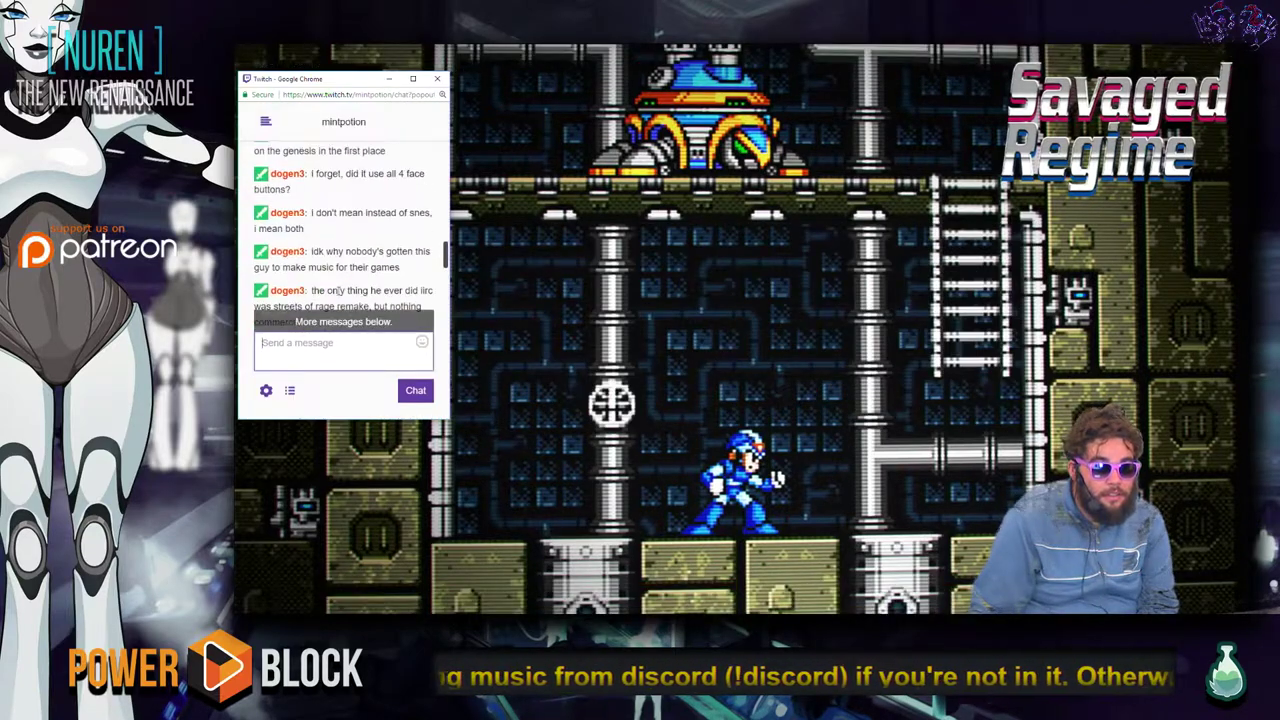
pyautogui.scroll(10, 338, 296)
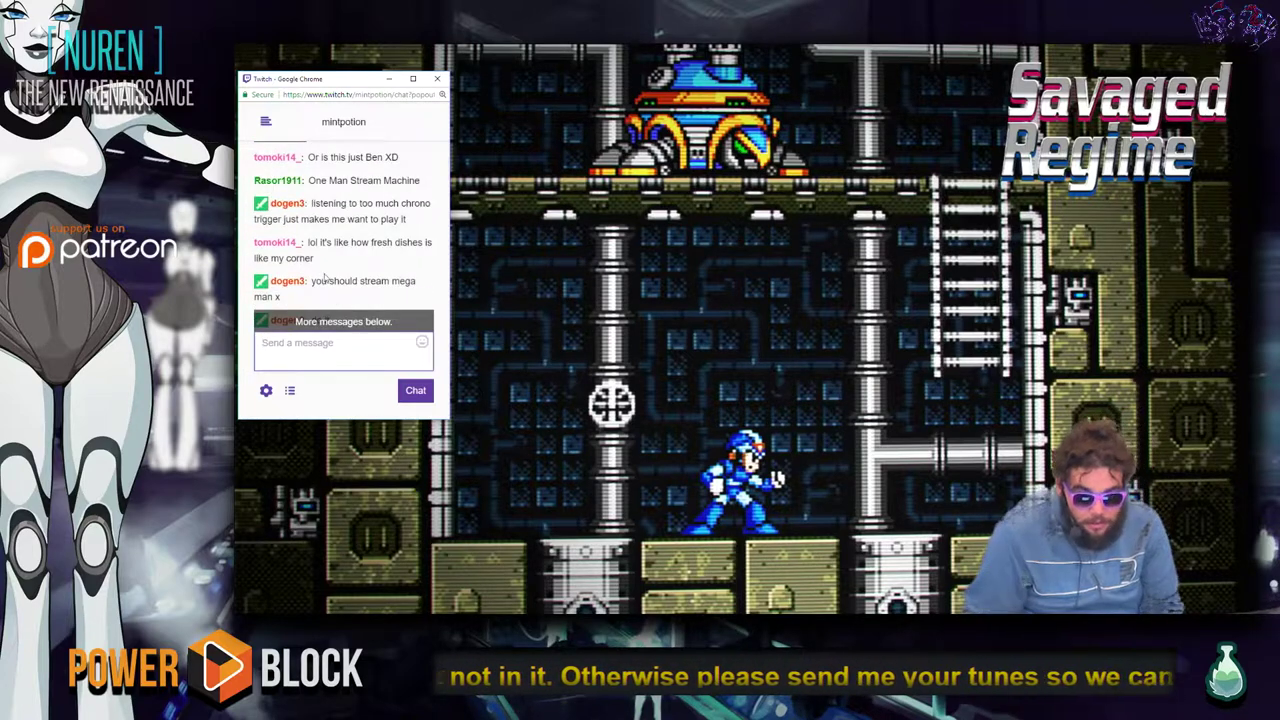
pyautogui.scroll(-10, 320, 270)
pyautogui.scroll(-2, 312, 251)
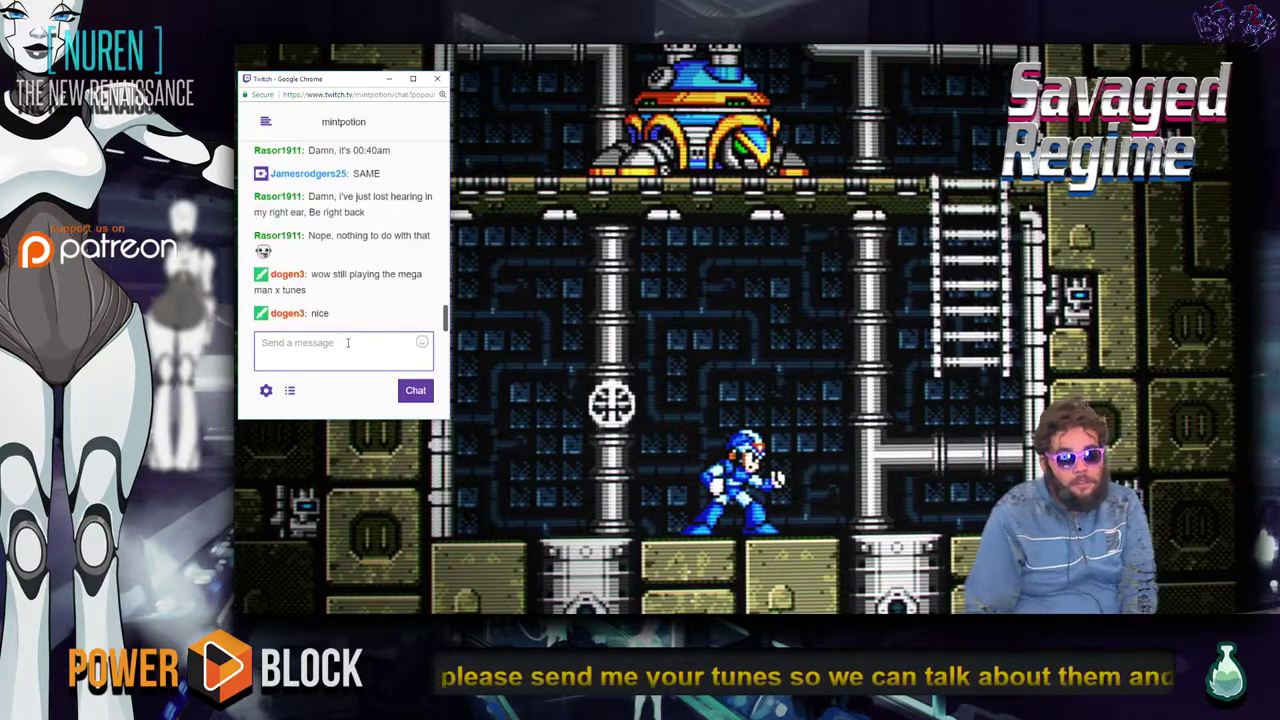
pyautogui.click(392, 78)
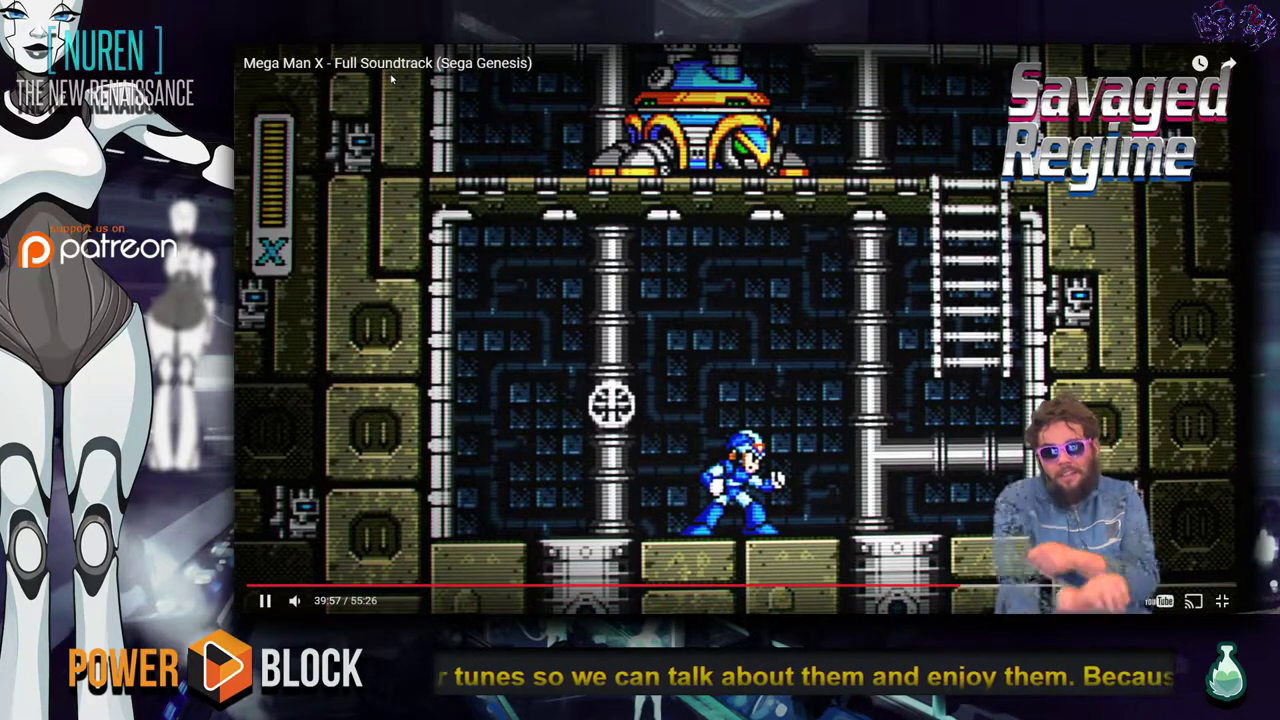